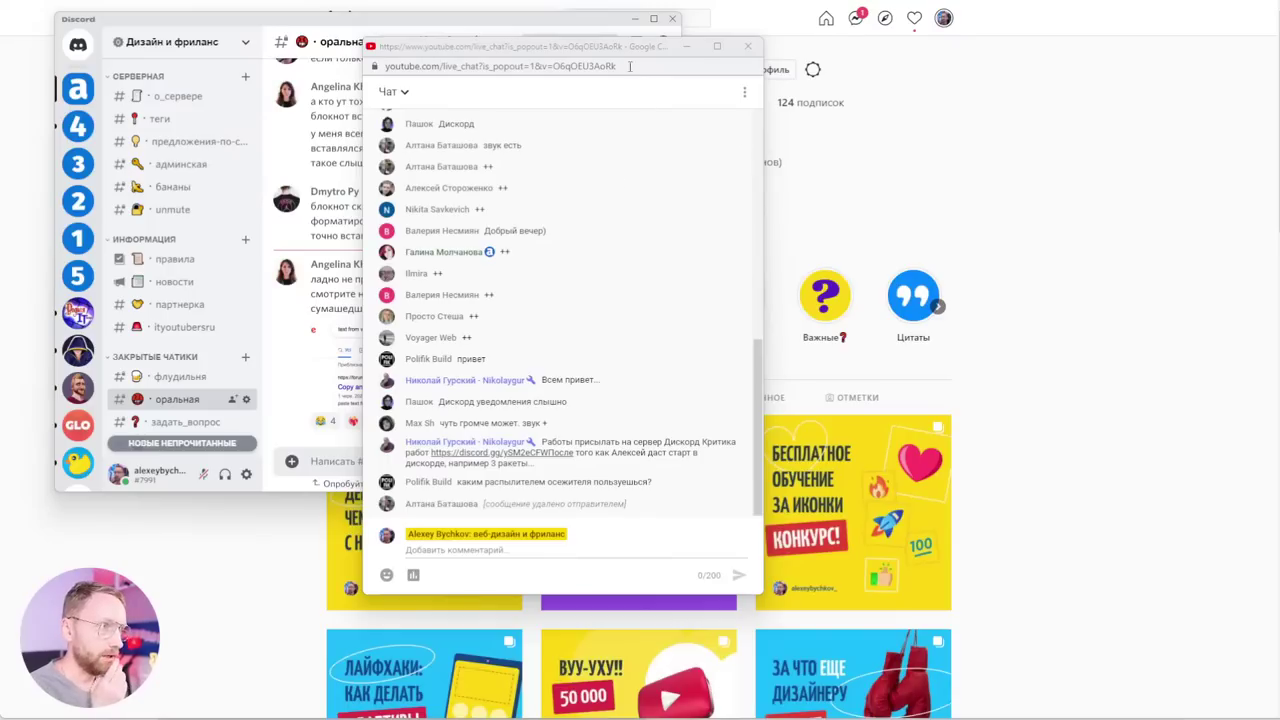
Minimize the YouTube live chat popup to reveal Discord and the Новая Евразия Figma design
click(747, 46)
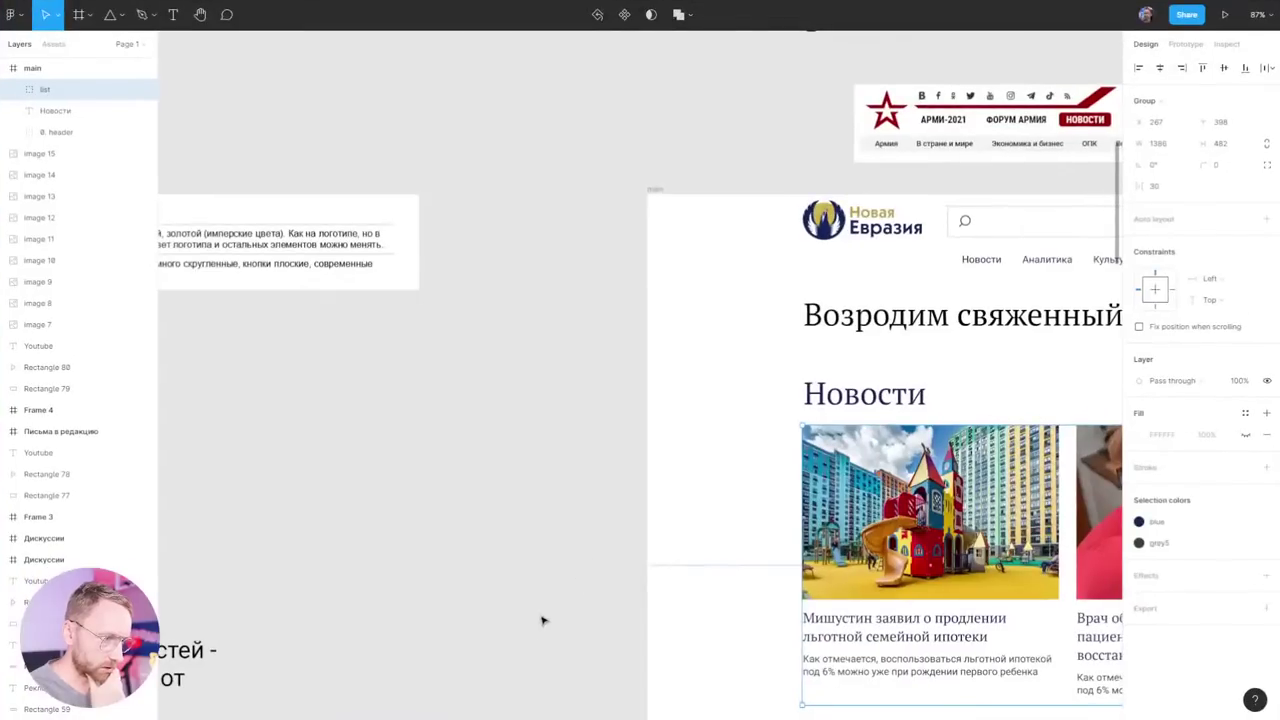
Clear the Figma canvas selection and switch over to Discord
click(541, 621)
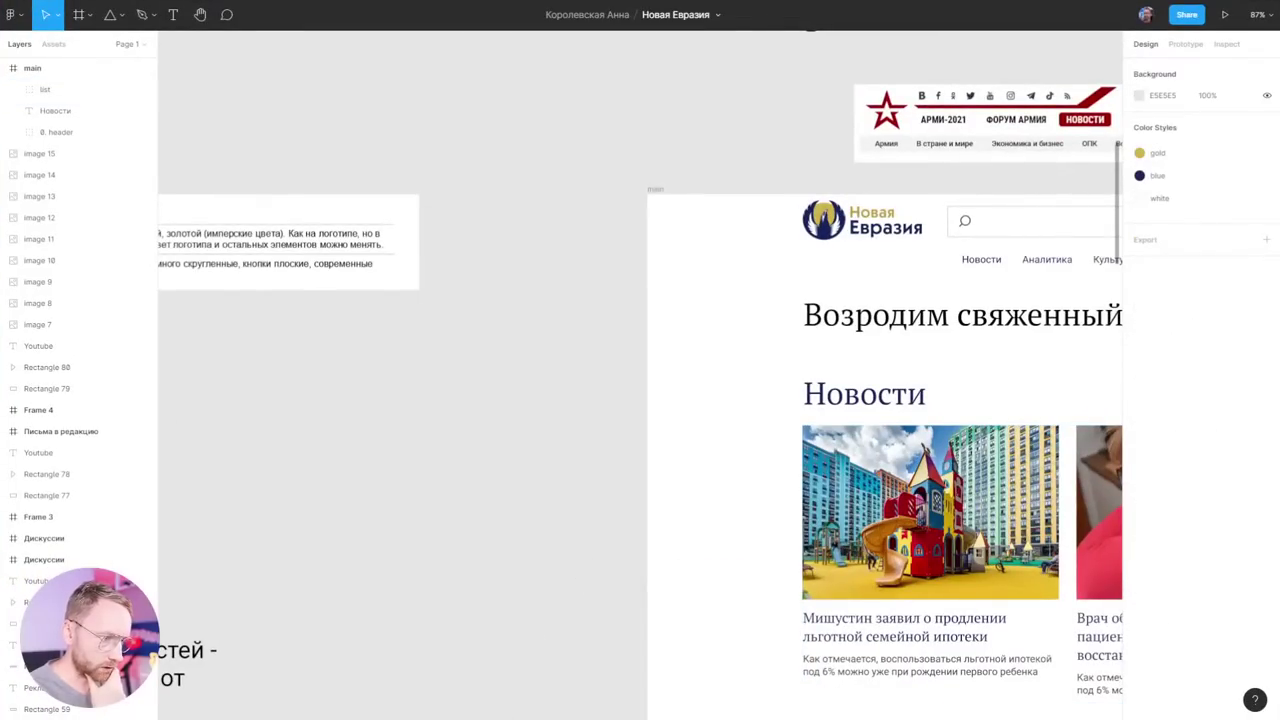
key(alt+Tab)
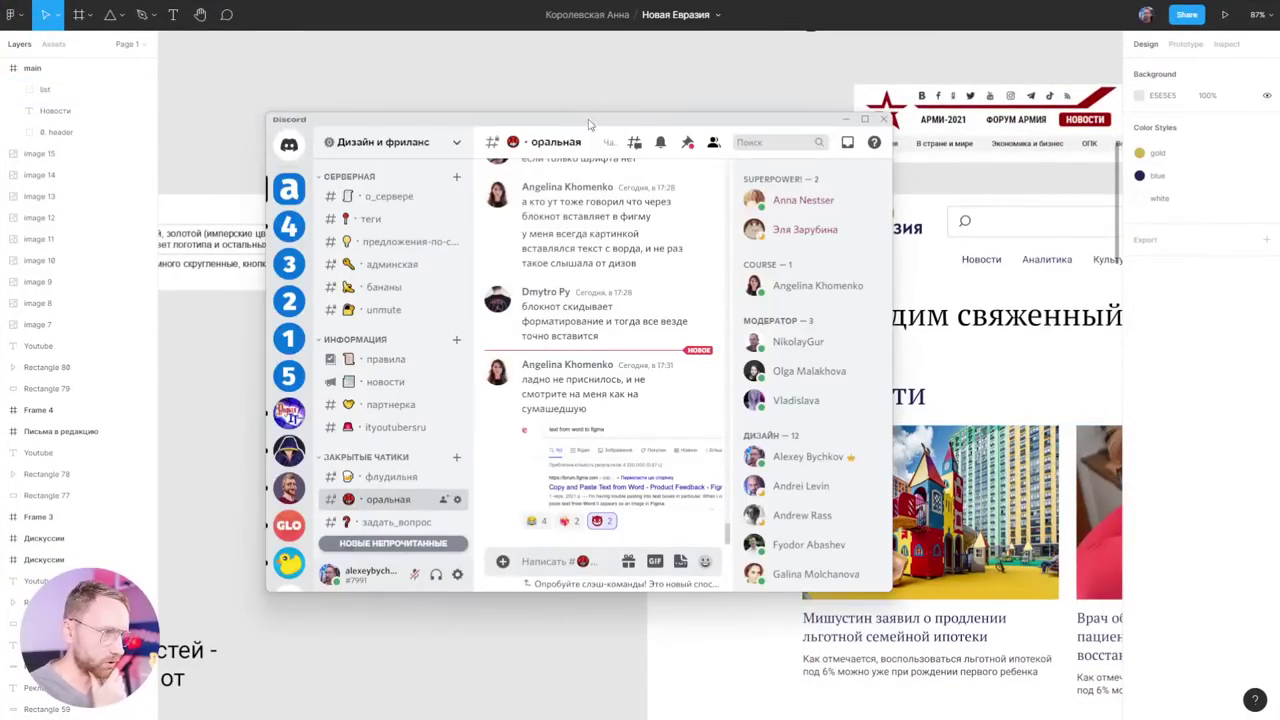
drag(607, 125, 584, 96)
scroll(347, 232, down, 5)
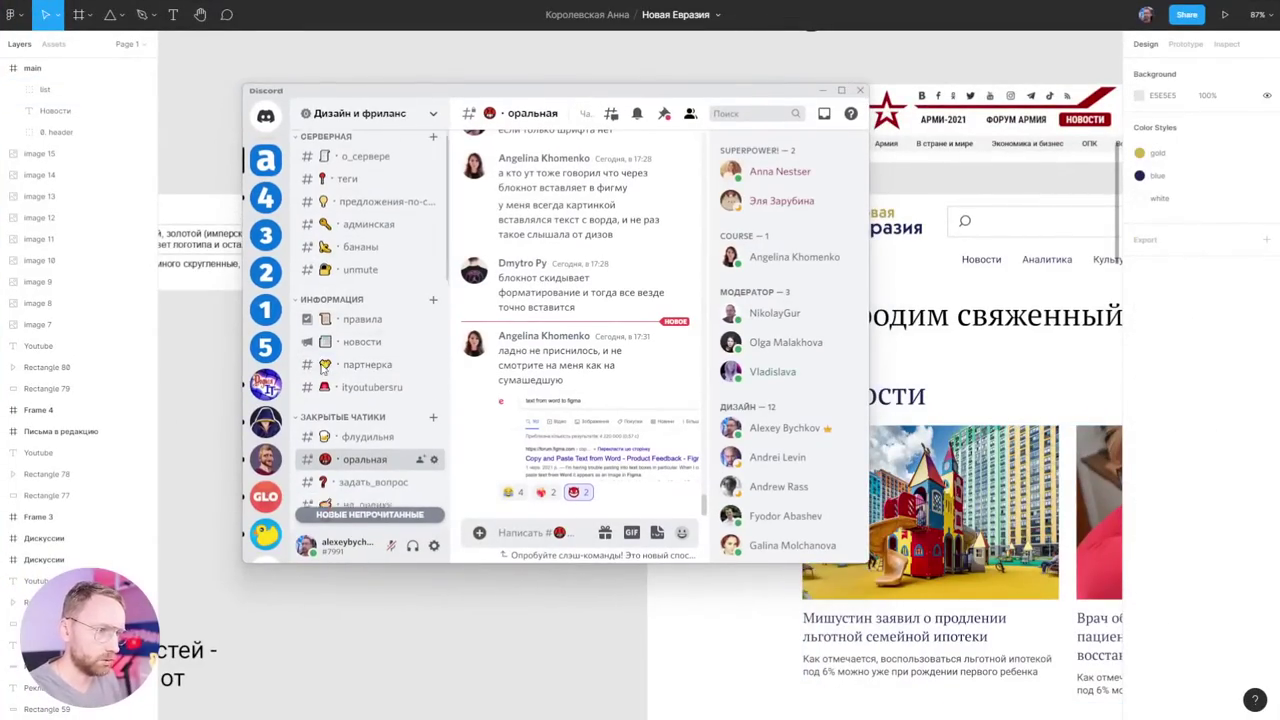
scroll(347, 232, up, 2)
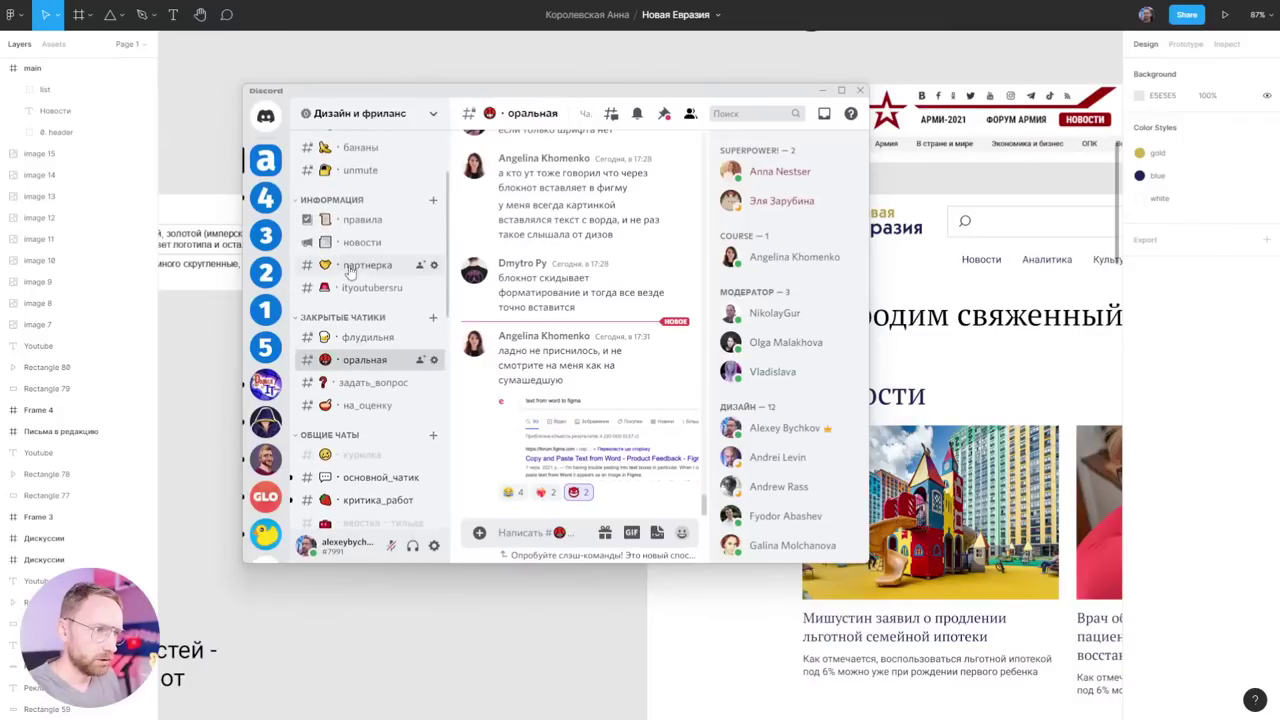
Browse #задать_вопрос, then #критика_работ, and bring the YouTube chat popup forward
click(385, 384)
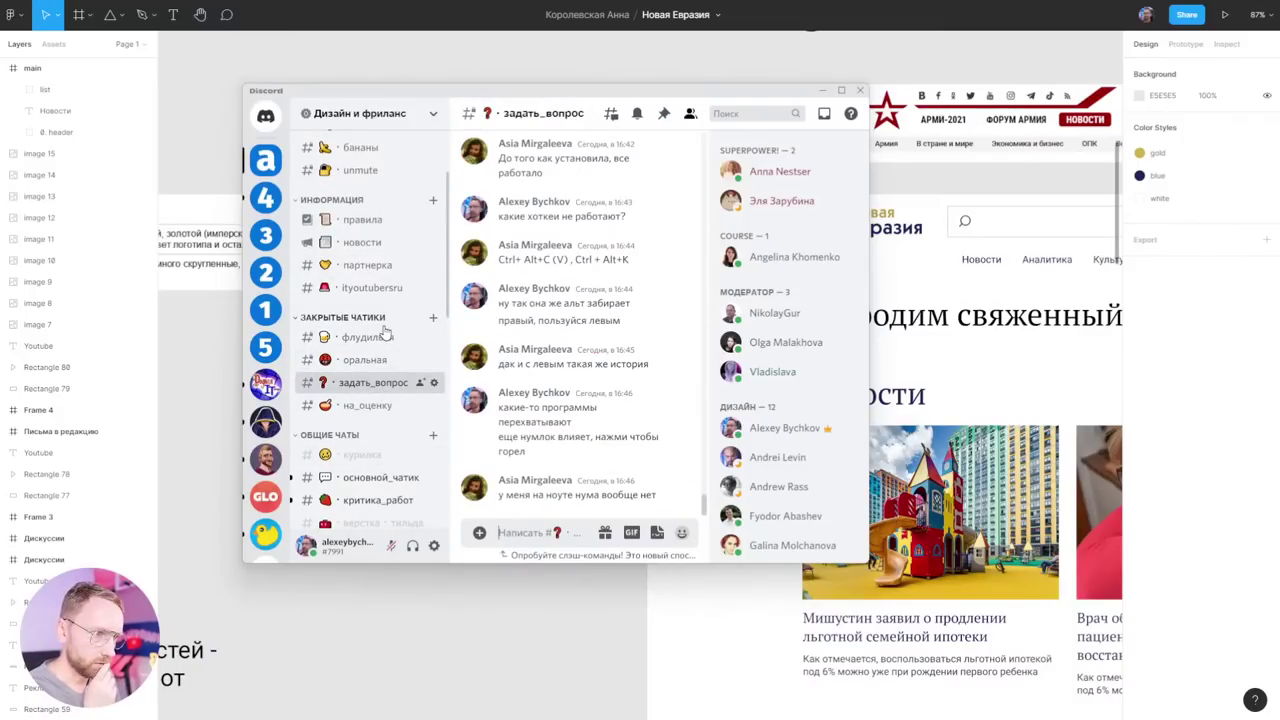
scroll(385, 333, down, 2)
click(368, 389)
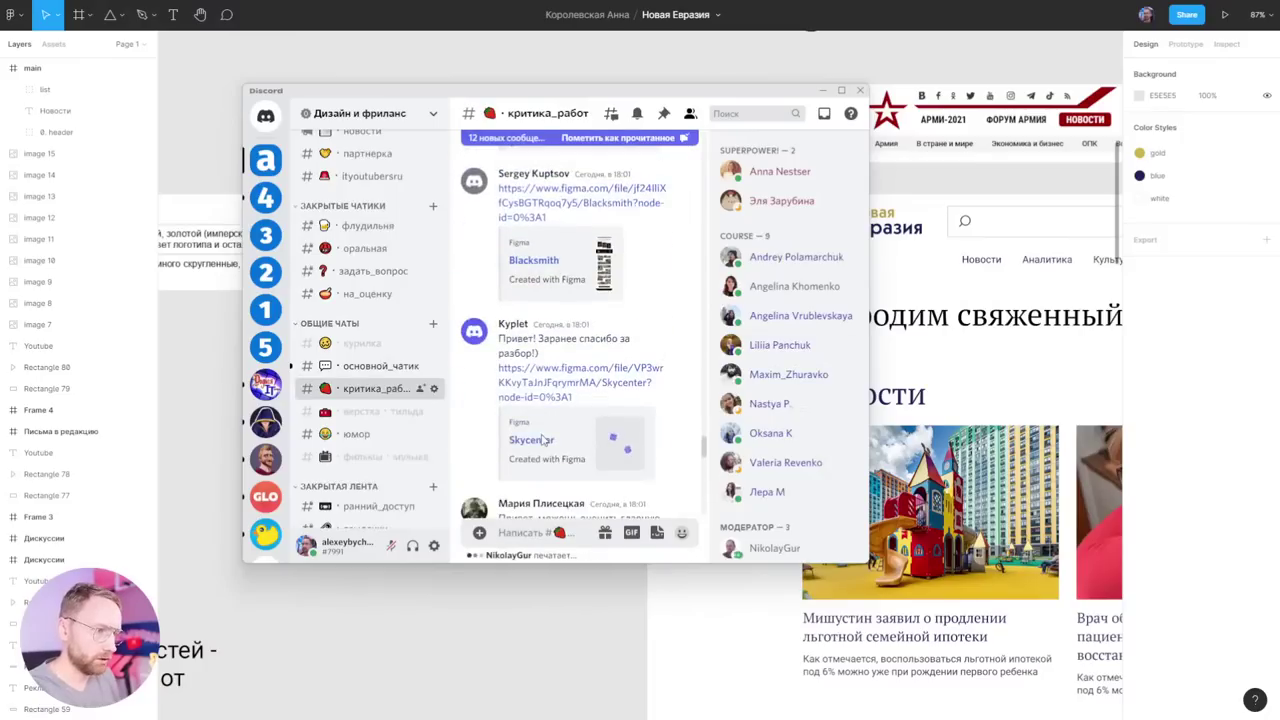
scroll(541, 440, down, 5)
scroll(548, 437, up, 3)
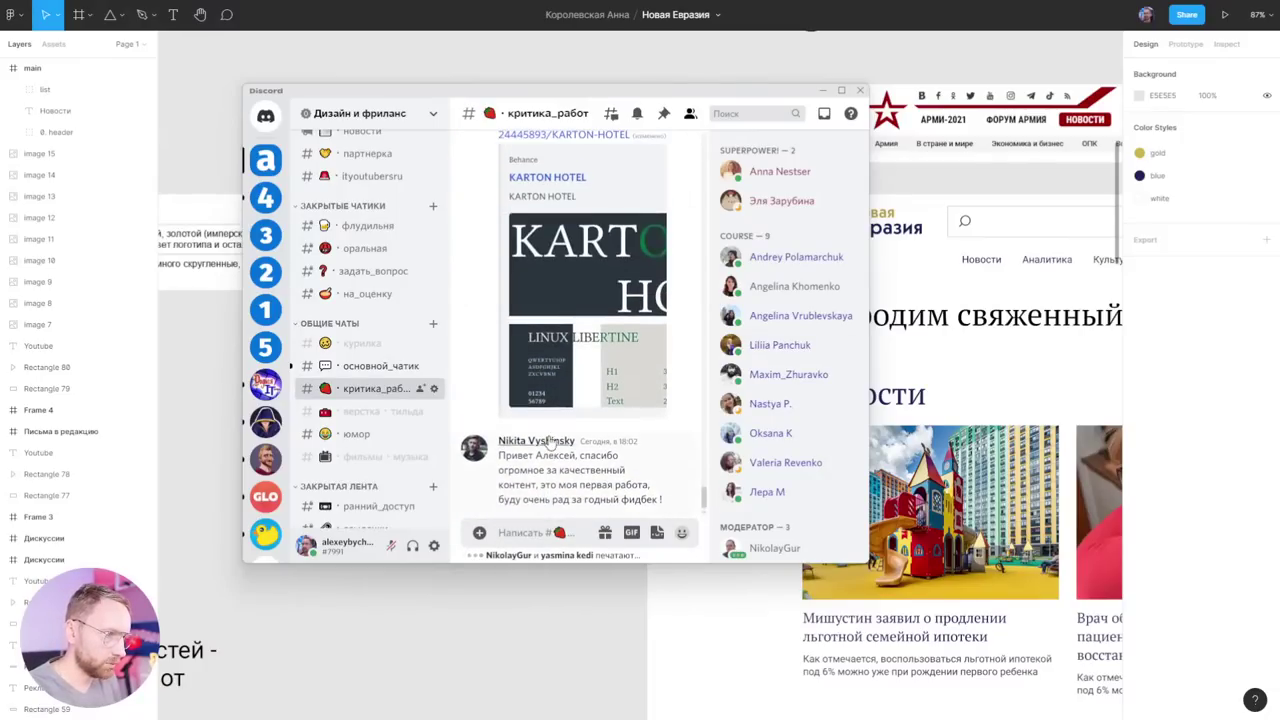
scroll(535, 480, down, 3)
click(507, 532)
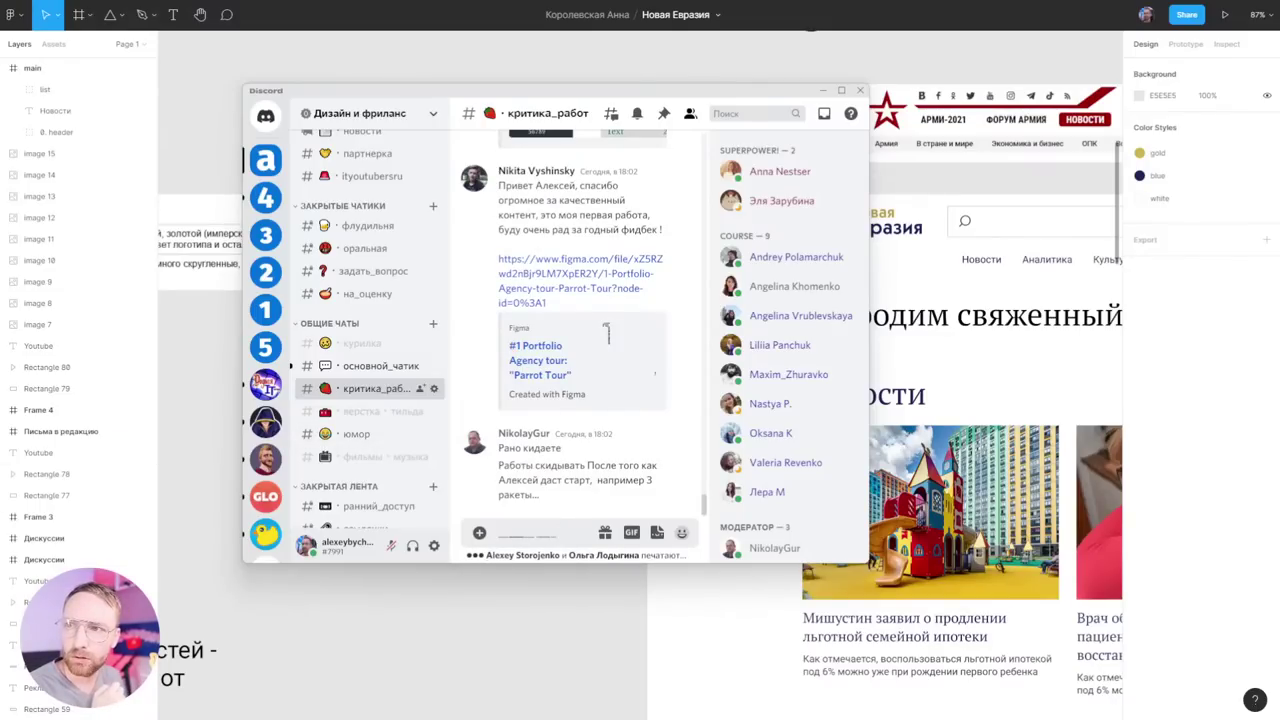
key(alt+Tab)
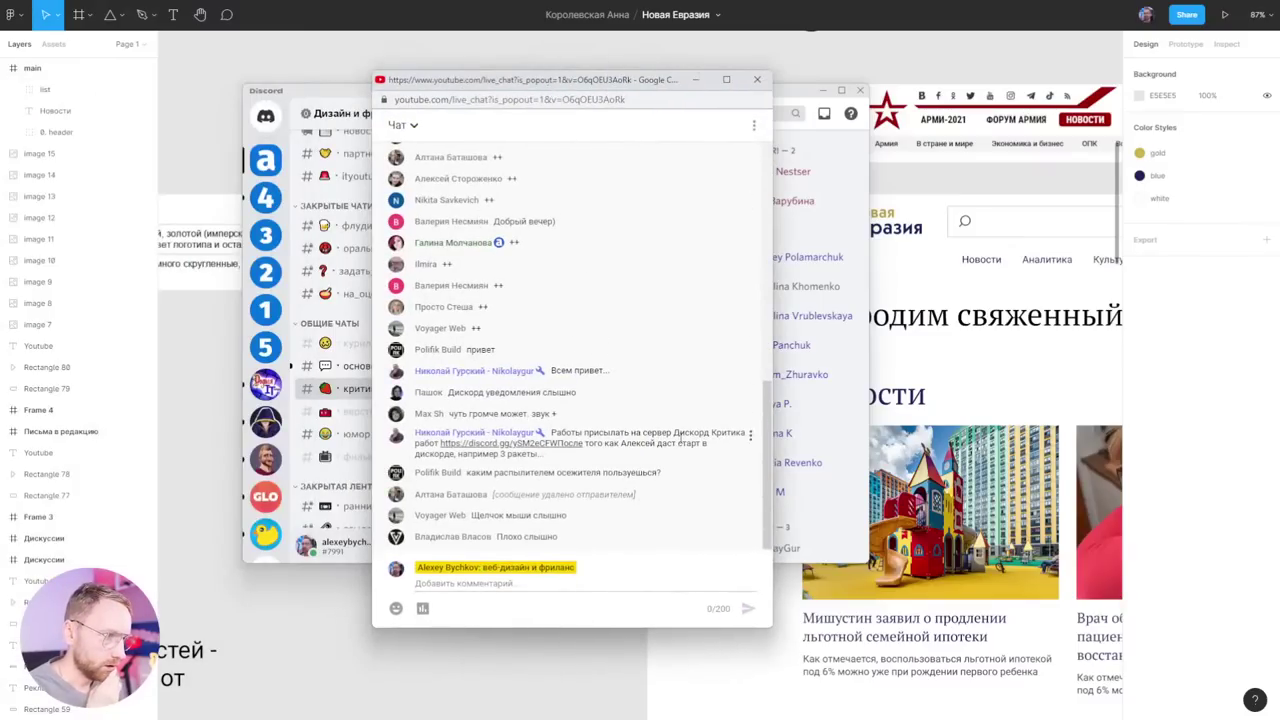
Move the Discord window down and right, keeping the live chat popup in front
click(333, 95)
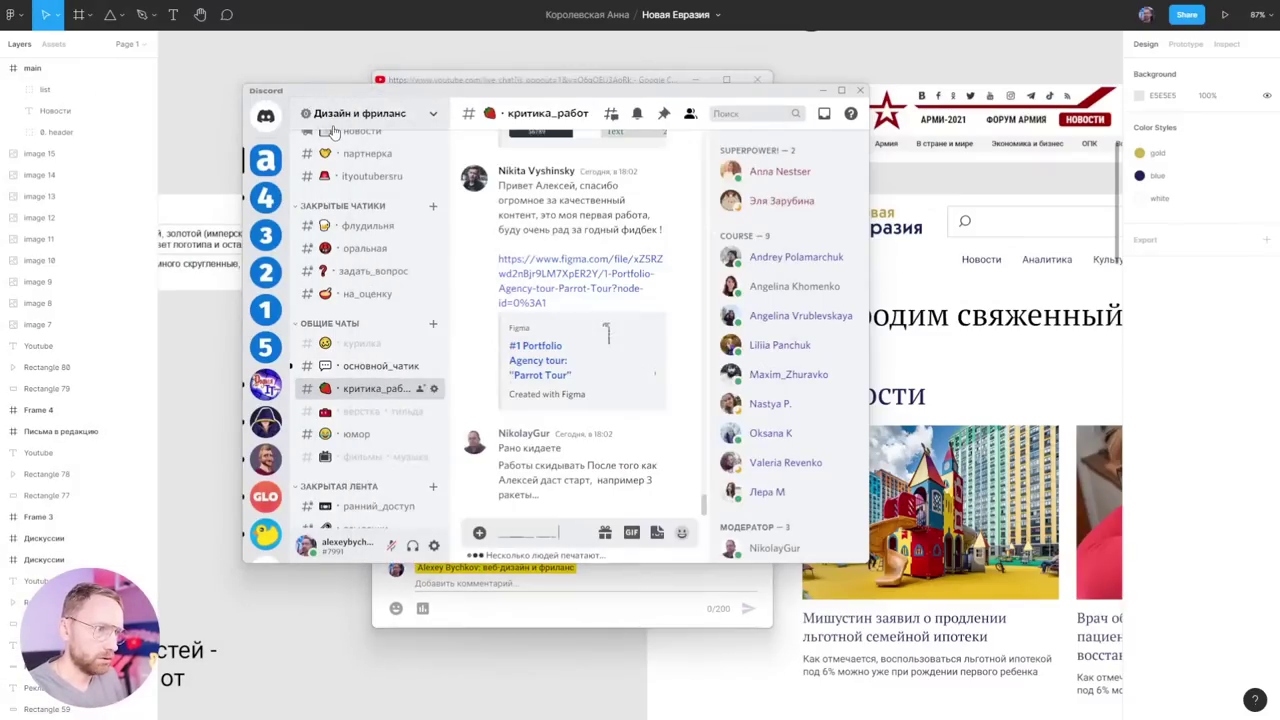
drag(333, 95, 435, 148)
click(656, 83)
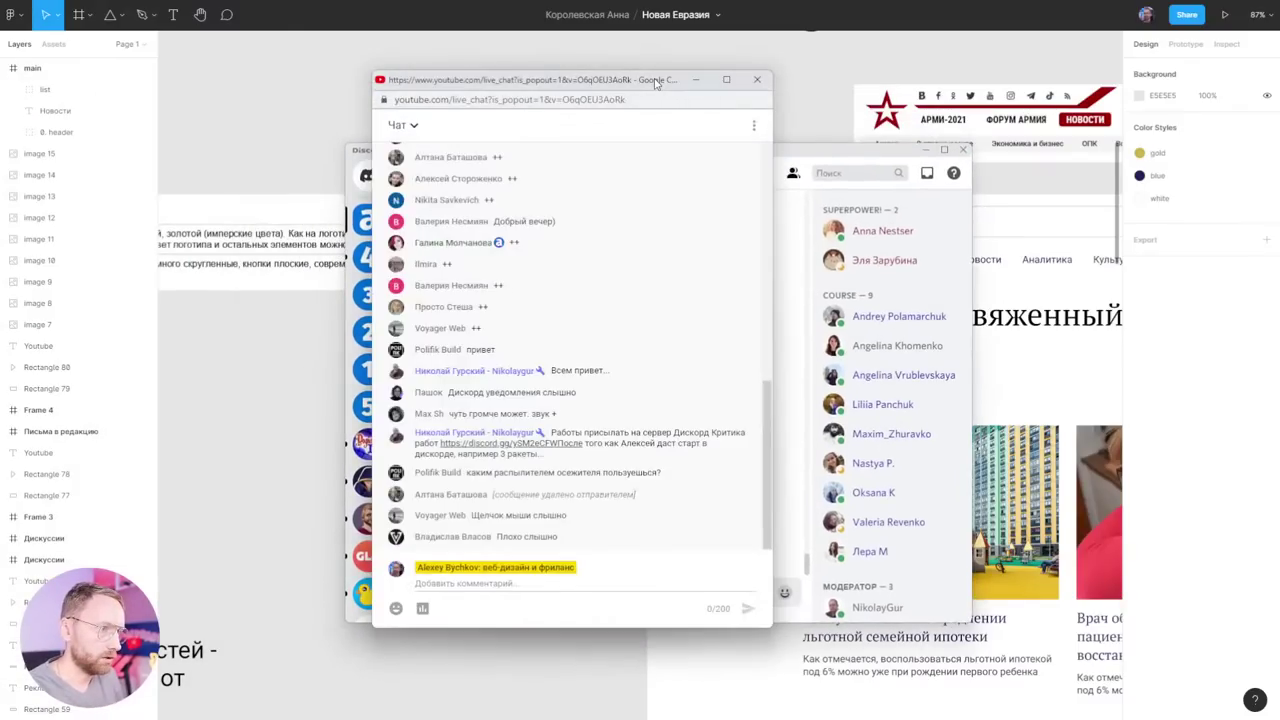
scroll(614, 331, up, 10)
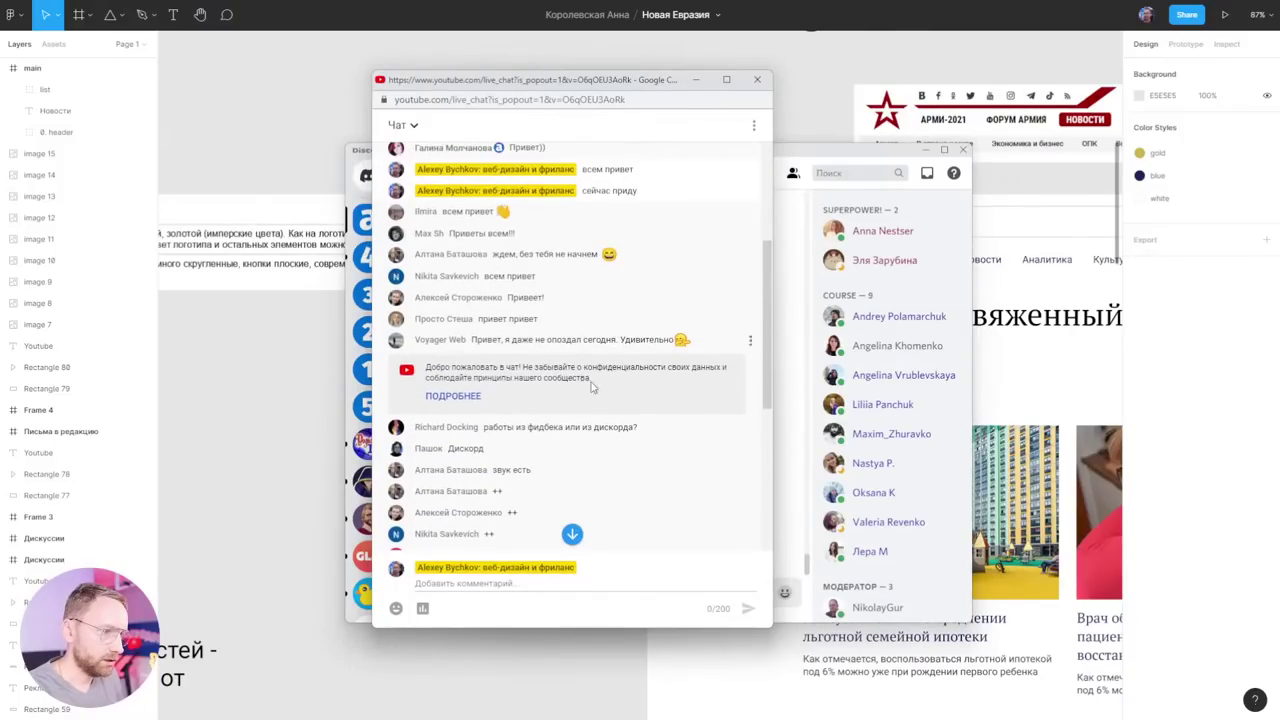
Post a live-chat comment mentioning the streamer's channel followed by 'вопрос'
click(487, 588)
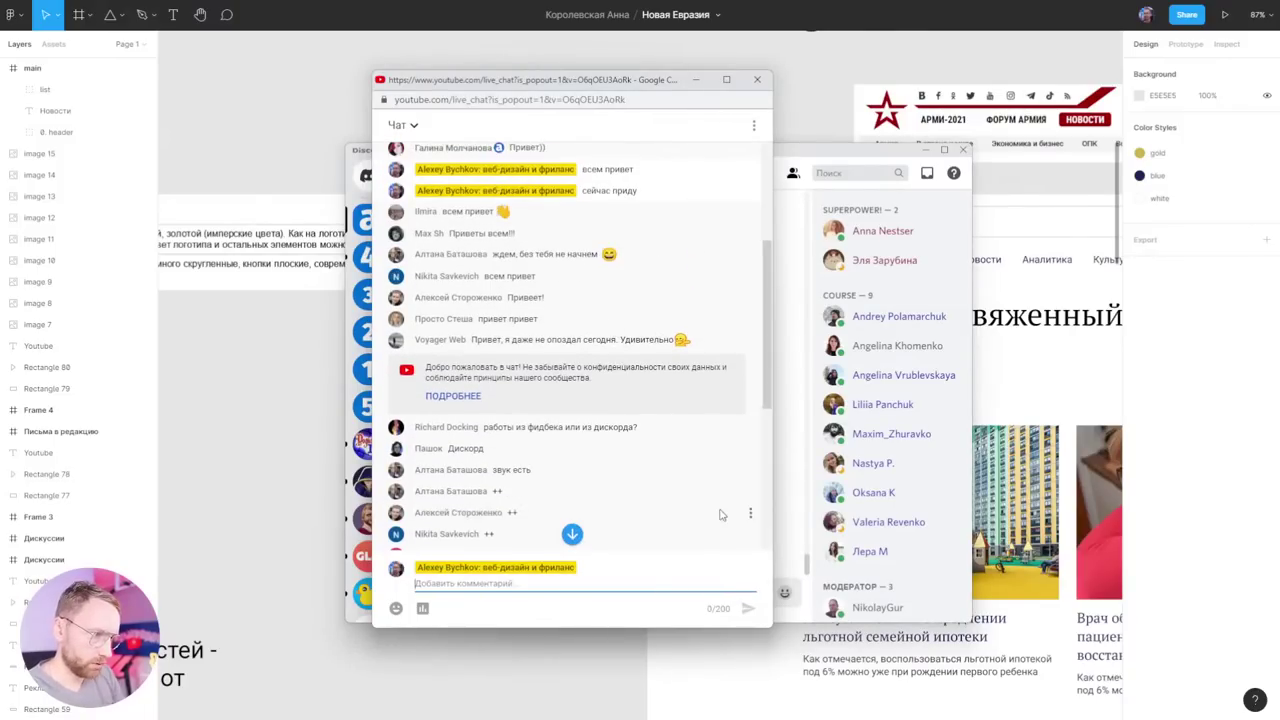
text(@)
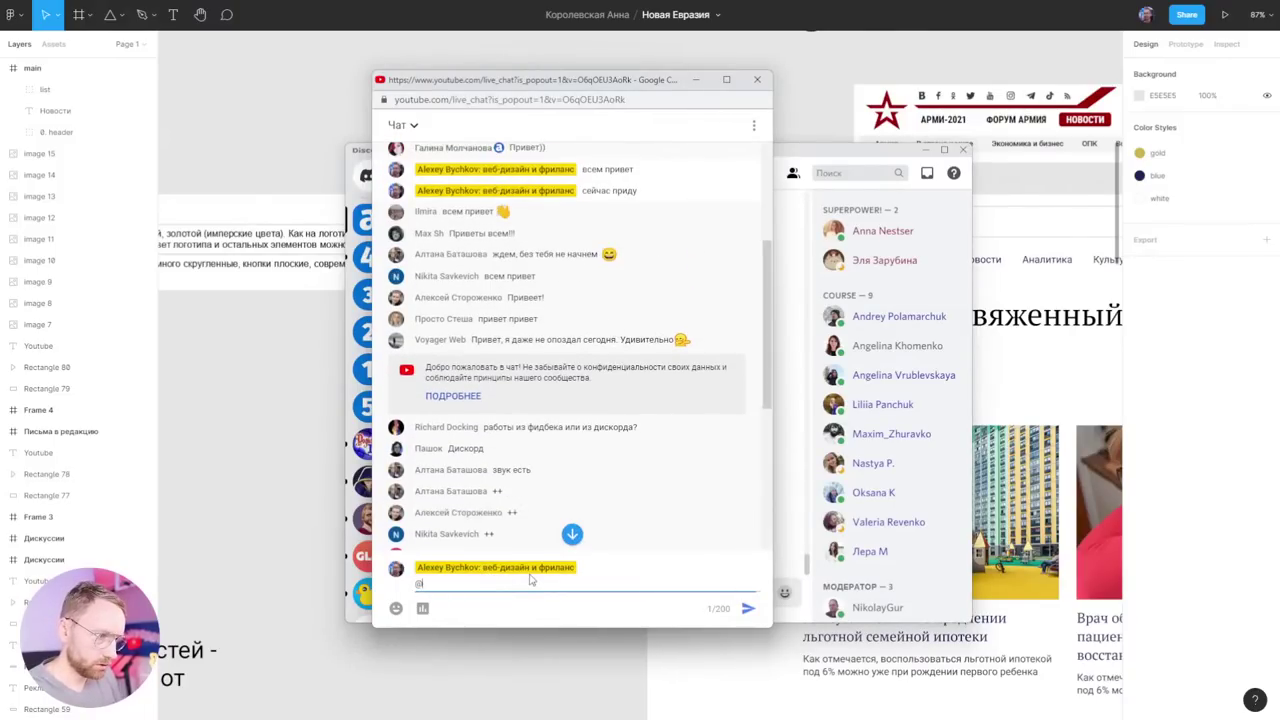
text(ale)
click(541, 560)
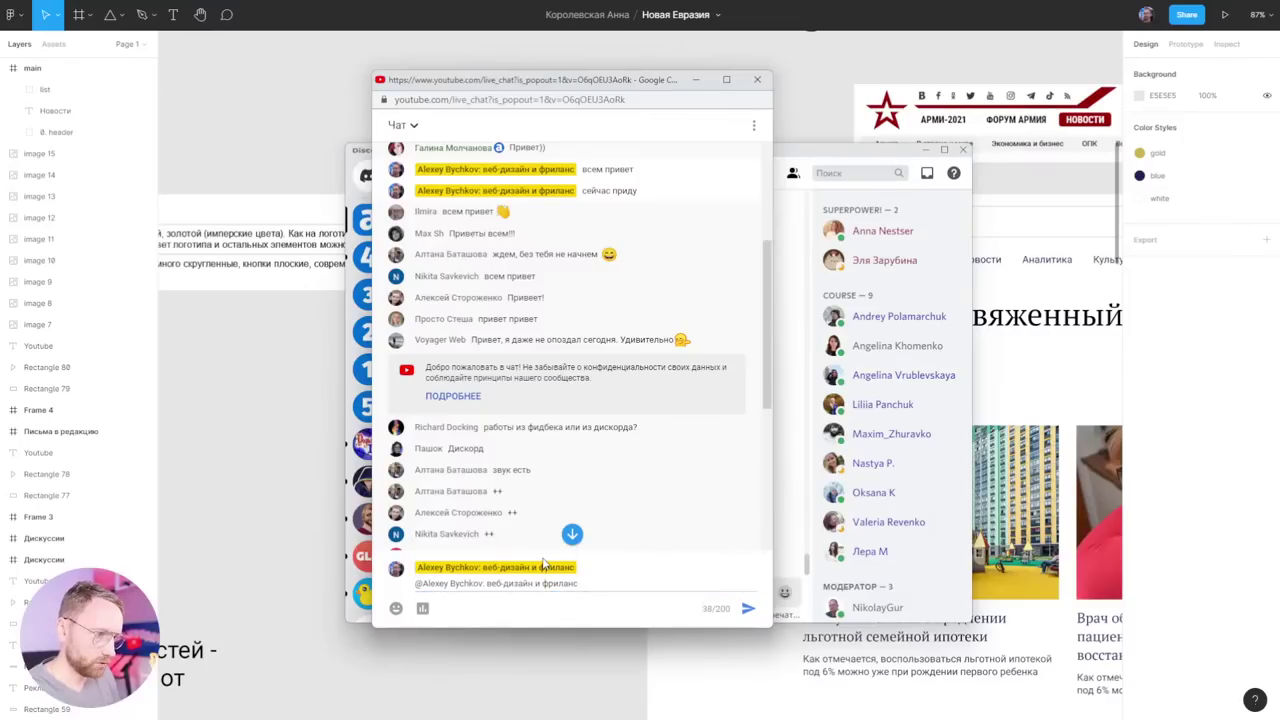
click(636, 582)
text(вопрос)
key(Return)
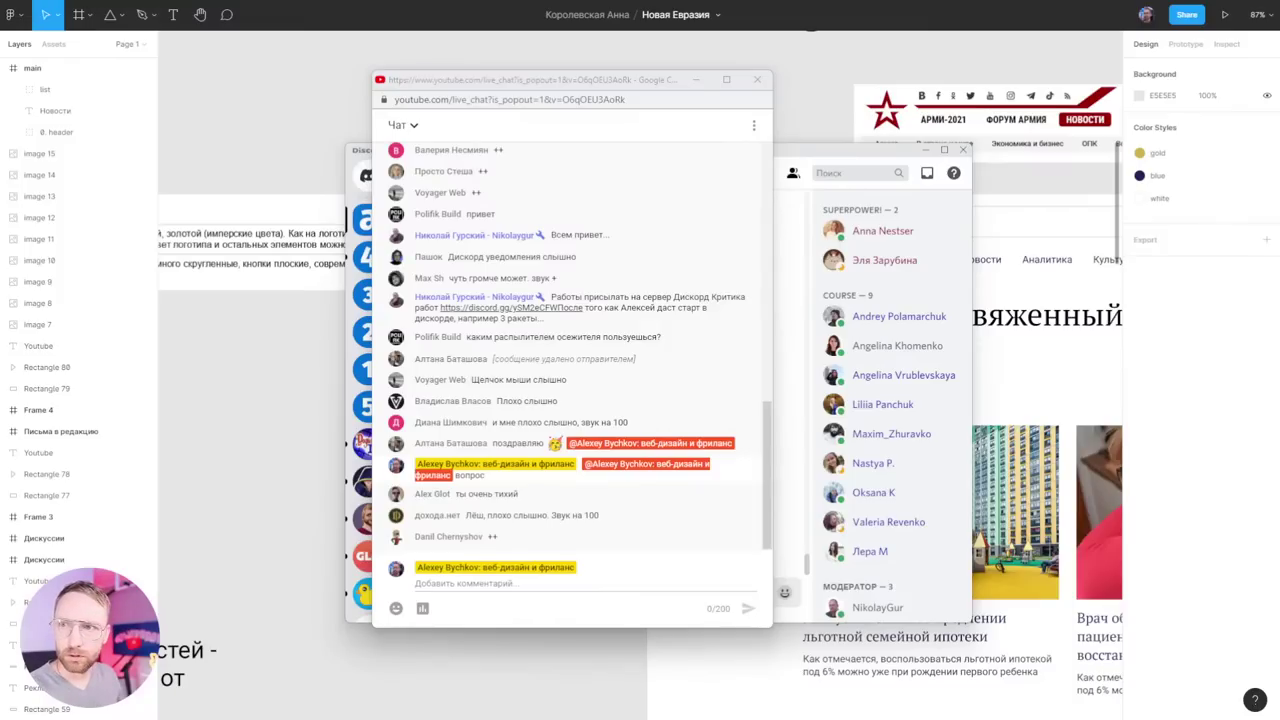
key(alt+Tab)
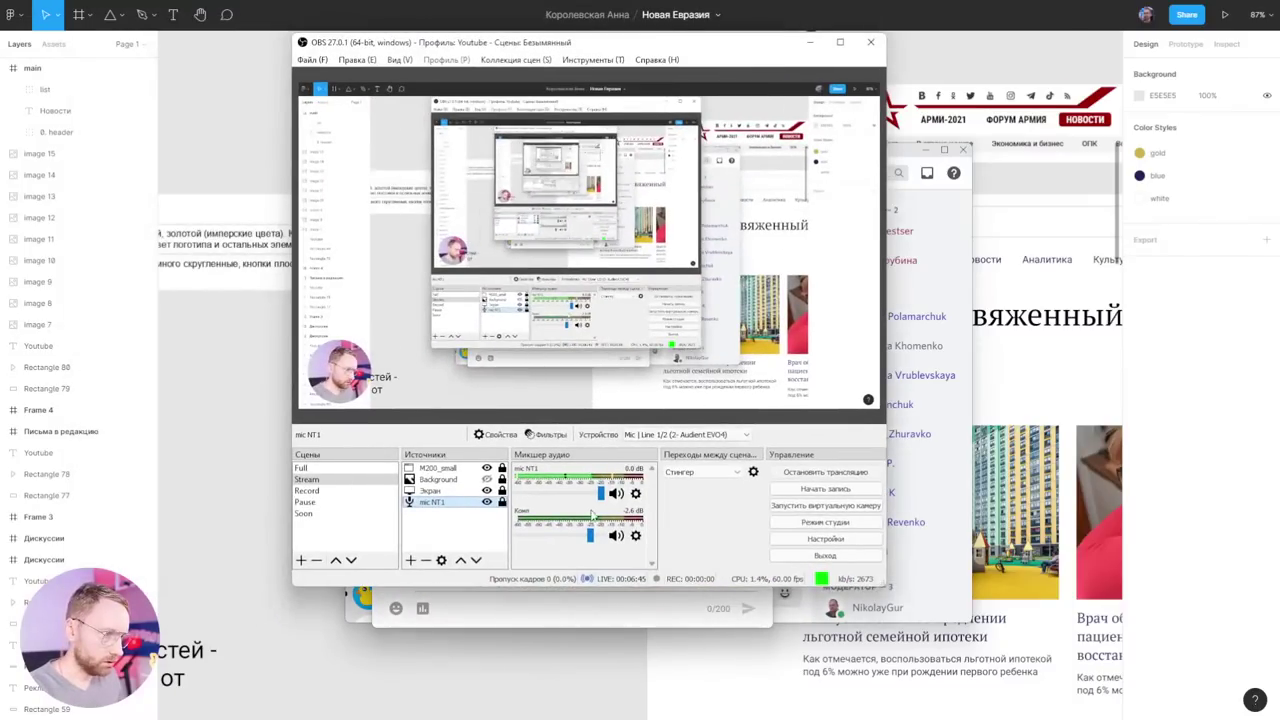
right_click(474, 504)
click(520, 484)
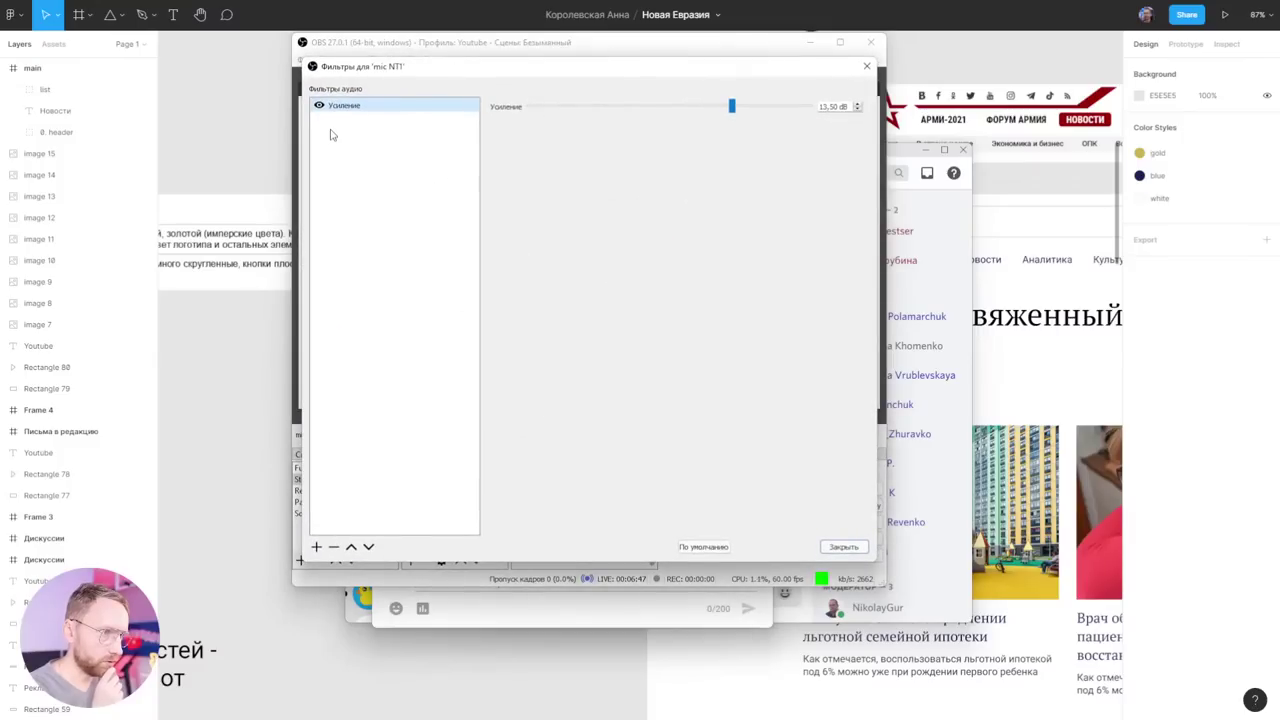
click(843, 547)
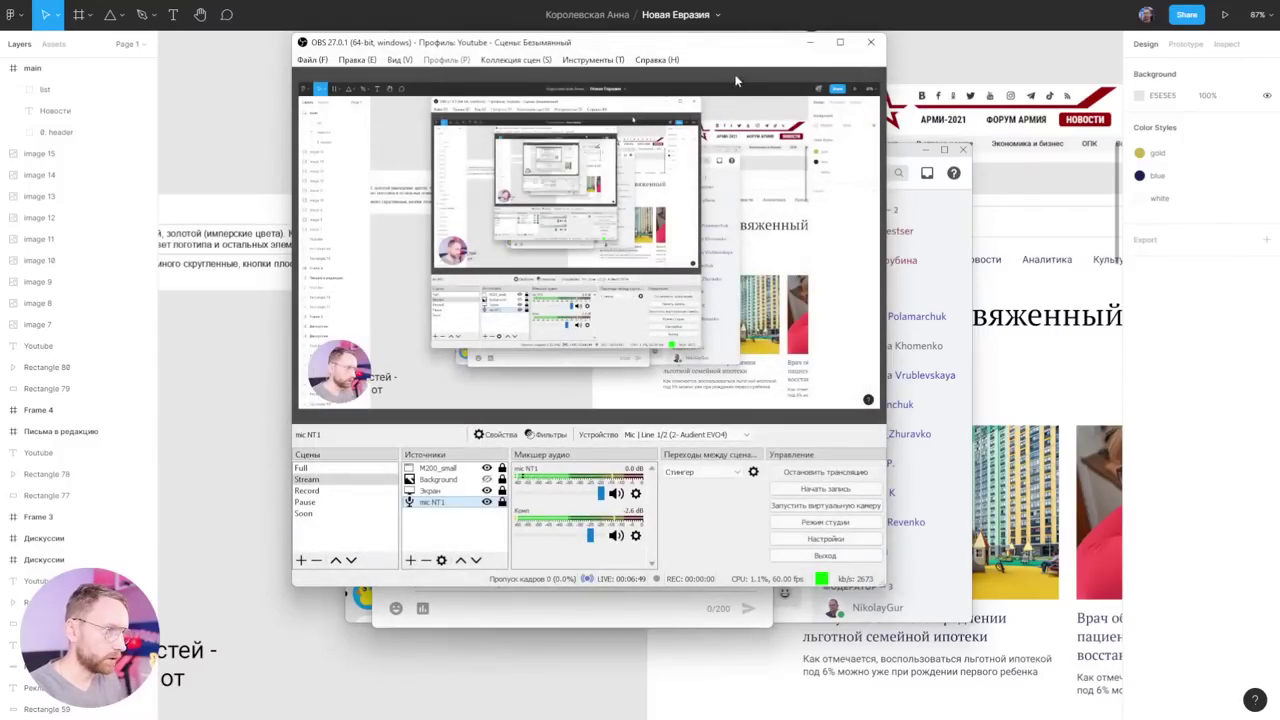
drag(725, 50, 363, 62)
click(447, 52)
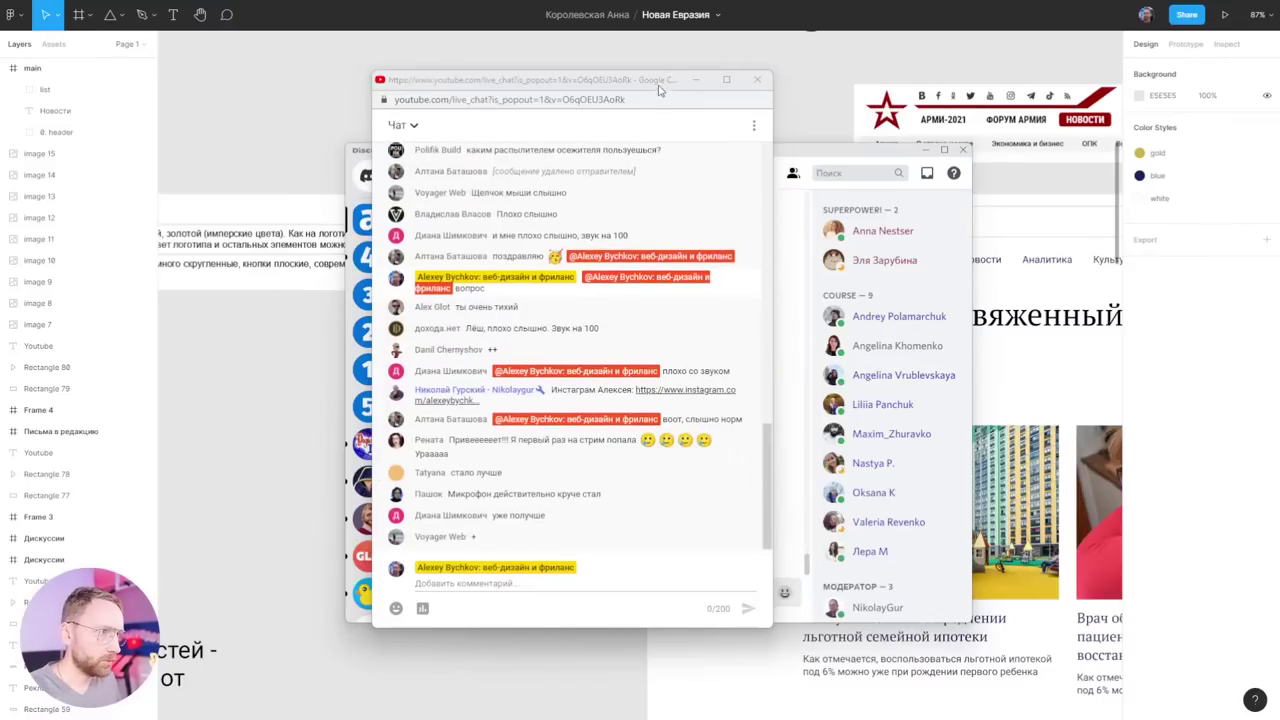
Hide the chat popup, send the pending Discord draft, and widen the Discord window
click(696, 79)
key(Return)
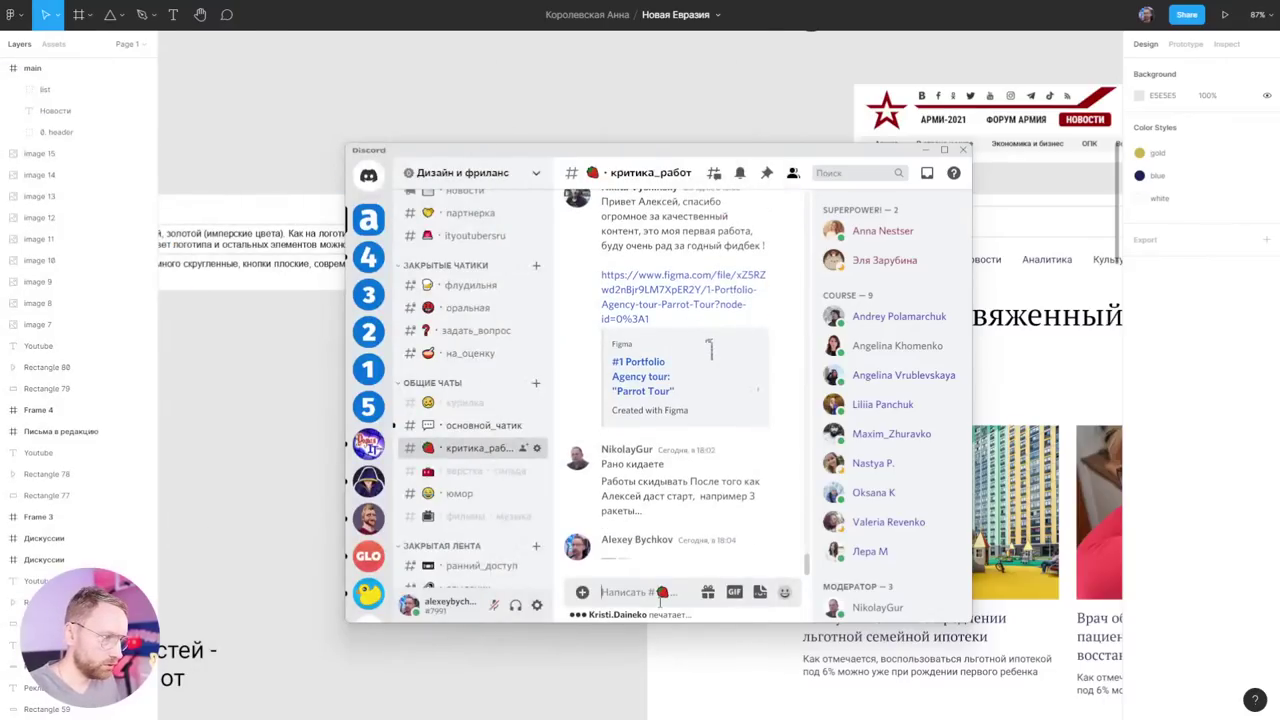
scroll(688, 518, down, 10)
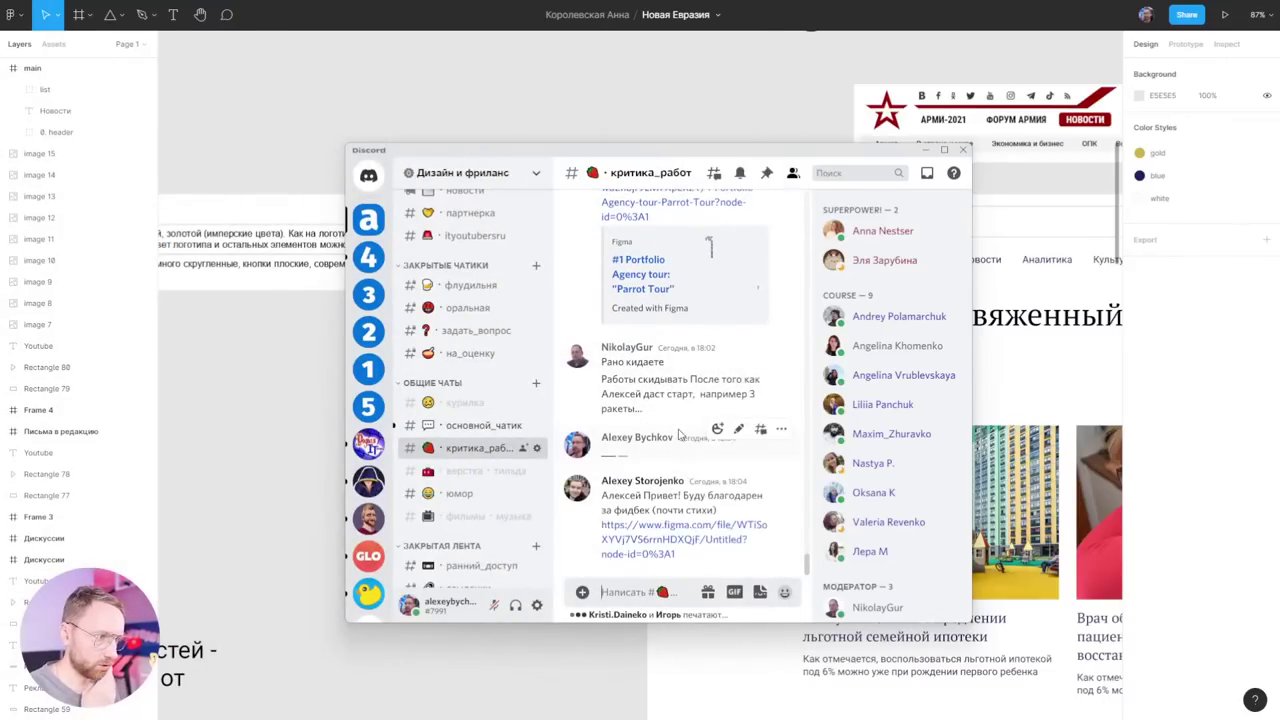
scroll(661, 400, down, 10)
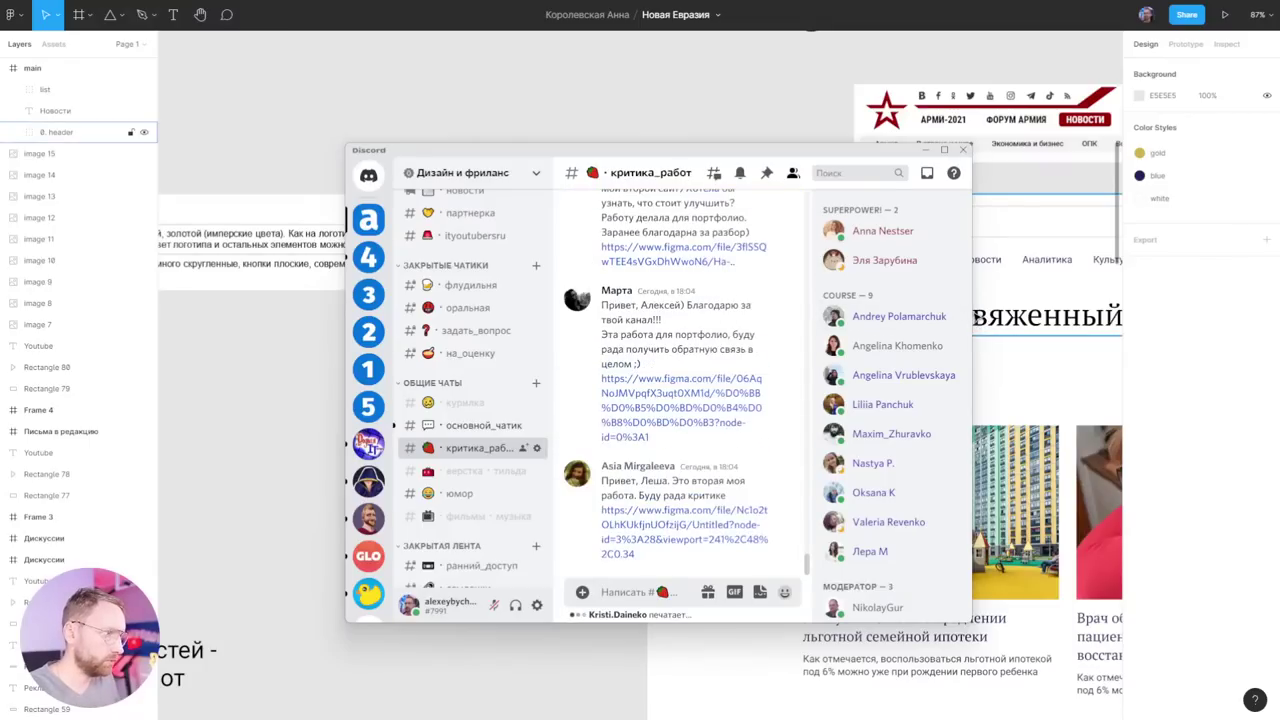
drag(970, 301, 1214, 301)
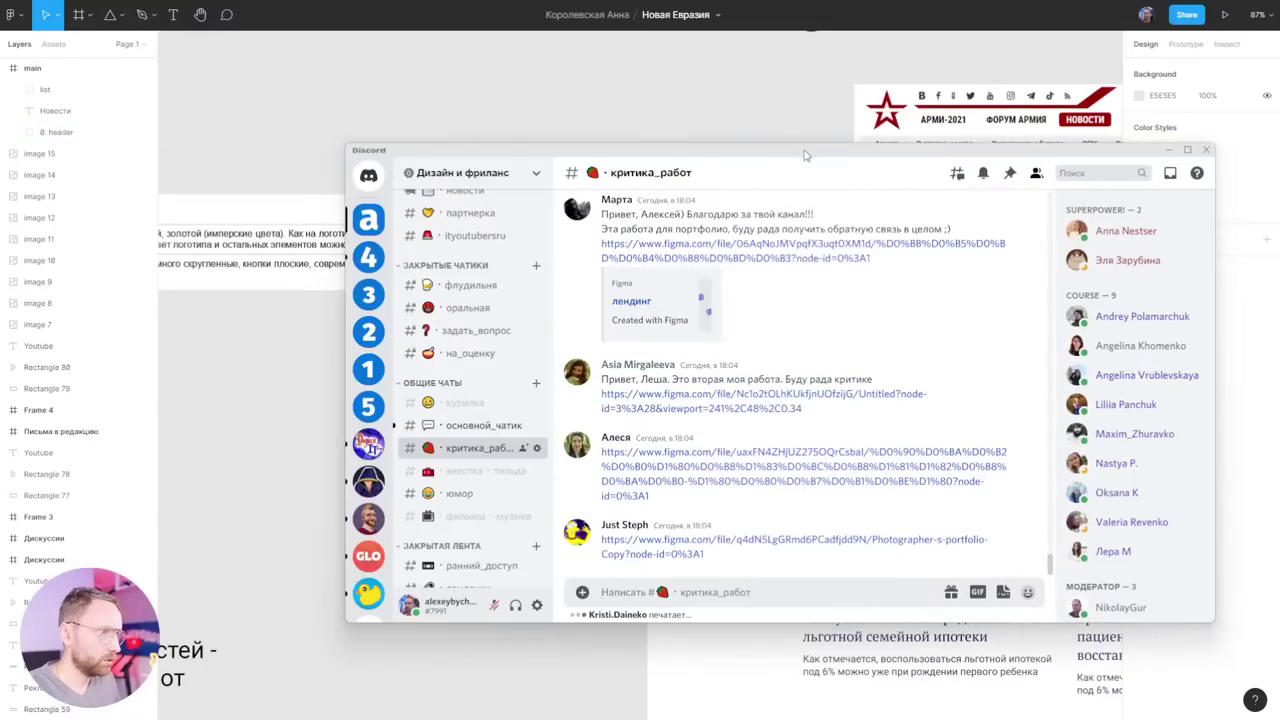
drag(789, 148, 577, 68)
scroll(791, 348, down, 4)
scroll(791, 348, down, 3)
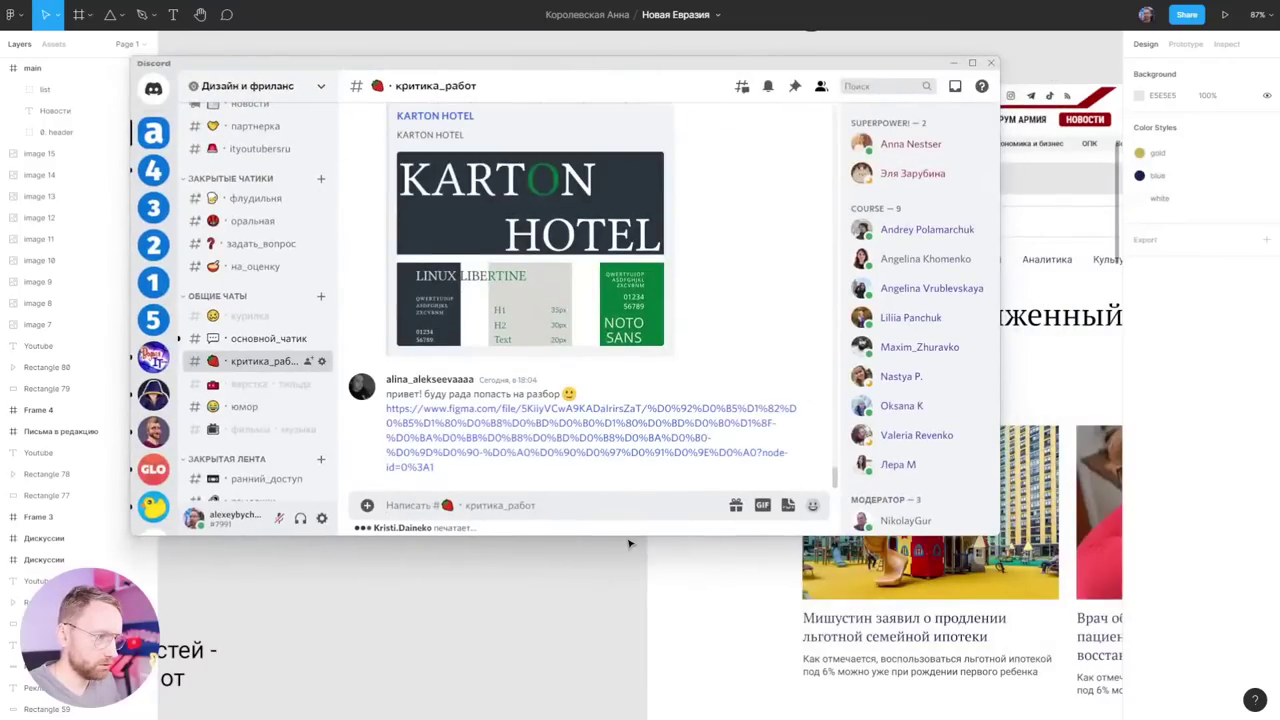
Scroll #критика_работ back up and open the JL Cars Figma file from the post
drag(630, 535, 631, 695)
scroll(631, 476, up, 10)
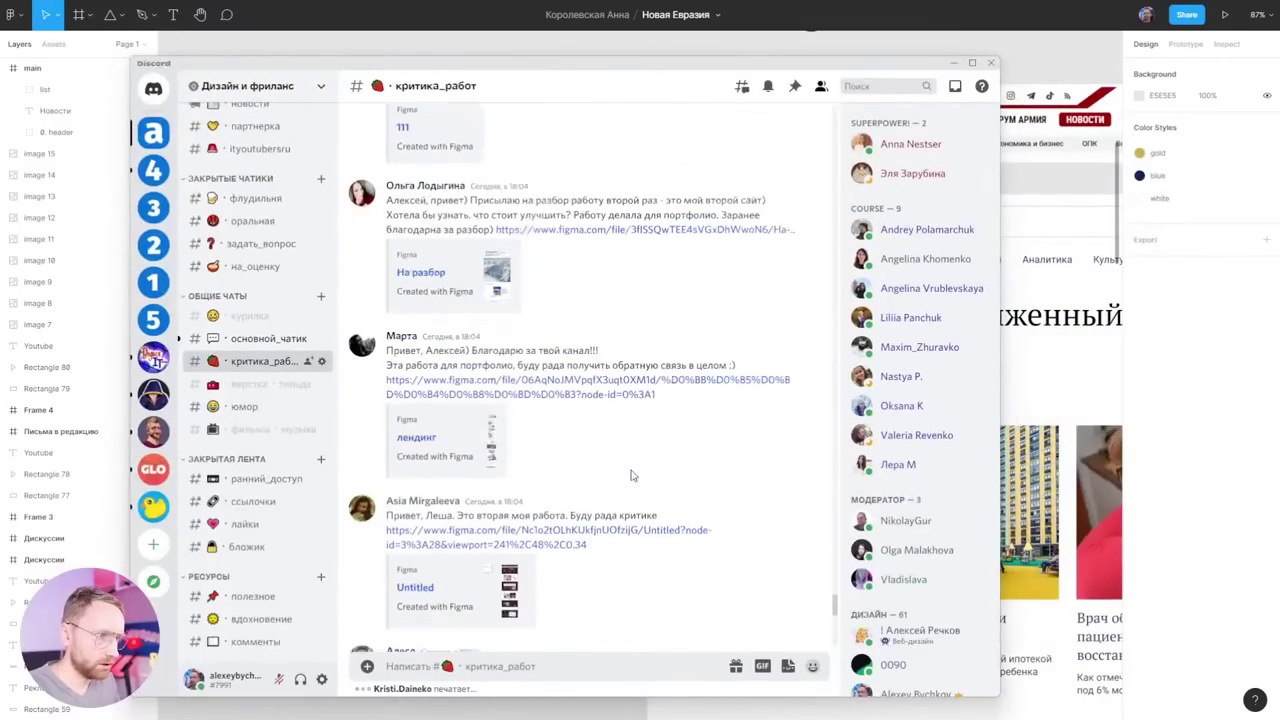
scroll(631, 476, up, 12)
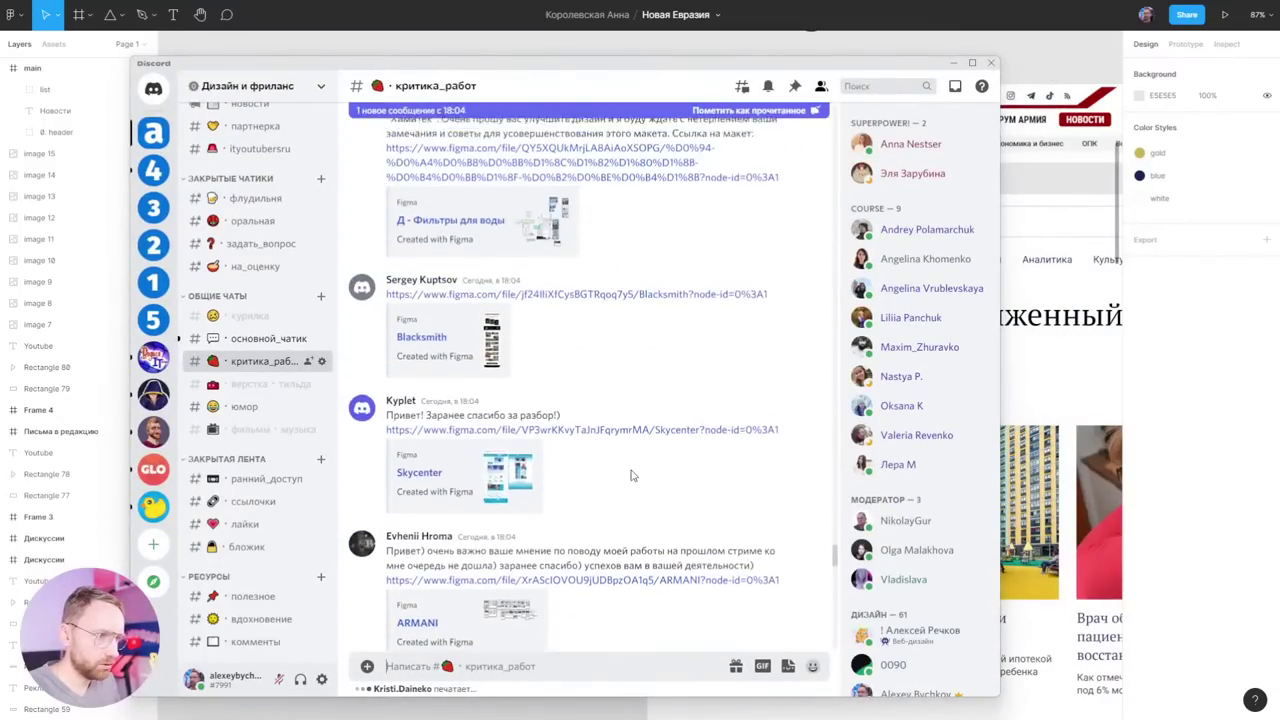
scroll(631, 476, up, 3)
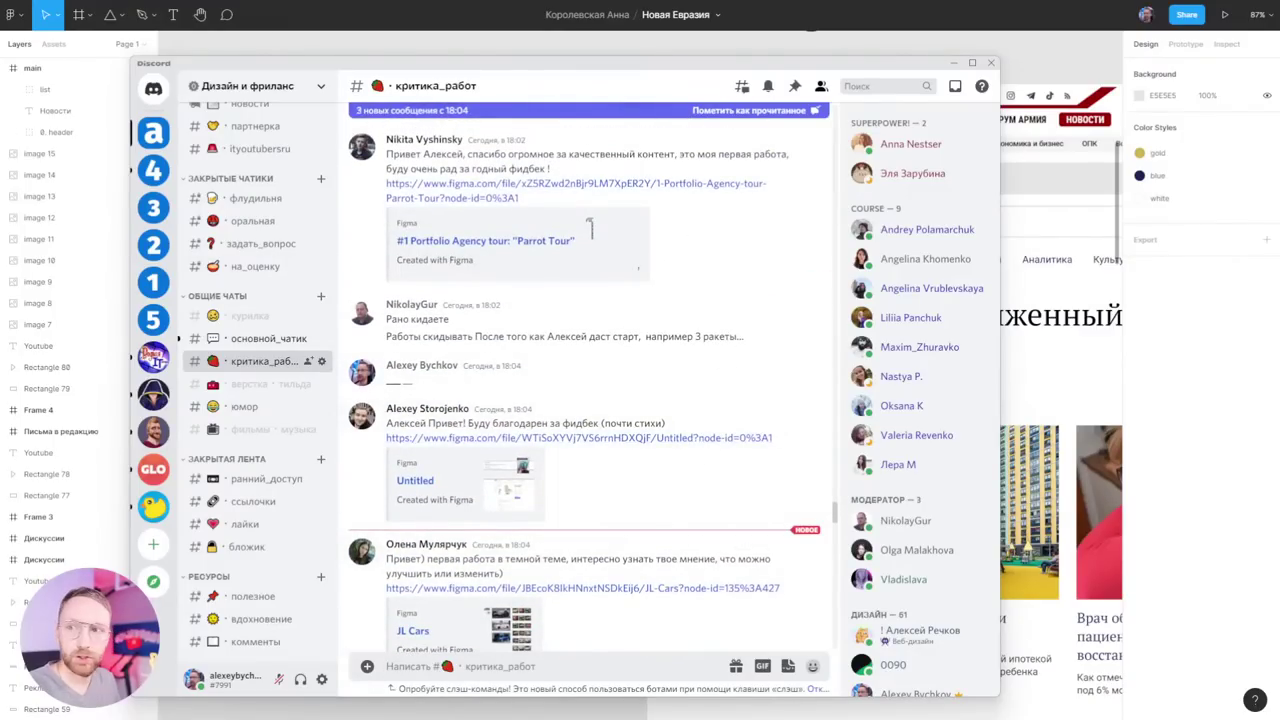
click(588, 232)
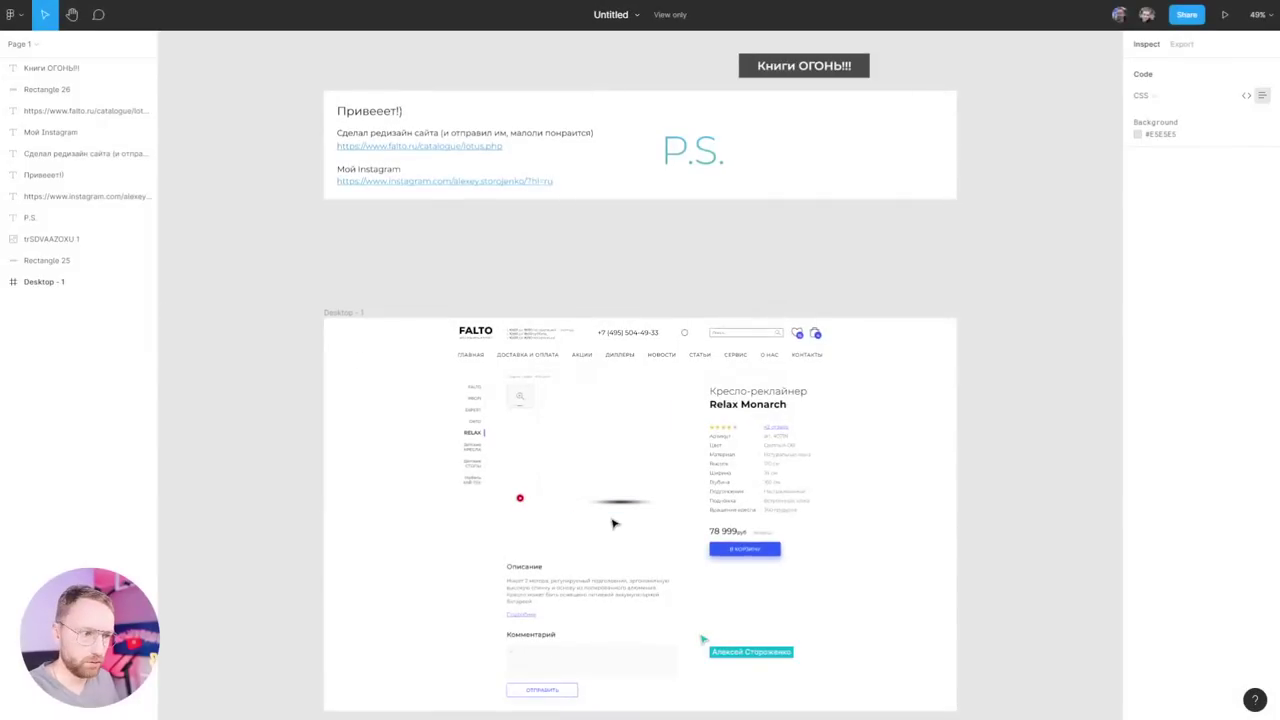
Look over the view-only file's greeting text, books photo and Instagram link
scroll(717, 270, up, 3)
scroll(914, 180, up, 5)
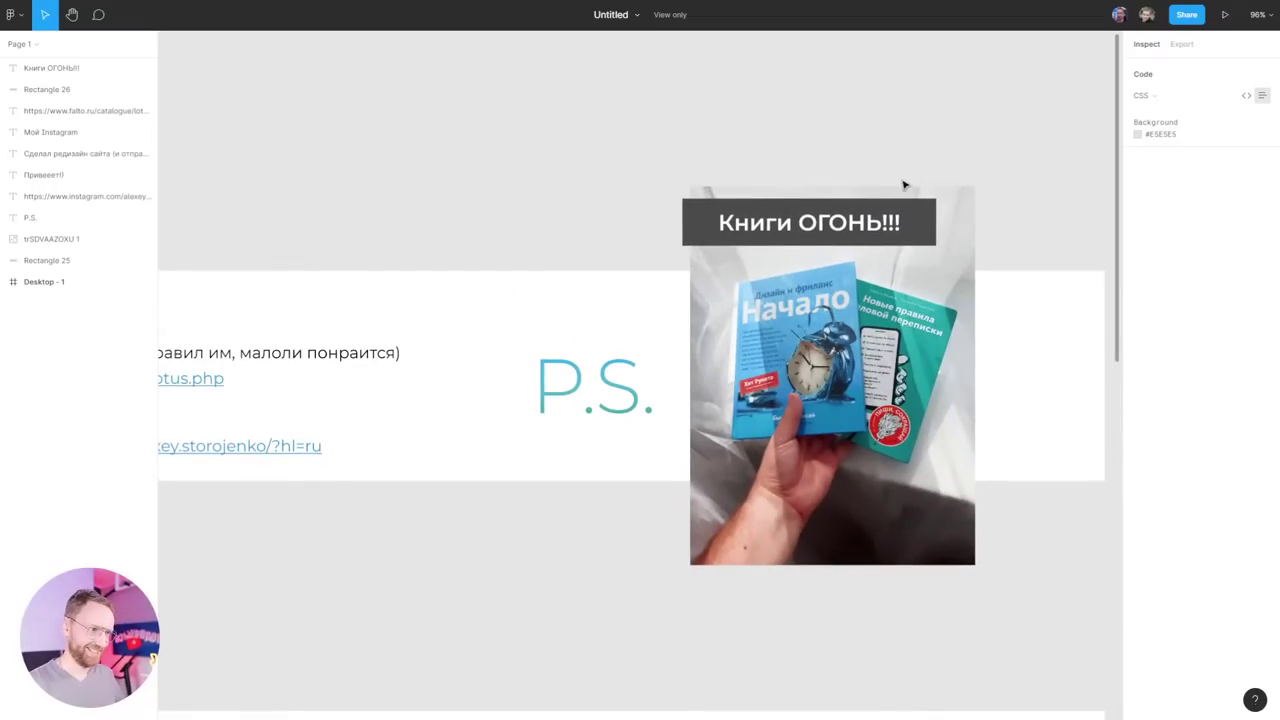
drag(414, 223, 511, 206)
click(985, 372)
scroll(985, 372, up, 5)
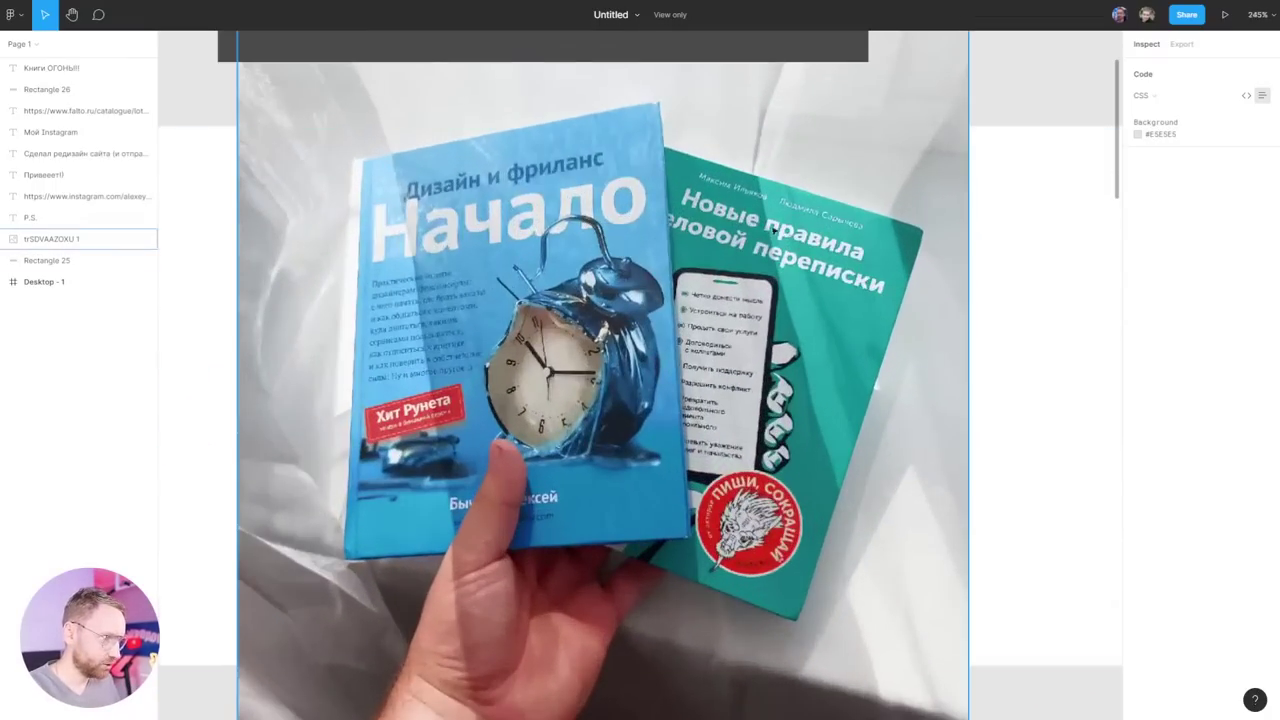
scroll(861, 300, down, 5)
drag(277, 177, 886, 200)
scroll(782, 250, up, 3)
scroll(782, 250, down, 2)
scroll(782, 250, right, 1)
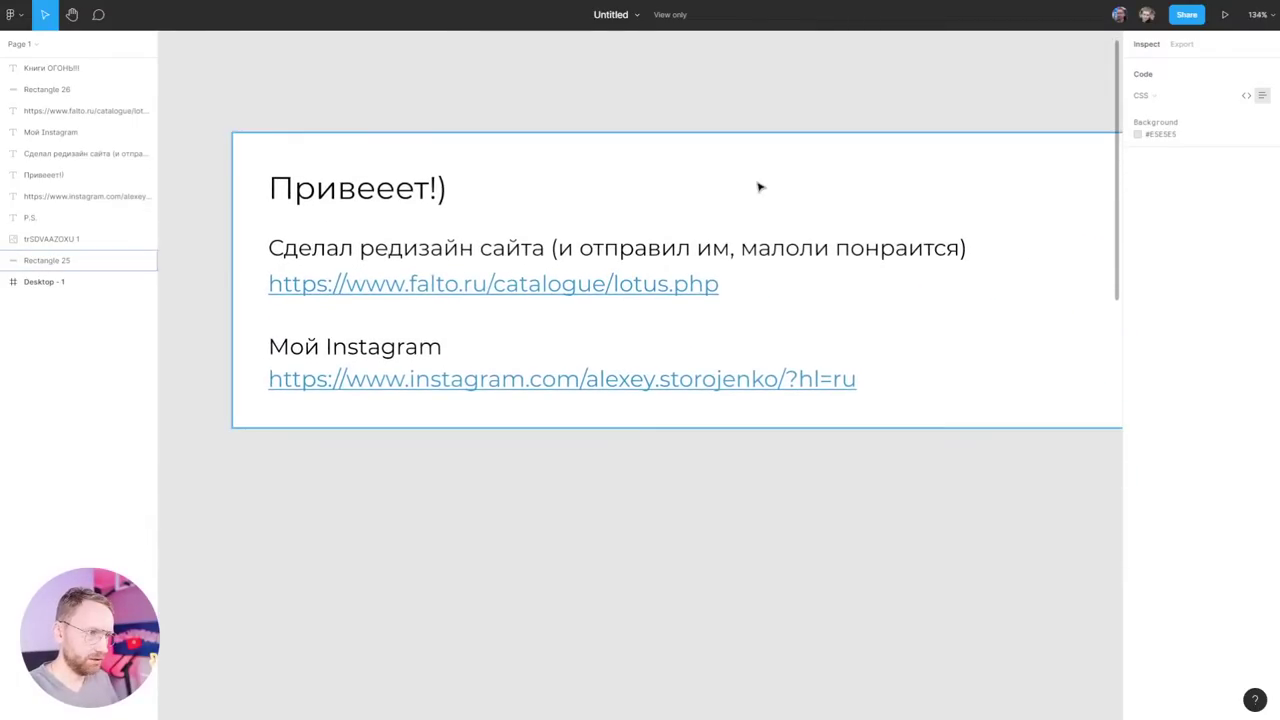
scroll(700, 262, down, 4)
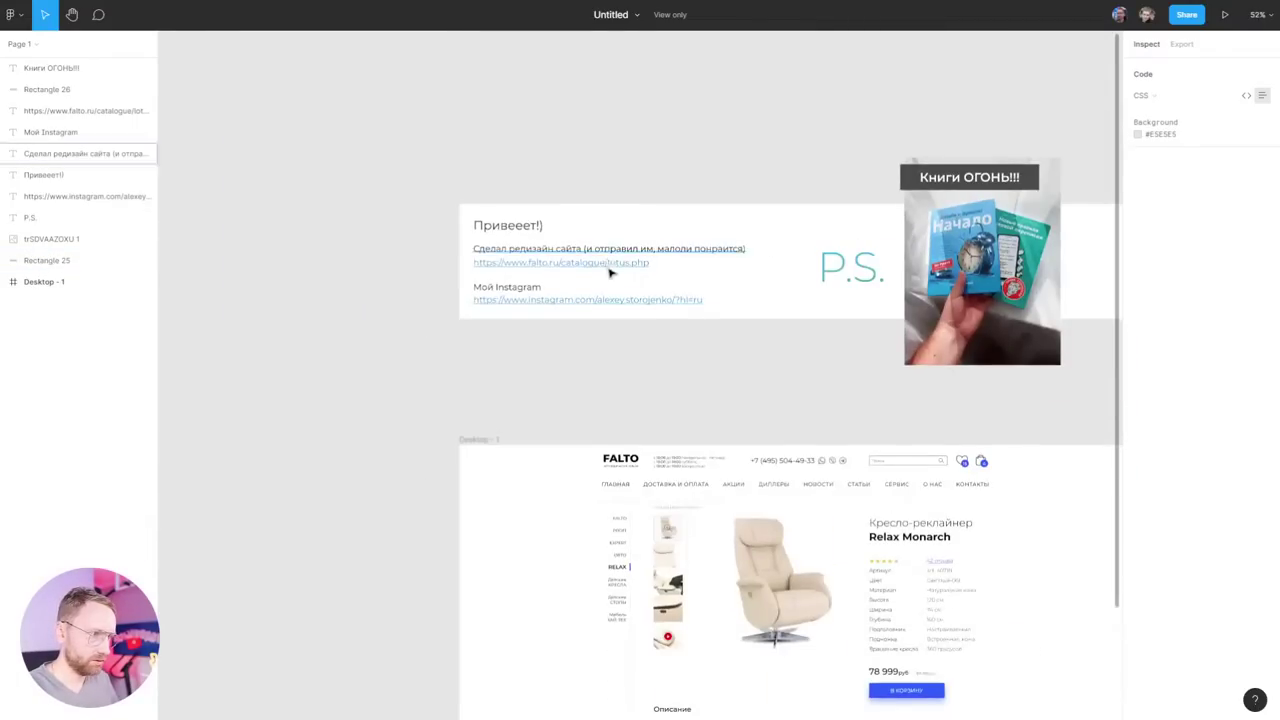
scroll(620, 311, up, 3)
click(630, 326)
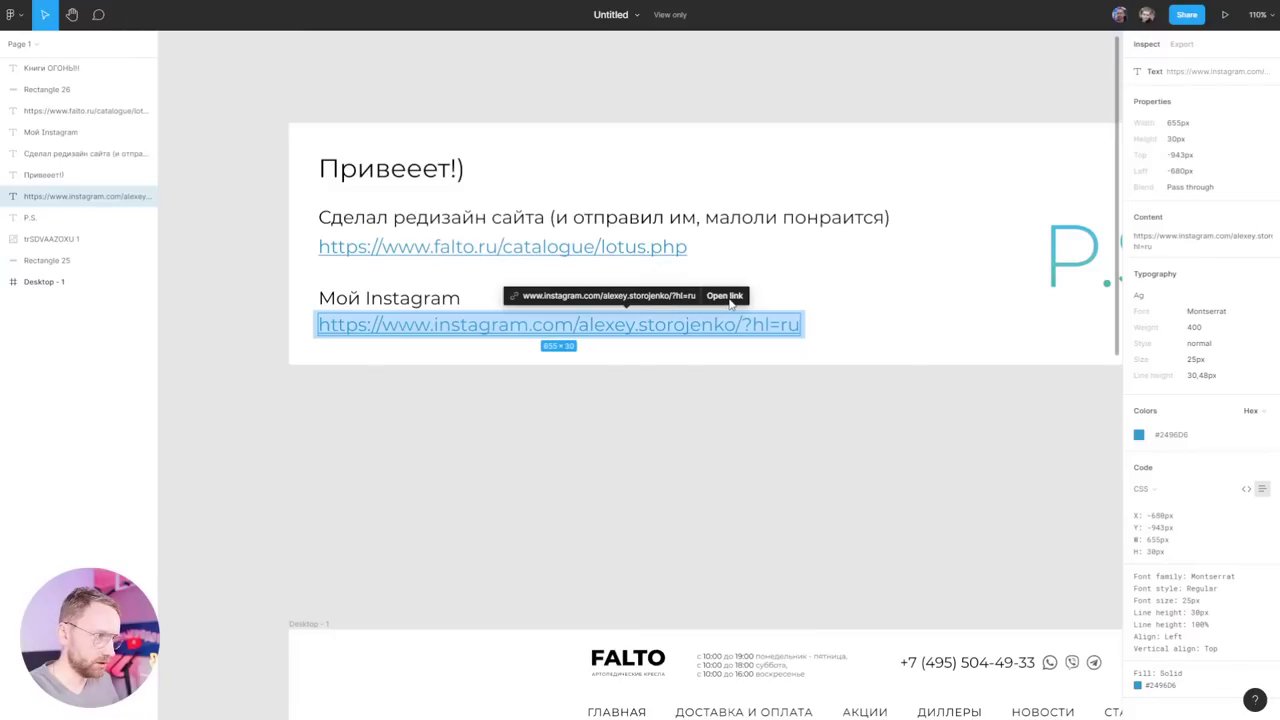
key(Escape)
Duplicate the file to your Drafts and open the copy
click(632, 15)
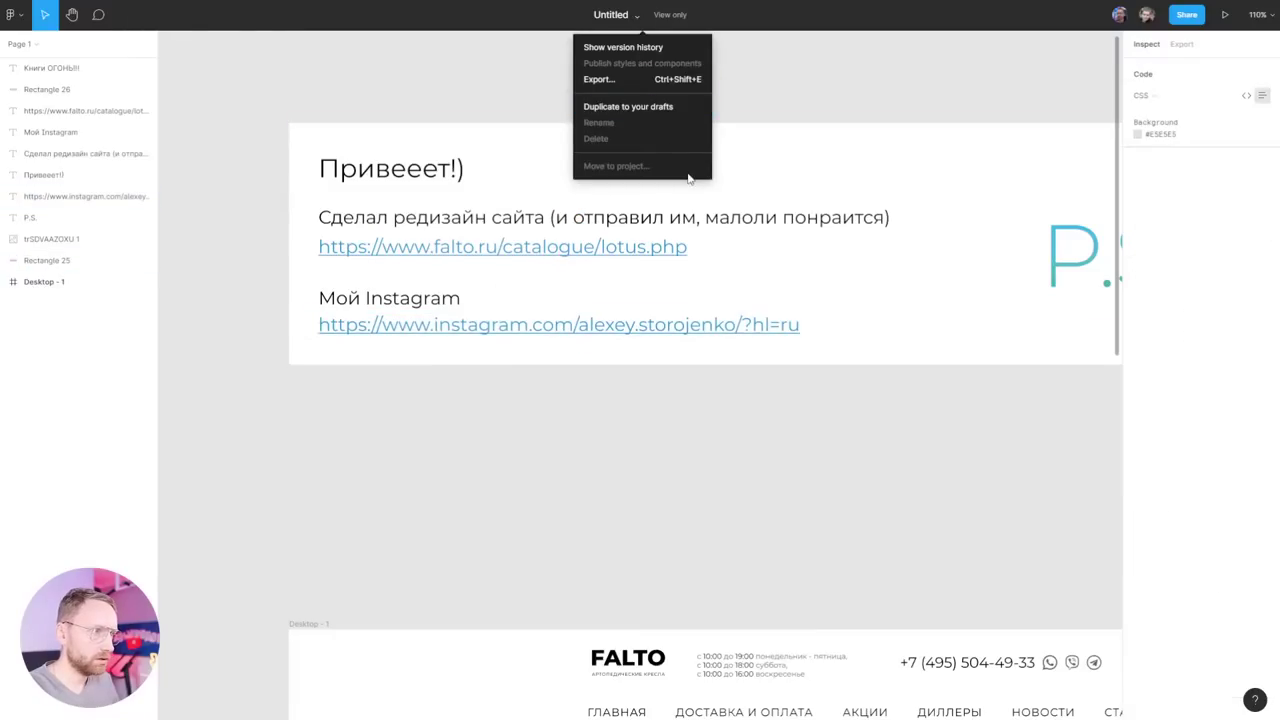
click(660, 106)
click(722, 702)
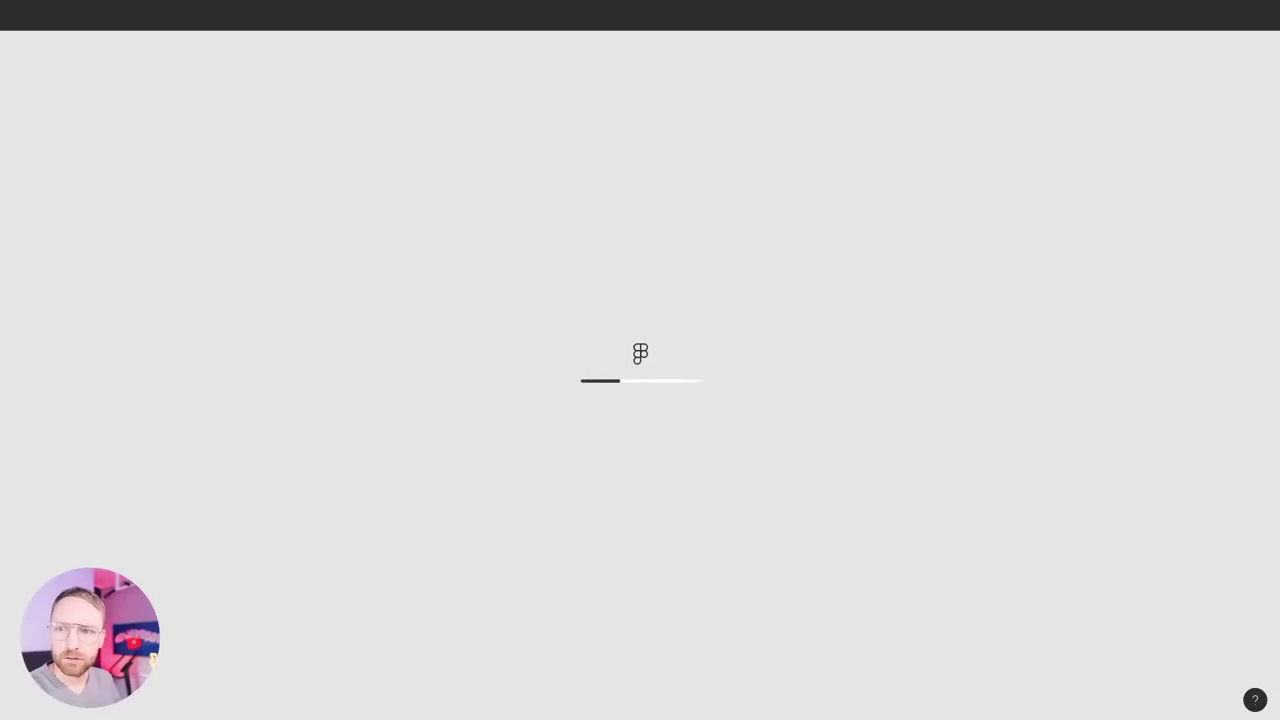
Select the full Instagram link URL in the Drafts copy's text
scroll(425, 155, up, 2)
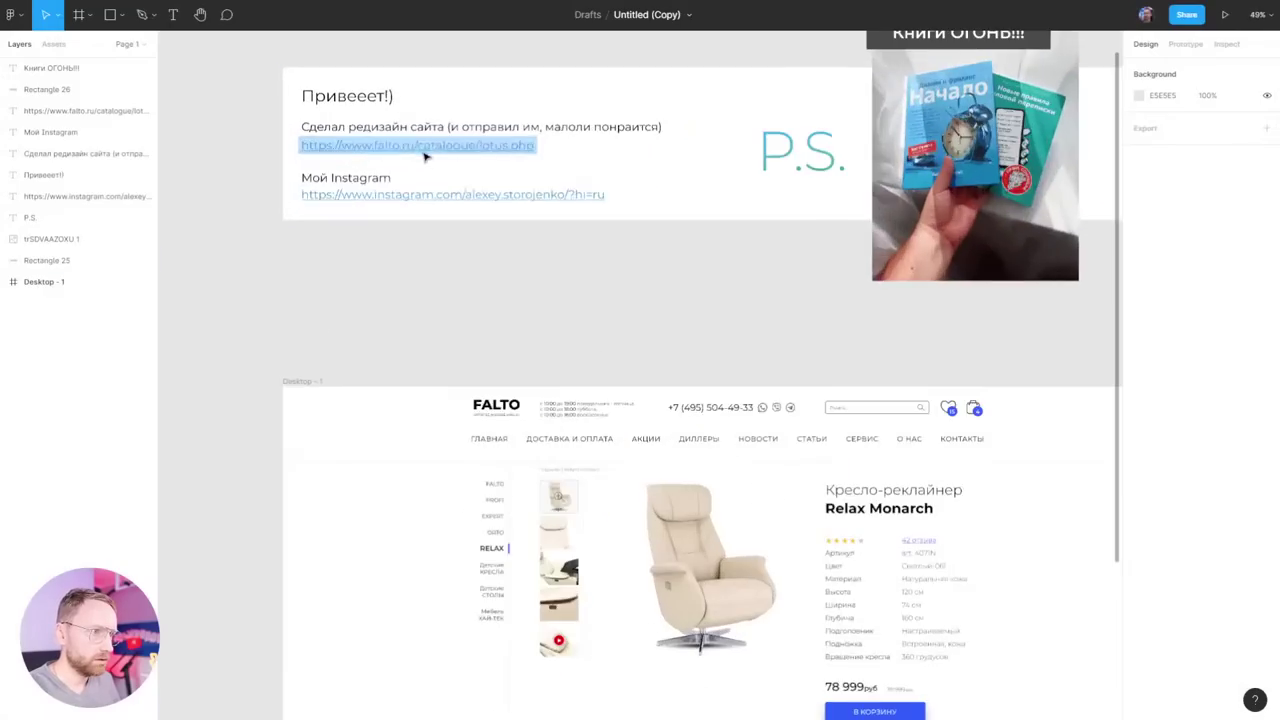
double_click(434, 196)
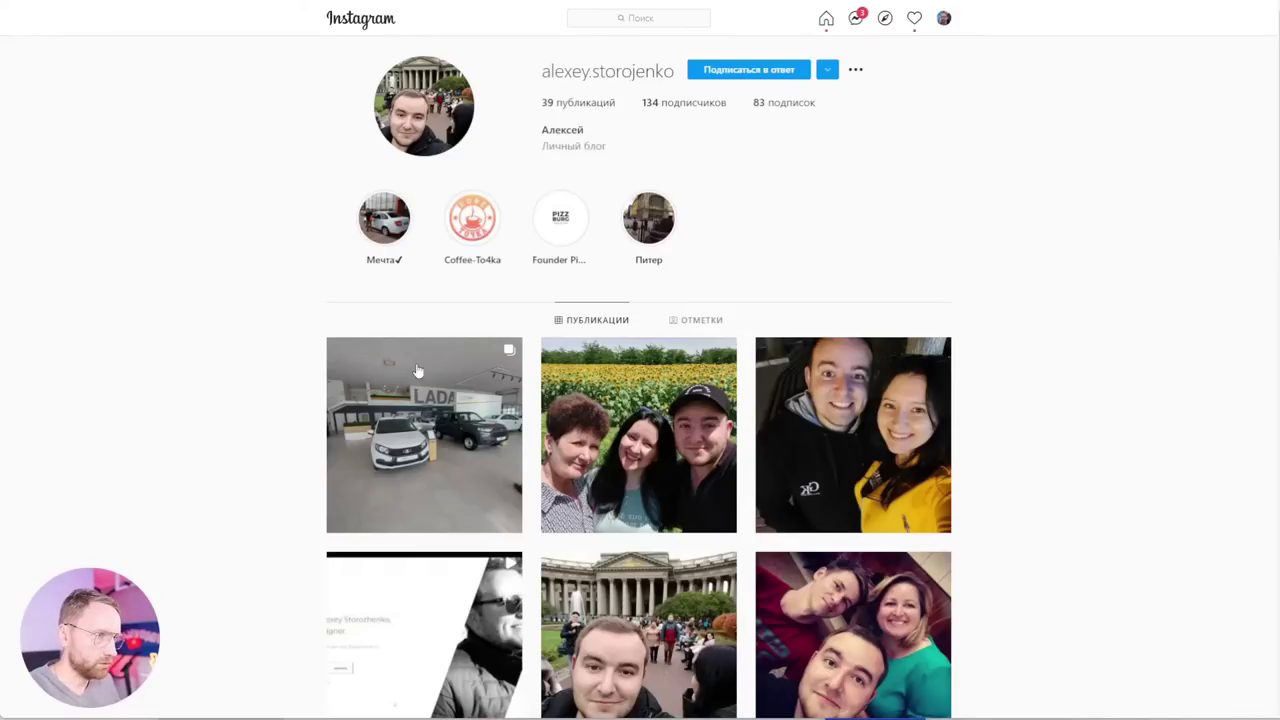
View the LADA car post and the next one, then the black-and-white video post
click(422, 447)
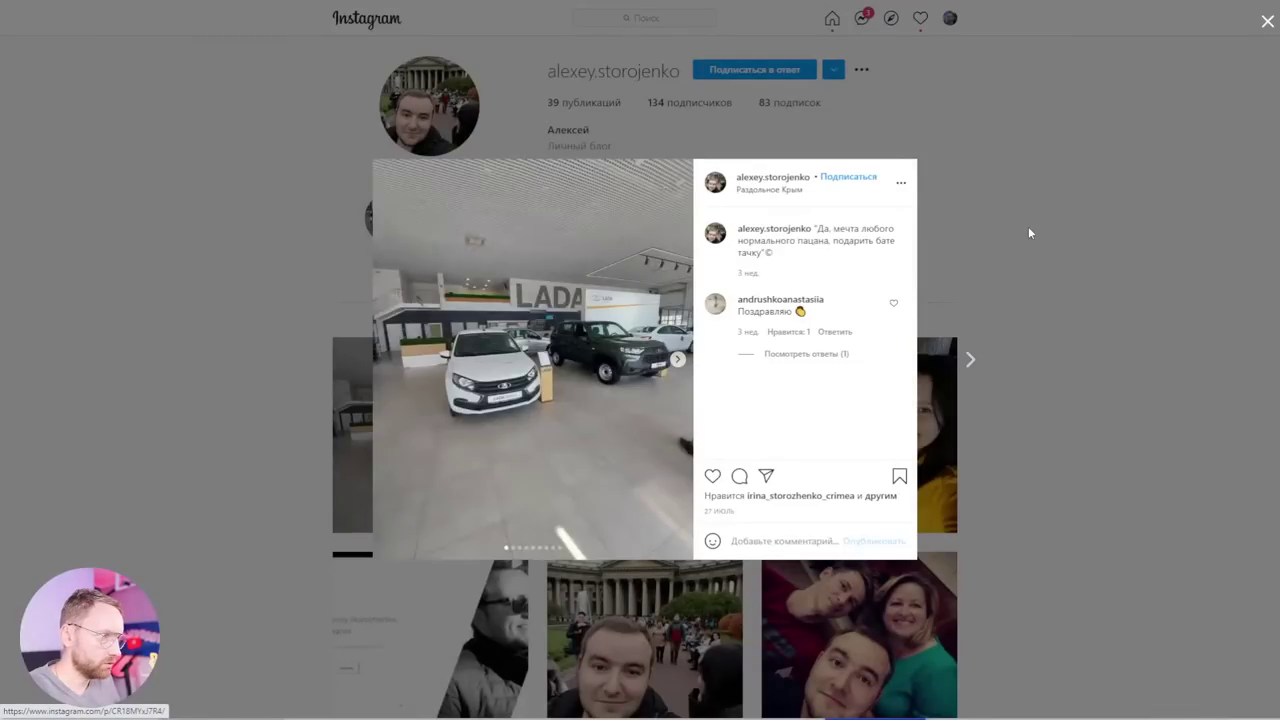
key(Right)
key(Right)
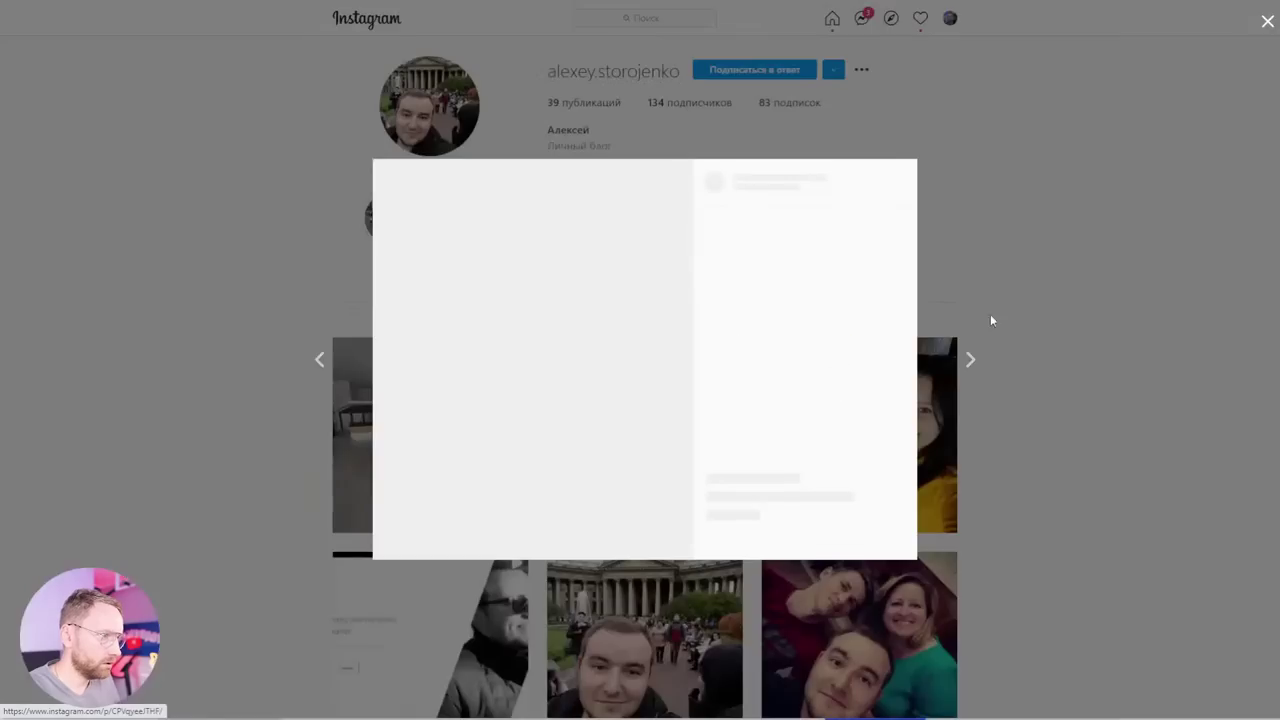
click(222, 455)
scroll(475, 420, down, 2)
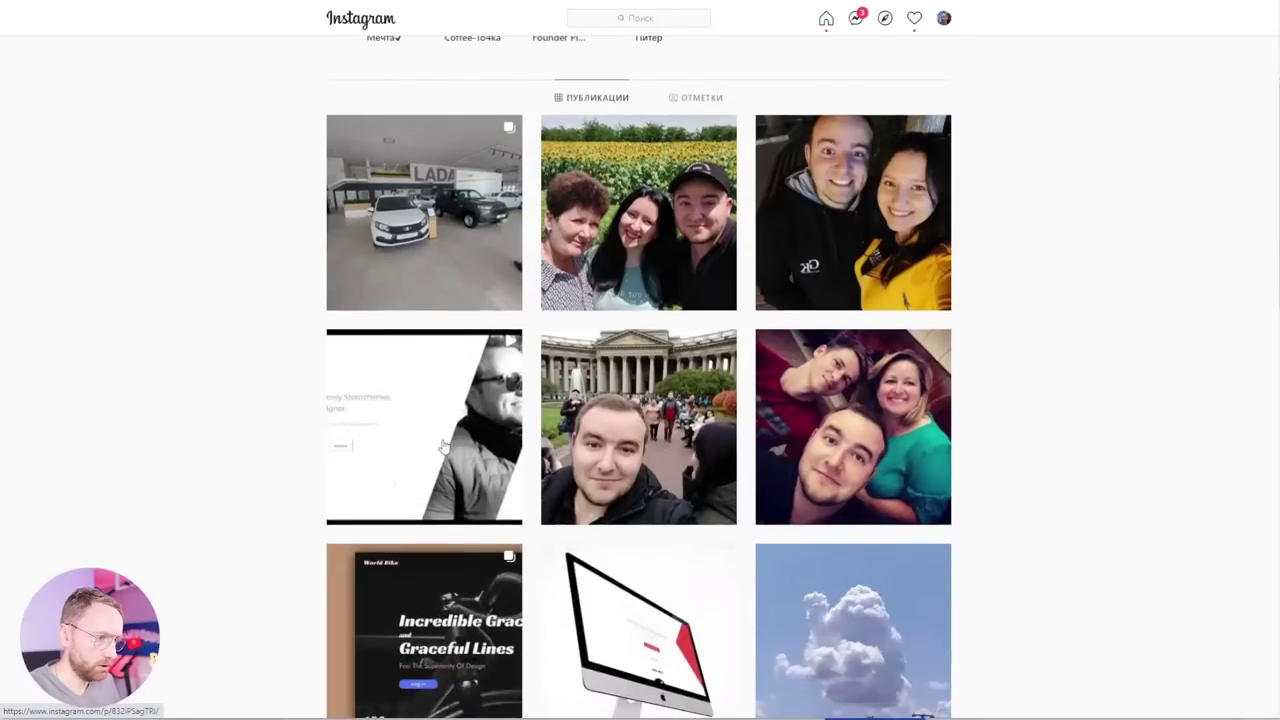
click(445, 447)
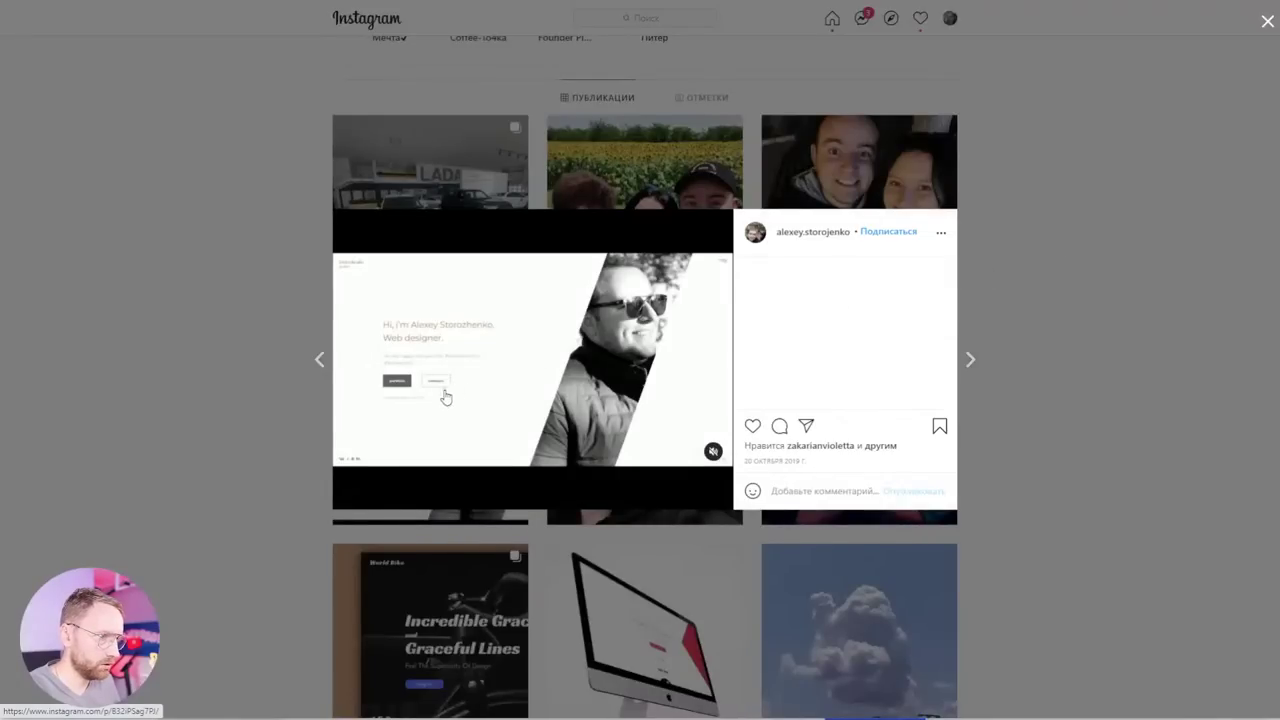
click(1110, 290)
View the iMac post, return to the profile top, and switch to Discord
scroll(659, 313, down, 3)
click(659, 313)
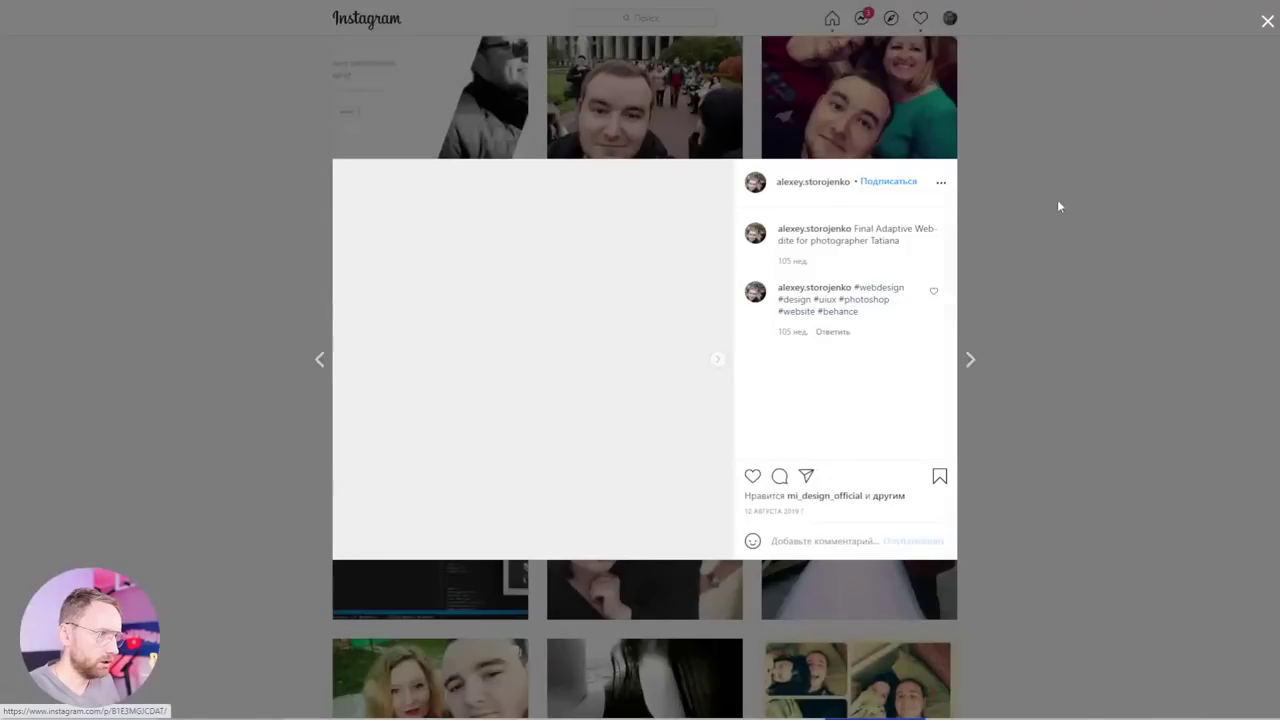
click(1075, 164)
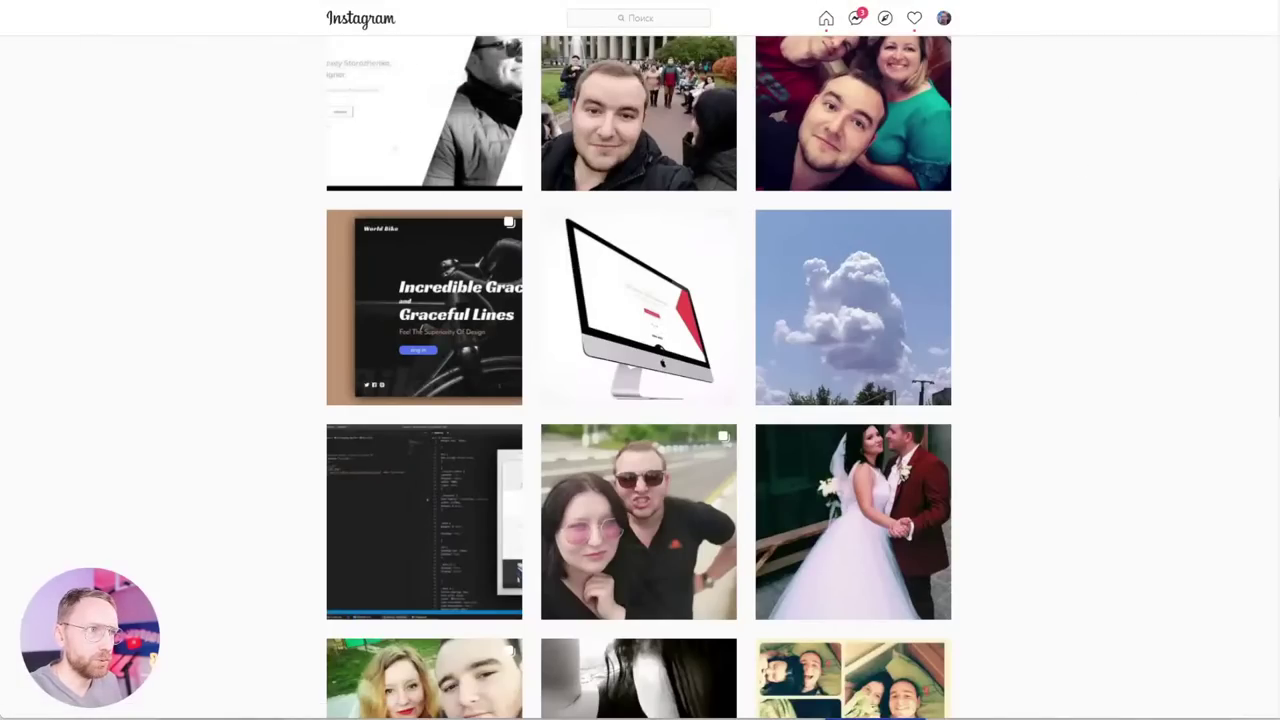
scroll(183, 450, up, 5)
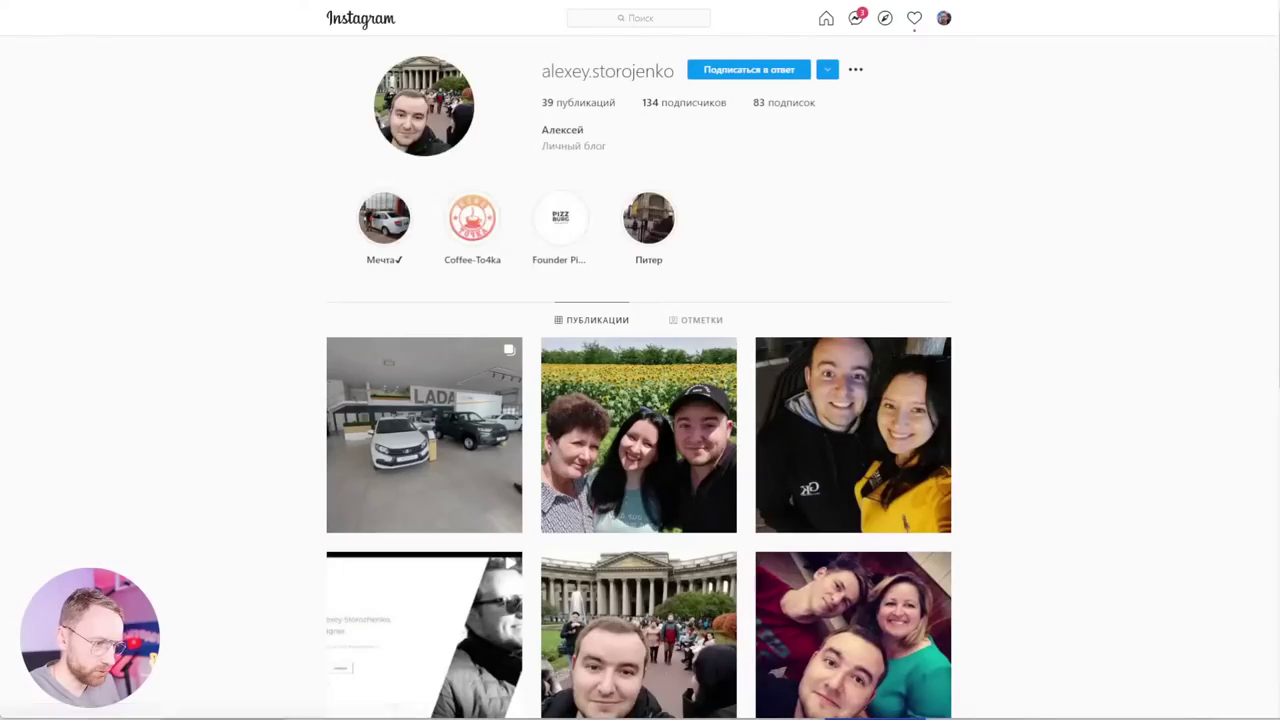
key(alt+Tab)
key(alt+Tab)
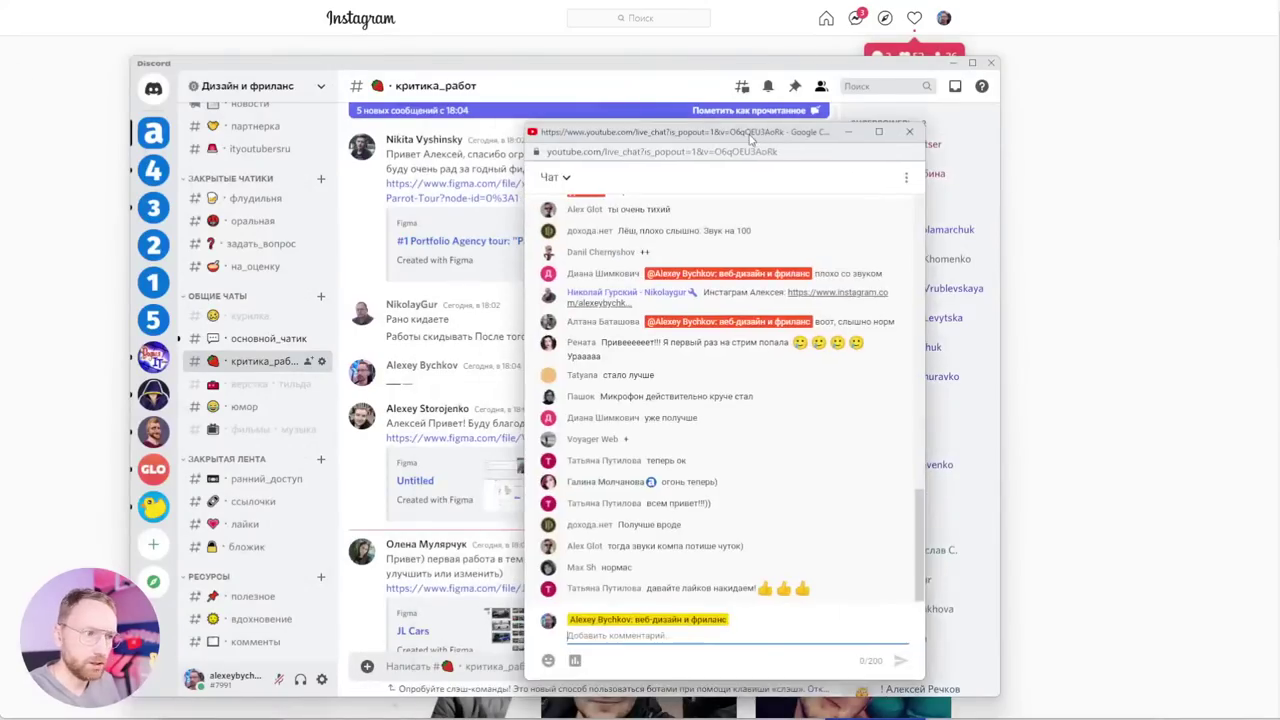
Paste and send the Instagram profile link in the YouTube live chat, then move the popup left
click(617, 637)
key(ctrl+v)
key(Return)
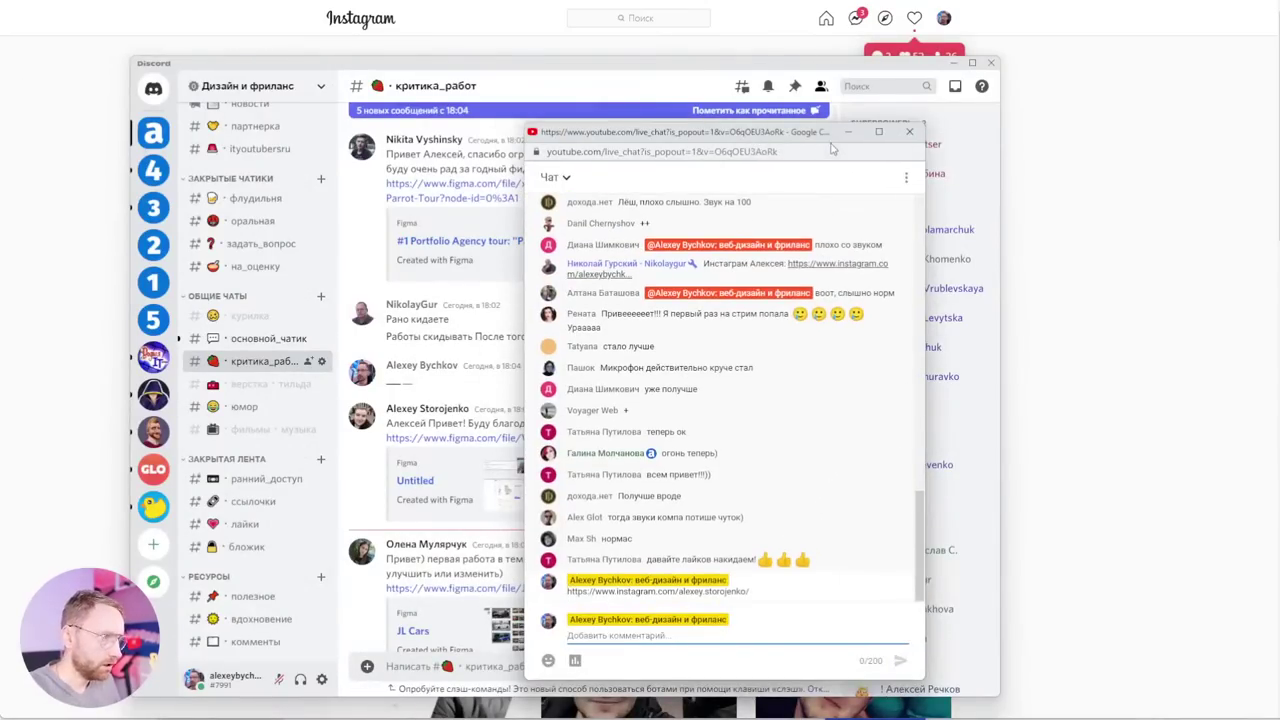
drag(833, 145, 666, 140)
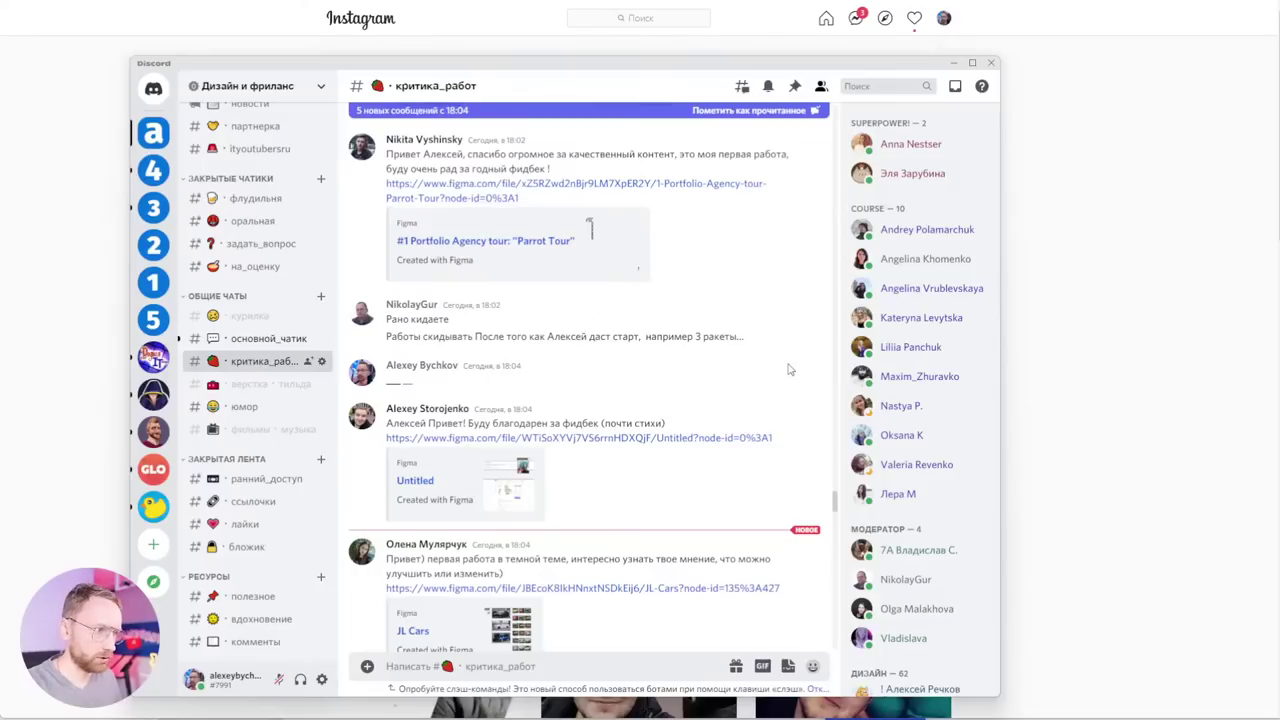
Scroll through the new messages in #критика_работ and bring Discord back in front
scroll(705, 403, down, 2)
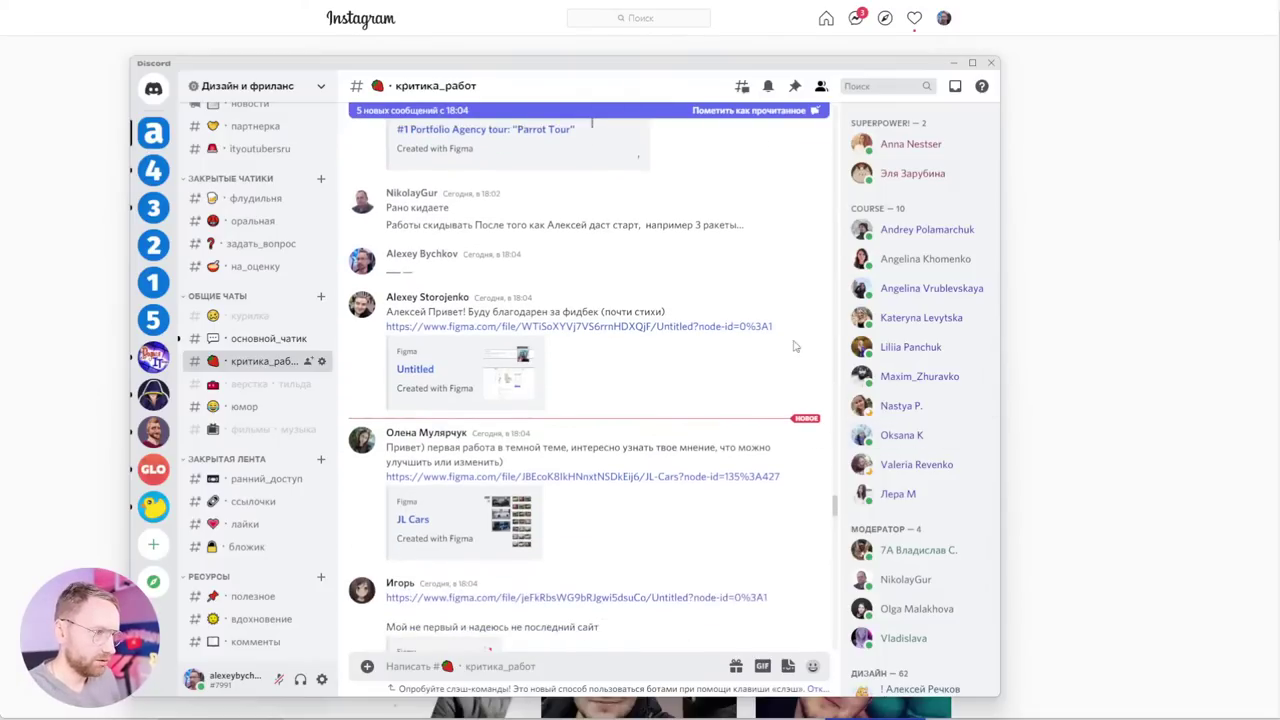
click(1136, 337)
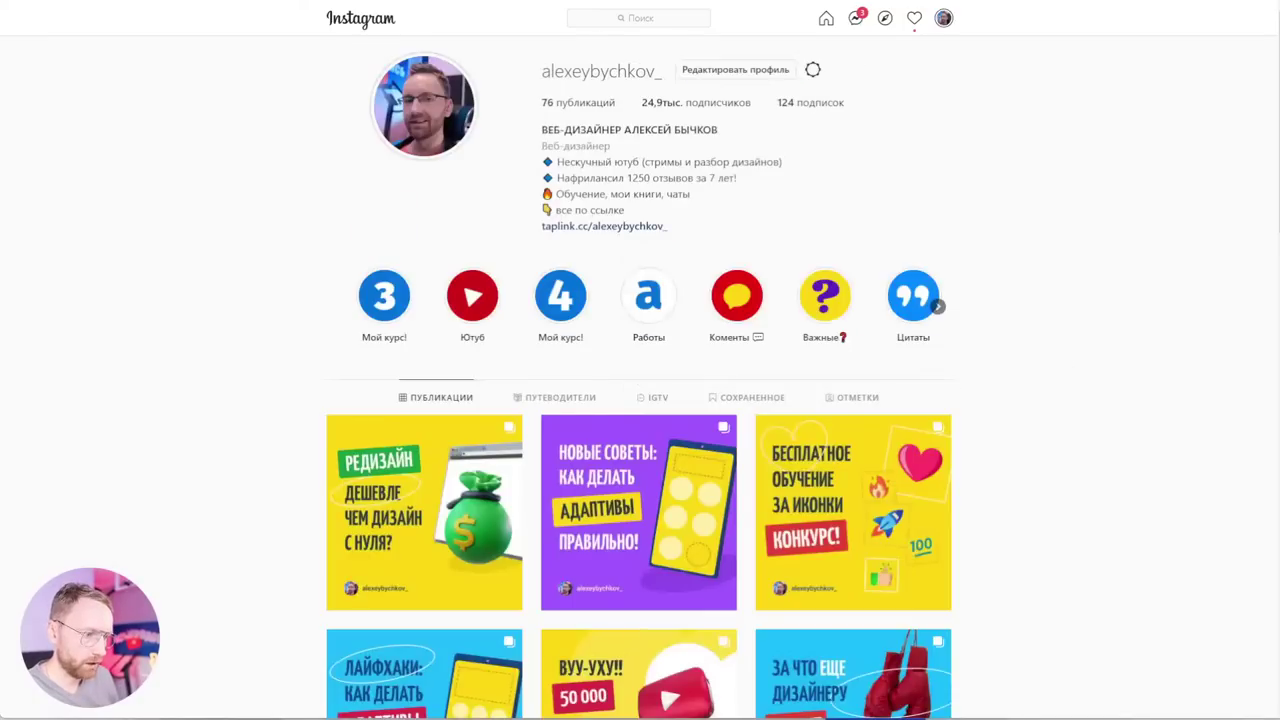
key(alt+Tab)
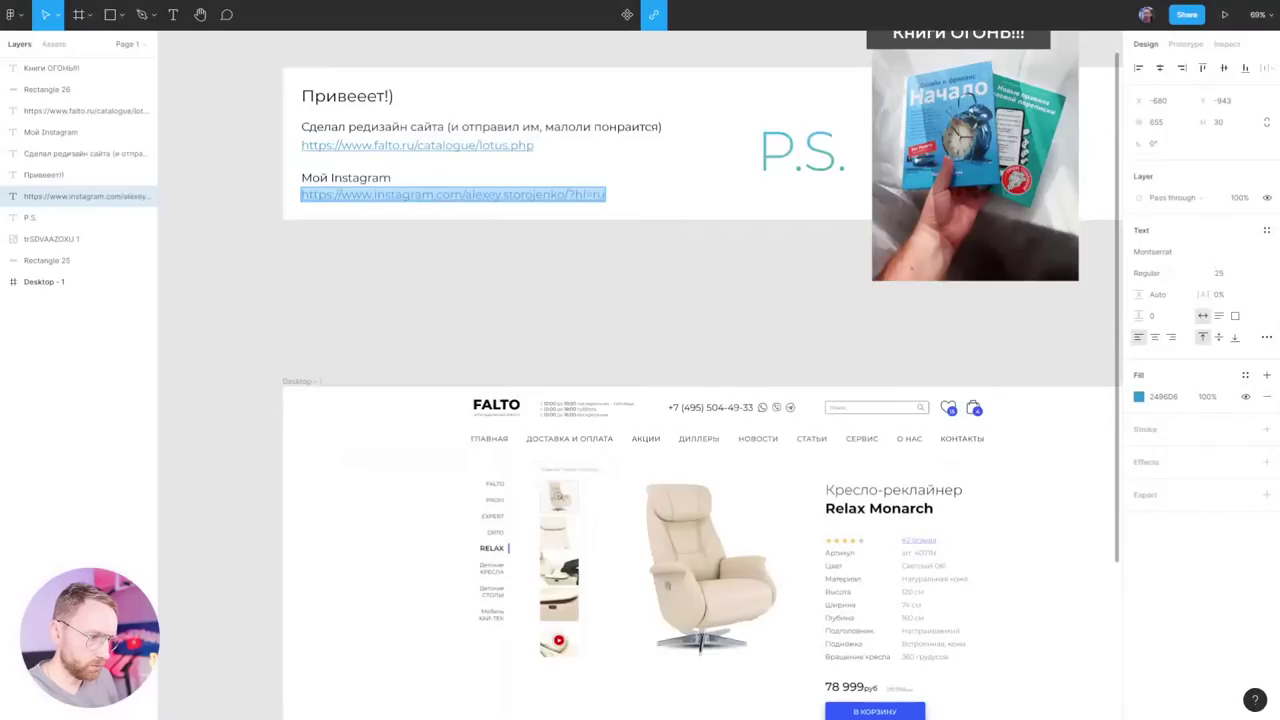
Show the FALTO Desktop - 1 page at 100% and inspect the header's opening-hours text
key(Escape)
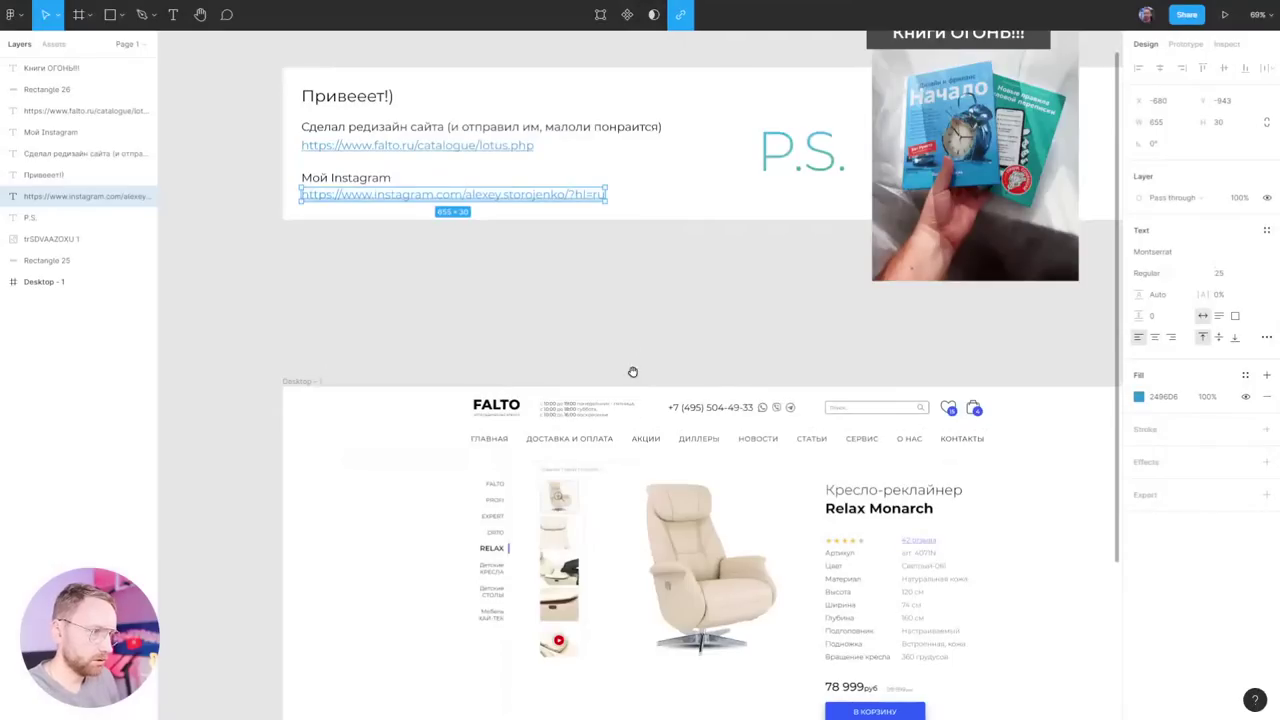
drag(632, 369, 558, 178)
scroll(558, 178, down, 2)
scroll(557, 157, up, 1)
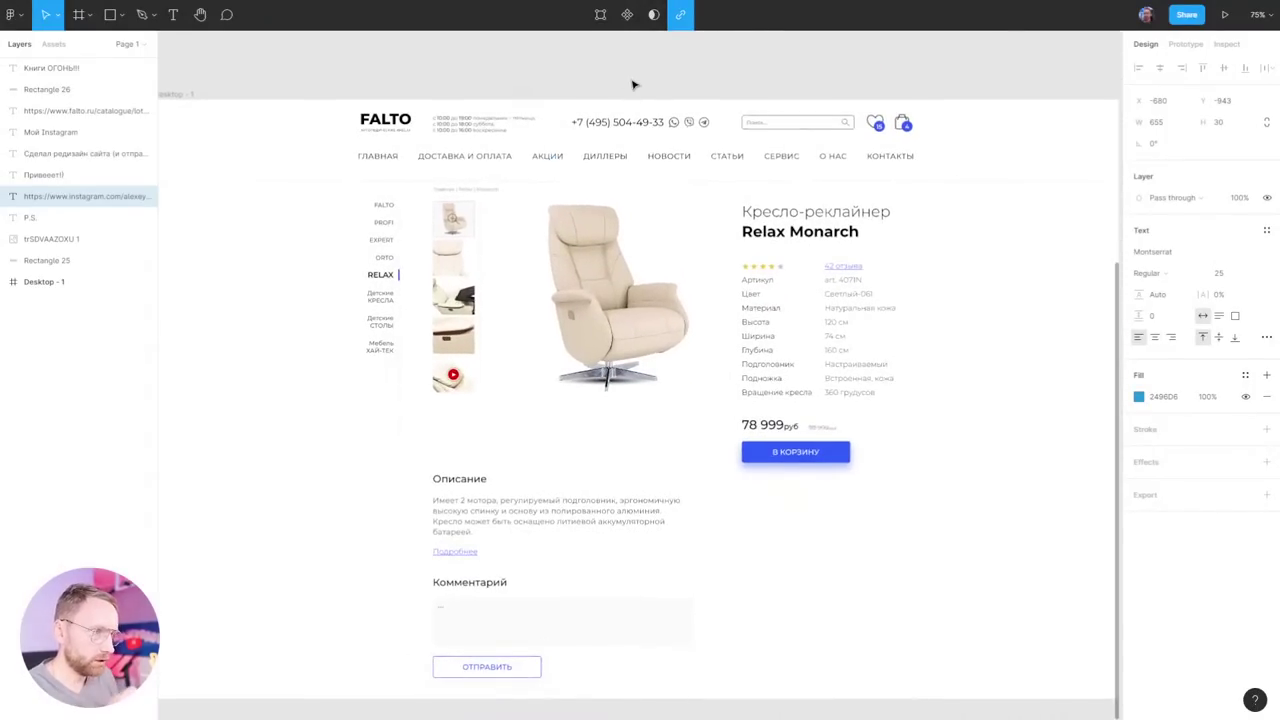
key(shift+0)
scroll(447, 194, up, 2)
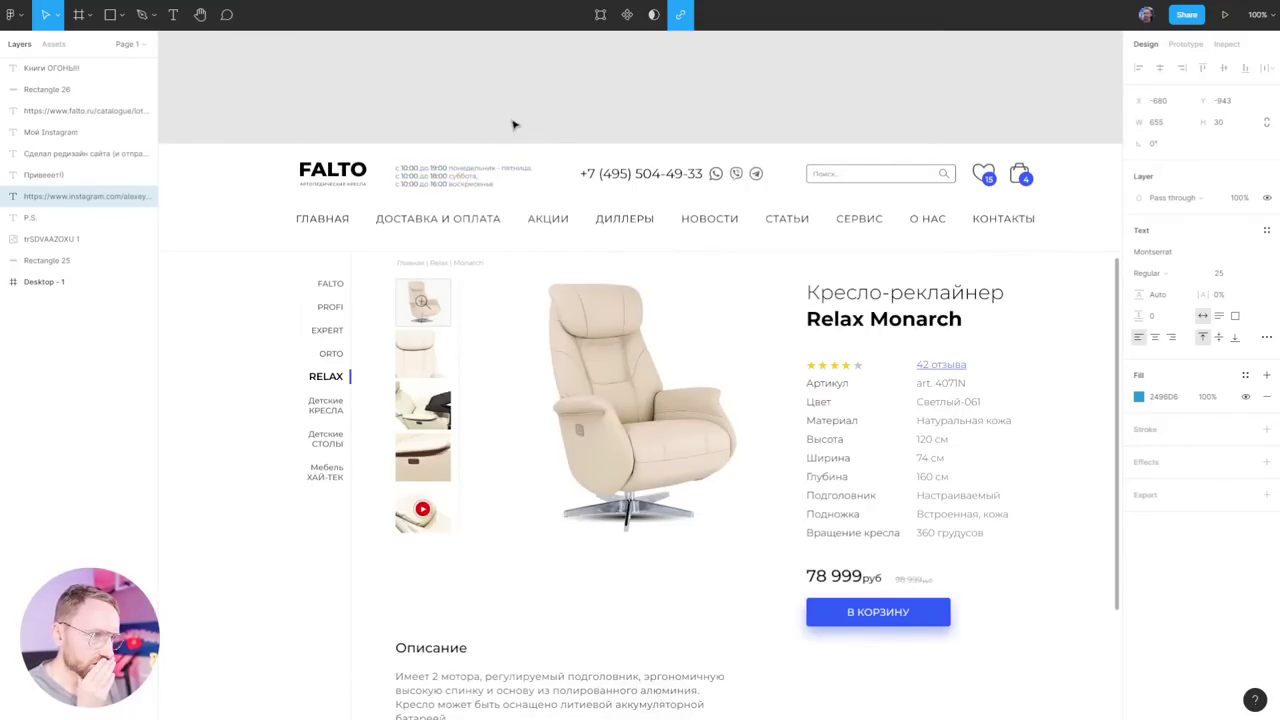
click(431, 129)
click(433, 176)
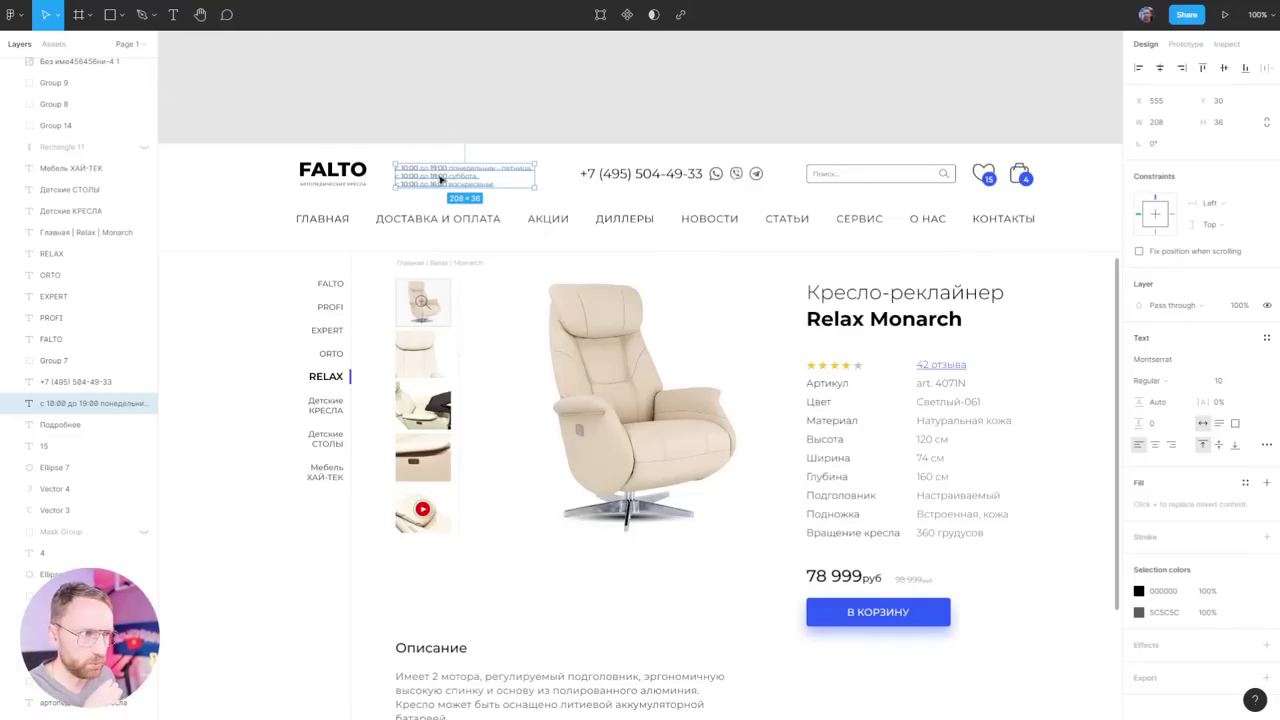
click(508, 112)
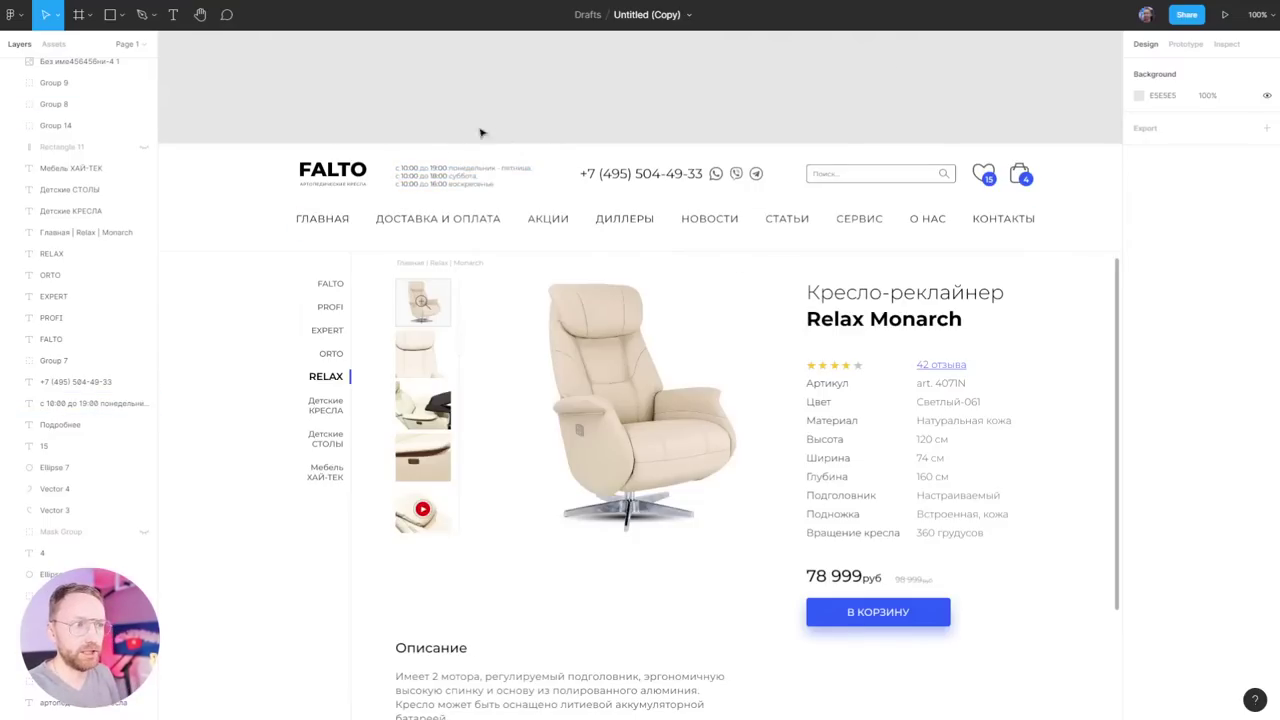
scroll(724, 242, down, 1)
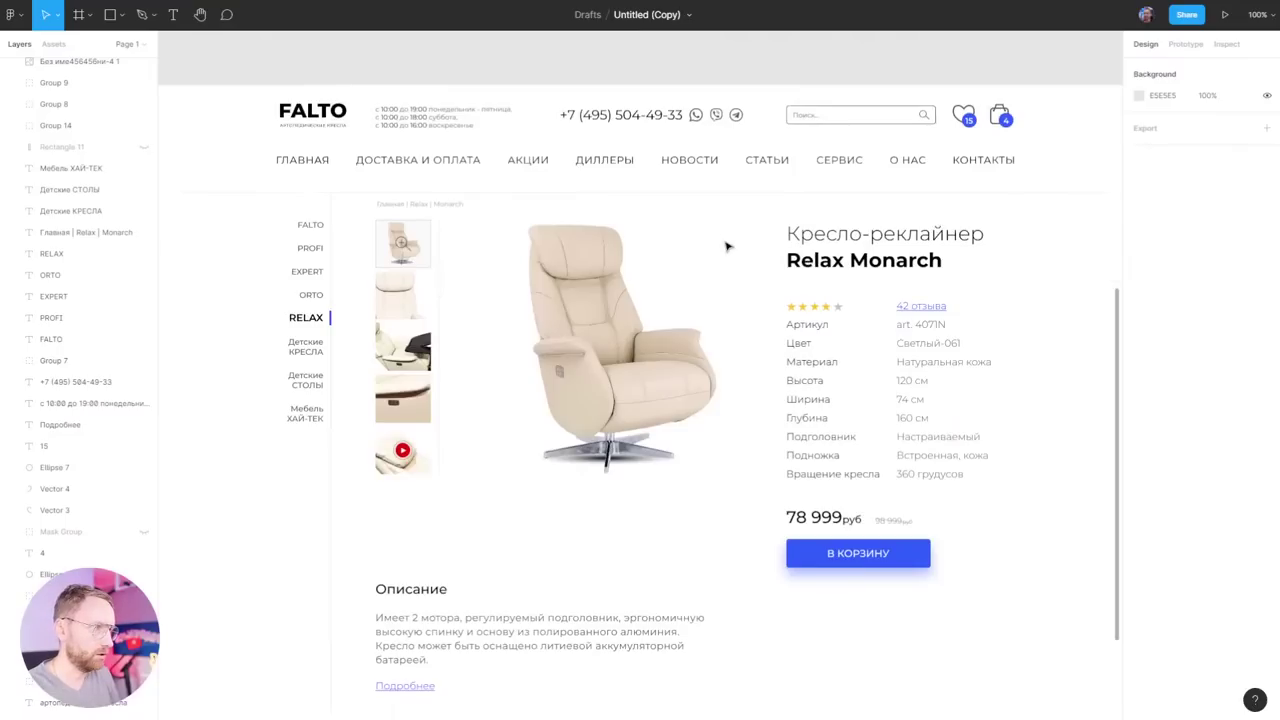
click(966, 118)
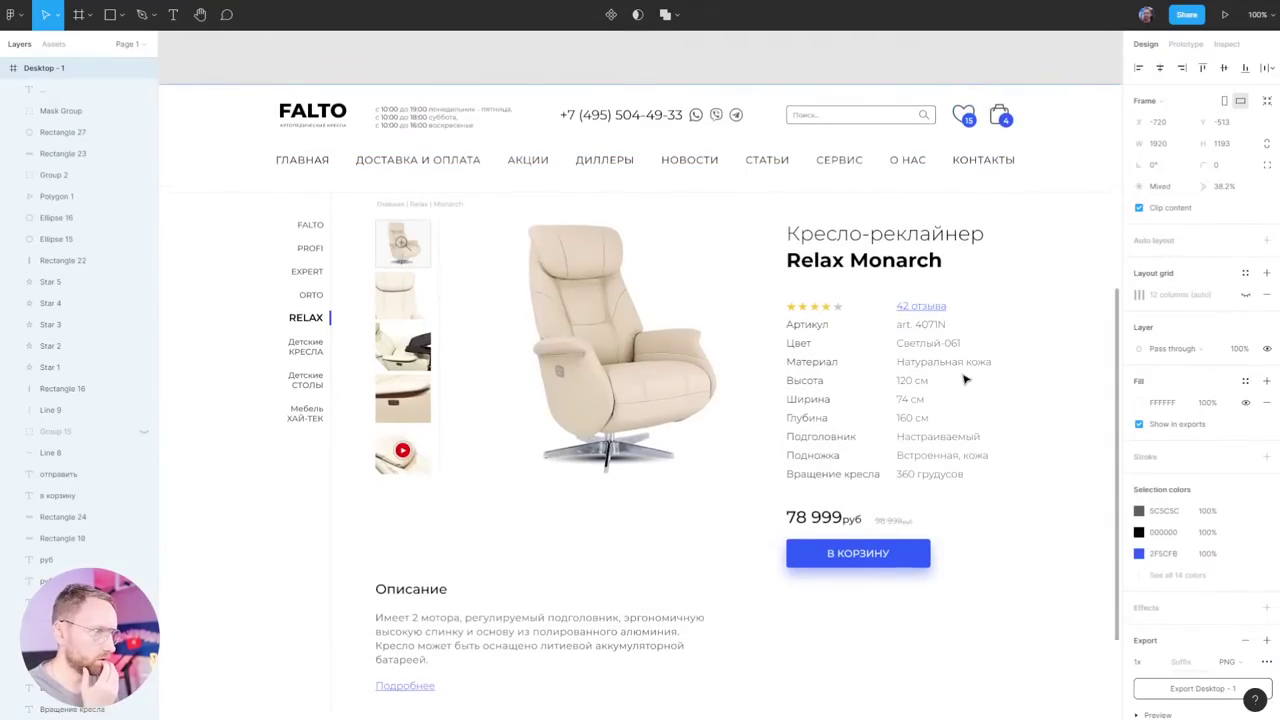
scroll(934, 654, down, 1)
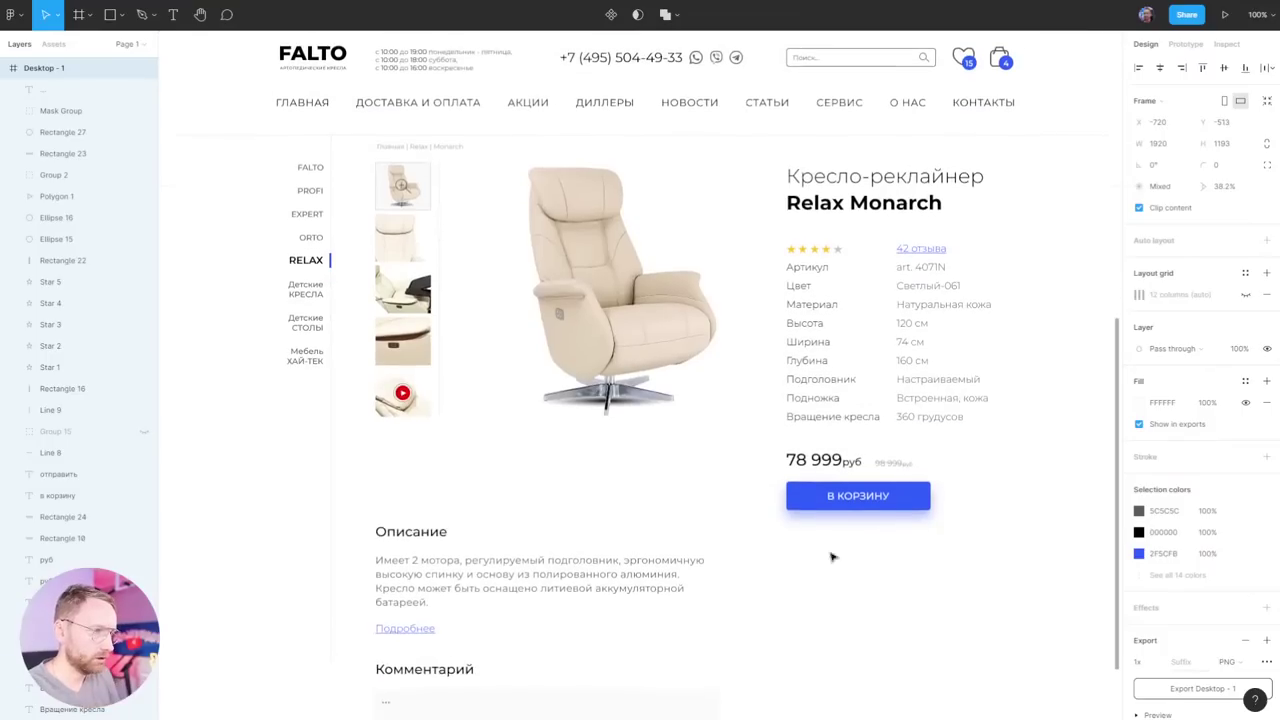
scroll(766, 414, up, 2)
scroll(699, 614, down, 5)
scroll(697, 323, down, 5)
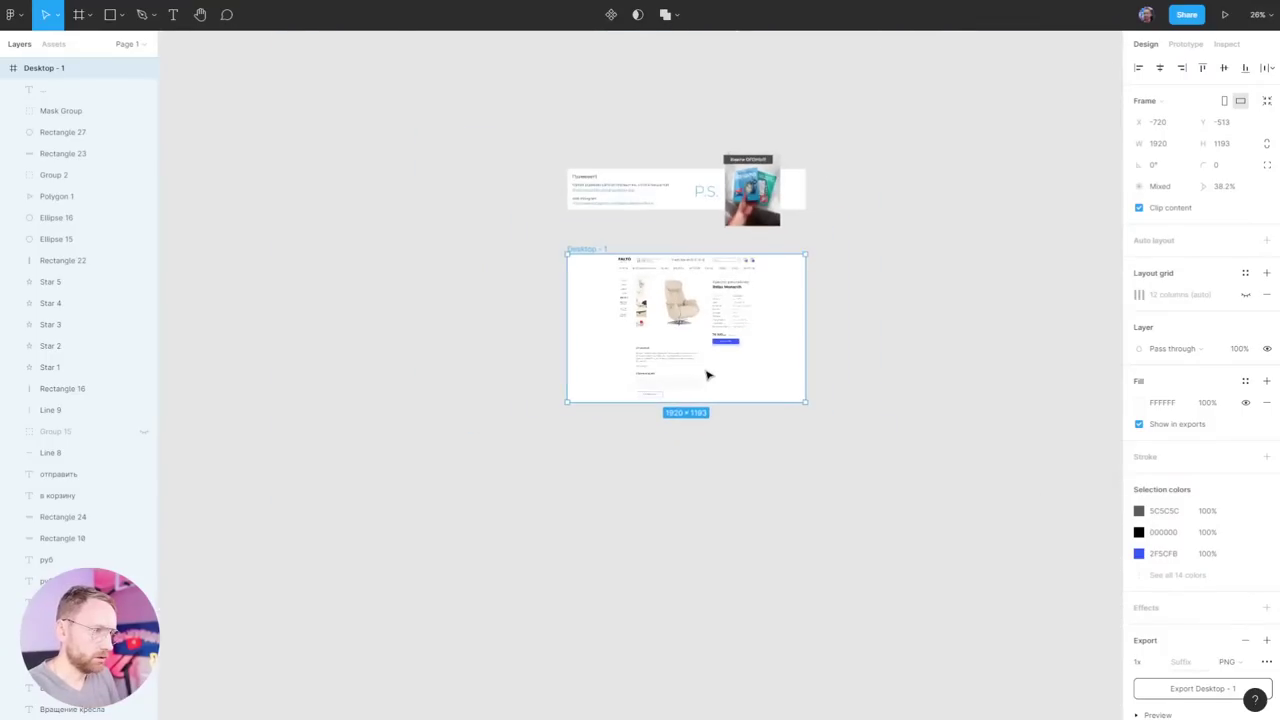
scroll(690, 290, up, 5)
scroll(686, 261, up, 3)
scroll(497, 528, down, 3)
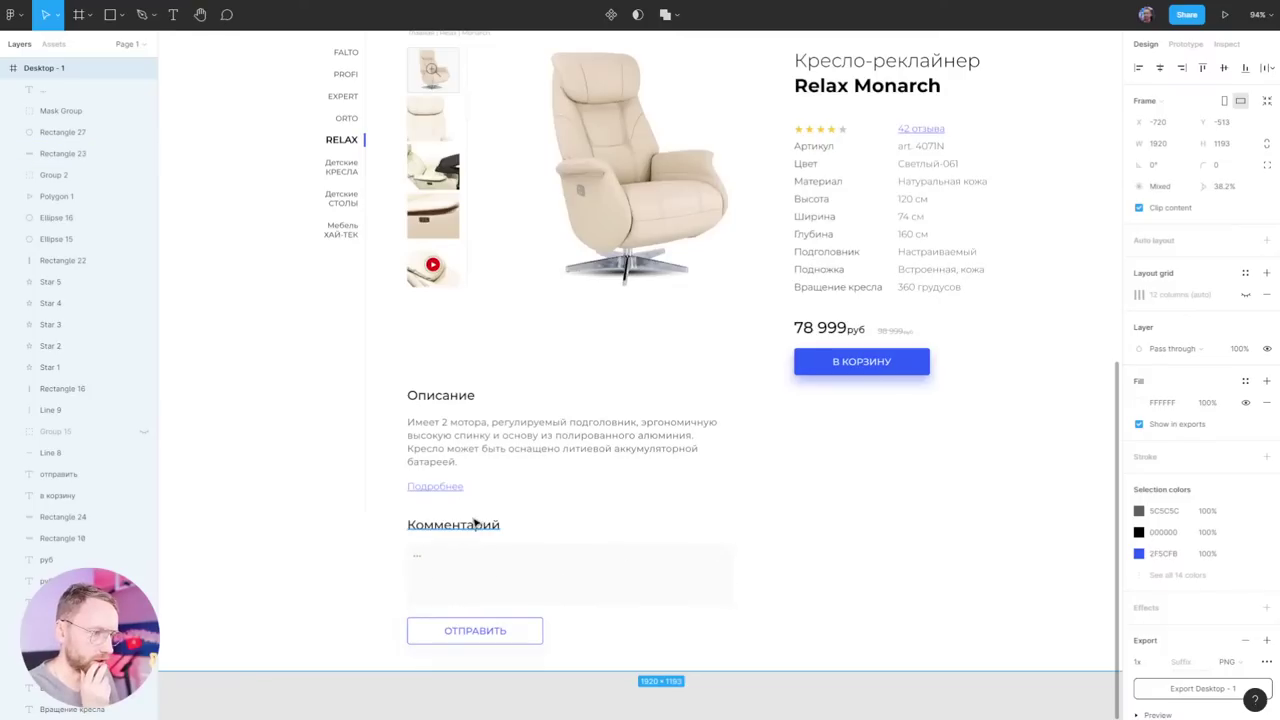
click(469, 525)
click(456, 556)
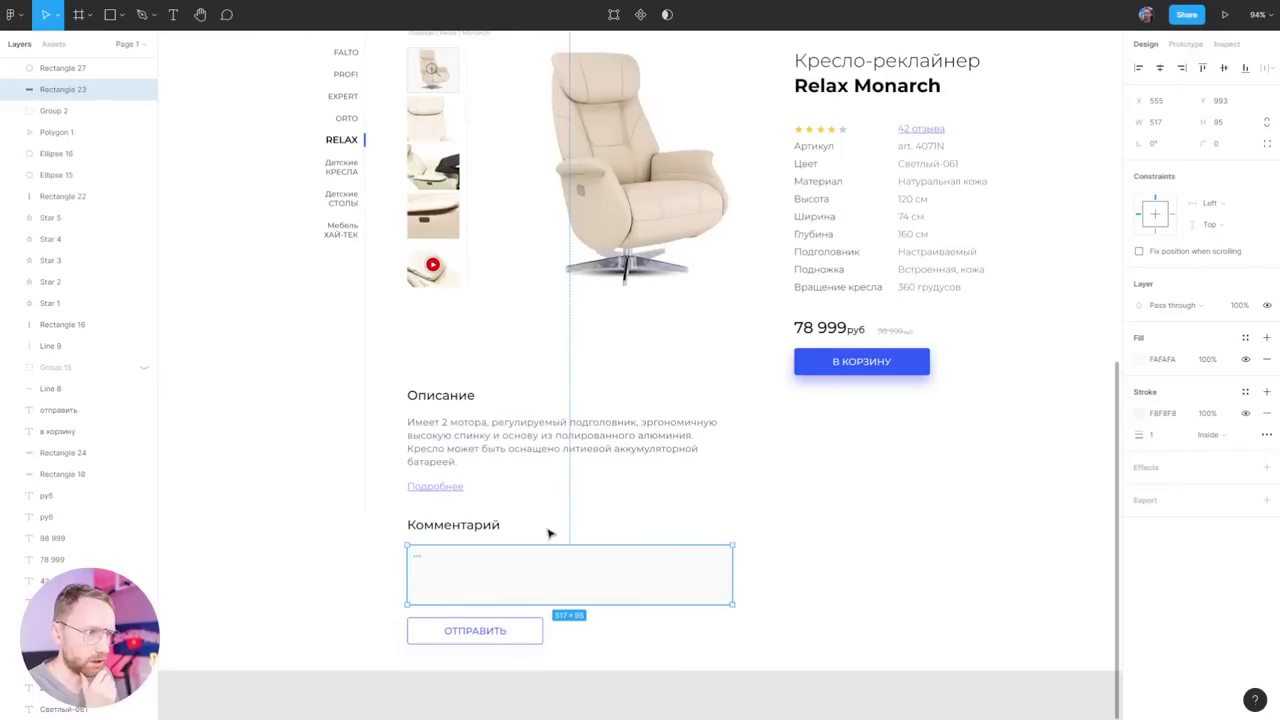
click(886, 540)
scroll(737, 343, up, 3)
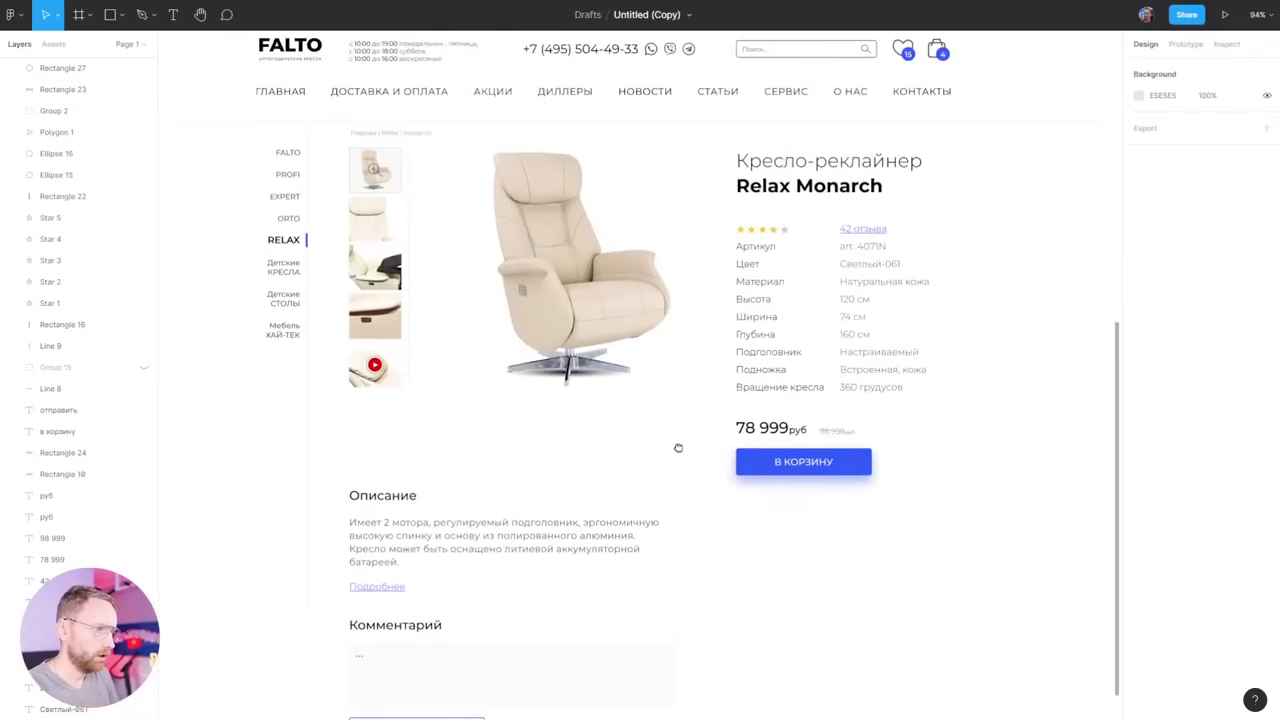
scroll(677, 446, down, 2)
scroll(302, 236, up, 5)
At 100% zoom, inspect the whole Desktop - 1 frame and the divider beside the thumbnails
key(shift+0)
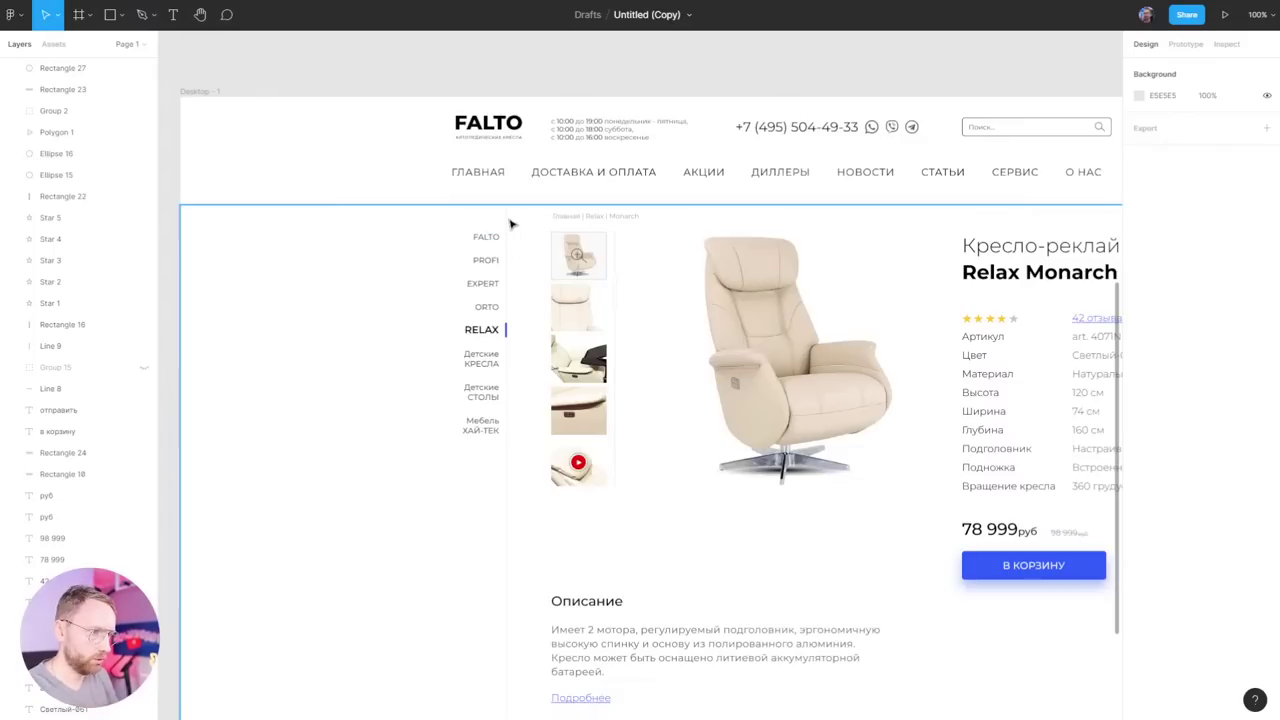
key(ctrl+a)
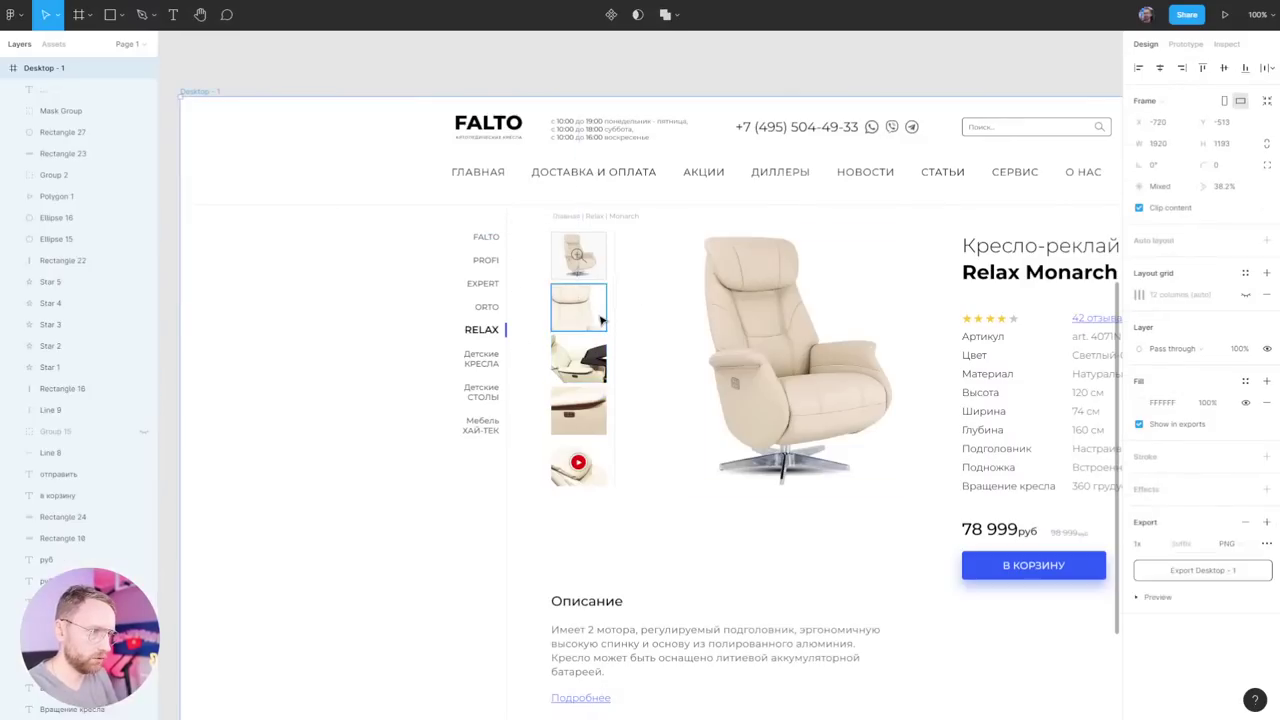
key(Escape)
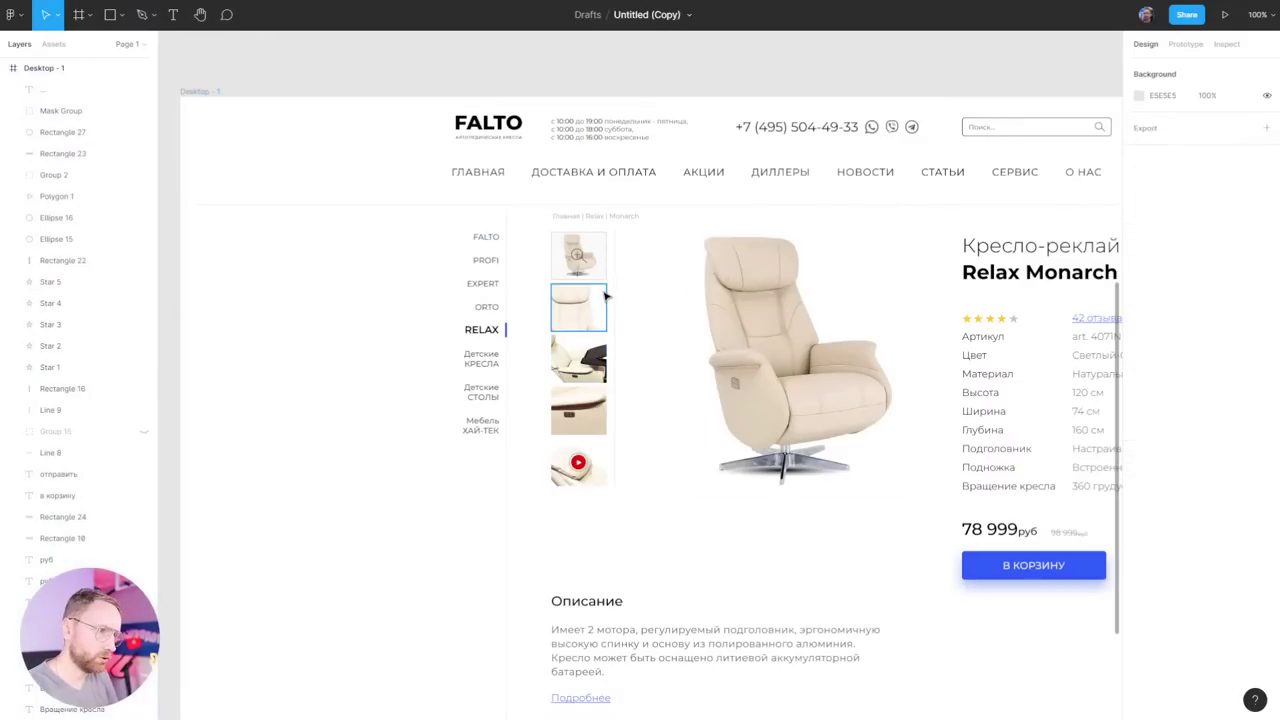
click(615, 288)
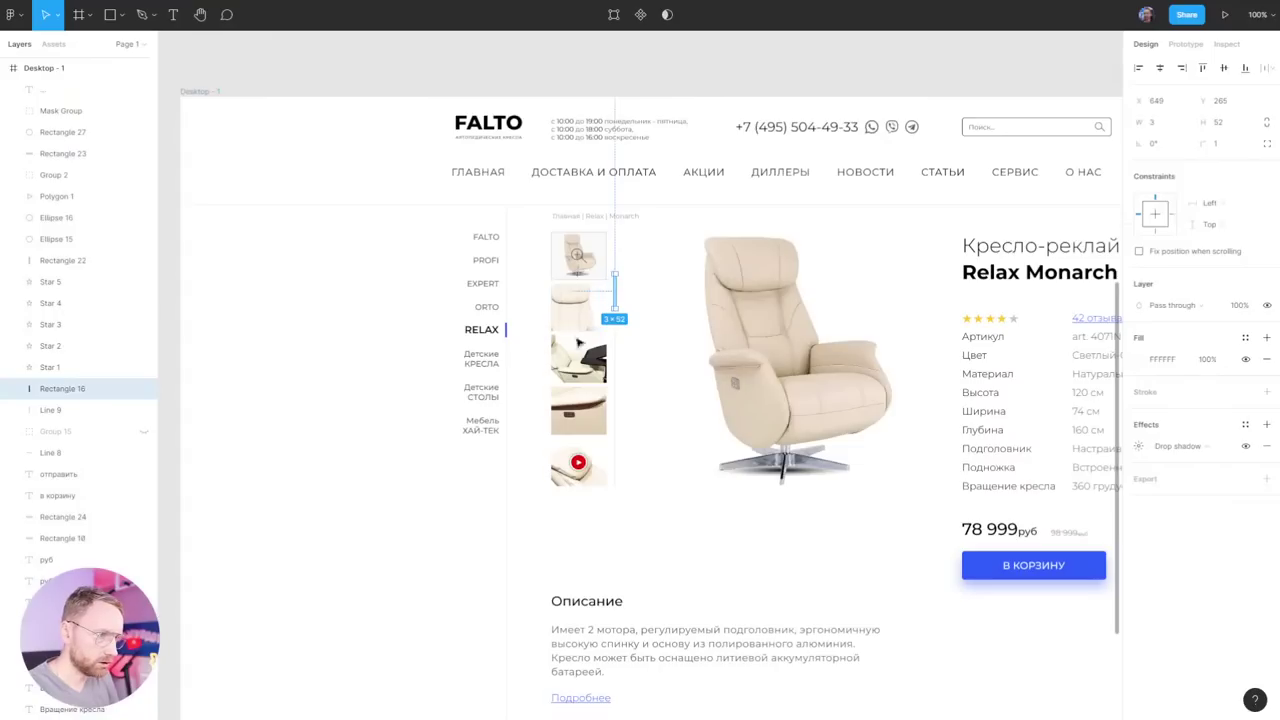
key(Escape)
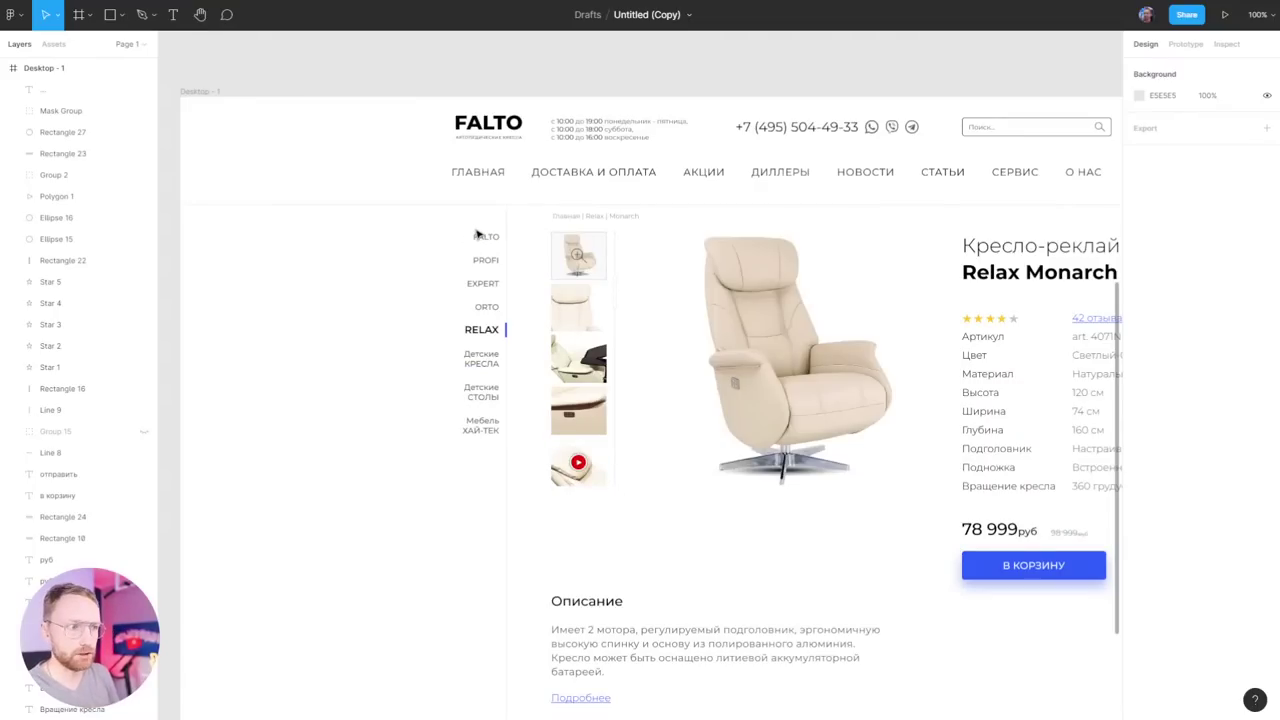
Inspect the product card's Высота and Подголовник label texts, then clear the selection
scroll(447, 342, down, 3)
scroll(447, 342, right, 3)
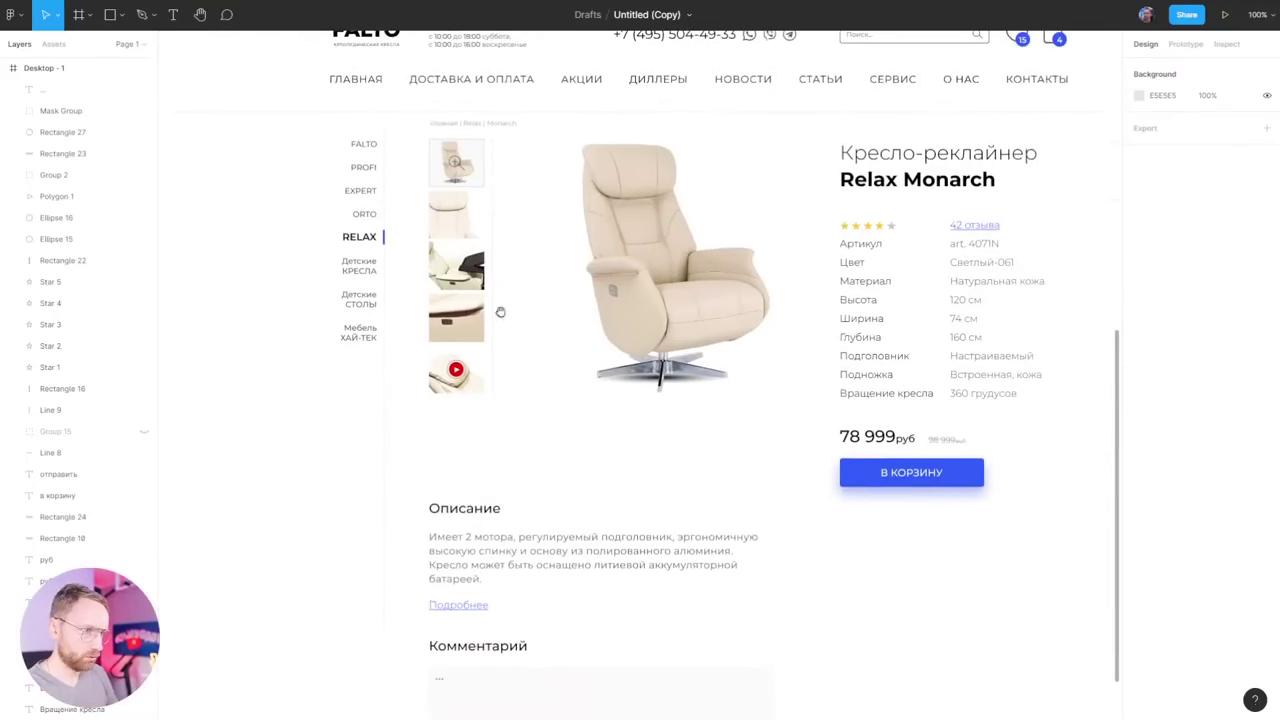
click(858, 300)
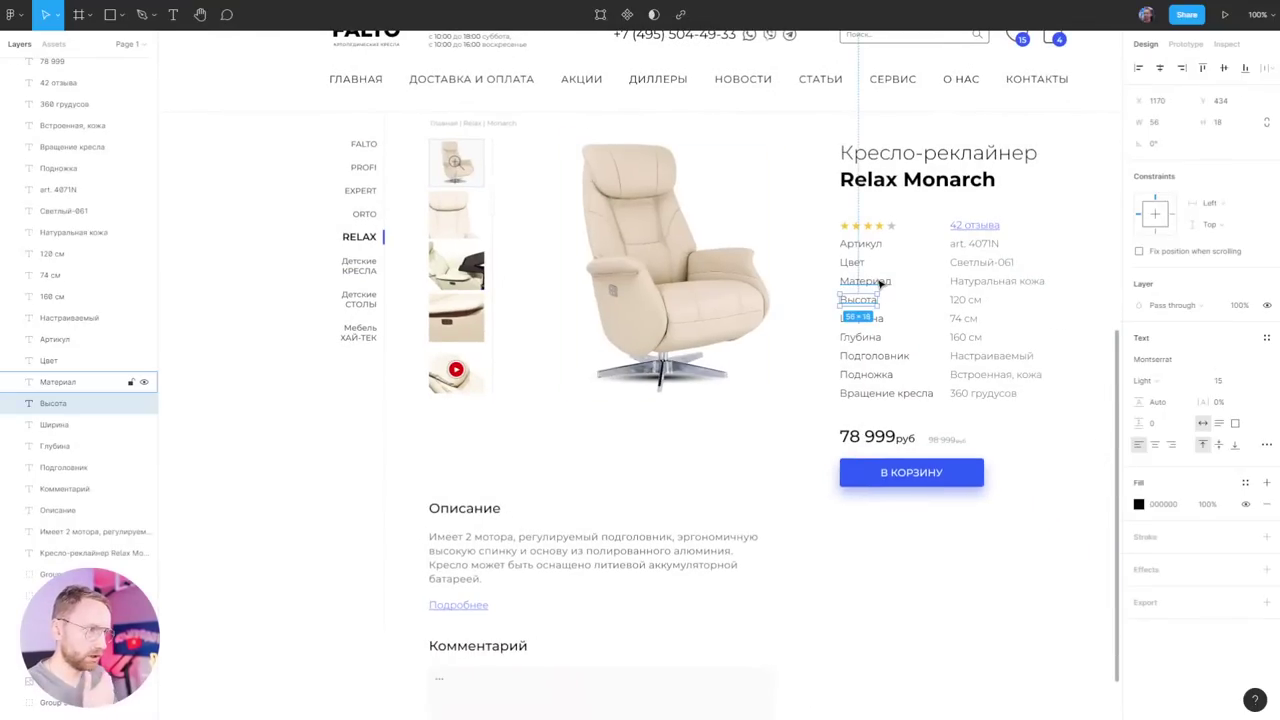
click(858, 356)
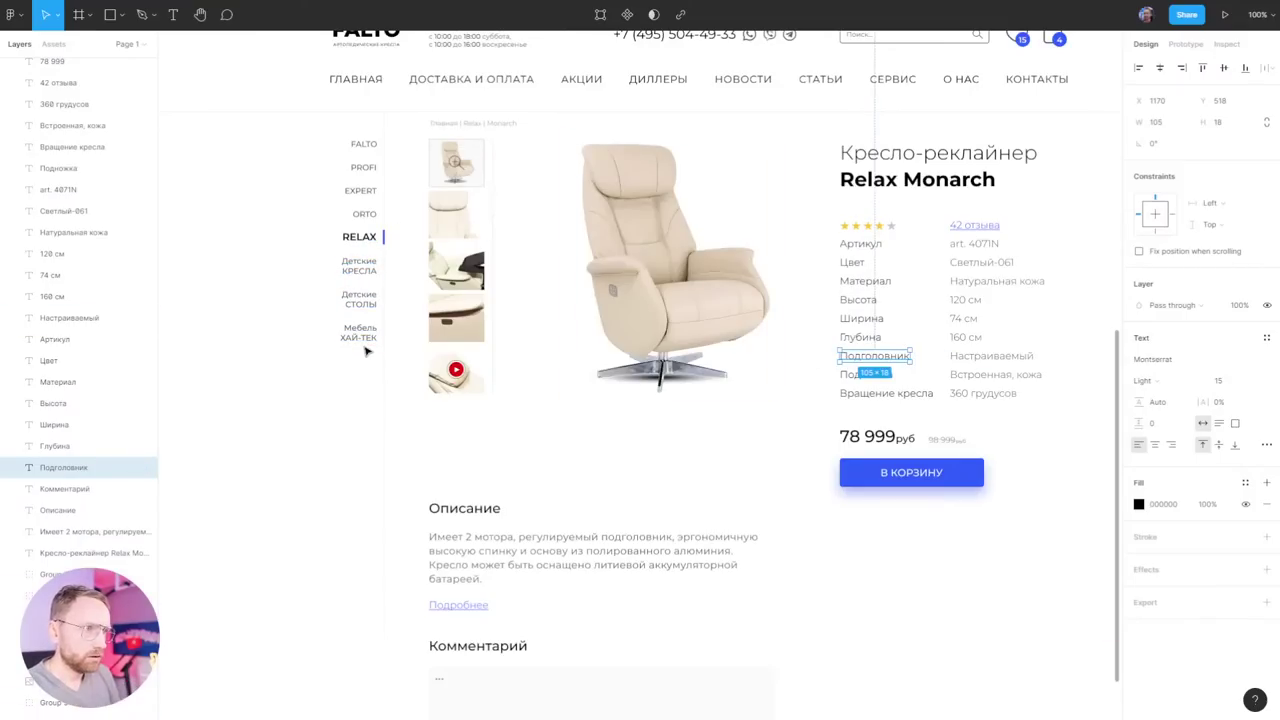
scroll(490, 367, up, 2)
scroll(490, 367, right, 2)
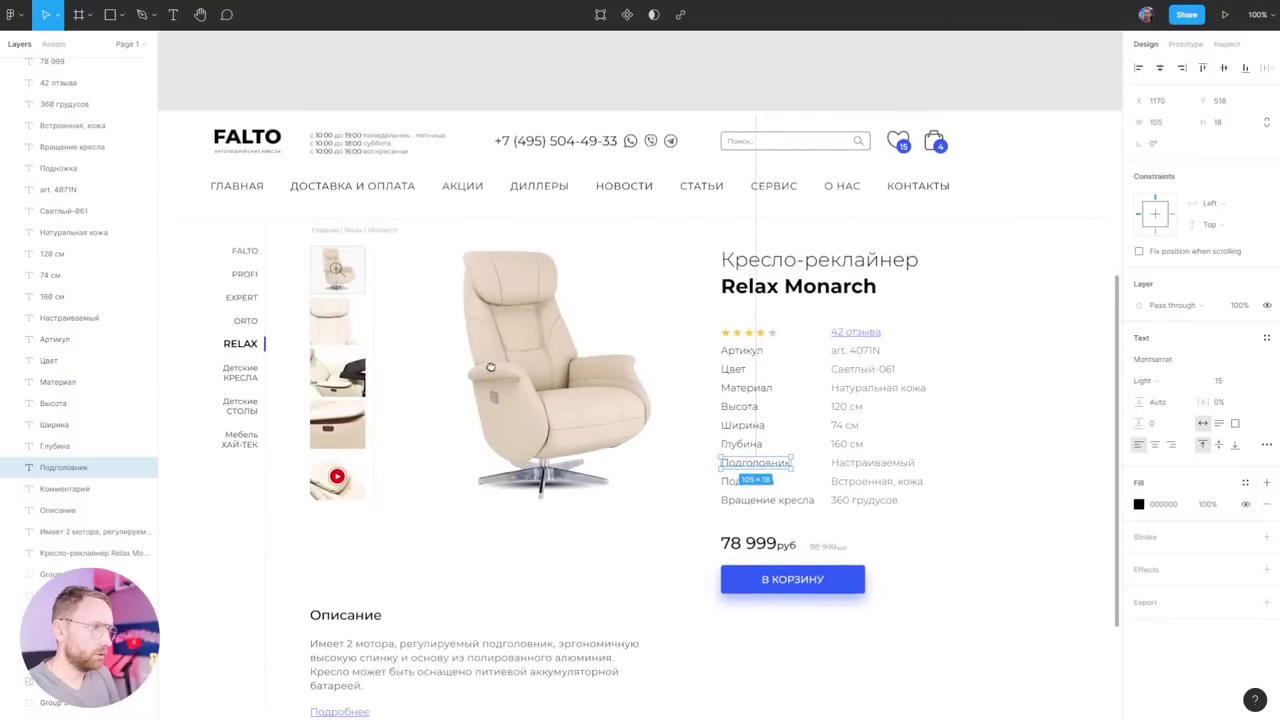
scroll(490, 367, down, 4)
scroll(490, 367, left, 2)
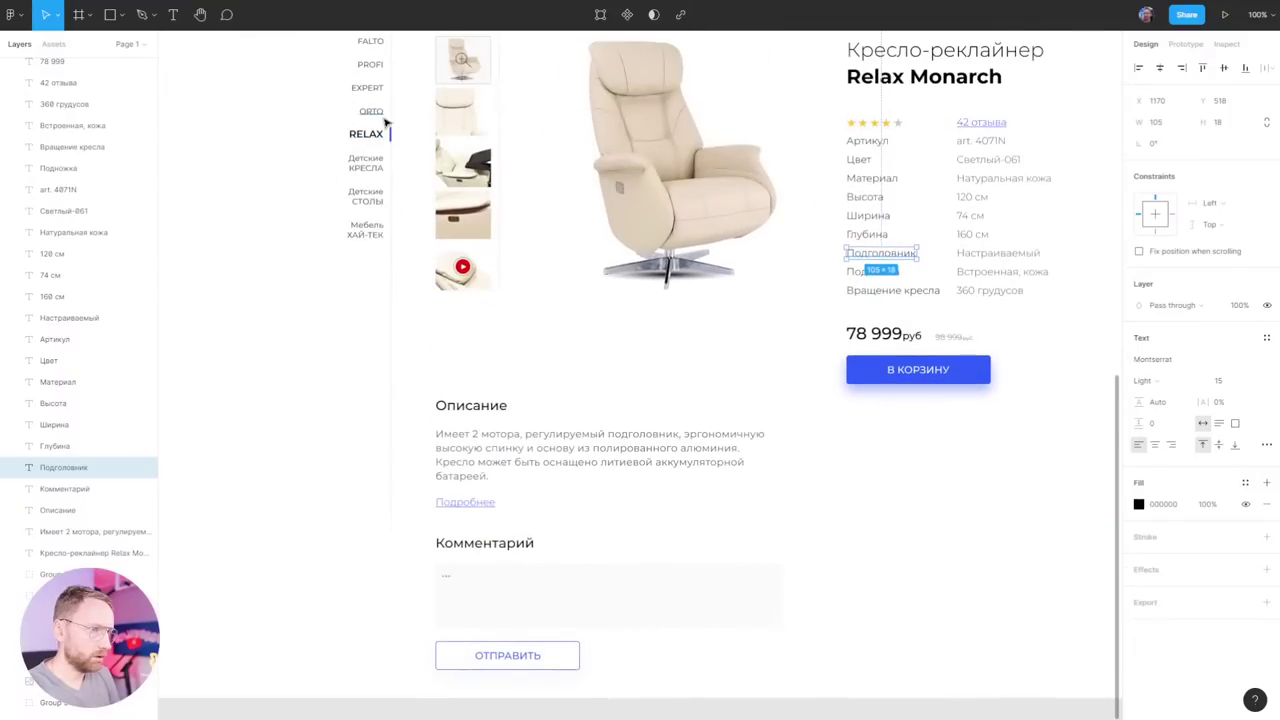
click(905, 496)
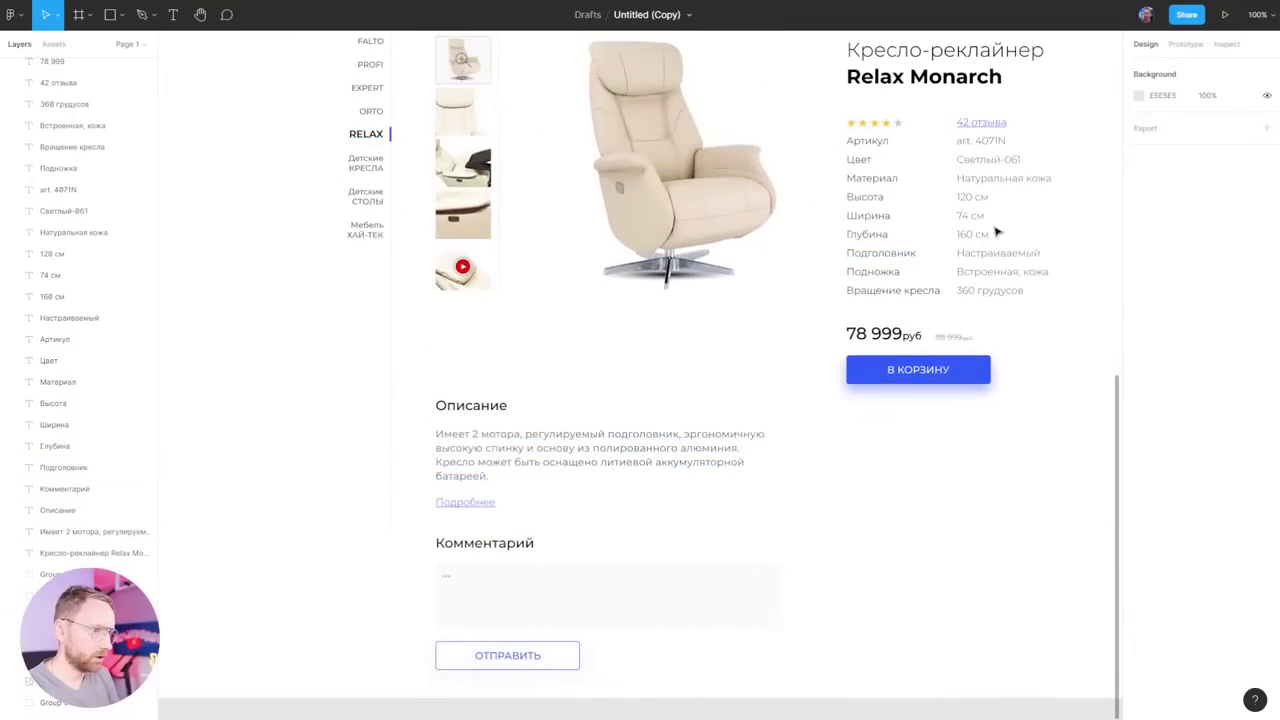
ctrl+scroll(643, 394, down, 3)
scroll(701, 316, up, 2)
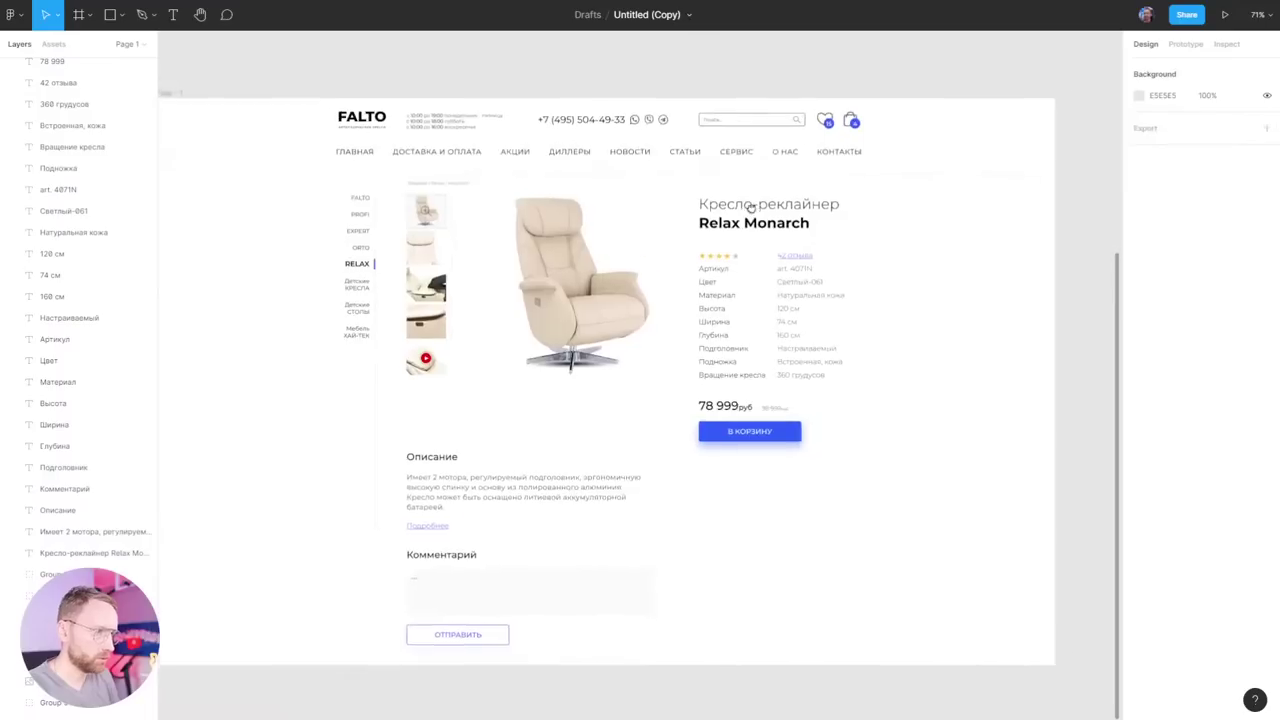
ctrl+scroll(497, 204, up, 2)
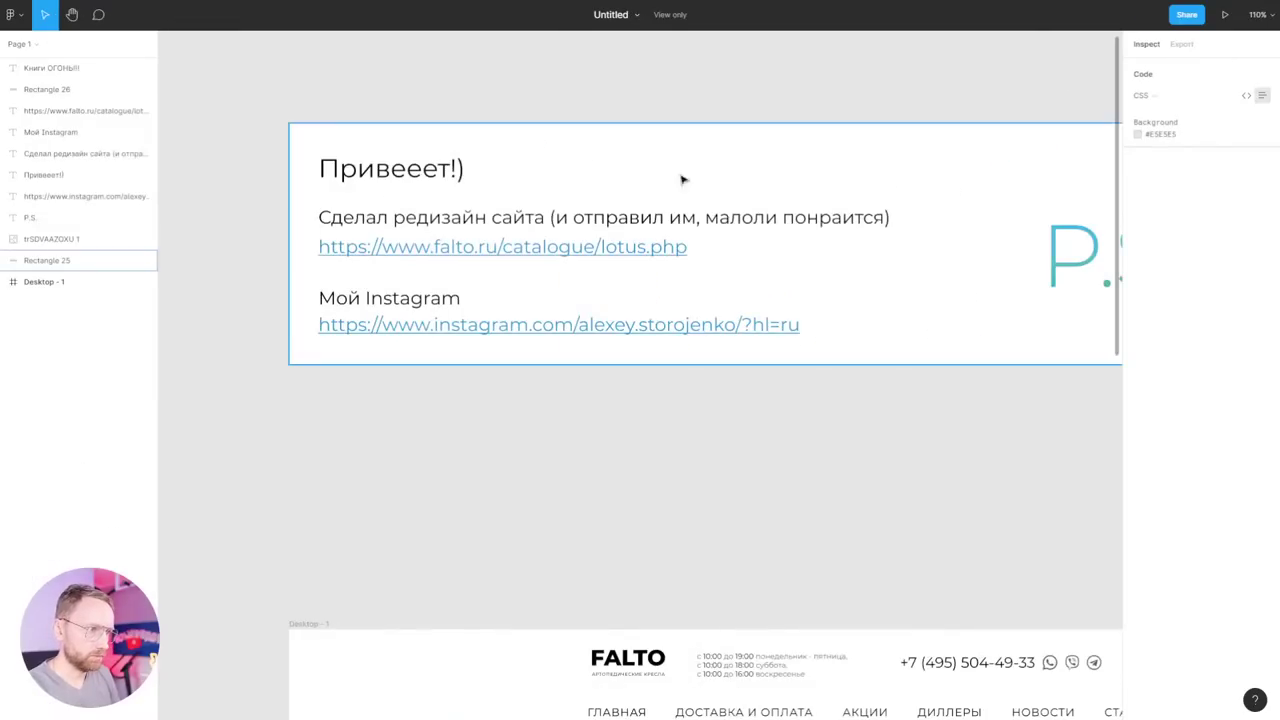
Select the greeting note's background rectangle on the canvas
ctrl+scroll(663, 417, down, 4)
scroll(635, 442, right, 3)
scroll(635, 442, down, 3)
click(637, 290)
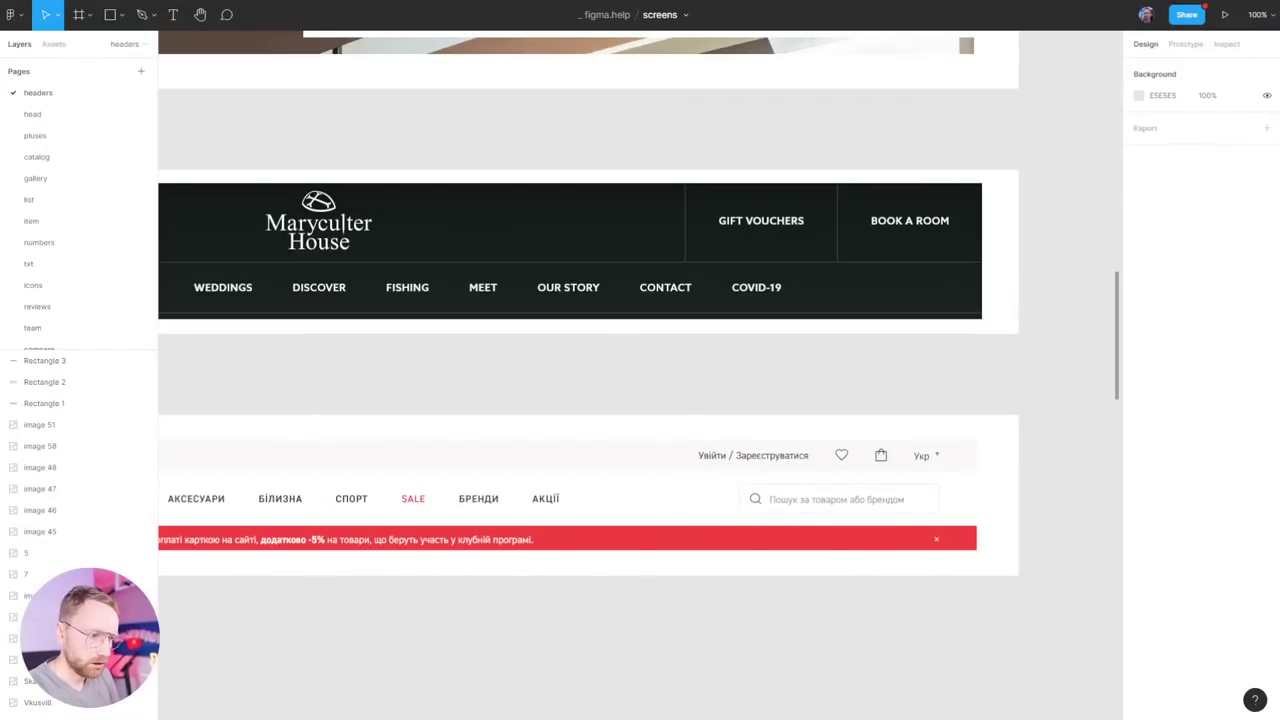
Follow the JL Cars Figma link posted in Discord's критика_работ channel
key(alt+Tab)
scroll(662, 307, up, 2)
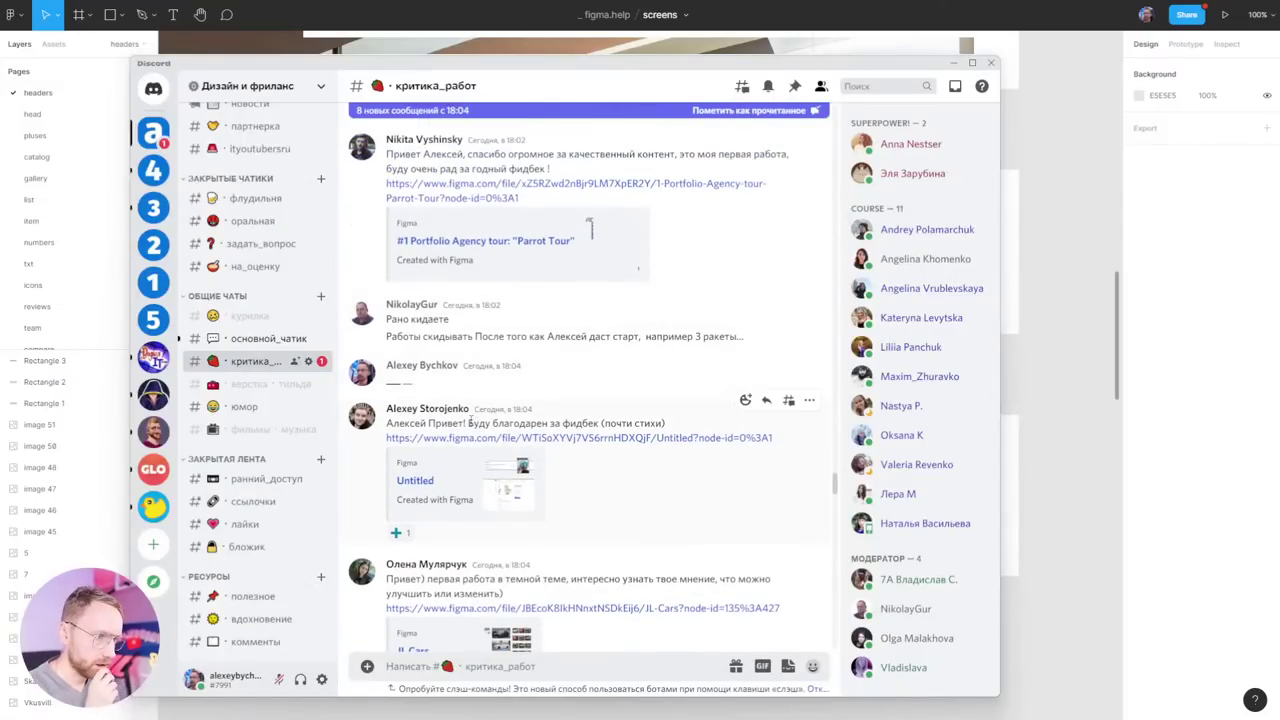
scroll(541, 457, down, 4)
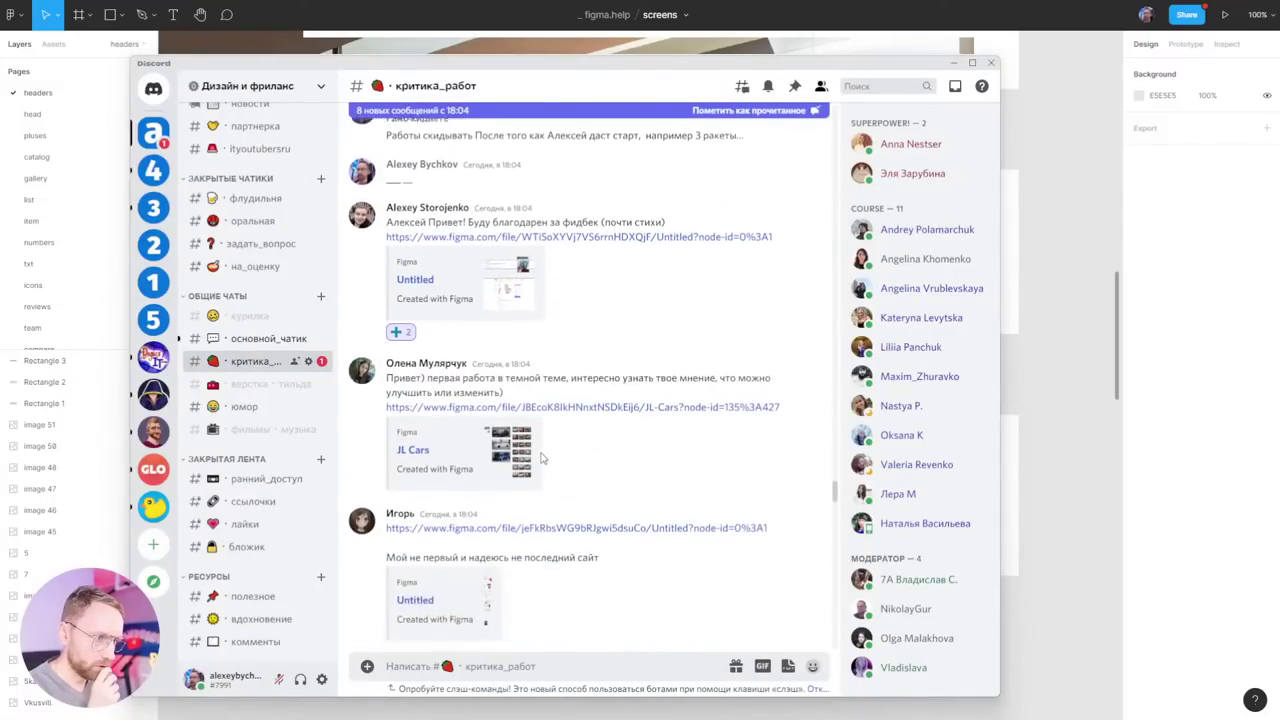
scroll(541, 457, down, 1)
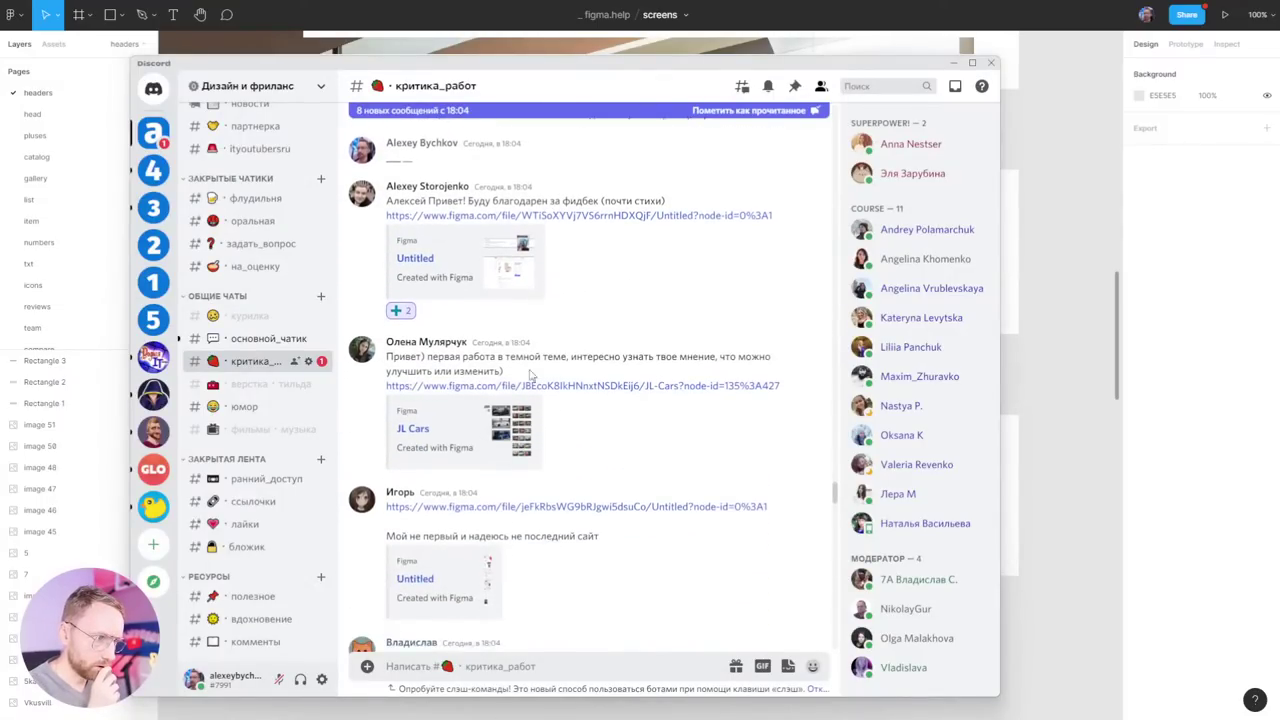
click(612, 388)
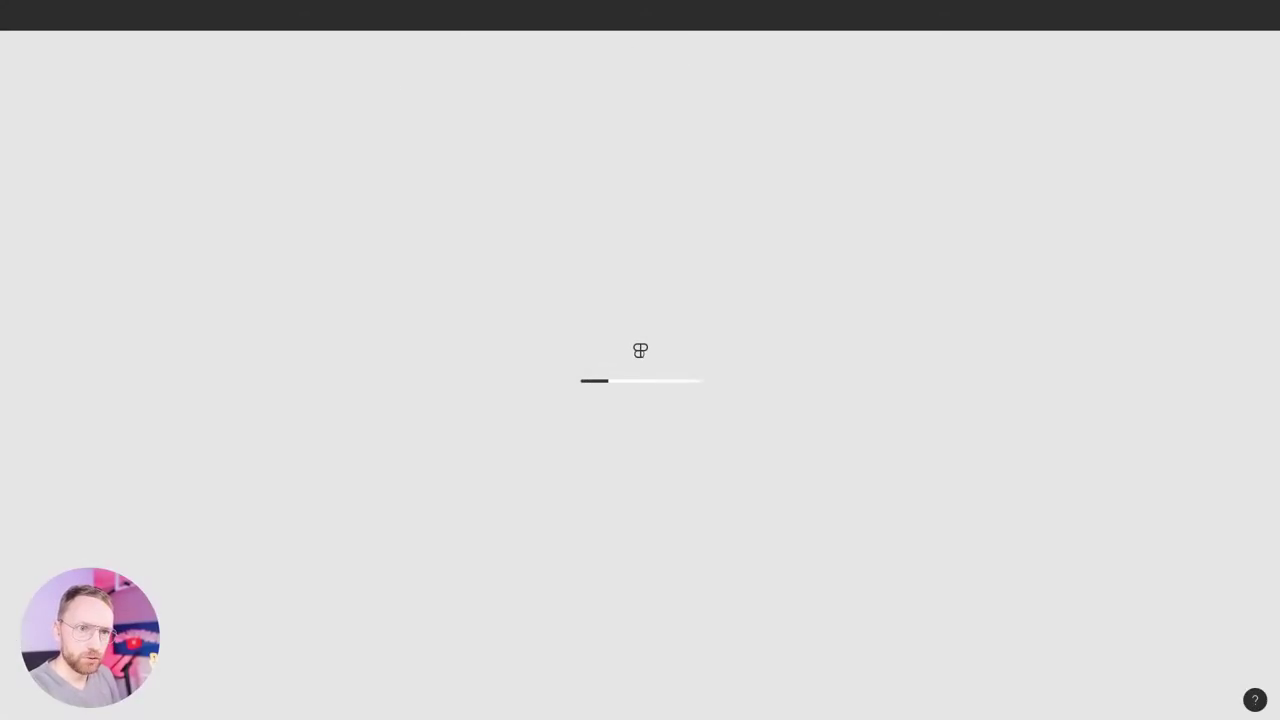
Drag the YouTube live-chat popout aside while the JL Cars file loads
drag(447, 113, 677, 97)
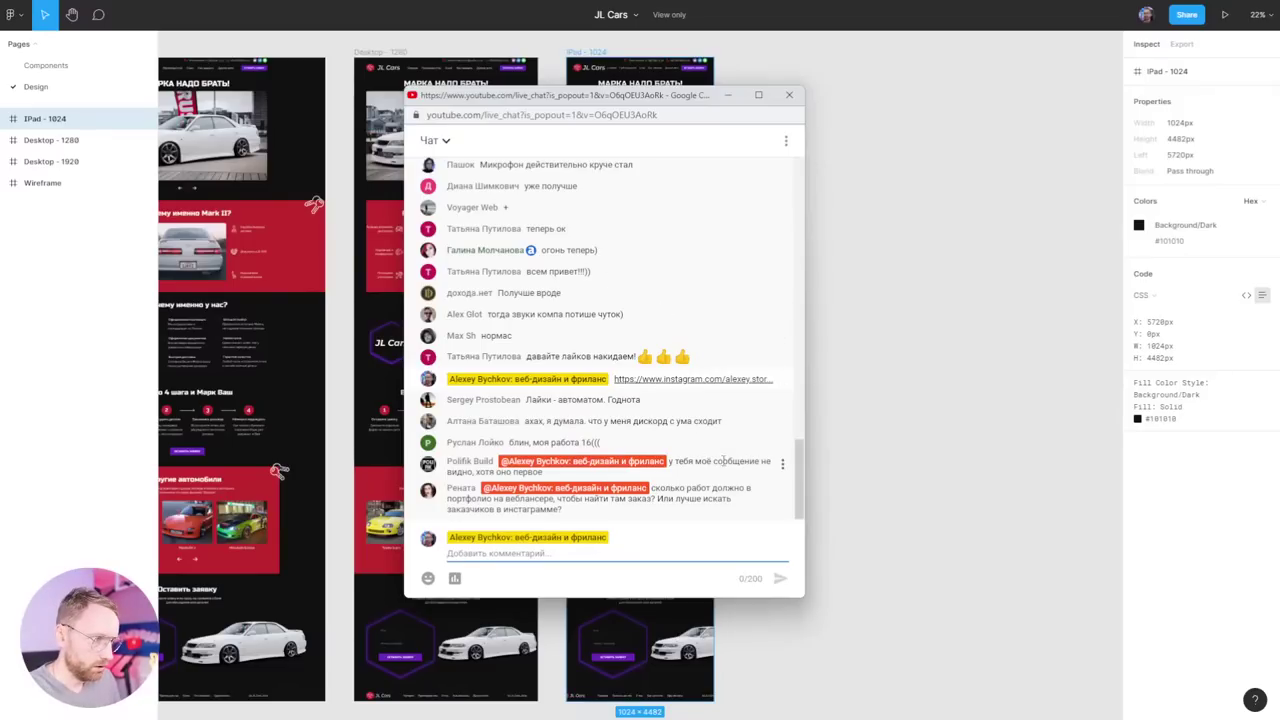
Highlight part of a viewer's chat message, then follow the JL Cars link in Discord again
drag(678, 461, 741, 462)
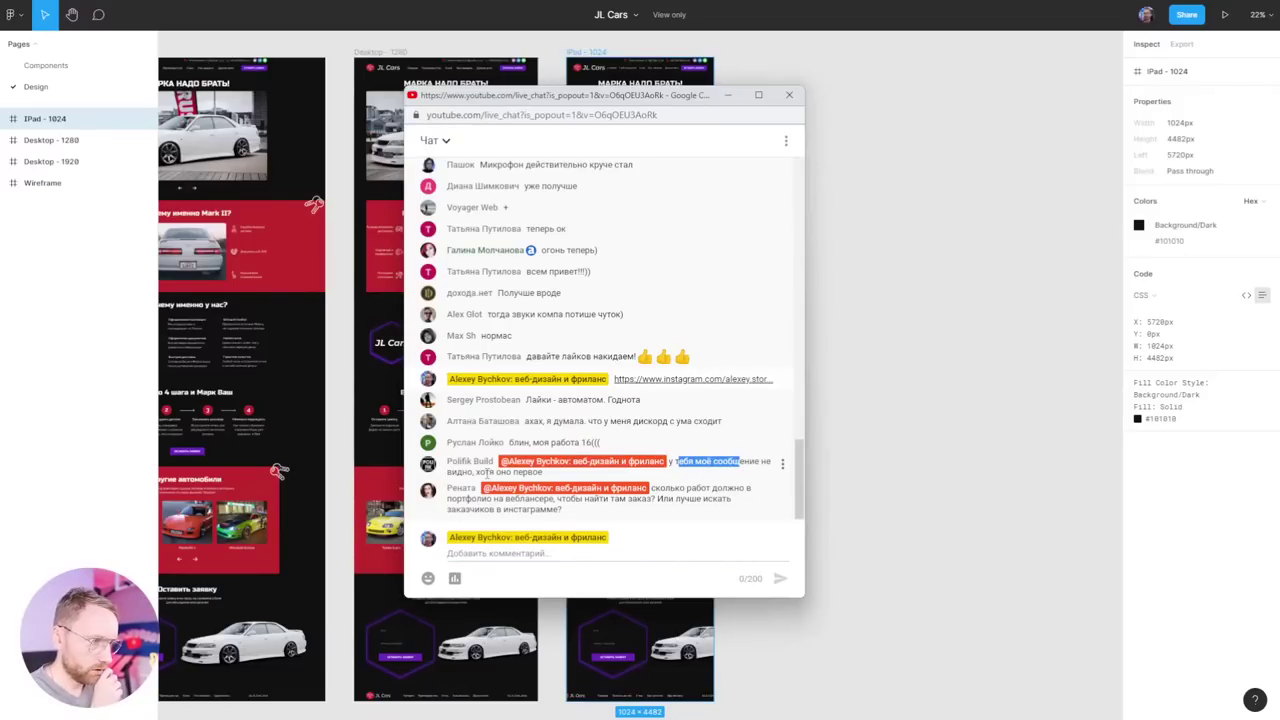
drag(485, 472, 537, 473)
key(alt+Tab)
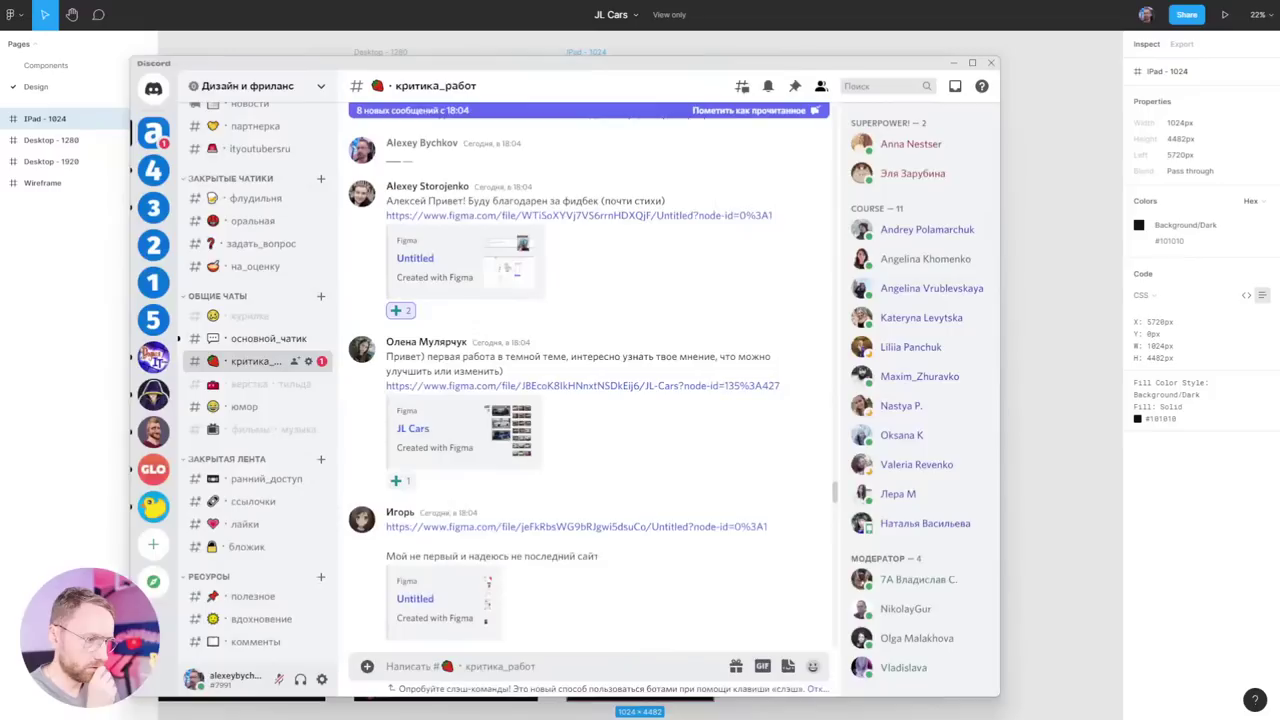
scroll(573, 477, up, 2)
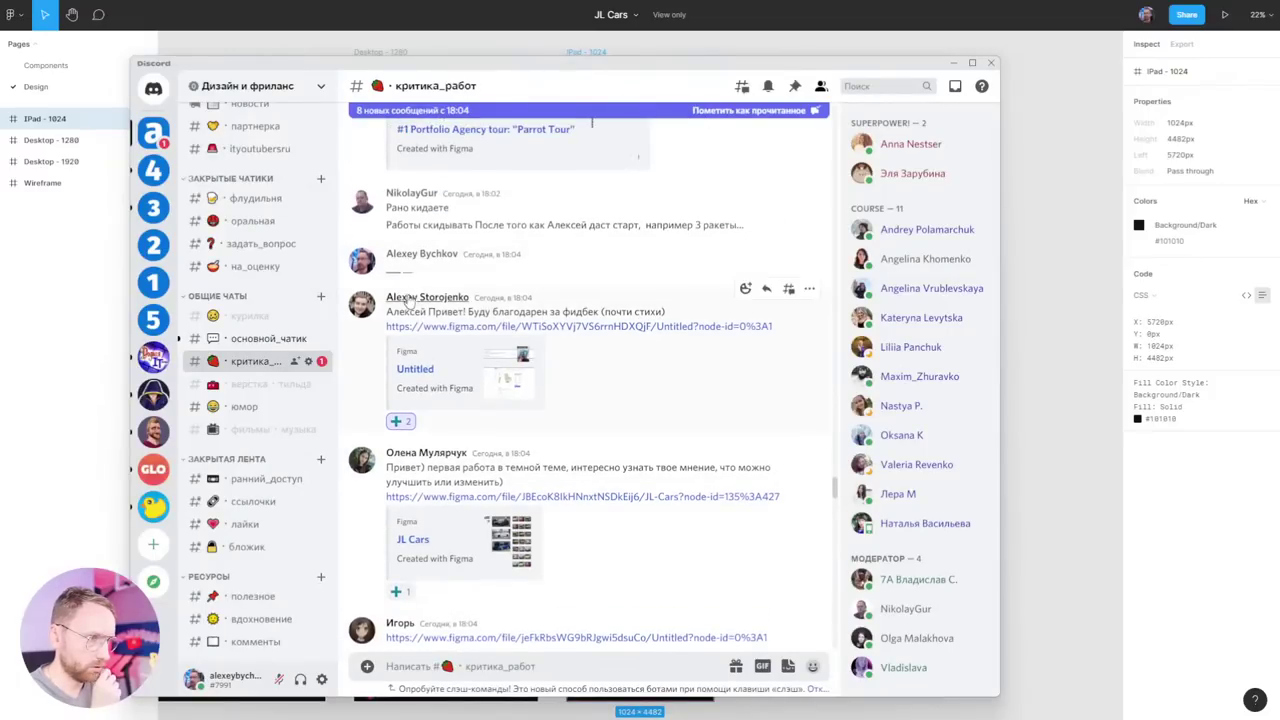
drag(385, 269, 413, 269)
scroll(525, 392, down, 2)
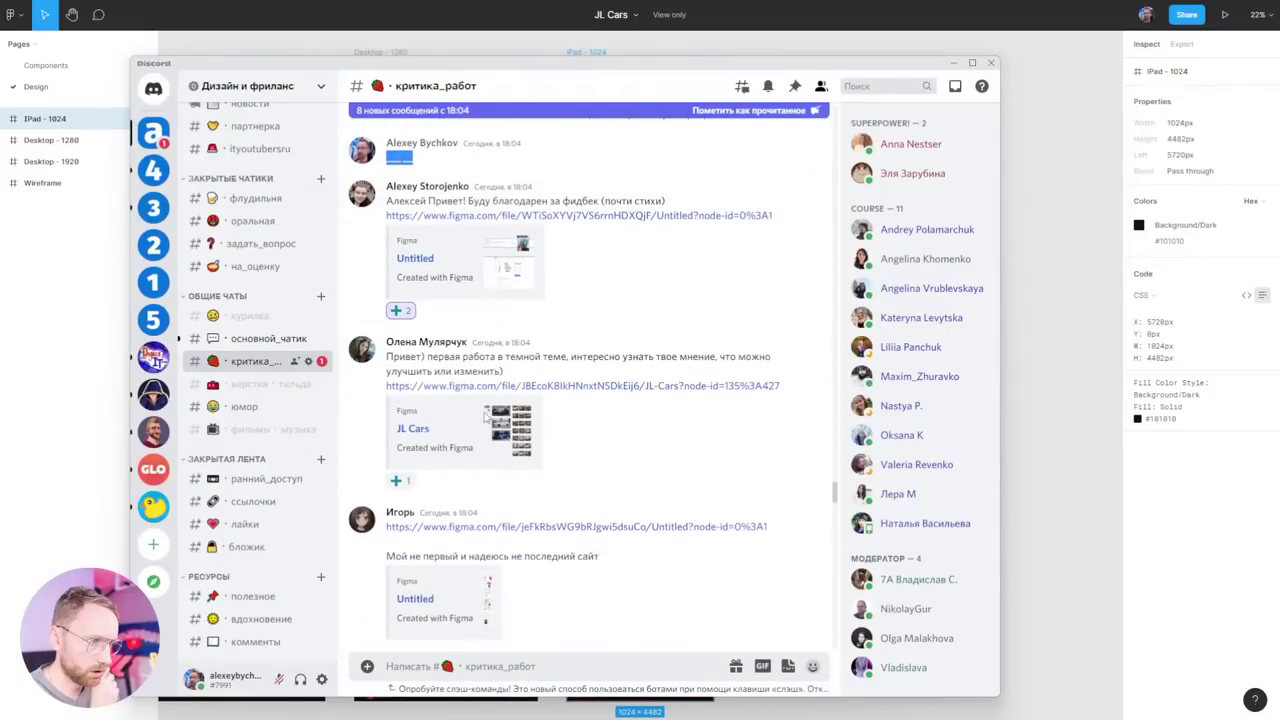
click(525, 392)
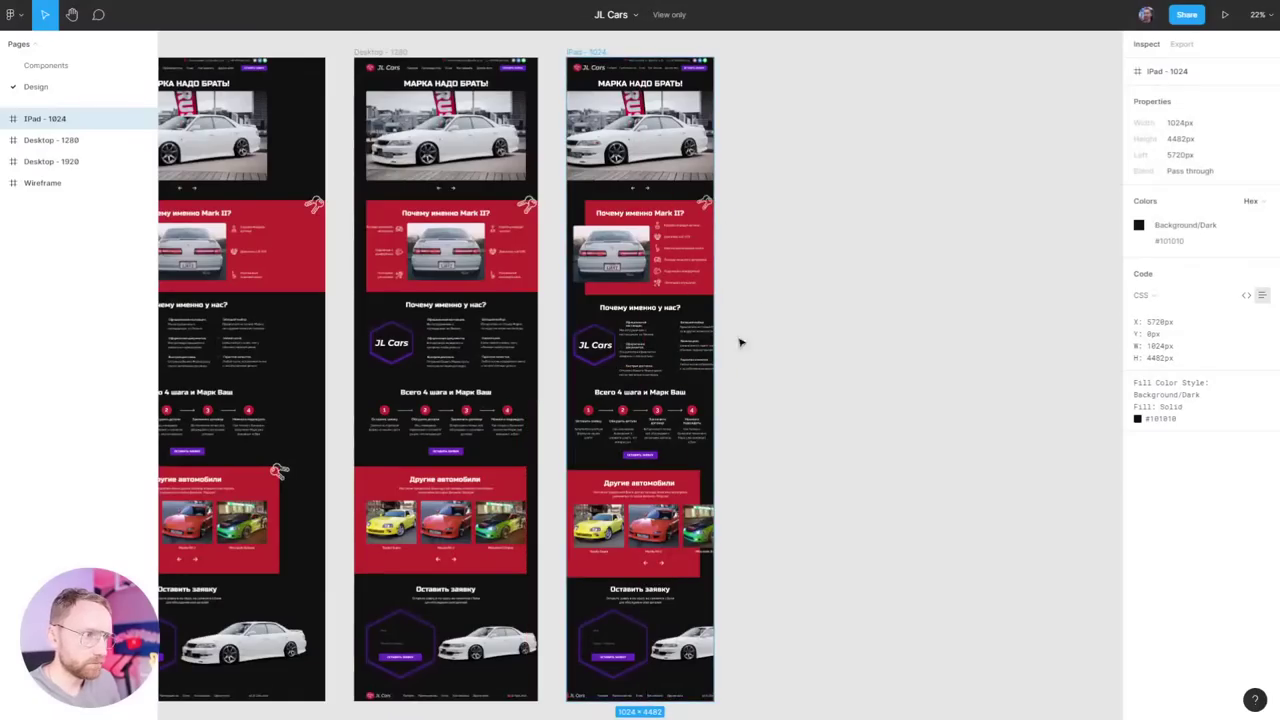
Clear the selection and pan the JL Cars Desktop frames to the 'Почему именно Mark II?' section
click(737, 340)
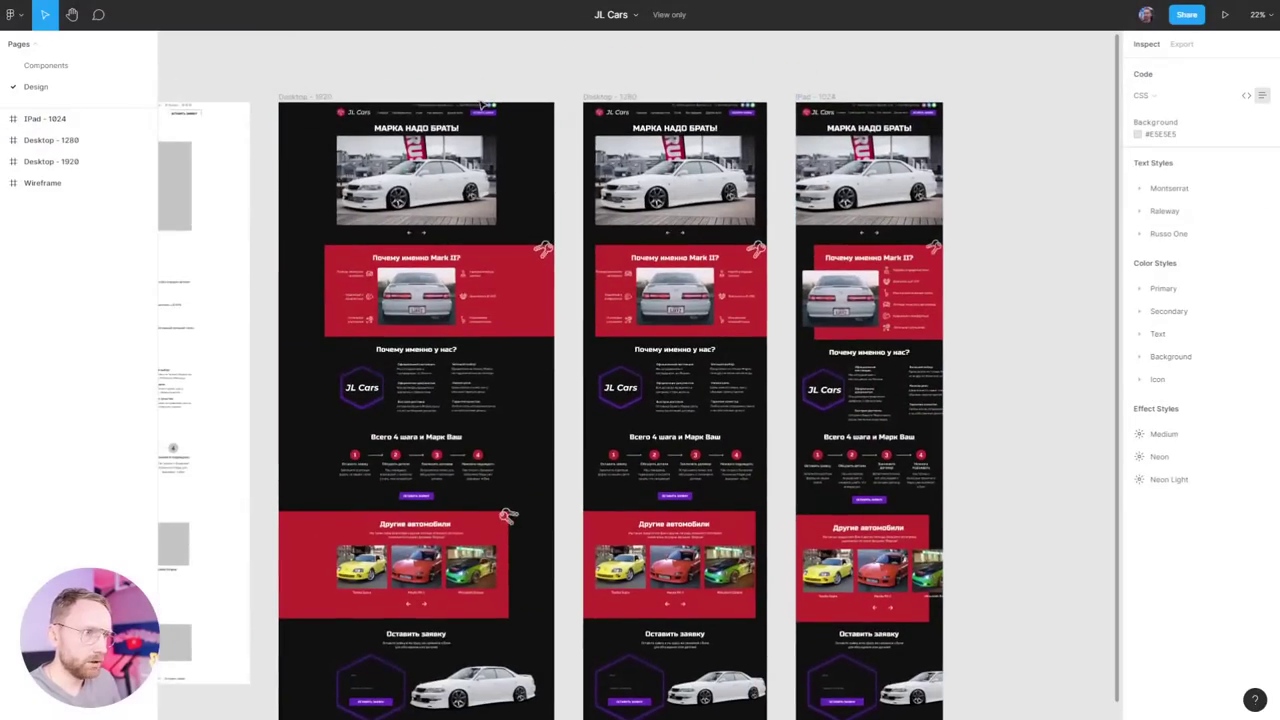
scroll(388, 100, up, 5)
scroll(540, 150, left, 2)
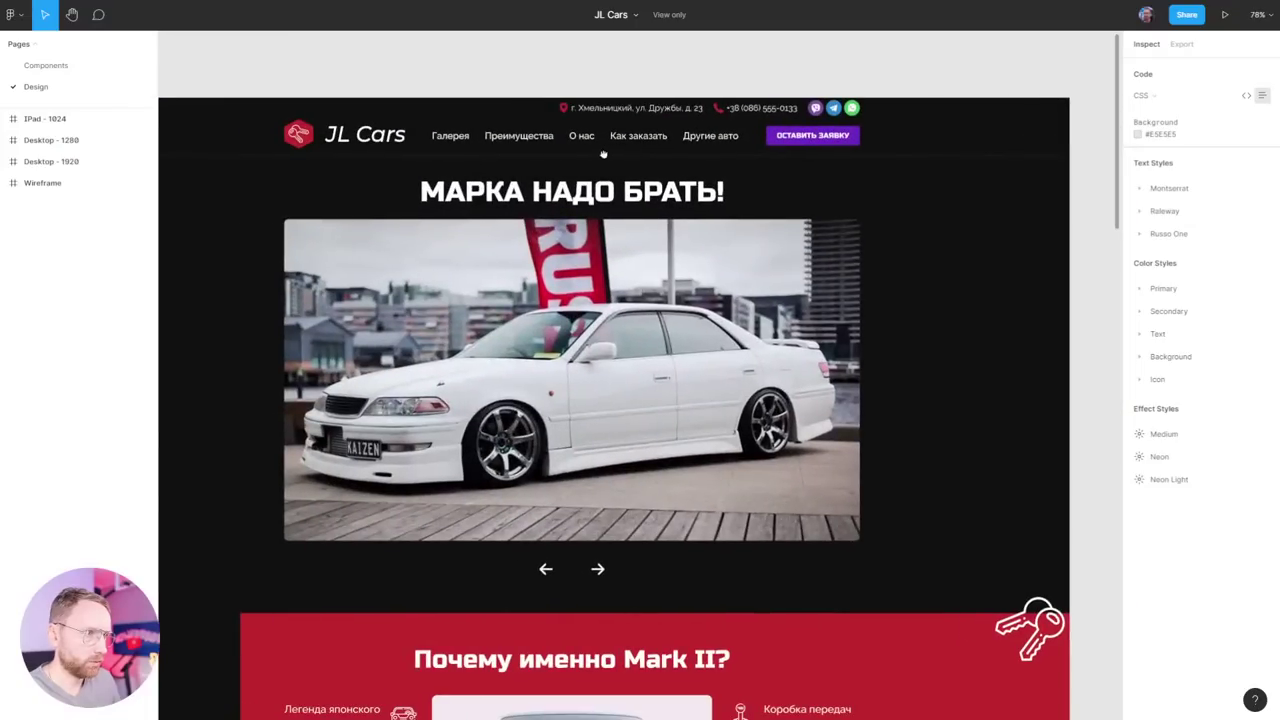
scroll(594, 220, up, 1)
scroll(594, 220, left, 1)
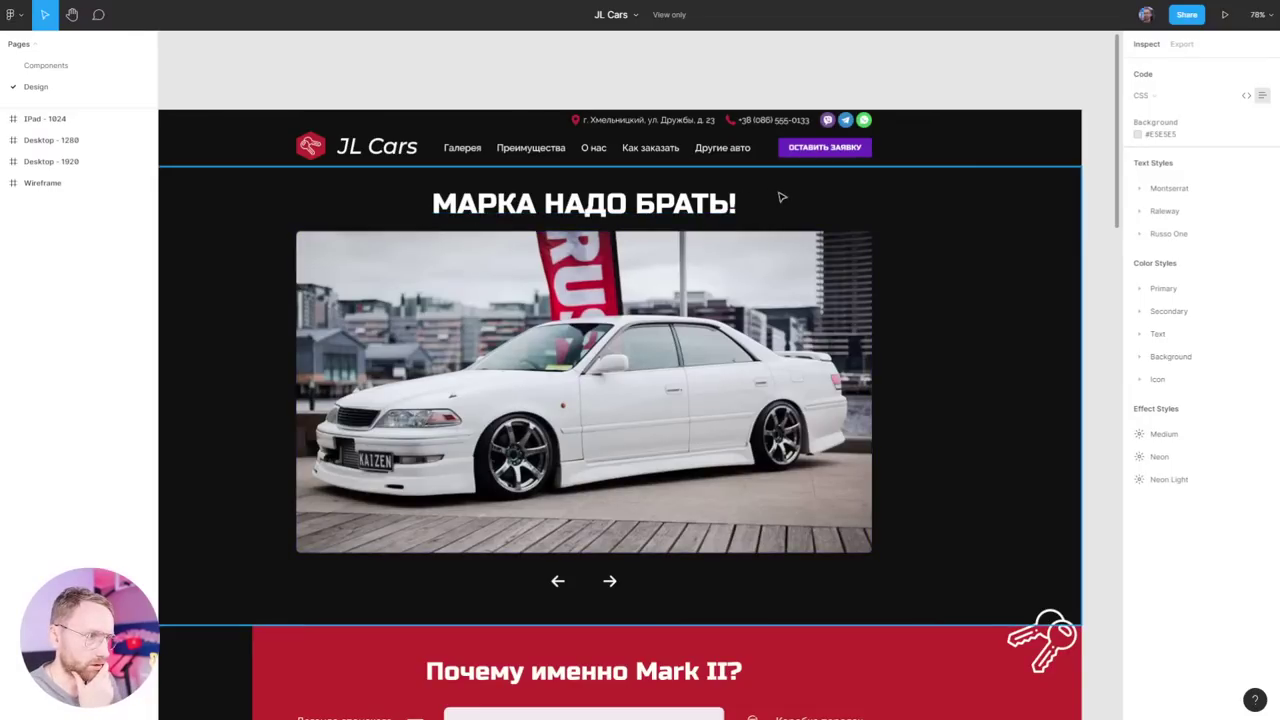
scroll(795, 408, down, 2)
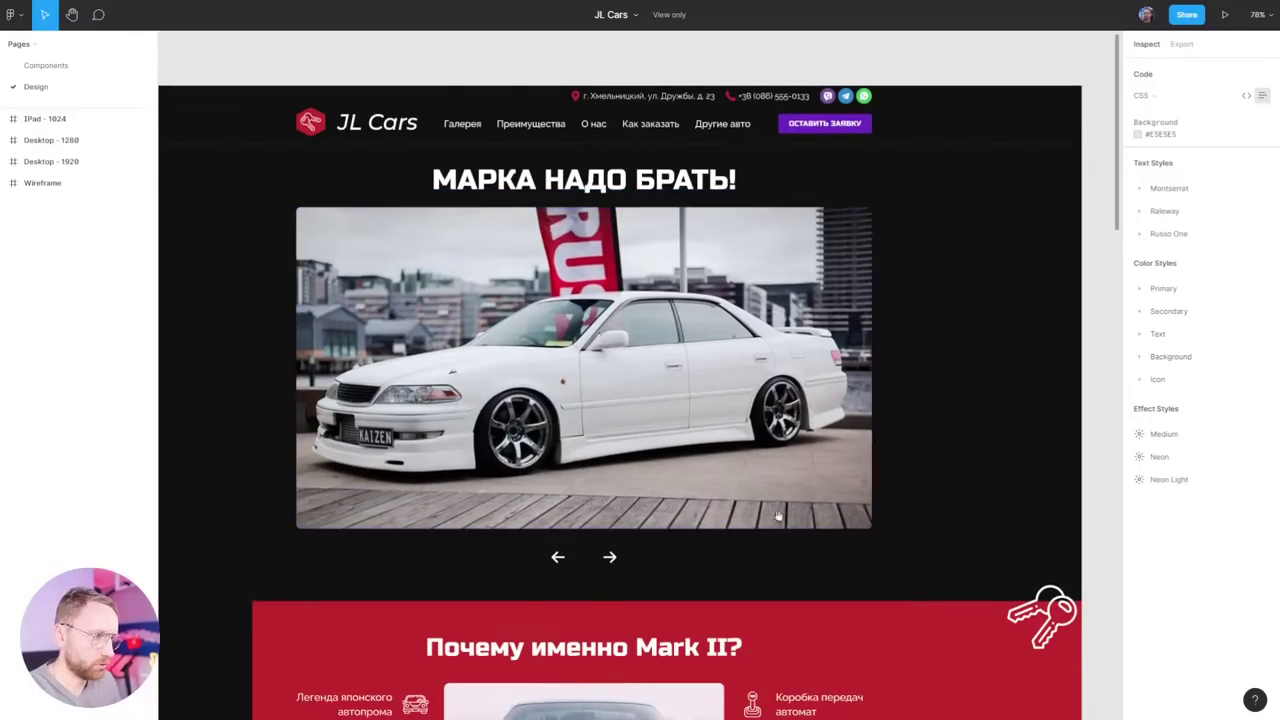
drag(546, 599, 544, 290)
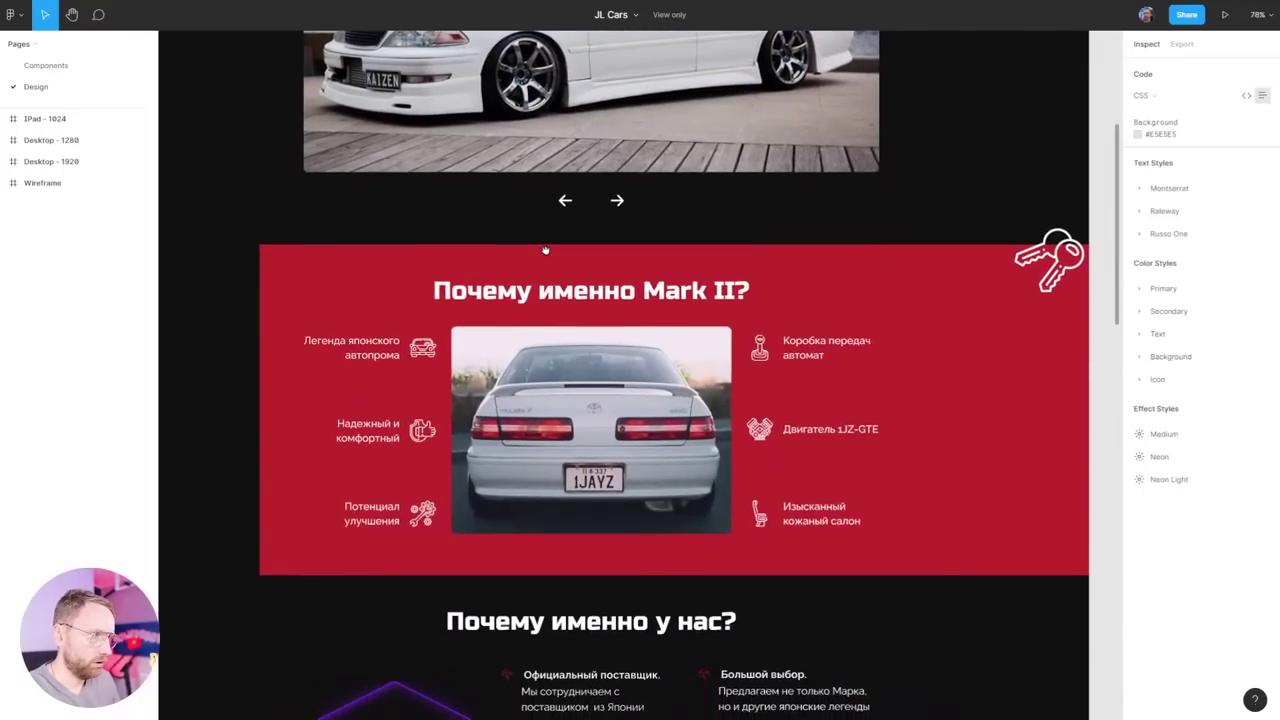
Scroll on through the rest of the JL Cars landing page down to the contact form
scroll(544, 290, up, 5)
scroll(571, 314, left, 2)
scroll(600, 528, down, 5)
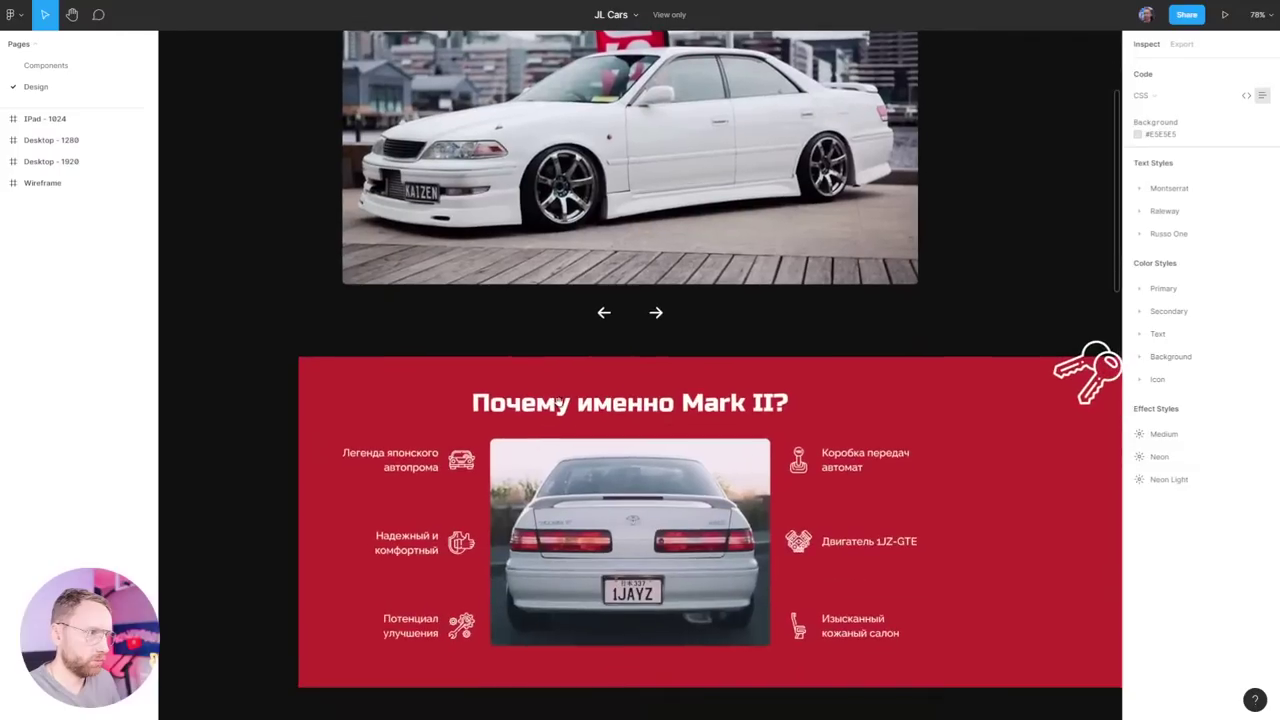
scroll(620, 400, down, 6)
scroll(655, 190, down, 3)
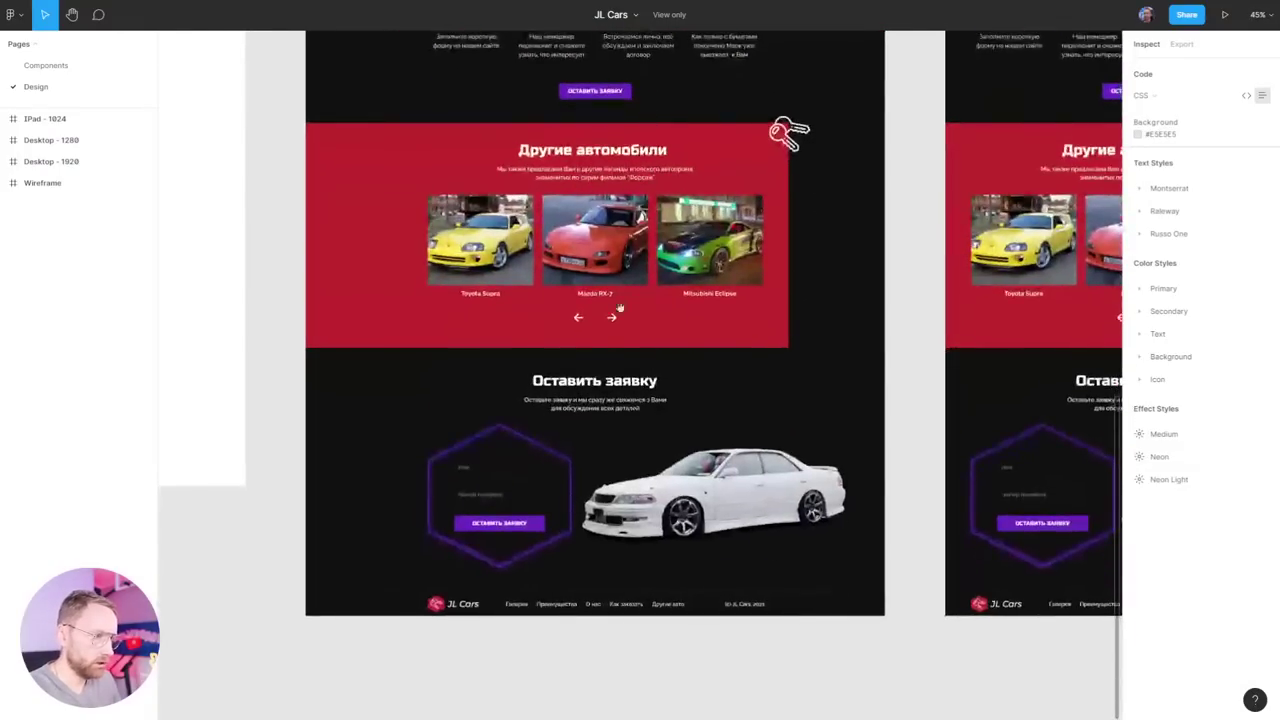
scroll(604, 574, up, 8)
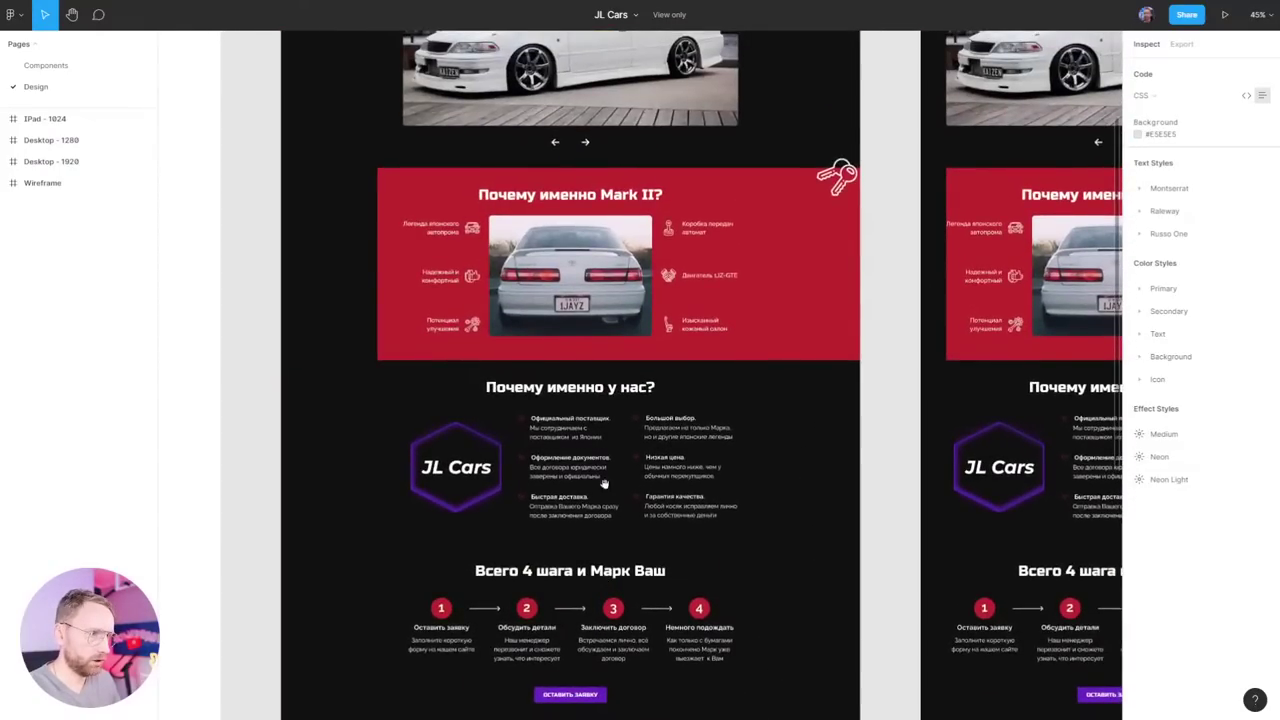
scroll(604, 484, up, 4)
scroll(620, 400, down, 1)
scroll(660, 260, down, 4)
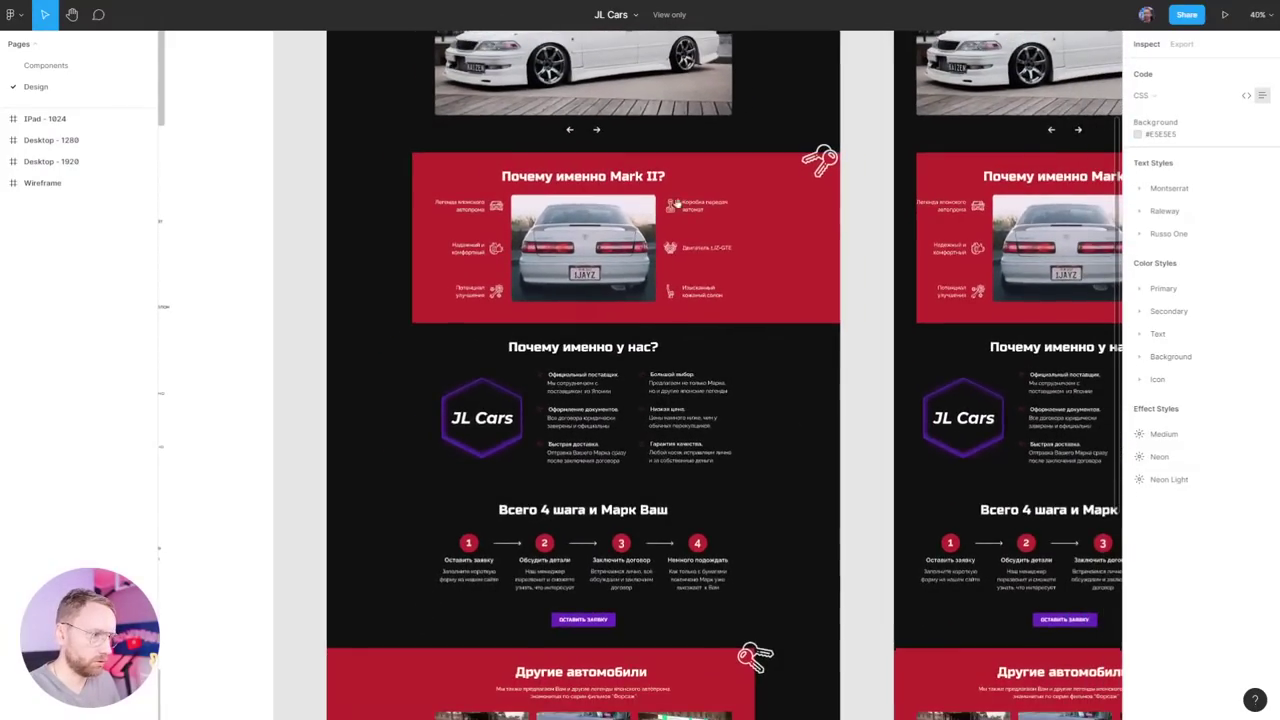
scroll(677, 204, down, 5)
scroll(650, 260, up, 1)
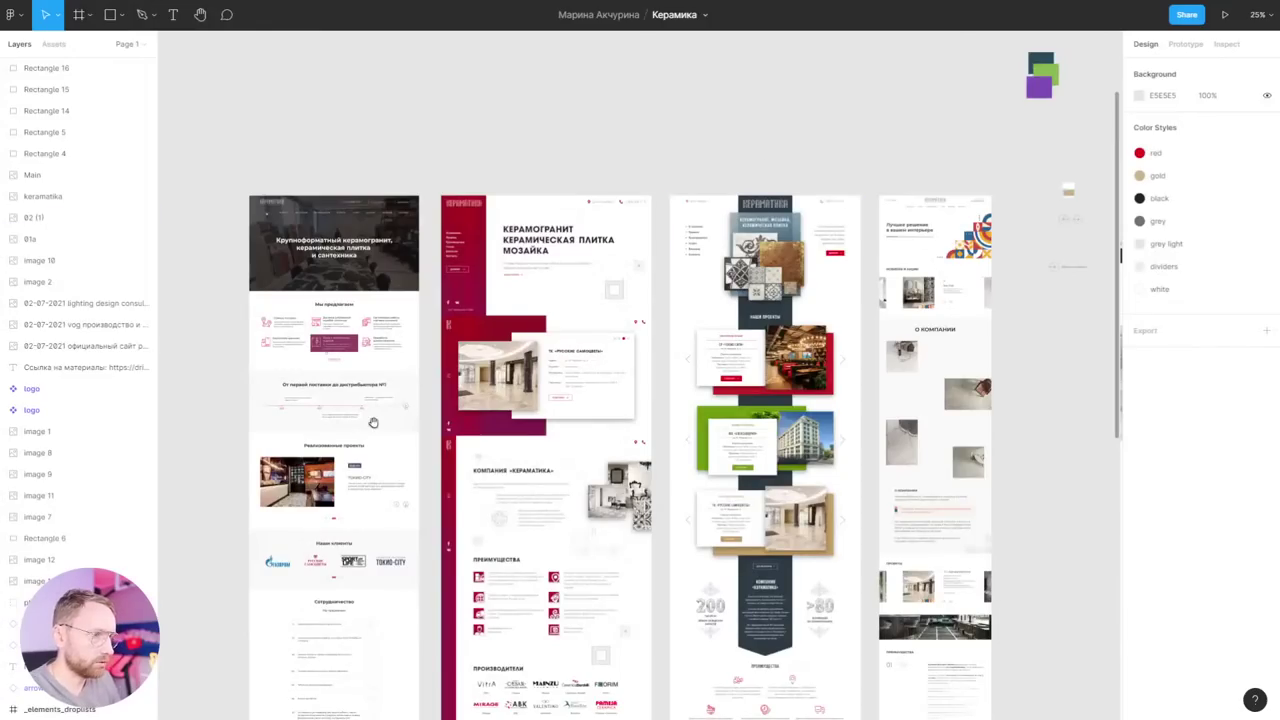
Turn off outline view in Керамика so the images show
scroll(373, 422, up, 5)
scroll(540, 293, down, 5)
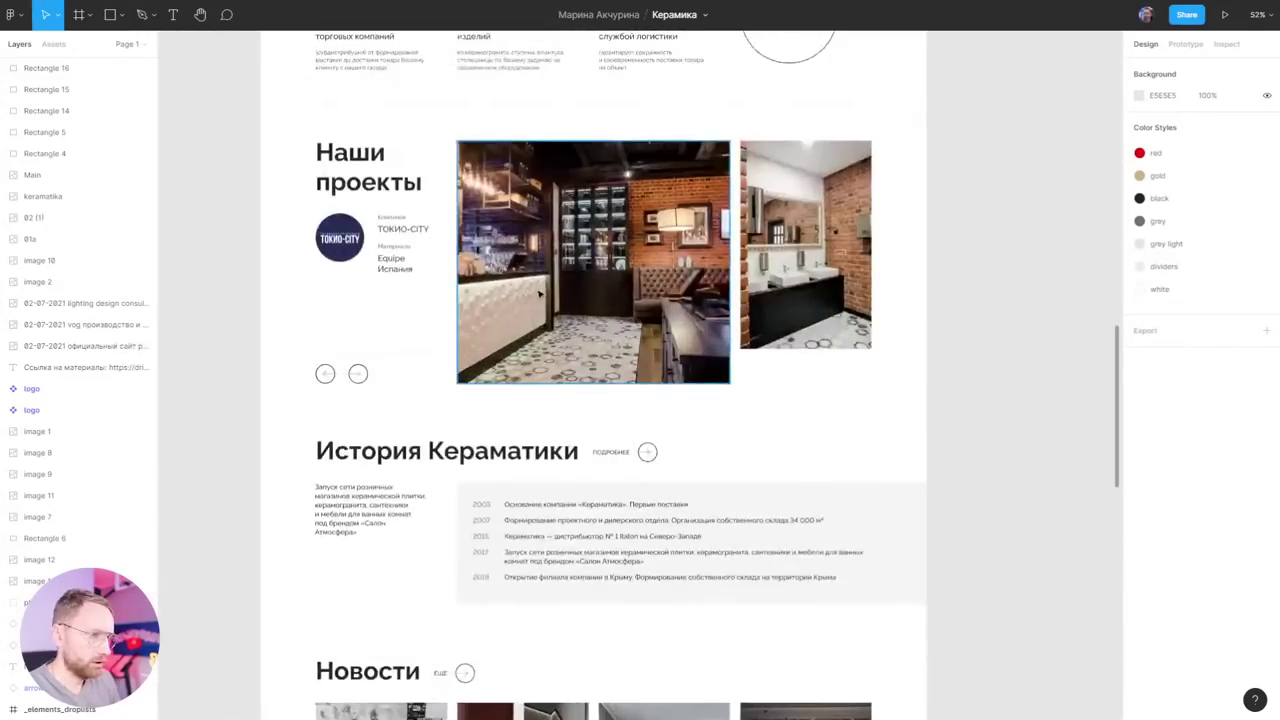
scroll(540, 293, up, 5)
key(ctrl+y)
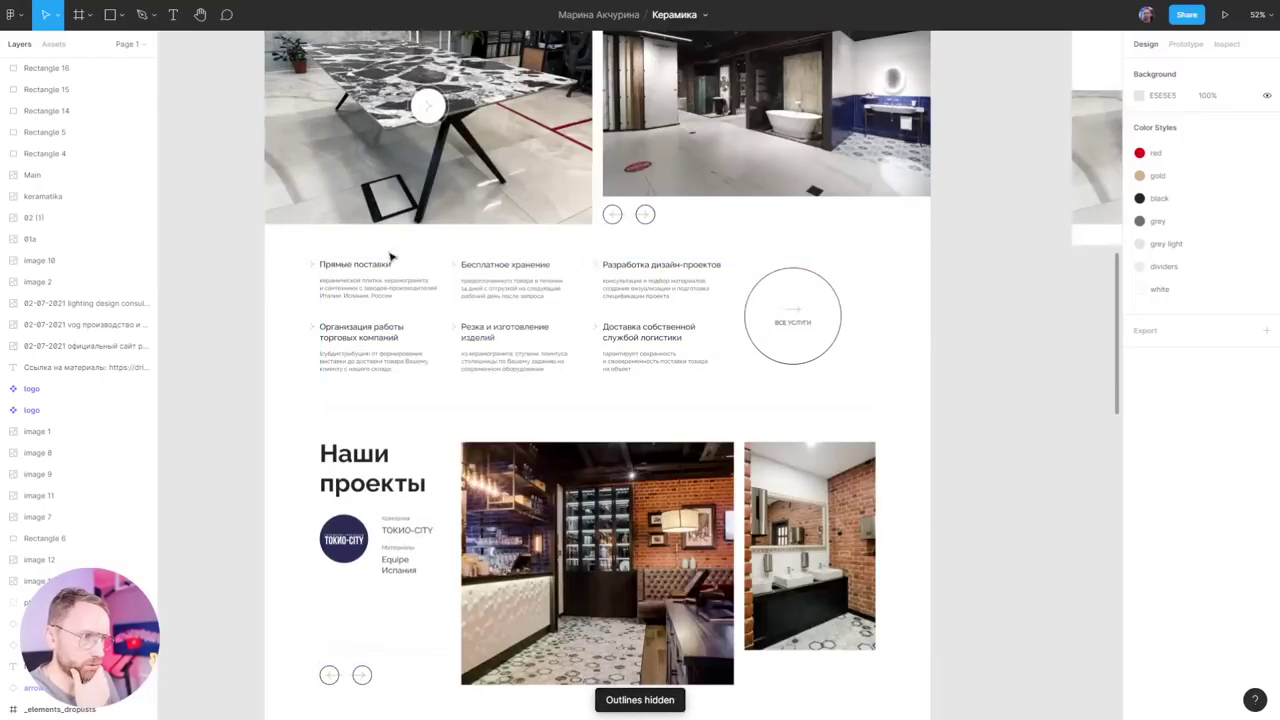
Draw a temporary grey rectangle over the services block, then delete it
key(r)
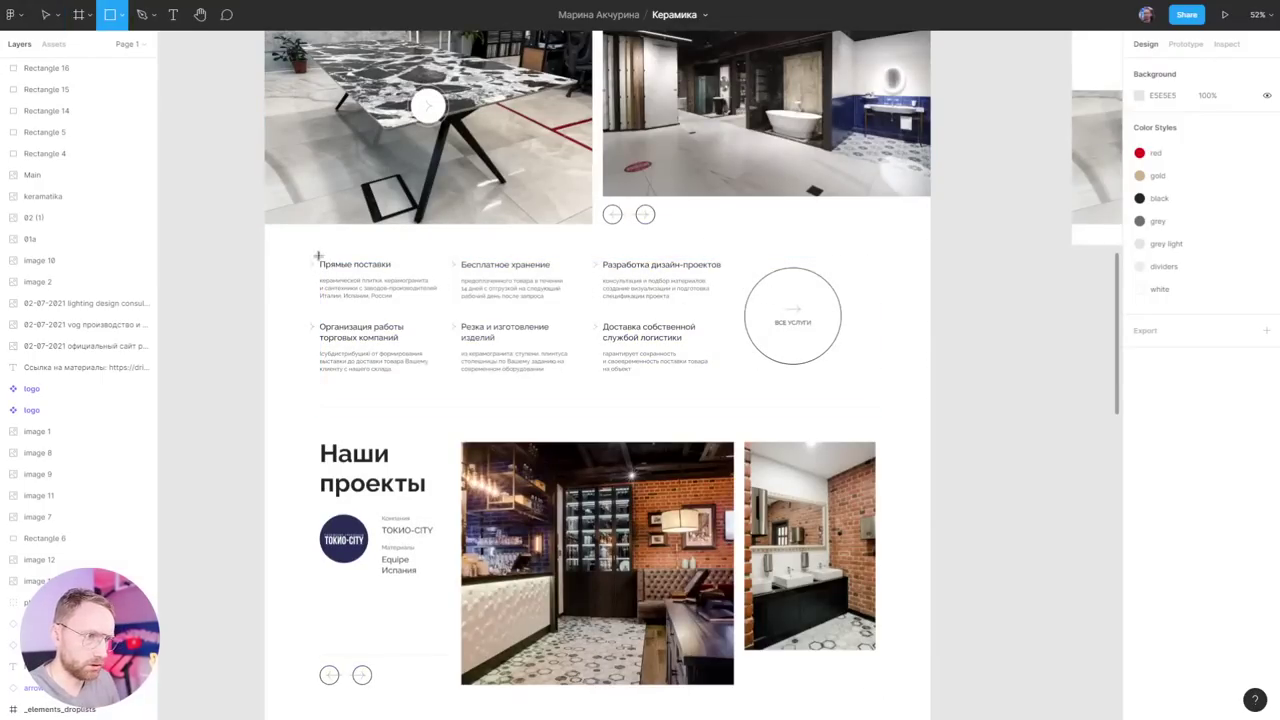
drag(318, 256, 863, 394)
key(Delete)
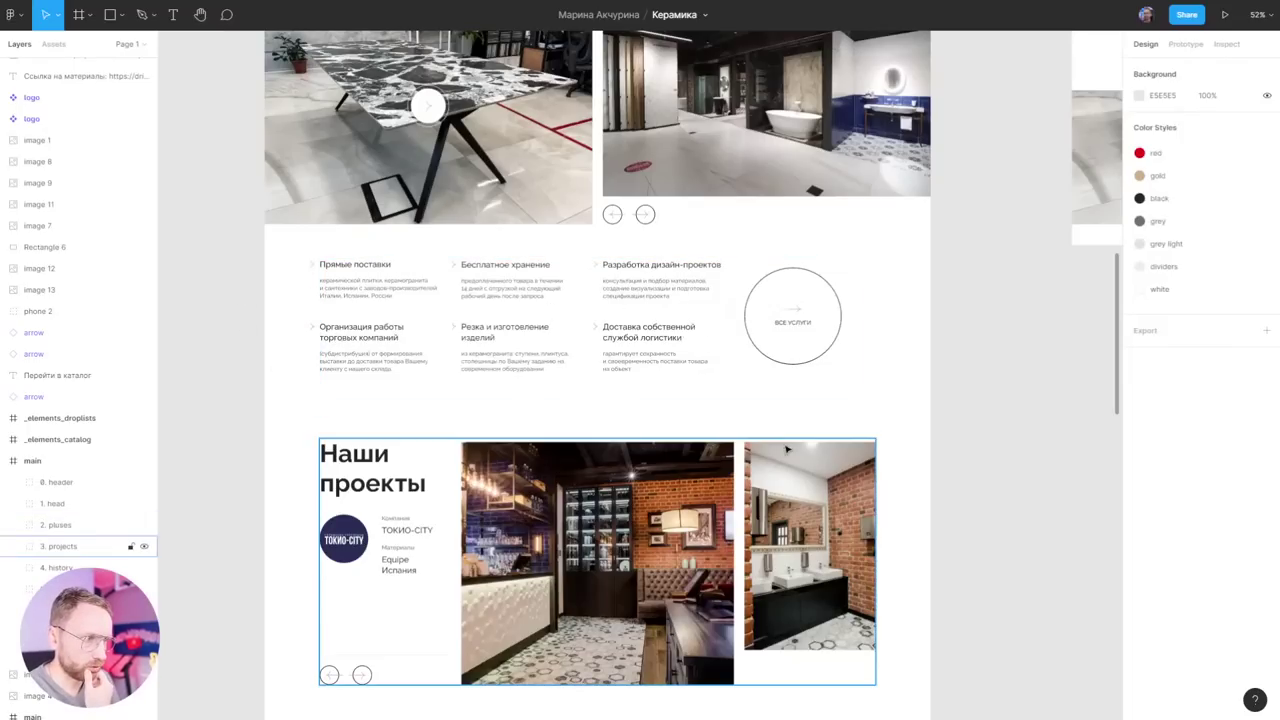
Copy the services block onto the history section, nudge it, then undo both changes
click(636, 292)
drag(636, 292, 437, 592)
double_click(800, 603)
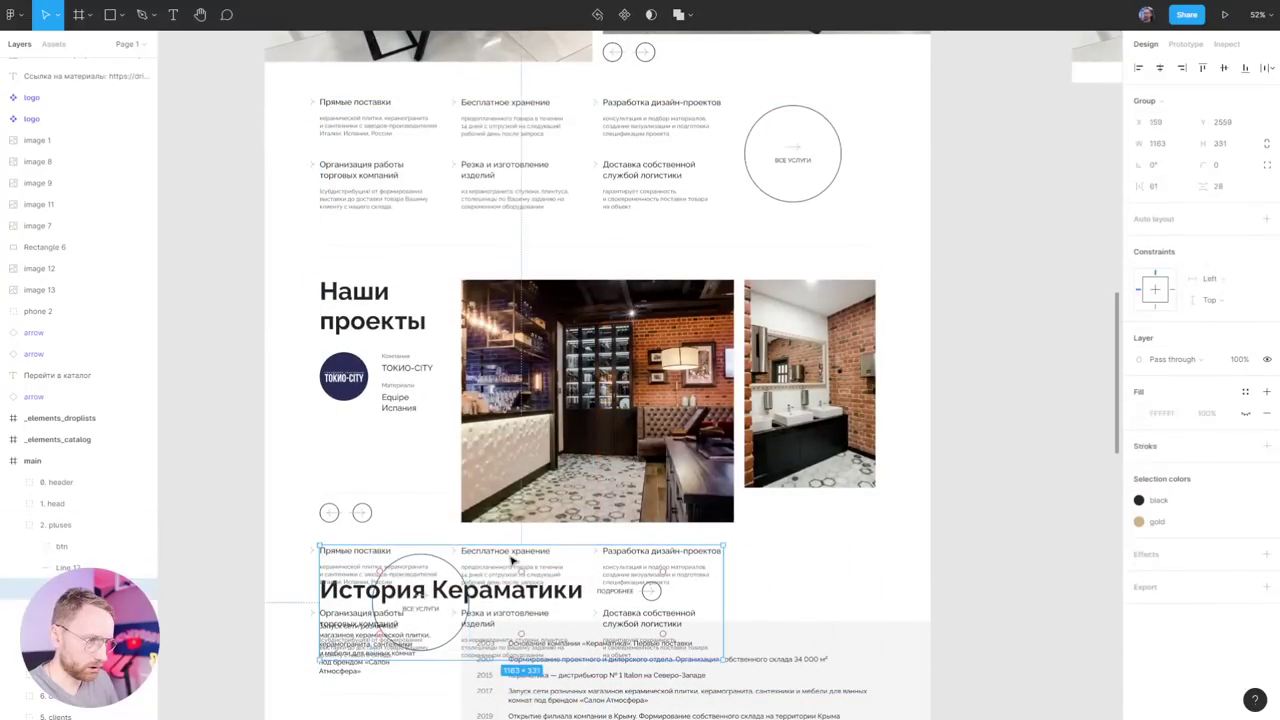
drag(549, 557, 676, 557)
key(ctrl+z)
key(ctrl+z)
key(ctrl+z)
key(ctrl+z)
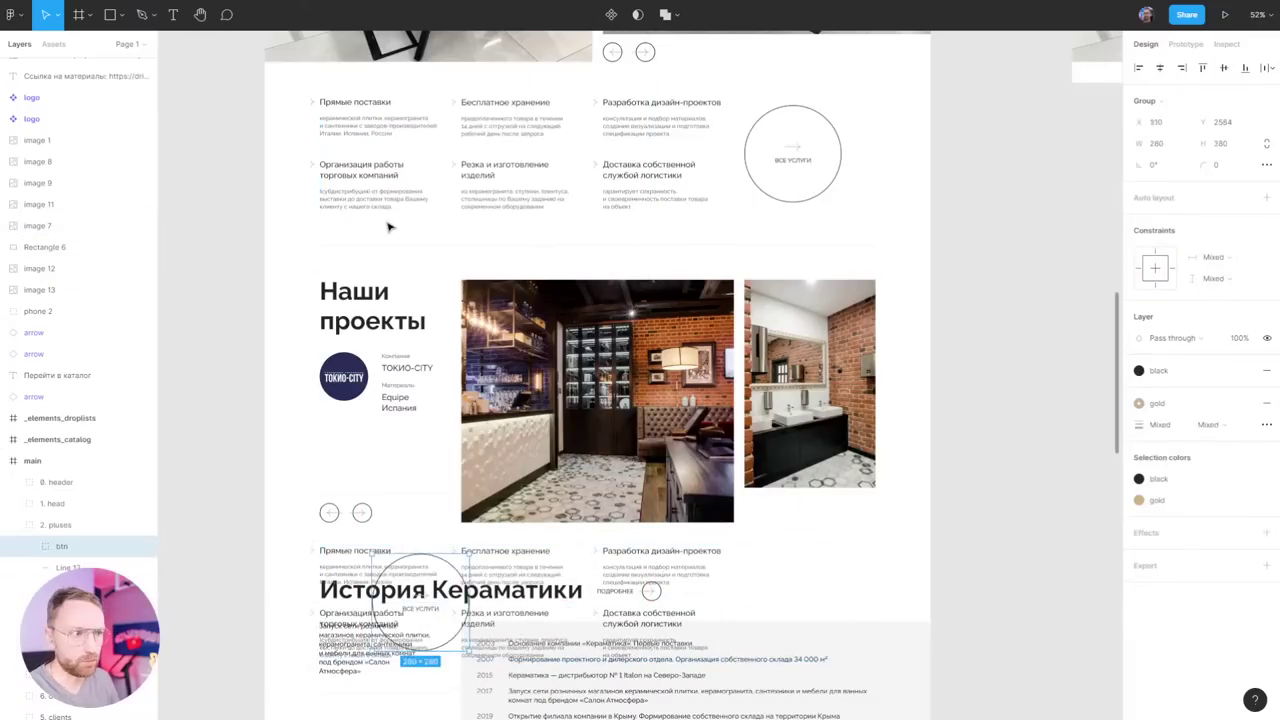
key(ctrl+z)
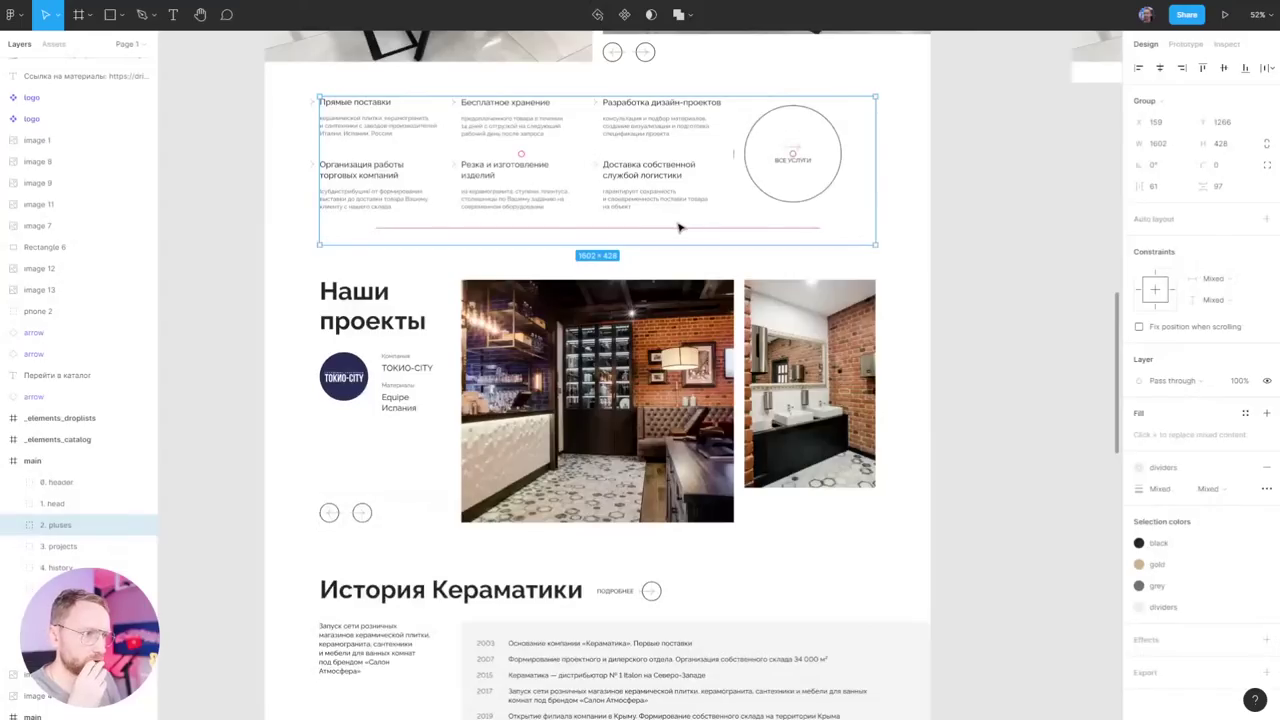
Draw a temporary grey block beside the Наши проекты photos, delete it, and scroll to Новости
click(1037, 357)
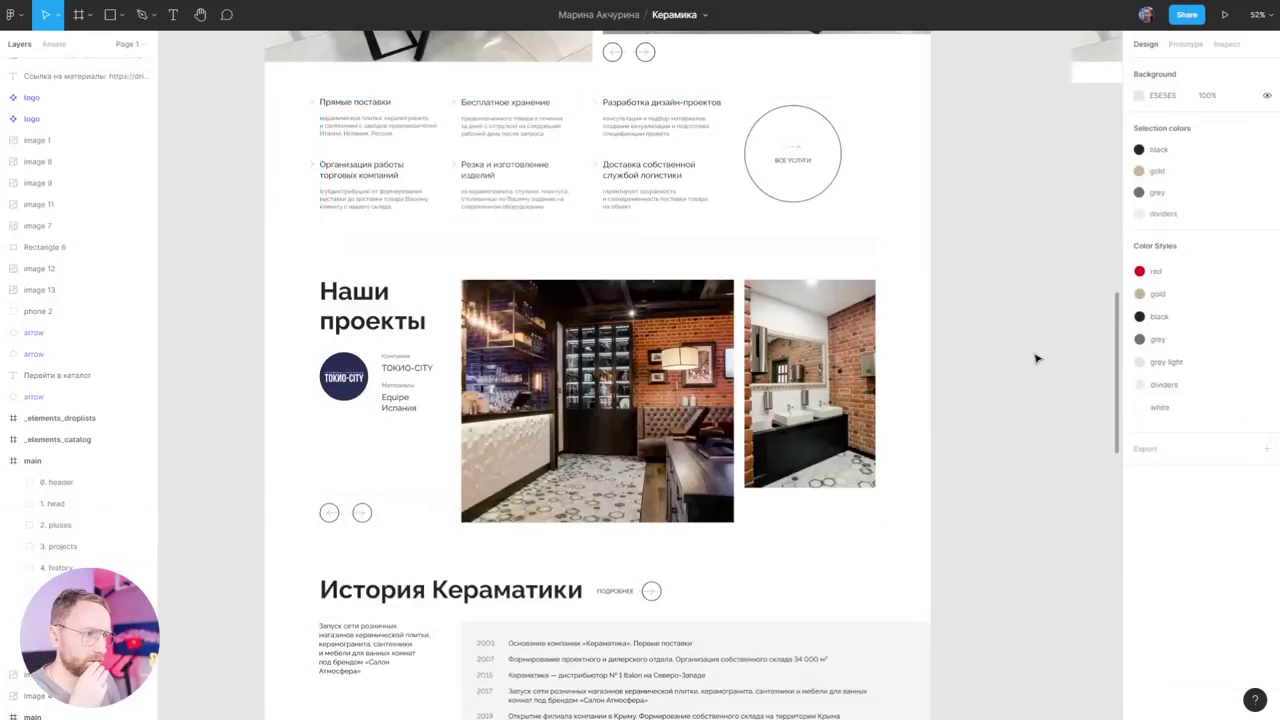
key(r)
mouse_move(308, 275)
mouse_down()
mouse_move(486, 500)
mouse_move(456, 468)
mouse_up()
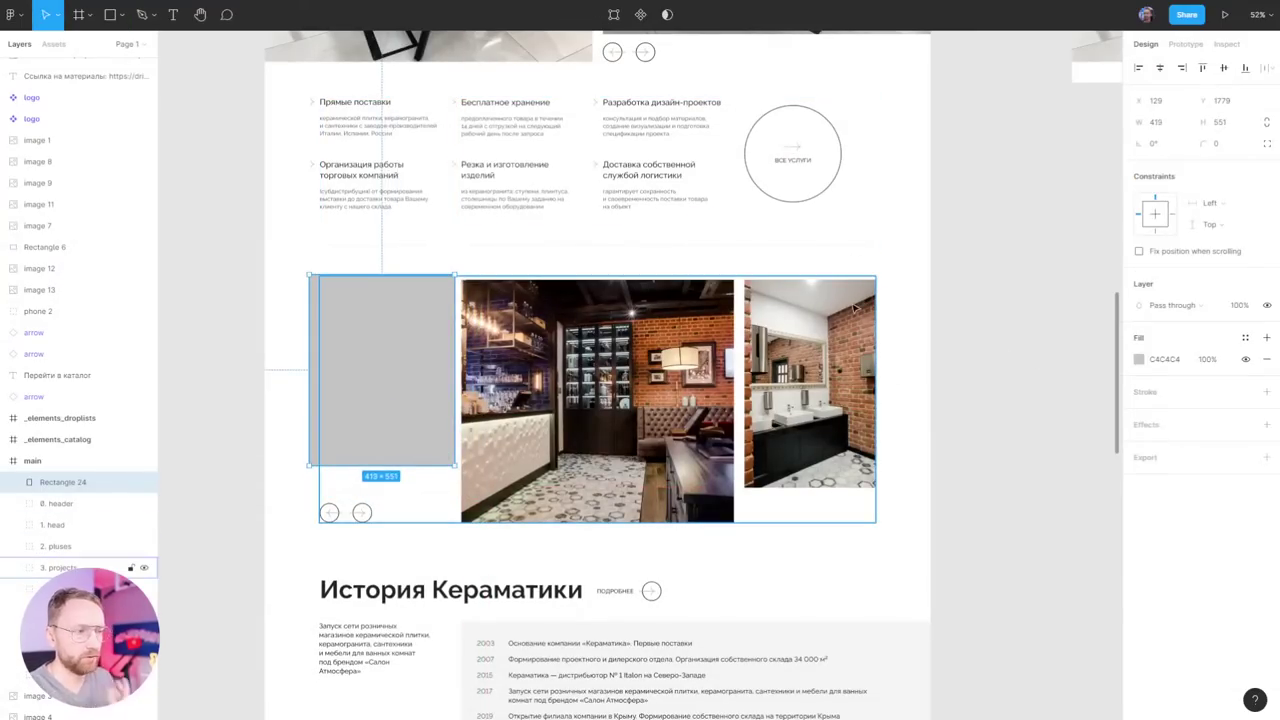
key(Delete)
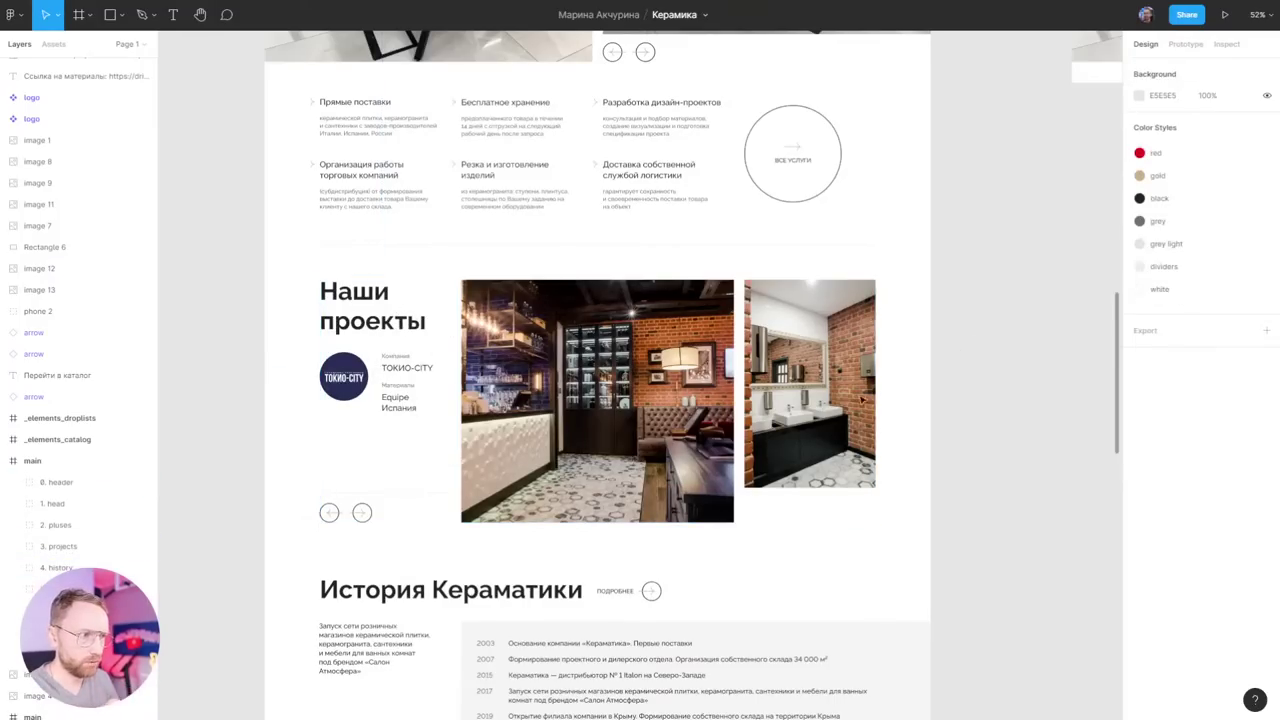
scroll(573, 422, down, 3)
scroll(571, 418, up, 8)
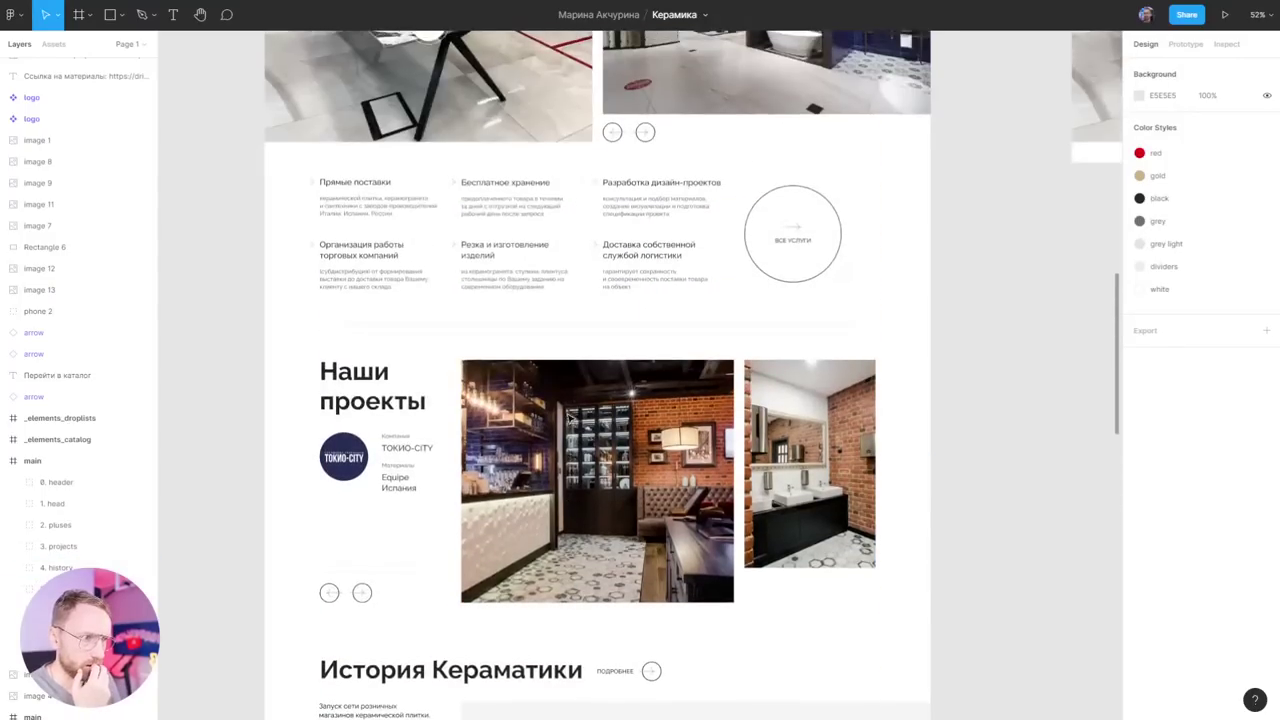
scroll(569, 415, down, 10)
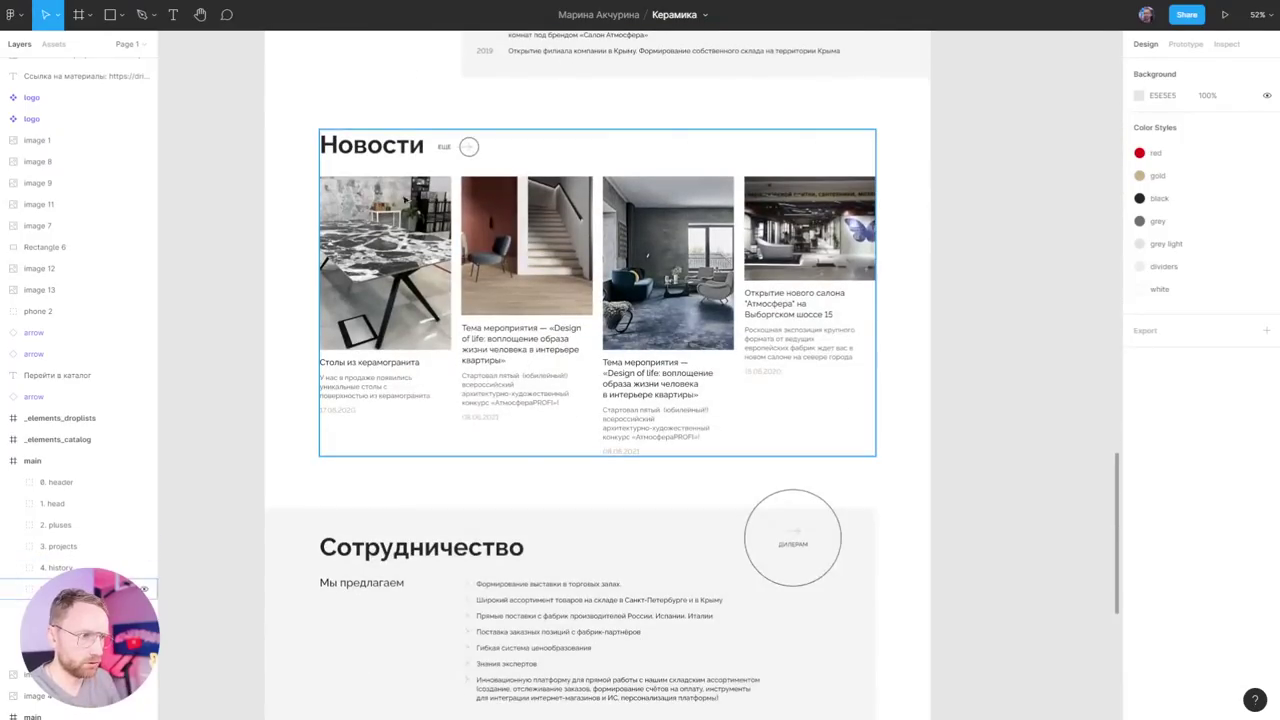
Draw a grey block over the first Новости image, then delete it
key(r)
drag(314, 172, 451, 350)
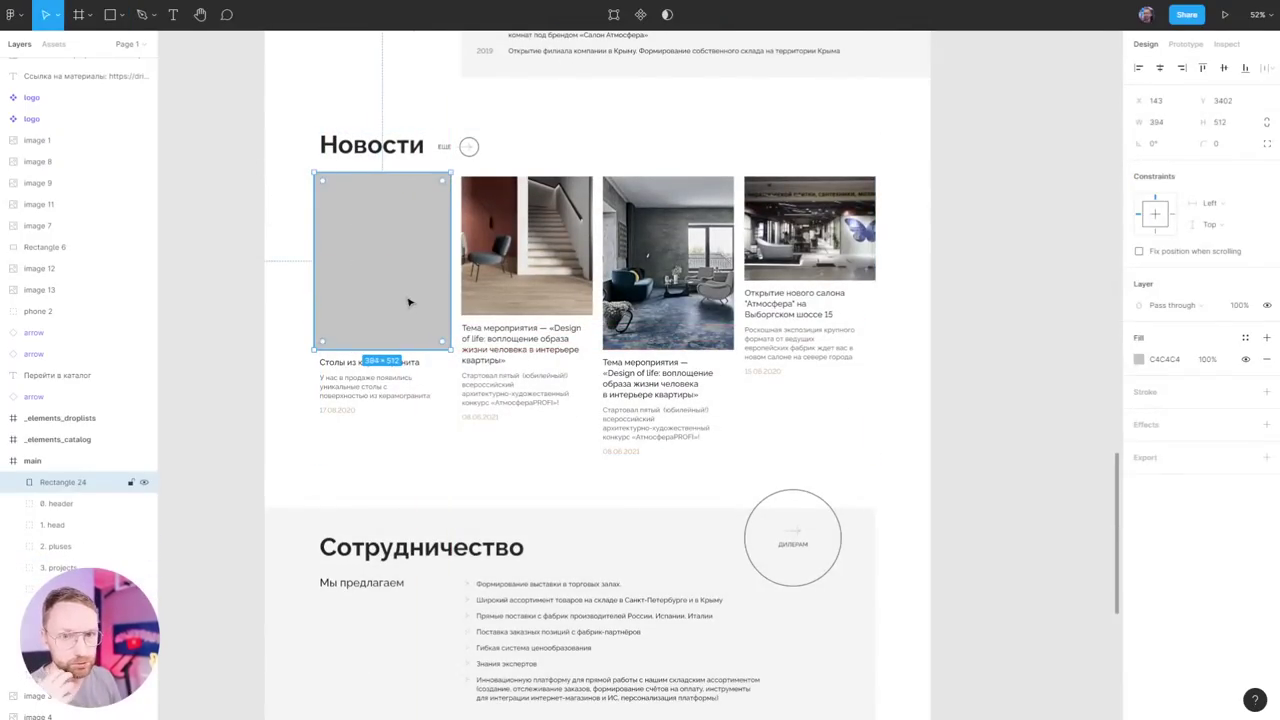
key(Delete)
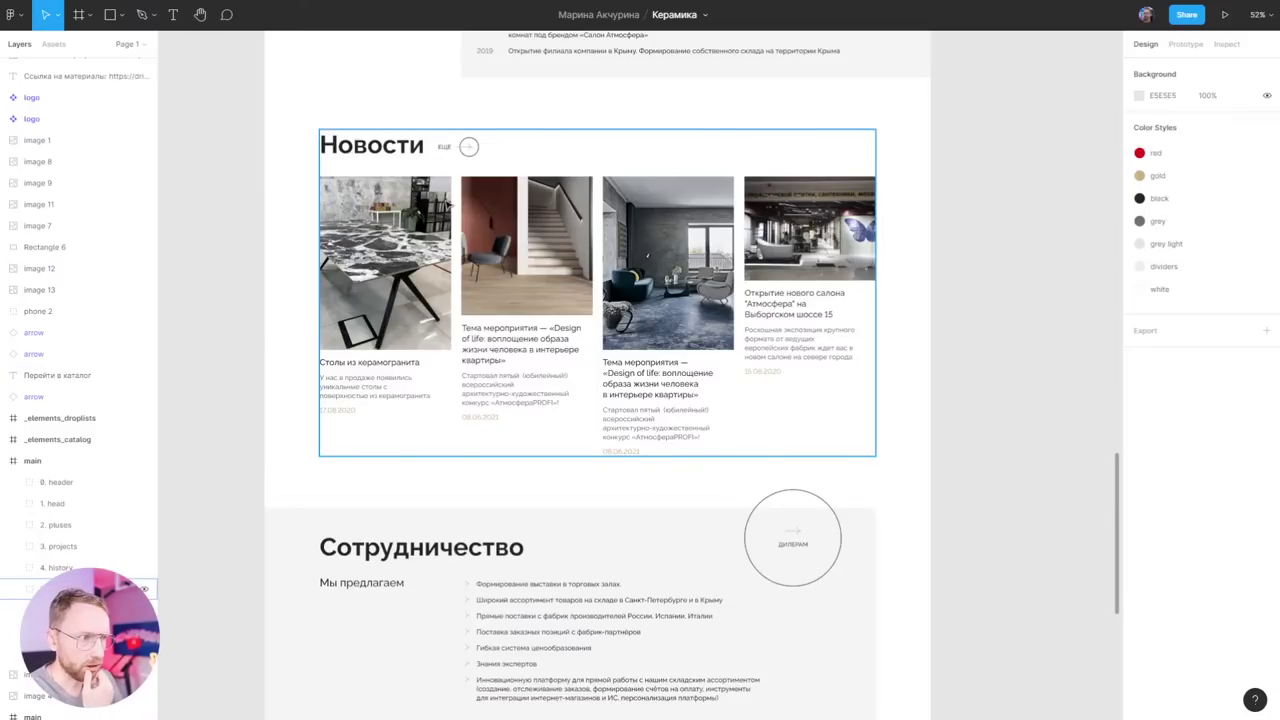
Overlay the second news image with a 50%-opacity grey block, then delete it
click(503, 283)
key(r)
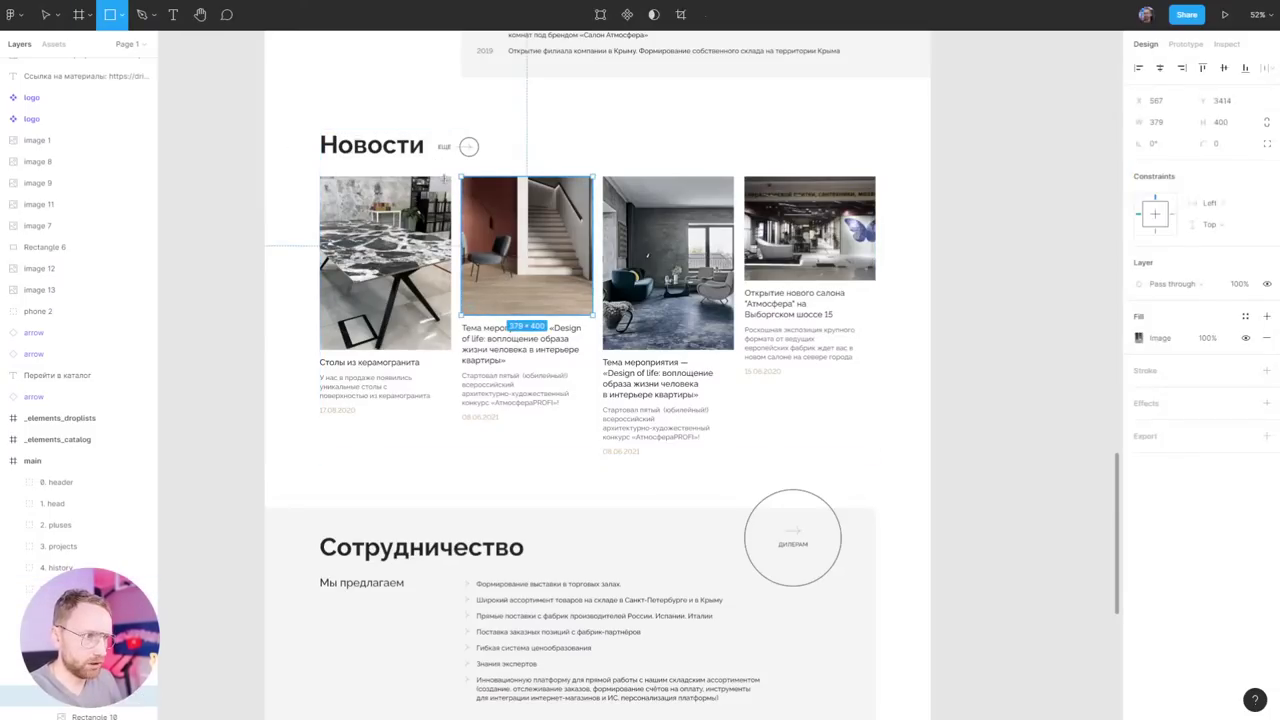
drag(432, 172, 622, 318)
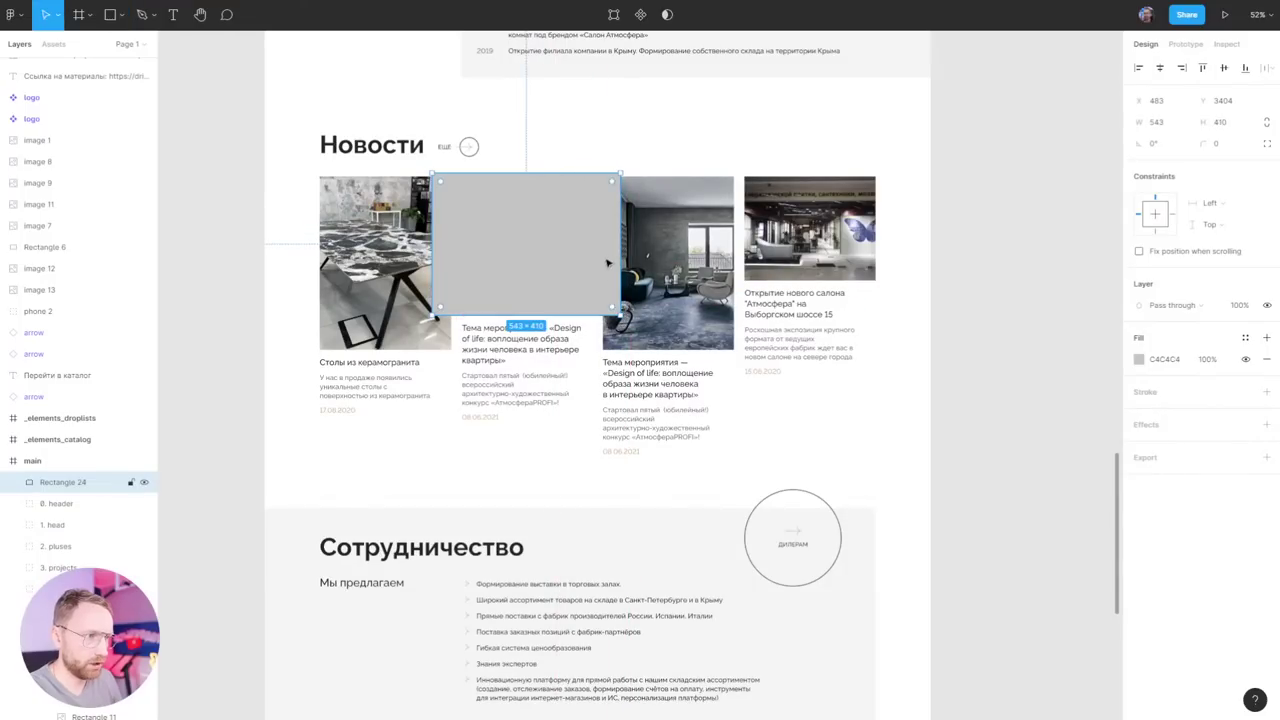
key(5)
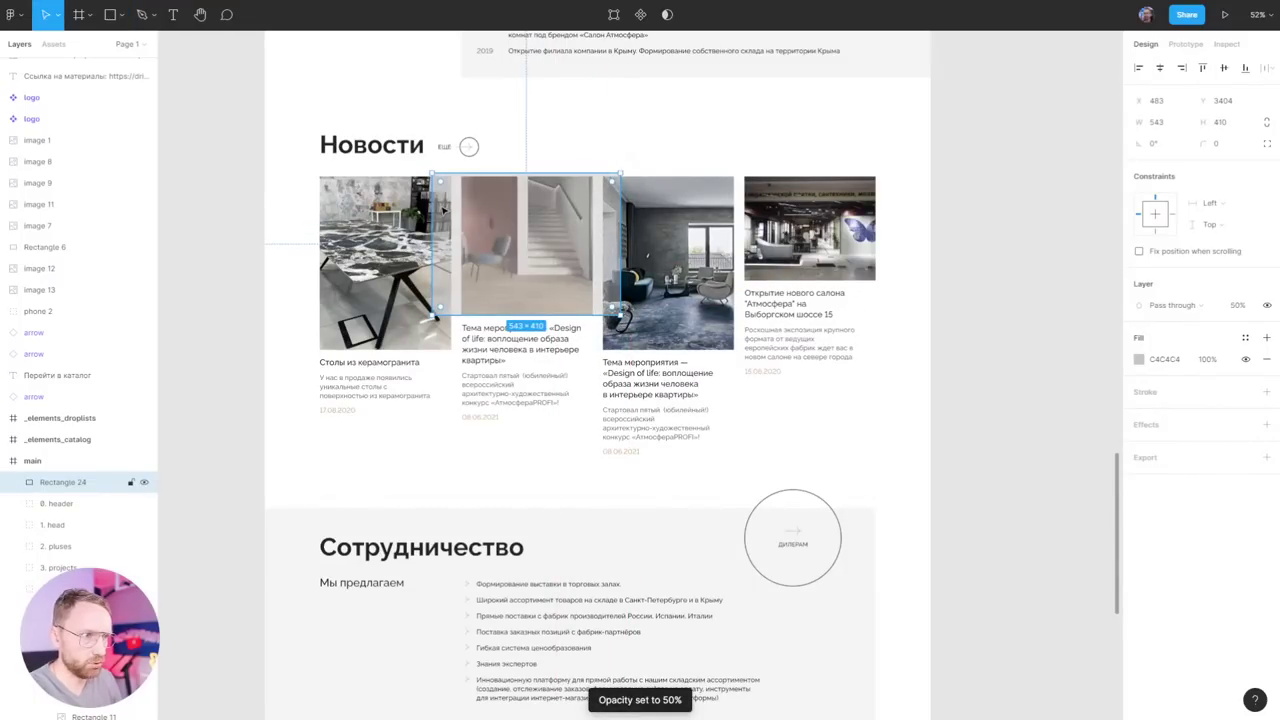
key(Delete)
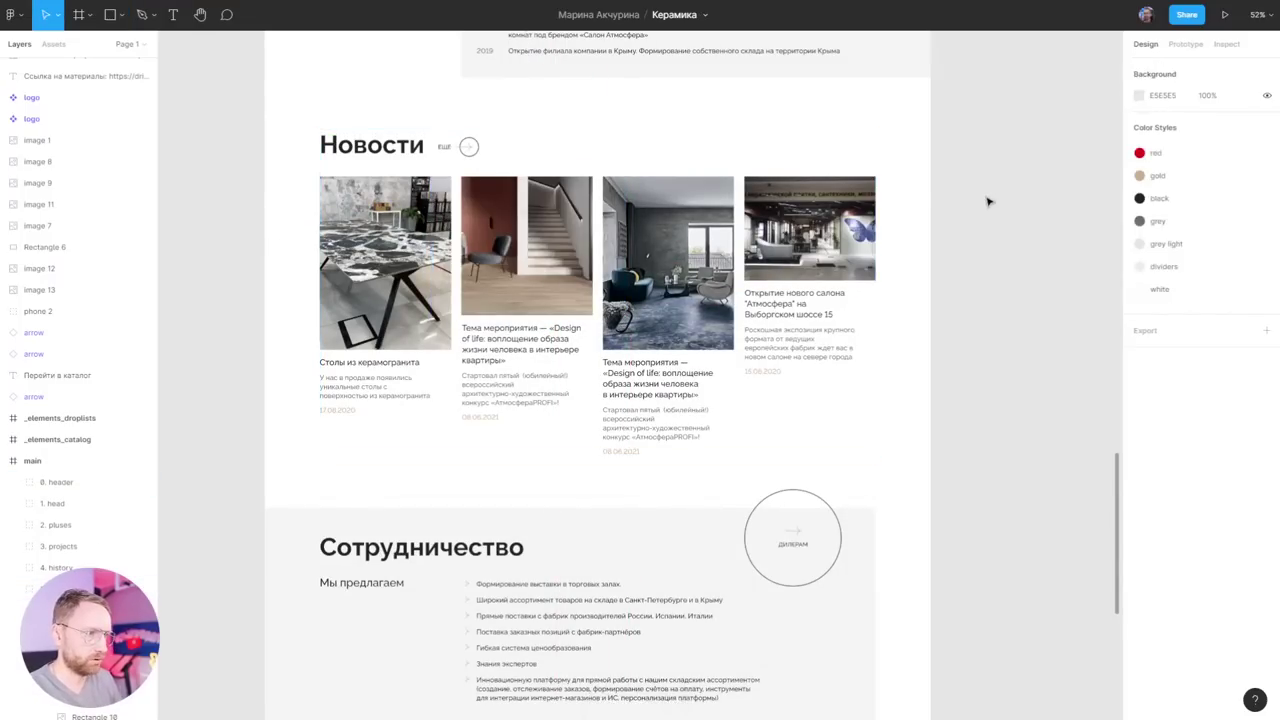
scroll(780, 281, down, 6)
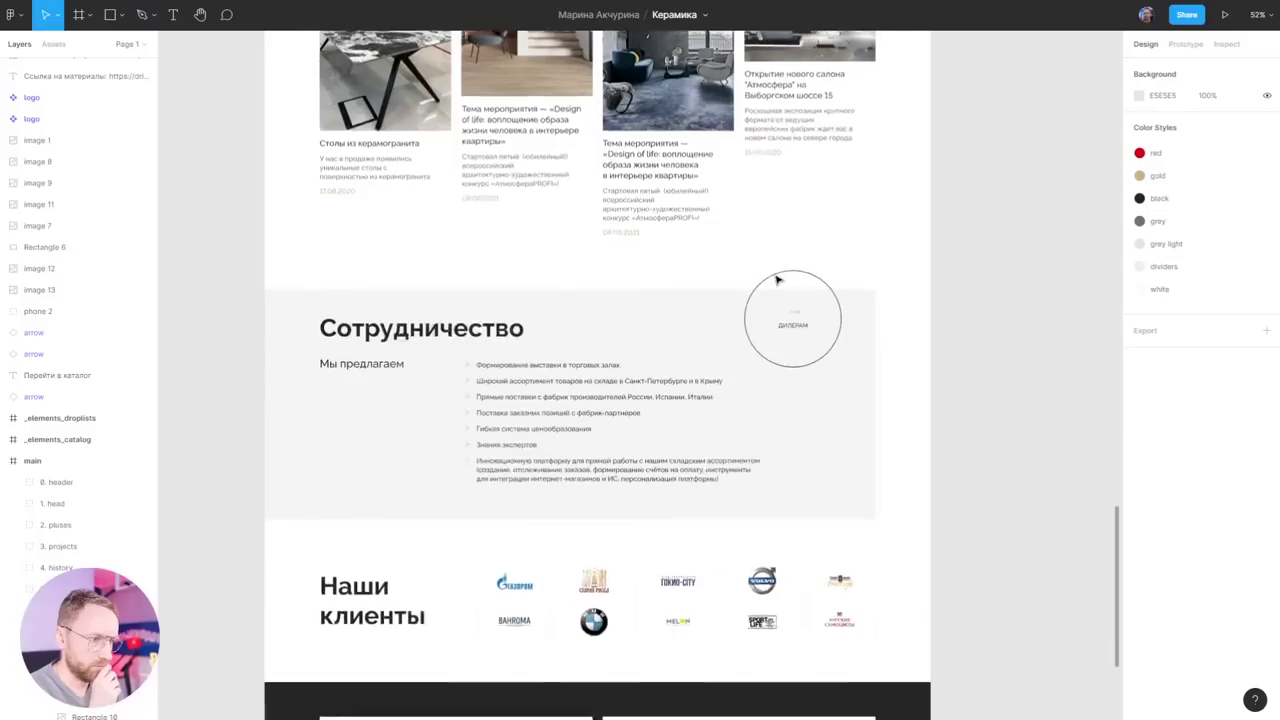
scroll(770, 330, up, 6)
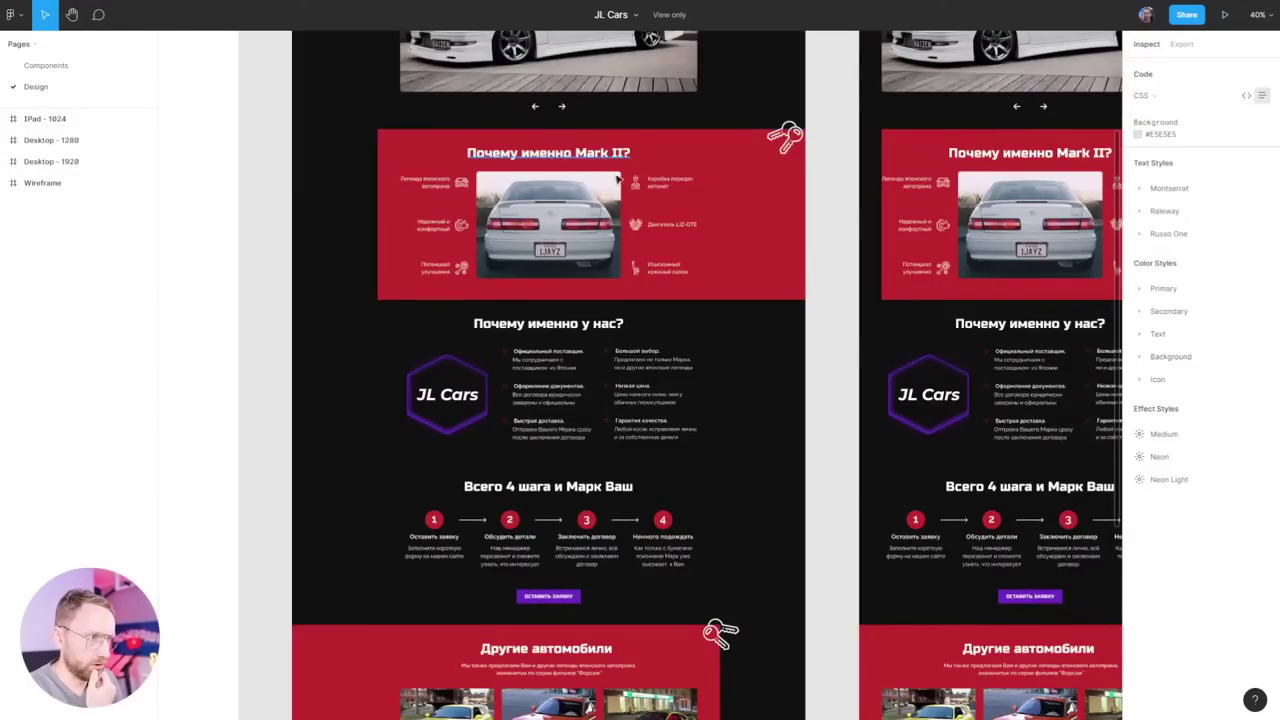
Select the JL Cars Benefit block frame and Mark II section layers to confirm the 1600px width
scroll(600, 560, down, 5)
scroll(600, 572, up, 10)
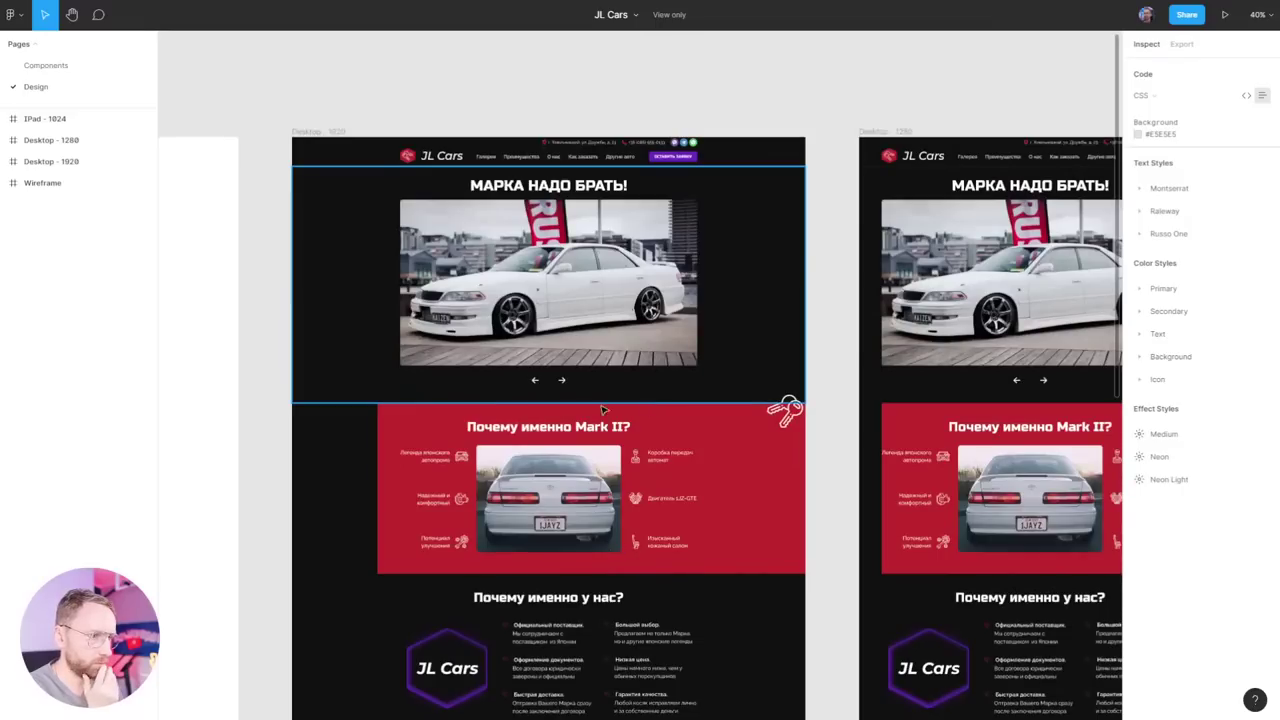
click(395, 430)
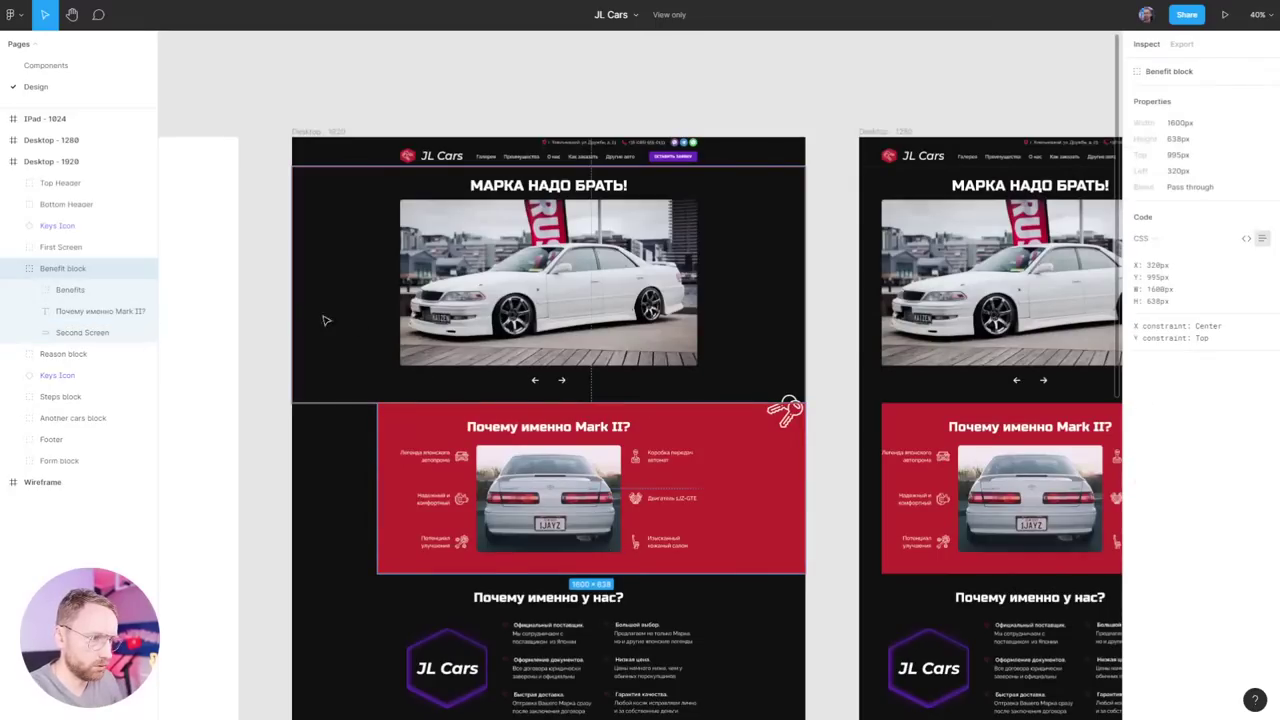
drag(474, 398, 882, 598)
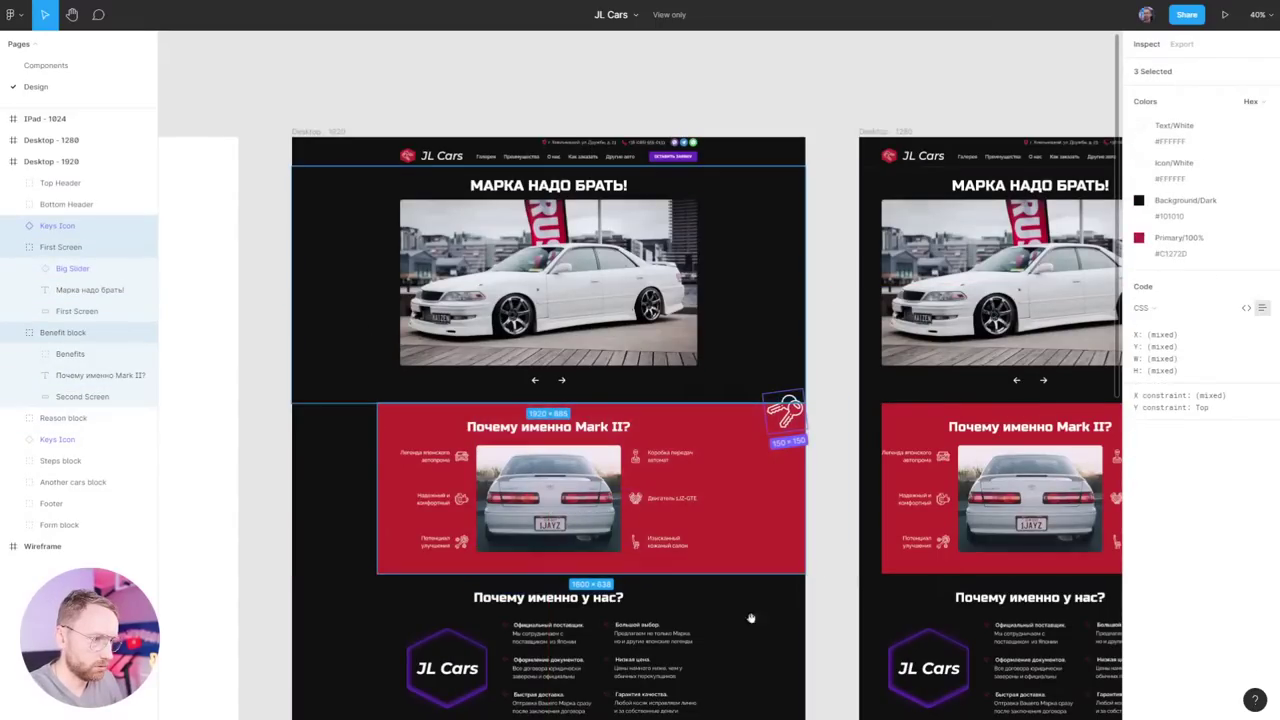
scroll(752, 614, down, 3)
key(Escape)
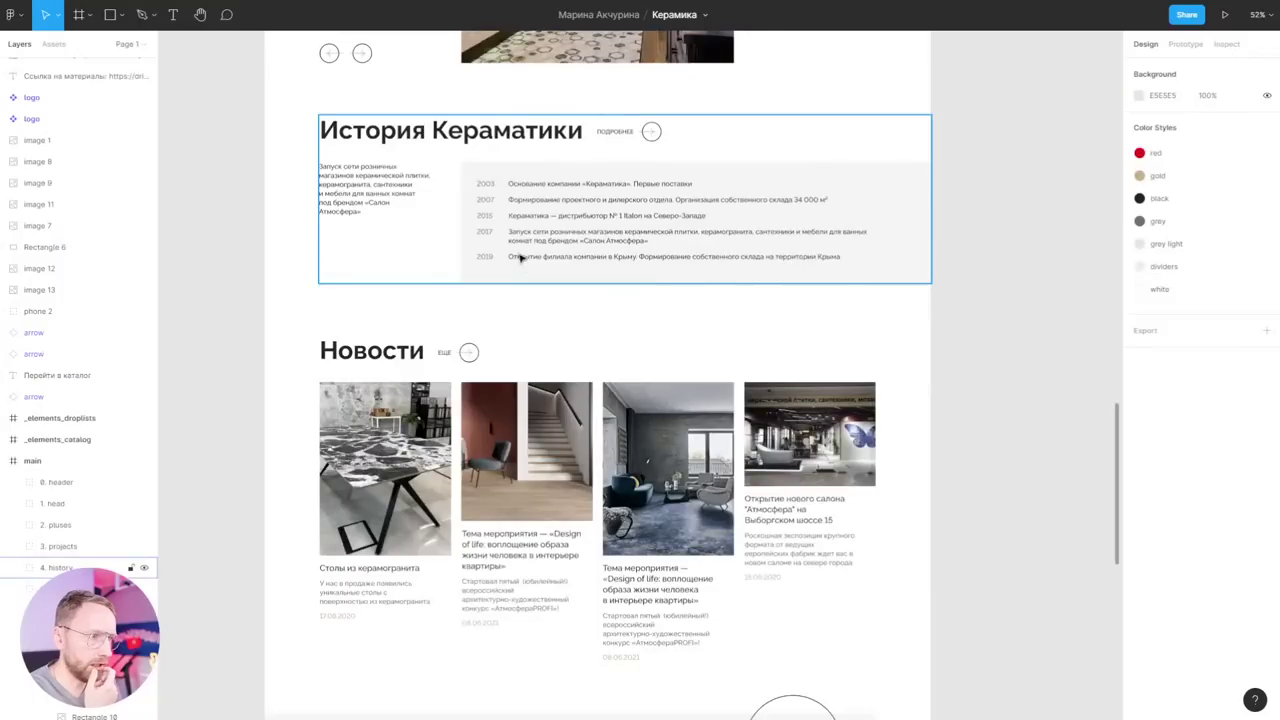
Scroll up and down through the Керамика page sections
scroll(510, 250, up, 10)
scroll(489, 212, down, 5)
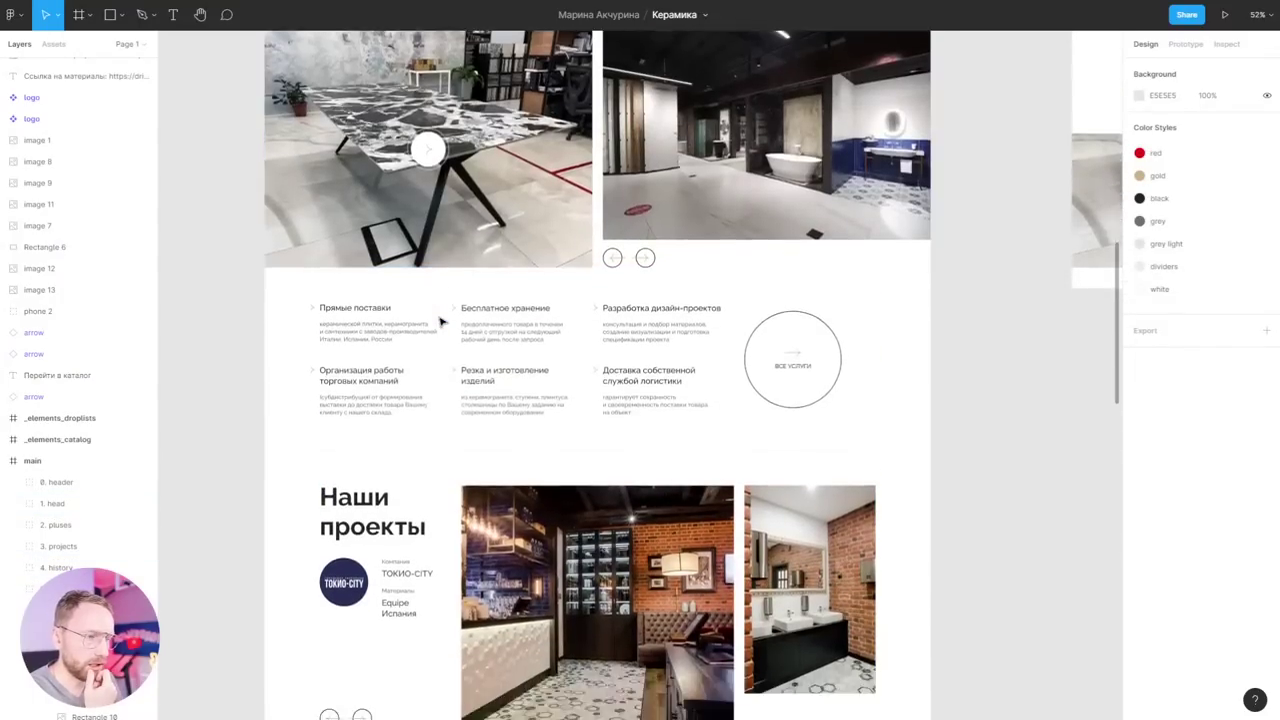
scroll(458, 158, down, 10)
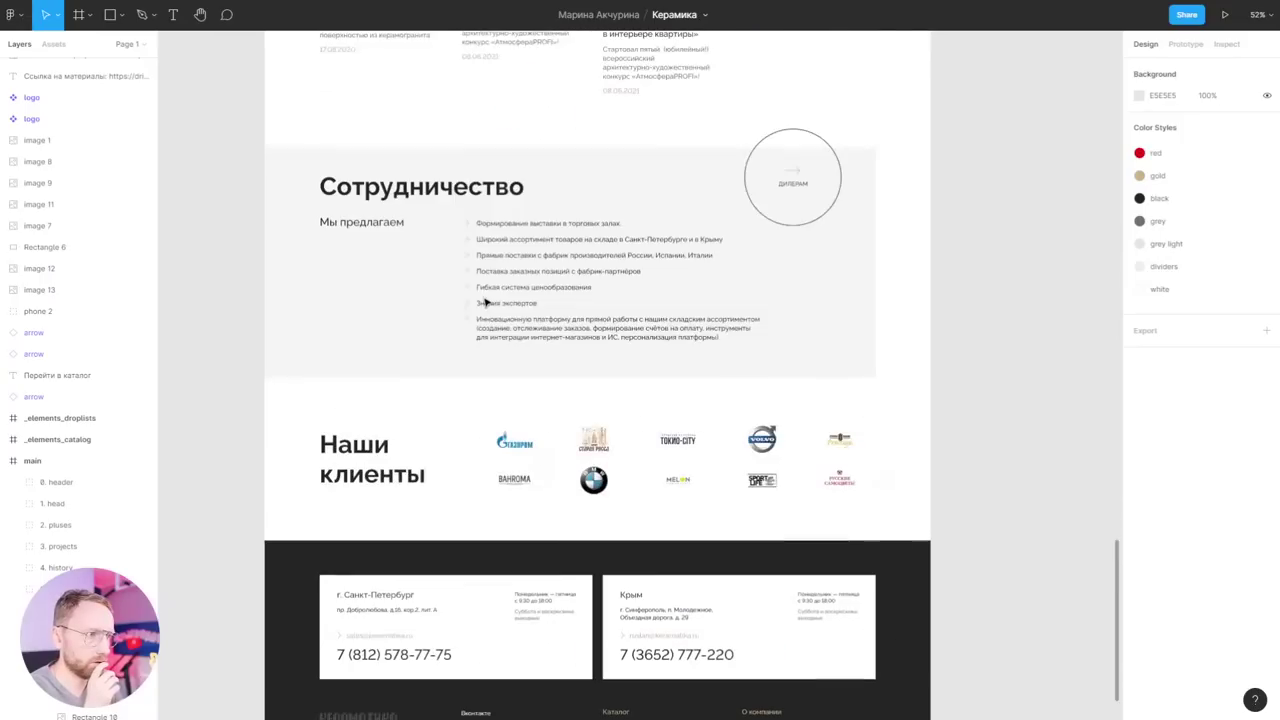
scroll(486, 301, up, 15)
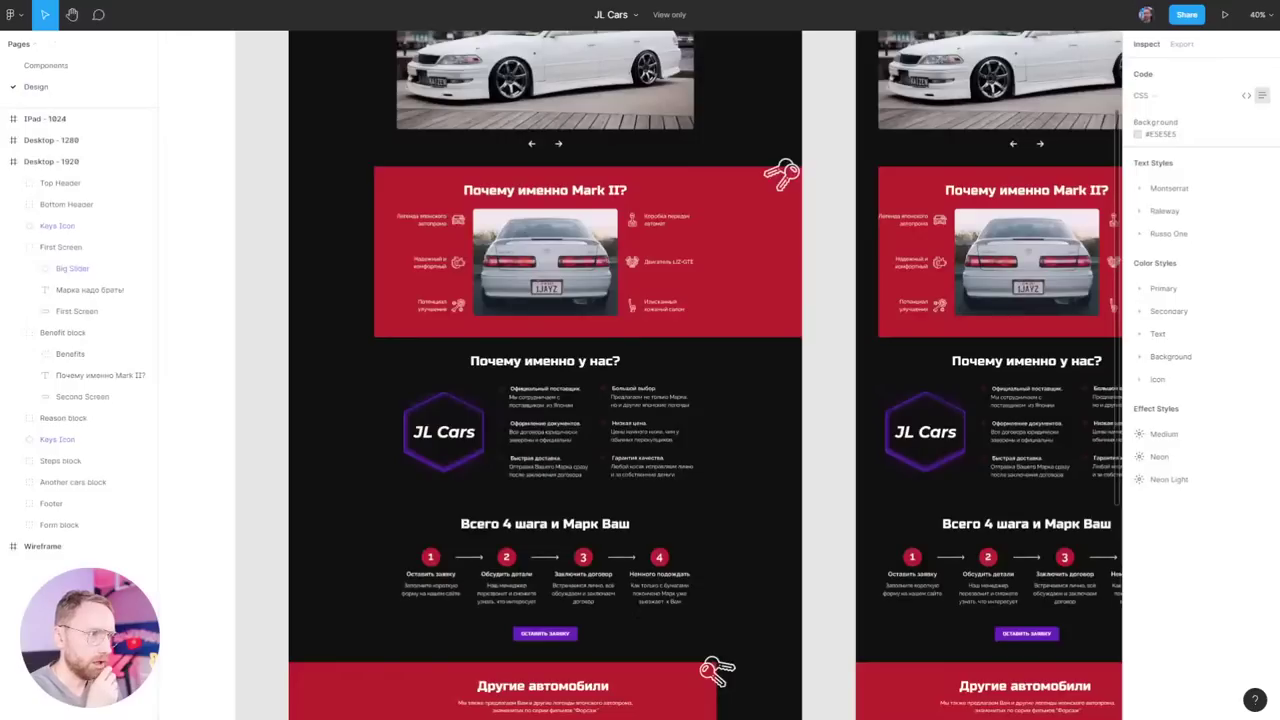
scroll(582, 279, up, 5)
scroll(582, 279, down, 5)
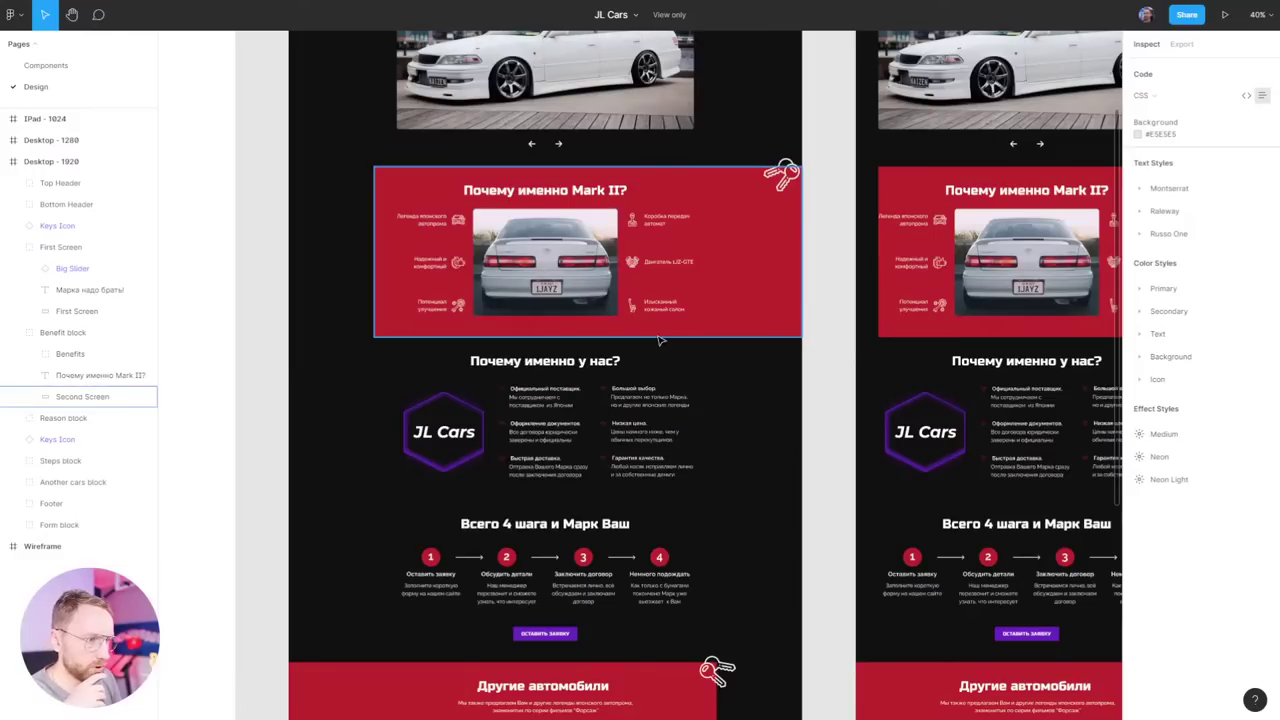
Select the keys icon's inner Vector to measure its spacing from nearby objects
scroll(660, 340, down, 1)
scroll(646, 507, down, 5)
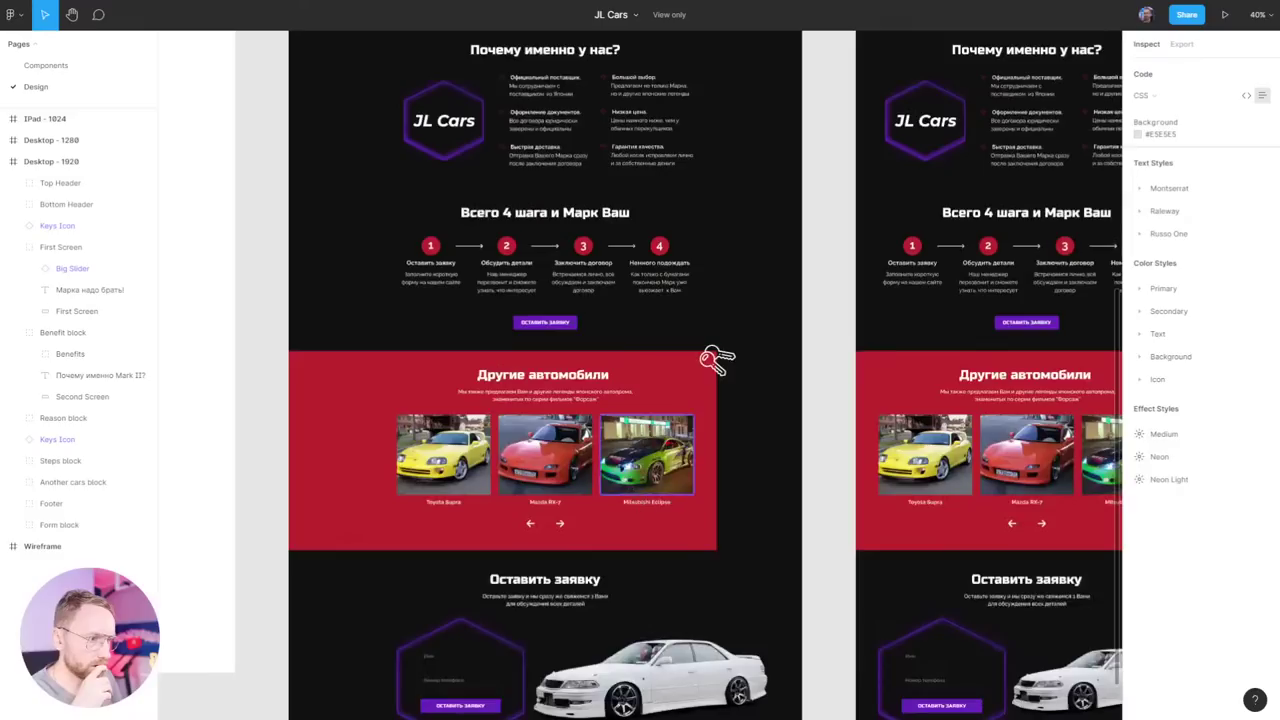
scroll(646, 483, up, 3)
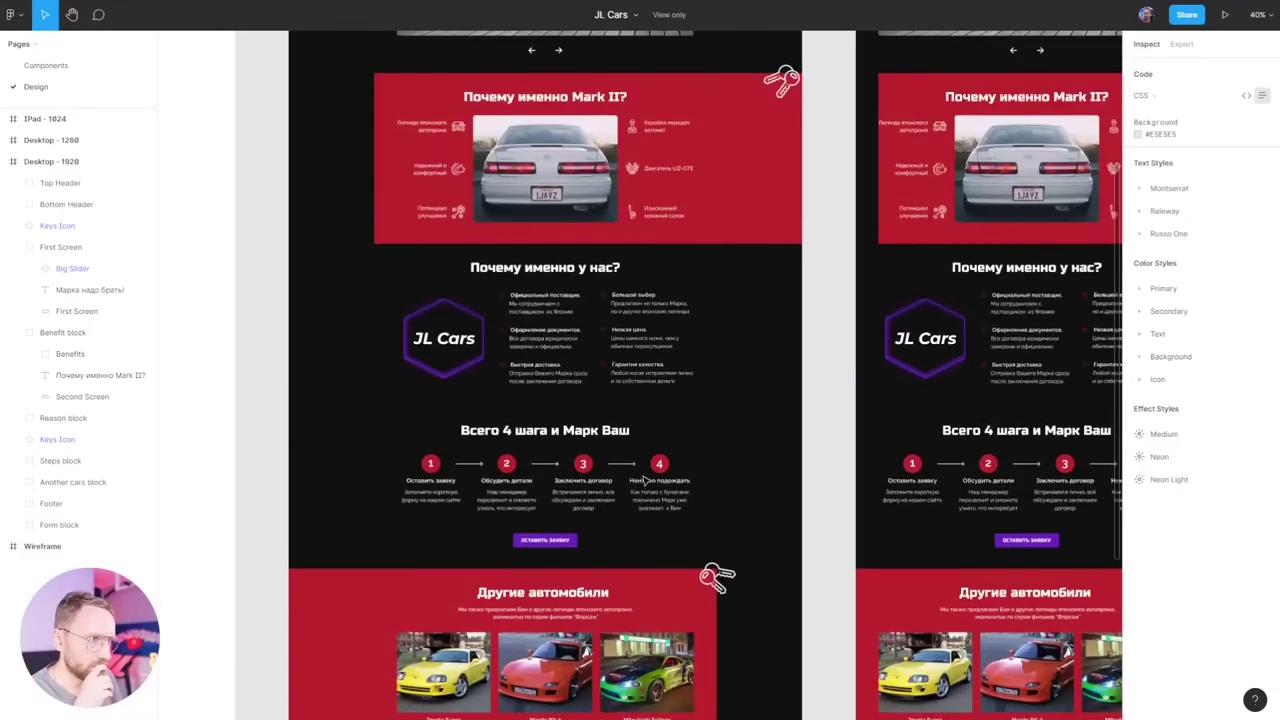
click(782, 80)
click(831, 143)
scroll(831, 143, up, 3)
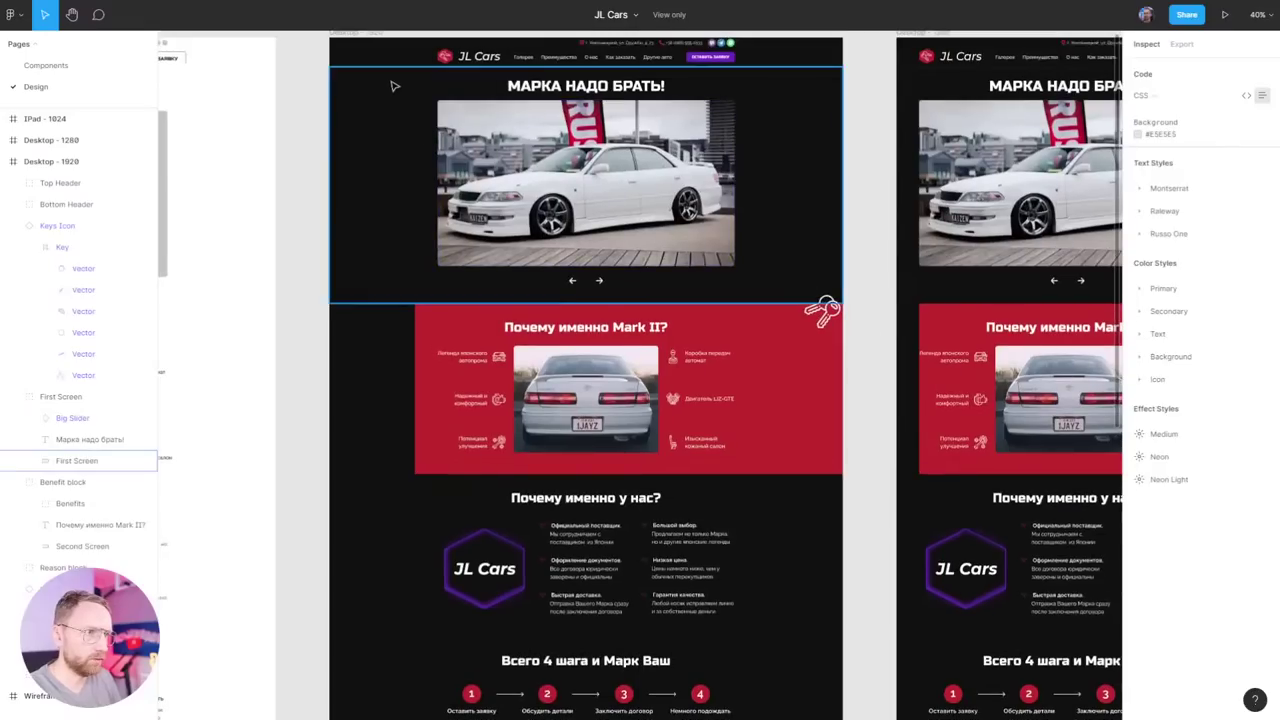
drag(392, 82, 770, 547)
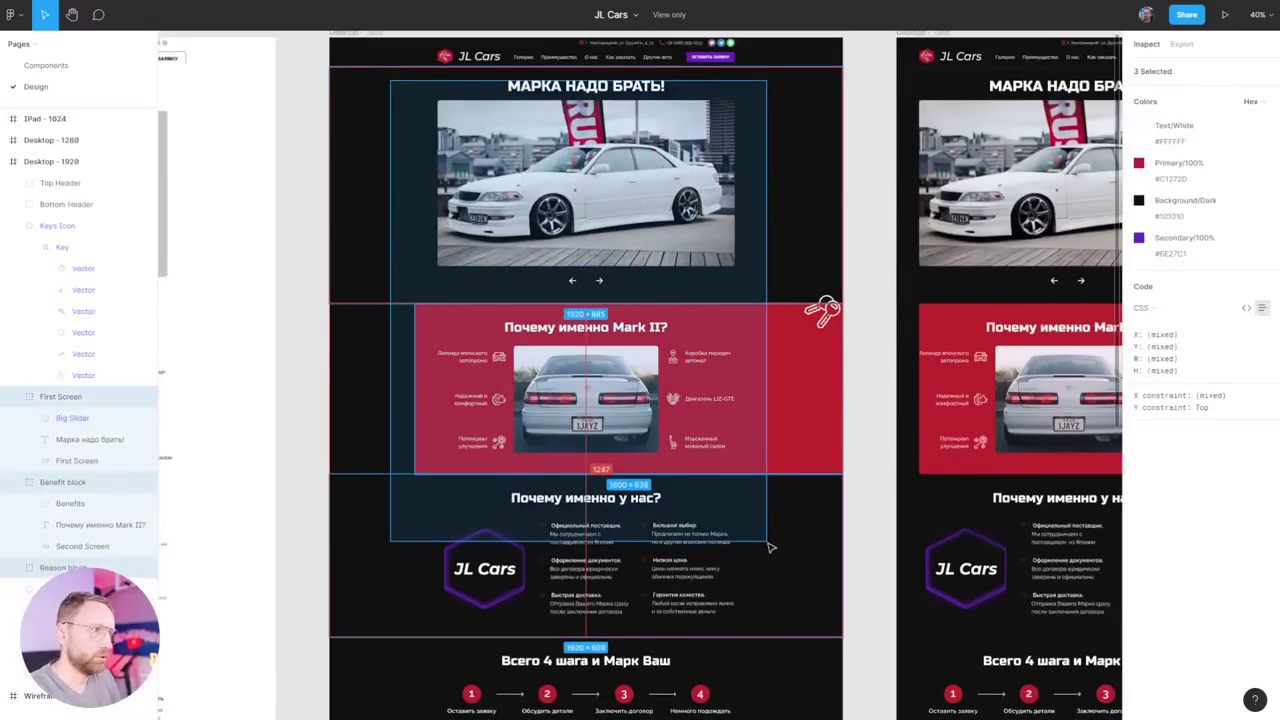
click(880, 366)
drag(449, 291, 483, 334)
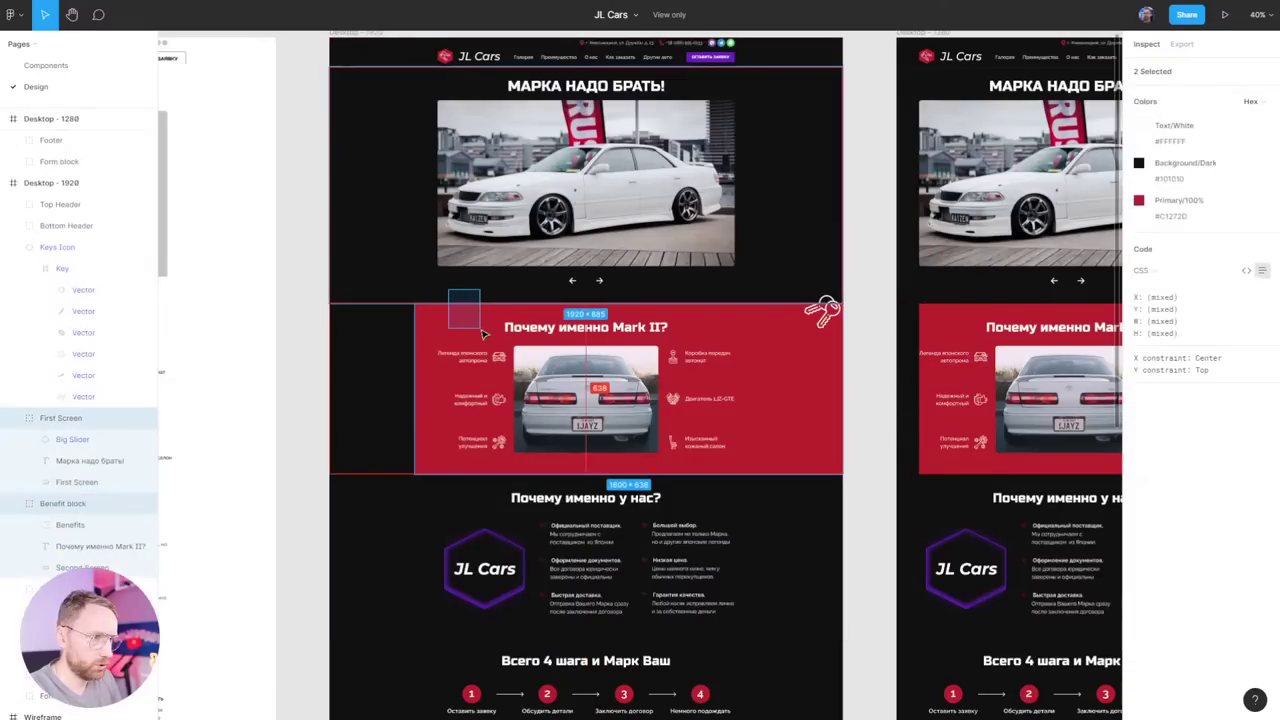
click(823, 311)
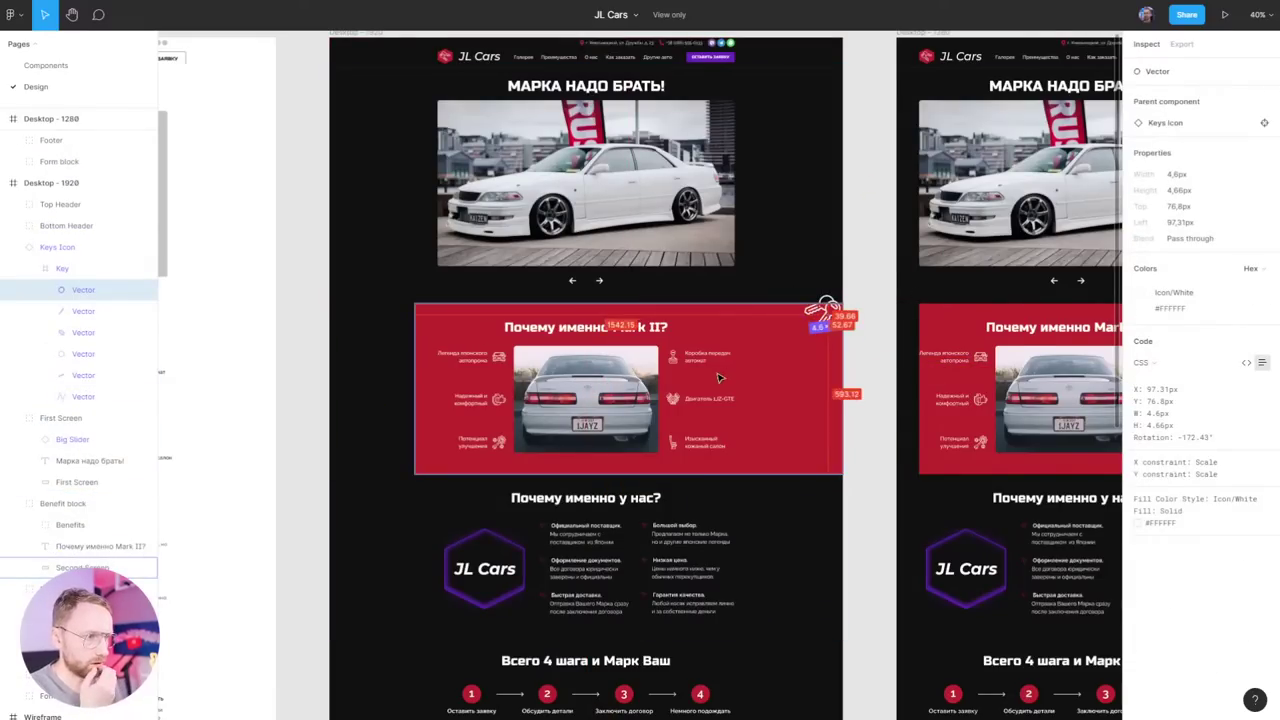
Inspect the 'Всего 4 шага и Марк Ваш' heading: 632px wide, Russo One 48px
scroll(718, 378, down, 3)
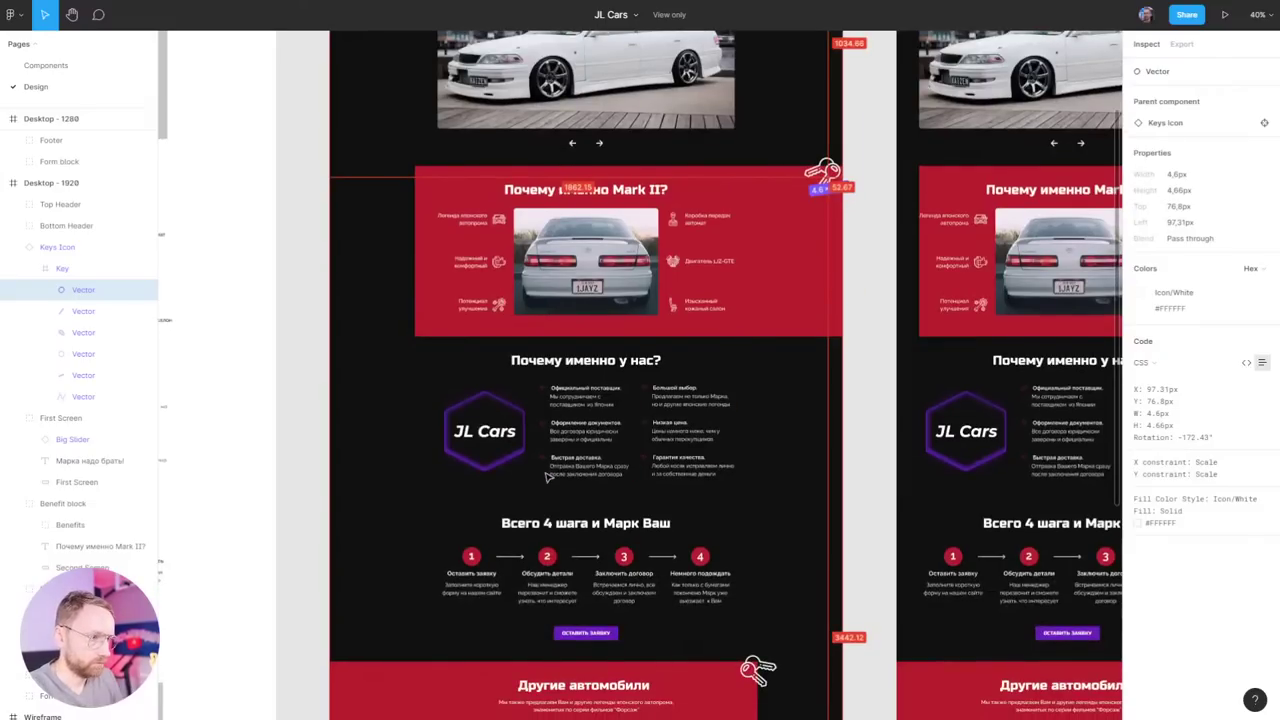
scroll(718, 378, up, 5)
scroll(694, 440, down, 6)
scroll(694, 440, down, 6)
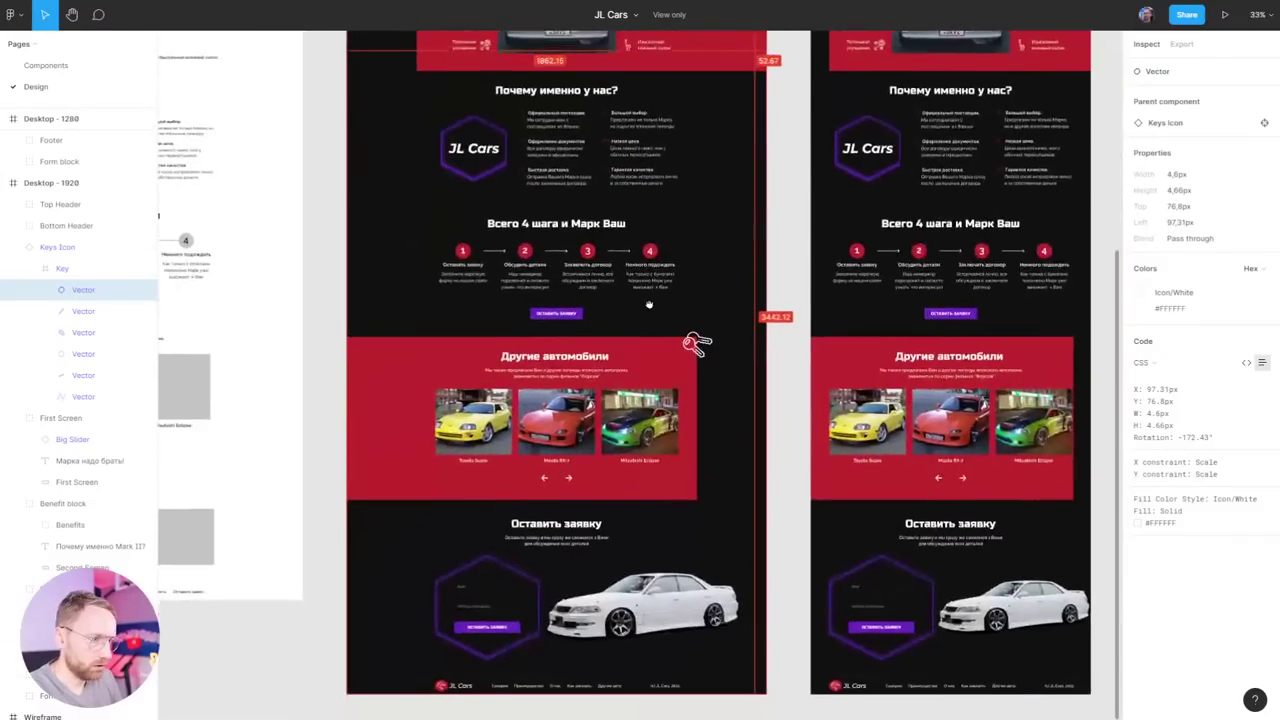
scroll(655, 370, up, 2)
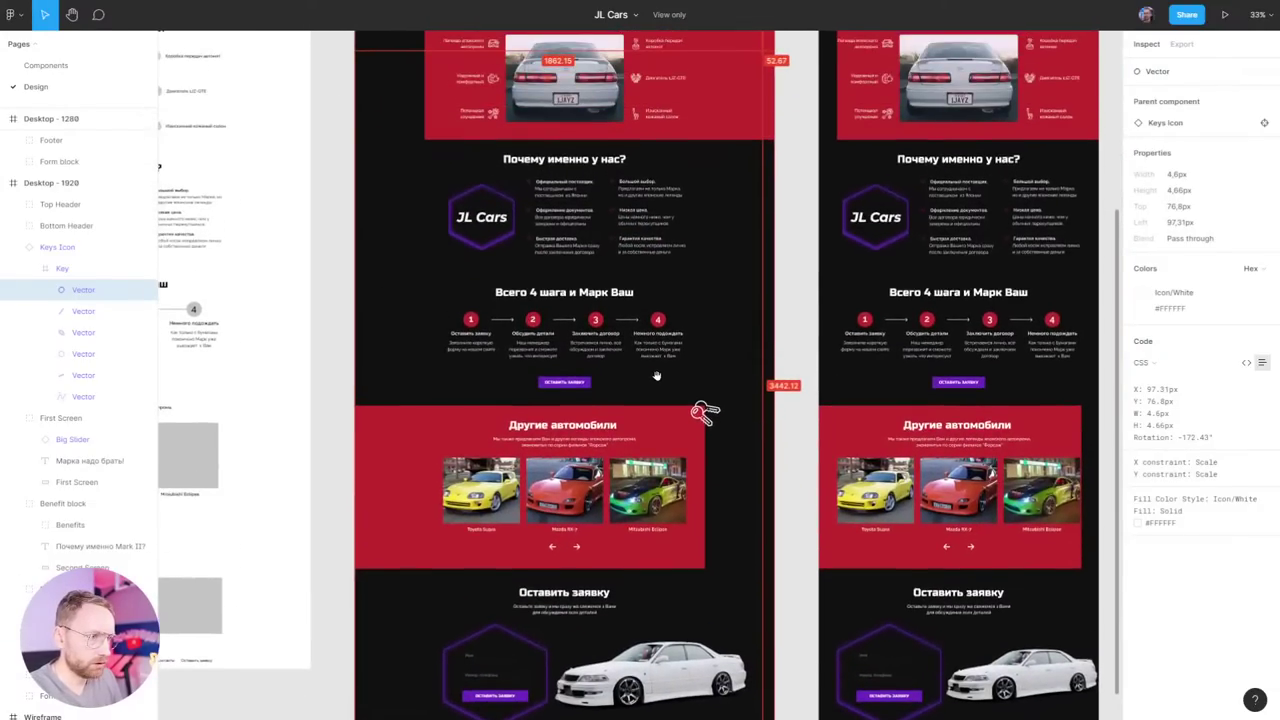
scroll(660, 380, up, 5)
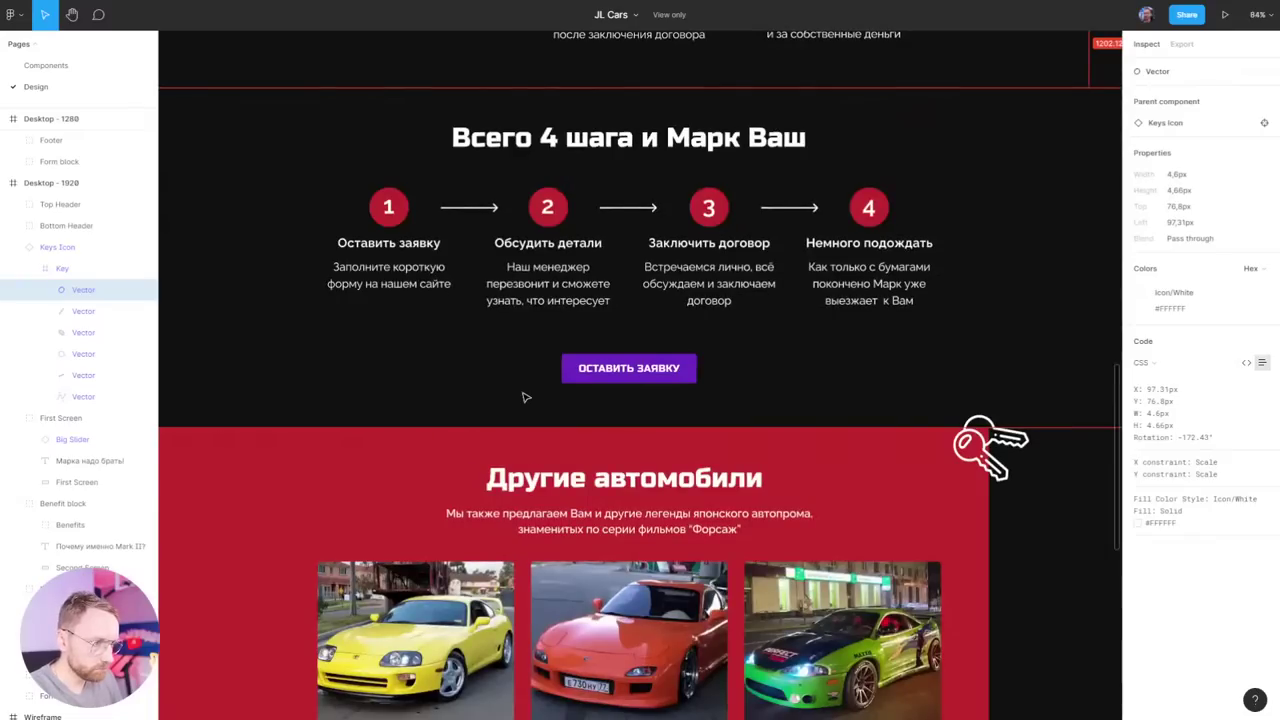
scroll(525, 397, down, 5)
scroll(560, 300, up, 3)
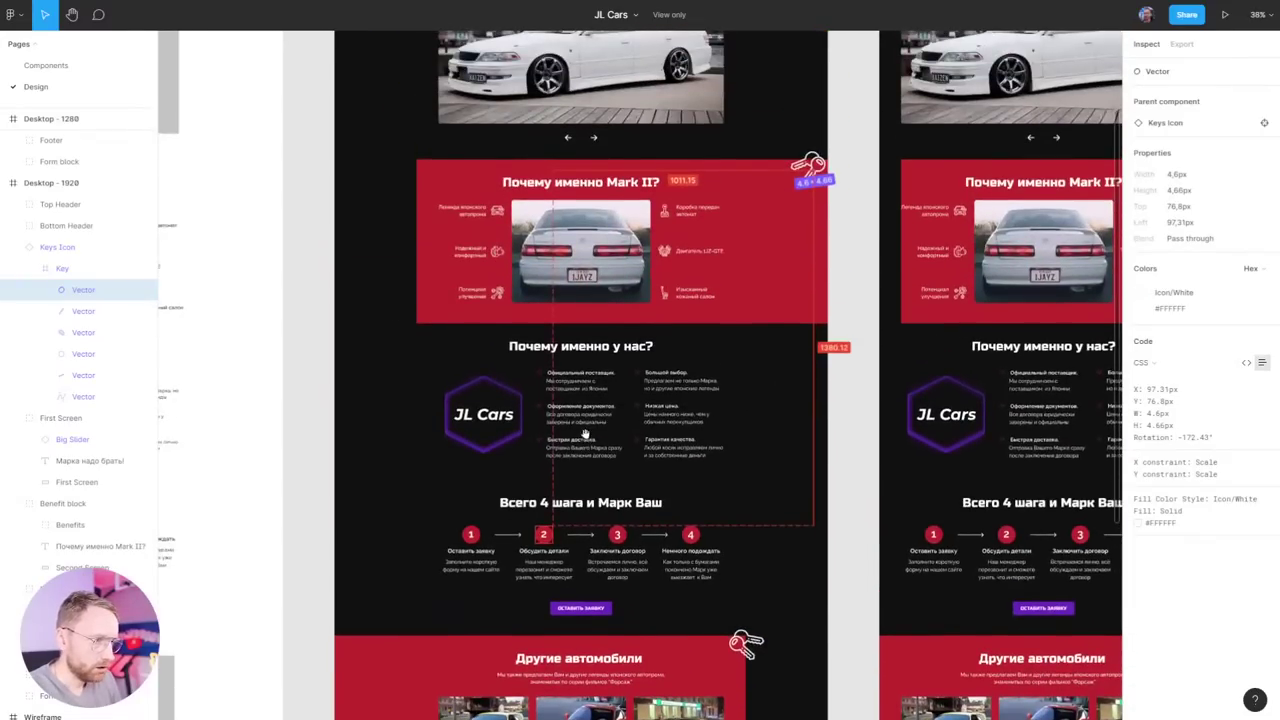
scroll(650, 390, up, 1)
scroll(651, 390, up, 3)
scroll(560, 370, down, 9)
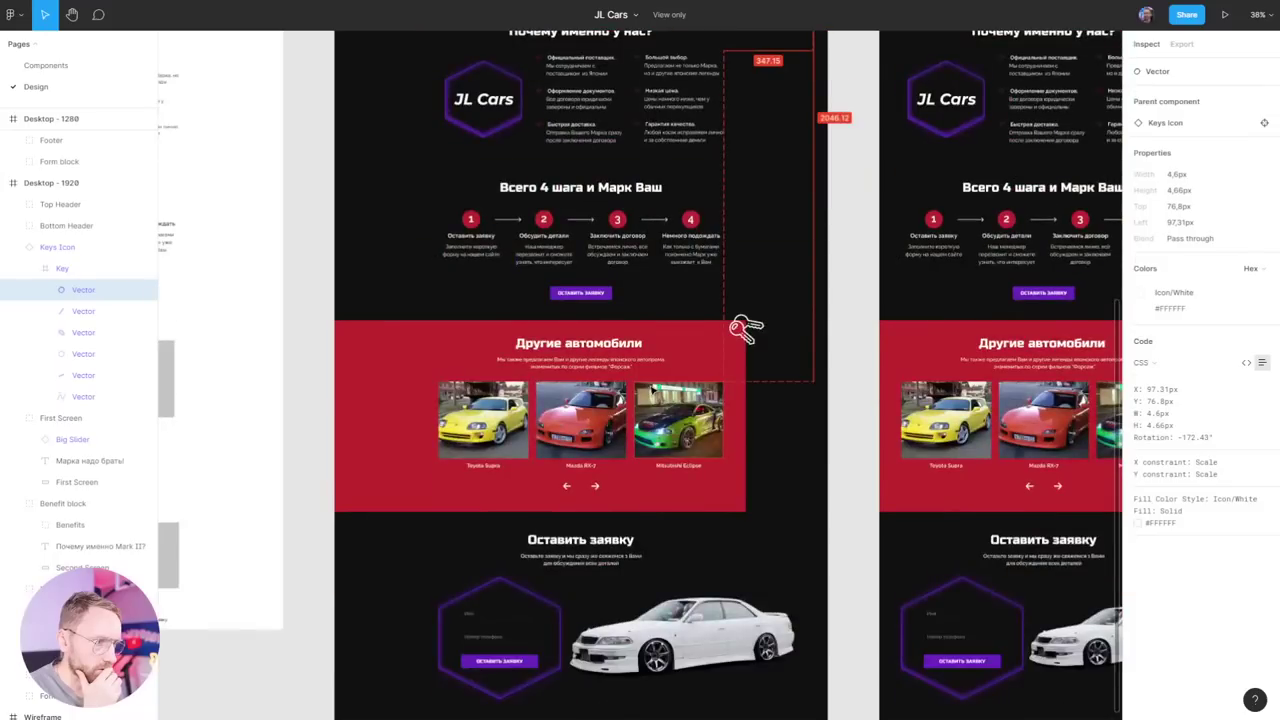
scroll(570, 505, up, 5)
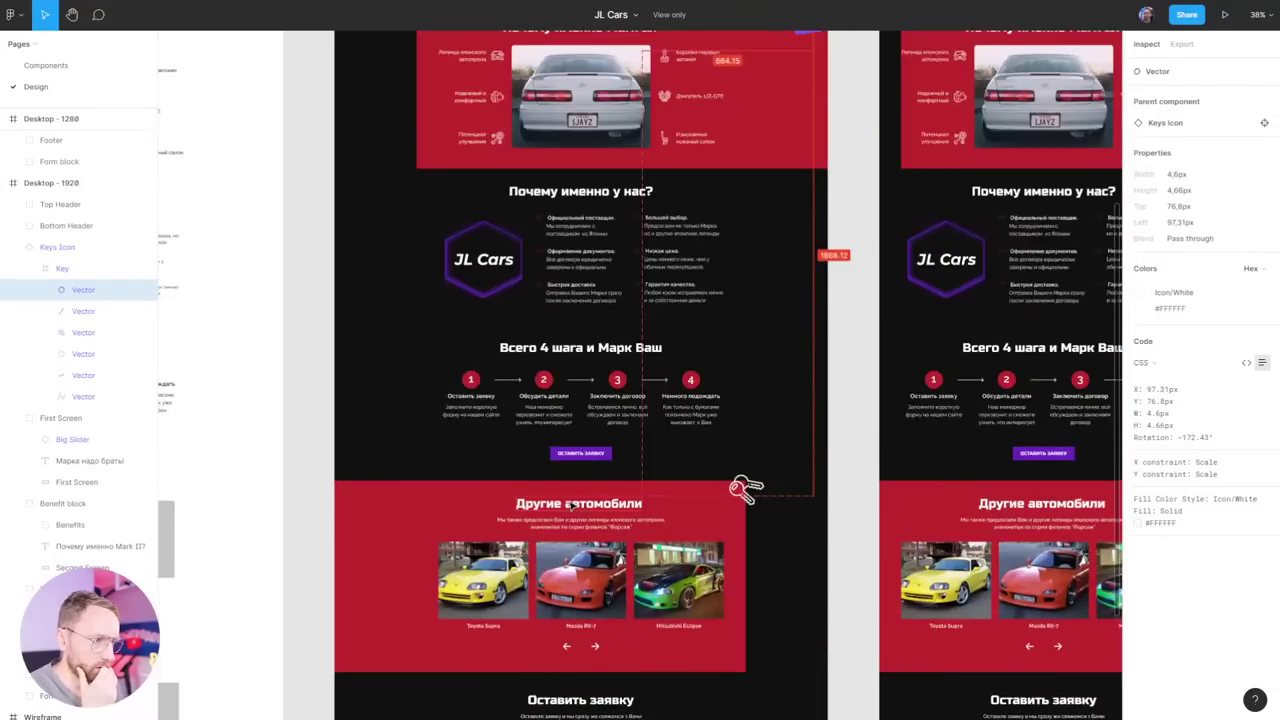
scroll(572, 507, up, 2)
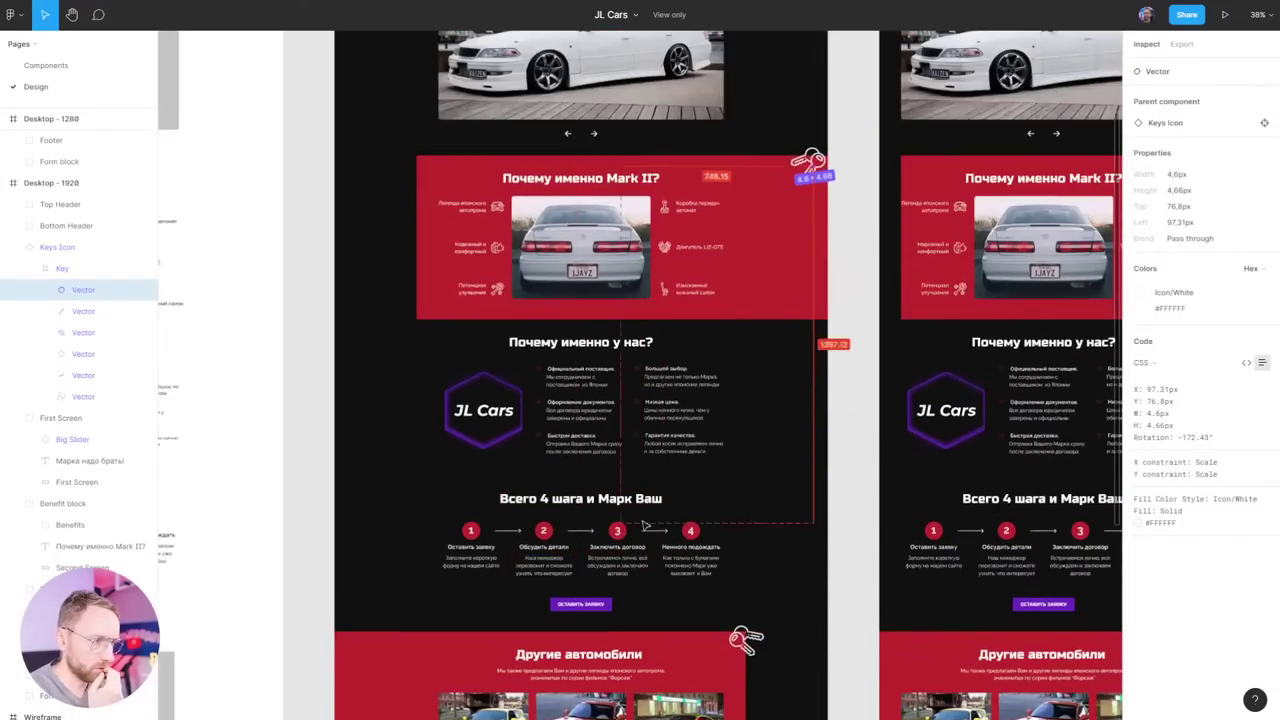
scroll(560, 480, up, 3)
scroll(542, 456, down, 3)
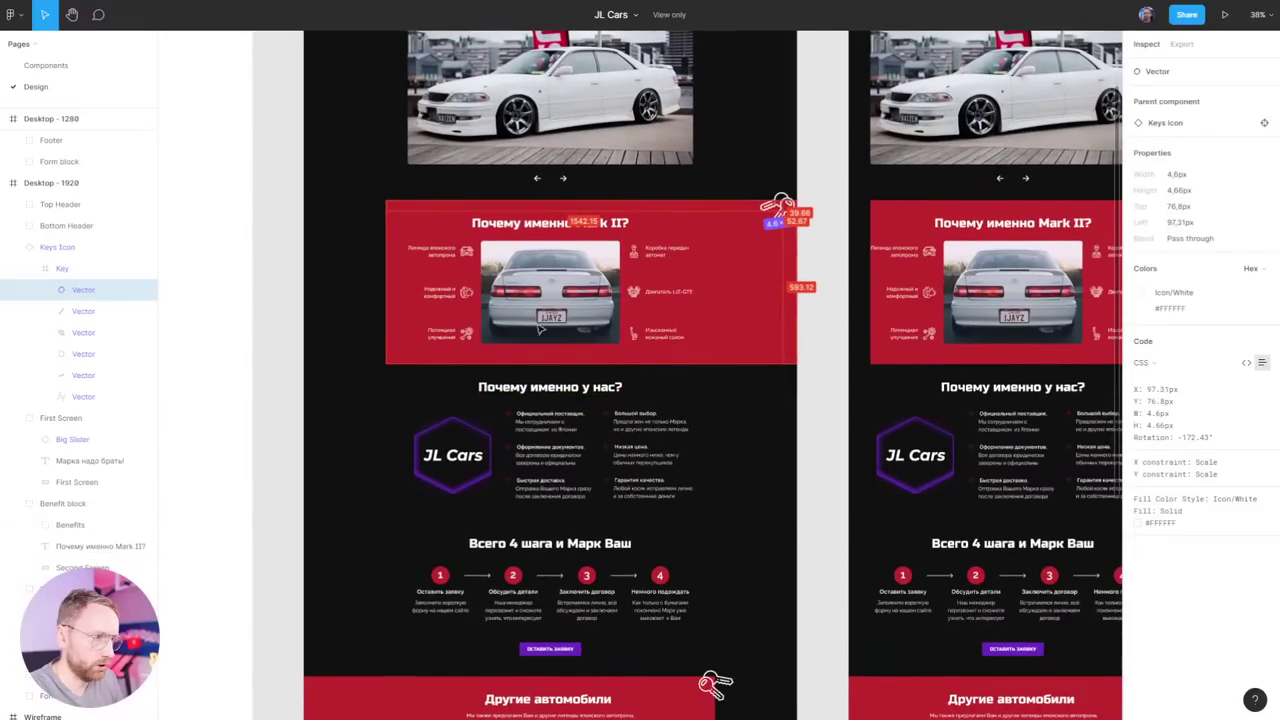
scroll(538, 330, up, 3)
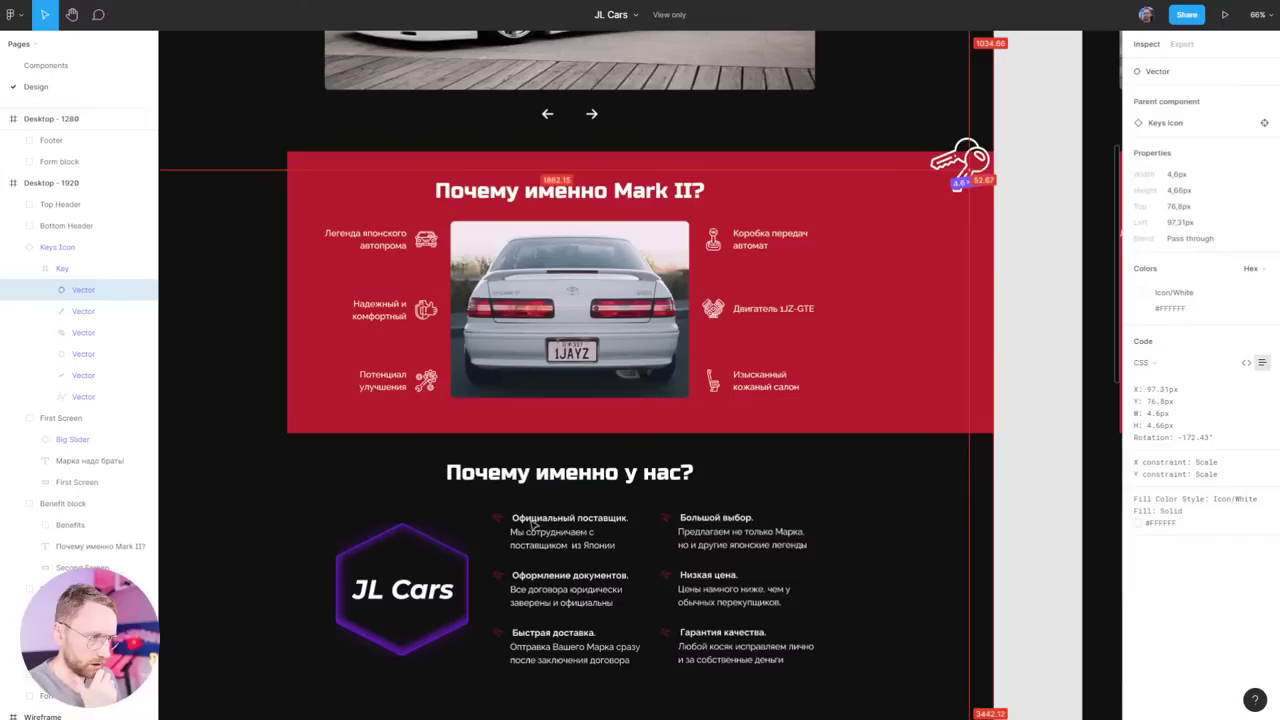
scroll(716, 522, down, 1)
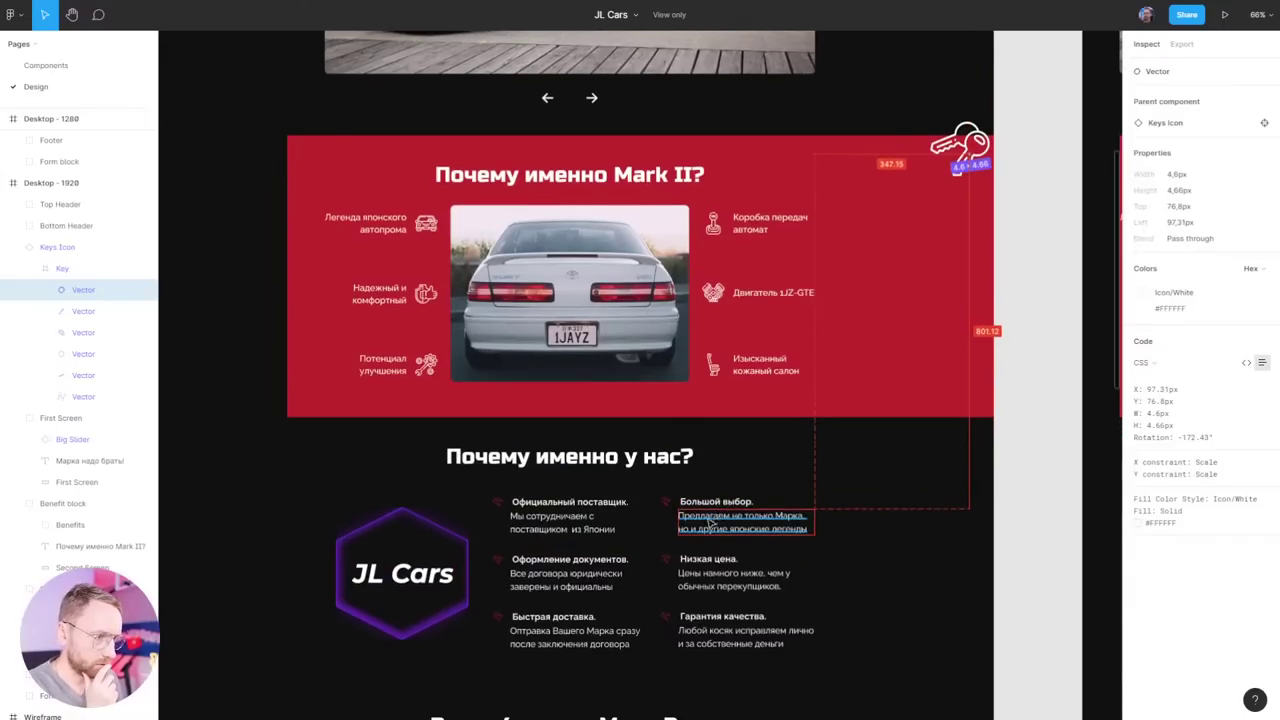
scroll(710, 522, down, 3)
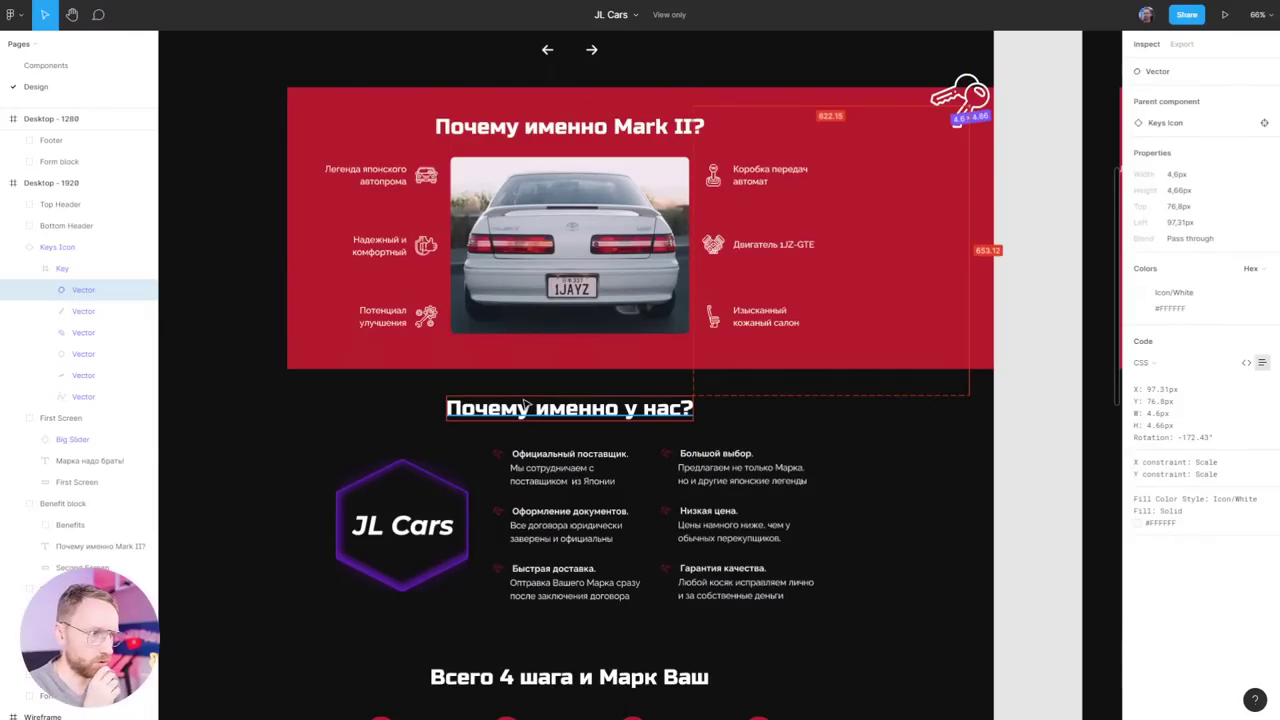
scroll(581, 417, down, 8)
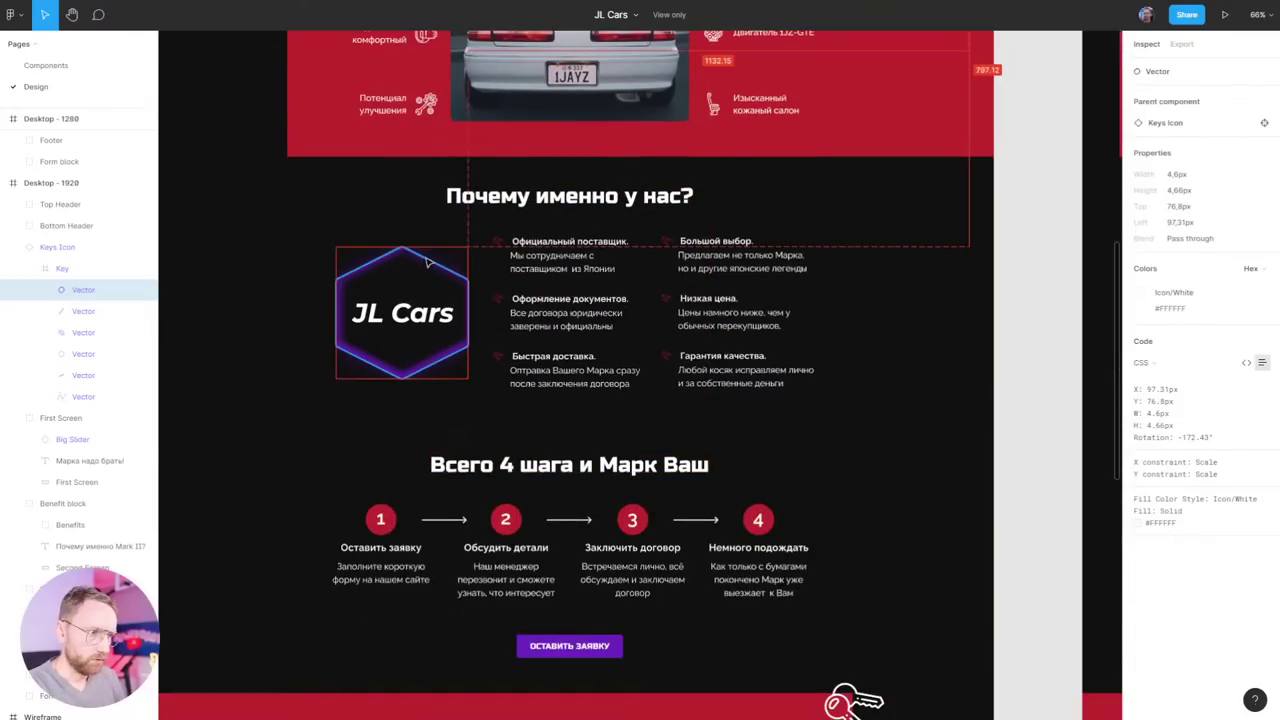
click(606, 469)
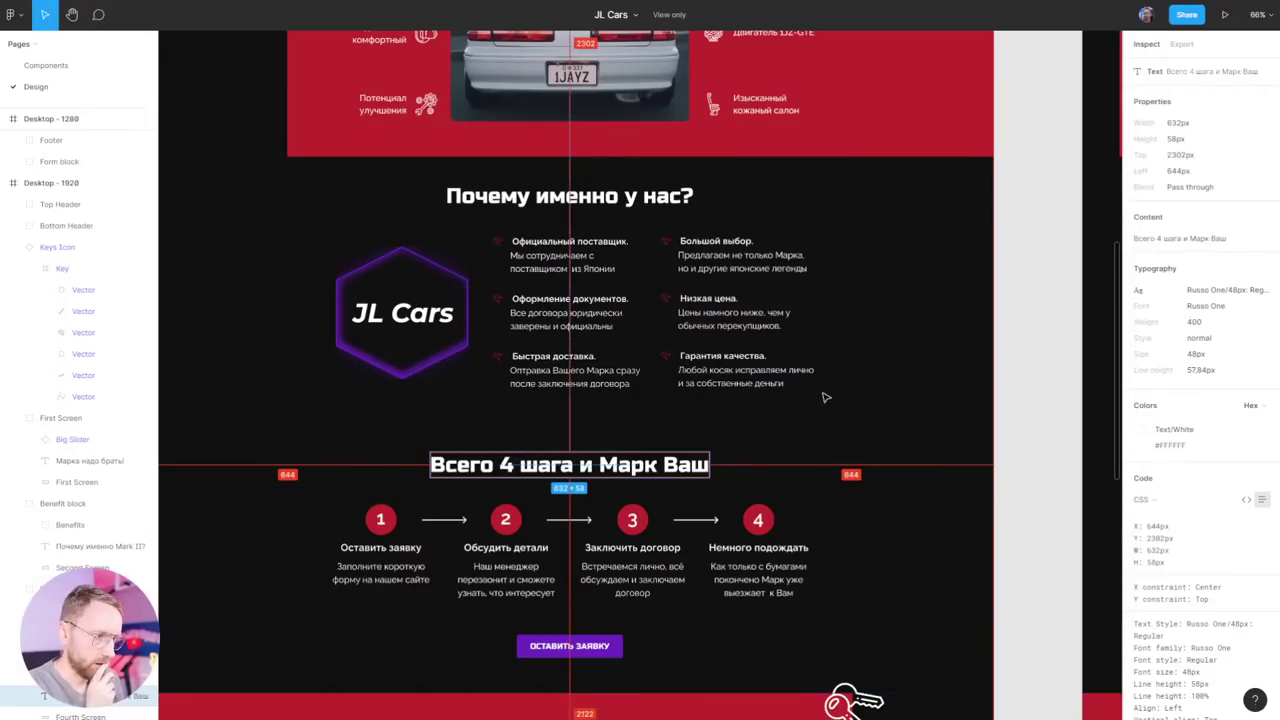
Inspect the Быстрая доставка description, the Fourth Screen frame and the step 1 description's typography
scroll(825, 397, down, 3)
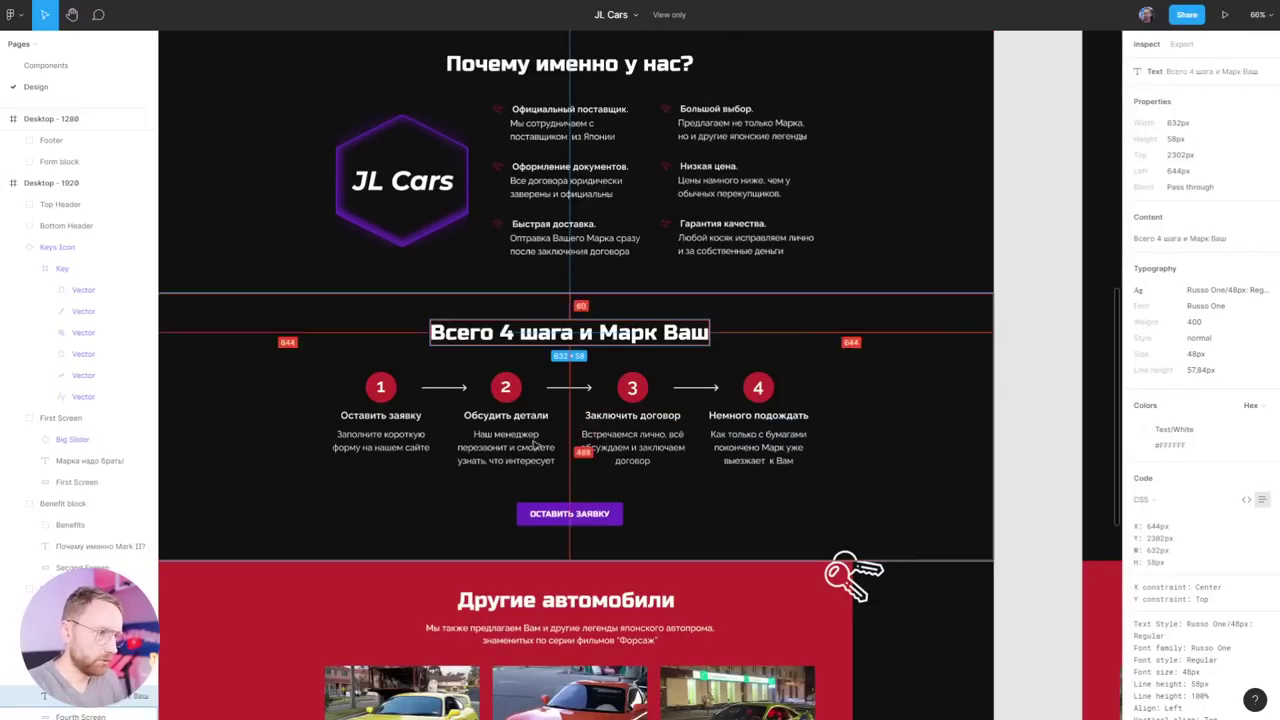
scroll(355, 445, up, 3)
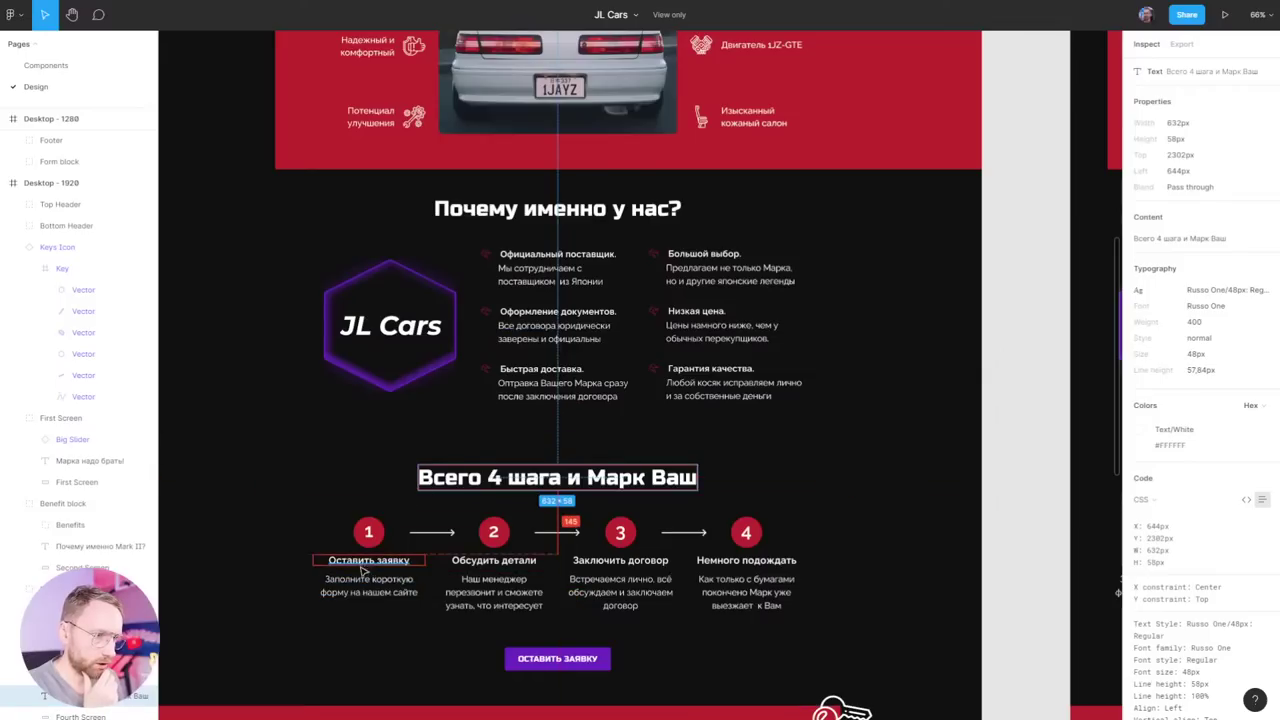
click(524, 389)
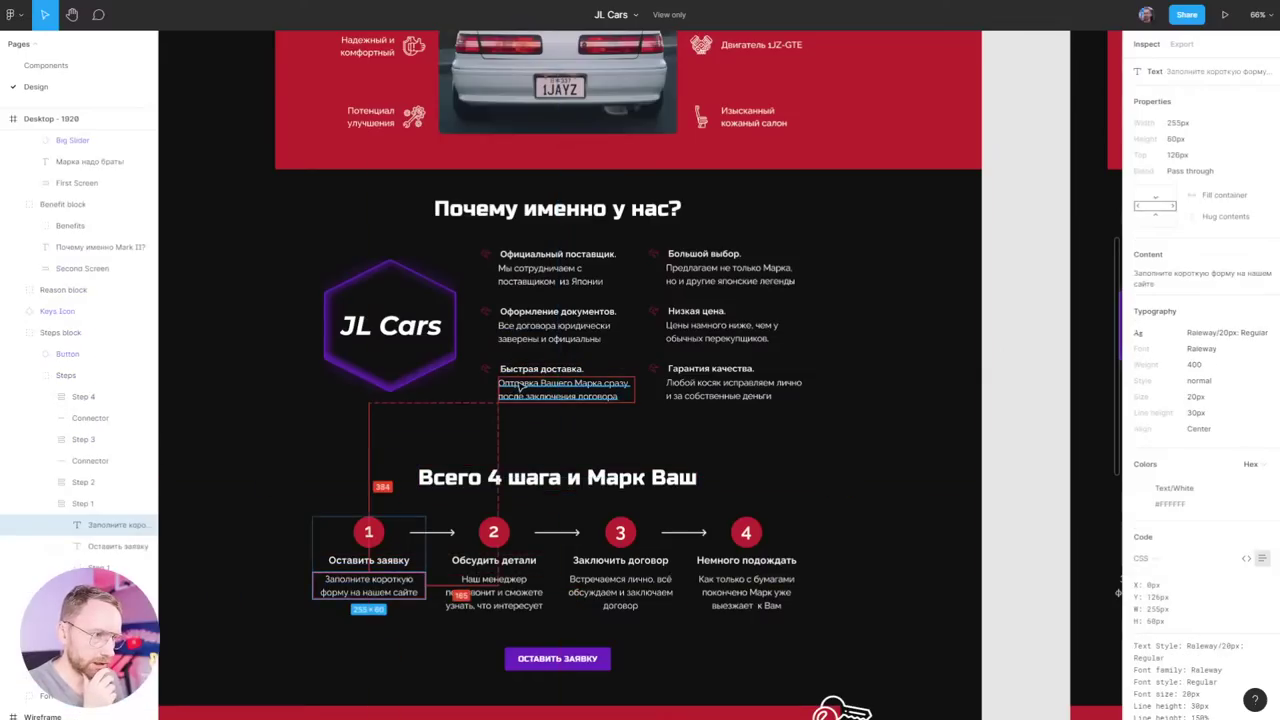
click(227, 487)
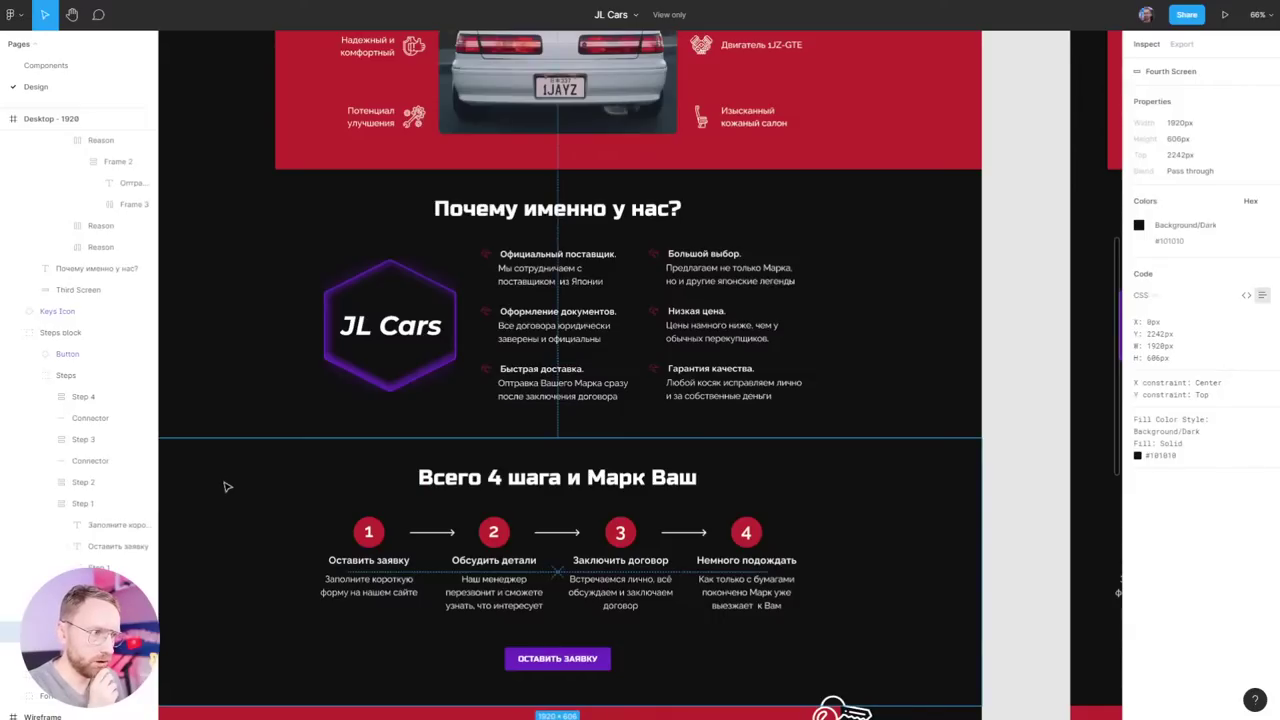
click(368, 586)
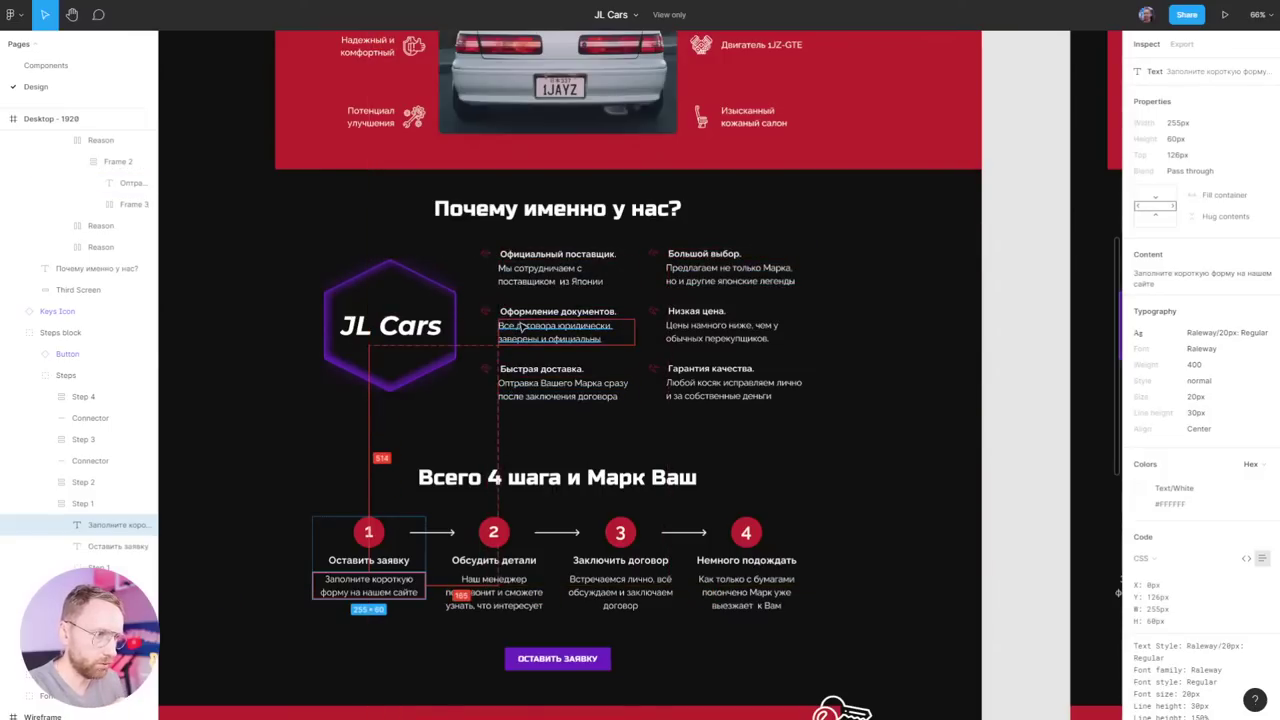
click(300, 513)
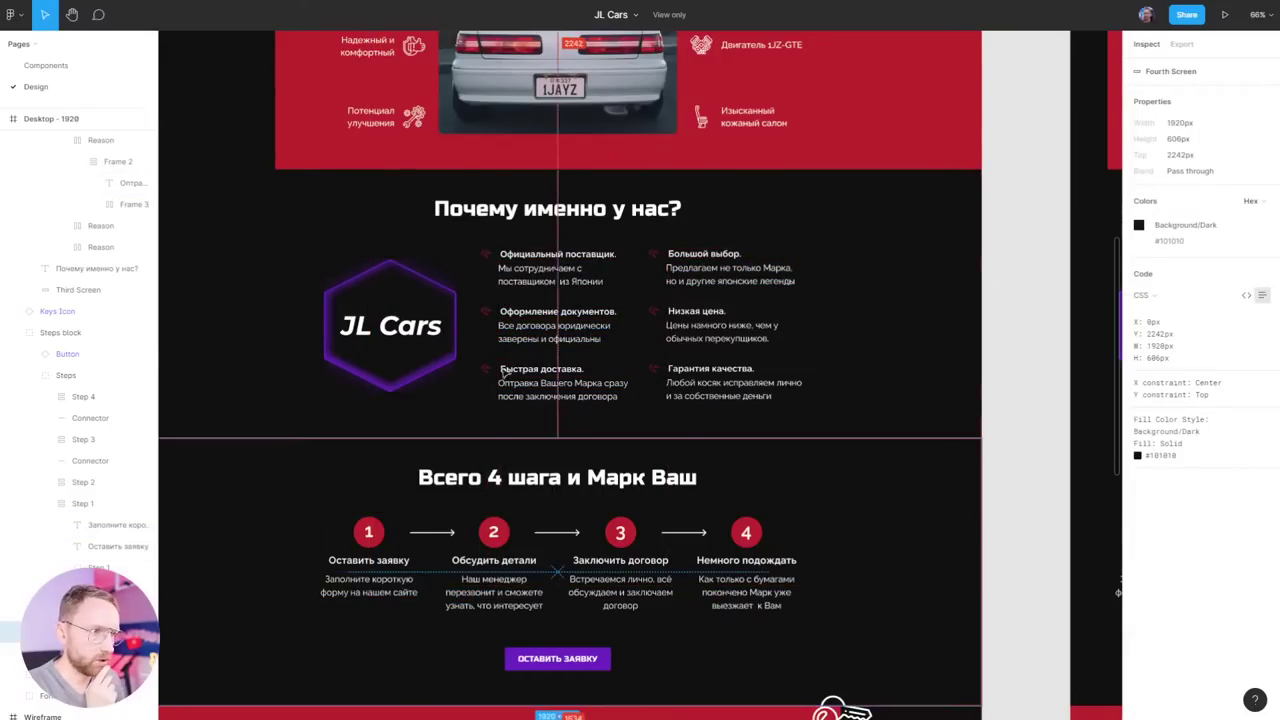
Select the First Screen frame and confirm it measures 1920 by 885 pixels
scroll(591, 289, up, 5)
click(558, 278)
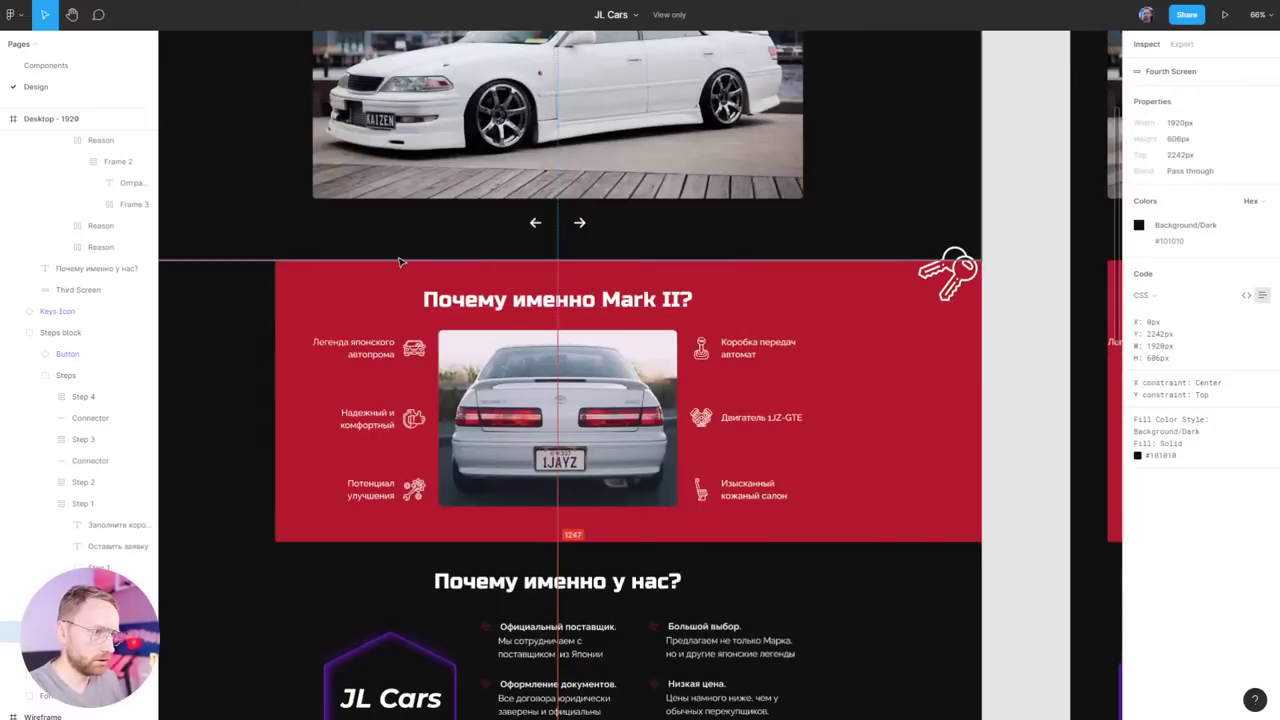
scroll(500, 190, down, 2)
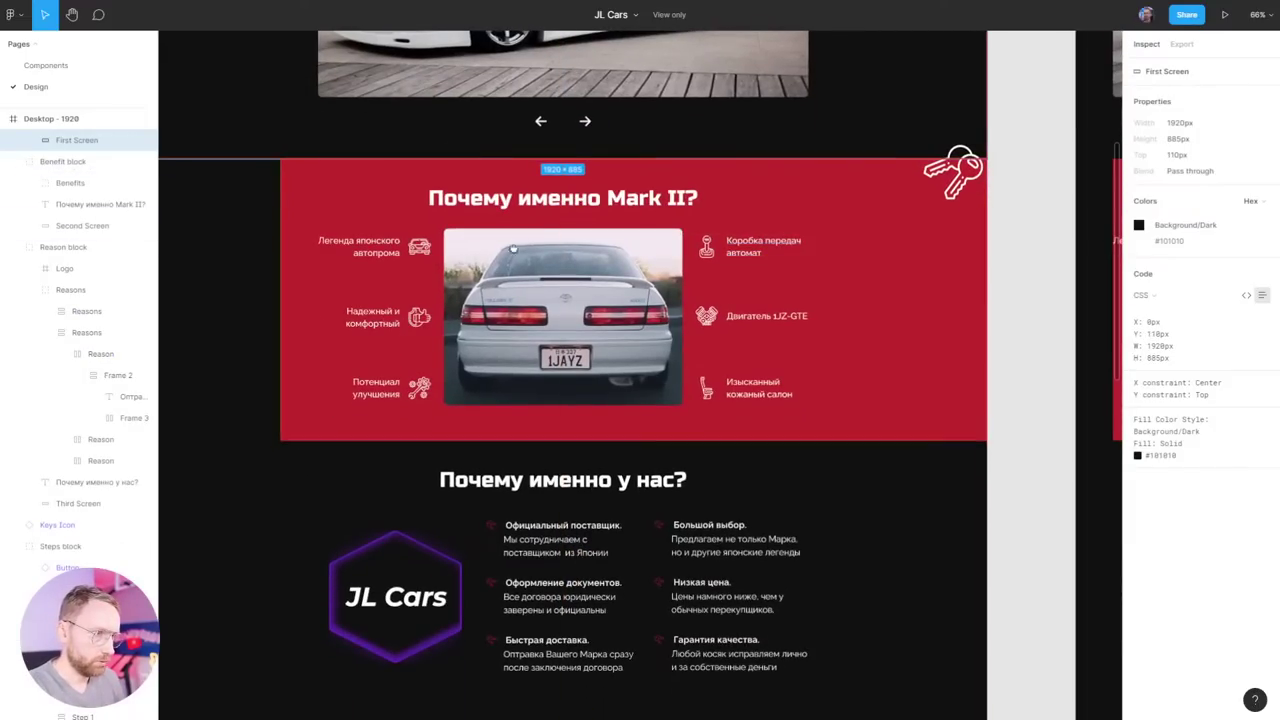
scroll(370, 393, up, 5)
scroll(370, 393, down, 8)
scroll(370, 393, left, 1)
scroll(620, 538, down, 4)
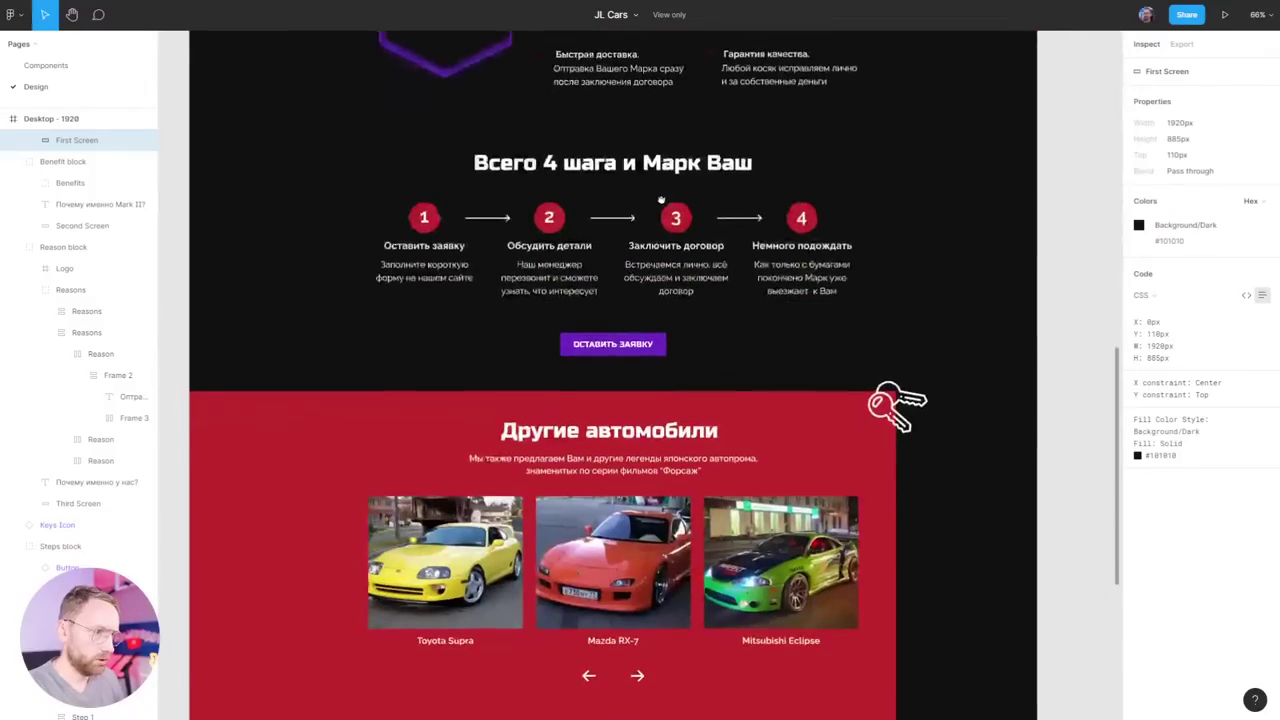
scroll(620, 538, up, 8)
scroll(620, 538, left, 1)
scroll(620, 538, up, 3)
scroll(620, 538, right, 1)
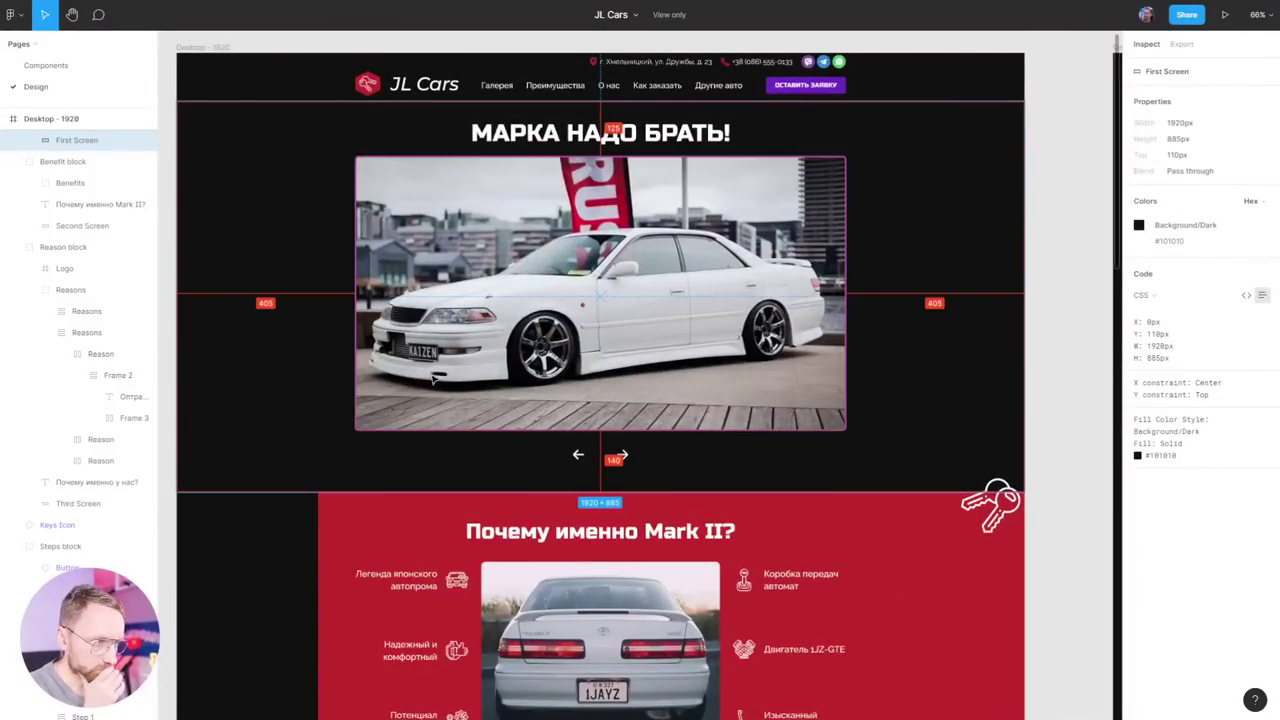
scroll(534, 463, down, 3)
scroll(803, 524, down, 3)
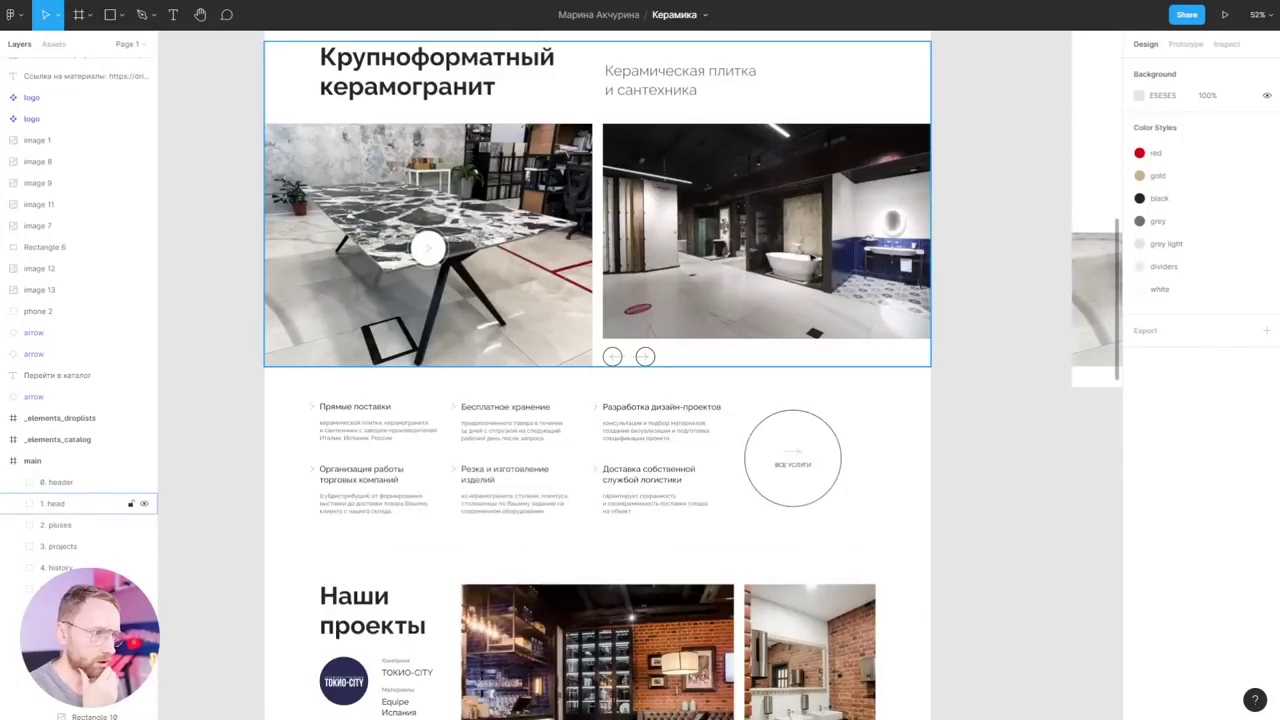
scroll(597, 400, down, 8)
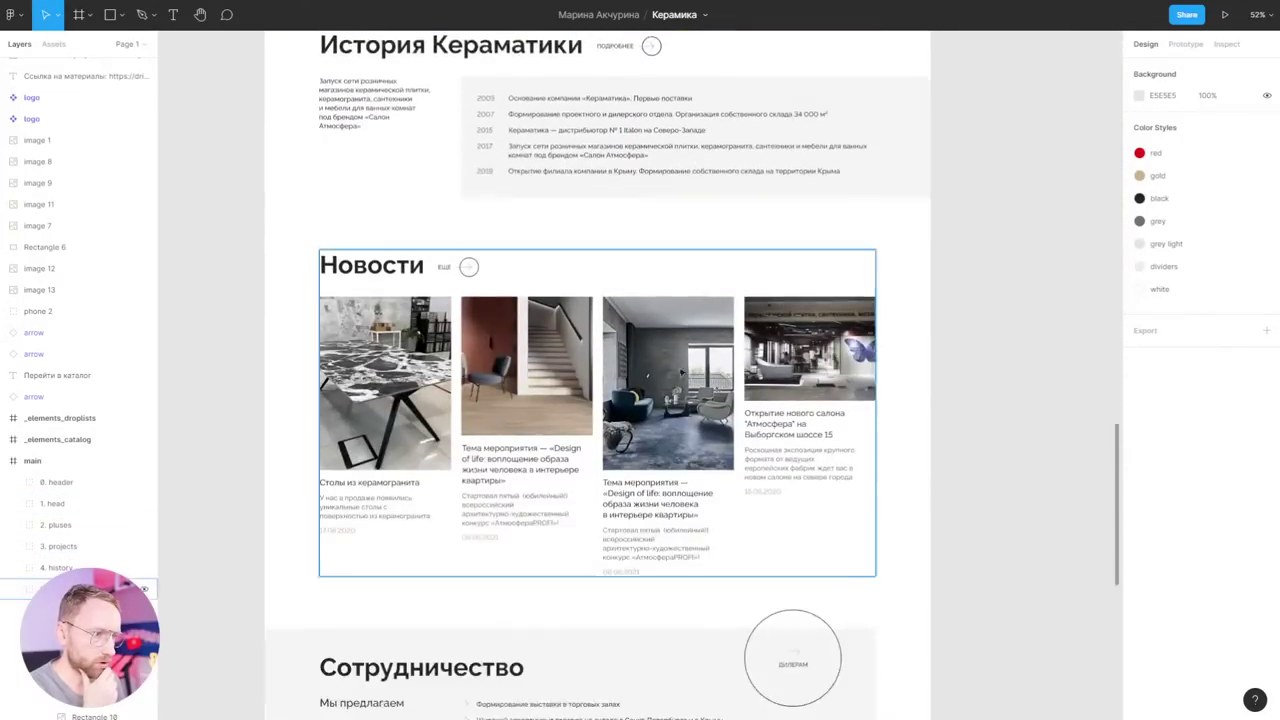
scroll(681, 372, down, 6)
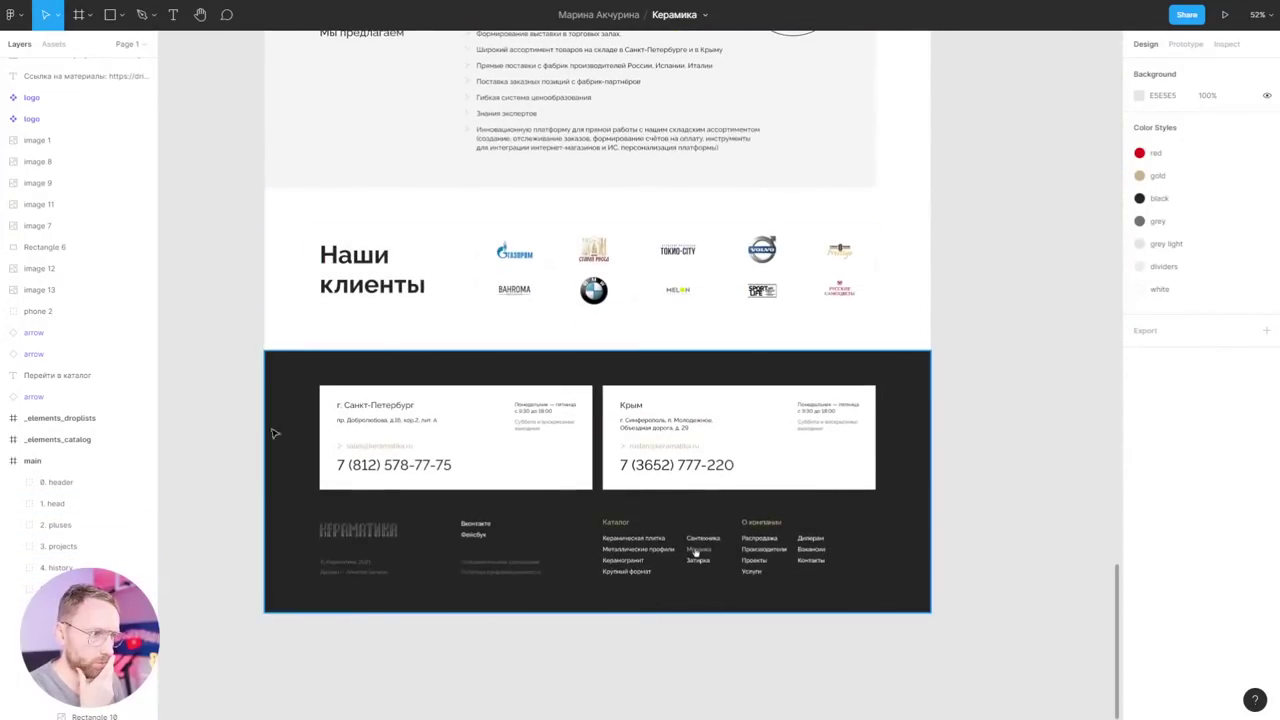
scroll(697, 551, up, 12)
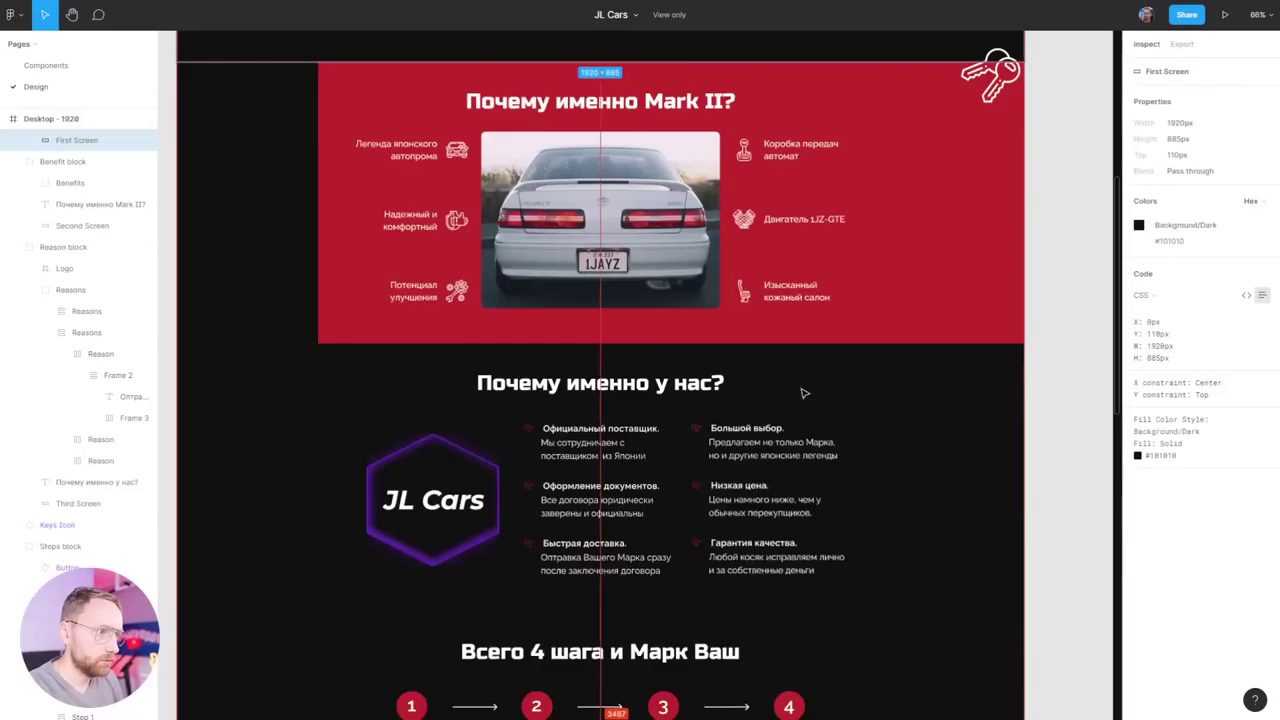
Clear the selection on the JL Cars canvas so Inspect lists its text, colour and effect styles
scroll(349, 230, down, 3)
scroll(349, 230, down, 1)
scroll(343, 449, up, 10)
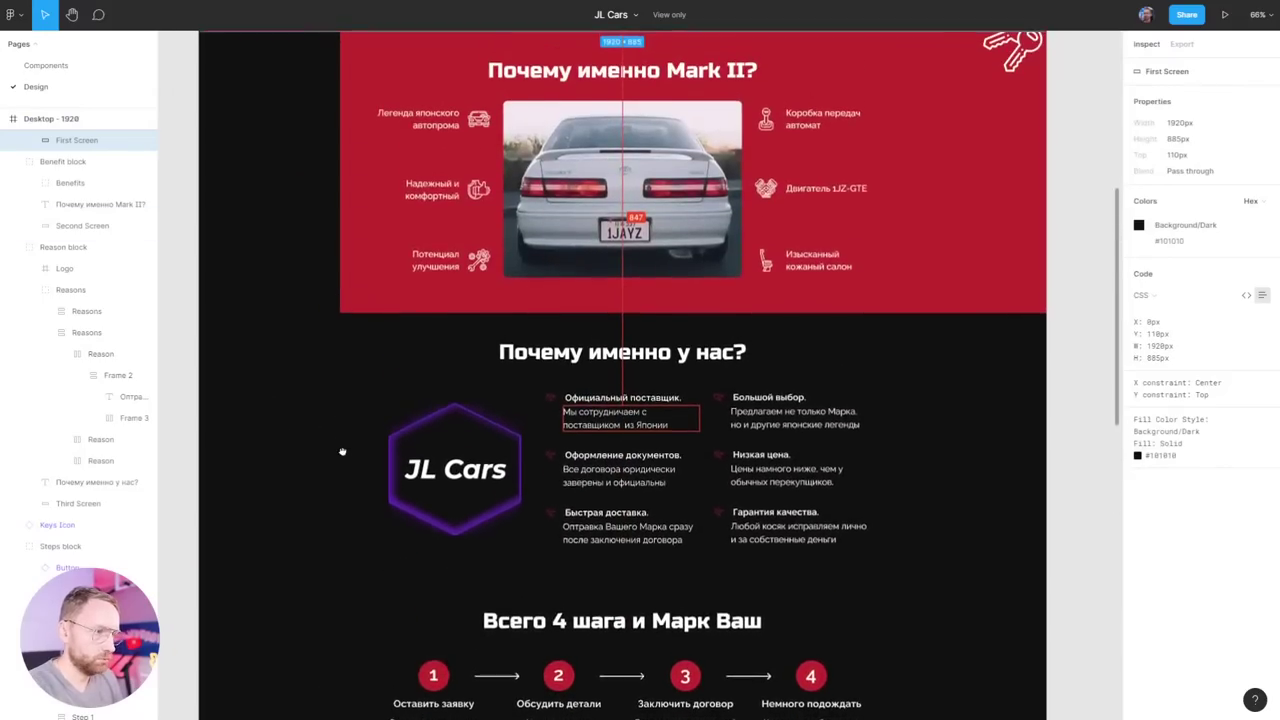
scroll(483, 558, up, 2)
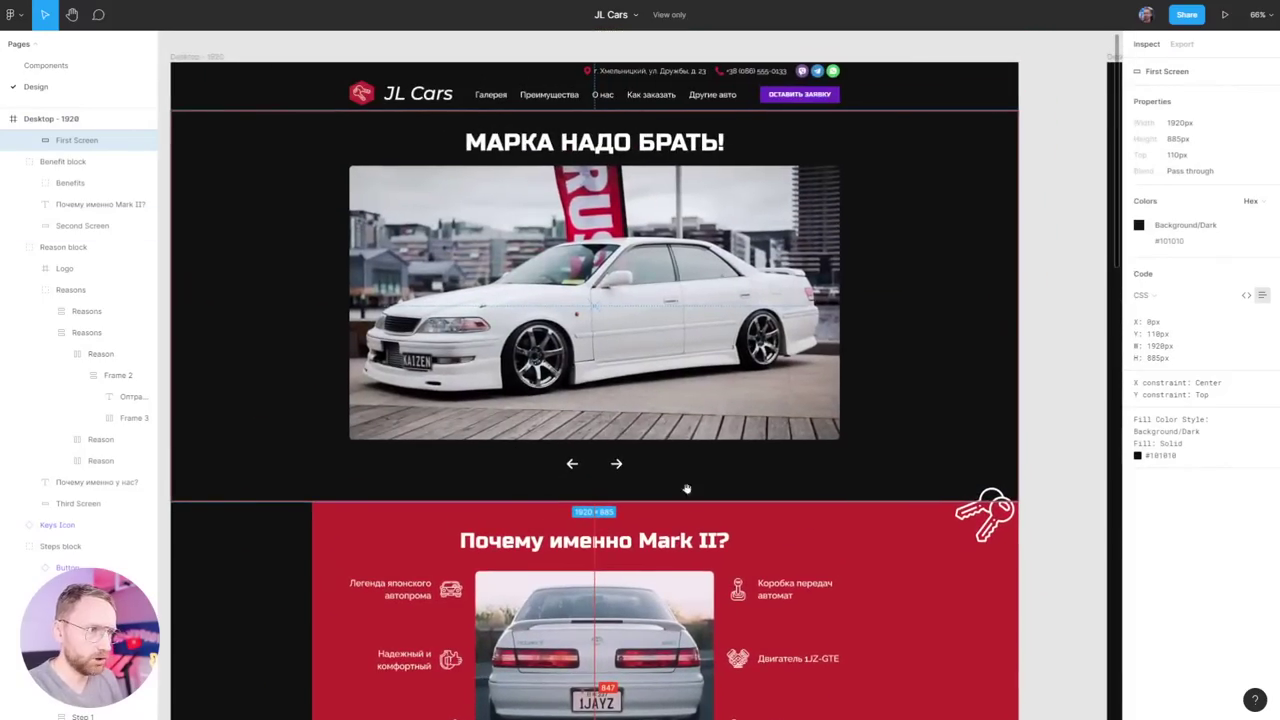
scroll(686, 489, down, 2)
scroll(647, 187, up, 4)
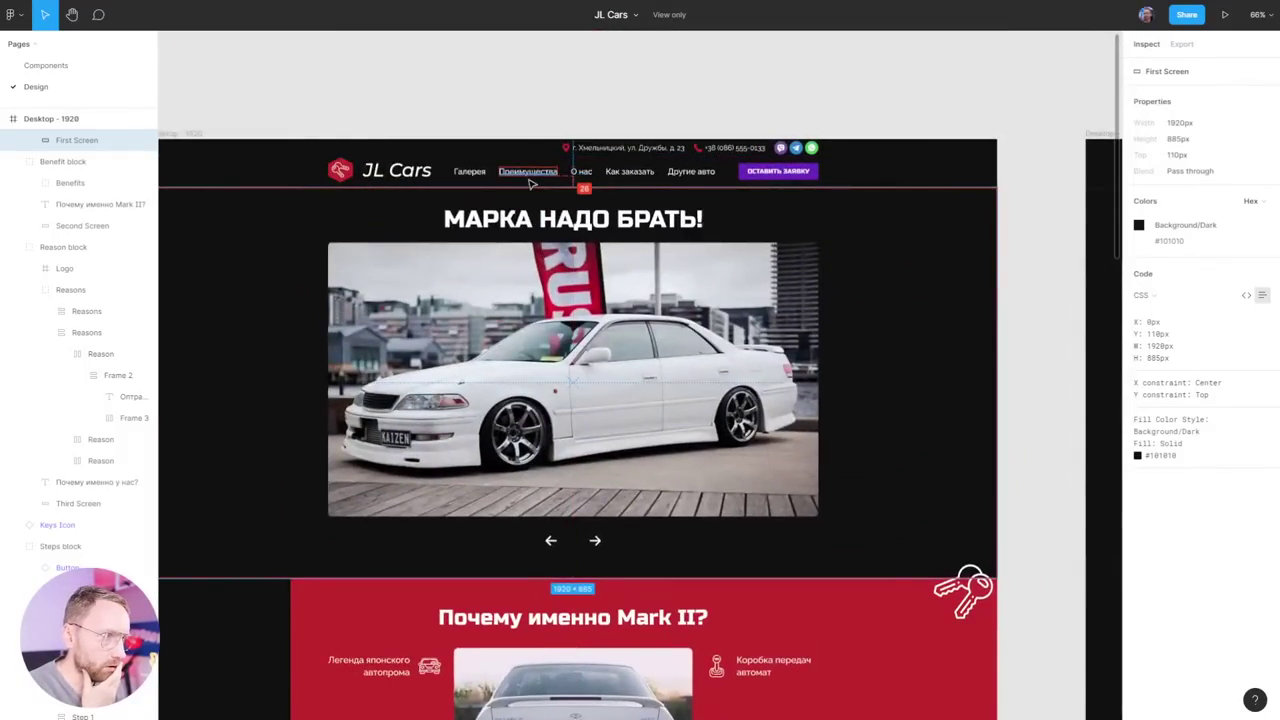
scroll(585, 248, down, 1)
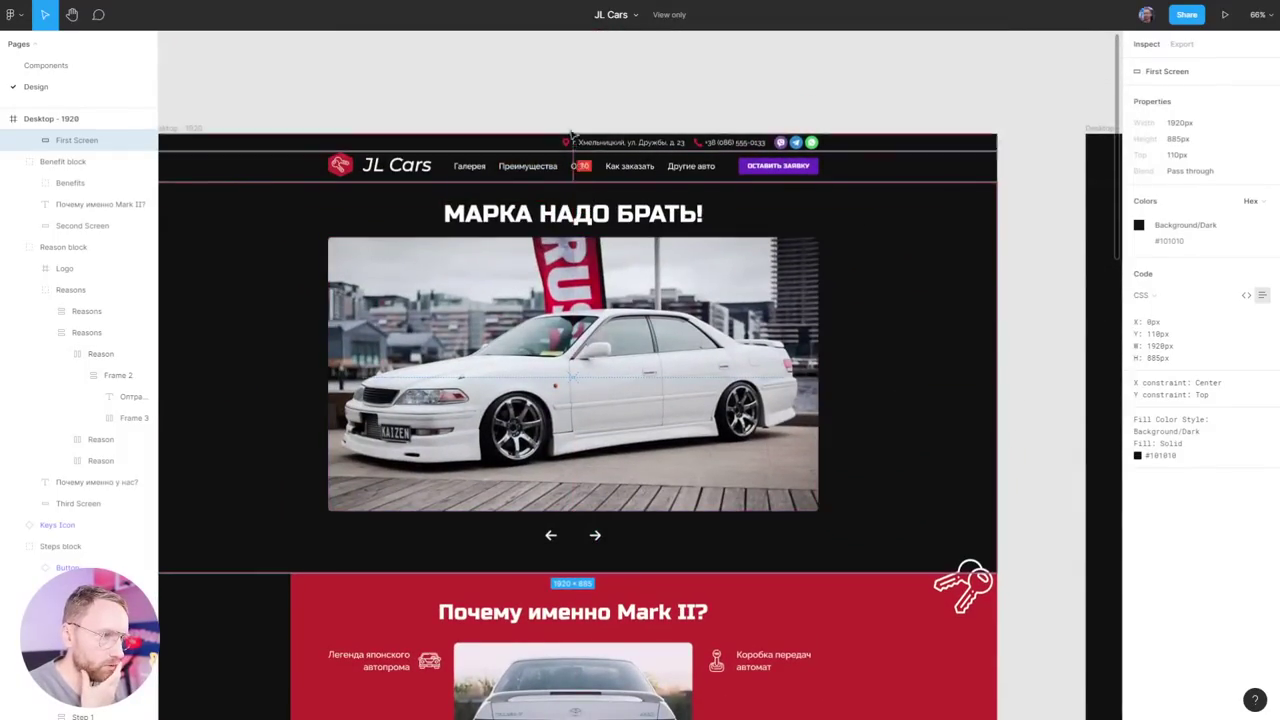
click(576, 94)
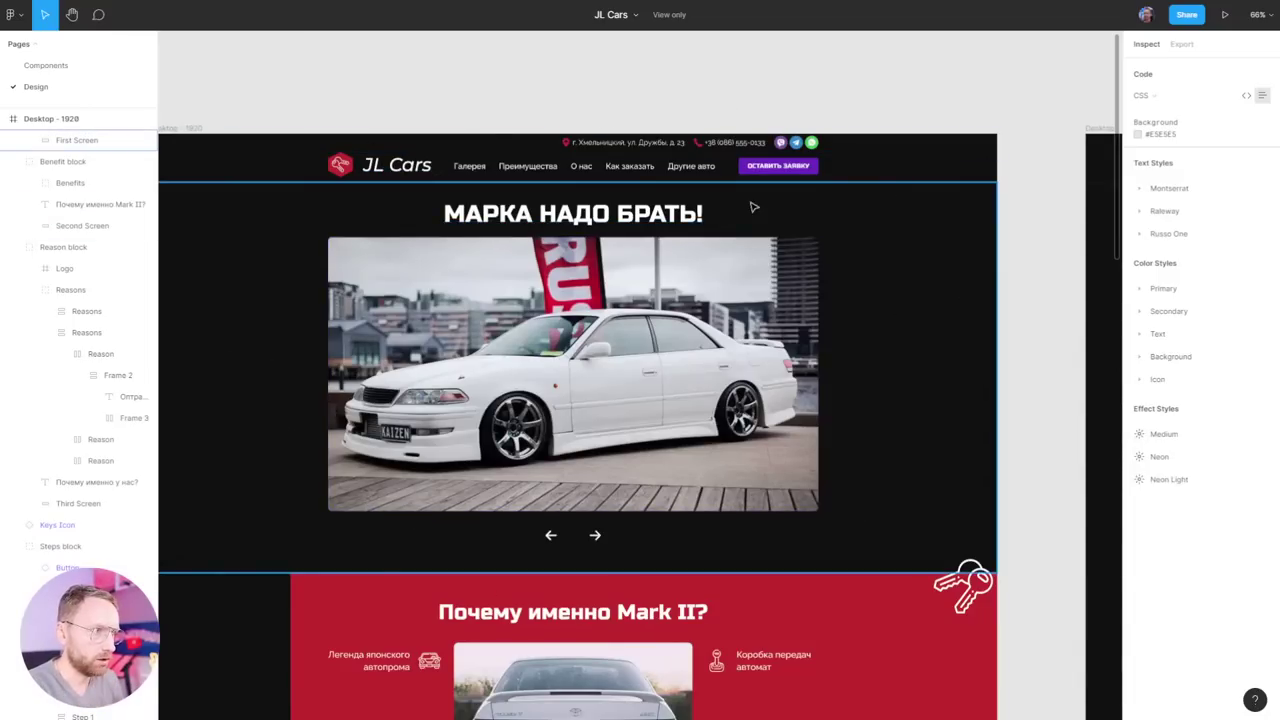
scroll(743, 209, down, 4)
scroll(743, 258, down, 4)
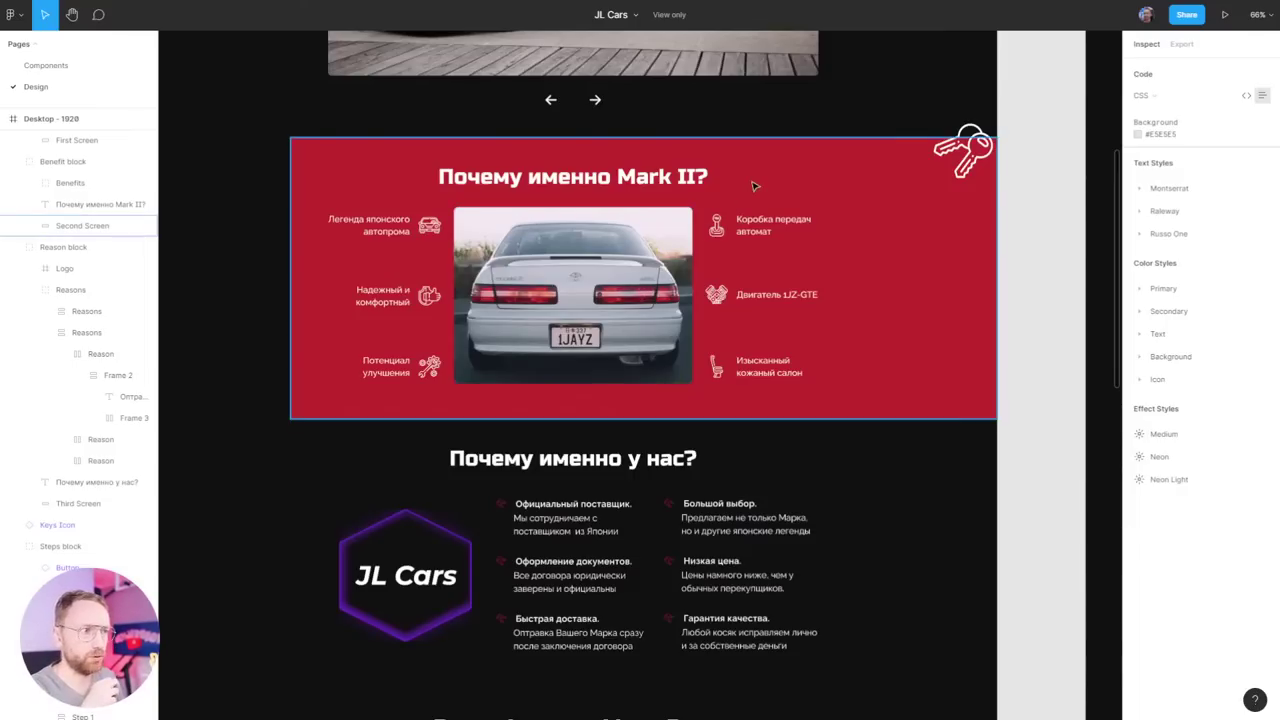
scroll(600, 180, up, 5)
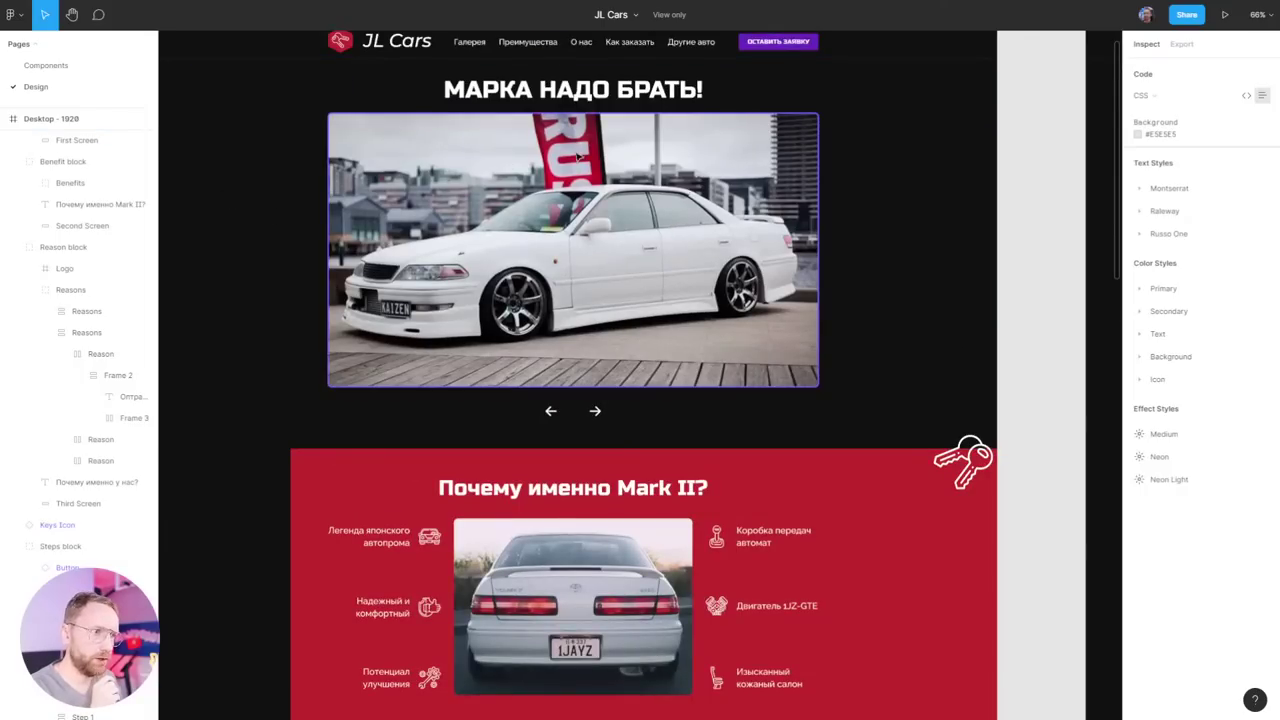
scroll(440, 149, up, 5)
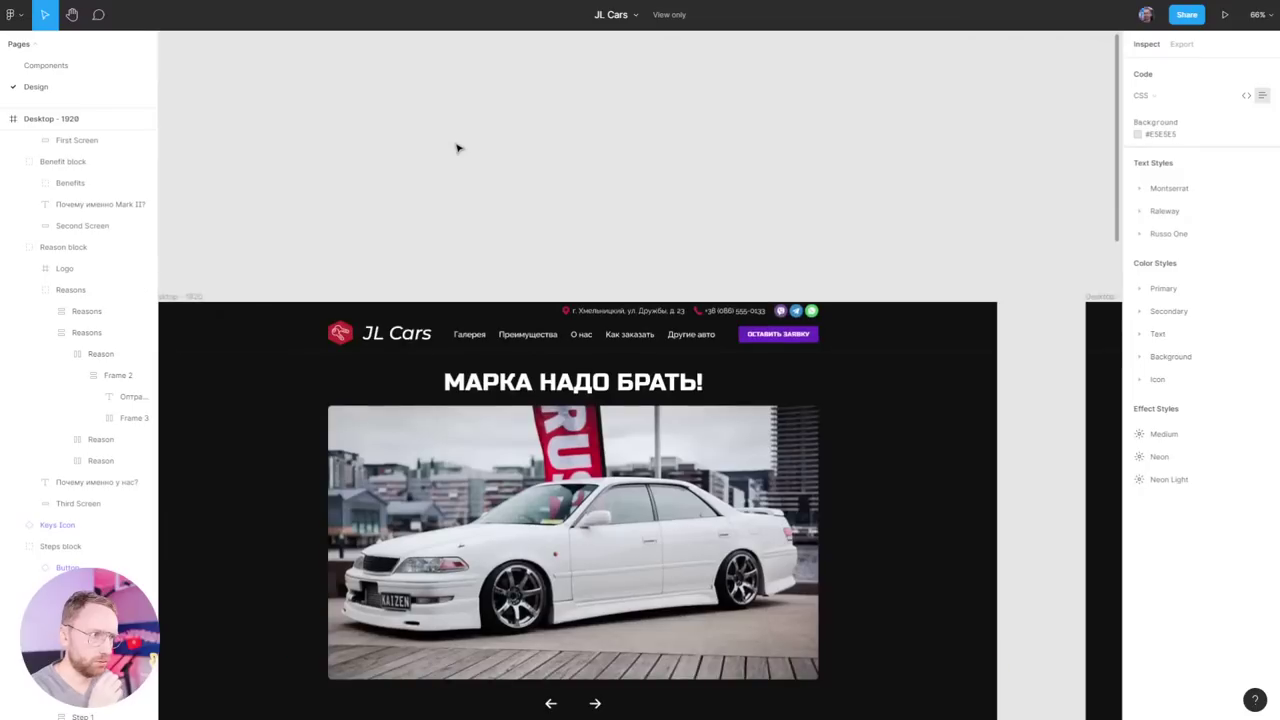
scroll(470, 160, down, 1)
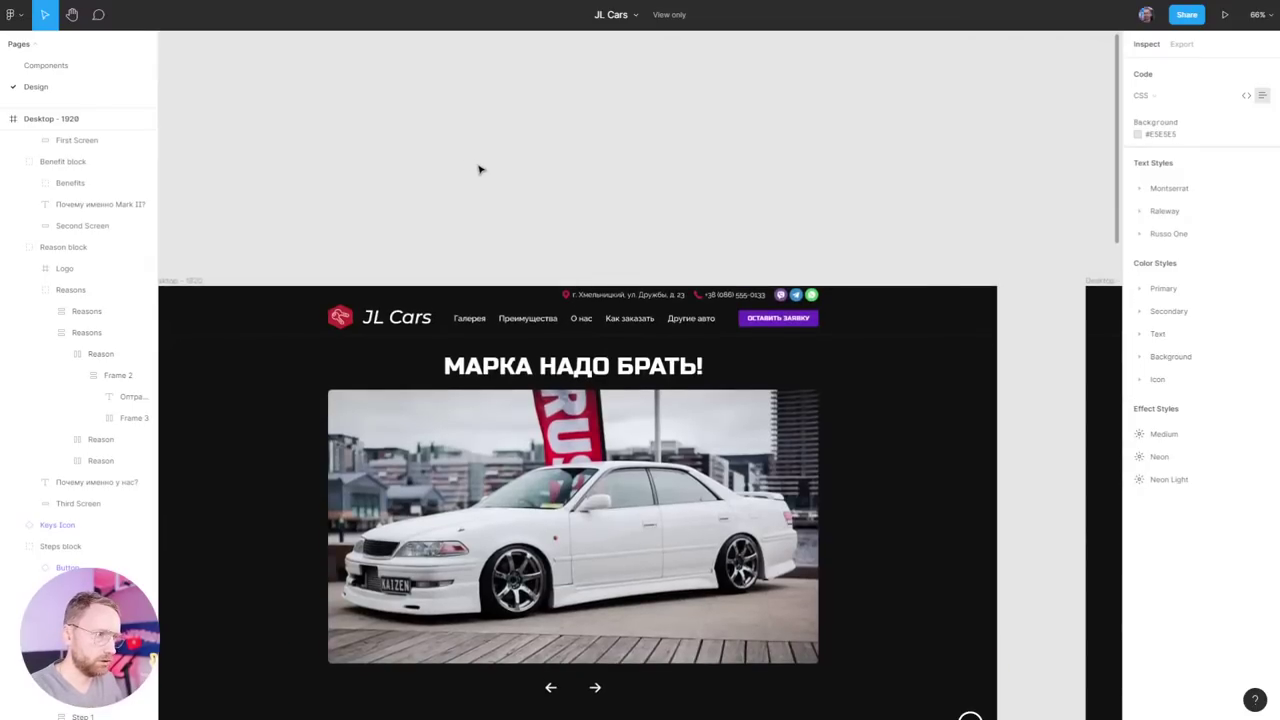
scroll(460, 268, up, 5)
drag(232, 338, 1027, 397)
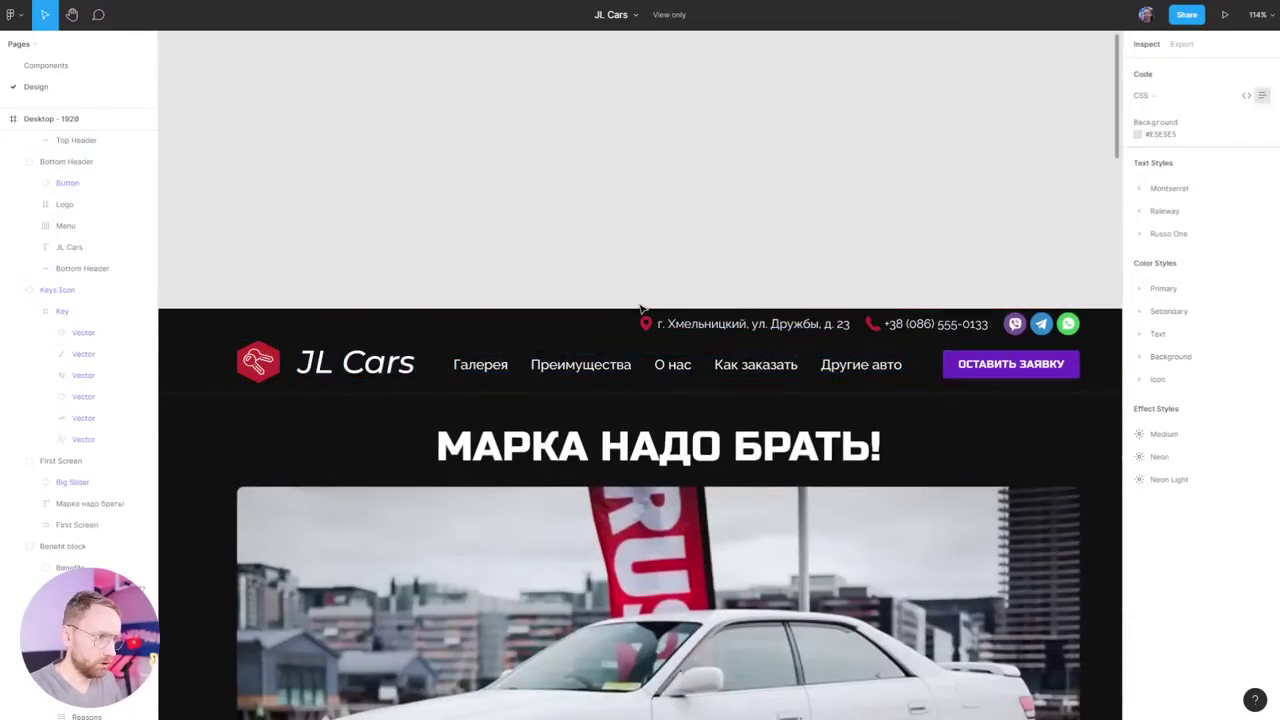
click(1065, 341)
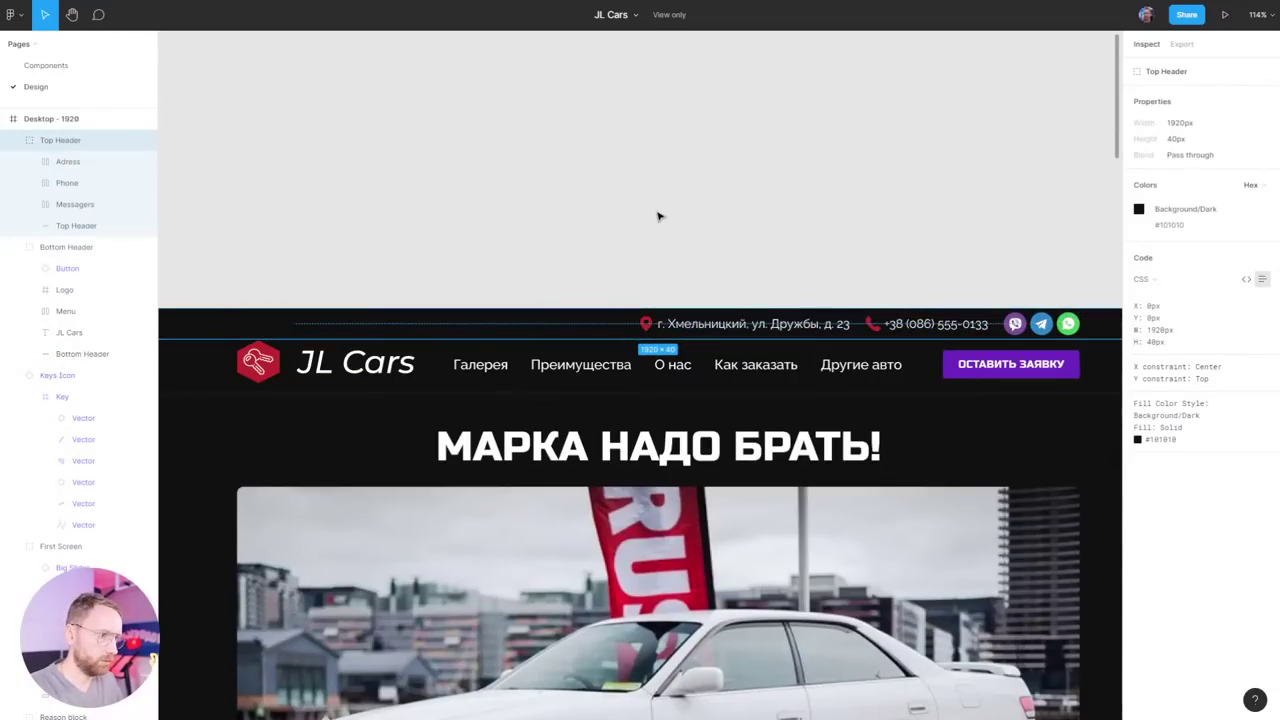
click(843, 179)
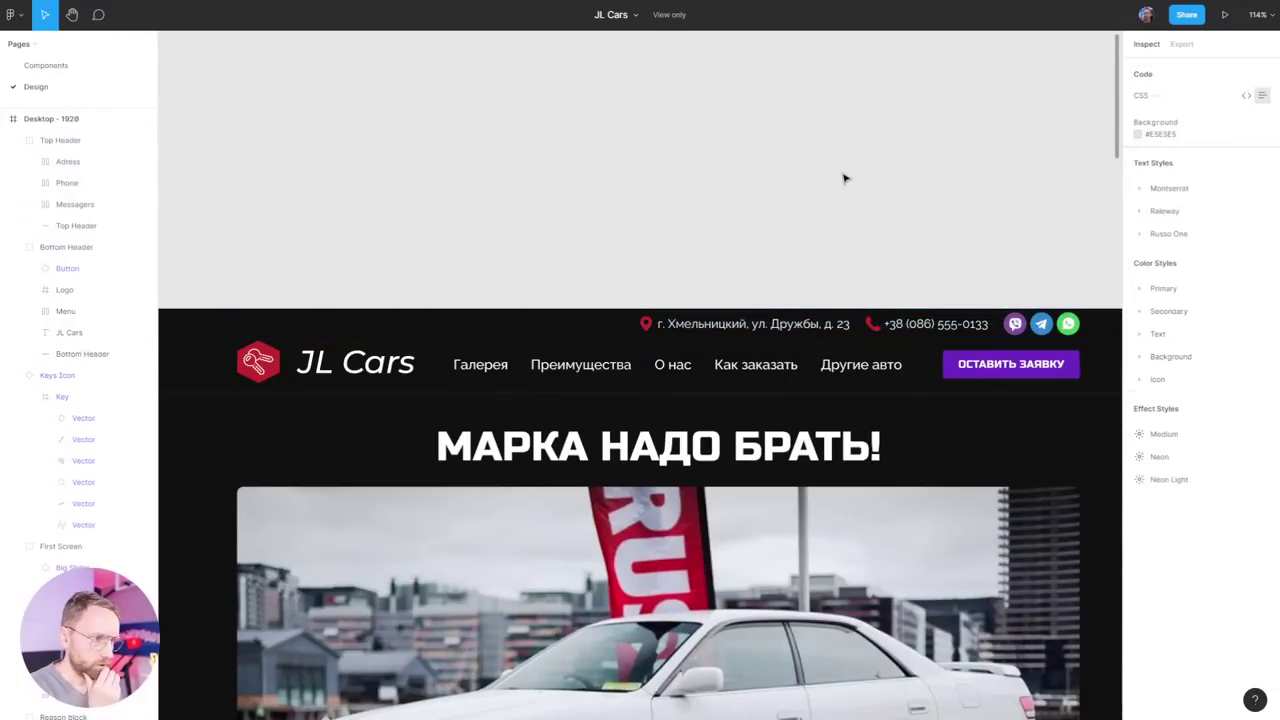
scroll(907, 236, down, 2)
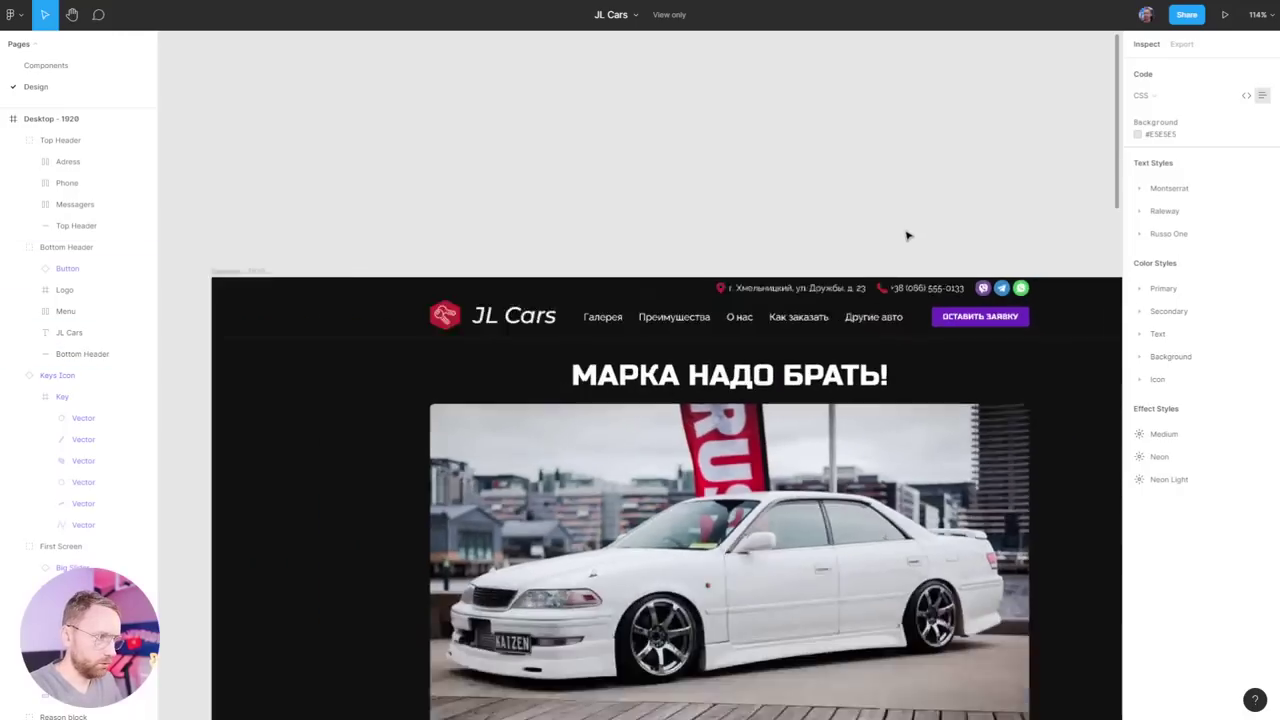
scroll(907, 236, down, 3)
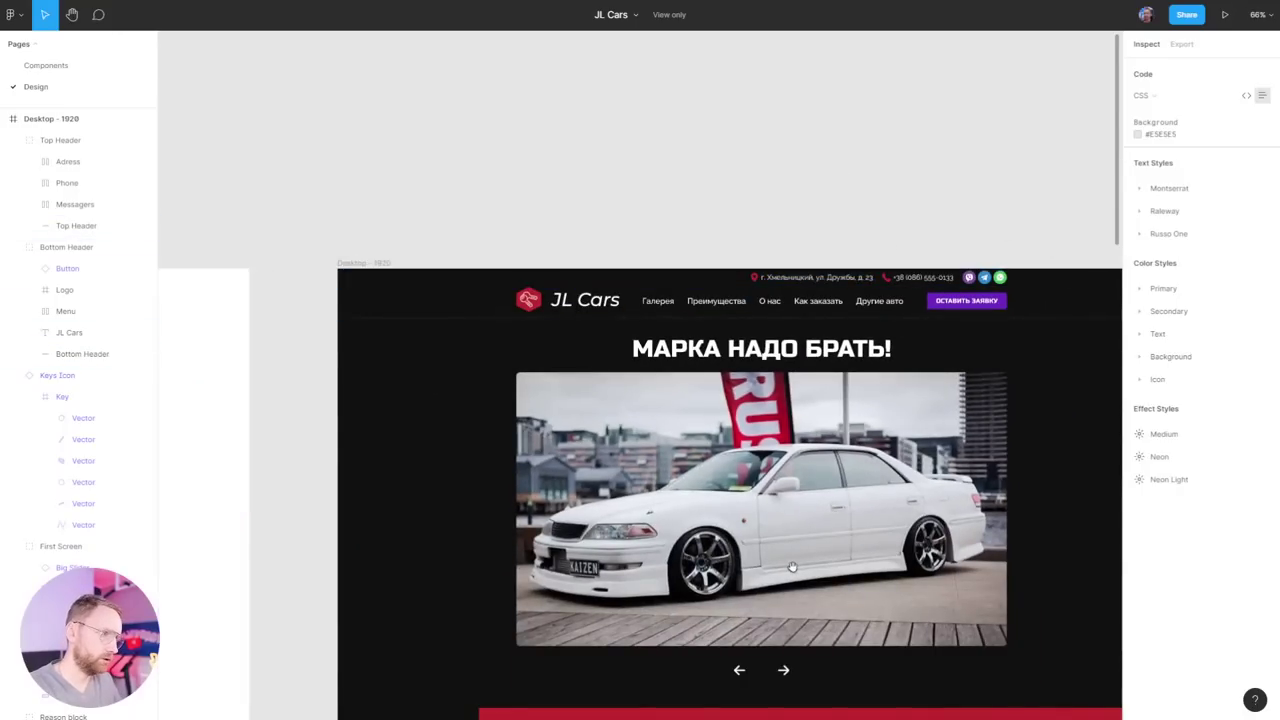
scroll(792, 569, down, 15)
scroll(792, 569, right, 2)
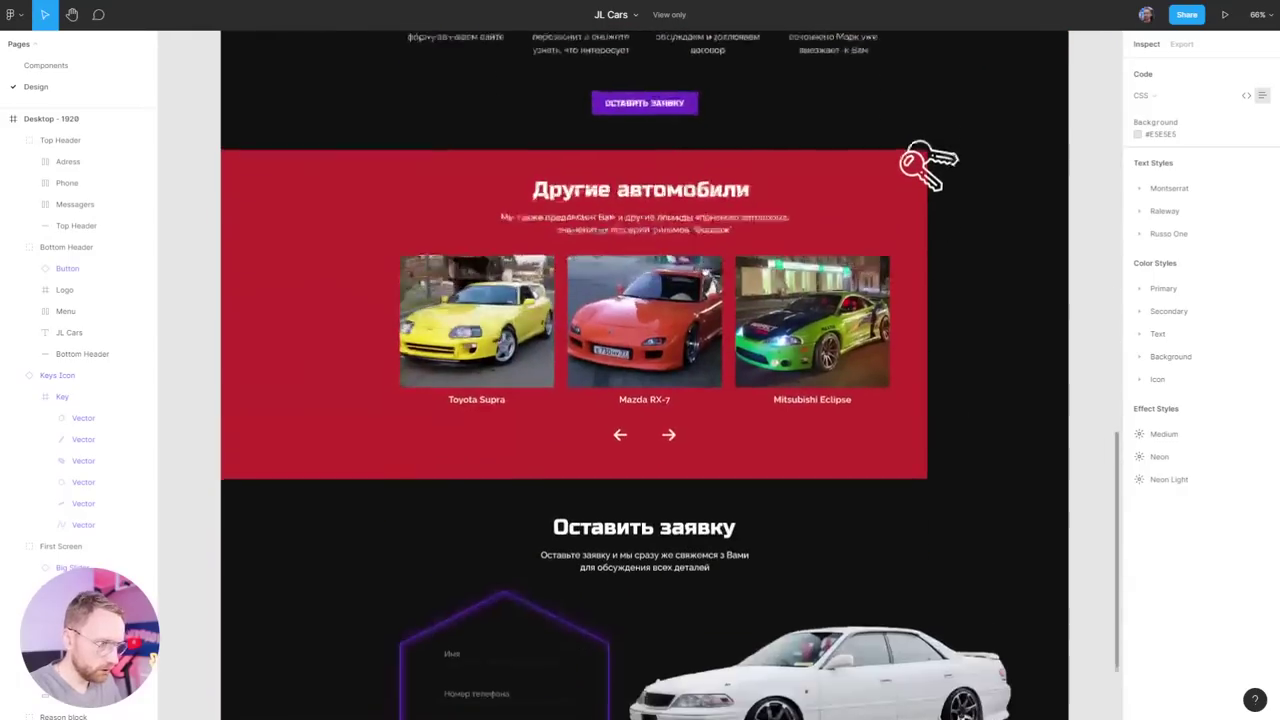
drag(702, 441, 688, 197)
scroll(688, 197, up, 15)
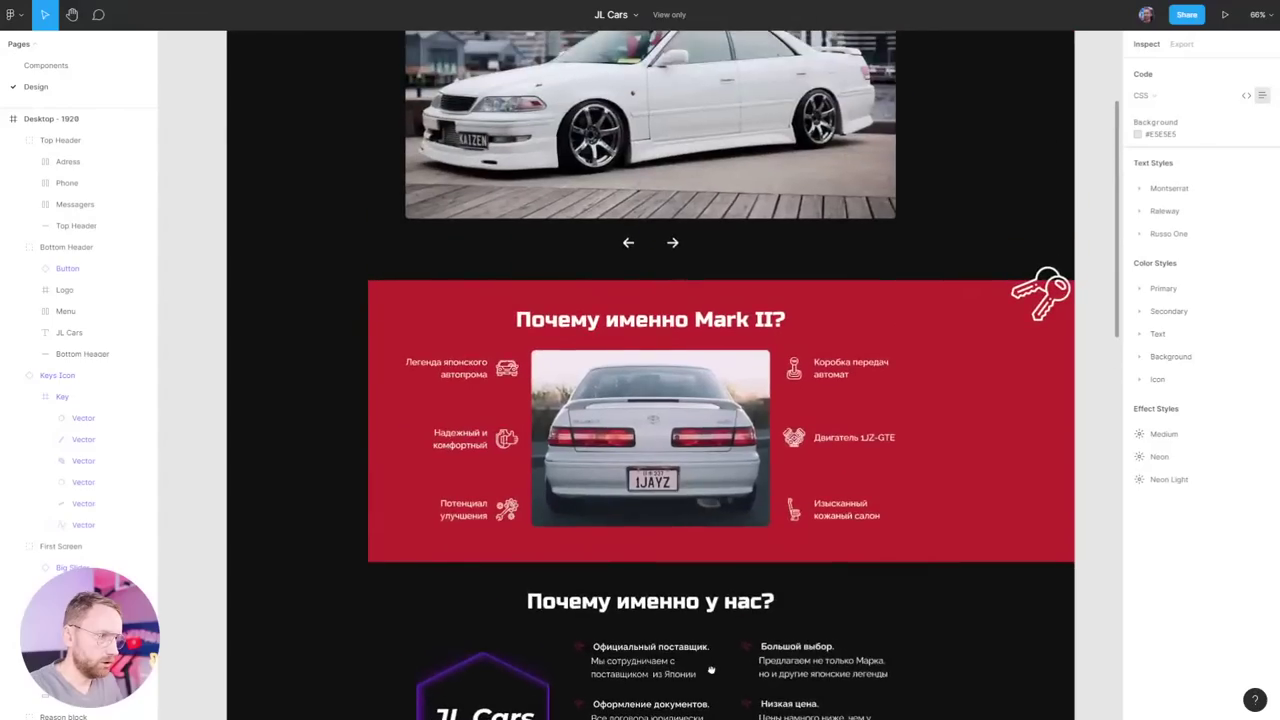
drag(711, 670, 726, 321)
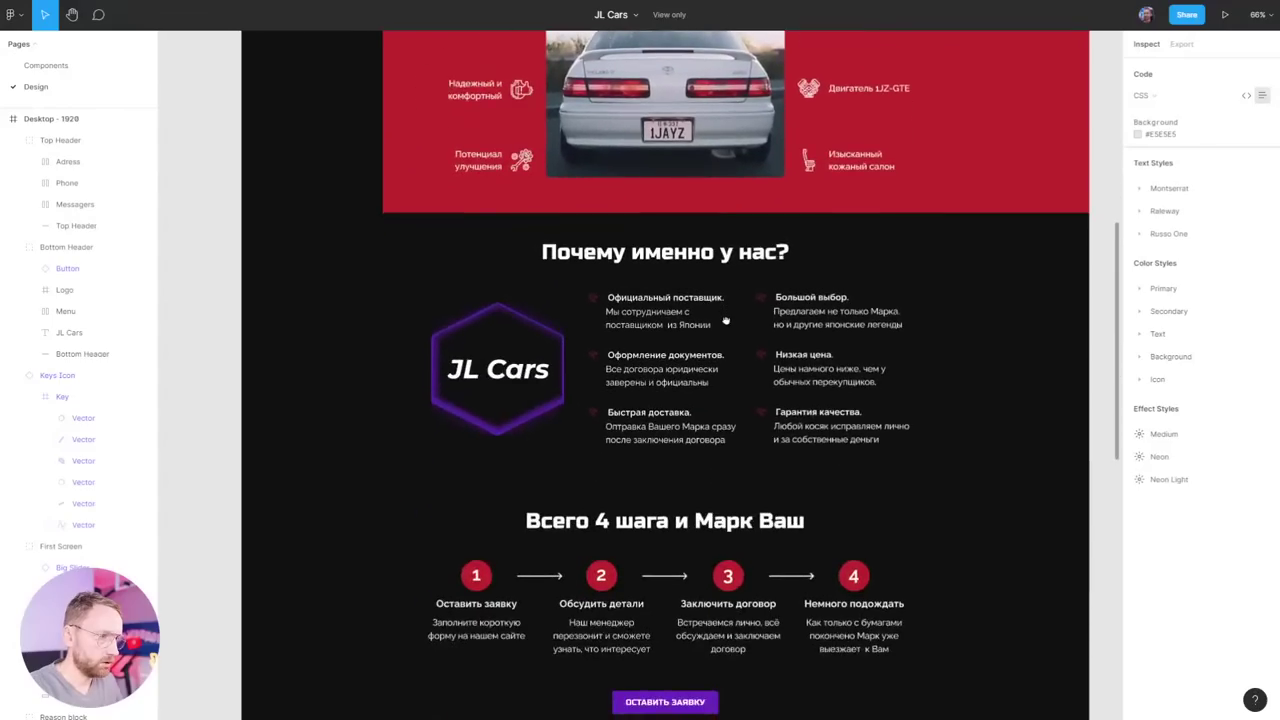
scroll(726, 321, down, 6)
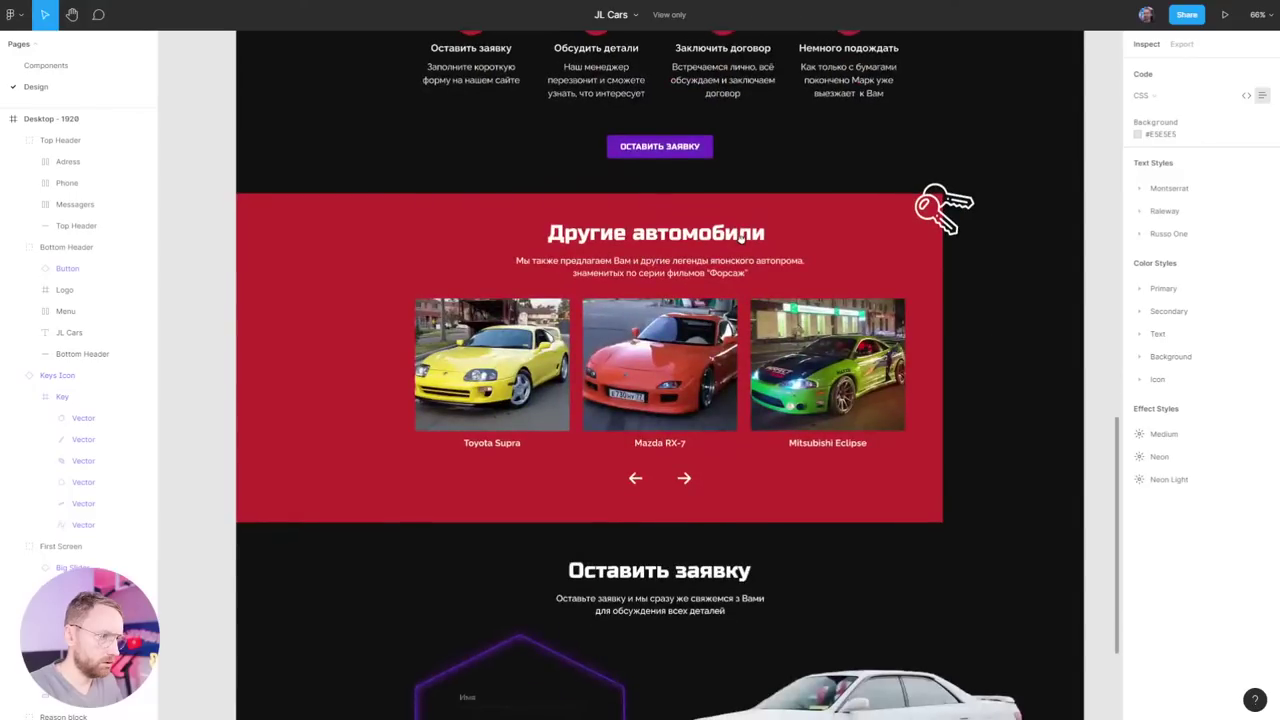
scroll(741, 236, down, 5)
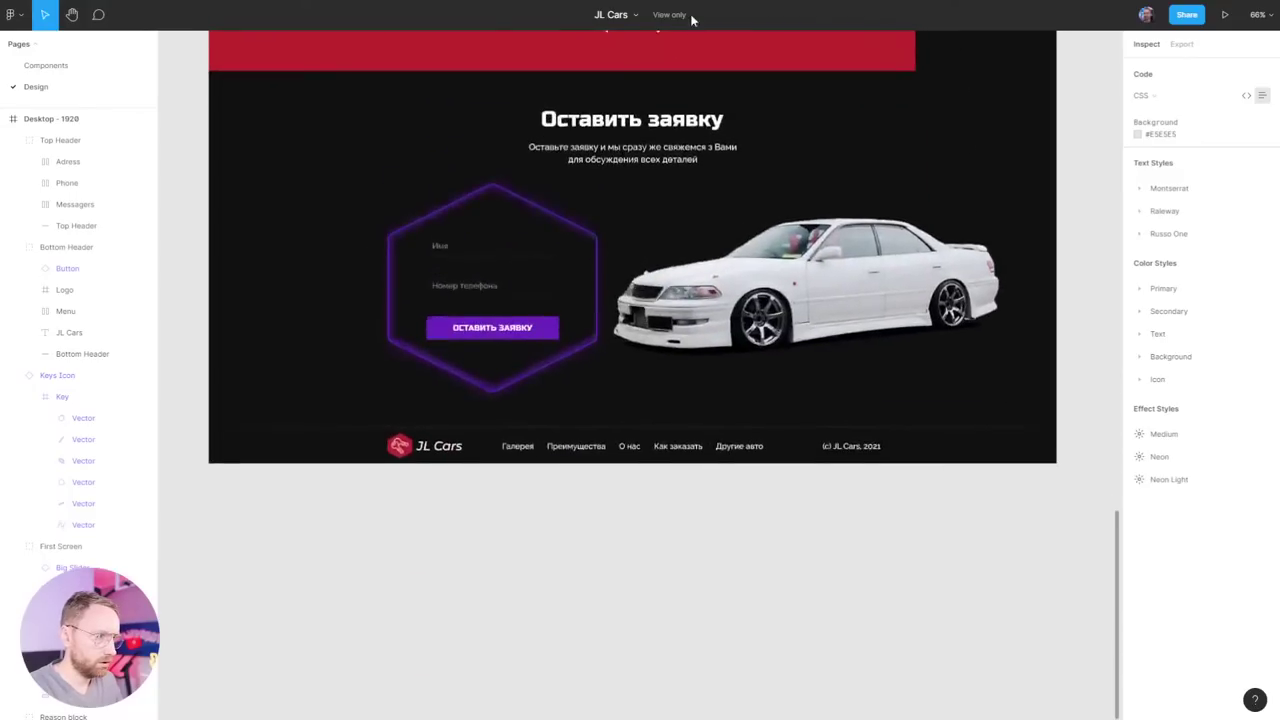
scroll(741, 236, down, 10)
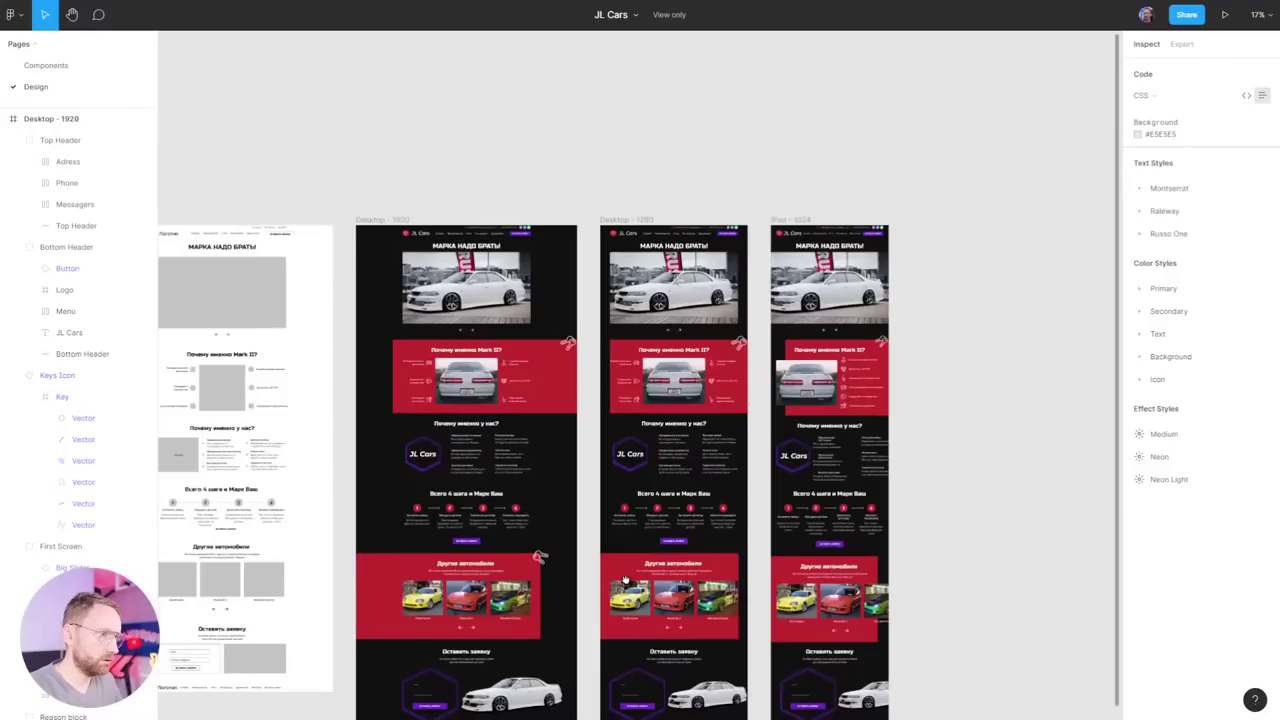
Select the iPad - 1024 frame to check its size
ctrl+scroll(749, 309, up, 3)
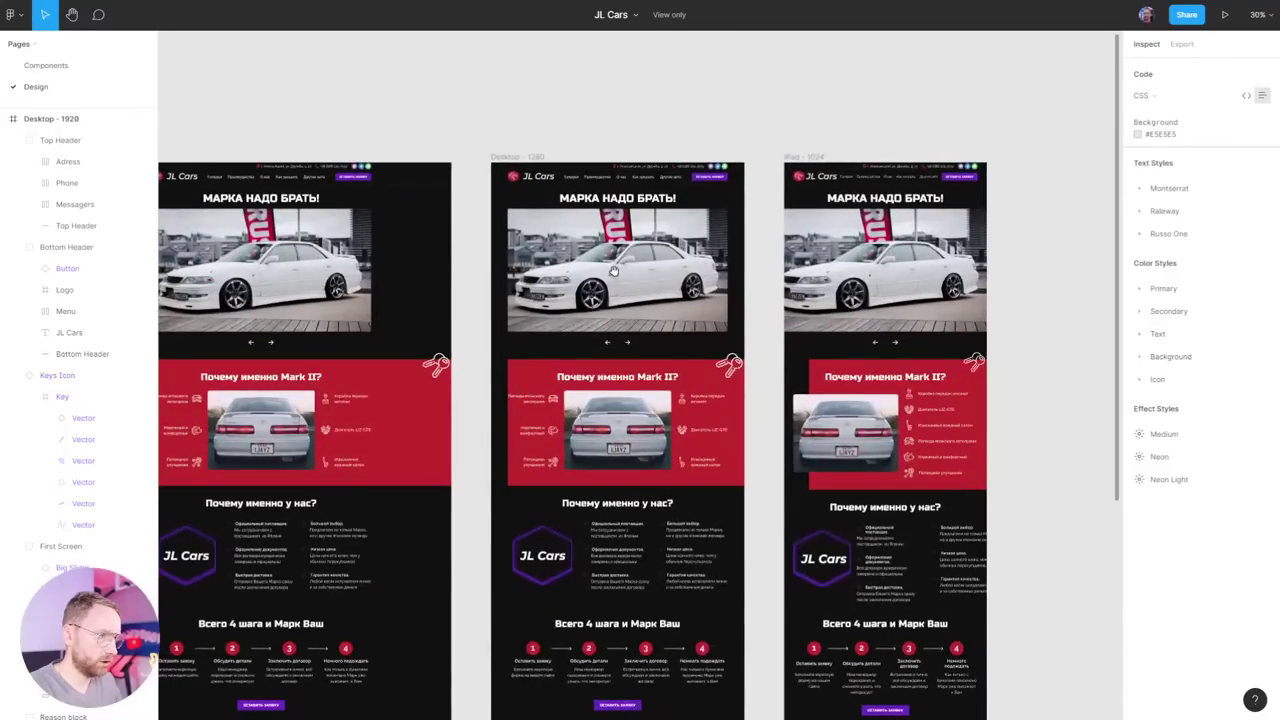
scroll(650, 250, left, 2)
scroll(700, 218, down, 1)
scroll(816, 188, down, 4)
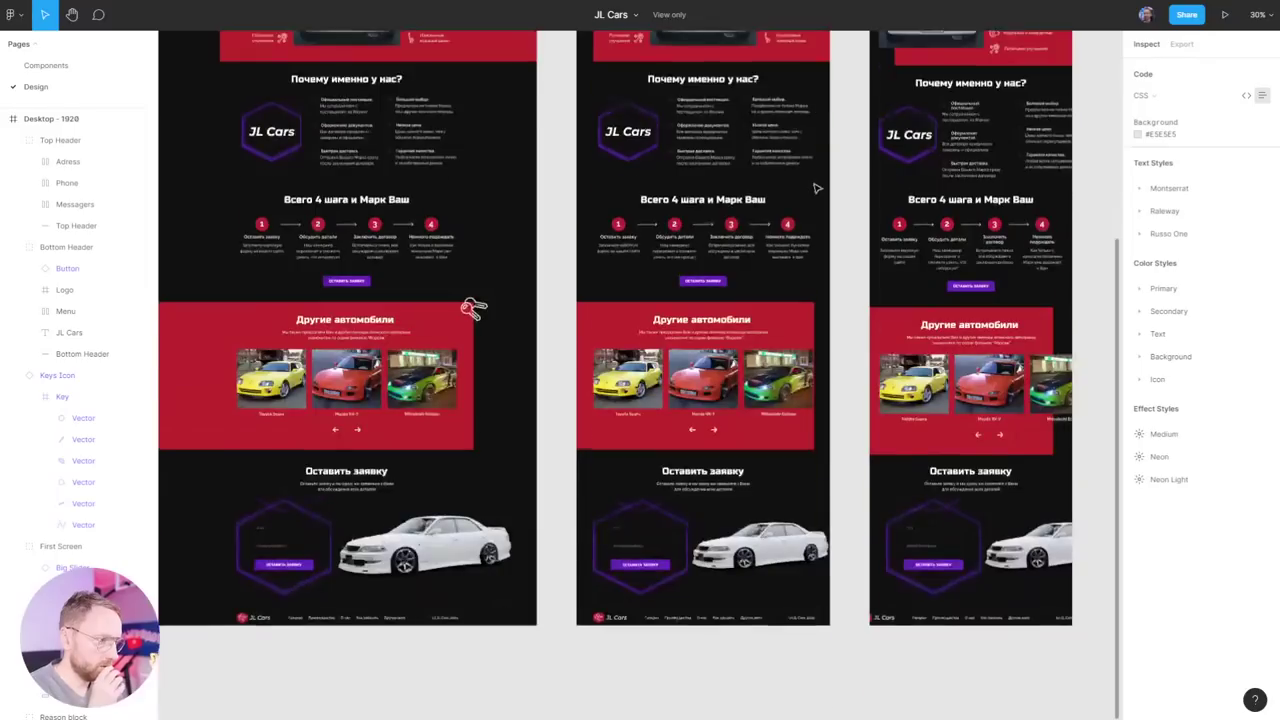
scroll(816, 188, down, 1)
scroll(817, 189, up, 2)
scroll(818, 184, up, 4)
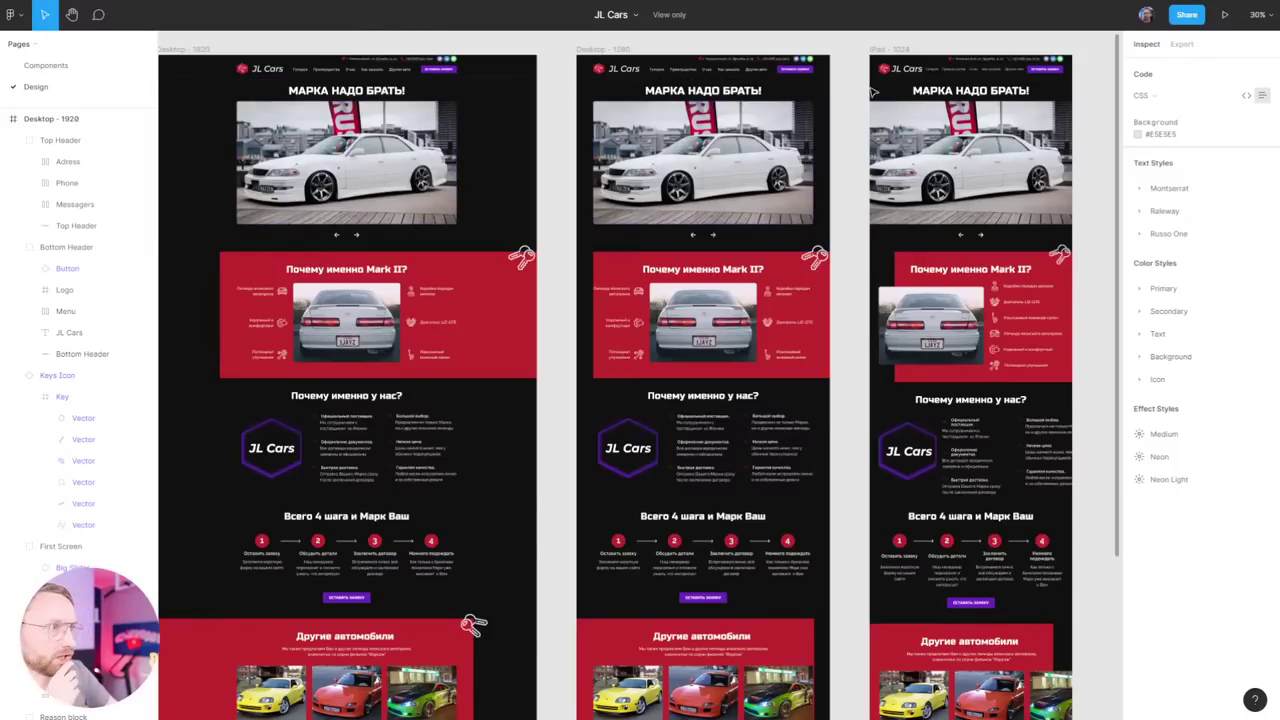
click(912, 49)
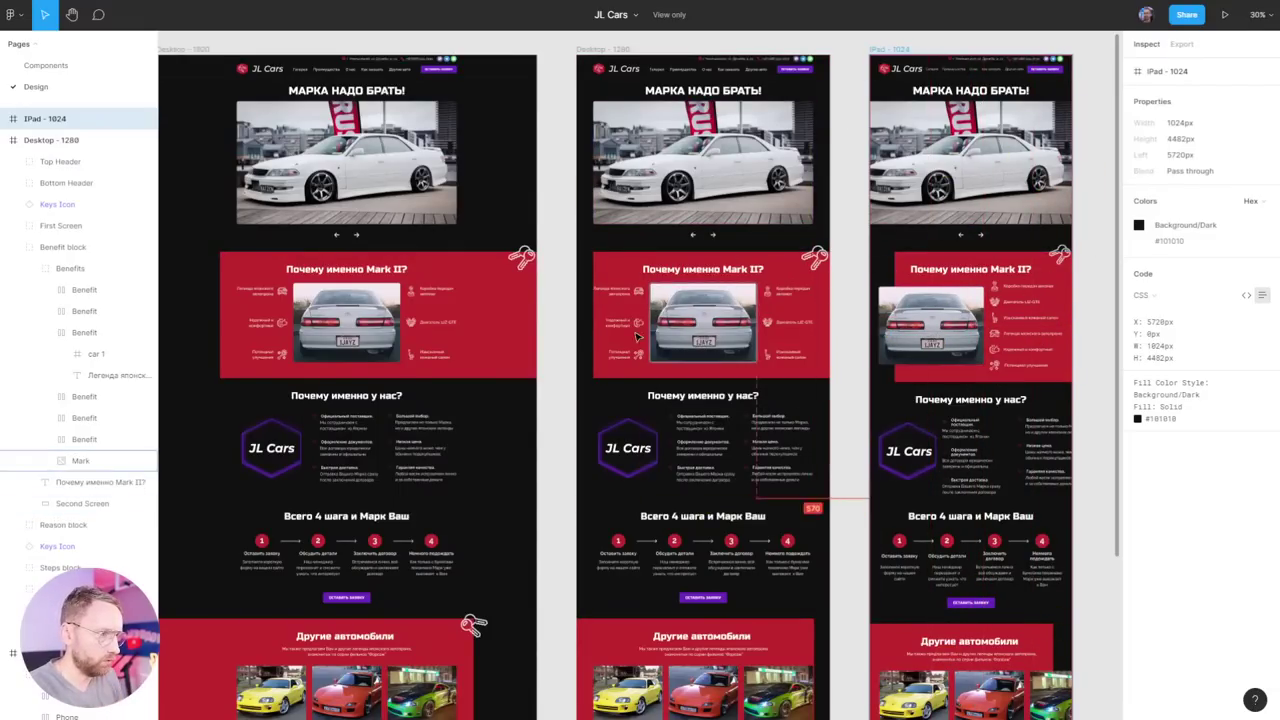
scroll(760, 450, down, 1)
scroll(472, 372, down, 5)
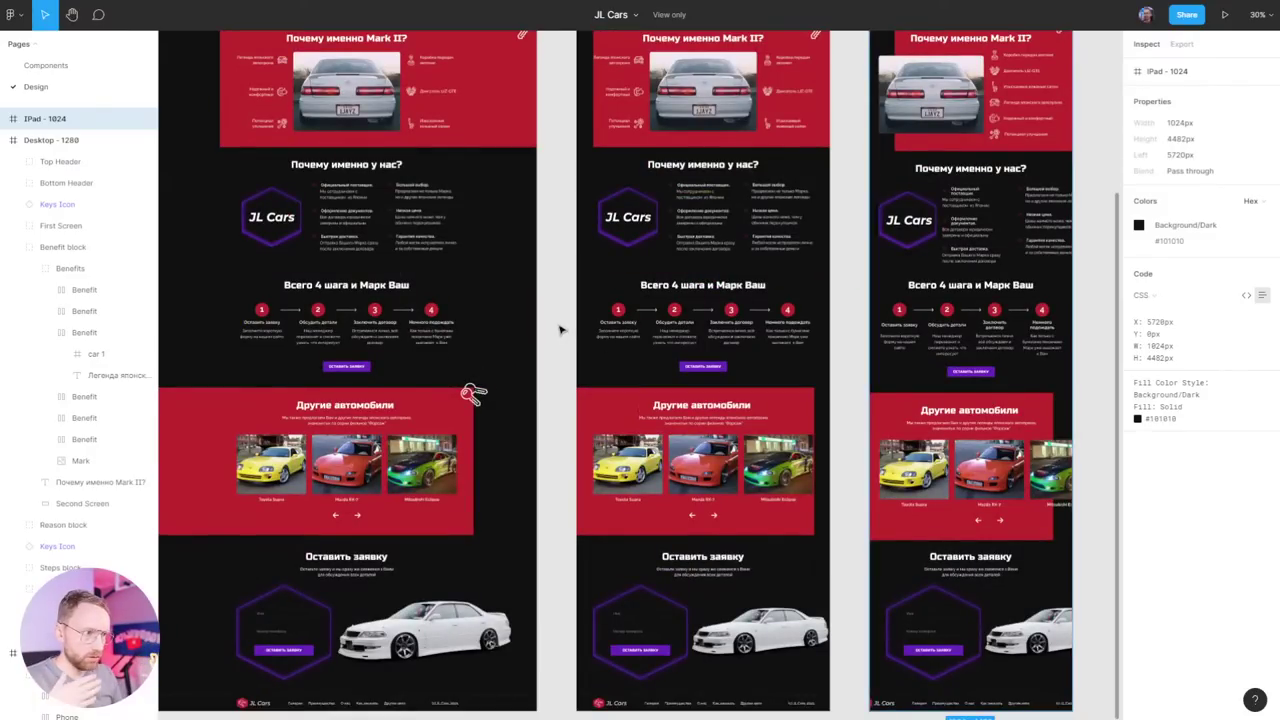
scroll(650, 360, down, 1)
scroll(684, 393, up, 1)
scroll(684, 393, up, 8)
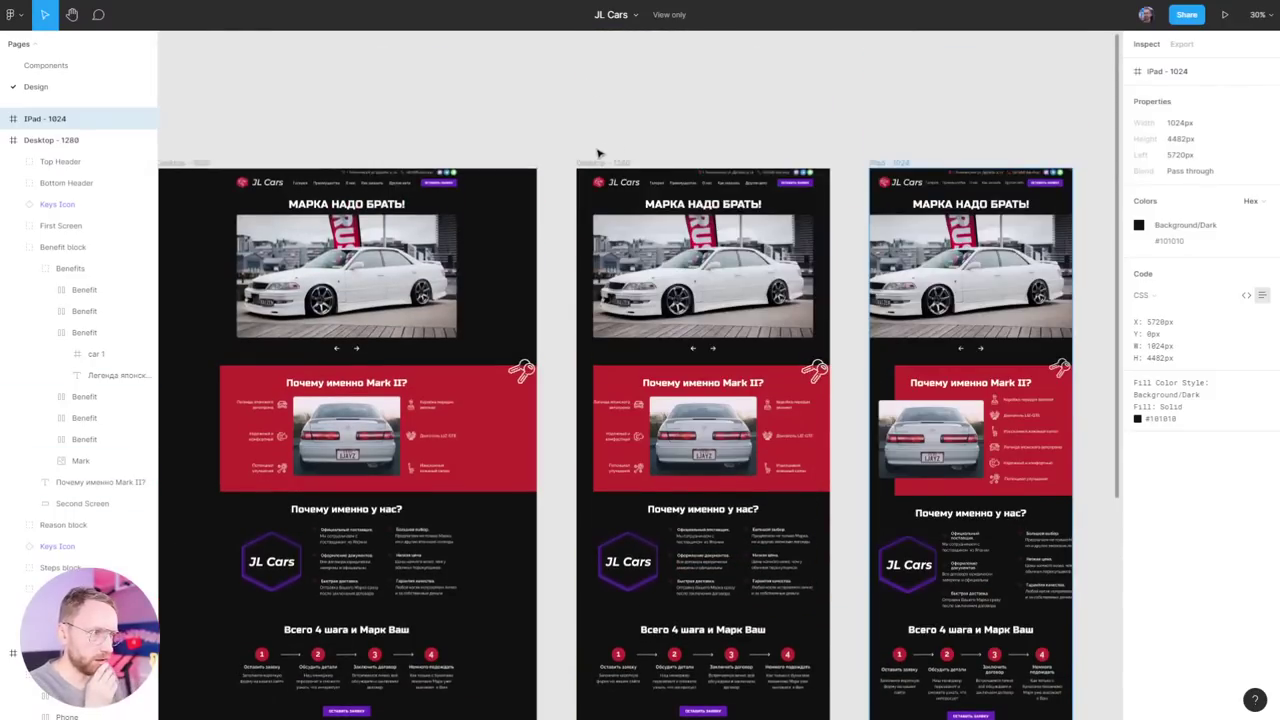
Compare the Desktop - 1280 frame's size against the iPad - 1024 frame
click(603, 172)
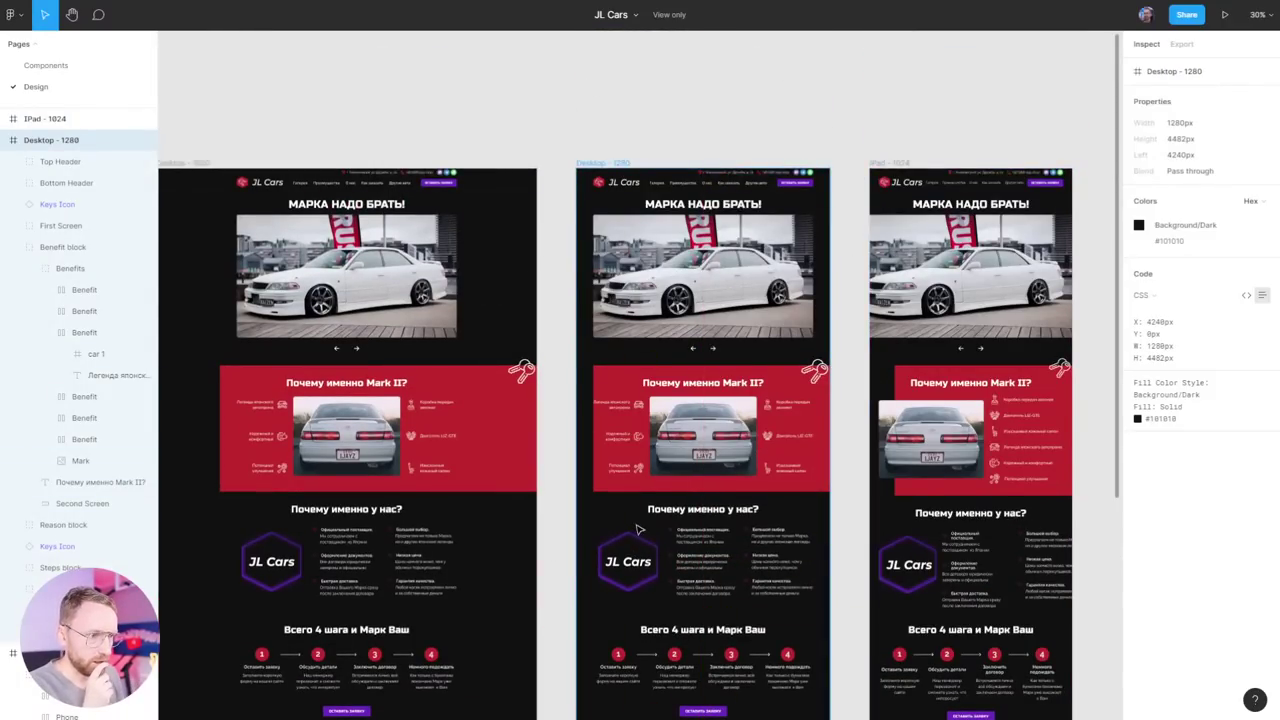
scroll(760, 420, down, 1)
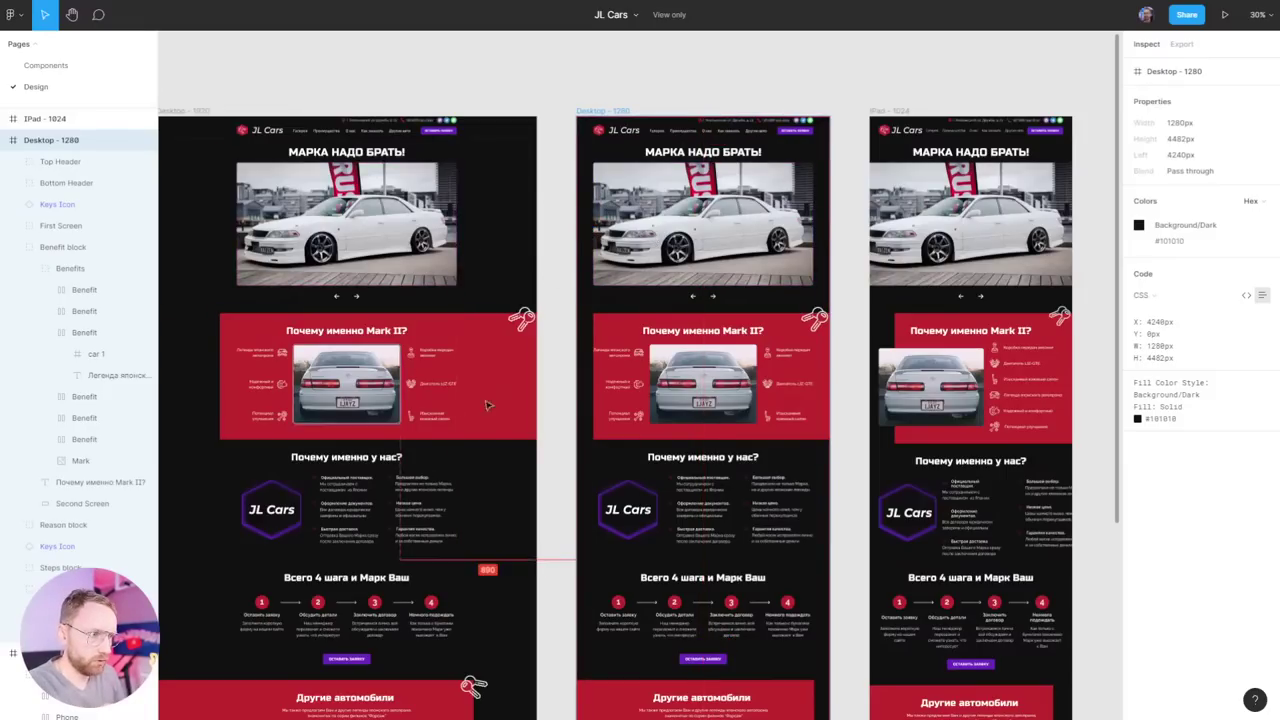
scroll(551, 361, down, 7)
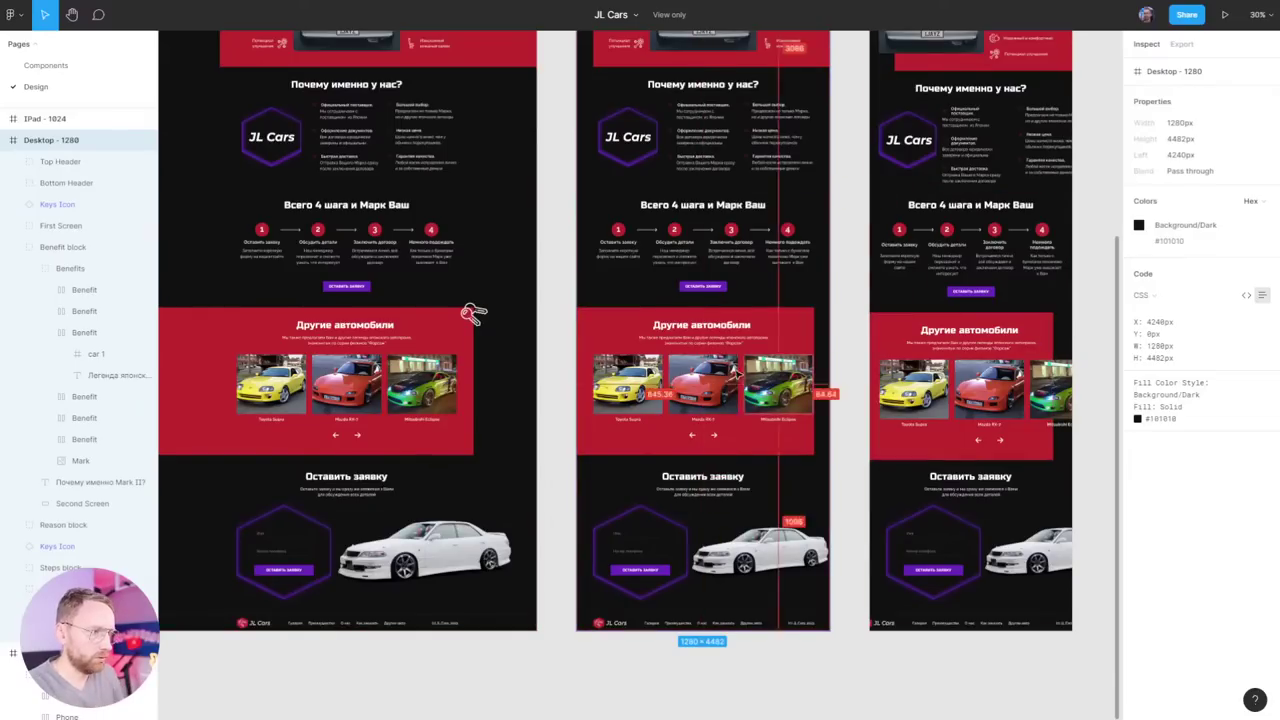
scroll(473, 313, up, 5)
click(785, 157)
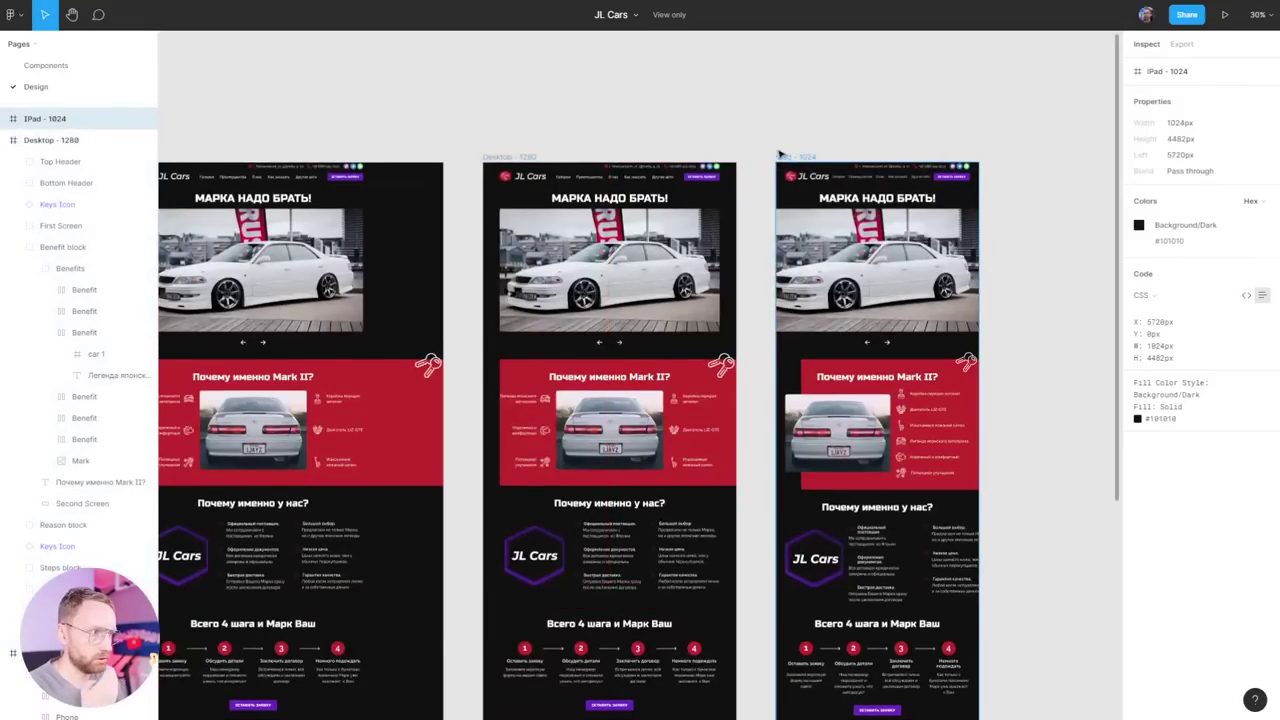
click(382, 125)
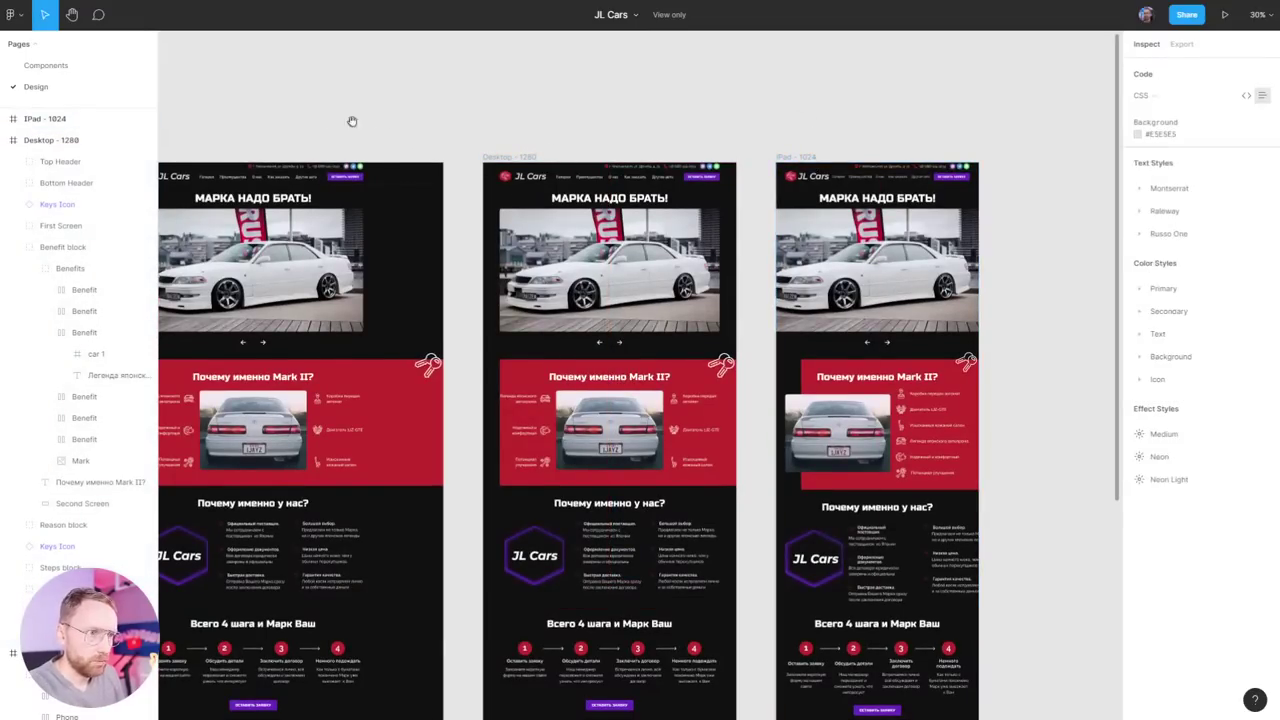
scroll(508, 123, left, 4)
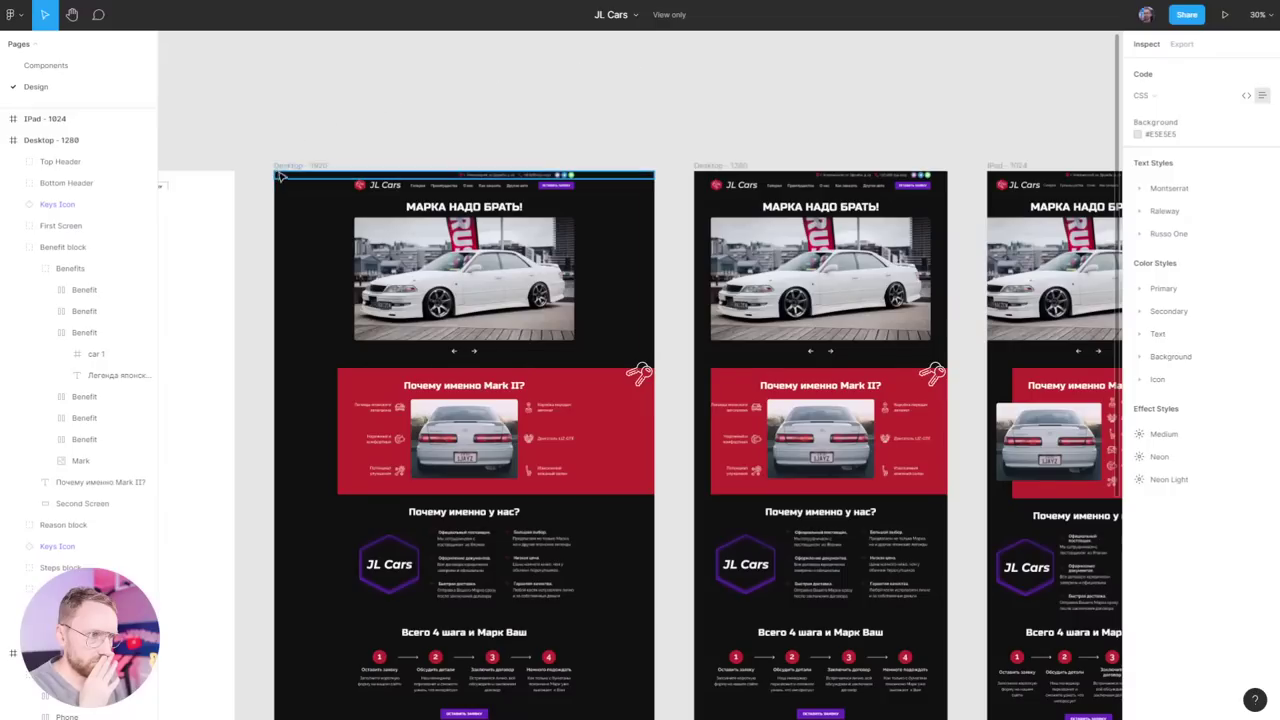
click(722, 166)
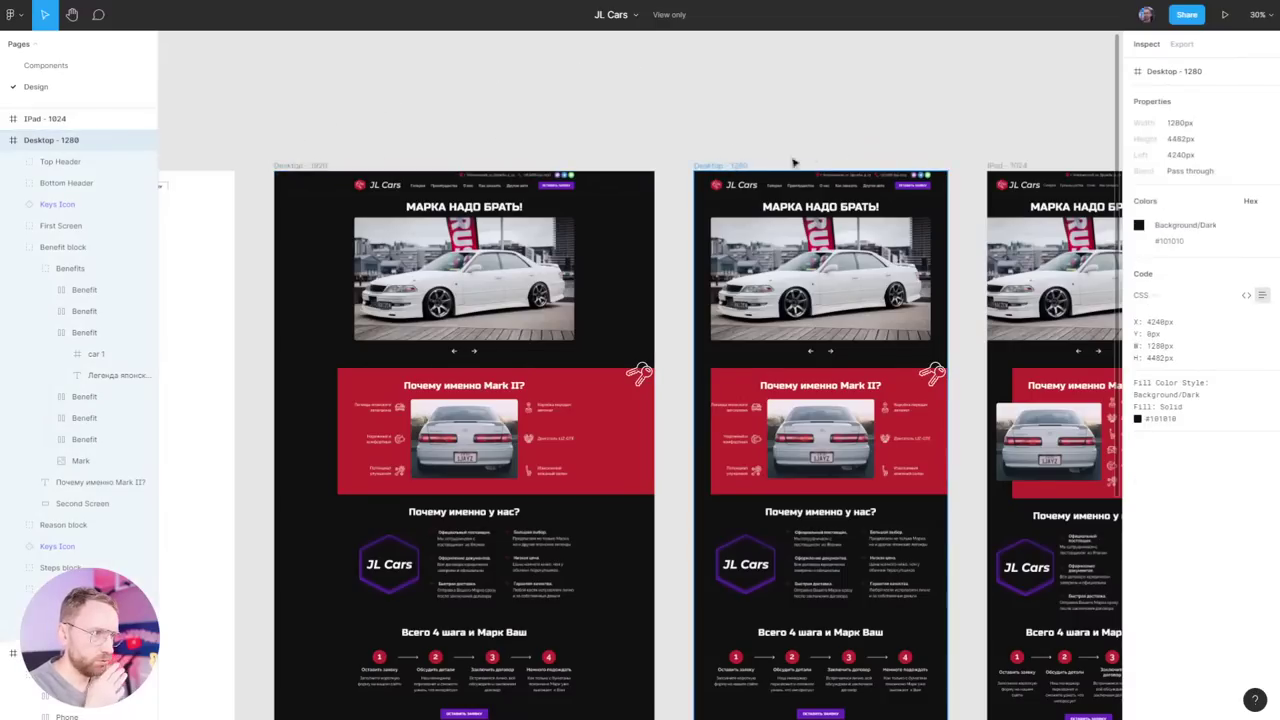
scroll(812, 160, down, 3)
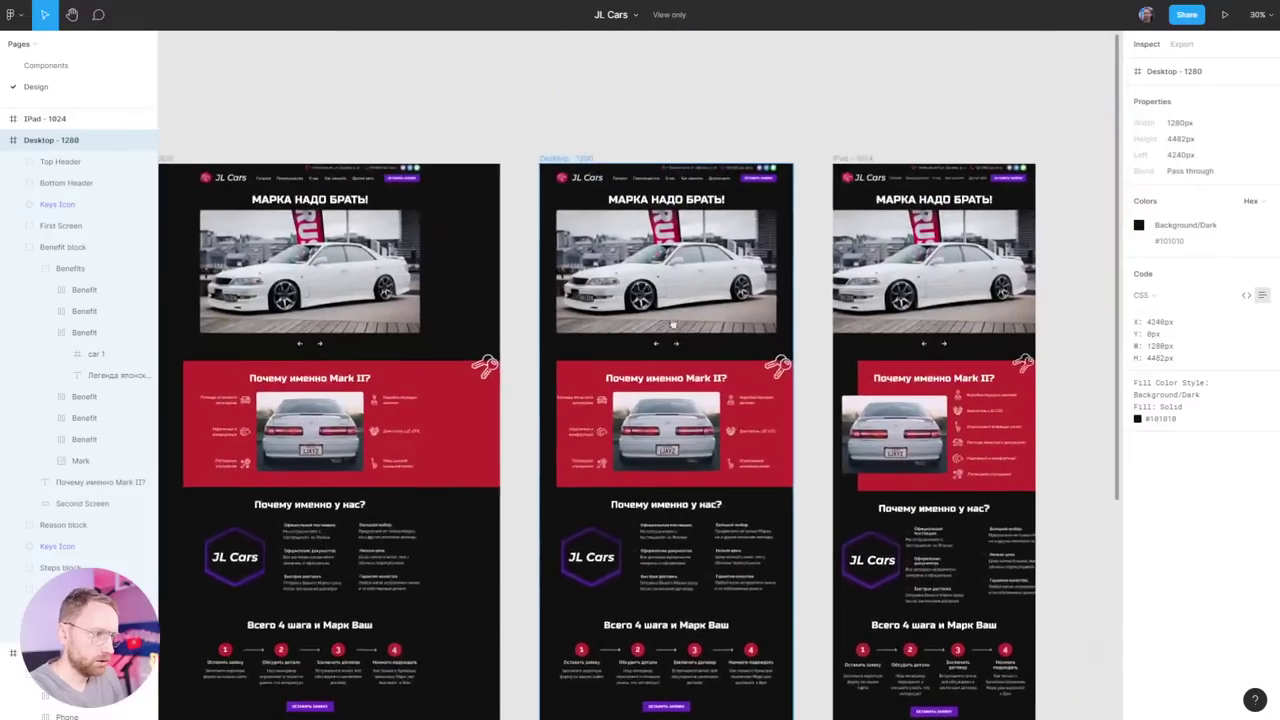
scroll(648, 690, up, 3)
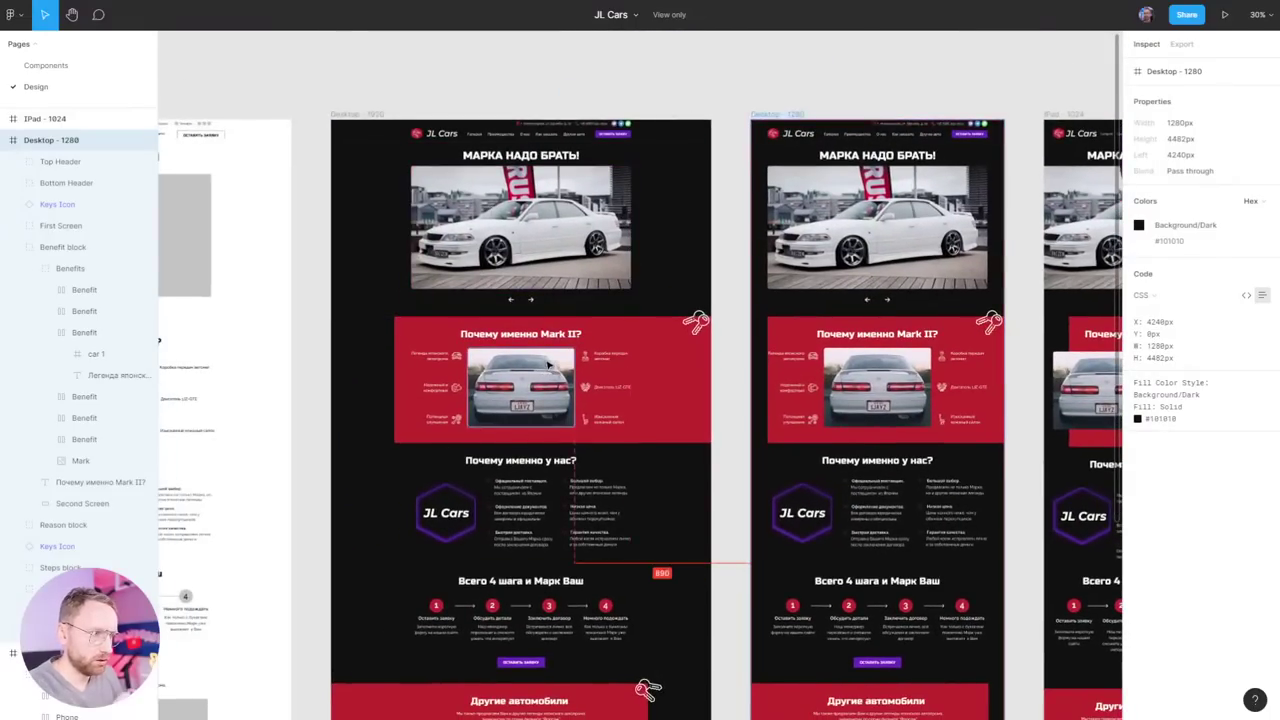
Duplicate the JL Cars file into your Drafts from the file menu
click(575, 70)
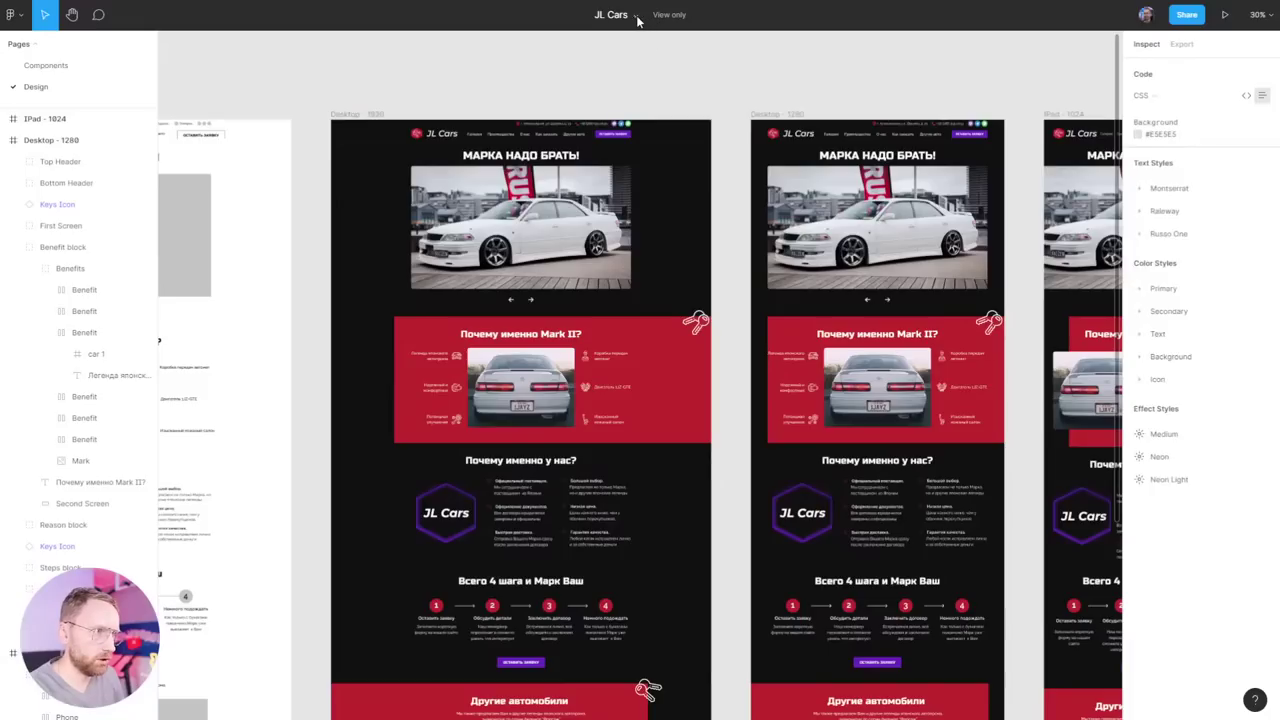
click(636, 15)
click(662, 103)
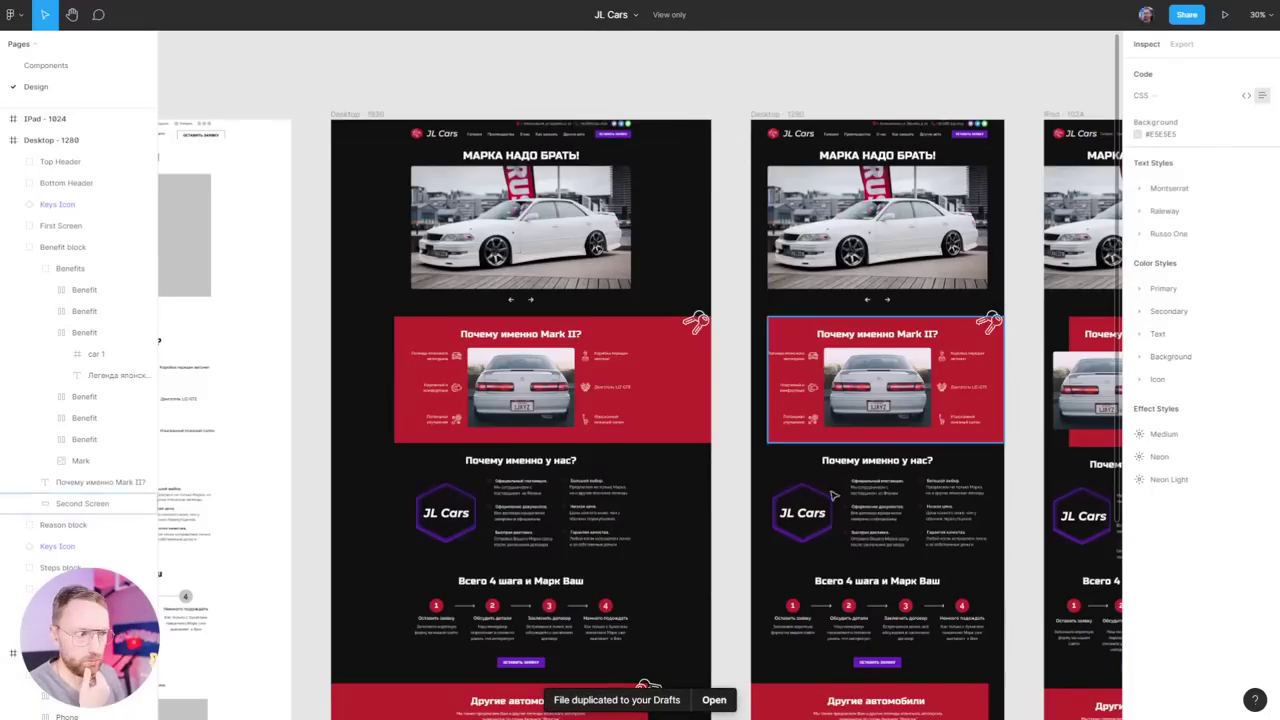
Open the JL Cars (Copy) draft and go to its Design page
click(714, 700)
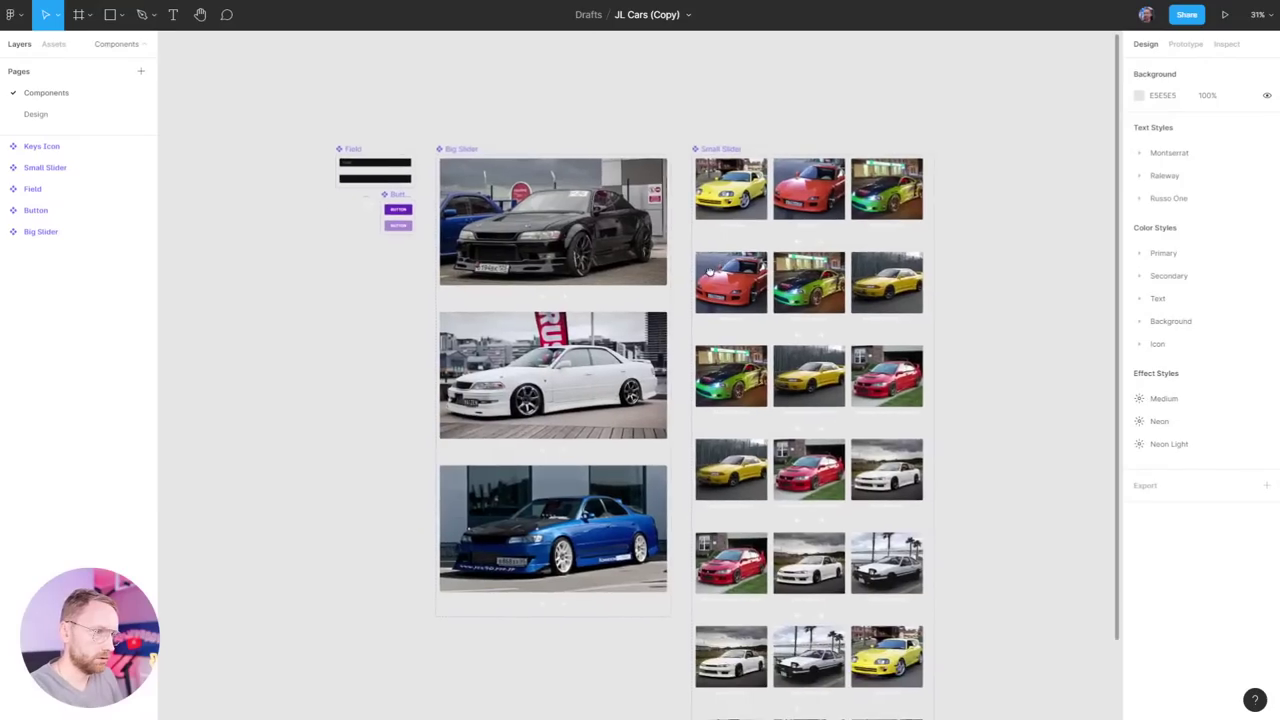
click(35, 113)
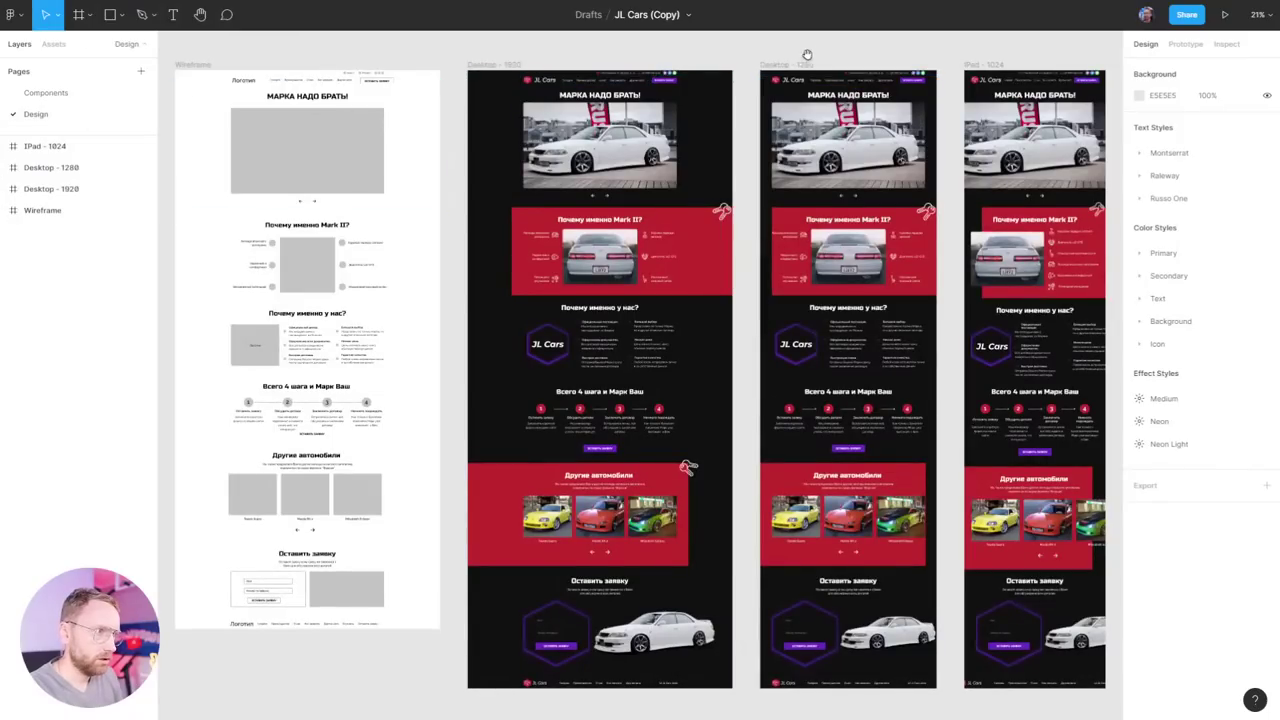
scroll(640, 100, up, 1)
click(490, 121)
scroll(420, 110, up, 3)
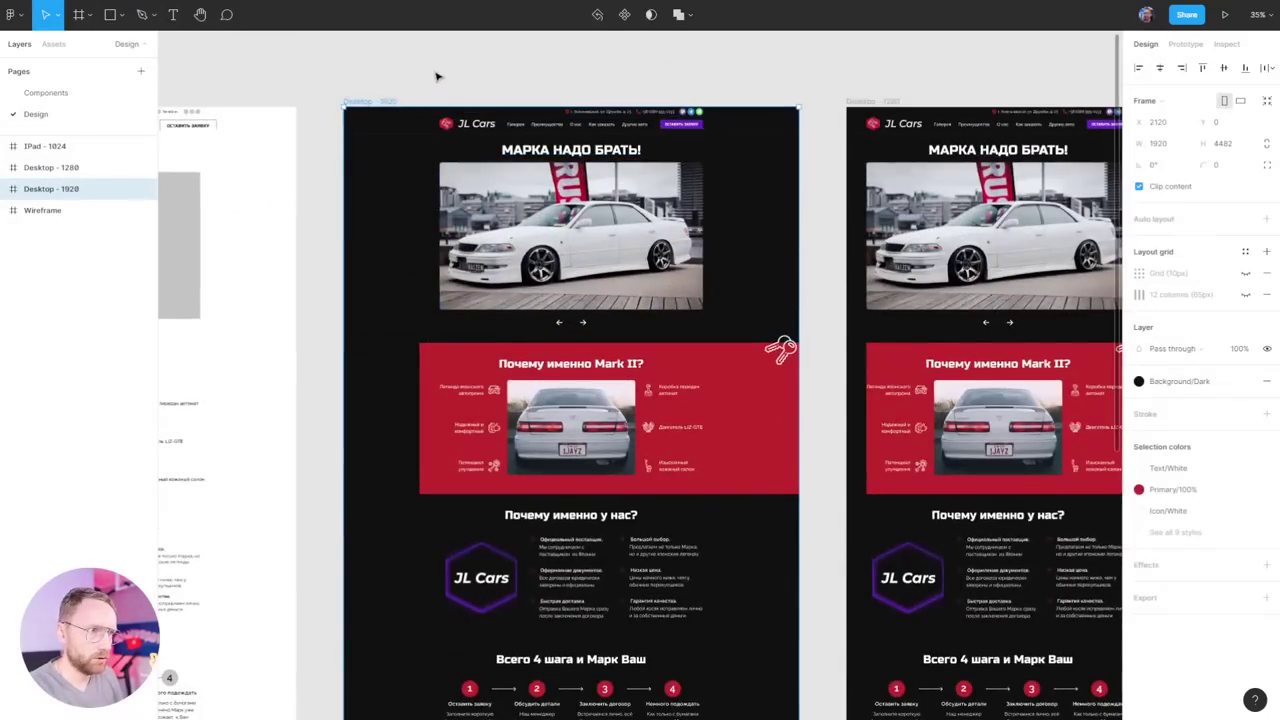
click(438, 76)
Show the layout grids and switch the canvas to outline view
key(shift+g)
key(ctrl+y)
key(ctrl+y)
key(ctrl+y)
key(shift+g)
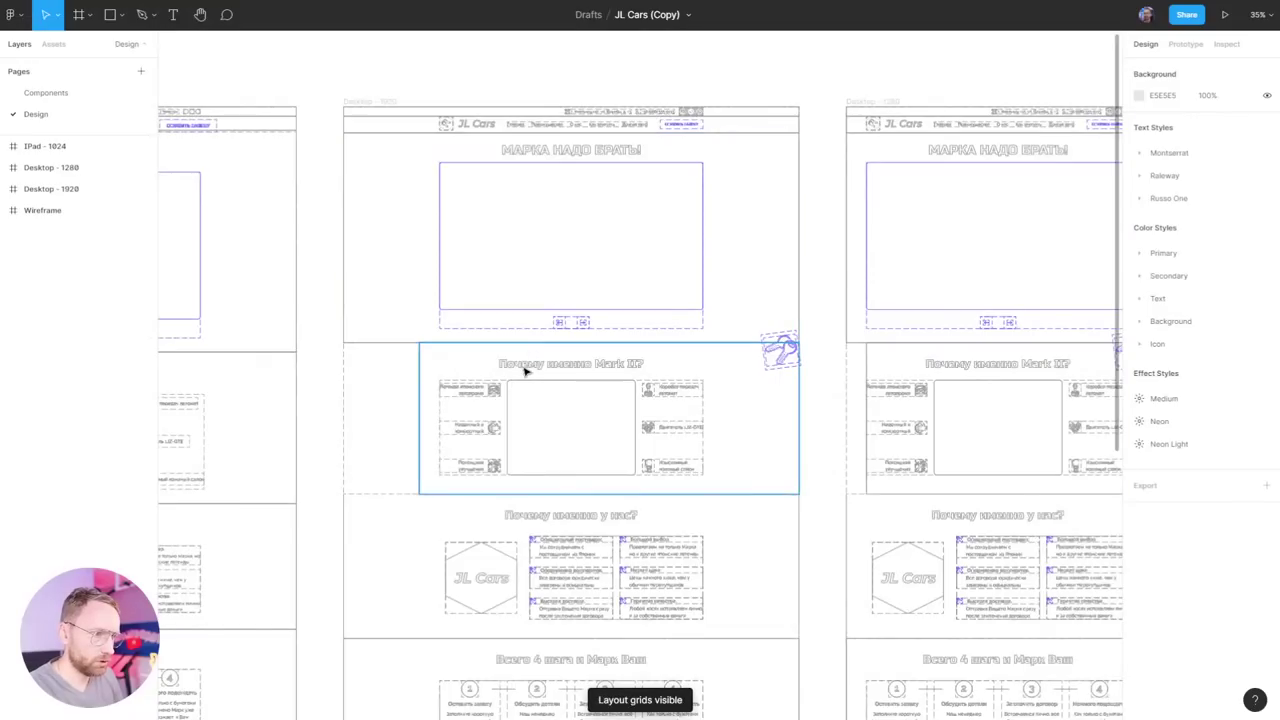
Draw and delete a test rectangle over the Mark II block, then select Desktop - 1920
key(r)
drag(429, 309, 716, 520)
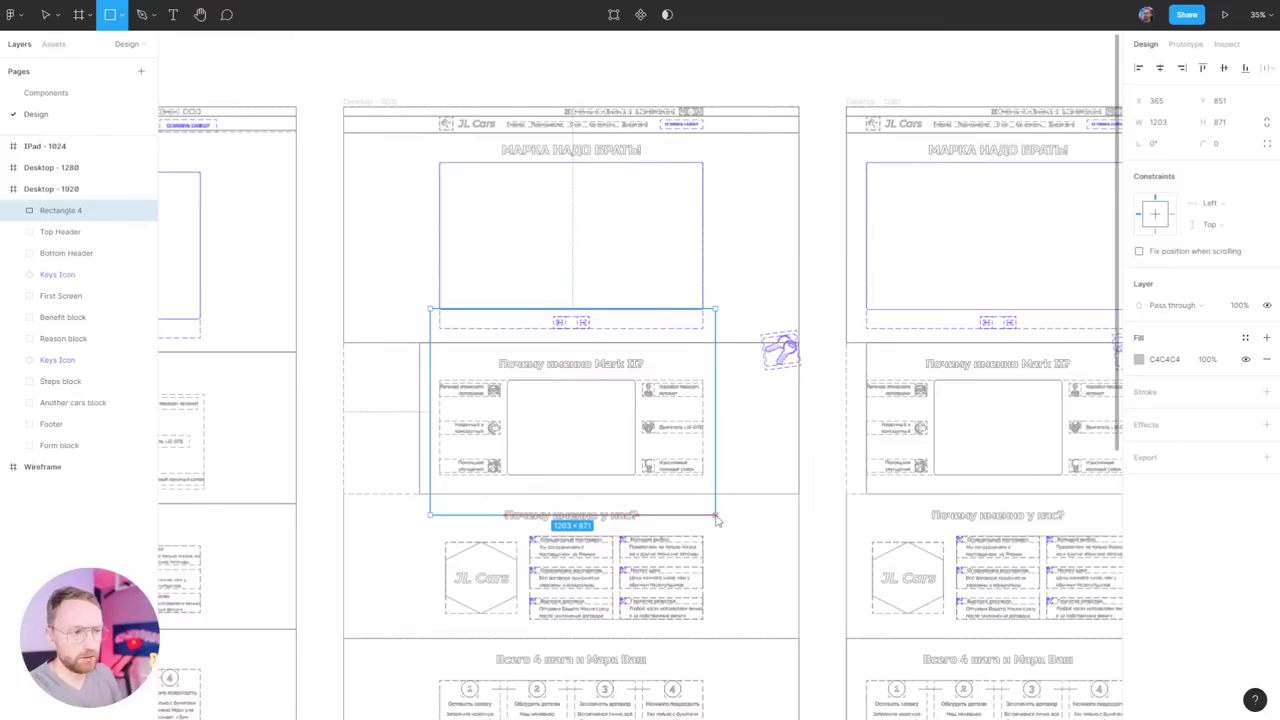
drag(716, 520, 716, 520)
key(Delete)
click(366, 100)
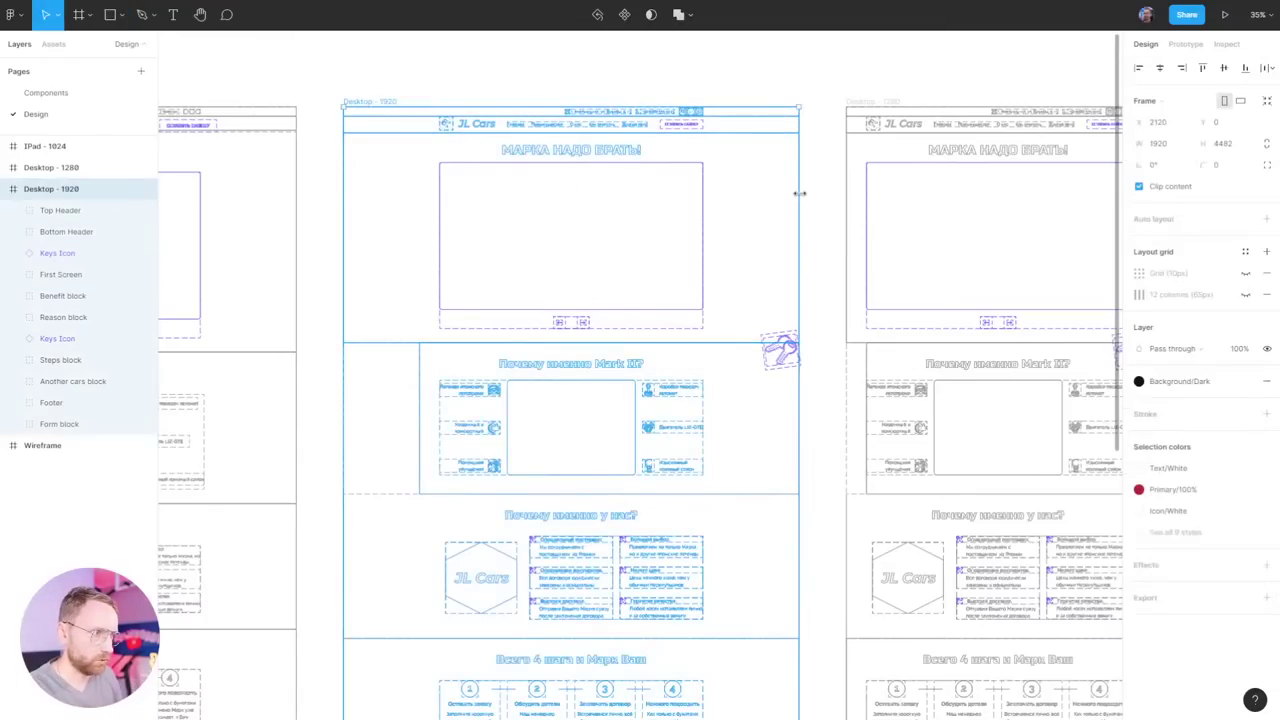
Narrow the Desktop - 1920 frame to 1262 wide and turn outline view off
drag(800, 193, 720, 179)
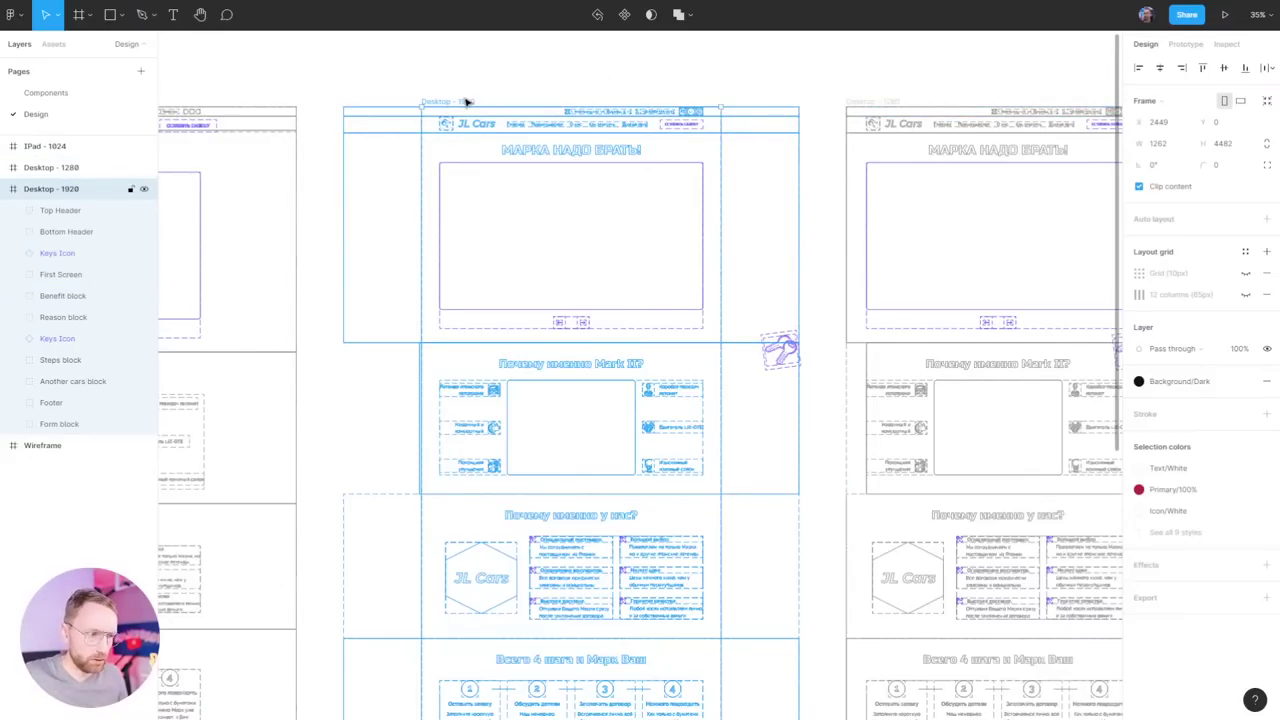
key(ctrl+y)
click(866, 101)
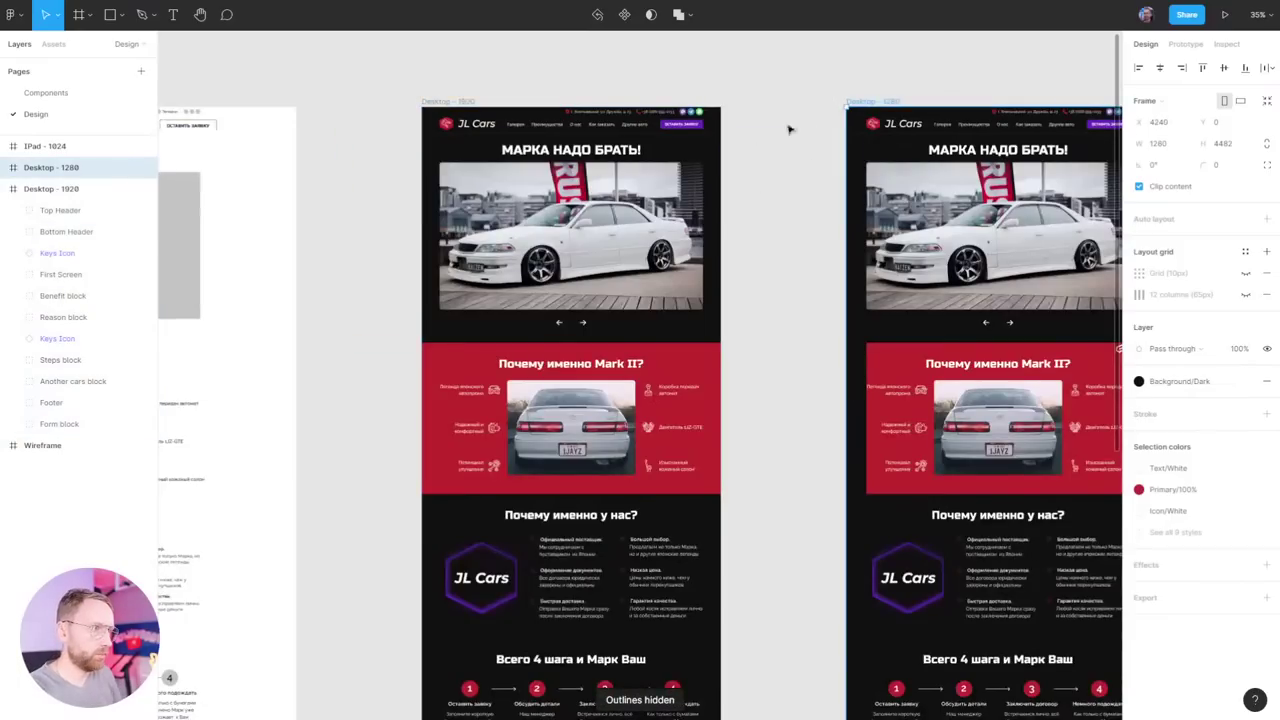
key(ctrl+z)
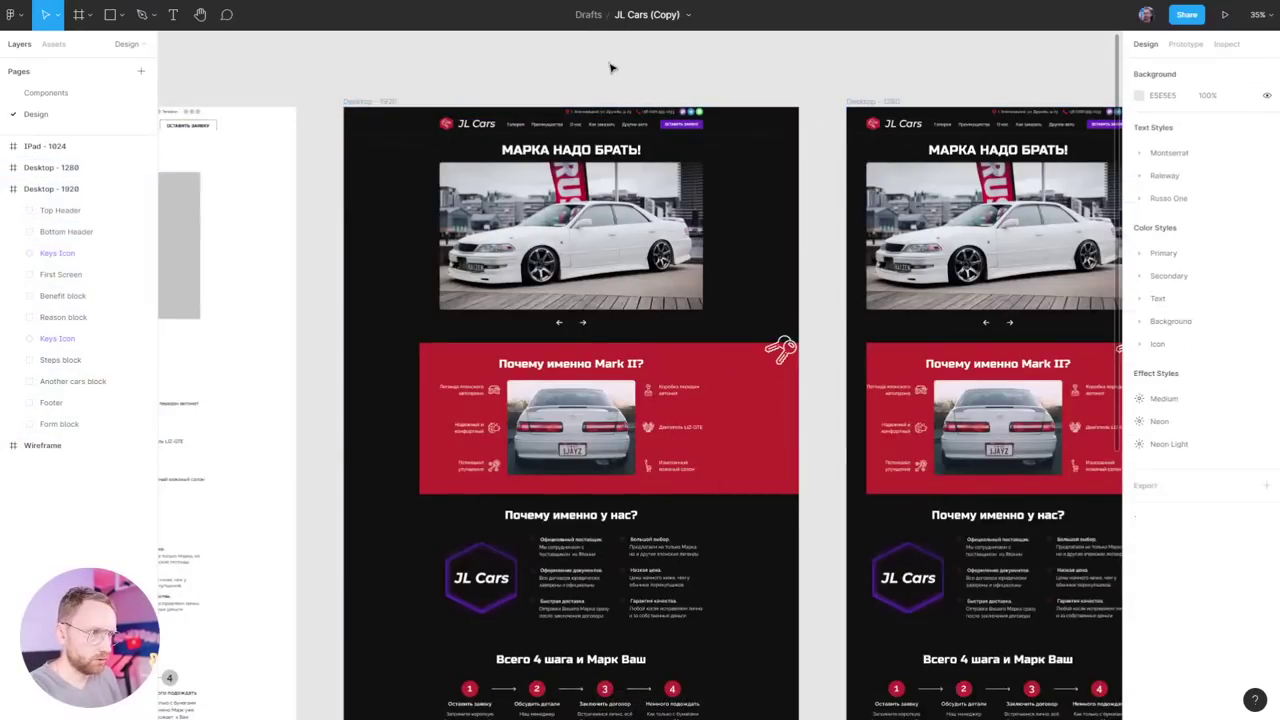
key(ctrl+z)
Delete the Desktop - 1280 frame and adjust the iPad - 1024 frame
click(610, 157)
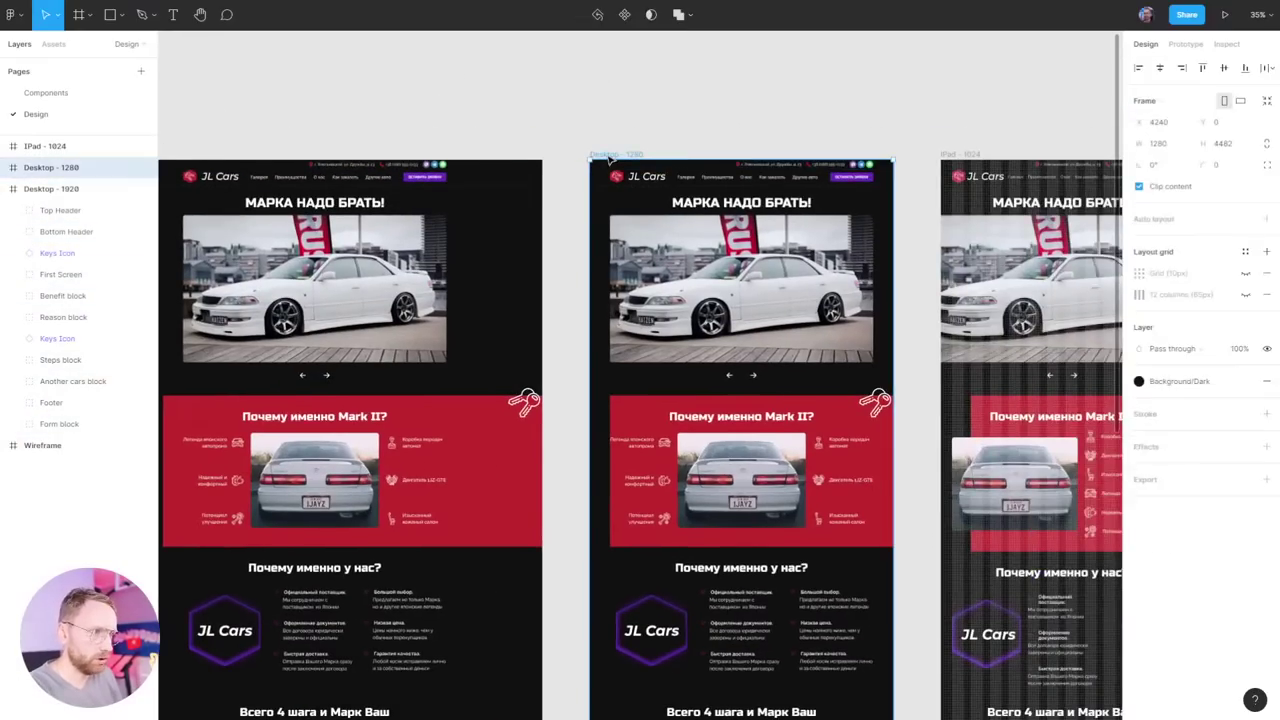
key(Delete)
click(972, 154)
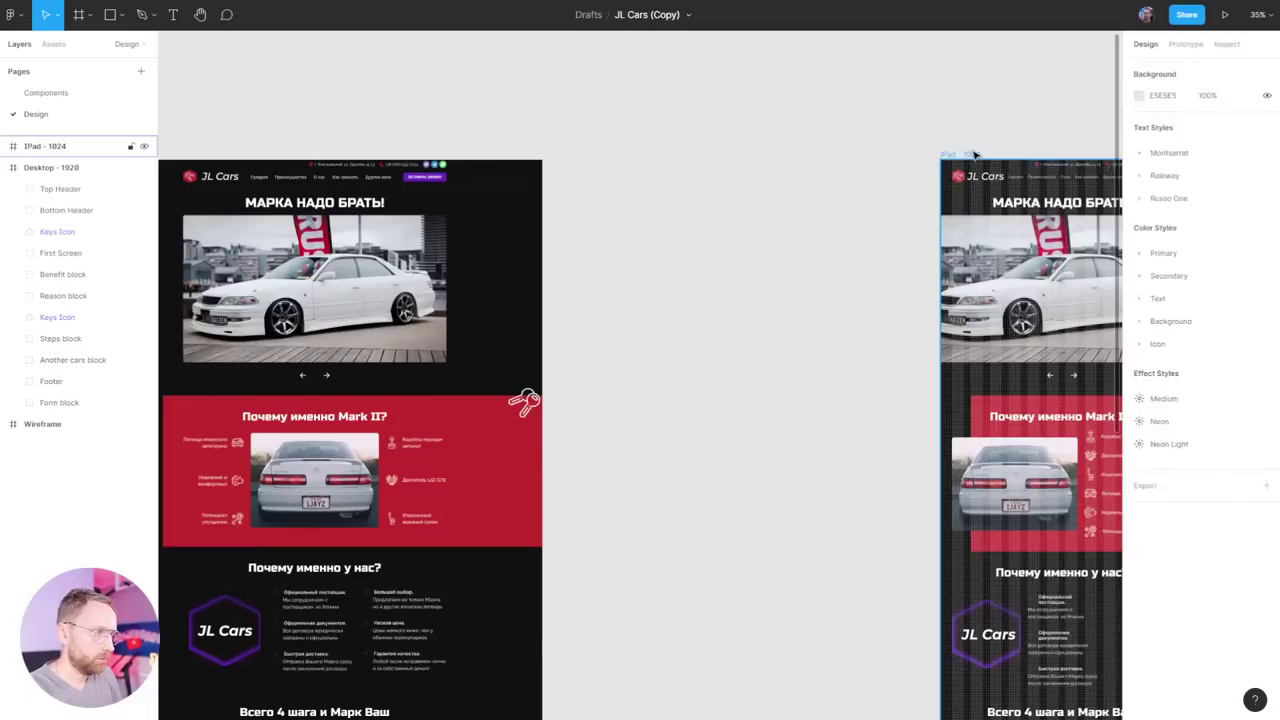
drag(975, 154, 679, 154)
scroll(695, 400, down, 5)
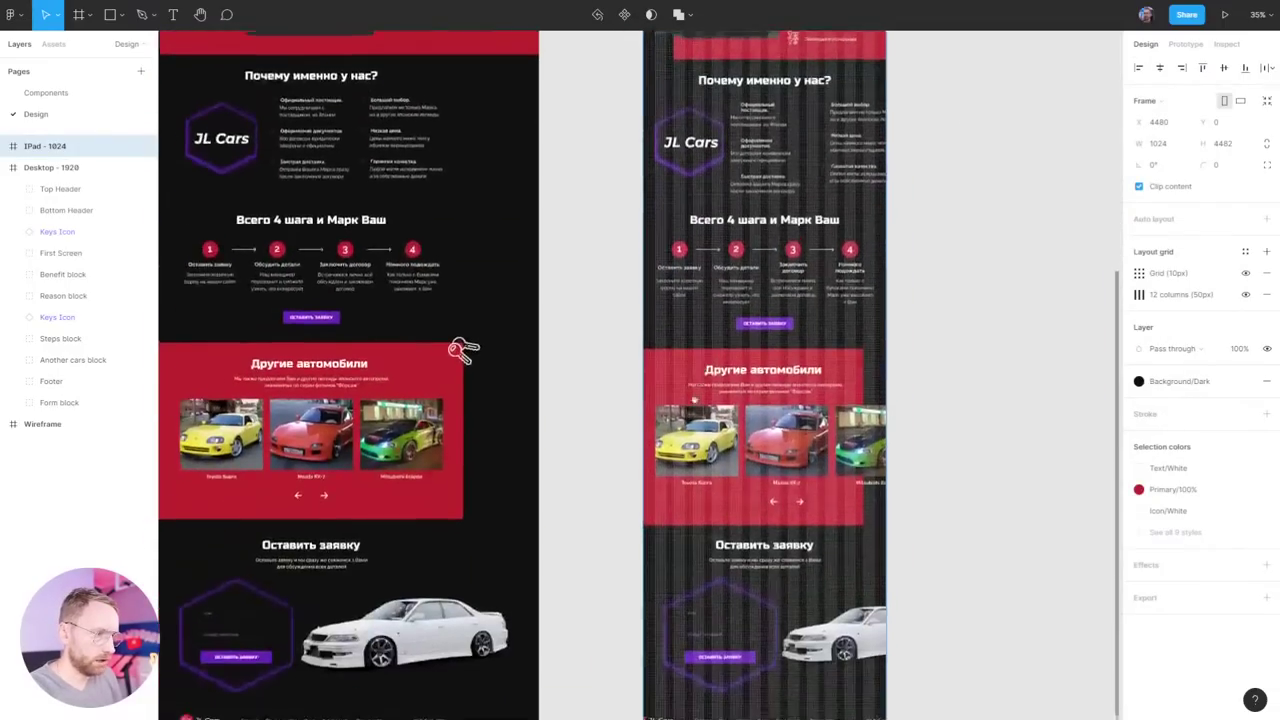
scroll(694, 400, up, 10)
Draw a grey 657×1127 rectangle to the right of the iPad frame, then deselect it
key(r)
drag(752, 128, 908, 396)
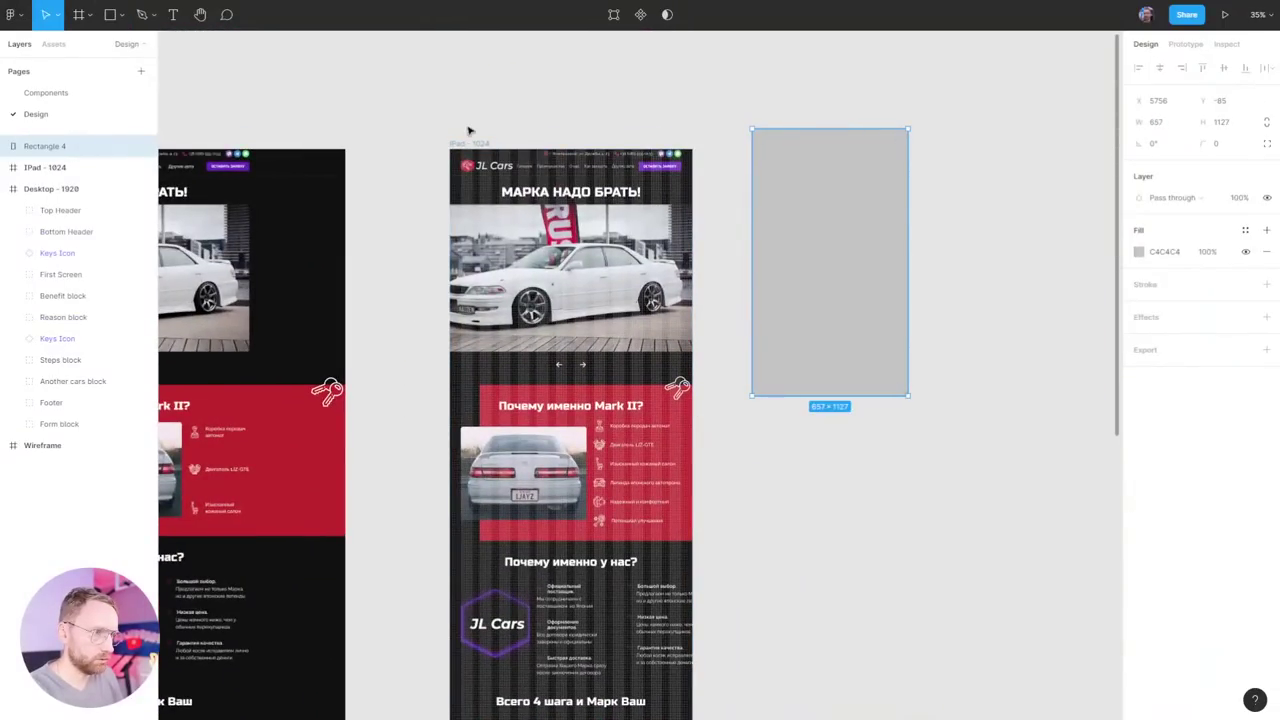
scroll(1049, 177, up, 3)
scroll(780, 451, down, 5)
scroll(780, 451, up, 4)
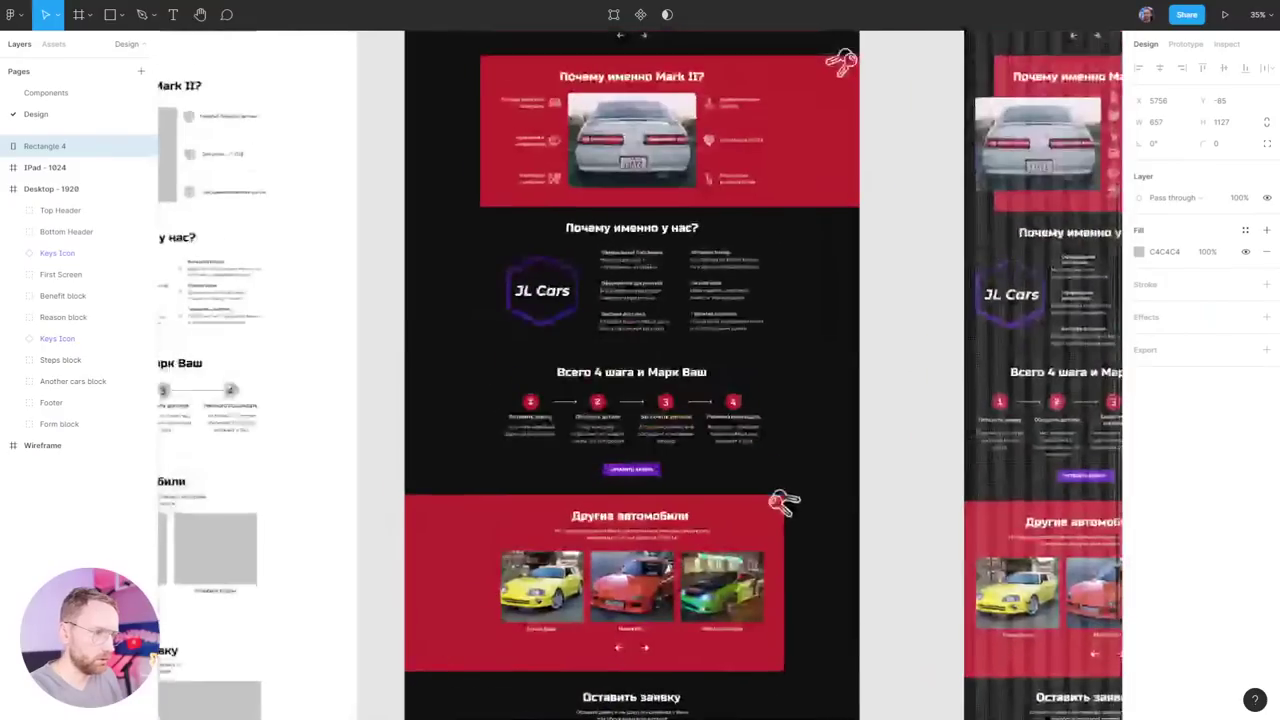
scroll(640, 400, down, 5)
click(766, 134)
scroll(766, 134, up, 4)
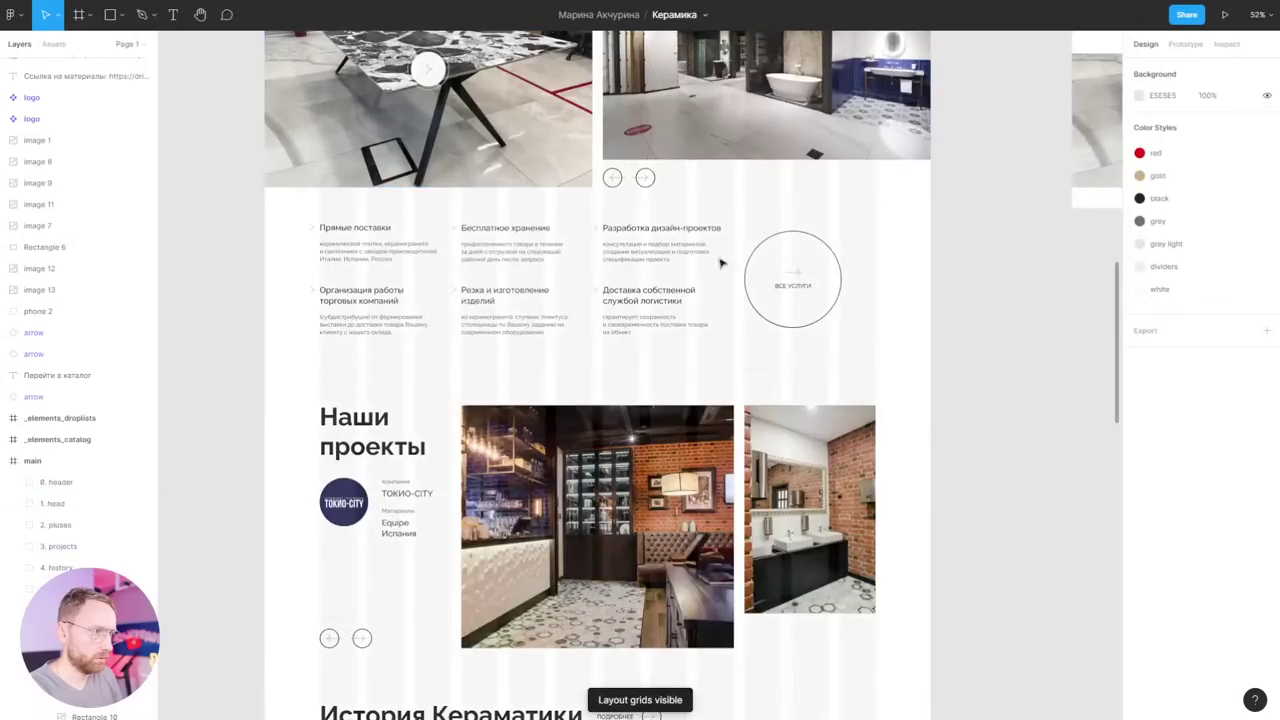
Glance at Discord, then bring the YouTube live chat popout in front of Figma
key(alt+Tab)
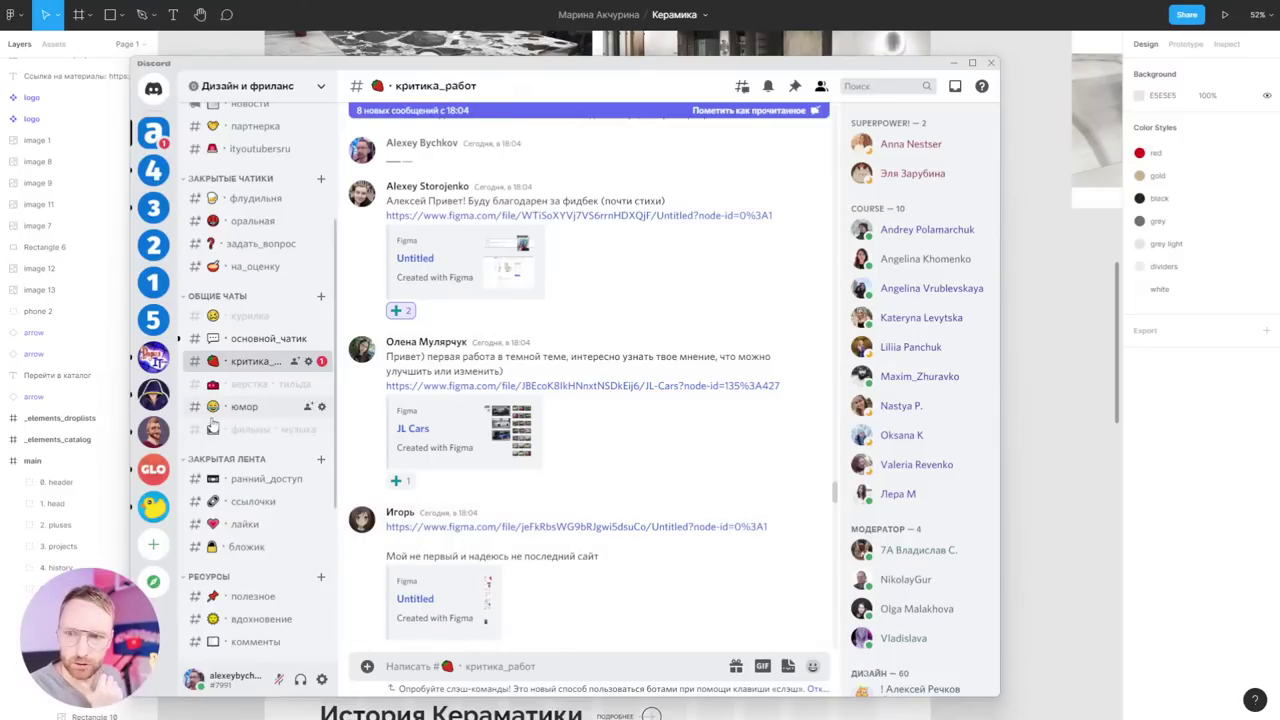
key(alt+Tab)
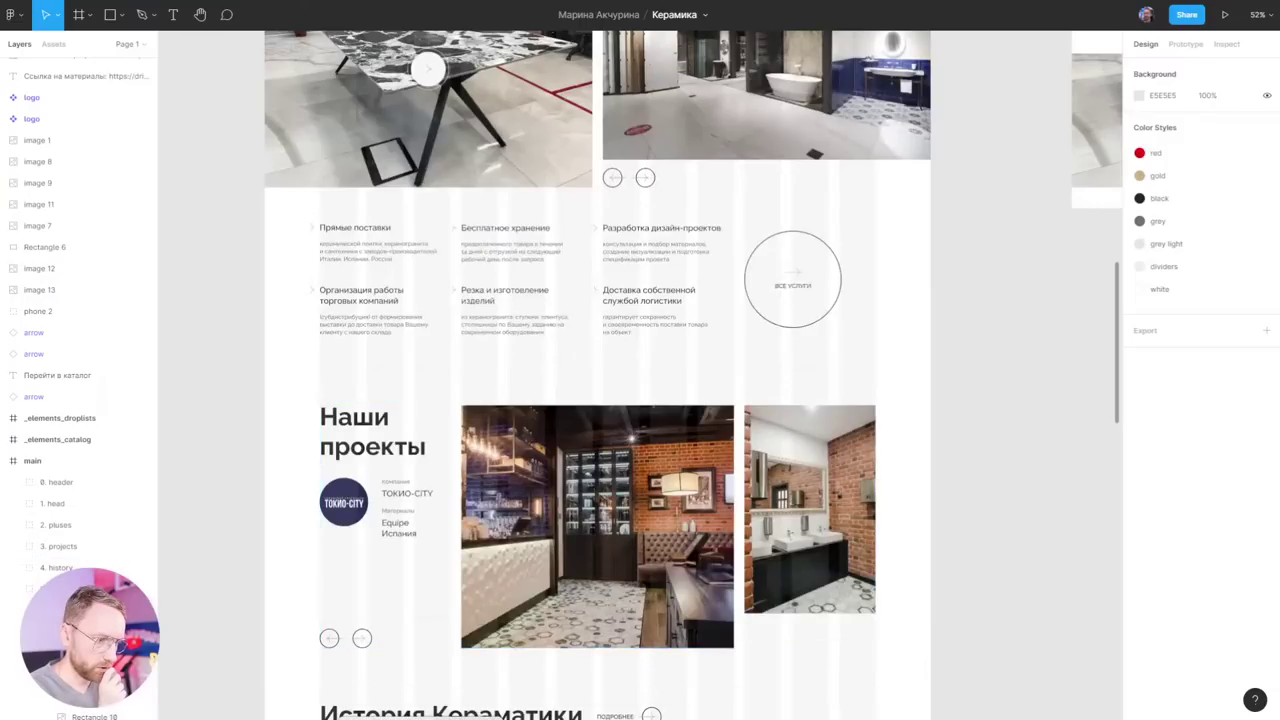
key(alt+Tab)
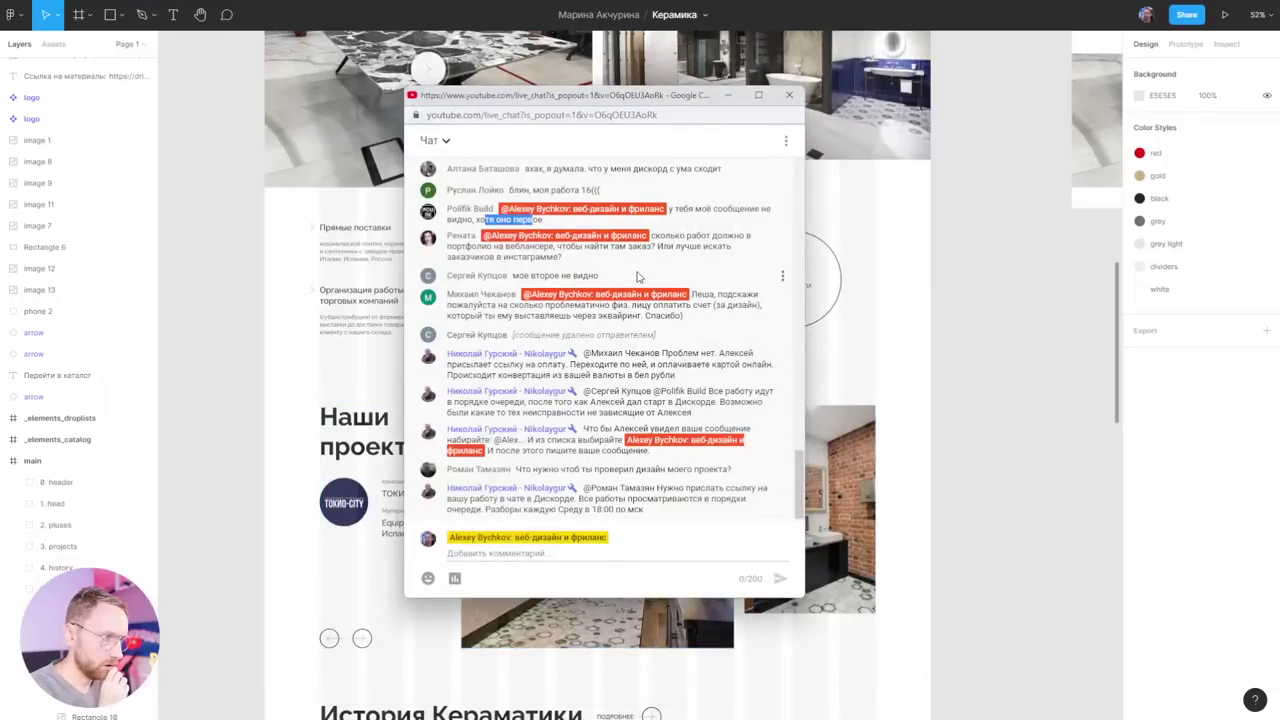
scroll(665, 352, up, 2)
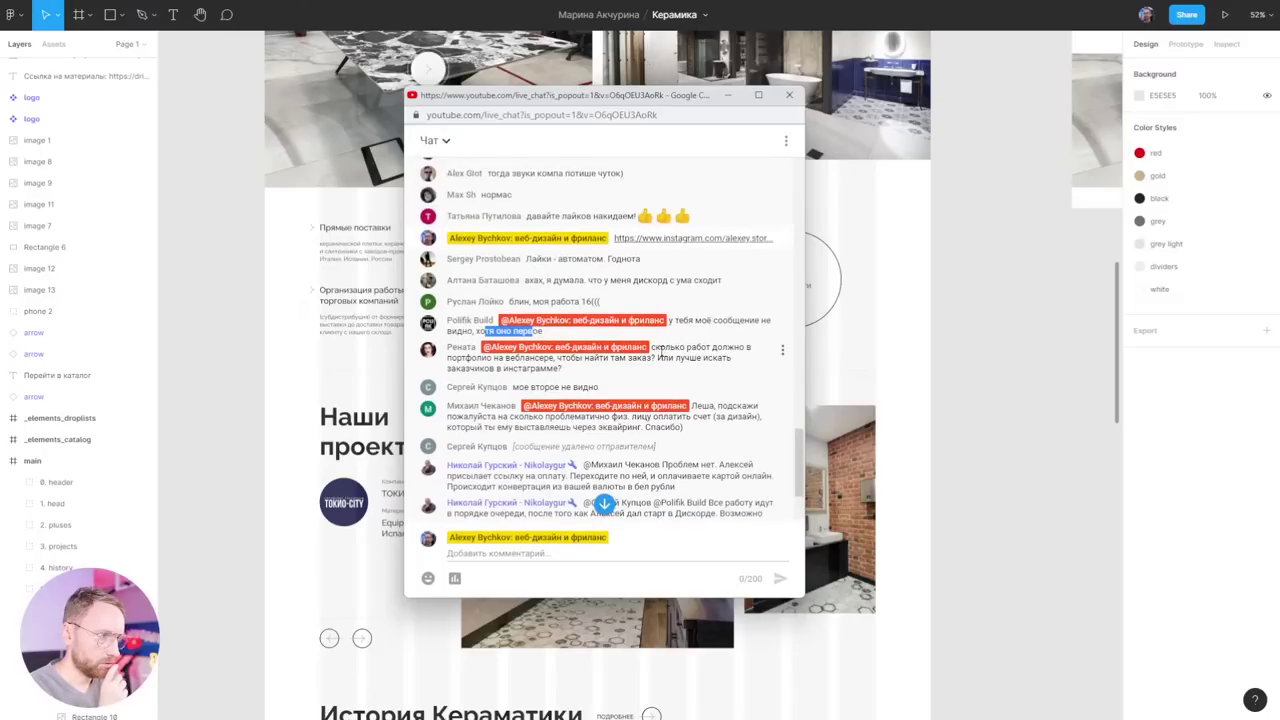
drag(653, 347, 708, 347)
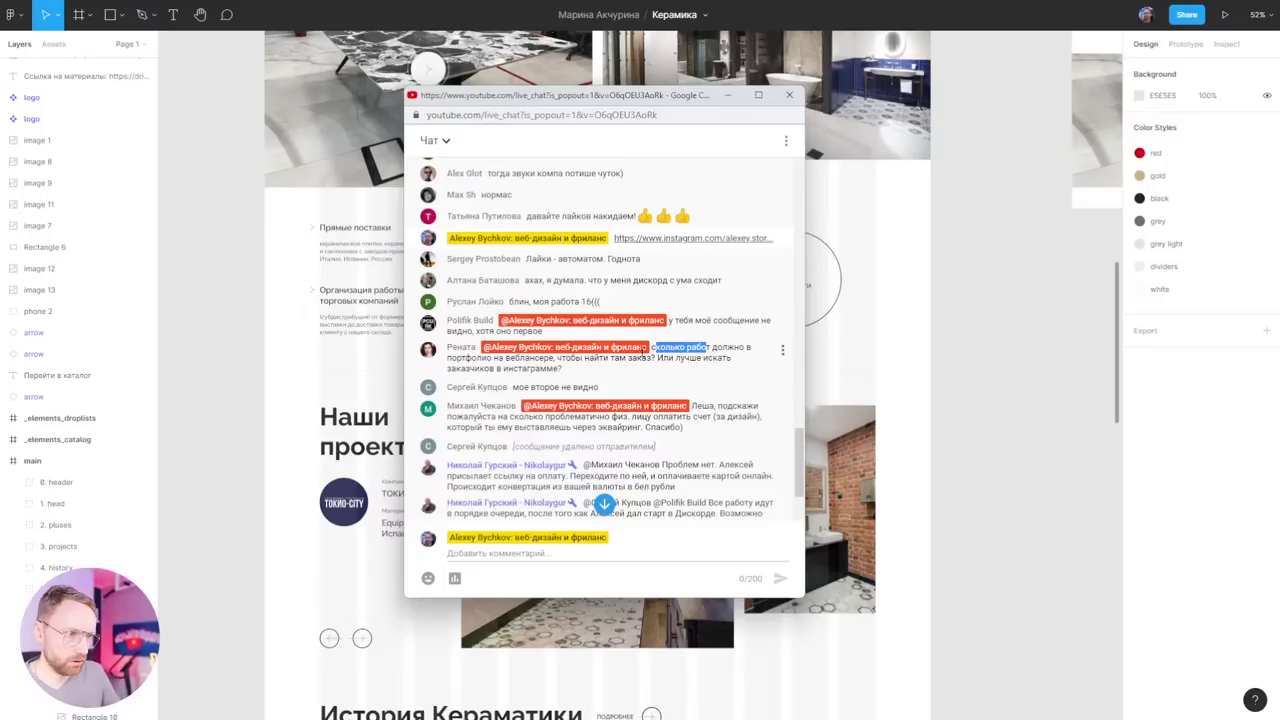
drag(661, 427, 580, 427)
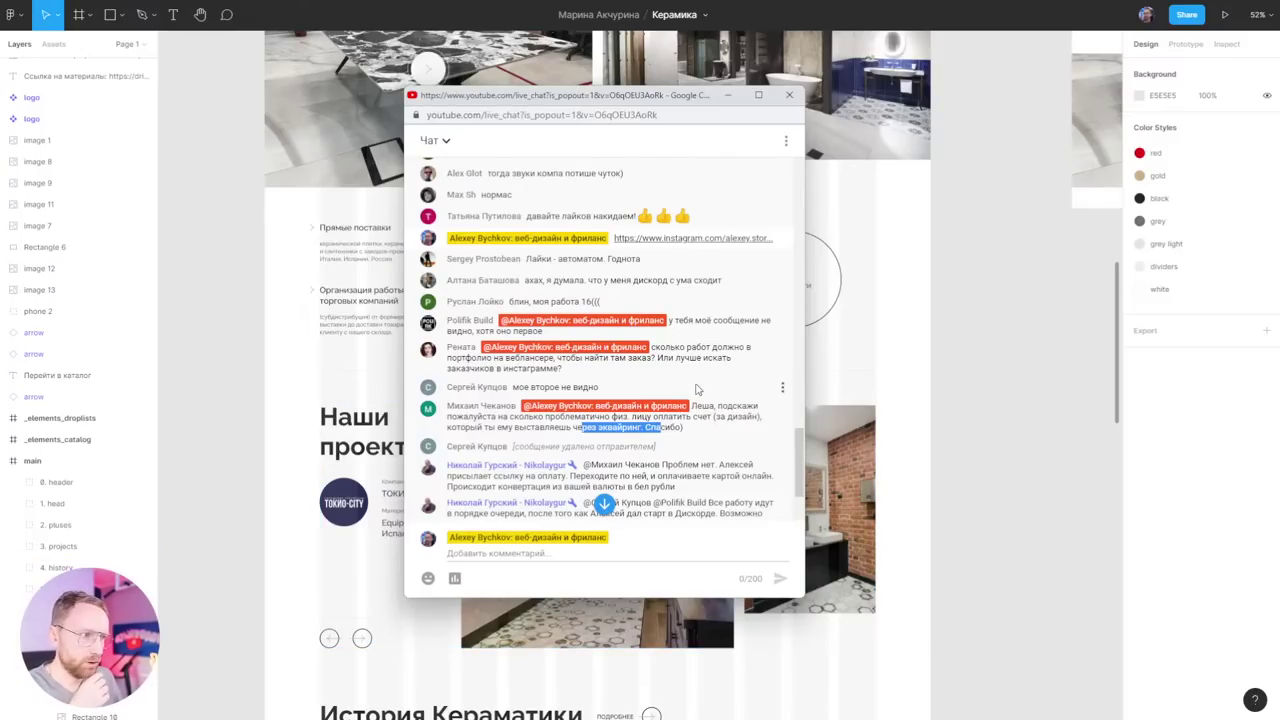
drag(641, 427, 577, 427)
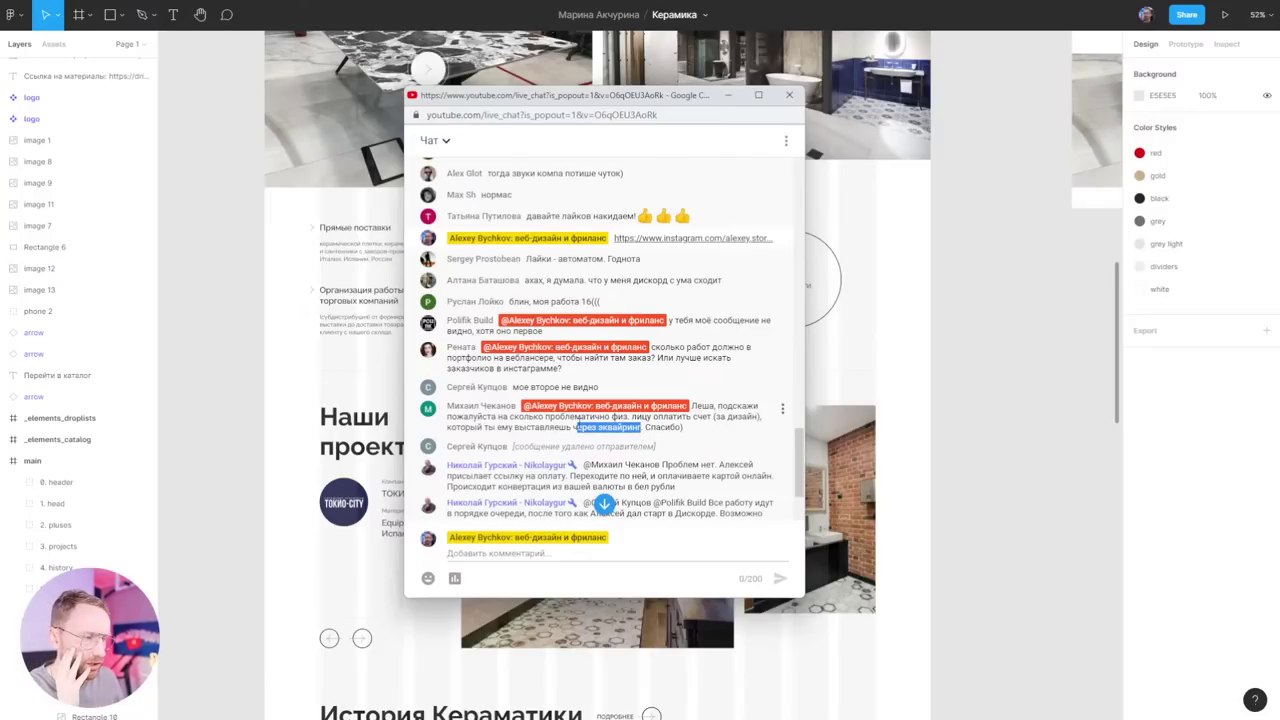
click(574, 428)
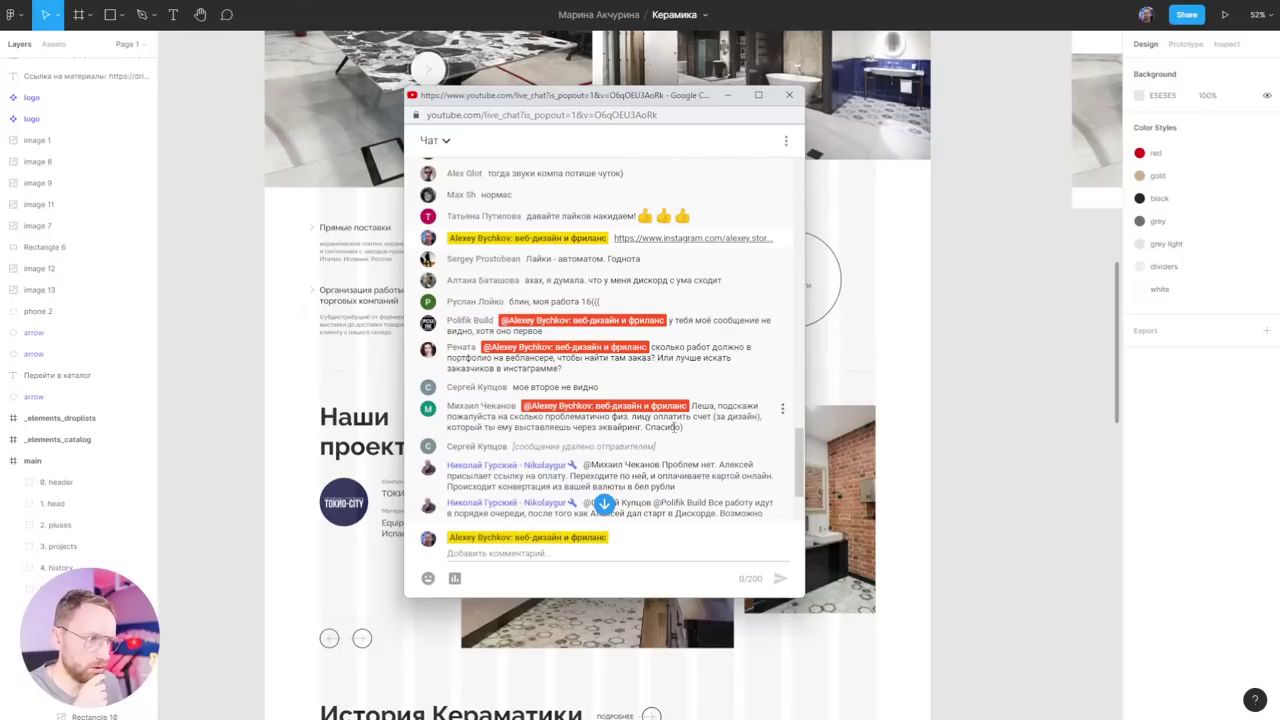
scroll(673, 432, down, 5)
scroll(673, 432, up, 3)
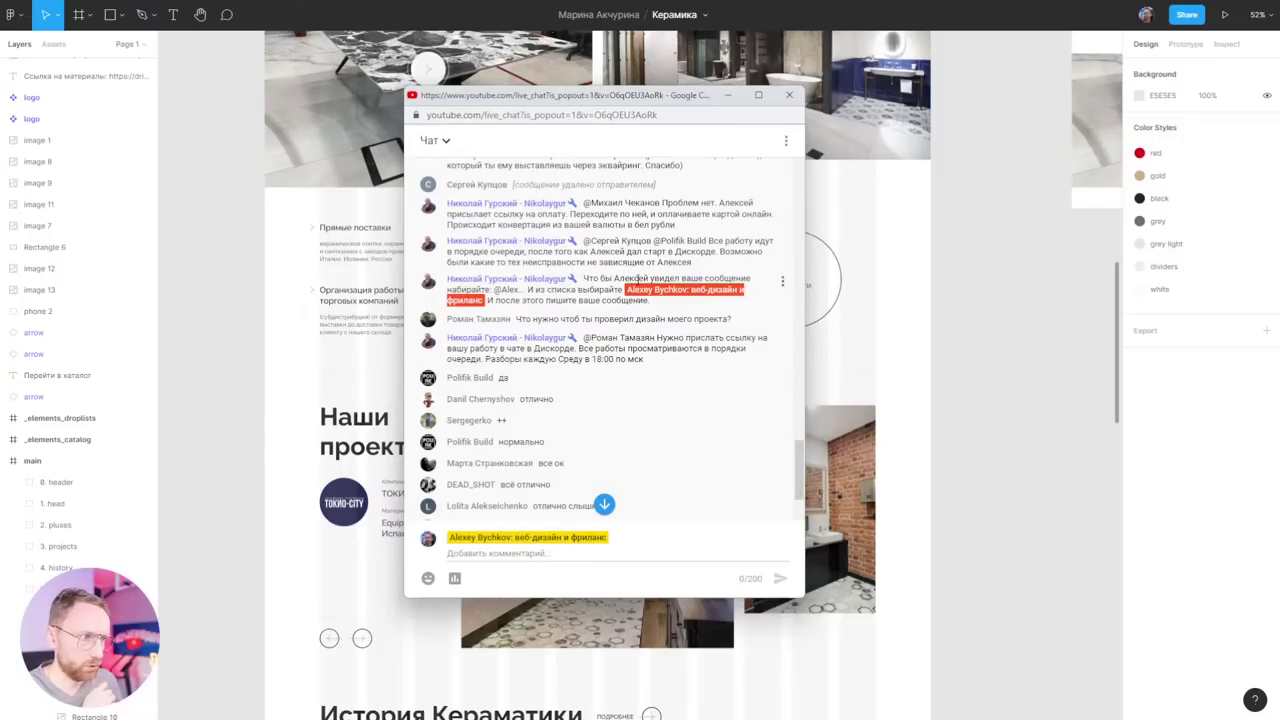
Read the newest live chat messages, selecting a commenter's name, before returning to Figma
scroll(612, 337, down, 2)
scroll(612, 337, down, 2)
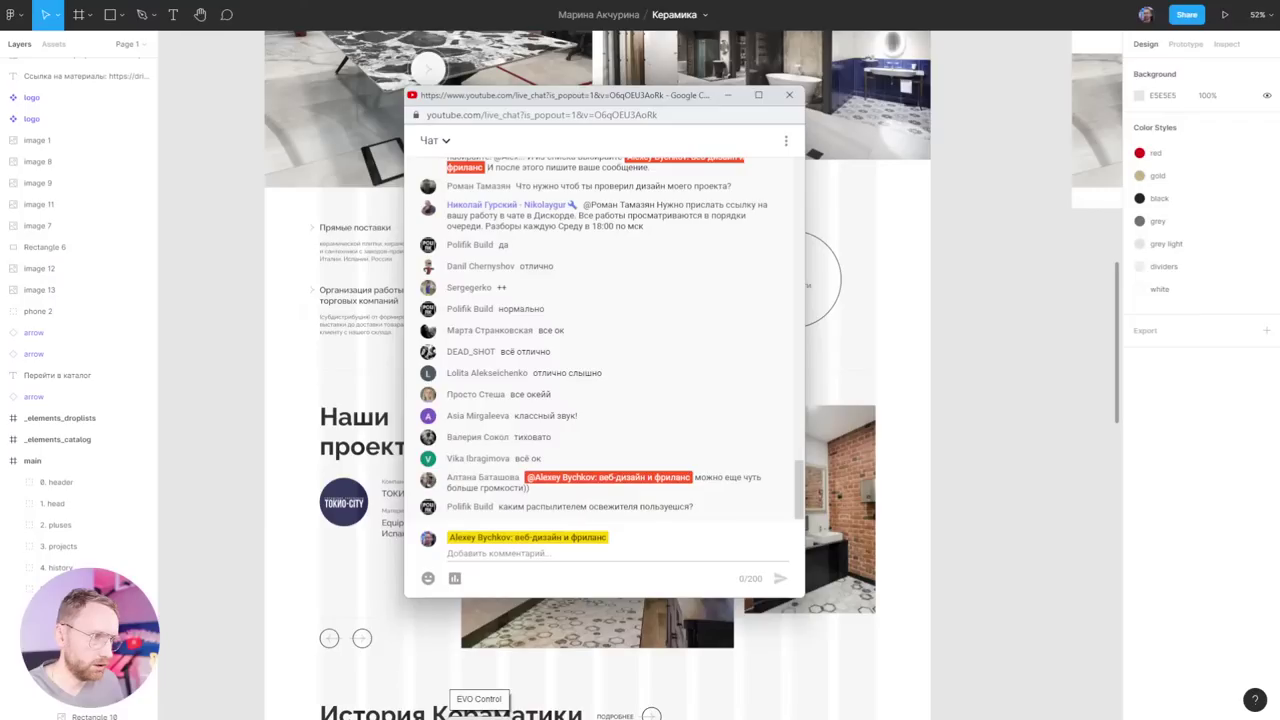
double_click(547, 461)
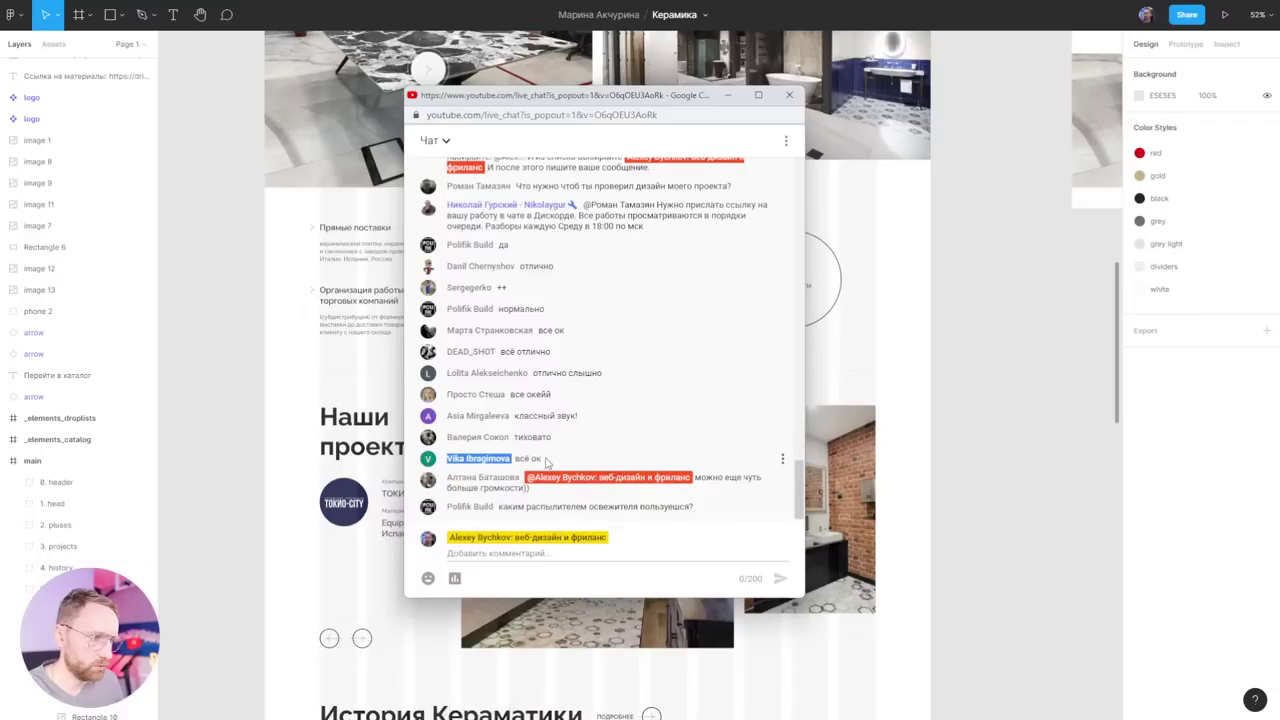
scroll(547, 461, up, 2)
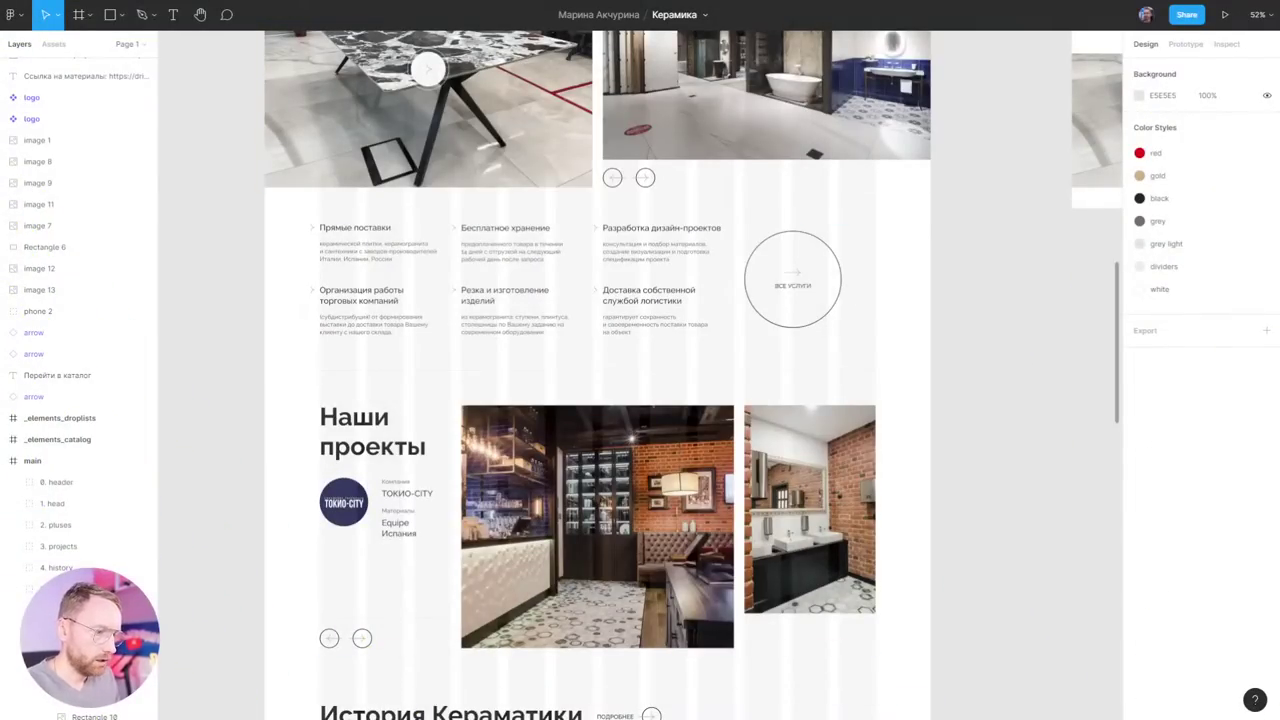
In Discord's критика_работ channel, preview the JL Cars image, then follow the next message's Figma link
key(alt+Tab)
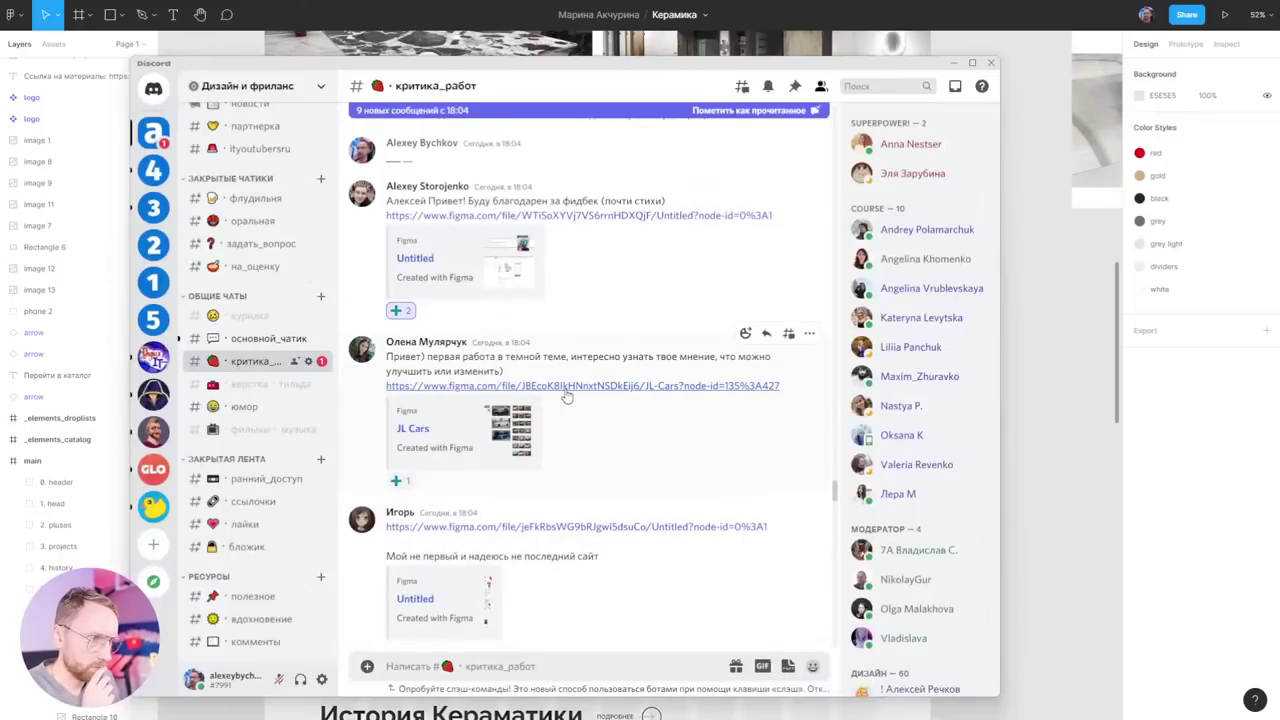
scroll(565, 393, down, 2)
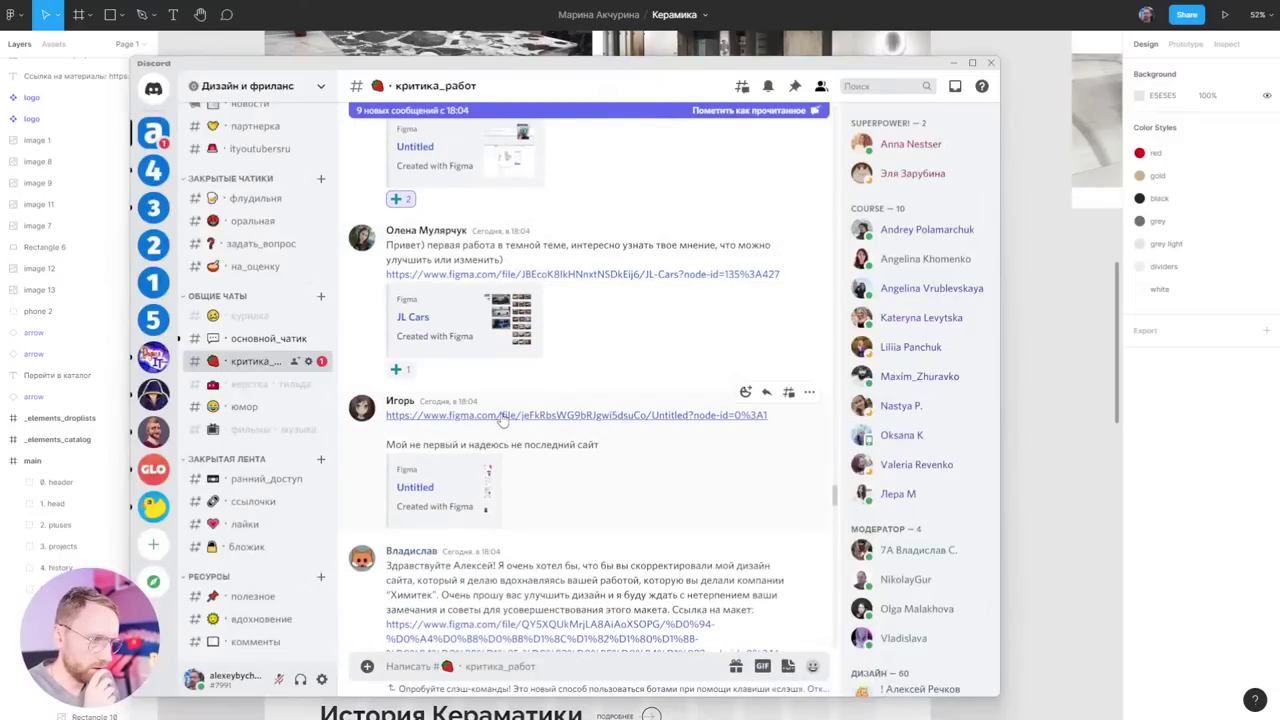
click(520, 310)
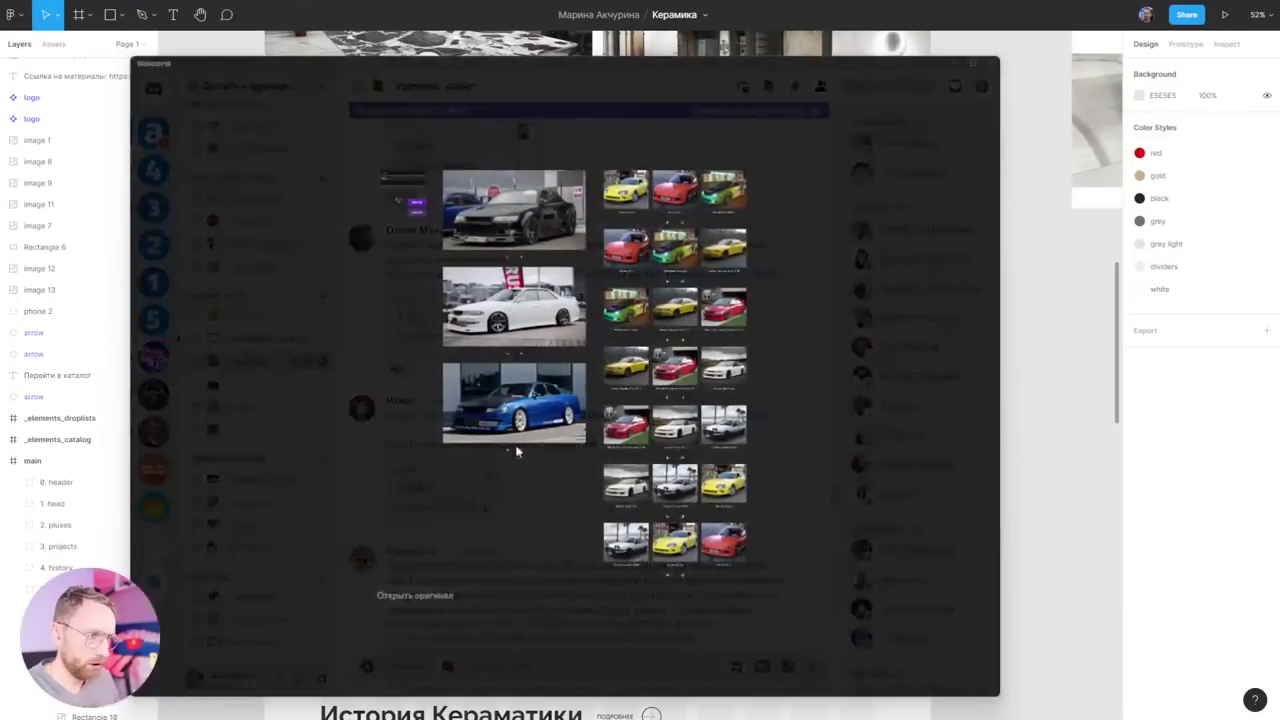
key(Escape)
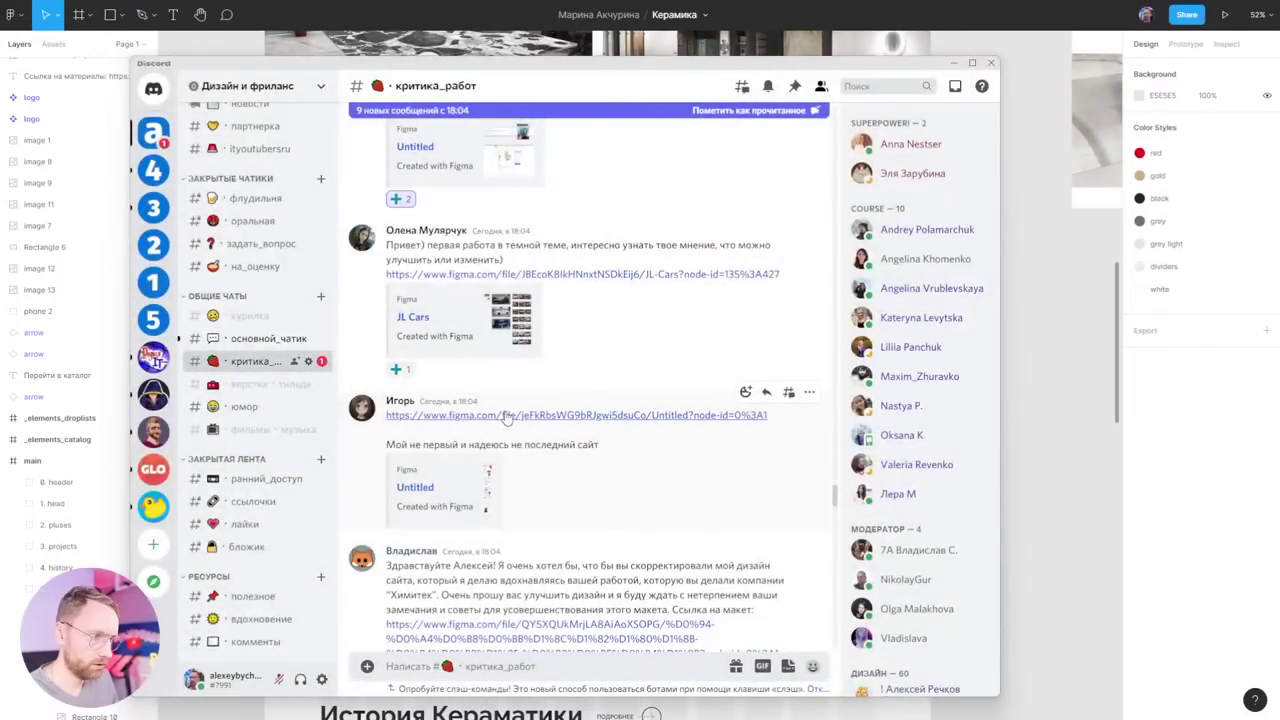
click(505, 413)
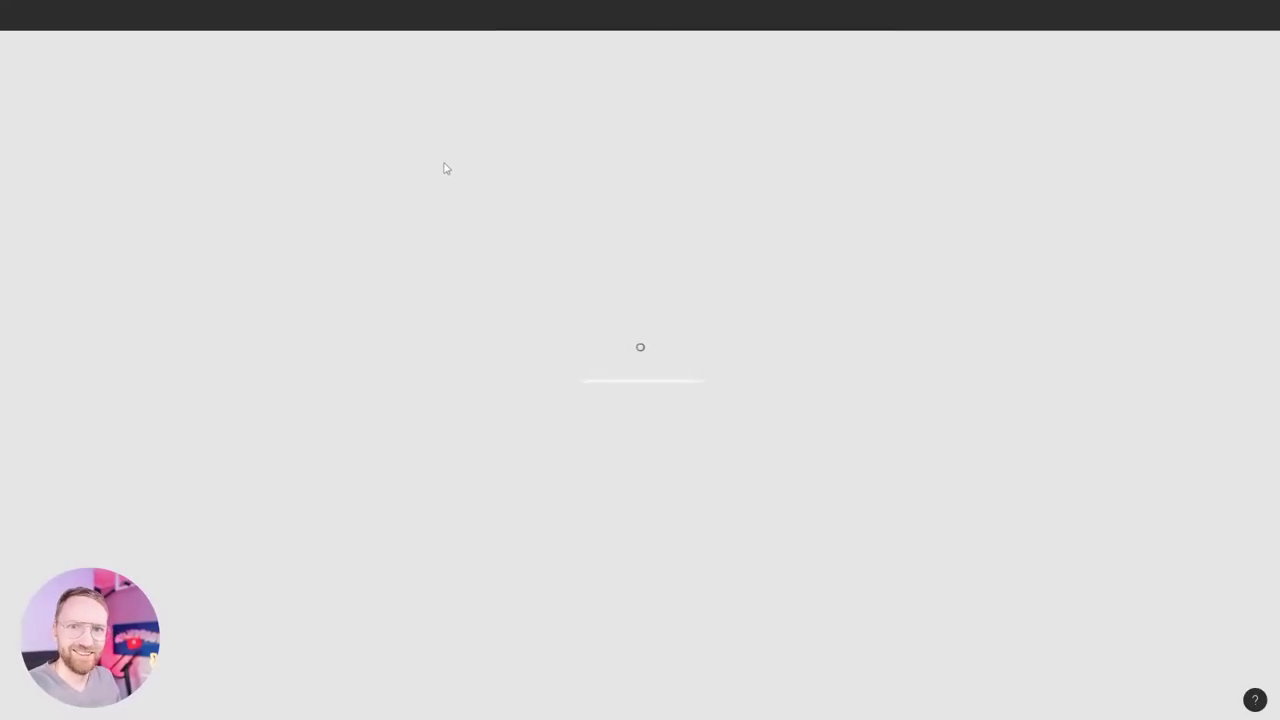
Zoom around Frame 4 of the shared pizzeria landing page
scroll(670, 172, up, 5)
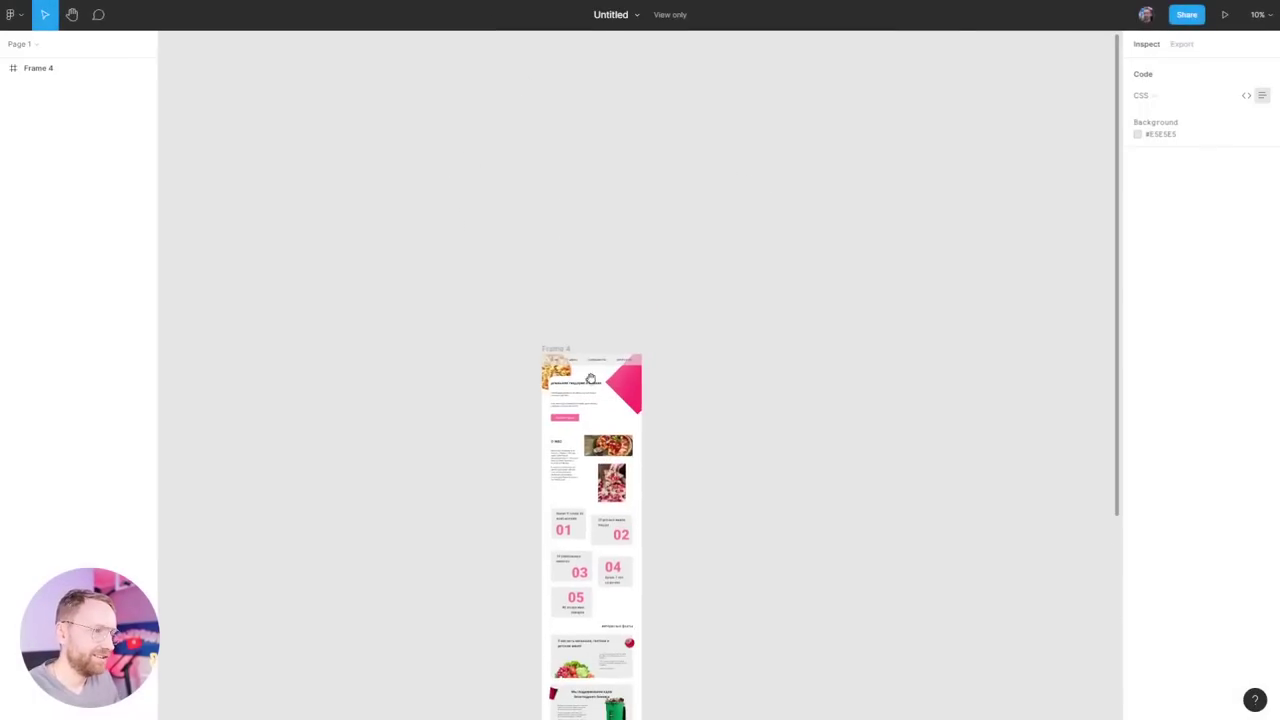
ctrl+scroll(648, 343, up, 10)
scroll(648, 343, down, 1)
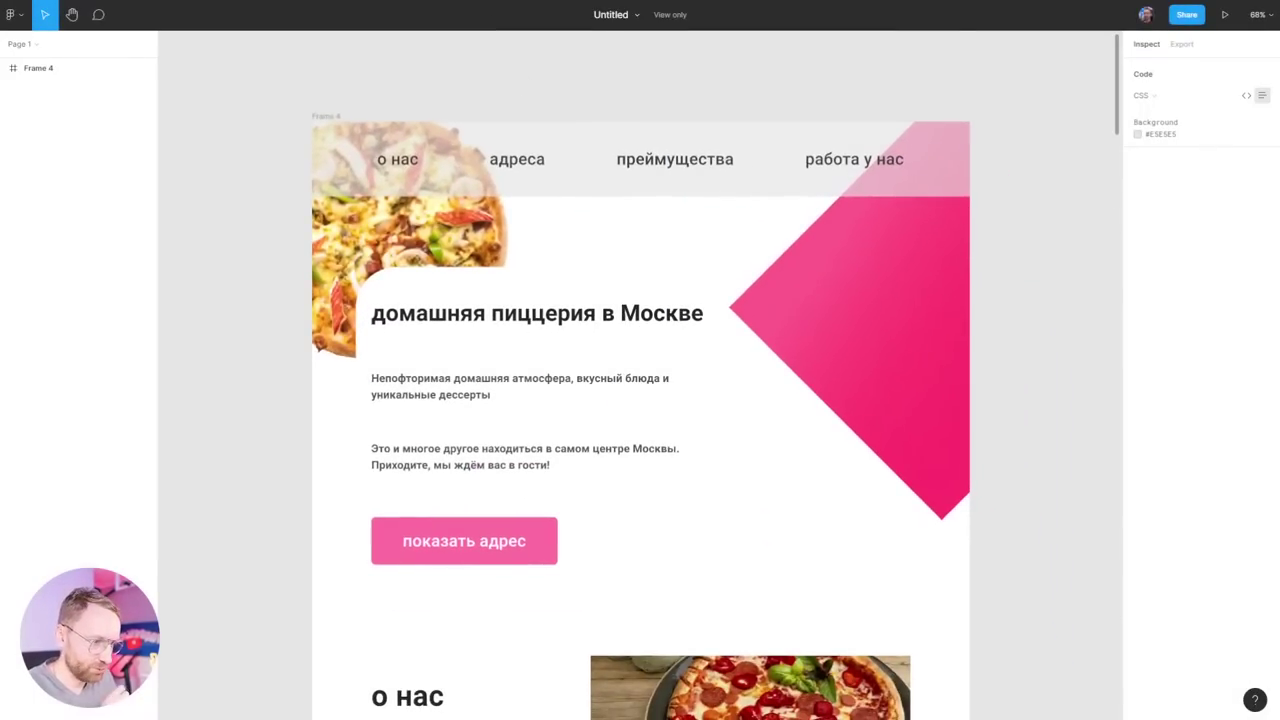
Back in Discord, open and dismiss the actions menus for two messages, including the JL Cars one
key(alt+Tab)
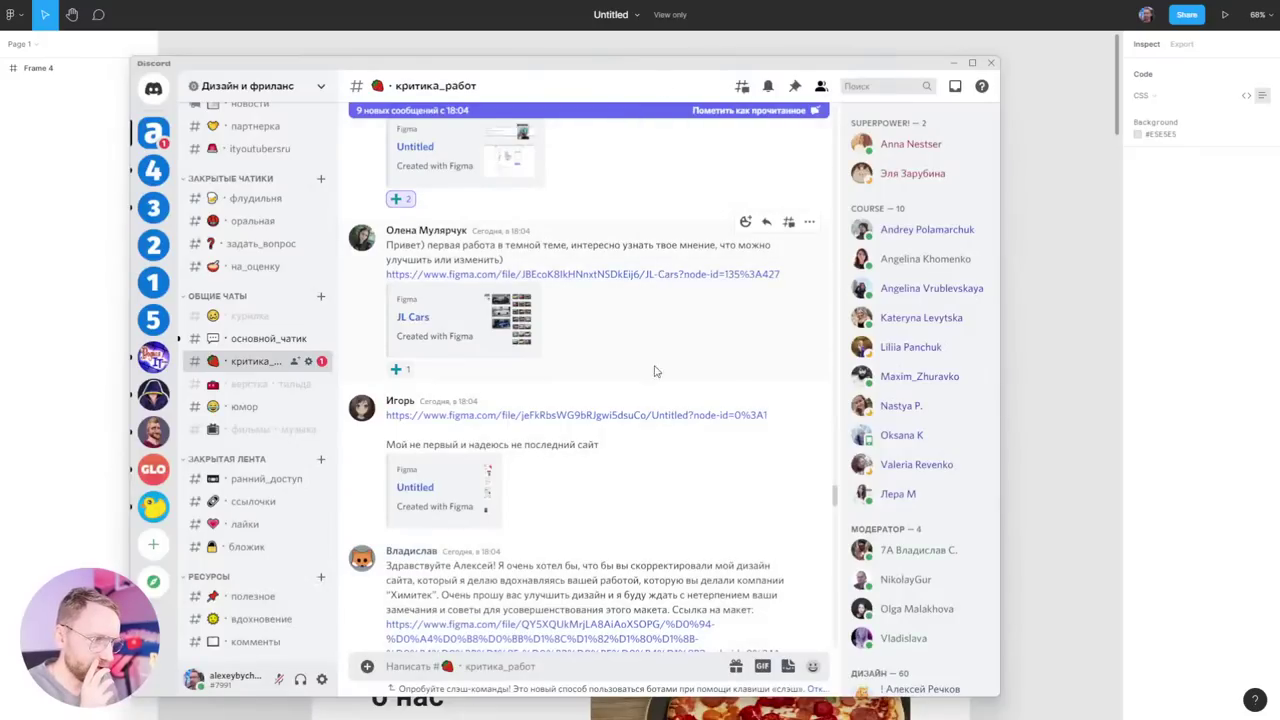
right_click(623, 488)
right_click(588, 326)
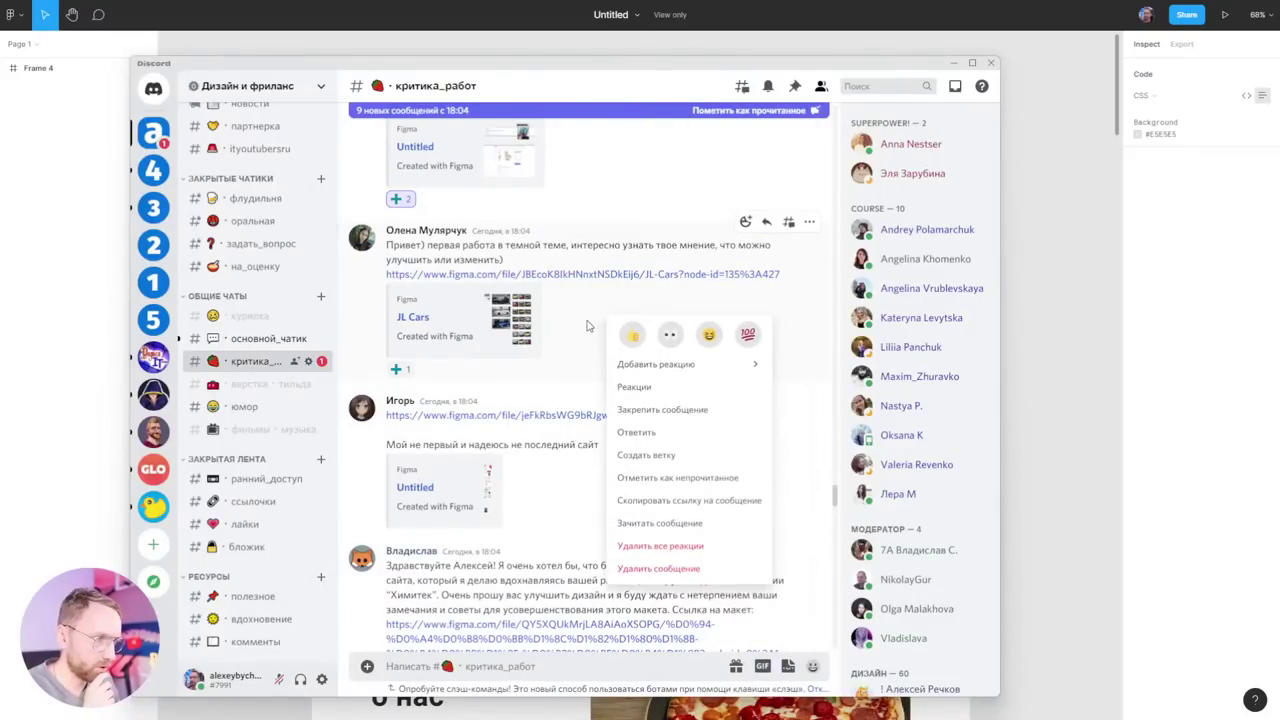
key(Escape)
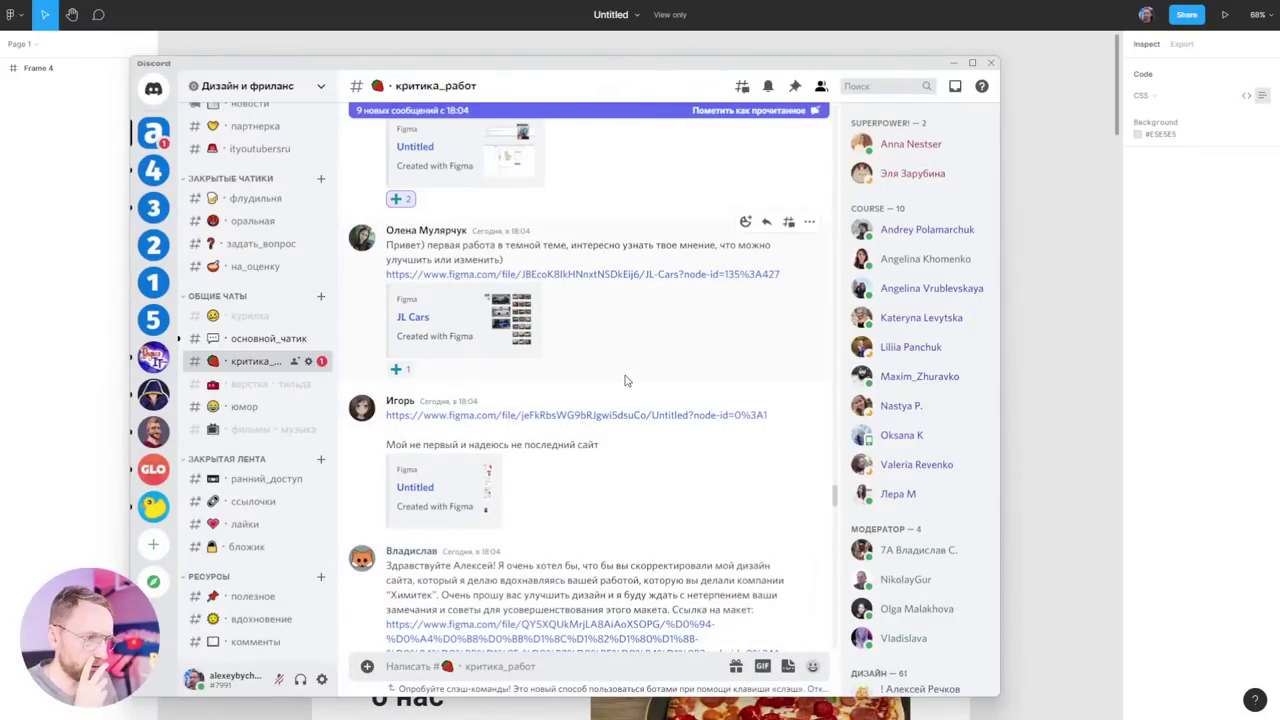
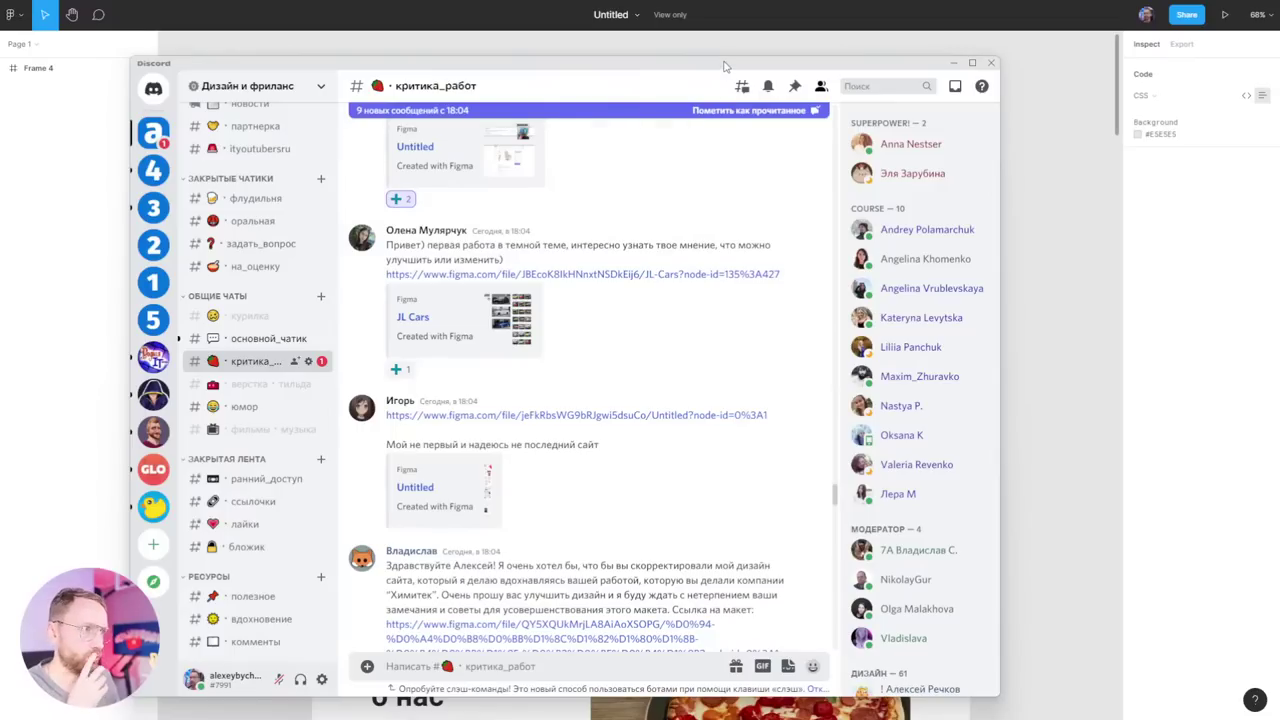
Move the Discord chat aside and bring the pizzeria landing page mockup to the front
drag(727, 63, 0, 30)
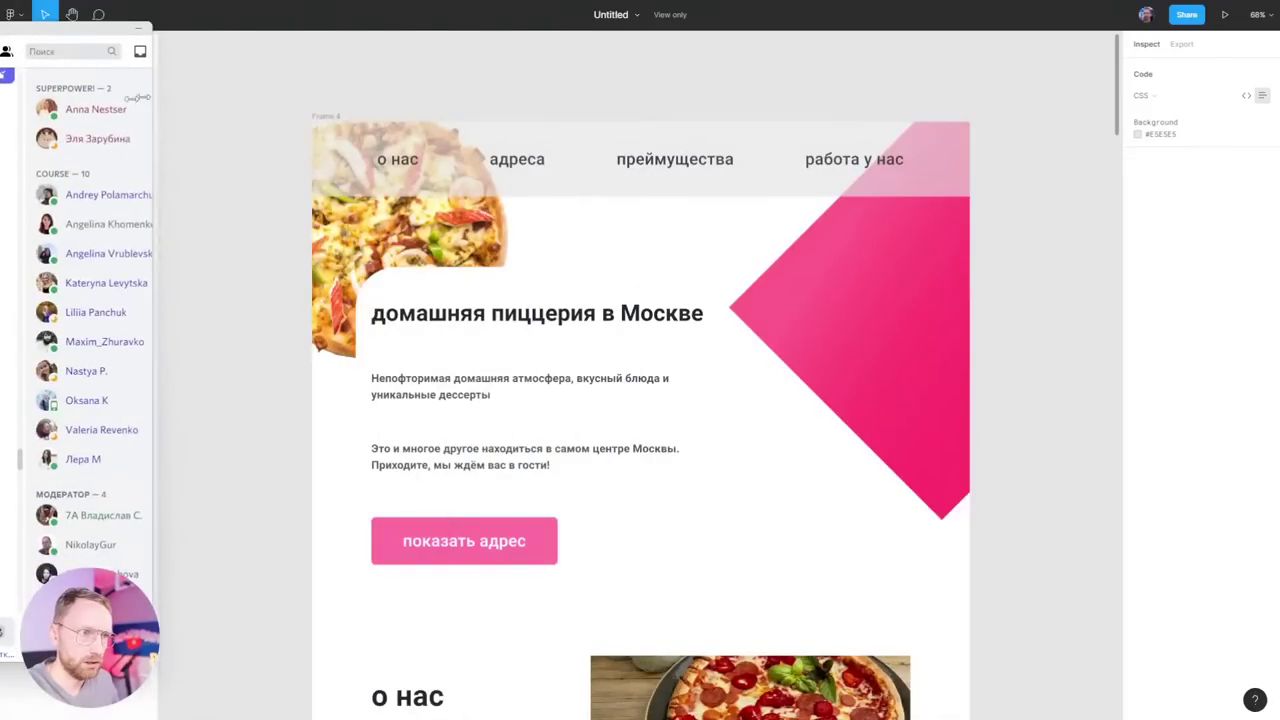
click(189, 96)
scroll(633, 272, down, 3)
Show layout grids, hide the UI, view at 100% and toggle outline view on the pizzeria page
key(ctrl+shift+4)
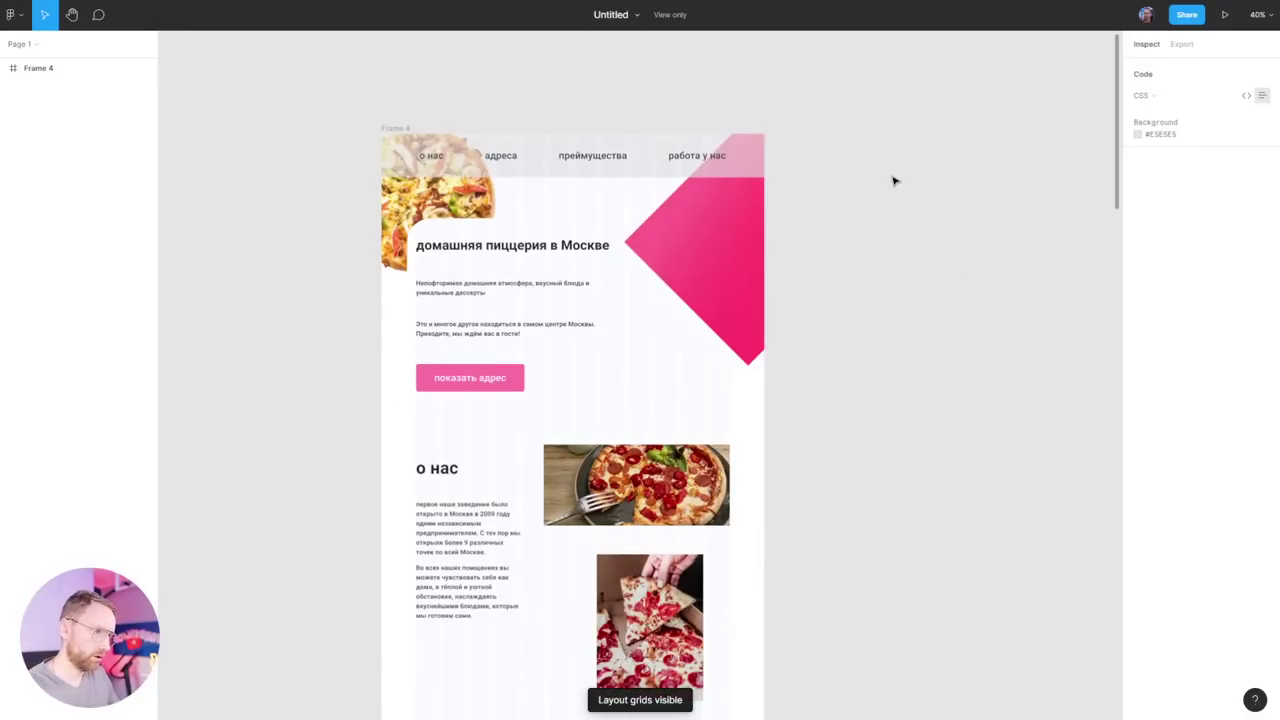
key(ctrl+backslash)
key(shift+0)
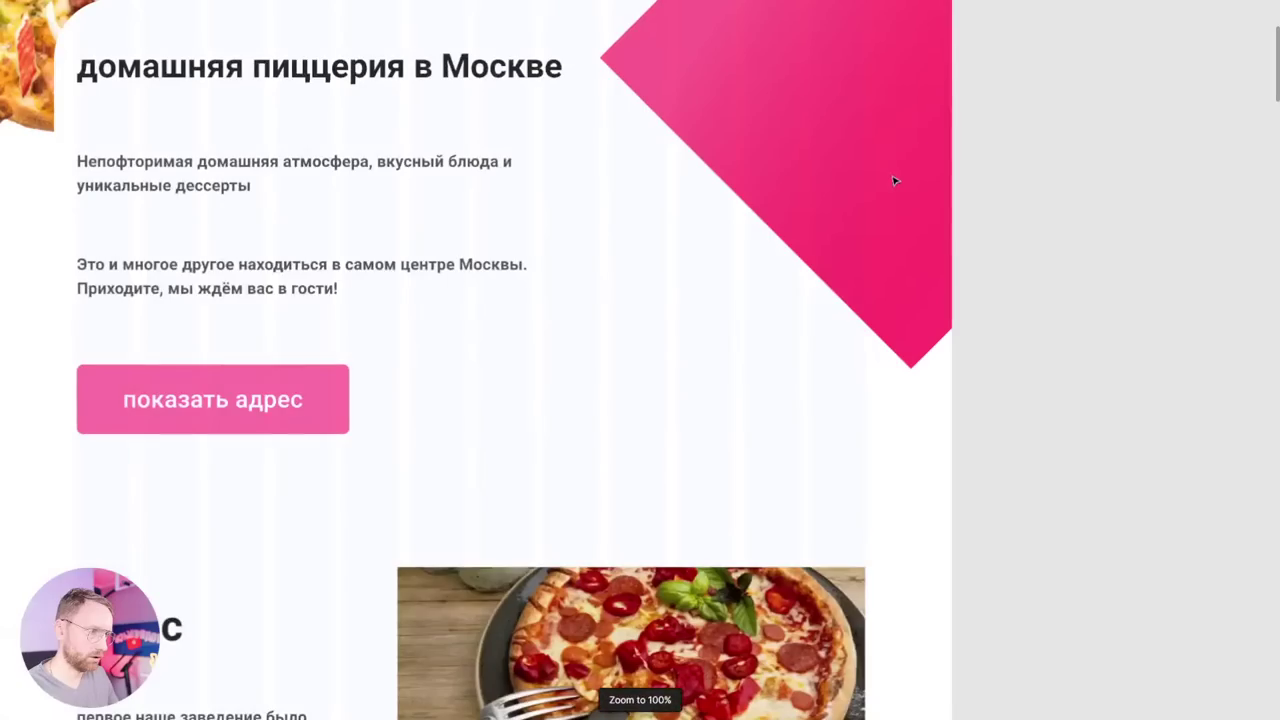
scroll(633, 332, up, 3)
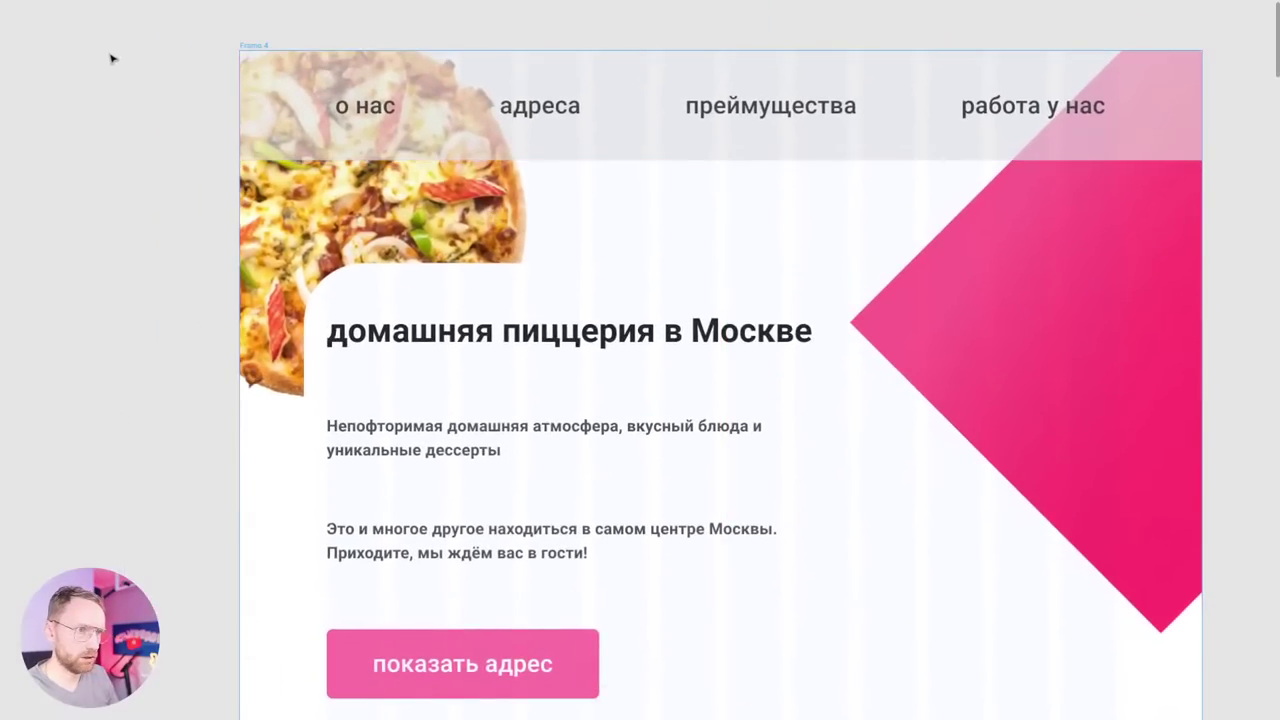
scroll(660, 211, down, 2)
scroll(660, 211, right, 2)
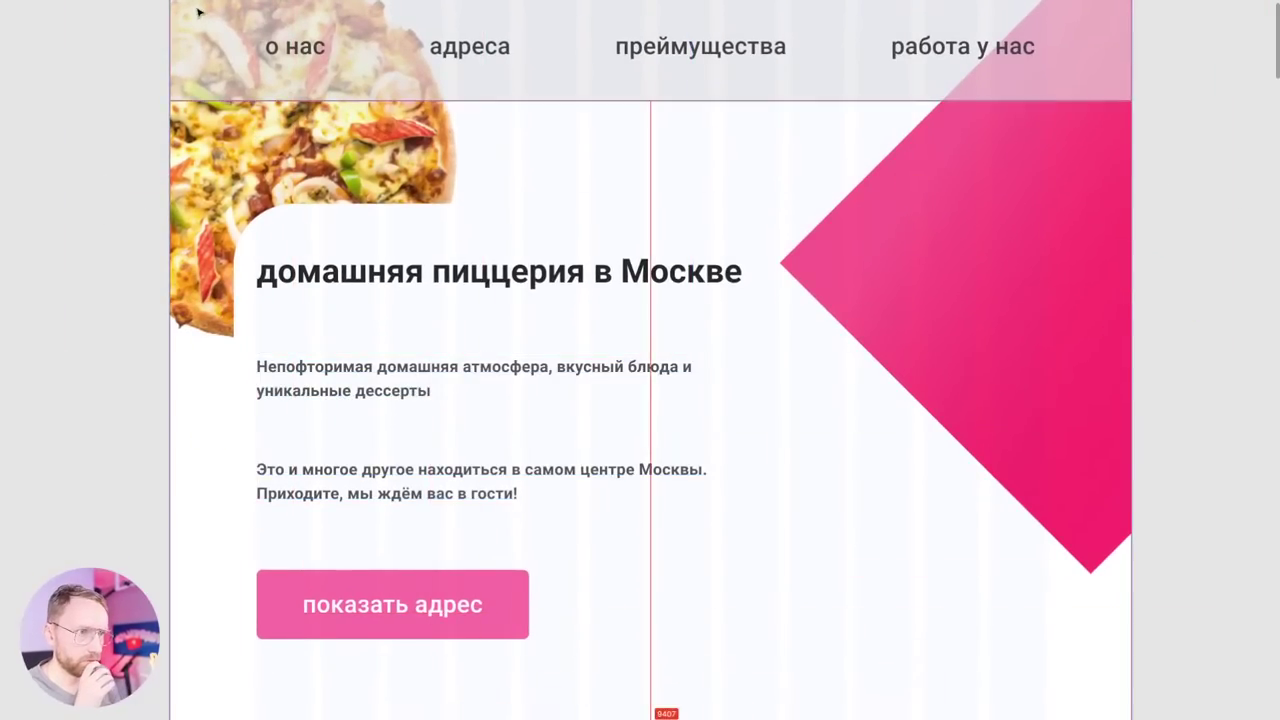
key(ctrl+shift+3)
key(ctrl+shift+3)
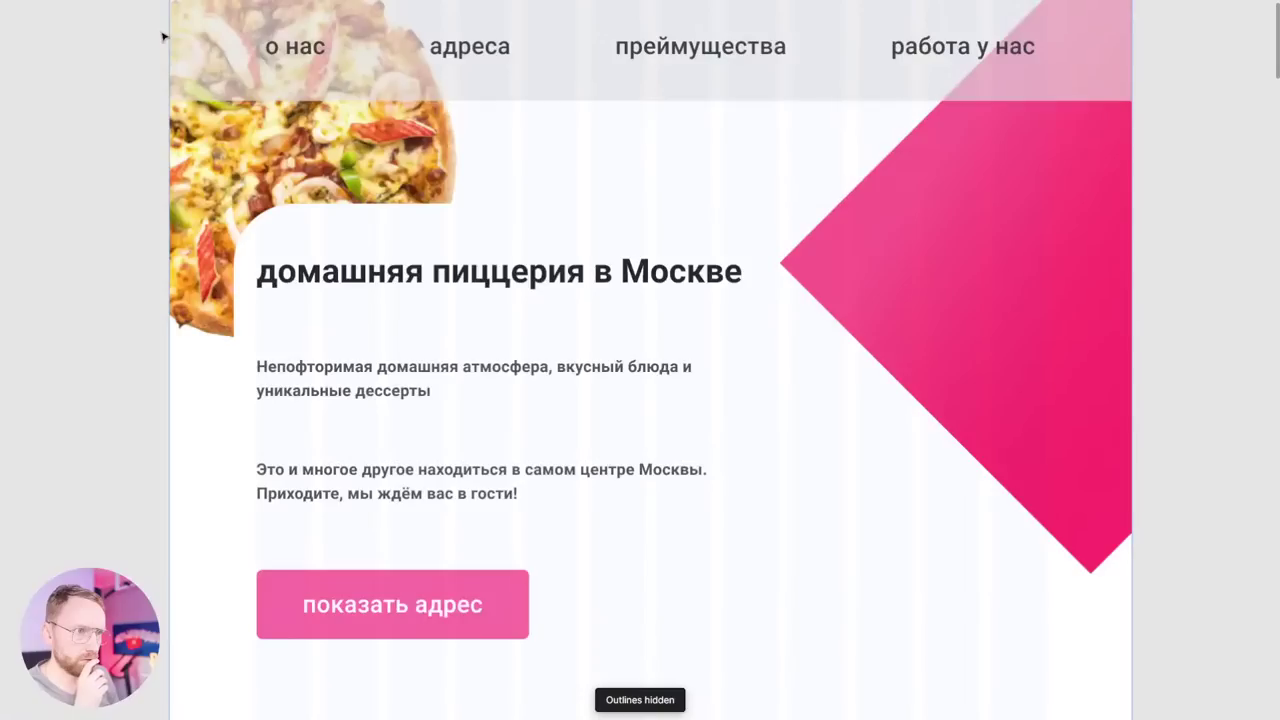
key(ctrl+shift+3)
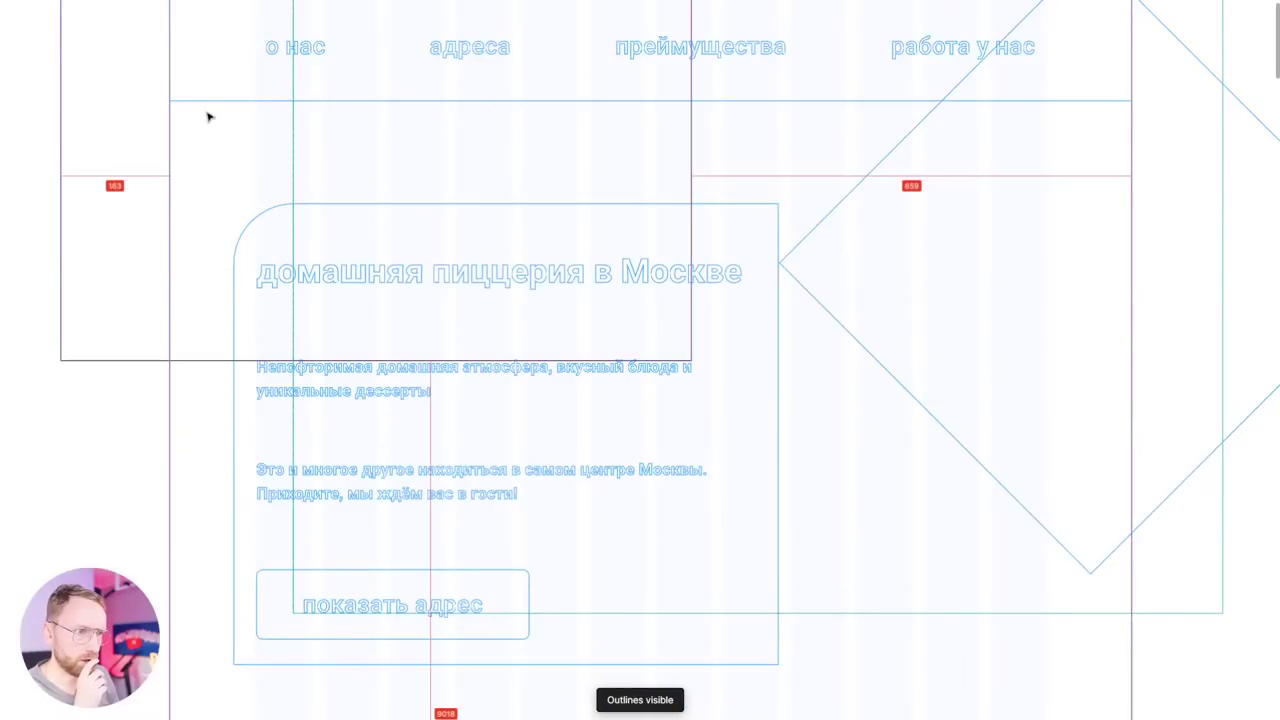
key(ctrl+shift+3)
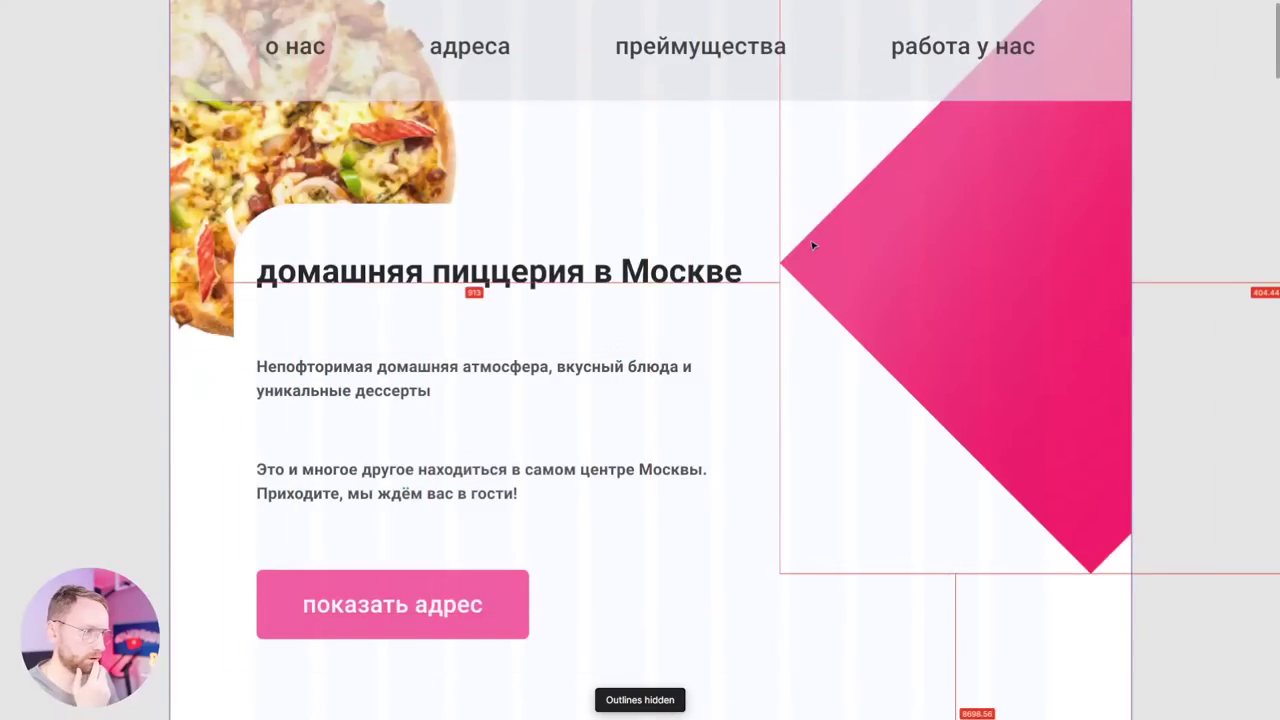
scroll(512, 275, down, 3)
scroll(480, 386, up, 3)
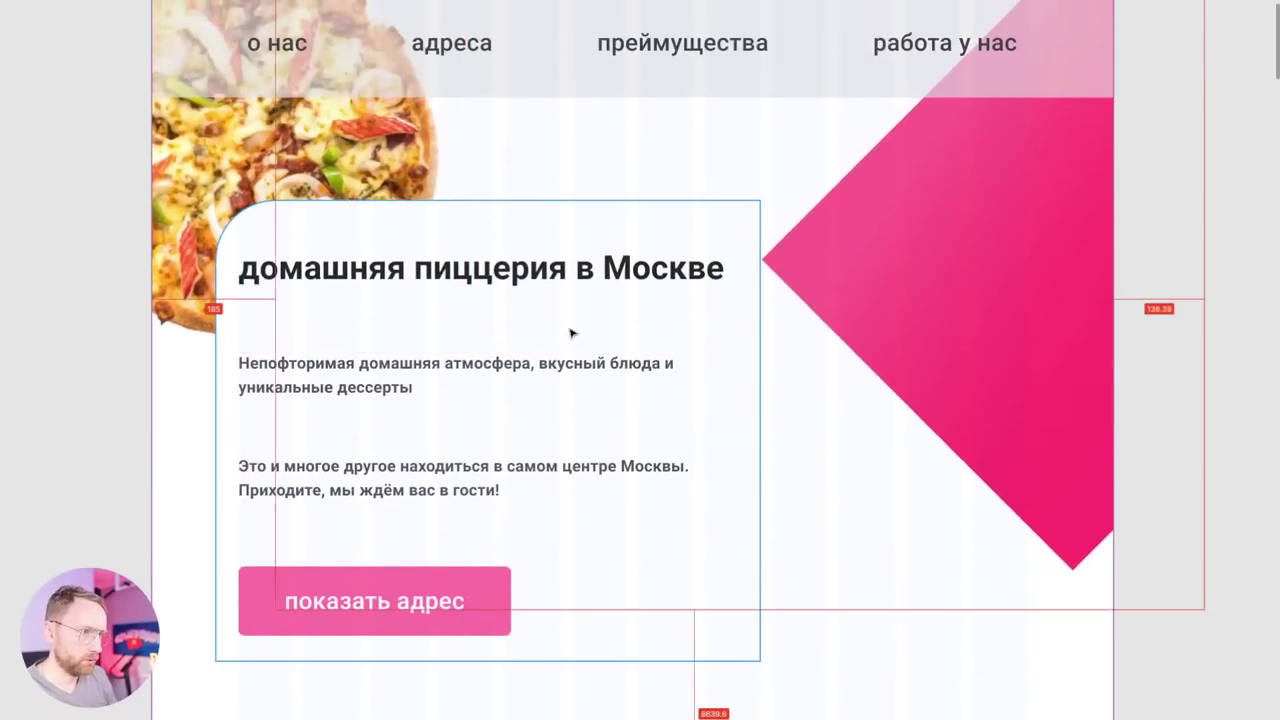
scroll(636, 222, up, 3)
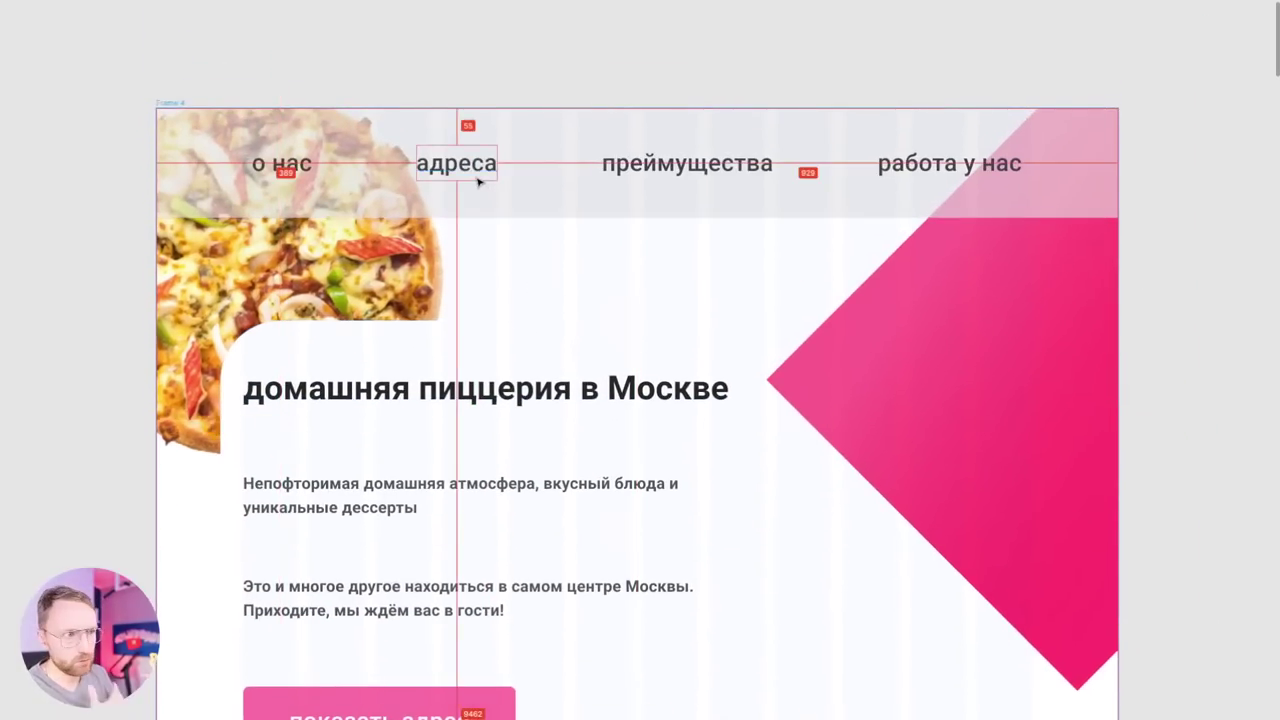
Inspect the адреса nav text: Roboto Medium 36px, 54px line height, #414141, 122×54
click(478, 181)
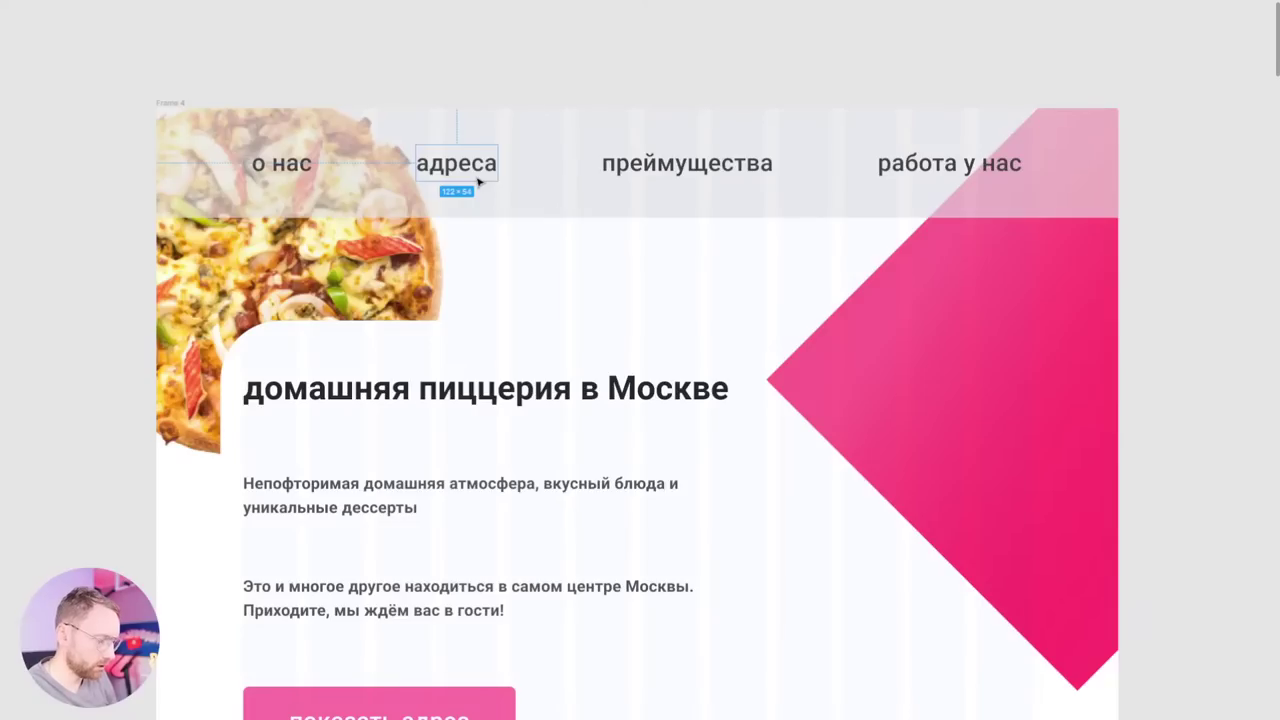
key(ctrl+backslash)
click(792, 82)
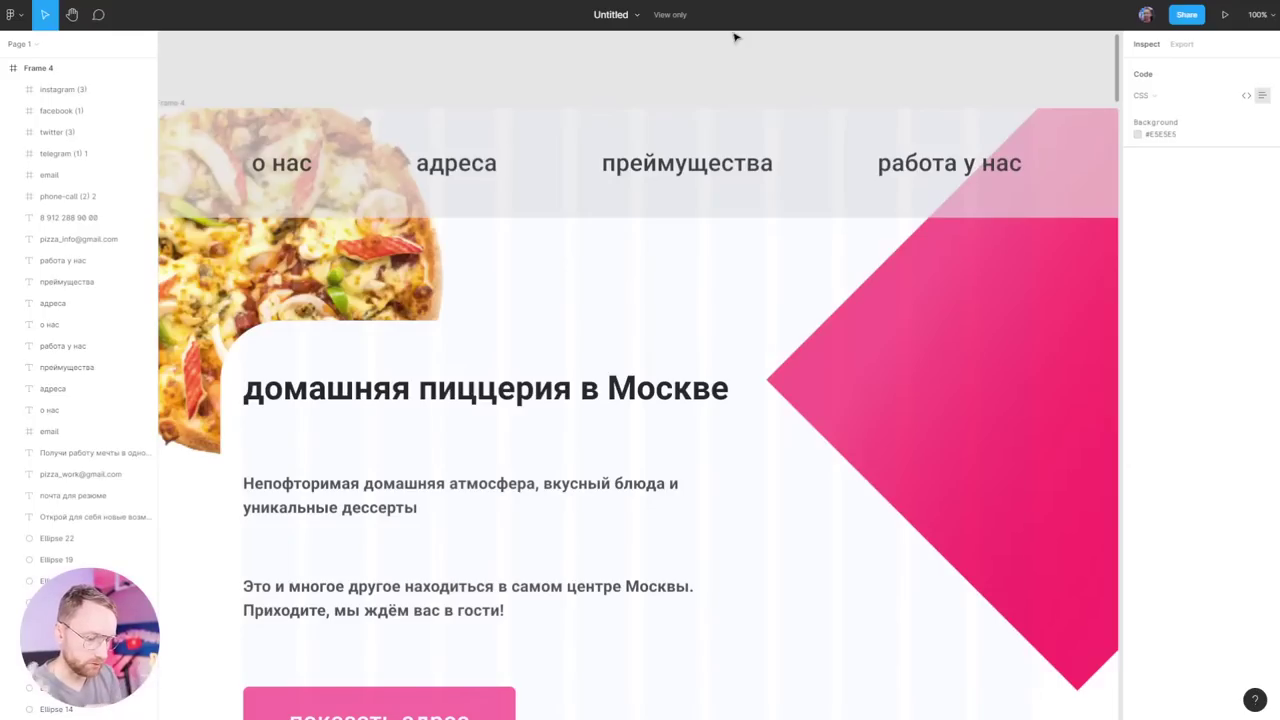
click(486, 186)
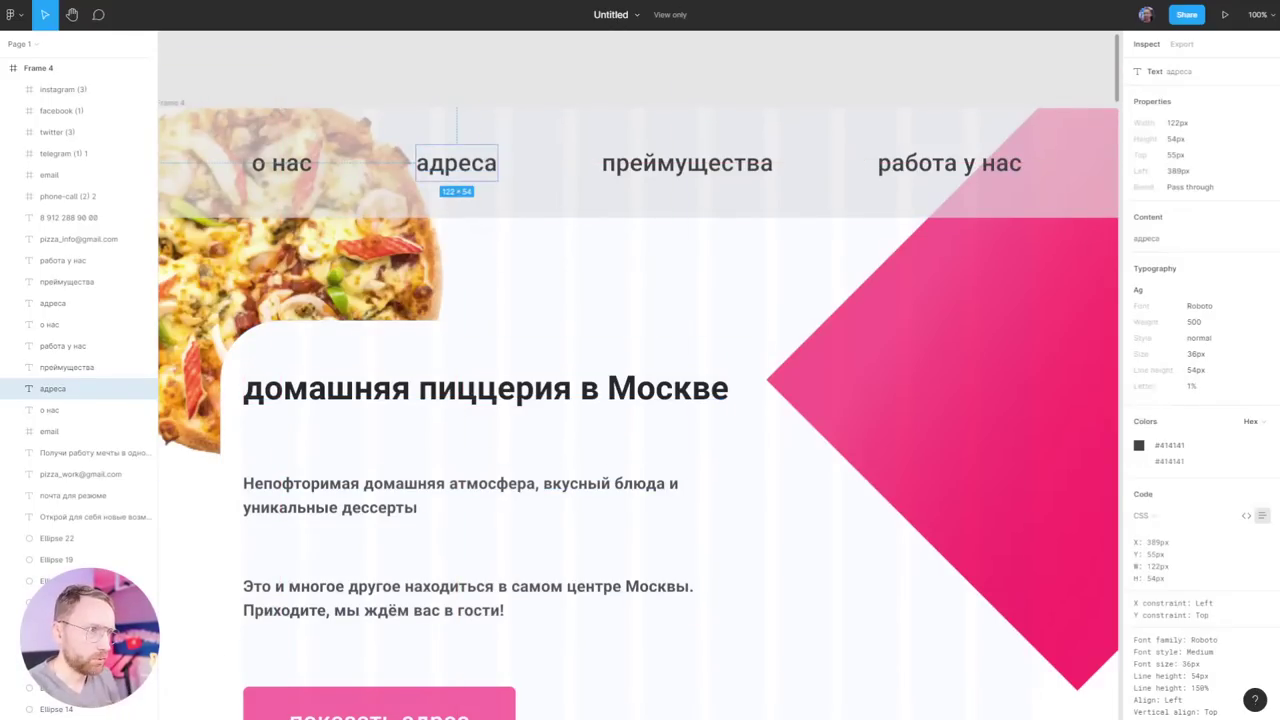
Open Land-book in a new tab and identify the fonts of the Brex page's buttons
key(alt+Tab)
key(ctrl+t)
text(дфр)
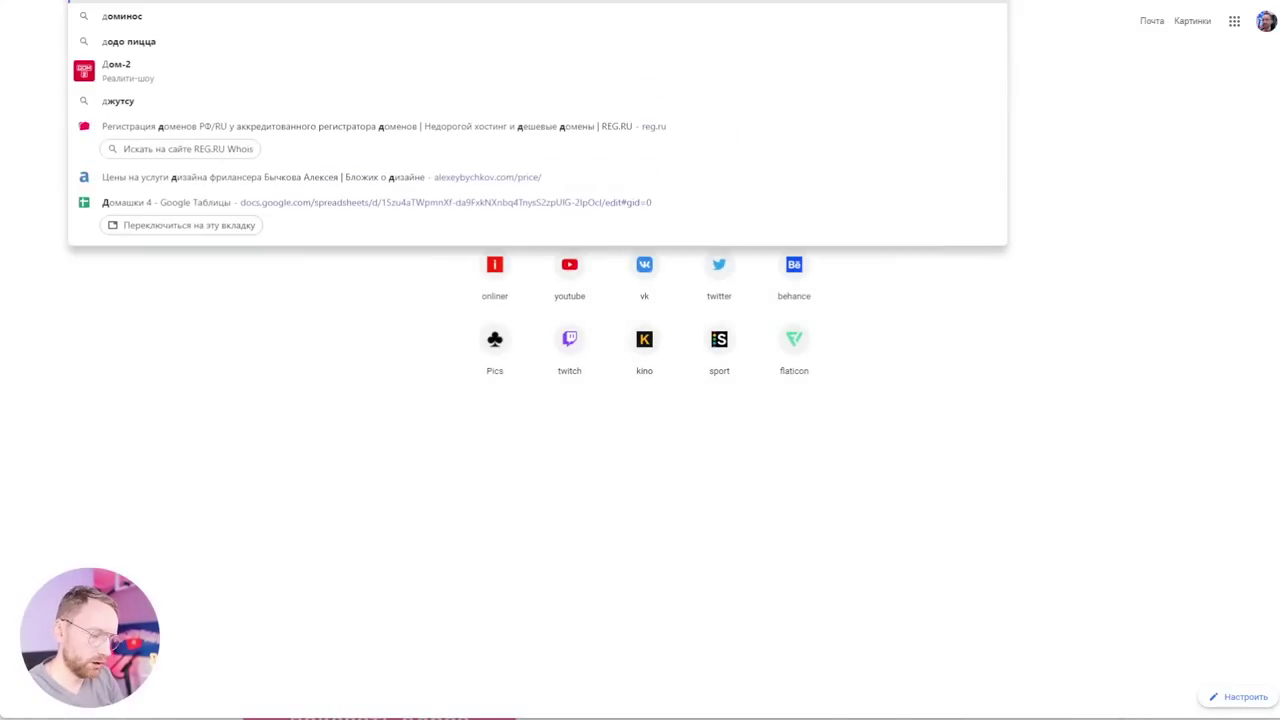
key(BackSpace)
key(BackSpace)
key(BackSpace)
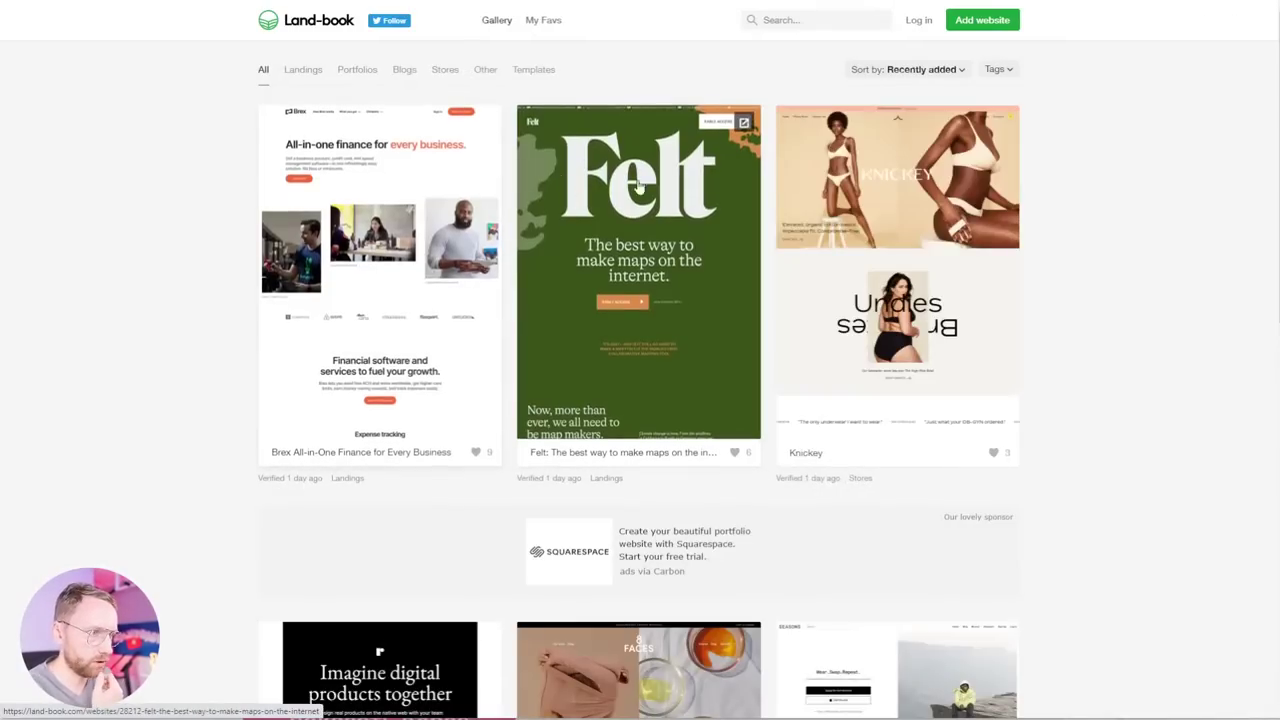
click(576, 104)
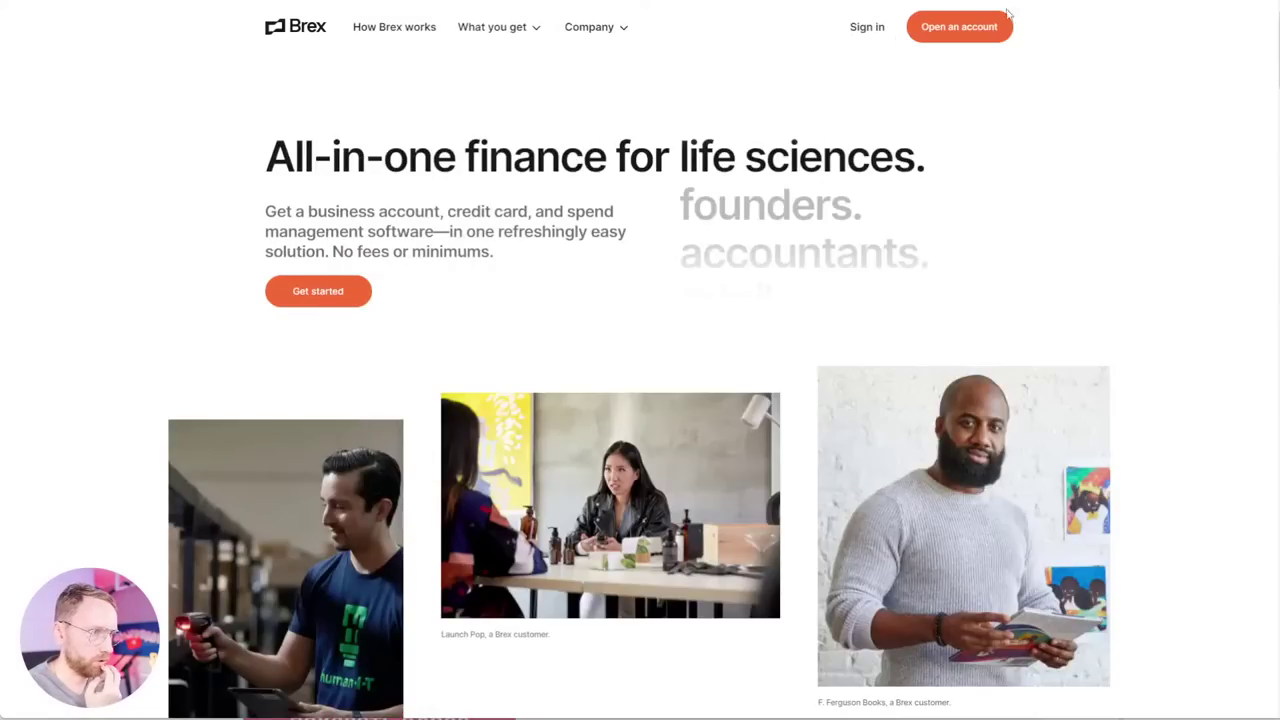
click(1236, 2)
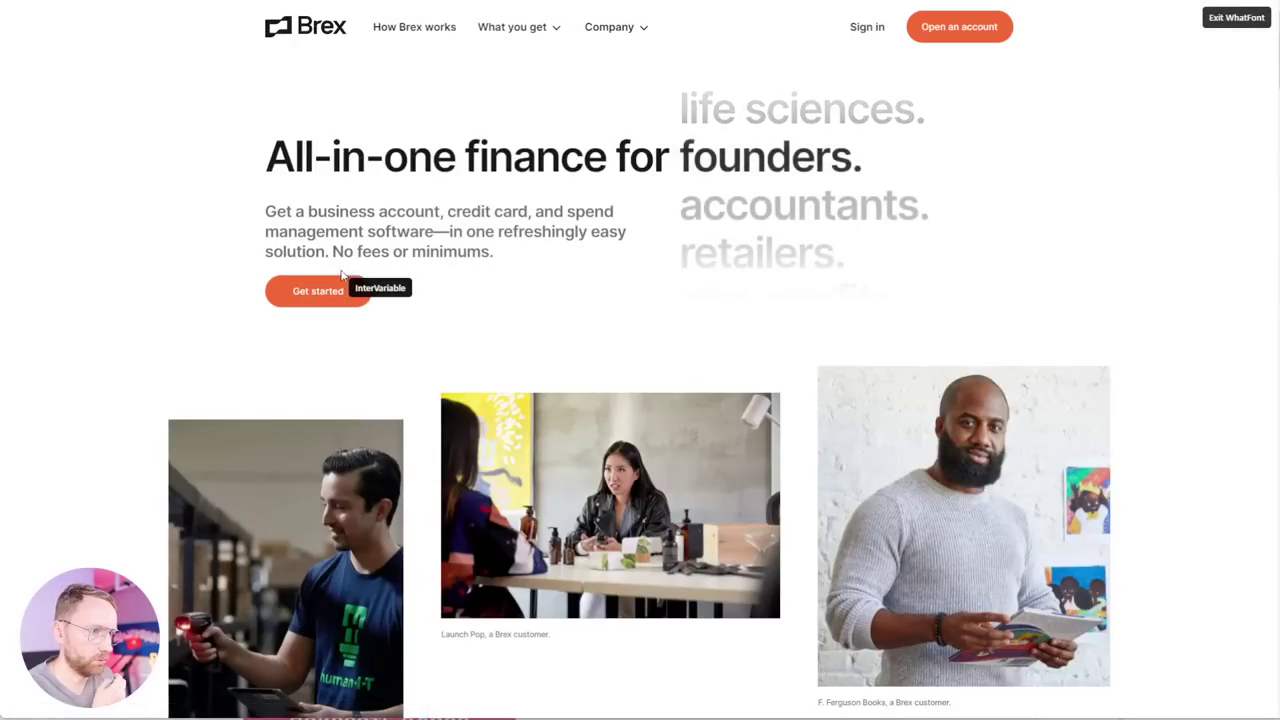
click(314, 291)
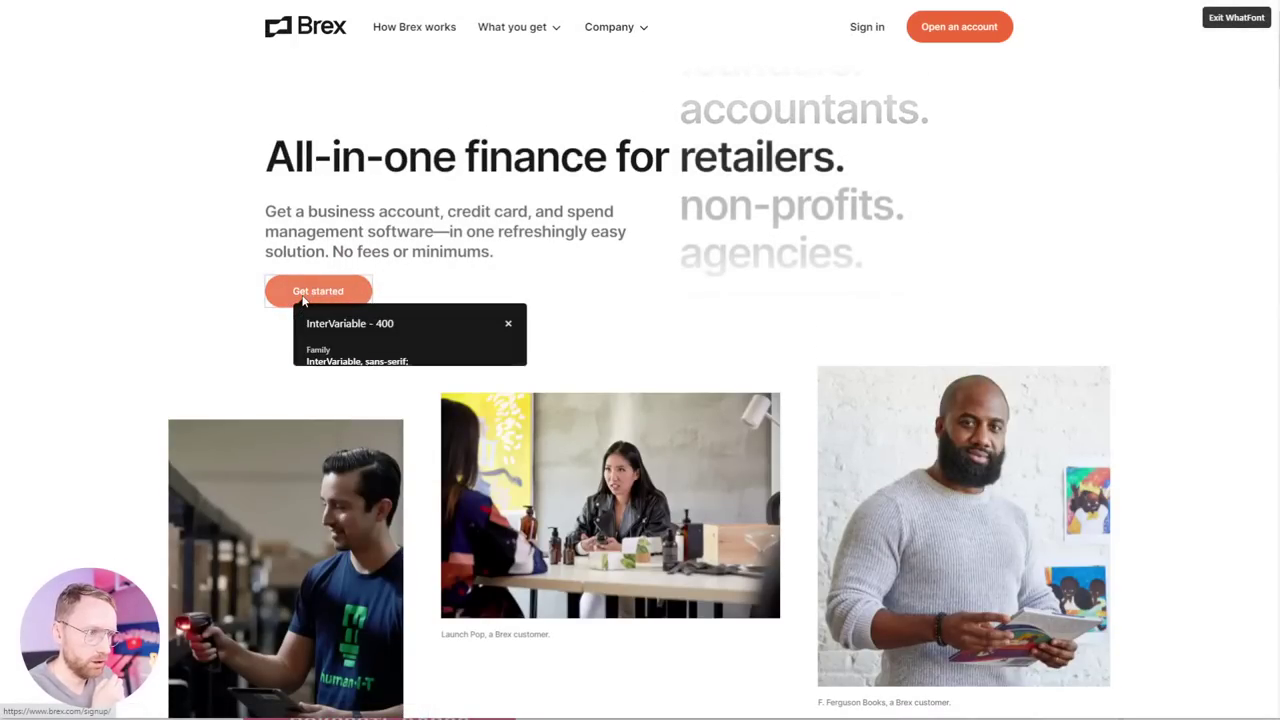
click(960, 28)
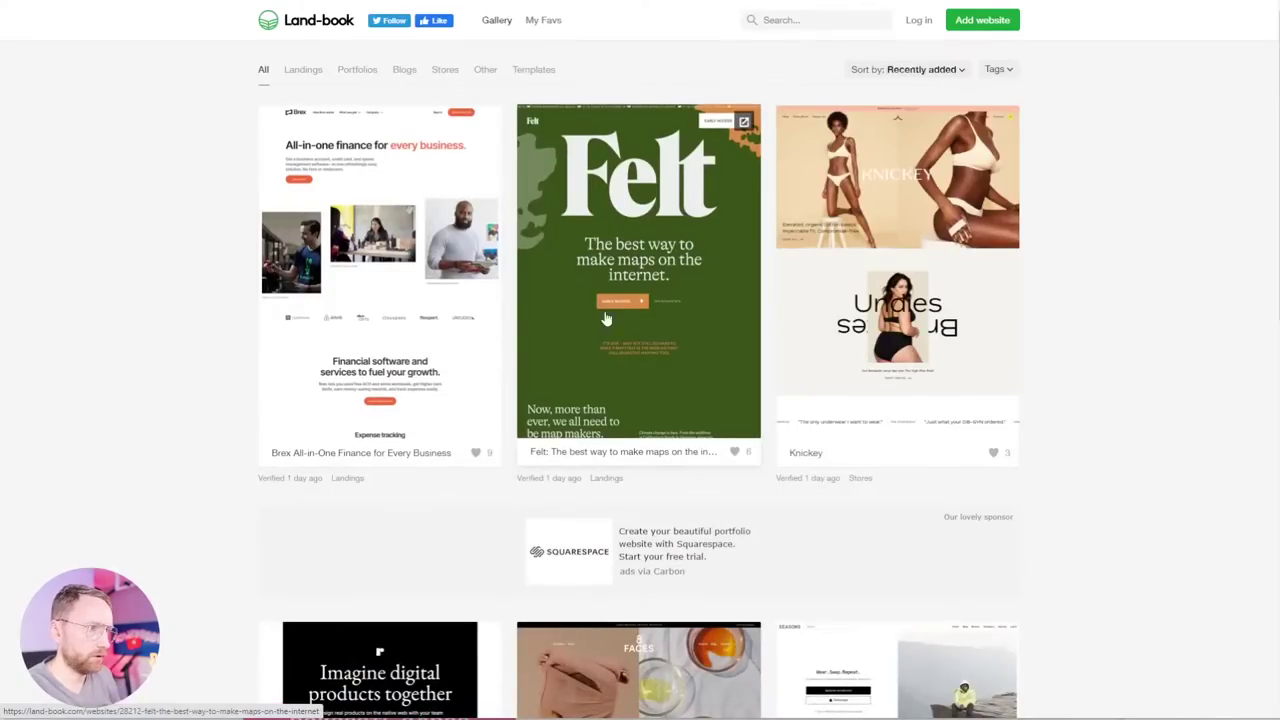
Check the font of the Felt page's EARLY ACCESS button
click(742, 227)
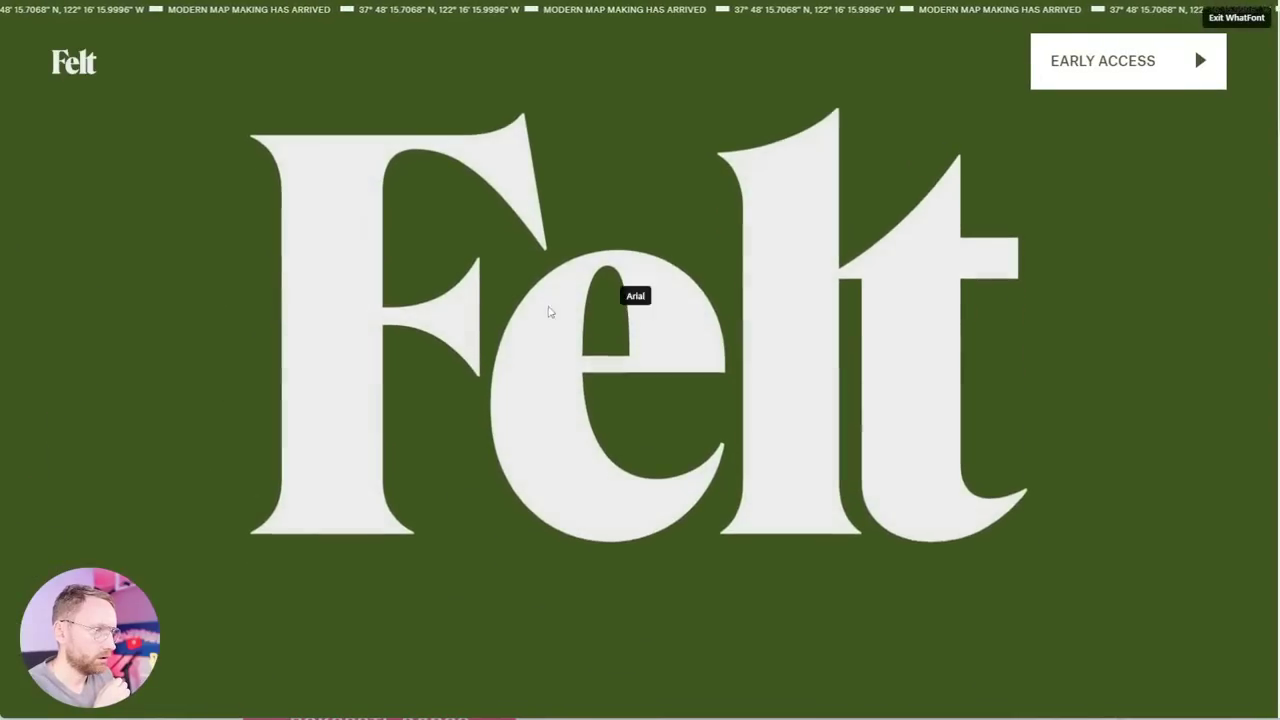
click(1092, 78)
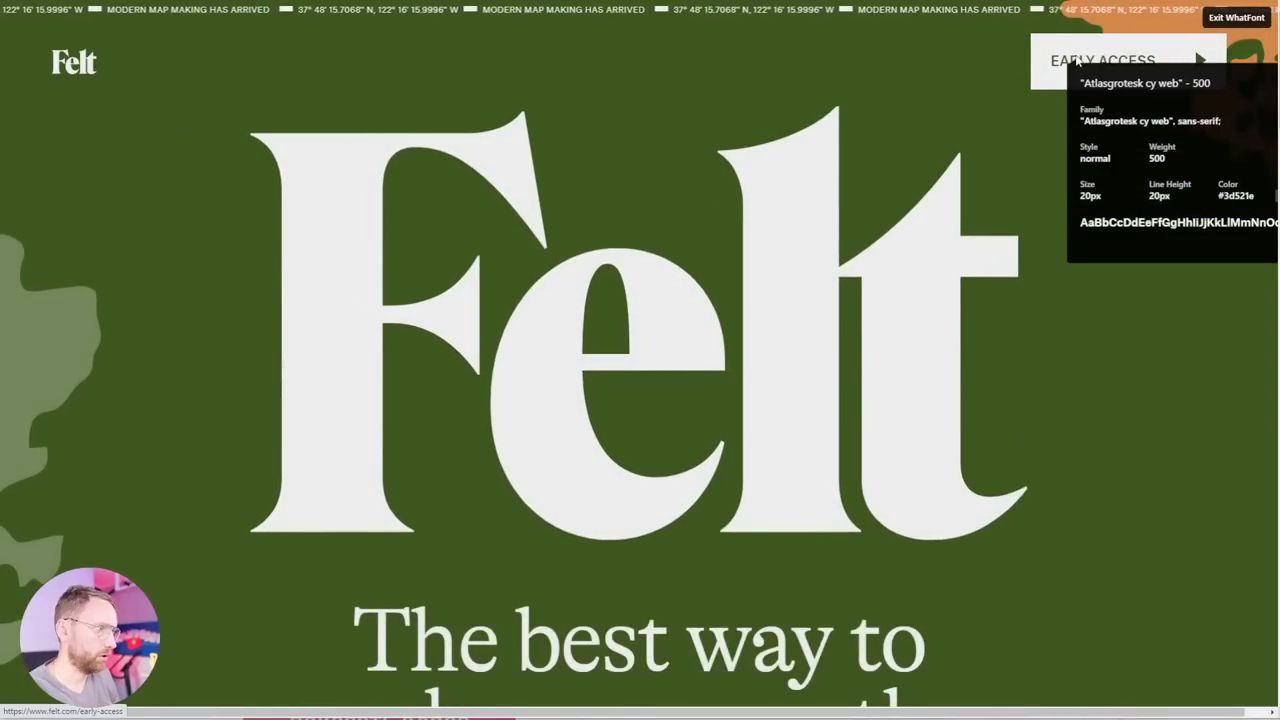
key(Escape)
scroll(700, 297, down, 5)
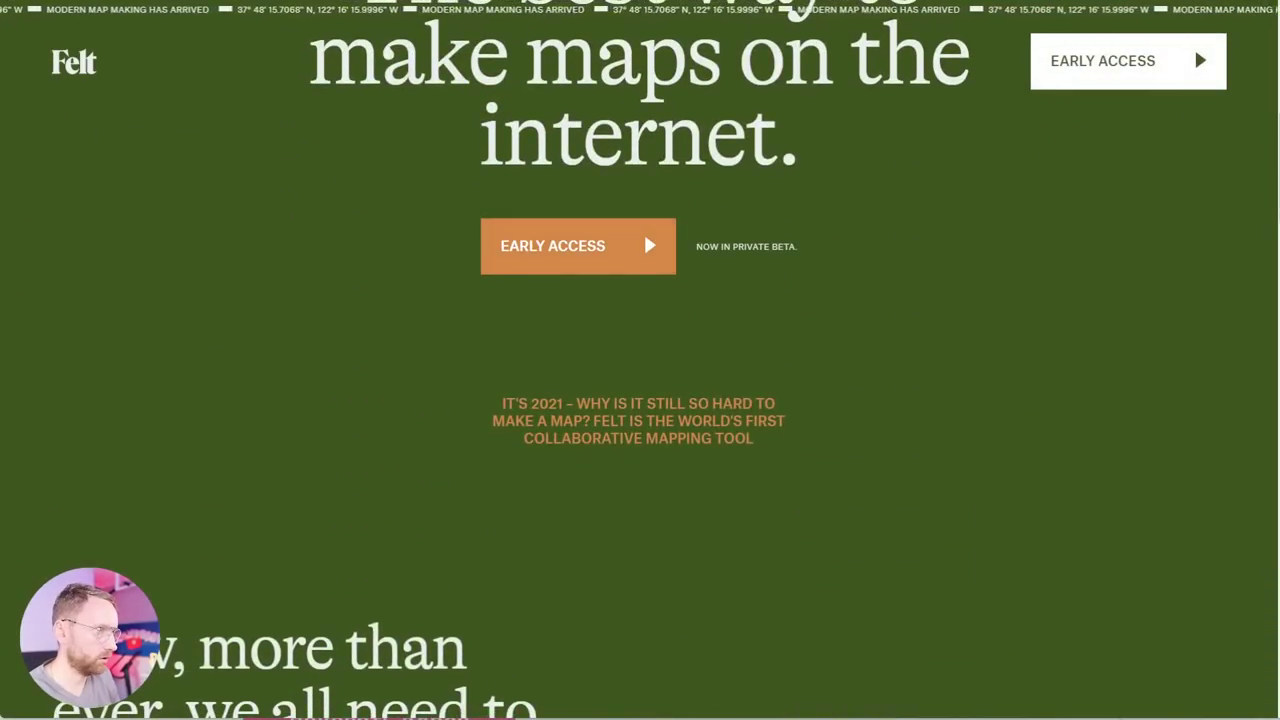
key(Print)
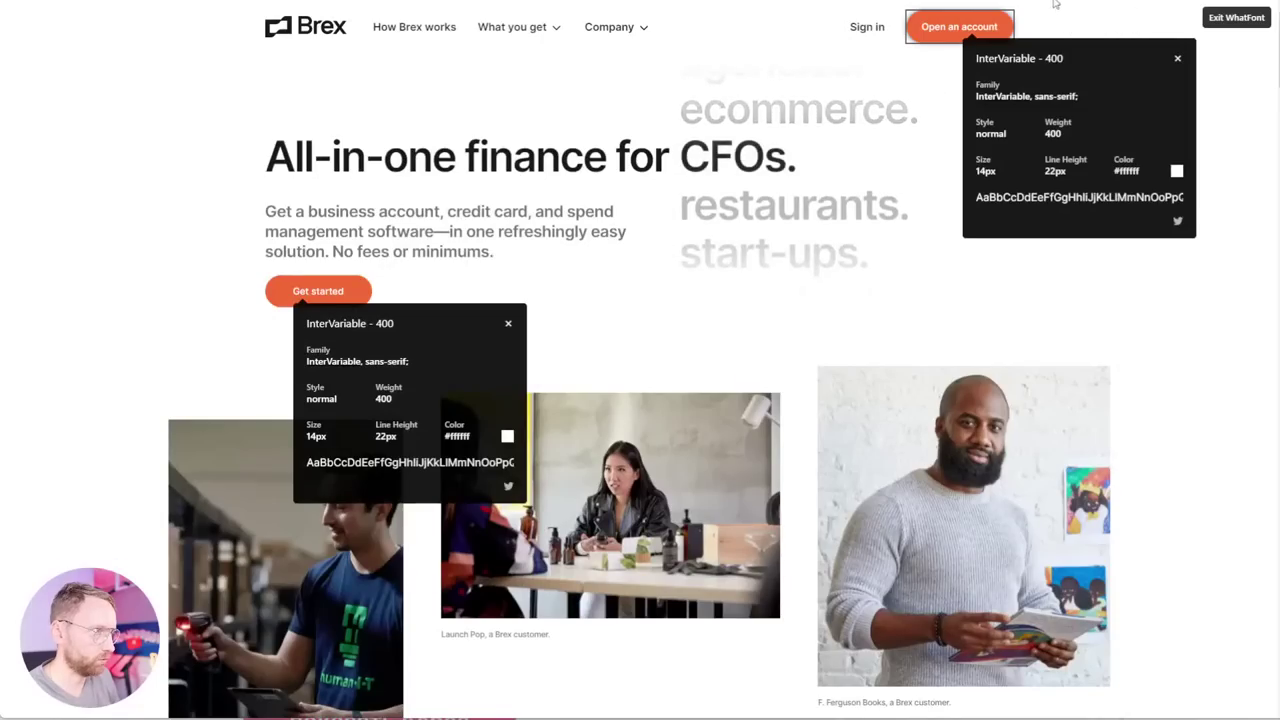
key(Escape)
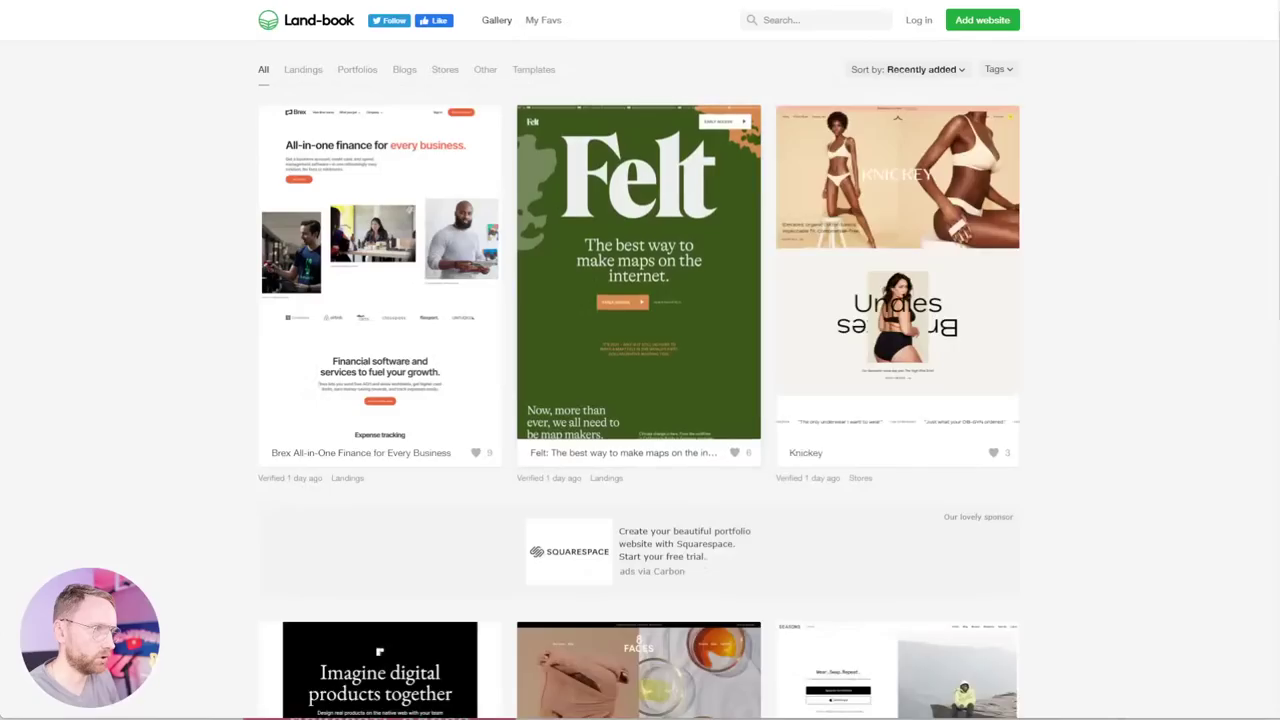
scroll(377, 220, down, 5)
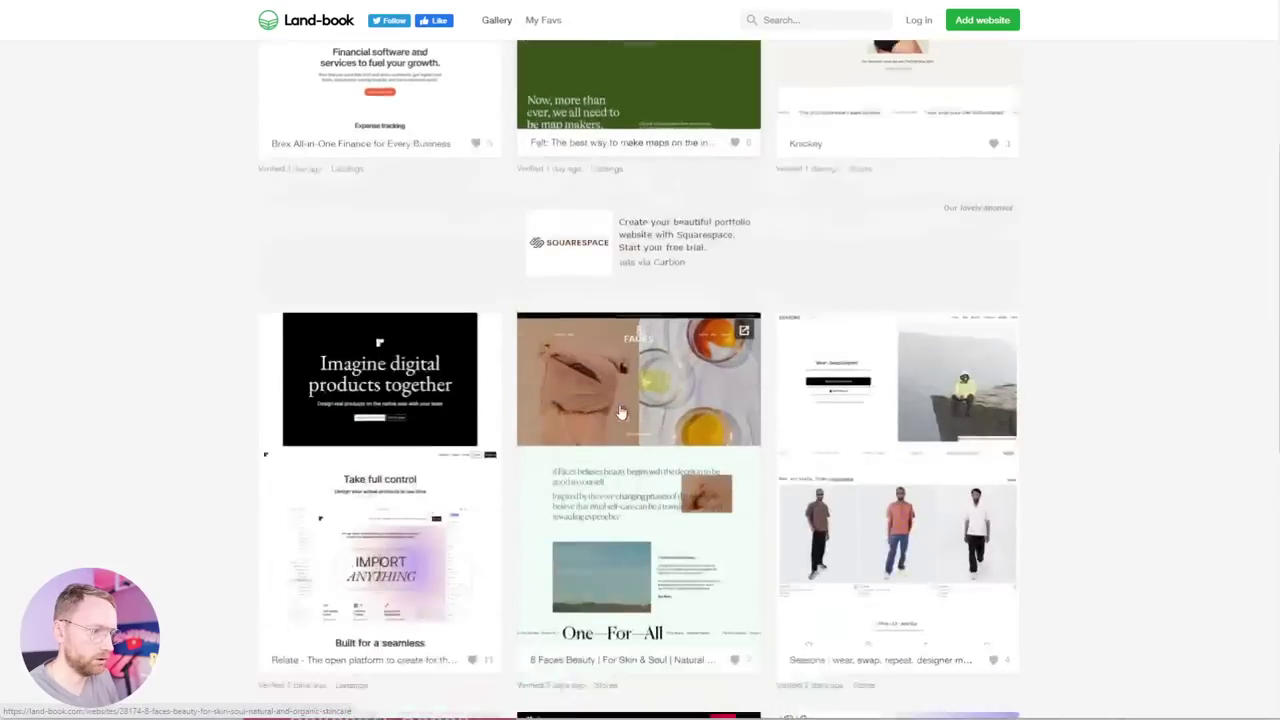
Check the Relate page's Get started button font and return to the gallery
click(492, 104)
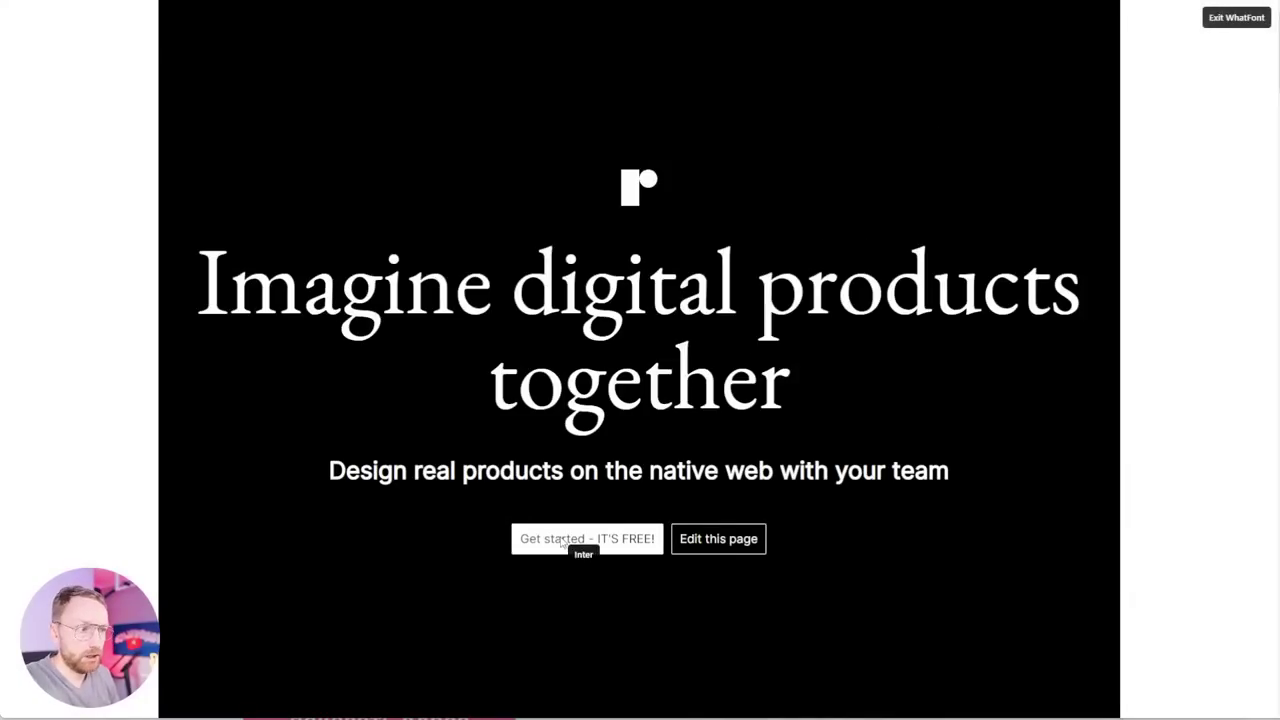
click(568, 541)
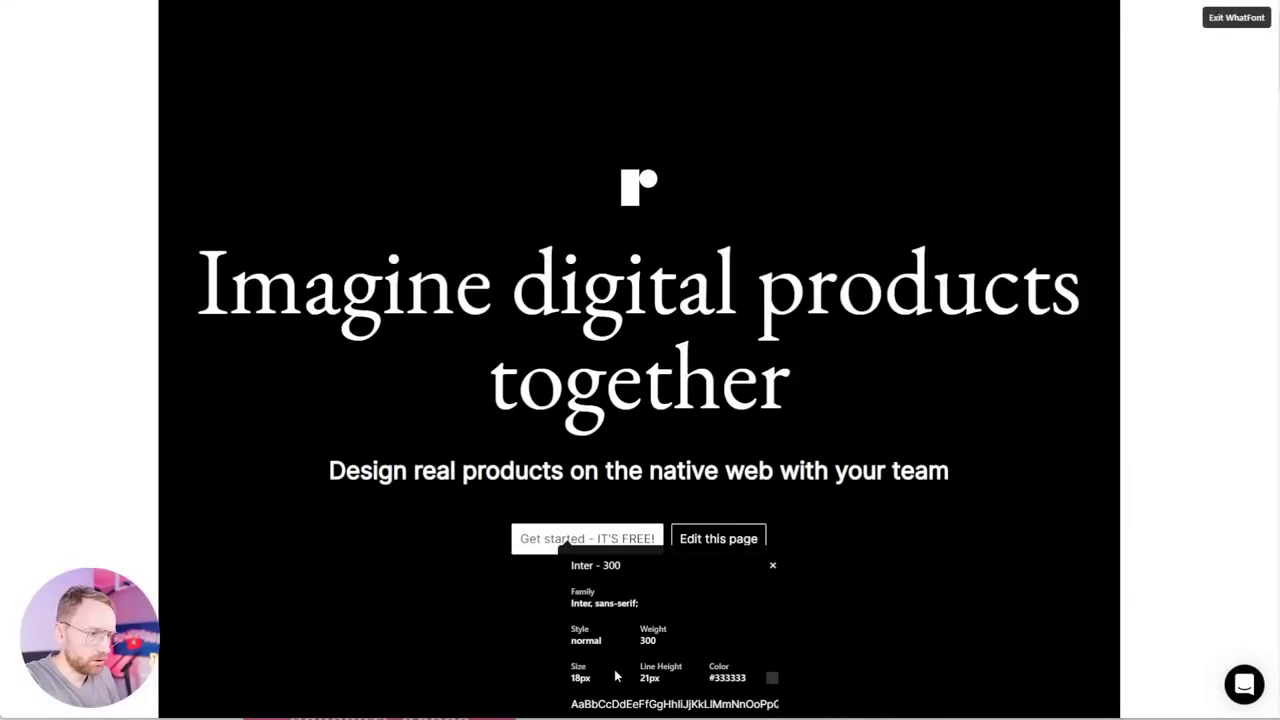
key(Escape)
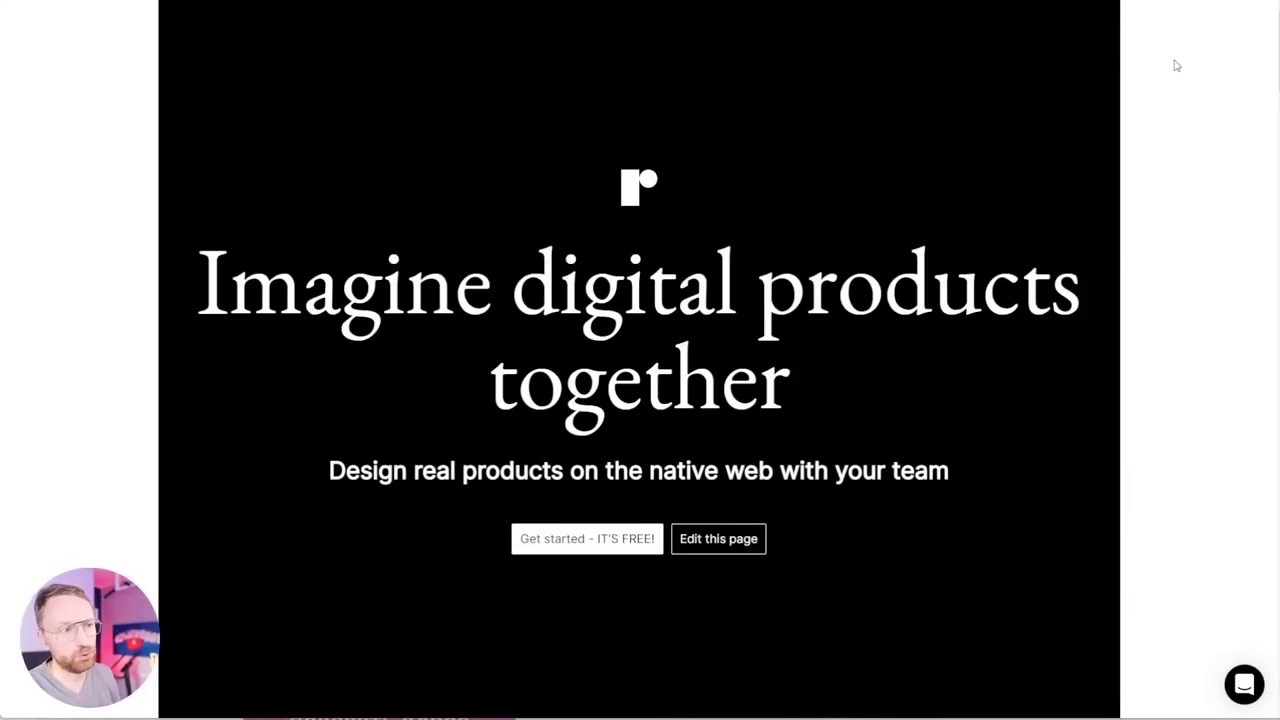
key(alt+Left)
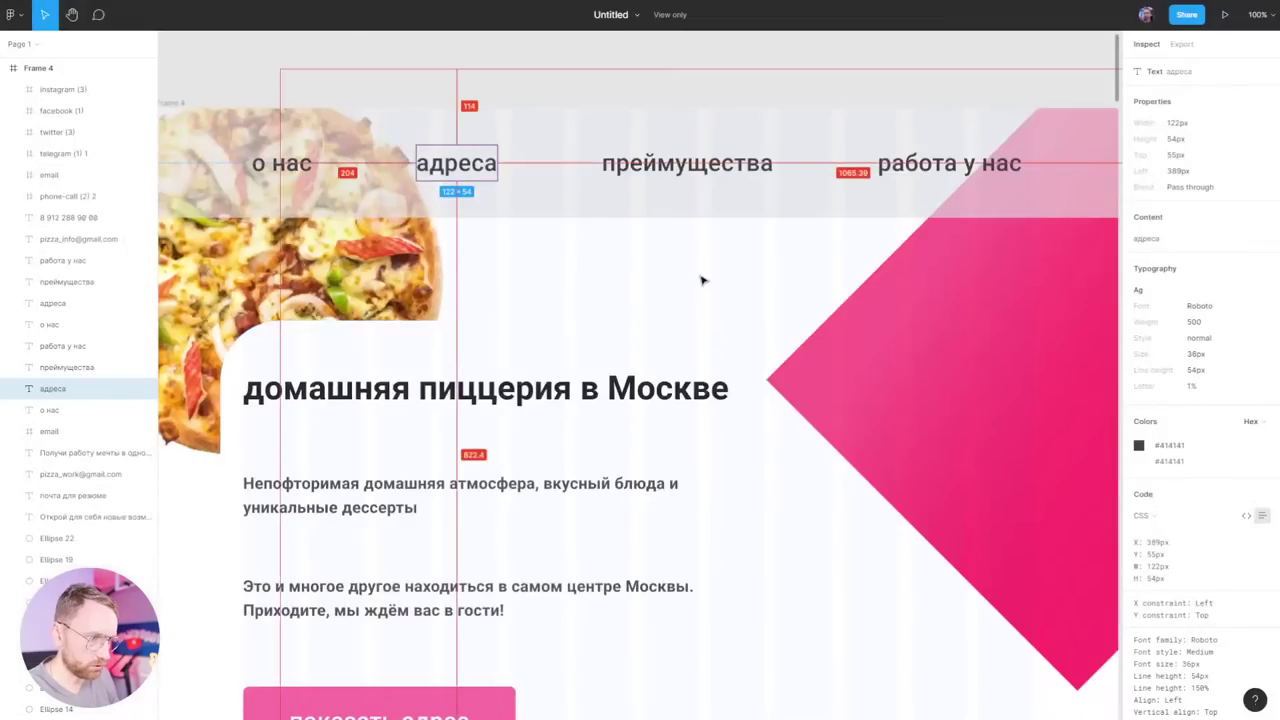
scroll(700, 277, down, 5)
Measure spacing of the показать адрес label, о нас heading and white hero block
click(429, 349)
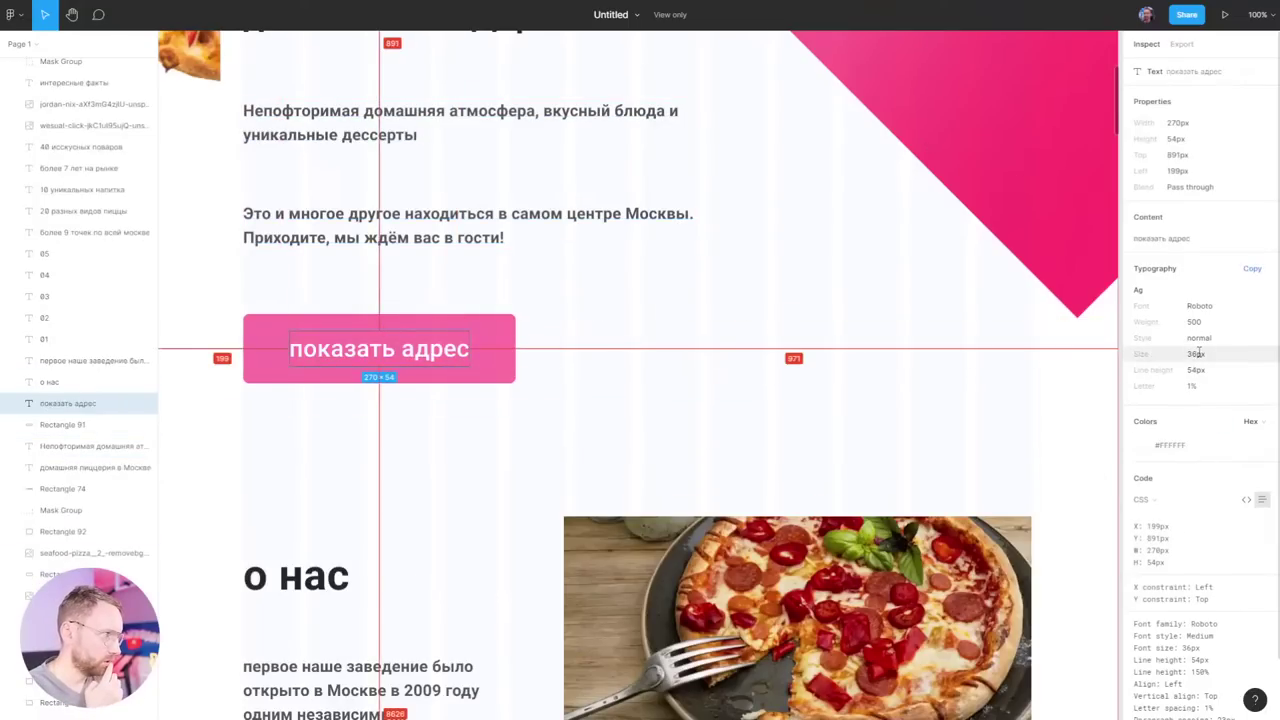
click(343, 595)
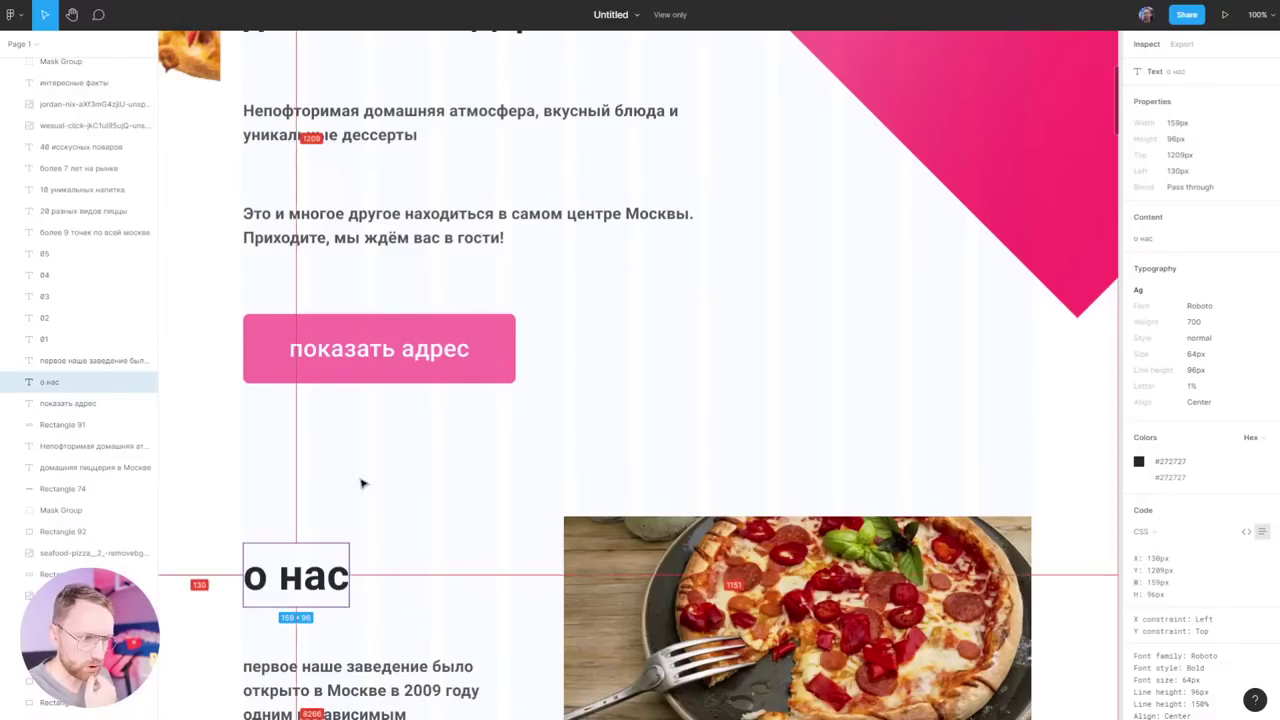
click(369, 352)
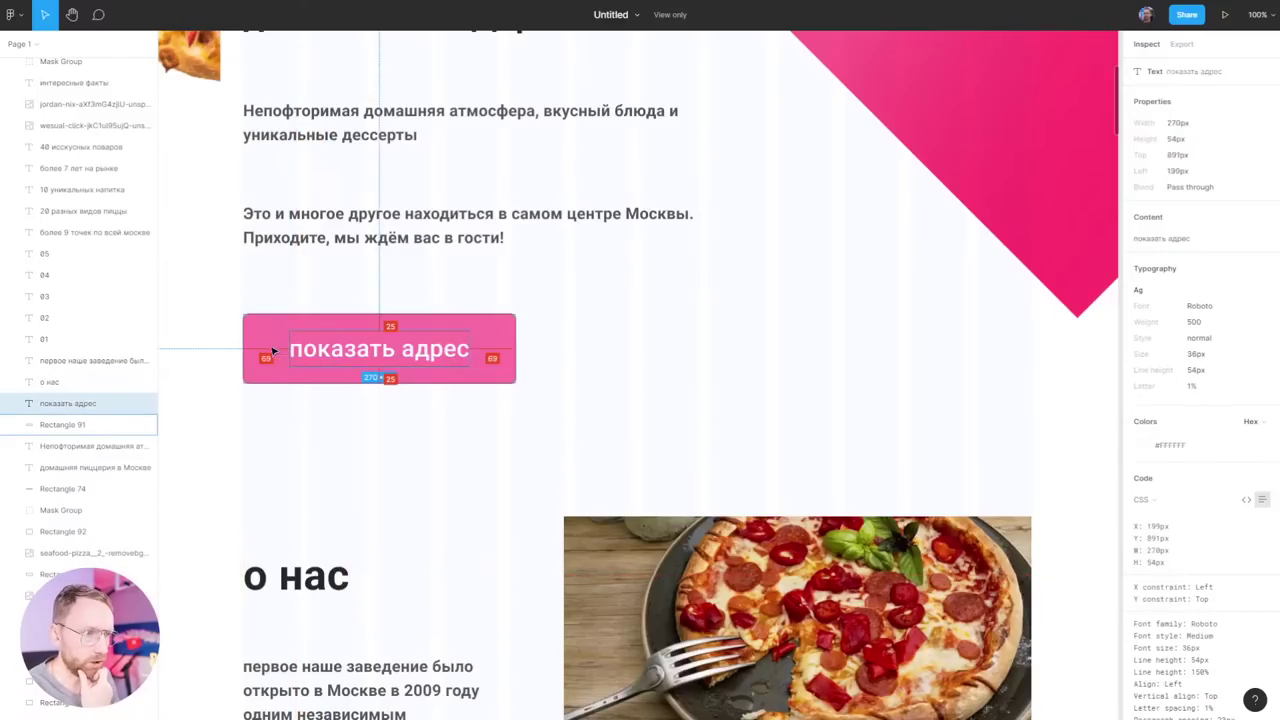
click(556, 349)
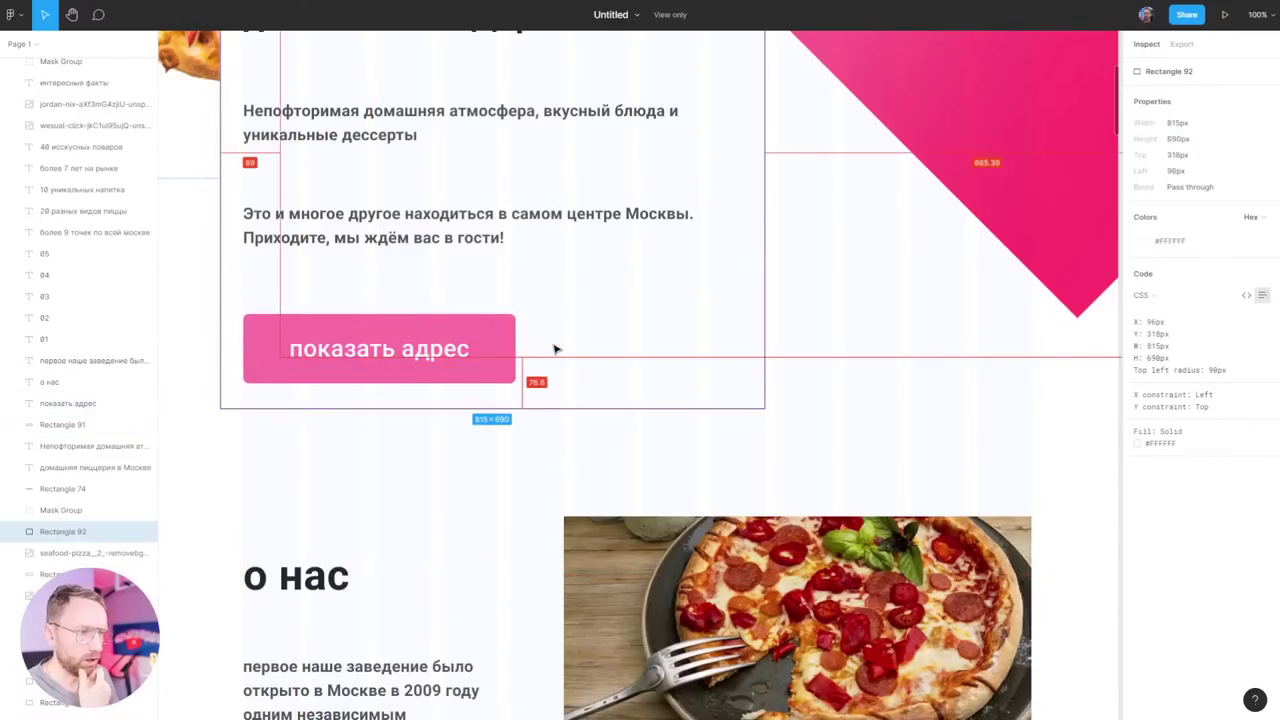
scroll(600, 350, up, 3)
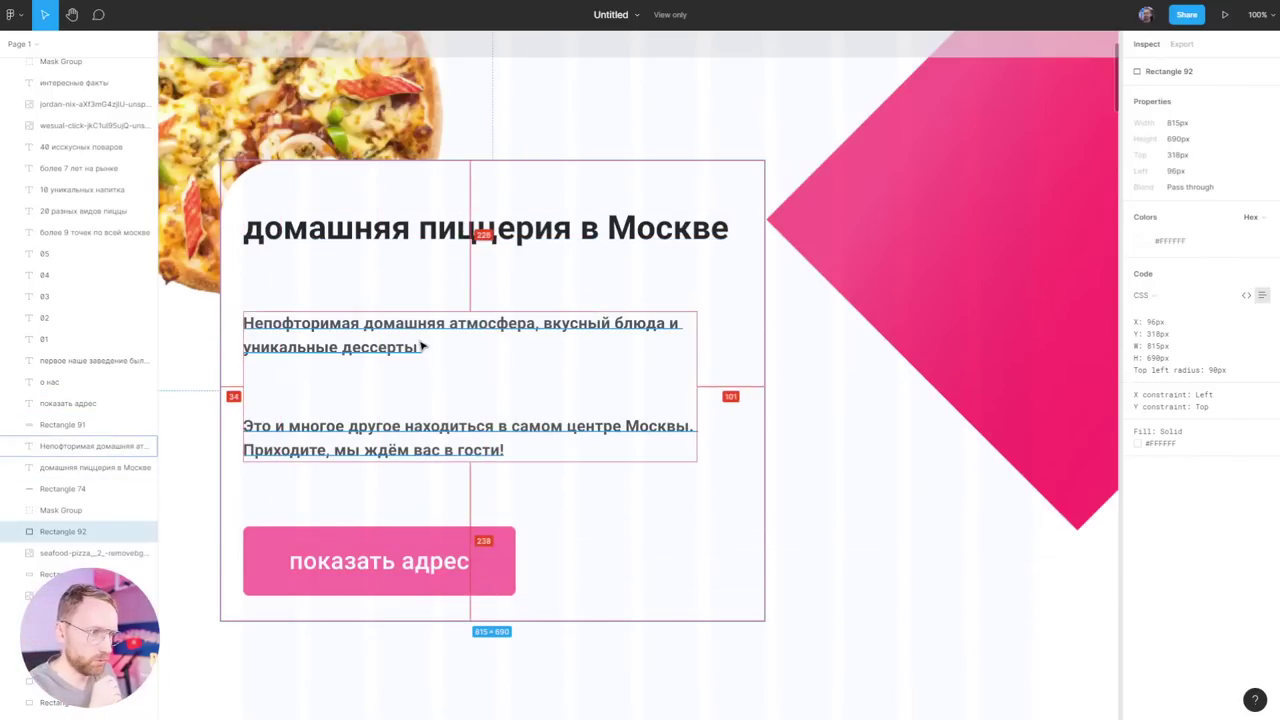
scroll(480, 340, up, 3)
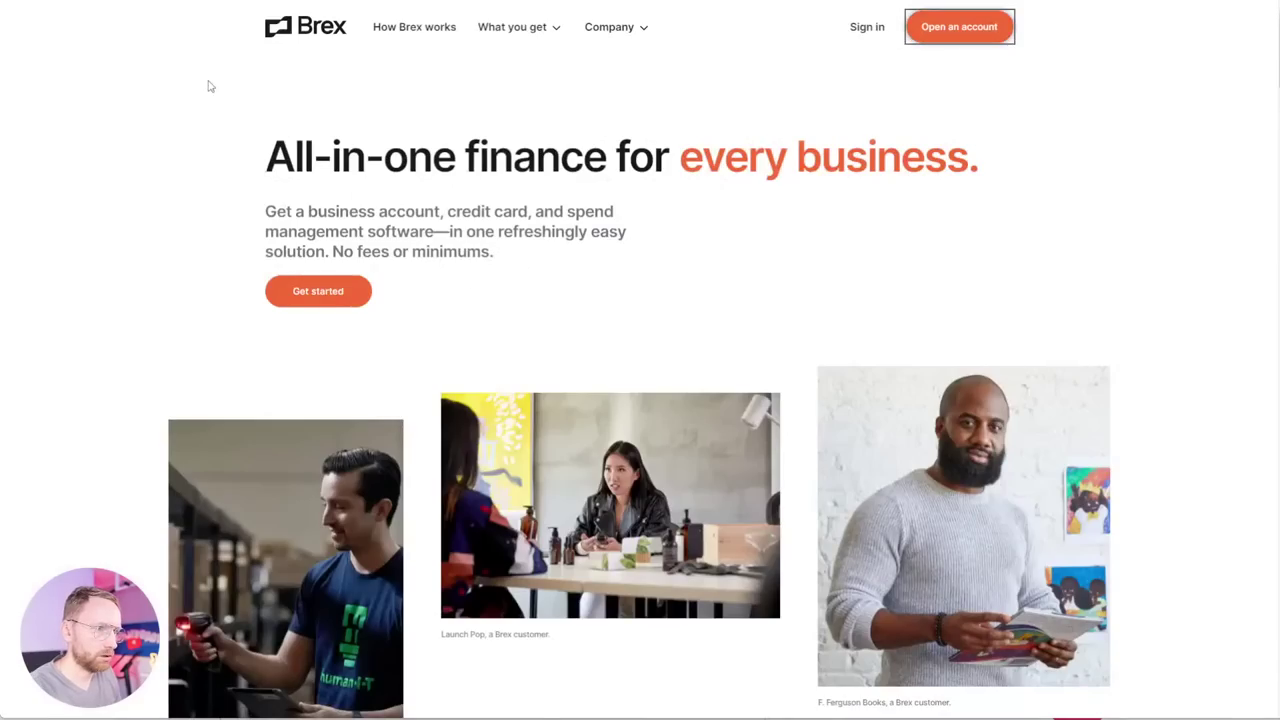
Capture the Brex hero area as a screenshot and copy it to the clipboard
key(super+shift+4)
drag(210, 80, 1006, 348)
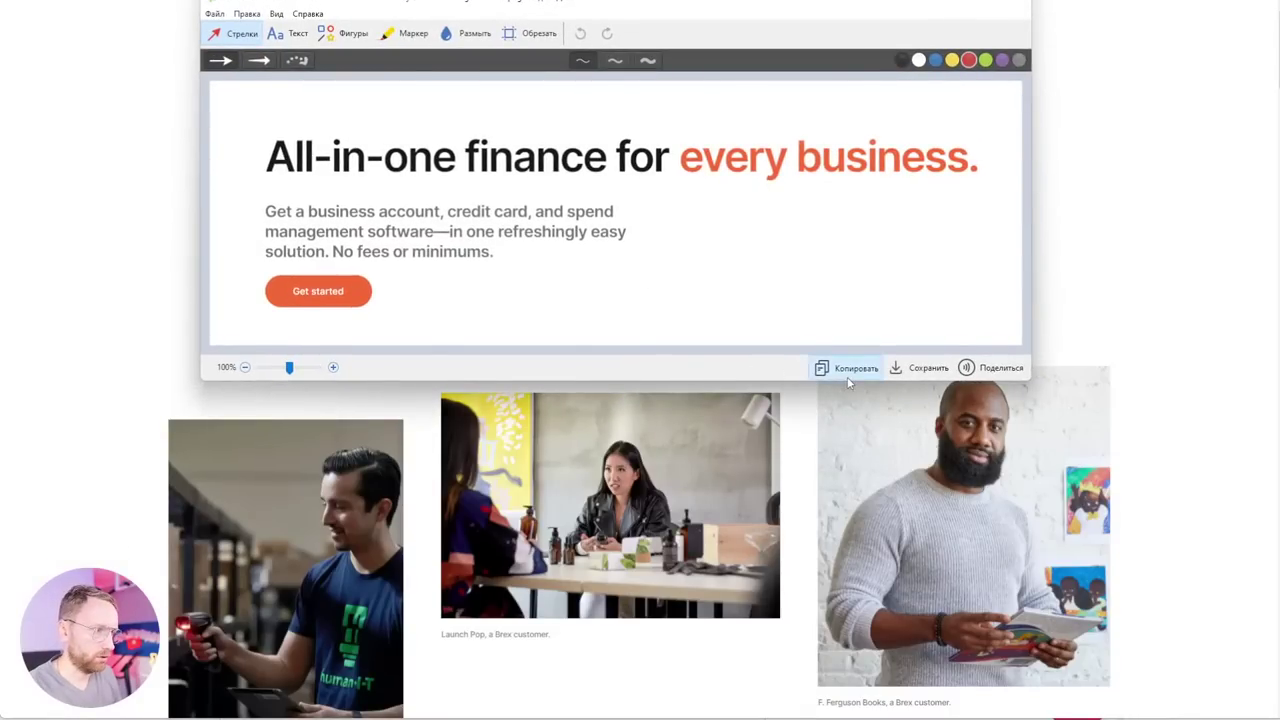
click(846, 366)
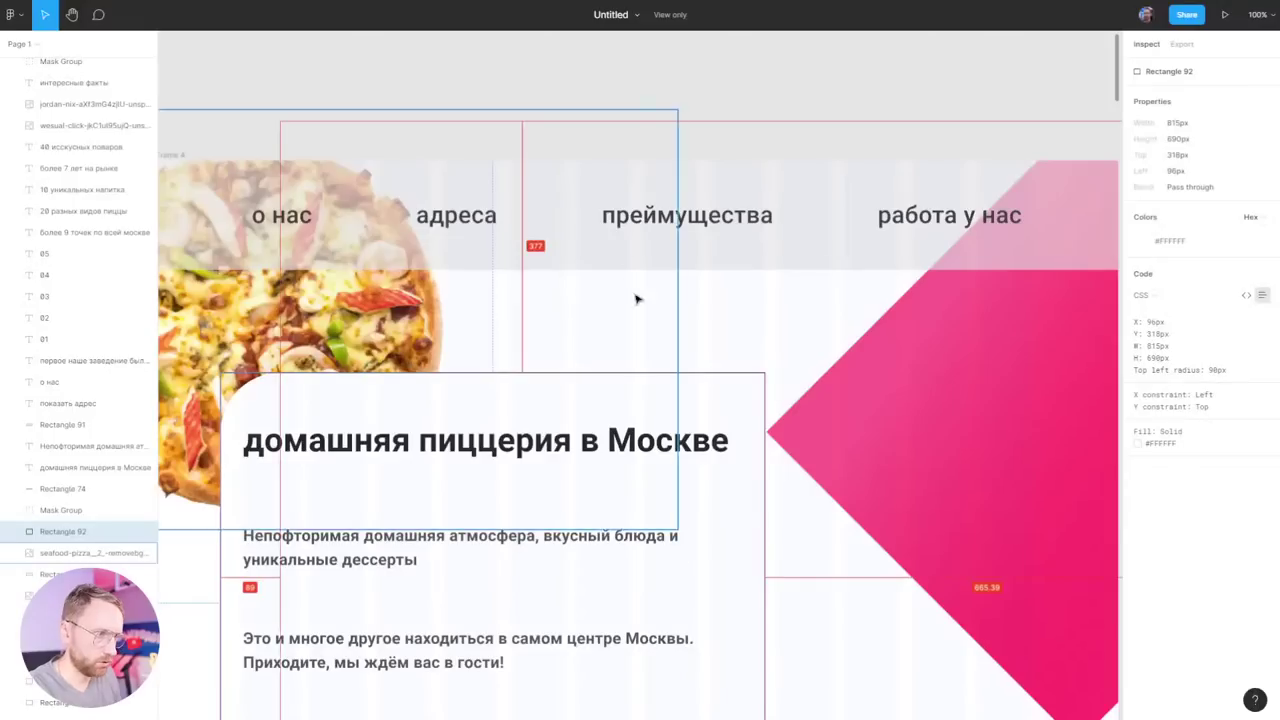
Duplicate the pizzeria file to drafts and open the draft copy
scroll(650, 305, left, 10)
click(648, 22)
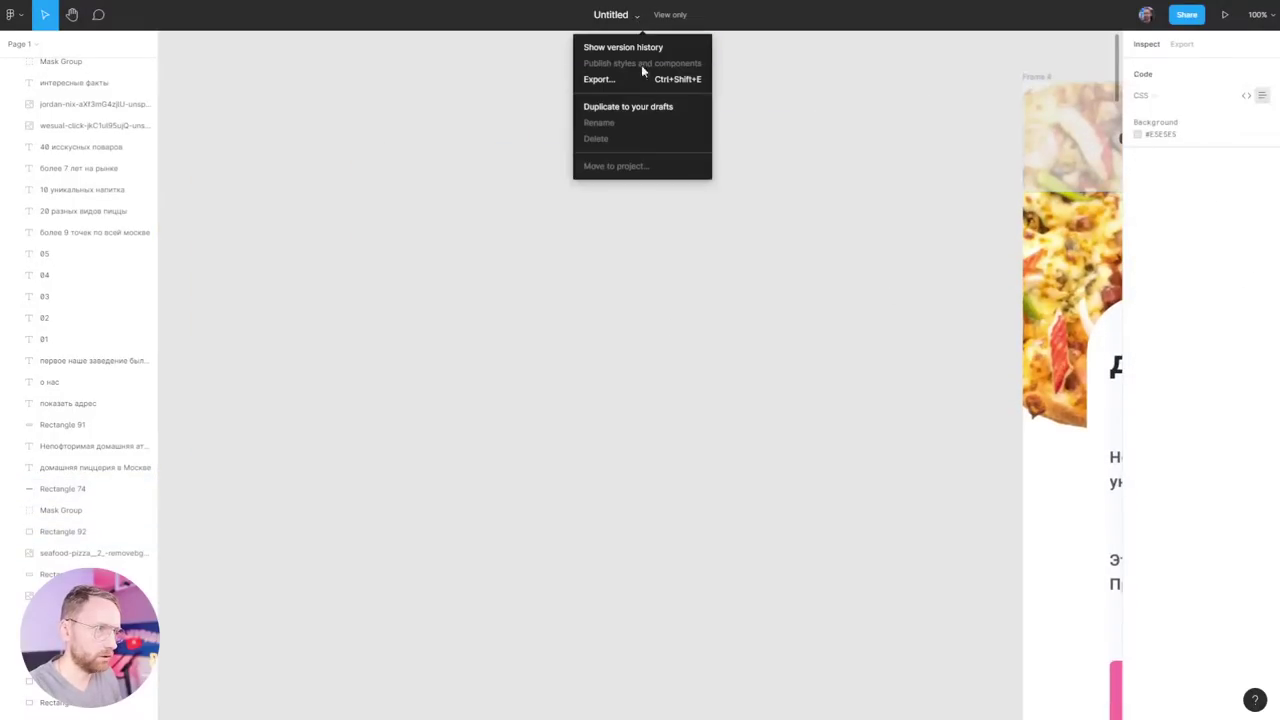
click(690, 108)
click(710, 701)
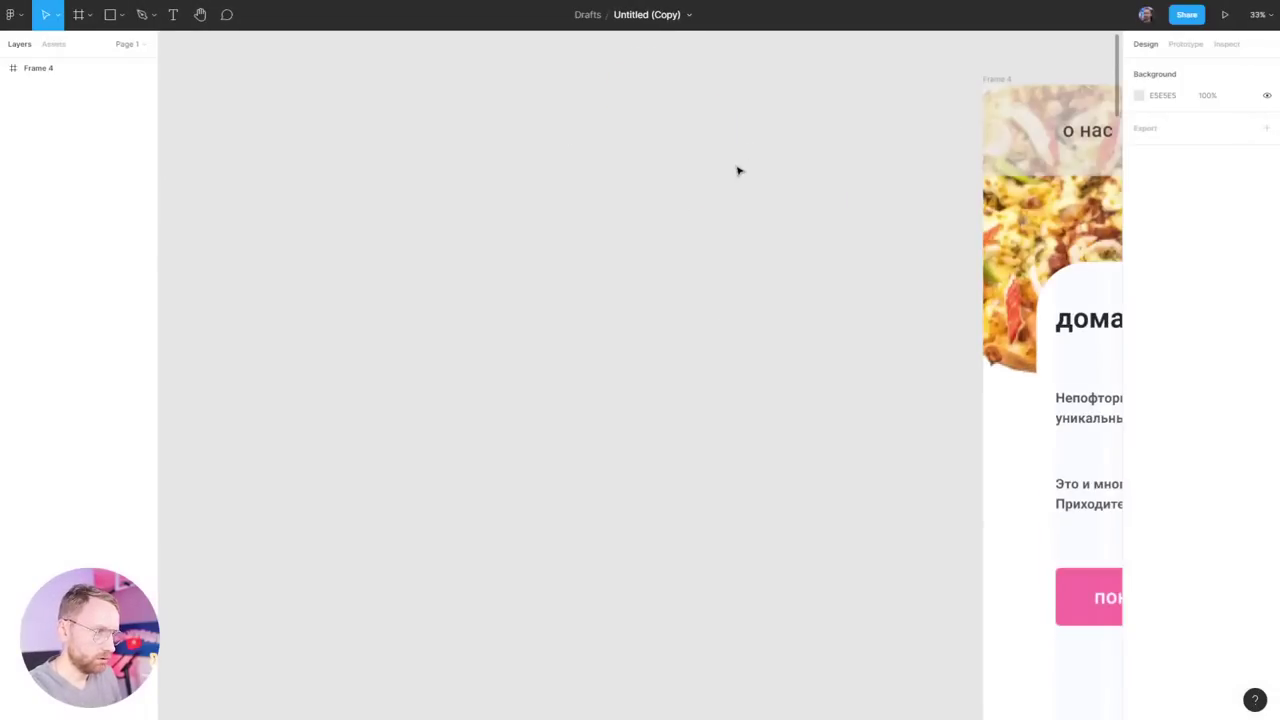
Paste three copies of the Brex hero screenshot, placing the third beneath the first
key(ctrl+v)
scroll(711, 371, right, 4)
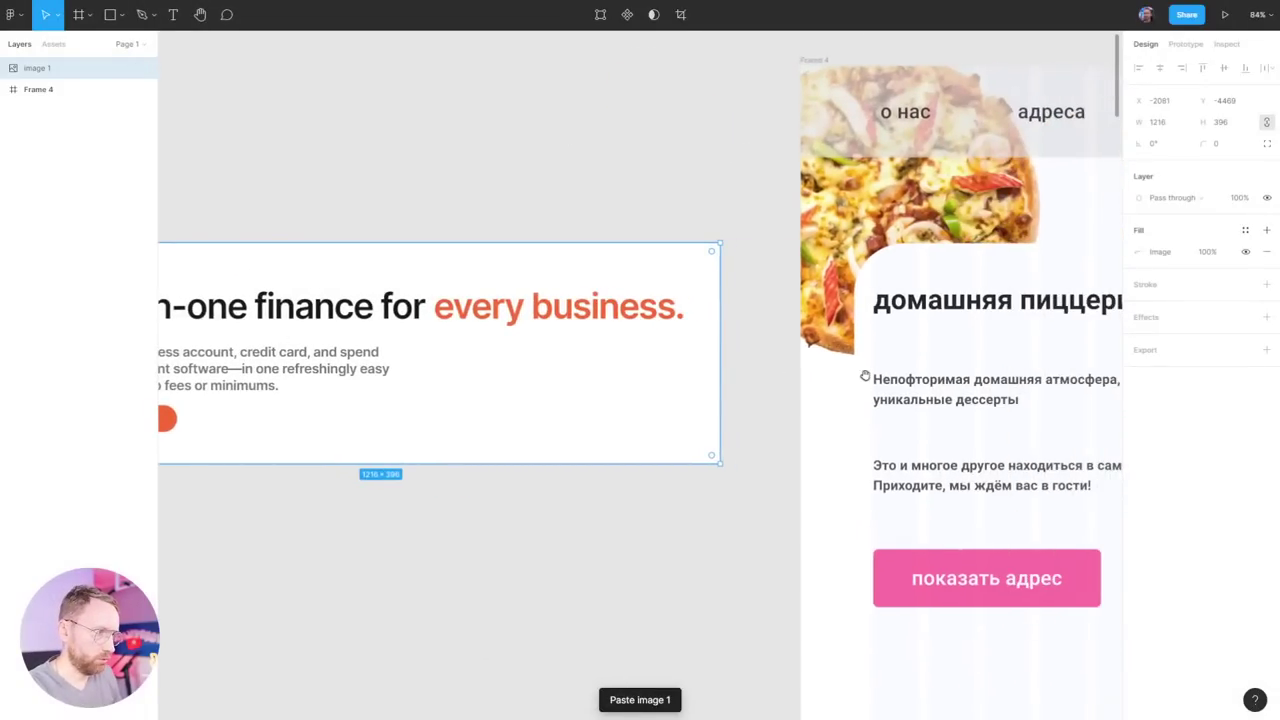
scroll(880, 437, left, 6)
key(ctrl+v)
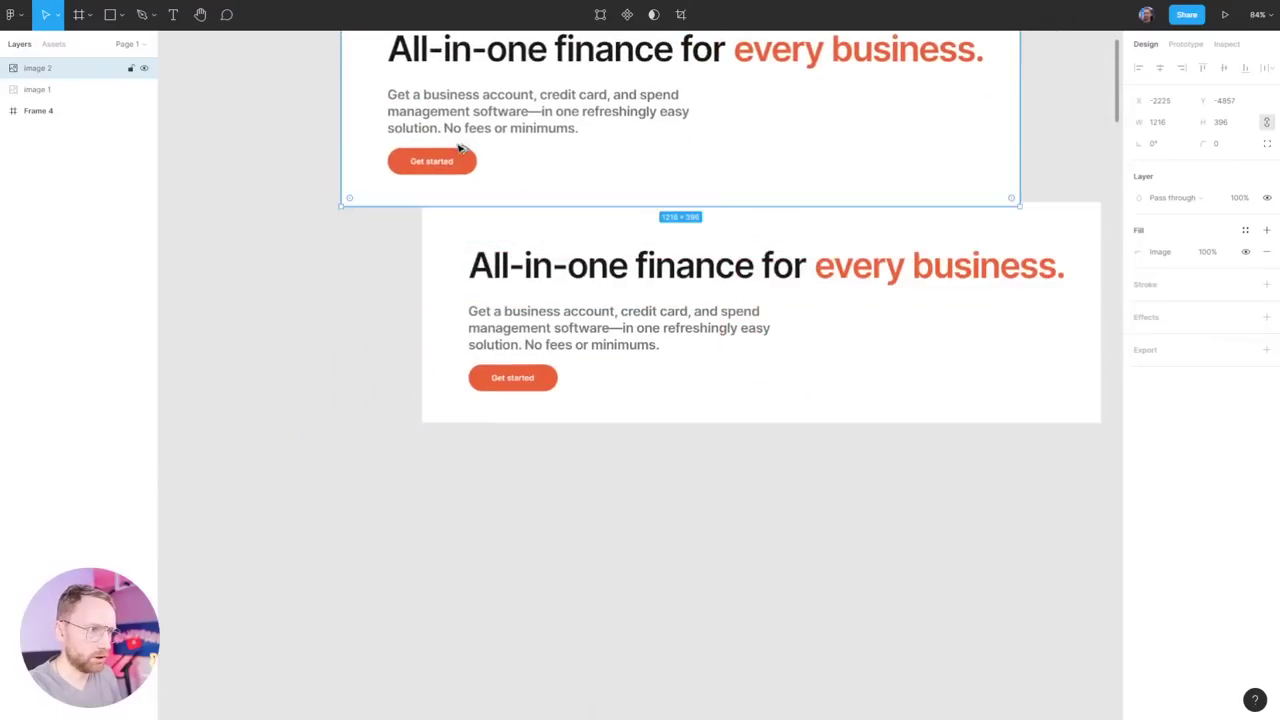
key(ctrl+v)
drag(716, 528, 416, 563)
Select the показать адрес button text together with its pink rectangle
scroll(643, 465, right, 4)
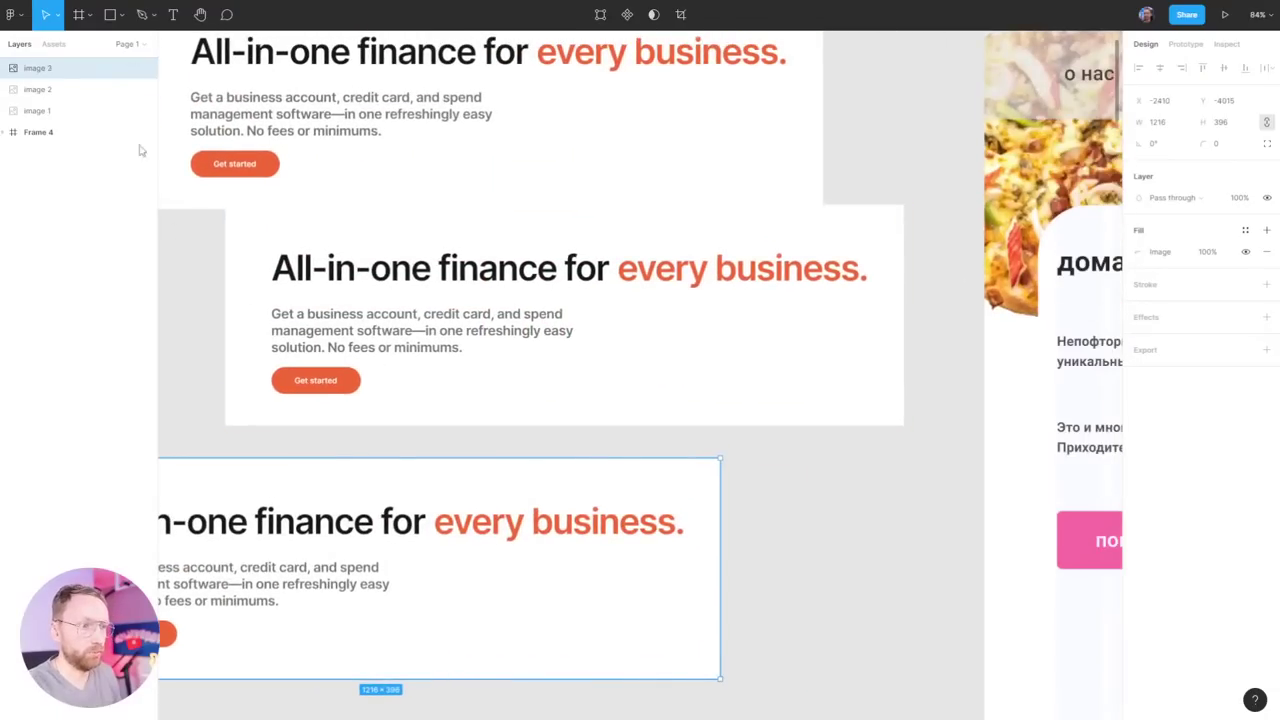
scroll(225, 178, right, 9)
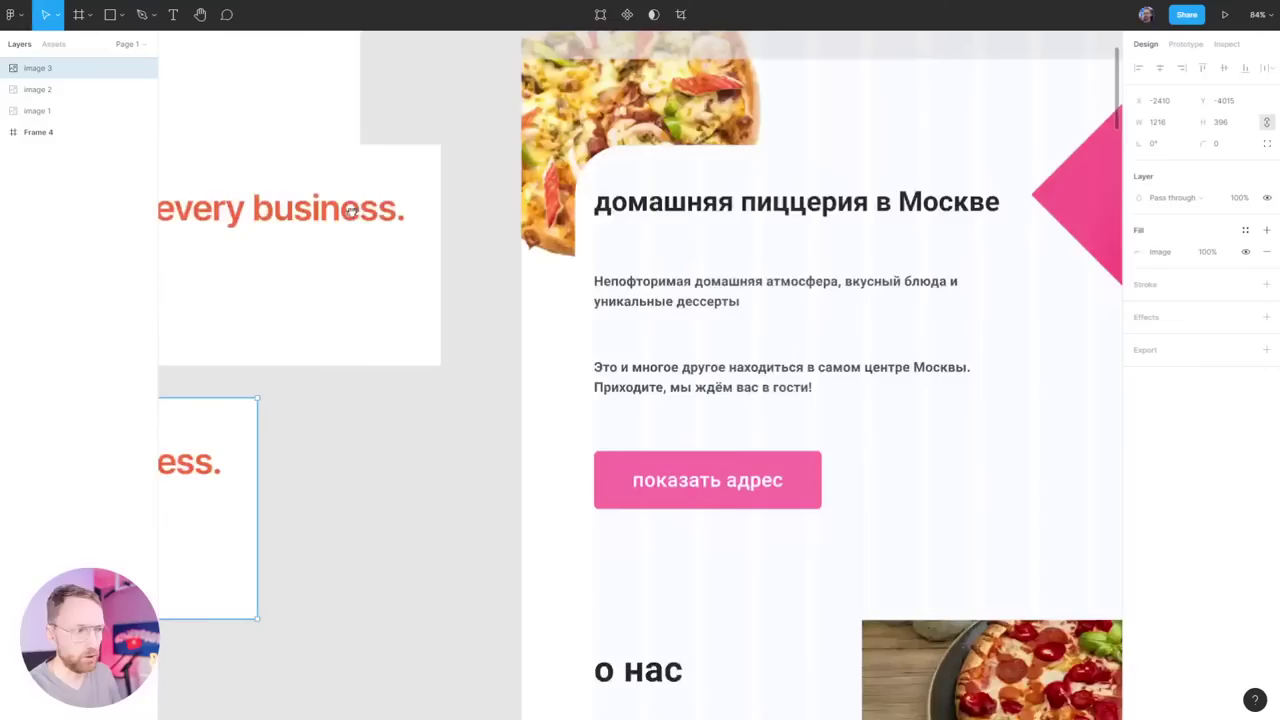
click(770, 480)
shift+click(815, 476)
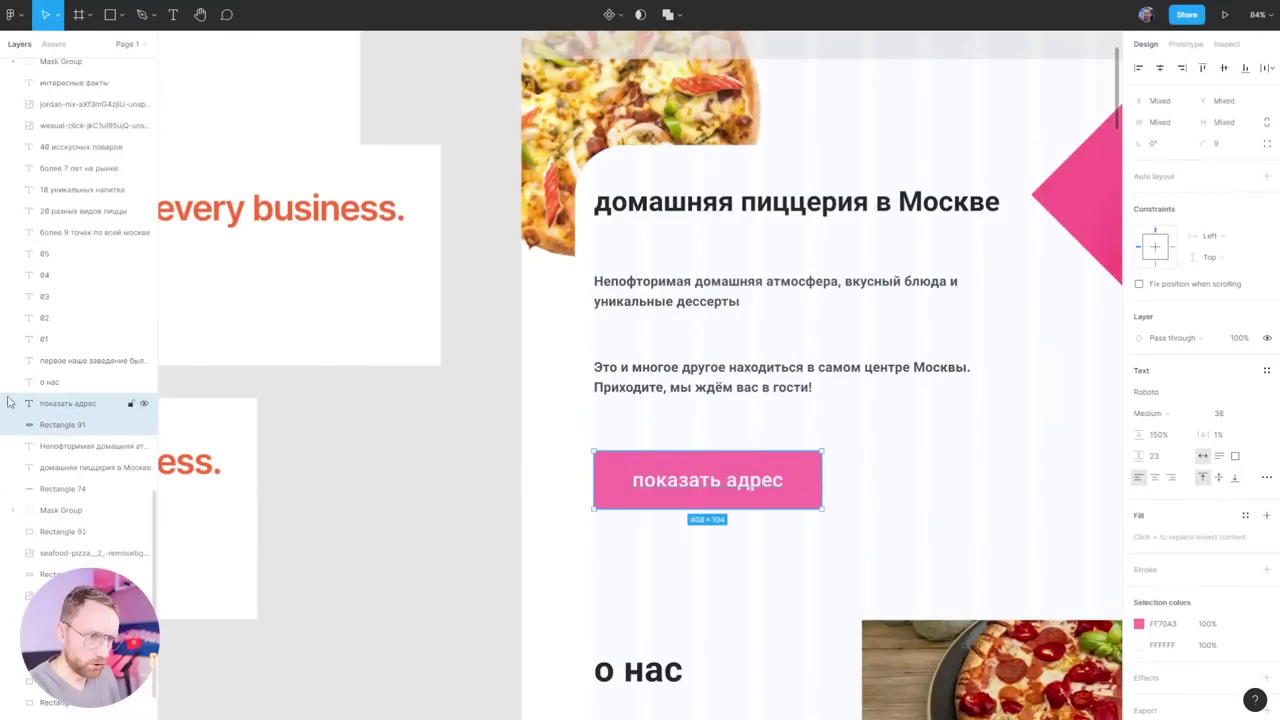
scroll(57, 449, up, 5)
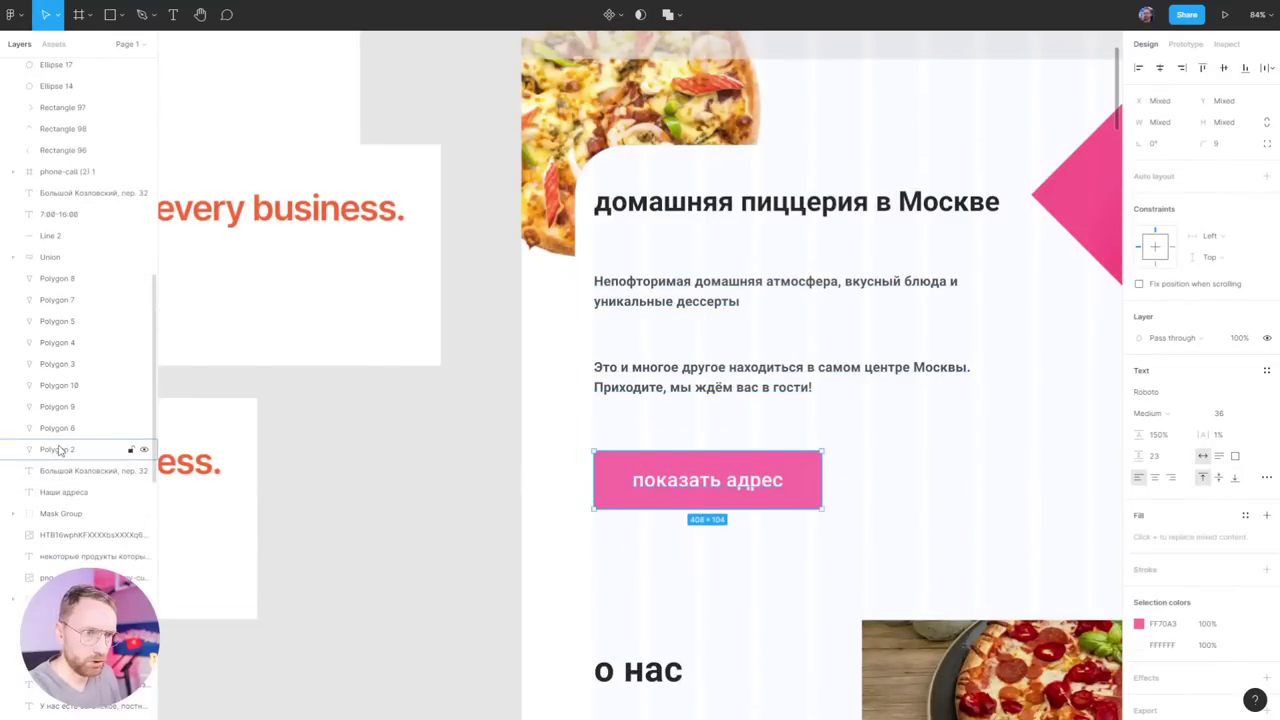
scroll(57, 449, up, 6)
scroll(60, 445, down, 15)
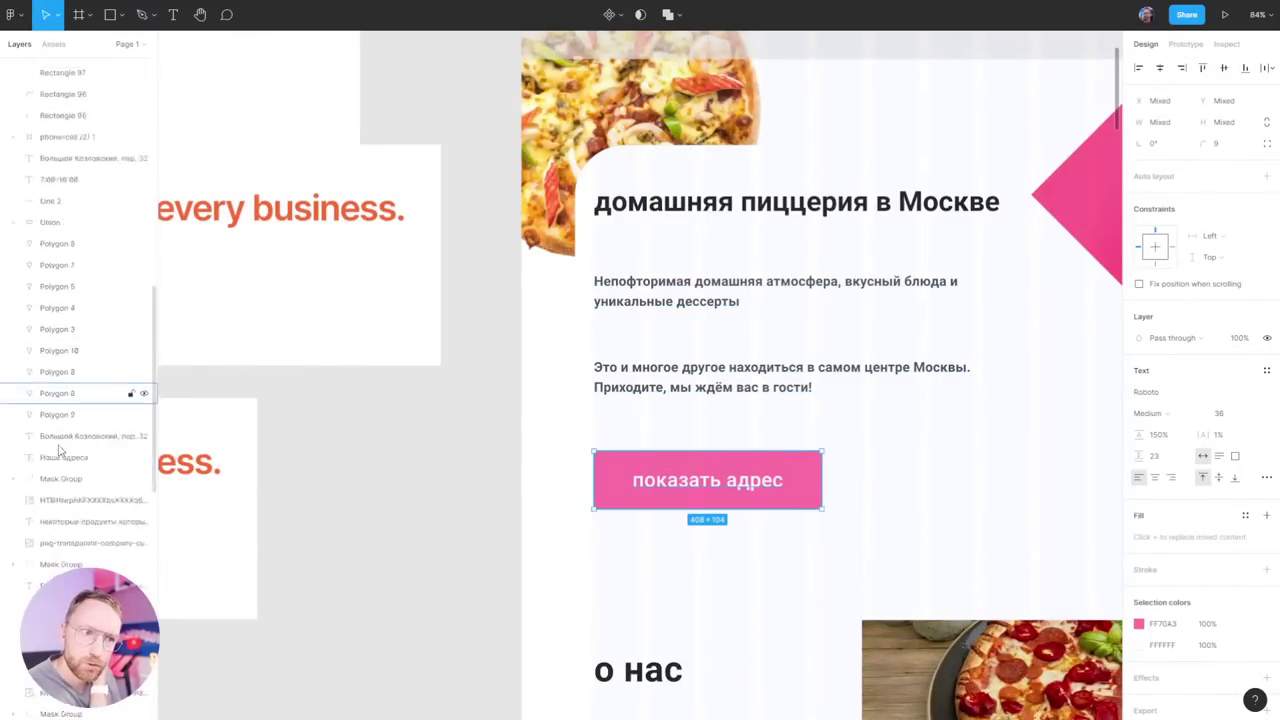
scroll(817, 366, left, 5)
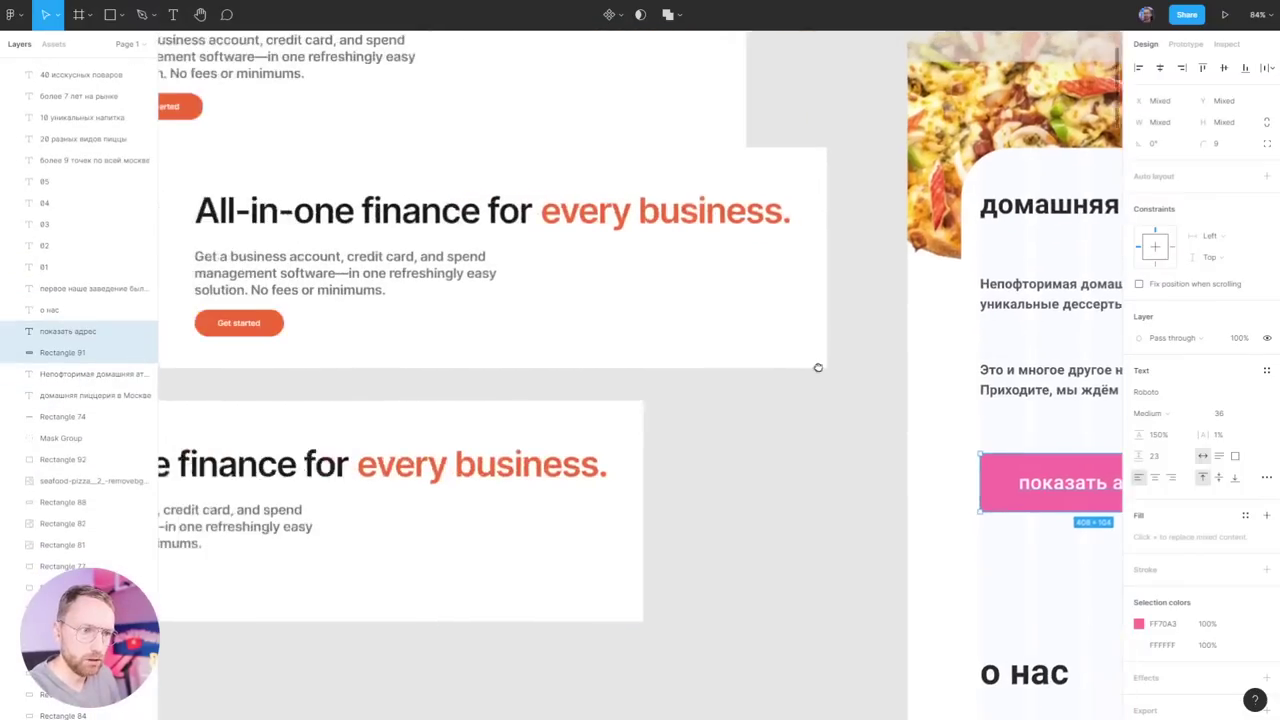
scroll(637, 380, down, 3)
Place a scaled-down copy of the pink button beside Brex's Get started button
drag(1063, 465, 714, 340)
scroll(512, 343, up, 5)
drag(640, 360, 609, 338)
Wrap the small button in a 182×46 auto-layout frame beneath the original pizza button
click(608, 337)
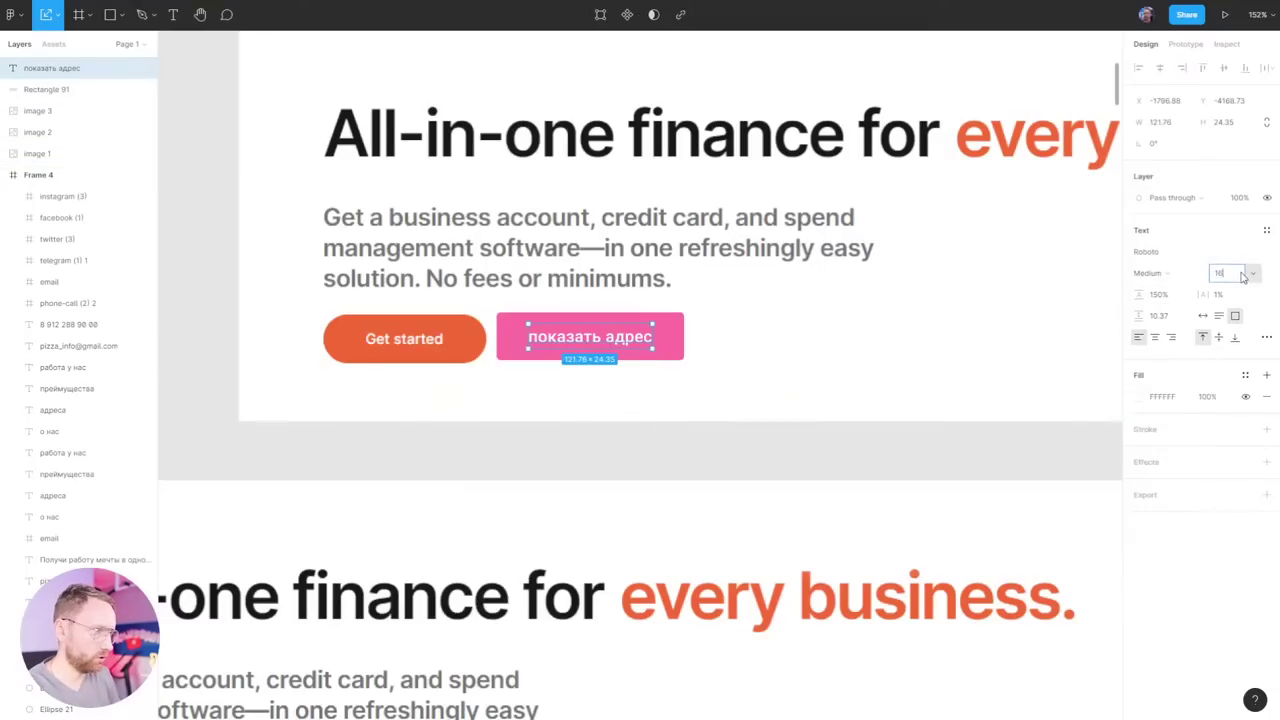
shift+click(682, 325)
key(shift+a)
scroll(487, 293, down, 3)
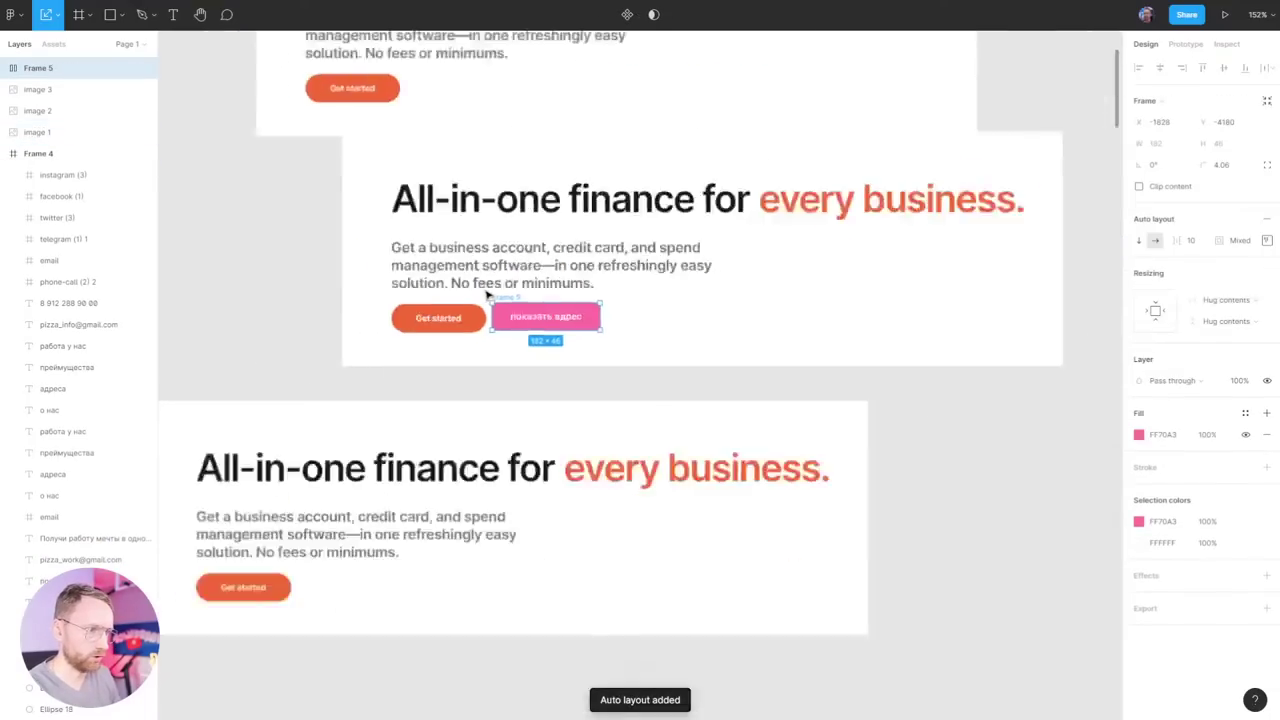
scroll(487, 293, down, 5)
drag(508, 308, 975, 405)
scroll(672, 362, up, 8)
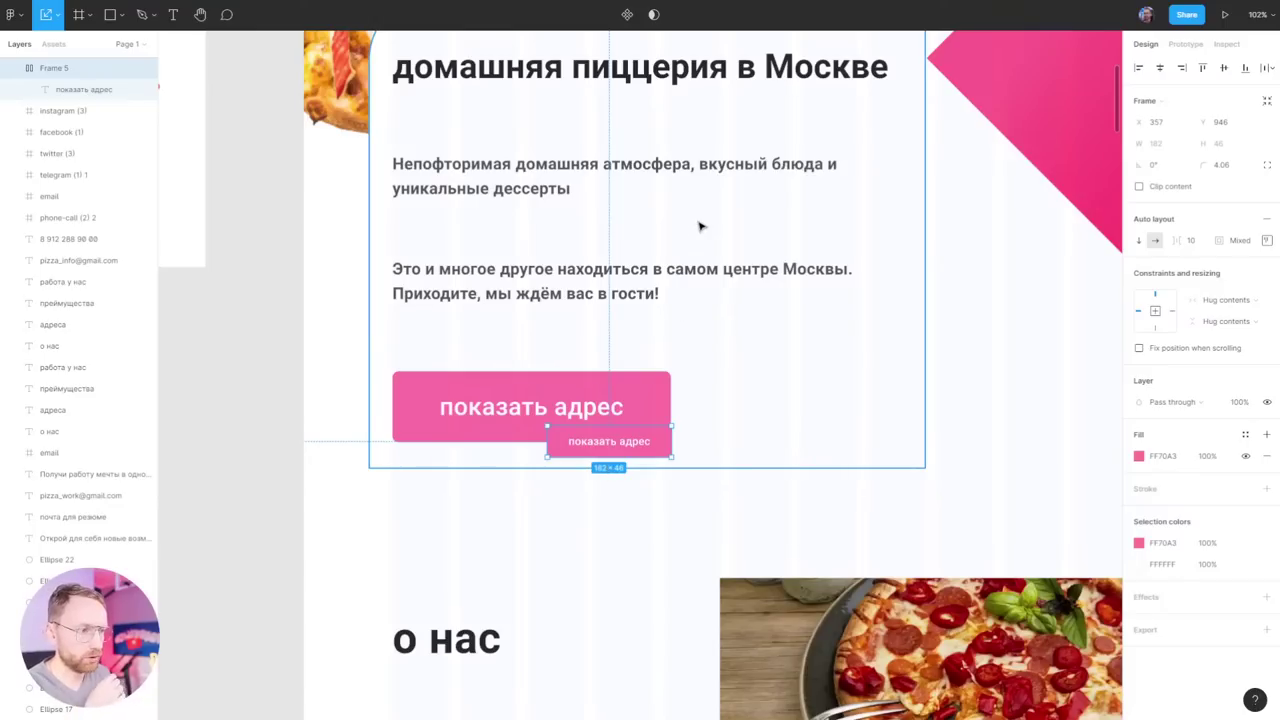
Select the original показать адрес button text to compare its properties
click(469, 414)
scroll(334, 492, down, 10)
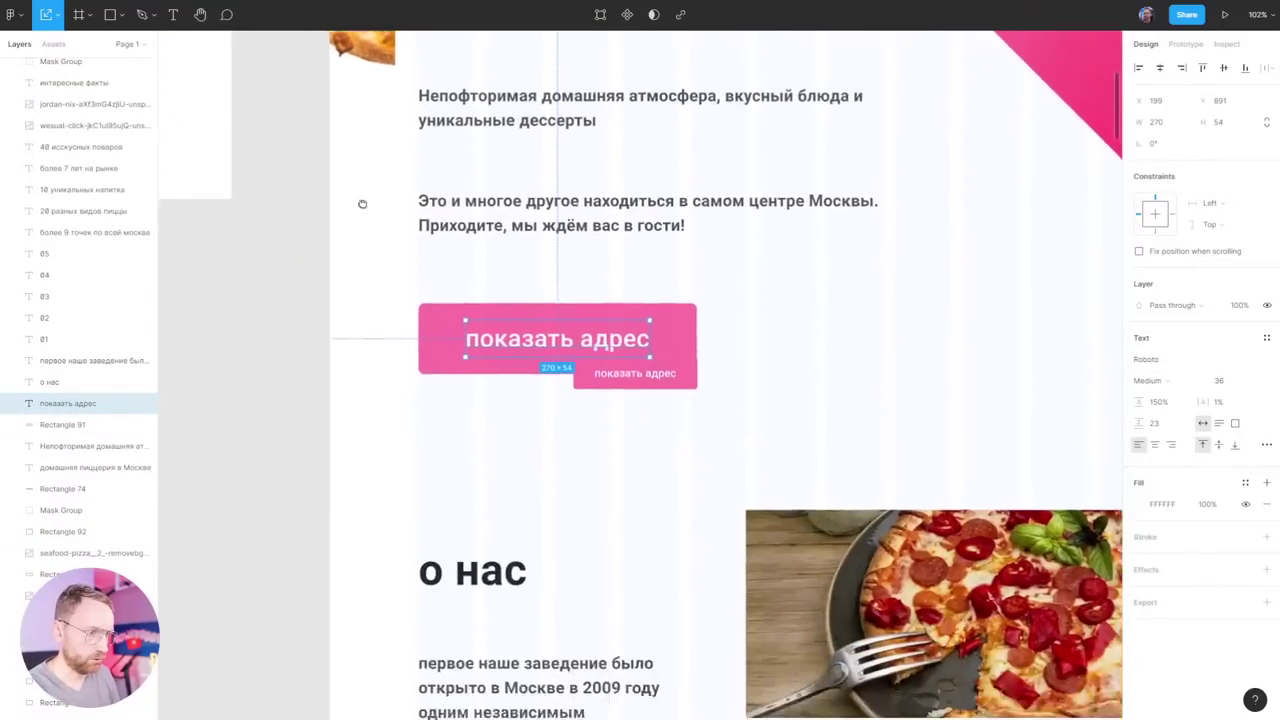
scroll(666, 341, up, 2)
scroll(666, 341, right, 1)
scroll(666, 341, down, 10)
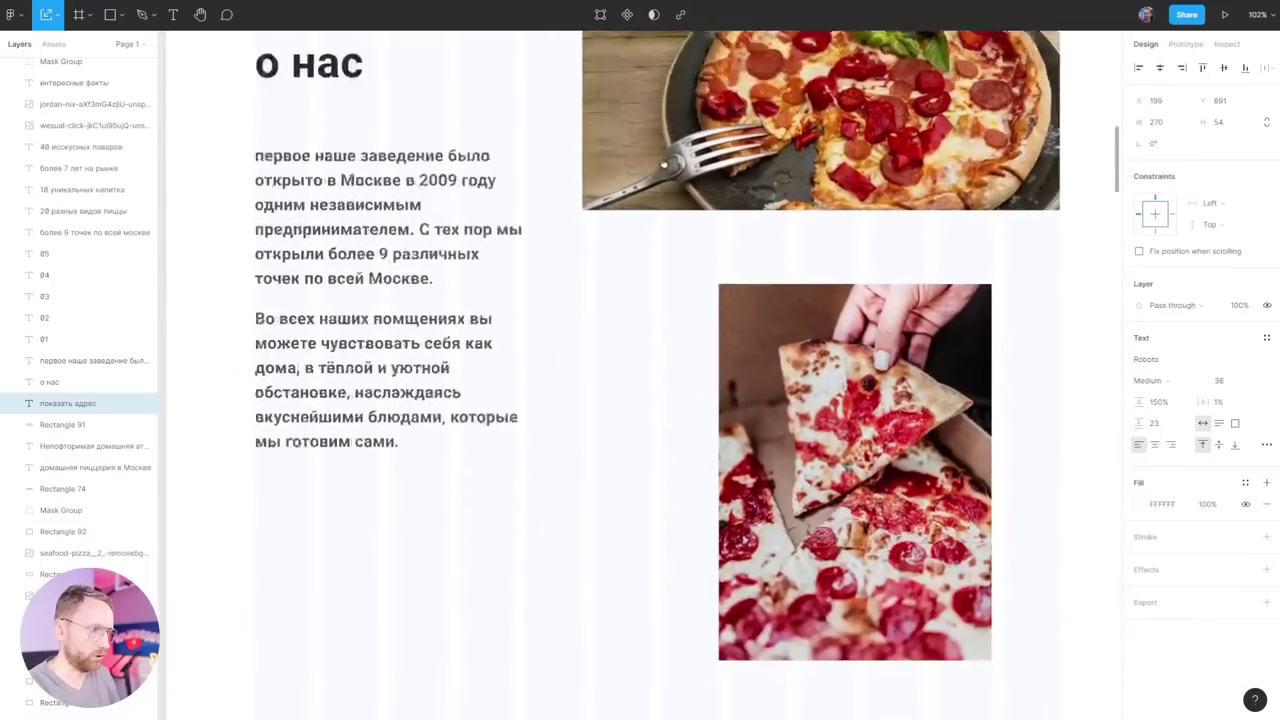
scroll(650, 240, down, 2)
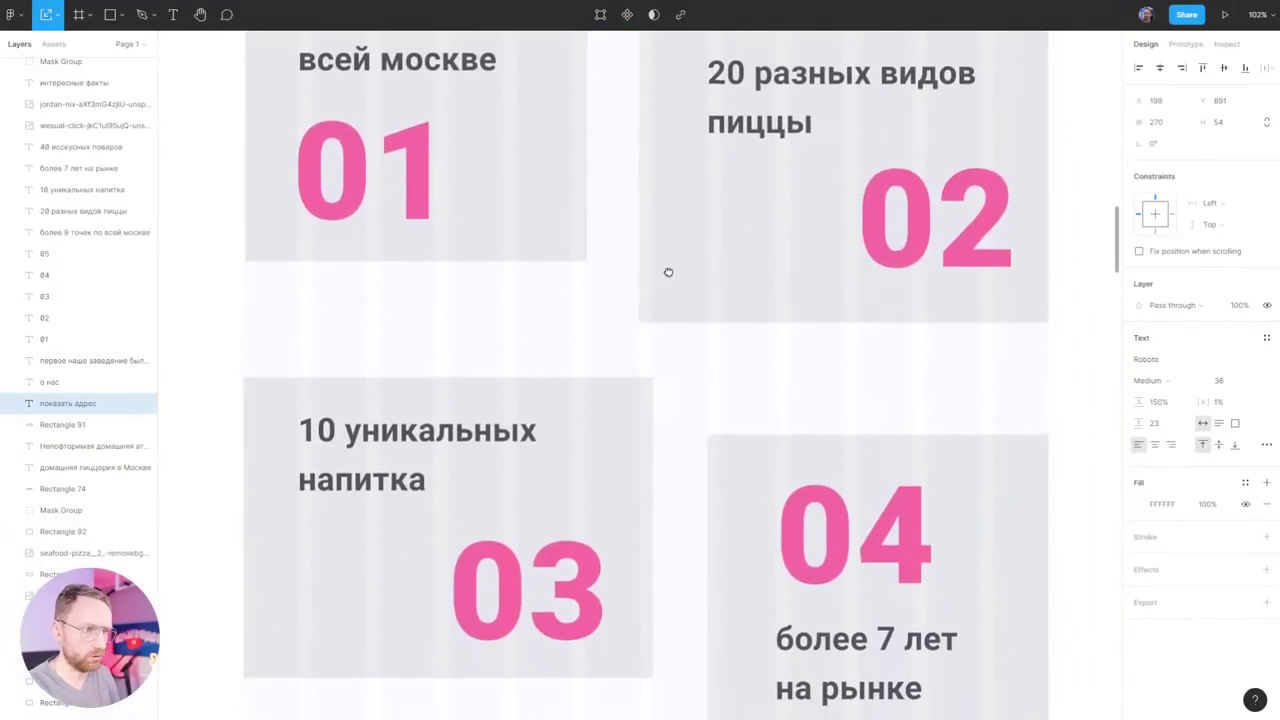
scroll(666, 249, up, 5)
scroll(710, 348, down, 3)
scroll(700, 300, right, 1)
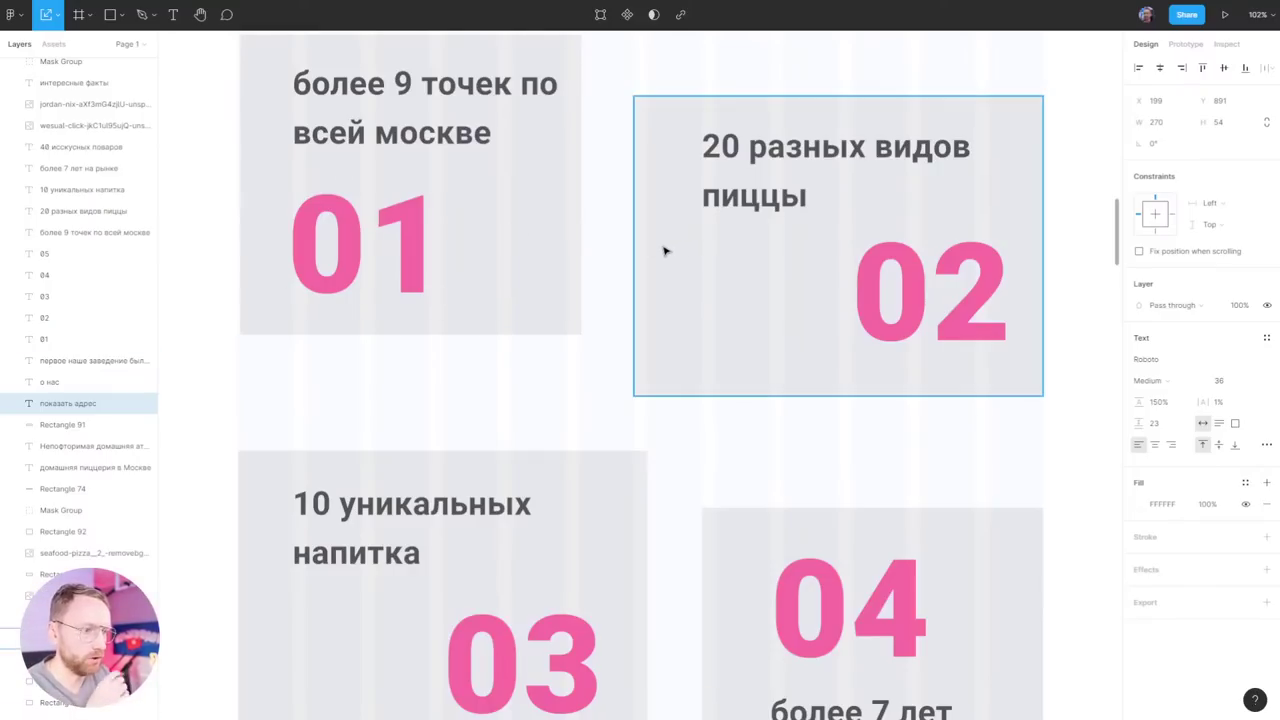
scroll(665, 251, down, 5)
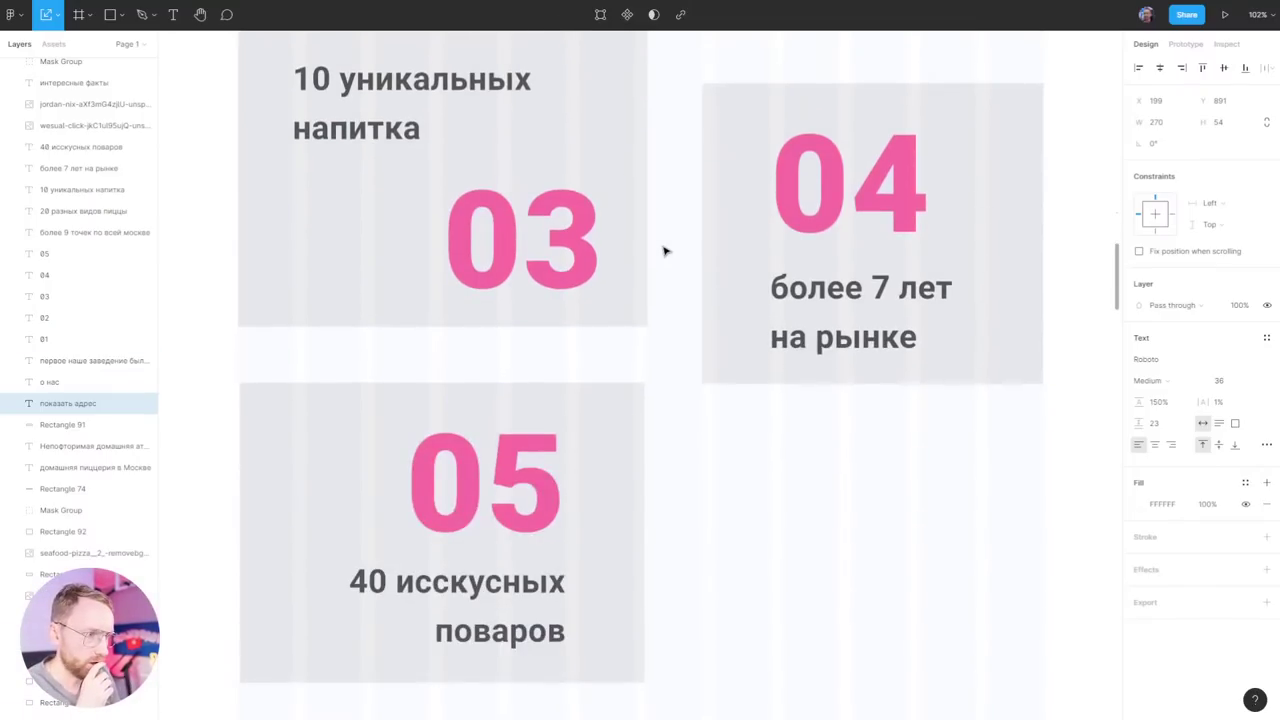
scroll(550, 475, up, 5)
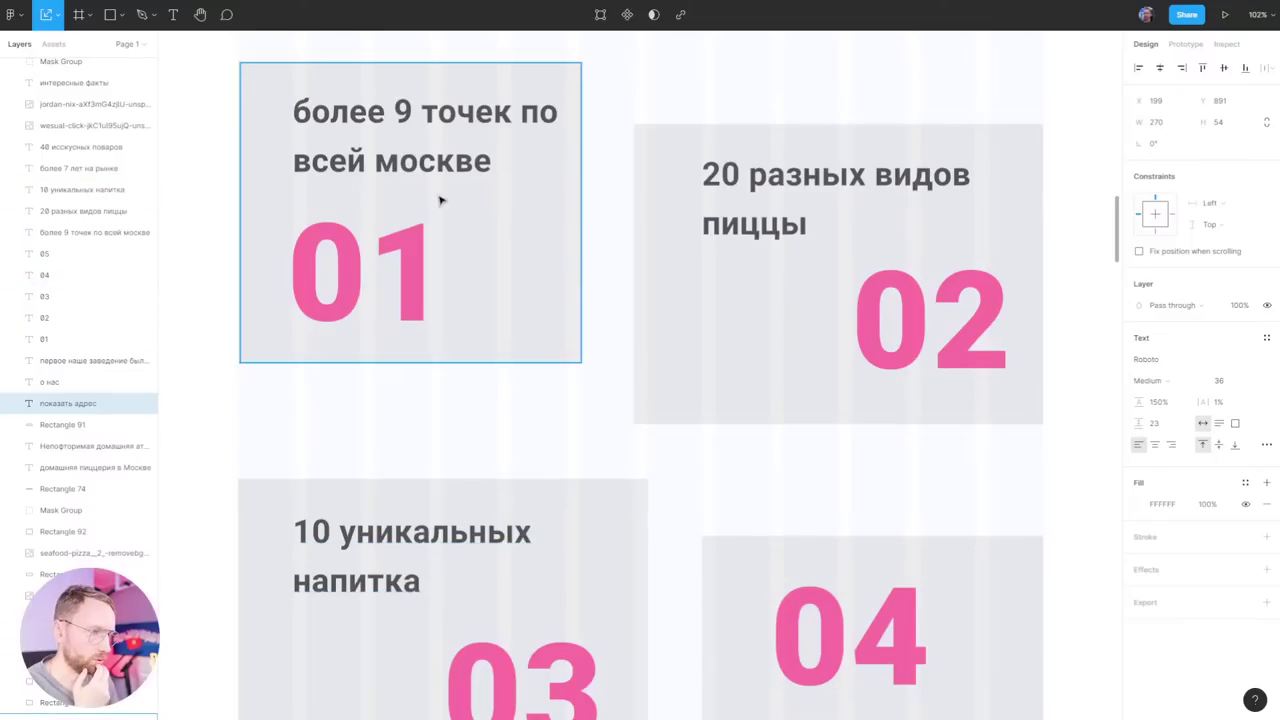
Bring the 01 card number above 02 in layer order, then hide the UI
click(352, 263)
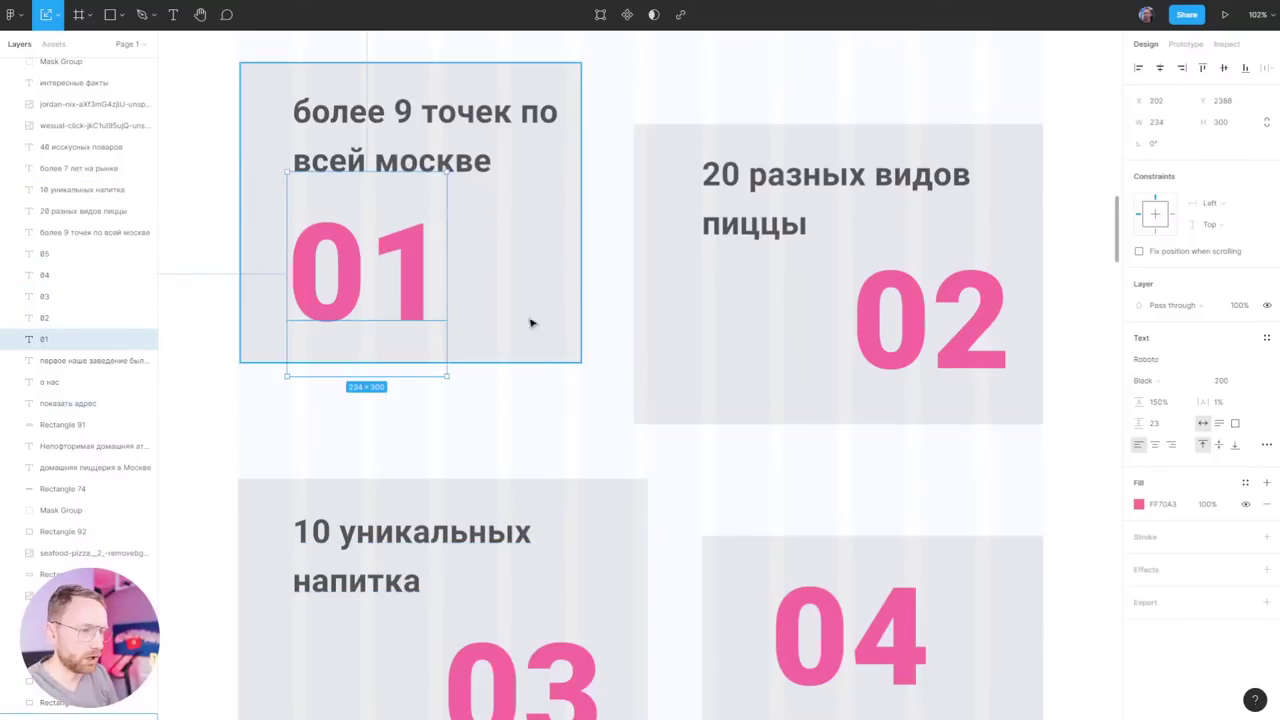
key(shift+0)
key(ctrl+bracketright)
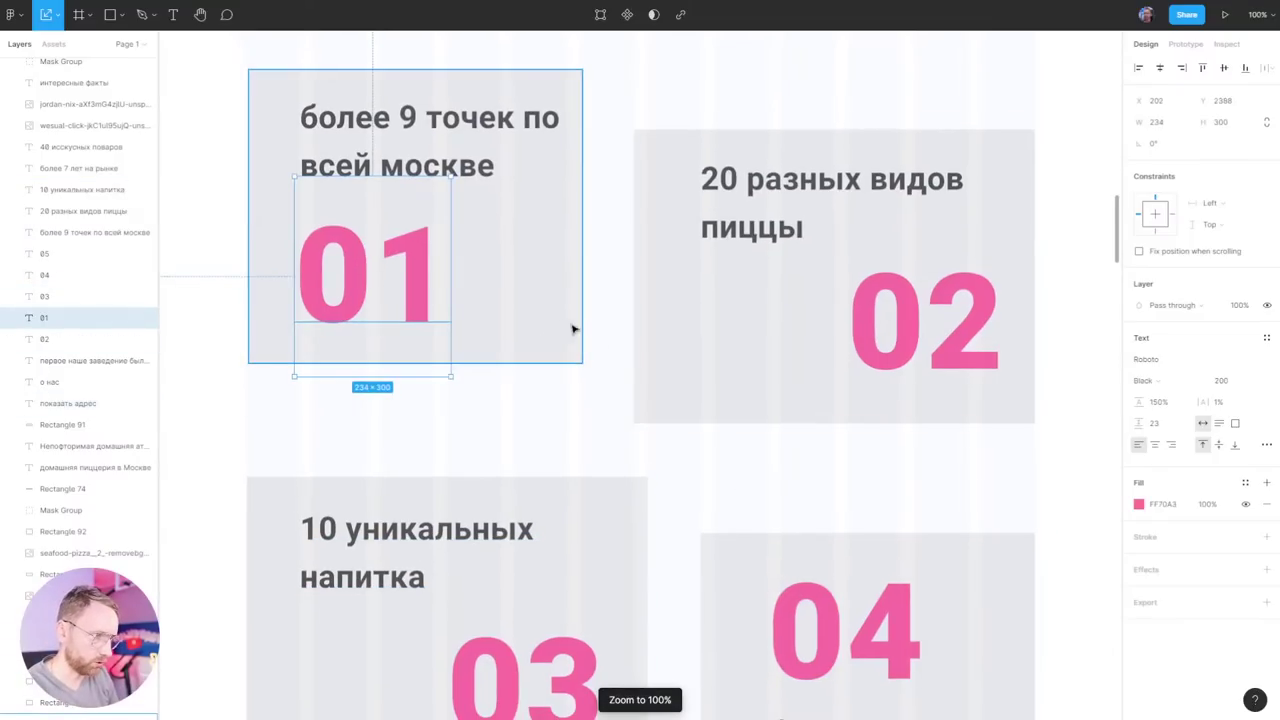
key(Escape)
key(ctrl+backslash)
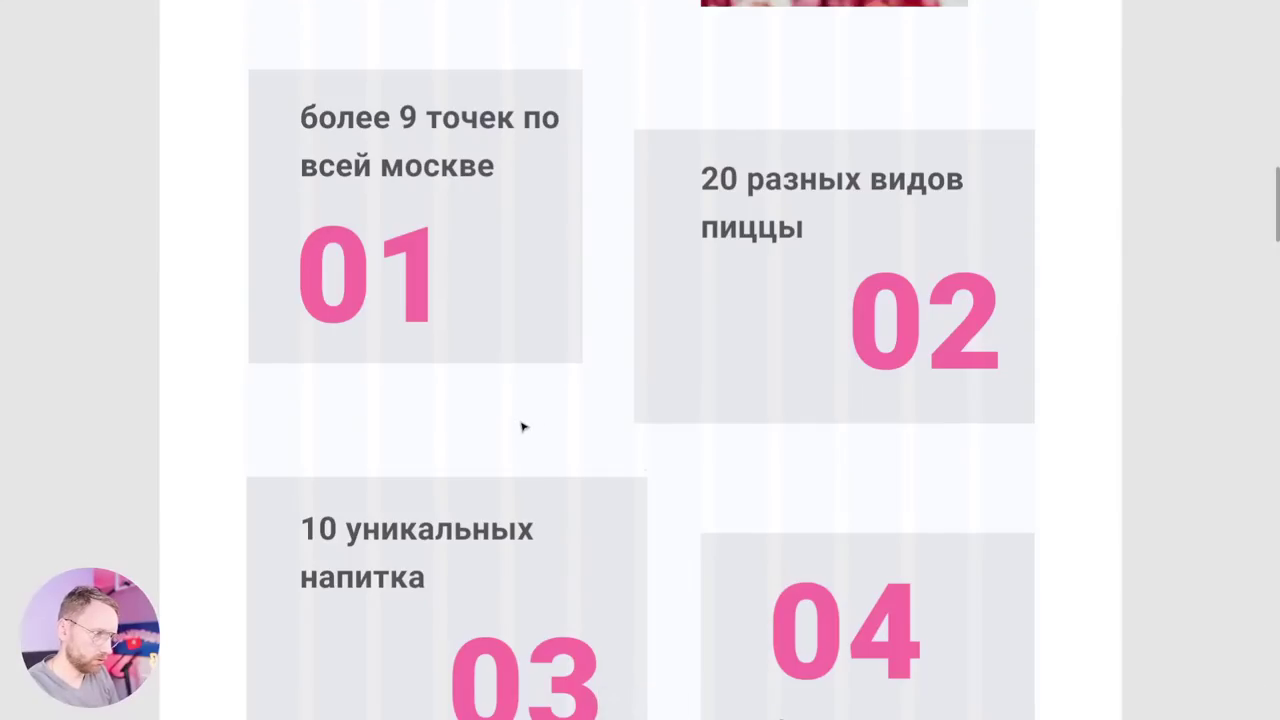
Draw a temporary grey rectangle over the map to compare spacing, then delete it
key(ctrl+backslash)
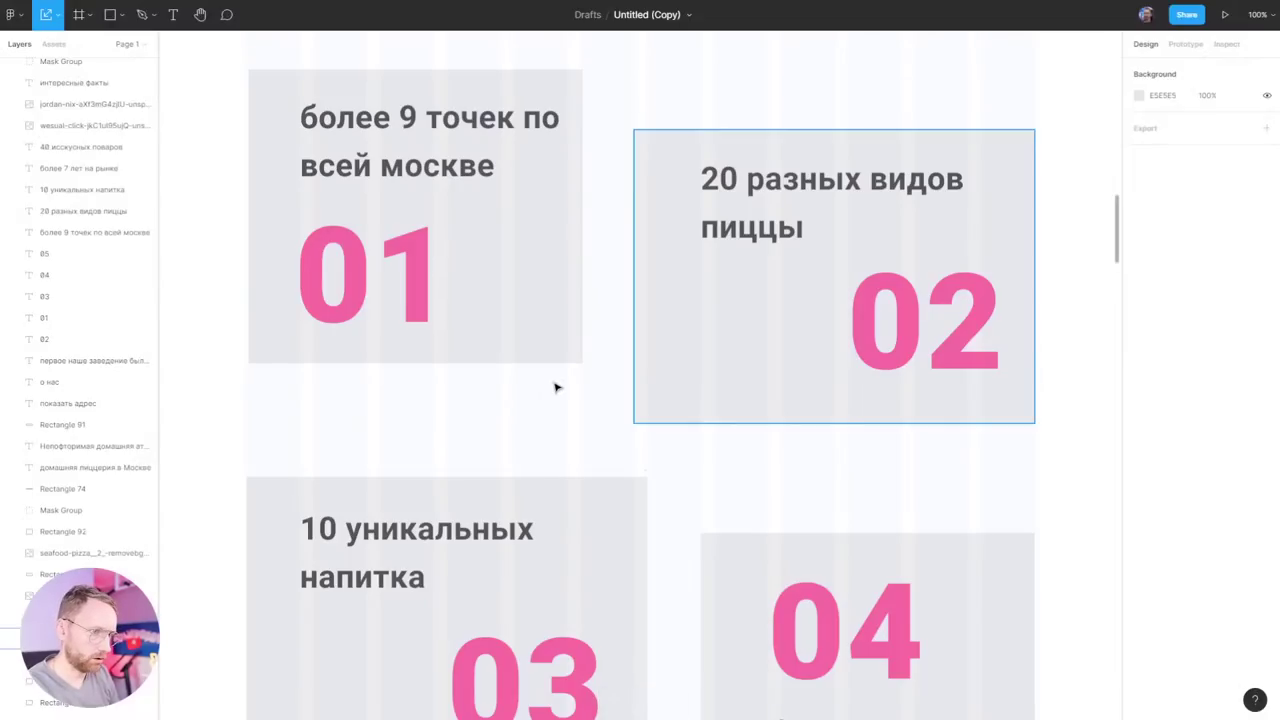
key(ctrl+backslash)
scroll(581, 379, down, 6)
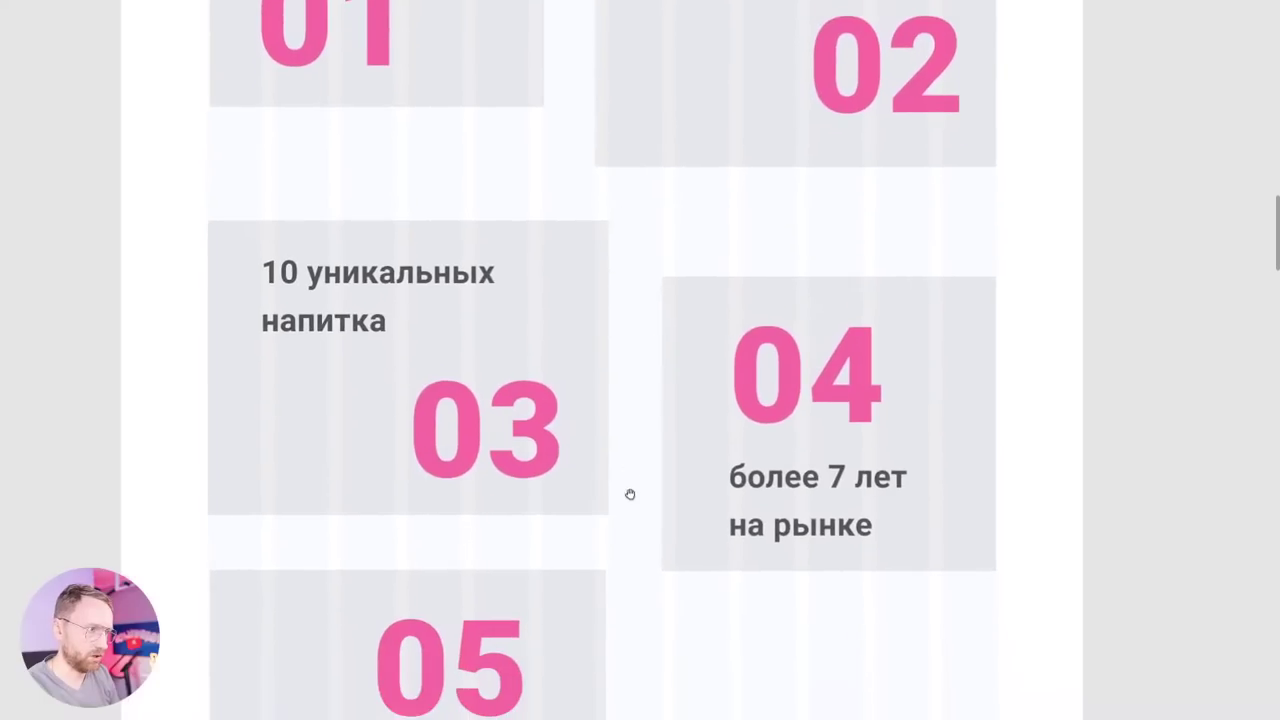
scroll(650, 518, down, 6)
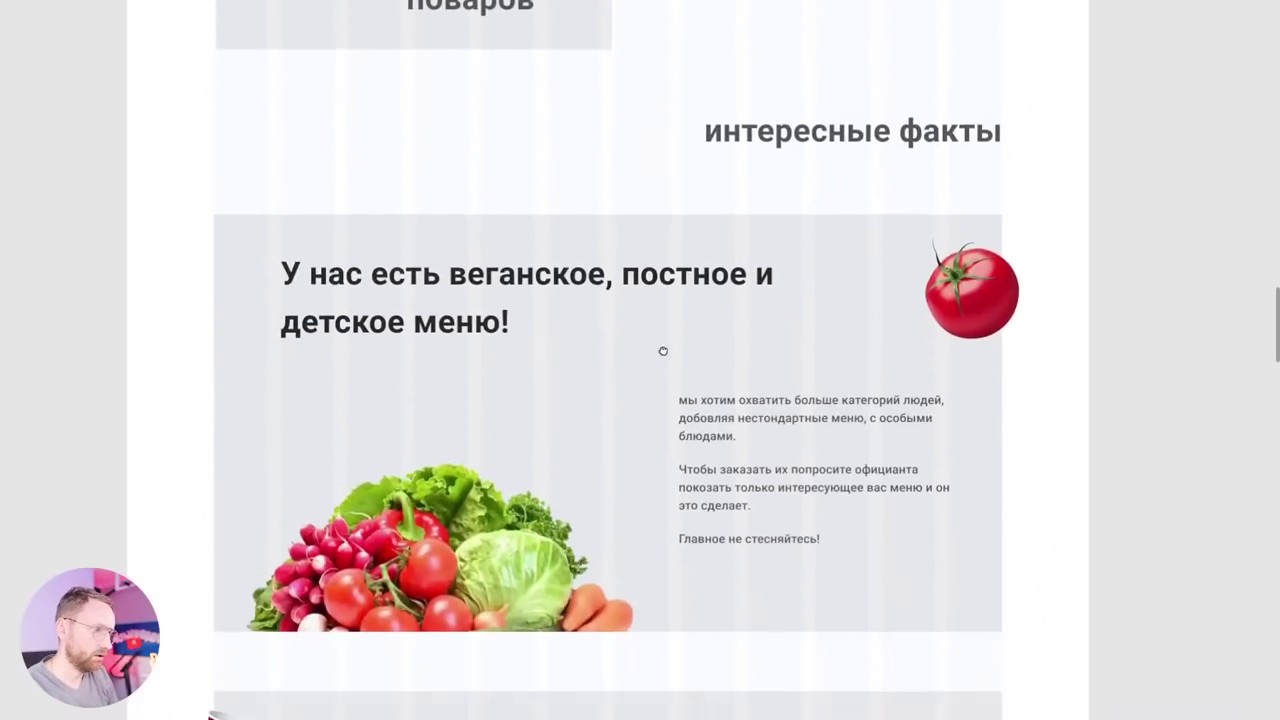
scroll(628, 454, down, 16)
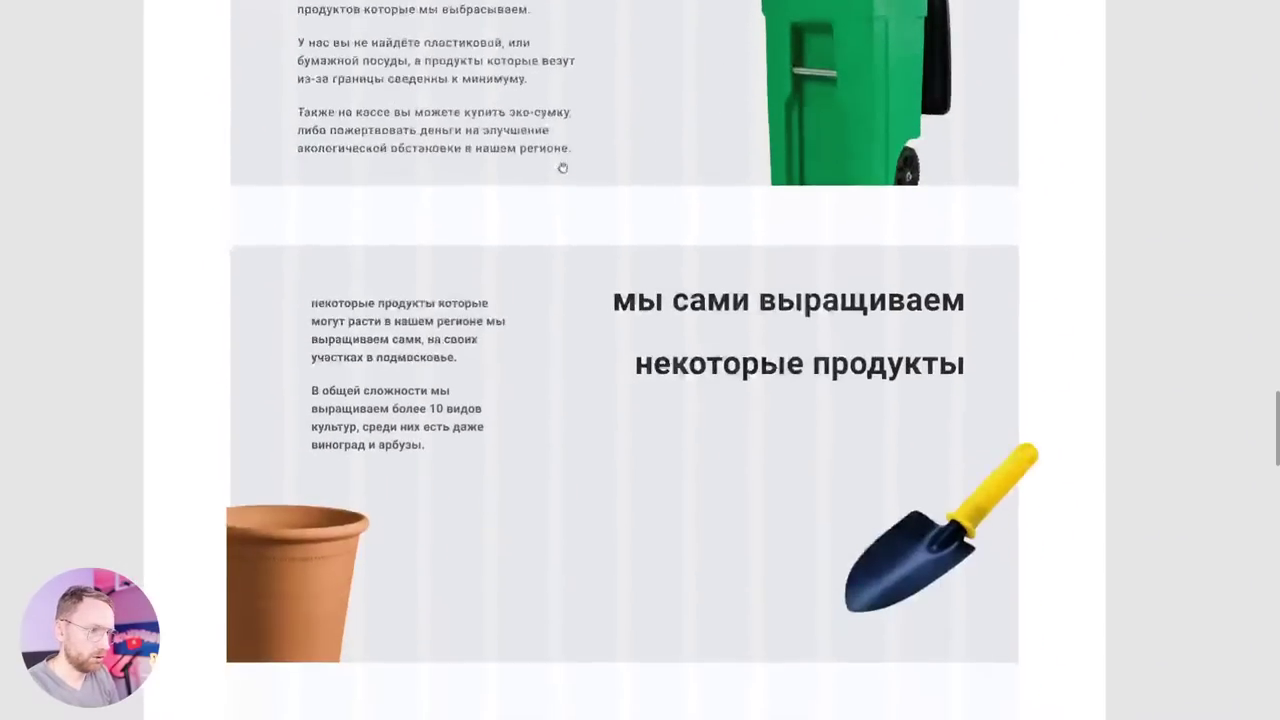
scroll(590, 452, down, 4)
scroll(603, 454, up, 5)
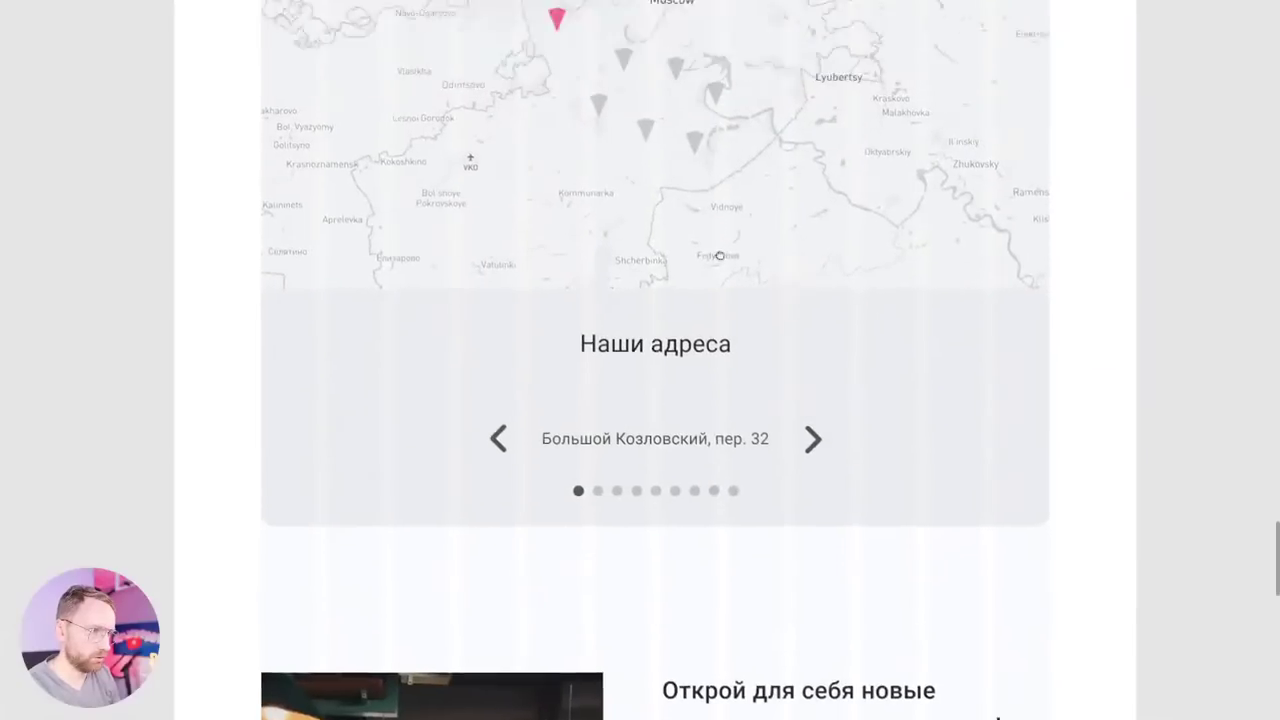
click(566, 191)
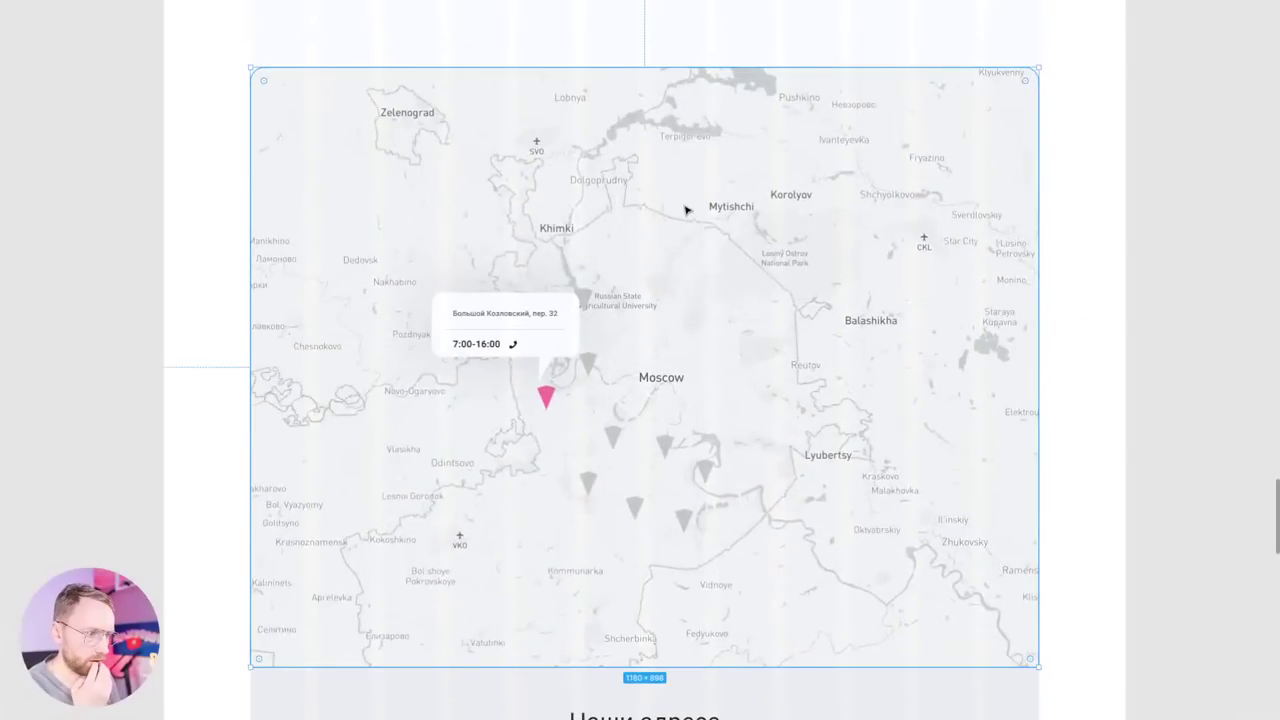
key(Escape)
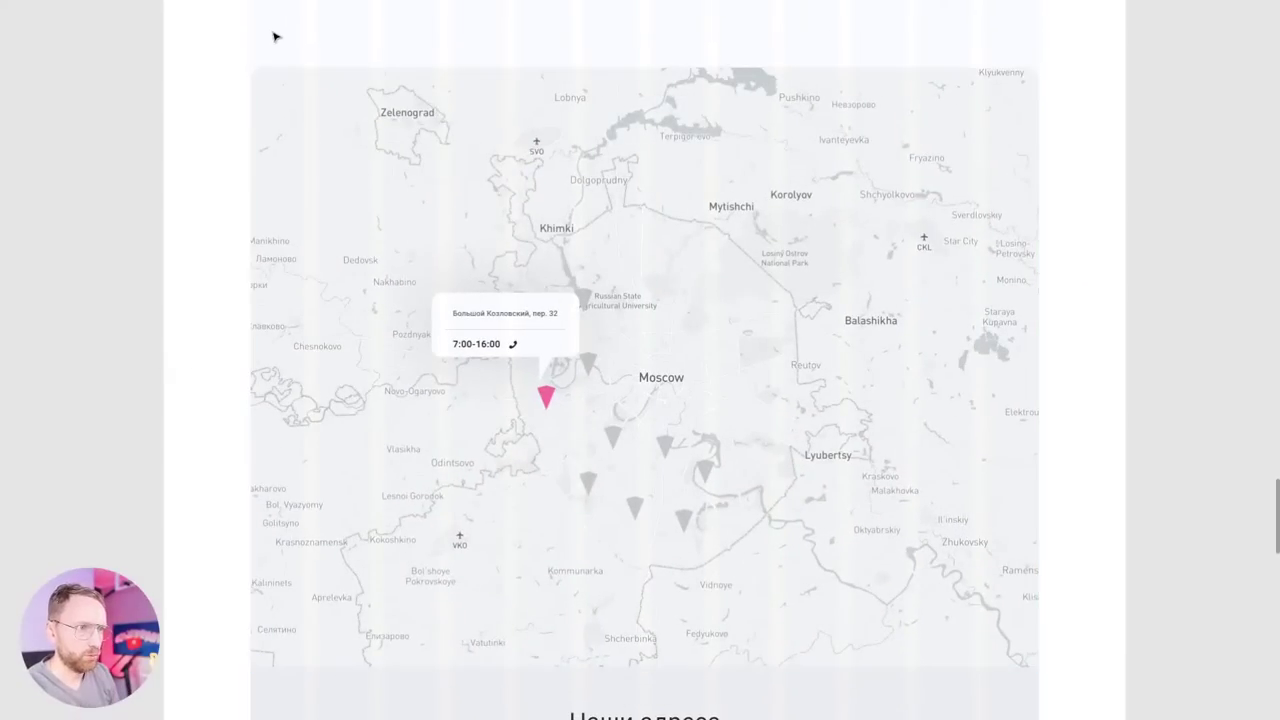
mouse_move(229, 8)
mouse_down()
mouse_move(1086, 88)
mouse_move(1219, 88)
mouse_up()
drag(986, 71, 946, 715)
key(ctrl+z)
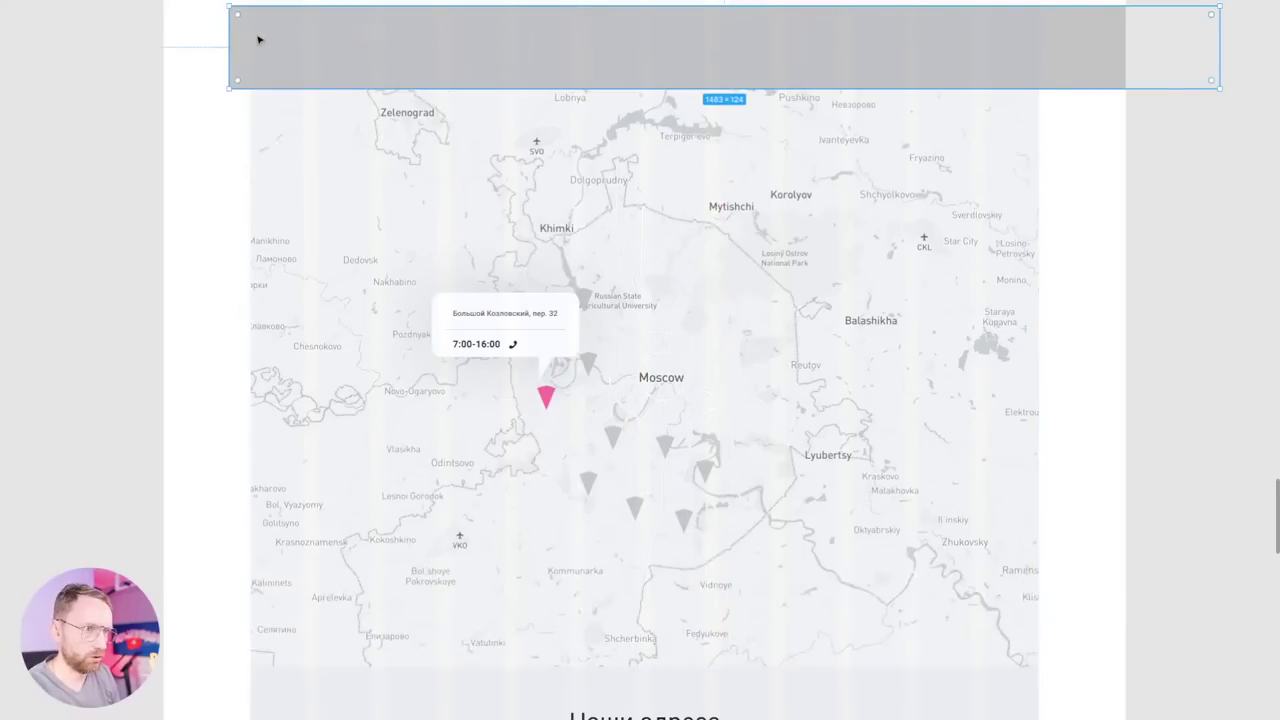
key(Delete)
Nudge the о нас and адреса footer links upward closer together
scroll(720, 303, down, 7)
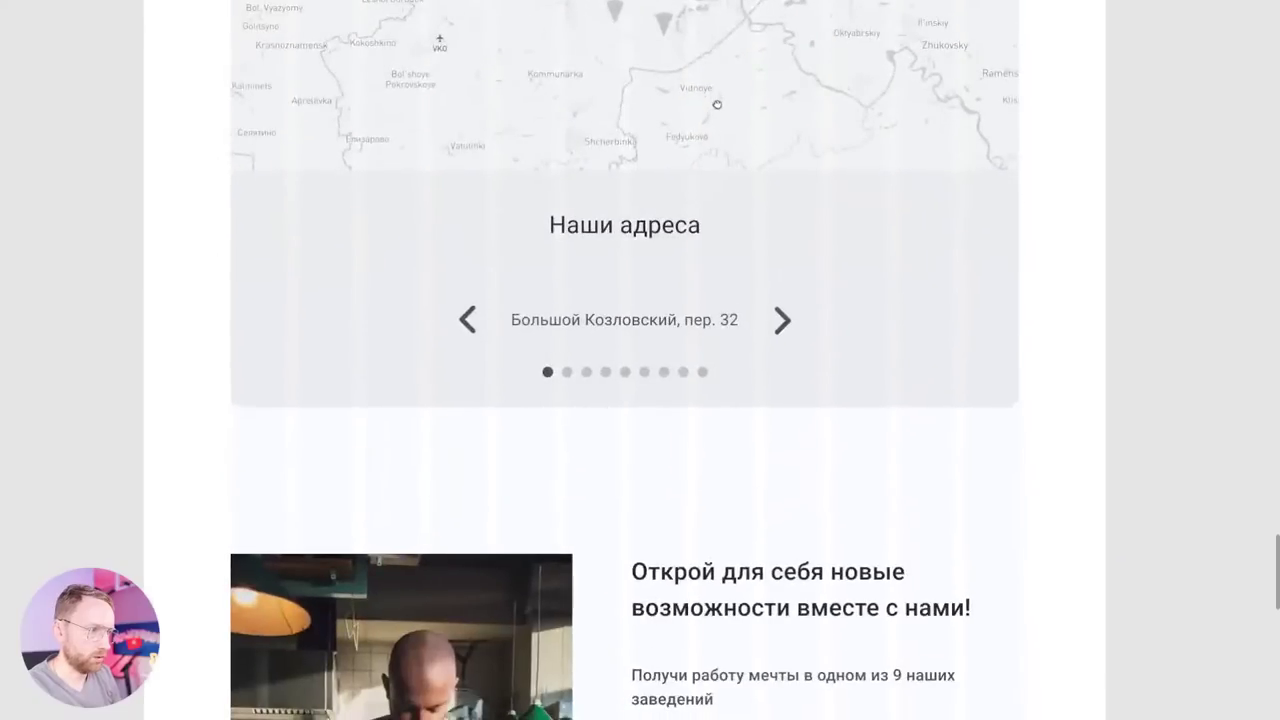
scroll(720, 303, down, 2)
scroll(473, 178, up, 8)
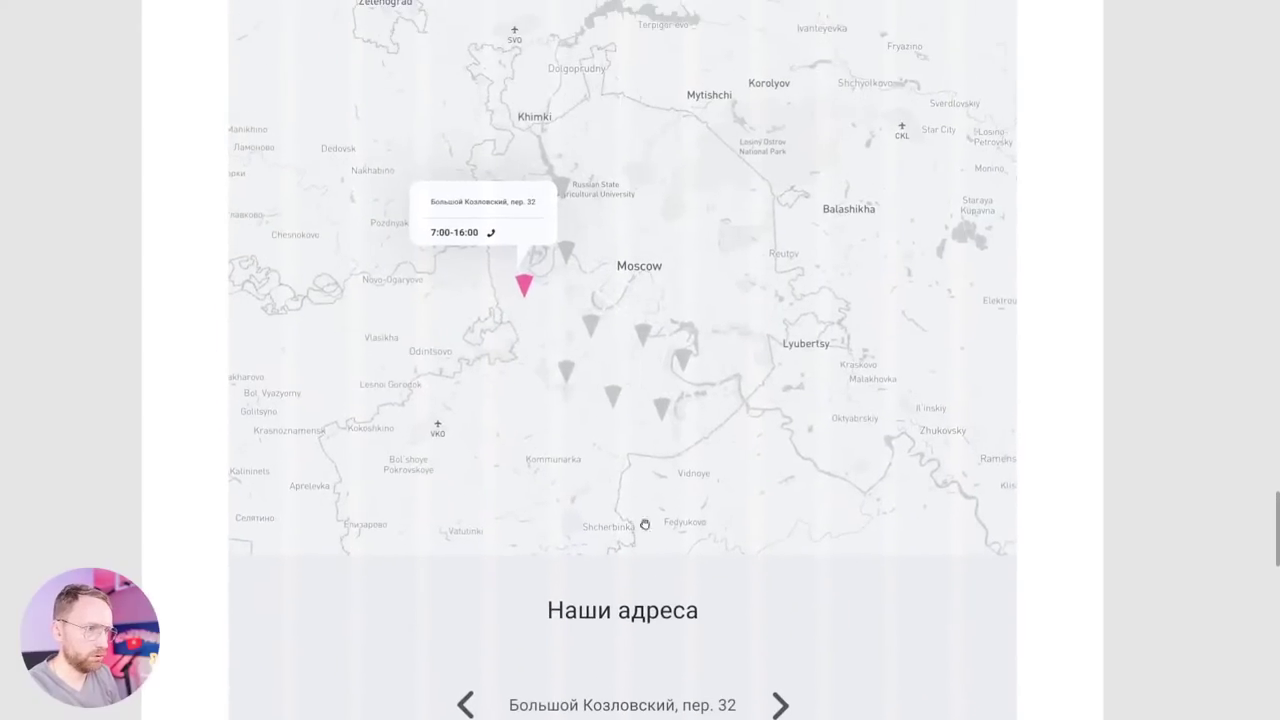
scroll(473, 178, up, 2)
scroll(600, 350, down, 7)
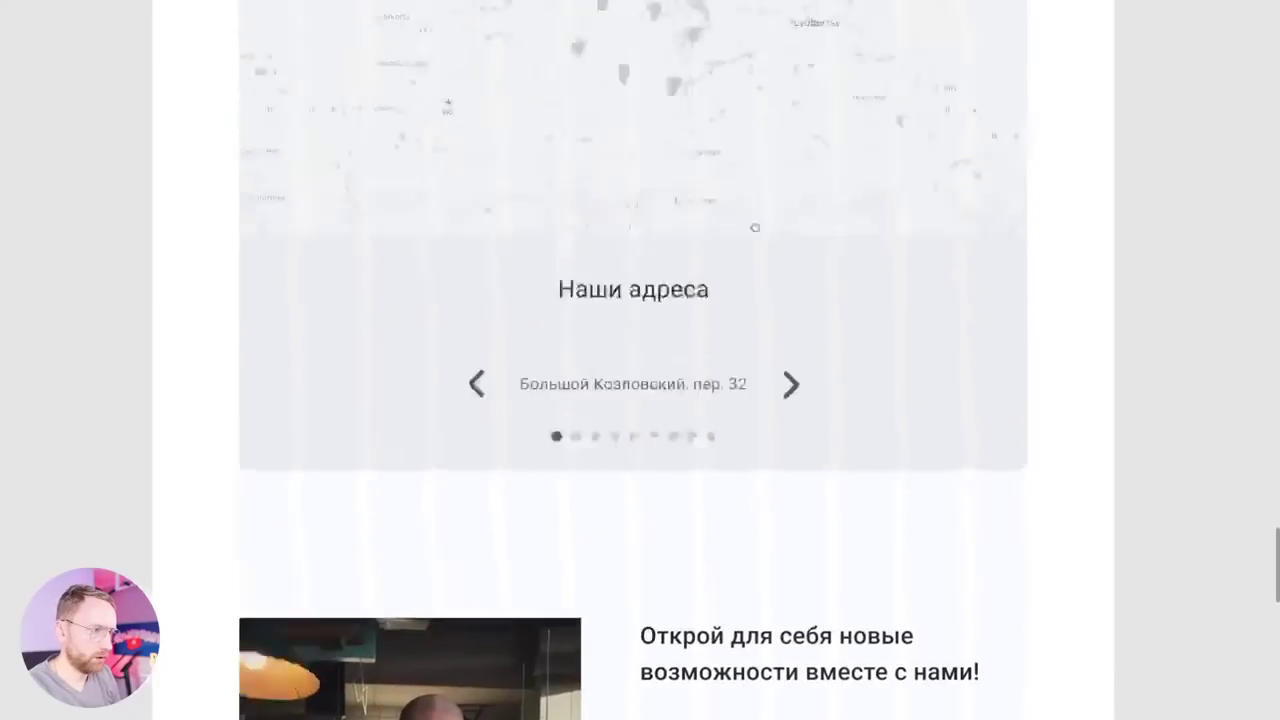
scroll(770, 506, up, 5)
scroll(770, 506, down, 10)
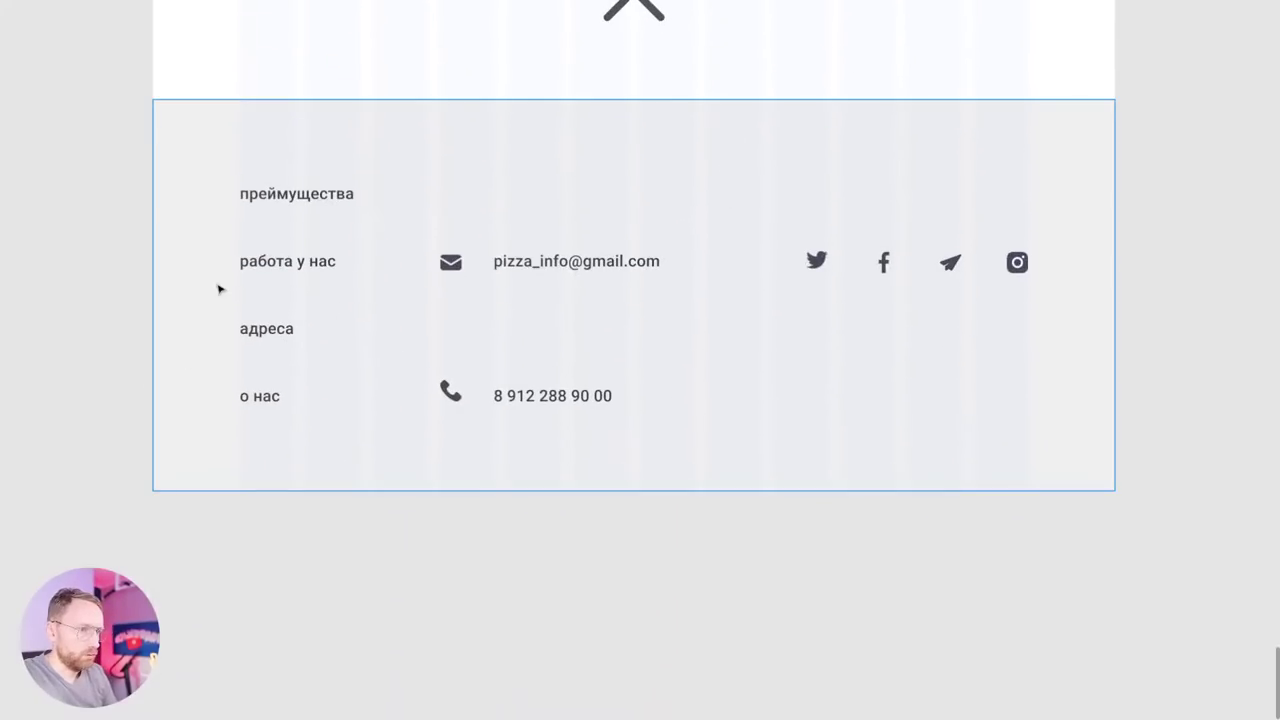
click(262, 268)
click(257, 398)
key(shift+Up)
key(shift+Up)
key(shift+Up)
key(shift+Up)
key(shift+Up)
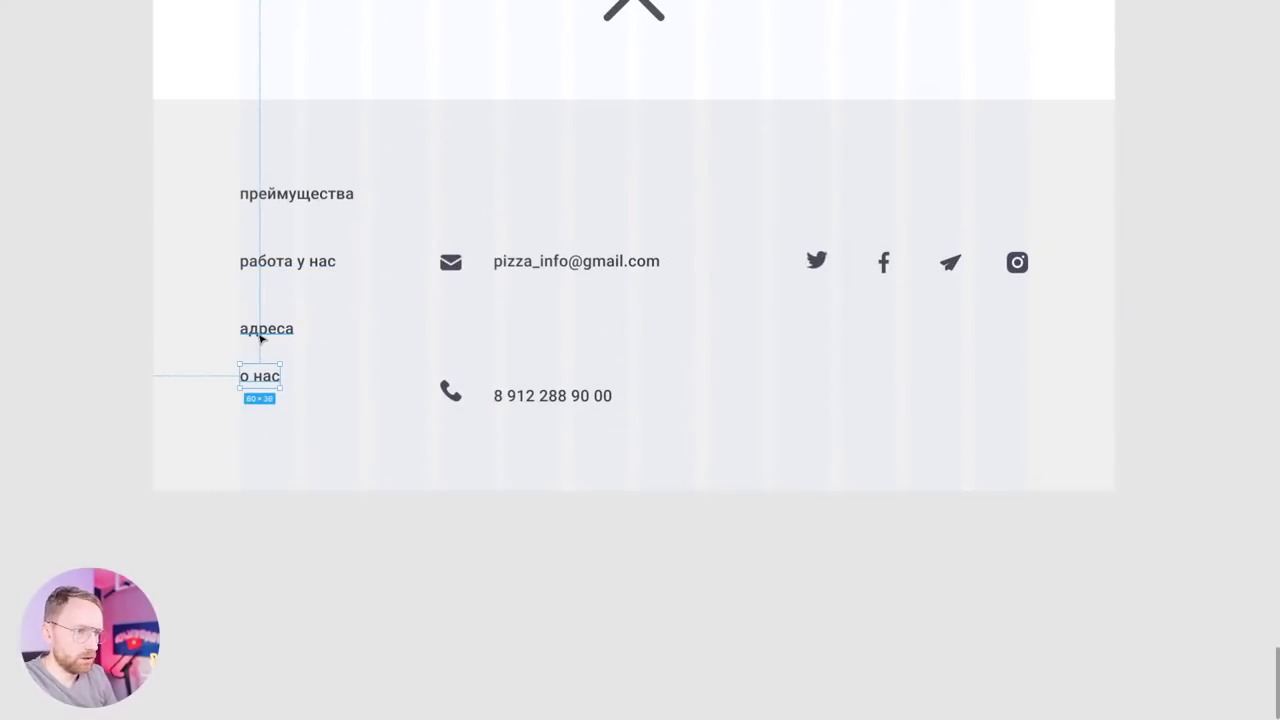
shift+click(277, 329)
key(shift+Up)
key(shift+Up)
key(shift+Up)
key(shift+Up)
key(shift+Up)
key(shift+Up)
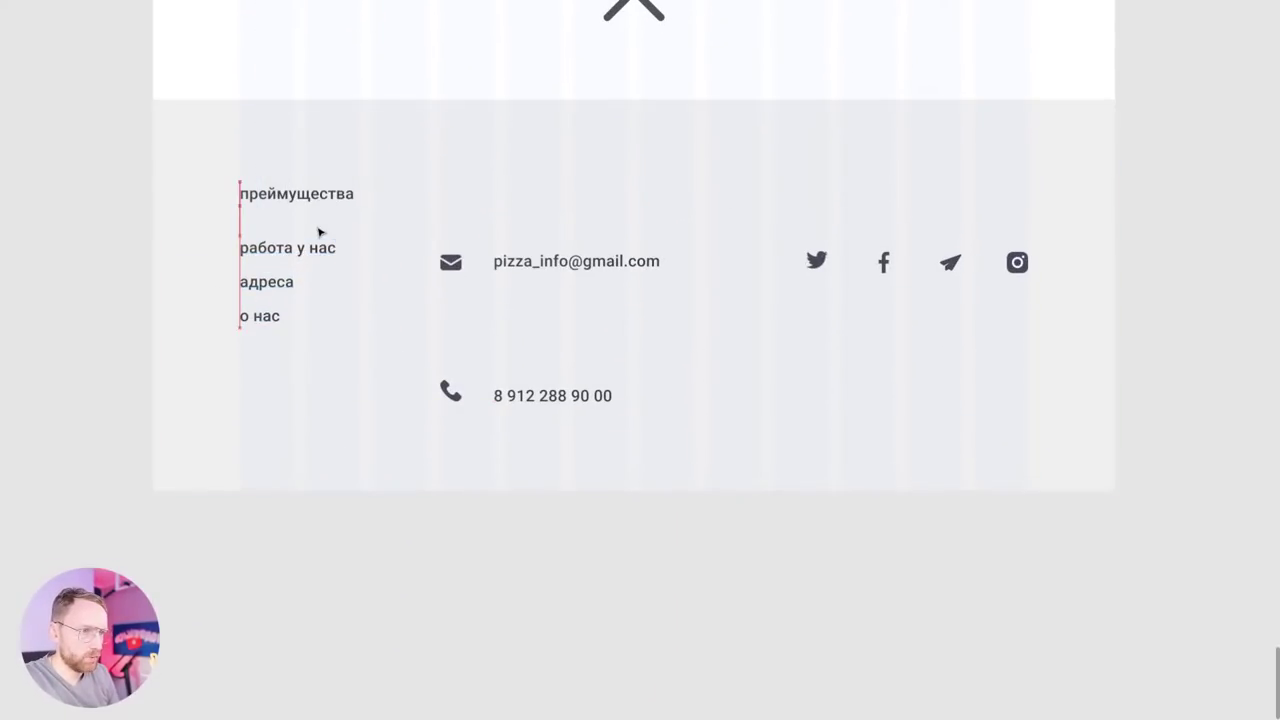
key(Escape)
key(Escape)
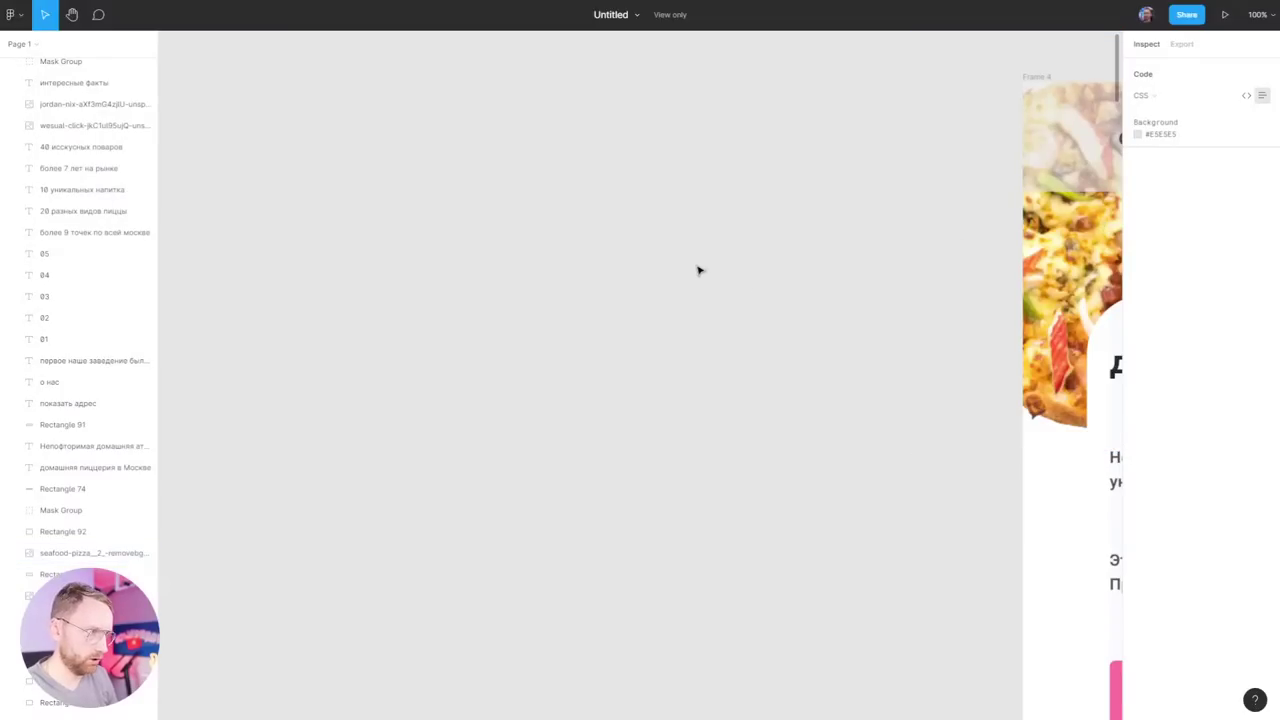
scroll(850, 175, right, 10)
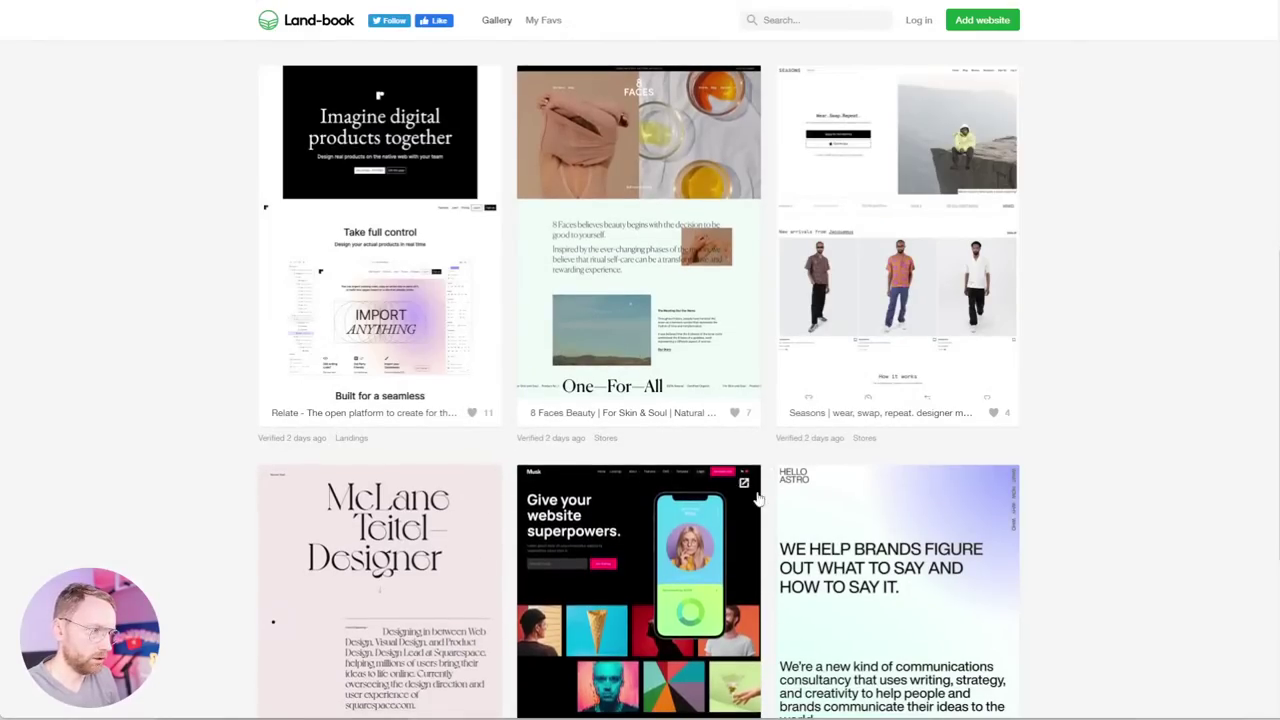
Review the $149 Musk Webflow template, return to the gallery, and open McLane Teitel Designer
click(744, 483)
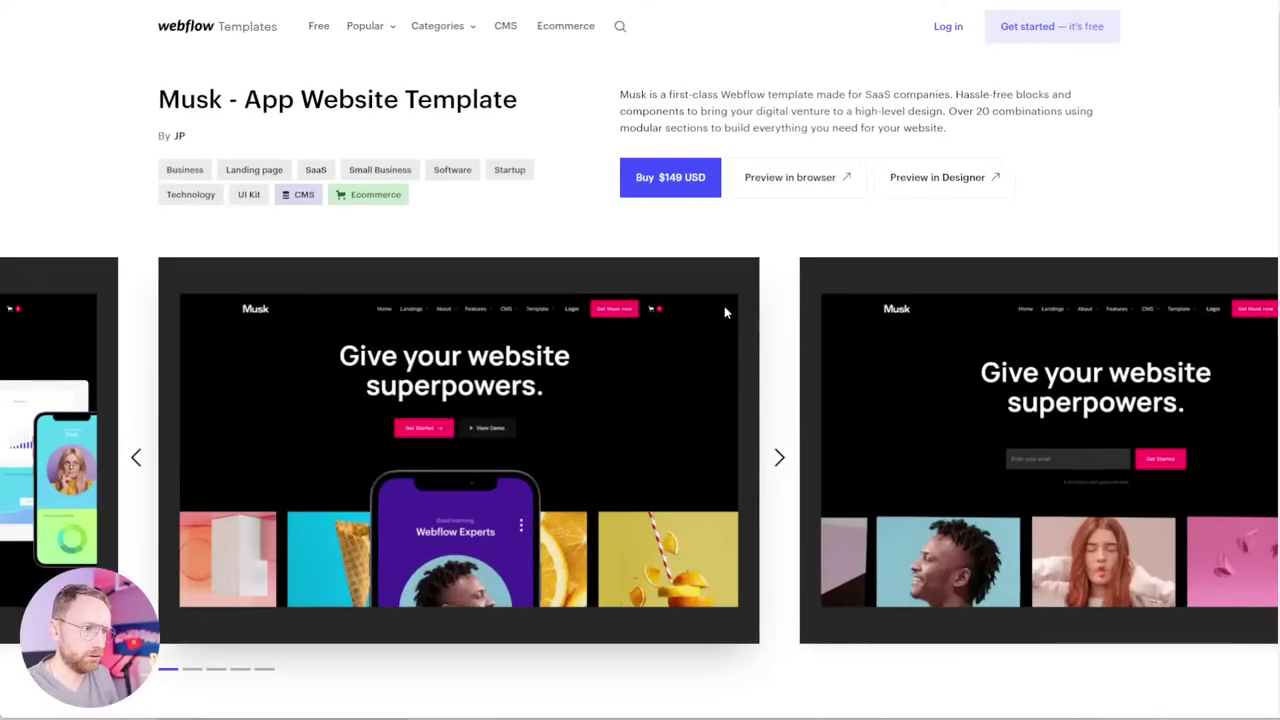
scroll(723, 309, down, 10)
scroll(691, 283, up, 10)
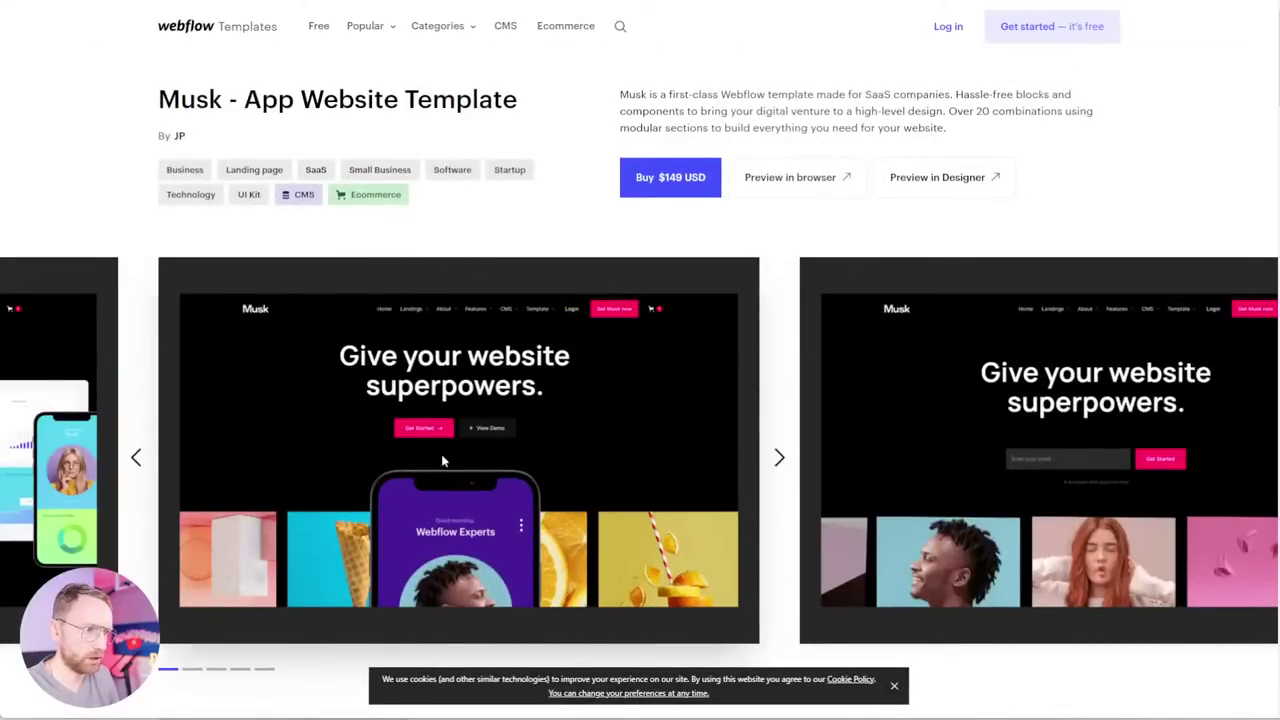
scroll(398, 545, down, 10)
scroll(712, 357, up, 10)
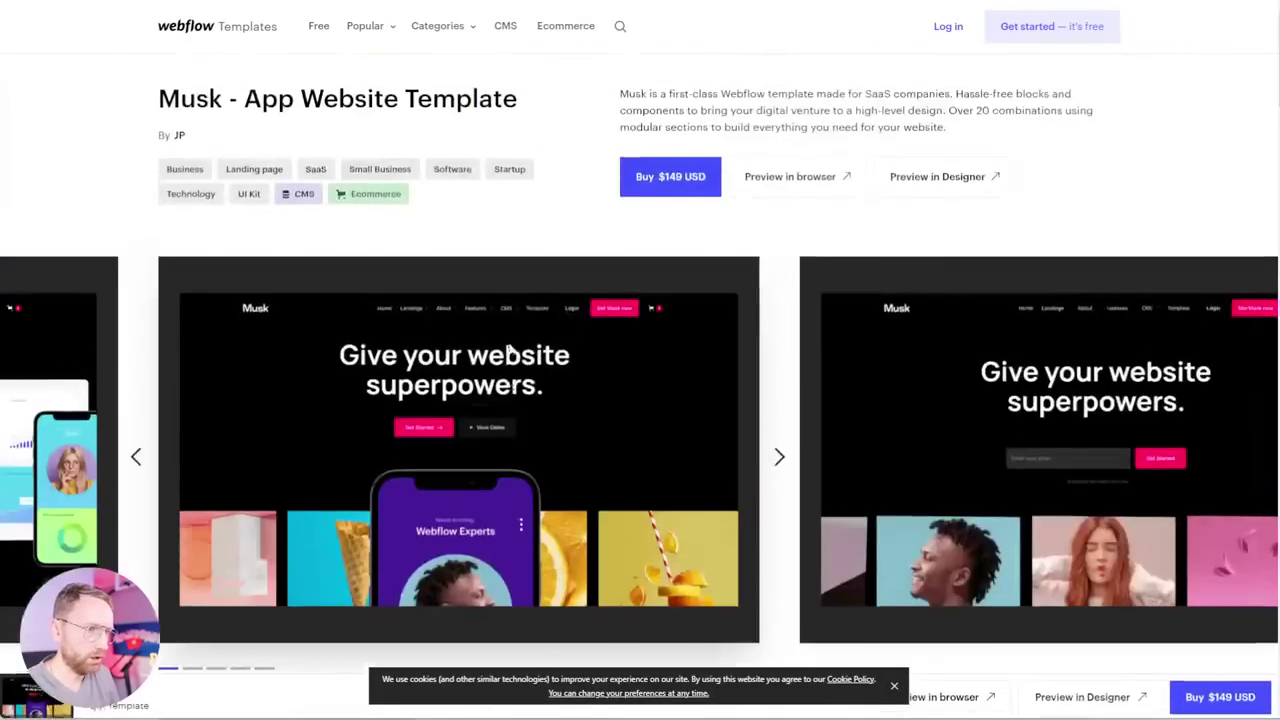
key(ctrl+w)
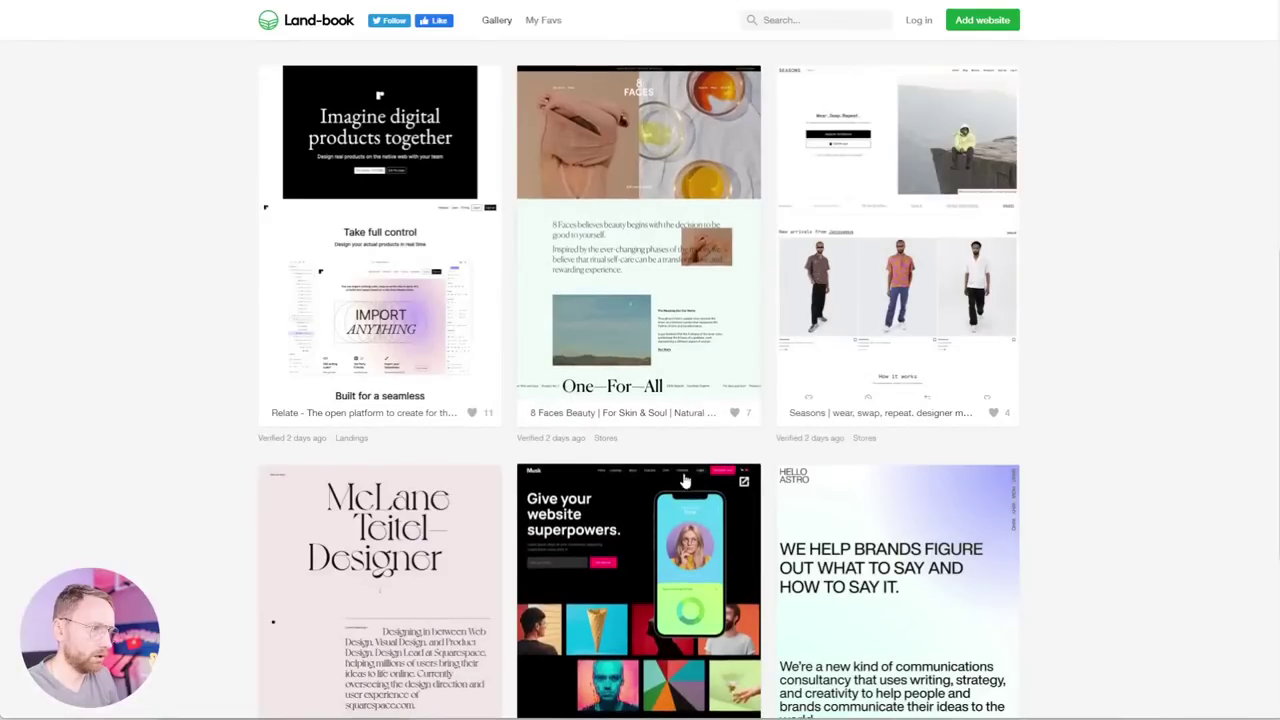
scroll(481, 144, down, 3)
click(483, 141)
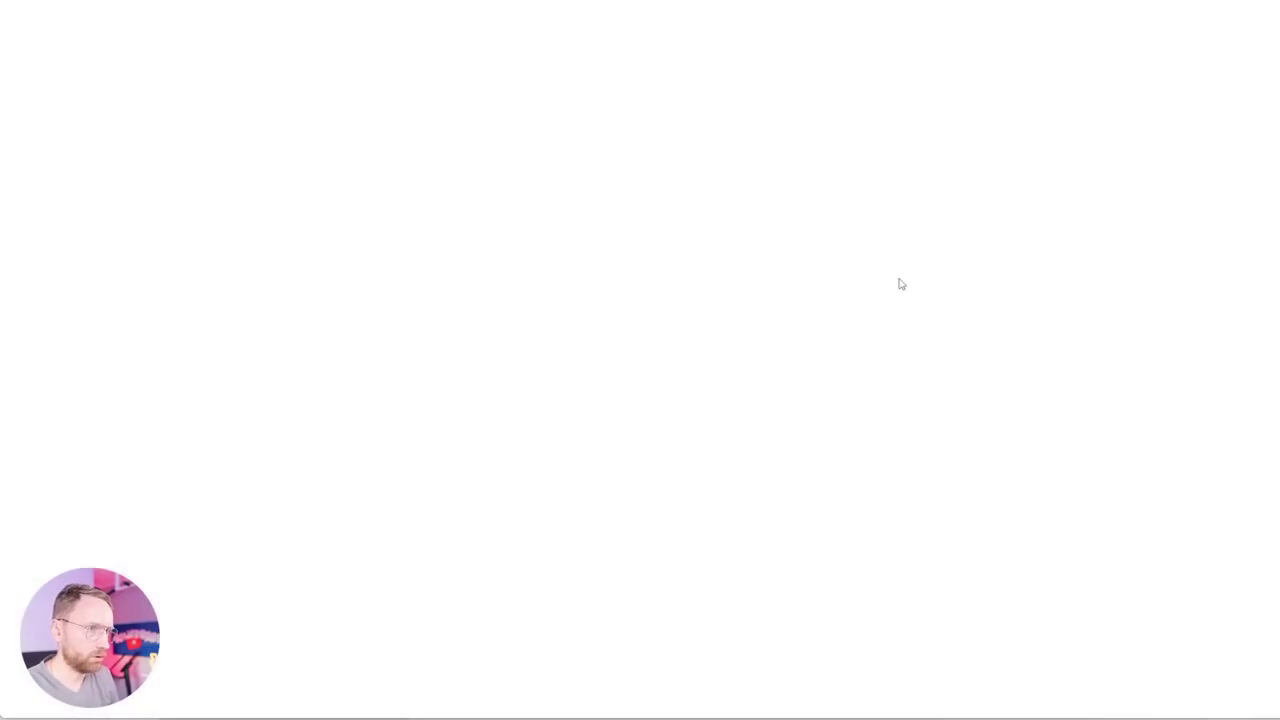
Select and examine McLane Teitel's 'Get in touch.' footer heading, then close the tab to return to Land-book
scroll(666, 274, down, 15)
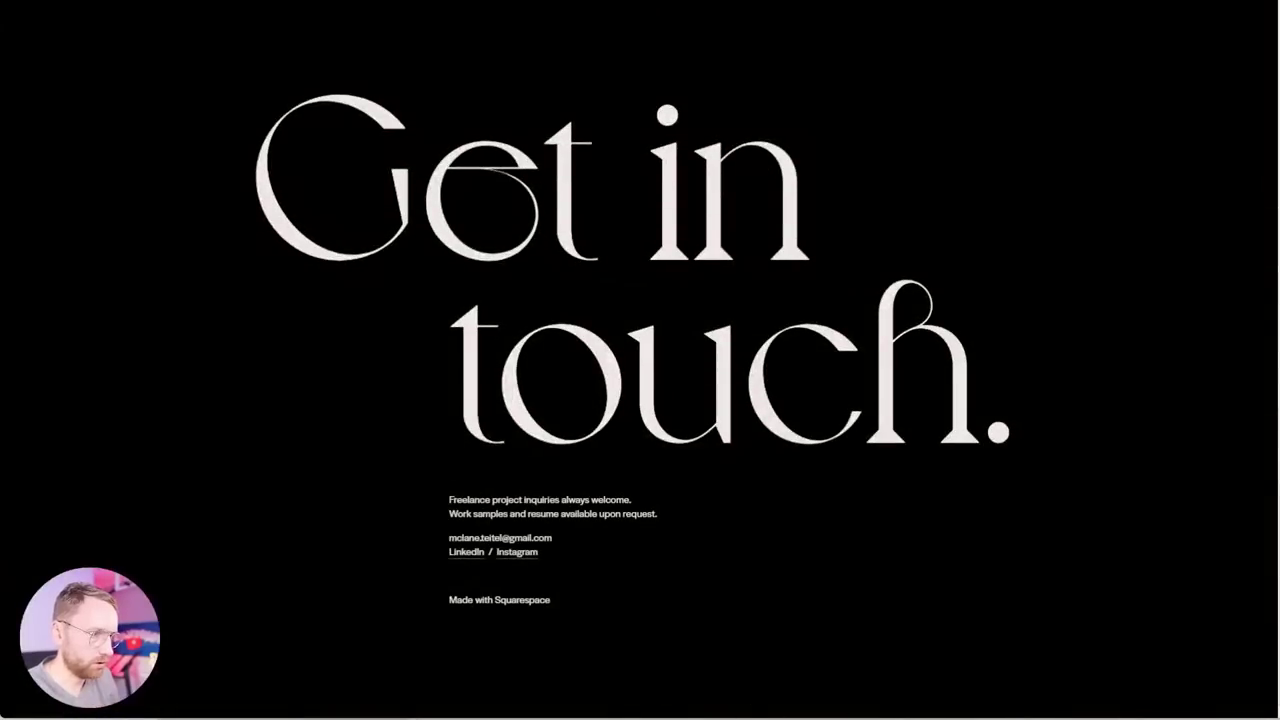
drag(250, 150, 982, 400)
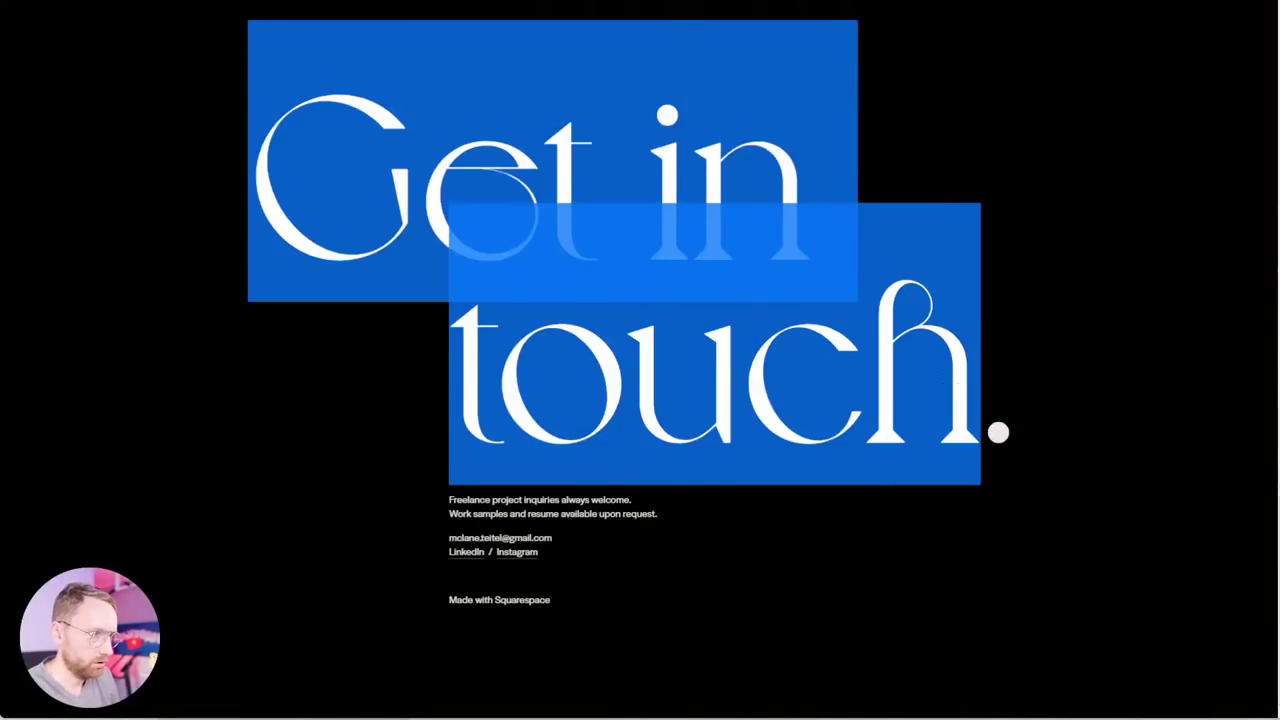
drag(400, 155, 1010, 390)
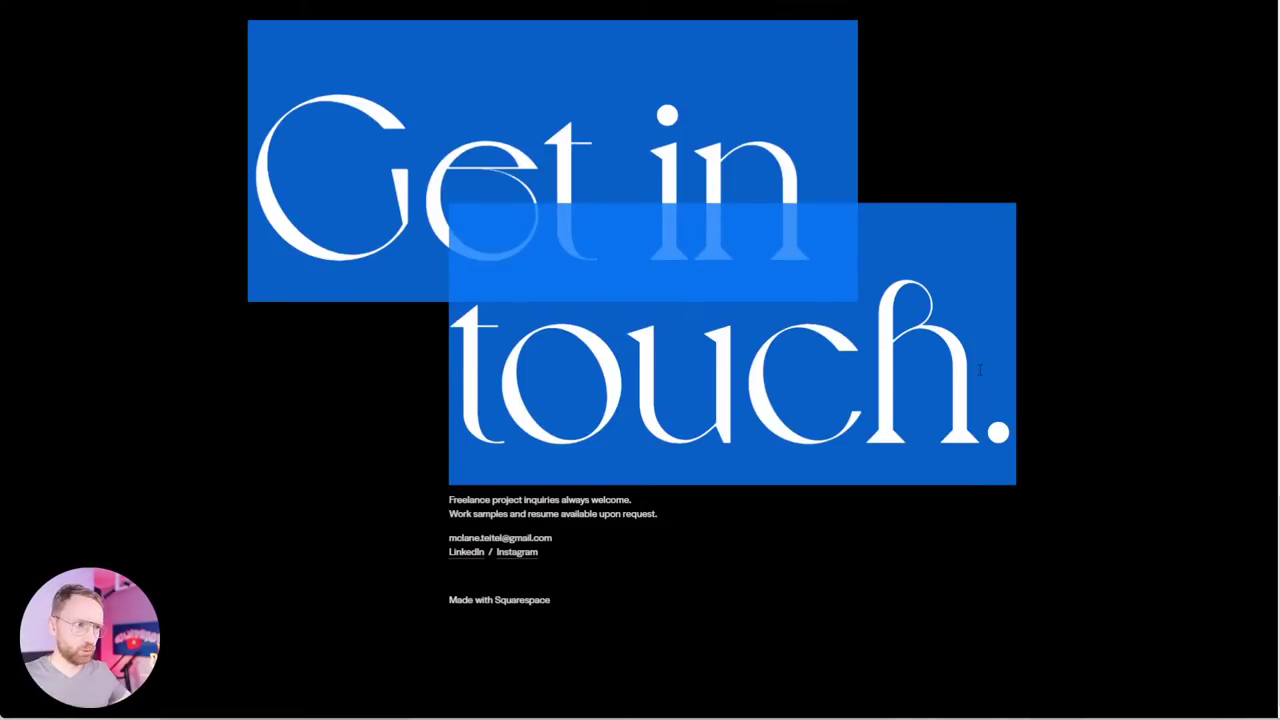
drag(400, 155, 980, 430)
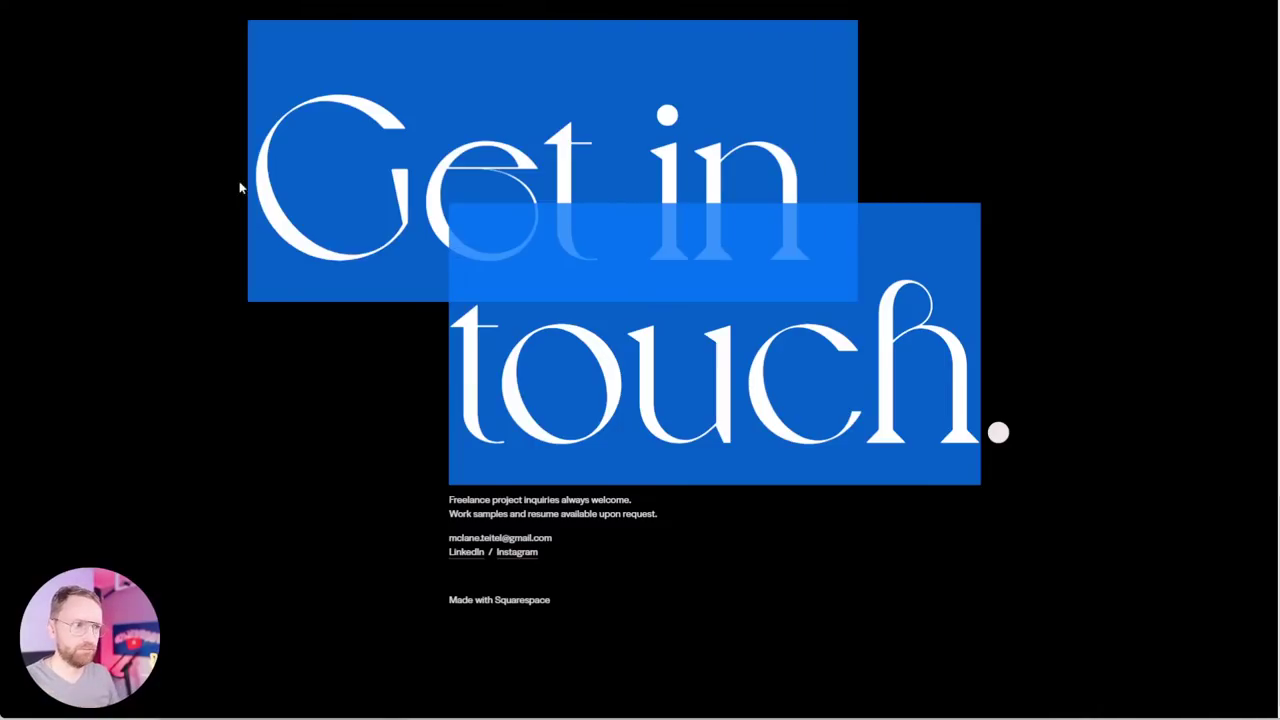
click(1000, 96)
key(ctrl+w)
Scroll to Brex's footer and screenshot its Product, Company and Resources link columns
scroll(640, 400, down, 10)
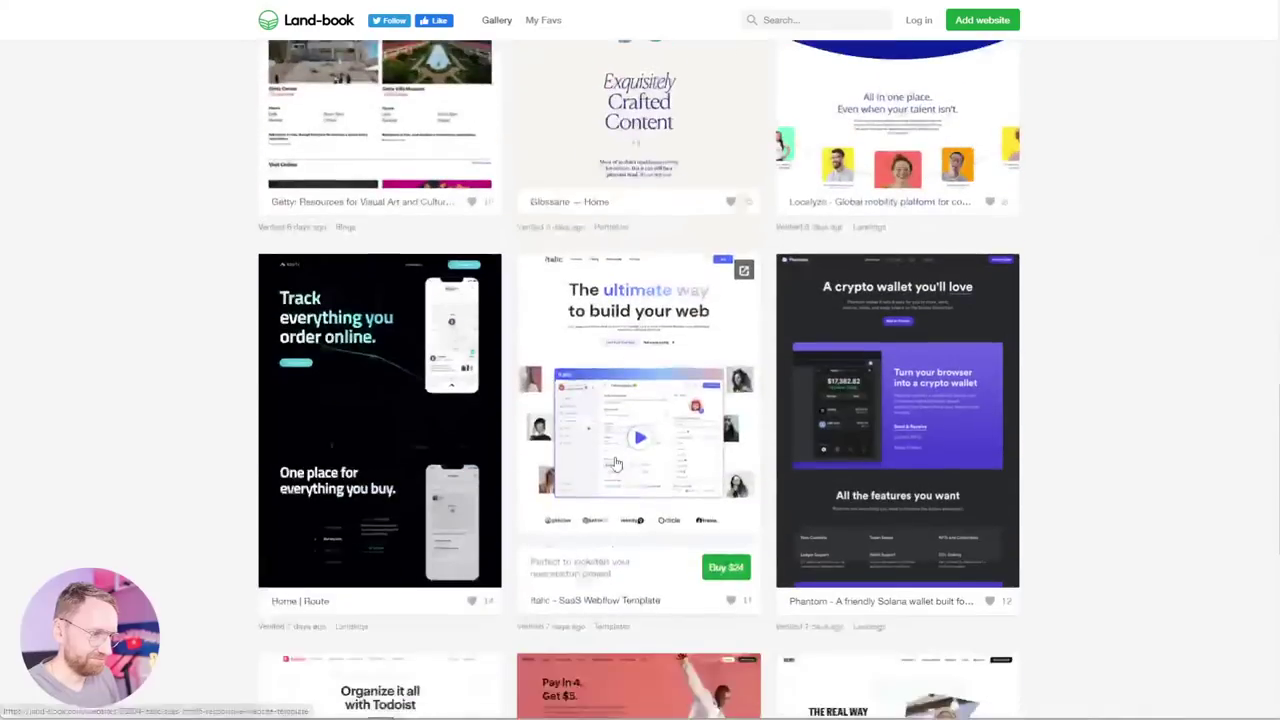
scroll(618, 455, down, 5)
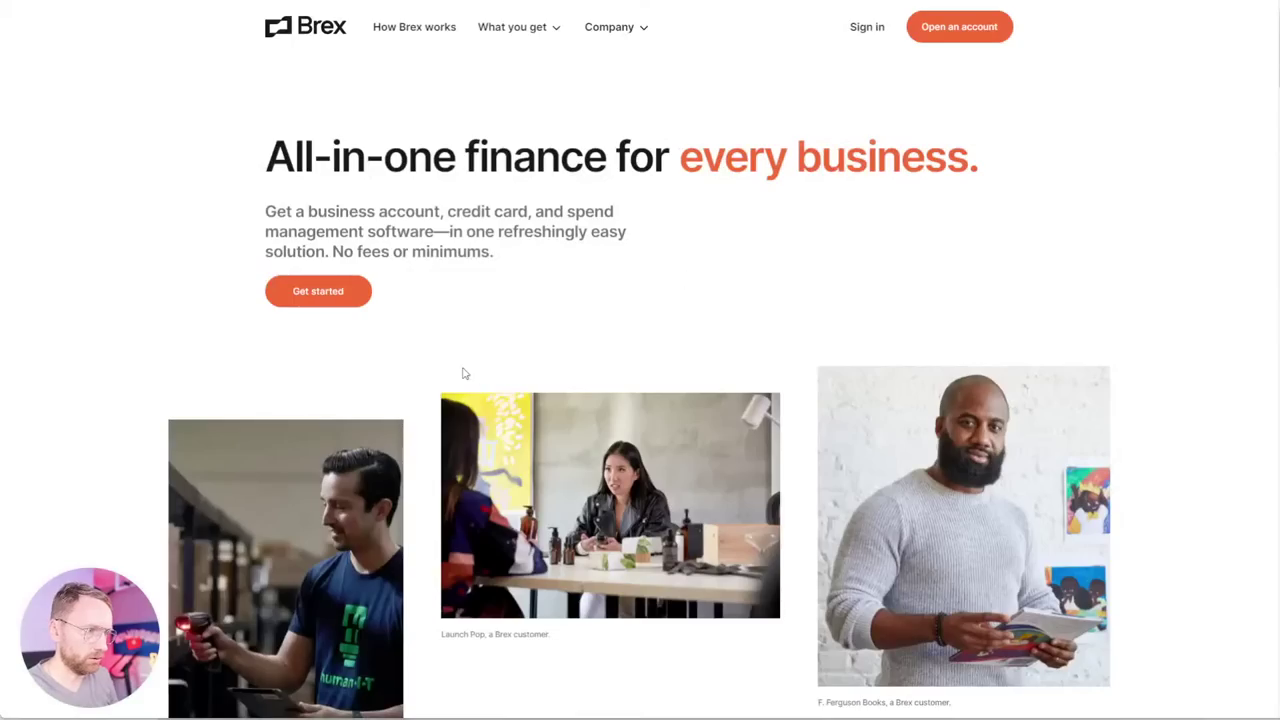
scroll(586, 512, down, 20)
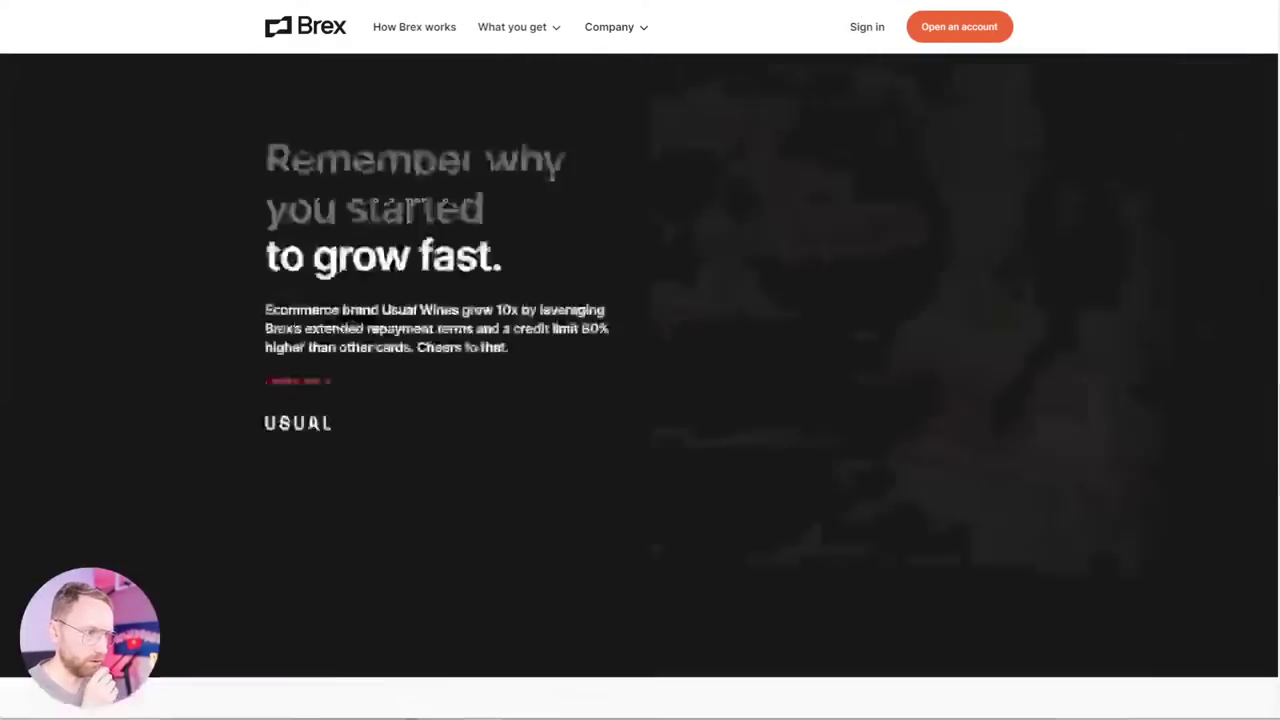
scroll(586, 518, up, 4)
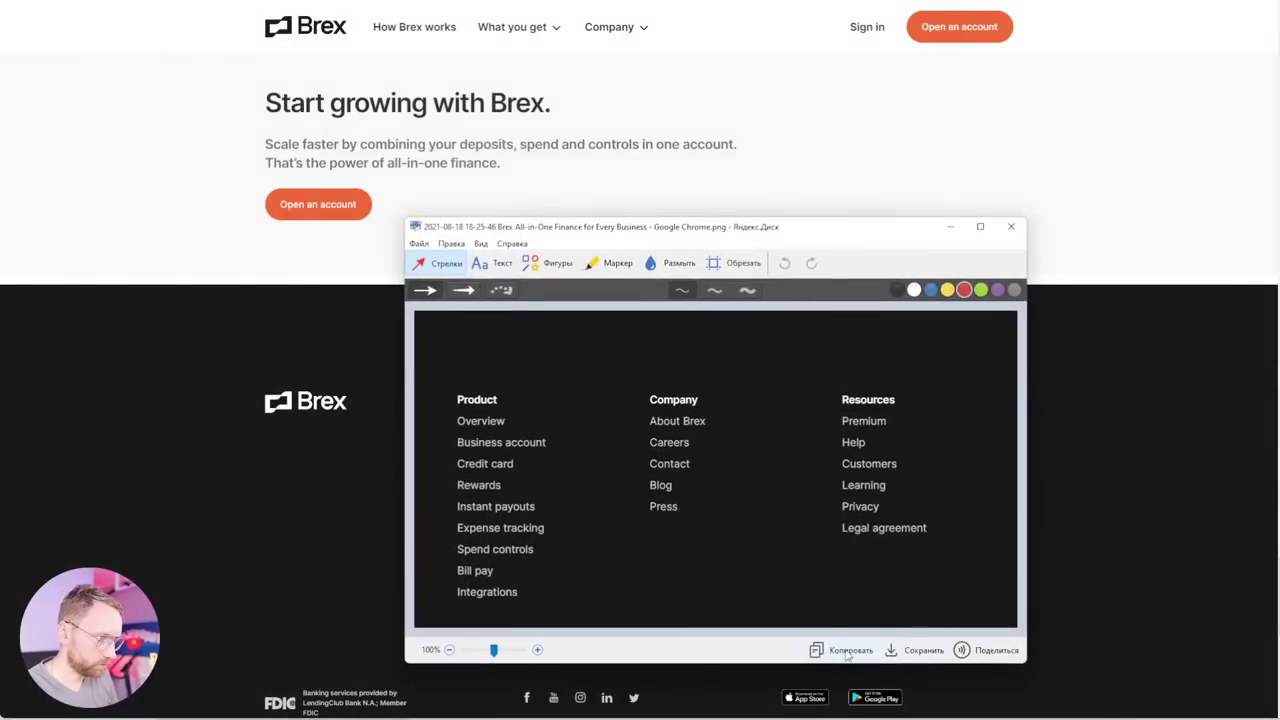
click(1110, 215)
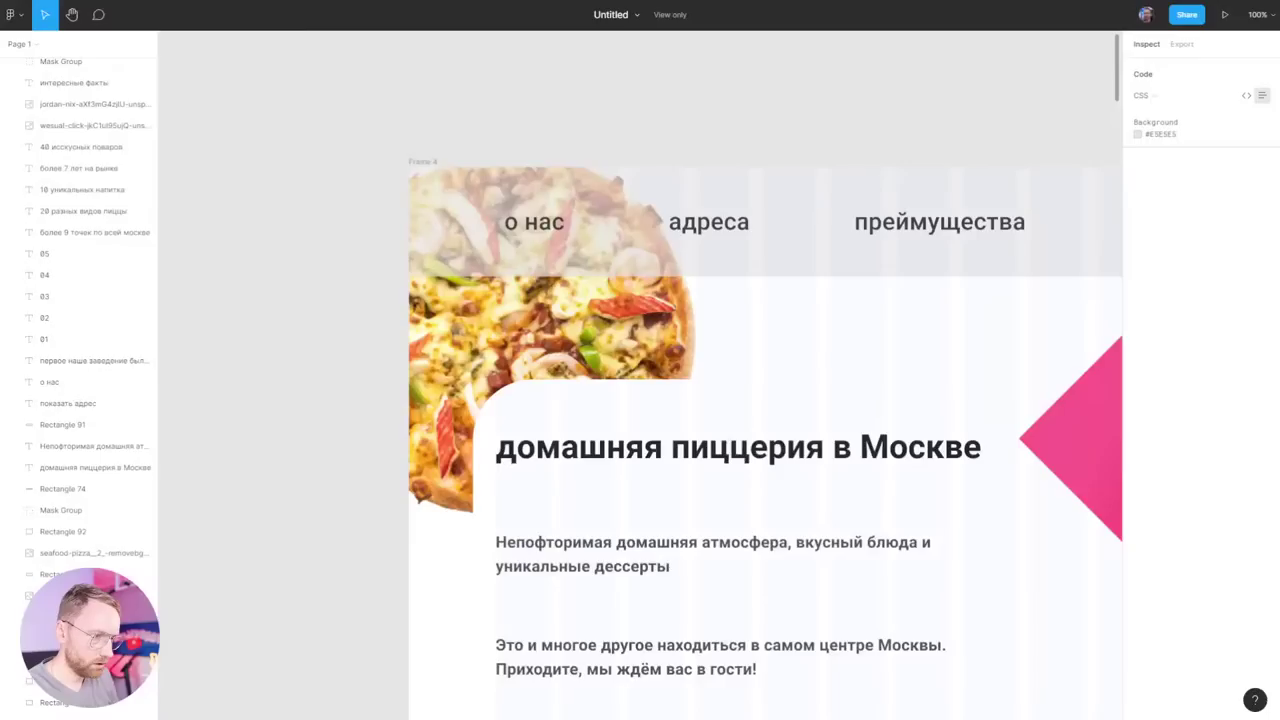
Scroll the canvas past the pizzeria design to the Керамика page's Наши проекты section
scroll(514, 274, down, 5)
scroll(480, 468, down, 5)
scroll(480, 468, down, 10)
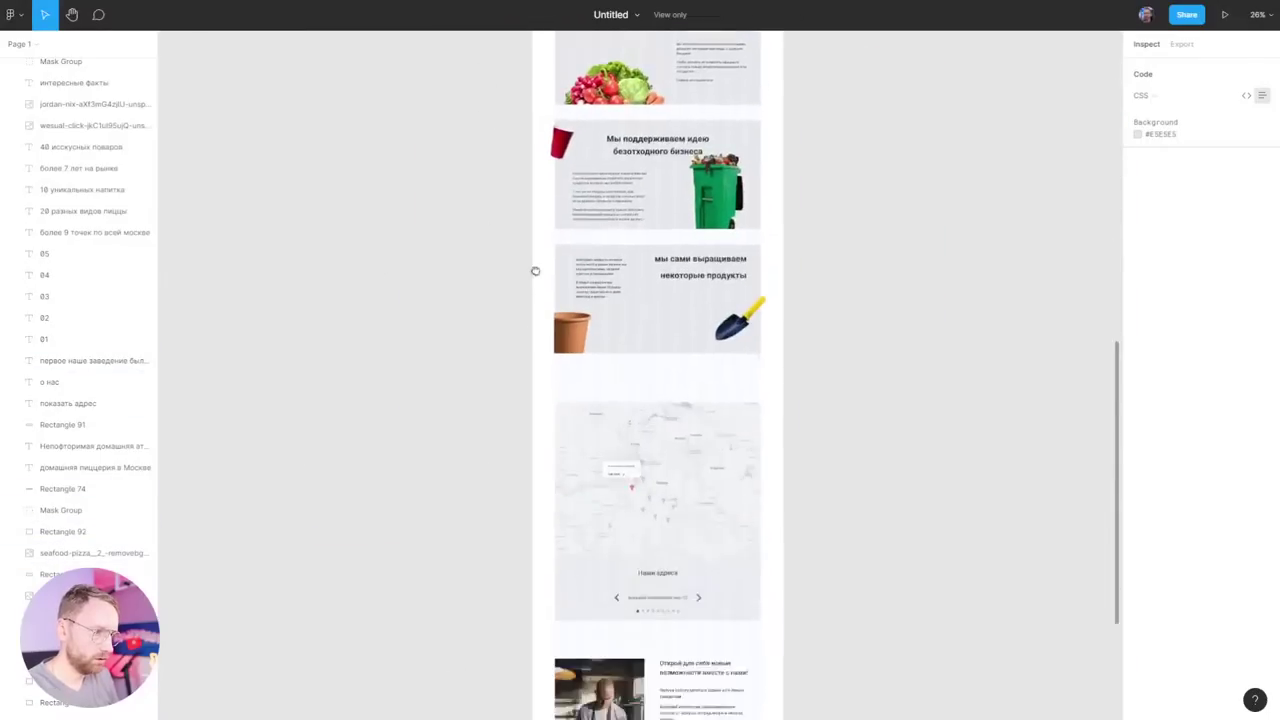
scroll(526, 626, up, 8)
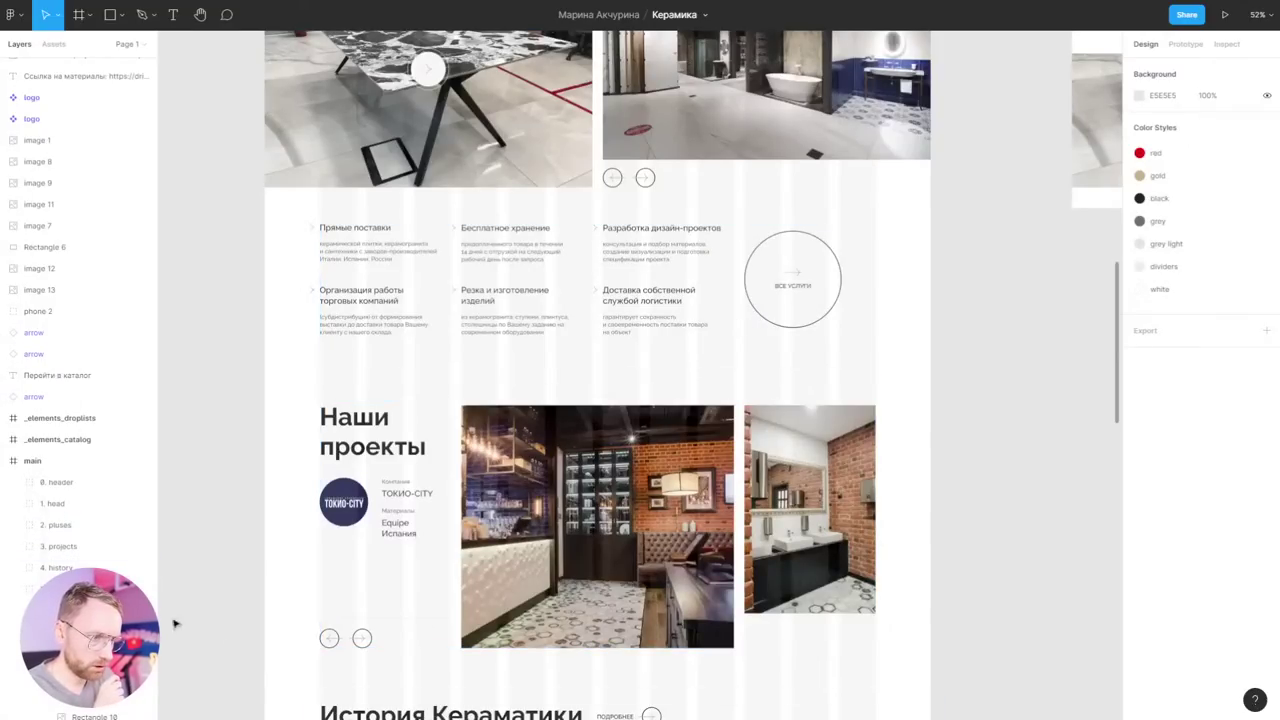
In Discord's критика_работ channel, open the newest submission's Figma link
key(alt+Tab)
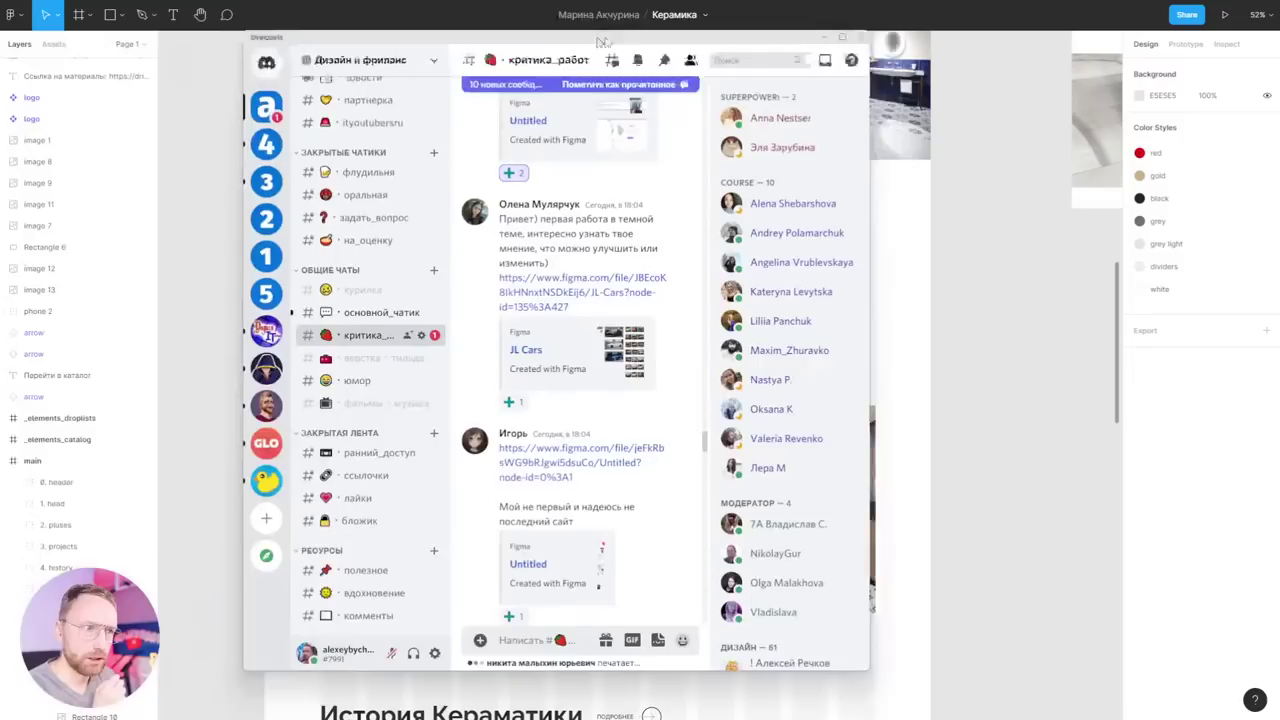
scroll(643, 283, up, 5)
scroll(643, 283, down, 10)
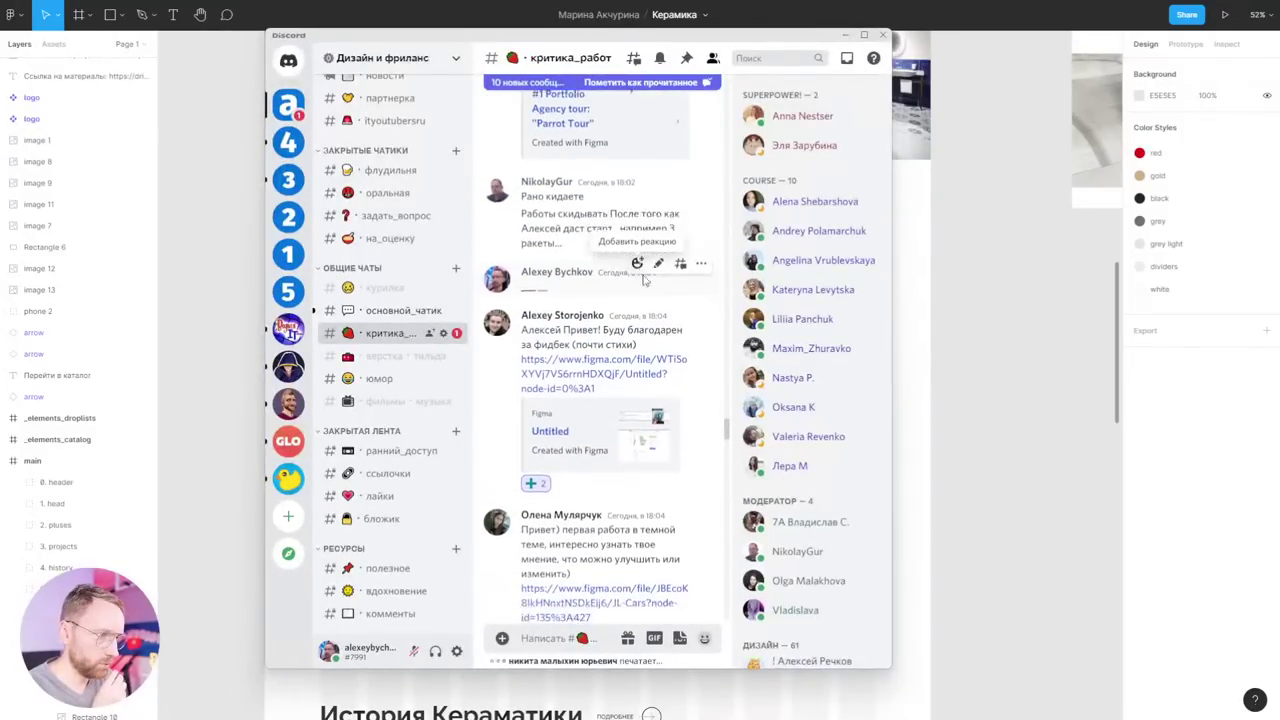
scroll(610, 390, down, 2)
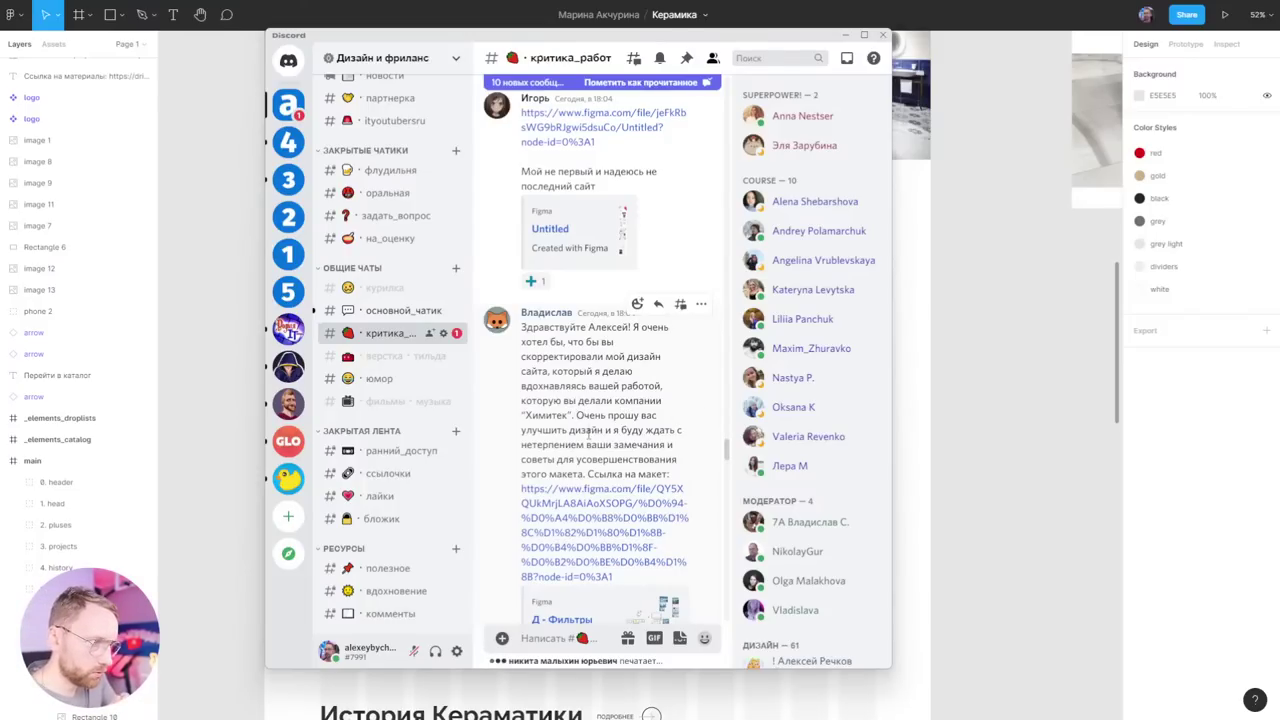
click(577, 514)
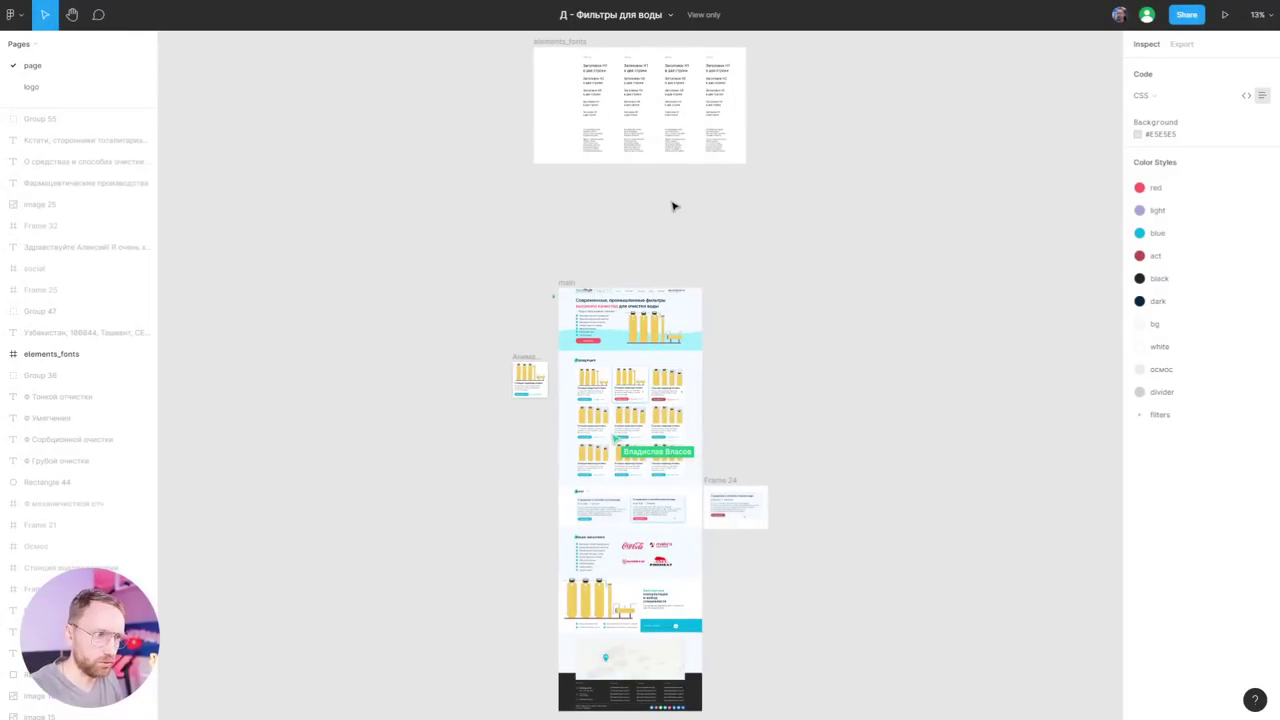
scroll(630, 185, up, 10)
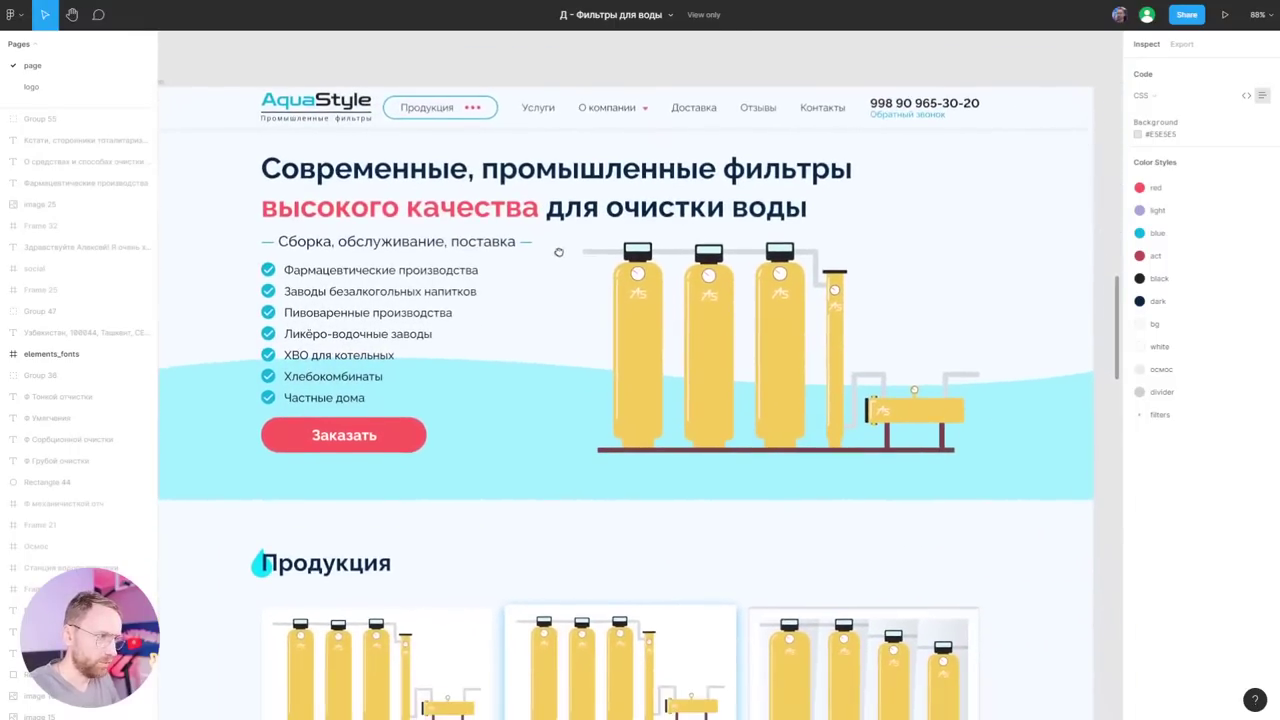
drag(558, 252, 573, 211)
scroll(573, 211, down, 10)
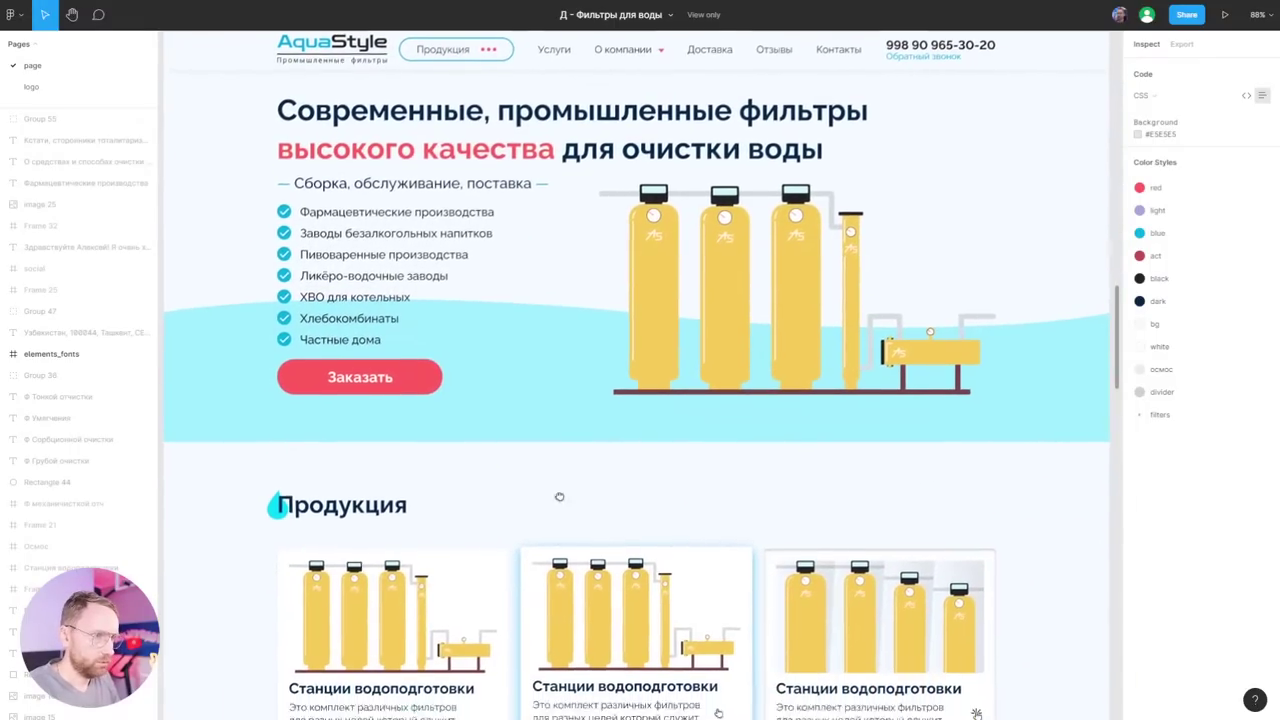
scroll(641, 517, up, 3)
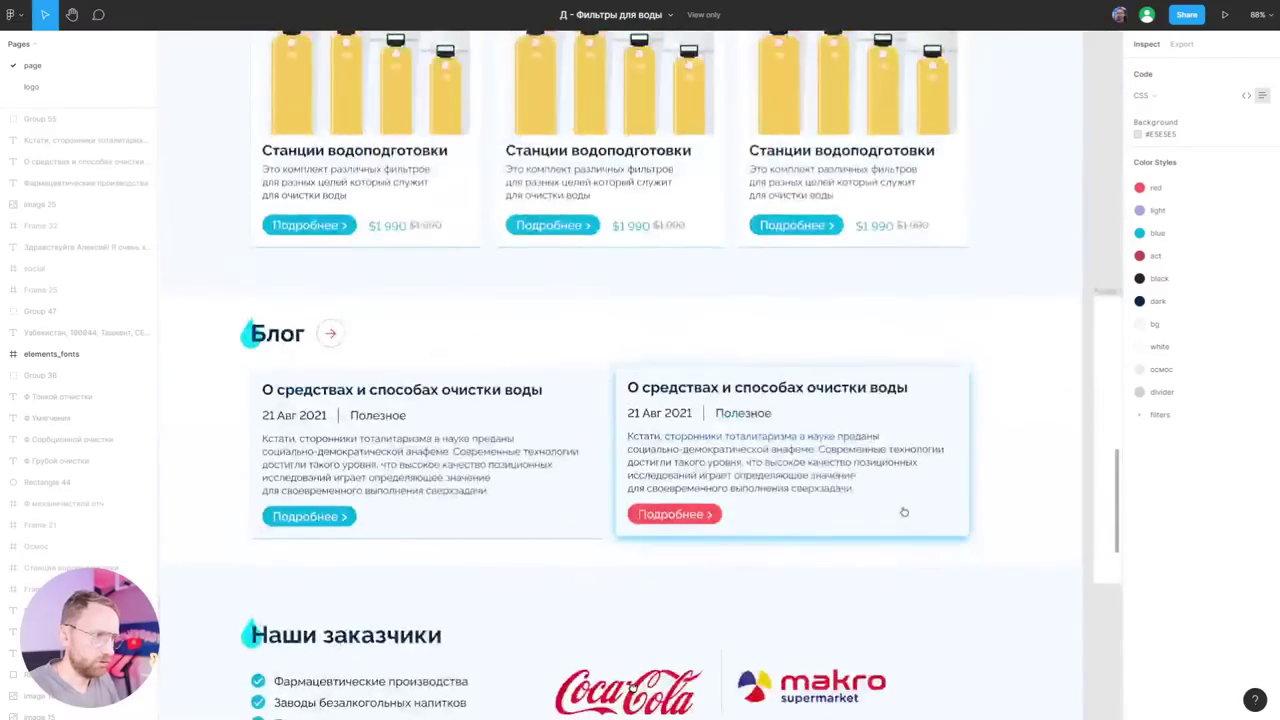
scroll(680, 517, down, 10)
scroll(703, 517, down, 5)
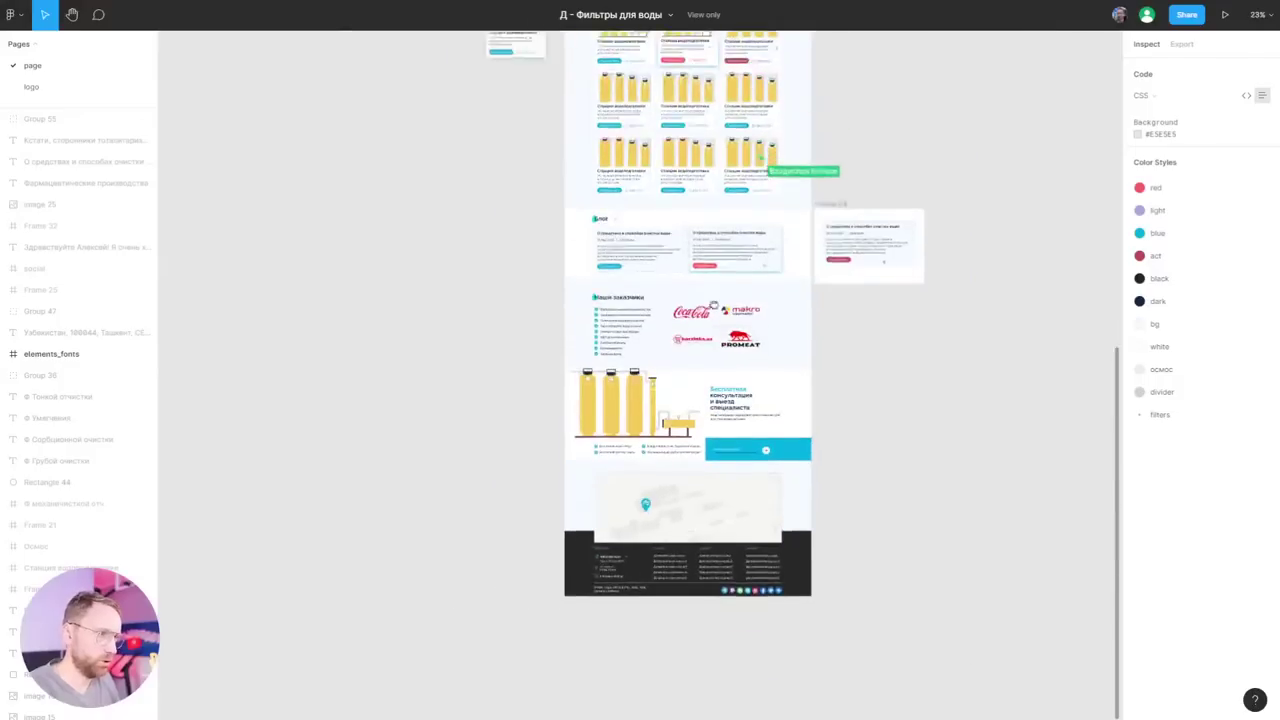
scroll(640, 150, up, 3)
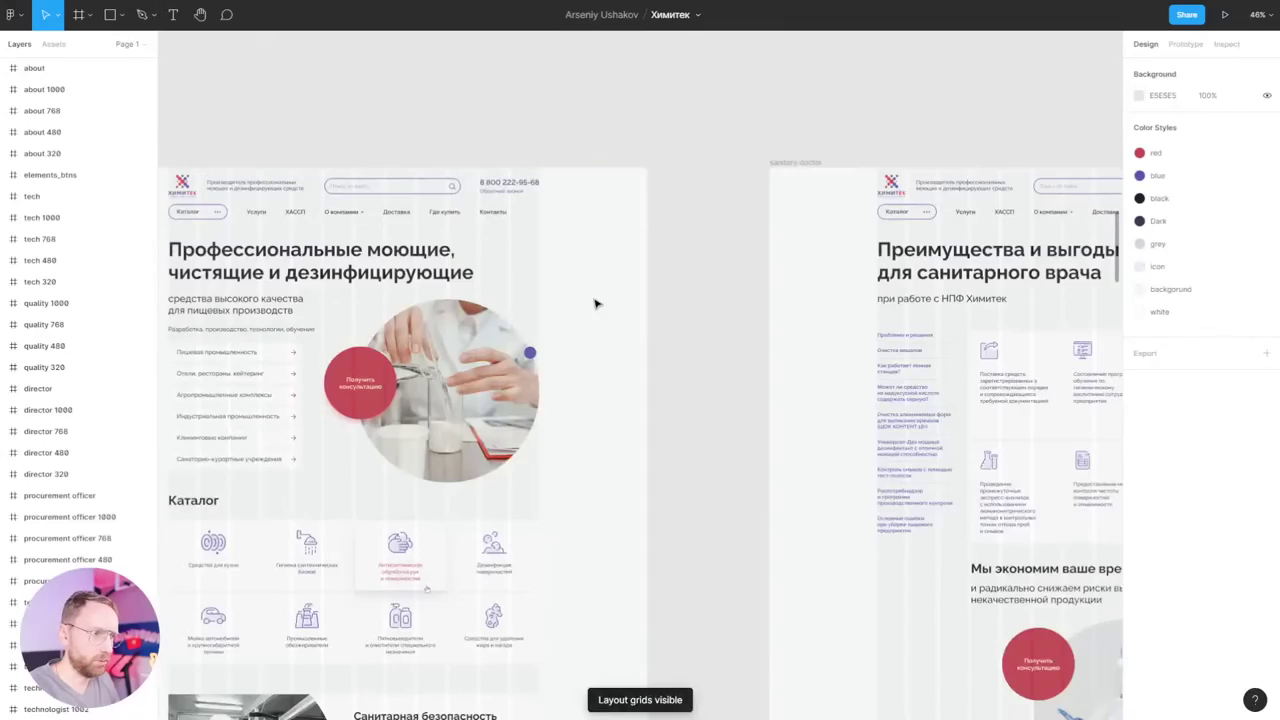
scroll(595, 303, down, 5)
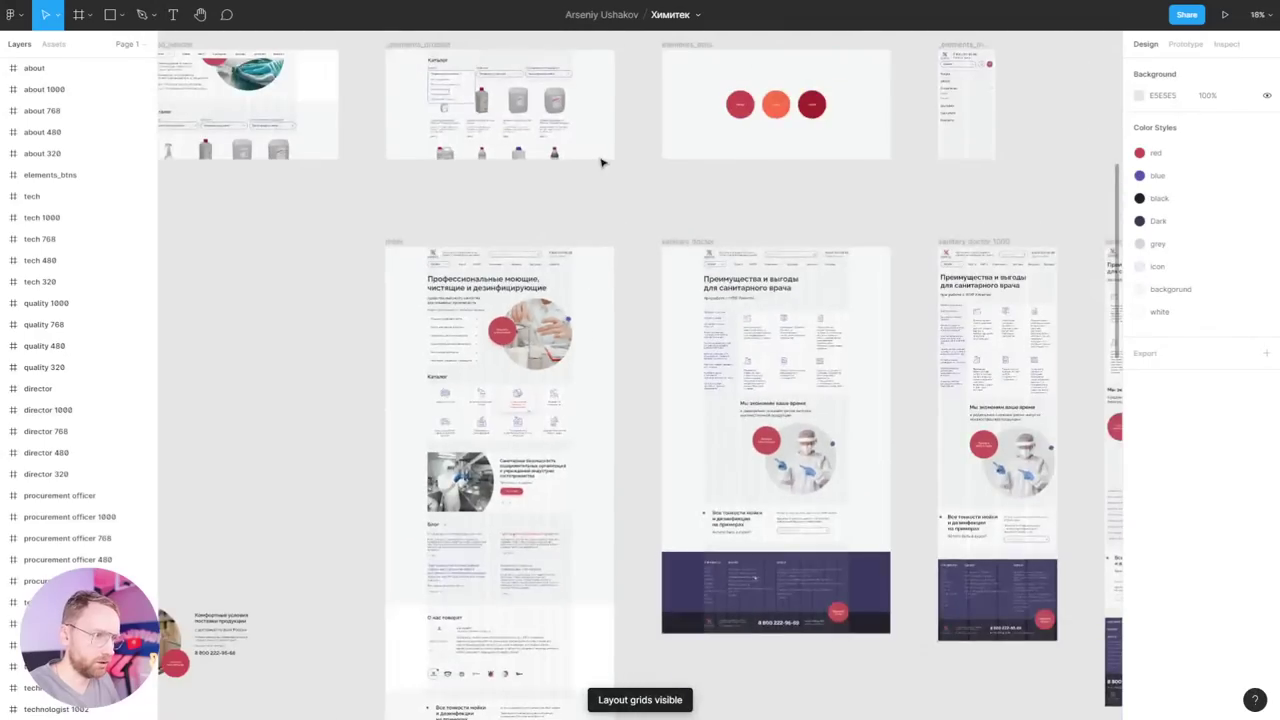
scroll(600, 160, up, 4)
scroll(523, 679, down, 8)
scroll(657, 211, down, 5)
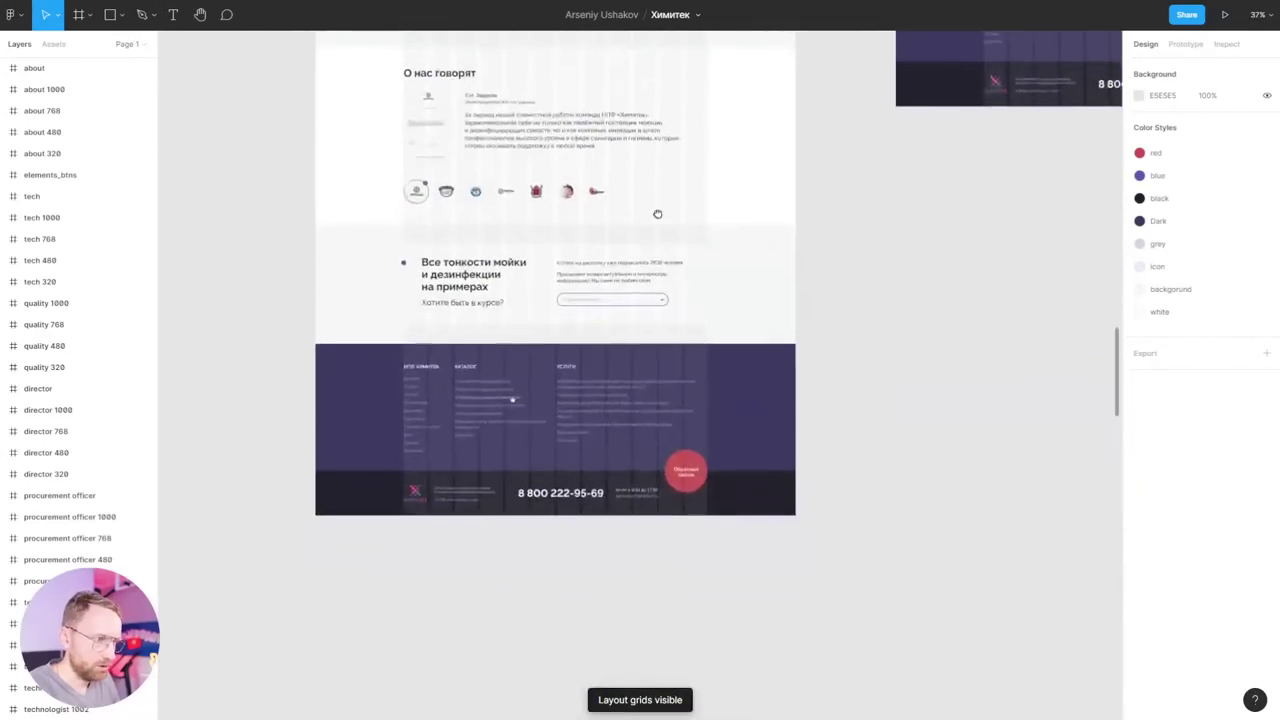
scroll(650, 430, up, 3)
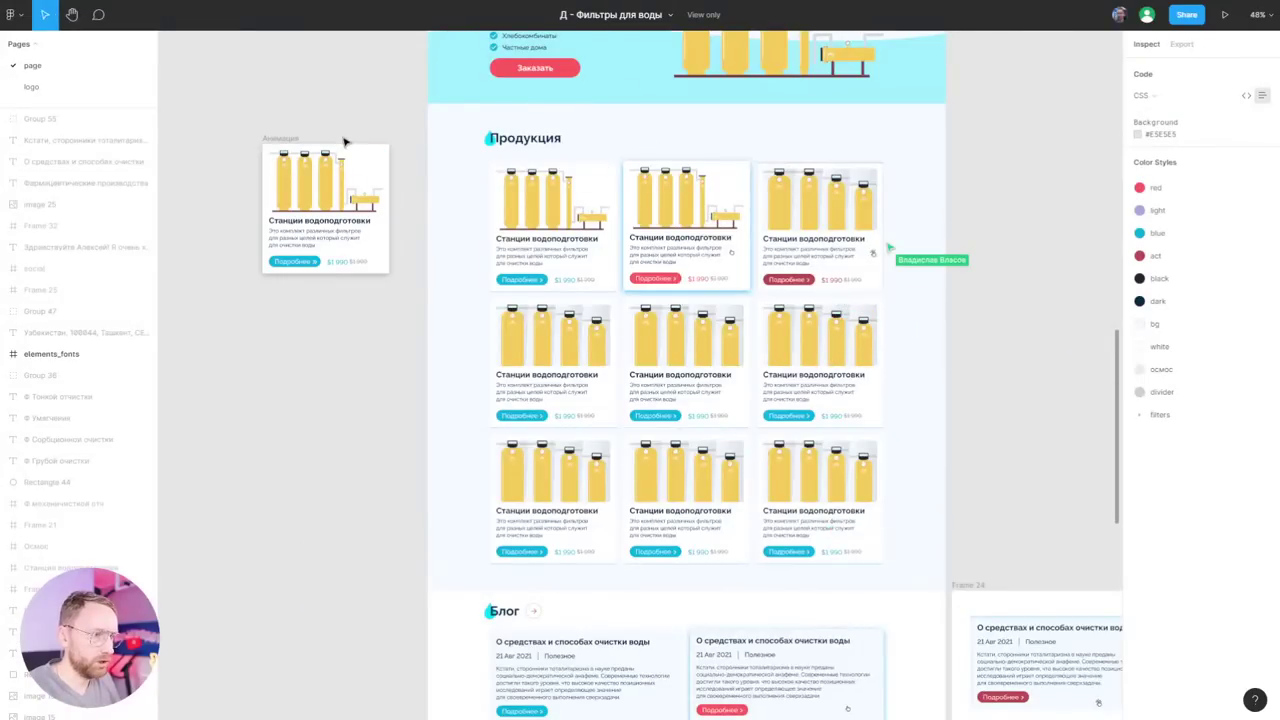
scroll(625, 162, up, 3)
scroll(632, 302, up, 5)
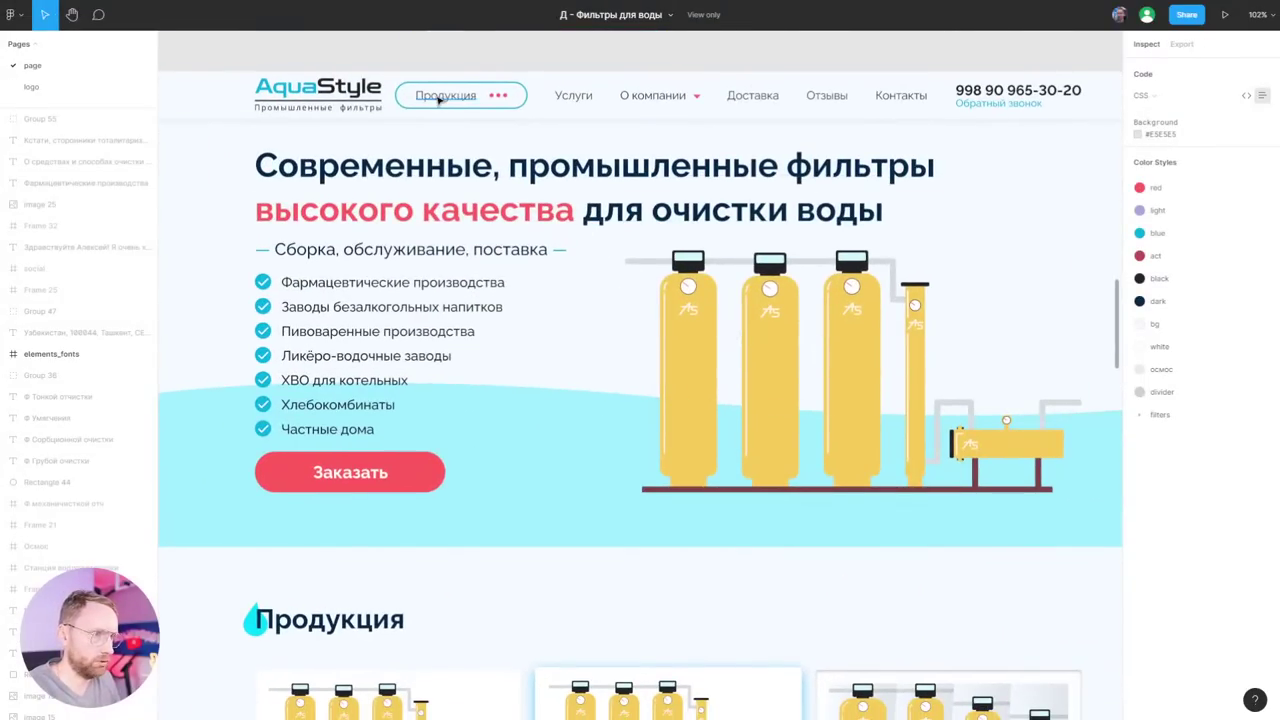
scroll(423, 95, up, 5)
click(406, 143)
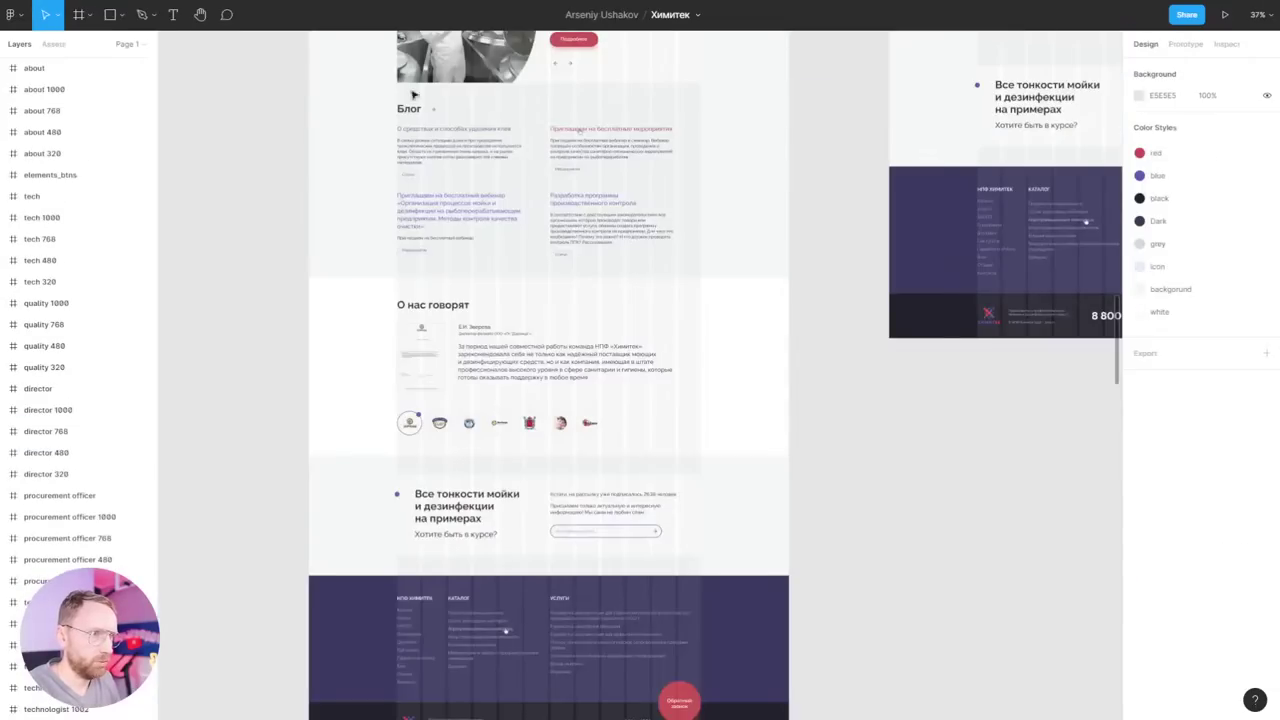
scroll(505, 326, up, 5)
scroll(505, 326, up, 5)
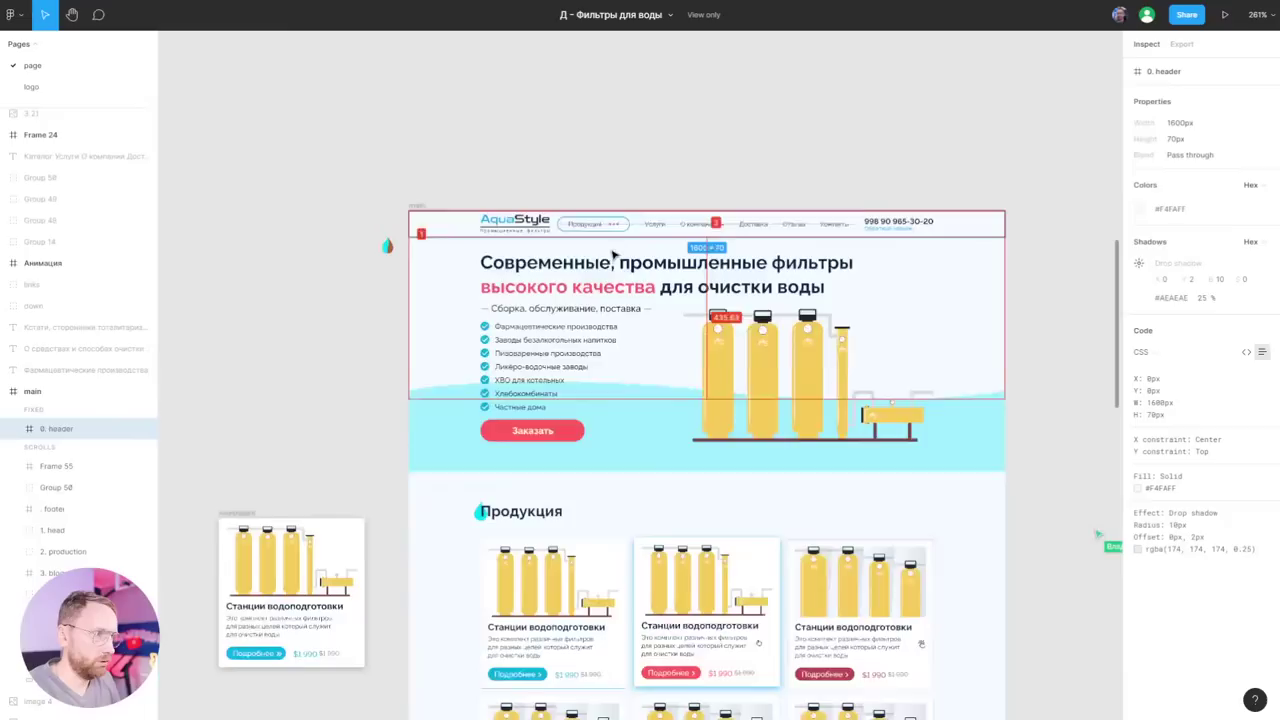
click(786, 163)
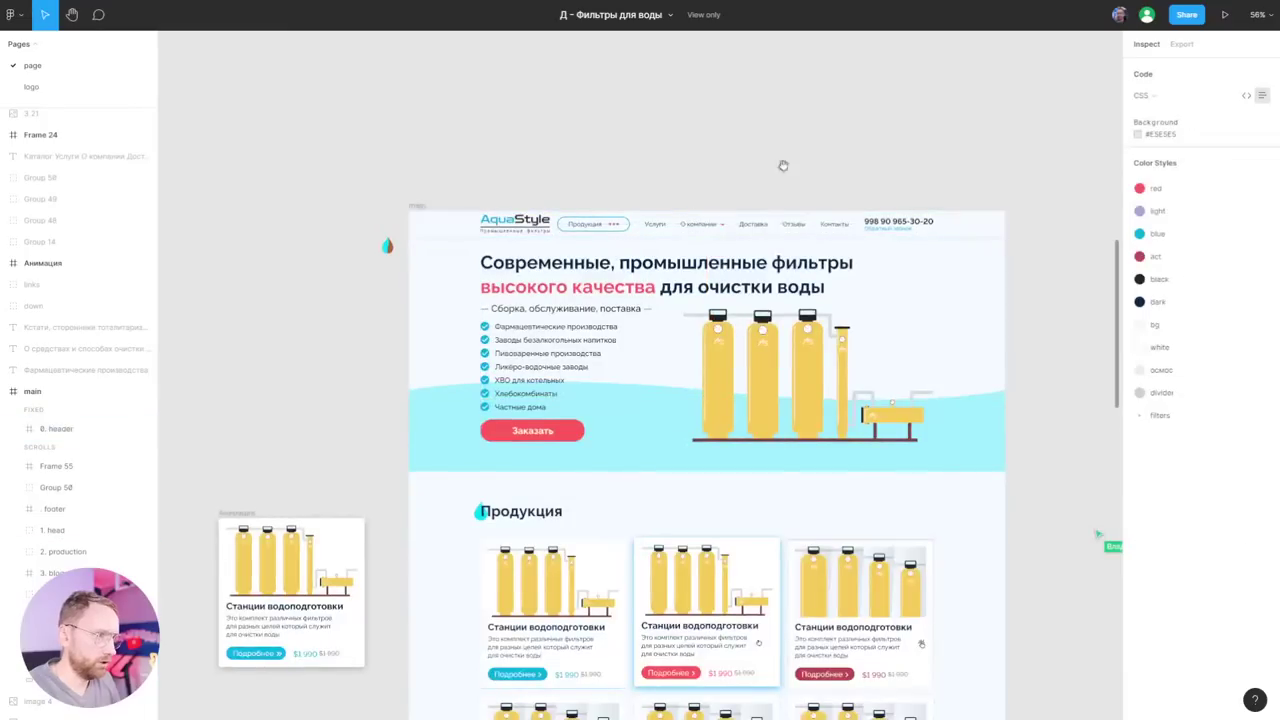
scroll(714, 237, down, 5)
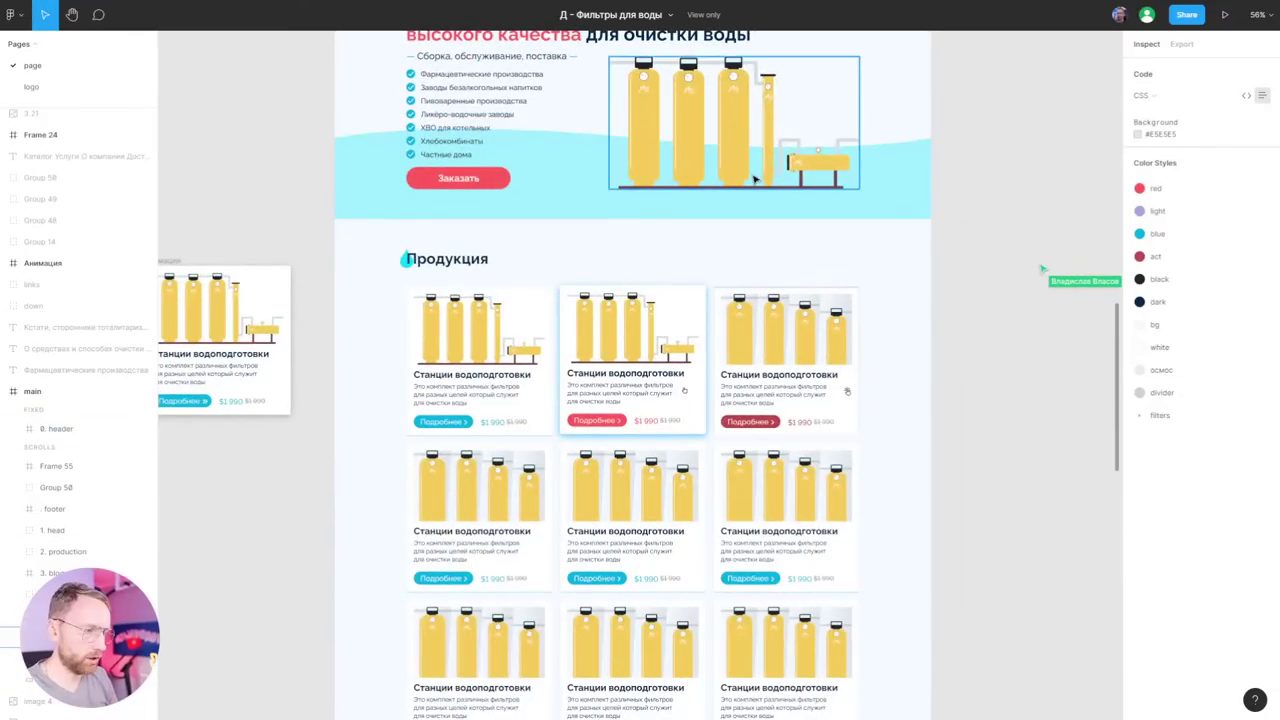
scroll(874, 529, down, 3)
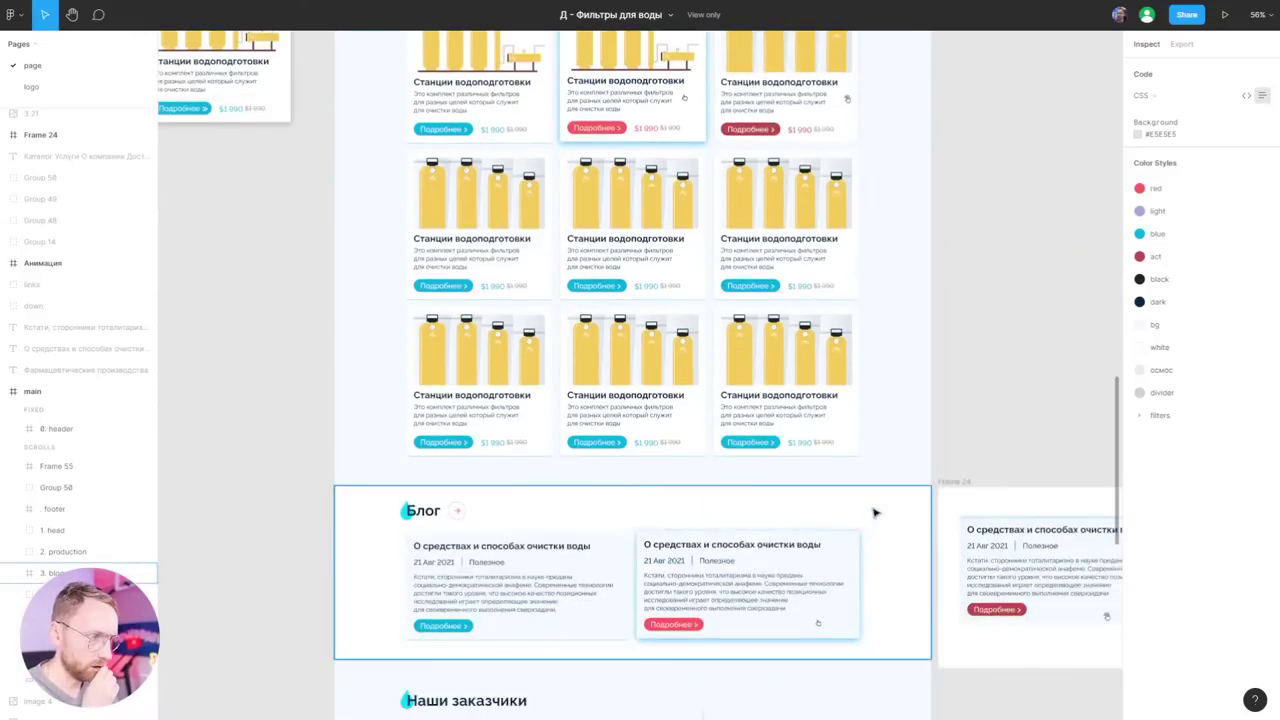
scroll(874, 513, up, 6)
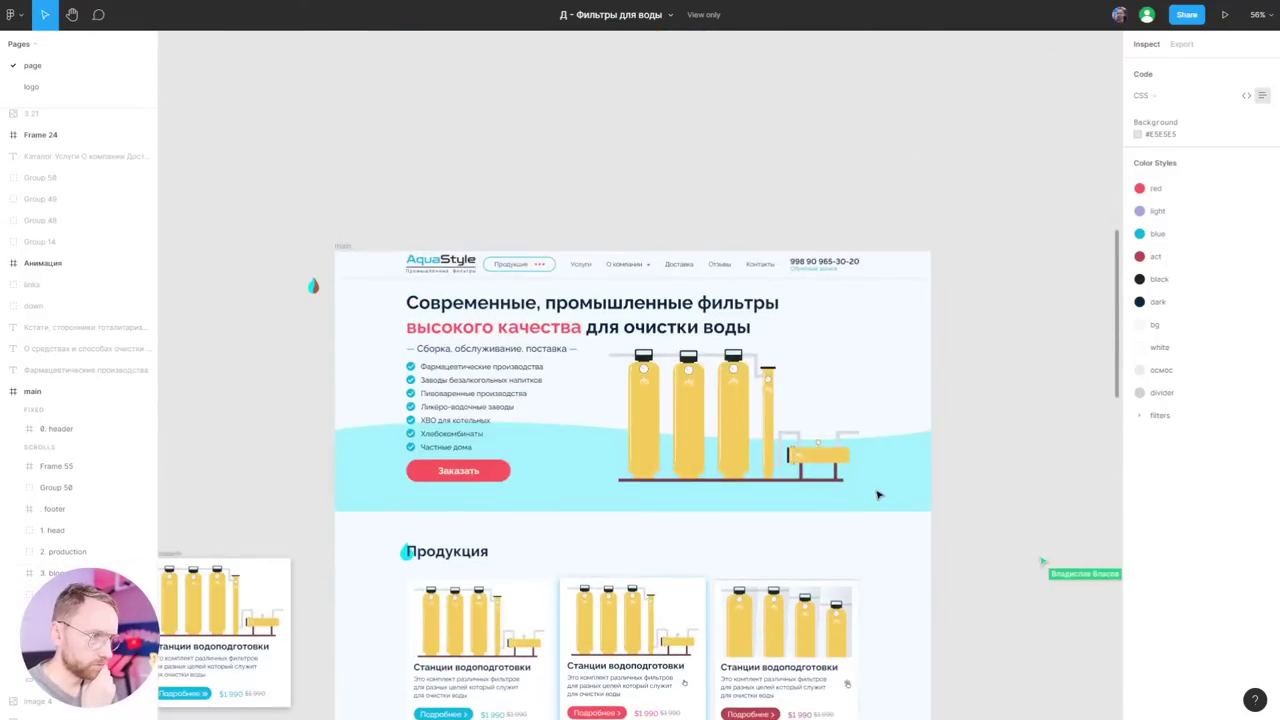
Select the hero filter illustration to read its 672×356 px size and X 736, Y 263 position
click(700, 408)
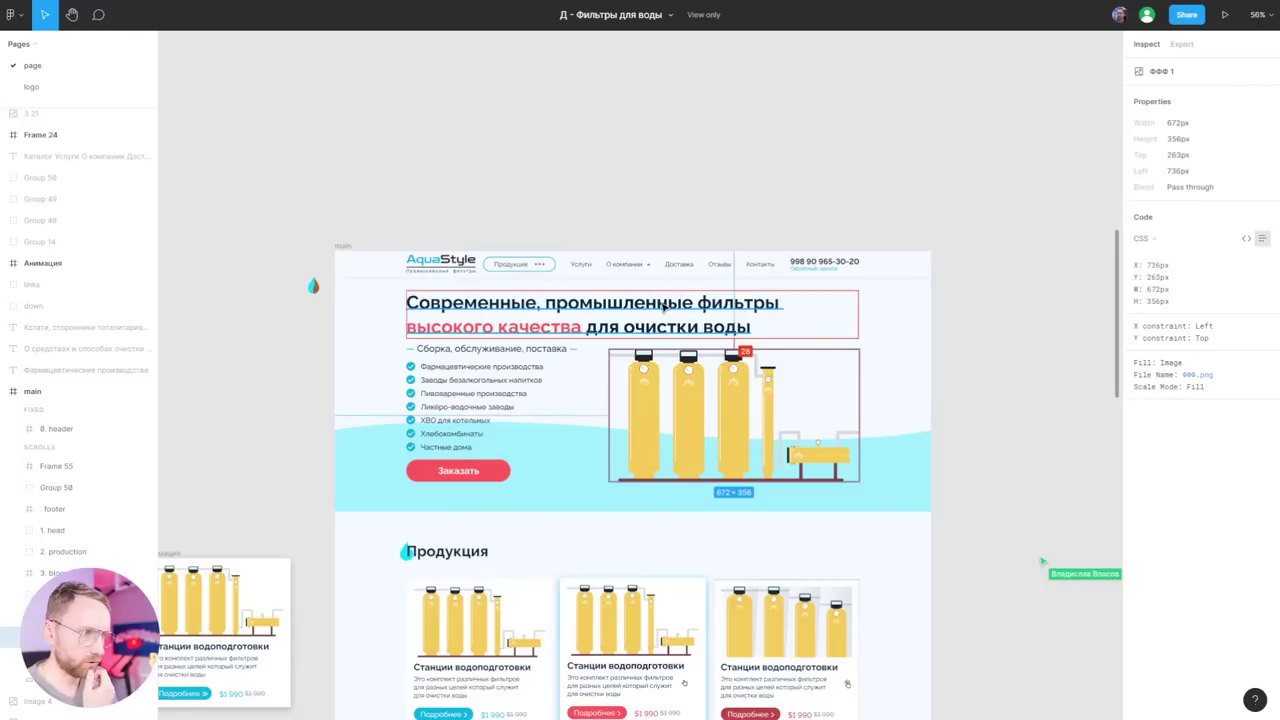
click(777, 197)
ctrl+scroll(705, 216, up, 5)
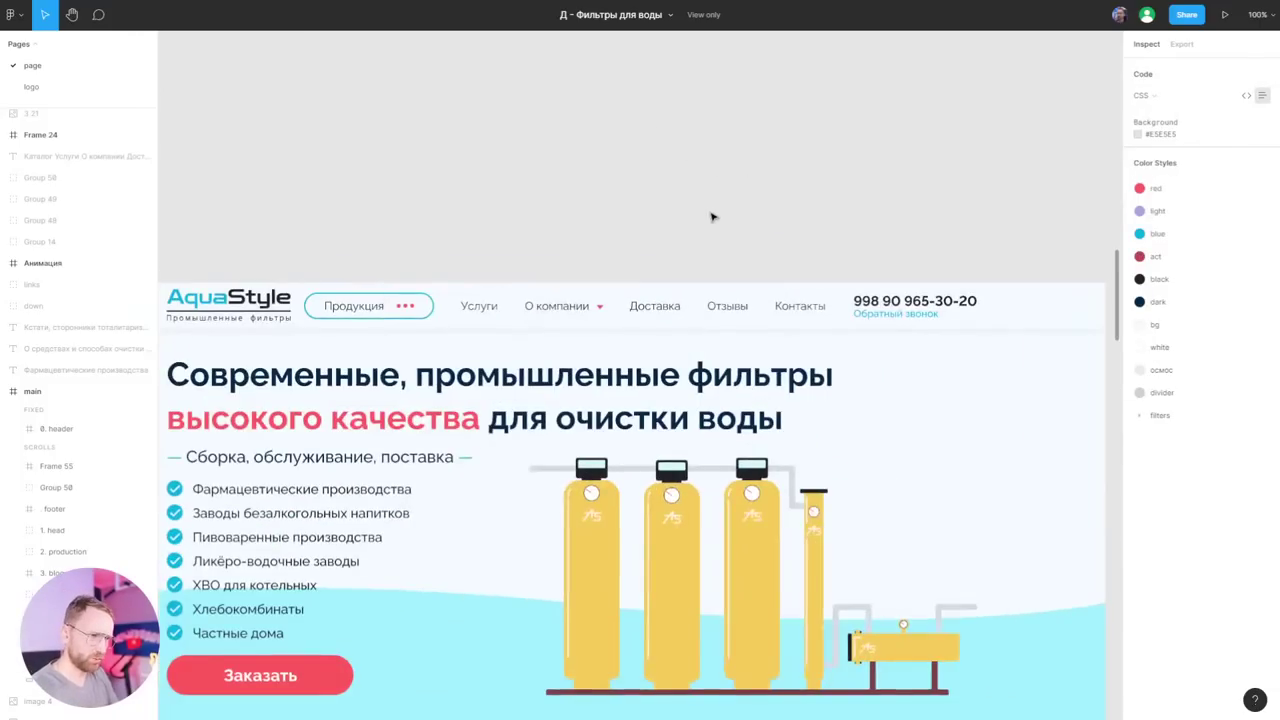
drag(540, 347, 553, 148)
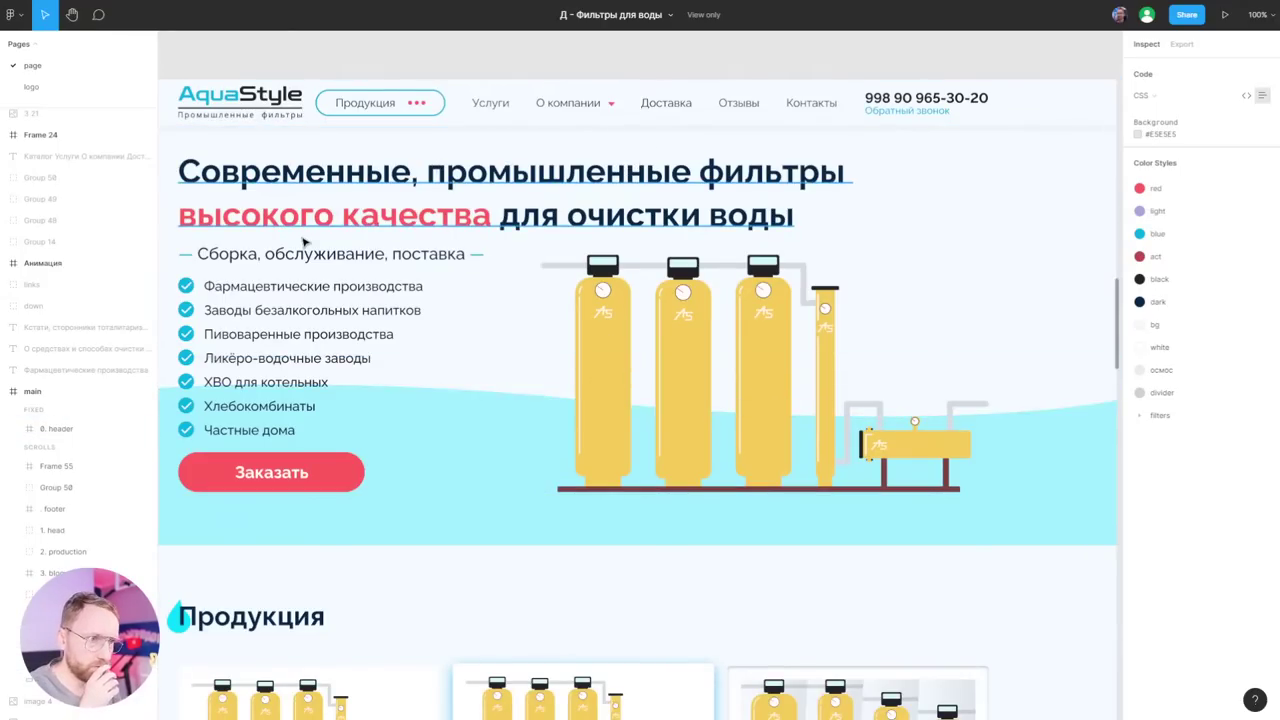
click(707, 340)
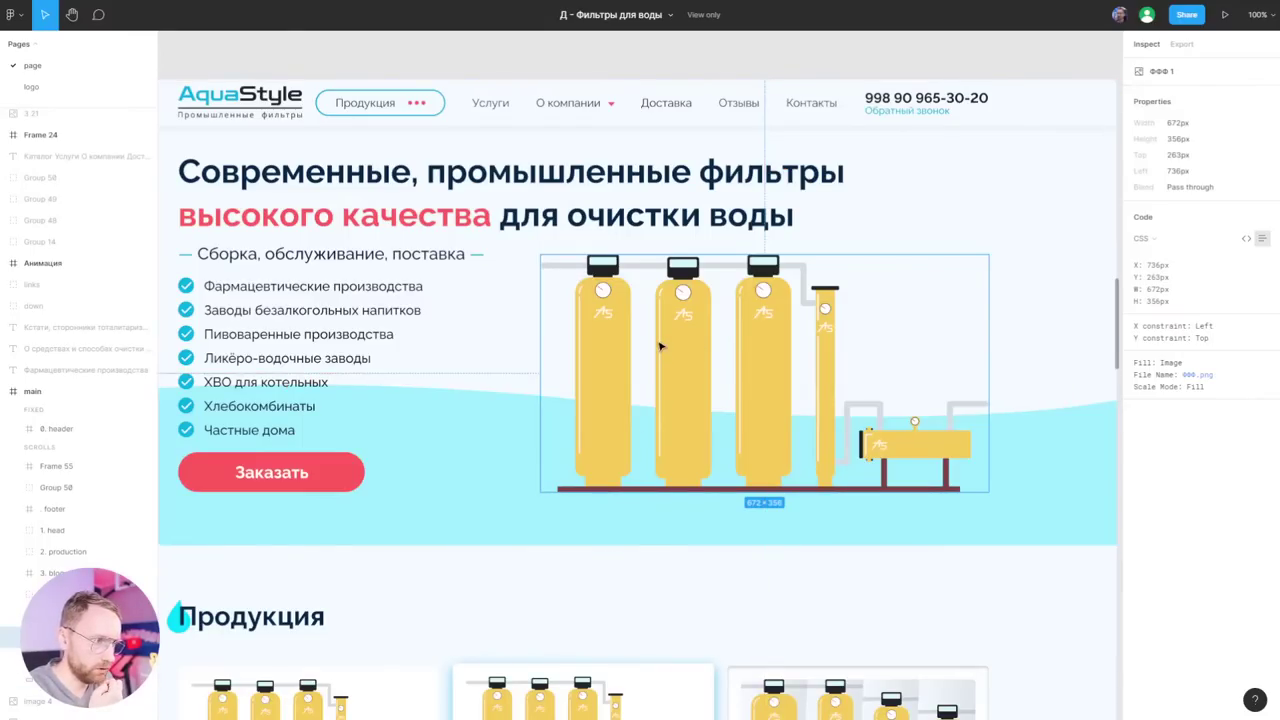
Toggle outline view on and off to compare the product grid's wireframe with the rendered cards
scroll(603, 276, down, 10)
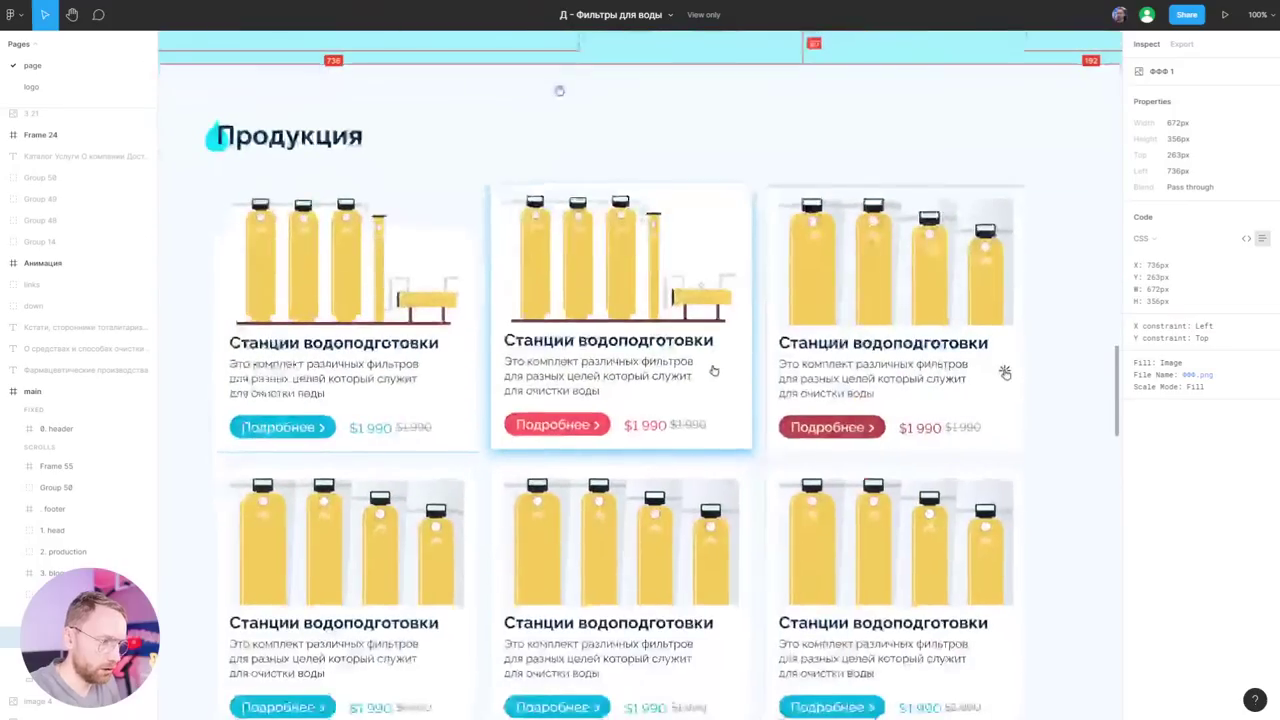
scroll(606, 300, up, 3)
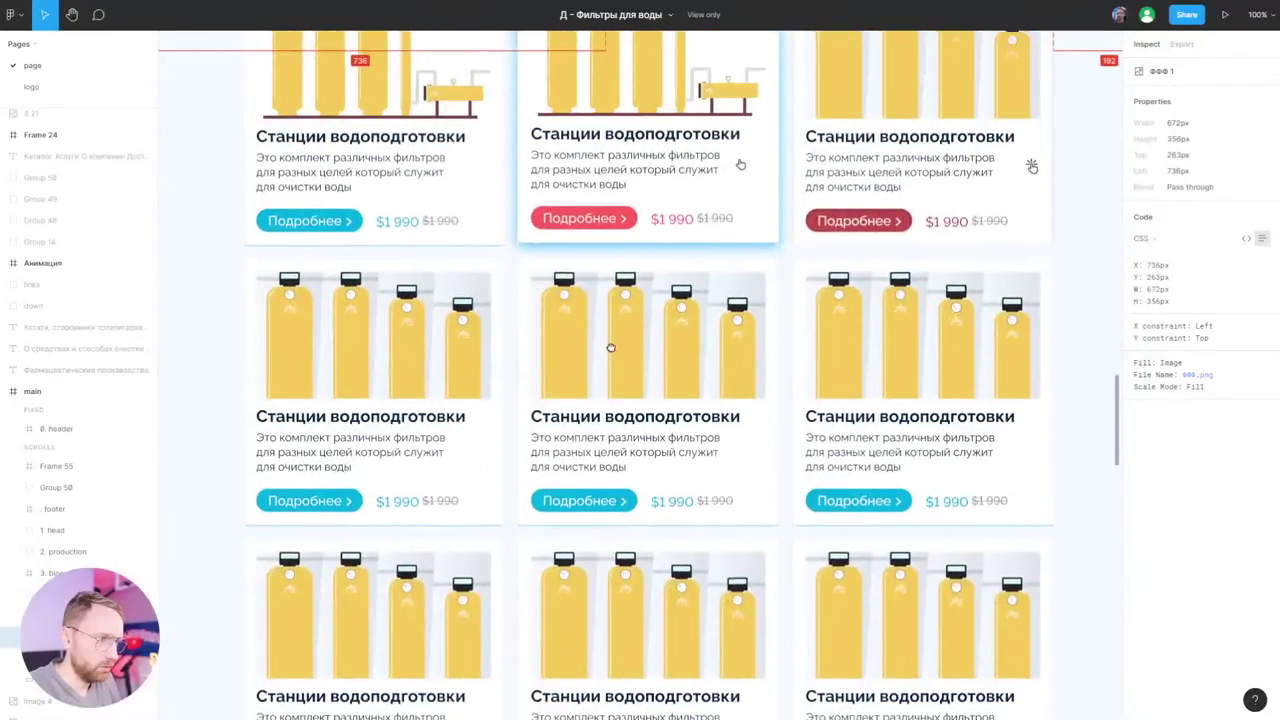
scroll(621, 433, down, 2)
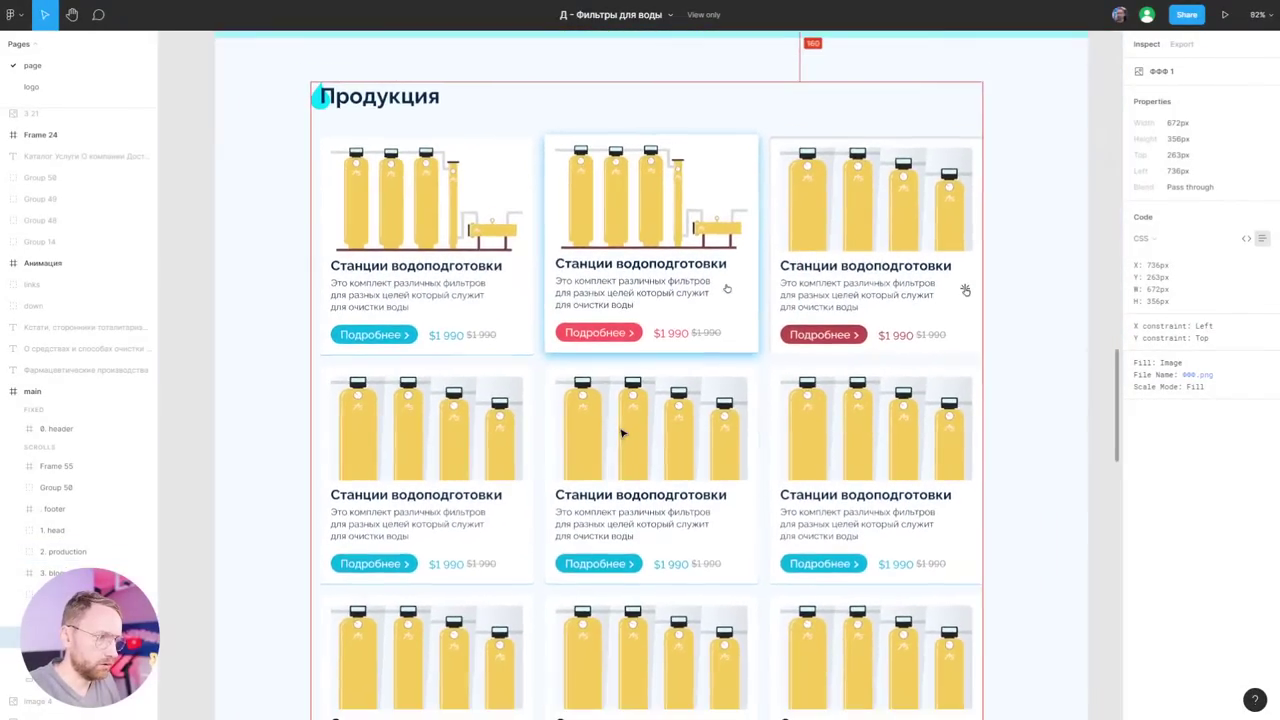
scroll(650, 450, down, 5)
scroll(724, 492, up, 1)
key(ctrl+shift+3)
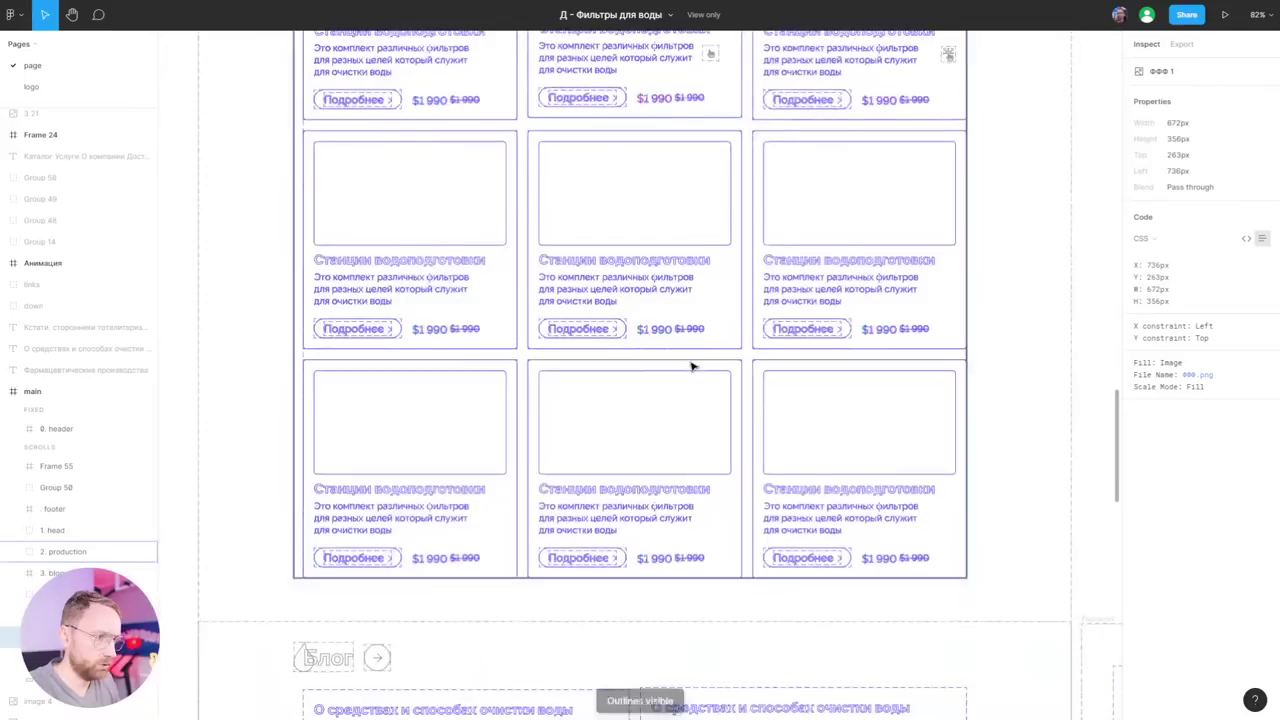
key(ctrl+shift+3)
scroll(692, 367, up, 3)
key(ctrl+shift+3)
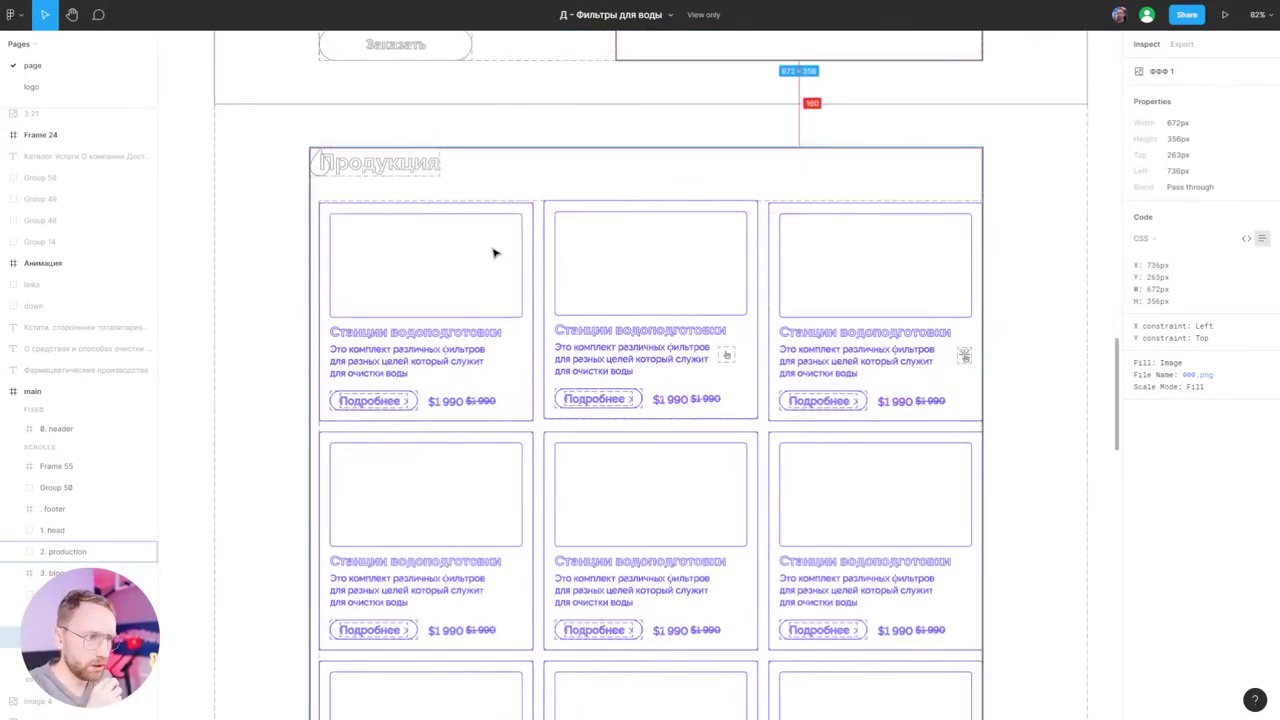
key(ctrl+shift+3)
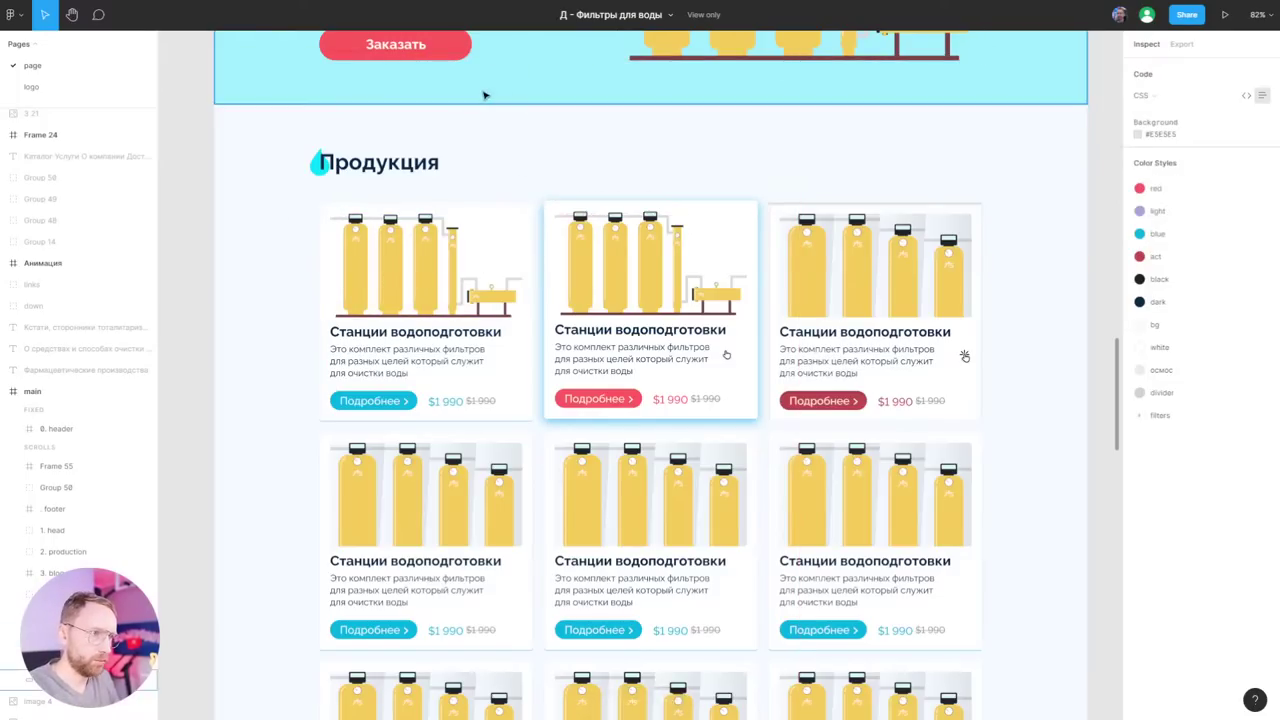
Select the 2. production section frame and measure the spacing between product cards
click(312, 165)
click(425, 333)
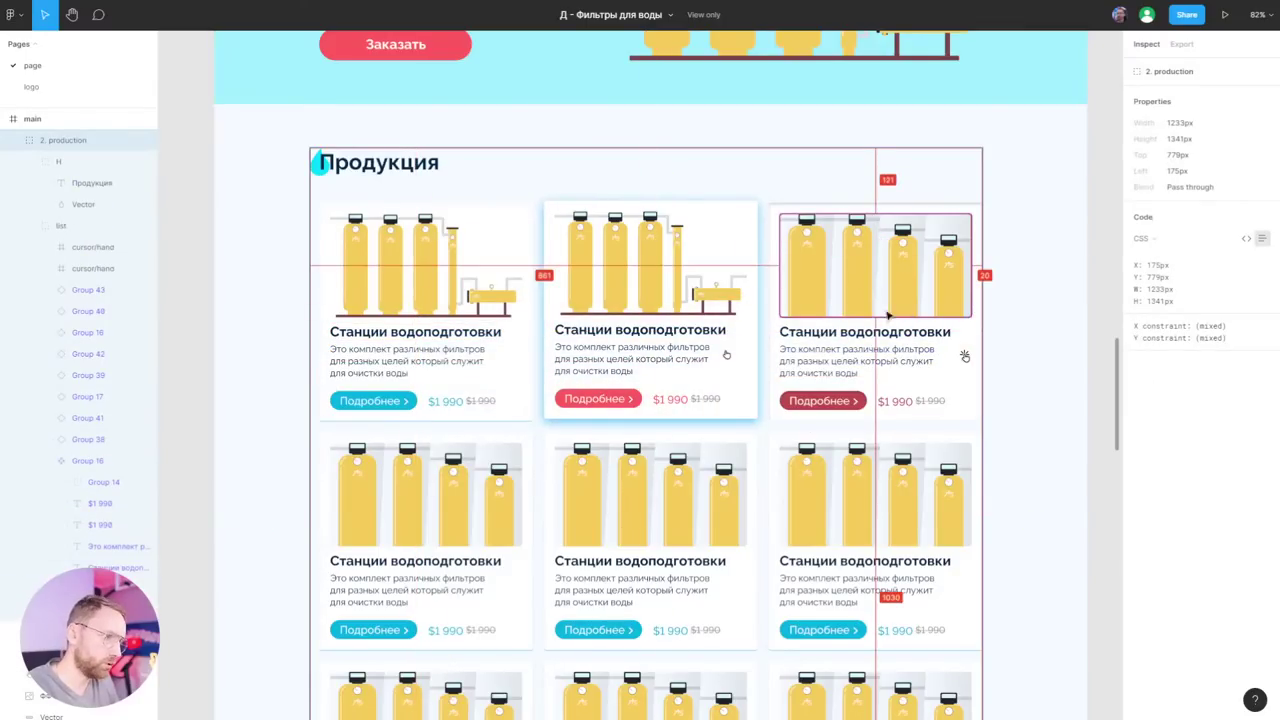
scroll(538, 267, down, 1)
click(538, 267)
scroll(538, 267, down, 5)
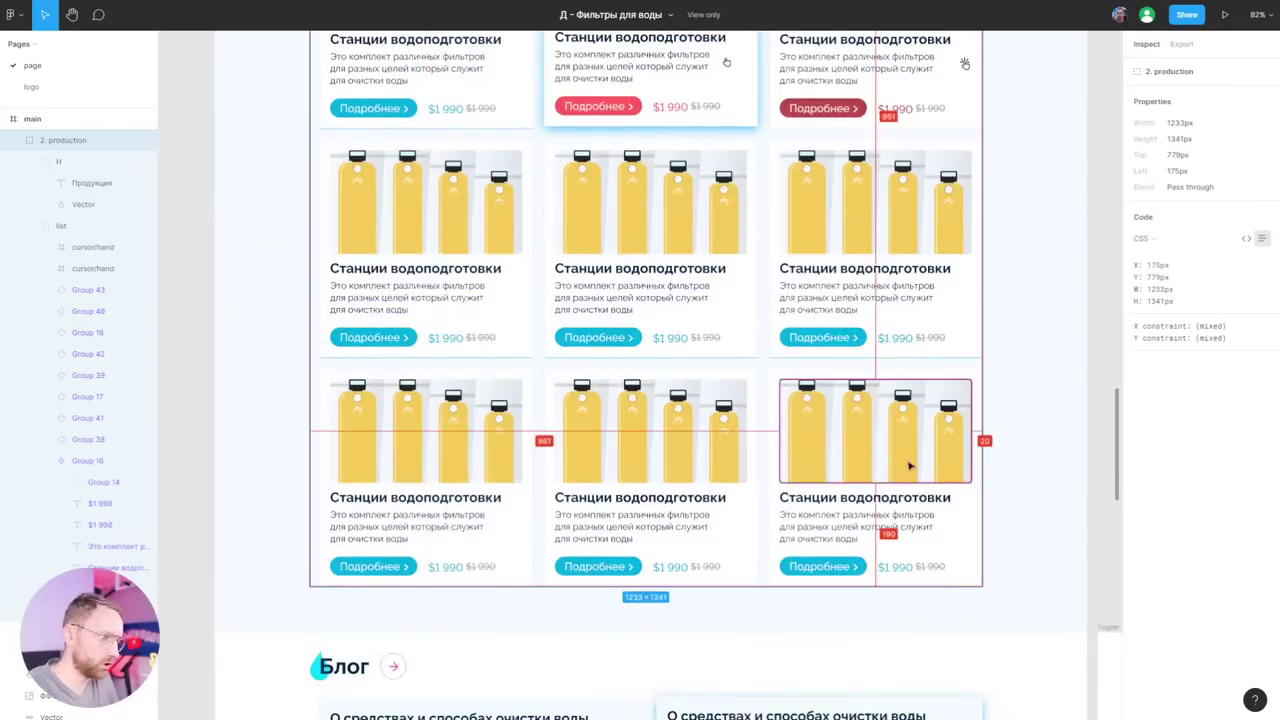
click(258, 294)
scroll(640, 375, up, 4)
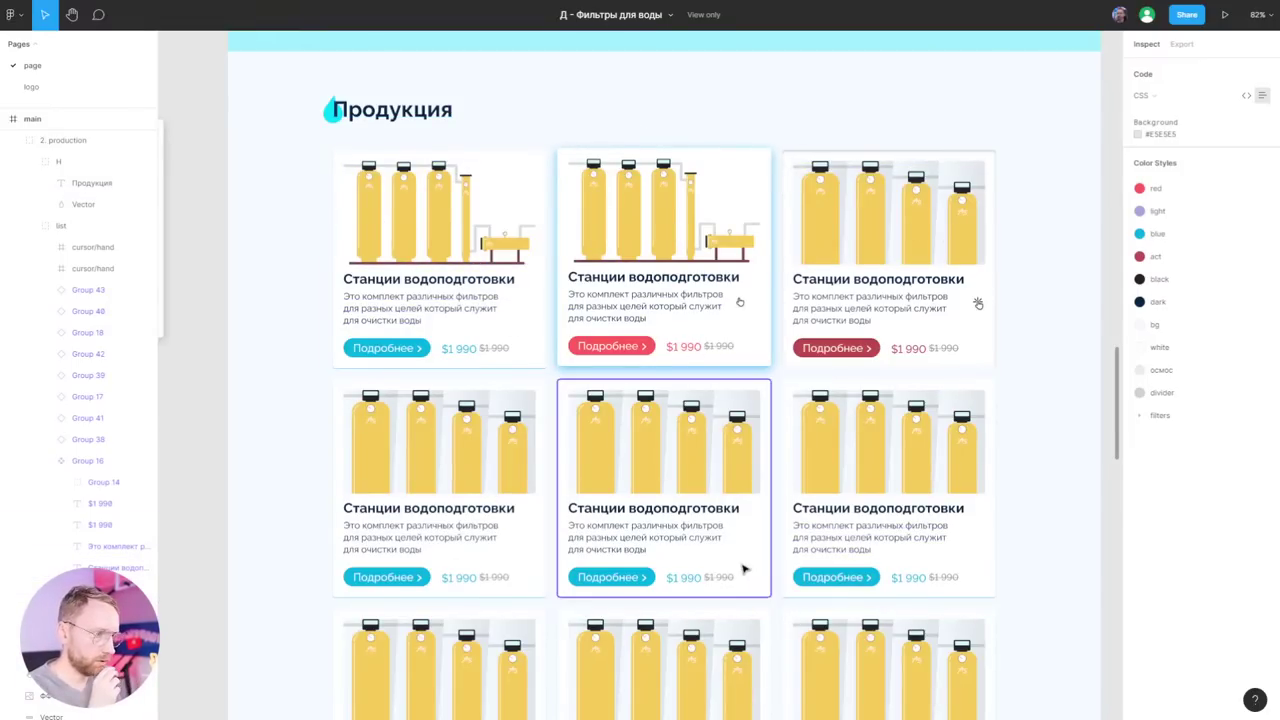
scroll(743, 569, down, 3)
Recheck the product section in outline view and inspect the first card's $1 990 price text
key(ctrl+shift+3)
scroll(745, 520, up, 4)
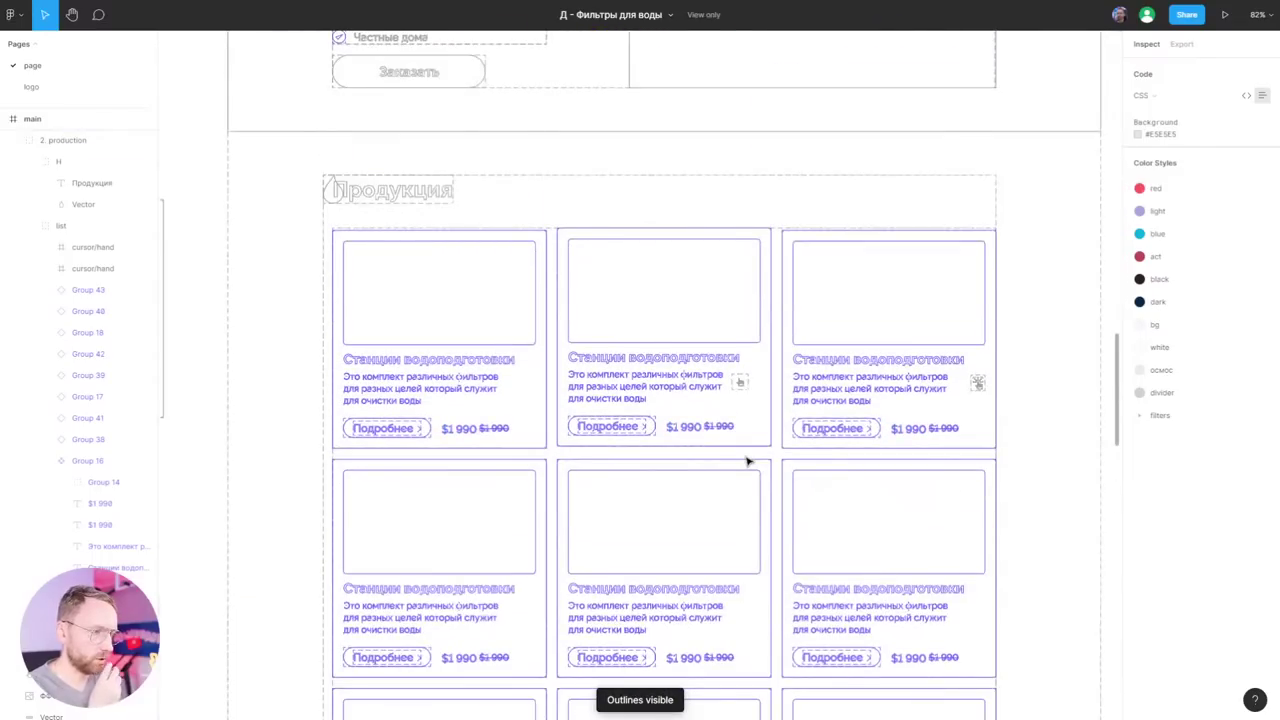
scroll(745, 461, down, 5)
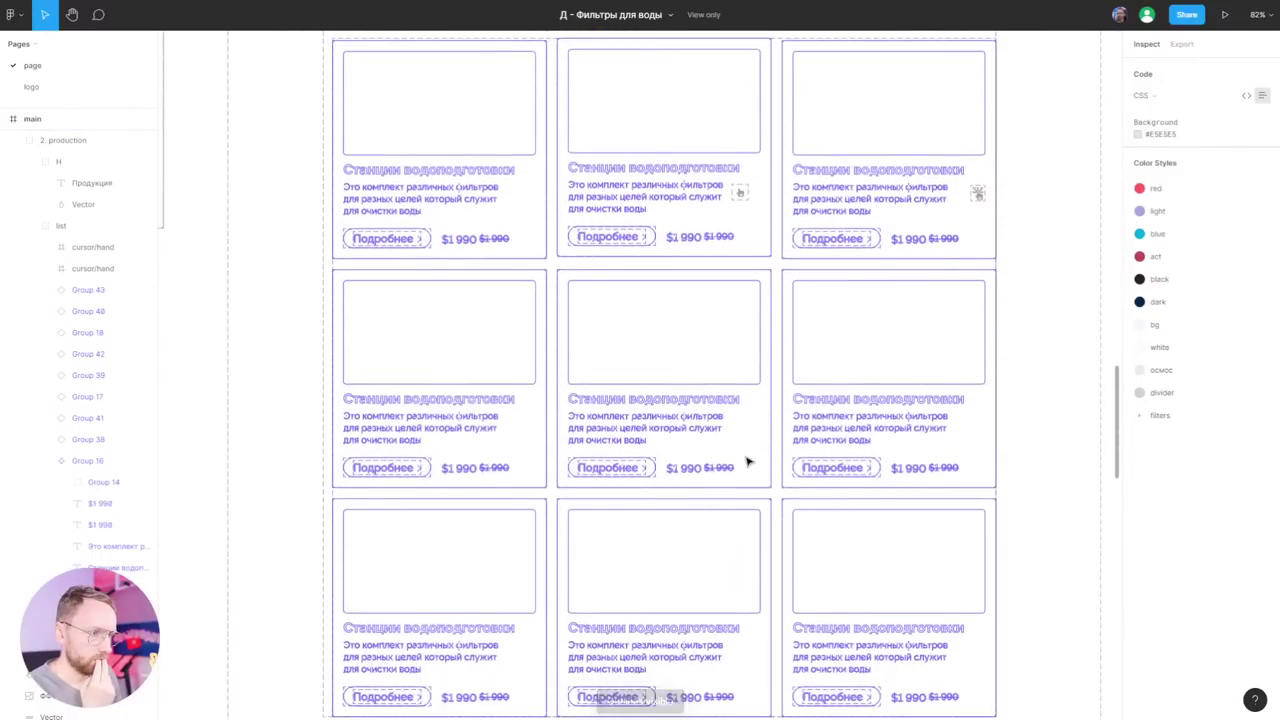
key(ctrl+shift+3)
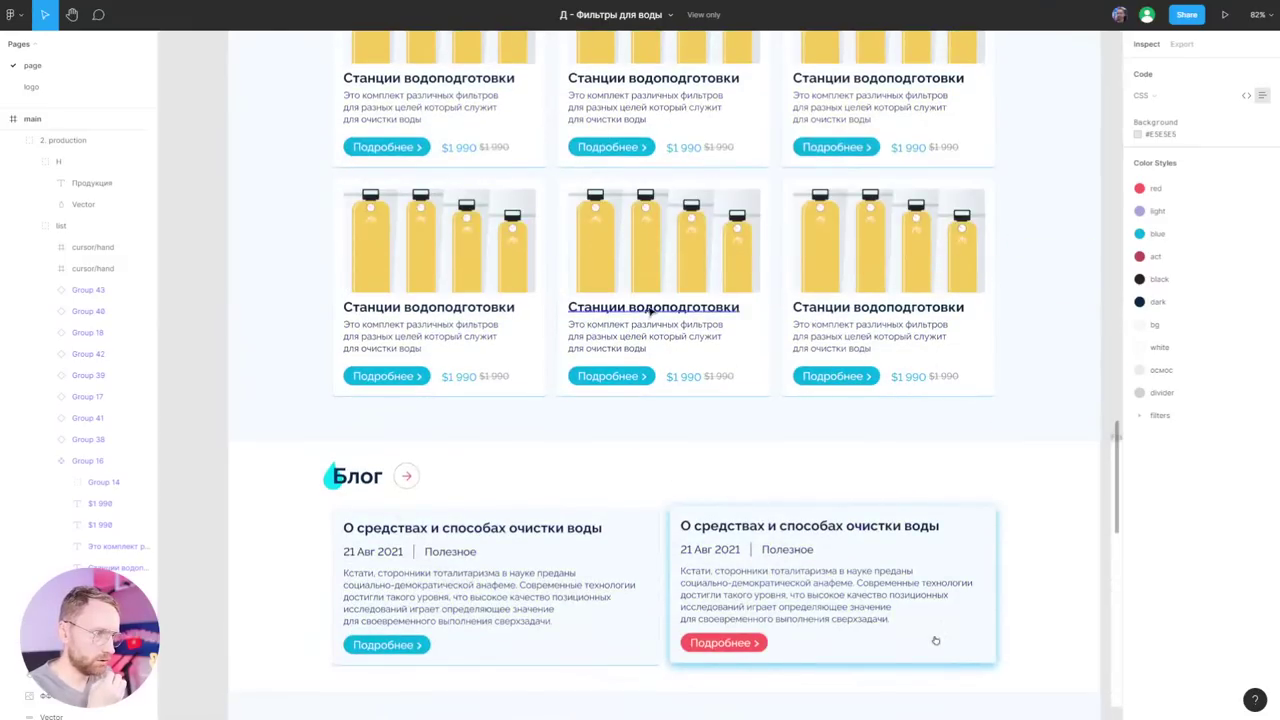
scroll(583, 494, up, 3)
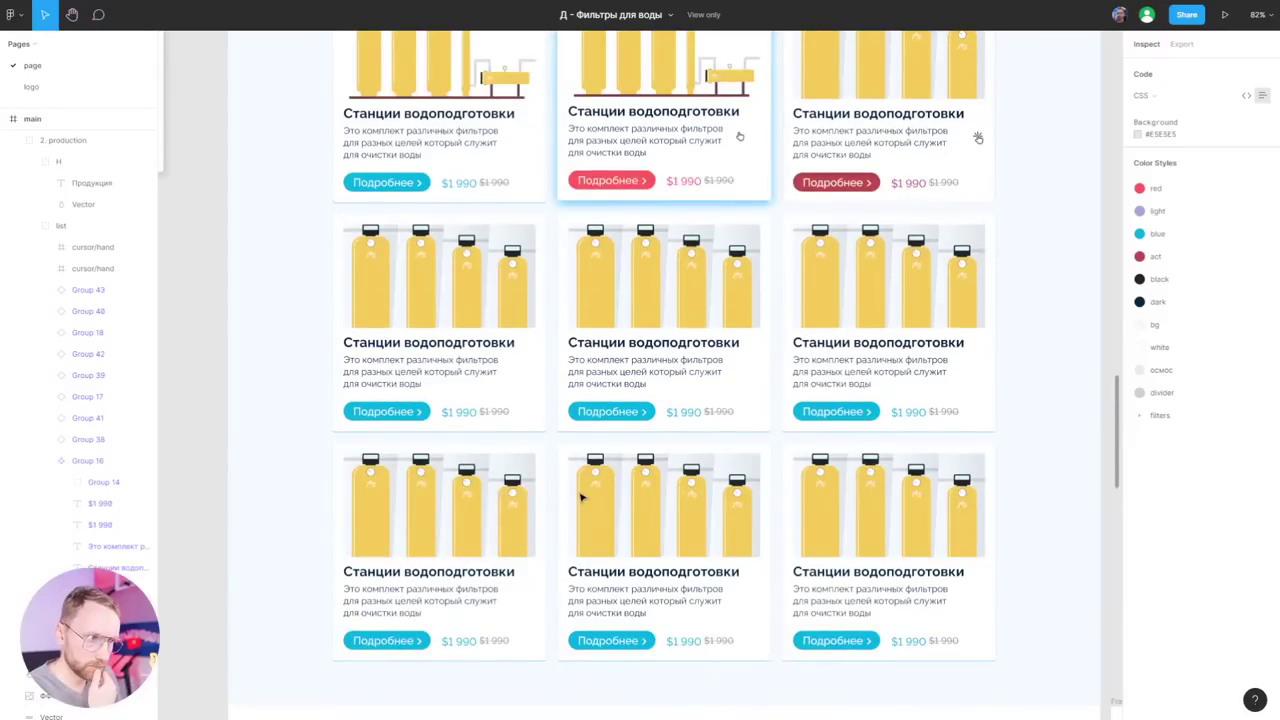
scroll(581, 497, up, 2)
scroll(470, 440, down, 3)
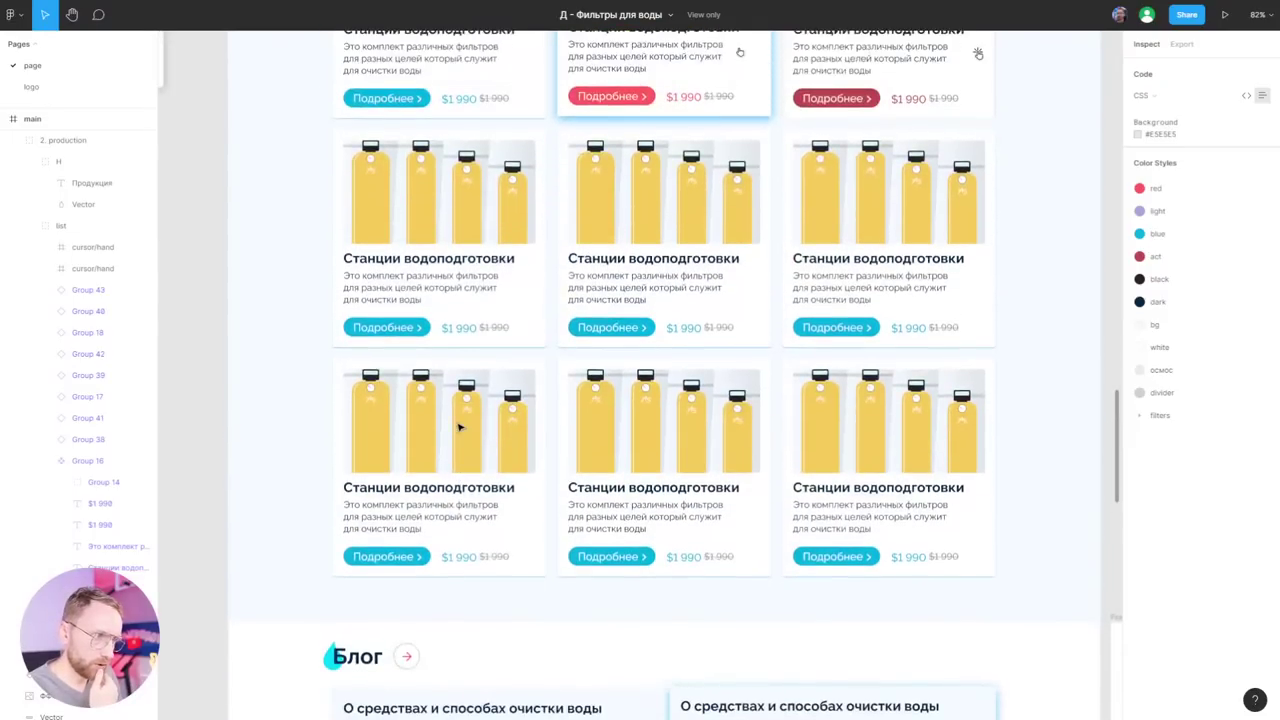
scroll(611, 320, up, 1)
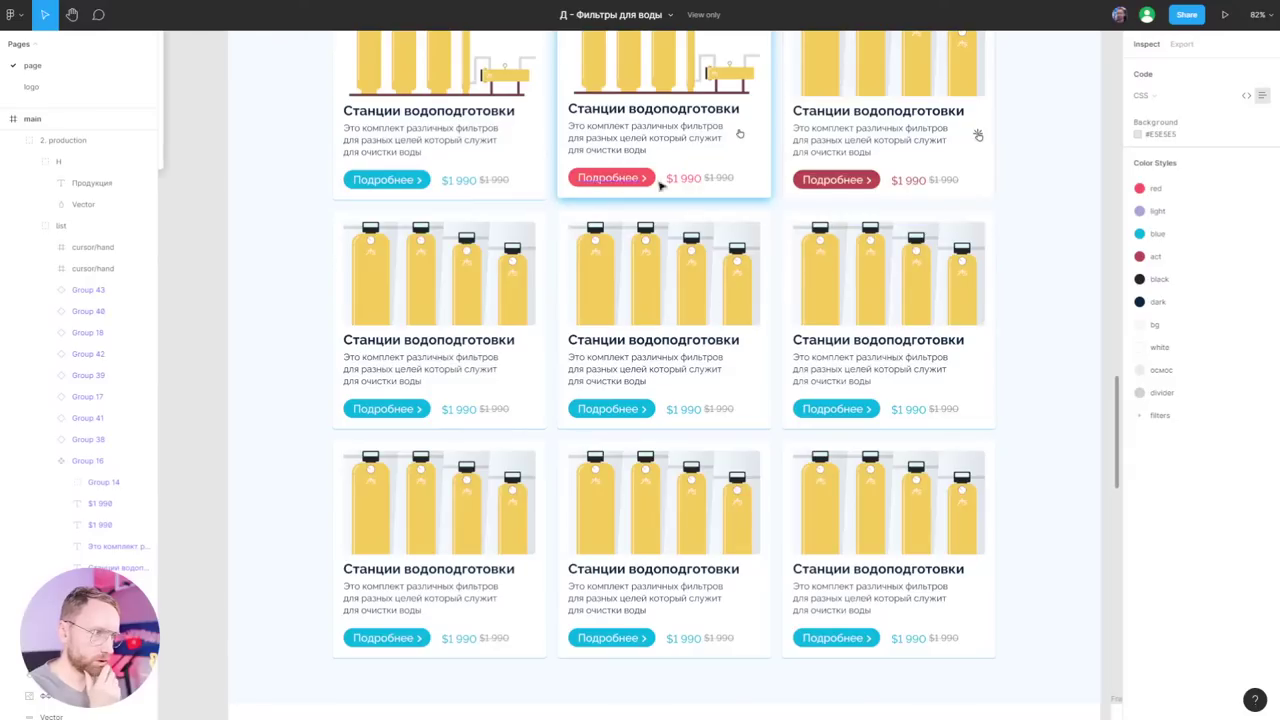
click(467, 184)
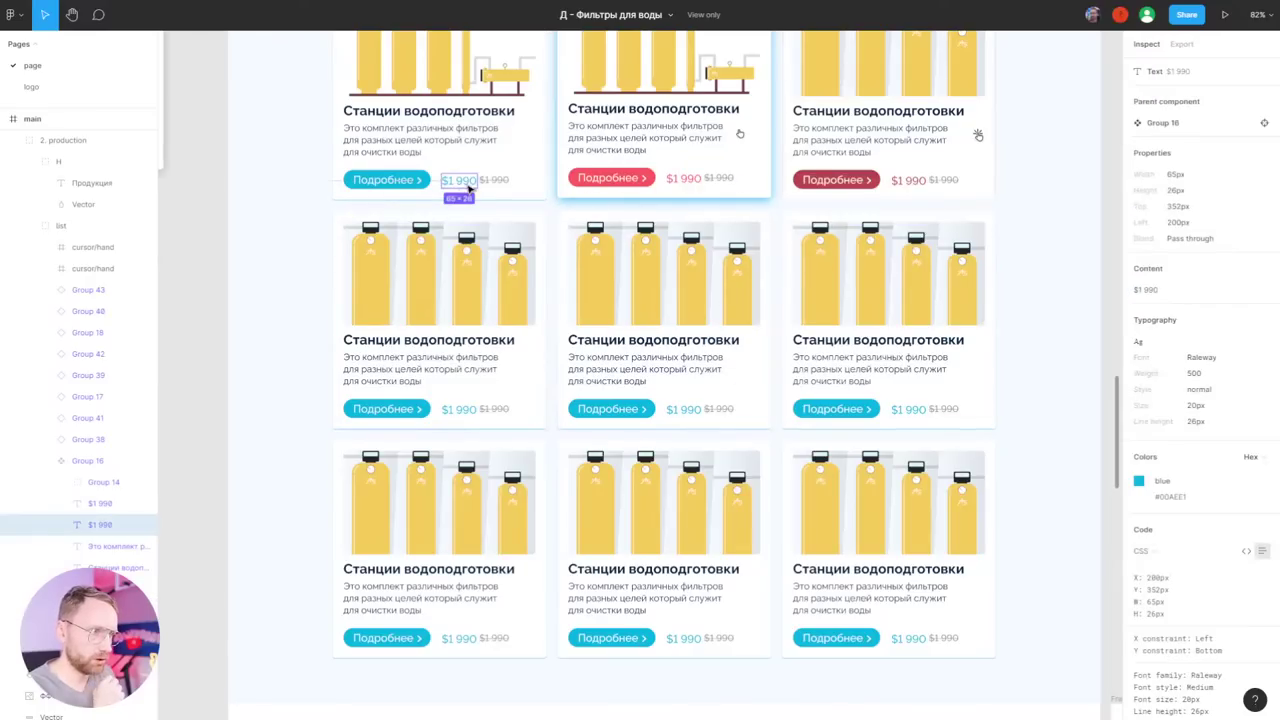
Duplicate the 'Д - Фильтры для воды' file to Drafts and open the copy
click(668, 15)
click(668, 106)
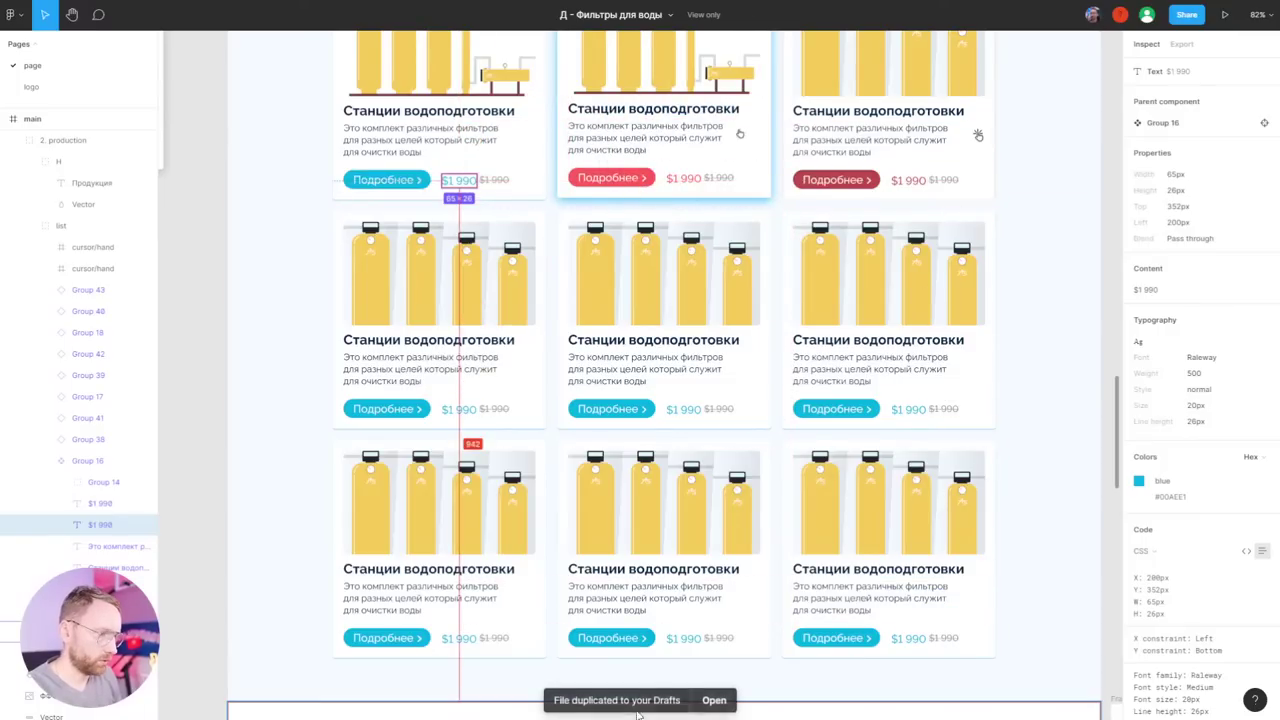
click(713, 703)
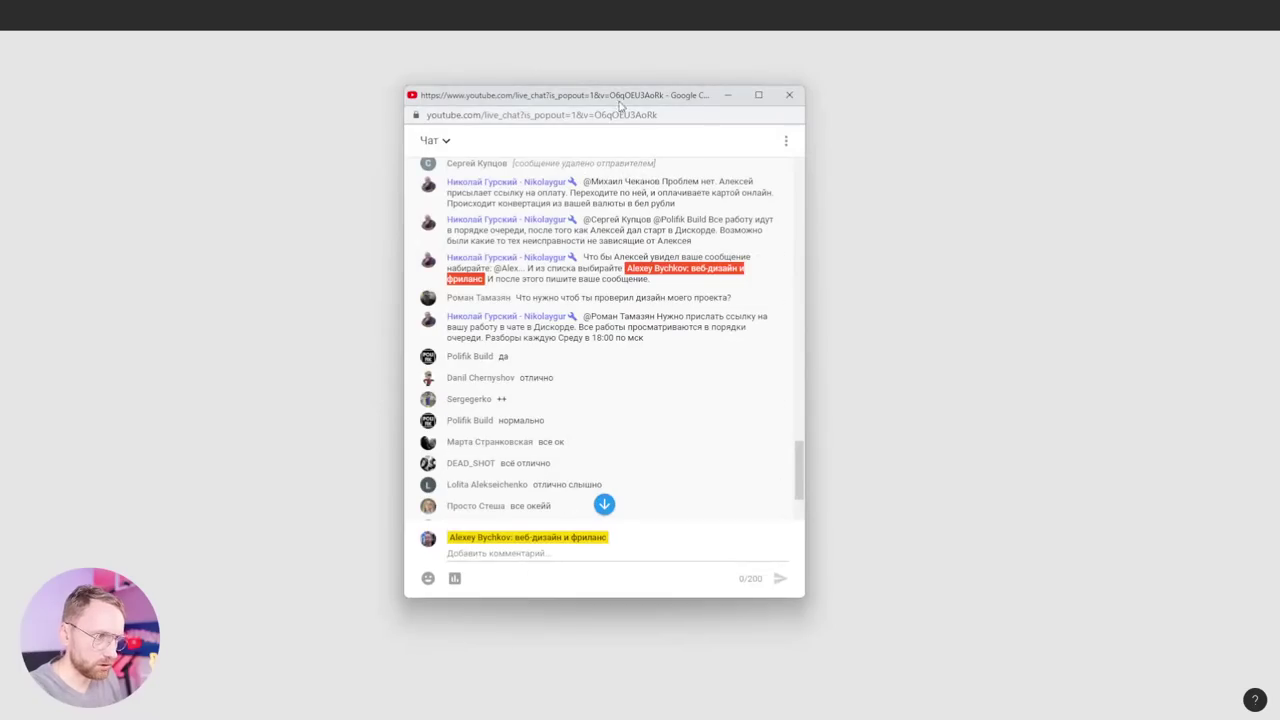
Scroll through the YouTube live chat questions, highlight one, then drag the chat window off-screen
drag(604, 95, 440, 108)
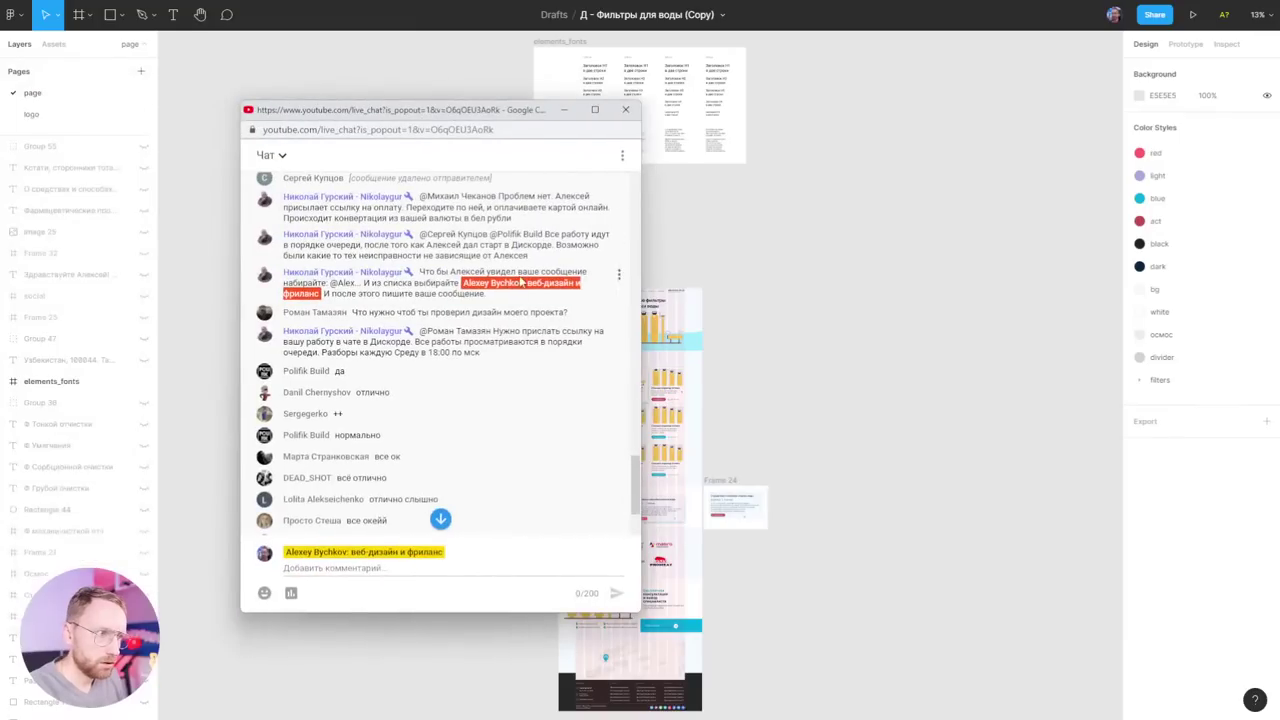
scroll(520, 280, up, 5)
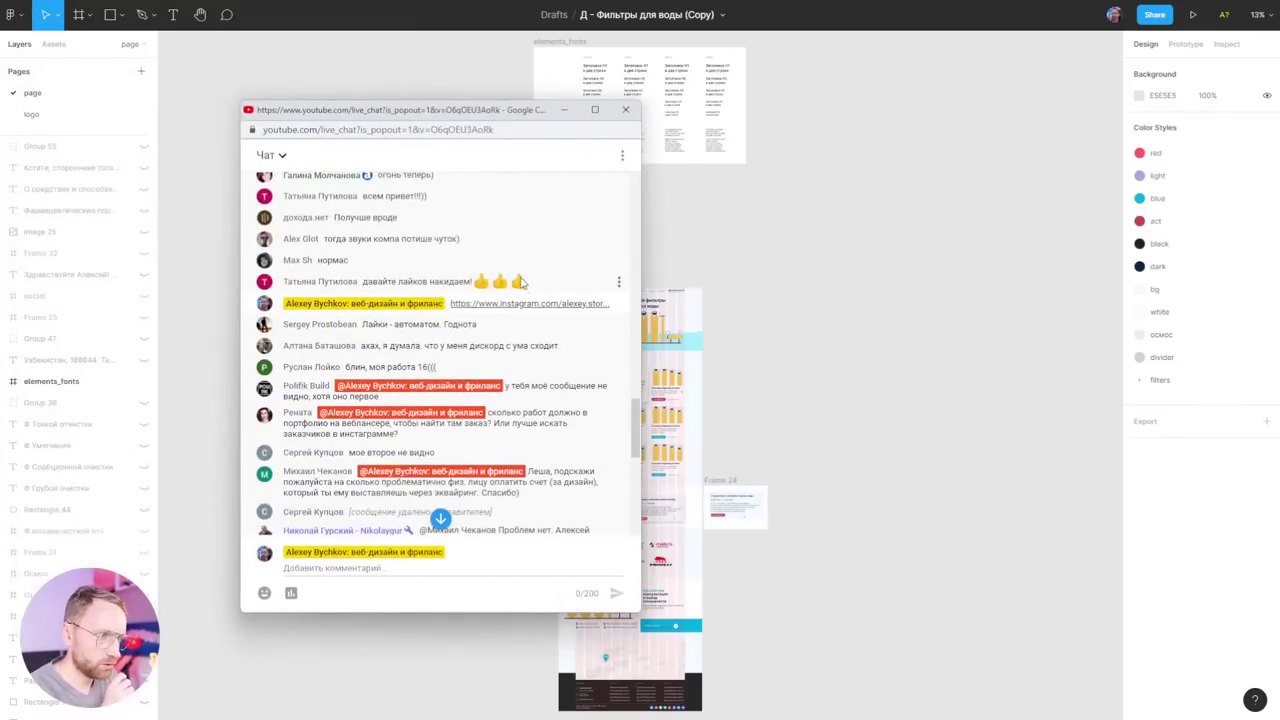
scroll(461, 397, down, 3)
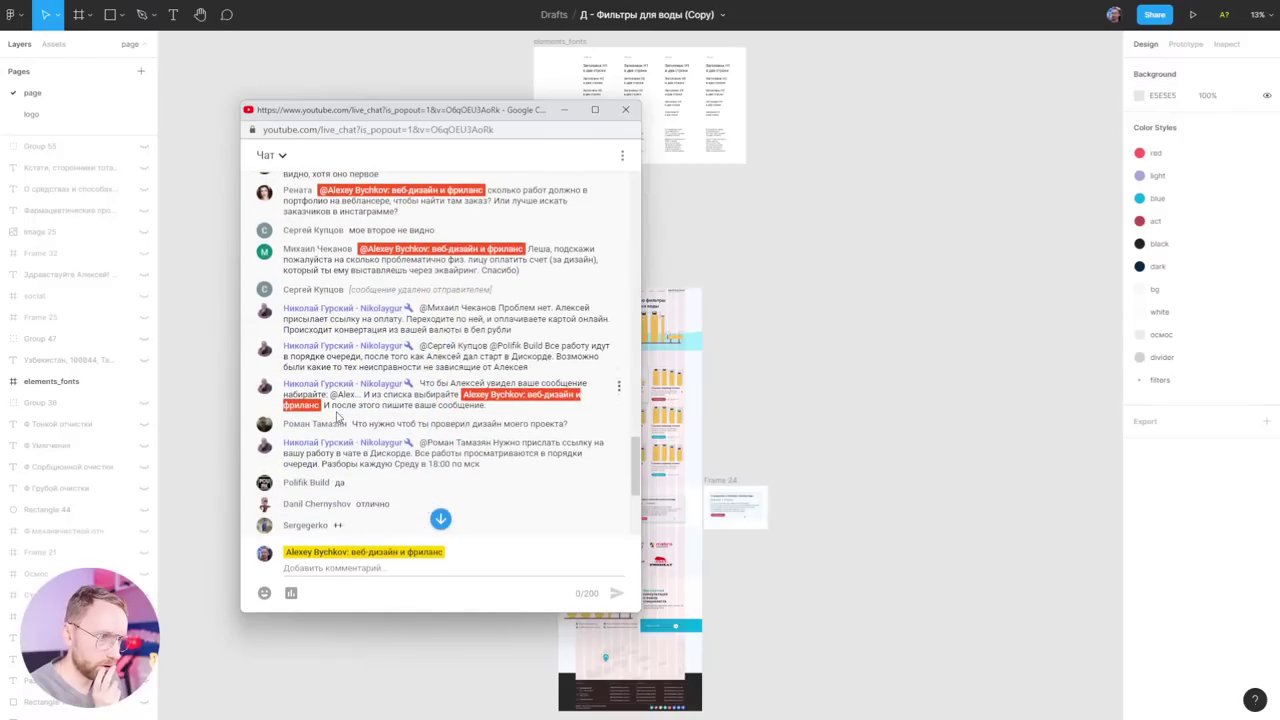
scroll(541, 381, down, 5)
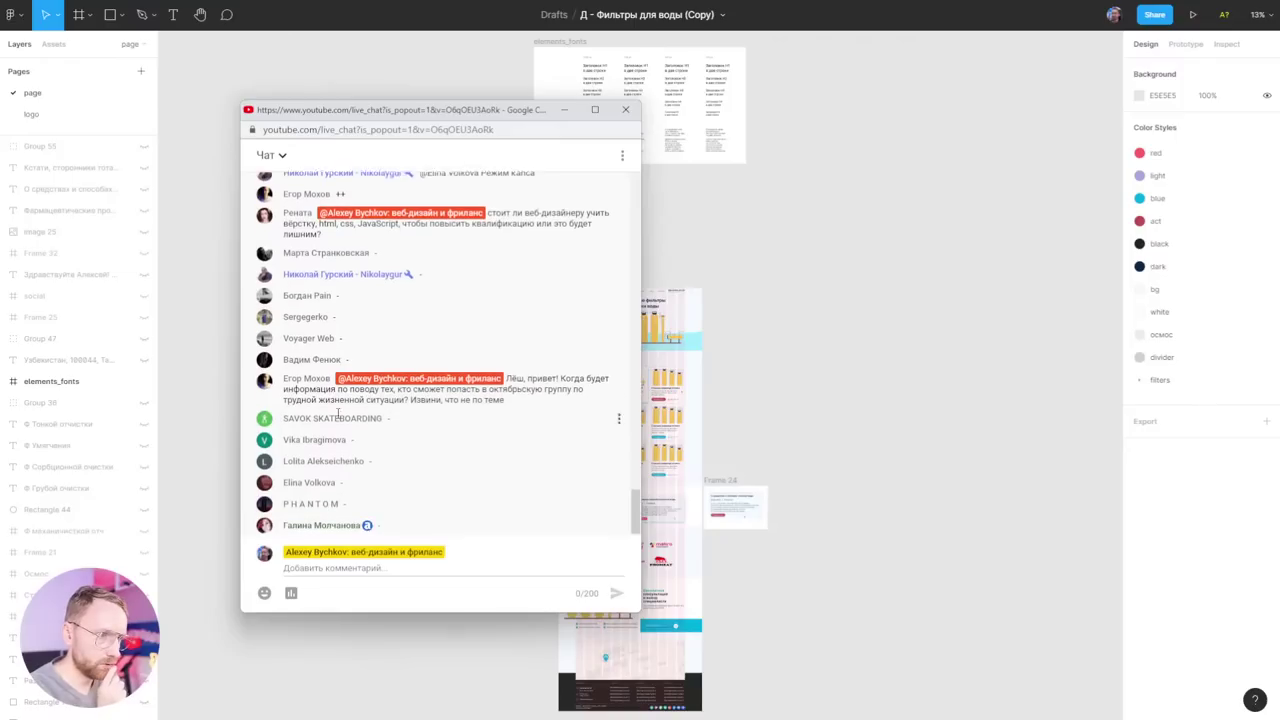
drag(507, 390, 410, 405)
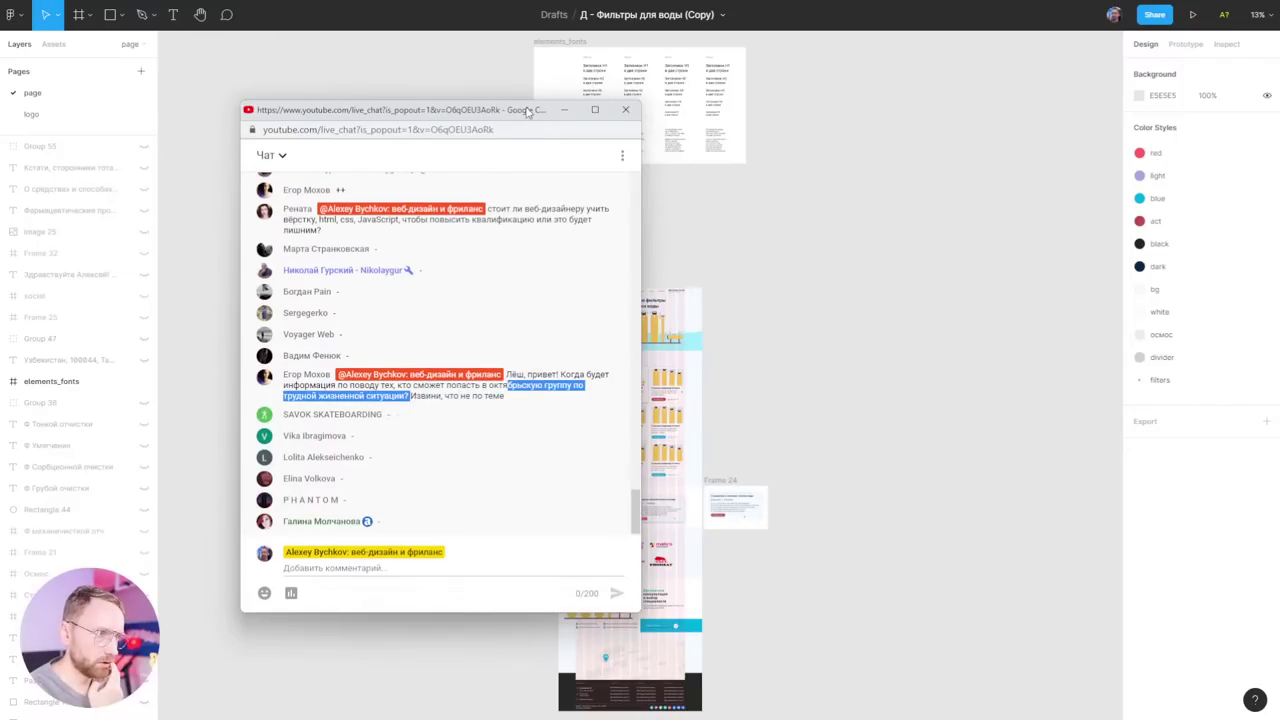
drag(528, 111, 0, 48)
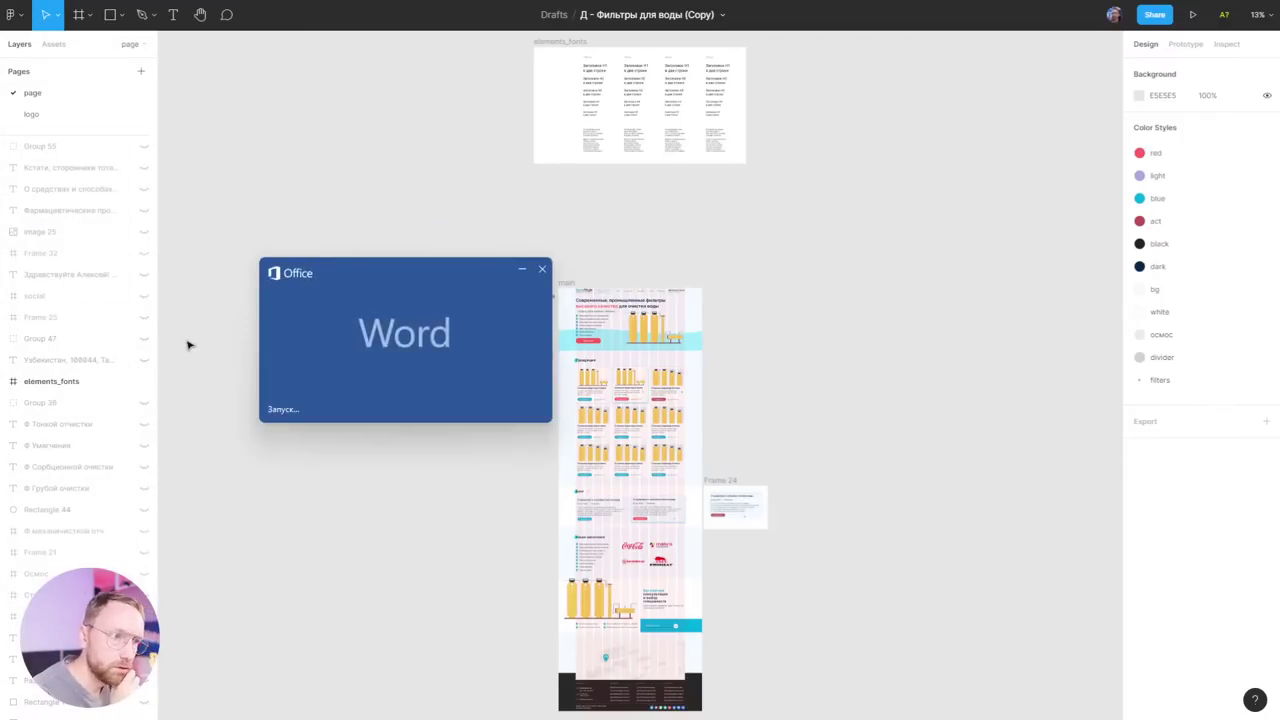
Zoom the 61-page Word document out to thumbnails, jump to the last page, then hide Word
scroll(826, 313, down, 7)
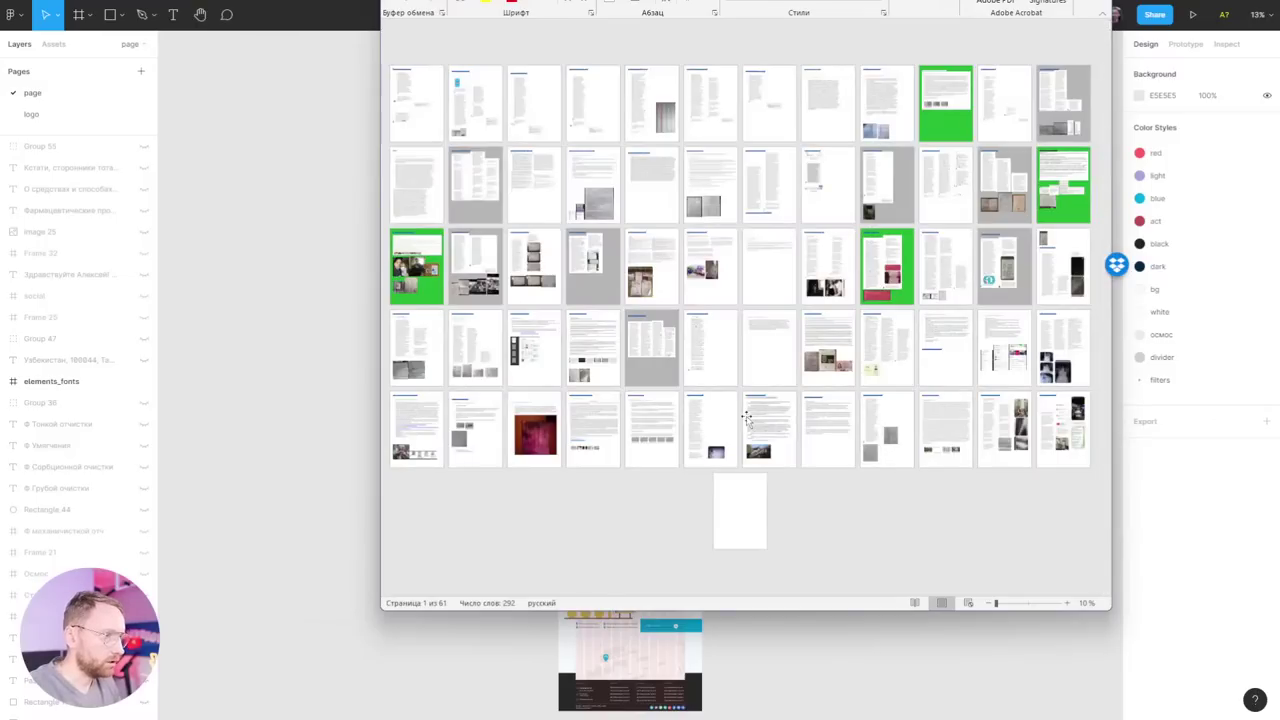
click(727, 515)
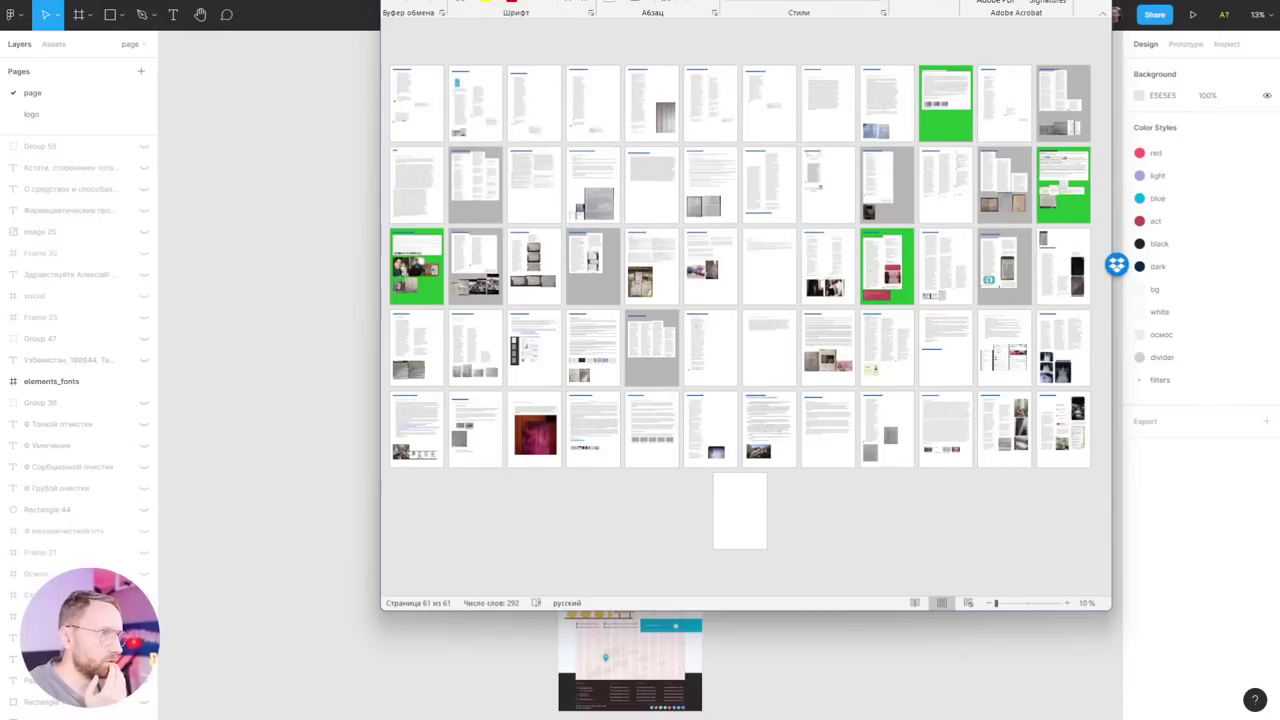
key(alt+o)
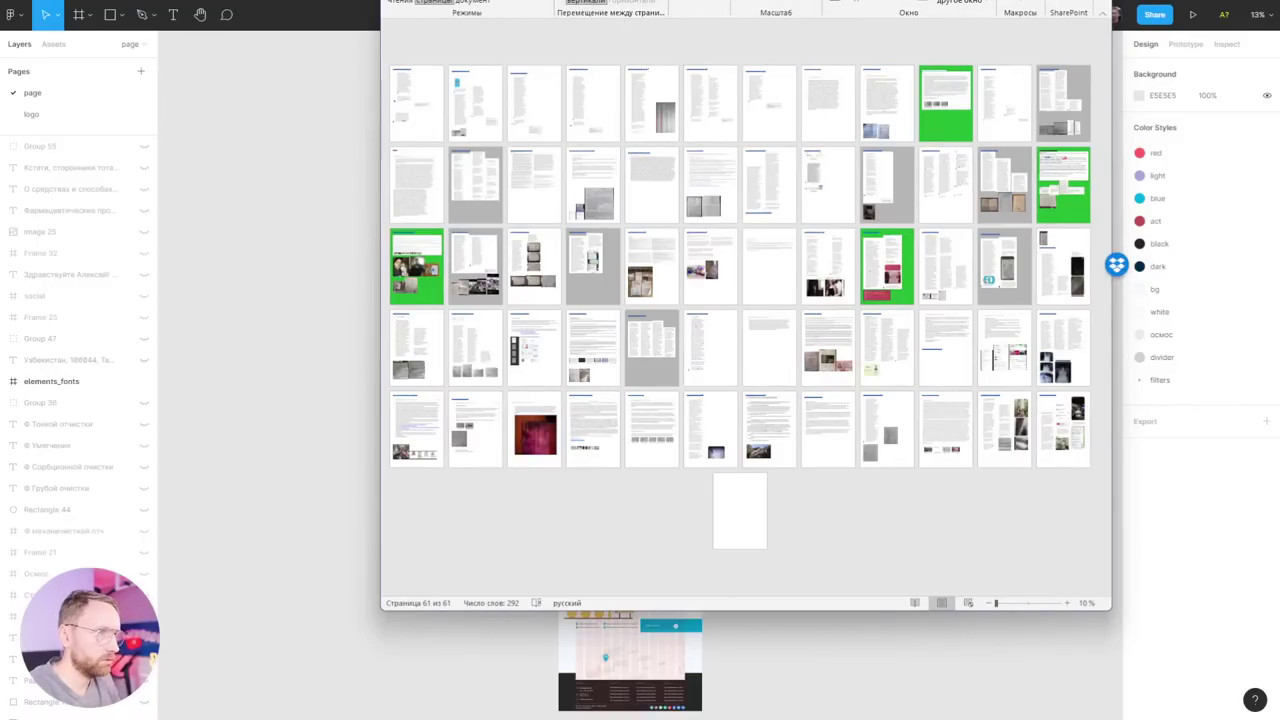
key(super+h)
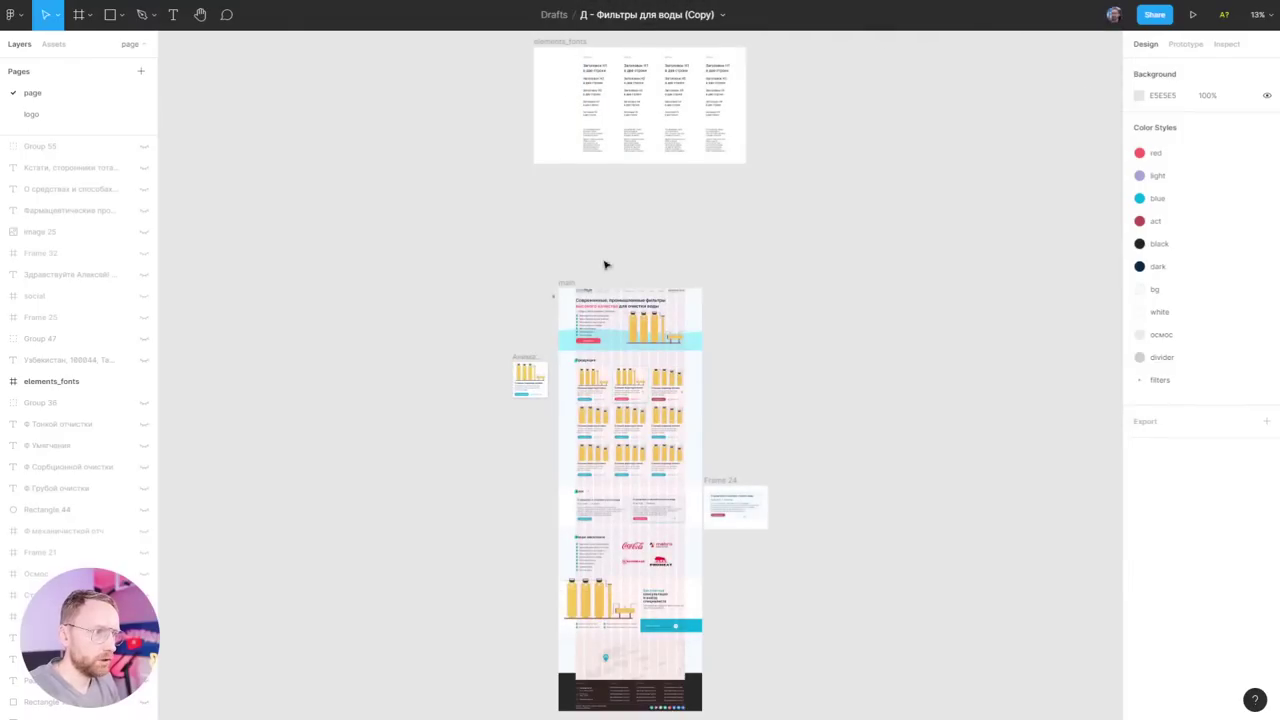
Apply the 'dark' colour style to the first card's new $1 990 price
scroll(610, 290, up, 2)
scroll(590, 198, up, 5)
drag(578, 587, 543, 74)
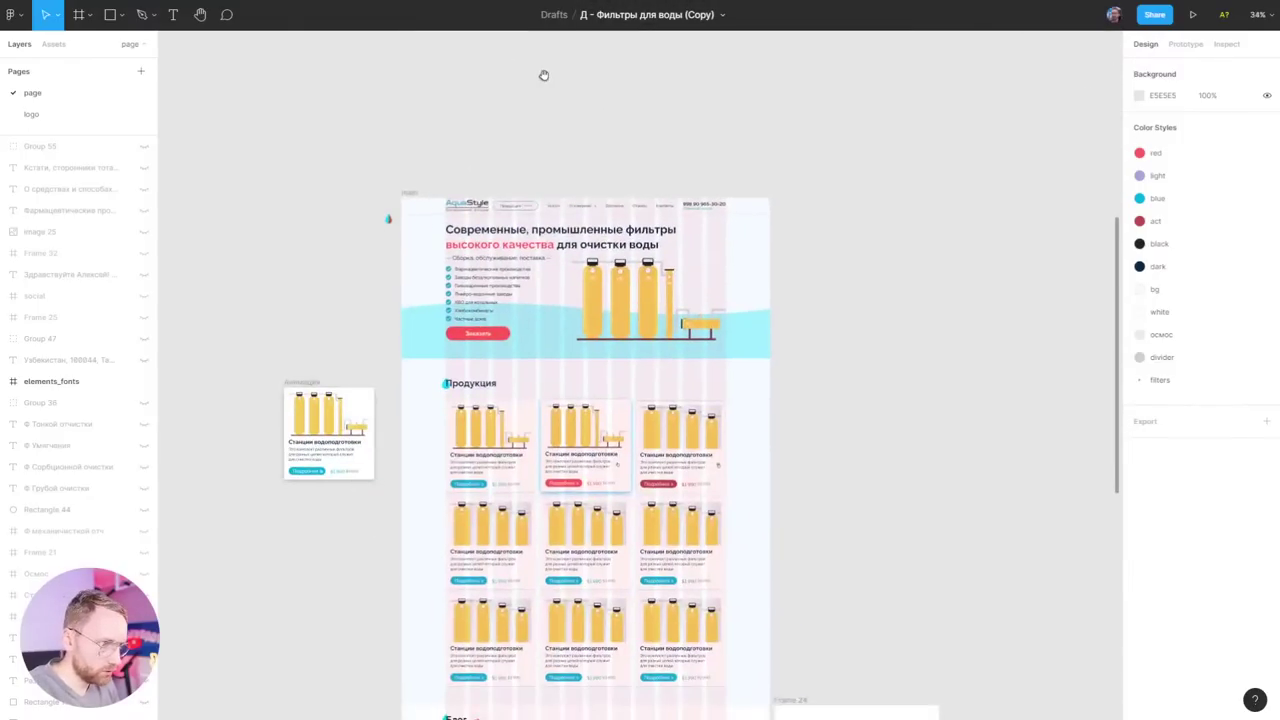
scroll(543, 74, down, 3)
scroll(496, 455, up, 3)
drag(496, 455, 515, 527)
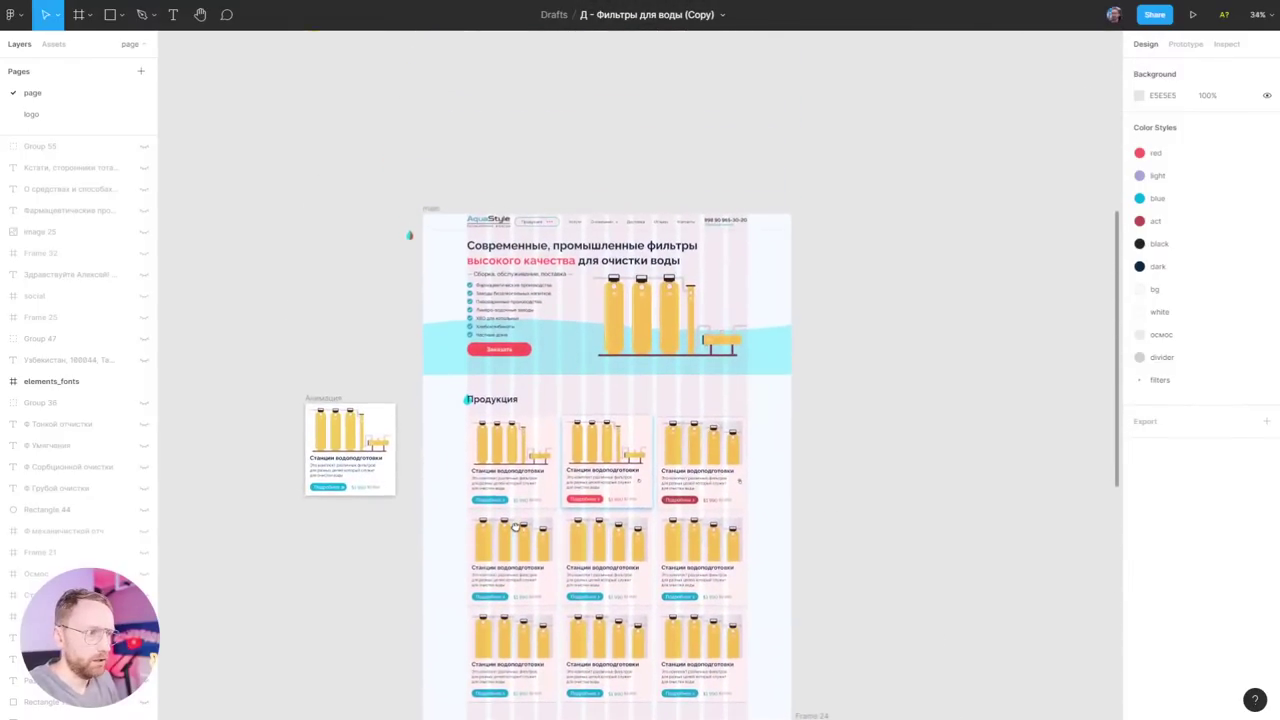
scroll(487, 502, up, 5)
ctrl+click(520, 499)
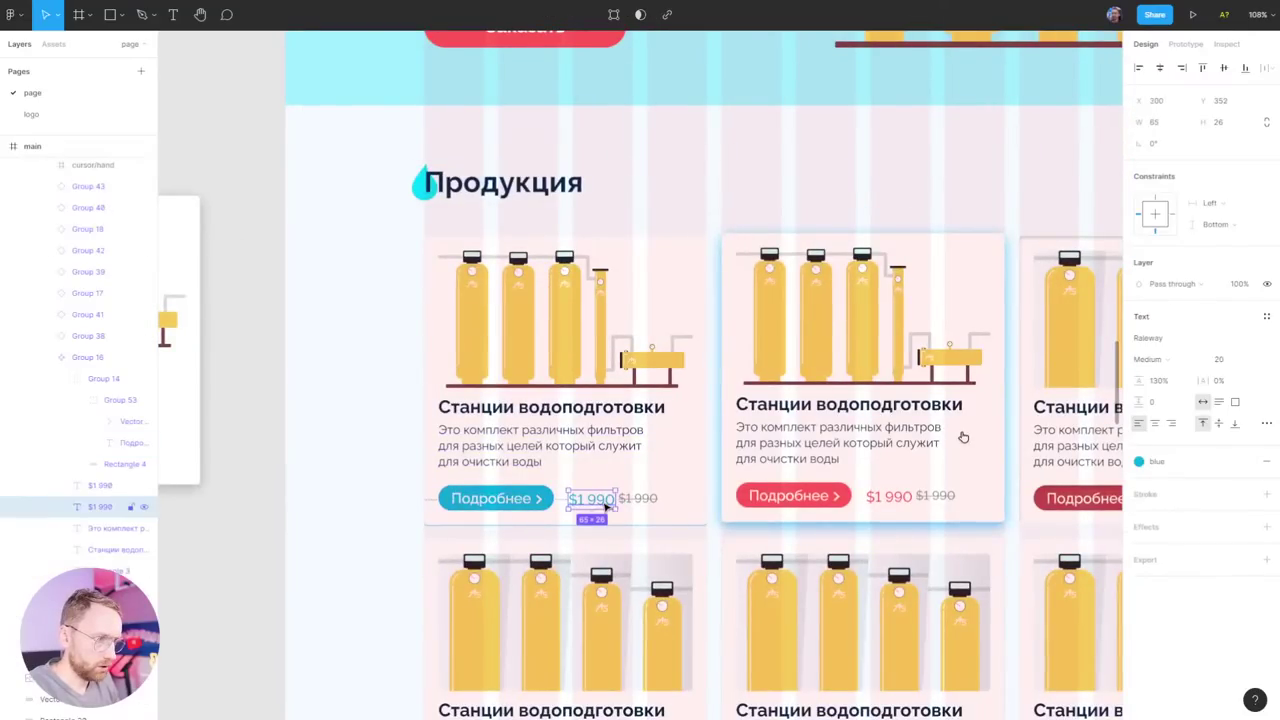
click(1139, 461)
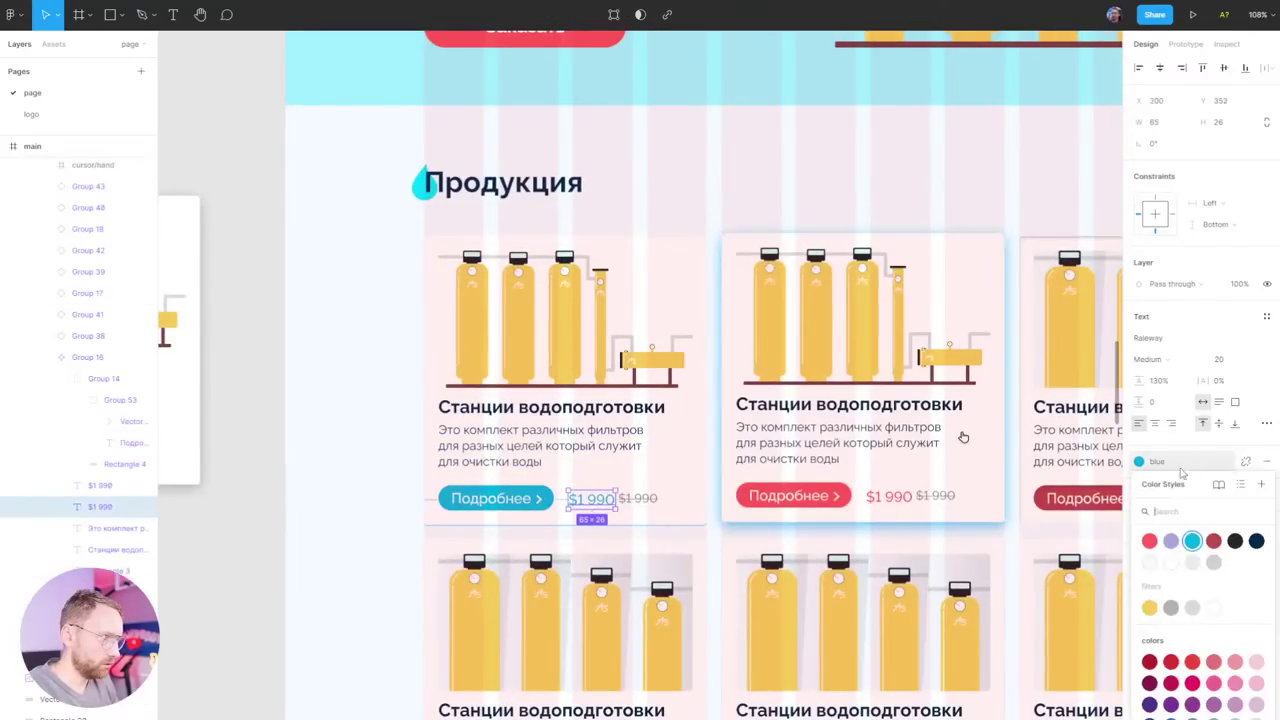
click(1256, 541)
Clear the selection and hide the layout grids
click(317, 423)
key(ctrl+shift+4)
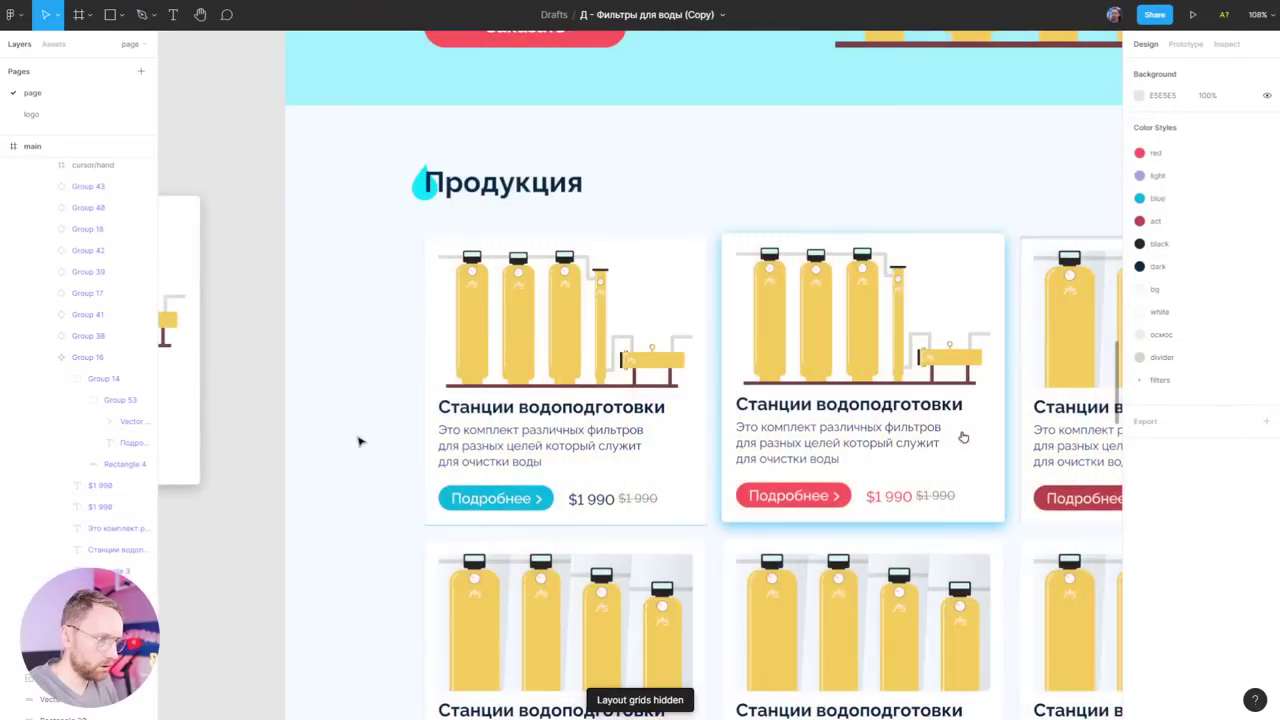
scroll(590, 250, down, 3)
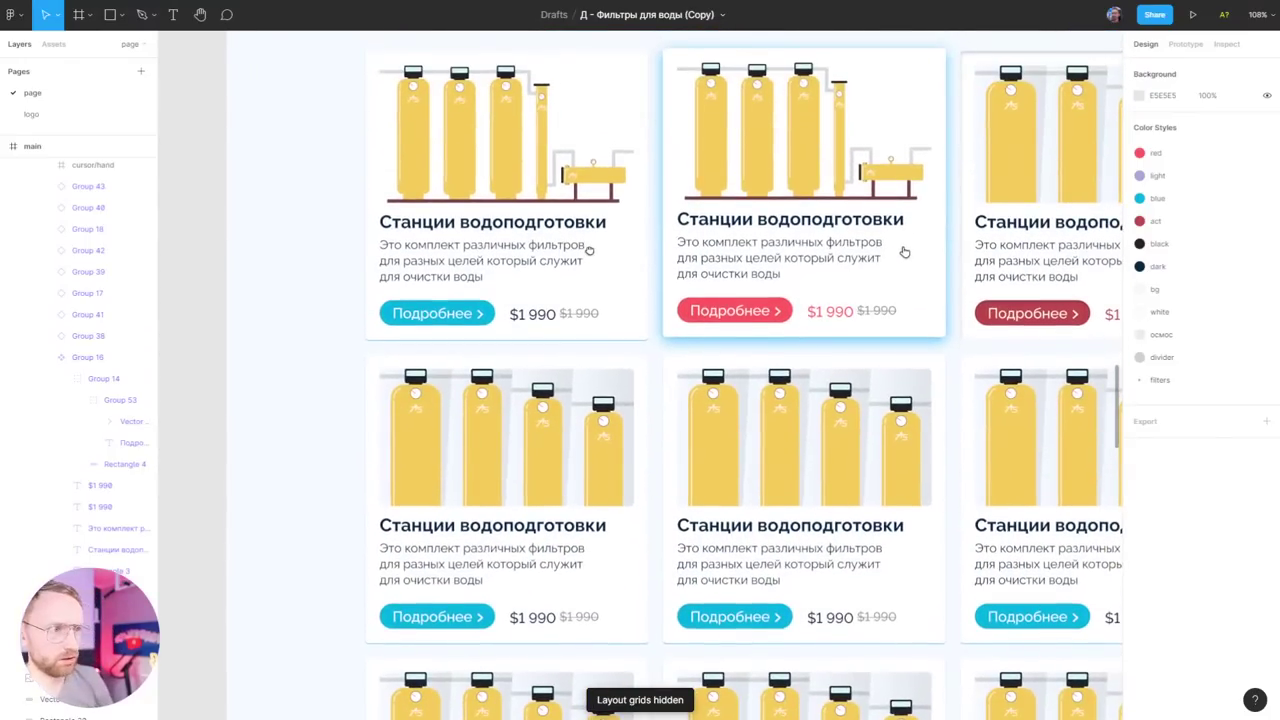
Nudge the struck-out old price right and wrap both prices in an auto-layout row
ctrl+click(582, 313)
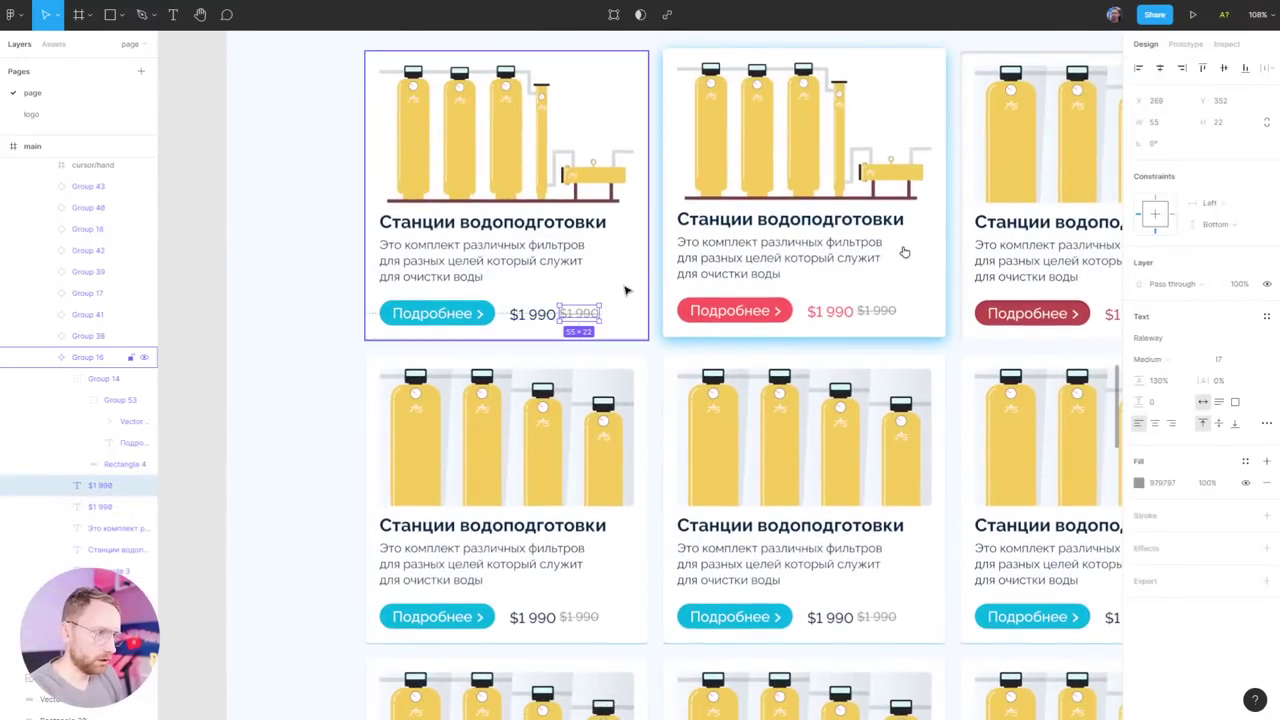
key(shift+Right)
key(Down)
key(Down)
key(Down)
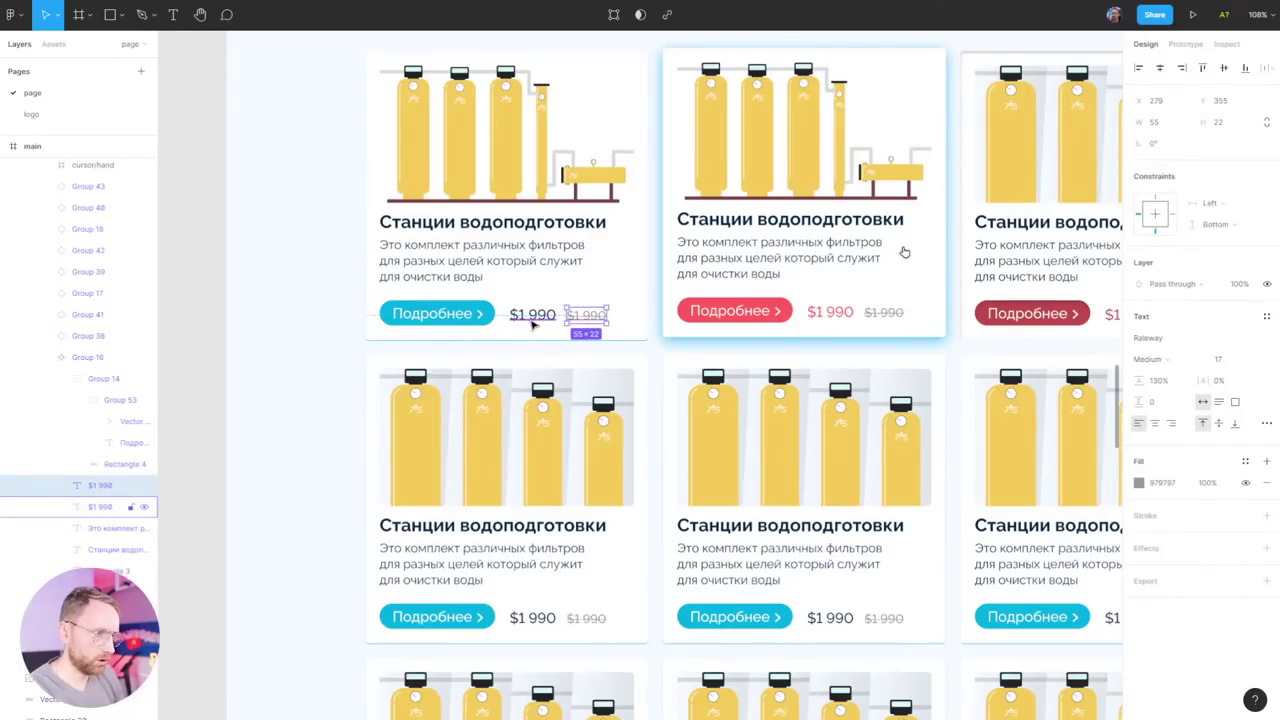
shift+click(532, 316)
key(shift+a)
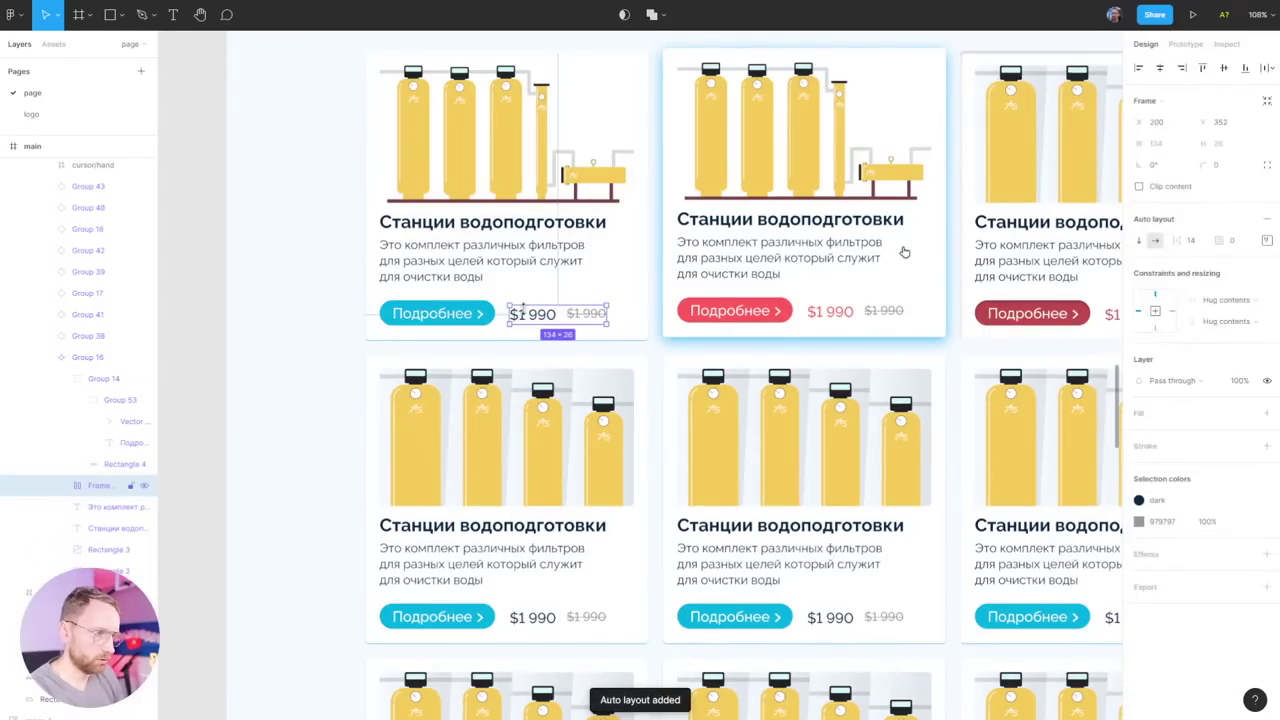
Remove the spaces from both the new and old $1 990 price texts
scroll(527, 310, up, 5)
double_click(527, 329)
key(BackSpace)
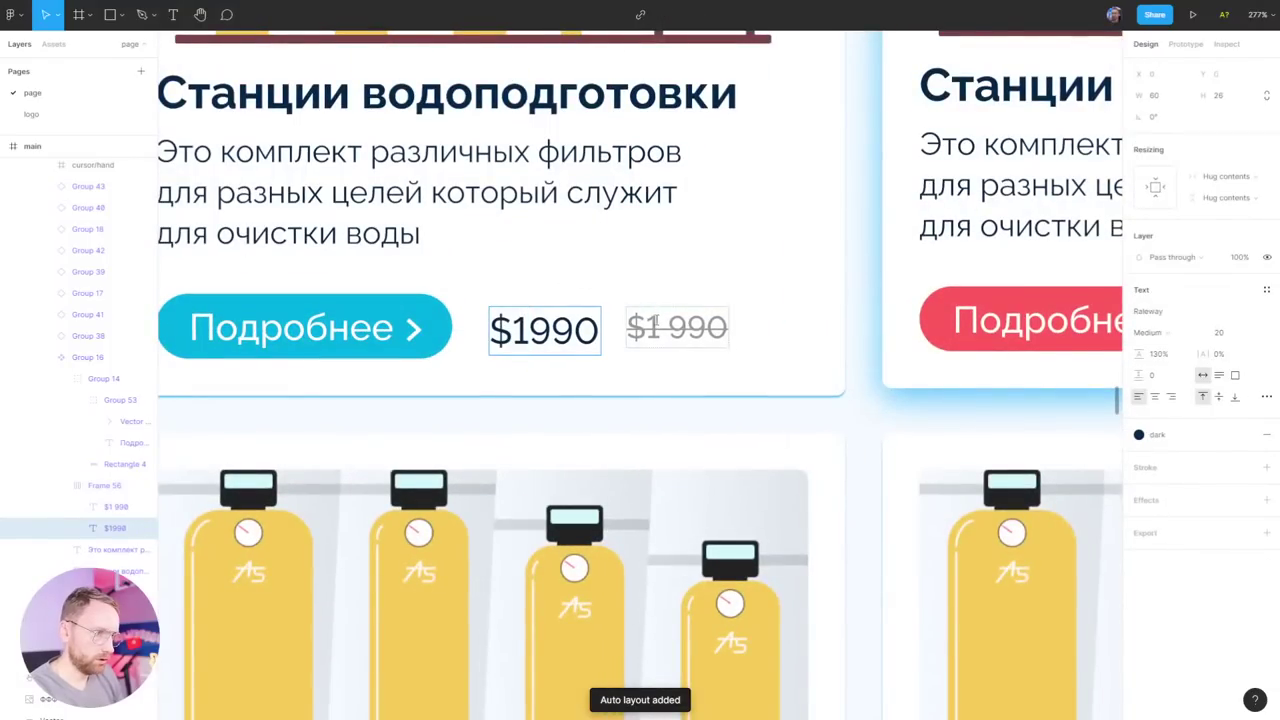
double_click(656, 326)
key(BackSpace)
key(Escape)
key(Escape)
key(Tab)
Move the new price's $ sign after the number so it reads 1990 $
scroll(580, 289, down, 5)
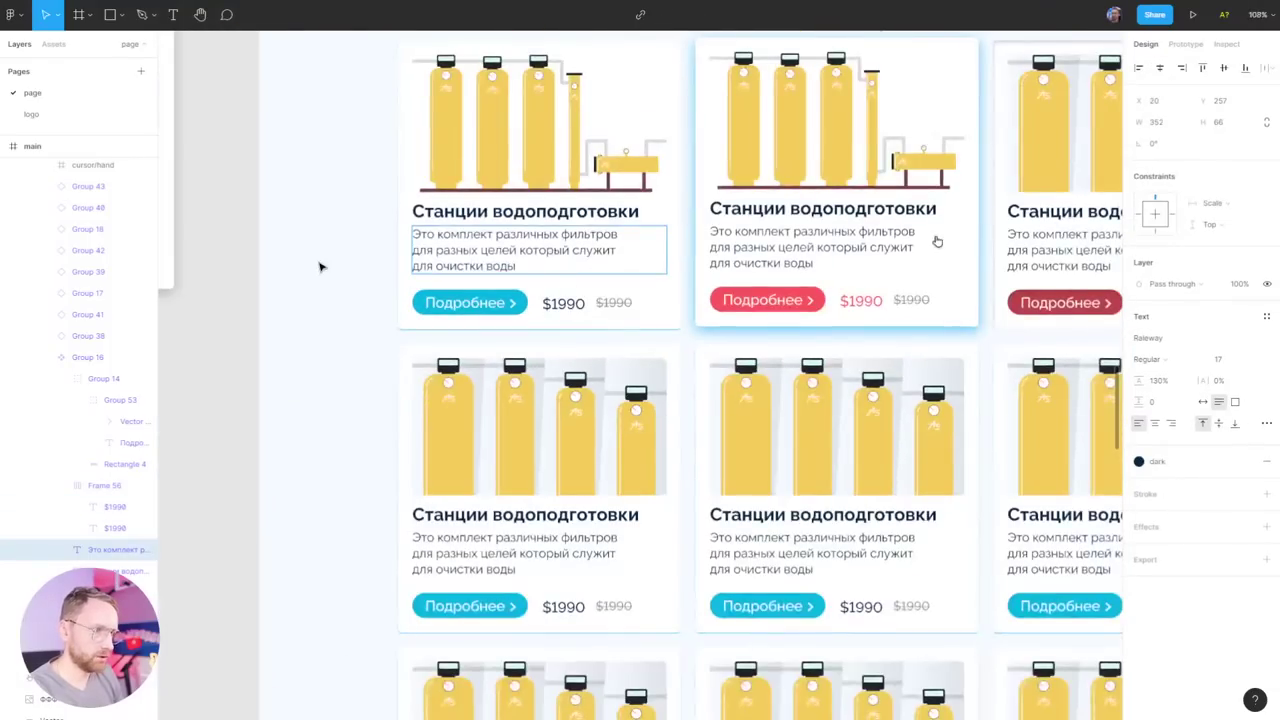
scroll(640, 527, up, 10)
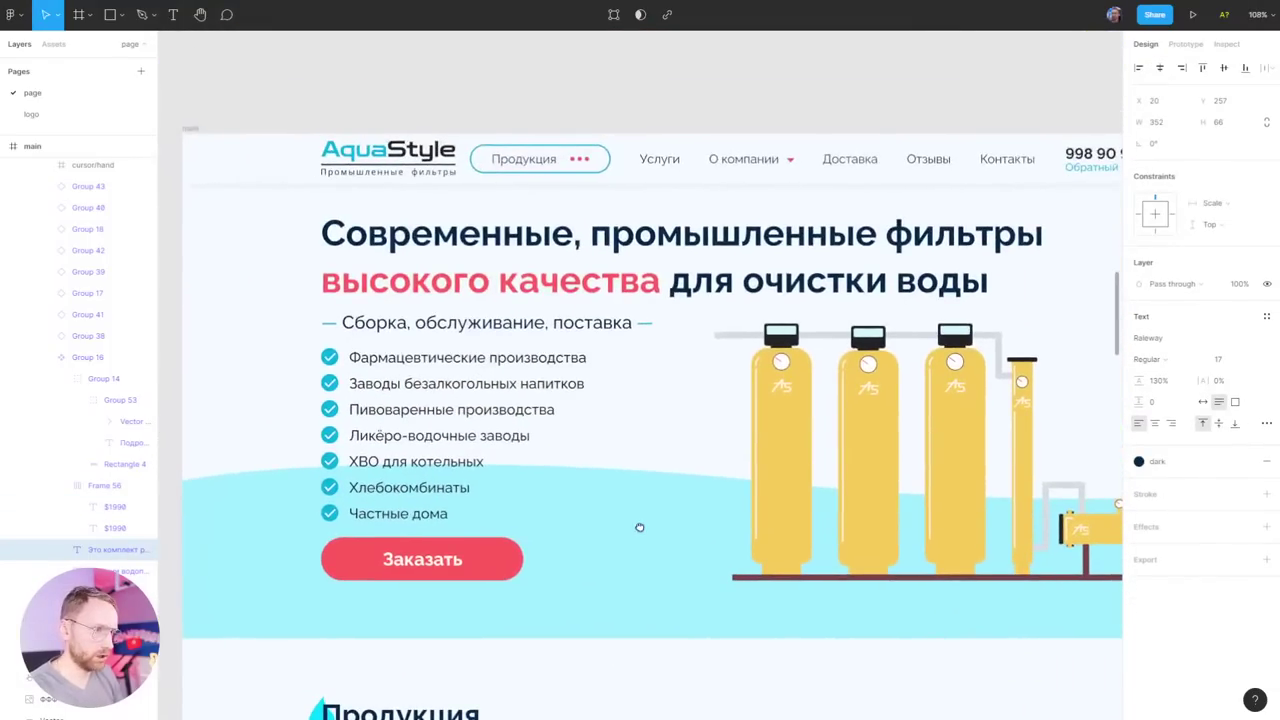
scroll(646, 511, down, 7)
scroll(603, 257, up, 5)
click(518, 331)
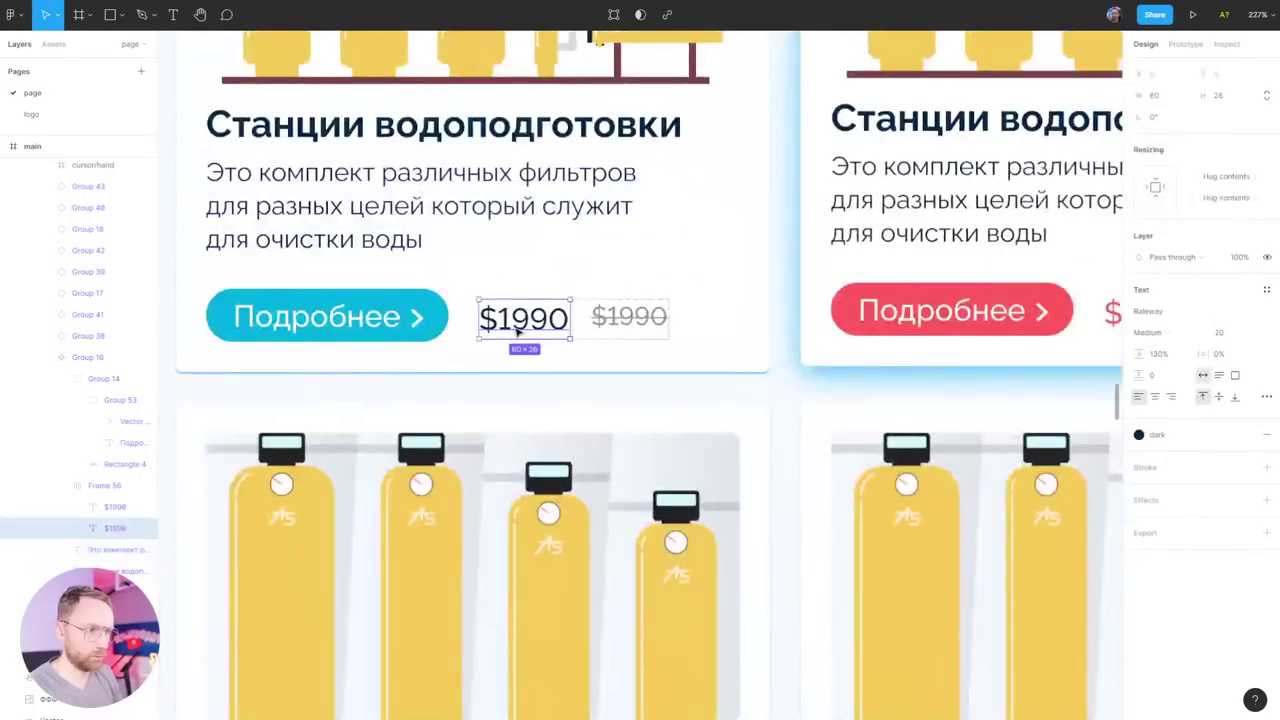
double_click(518, 331)
key(Left)
key(Delete)
text($)
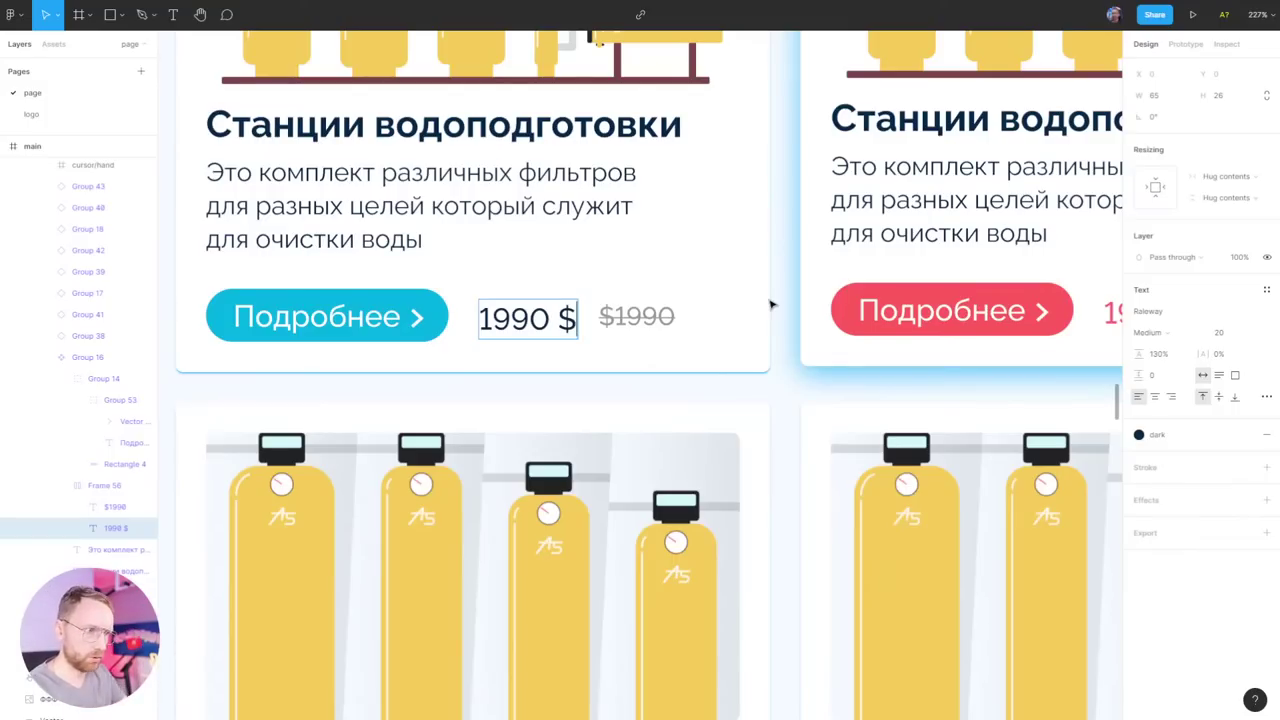
scroll(500, 274, down, 3)
key(Escape)
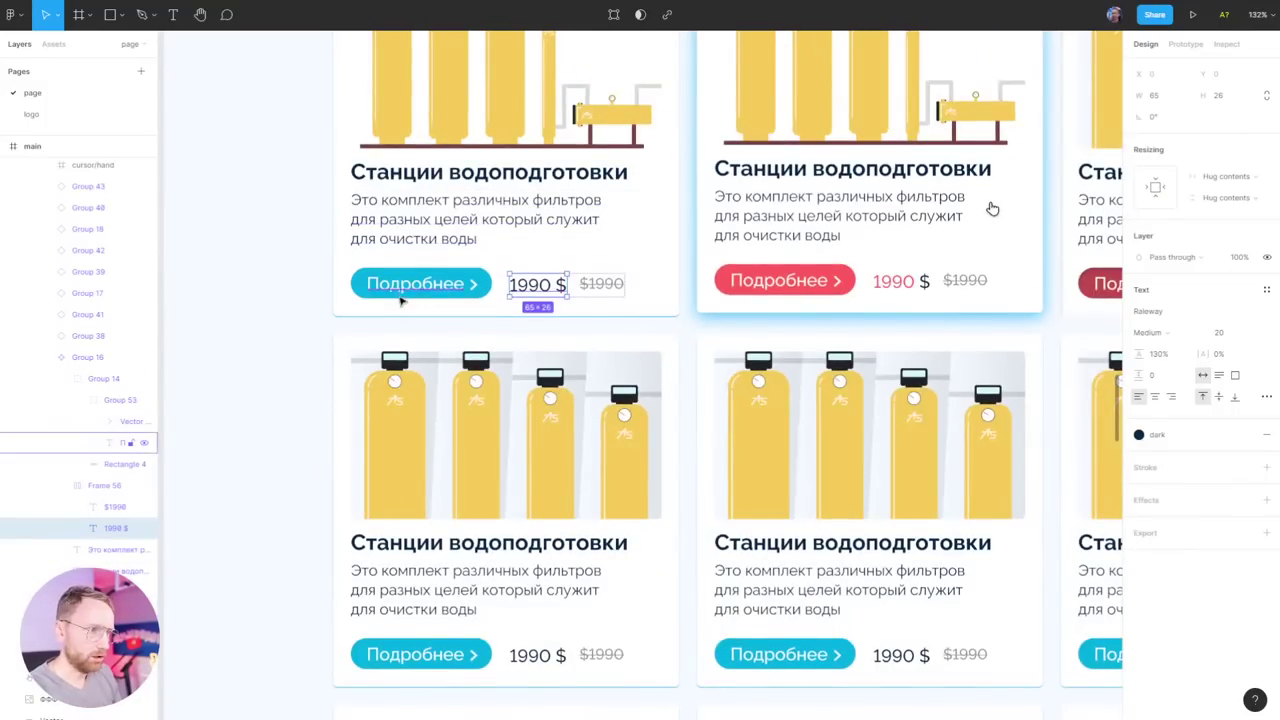
Set the new price to SemiBold, then select the first card and remove its buttons' blue fill
click(1155, 332)
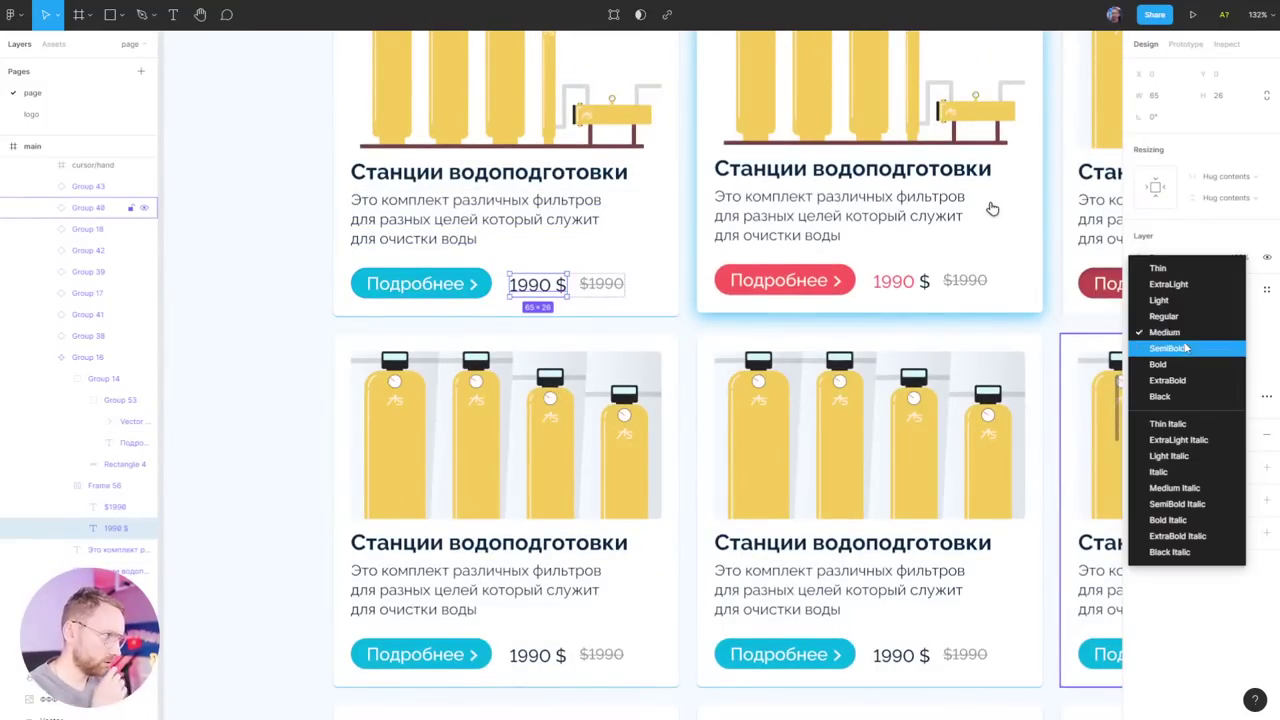
click(1186, 347)
click(490, 285)
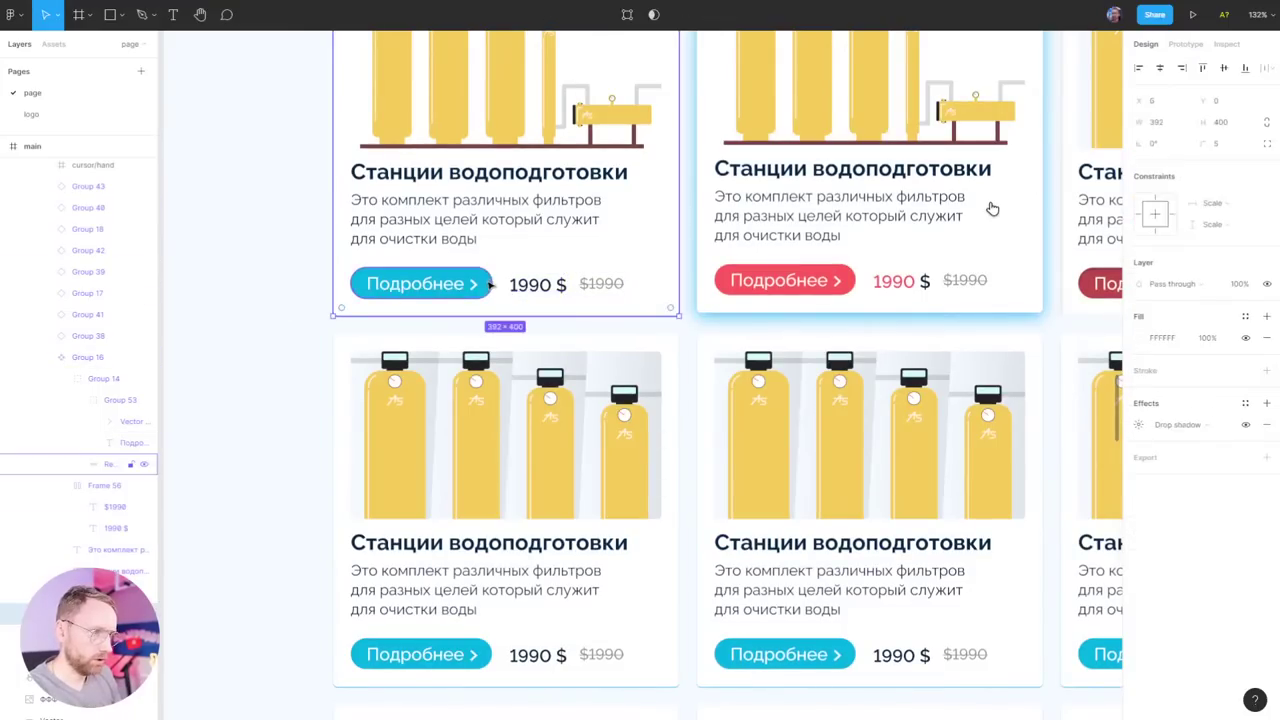
key(ctrl+shift+h)
Restore the first card button's blue fill, then swap it into a thin blue outline
click(274, 257)
scroll(274, 257, down, 3)
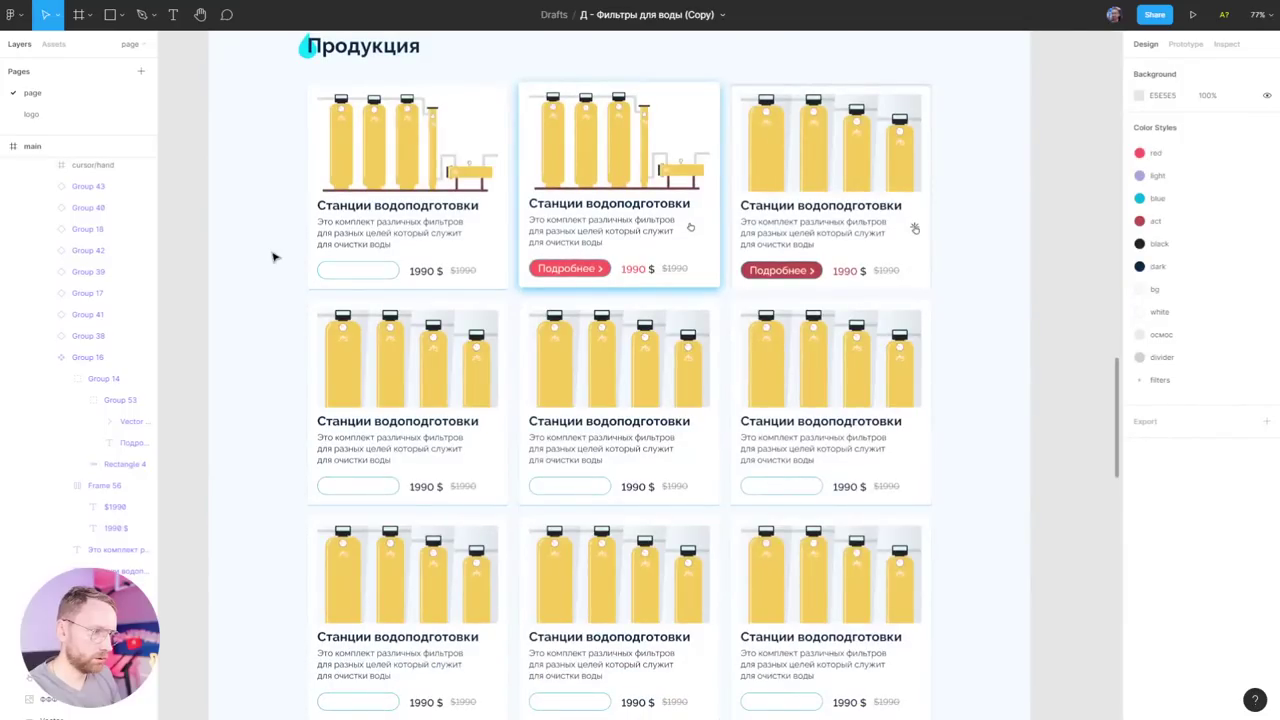
key(ctrl+z)
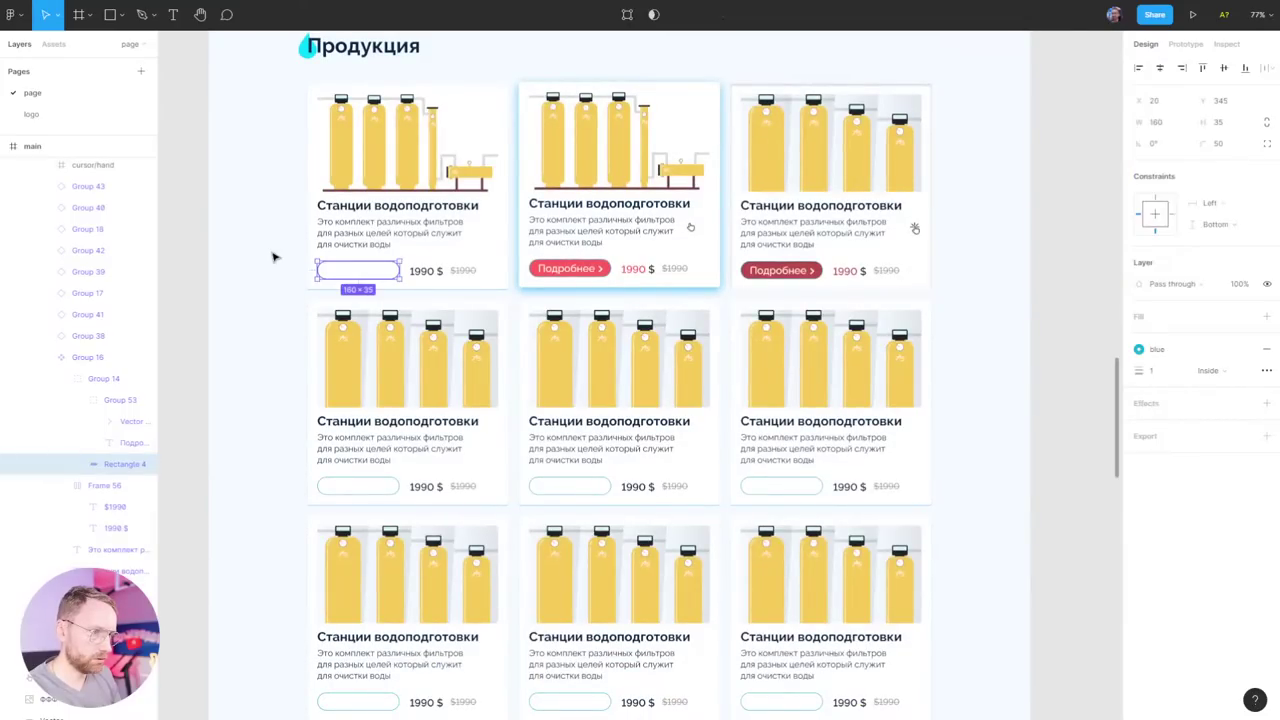
key(ctrl+z)
scroll(306, 340, down, 2)
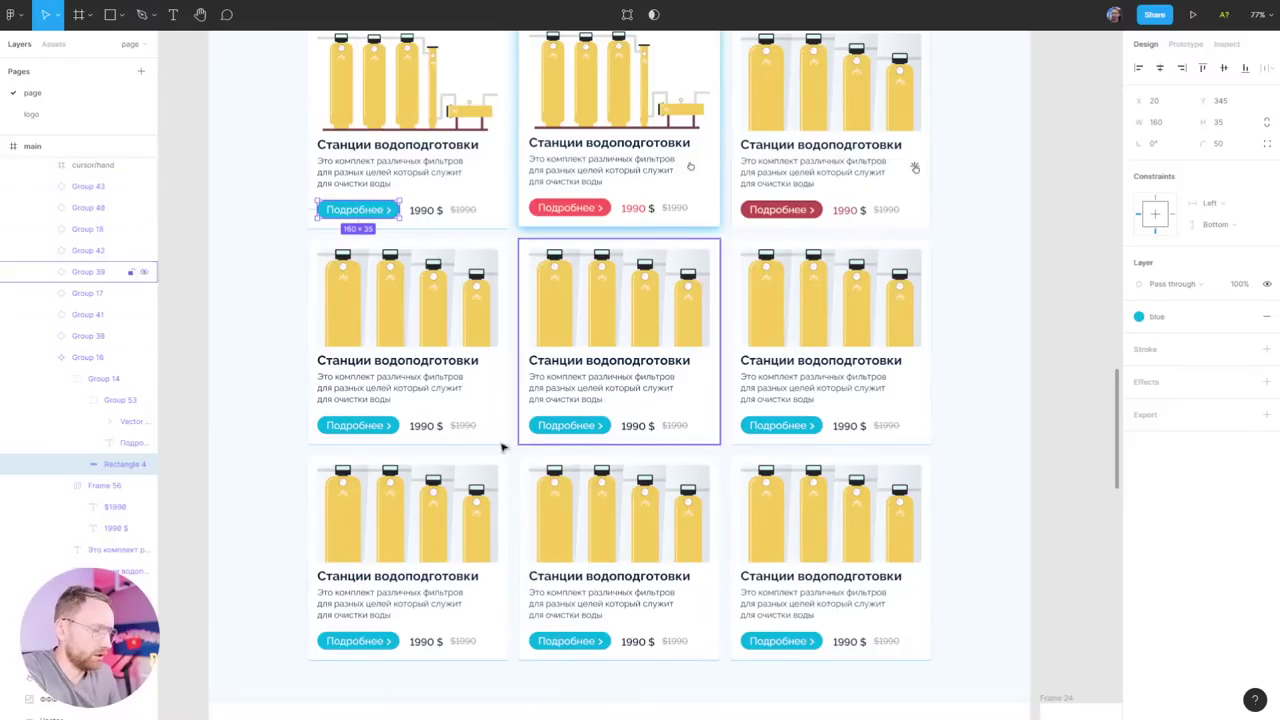
key(shift+x)
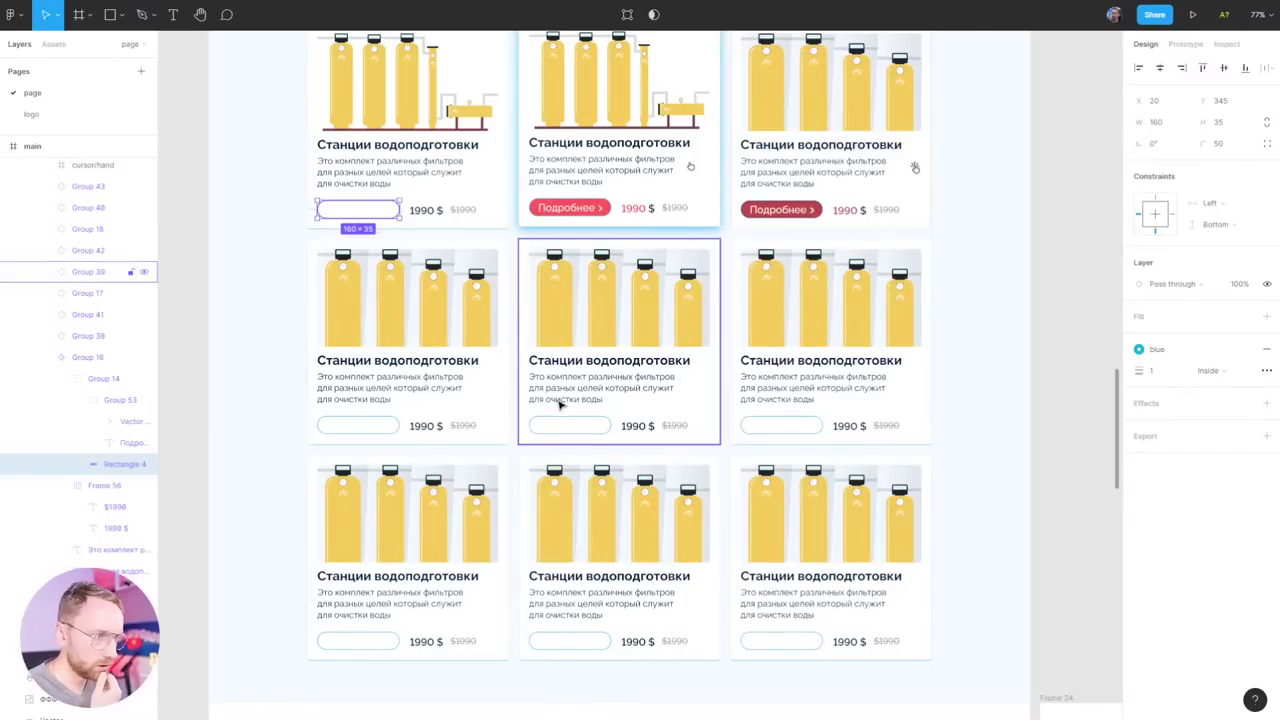
Give the button's Подробнее label the dark colour style
click(364, 213)
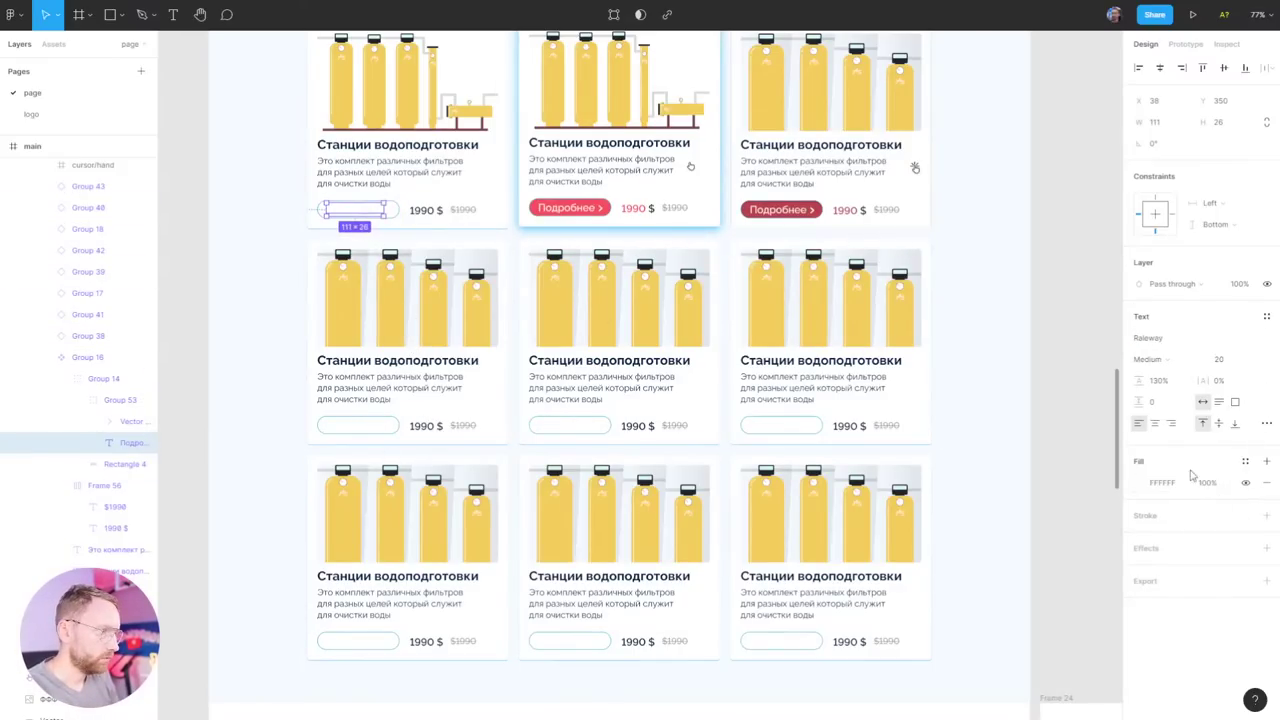
click(1245, 461)
click(1236, 541)
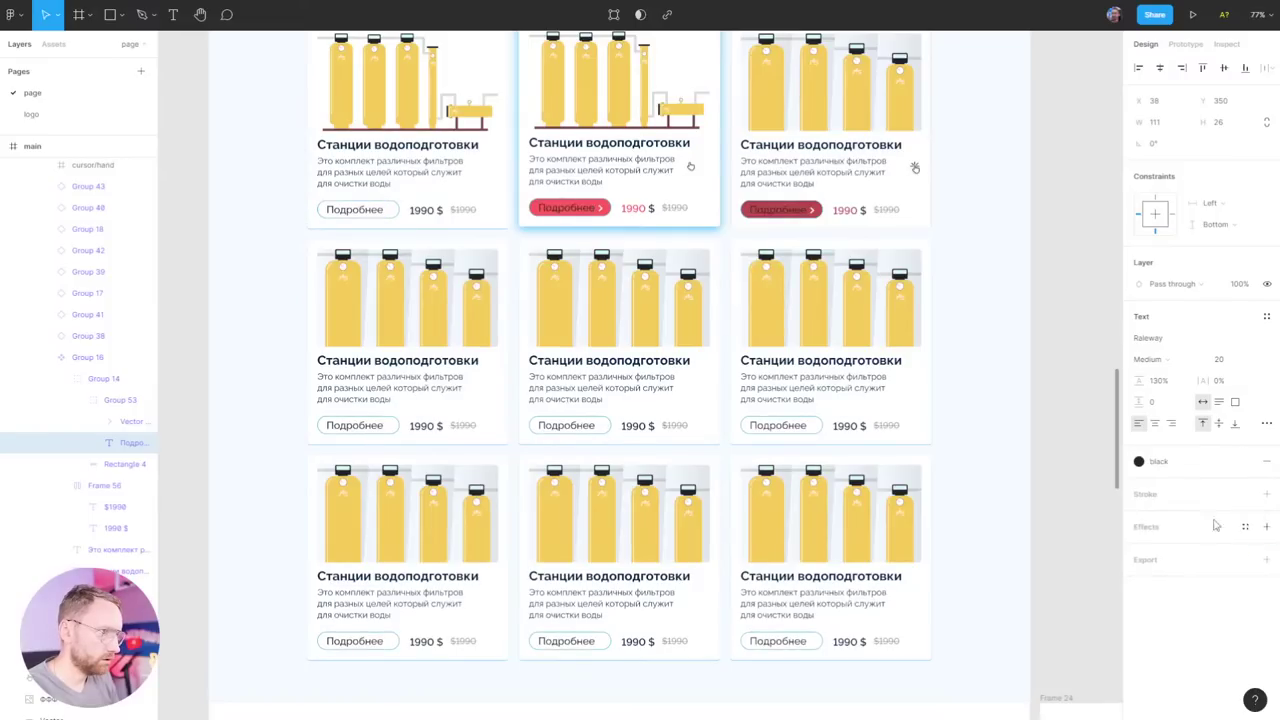
click(1066, 270)
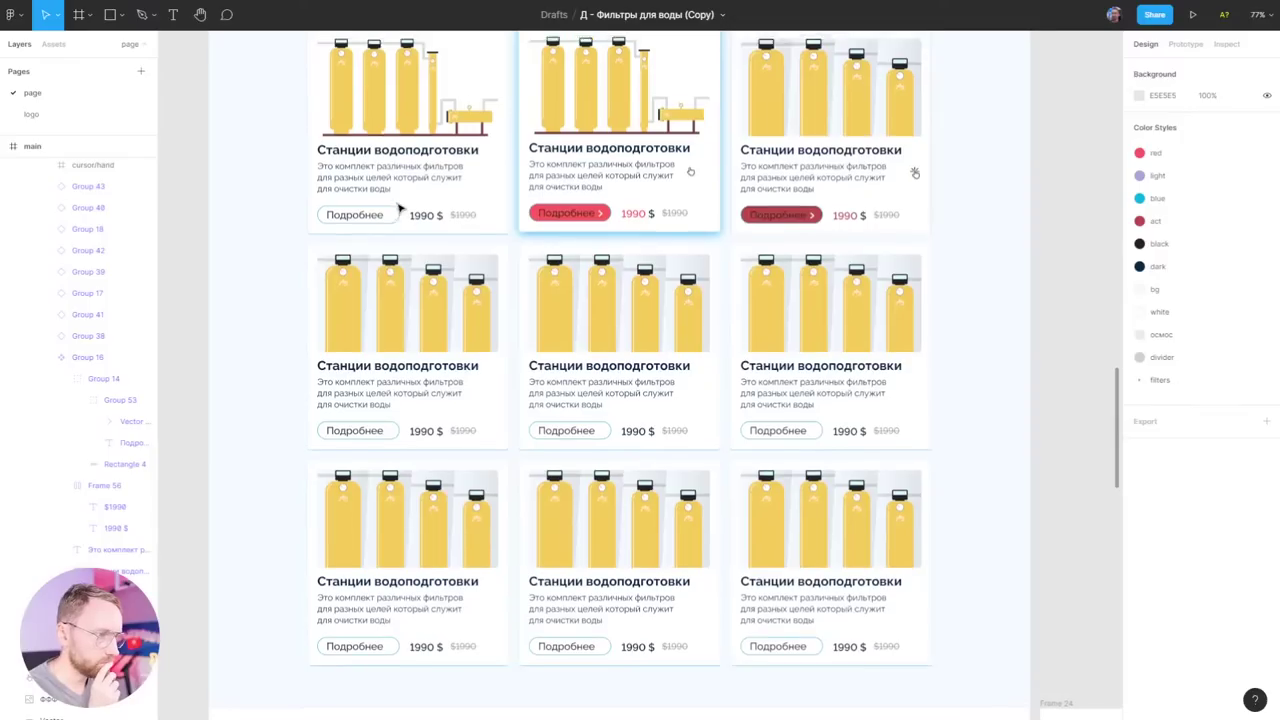
Reselect the Подробнее label, then select the whole Подробнее button in the first card
scroll(398, 208, up, 3)
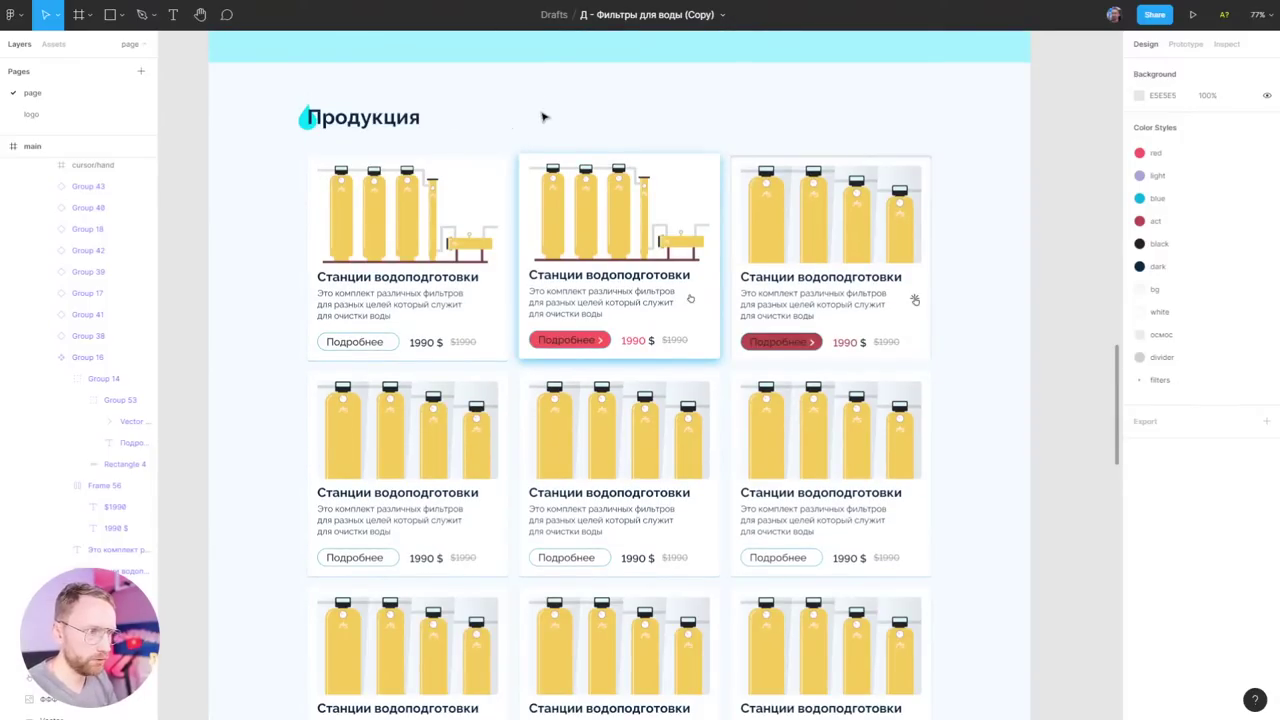
ctrl+click(365, 344)
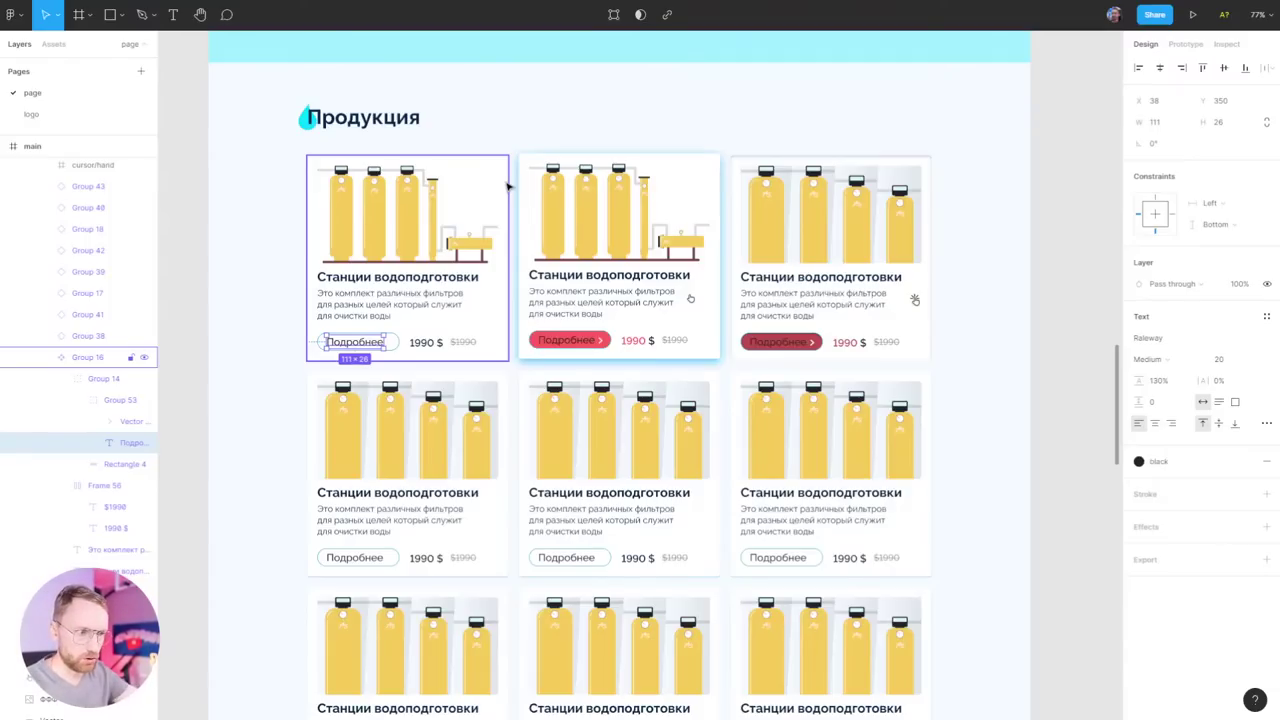
click(510, 85)
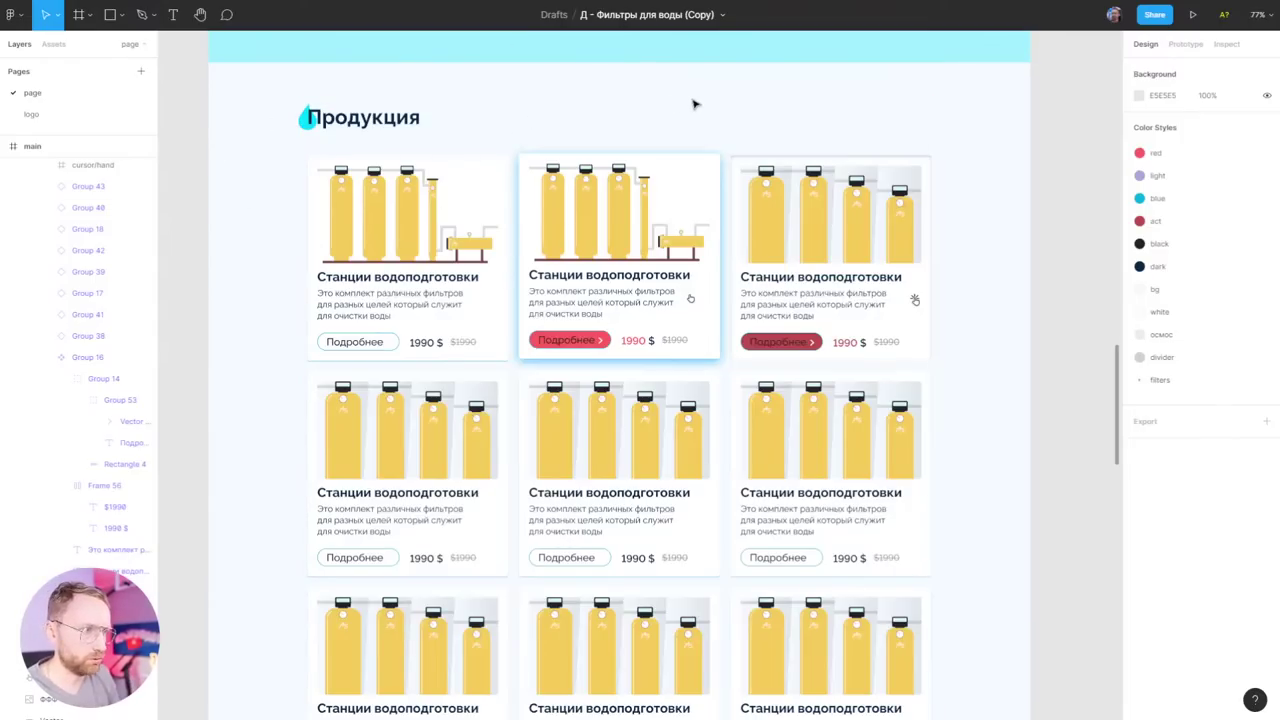
ctrl+click(370, 345)
scroll(372, 348, up, 2)
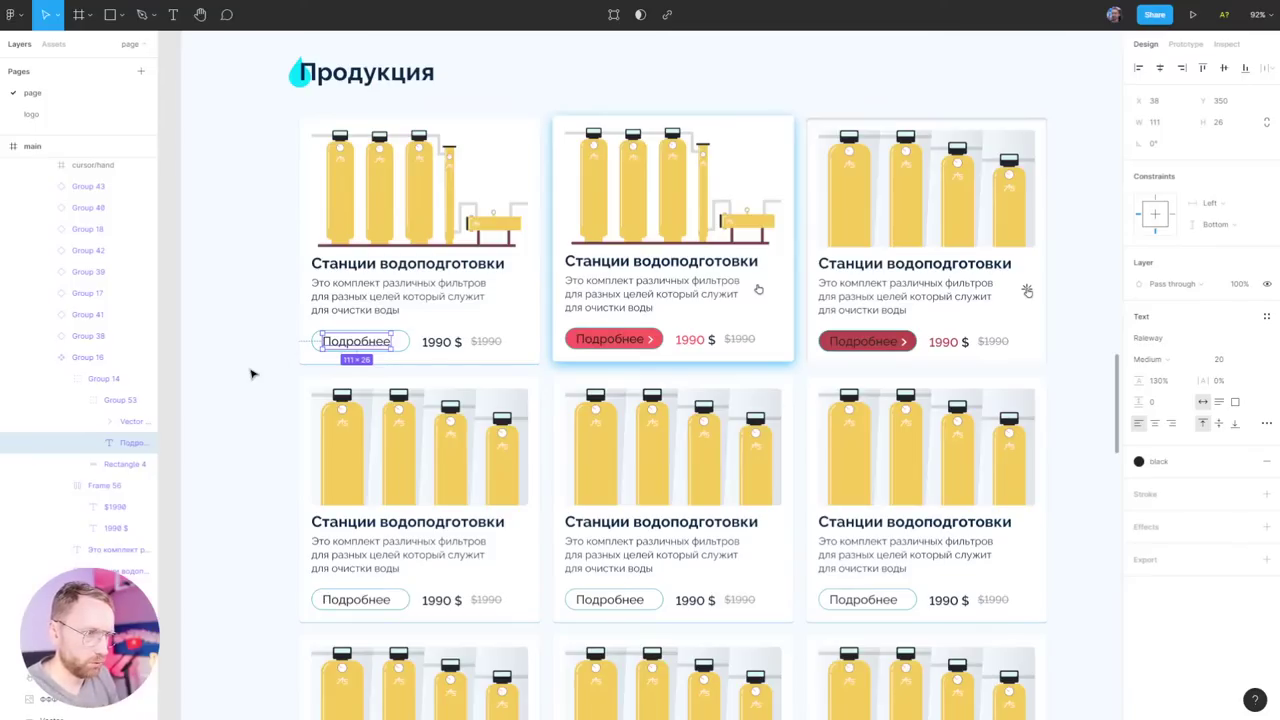
click(254, 366)
scroll(320, 310, down, 3)
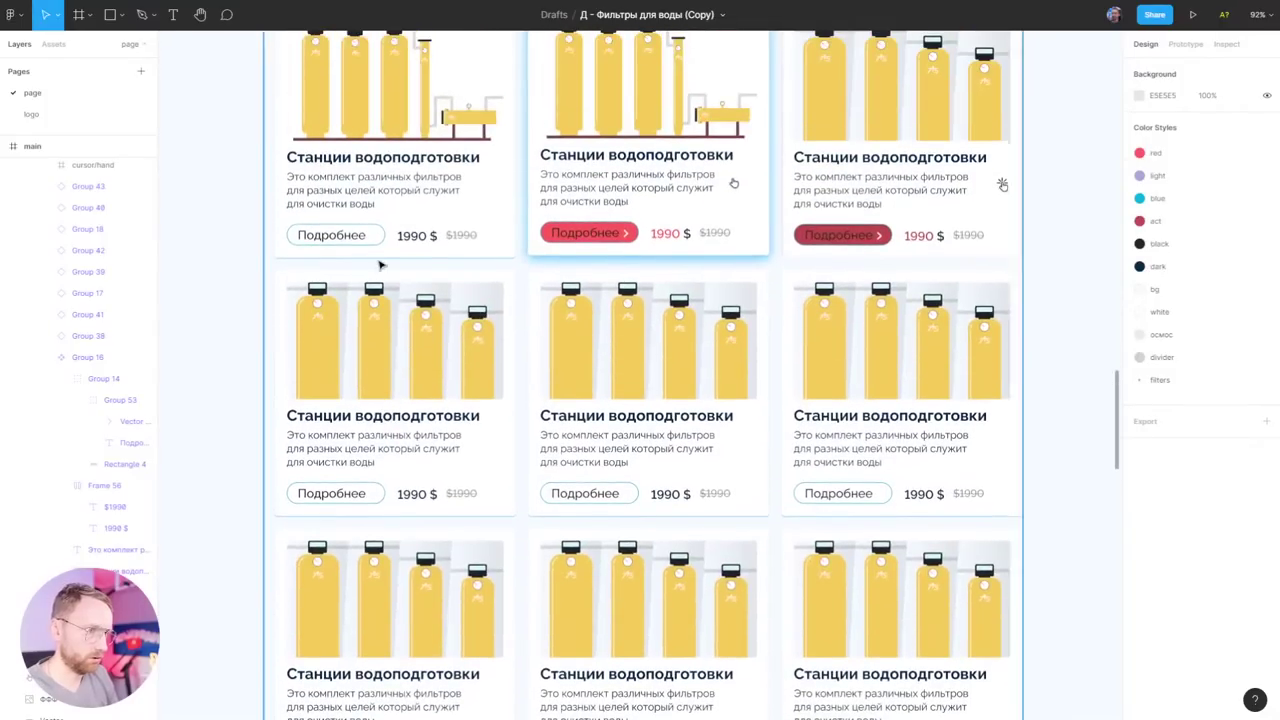
ctrl+click(331, 235)
Delete the Подробнее buttons and move the price row to the card's left edge
key(Delete)
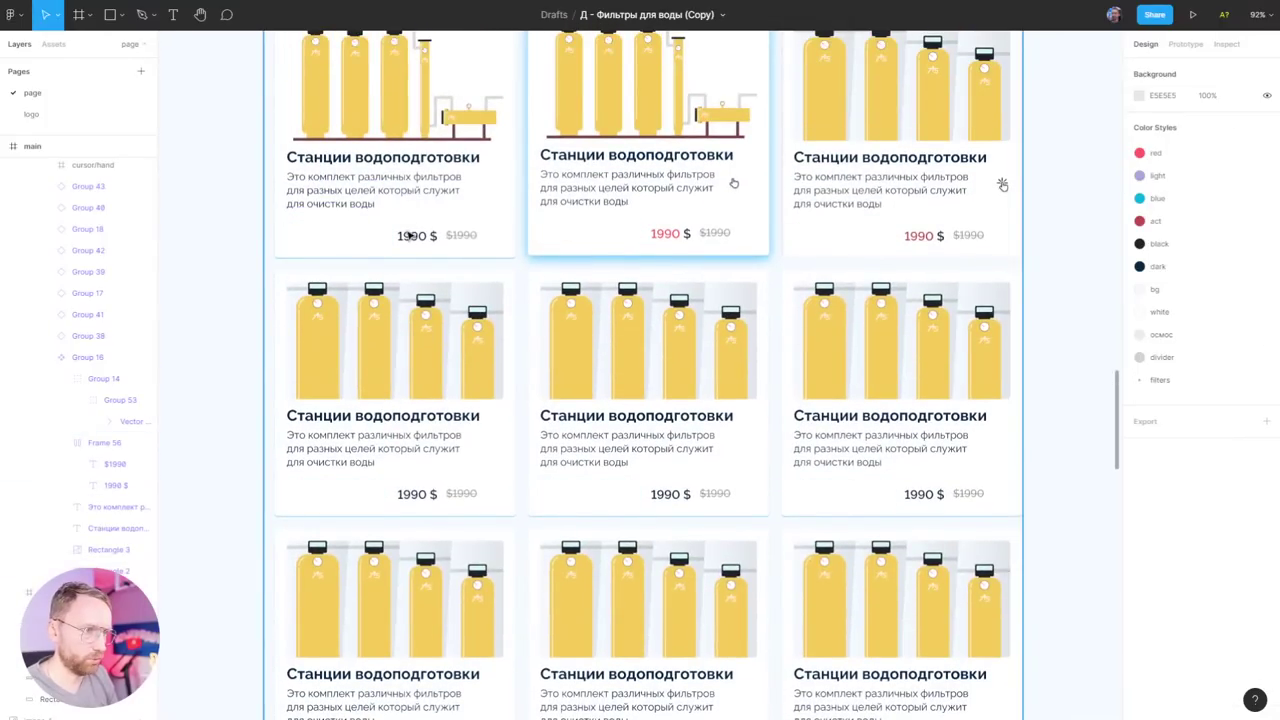
click(409, 235)
double_click(412, 237)
drag(449, 237, 347, 240)
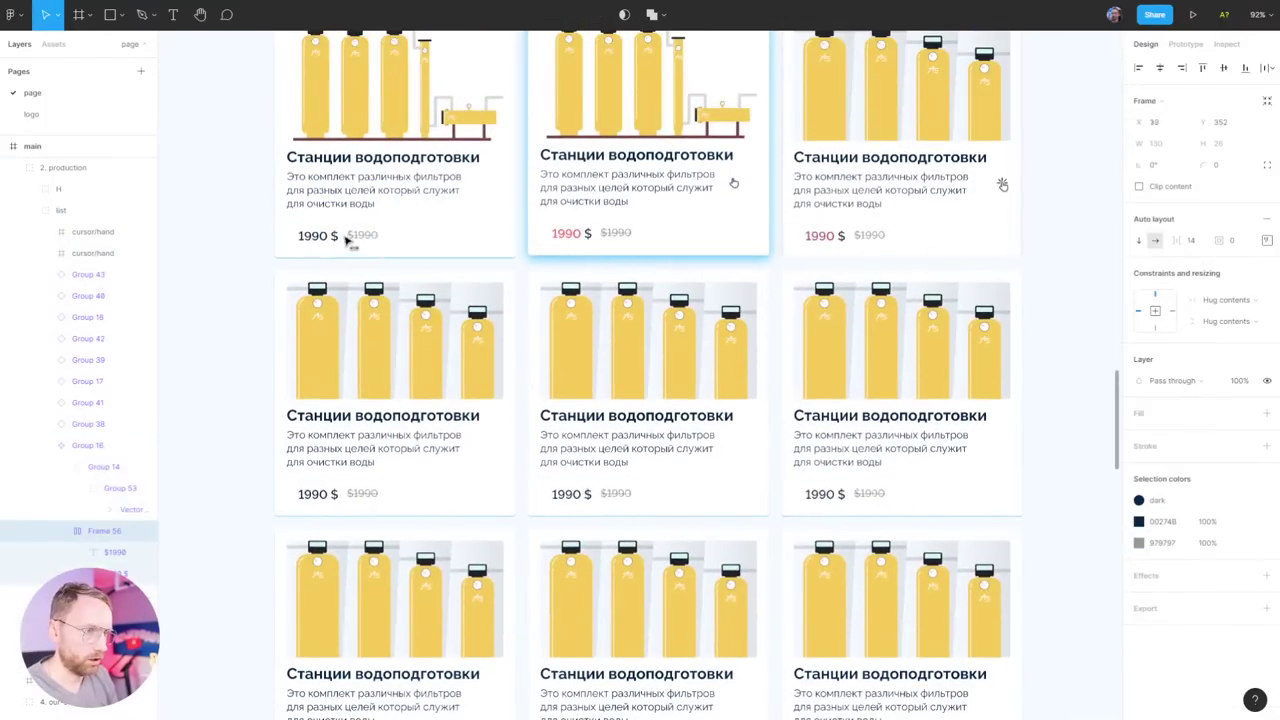
Apply the 'blue' colour style to the second product card's title
scroll(560, 260, up, 3)
ctrl+click(735, 287)
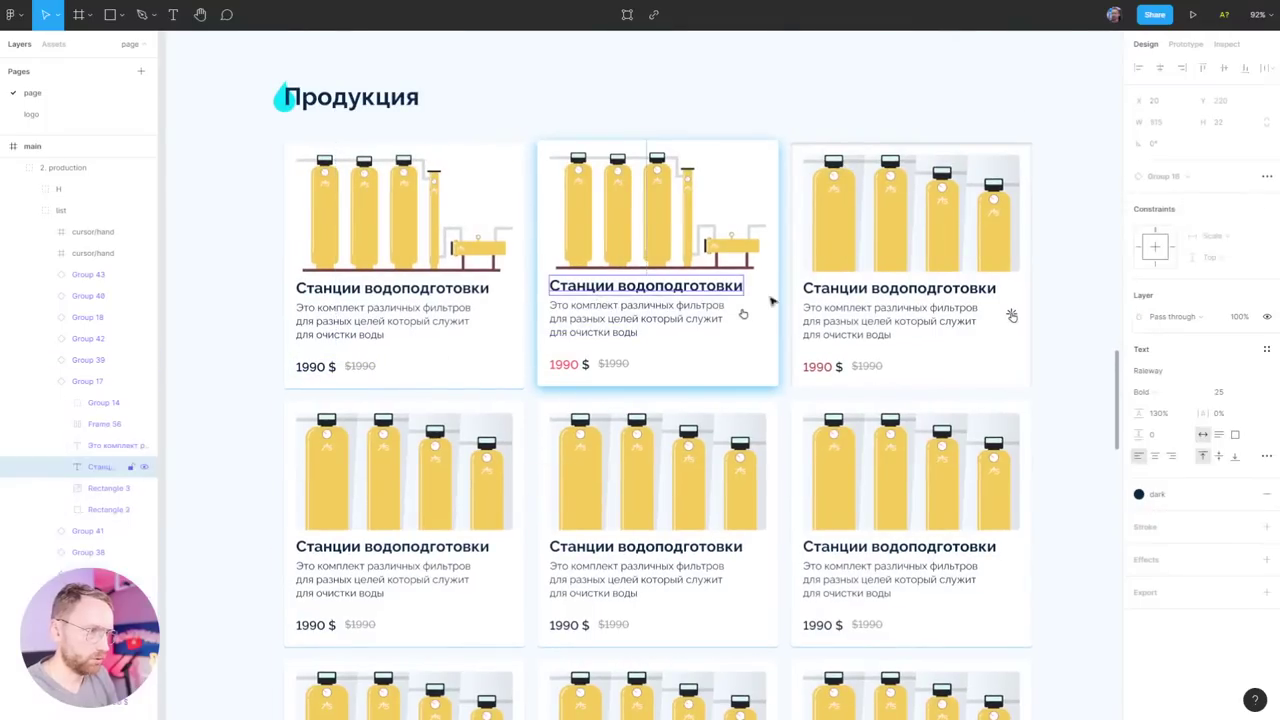
click(1189, 500)
click(1190, 550)
click(877, 126)
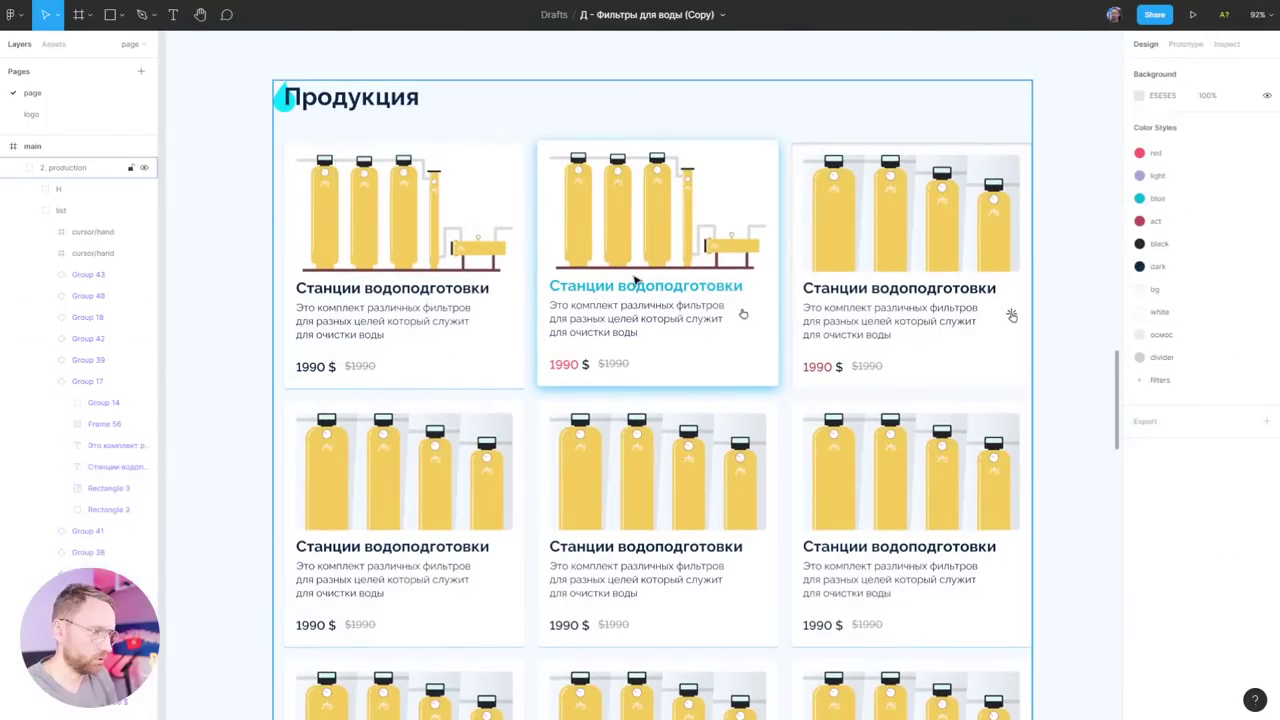
scroll(667, 405, down, 5)
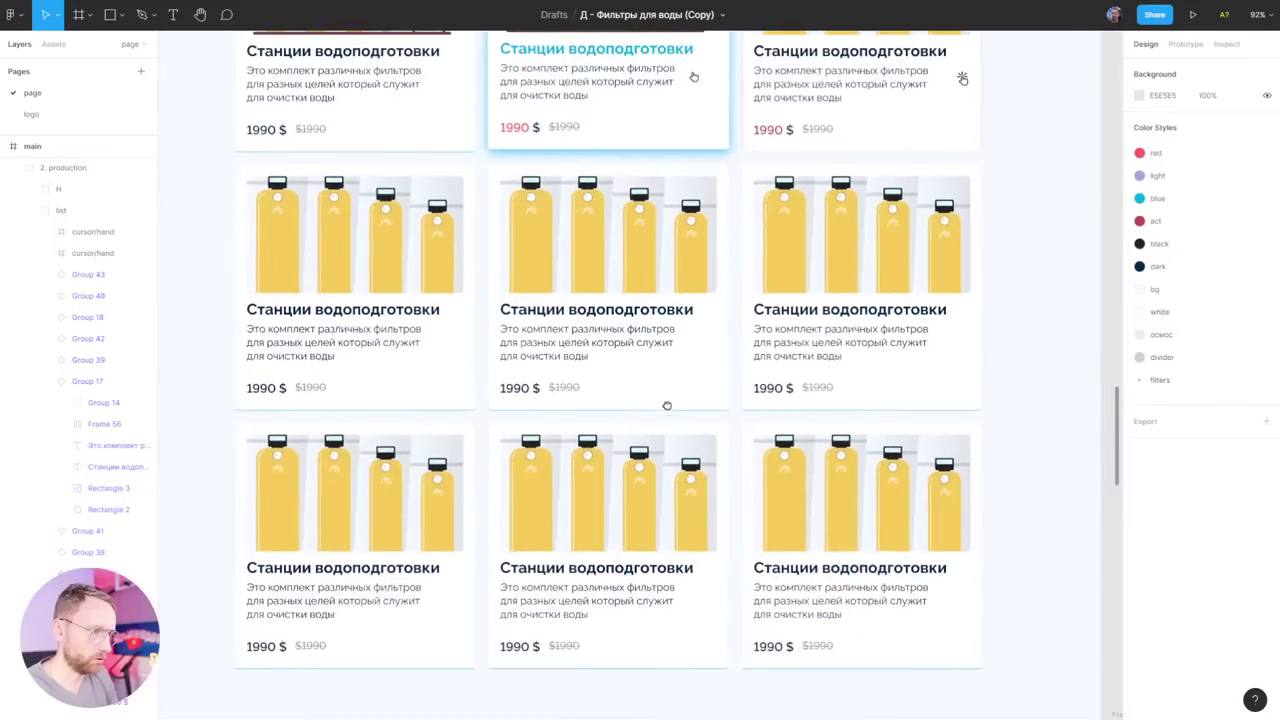
scroll(690, 480, up, 4)
ctrl+scroll(640, 420, down, 3)
scroll(626, 447, down, 3)
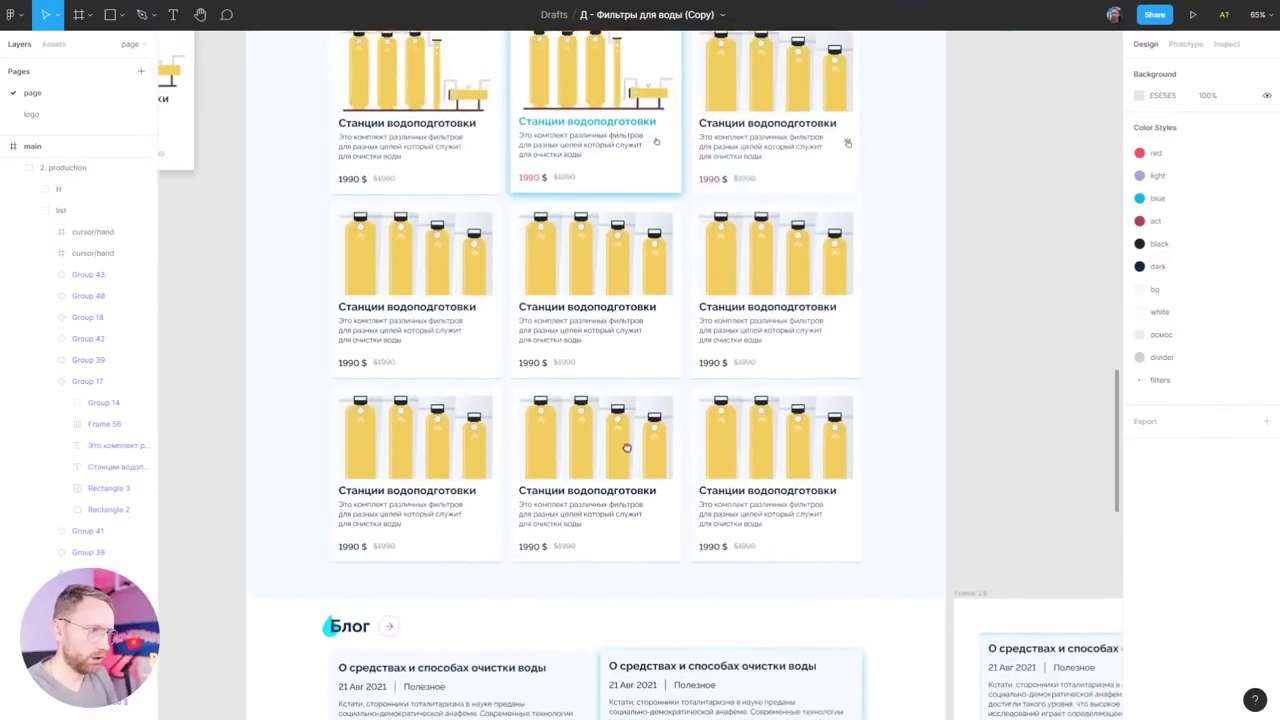
scroll(626, 447, up, 1)
scroll(626, 449, up, 5)
scroll(650, 450, down, 15)
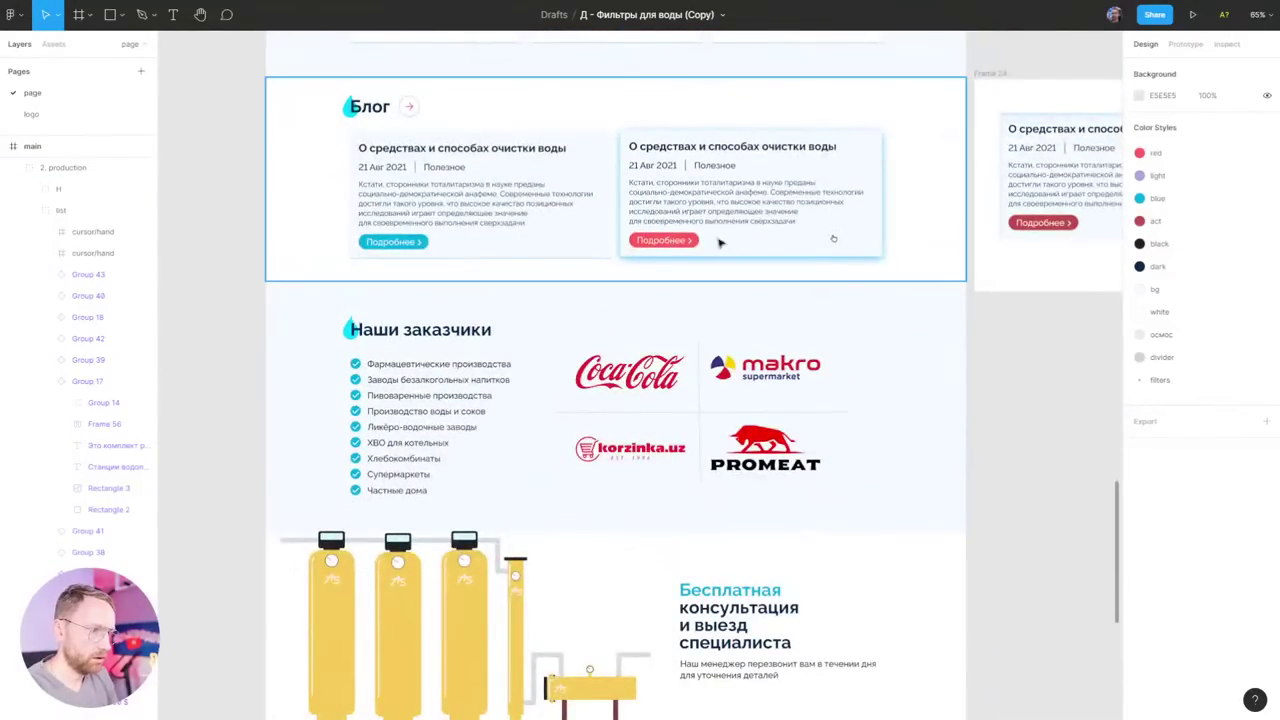
scroll(851, 320, down, 10)
scroll(840, 450, up, 4)
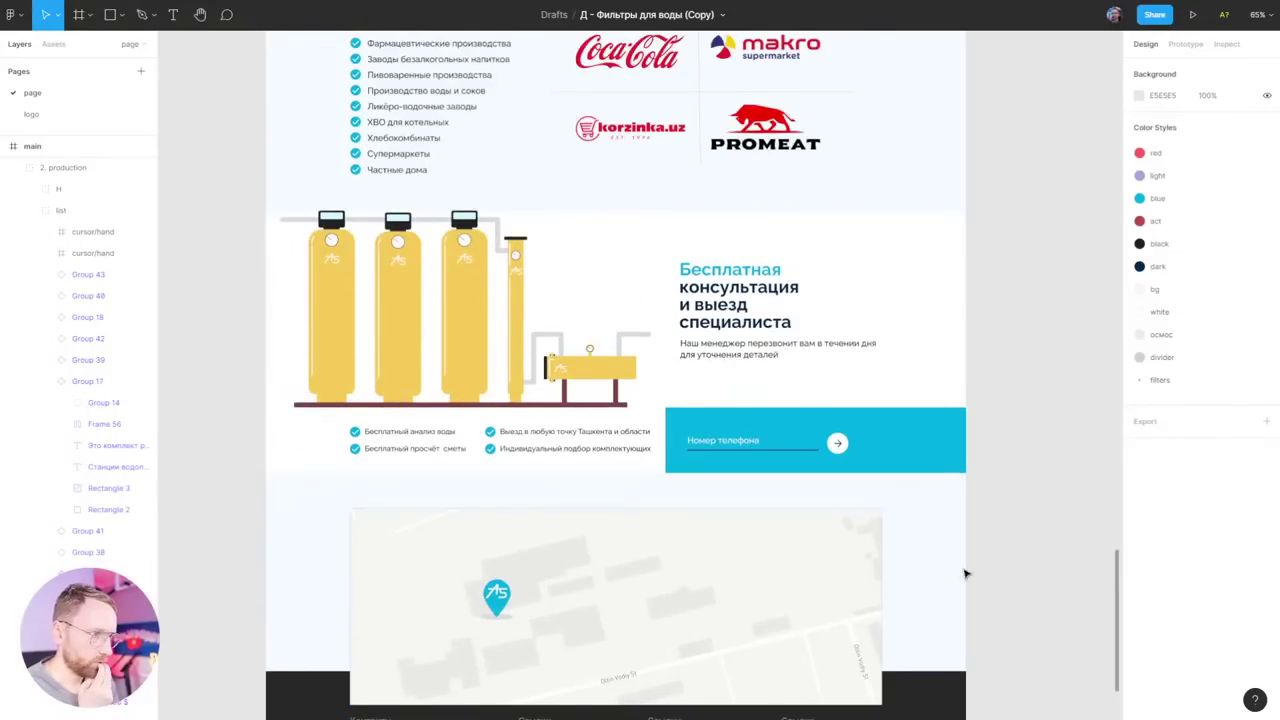
scroll(960, 572, up, 3)
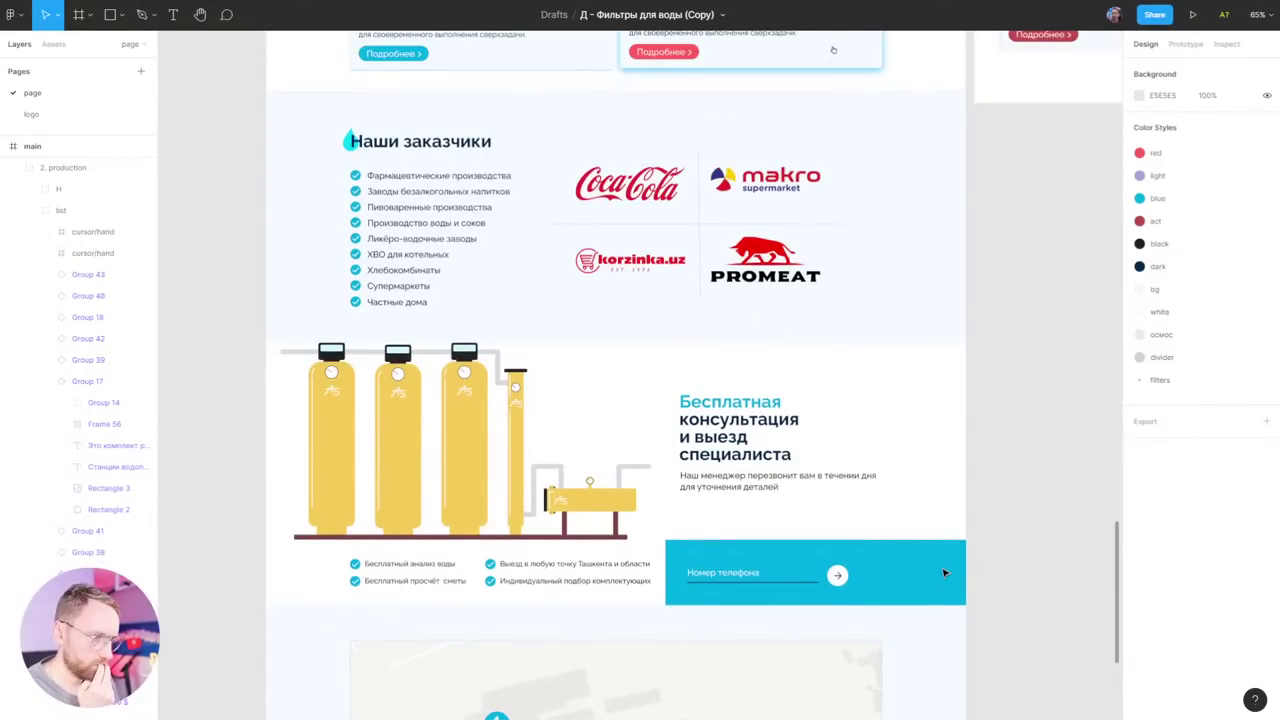
click(944, 573)
scroll(944, 573, down, 1)
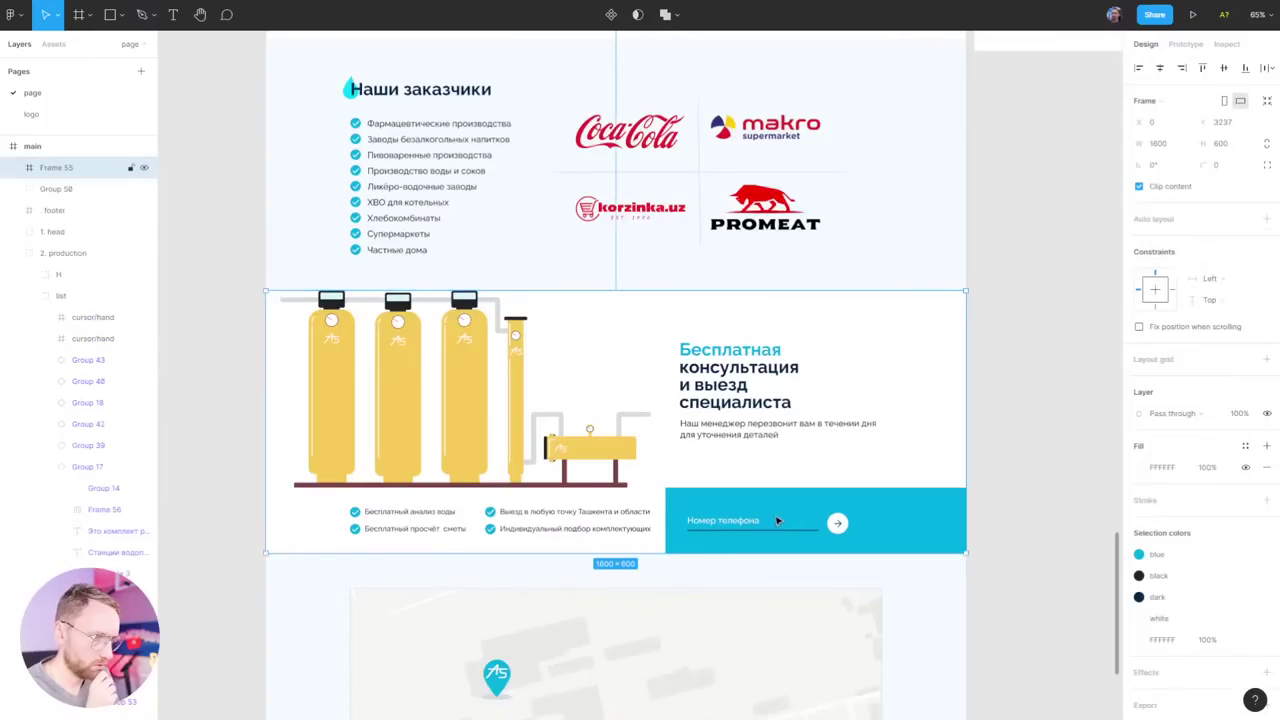
key(r)
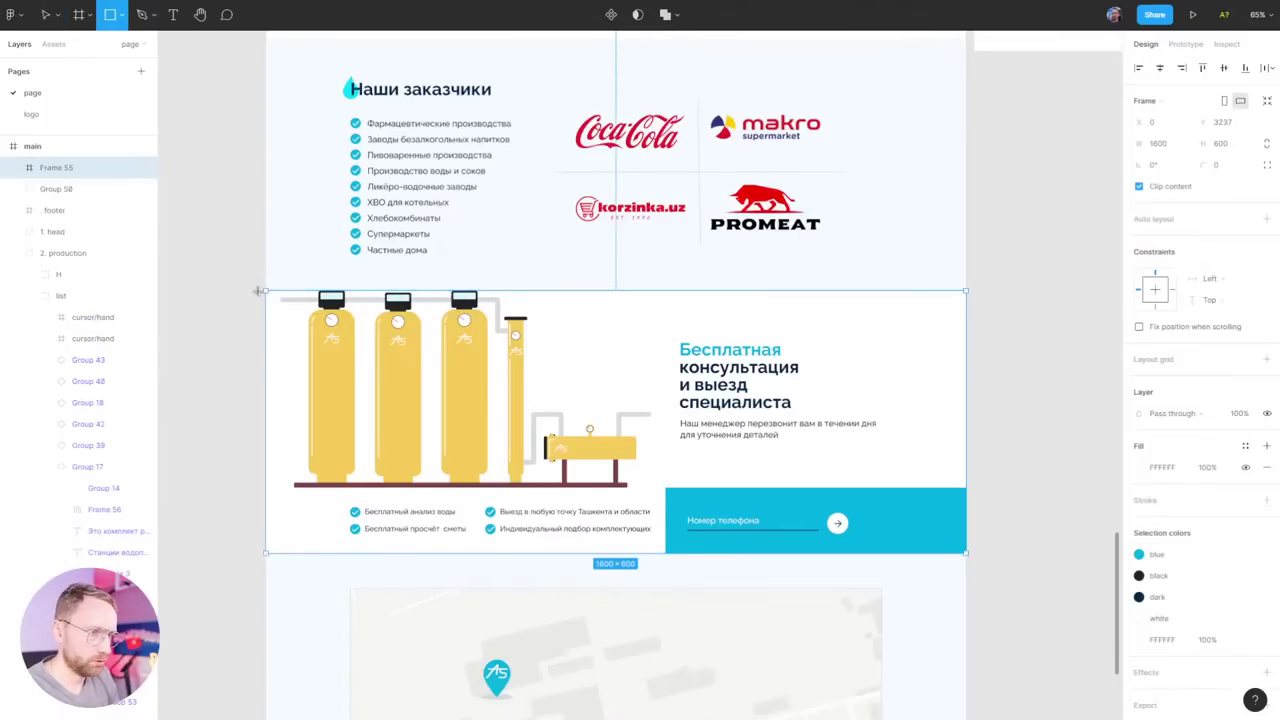
drag(258, 286, 964, 556)
key(Delete)
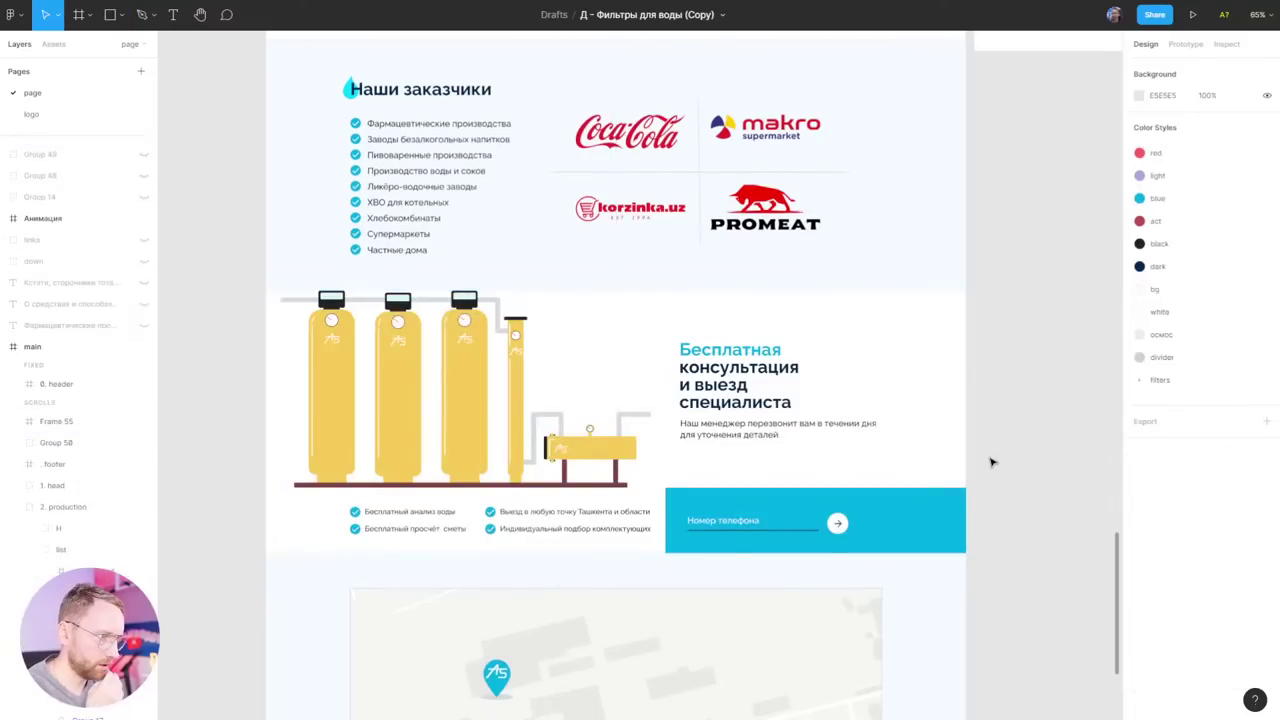
scroll(991, 462, down, 1)
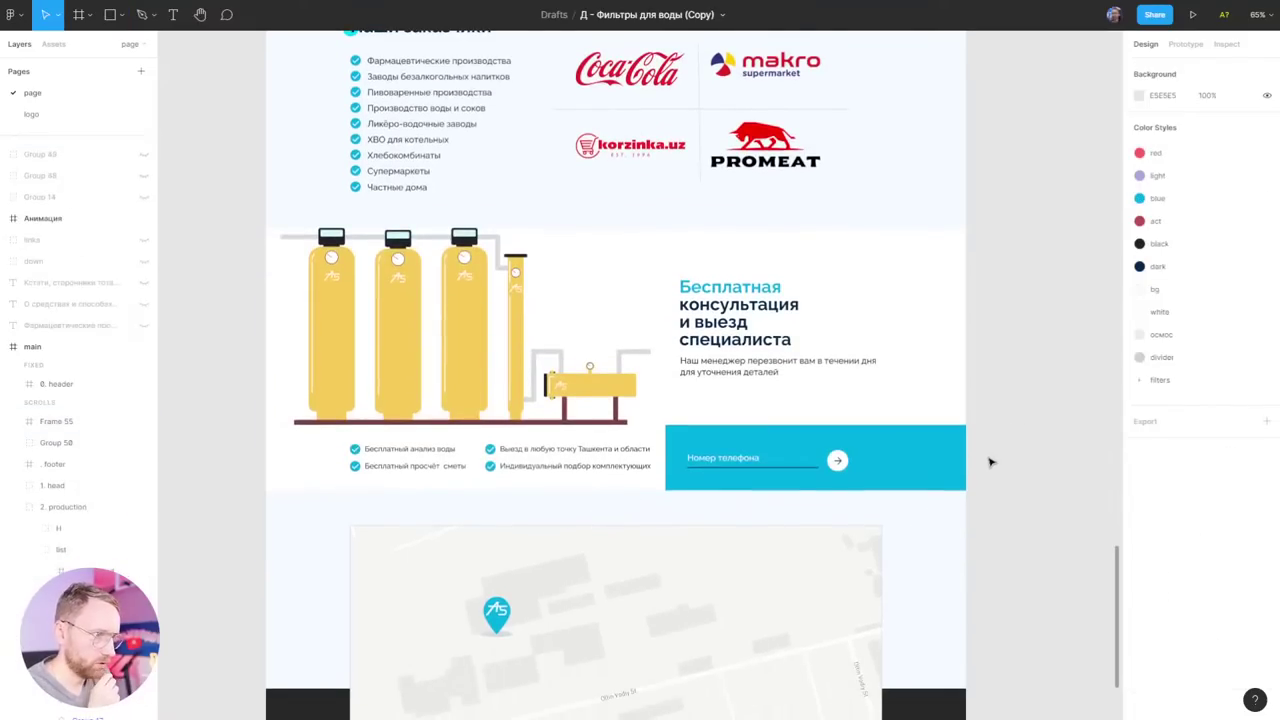
scroll(711, 383, up, 15)
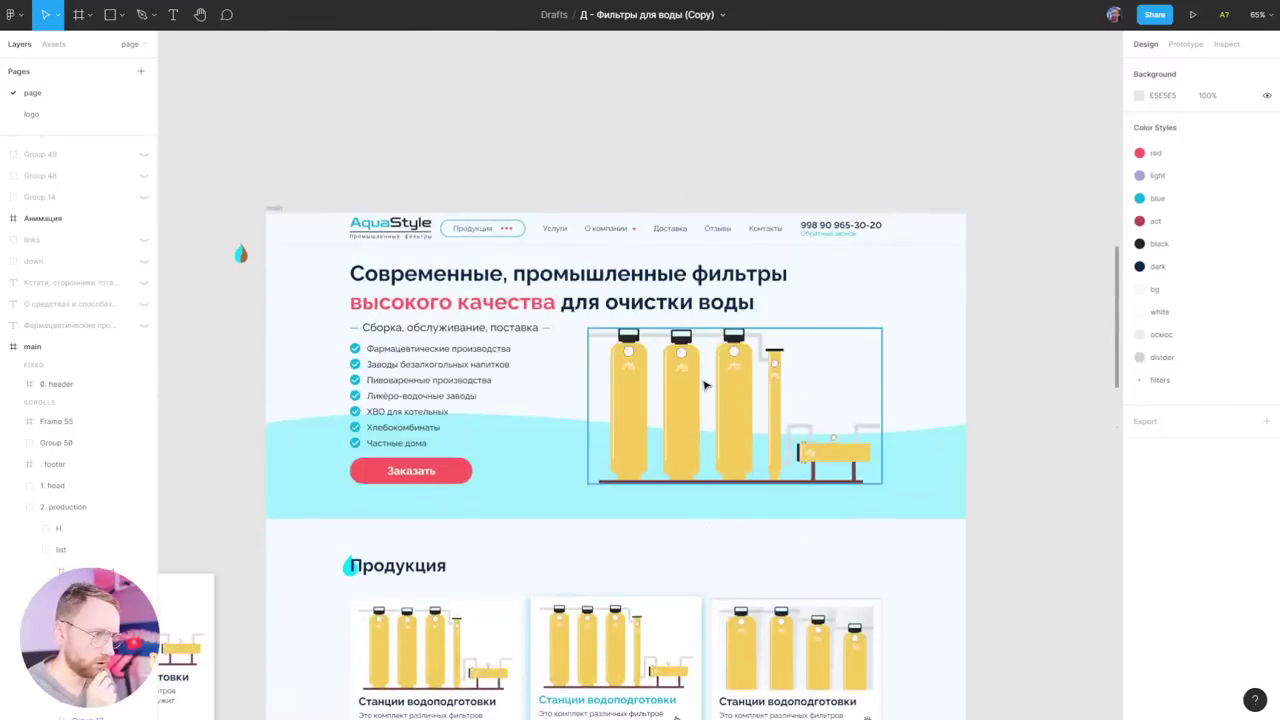
double_click(478, 224)
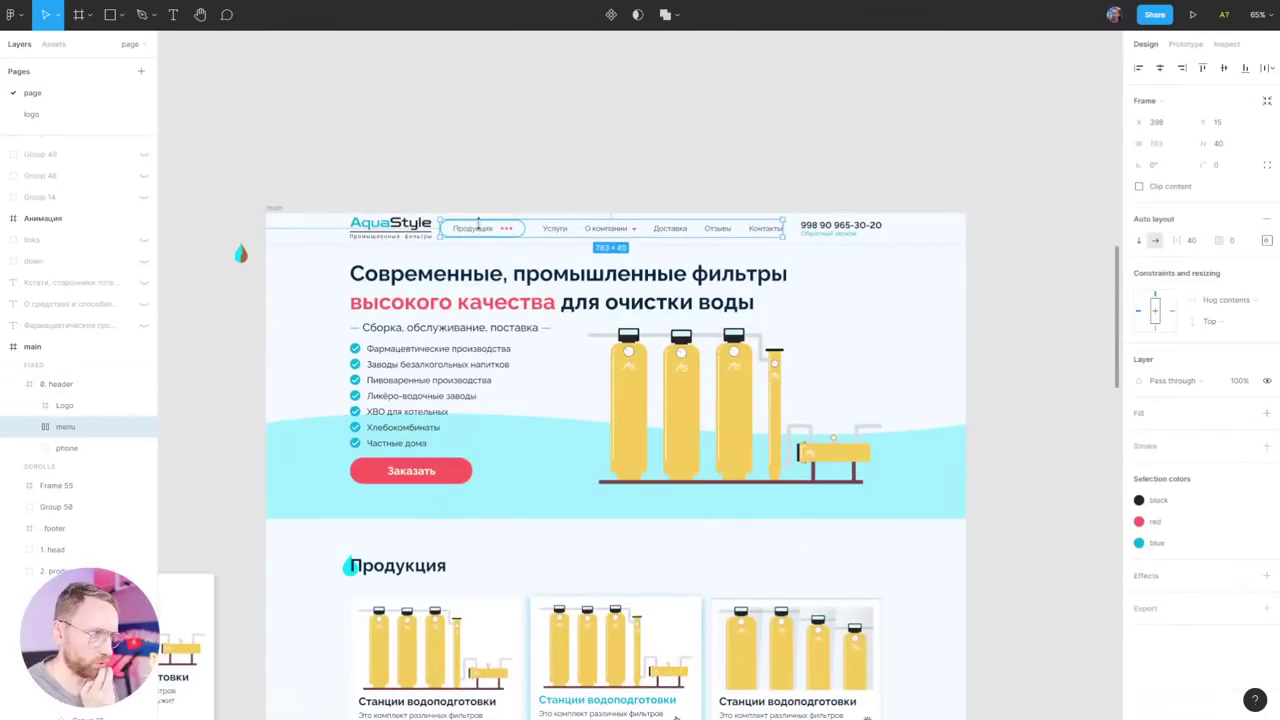
scroll(686, 169, down, 10)
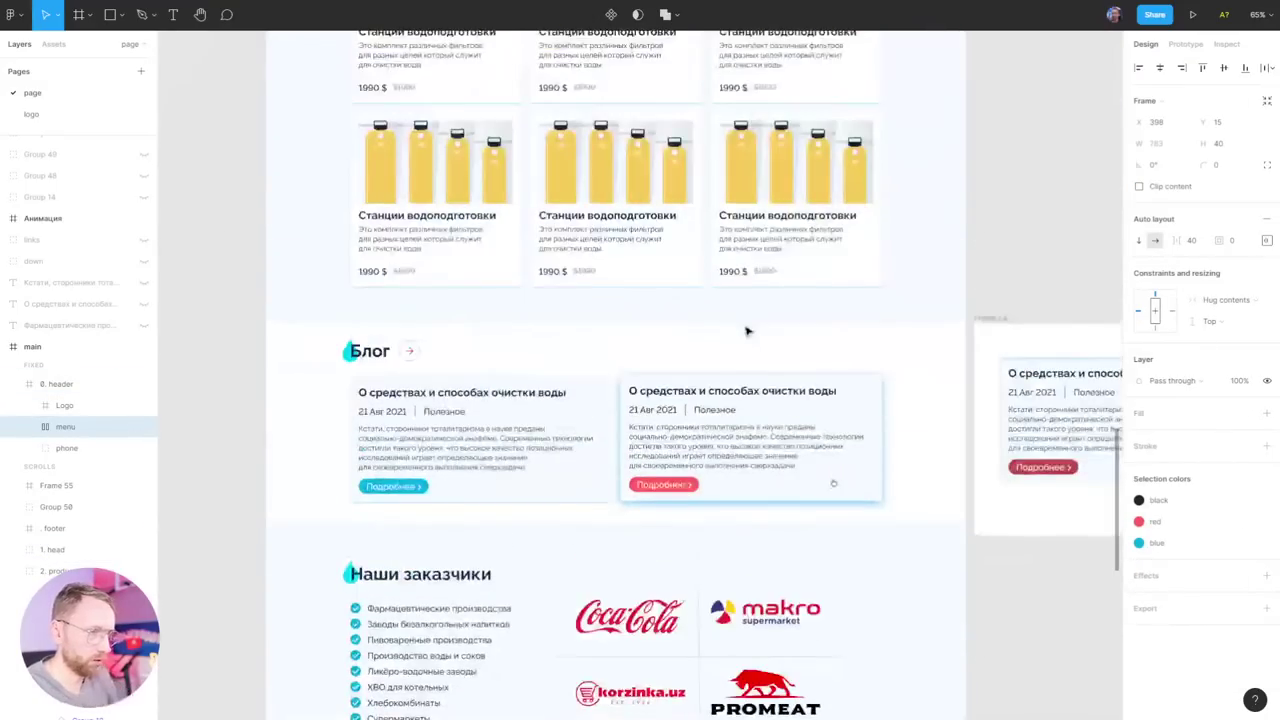
scroll(746, 331, down, 6)
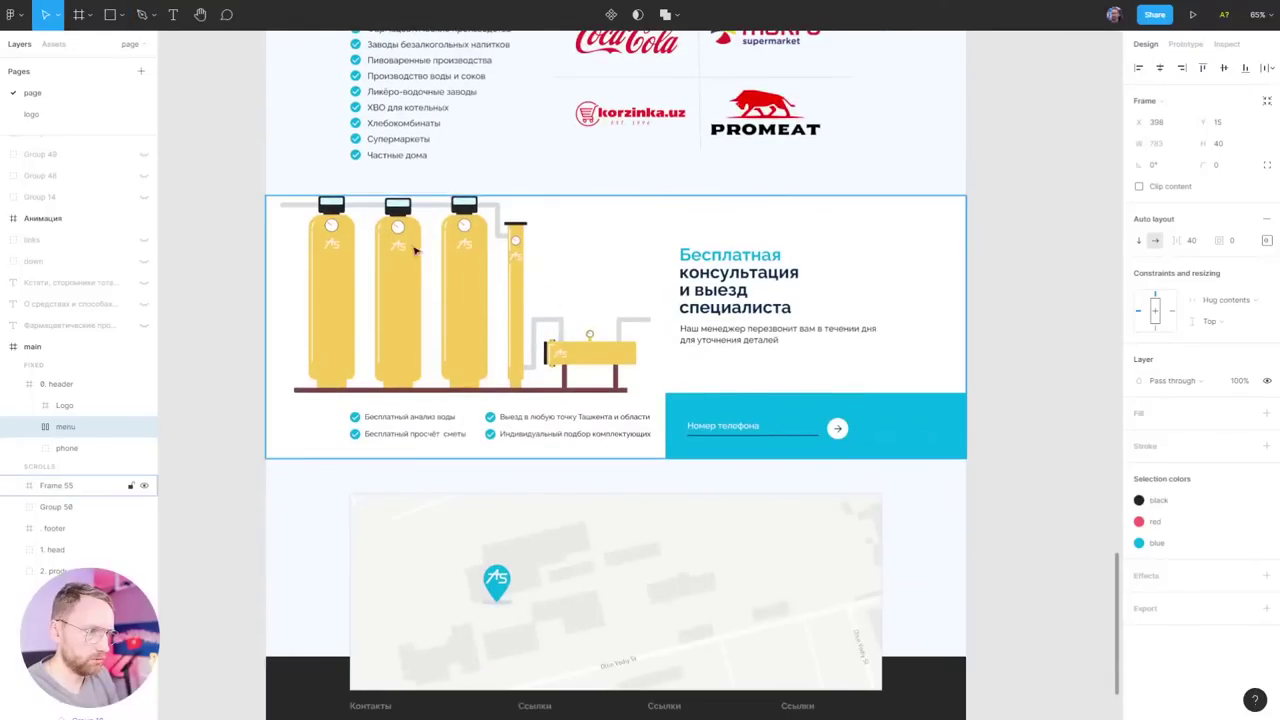
Select the yellow filter illustration and look through its image fill type and scaling options
click(430, 252)
key(Delete)
key(ctrl+z)
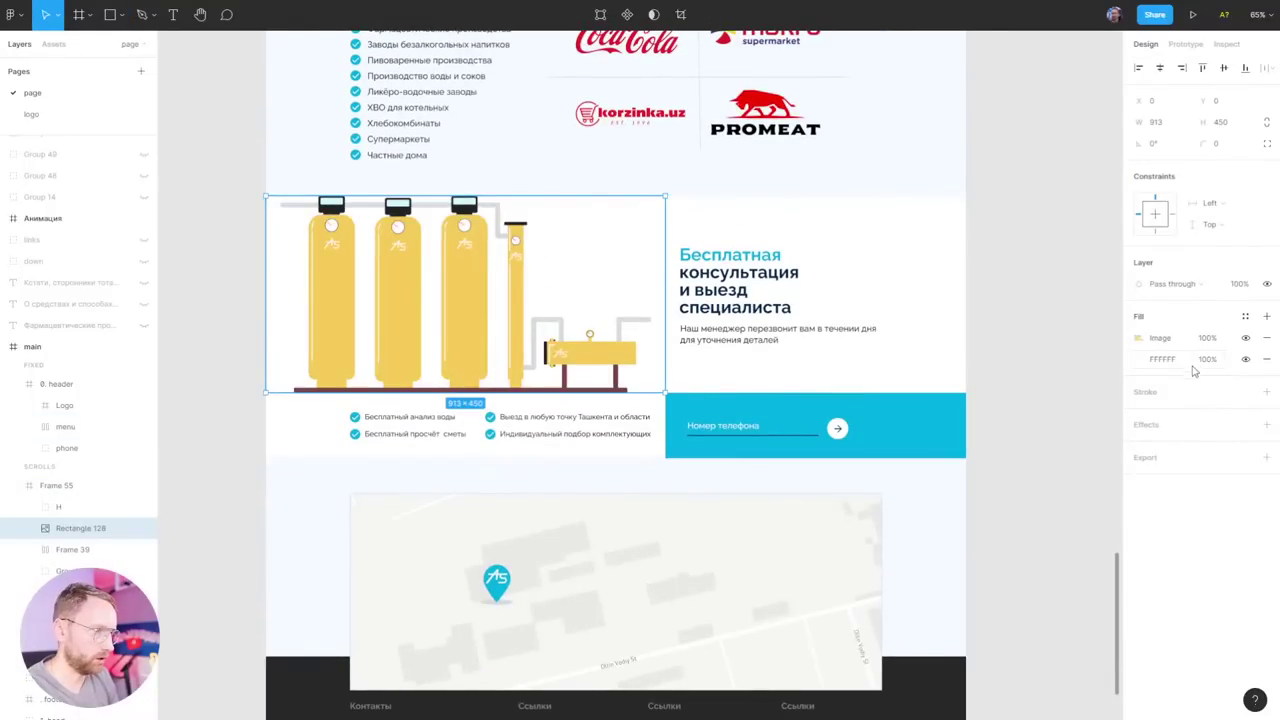
click(1138, 338)
click(1002, 343)
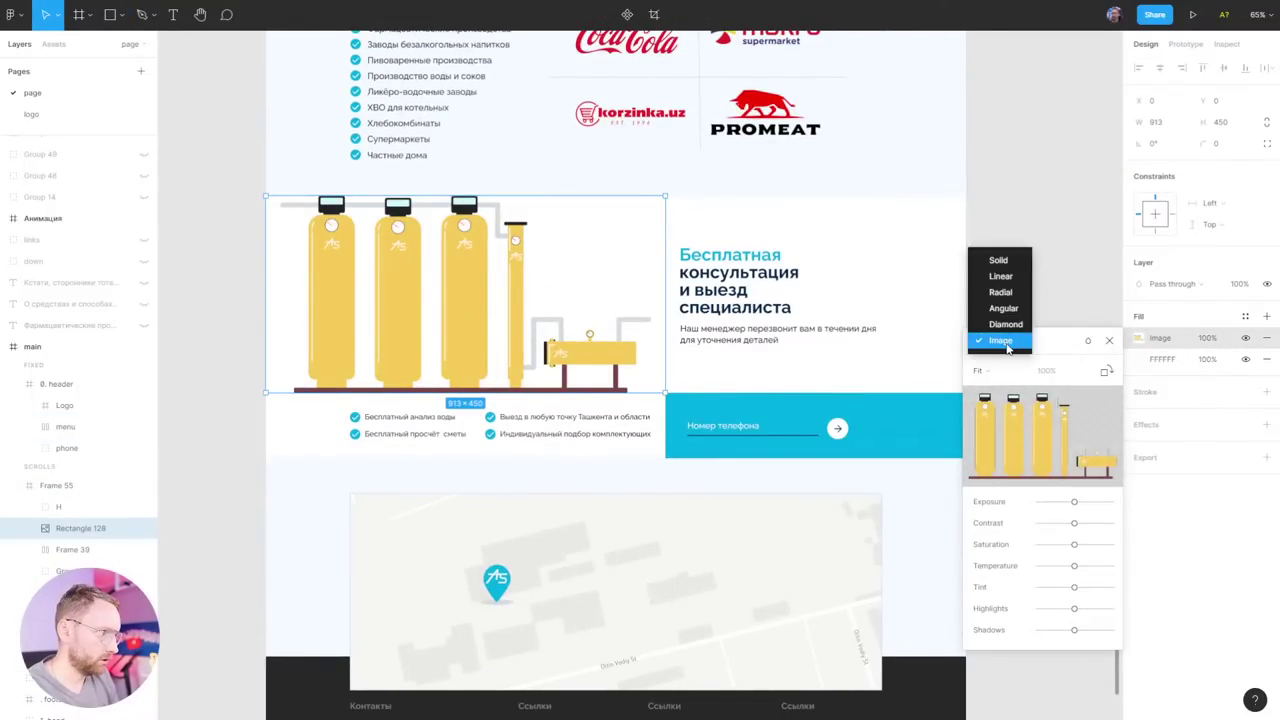
click(1008, 346)
click(1006, 366)
click(990, 370)
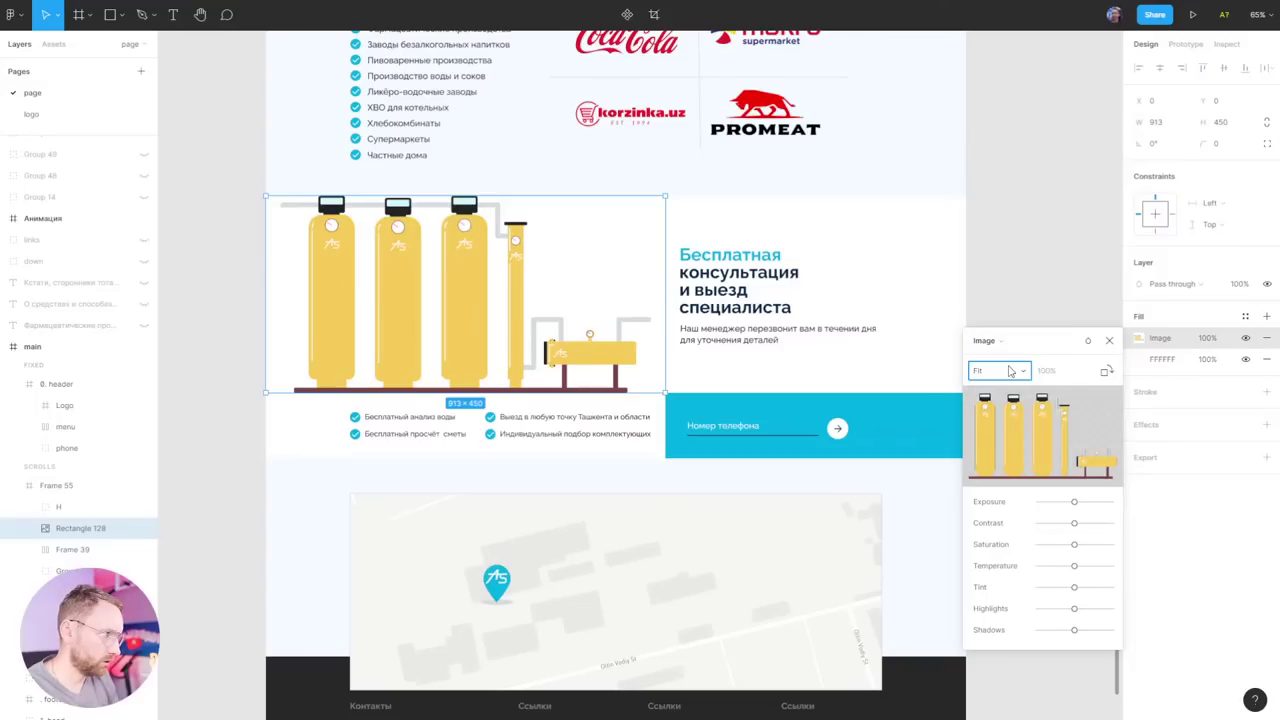
click(1002, 345)
click(1010, 341)
Remove the image fill and set the remaining fill colour to hex 000000
click(1266, 338)
click(1138, 338)
click(1030, 570)
text(000000)
key(Return)
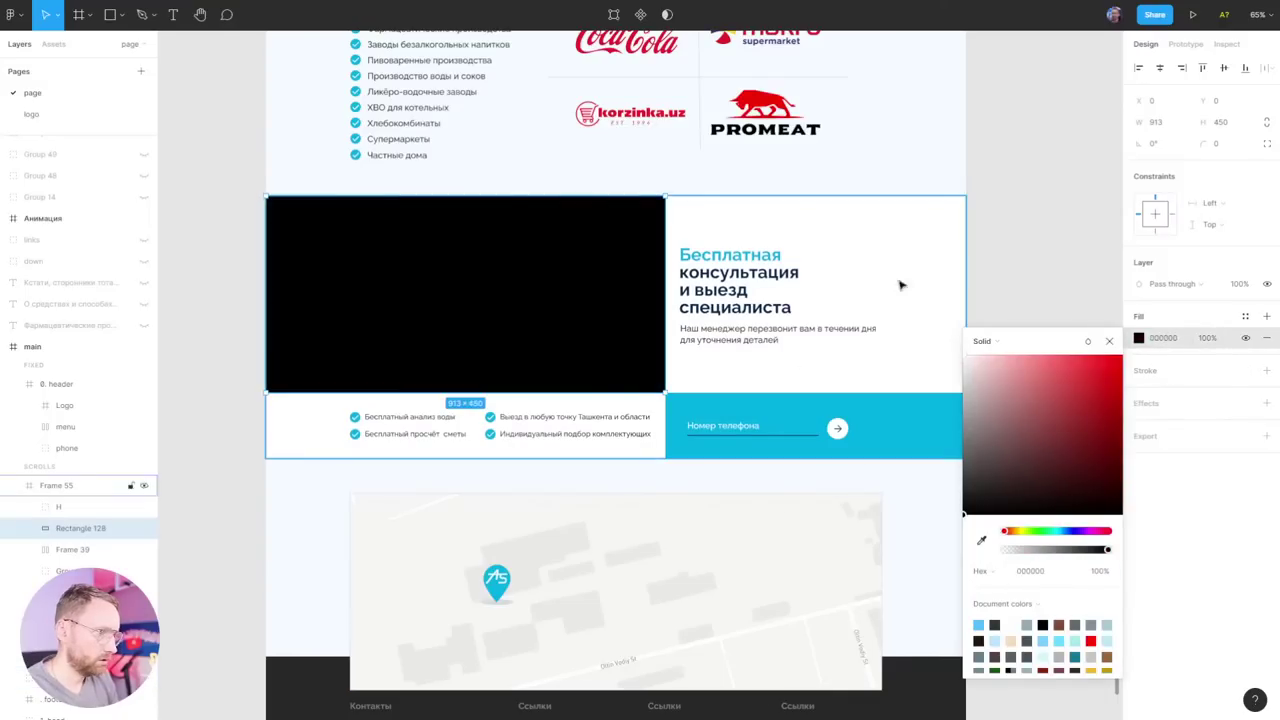
click(998, 210)
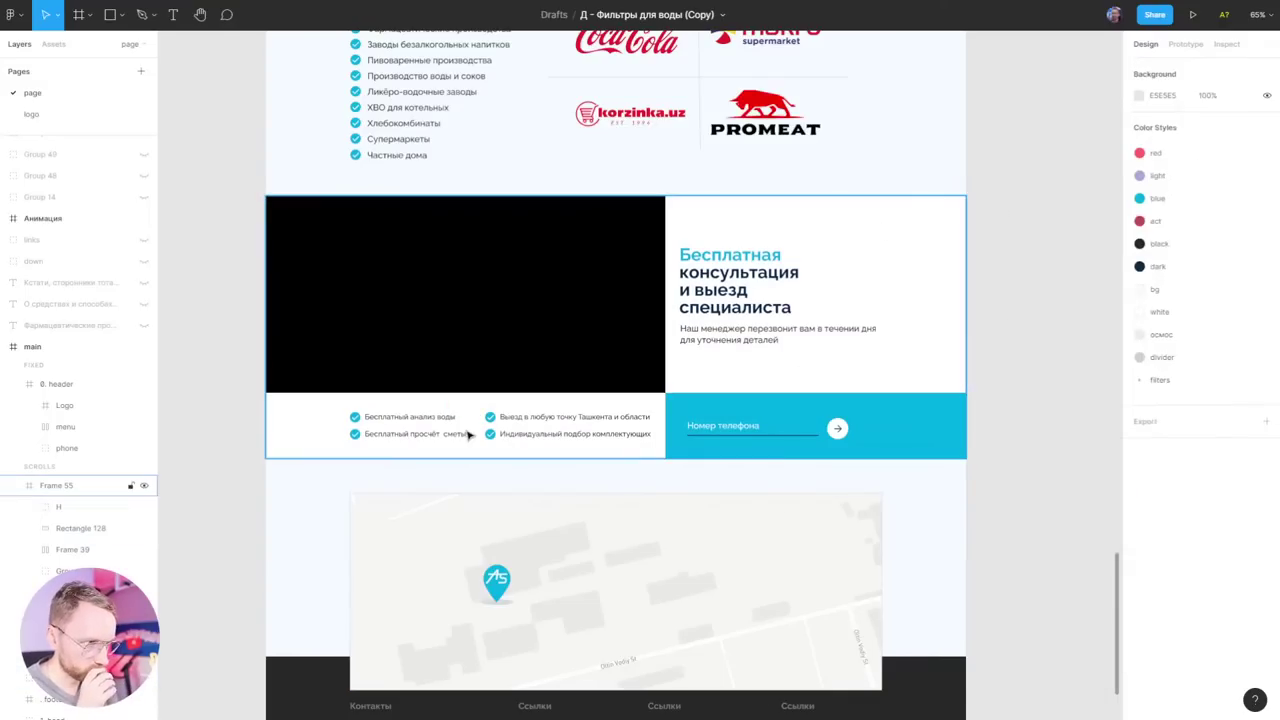
double_click(380, 417)
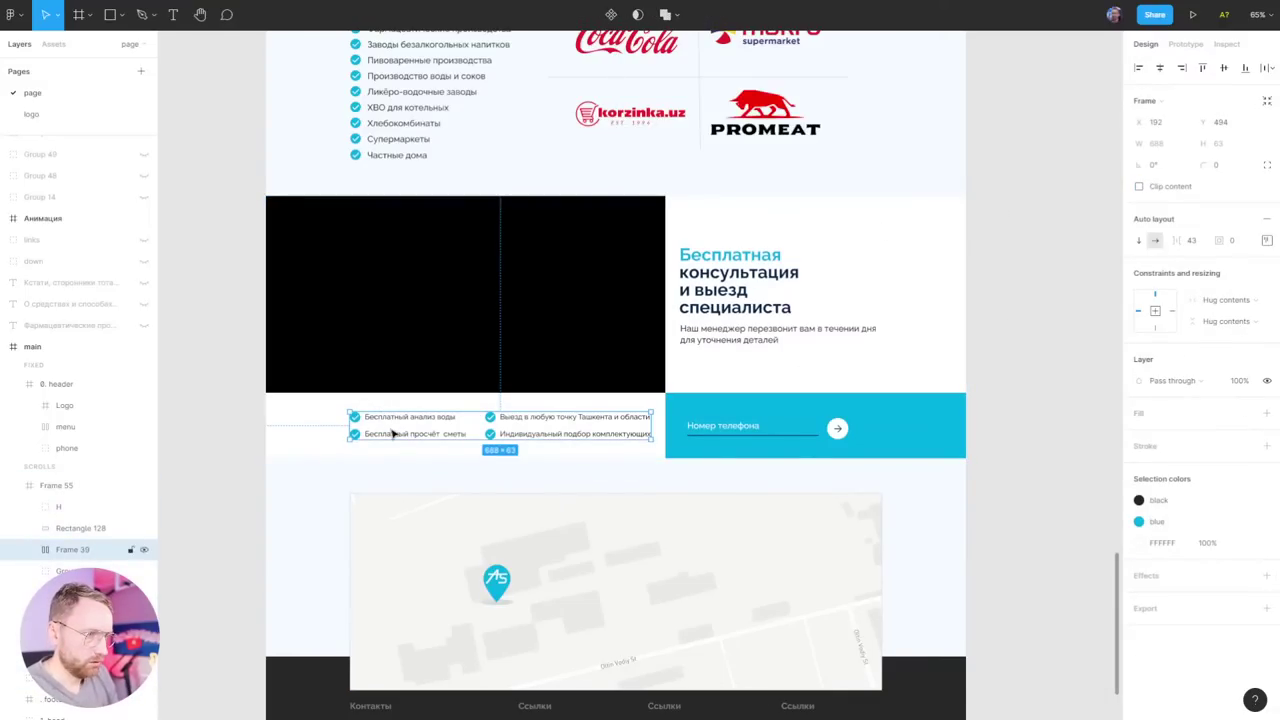
scroll(400, 400, up, 5)
key(Escape)
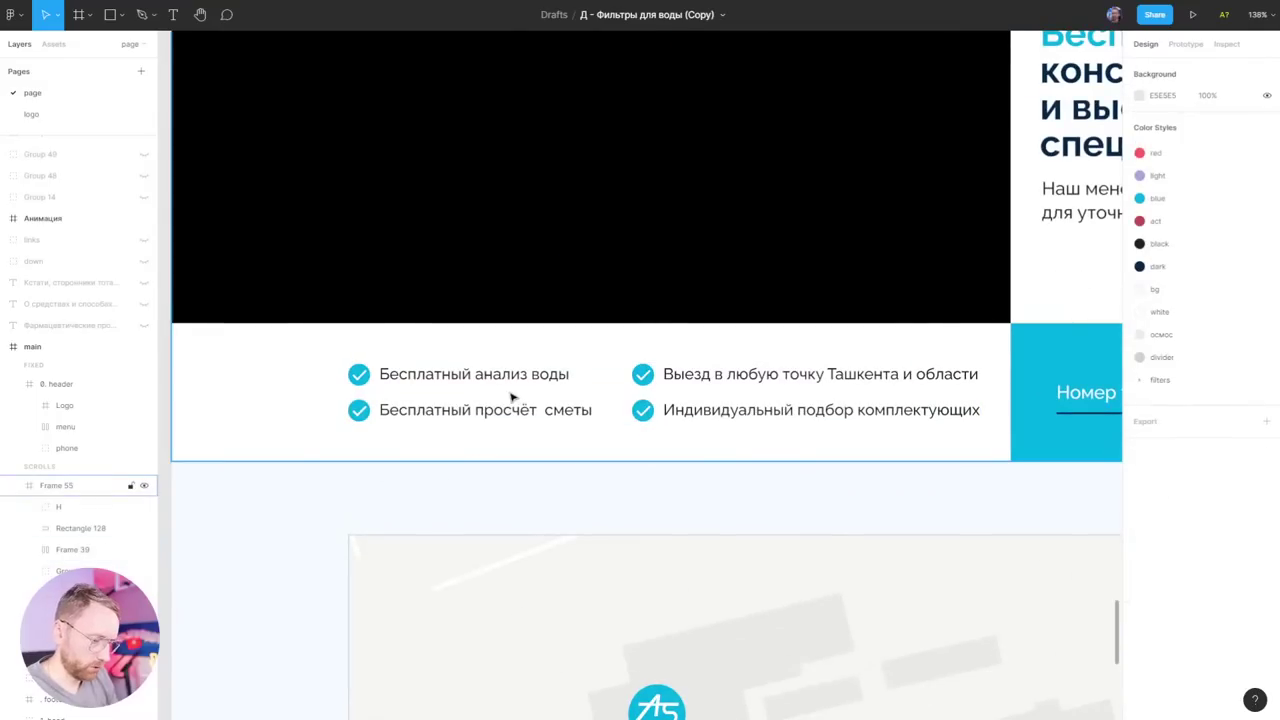
key(o)
drag(449, 437, 505, 492)
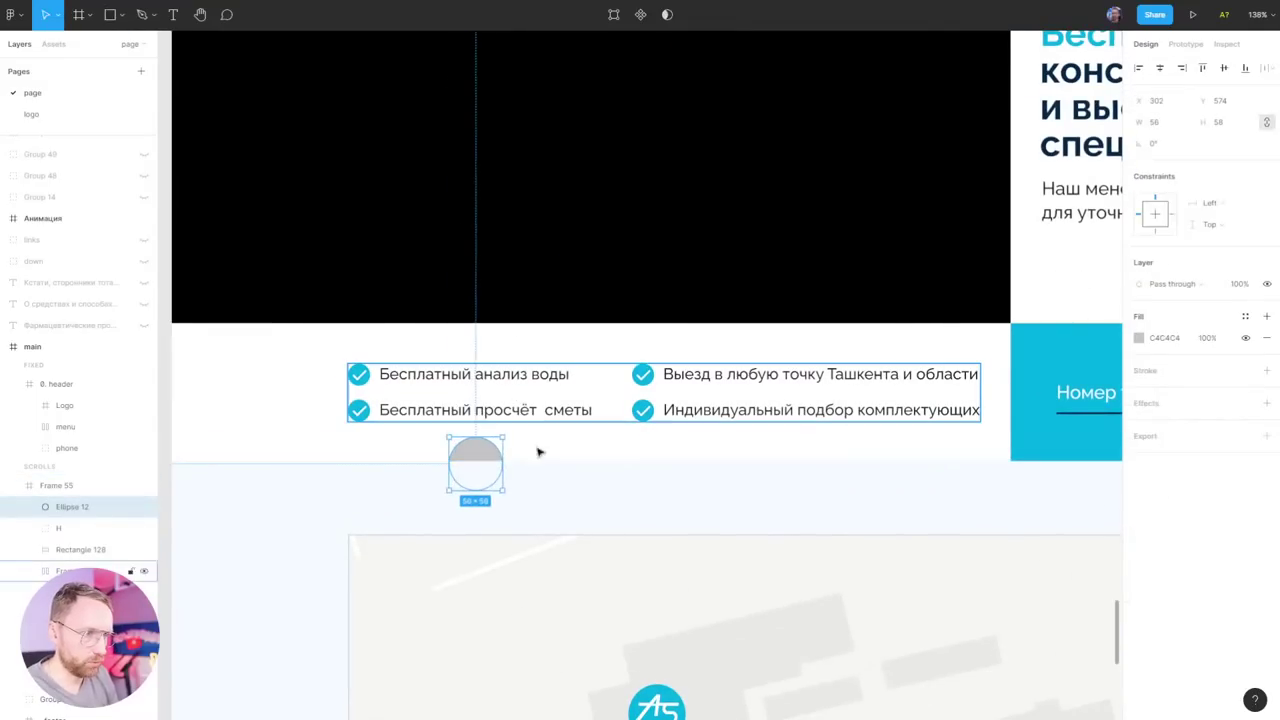
key(r)
mouse_move(357, 493)
mouse_down()
mouse_move(580, 504)
mouse_move(514, 549)
mouse_move(545, 519)
mouse_up()
shift+click(534, 503)
shift+click(491, 451)
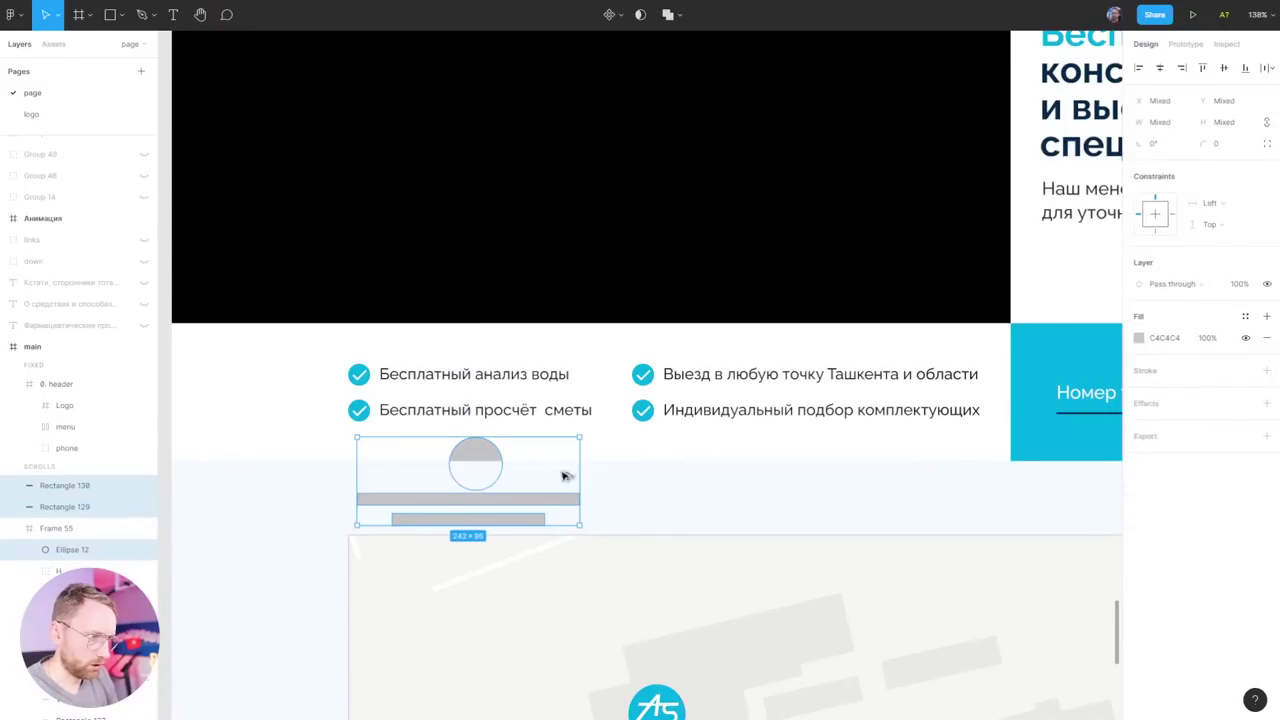
drag(563, 476, 711, 440)
scroll(586, 386, down, 5)
key(ctrl+z)
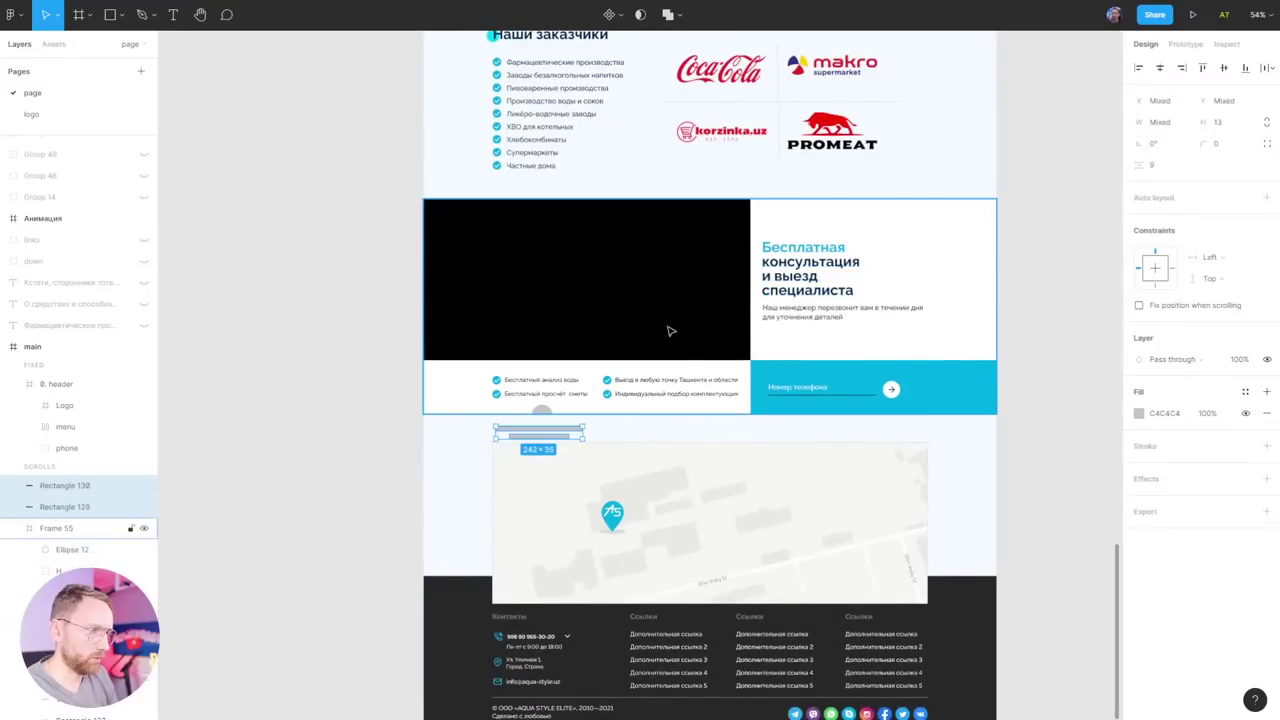
scroll(809, 206, up, 4)
key(r)
drag(357, 157, 677, 183)
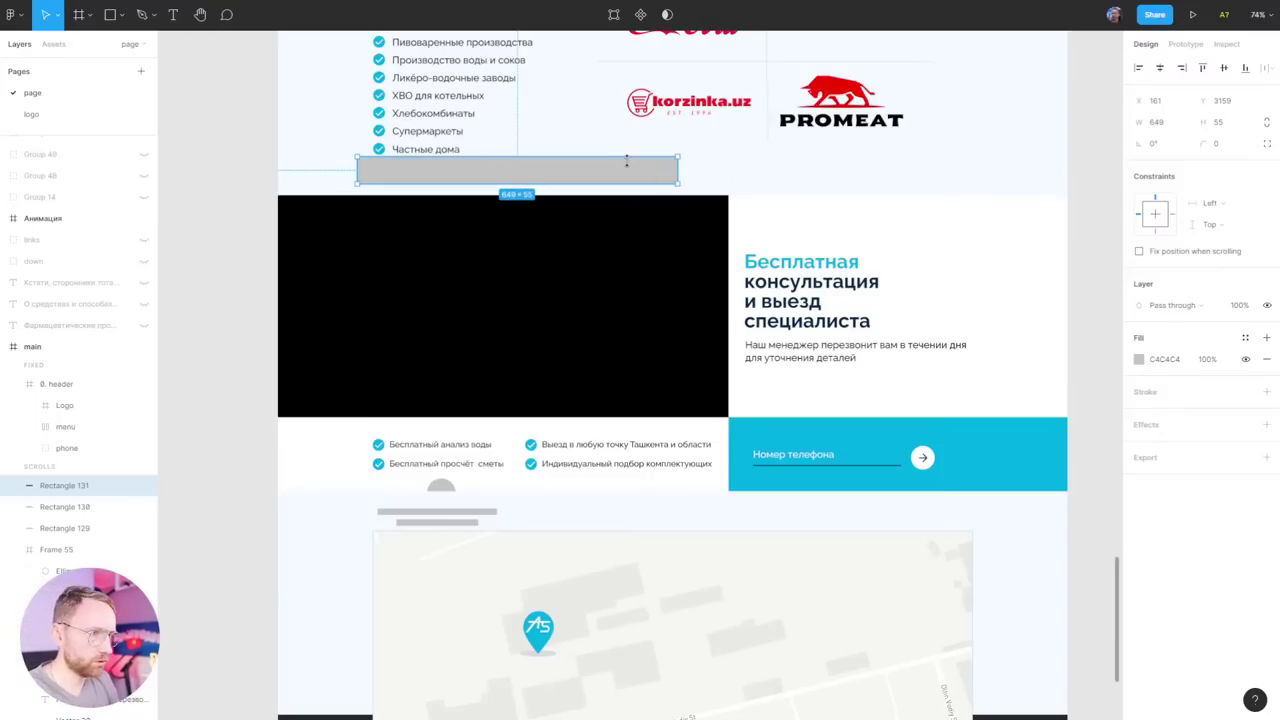
key(Delete)
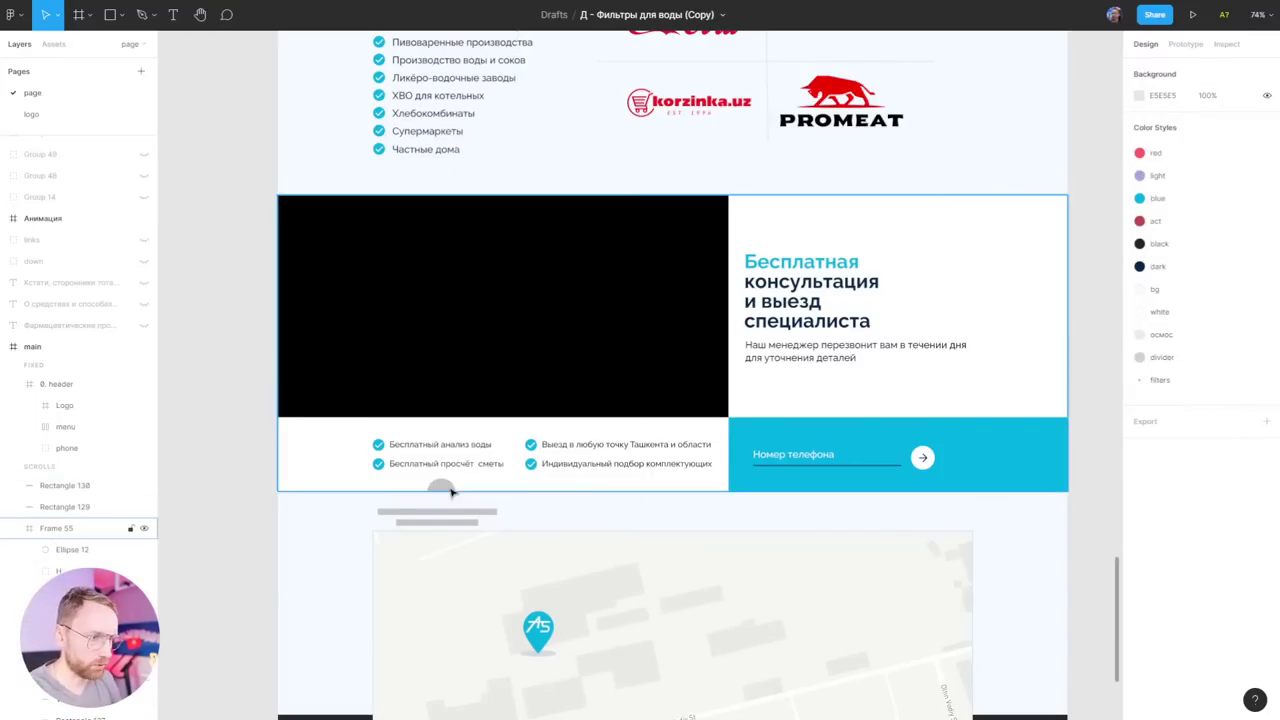
drag(437, 486, 470, 510)
key(Delete)
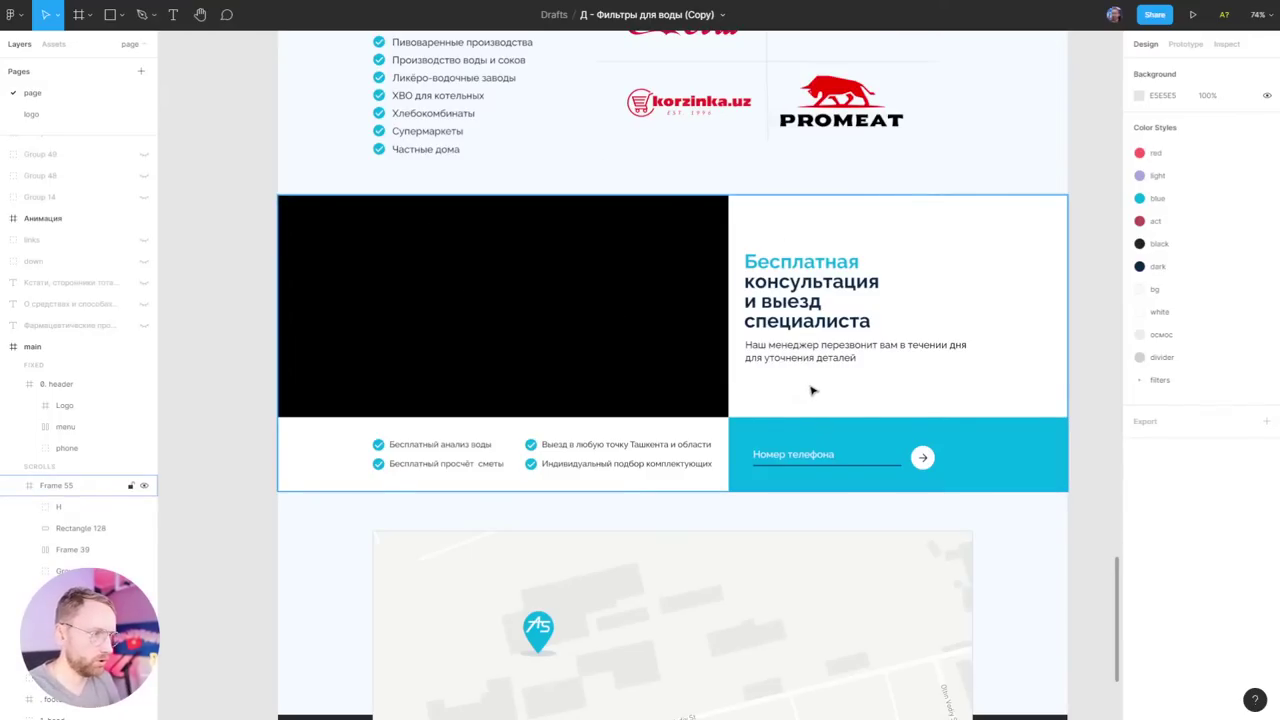
Scroll around the water-filter page's footer to review its spacing
scroll(735, 422, down, 5)
drag(710, 497, 698, 429)
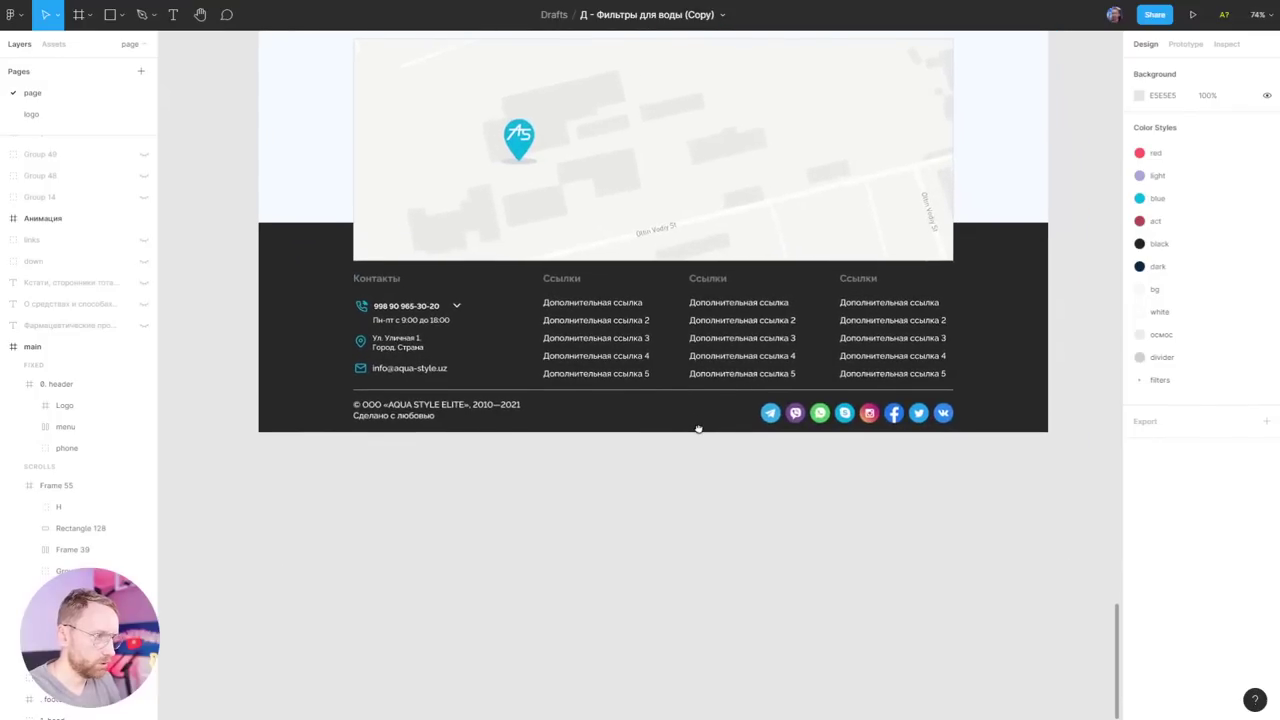
scroll(660, 380, up, 5)
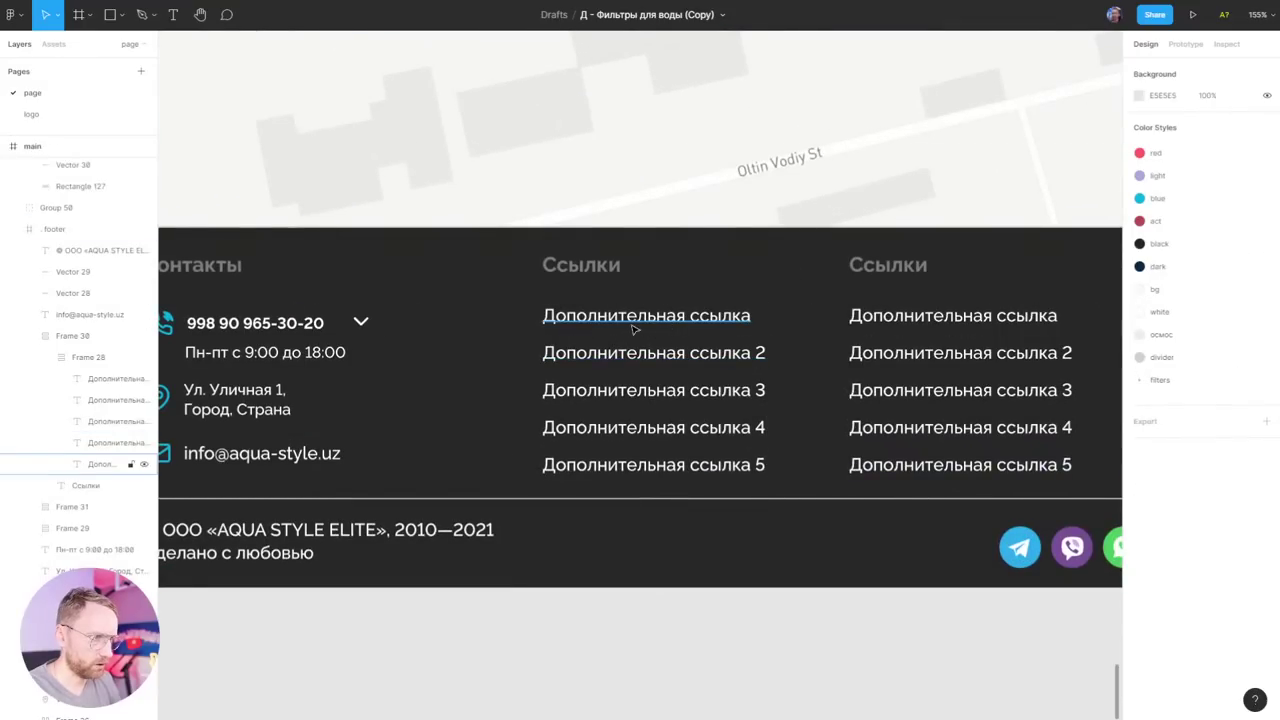
scroll(632, 328, down, 3)
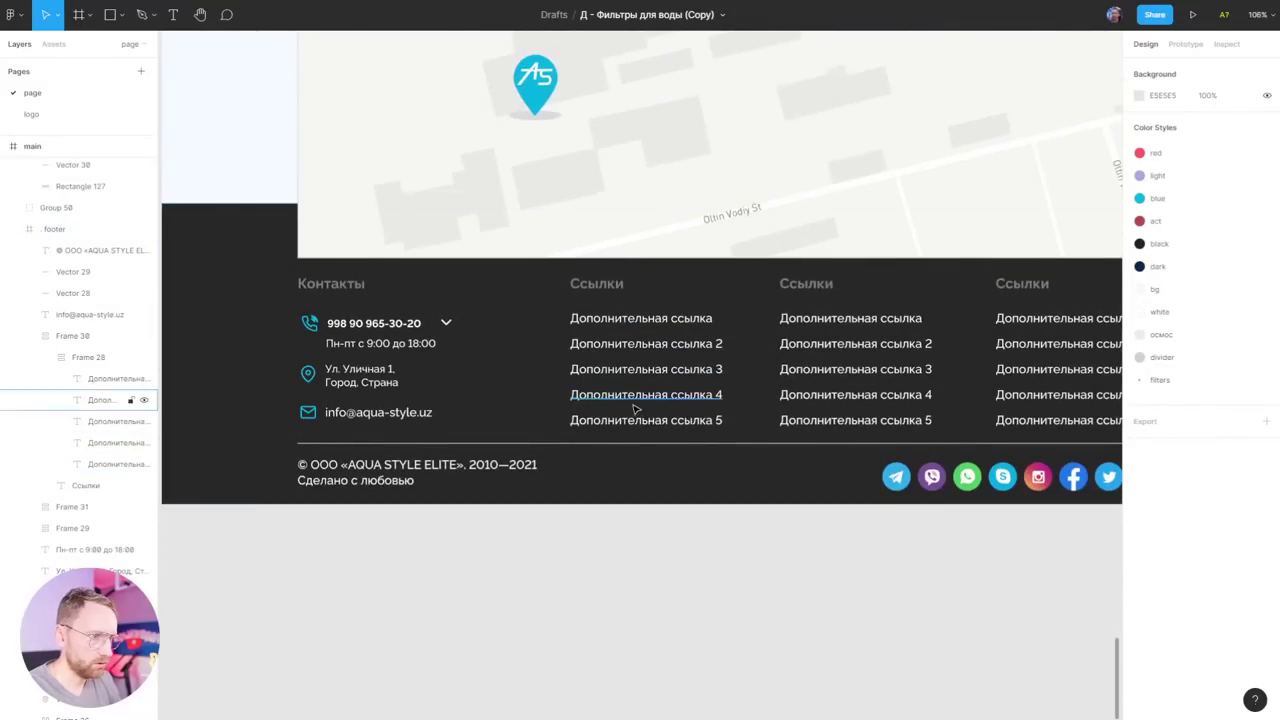
scroll(634, 408, down, 3)
scroll(514, 474, up, 5)
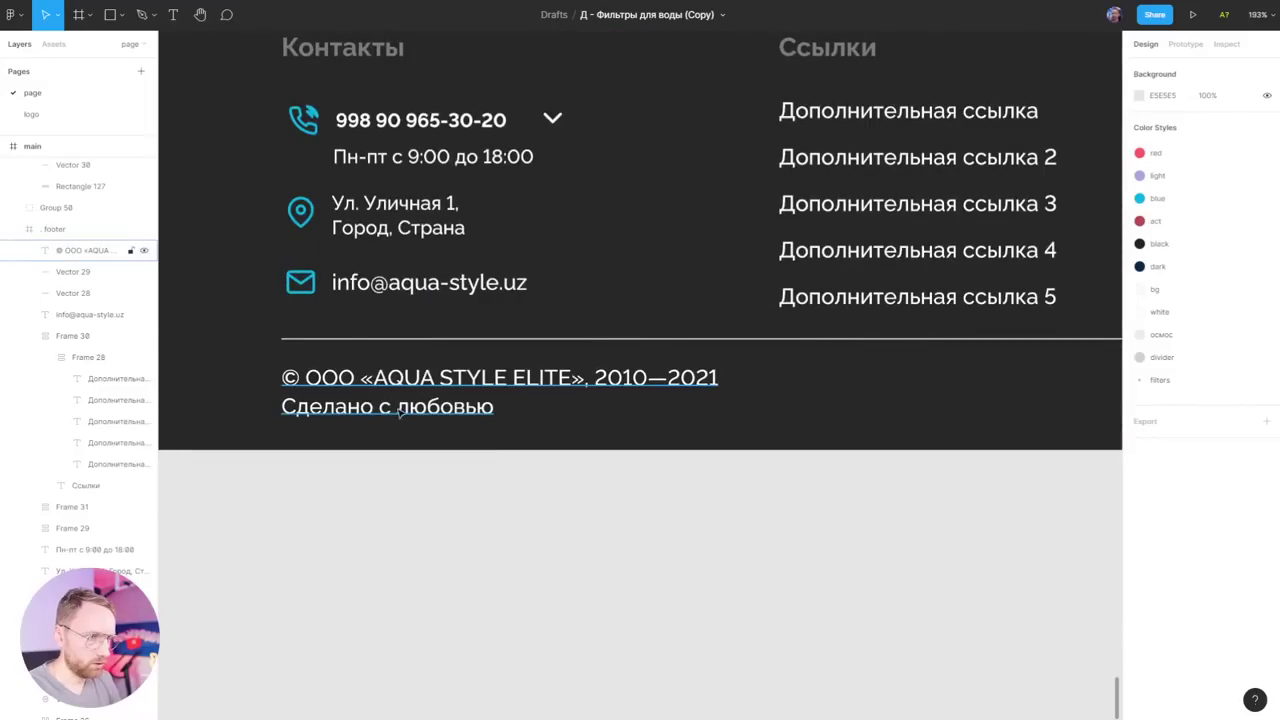
scroll(723, 400, right, 5)
scroll(723, 400, up, 2)
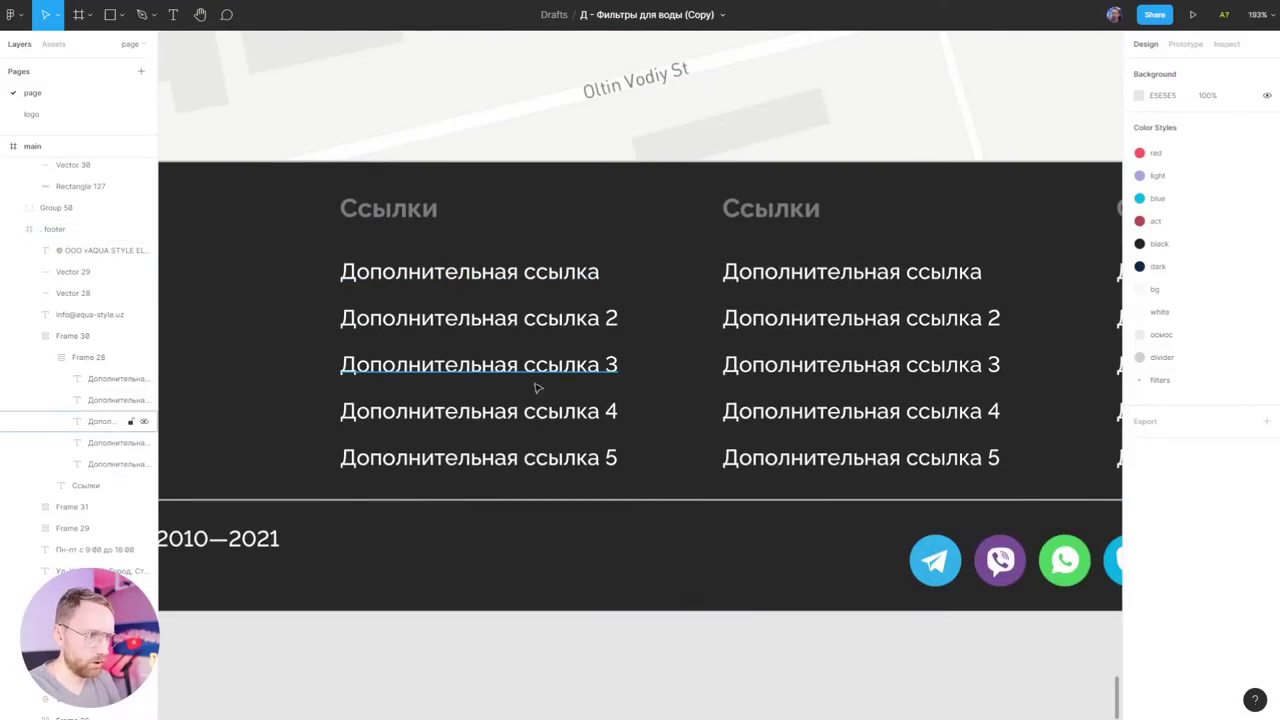
scroll(611, 457, down, 3)
scroll(690, 322, up, 5)
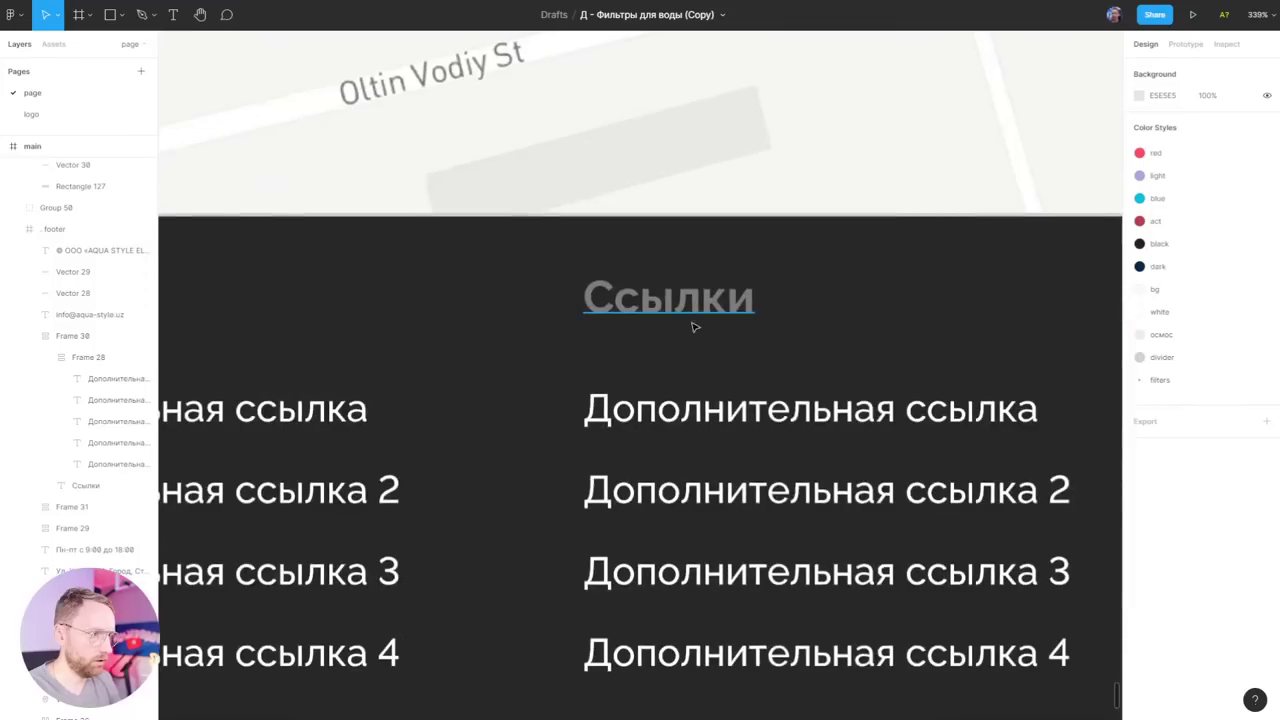
Draw a temporary thin bar beside the second Ссылки heading, then remove it
key(r)
mouse_move(692, 218)
mouse_down()
mouse_move(697, 296)
mouse_move(588, 300)
mouse_up()
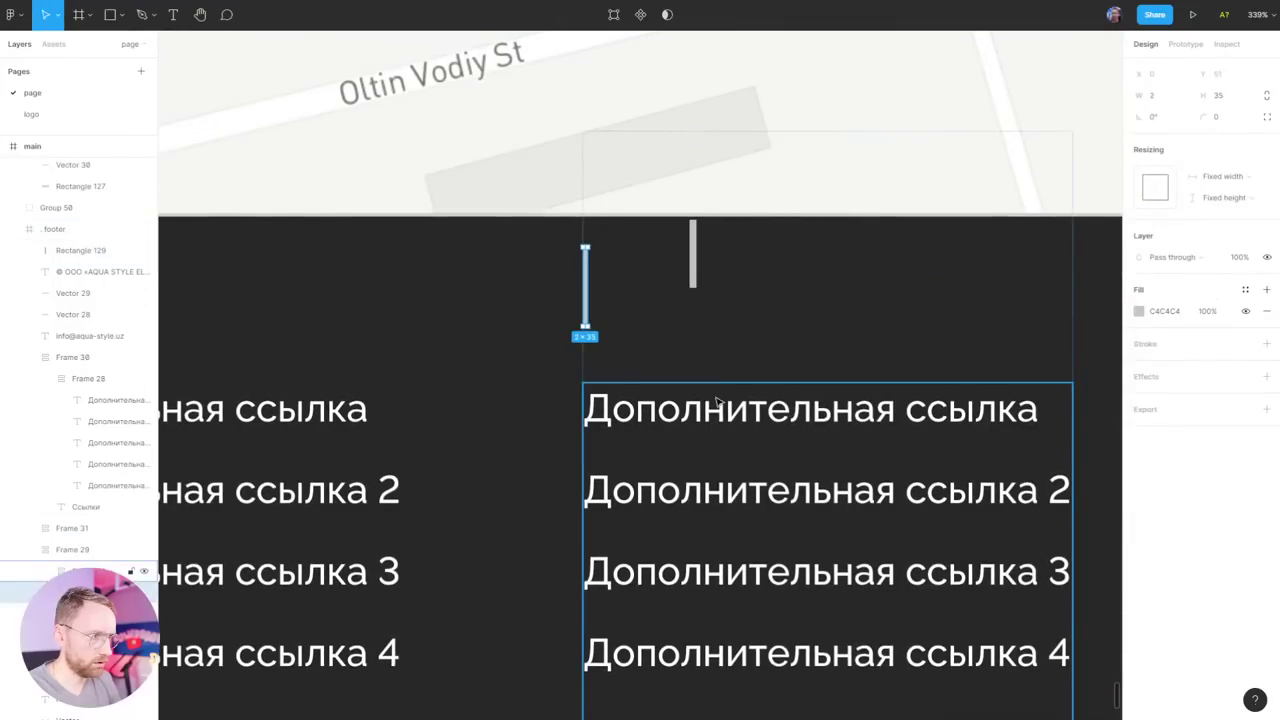
key(ctrl+z)
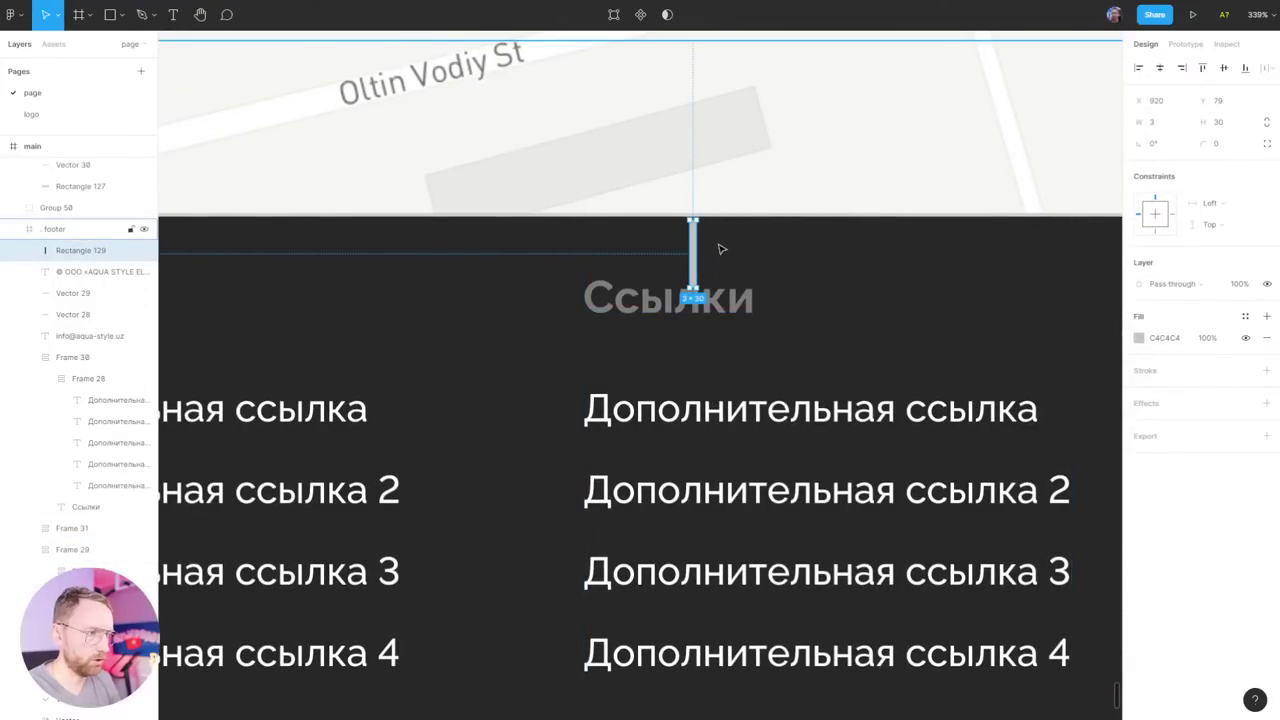
key(Delete)
Draw a temporary grey block over the consultation section and delete it
scroll(735, 330, down, 6)
scroll(755, 345, down, 5)
scroll(740, 230, up, 10)
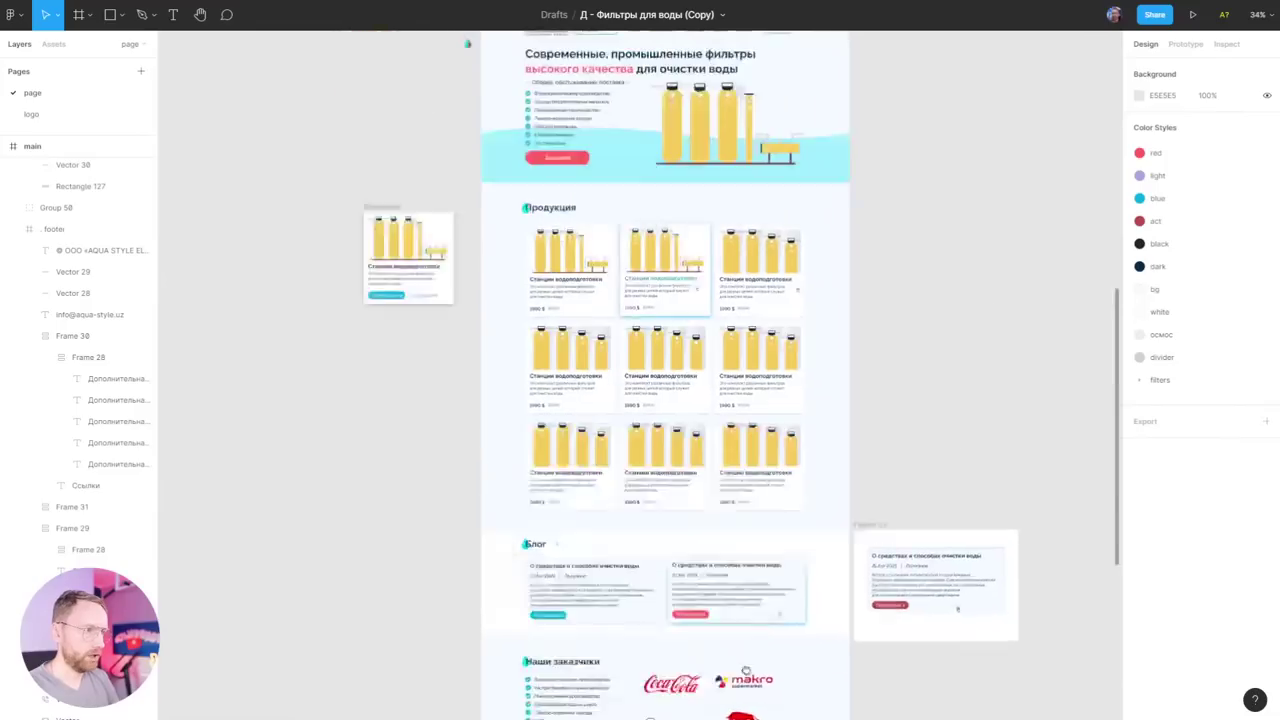
scroll(714, 106, down, 3)
key(r)
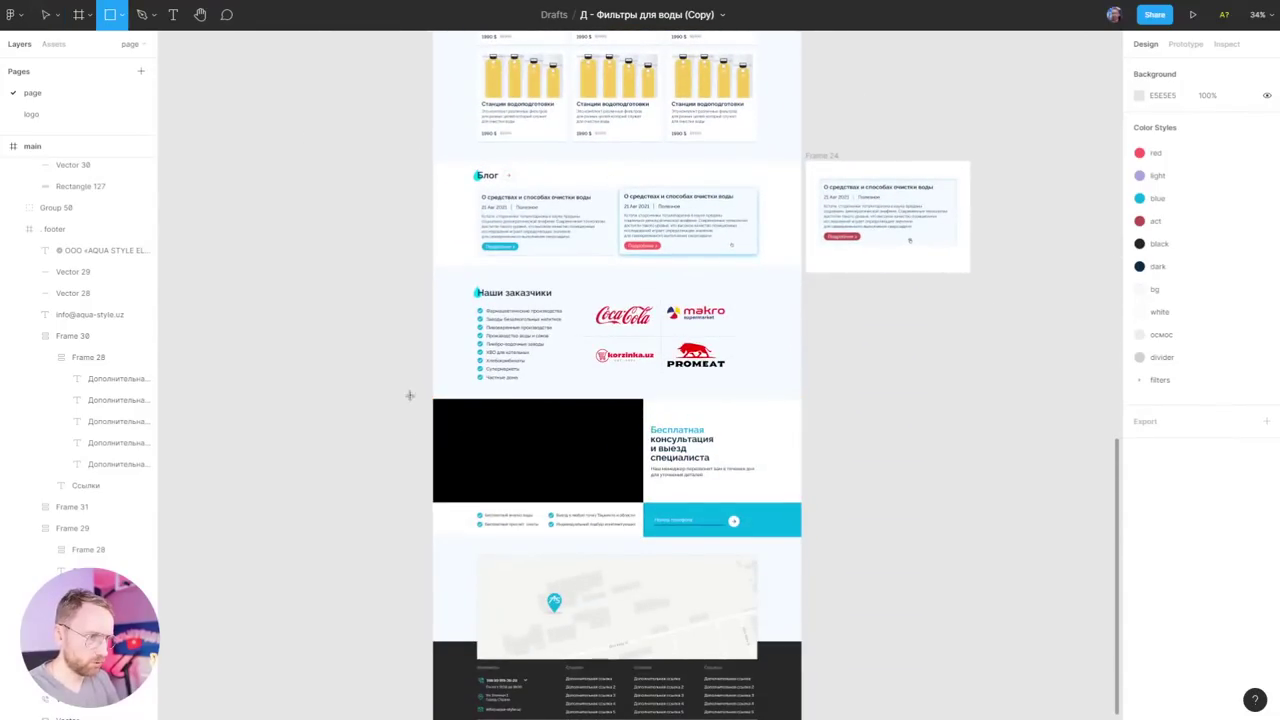
drag(409, 392, 800, 571)
key(Delete)
scroll(630, 212, up, 5)
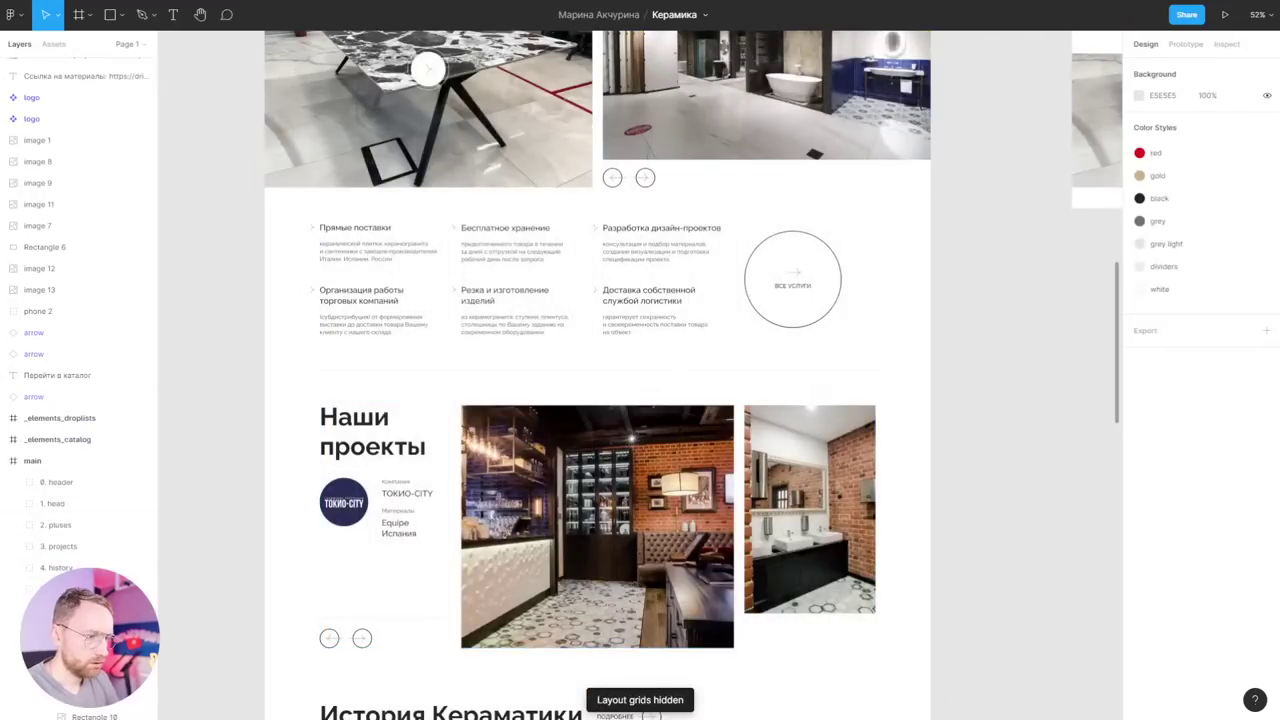
Switch to Discord and scroll the критика_работ channel to the Blacksmith submission
key(alt+Tab)
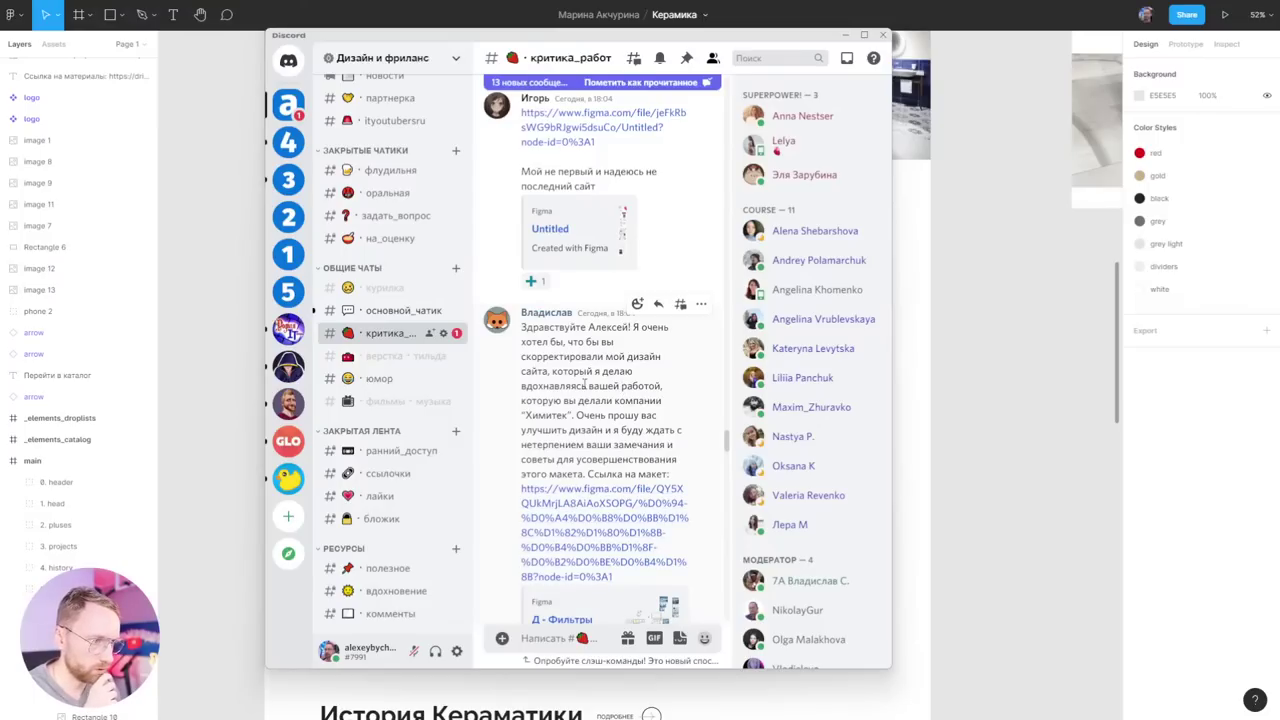
scroll(595, 407, down, 5)
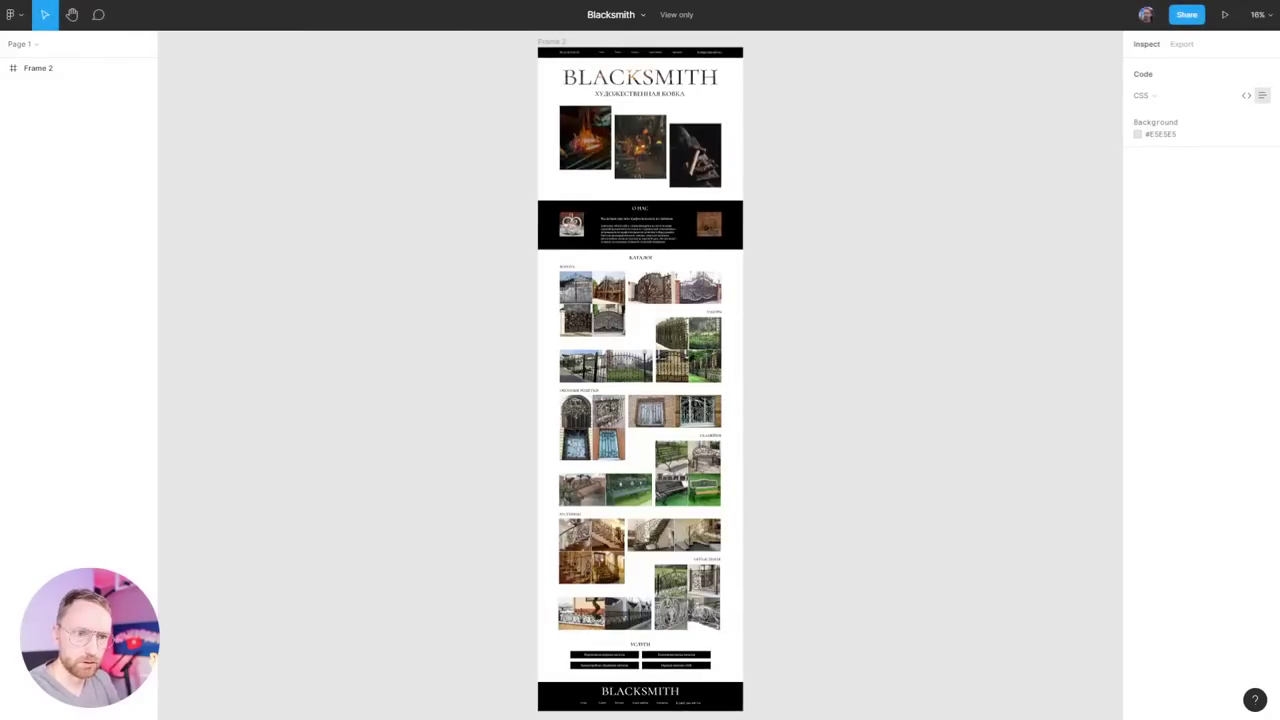
Dismiss the YouTube live chat, then zoom and pan to the Blacksmith header and hero photos
key(alt+Tab)
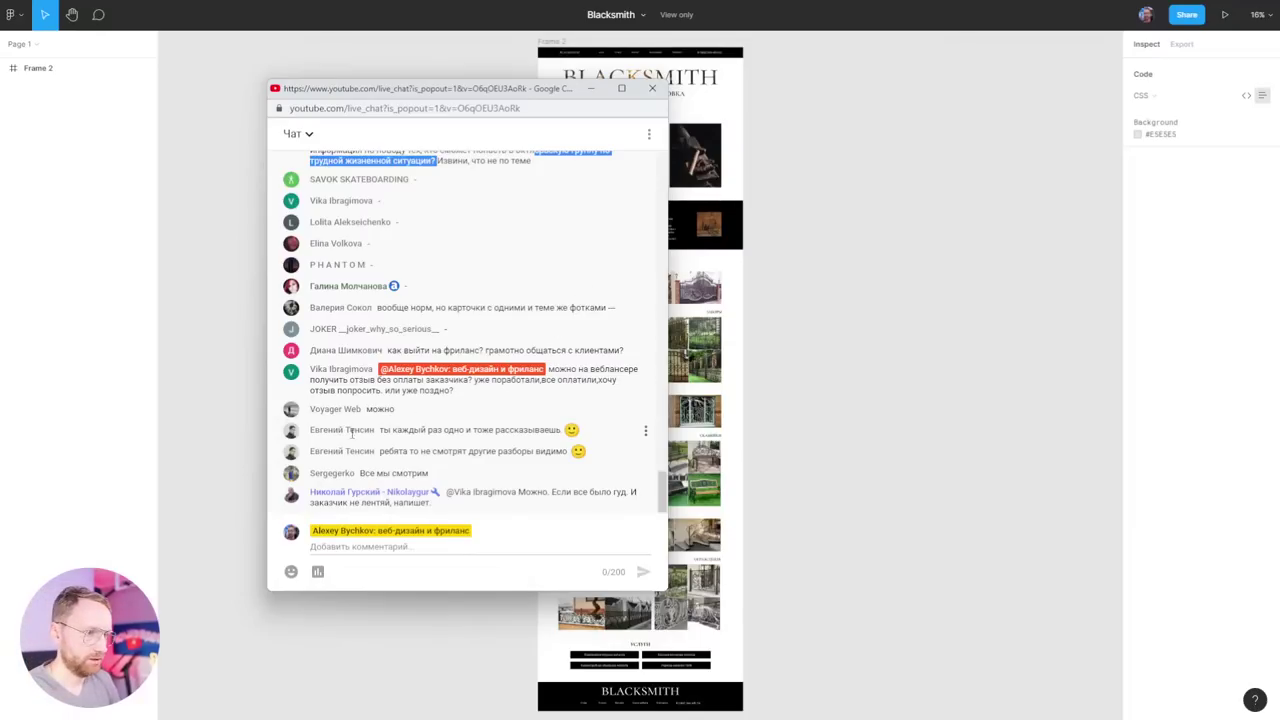
key(alt+Tab)
scroll(665, 82, up, 3)
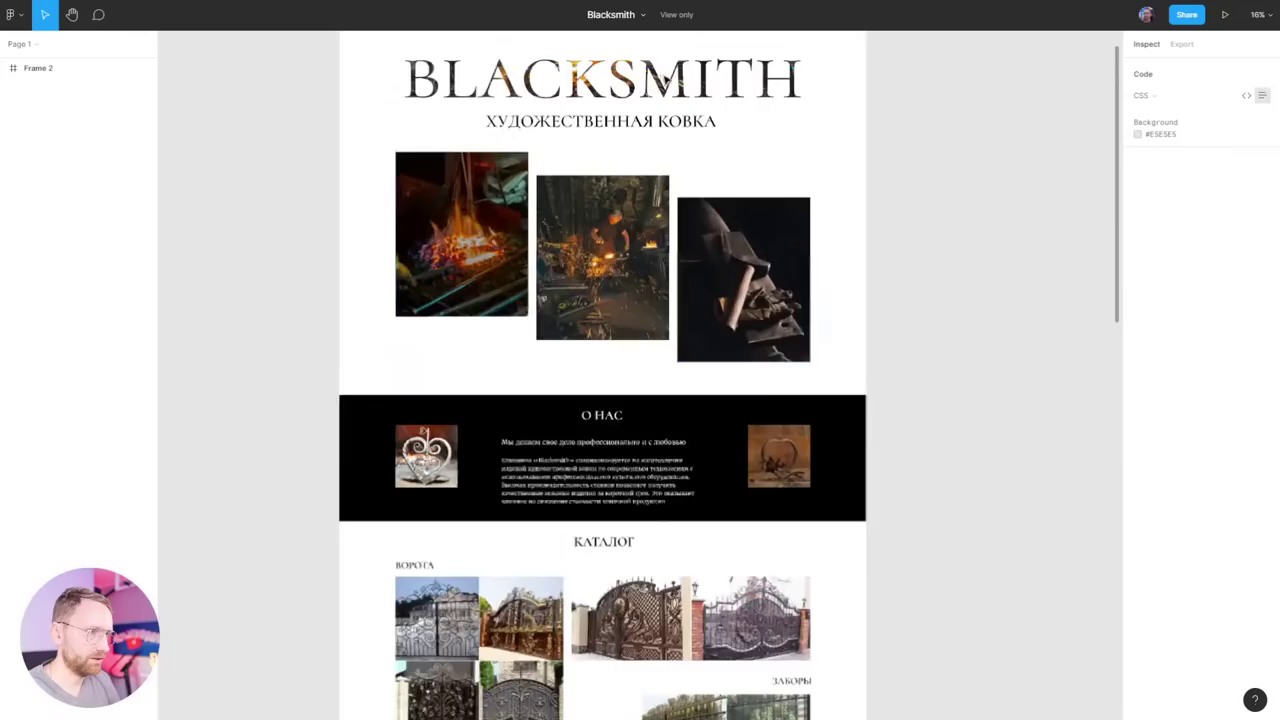
scroll(665, 82, up, 5)
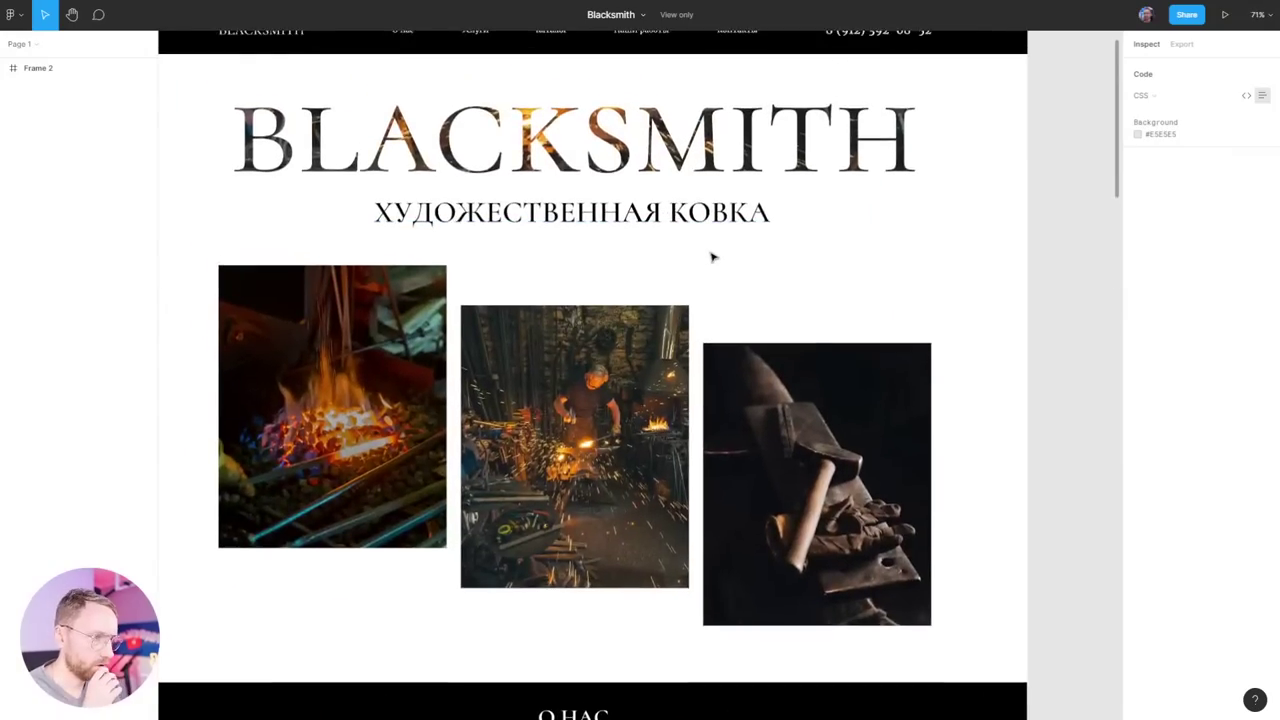
scroll(712, 257, up, 1)
drag(644, 312, 688, 328)
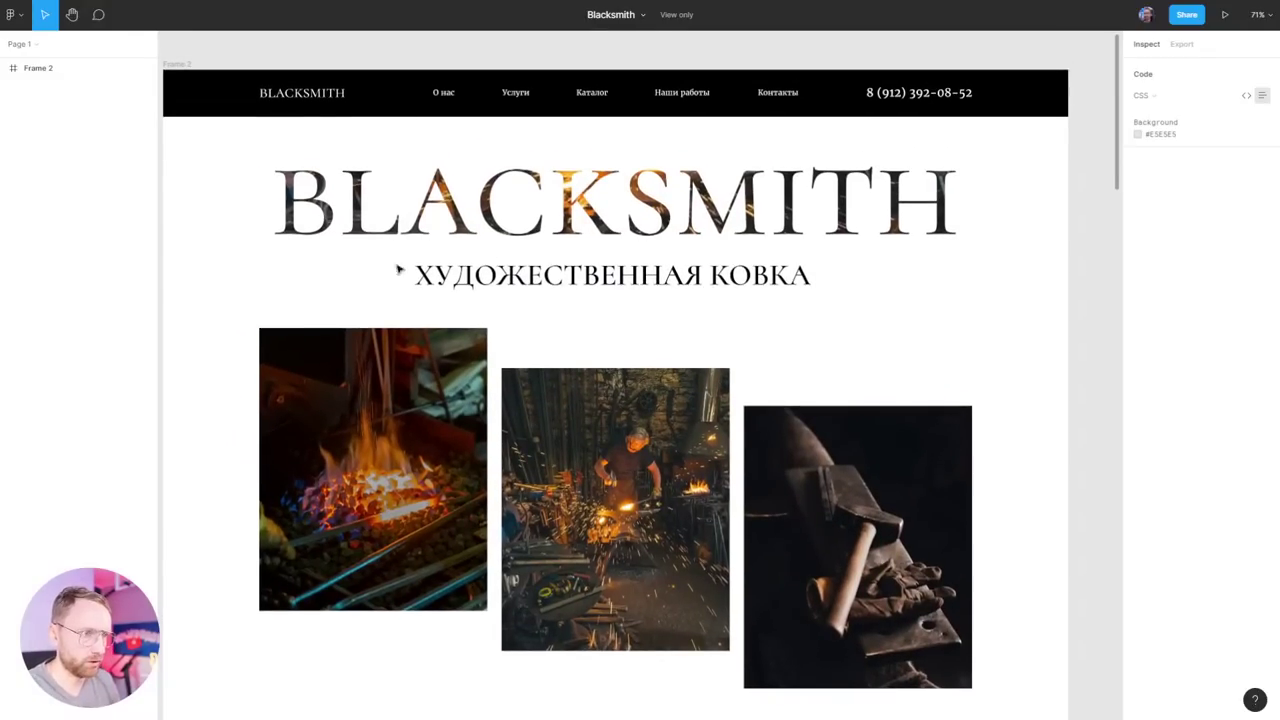
mouse_move(414, 275)
mouse_down()
mouse_move(424, 227)
mouse_move(424, 267)
mouse_up()
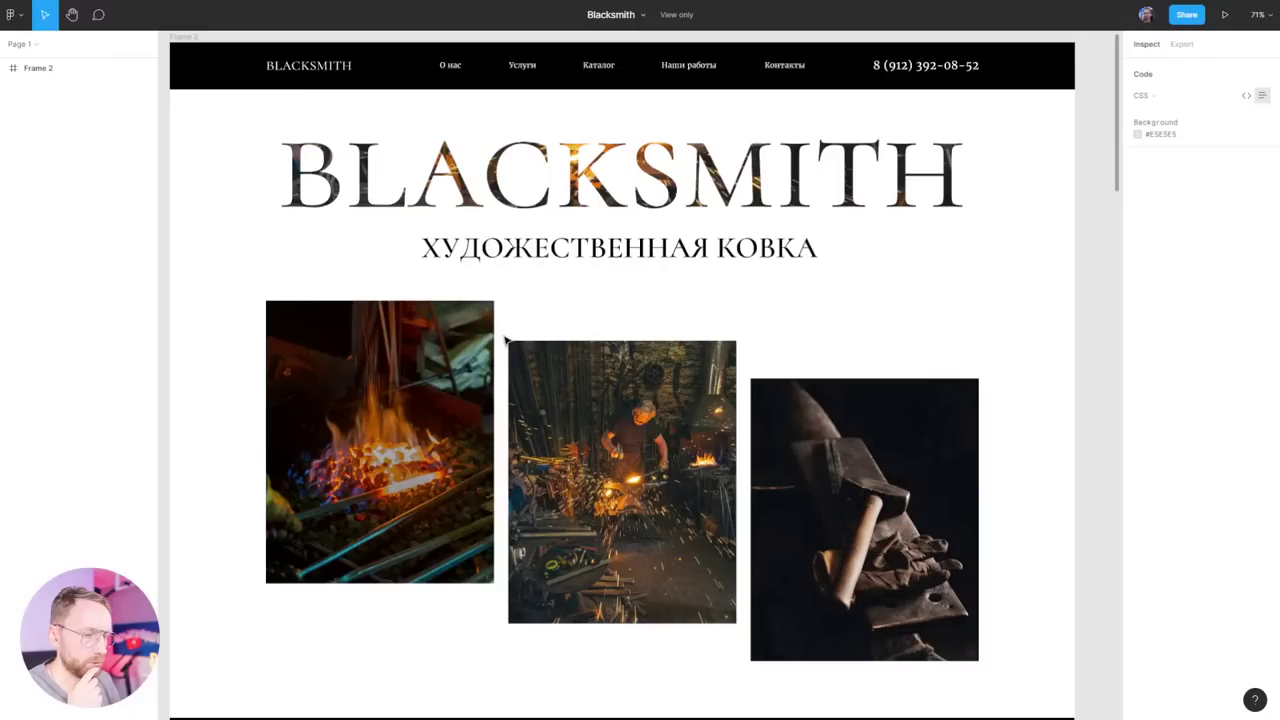
Measure spacing around the hero group and anvil photo, then inspect the Каталог link's Merriweather 16px style
click(560, 335)
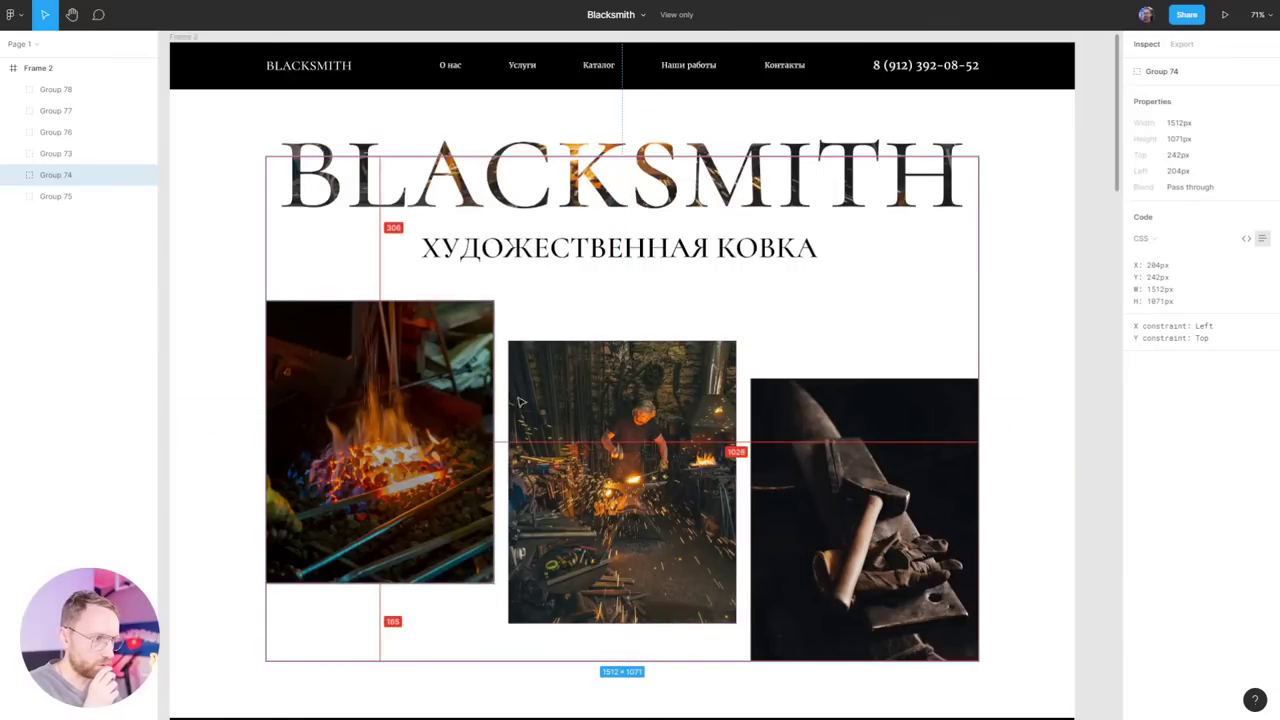
click(860, 480)
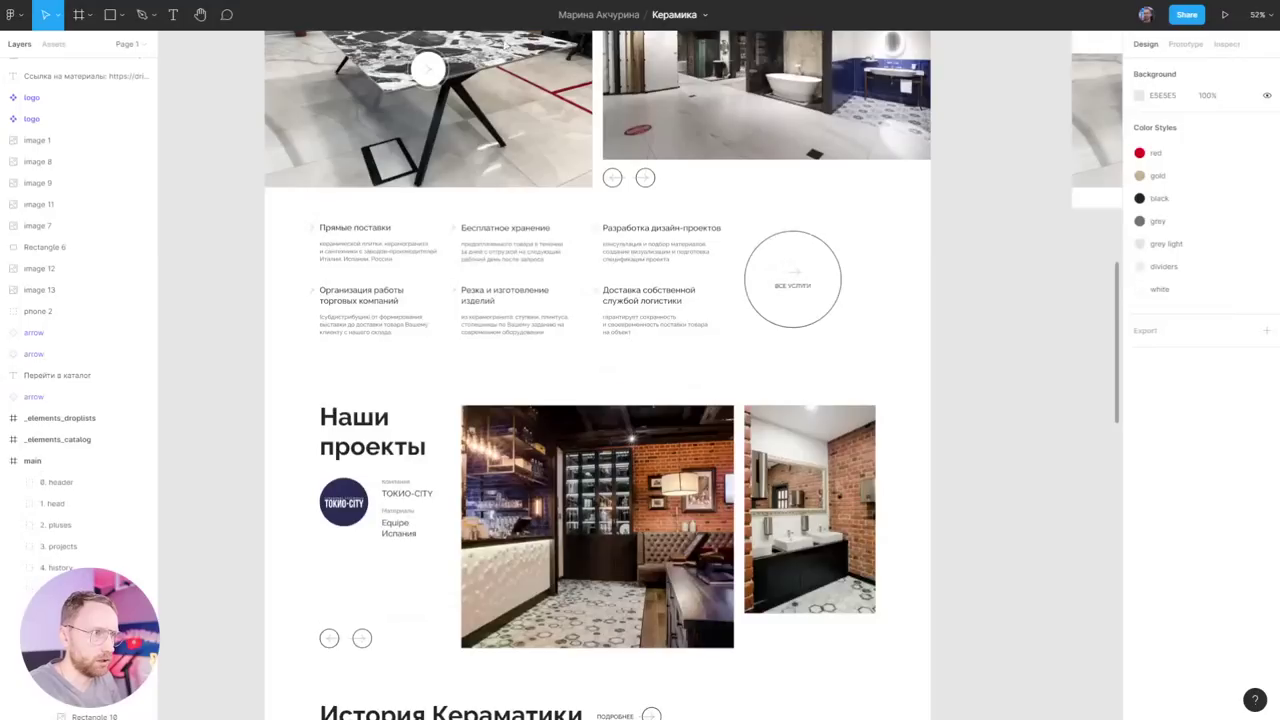
scroll(558, 370, down, 5)
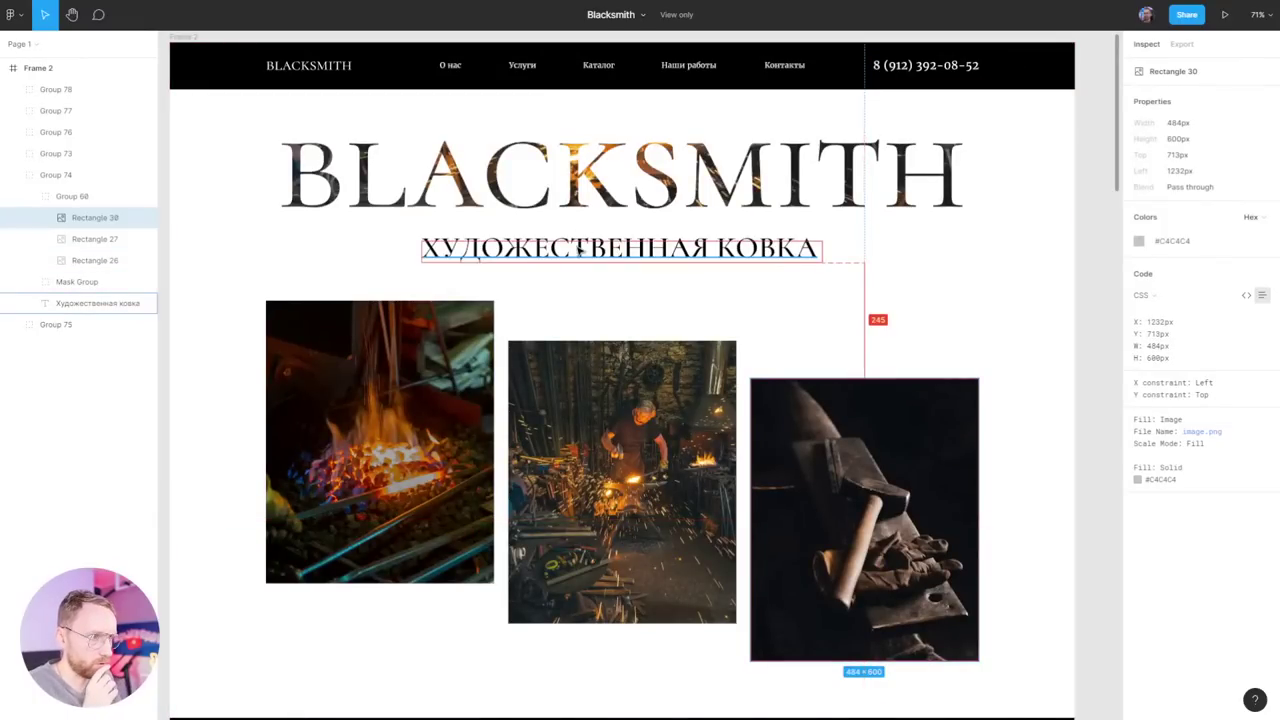
scroll(752, 420, up, 3)
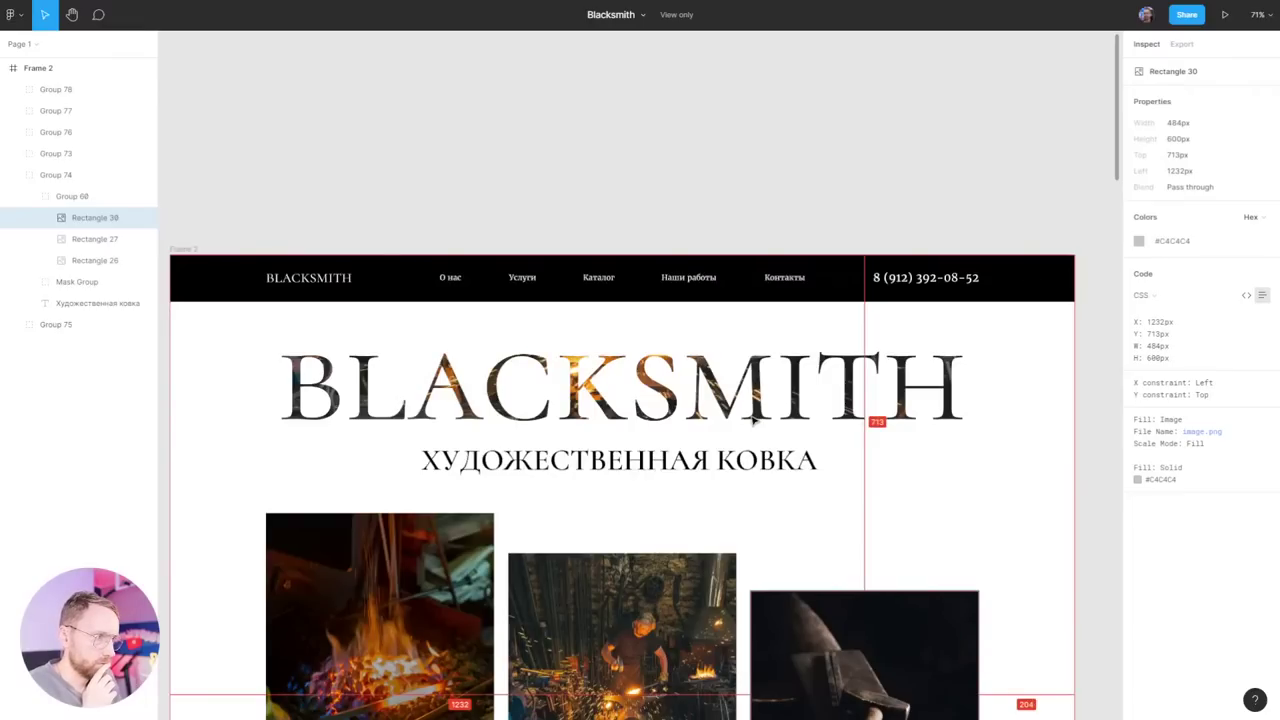
click(599, 277)
scroll(712, 343, down, 7)
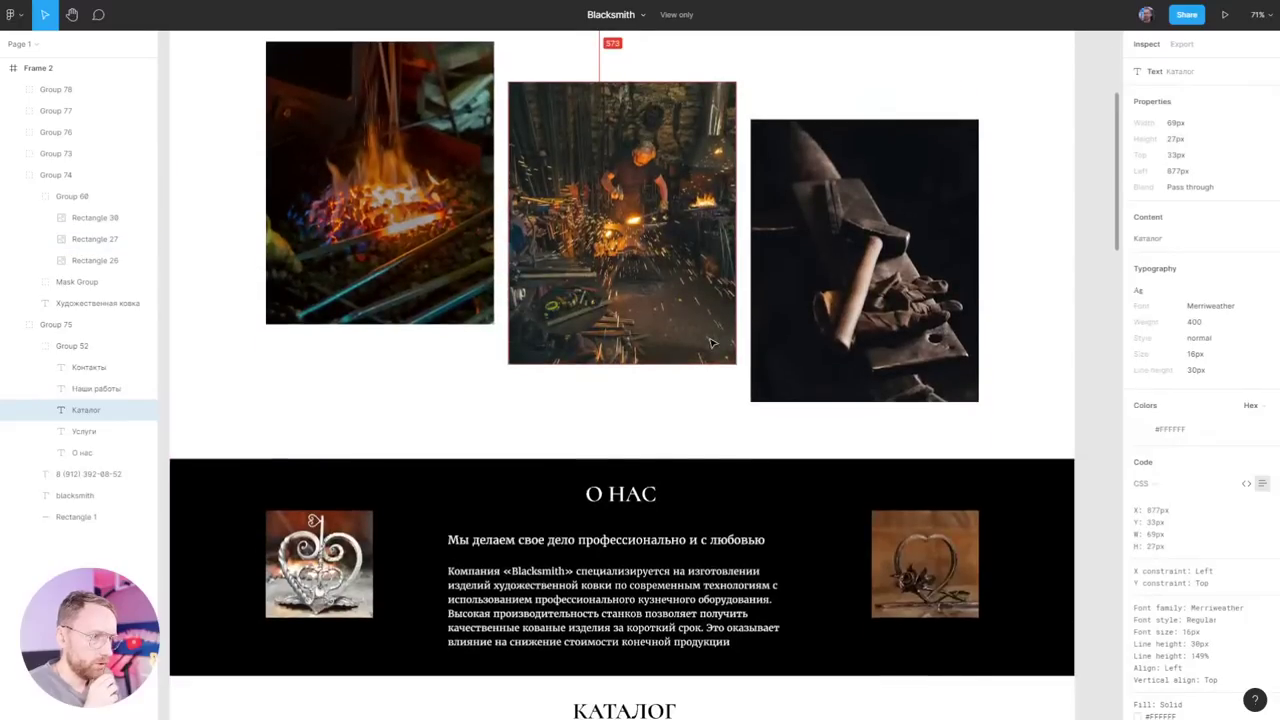
Inspect the footer Каталог link's 20px text, then return to the О НАС banner at actual size
scroll(712, 343, down, 15)
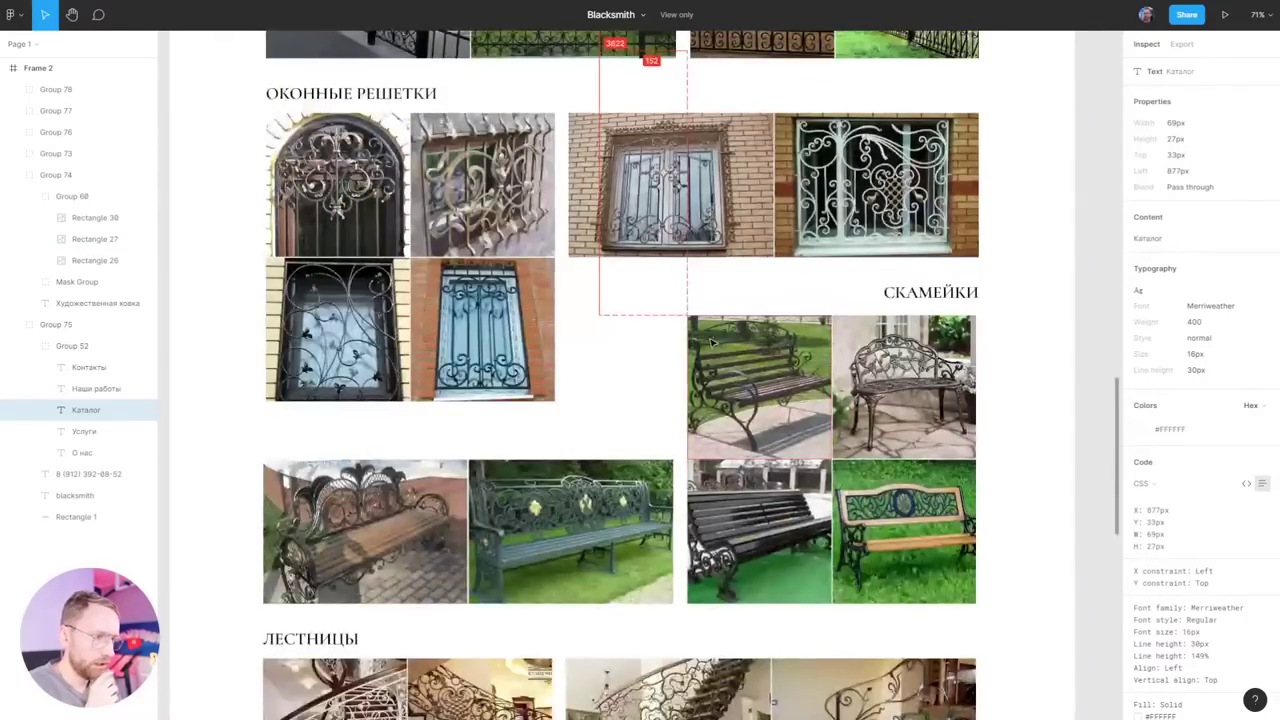
scroll(712, 343, down, 13)
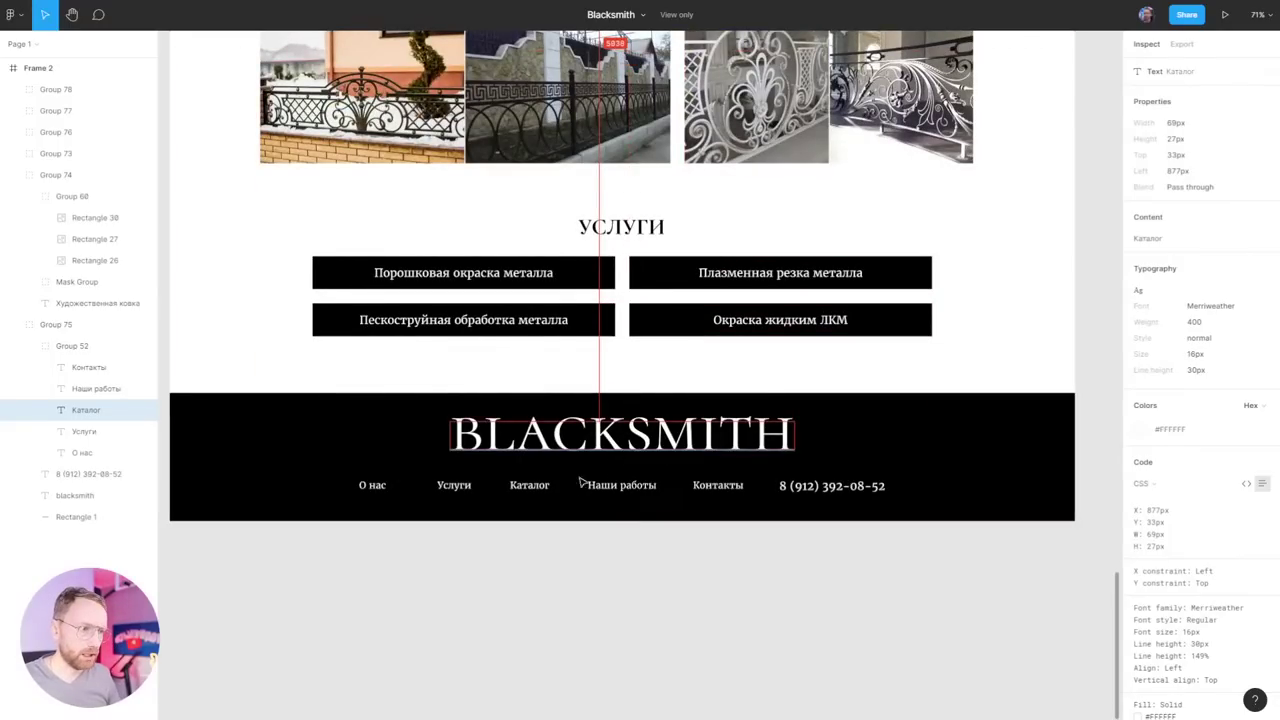
click(521, 490)
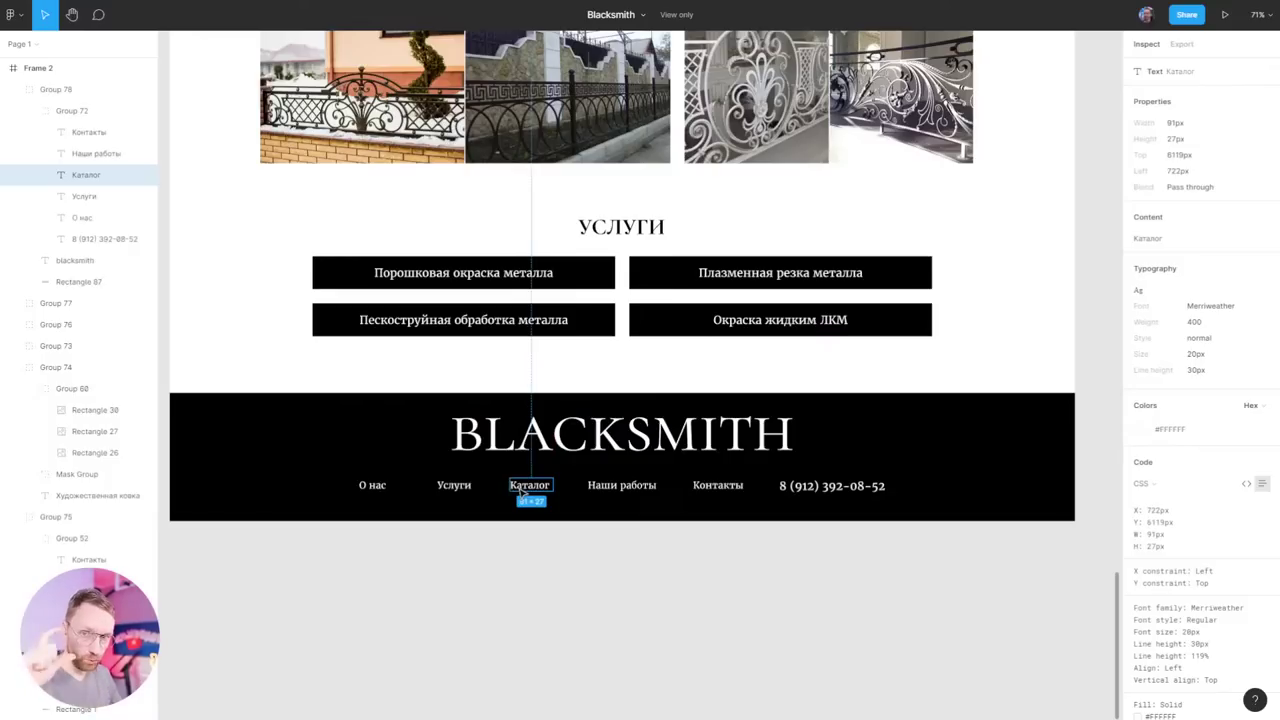
key(Escape)
scroll(534, 508, up, 10)
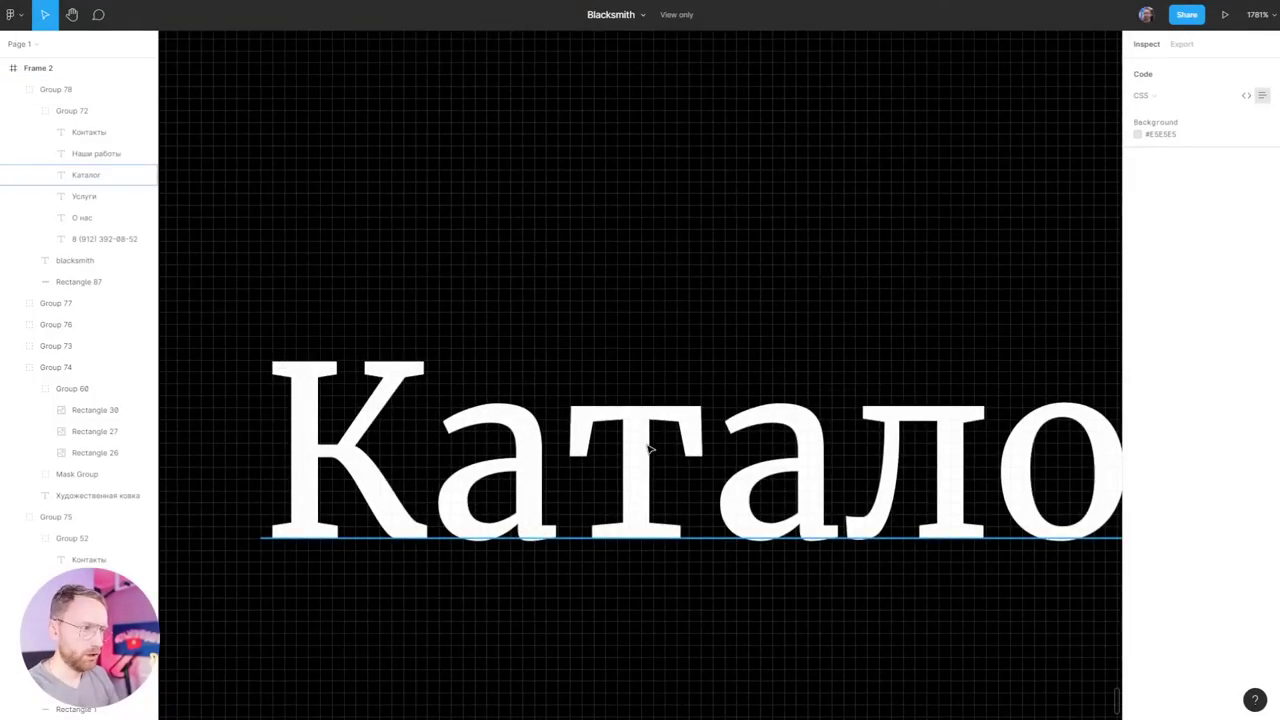
key(shift+0)
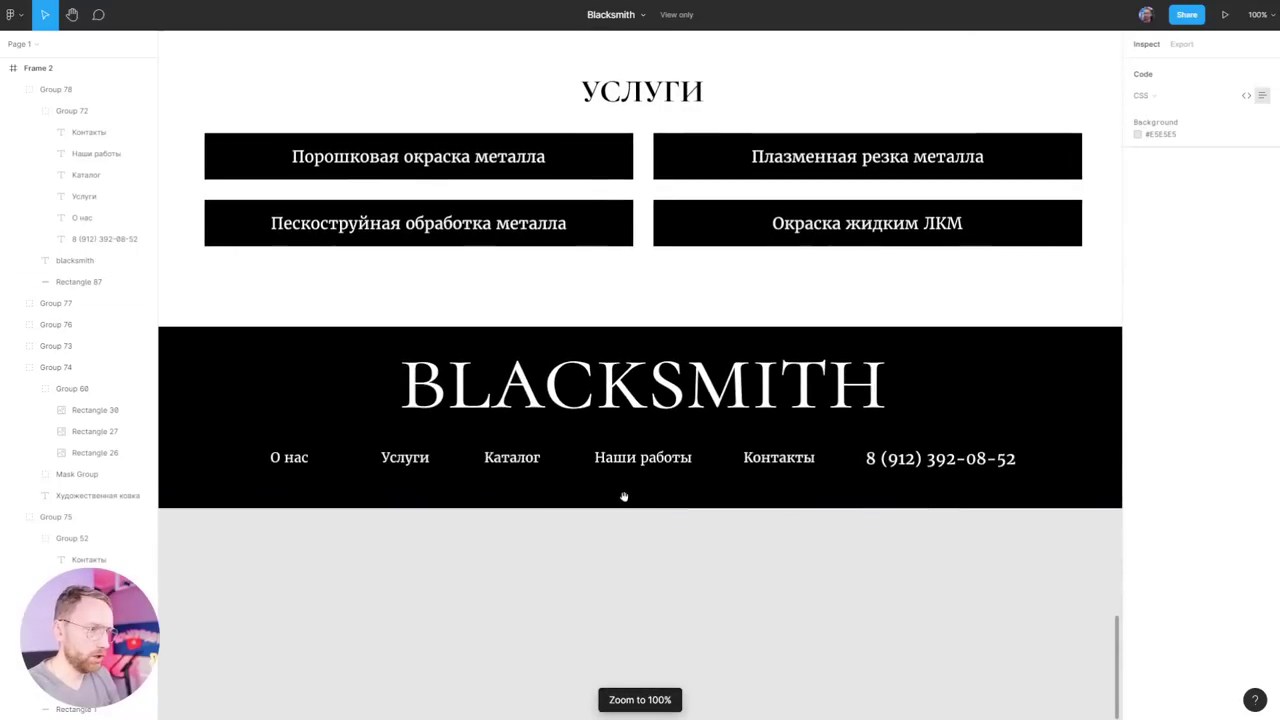
scroll(624, 497, down, 5)
scroll(622, 400, up, 10)
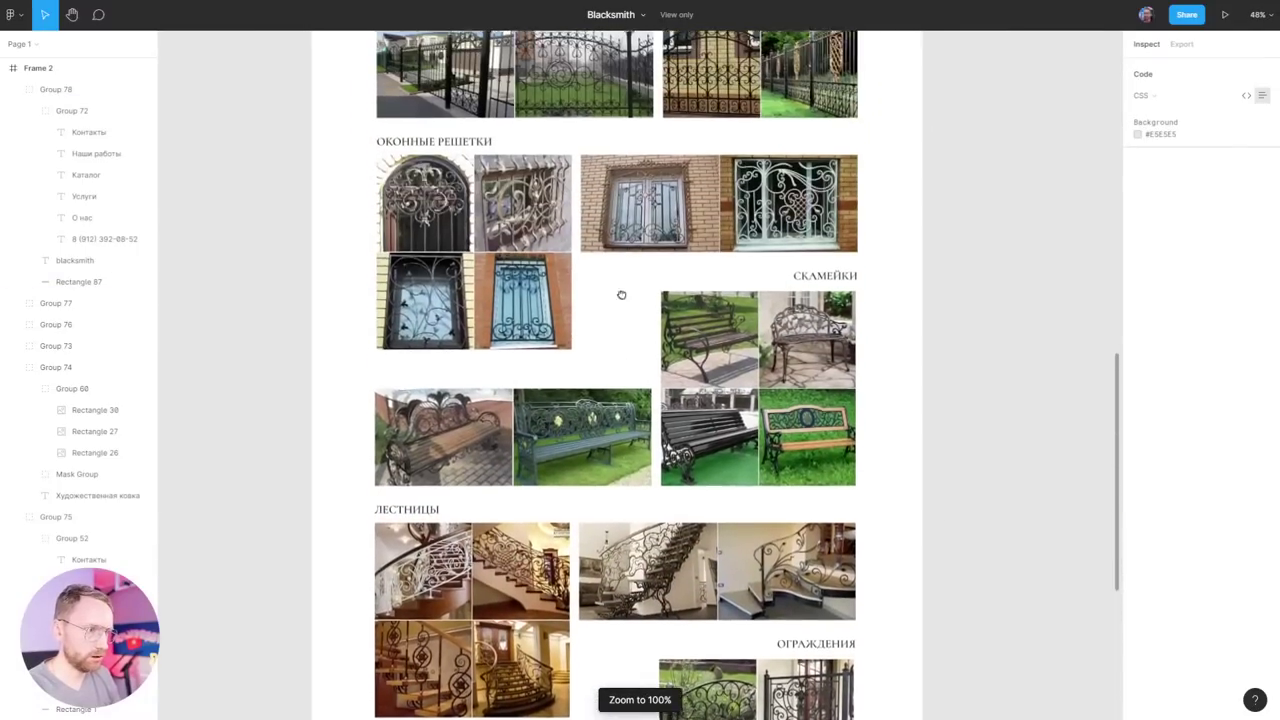
scroll(621, 295, up, 8)
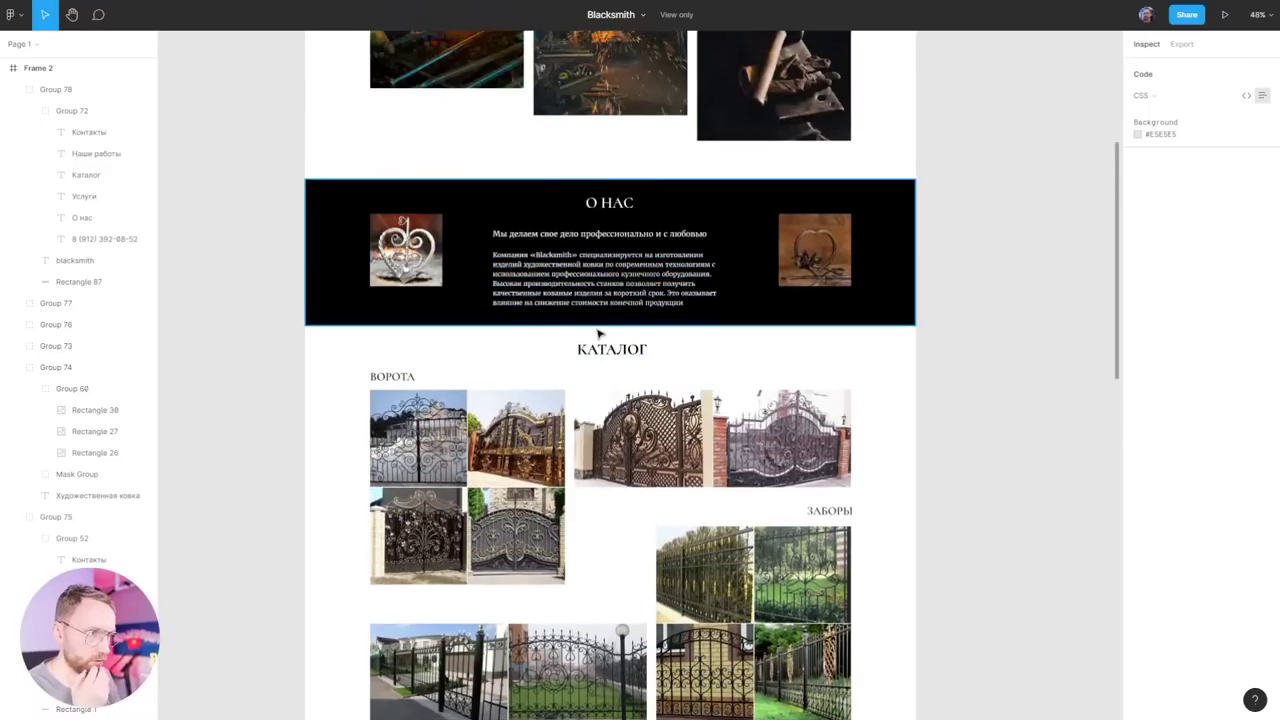
Select the О НАС paragraph and measure its 590 and 589 px side margins
click(612, 270)
key(alt)
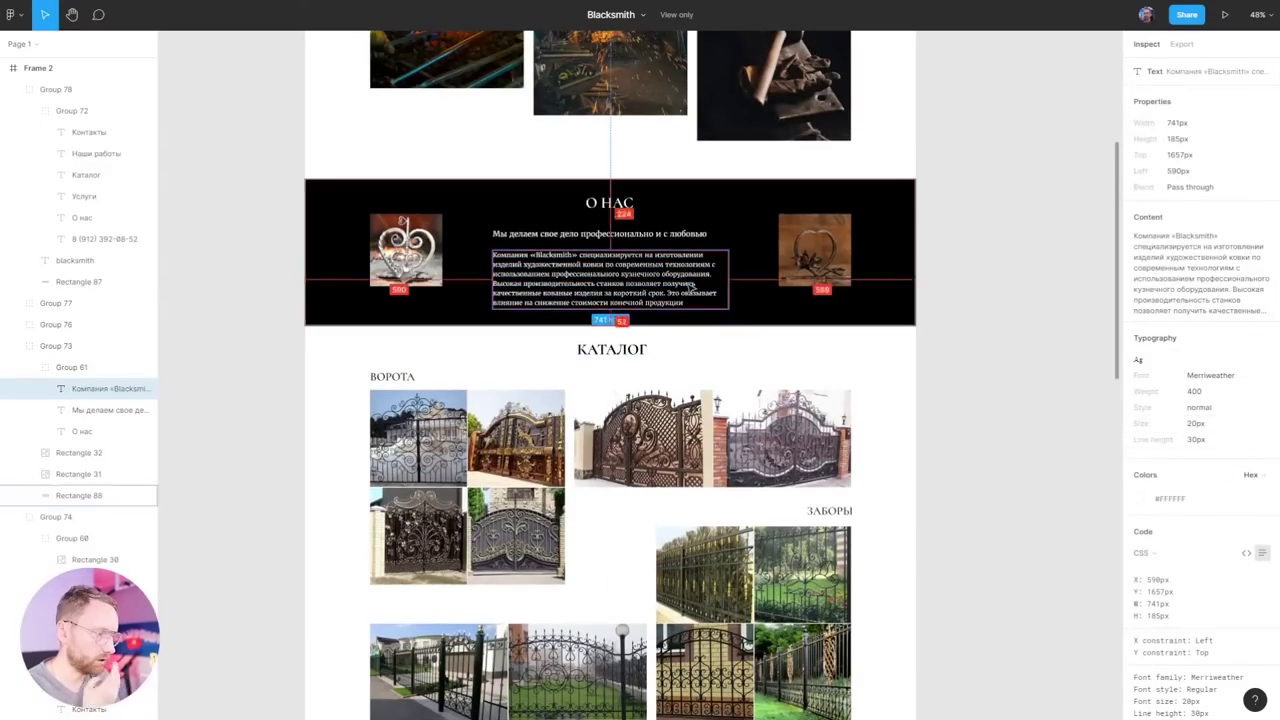
key(shift+0)
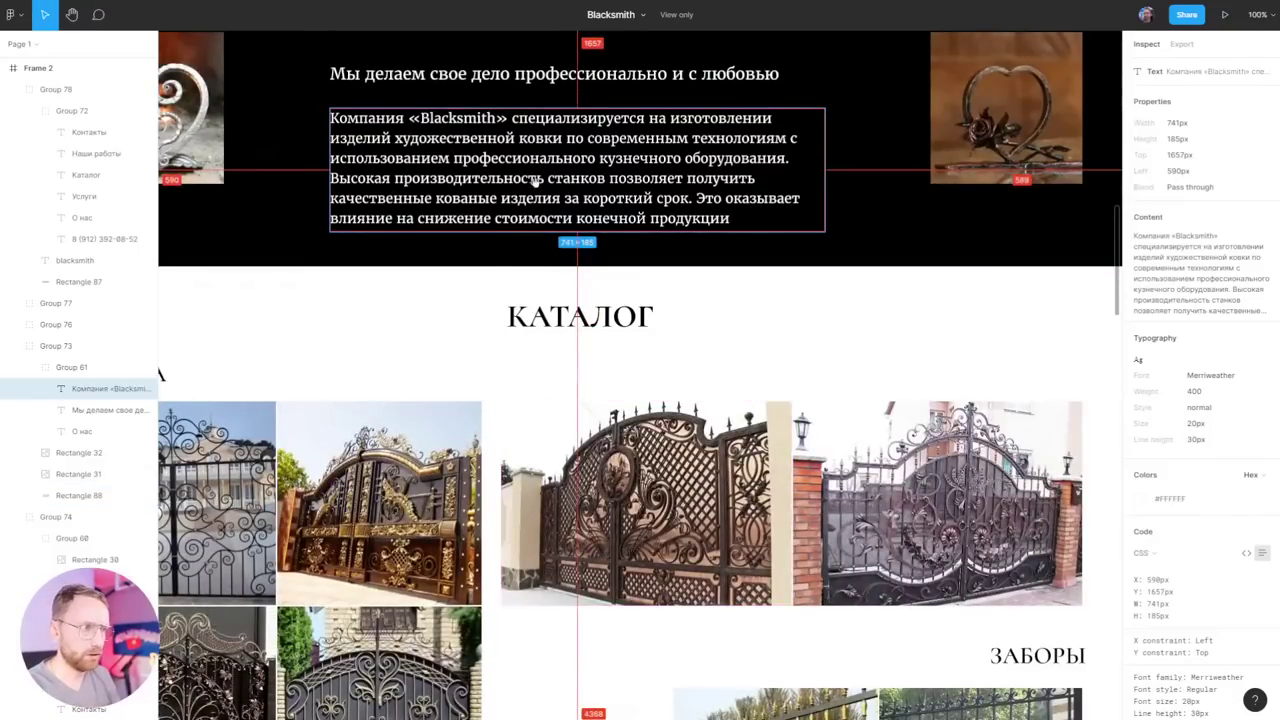
scroll(660, 400, up, 3)
scroll(660, 400, left, 2)
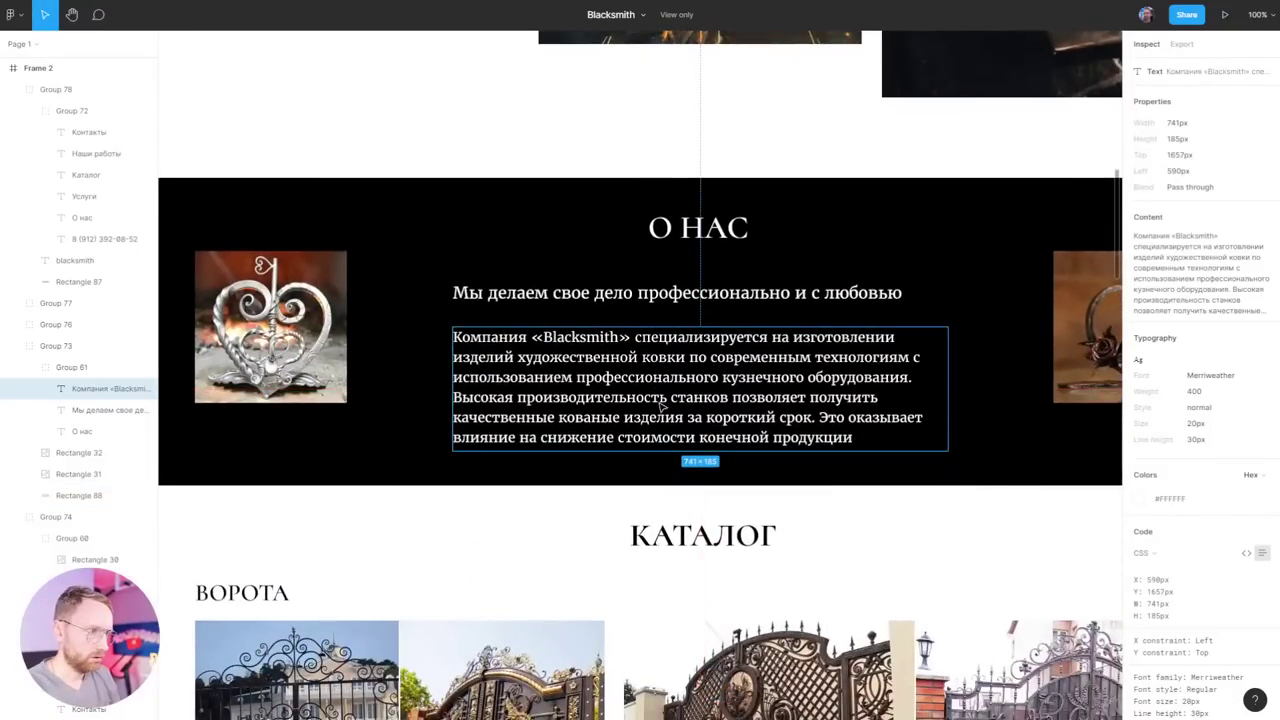
scroll(658, 400, down, 5)
scroll(677, 249, up, 3)
scroll(658, 500, down, 5)
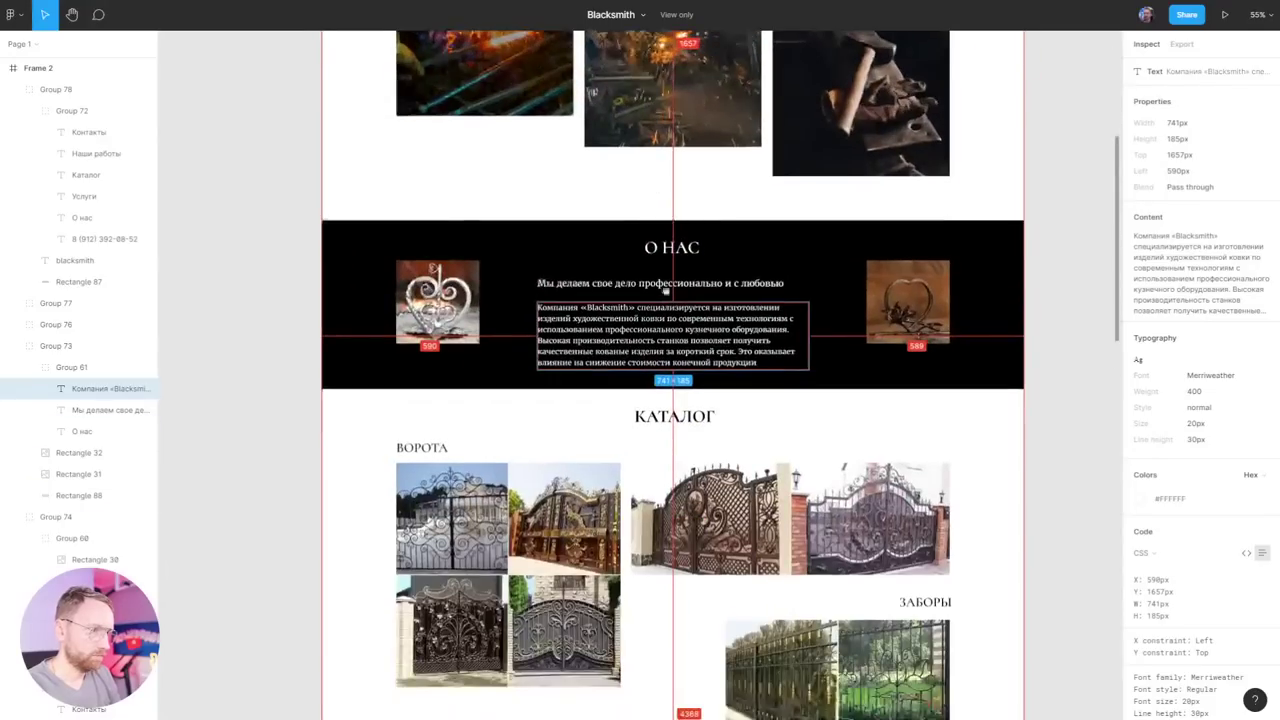
scroll(690, 300, up, 4)
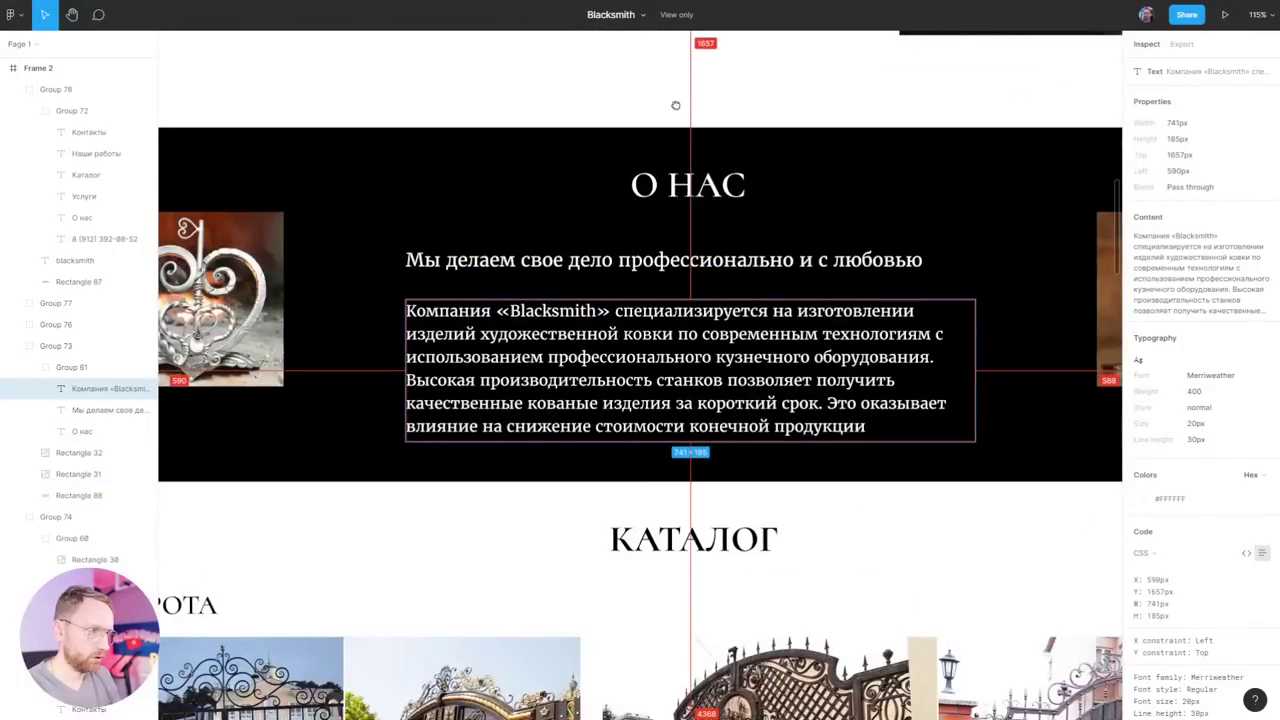
scroll(695, 136, right, 1)
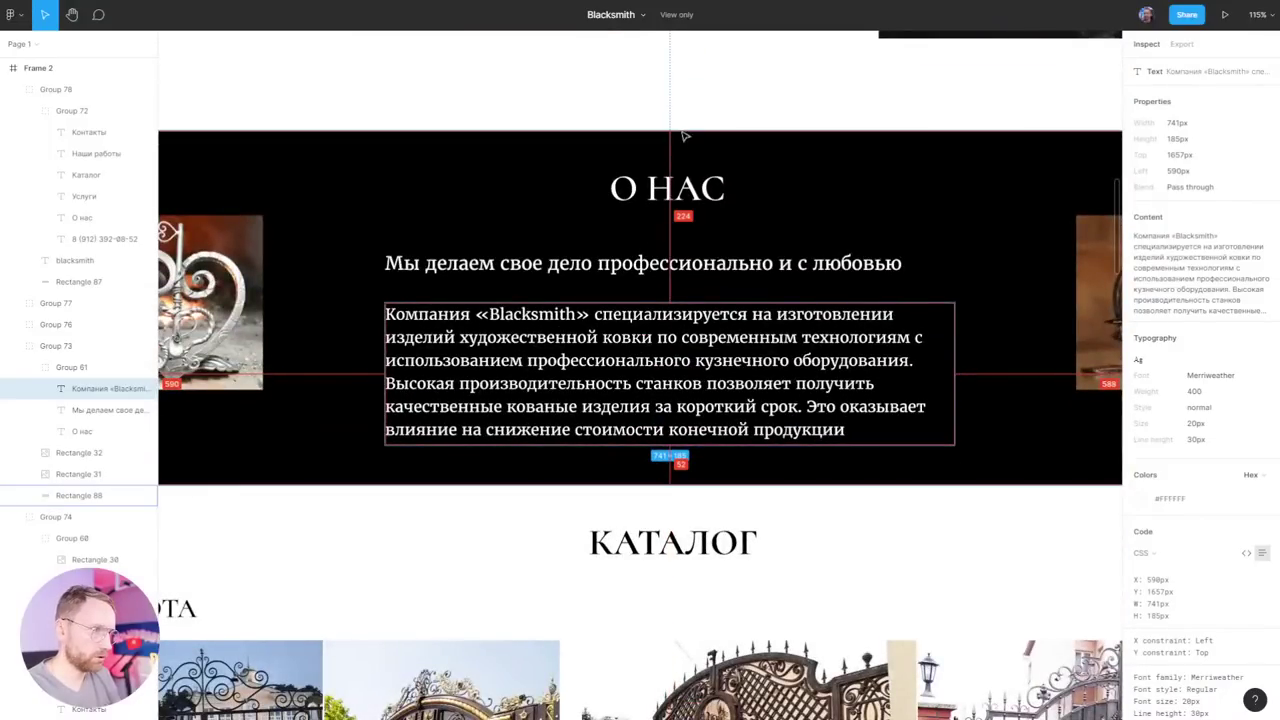
Select the catalog group and scroll down to view it
shift+click(663, 100)
scroll(663, 100, down, 3)
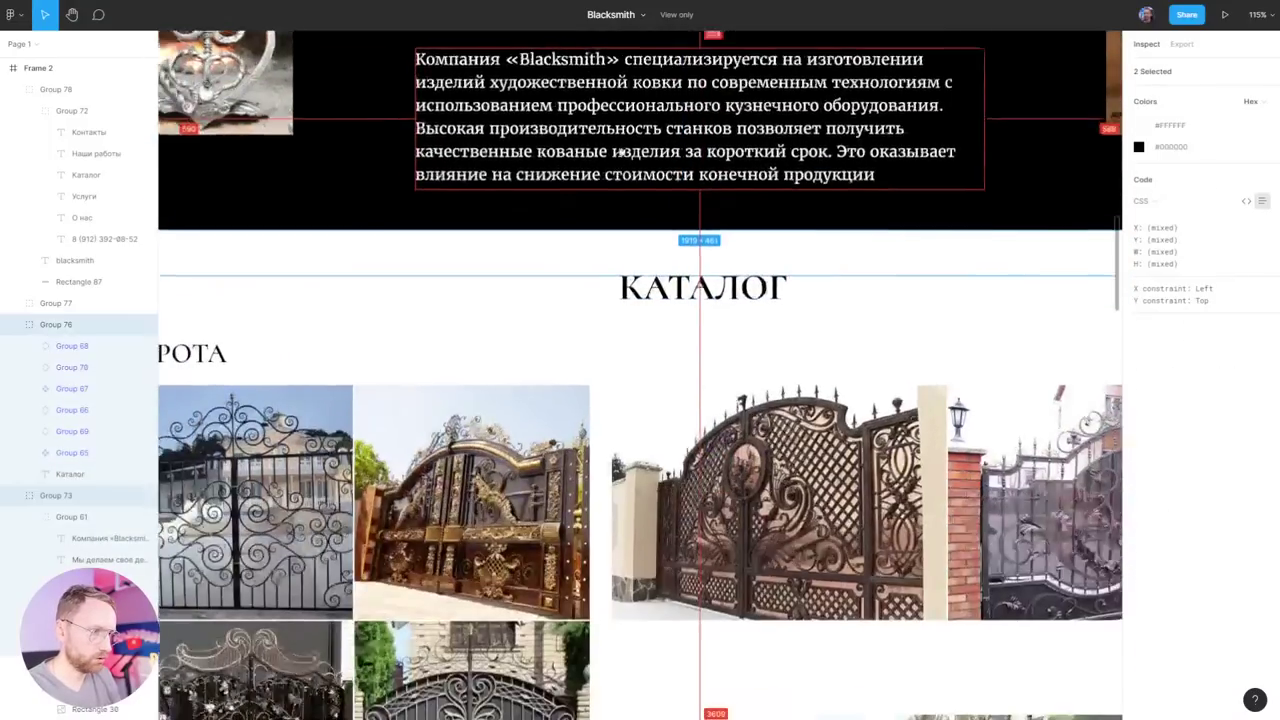
scroll(621, 247, down, 5)
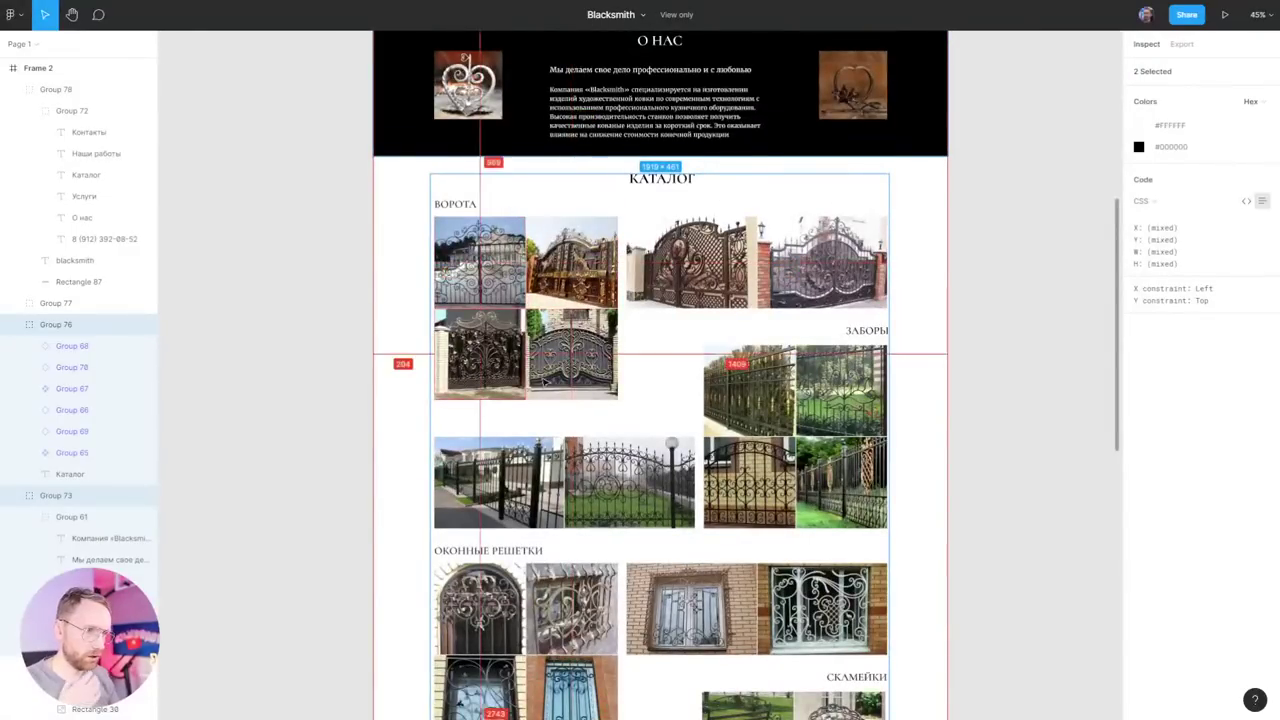
Pan and scroll through the catalog image grid, starting from the gate images
click(1030, 434)
scroll(519, 270, up, 5)
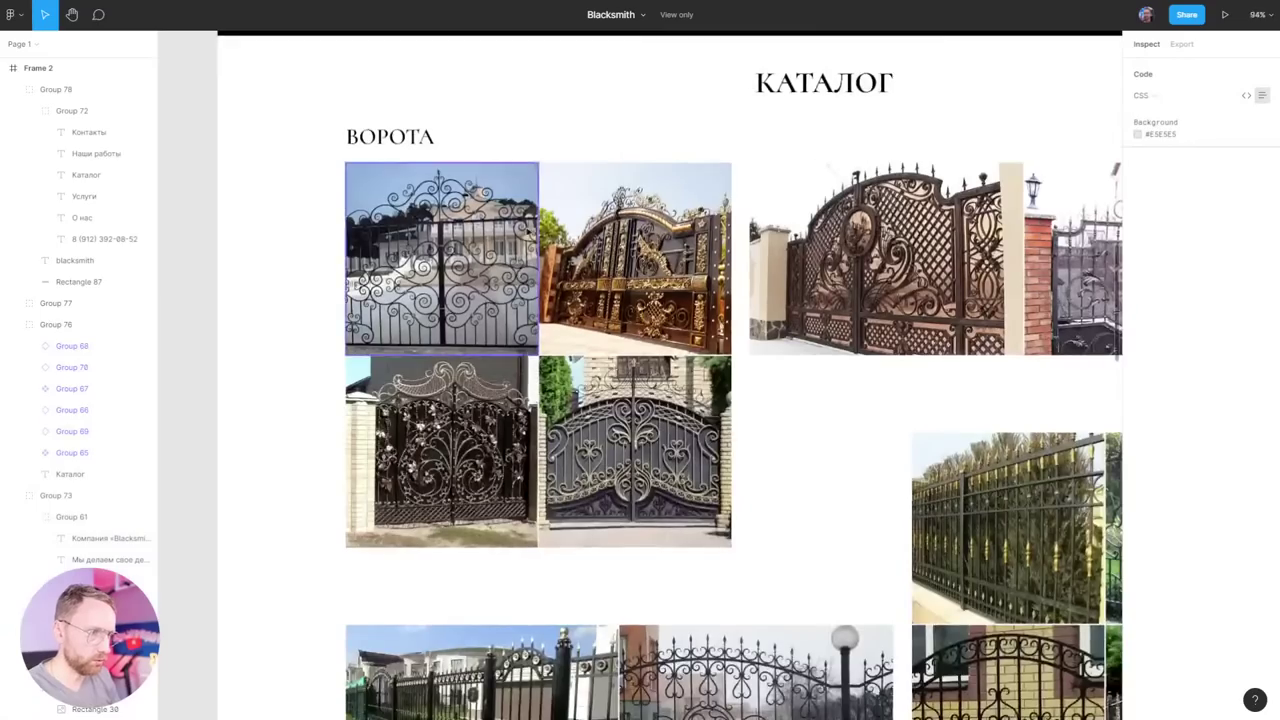
drag(803, 543, 634, 219)
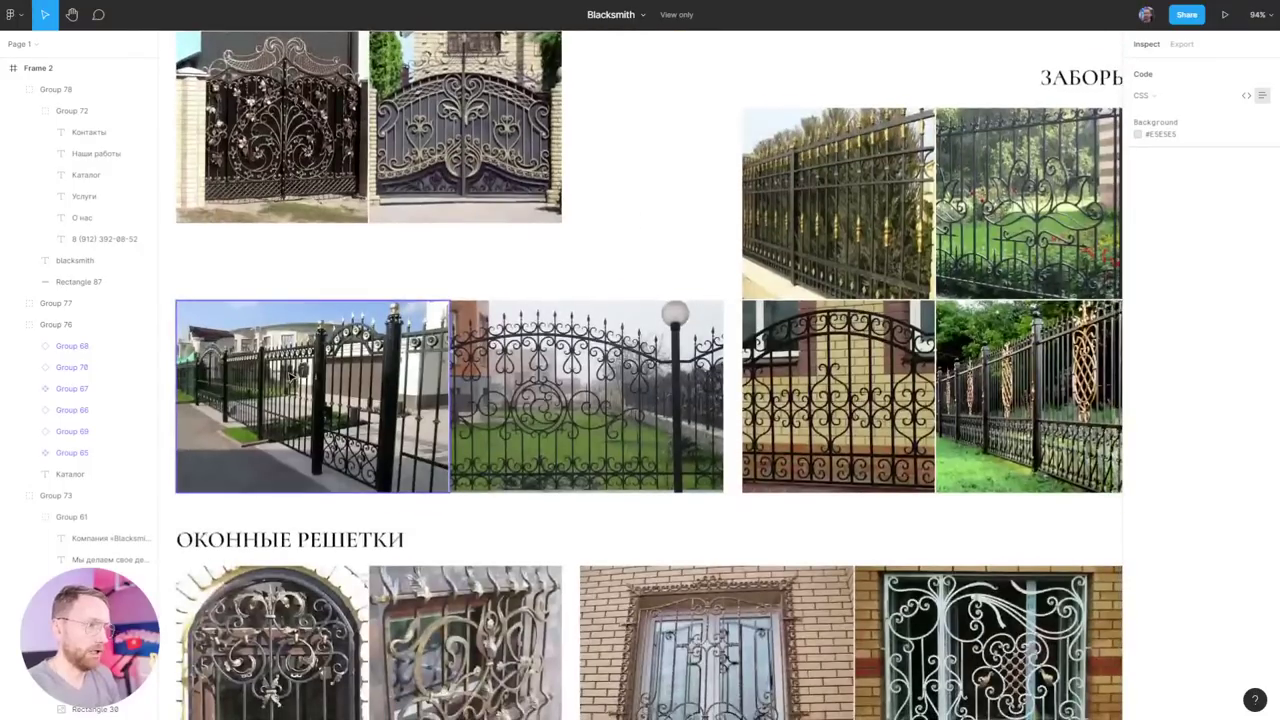
scroll(516, 376, down, 1)
scroll(516, 376, right, 1)
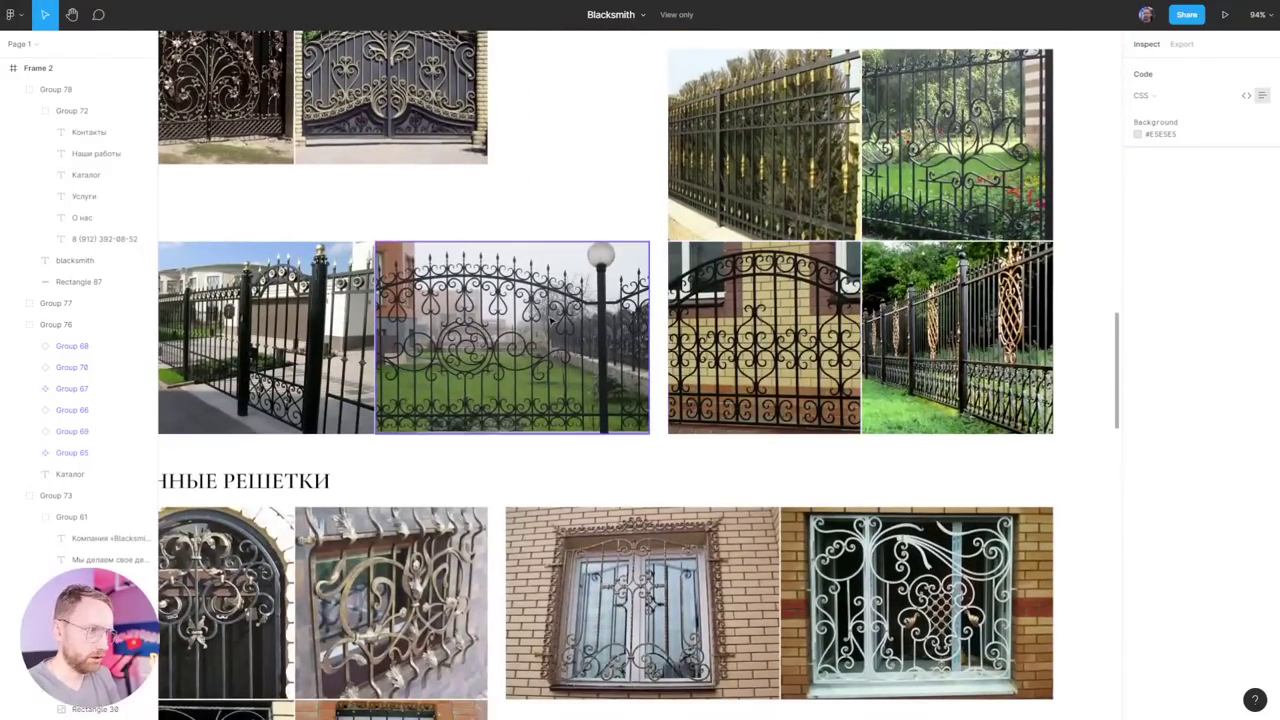
scroll(602, 503, down, 5)
scroll(602, 503, left, 1)
scroll(602, 503, down, 6)
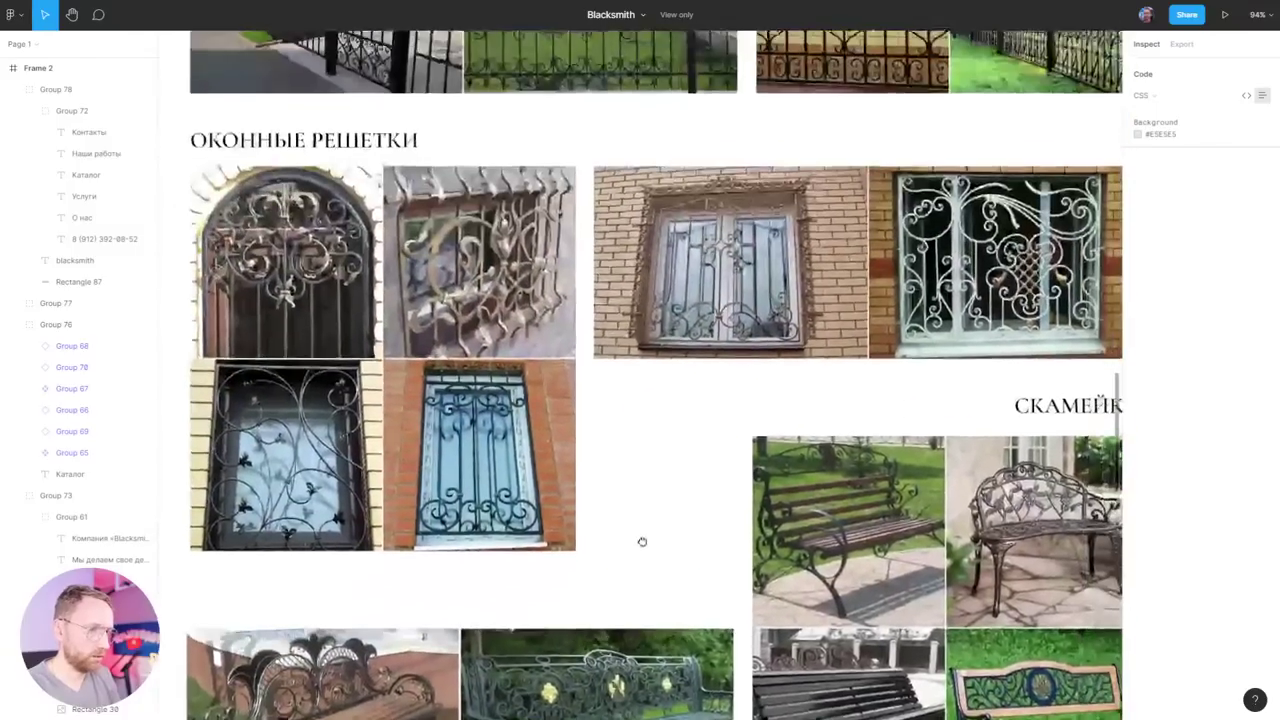
scroll(634, 450, down, 3)
scroll(620, 295, down, 1)
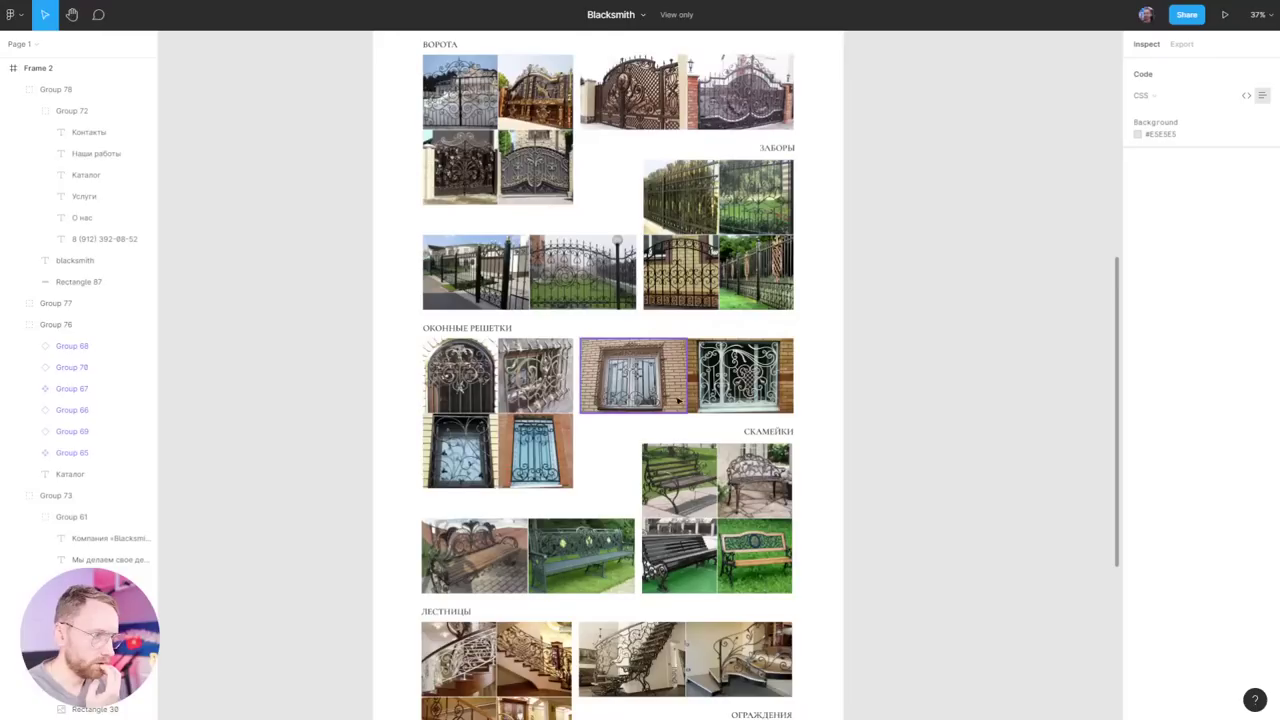
scroll(672, 418, down, 3)
scroll(680, 340, down, 2)
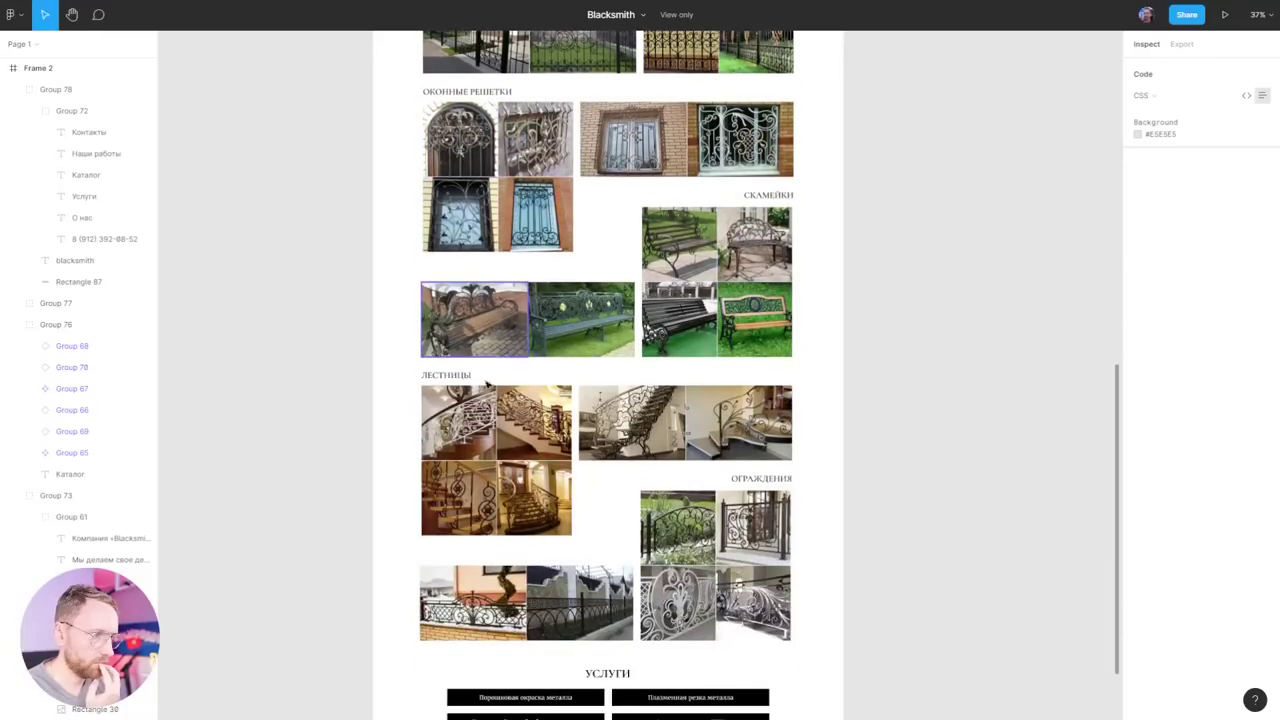
scroll(615, 400, down, 4)
scroll(590, 390, up, 10)
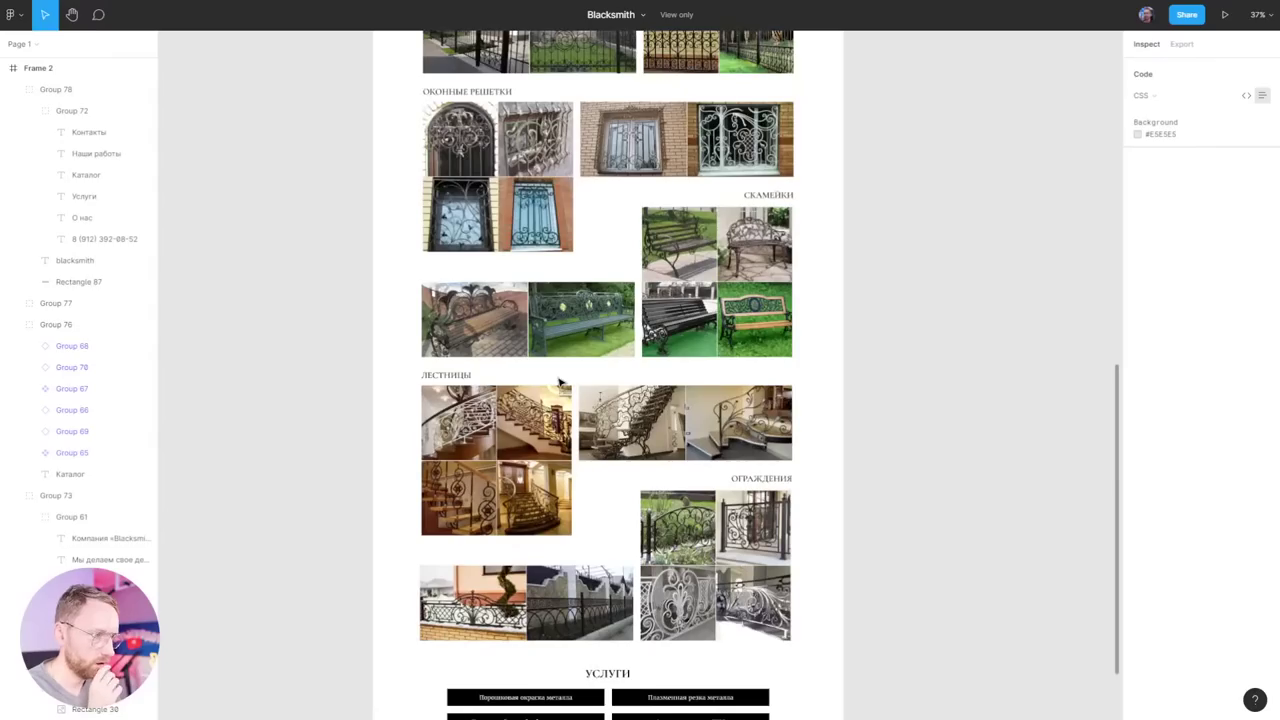
scroll(560, 383, up, 5)
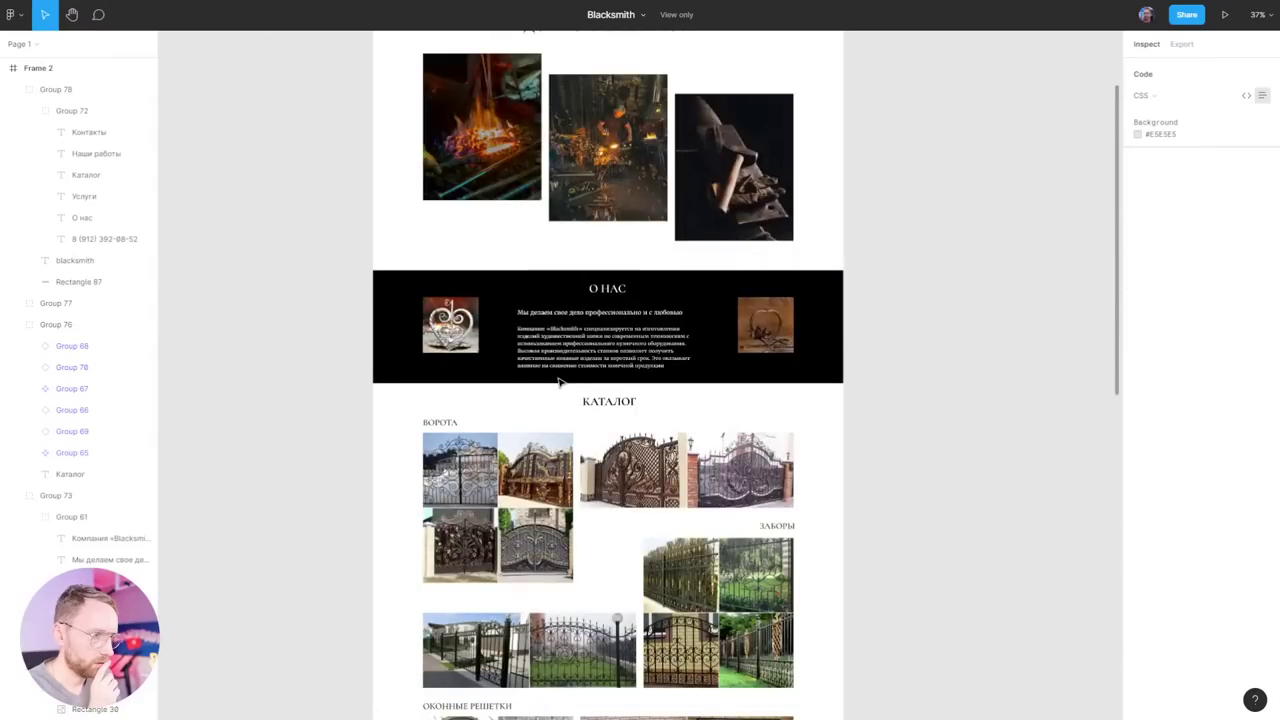
scroll(560, 382, down, 12)
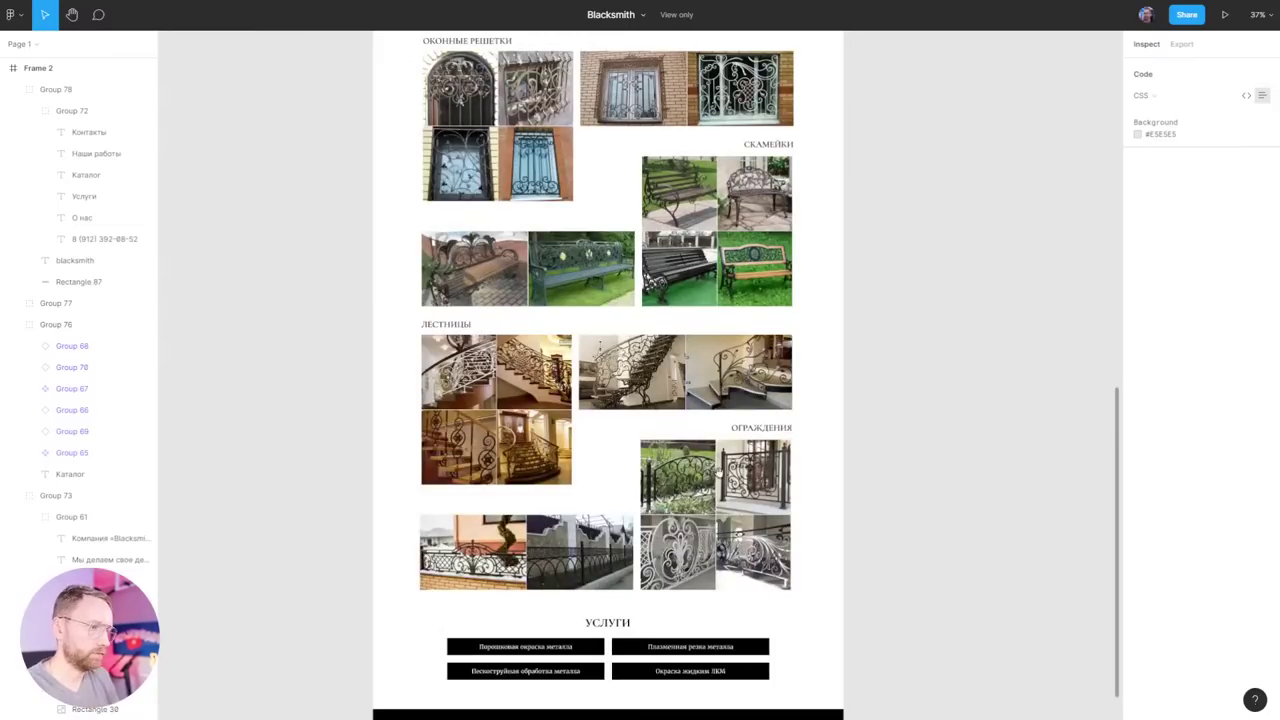
scroll(597, 509, up, 4)
scroll(597, 509, up, 3)
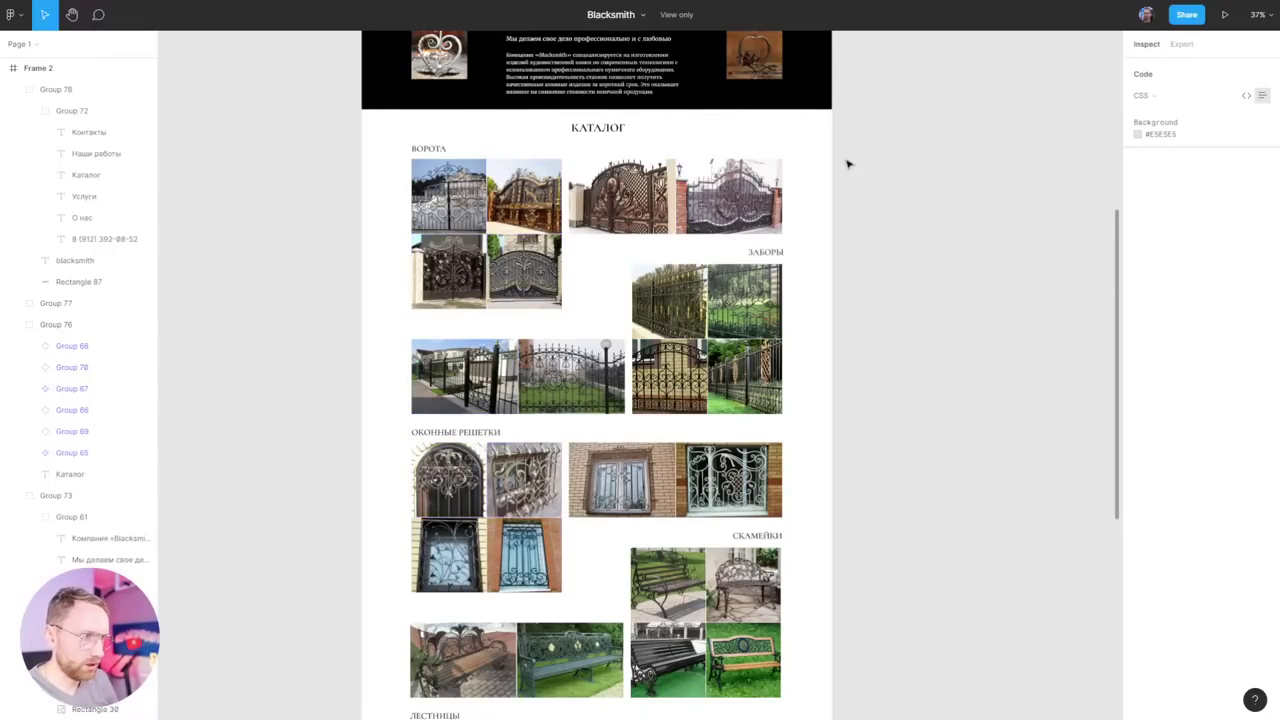
scroll(847, 164, right, 5)
scroll(847, 164, left, 4)
Select the 1530×3497 catalog group at 100% and confirm its 60 px gap below О НАС
click(485, 215)
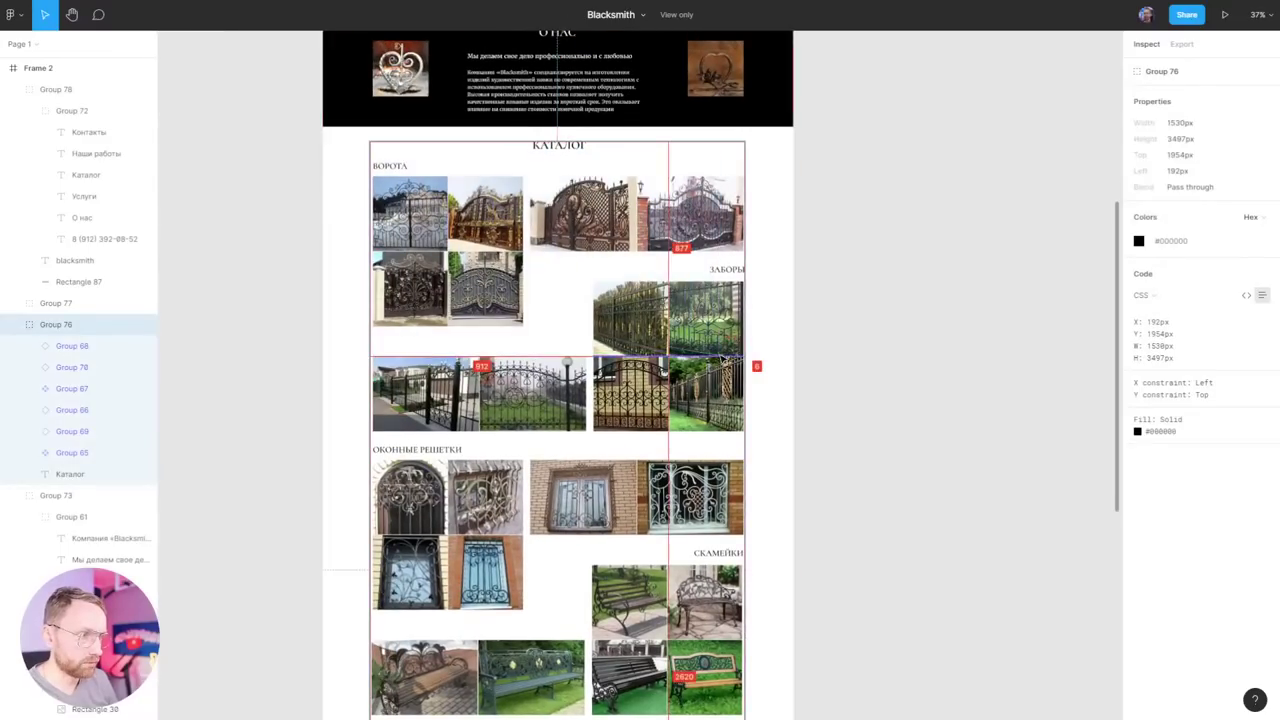
scroll(723, 358, down, 8)
key(shift+0)
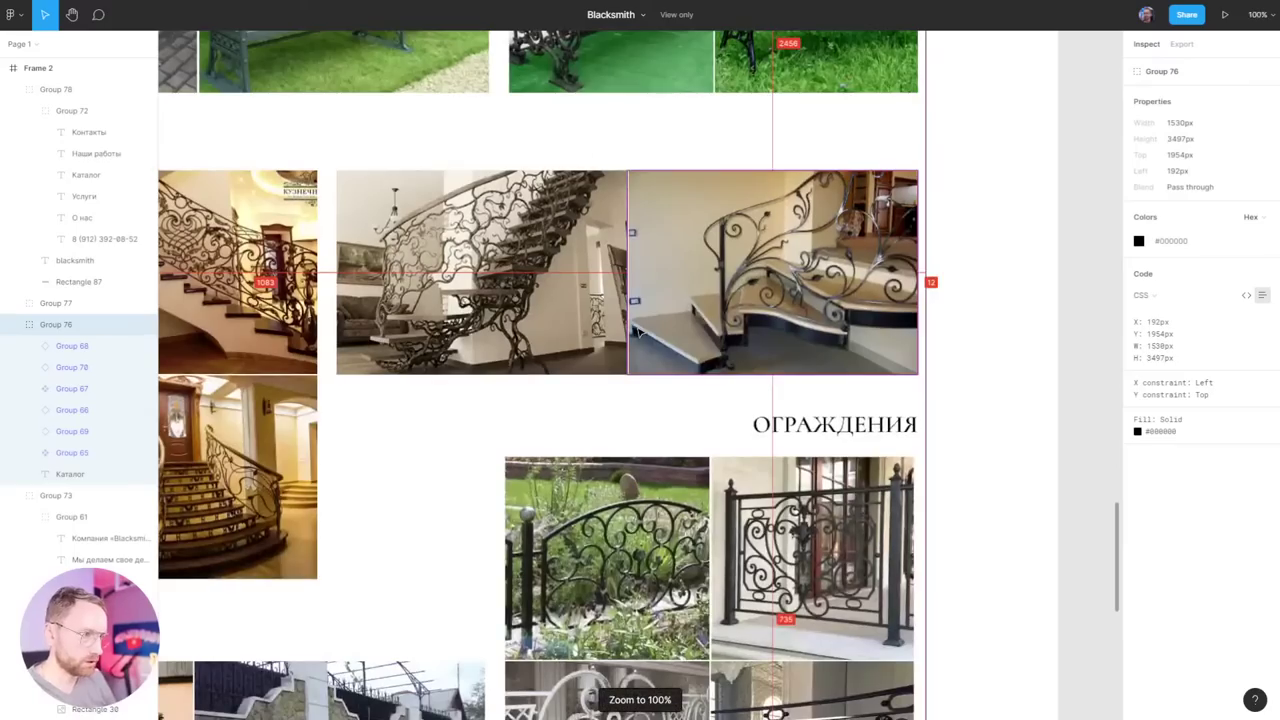
scroll(637, 330, up, 15)
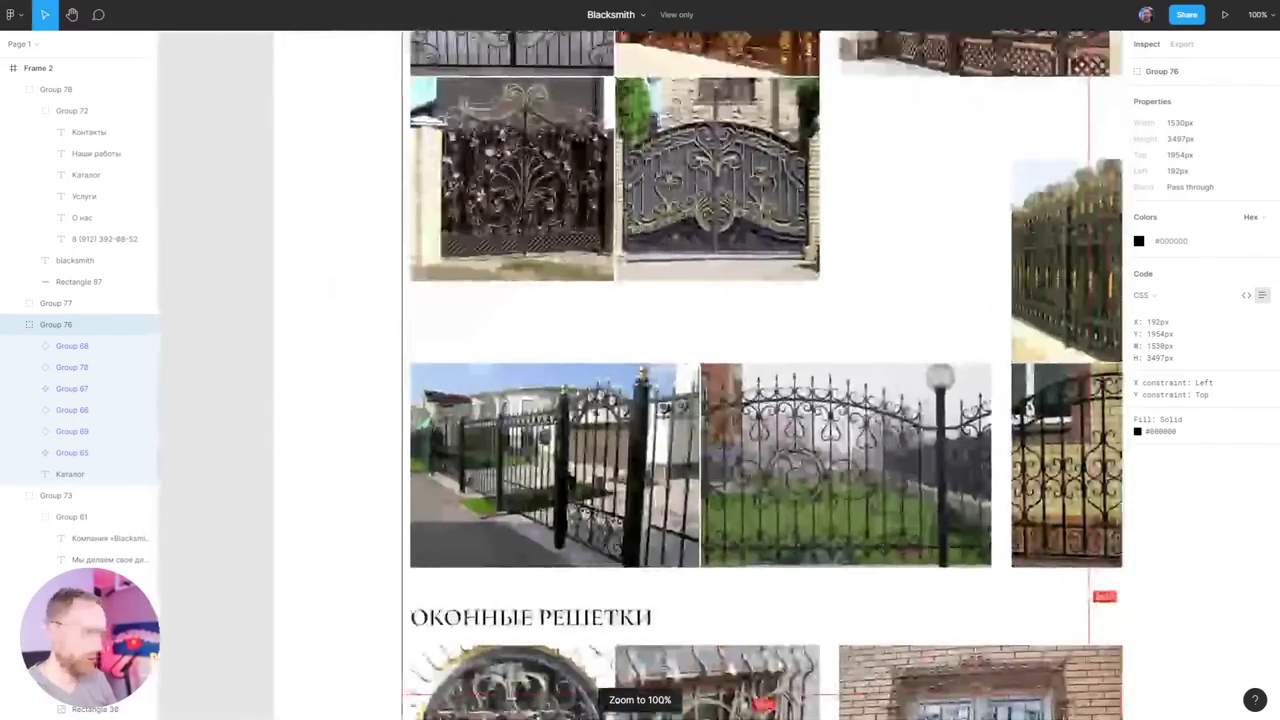
scroll(566, 393, down, 5)
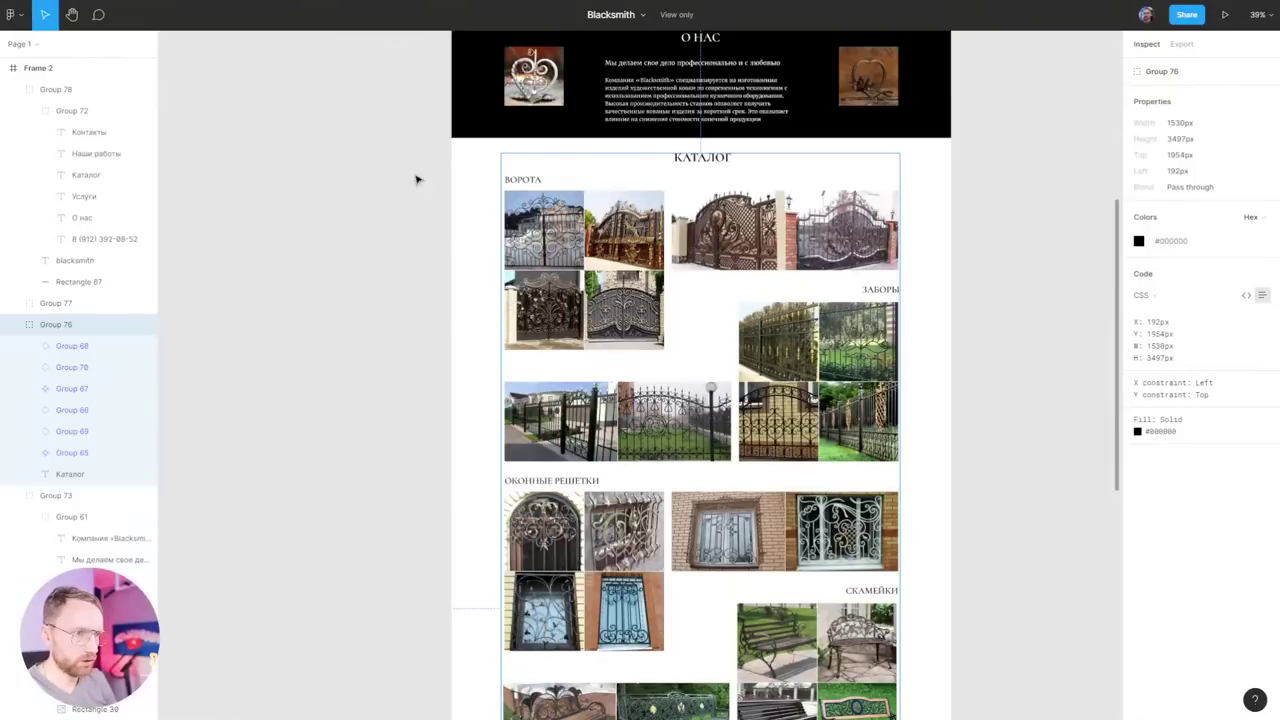
key(alt)
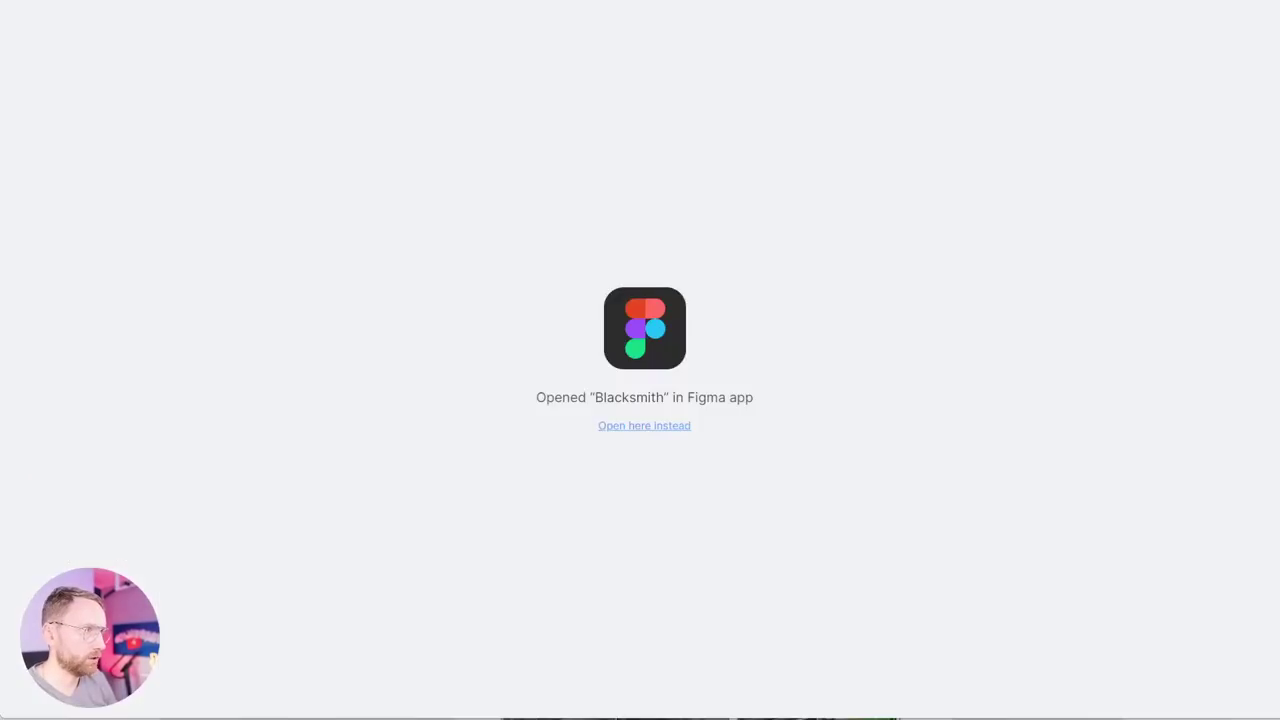
key(ctrl+t)
Search Google for 'f-pattern' and show the image results
text(s)
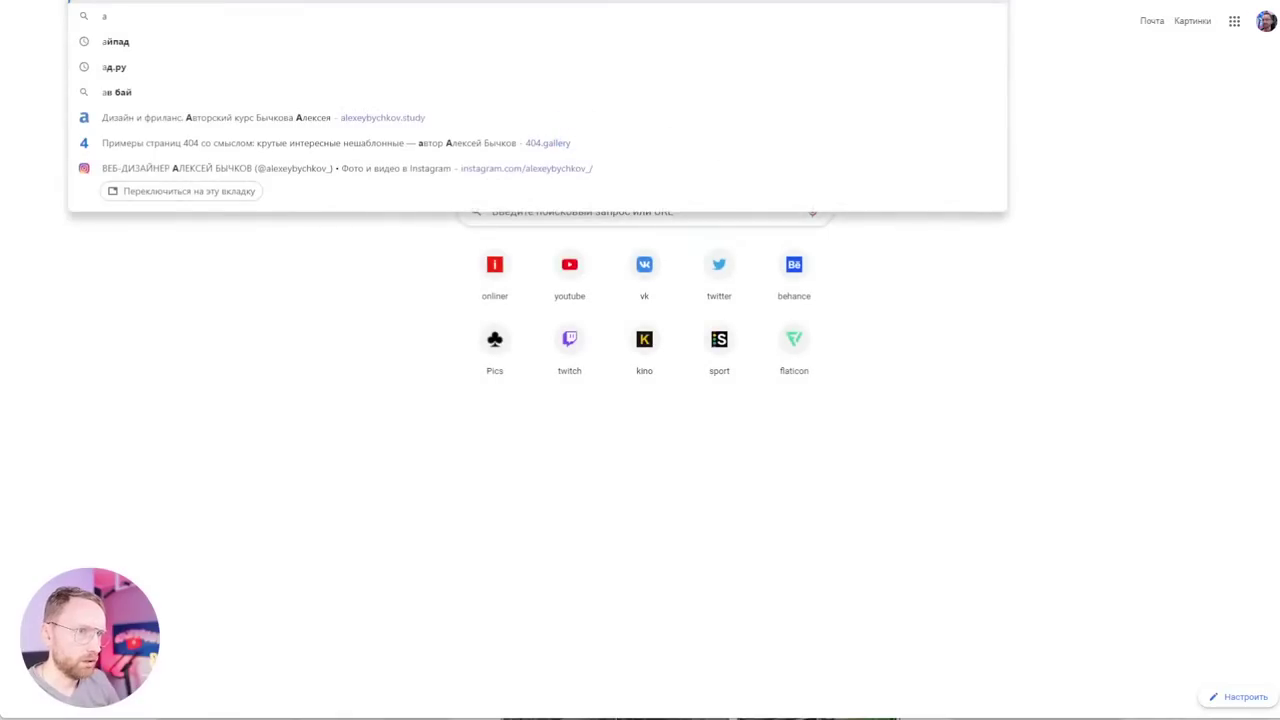
key(Escape)
key(ctrl+l)
text(f-pattern)
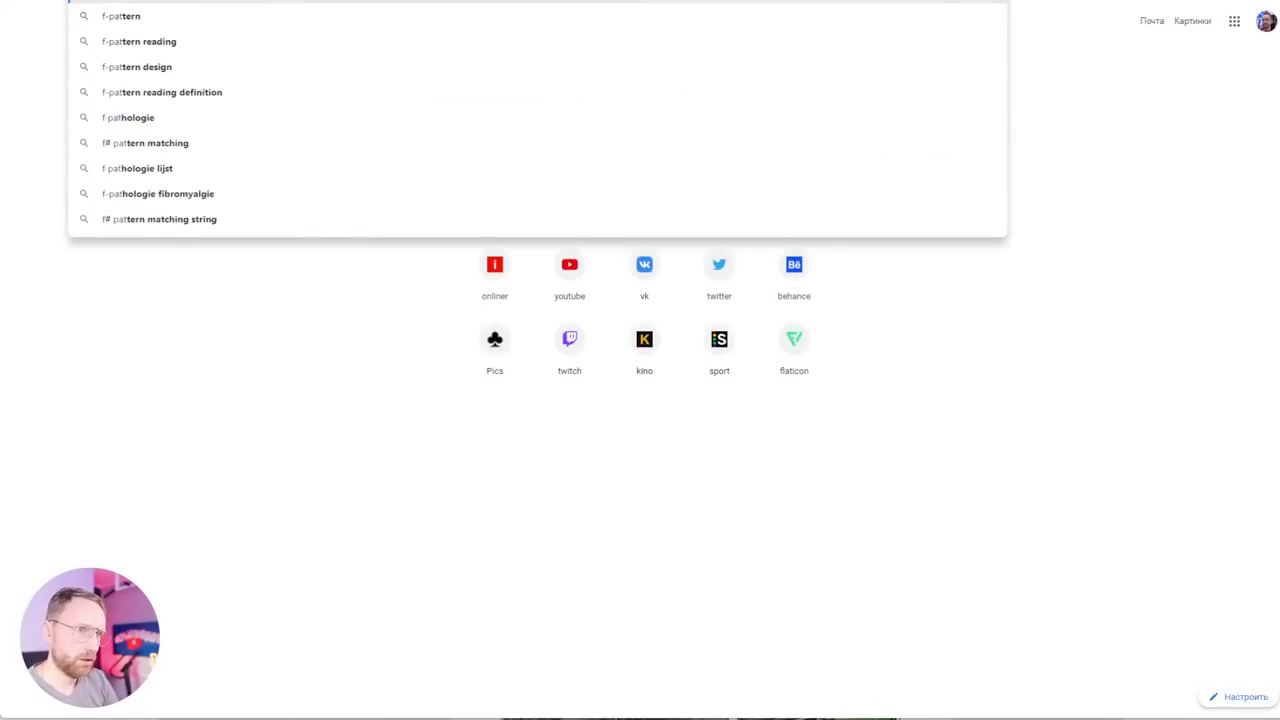
key(Return)
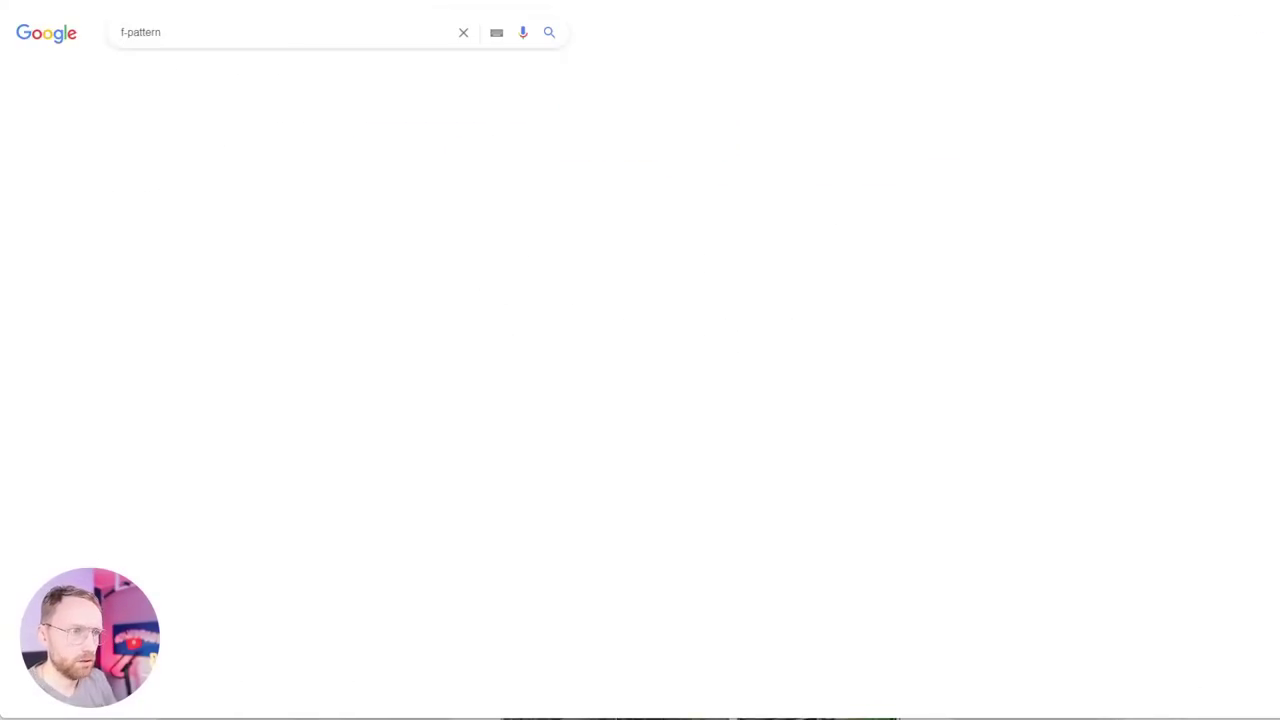
click(188, 76)
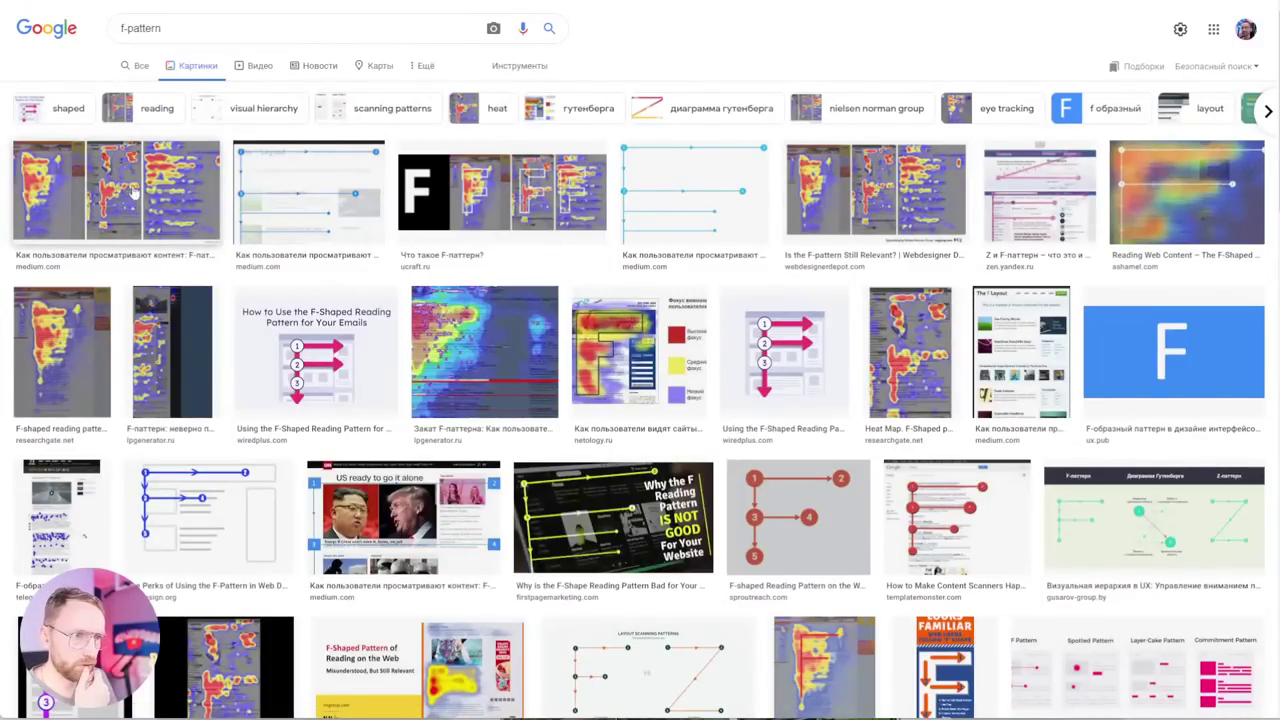
Change the image search to 'z-pattern' layout examples
click(117, 29)
text(z)
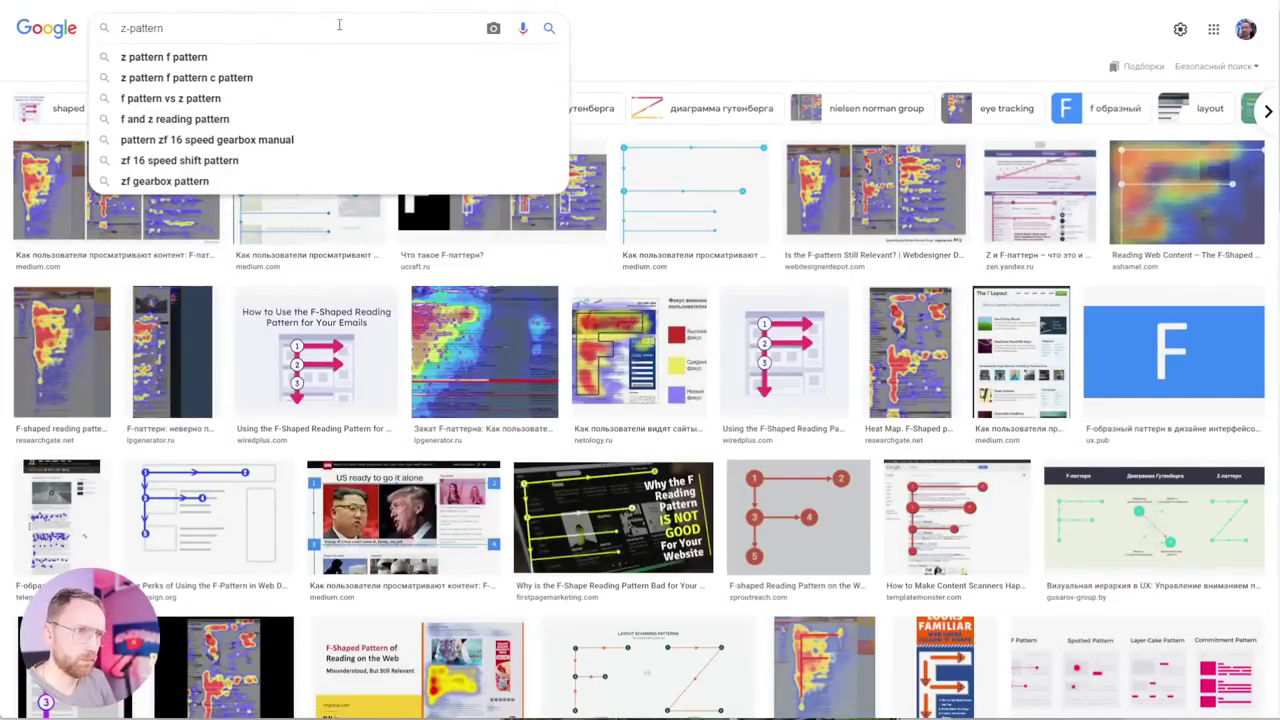
key(Return)
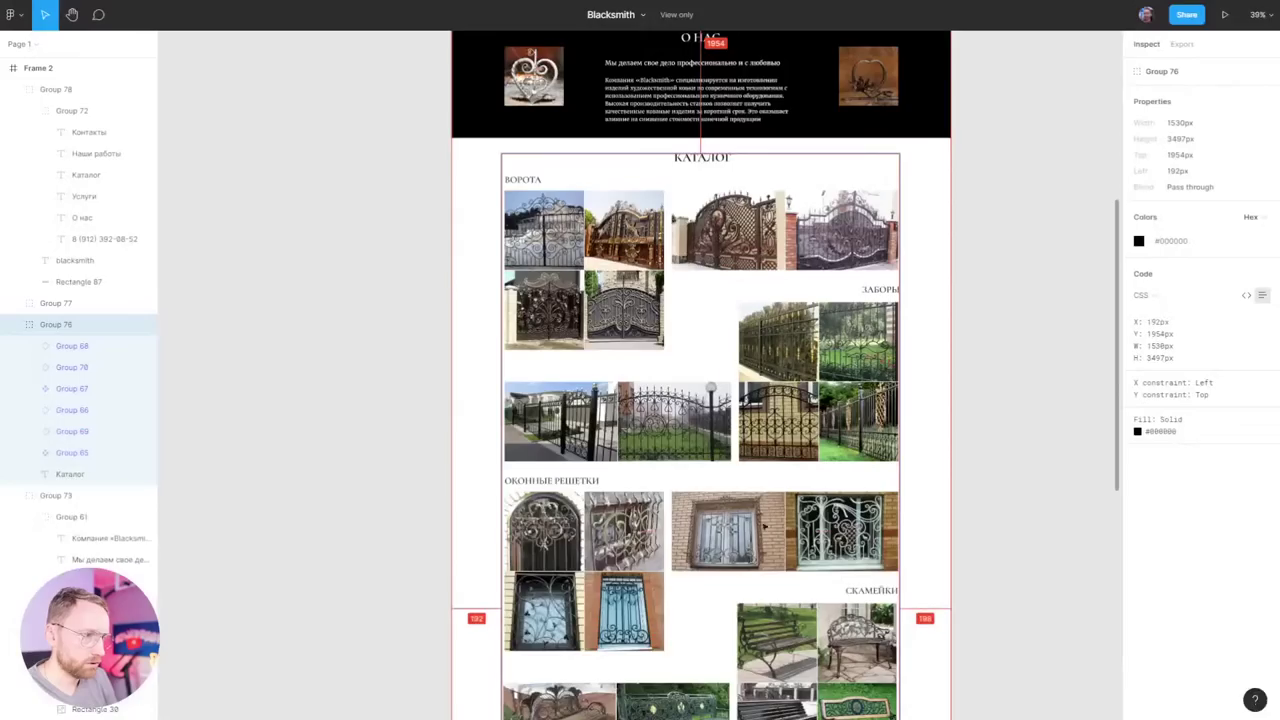
scroll(730, 320, up, 5)
key(shift+0)
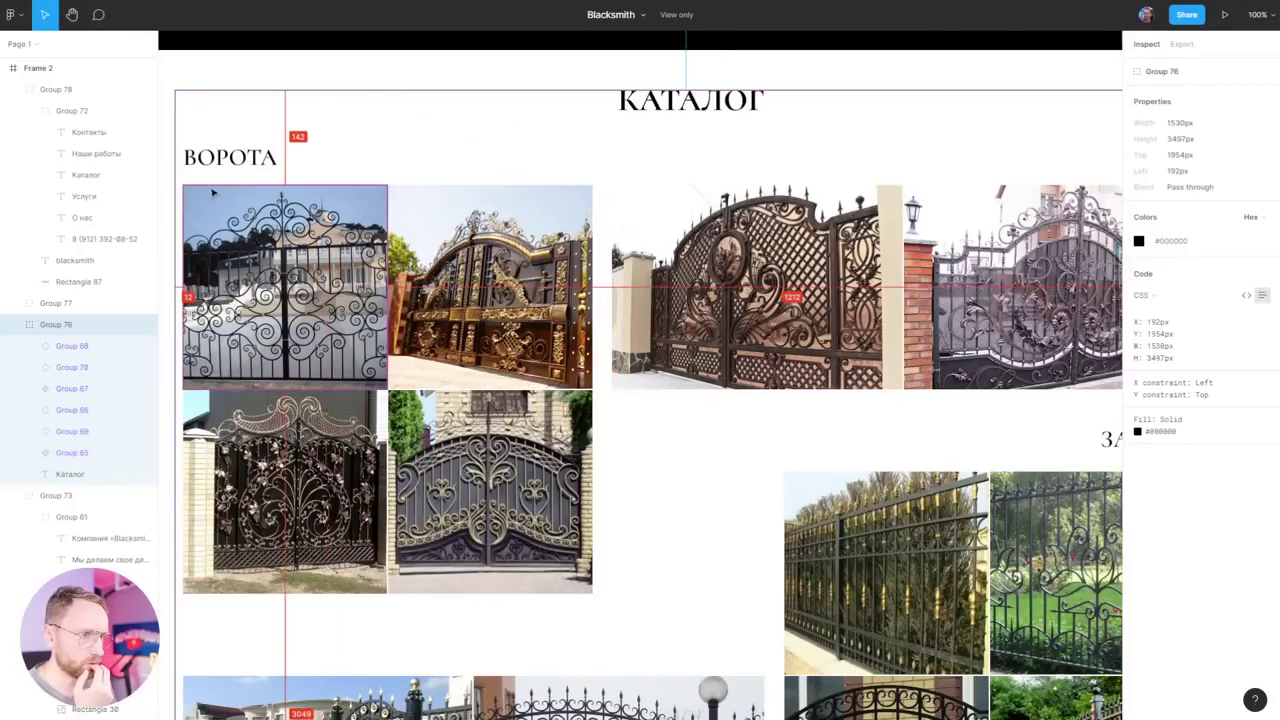
scroll(330, 265, down, 1)
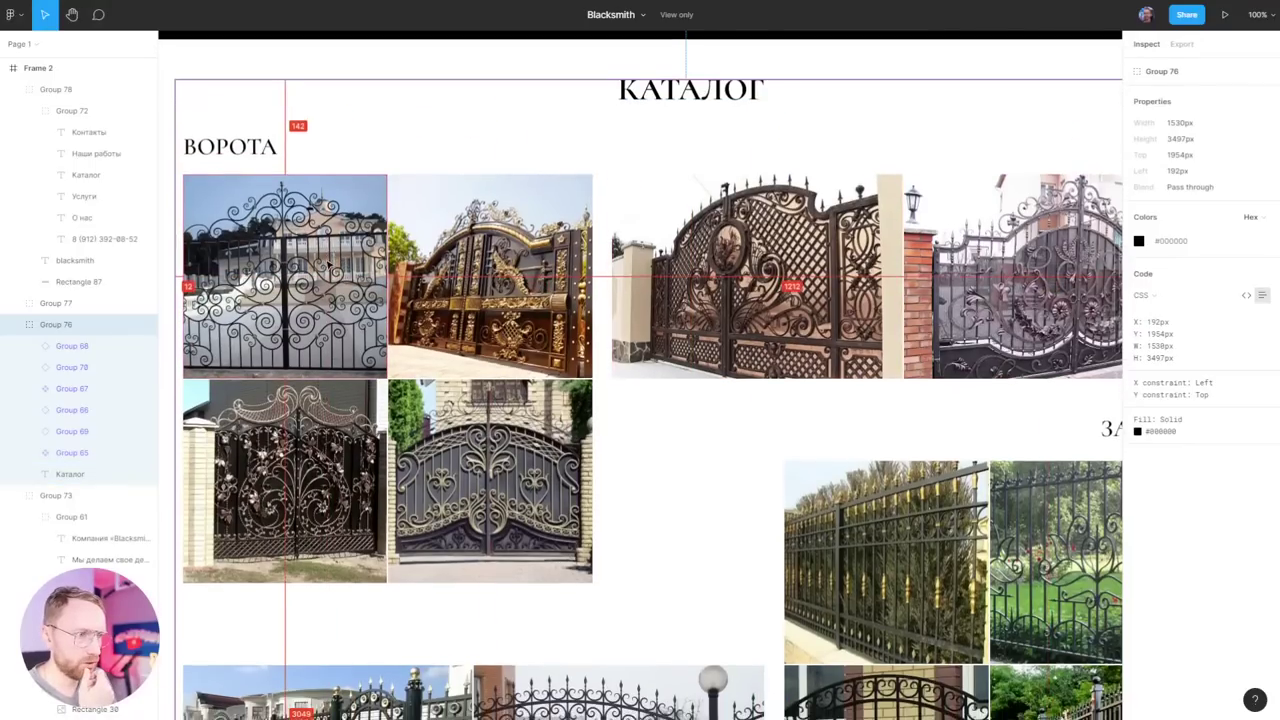
scroll(328, 265, down, 5)
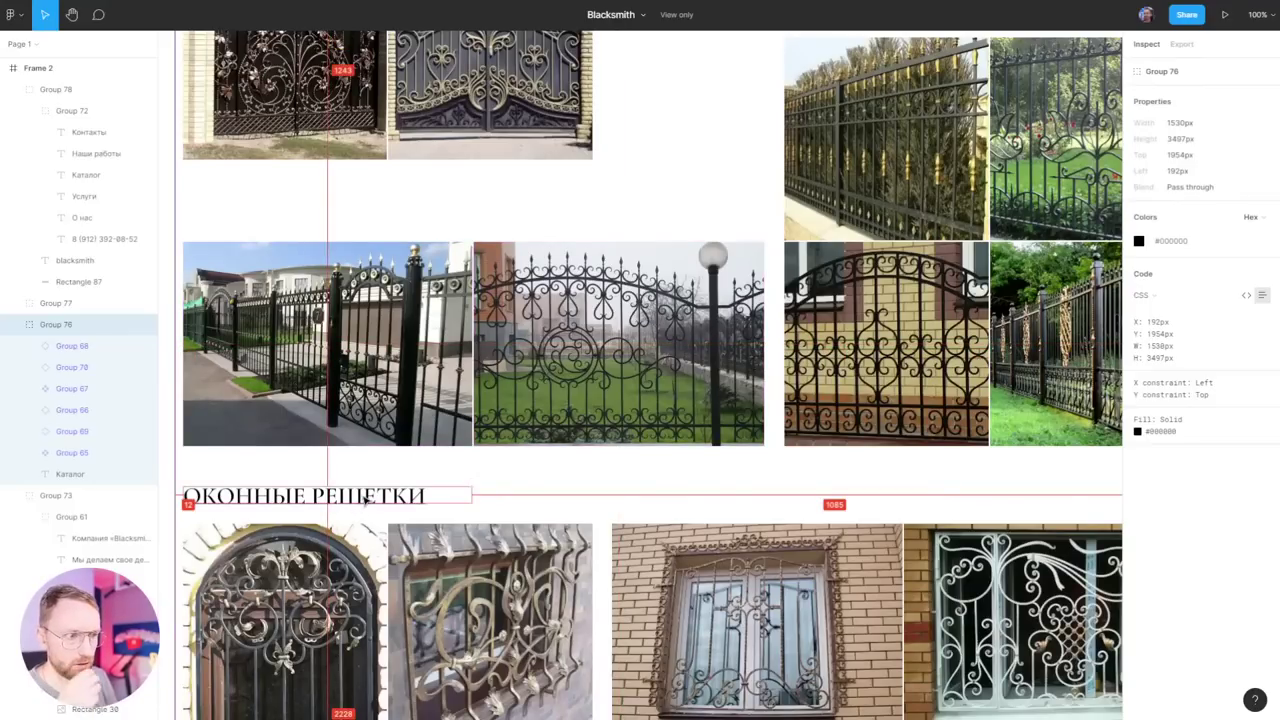
scroll(437, 204, up, 5)
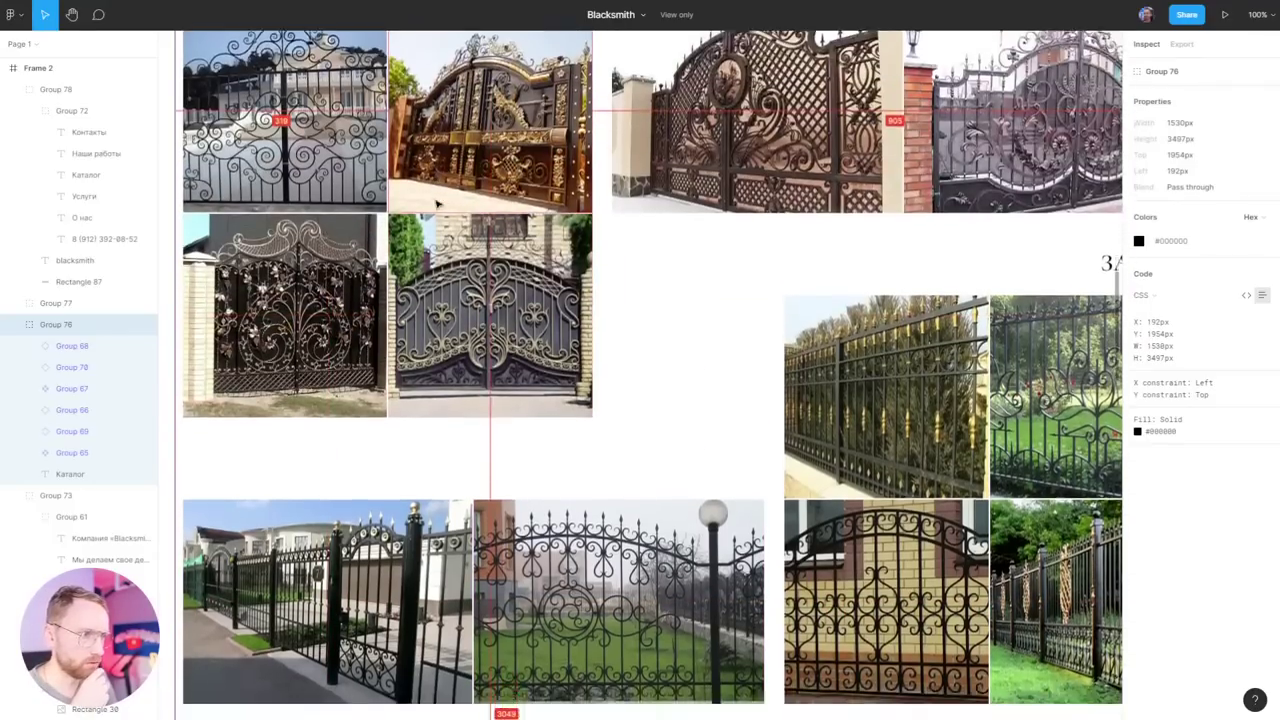
scroll(437, 204, down, 8)
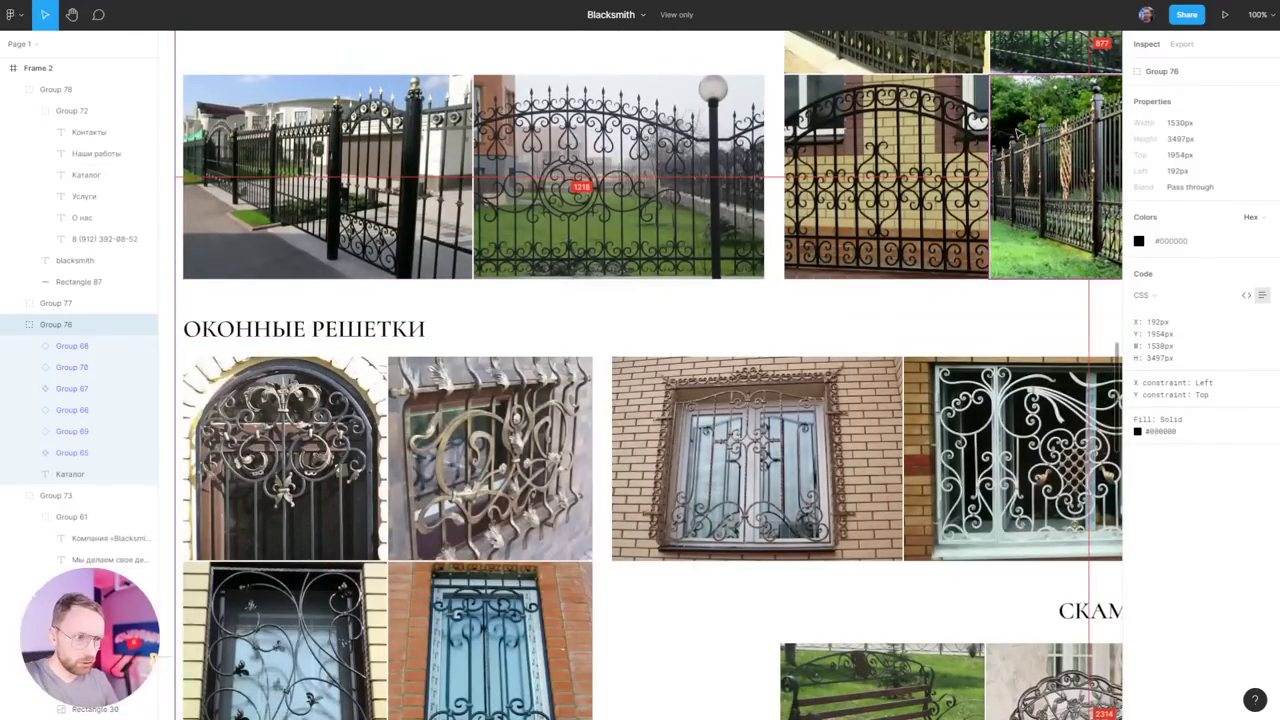
scroll(1018, 133, down, 3)
scroll(1008, 134, down, 7)
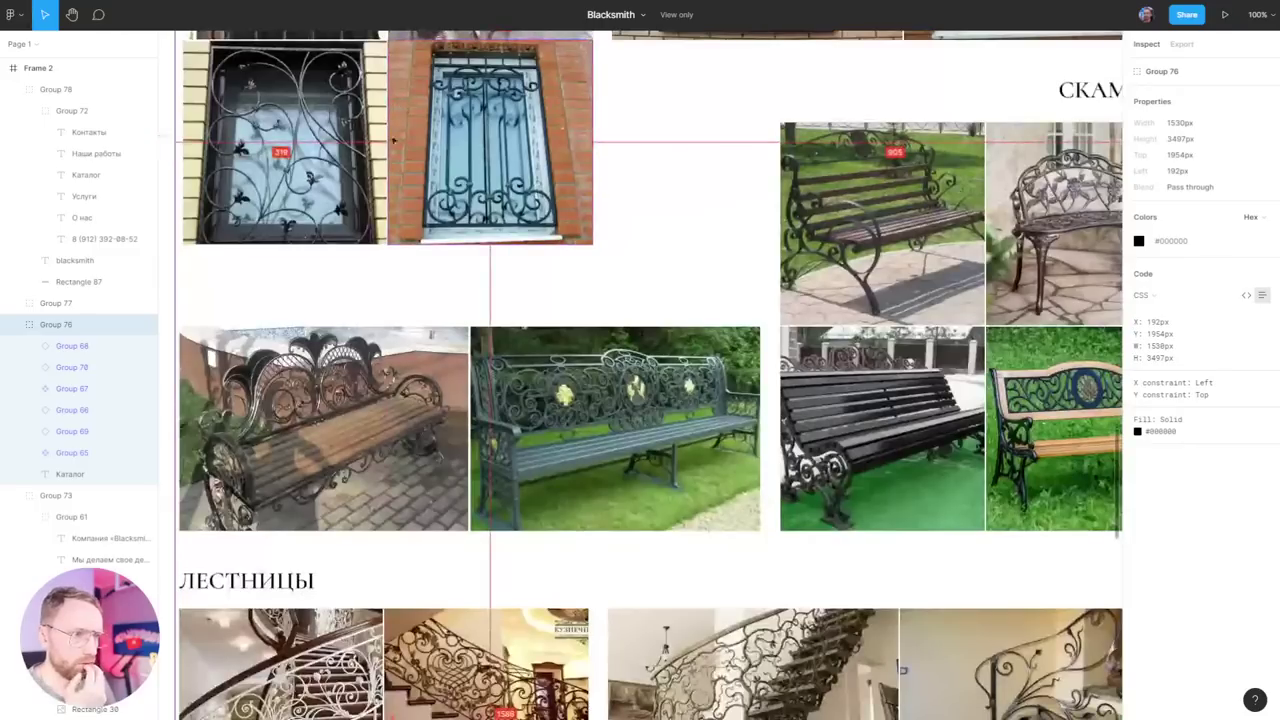
scroll(520, 287, up, 6)
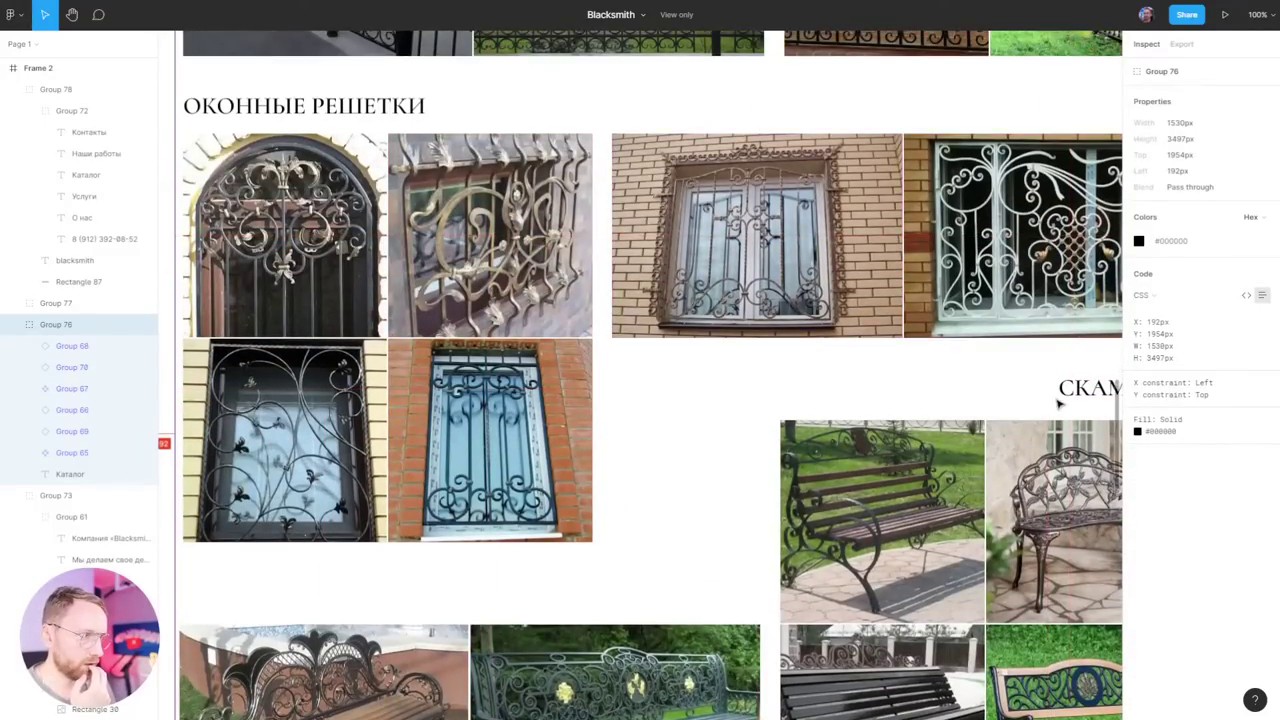
scroll(743, 346, down, 5)
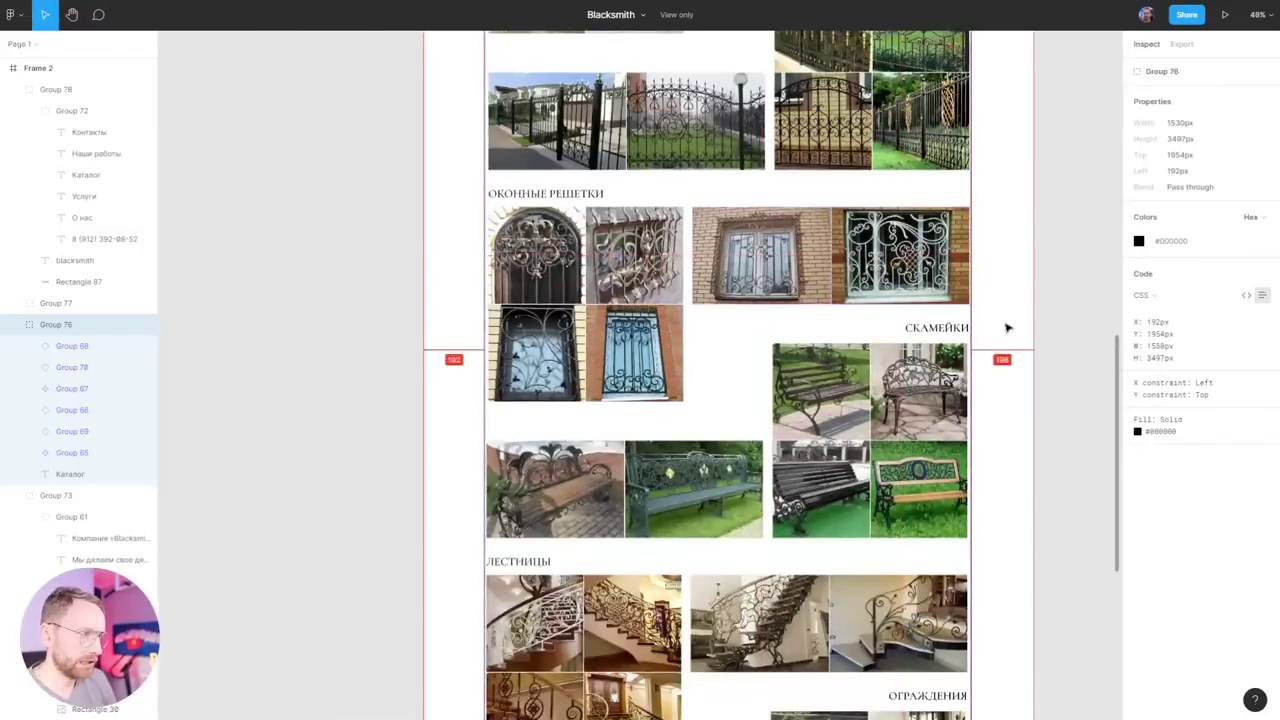
scroll(700, 370, down, 3)
scroll(687, 384, up, 10)
scroll(600, 350, right, 3)
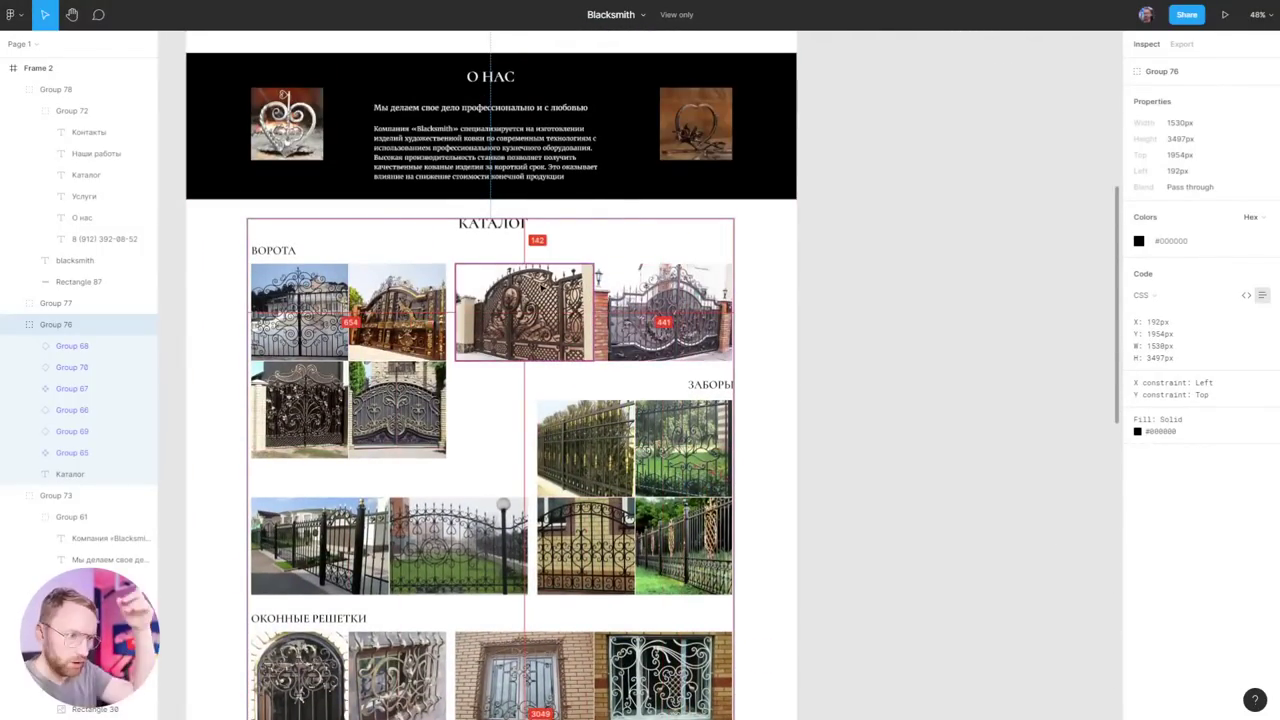
Deselect the catalogue group and scroll through the Blacksmith page
scroll(541, 300, down, 10)
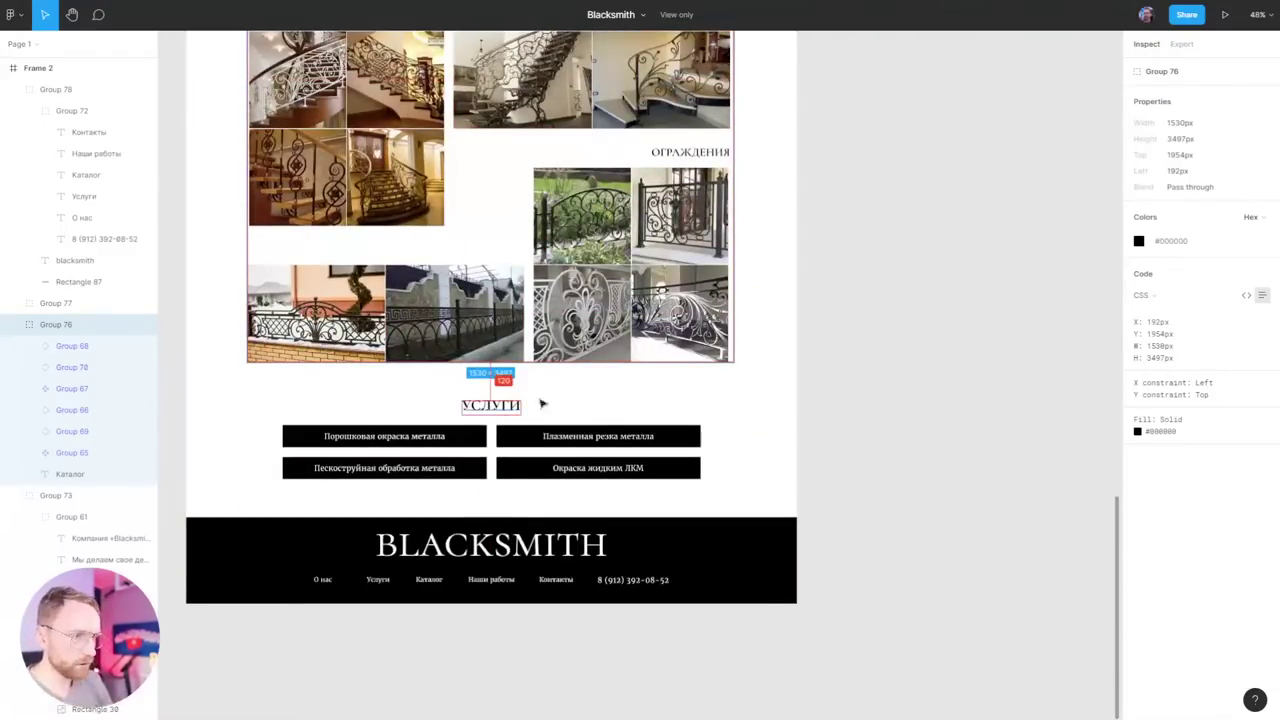
click(817, 303)
scroll(500, 375, up, 4)
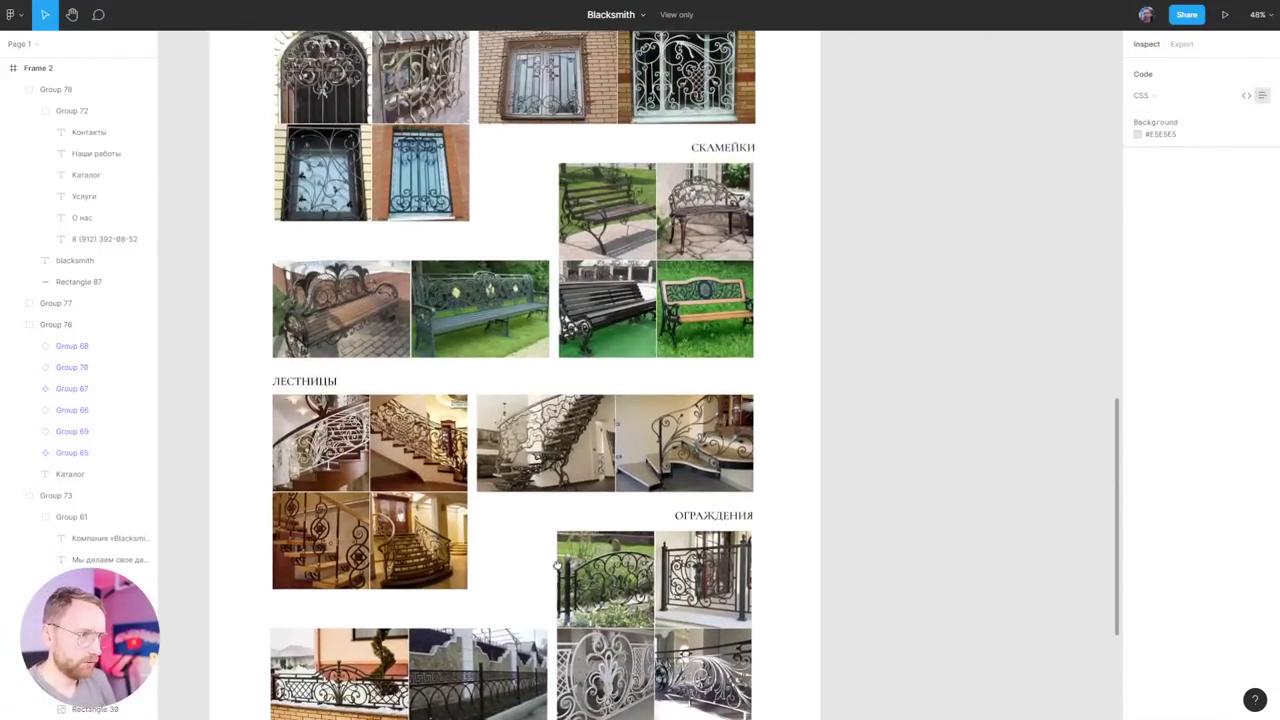
scroll(500, 375, down, 4)
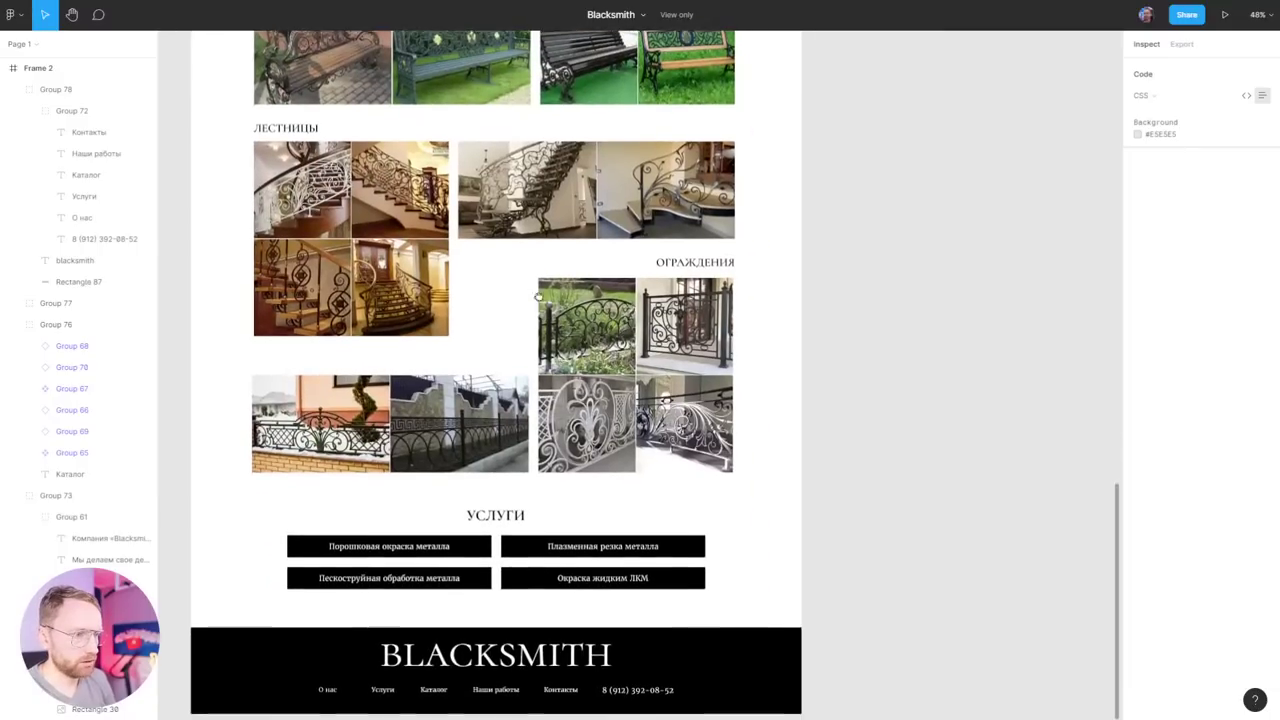
scroll(500, 420, down, 2)
scroll(385, 460, up, 5)
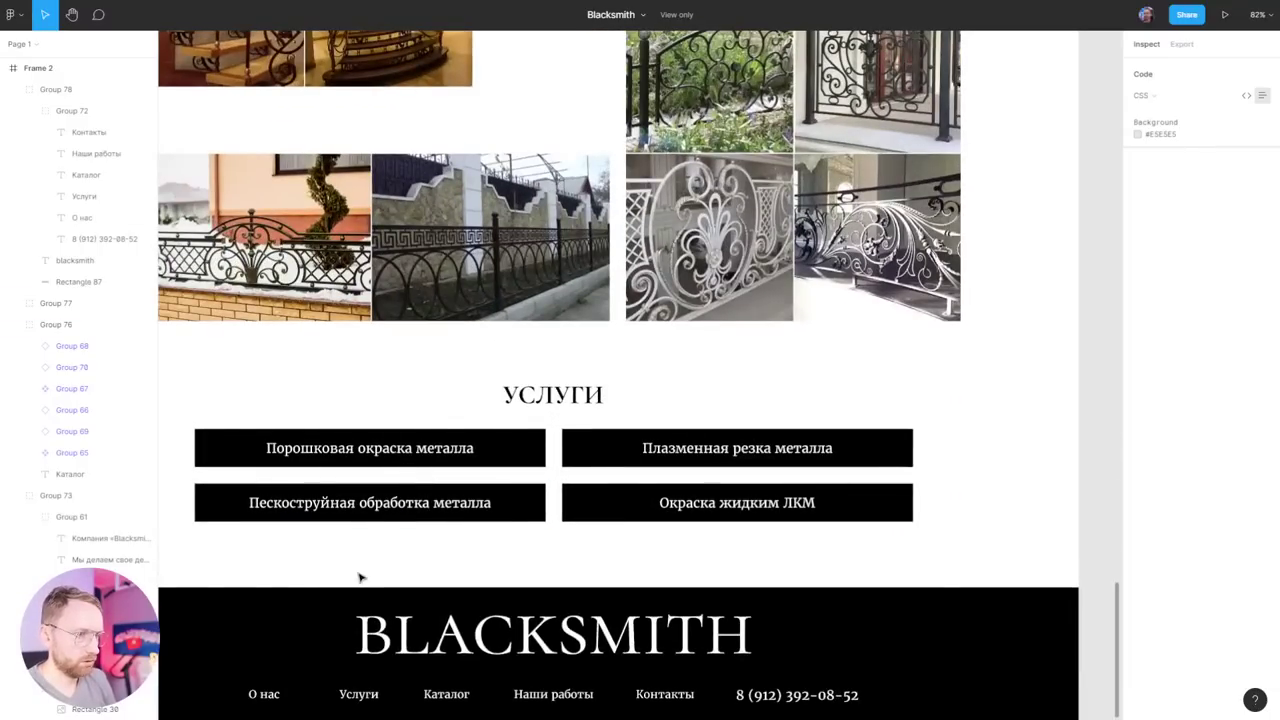
Select the УСЛУГИ services block to check its spacing guides, then review the footer
click(265, 449)
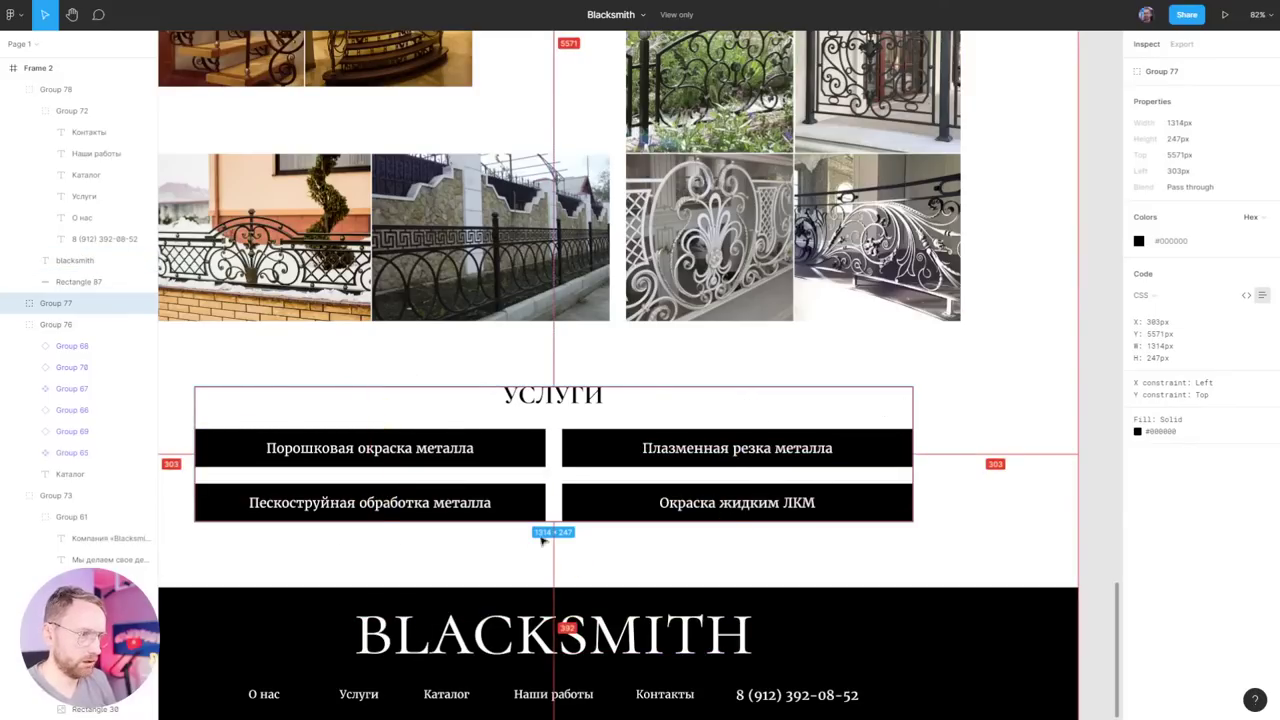
scroll(541, 540, up, 5)
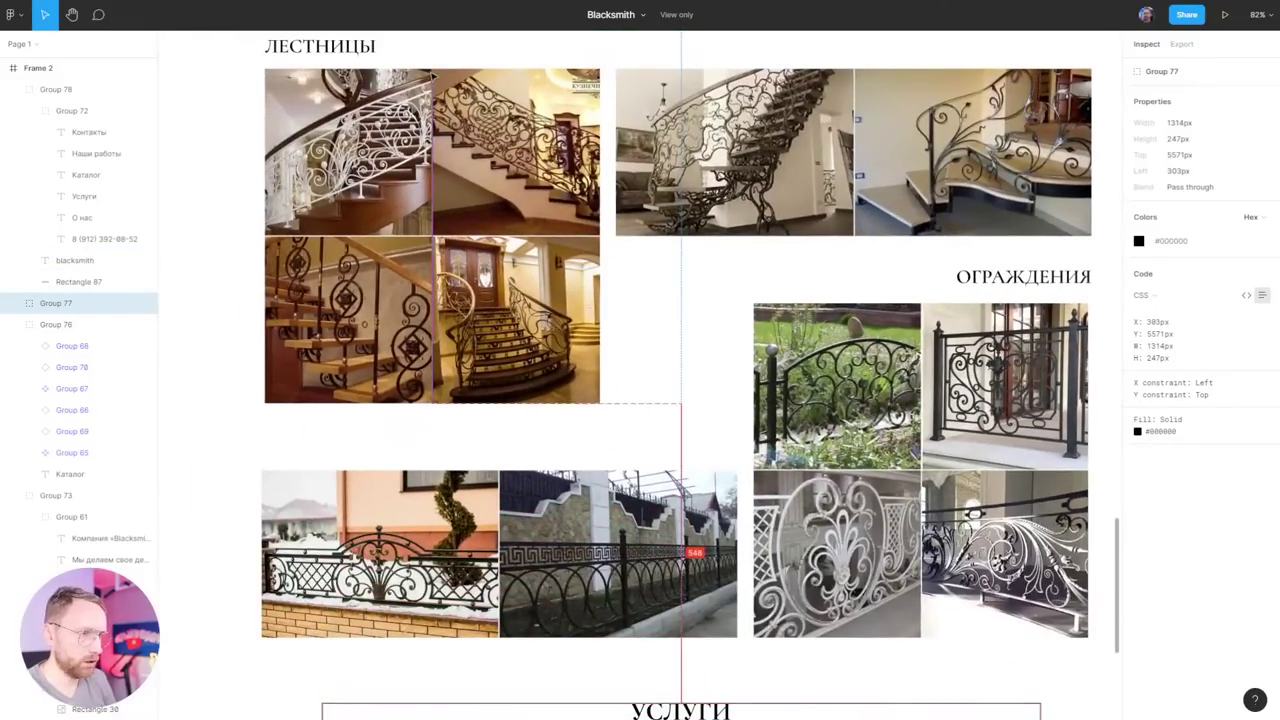
scroll(648, 58, down, 6)
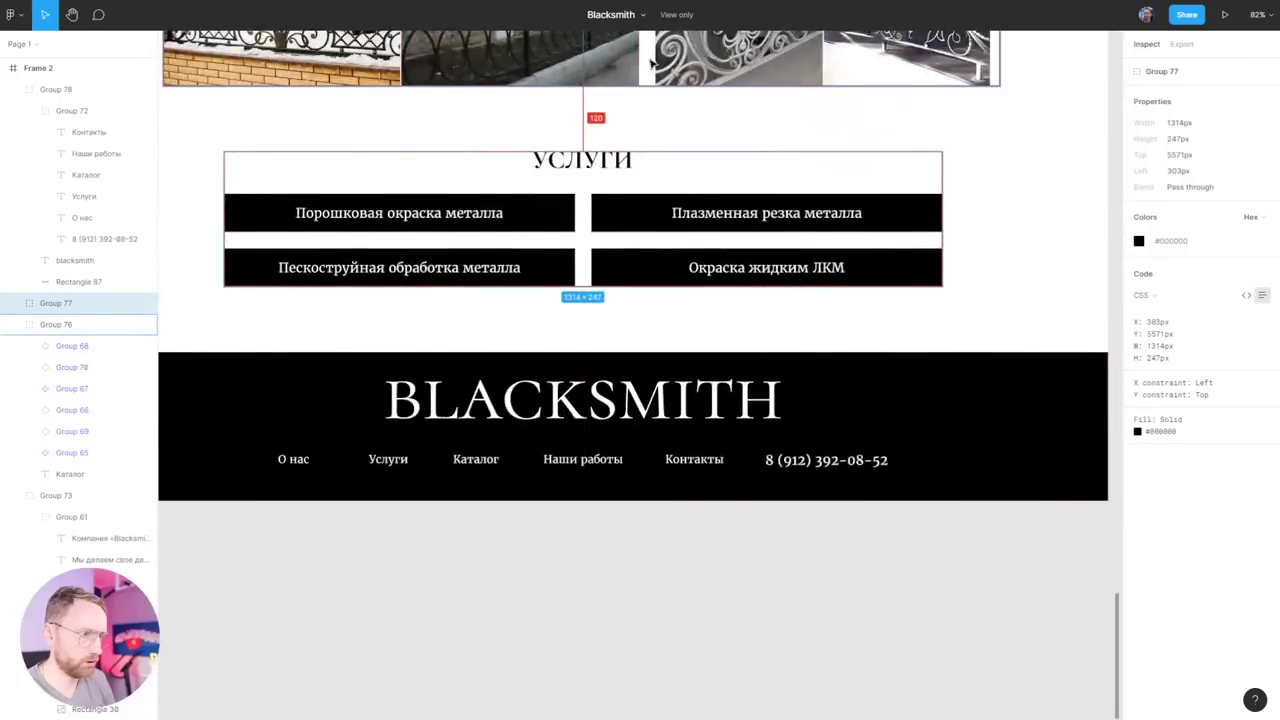
scroll(648, 58, down, 3)
click(729, 426)
scroll(617, 320, up, 5)
scroll(511, 388, up, 10)
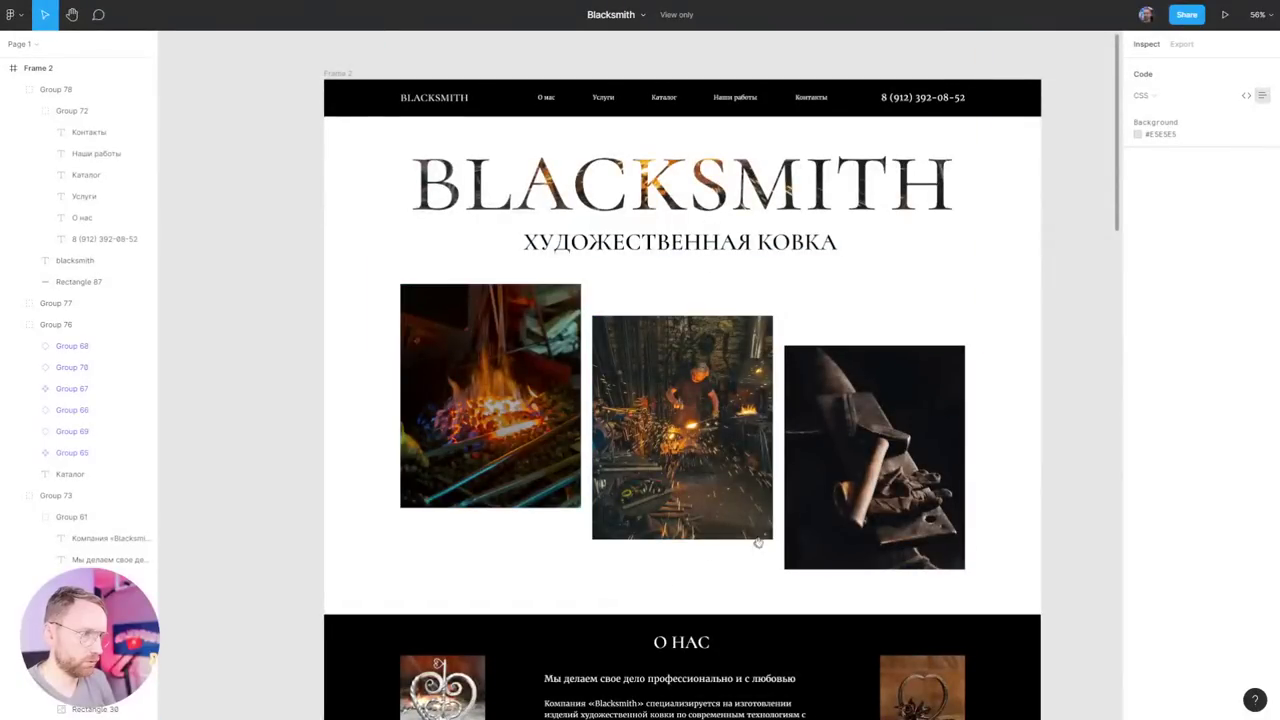
scroll(757, 540, down, 6)
scroll(753, 383, up, 5)
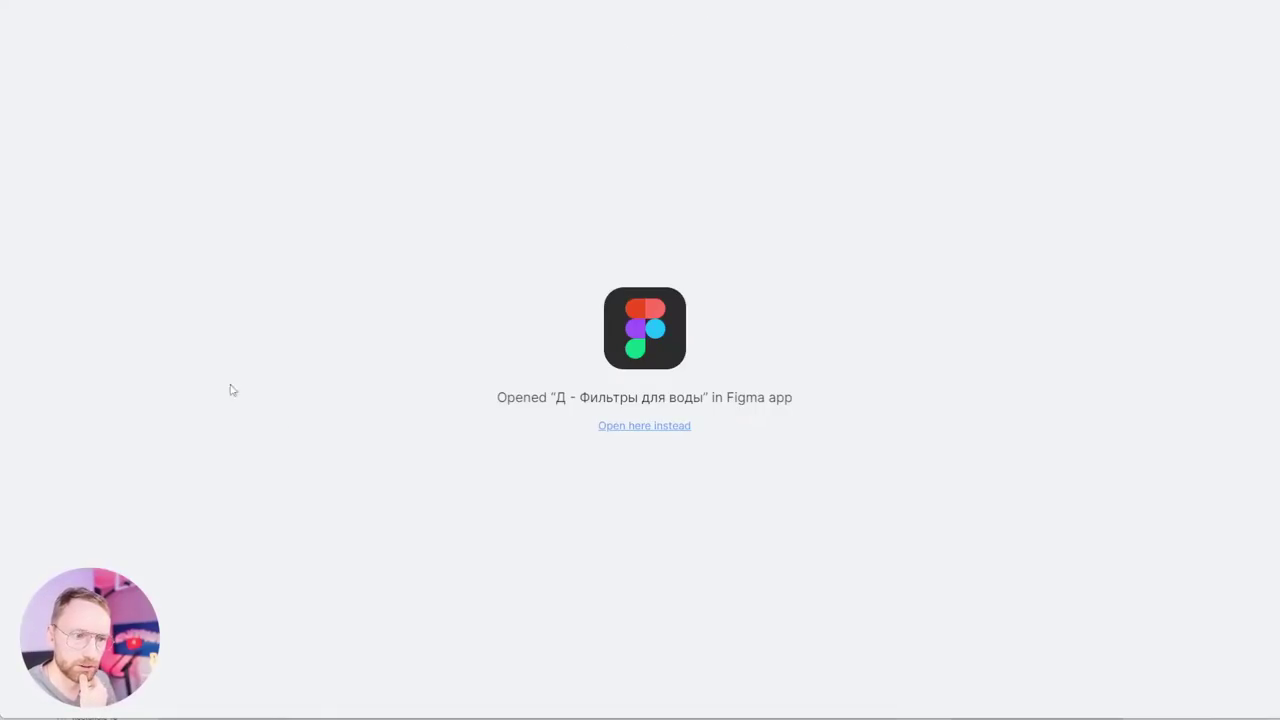
In Discord's critique channel, enlarge and close the Blacksmith preview image
click(451, 716)
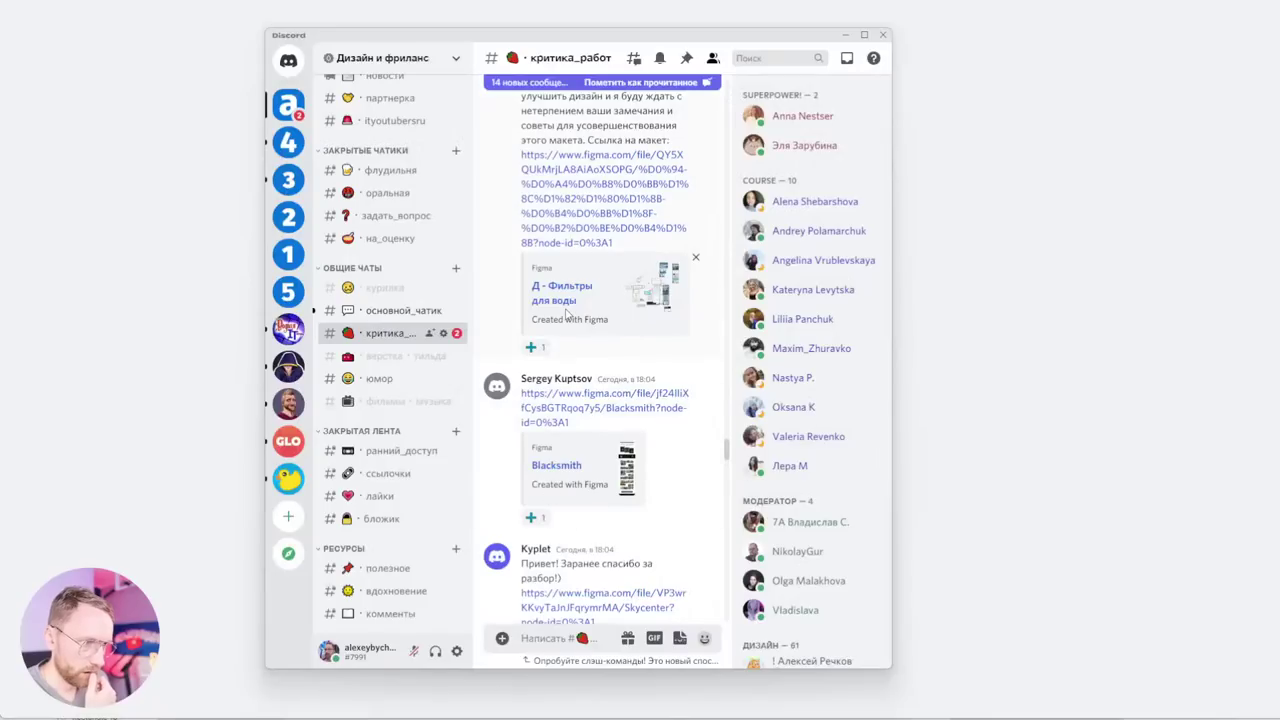
click(628, 470)
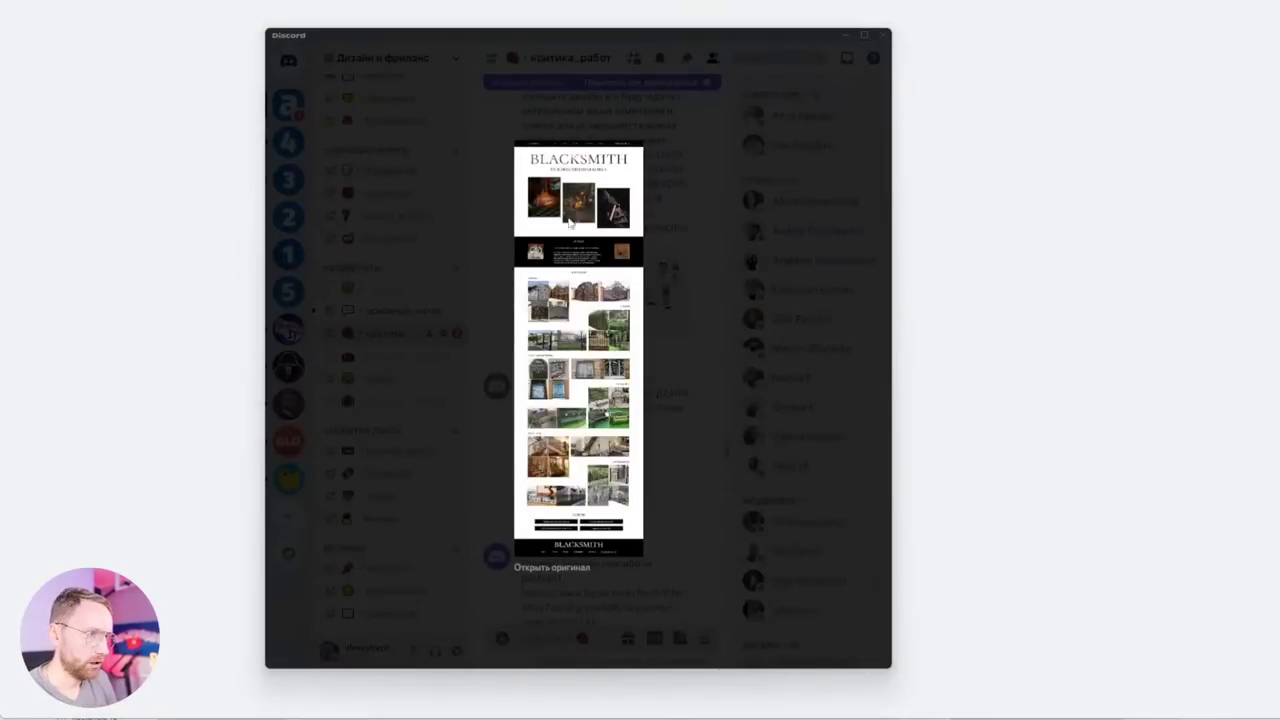
key(Escape)
scroll(620, 460, down, 3)
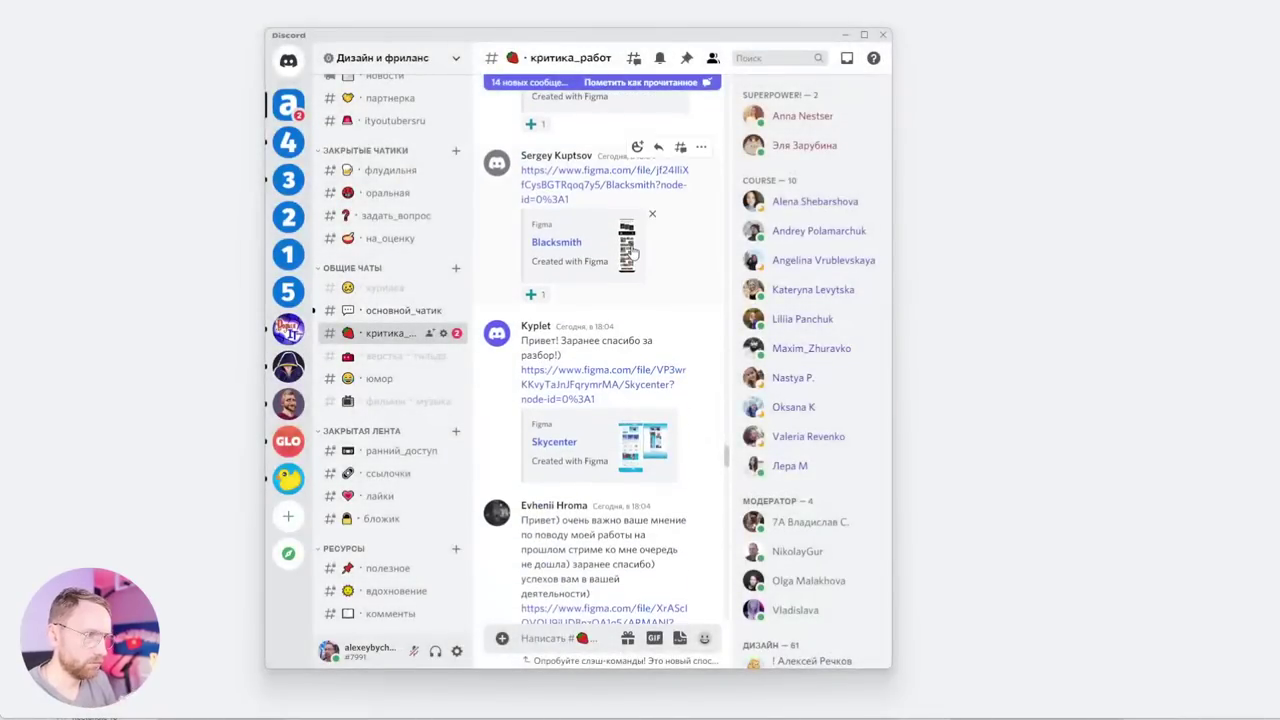
click(631, 255)
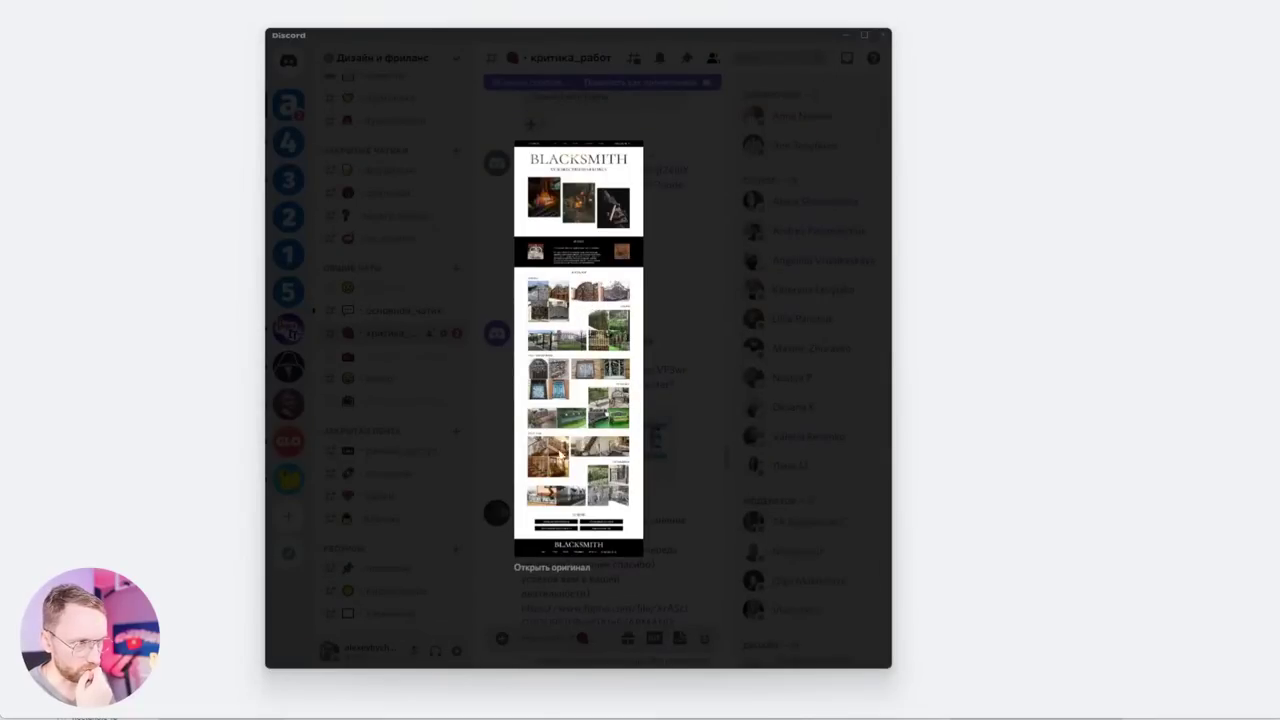
click(651, 358)
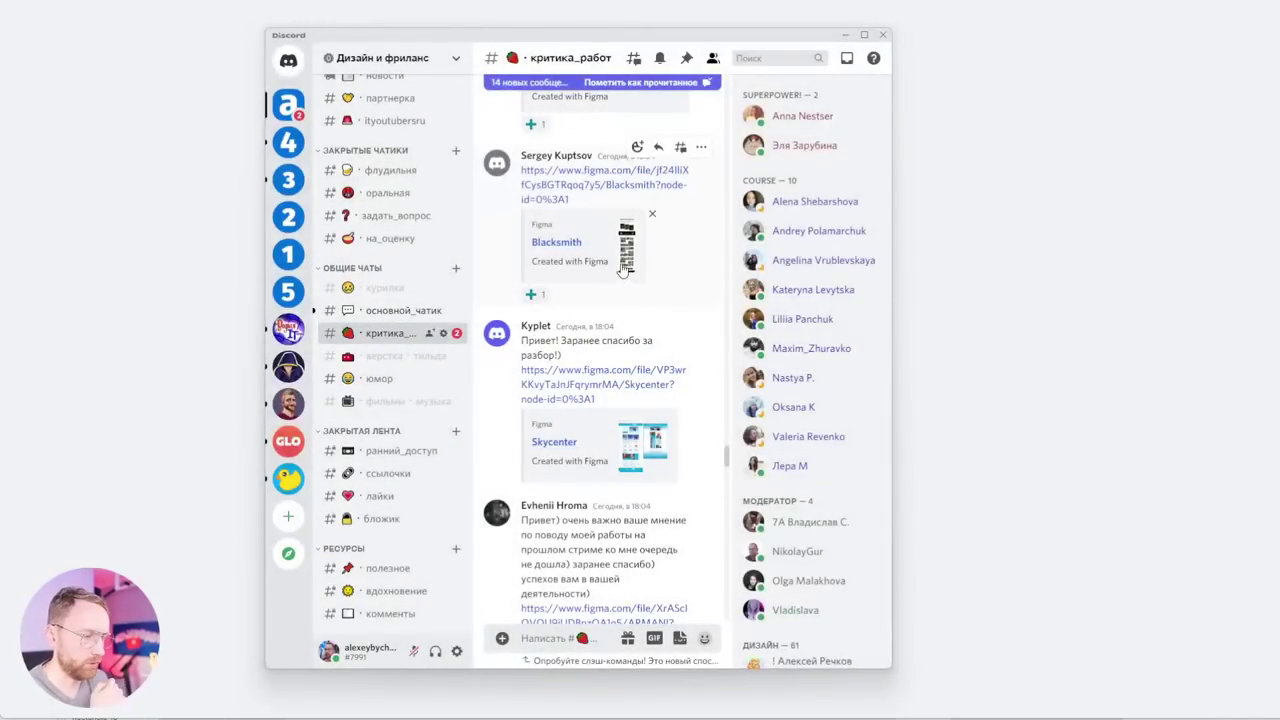
scroll(620, 290, down, 3)
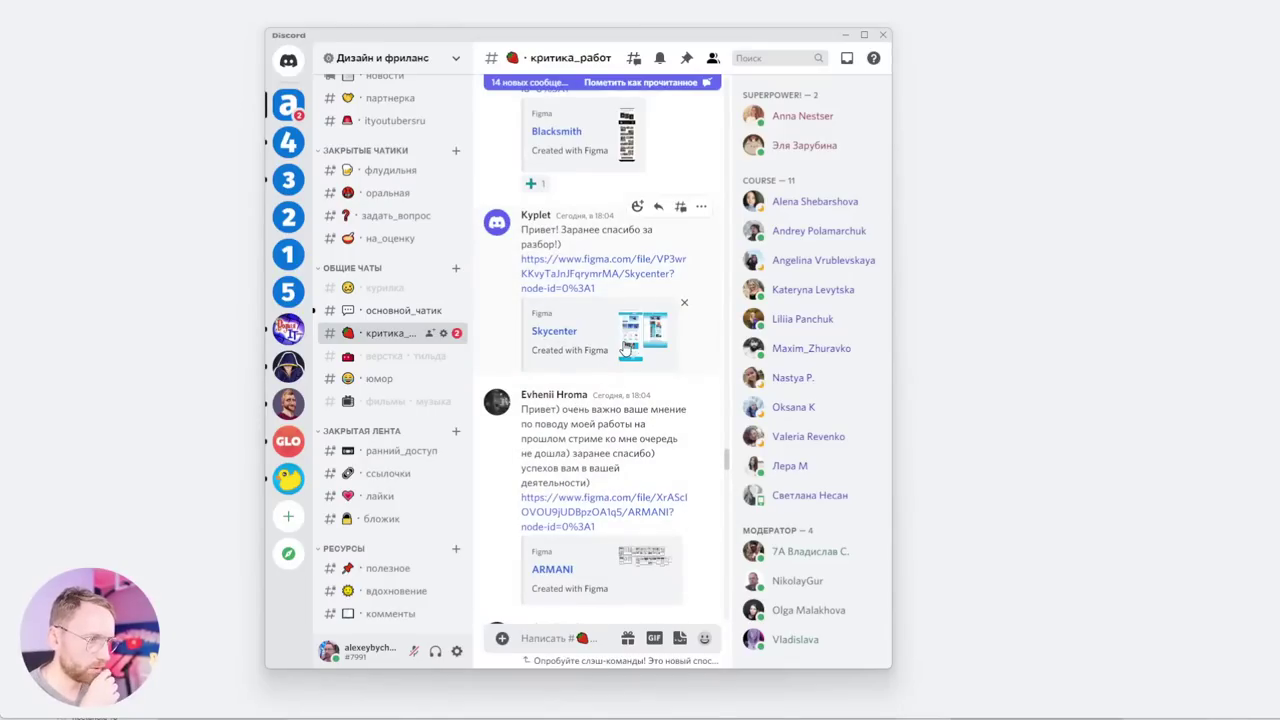
scroll(597, 390, up, 2)
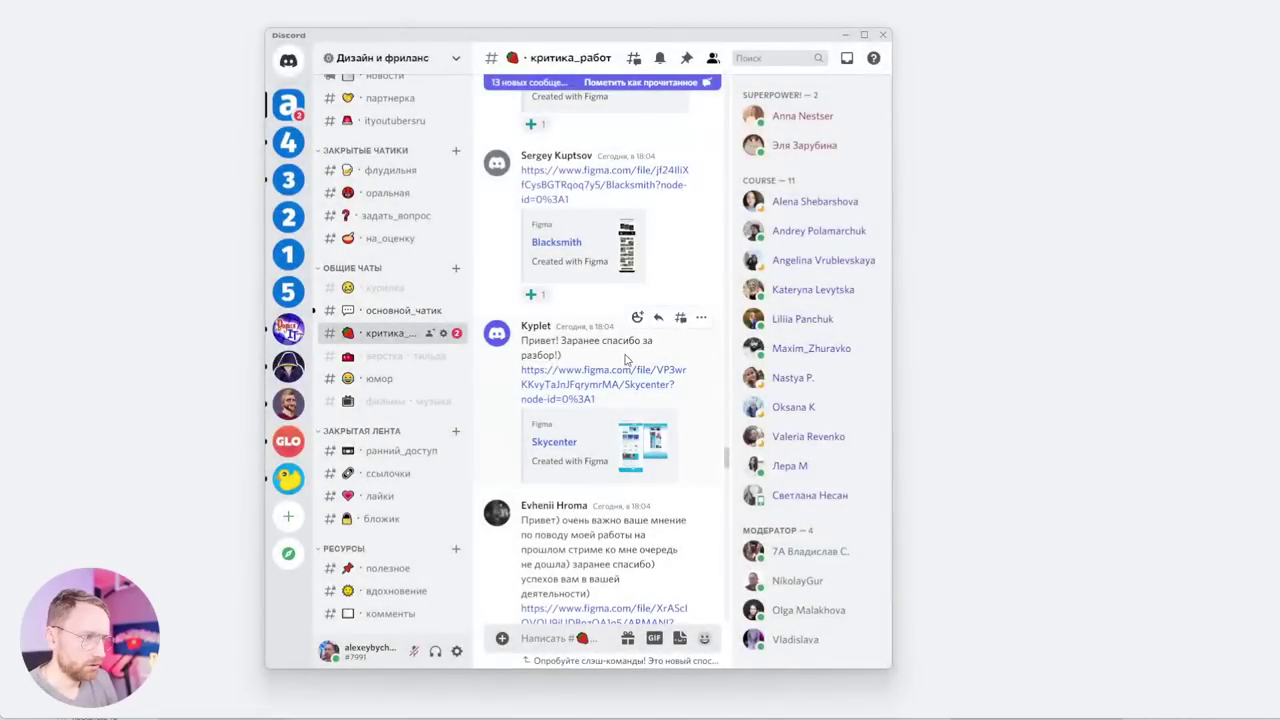
Preview the Skycenter image, then open its Figma file link
click(643, 445)
key(Escape)
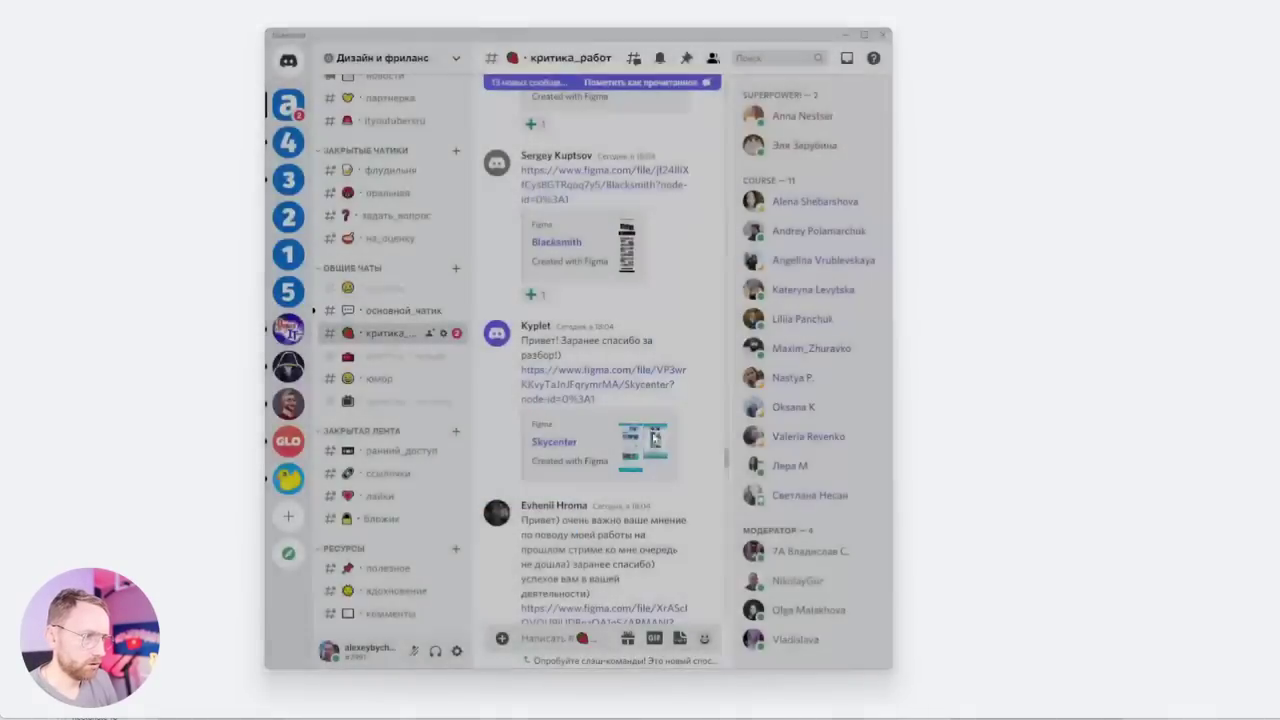
click(603, 386)
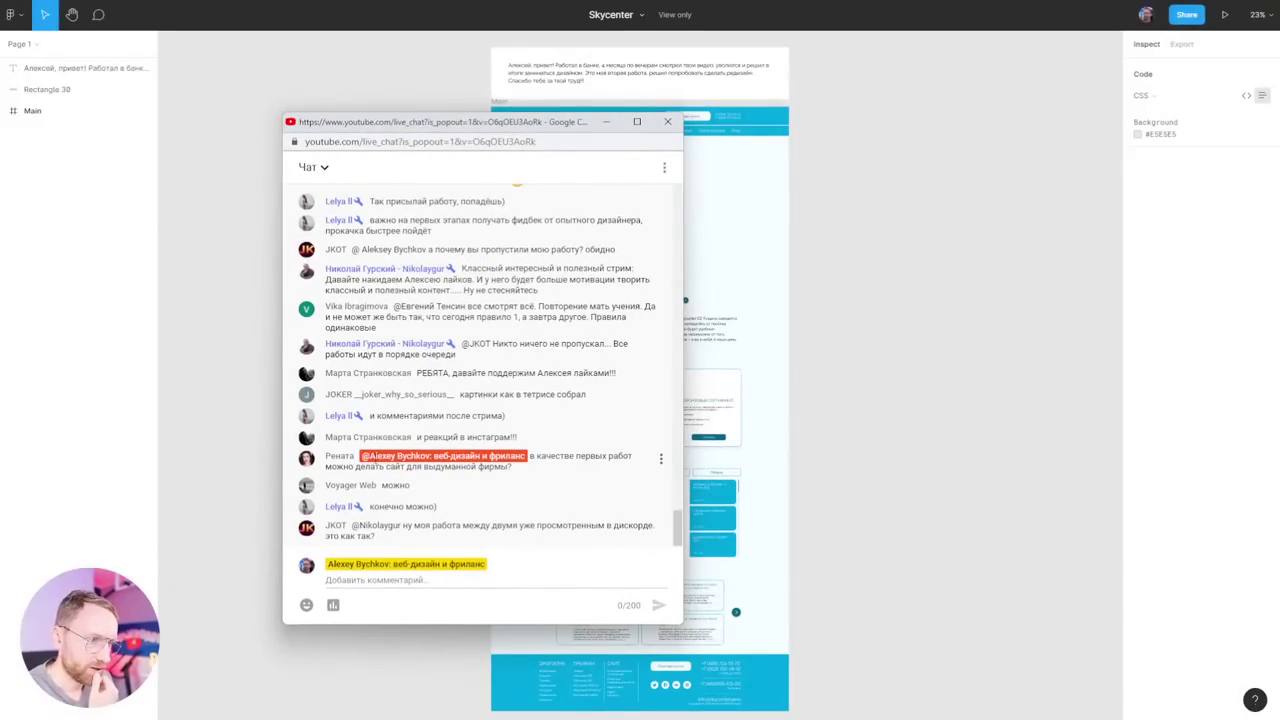
drag(511, 466, 450, 466)
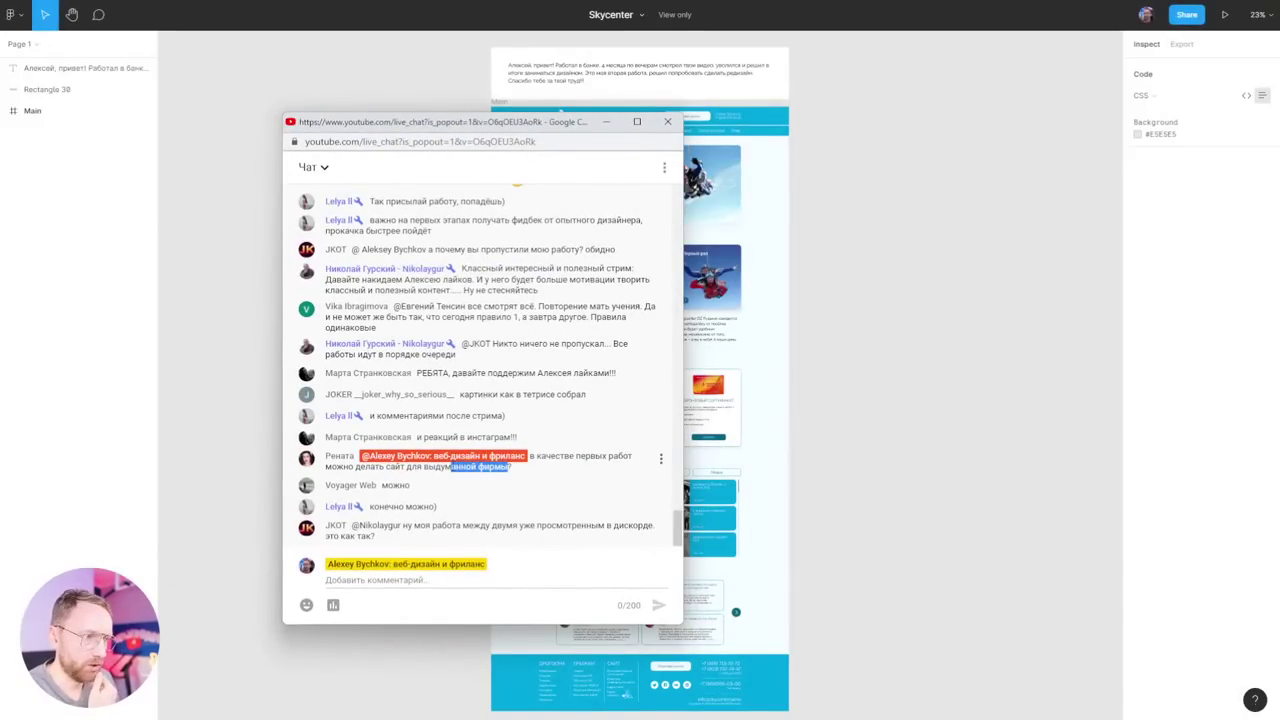
scroll(534, 358, up, 1)
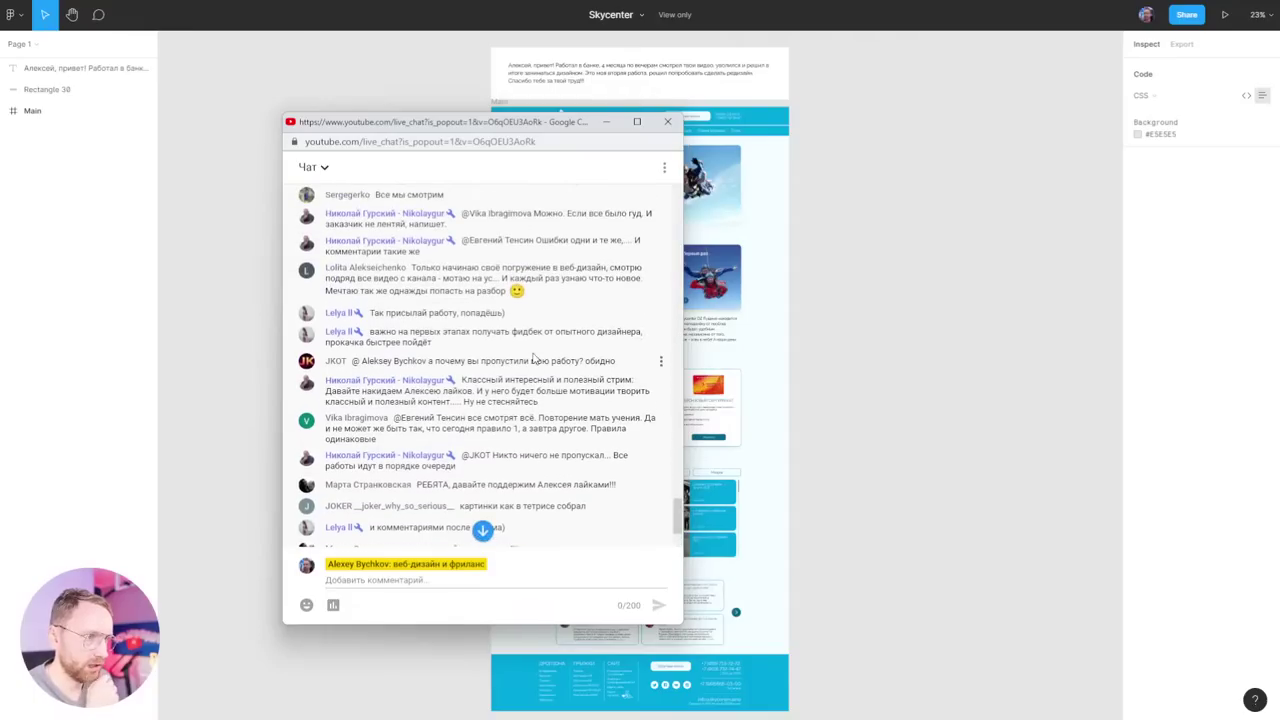
scroll(534, 358, down, 1)
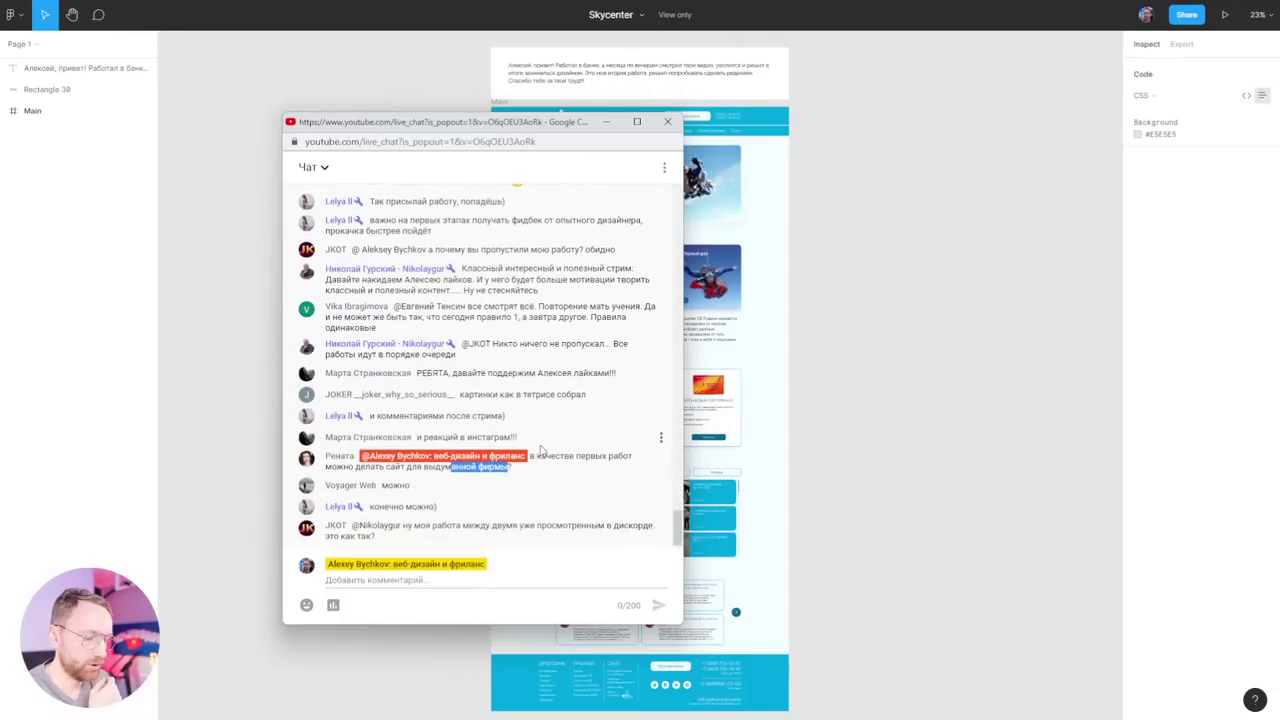
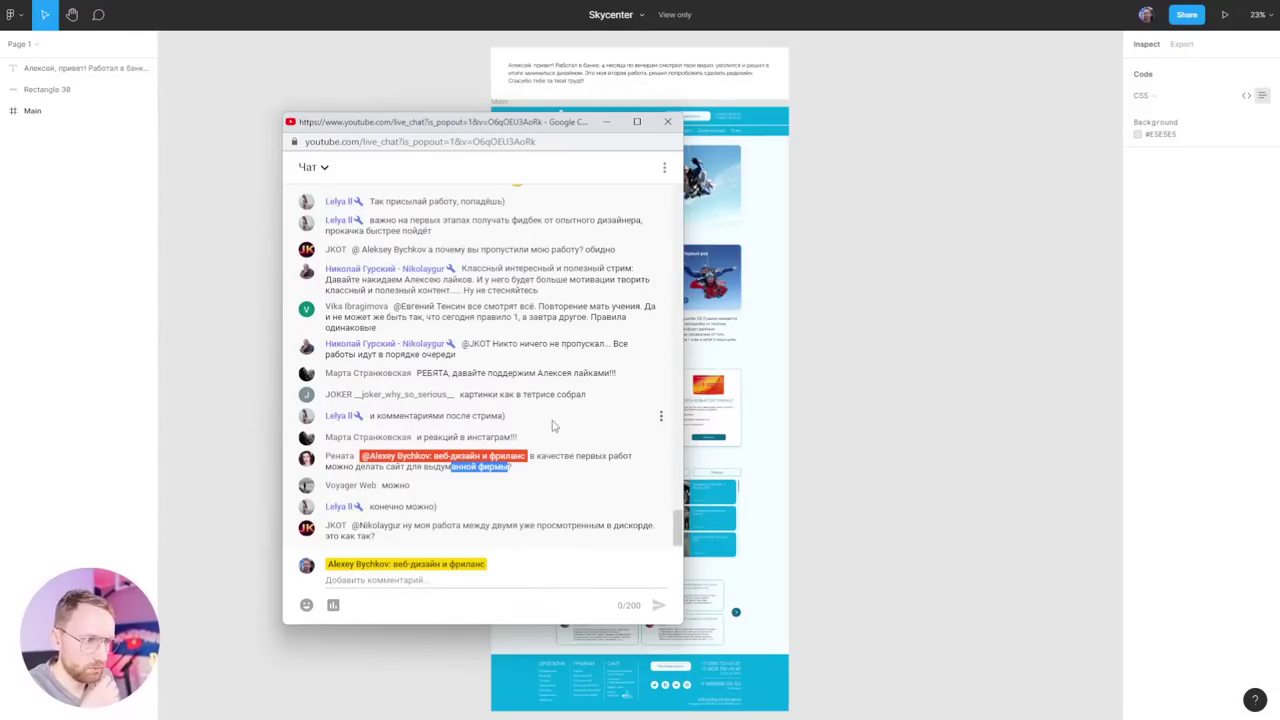
Scroll the live chat, highlighting the 'без оплаты заказчика' question and other comments, and jump to the newest messages
scroll(547, 437, up, 5)
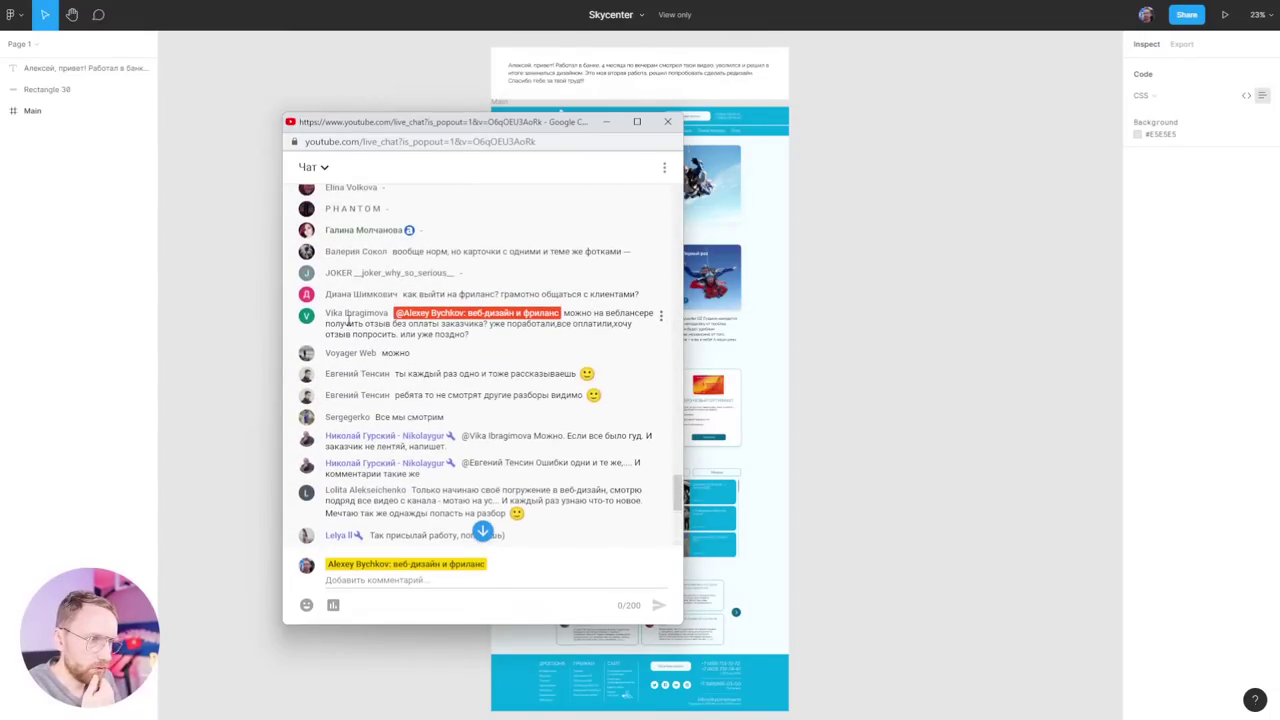
drag(393, 324, 481, 325)
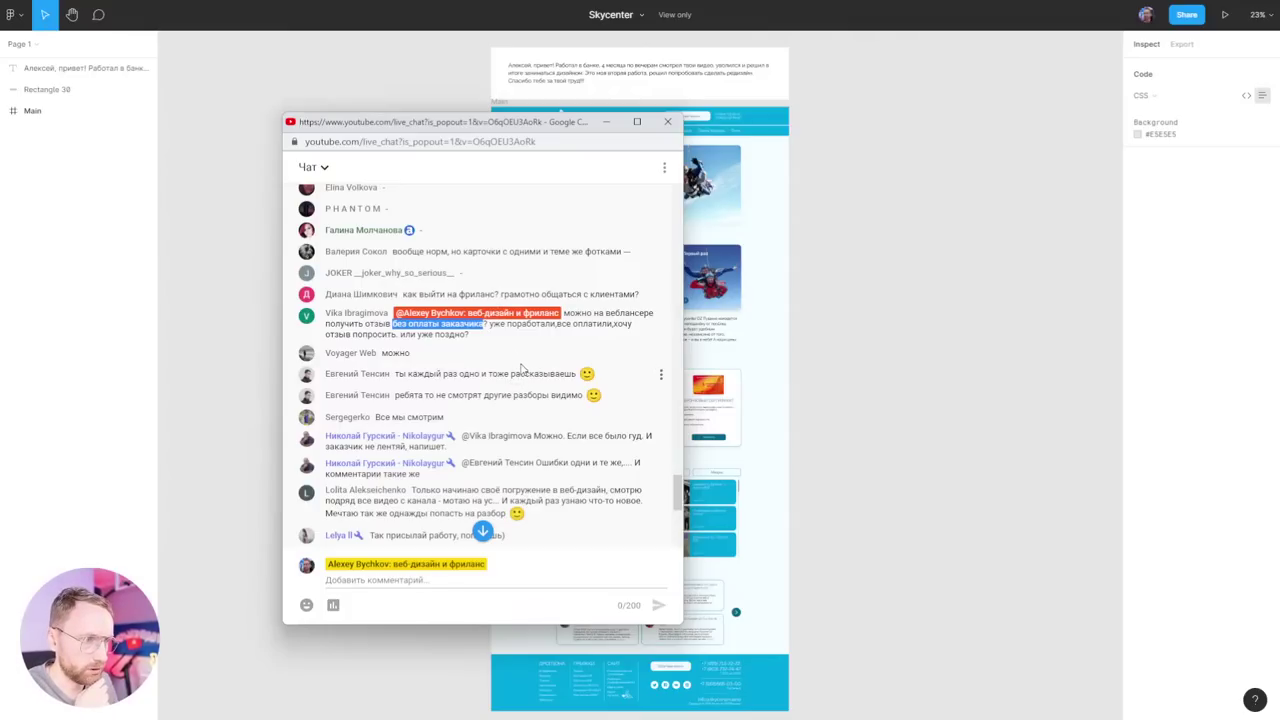
scroll(517, 380, down, 1)
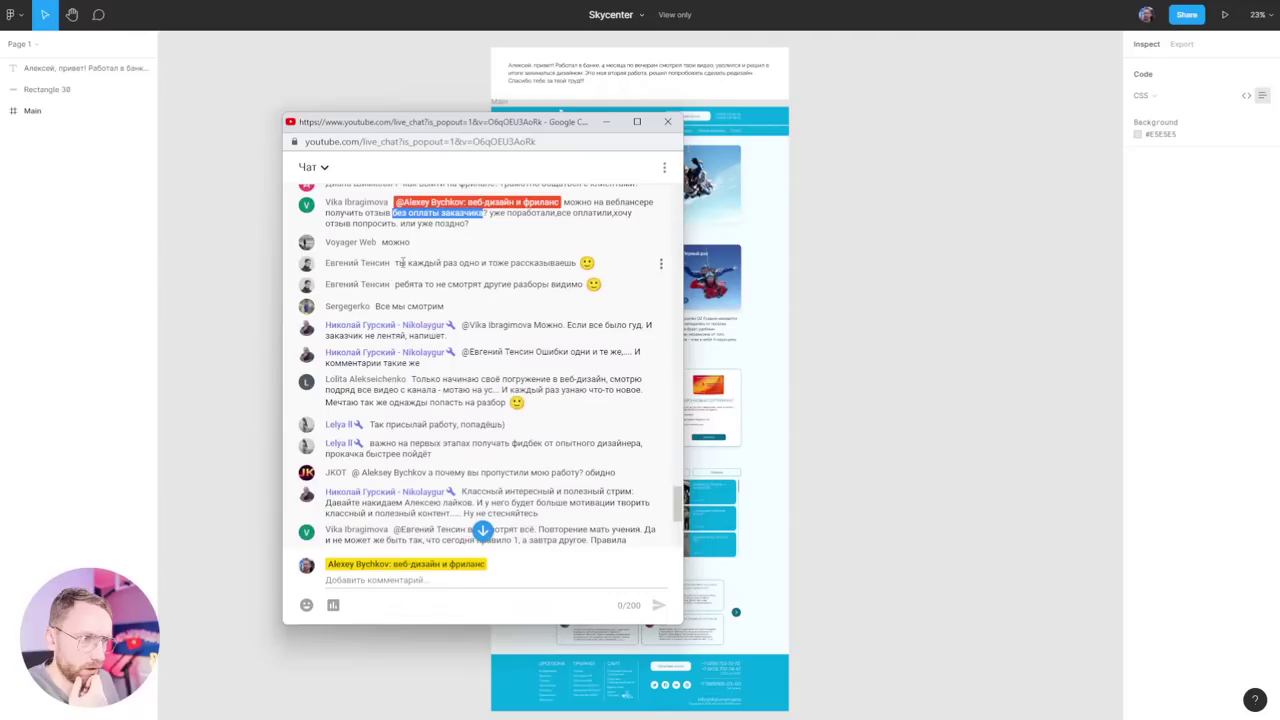
scroll(401, 283, down, 1)
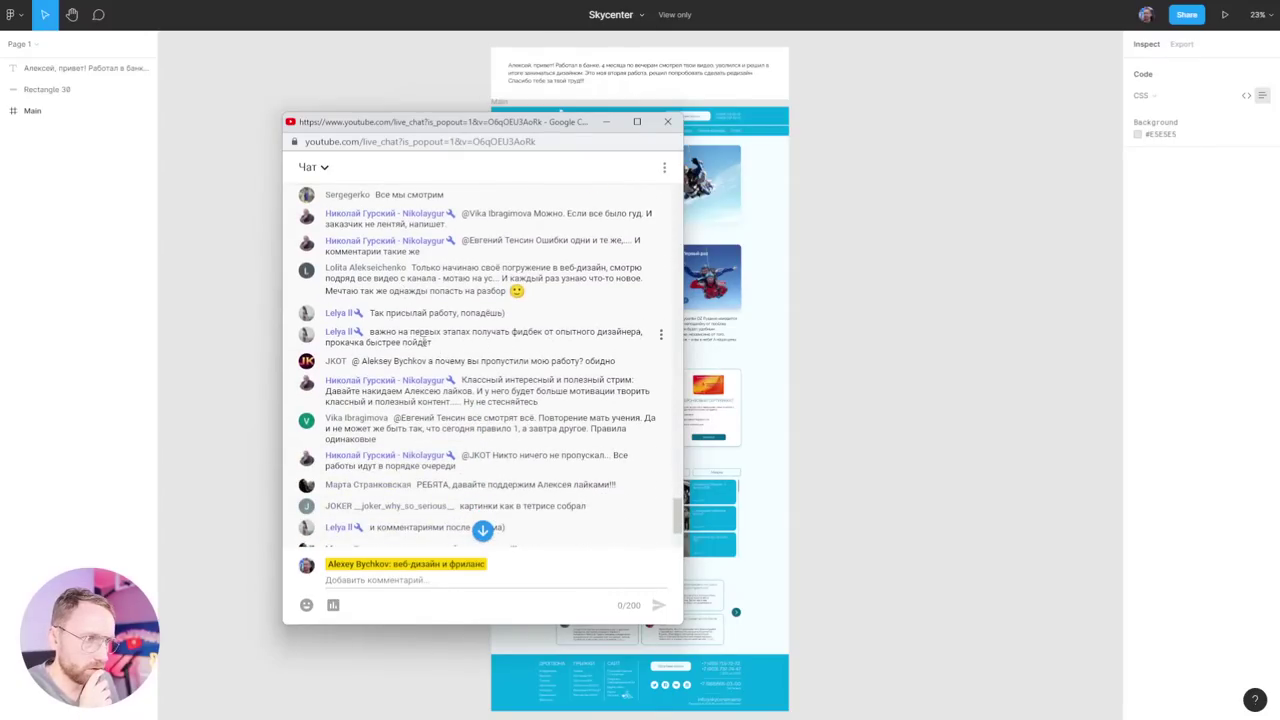
drag(428, 342, 325, 342)
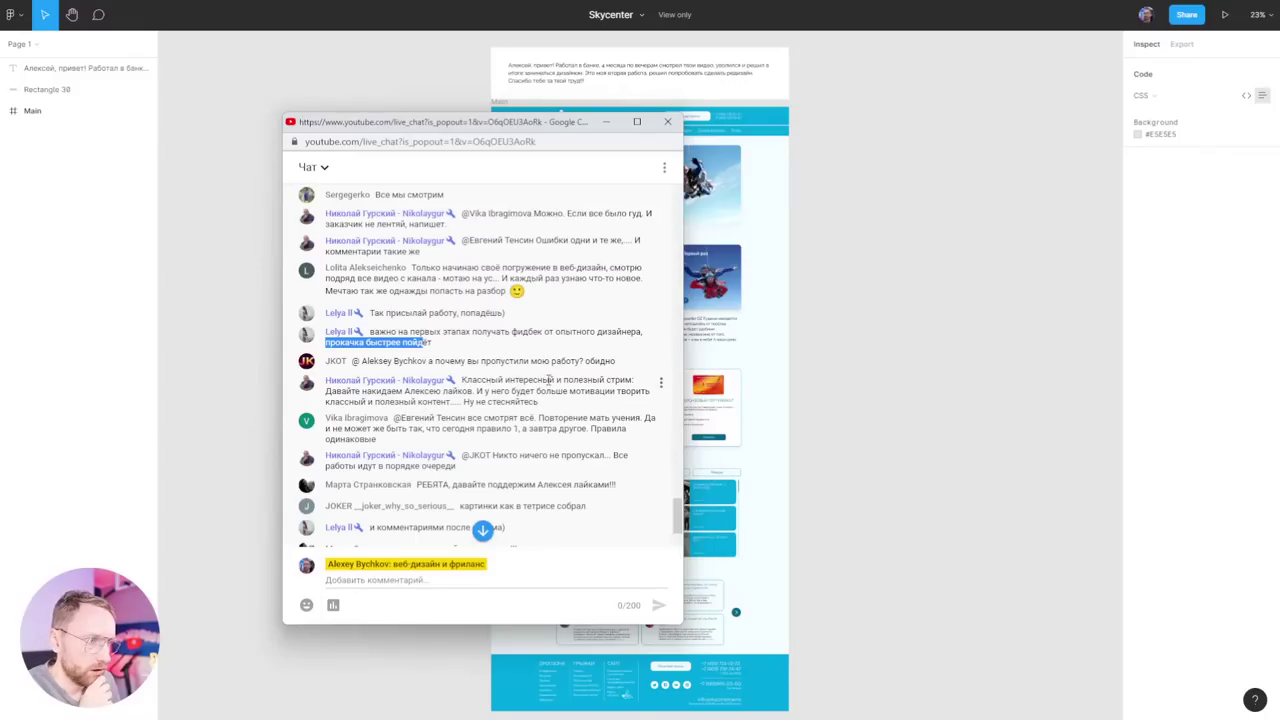
drag(549, 380, 586, 381)
click(483, 530)
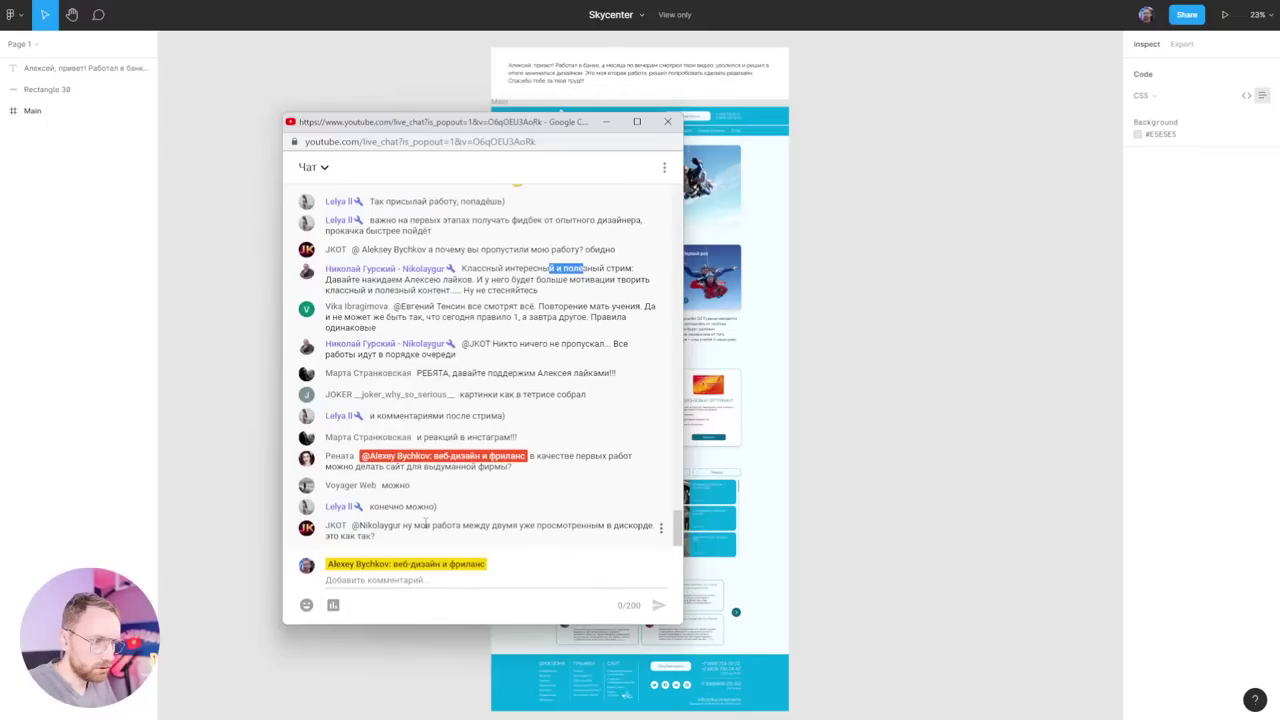
drag(426, 523, 605, 525)
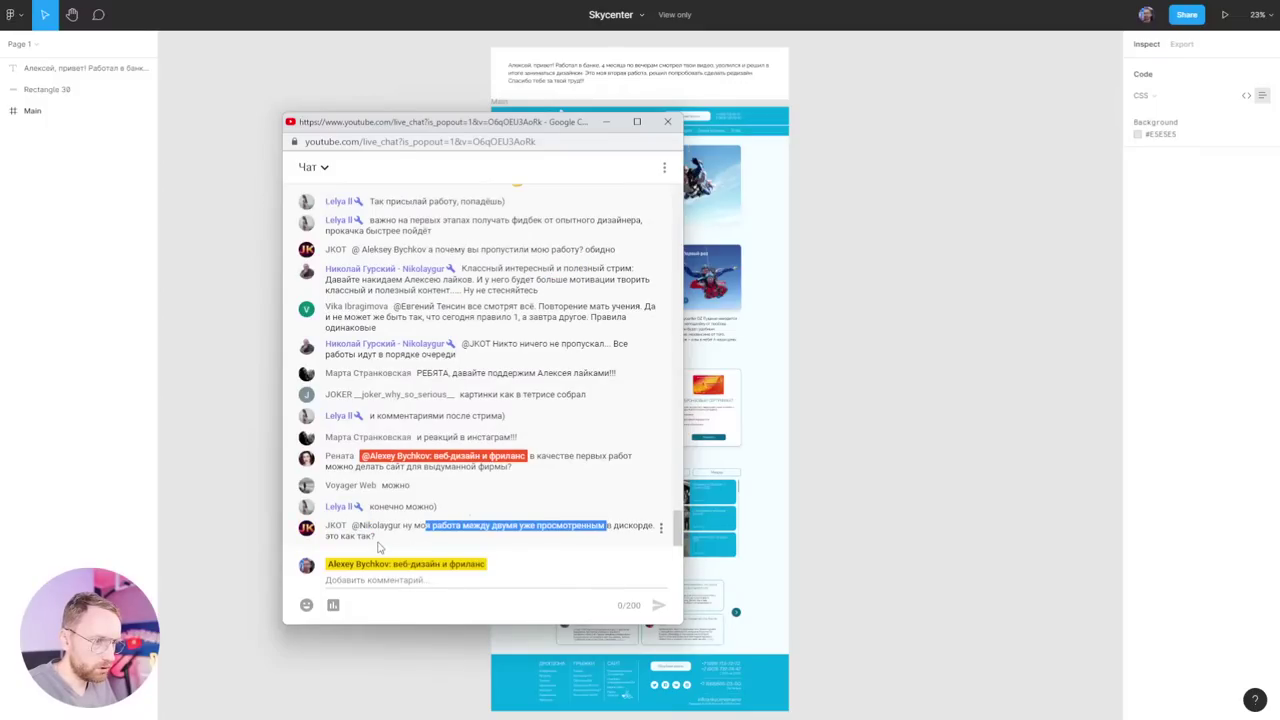
Close the live chat and view the first design preview in Discord's критика_работ channel
key(alt+Tab)
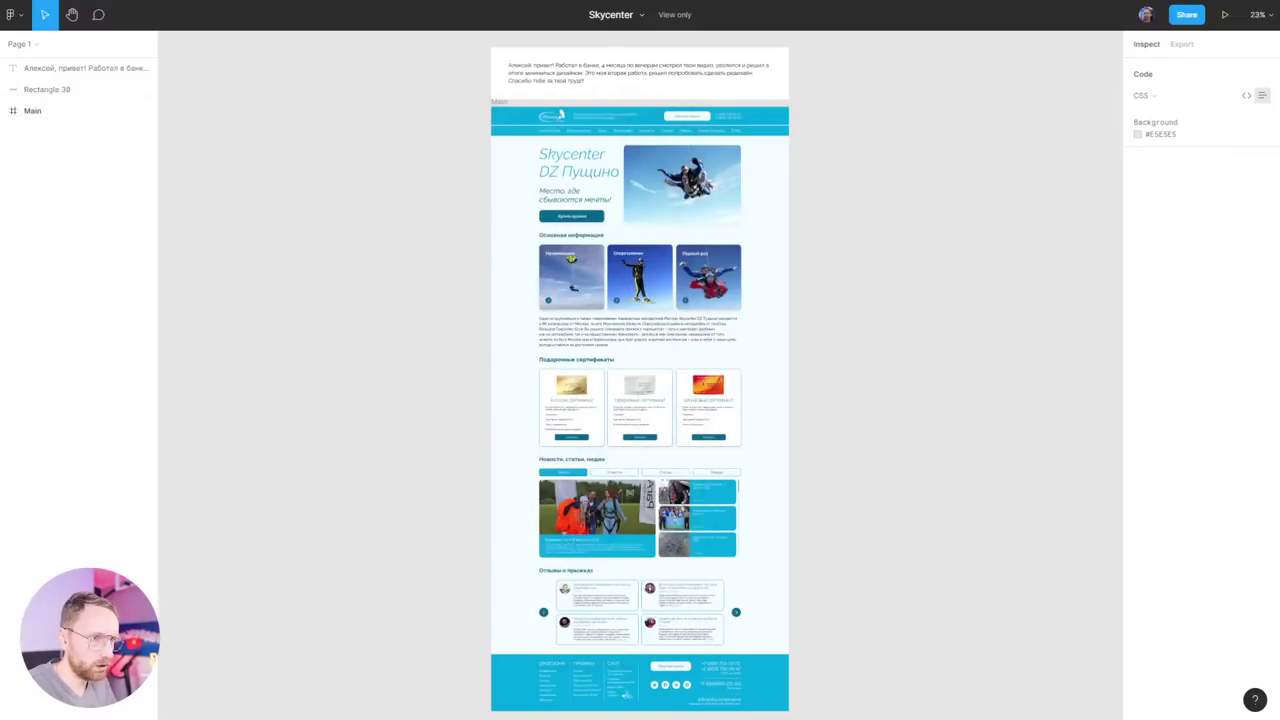
key(alt+Tab)
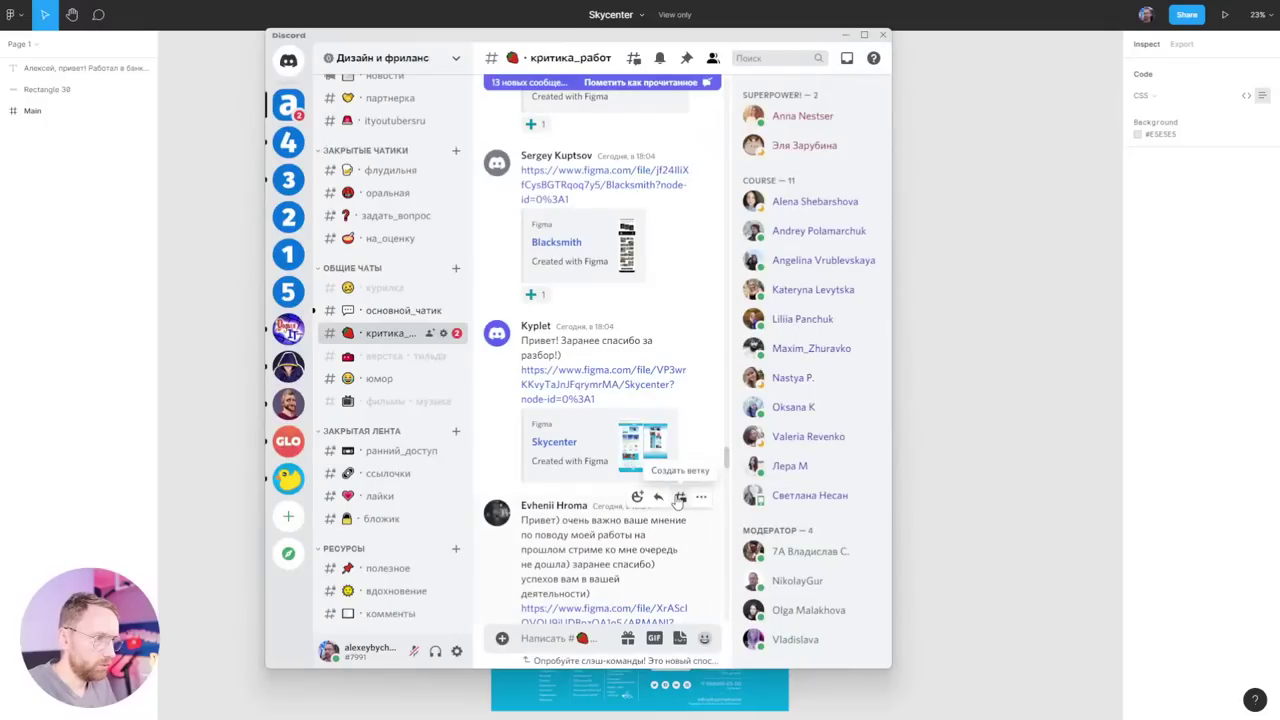
scroll(638, 349, up, 10)
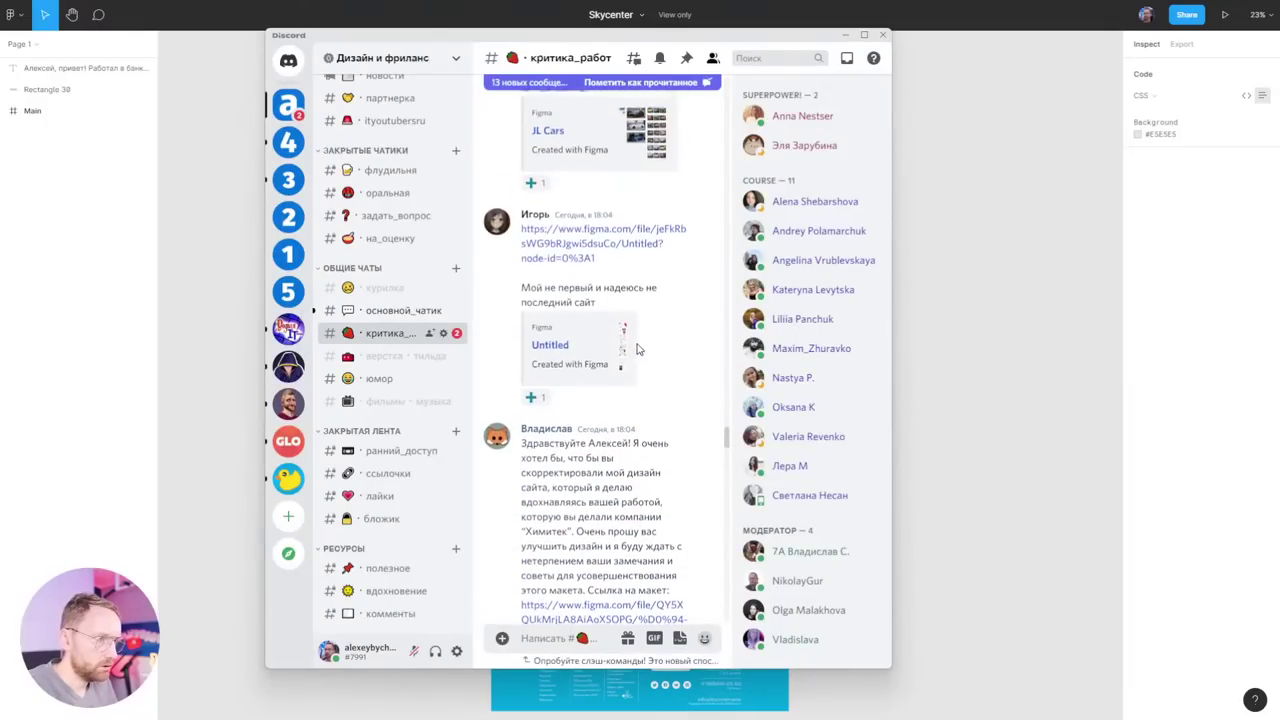
scroll(638, 349, up, 10)
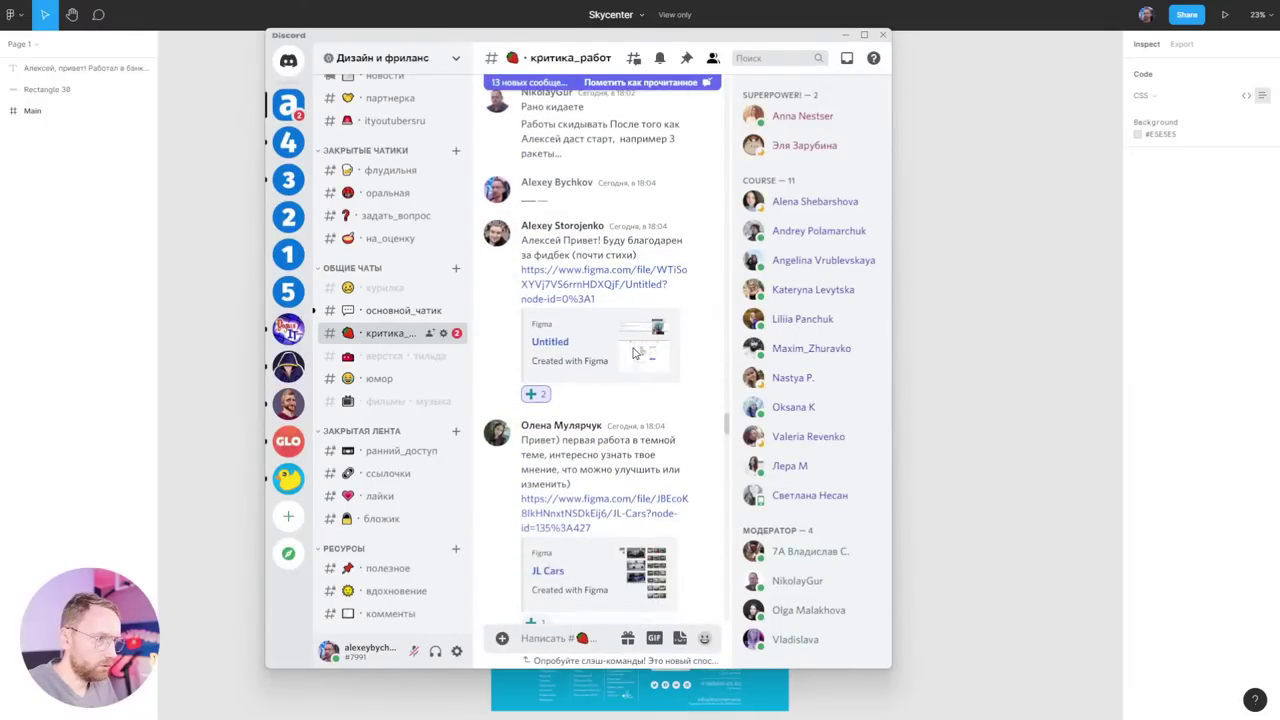
click(633, 352)
key(Escape)
Enlarge and close the JL Cars, Untitled and Д - Фильтры для воды previews
scroll(626, 408, down, 2)
click(642, 466)
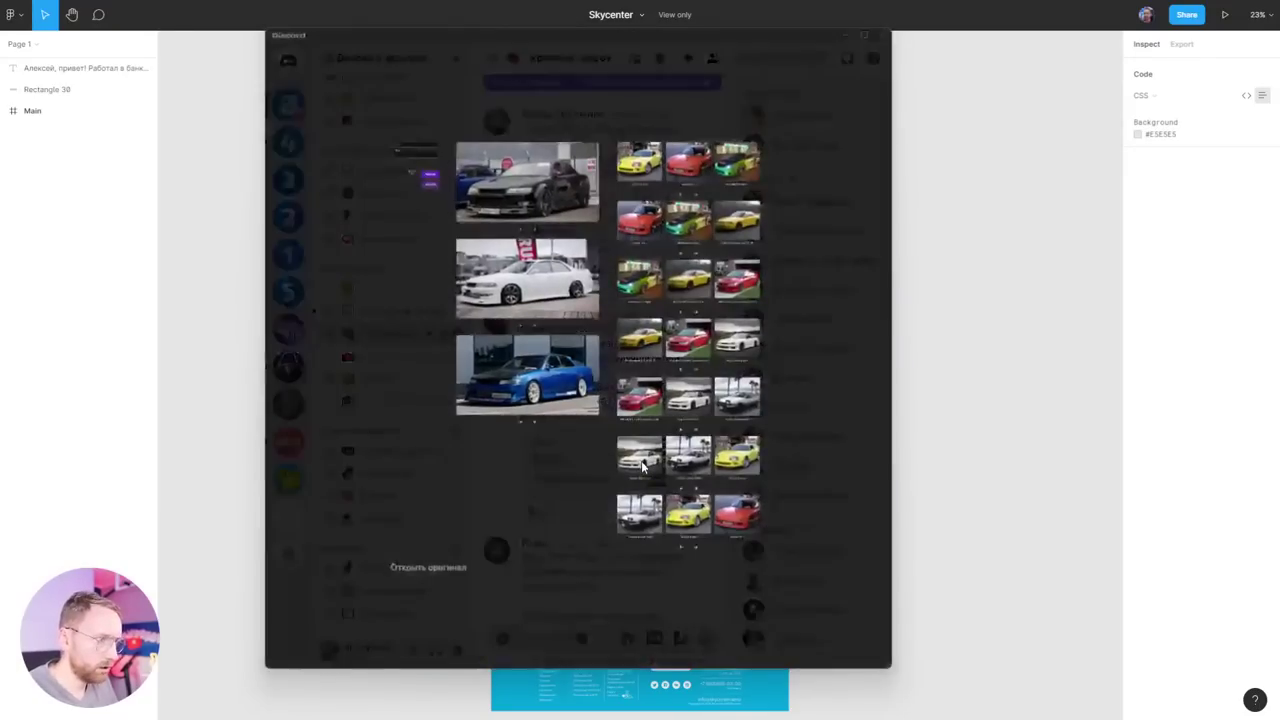
key(Escape)
scroll(626, 462, down, 2)
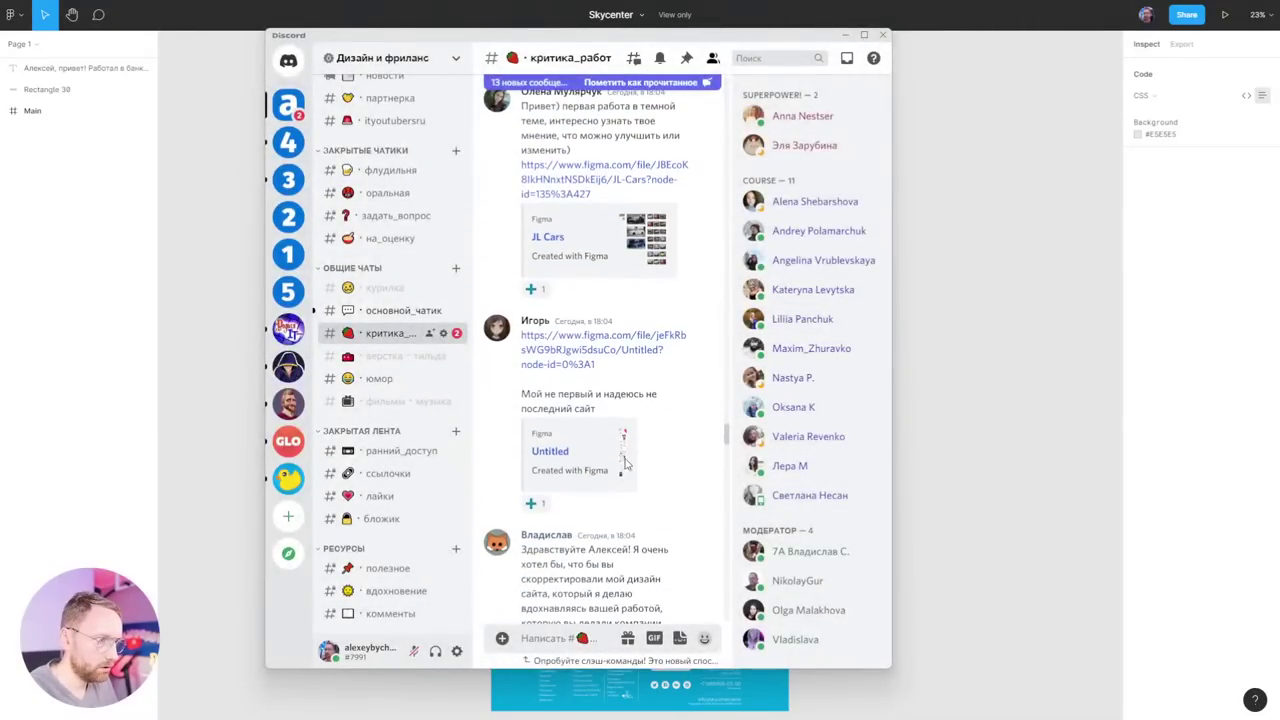
click(625, 445)
key(Escape)
scroll(625, 440, down, 10)
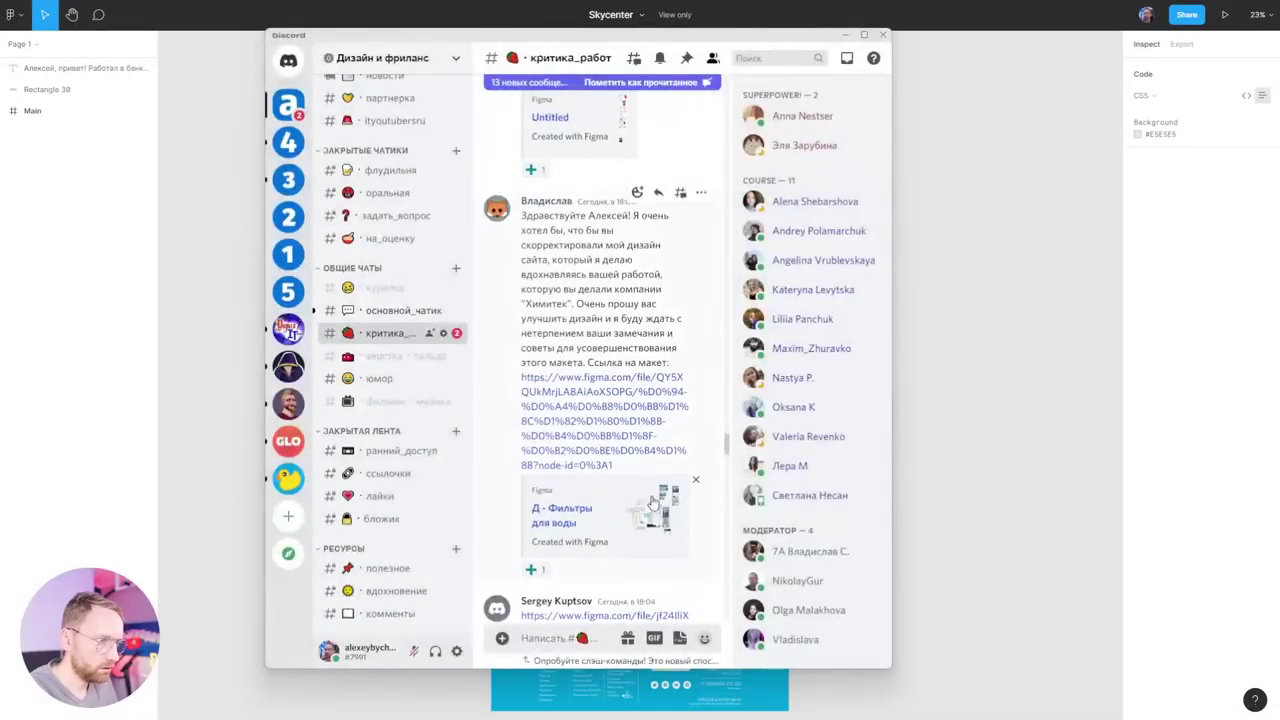
click(651, 503)
key(Escape)
Preview the Blacksmith and Skycenter designs, then return to the Skycenter file in Figma
scroll(648, 422, down, 10)
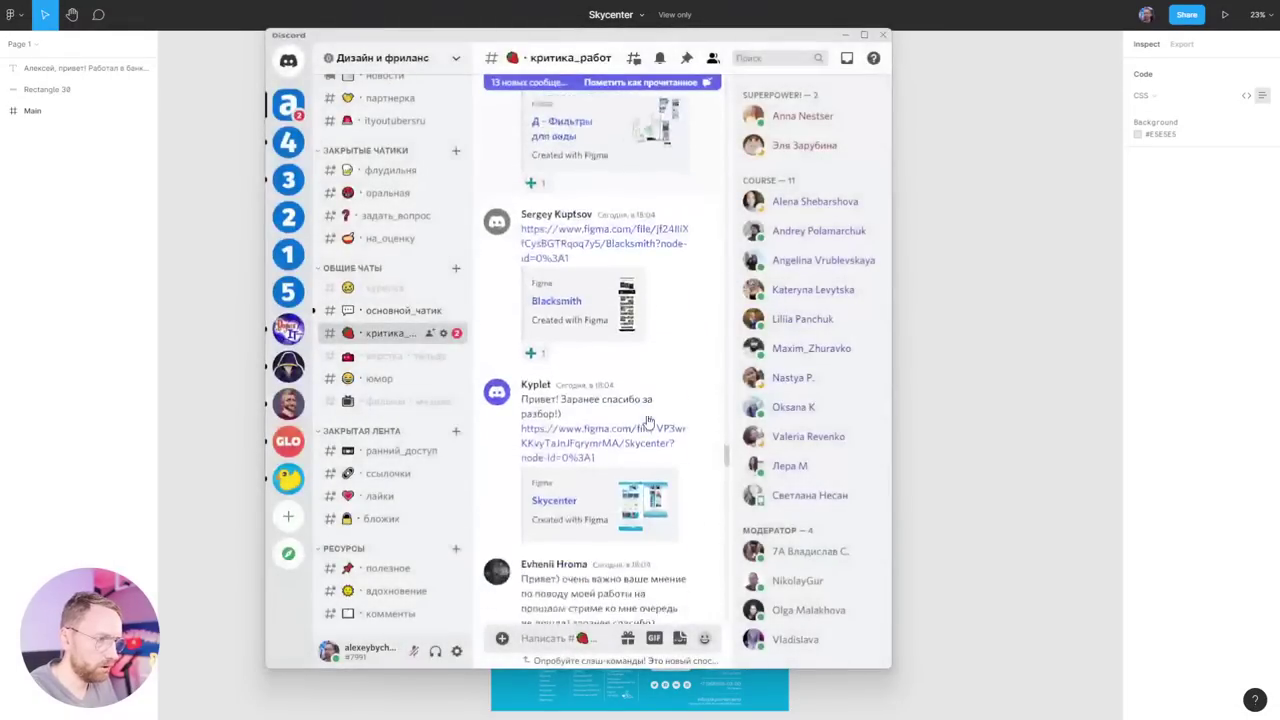
scroll(647, 422, down, 2)
click(626, 242)
key(Escape)
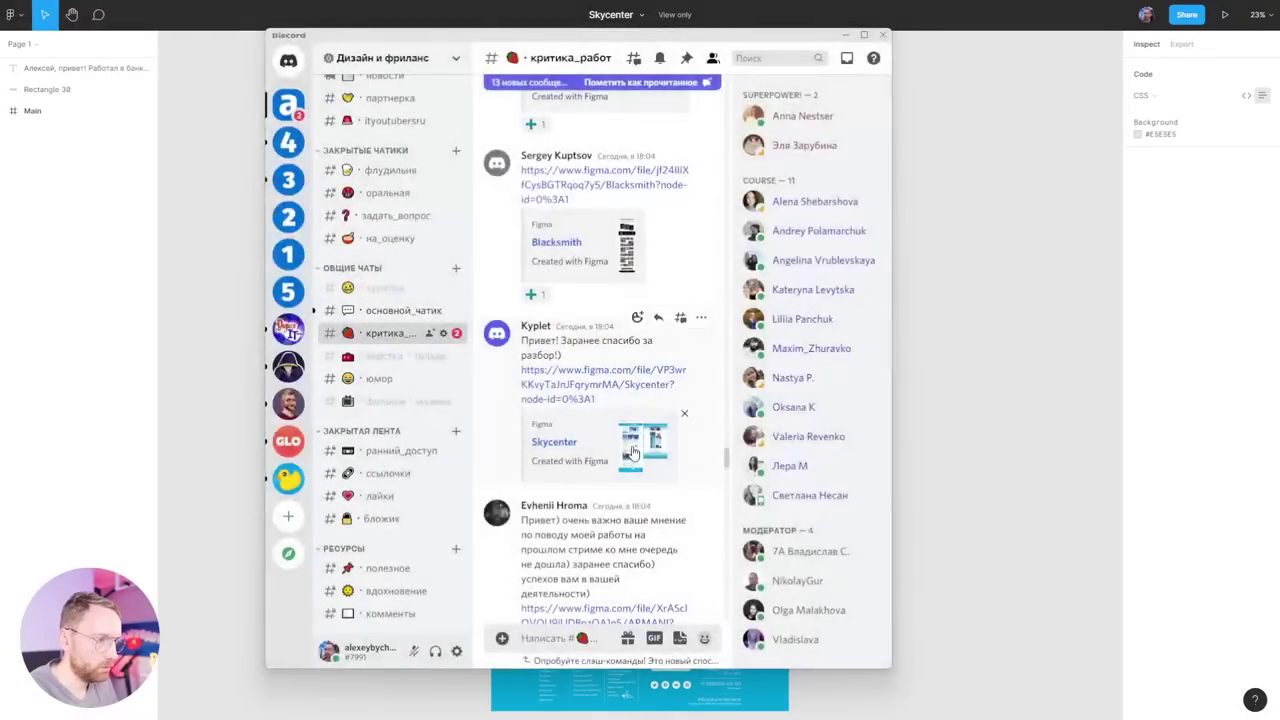
click(632, 453)
key(alt+Tab)
scroll(572, 243, up, 5)
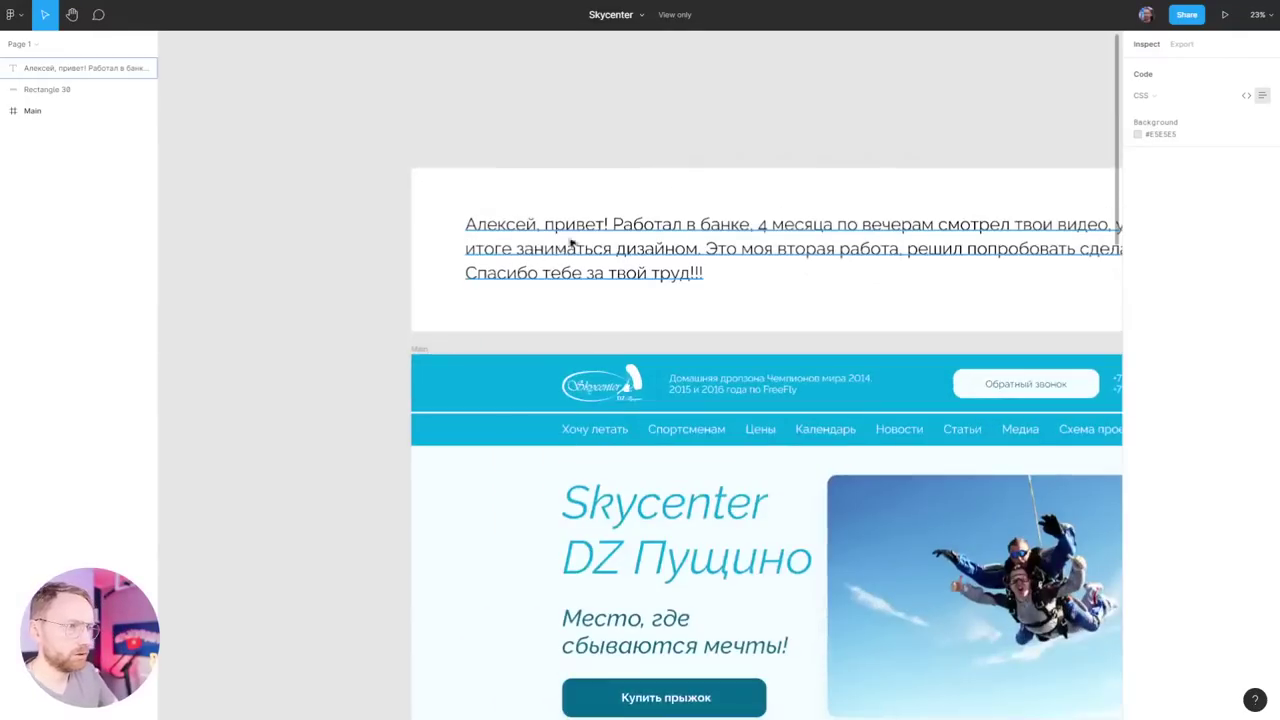
Pan the Skycenter canvas to show the student's note and the site header
drag(883, 143, 634, 146)
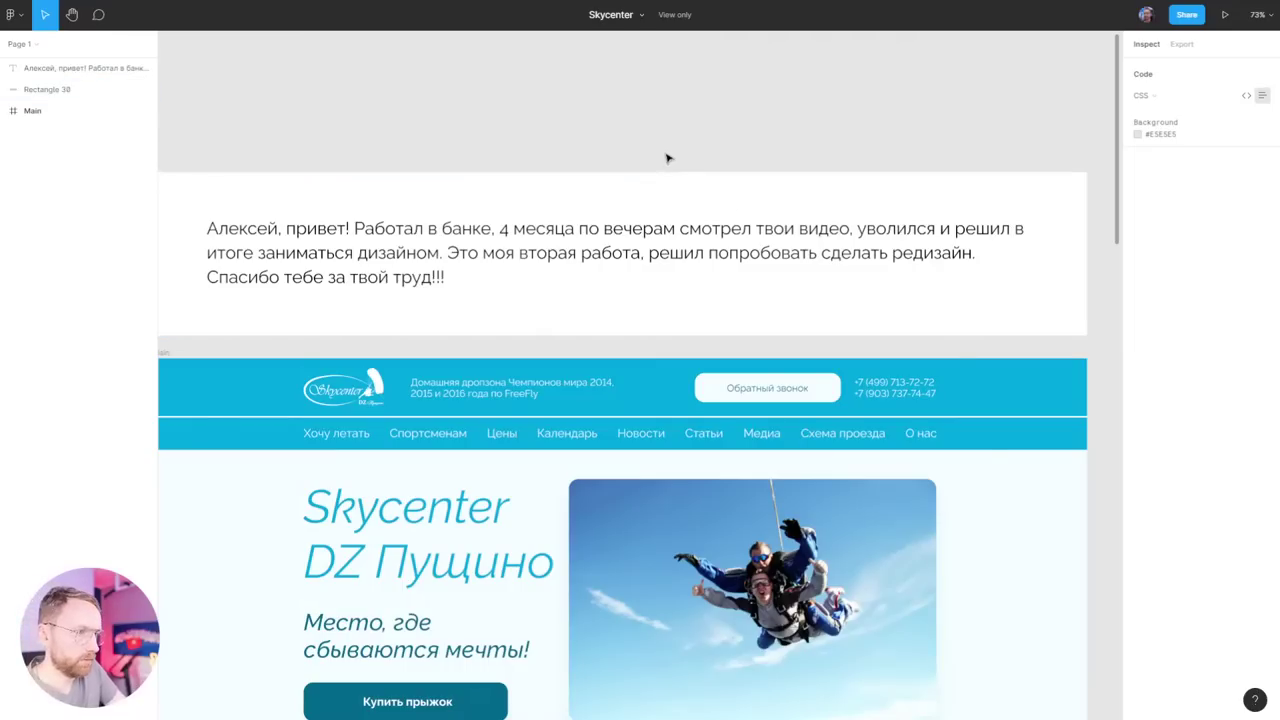
drag(565, 371, 586, 250)
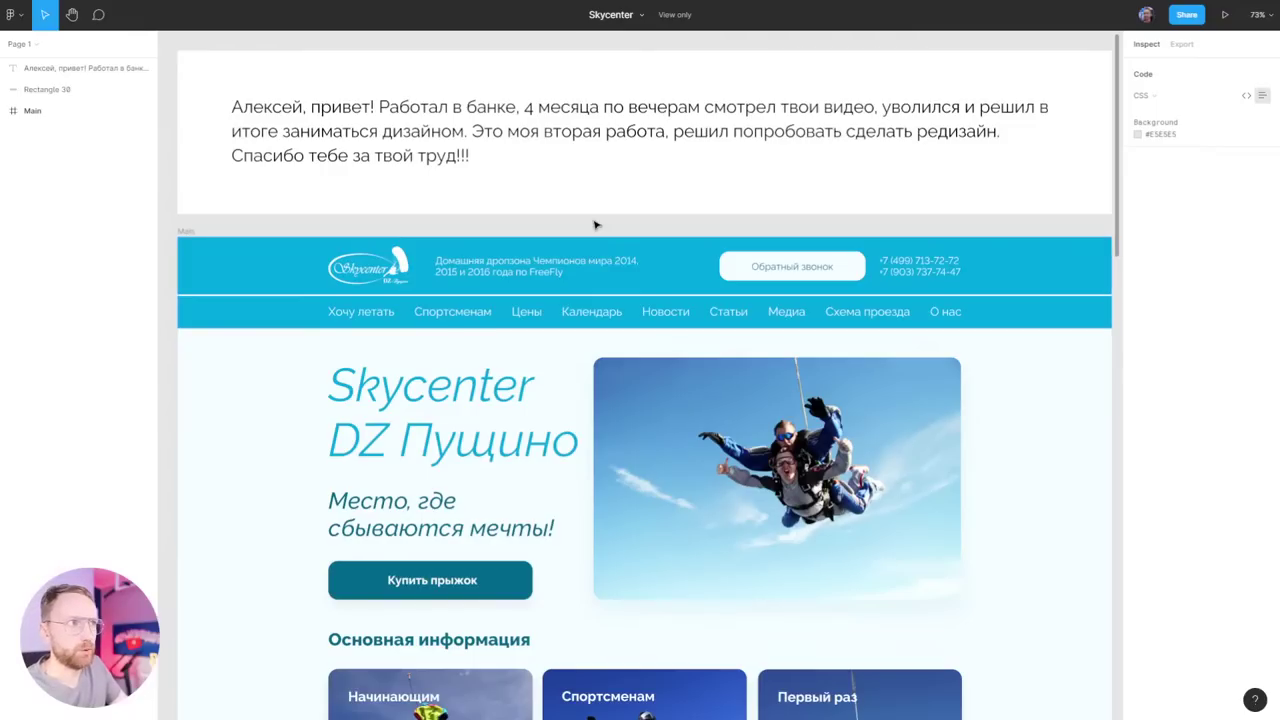
mouse_move(583, 217)
mouse_down()
mouse_move(579, 237)
mouse_move(580, 191)
mouse_move(583, 211)
mouse_up()
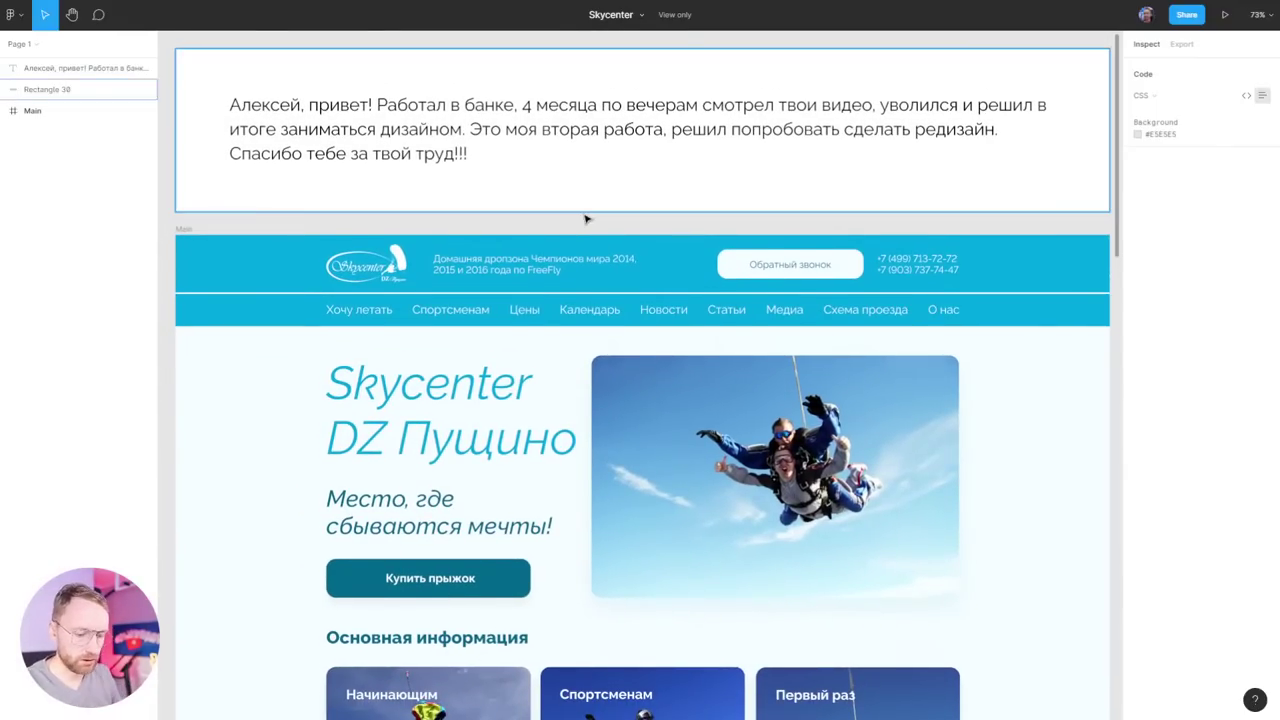
scroll(590, 300, left, 1)
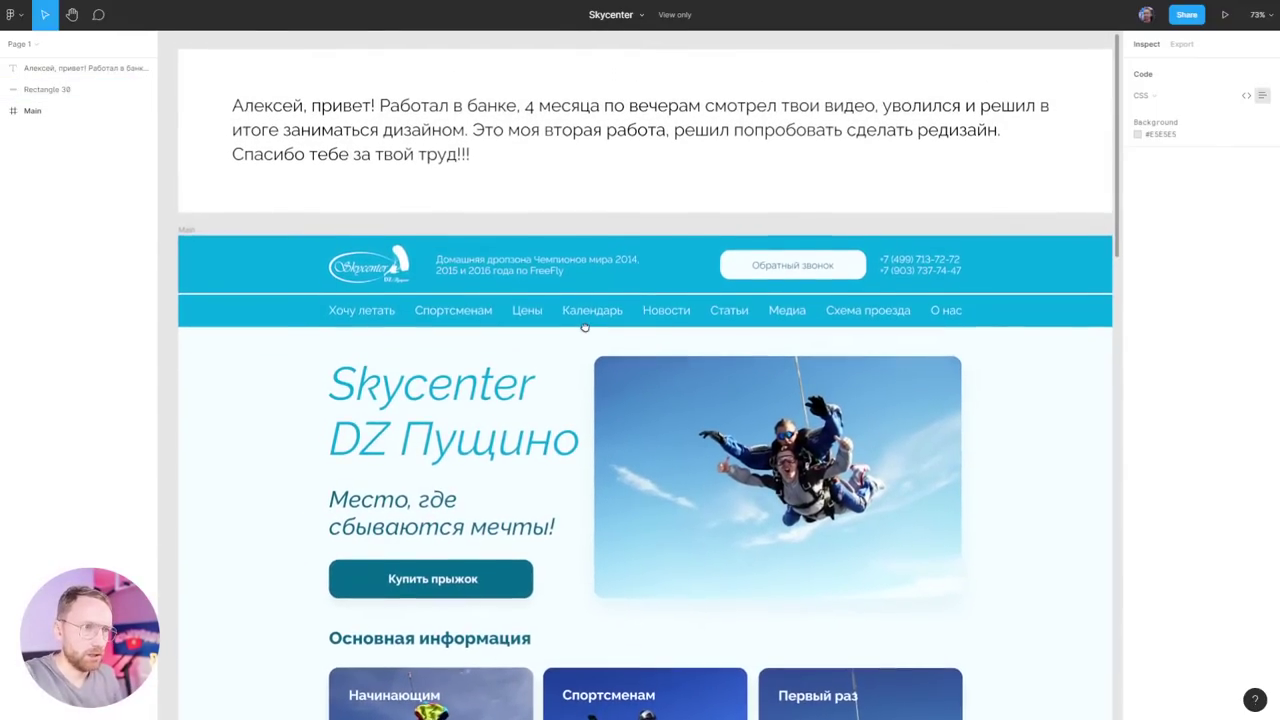
drag(585, 326, 583, 312)
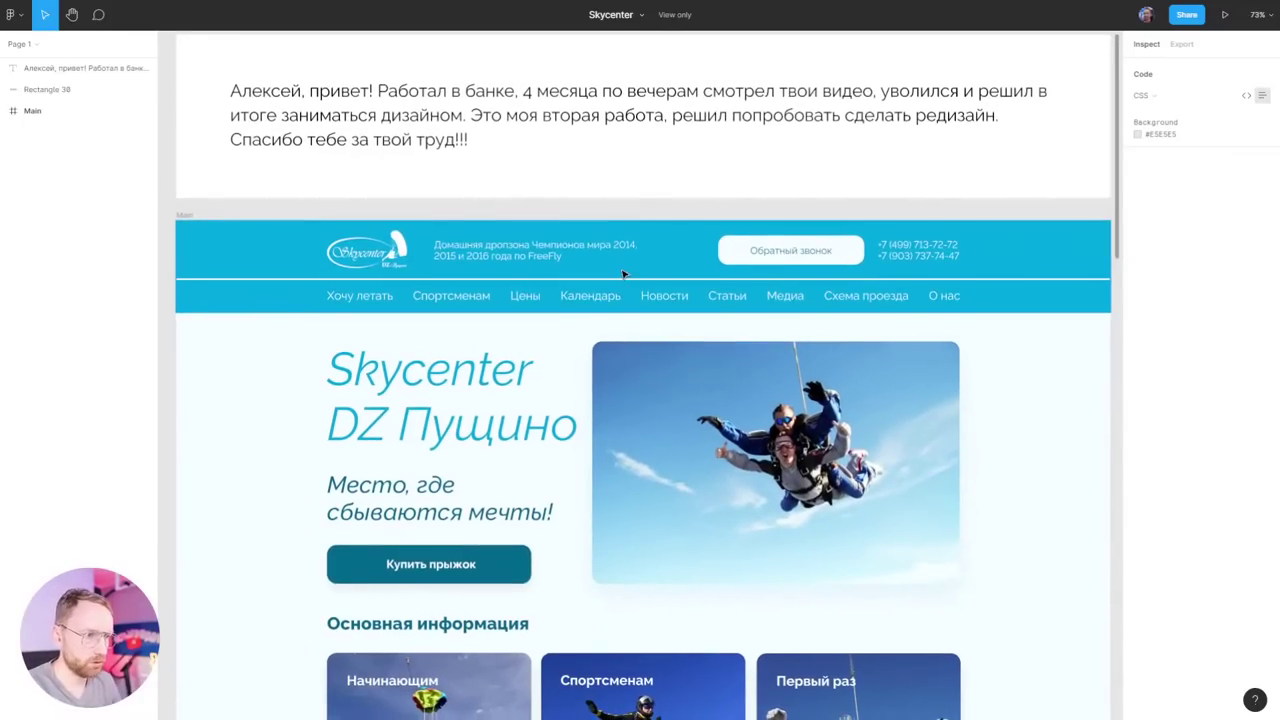
Scroll through the hero and info cards, then inspect the H1 block: 1300 × 498 px, radius 20 px
scroll(577, 160, up, 2)
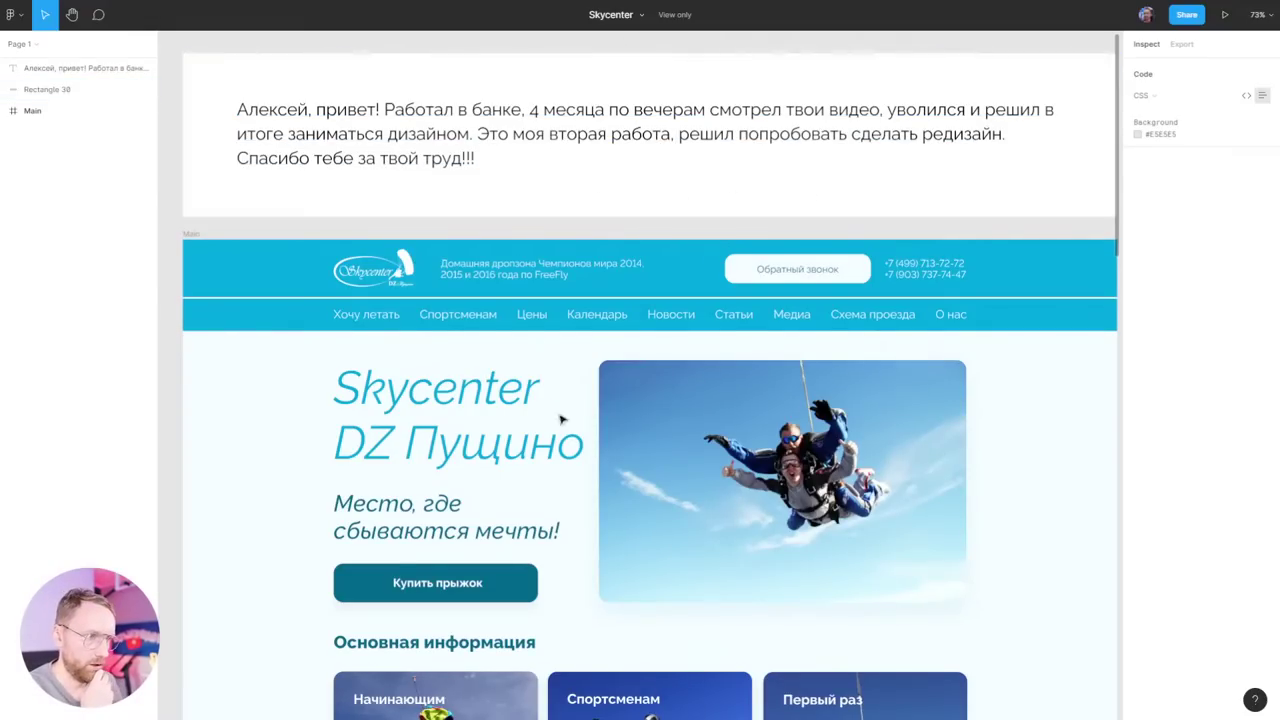
scroll(565, 440, down, 1)
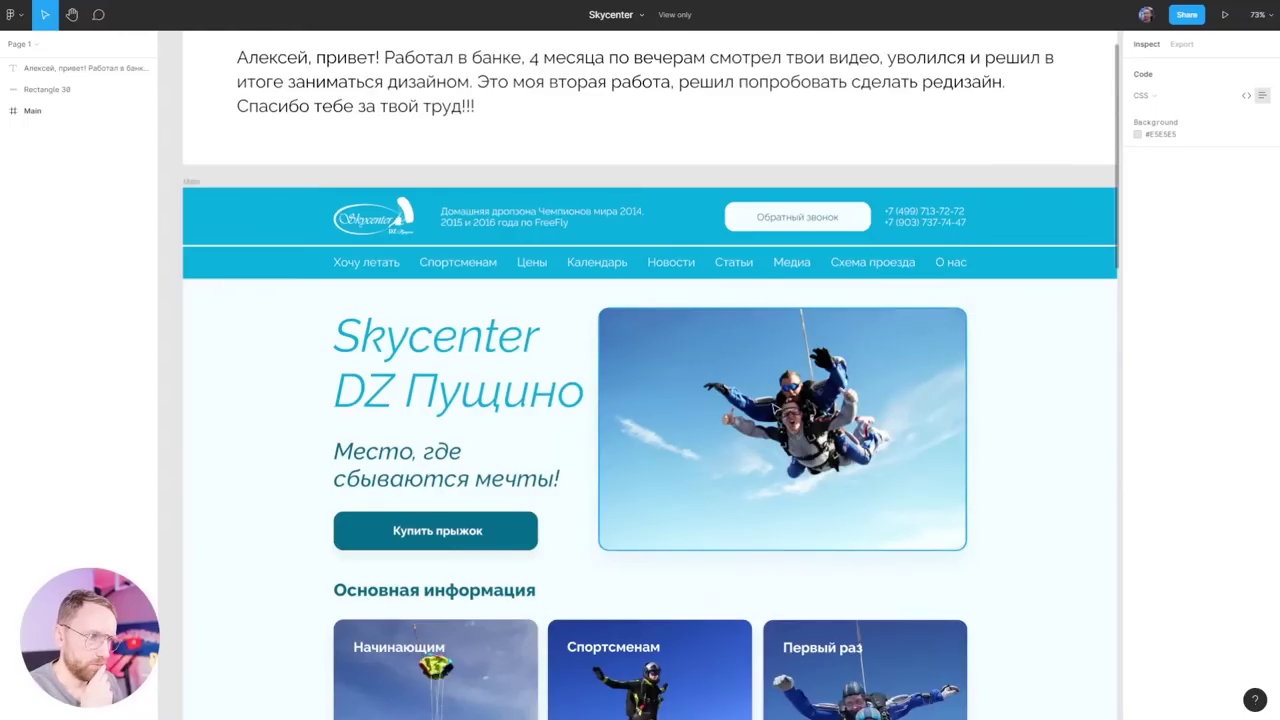
scroll(775, 408, down, 1)
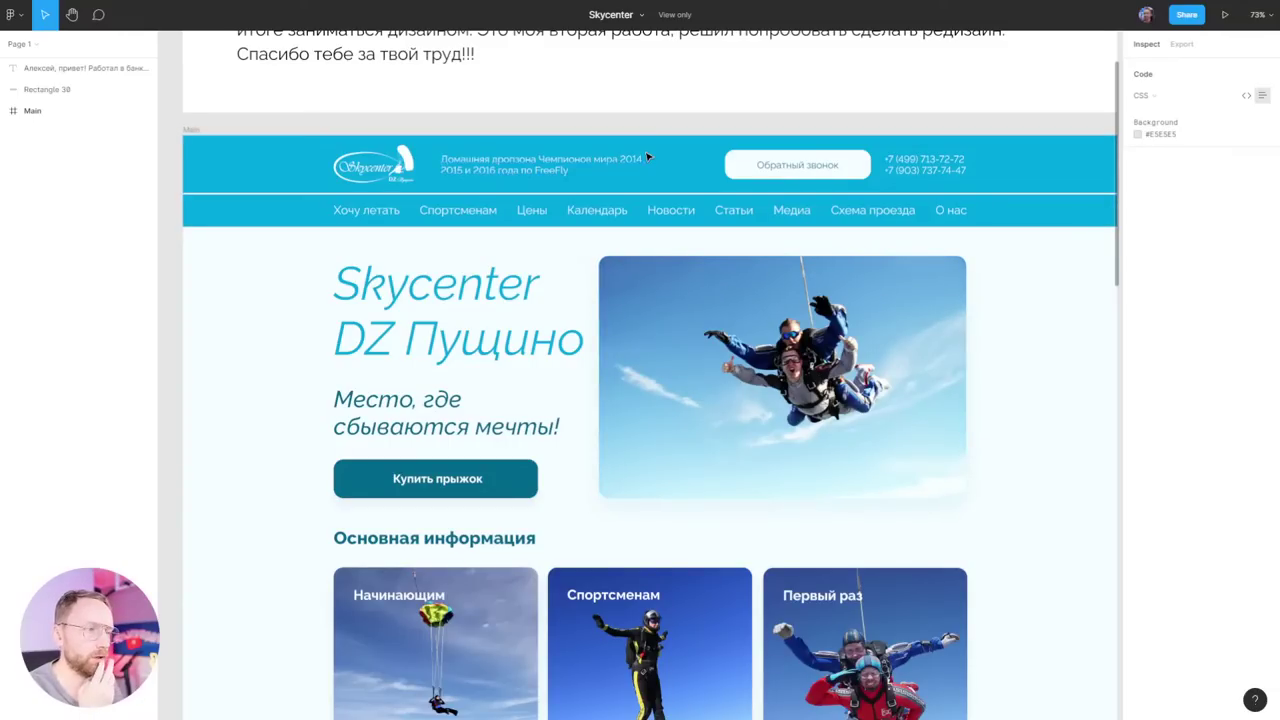
scroll(968, 494, down, 2)
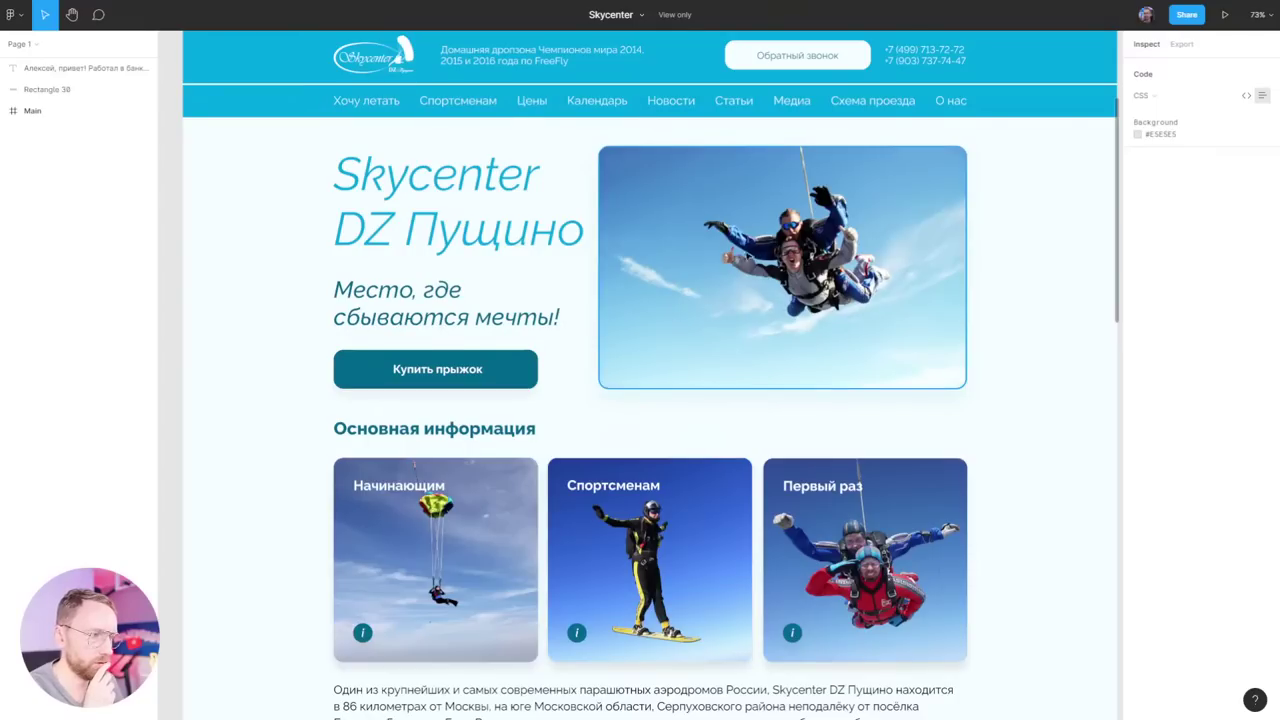
scroll(814, 457, down, 1)
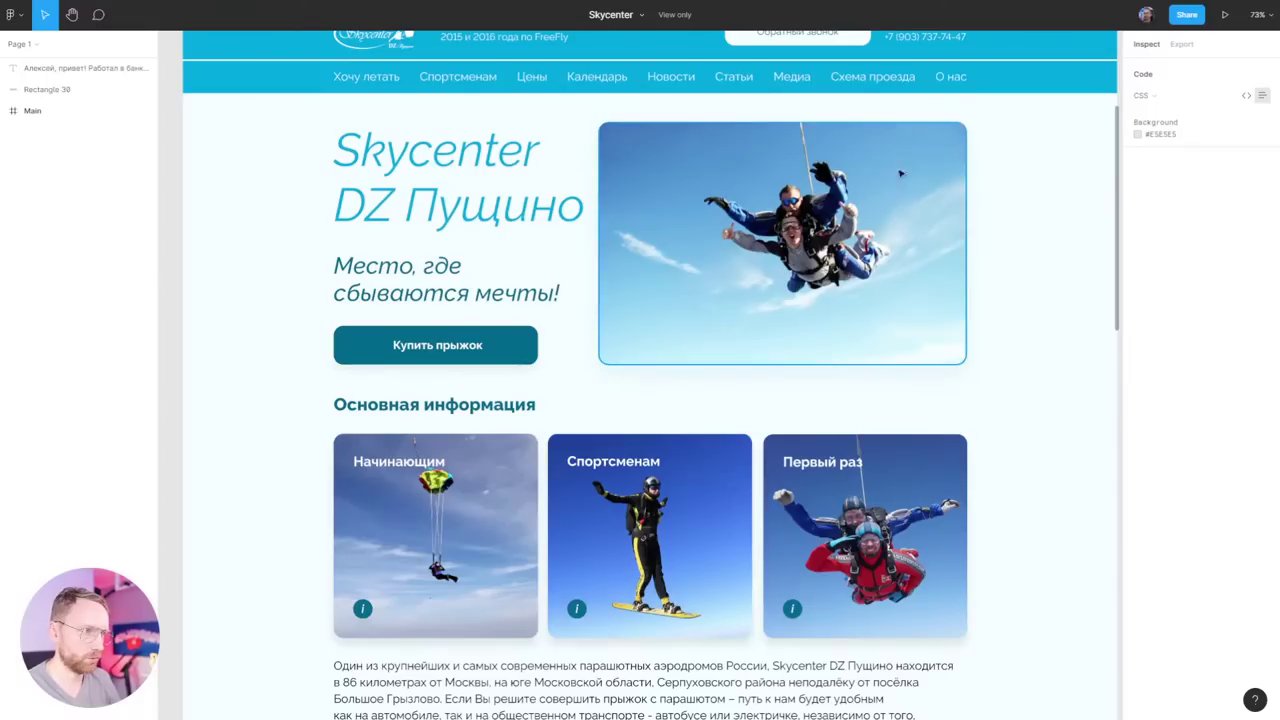
scroll(566, 213, up, 3)
click(914, 457)
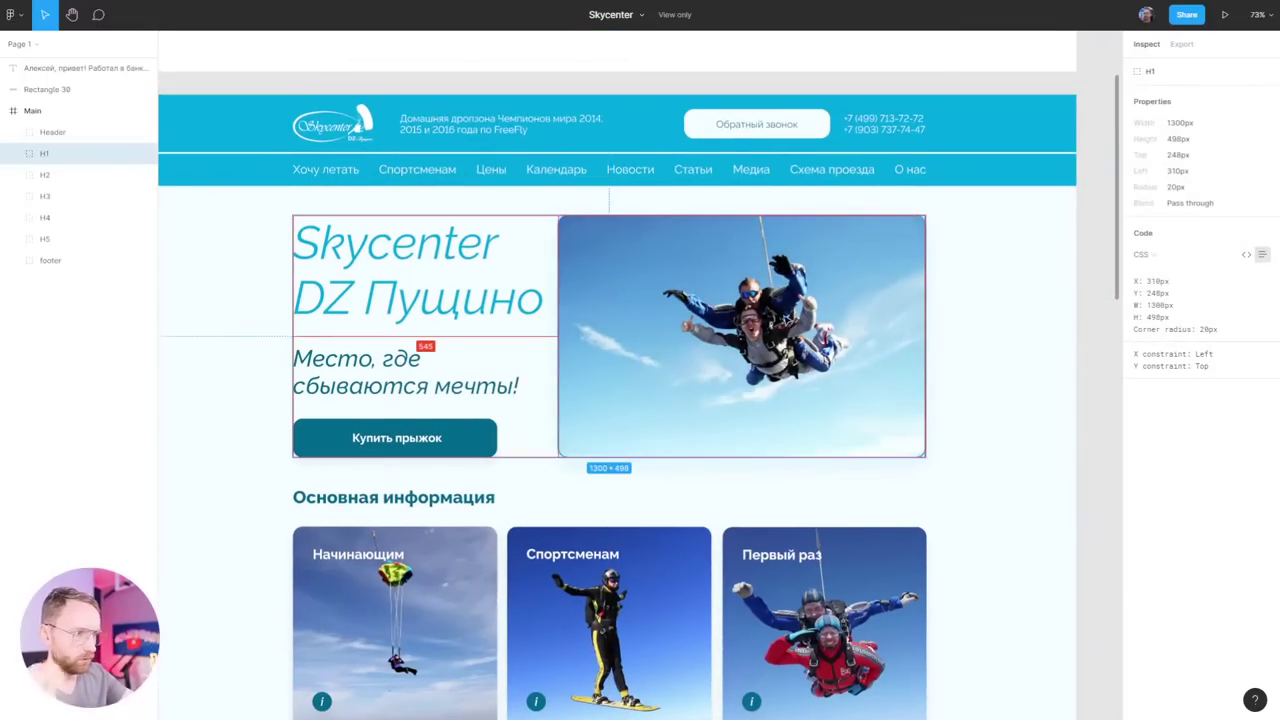
Select the Header, H1 and H2 sections together to read the spacing between them
scroll(740, 328, down, 1)
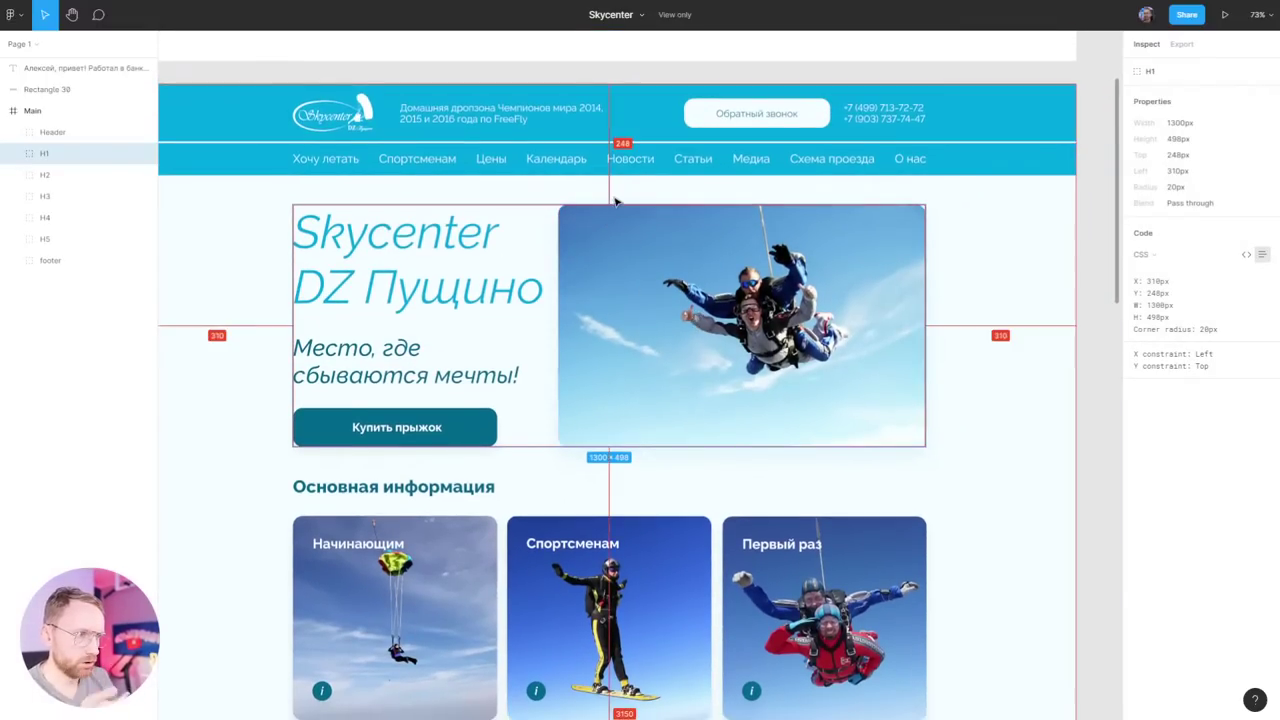
scroll(430, 262, left, 2)
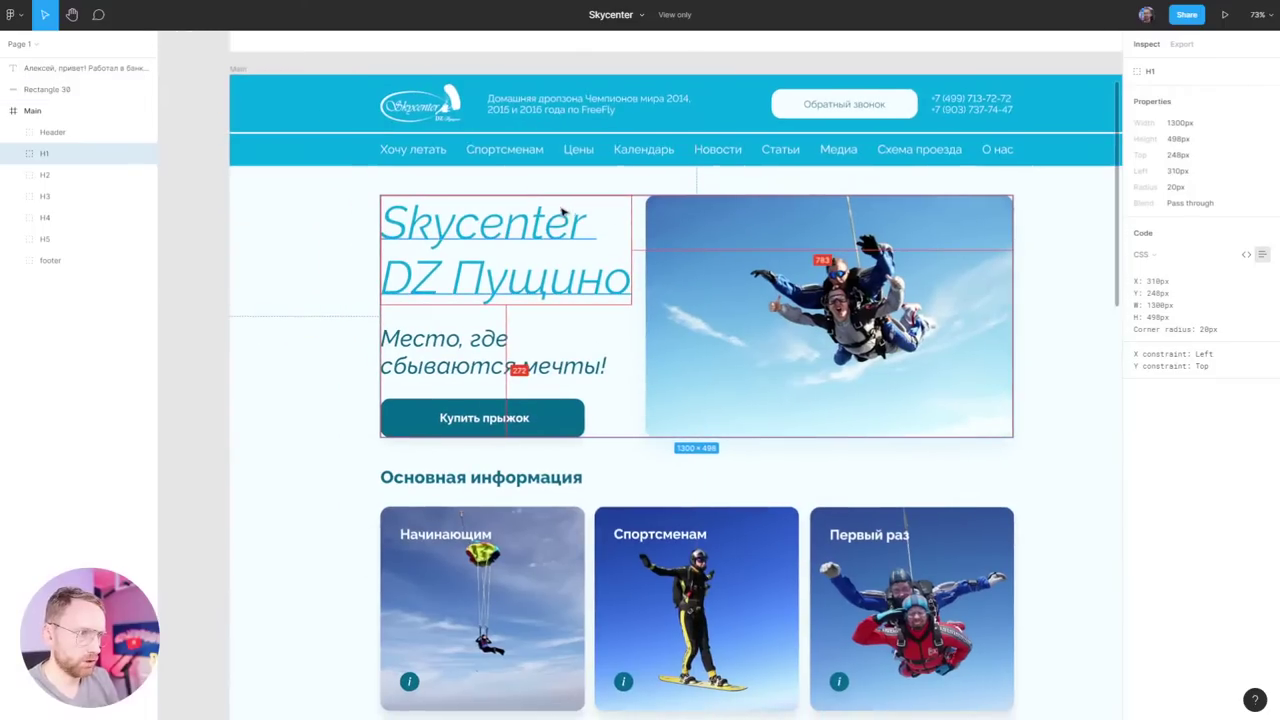
drag(256, 175, 620, 480)
scroll(826, 371, right, 3)
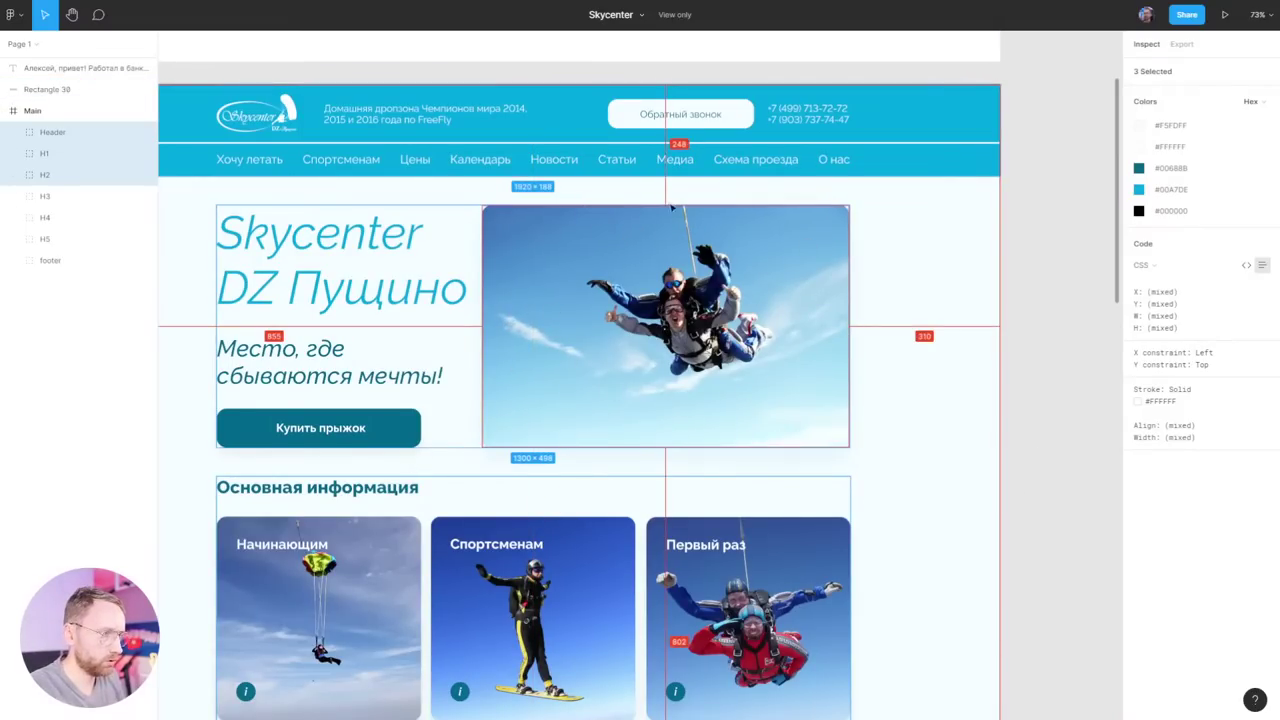
scroll(494, 272, left, 3)
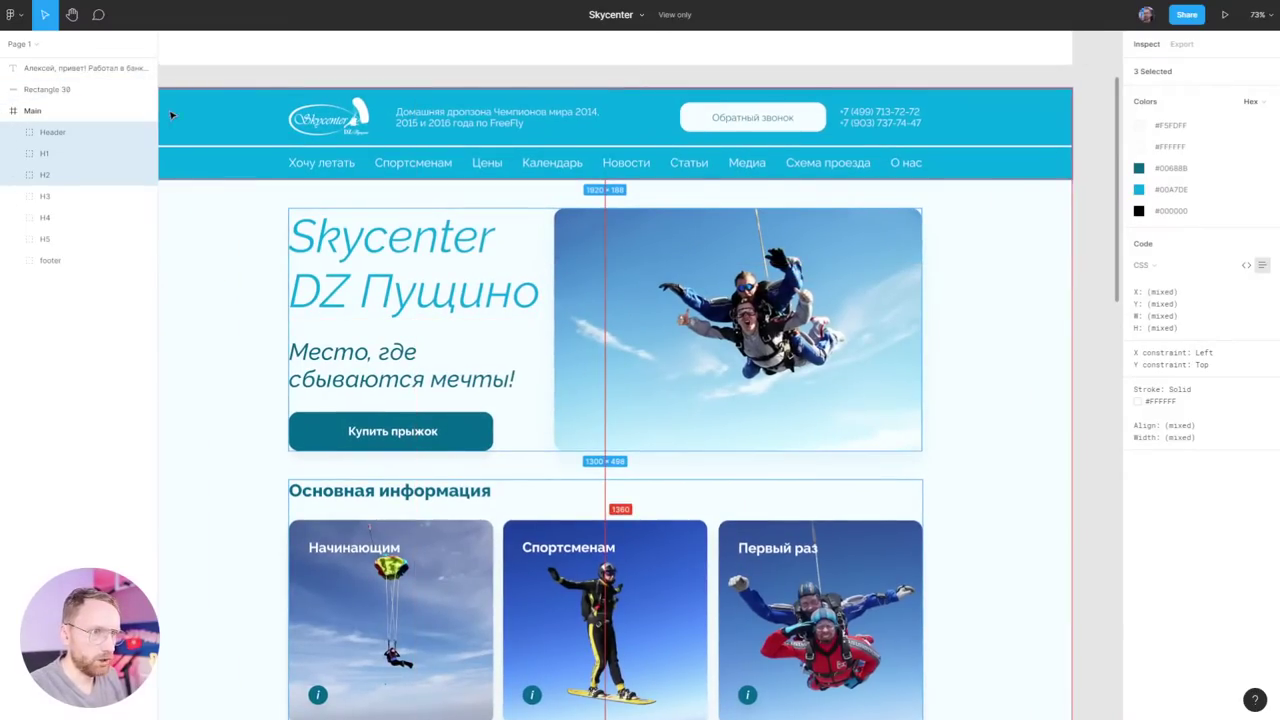
click(184, 96)
scroll(243, 120, left, 2)
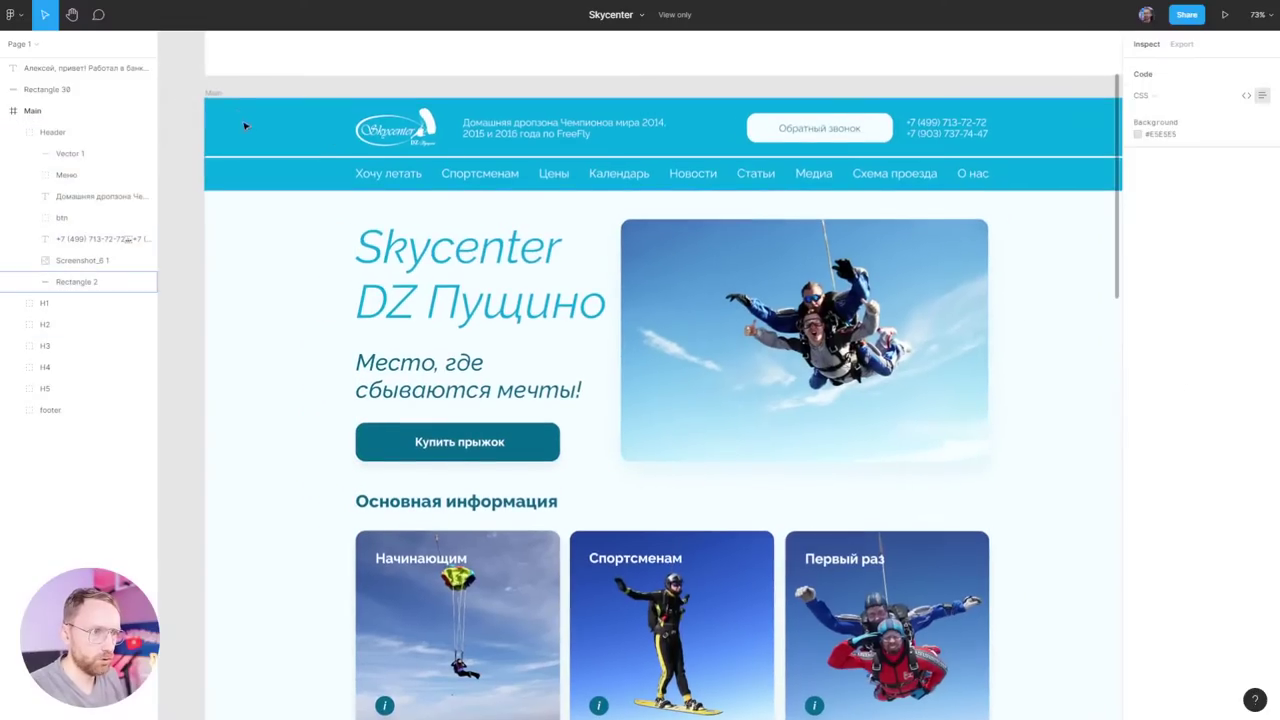
shift+click(818, 516)
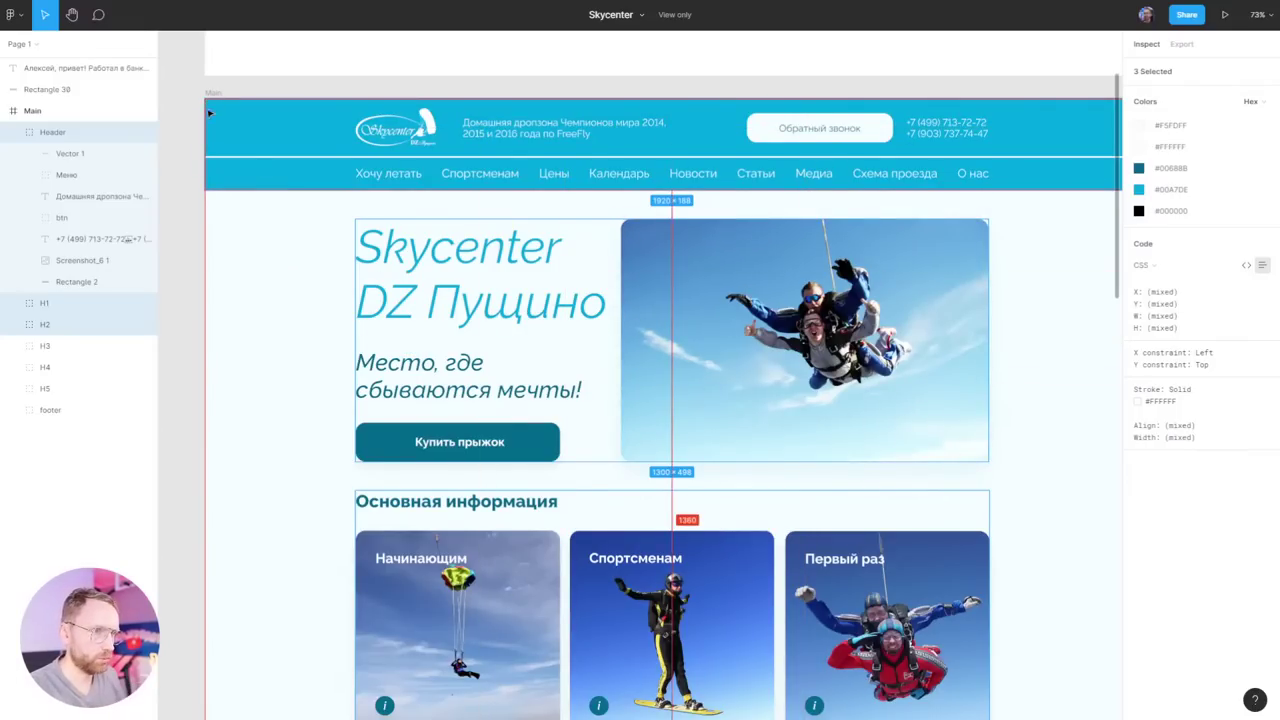
scroll(880, 520, right, 3)
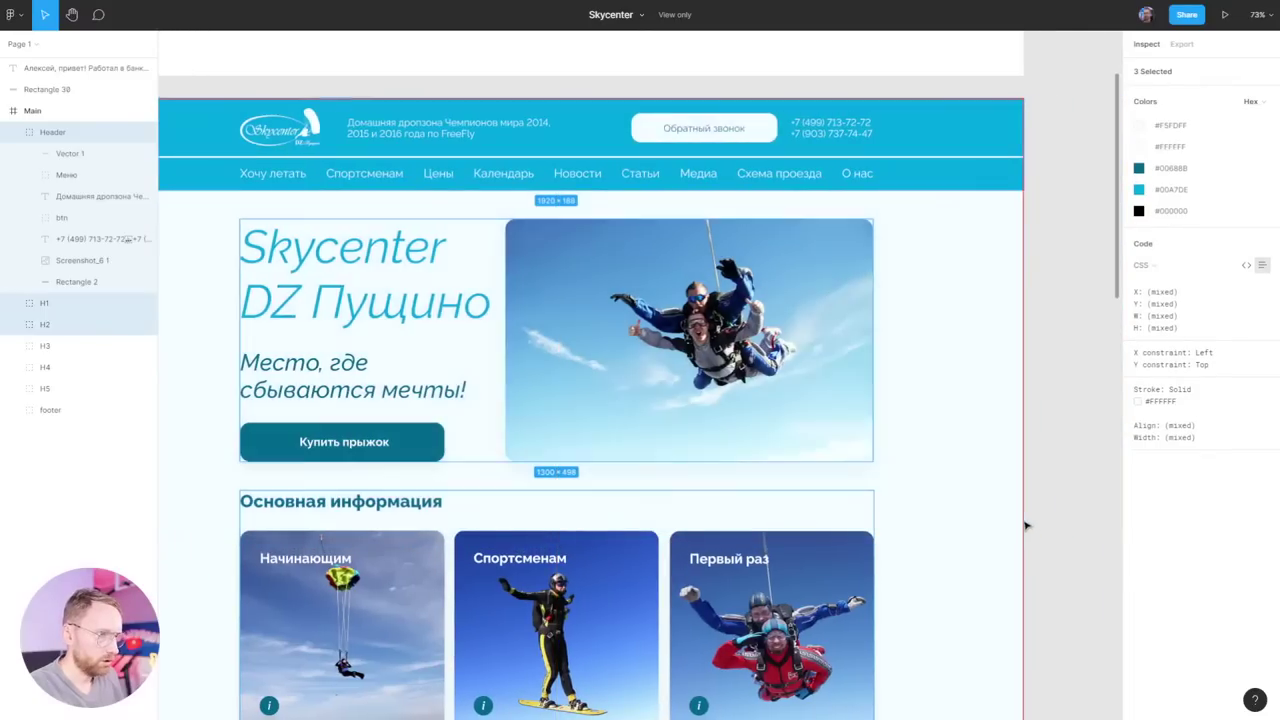
Inspect the hero title's typography: Raleway Italic, 96px
click(370, 240)
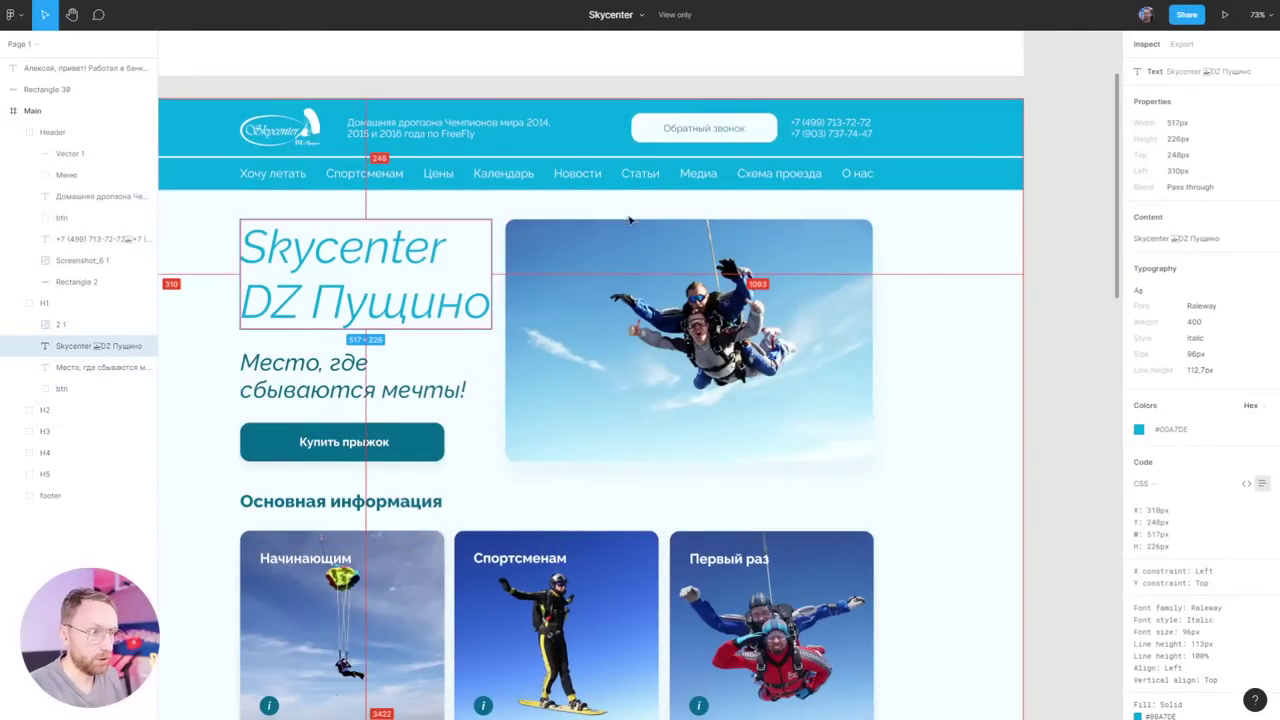
scroll(367, 576, down, 1)
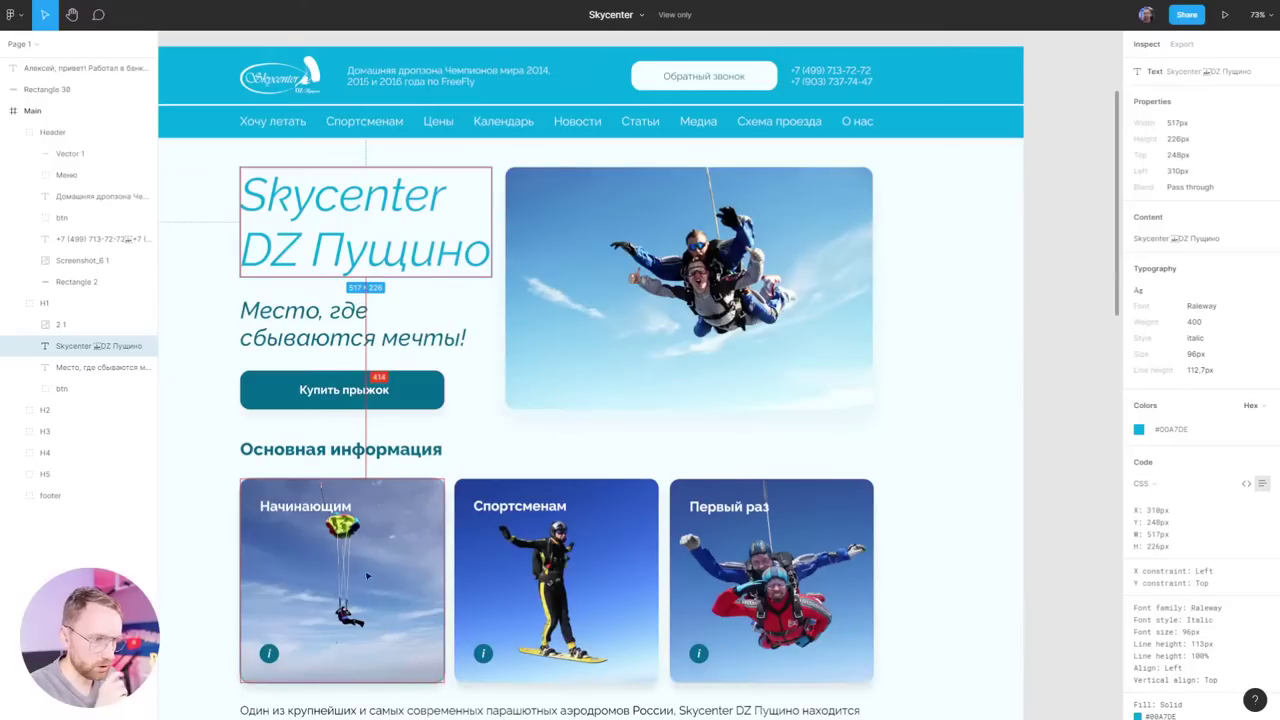
scroll(457, 600, down, 20)
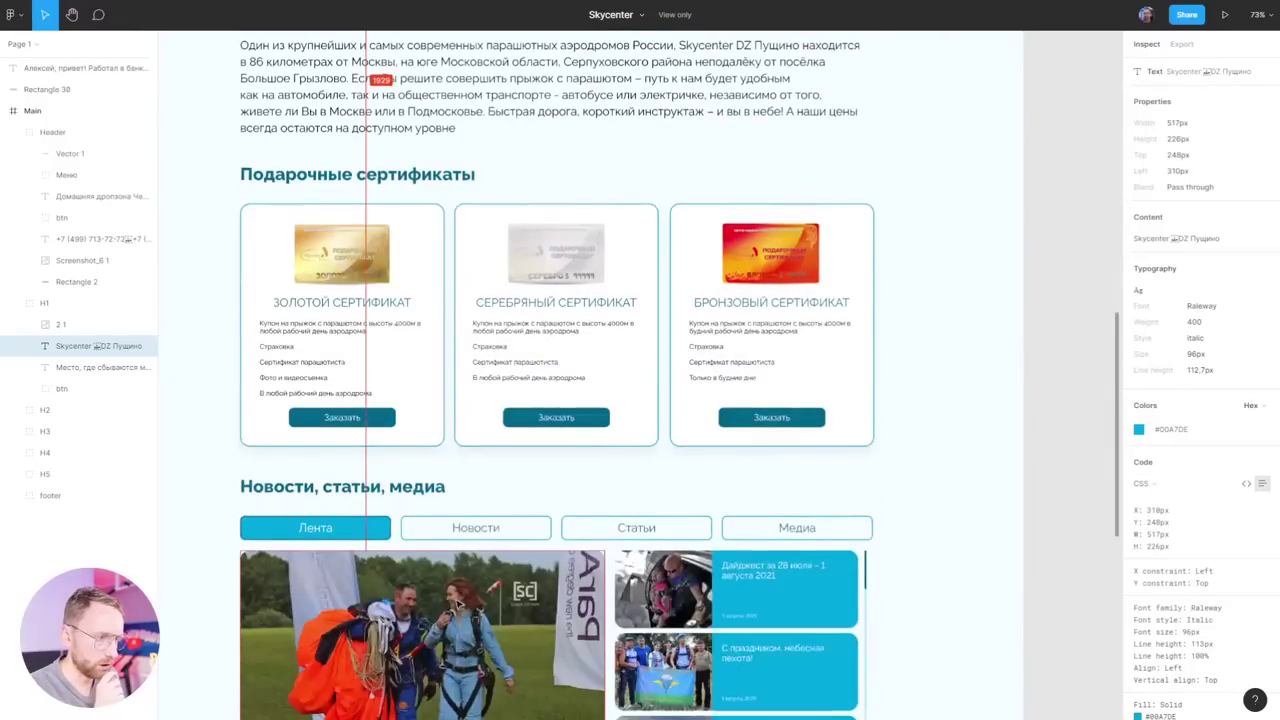
scroll(457, 603, up, 15)
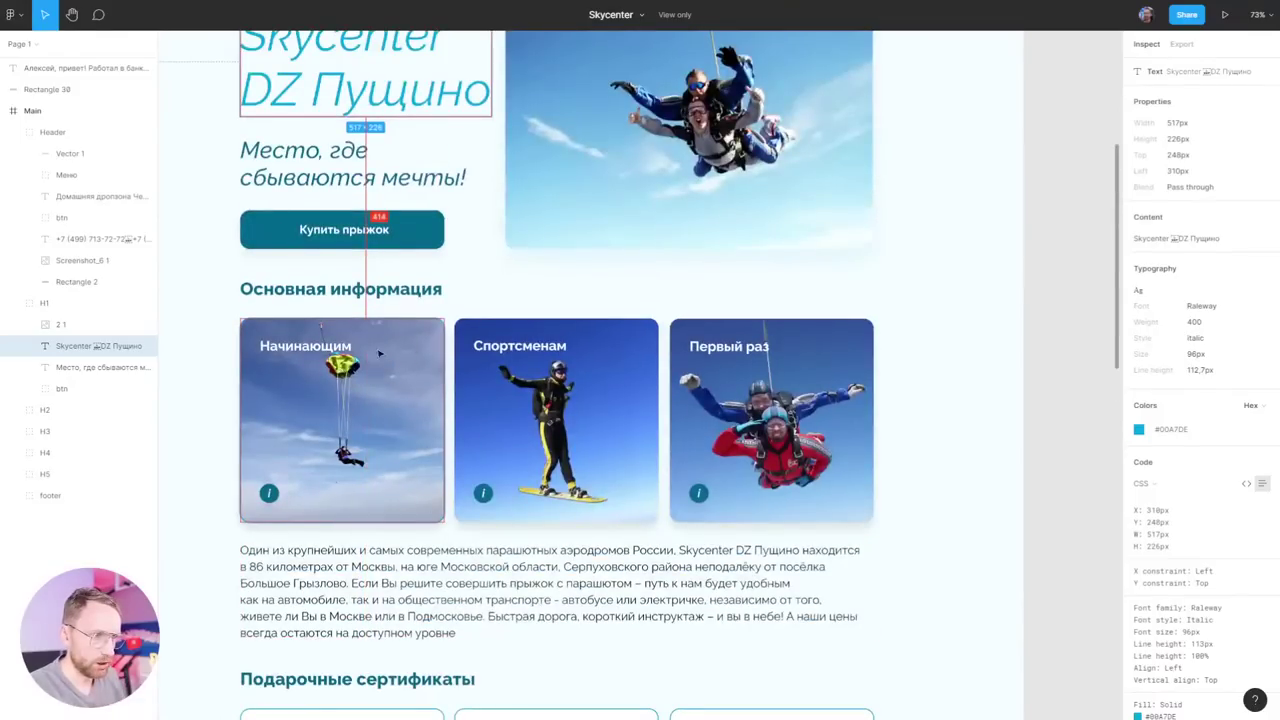
scroll(590, 375, up, 4)
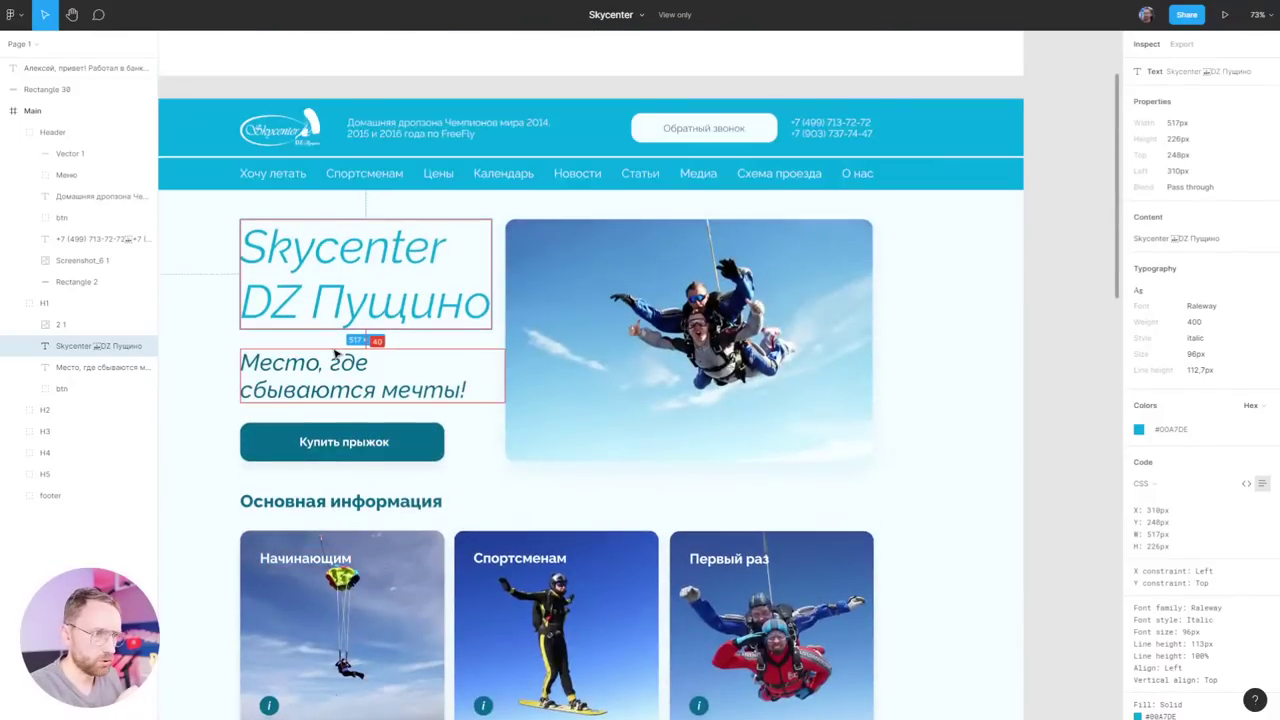
scroll(199, 165, left, 2)
Reselect the three sections, clear the selection, and scroll over the whole page
drag(177, 90, 1018, 516)
scroll(575, 374, down, 3)
scroll(575, 374, left, 3)
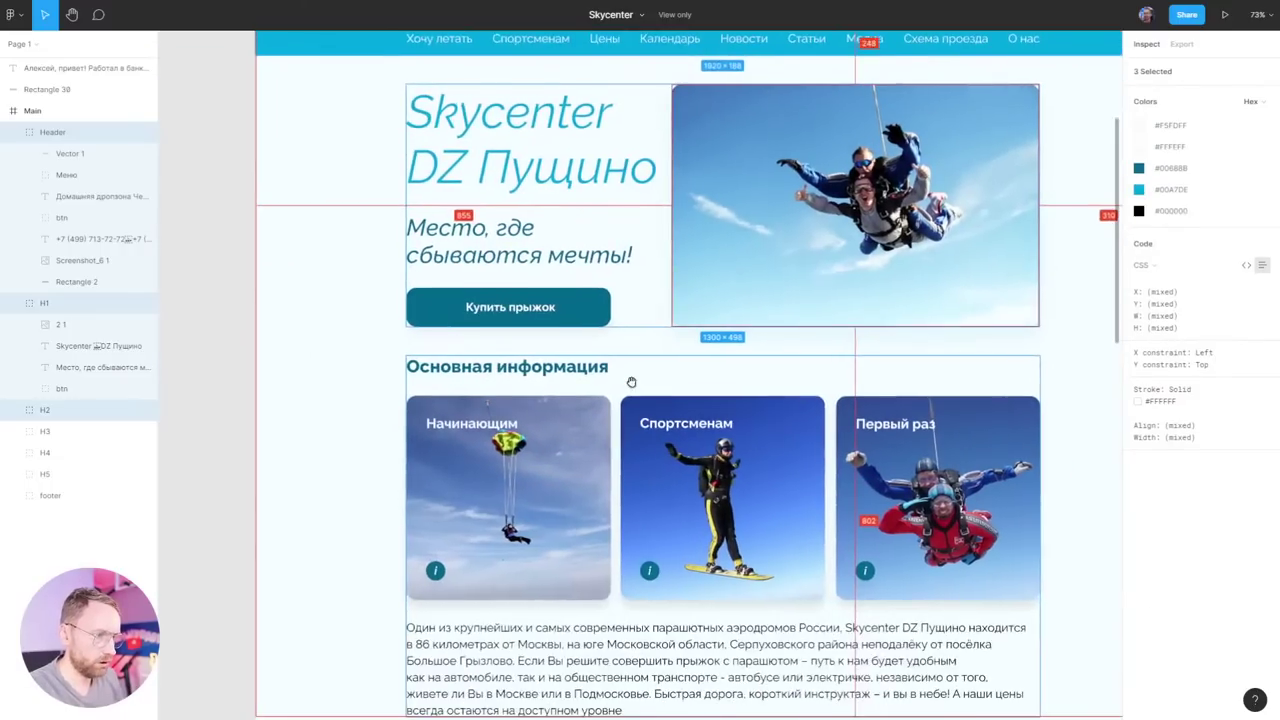
scroll(631, 380, up, 2)
scroll(631, 380, right, 1)
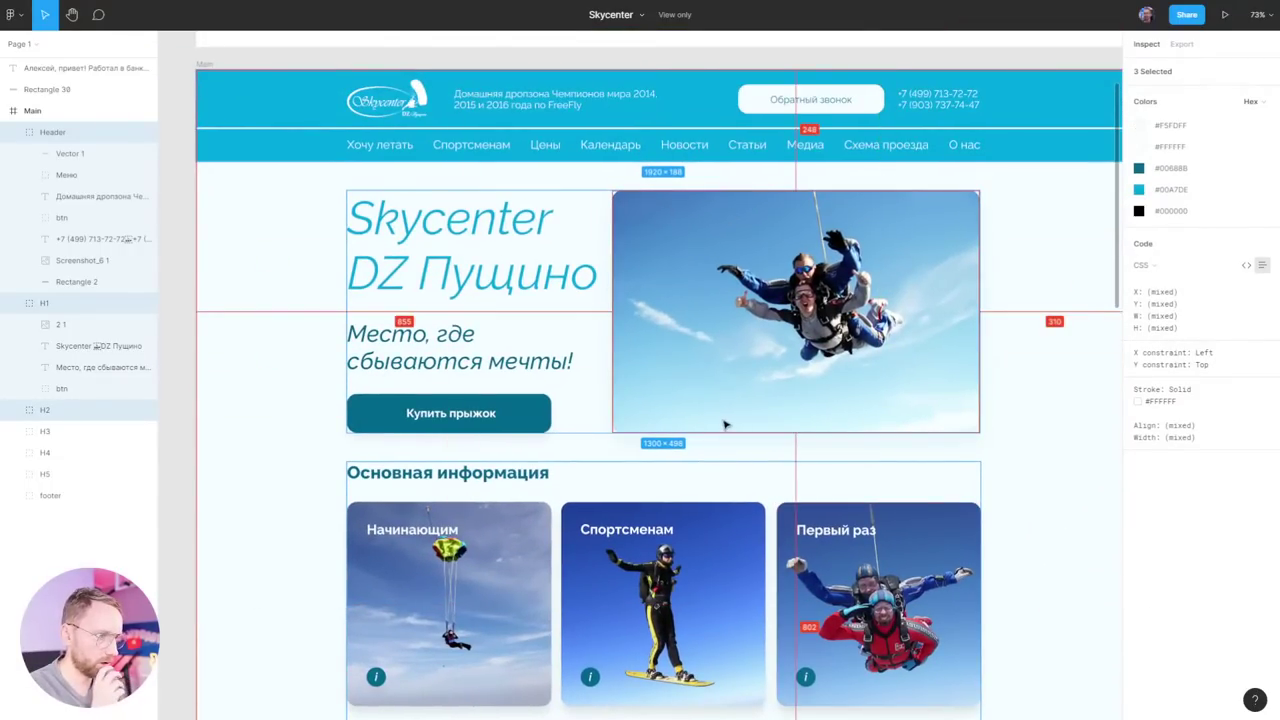
click(1038, 341)
scroll(722, 558, down, 8)
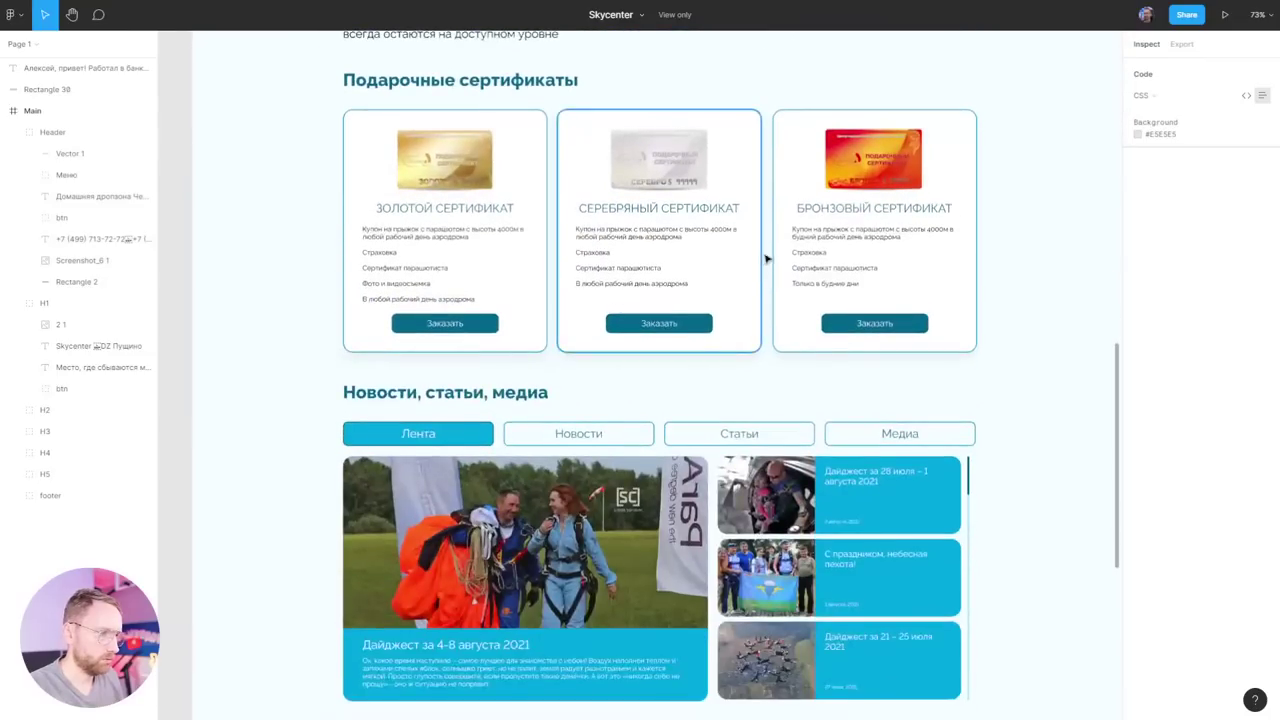
ctrl+scroll(751, 323, down, 3)
scroll(713, 192, down, 4)
scroll(713, 192, up, 15)
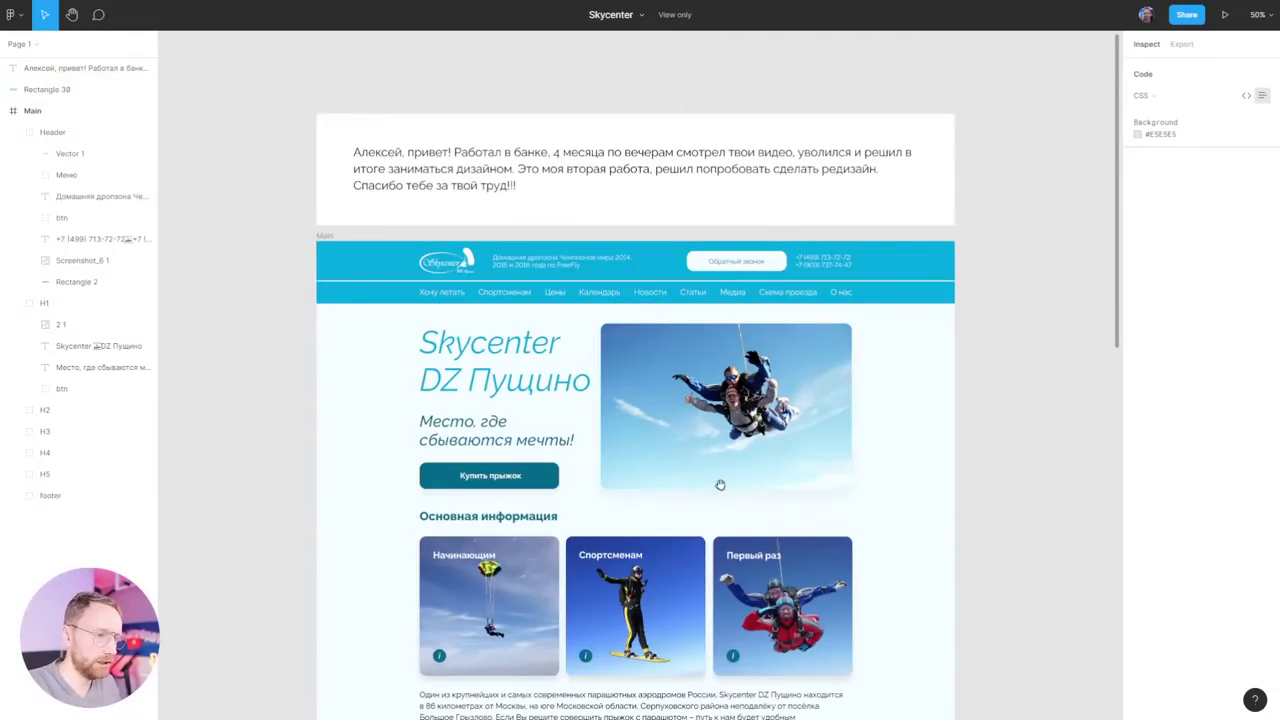
scroll(690, 308, down, 4)
drag(690, 308, 705, 354)
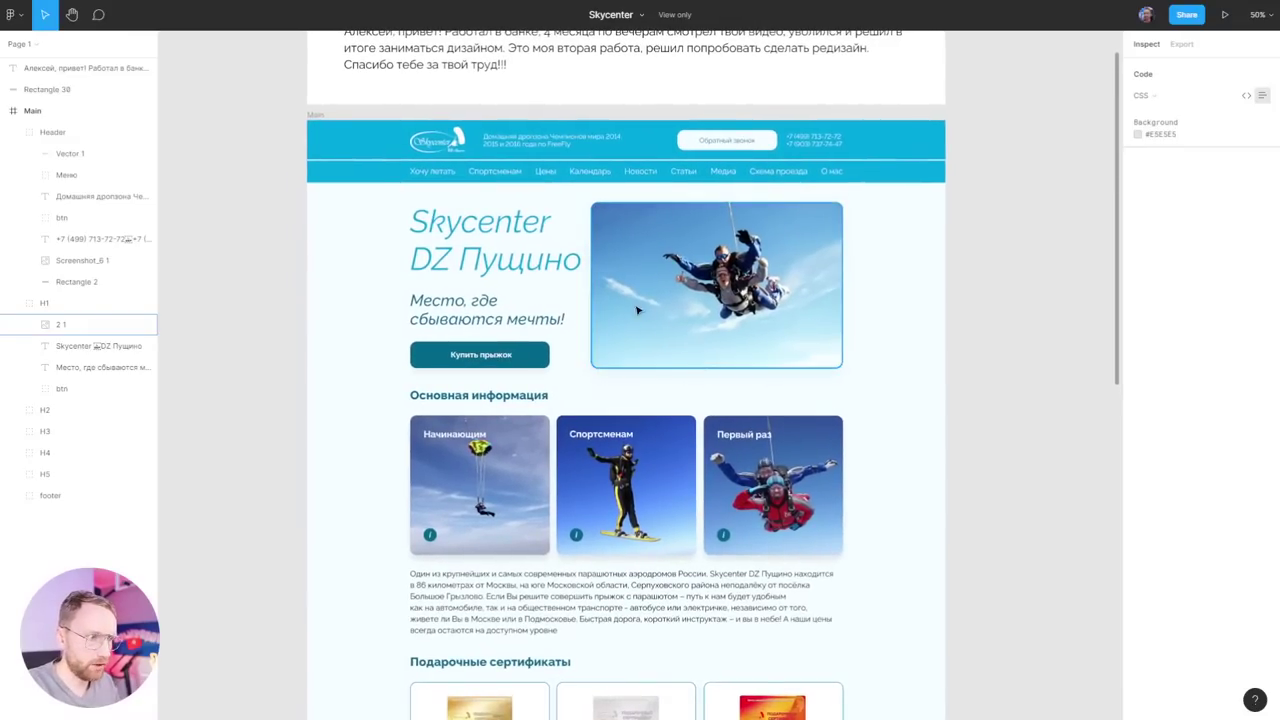
scroll(637, 310, down, 10)
scroll(660, 389, up, 6)
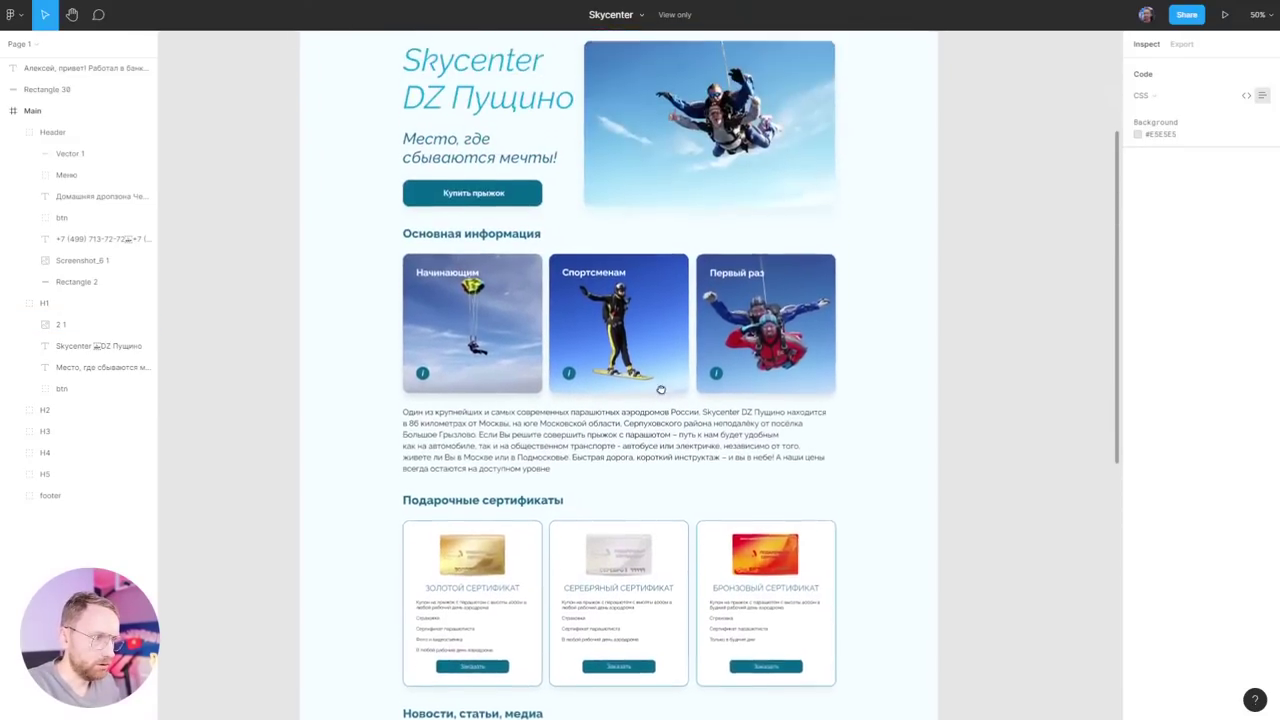
scroll(660, 389, up, 1)
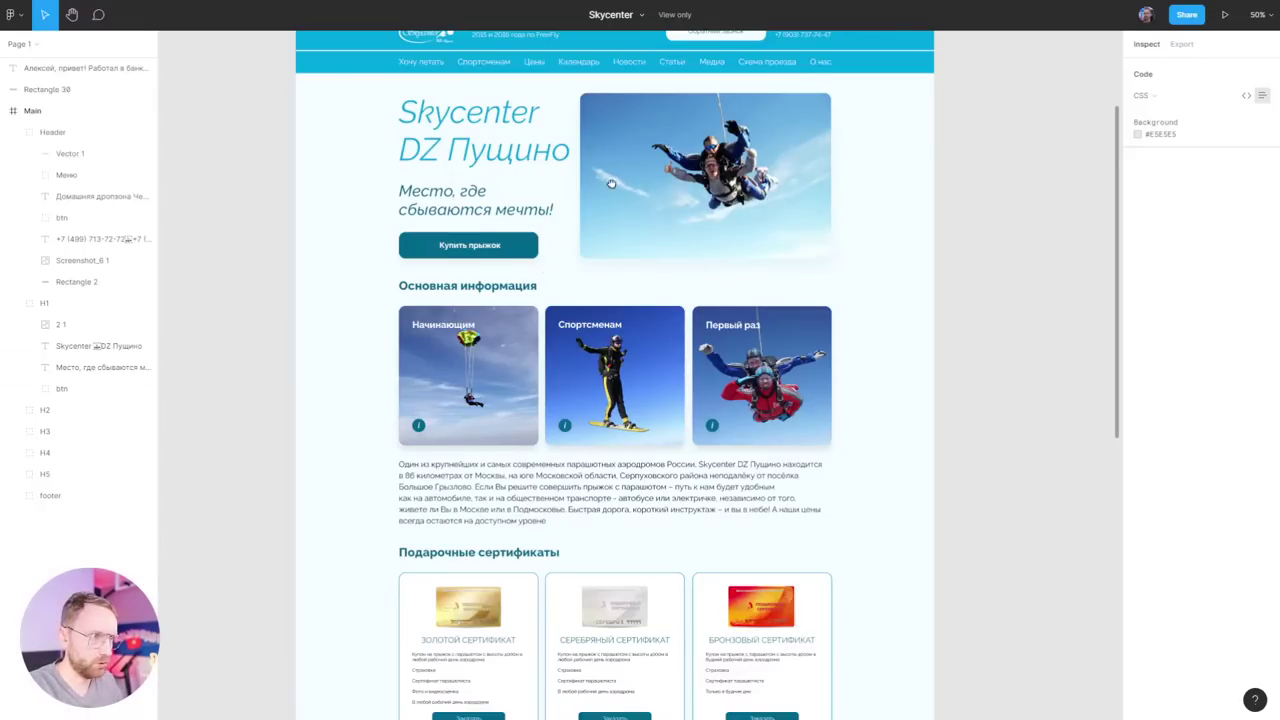
scroll(611, 183, up, 5)
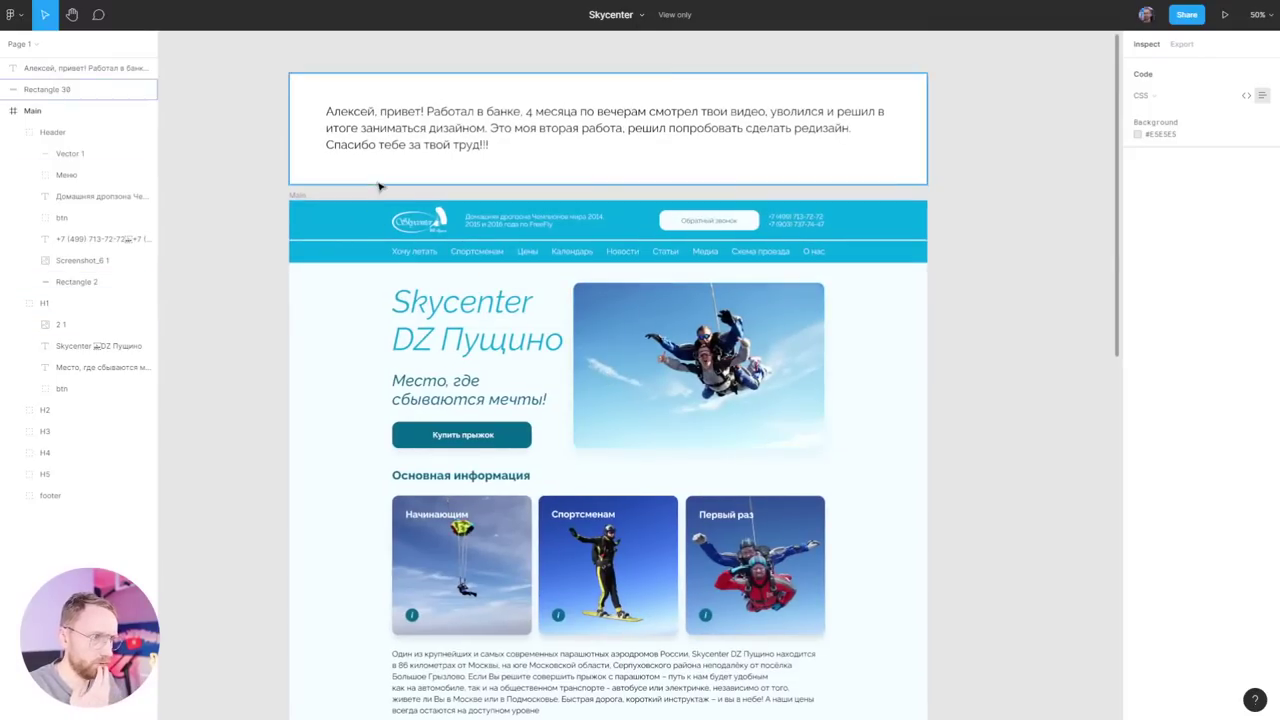
scroll(419, 347, down, 5)
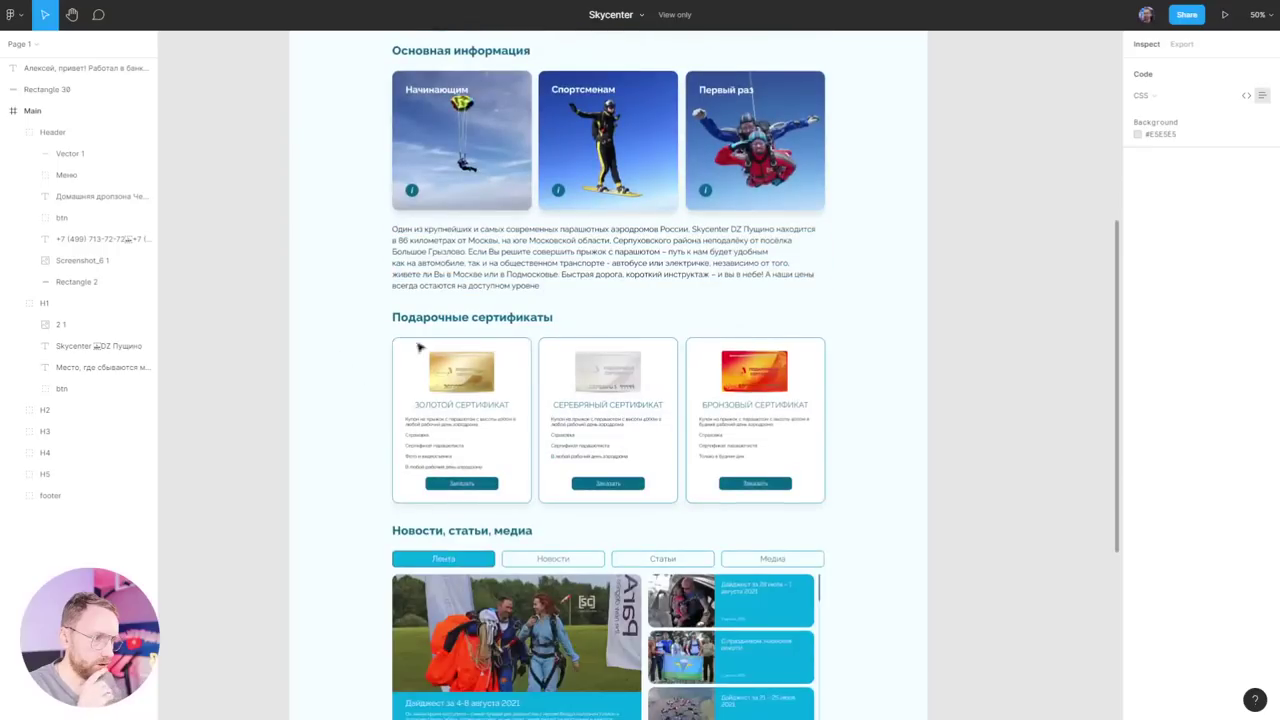
scroll(419, 347, down, 3)
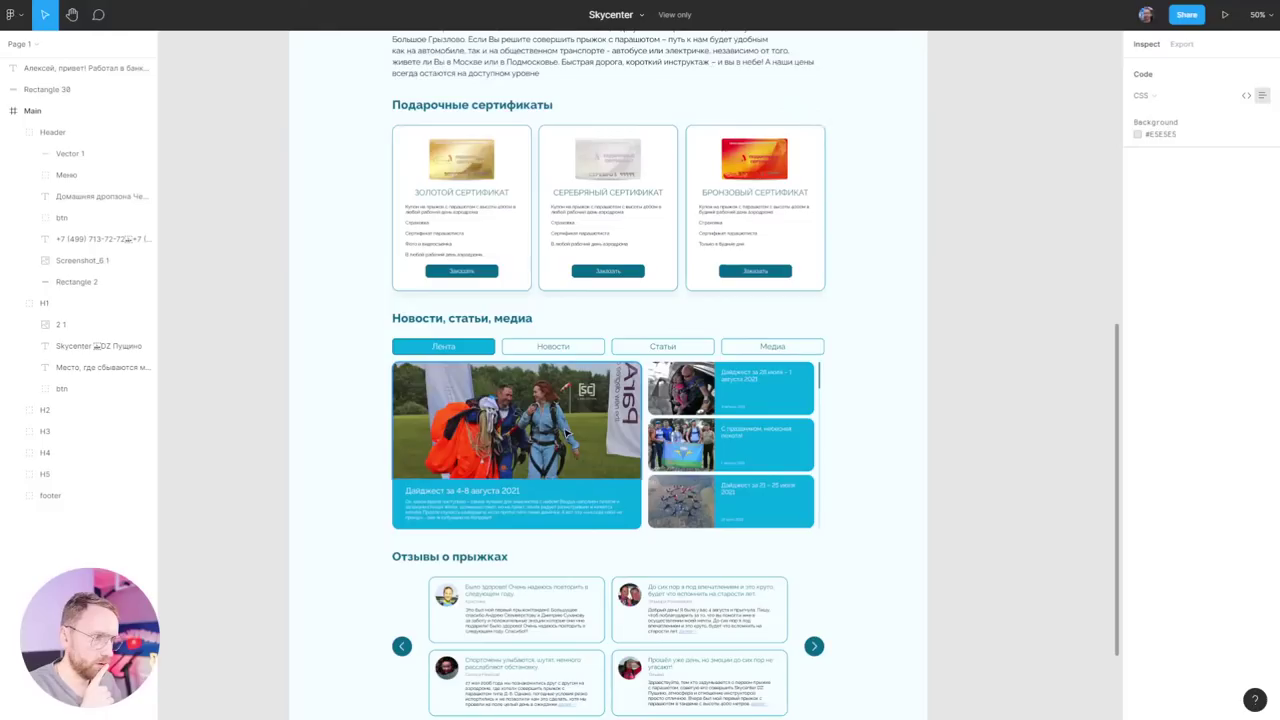
scroll(531, 499, down, 1)
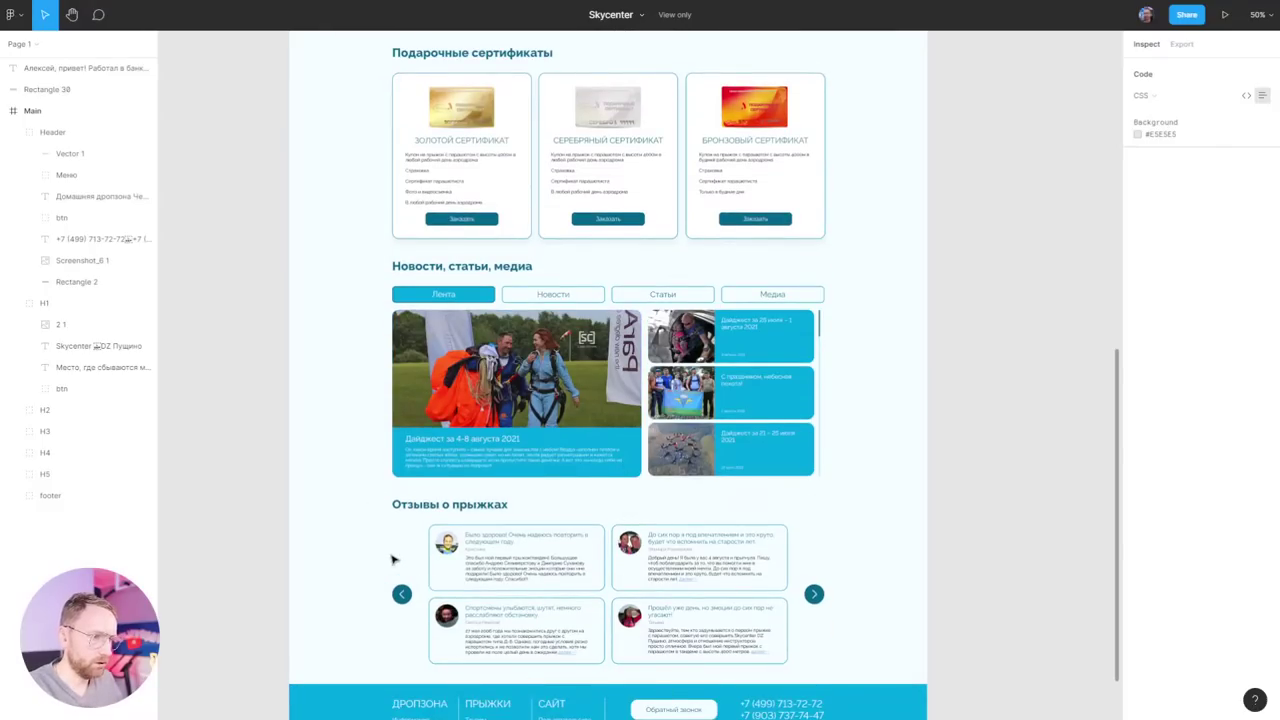
scroll(393, 560, down, 3)
scroll(374, 391, up, 5)
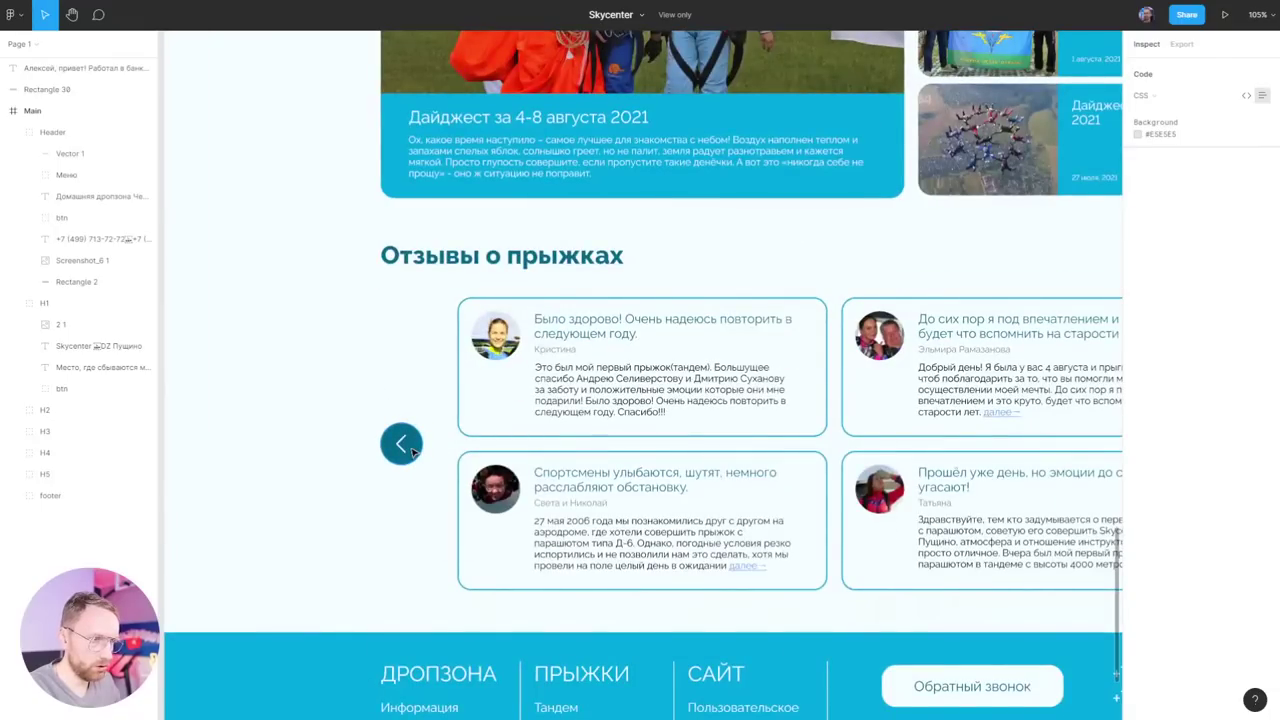
scroll(412, 452, down, 3)
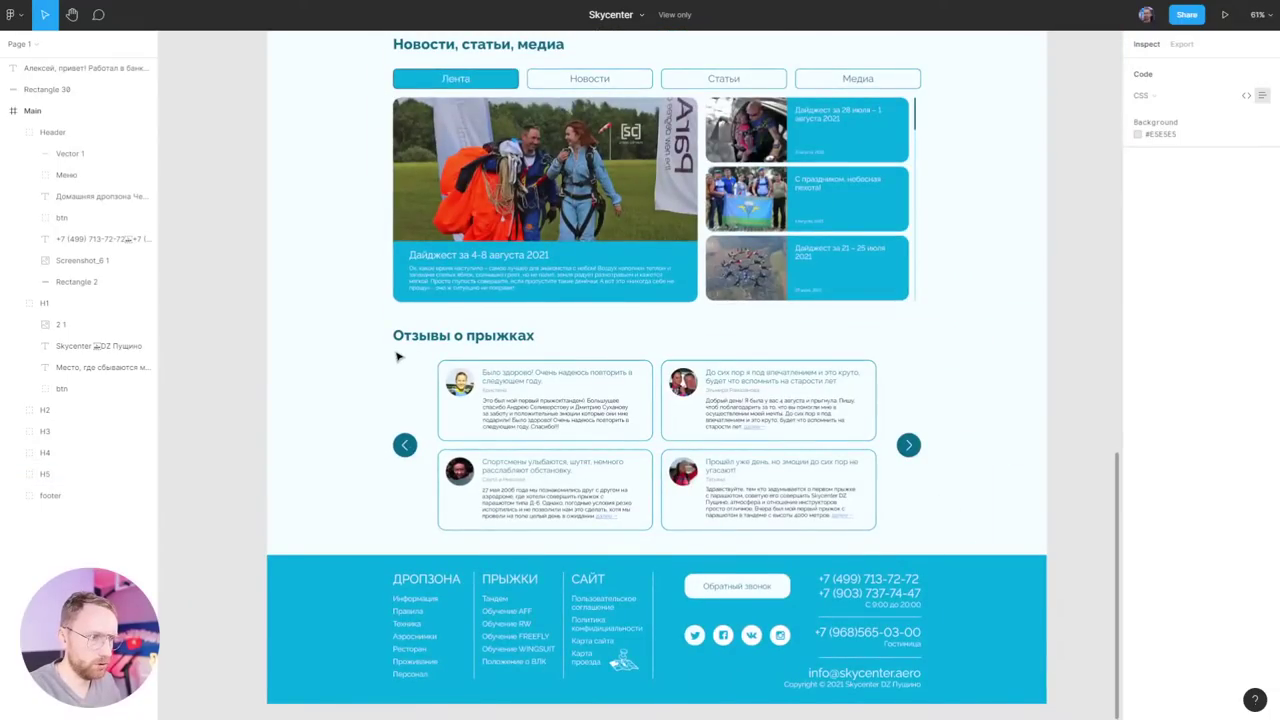
Inspect the left carousel arrow, sized 24 × 12
scroll(404, 442, up, 3)
click(405, 444)
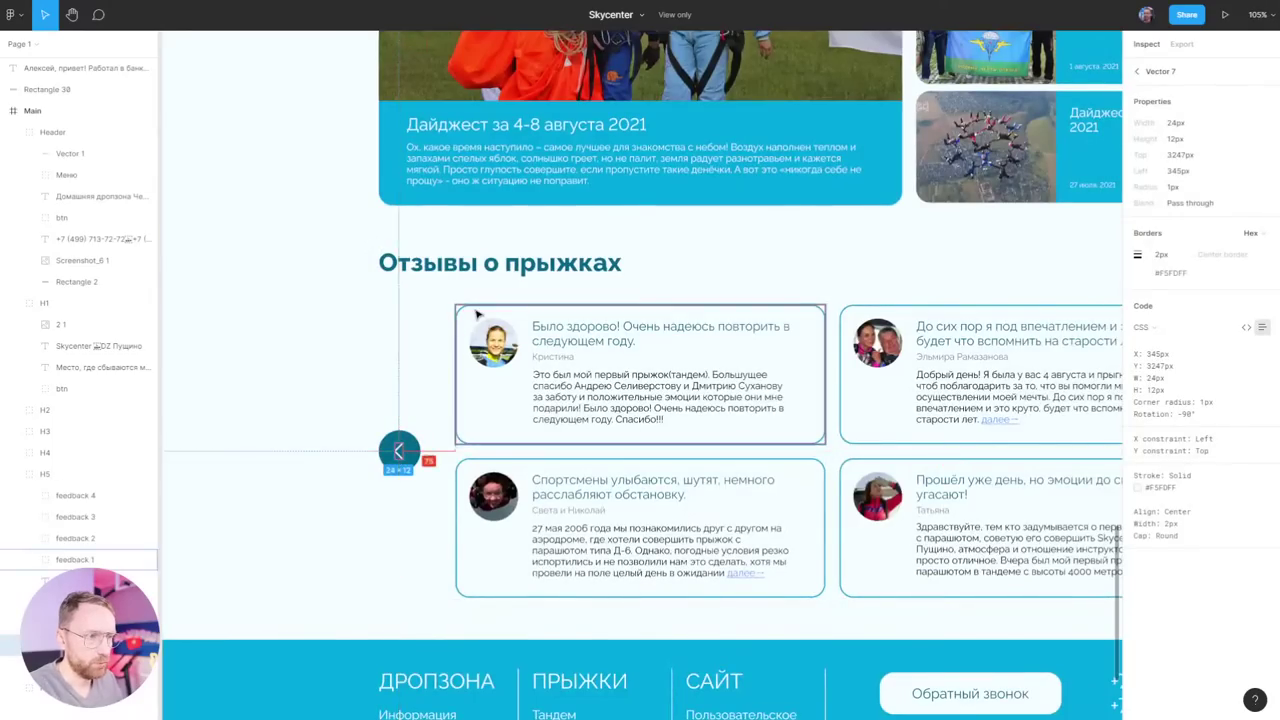
scroll(460, 330, down, 2)
Select the H5 'Отзывы о прыжках' reviews block: 1300 × 502 px with 310 px margins
click(1001, 515)
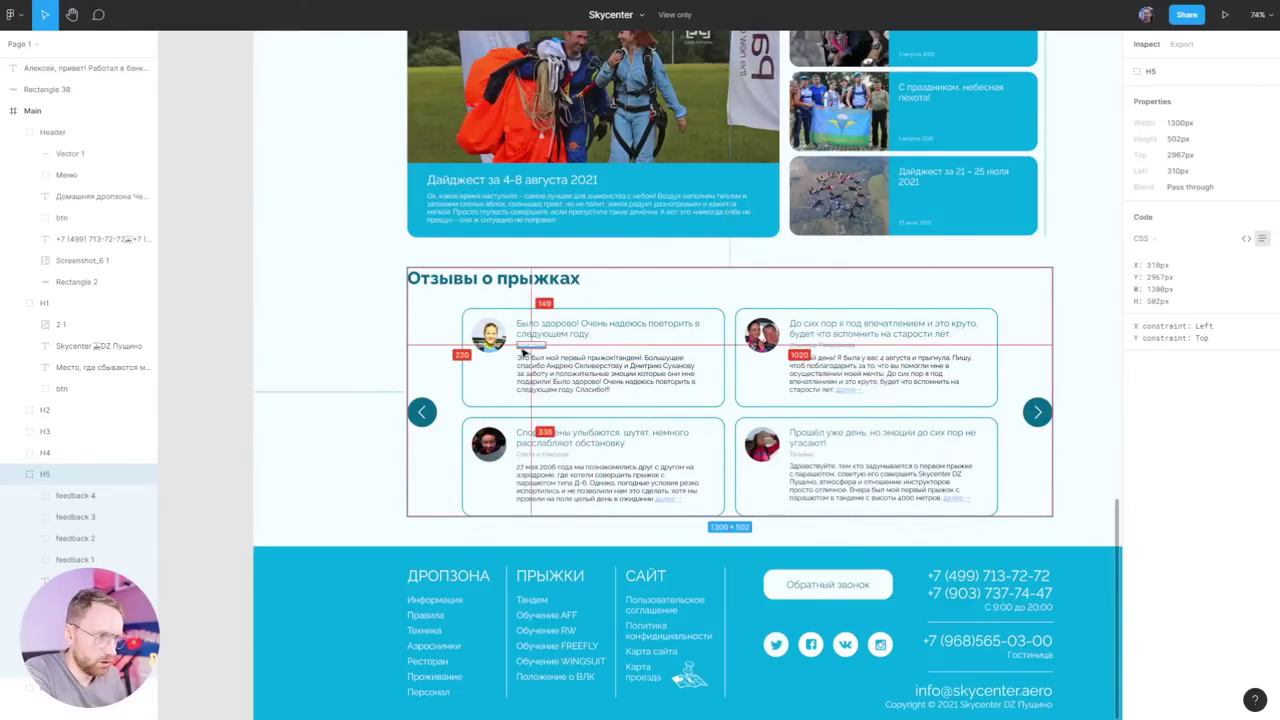
key(Escape)
click(413, 309)
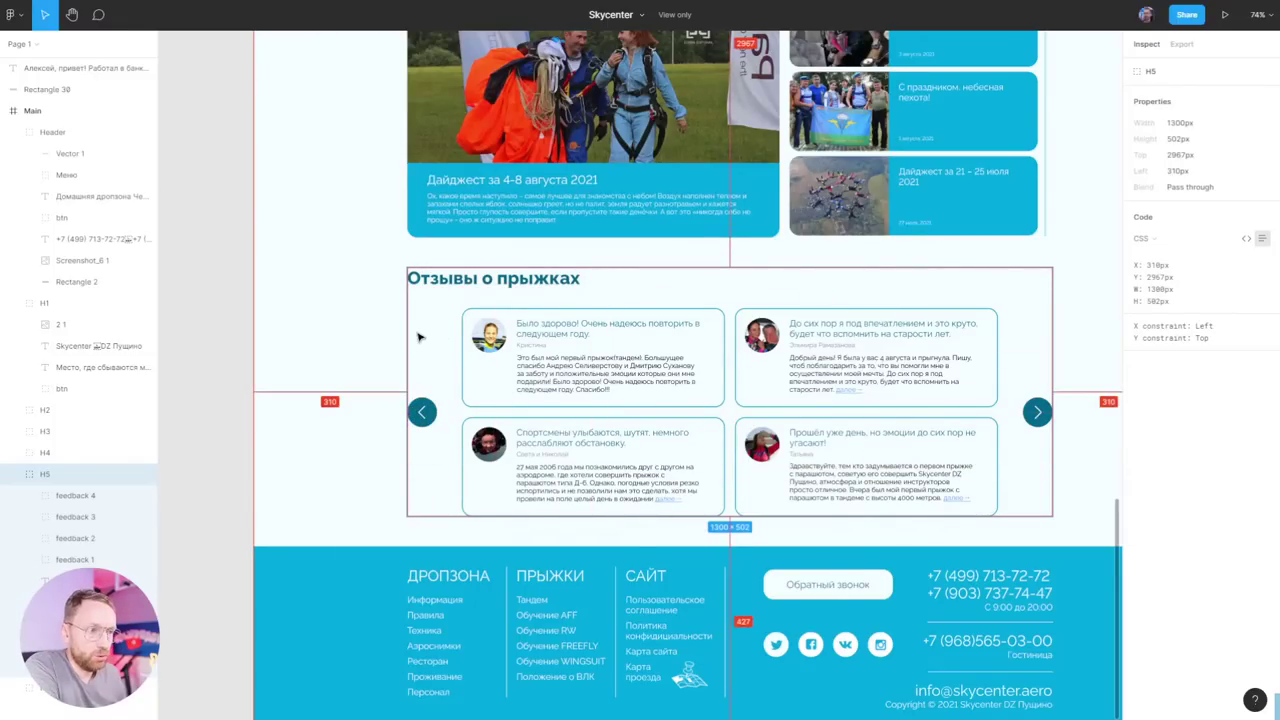
scroll(488, 232, up, 2)
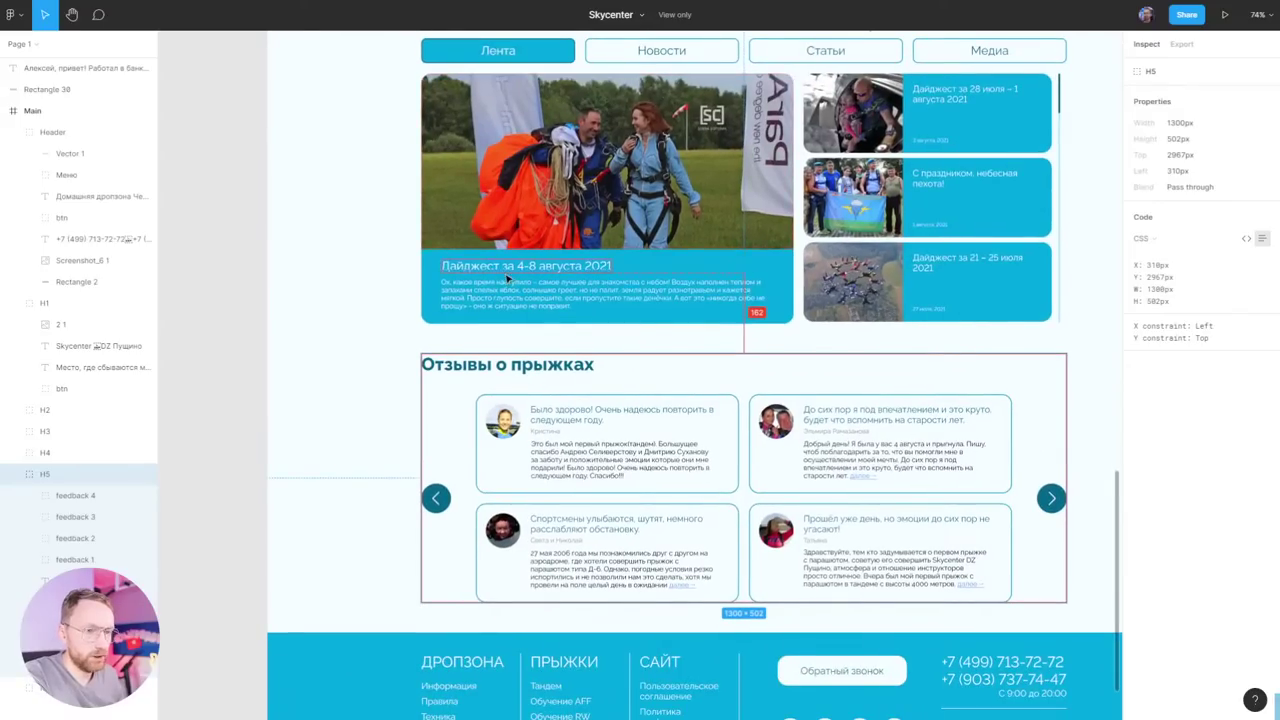
Scroll through the Skycenter frame to the digest and info sections
scroll(510, 330, up, 6)
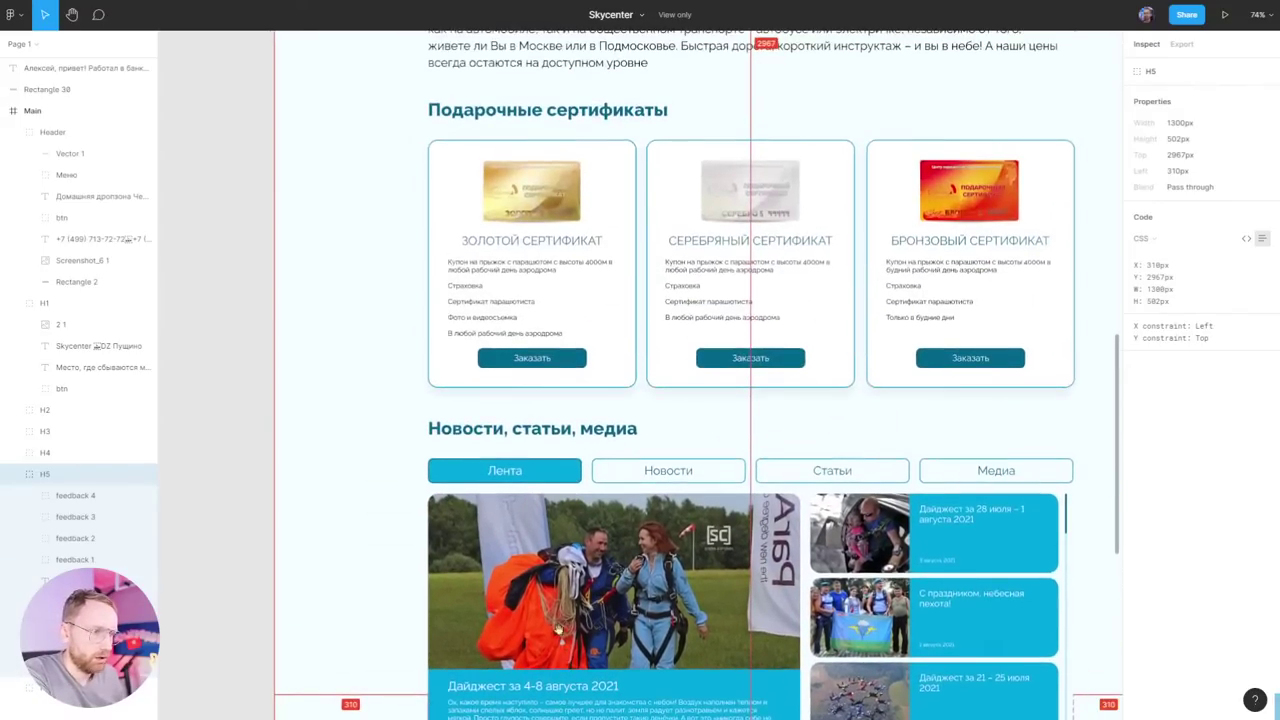
scroll(510, 330, down, 5)
scroll(450, 400, down, 3)
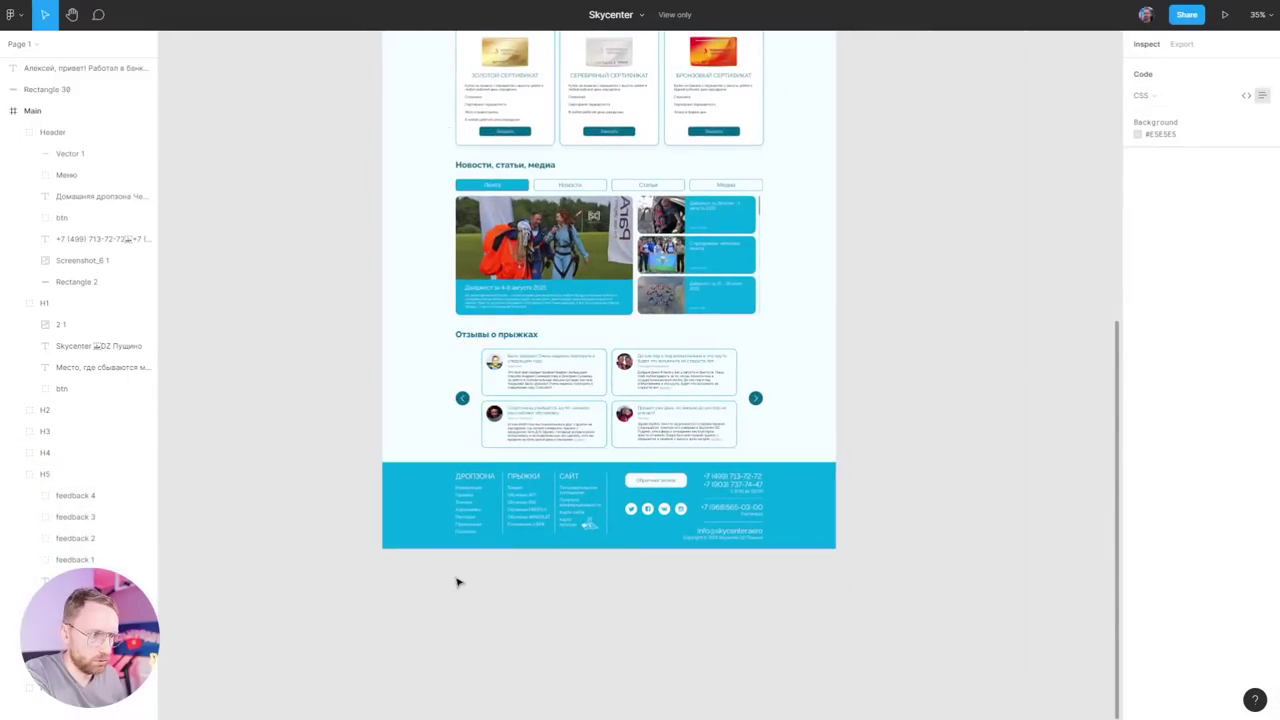
scroll(559, 413, up, 4)
scroll(520, 450, down, 4)
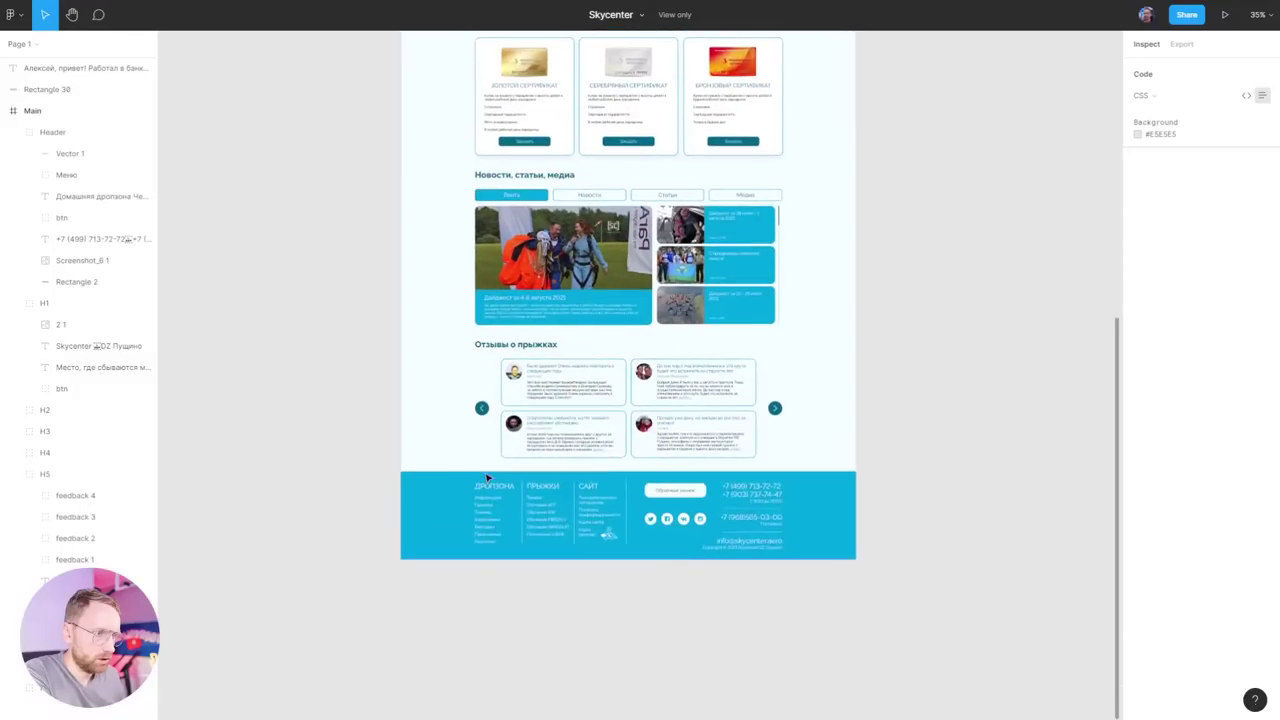
scroll(490, 488, up, 5)
scroll(493, 490, down, 6)
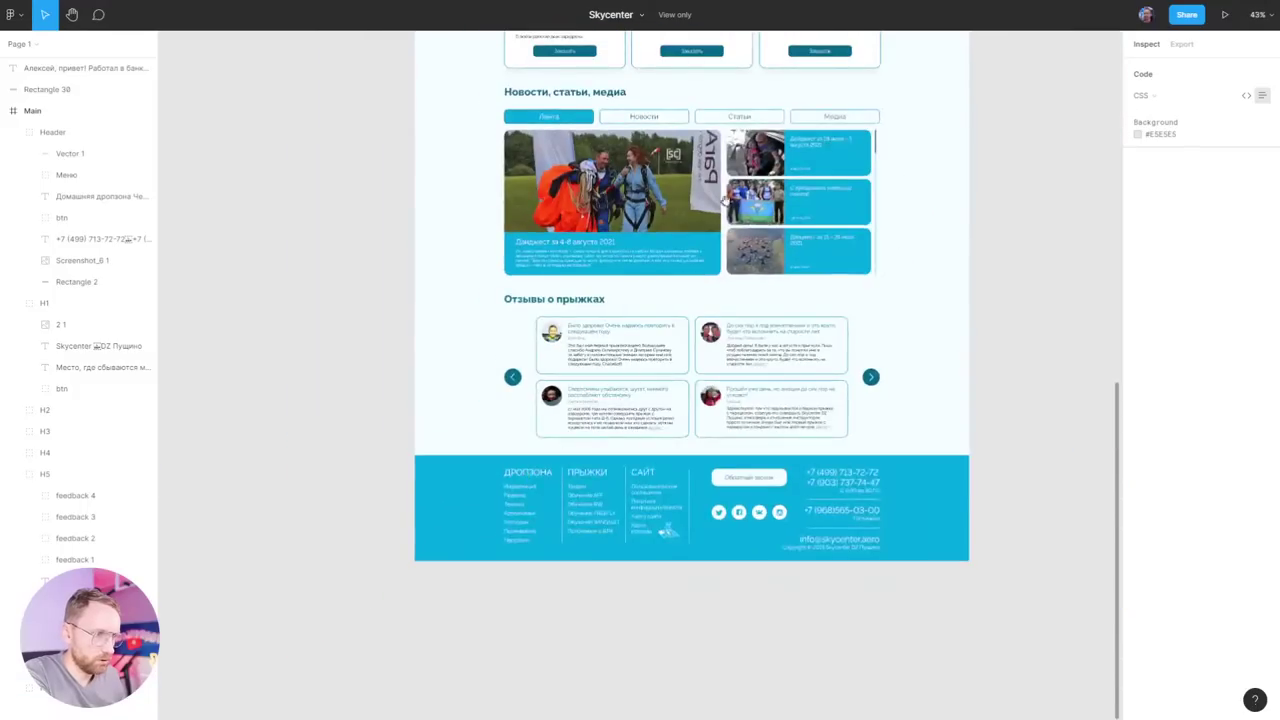
scroll(811, 523, up, 8)
scroll(801, 437, up, 1)
scroll(801, 437, right, 2)
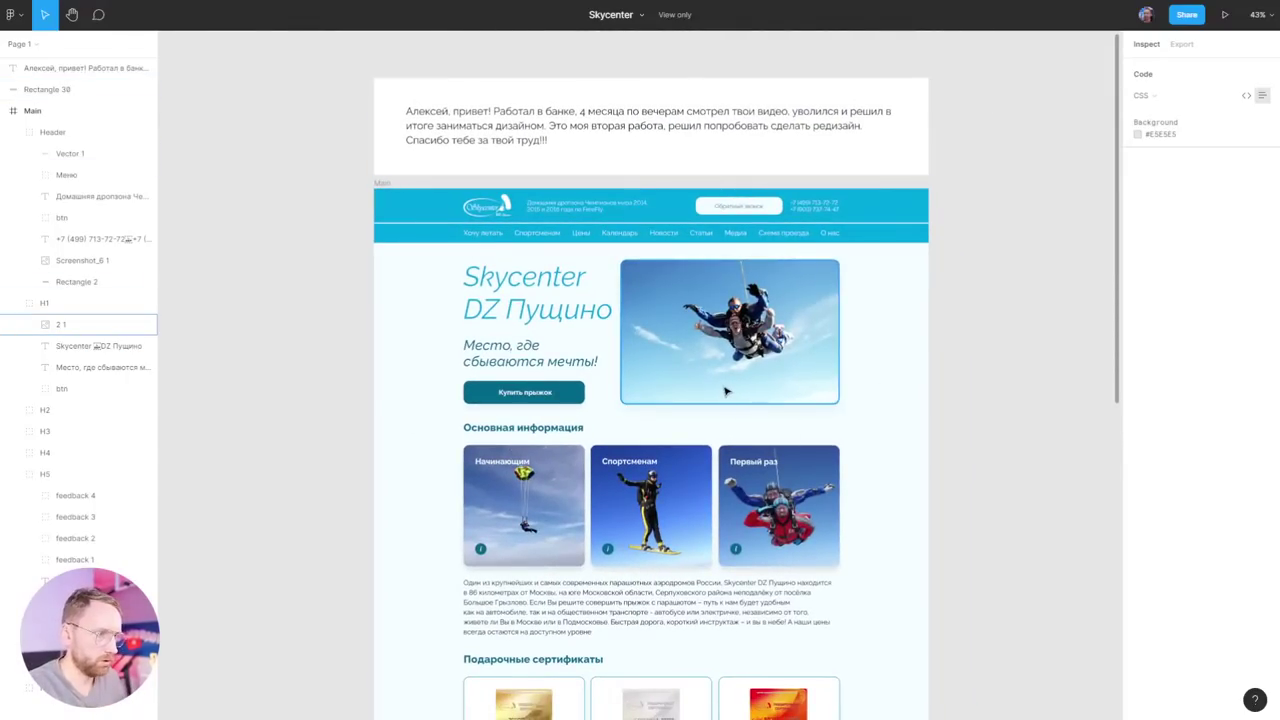
scroll(690, 330, down, 1)
ctrl+scroll(641, 245, up, 3)
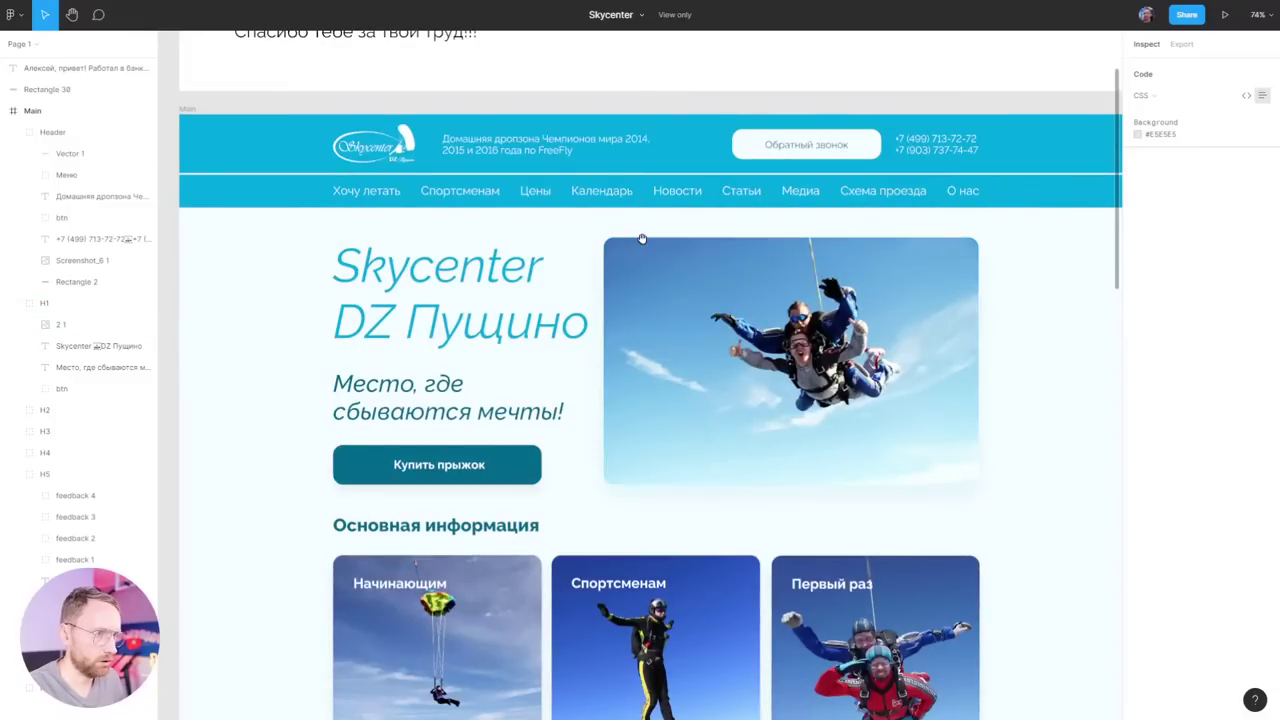
scroll(700, 250, up, 2)
scroll(700, 250, right, 2)
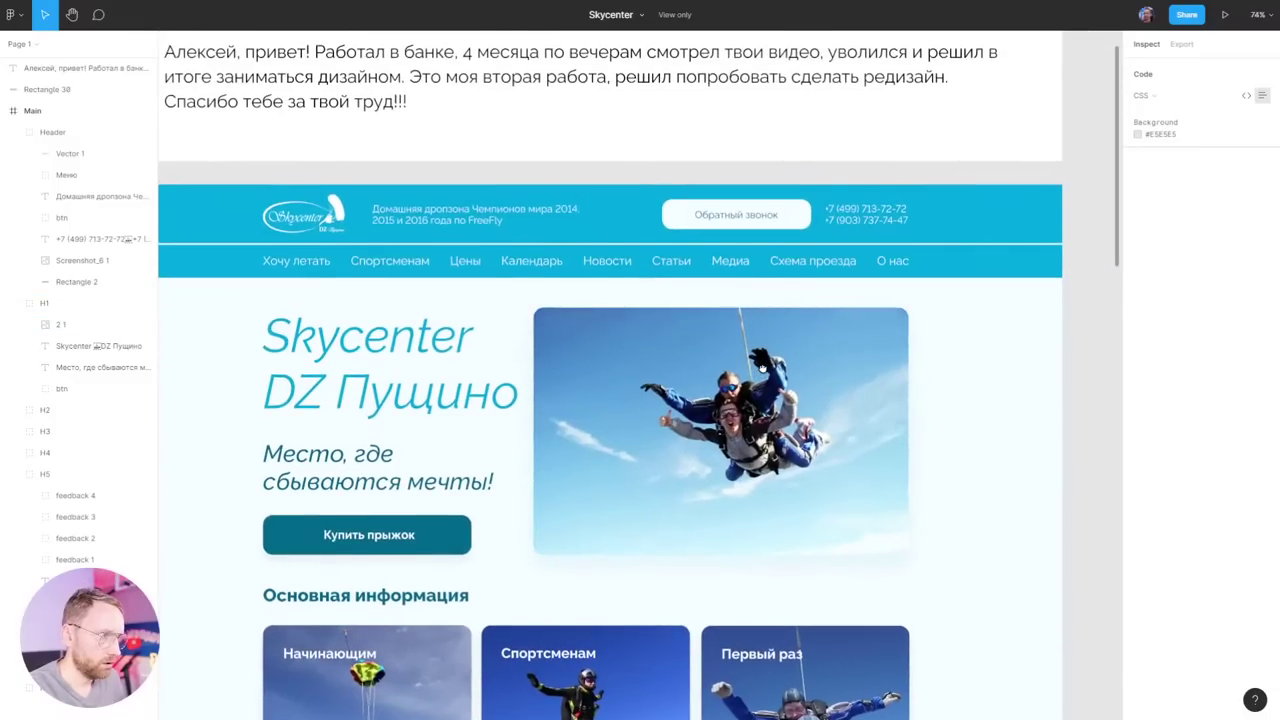
scroll(762, 368, down, 5)
scroll(594, 535, down, 5)
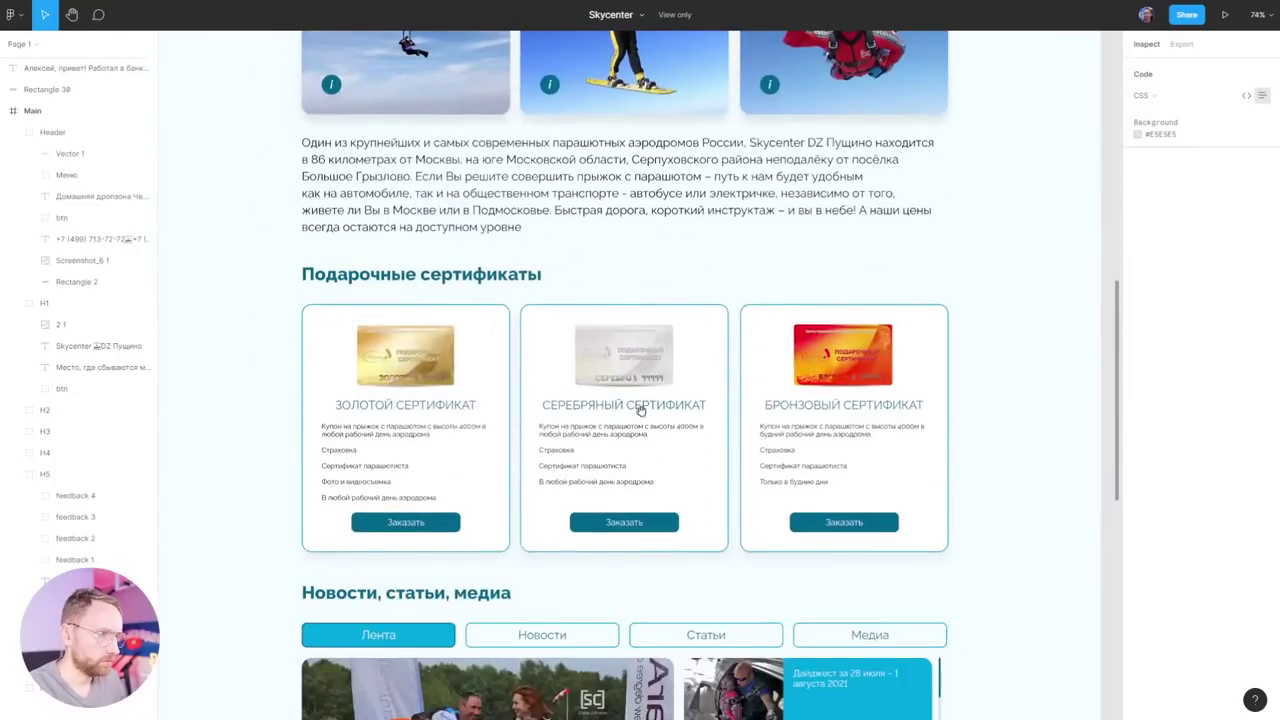
scroll(378, 356, up, 3)
scroll(378, 356, left, 1)
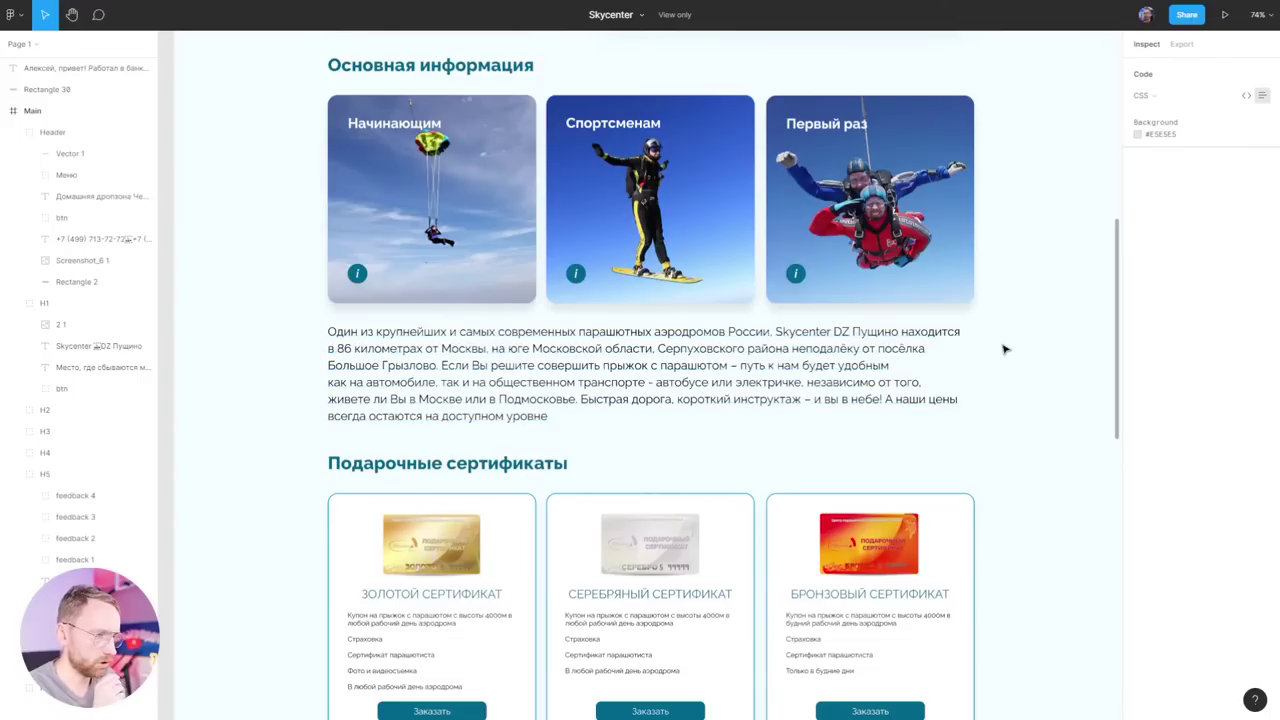
scroll(905, 335, down, 3)
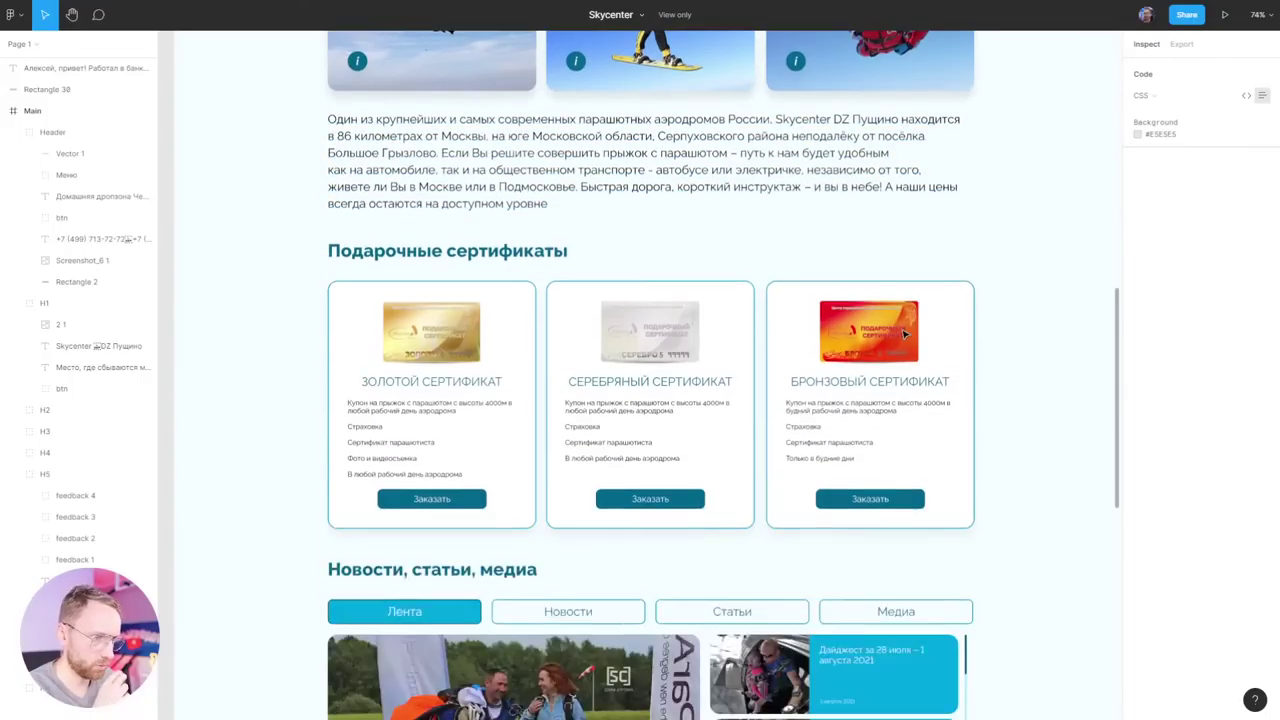
scroll(905, 335, down, 9)
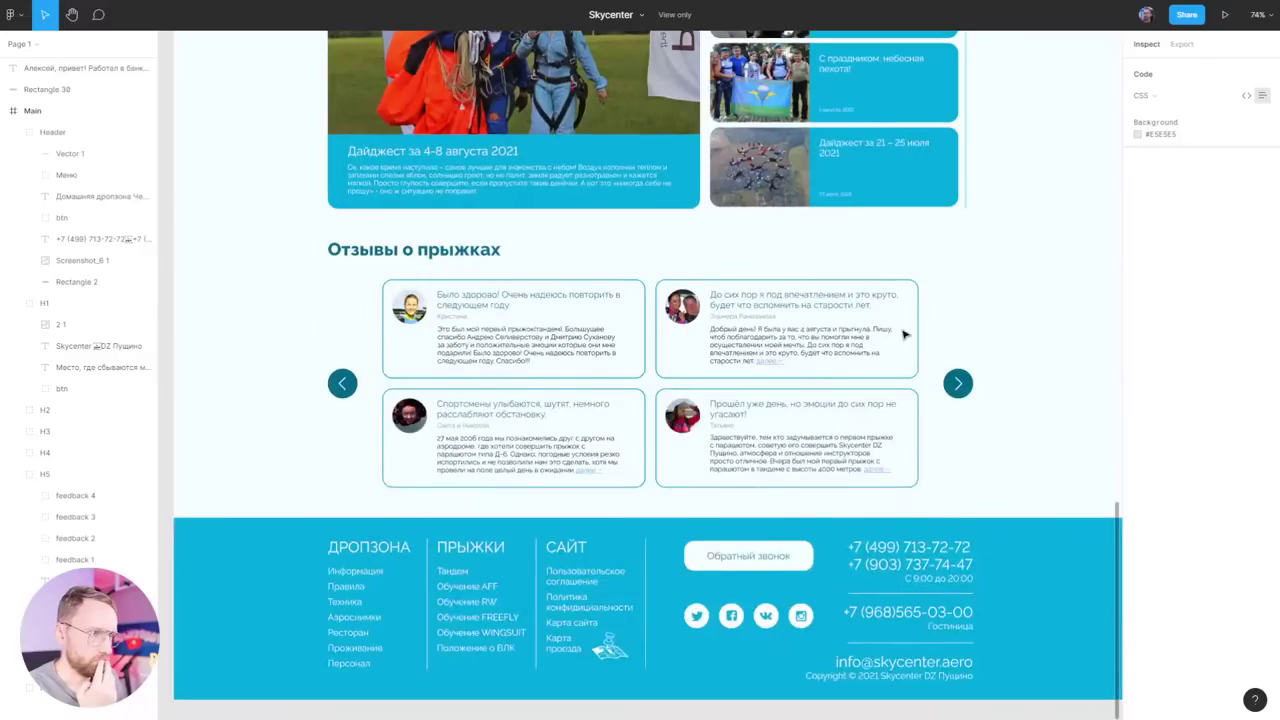
scroll(463, 222, up, 2)
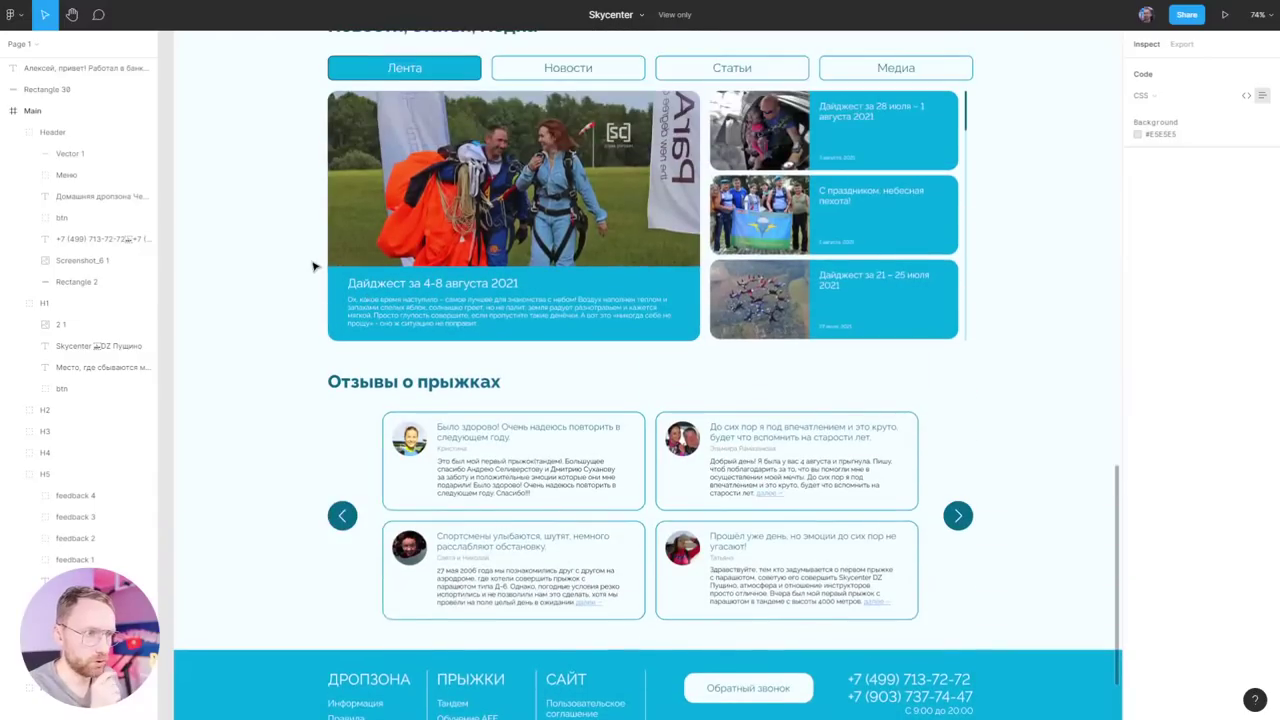
Inspect the digest paragraph, then the main info paragraph: Raleway 24px, 1300×200
click(507, 316)
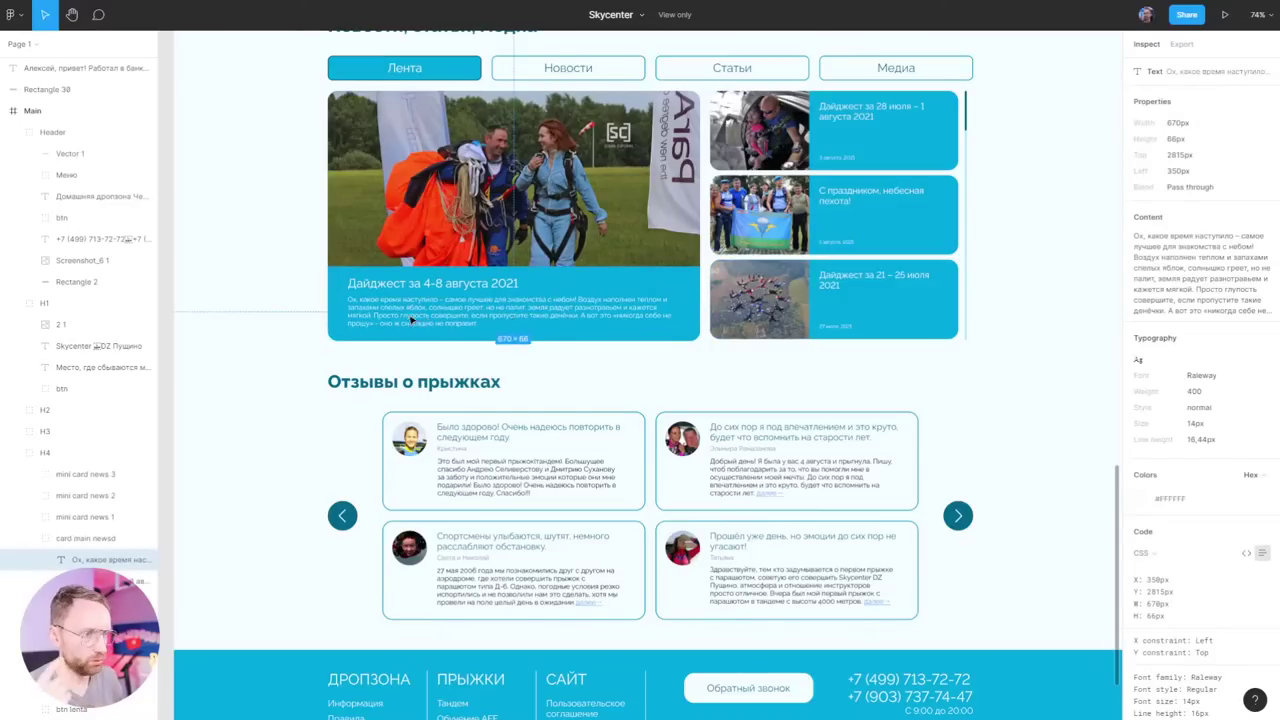
mouse_move(332, 302)
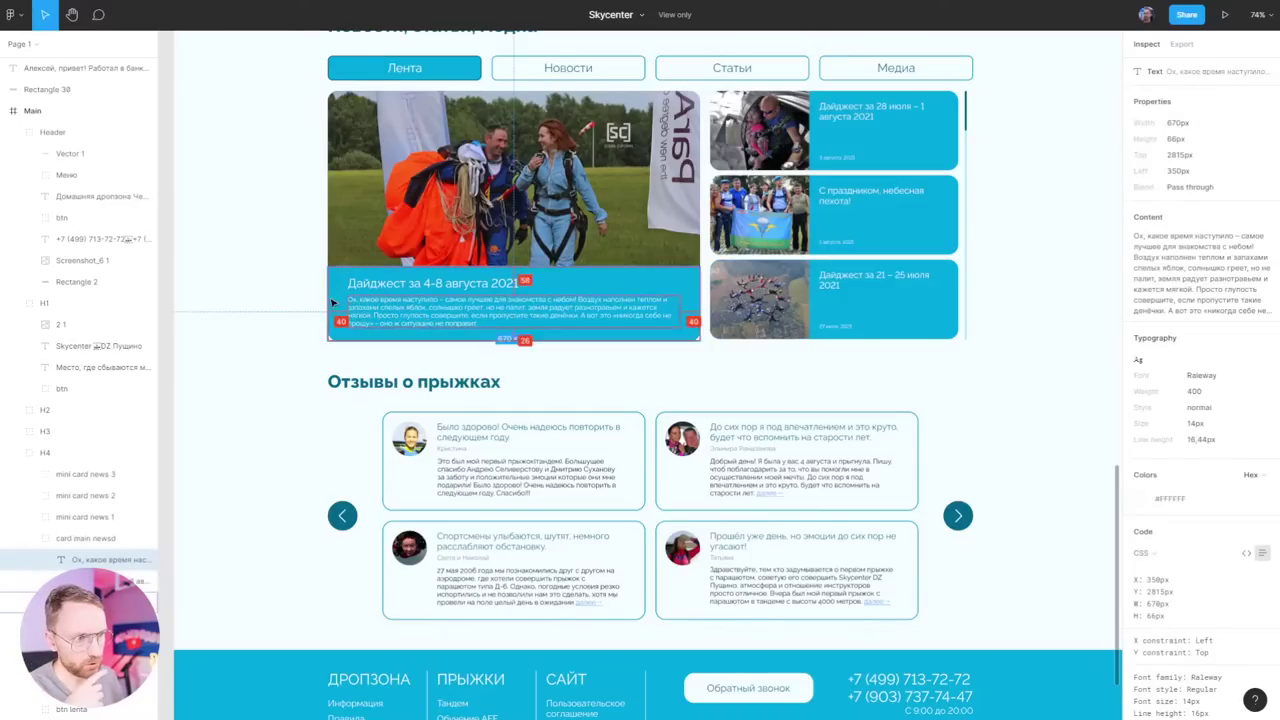
scroll(591, 331, up, 8)
click(586, 323)
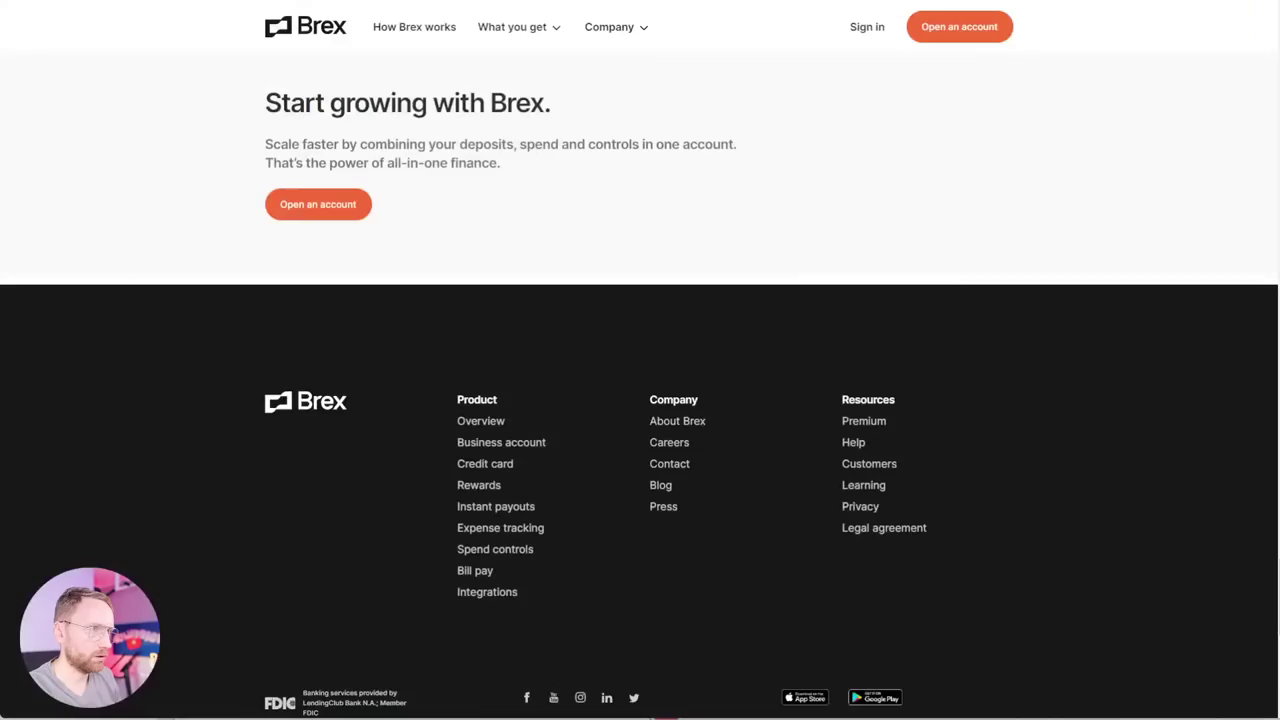
Browse the Google Images results for 'z-pattern' page layouts
mouse_move(609, 26)
scroll(657, 206, up, 7)
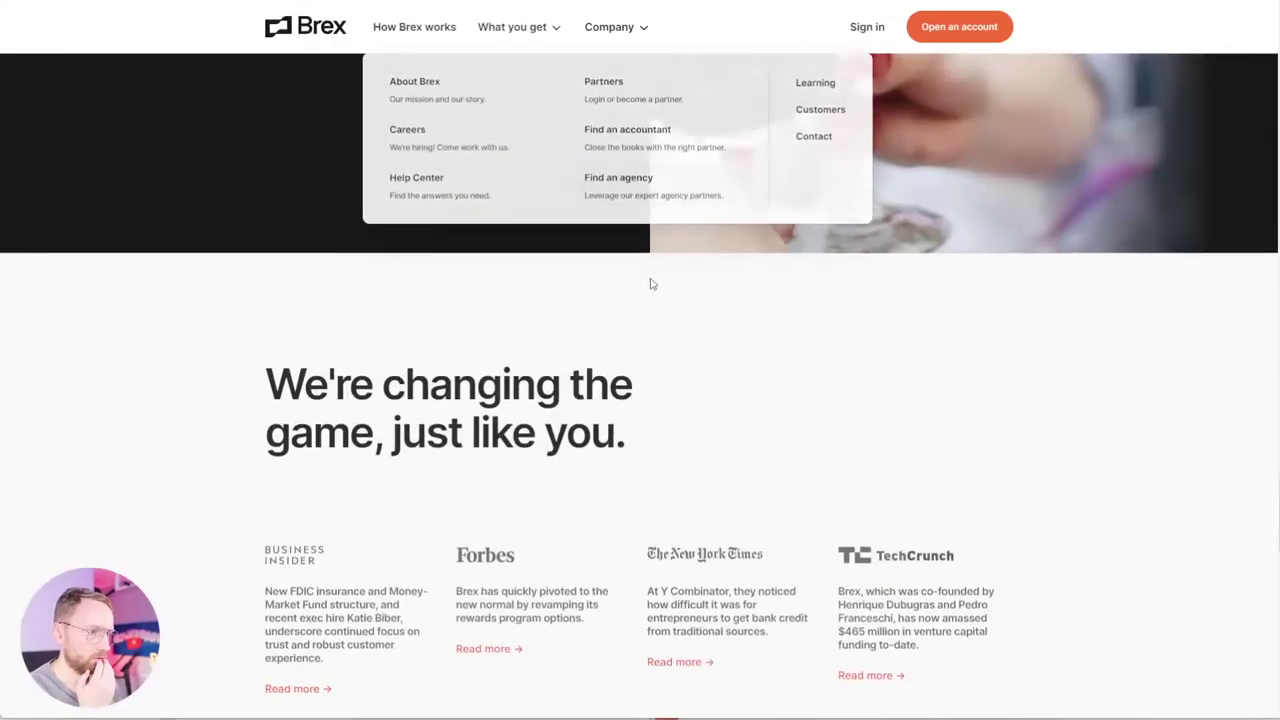
Scroll the Brex homepage to the top and highlight the intro paragraph under 'All-in-one finance for every business.'
scroll(650, 284, up, 15)
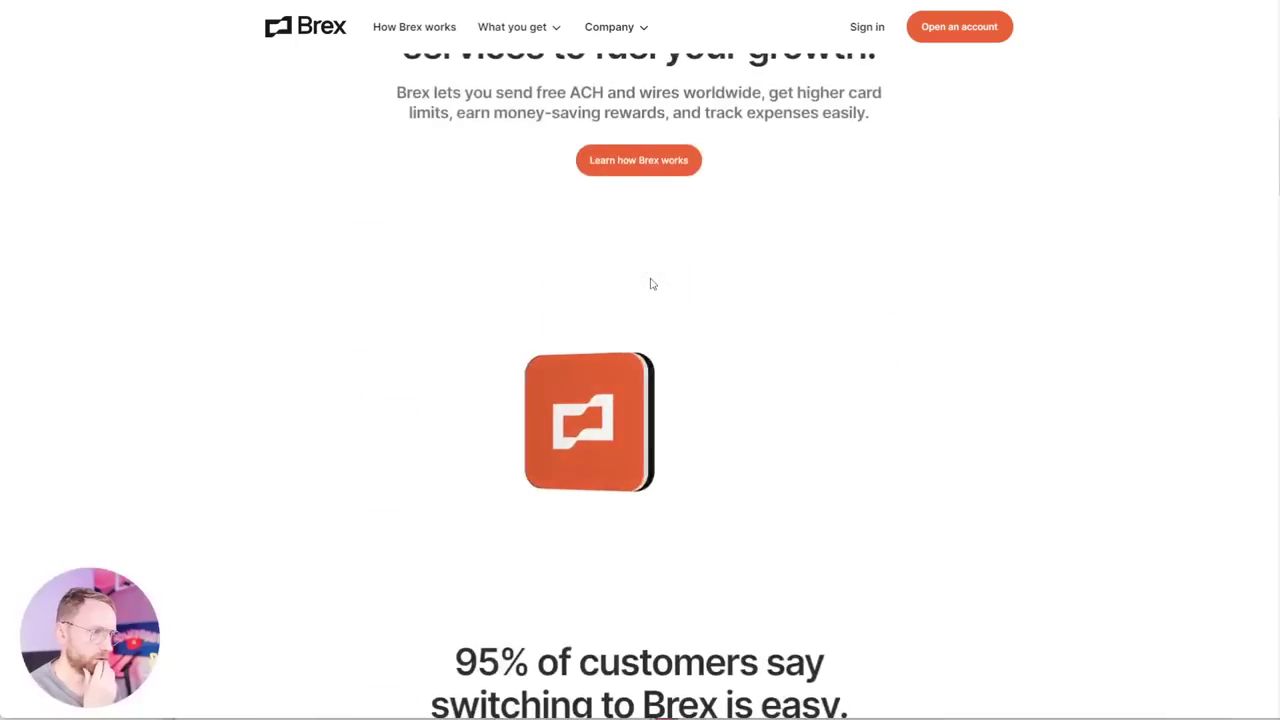
scroll(650, 284, up, 8)
scroll(491, 340, down, 5)
scroll(786, 283, up, 10)
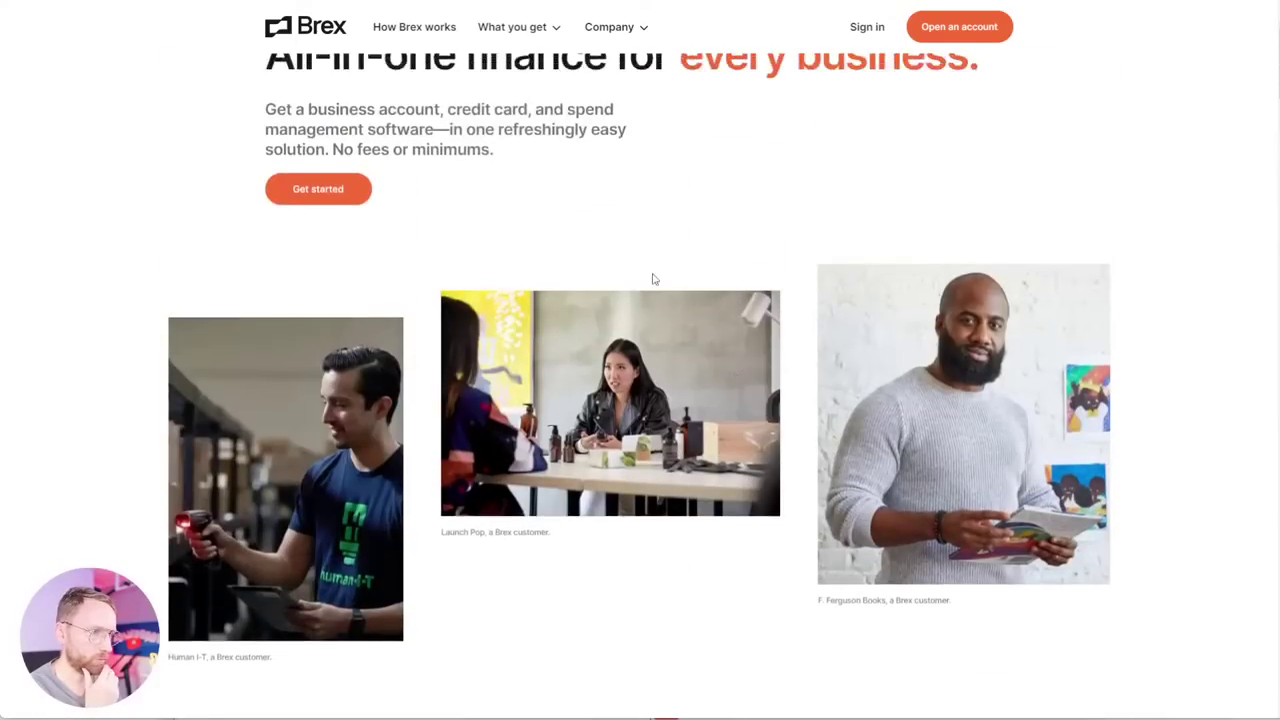
drag(261, 215, 1025, 250)
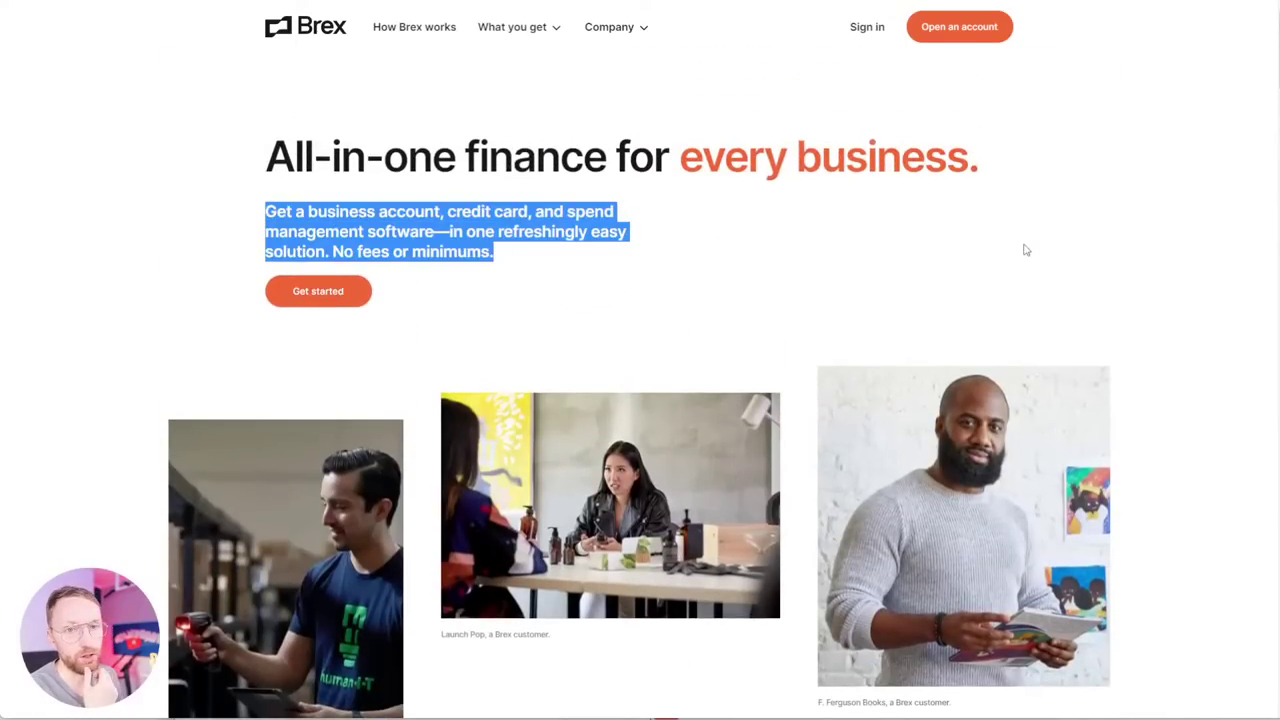
click(858, 271)
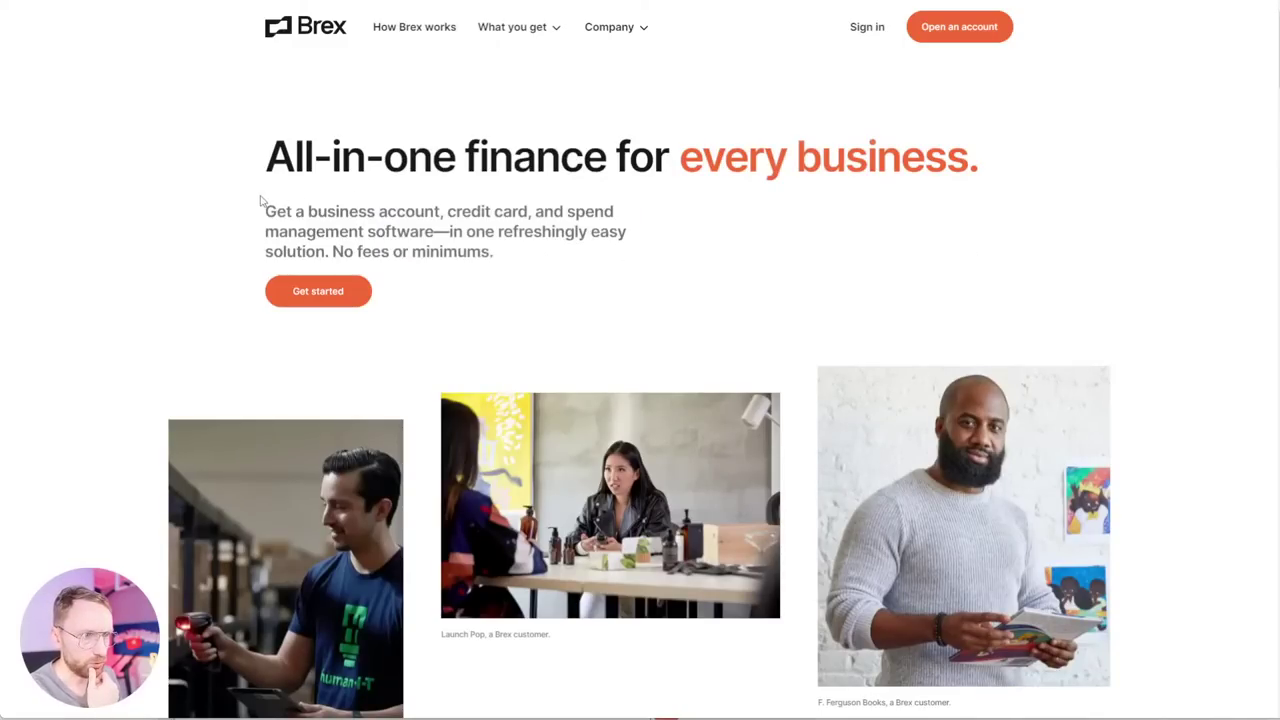
drag(261, 201, 574, 265)
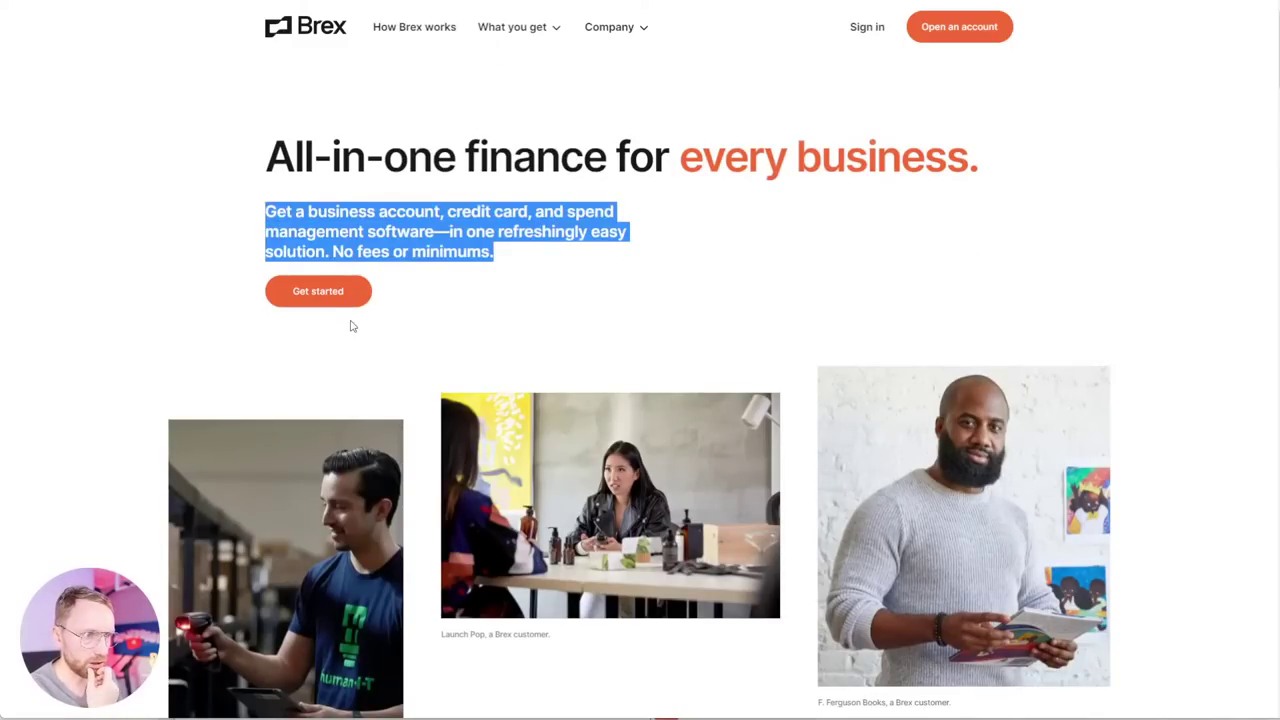
Clear the text selection and go to land-book.com by typing 'land' in the address bar
click(800, 75)
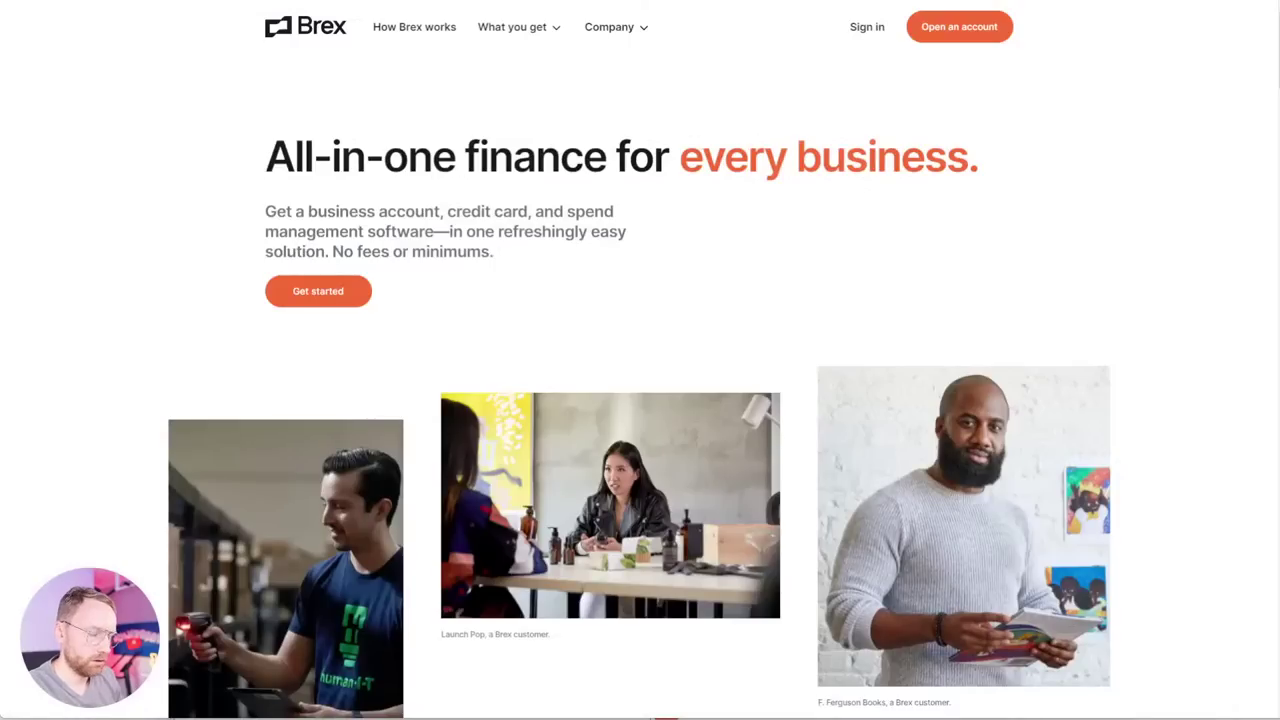
key(ctrl+l)
text(land)
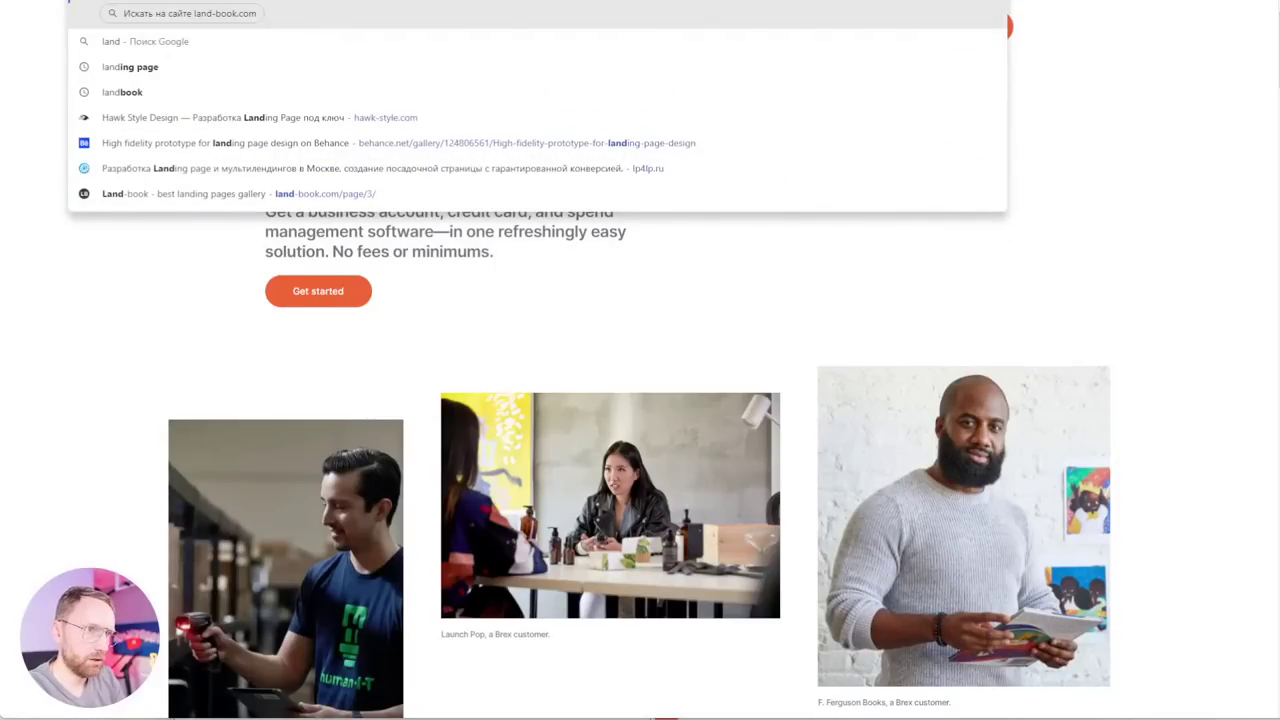
key(Return)
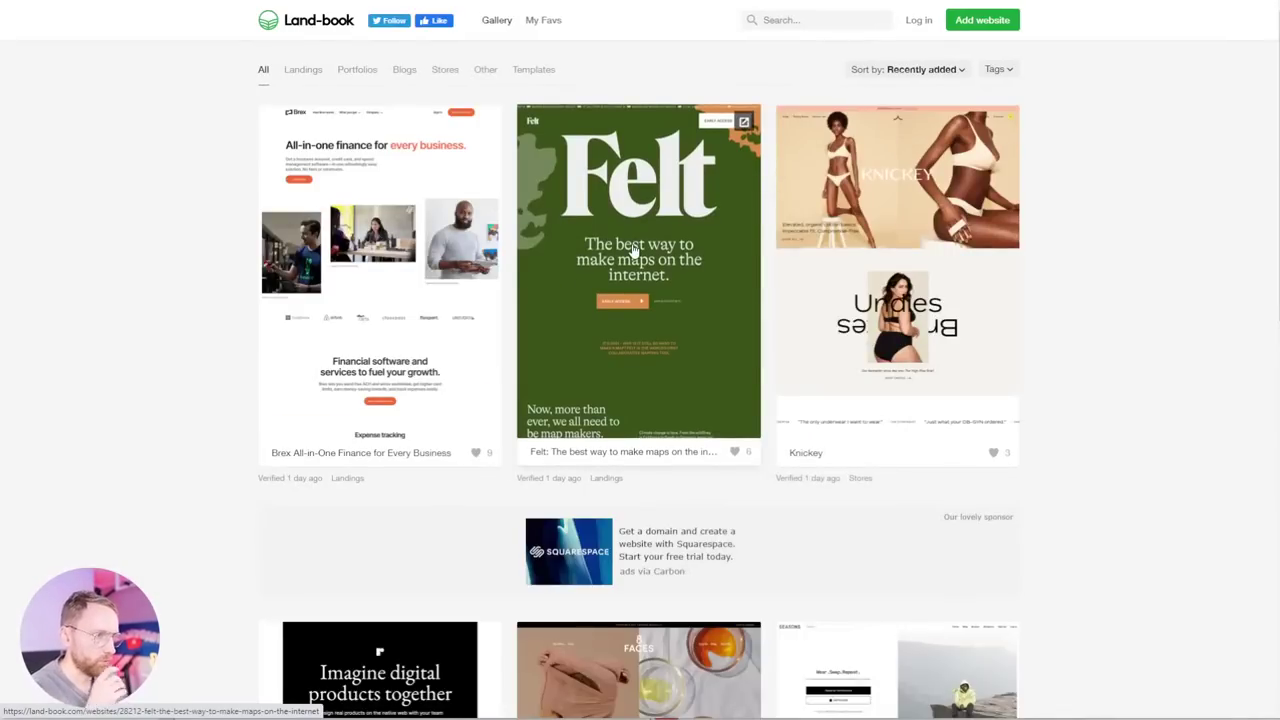
Scroll the Land-book gallery to its last row, then enlarge the Skycenter screenshot in Discord
scroll(666, 354, down, 2)
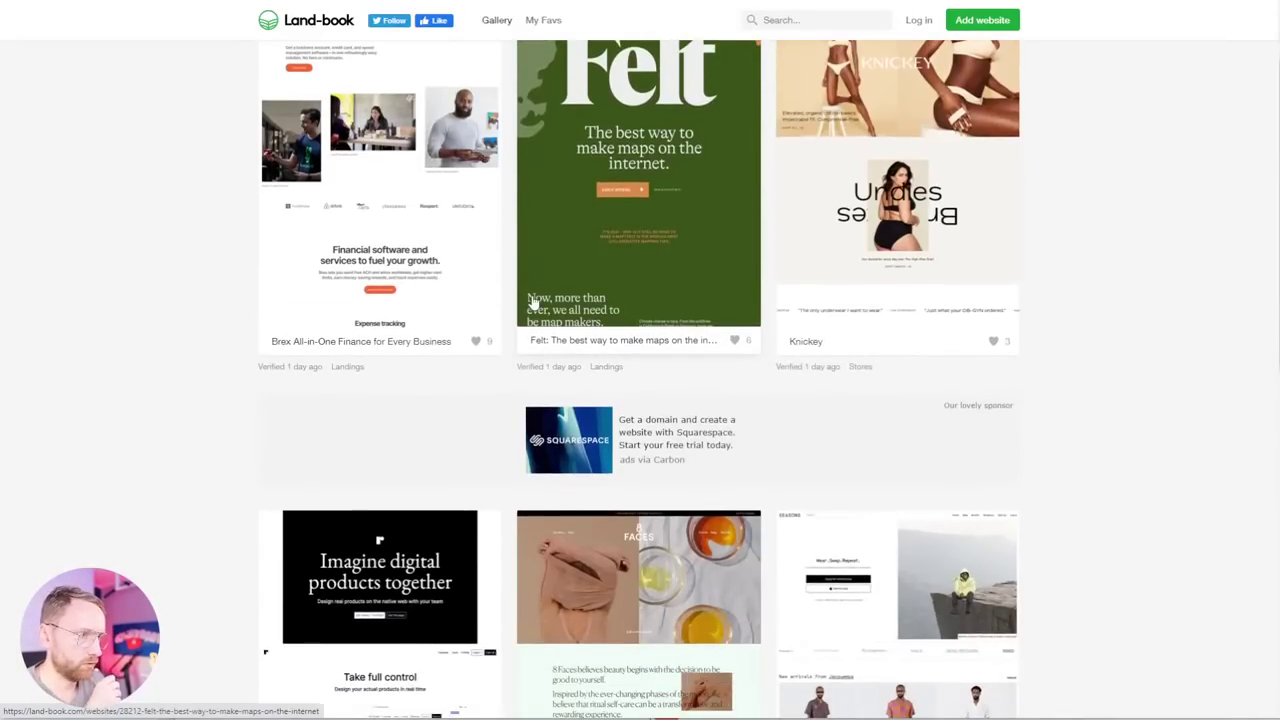
scroll(711, 305, down, 4)
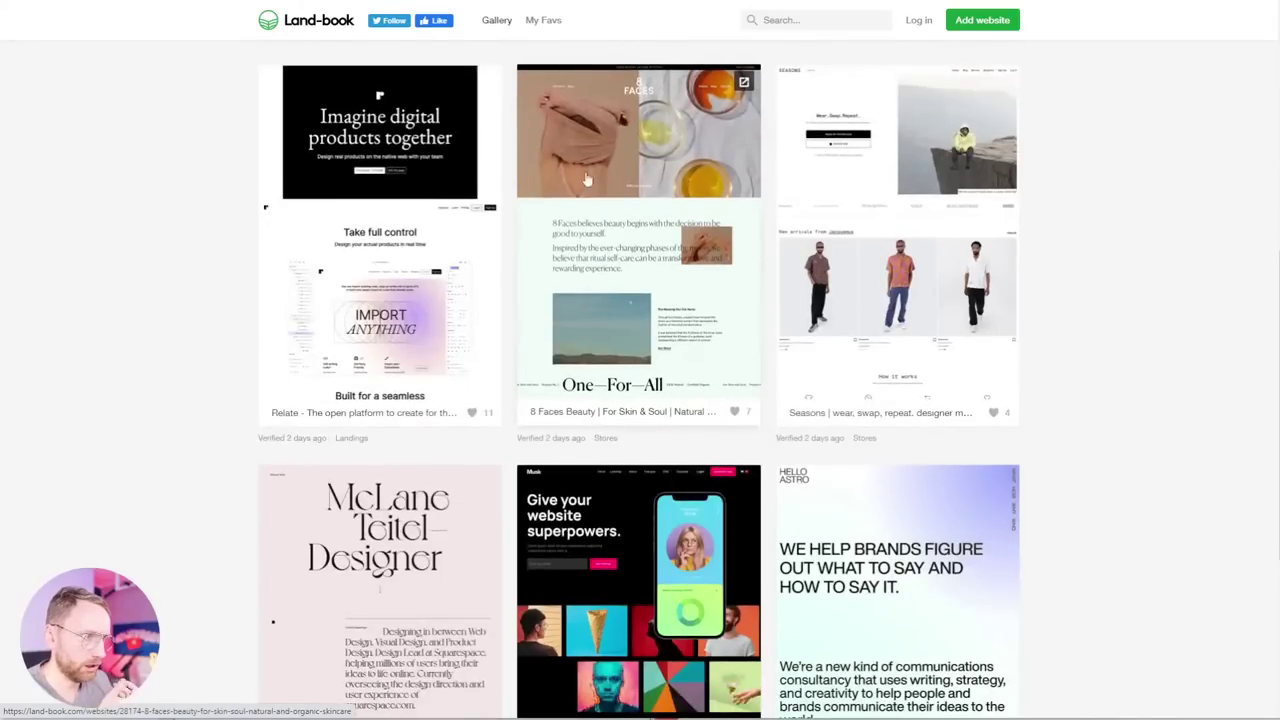
scroll(648, 400, down, 3)
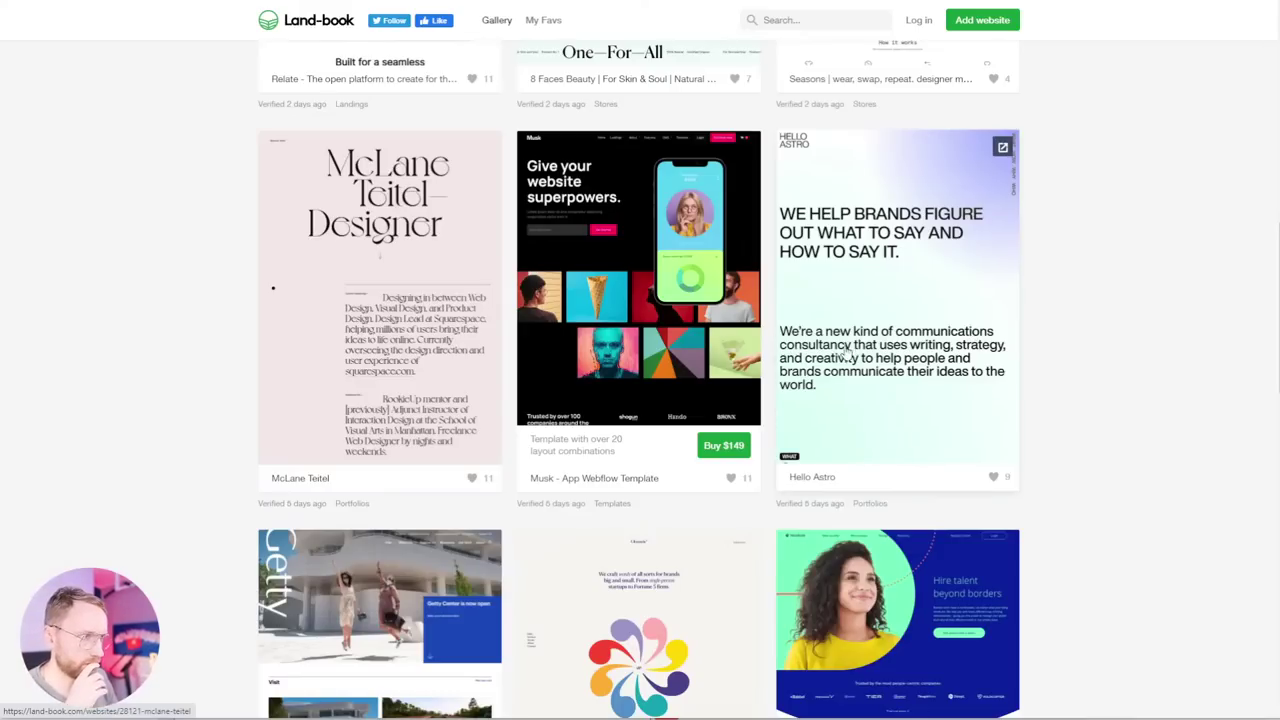
scroll(432, 325, down, 4)
scroll(432, 325, down, 10)
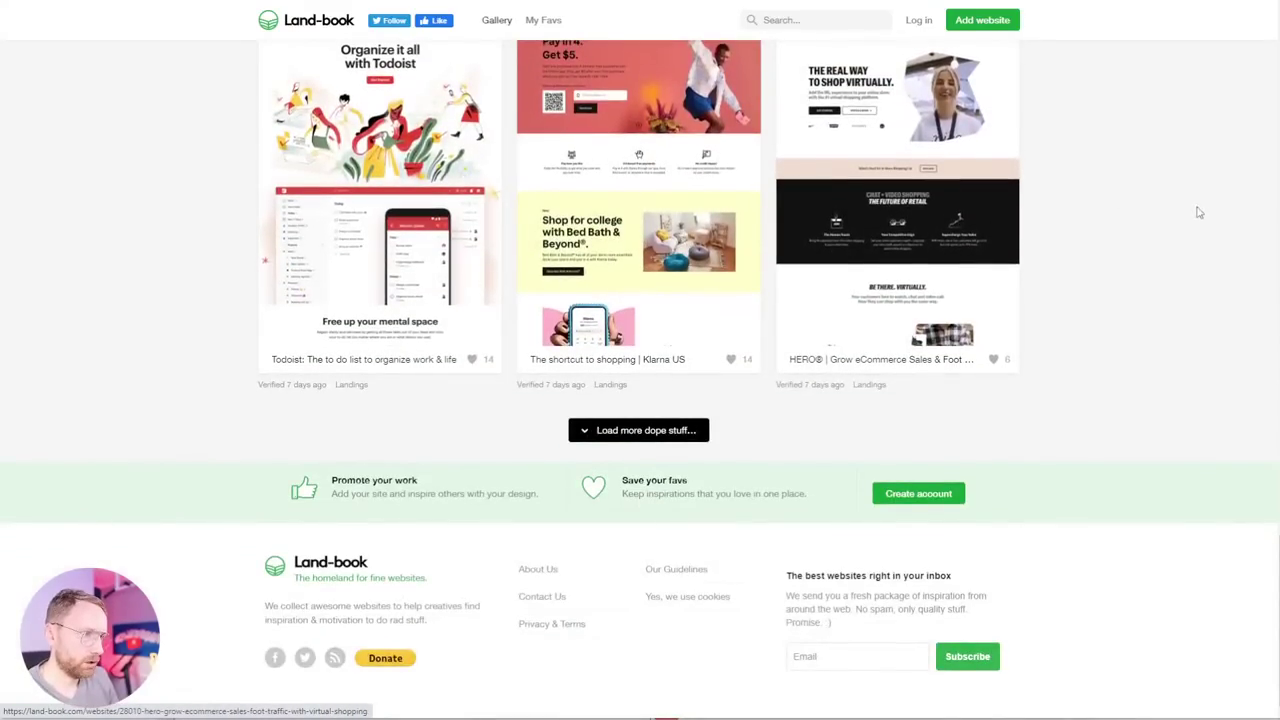
scroll(1199, 213, up, 4)
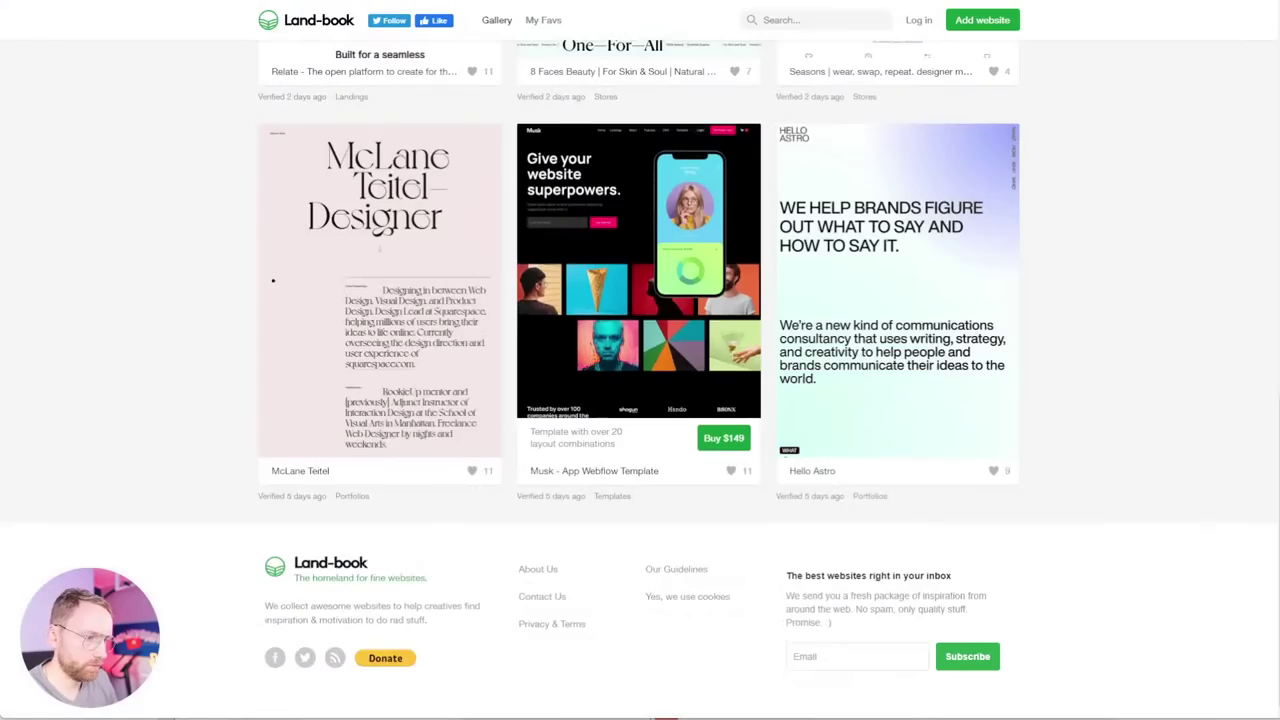
key(alt+Tab)
click(644, 443)
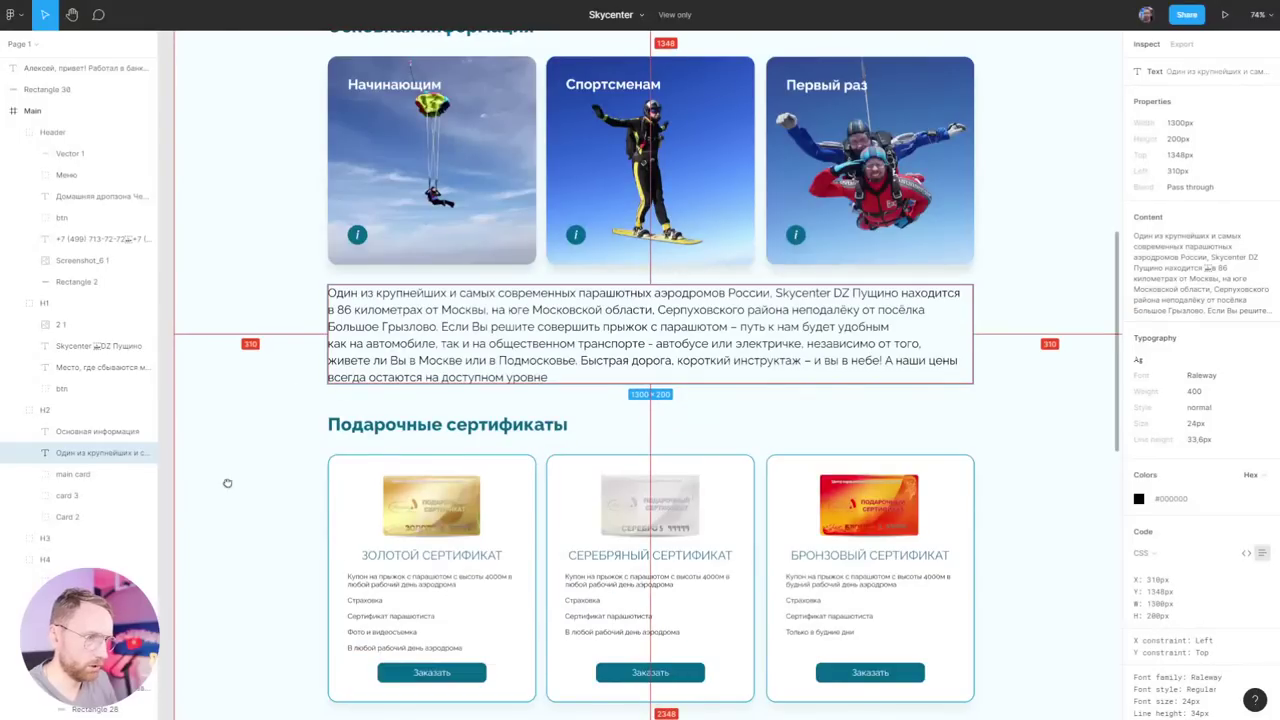
Scroll through the Skycenter bottom sections, clear the selection, and bring back the Discord screenshot preview
scroll(227, 483, down, 10)
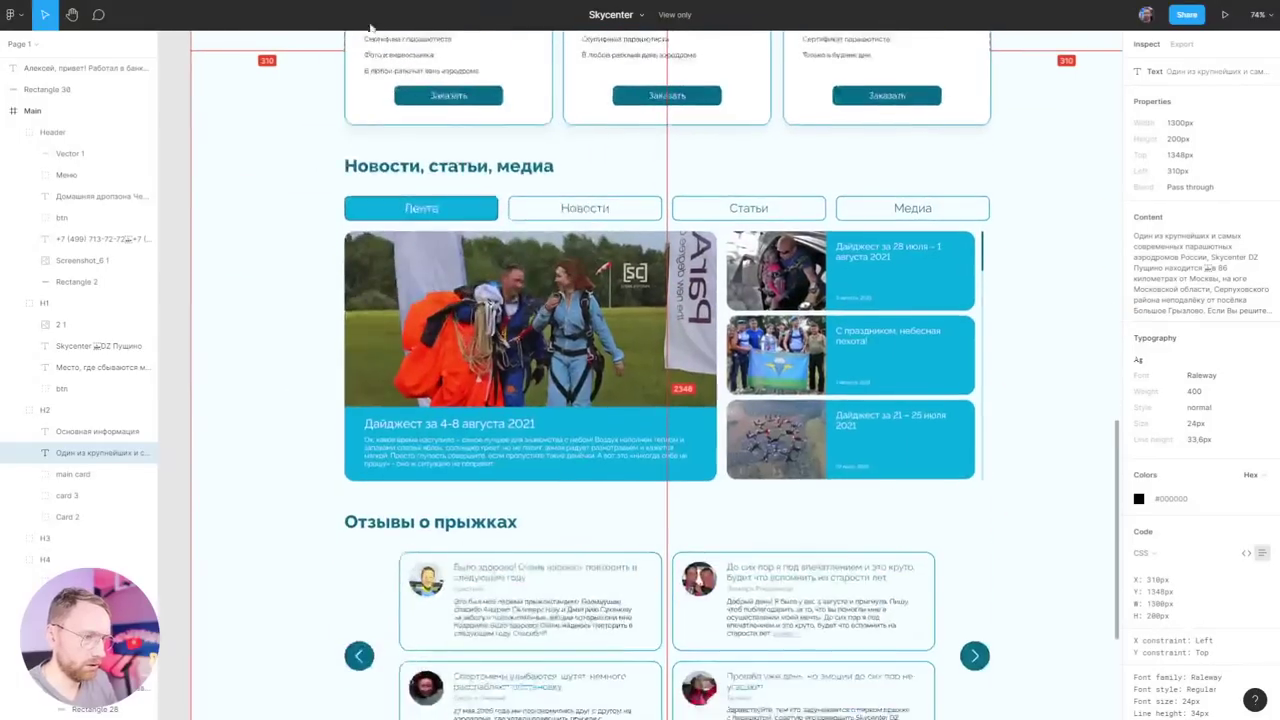
scroll(326, 305, down, 15)
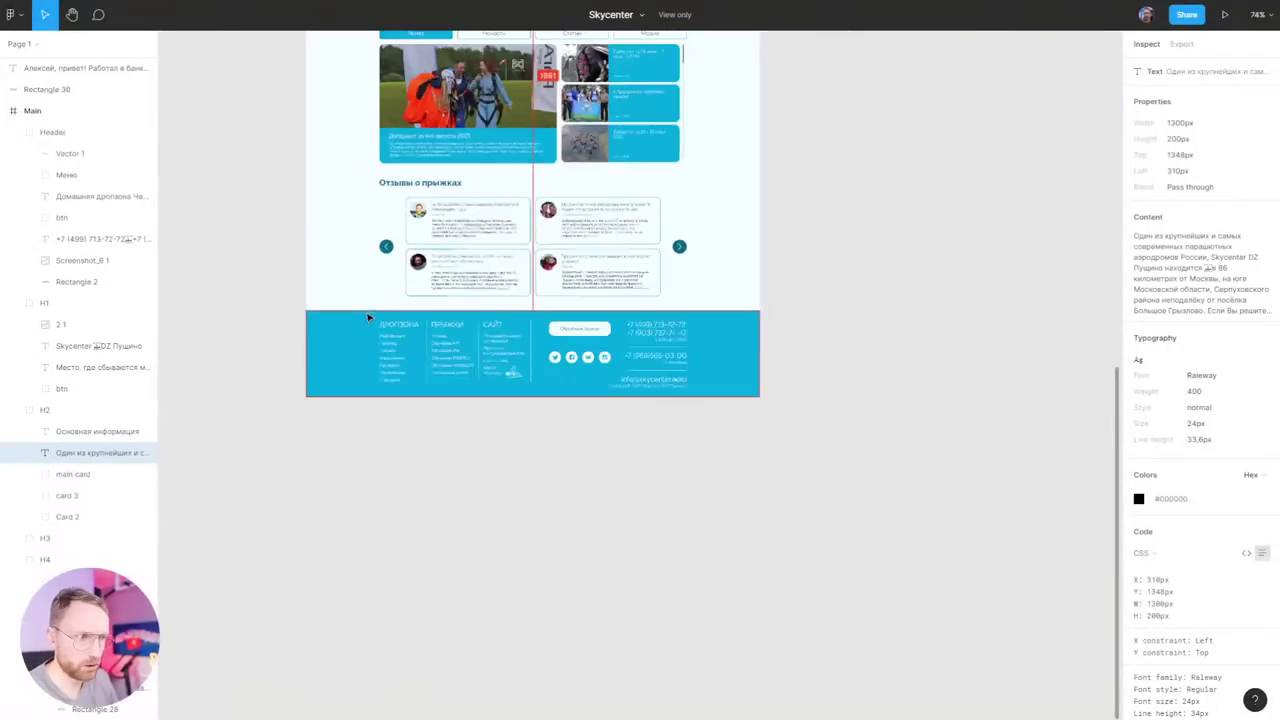
scroll(454, 360, up, 12)
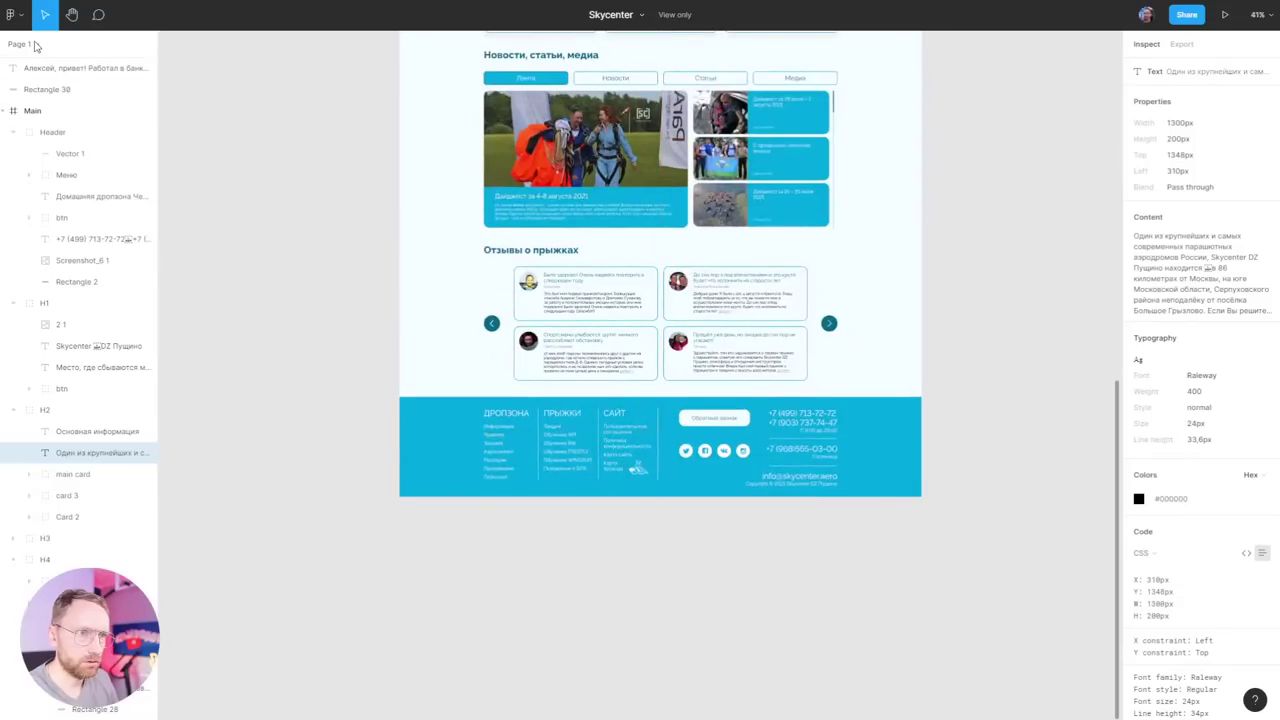
click(273, 81)
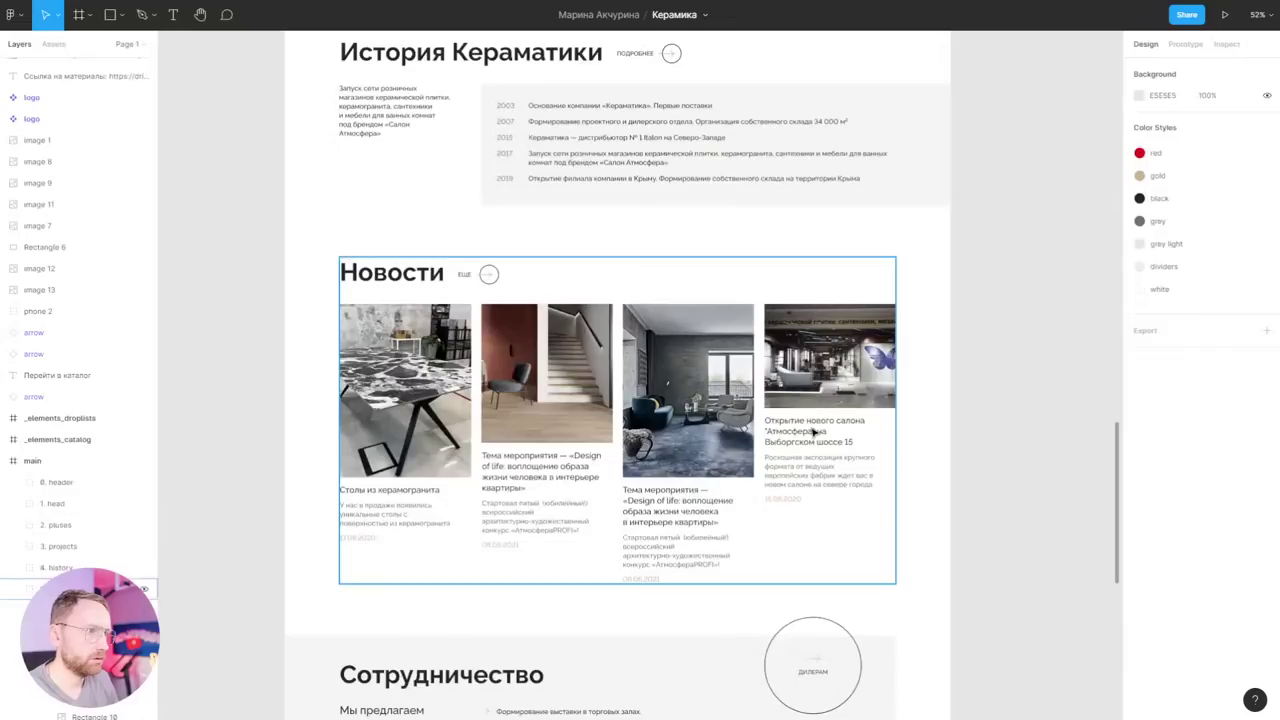
key(alt+Tab)
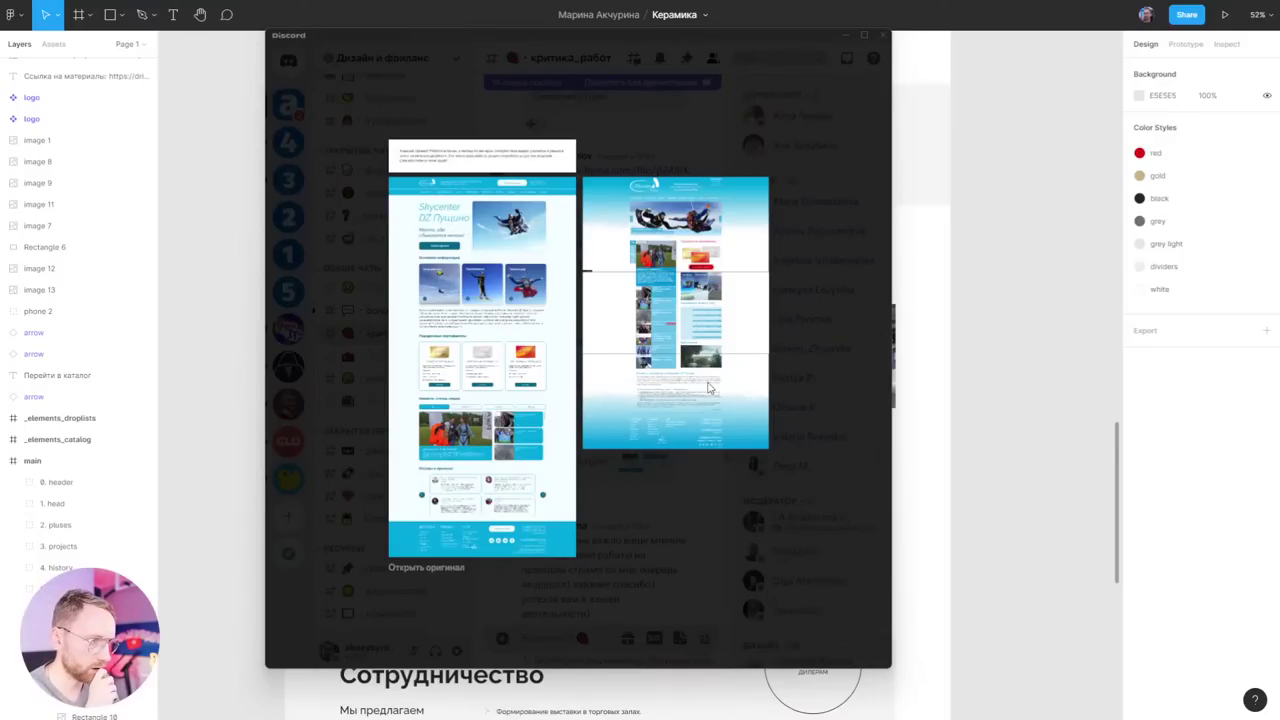
Close the image preview and open the ARMANI Figma link in the critique channel
click(800, 272)
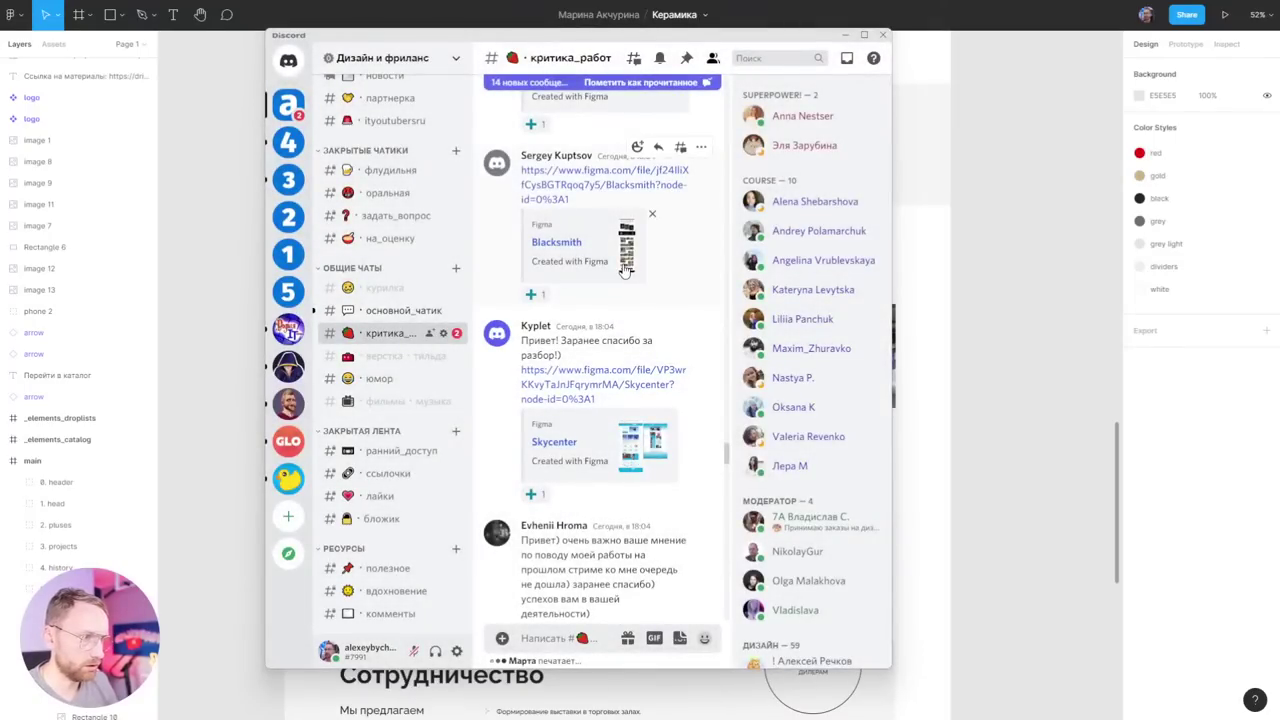
scroll(624, 270, down, 3)
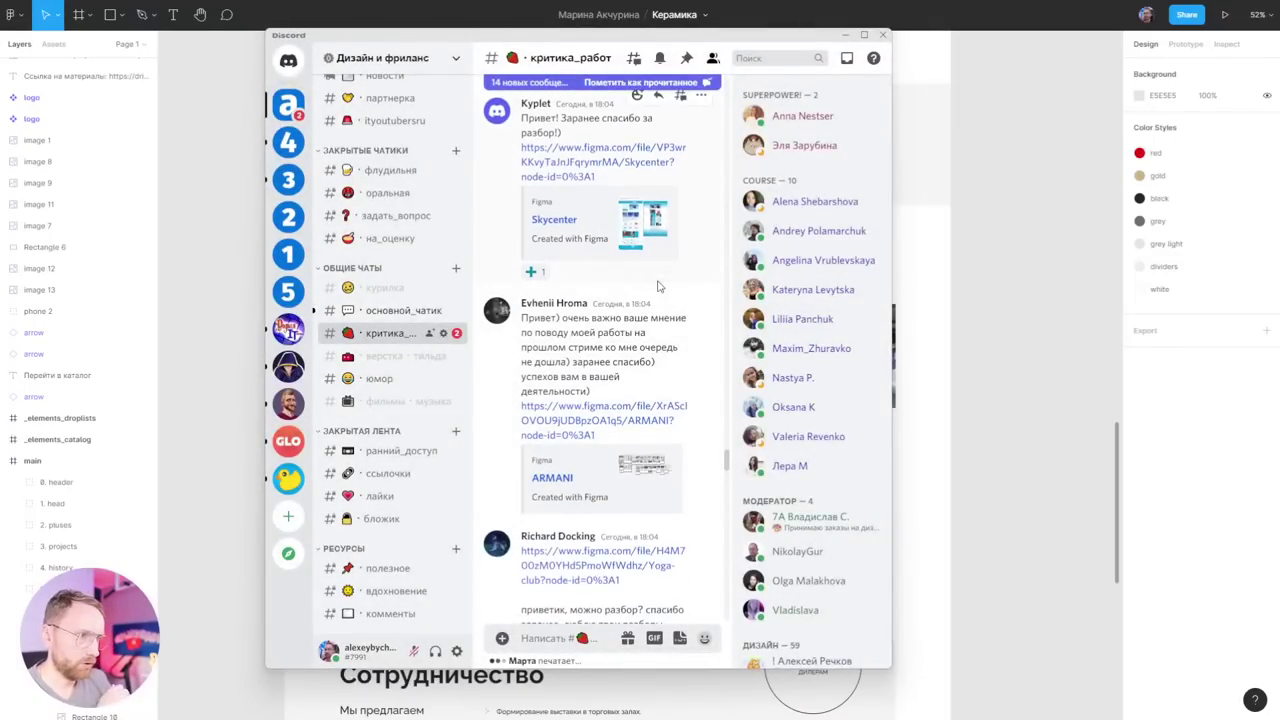
click(621, 420)
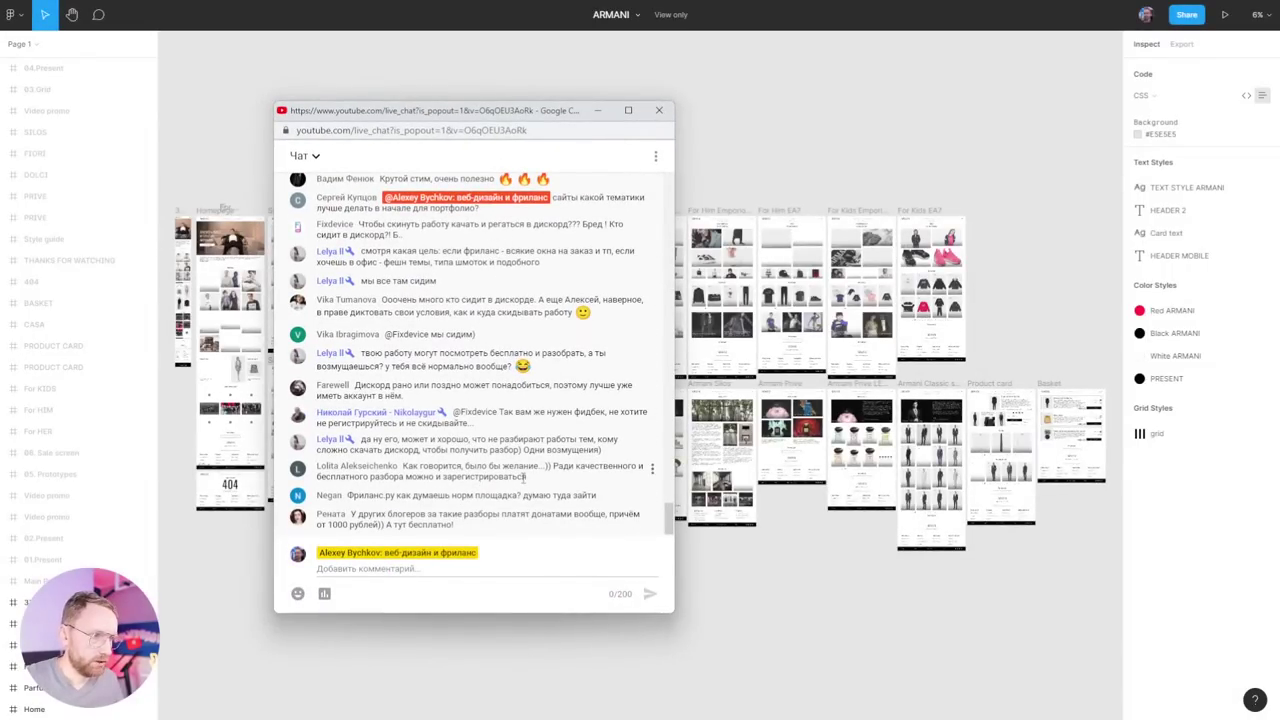
Highlight part of a viewer's live-chat comment, then switch back to Discord
drag(528, 477, 440, 470)
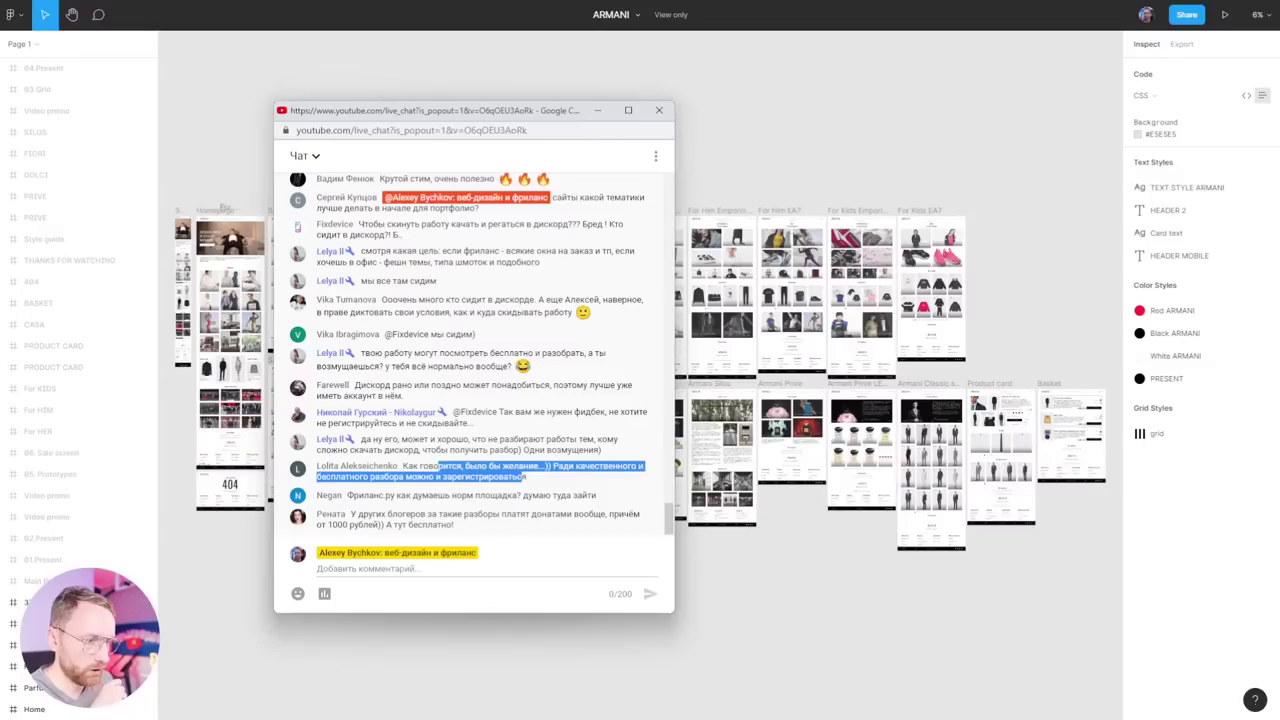
key(alt+Tab)
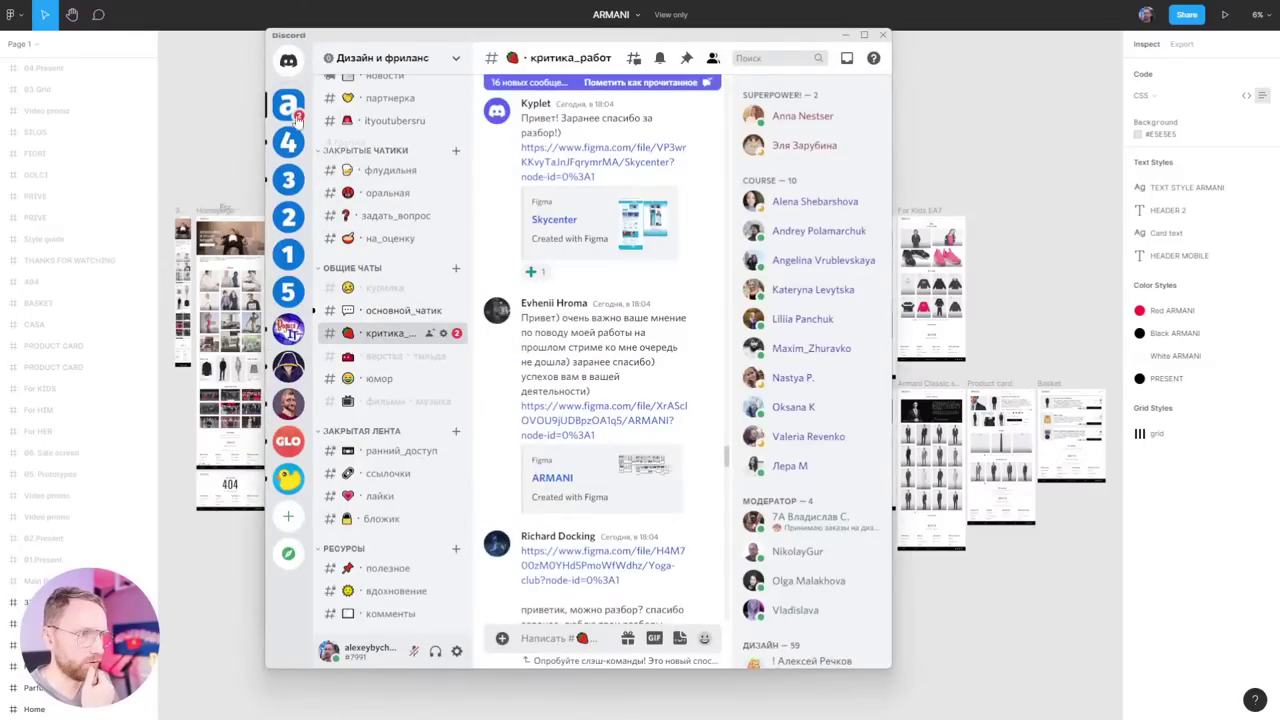
Go to Home, then return to the Дизайн и фриланс critique channel and browse its messages
click(289, 62)
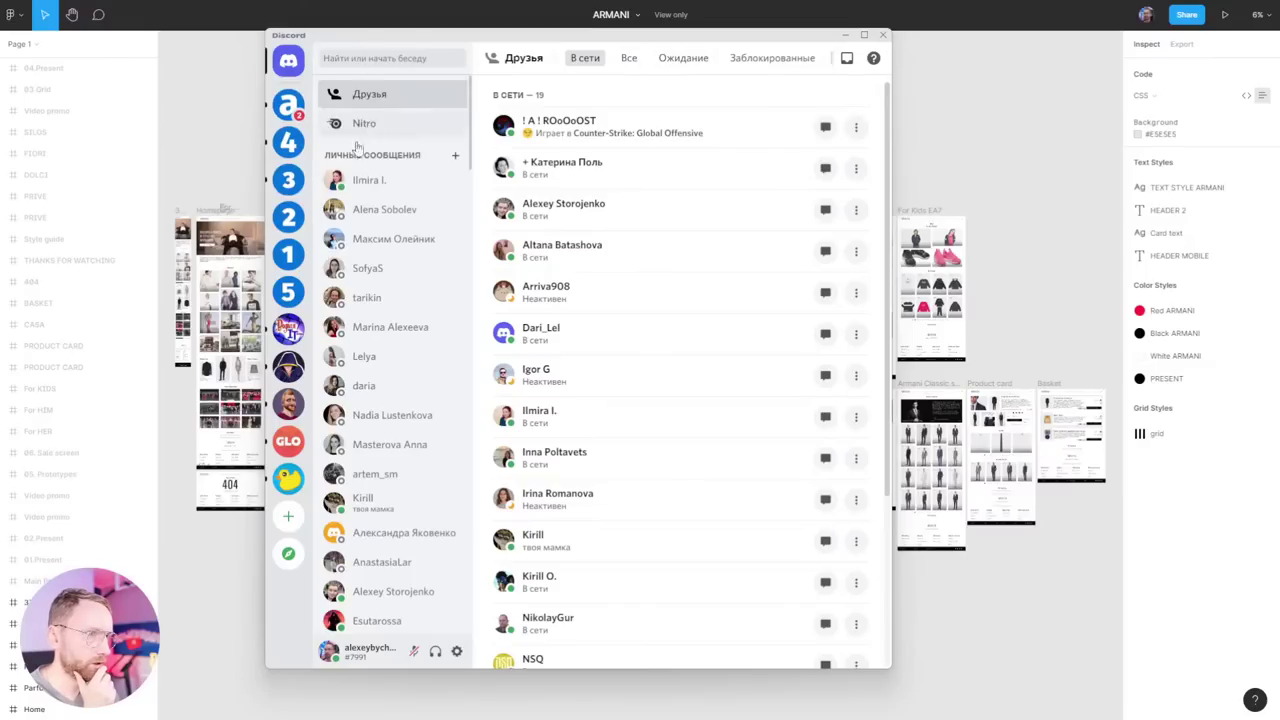
click(288, 104)
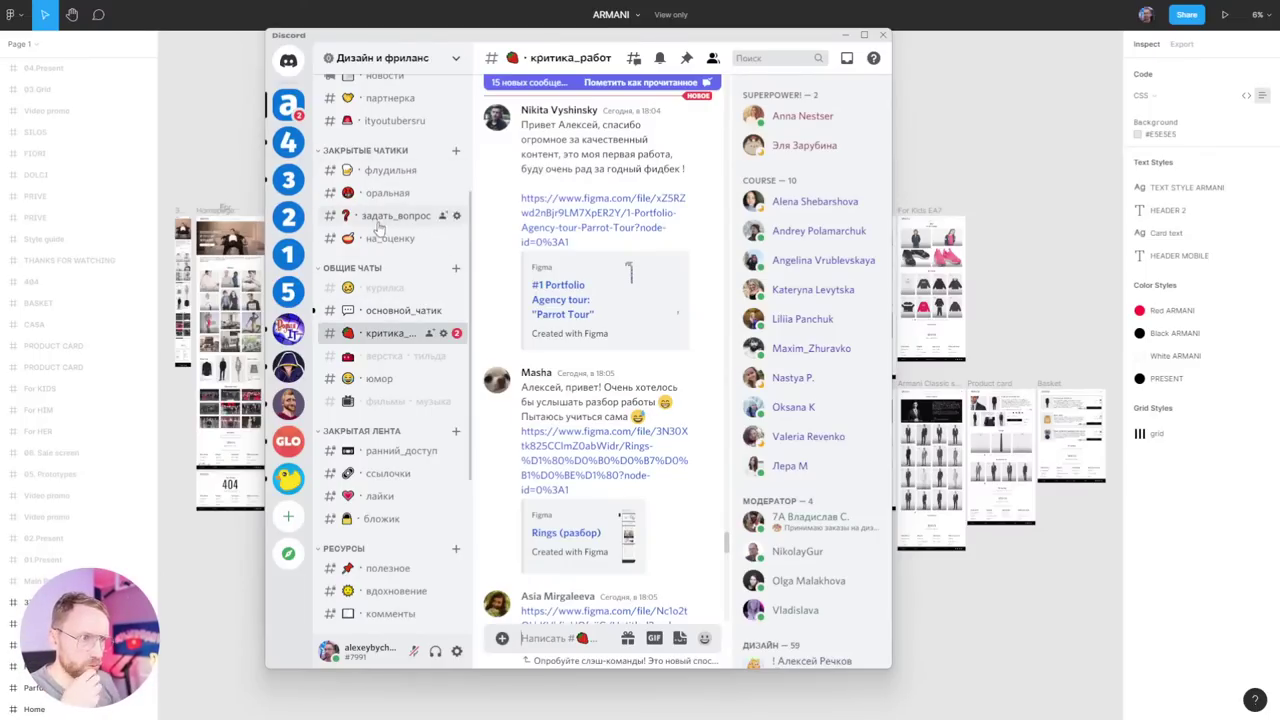
scroll(381, 223, up, 3)
scroll(381, 223, down, 3)
scroll(381, 223, down, 3)
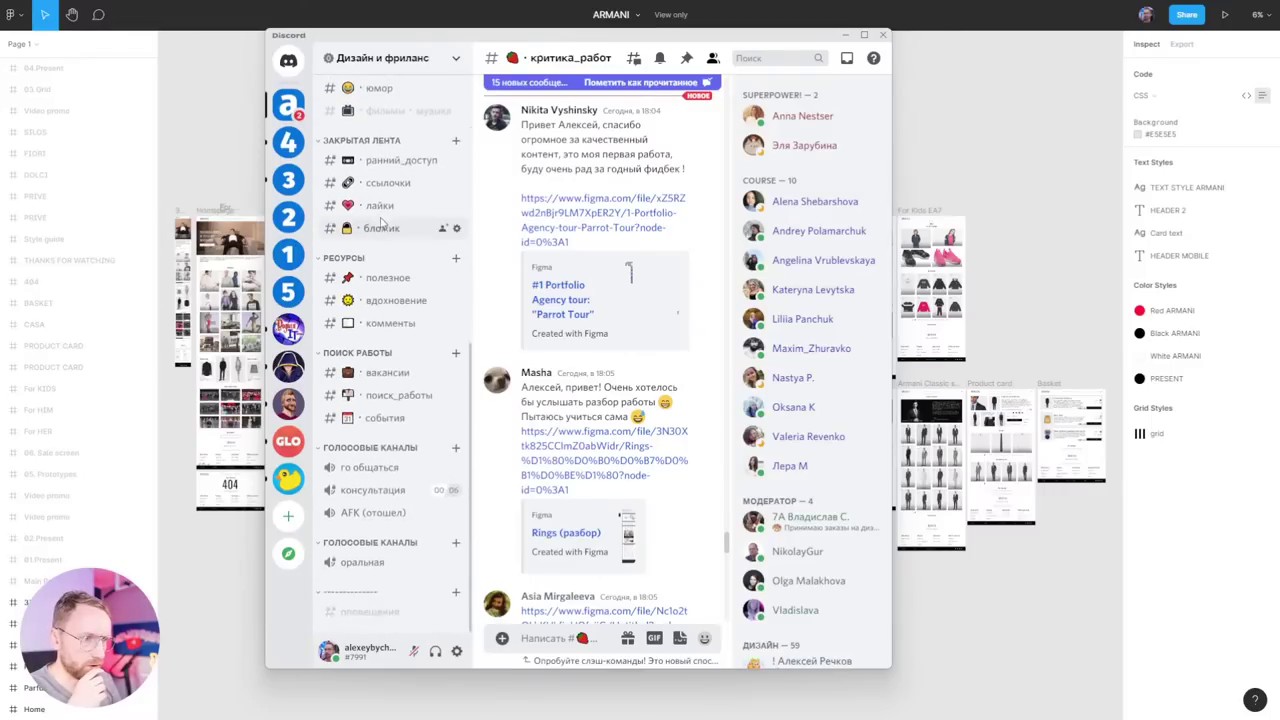
scroll(381, 223, up, 5)
scroll(560, 262, up, 5)
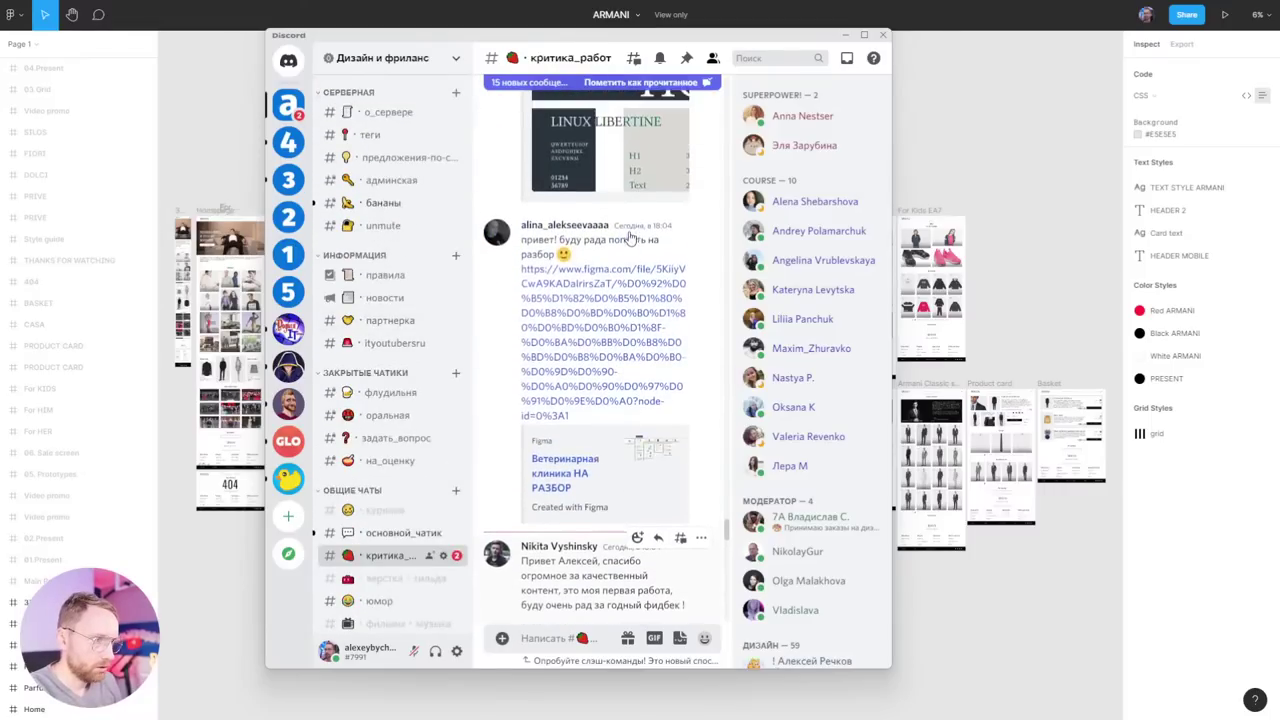
scroll(600, 330, down, 3)
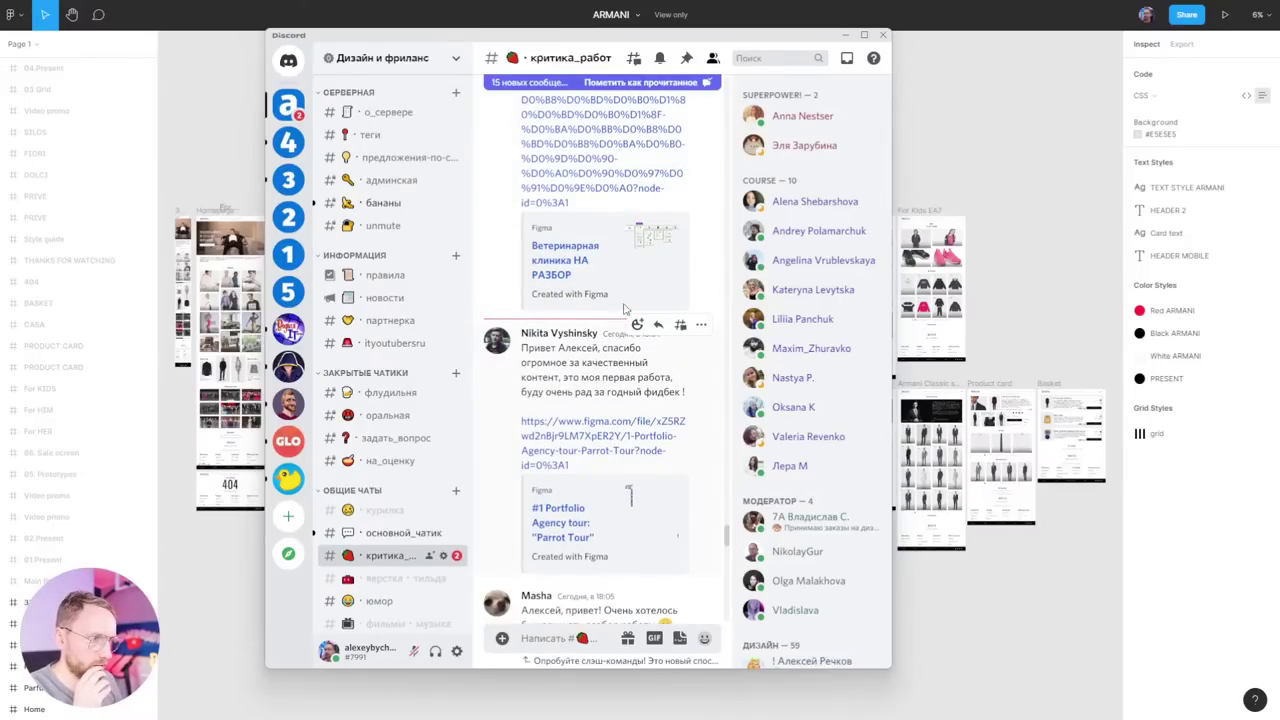
Enlarge and close the Figma and ARMANI embed previews, then minimize Discord
click(652, 240)
click(663, 203)
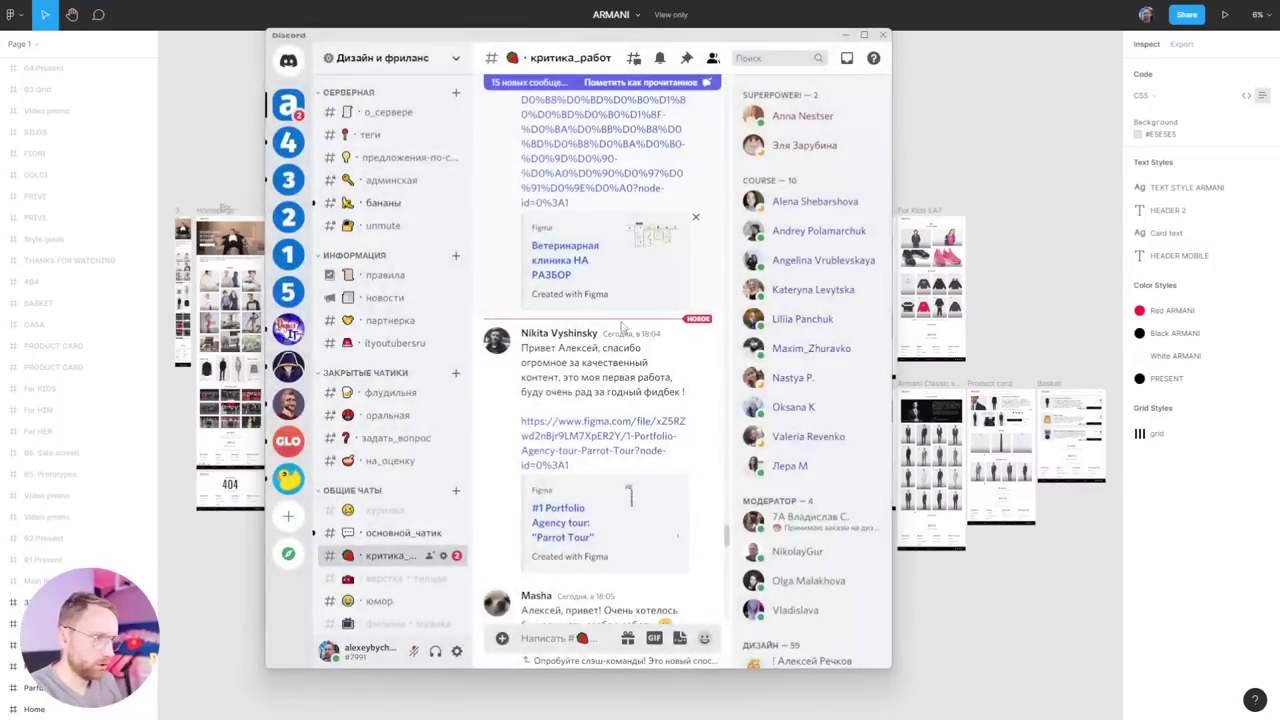
scroll(622, 326, up, 8)
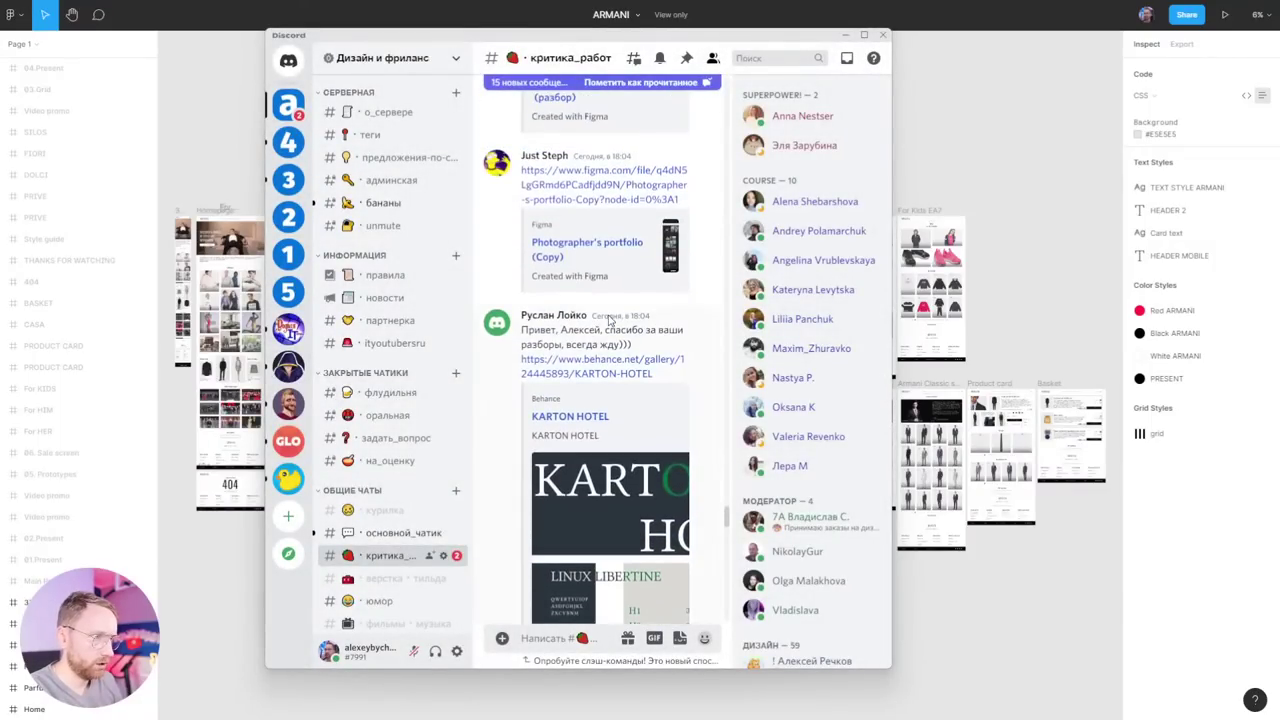
scroll(652, 268, up, 10)
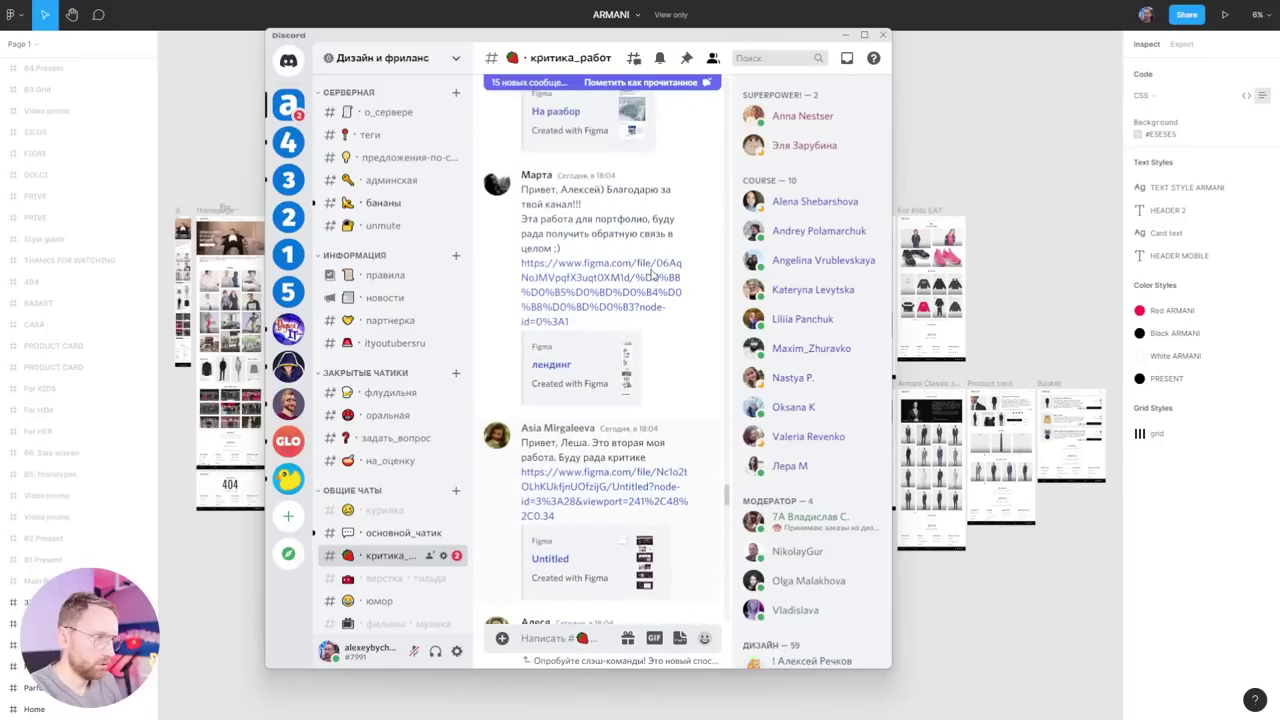
scroll(652, 268, up, 10)
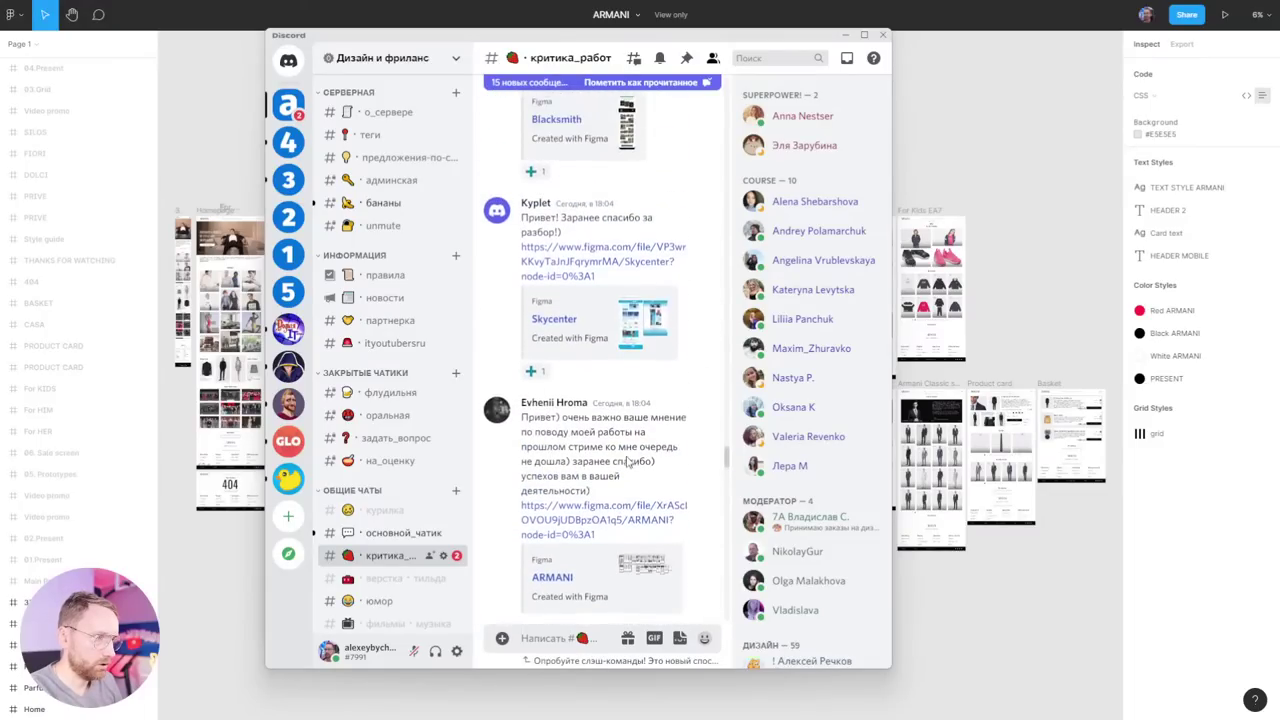
scroll(628, 462, down, 3)
click(641, 342)
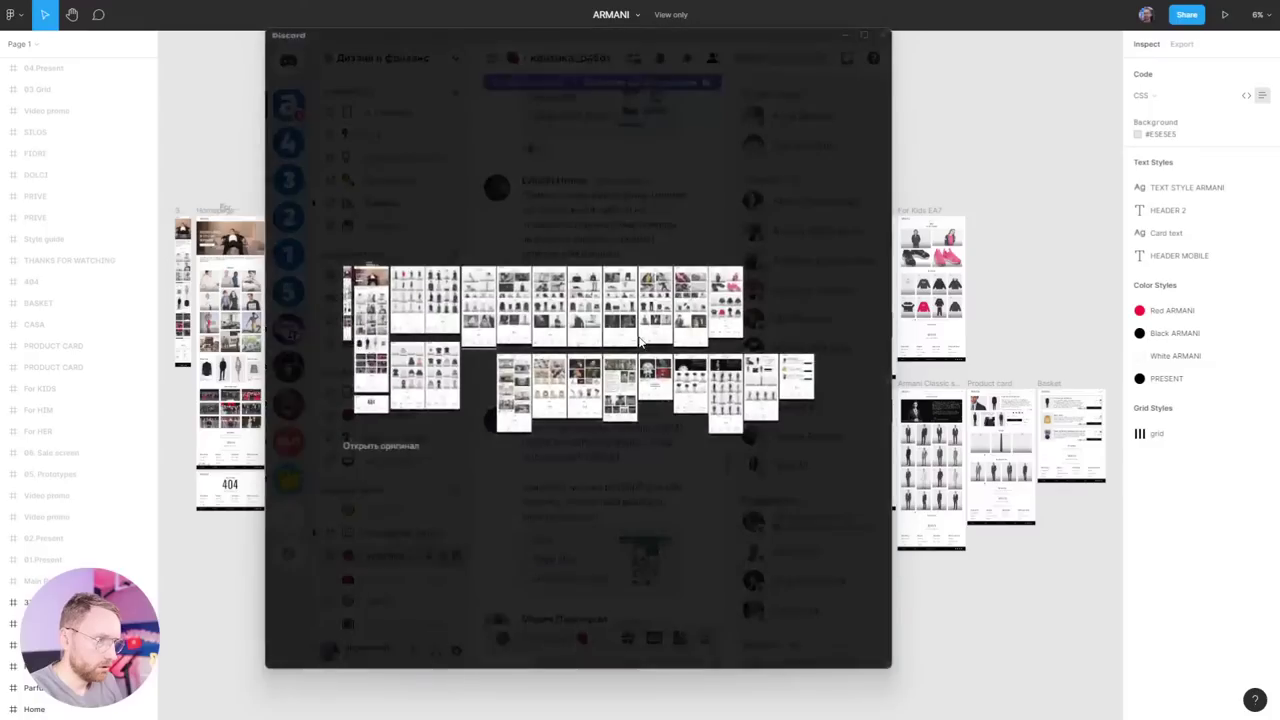
click(717, 226)
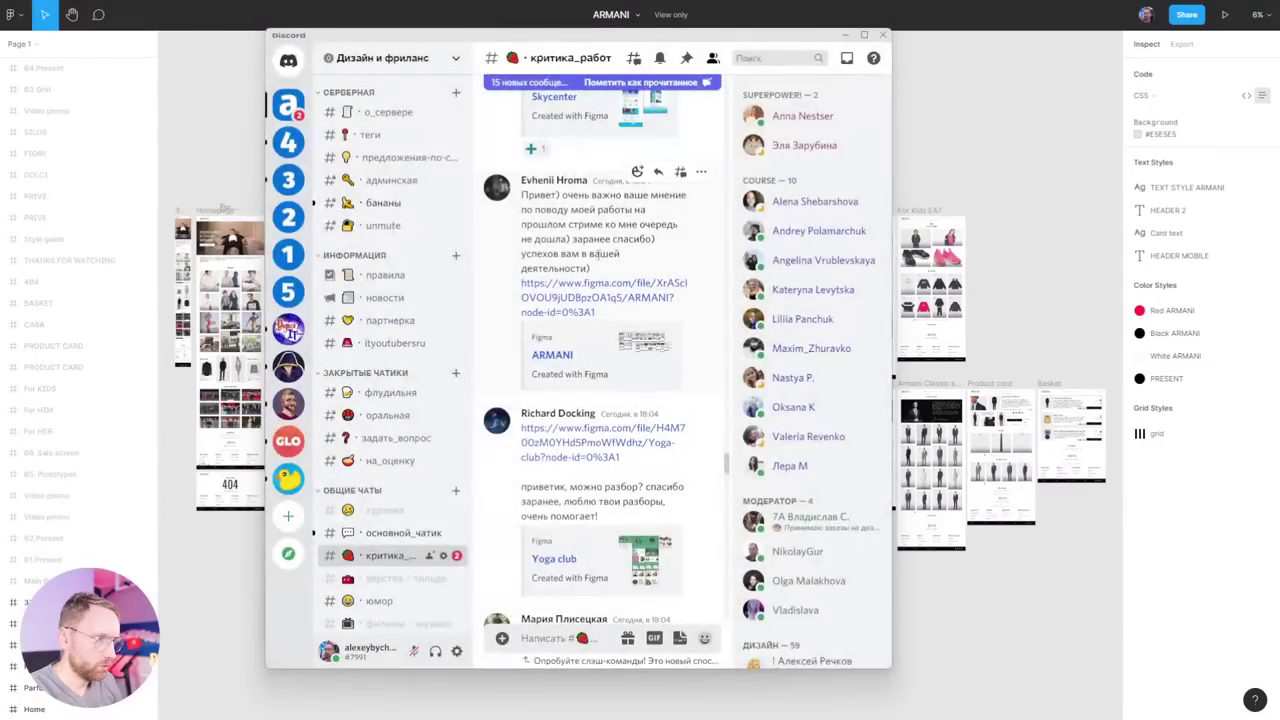
click(976, 180)
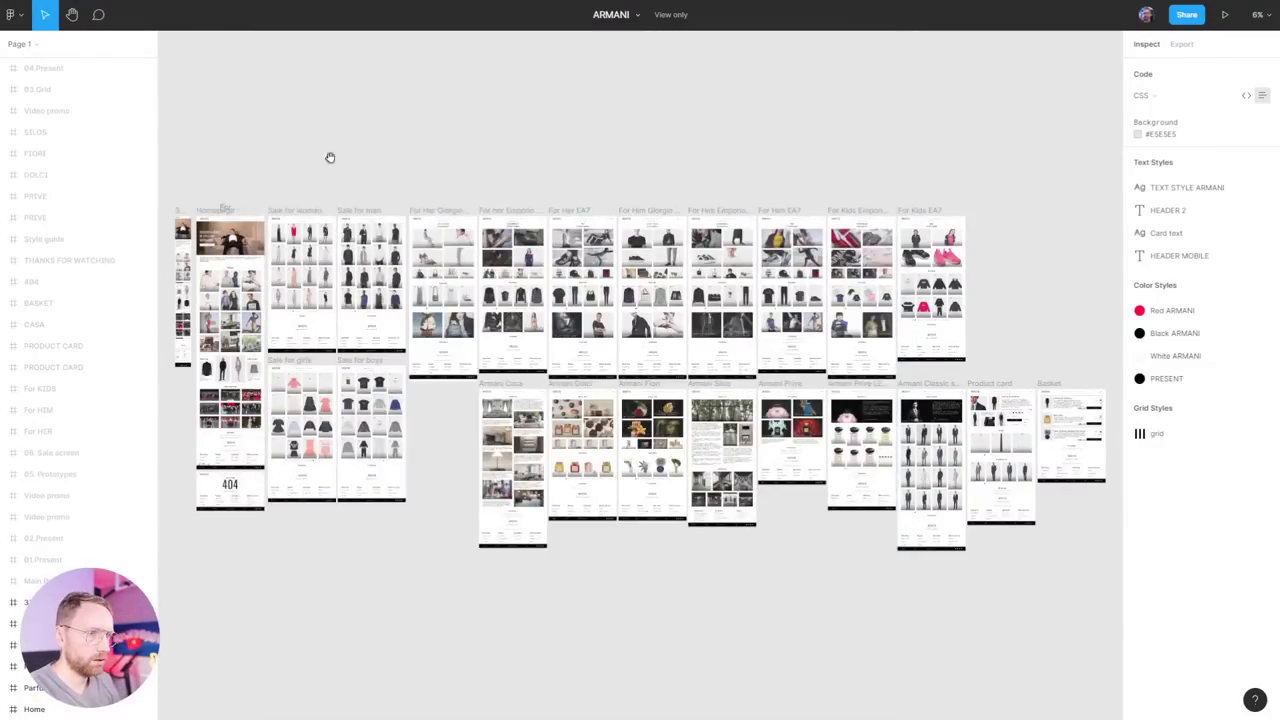
Move around the ARMANI canvas, selecting the Cards product grid and the first men's product card
scroll(330, 158, up, 10)
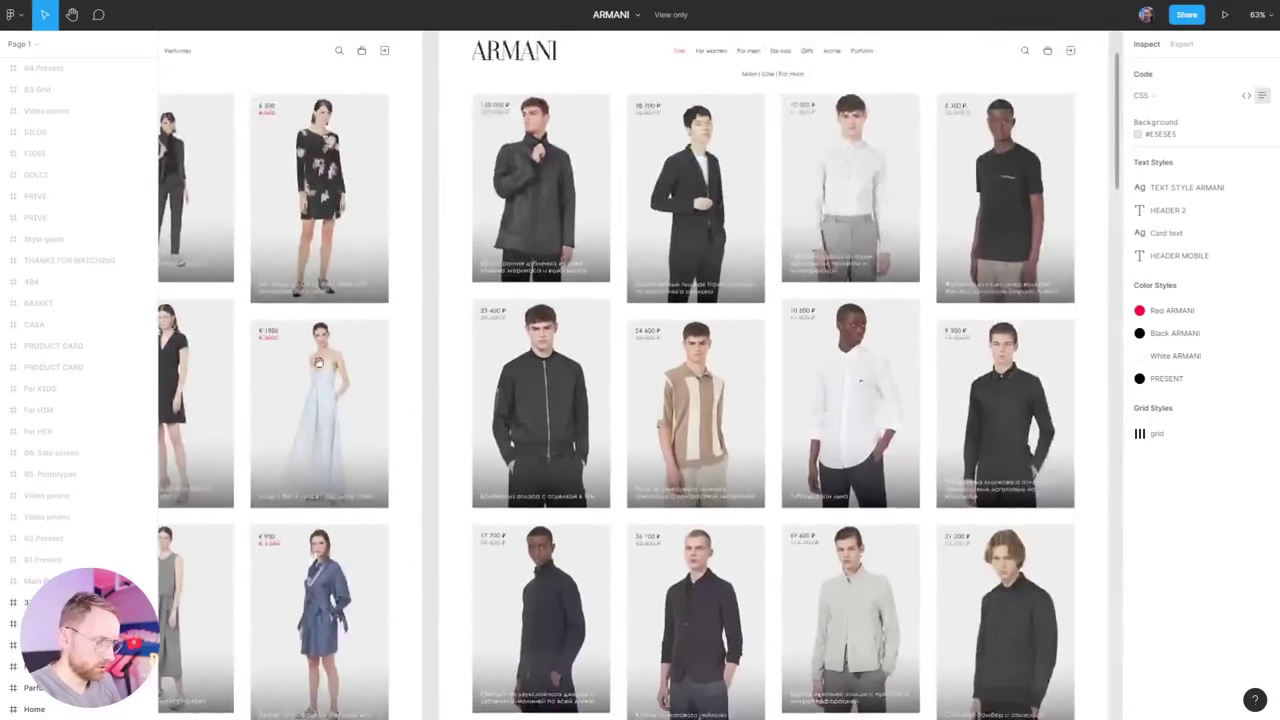
scroll(318, 362, down, 10)
scroll(829, 334, right, 8)
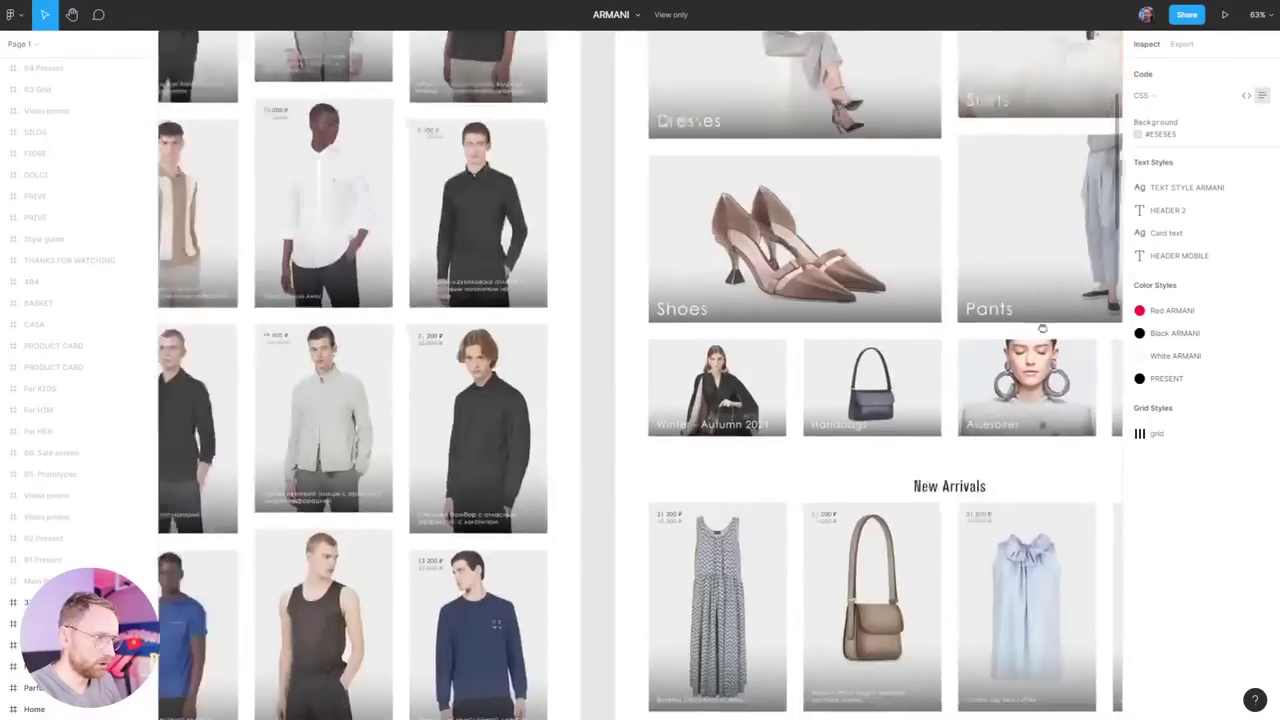
scroll(1042, 328, left, 10)
scroll(553, 237, down, 2)
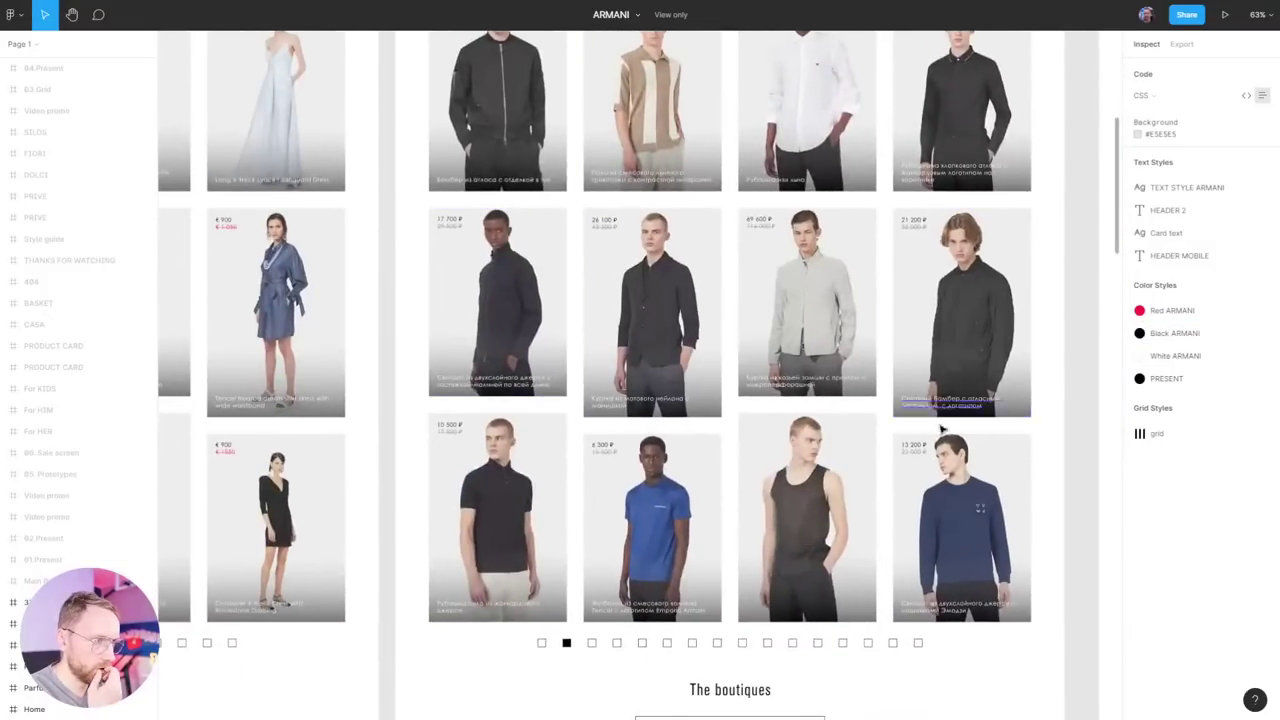
scroll(633, 494, up, 5)
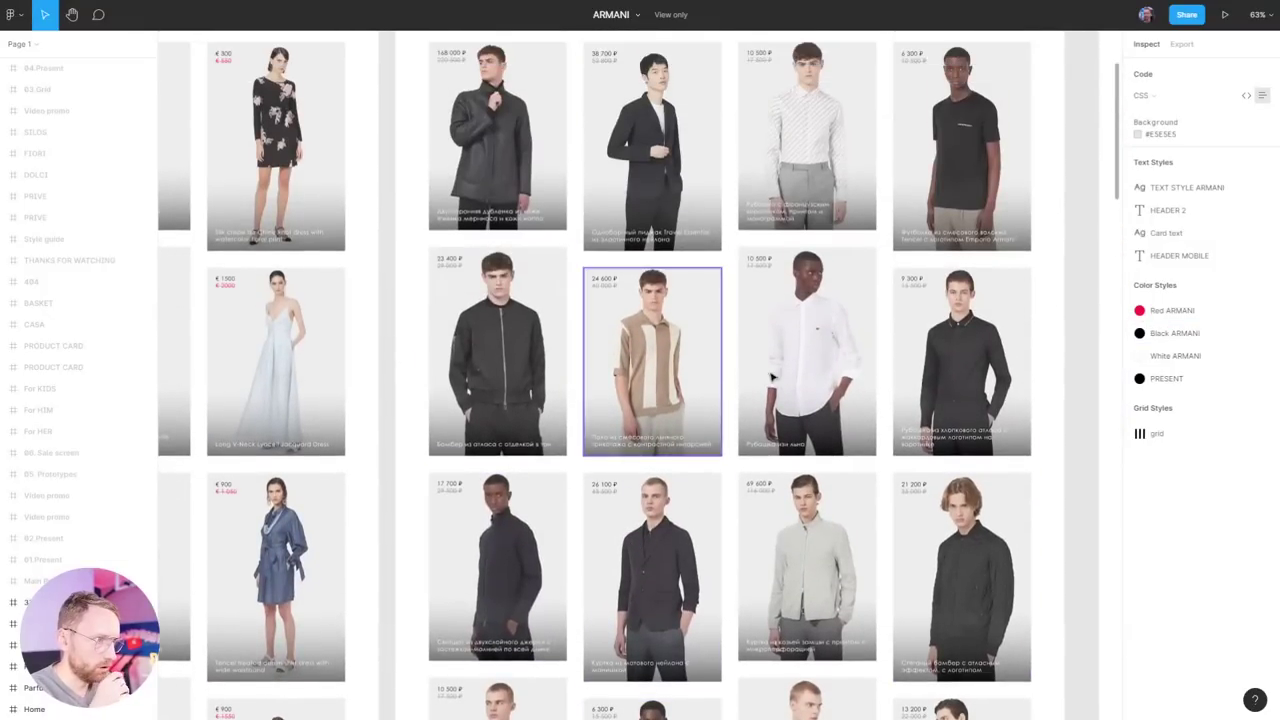
scroll(650, 400, up, 2)
click(432, 93)
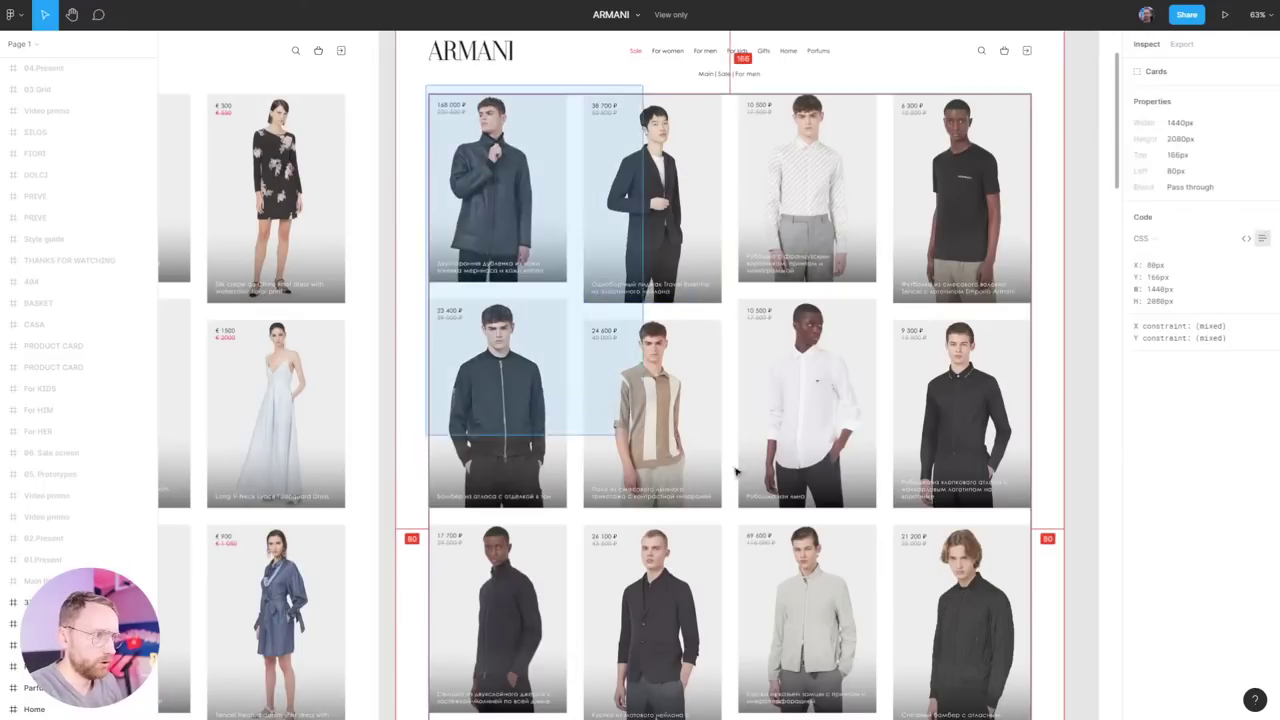
scroll(515, 276, down, 7)
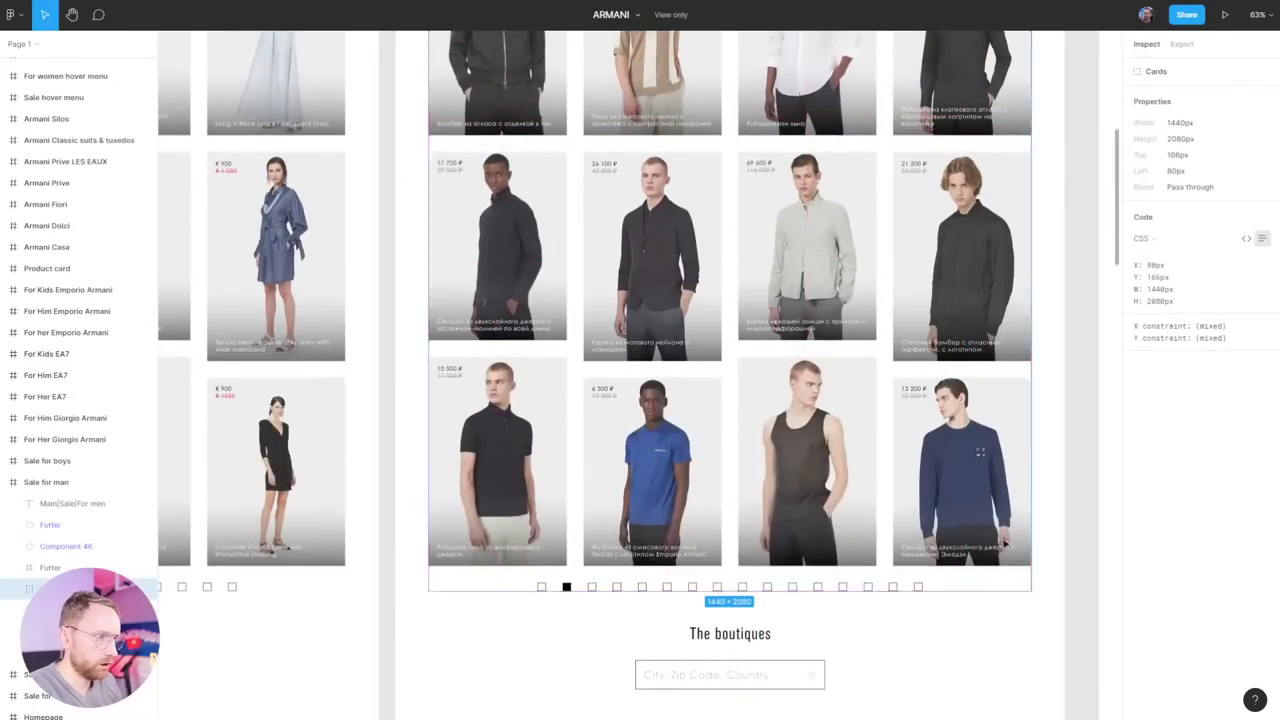
scroll(630, 410, up, 7)
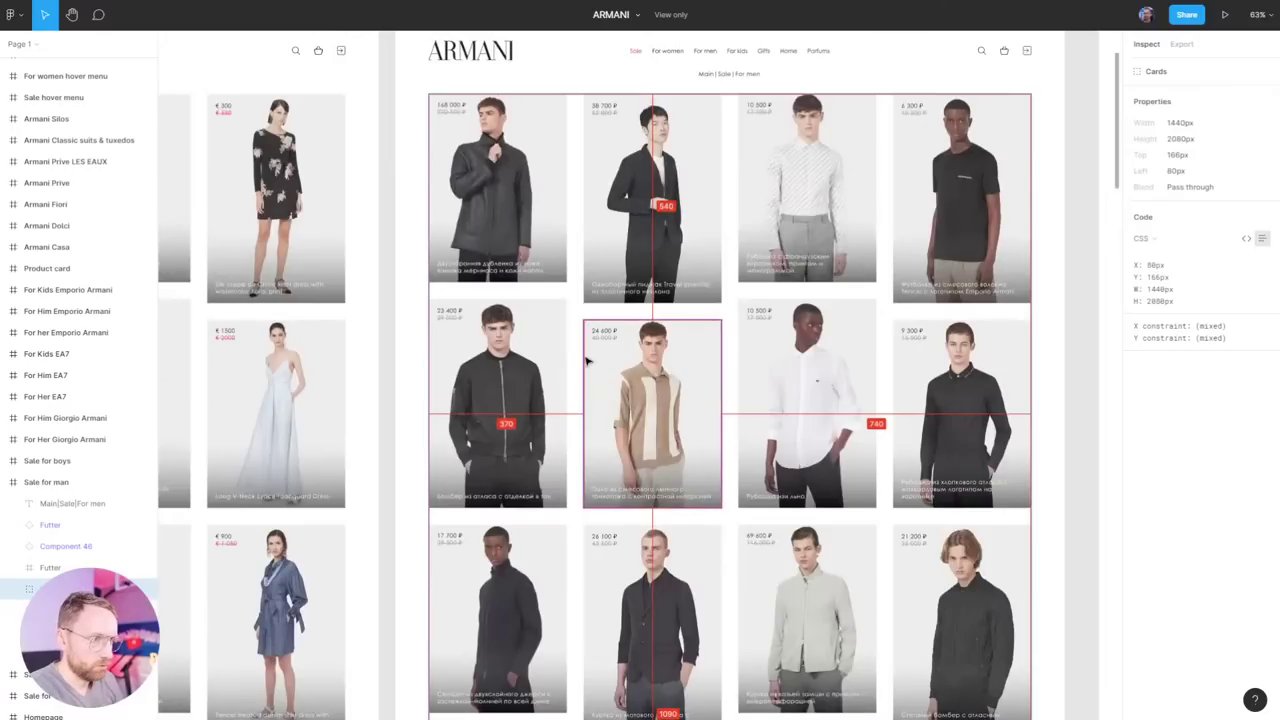
click(418, 305)
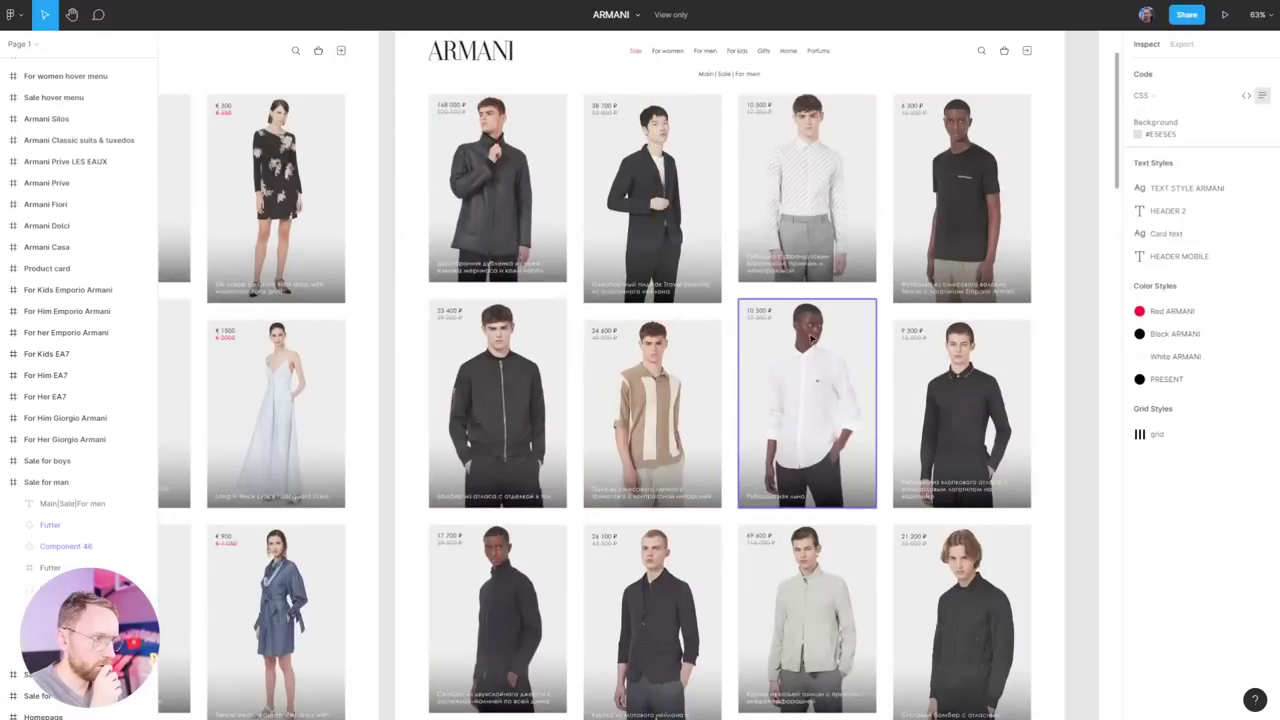
click(520, 230)
View the women's dress grid at 100%, then return to the Homepage hero at 70% zoom
drag(235, 325, 975, 325)
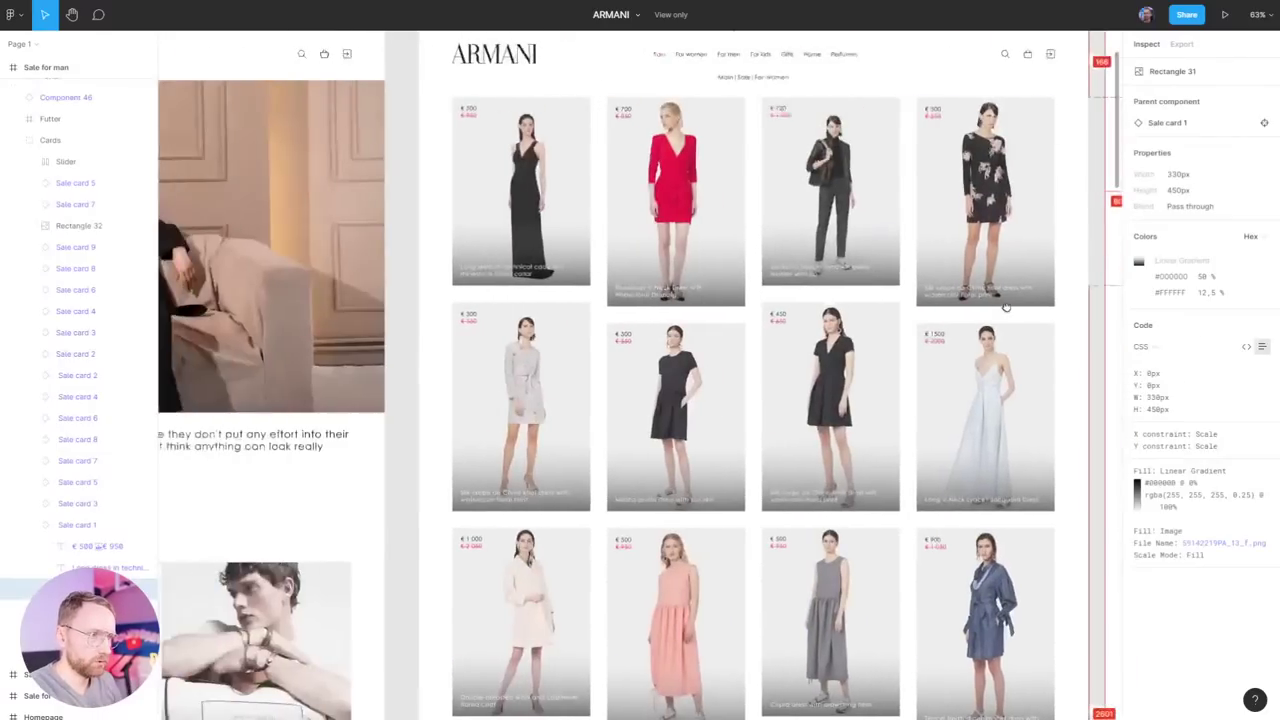
drag(430, 505, 444, 407)
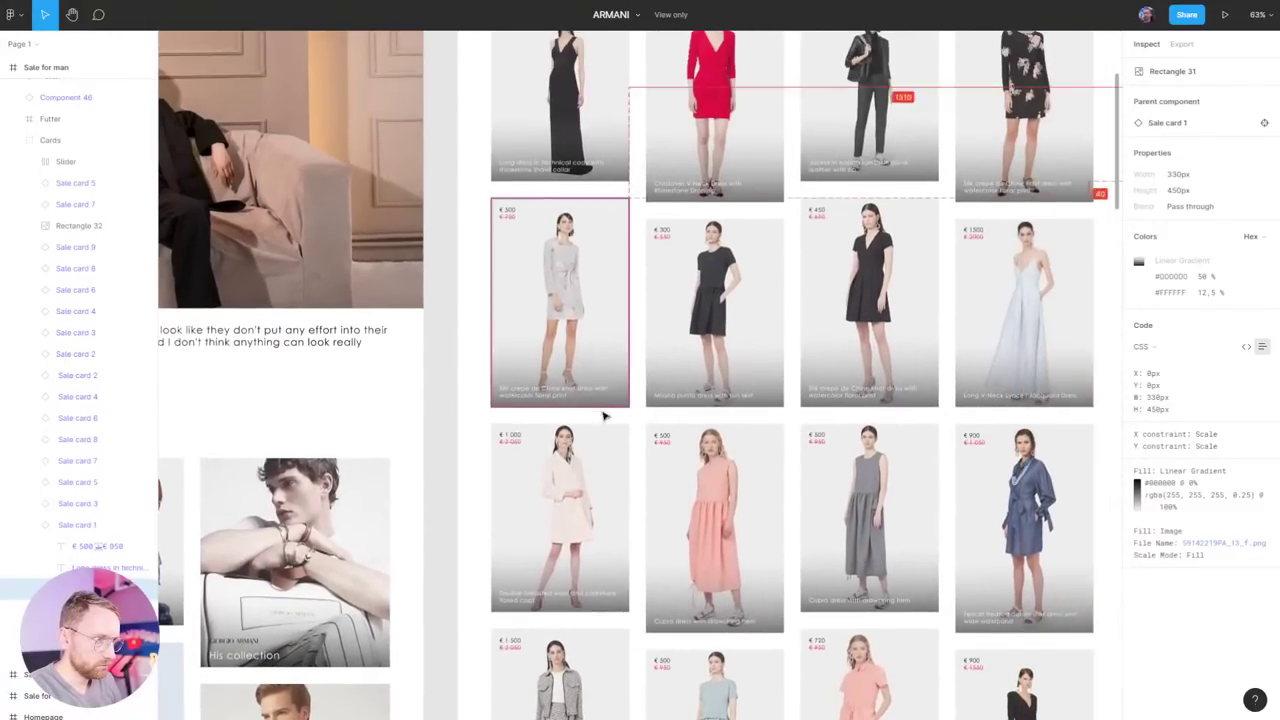
key(shift+0)
drag(640, 295, 478, 288)
scroll(478, 288, right, 5)
scroll(600, 380, up, 5)
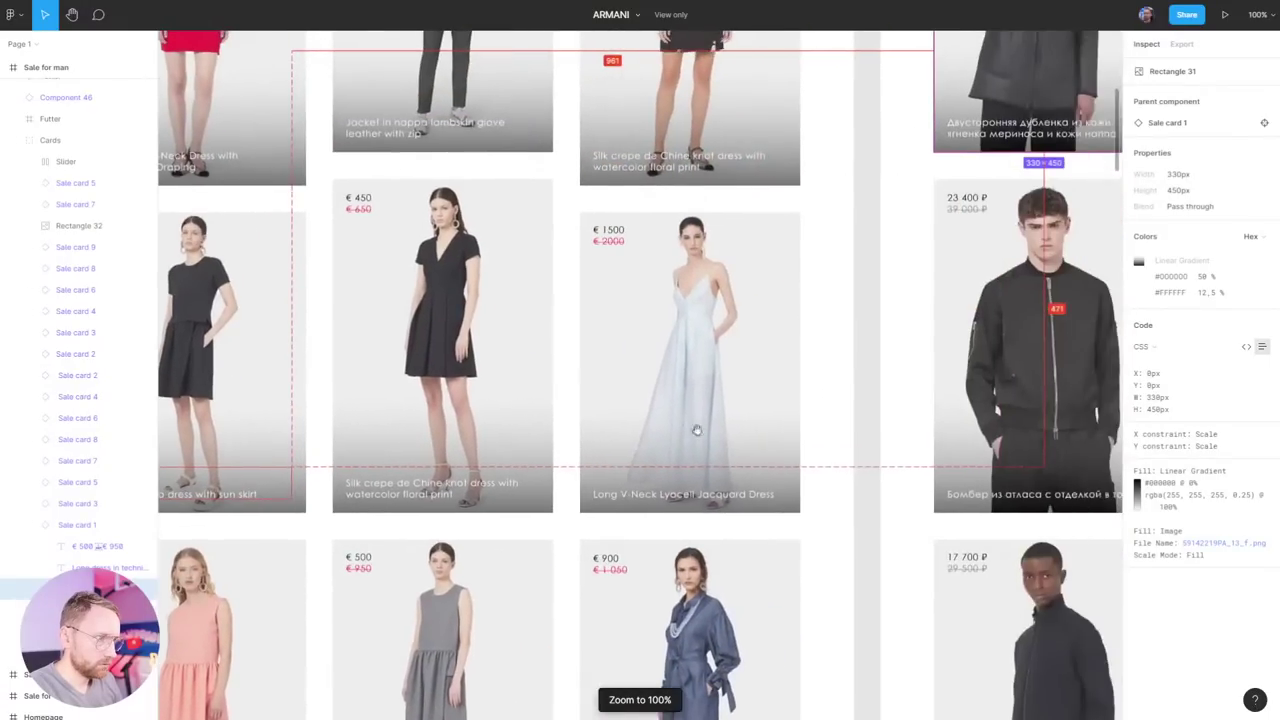
scroll(660, 494, down, 3)
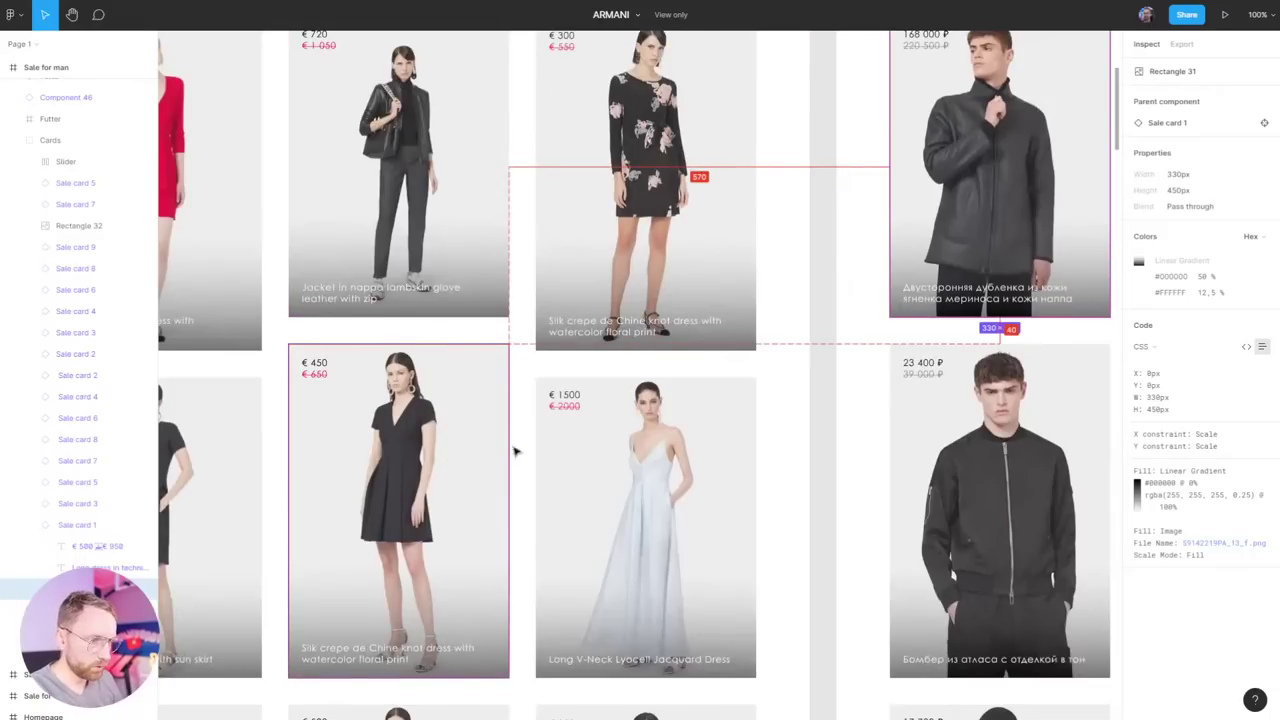
scroll(515, 452, left, 5)
scroll(913, 355, down, 2)
scroll(913, 355, down, 5)
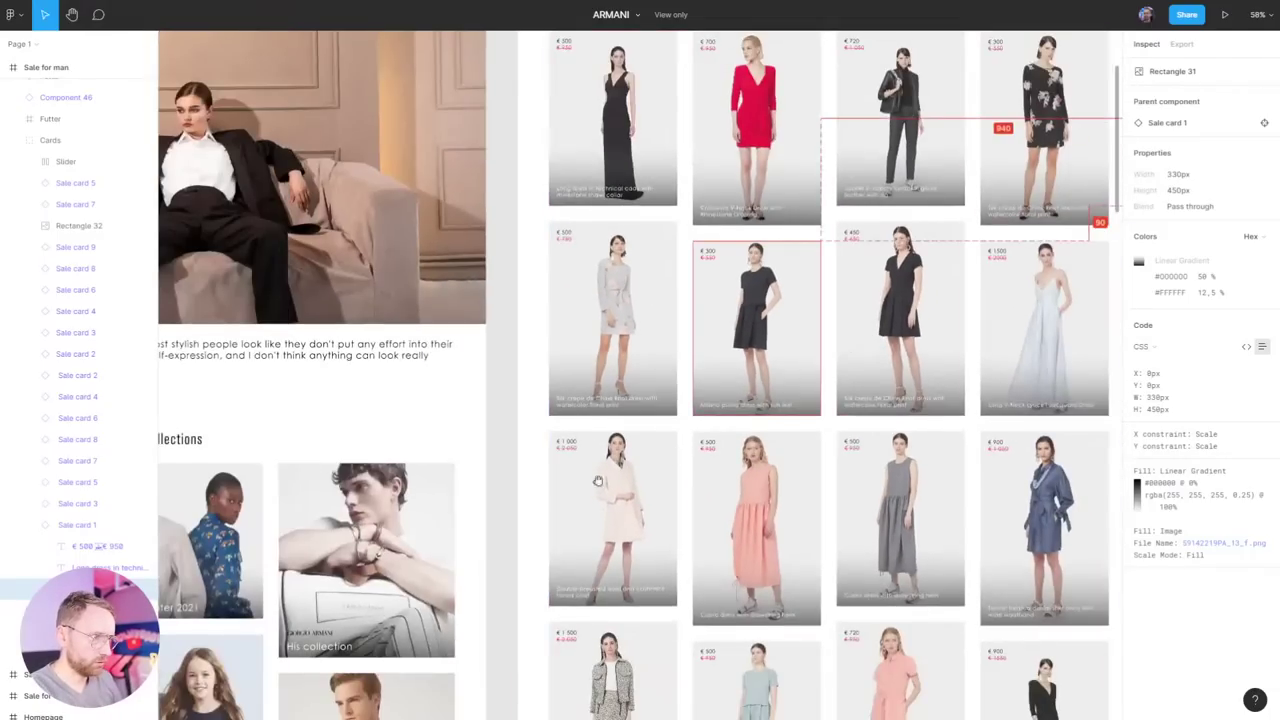
scroll(594, 371, up, 3)
scroll(912, 210, up, 4)
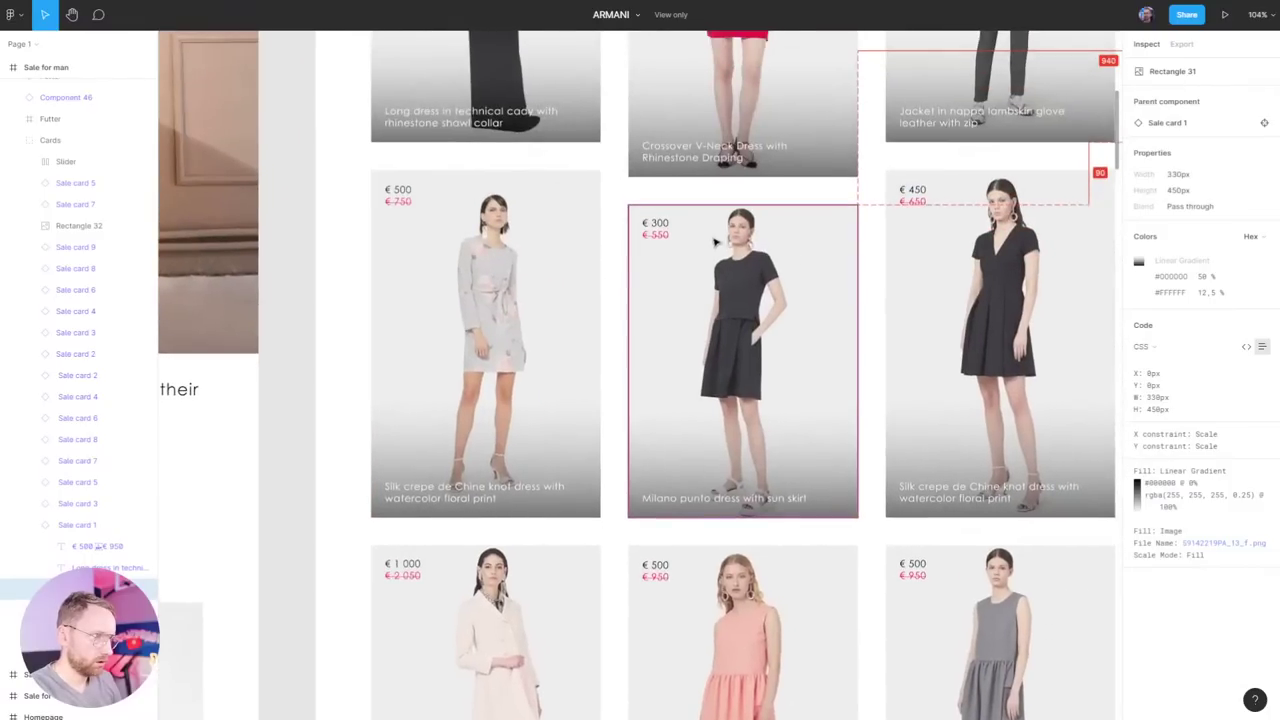
scroll(640, 400, left, 5)
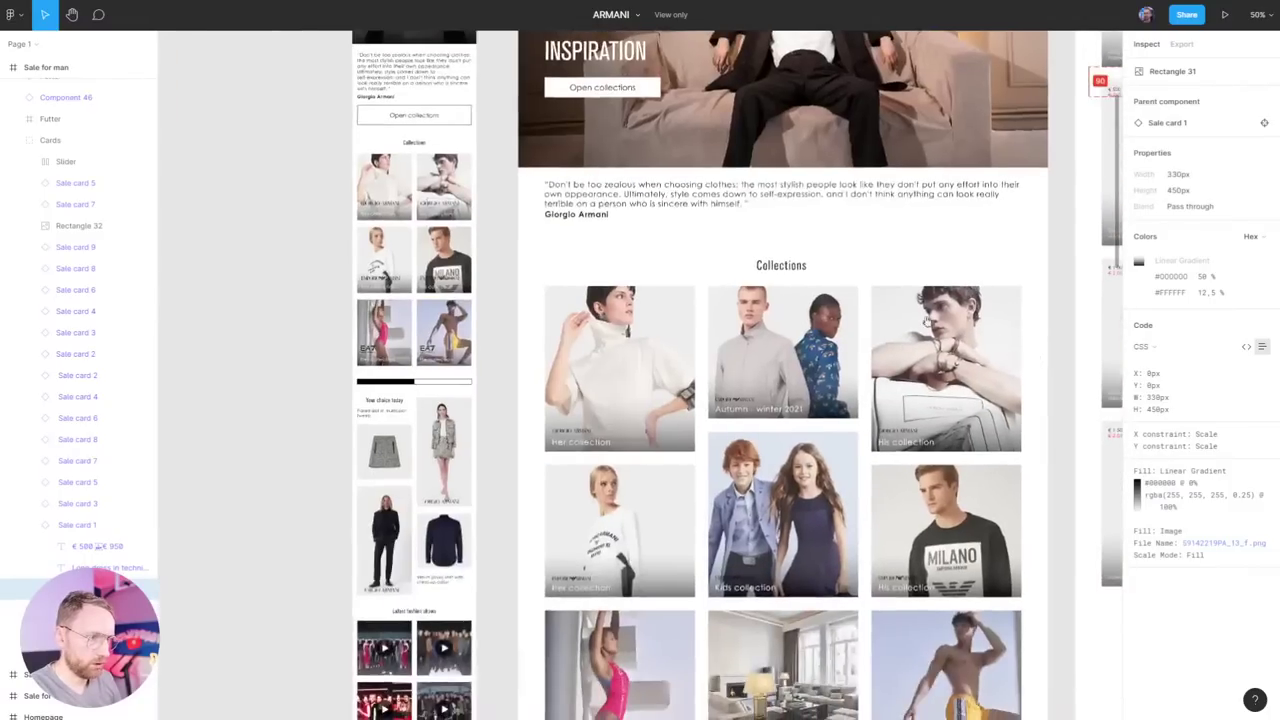
ctrl+scroll(478, 253, up, 4)
scroll(437, 481, down, 5)
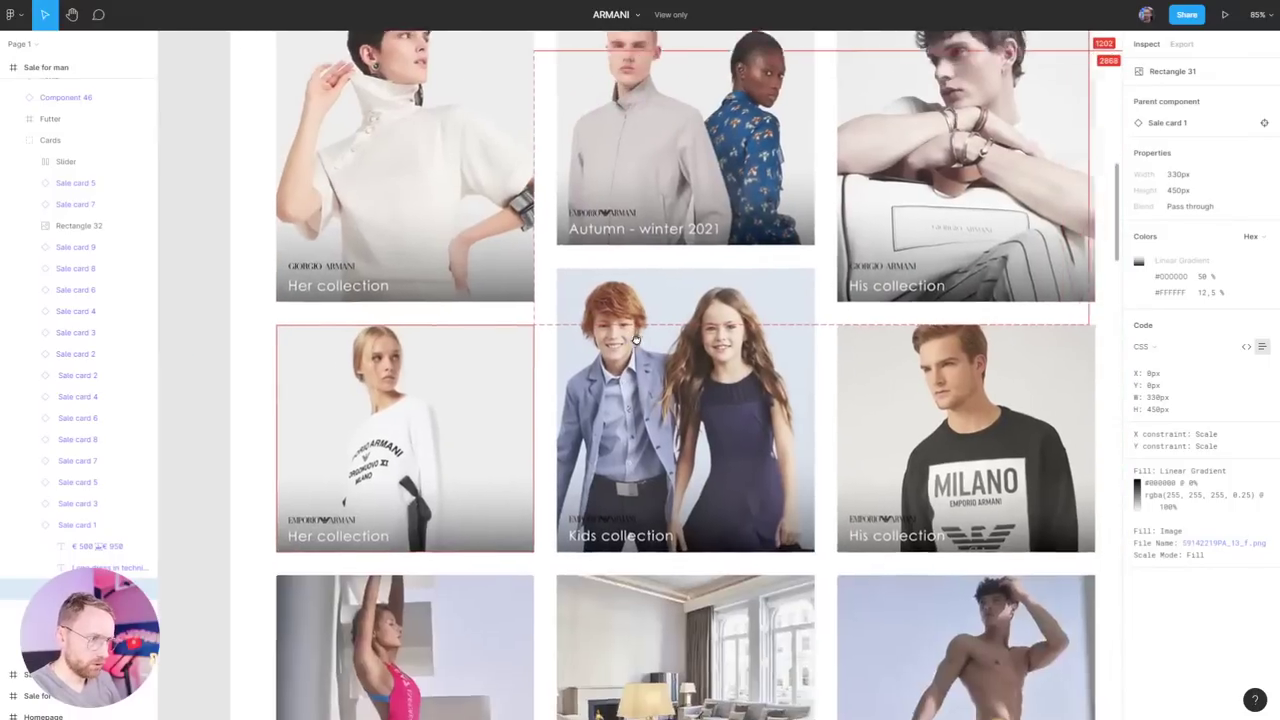
ctrl+scroll(593, 311, down, 4)
scroll(593, 310, up, 4)
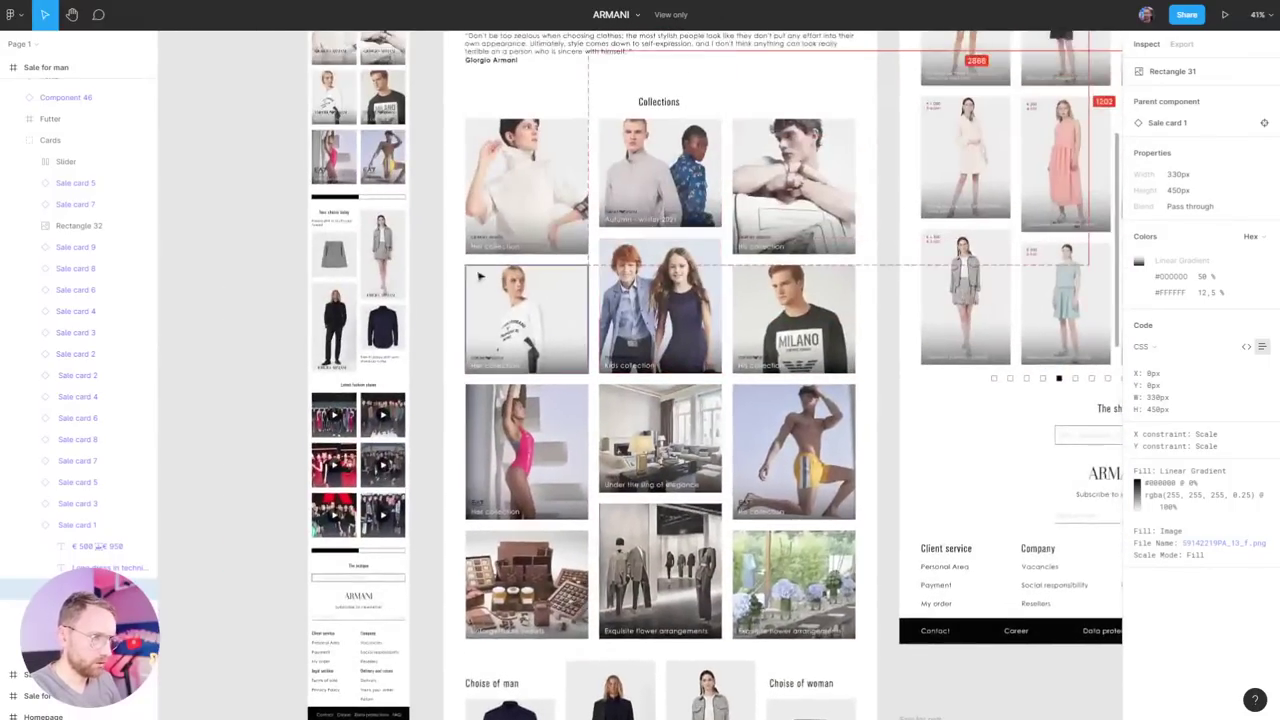
ctrl+scroll(679, 125, up, 3)
ctrl+scroll(679, 125, down, 3)
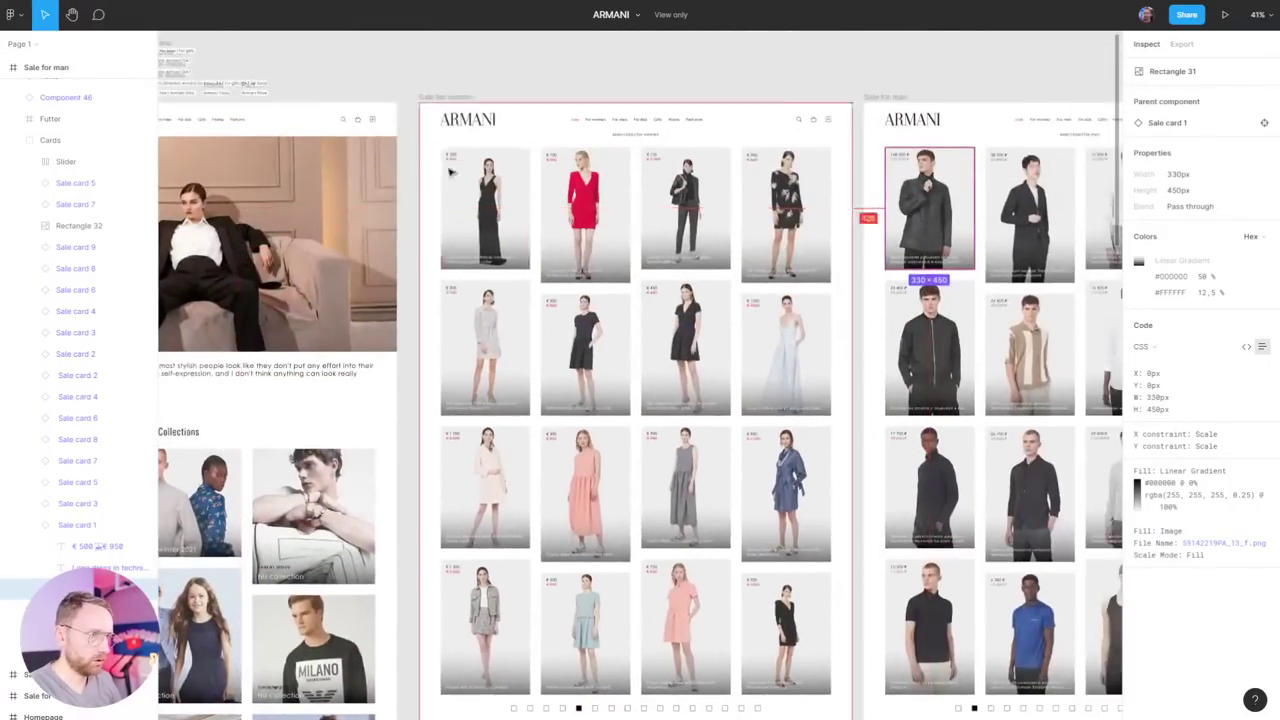
scroll(634, 609, left, 5)
ctrl+scroll(885, 308, up, 4)
ctrl+scroll(885, 308, up, 3)
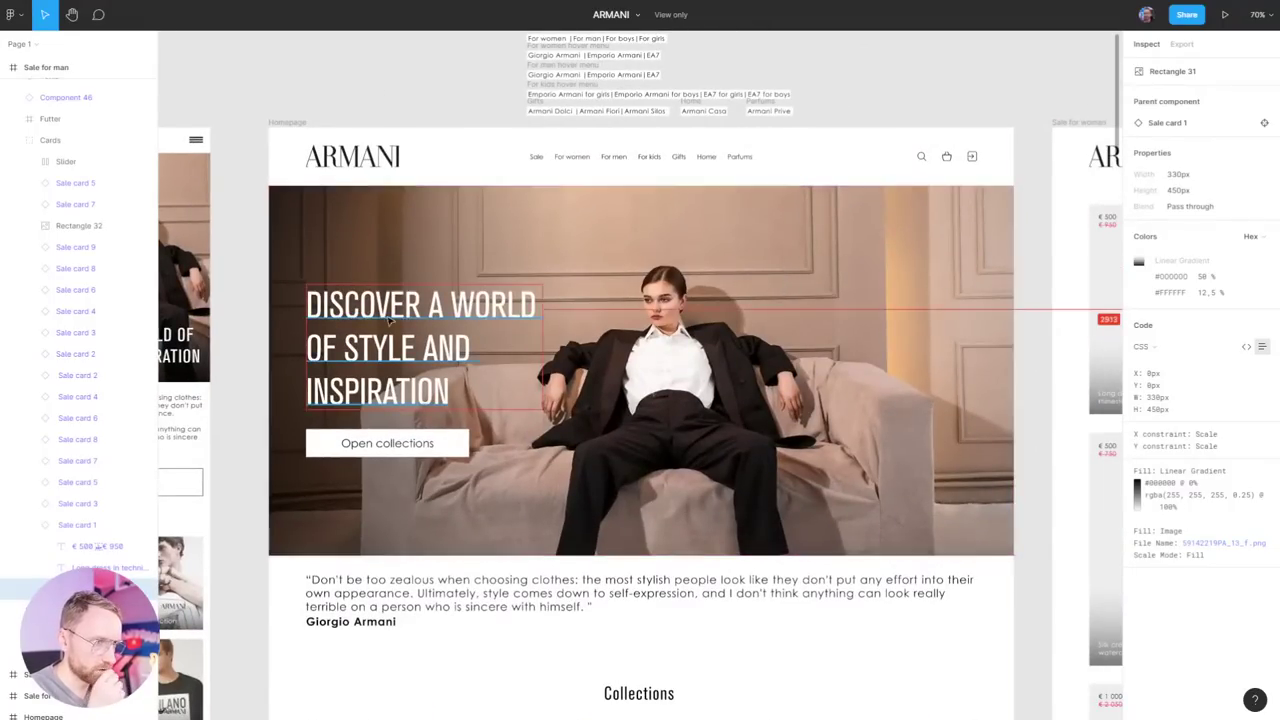
Inspect the ARMANI homepage hero image and the logo's size and file
click(323, 250)
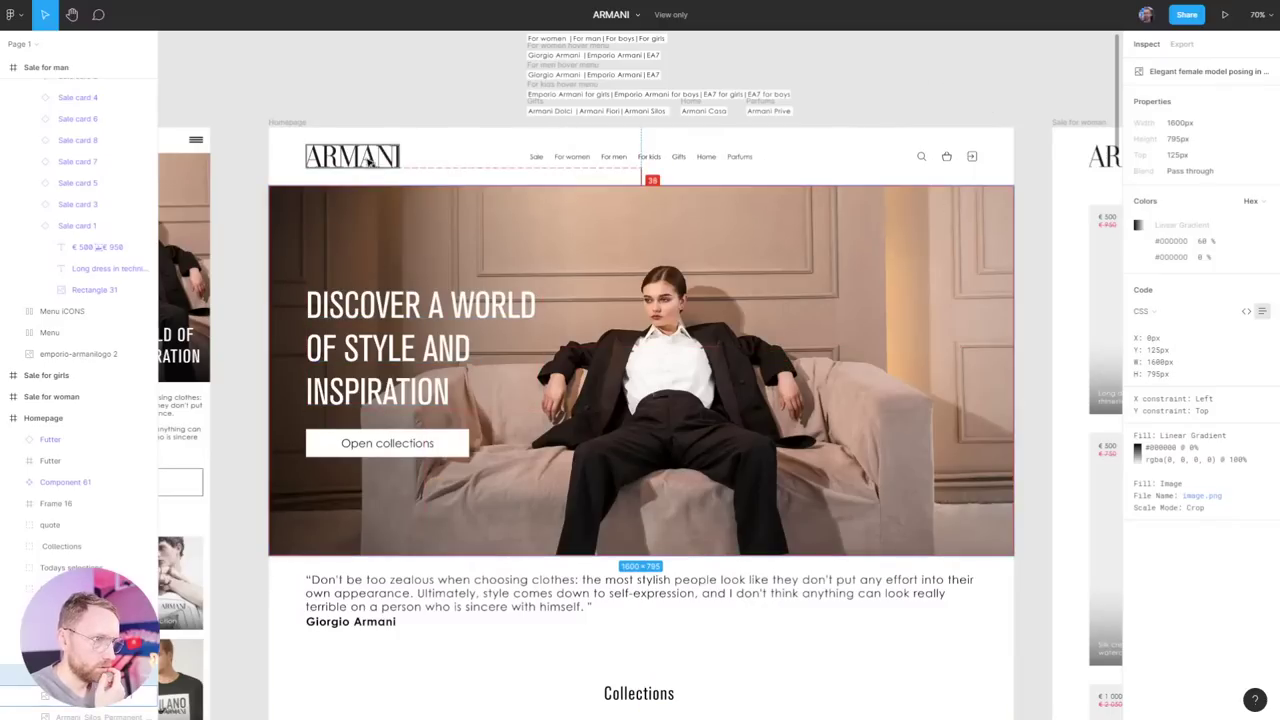
click(335, 162)
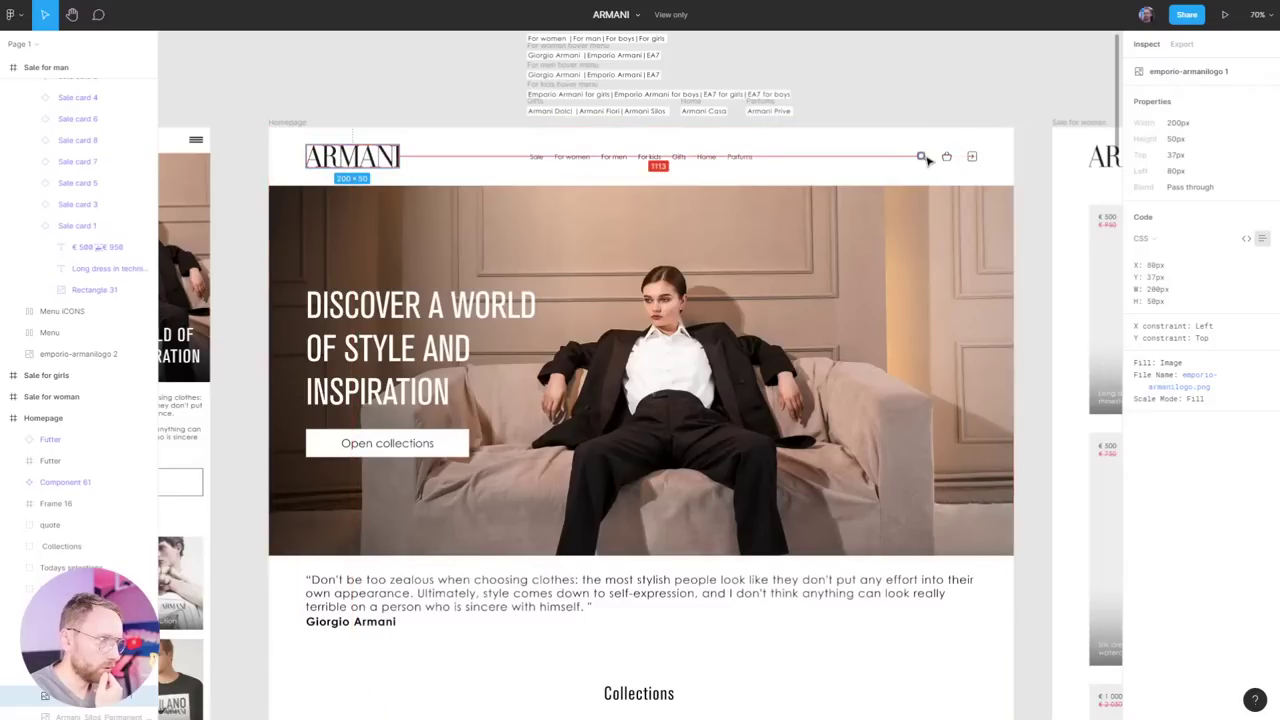
click(630, 453)
scroll(652, 600, down, 5)
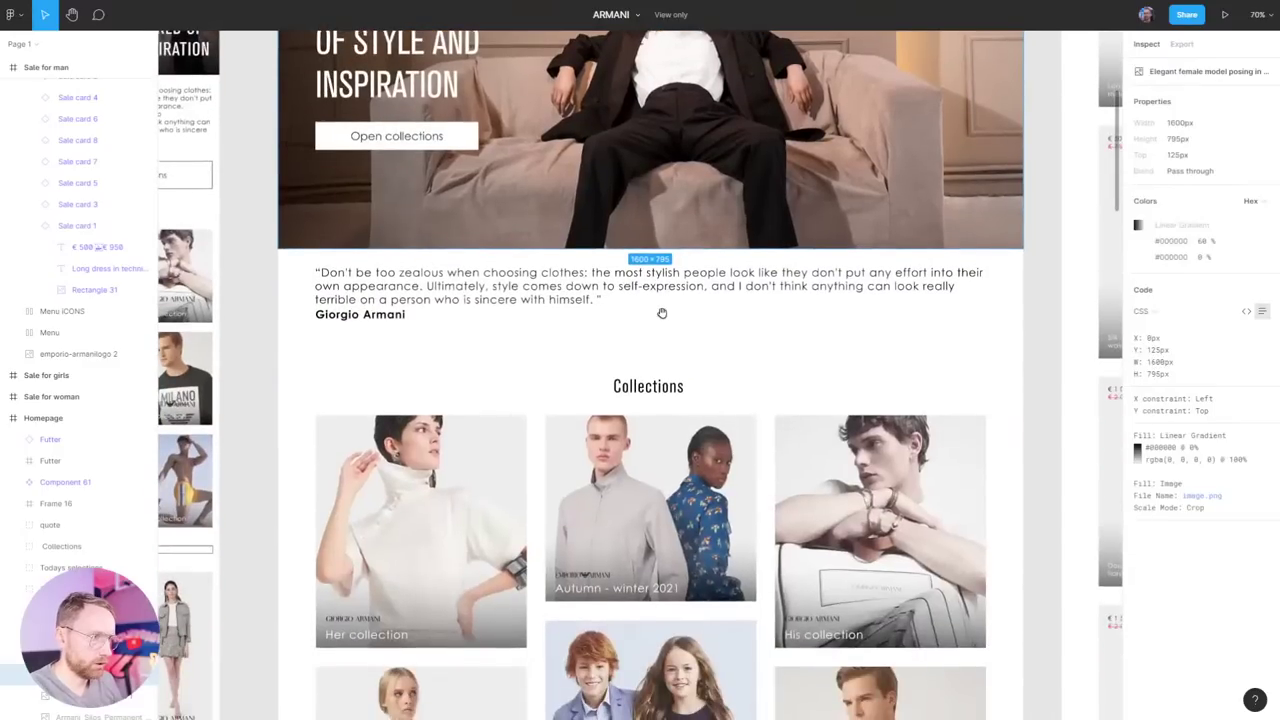
scroll(330, 280, up, 3)
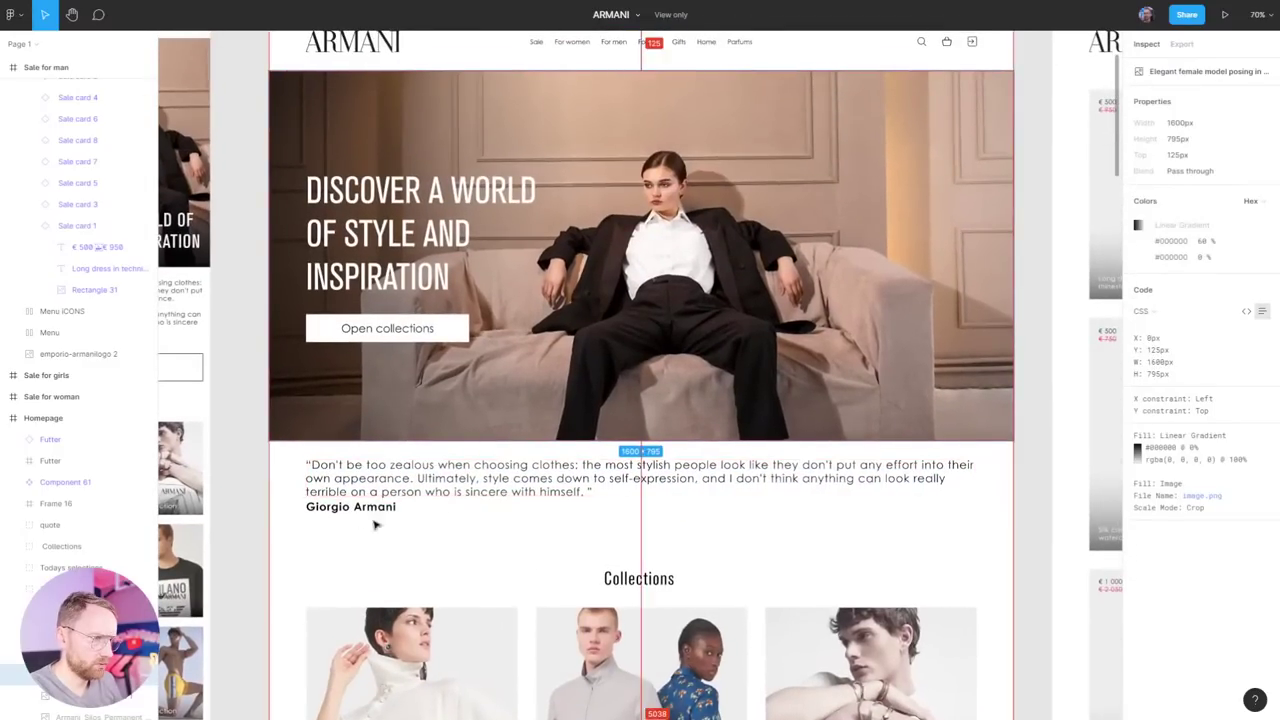
Inspect the quote text's typography, select the whole quote block, then move down to the footer
click(369, 470)
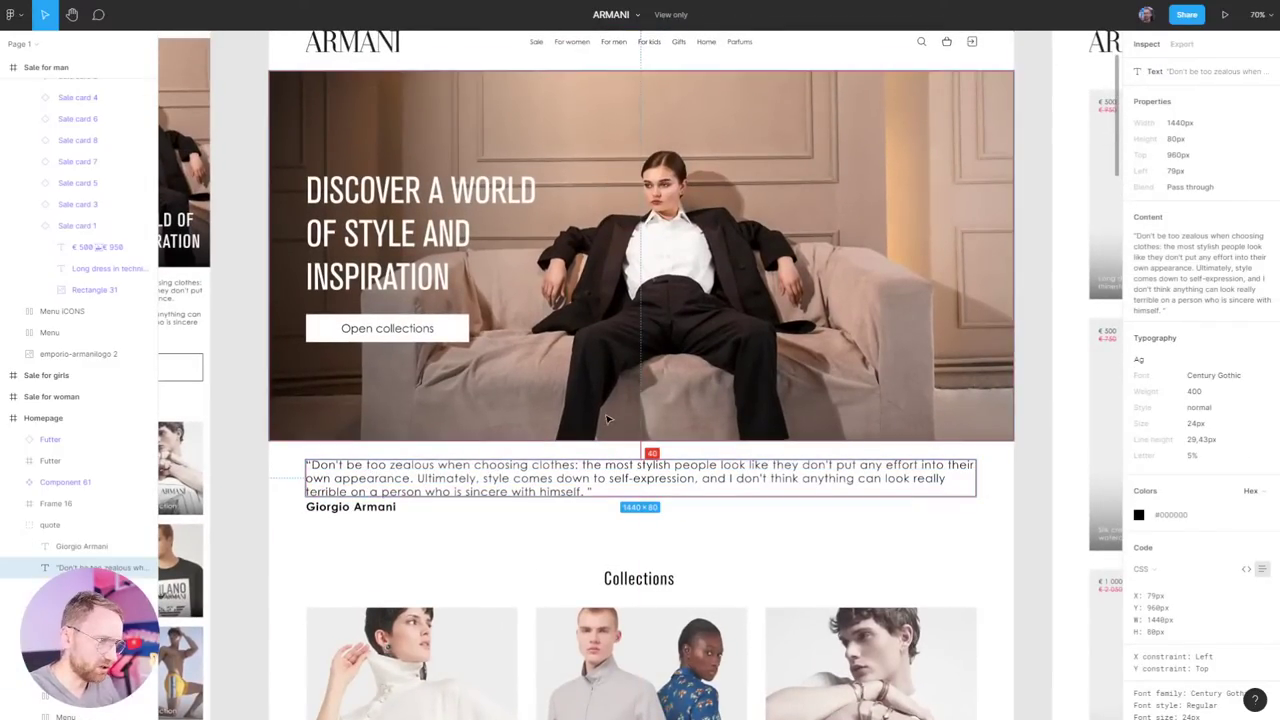
drag(306, 452, 720, 514)
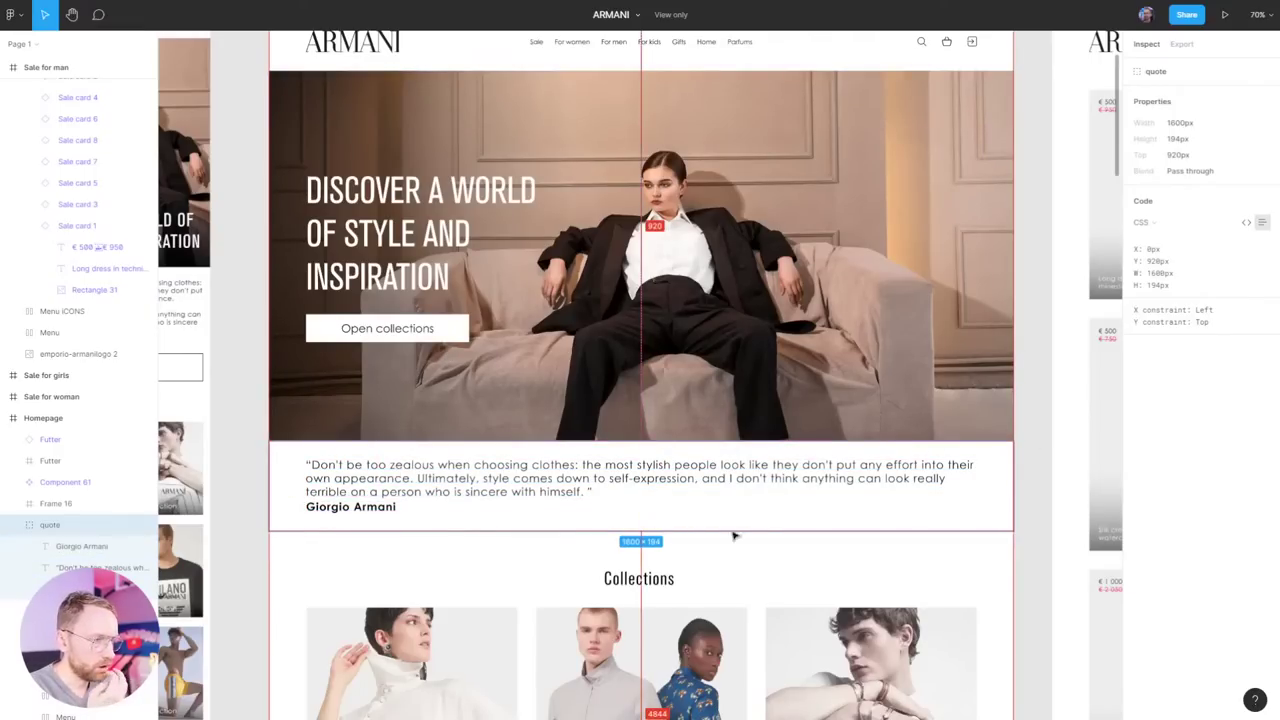
scroll(513, 498, down, 10)
scroll(513, 498, down, 10)
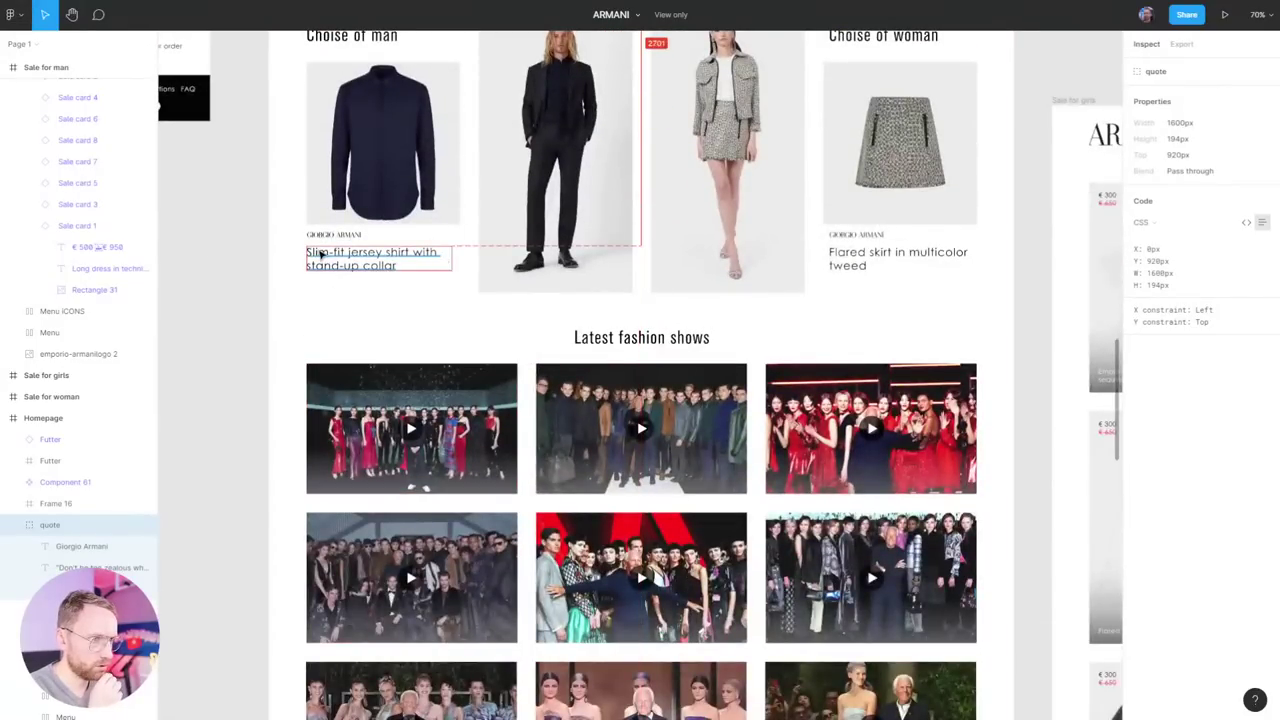
scroll(698, 543, down, 5)
scroll(698, 543, down, 3)
Clear the quote selection and inspect the For men menu item's text properties
key(Escape)
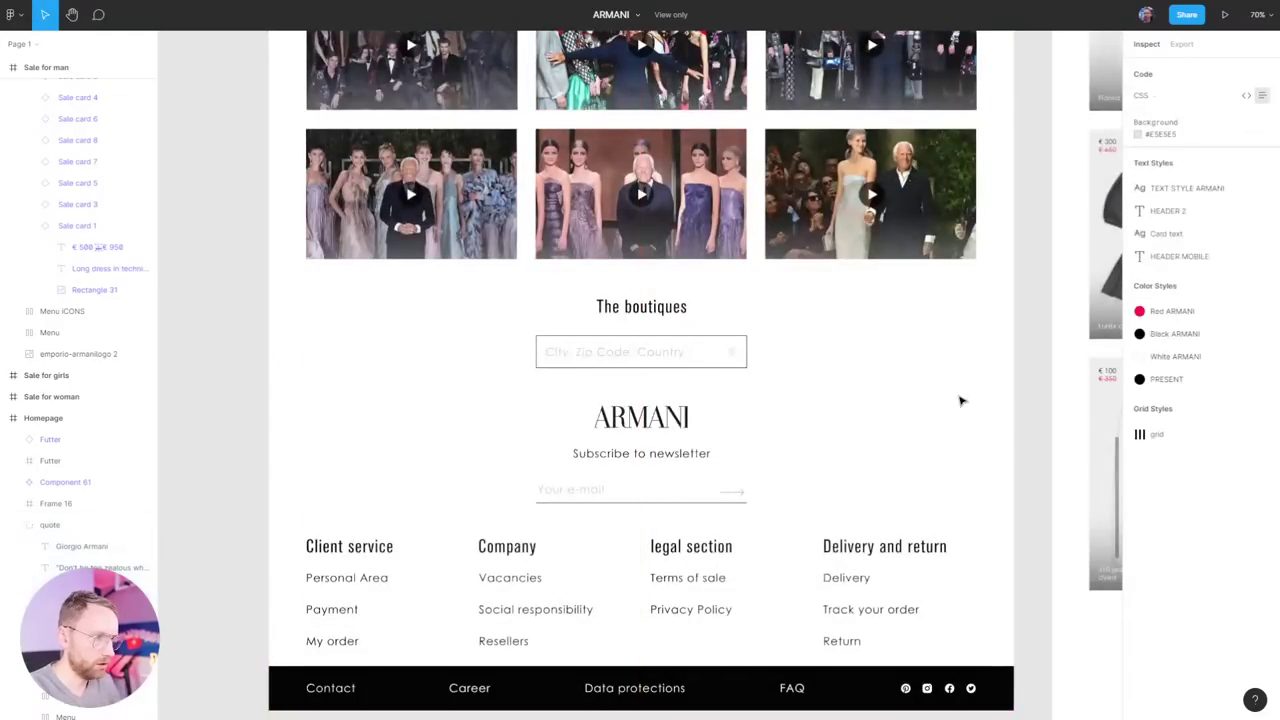
scroll(905, 545, down, 2)
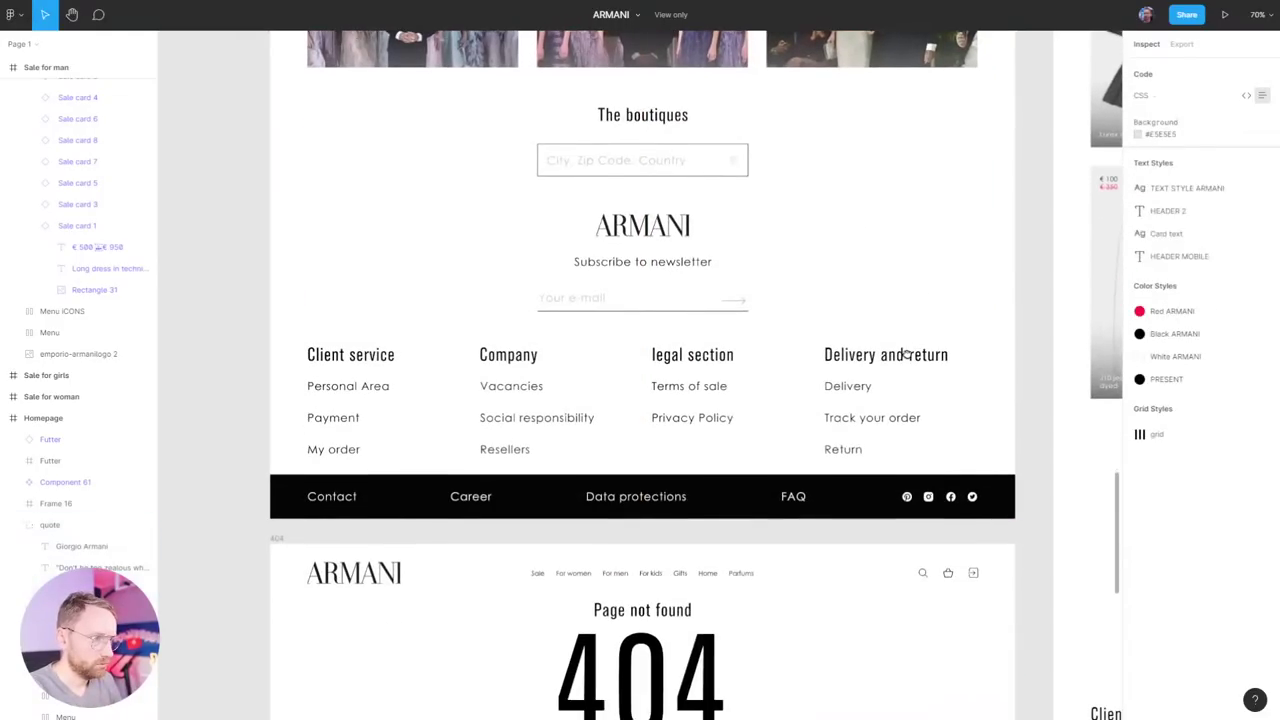
scroll(905, 353, up, 20)
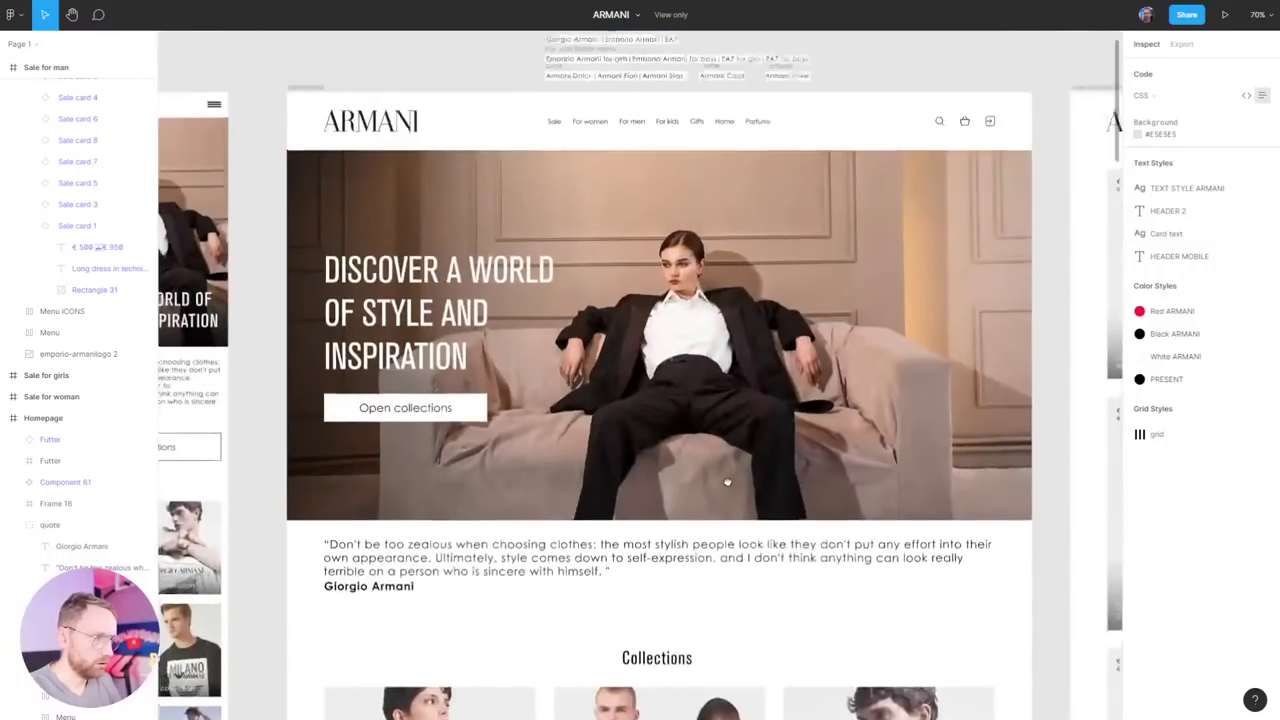
scroll(727, 482, up, 2)
click(622, 316)
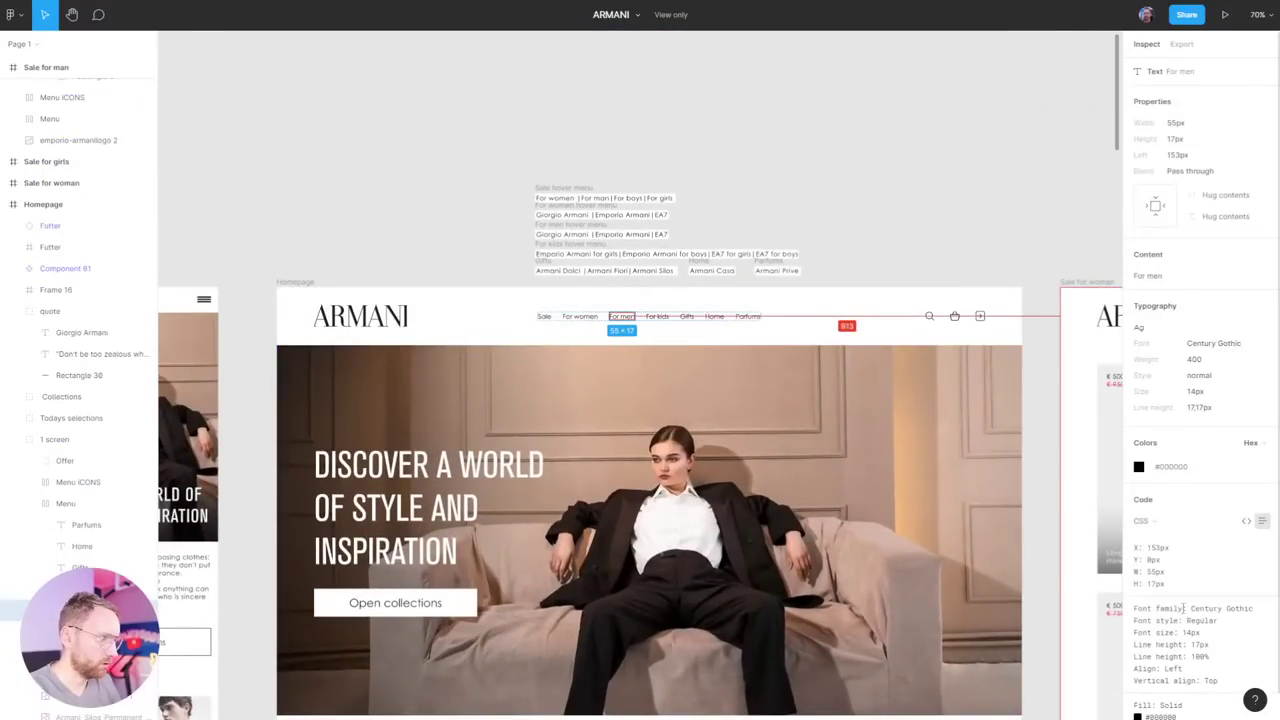
scroll(1181, 530, down, 1)
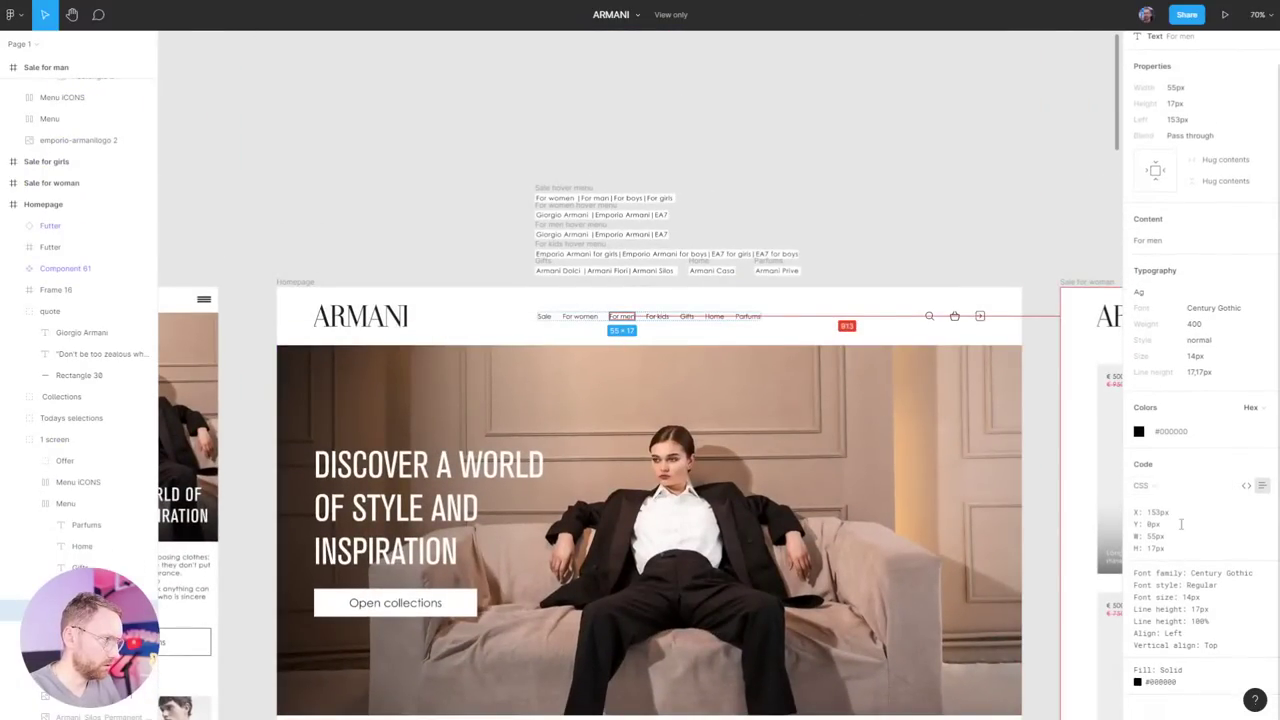
click(849, 203)
Inspect the Vacancies footer link's font style and size
scroll(849, 203, down, 12)
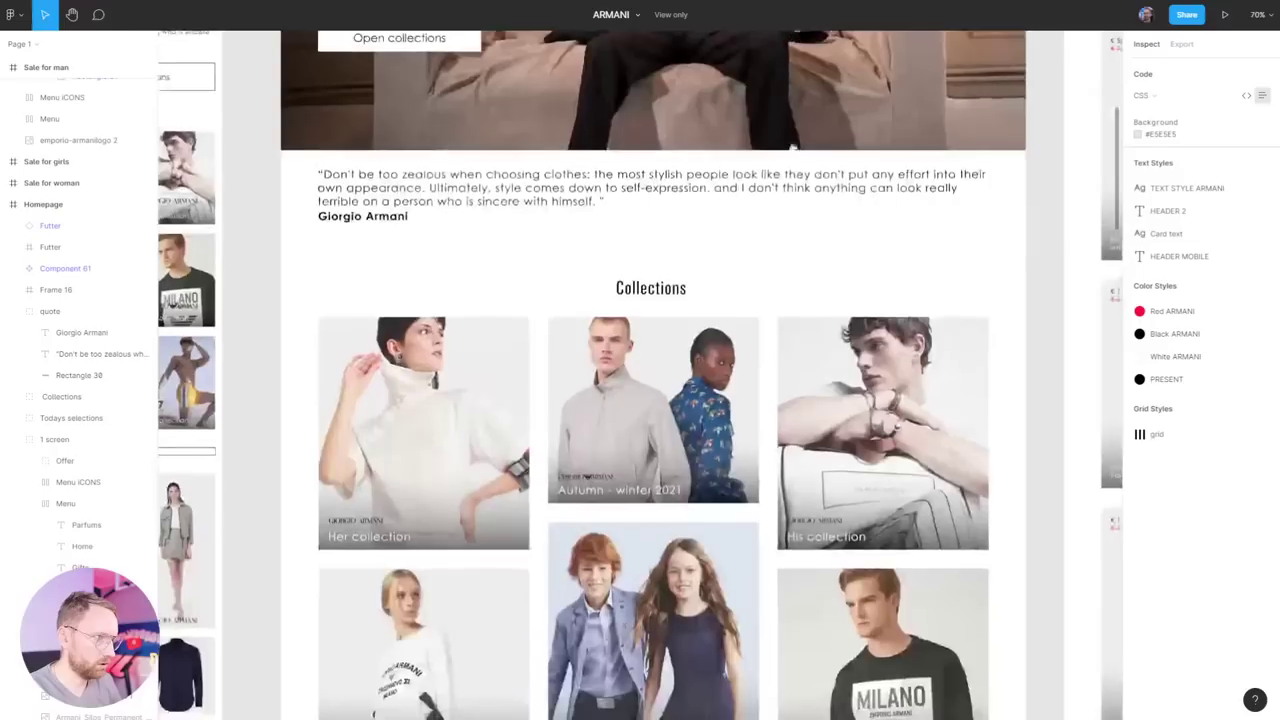
scroll(708, 288, down, 6)
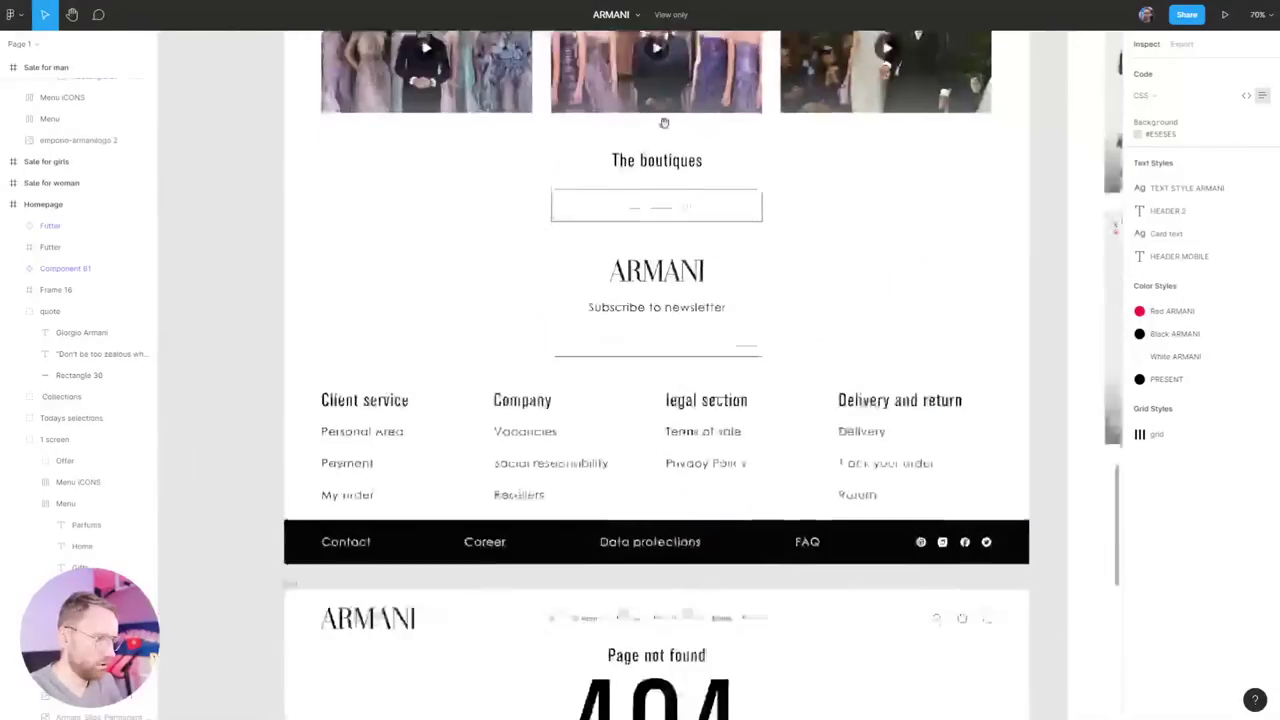
click(525, 428)
scroll(1196, 553, down, 3)
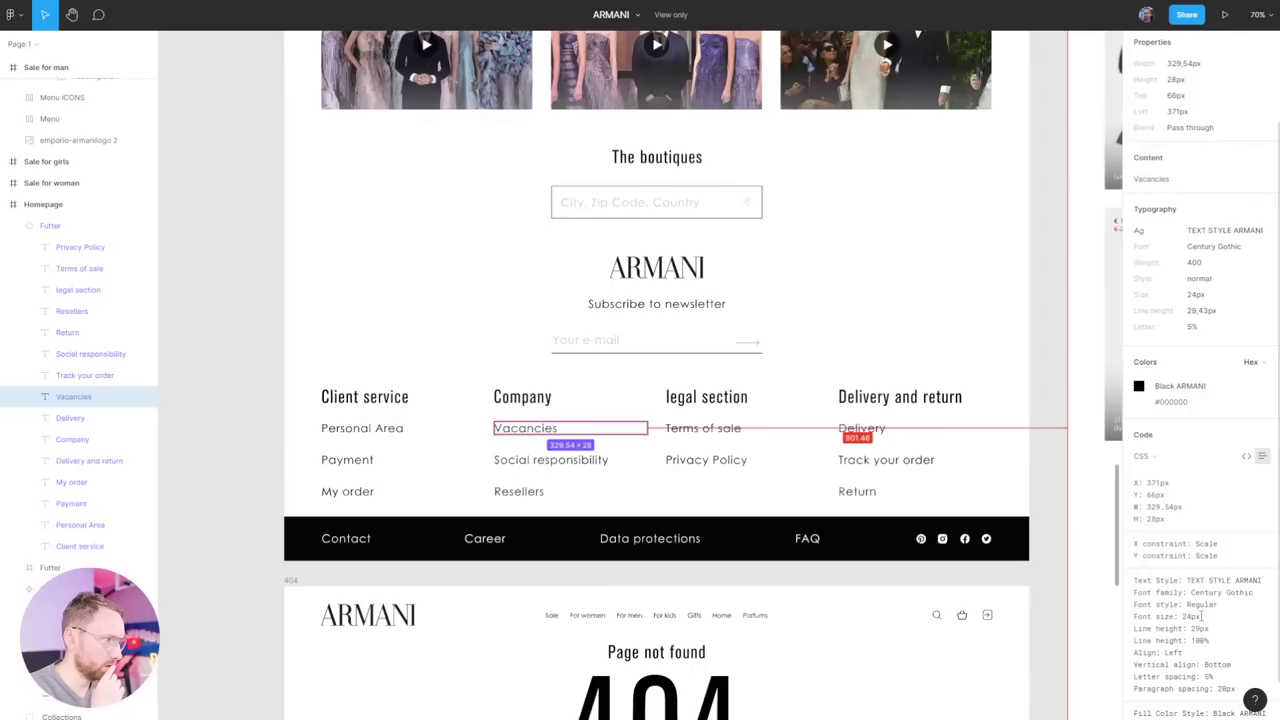
drag(1201, 616, 1186, 604)
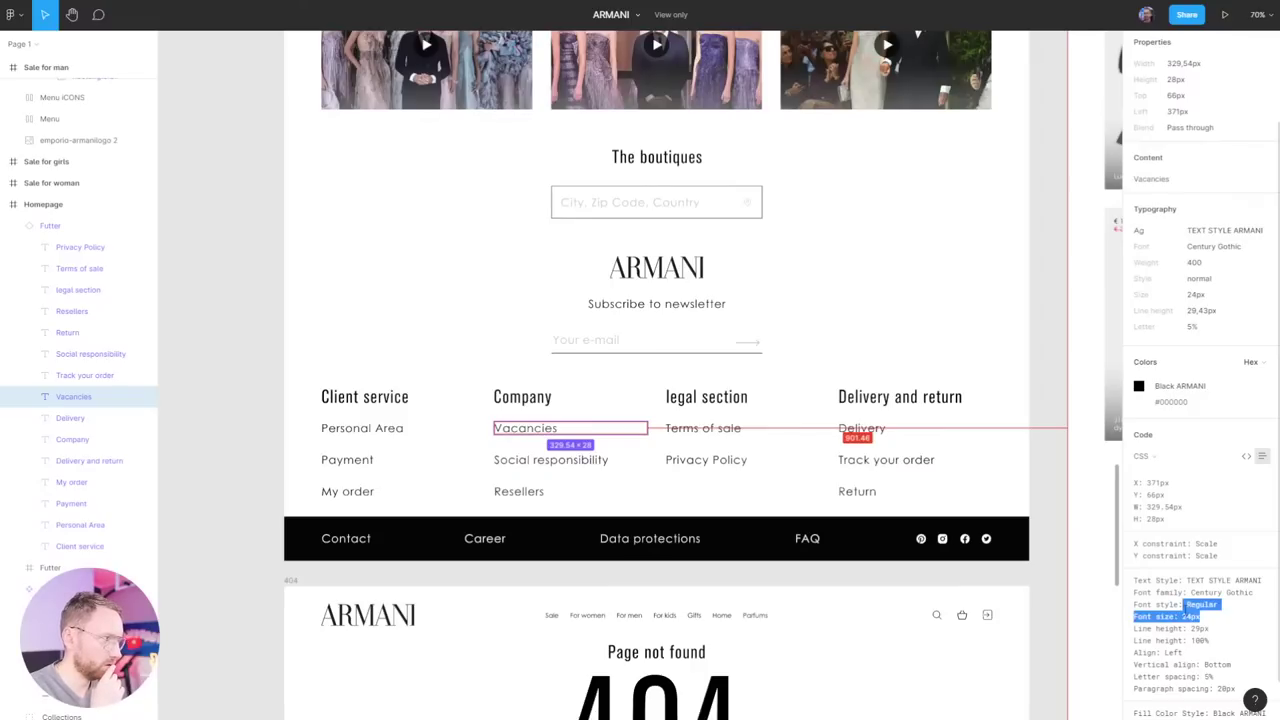
click(408, 283)
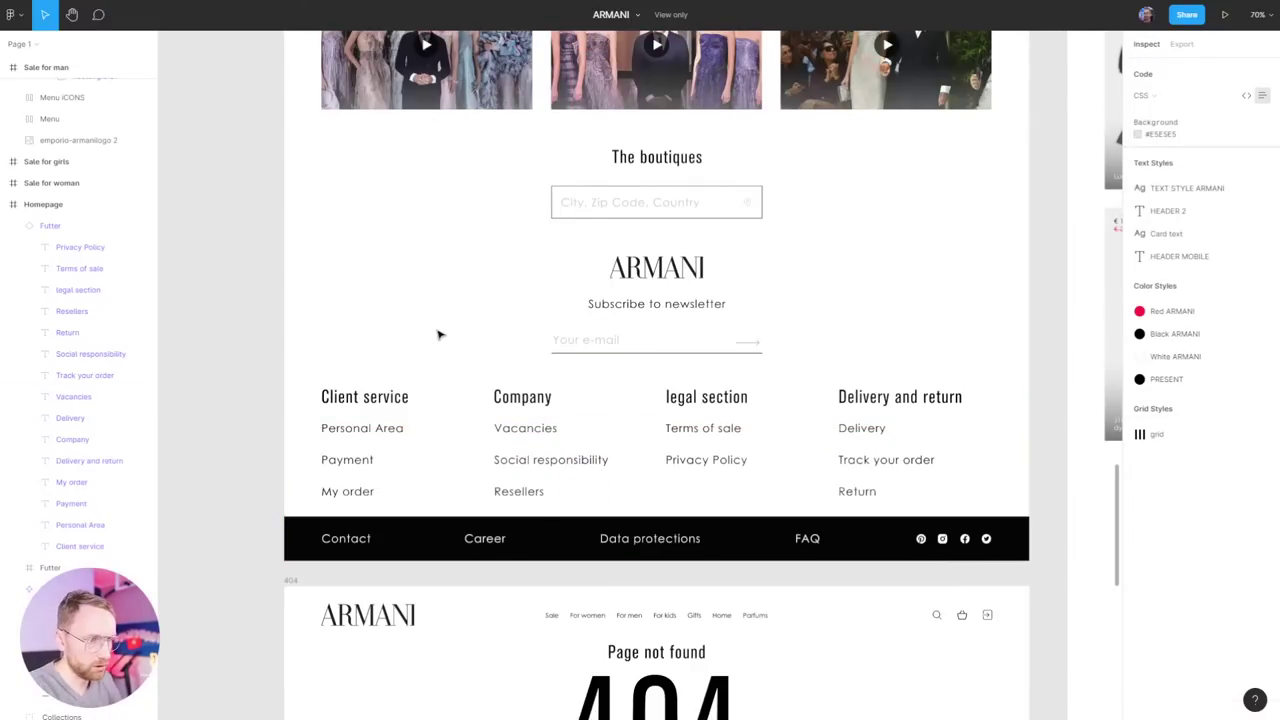
Inspect the Personal Area link, then marquee-select the footer block and more homepage sections
click(360, 430)
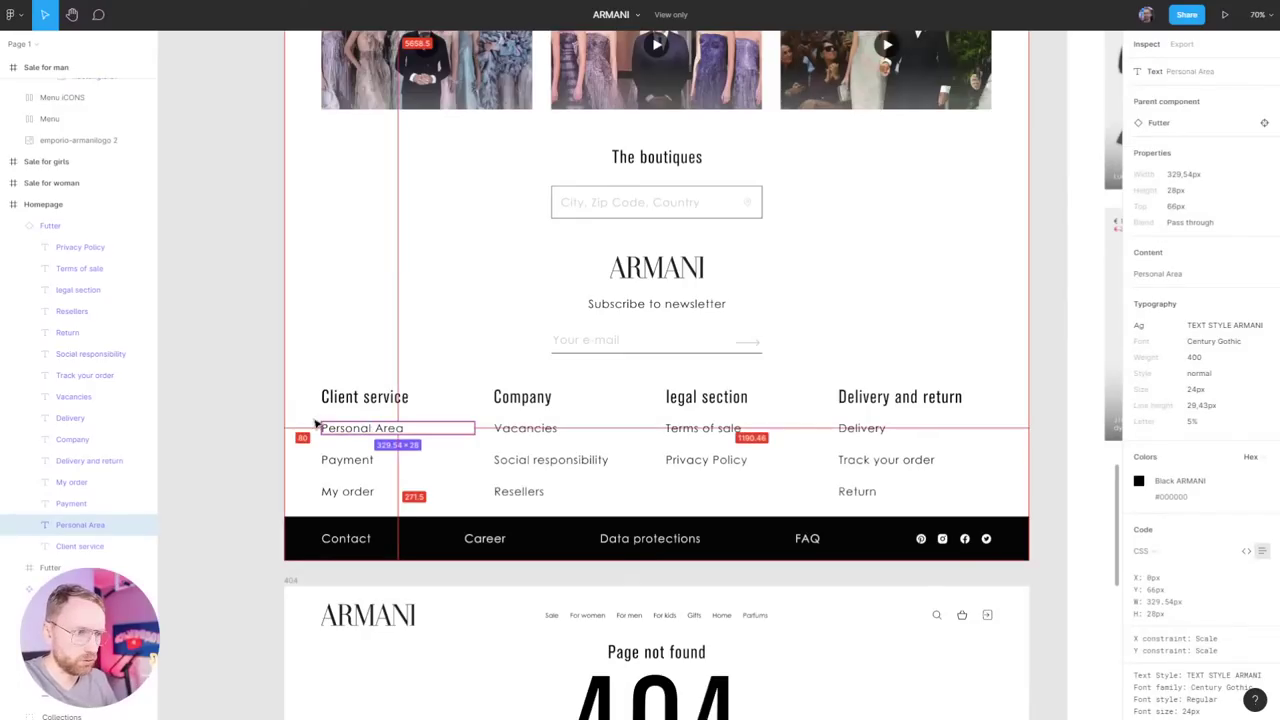
key(Escape)
drag(302, 368, 1040, 575)
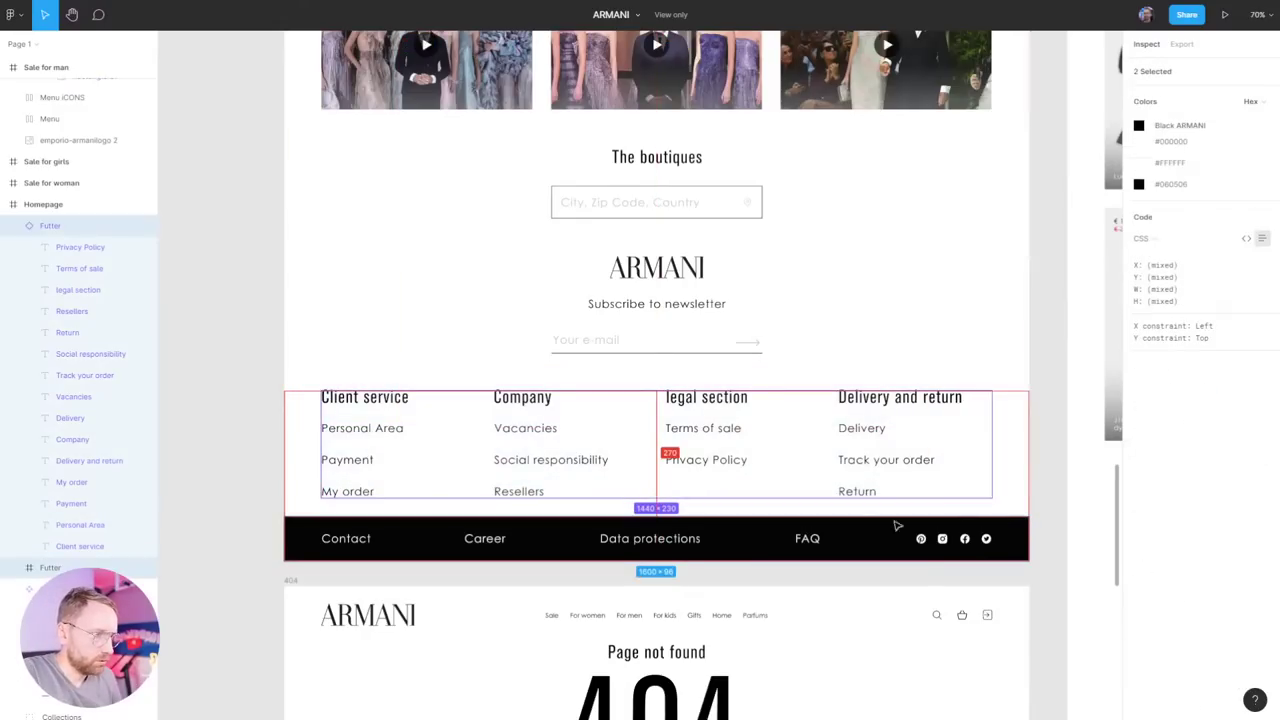
scroll(774, 423, up, 5)
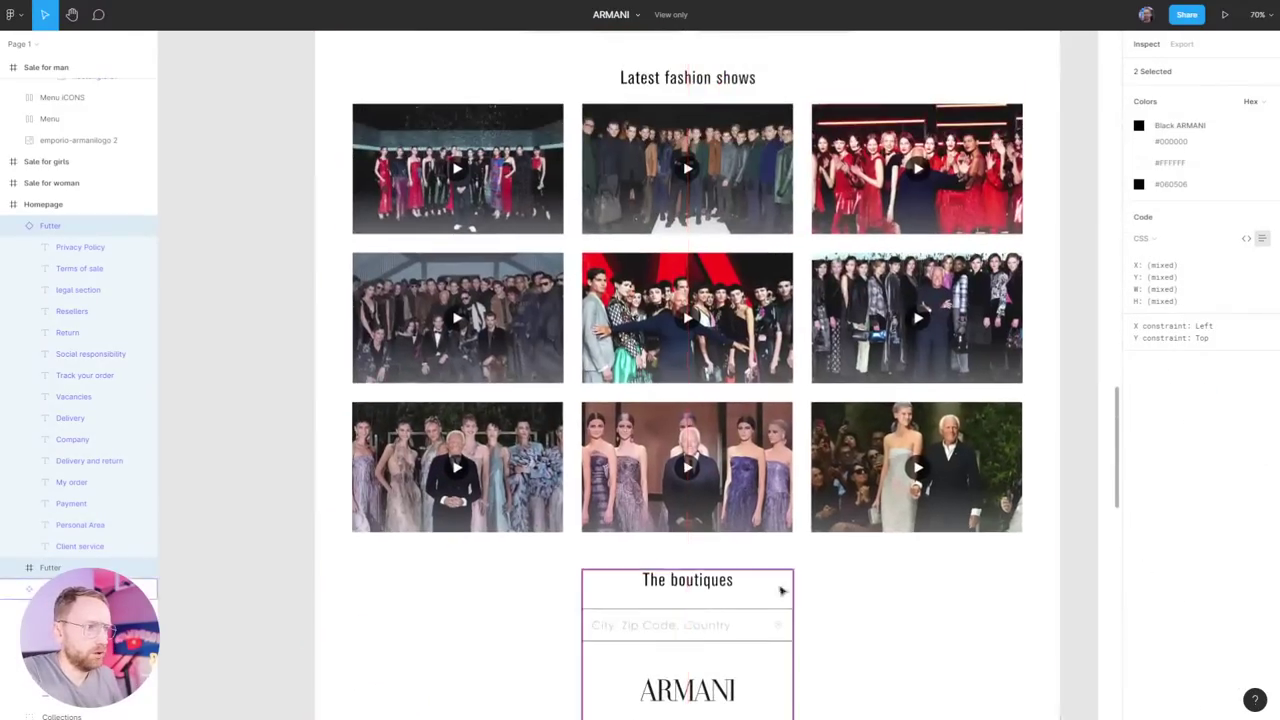
scroll(780, 591, down, 10)
drag(658, 70, 848, 632)
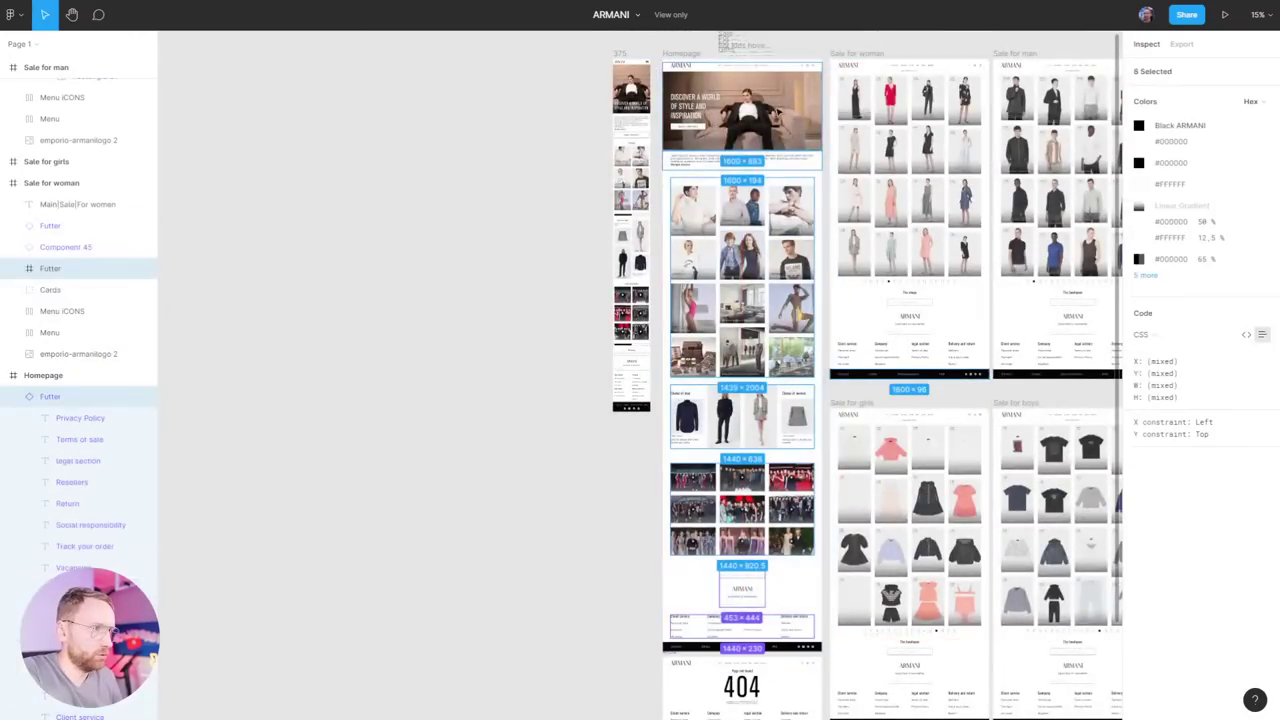
Reset the zoom to 100%, then zoom out to see the neighbouring ARMANI frames
scroll(732, 80, up, 10)
scroll(785, 136, down, 5)
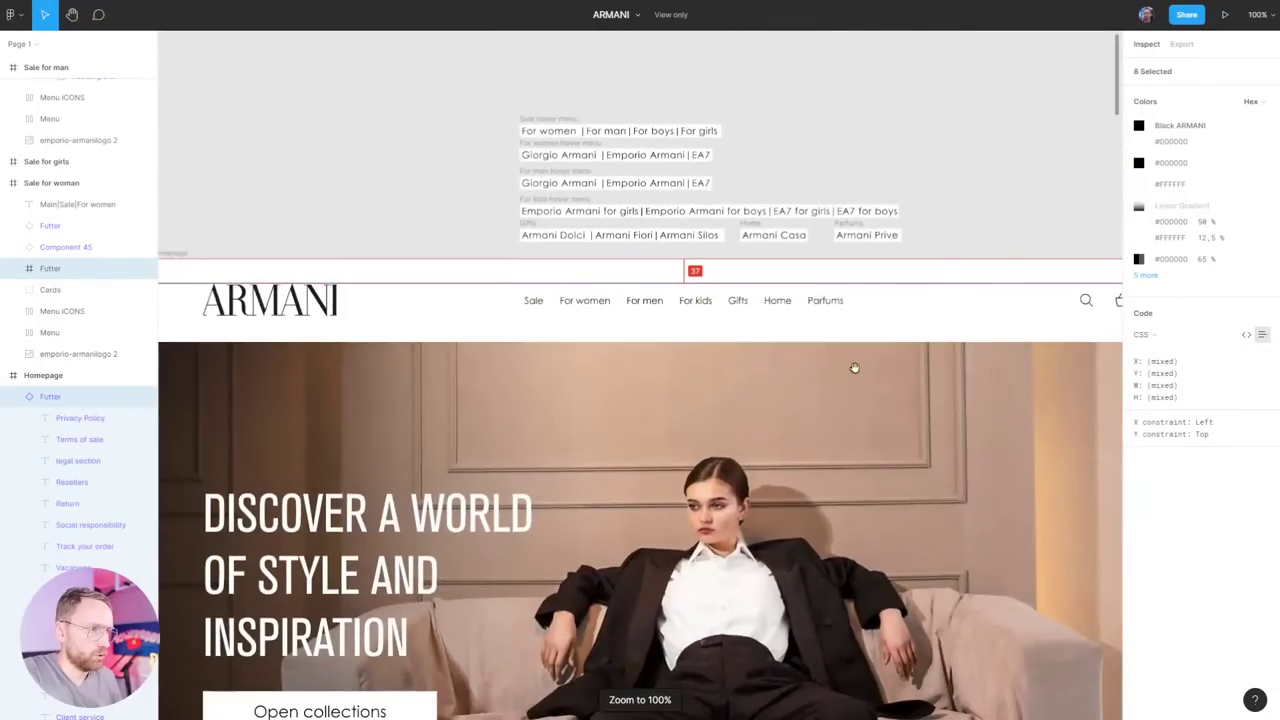
scroll(729, 274, down, 5)
key(shift+0)
scroll(604, 264, down, 20)
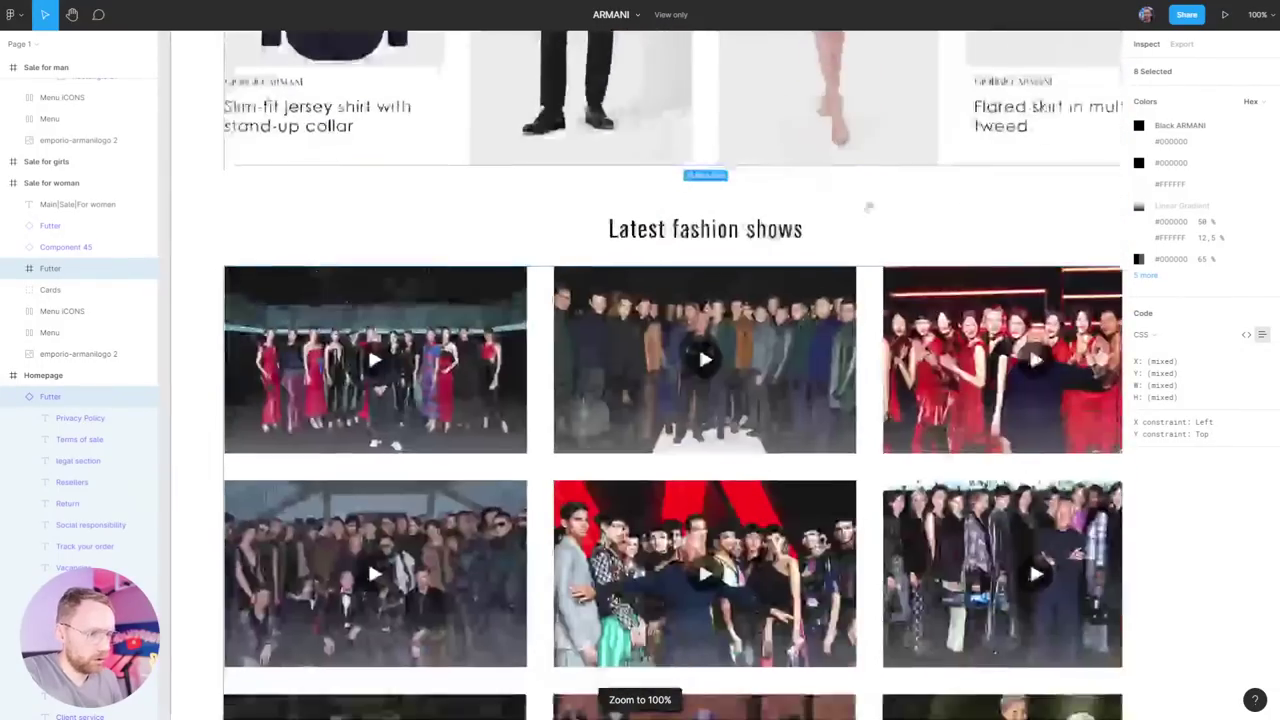
scroll(604, 264, down, 2)
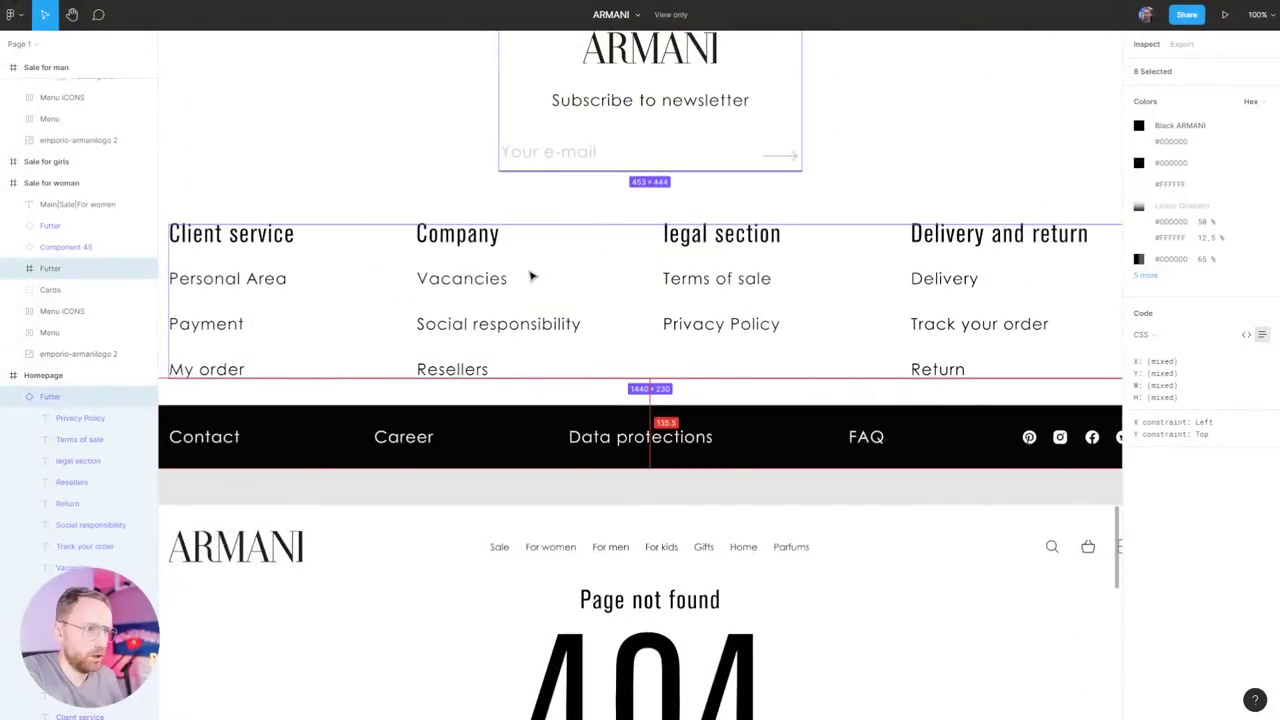
scroll(531, 277, right, 3)
scroll(531, 277, down, 2)
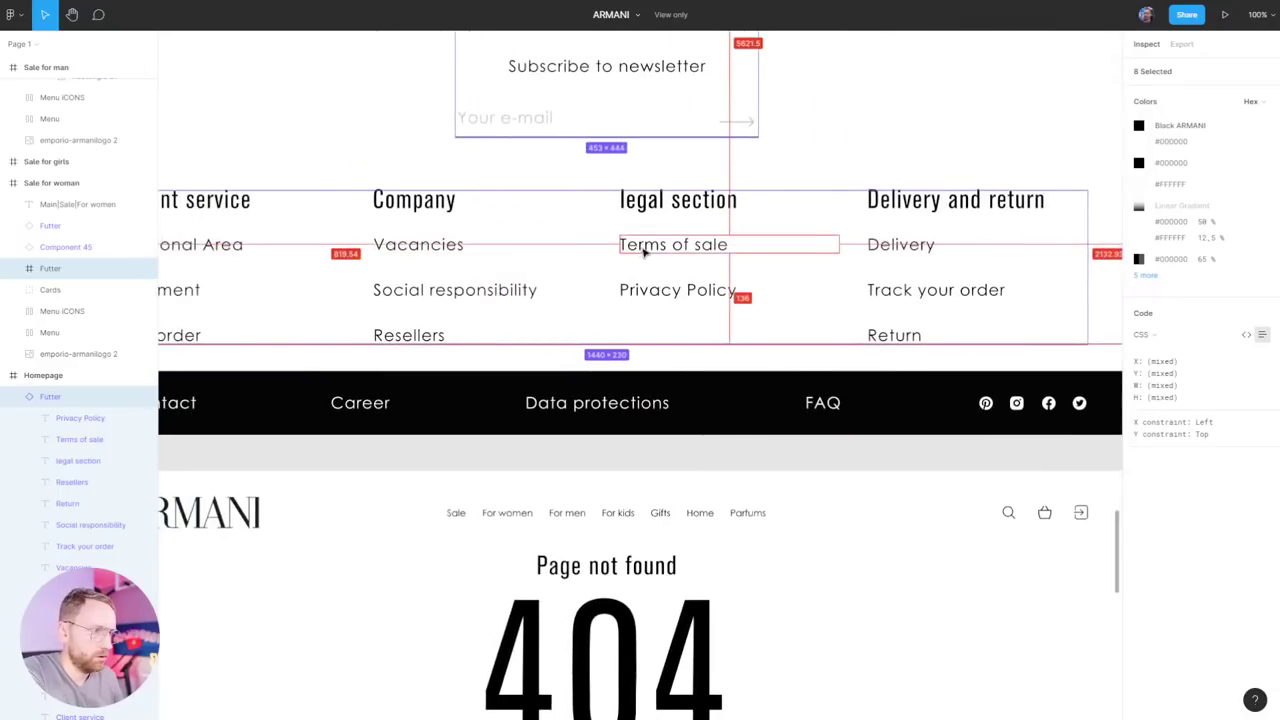
Inspect the Terms of sale footer link: 329.54 × 28 px, Century Gothic 400, 24px, 5% spacing
click(644, 252)
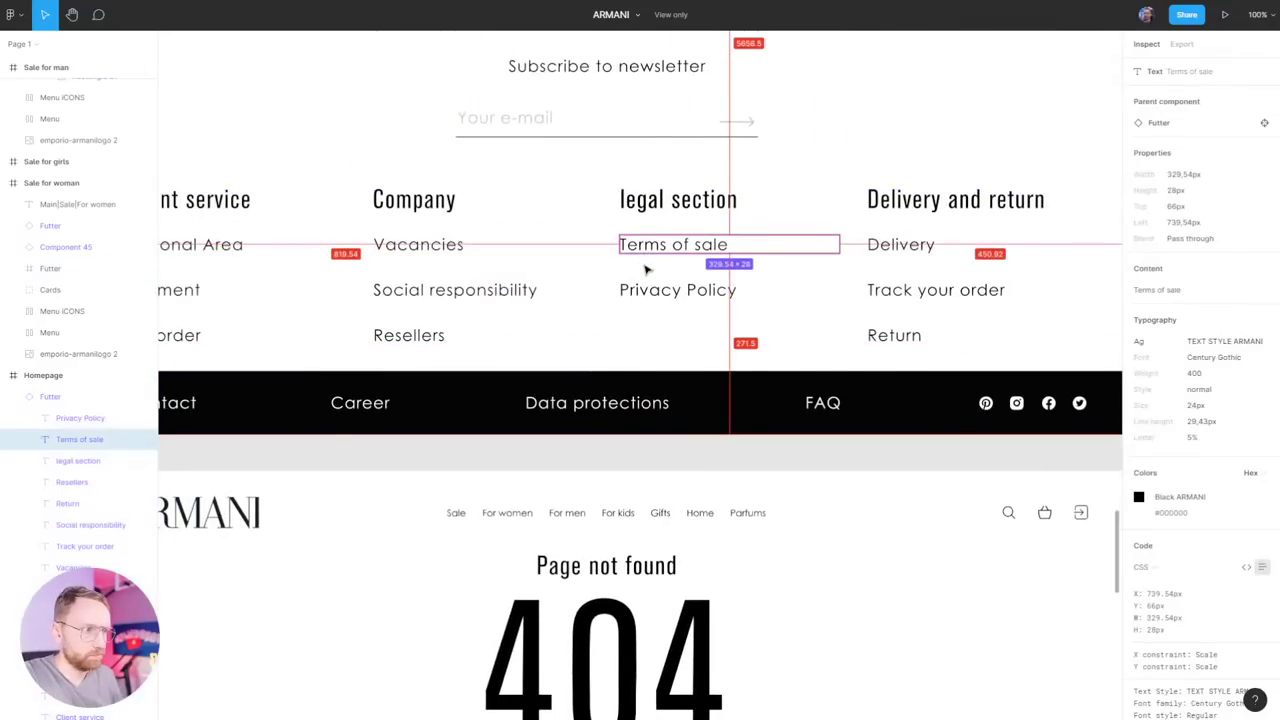
scroll(690, 460, up, 5)
scroll(690, 460, up, 1)
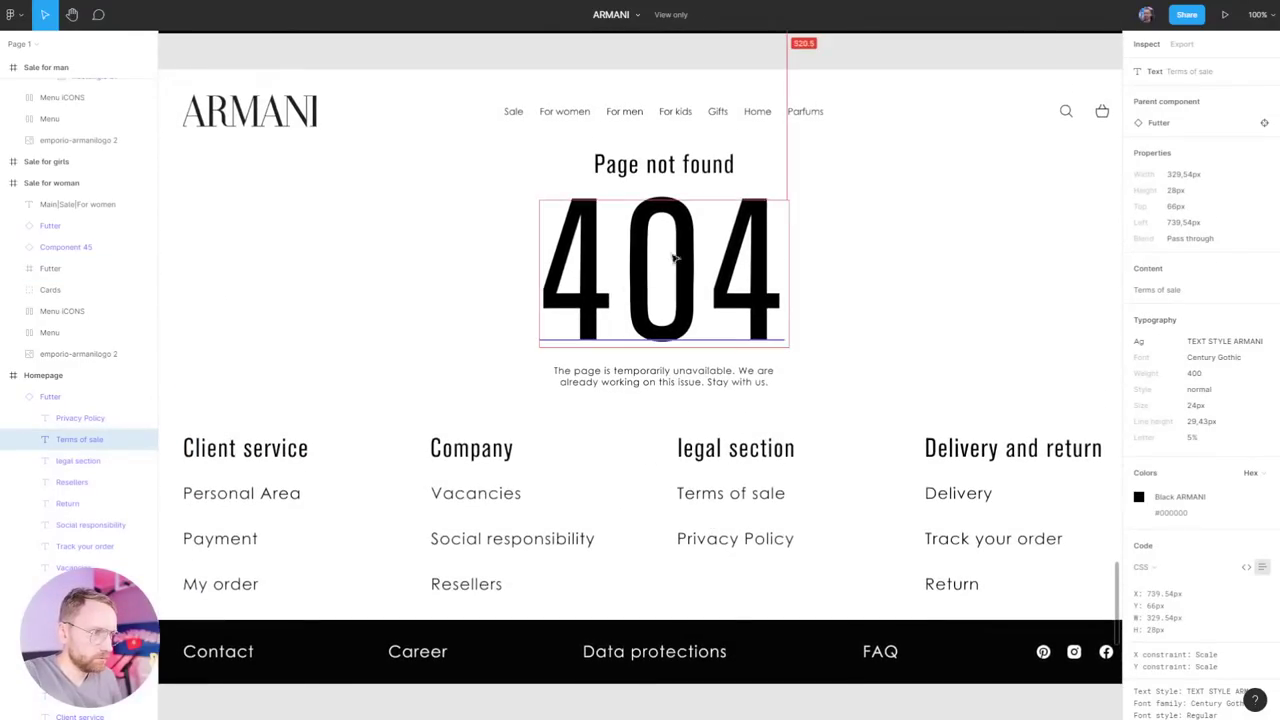
scroll(674, 251, down, 5)
scroll(470, 647, up, 15)
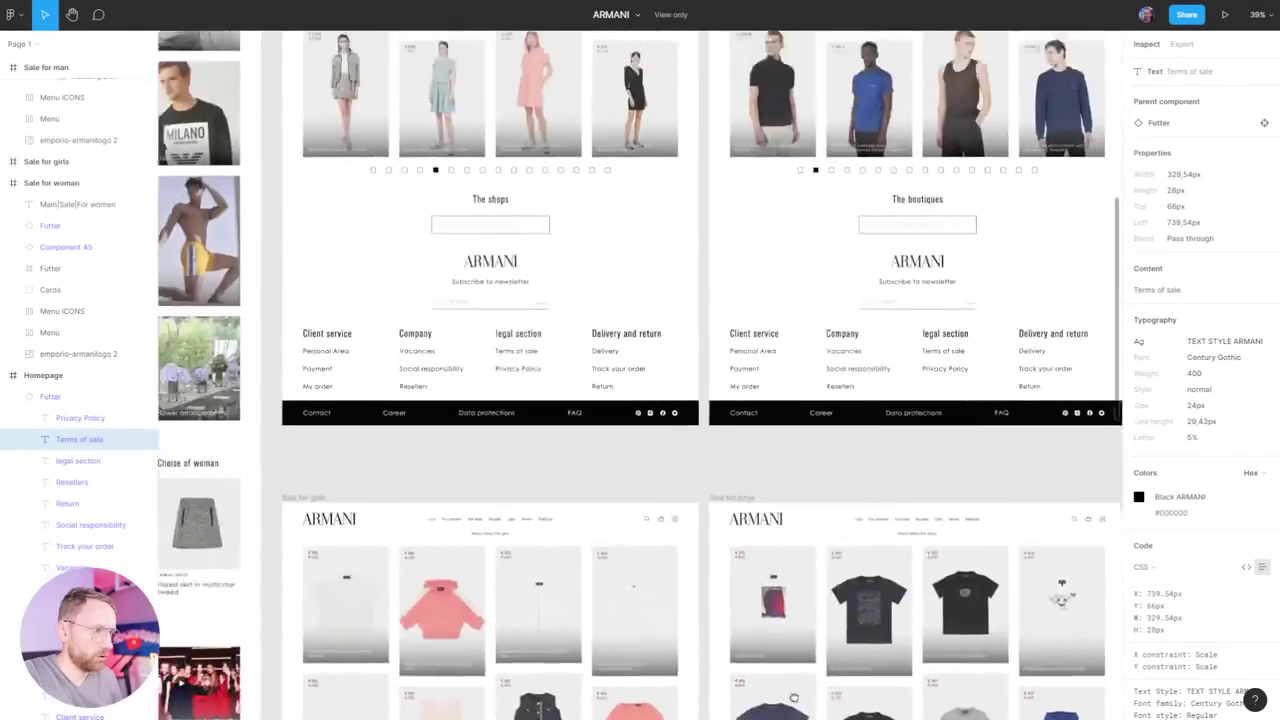
Inspect the New Arrivals pager square Rectangle 37: 20px with a 1px black border
scroll(740, 479, right, 5)
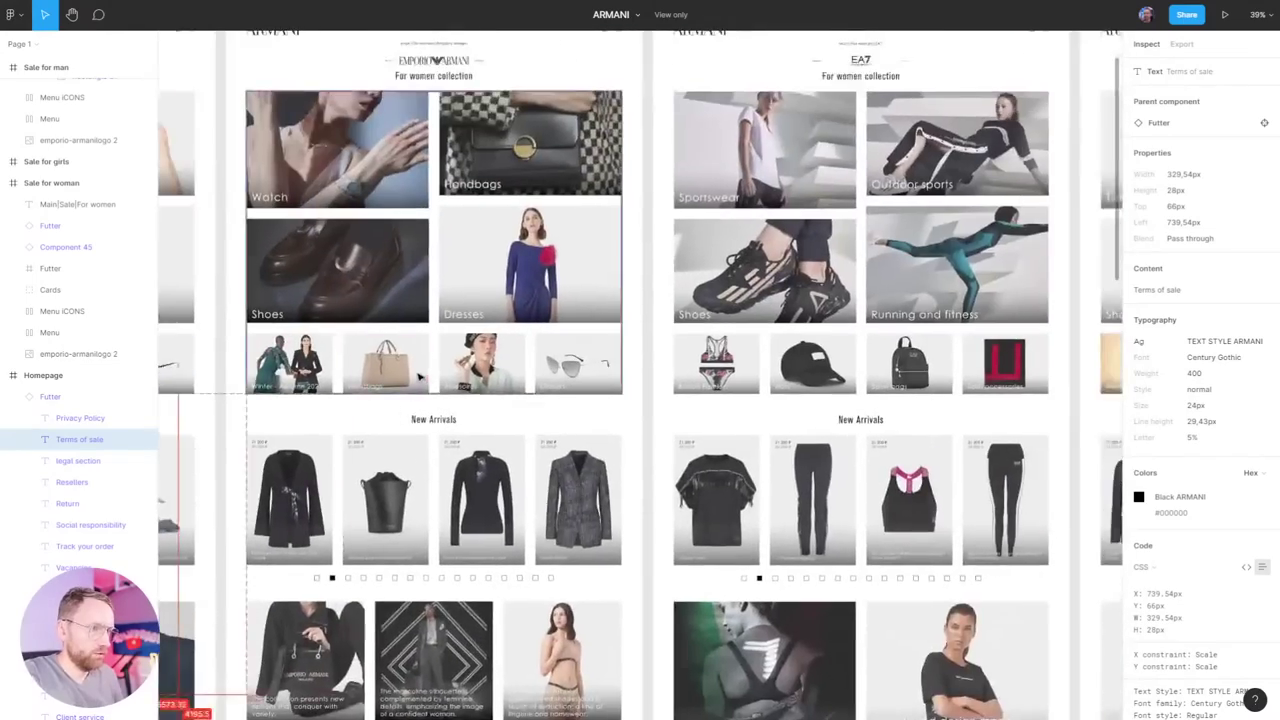
scroll(605, 528, down, 3)
drag(582, 503, 459, 459)
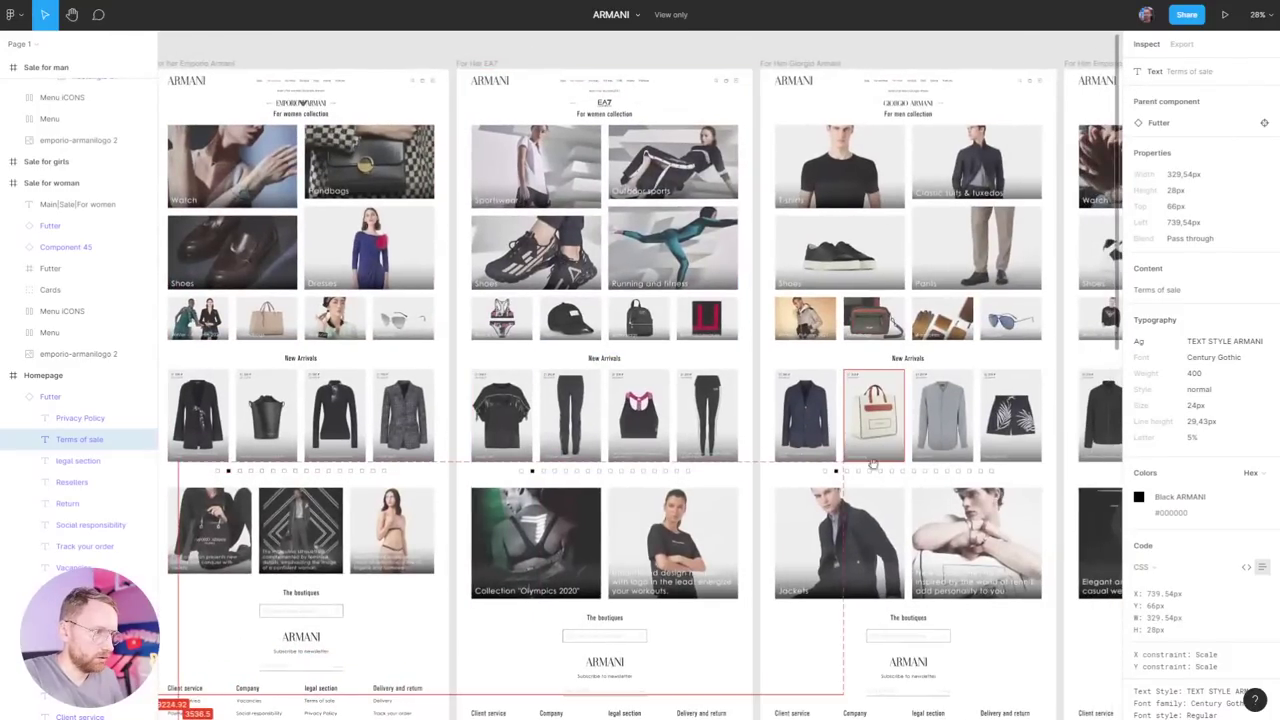
scroll(356, 469, right, 5)
scroll(356, 469, up, 10)
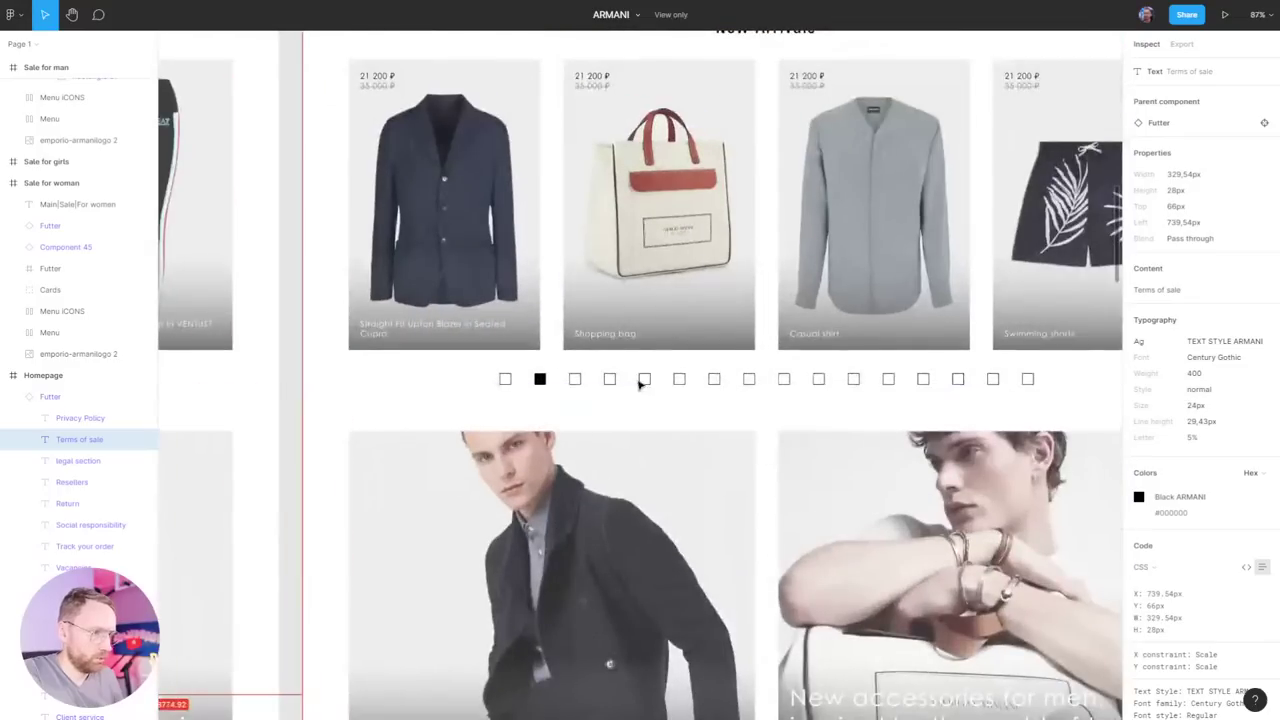
click(643, 380)
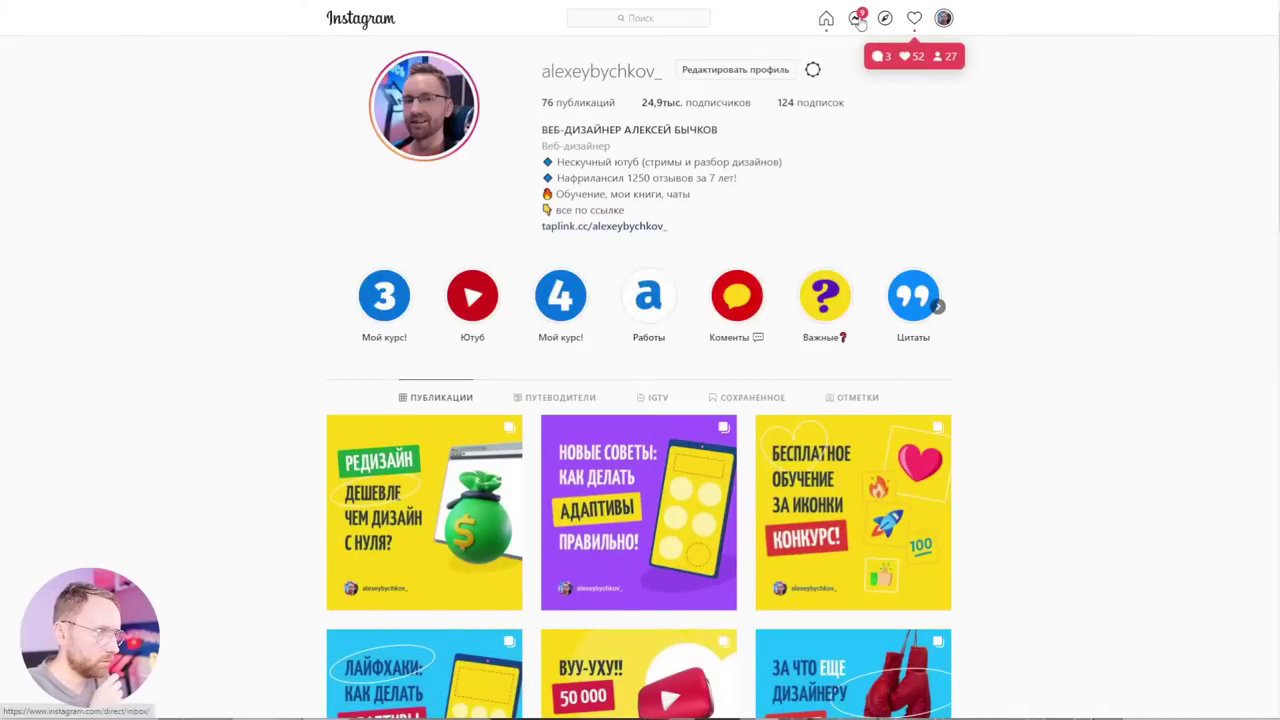
Scroll the profile's highlights row and open the UI / UX story highlight
click(938, 307)
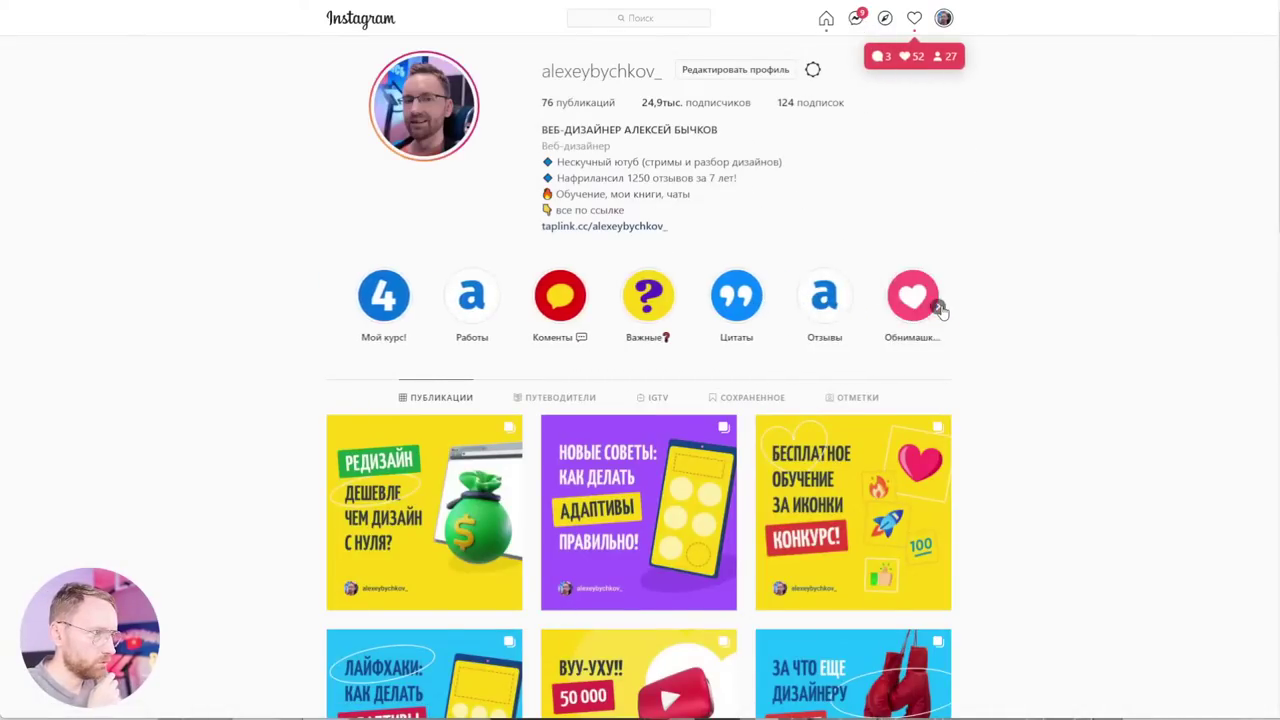
click(938, 307)
click(938, 307)
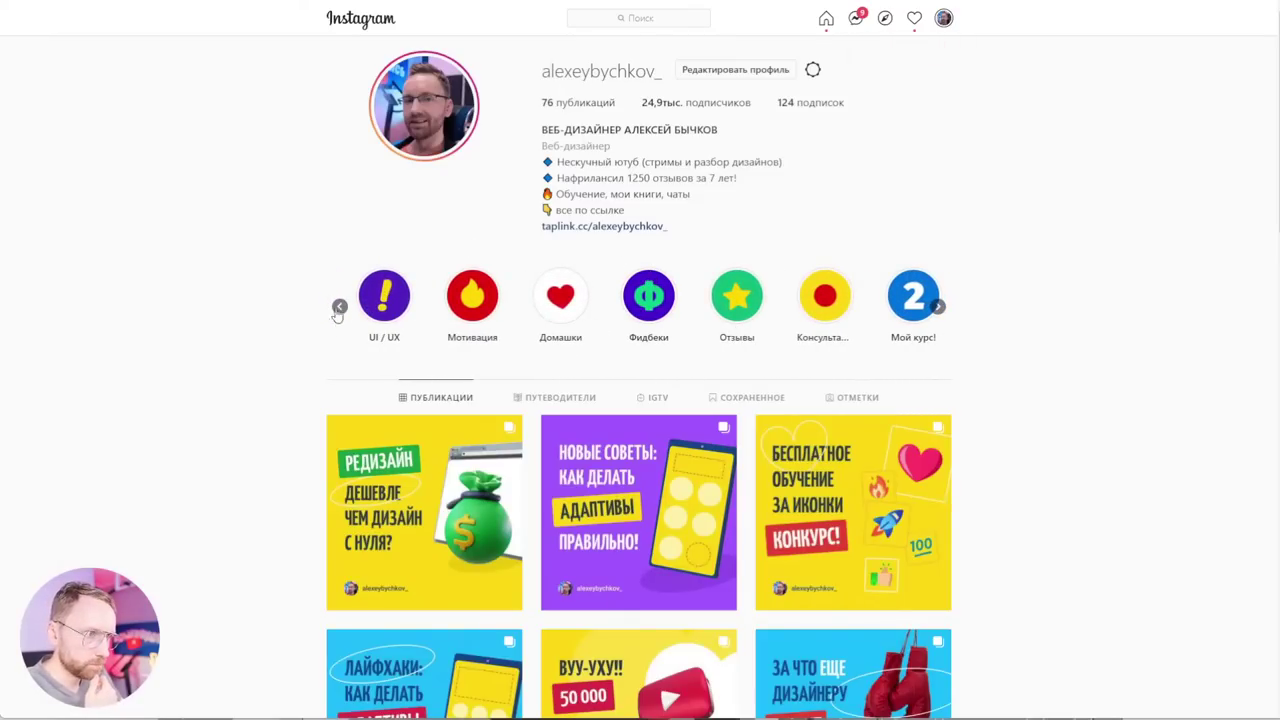
click(372, 300)
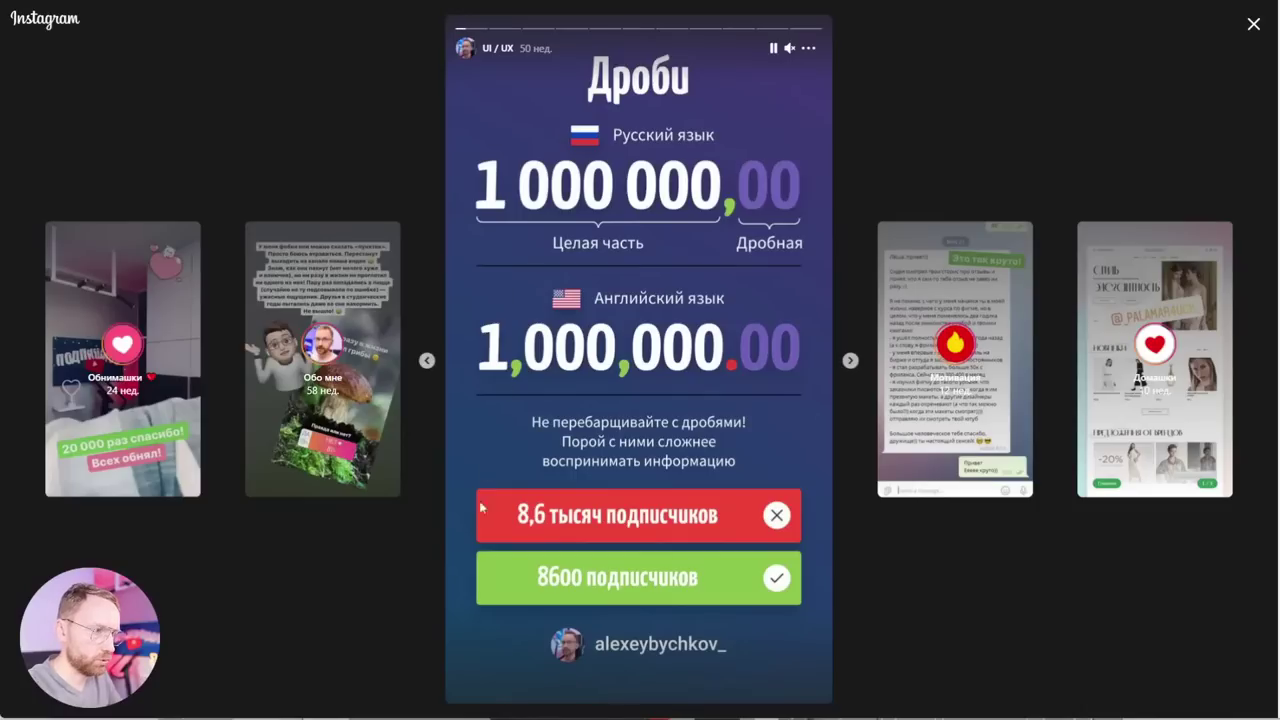
Step between the Пагинация and Ссылка и курсоры slides, ending on Пагинация
click(849, 366)
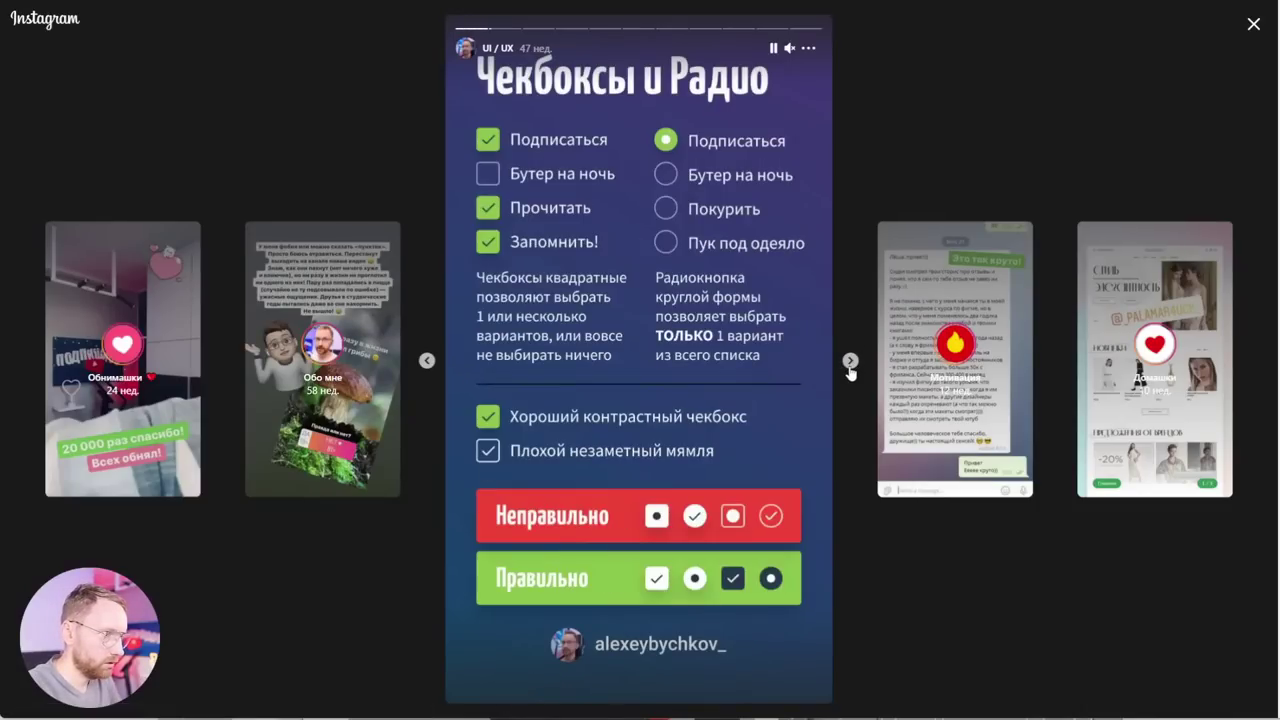
click(849, 366)
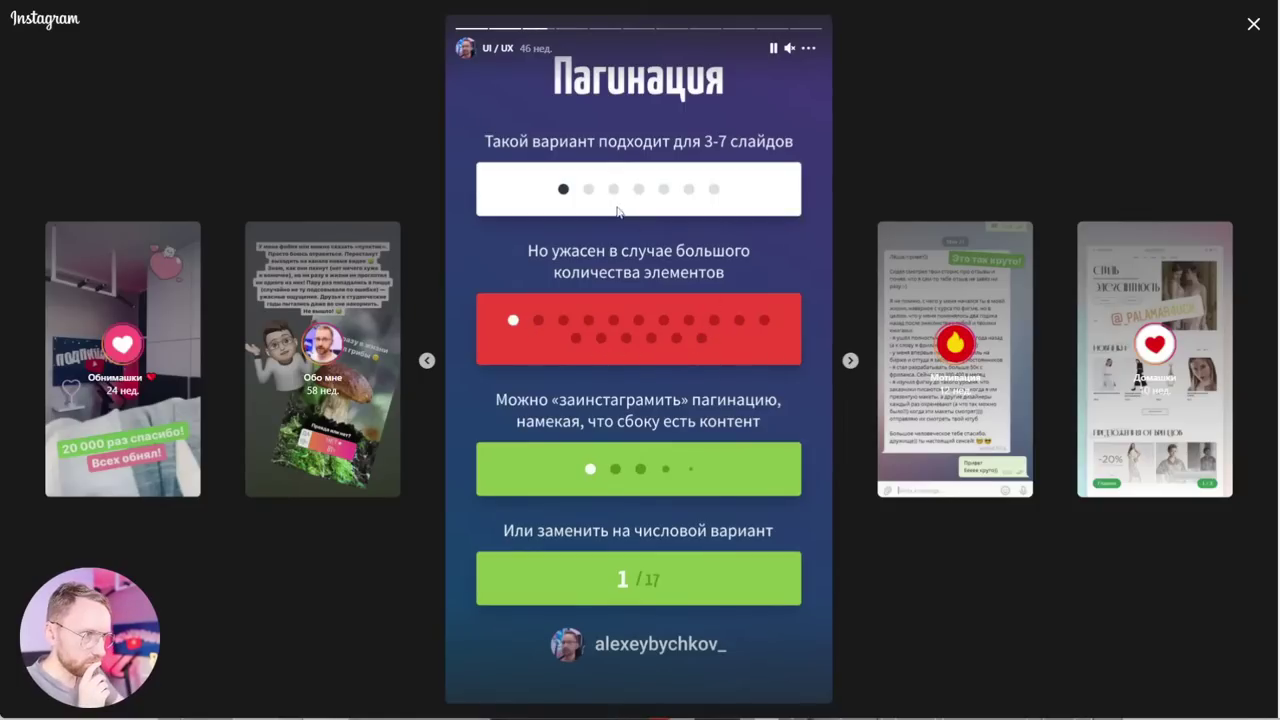
click(680, 191)
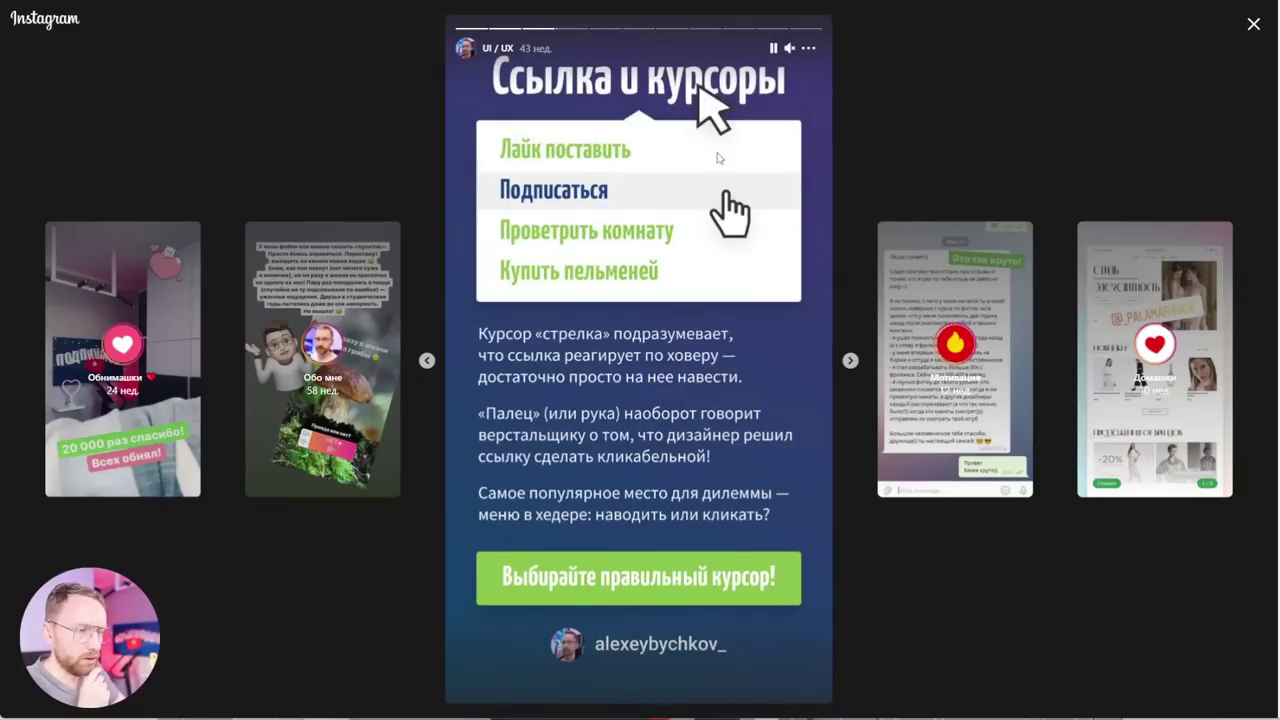
click(430, 360)
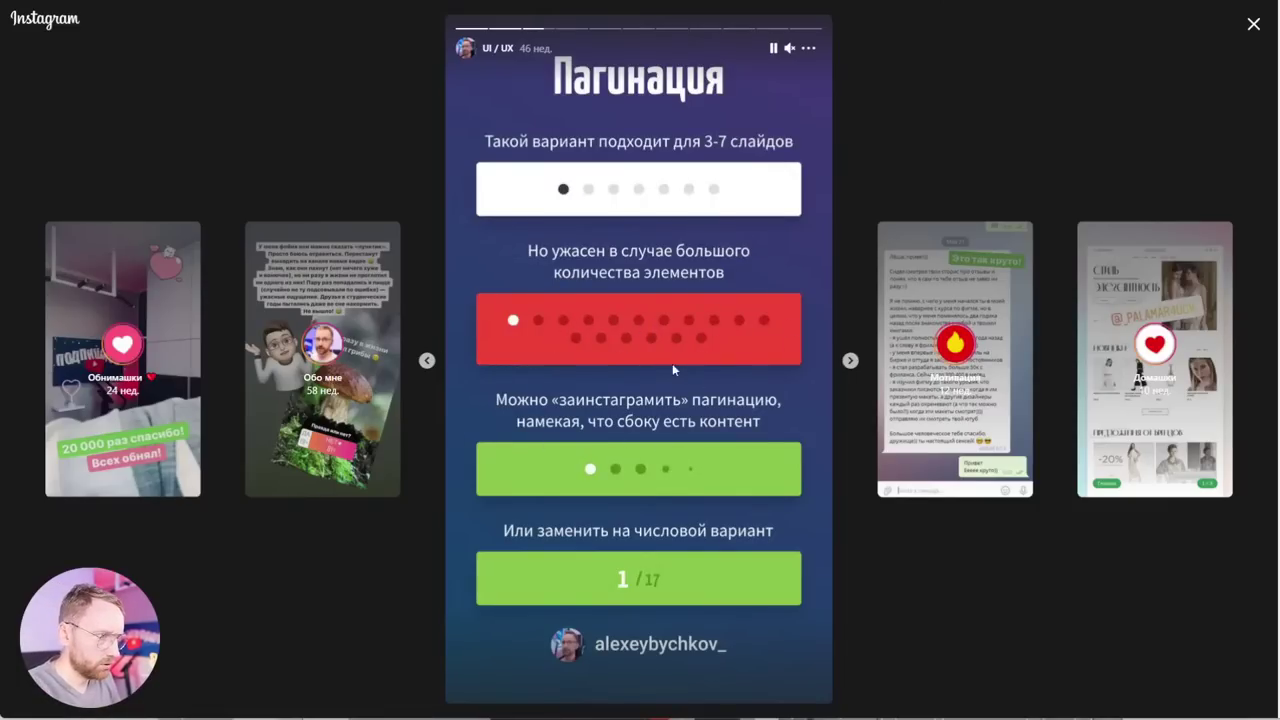
click(670, 466)
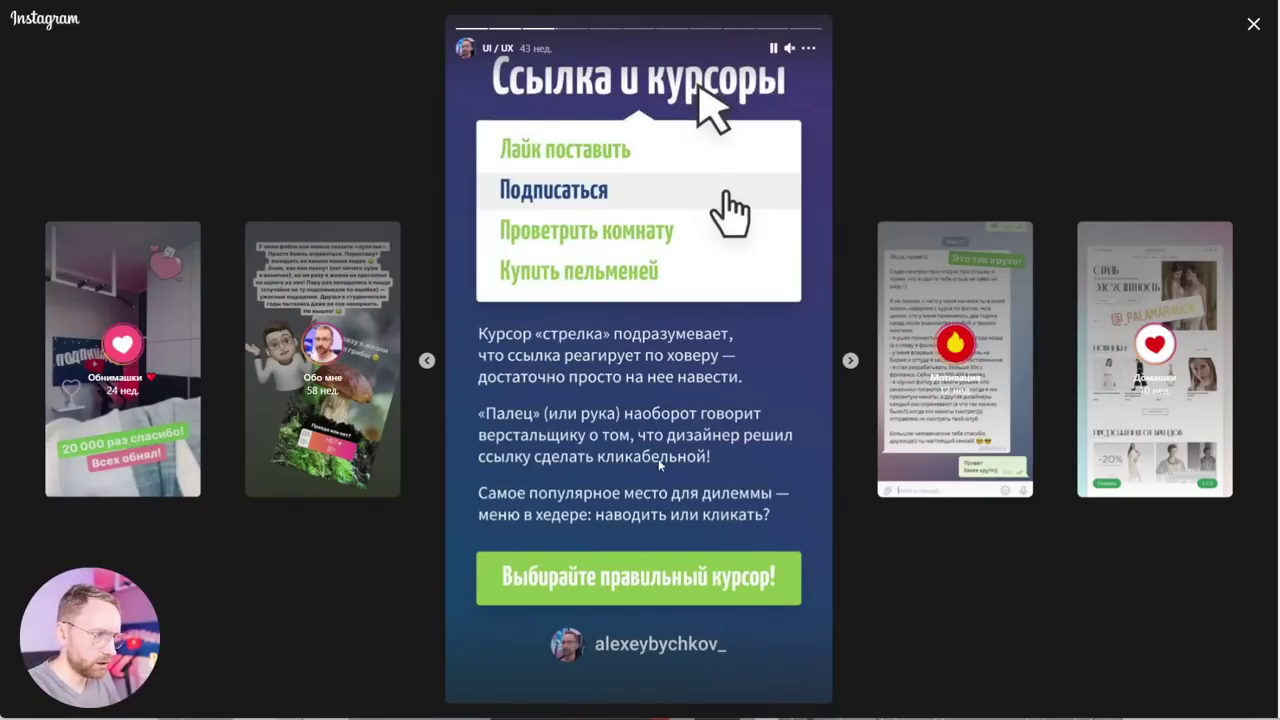
click(428, 362)
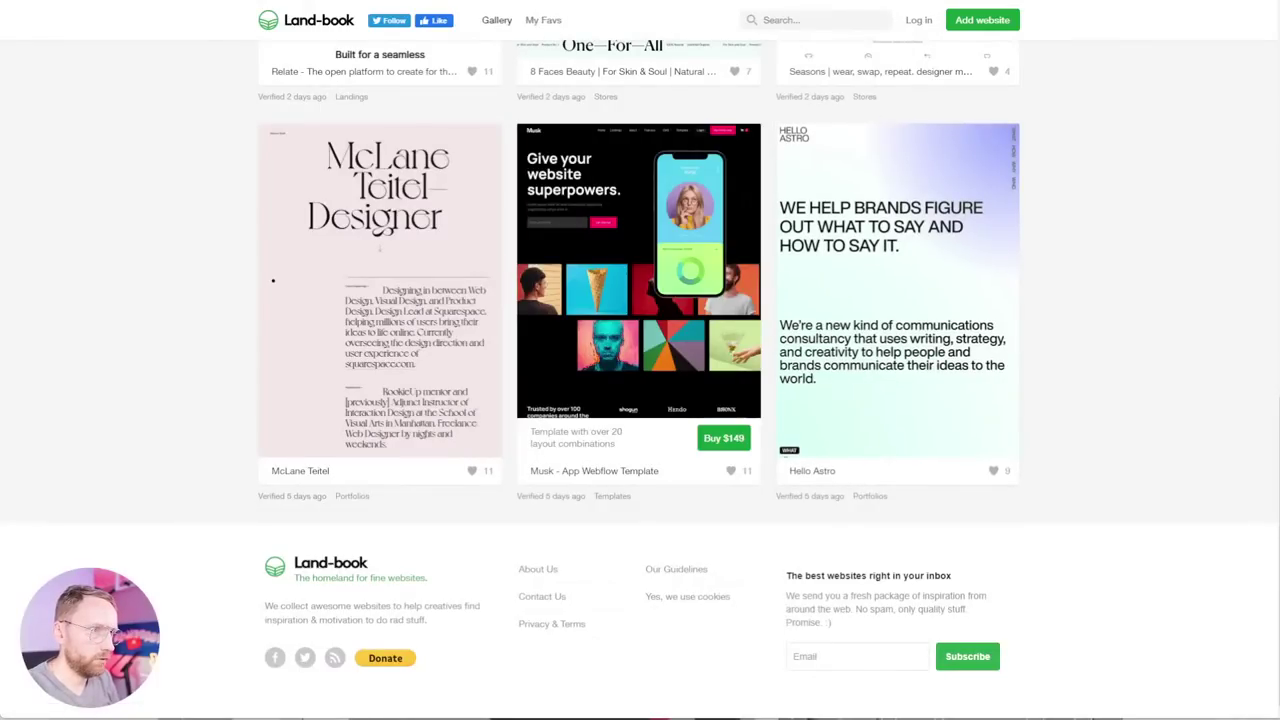
key(ctrl+t)
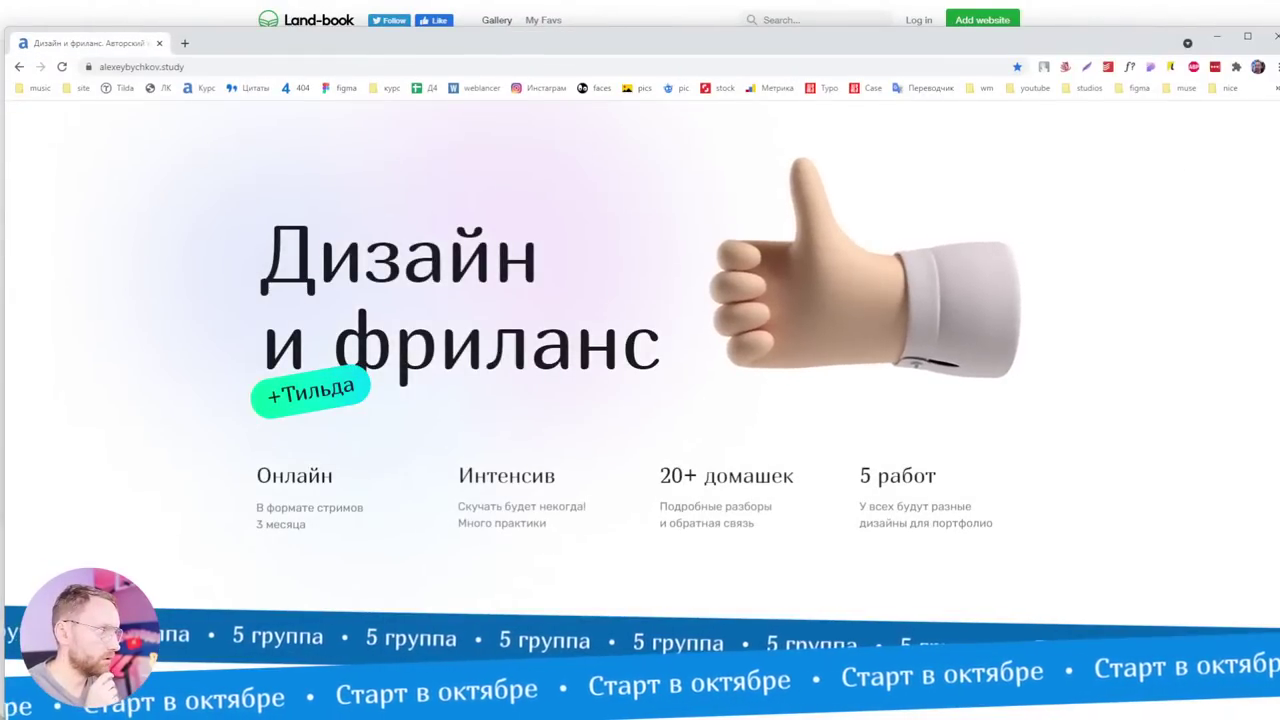
scroll(672, 358, down, 5)
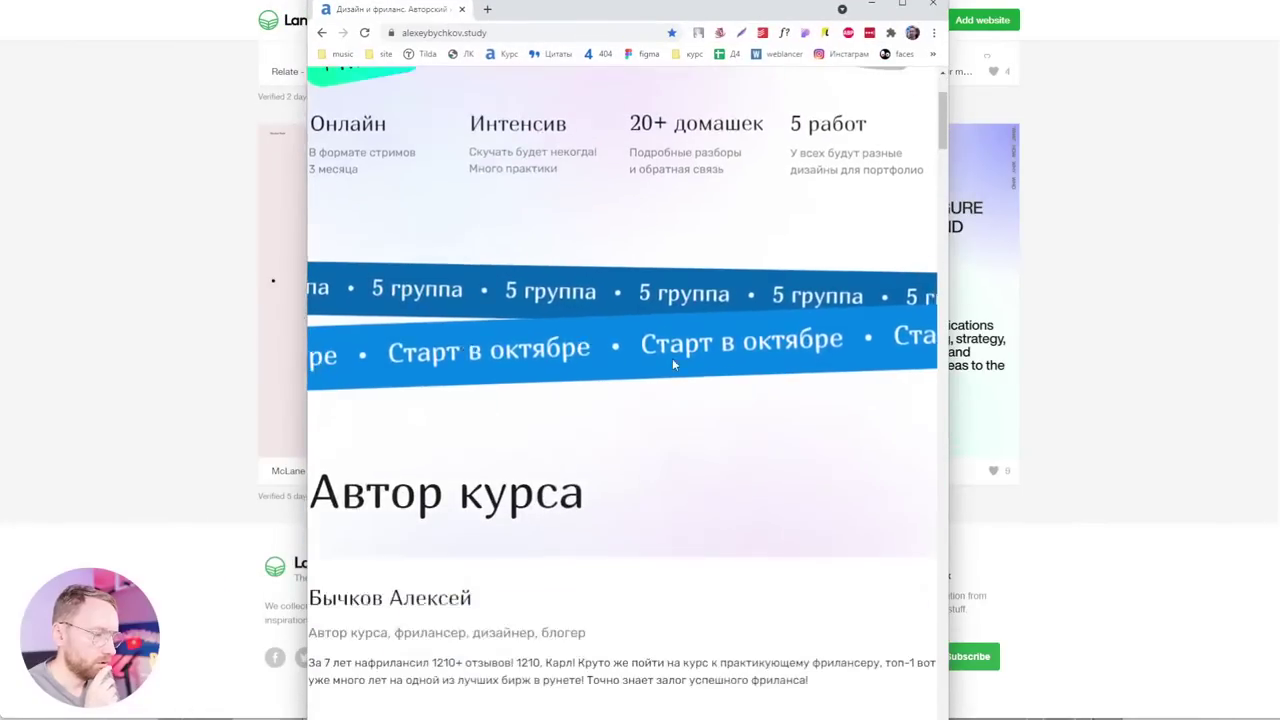
scroll(672, 358, down, 20)
scroll(652, 294, up, 5)
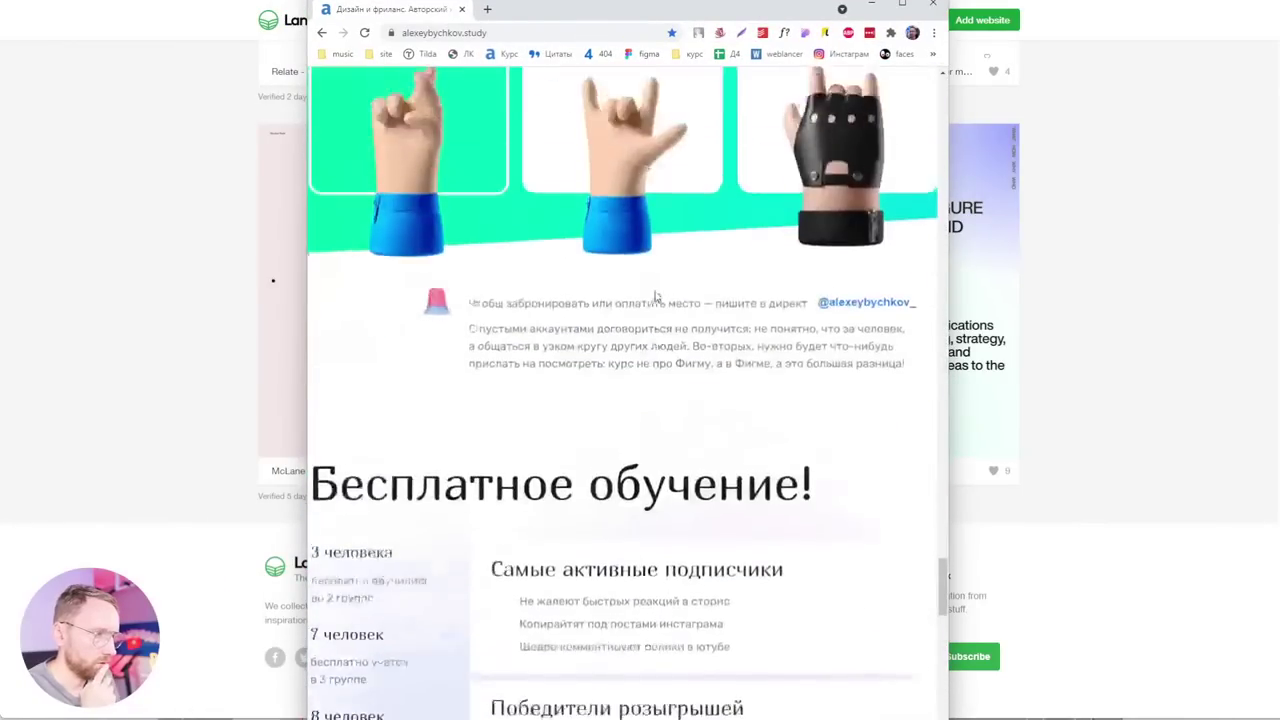
scroll(655, 296, up, 10)
scroll(658, 292, down, 5)
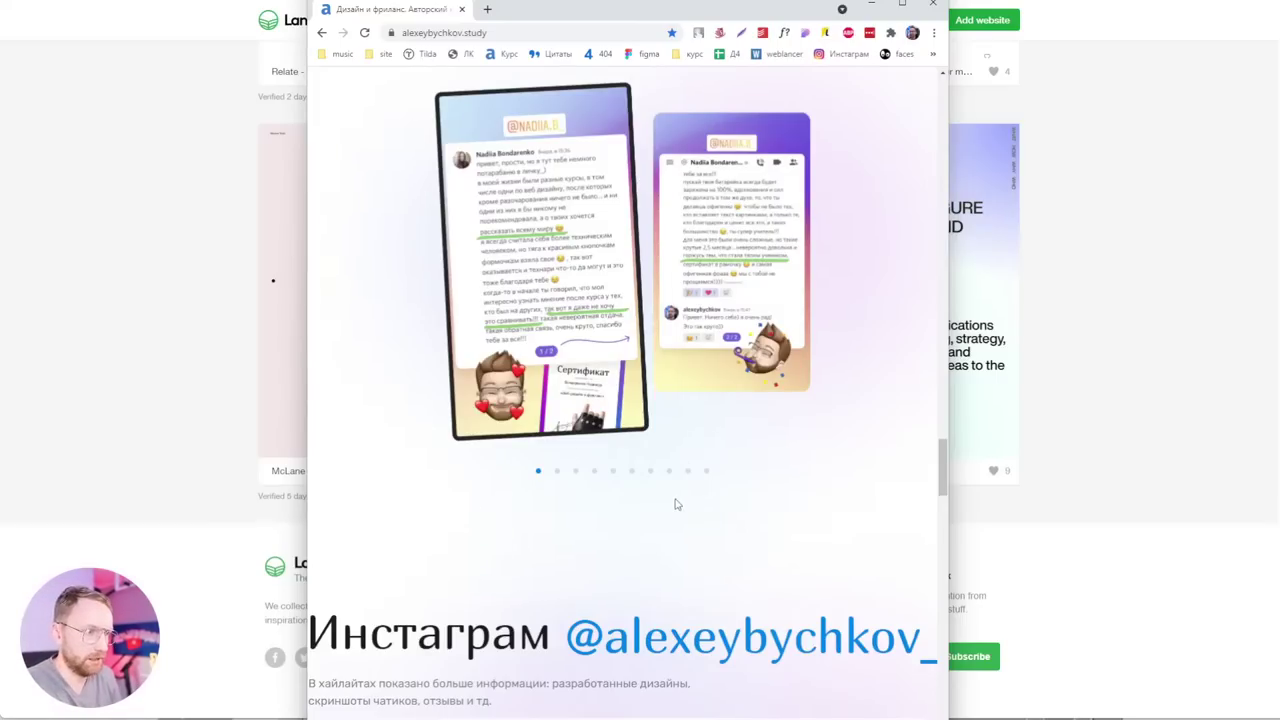
click(936, 4)
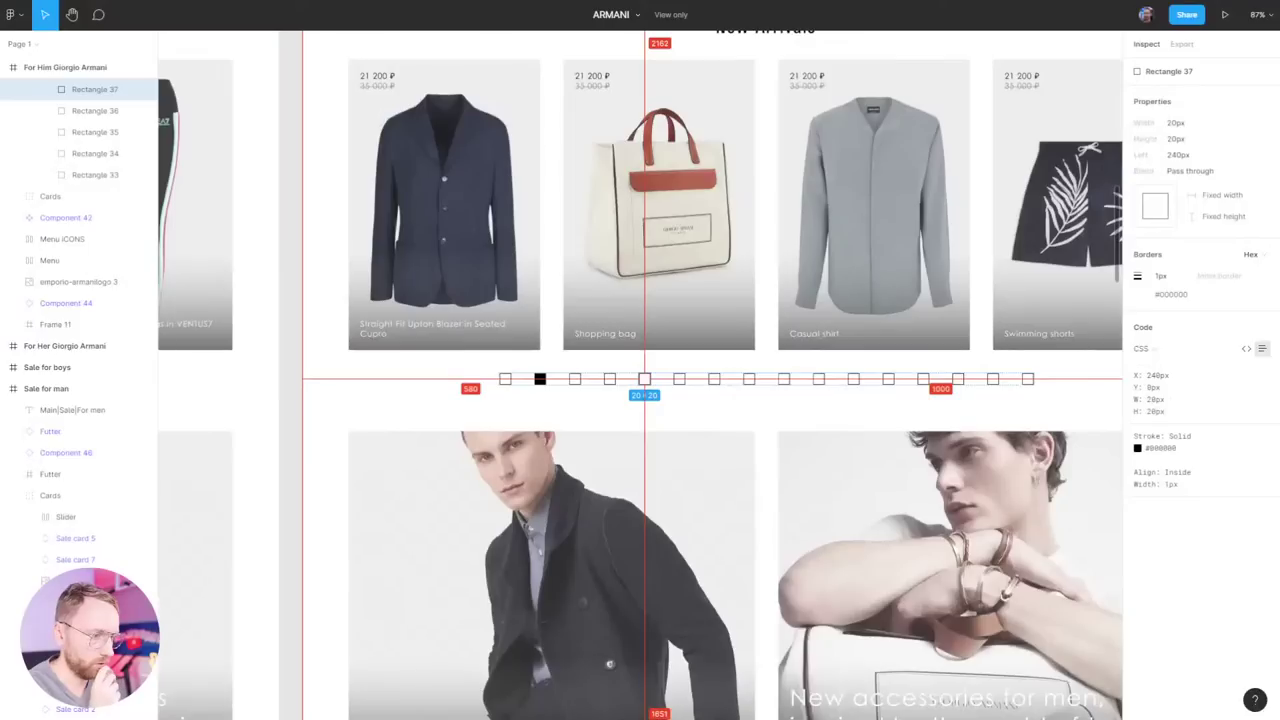
Clear the pager dot selection and zoom in on the New Arrivals carousel pager
key(Escape)
scroll(998, 370, right, 3)
scroll(998, 370, up, 1)
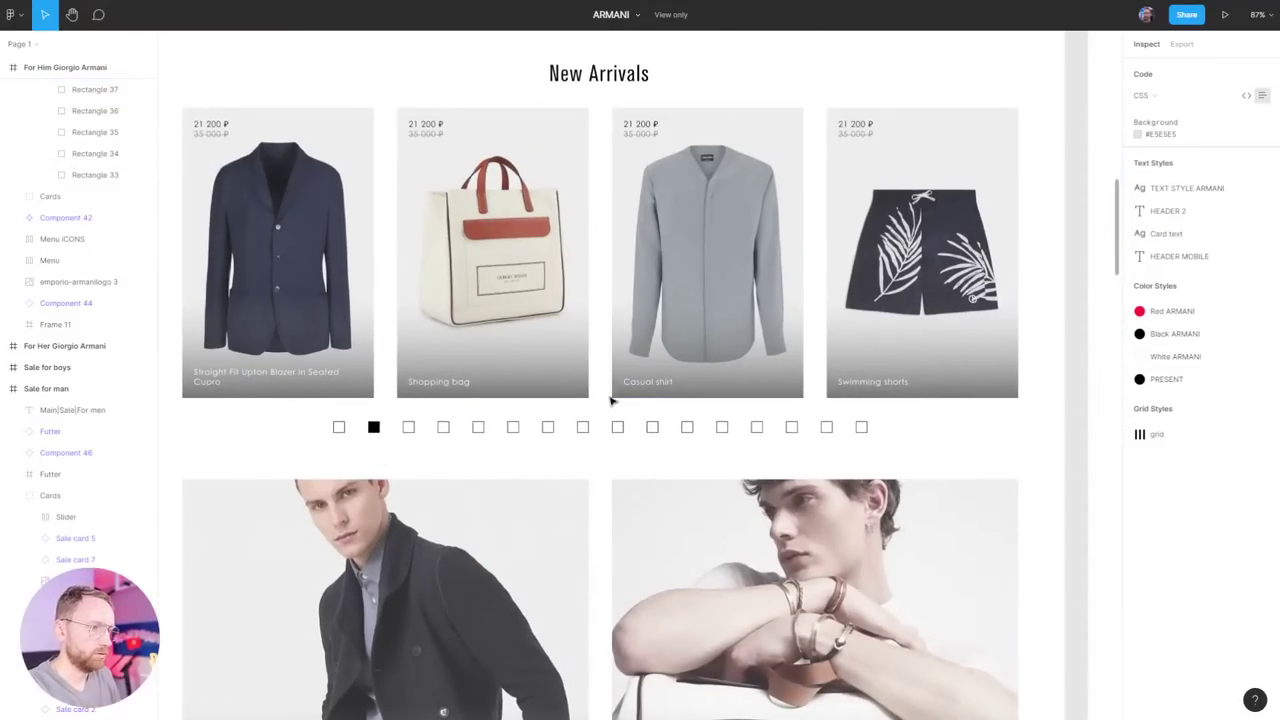
scroll(410, 478, down, 3)
scroll(714, 452, down, 4)
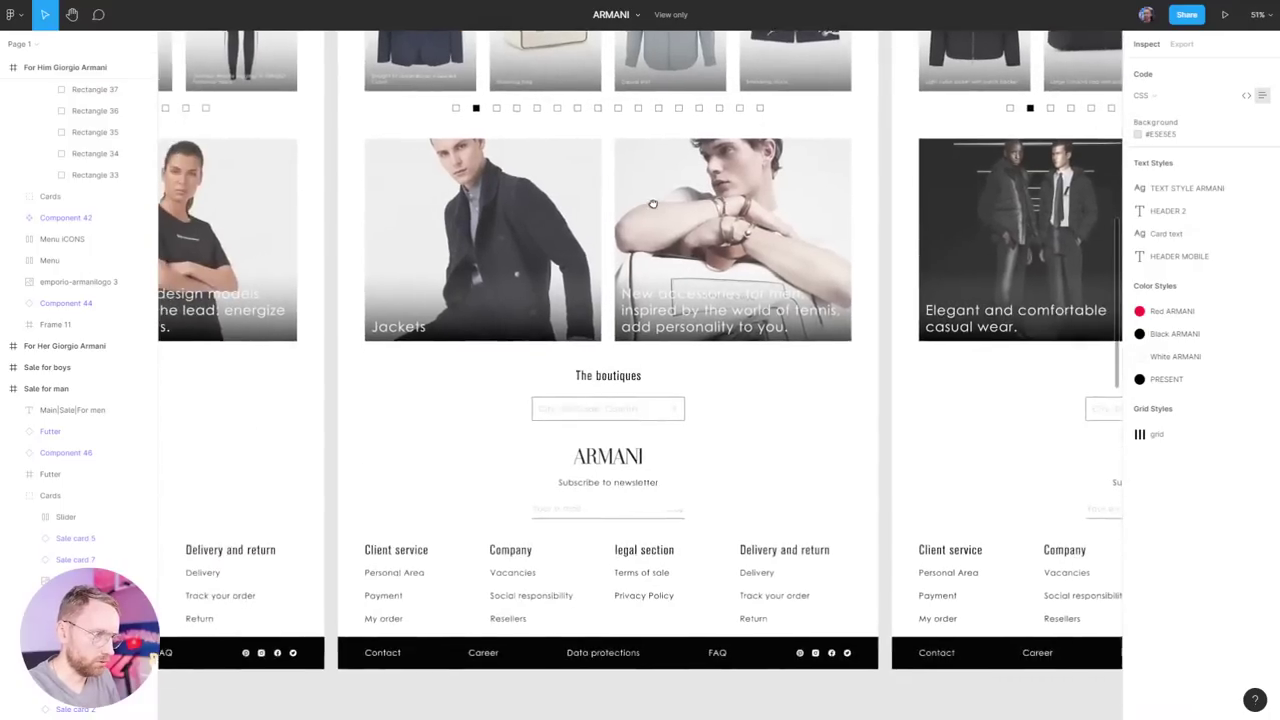
scroll(657, 463, up, 4)
ctrl+scroll(609, 333, up, 5)
ctrl+scroll(609, 333, down, 6)
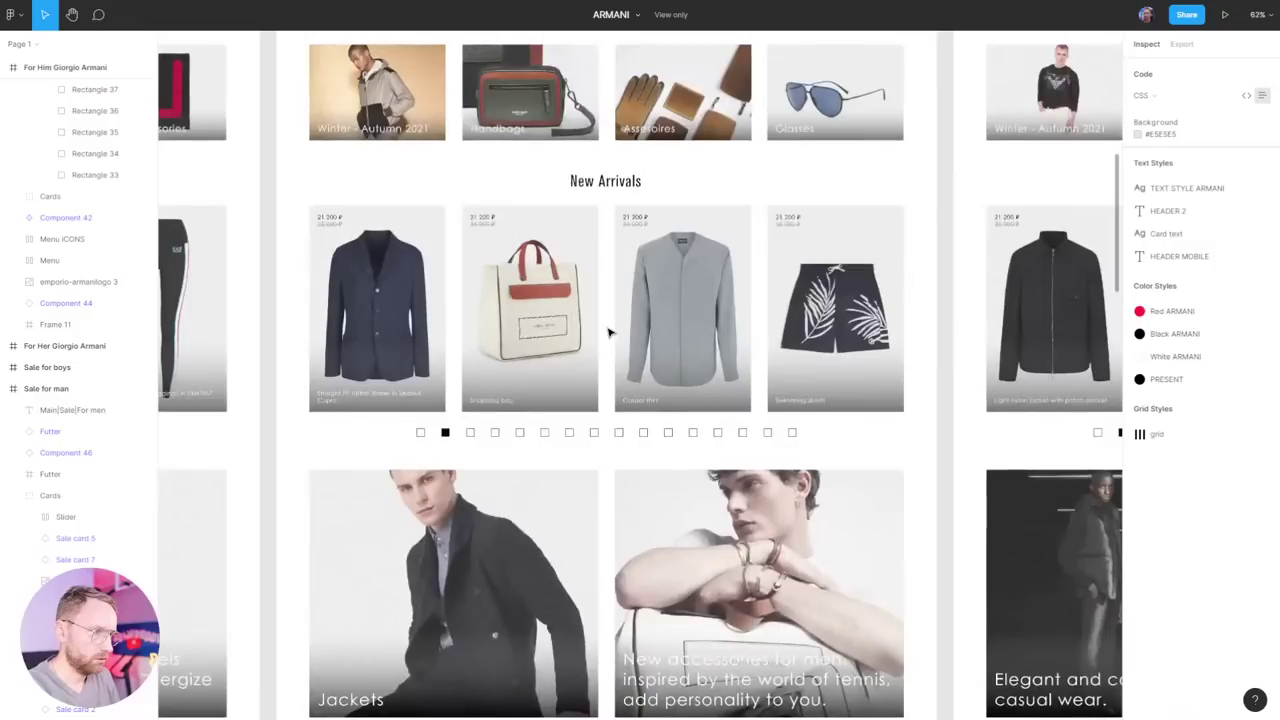
ctrl+scroll(609, 329, up, 5)
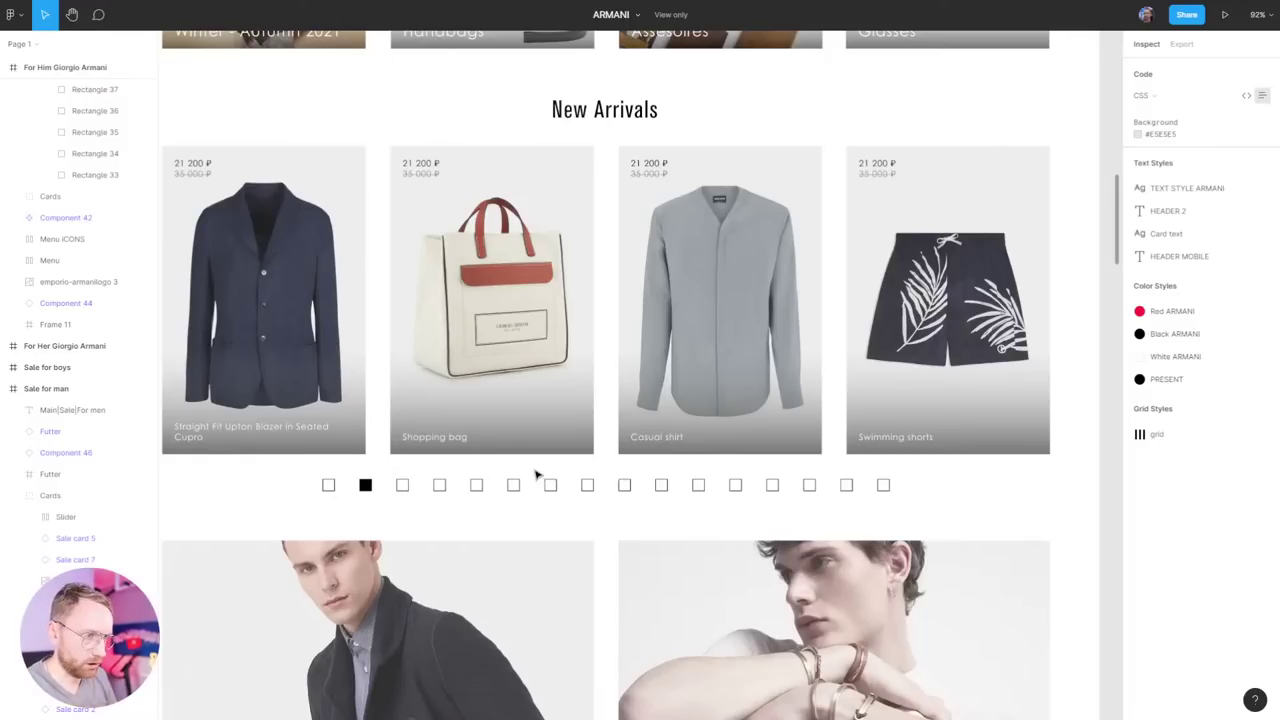
Compare the filled black active pager dot with the outlined 20px dots, then deselect
drag(289, 476, 524, 505)
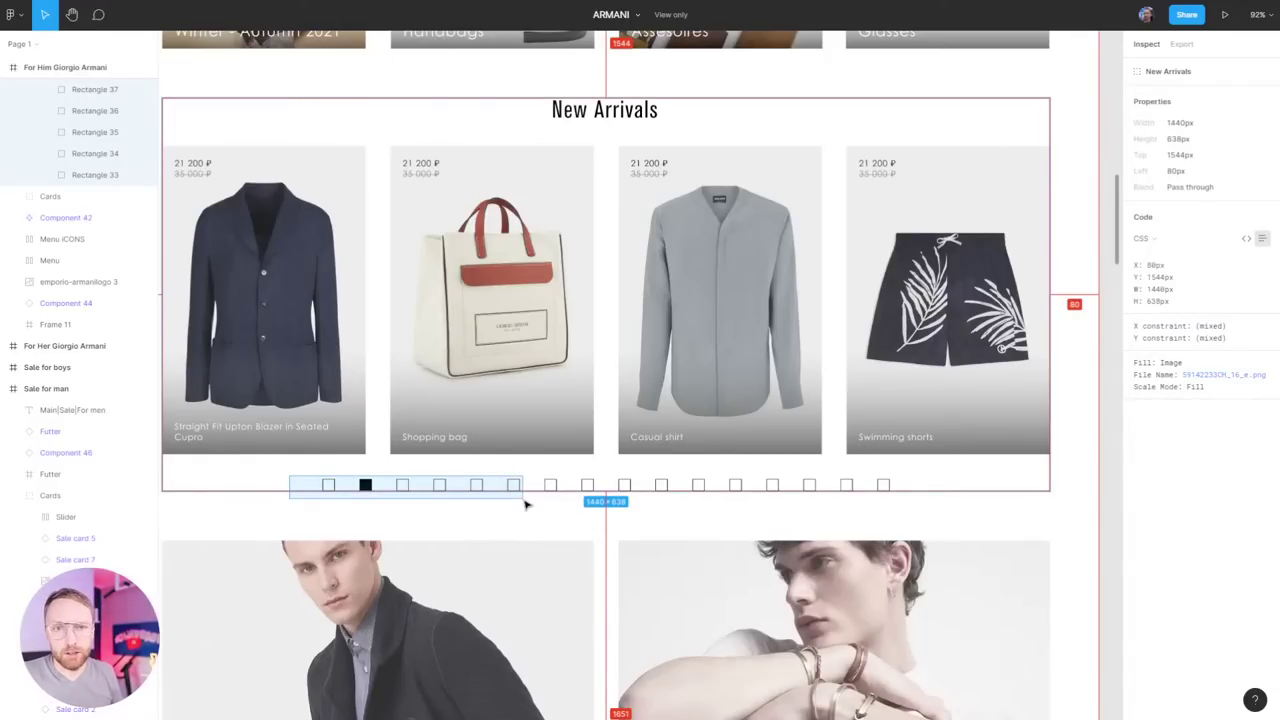
click(365, 485)
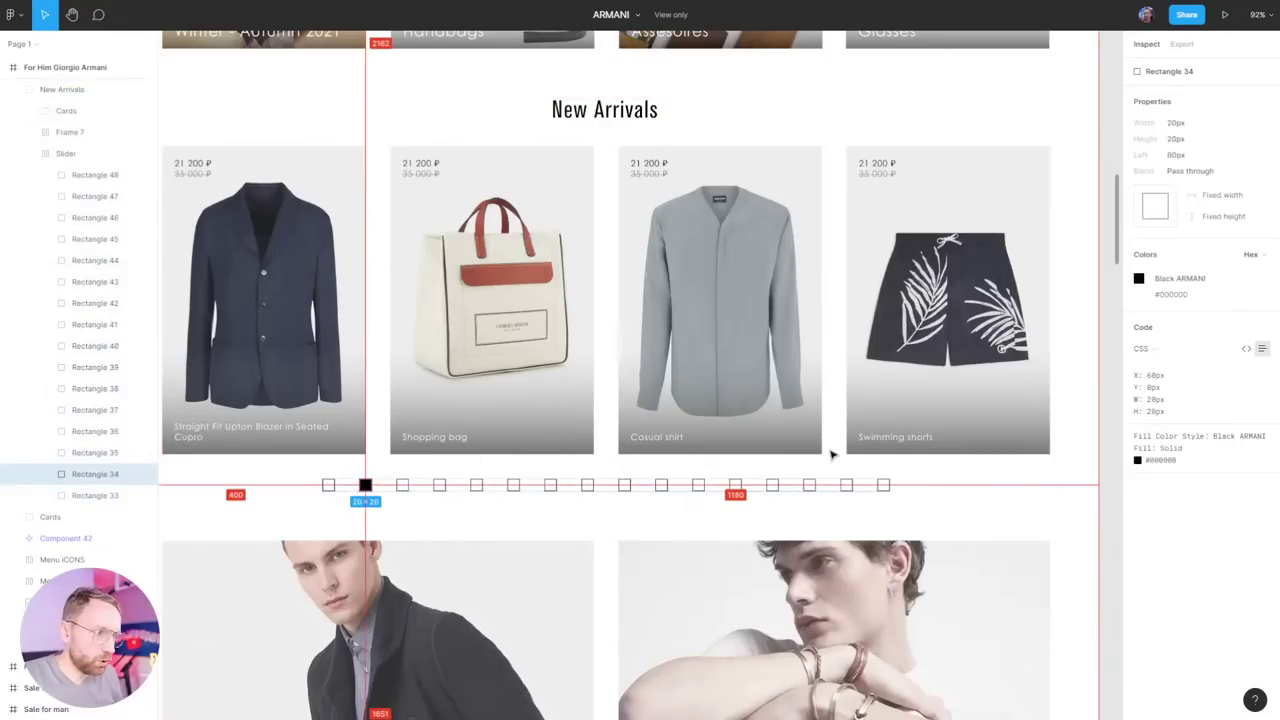
click(513, 486)
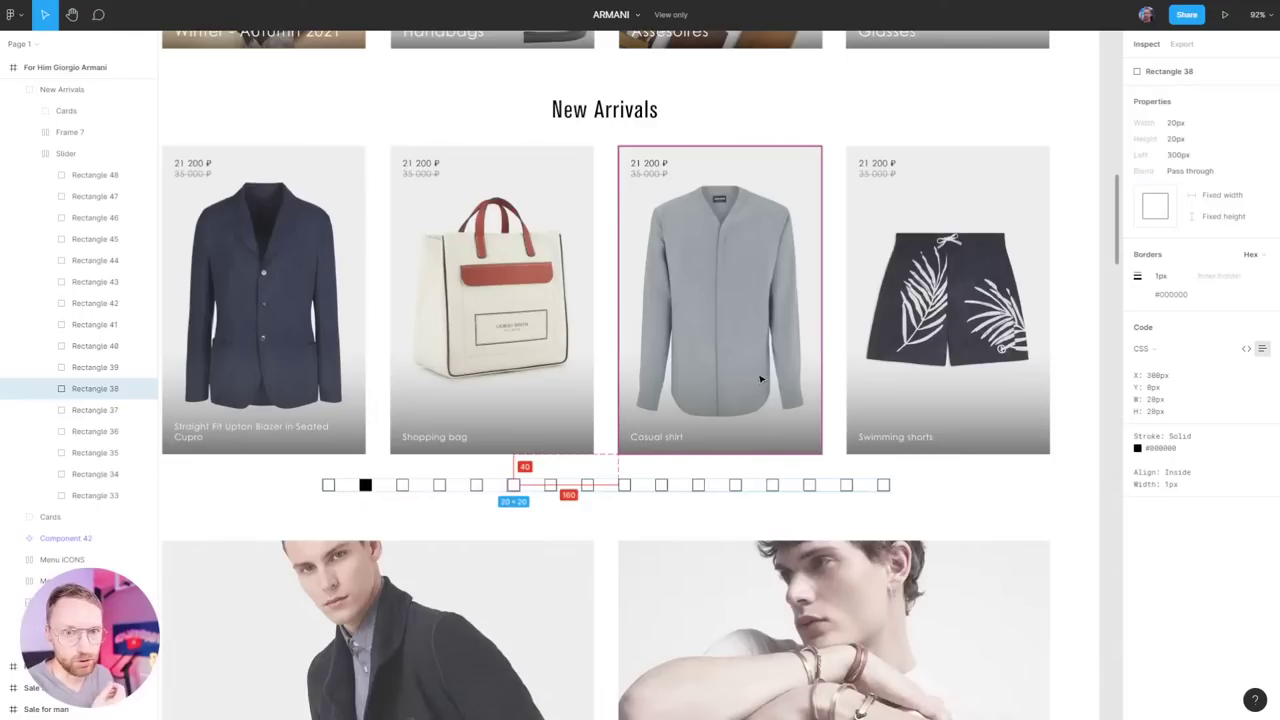
click(439, 485)
click(624, 485)
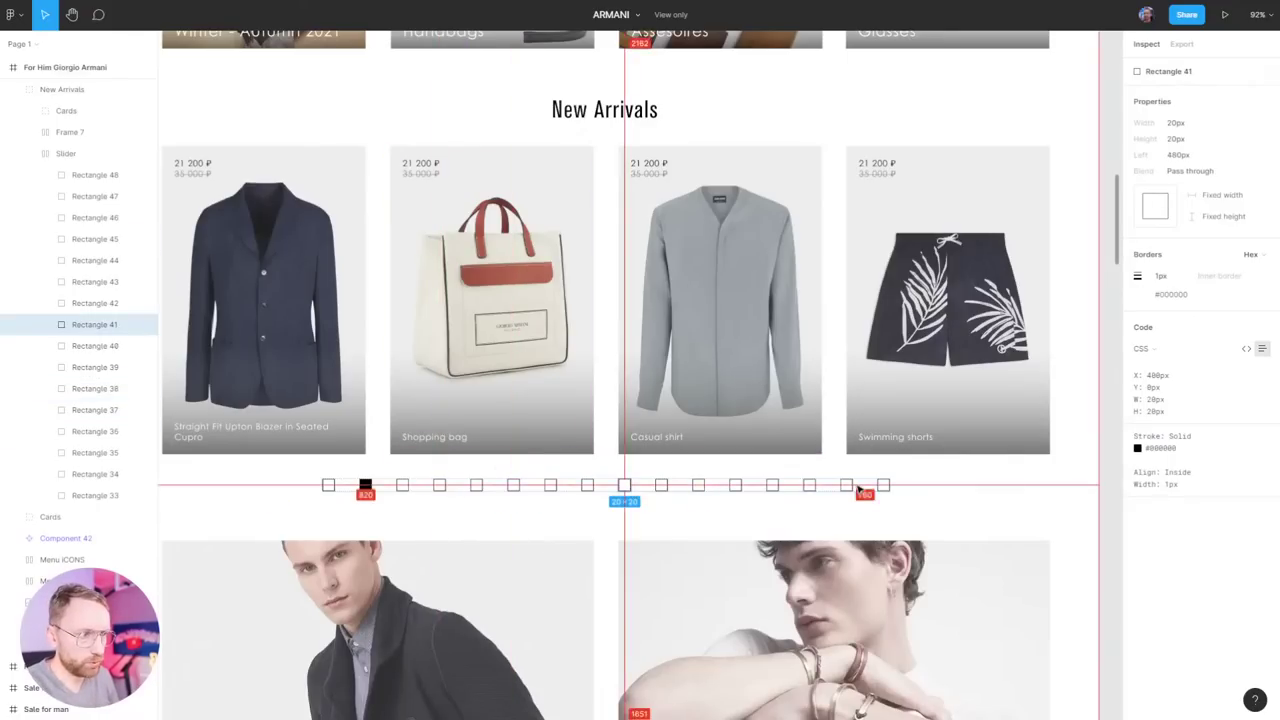
key(Escape)
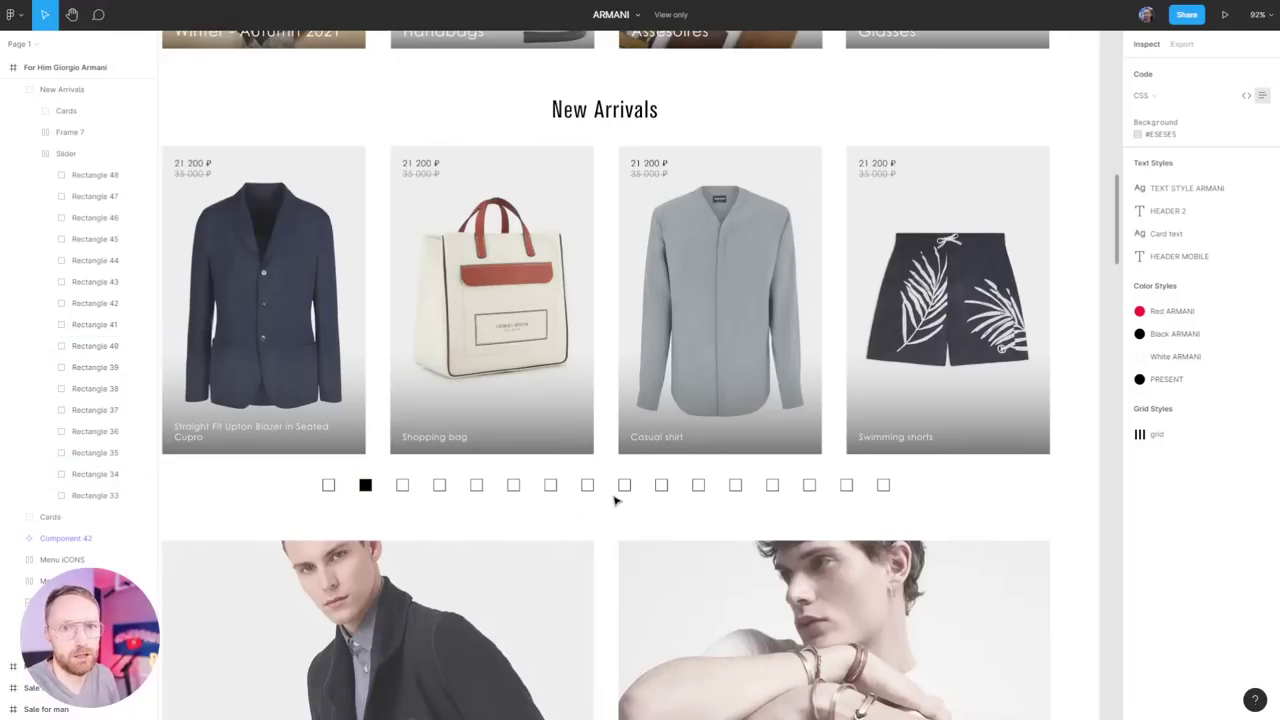
Scroll over the ARMANI canvas, then bring the YouTube live chat and then Discord forward
scroll(606, 505, down, 5)
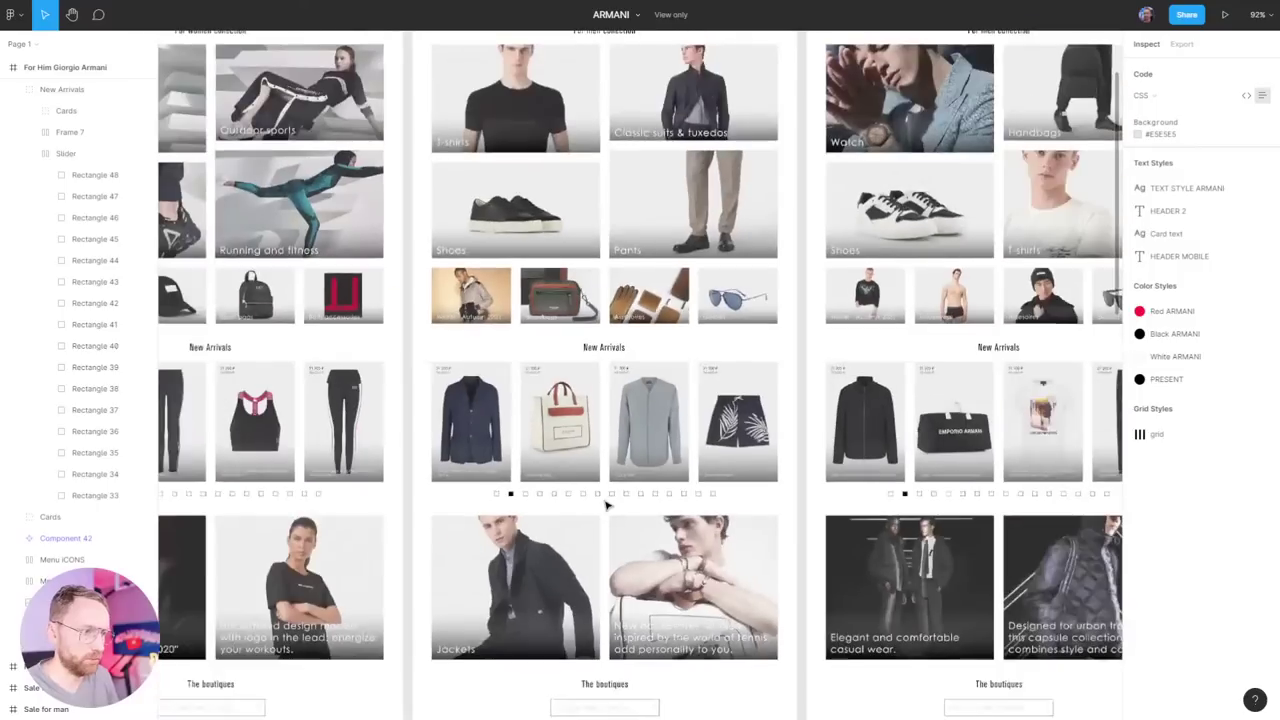
scroll(606, 505, down, 15)
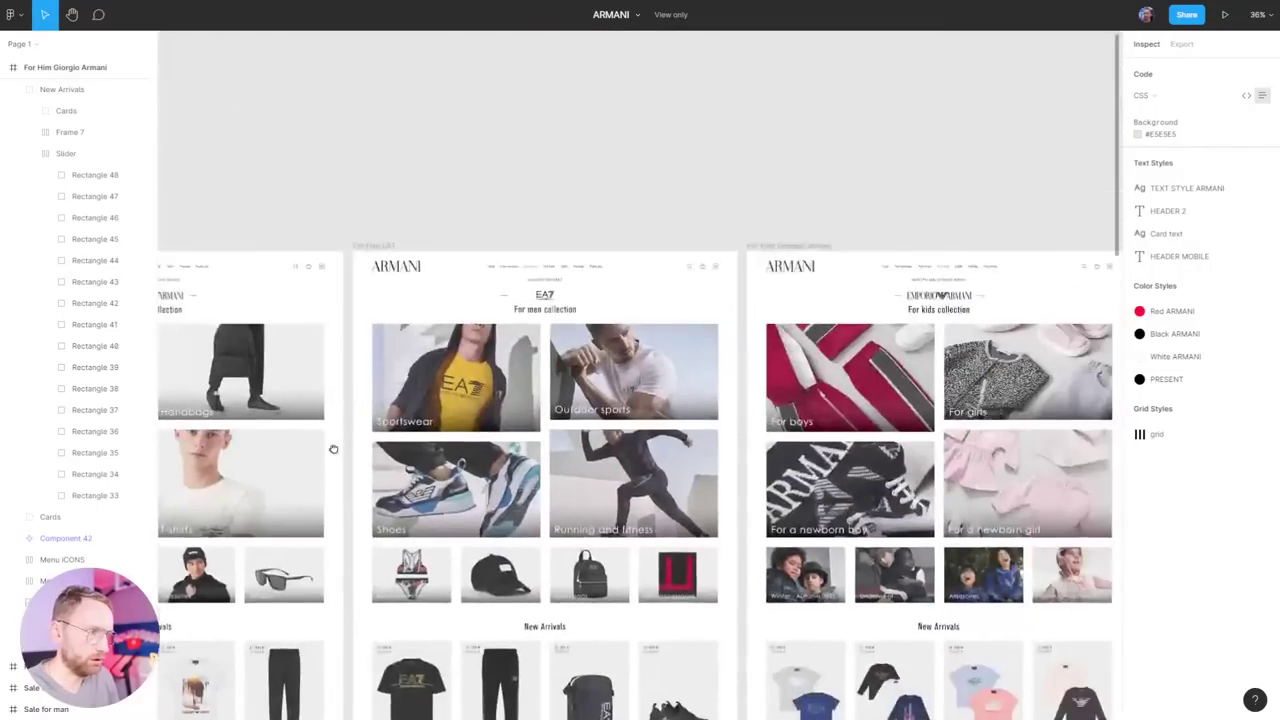
scroll(331, 449, down, 5)
scroll(331, 449, right, 5)
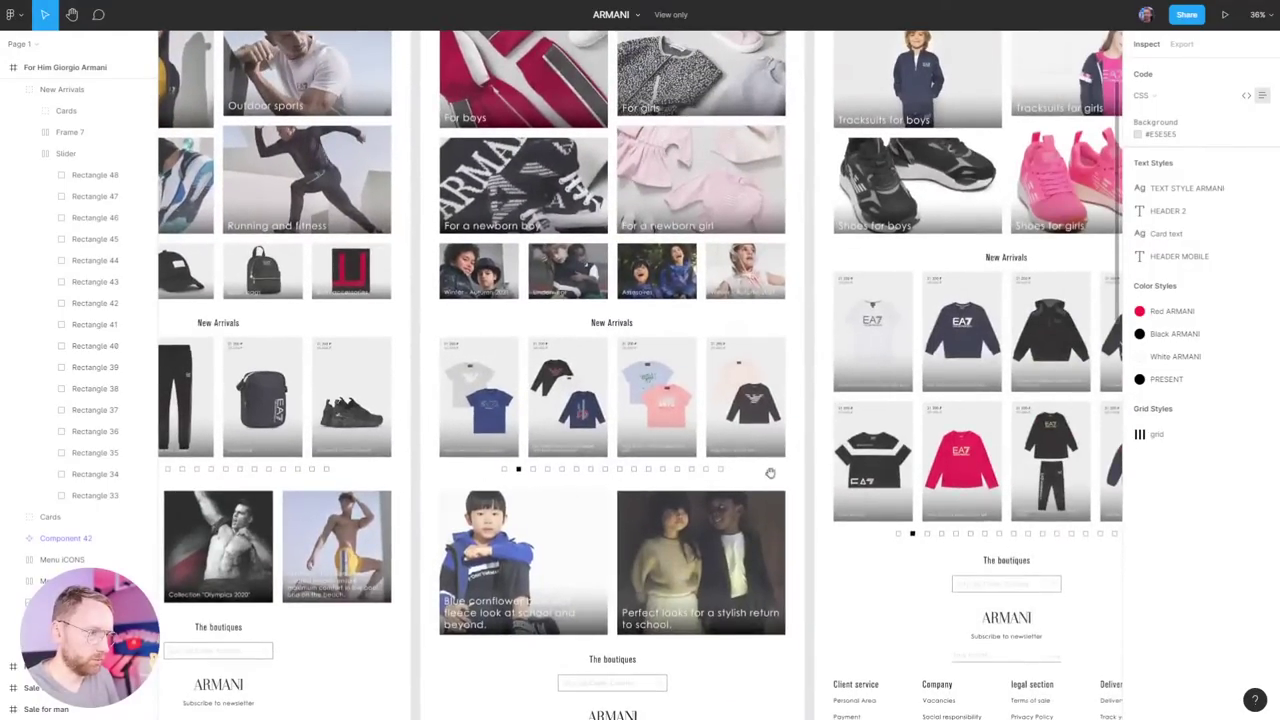
scroll(770, 472, right, 3)
scroll(770, 472, down, 10)
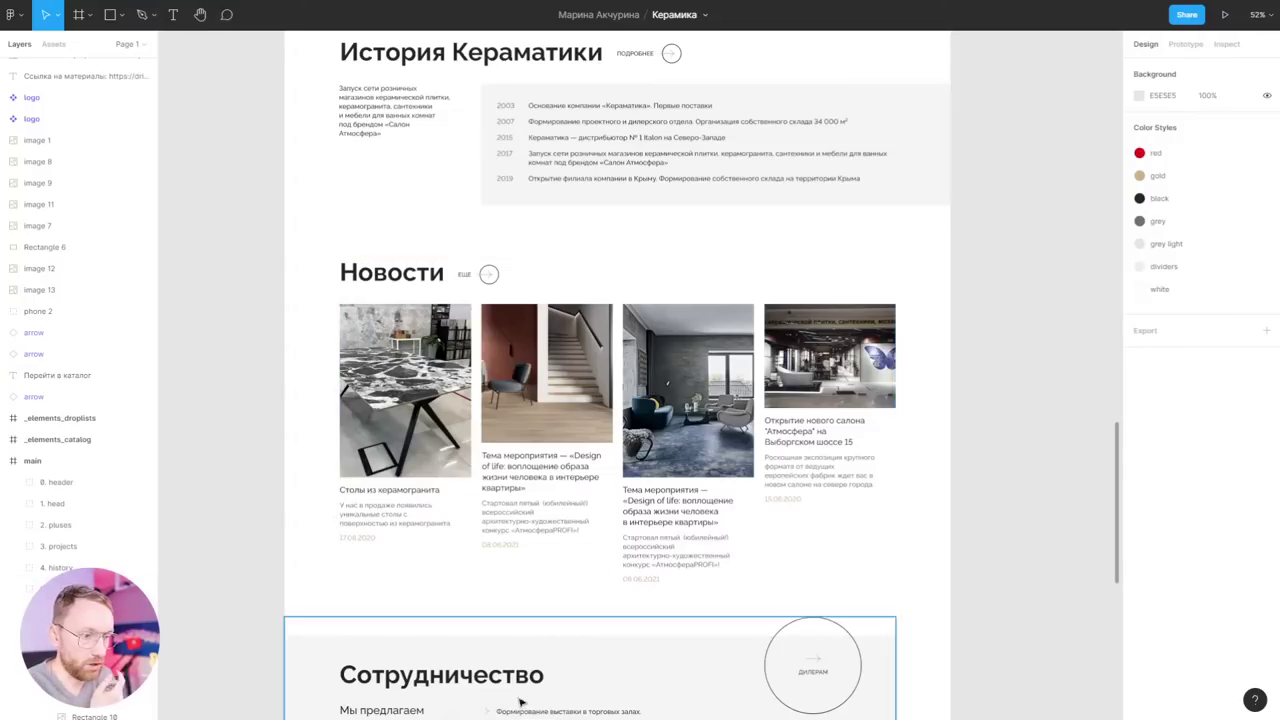
key(alt+Tab)
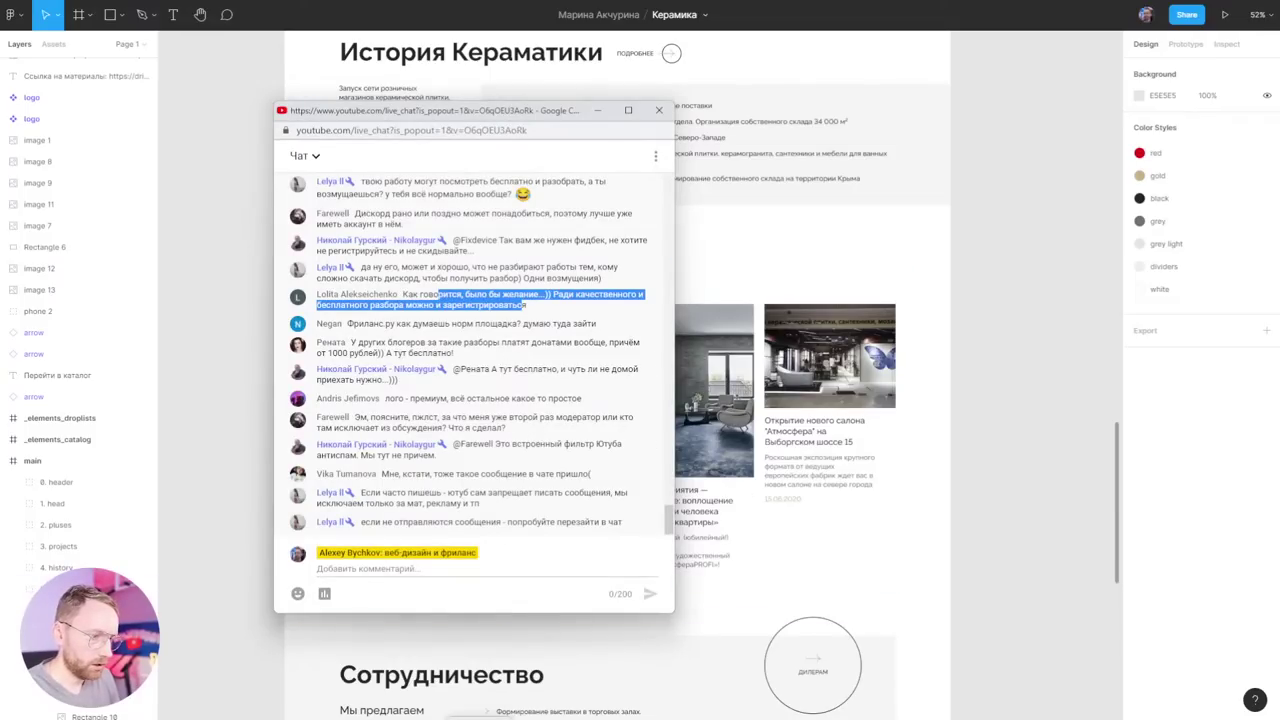
key(alt+Tab)
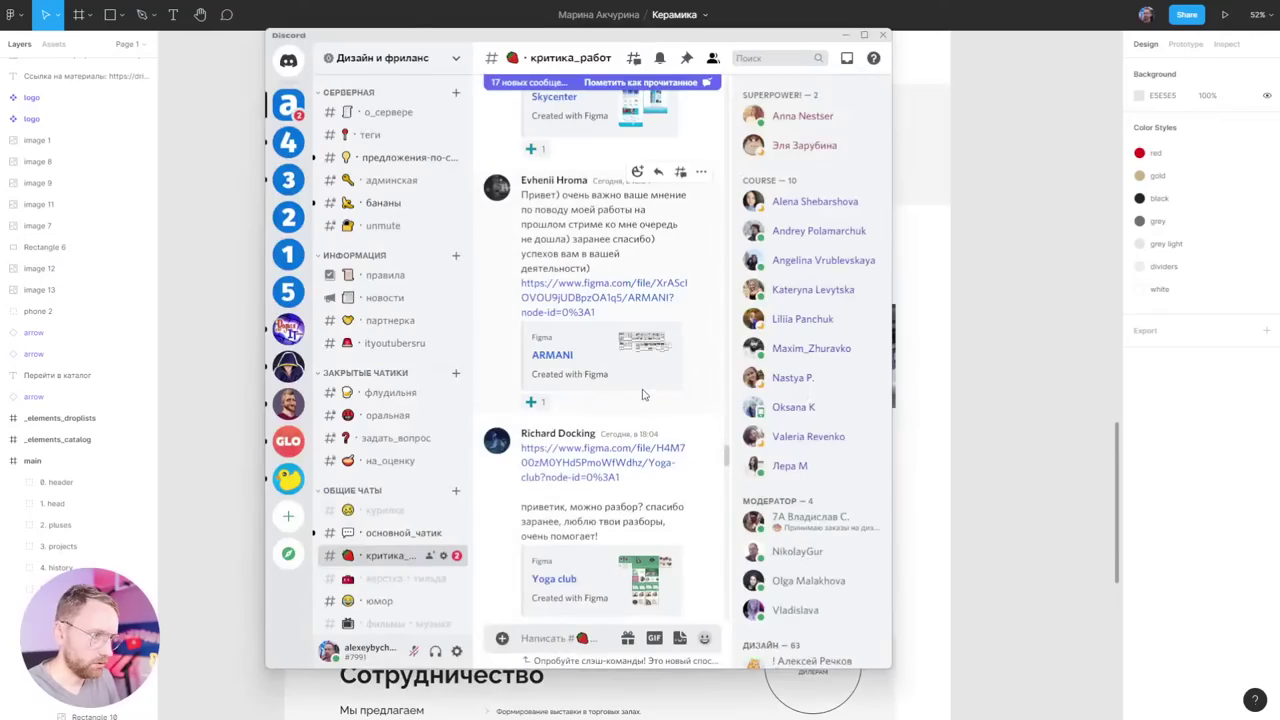
Enlarge and close the ARMANI and Yoga club thumbnails posted in the критика_работ channel
click(643, 342)
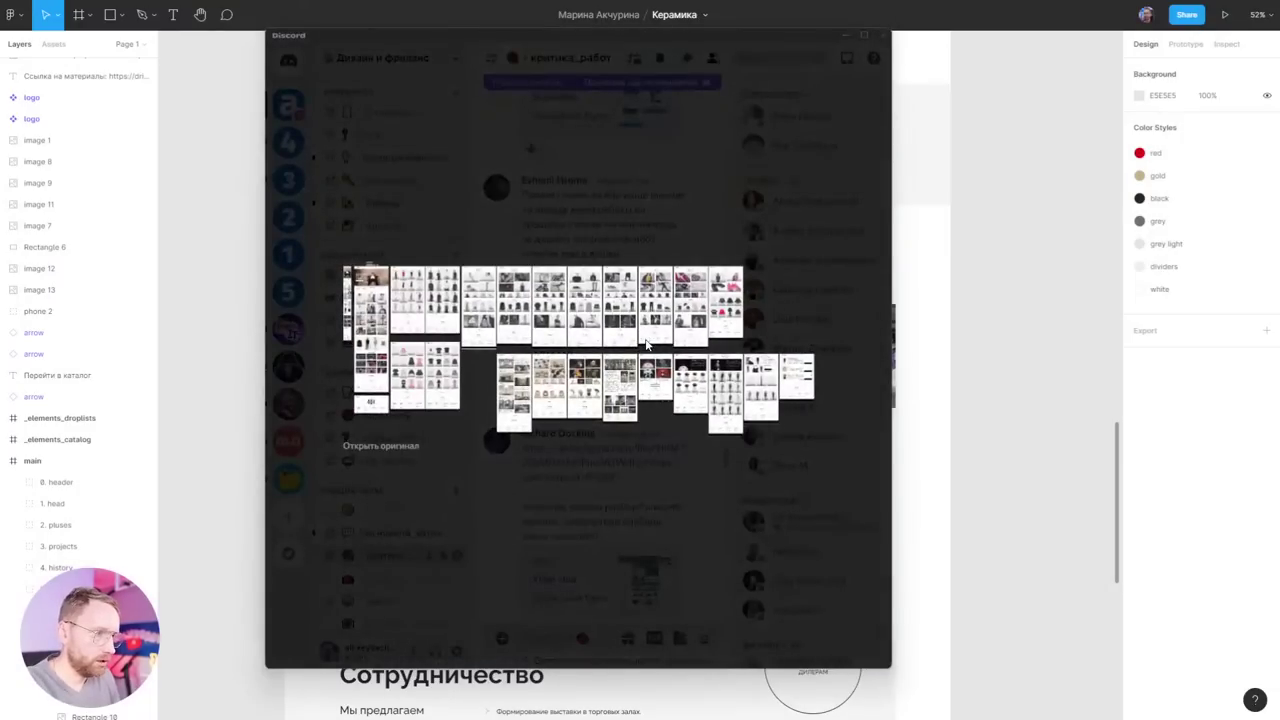
click(394, 416)
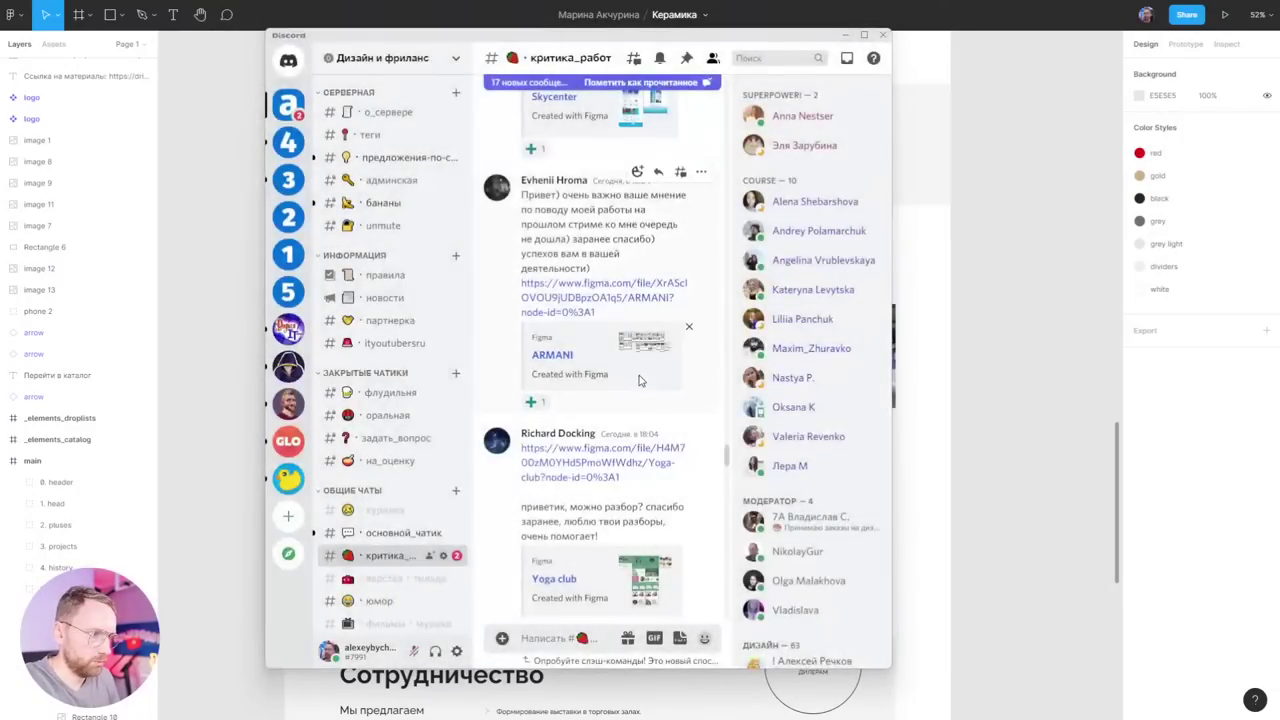
scroll(640, 380, down, 3)
scroll(640, 380, down, 3)
click(645, 348)
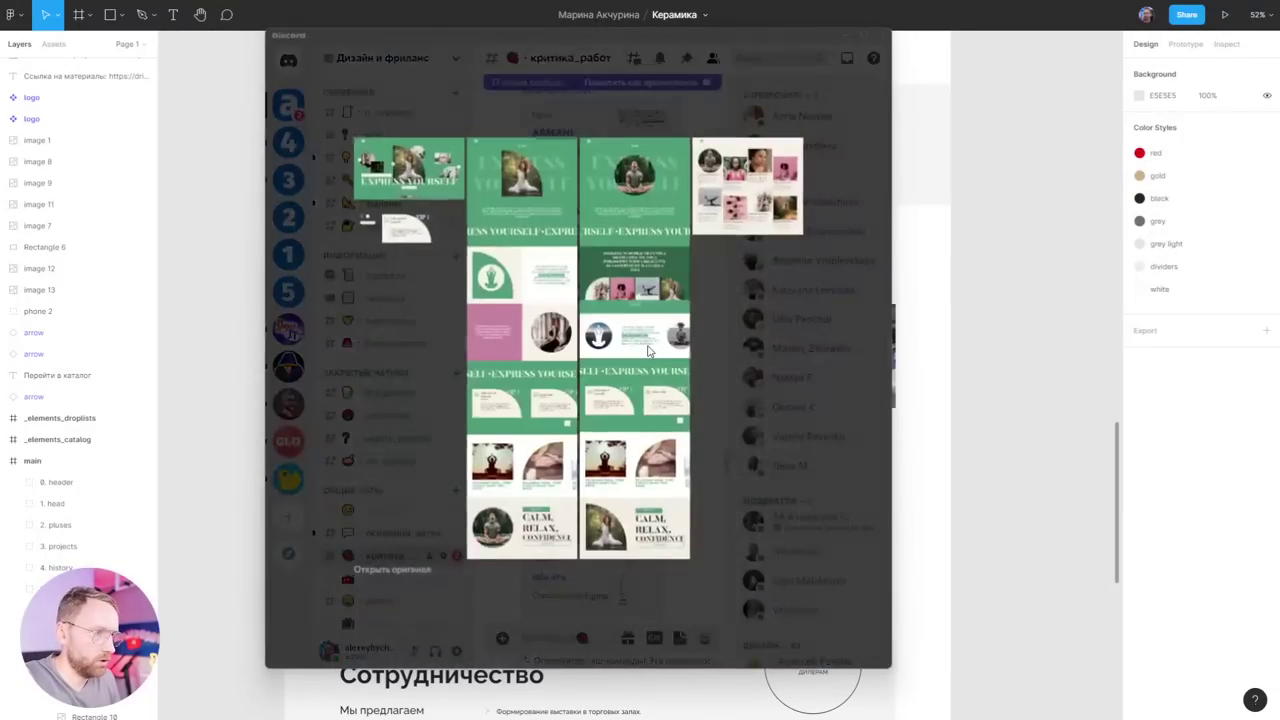
key(Escape)
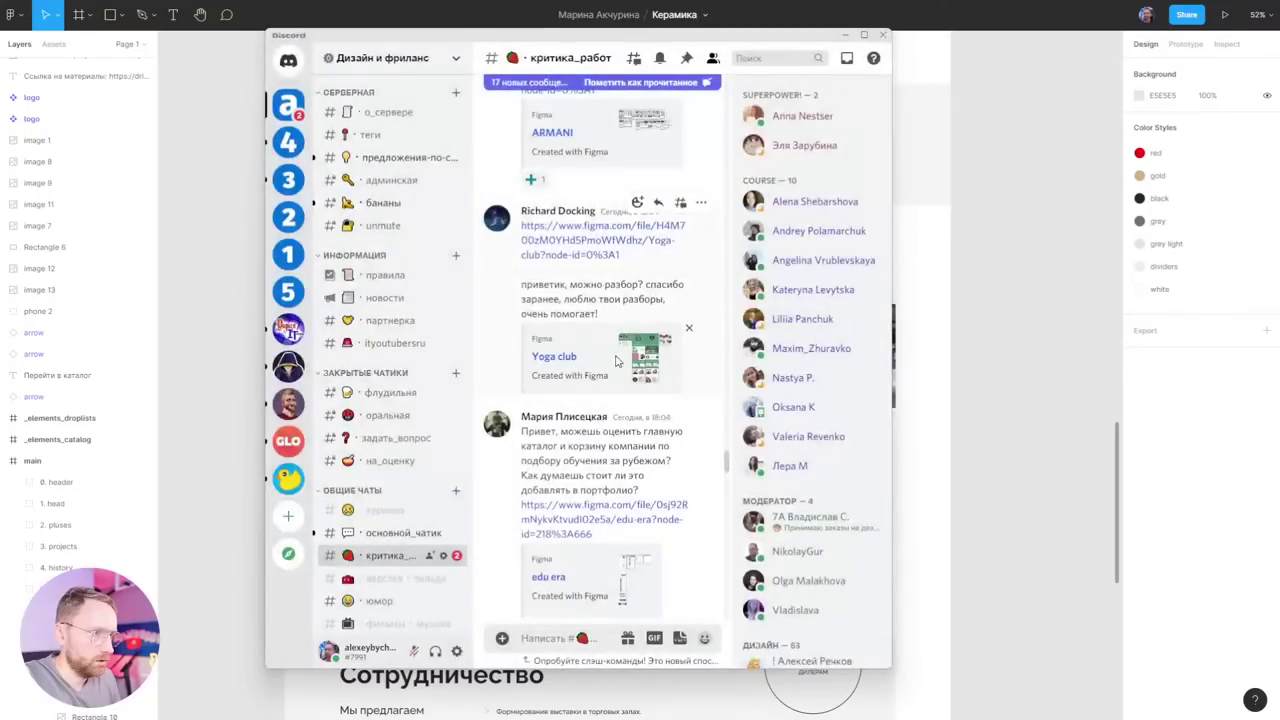
click(618, 360)
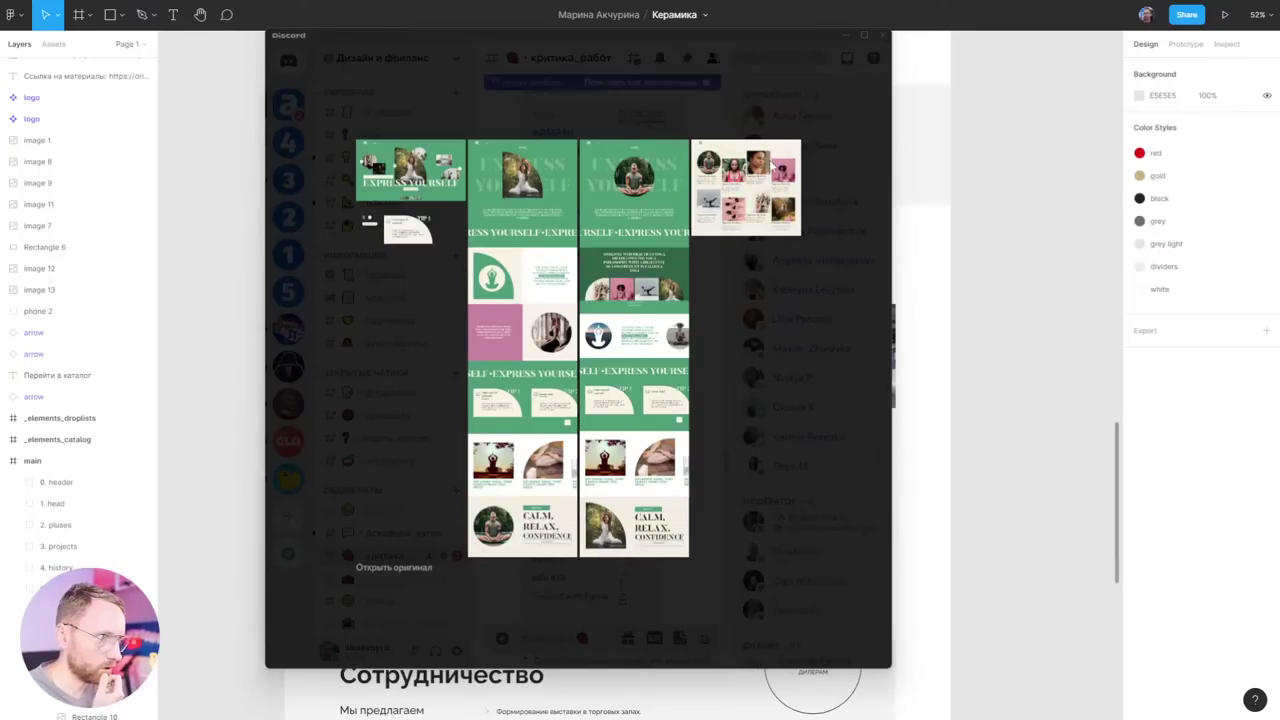
key(Escape)
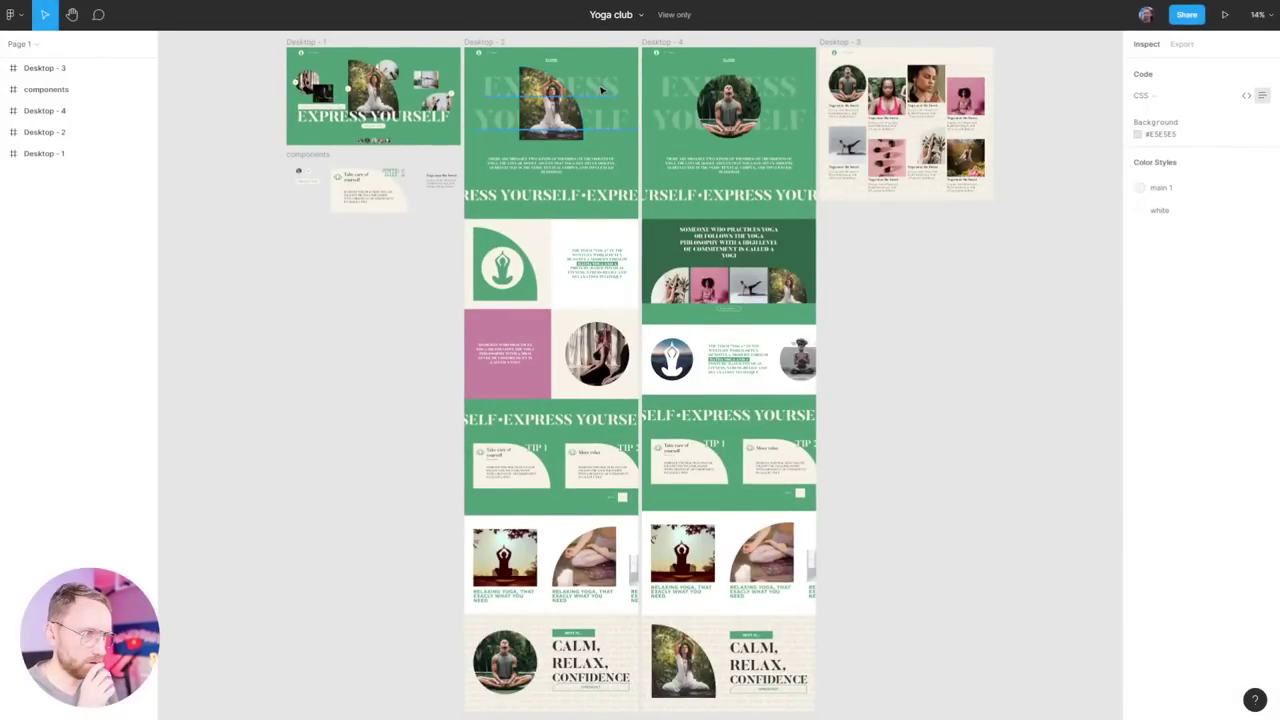
Zoom into Desktop - 3 and select the arched and forest photos in its grid
scroll(650, 200, right, 3)
scroll(731, 242, up, 5)
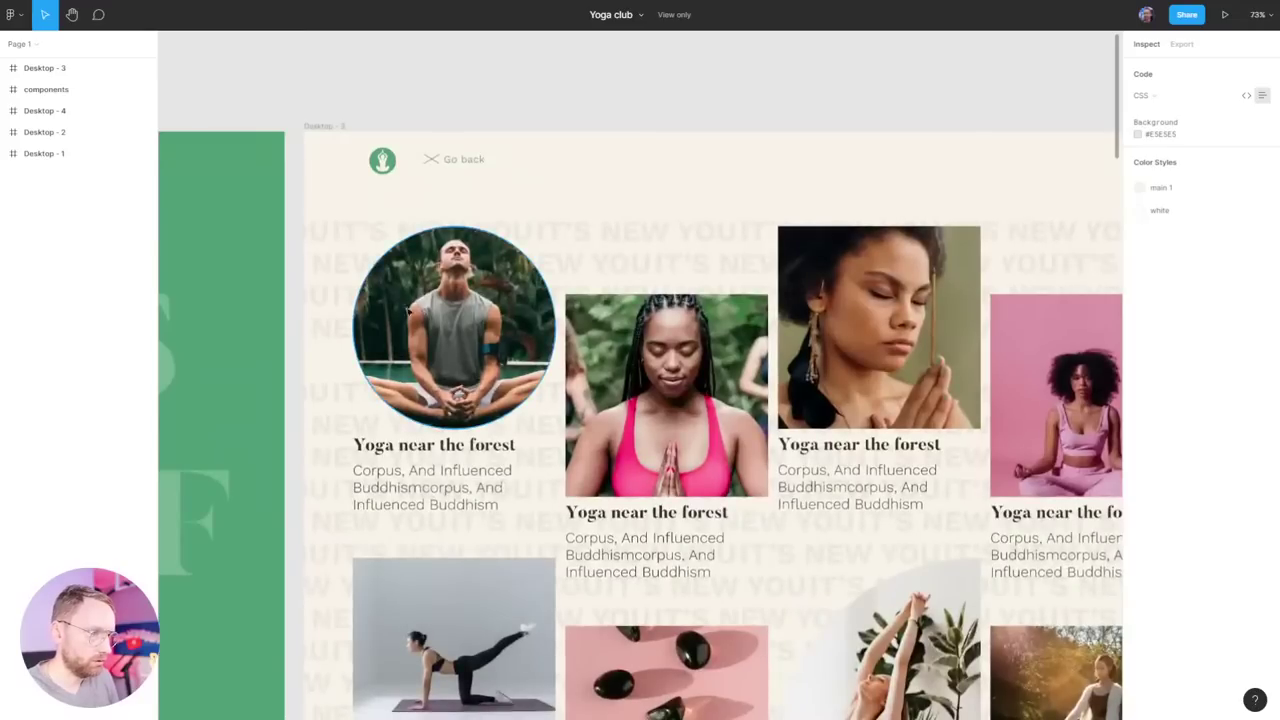
scroll(731, 242, down, 5)
scroll(604, 306, up, 3)
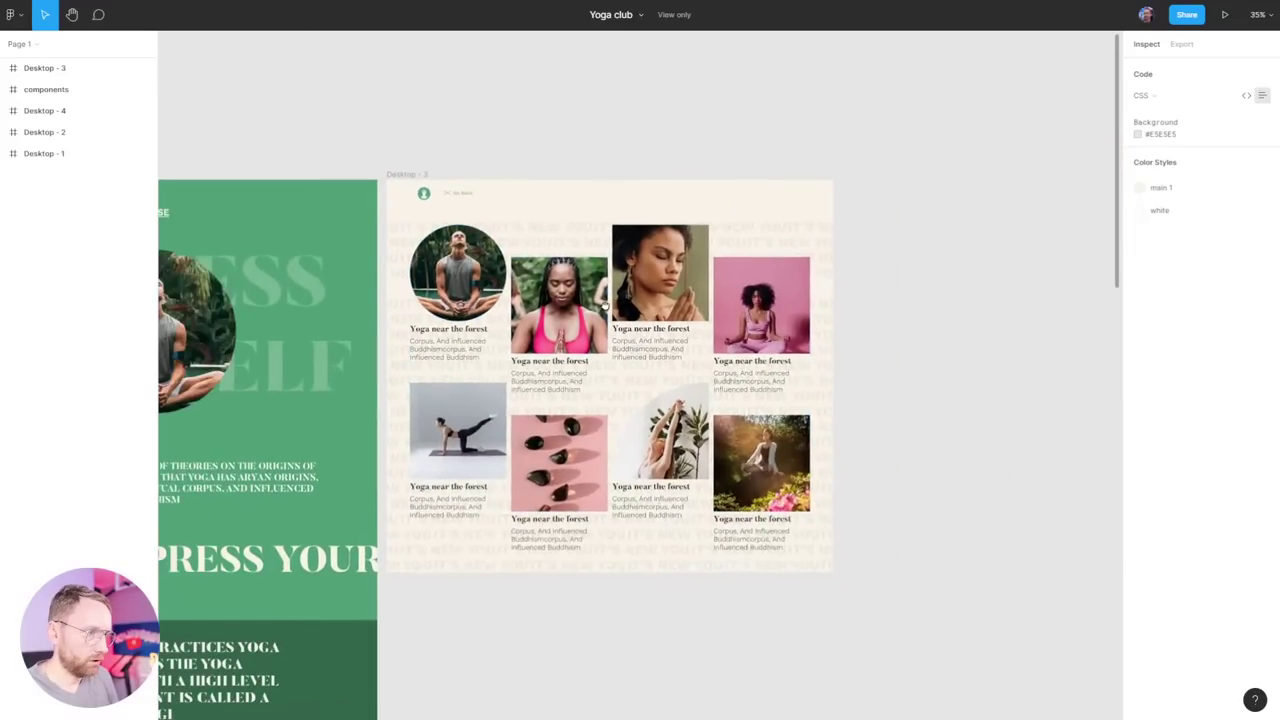
click(662, 410)
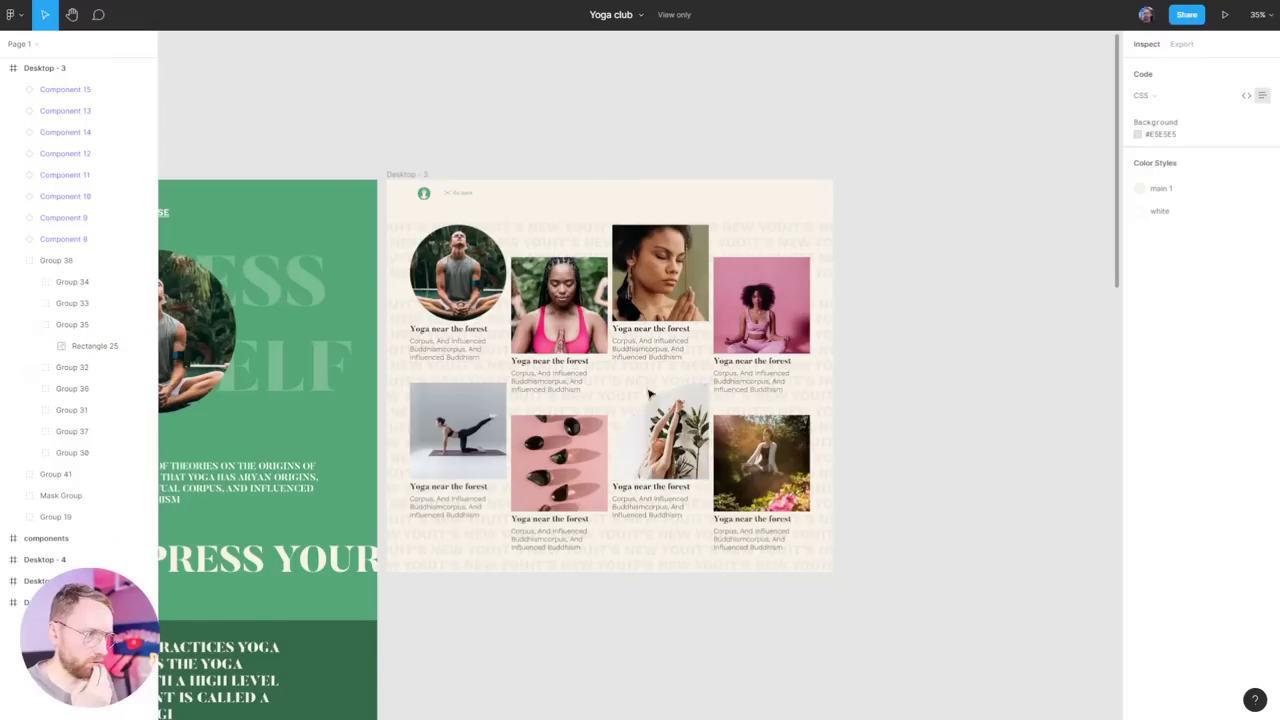
scroll(659, 413, up, 5)
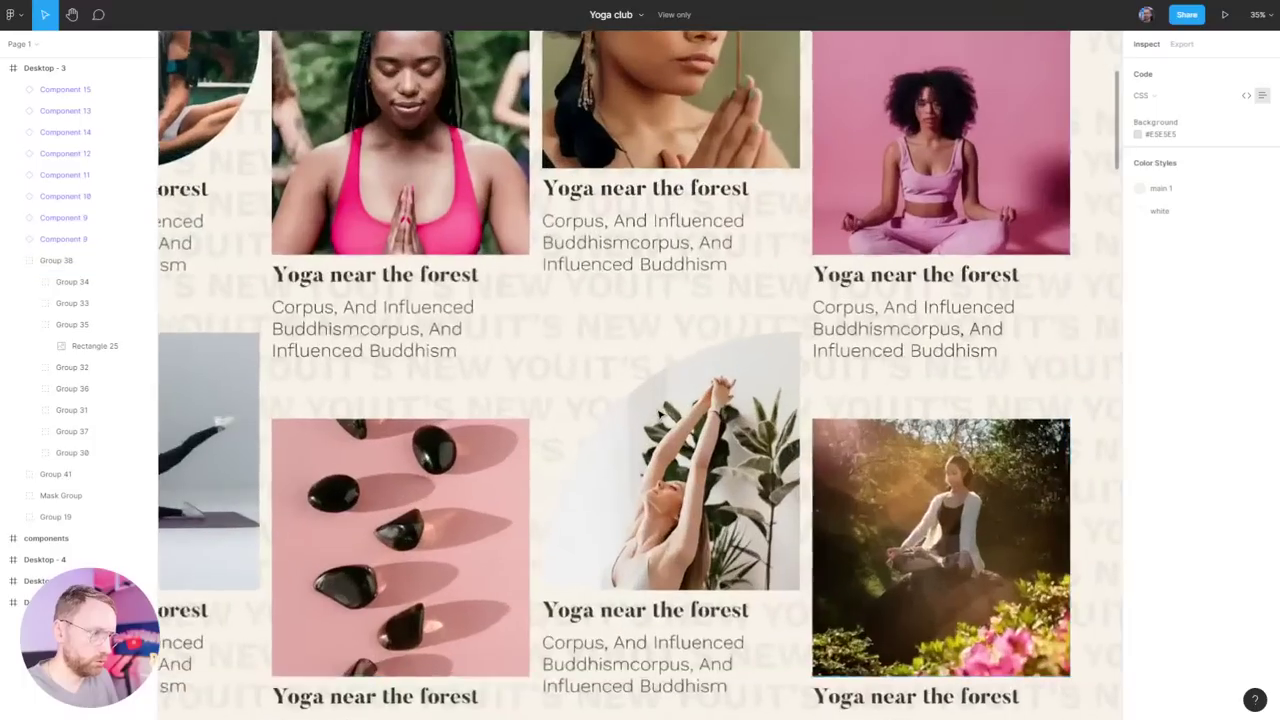
scroll(557, 466, down, 5)
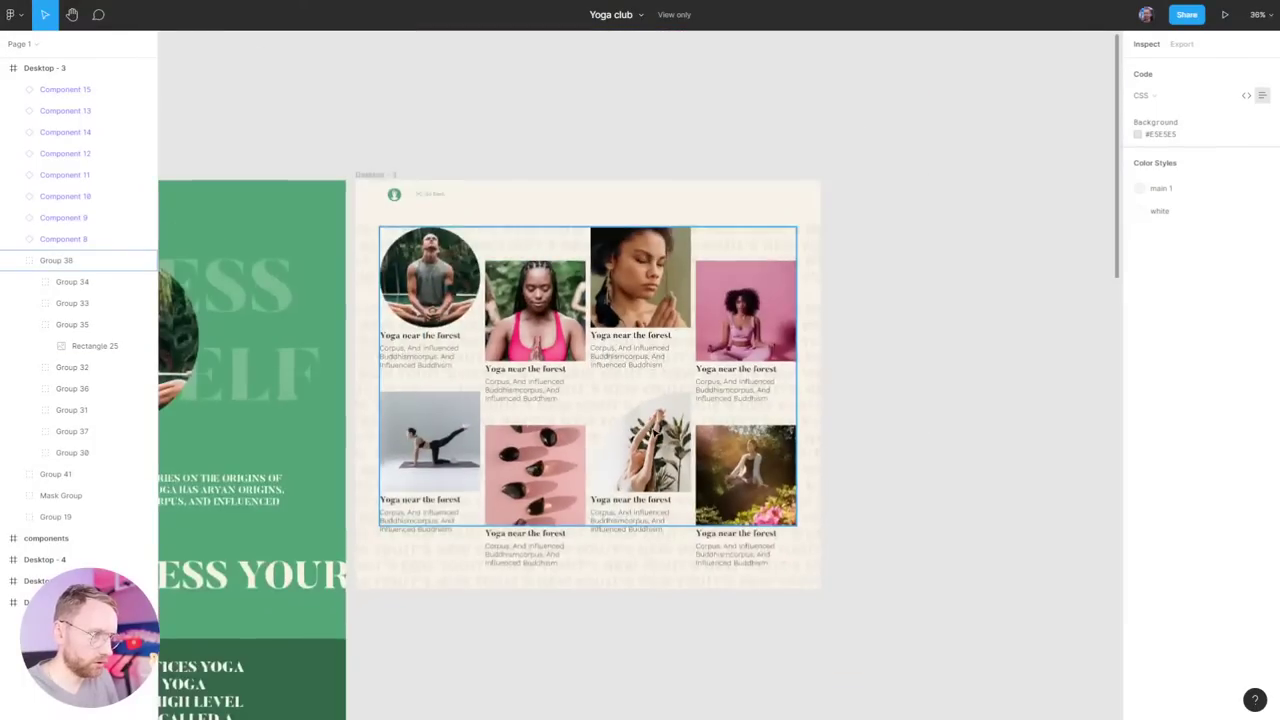
scroll(920, 400, left, 3)
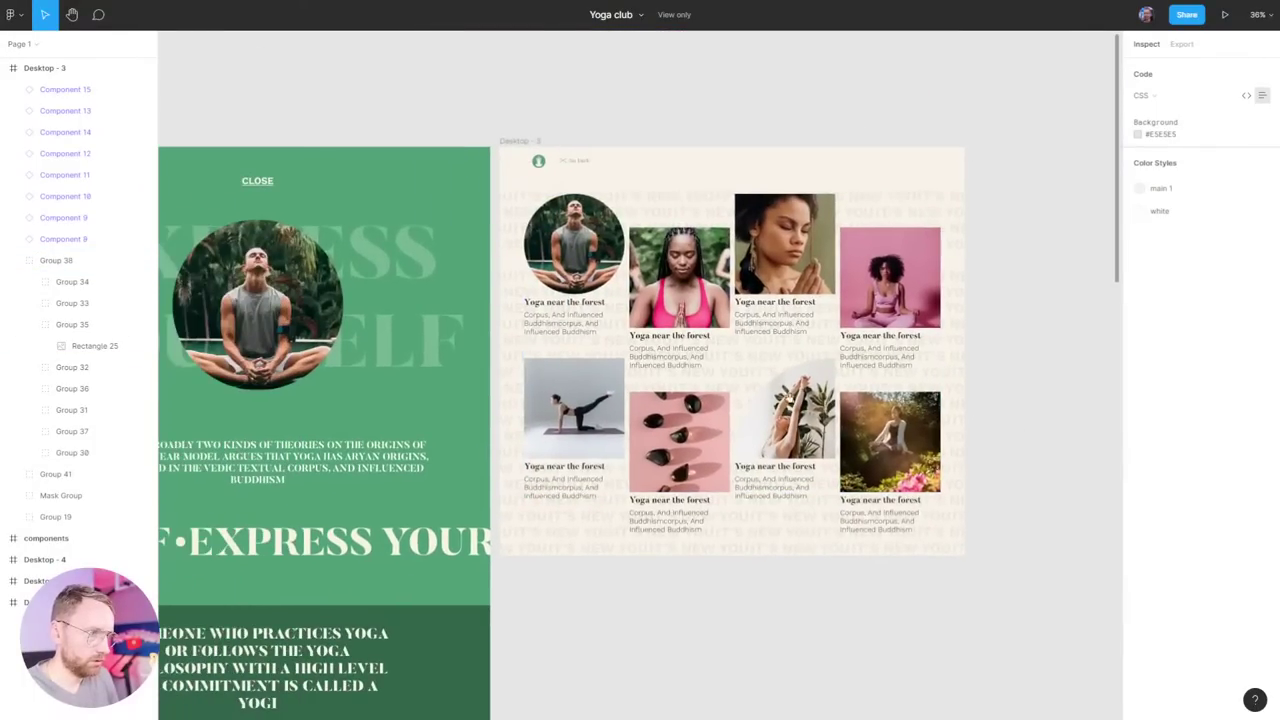
click(762, 400)
click(908, 431)
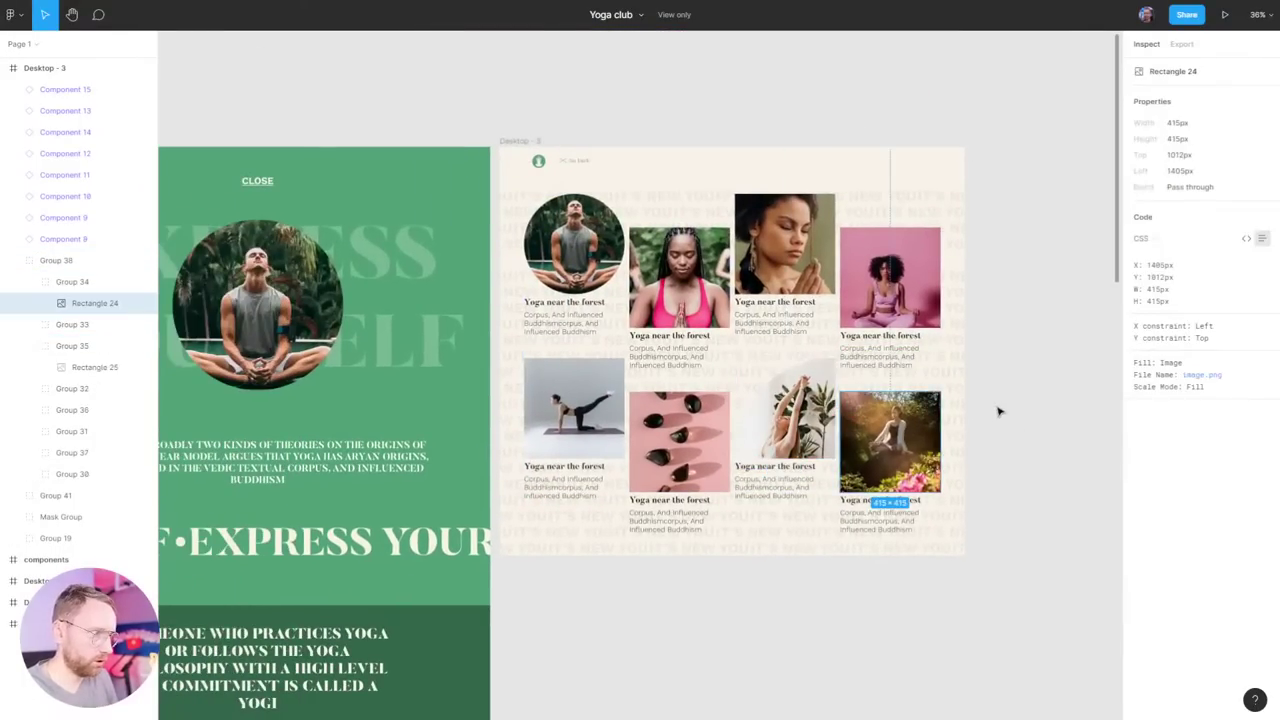
click(815, 415)
click(940, 127)
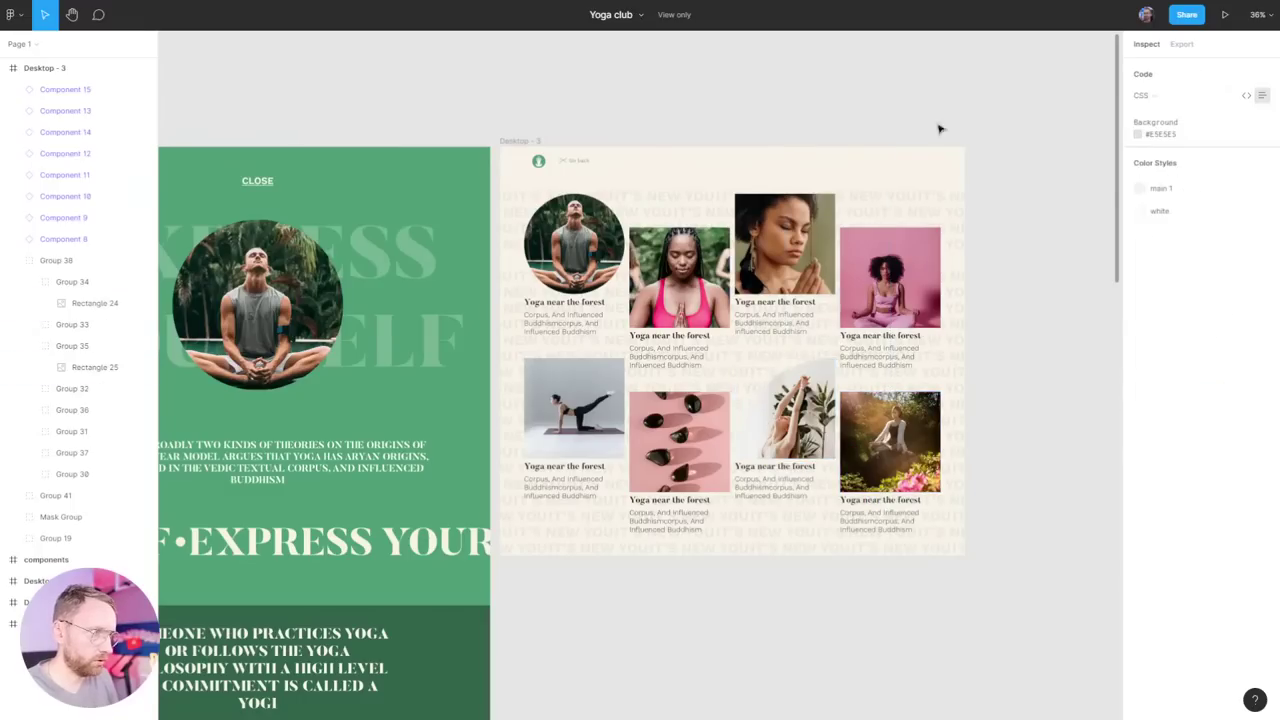
Duplicate the Yoga club file to Drafts and open the copy
click(648, 15)
click(658, 106)
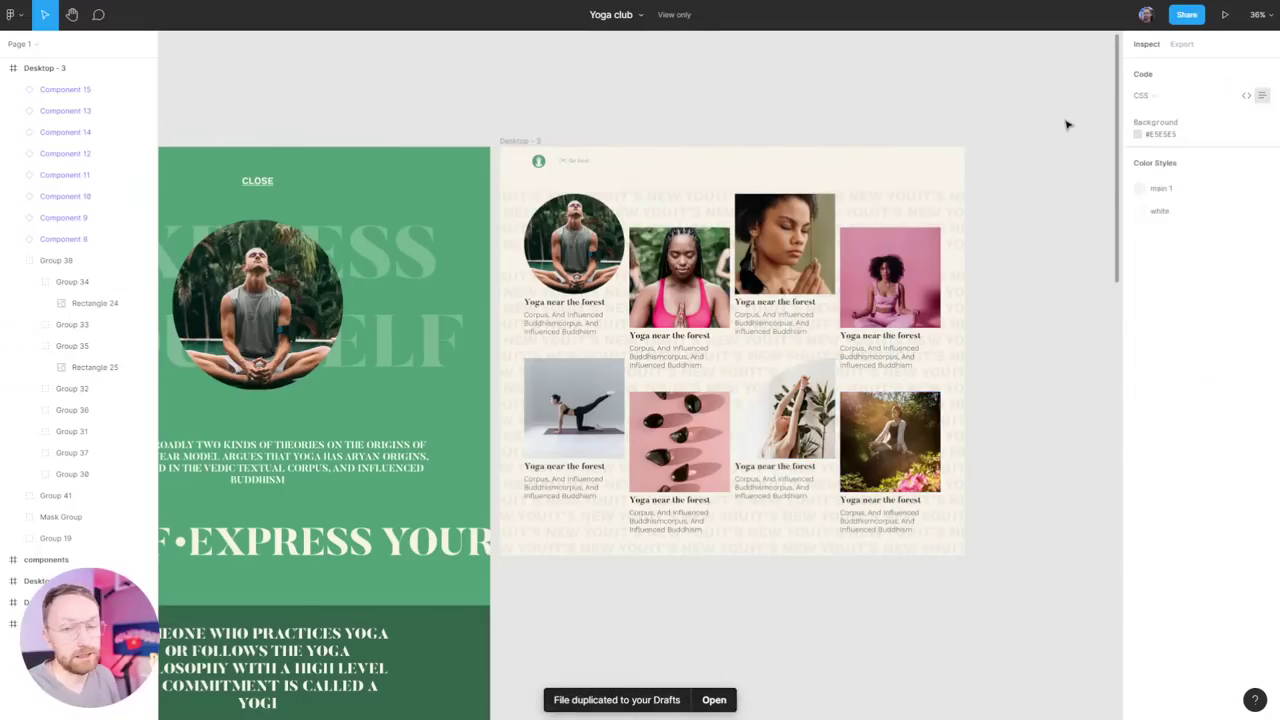
click(714, 699)
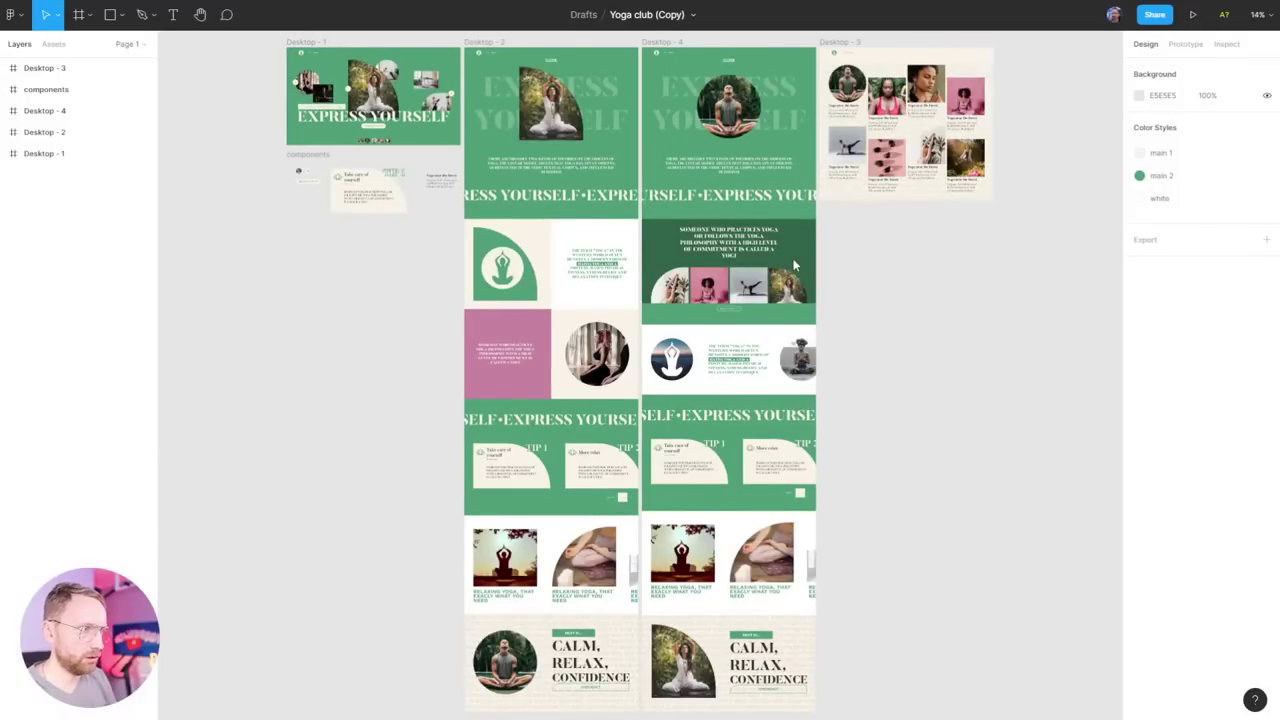
Drag the bottom-right forest photo into the arched slot, then revert the placement
scroll(975, 112, up, 5)
ctrl+click(968, 160)
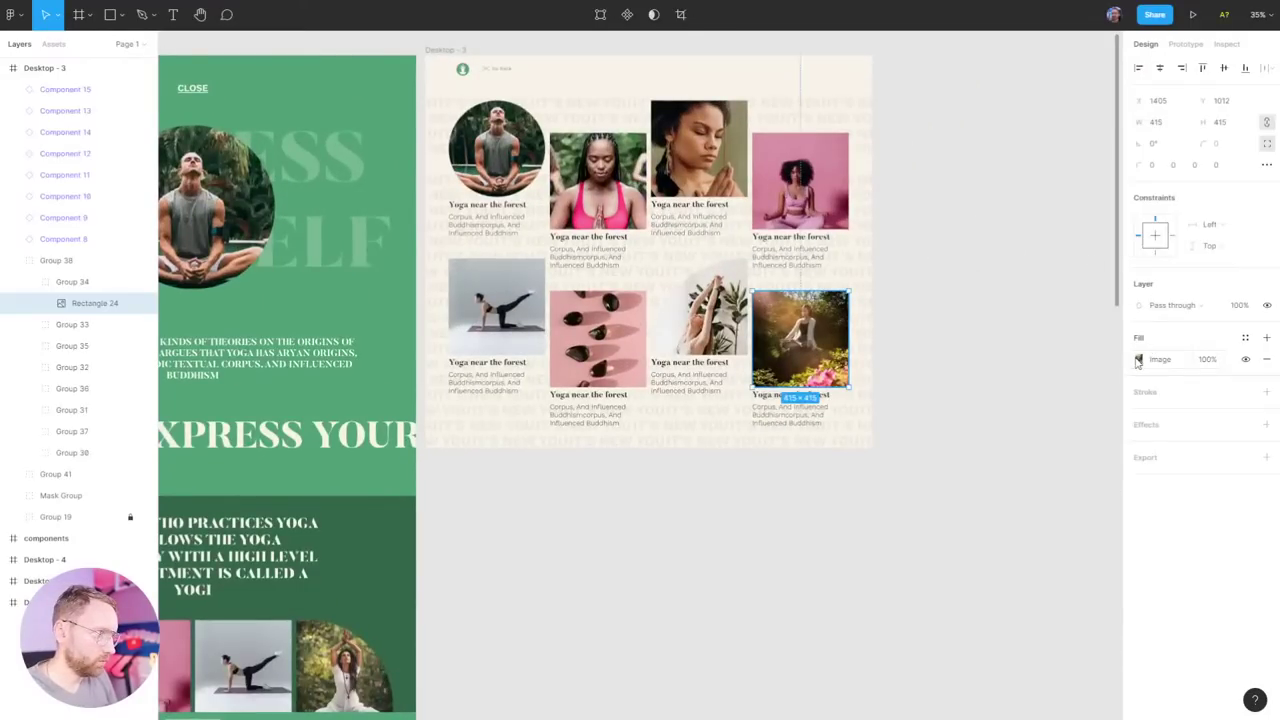
drag(835, 372, 735, 338)
click(960, 211)
scroll(836, 347, up, 2)
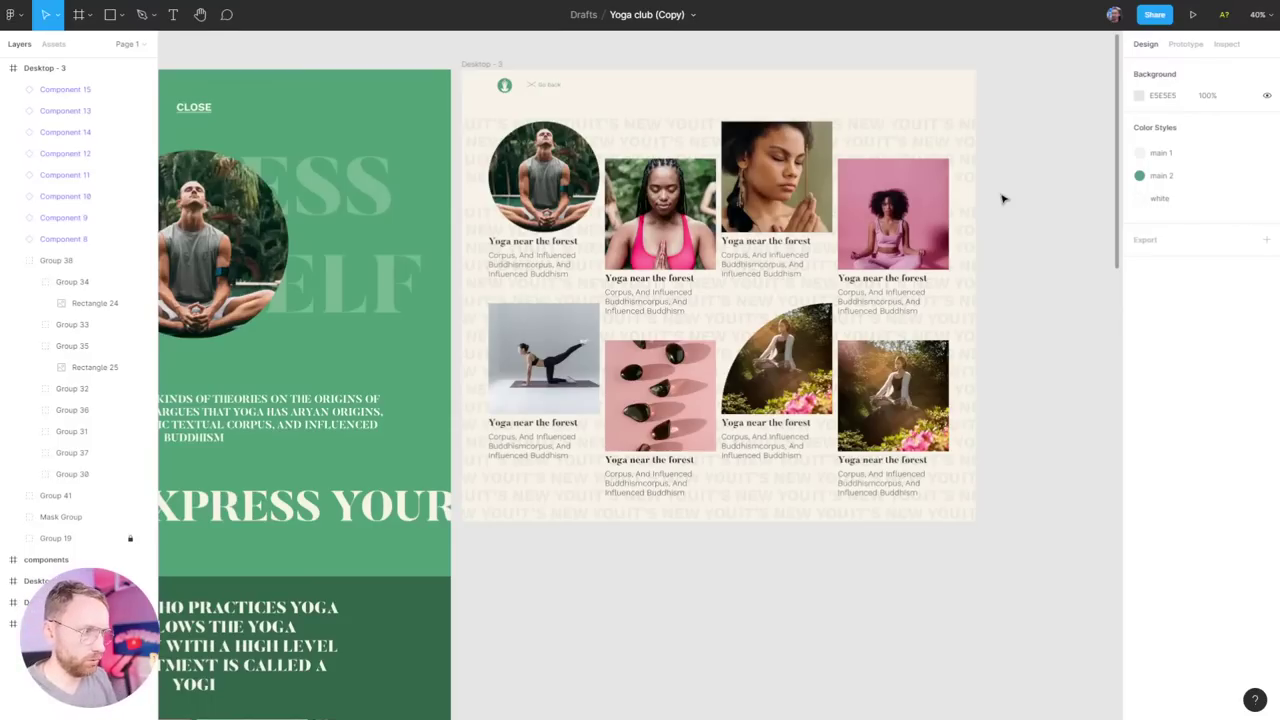
key(ctrl+v)
click(1005, 326)
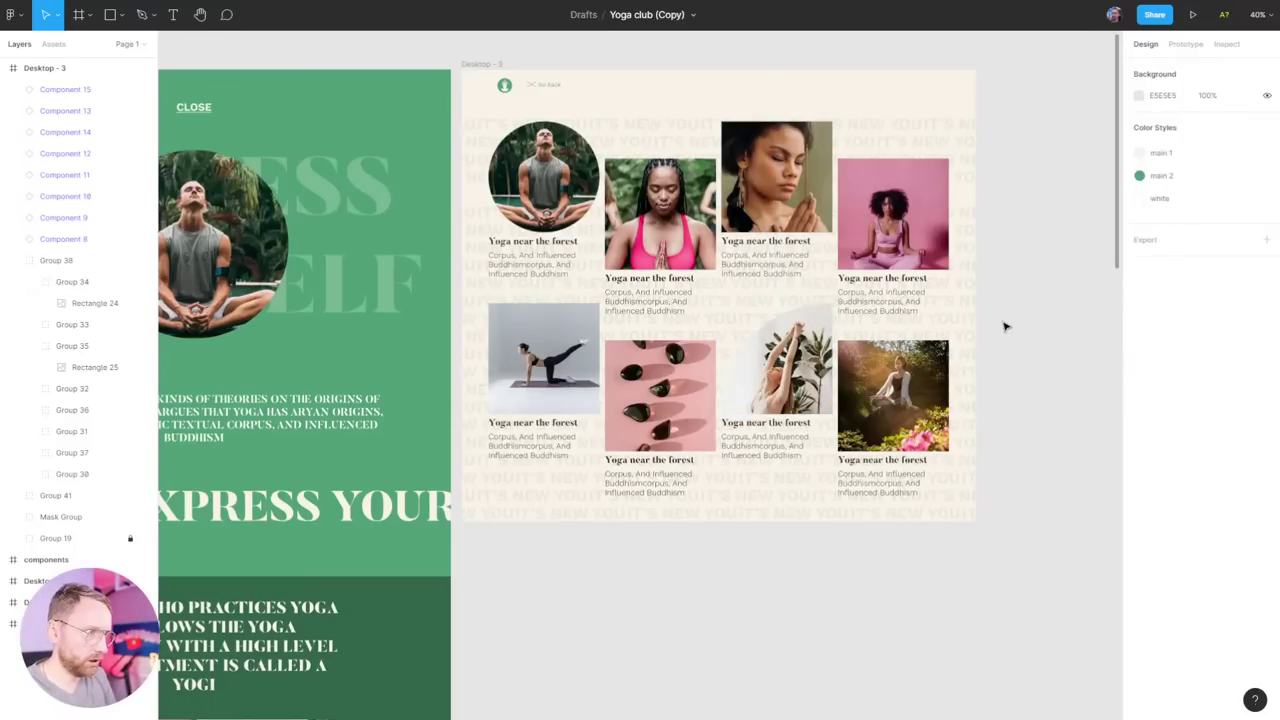
Draw a grey test rectangle over the arched photo, then remove it and undo back to Rectangle 21
key(r)
drag(719, 297, 837, 413)
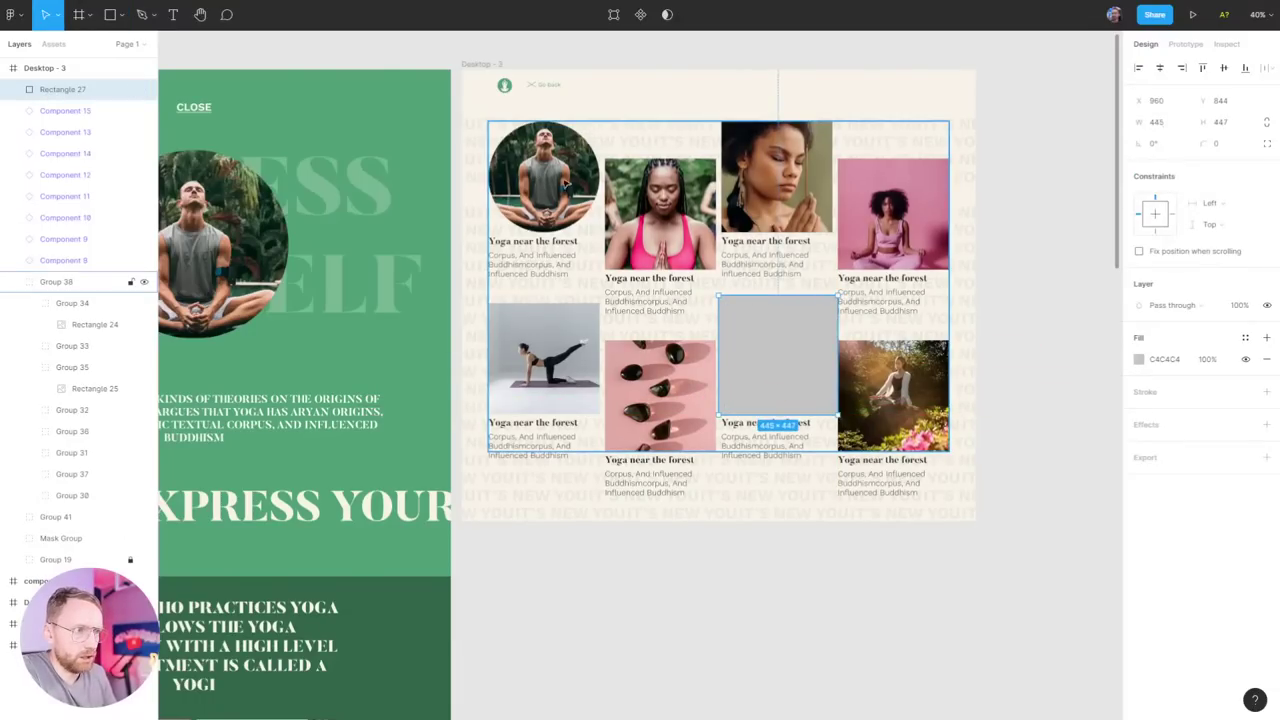
key(Delete)
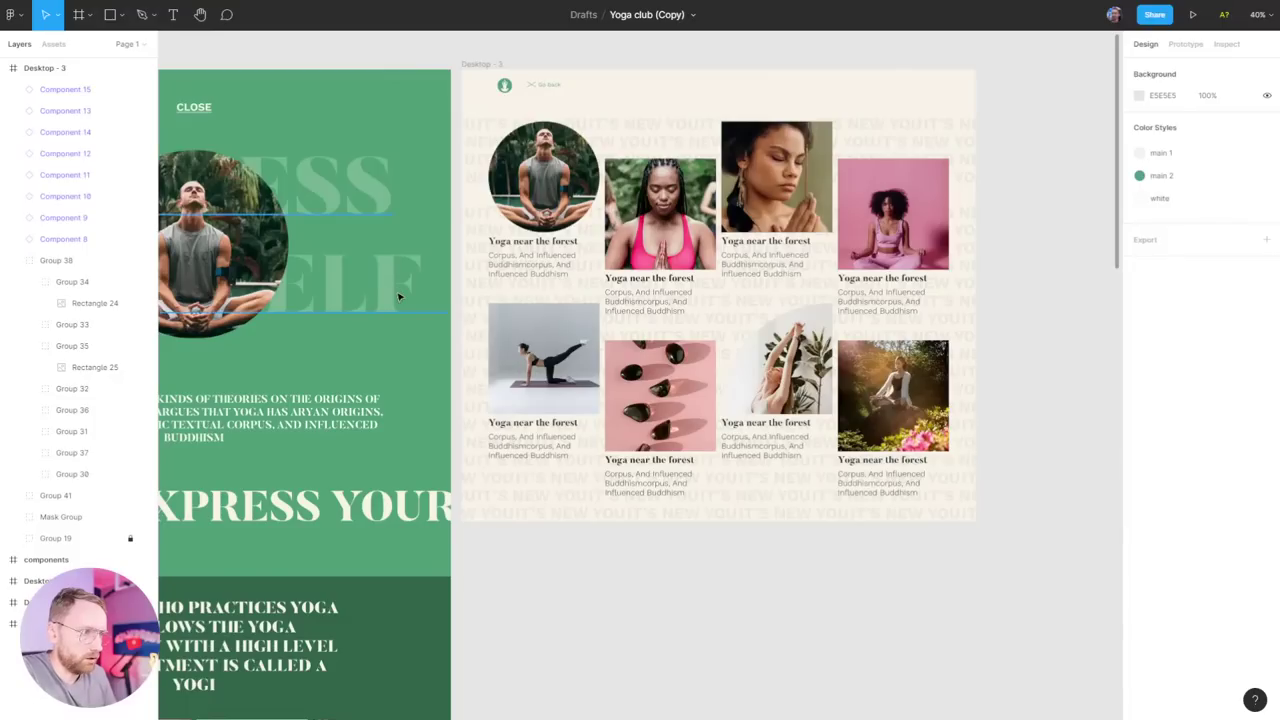
key(Escape)
key(ctrl+z)
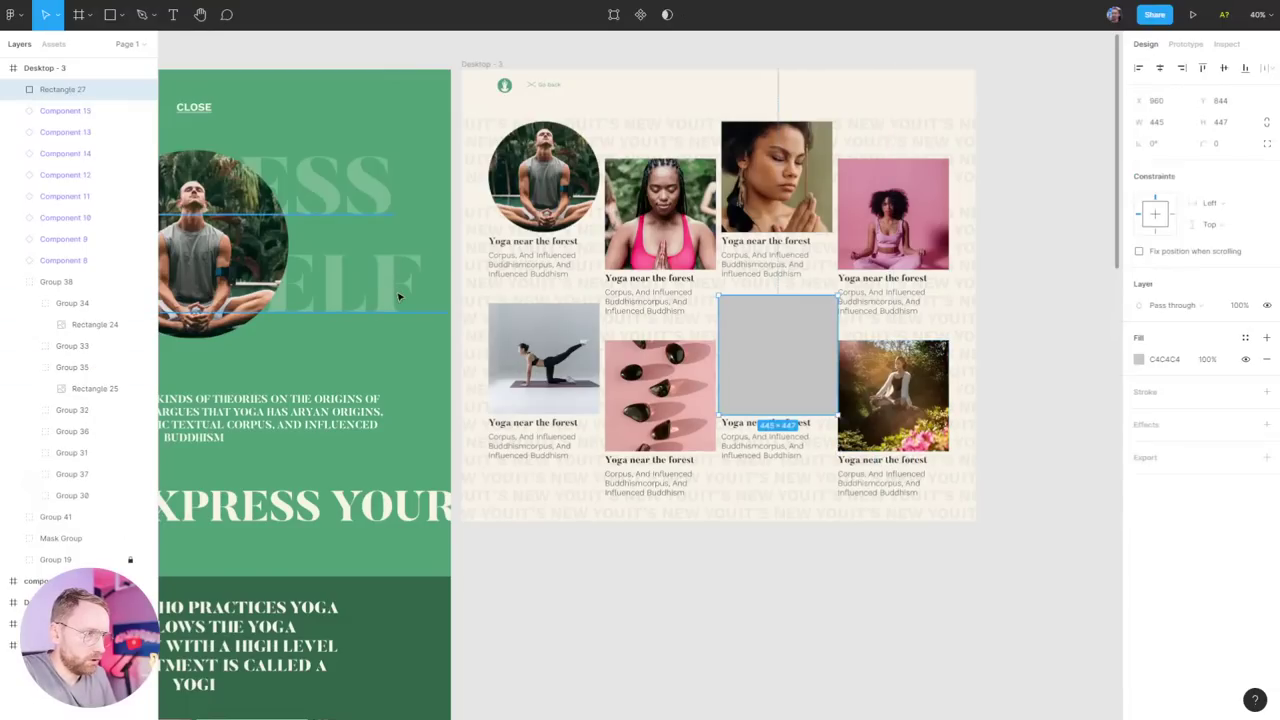
key(Delete)
key(ctrl+z)
key(ctrl+z)
key(ctrl+z)
key(ctrl+z)
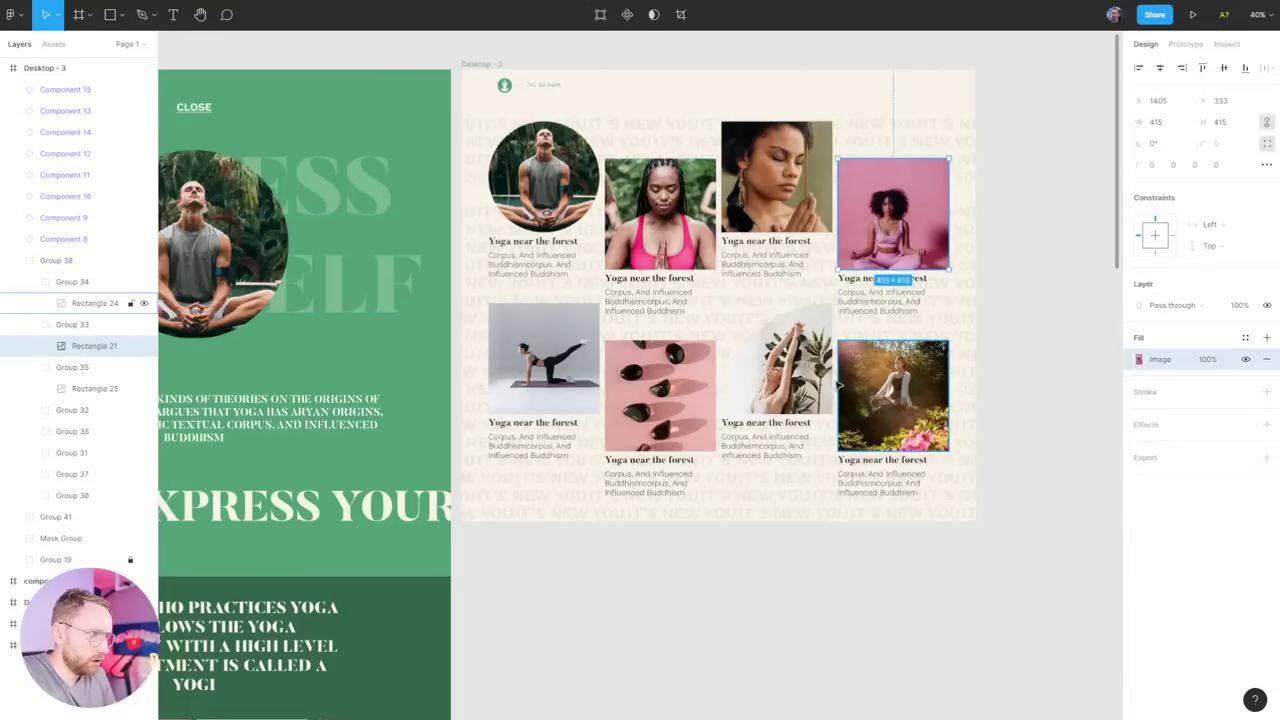
scroll(1020, 246, left, 5)
scroll(560, 210, down, 5)
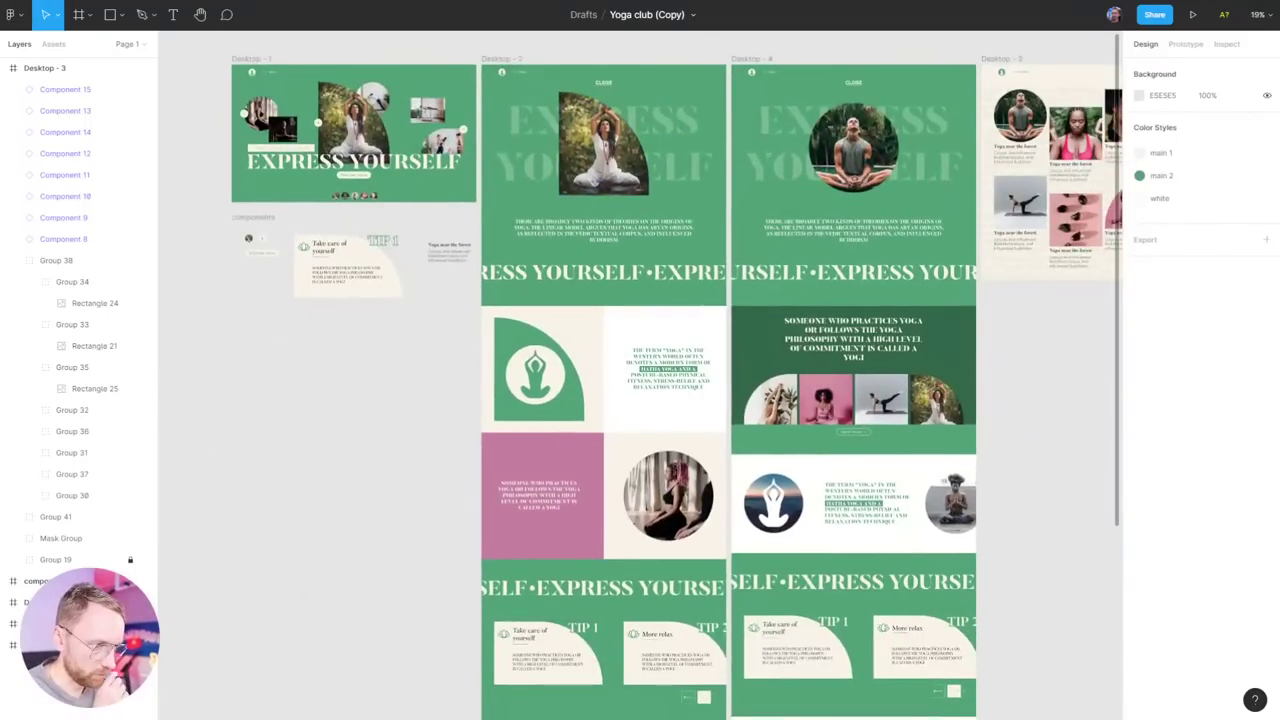
Bring Discord and the YouTube live chat forward and mark a viewer's question and the YouTube-filter reply
key(alt+Tab)
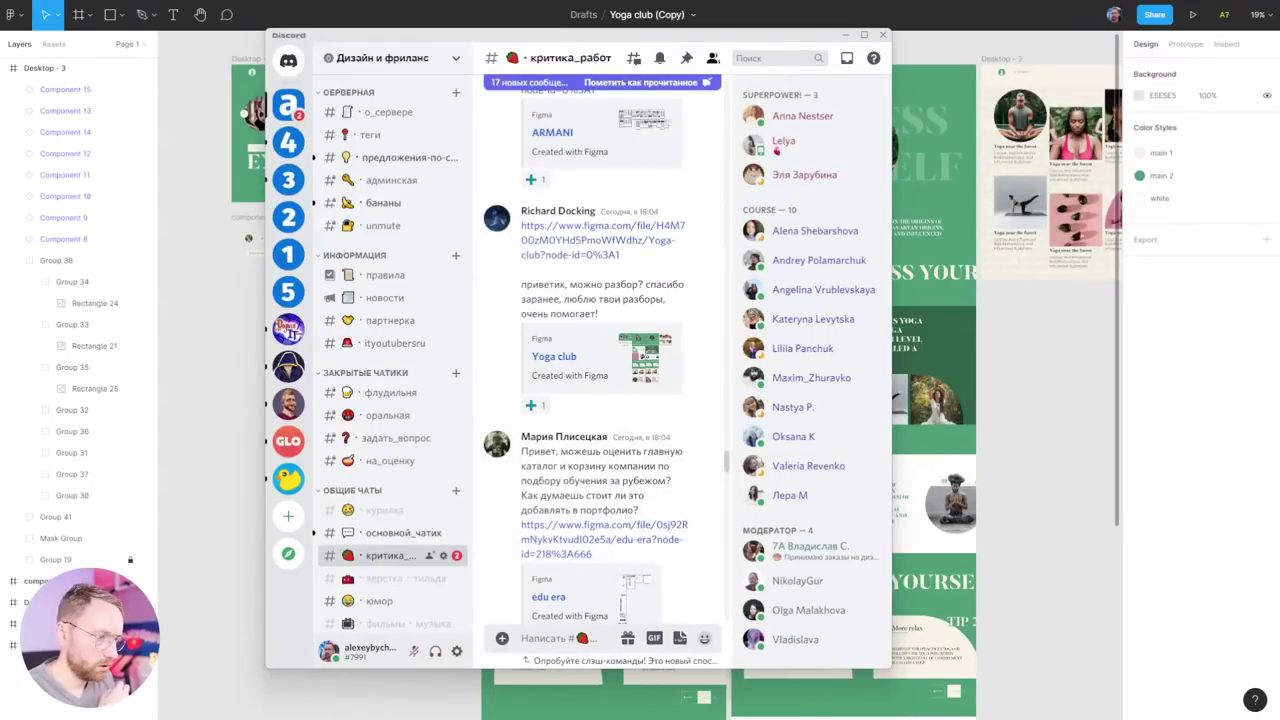
key(alt+Tab)
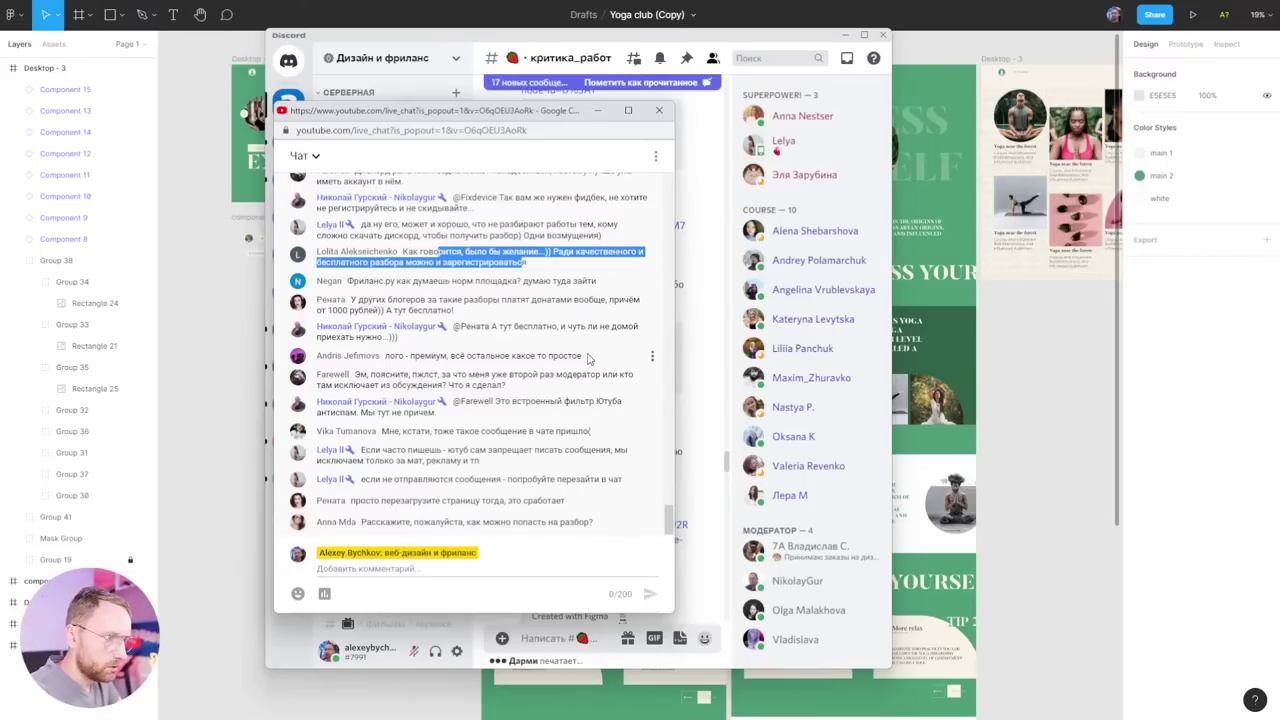
drag(391, 385, 519, 369)
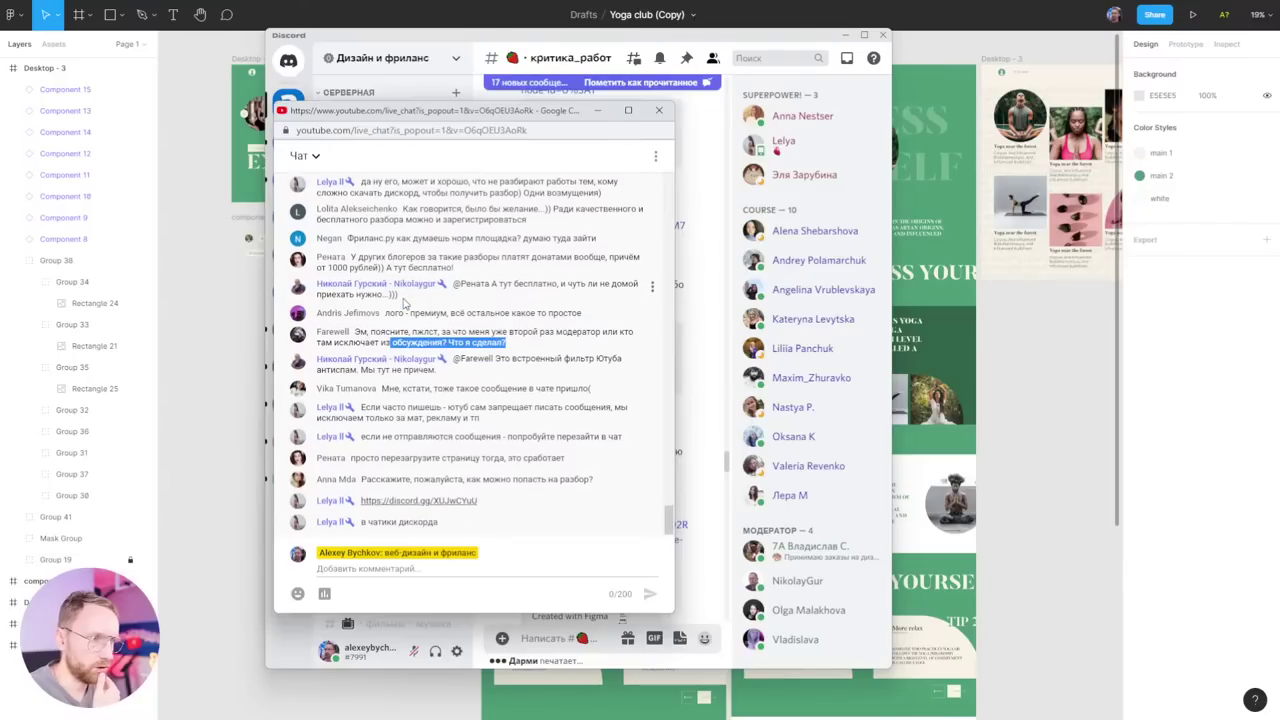
drag(557, 358, 624, 362)
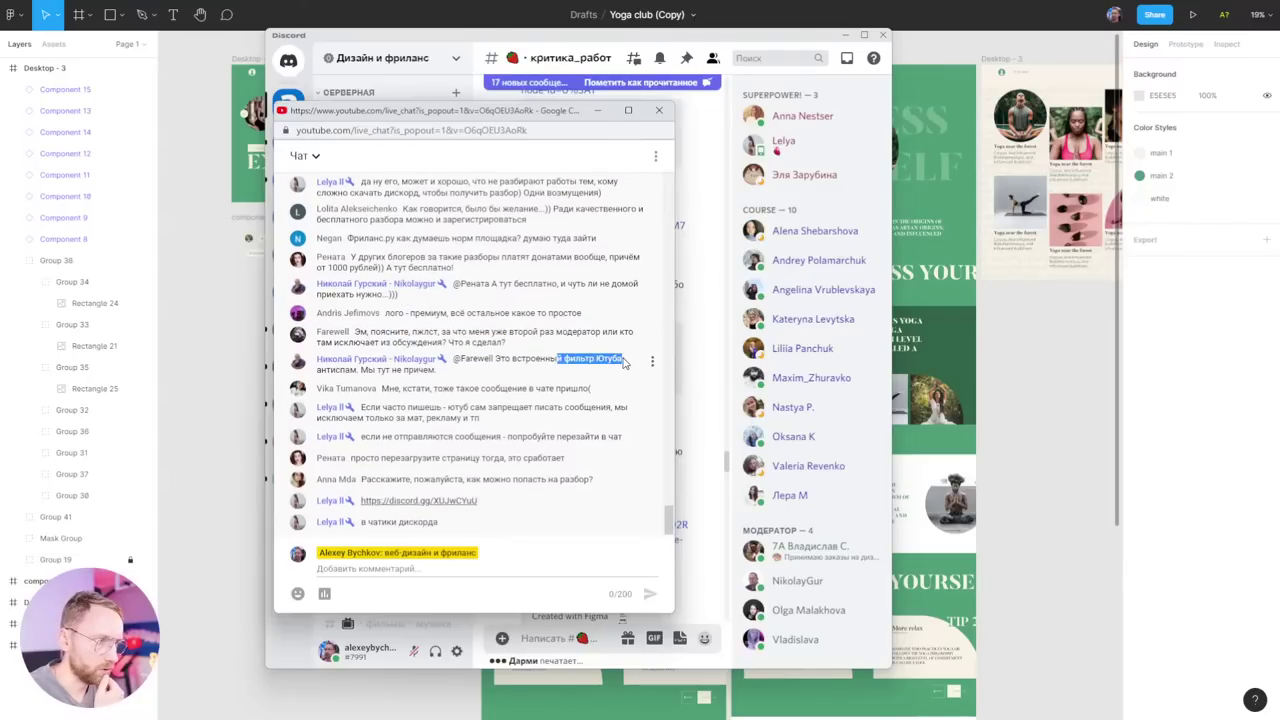
click(364, 404)
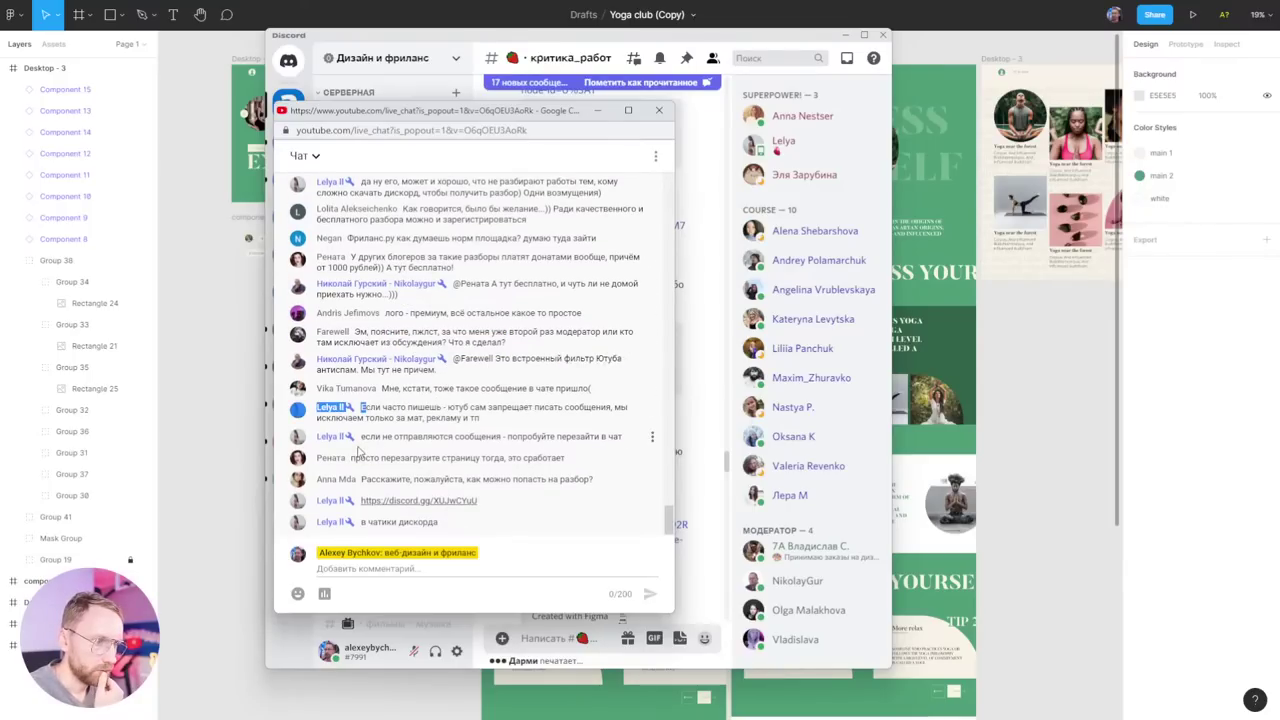
Highlight the chat messages suggesting a page reload and asking about portfolio site themes
drag(318, 457, 554, 455)
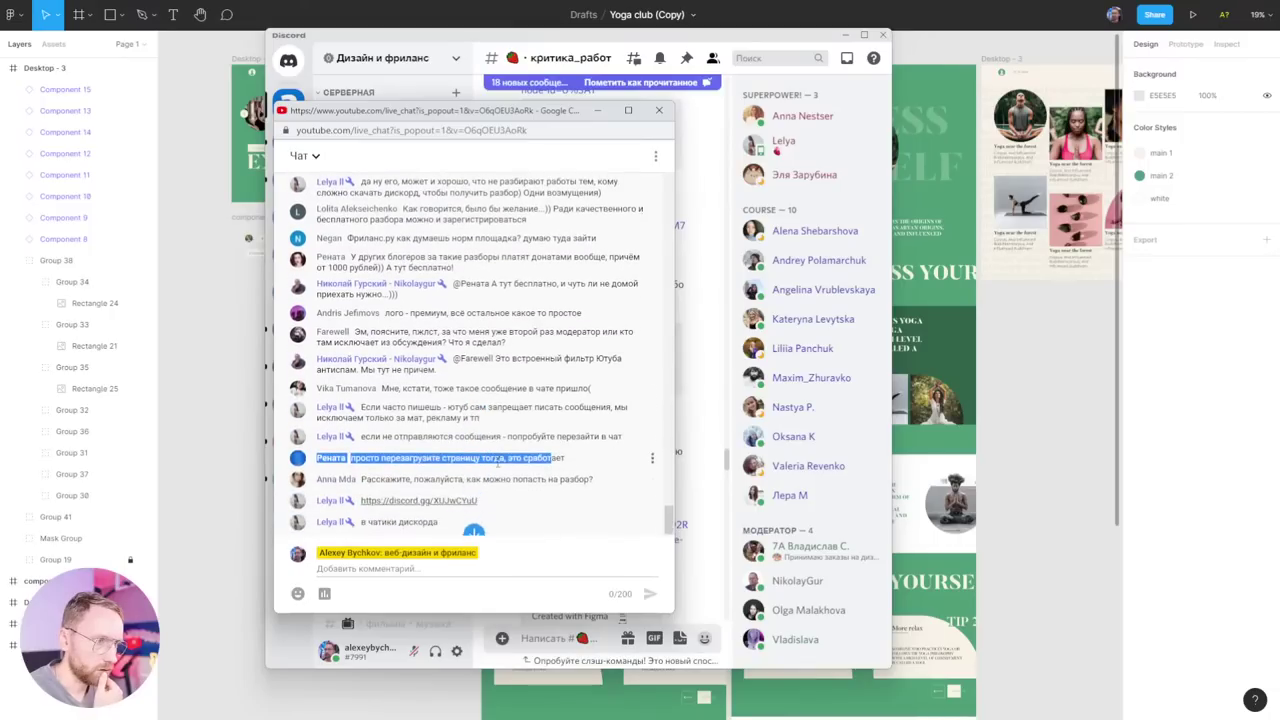
scroll(497, 463, up, 3)
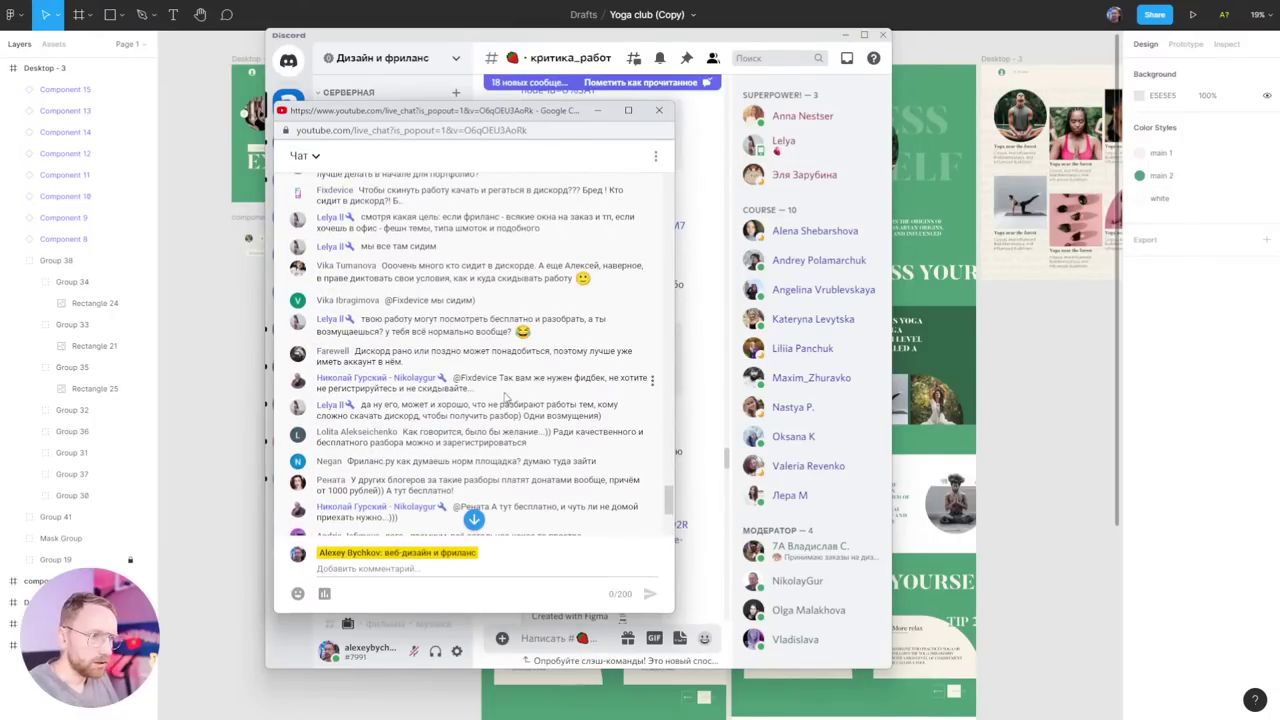
scroll(480, 350, up, 4)
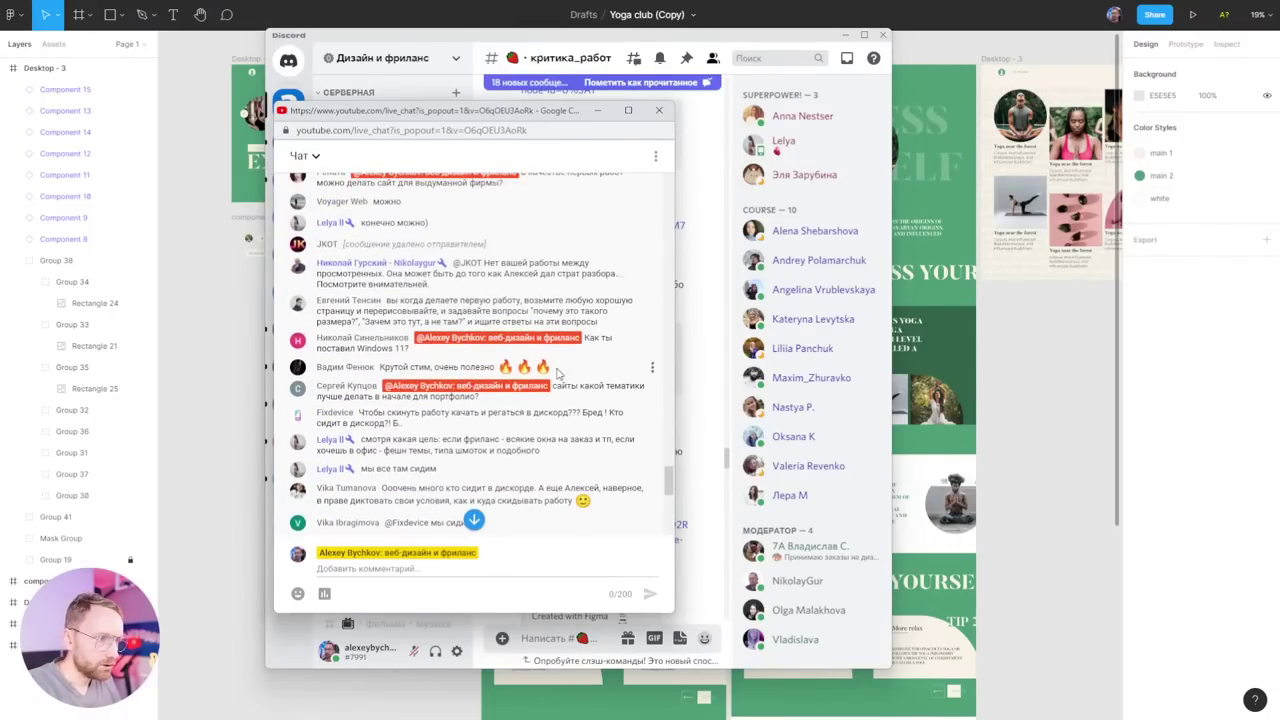
drag(338, 398, 508, 402)
click(510, 402)
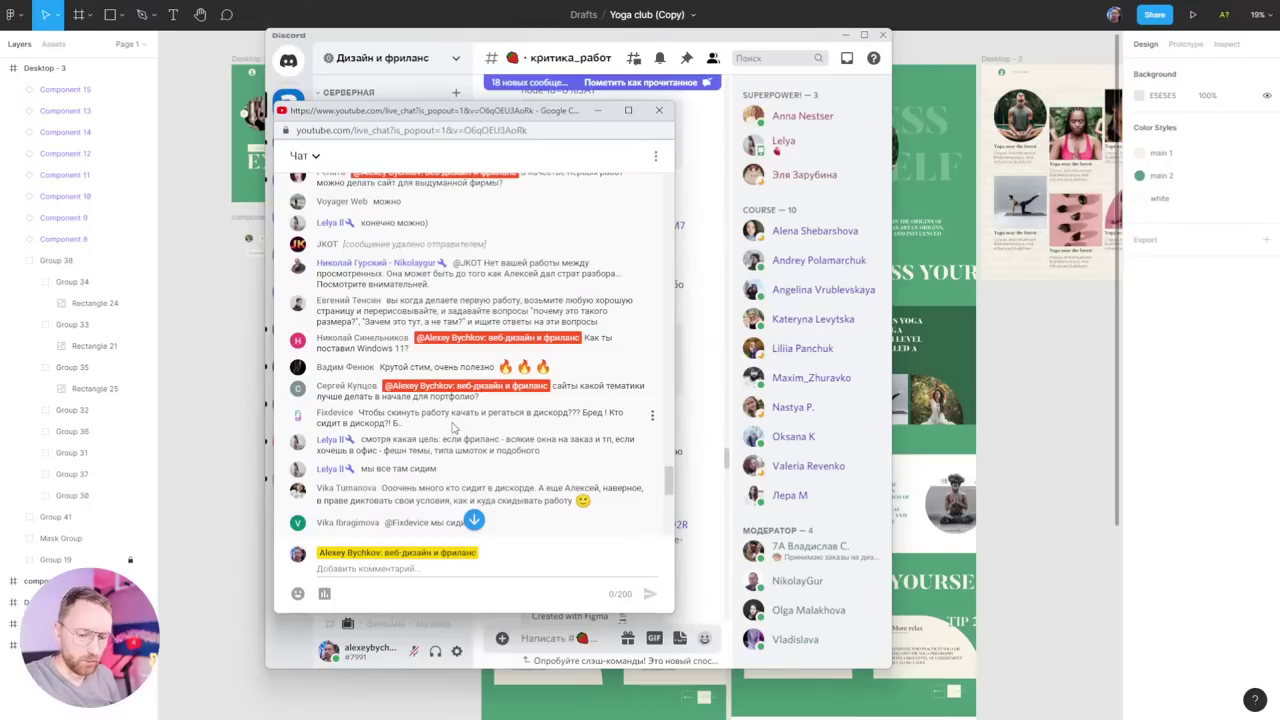
Pan across the Yoga club (Copy) frames, glance at Discord, and return to Desktop - 1's hero
click(997, 382)
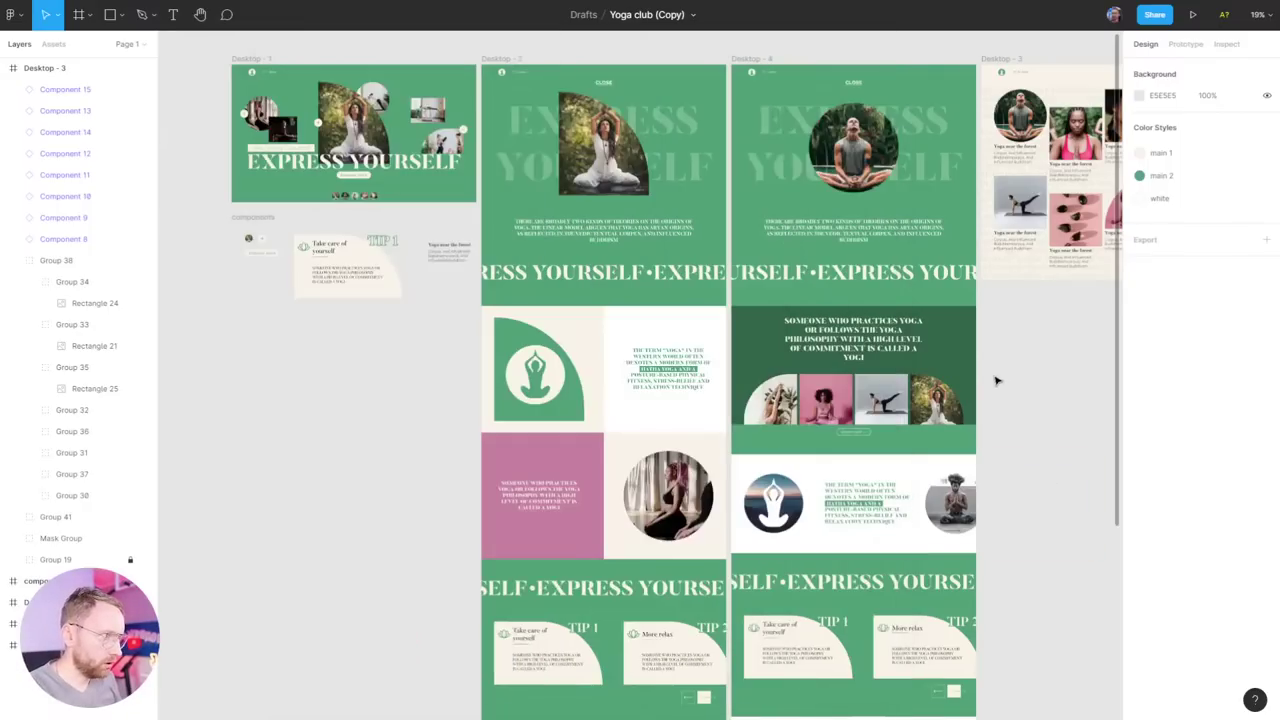
scroll(570, 388, right, 3)
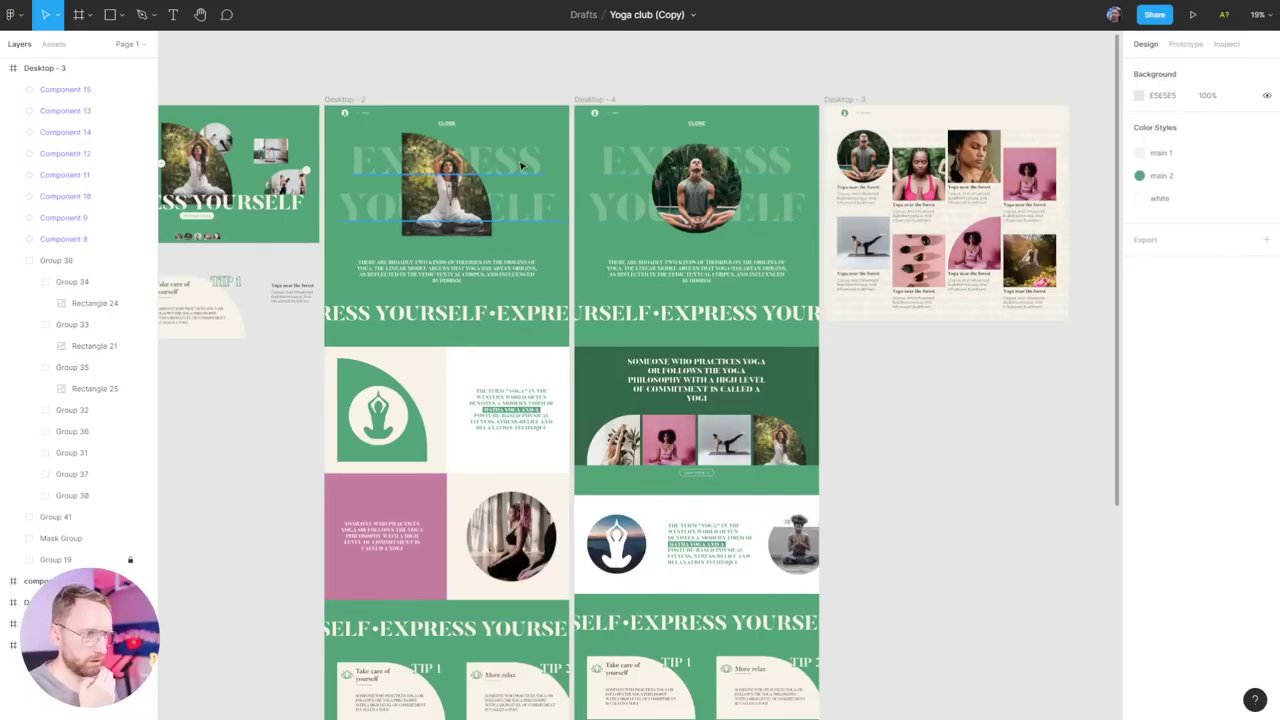
scroll(445, 209, down, 3)
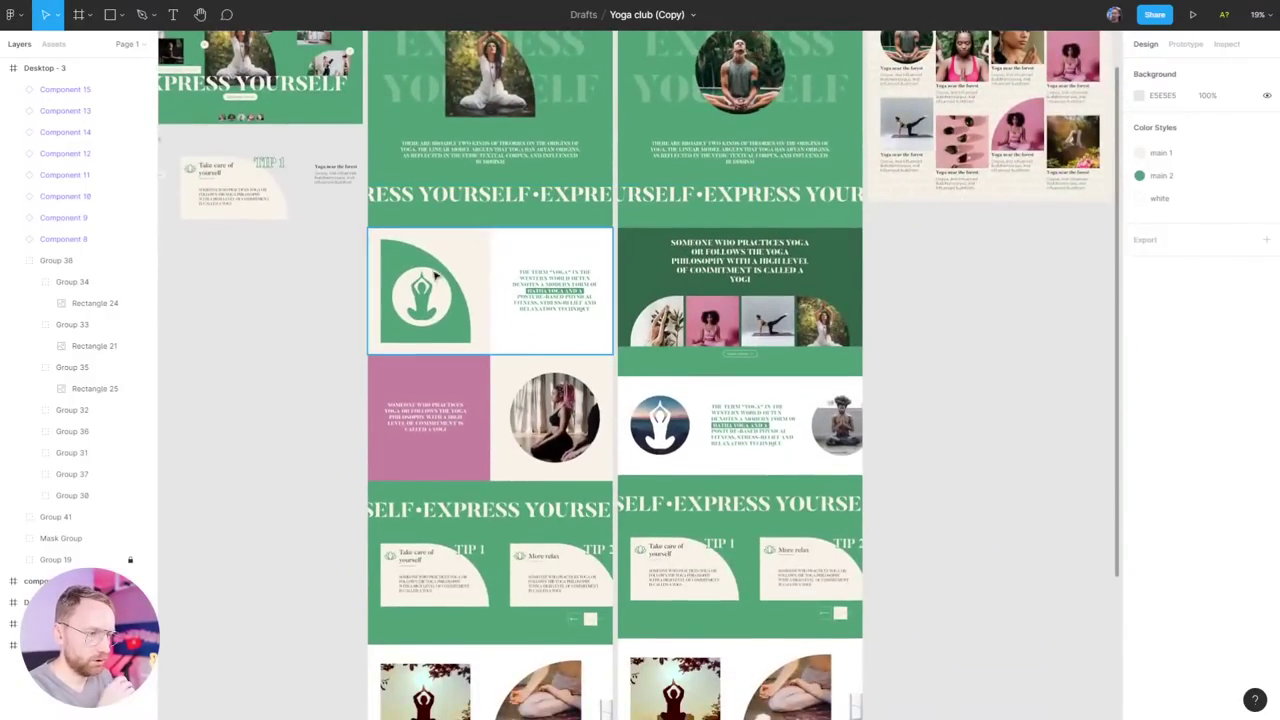
scroll(430, 280, up, 1)
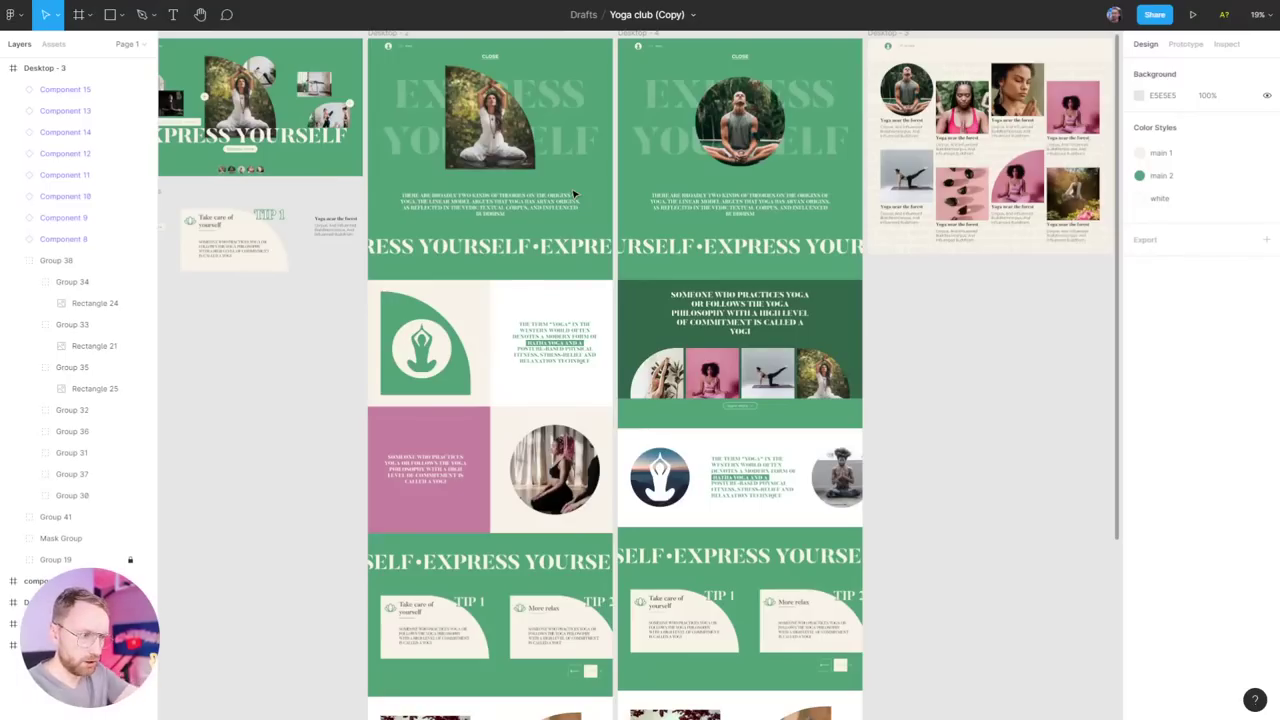
scroll(769, 297, up, 3)
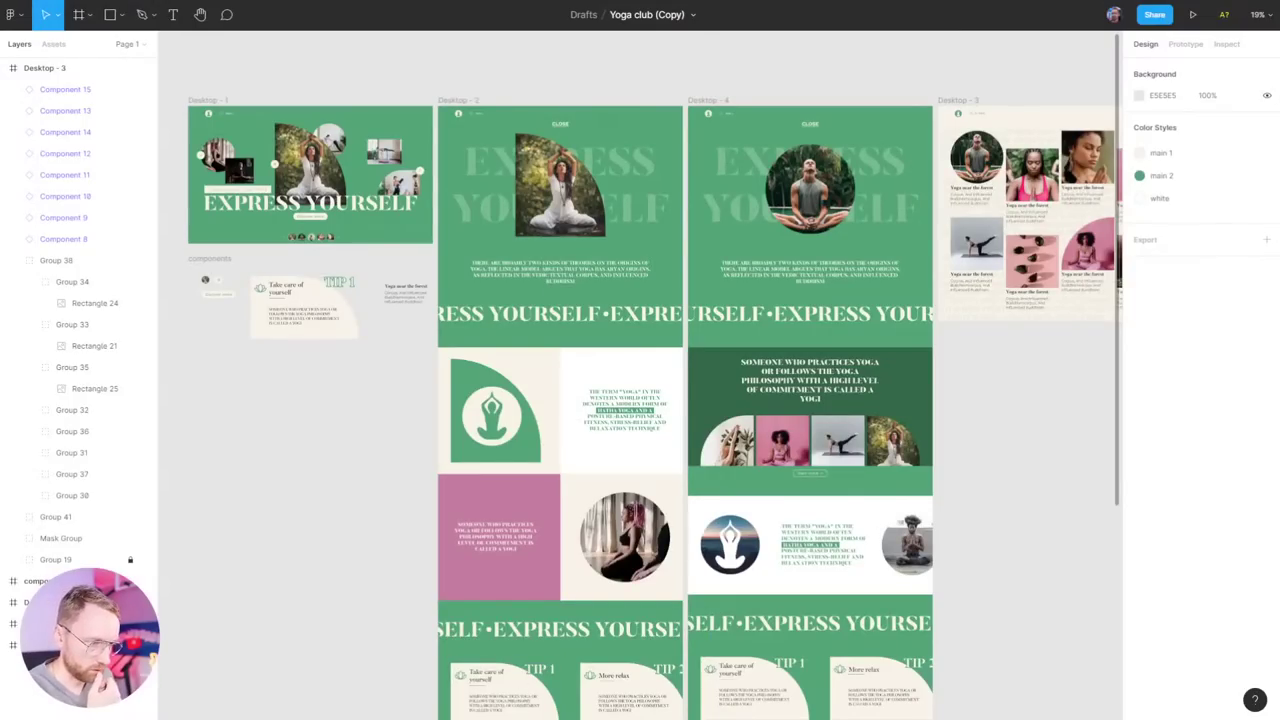
key(alt+Tab)
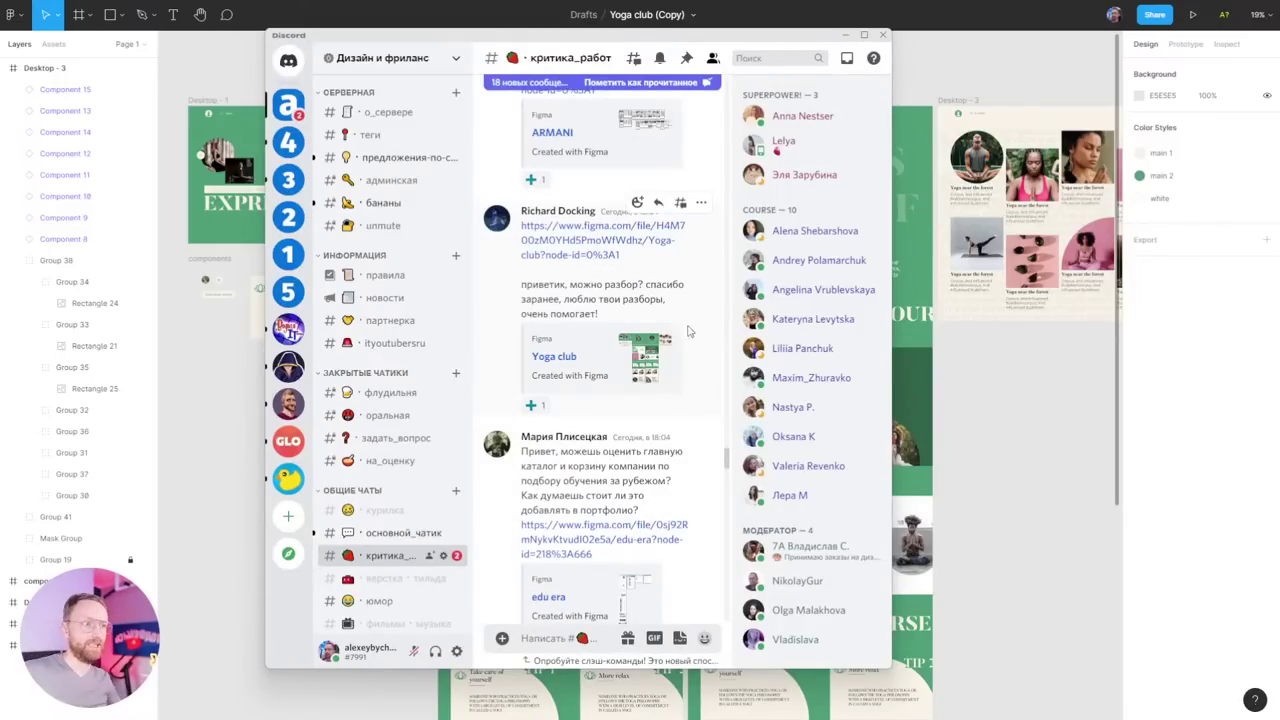
click(237, 383)
Switch to outline view with Ctrl+Y and select the Desktop - 1 frame to confirm 1920×1080
scroll(246, 153, up, 5)
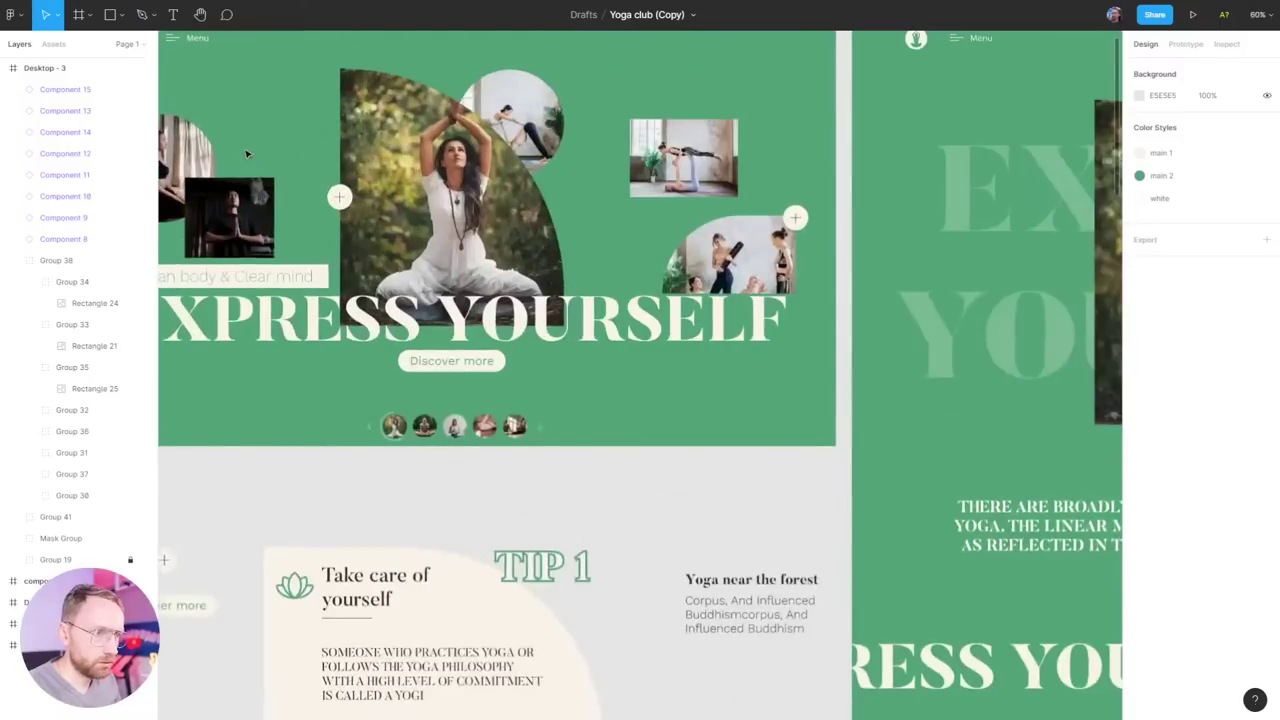
scroll(500, 220, left, 3)
scroll(500, 220, up, 2)
key(ctrl+y)
key(ctrl+y)
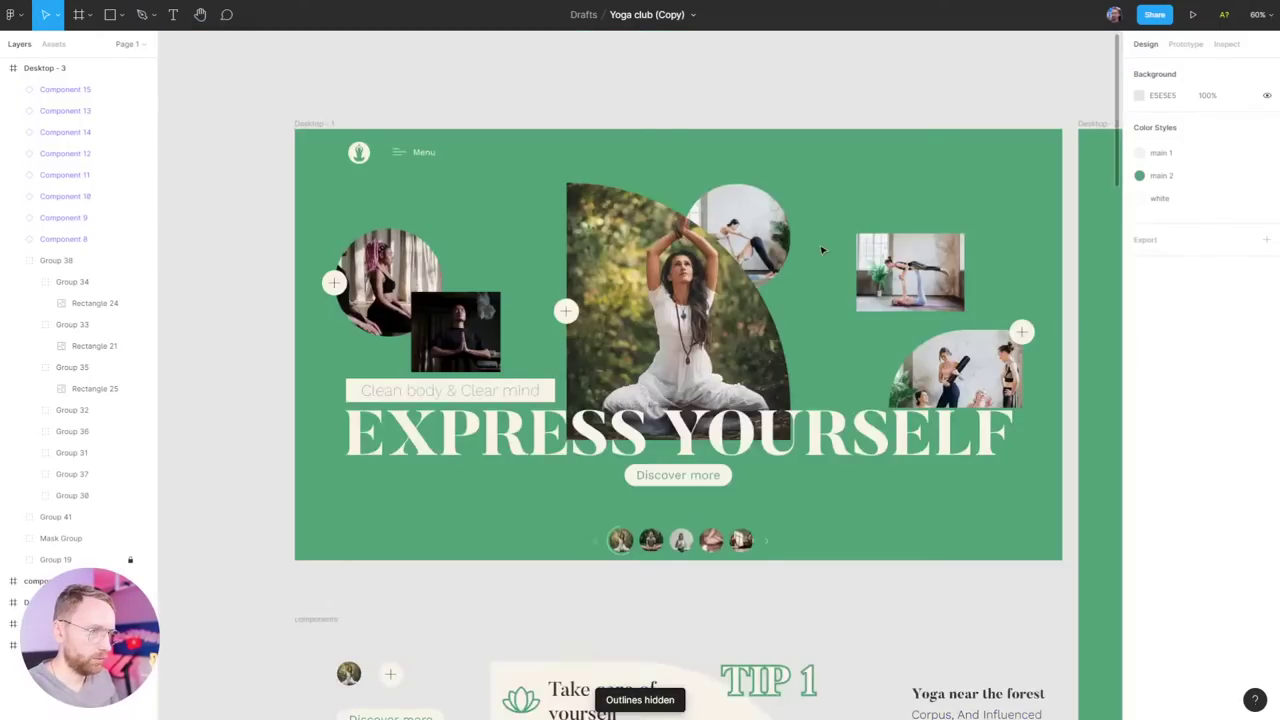
scroll(765, 327, down, 1)
scroll(765, 327, right, 1)
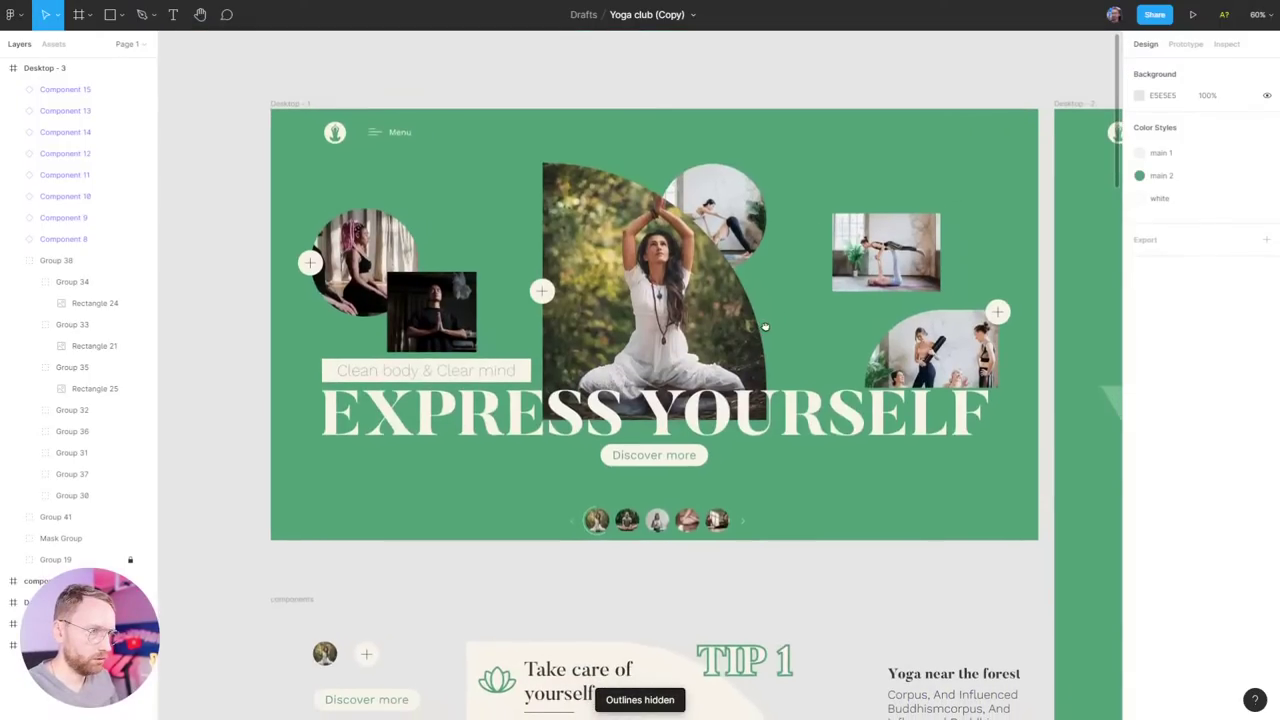
scroll(765, 327, down, 1)
scroll(765, 327, right, 1)
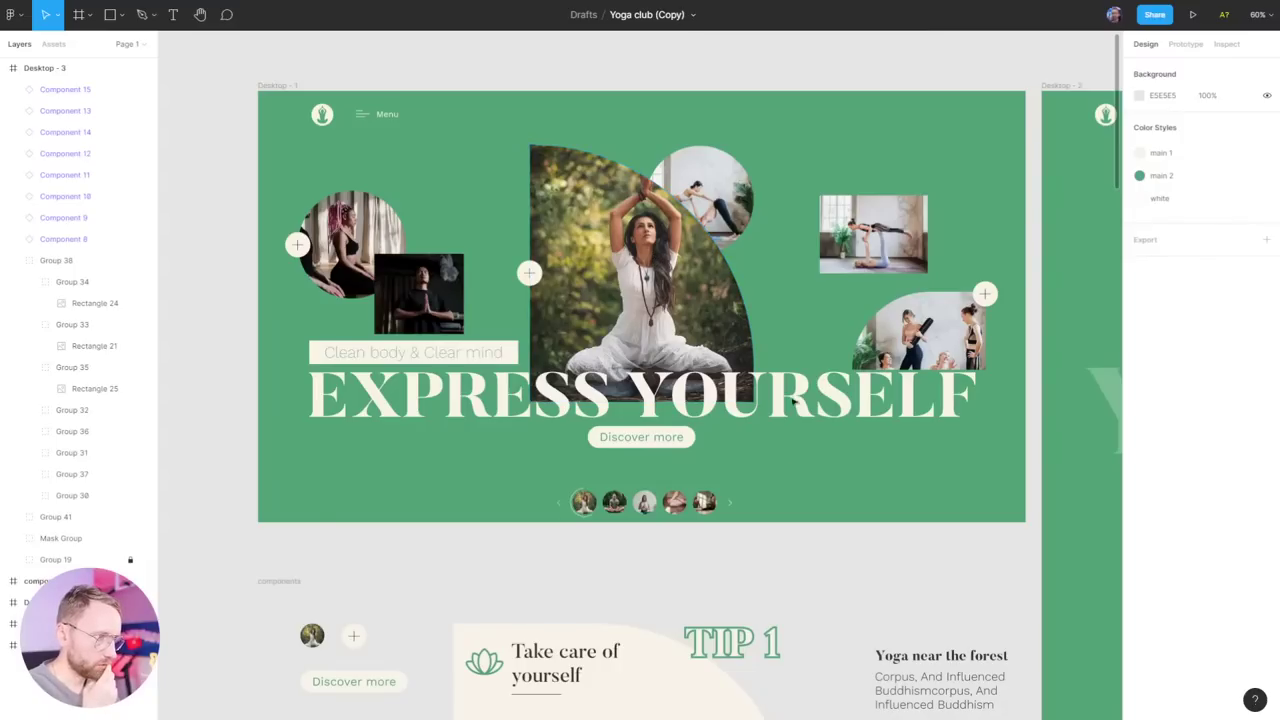
click(350, 84)
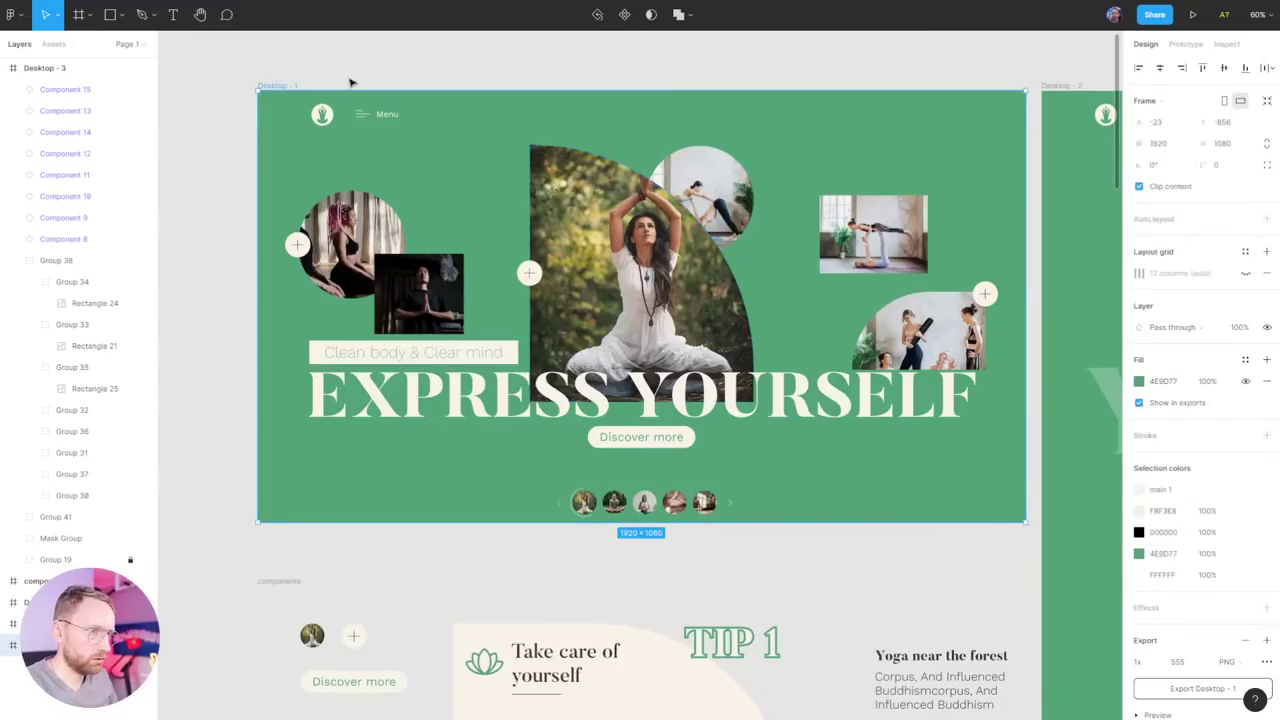
Pan past Desktop - 1's components row to the Desktop - 2 yoga-origins text section
scroll(236, 185, right, 10)
scroll(236, 185, left, 10)
scroll(236, 185, right, 7)
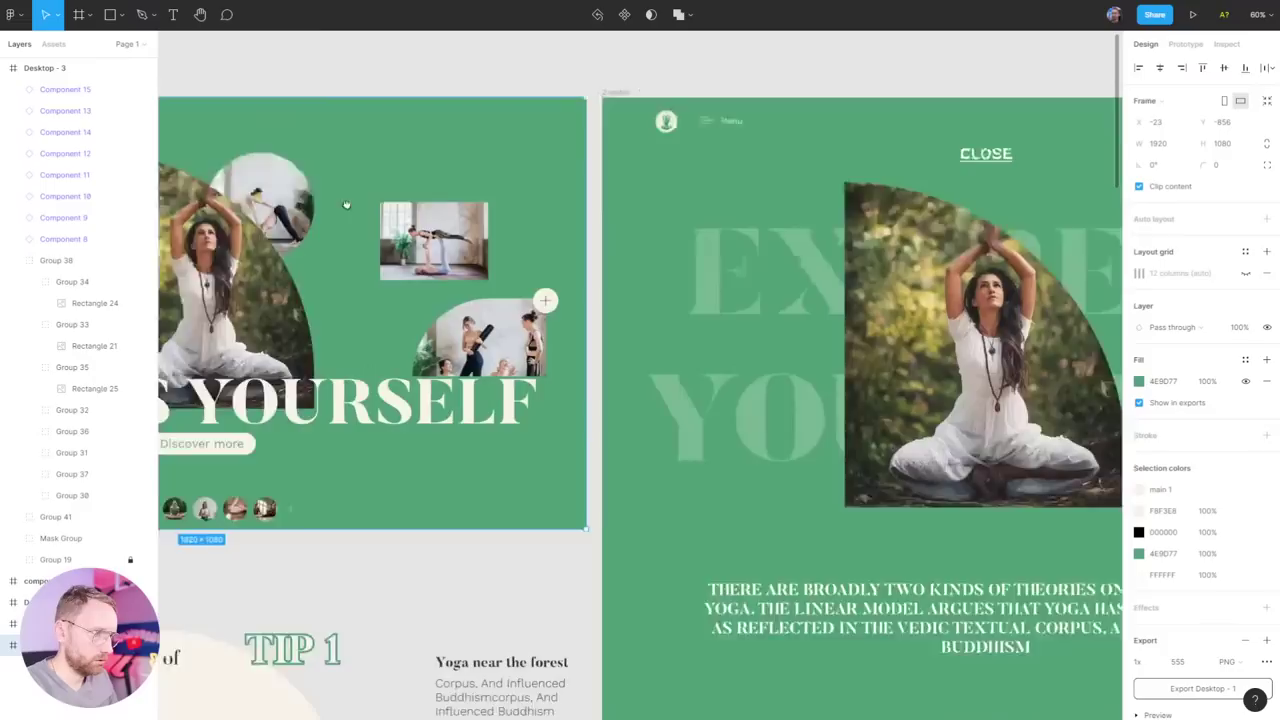
scroll(236, 185, right, 7)
scroll(236, 185, left, 10)
scroll(600, 169, left, 3)
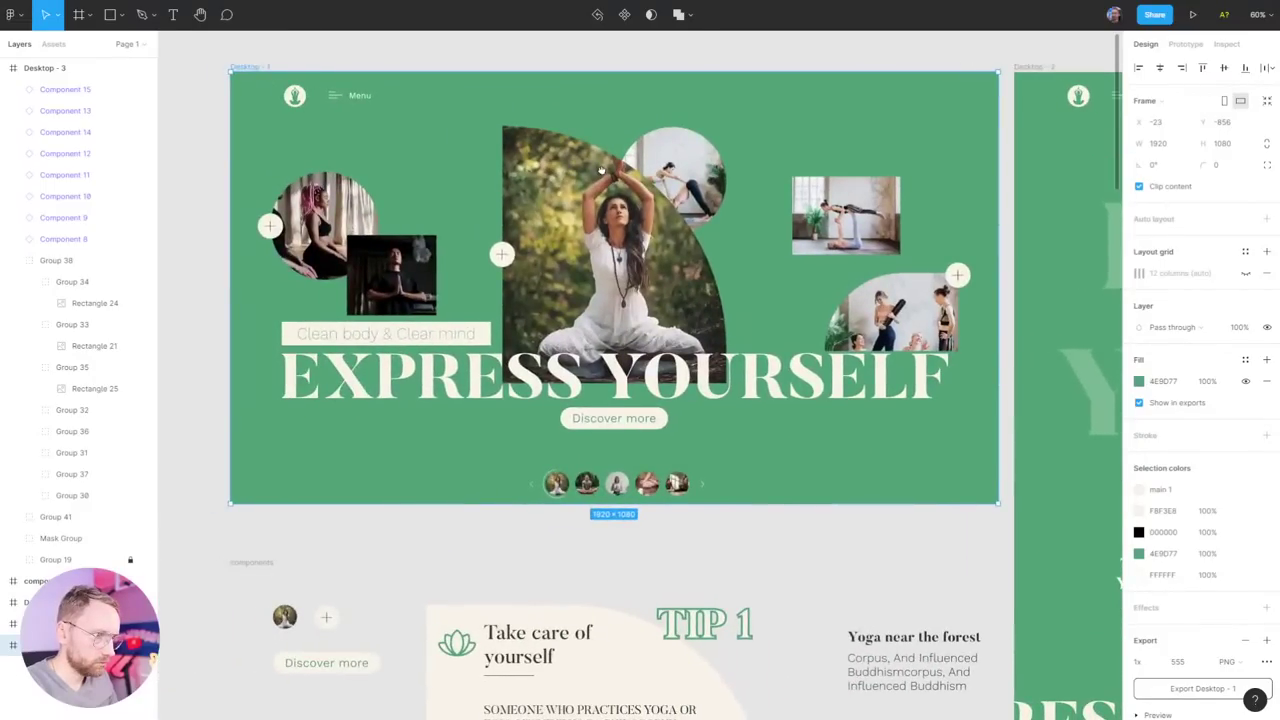
scroll(854, 308, right, 20)
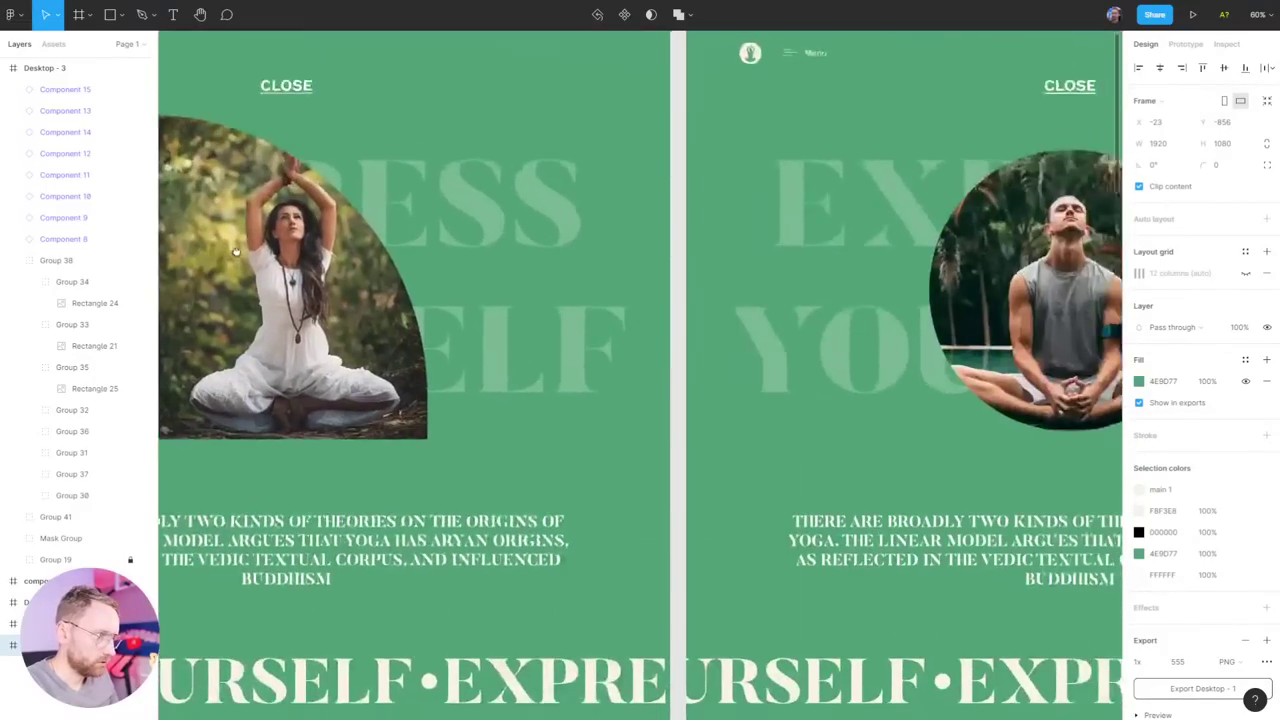
scroll(854, 308, left, 15)
scroll(640, 375, left, 10)
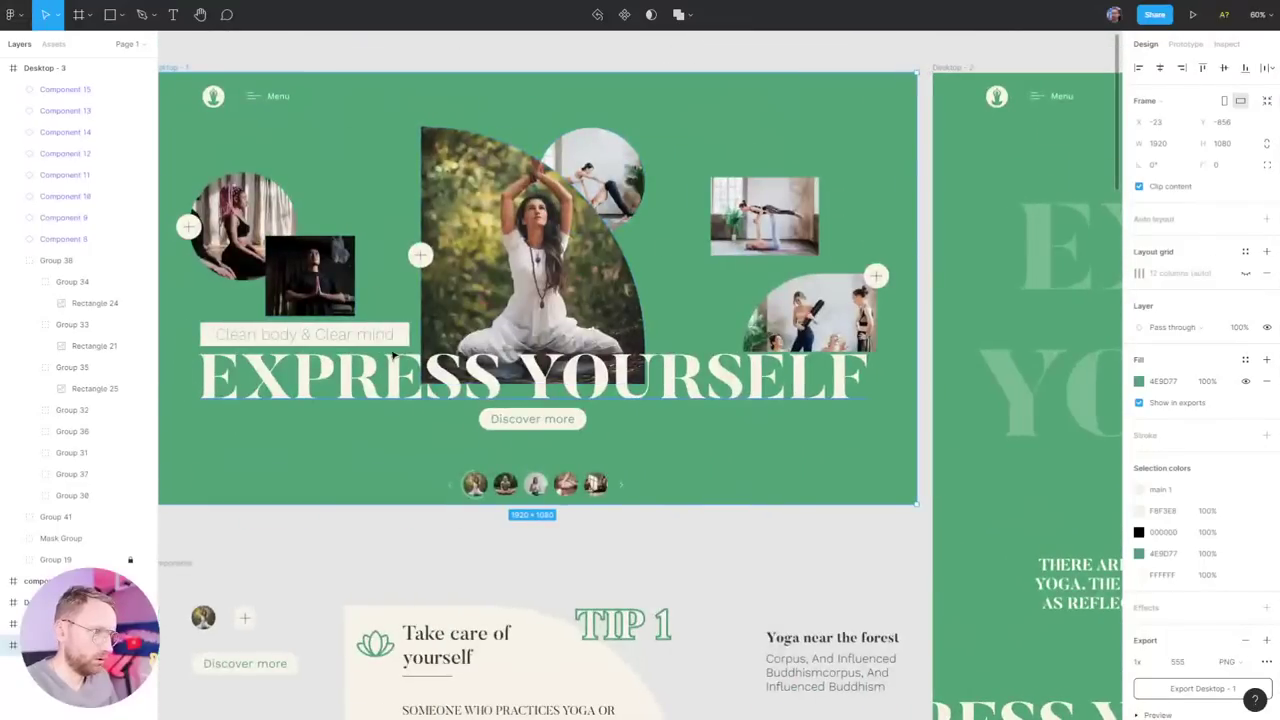
scroll(897, 228, left, 4)
scroll(897, 228, down, 2)
scroll(897, 228, down, 2)
drag(903, 334, 764, 220)
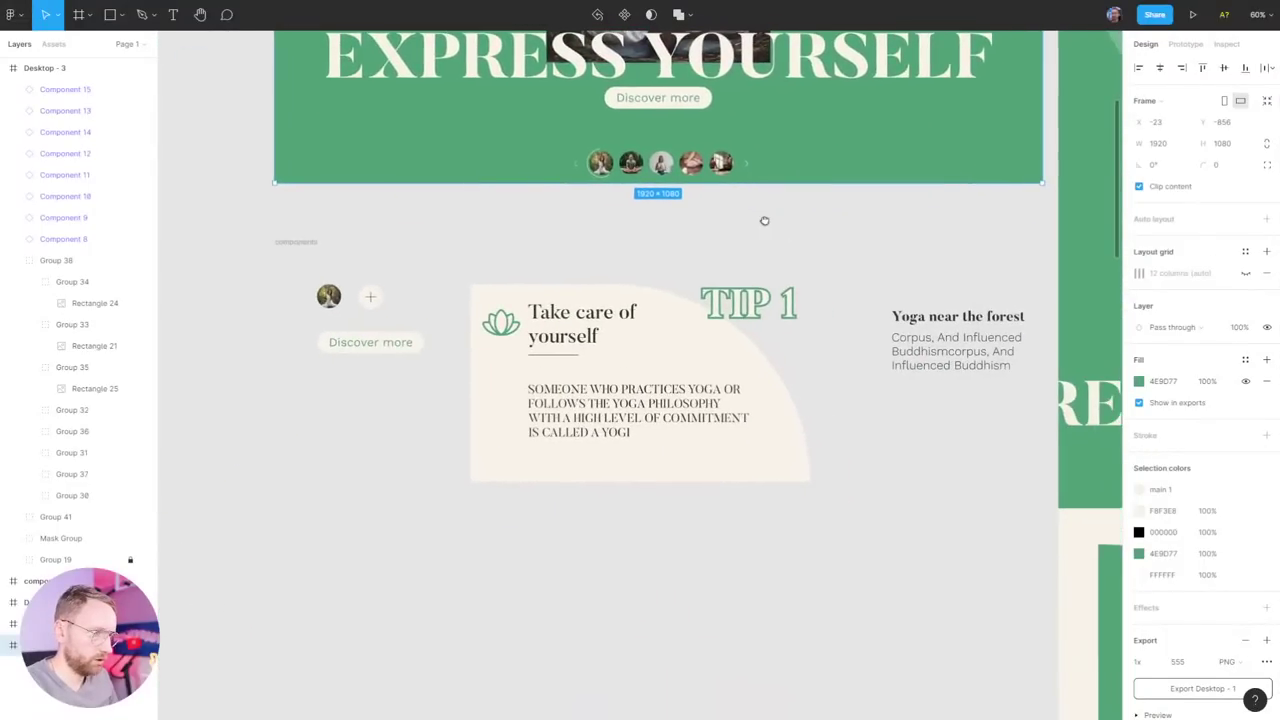
scroll(700, 250, right, 16)
scroll(700, 250, up, 3)
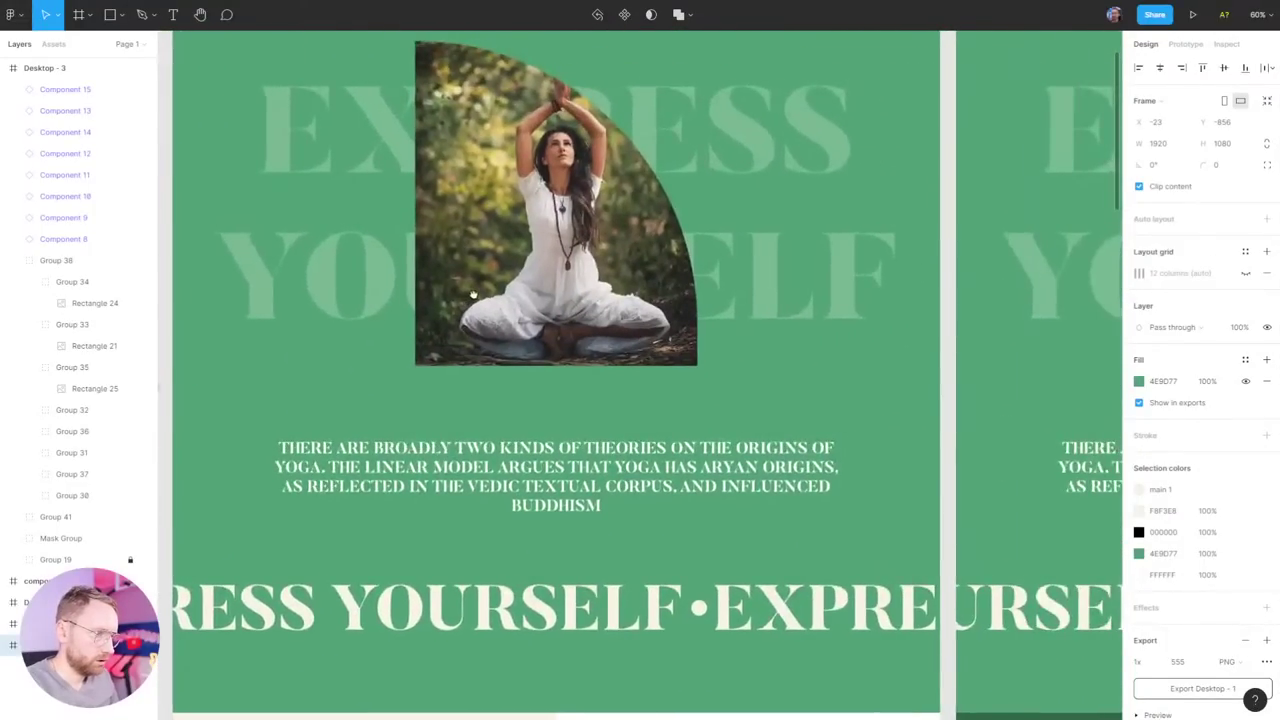
scroll(536, 346, left, 1)
scroll(536, 346, up, 3)
scroll(533, 205, down, 4)
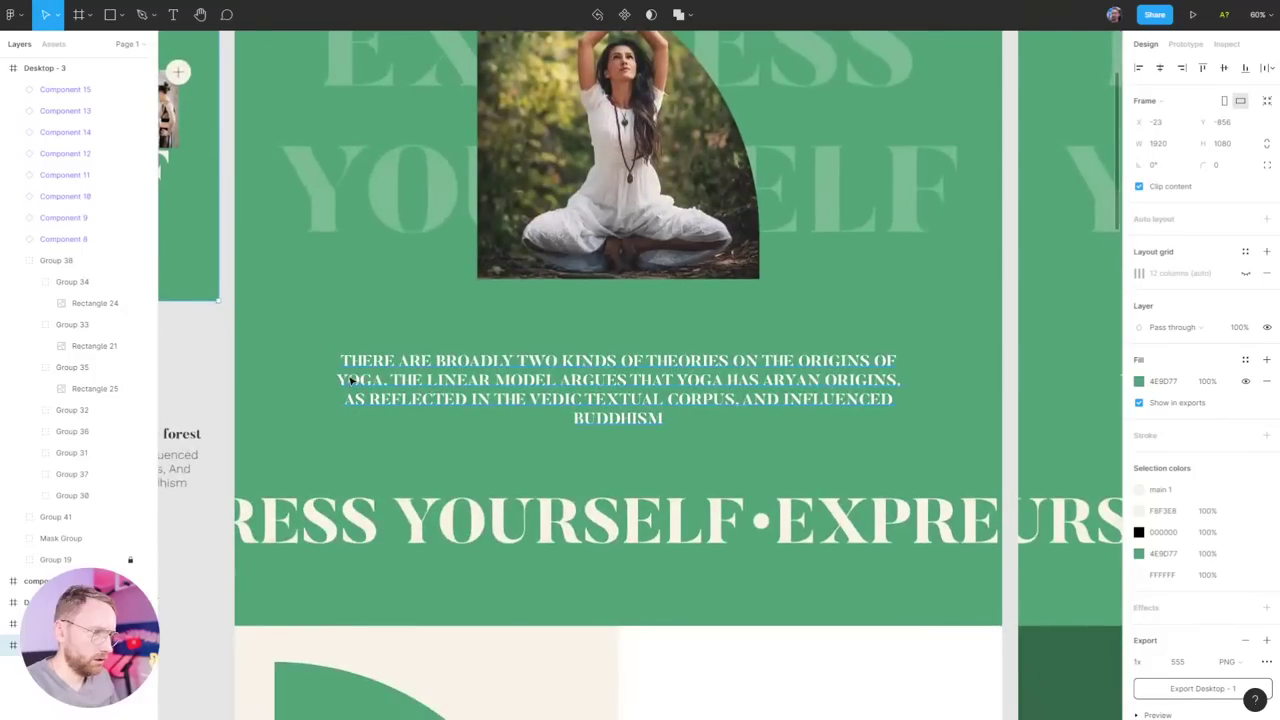
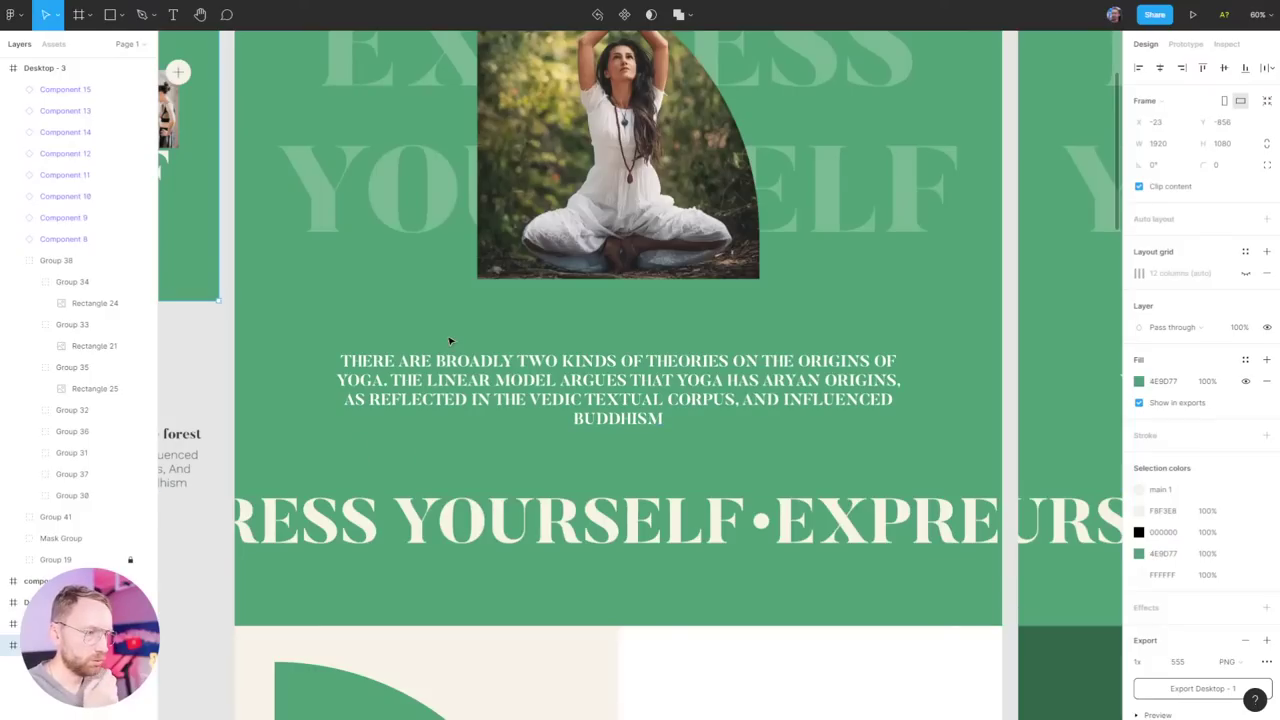
Select the paragraph about yoga's origins, draw a test rectangle over it, then undo it
scroll(403, 289, up, 5)
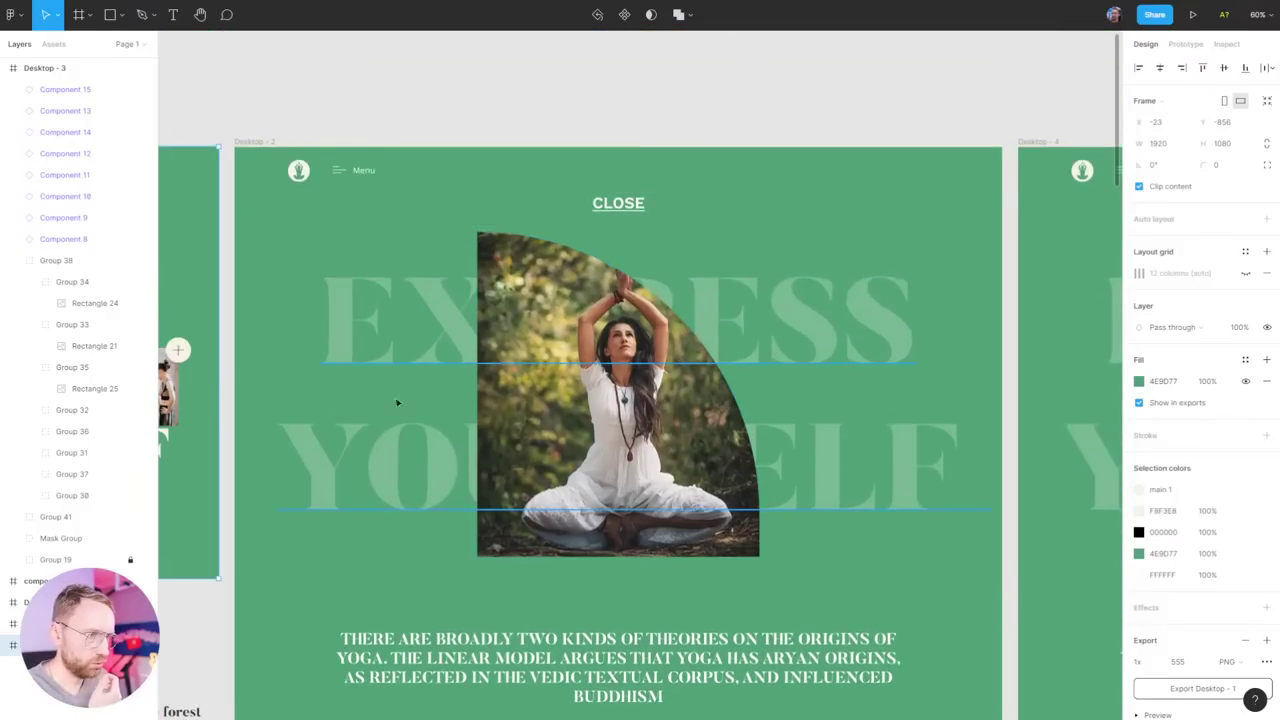
scroll(533, 393, down, 4)
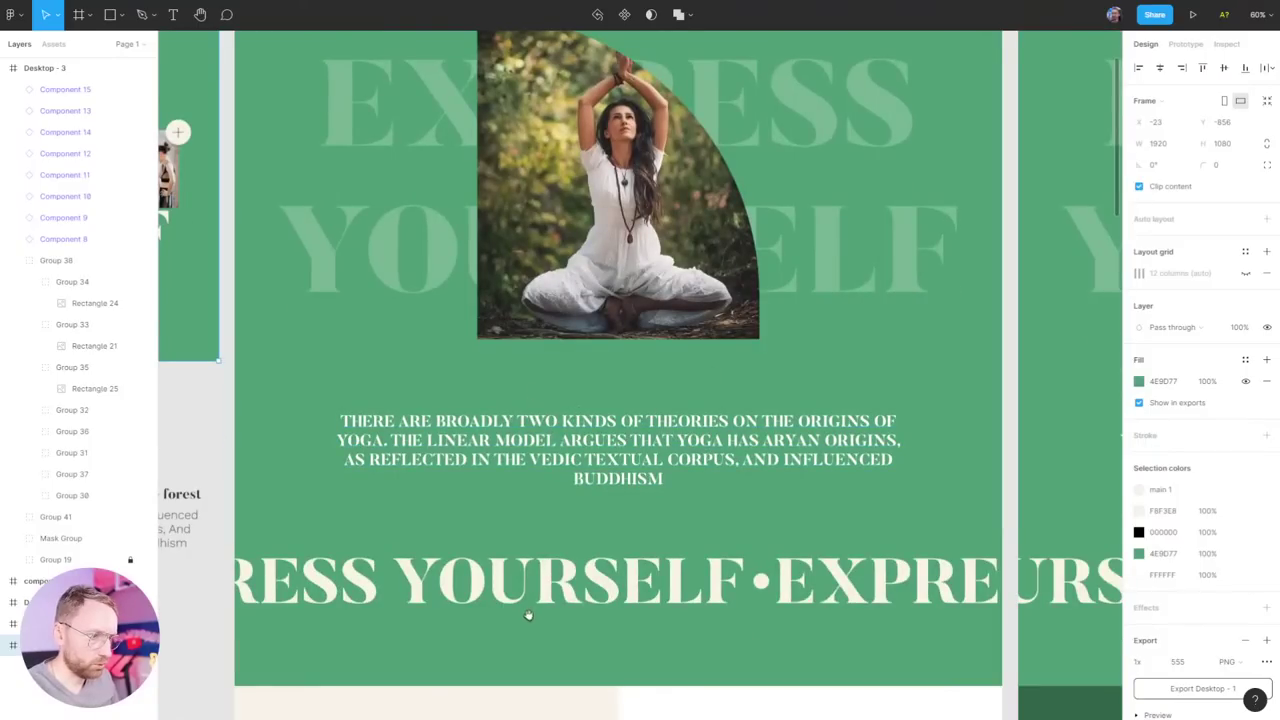
scroll(528, 615, down, 5)
scroll(510, 450, right, 4)
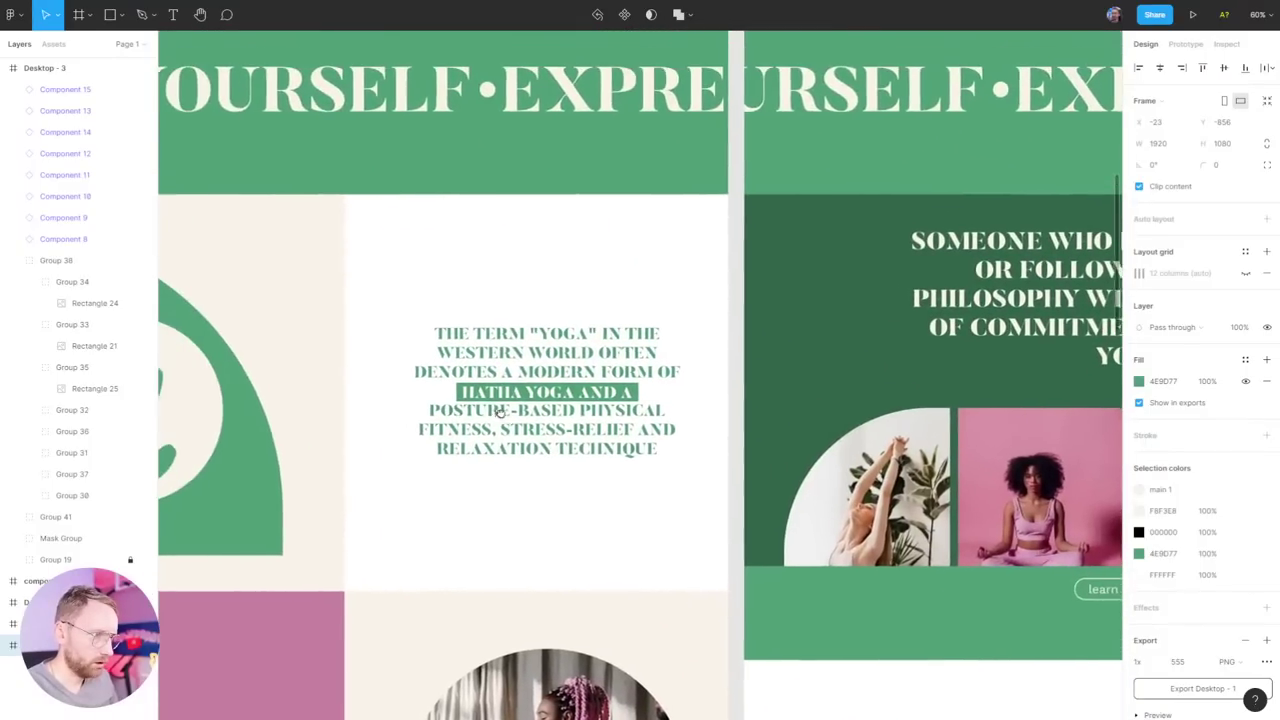
scroll(600, 440, up, 3)
scroll(660, 458, up, 8)
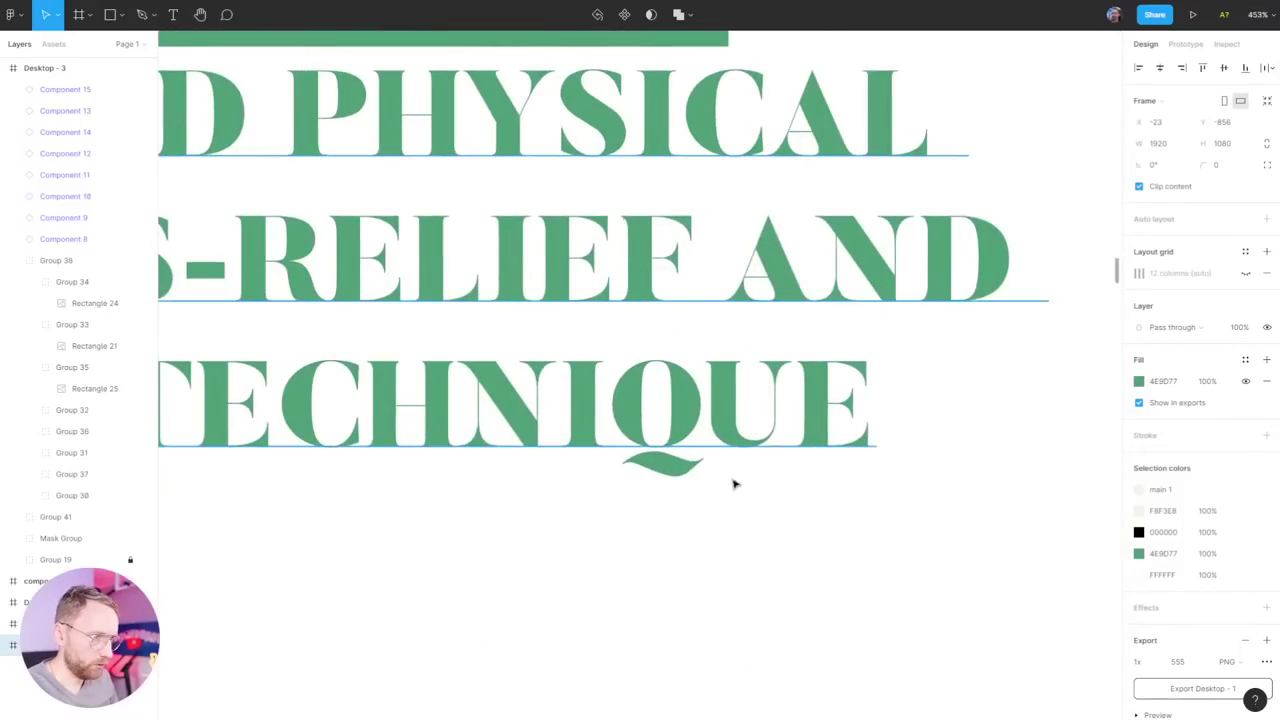
scroll(733, 485, down, 10)
scroll(771, 430, up, 4)
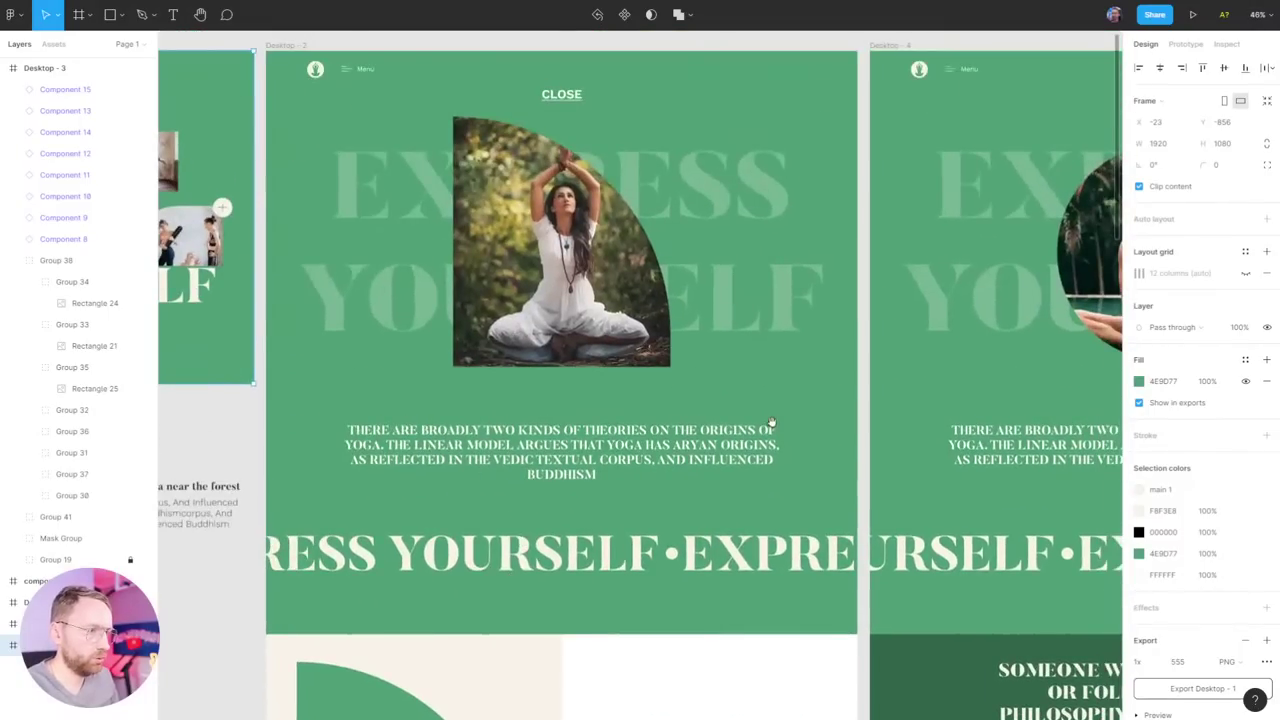
scroll(771, 424, down, 2)
scroll(634, 327, right, 1)
click(597, 268)
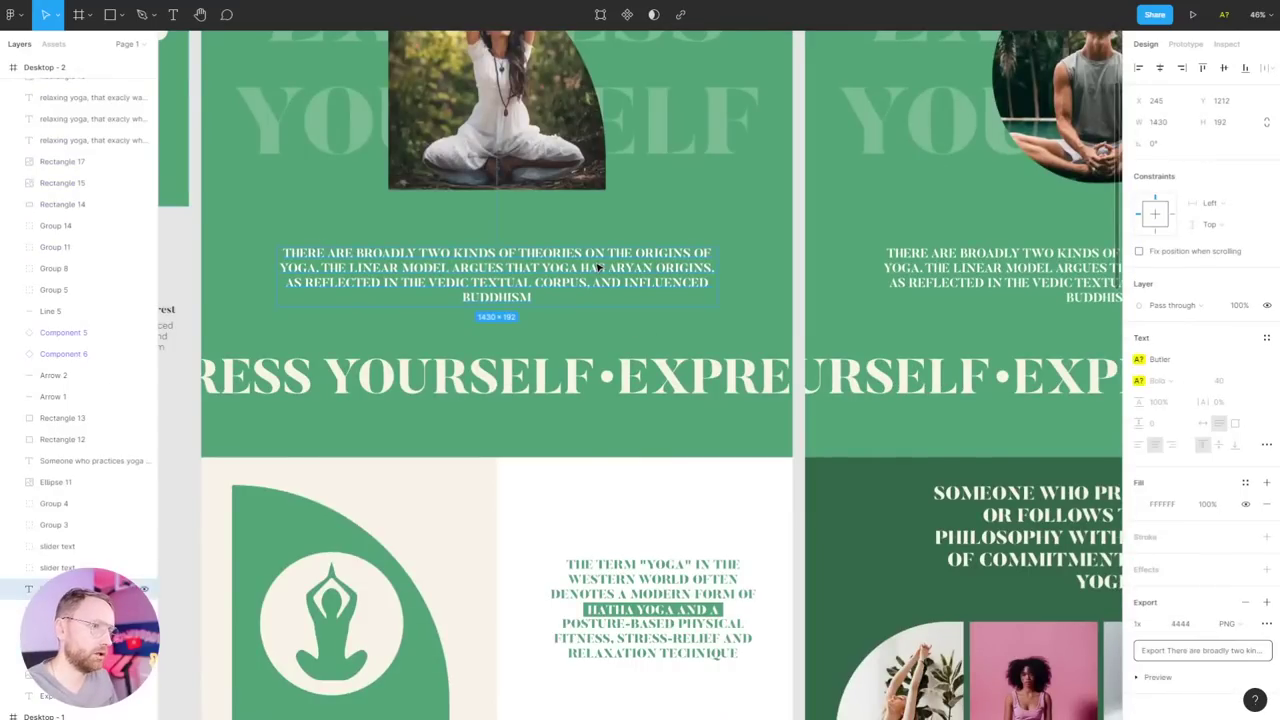
key(r)
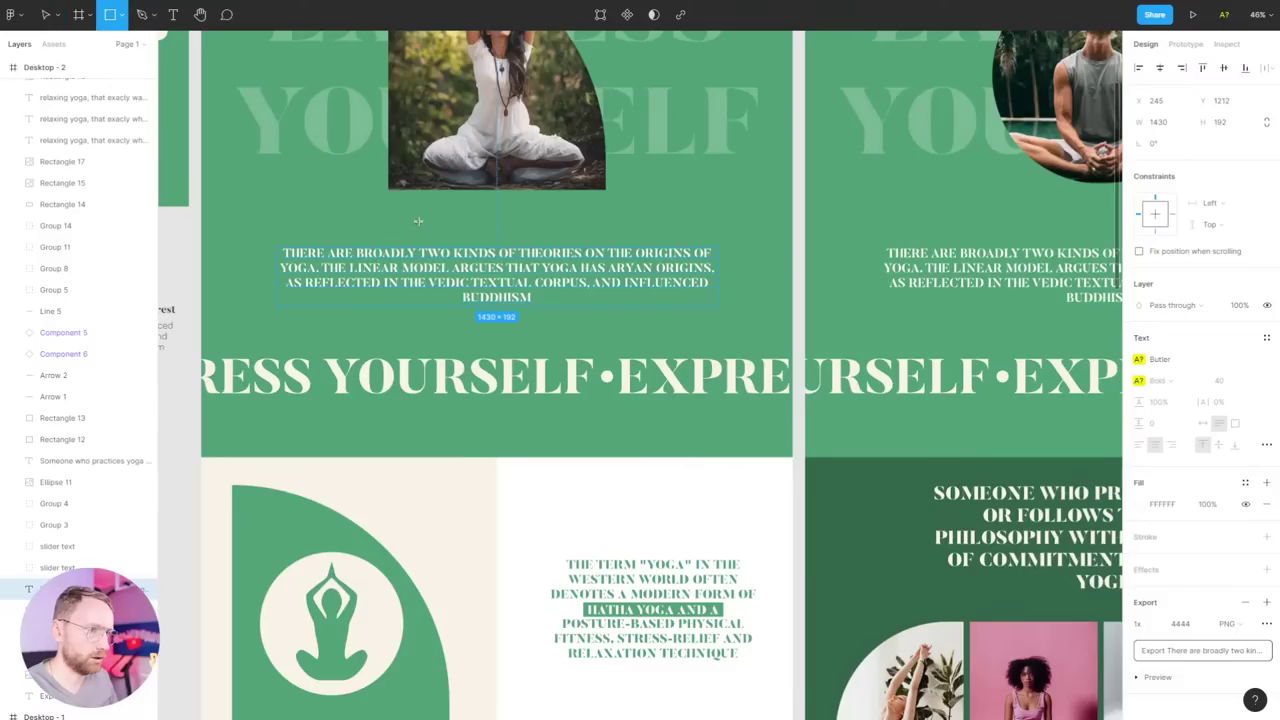
drag(388, 222, 514, 280)
key(ctrl+z)
Move down the canvas and view the design at 100% actual size
scroll(524, 368, down, 3)
scroll(524, 368, right, 1)
scroll(510, 366, down, 1)
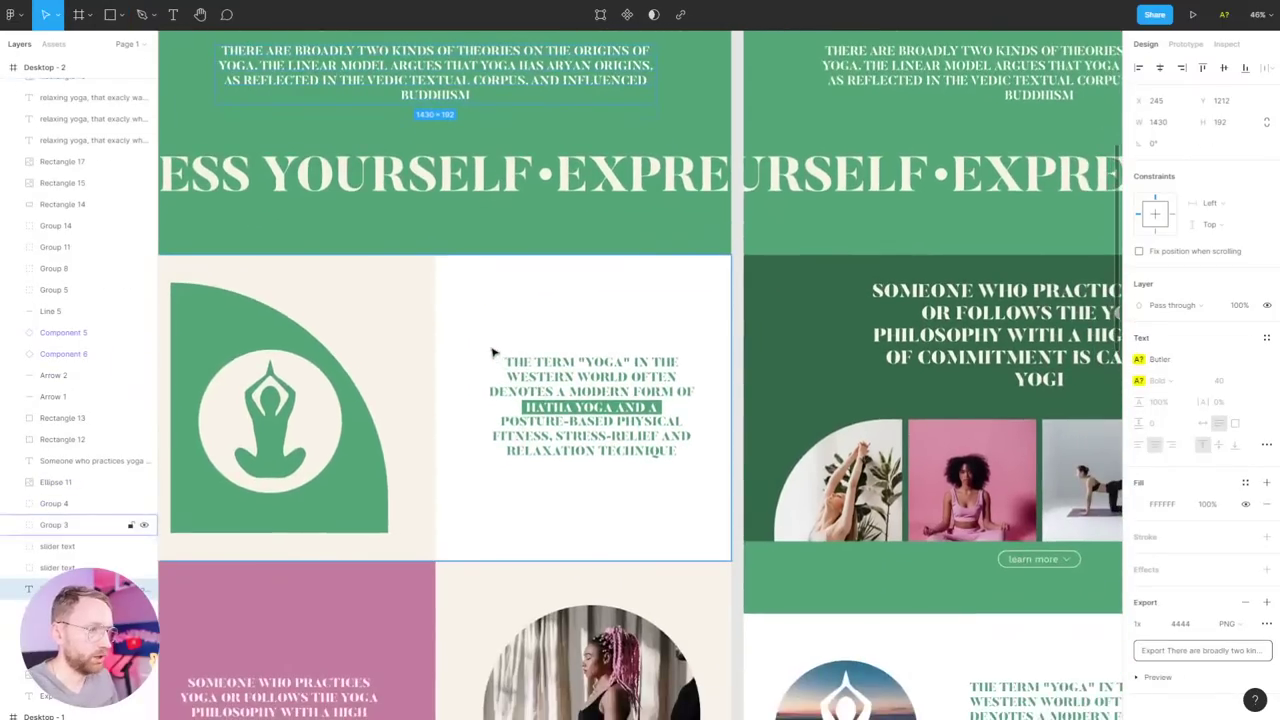
key(shift+0)
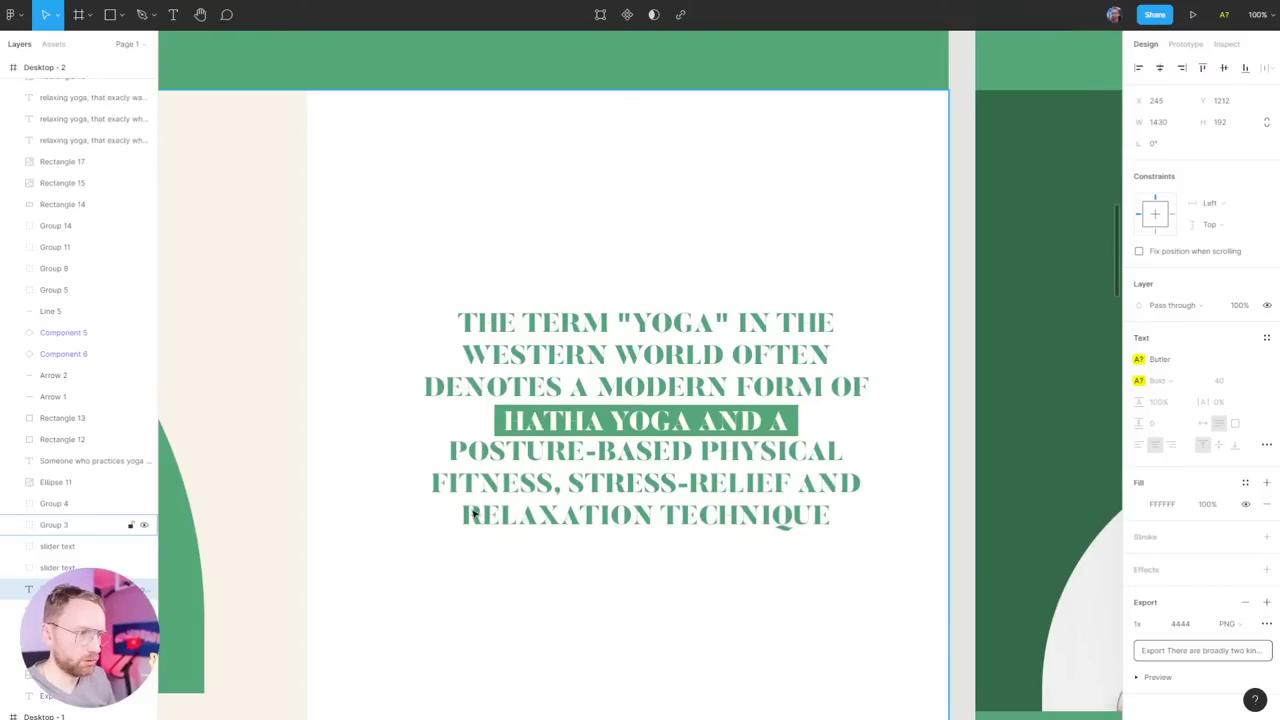
Select the yoga-term section group, pan around it and the neighbouring frame, then deselect
click(570, 265)
scroll(570, 300, up, 3)
scroll(560, 370, down, 2)
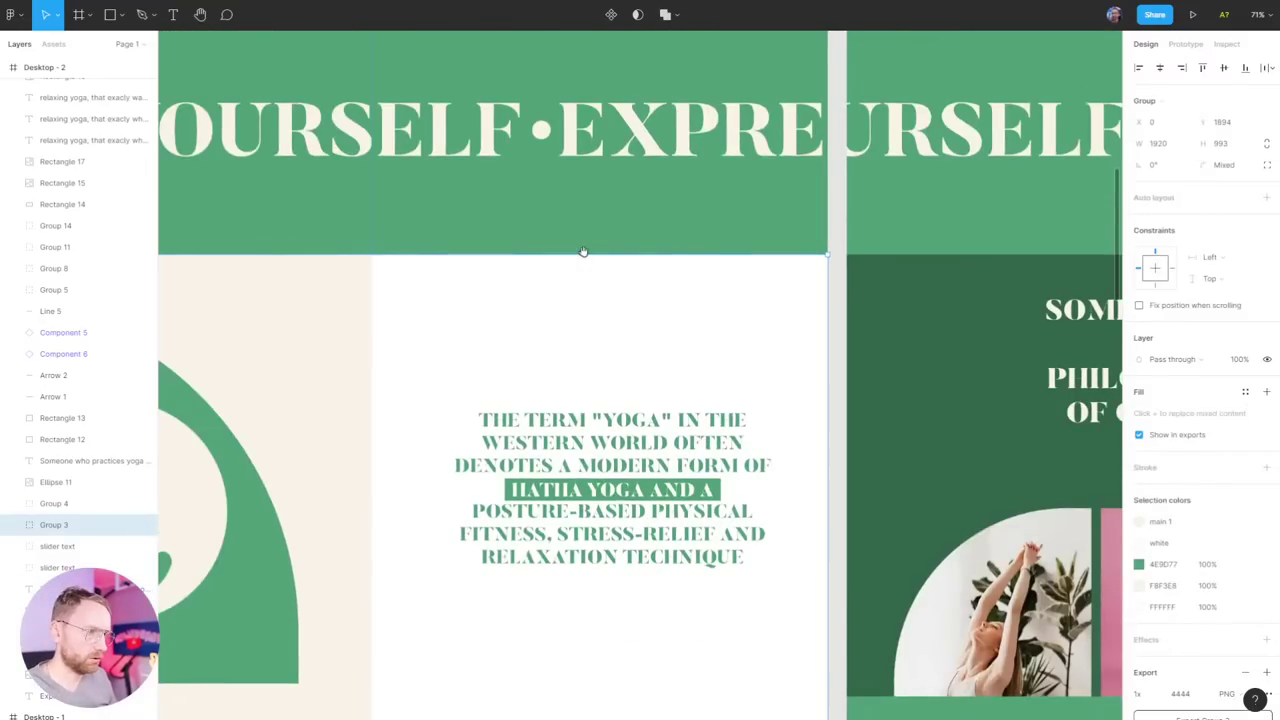
scroll(583, 251, up, 2)
drag(580, 294, 812, 493)
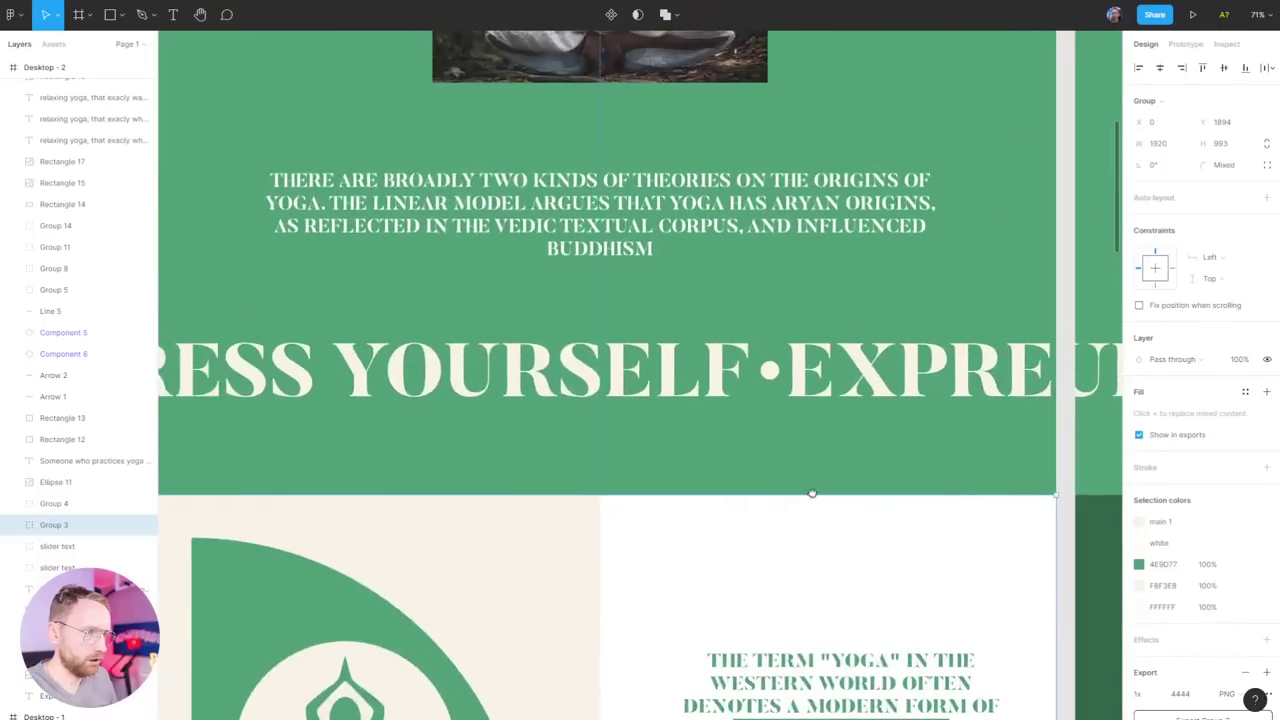
scroll(662, 317, down, 3)
drag(711, 494, 562, 392)
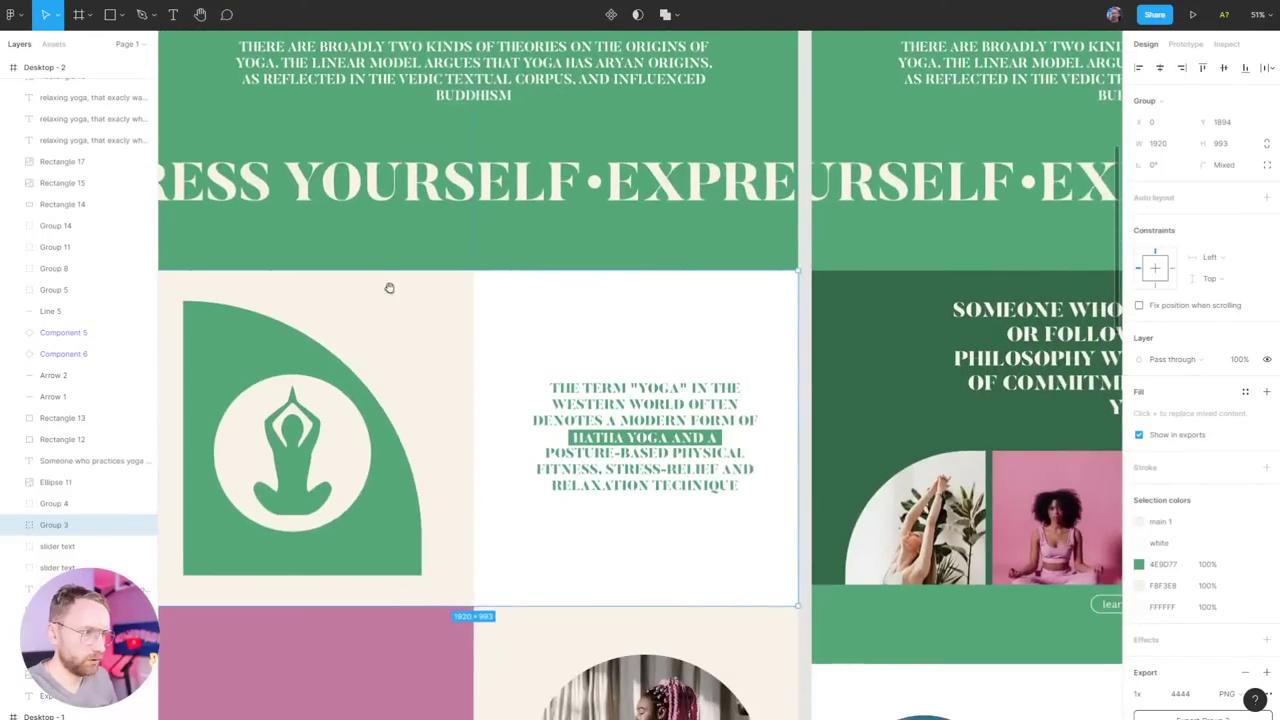
drag(389, 288, 482, 490)
key(Escape)
Select the yoga-origins paragraph and the caption under Yoga near the forest
click(480, 295)
drag(505, 190, 802, 260)
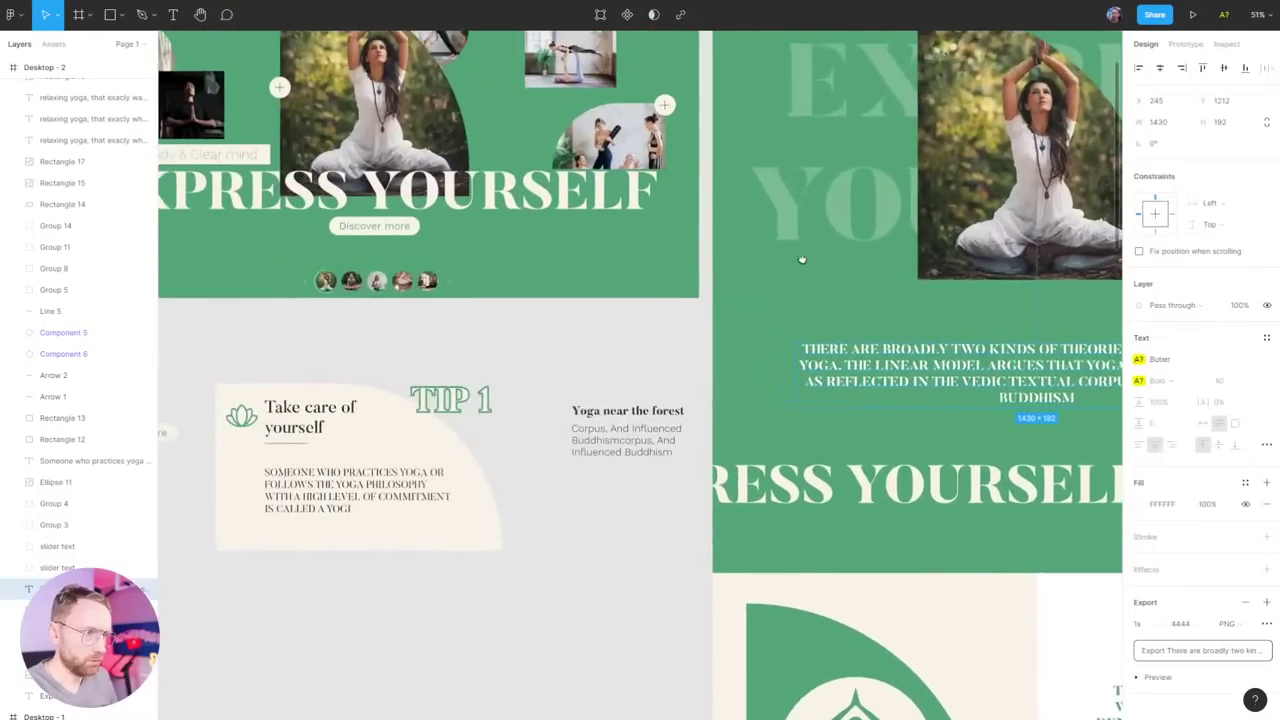
scroll(618, 440, up, 5)
click(614, 437)
mouse_move(371, 377)
mouse_down()
mouse_move(791, 311)
mouse_move(391, 389)
mouse_up()
Navigate to the CALM, RELAX, CONFIDENCE section and view it at 100% zoom
scroll(492, 375, down, 5)
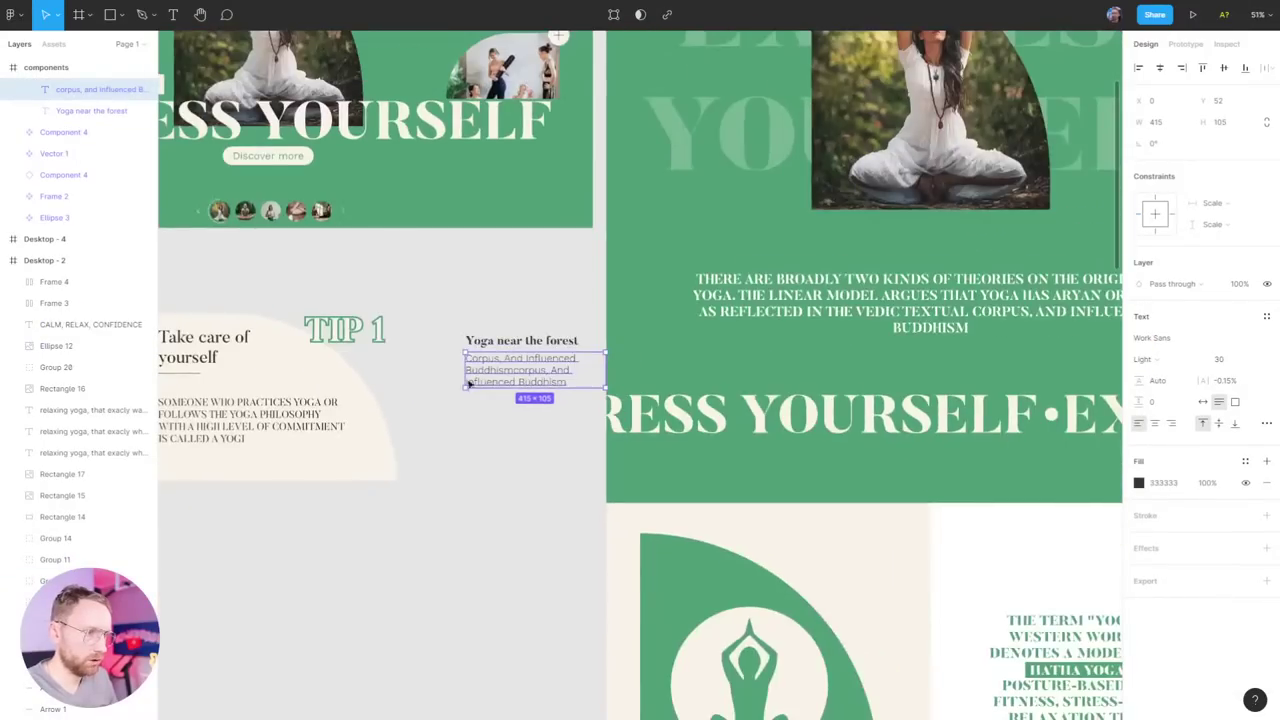
scroll(497, 372, right, 5)
scroll(480, 400, up, 3)
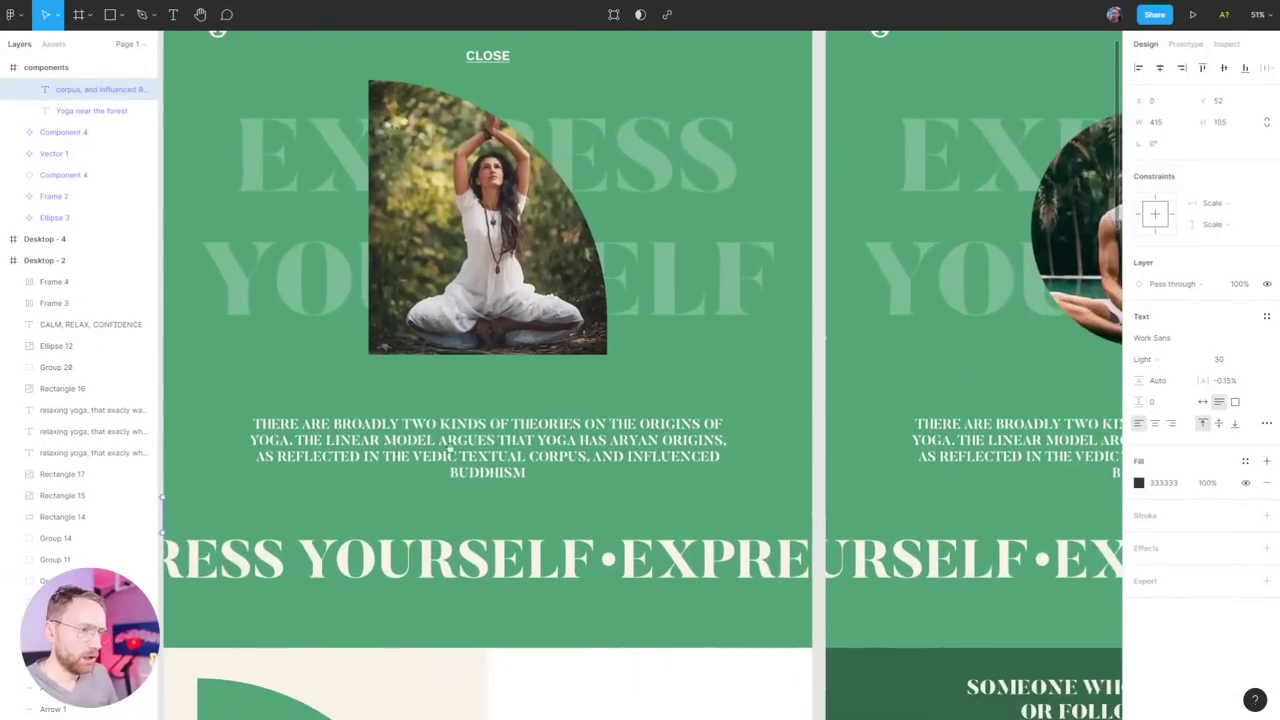
scroll(660, 300, left, 2)
scroll(660, 300, up, 1)
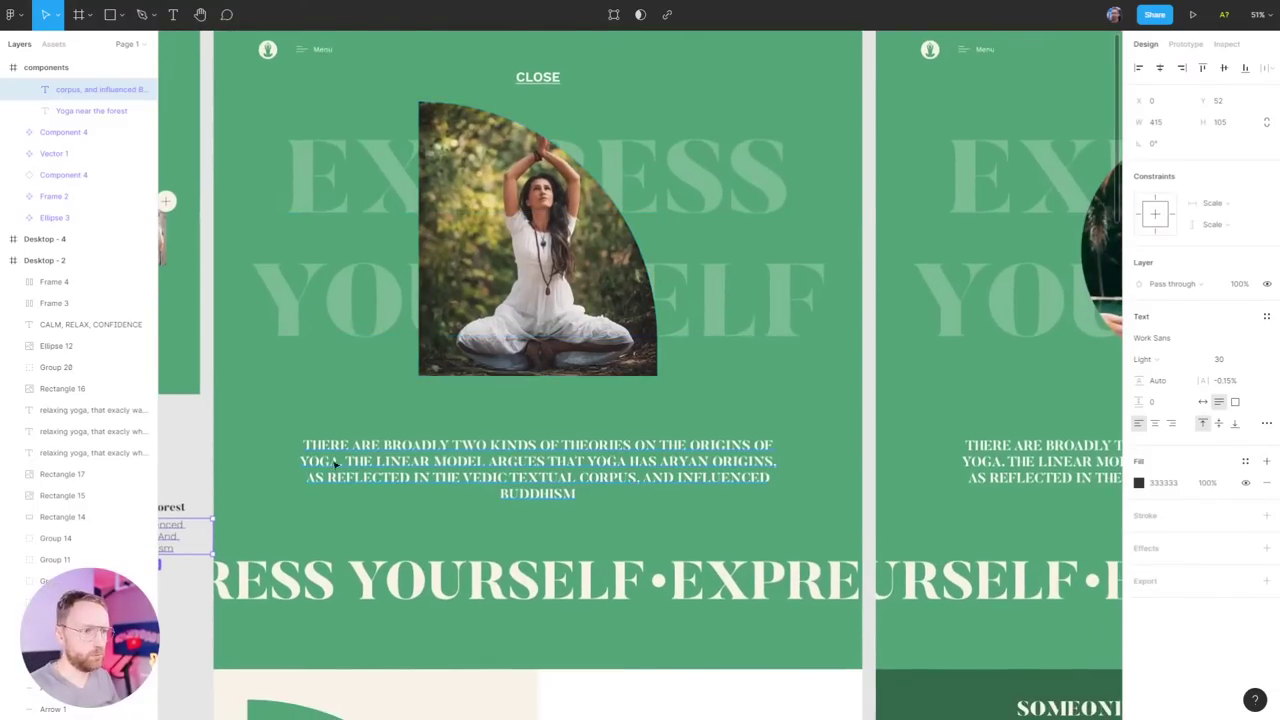
scroll(741, 444, right, 10)
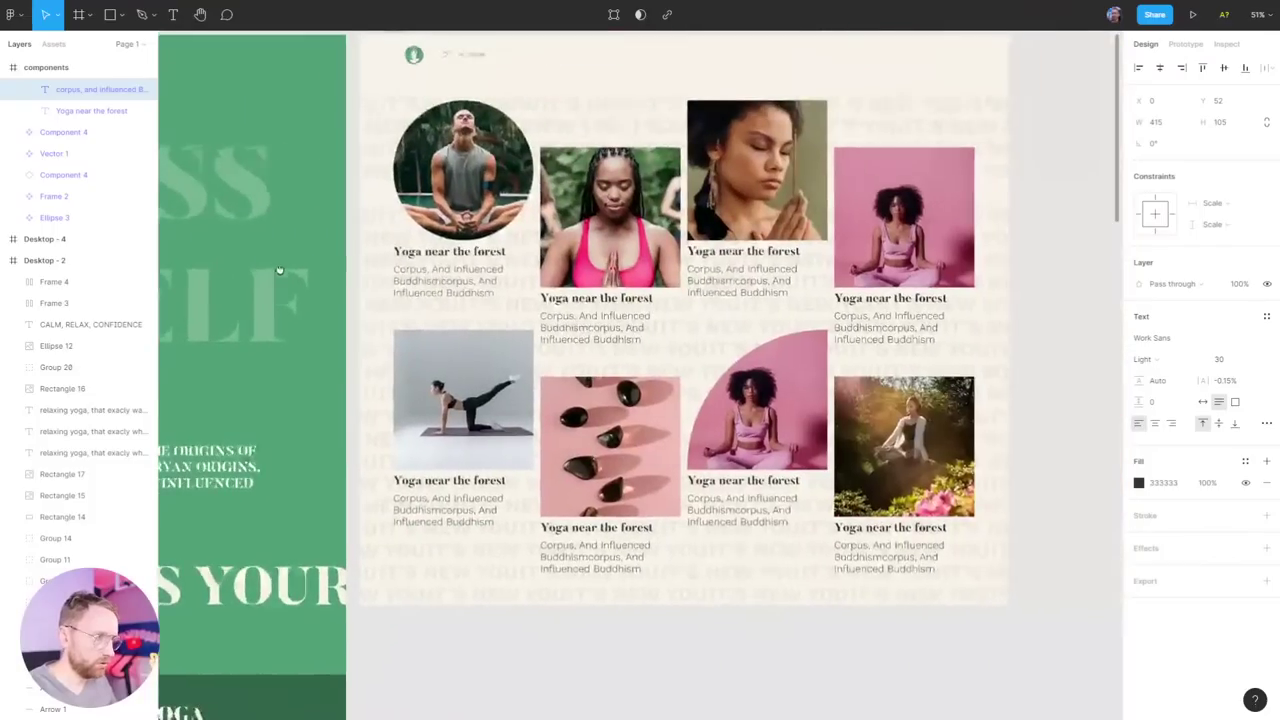
scroll(180, 260, left, 8)
scroll(180, 260, down, 2)
scroll(473, 311, down, 10)
scroll(473, 311, right, 3)
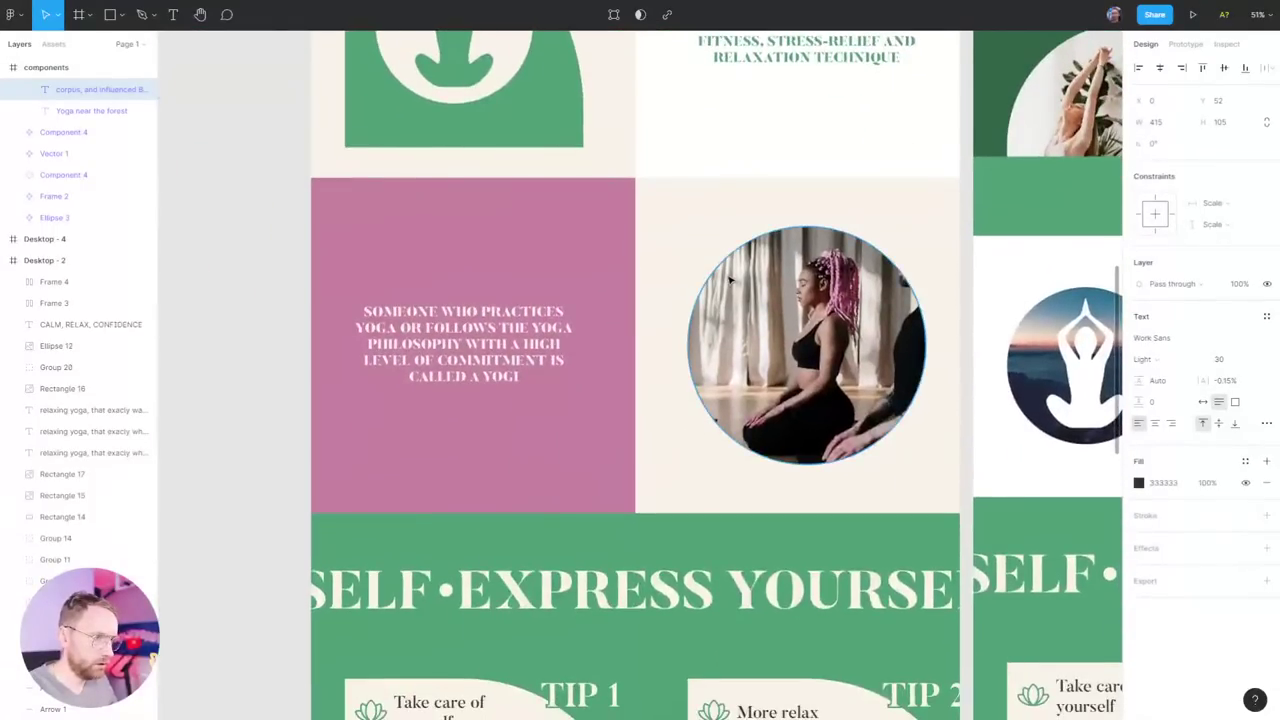
scroll(481, 291, up, 3)
scroll(481, 291, right, 1)
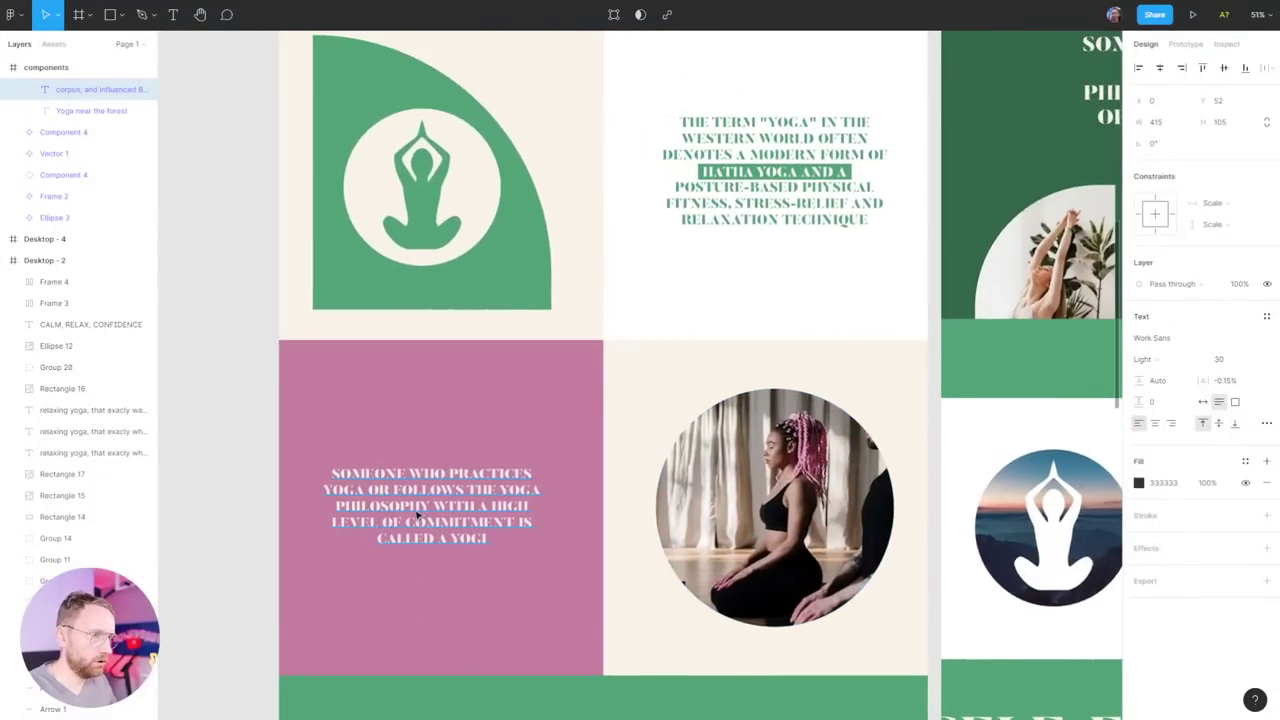
scroll(481, 291, down, 8)
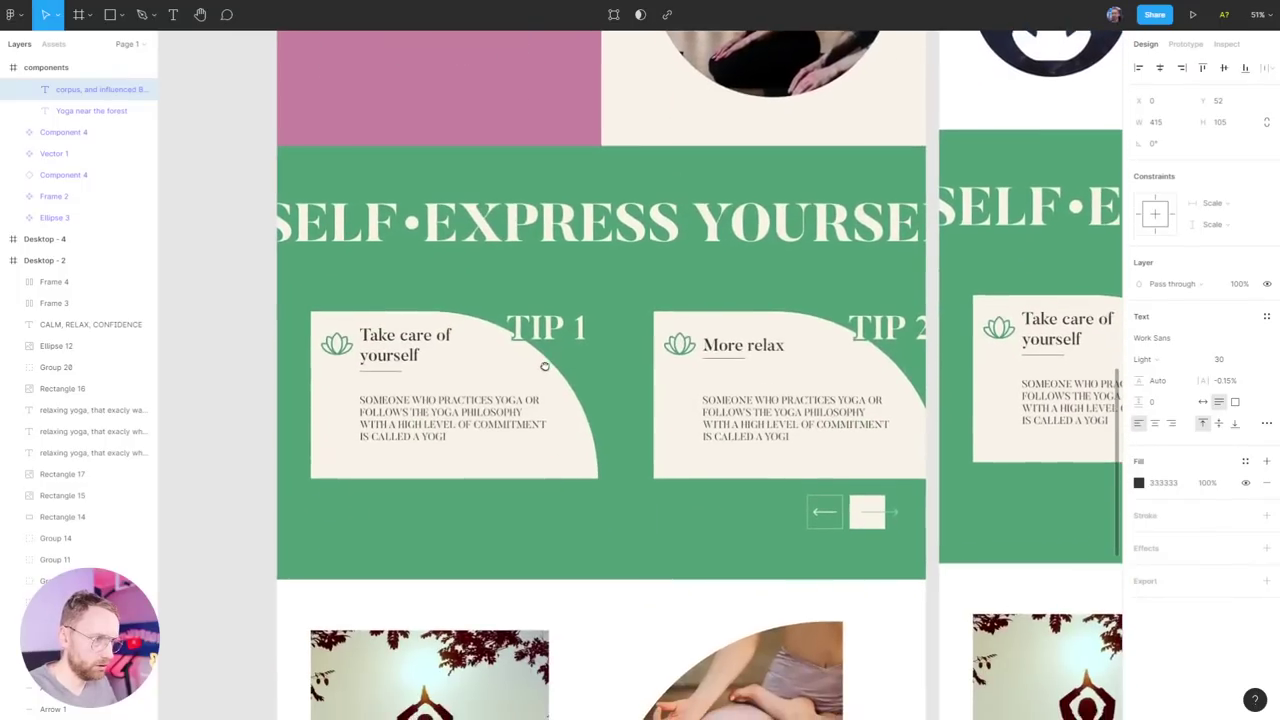
scroll(544, 366, down, 11)
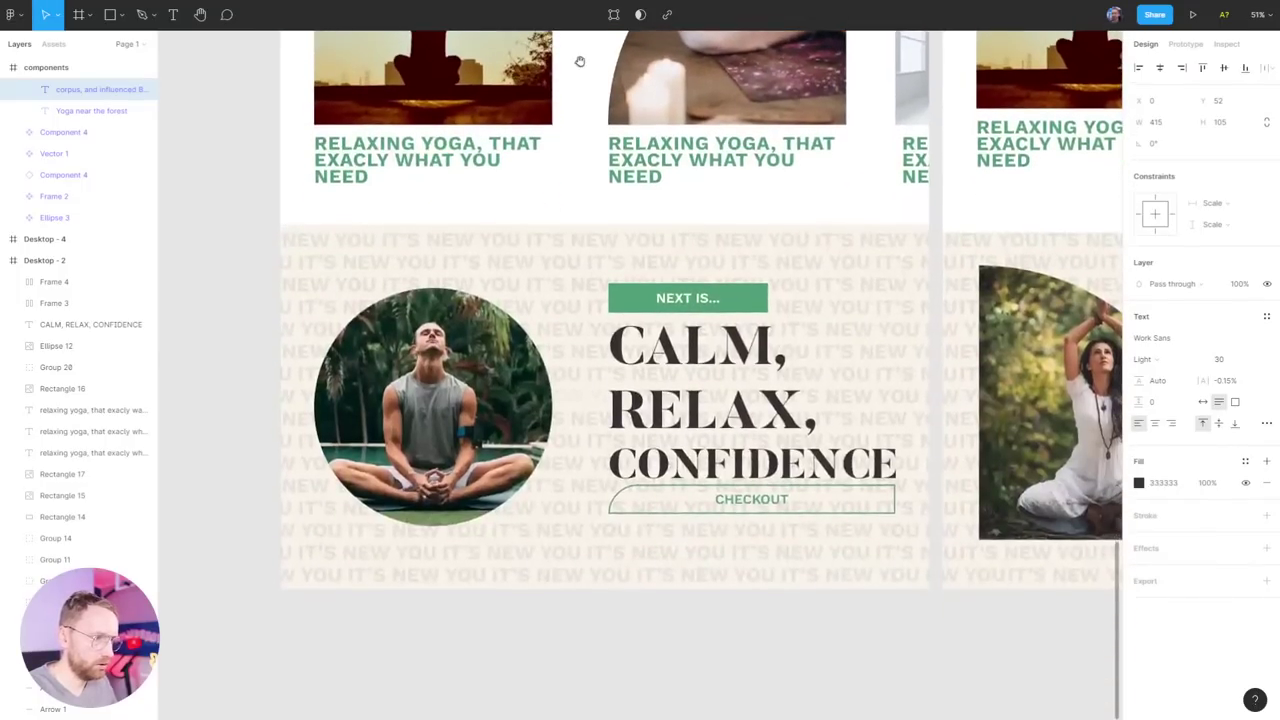
key(shift+0)
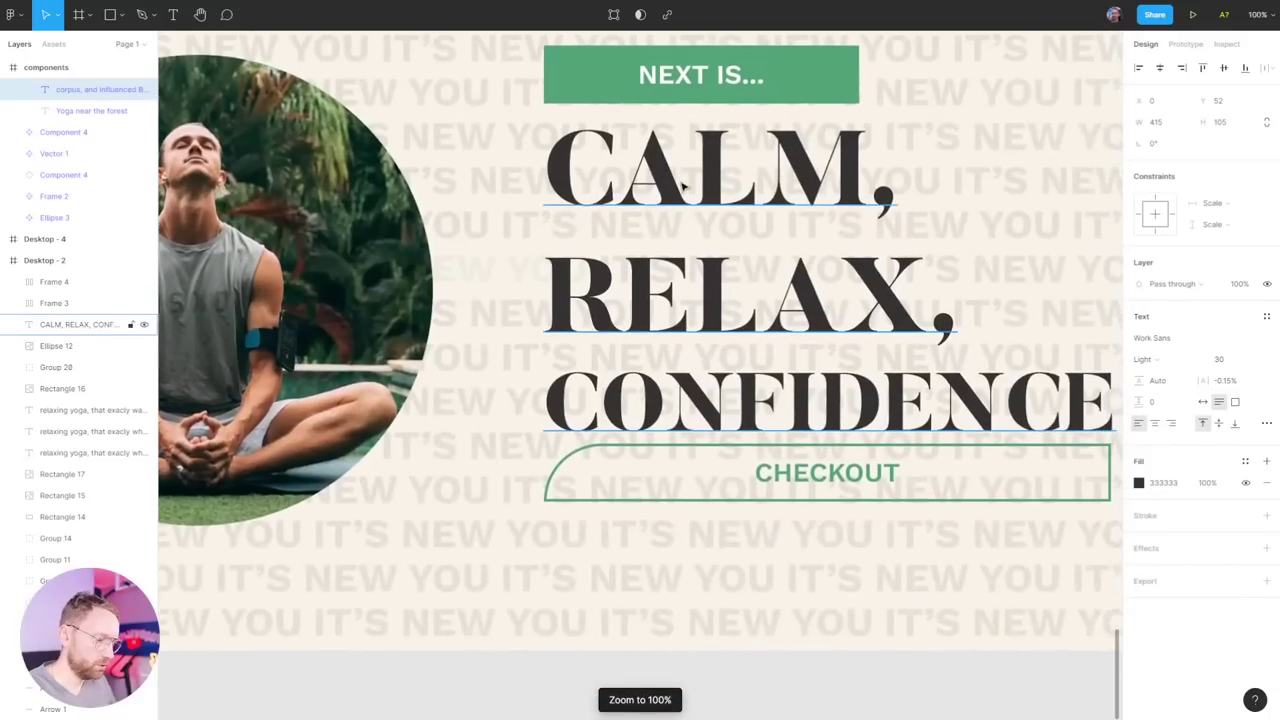
key(ctrl+backslash)
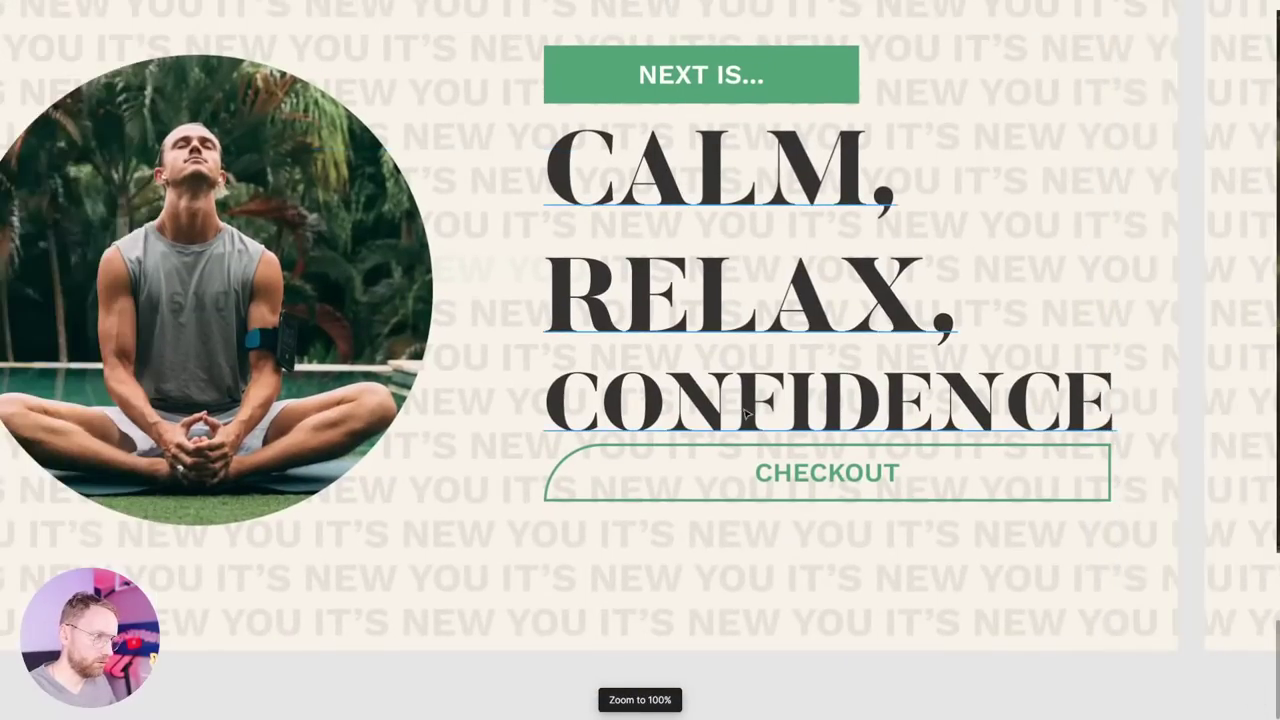
scroll(214, 497, down, 3)
scroll(745, 585, up, 5)
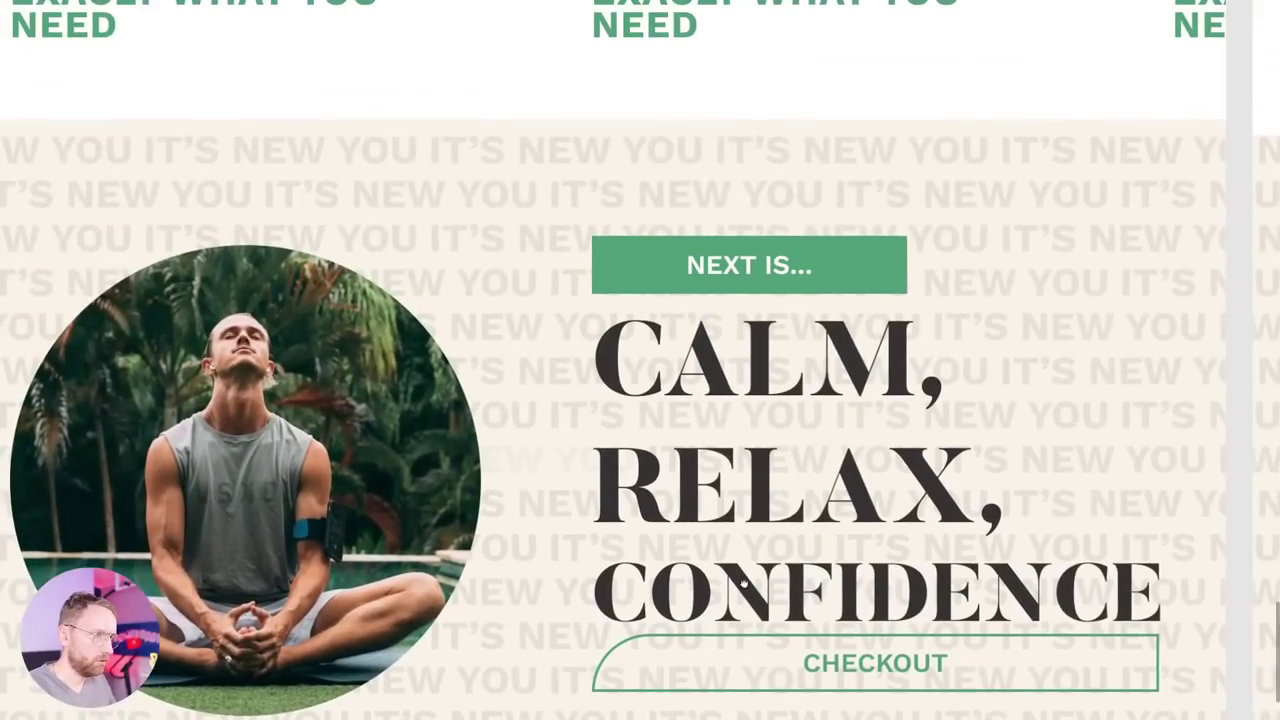
scroll(745, 577, down, 1)
ctrl+scroll(829, 235, down, 5)
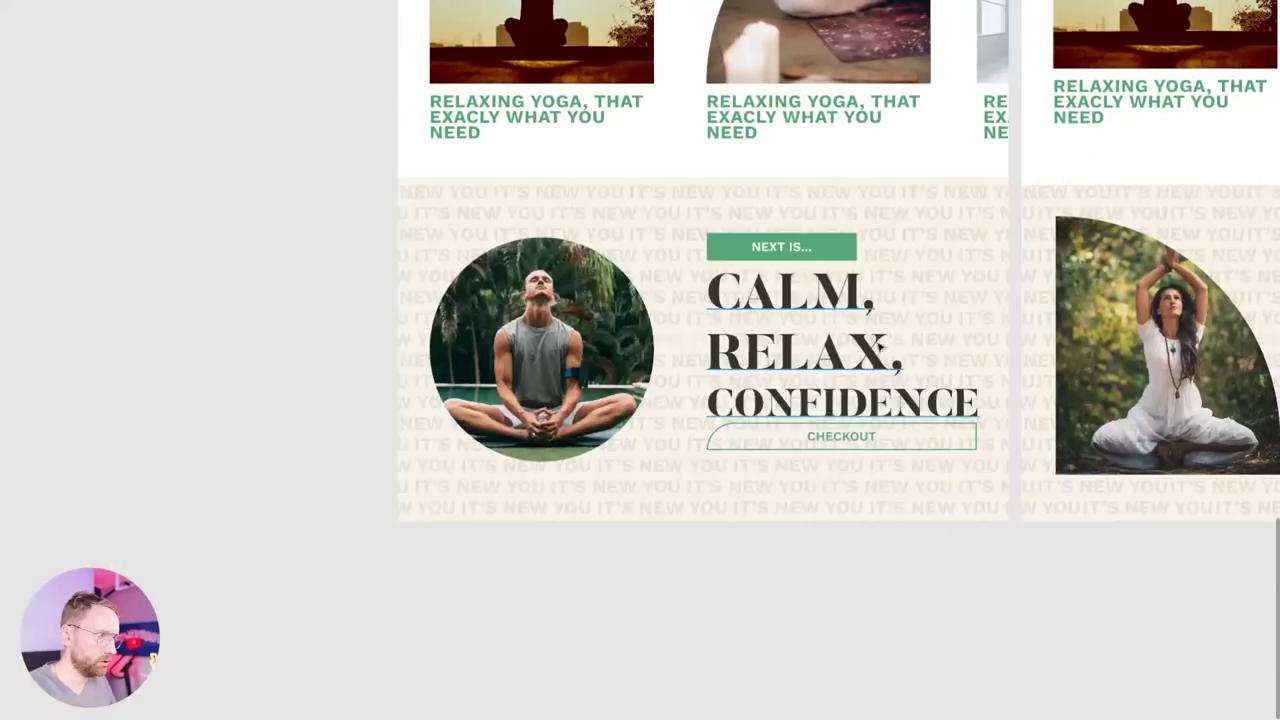
scroll(717, 515, up, 10)
scroll(717, 515, down, 5)
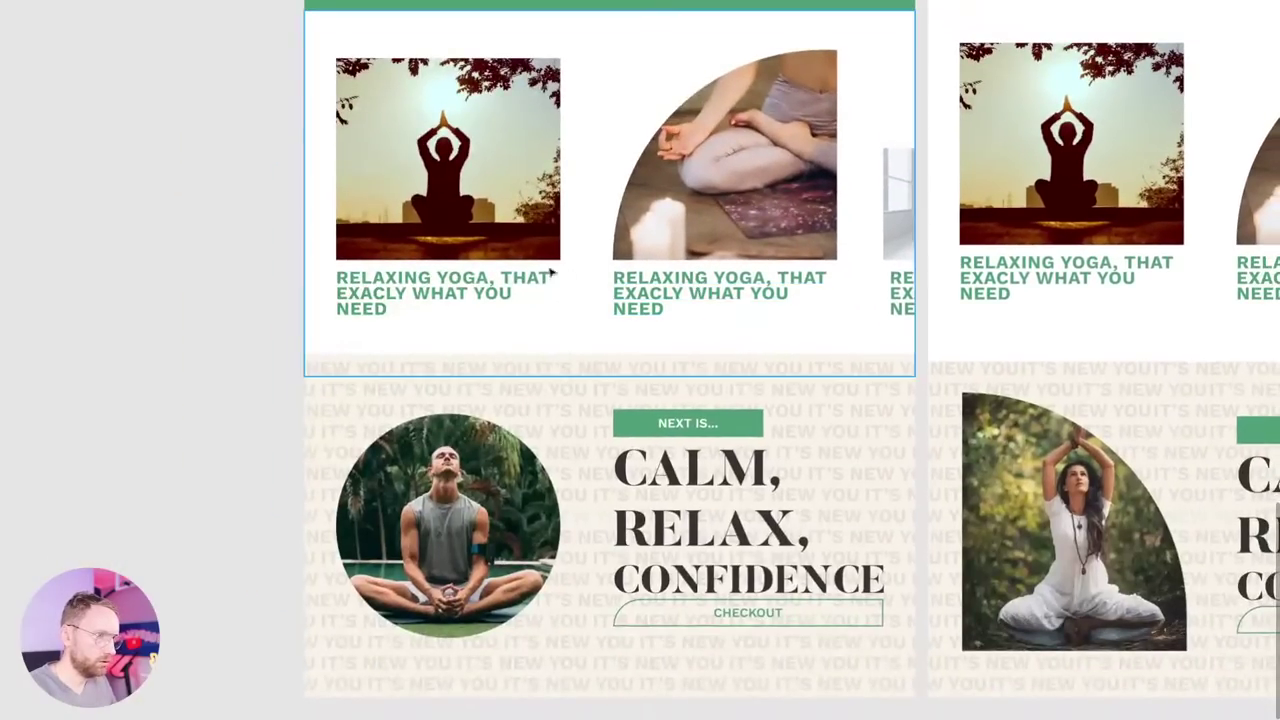
ctrl+scroll(425, 265, up, 5)
click(336, 316)
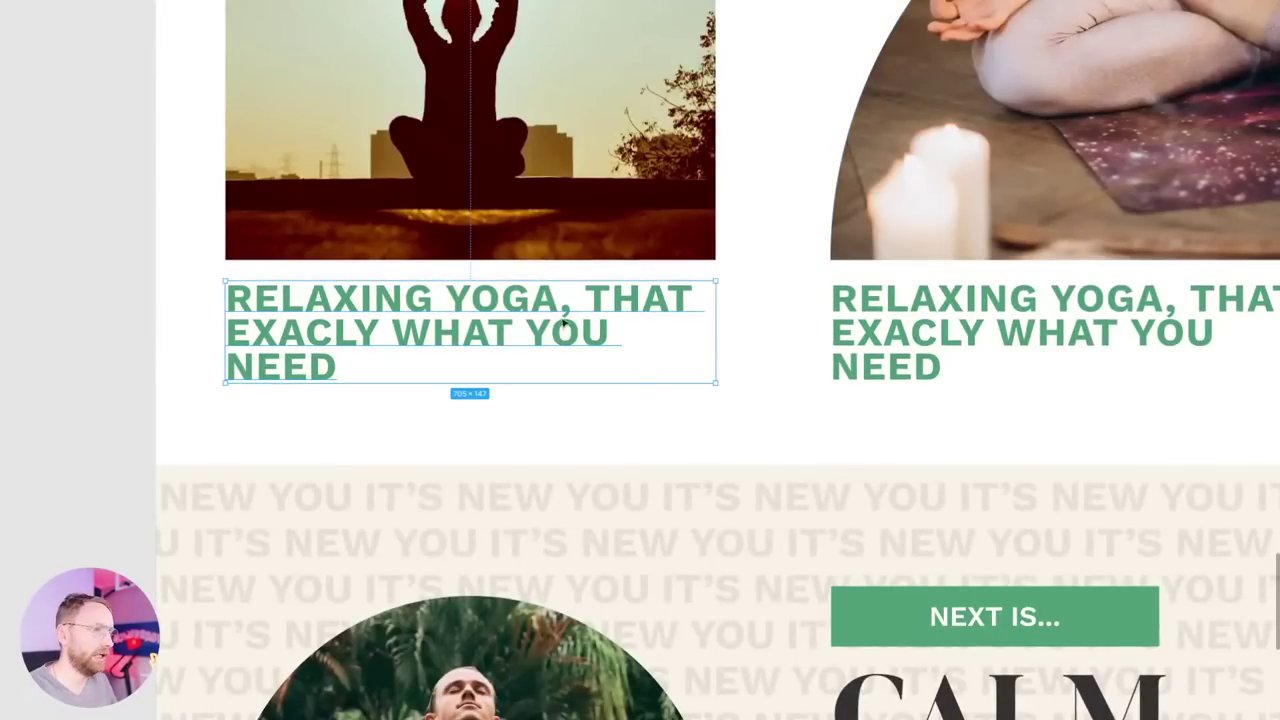
ctrl+scroll(801, 228, down, 5)
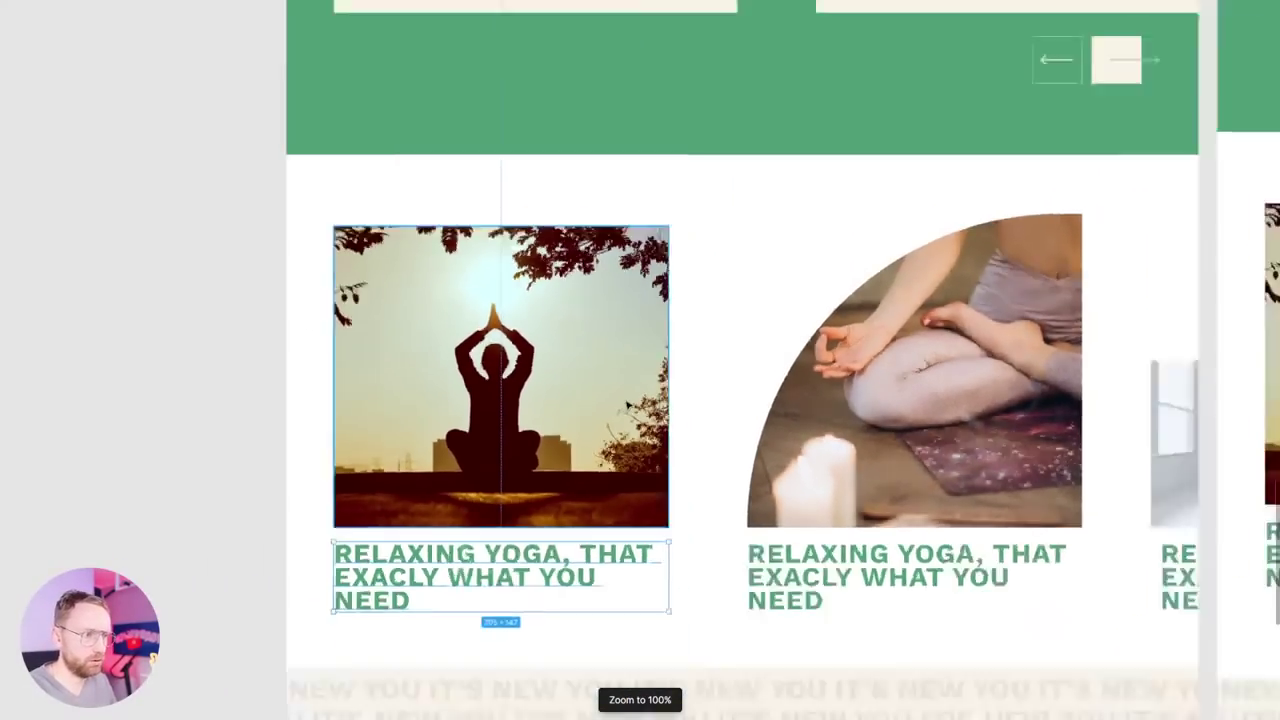
scroll(801, 228, up, 3)
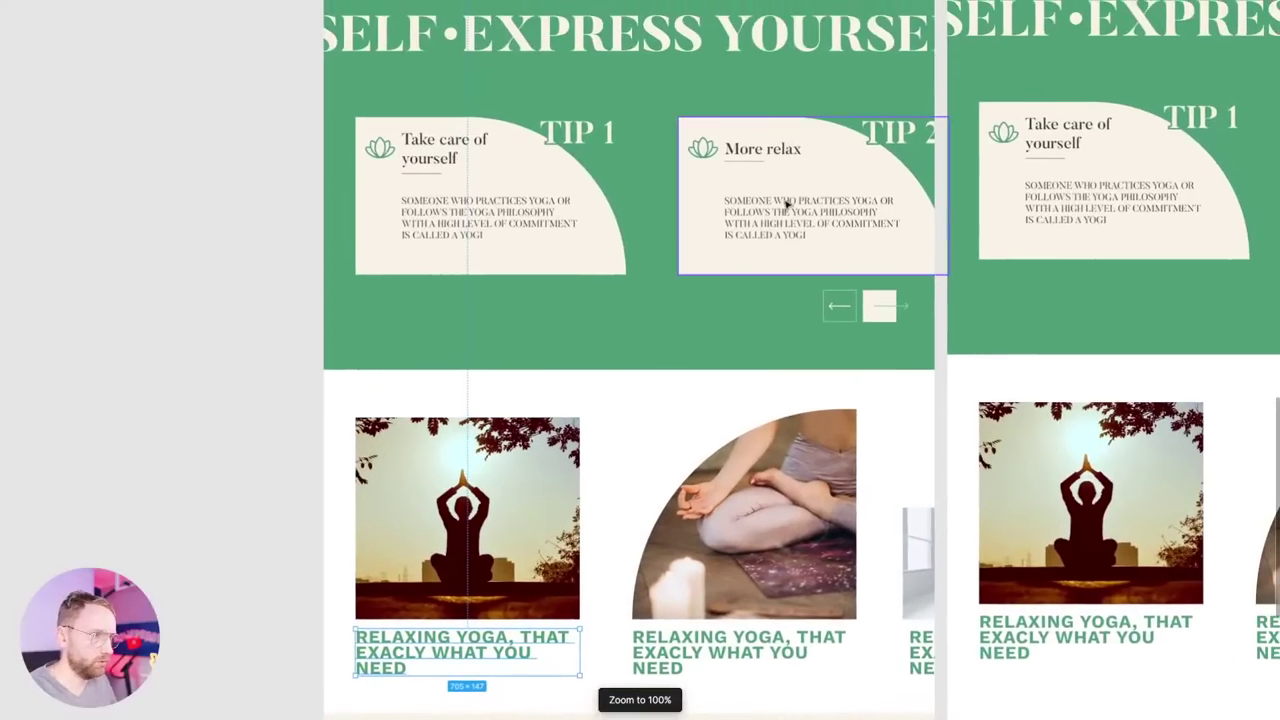
click(797, 202)
double_click(797, 202)
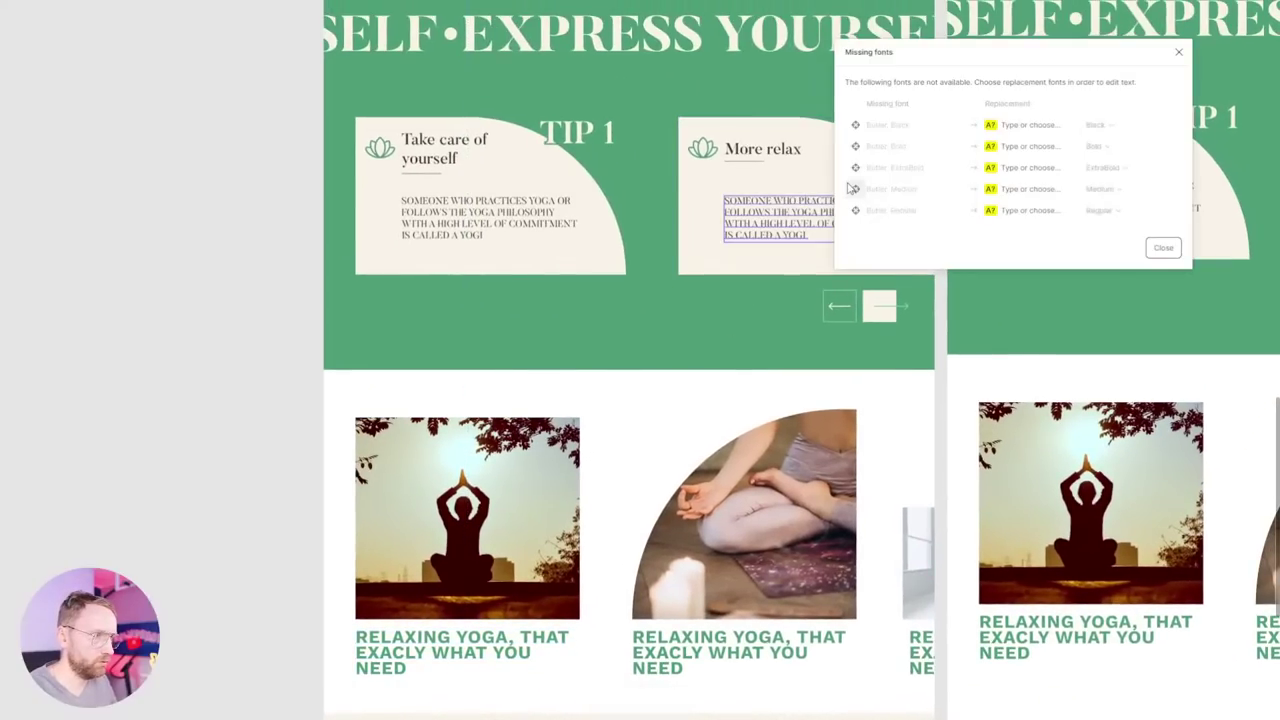
click(1163, 249)
scroll(1041, 276, down, 5)
scroll(1041, 276, up, 8)
scroll(920, 577, right, 4)
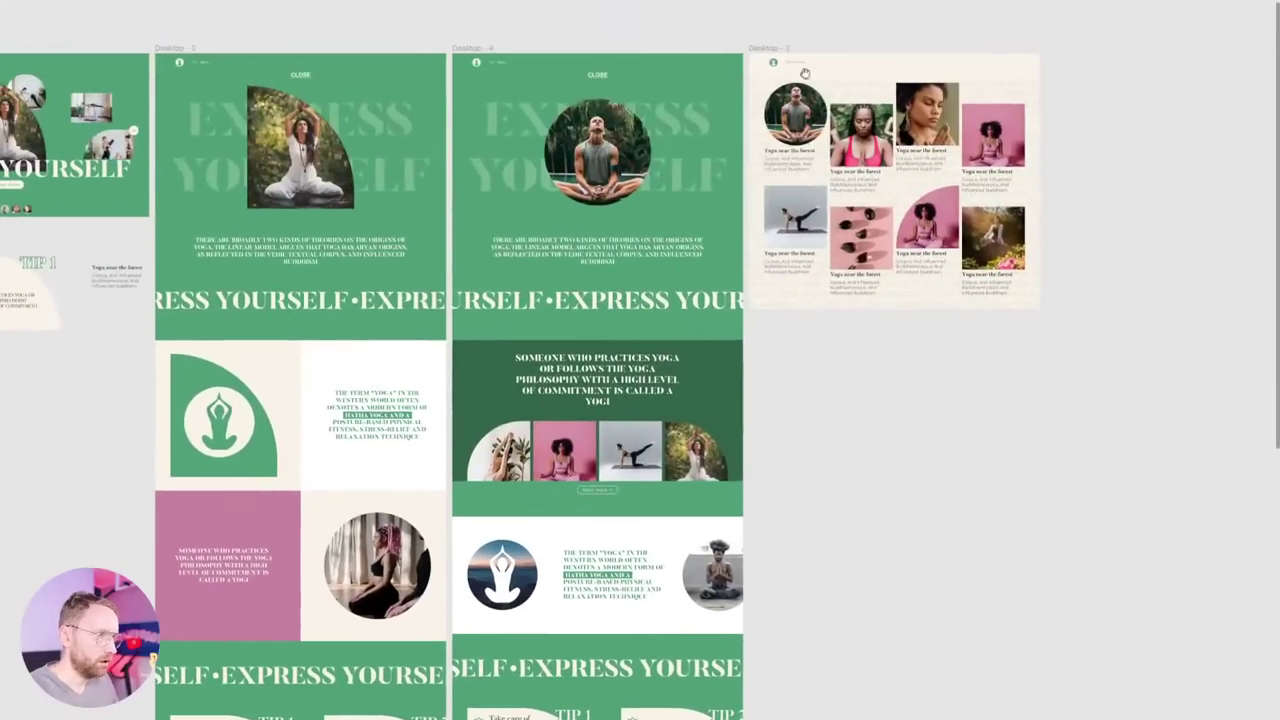
Draw a grey spacing block above the Yoga text and duplicate it for the section above
scroll(642, 426, down, 10)
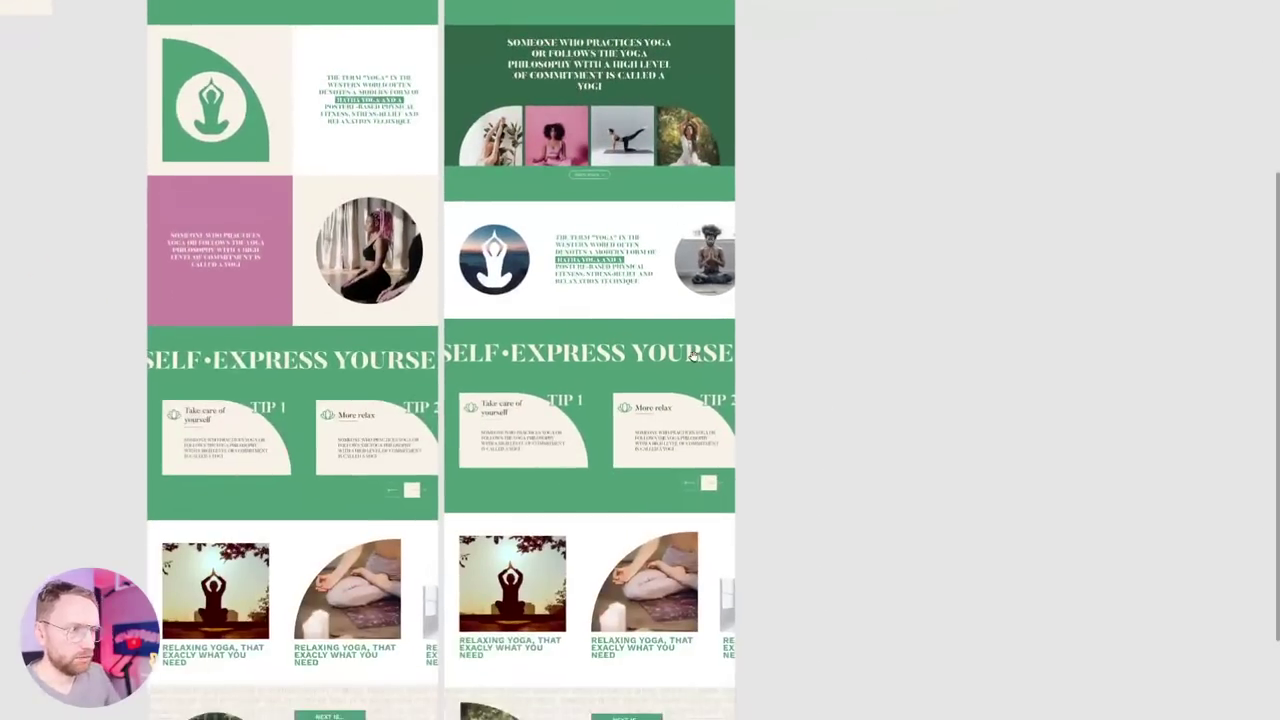
scroll(690, 300, left, 1)
drag(737, 119, 736, 208)
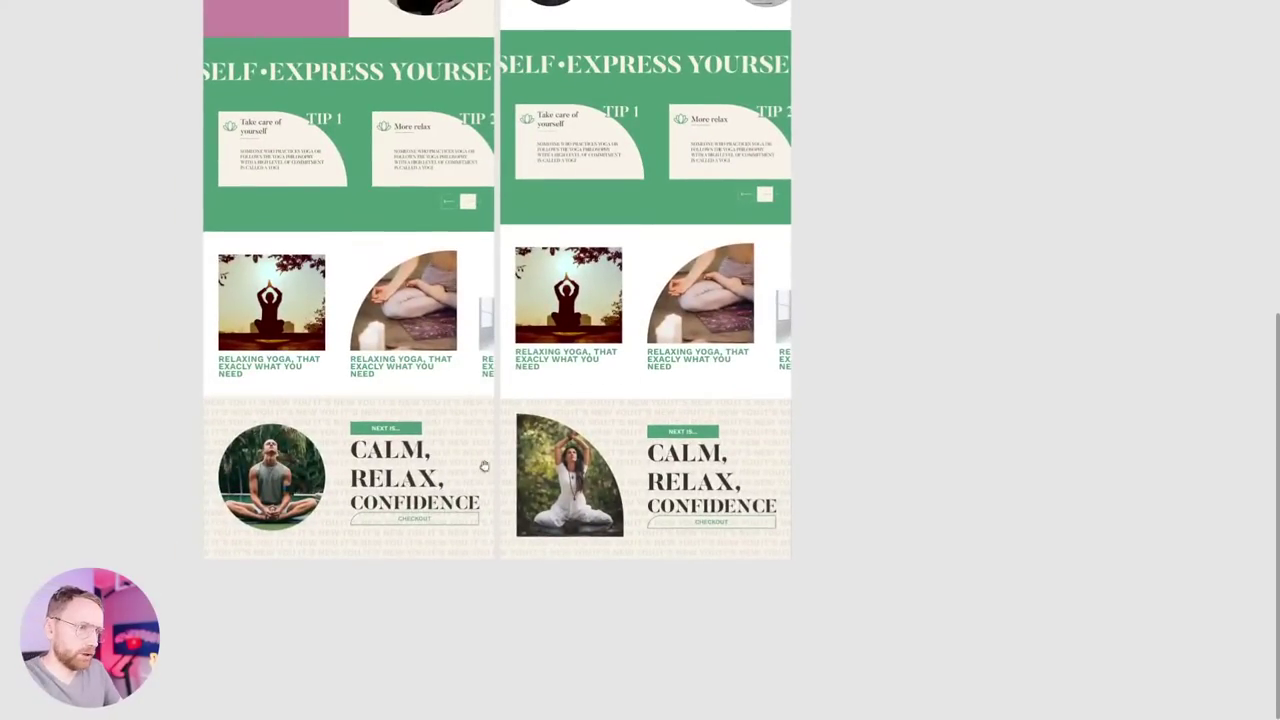
scroll(366, 550, left, 3)
scroll(366, 537, up, 3)
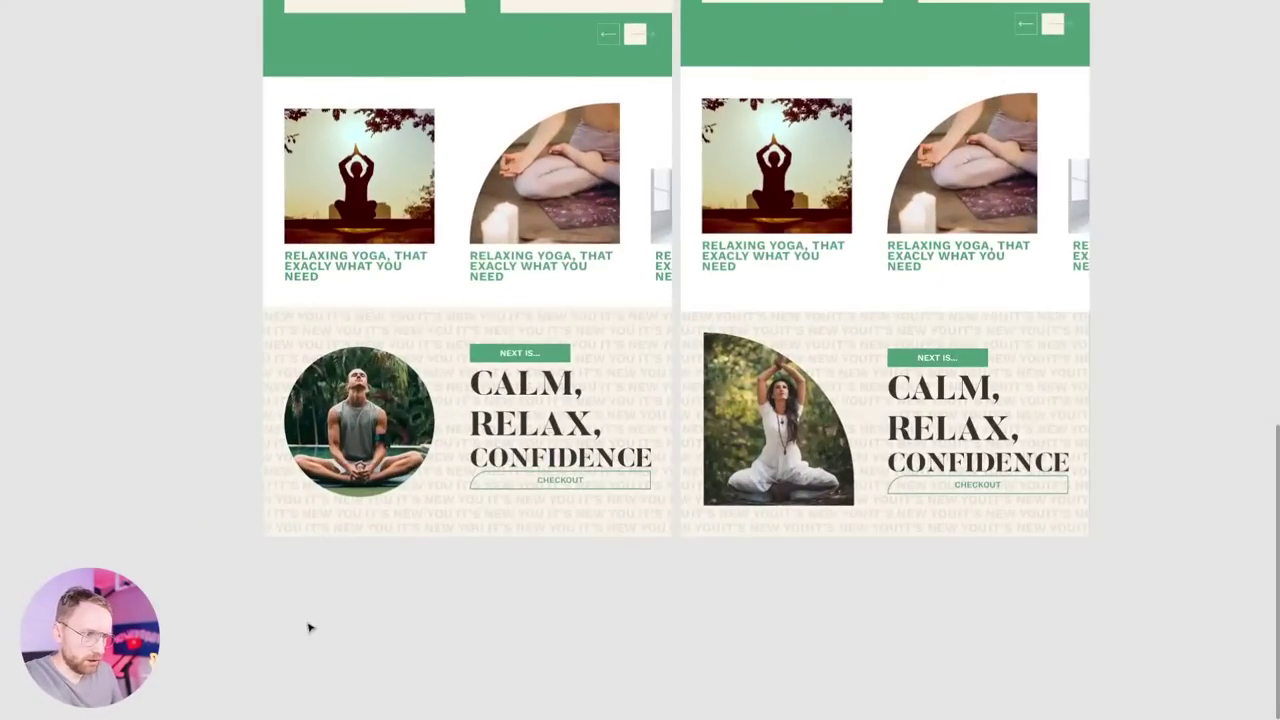
scroll(309, 627, down, 5)
scroll(560, 520, down, 2)
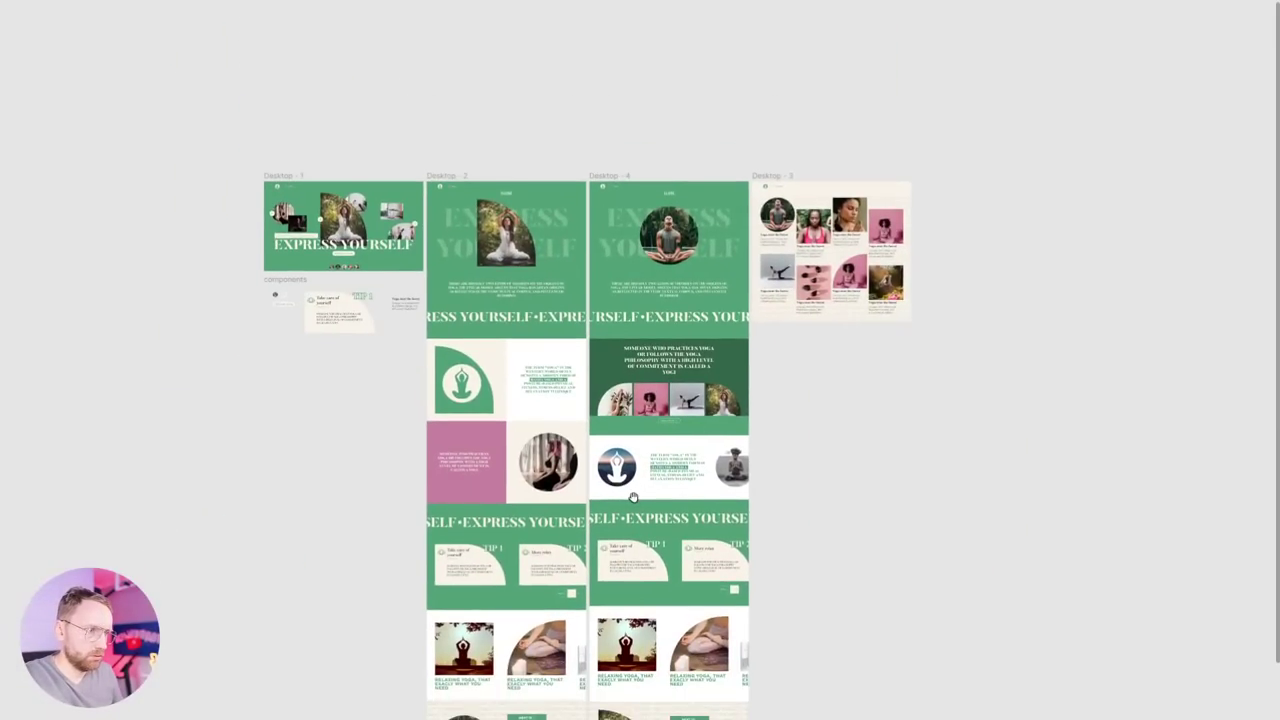
scroll(776, 305, up, 5)
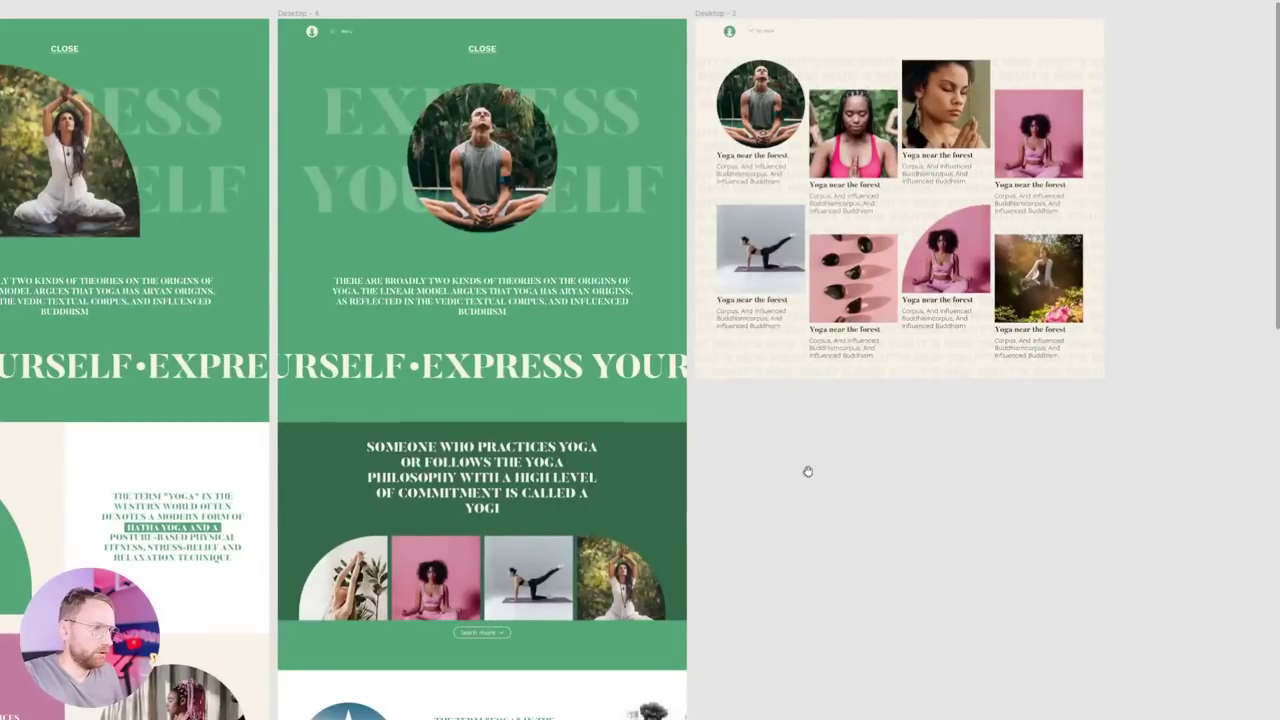
drag(808, 471, 948, 346)
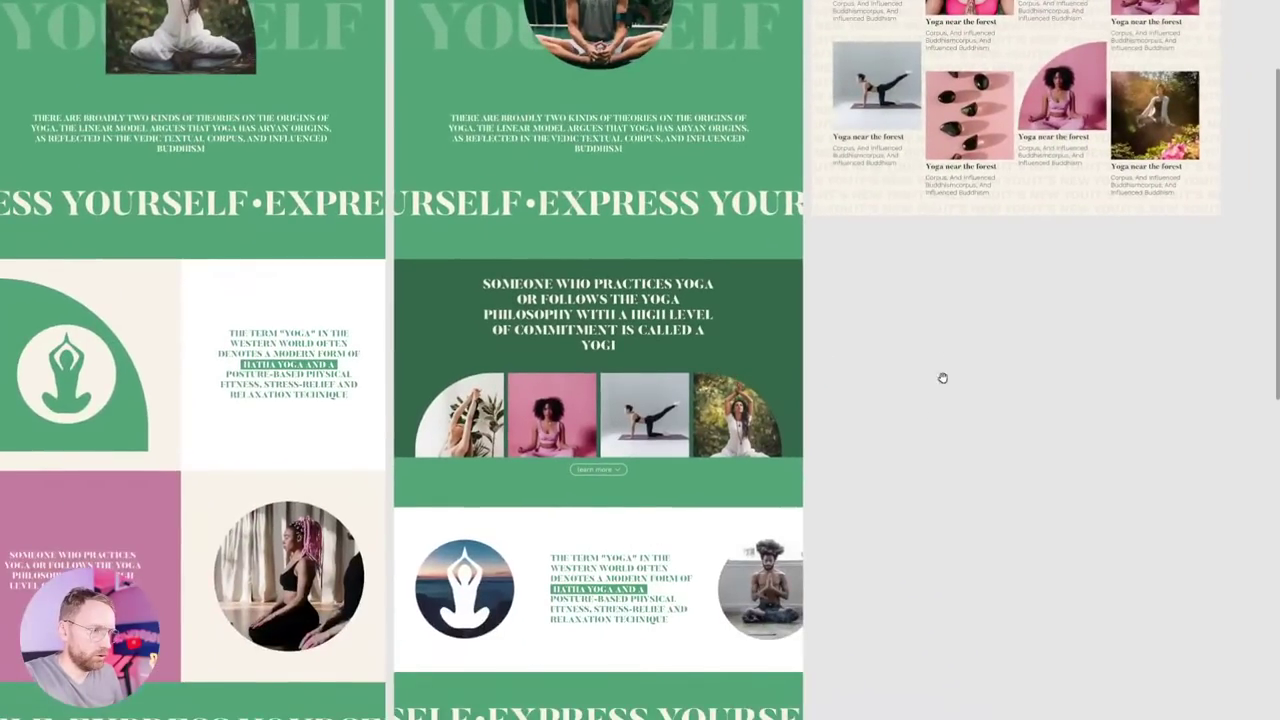
scroll(942, 378, down, 3)
drag(917, 289, 935, 480)
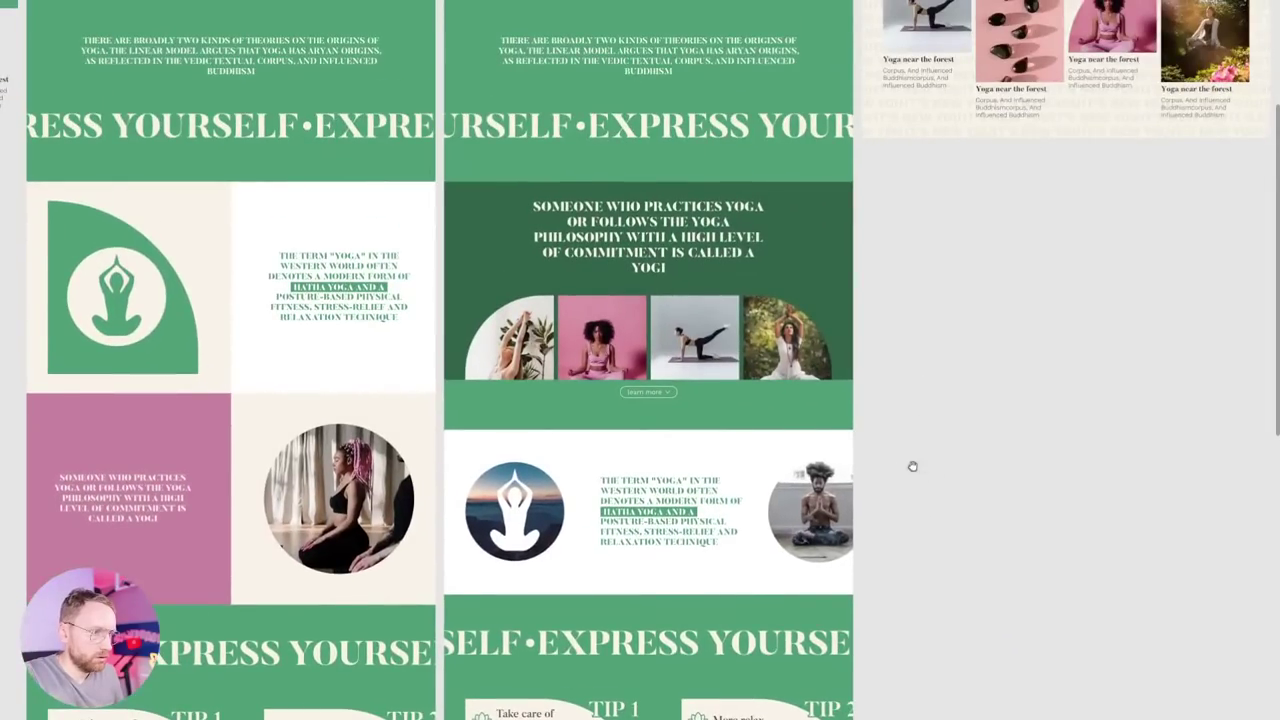
key(r)
mouse_move(655, 432)
mouse_down()
mouse_move(668, 474)
mouse_move(662, 186)
mouse_move(676, 142)
mouse_move(736, 121)
mouse_move(736, 104)
mouse_up()
key(Escape)
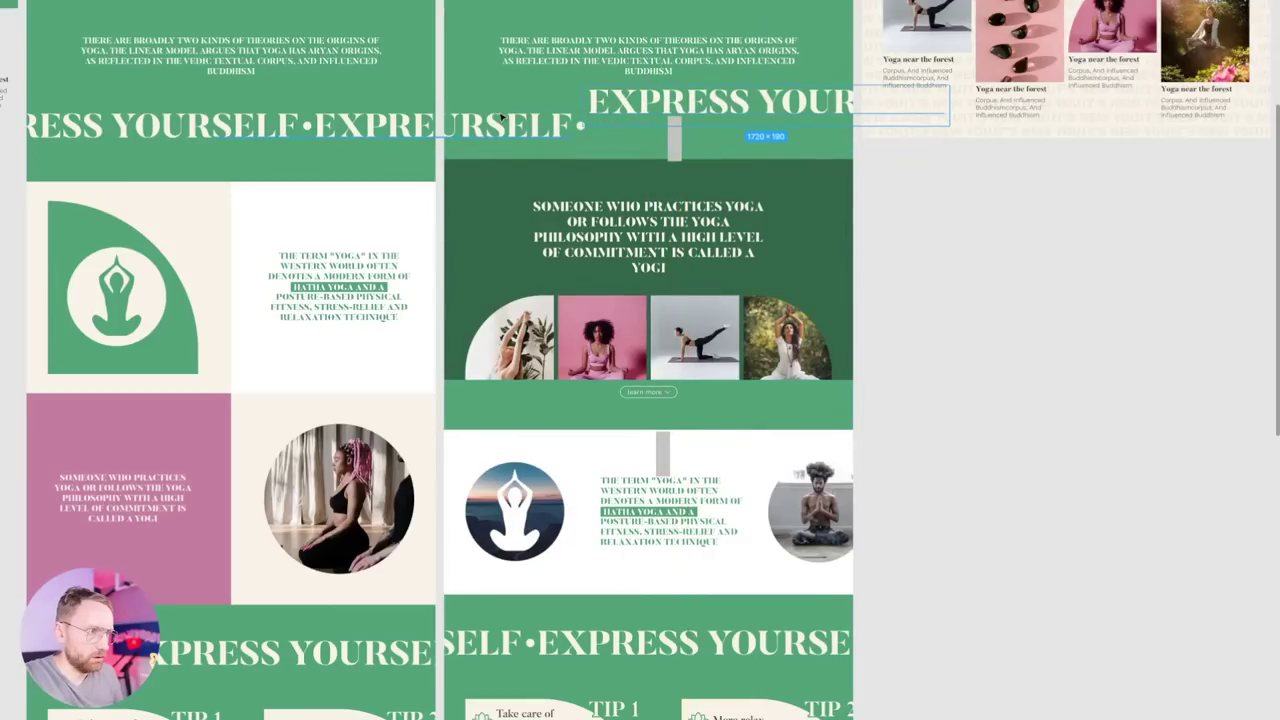
Nudge the right headline's dot up into line and delete both temporary spacing blocks
click(581, 126)
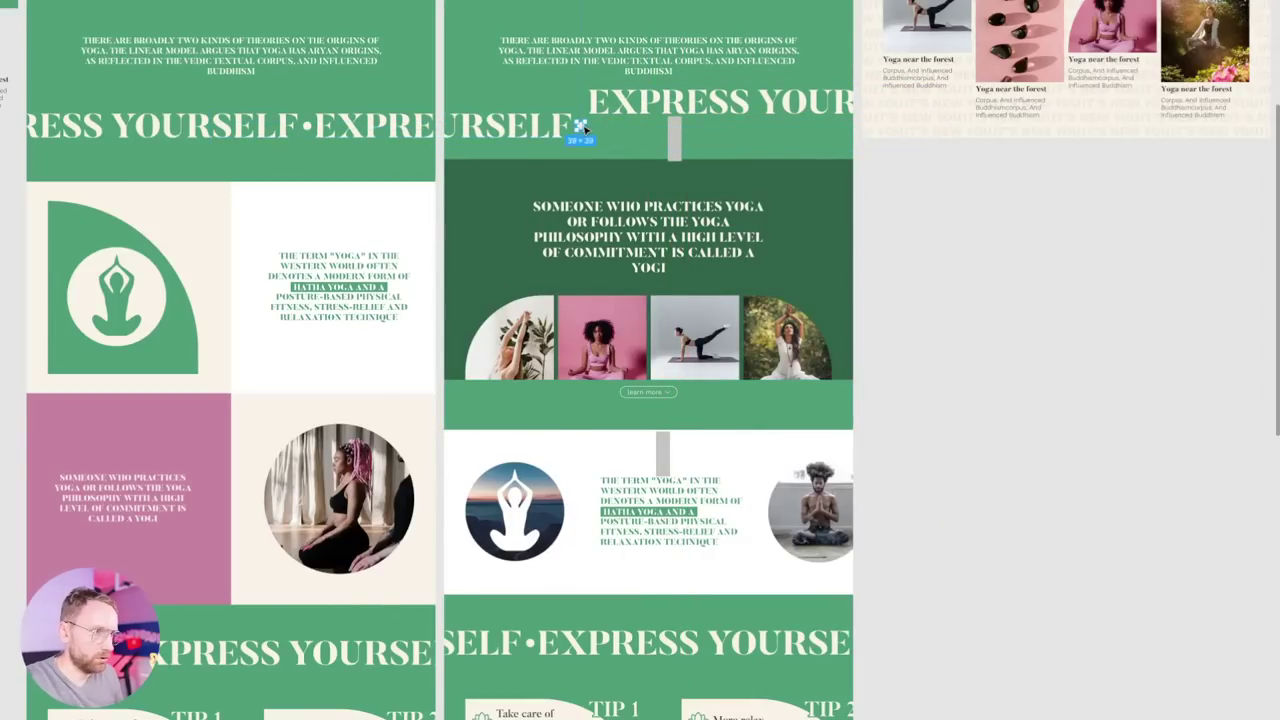
key(Up)
key(Up)
key(Up)
key(Up)
key(Up)
key(Up)
key(Up)
key(Up)
key(Up)
key(Up)
key(Up)
key(Up)
key(Up)
key(Up)
key(Up)
key(Up)
key(Up)
key(Up)
key(Up)
key(Up)
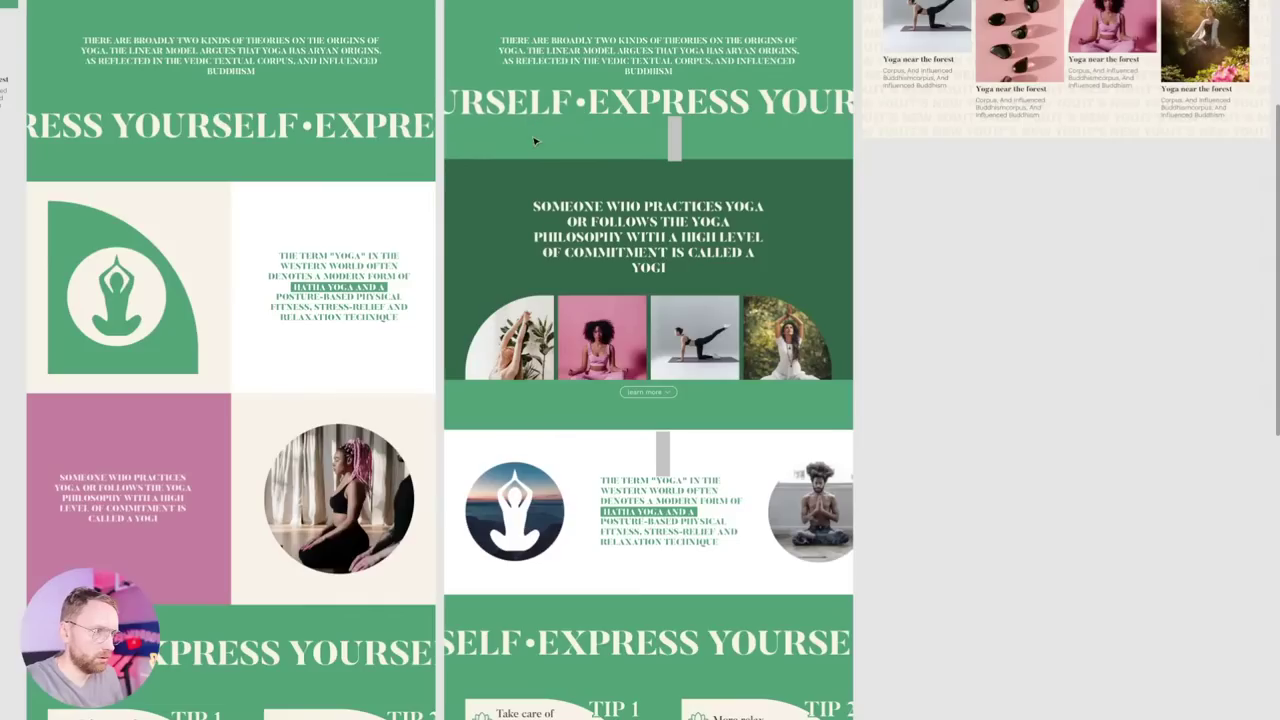
click(675, 140)
key(Delete)
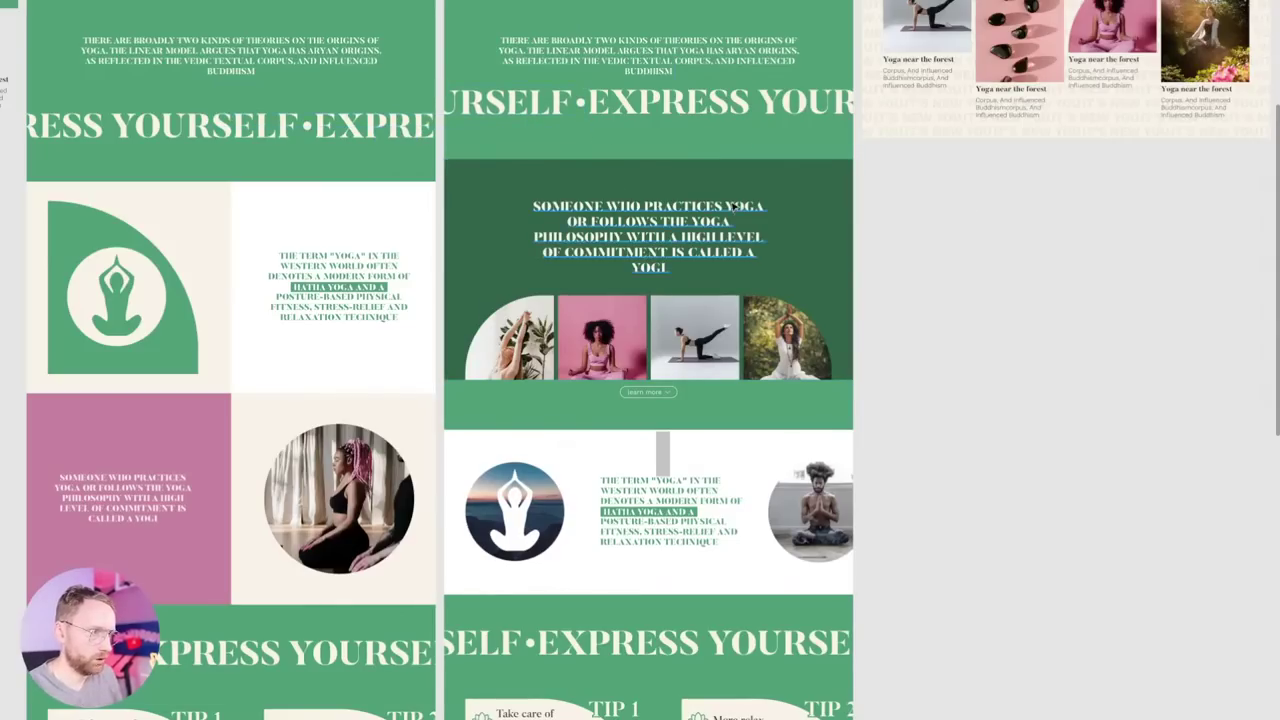
click(662, 452)
key(Delete)
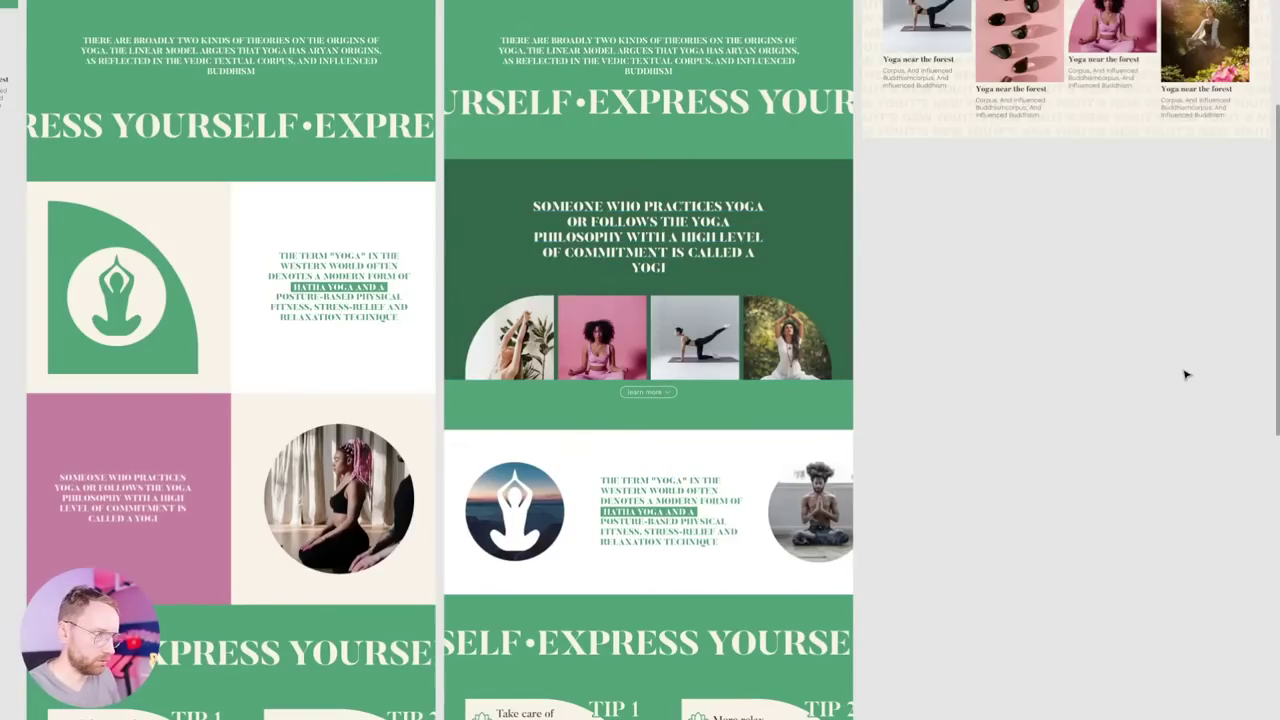
scroll(916, 305, up, 5)
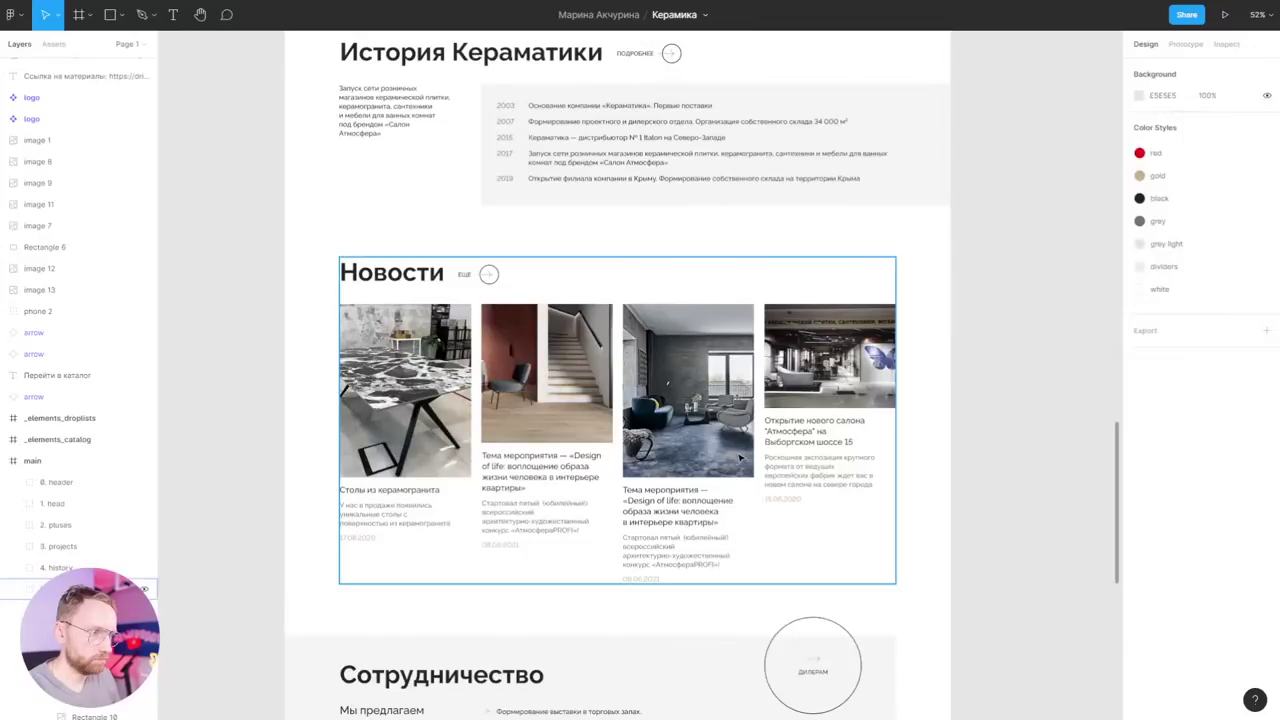
Switch to Discord and open the critique channel's edu era Figma link in the browser
key(alt+Tab)
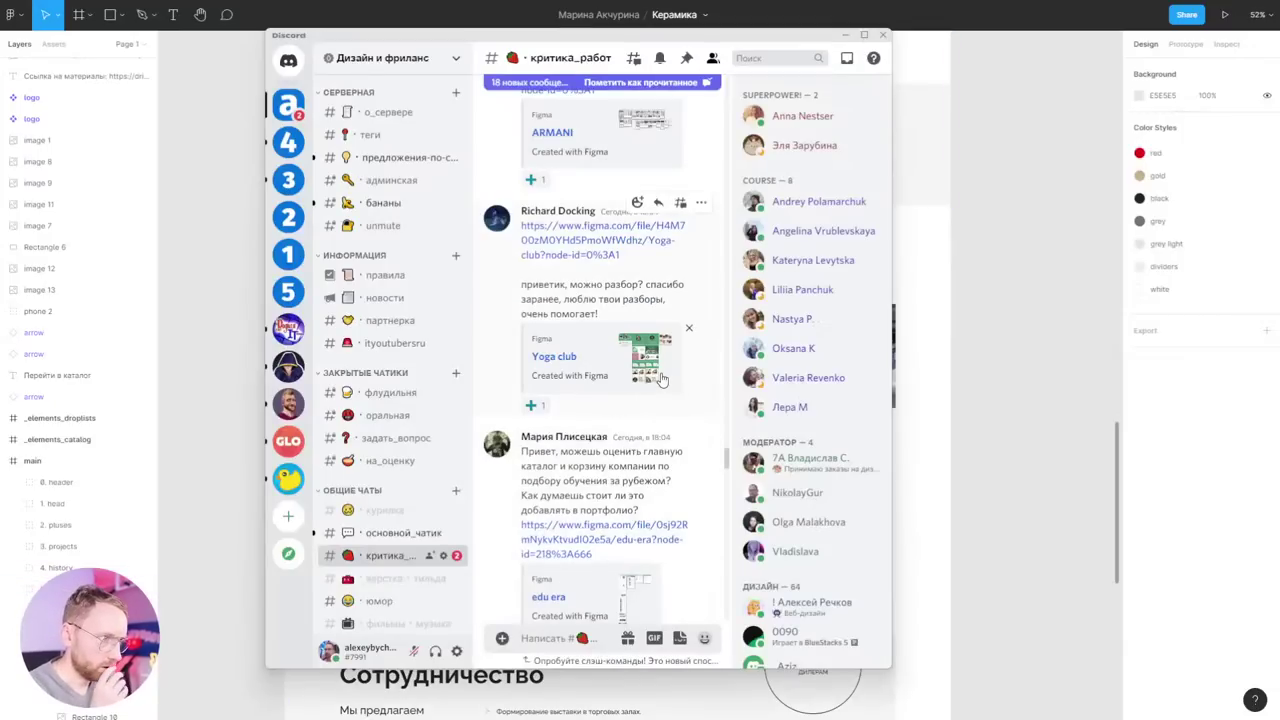
scroll(587, 428, down, 2)
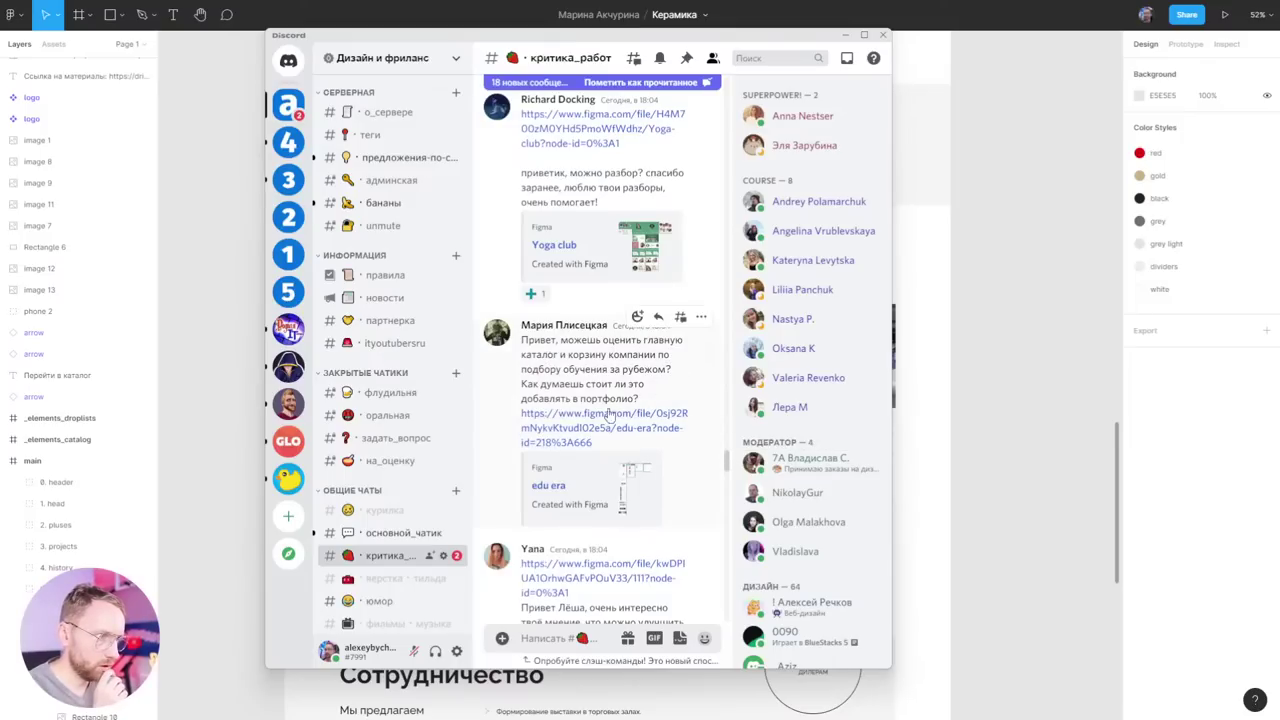
click(627, 484)
click(614, 424)
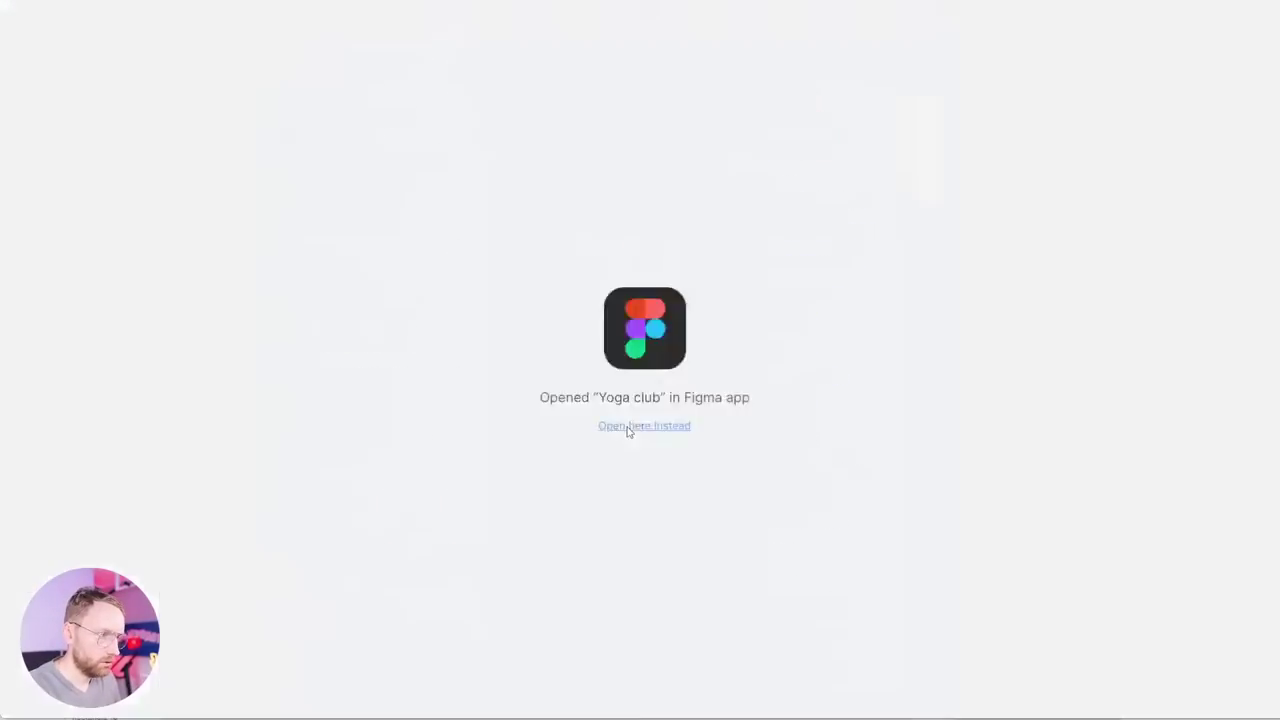
click(628, 427)
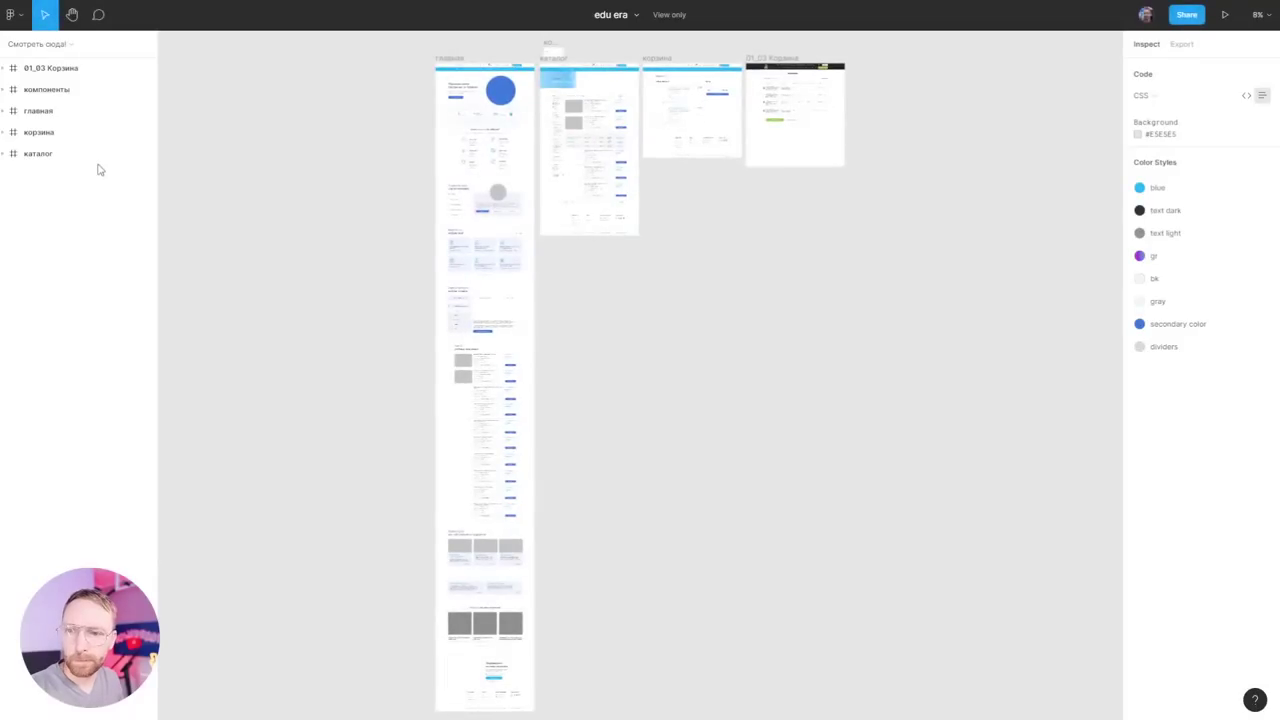
Scroll the главная frame down to Отзывы наших студентов and inspect that heading's text properties
scroll(366, 223, up, 10)
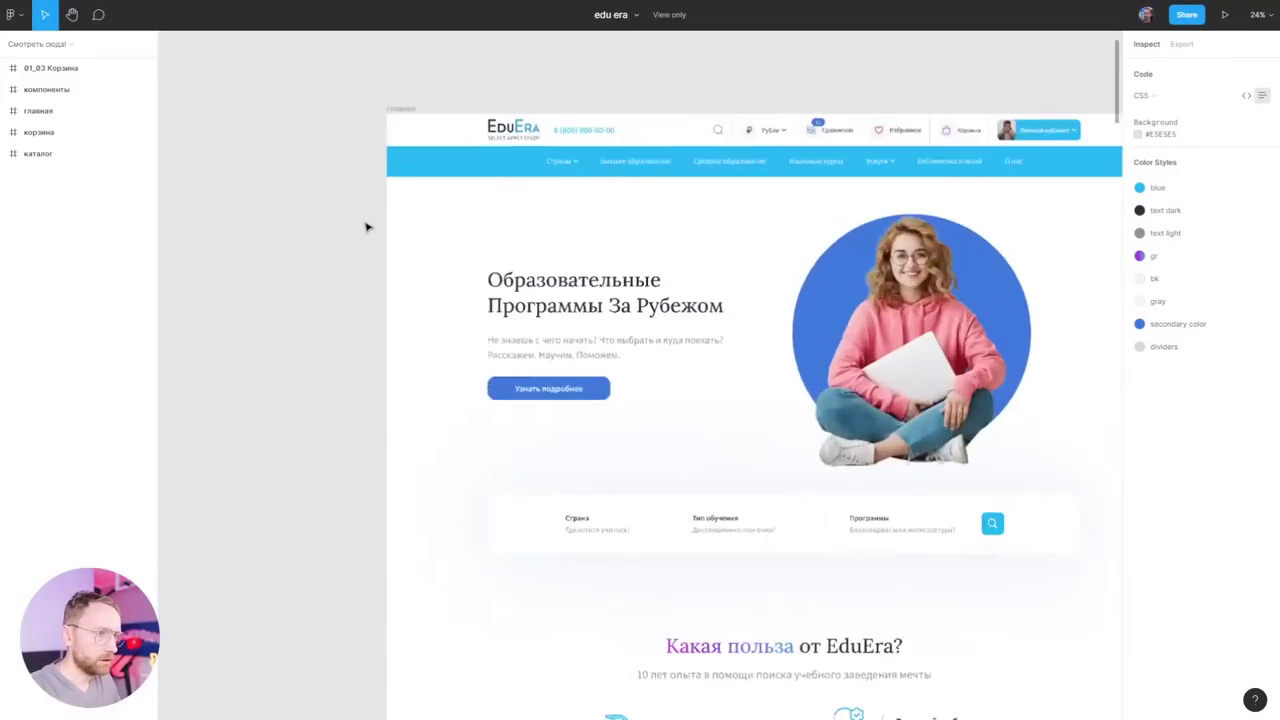
scroll(568, 257, down, 15)
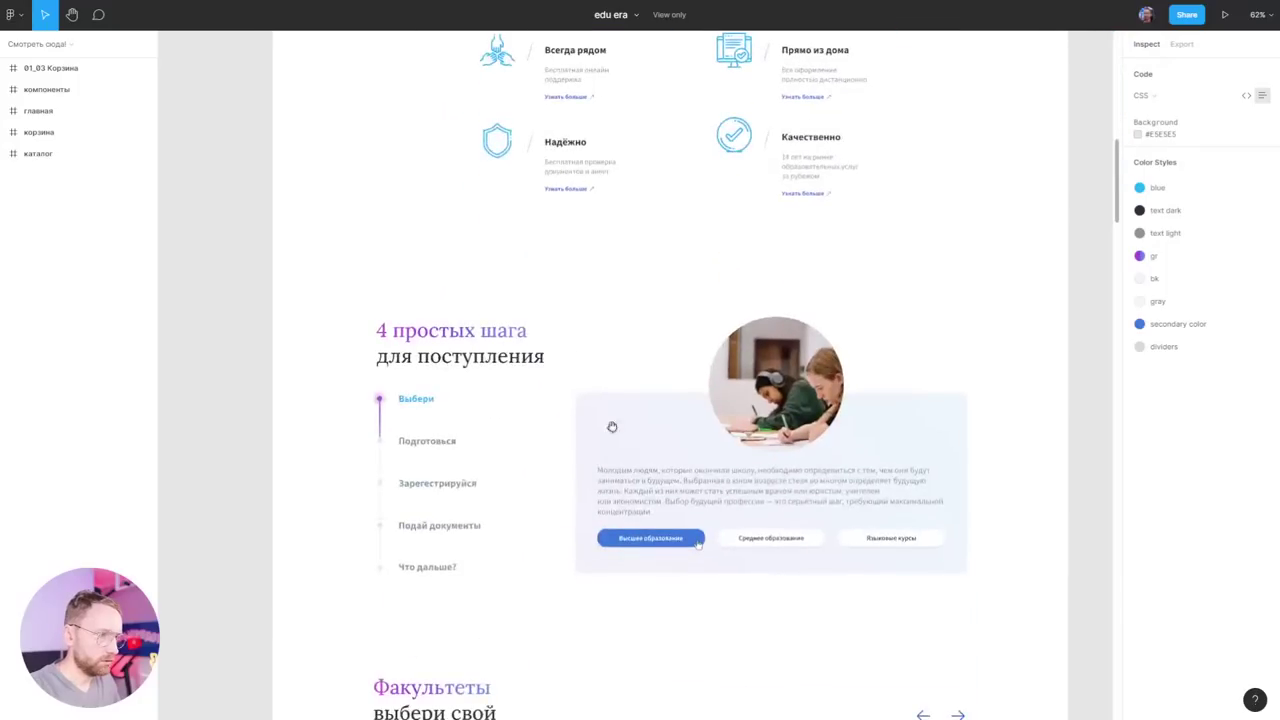
scroll(590, 377, down, 8)
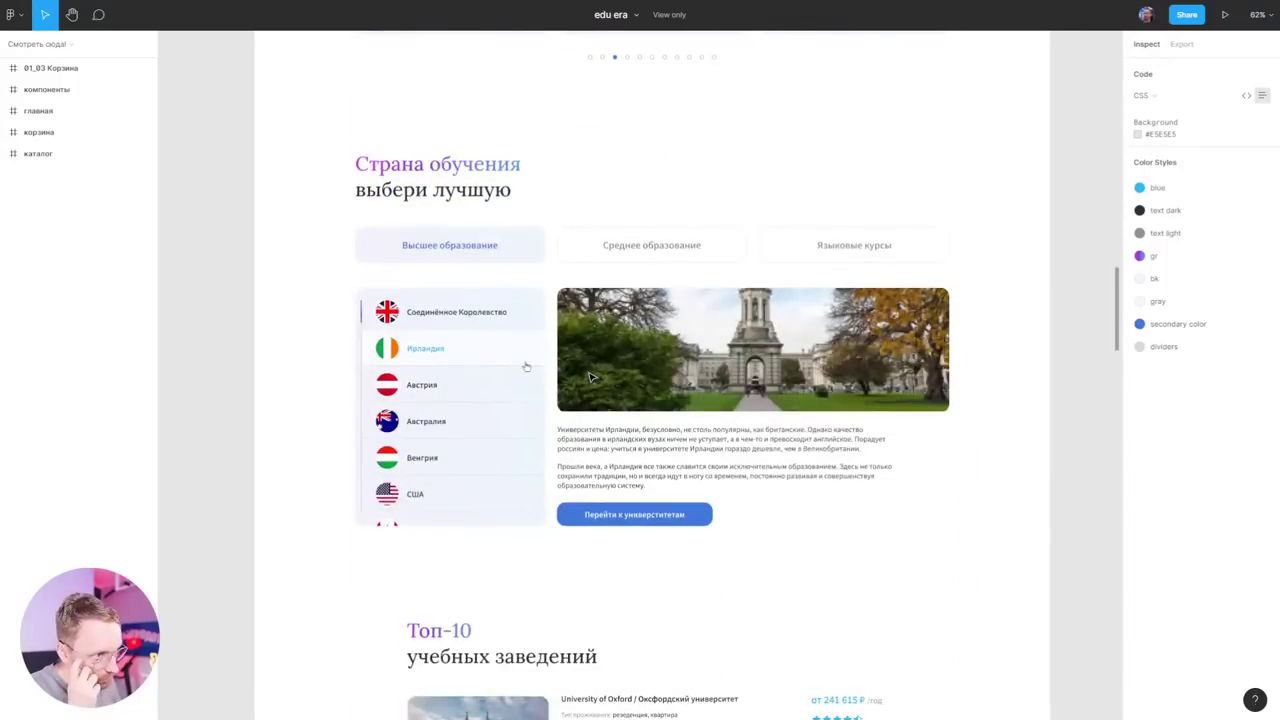
scroll(590, 377, down, 10)
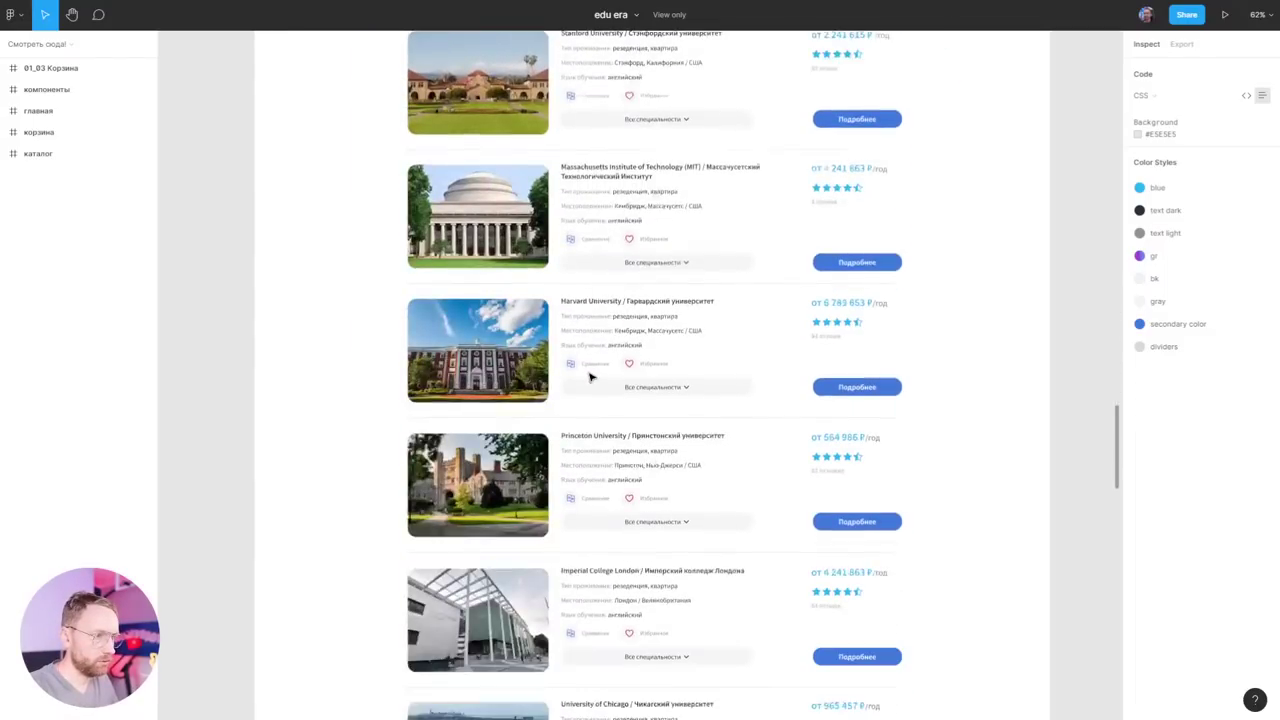
scroll(590, 377, up, 5)
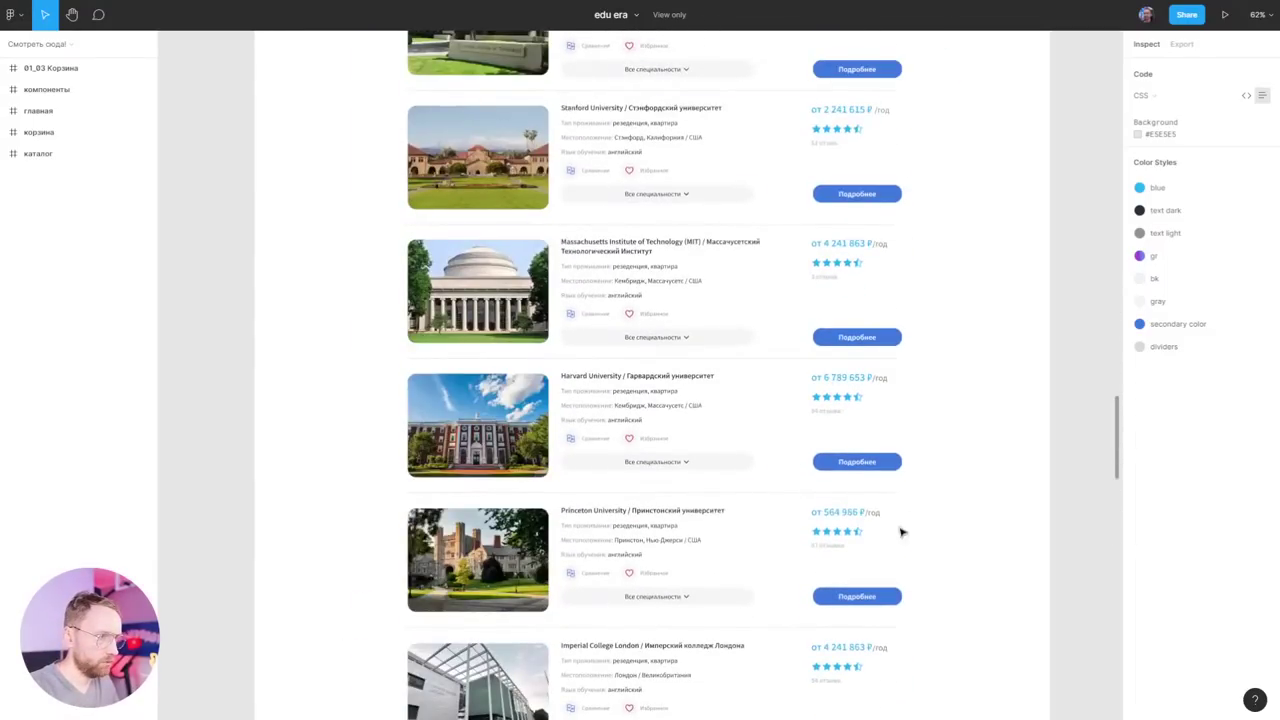
scroll(651, 374, down, 10)
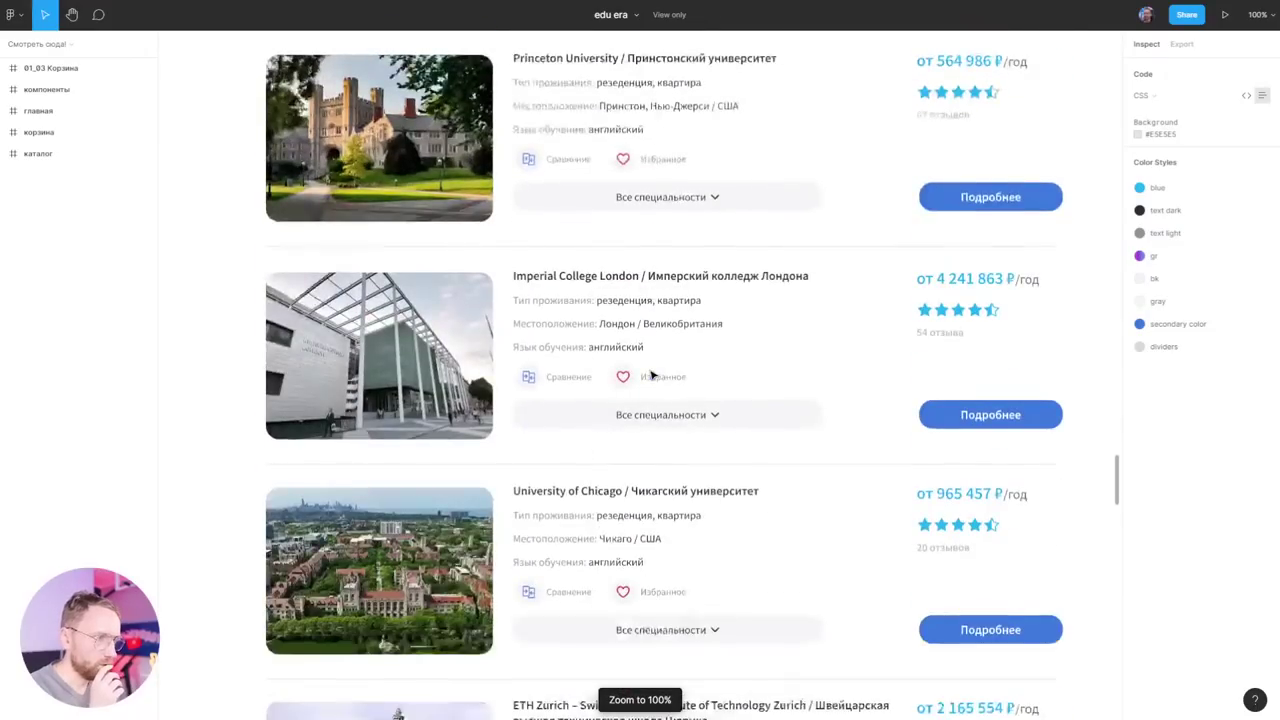
scroll(651, 374, up, 3)
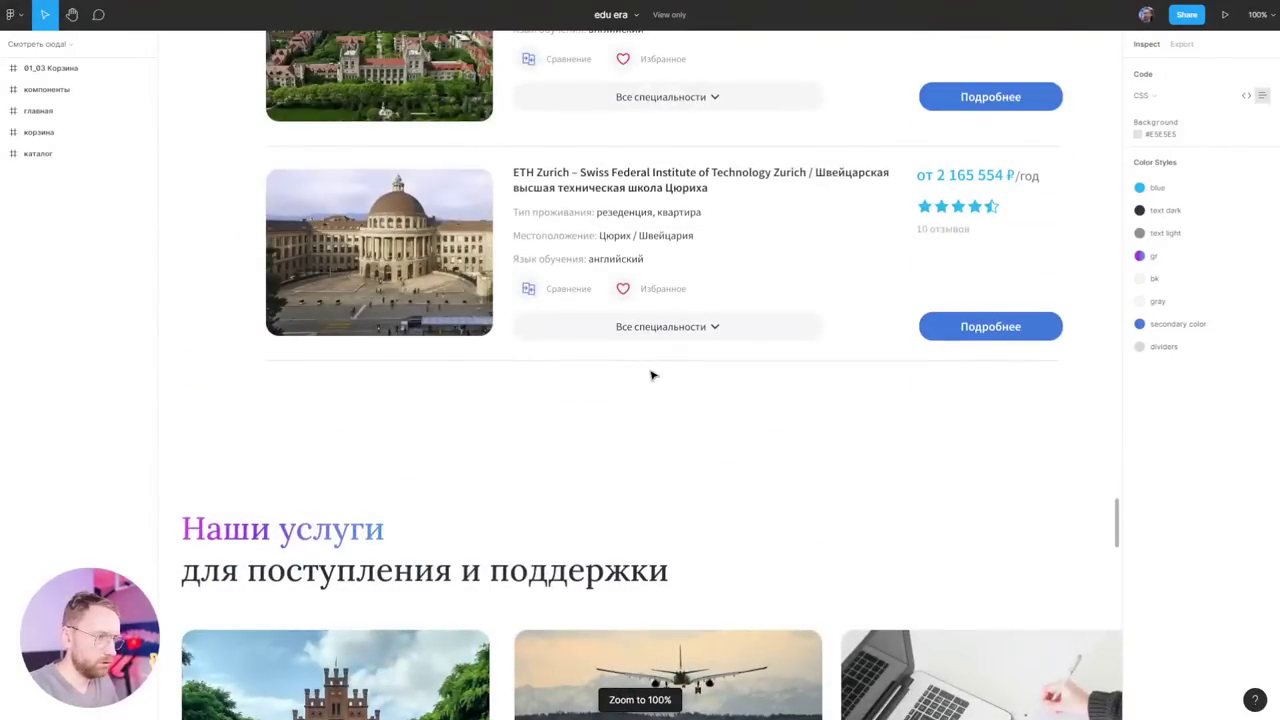
scroll(582, 412, down, 15)
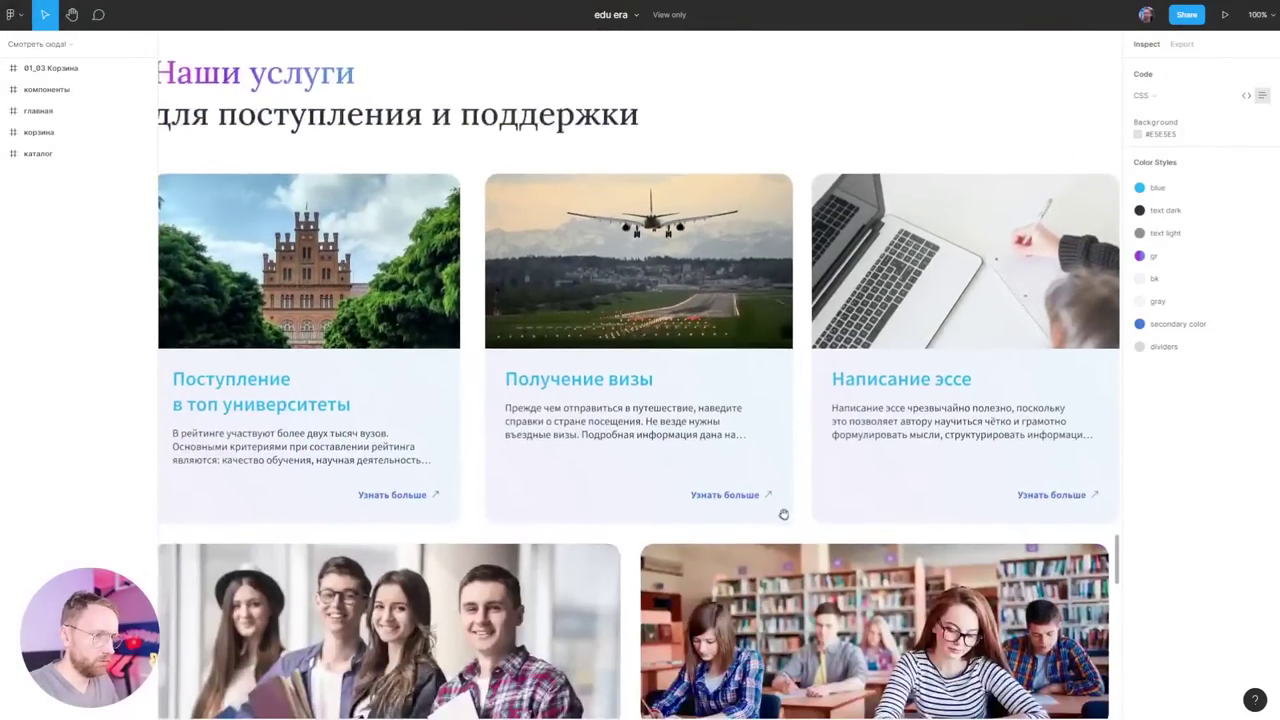
scroll(710, 120, up, 1)
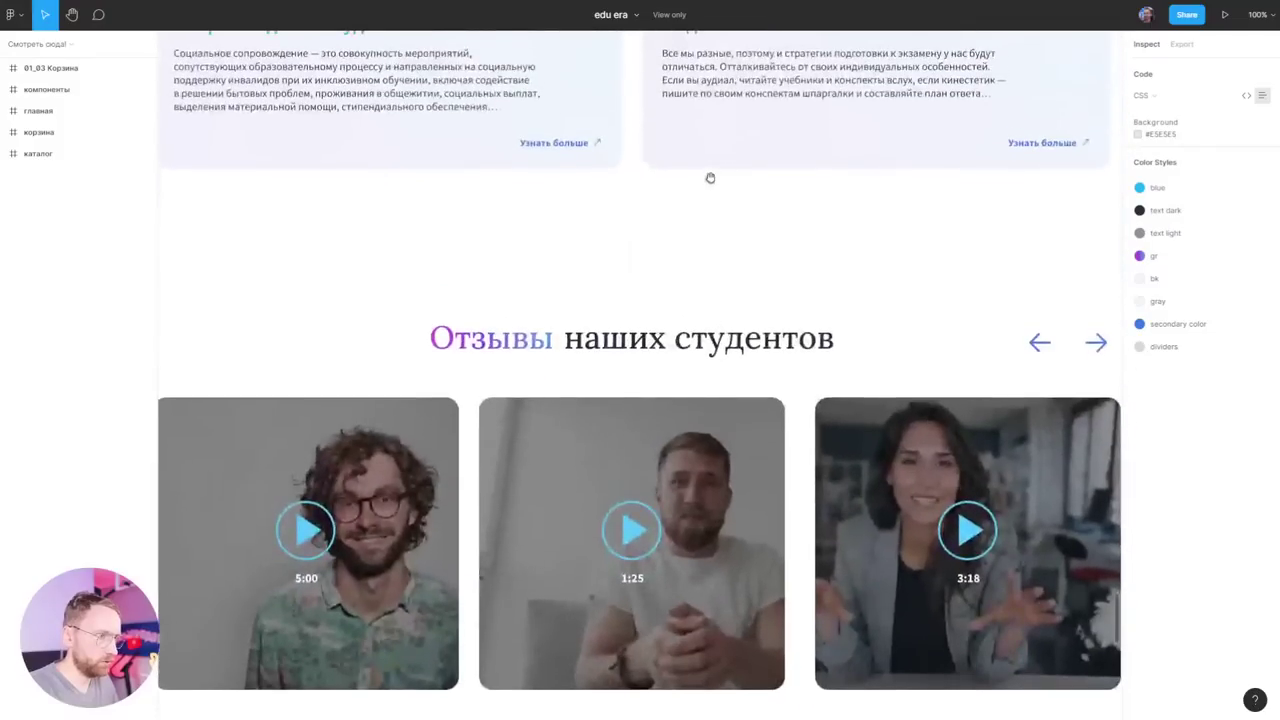
click(678, 350)
Measure the spacing around the Страна обучения and Факультеты headings
scroll(752, 157, down, 5)
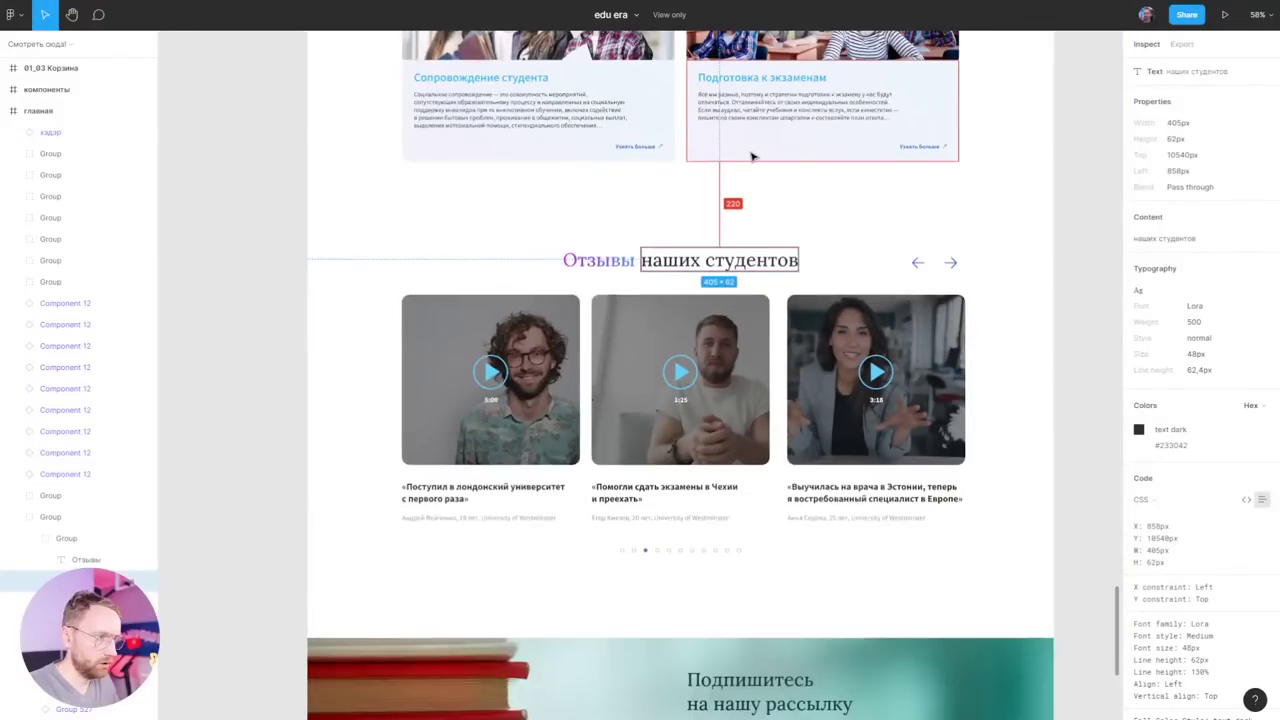
scroll(760, 300, down, 4)
scroll(757, 110, up, 8)
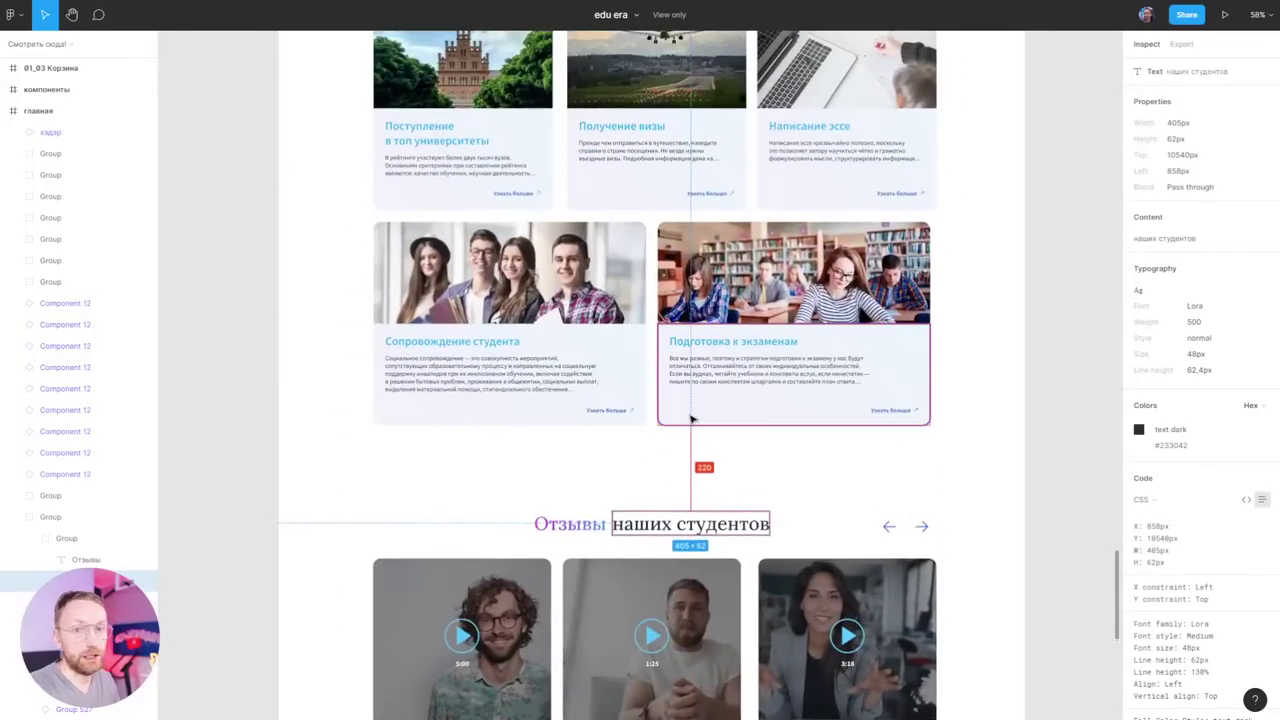
scroll(691, 418, up, 10)
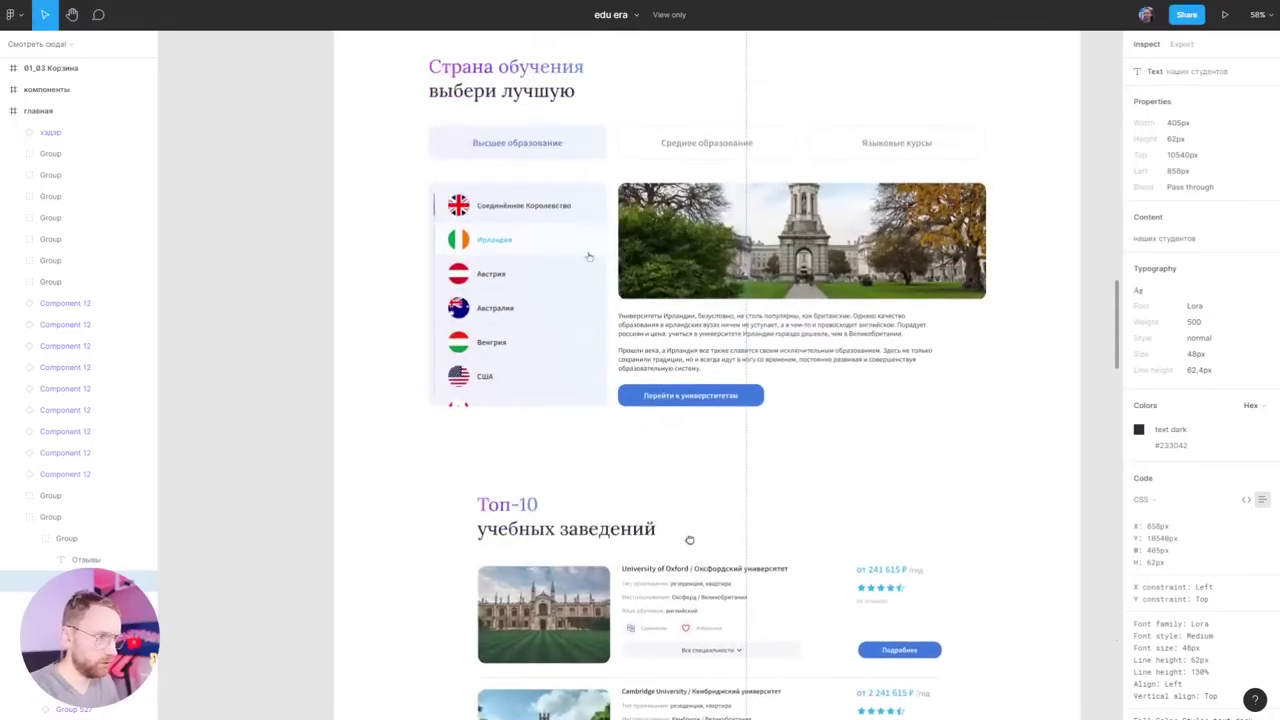
scroll(657, 312, up, 5)
click(575, 598)
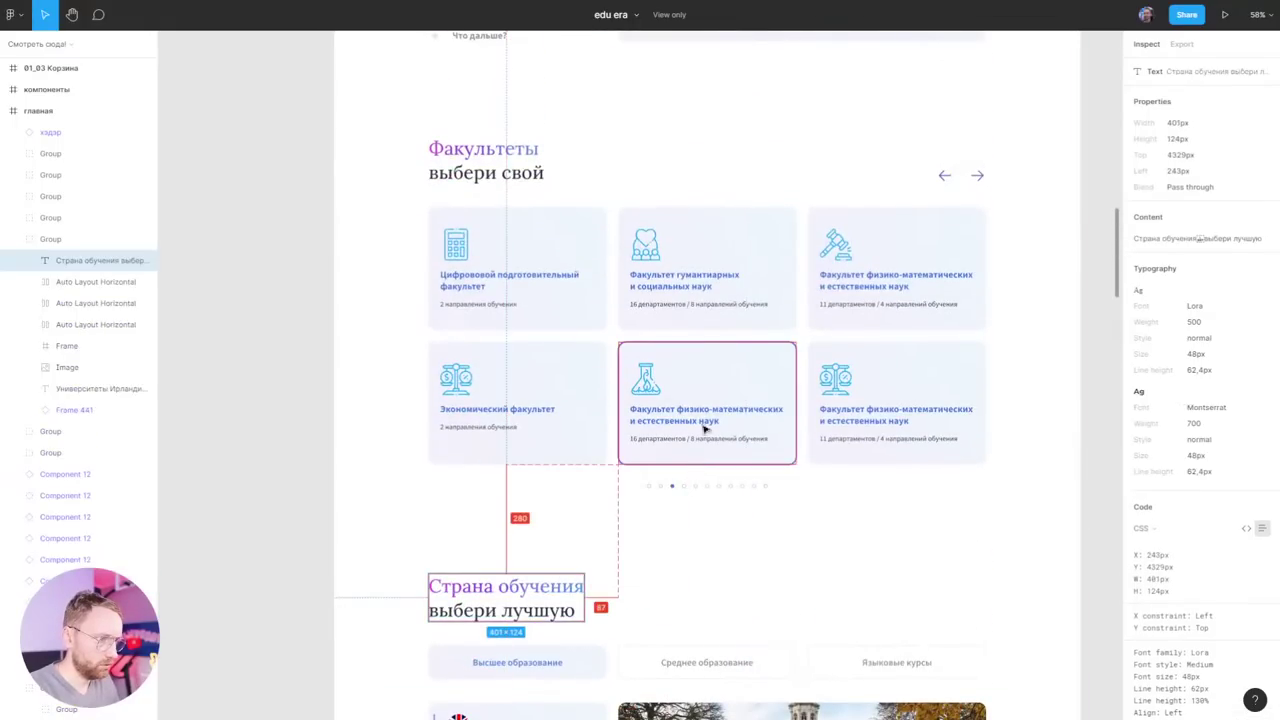
scroll(757, 177, up, 5)
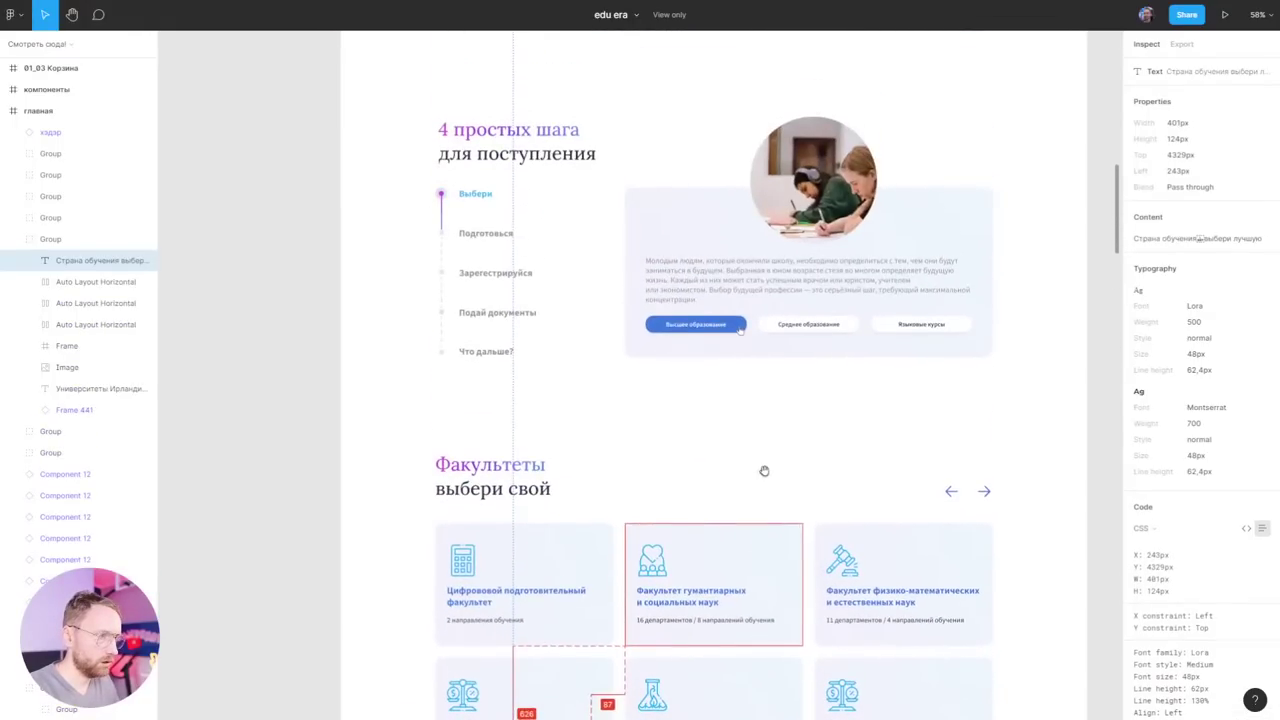
click(540, 470)
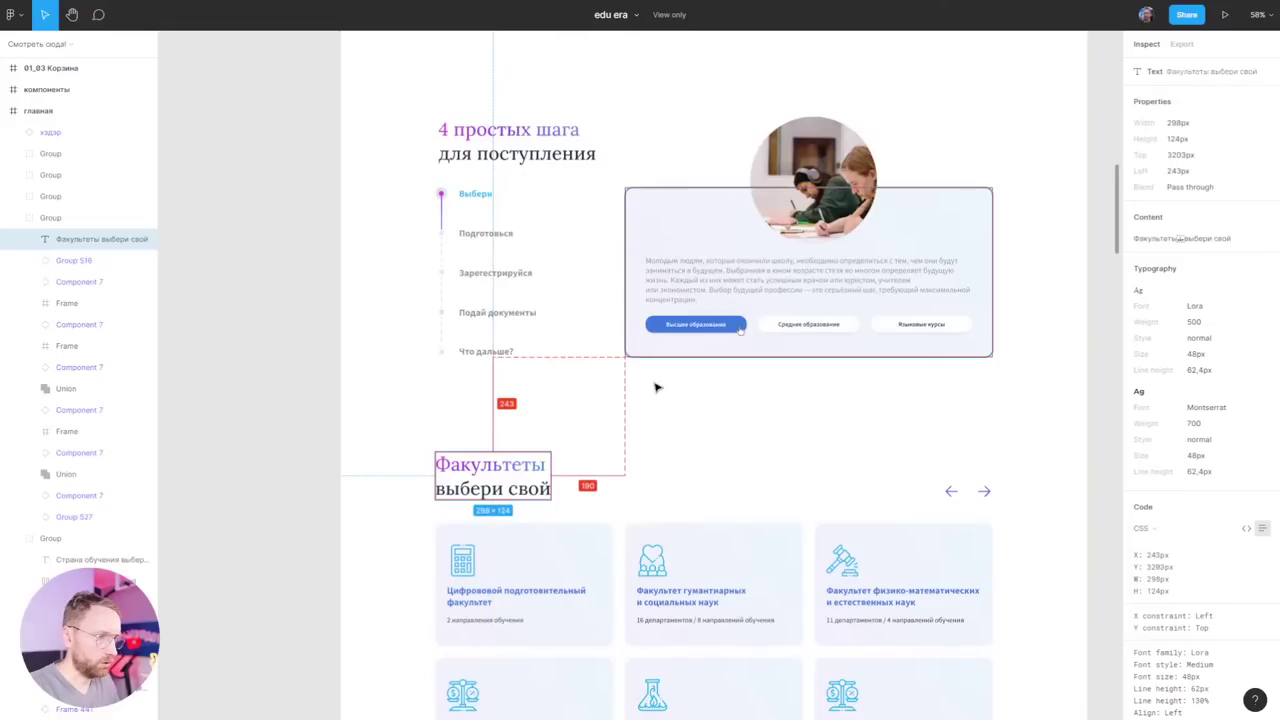
Measure spacing around the 4 простых шага and Какая польза от EduEra? headings, then deselect
scroll(657, 388, up, 5)
click(515, 500)
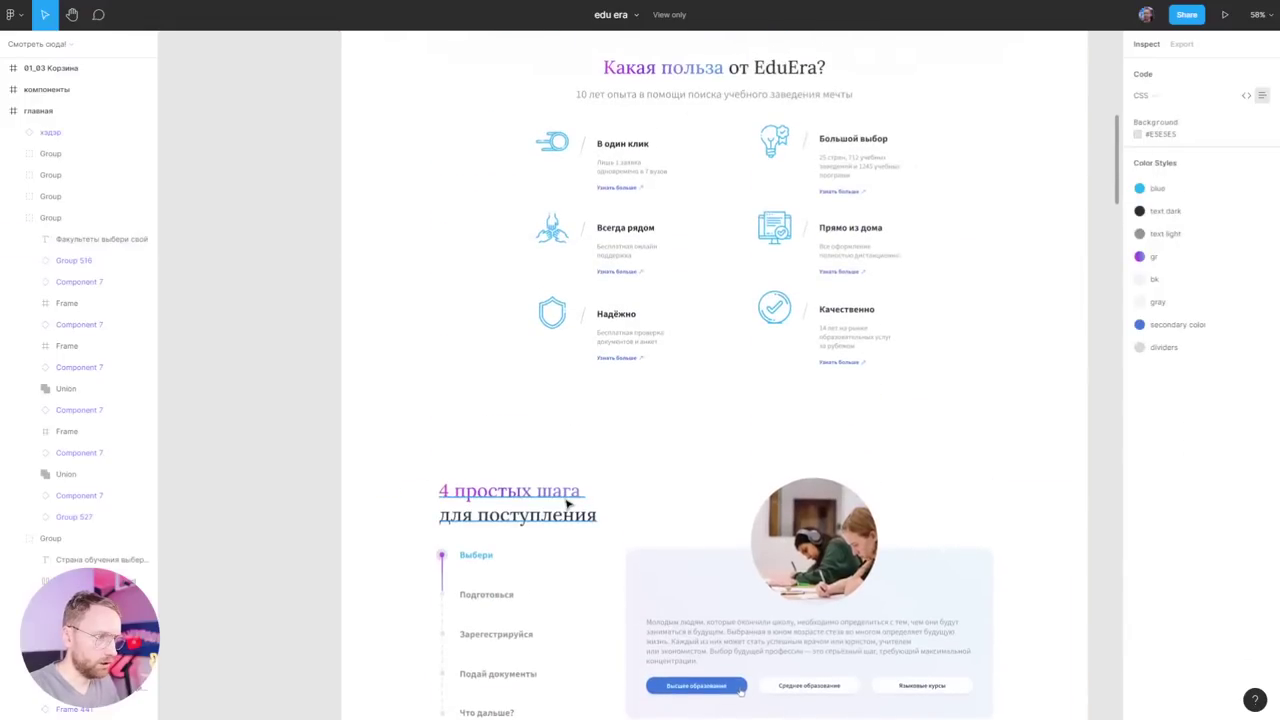
click(614, 366)
scroll(614, 366, up, 5)
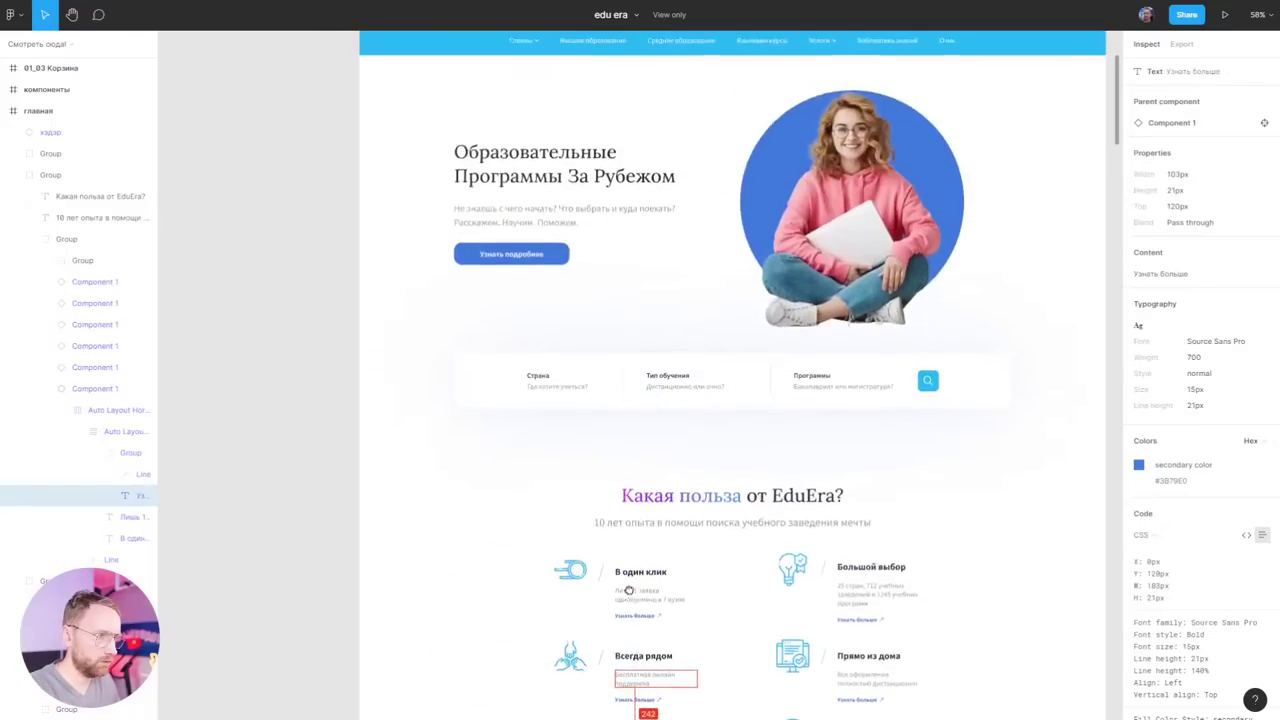
click(660, 495)
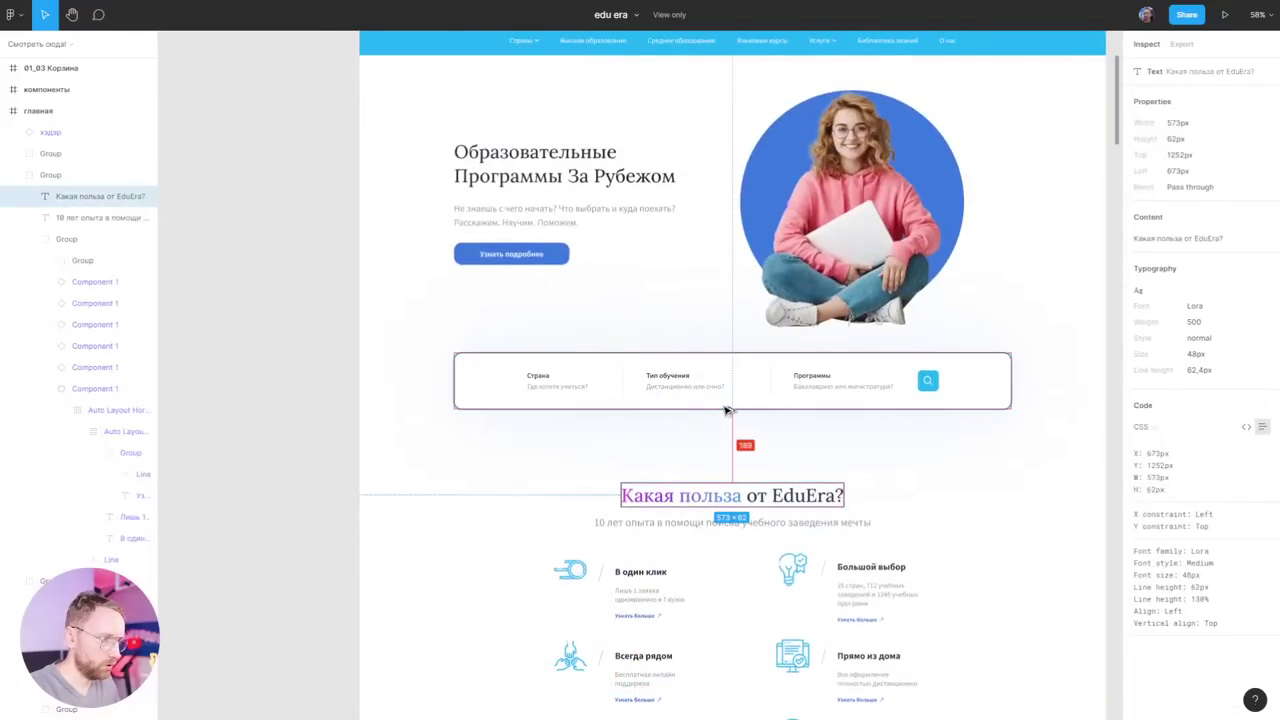
click(663, 251)
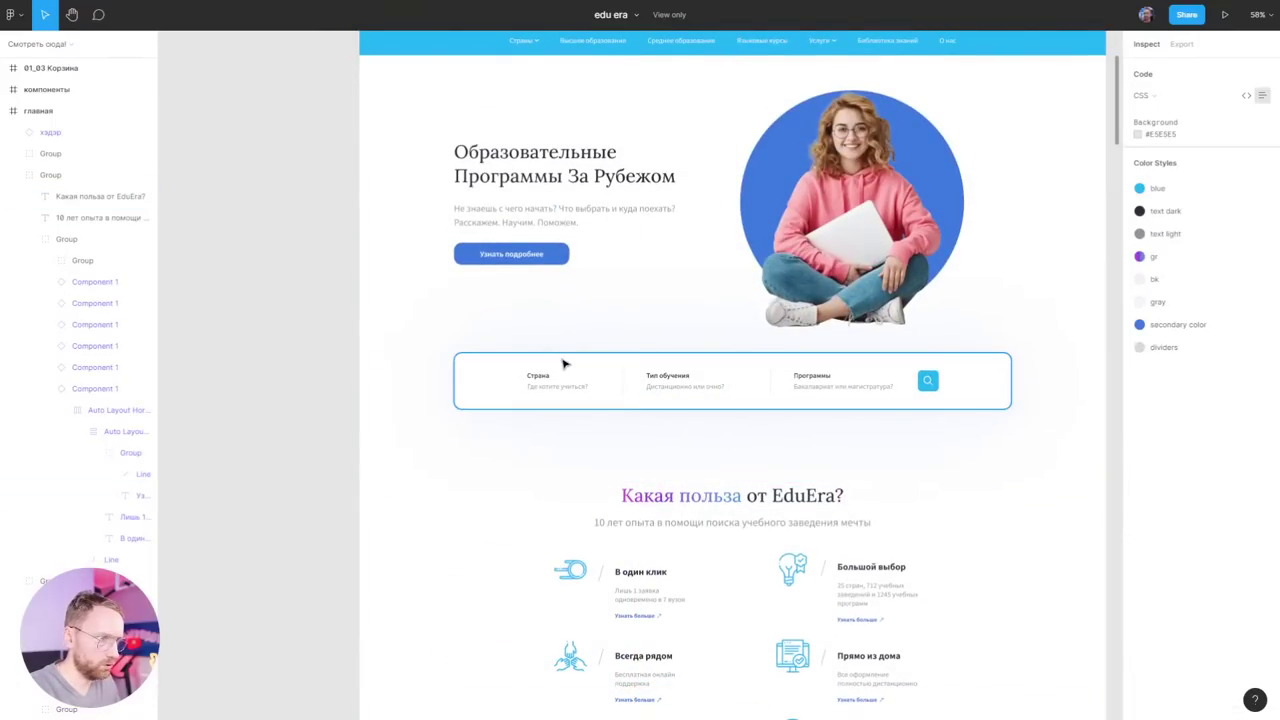
ctrl+scroll(508, 358, up, 3)
ctrl+scroll(508, 358, up, 3)
ctrl+scroll(503, 317, down, 2)
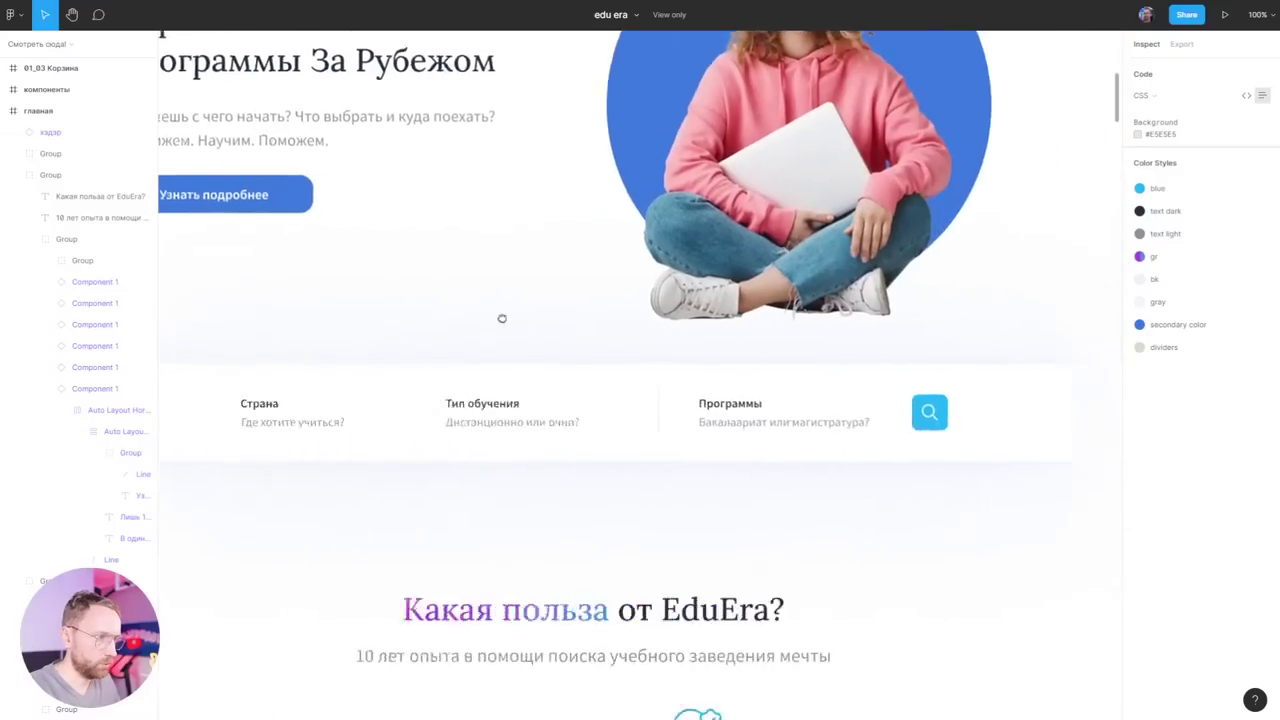
ctrl+scroll(820, 283, up, 2)
scroll(474, 400, up, 3)
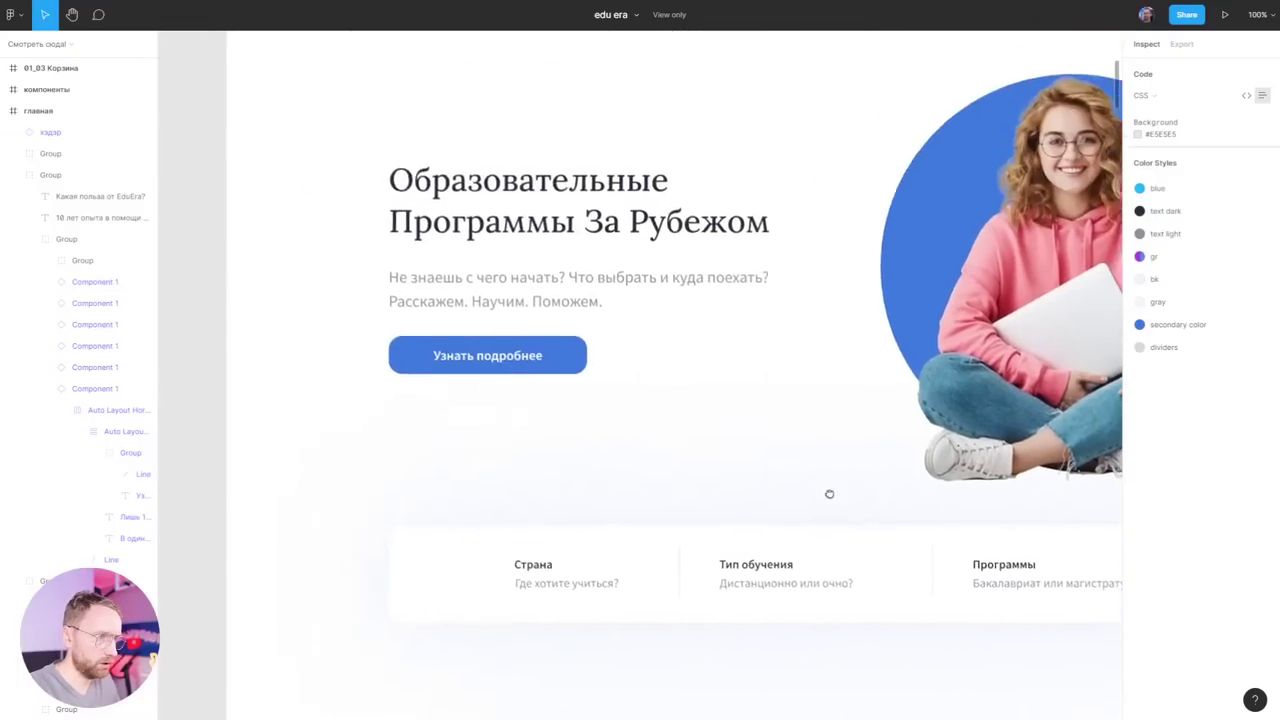
scroll(430, 440, down, 2)
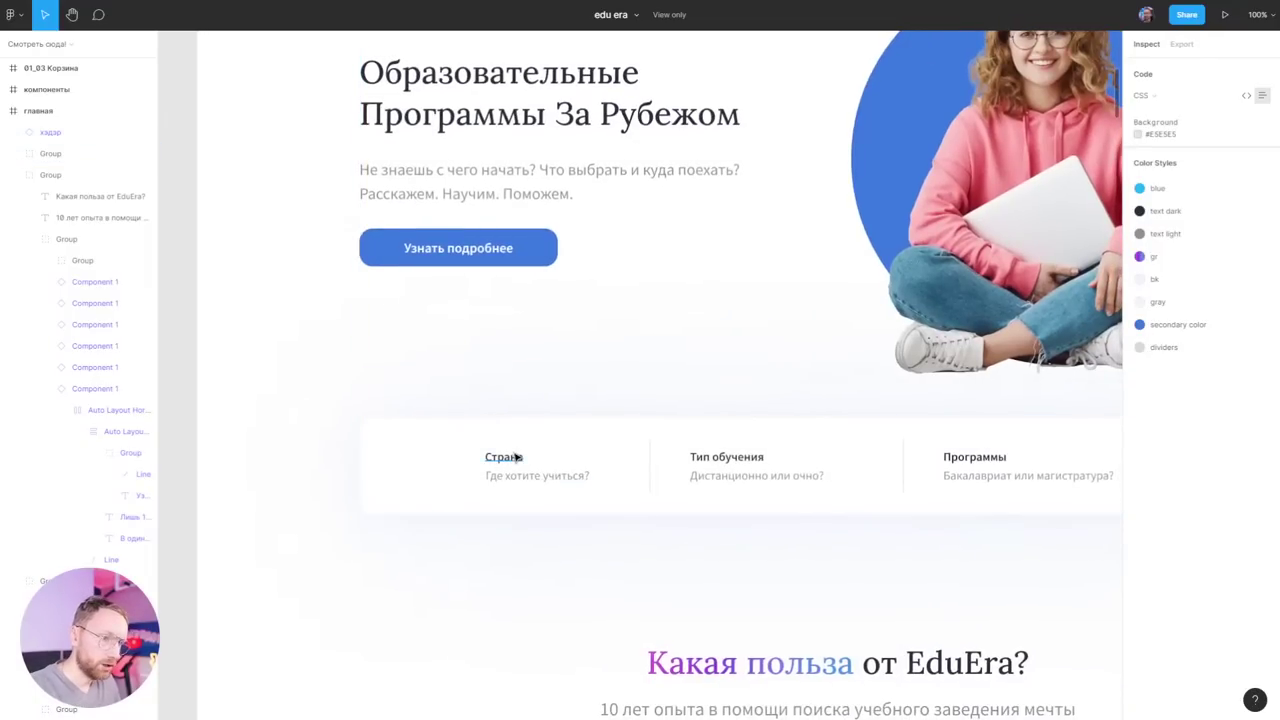
ctrl+scroll(854, 371, down, 3)
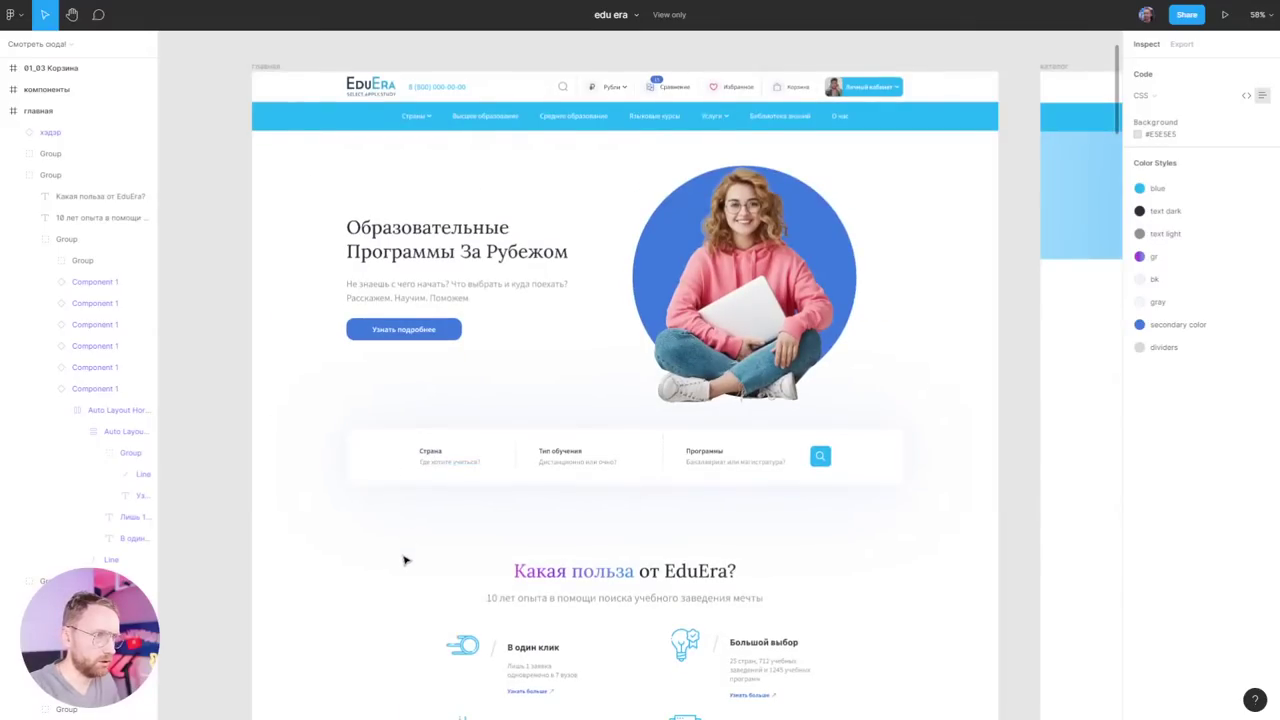
ctrl+scroll(512, 78, up, 3)
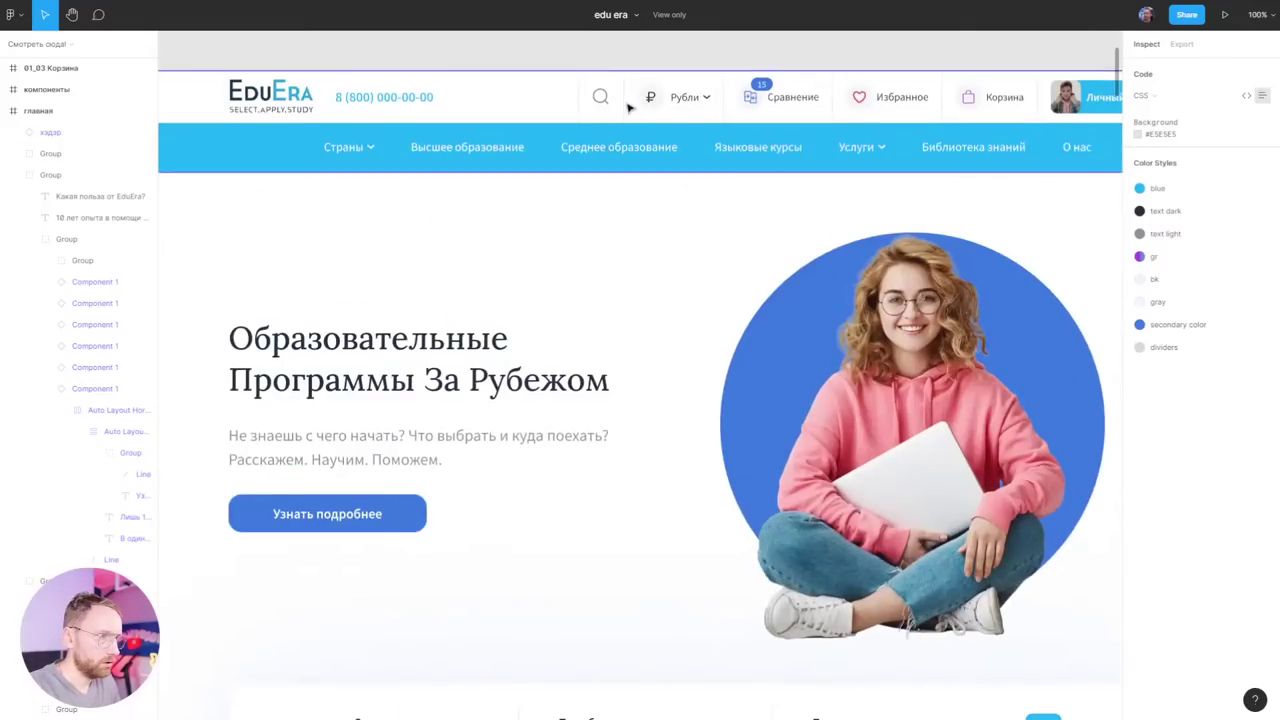
scroll(678, 154, down, 4)
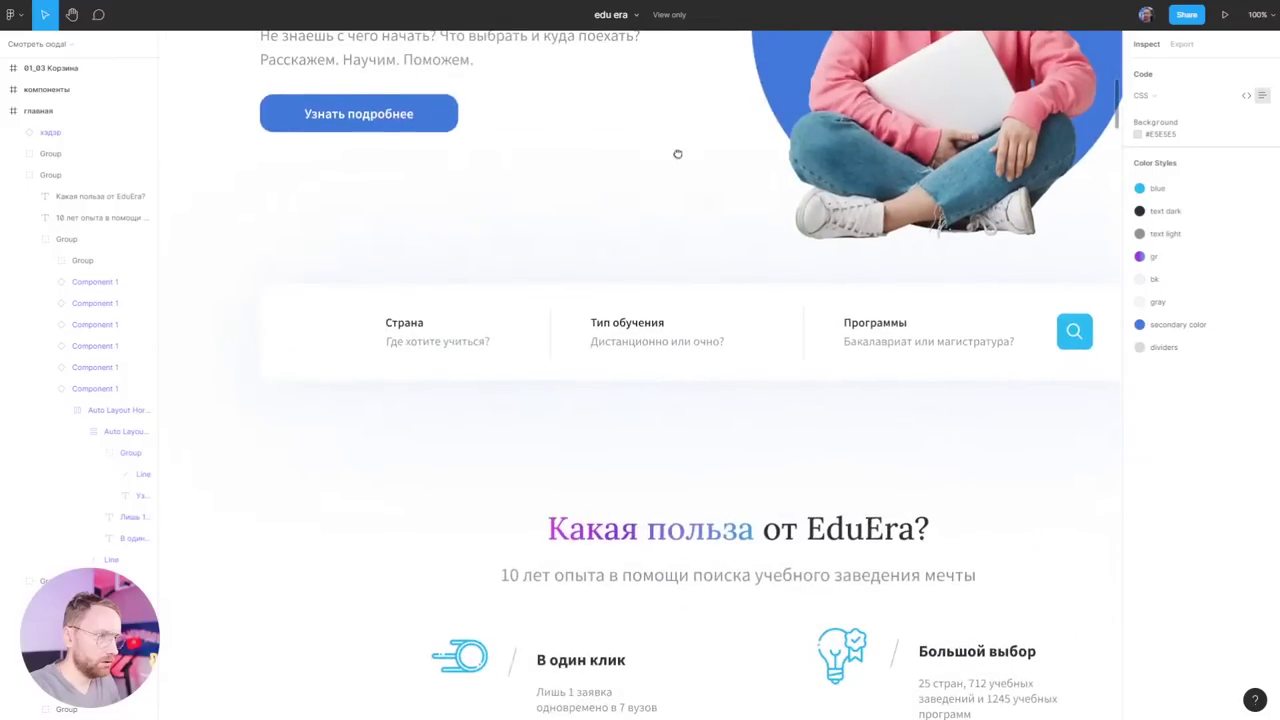
scroll(643, 254, up, 5)
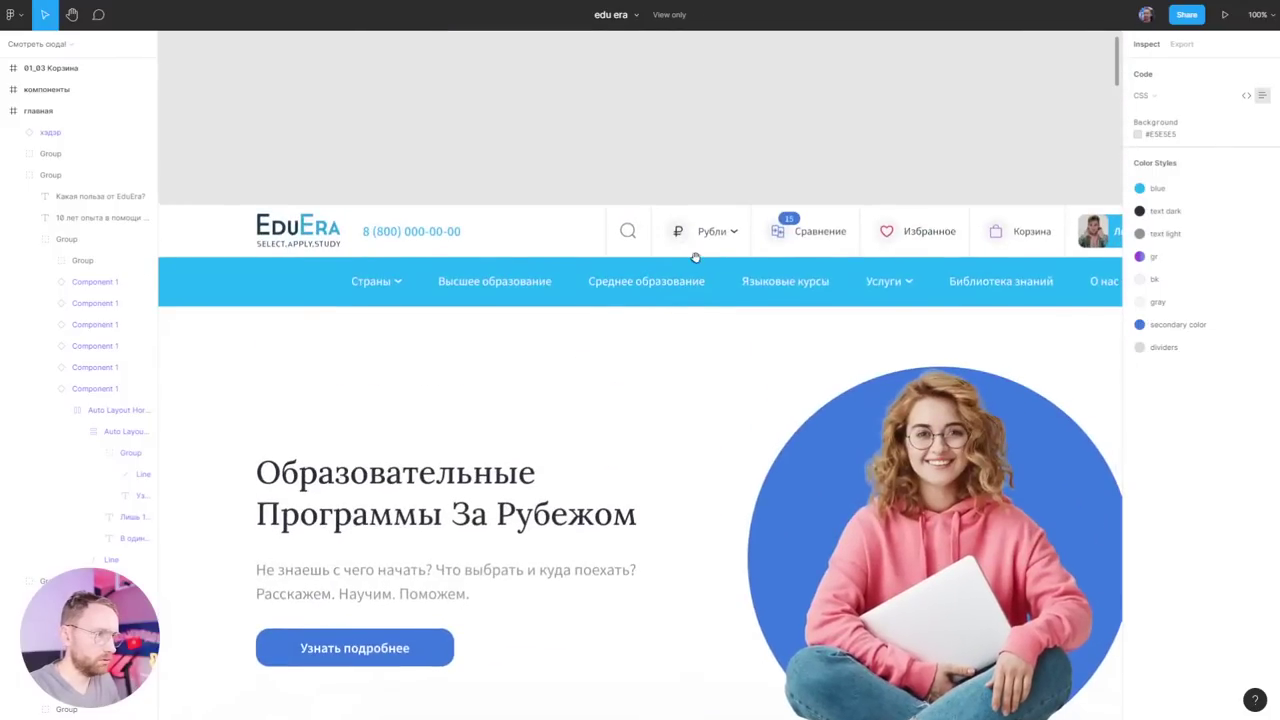
click(646, 217)
key(Escape)
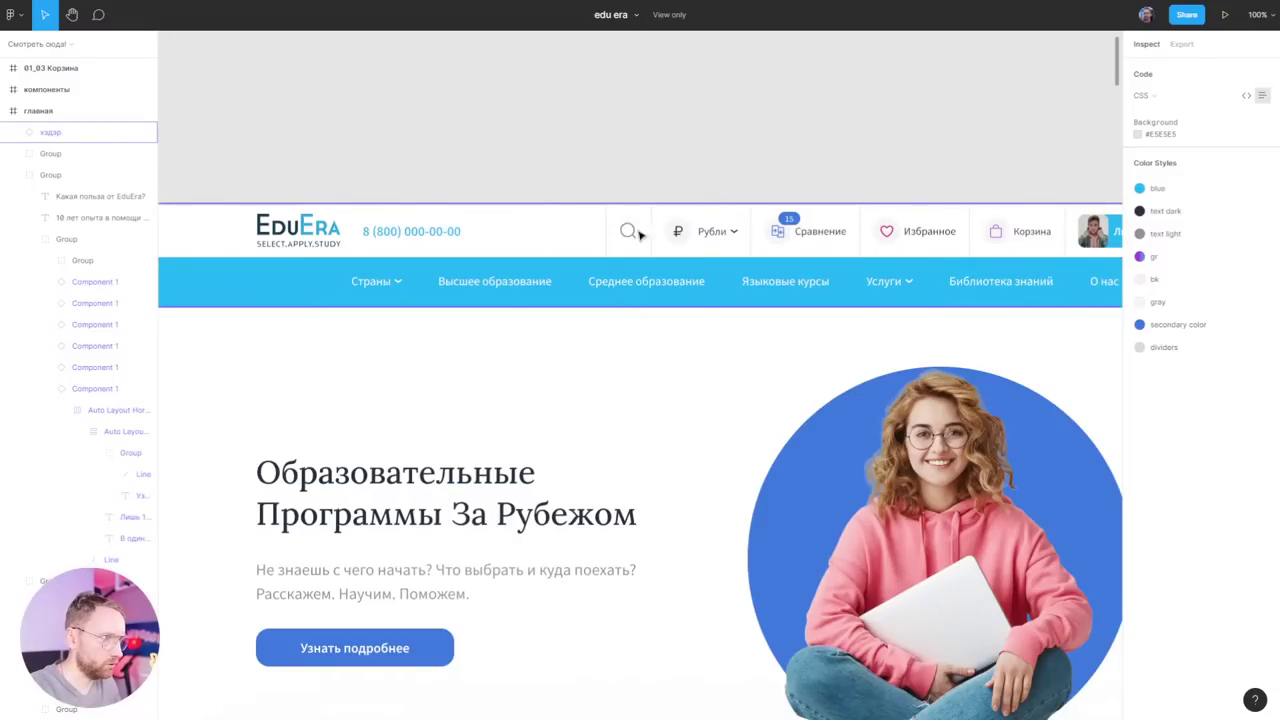
scroll(880, 222, down, 5)
scroll(723, 383, up, 5)
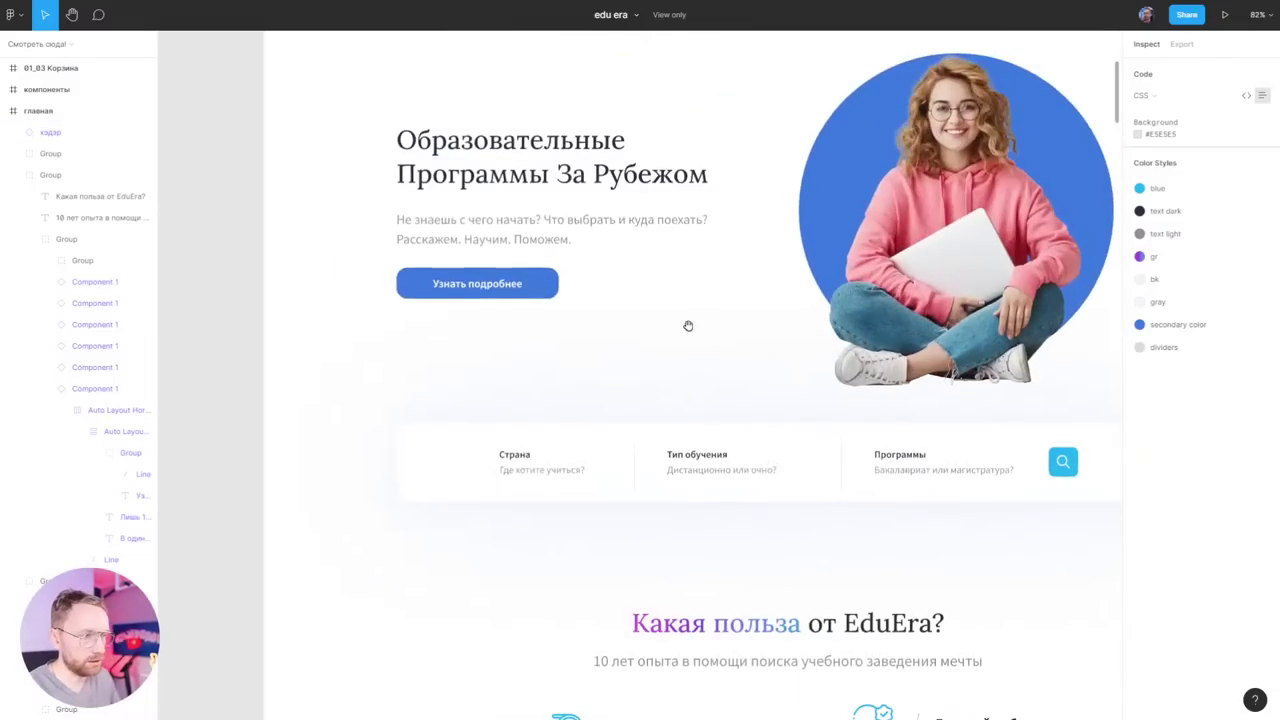
scroll(746, 370, up, 2)
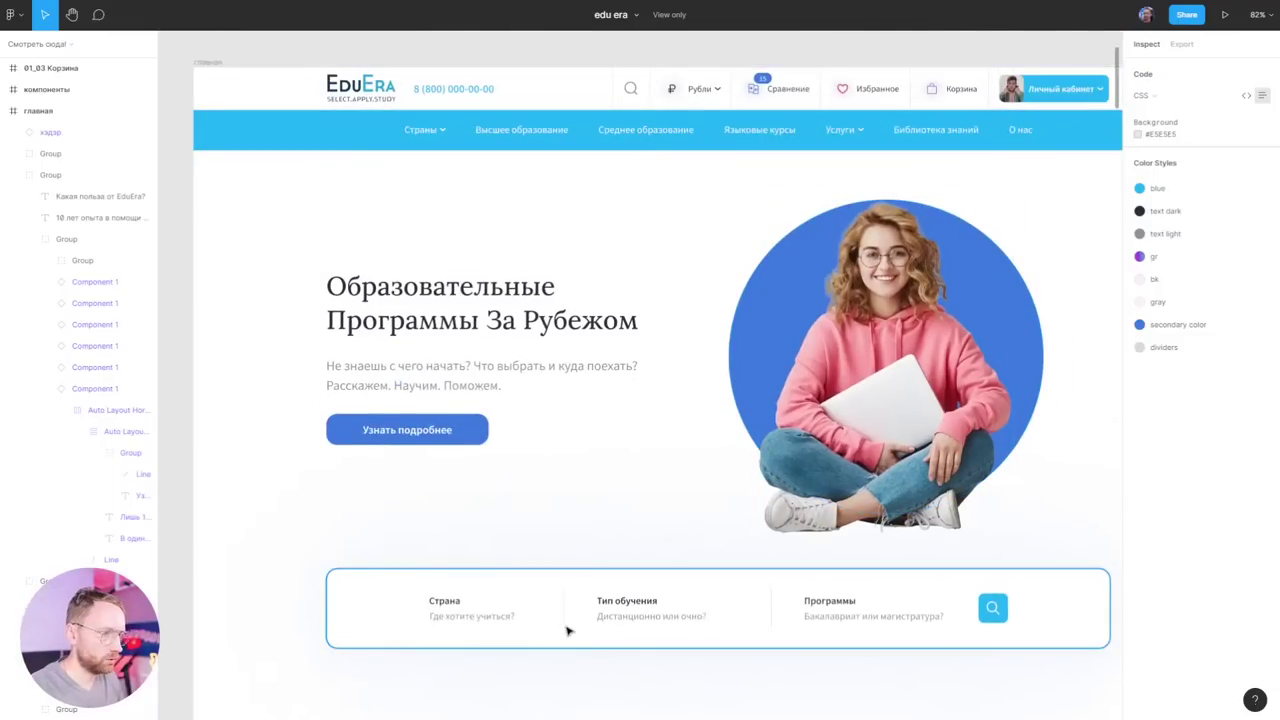
scroll(423, 191, down, 2)
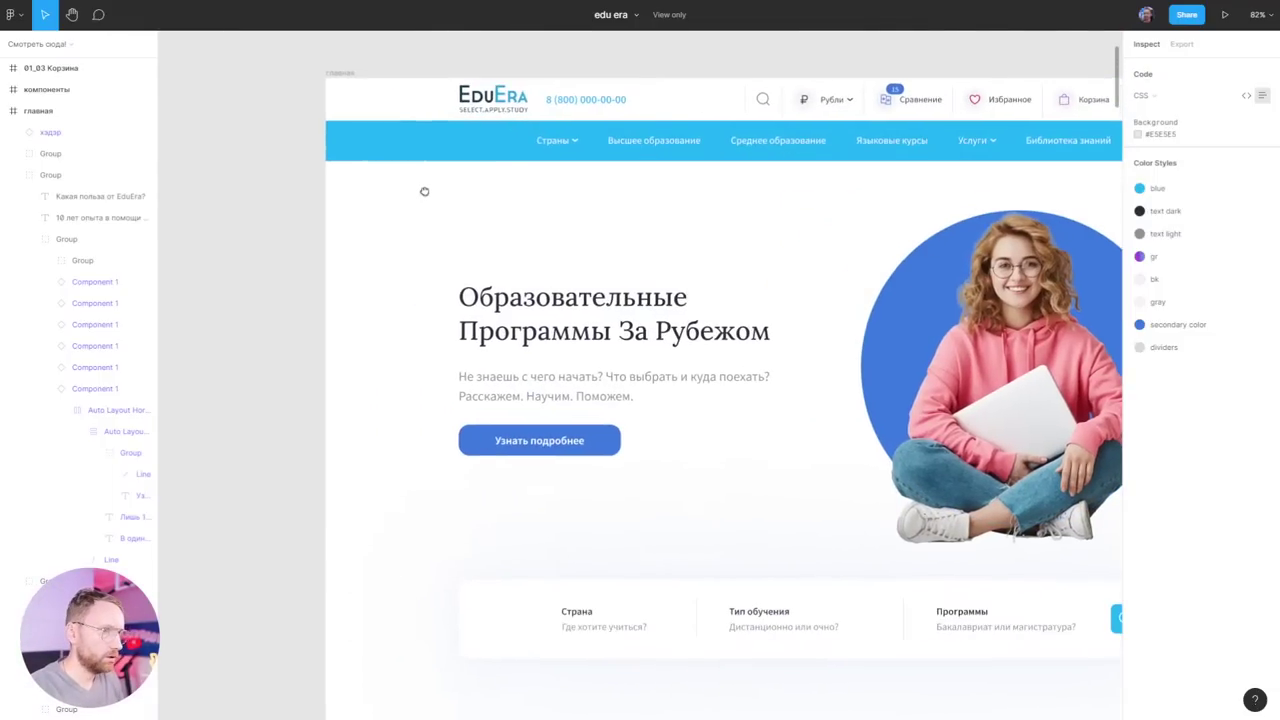
scroll(354, 218, up, 2)
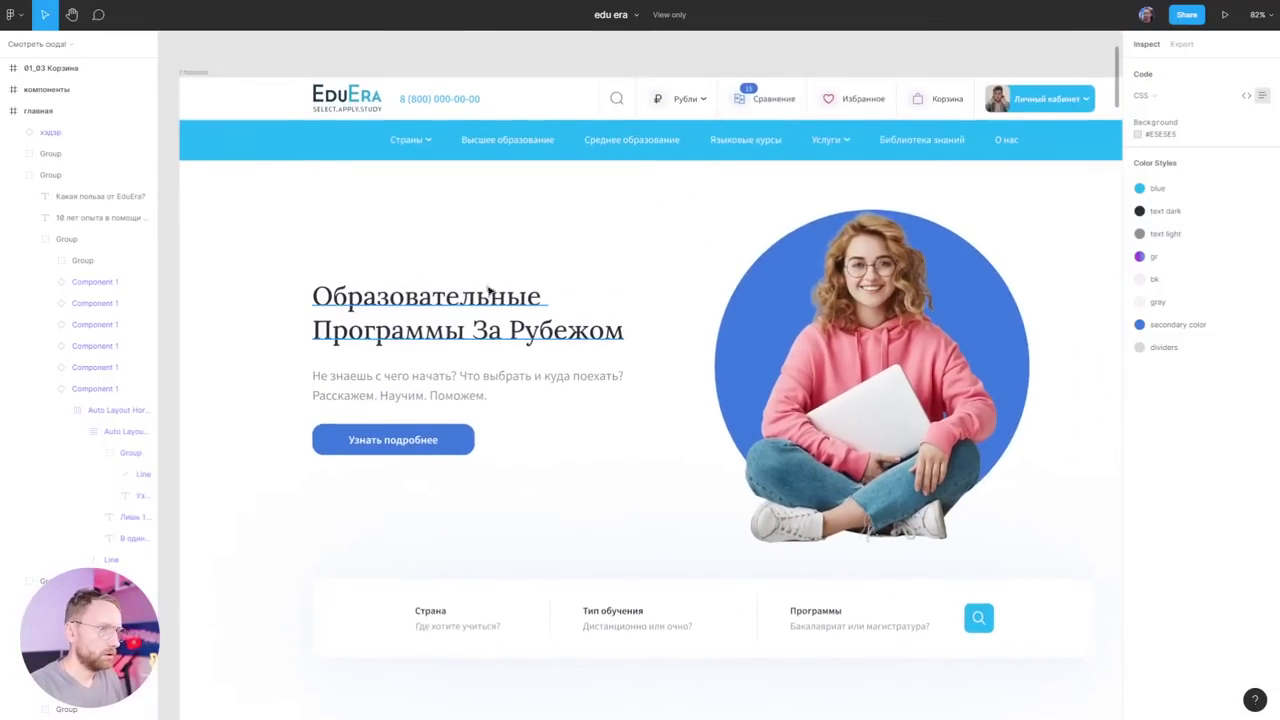
click(415, 141)
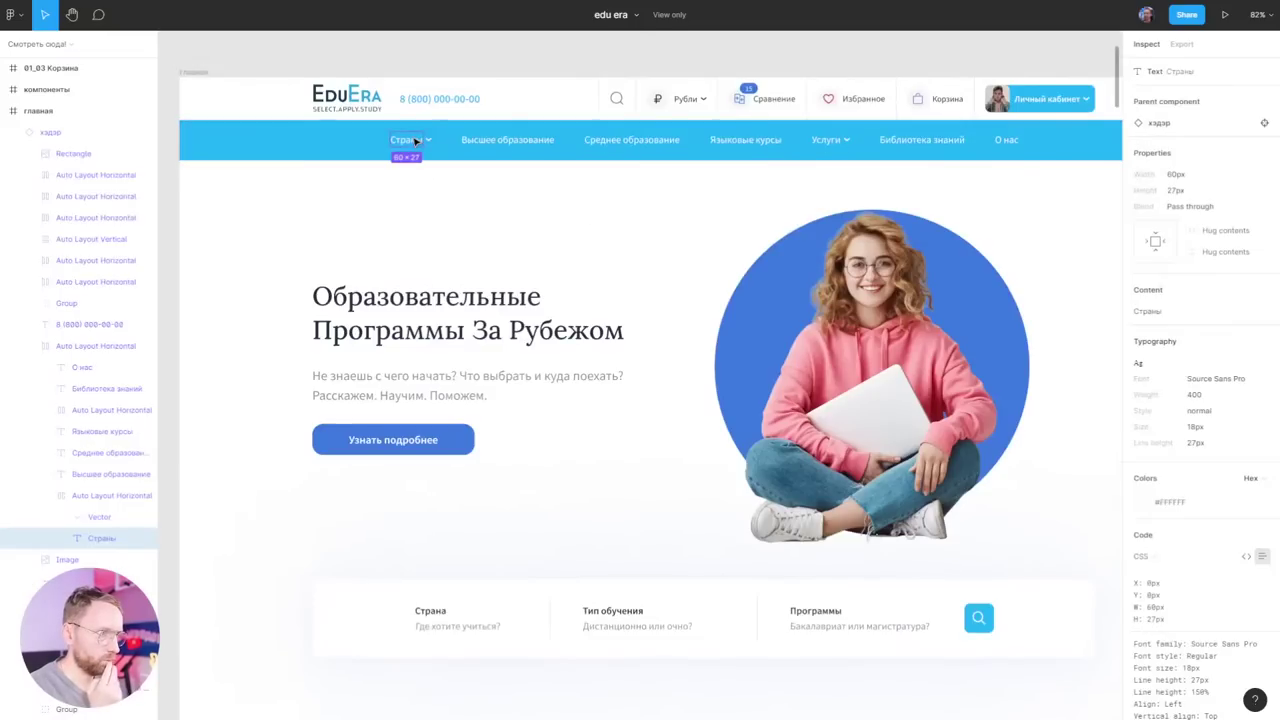
click(826, 140)
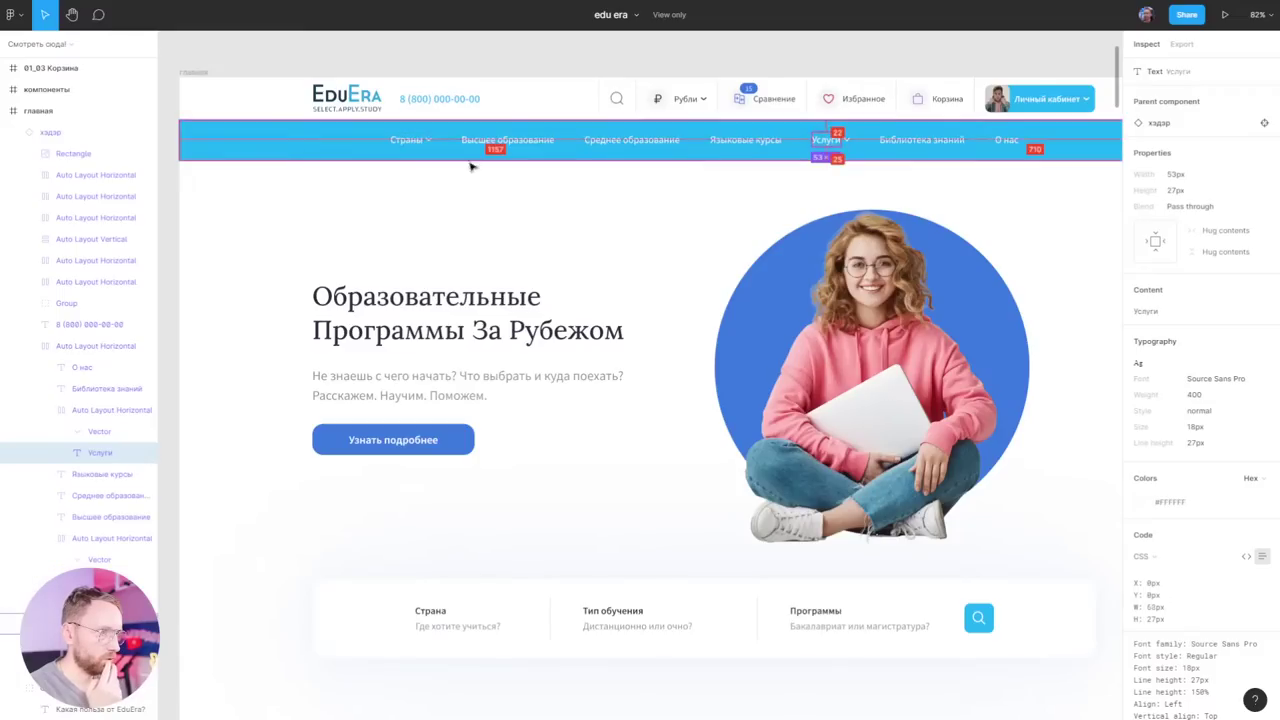
click(400, 150)
scroll(400, 155, up, 5)
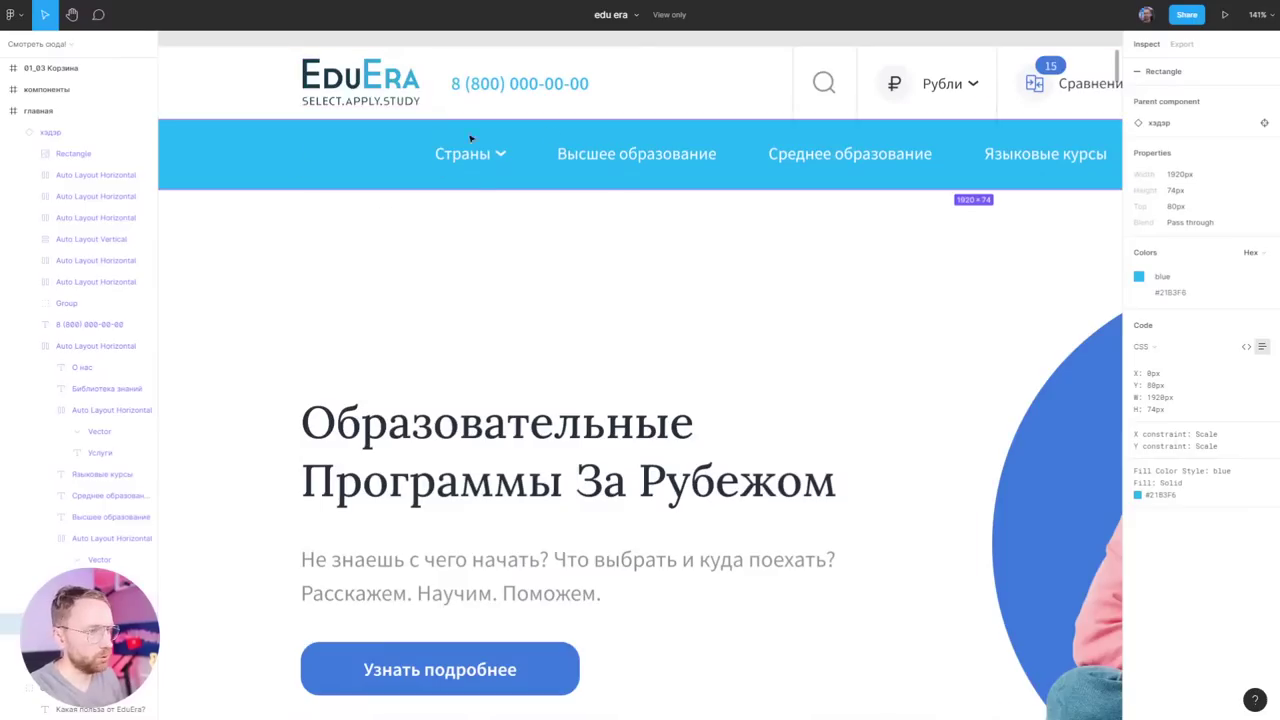
key(Escape)
scroll(380, 200, down, 3)
scroll(430, 205, right, 10)
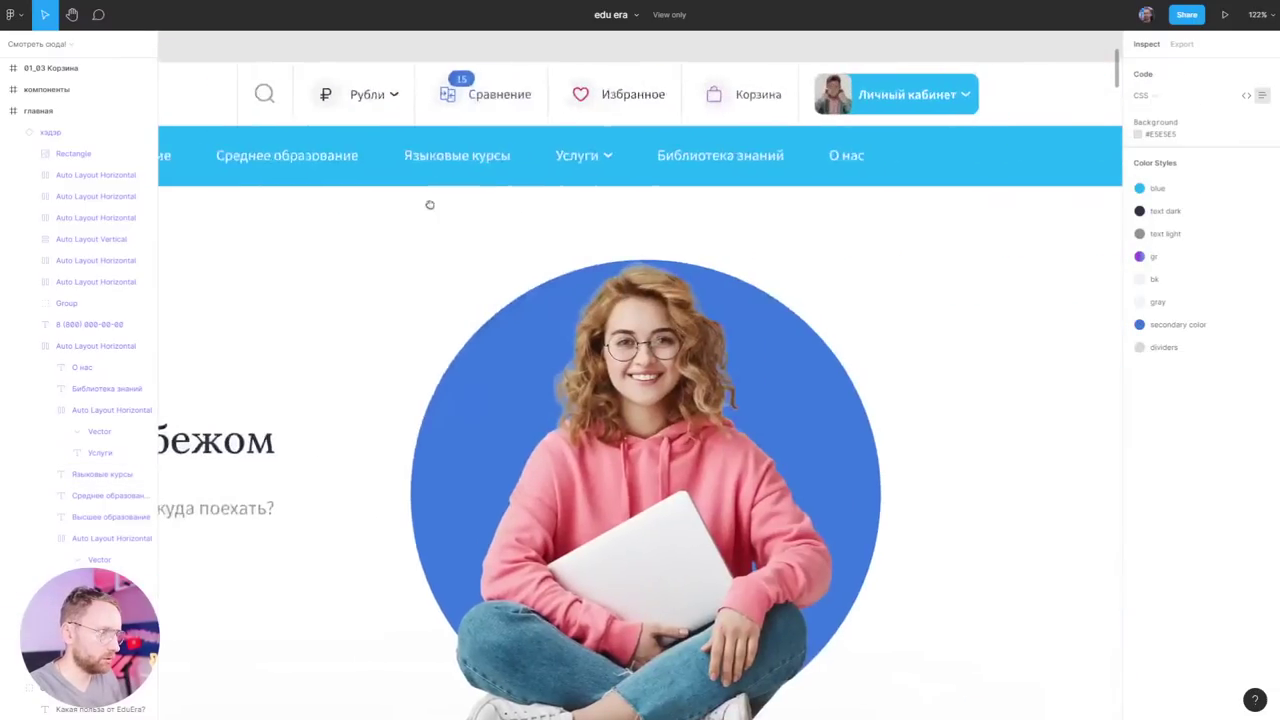
scroll(430, 205, left, 5)
scroll(400, 300, down, 3)
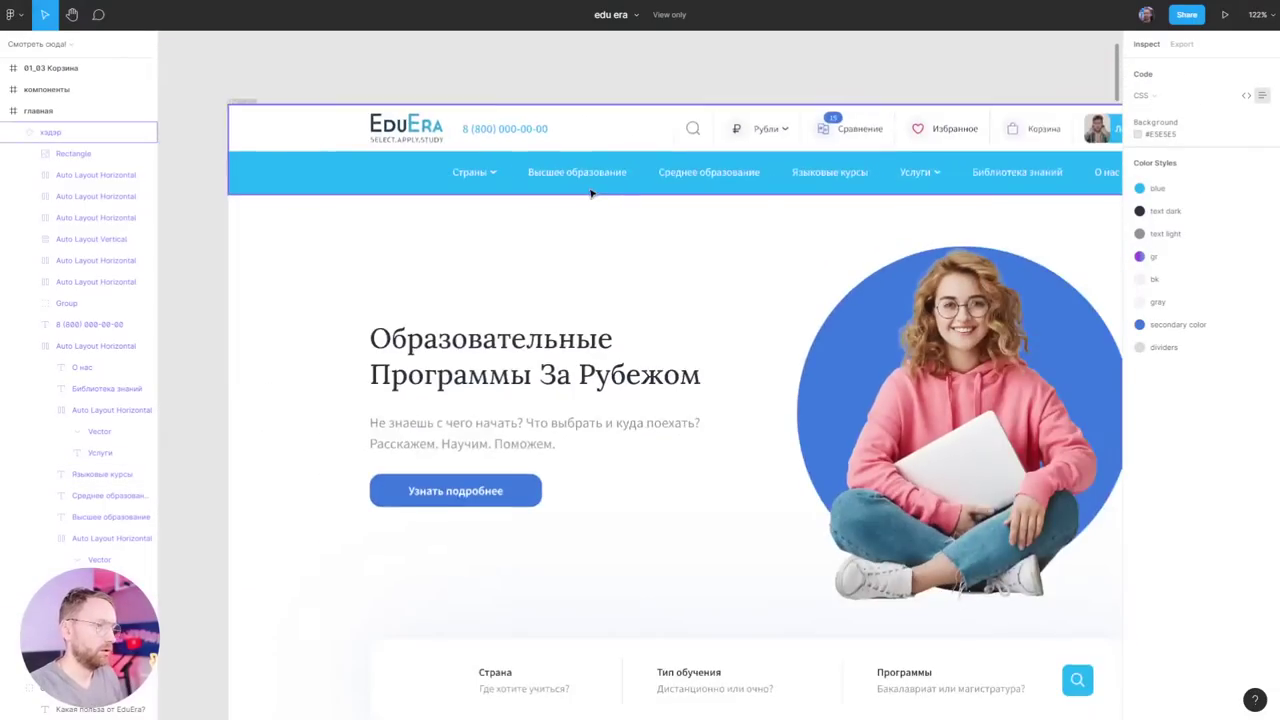
scroll(355, 402, up, 2)
scroll(355, 402, left, 5)
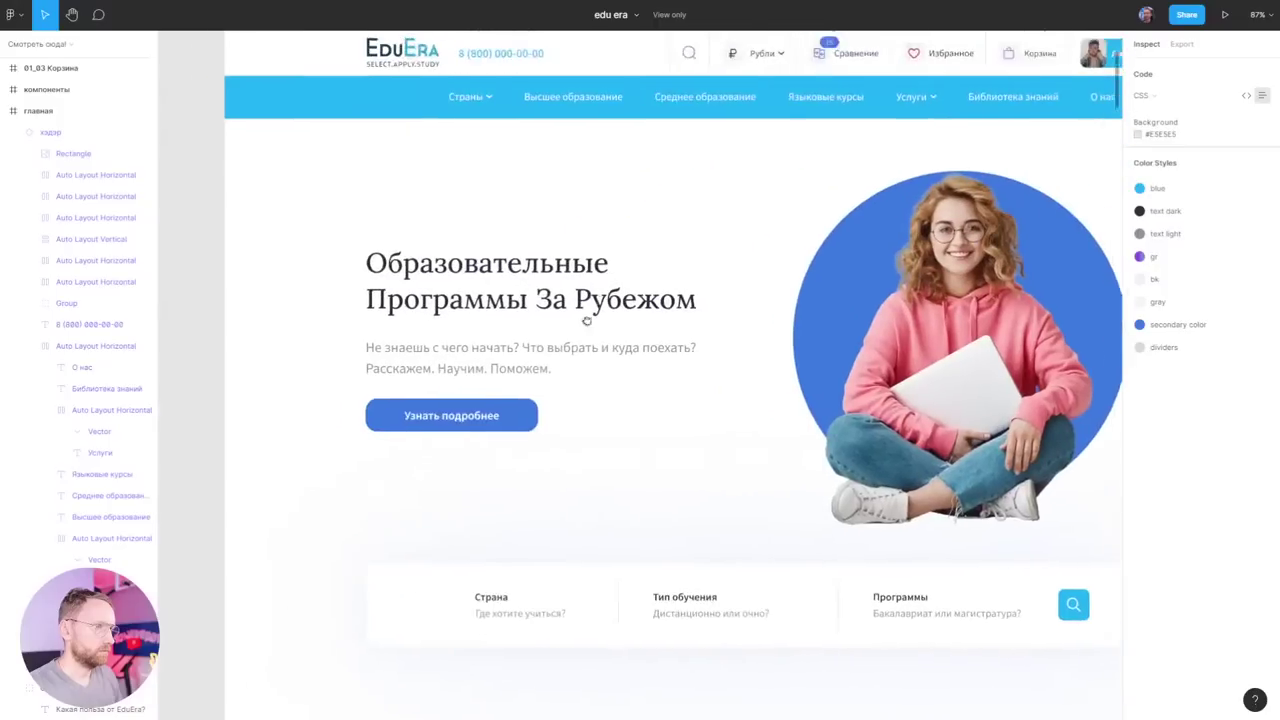
scroll(790, 150, up, 5)
scroll(605, 185, up, 5)
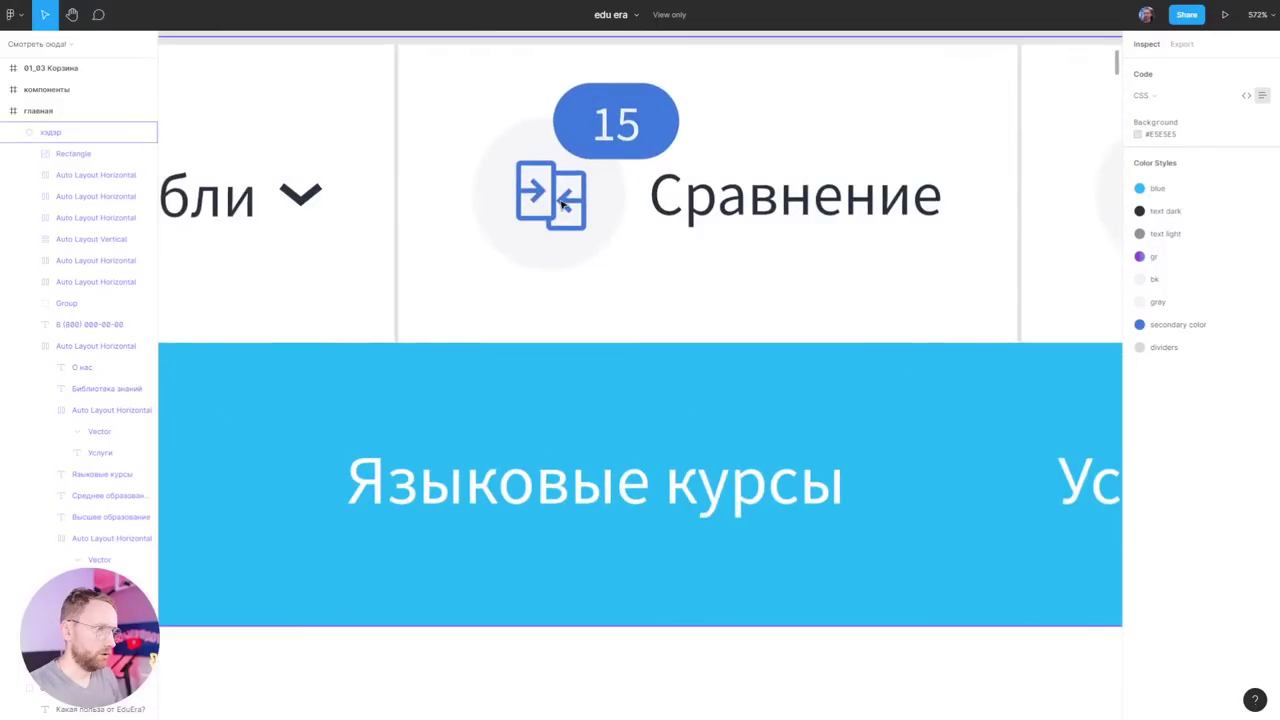
scroll(577, 271, down, 6)
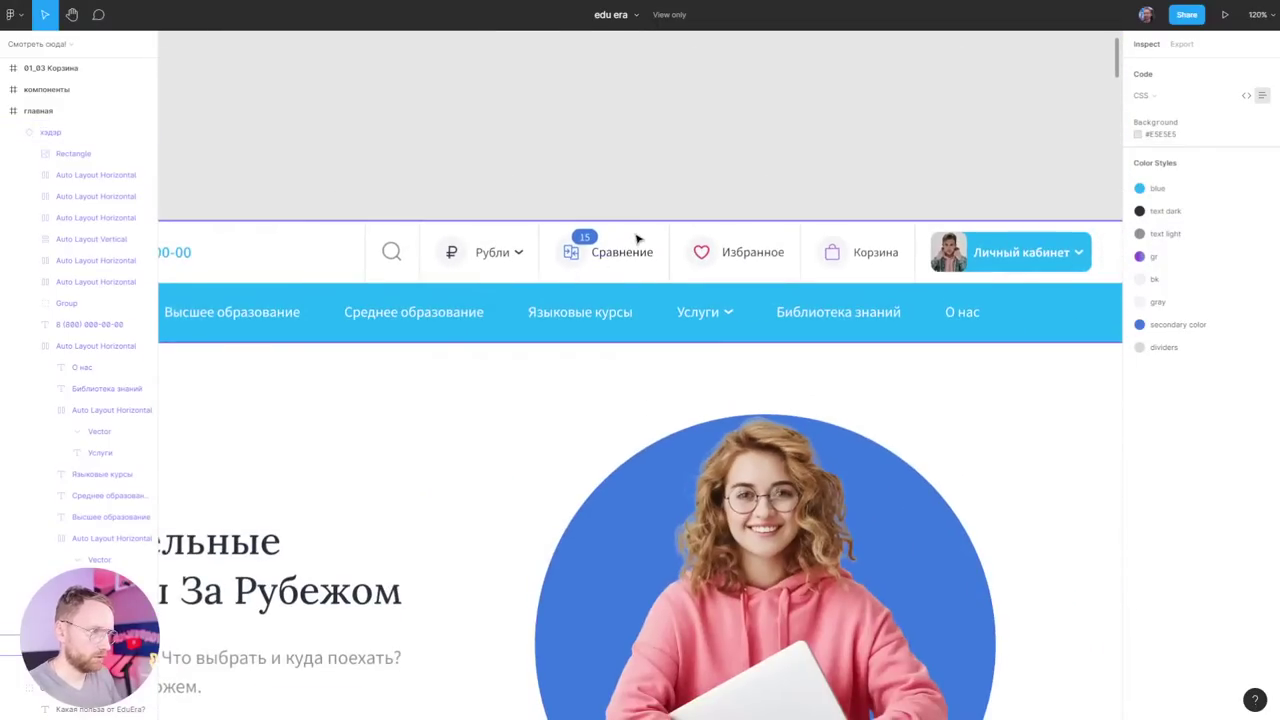
scroll(560, 268, up, 6)
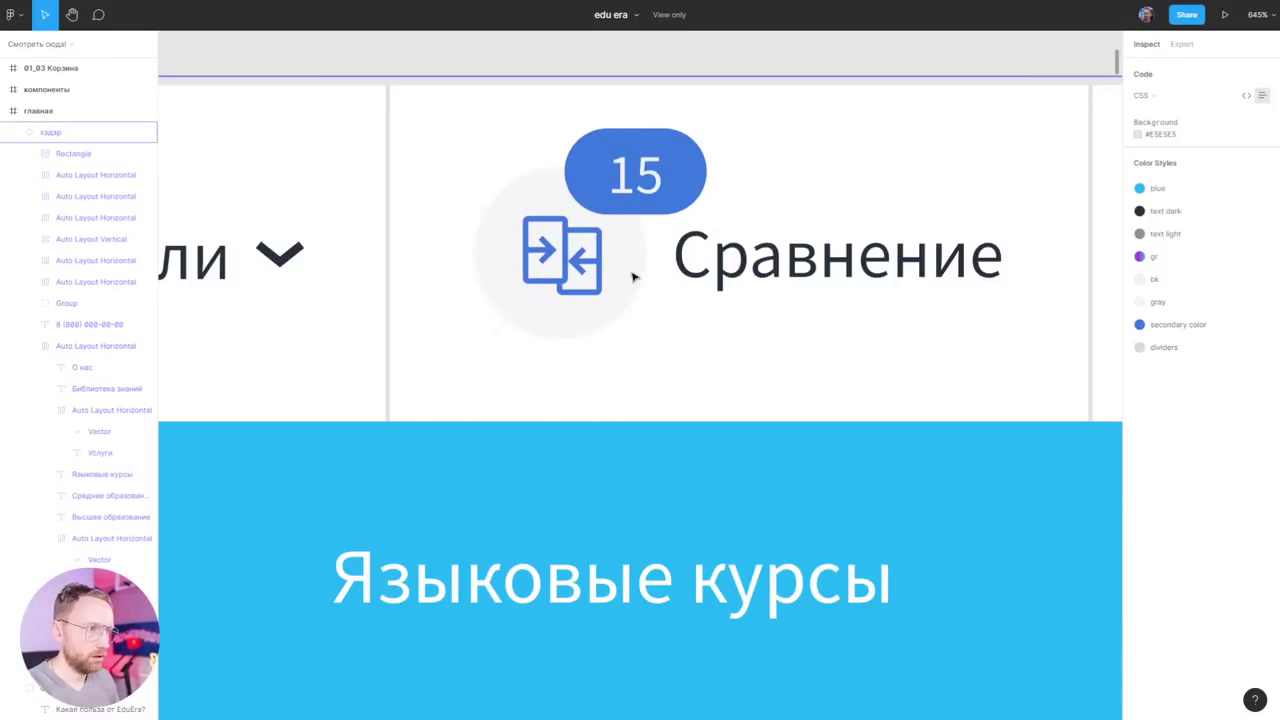
scroll(594, 349, down, 4)
scroll(594, 349, down, 3)
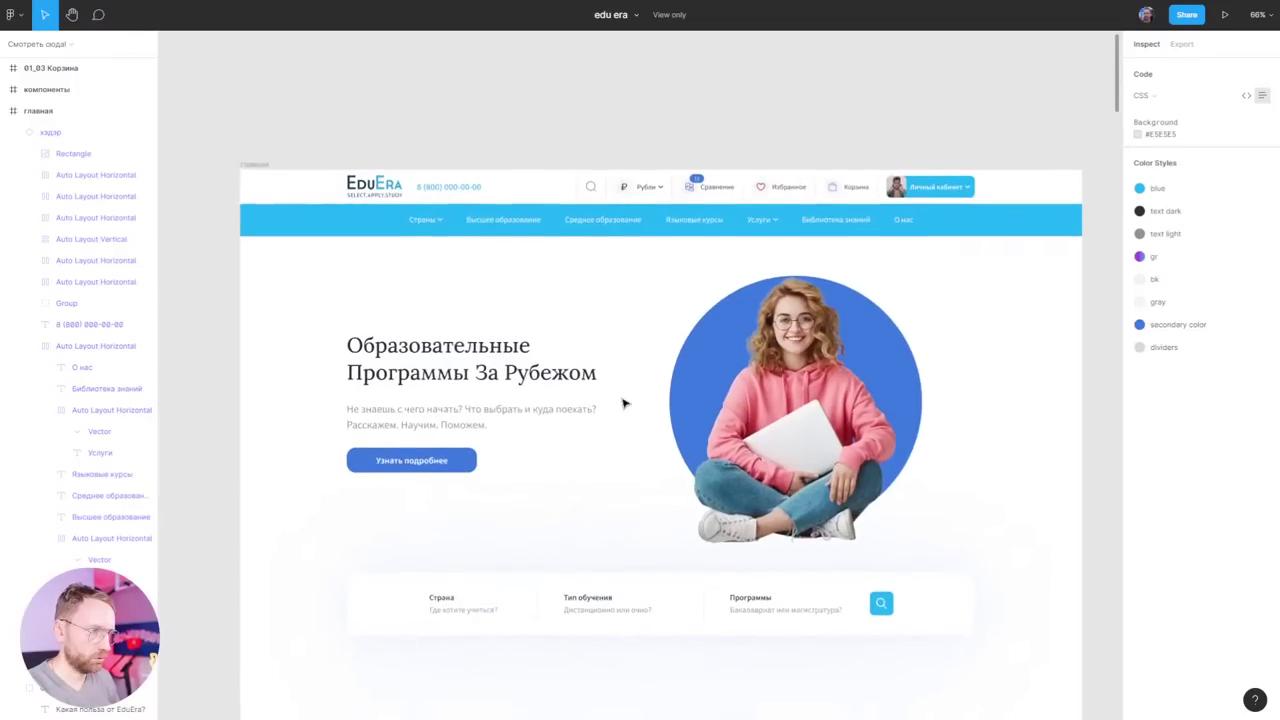
scroll(577, 374, down, 3)
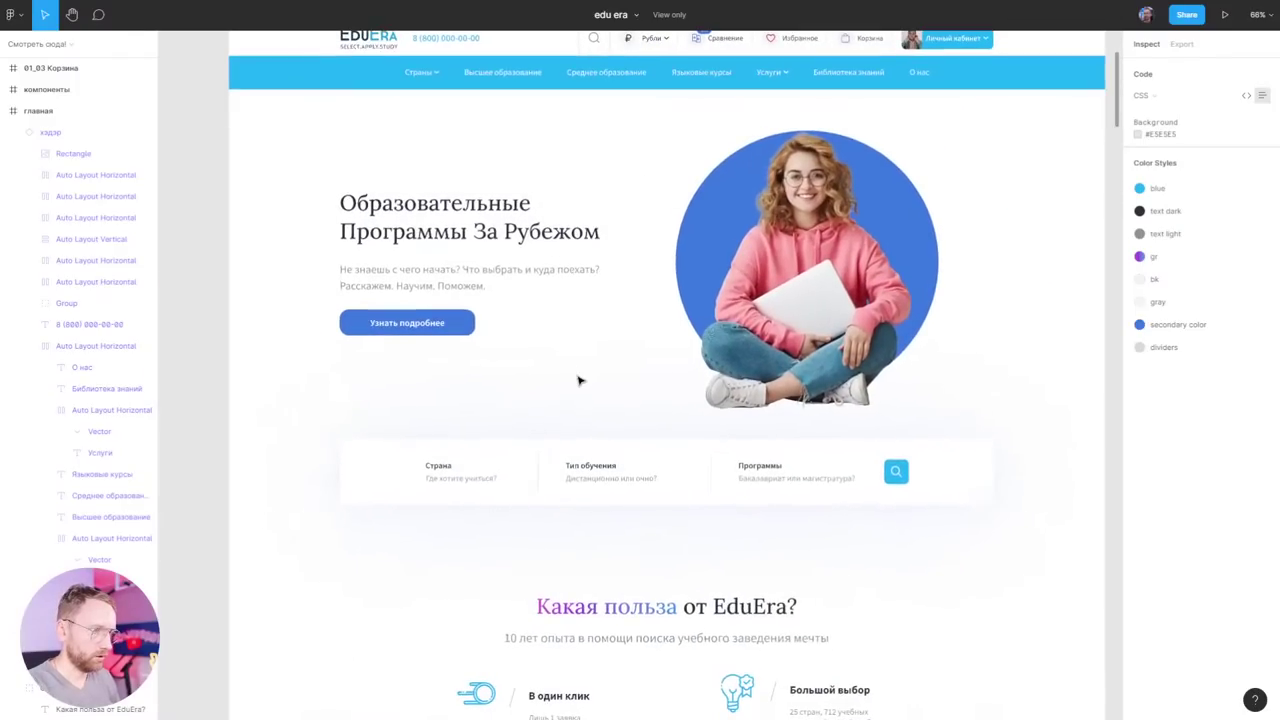
scroll(670, 313, up, 2)
scroll(670, 313, up, 1)
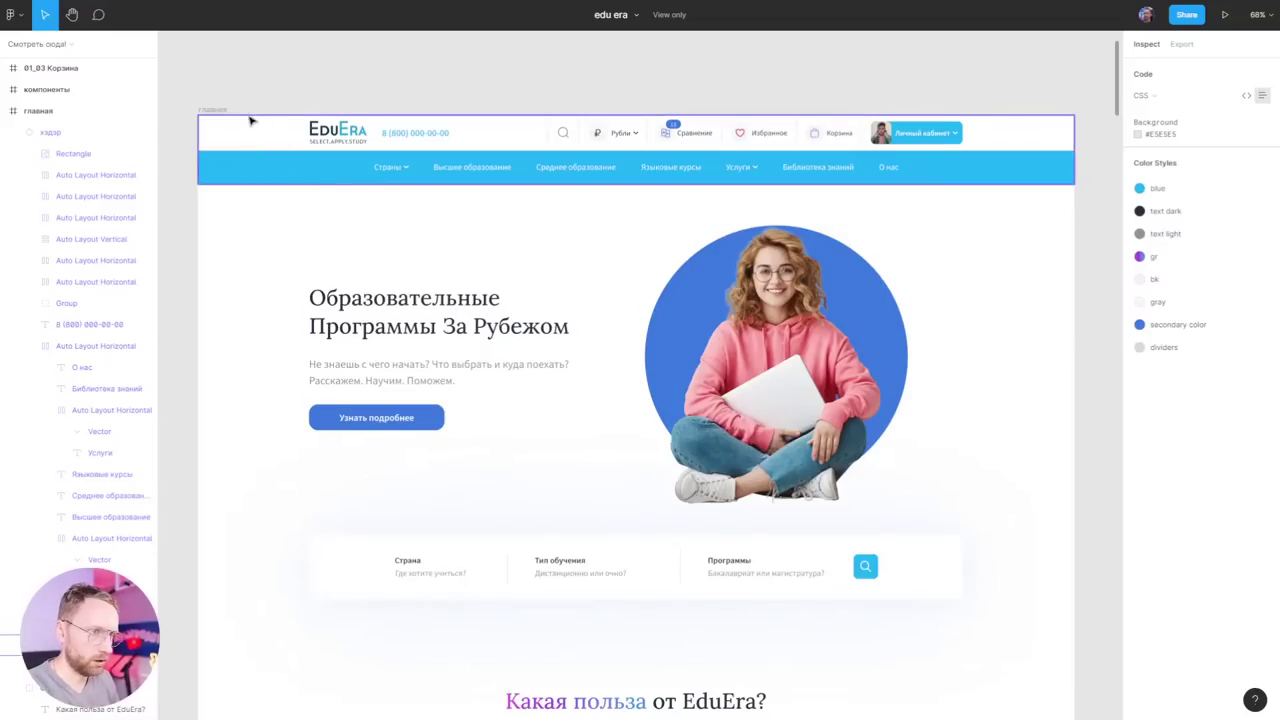
Select the главная frame, hide the interface with Ctrl+\, and view it at 100% zoom
click(214, 110)
key(ctrl+backslash)
key(shift+0)
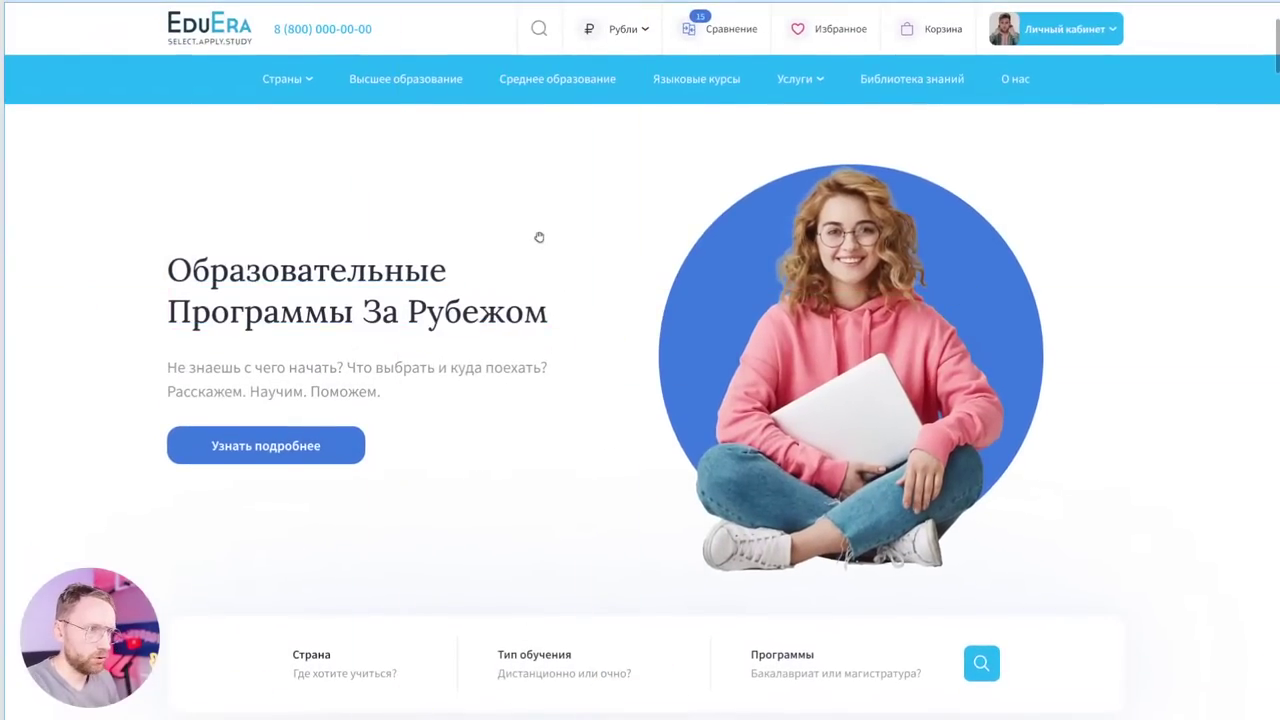
drag(540, 240, 533, 288)
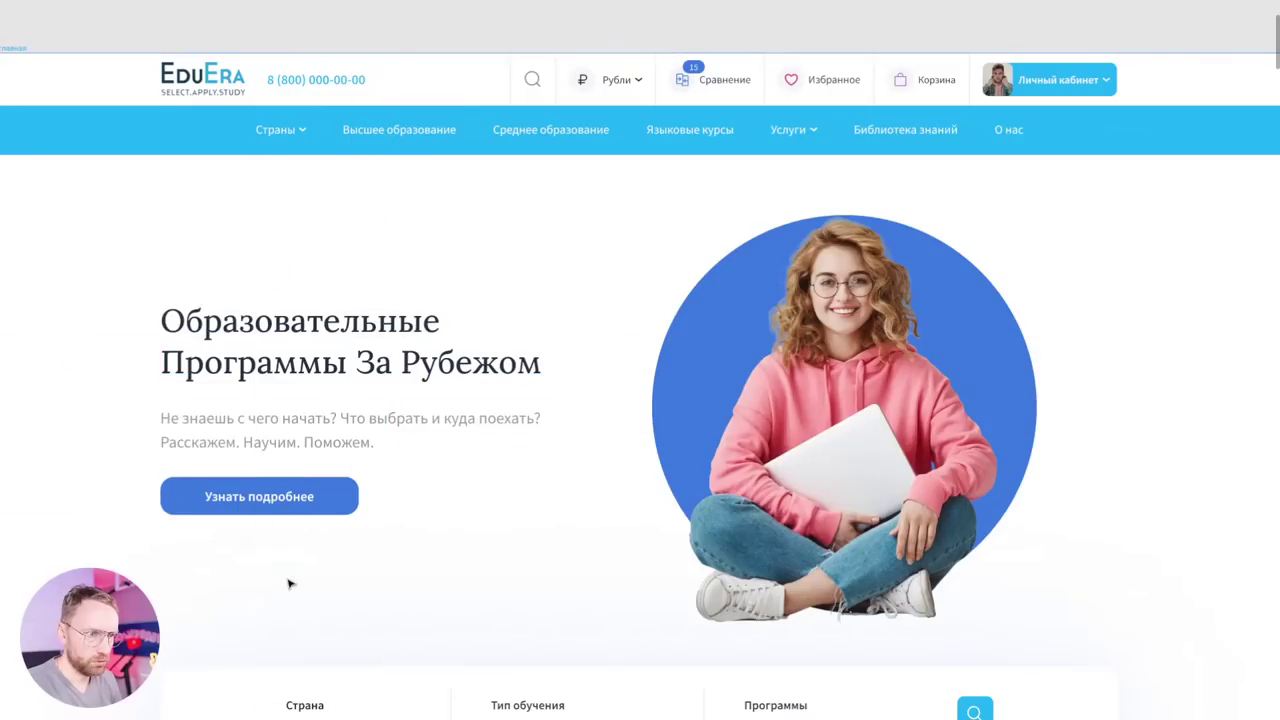
scroll(526, 551, down, 1)
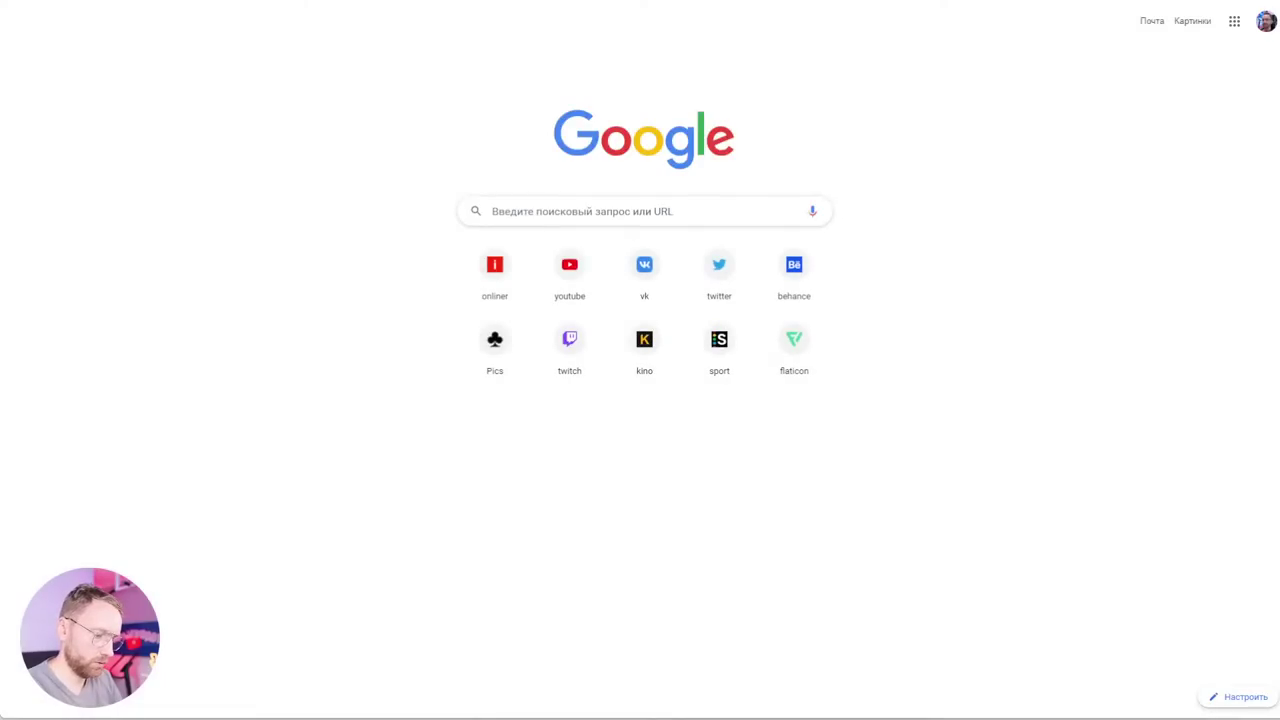
Search Google for 'tinkoff' and open the Tinkoff Bank homepage
text(tin)
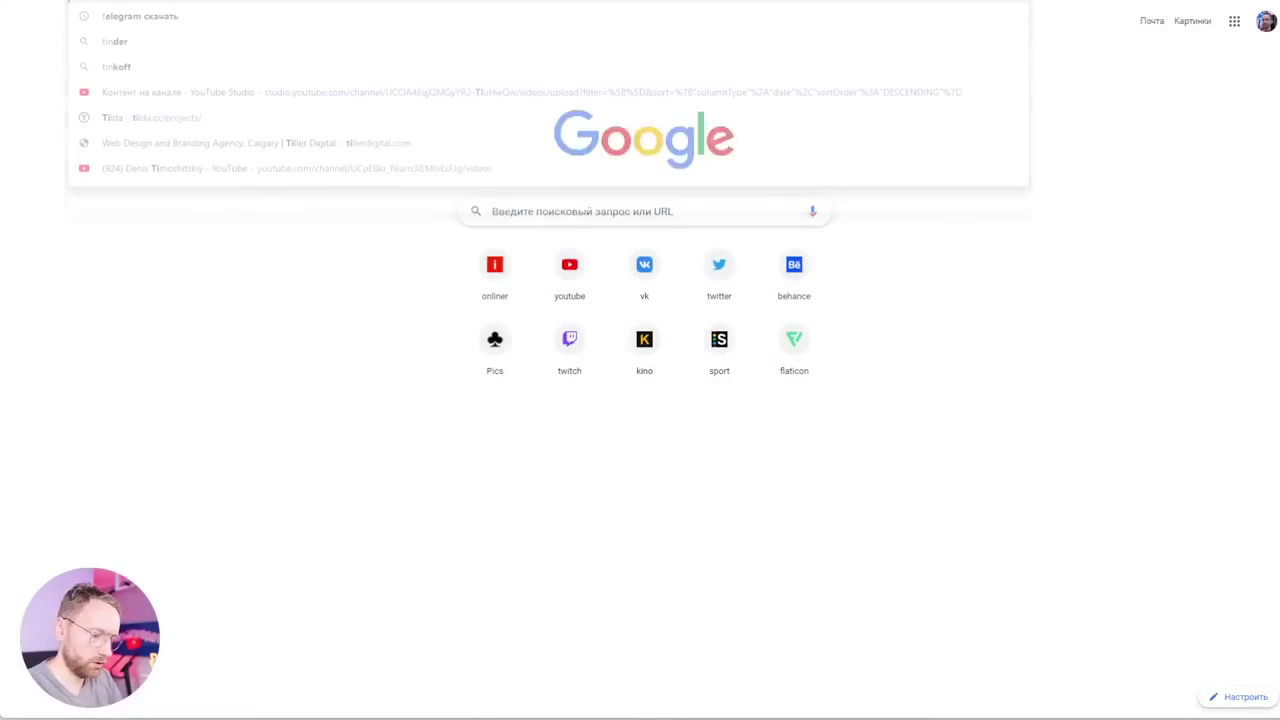
text(koff)
key(Return)
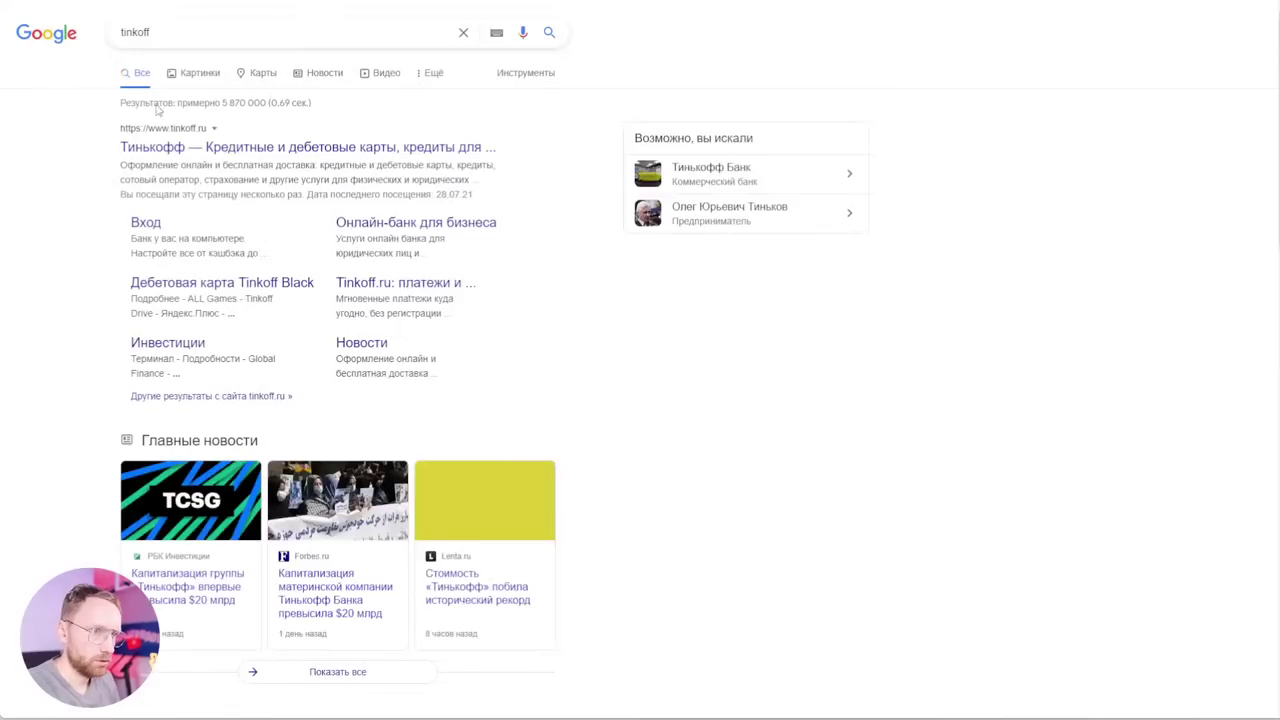
click(232, 149)
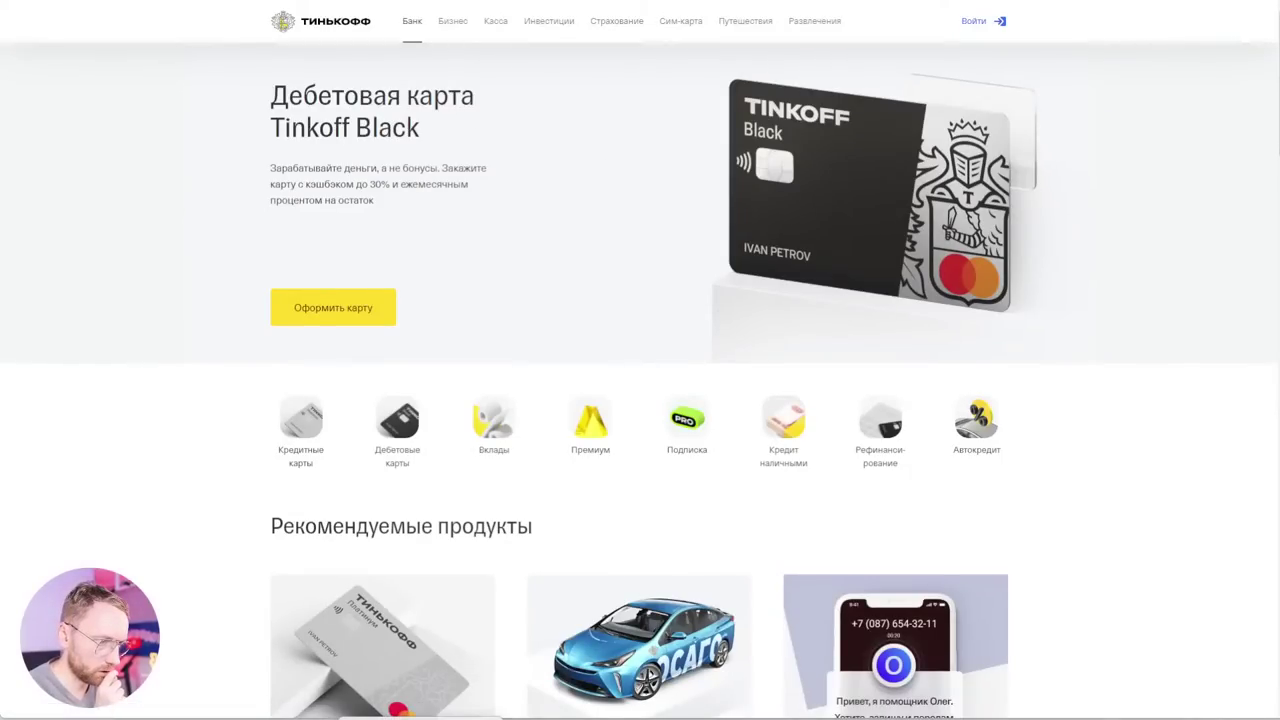
Bring up the YouTube live-chat window and move it to the upper right
key(alt+Tab)
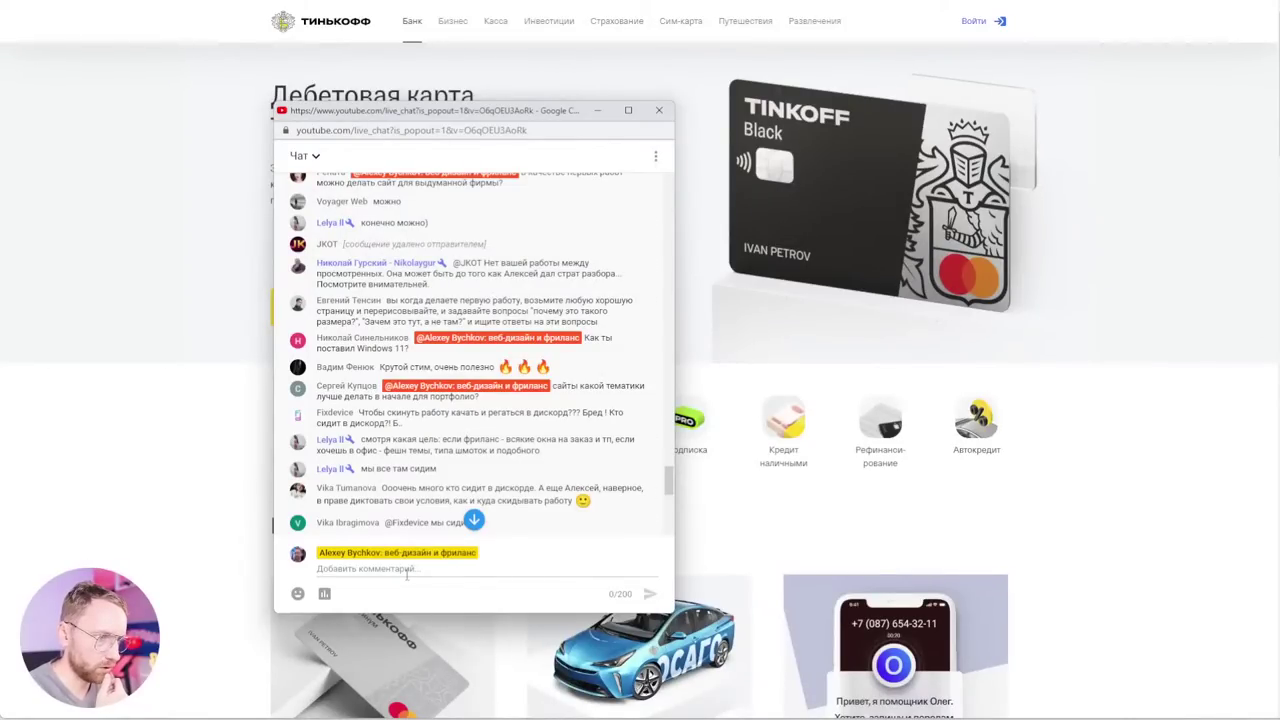
click(407, 570)
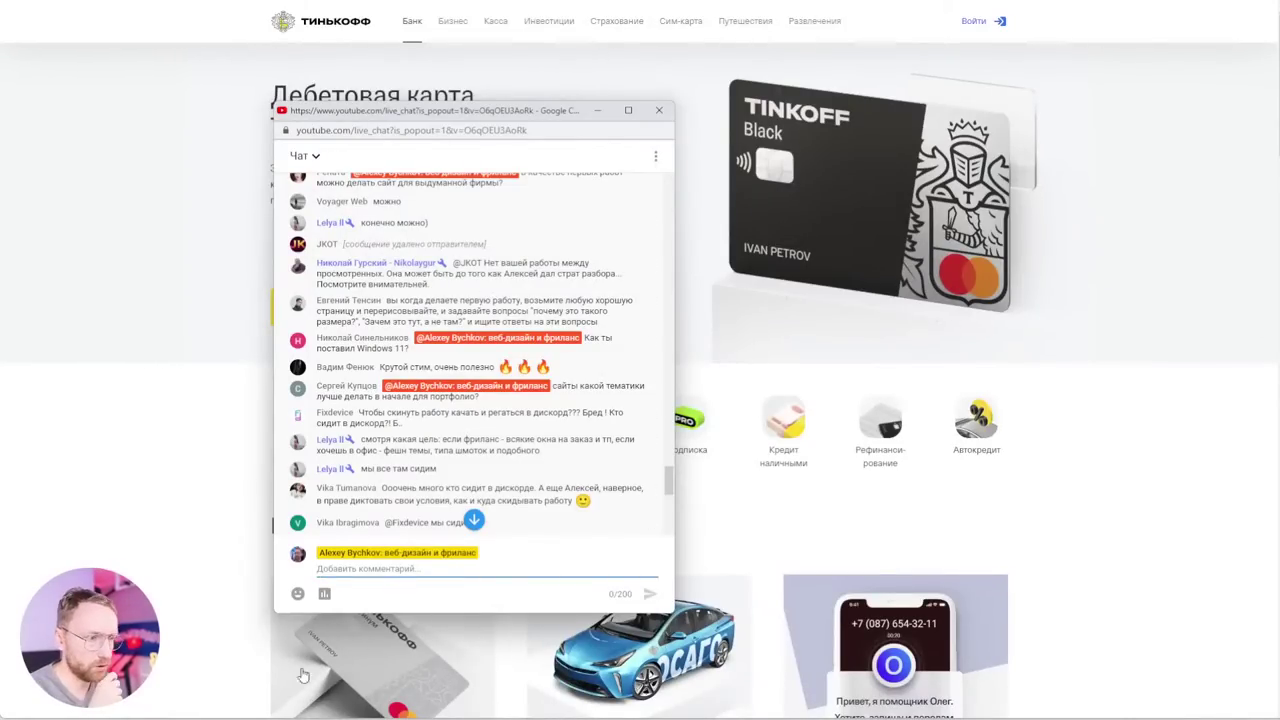
drag(514, 113, 873, 33)
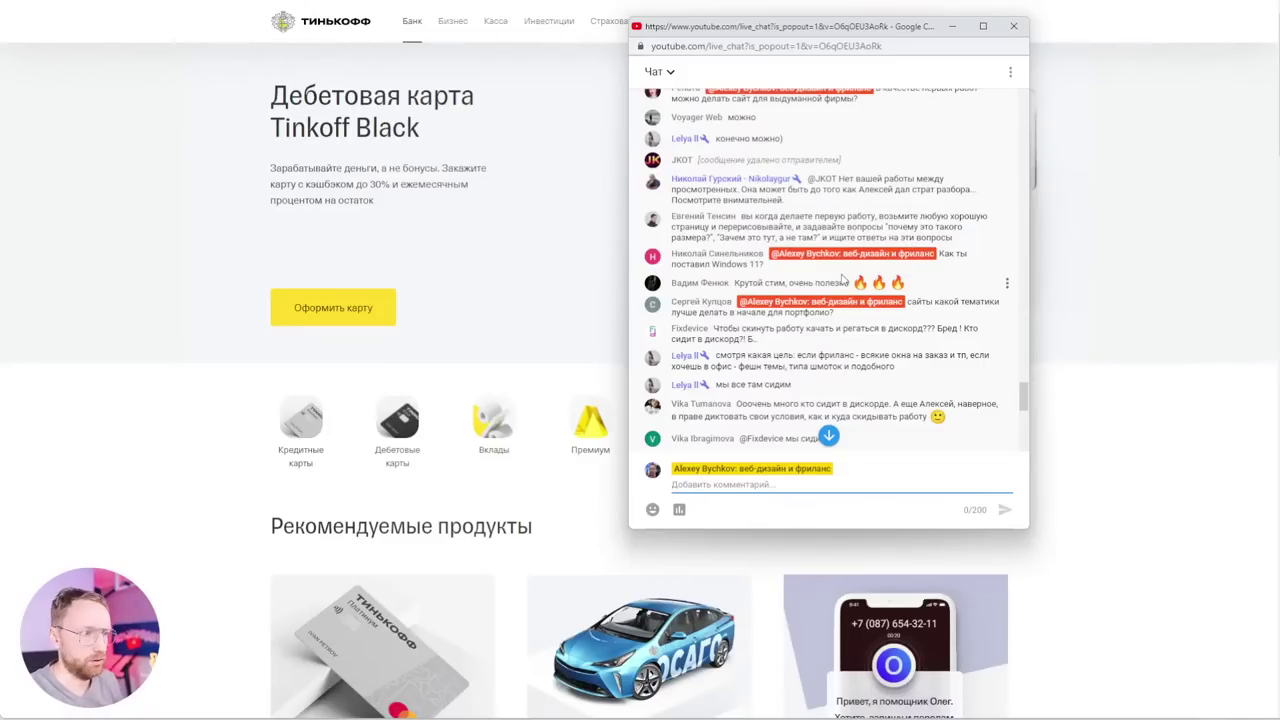
Open the Tinkoff Black debit card page and browse its benefits and application form
key(alt+Tab)
click(848, 162)
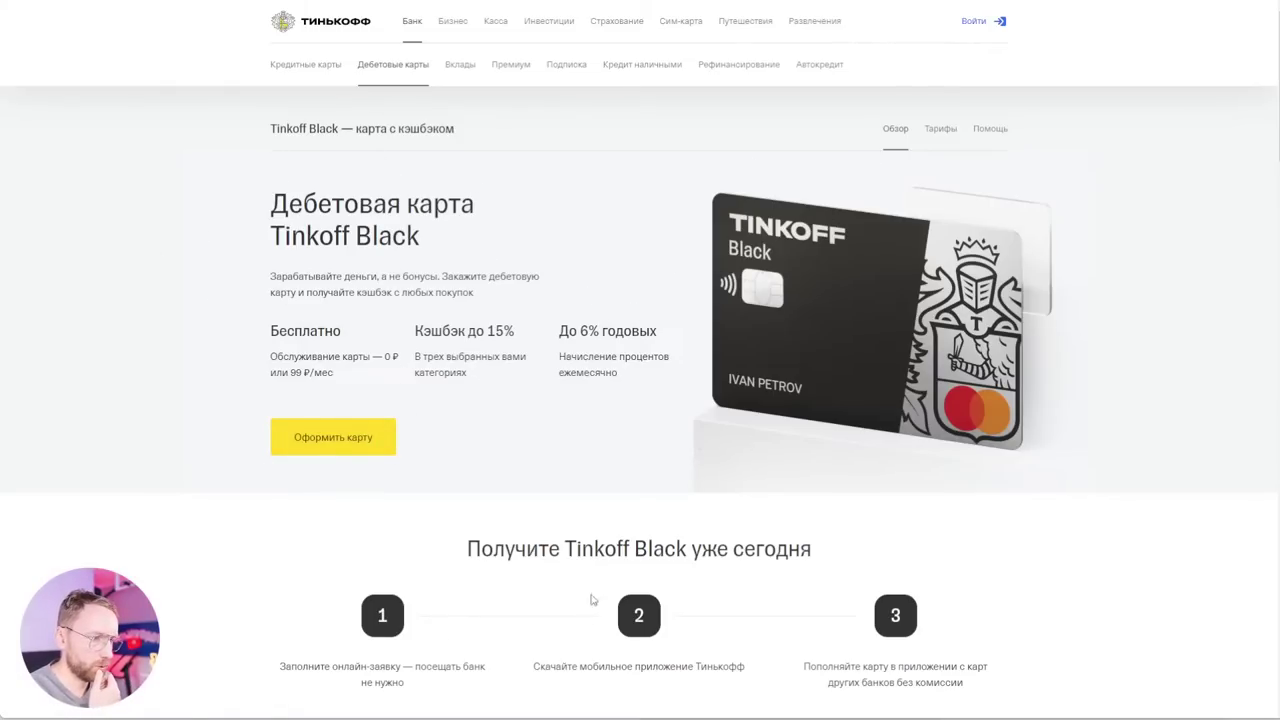
scroll(600, 487, down, 5)
scroll(603, 470, up, 5)
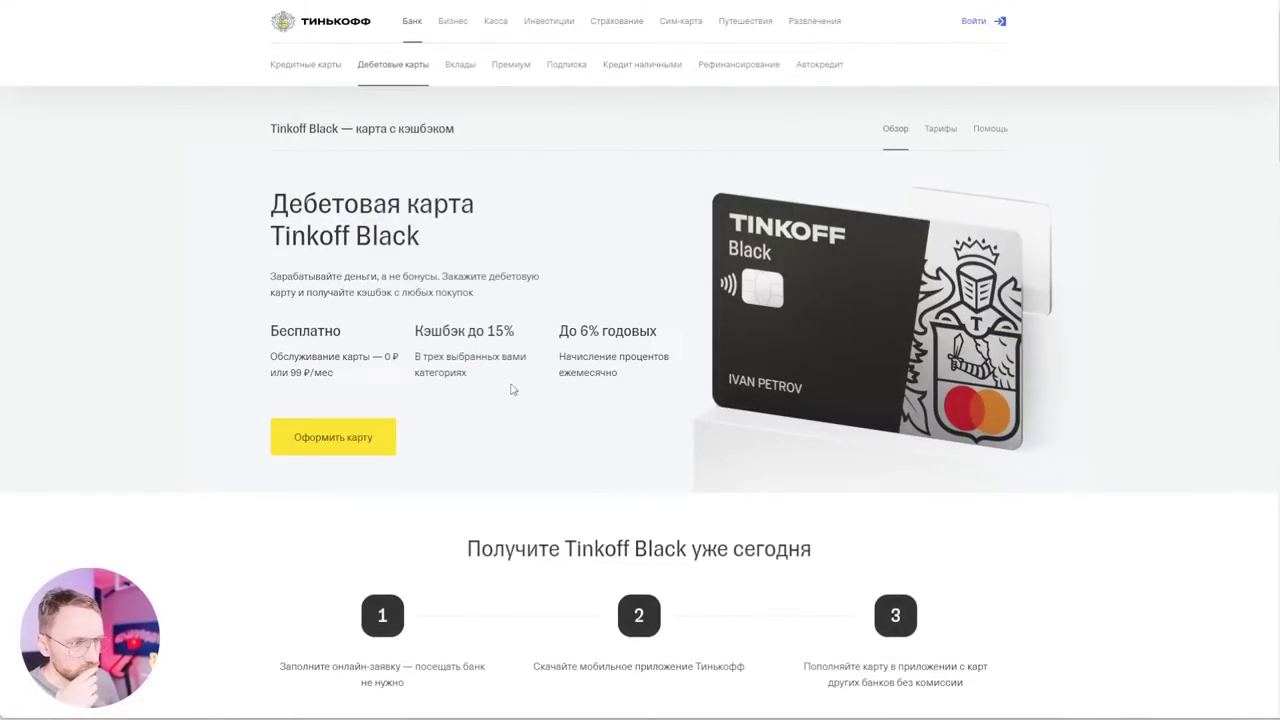
scroll(494, 422, down, 15)
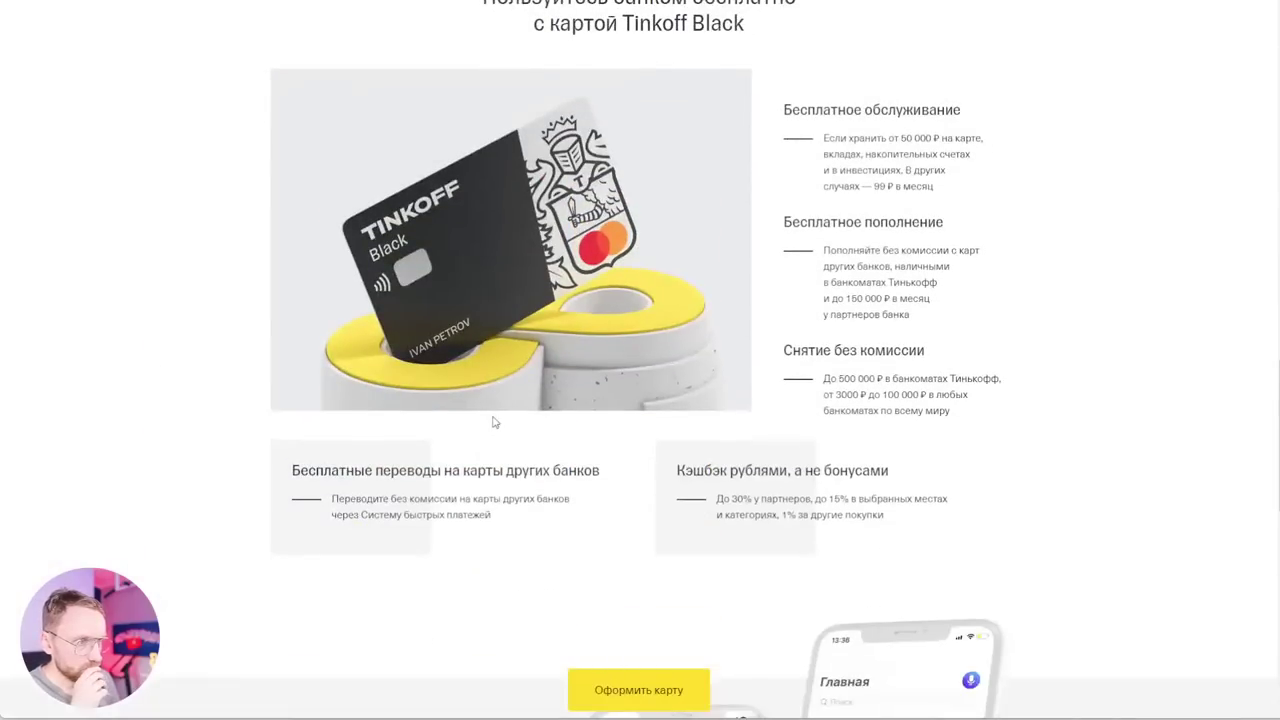
scroll(493, 422, down, 10)
scroll(491, 423, up, 15)
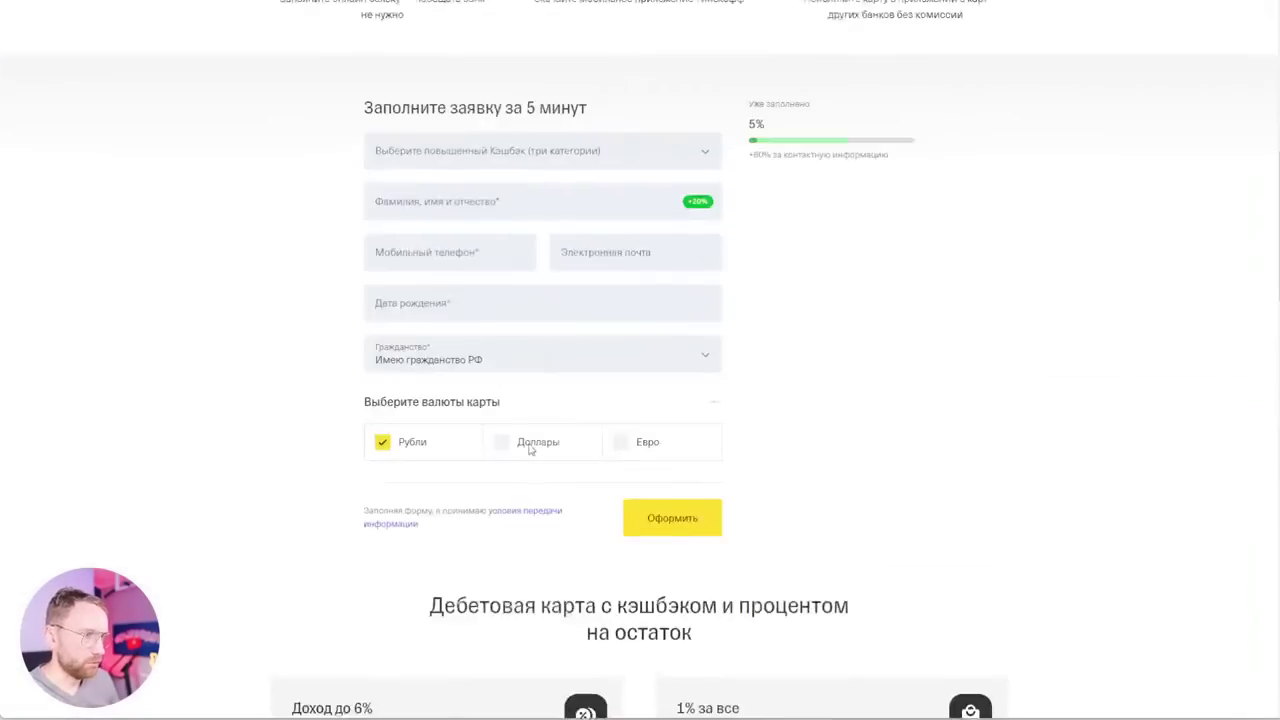
scroll(520, 435, up, 6)
scroll(603, 411, down, 2)
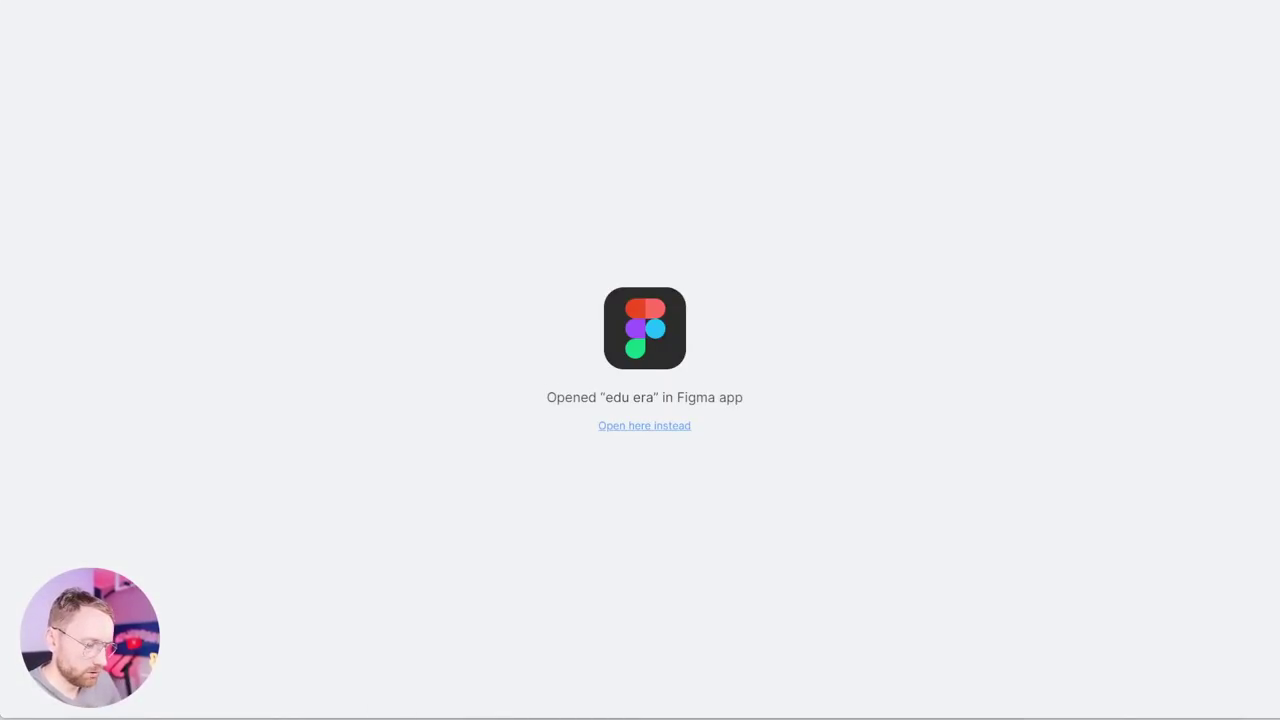
Open the edu era file via the 'figma' address and close the screenshot editor window
key(ctrl+l)
text(figma)
key(Return)
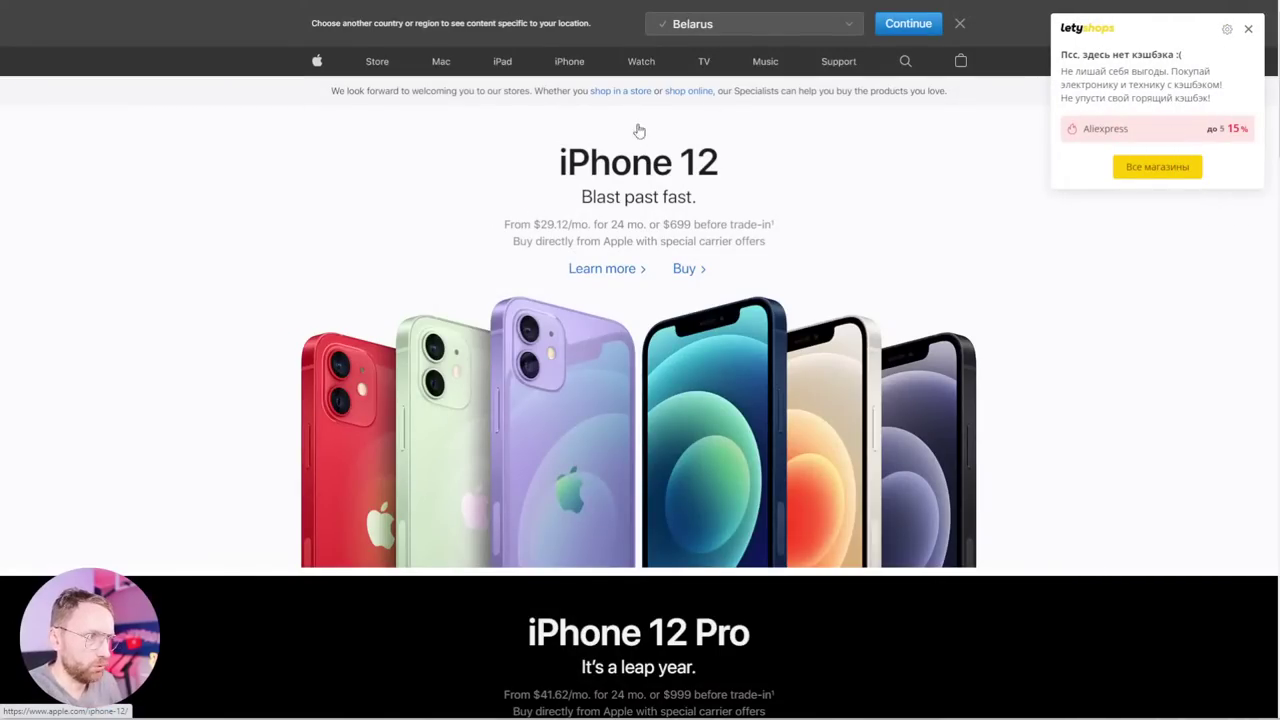
scroll(638, 131, down, 15)
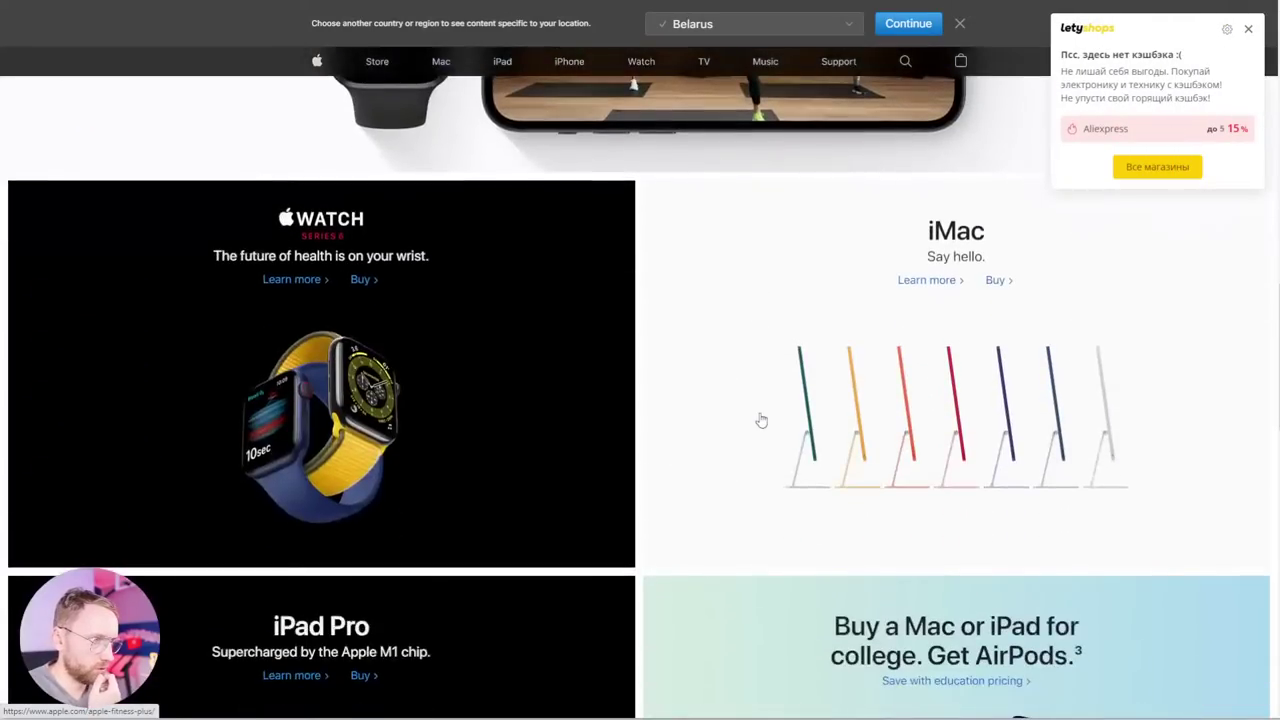
scroll(761, 420, down, 15)
scroll(761, 420, up, 12)
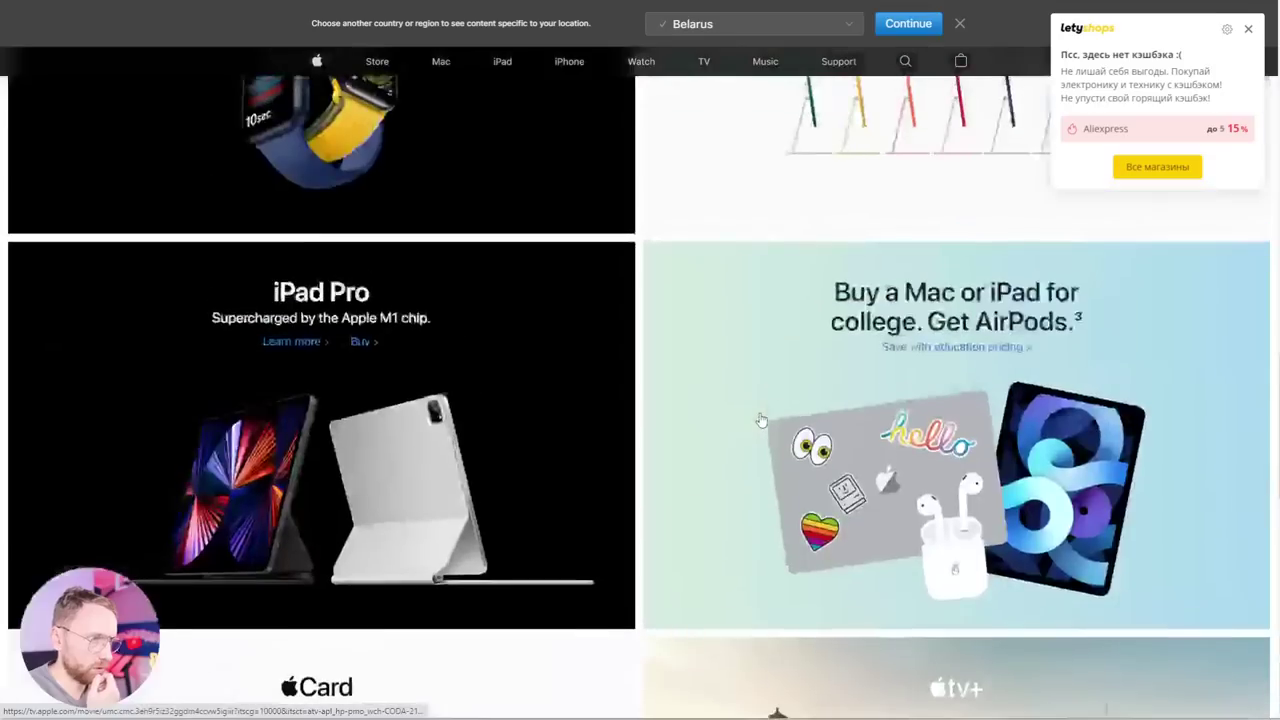
scroll(761, 420, up, 10)
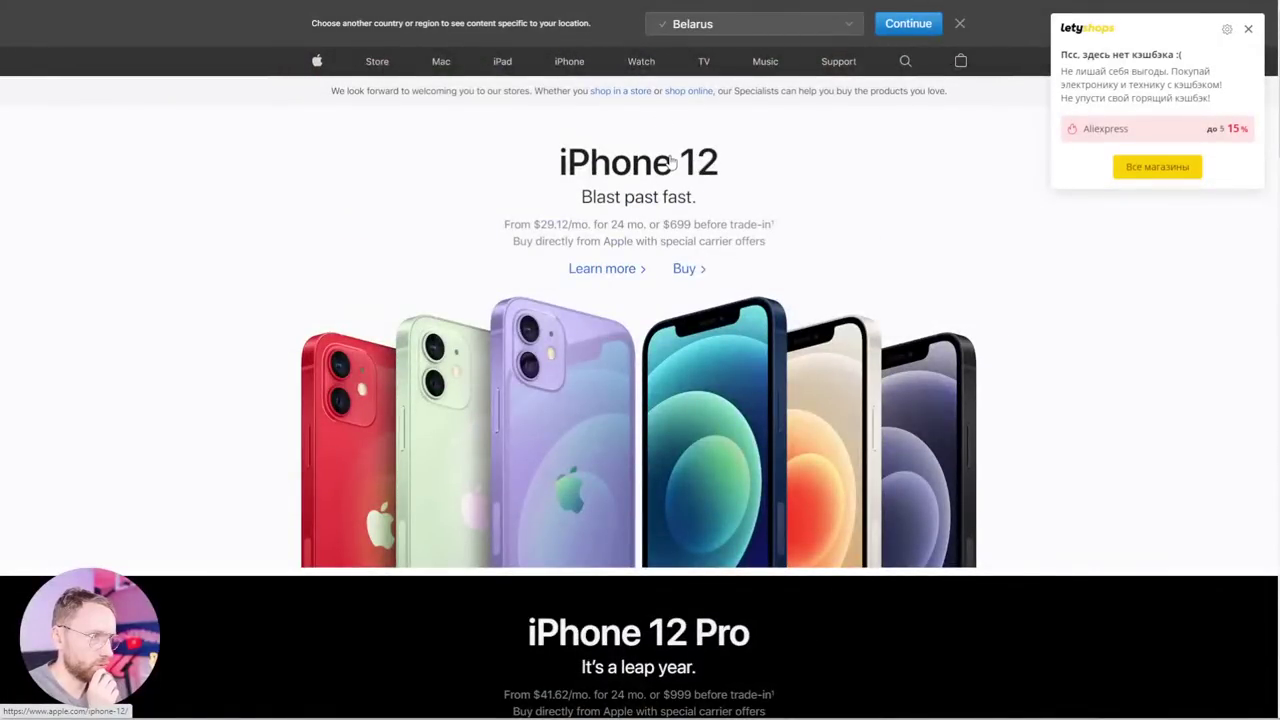
drag(643, 135, 489, 160)
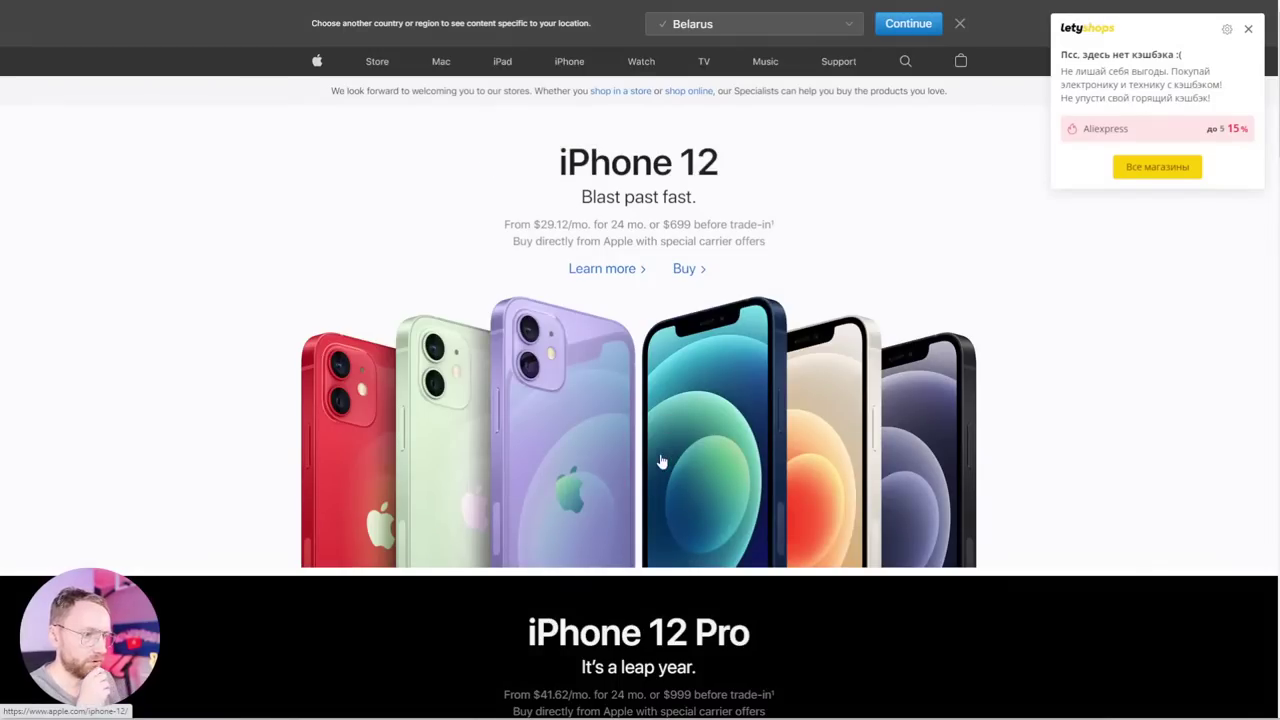
click(736, 21)
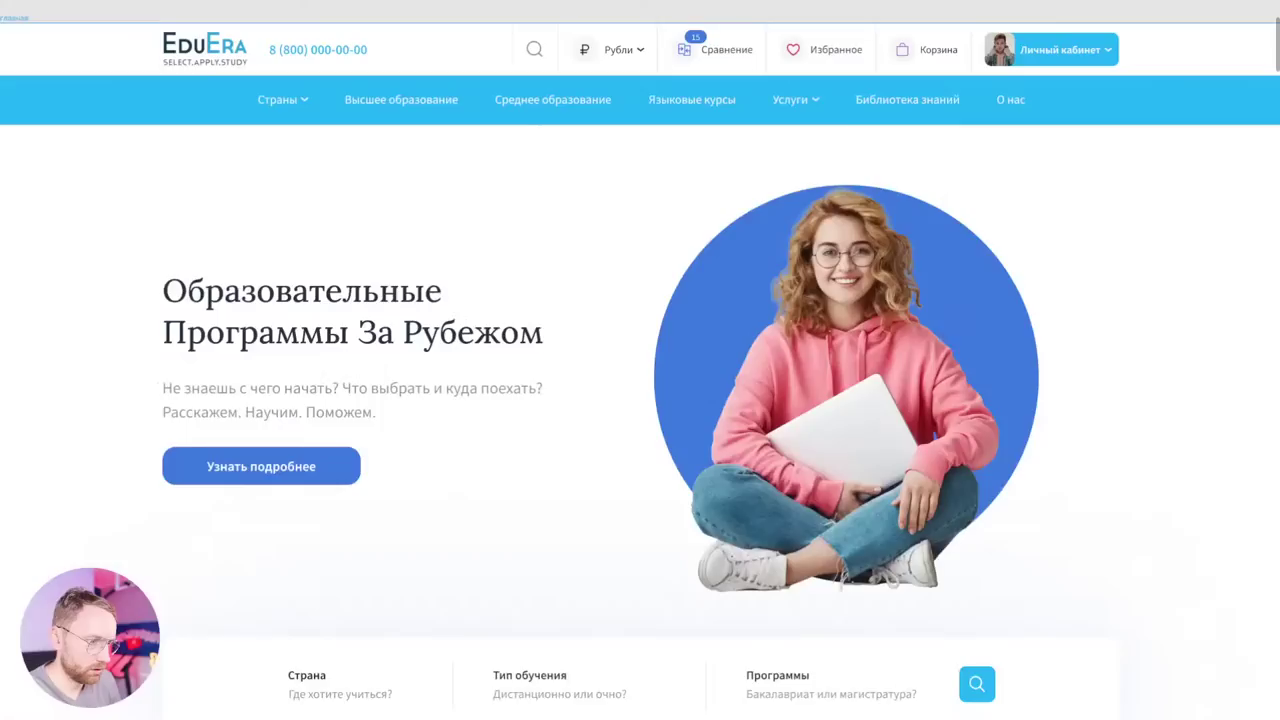
Scroll through the view-only главная homepage frame
scroll(457, 445, down, 5)
scroll(457, 445, down, 5)
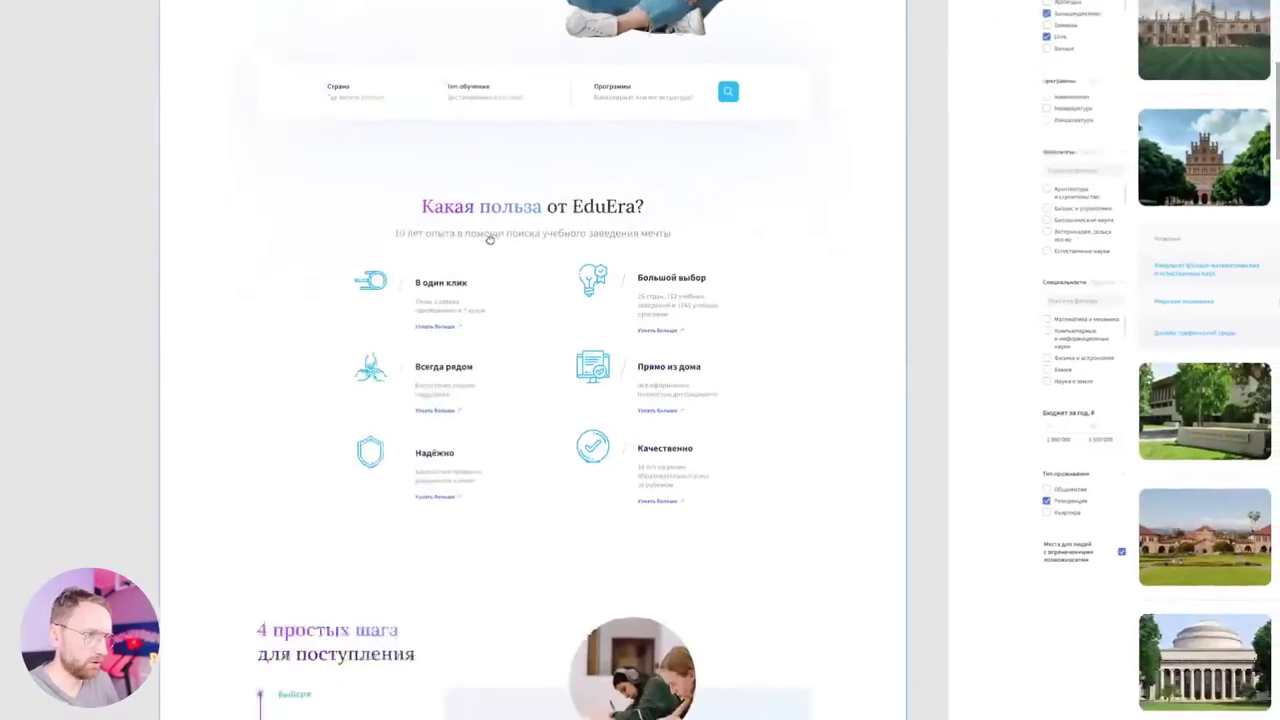
scroll(477, 169, up, 5)
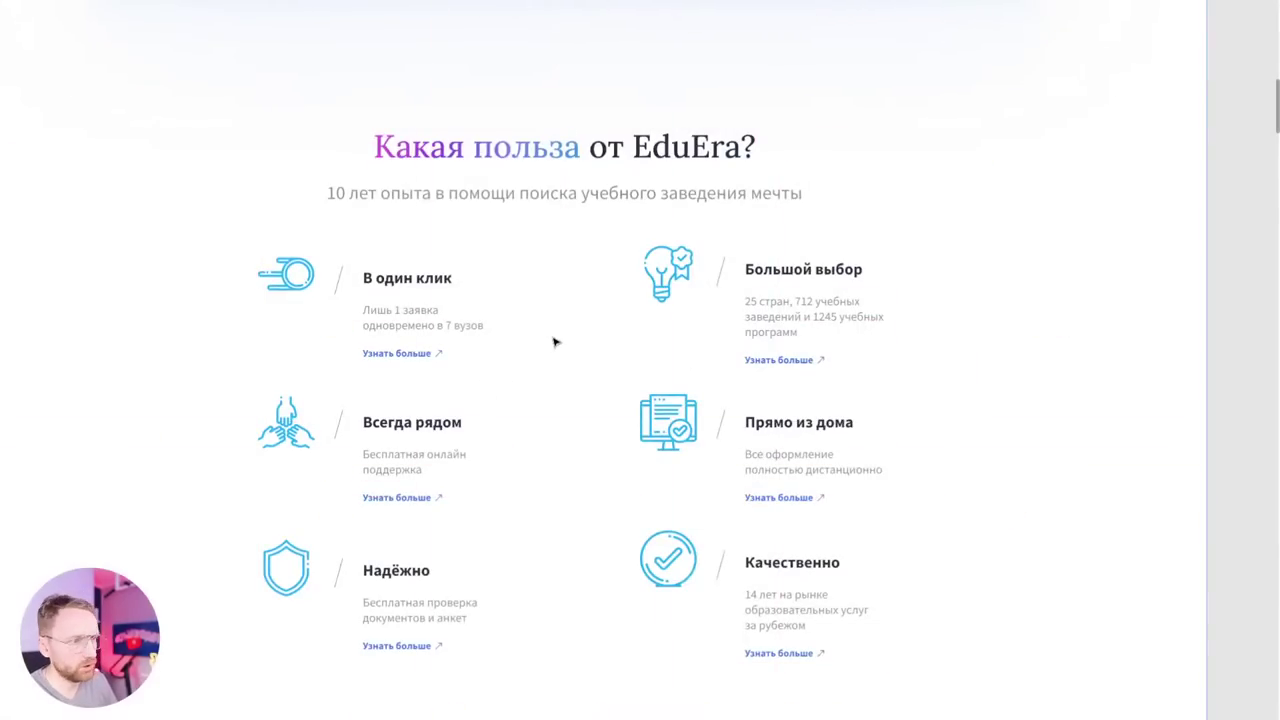
scroll(527, 335, down, 1)
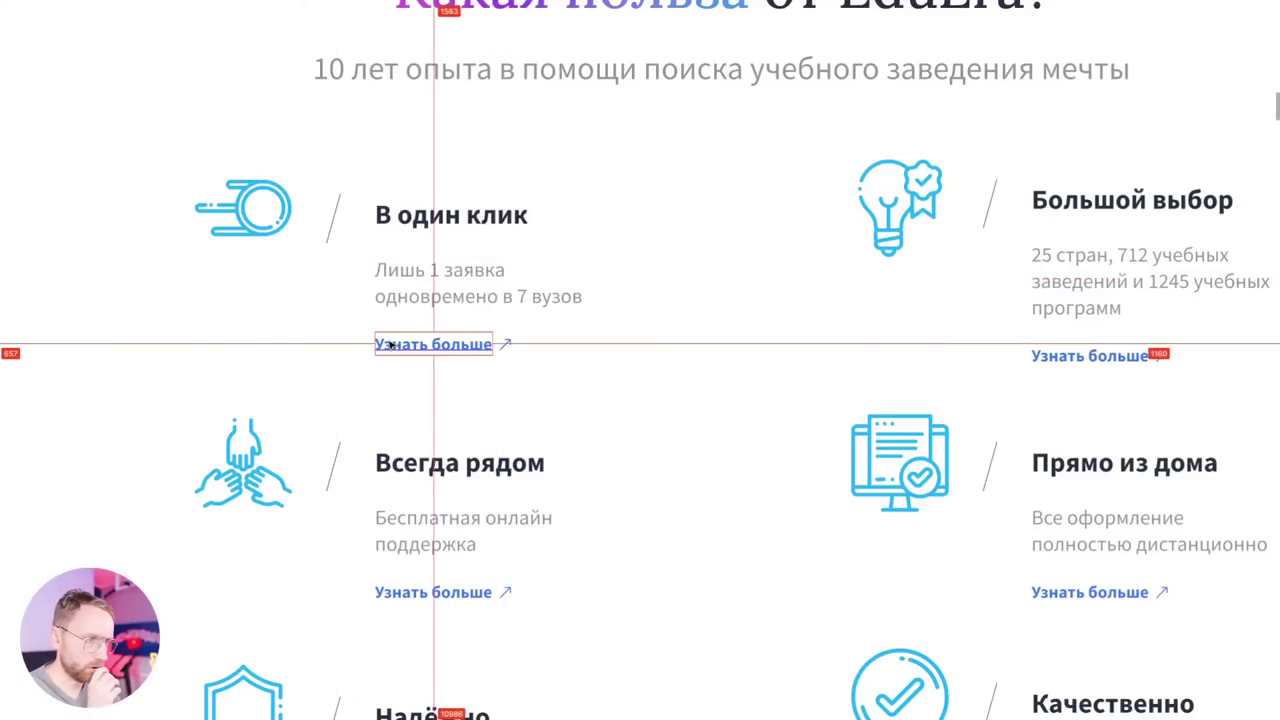
Zoom out to see the benefits grid and the главная and каталог frames side by side
key(ctrl+minus)
key(ctrl+minus)
key(ctrl+minus)
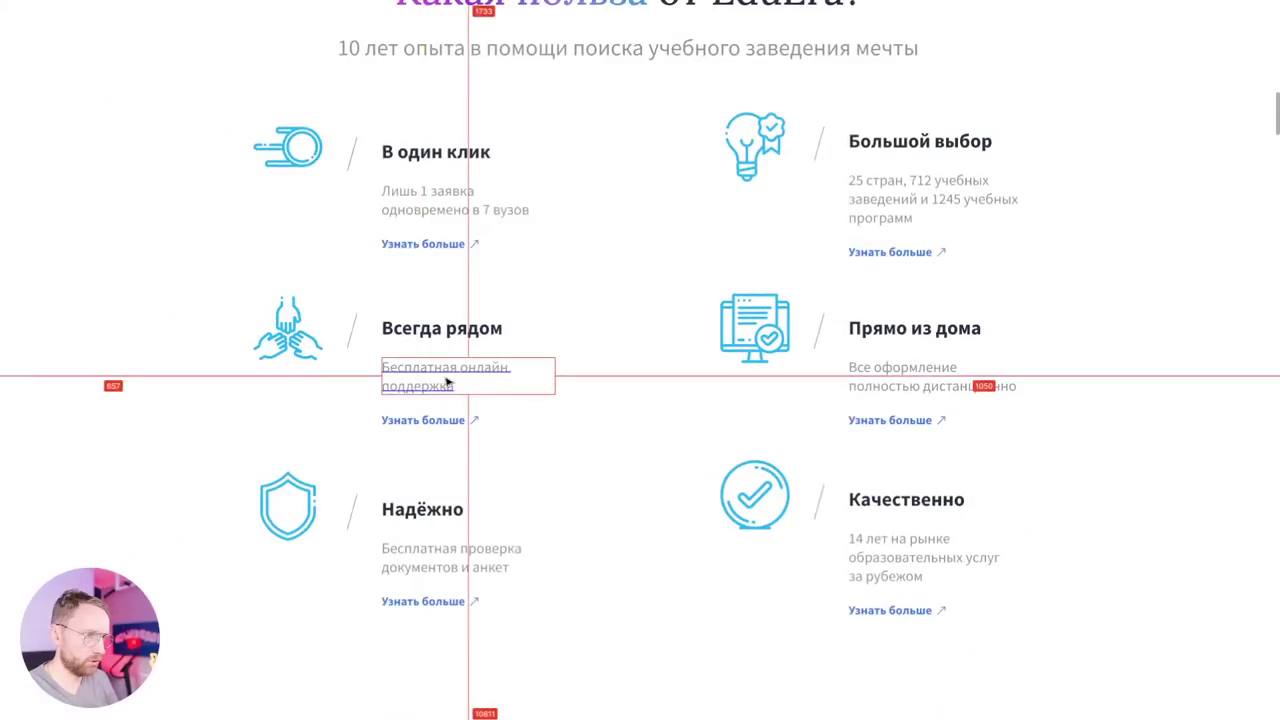
scroll(453, 633, down, 3)
scroll(594, 386, up, 2)
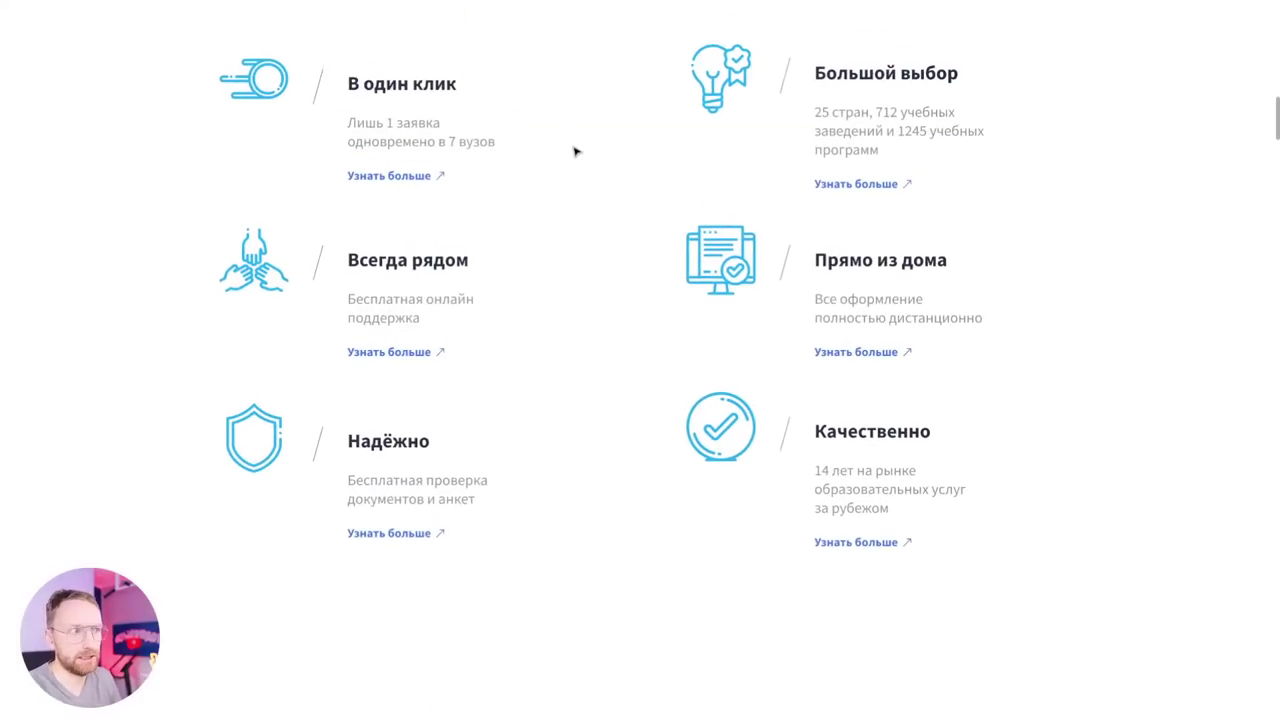
scroll(575, 151, down, 10)
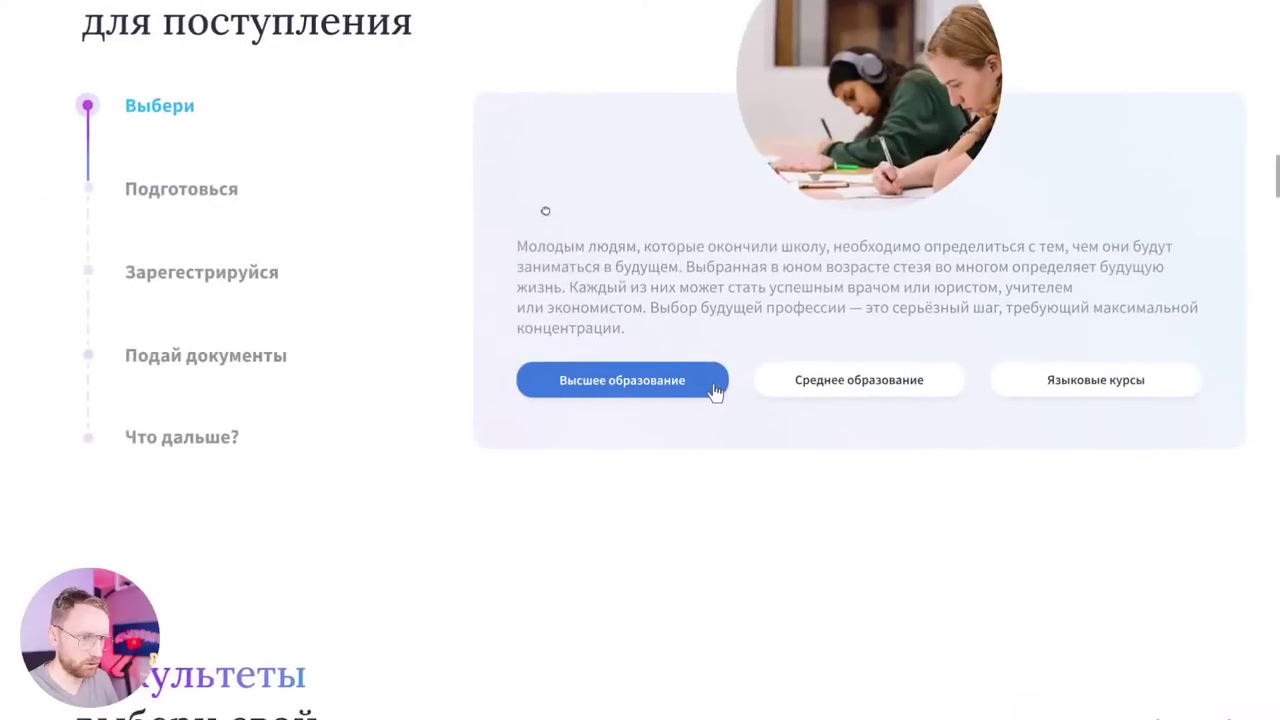
scroll(748, 453, up, 10)
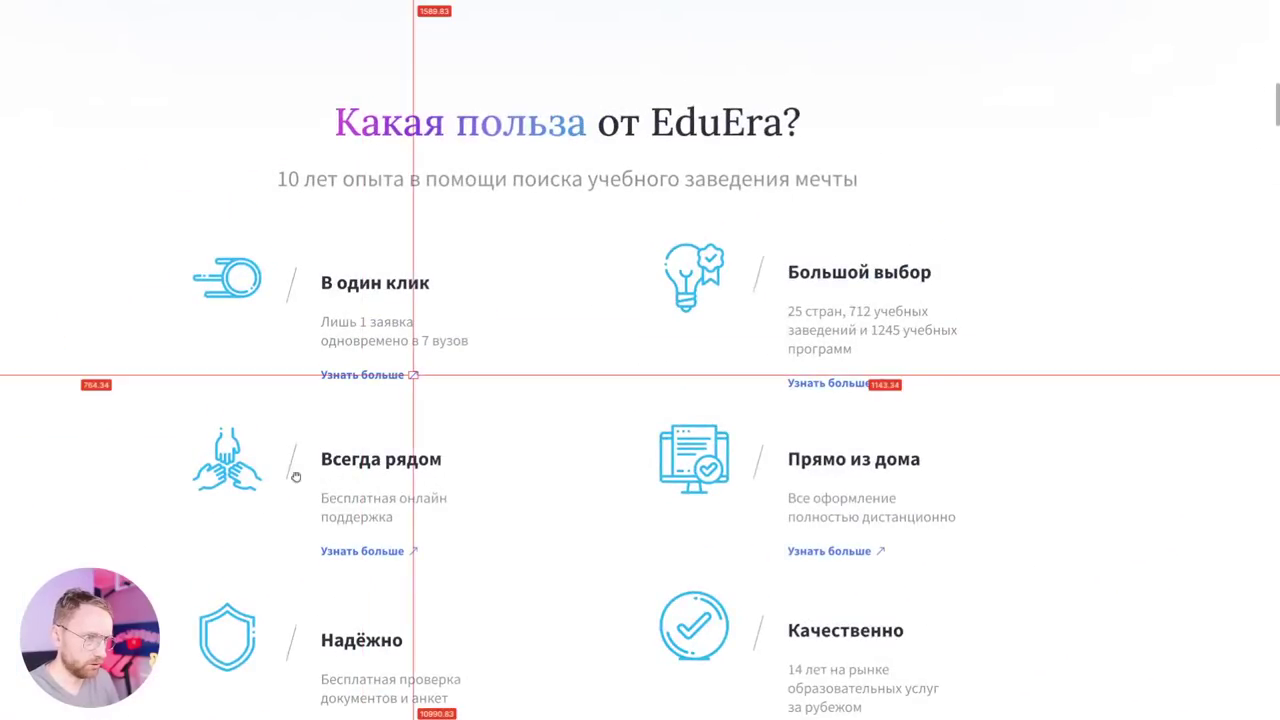
scroll(302, 365, down, 5)
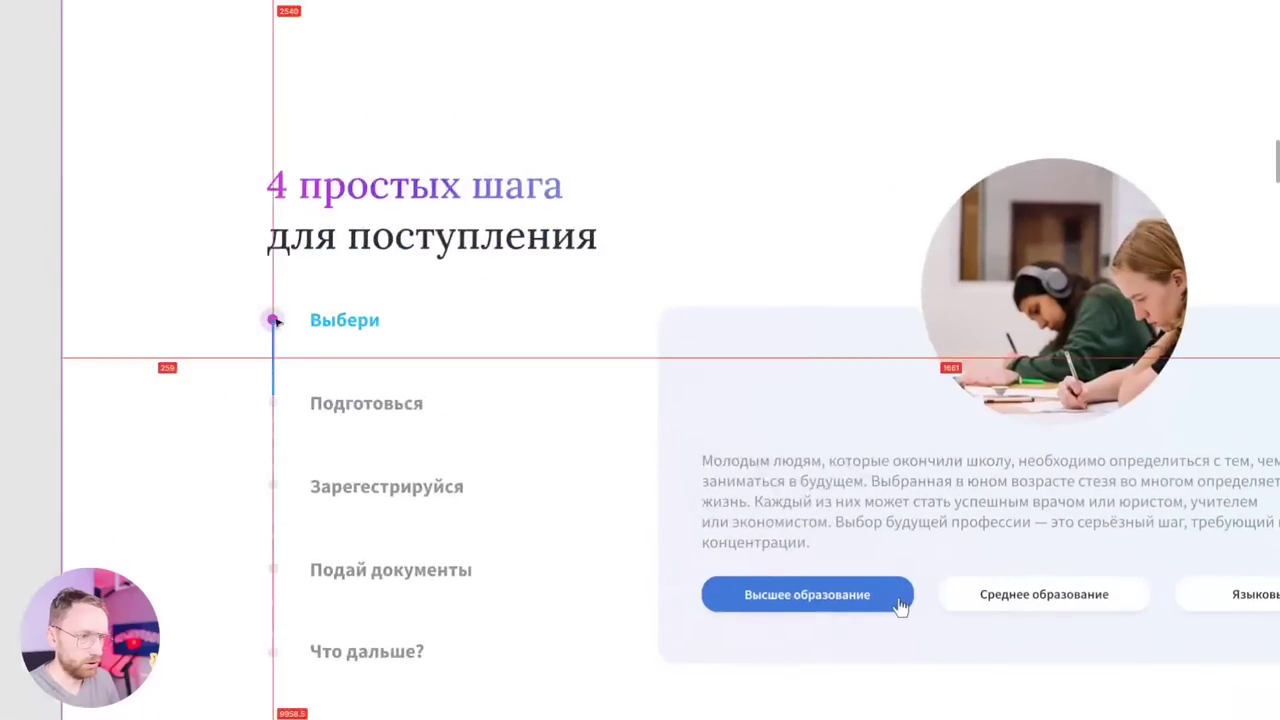
scroll(903, 600, up, 5)
scroll(965, 611, down, 5)
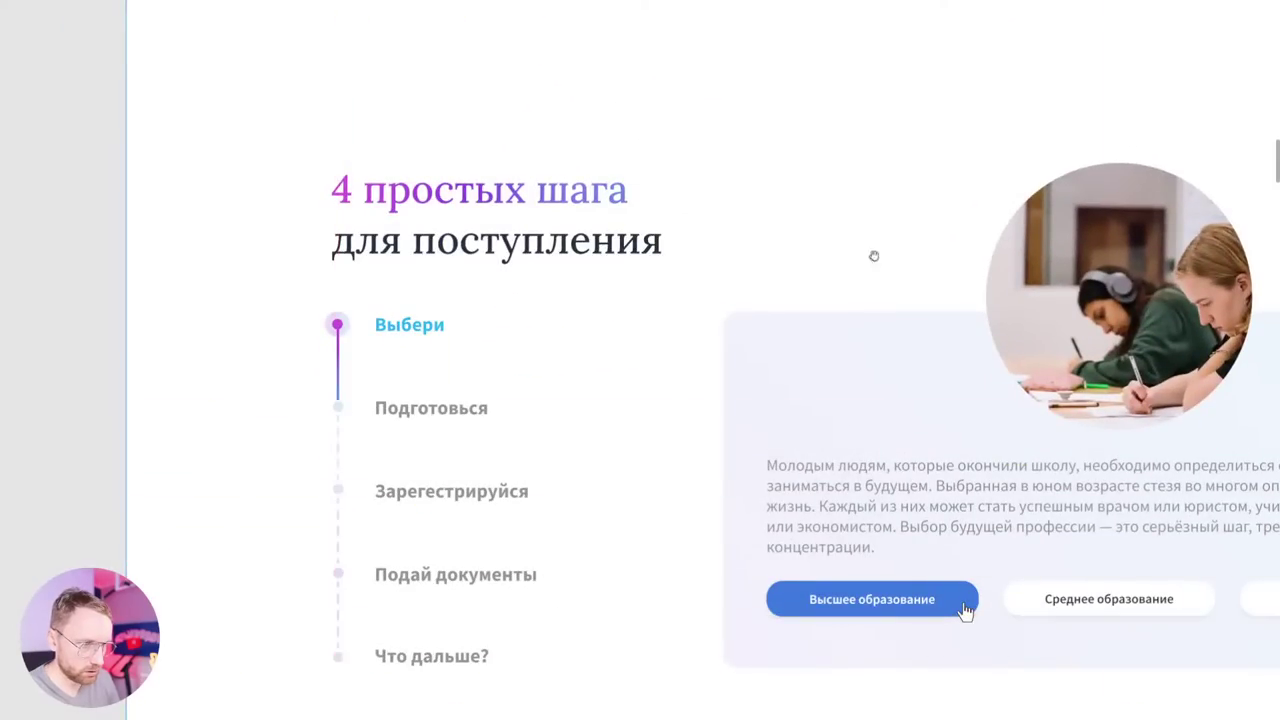
scroll(965, 611, up, 5)
scroll(770, 349, up, 10)
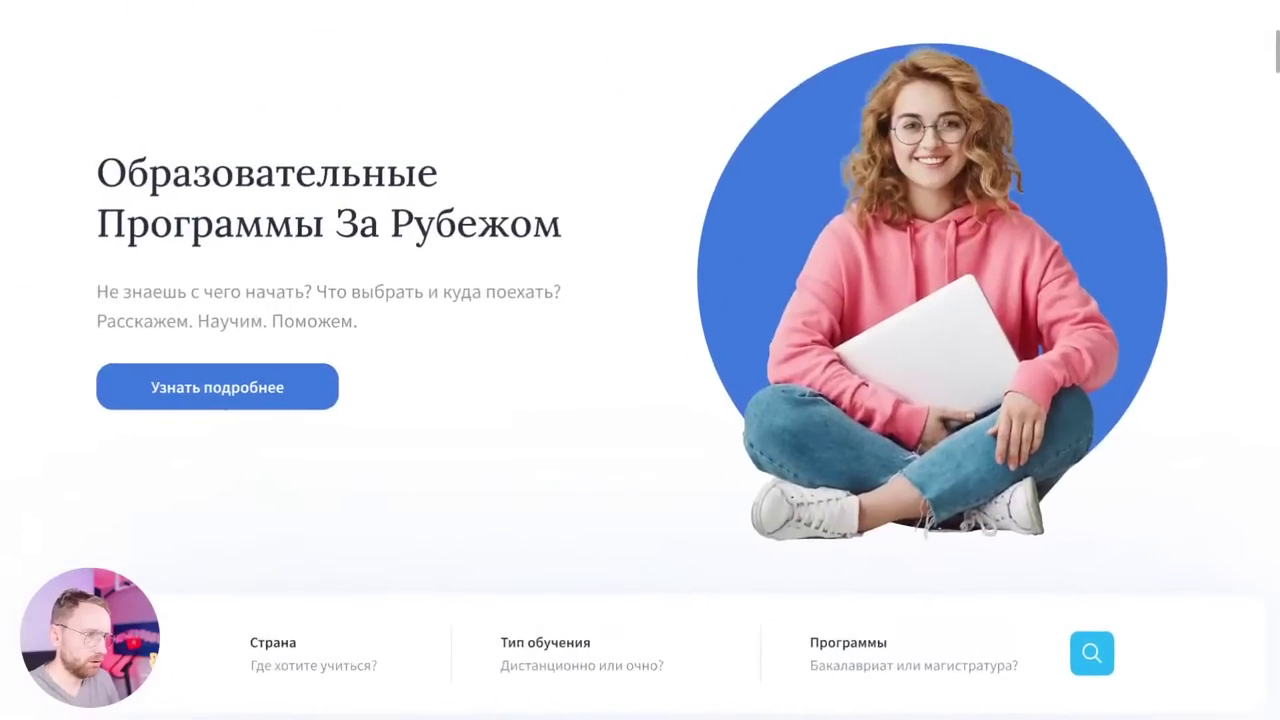
scroll(643, 647, down, 5)
scroll(643, 647, up, 5)
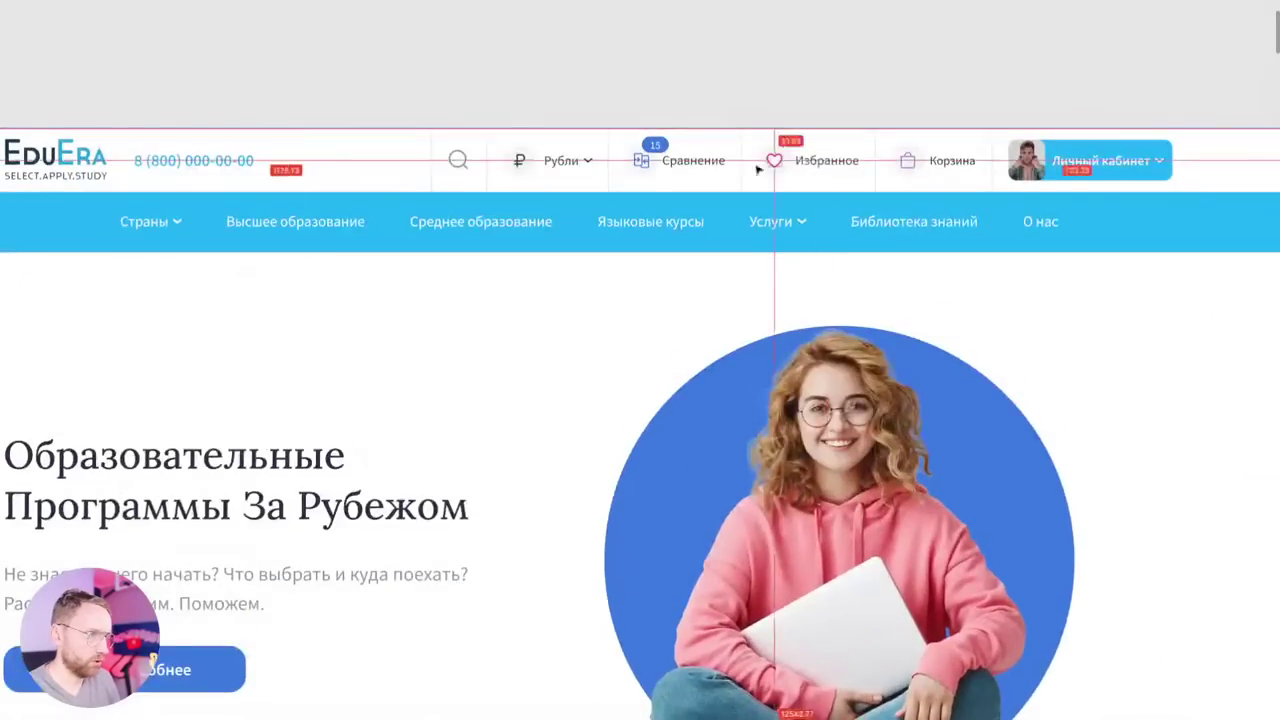
scroll(708, 163, down, 5)
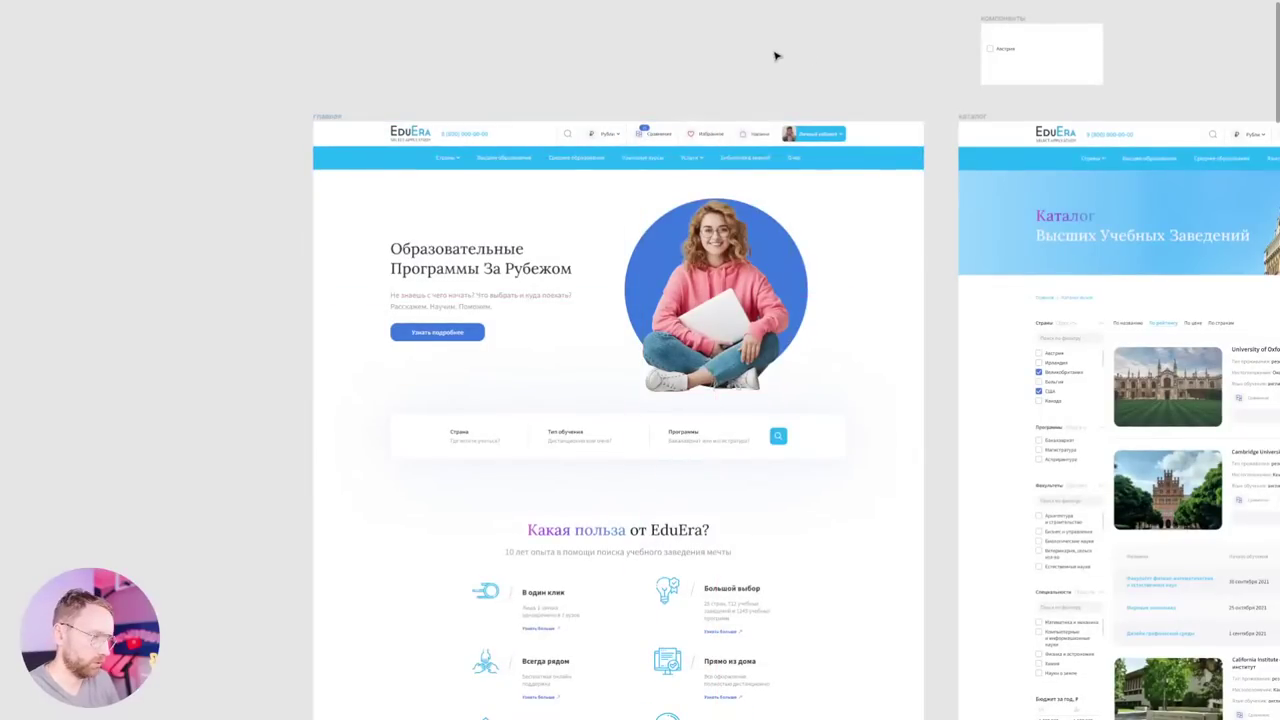
Show the panels again, duplicate the edu era file to your drafts, and open the copy
key(ctrl+backslash)
click(636, 16)
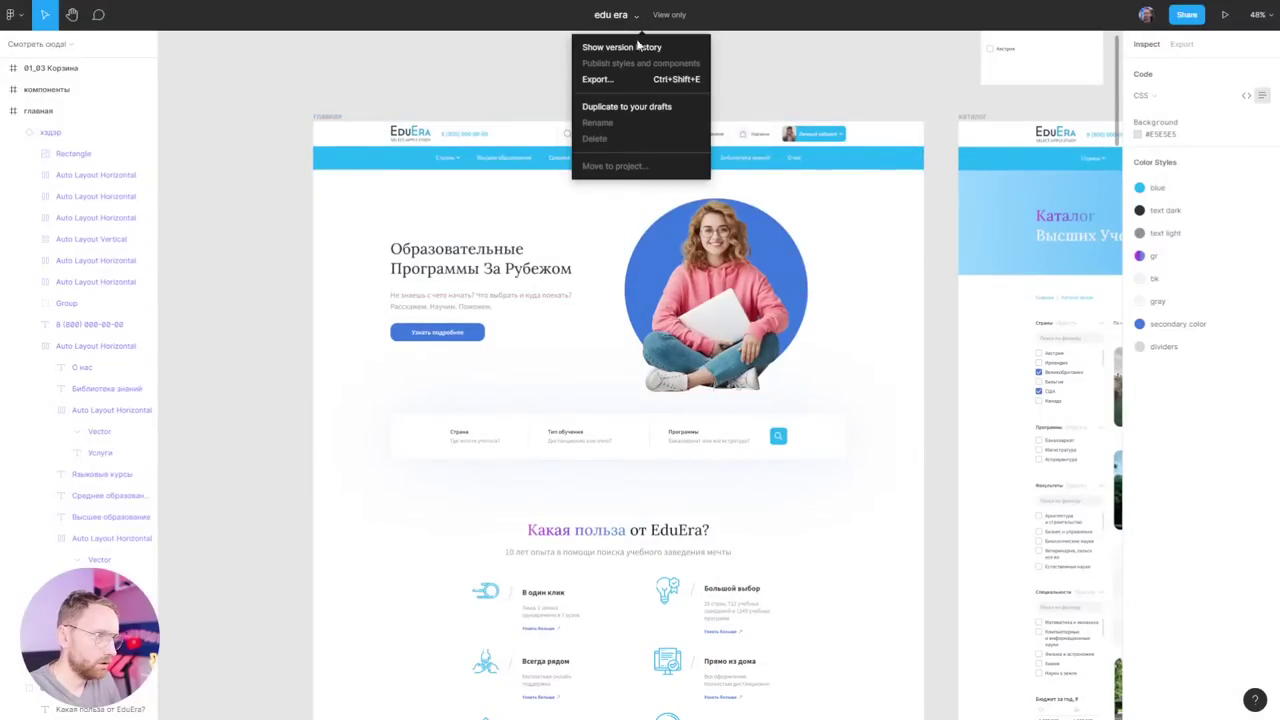
click(660, 107)
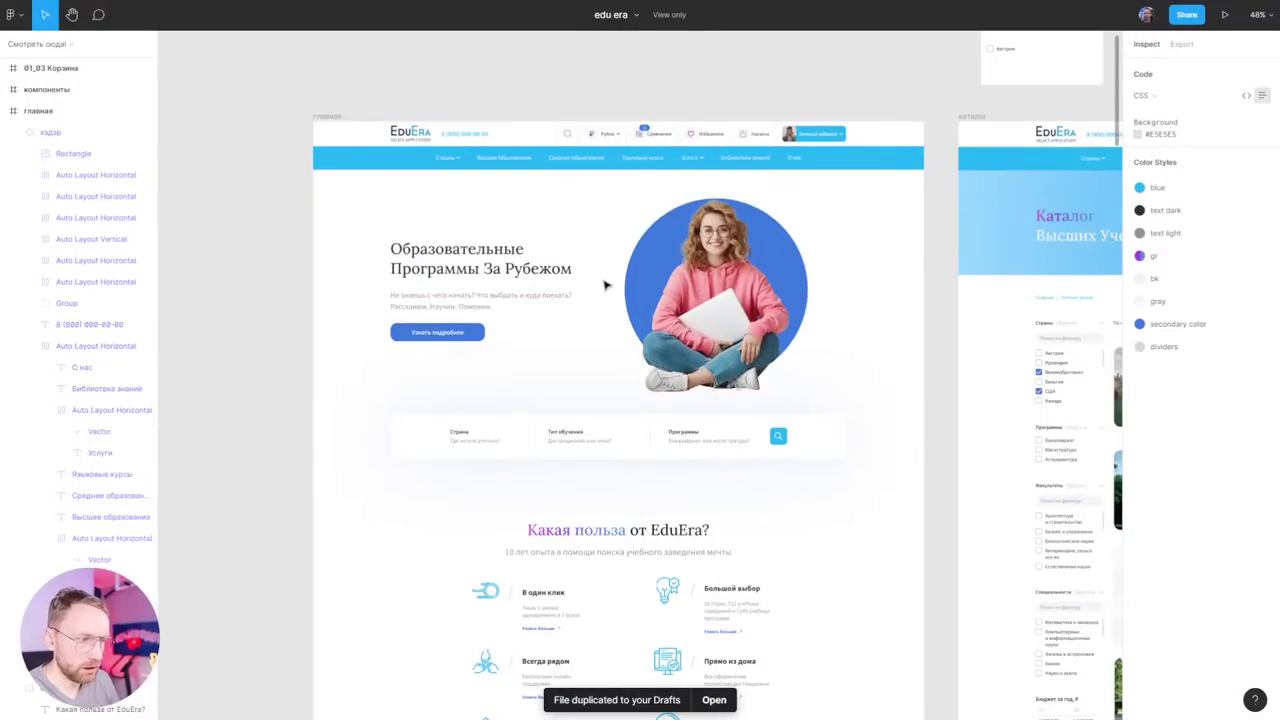
click(713, 700)
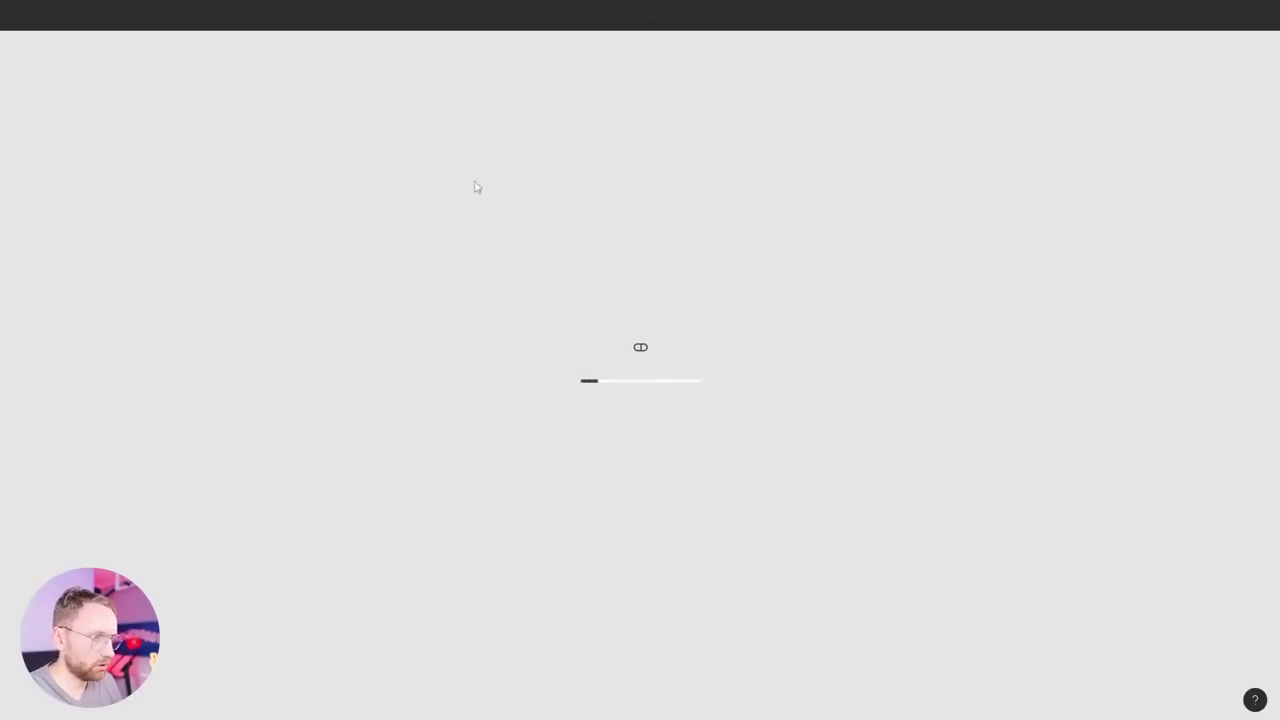
Select the timeline circles by Выбери, then zoom out to the whole page
scroll(654, 240, up, 2)
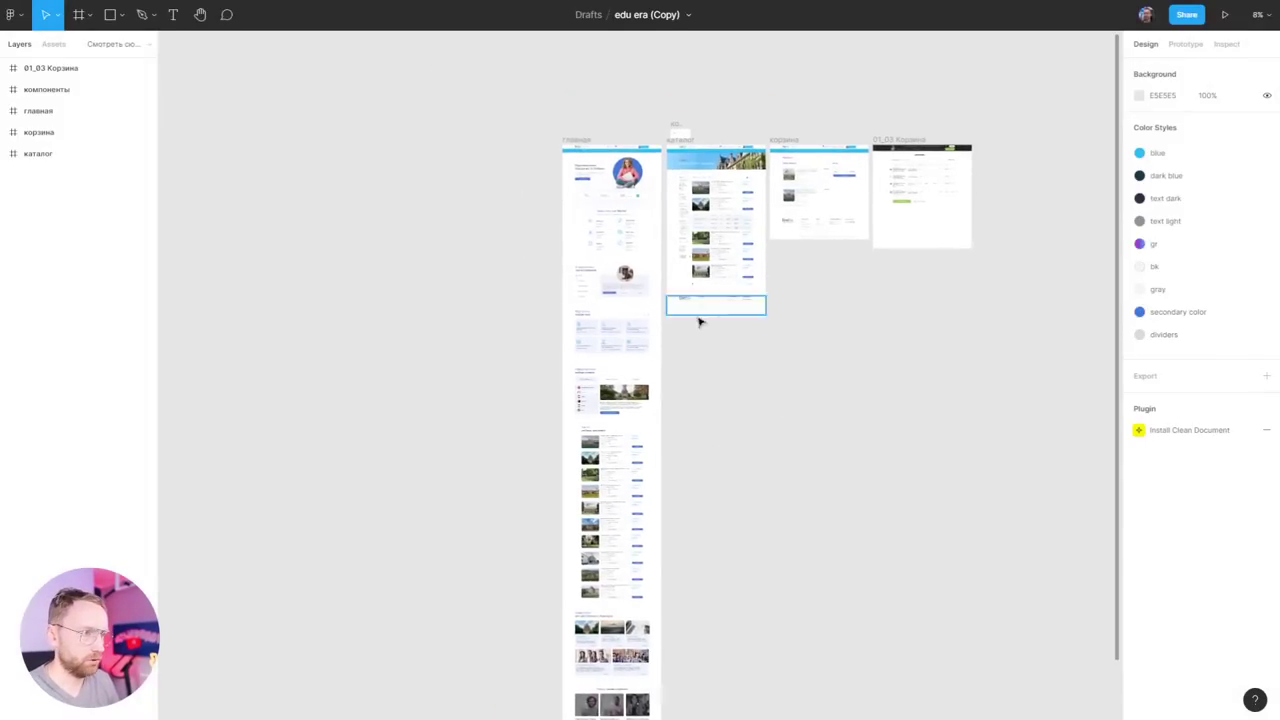
scroll(700, 320, up, 10)
scroll(629, 123, up, 15)
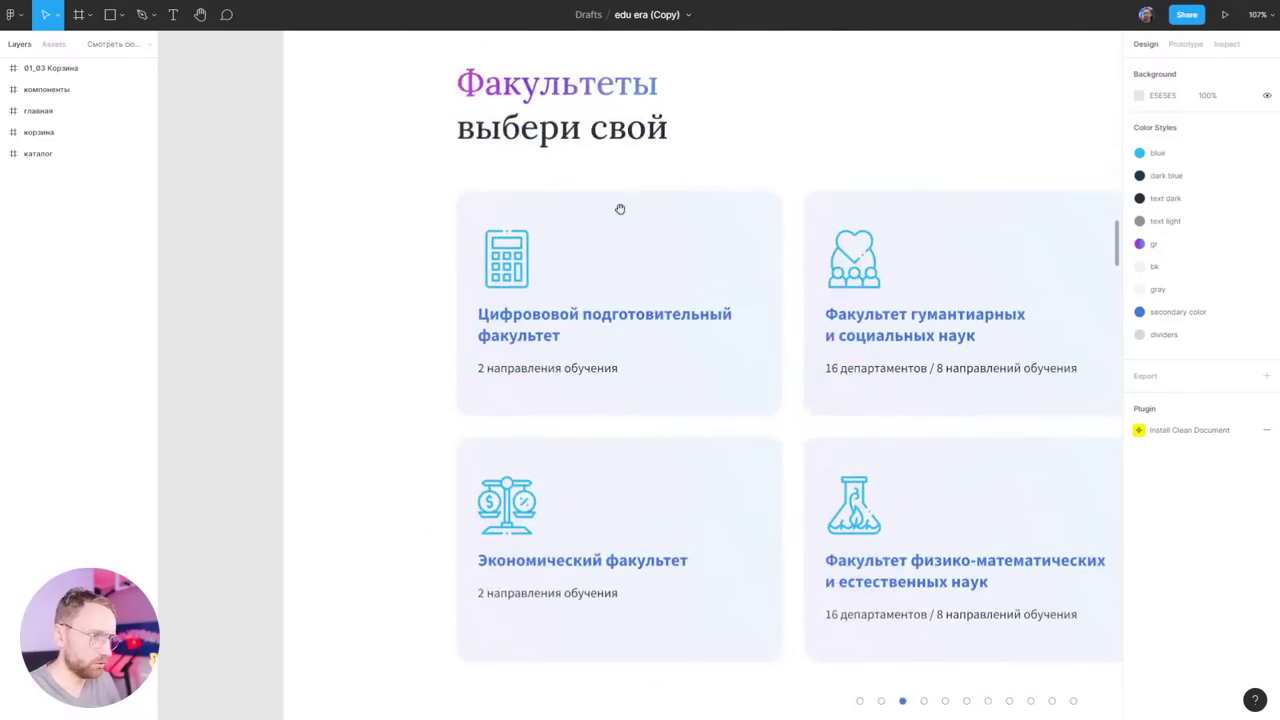
ctrl+click(451, 360)
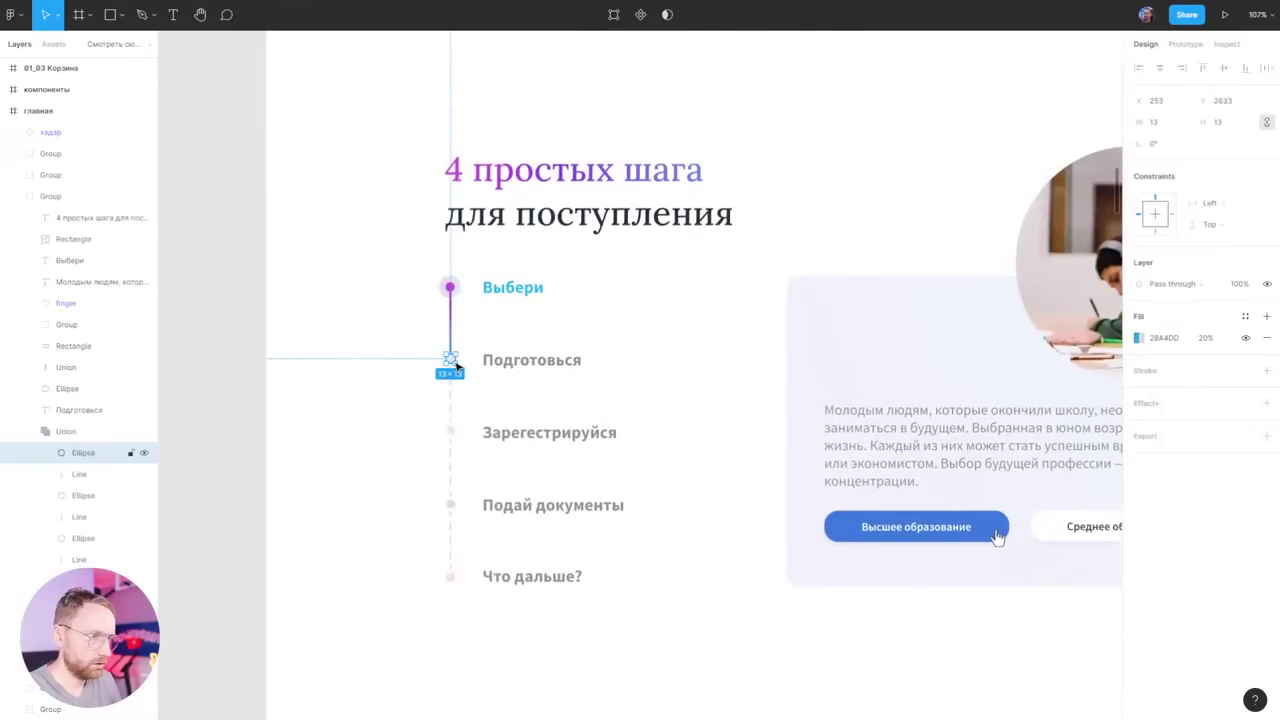
click(452, 290)
key(shift+1)
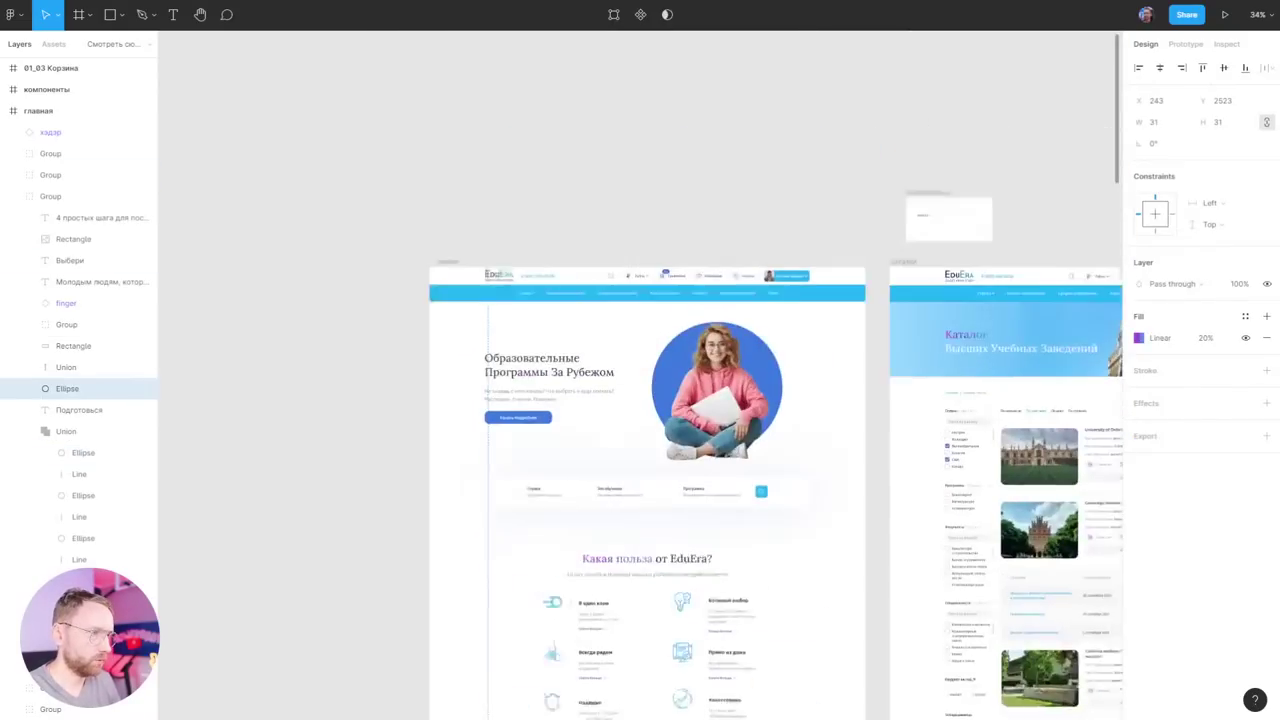
scroll(666, 300, up, 10)
Paste the copied purple gradient fill onto the heart and bag icon circles
ctrl+click(661, 370)
key(ctrl+alt+v)
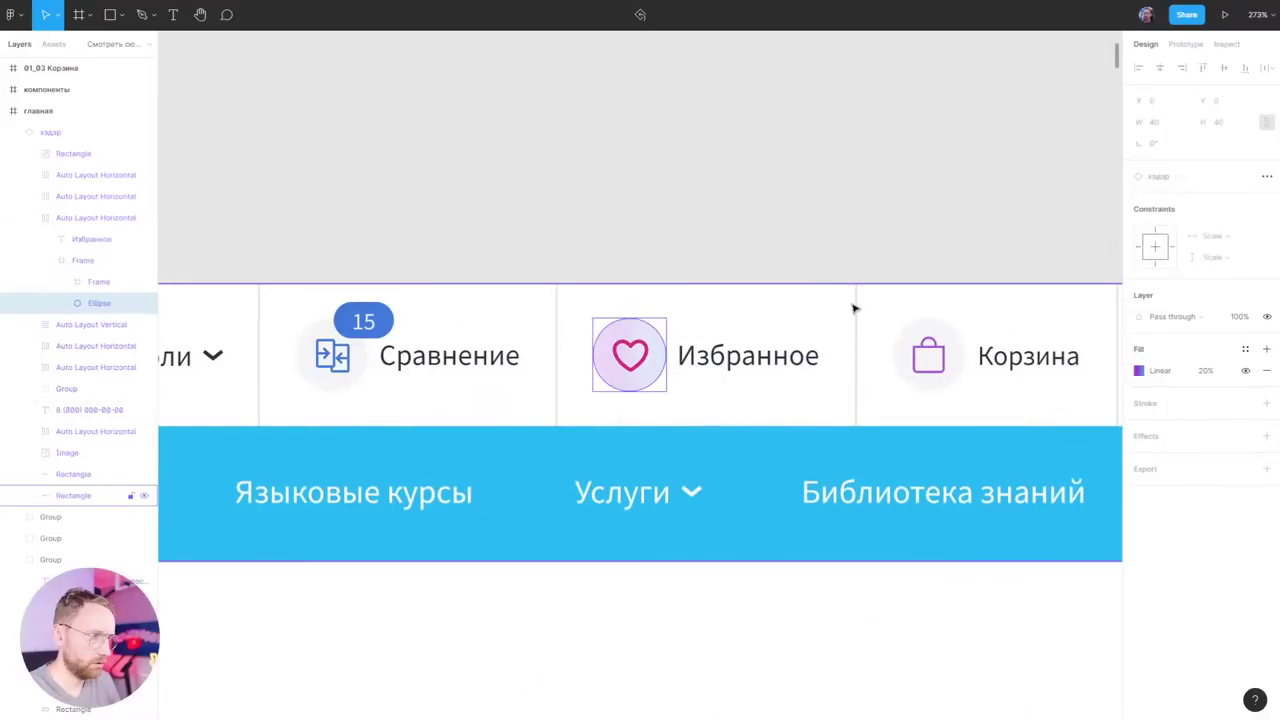
ctrl+click(930, 355)
key(ctrl+alt+v)
scroll(966, 235, down, 6)
key(Escape)
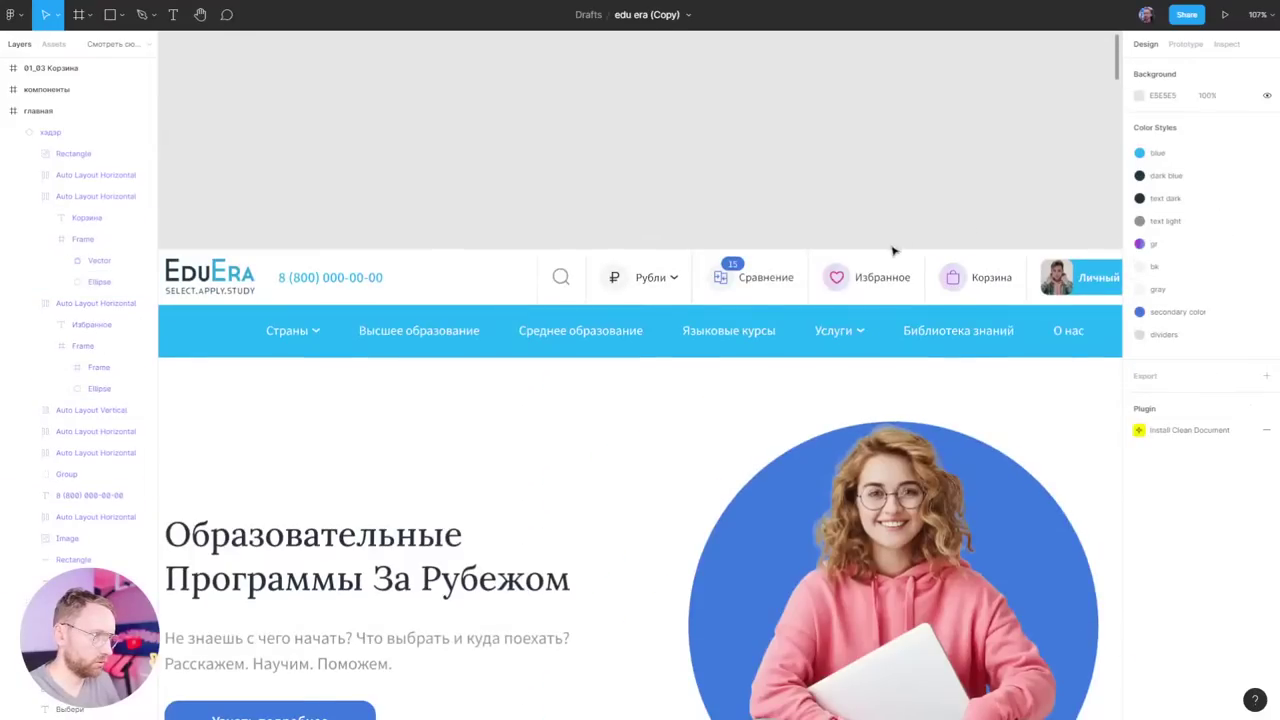
scroll(760, 200, down, 4)
scroll(626, 286, down, 4)
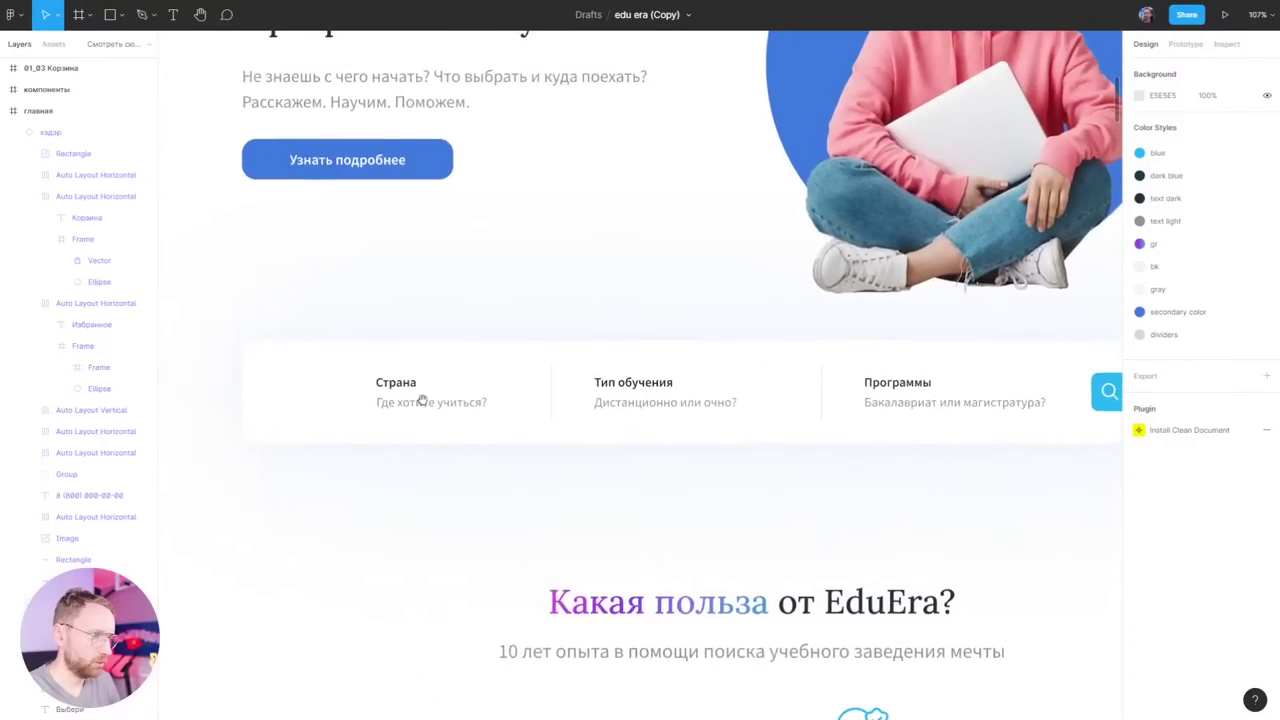
Try the gradient on the search bar background, then undo it
ctrl+click(293, 395)
key(ctrl+alt+v)
scroll(299, 267, down, 5)
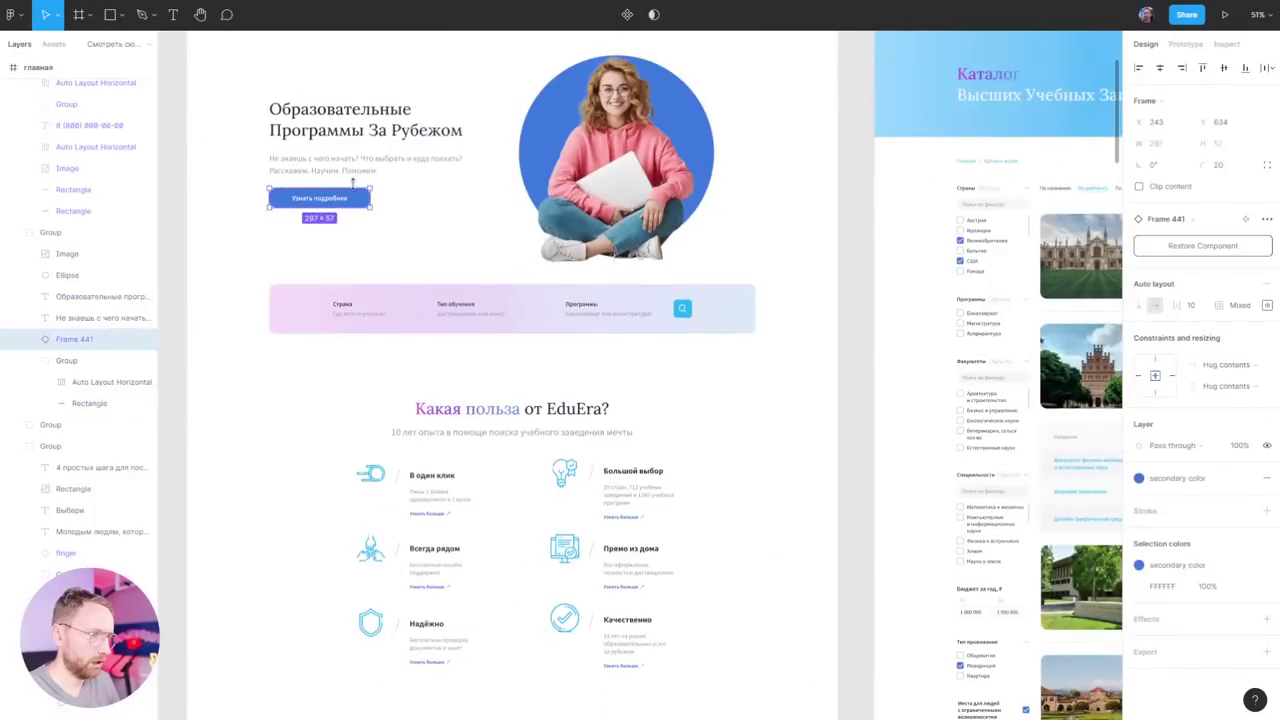
key(ctrl+z)
key(Escape)
Apply the purple gradient fill to the blue hero circle
ctrl+click(556, 125)
key(ctrl+alt+v)
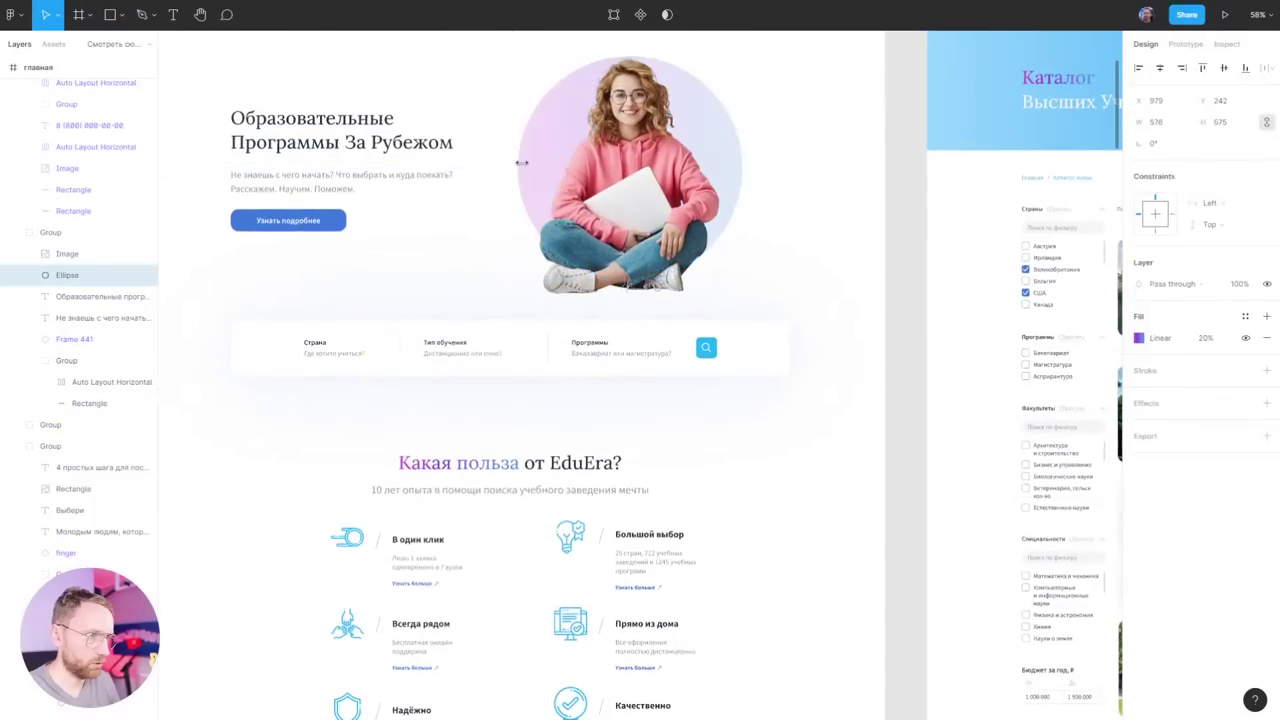
scroll(512, 255, up, 1)
key(ctrl+z)
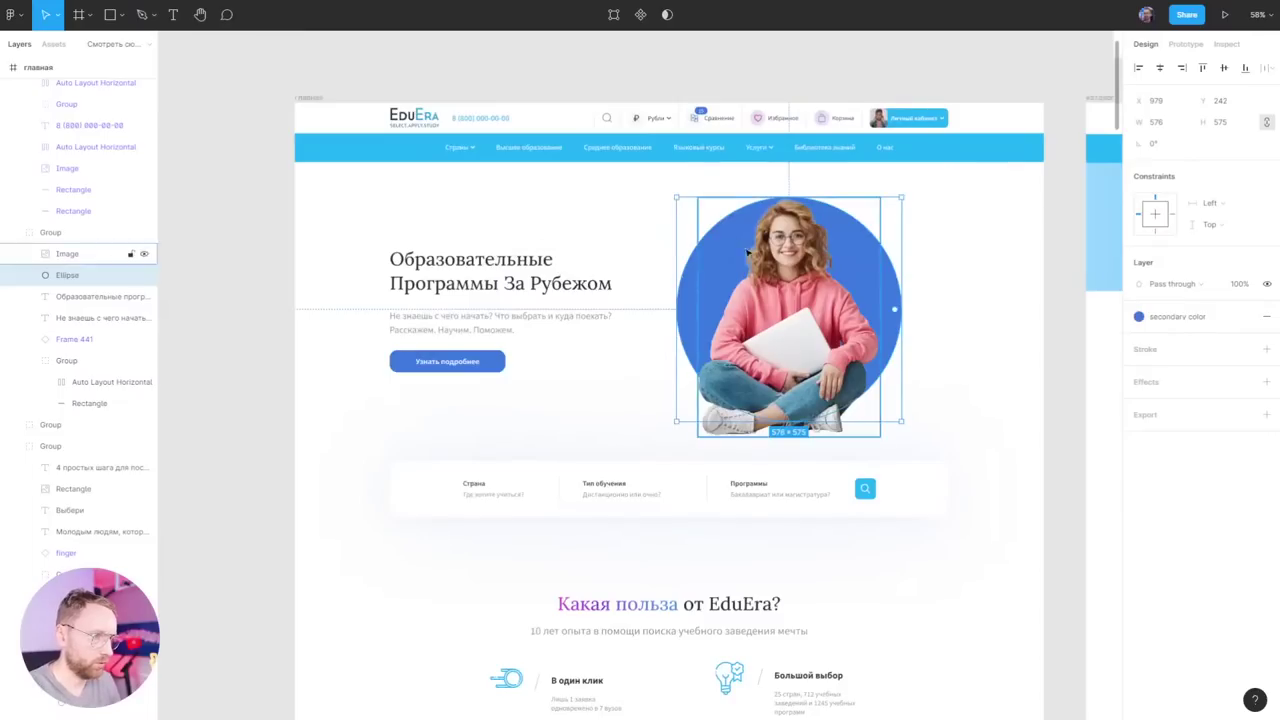
key(ctrl+alt+v)
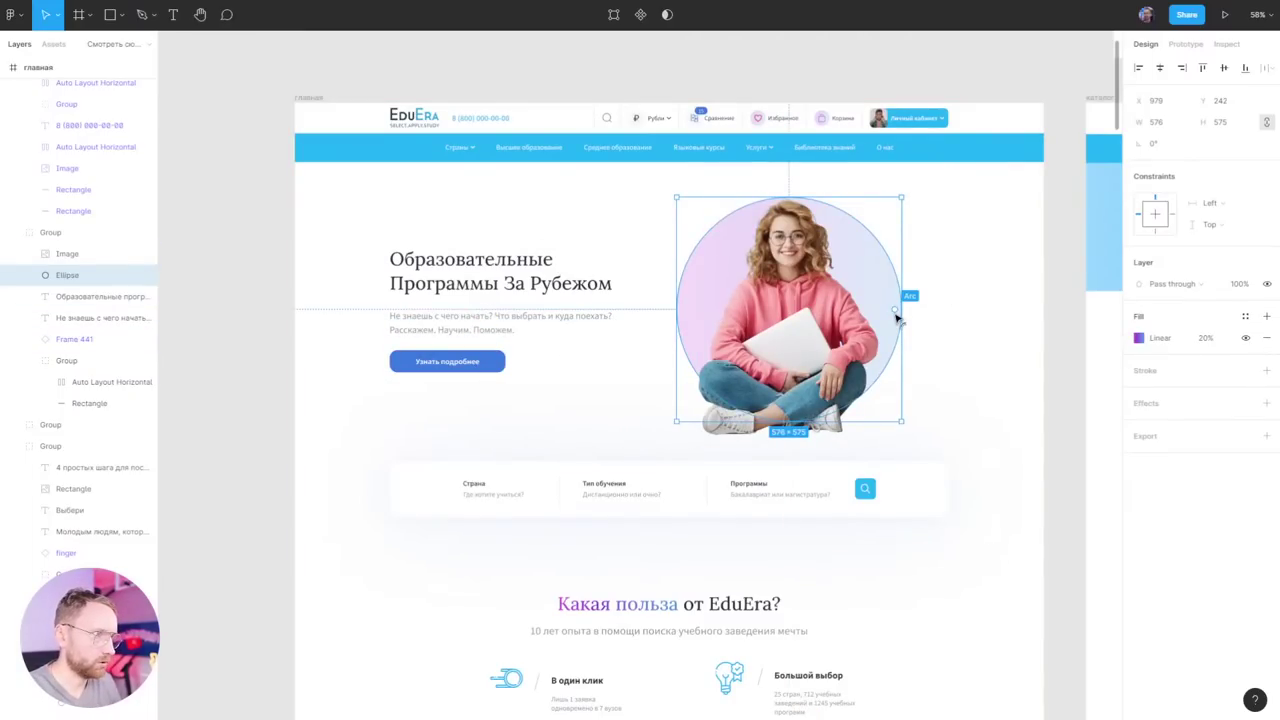
scroll(957, 174, up, 10)
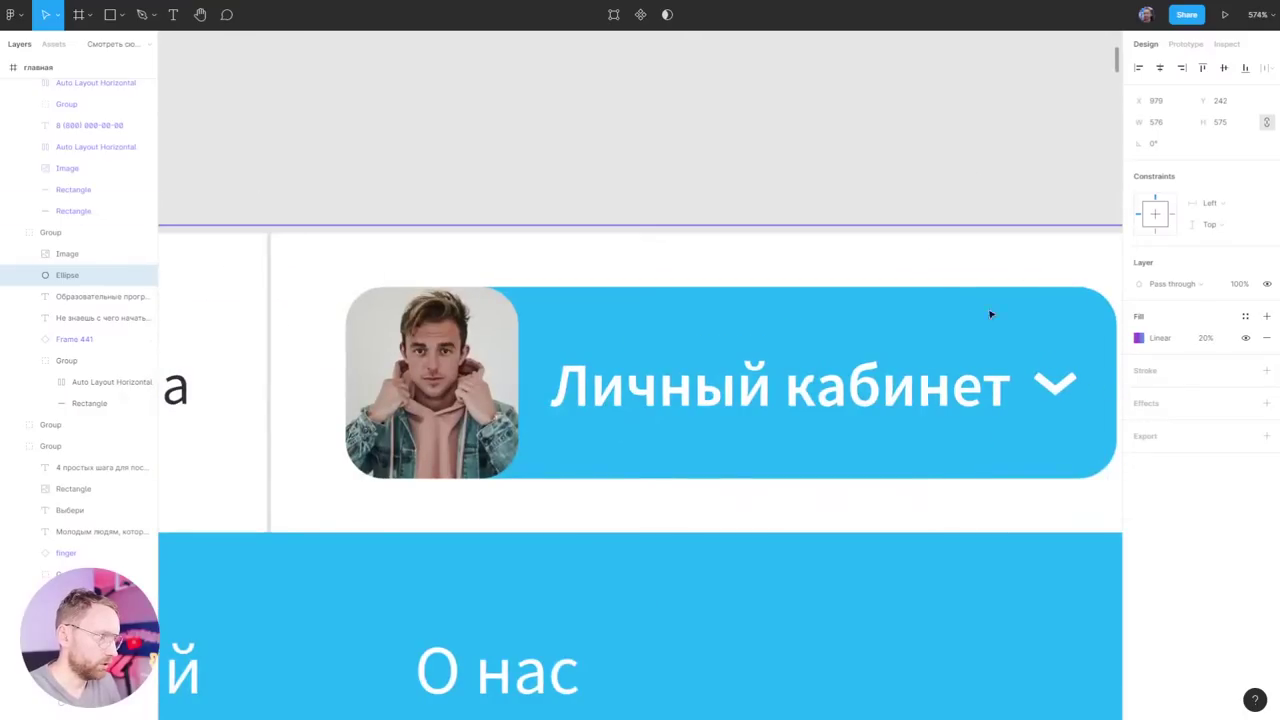
At 100% zoom, narrow the Узнать подробнее button from its right edge
key(shift+0)
scroll(485, 339, down, 5)
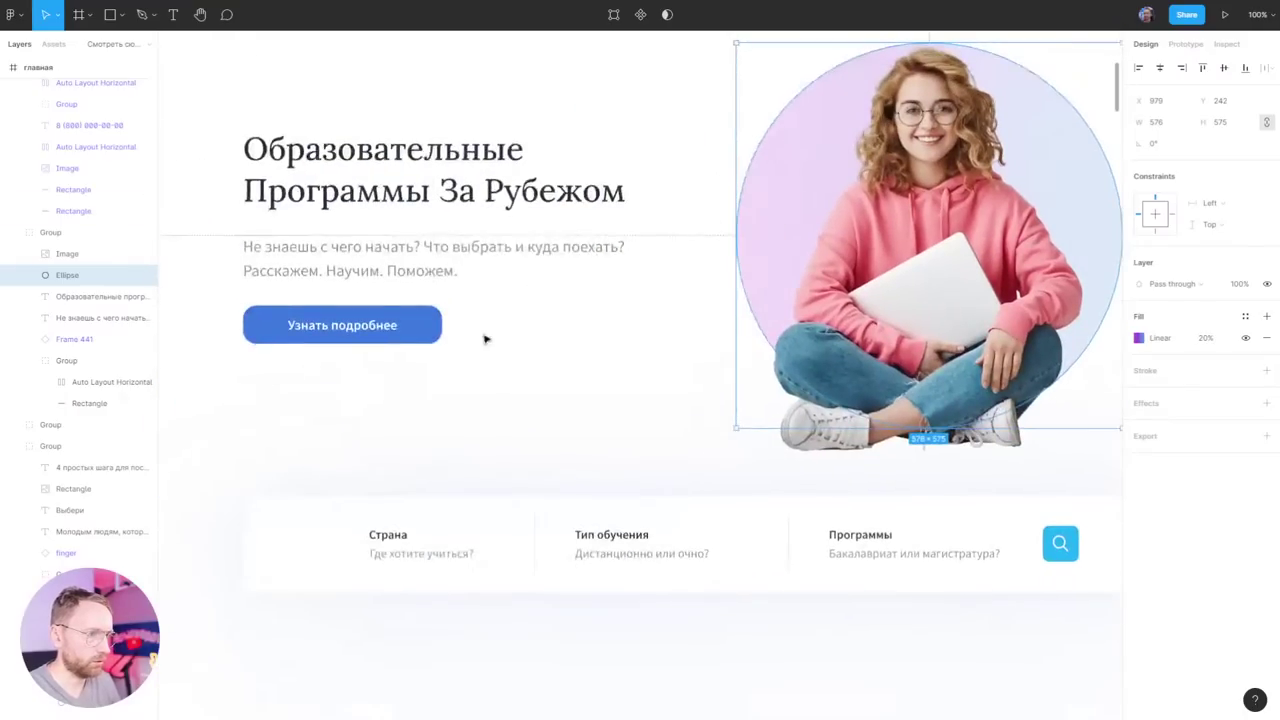
click(441, 324)
drag(442, 324, 420, 321)
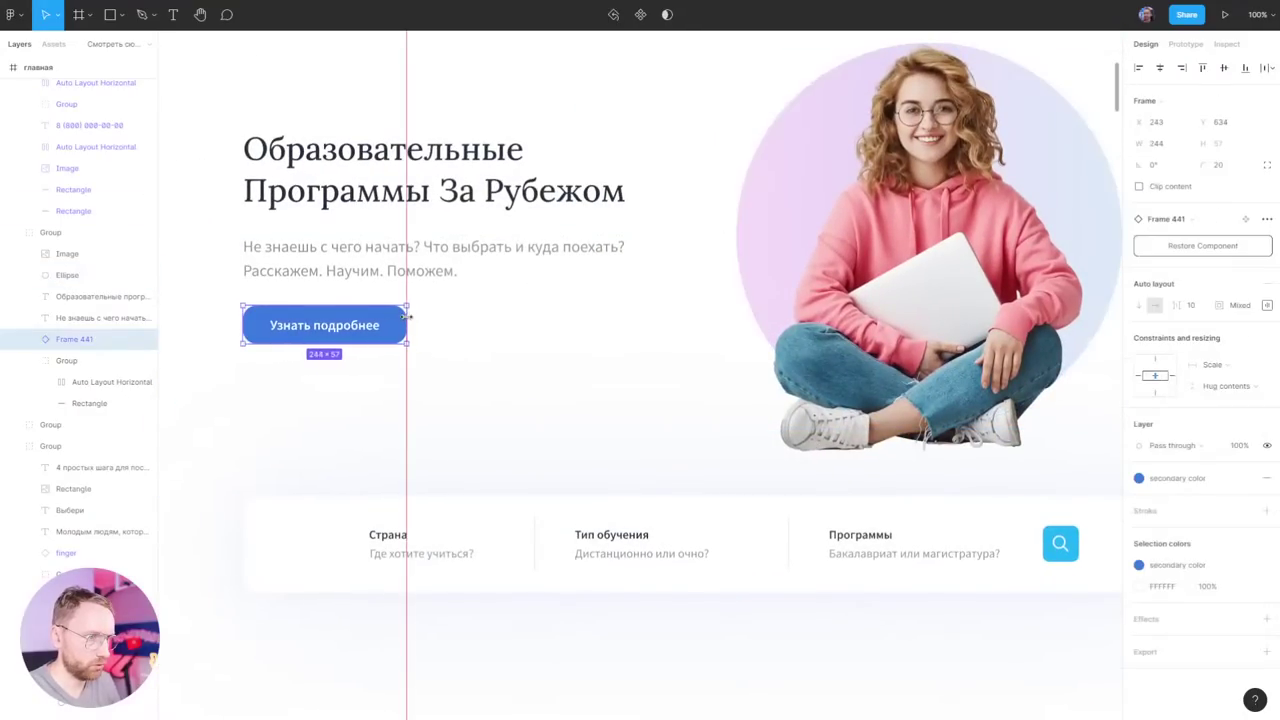
scroll(600, 350, up, 6)
scroll(600, 350, left, 3)
click(962, 205)
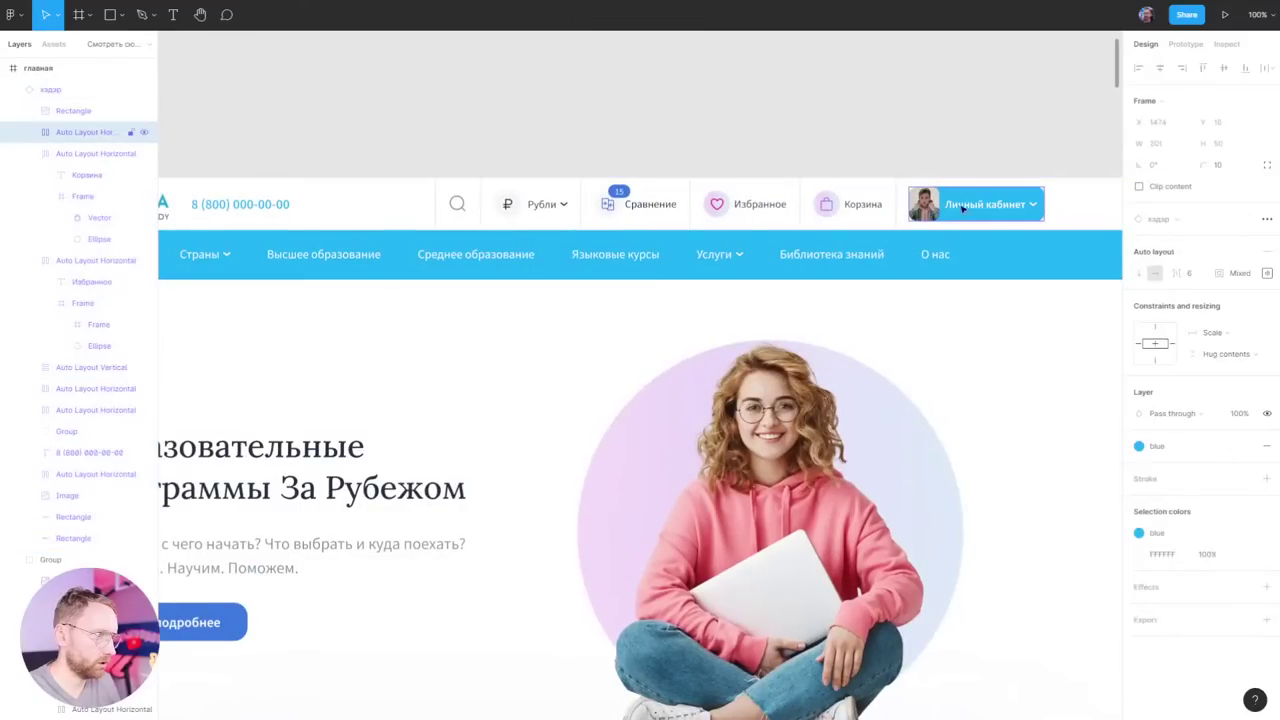
scroll(551, 186, down, 5)
Move the search bar and the hero heading, subtitle, button and image up slightly
scroll(571, 500, down, 3)
click(603, 391)
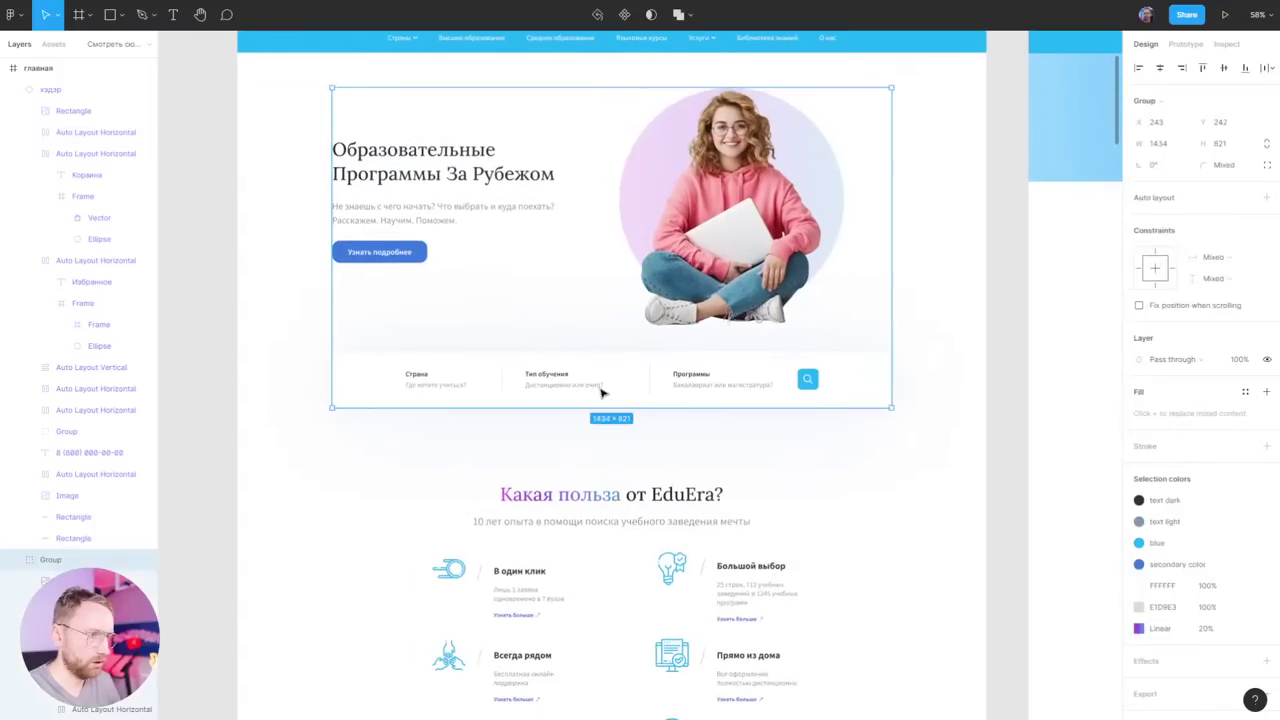
click(603, 391)
drag(628, 322, 626, 316)
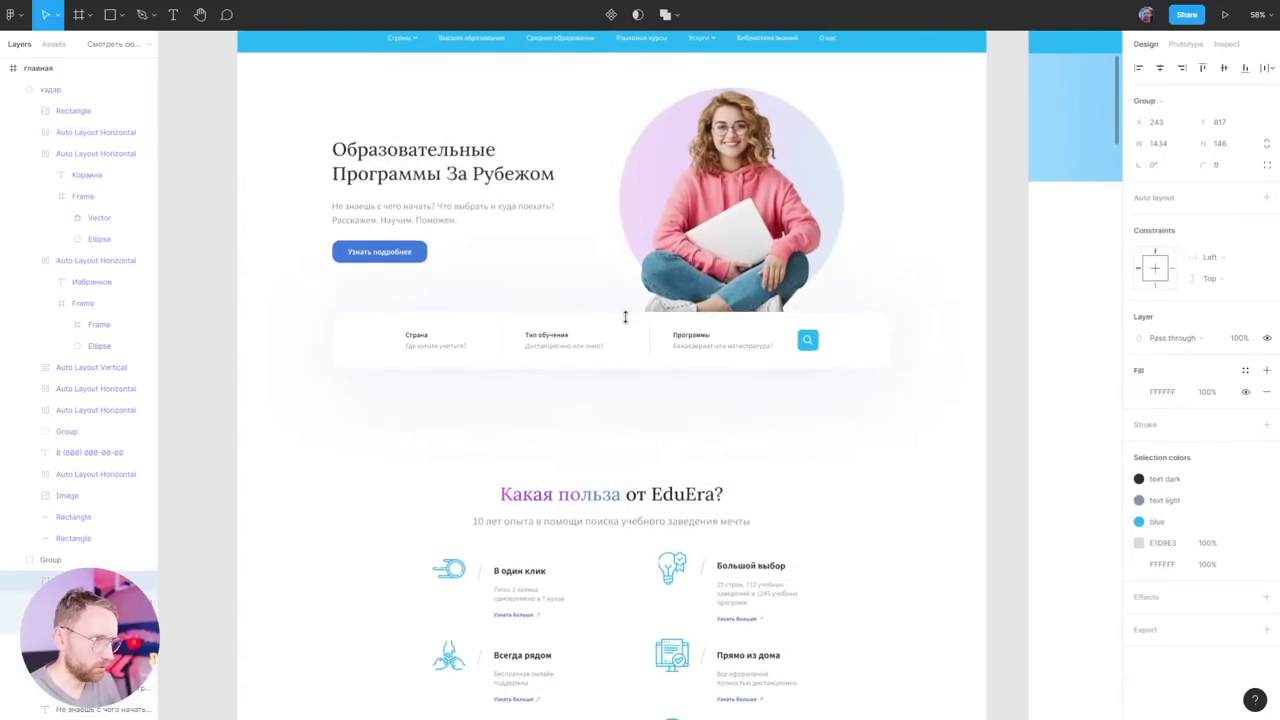
shift+click(379, 252)
shift+click(440, 210)
shift+click(420, 175)
shift+click(660, 205)
drag(647, 205, 631, 187)
key(Escape)
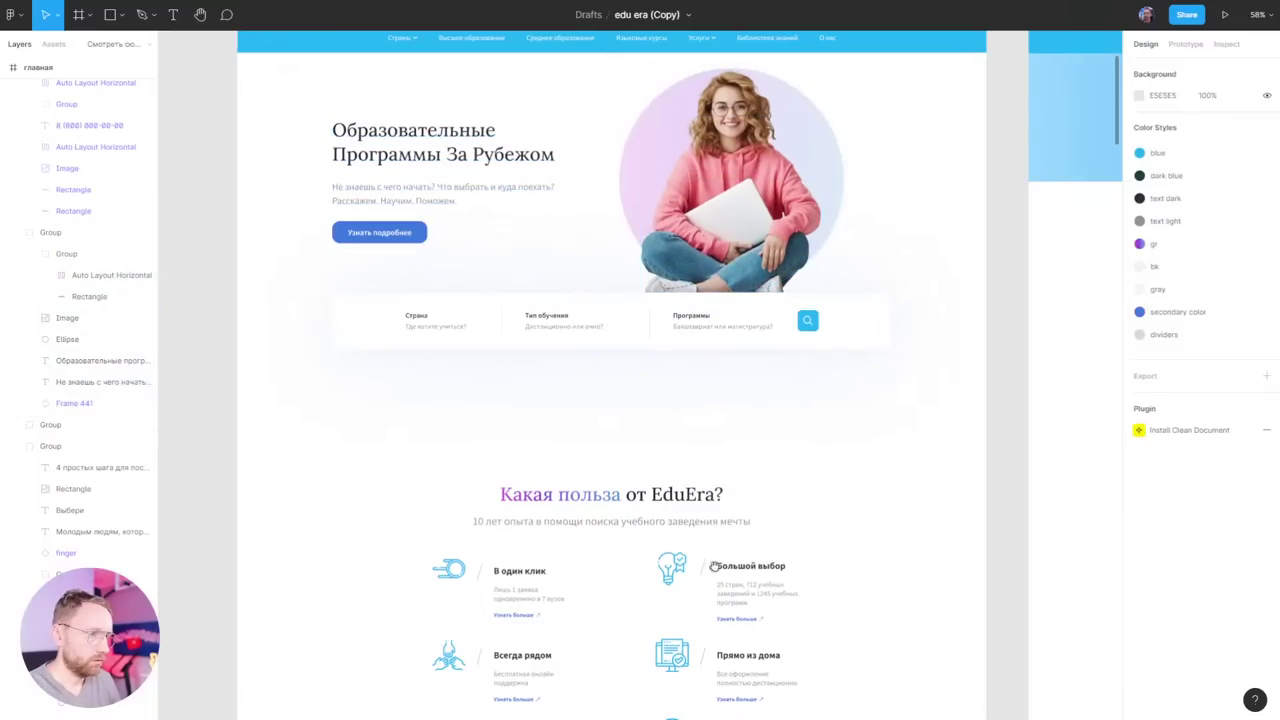
Drag the Какая польза section group up and view it at actual size in outline mode
click(713, 566)
drag(671, 514, 680, 423)
scroll(643, 450, up, 3)
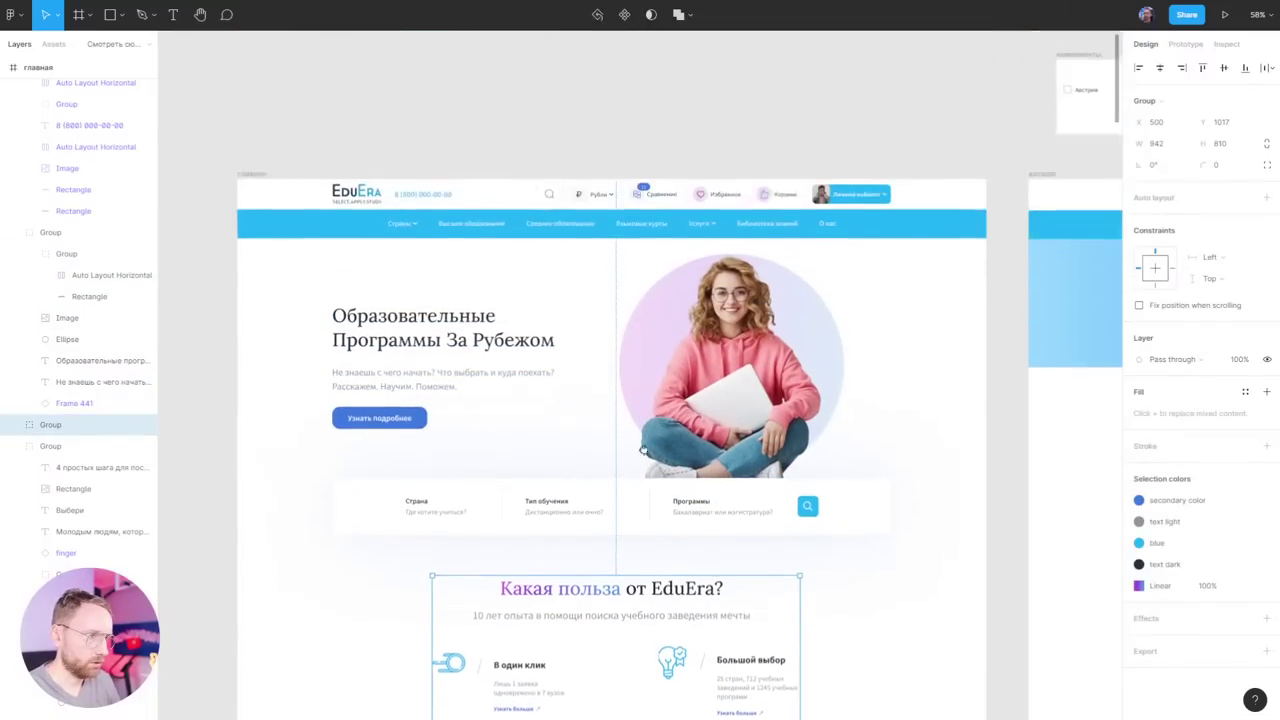
key(shift+0)
scroll(643, 466, down, 10)
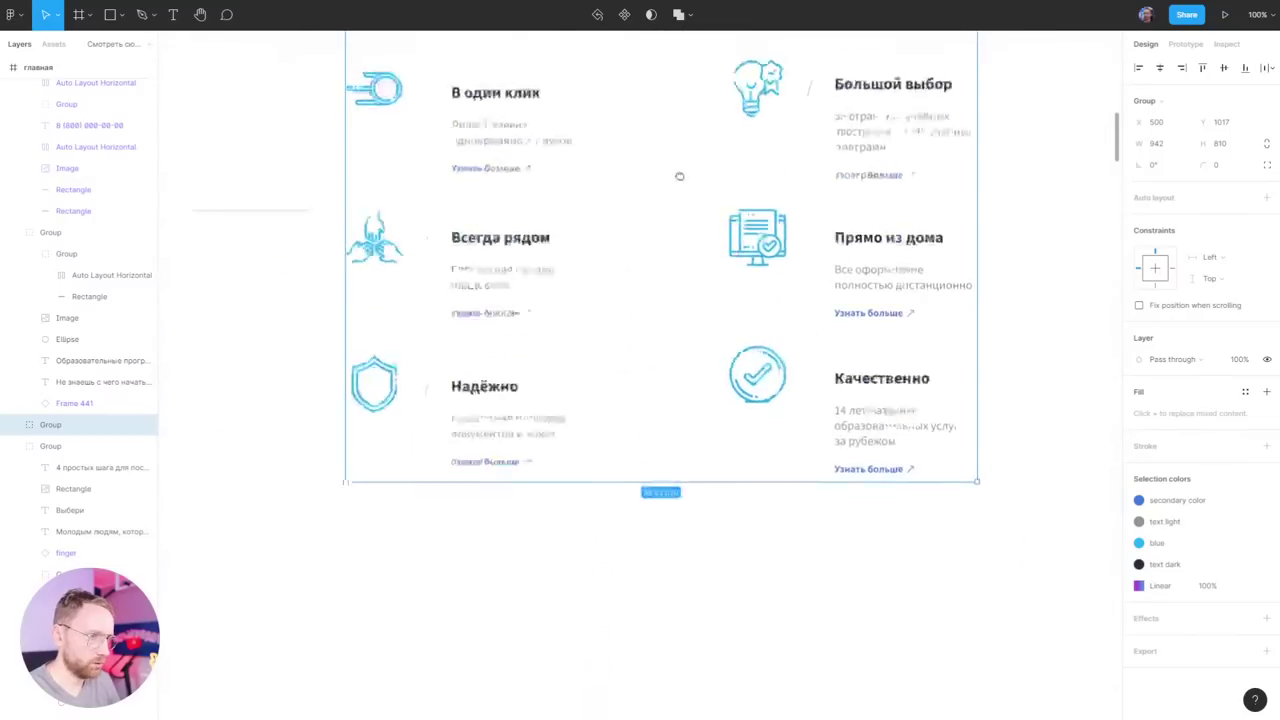
scroll(672, 230, down, 2)
scroll(650, 310, up, 3)
scroll(632, 324, up, 5)
key(ctrl+y)
key(ctrl+y)
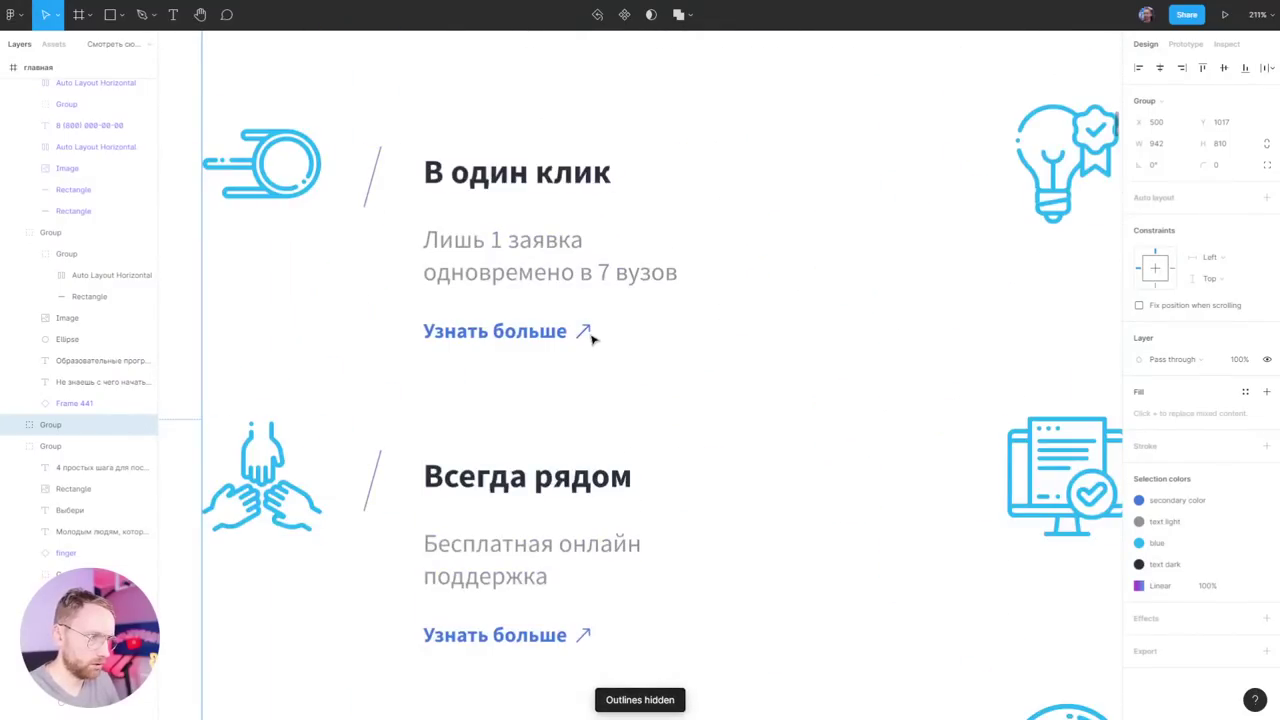
Inspect the feature cards, then view the Наши услуги cards at 100% with panels hidden
ctrl+click(586, 334)
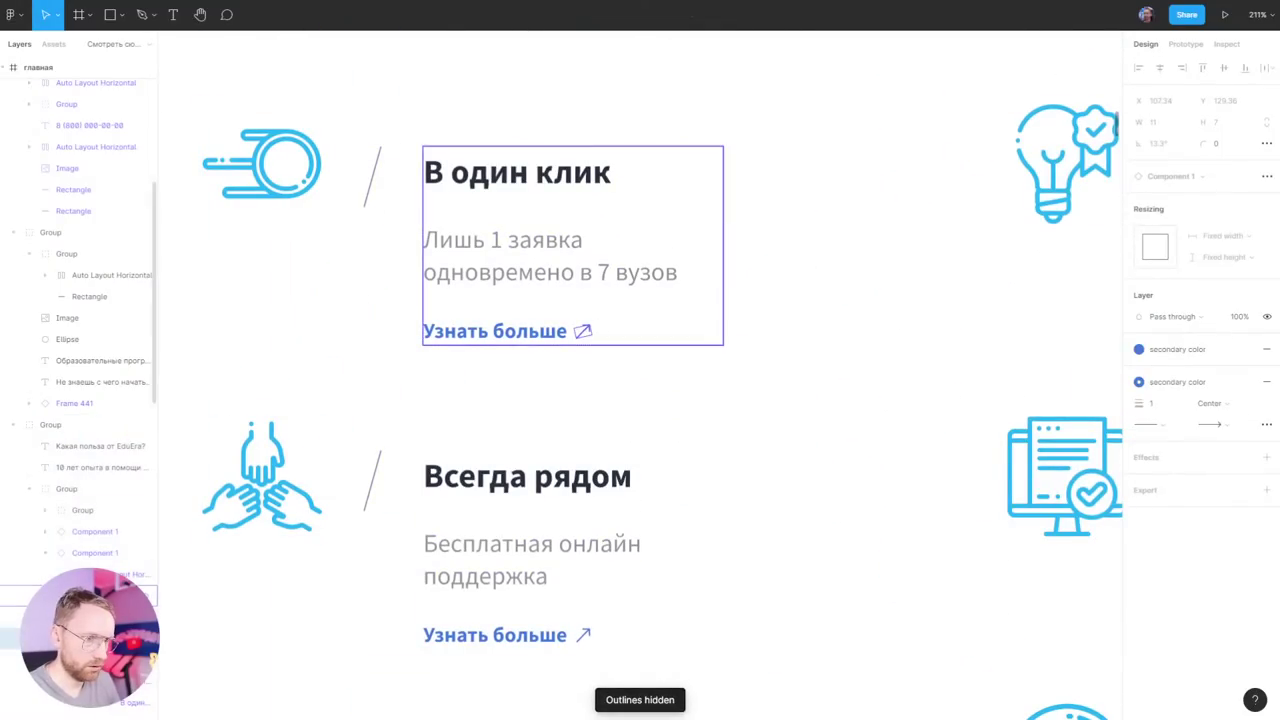
key(shift+0)
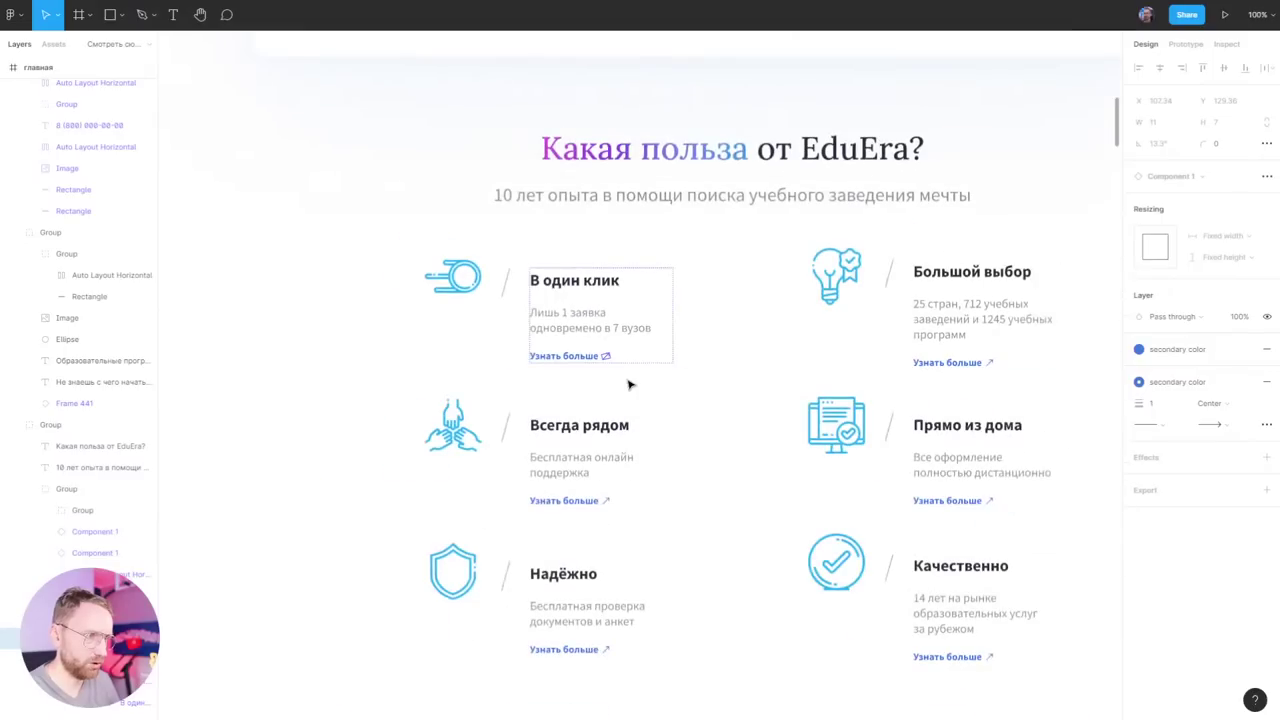
click(95, 553)
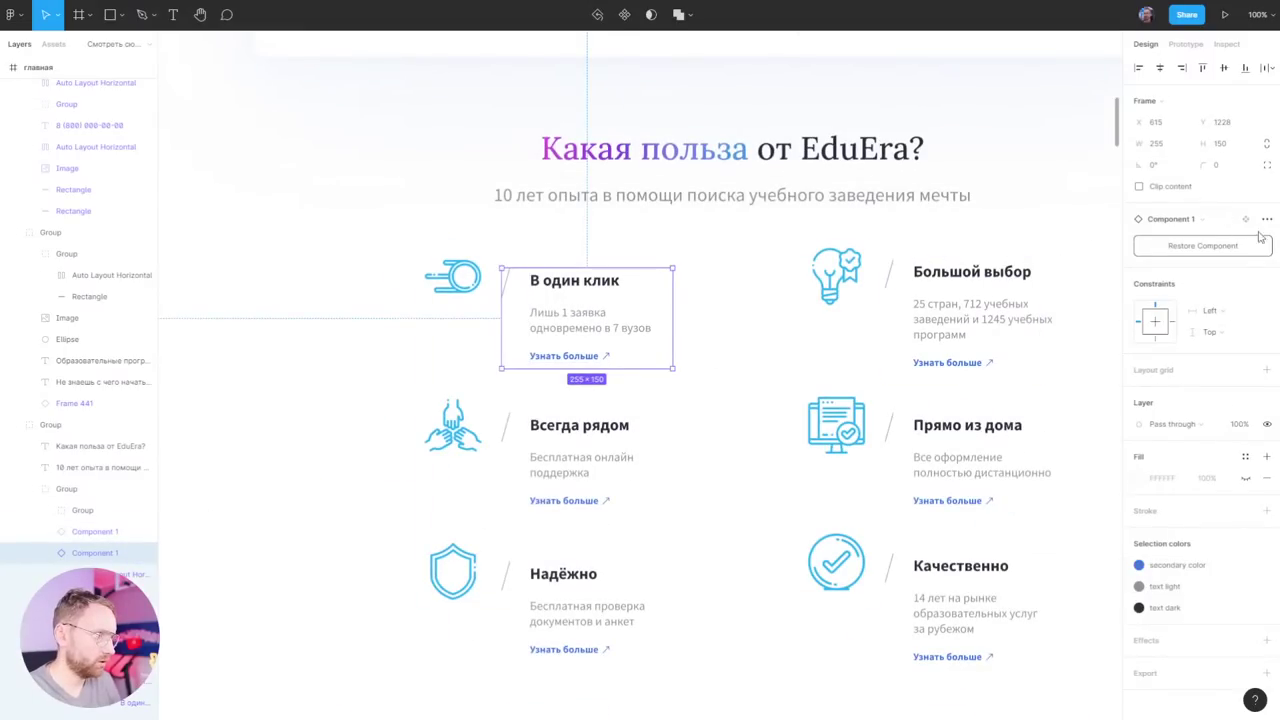
scroll(588, 318, down, 5)
scroll(495, 322, down, 10)
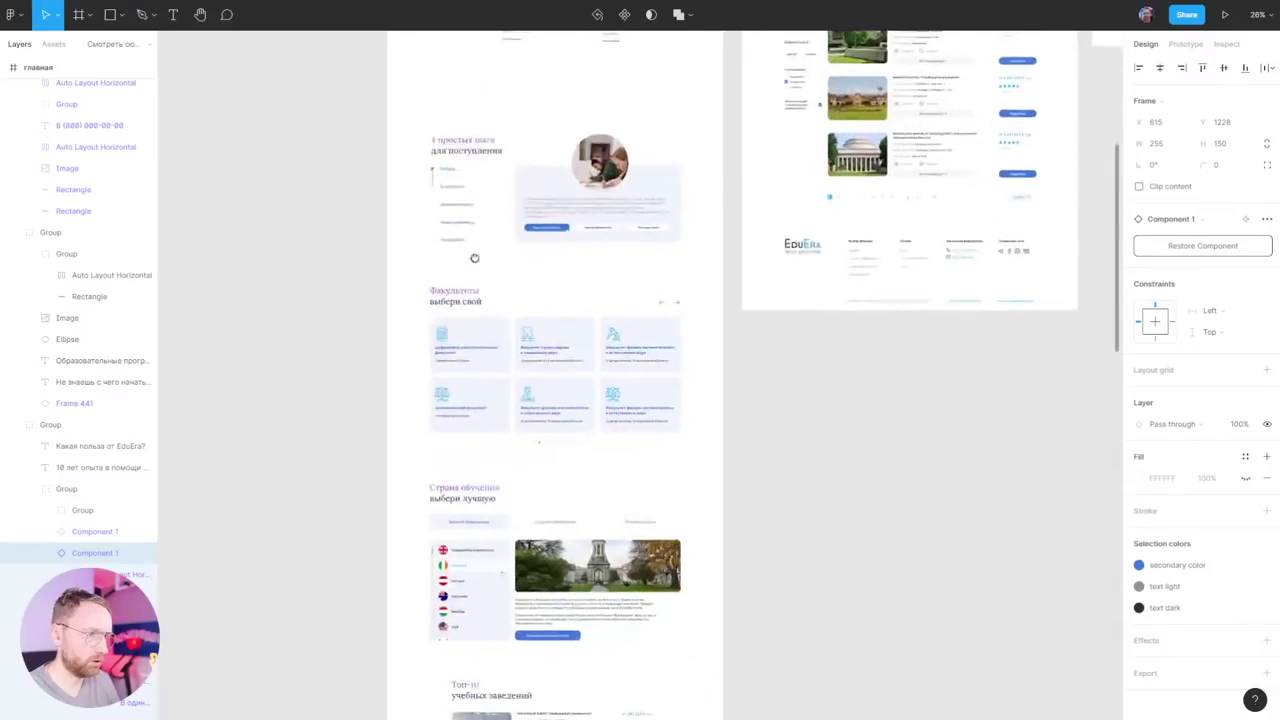
scroll(529, 429, down, 5)
scroll(537, 443, up, 5)
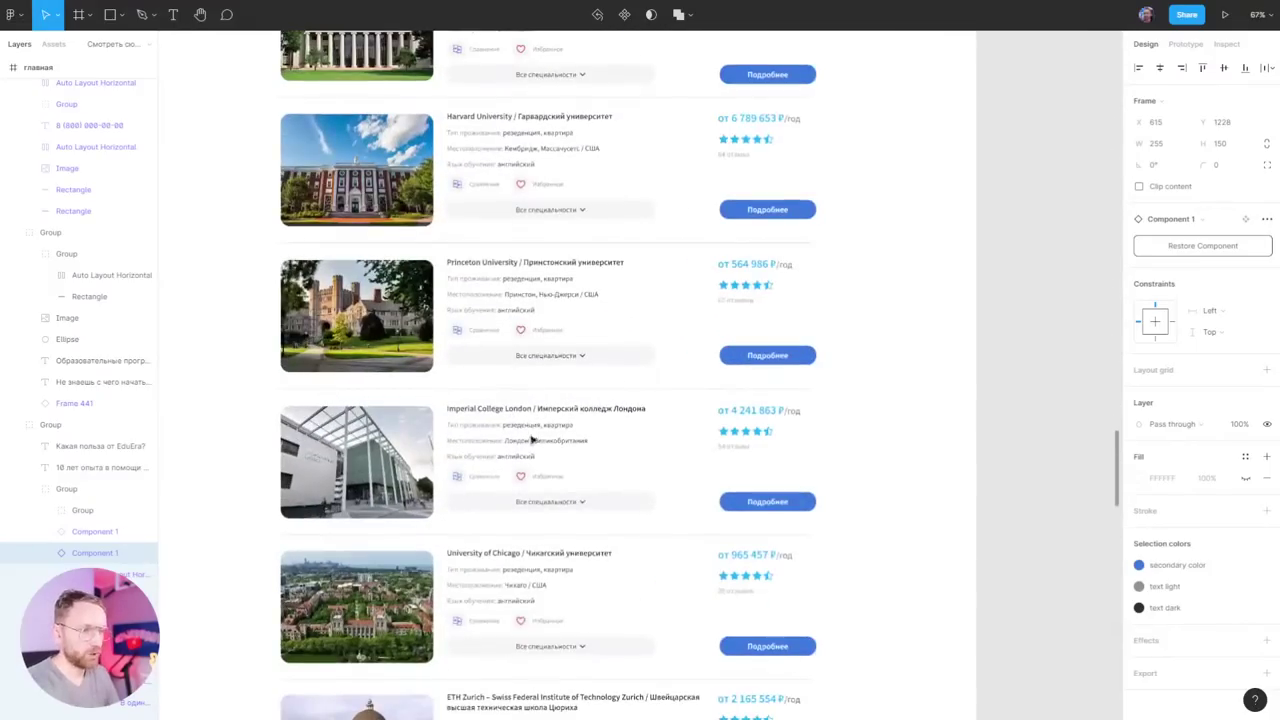
scroll(571, 537, down, 10)
scroll(620, 309, down, 5)
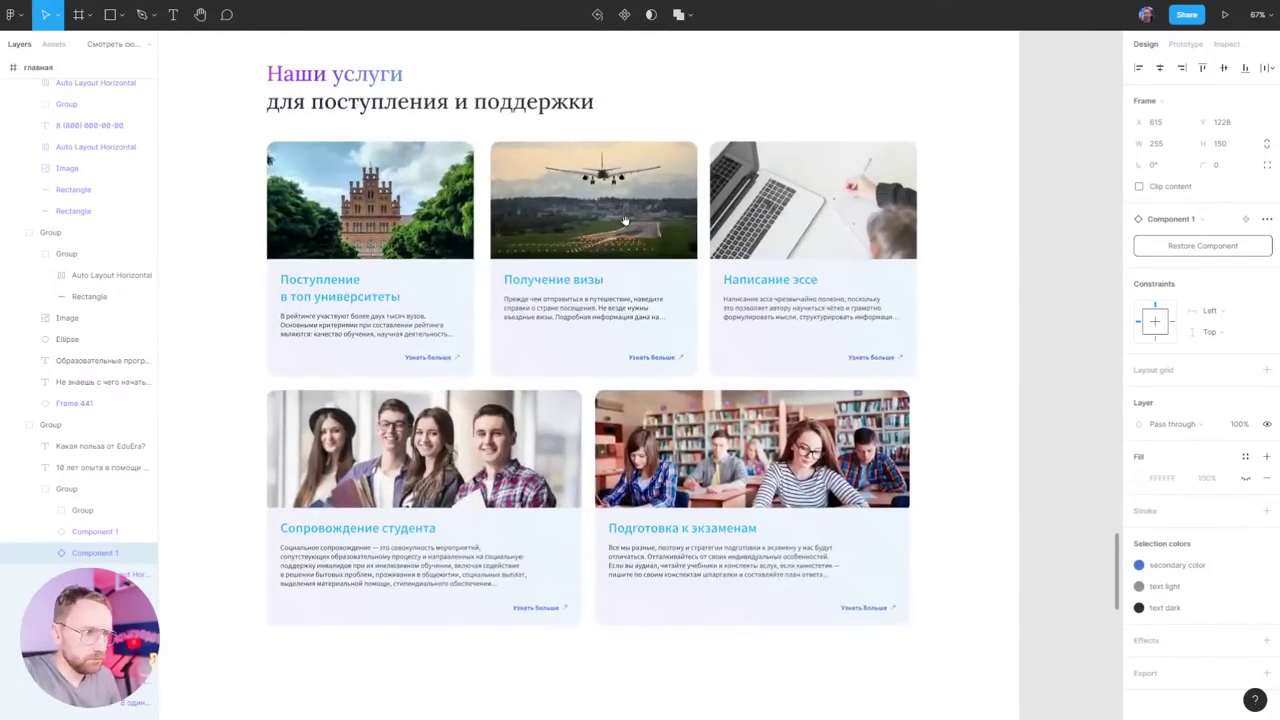
key(shift+0)
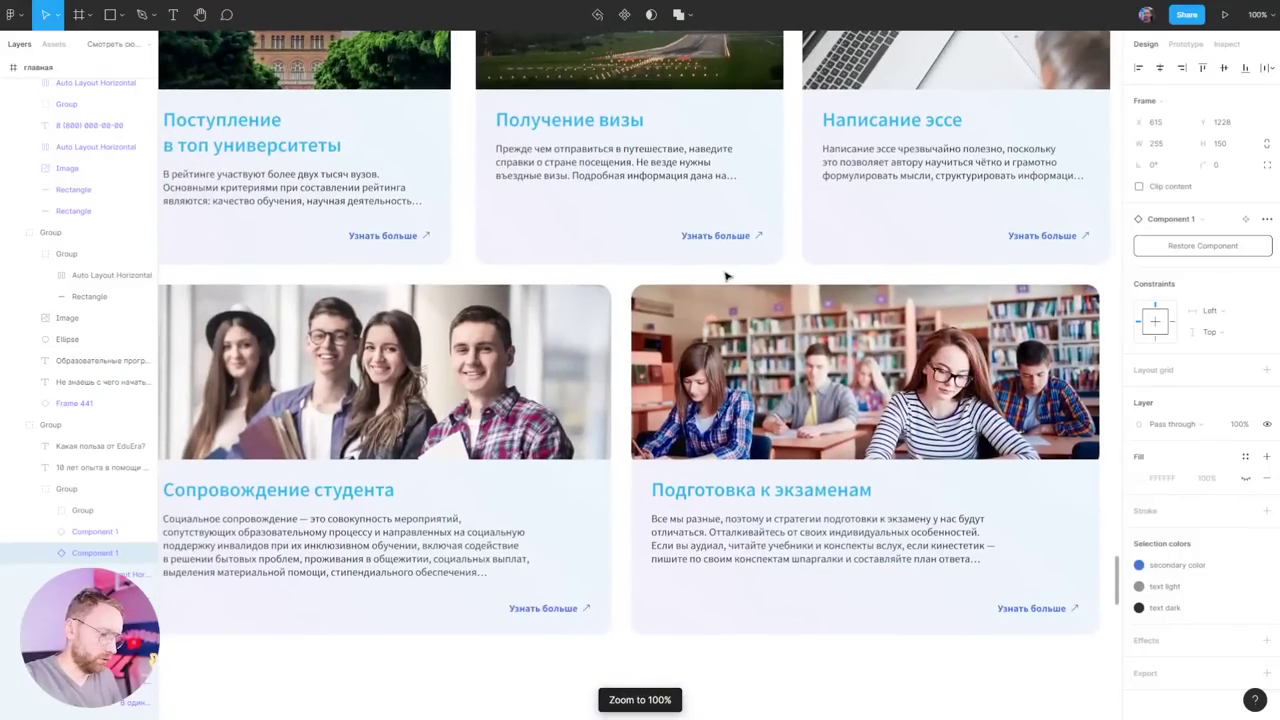
key(ctrl+backslash)
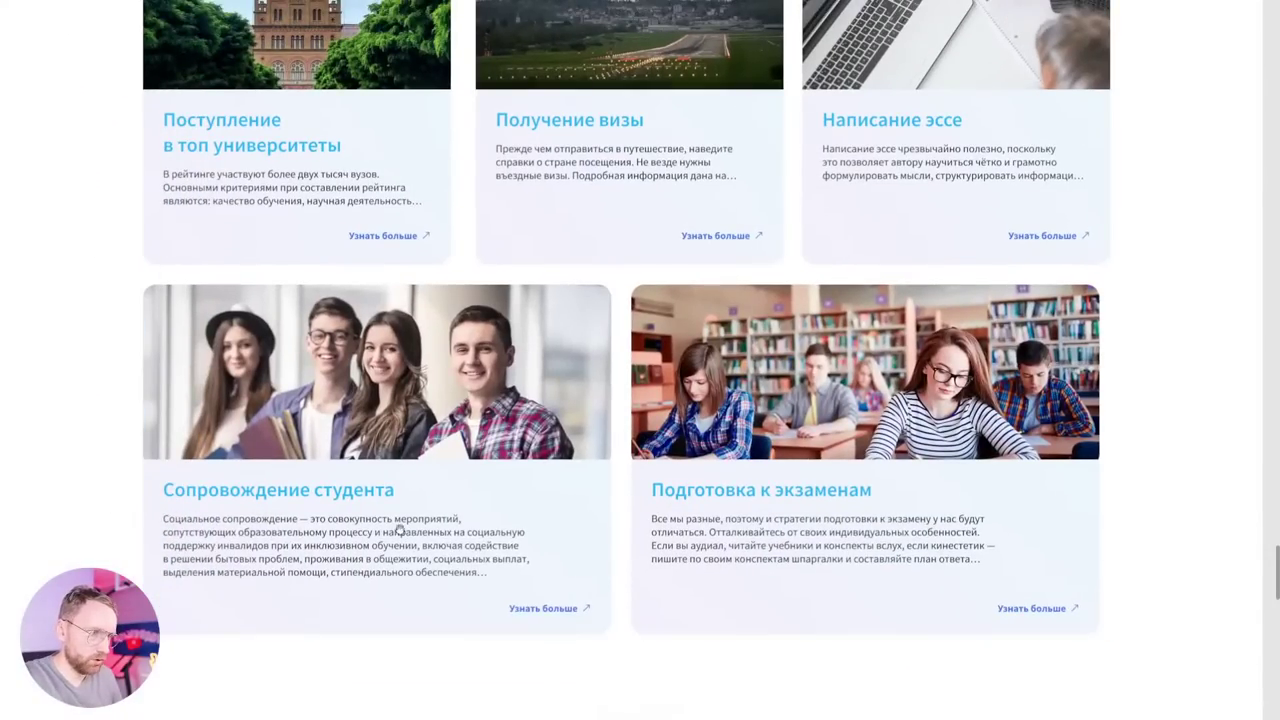
Scroll through the Наши услуги cards down to the student video reviews
scroll(572, 450, up, 3)
scroll(610, 320, down, 2)
drag(615, 306, 609, 459)
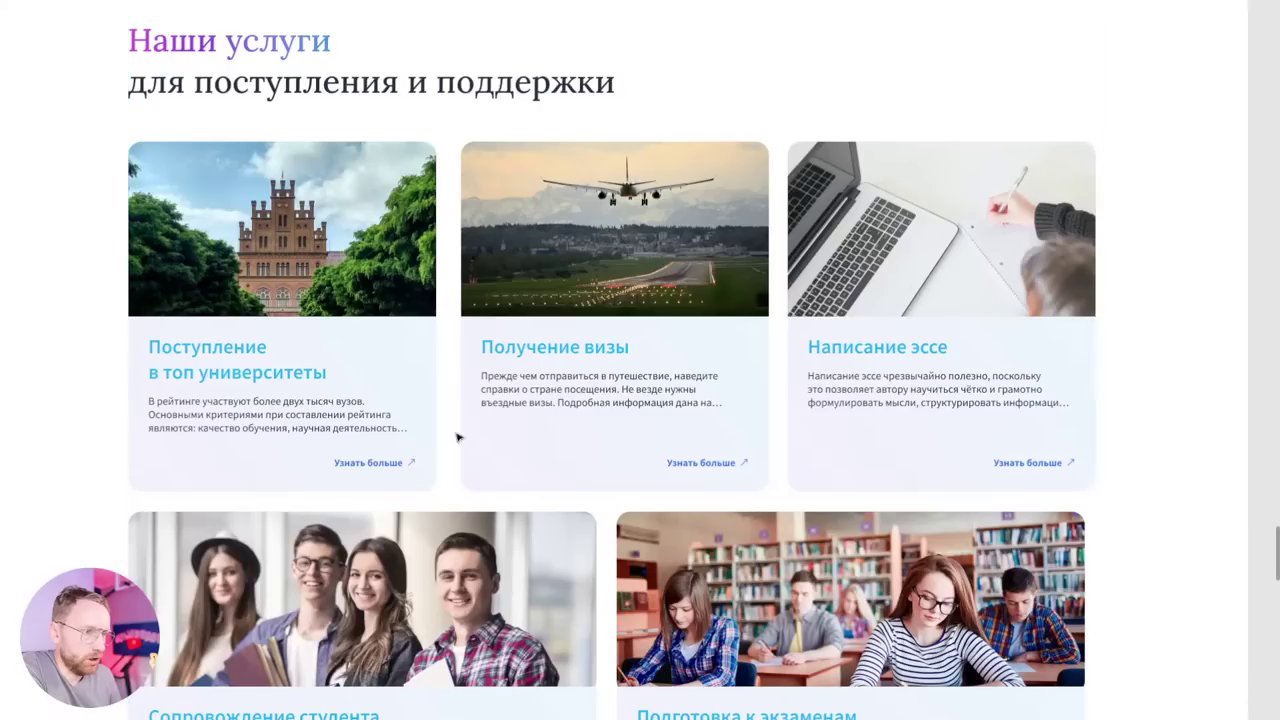
scroll(759, 282, down, 3)
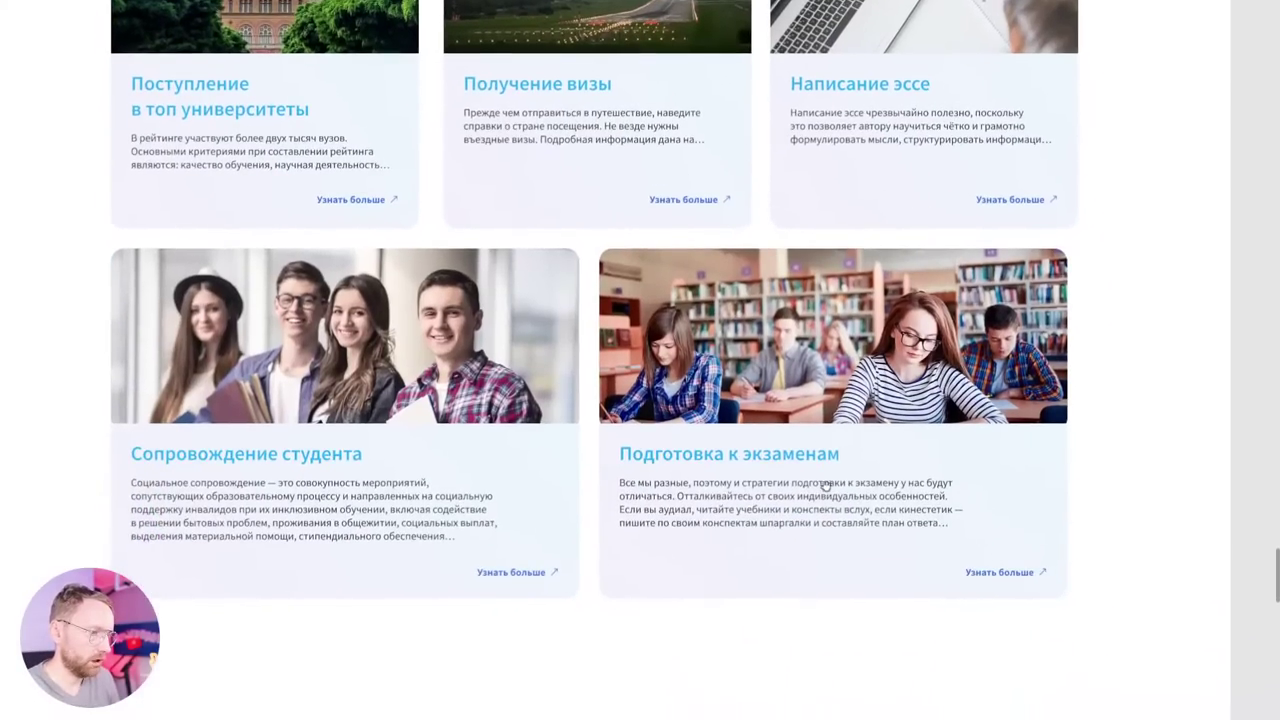
scroll(826, 485, down, 4)
scroll(790, 450, up, 7)
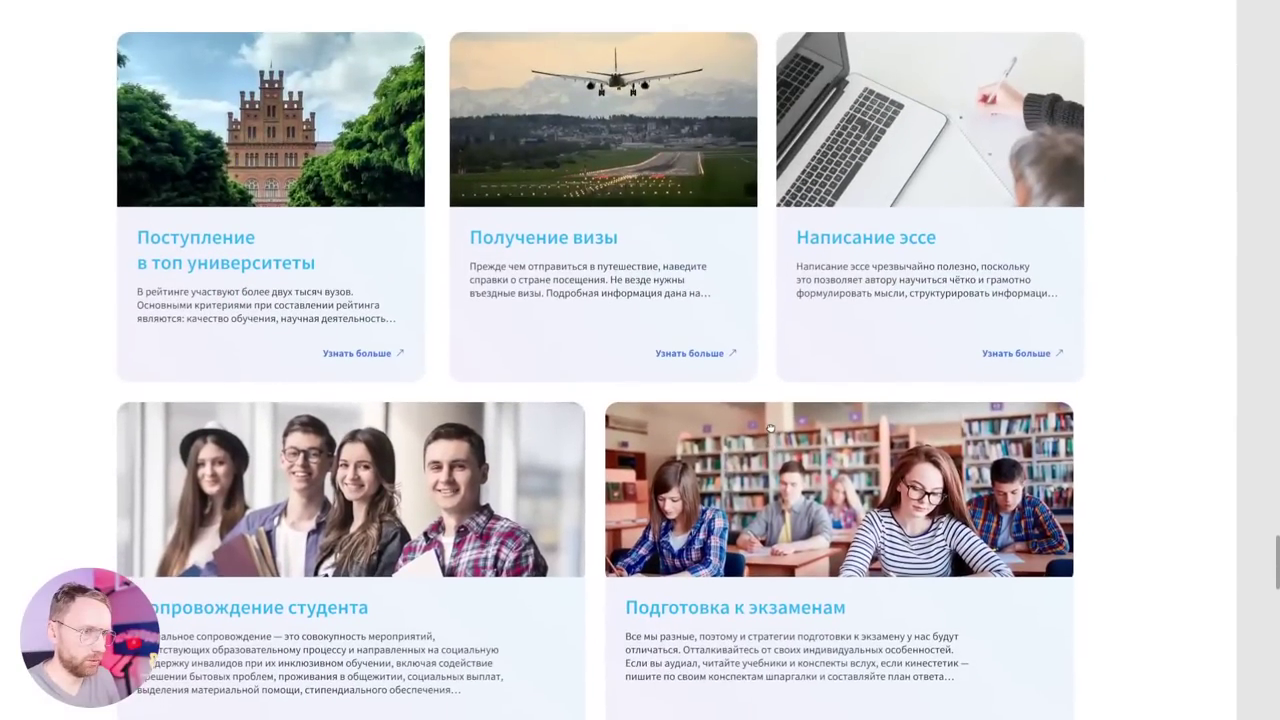
scroll(770, 428, down, 2)
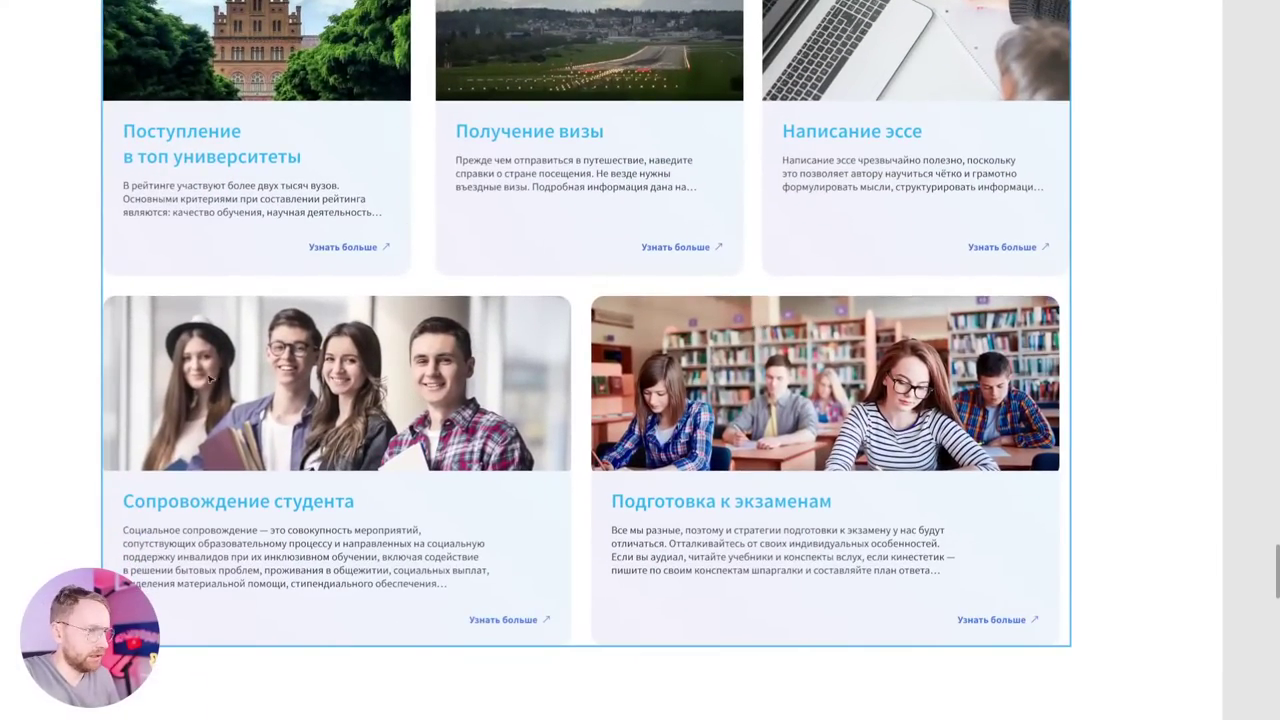
scroll(210, 378, up, 3)
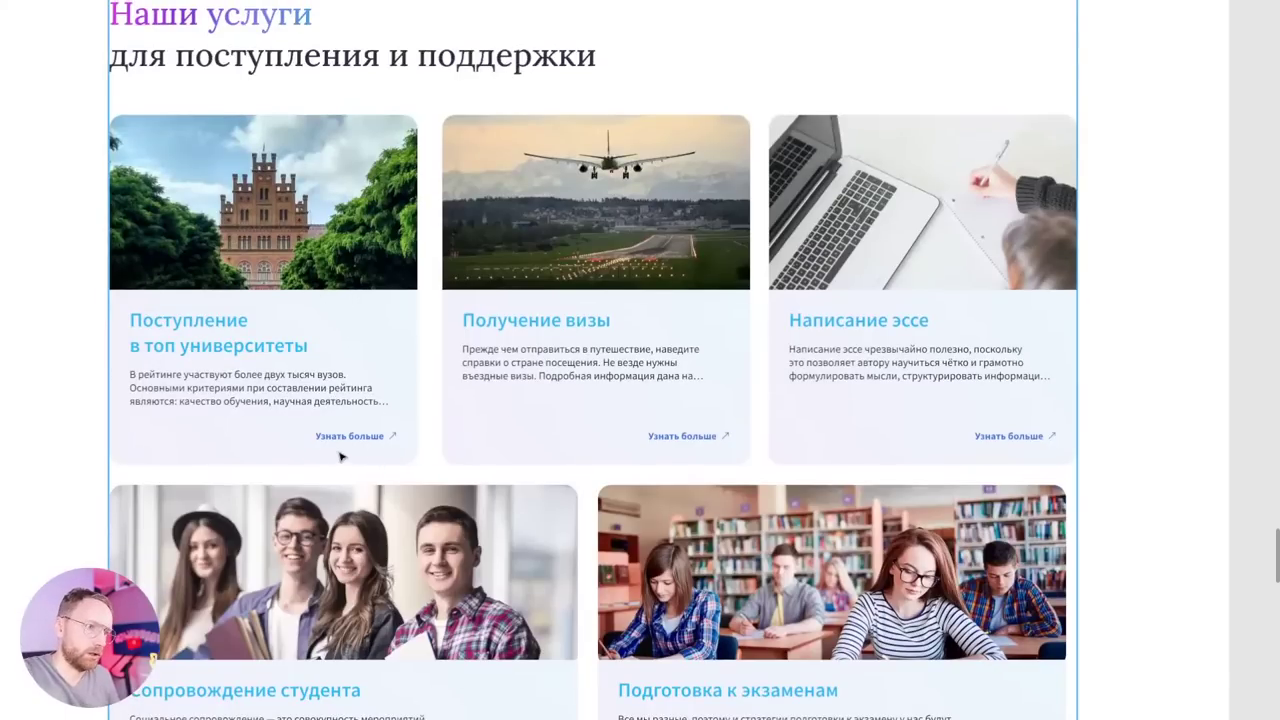
scroll(340, 456, up, 1)
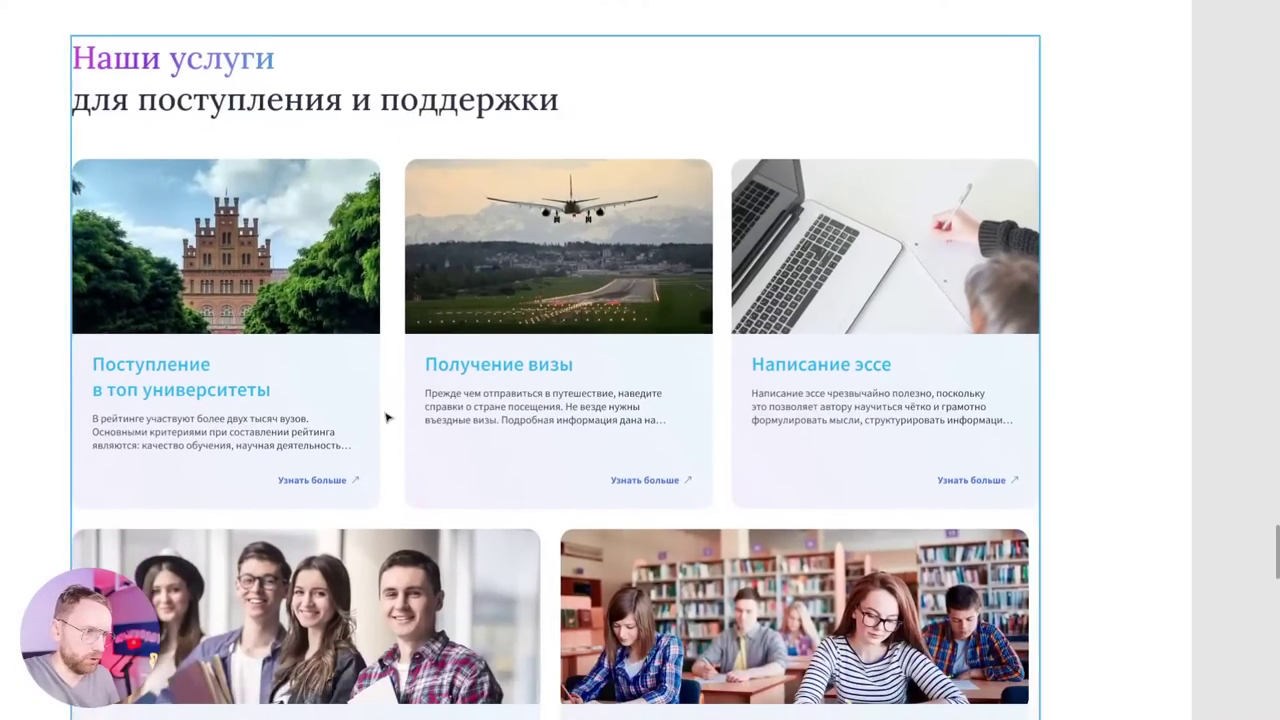
scroll(372, 480, down, 5)
scroll(372, 480, up, 3)
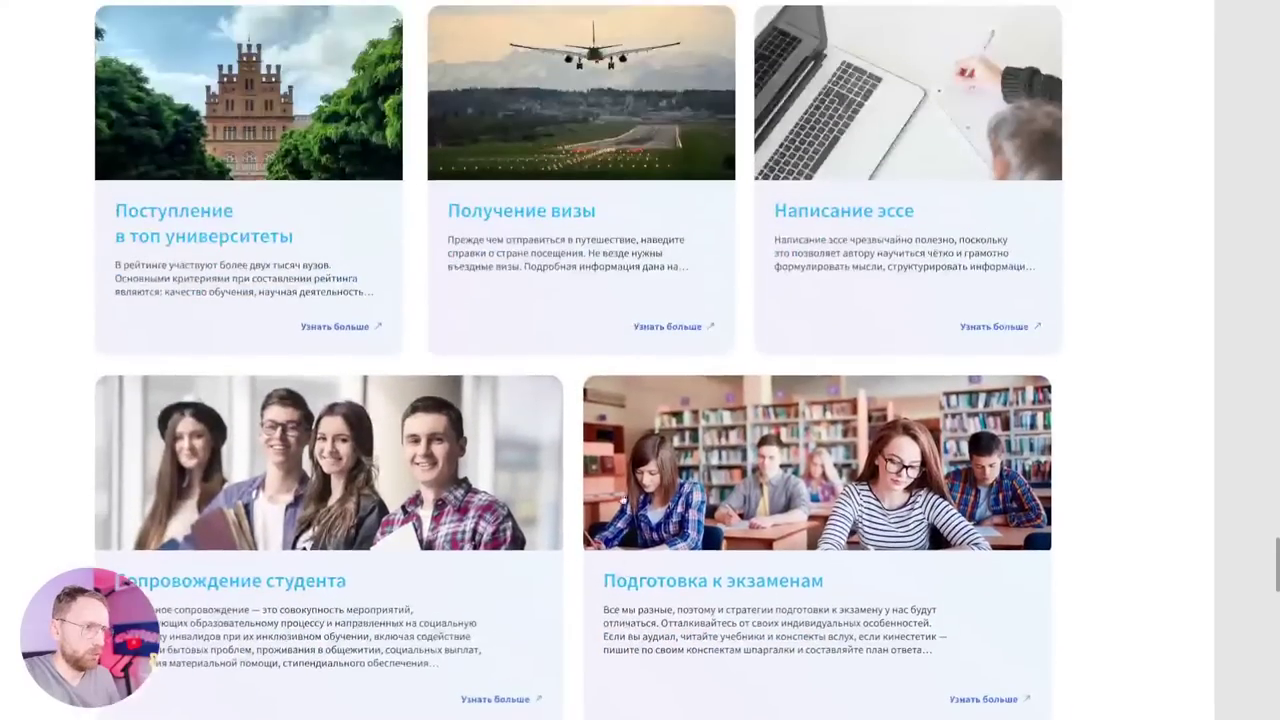
scroll(617, 237, down, 5)
scroll(617, 237, down, 4)
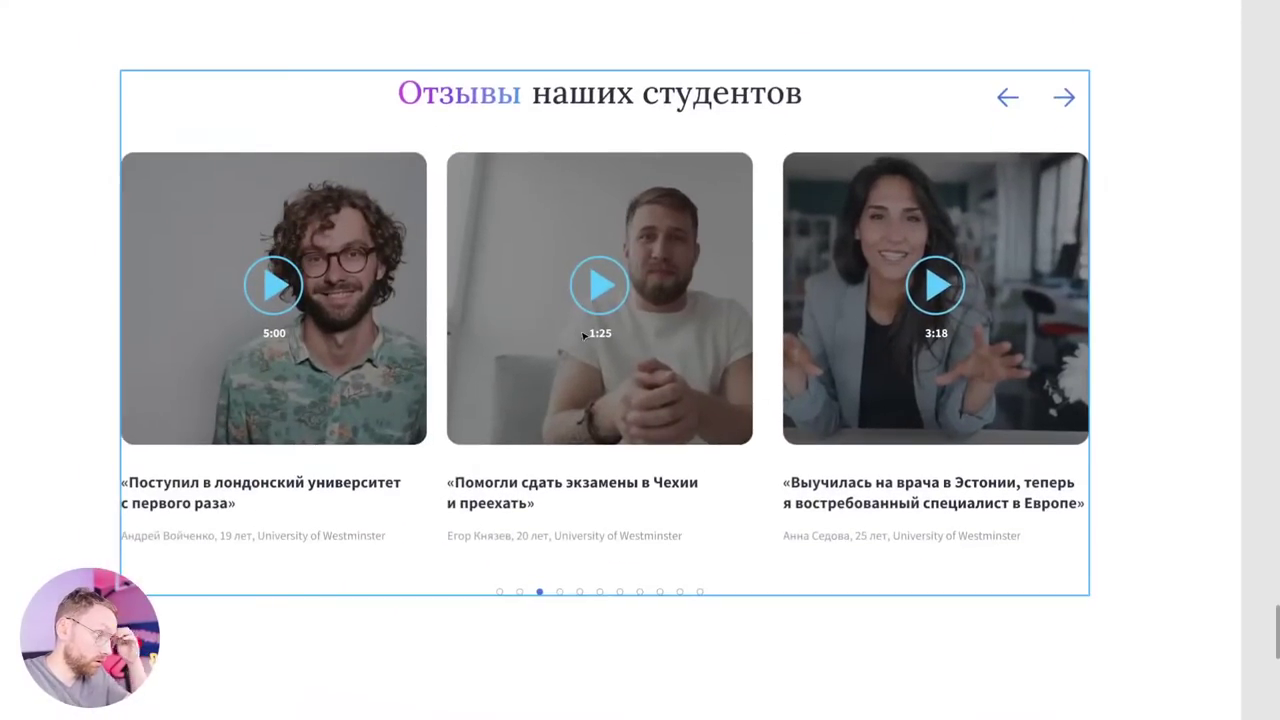
scroll(553, 380, up, 4)
scroll(685, 607, down, 3)
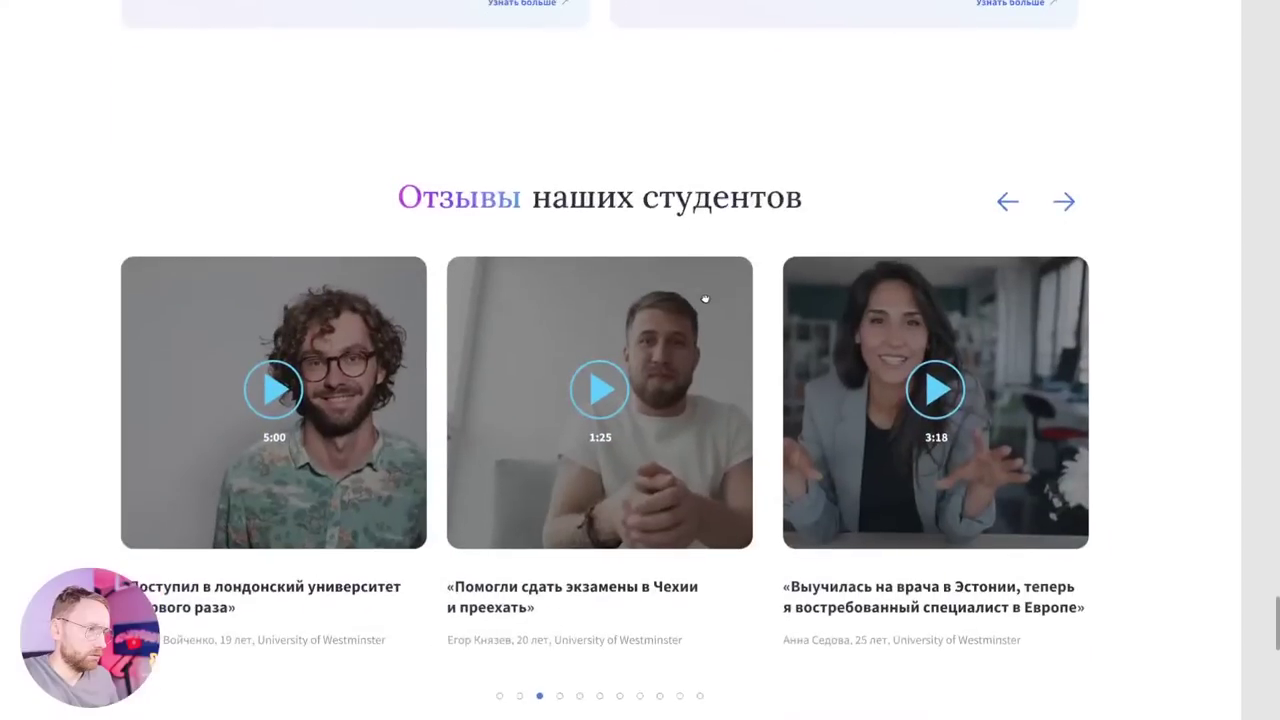
scroll(722, 233, up, 2)
scroll(583, 294, down, 3)
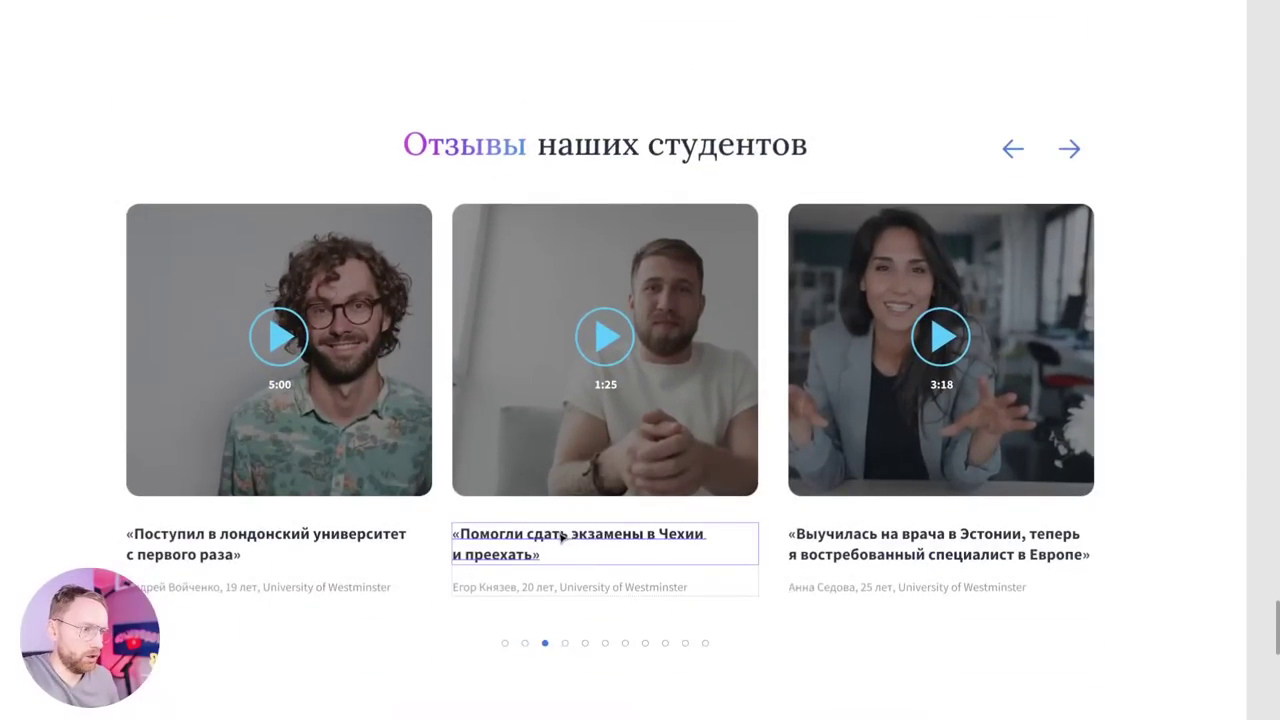
scroll(562, 537, up, 4)
scroll(669, 432, down, 3)
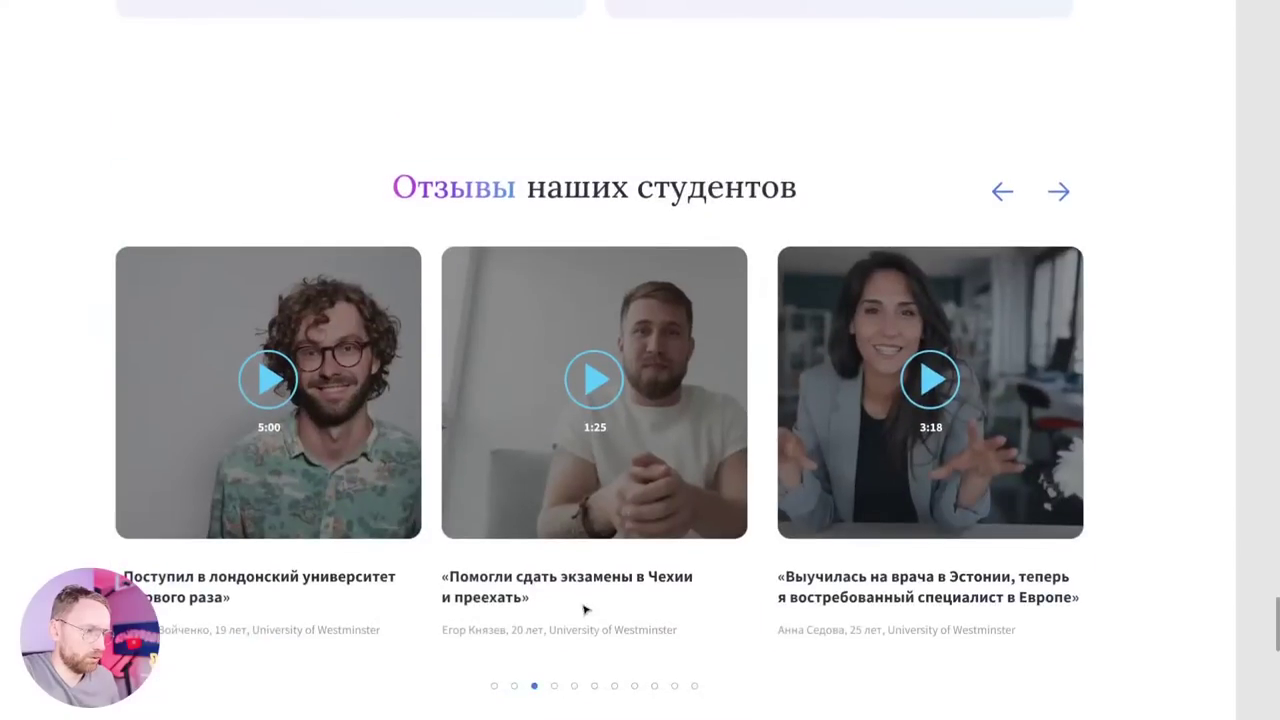
scroll(595, 288, up, 5)
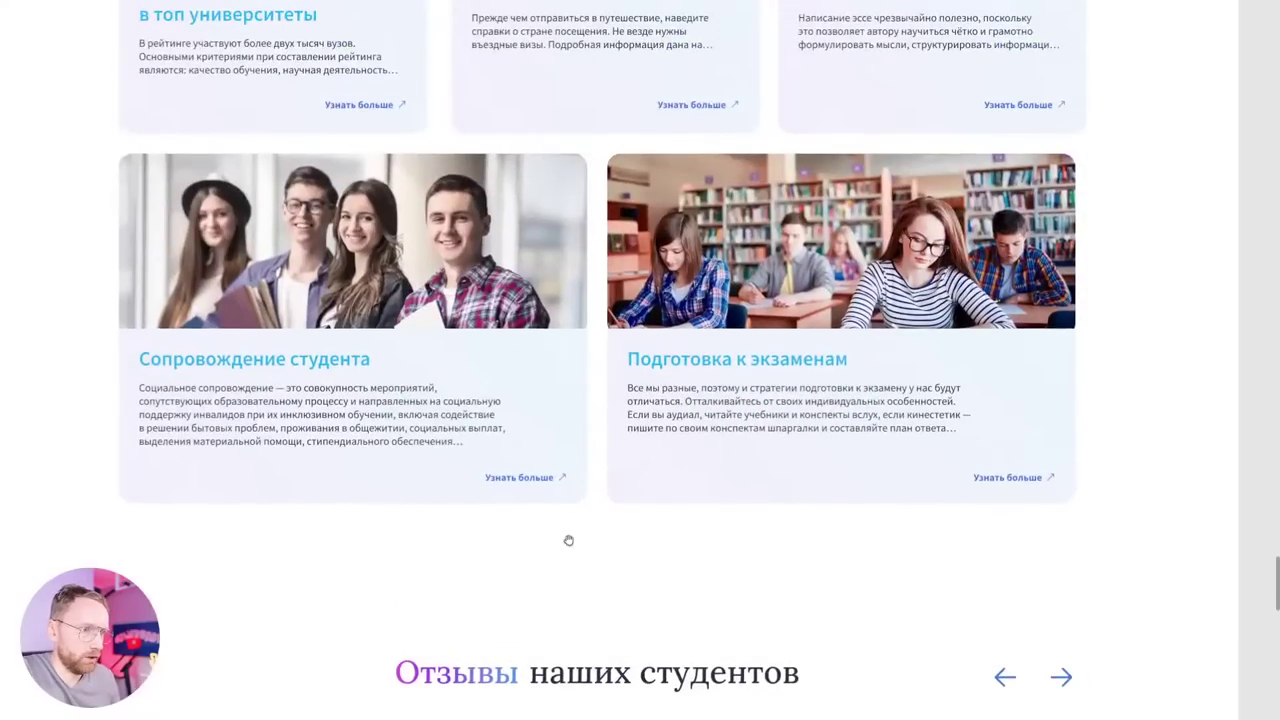
scroll(568, 540, down, 5)
scroll(585, 574, up, 5)
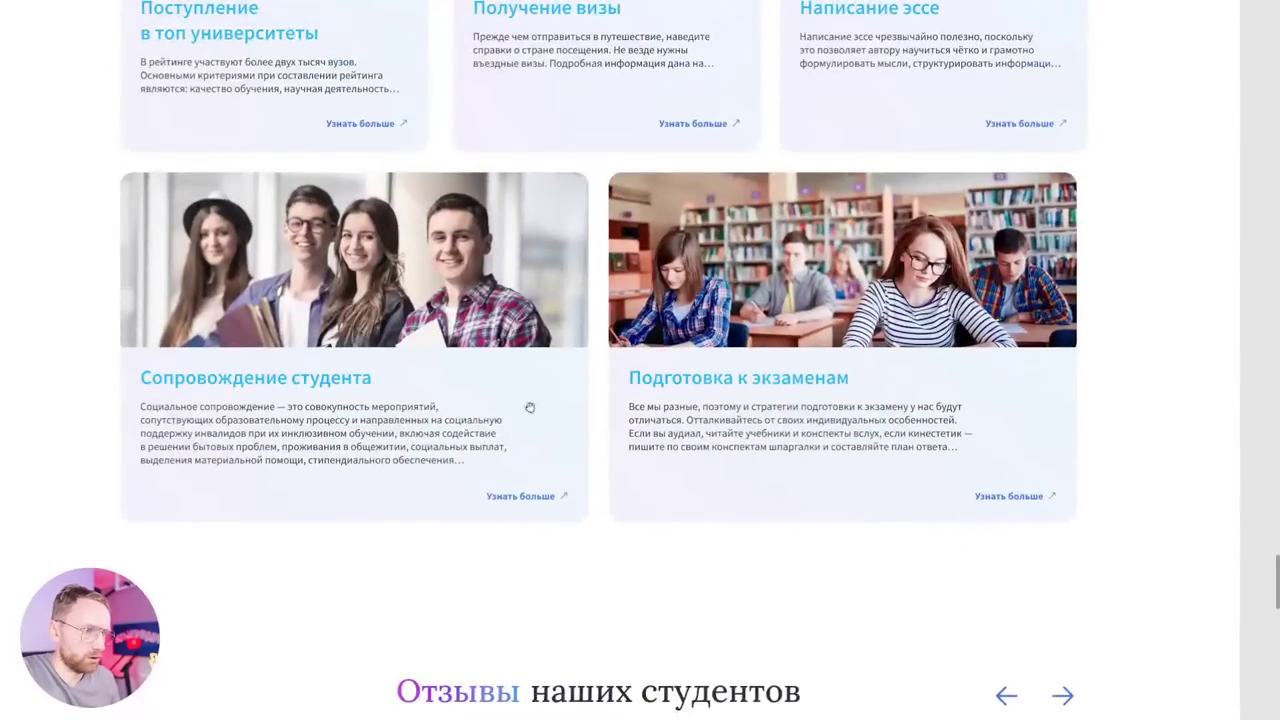
scroll(546, 443, down, 4)
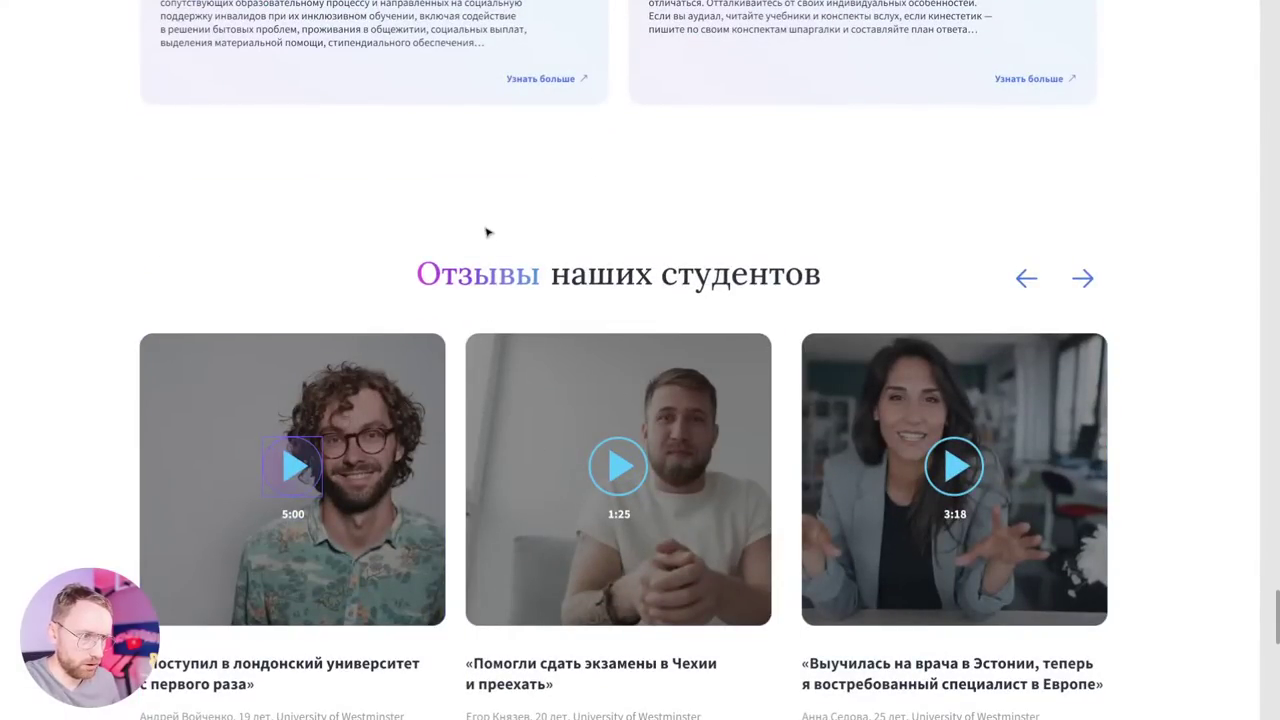
Restore the panels and the card's photo, then draw a temporary rectangle with the pink-blue gradient
click(196, 338)
key(Delete)
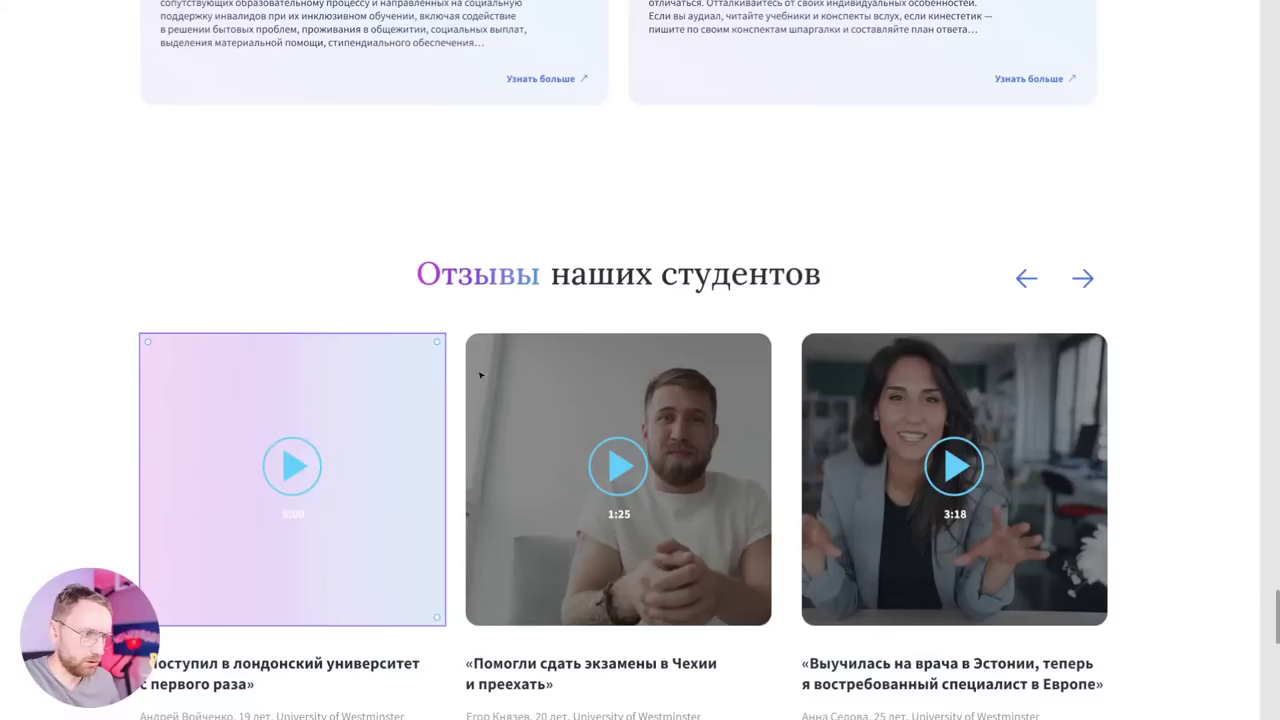
key(ctrl+backslash)
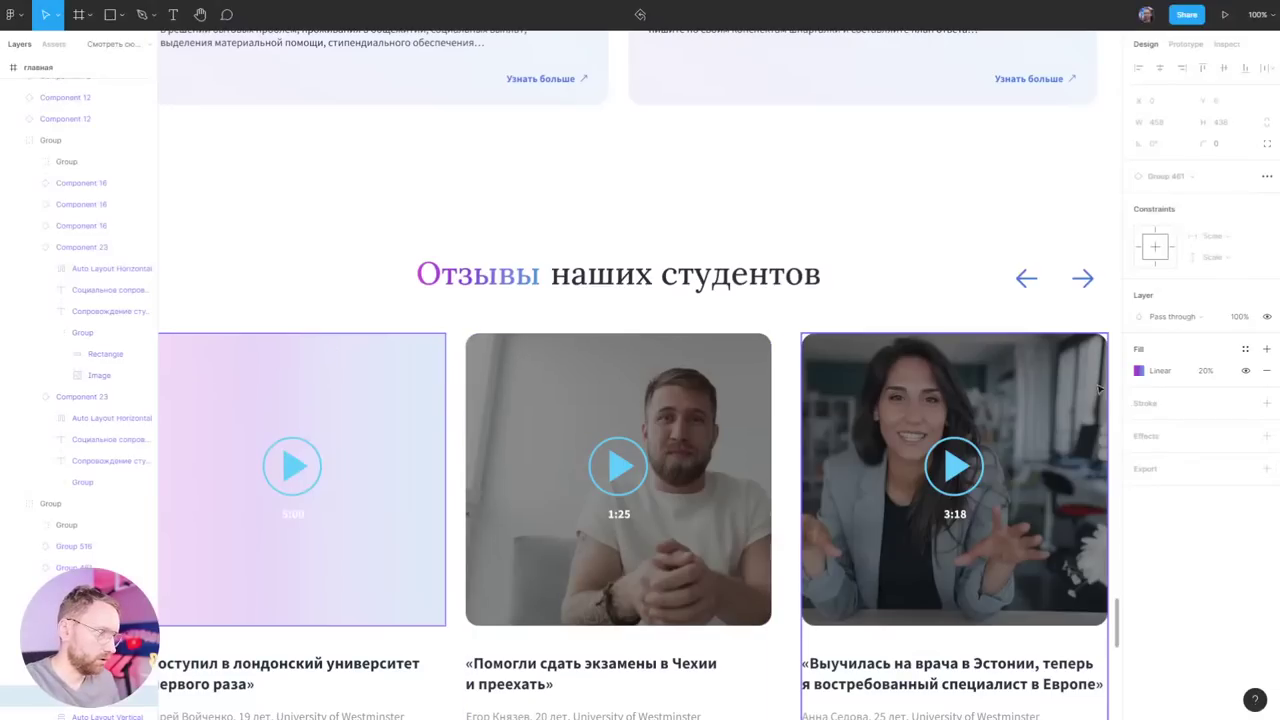
key(ctrl+z)
key(ctrl+z)
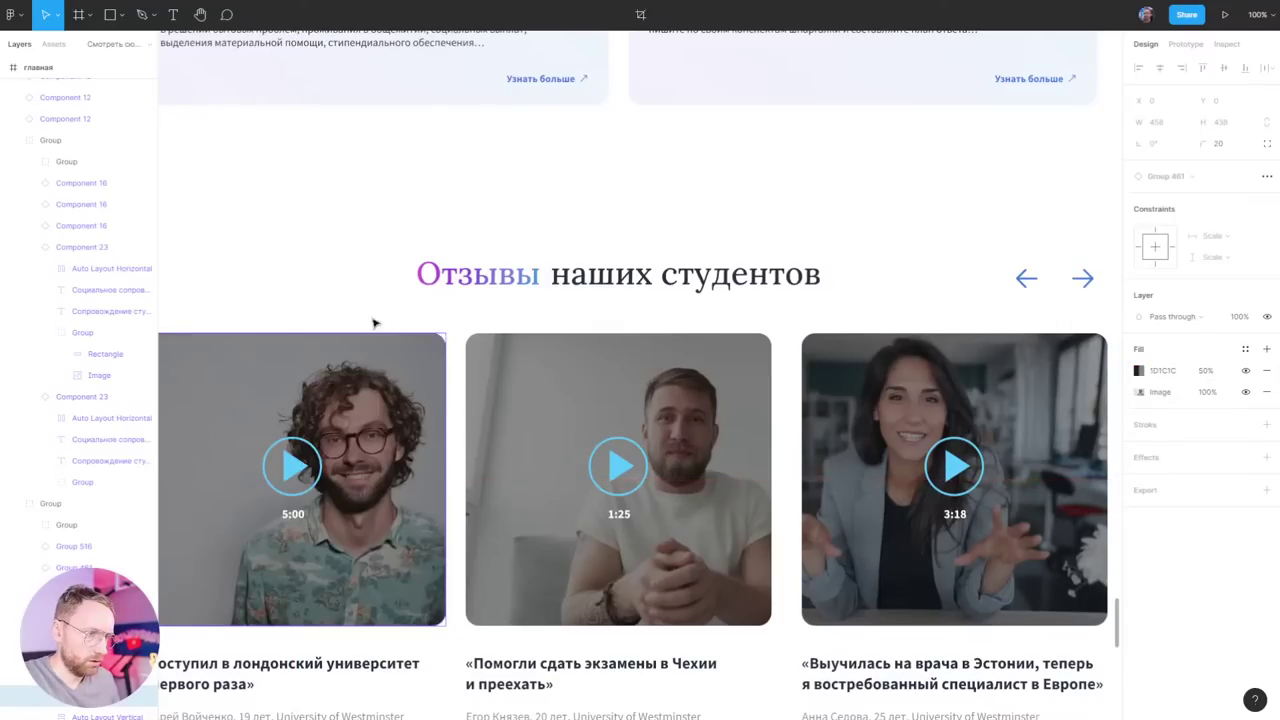
key(r)
drag(363, 180, 484, 245)
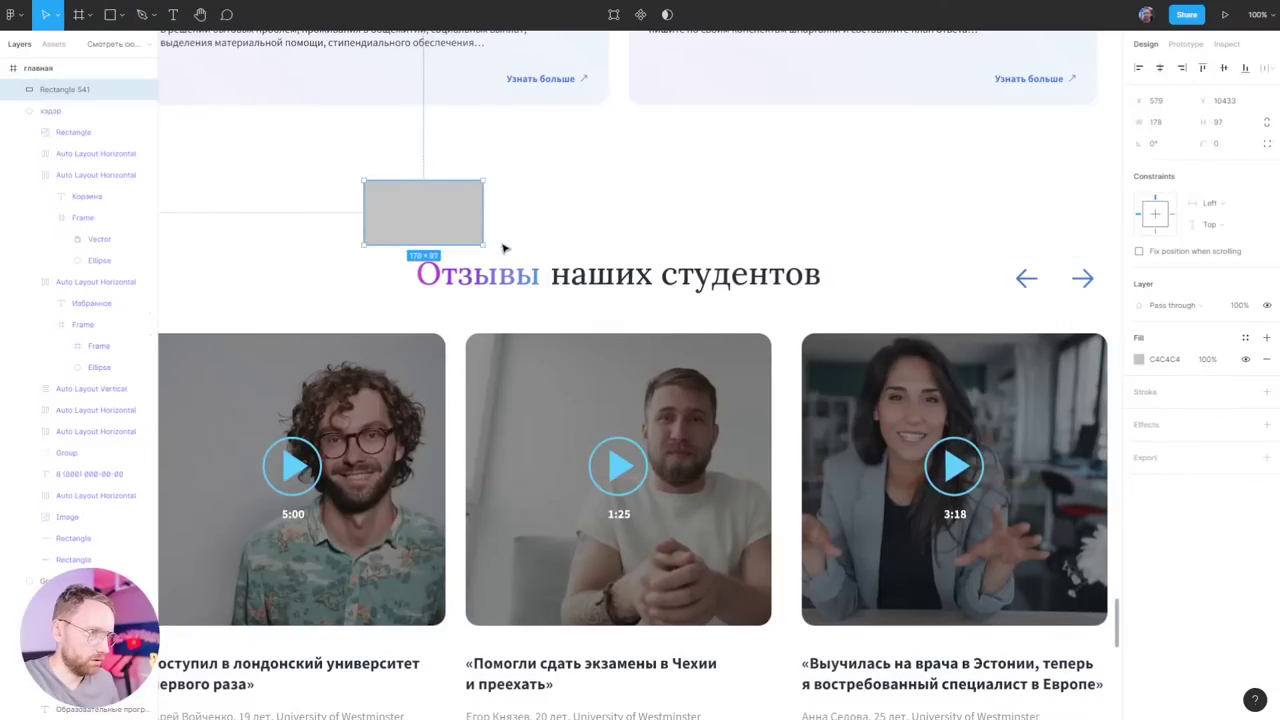
key(ctrl+alt+v)
Add the gradient as a 20% overlay on the first video card's photo and delete the temporary rectangle
ctrl+click(340, 418)
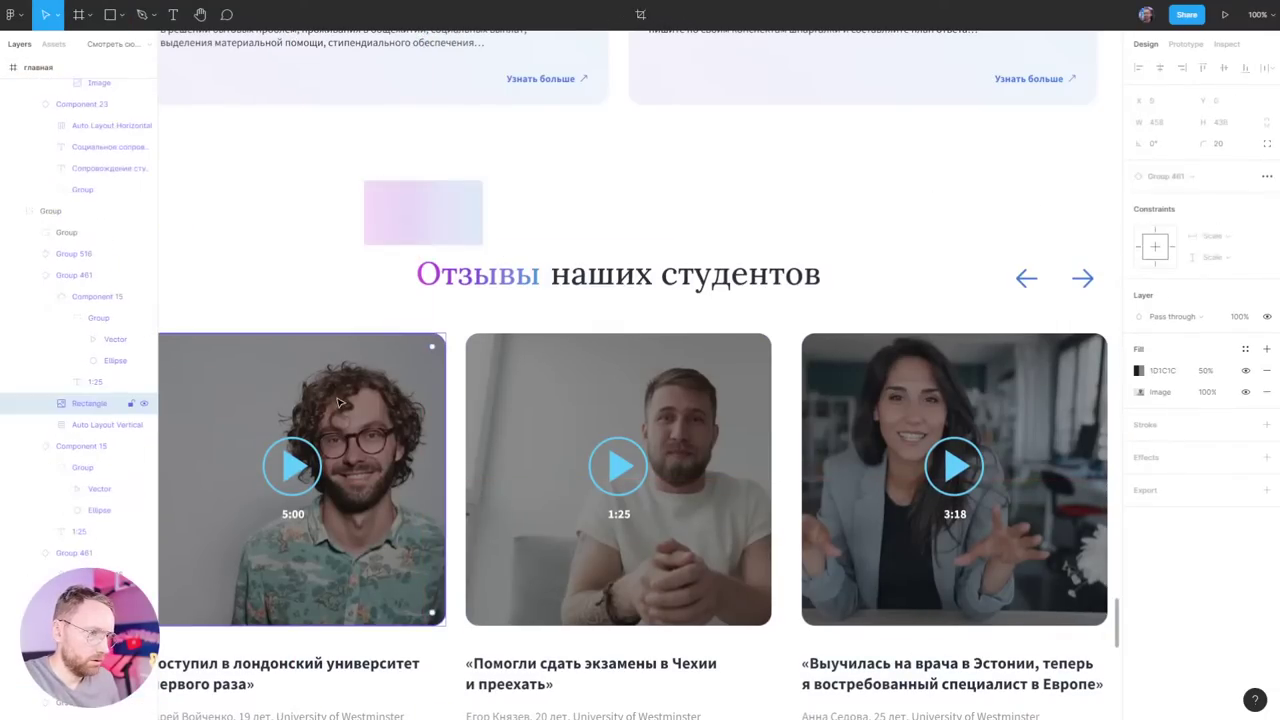
key(ctrl+alt+v)
key(ctrl+z)
key(ctrl+v)
click(251, 263)
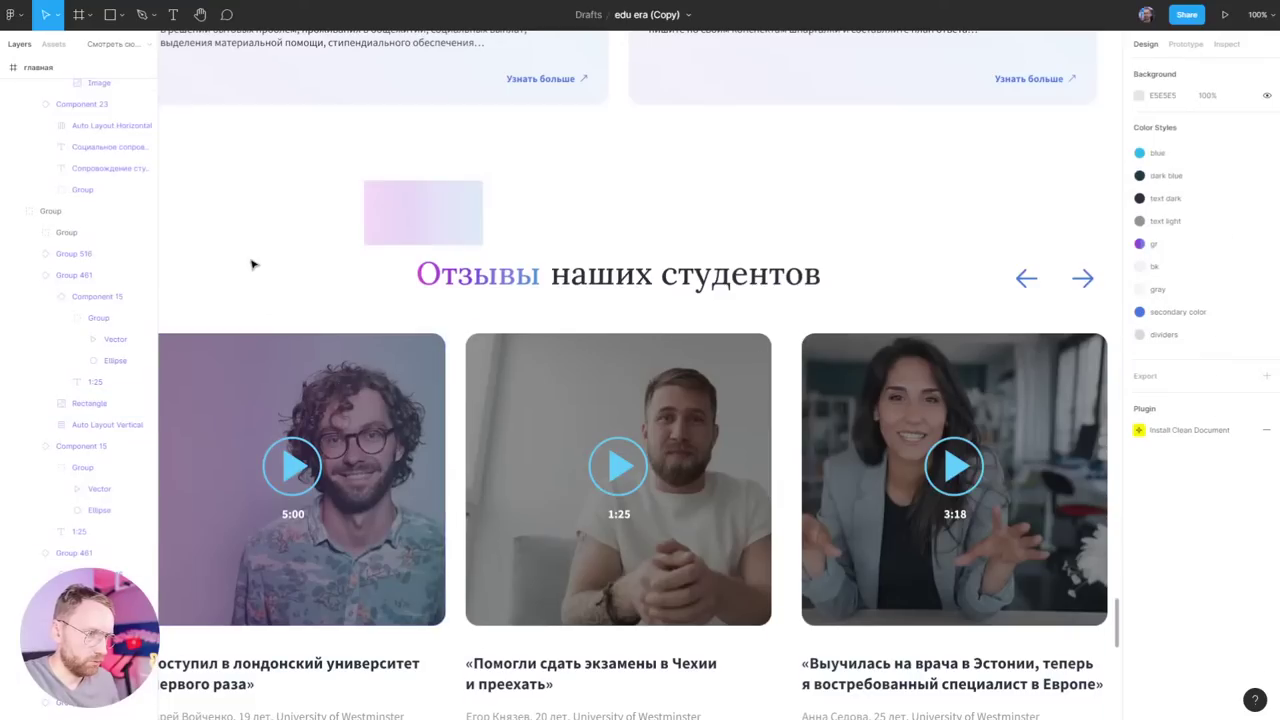
scroll(251, 263, left, 2)
click(506, 241)
key(Delete)
Draw a thin 3px-wide vertical rectangle beside the university cards as a guide line
scroll(323, 404, up, 4)
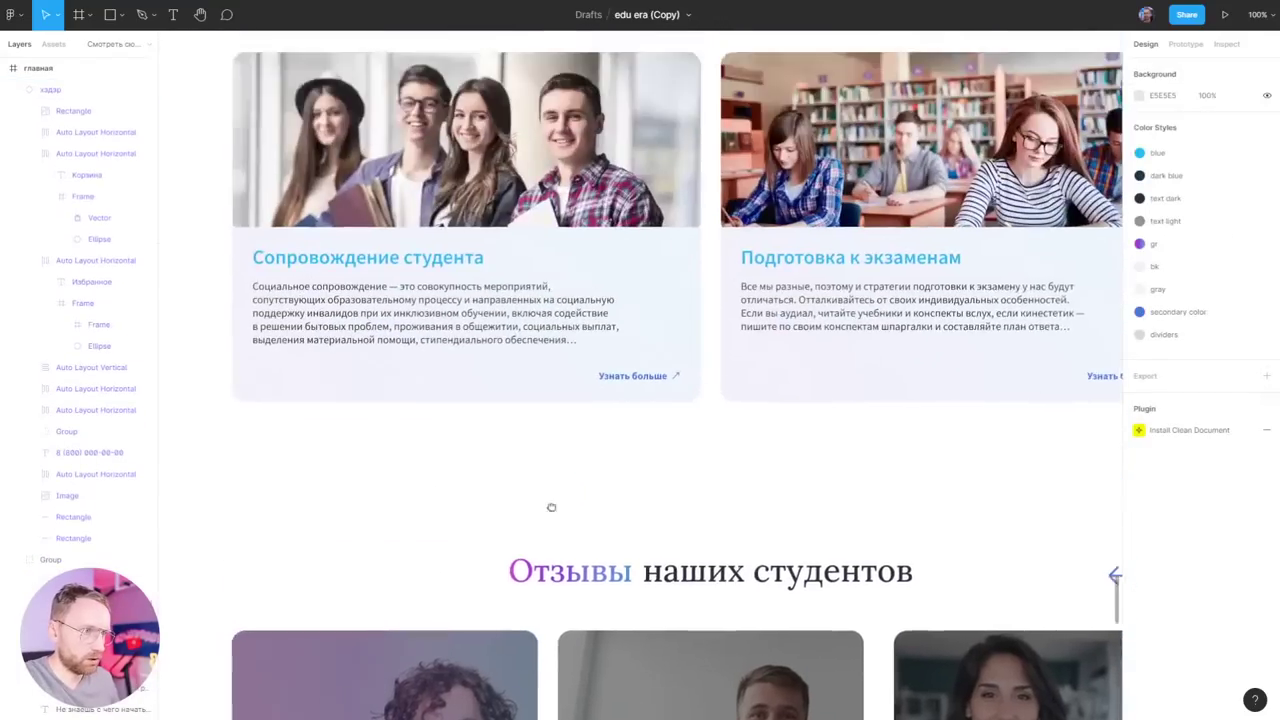
scroll(563, 456, down, 1)
scroll(563, 456, down, 5)
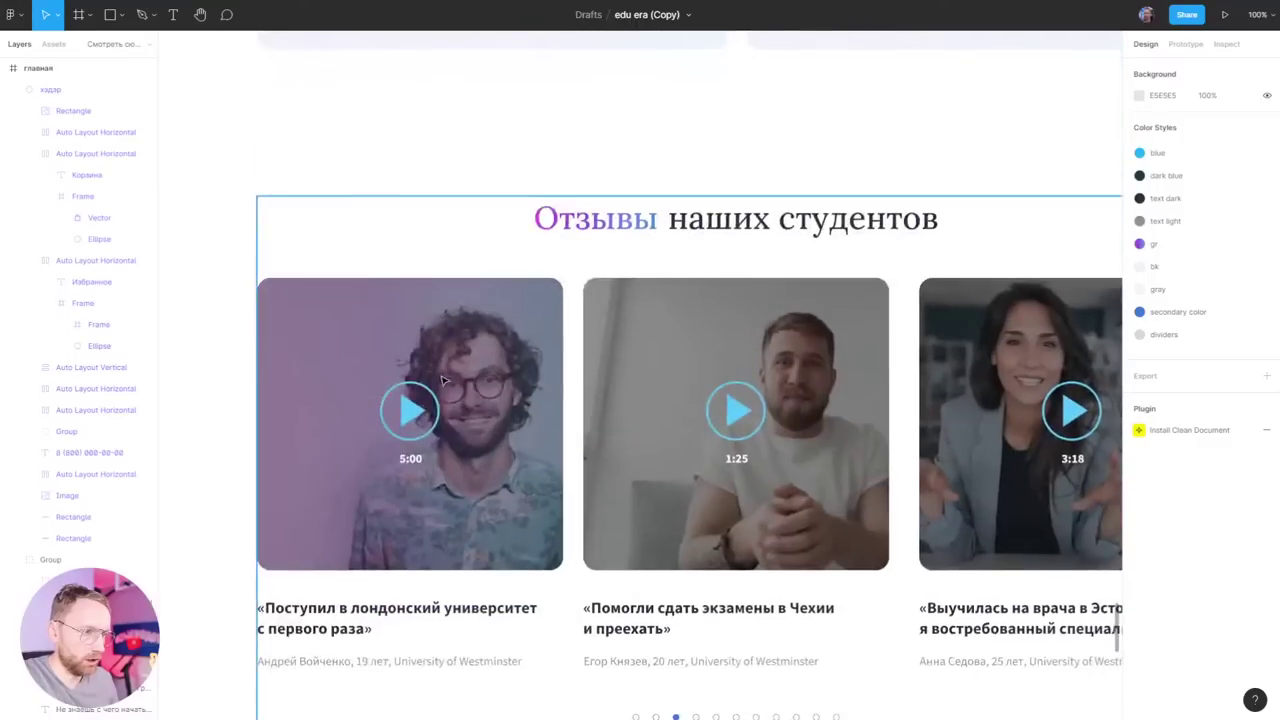
scroll(623, 420, right, 3)
scroll(574, 283, up, 2)
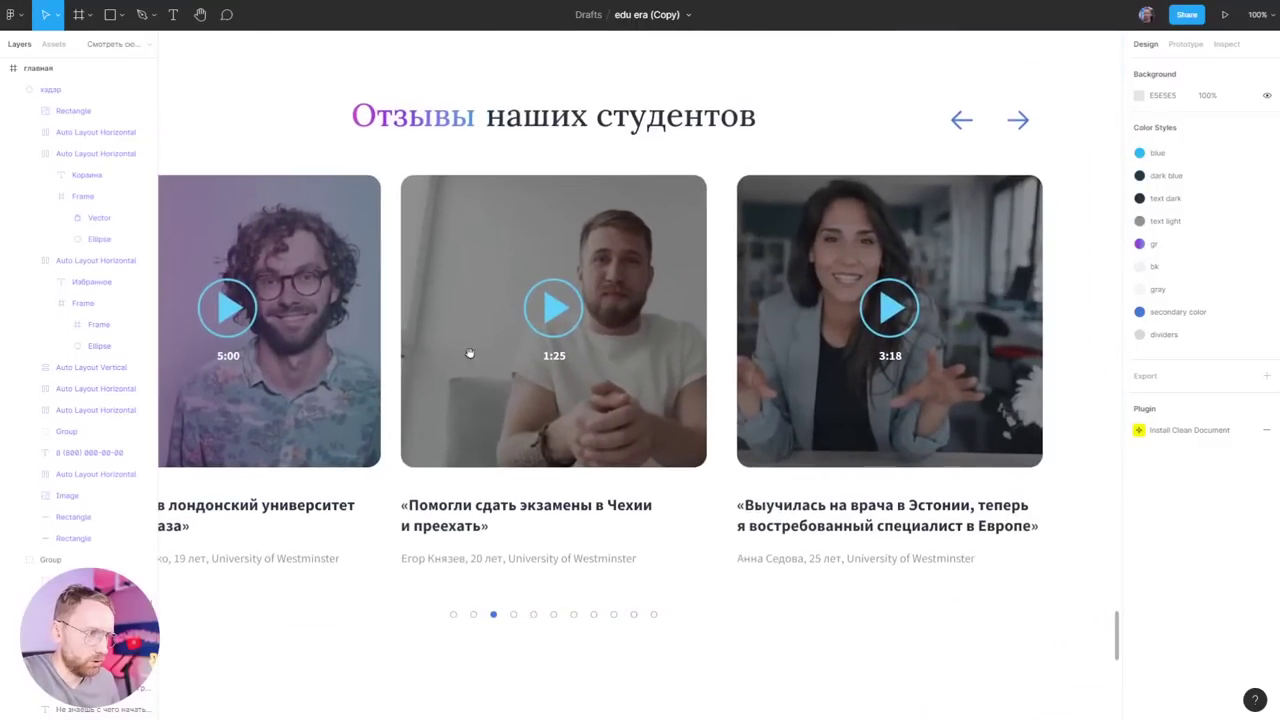
scroll(396, 249, left, 3)
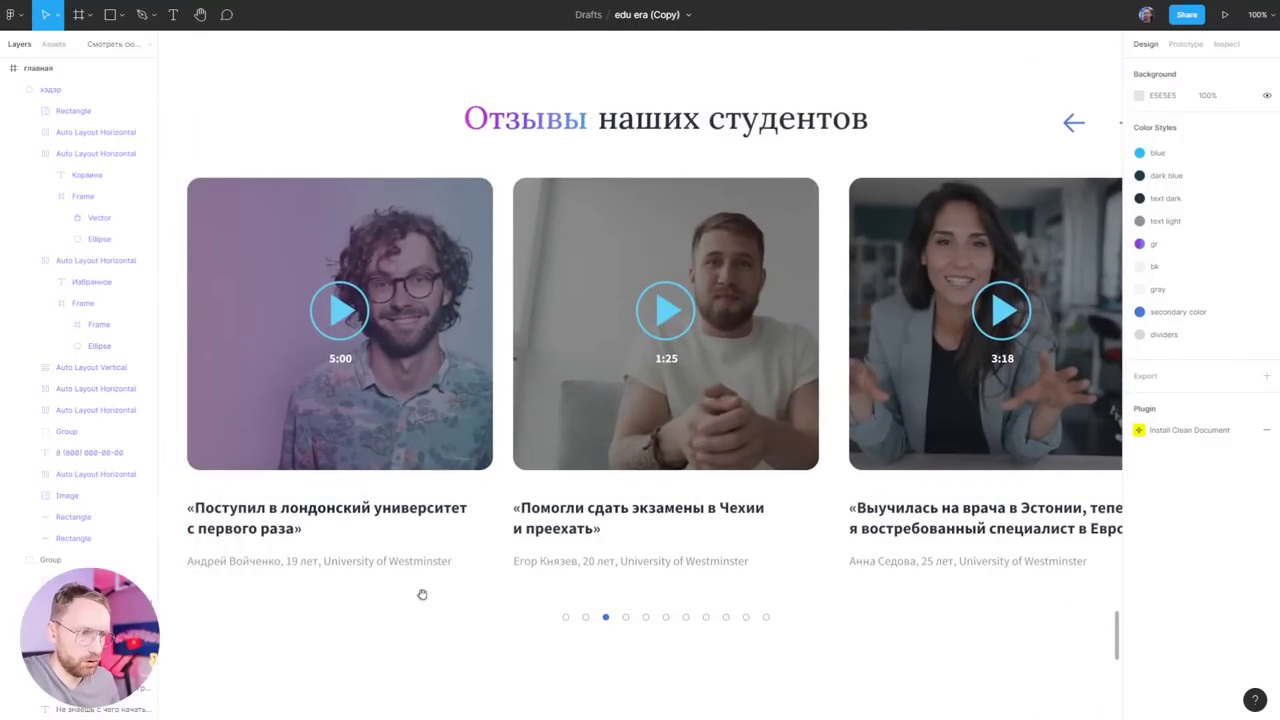
scroll(592, 429, down, 10)
scroll(834, 169, down, 4)
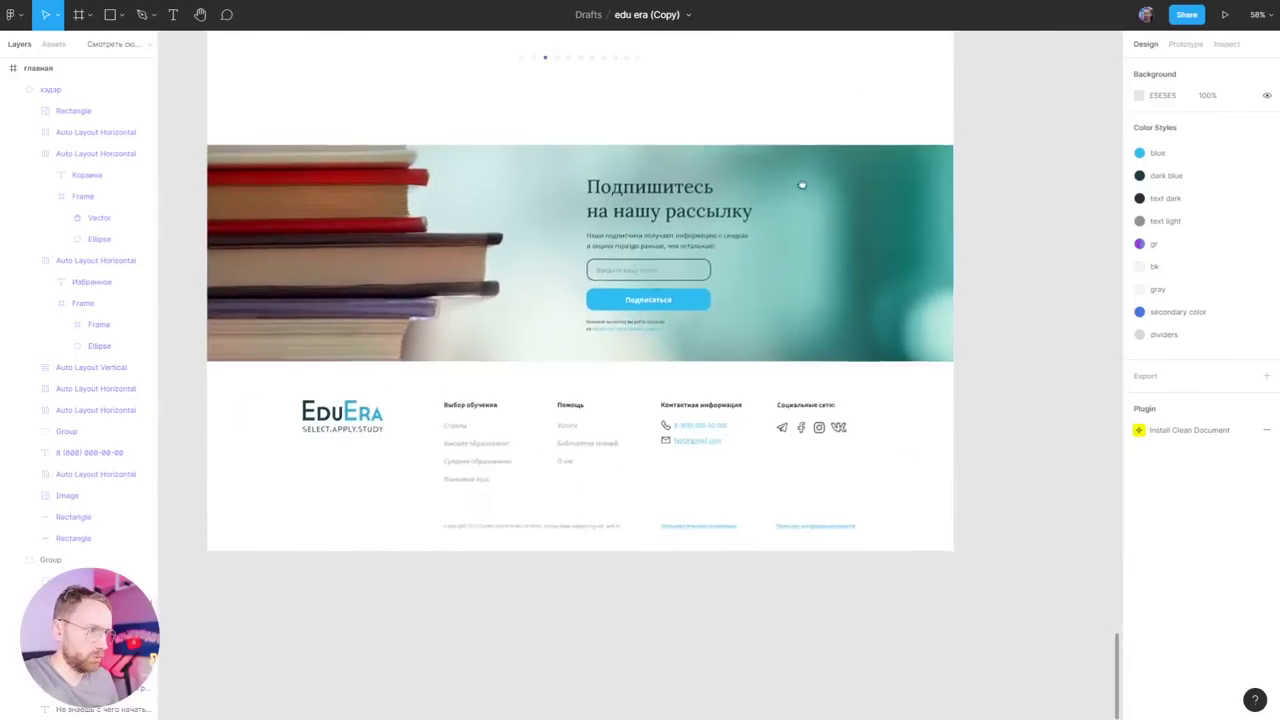
scroll(801, 185, up, 15)
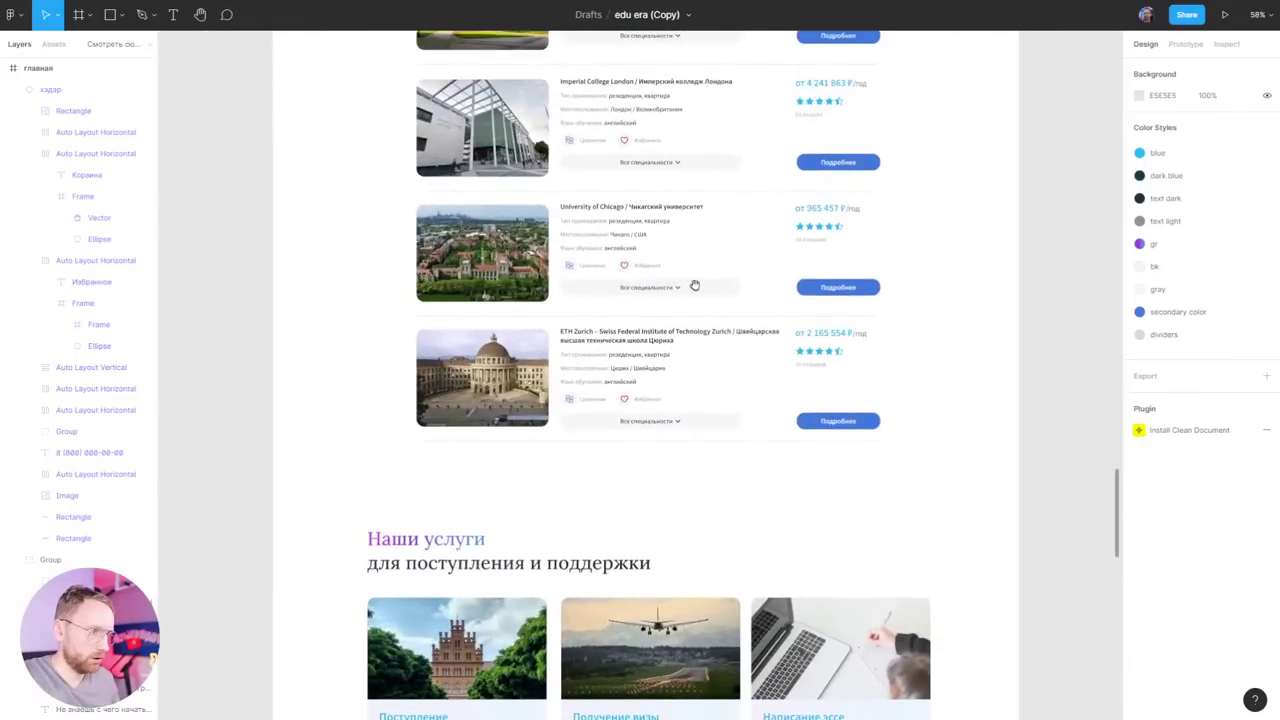
scroll(695, 286, up, 3)
scroll(695, 286, down, 5)
scroll(695, 286, up, 7)
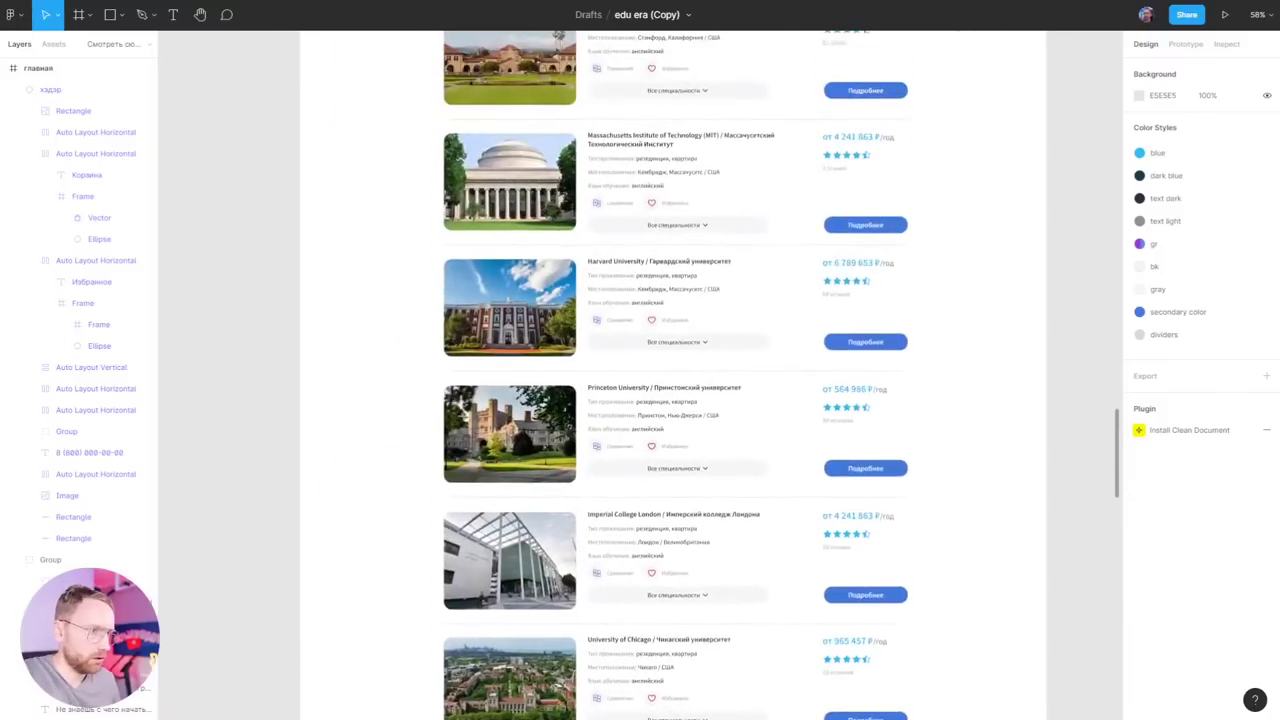
scroll(502, 323, down, 6)
key(r)
drag(389, 249, 404, 480)
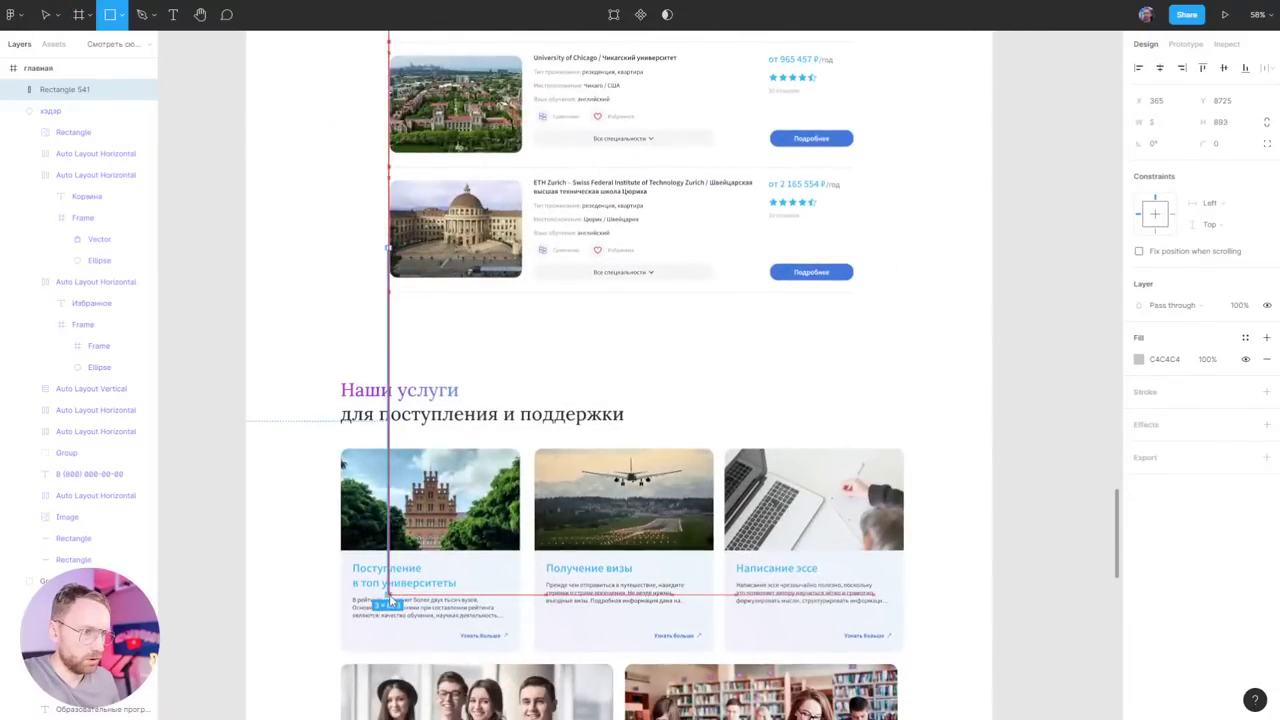
drag(389, 597, 389, 597)
Detach the newsletter placeholder's text light style and recolour it greyish green, 7D9A95
scroll(495, 349, down, 5)
scroll(523, 449, down, 5)
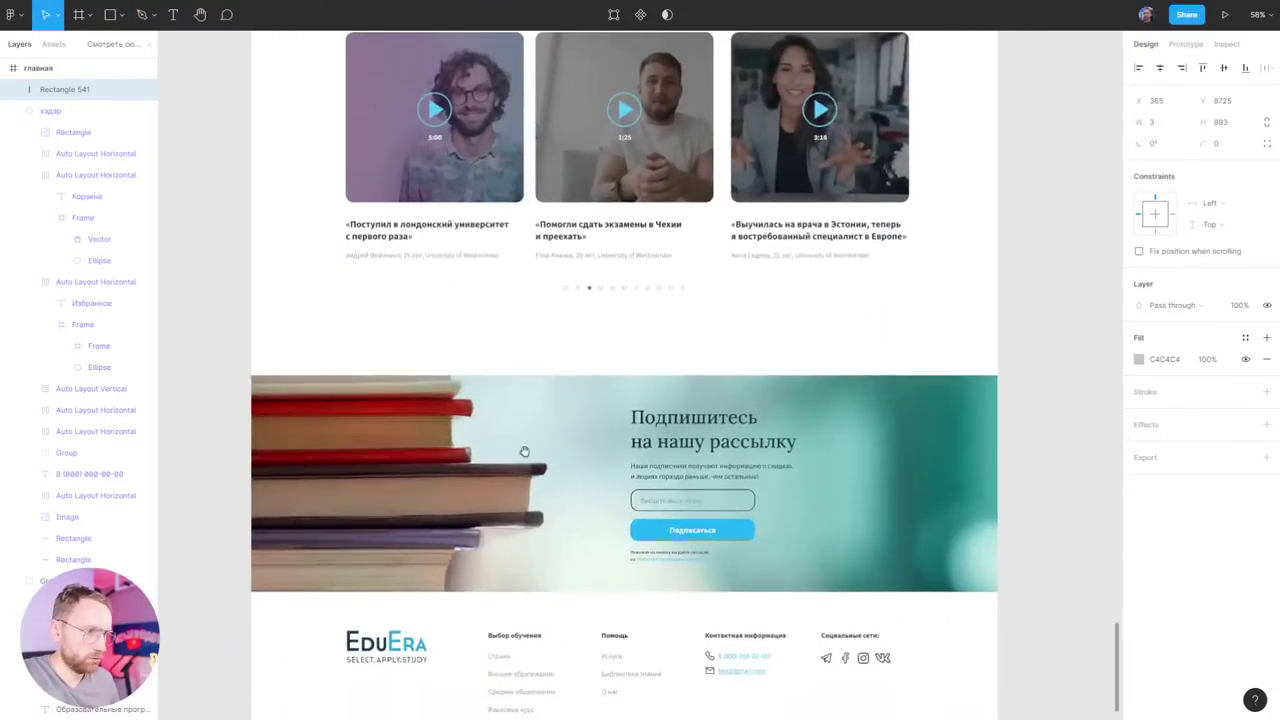
scroll(309, 163, up, 3)
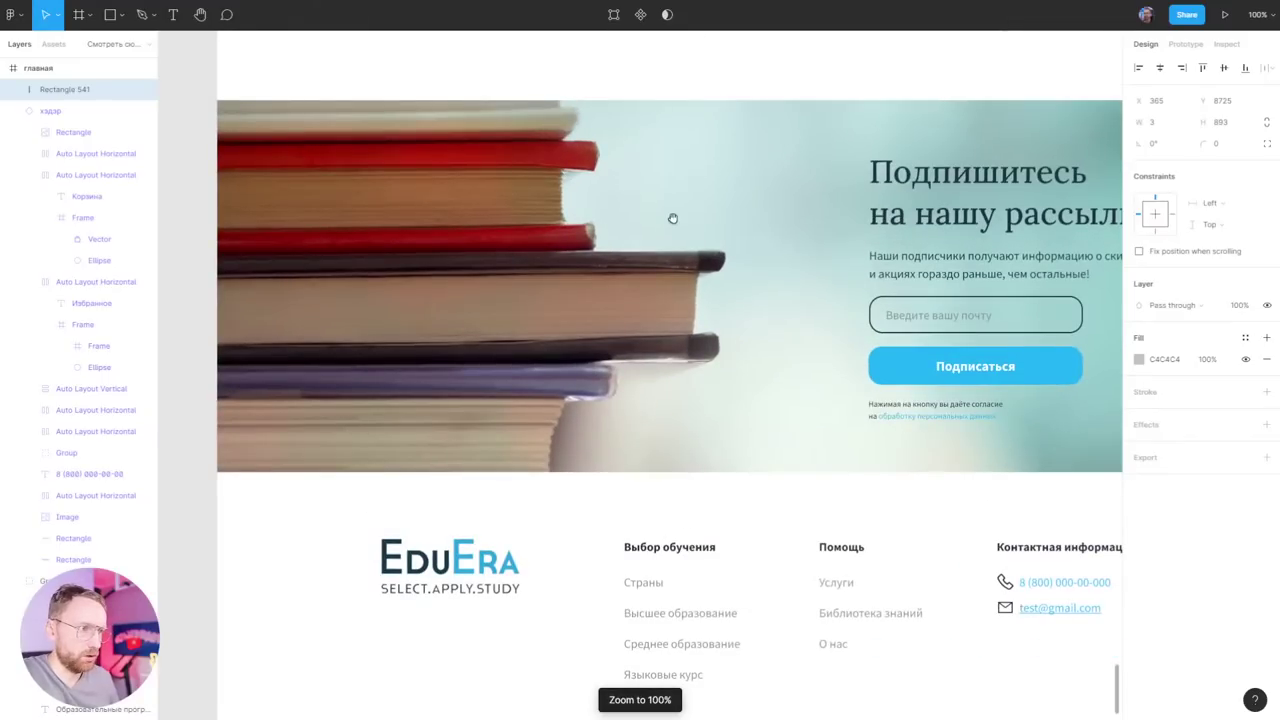
scroll(672, 216, down, 4)
key(shift+0)
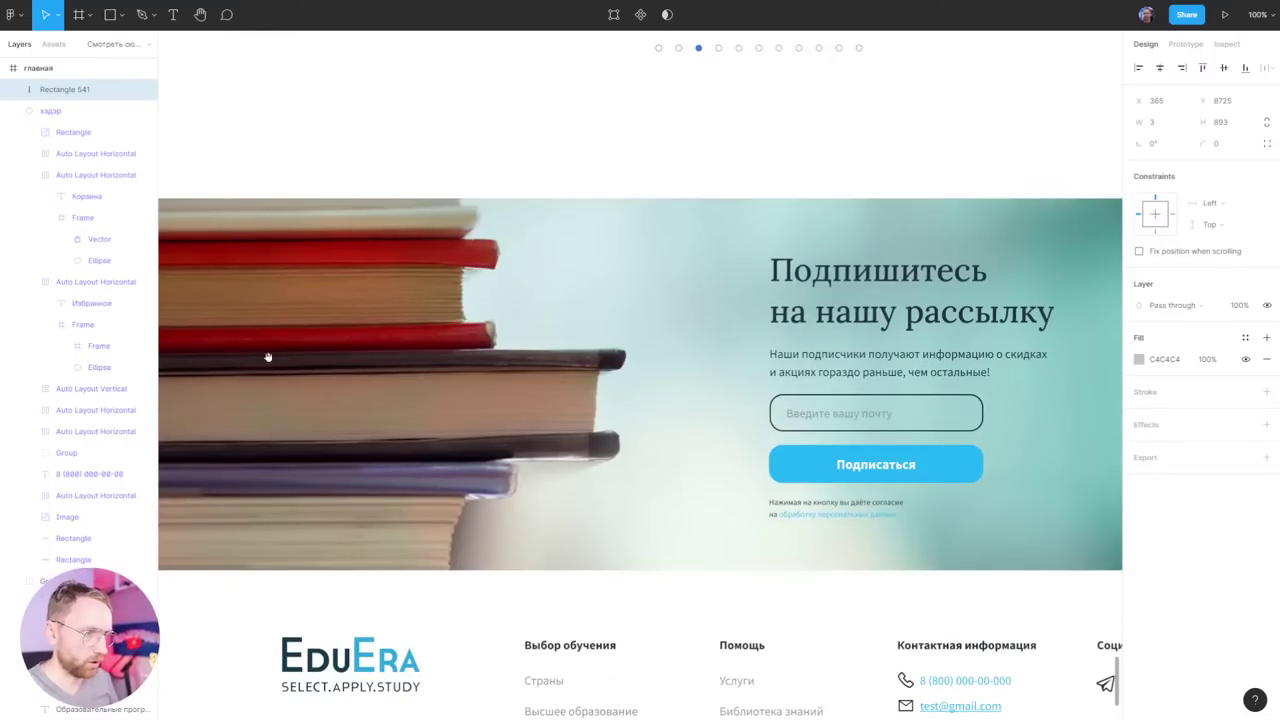
scroll(268, 357, down, 1)
scroll(466, 449, right, 3)
scroll(651, 371, up, 2)
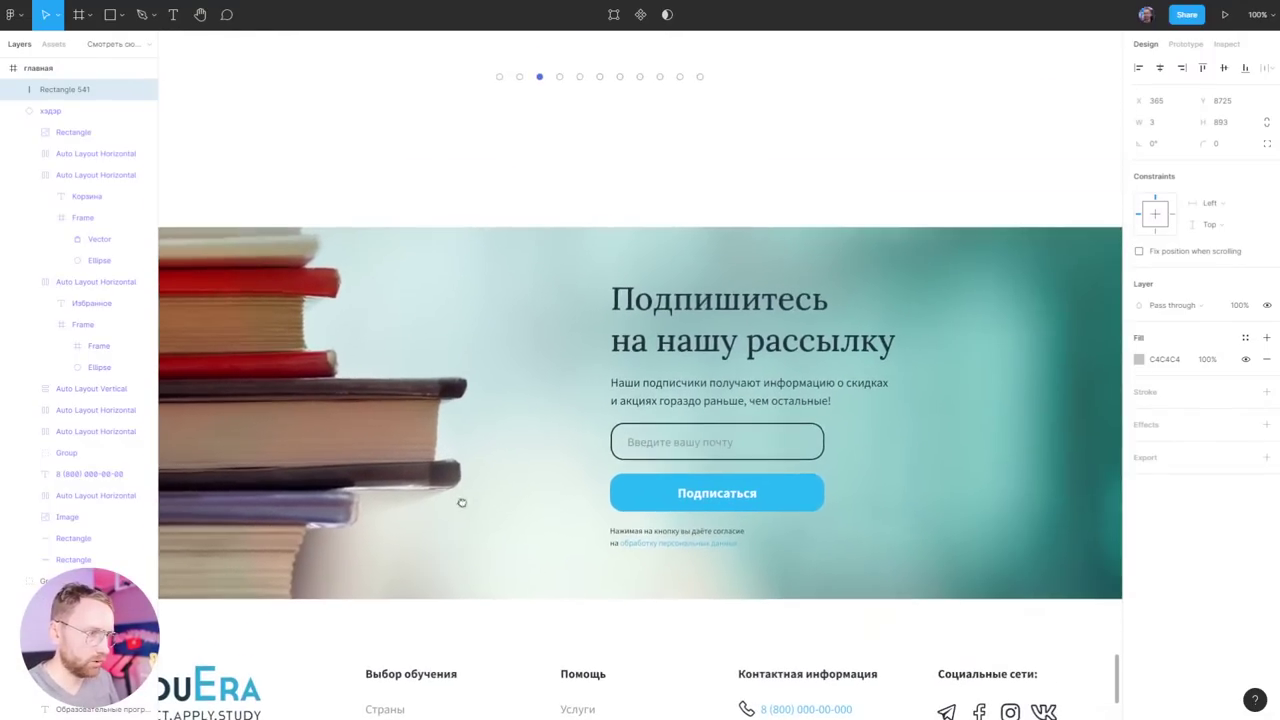
scroll(462, 502, down, 5)
click(671, 200)
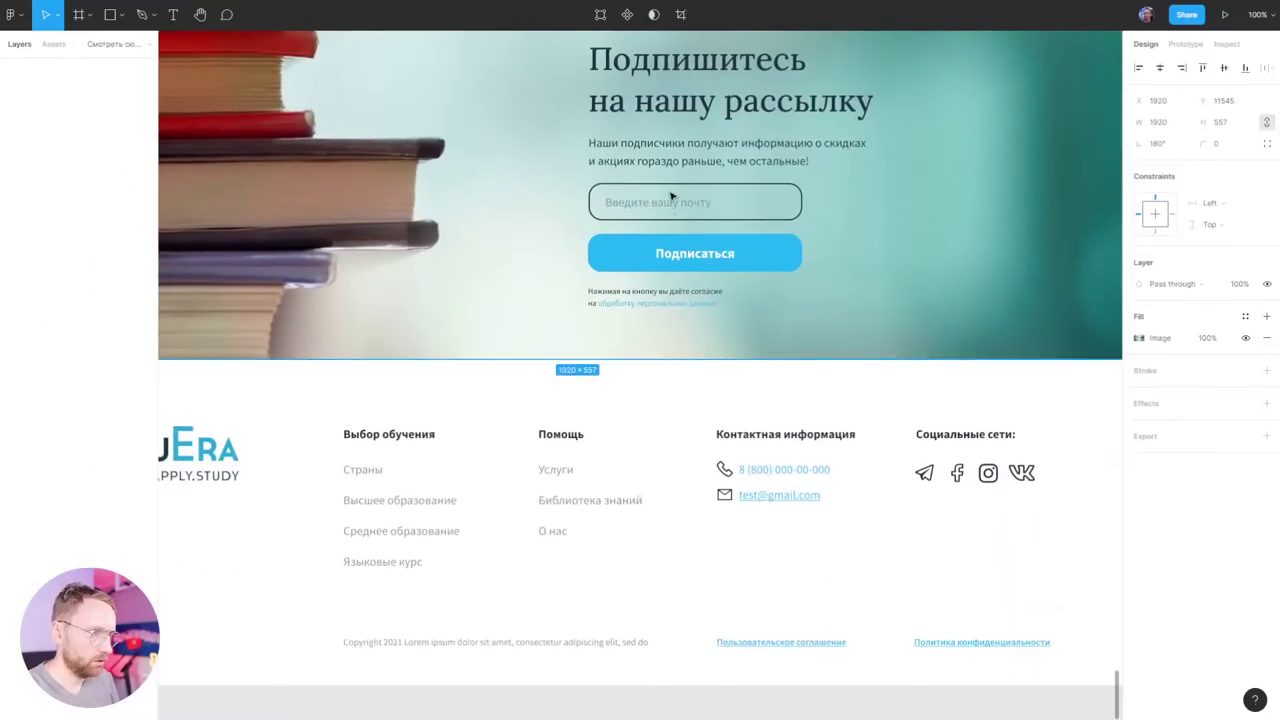
double_click(651, 200)
scroll(689, 194, up, 10)
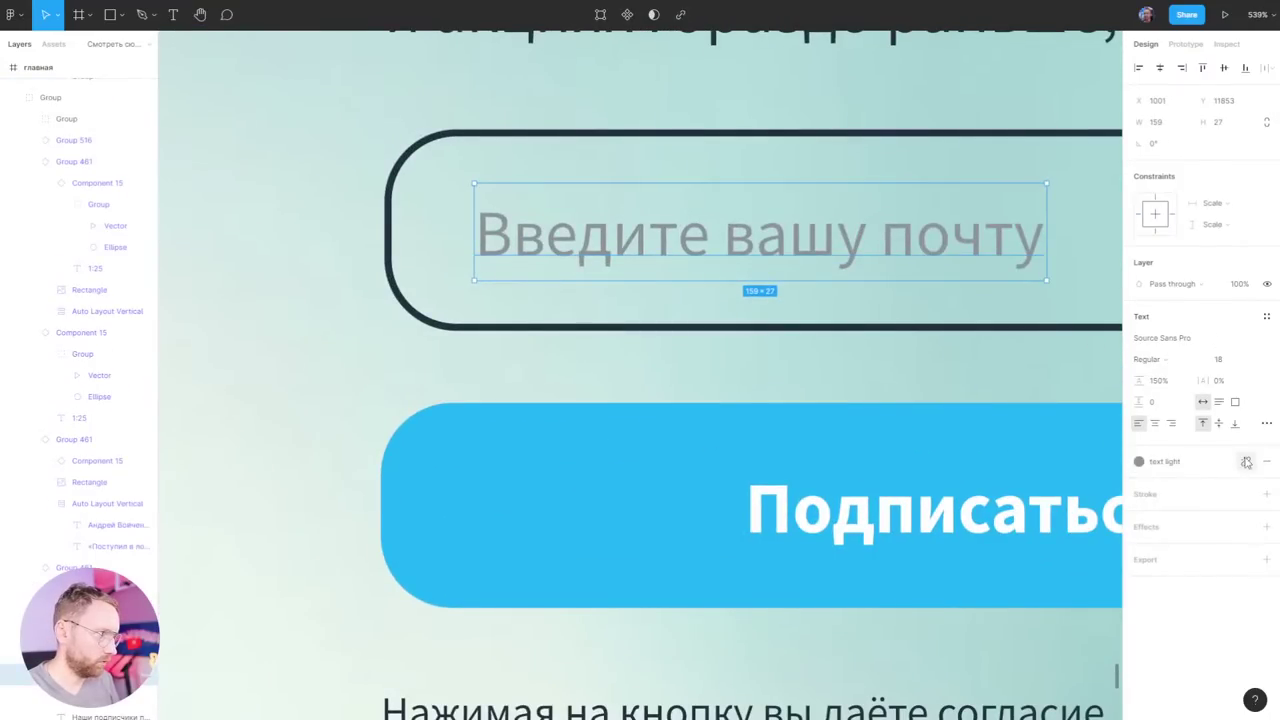
click(1246, 461)
click(1138, 483)
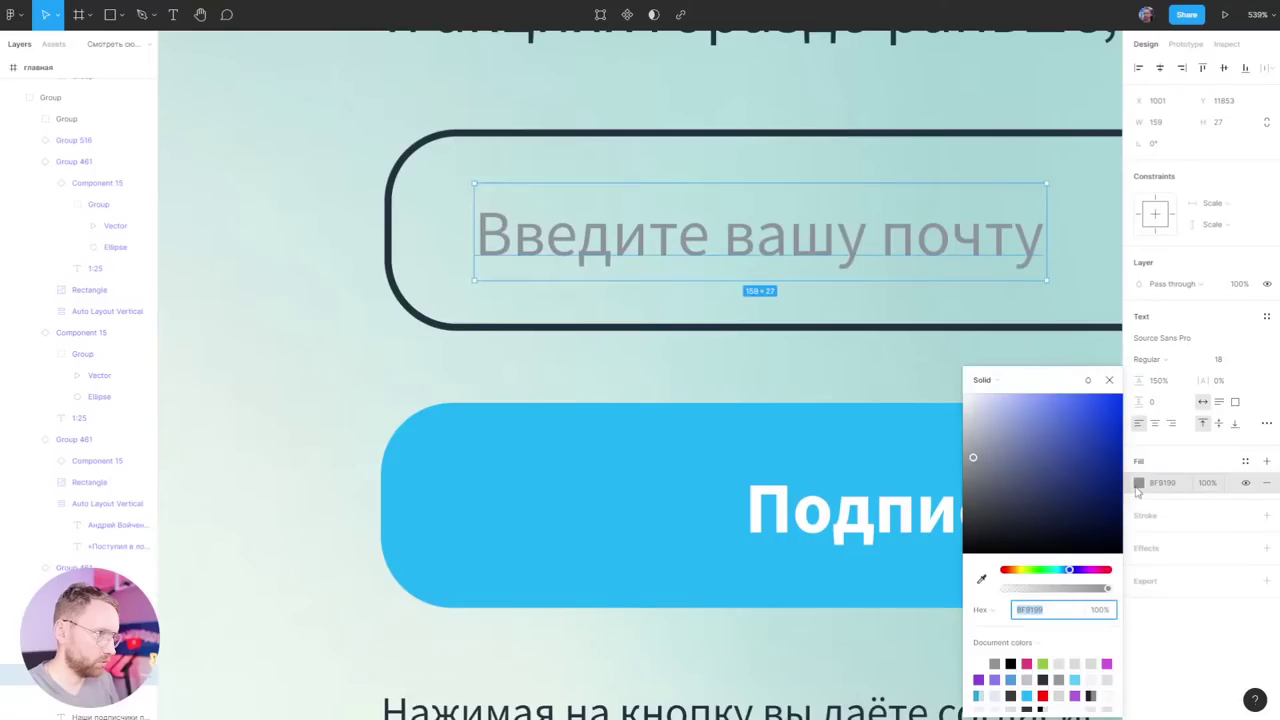
drag(1075, 575, 1055, 572)
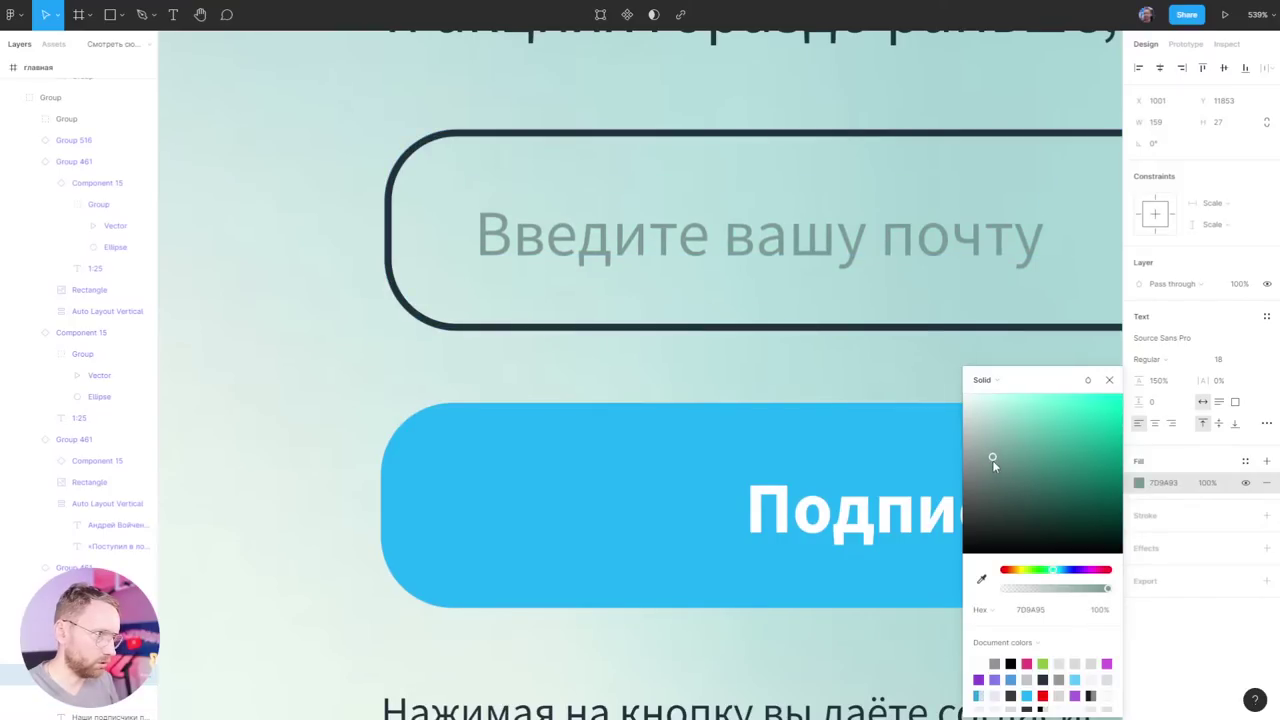
click(674, 371)
scroll(380, 429, down, 10)
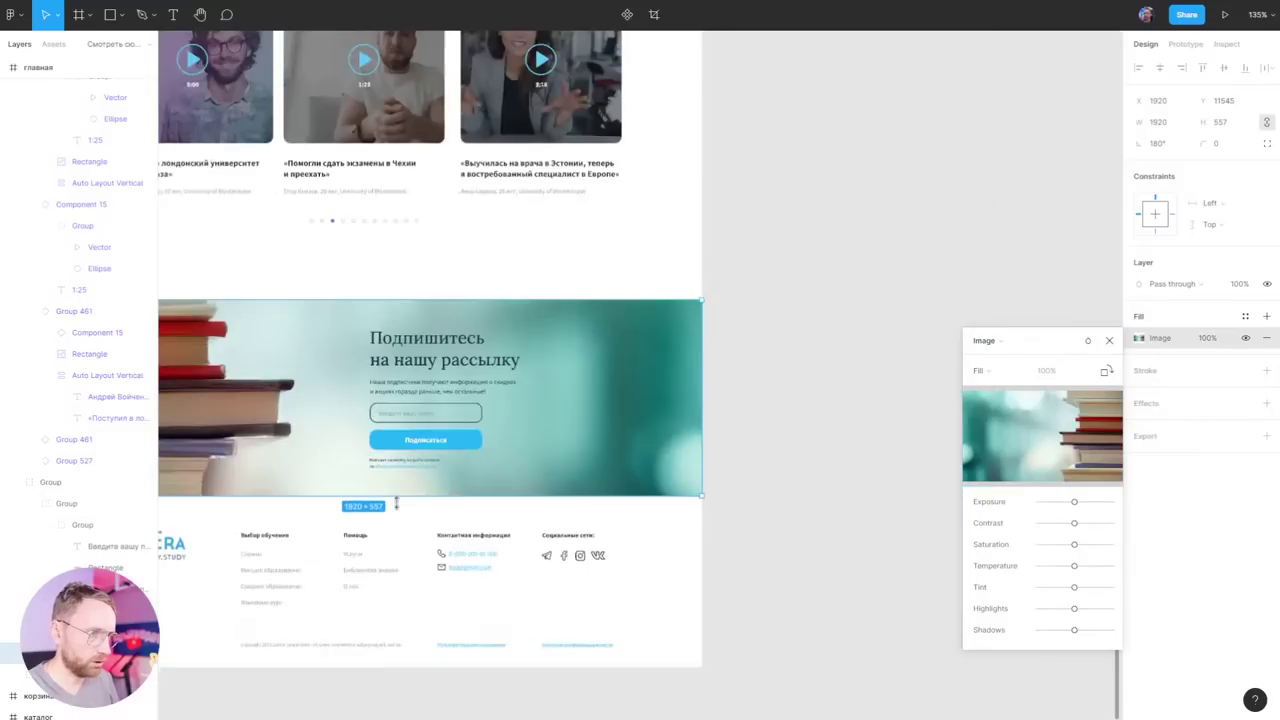
scroll(823, 463, up, 5)
scroll(586, 646, up, 15)
scroll(586, 646, left, 3)
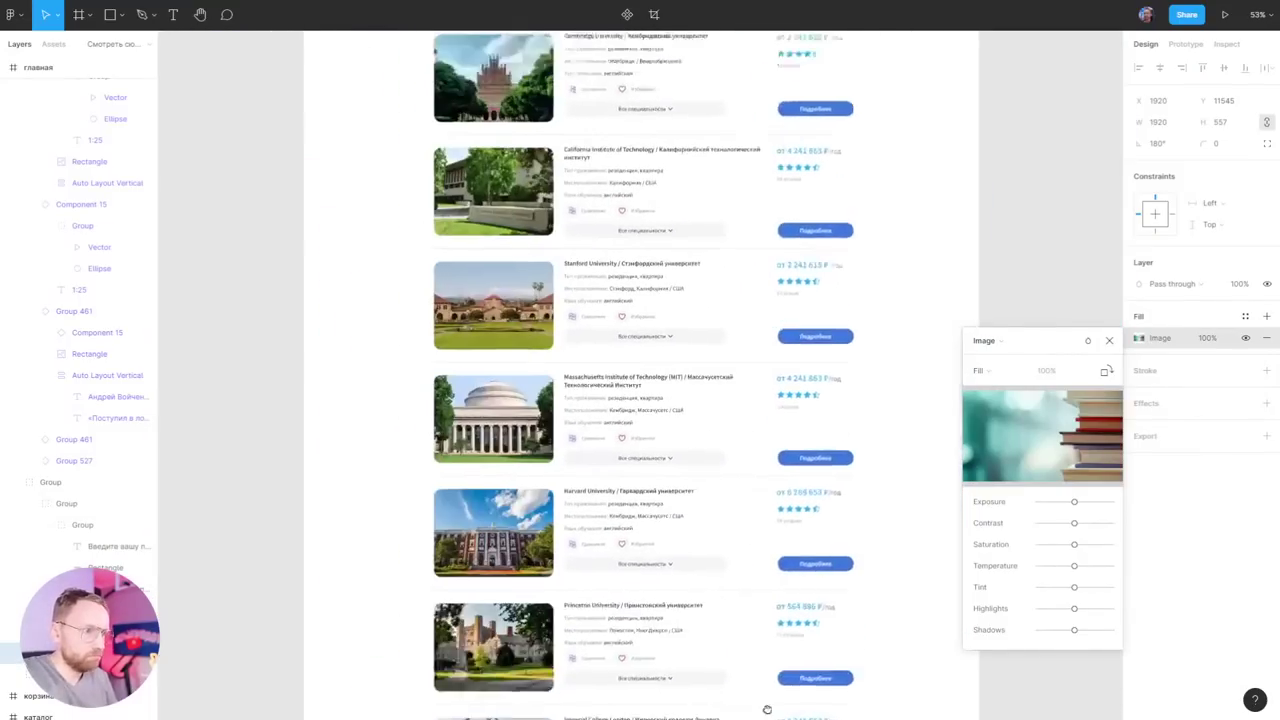
scroll(770, 360, up, 8)
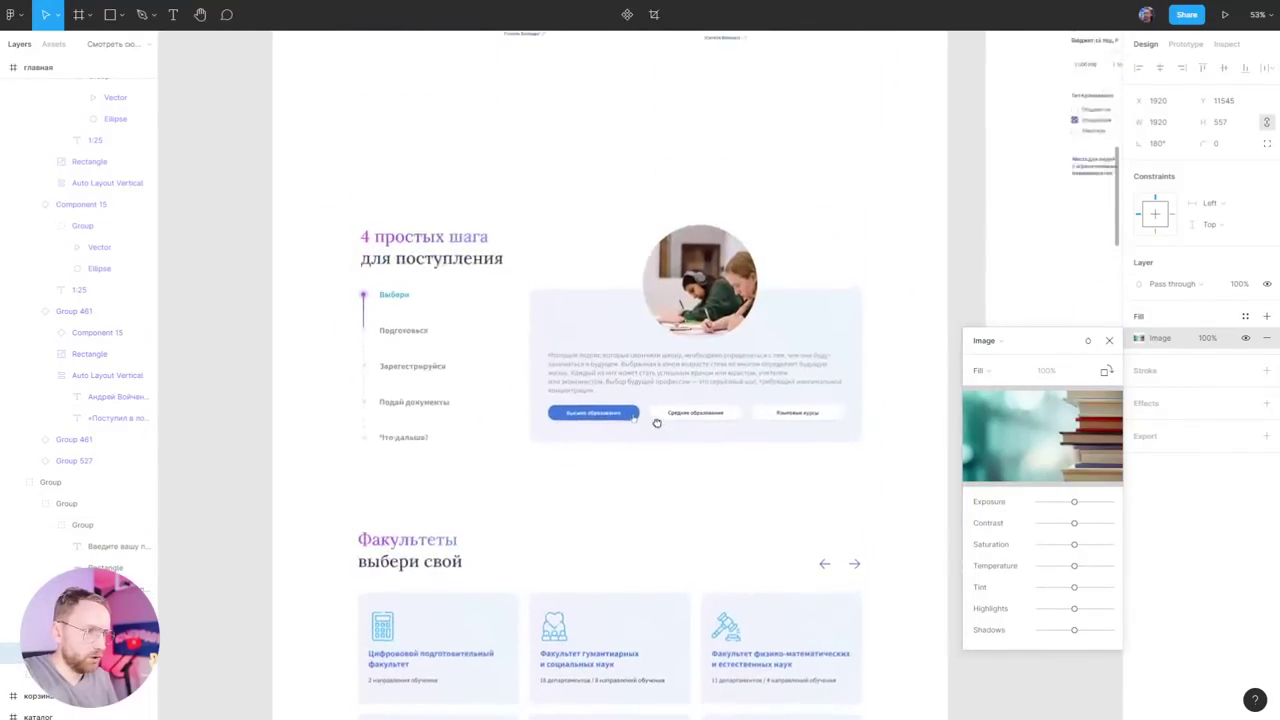
drag(714, 209, 595, 217)
scroll(491, 334, up, 4)
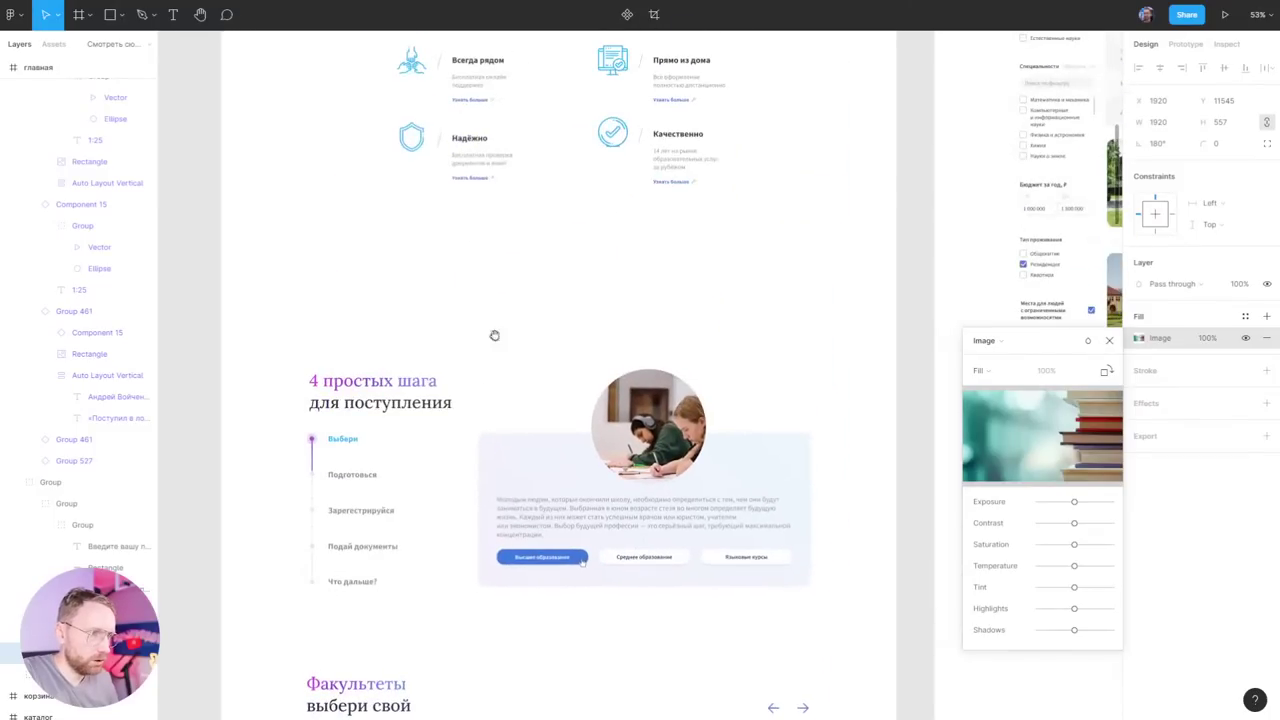
scroll(492, 382, down, 5)
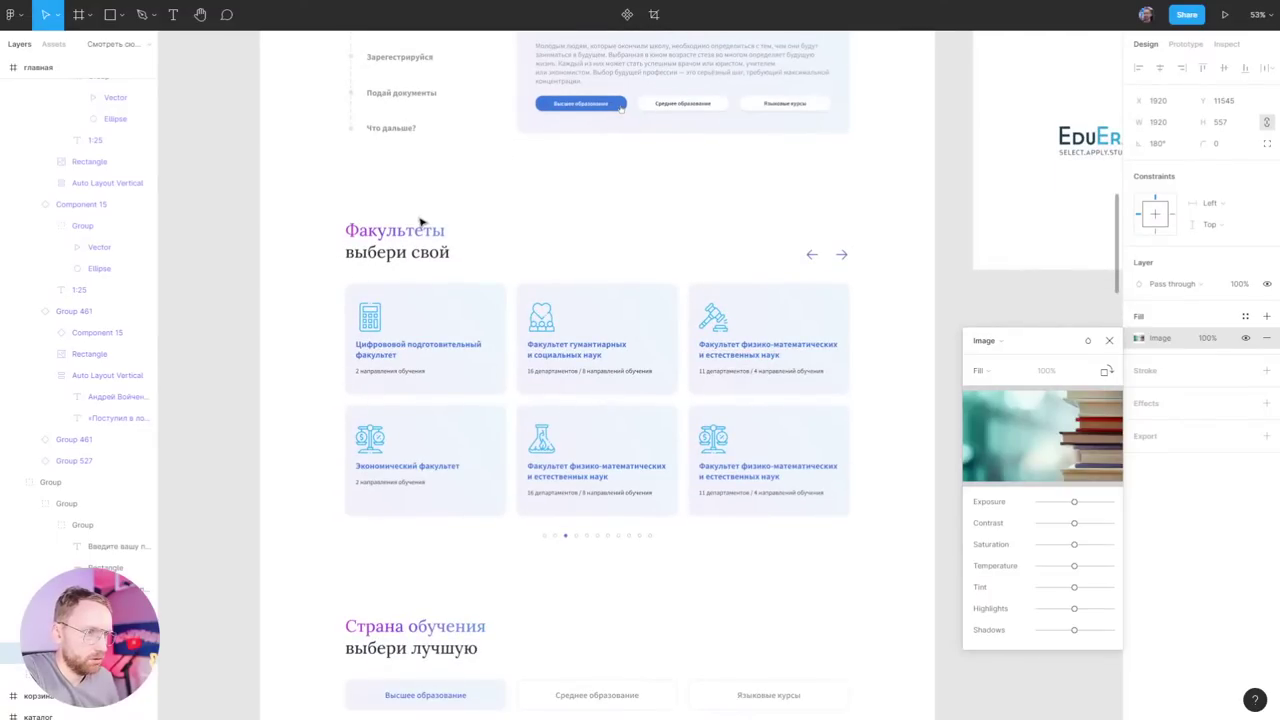
scroll(532, 119, up, 5)
scroll(600, 317, down, 5)
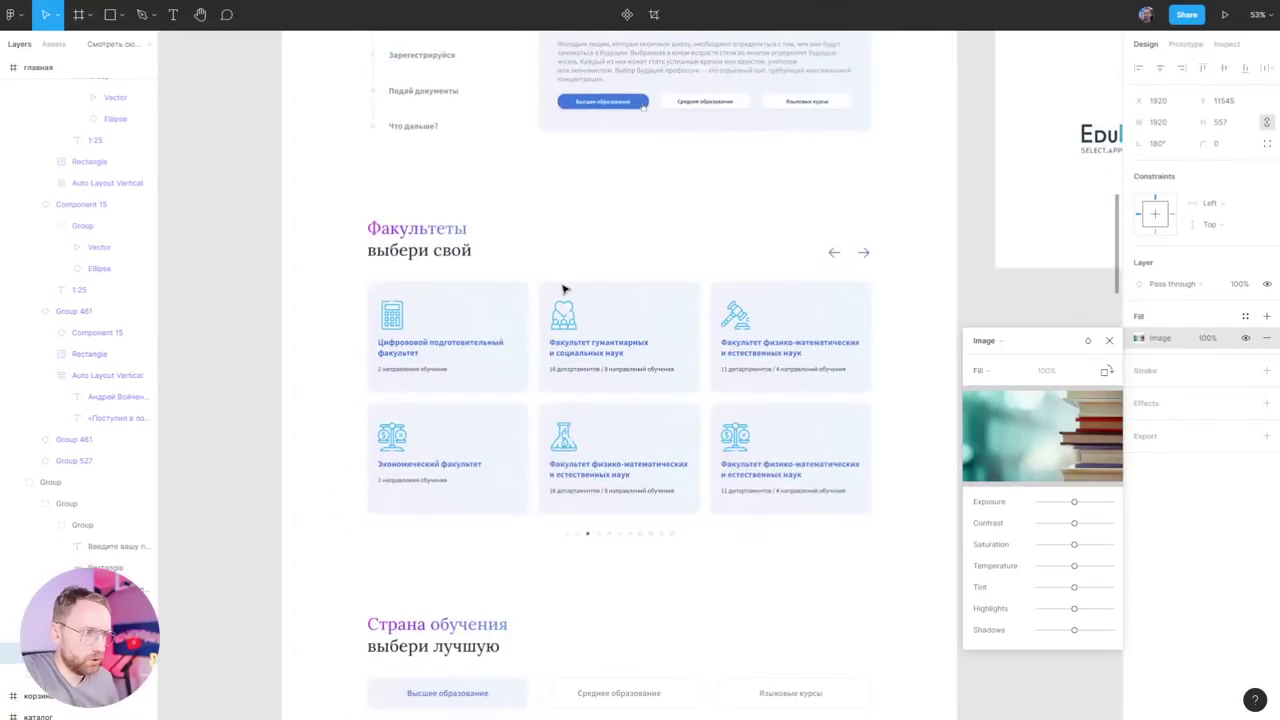
scroll(634, 546, down, 9)
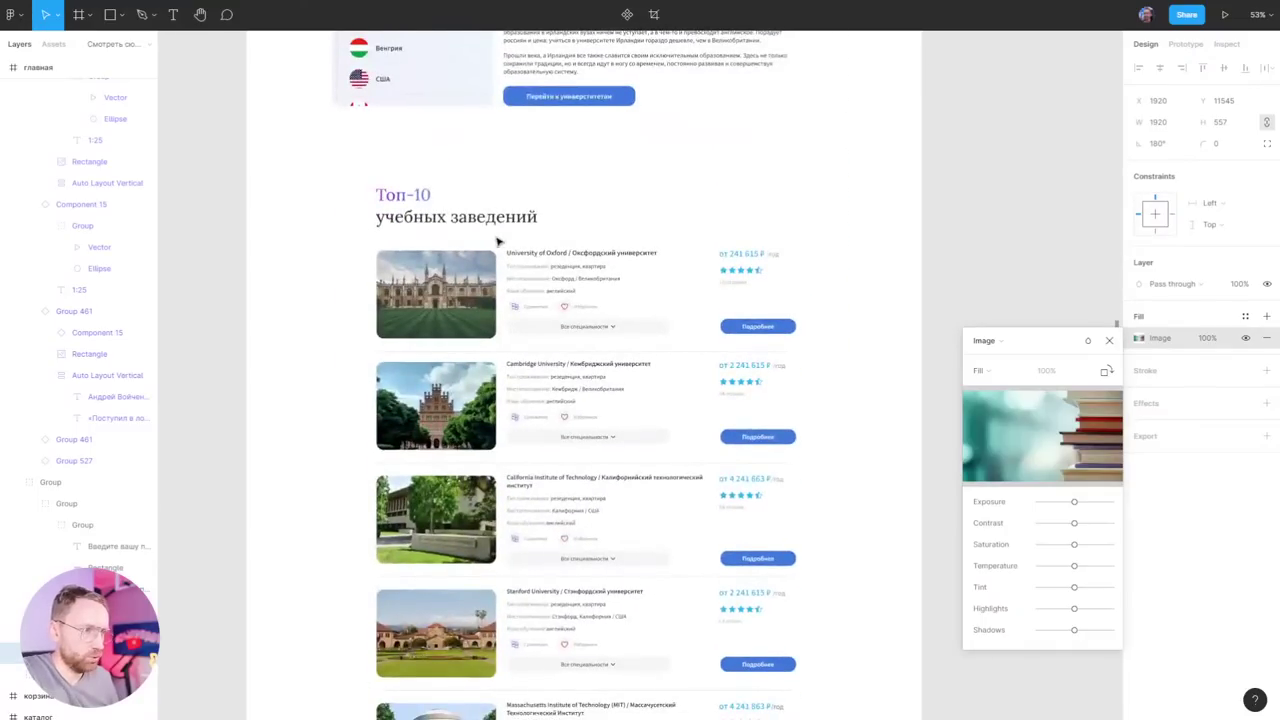
scroll(495, 250, up, 3)
scroll(757, 260, down, 3)
scroll(623, 400, up, 5)
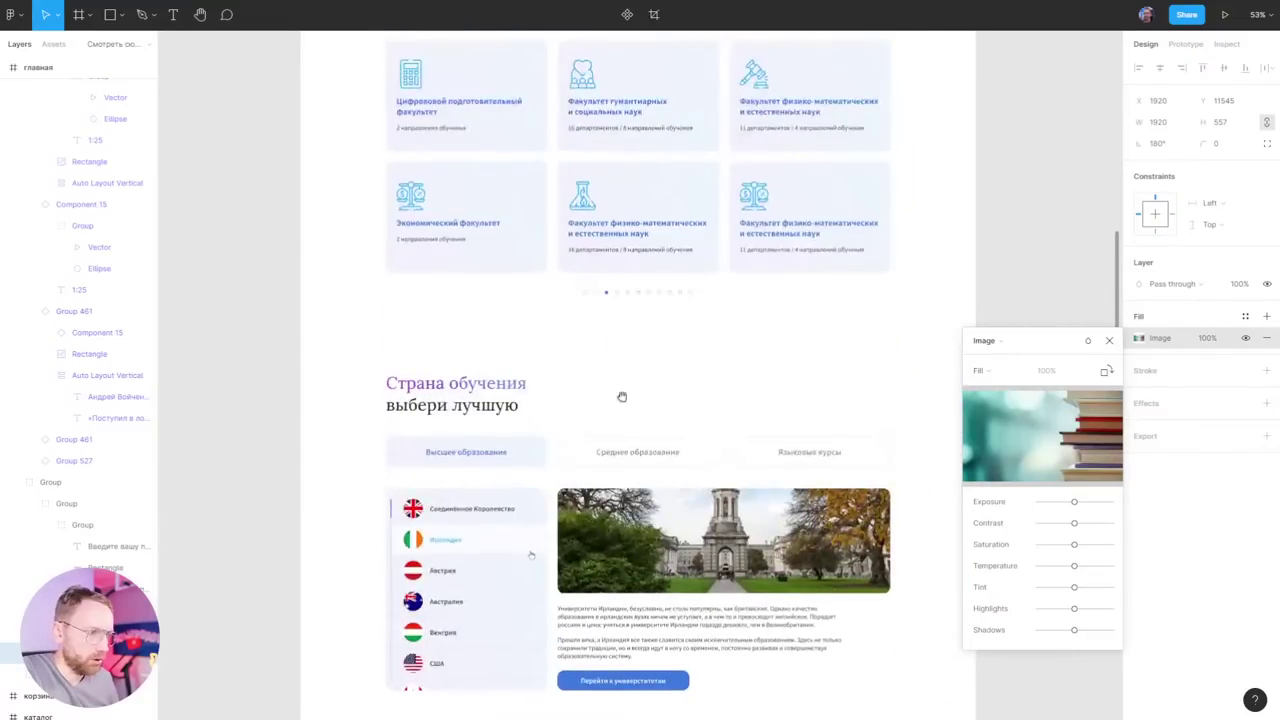
scroll(517, 334, down, 8)
scroll(430, 486, down, 10)
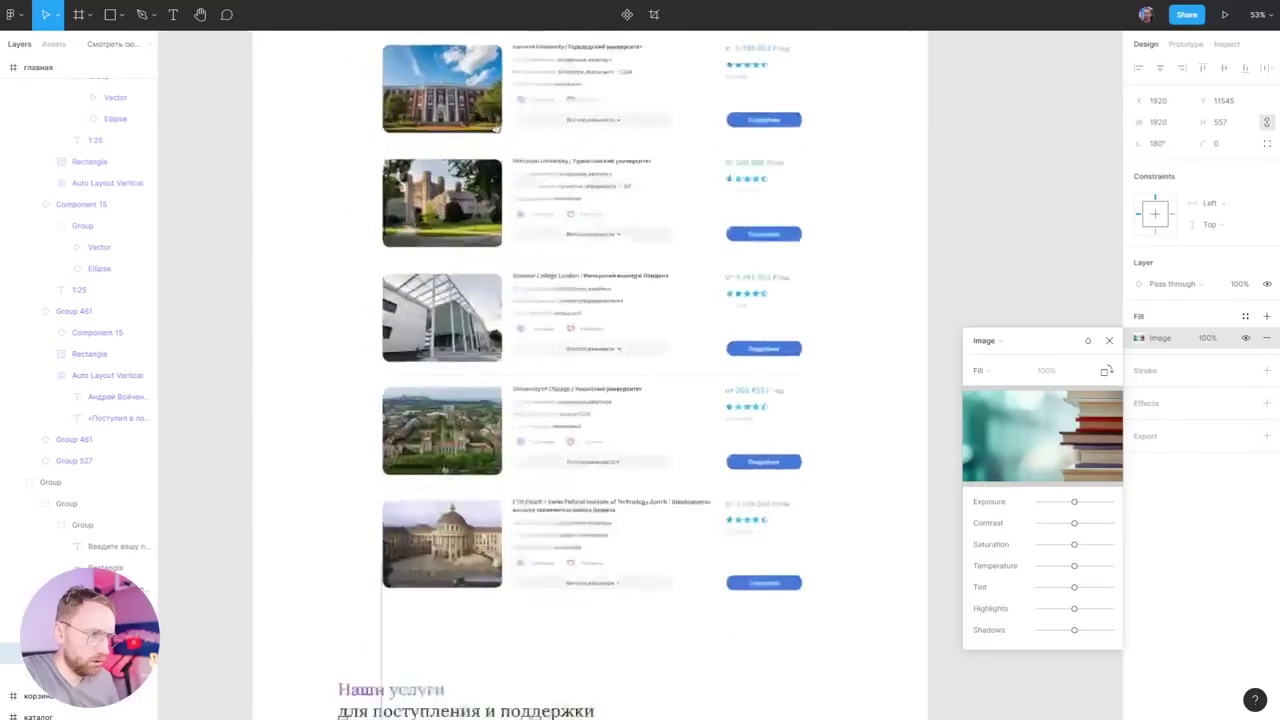
scroll(539, 530, down, 5)
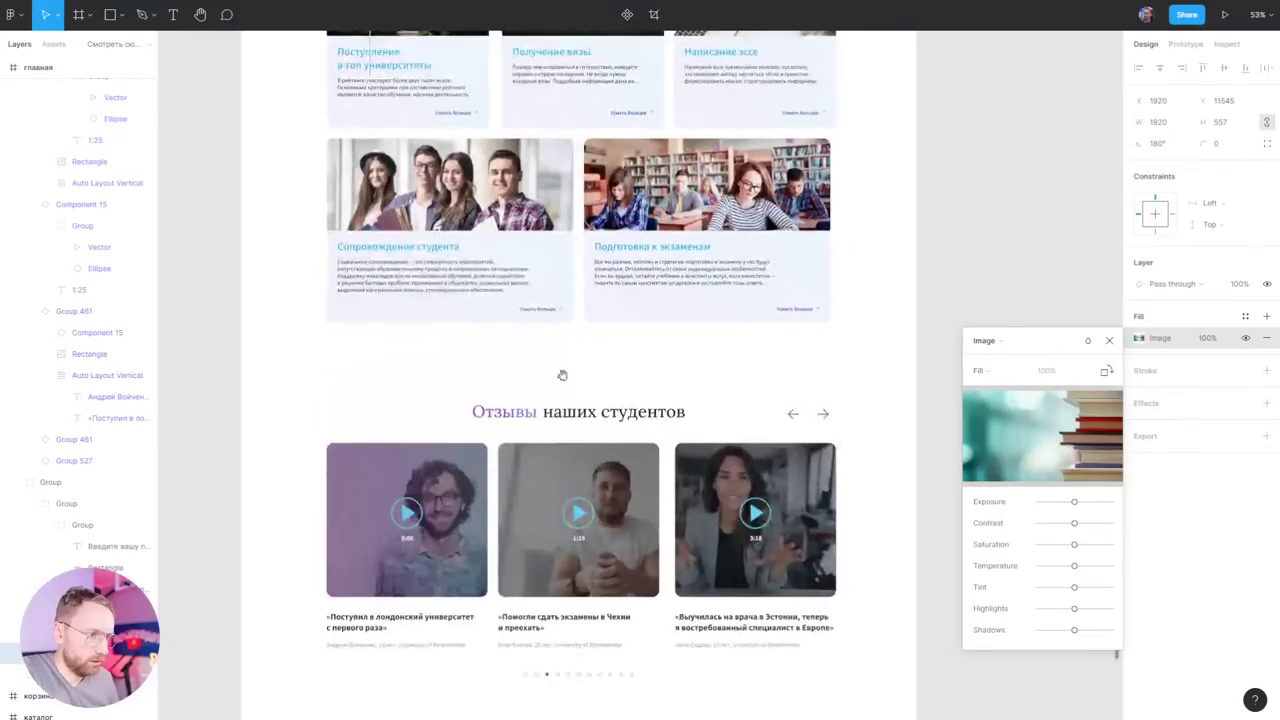
scroll(538, 620, down, 5)
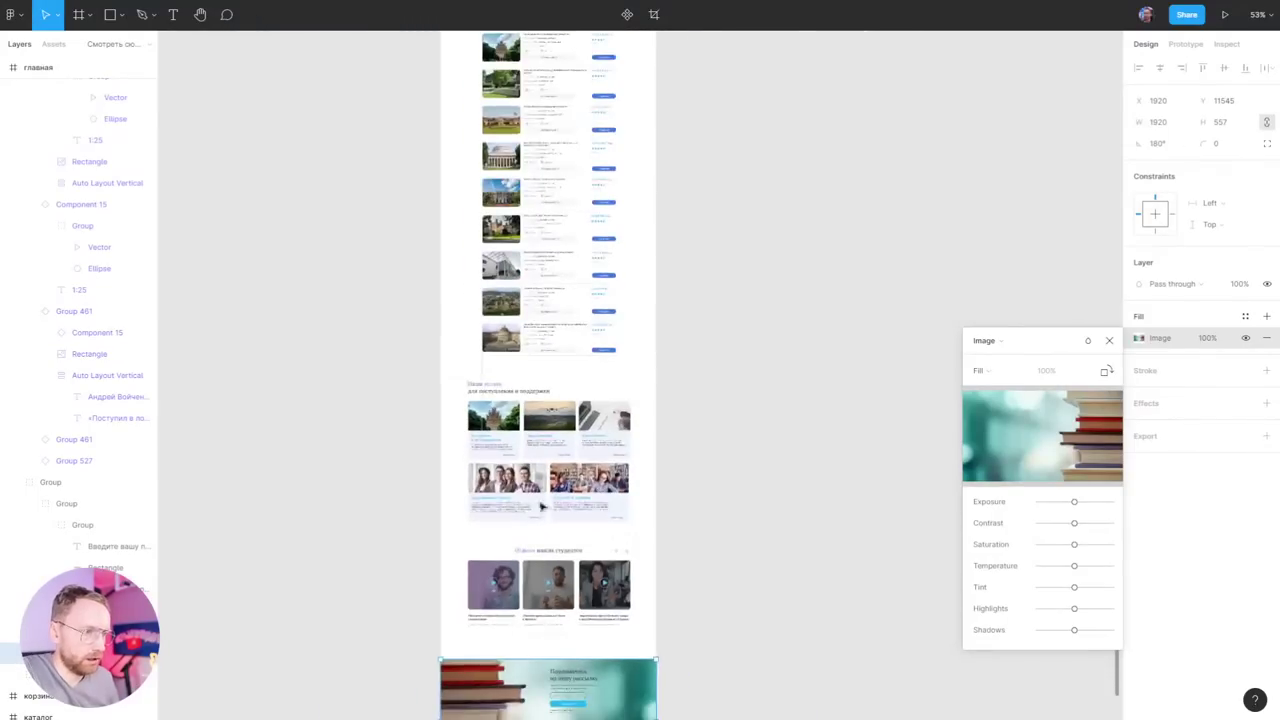
scroll(560, 610, up, 6)
Dismiss the edu era preview in критика_работ and follow the figma.com link to file 111
drag(564, 606, 520, 156)
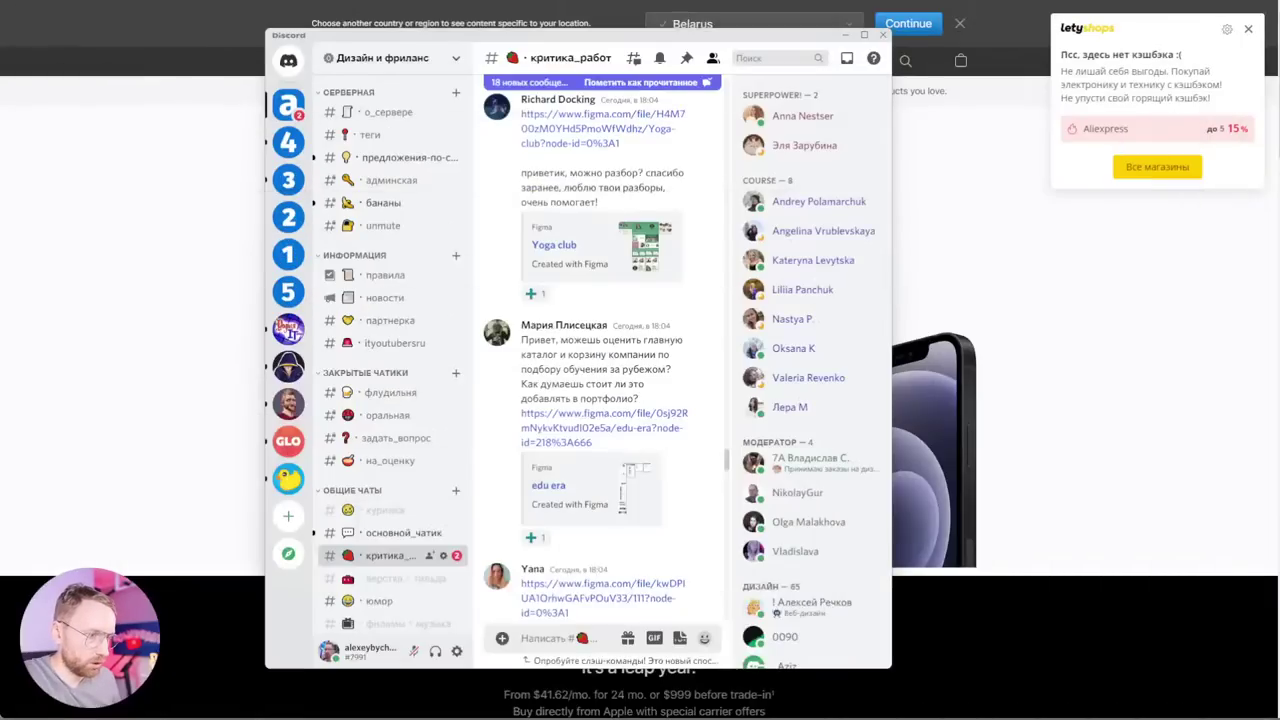
click(614, 492)
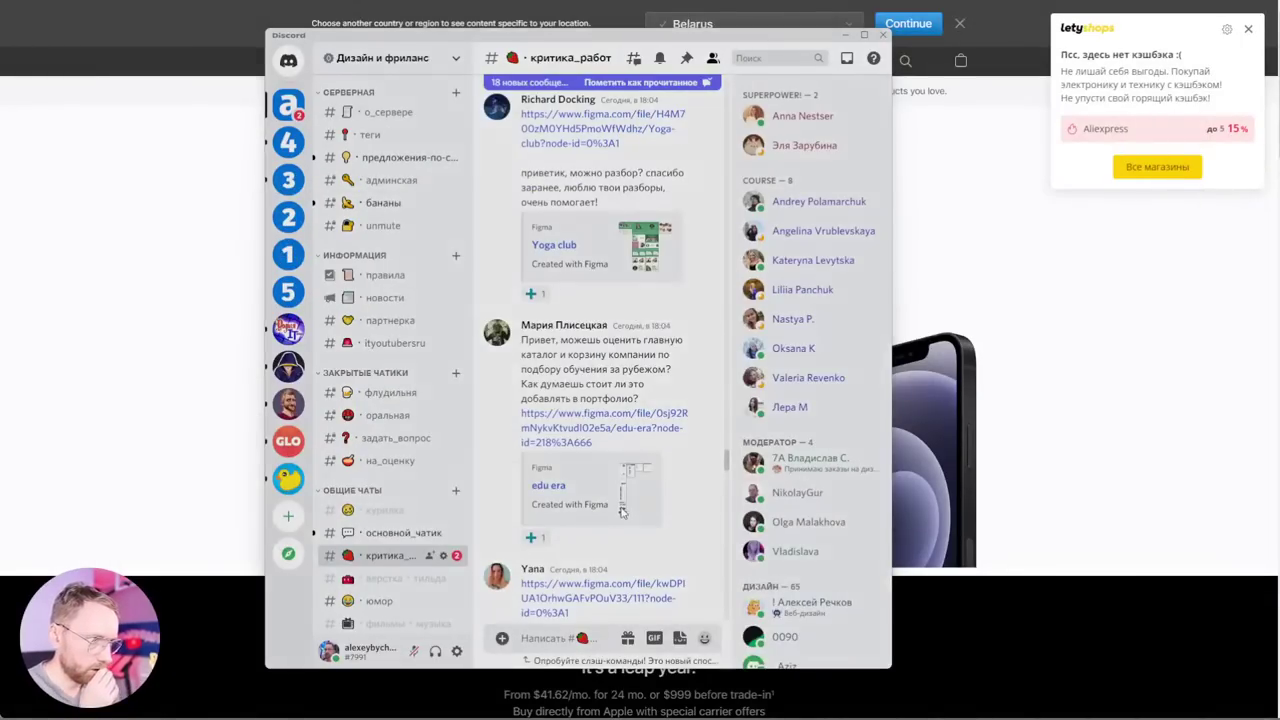
click(620, 503)
scroll(630, 458, down, 1)
scroll(630, 458, down, 2)
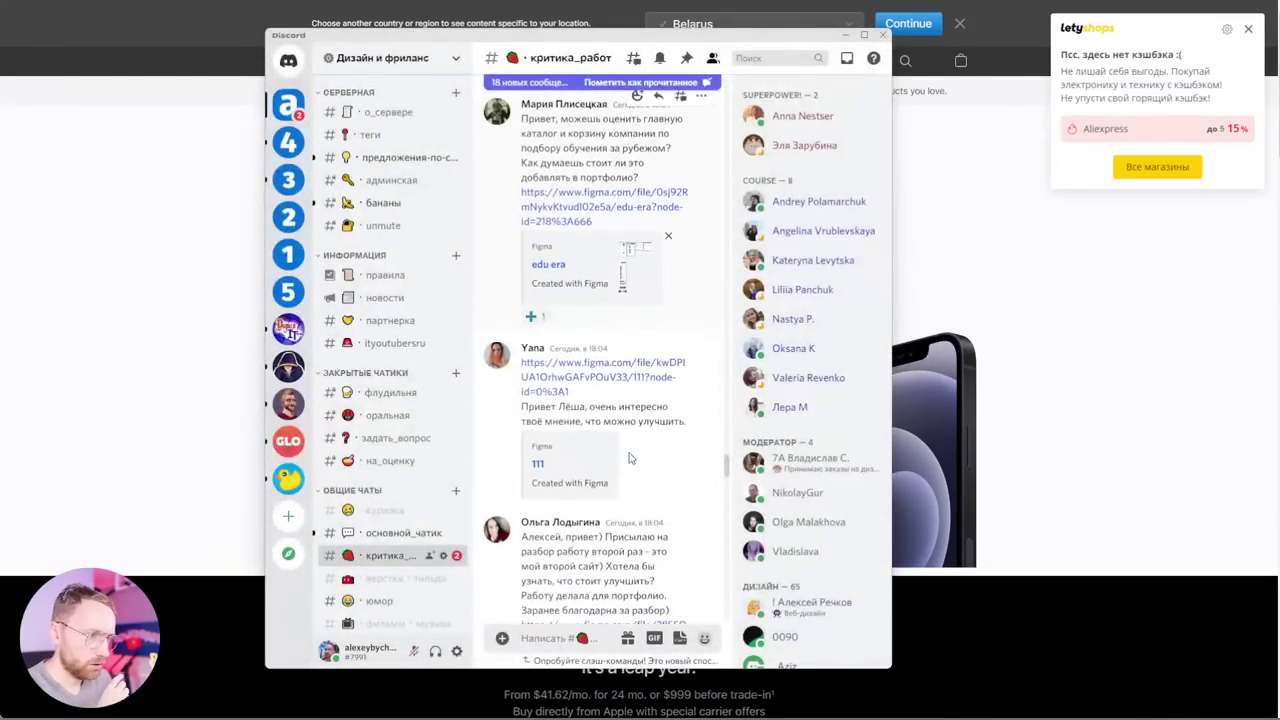
click(603, 377)
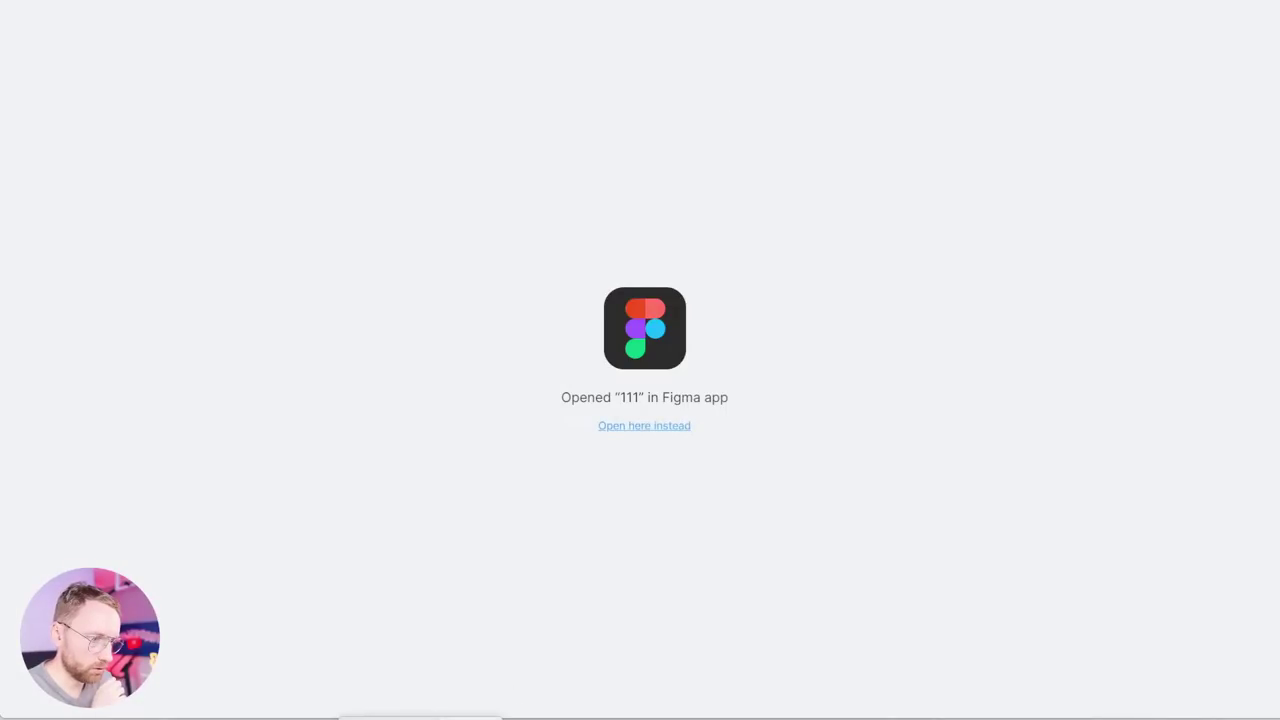
Scroll through the YouTube live chat messages and move the chat popup to the left
key(alt+Tab)
scroll(800, 265, up, 5)
scroll(800, 265, up, 10)
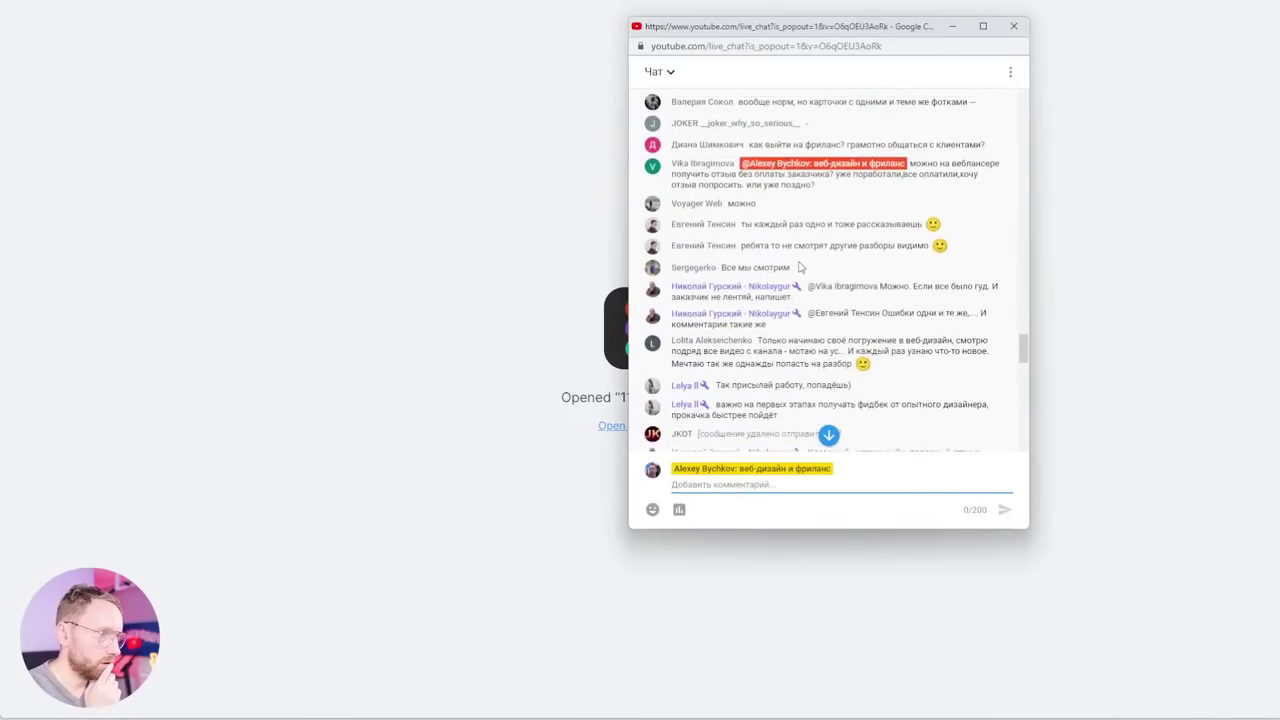
scroll(800, 265, up, 5)
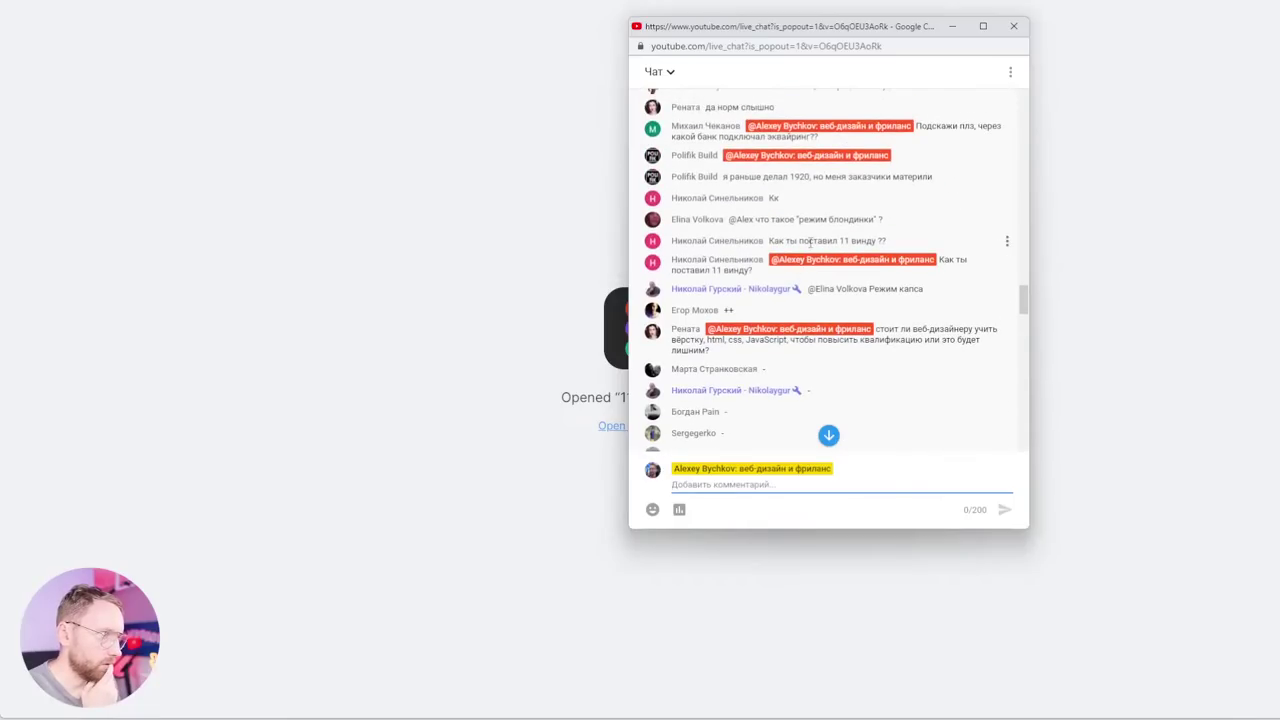
scroll(809, 241, up, 3)
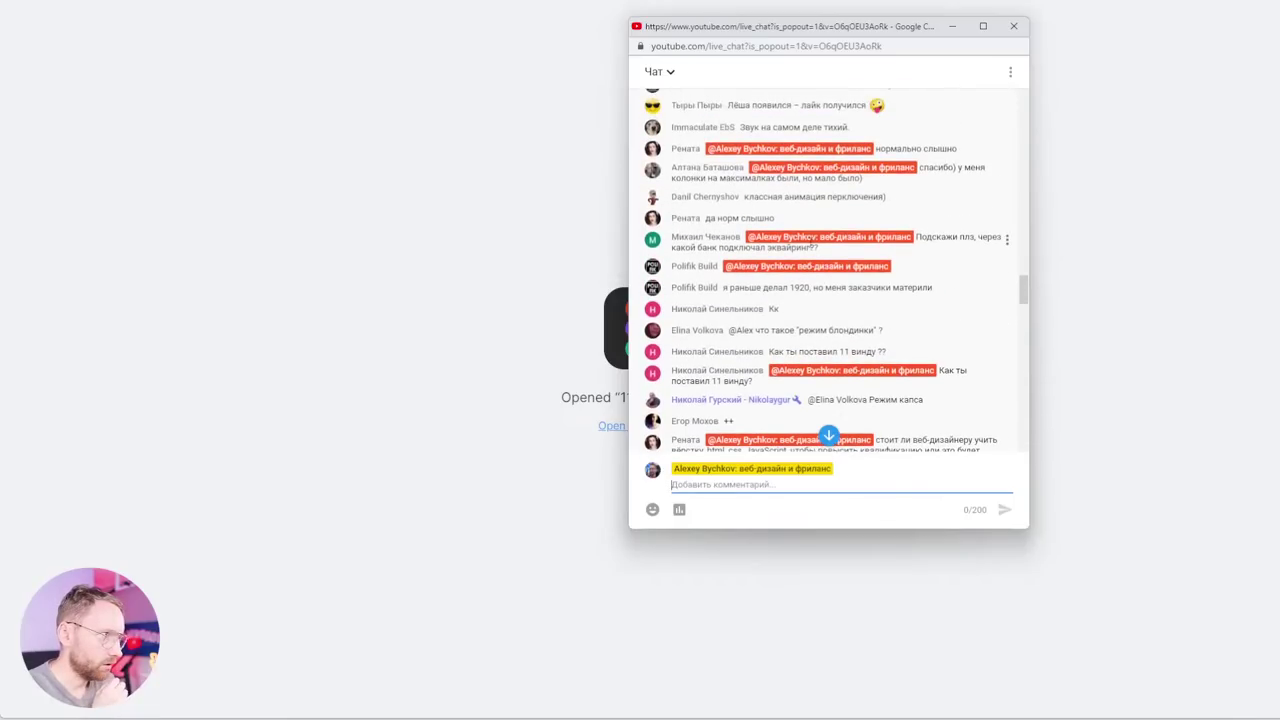
scroll(810, 238, up, 3)
scroll(810, 240, down, 8)
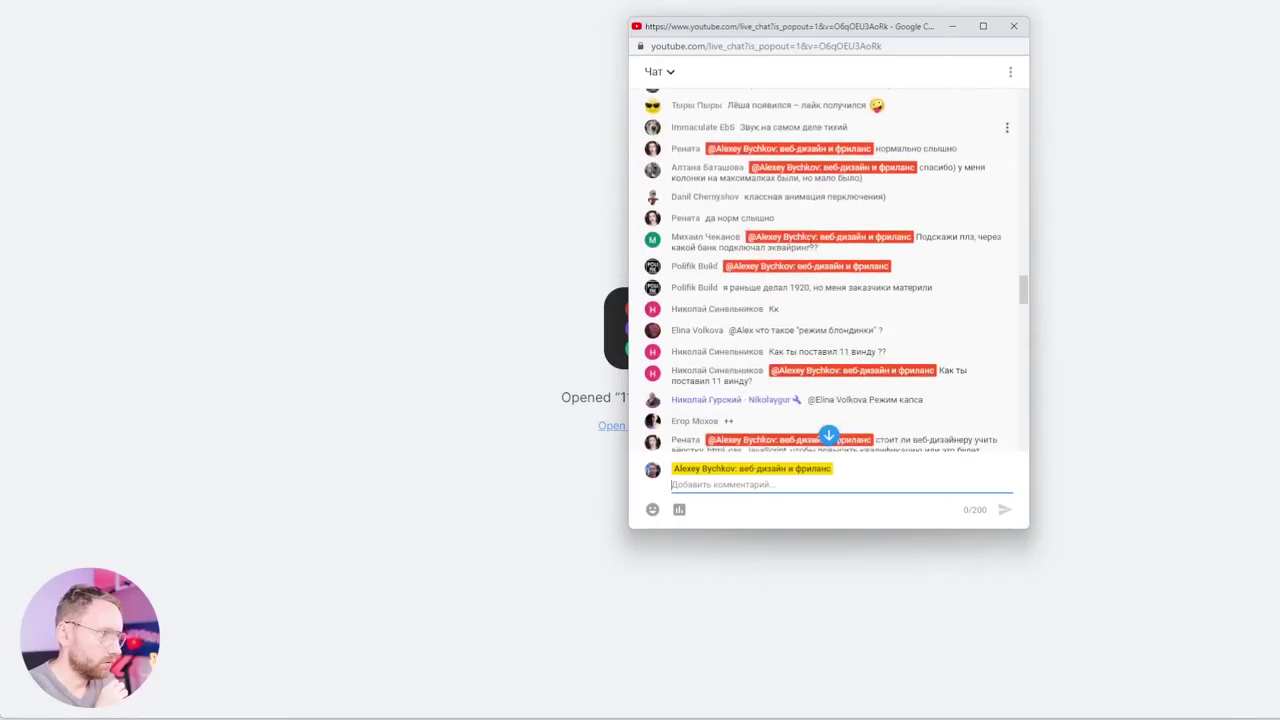
scroll(737, 304, down, 6)
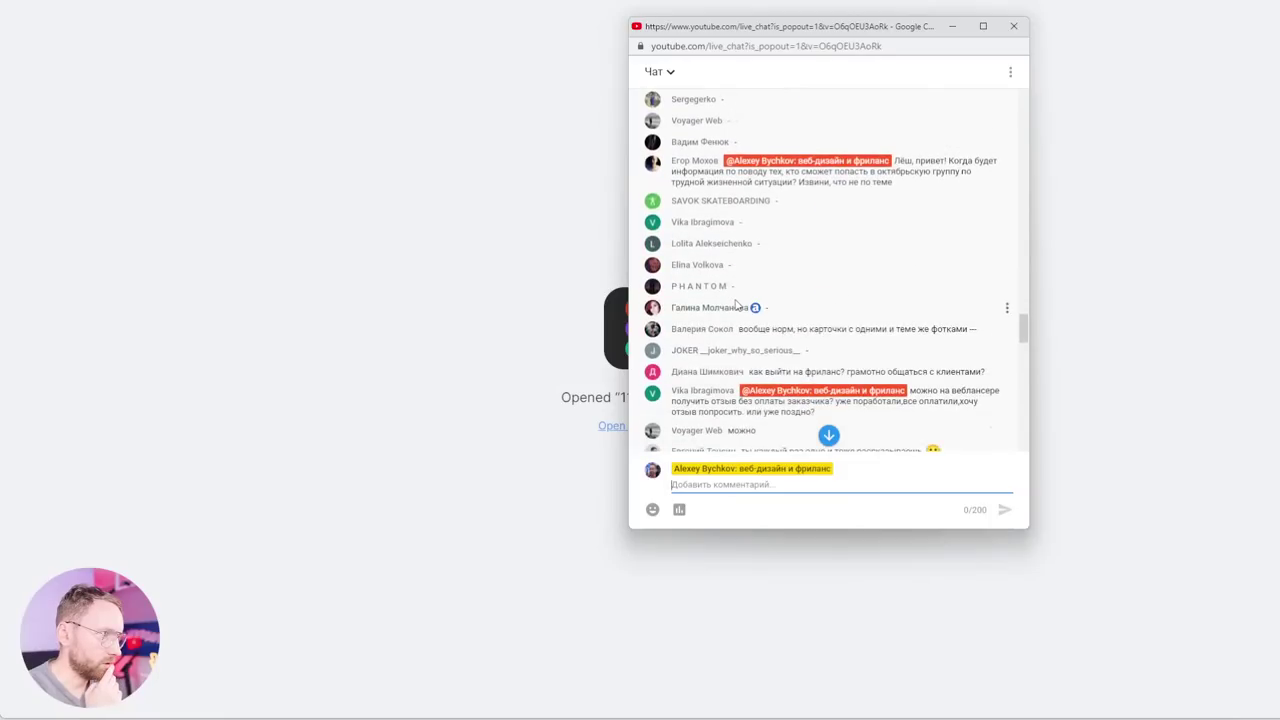
scroll(801, 264, down, 15)
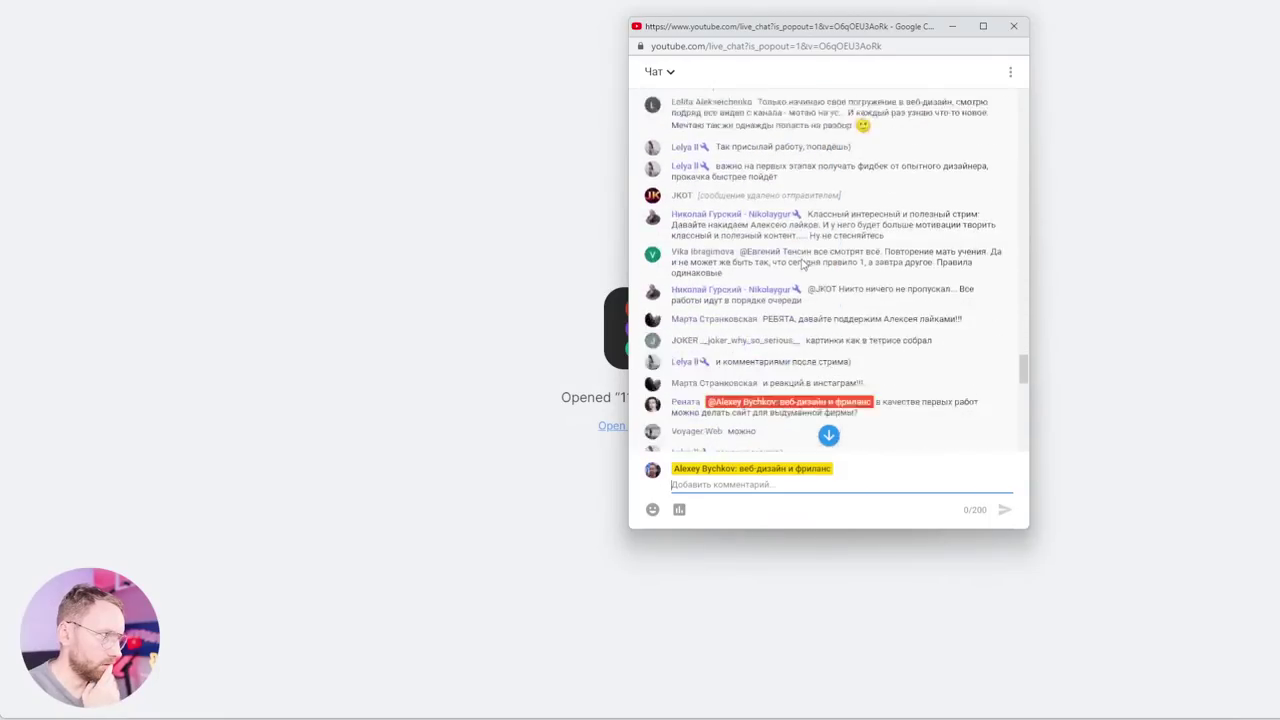
scroll(812, 300, up, 5)
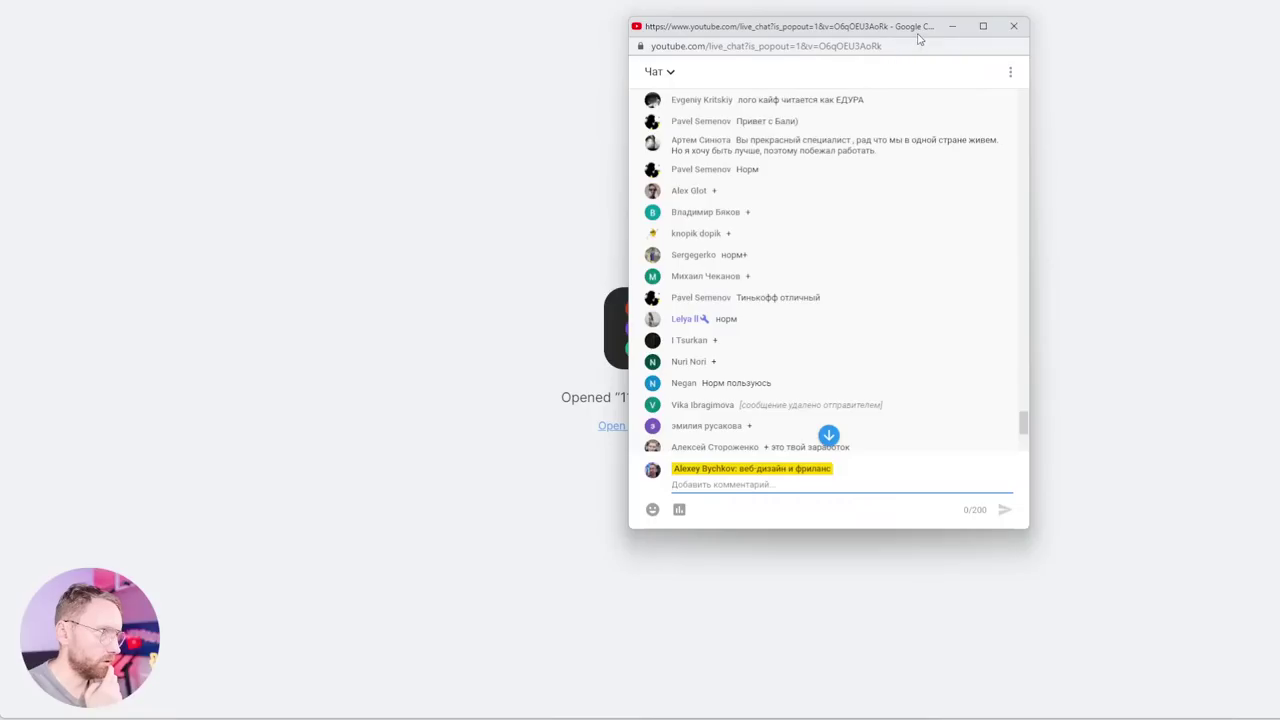
drag(912, 33, 314, 142)
Select a chat message's author and full text, nudge the popup up, then clear the selection
scroll(230, 470, up, 2)
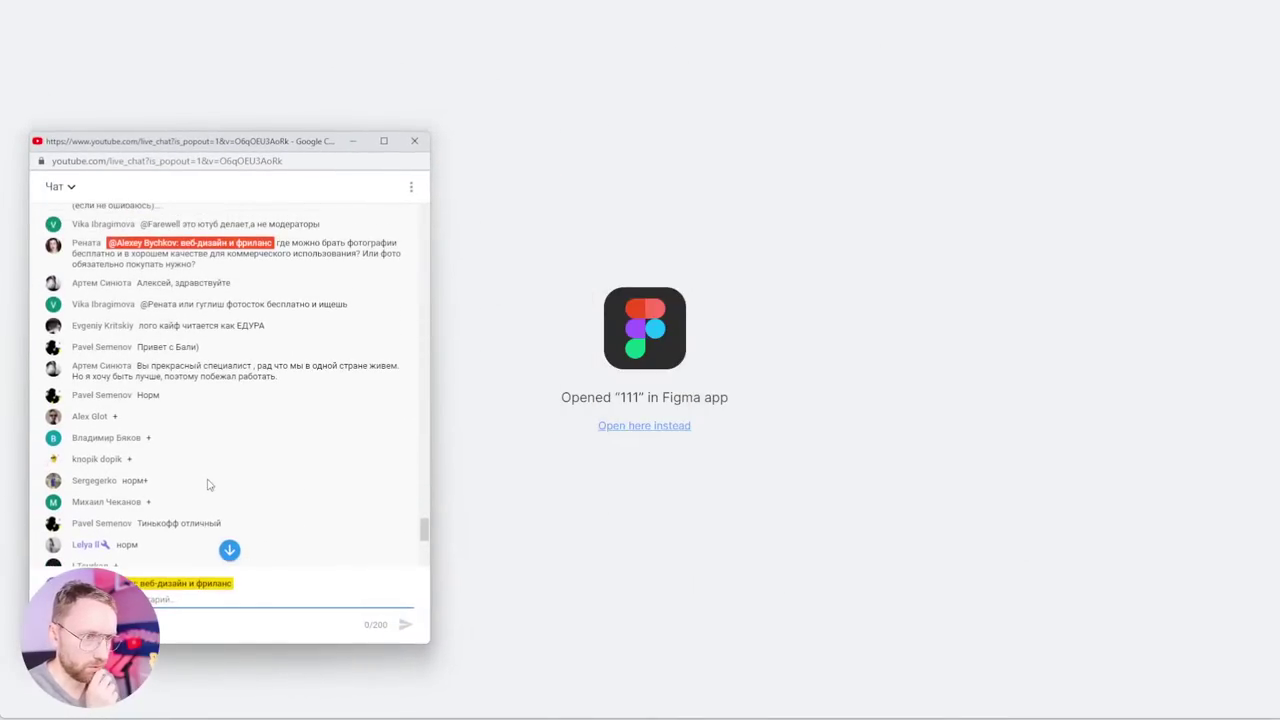
scroll(226, 443, up, 2)
scroll(263, 409, down, 5)
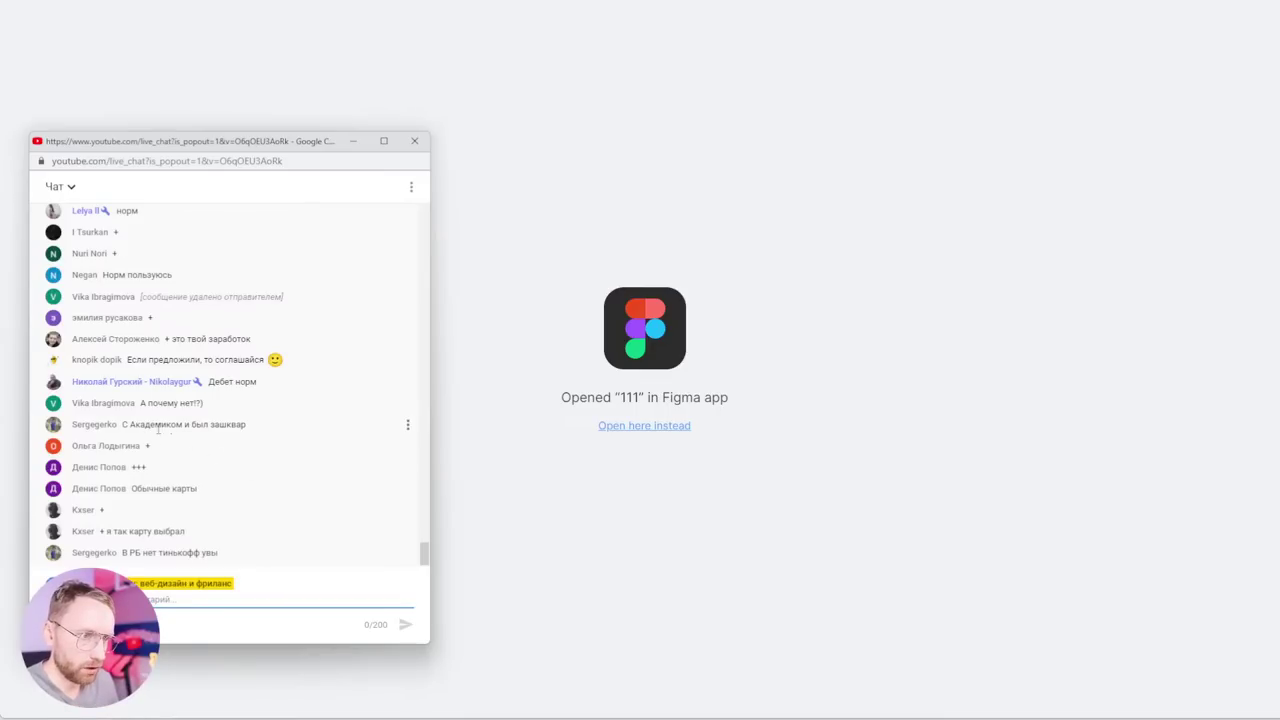
double_click(113, 424)
triple_click(250, 428)
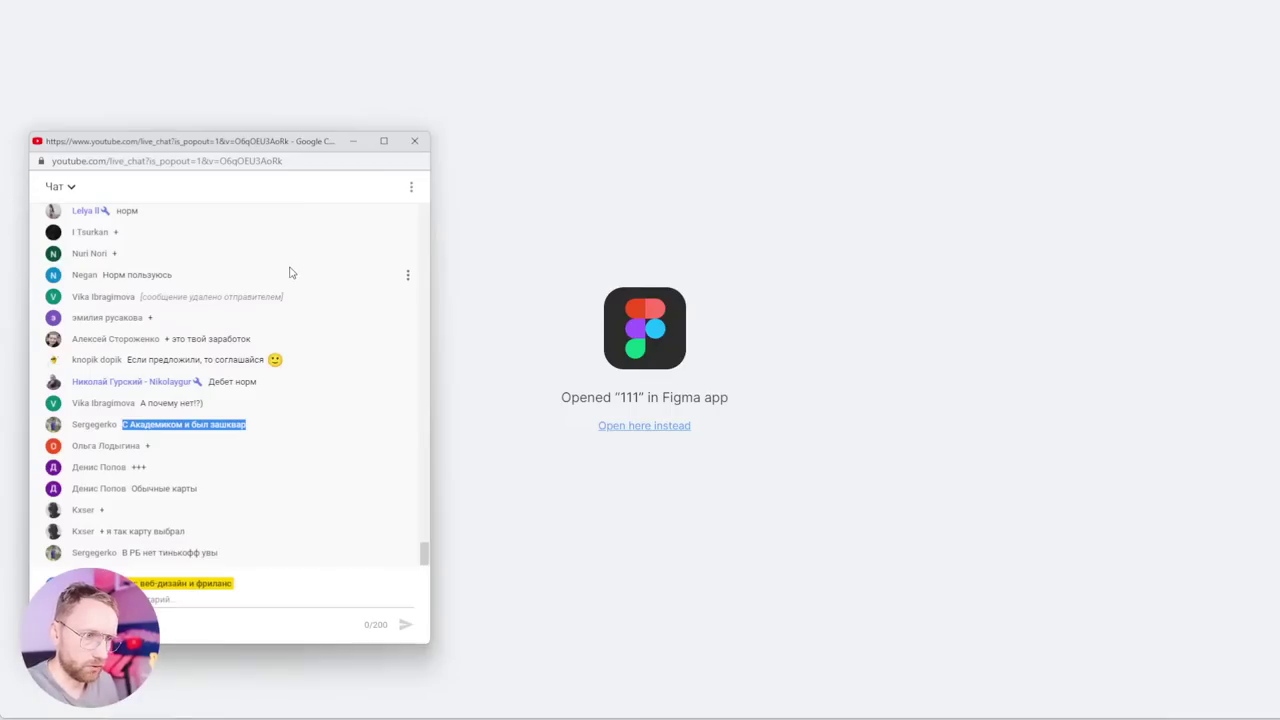
drag(259, 155, 262, 88)
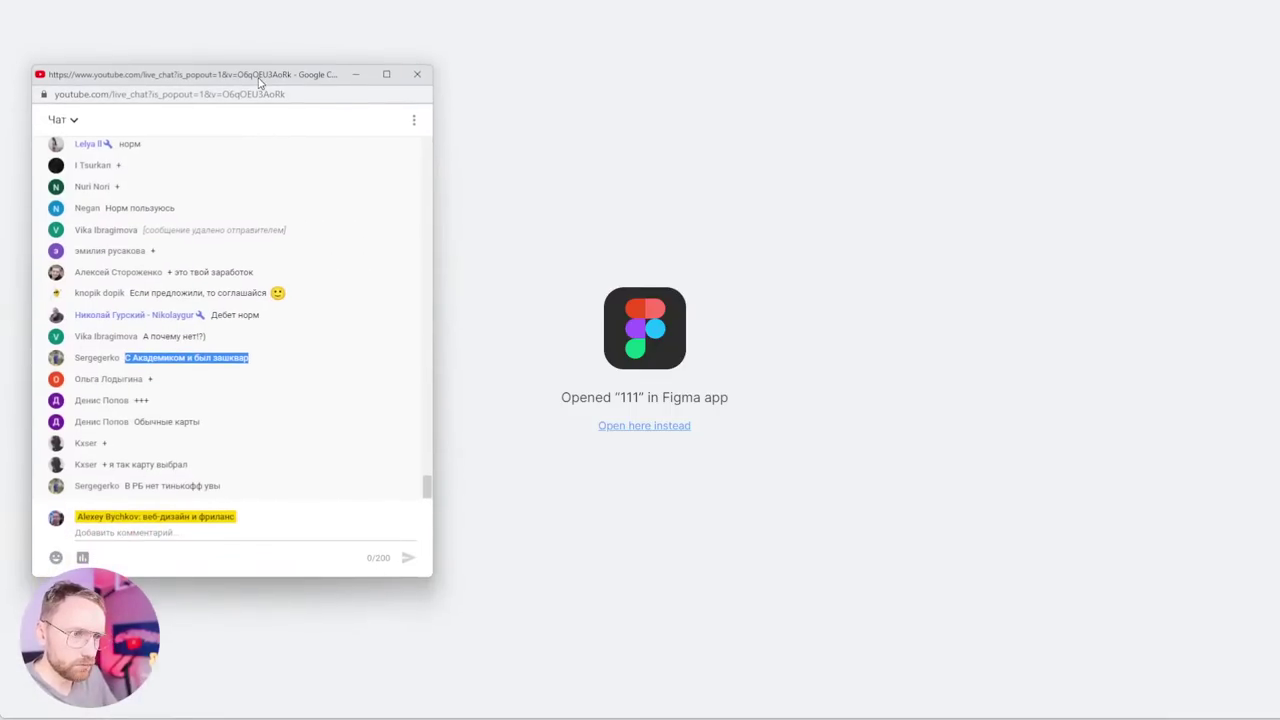
click(278, 392)
scroll(278, 392, up, 10)
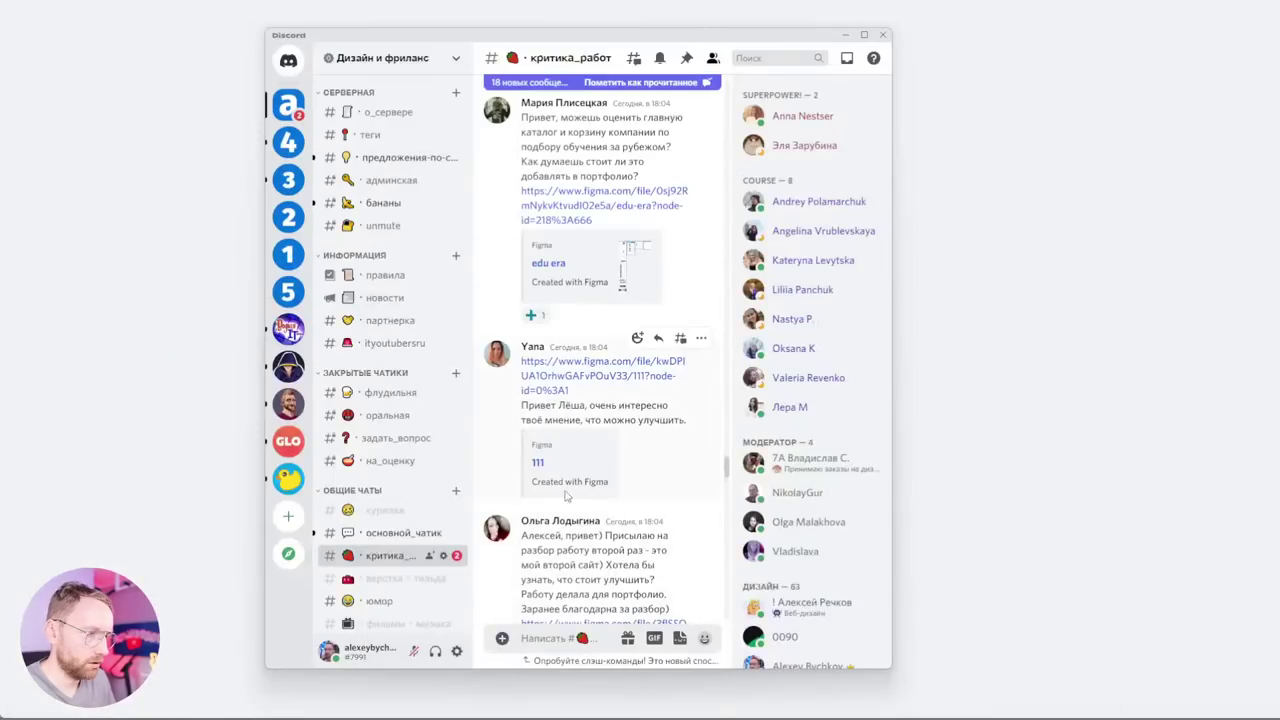
Launch file 111 in the Figma app from the figma.com link in the #критика_работ message
click(596, 384)
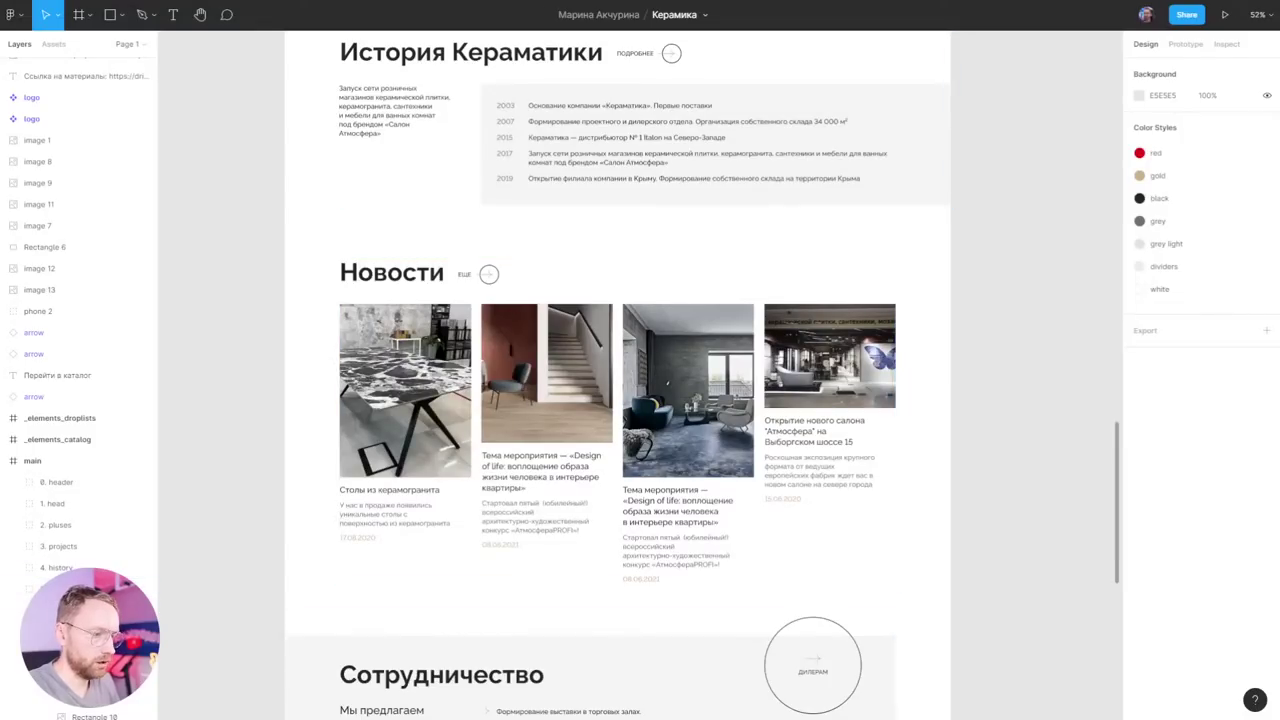
key(alt+Tab)
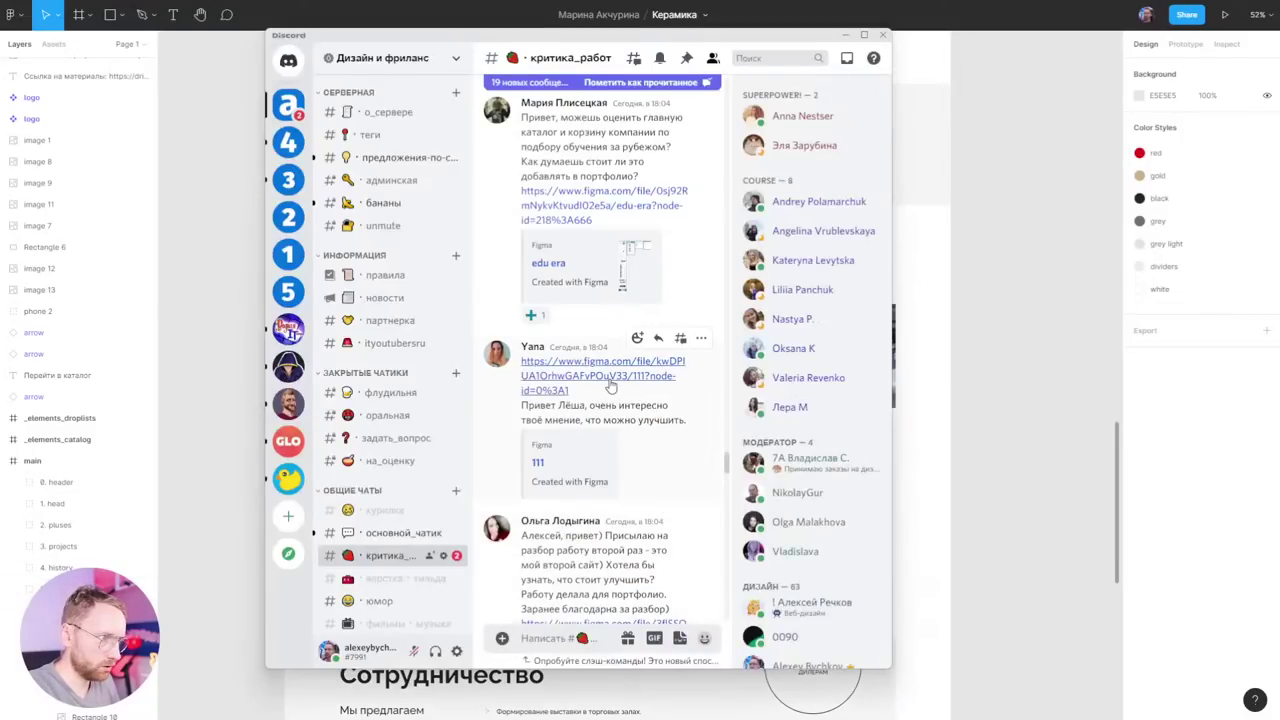
drag(591, 396, 523, 362)
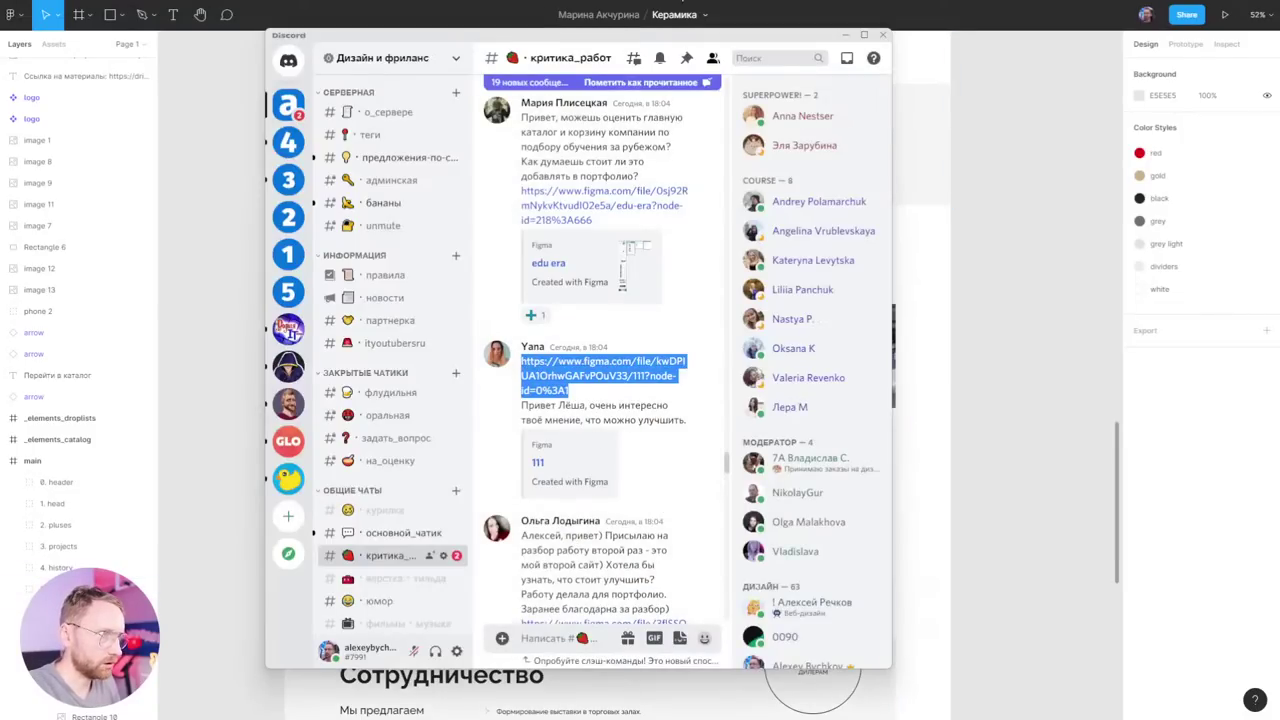
click(524, 364)
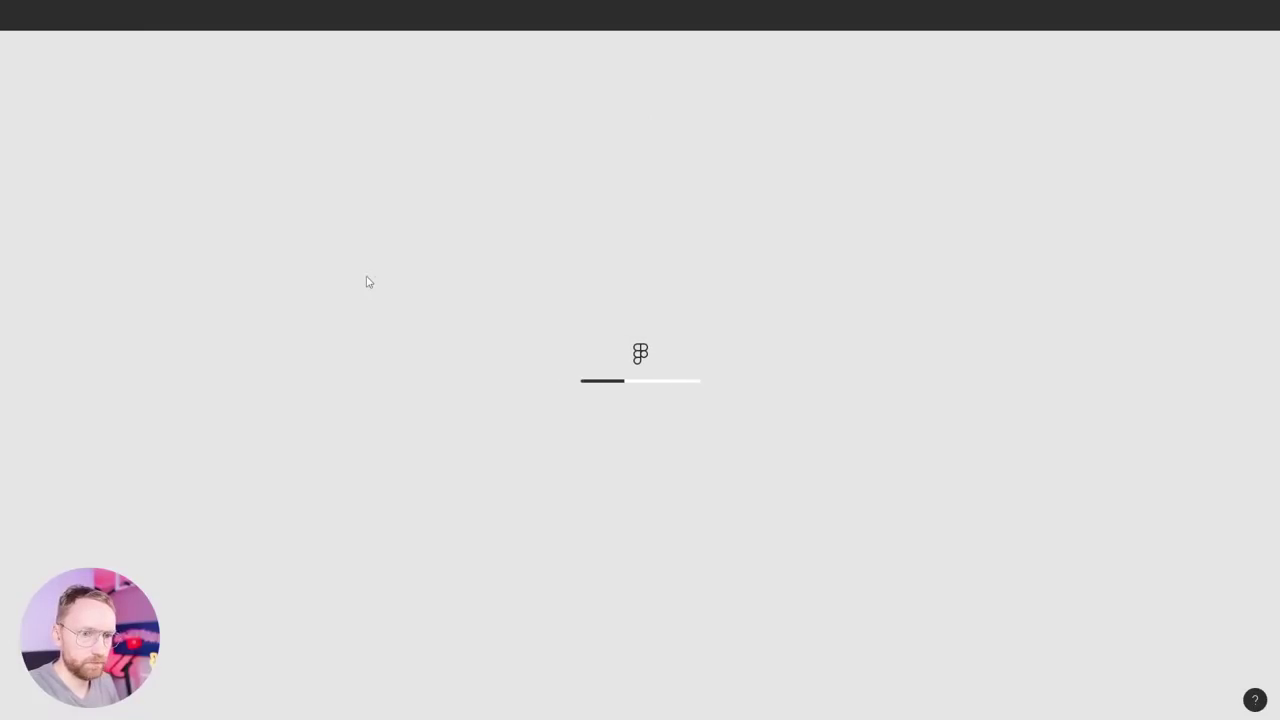
Pan and zoom around file 111's frames, bringing the Frame 49 sign-up form into view
scroll(735, 219, up, 2)
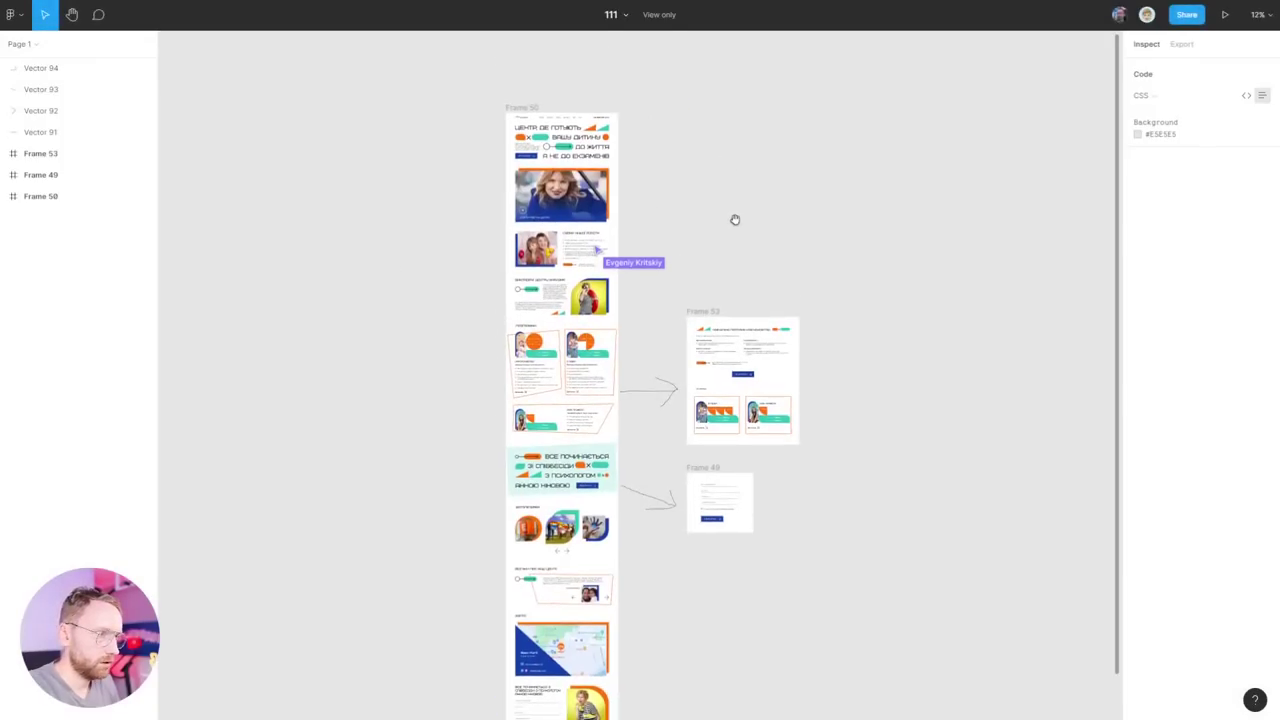
scroll(690, 382, up, 5)
drag(666, 531, 673, 109)
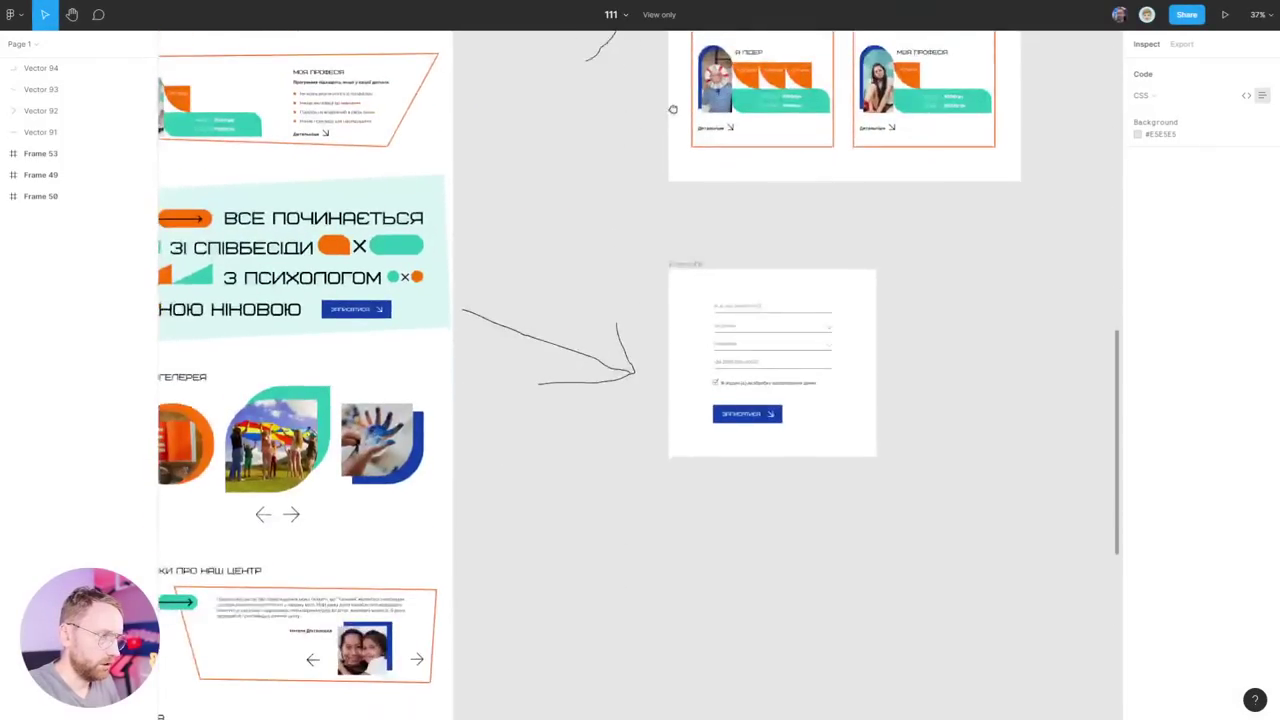
scroll(794, 314, up, 3)
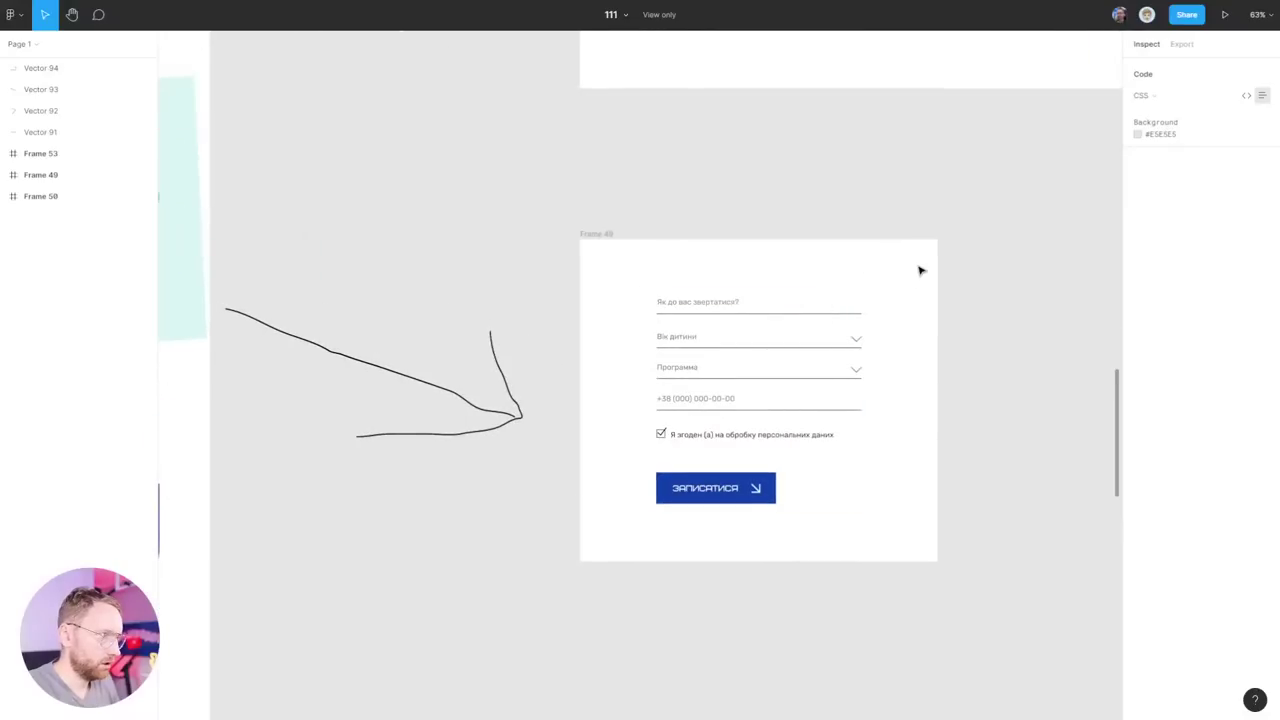
scroll(560, 300, down, 4)
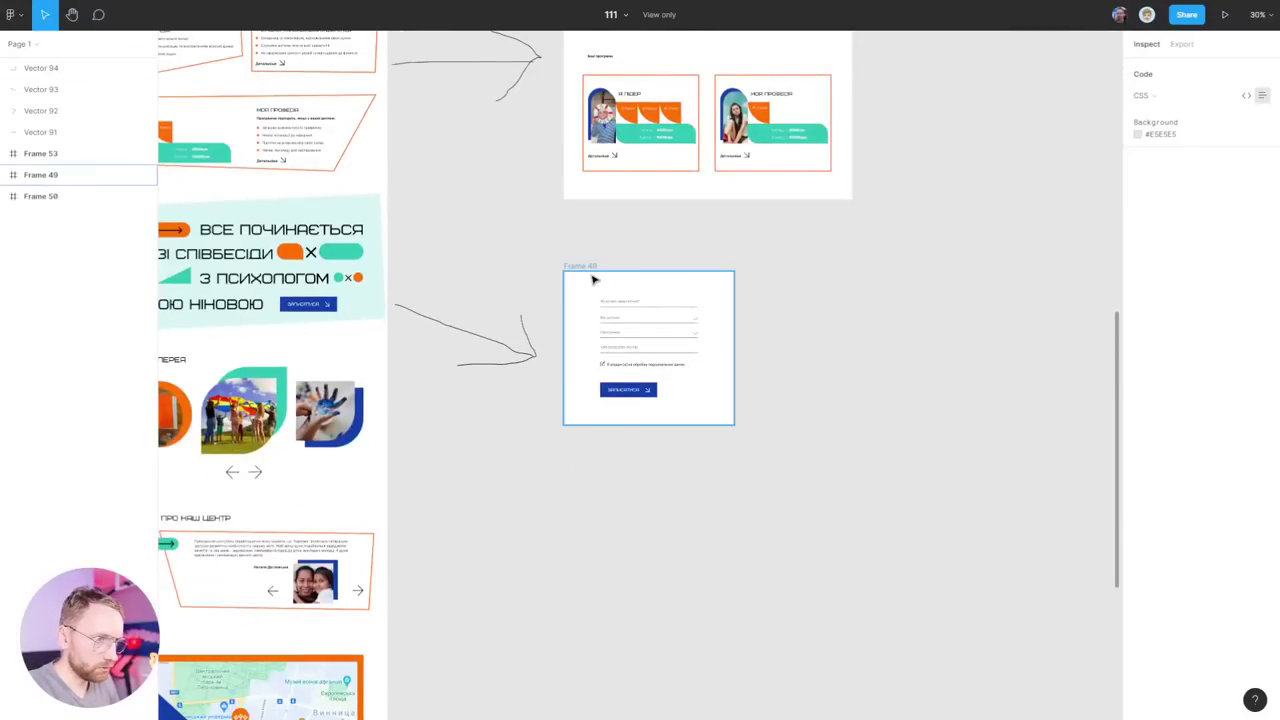
scroll(640, 270, up, 10)
scroll(640, 270, left, 4)
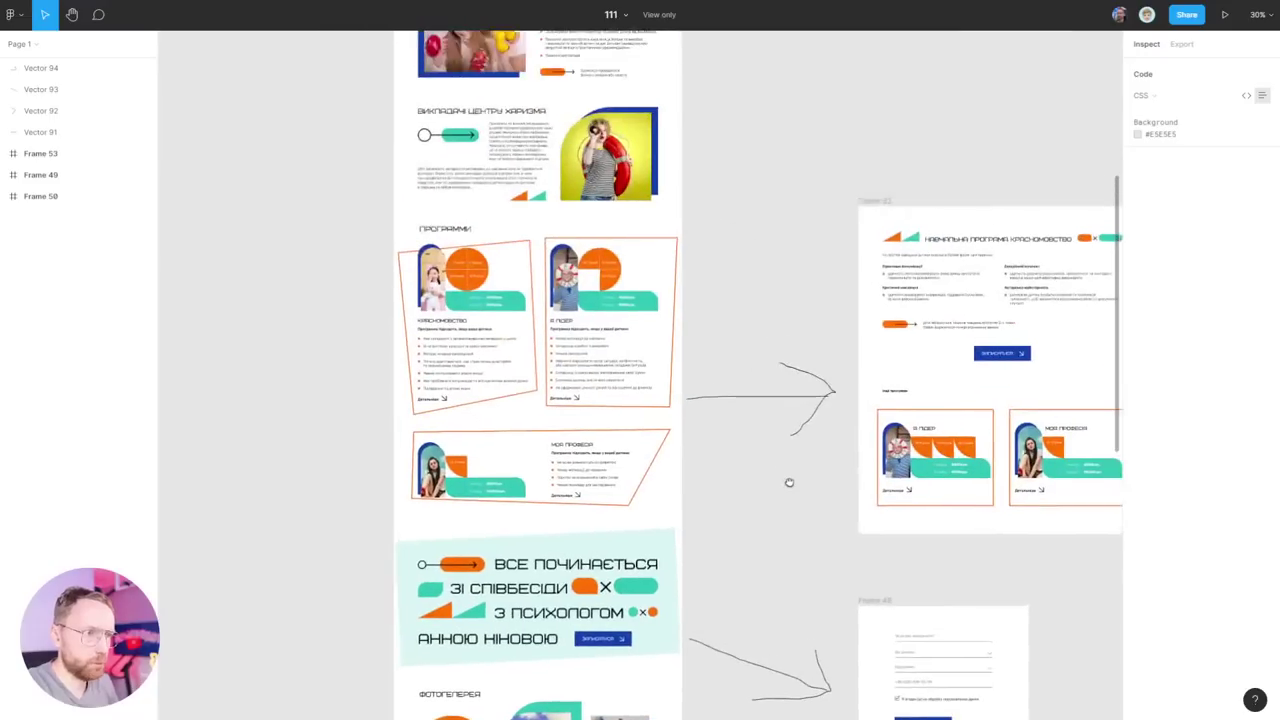
scroll(717, 357, up, 3)
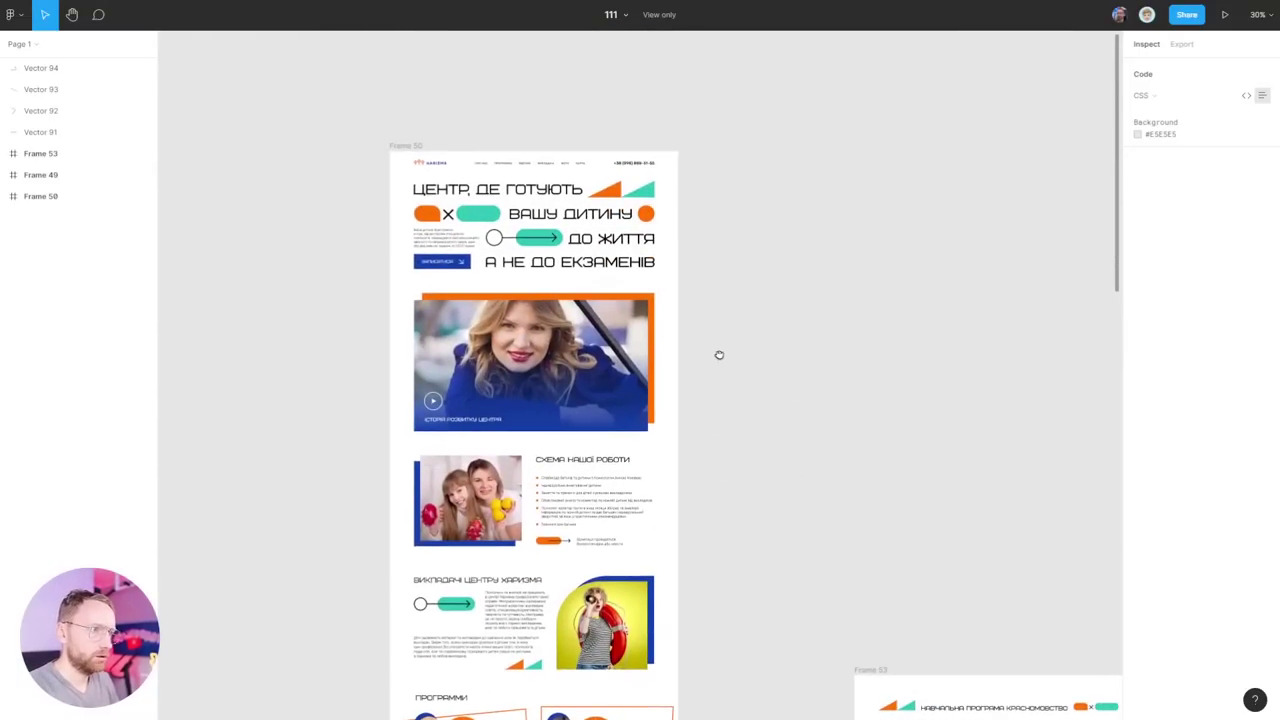
scroll(466, 157, up, 6)
scroll(830, 338, down, 3)
scroll(830, 338, right, 1)
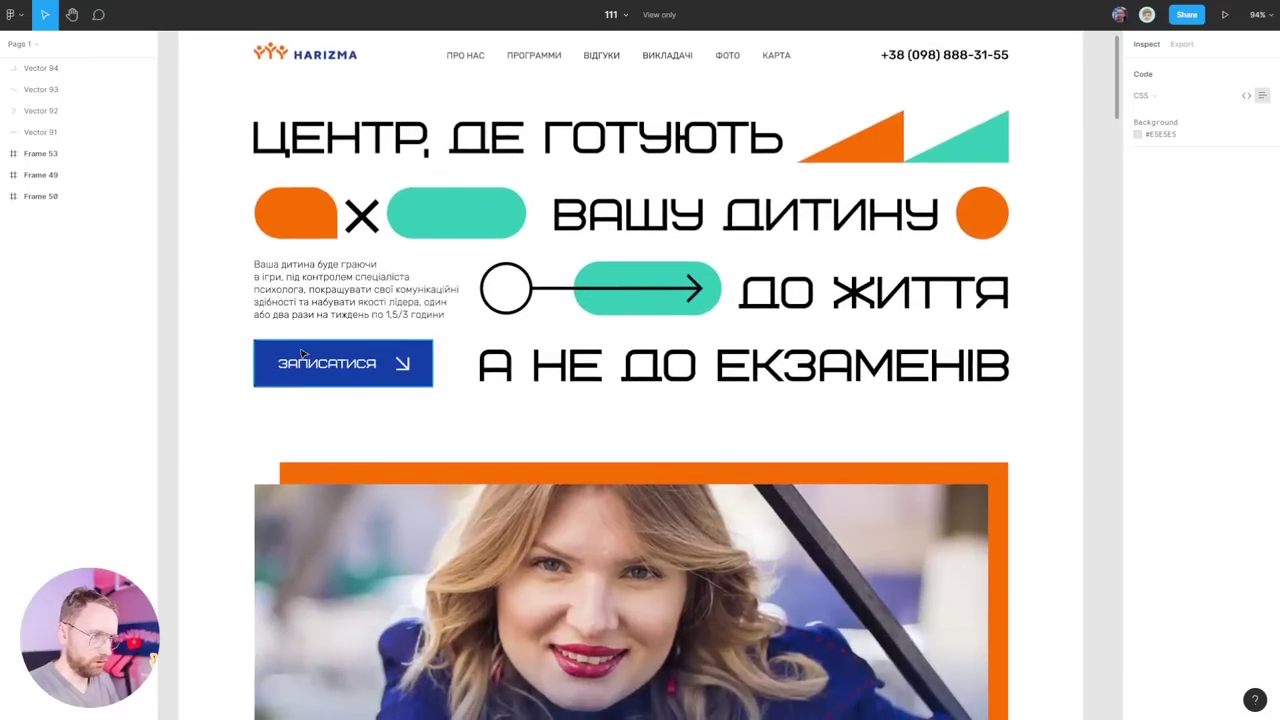
Marquee-select the hero section's layers, then clear the selection and scroll through the page
scroll(600, 260, up, 2)
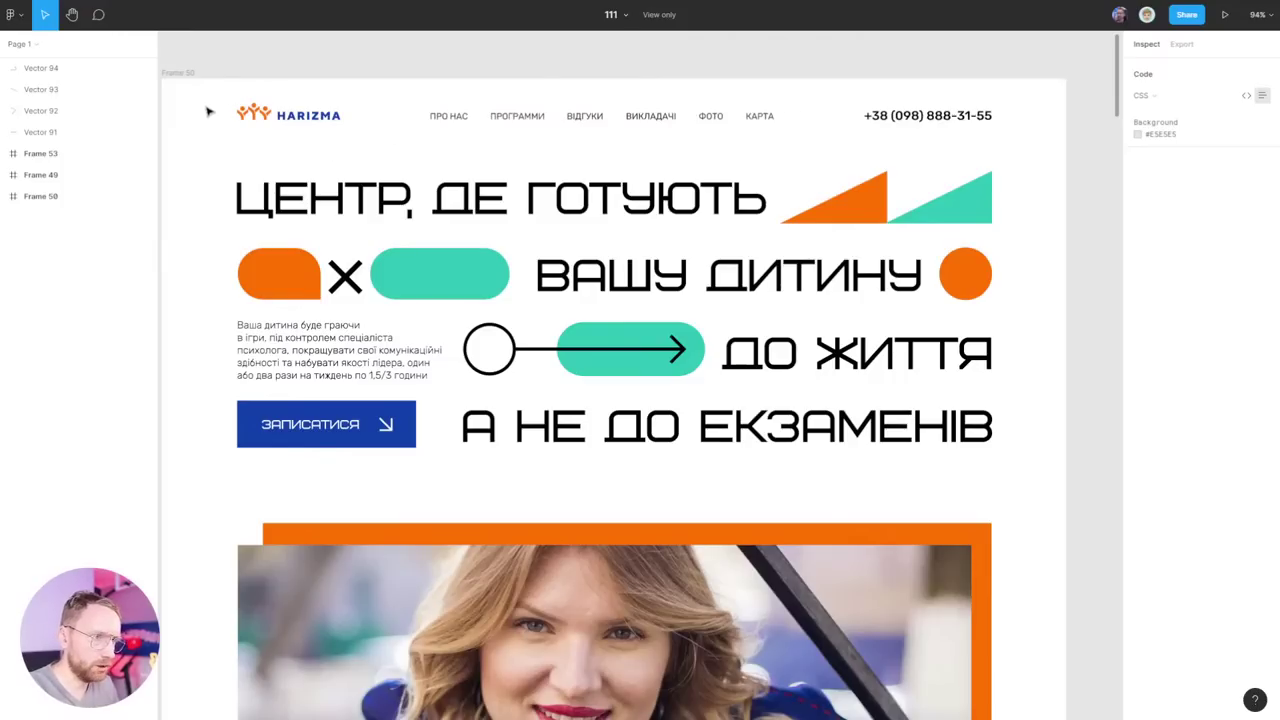
drag(226, 92, 998, 460)
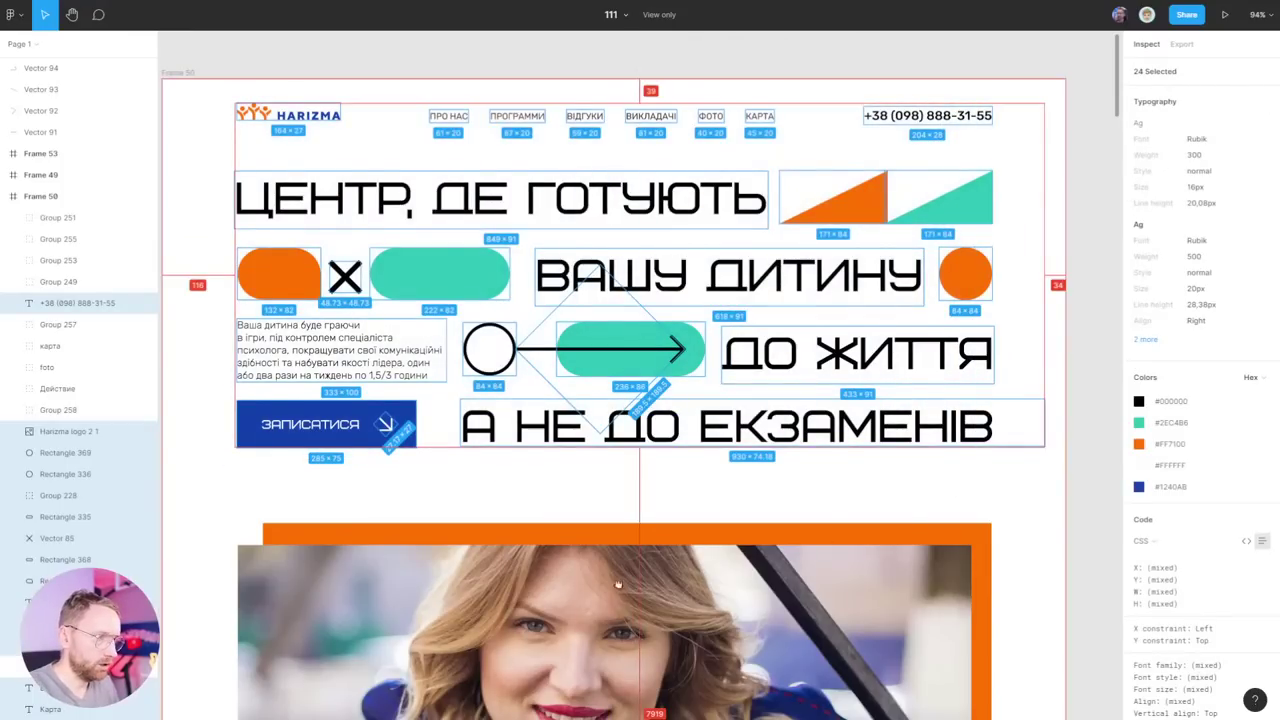
scroll(998, 460, down, 5)
key(Escape)
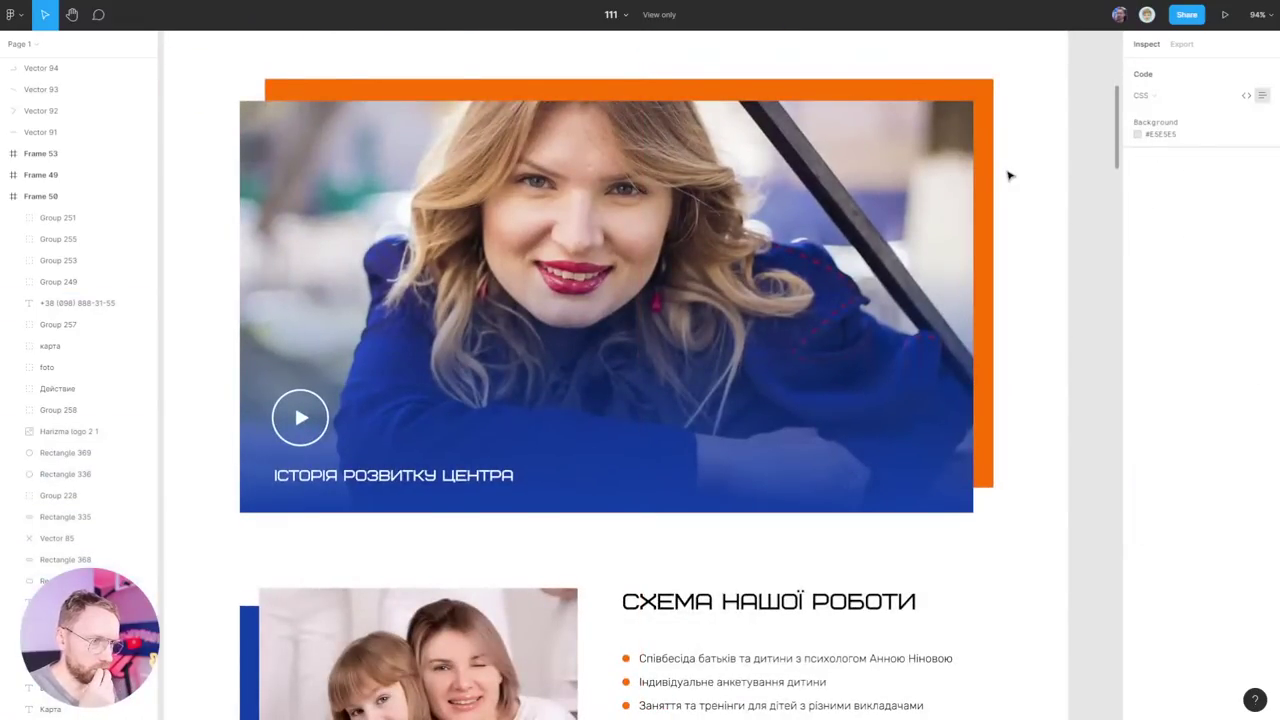
scroll(518, 431, down, 1)
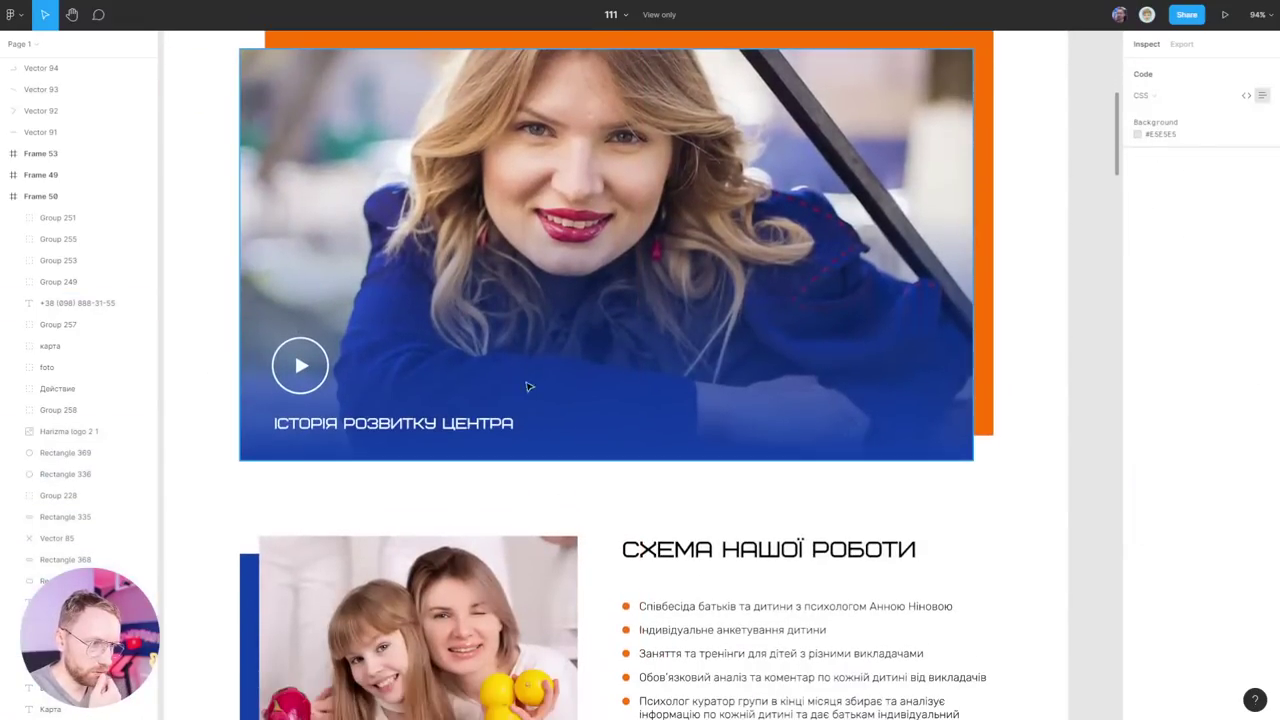
scroll(762, 393, down, 4)
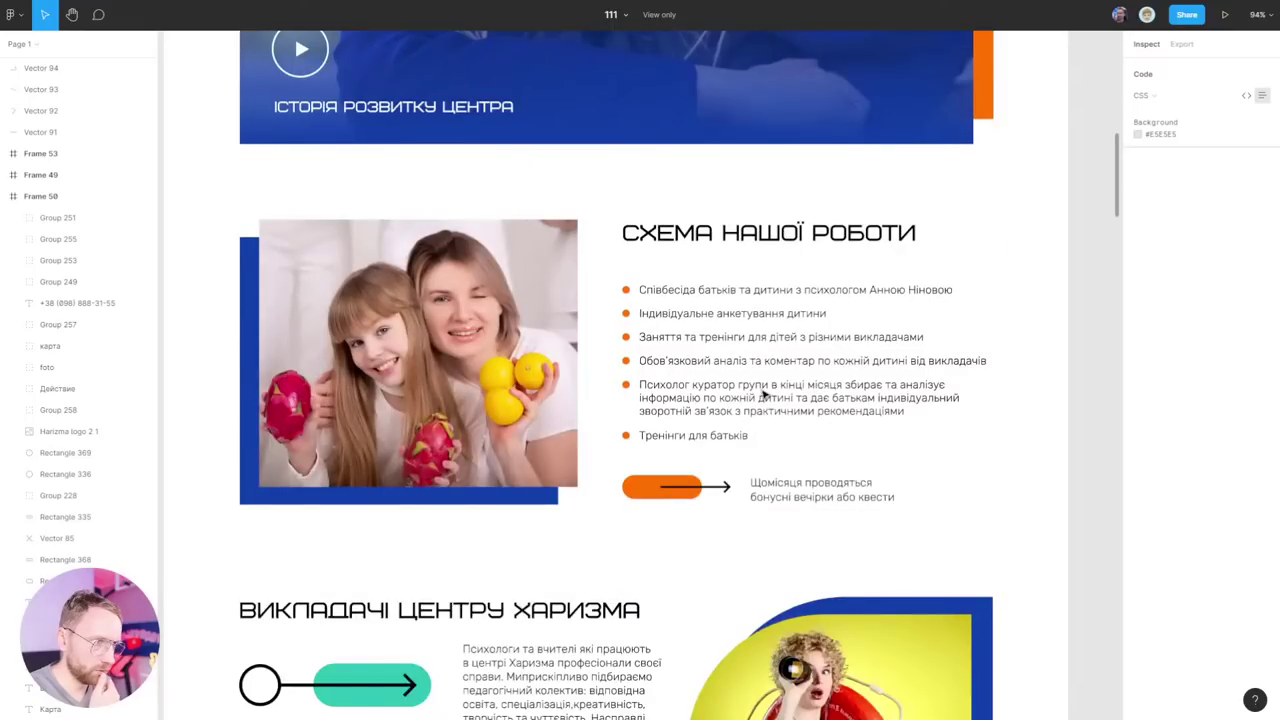
scroll(762, 393, up, 2)
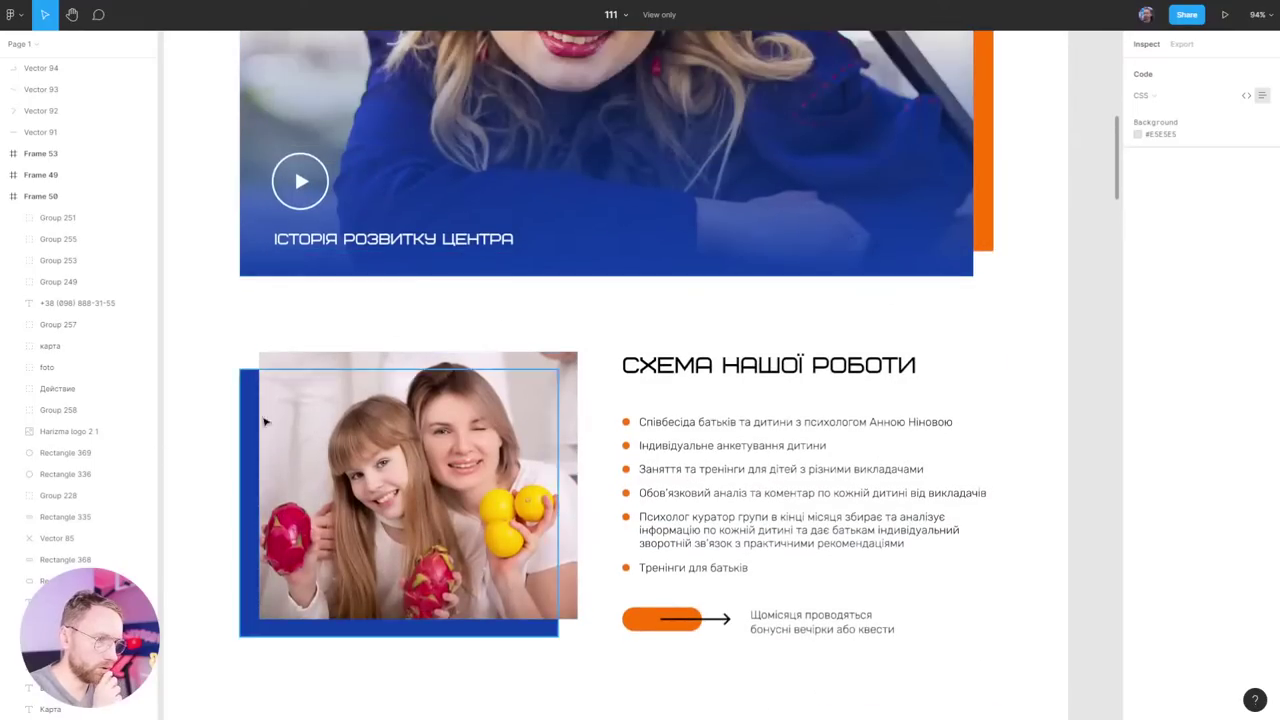
scroll(771, 531, up, 8)
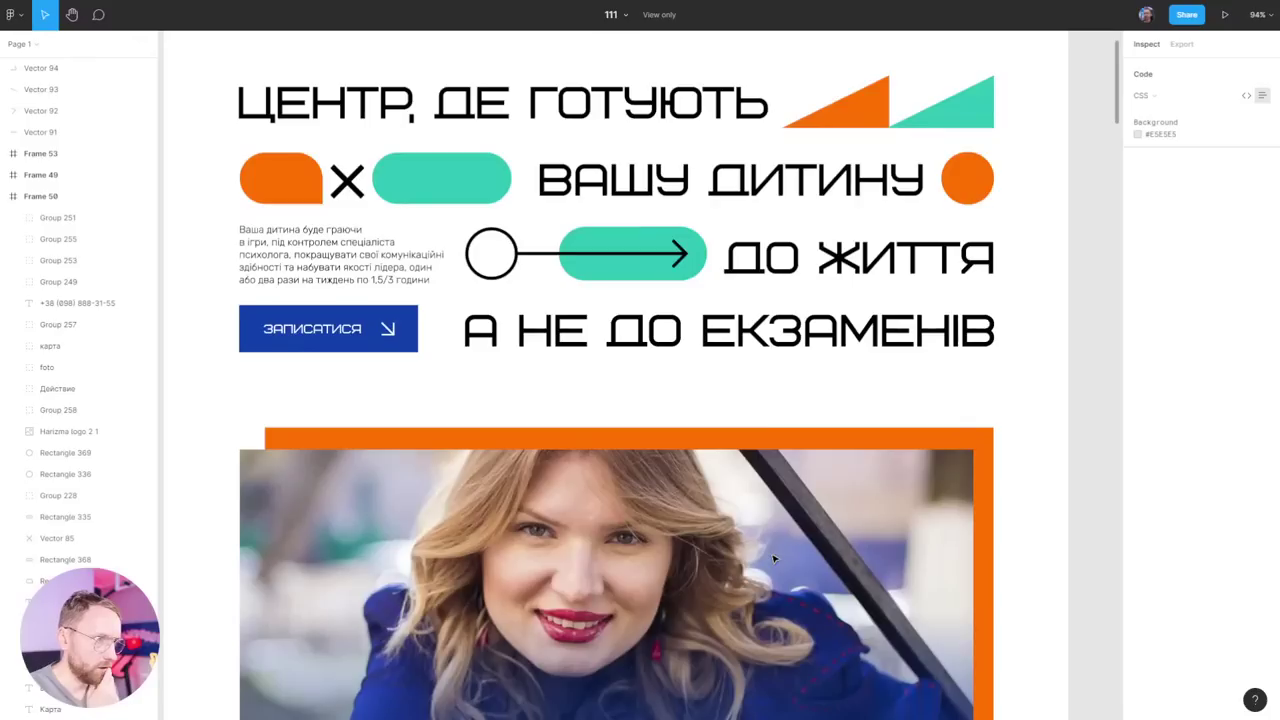
scroll(773, 558, up, 5)
scroll(773, 558, down, 20)
scroll(762, 272, up, 2)
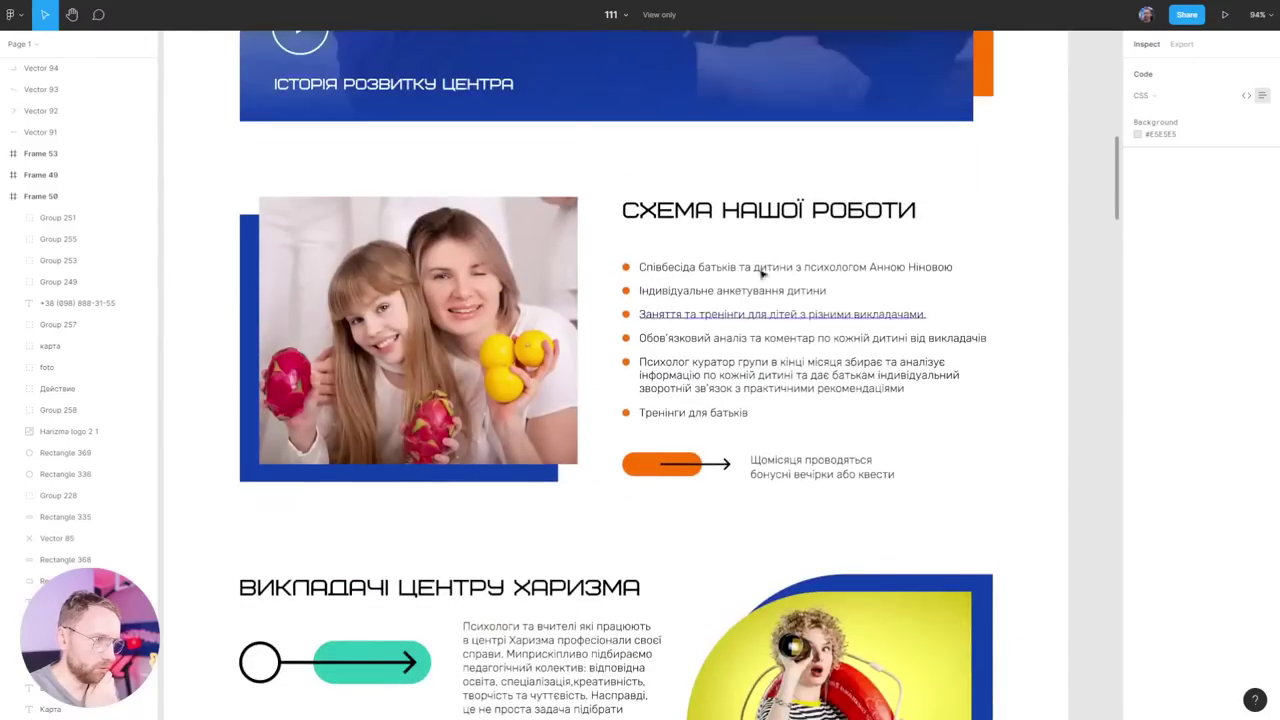
scroll(720, 330, down, 6)
scroll(684, 350, up, 14)
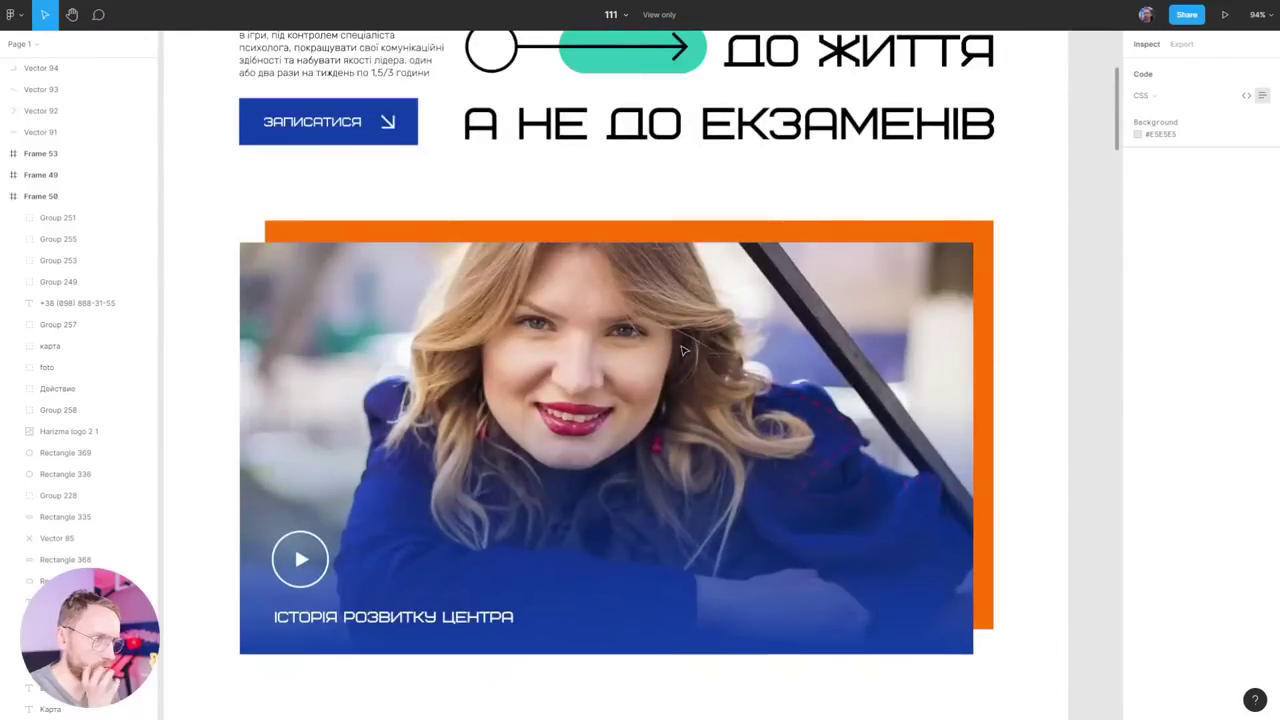
scroll(684, 350, up, 3)
scroll(684, 350, down, 11)
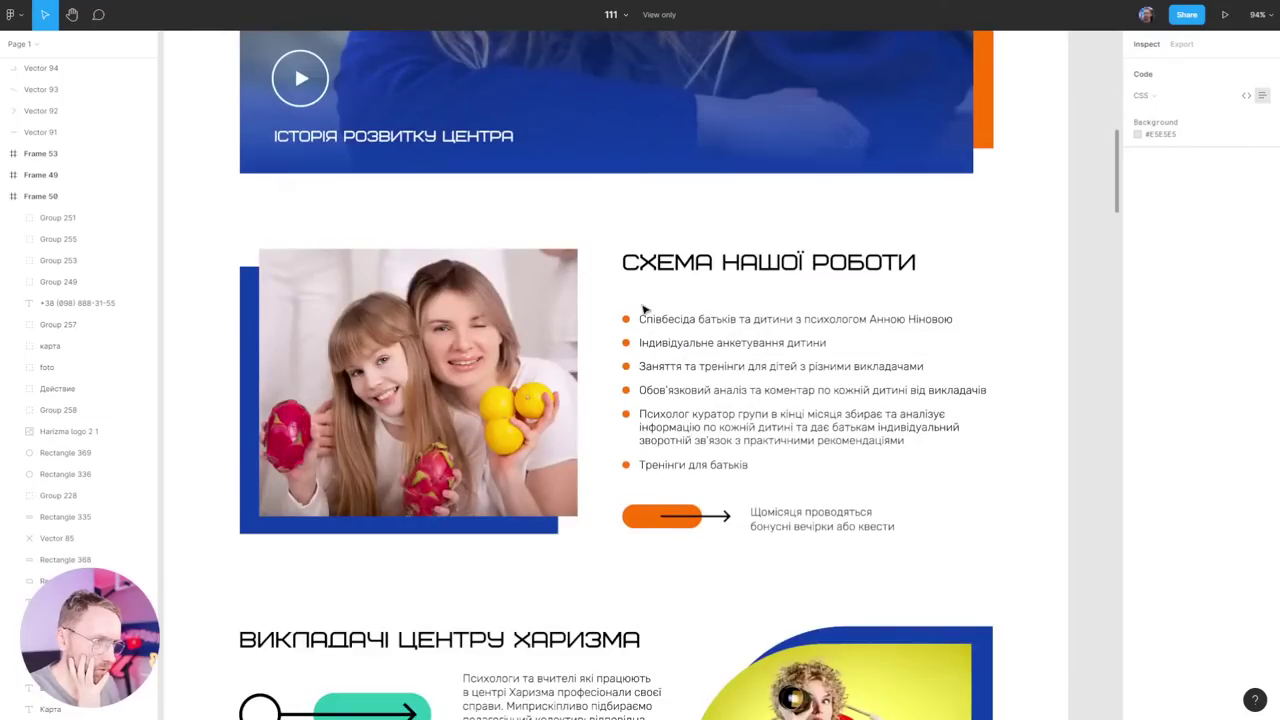
Inspect the second orange bullet rectangle, then deselect it and scroll back toward the page top
click(625, 342)
scroll(616, 430, up, 3)
scroll(616, 430, up, 3)
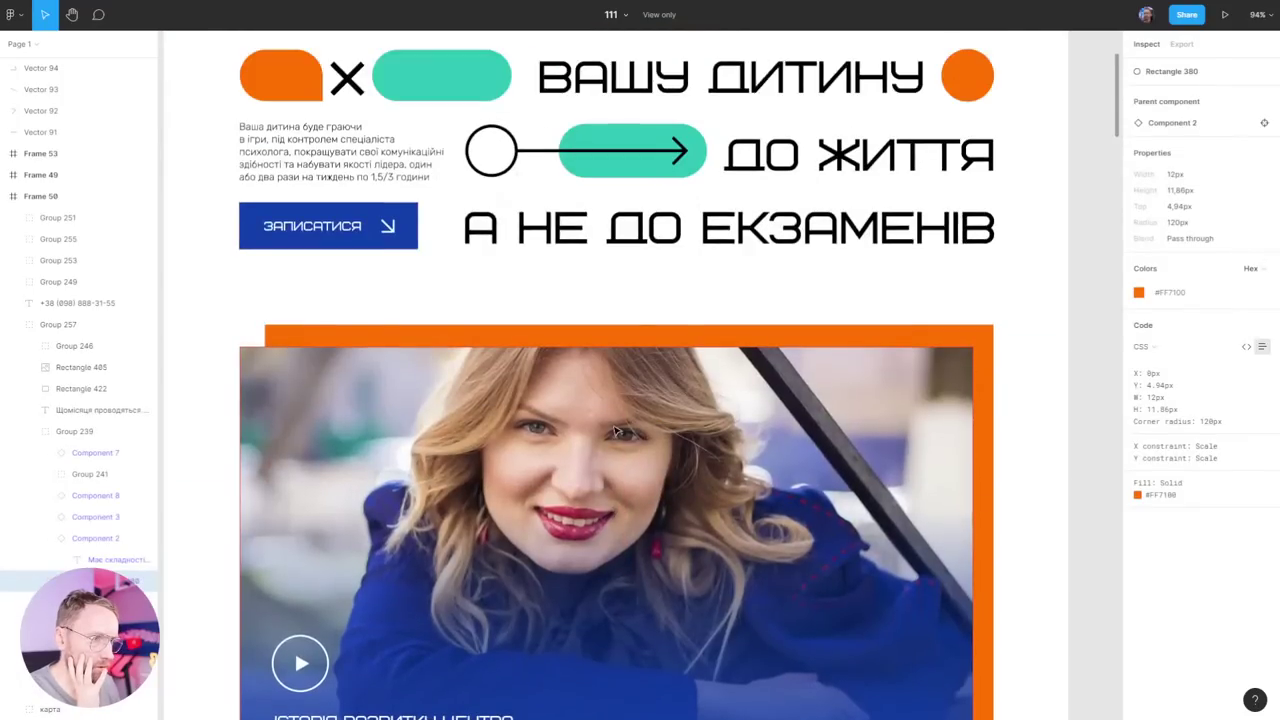
scroll(616, 430, down, 8)
scroll(615, 428, down, 8)
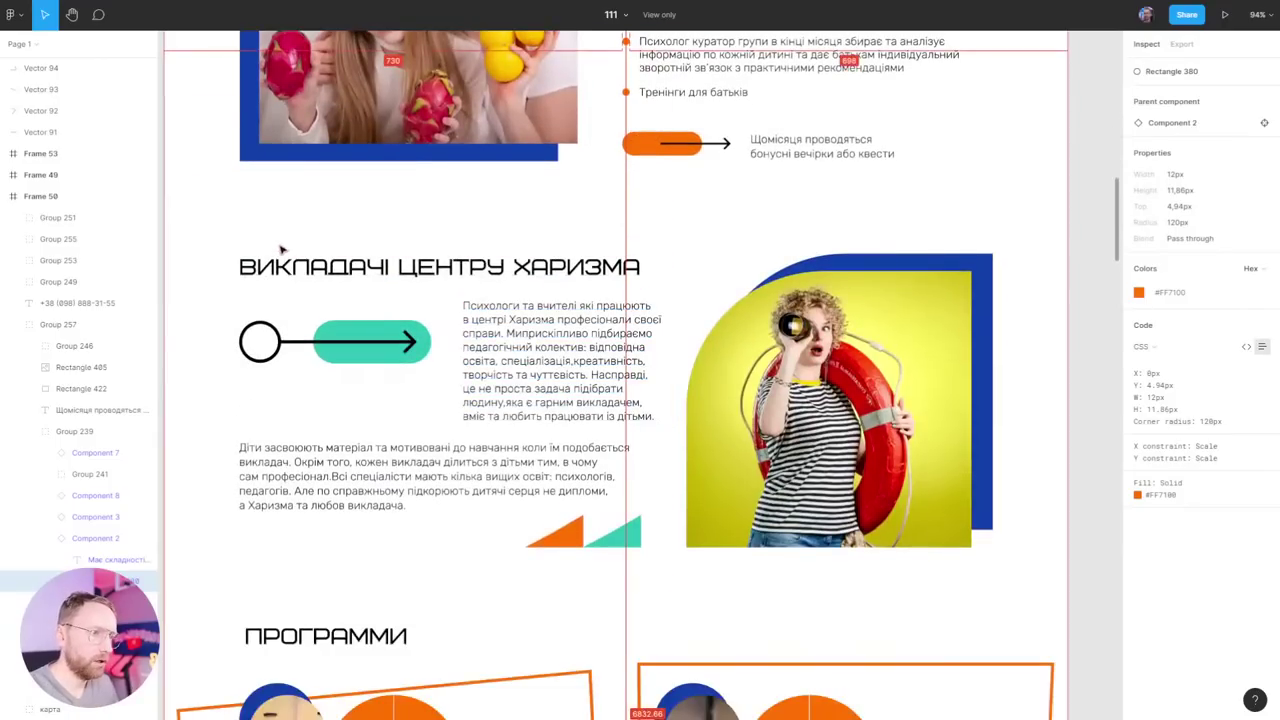
key(Escape)
scroll(767, 541, down, 10)
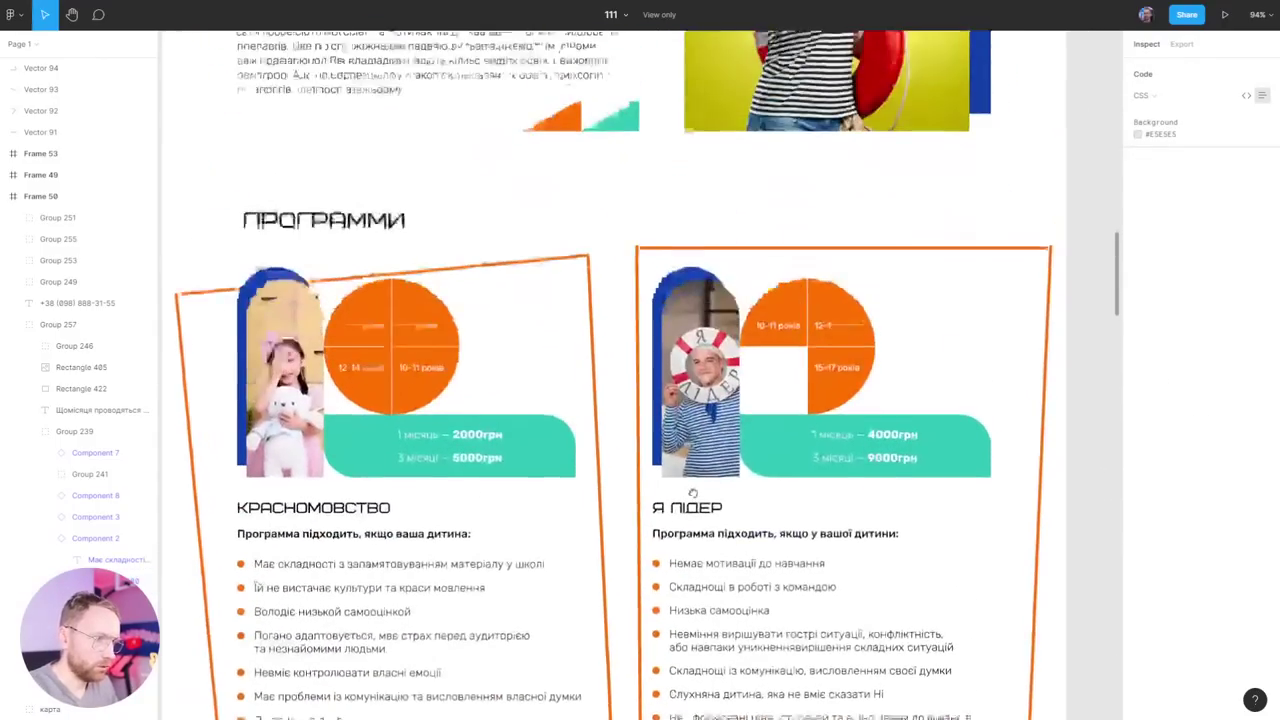
scroll(803, 396, up, 2)
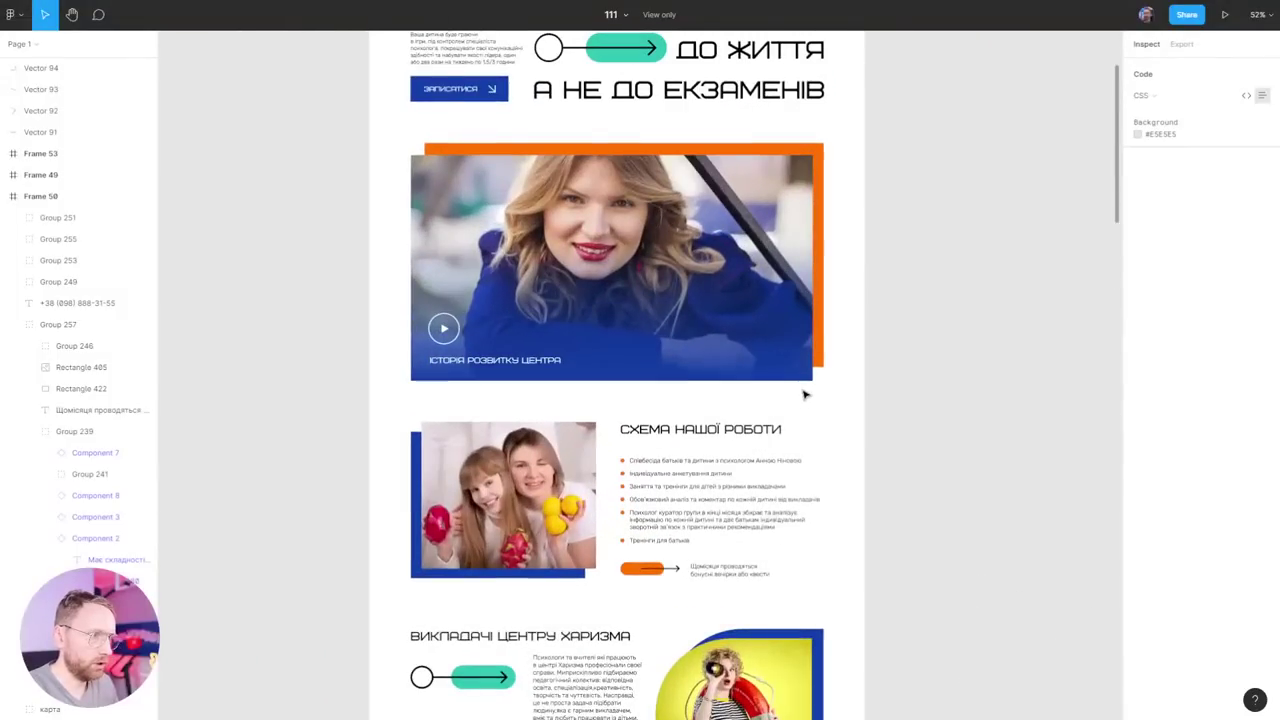
scroll(803, 391, down, 2)
Marquee-select the landing page's layers, then briefly select and deselect the programs section group
drag(500, 47, 845, 697)
click(922, 560)
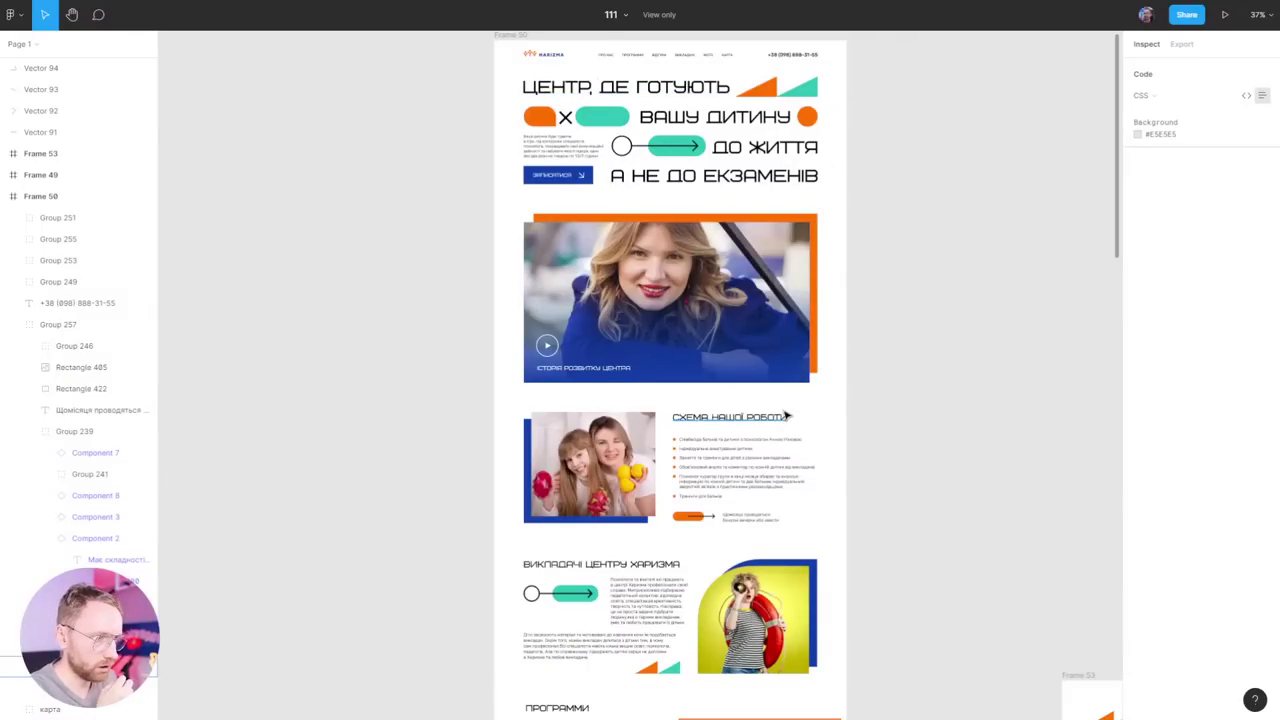
scroll(740, 470, down, 10)
scroll(740, 470, right, 2)
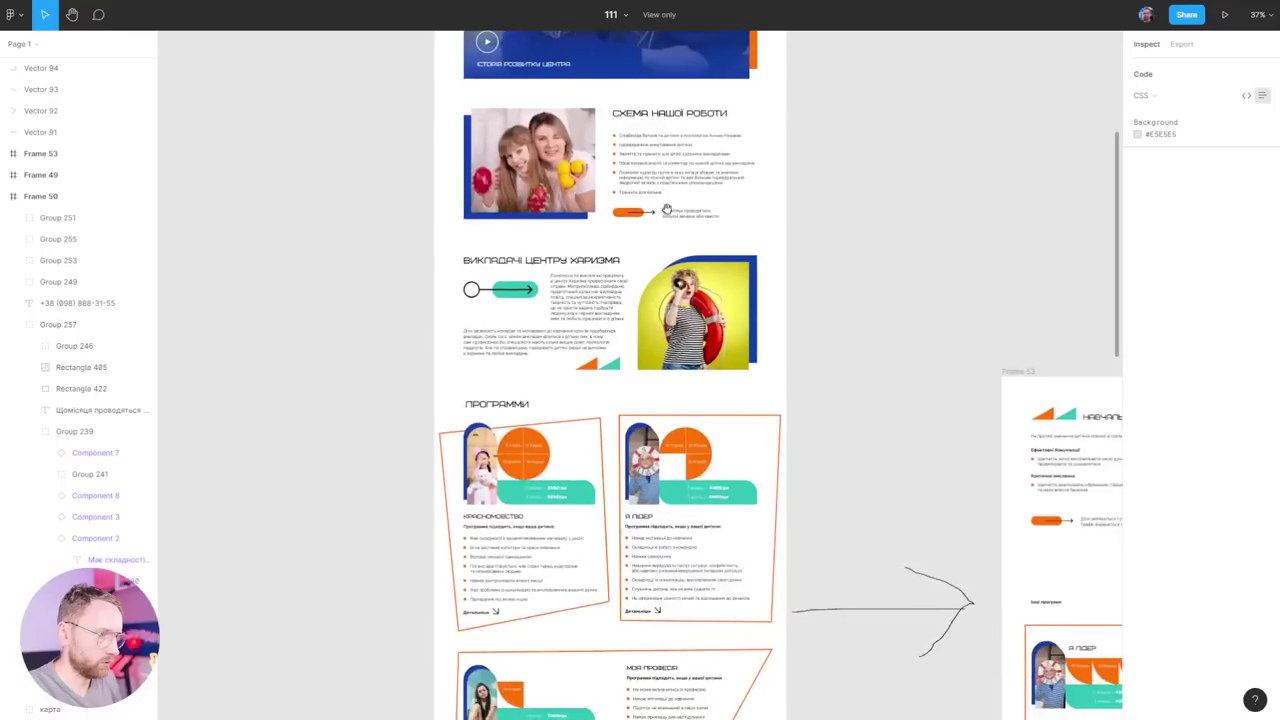
scroll(537, 128, up, 5)
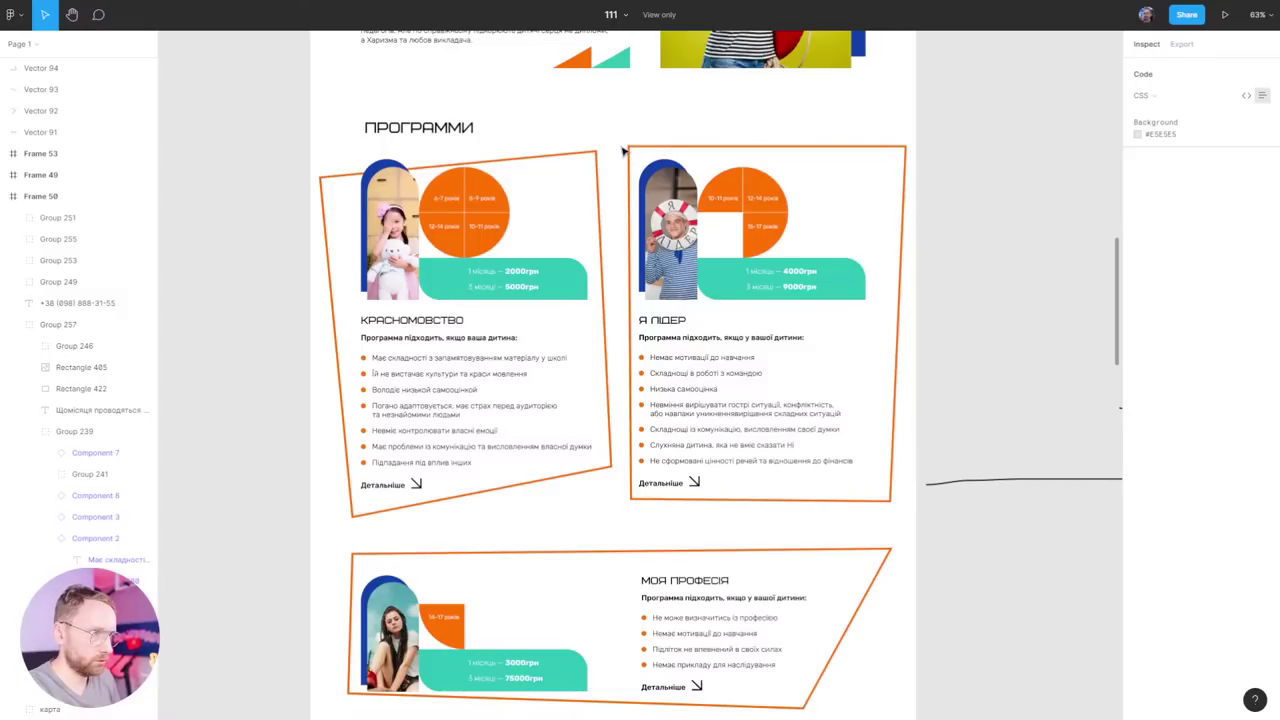
click(850, 465)
click(988, 678)
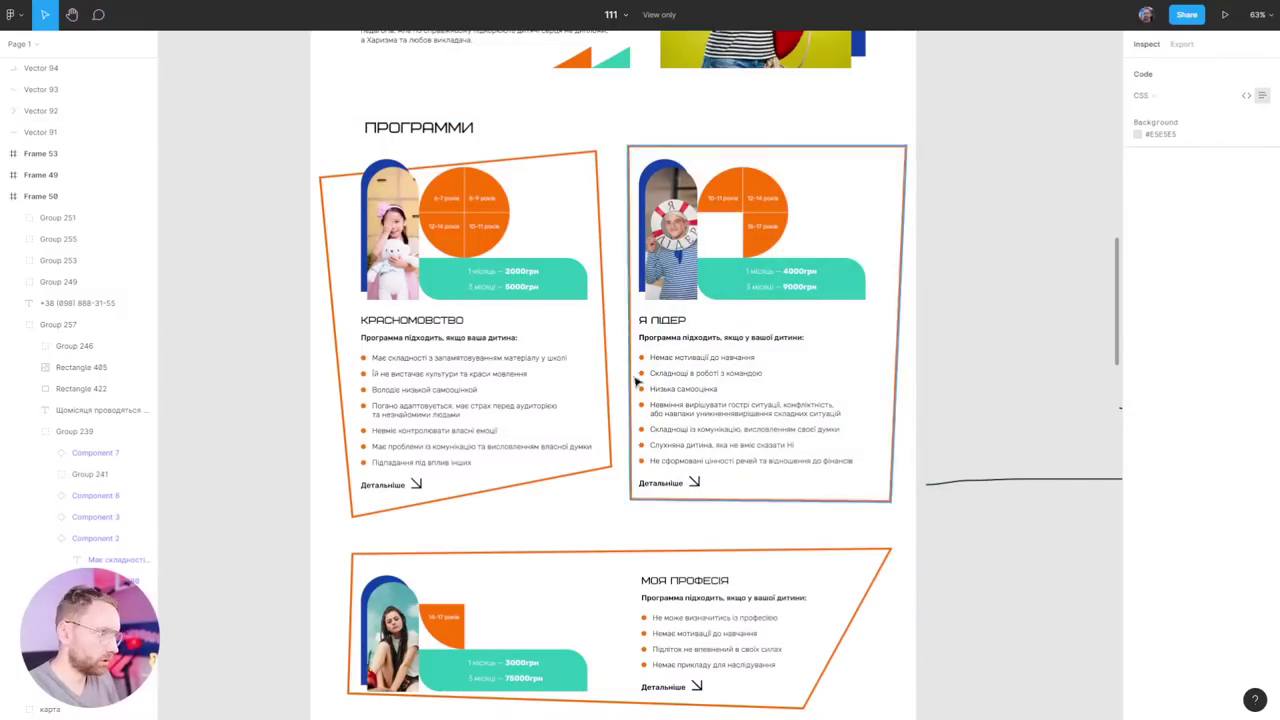
Marquee-select the page frame contents and inspect the first card's tilted orange border
scroll(643, 372, up, 15)
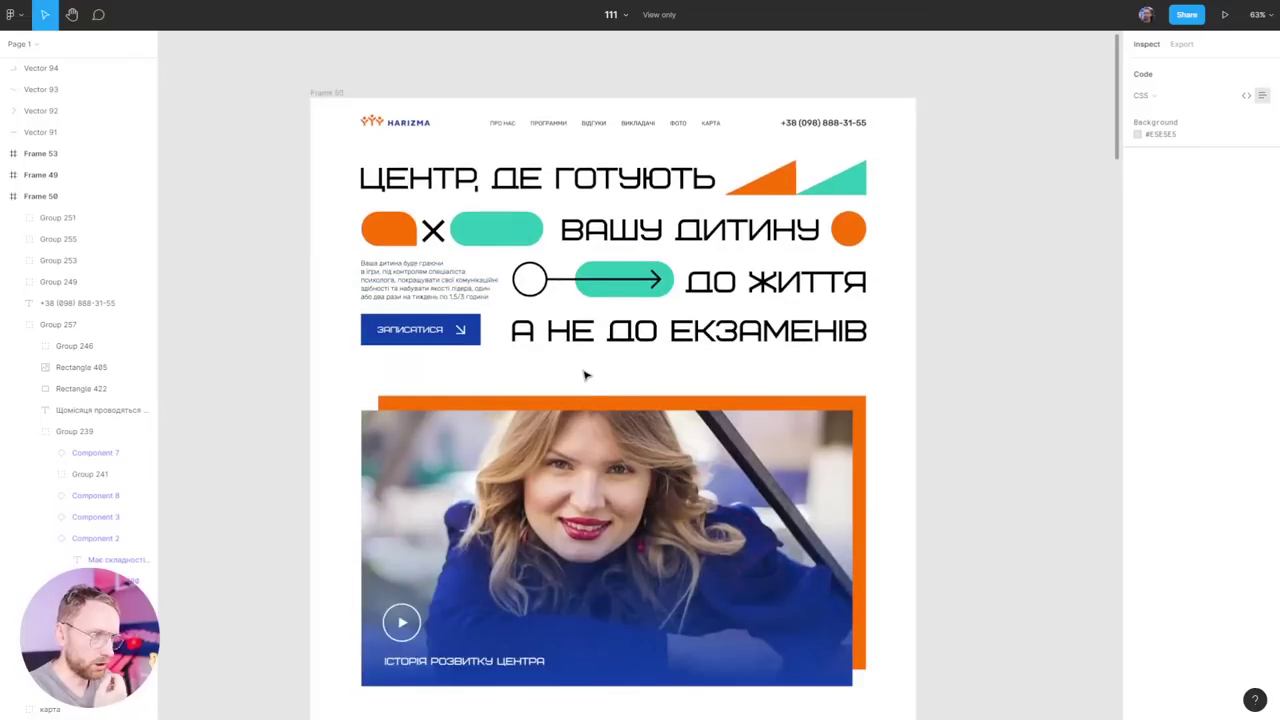
scroll(586, 375, down, 10)
scroll(574, 374, up, 12)
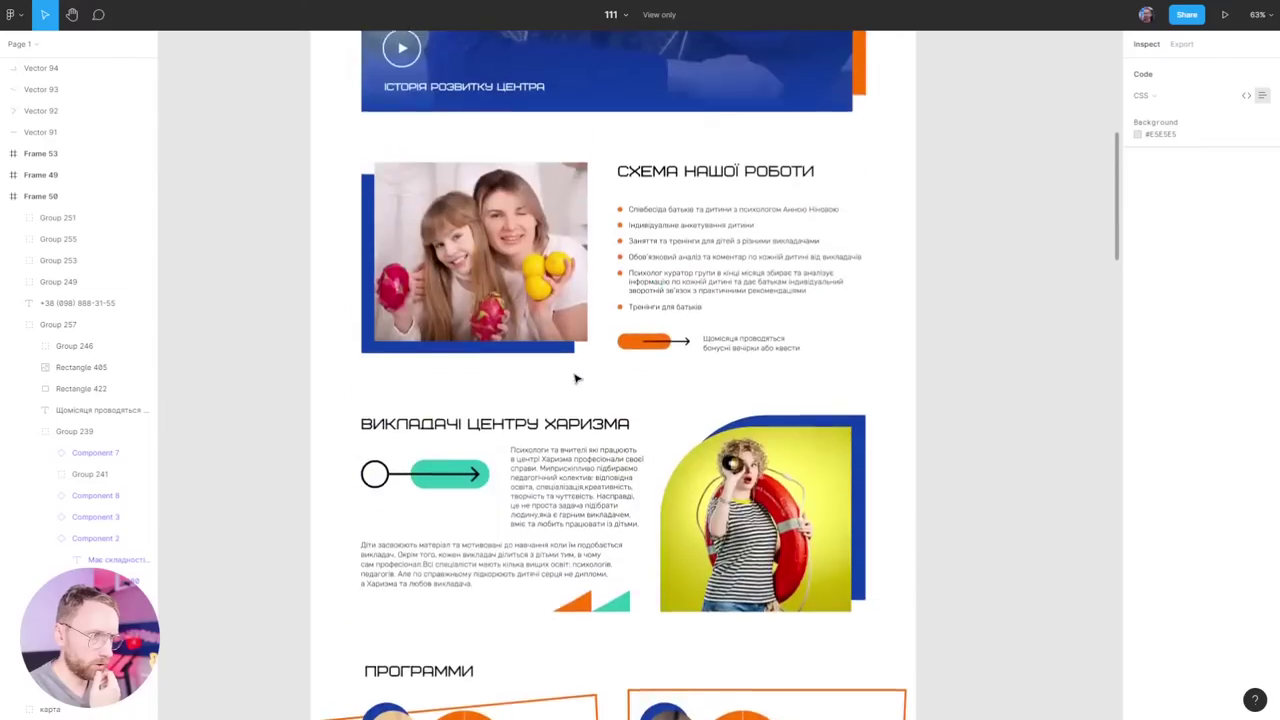
scroll(577, 378, down, 7)
scroll(577, 378, down, 5)
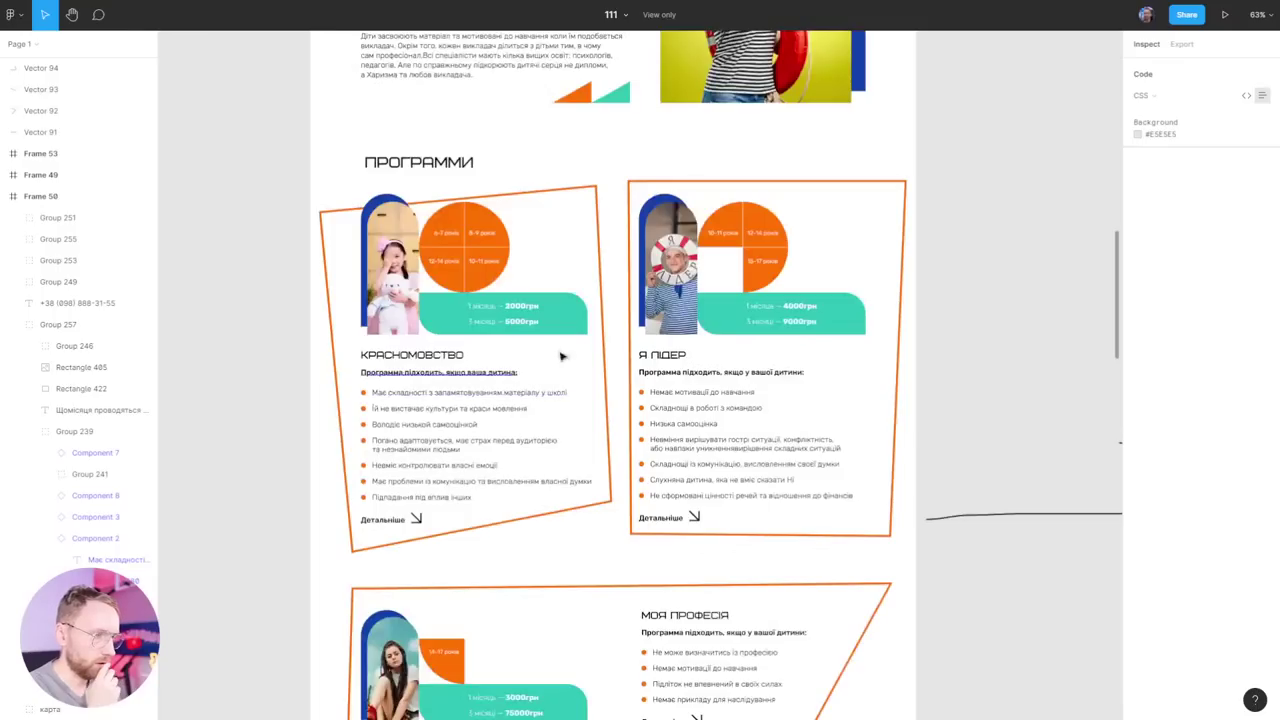
scroll(590, 380, down, 1)
scroll(617, 394, up, 6)
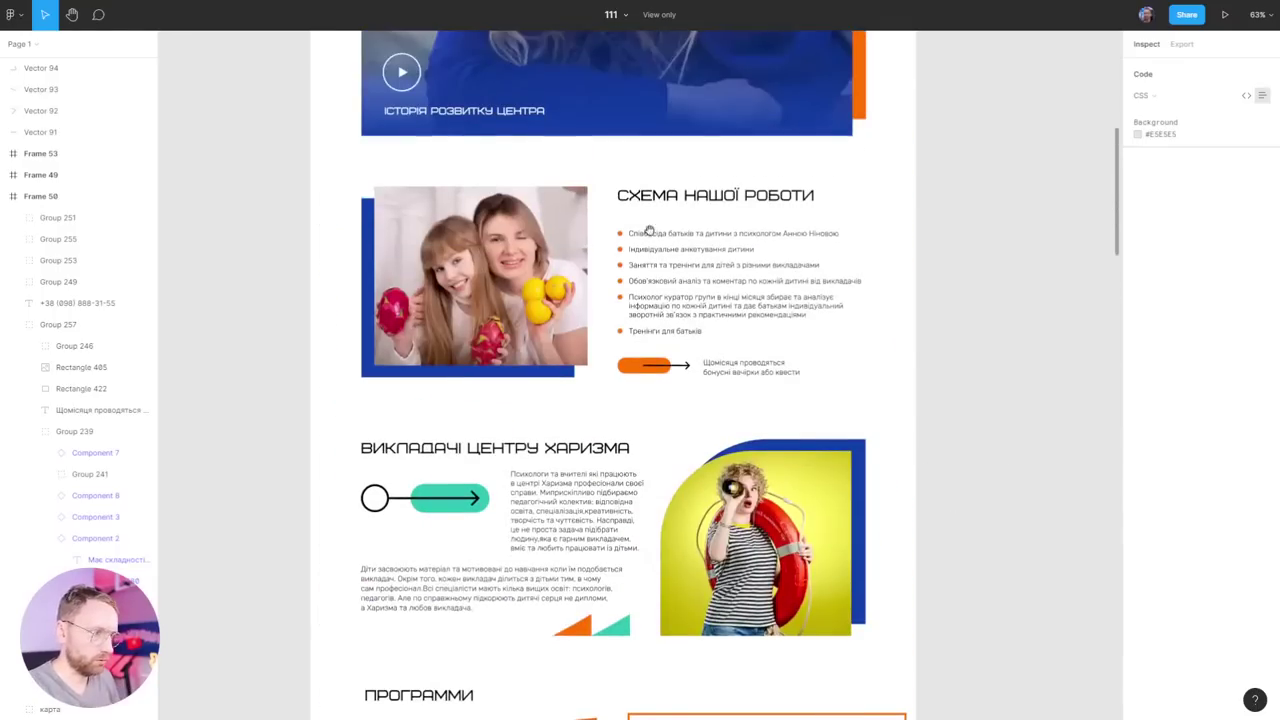
scroll(653, 400, down, 5)
drag(490, 95, 780, 620)
scroll(780, 620, up, 4)
click(570, 233)
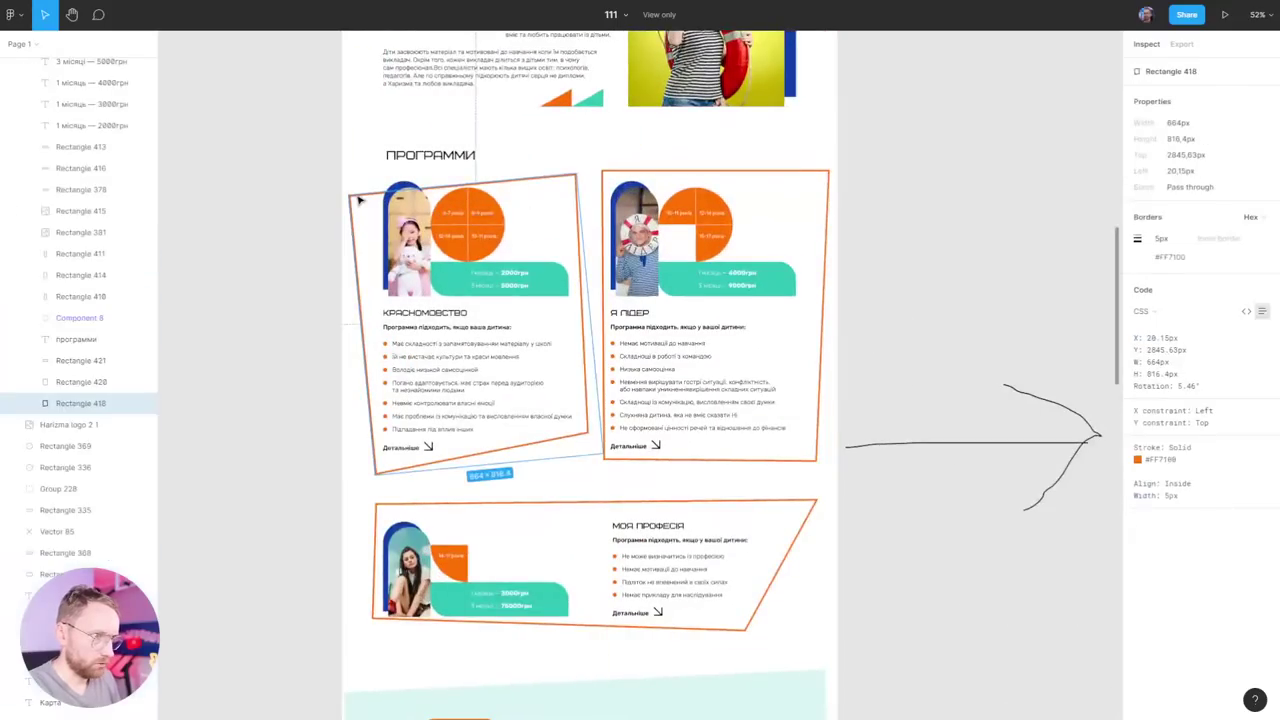
click(306, 180)
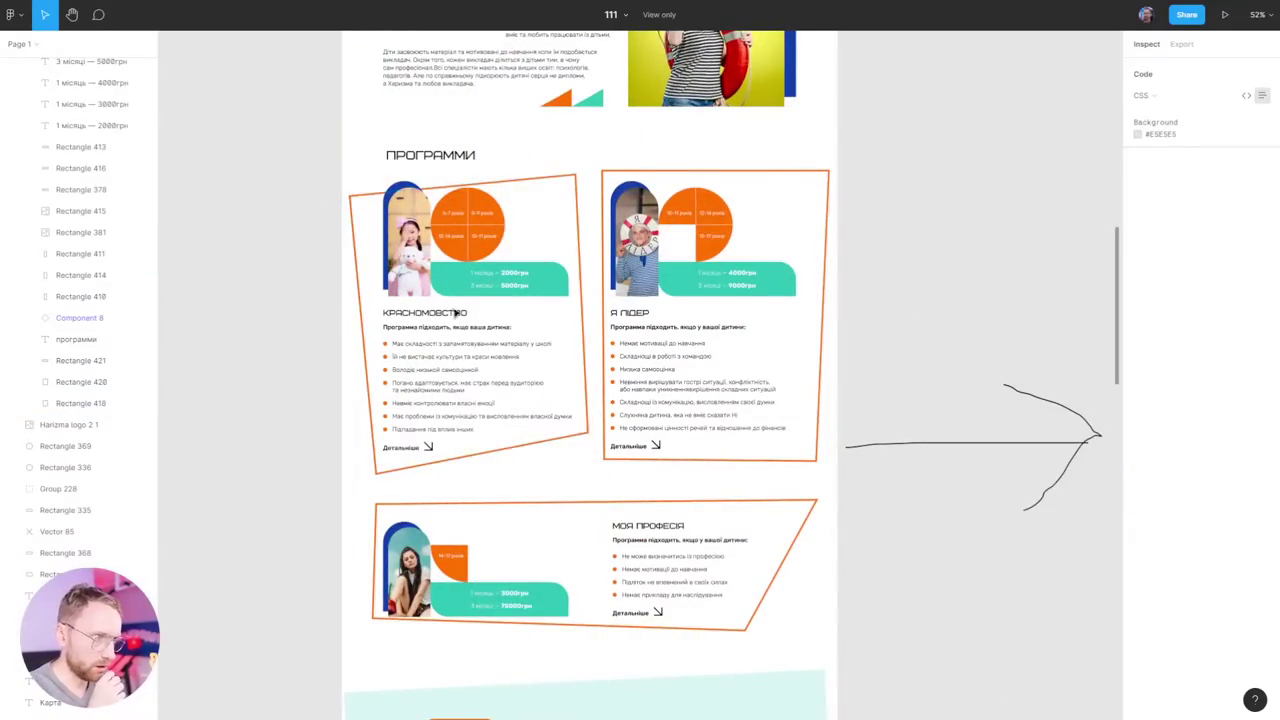
Select Group 258, the programs section, to show its 1397.75 × 1405.01 px size
scroll(600, 348, up, 10)
scroll(600, 348, up, 3)
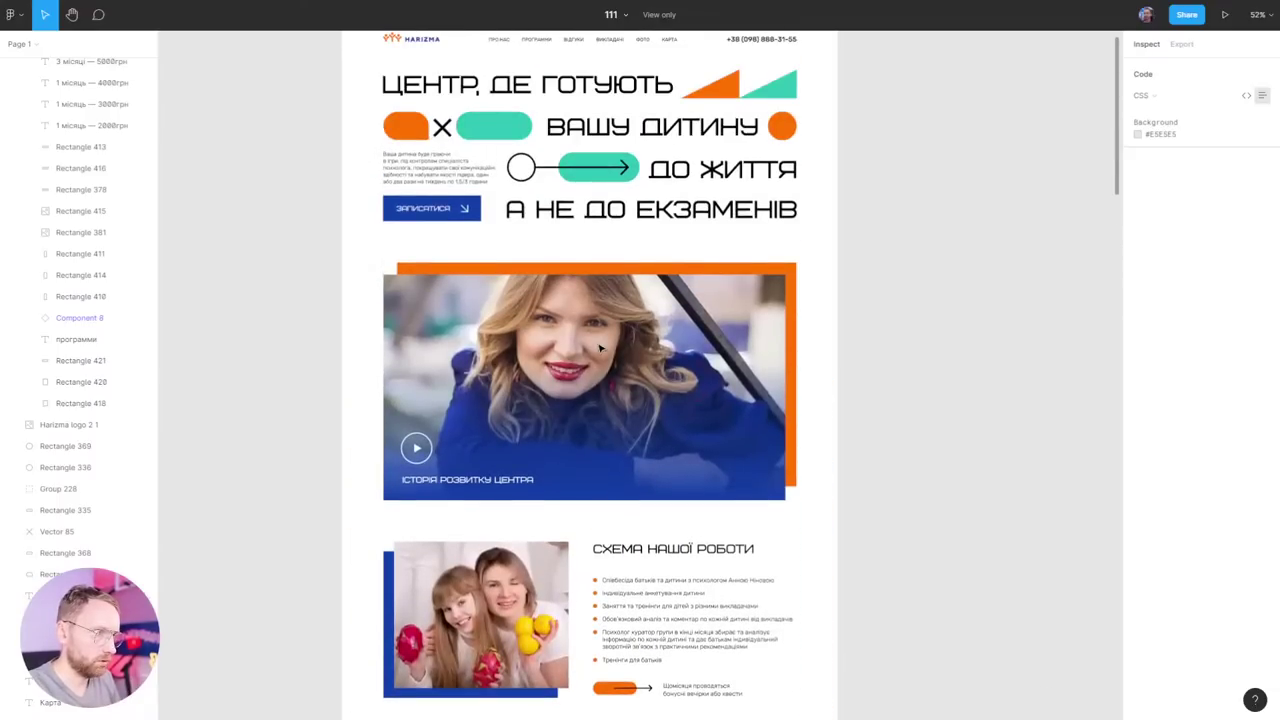
scroll(363, 256, up, 5)
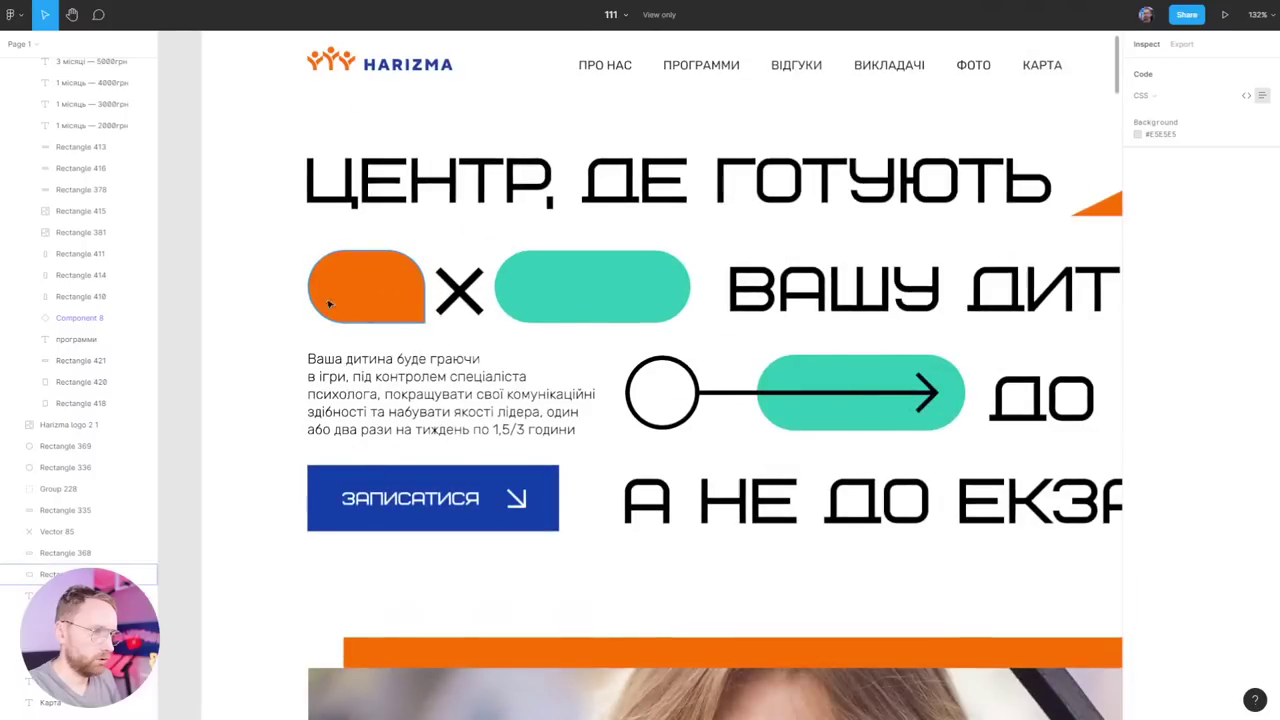
scroll(363, 281, down, 7)
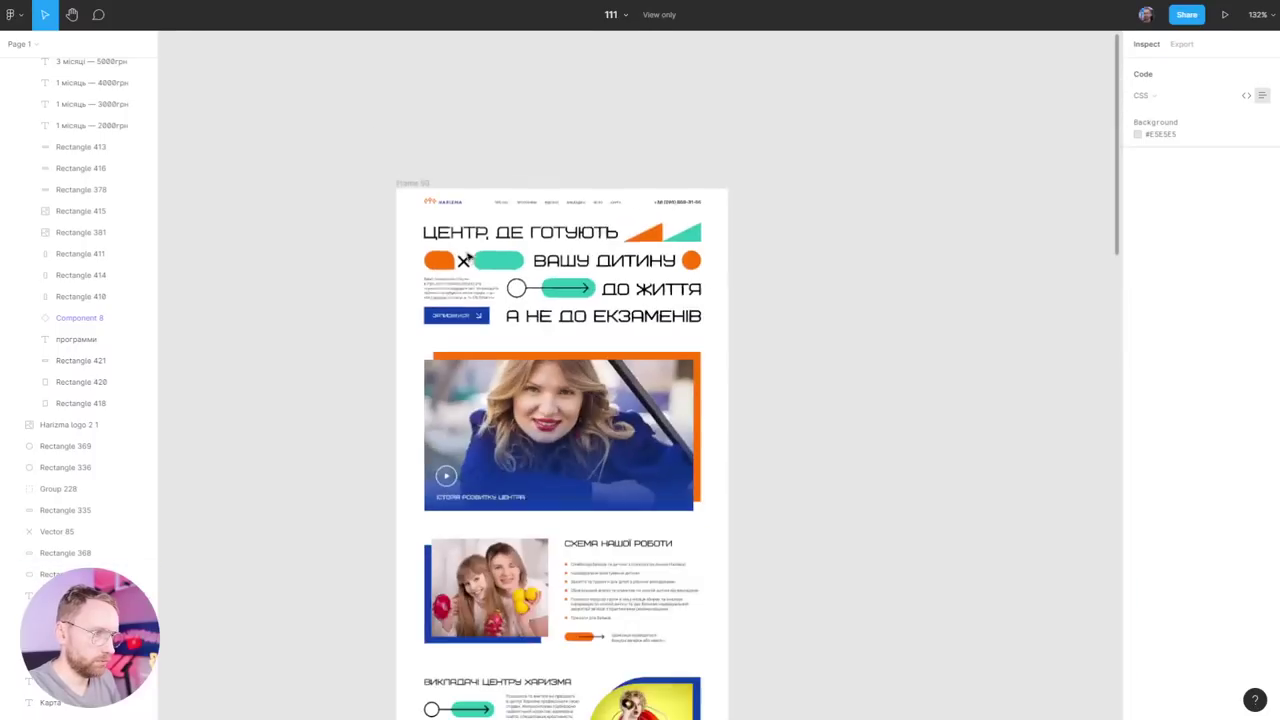
scroll(630, 108, down, 10)
scroll(608, 473, up, 10)
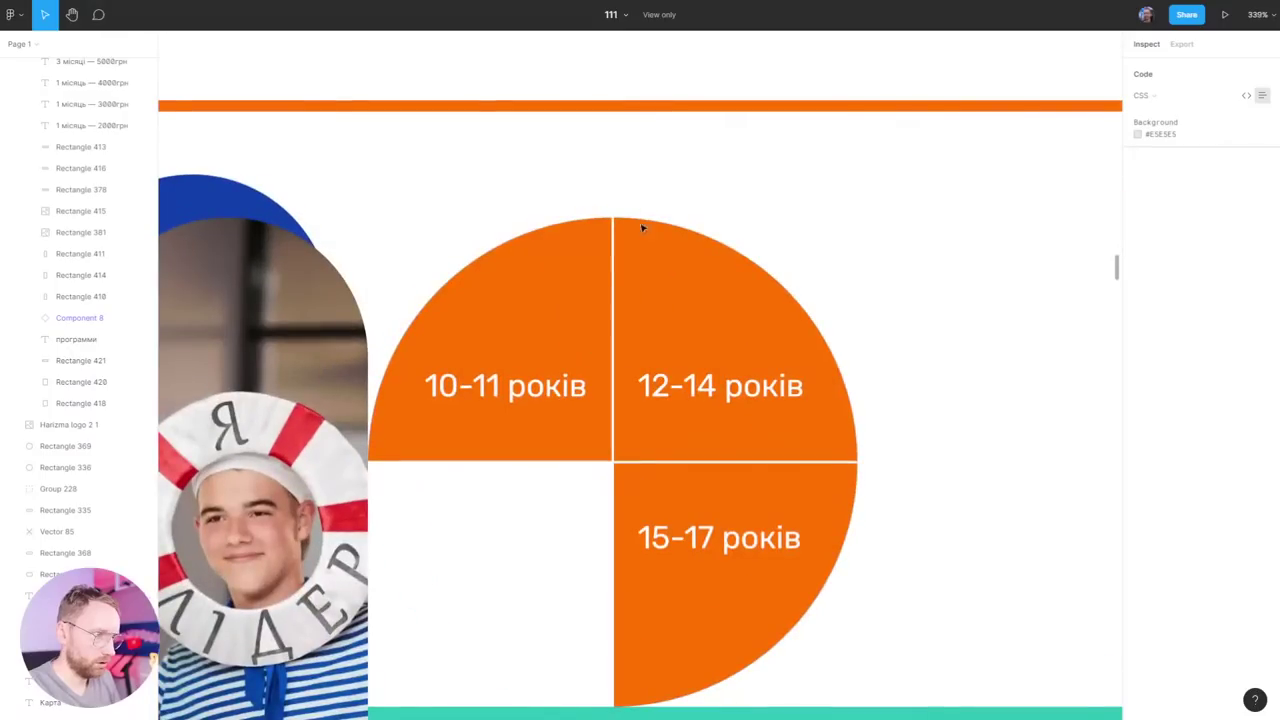
scroll(703, 387, down, 5)
scroll(703, 387, down, 5)
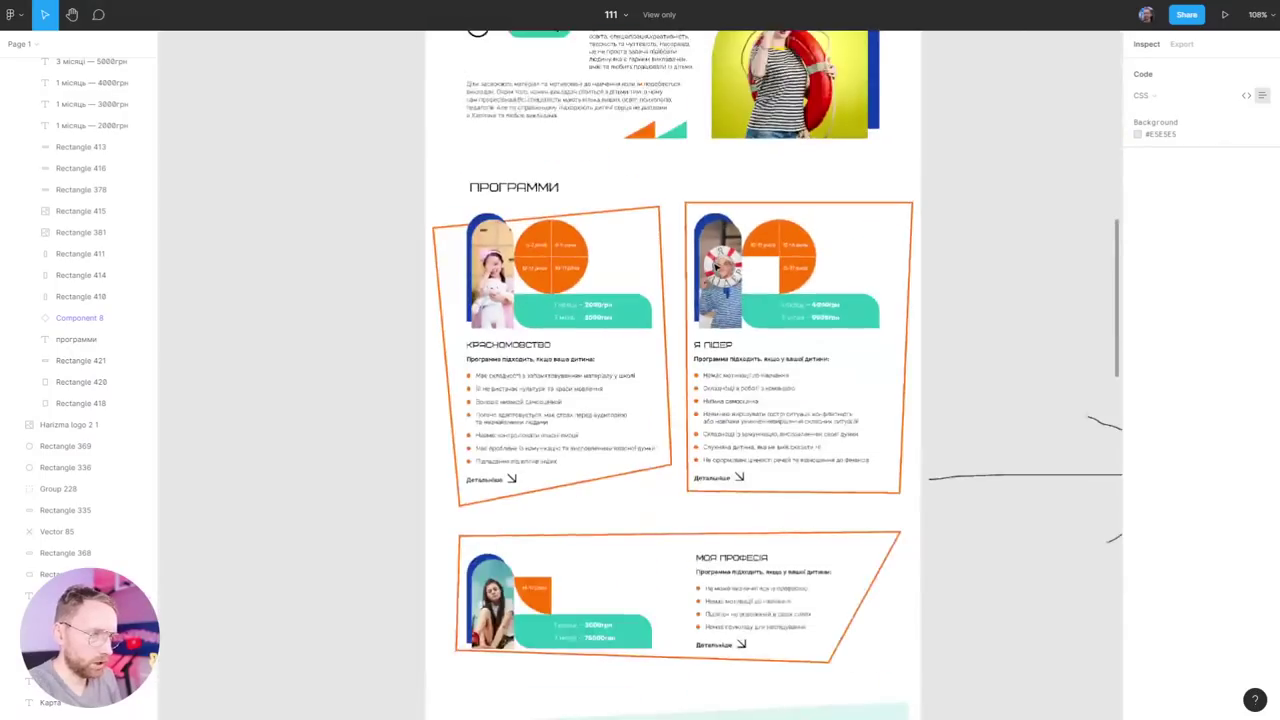
click(866, 555)
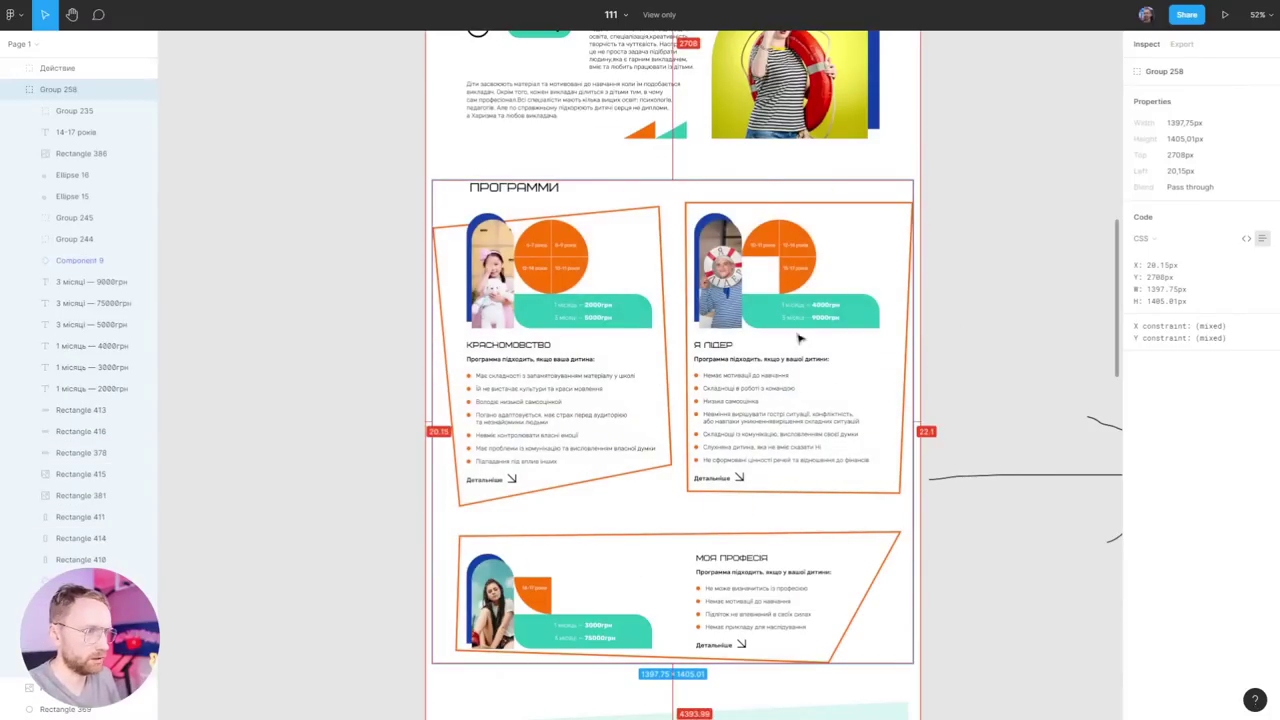
Inspect Rectangle 437, the 2.73°-tilted mint background of ВСЕ ПОЧИНАЄТЬСЯ, then deselect it
scroll(762, 700, up, 5)
scroll(726, 300, down, 8)
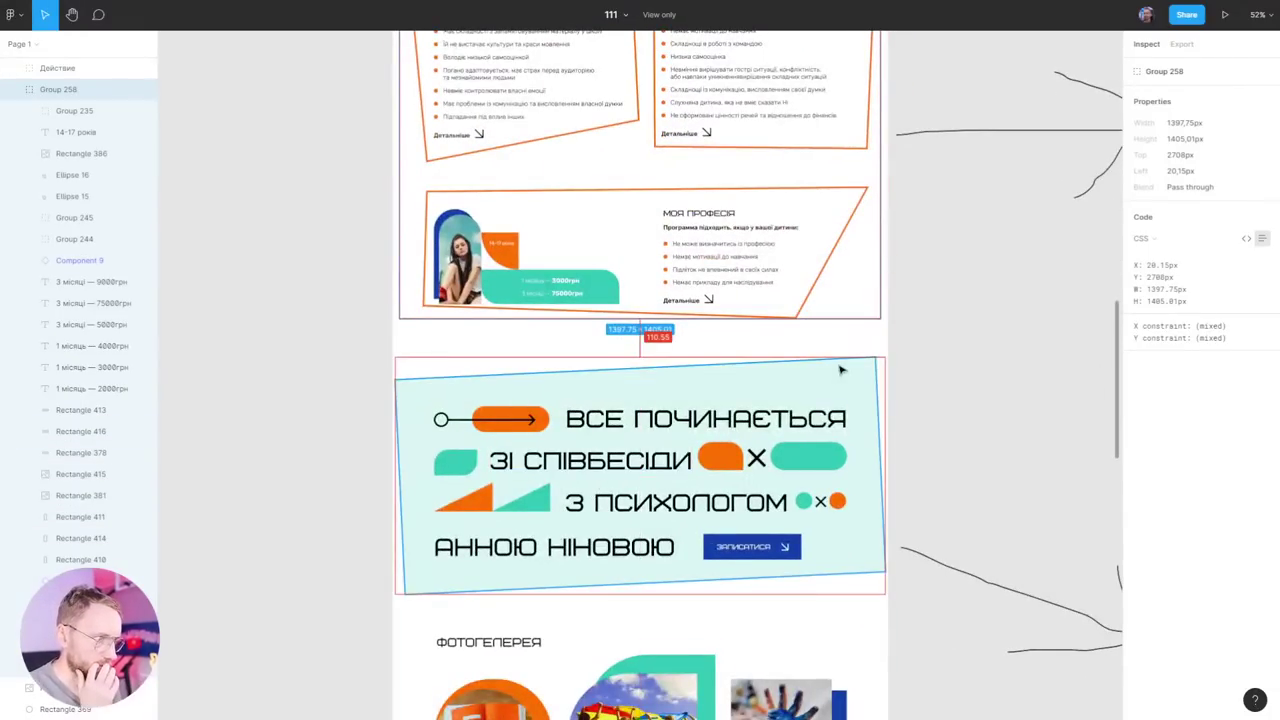
click(842, 370)
click(866, 362)
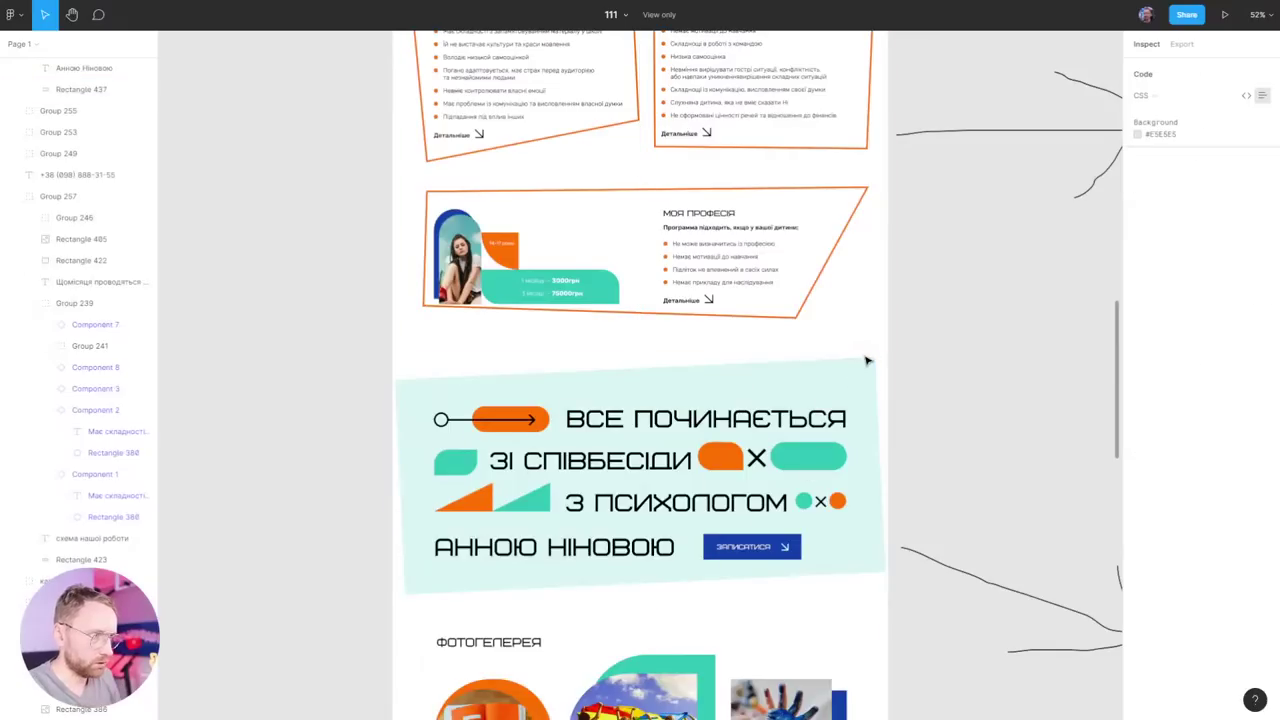
click(876, 371)
scroll(842, 366, up, 10)
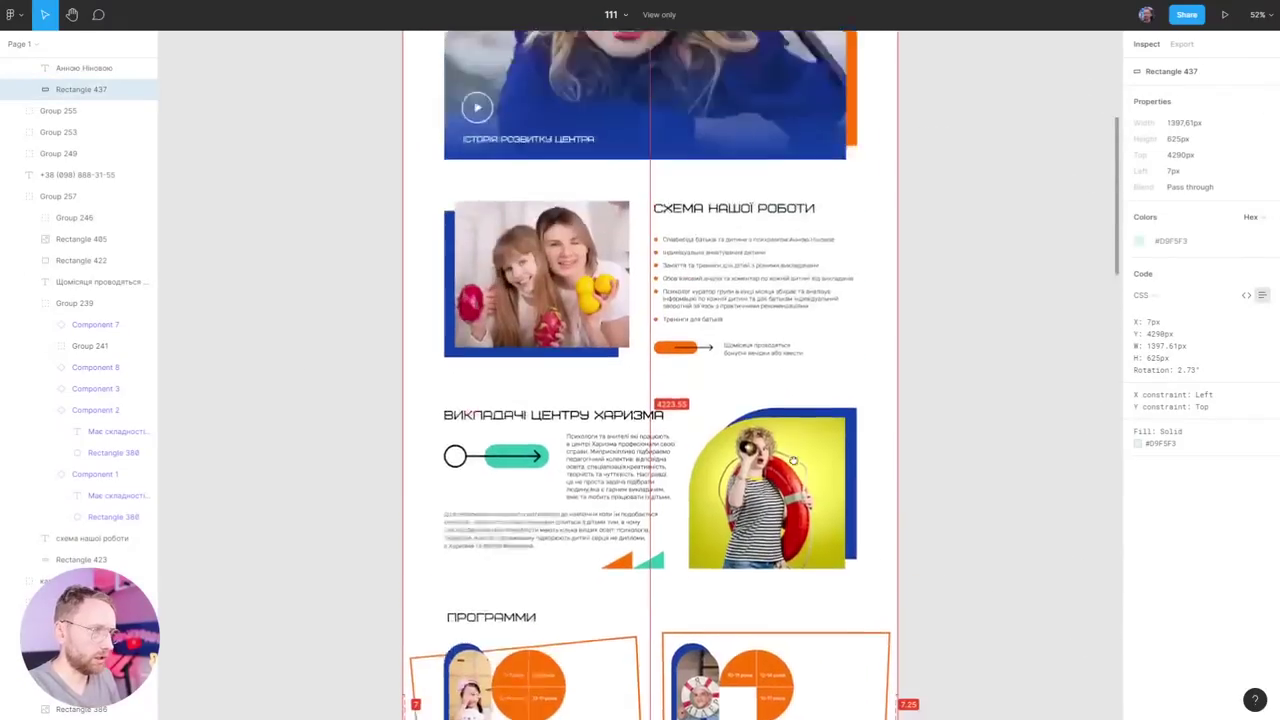
scroll(790, 355, down, 10)
scroll(745, 345, up, 3)
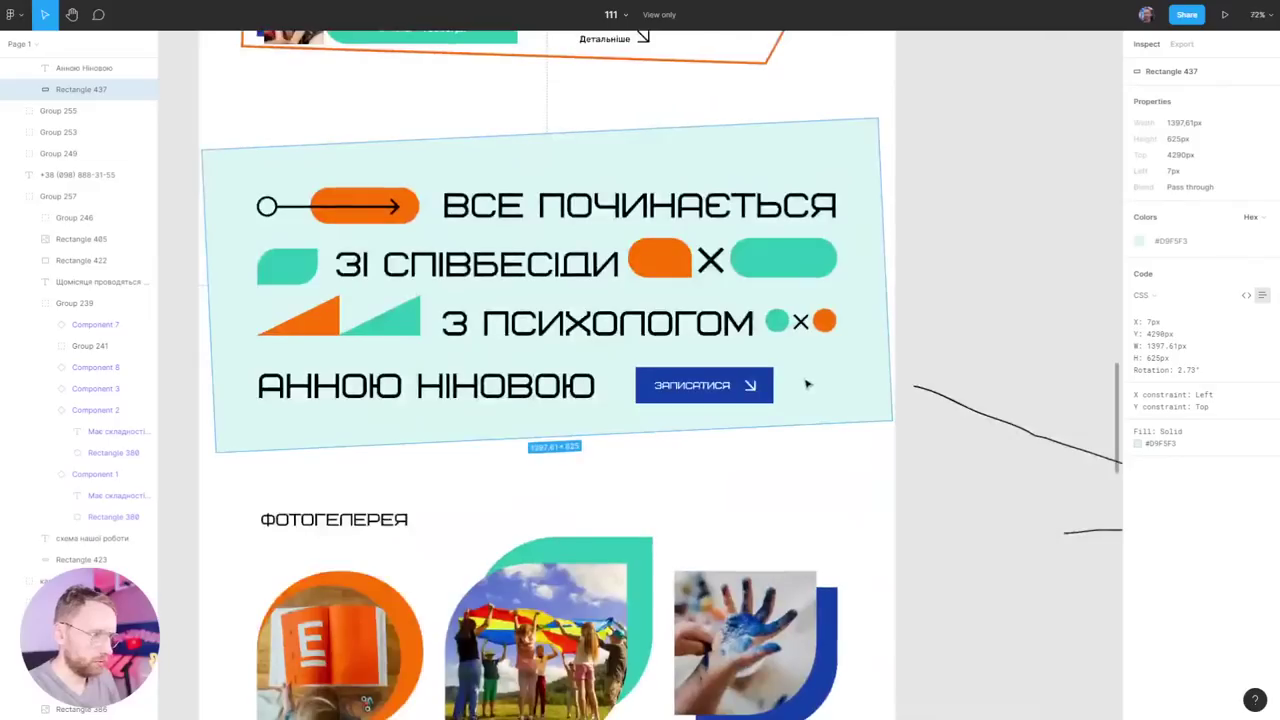
click(914, 486)
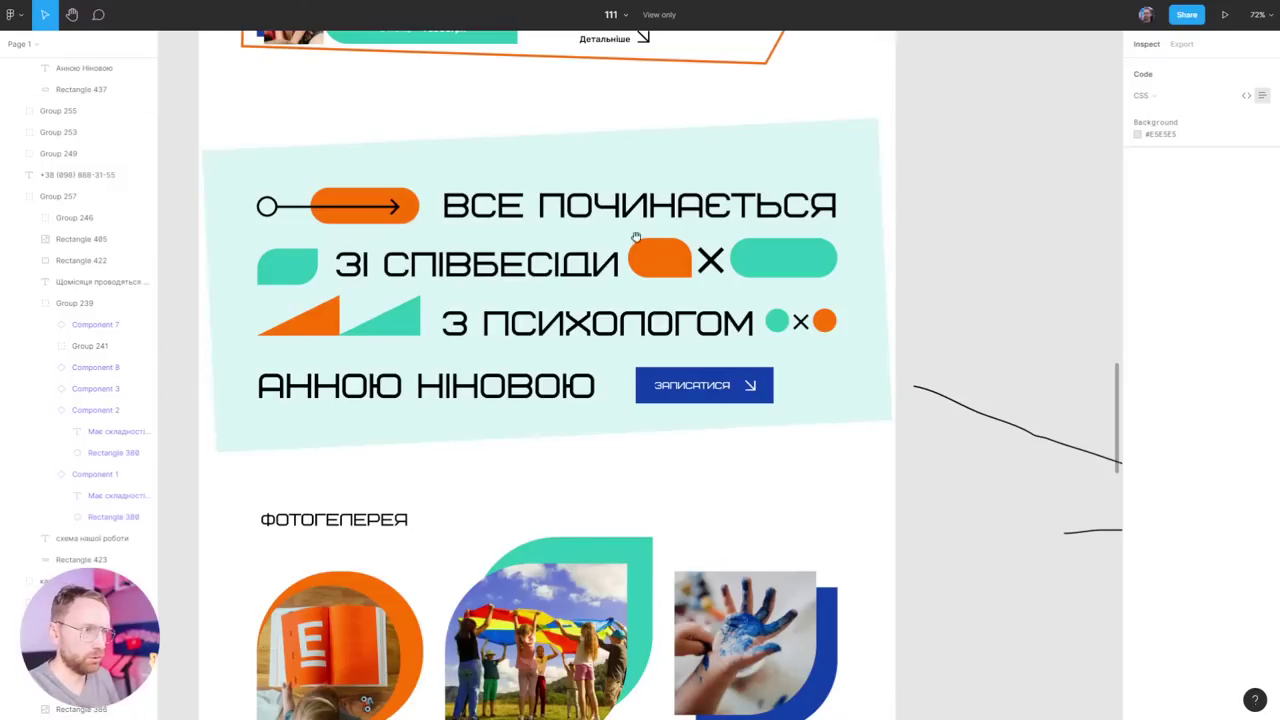
scroll(636, 237, up, 5)
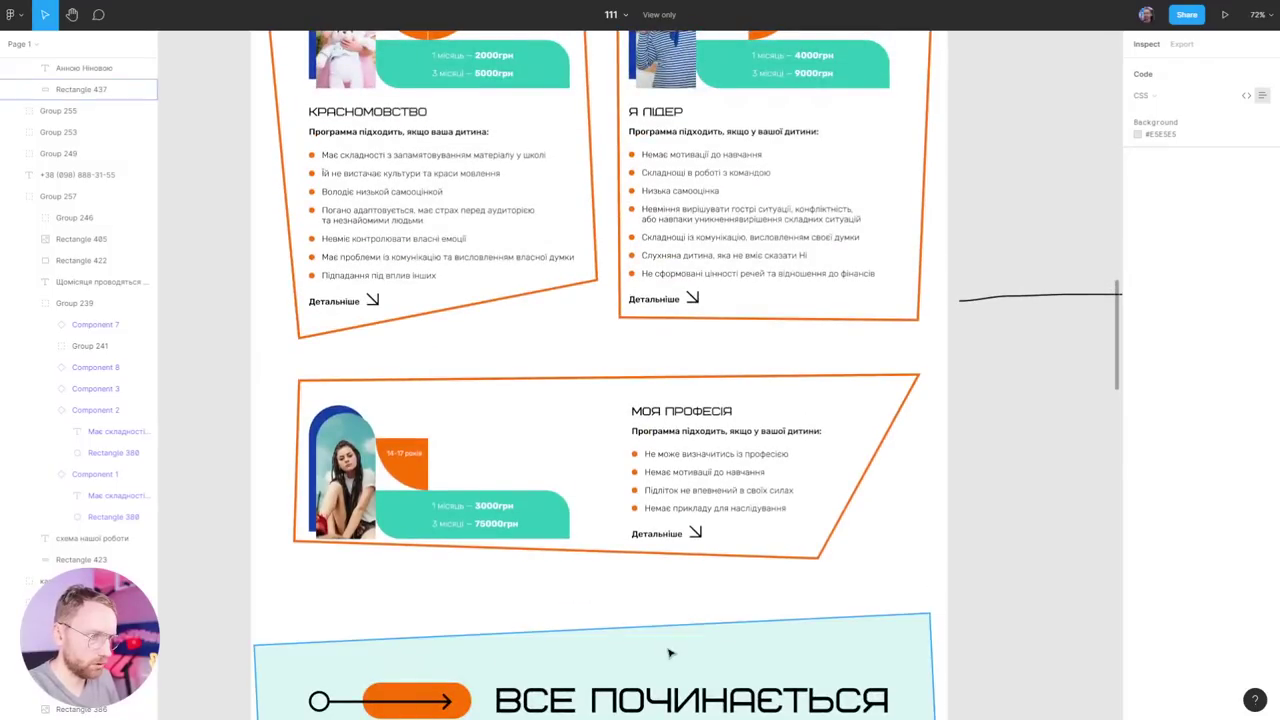
Select Group 258, the ПРОГРАММИ section group, and scroll over its cards
click(375, 442)
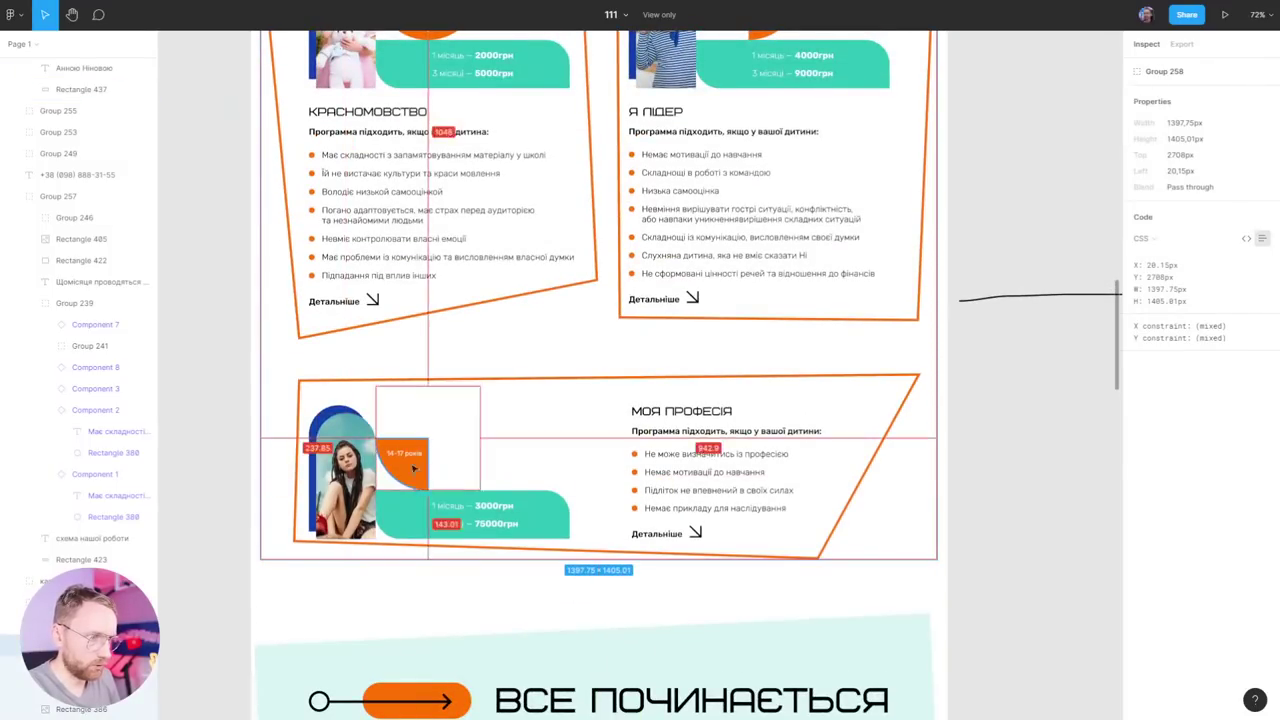
scroll(560, 482, up, 8)
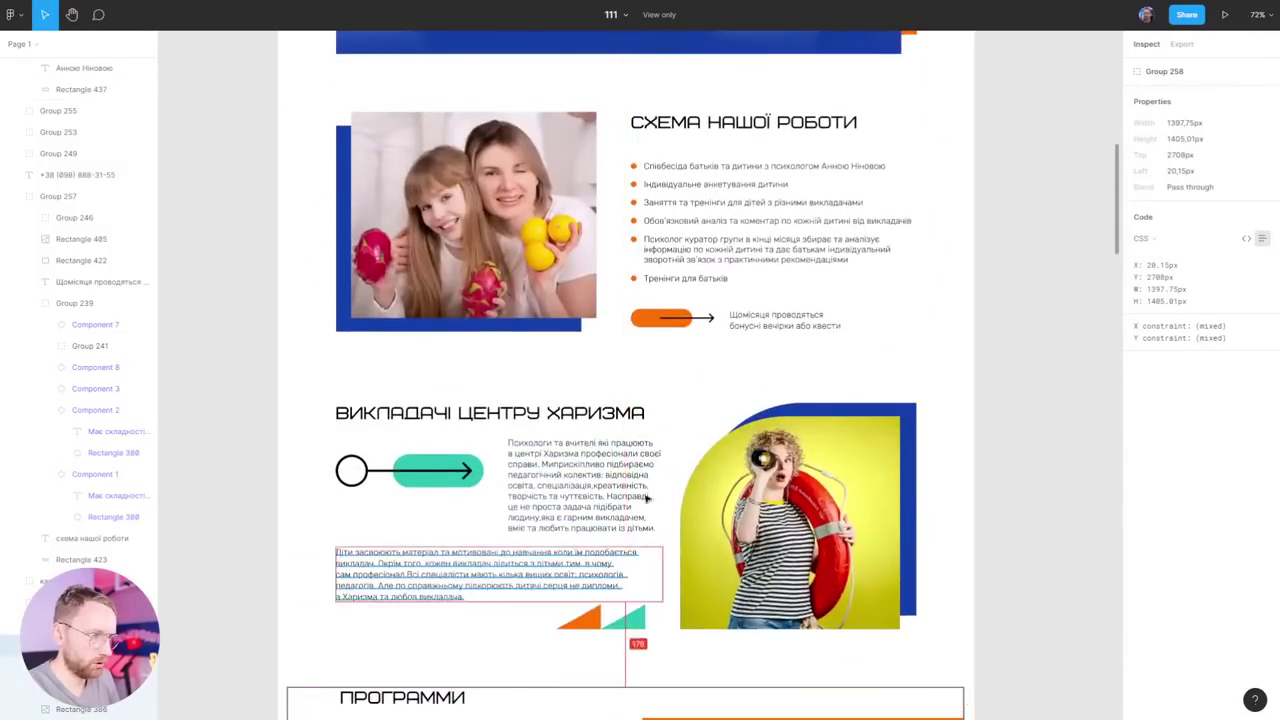
scroll(669, 484, up, 5)
scroll(772, 224, down, 12)
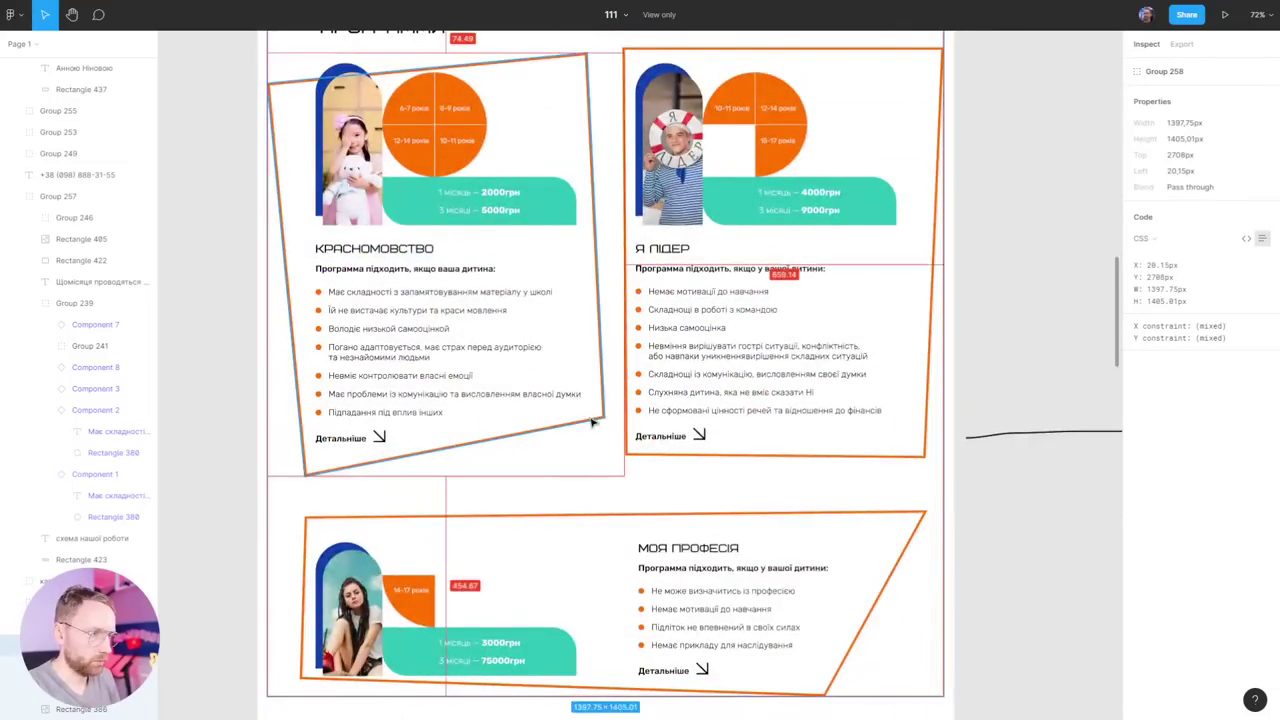
Inspect the first card's tilted orange border (Rectangle 418), then reselect Group 258
double_click(585, 340)
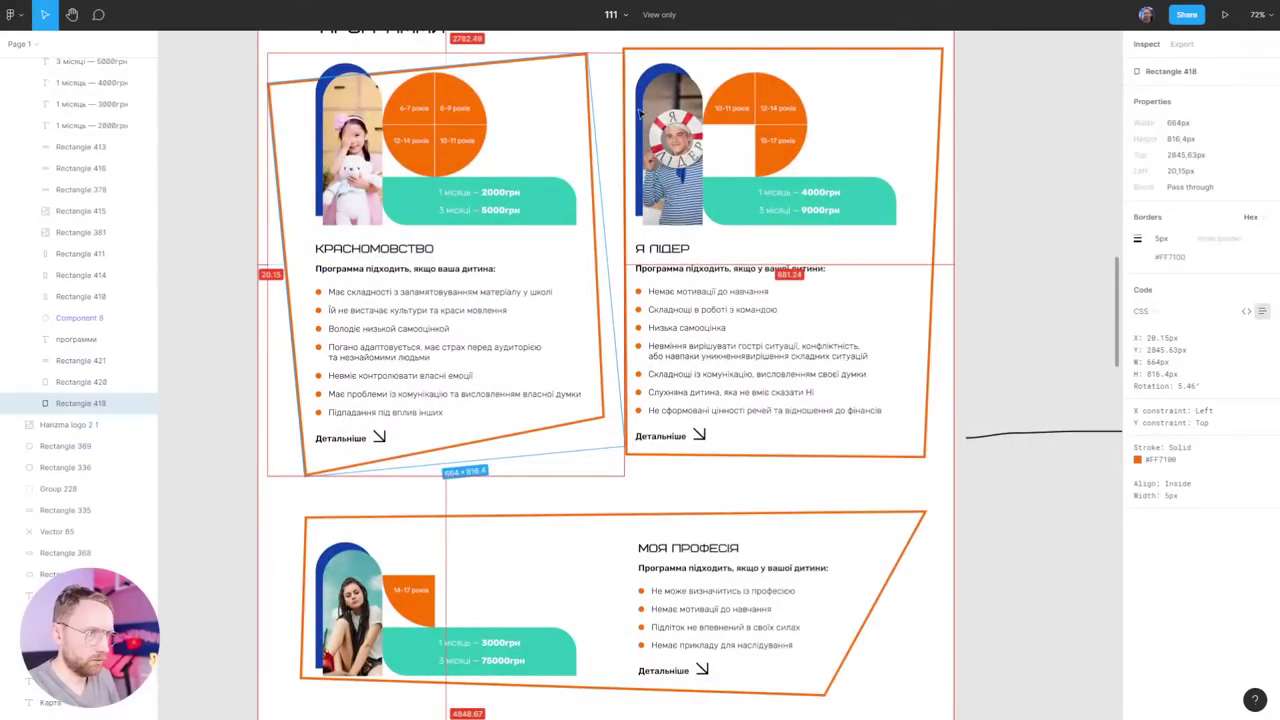
key(Escape)
click(916, 485)
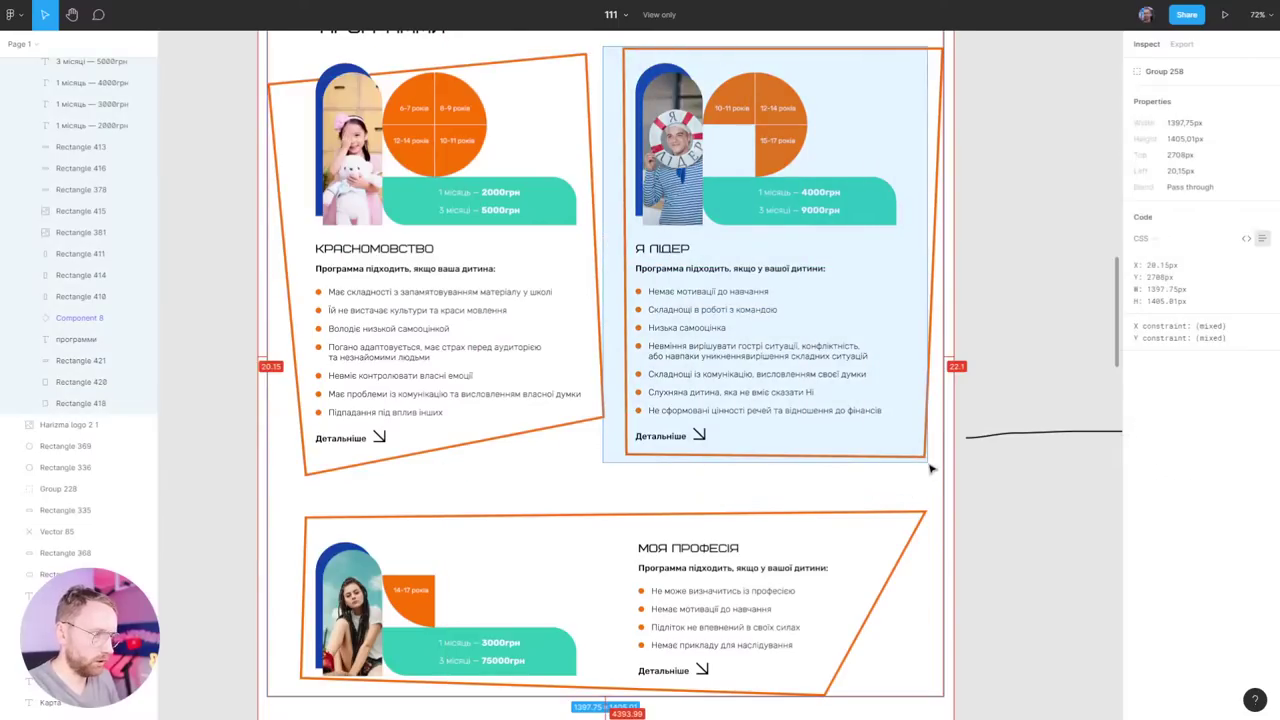
scroll(930, 468, up, 3)
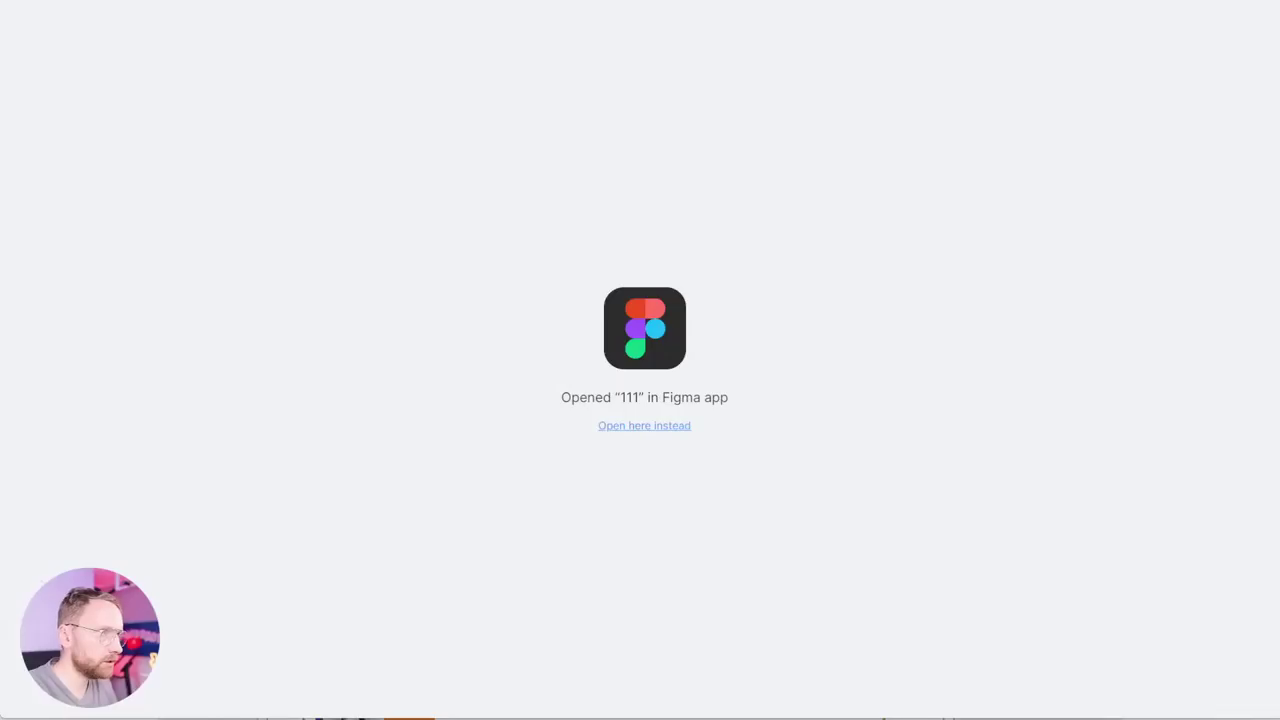
Search Google for 'price table ui' and show the image results
key(ctrl+l)
text(price)
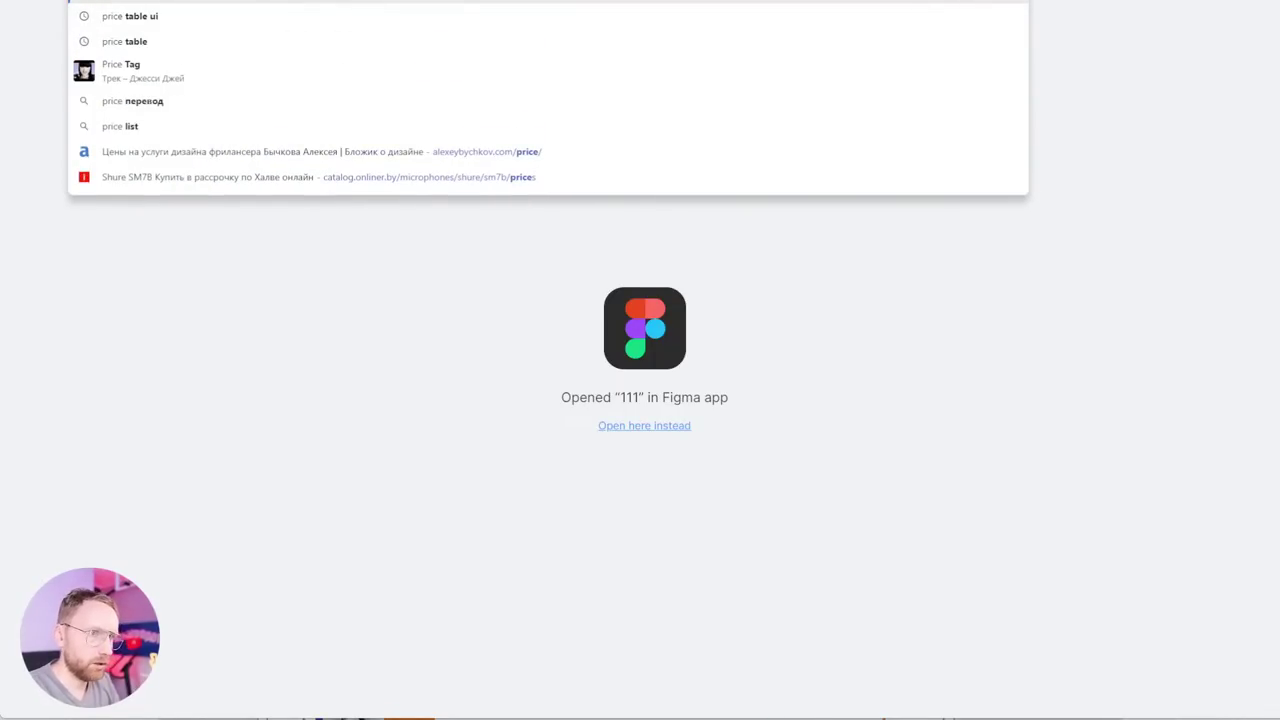
key(Return)
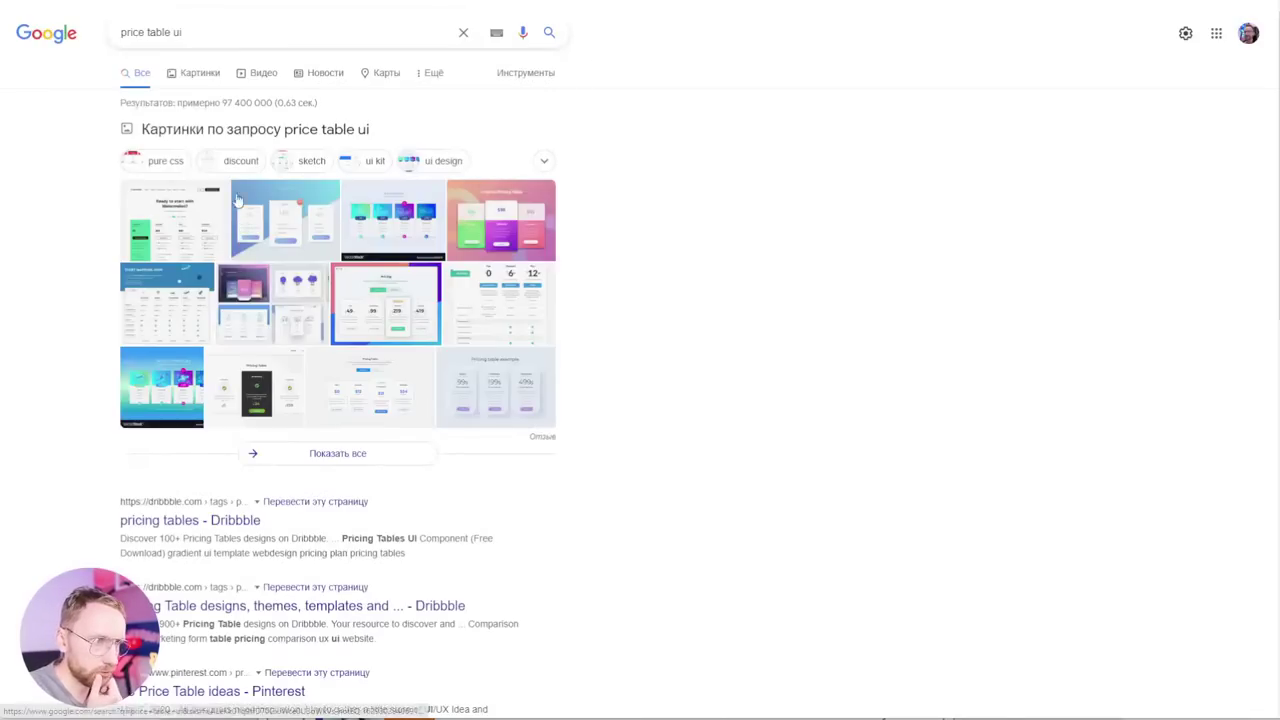
click(200, 73)
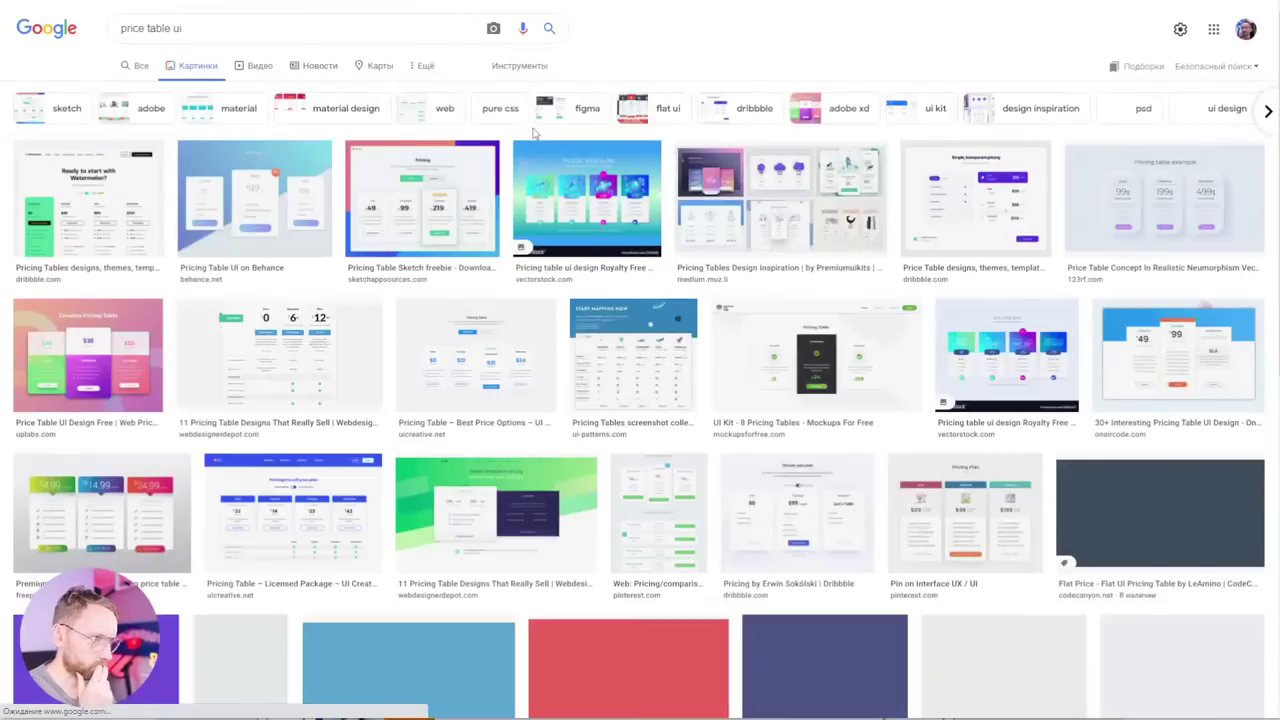
Preview pricing table designs from uplabs, sketchappsources, Behance and Watermelon
click(508, 370)
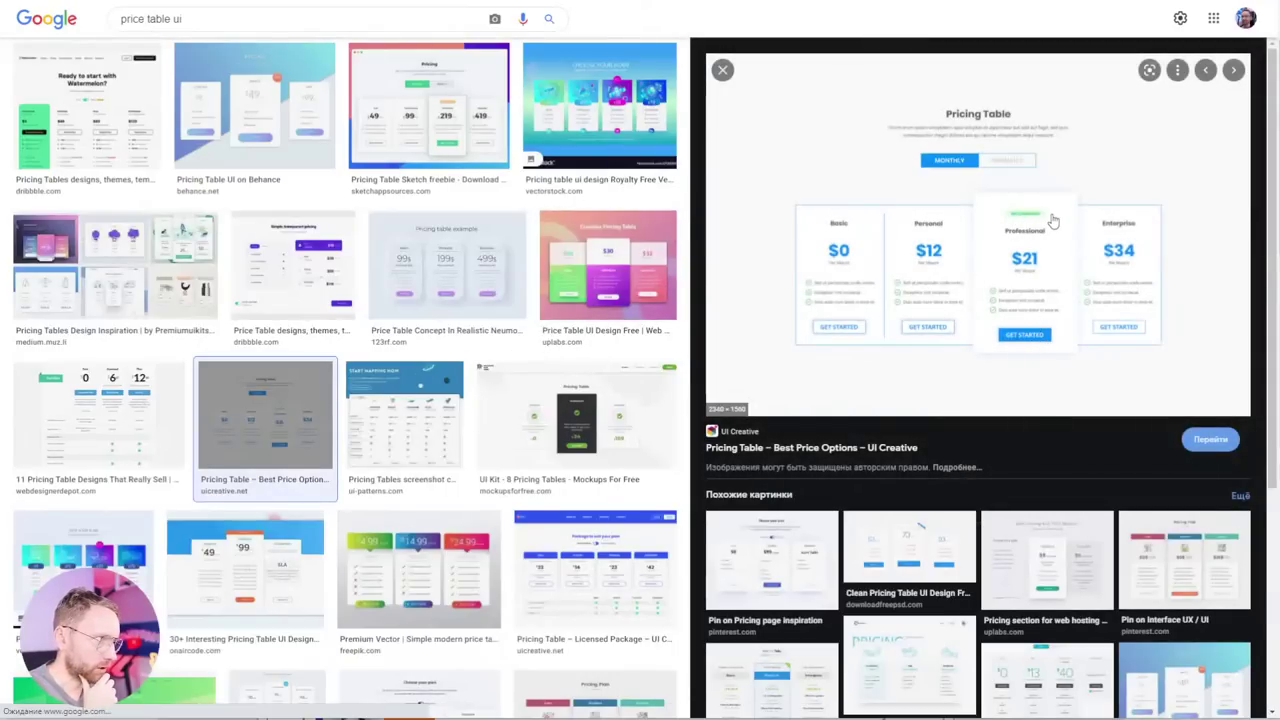
click(582, 276)
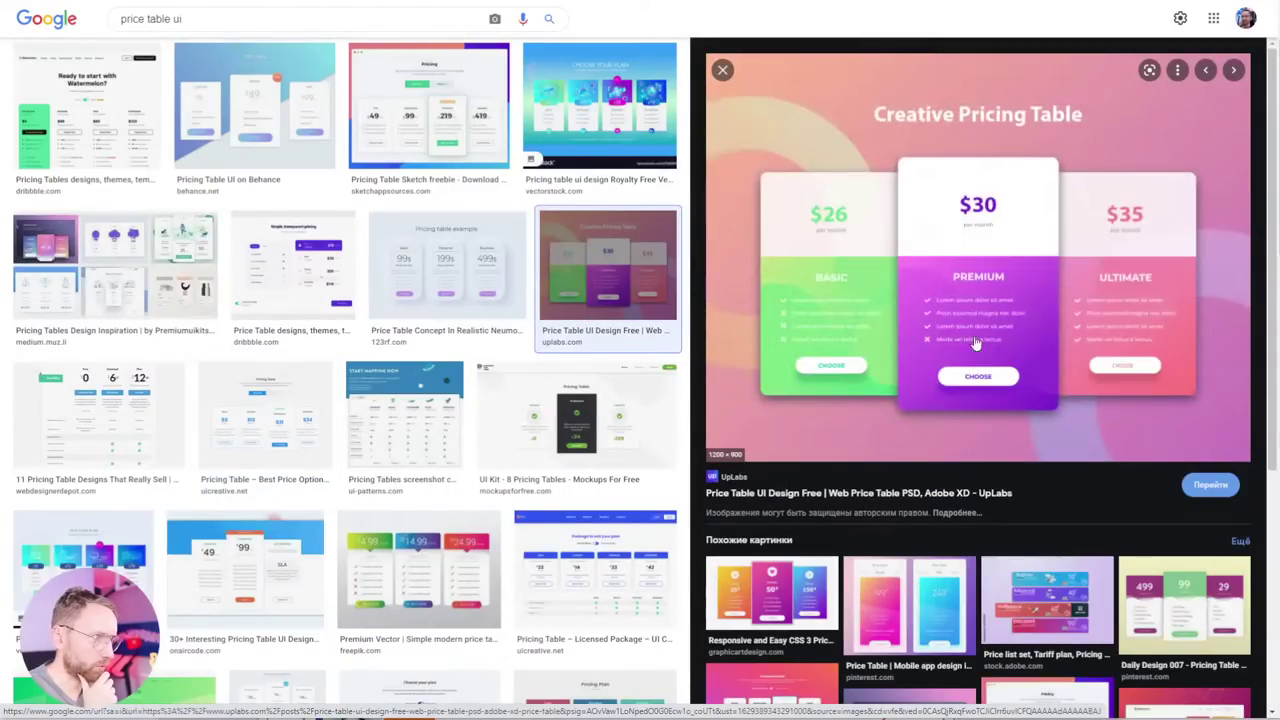
click(445, 116)
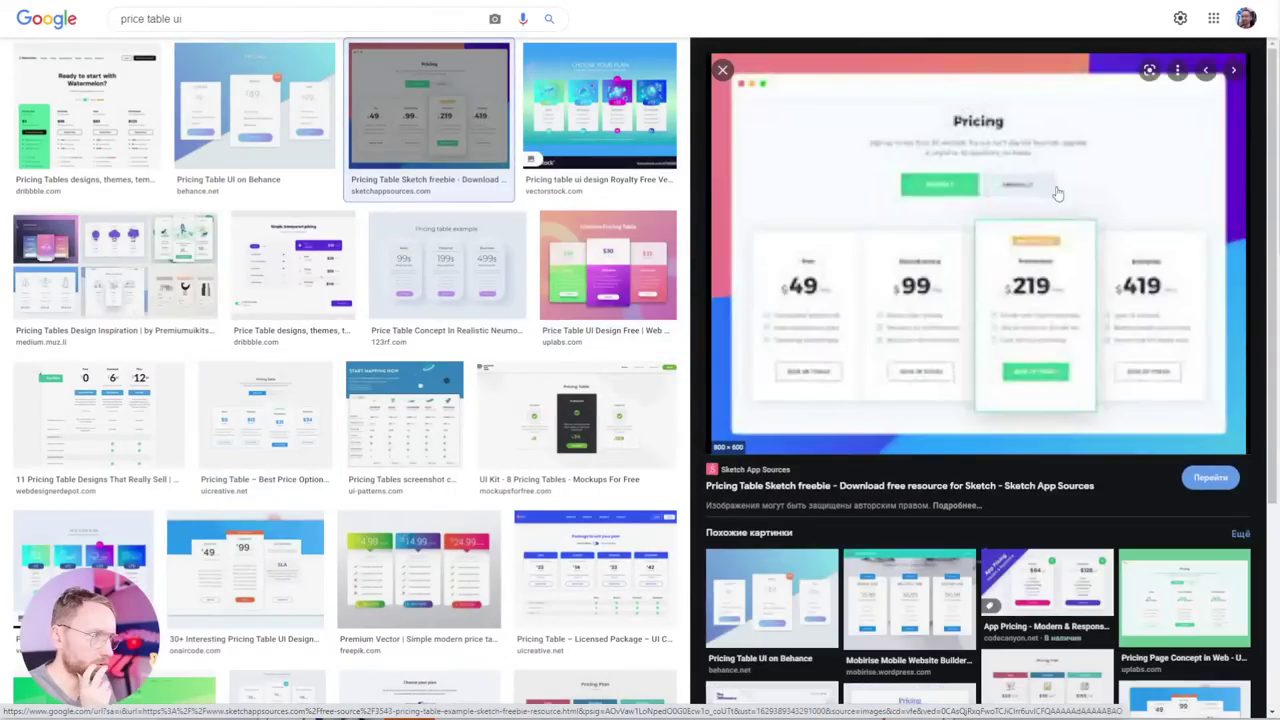
click(255, 105)
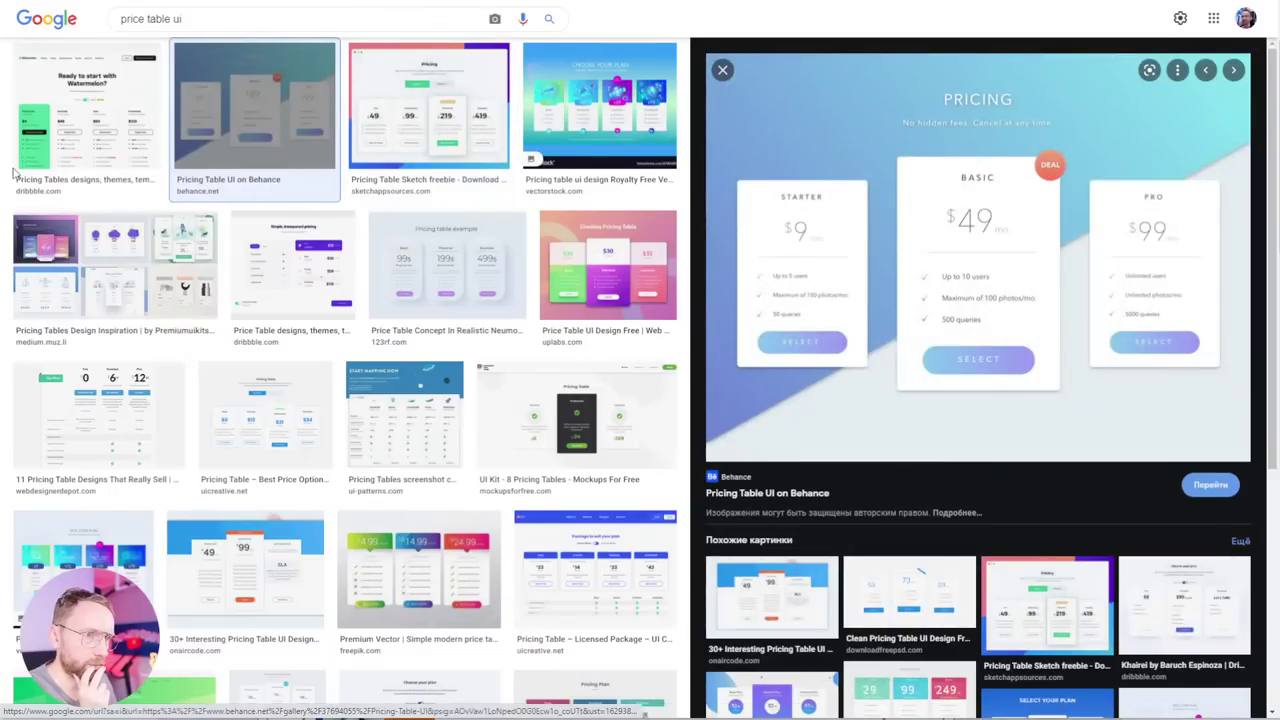
key(Left)
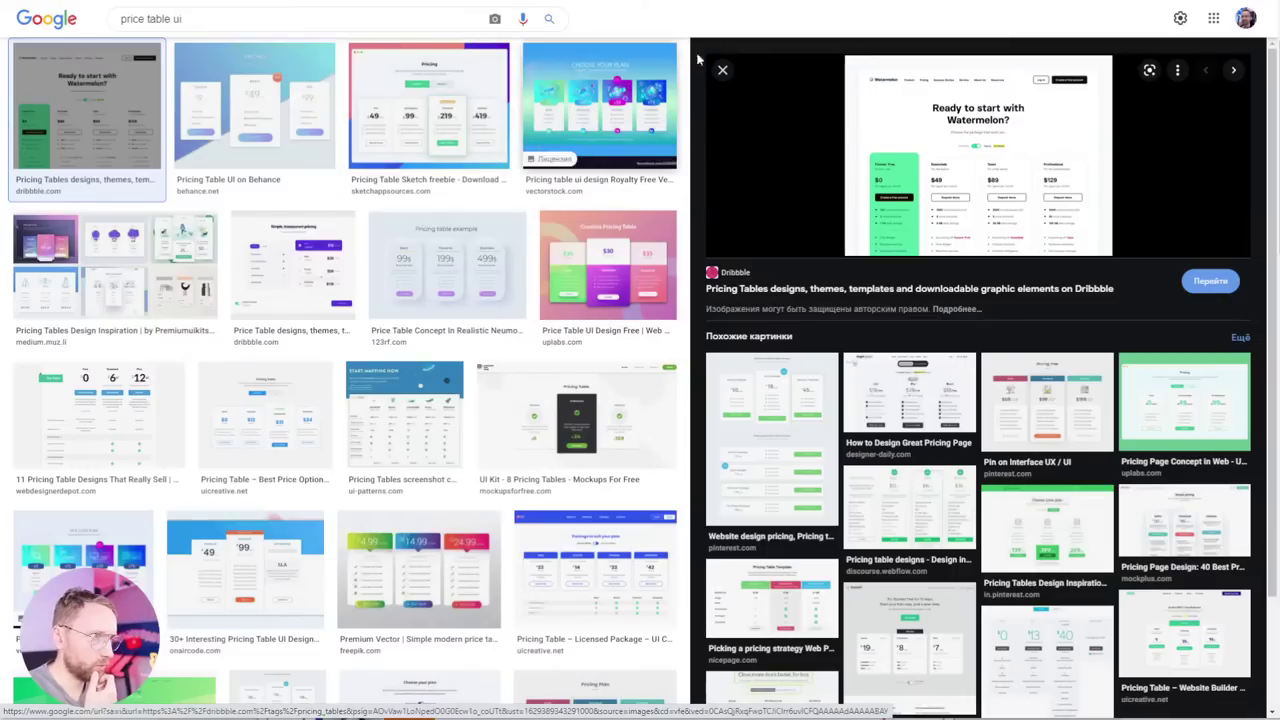
Return via Discord to Figma file 111, deselect, and view the ПРОГРАММИ cards at 100% zoom
key(alt+Tab)
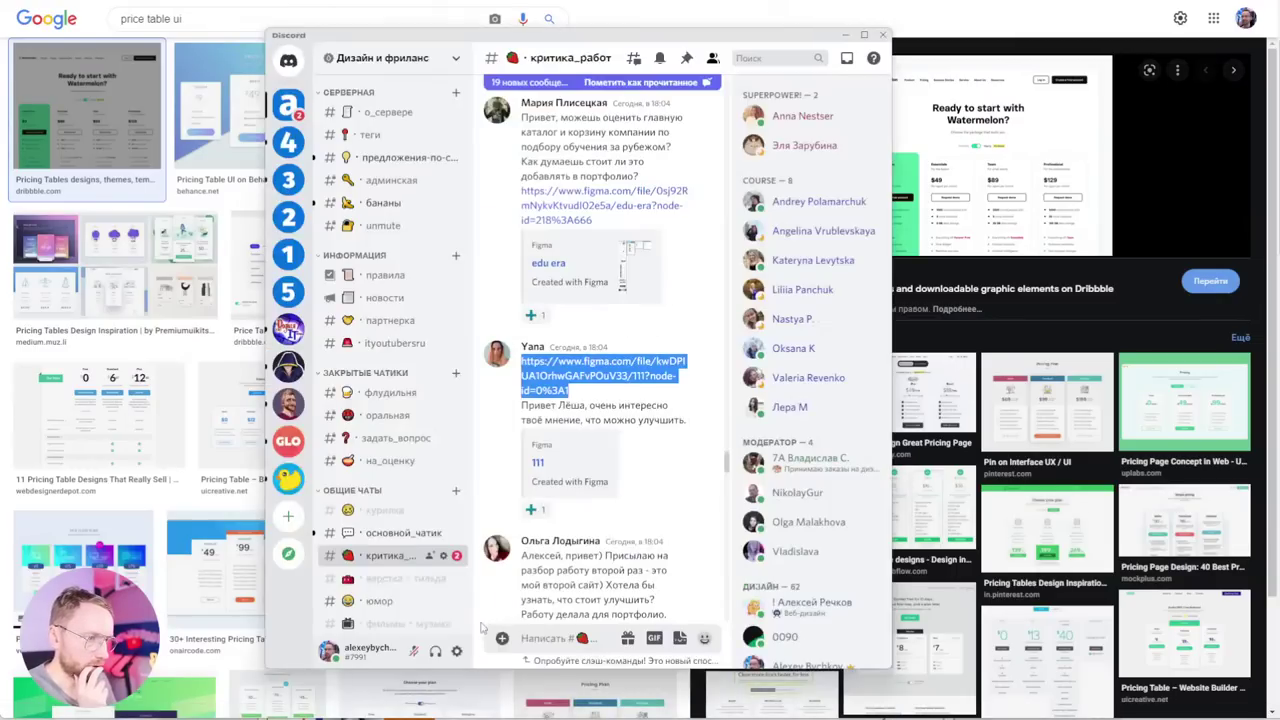
key(alt+Tab)
click(1005, 197)
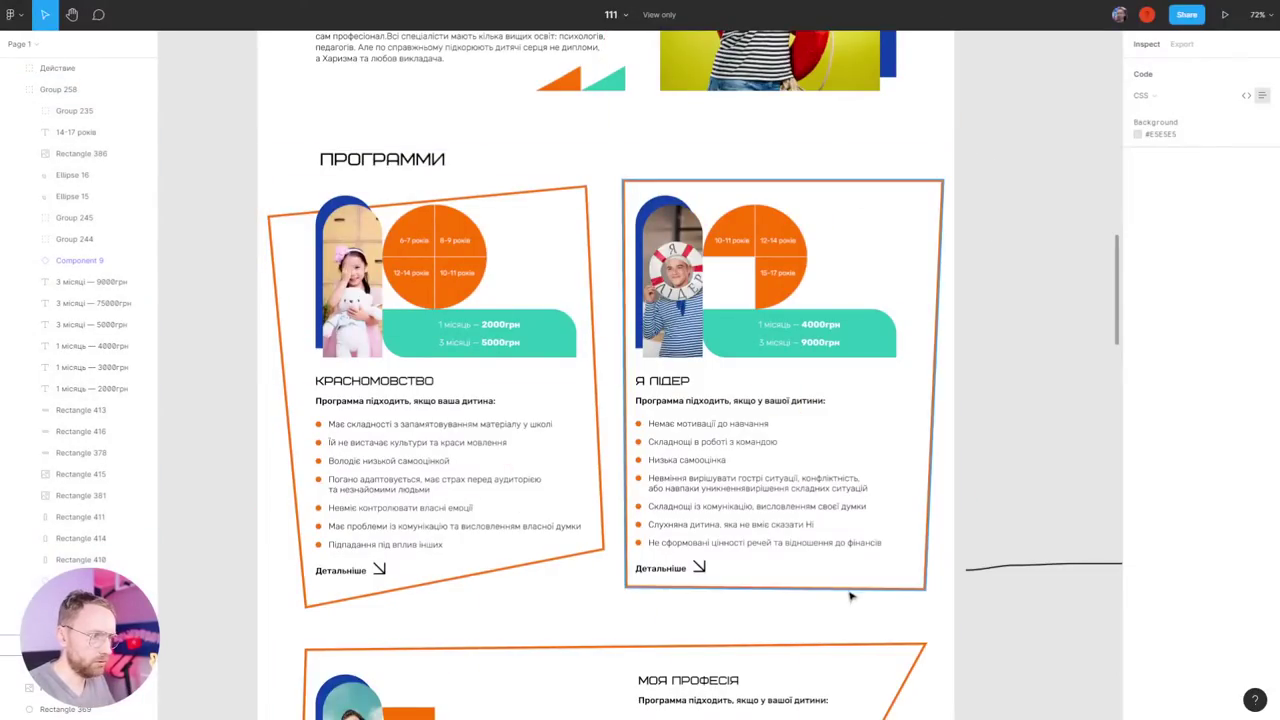
scroll(709, 349, down, 5)
key(shift+0)
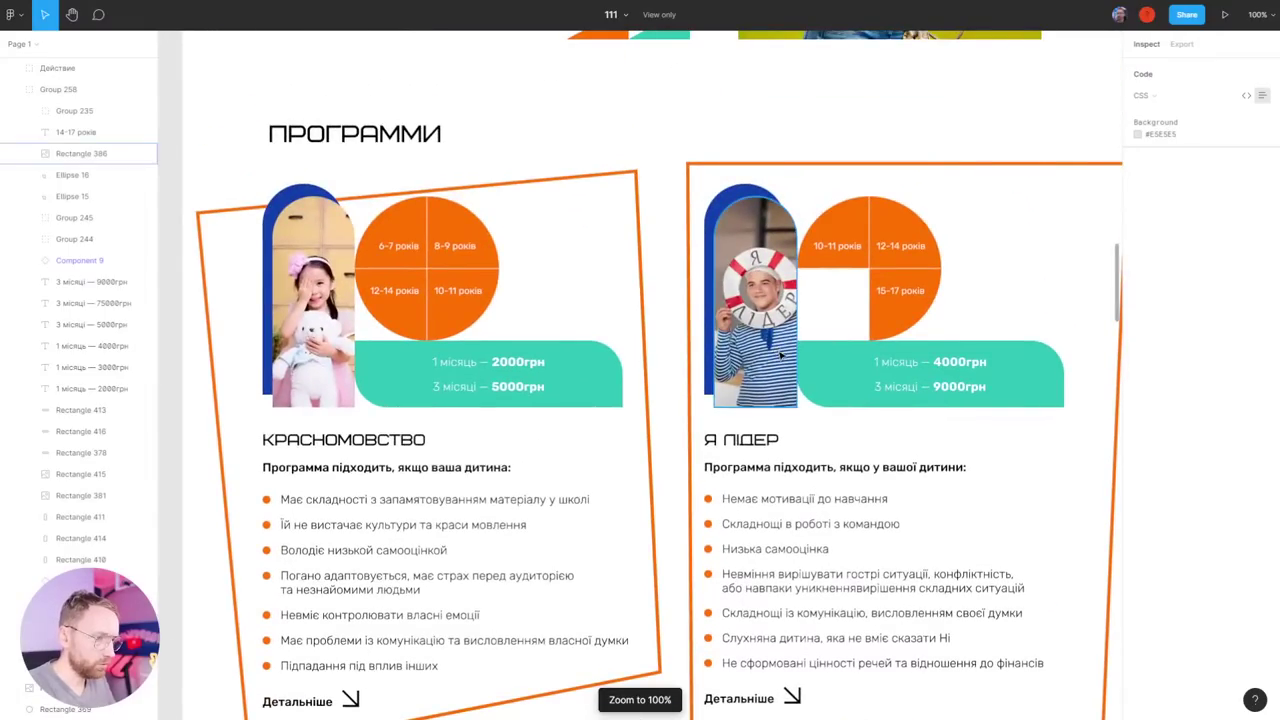
key(ctrl+backslash)
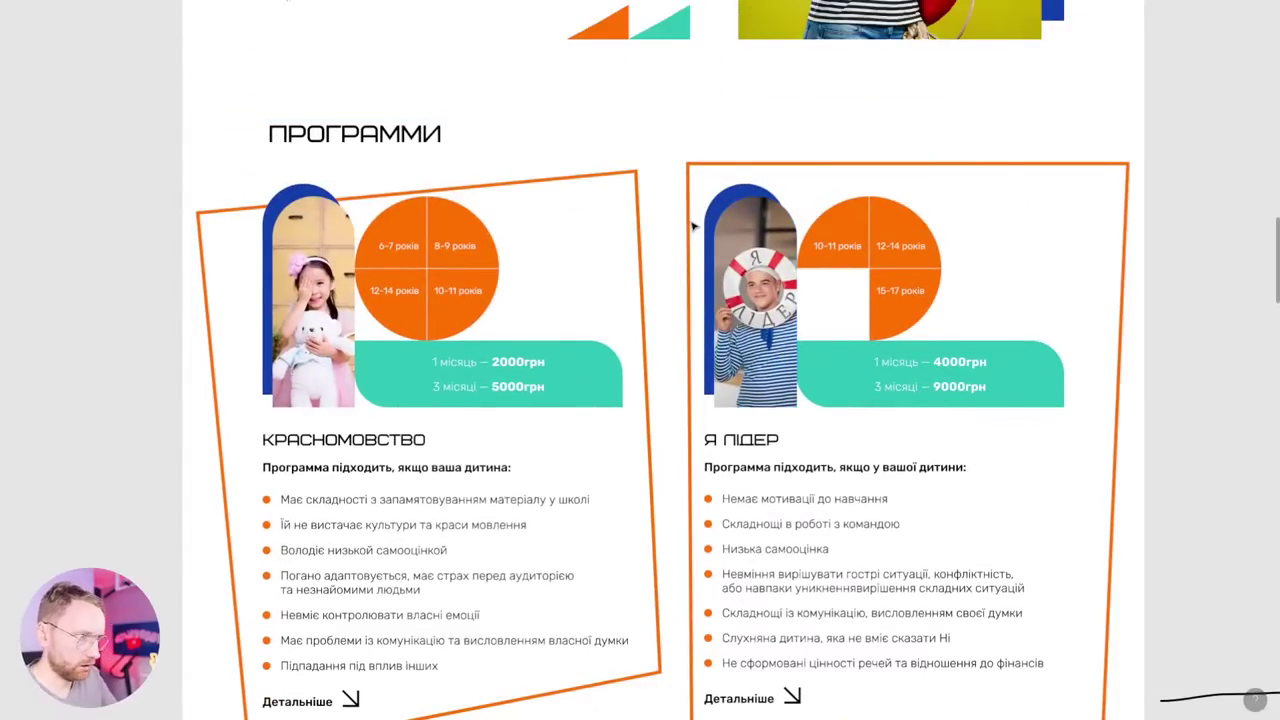
scroll(686, 186, down, 3)
scroll(660, 215, up, 2)
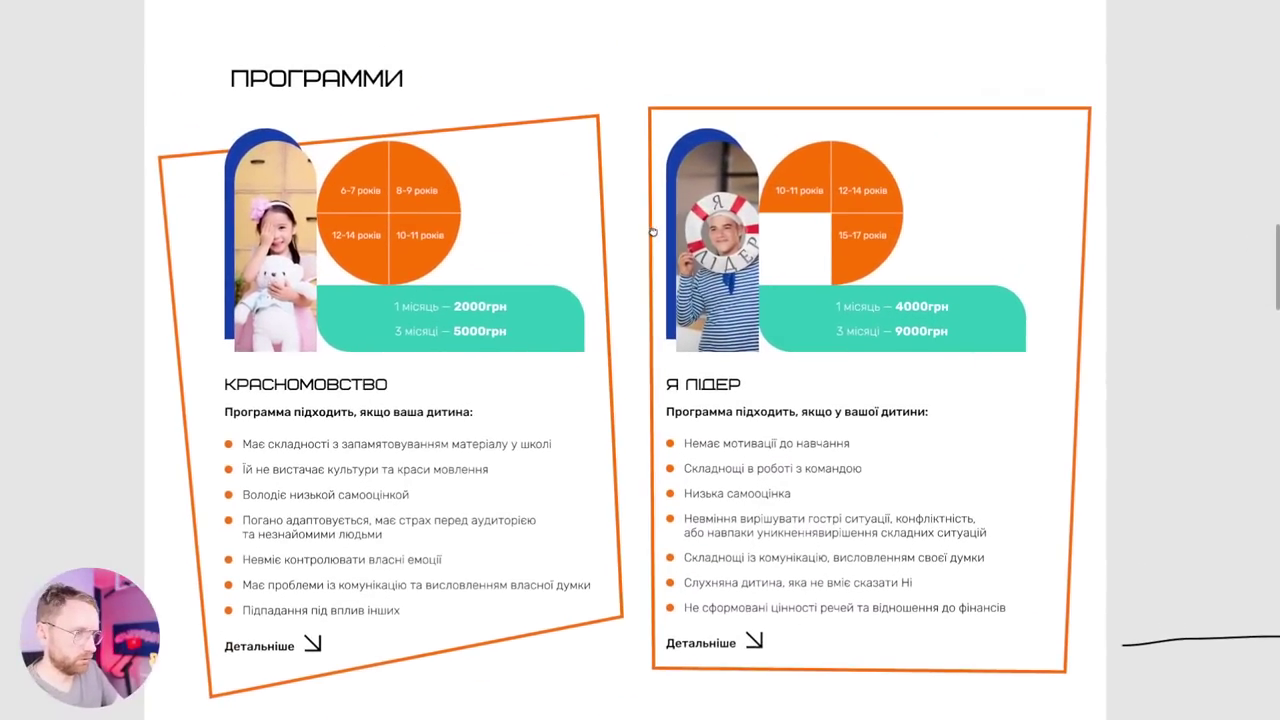
scroll(652, 232, down, 1)
scroll(630, 220, right, 2)
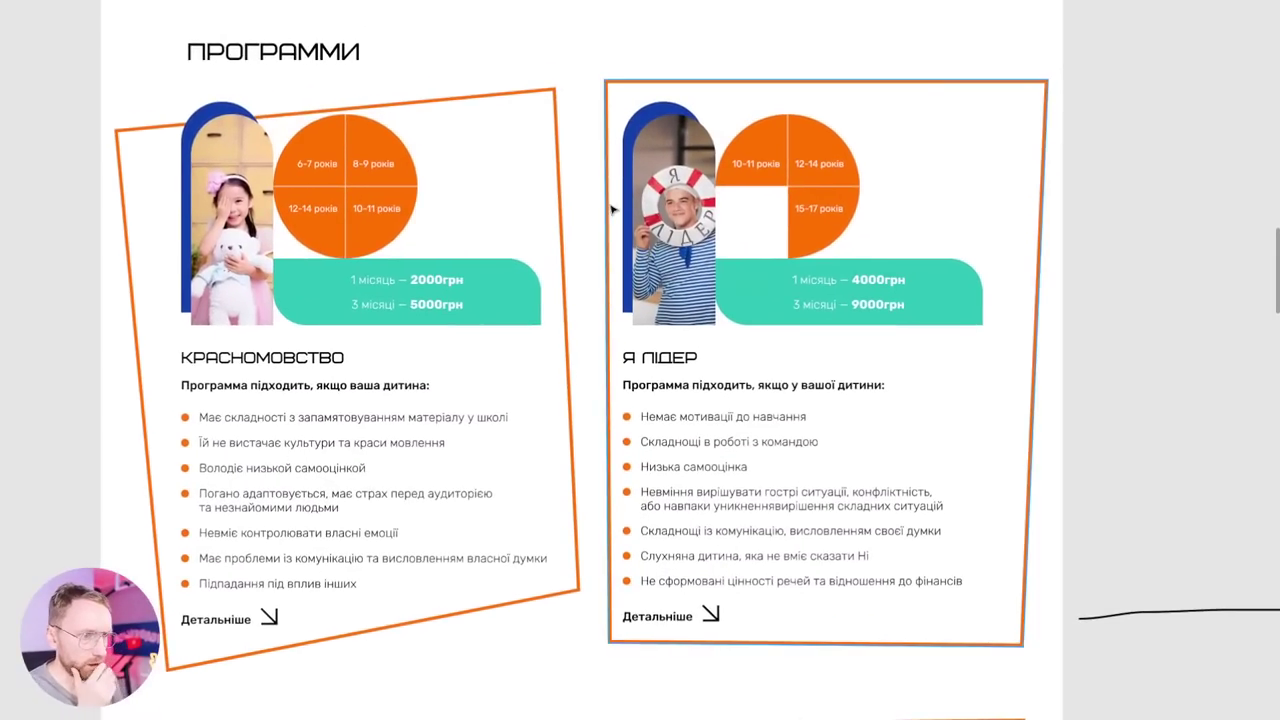
key(shift+0)
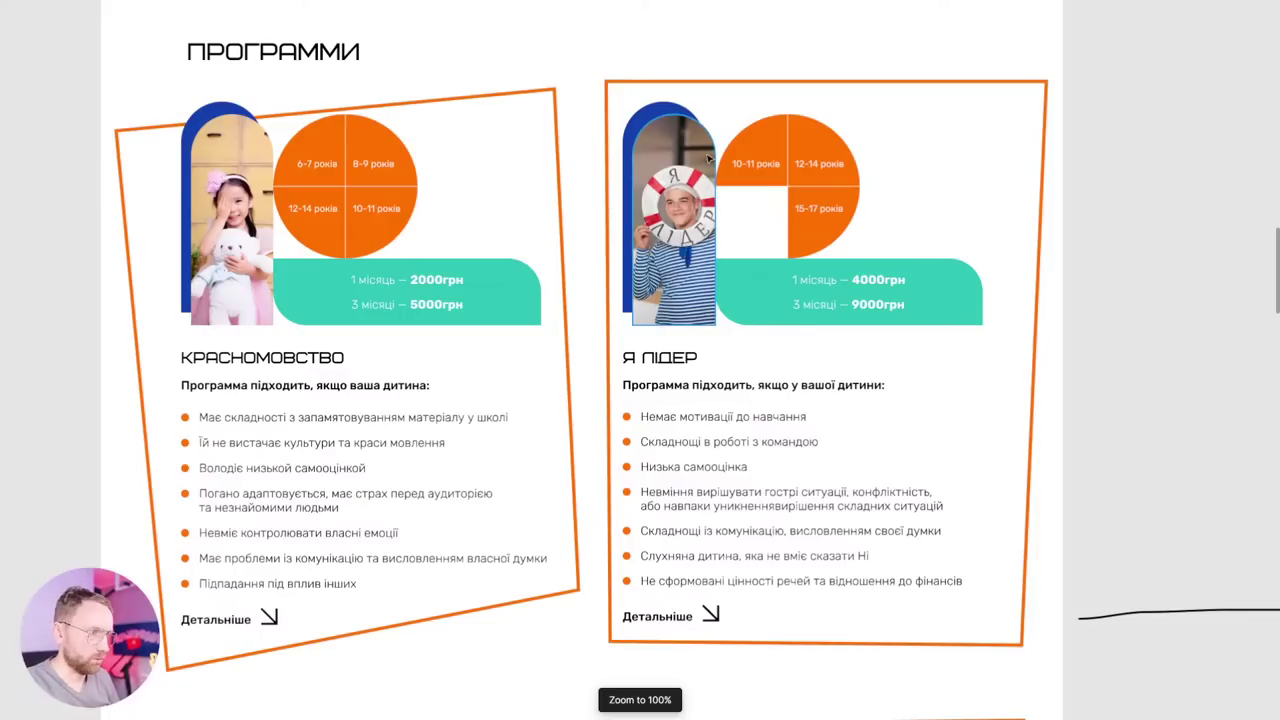
scroll(640, 180, left, 2)
scroll(640, 180, up, 1)
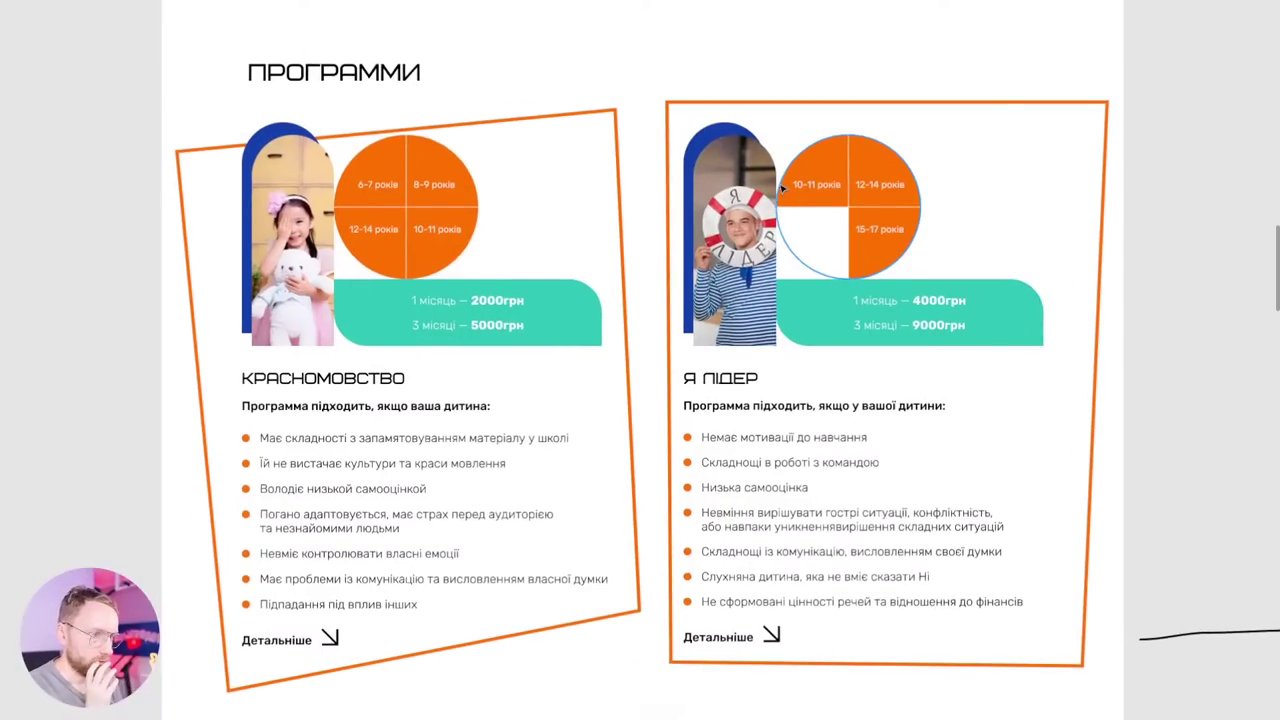
scroll(775, 200, down, 1)
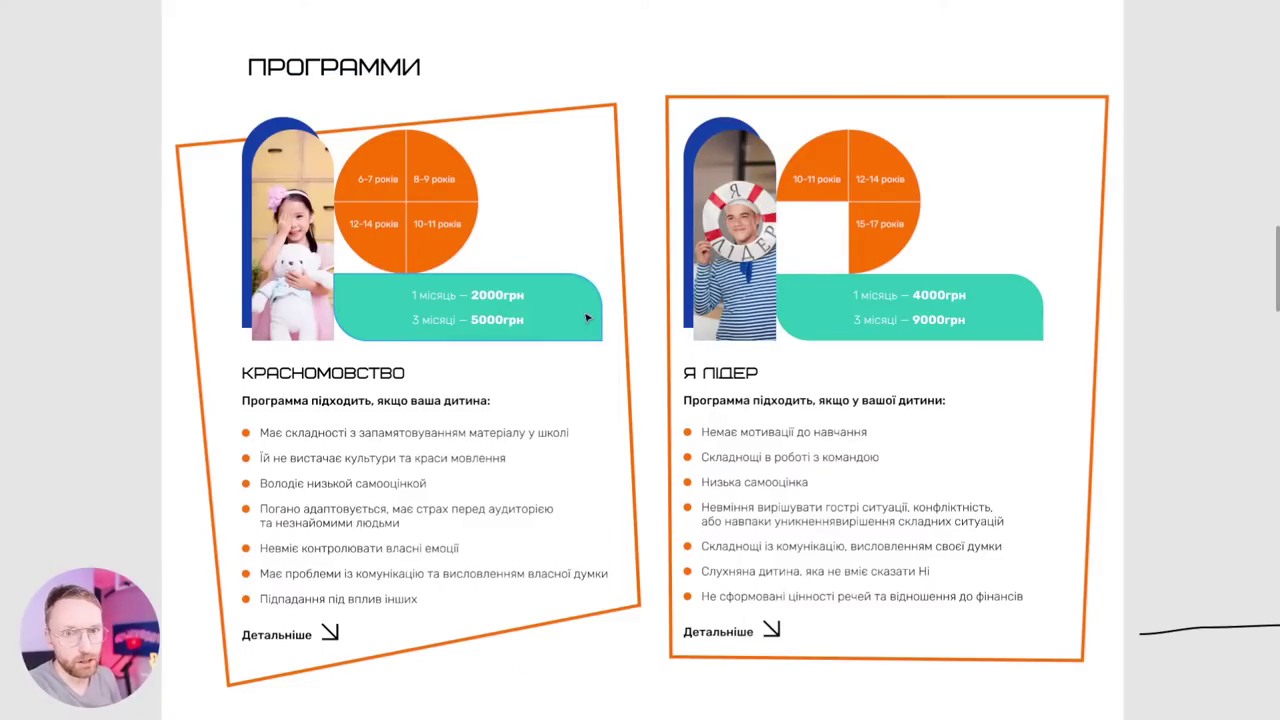
scroll(587, 318, down, 3)
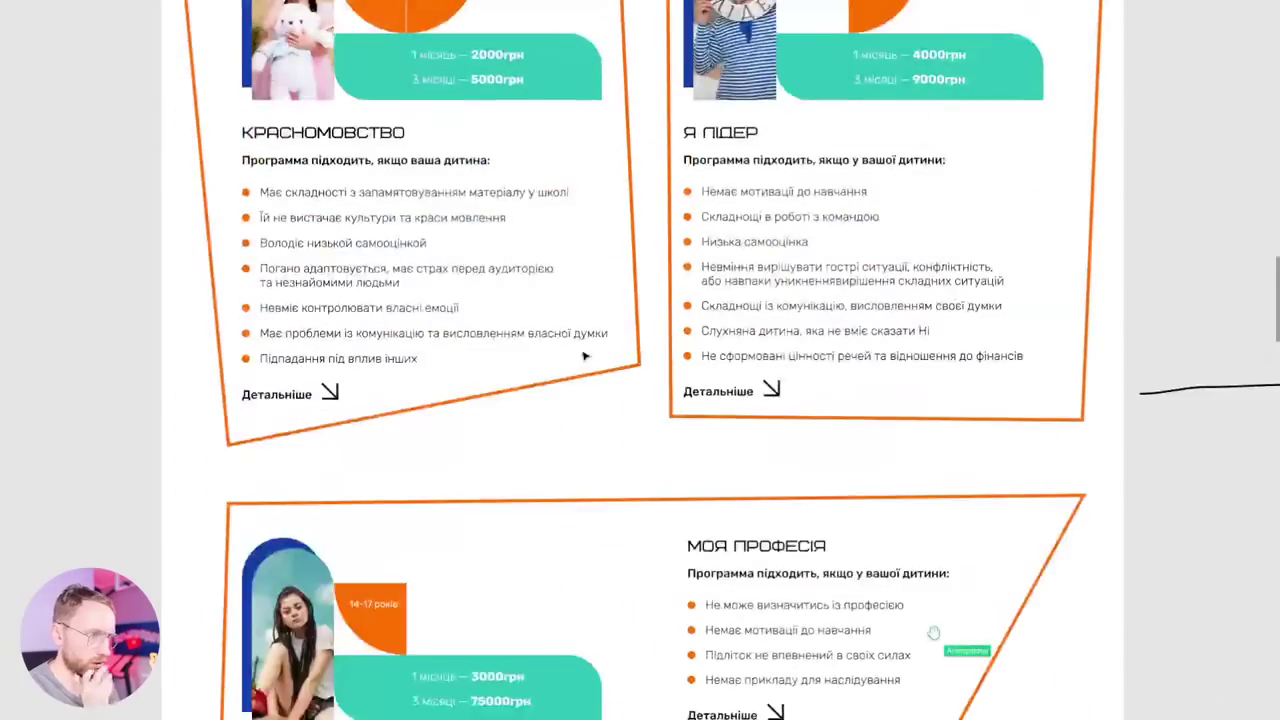
scroll(585, 356, up, 6)
scroll(585, 356, down, 4)
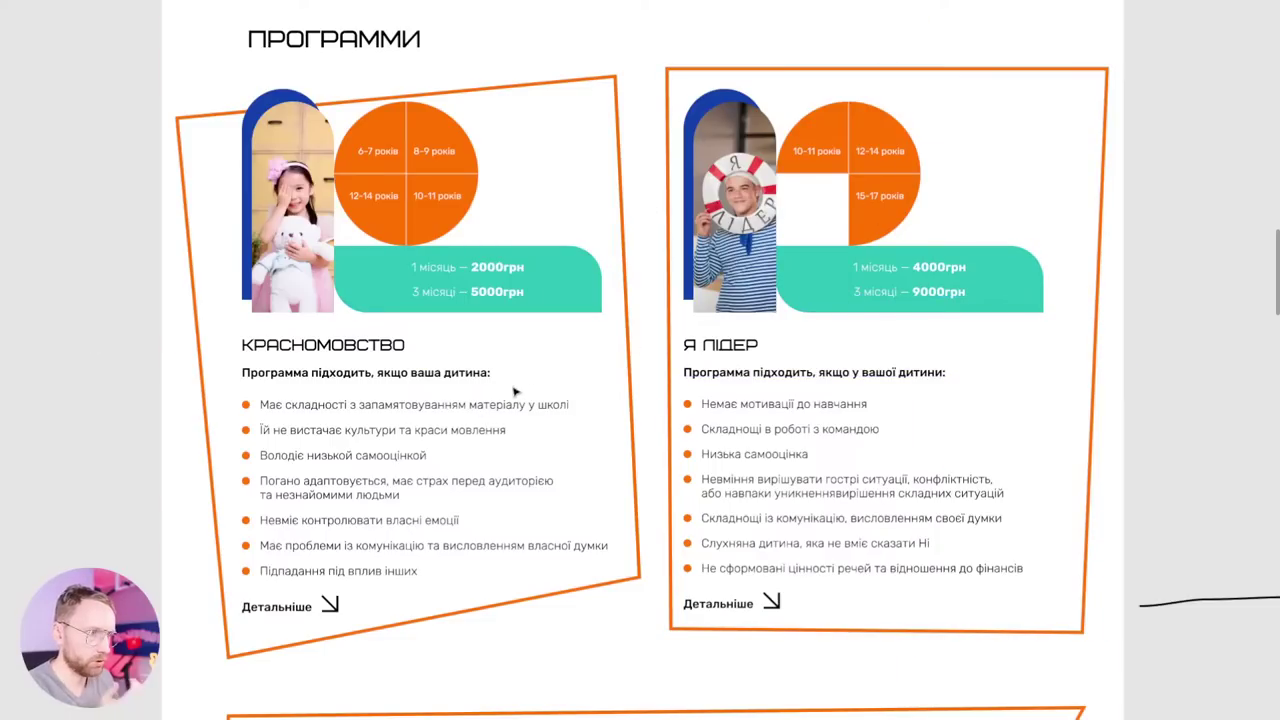
scroll(600, 320, down, 4)
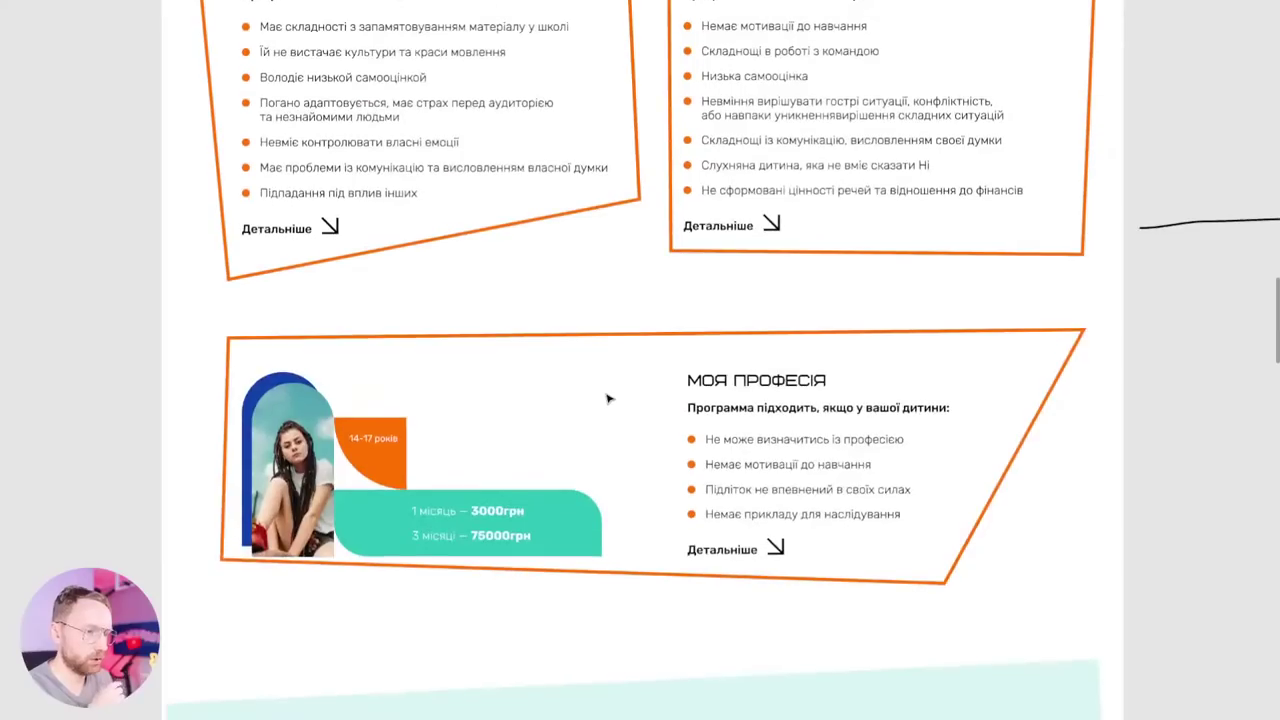
scroll(782, 388, up, 5)
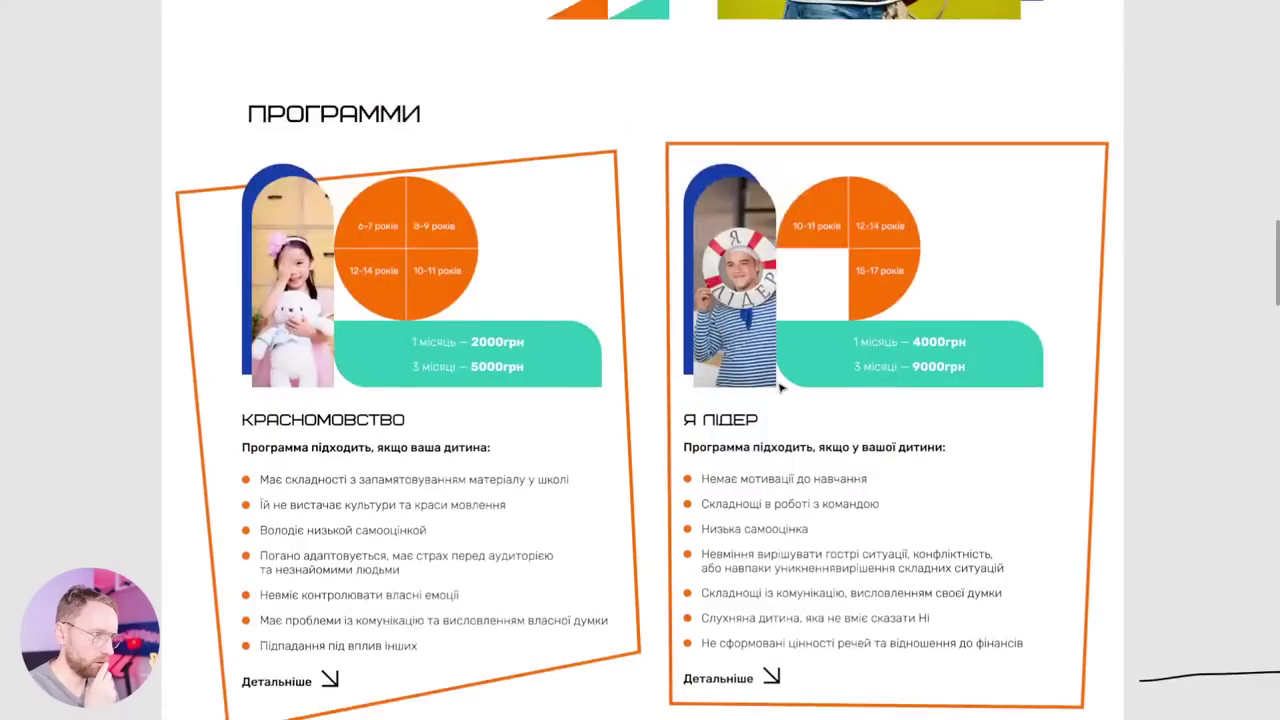
scroll(416, 433, down, 1)
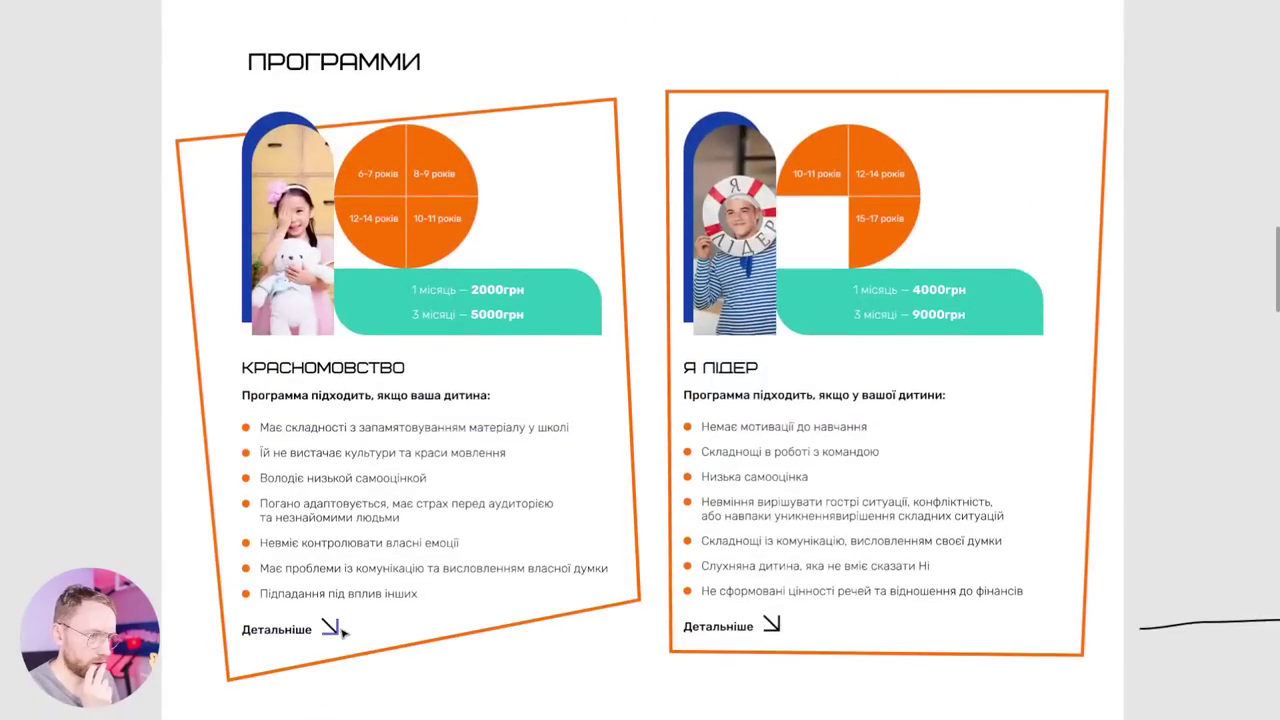
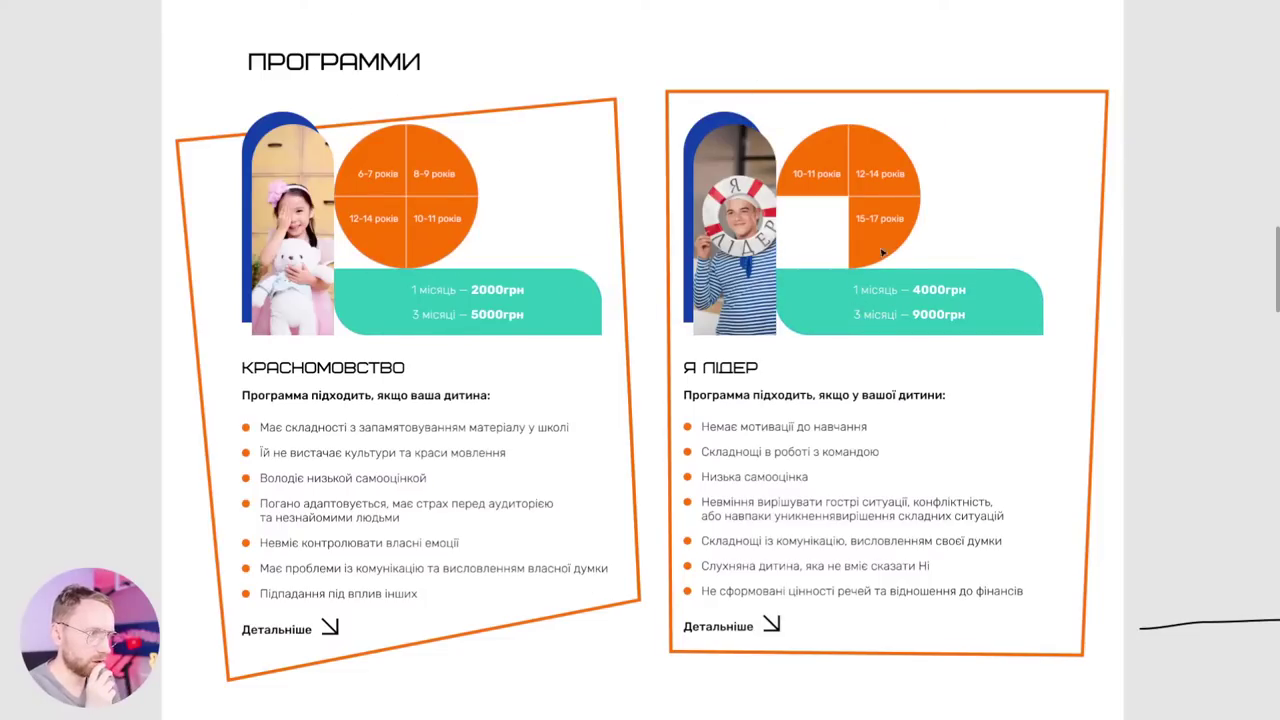
Scroll the canvas from the programmes cards down the landing page to the reviews section
scroll(945, 462, down, 5)
scroll(1149, 251, up, 4)
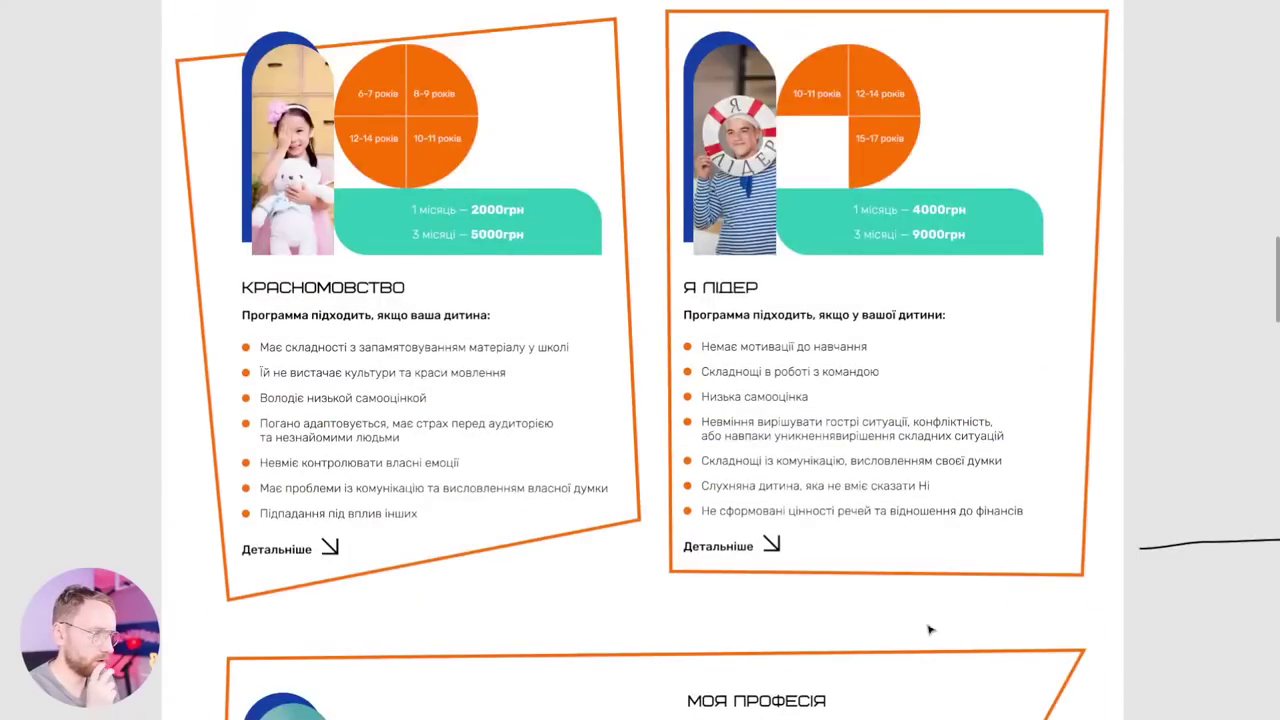
scroll(930, 630, down, 4)
scroll(182, 492, right, 10)
scroll(182, 492, down, 3)
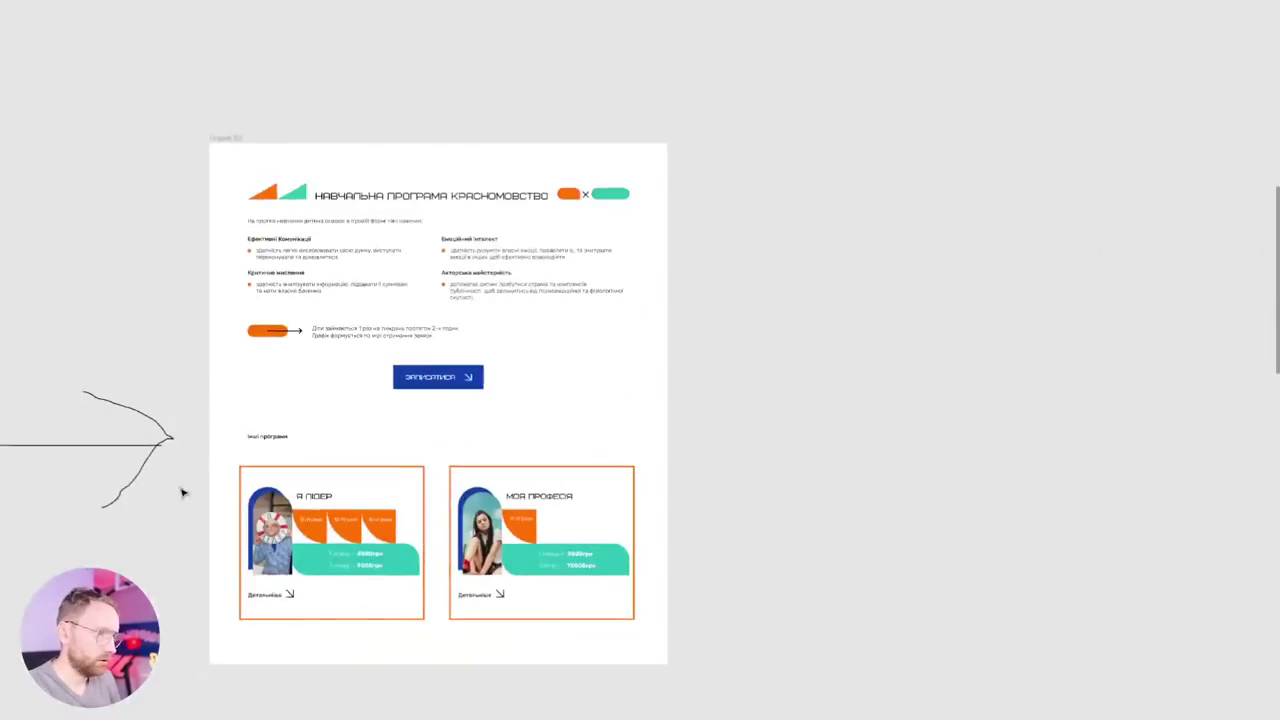
scroll(182, 492, down, 3)
scroll(285, 192, up, 5)
scroll(423, 209, down, 3)
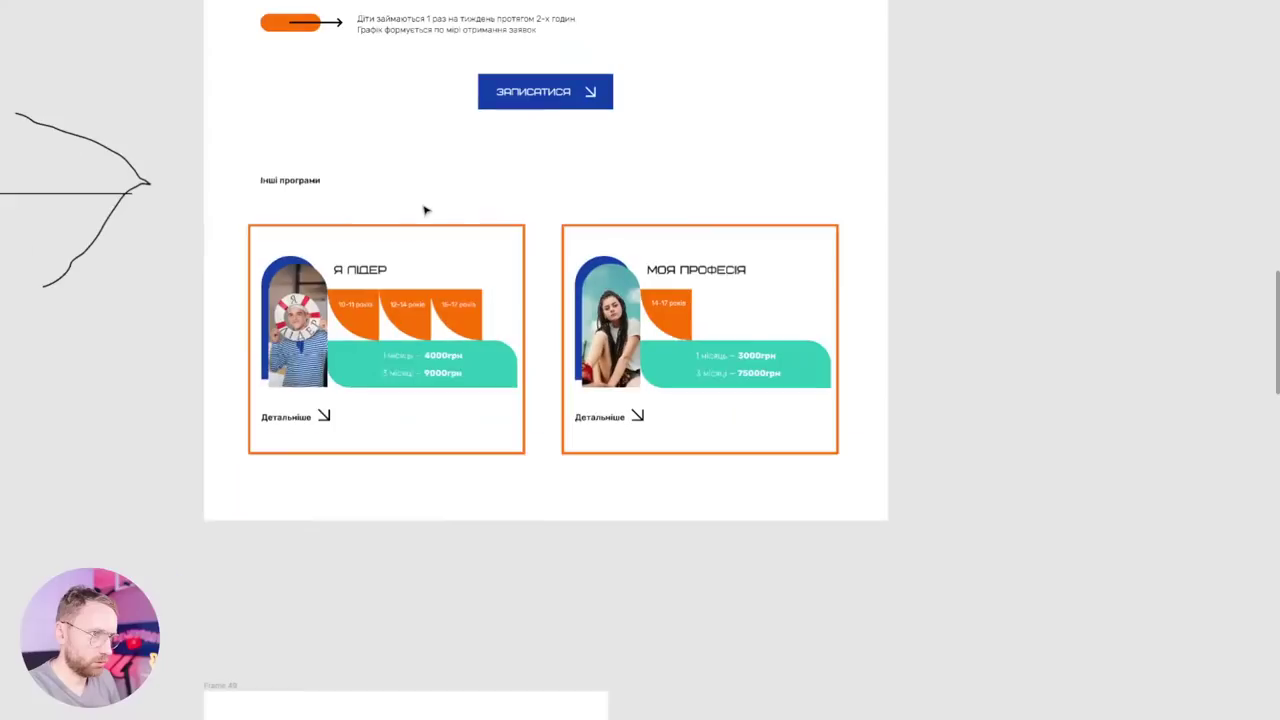
scroll(466, 563, up, 5)
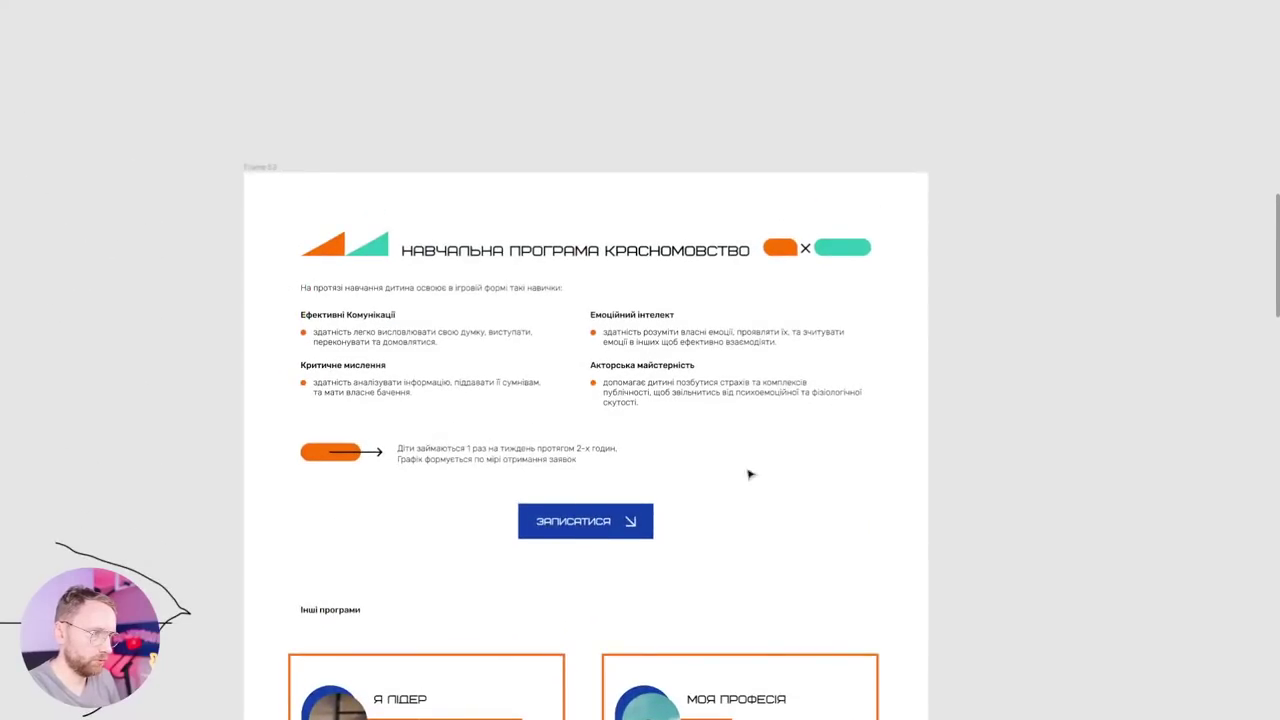
scroll(499, 385, down, 3)
scroll(784, 252, up, 5)
scroll(784, 252, up, 2)
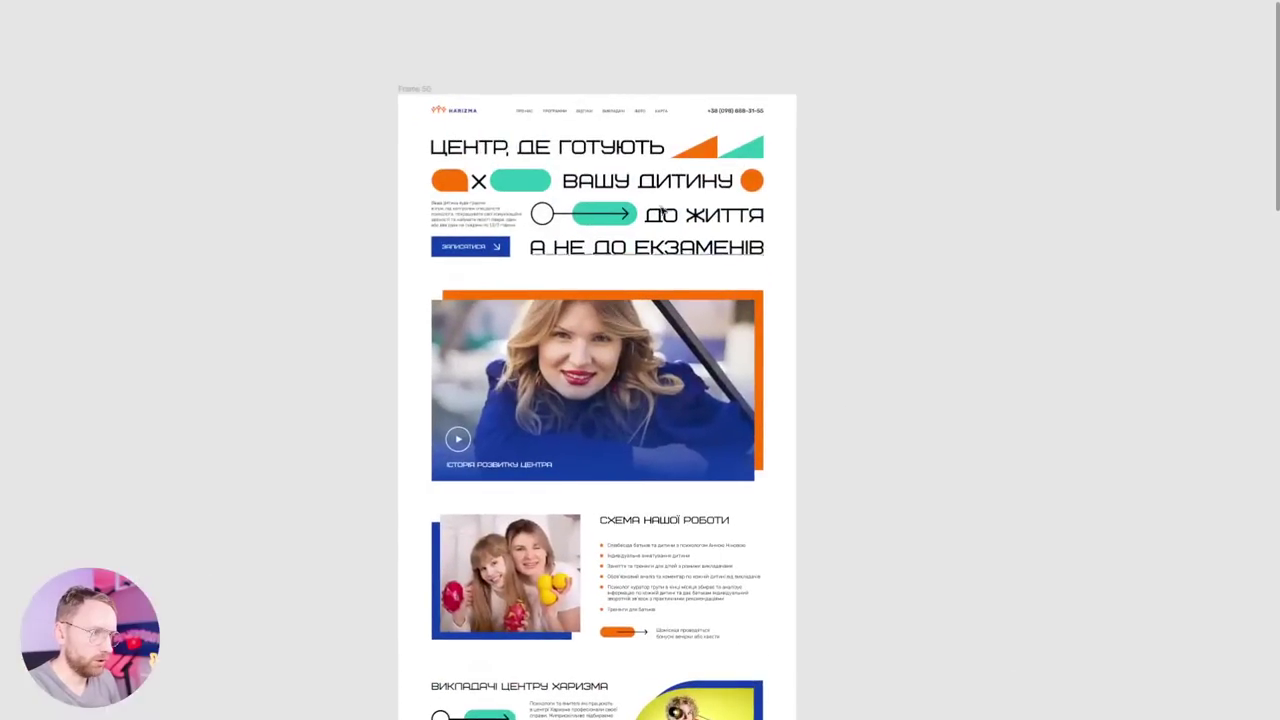
scroll(536, 383, down, 5)
scroll(606, 614, down, 10)
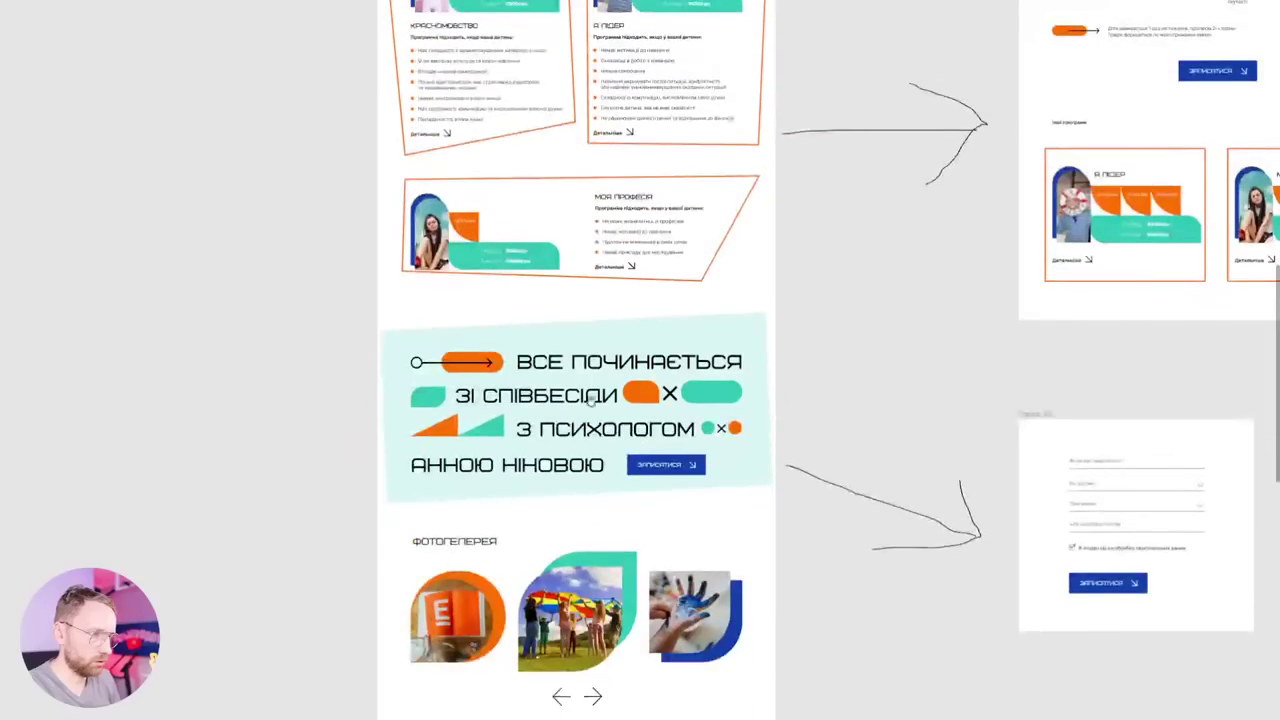
scroll(543, 449, up, 3)
scroll(858, 430, down, 8)
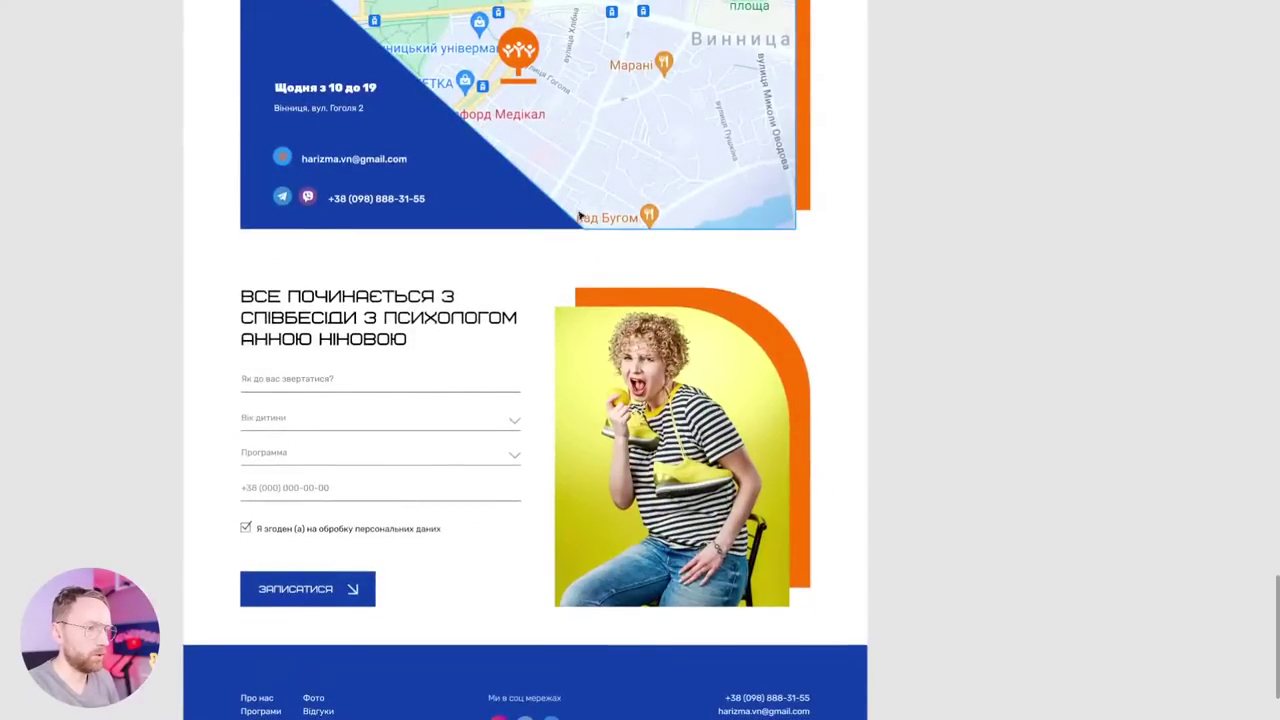
scroll(590, 387, down, 3)
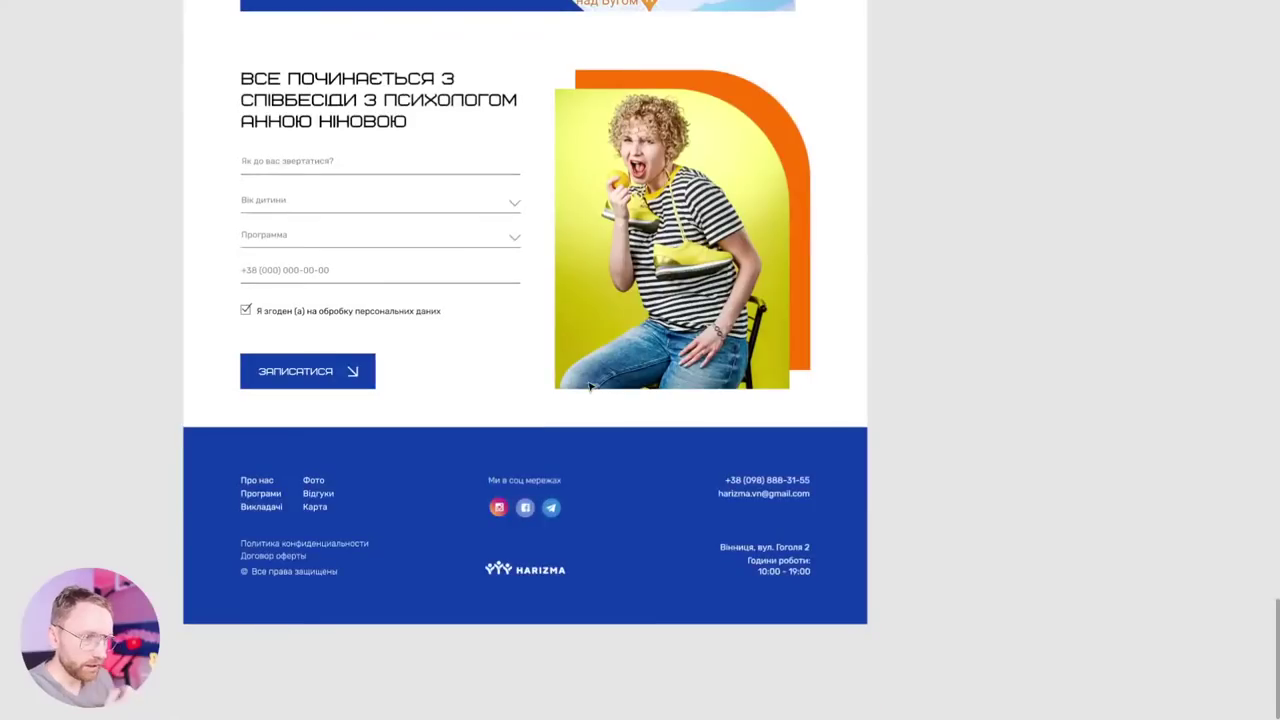
scroll(640, 480, up, 4)
scroll(600, 400, down, 5)
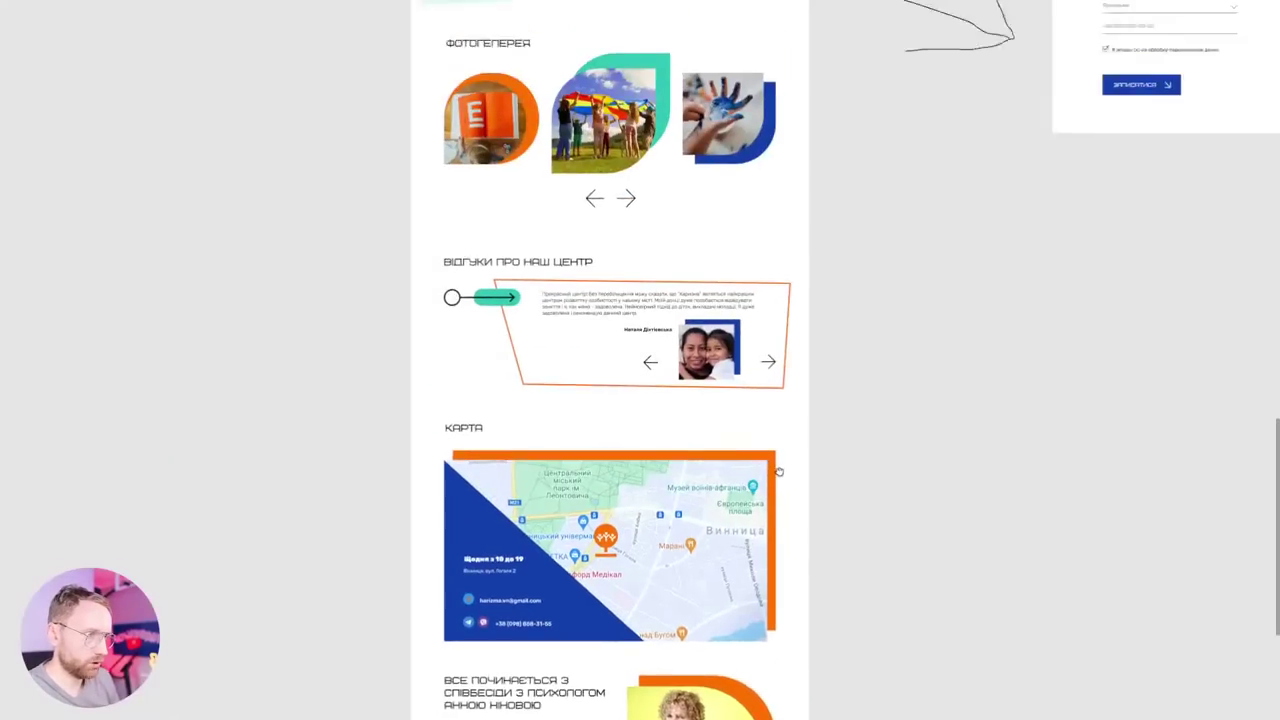
scroll(600, 400, up, 2)
Select the reviews frame to check its size, then zoom in on the customer-review card
click(520, 356)
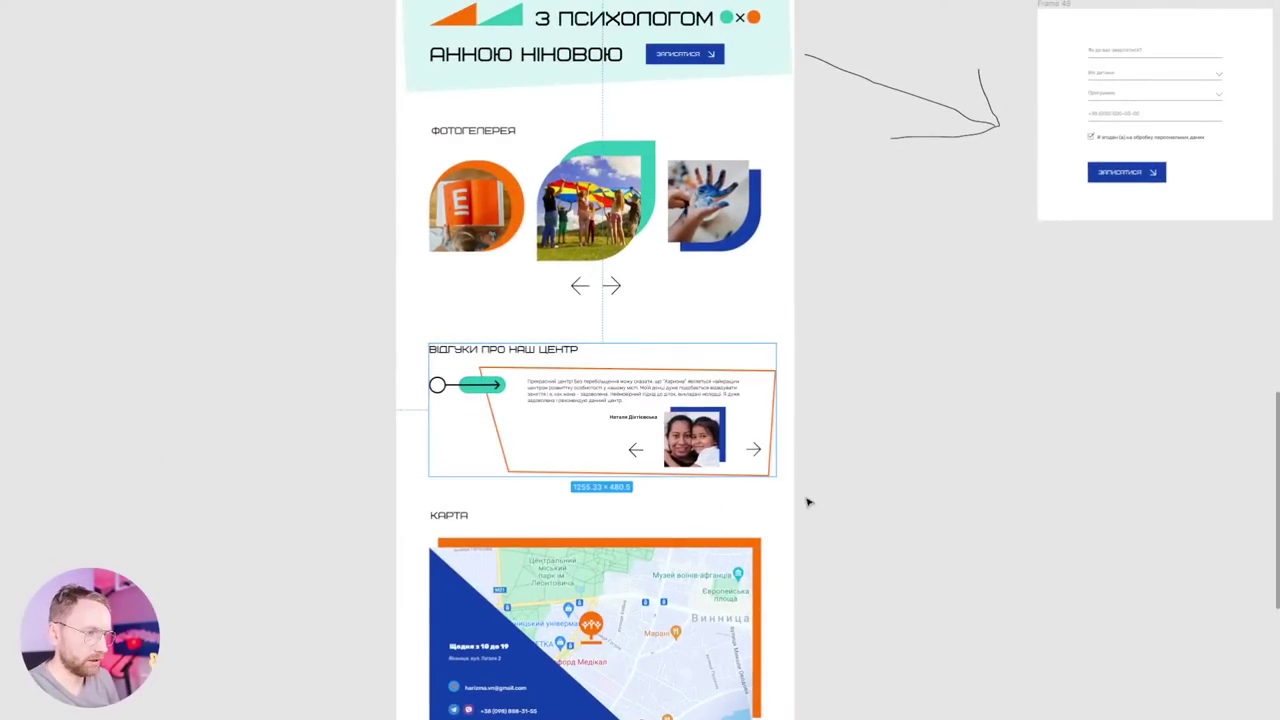
scroll(782, 139, up, 1)
scroll(782, 139, up, 5)
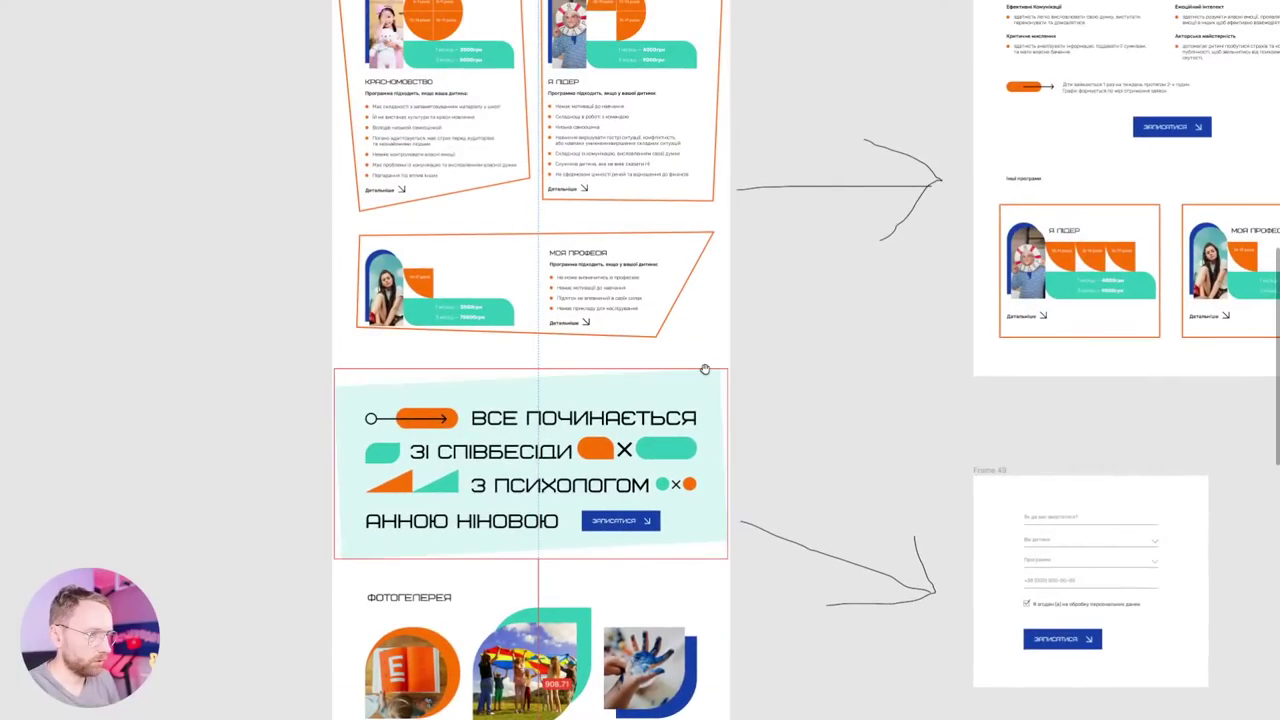
scroll(707, 375, up, 5)
scroll(719, 193, down, 2)
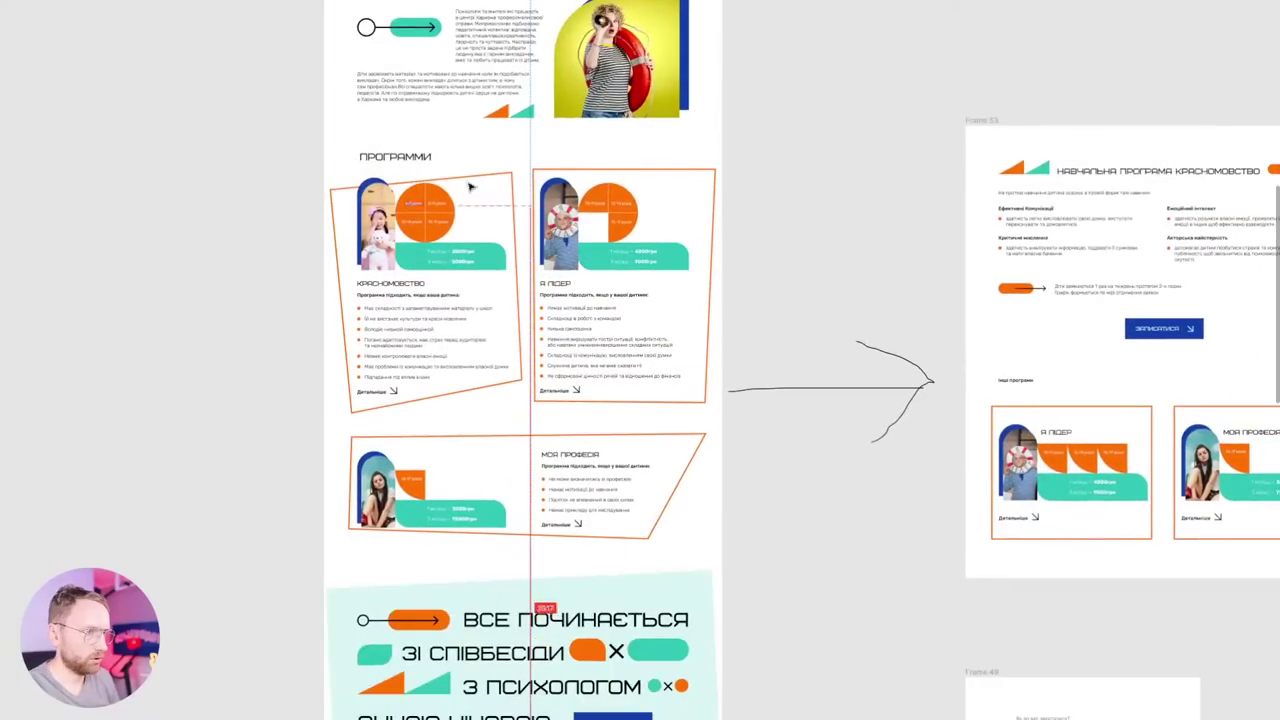
scroll(567, 446, down, 5)
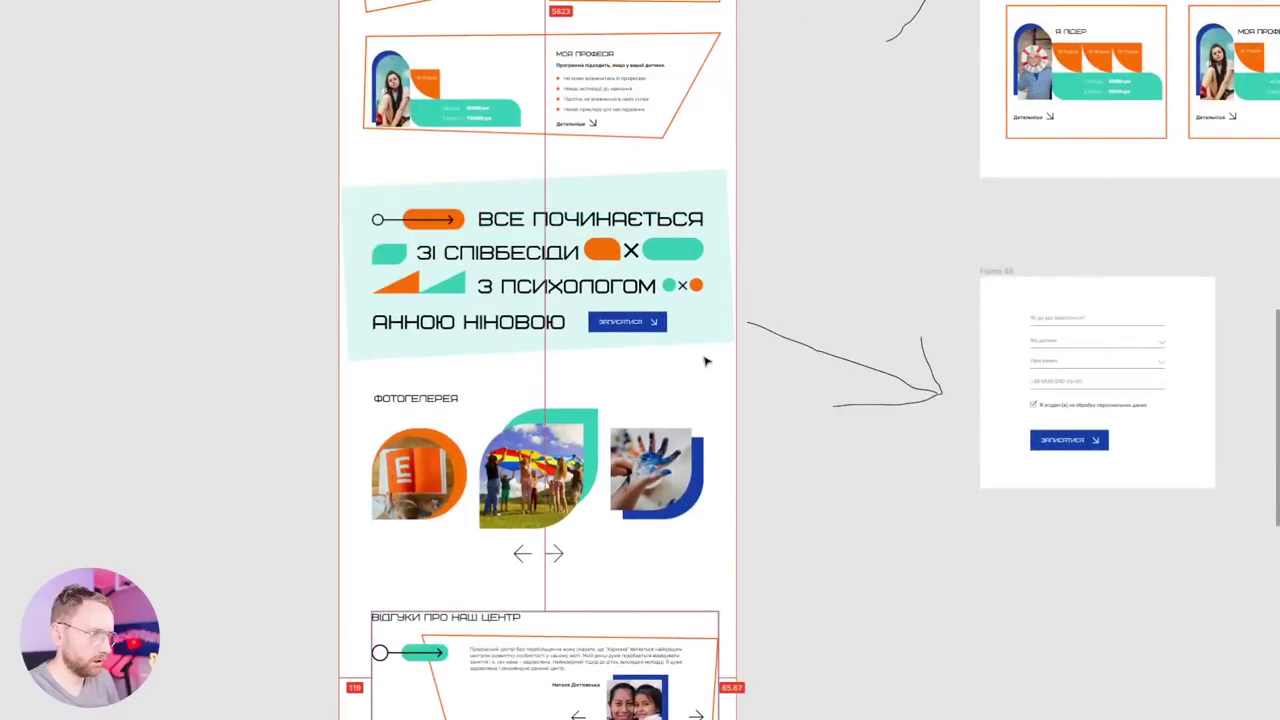
drag(778, 177, 675, 87)
scroll(492, 330, down, 3)
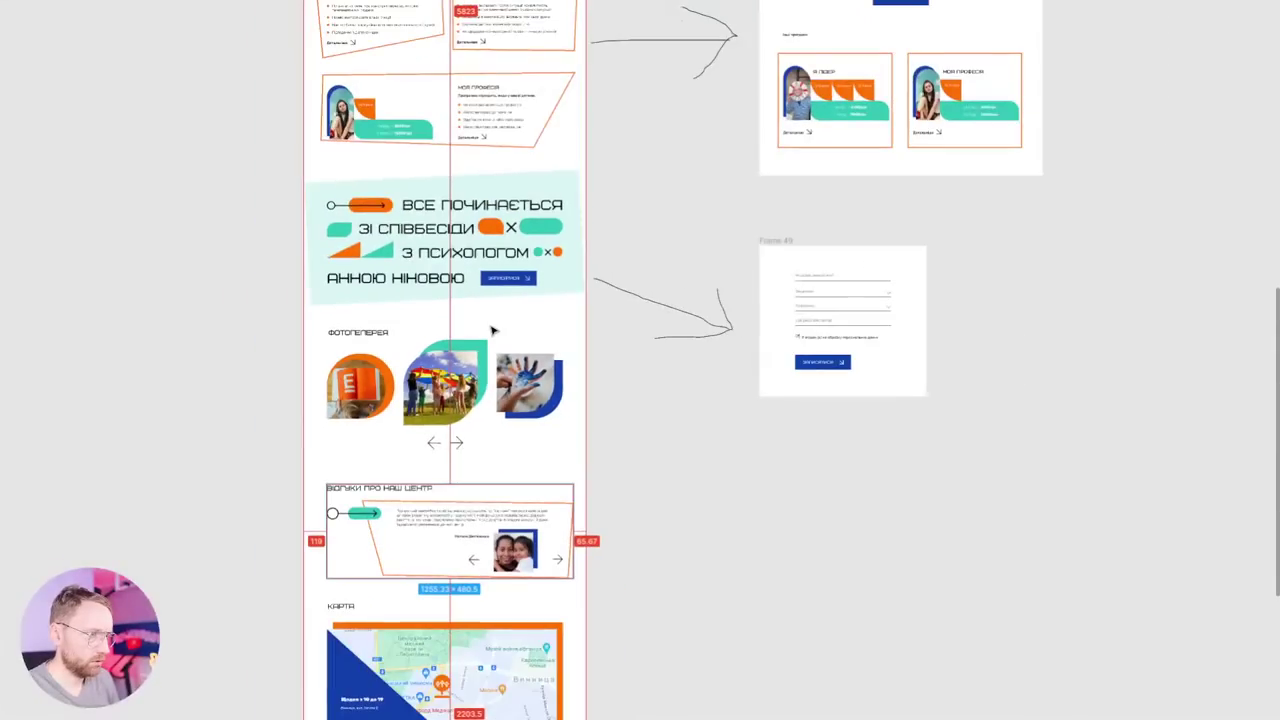
click(683, 486)
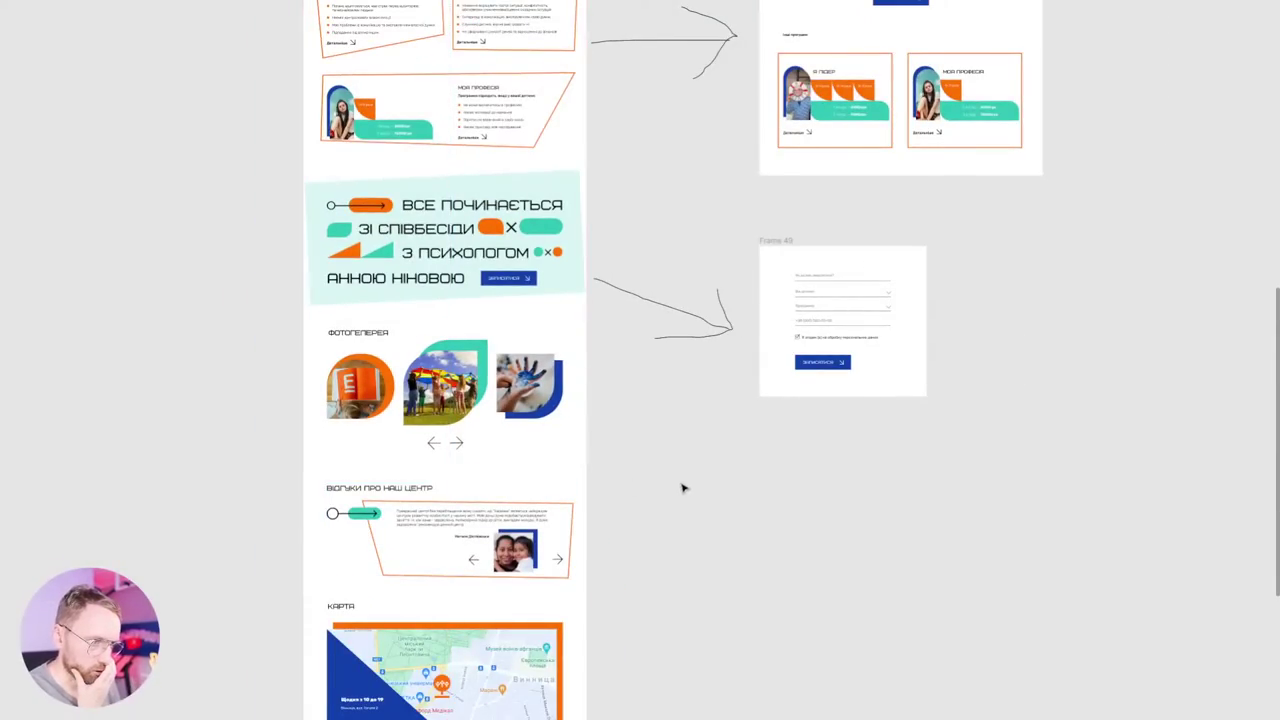
scroll(472, 566, up, 5)
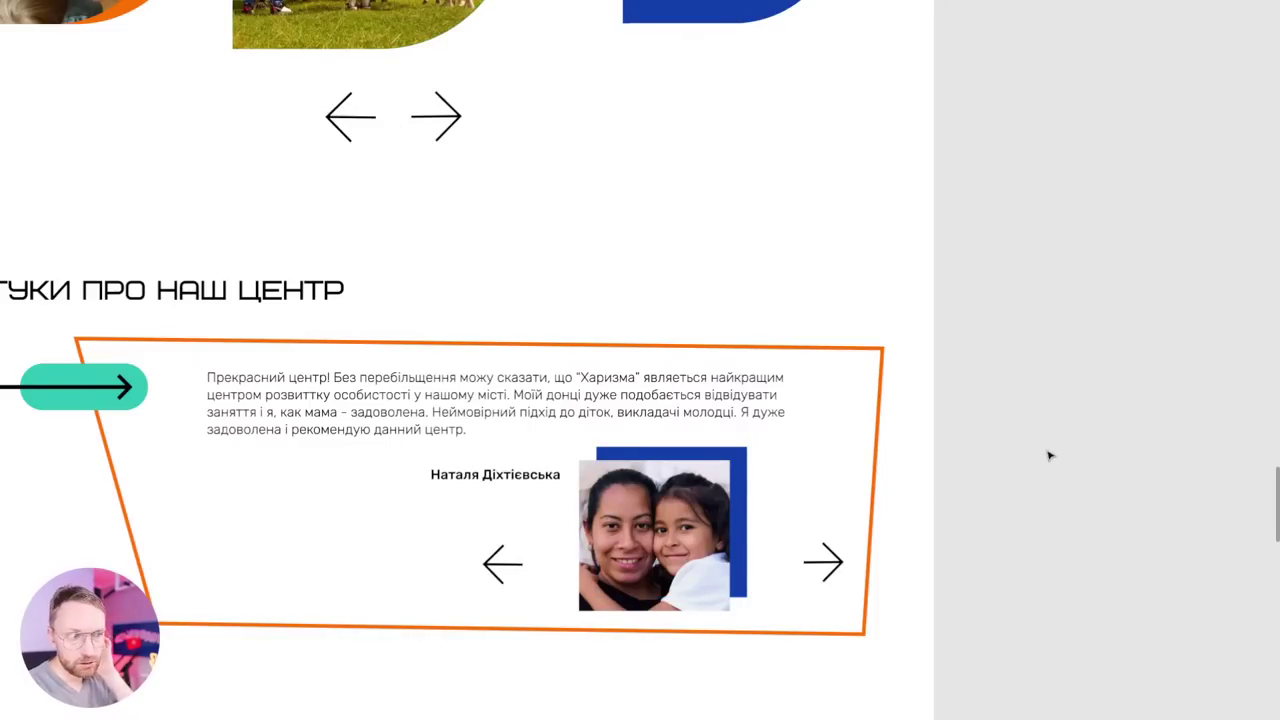
Select the review paragraph text box, highlight its whole text, then exit text editing
scroll(771, 286, left, 3)
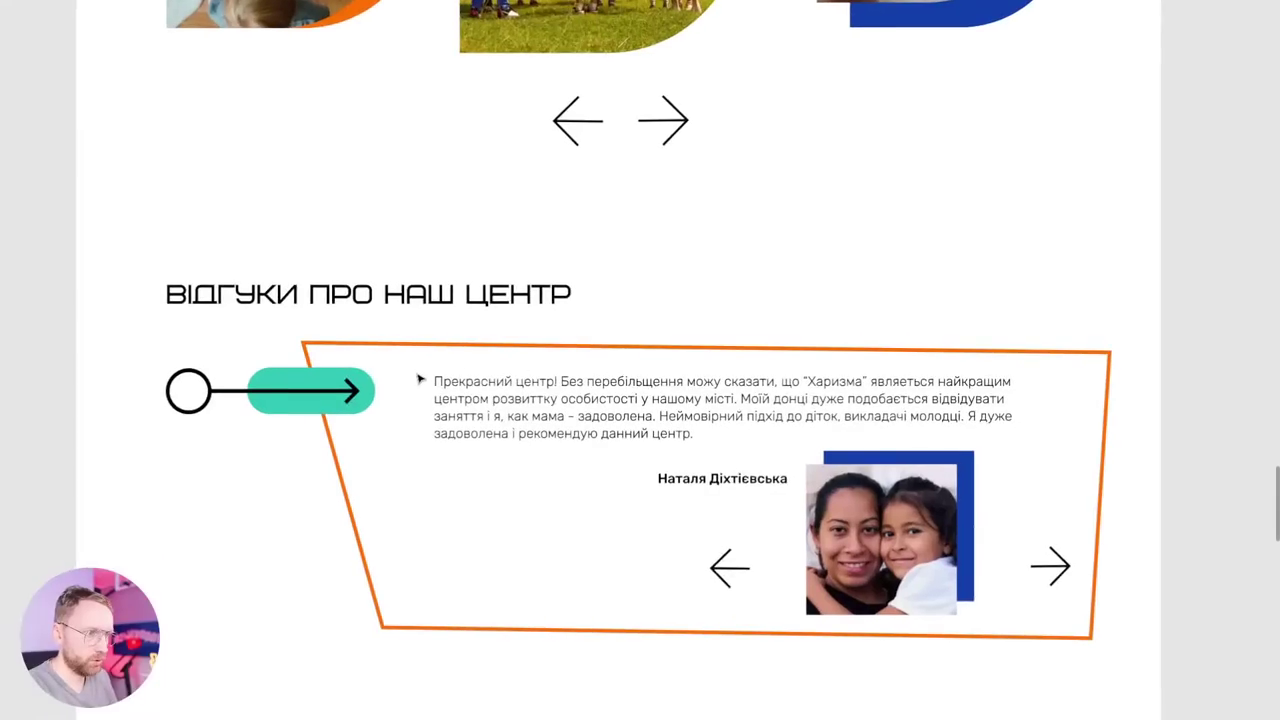
click(445, 397)
drag(445, 397, 1043, 451)
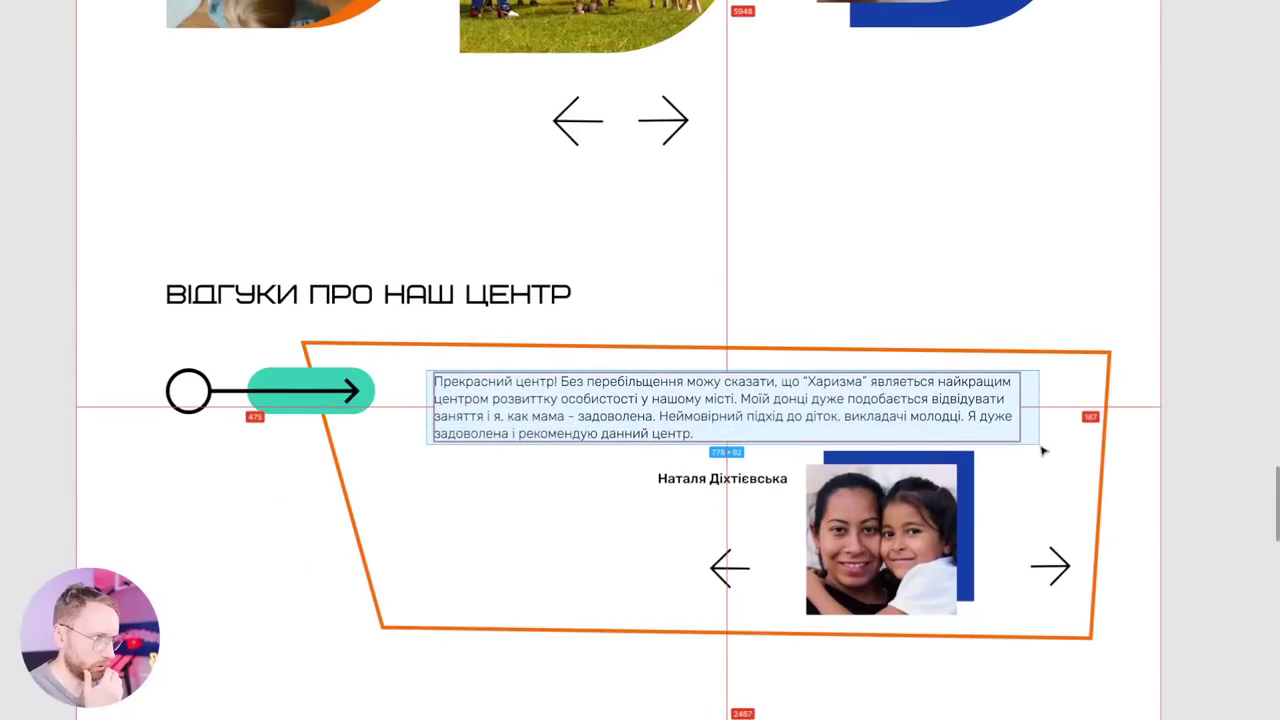
key(Escape)
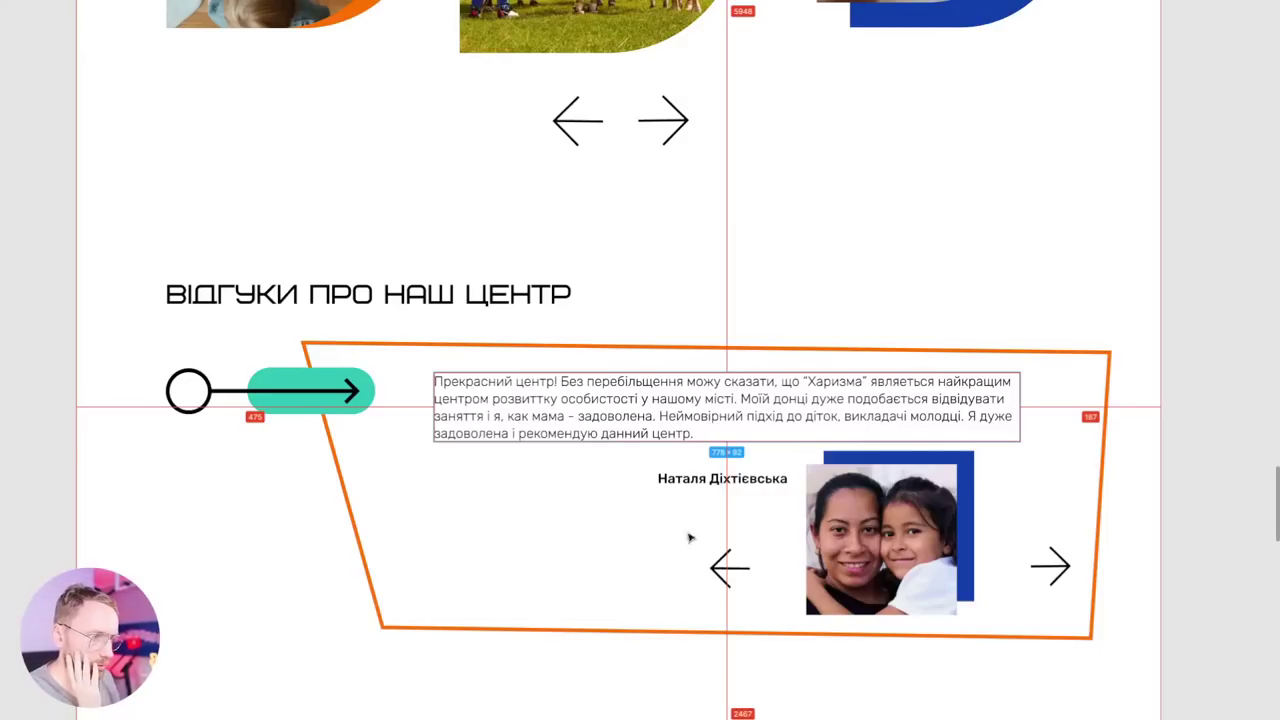
Select the reviewer's photo to confirm its 200×200 size
click(812, 297)
scroll(812, 320, down, 5)
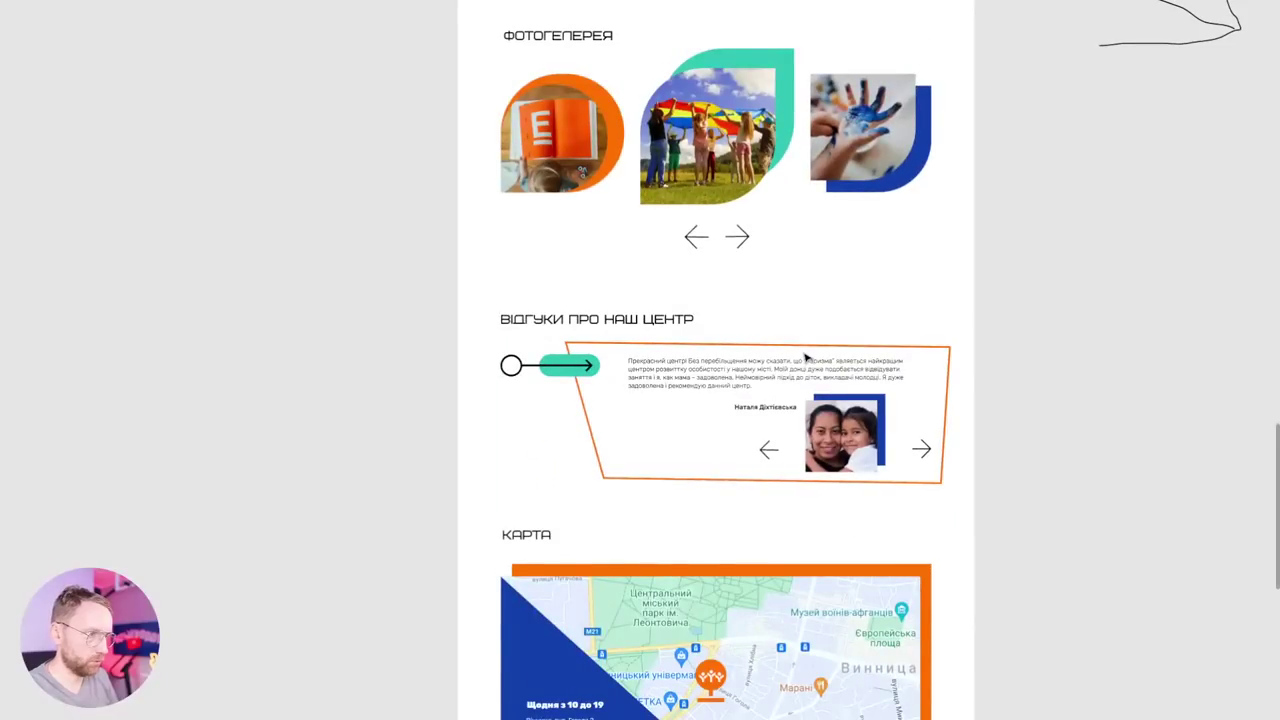
scroll(714, 331, right, 3)
scroll(630, 424, up, 5)
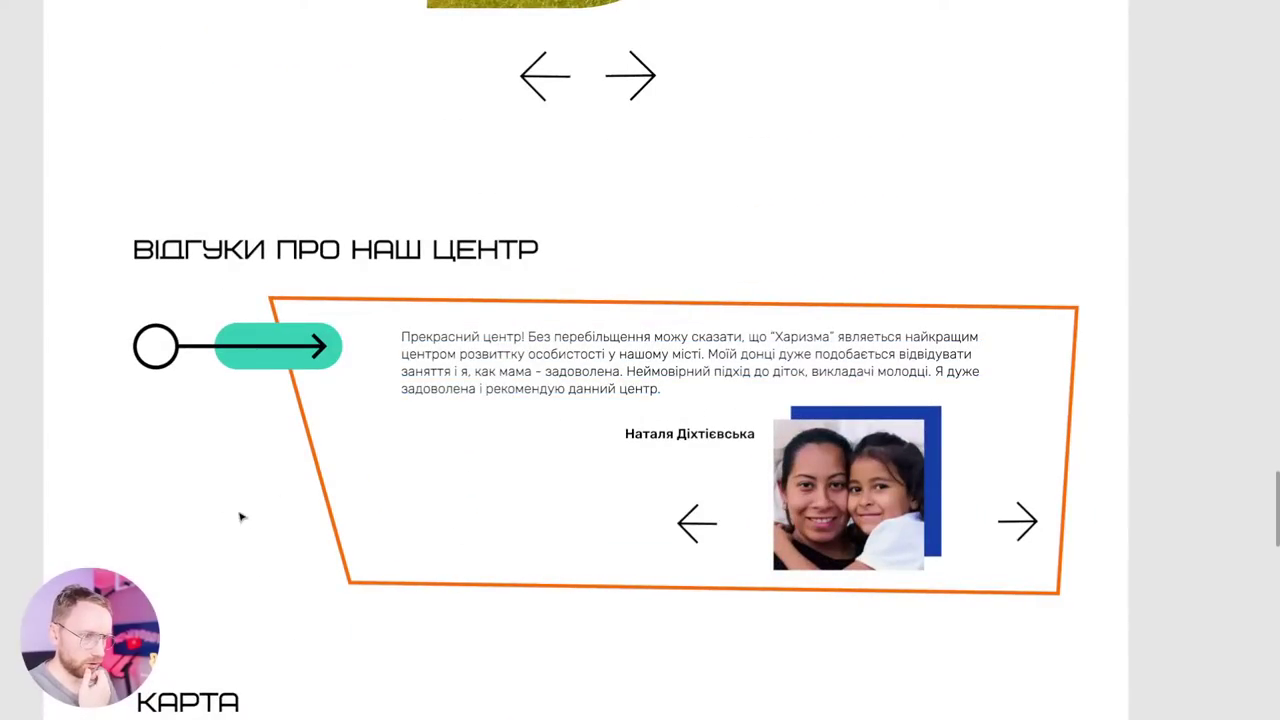
key(alt)
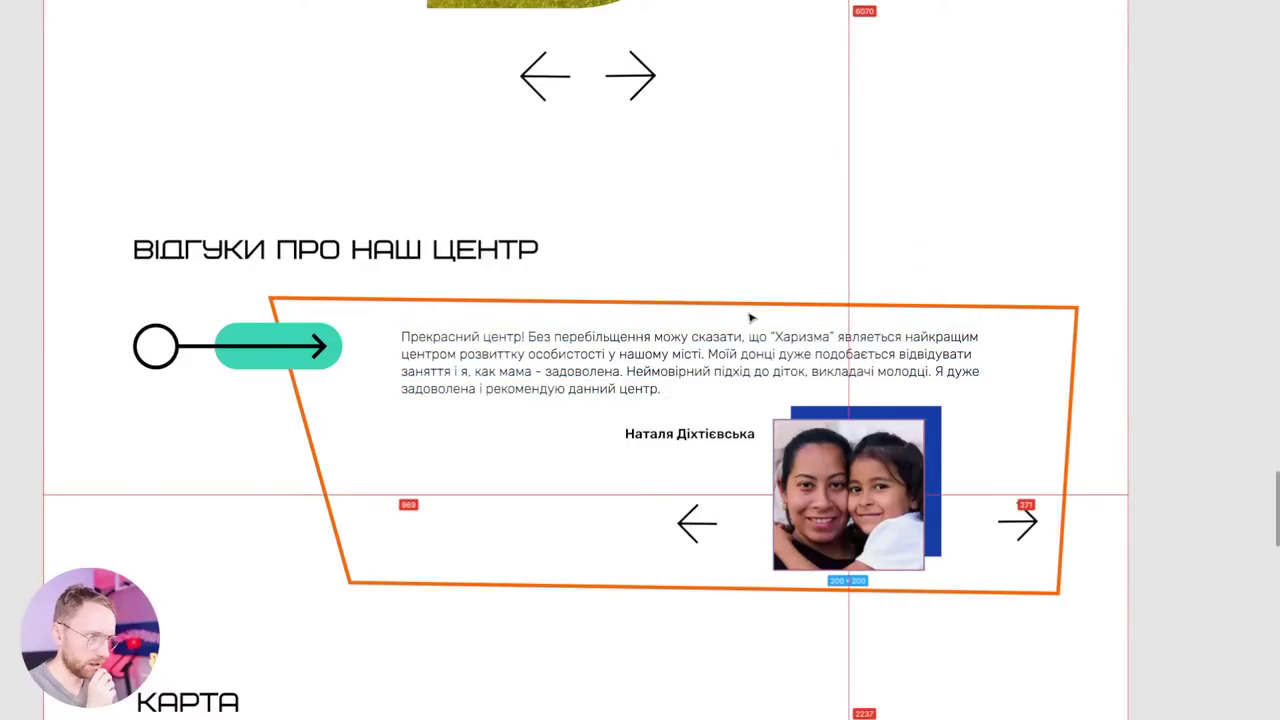
Zoom out to show the programme cards and the ВСЕ ПОЧИНАЄТЬСЯ banner
scroll(750, 318, down, 5)
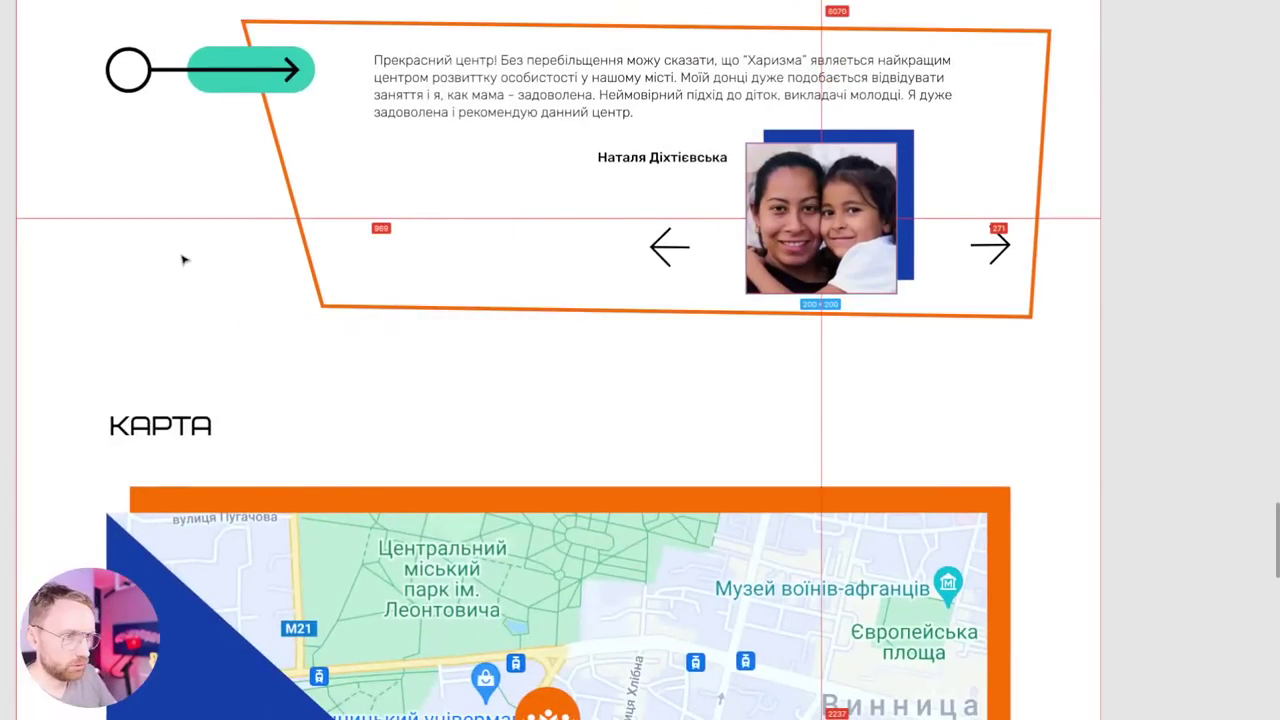
scroll(500, 243, down, 3)
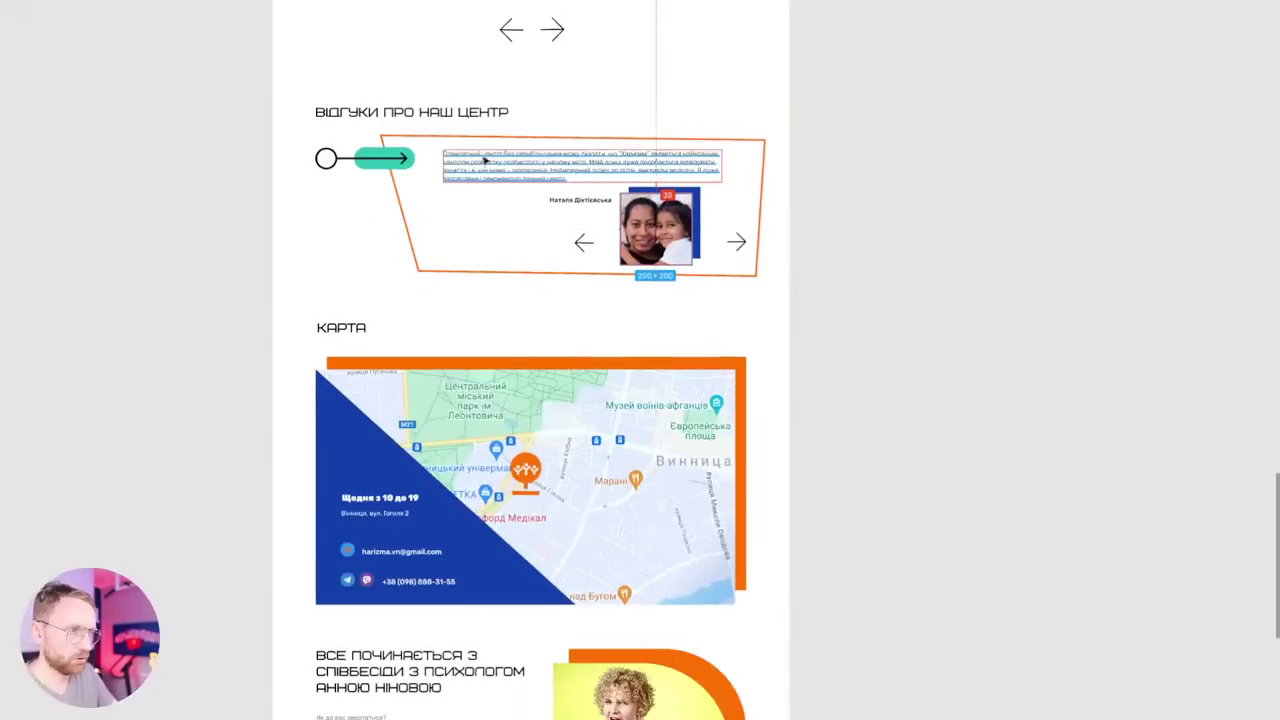
scroll(600, 300, down, 4)
scroll(690, 401, up, 10)
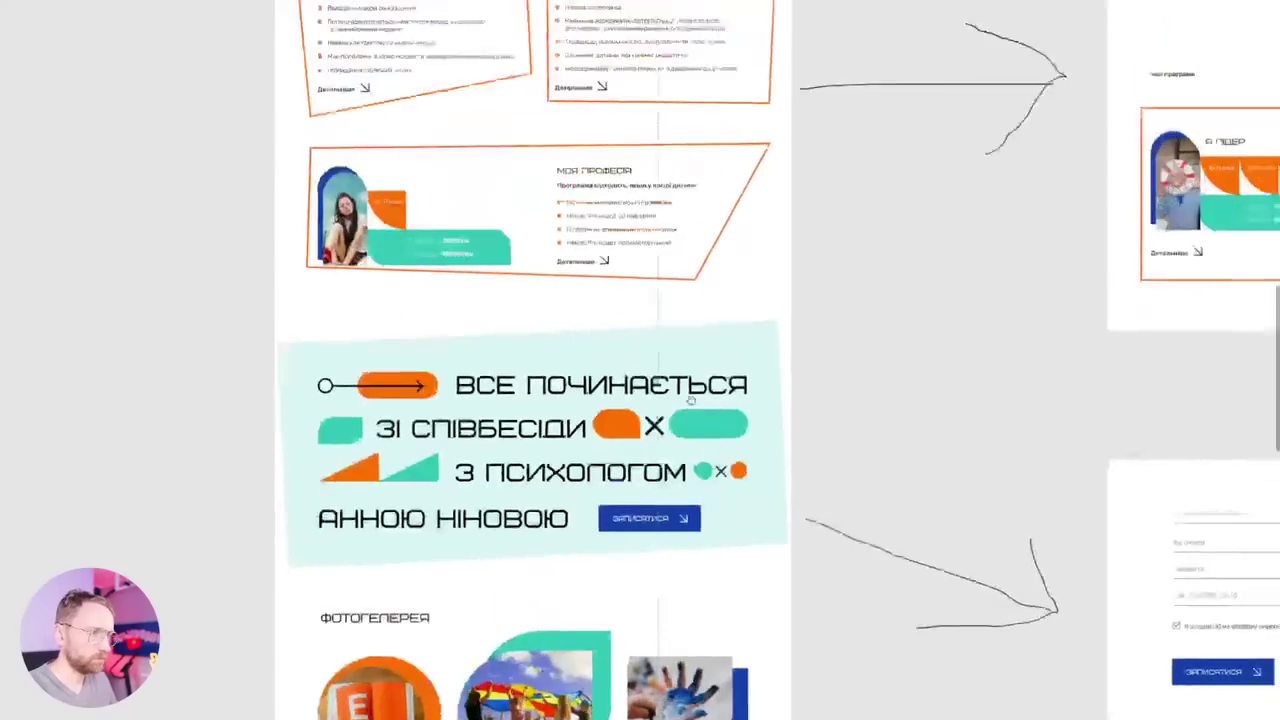
scroll(690, 401, down, 5)
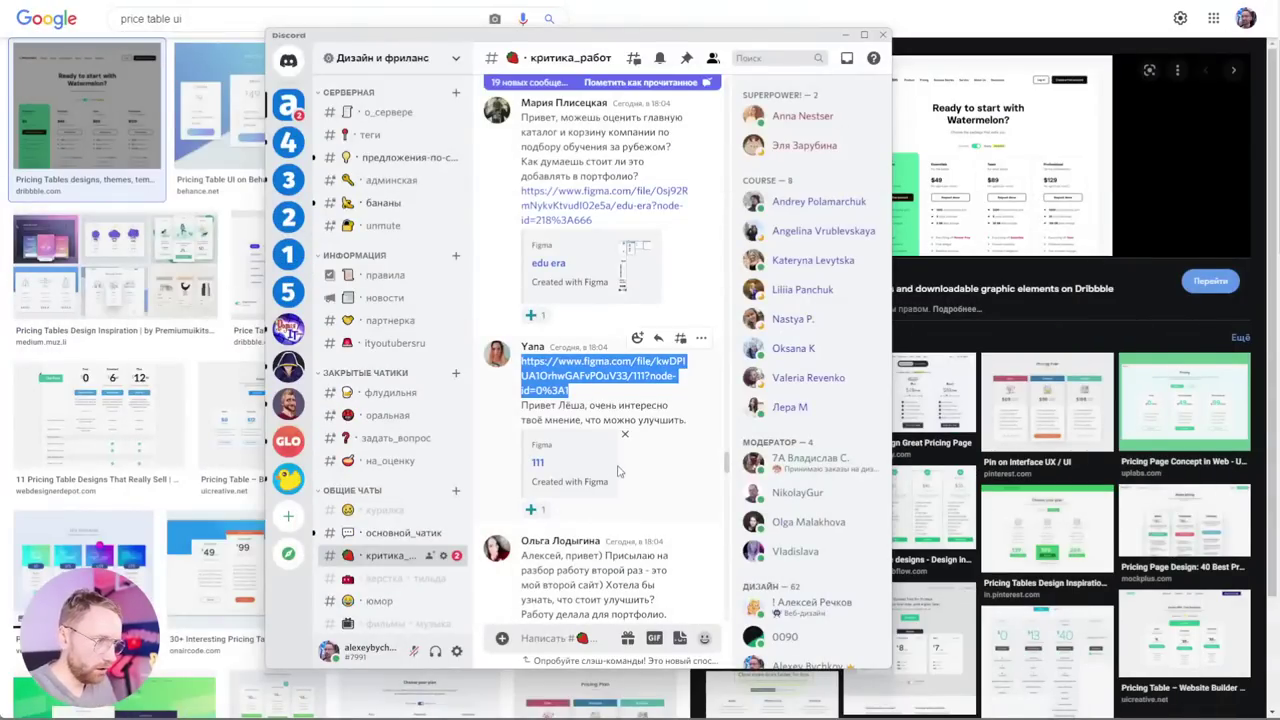
Find and highlight the viewer's shared На разбор Figma link in the Discord channel
scroll(545, 530, down, 3)
click(602, 339)
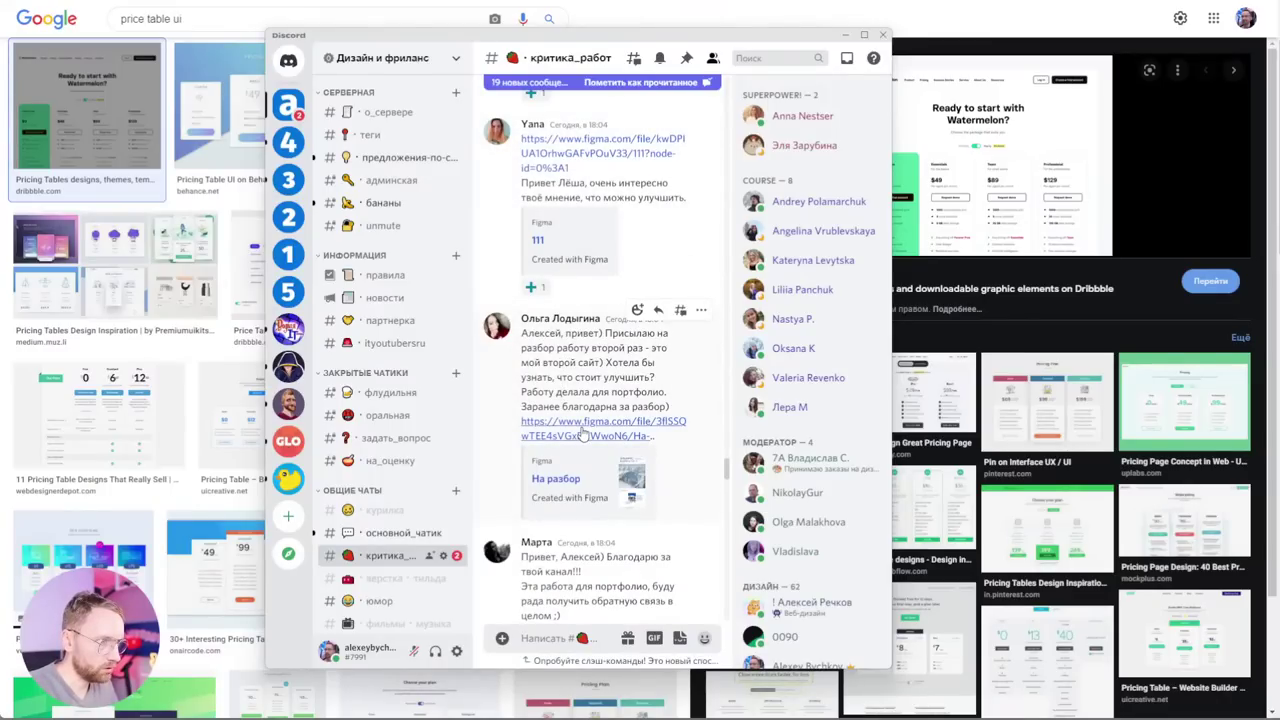
click(583, 432)
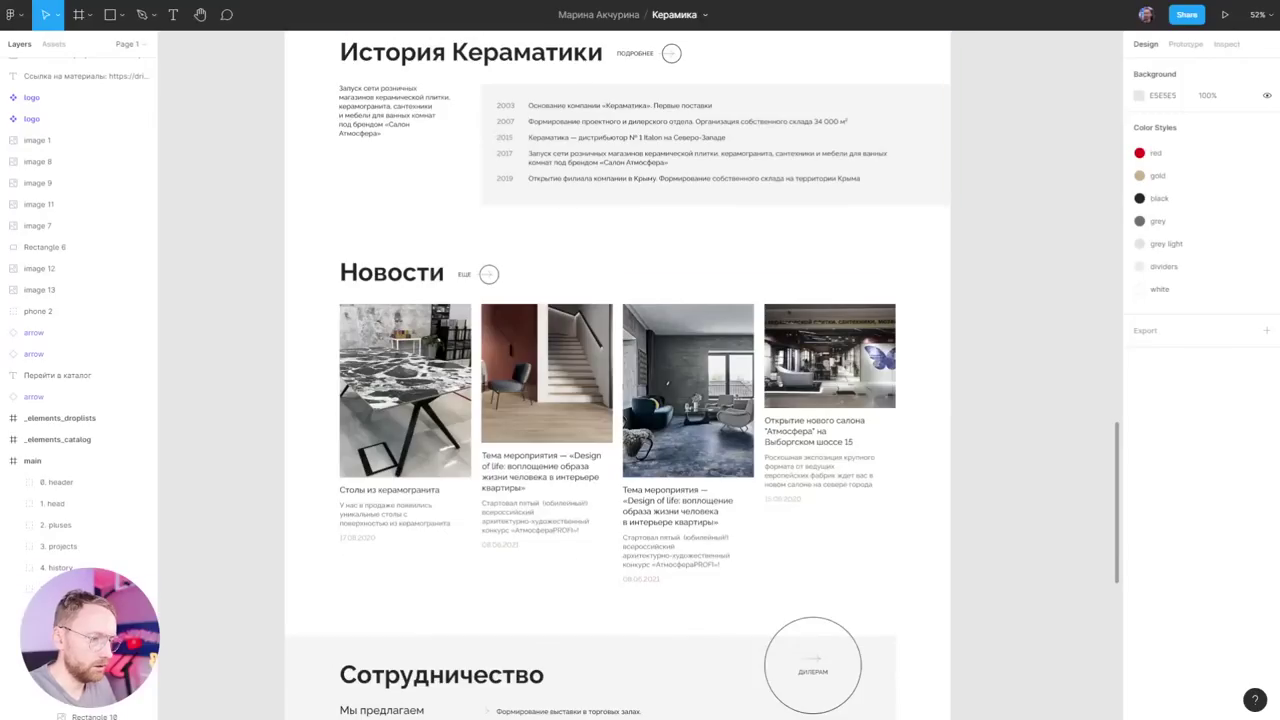
key(alt+Tab)
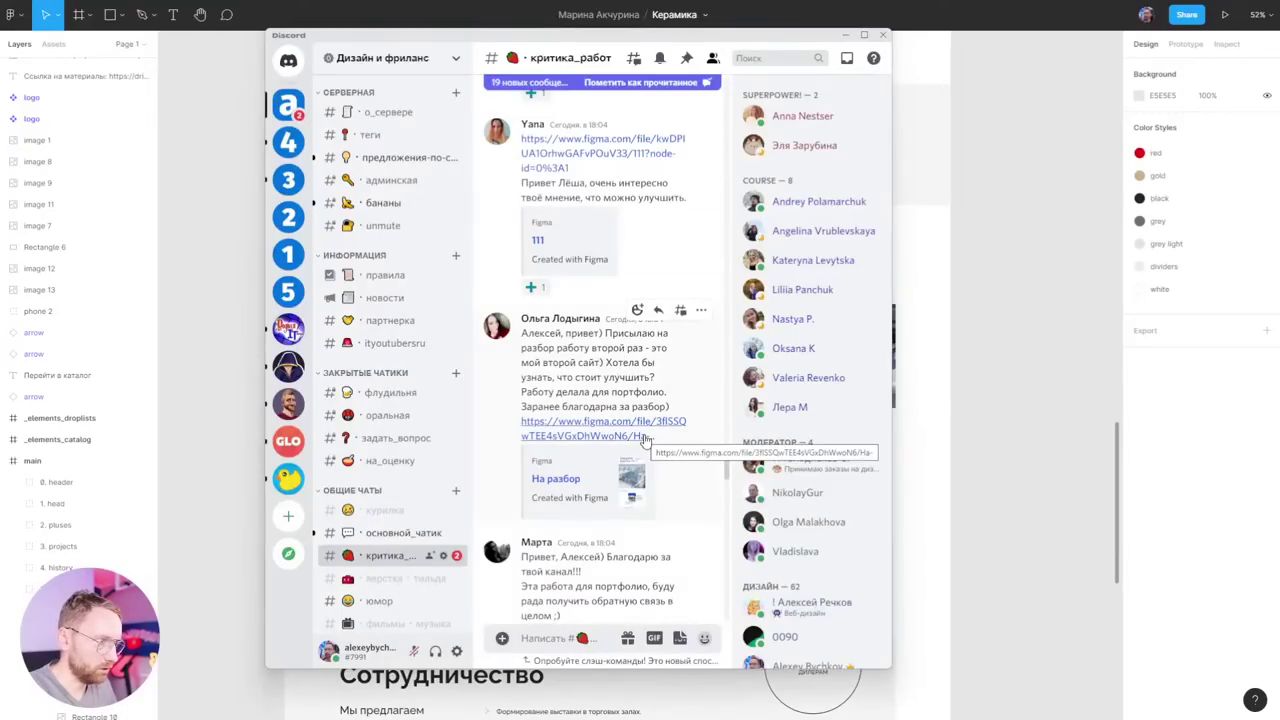
drag(512, 427, 655, 473)
key(ctrl+c)
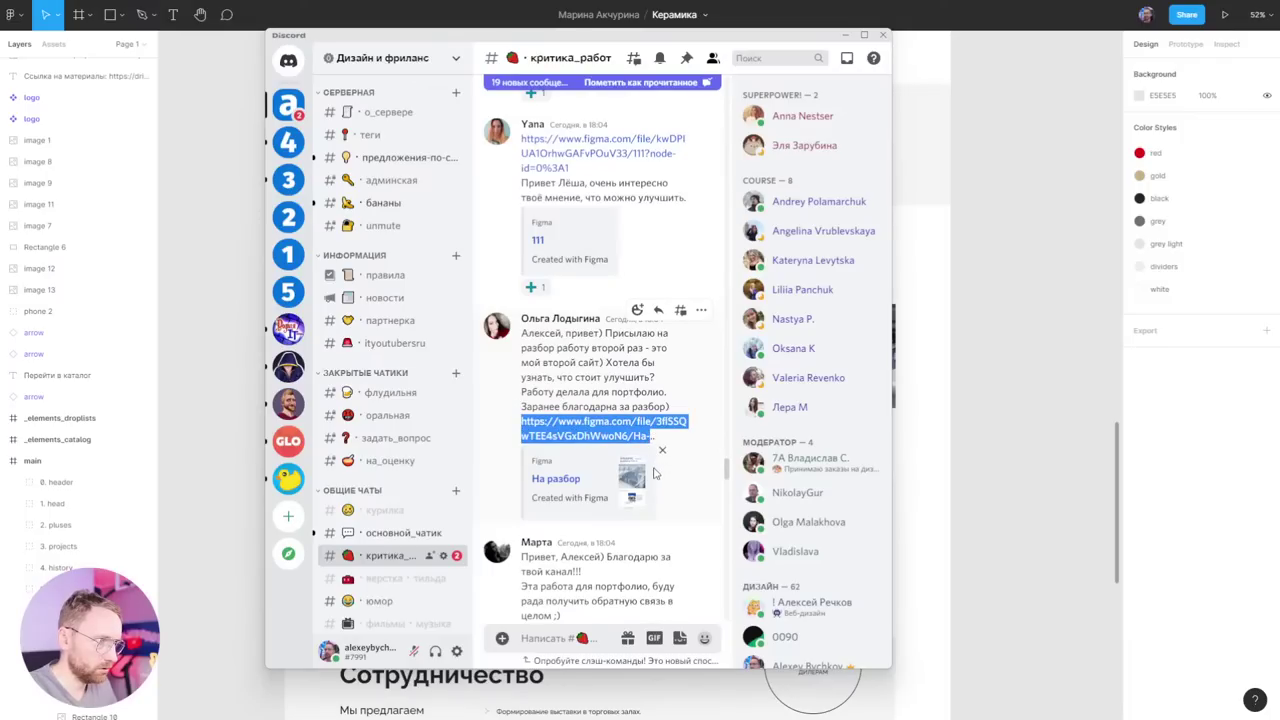
Follow the На разбор link, confirm with Ага!, and load it in a new Chrome tab
click(576, 486)
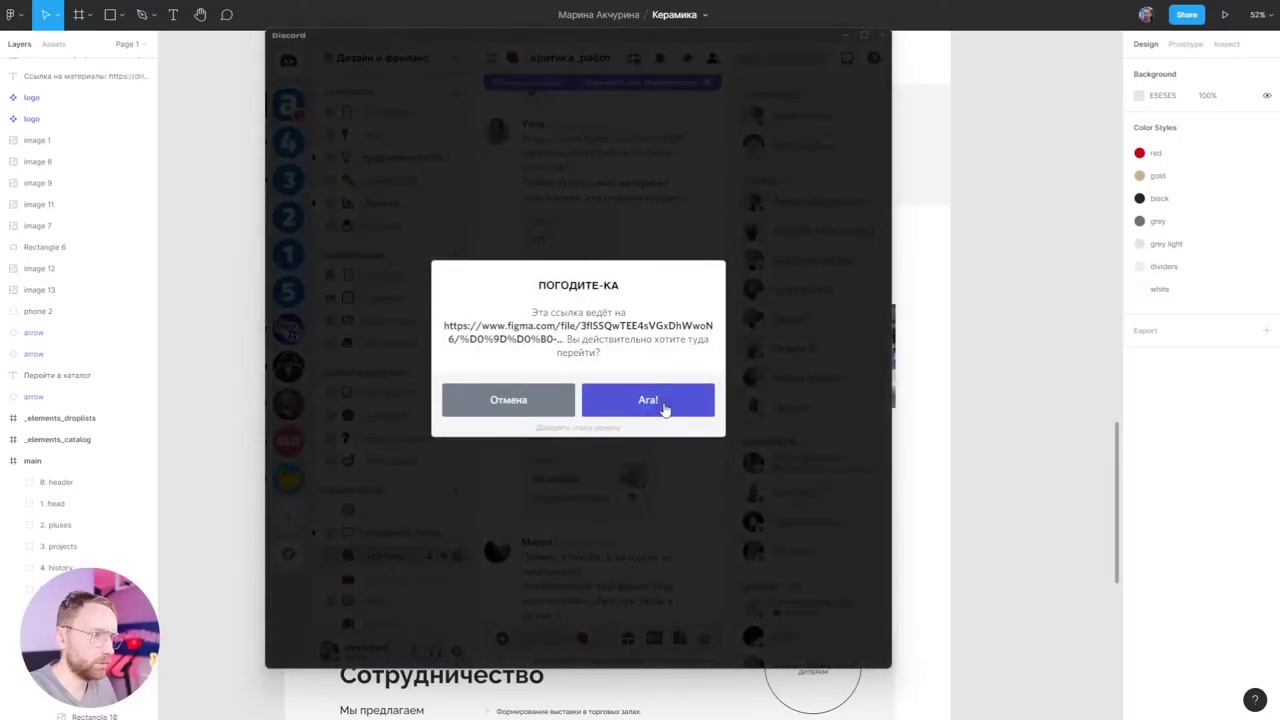
click(1010, 233)
key(alt+Tab)
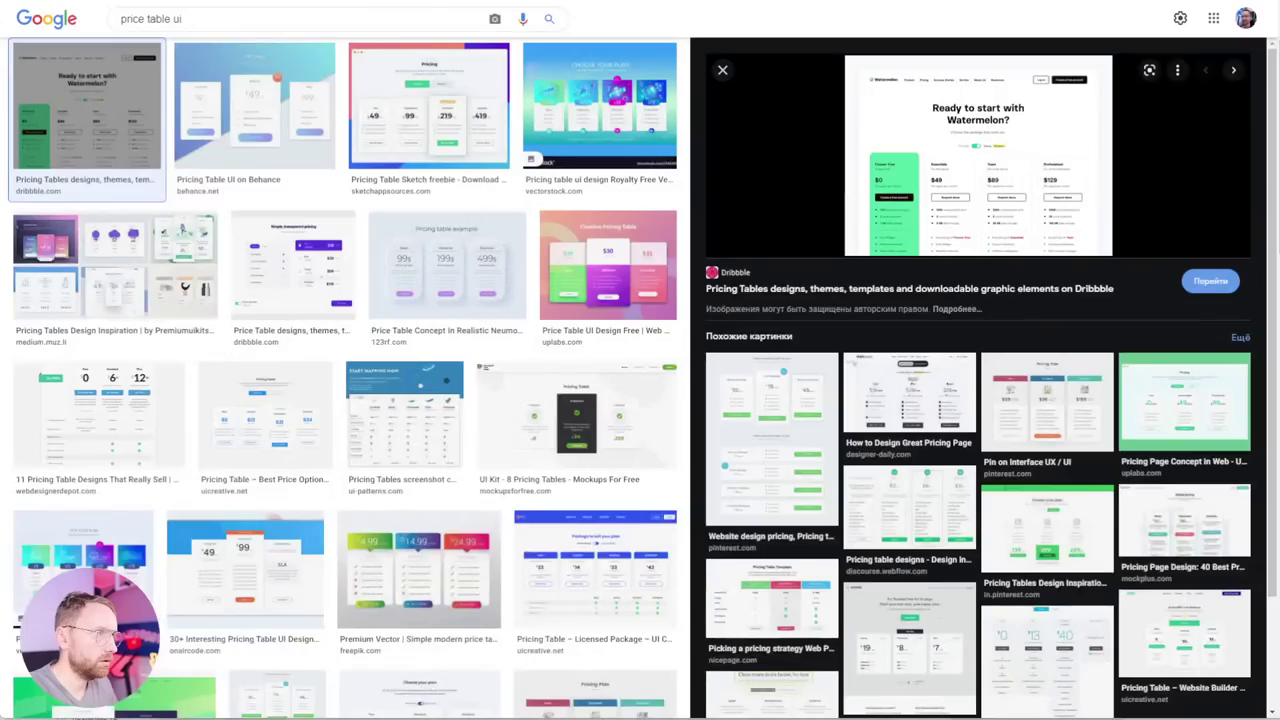
key(ctrl+t)
key(ctrl+v)
key(Return)
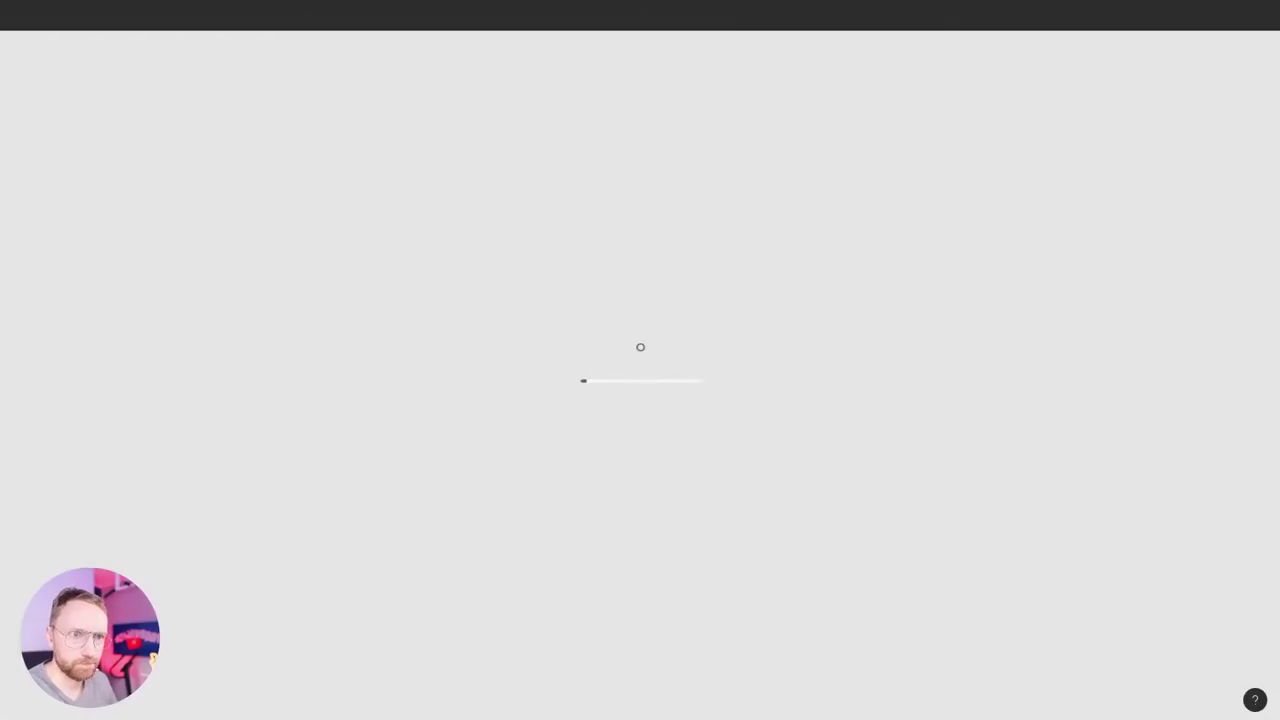
Read through viewer messages in the YouTube live chat while the Figma file loads
key(alt+Tab)
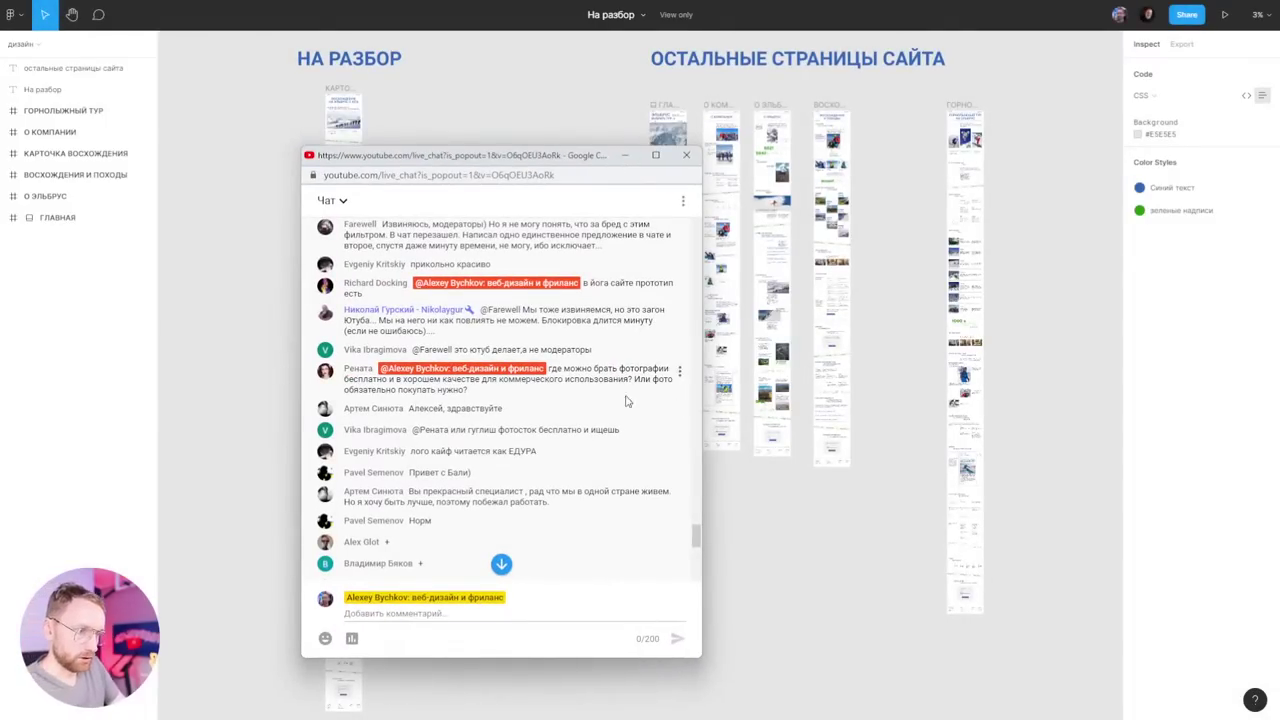
scroll(498, 456, down, 3)
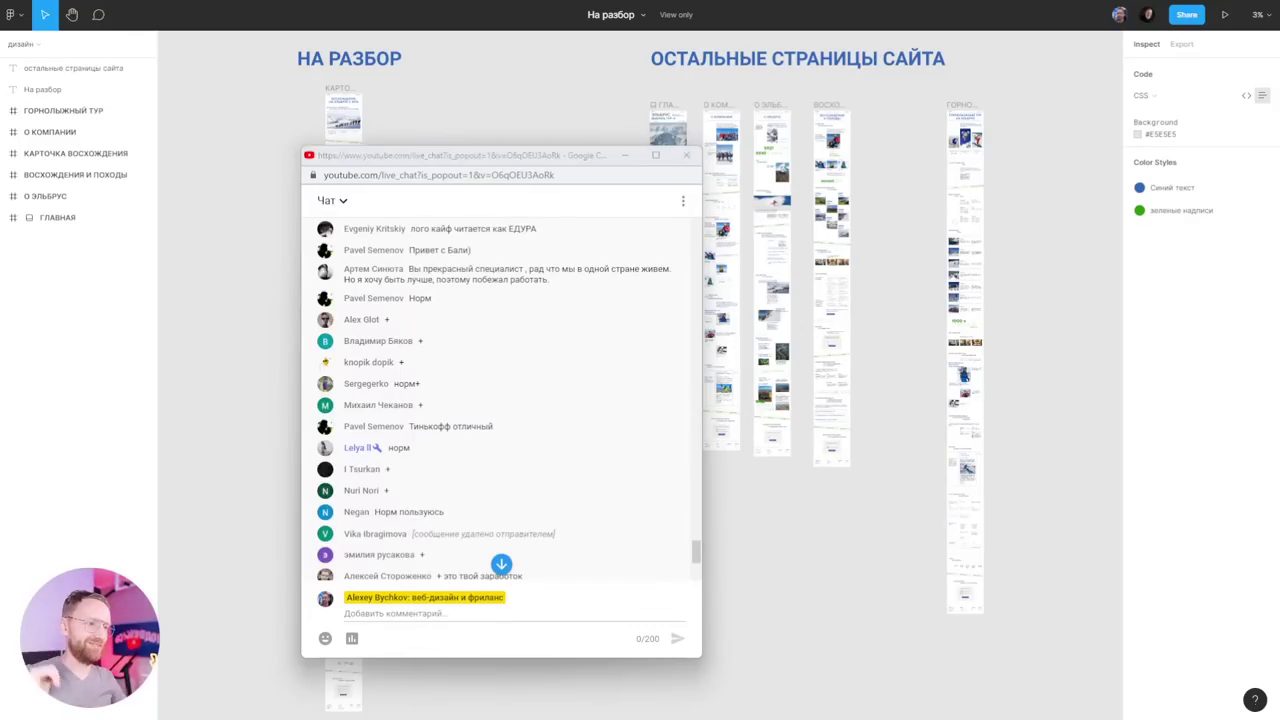
scroll(549, 394, down, 10)
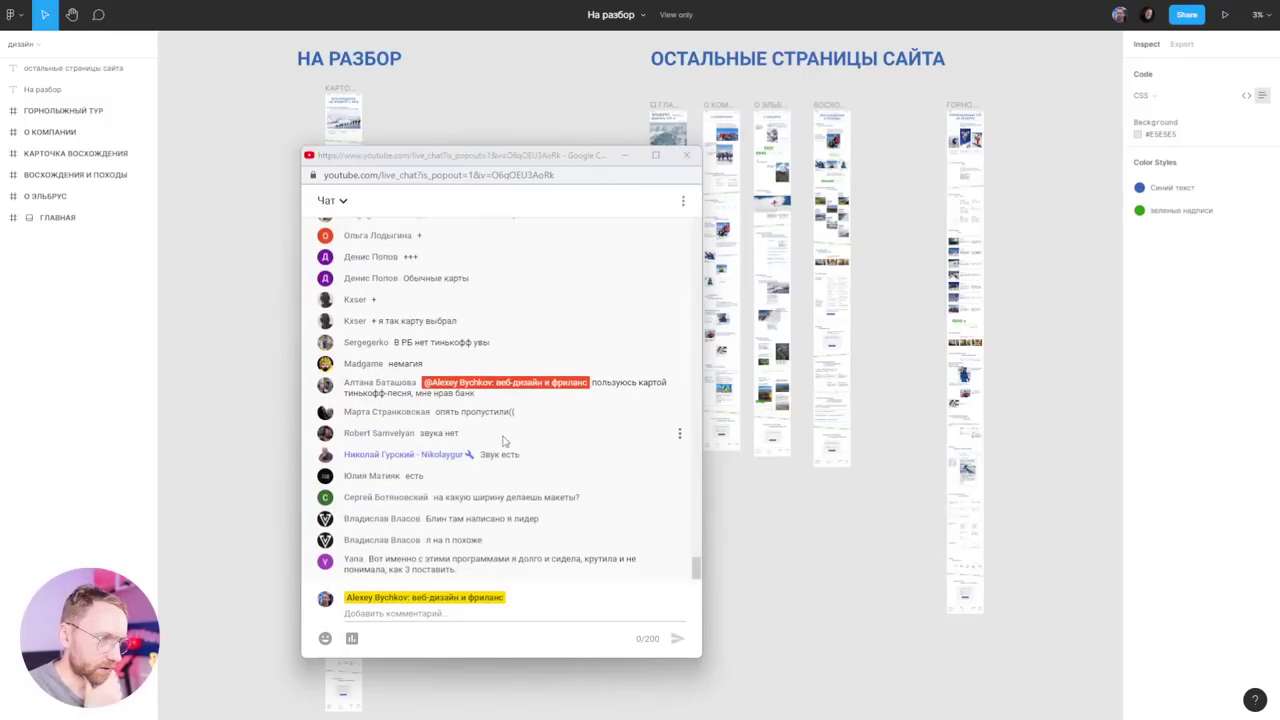
drag(437, 412, 511, 411)
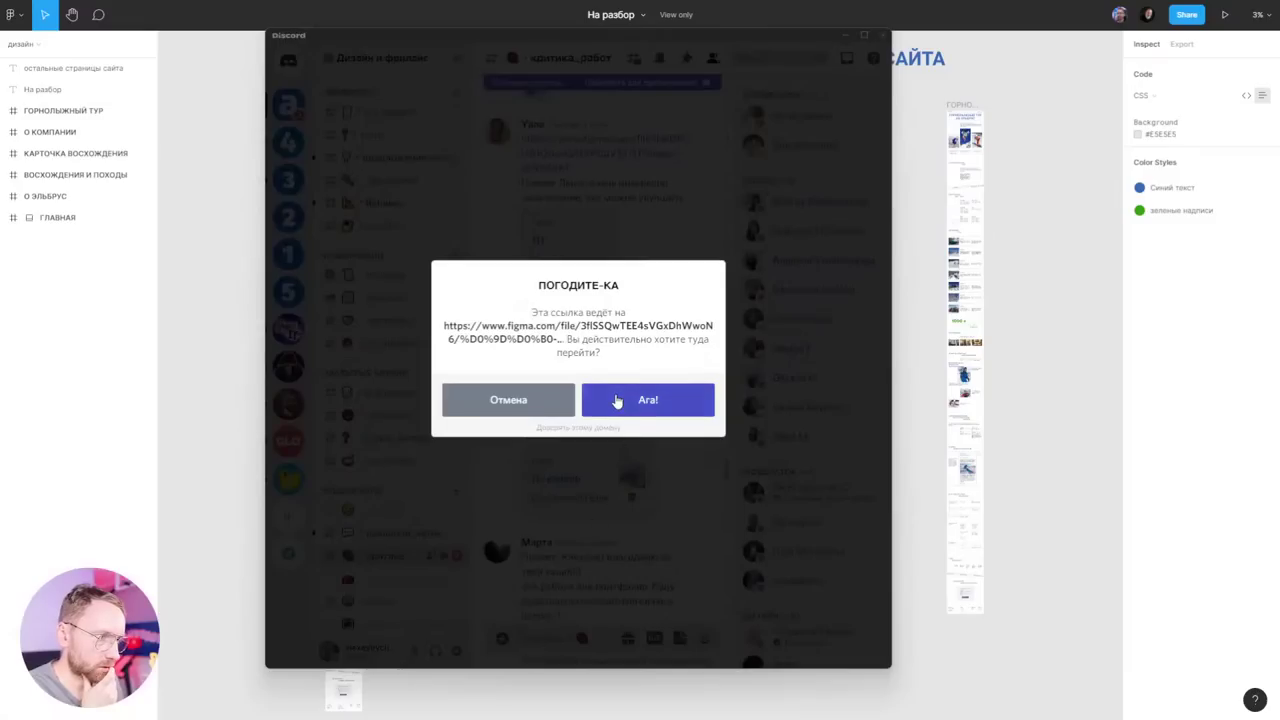
Cancel the link warning and preview the edu era and Yoga club layout images
click(562, 406)
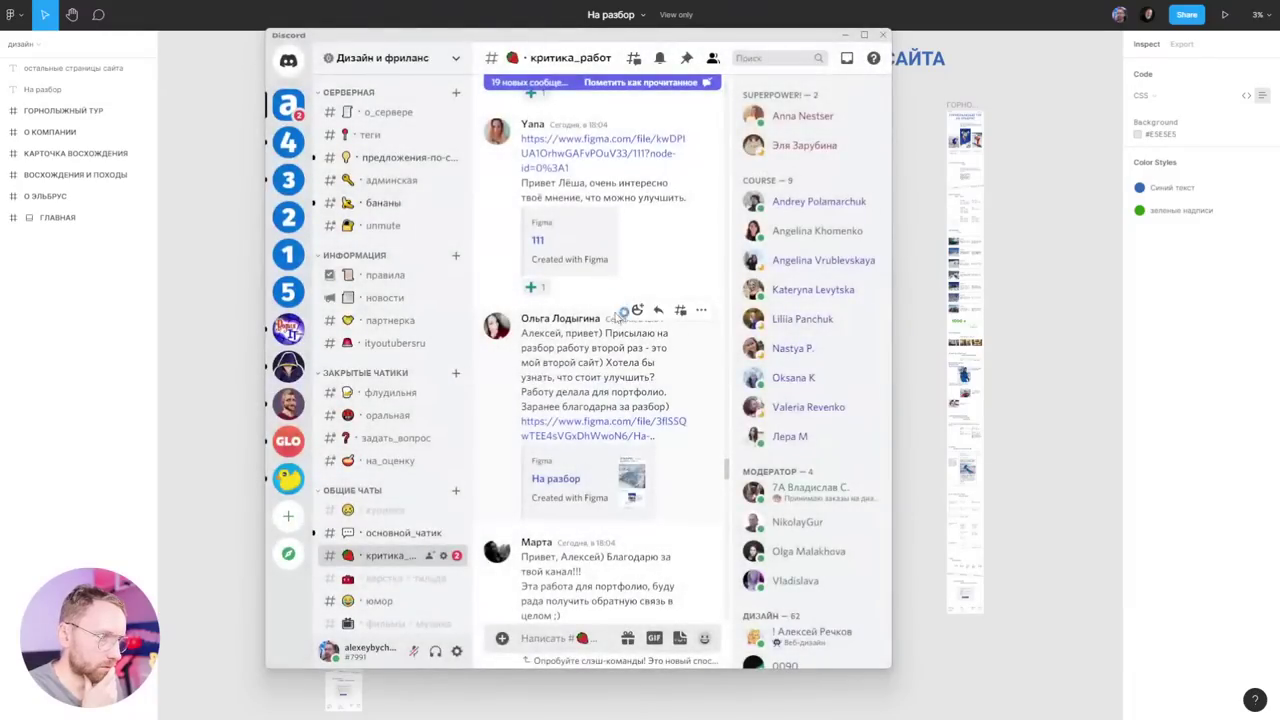
scroll(557, 290, up, 2)
scroll(557, 288, up, 3)
click(612, 268)
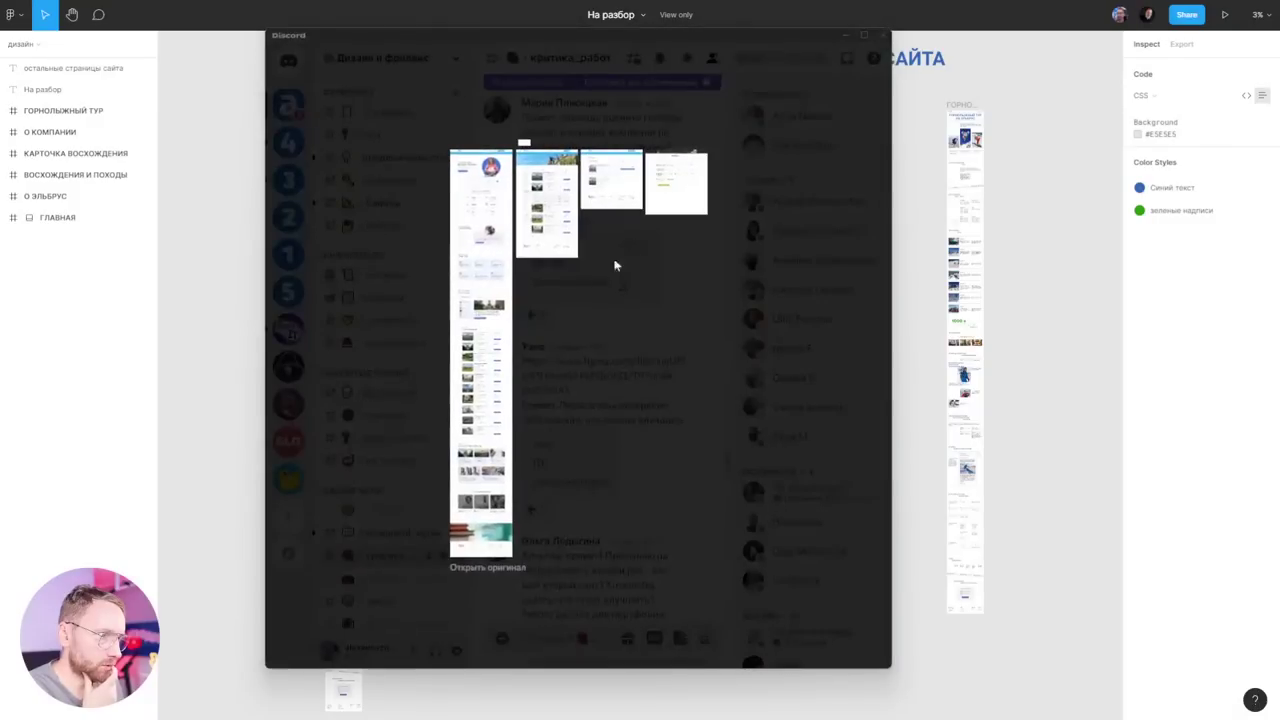
click(592, 224)
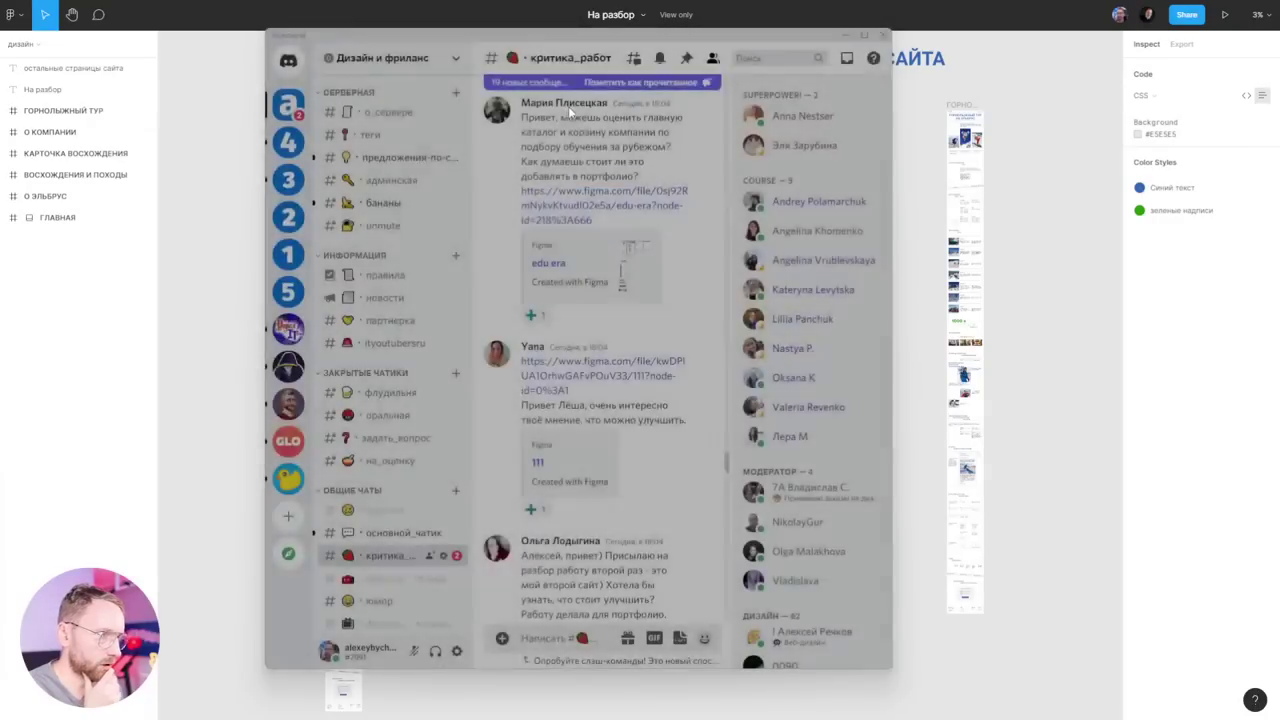
scroll(624, 290, up, 3)
click(645, 262)
click(634, 298)
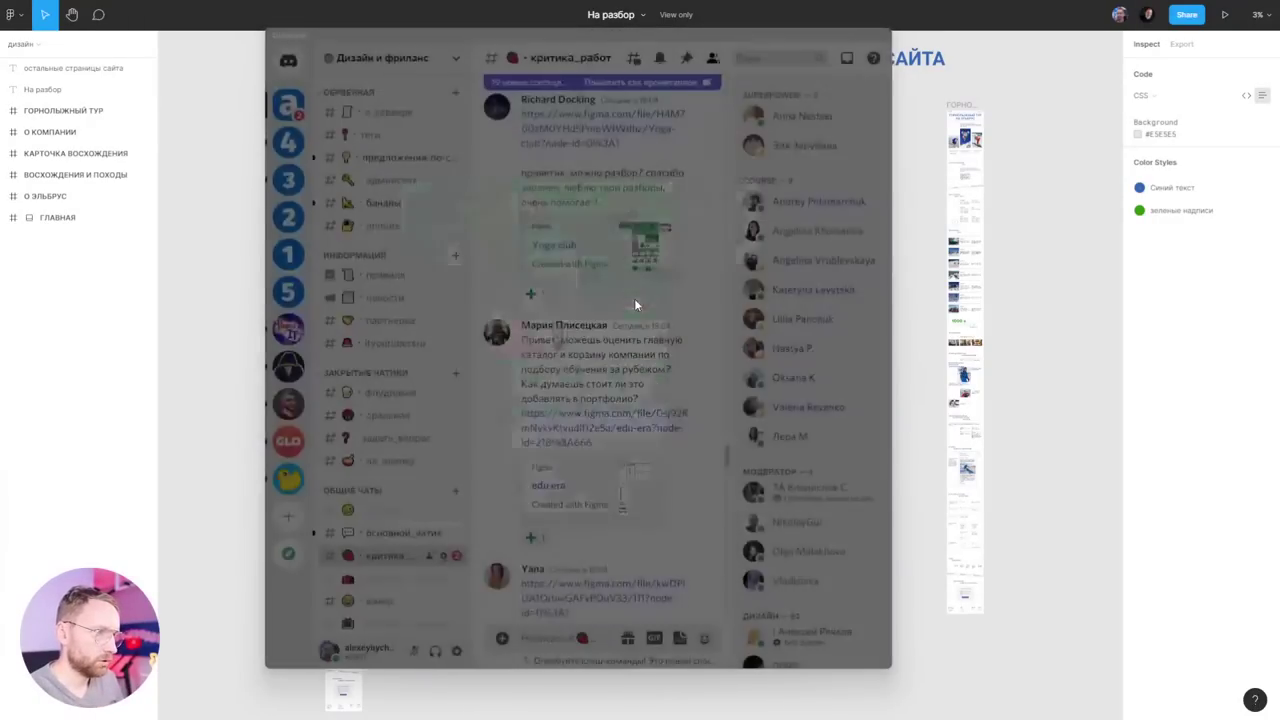
Preview the ARMANI, Skycenter and Blacksmith layout images in the channel
scroll(641, 273, up, 3)
click(643, 235)
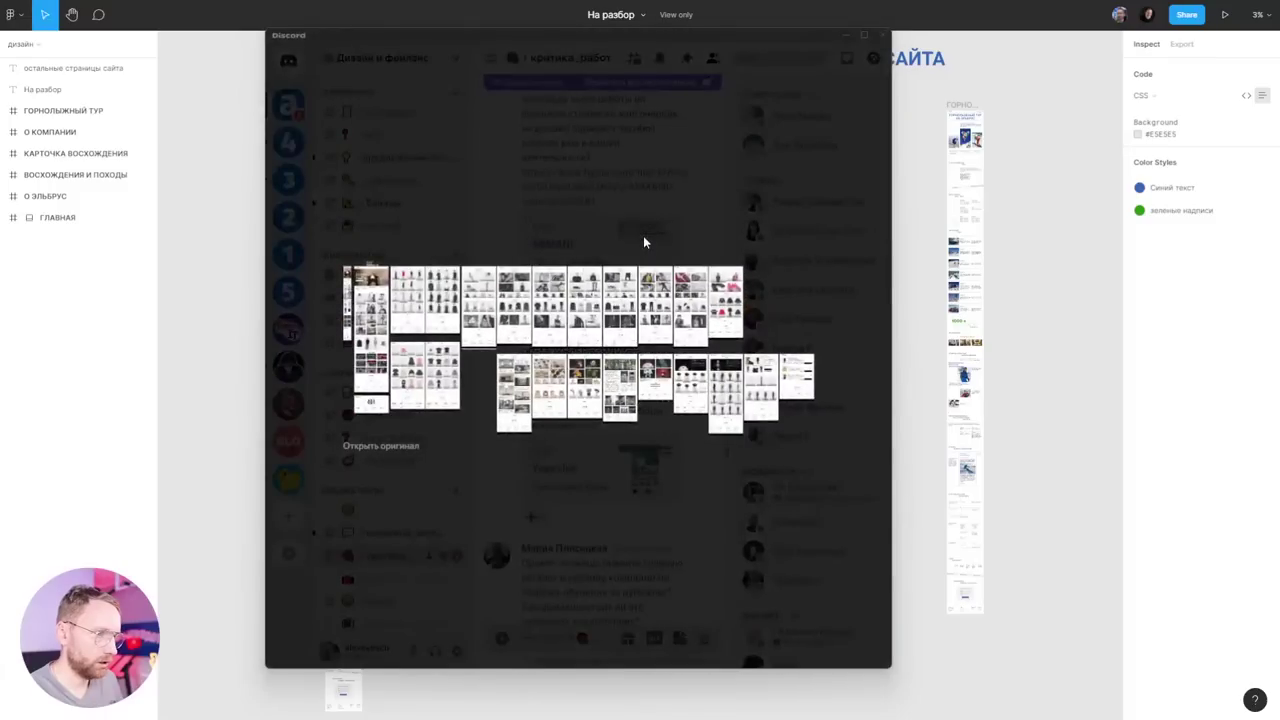
click(643, 235)
scroll(643, 235, up, 3)
click(645, 213)
click(645, 213)
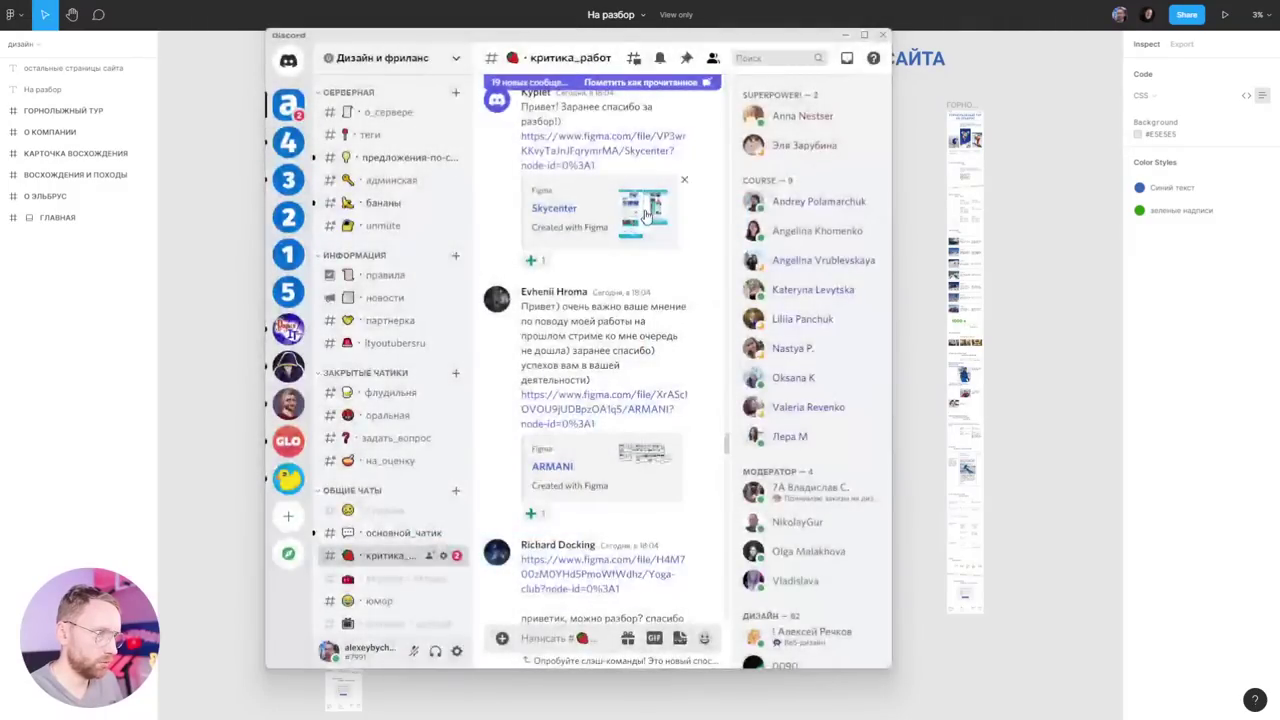
scroll(645, 213, up, 3)
click(633, 340)
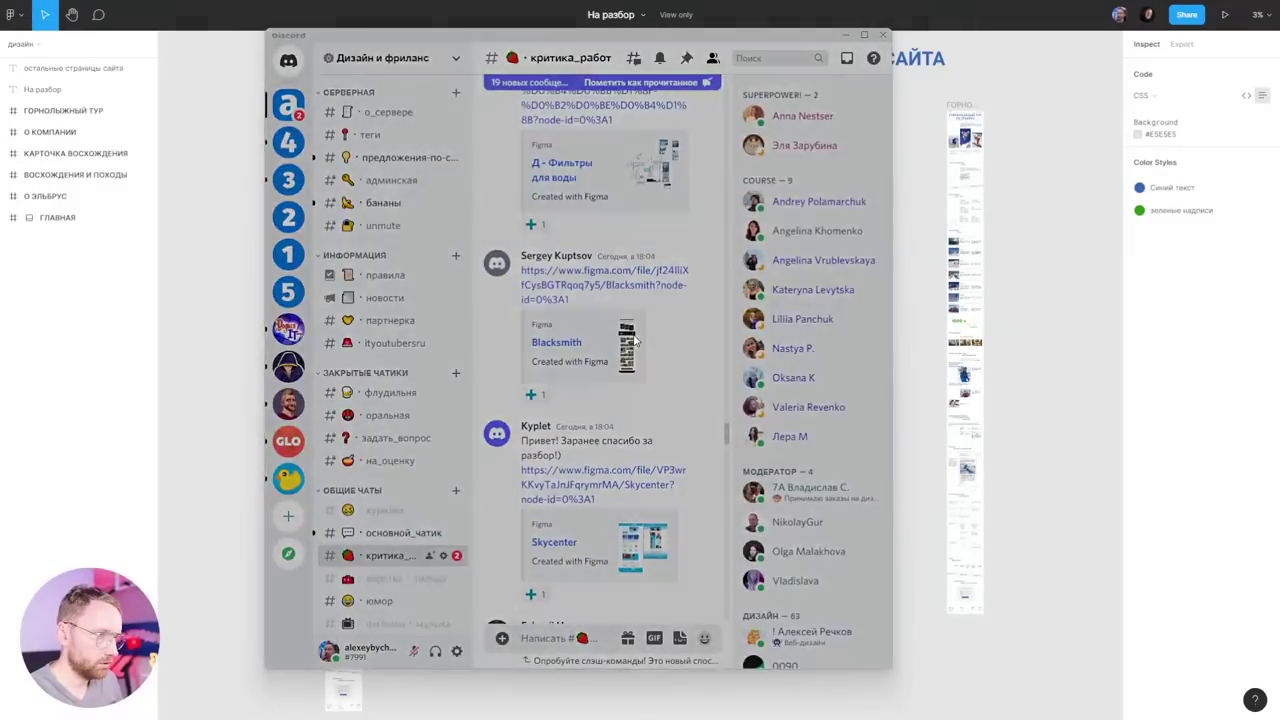
click(633, 340)
scroll(640, 350, down, 5)
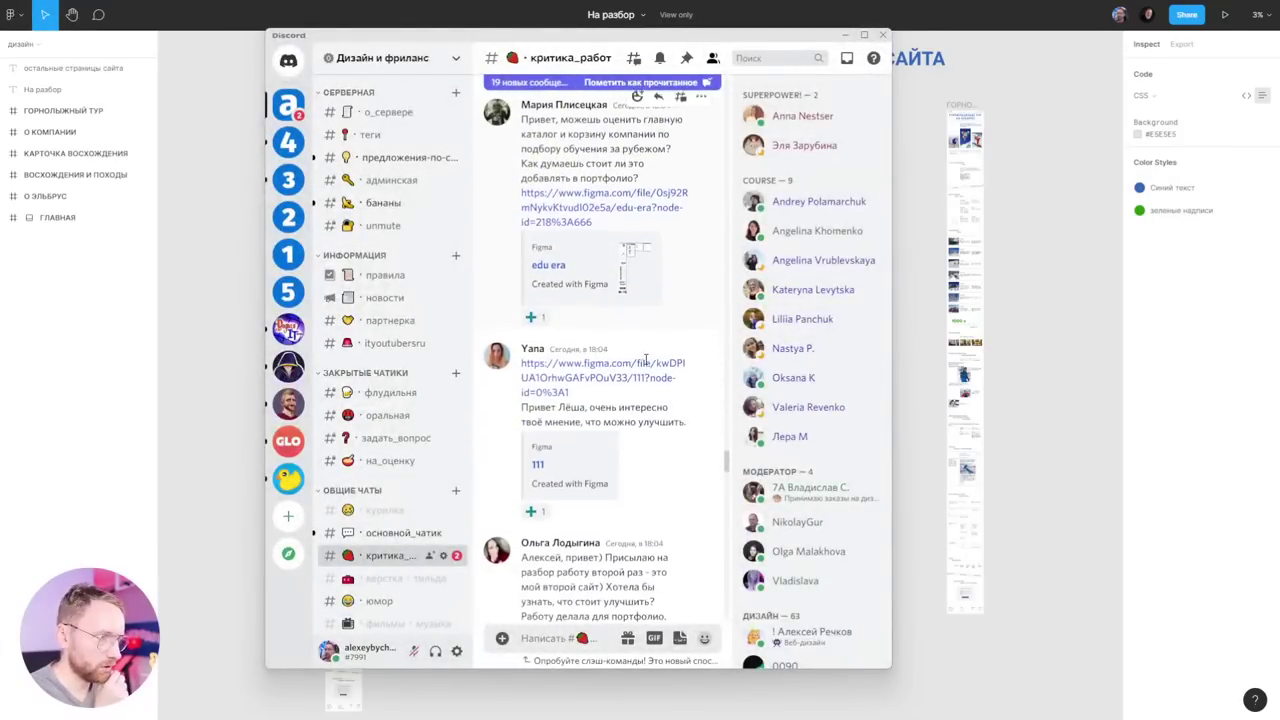
scroll(645, 365, down, 3)
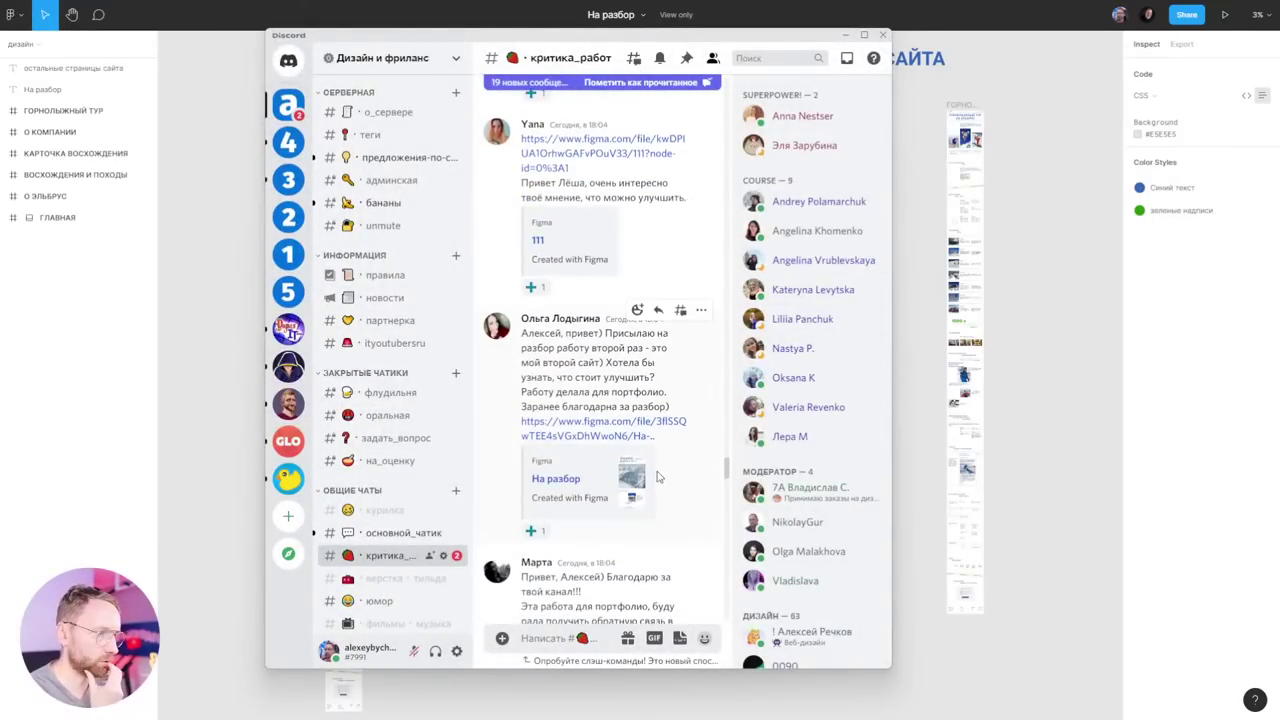
Return to Figma and view the НА РАЗБОР Elbrus climb page at 100% zoom
click(906, 288)
scroll(700, 77, up, 10)
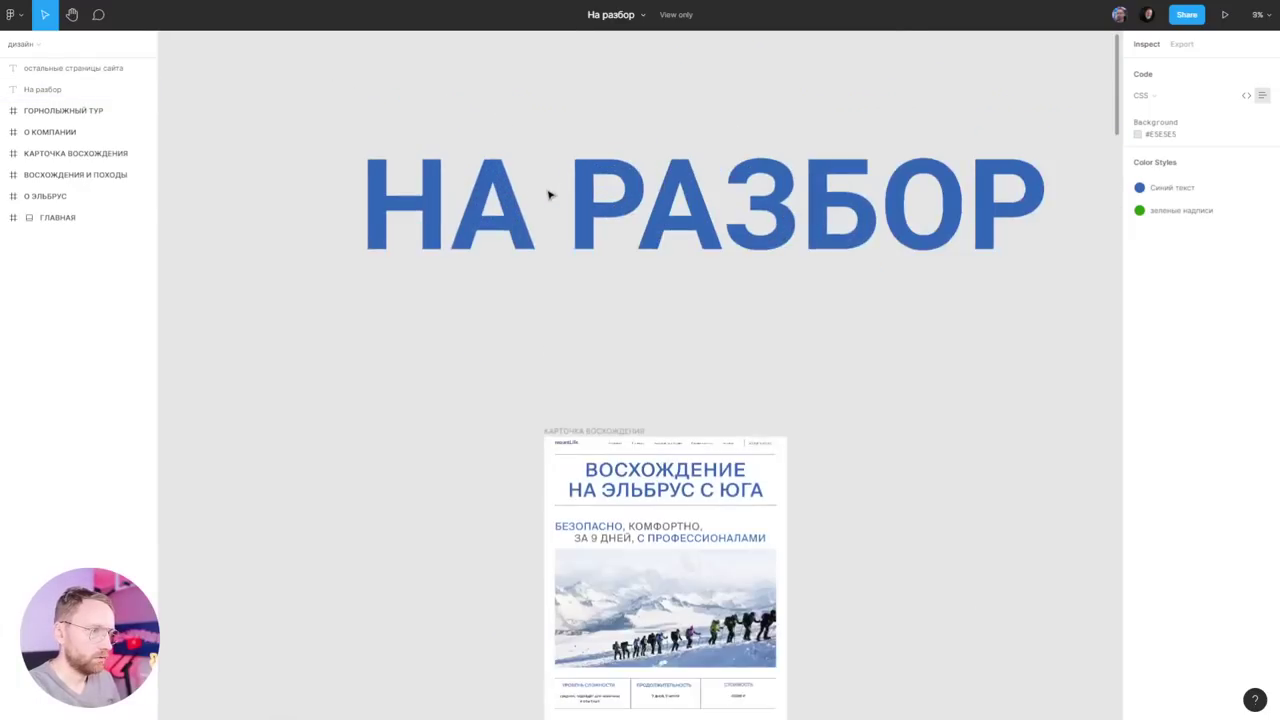
key(shift+0)
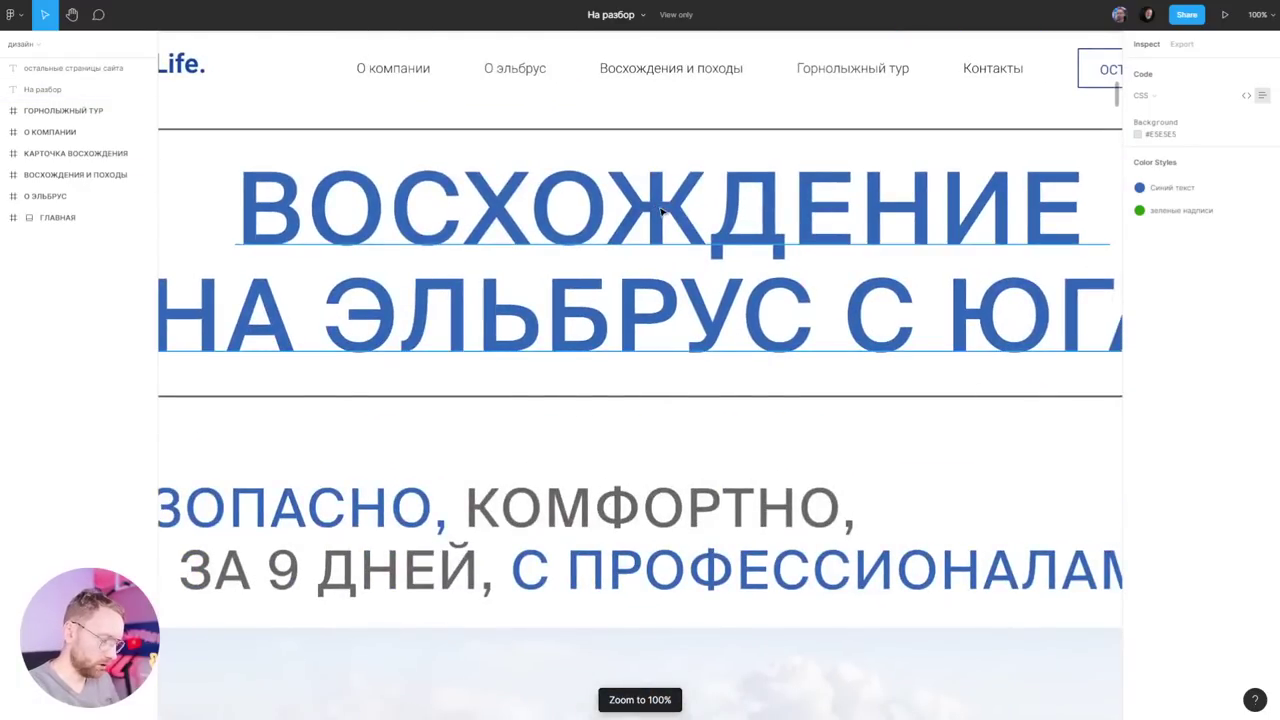
In canvas-only view, review the Elbrus headline and mountain photo at 100% zoom
key(ctrl+backslash)
scroll(674, 251, down, 10)
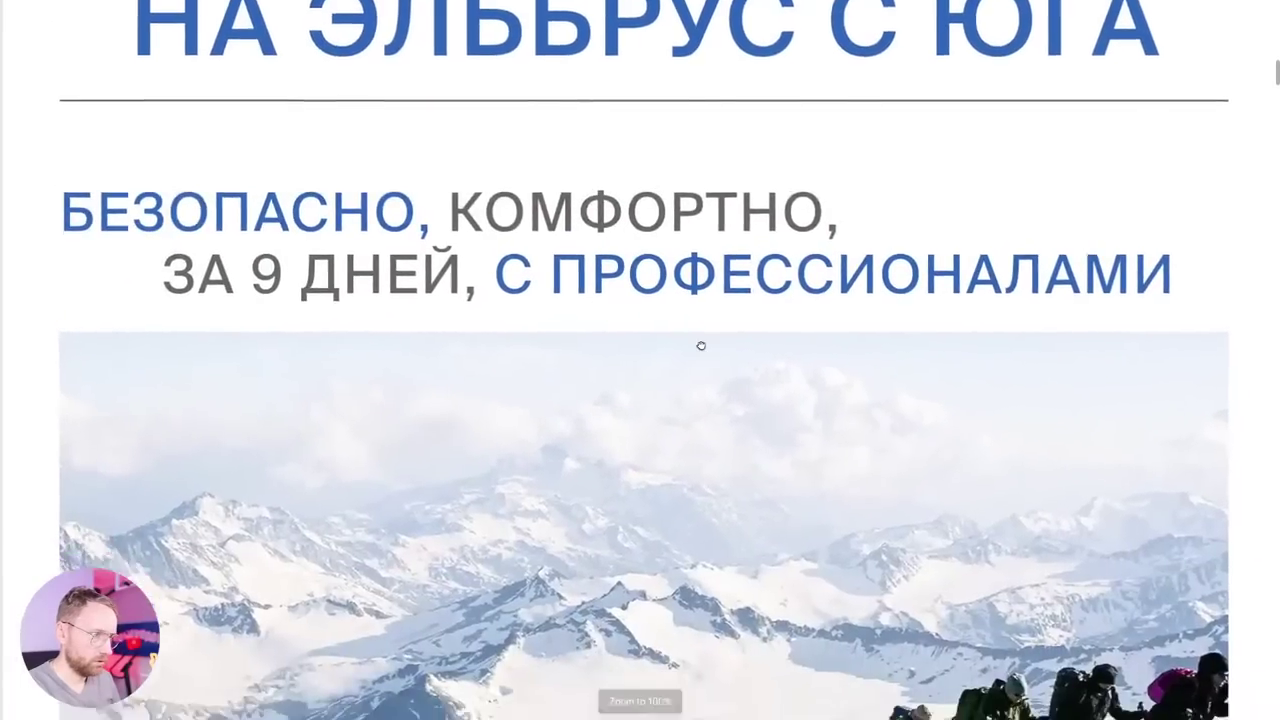
scroll(698, 107, down, 2)
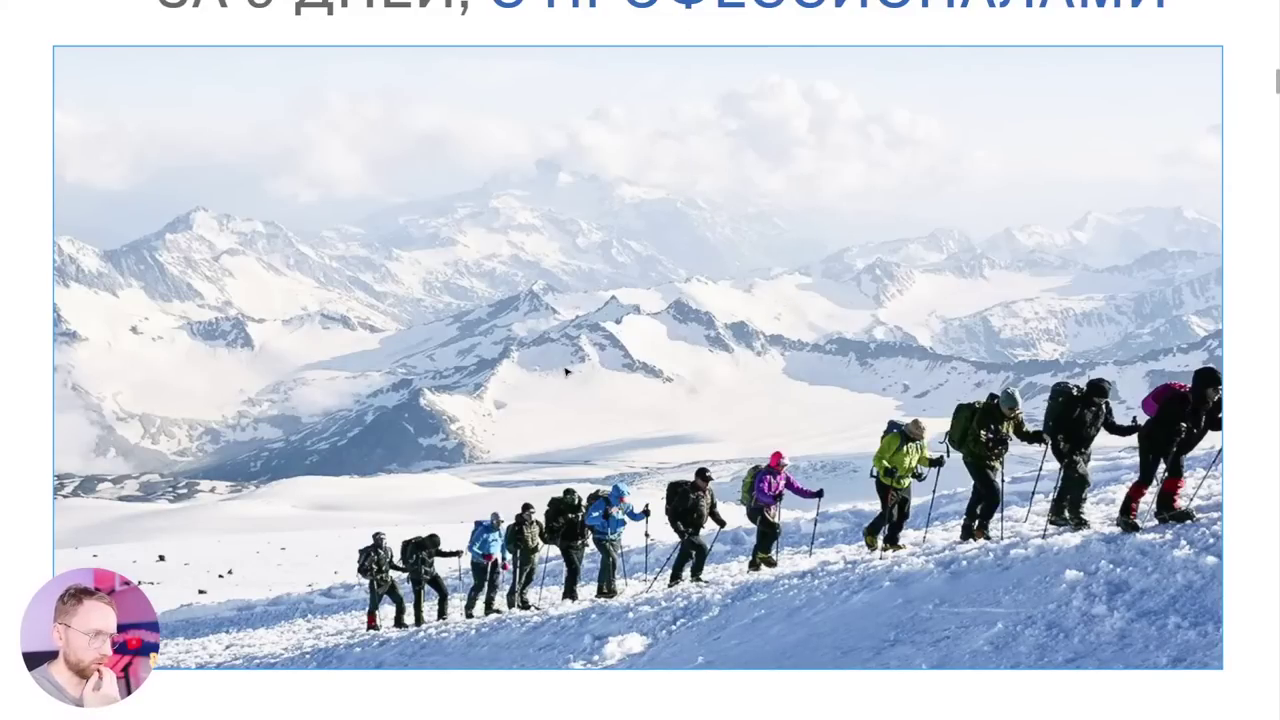
scroll(706, 330, down, 2)
scroll(706, 330, up, 2)
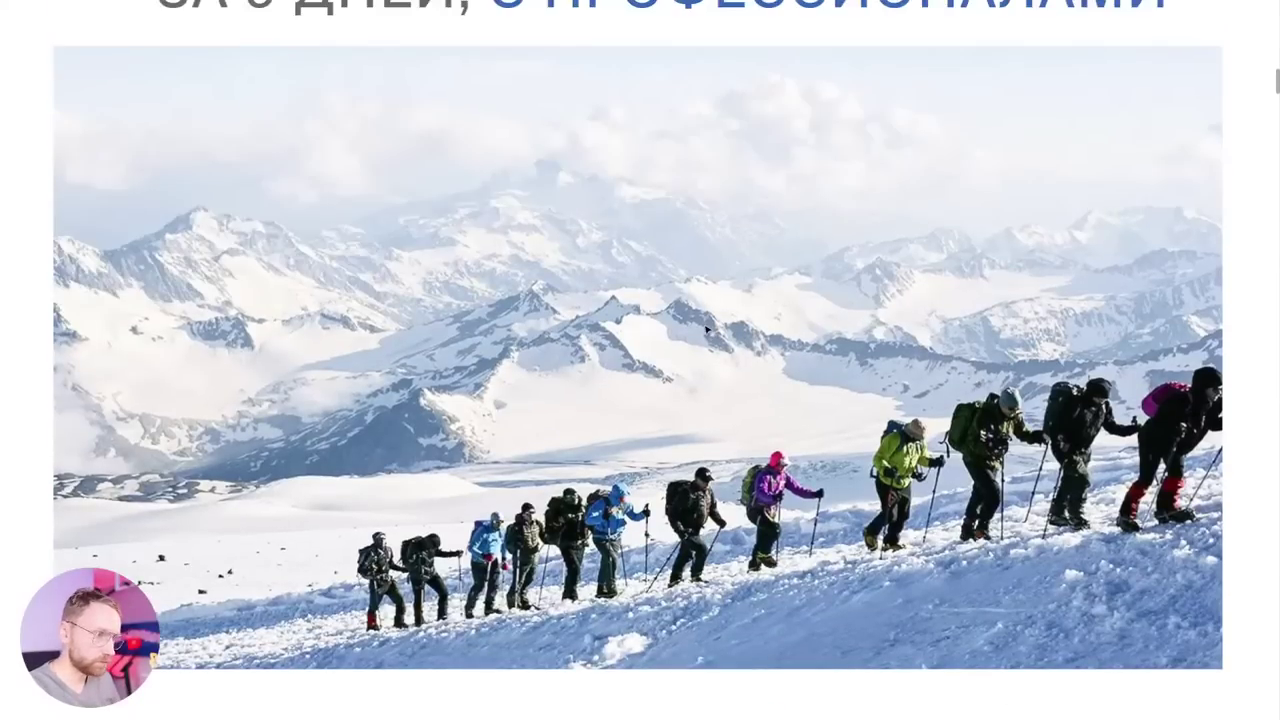
key(shift+0)
scroll(706, 330, up, 3)
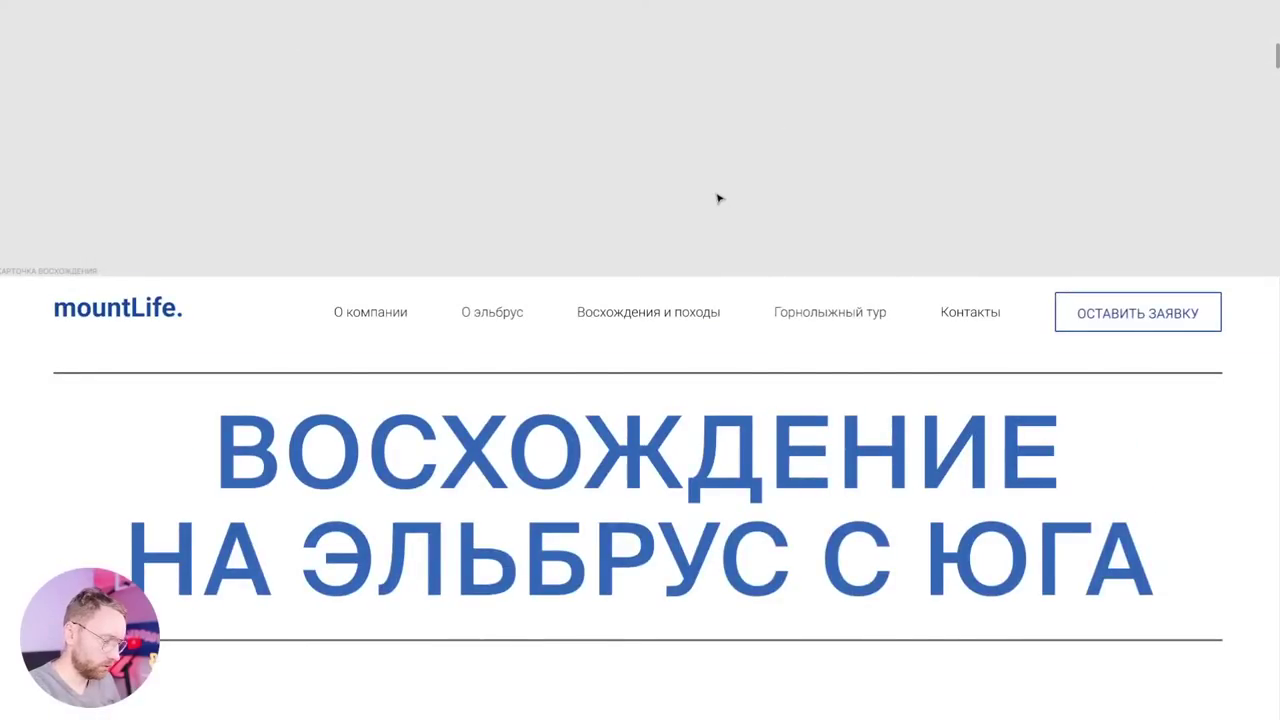
Move down past the info table to the В стоимость тура включено section
key(ctrl+backslash)
key(ctrl+backslash)
key(shift+0)
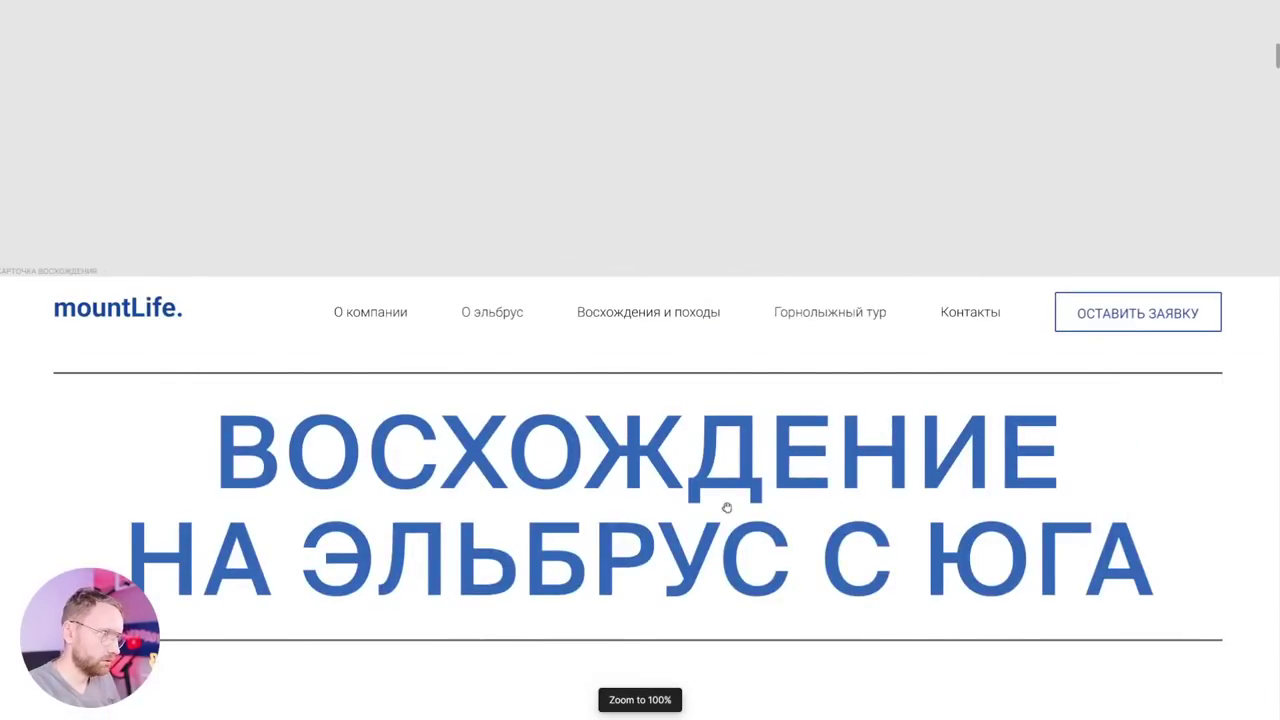
drag(727, 507, 689, 134)
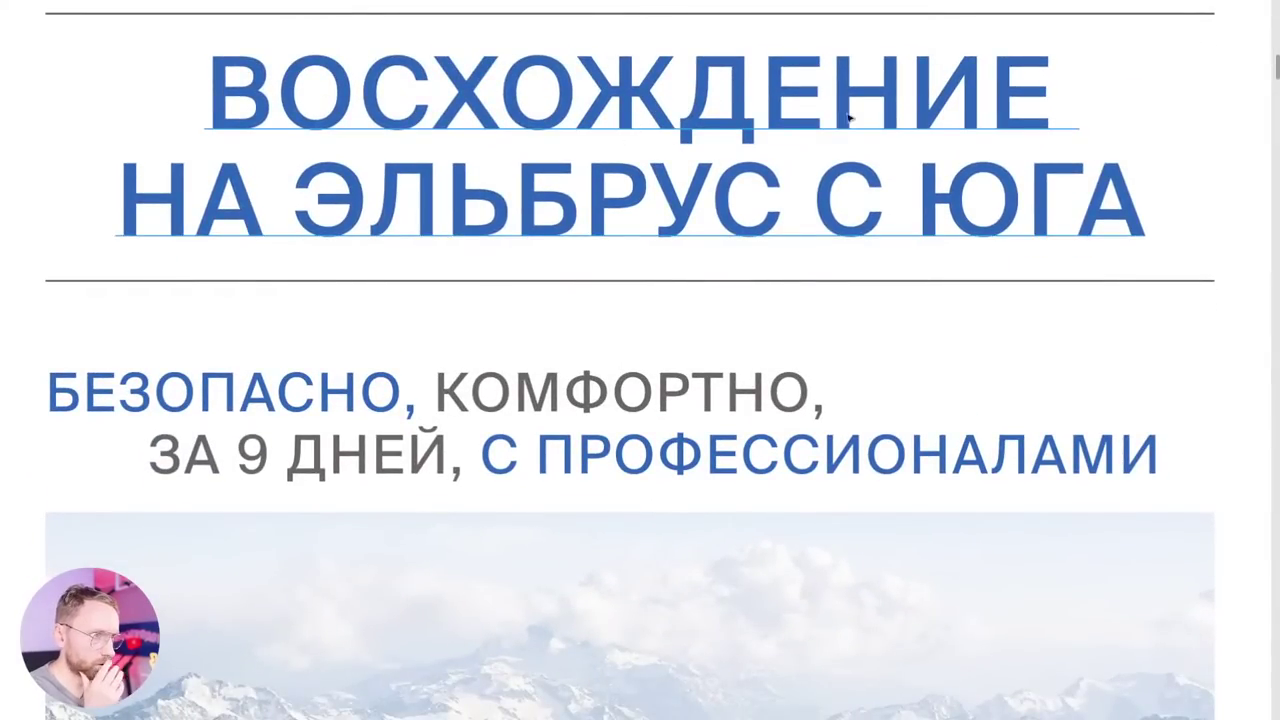
scroll(571, 449, down, 5)
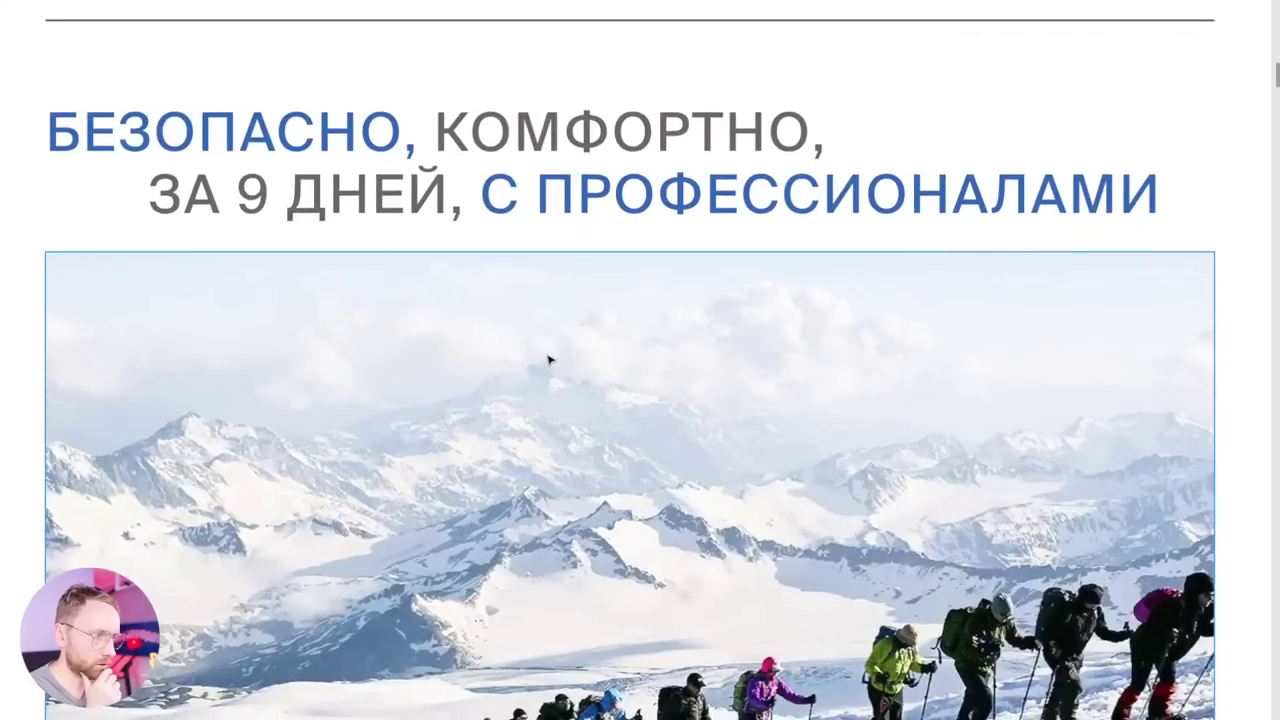
scroll(549, 360, down, 12)
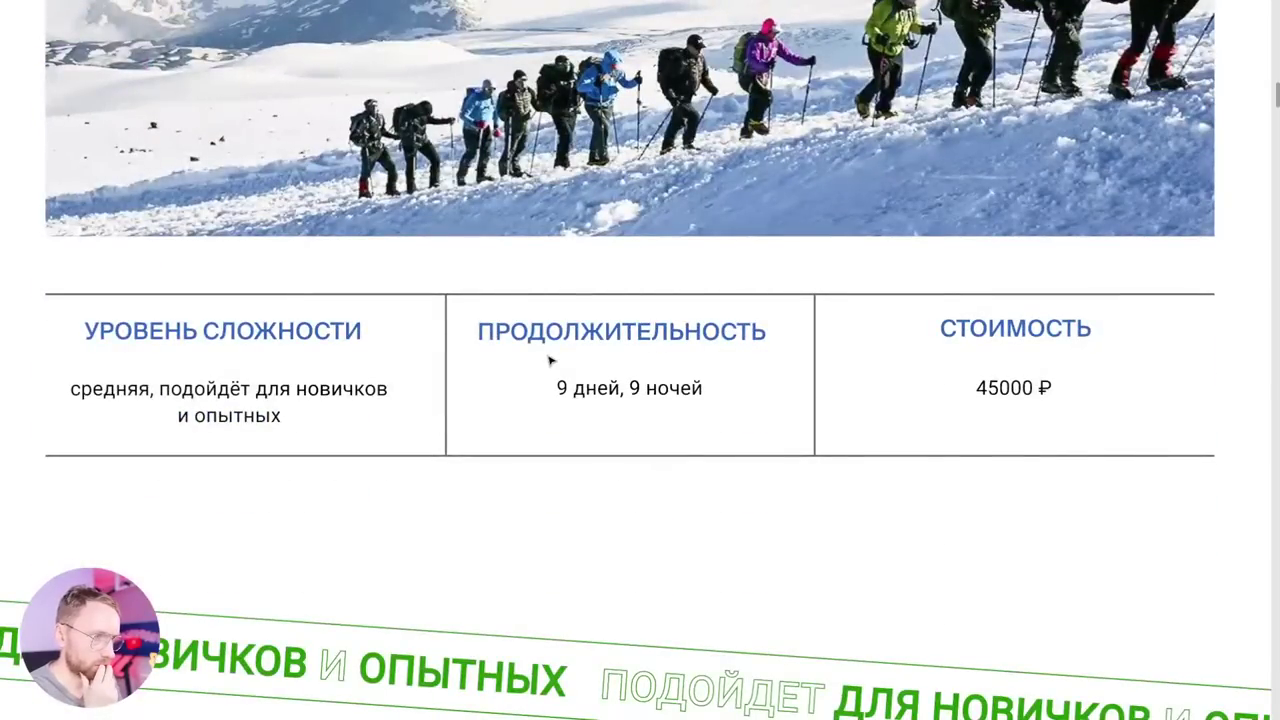
scroll(549, 360, down, 5)
scroll(549, 360, up, 4)
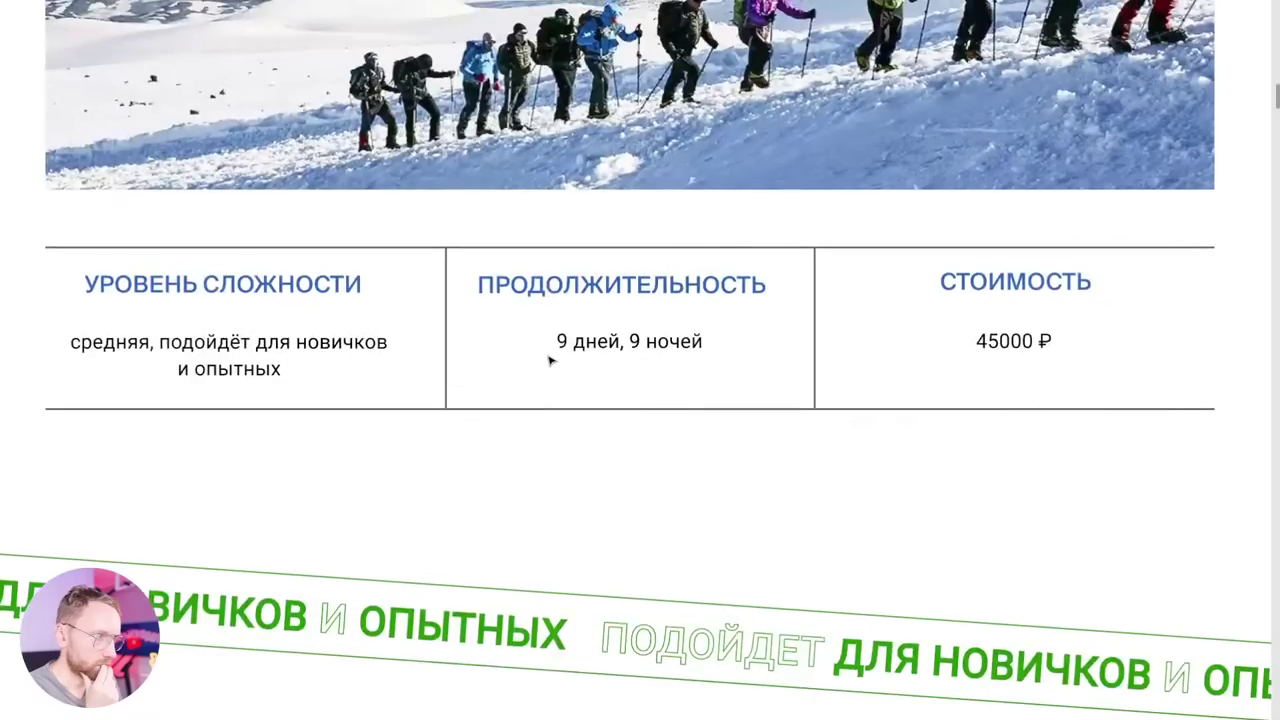
scroll(549, 360, down, 8)
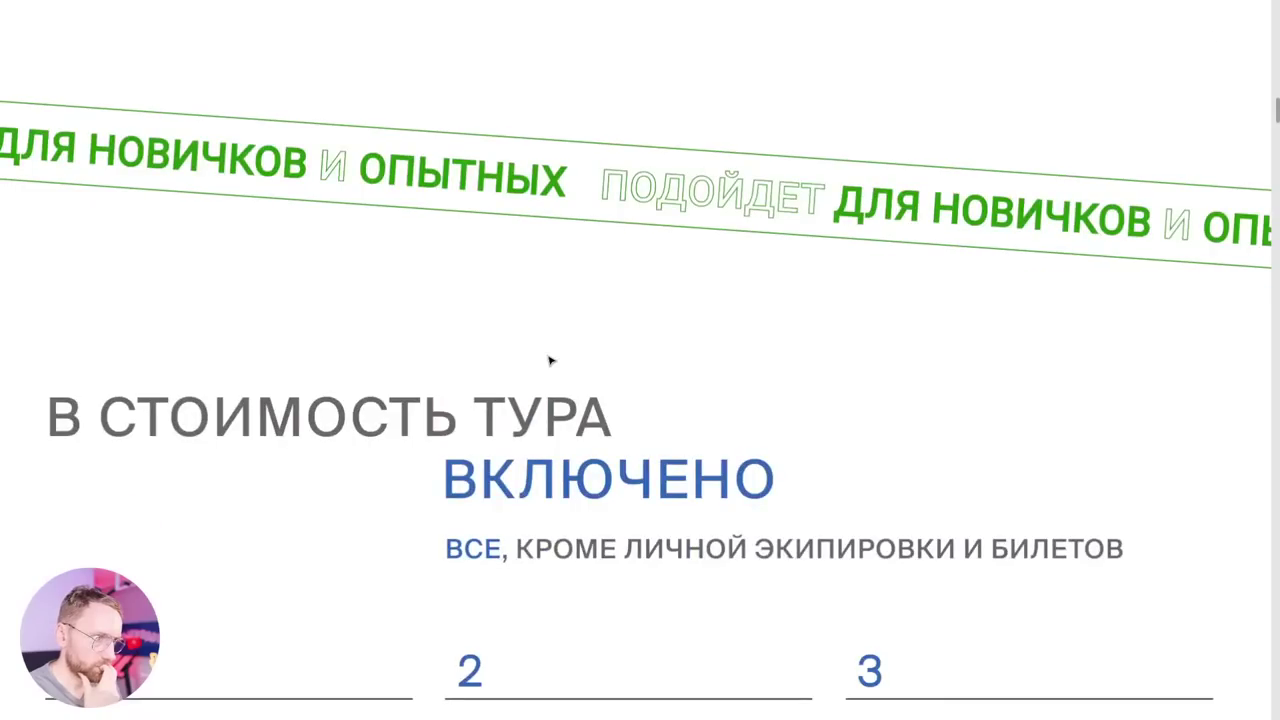
scroll(549, 360, down, 15)
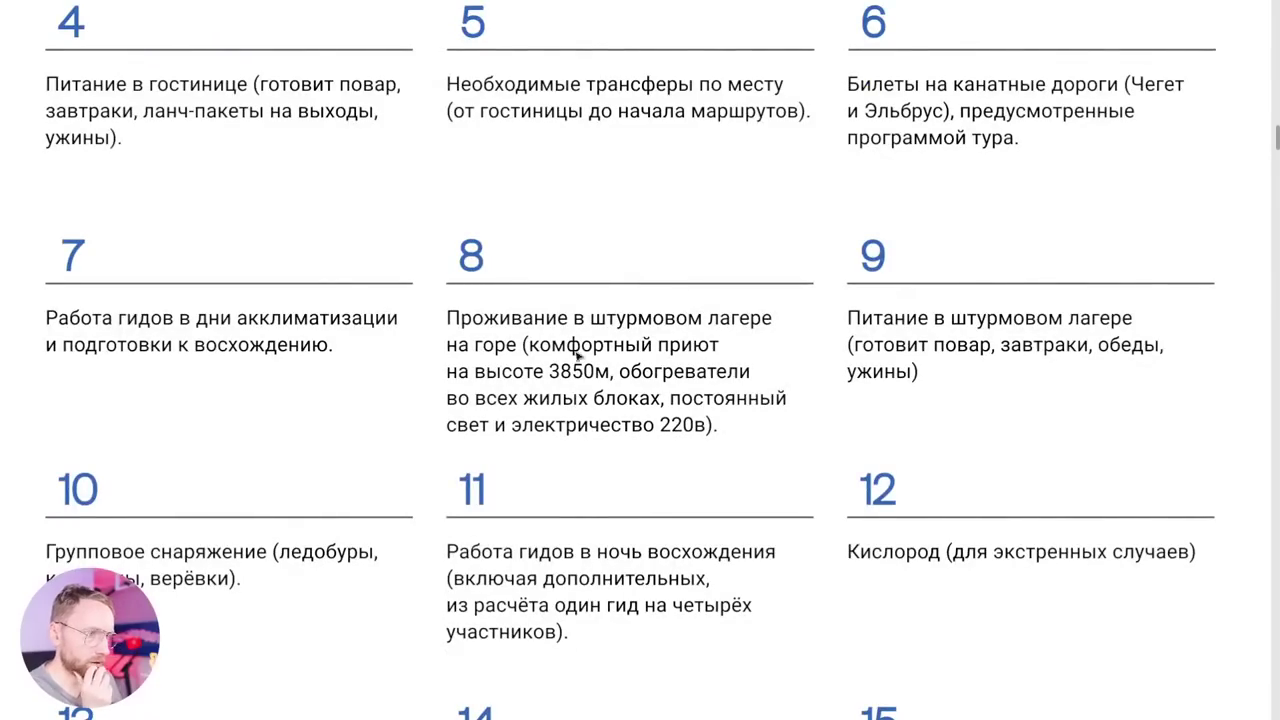
scroll(590, 330, down, 5)
scroll(604, 292, up, 12)
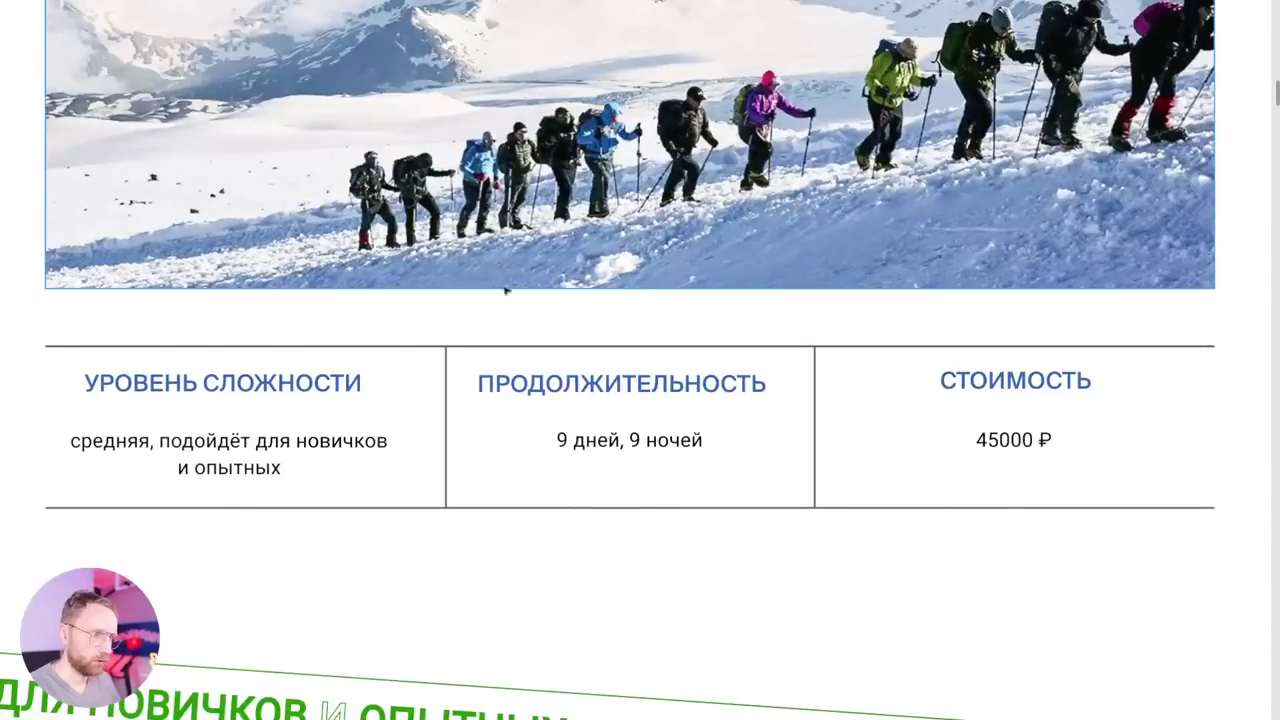
scroll(517, 306, up, 7)
scroll(459, 485, up, 2)
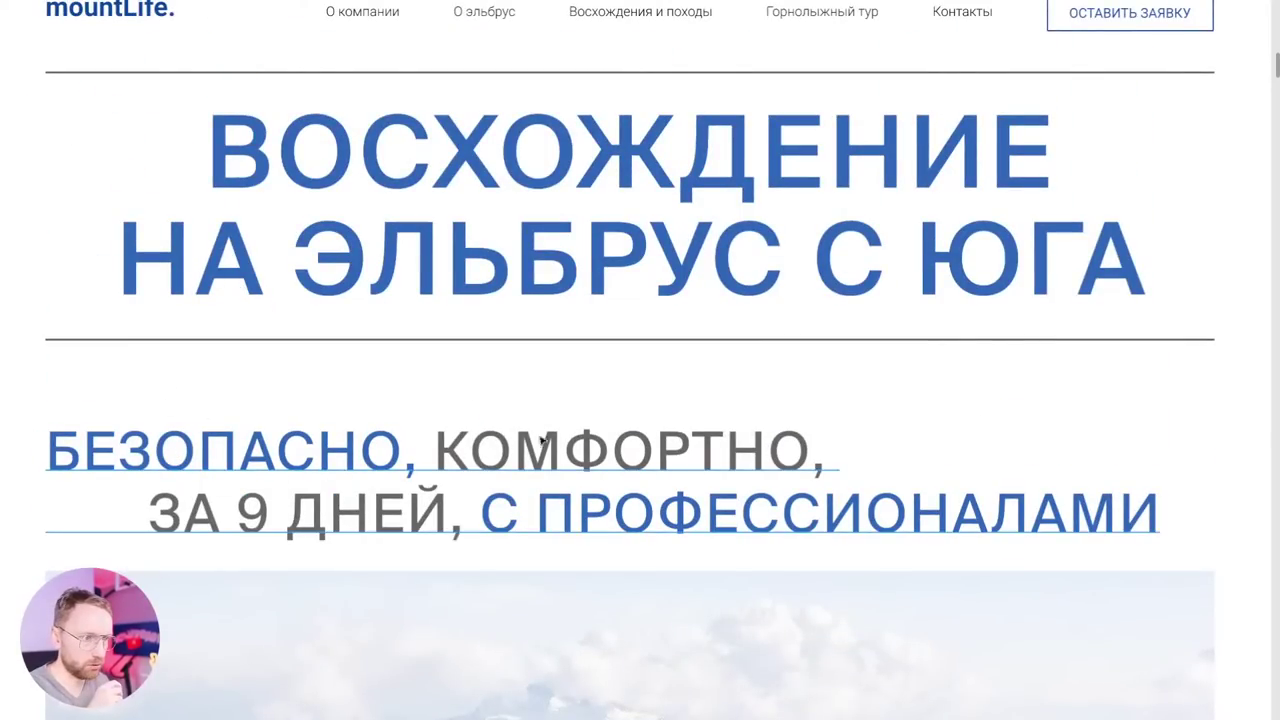
scroll(860, 418, down, 20)
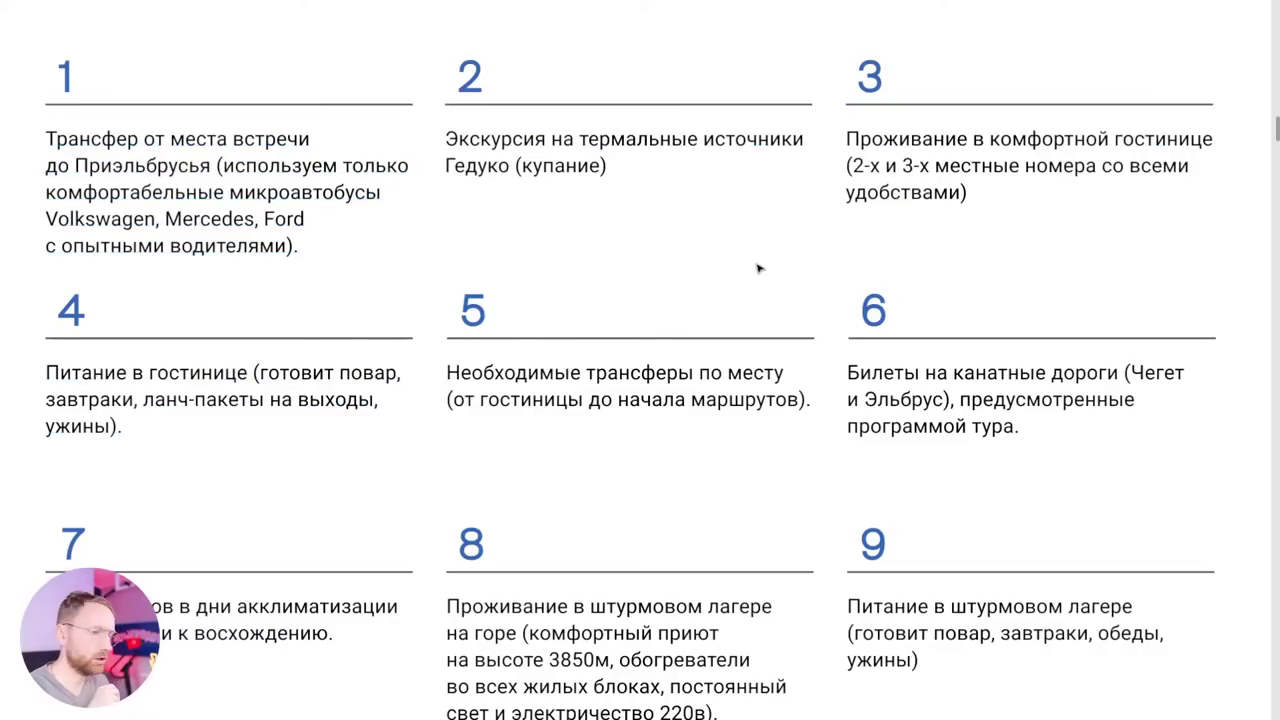
scroll(800, 274, down, 3)
scroll(800, 274, up, 4)
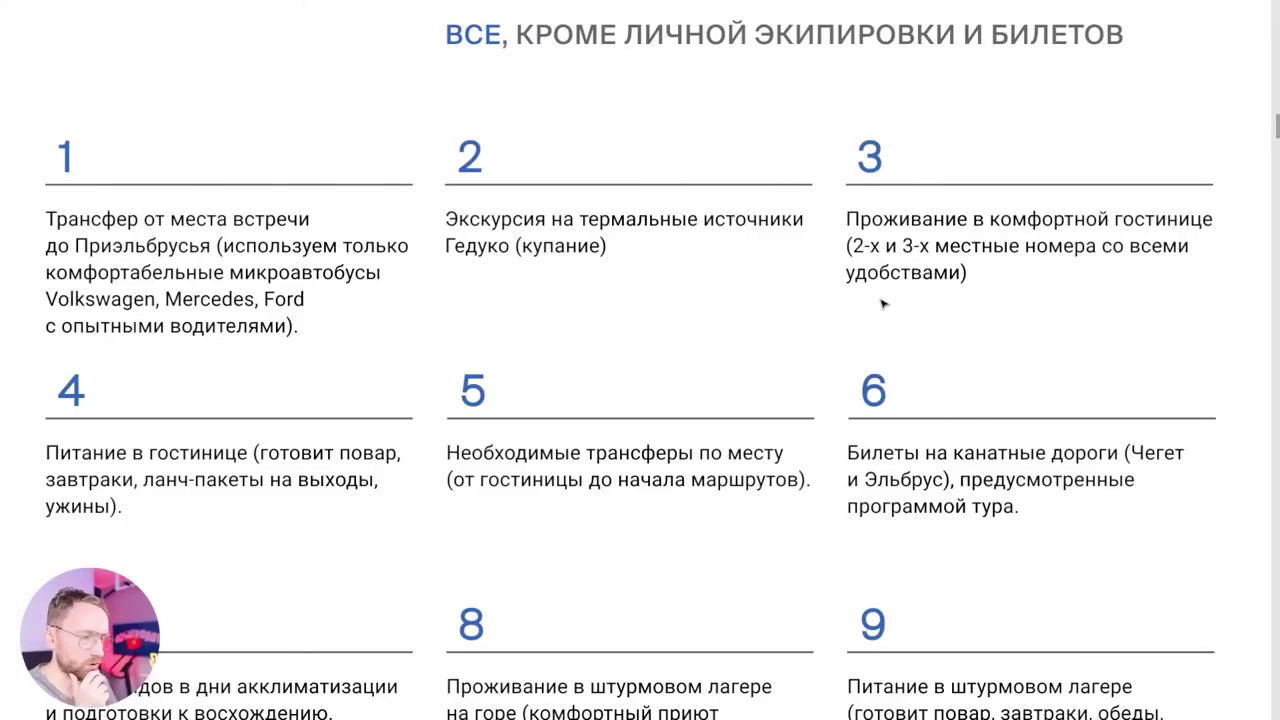
scroll(882, 303, down, 12)
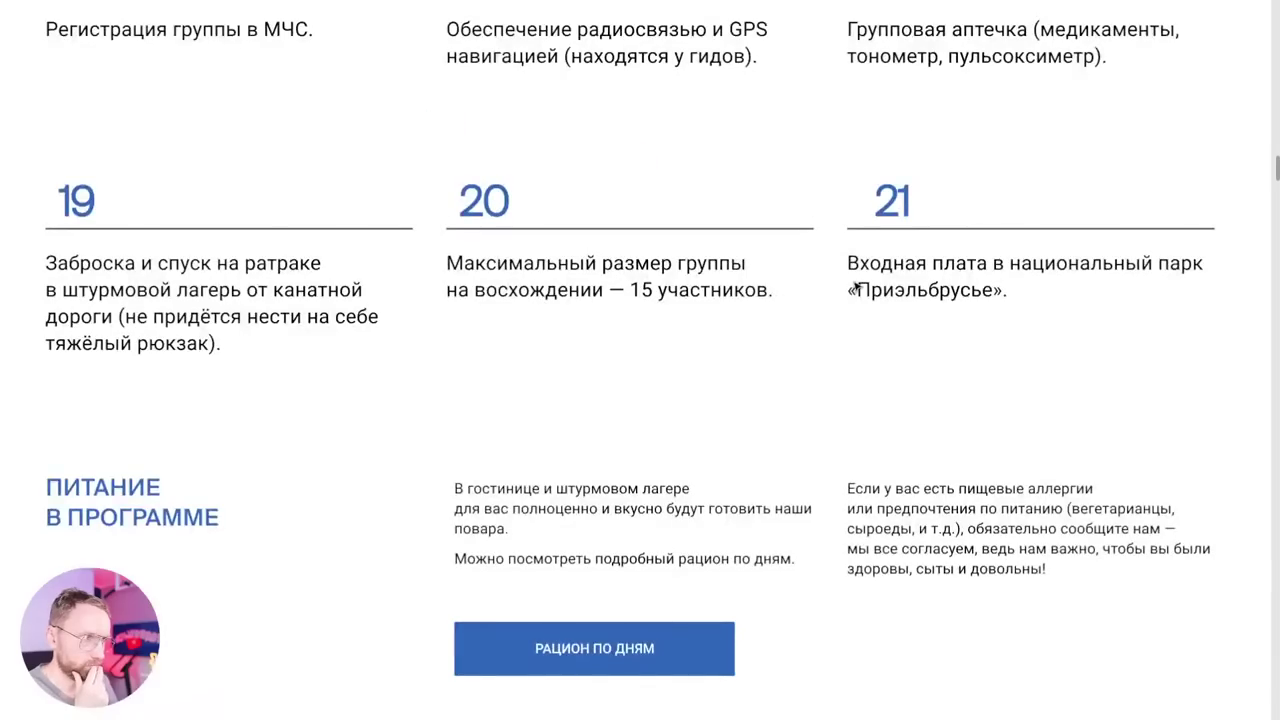
scroll(855, 286, up, 5)
scroll(855, 286, up, 3)
scroll(856, 287, down, 7)
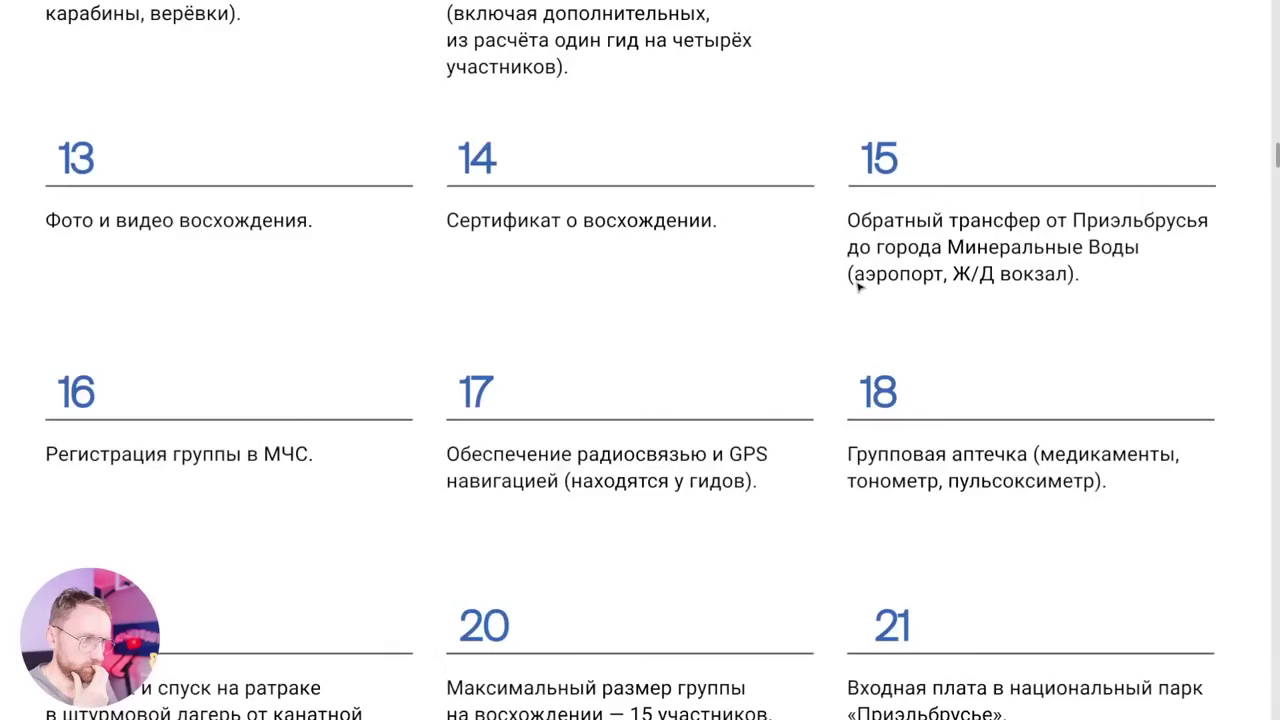
scroll(858, 287, down, 3)
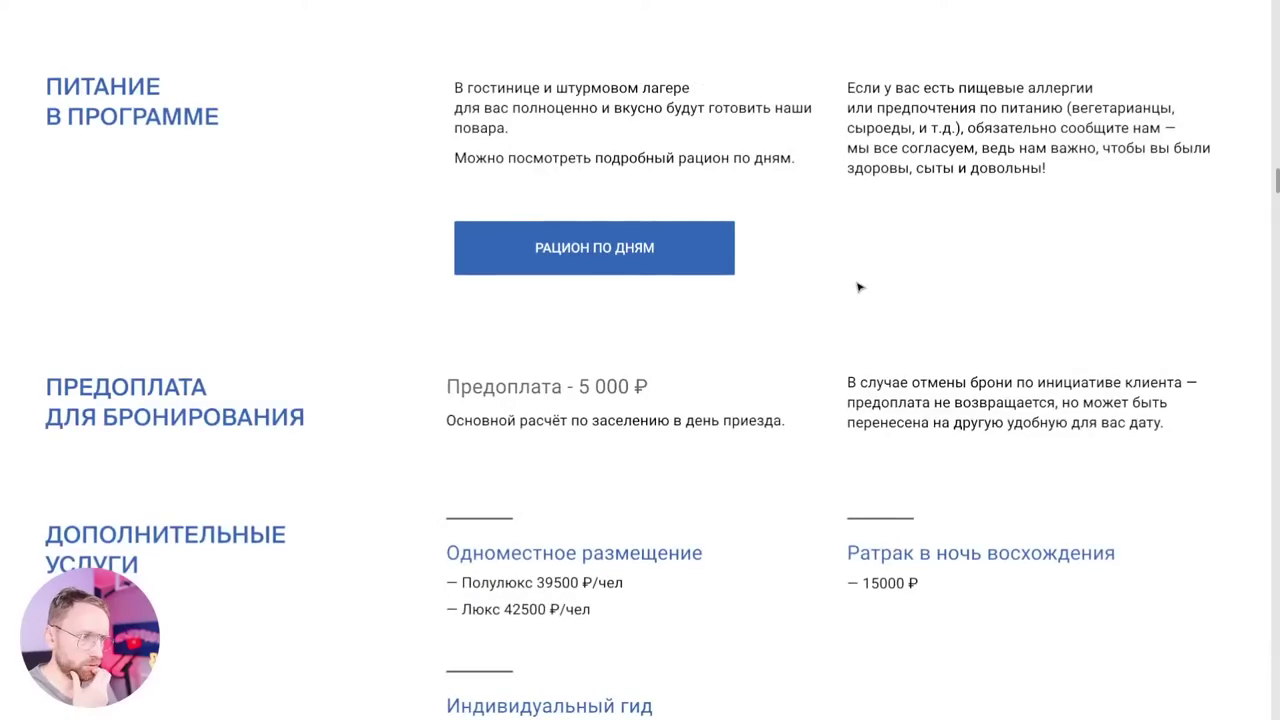
scroll(791, 394, down, 1)
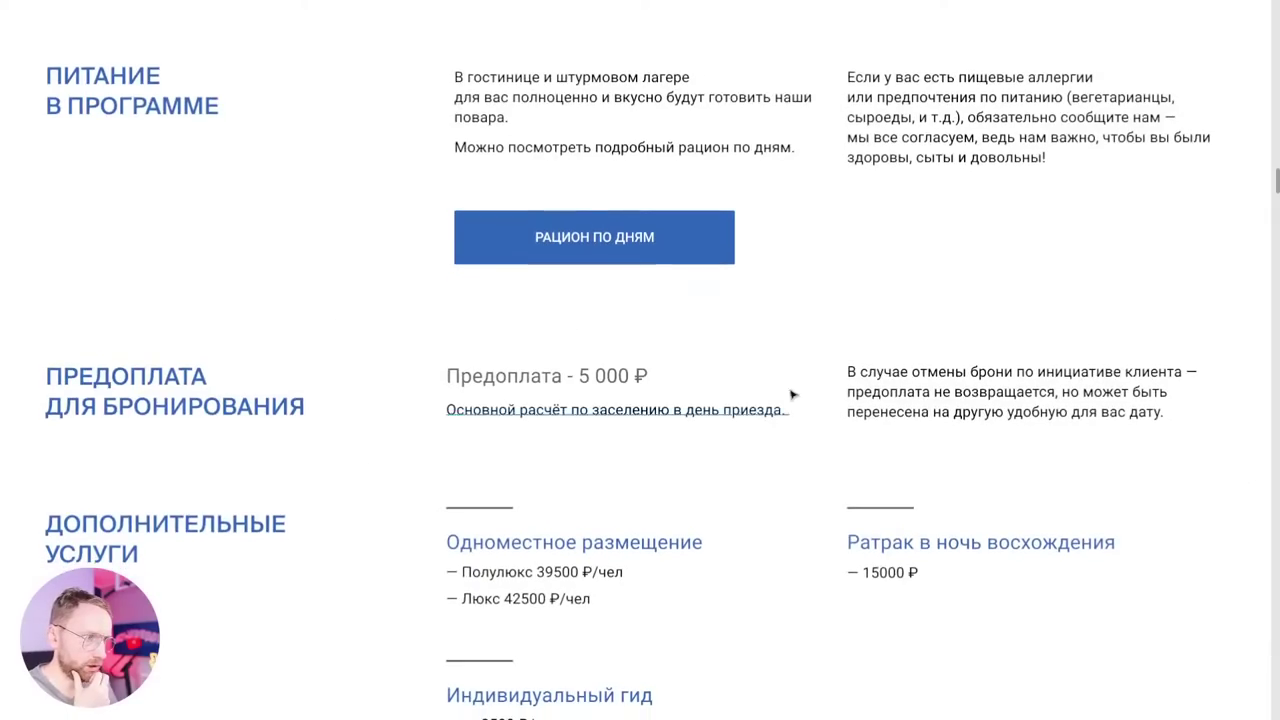
scroll(770, 520, down, 2)
scroll(740, 515, up, 6)
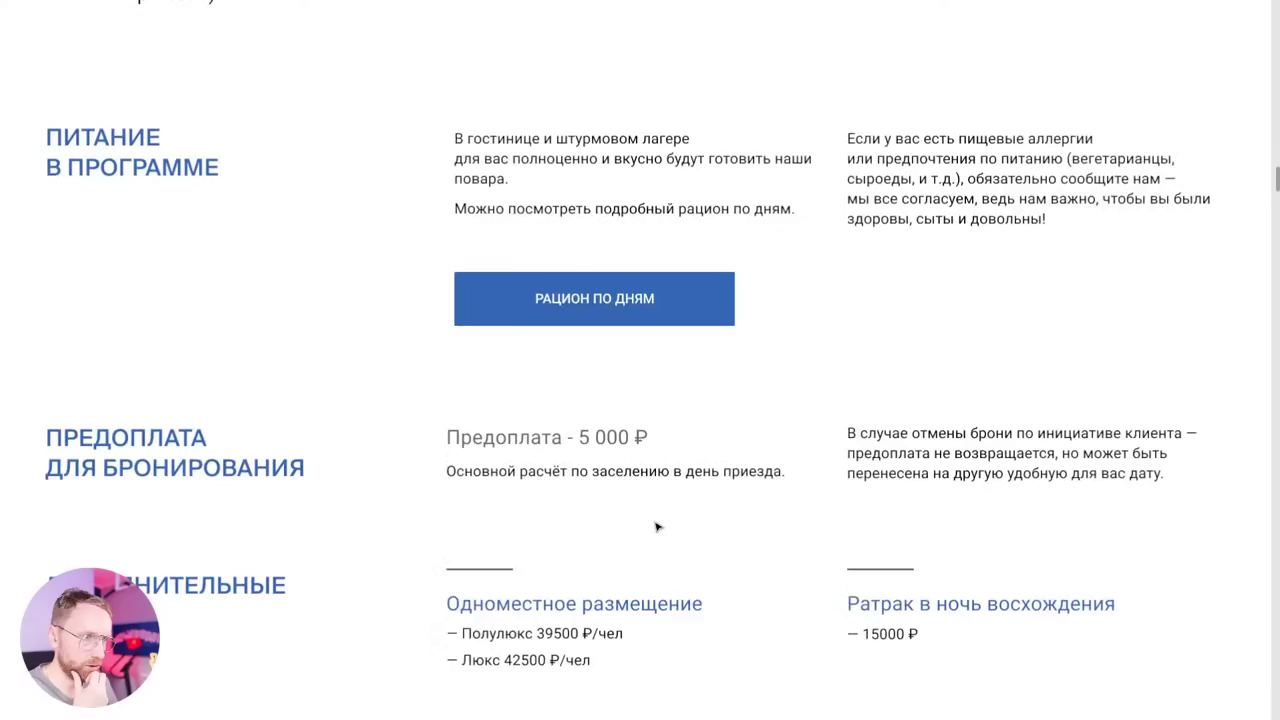
scroll(657, 394, up, 4)
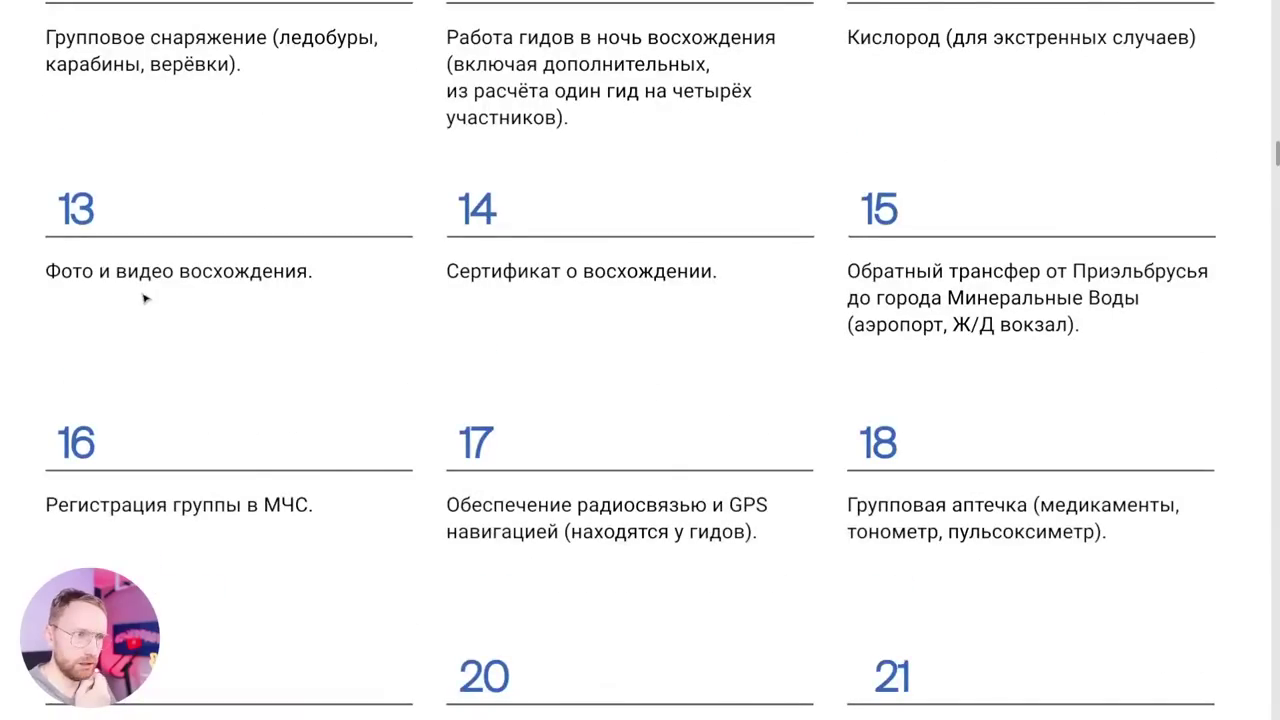
scroll(706, 285, down, 5)
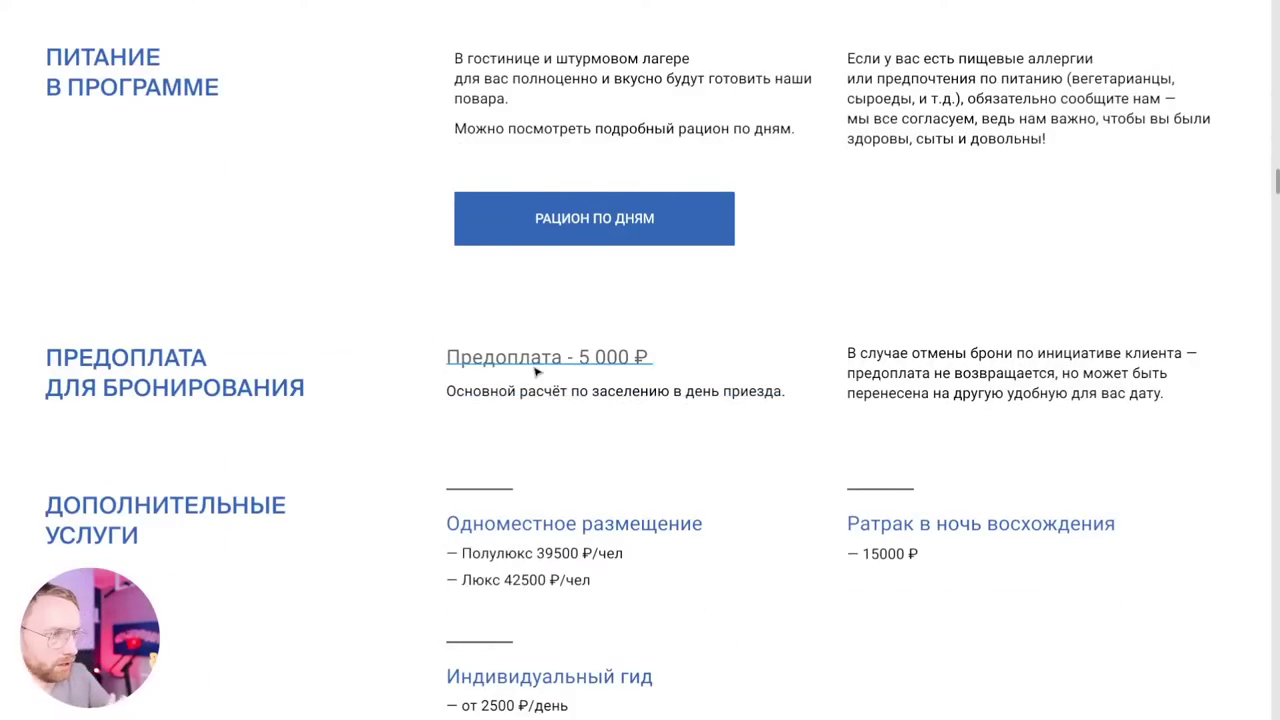
scroll(537, 372, up, 5)
scroll(515, 375, down, 5)
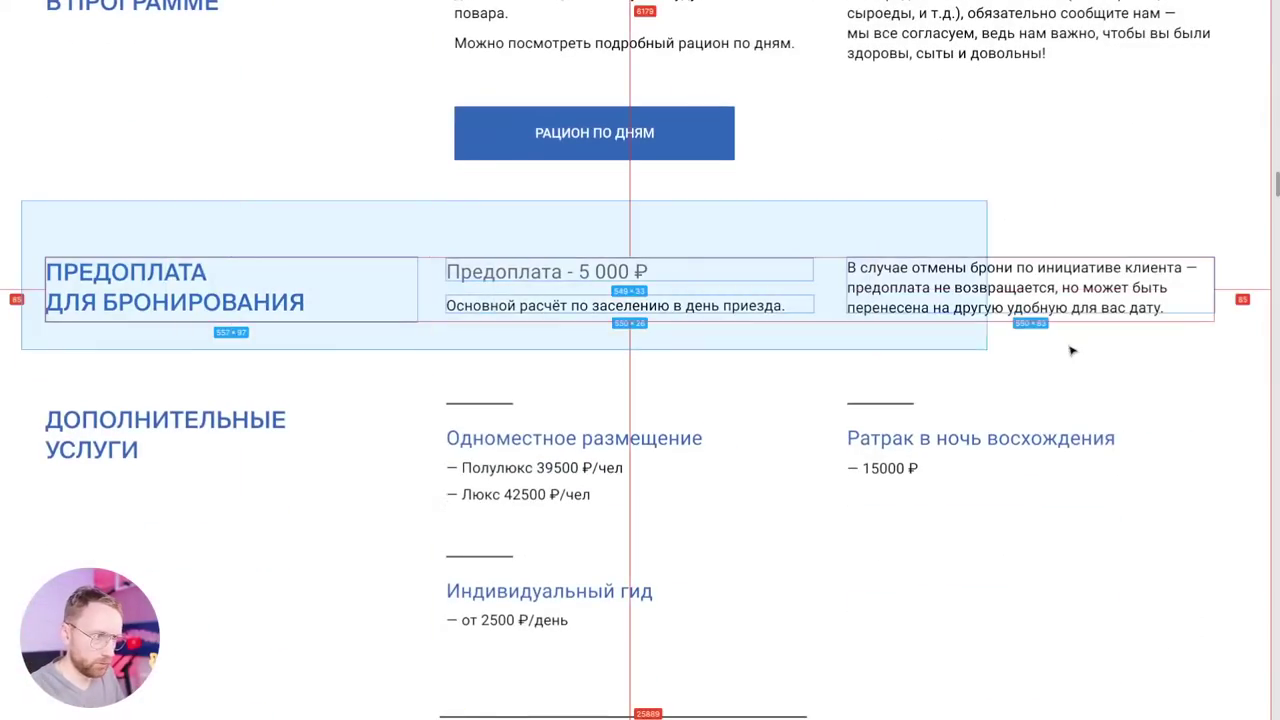
drag(1240, 204, 30, 368)
drag(117, 384, 1177, 529)
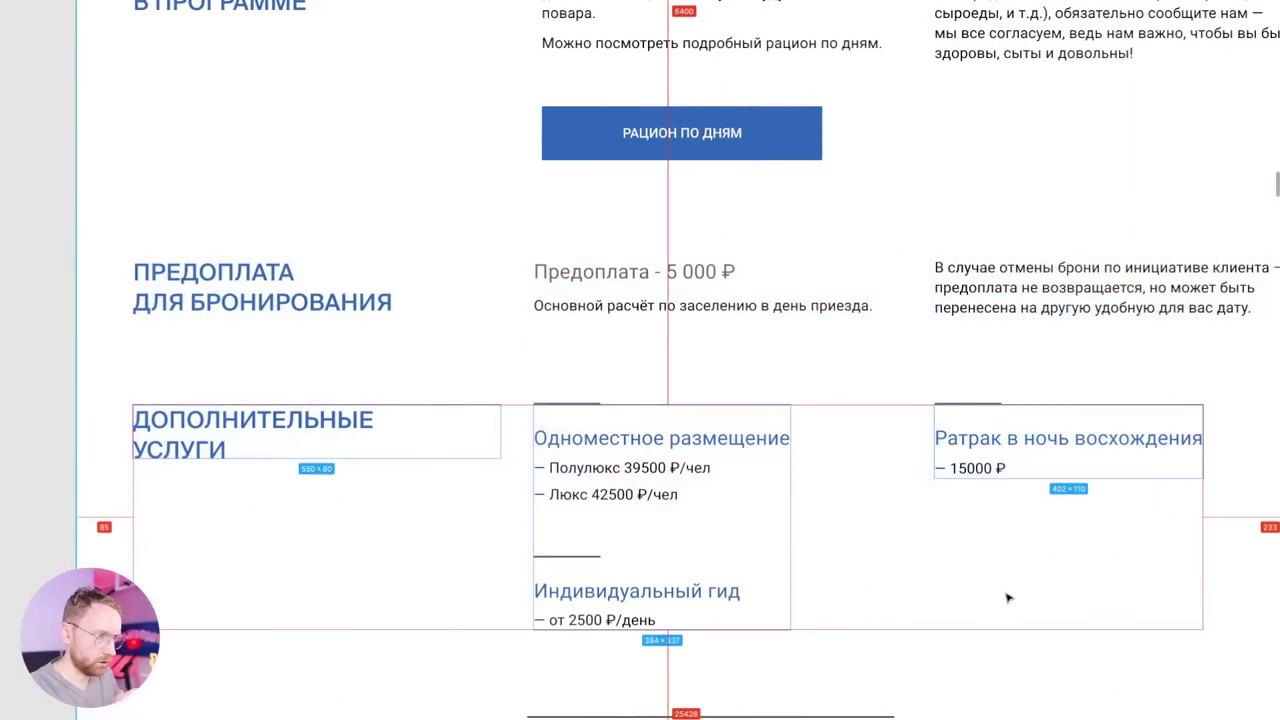
key(Escape)
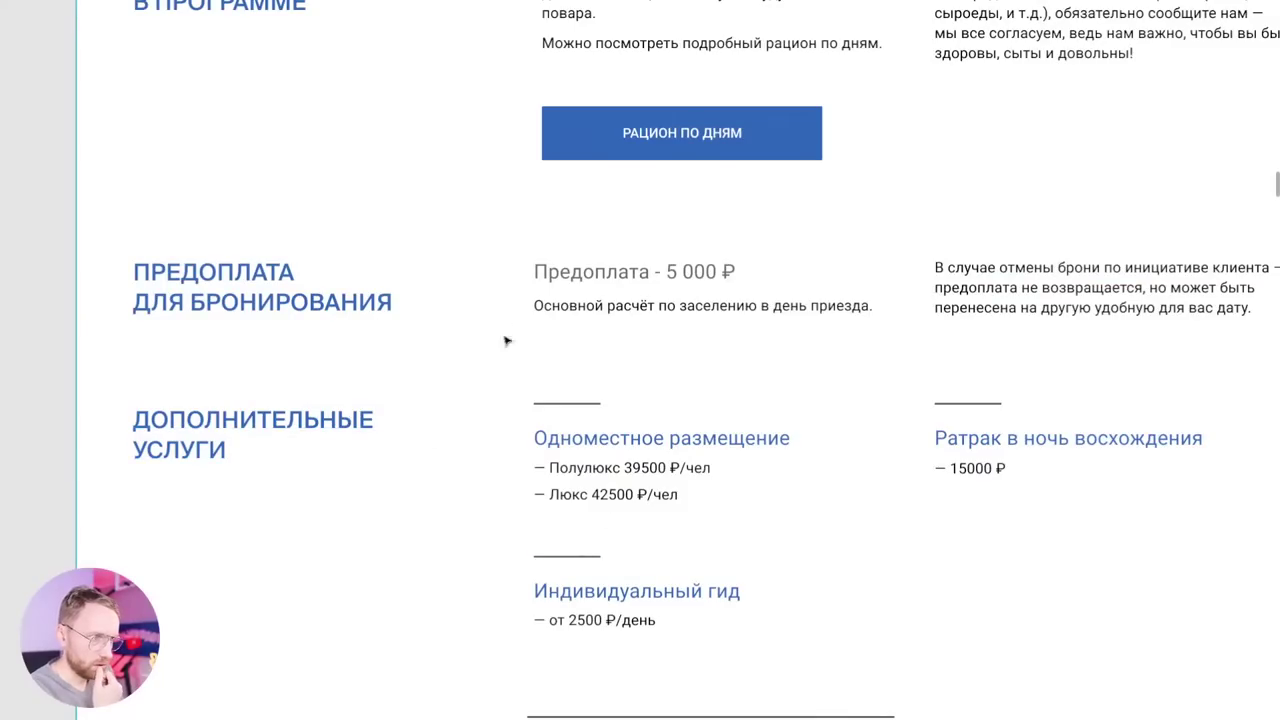
click(262, 270)
drag(549, 191, 966, 252)
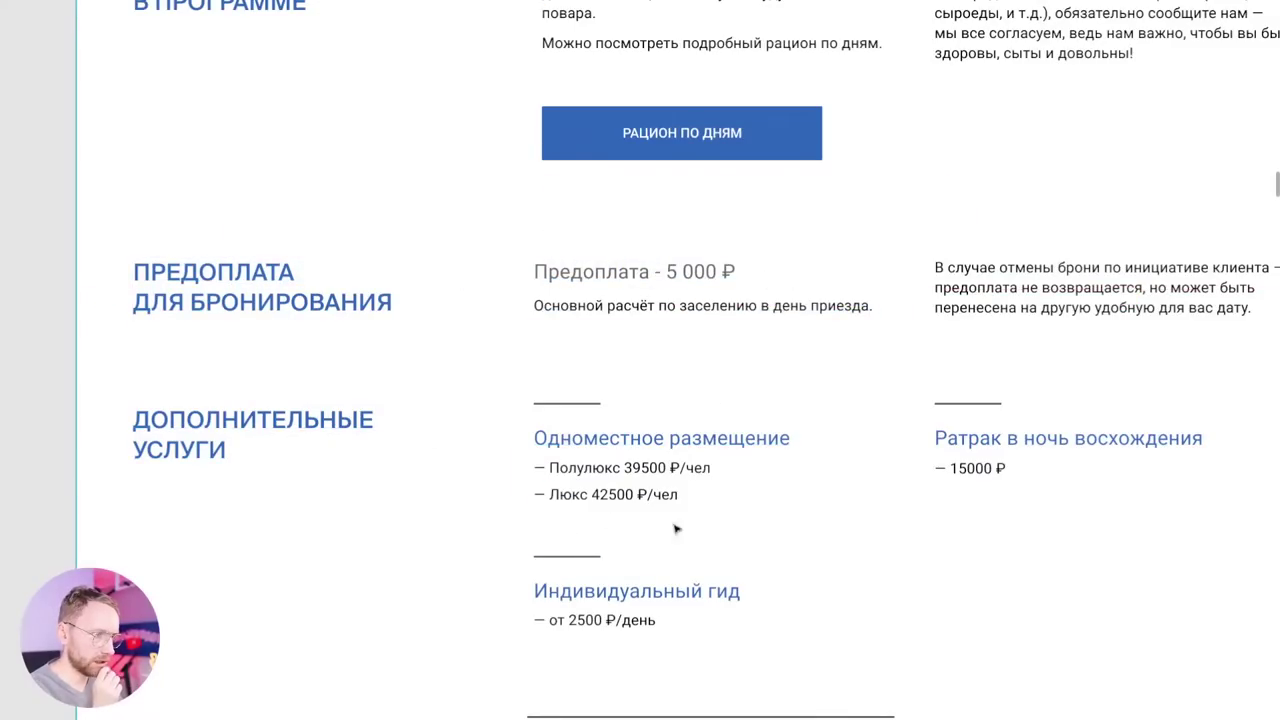
scroll(330, 612, up, 5)
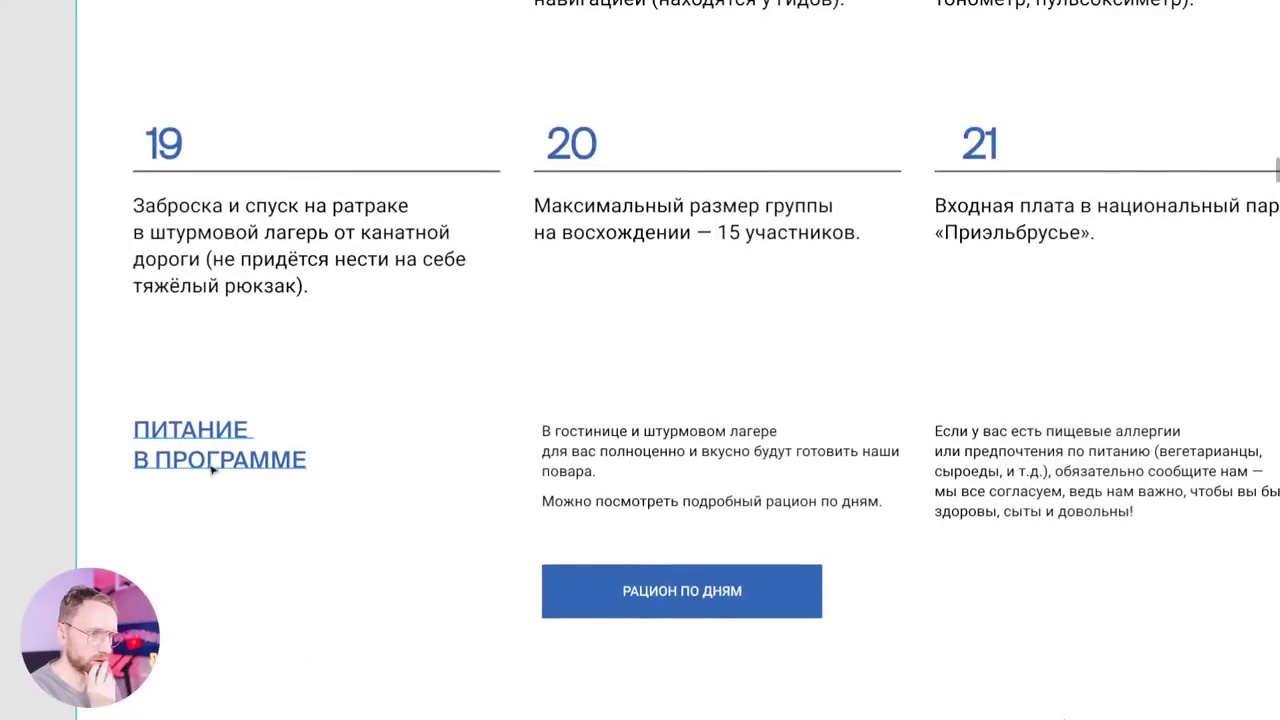
scroll(445, 227, down, 2)
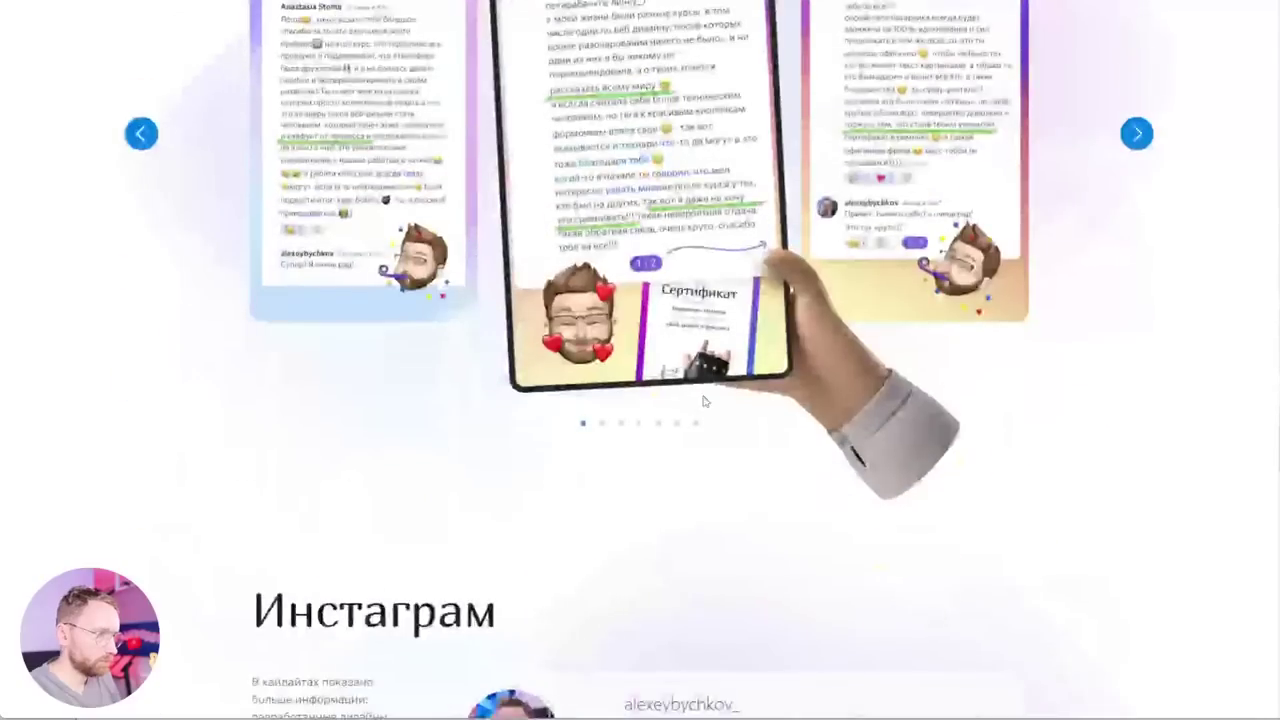
scroll(680, 351, down, 15)
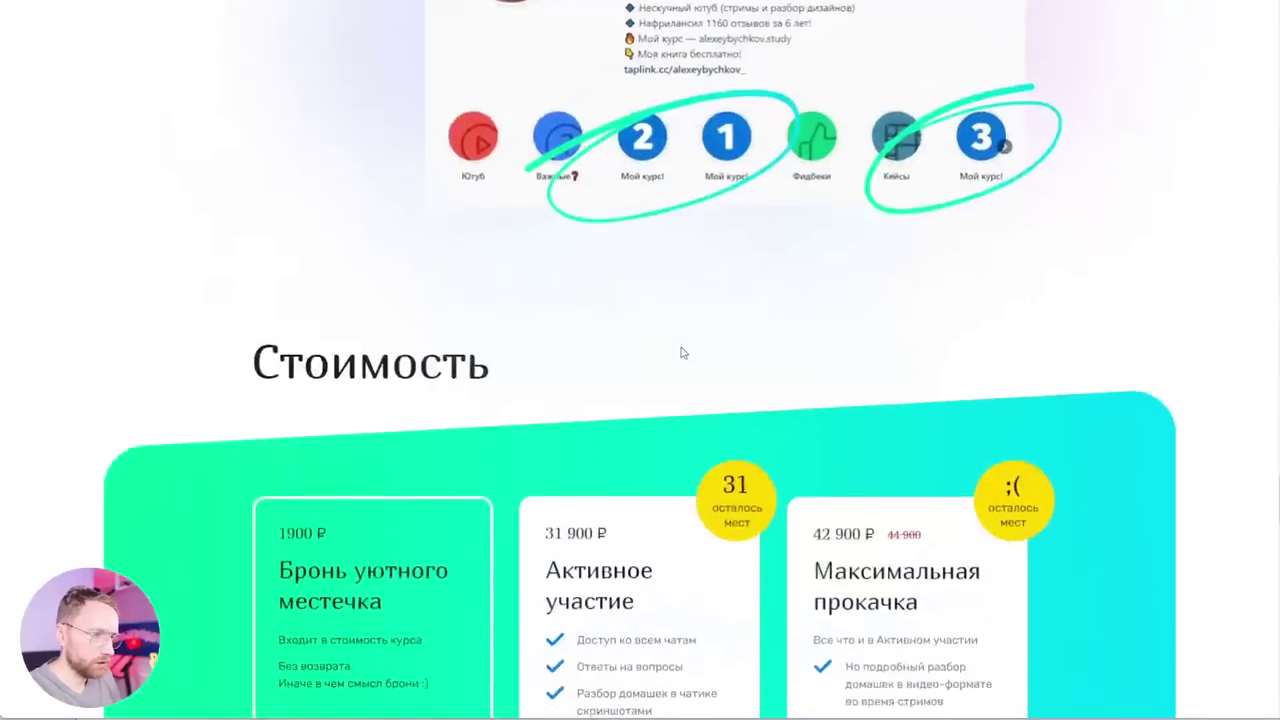
scroll(680, 351, down, 2)
scroll(380, 206, up, 2)
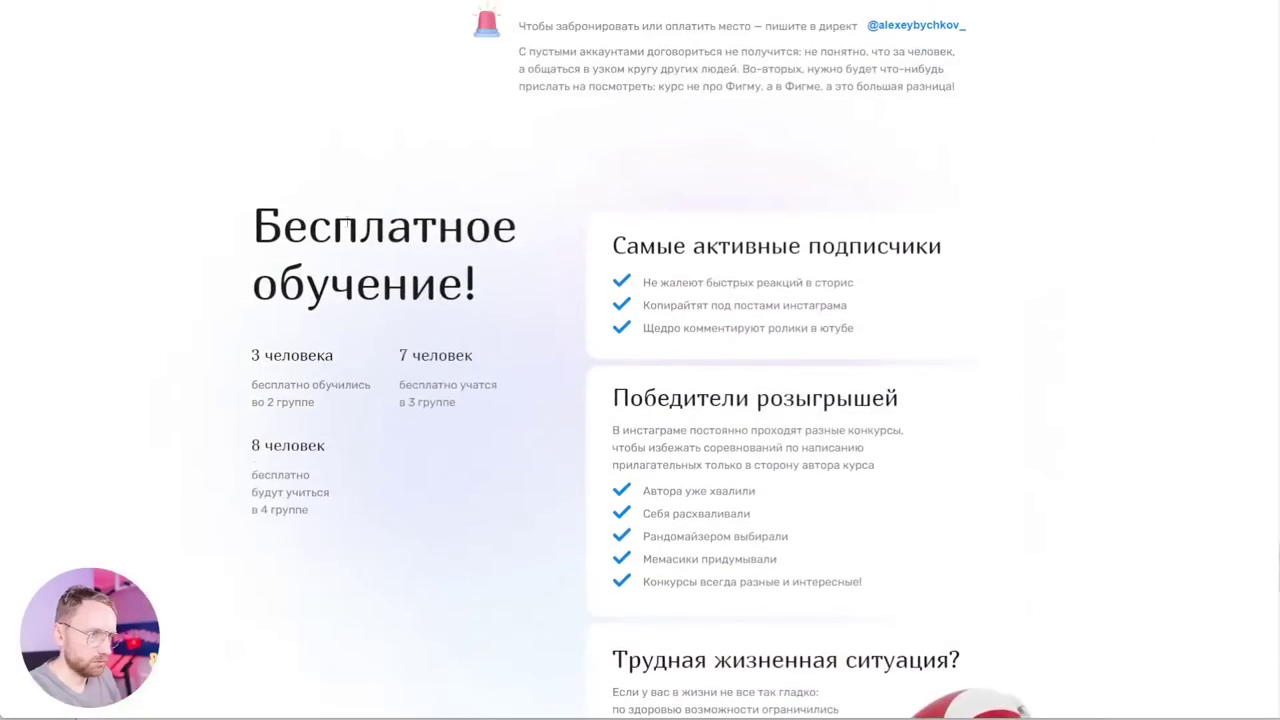
scroll(488, 405, down, 1)
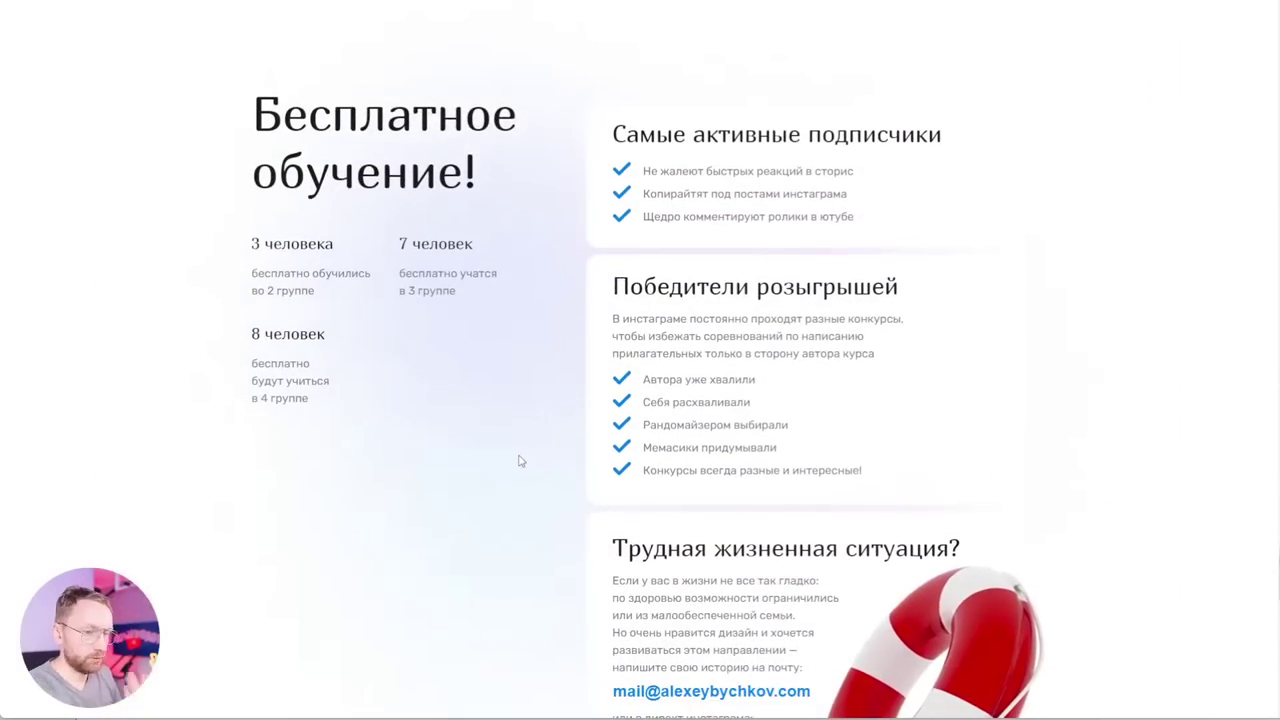
scroll(460, 486, down, 4)
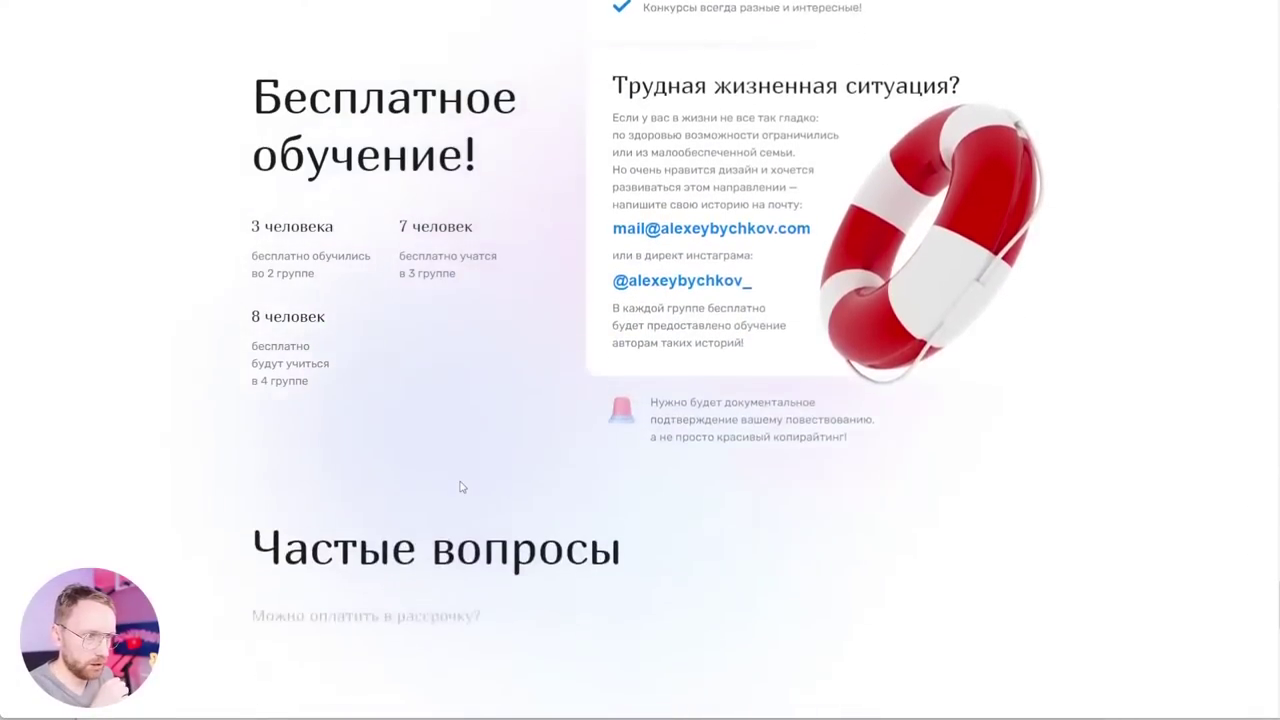
scroll(460, 486, up, 3)
scroll(460, 464, up, 1)
scroll(460, 464, down, 3)
scroll(457, 449, up, 4)
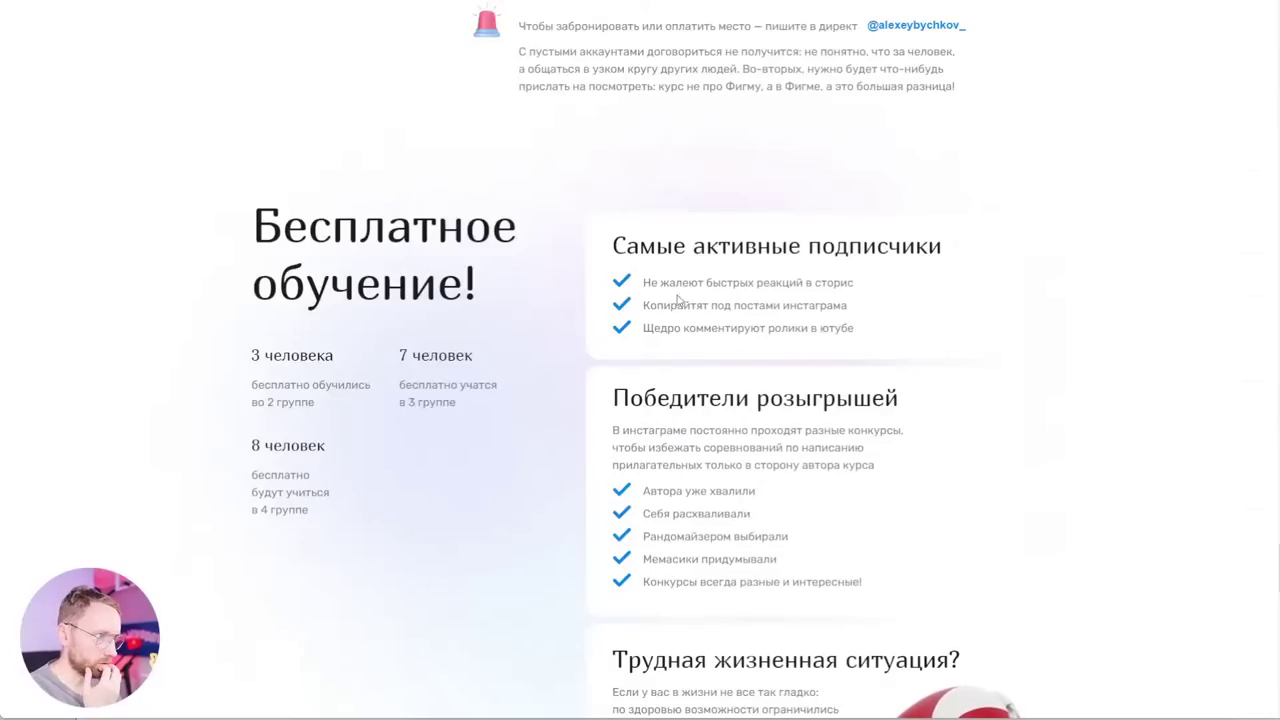
scroll(678, 299, down, 5)
scroll(840, 304, up, 4)
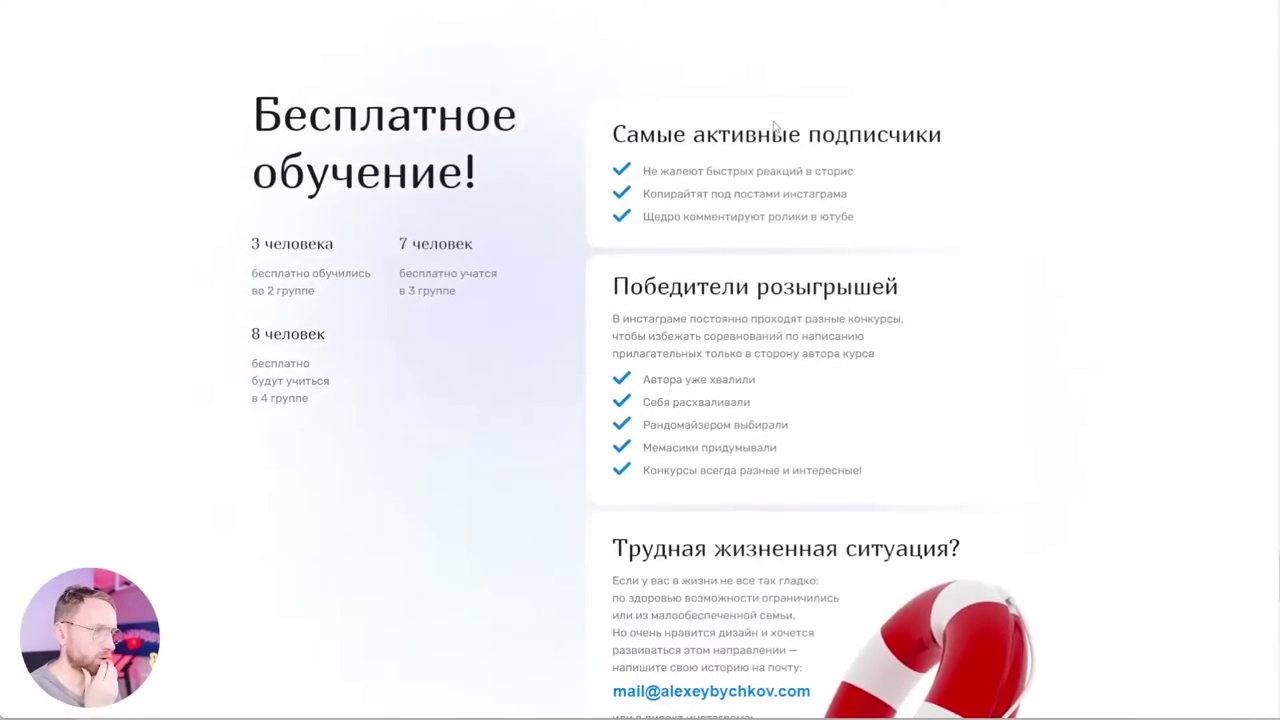
scroll(775, 126, down, 5)
scroll(760, 502, up, 1)
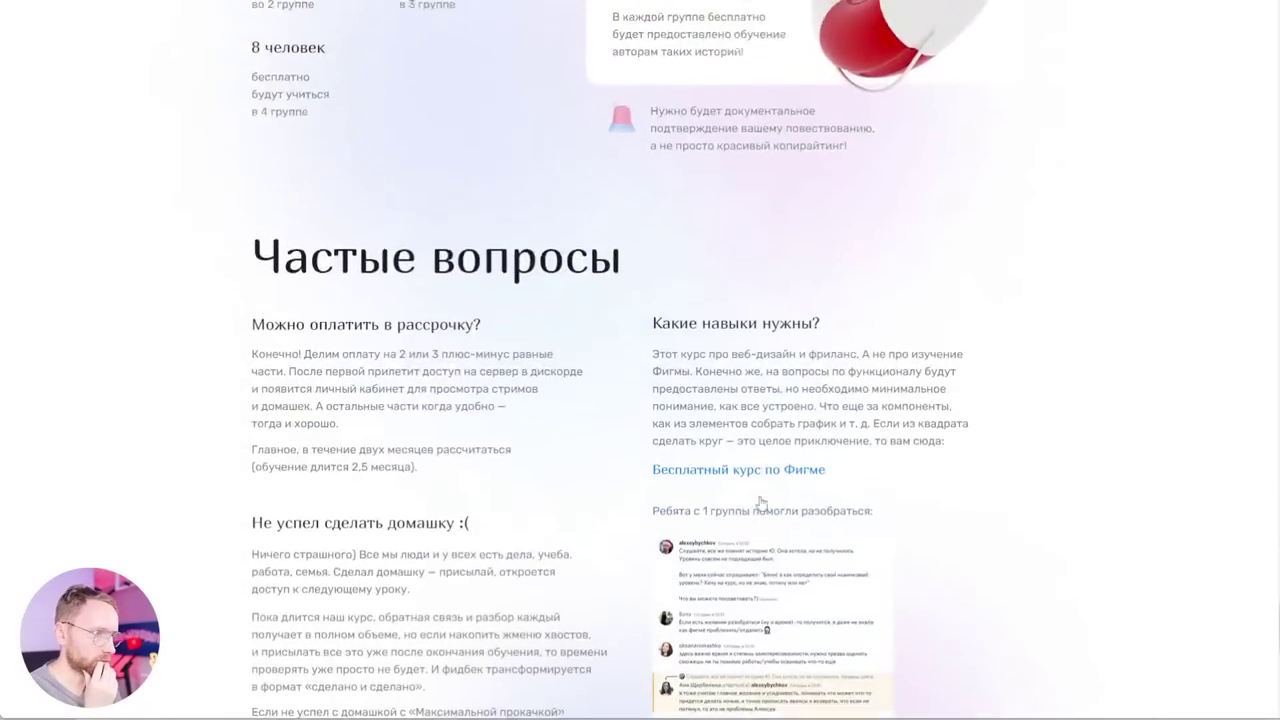
scroll(760, 502, up, 20)
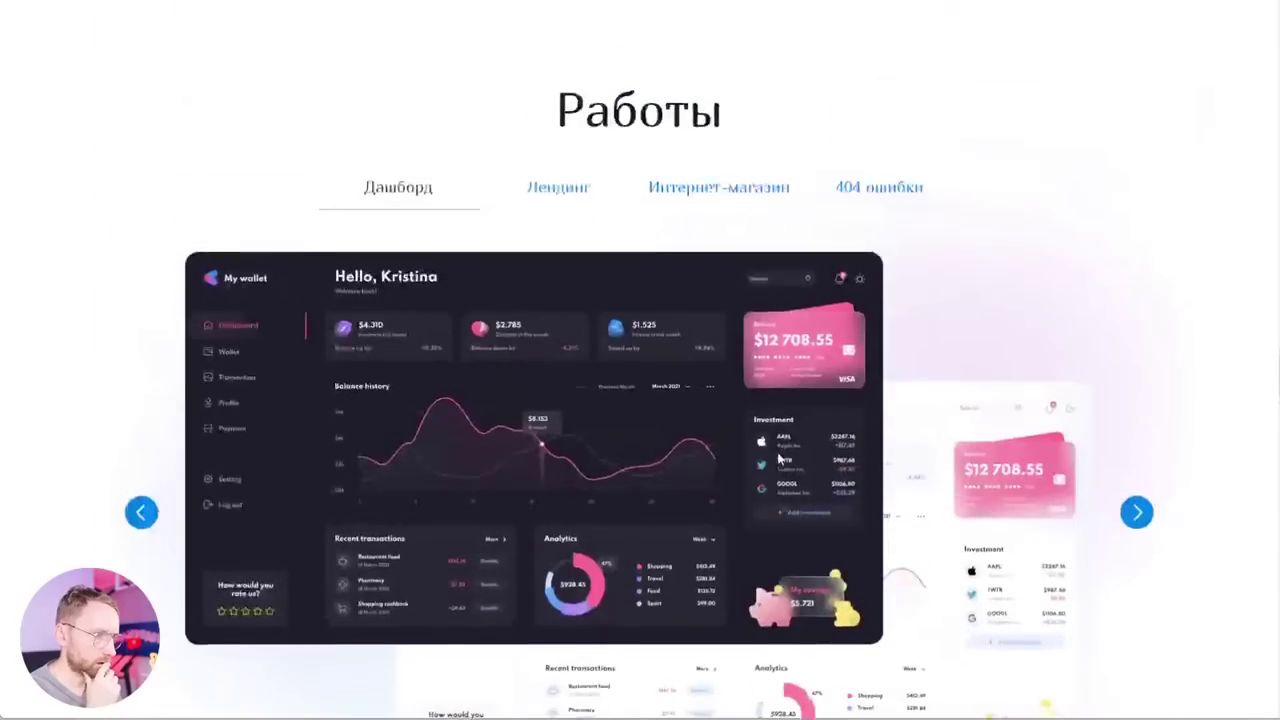
scroll(778, 456, up, 10)
scroll(452, 337, down, 3)
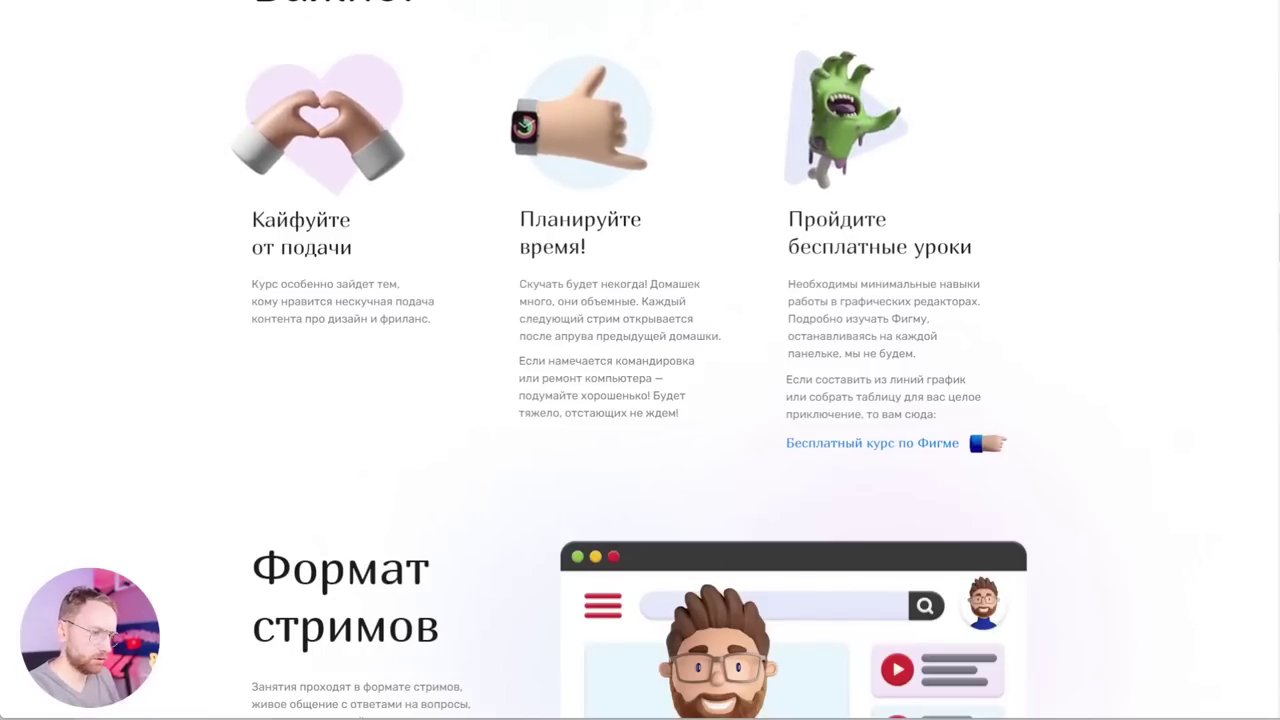
key(alt+Tab)
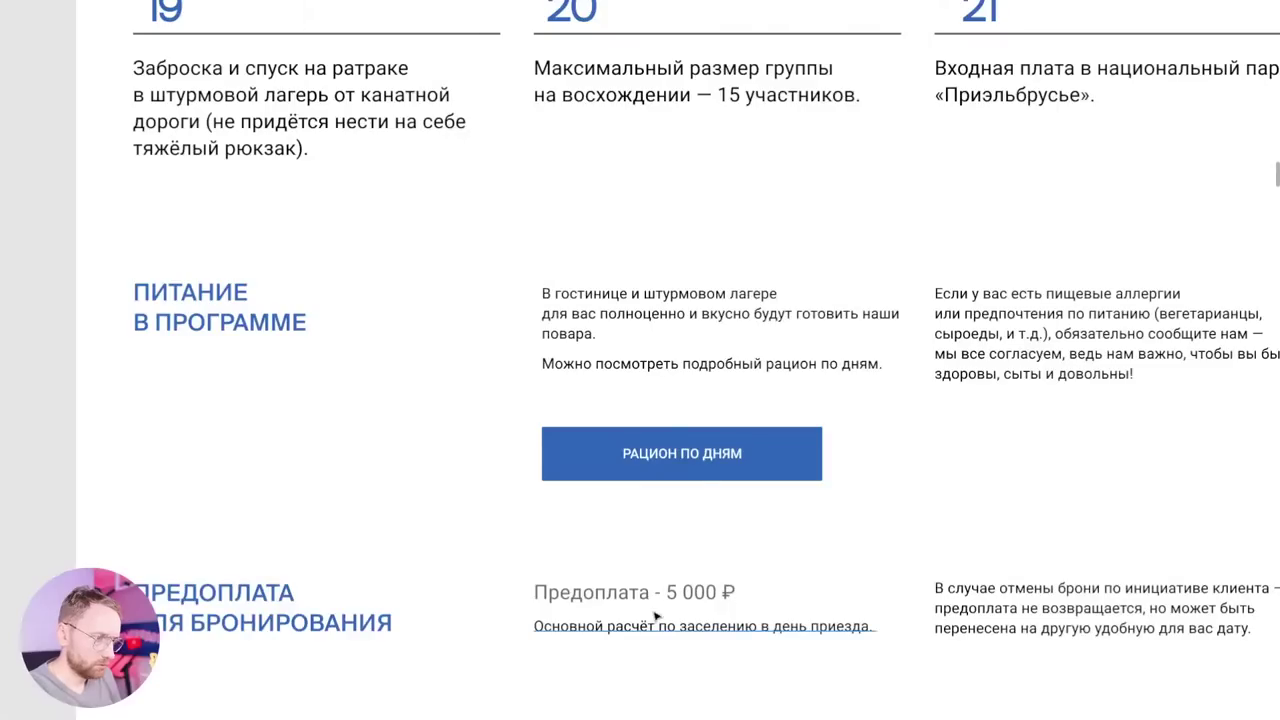
Scroll down the full-screen layout through the ЭКИПИРОВКА gear list
scroll(717, 84, up, 10)
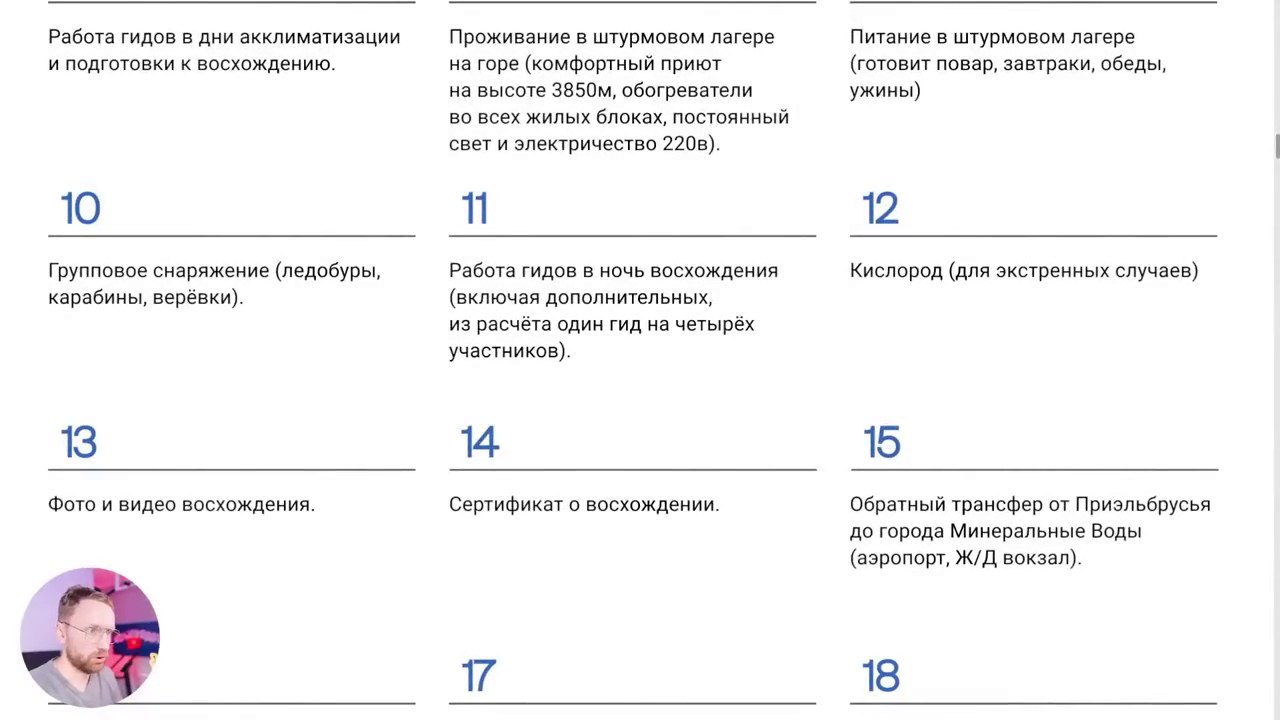
scroll(737, 531, down, 8)
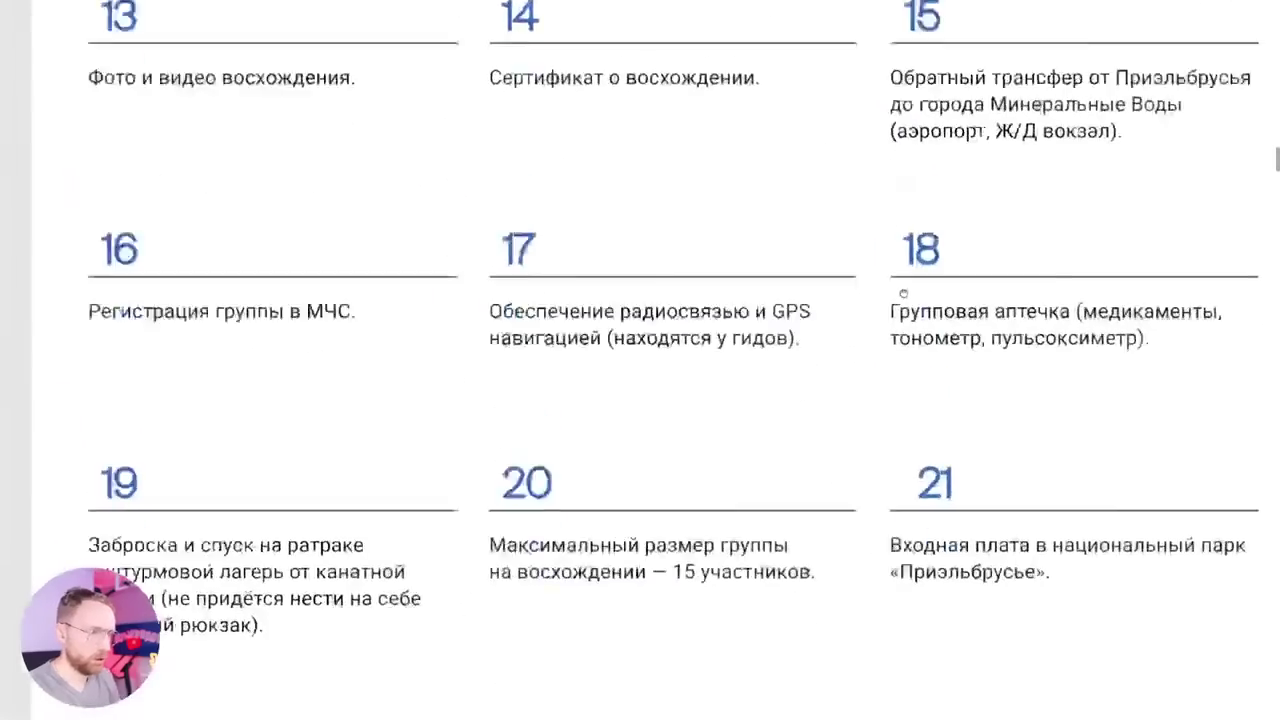
scroll(777, 381, down, 5)
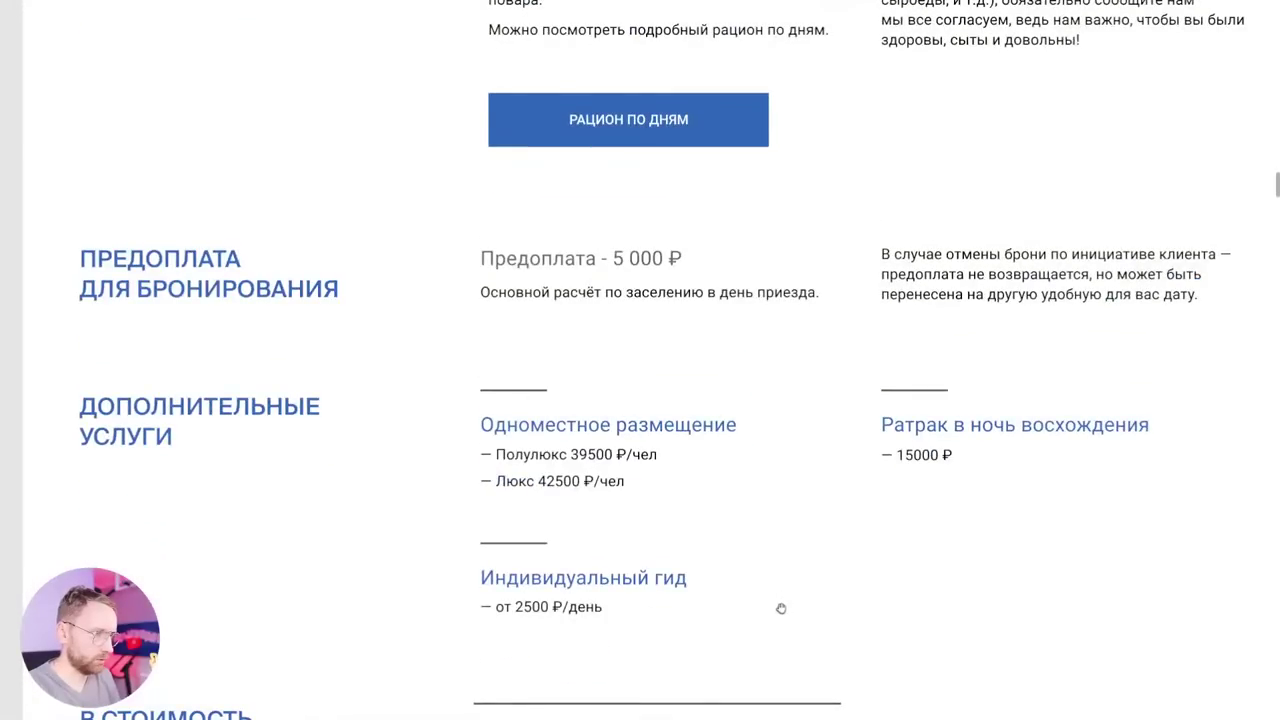
scroll(781, 608, down, 5)
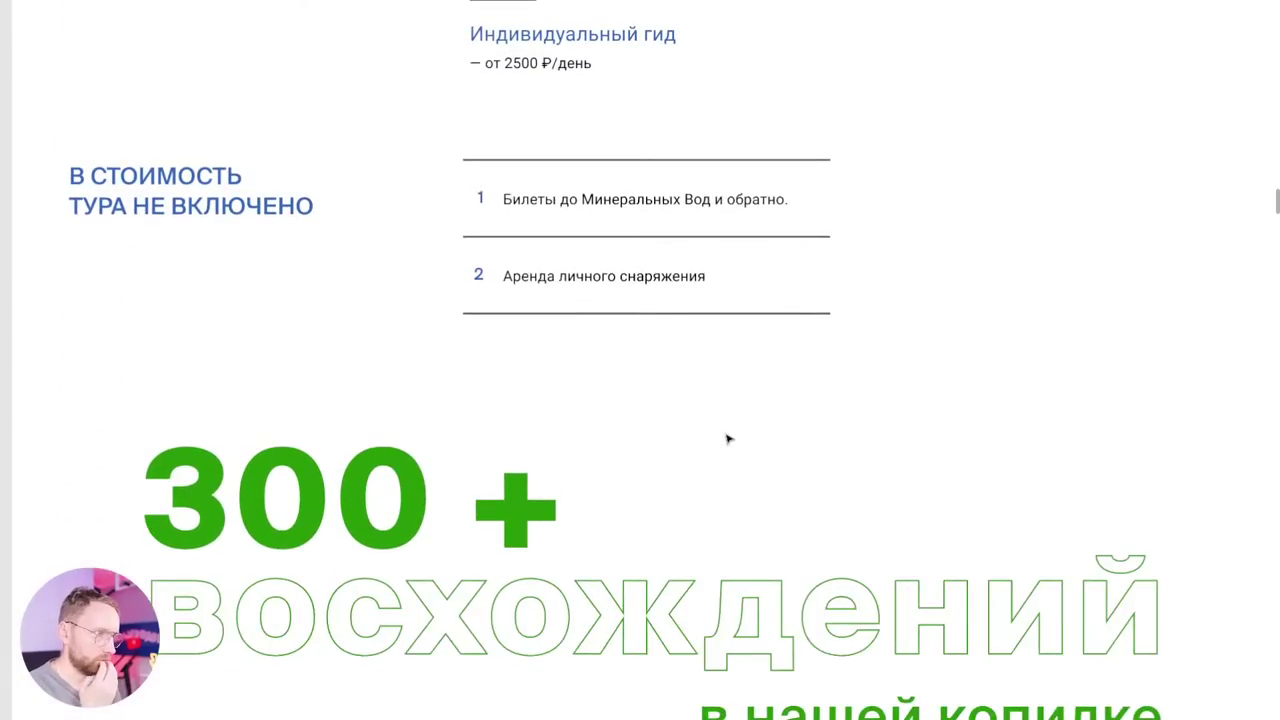
scroll(728, 438, down, 4)
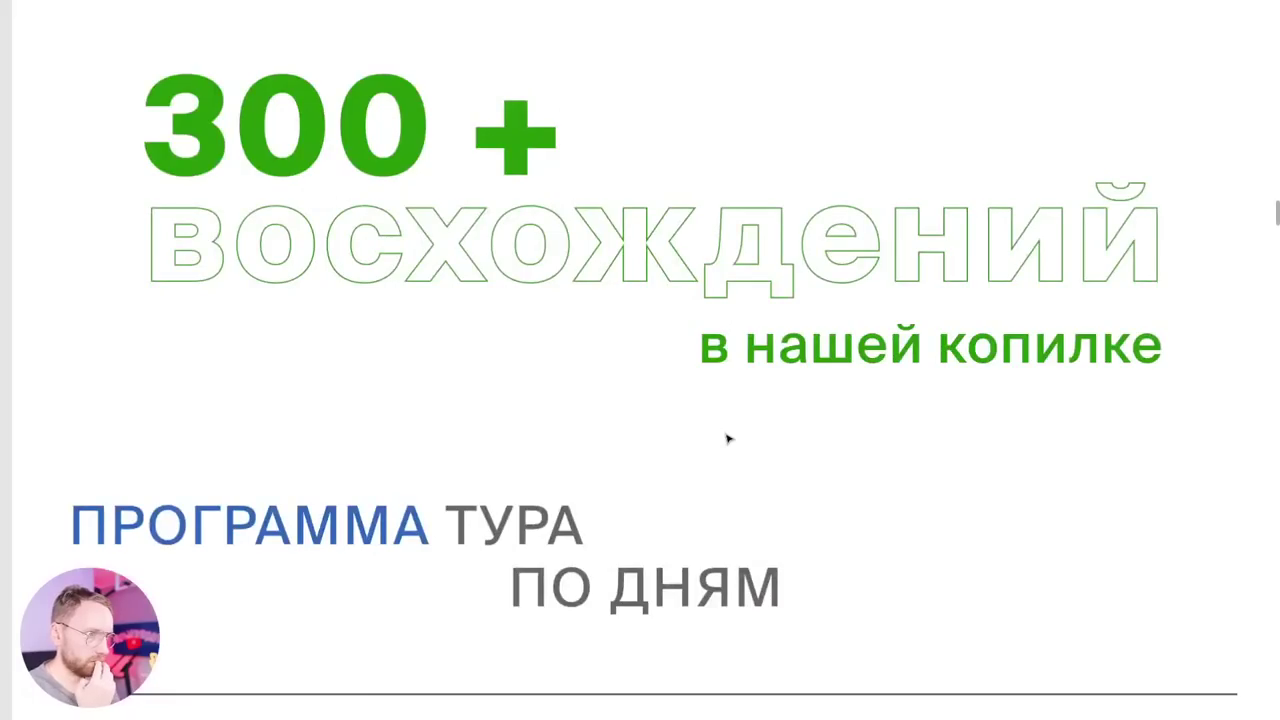
scroll(728, 438, down, 5)
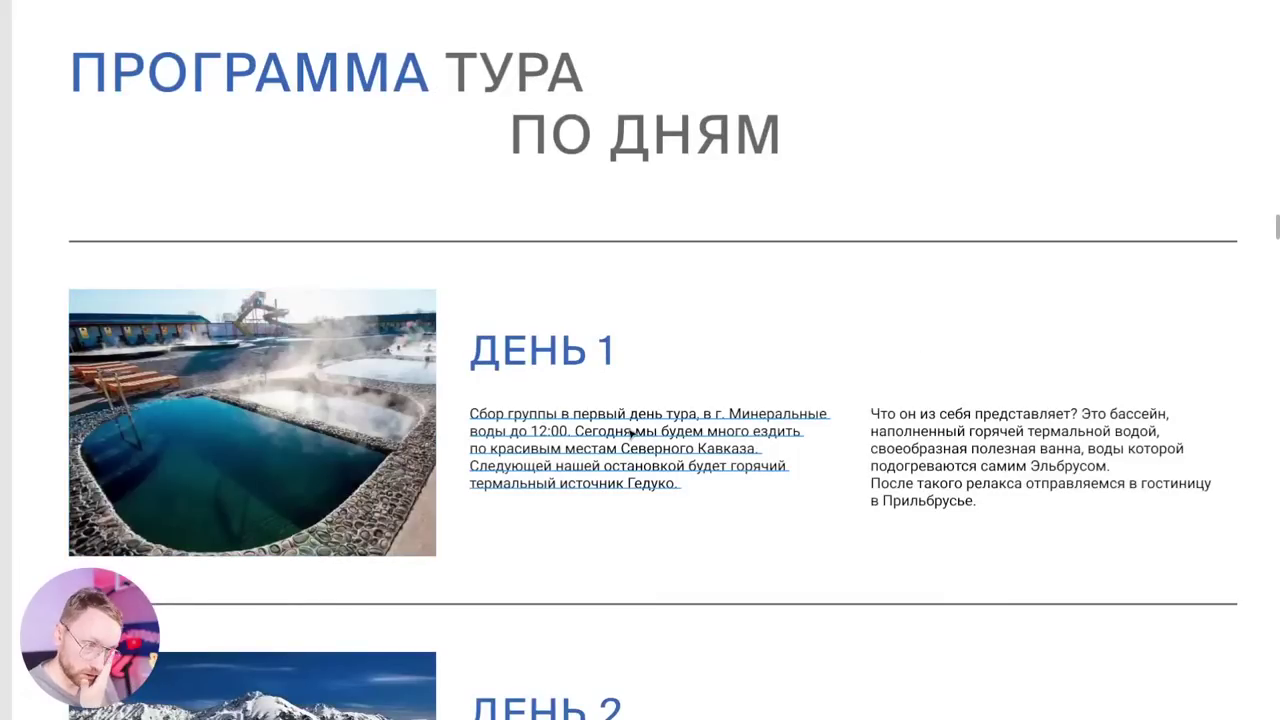
scroll(632, 432, down, 10)
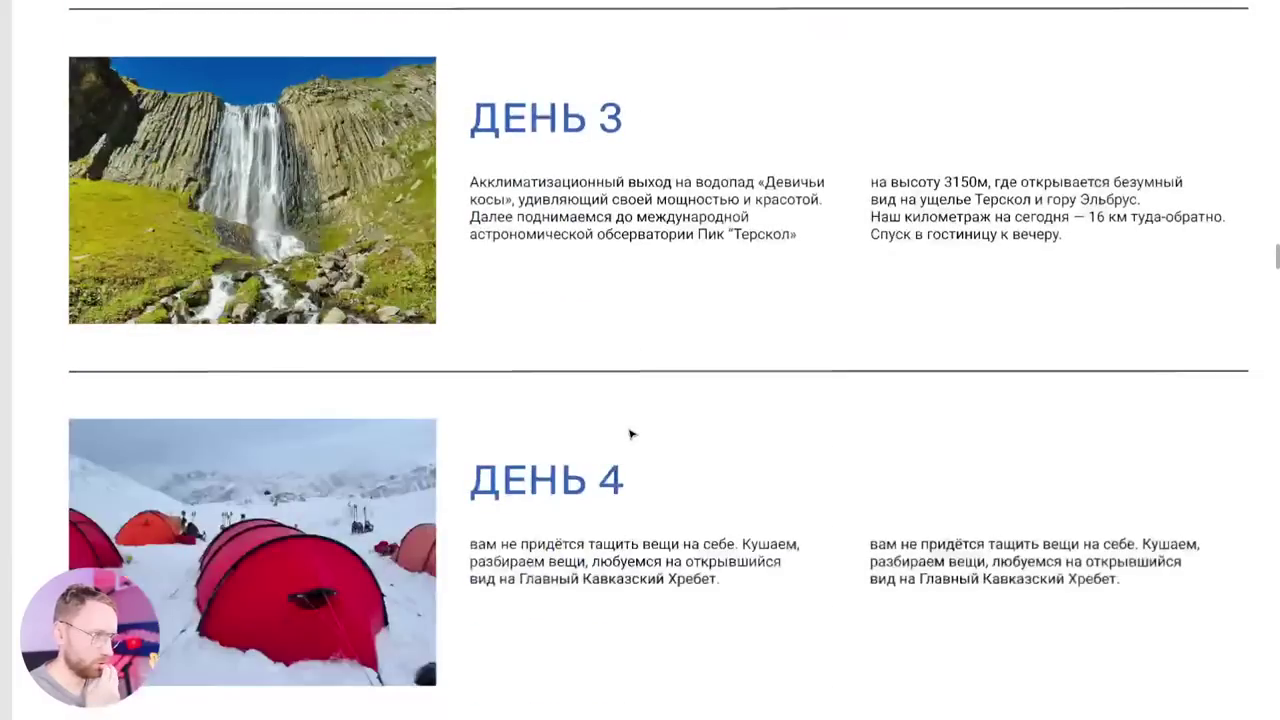
scroll(630, 433, down, 20)
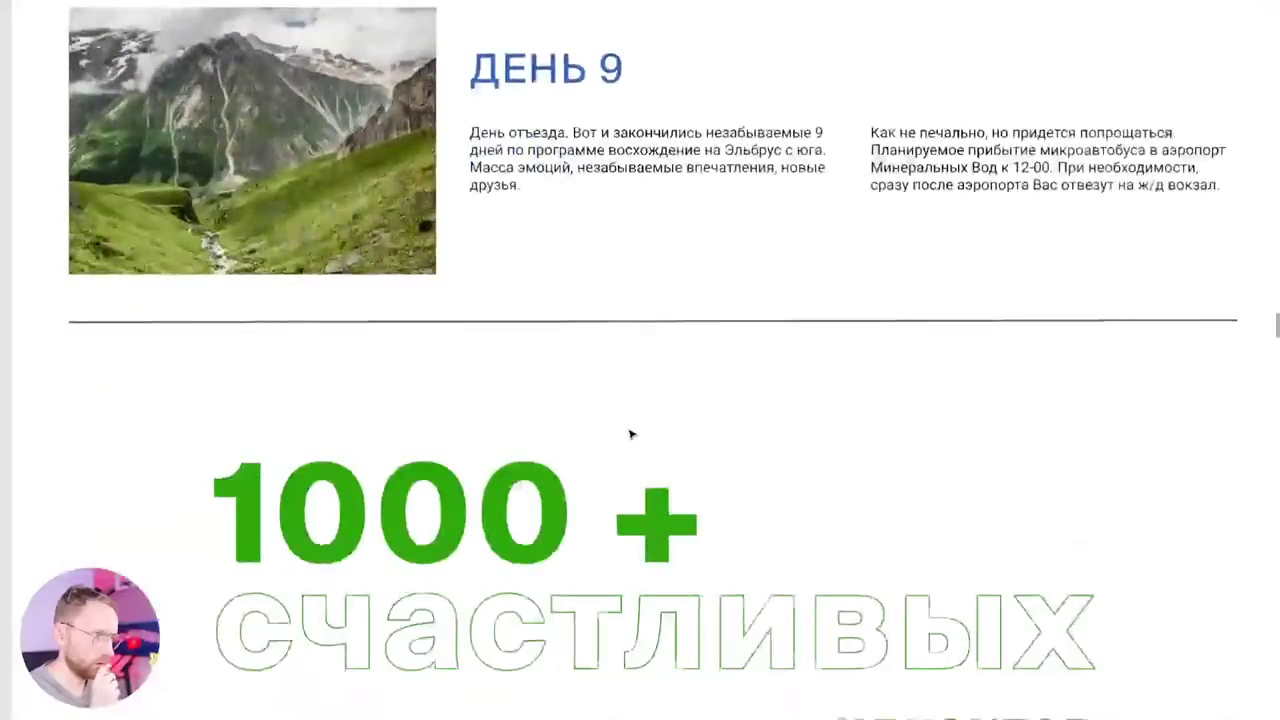
scroll(630, 433, down, 18)
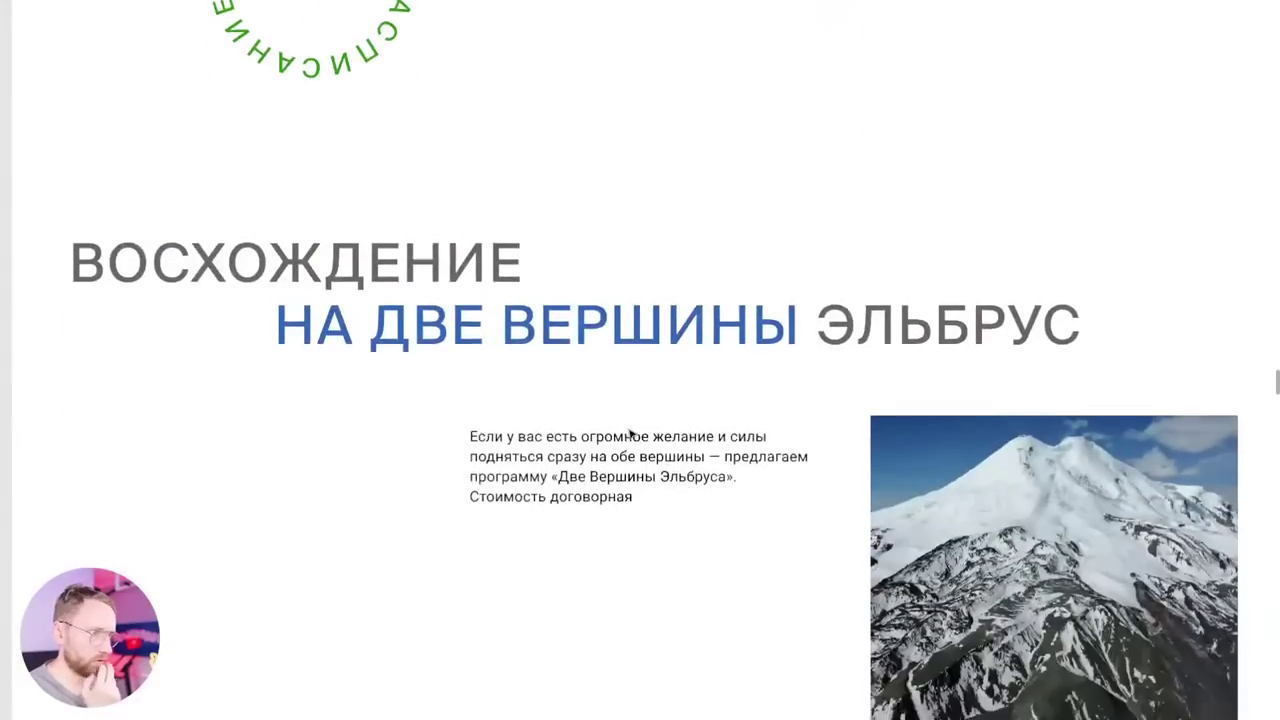
scroll(630, 433, down, 14)
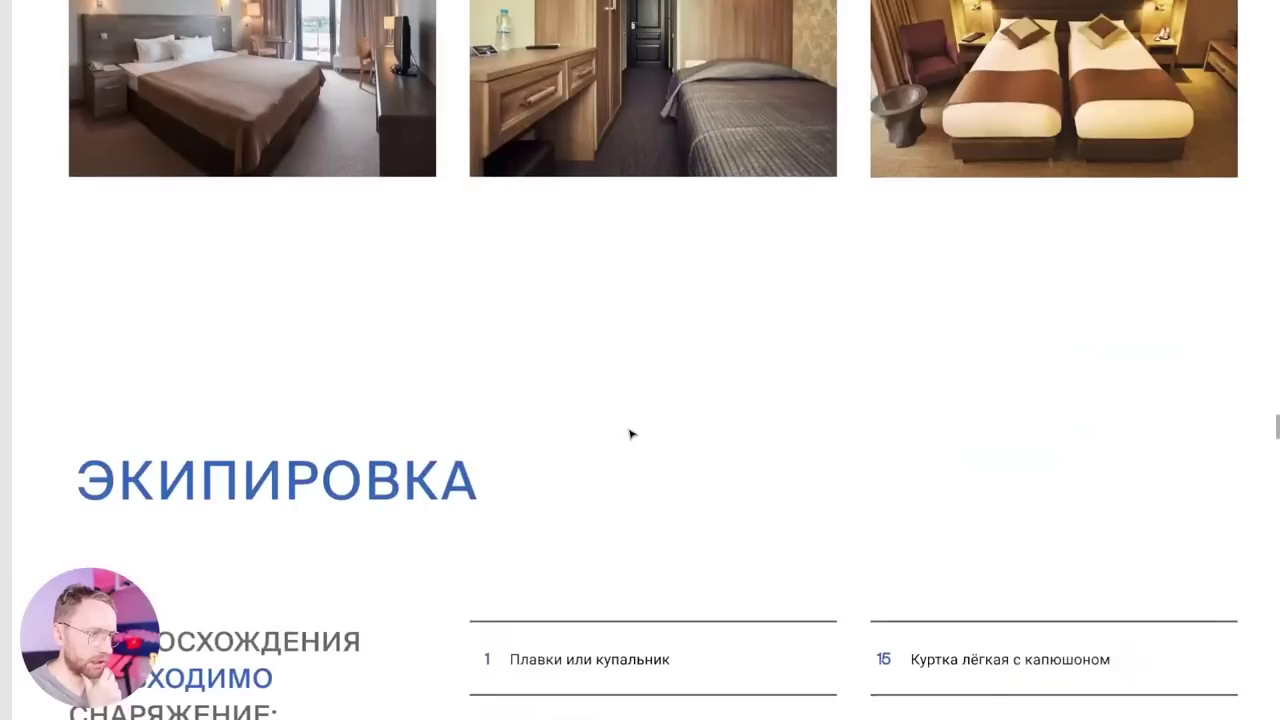
Continue past contraindications to the health-and-safety section, then restore the editor panels
scroll(630, 433, down, 15)
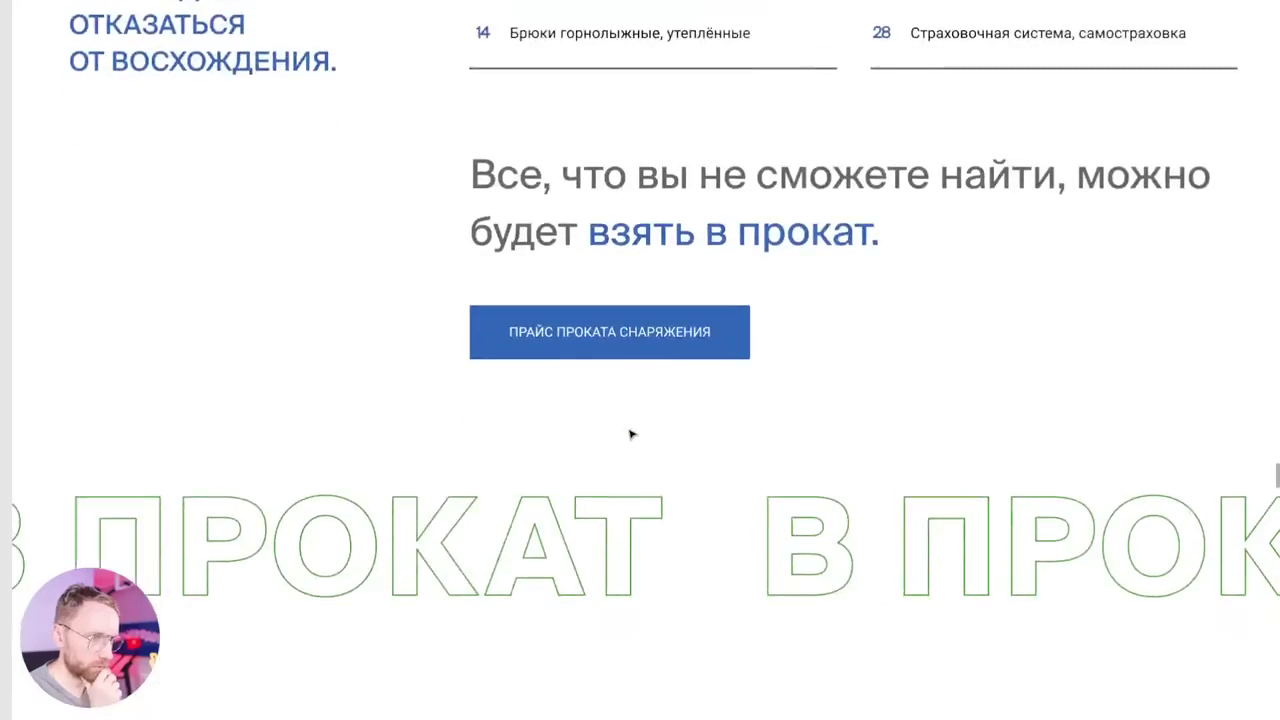
scroll(630, 433, down, 16)
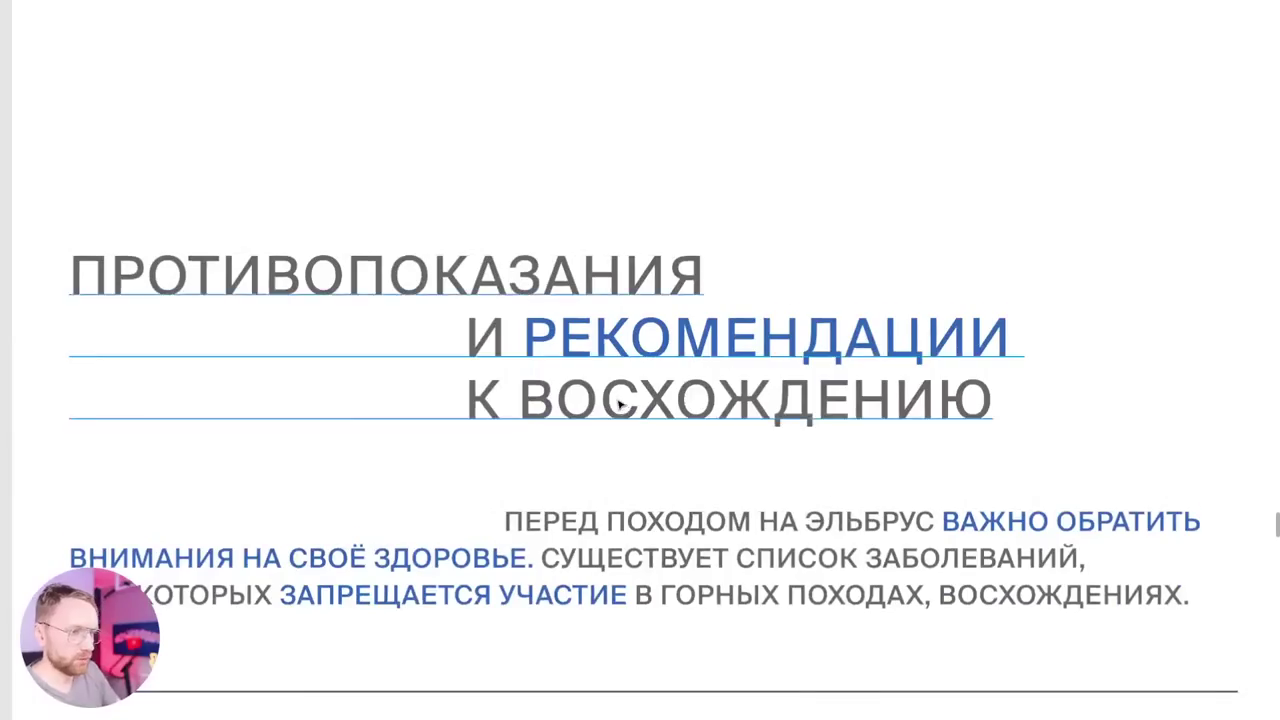
scroll(615, 405, down, 9)
scroll(612, 405, up, 4)
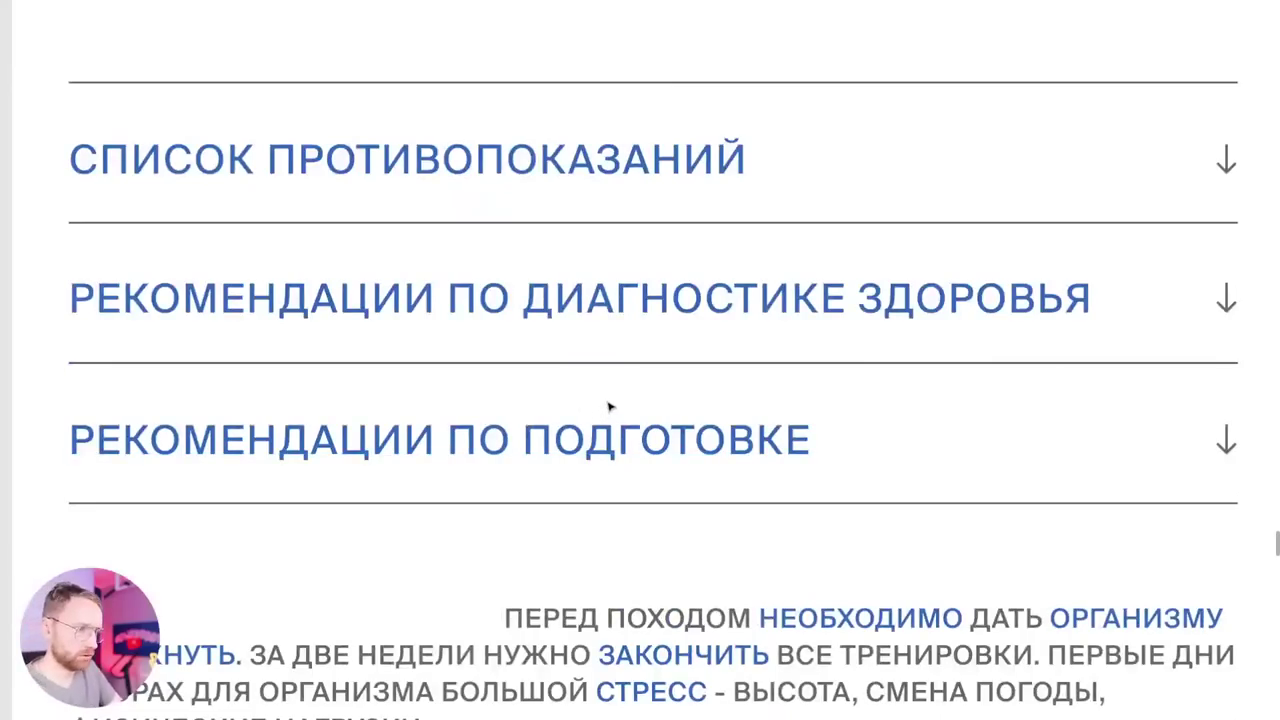
scroll(606, 390, down, 5)
scroll(466, 197, up, 1)
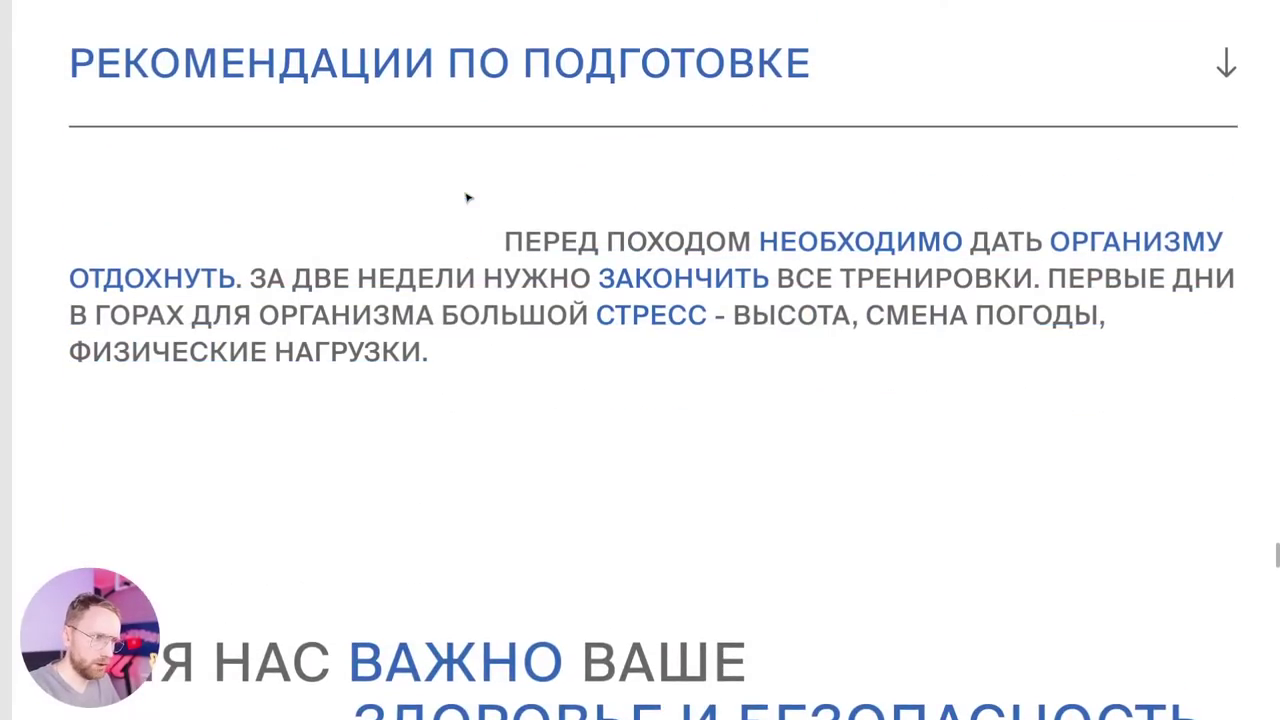
scroll(352, 243, down, 3)
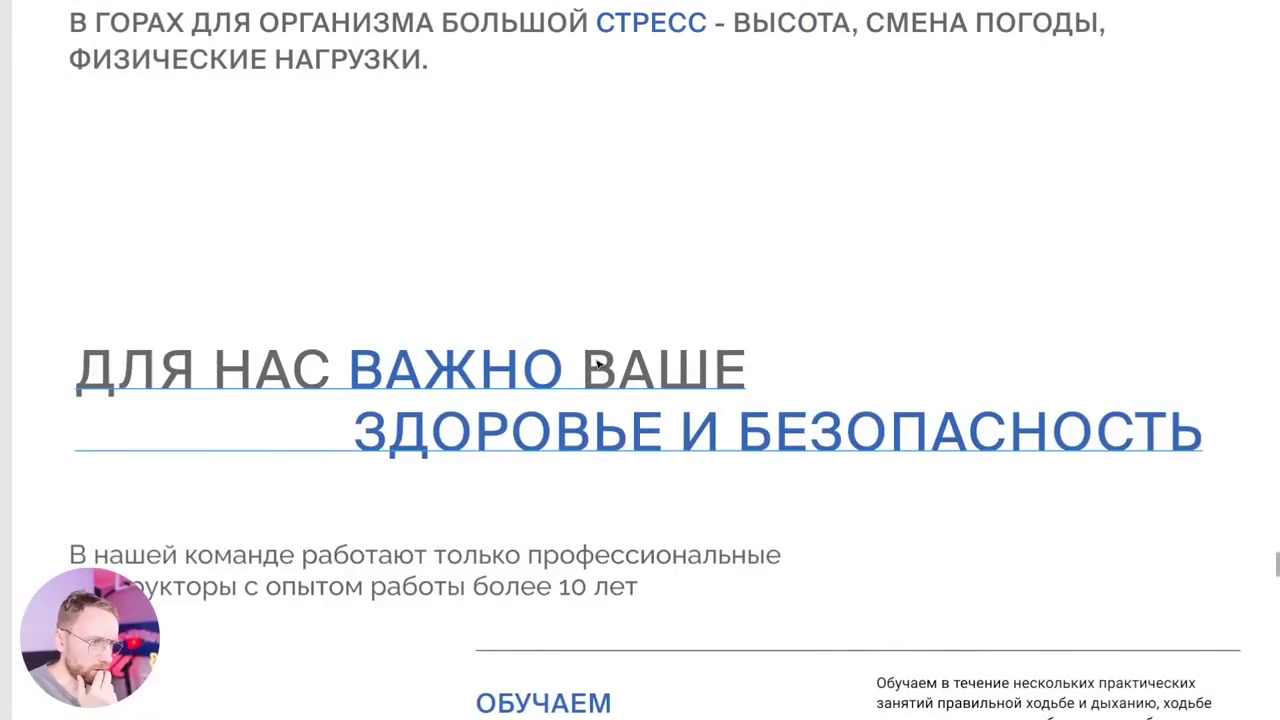
scroll(466, 380, up, 1)
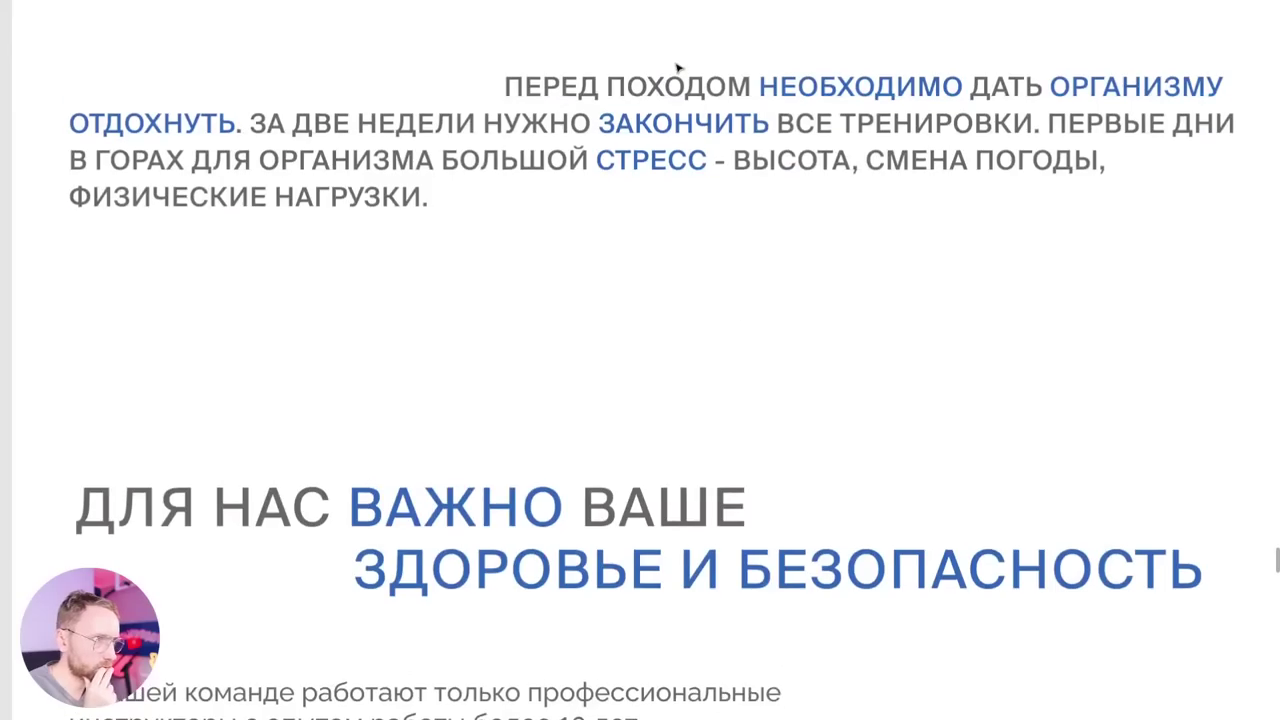
key(ctrl+backslash)
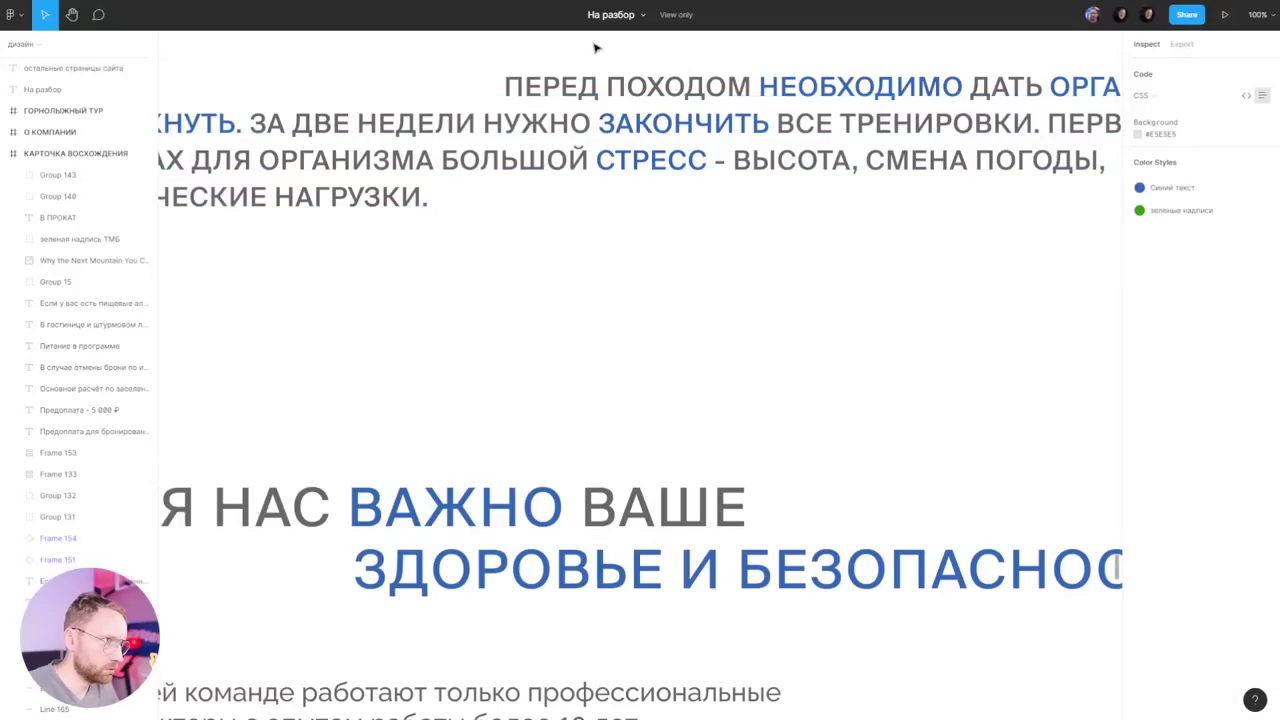
Duplicate the view-only file to Drafts and open the На разбор (Copy) draft
click(643, 20)
click(686, 108)
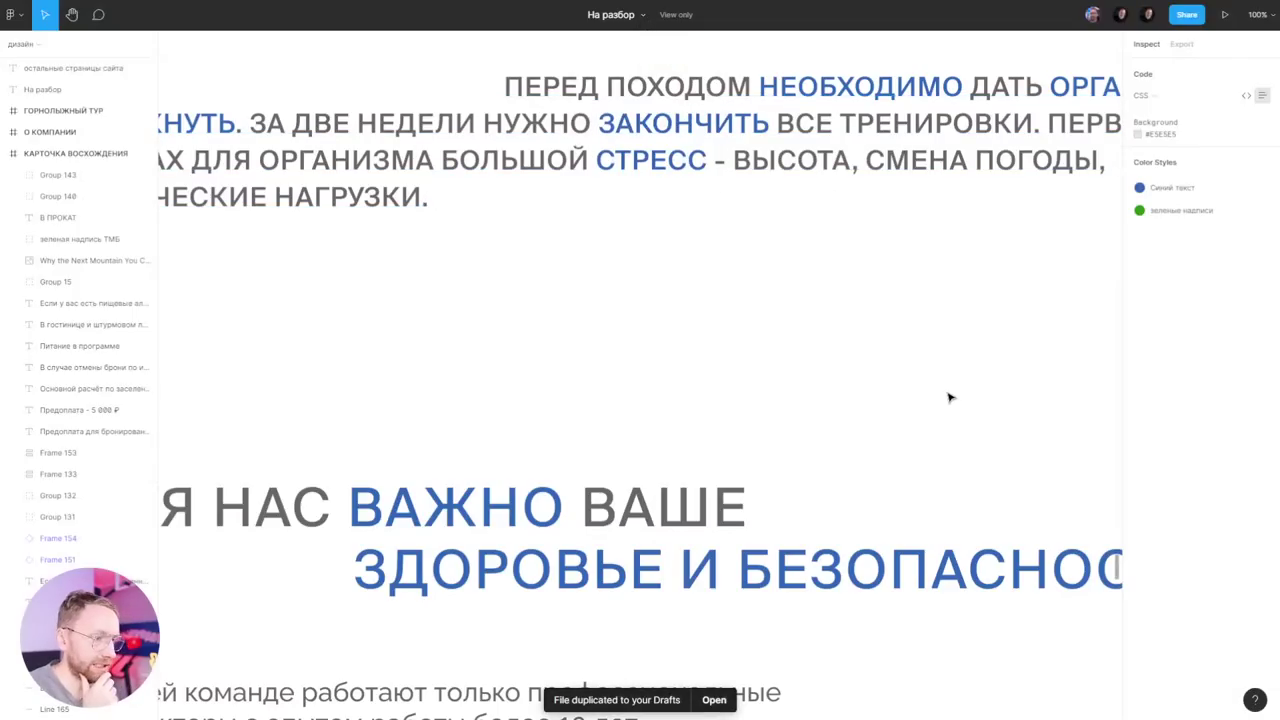
click(714, 700)
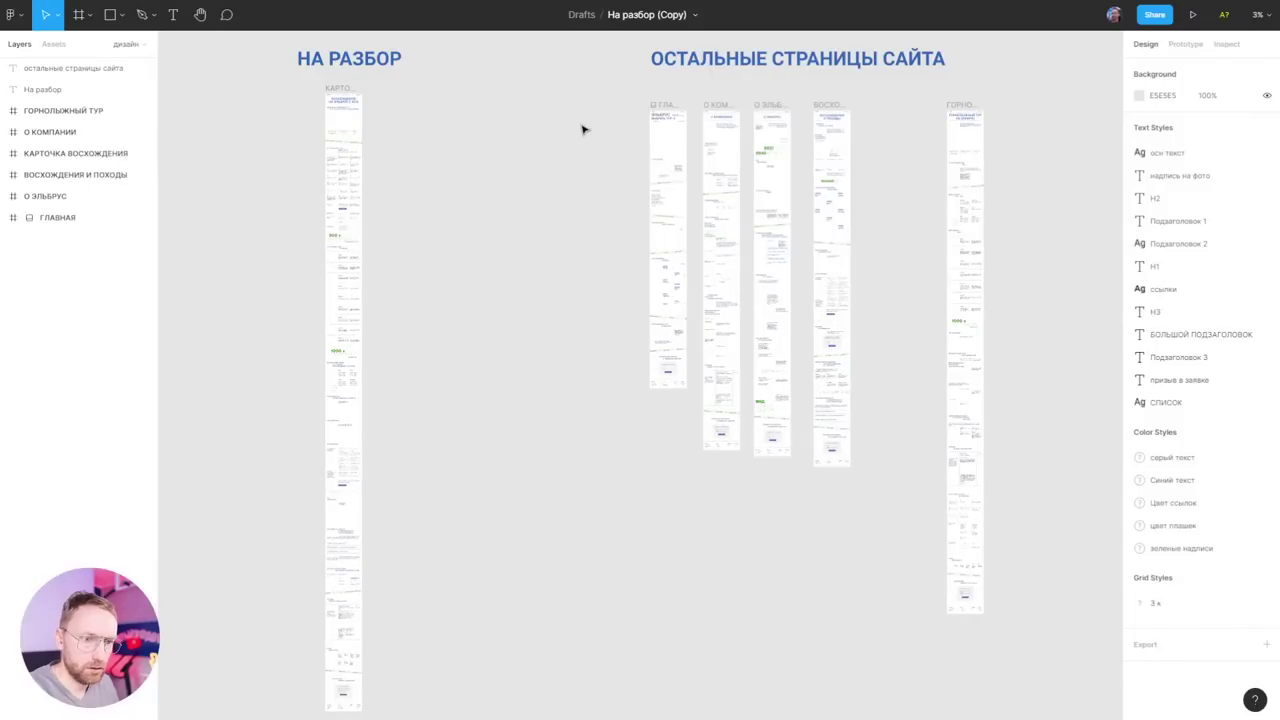
scroll(610, 228, up, 10)
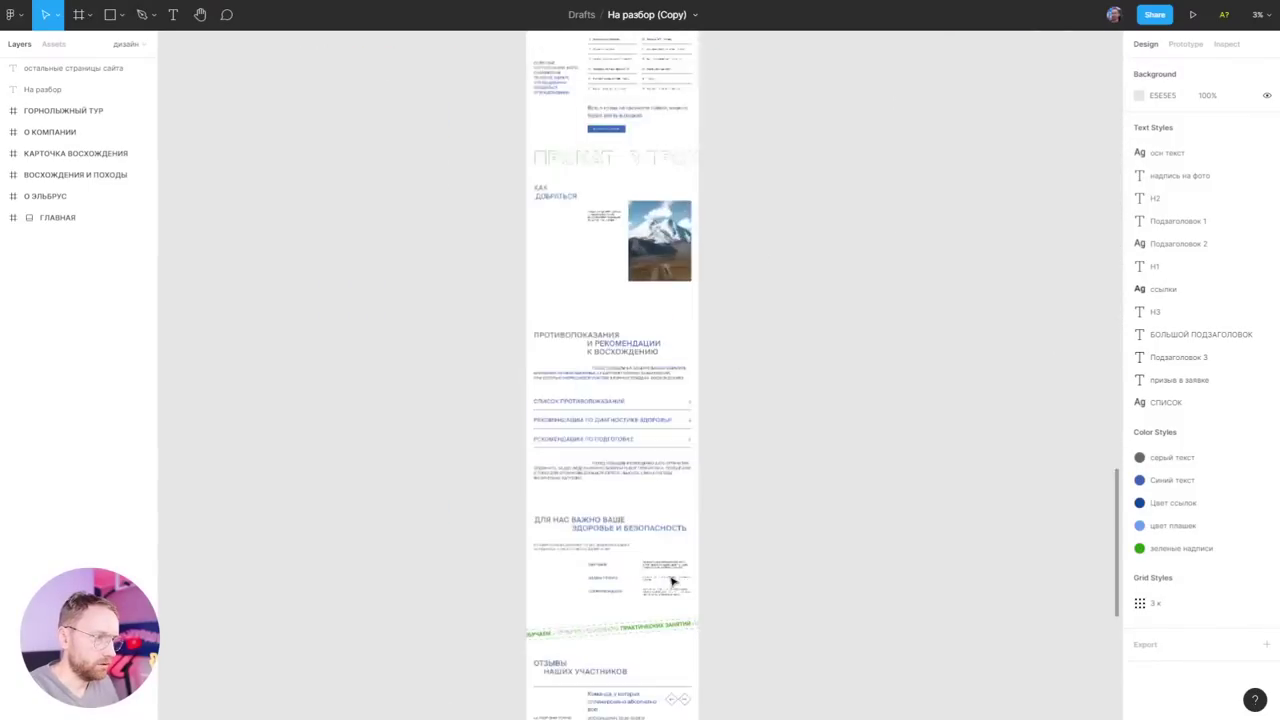
scroll(534, 394, down, 4)
scroll(563, 206, up, 5)
Check the layout grids and shift the paragraph above the heading slightly right
key(ctrl+shift+4)
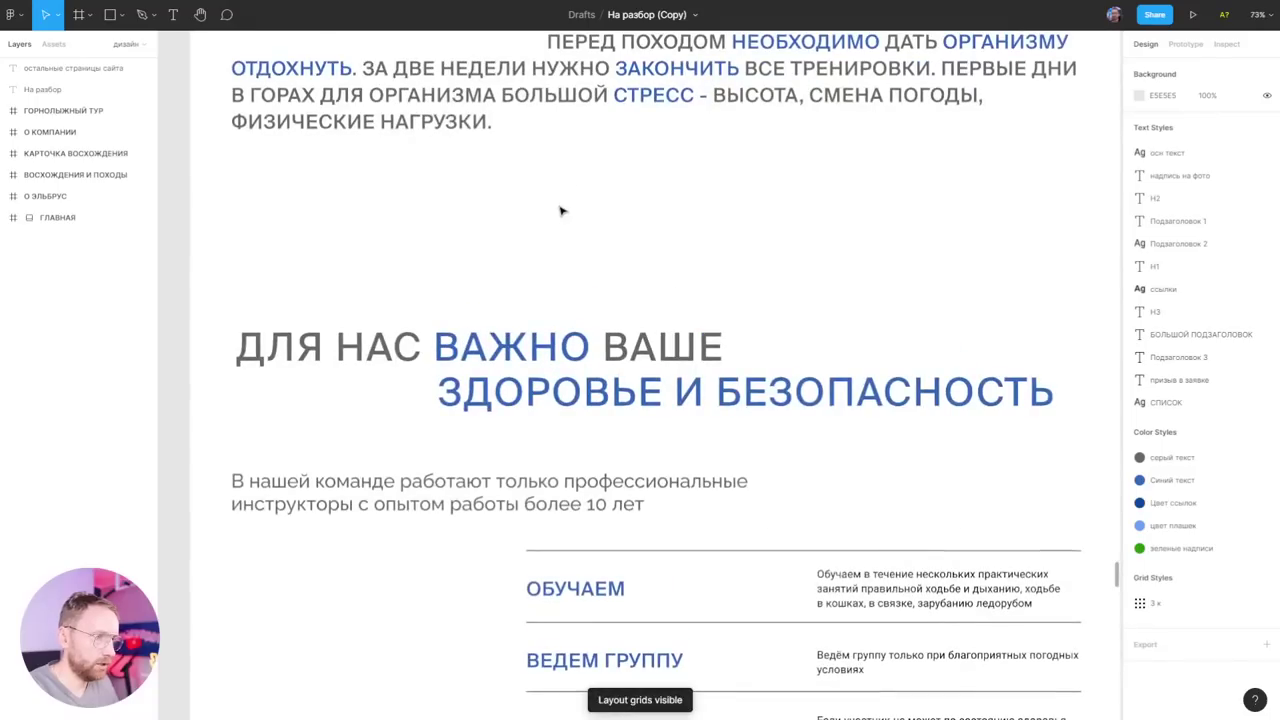
scroll(562, 210, down, 3)
key(ctrl+shift+4)
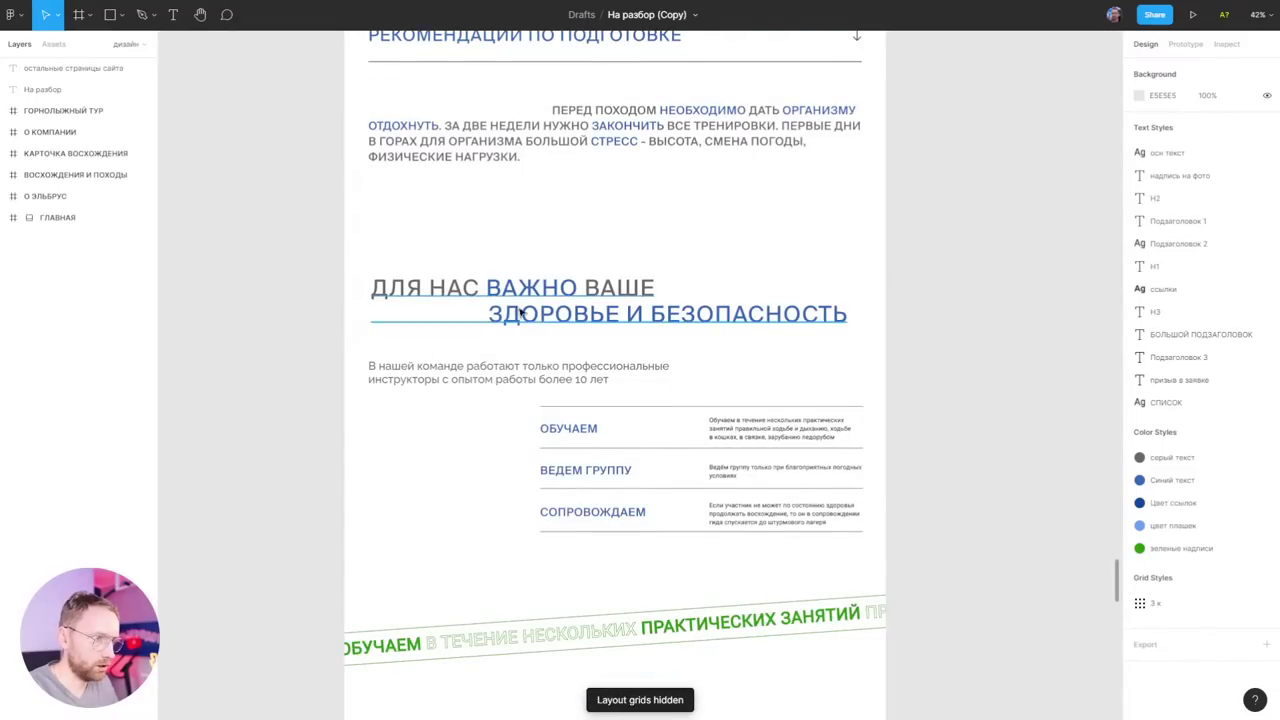
click(432, 378)
drag(432, 378, 576, 382)
Draw a grey 535×303 placeholder rectangle and place a copy beside it
key(r)
drag(371, 164, 524, 256)
alt+drag(448, 200, 617, 197)
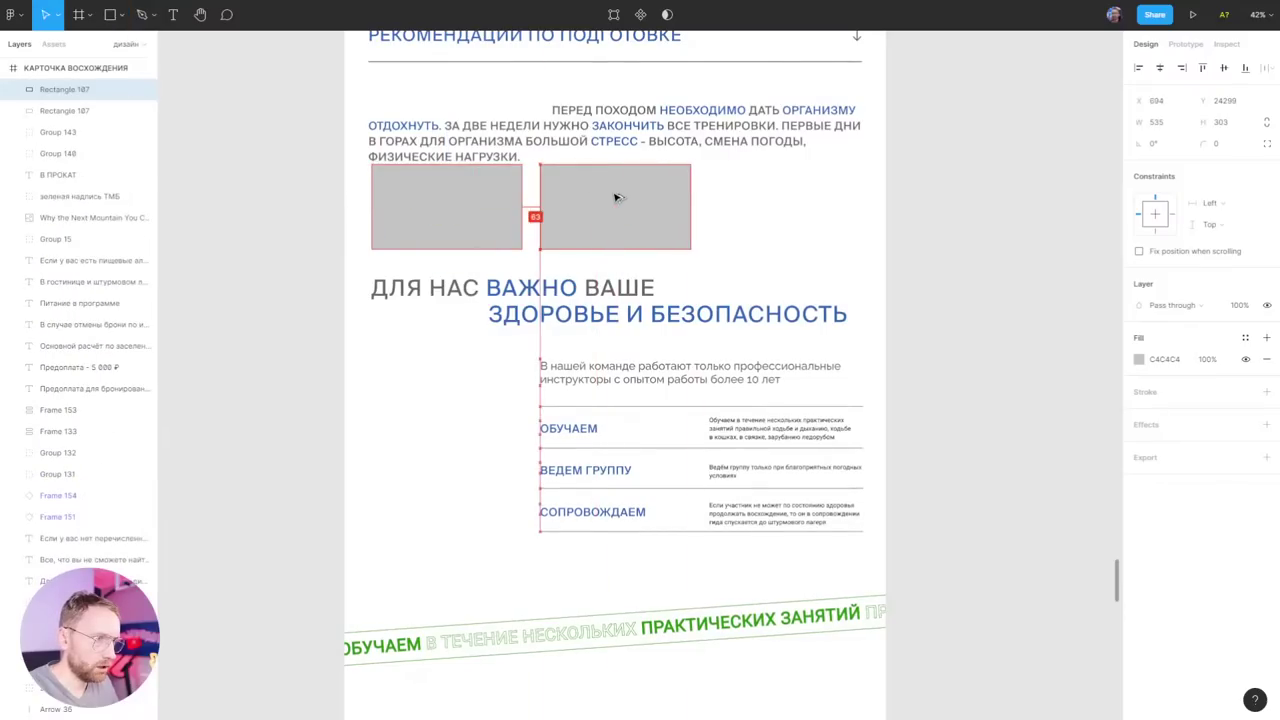
Duplicate the grey rectangle once more with equal spacing
key(ctrl+d)
click(957, 206)
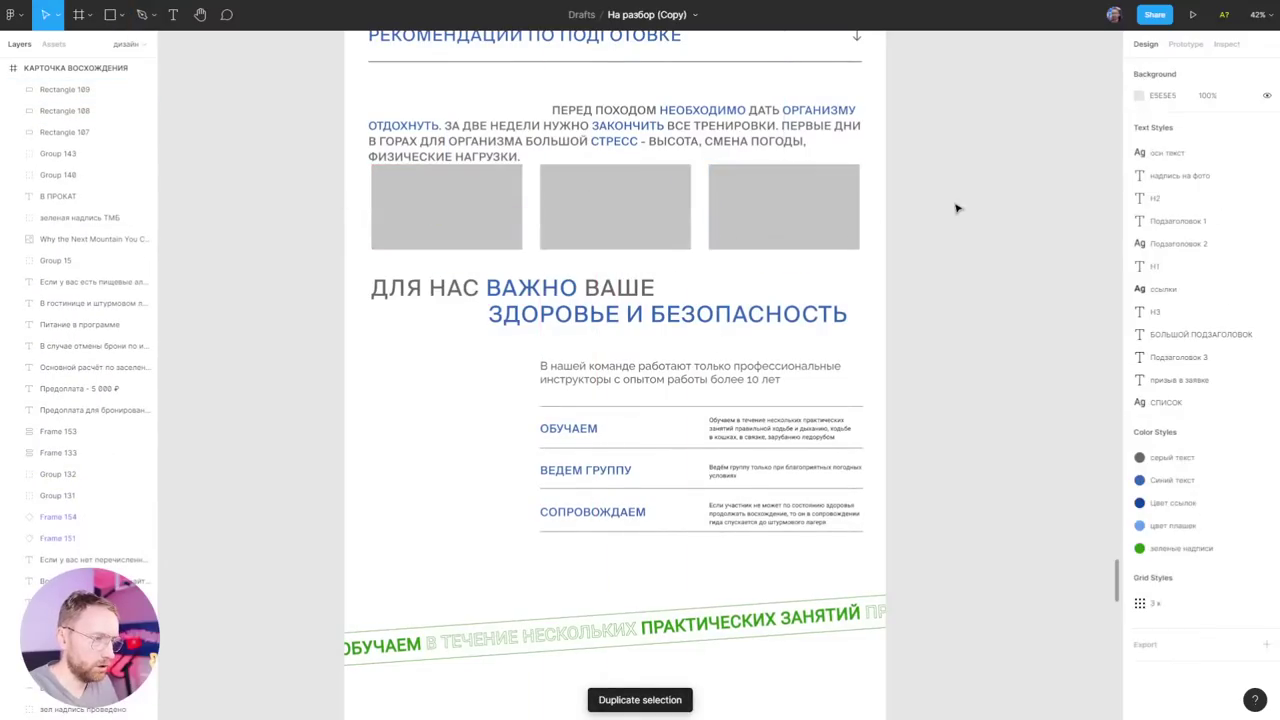
ctrl+scroll(588, 313, up, 3)
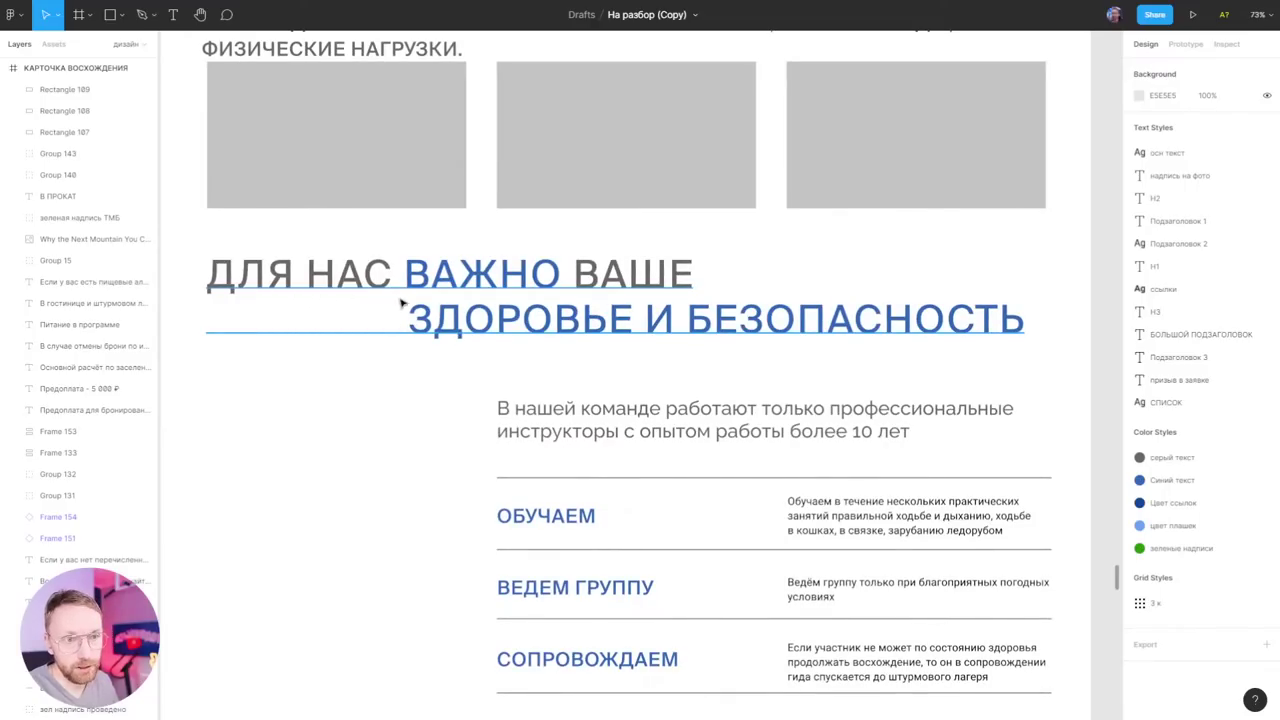
Try the Abel font on the health-and-safety heading and shift its second line right
click(452, 320)
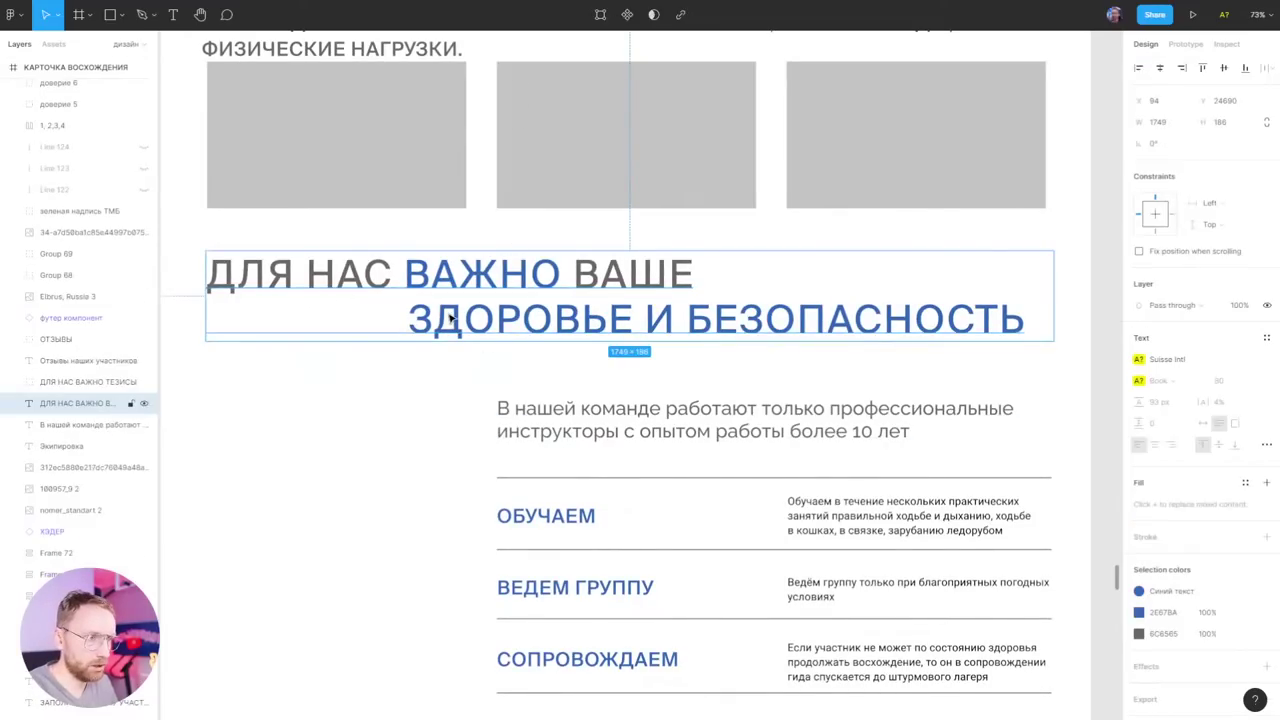
double_click(420, 335)
click(1165, 248)
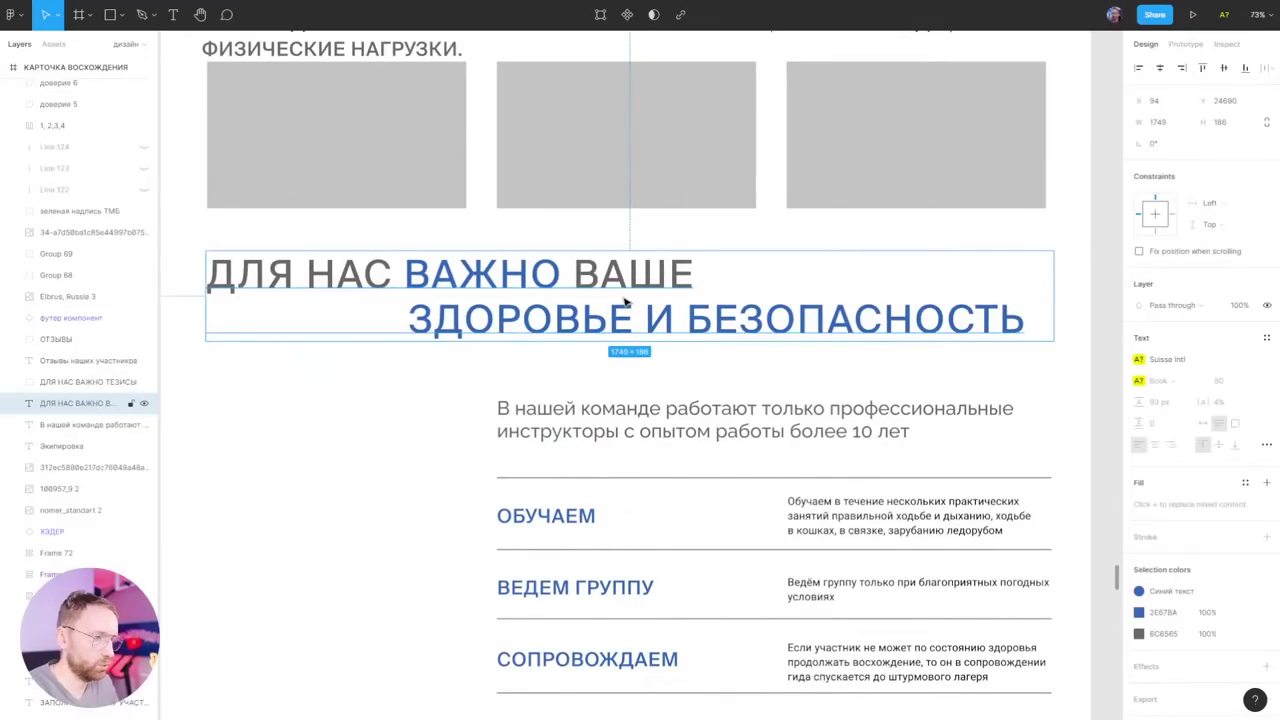
key(Down)
key(Down)
key(Down)
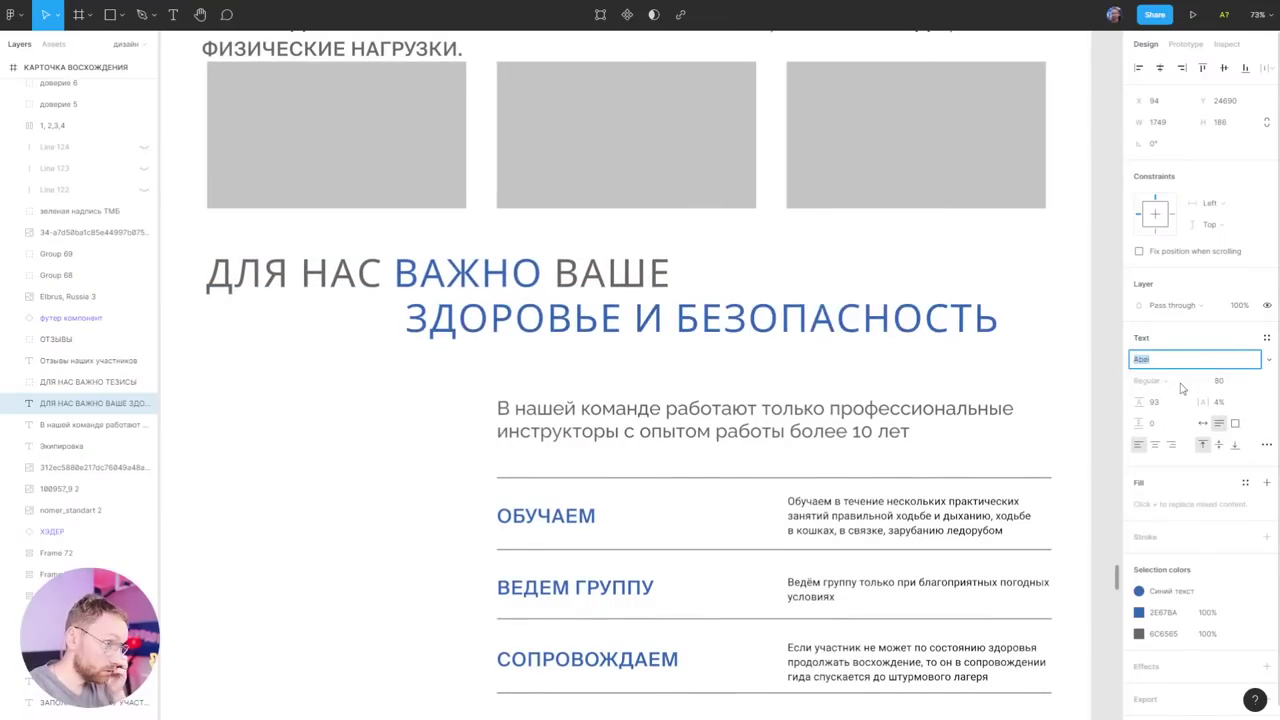
double_click(391, 325)
click(391, 318)
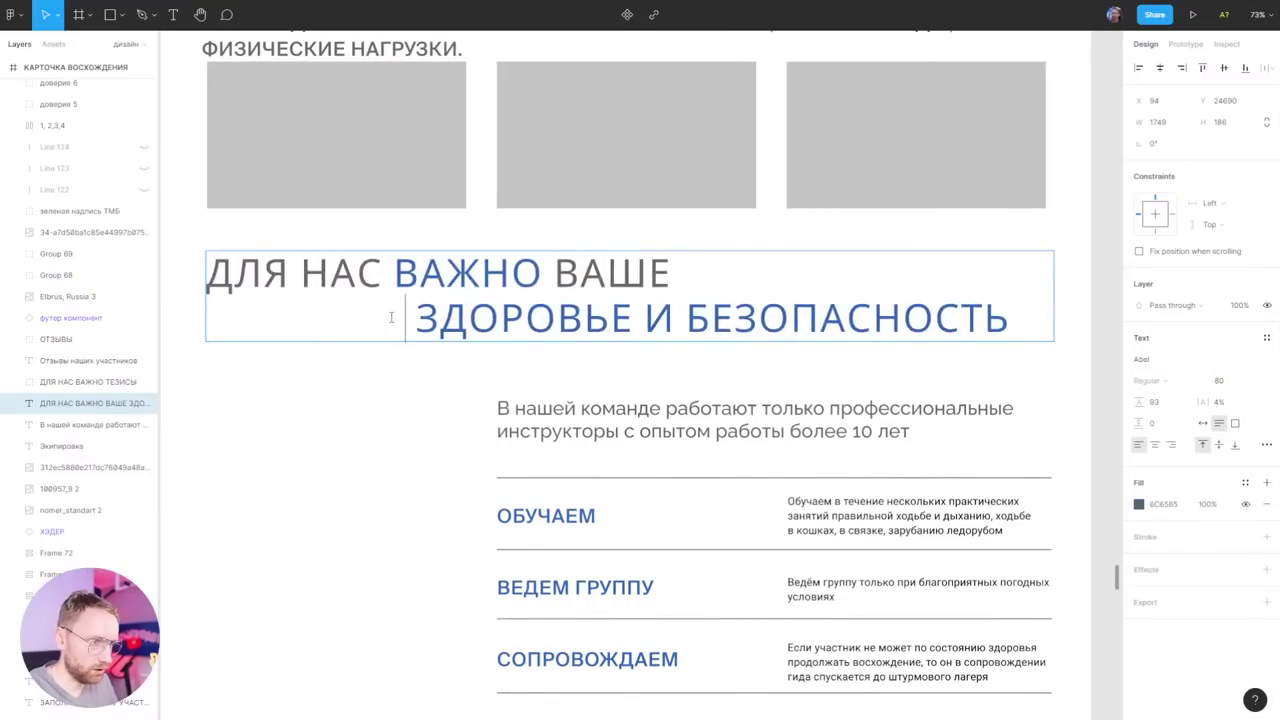
key(Escape)
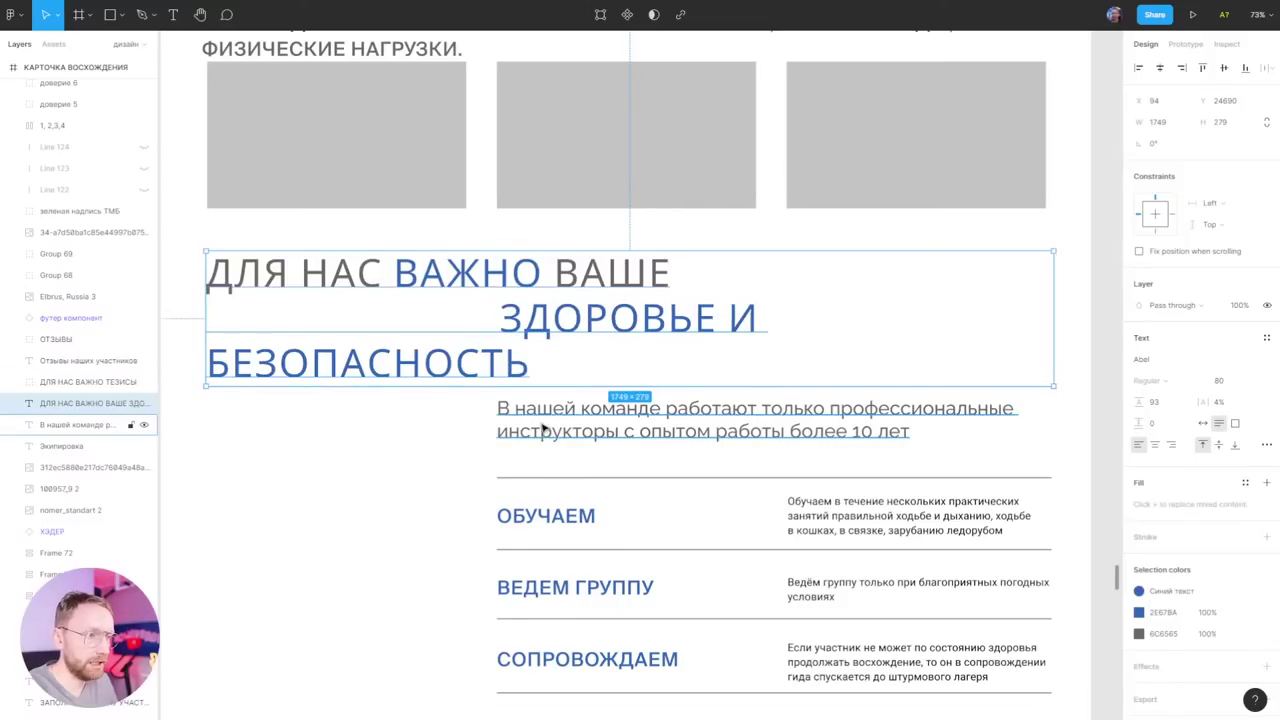
Switch the paragraph above the rectangles to the Abhaya Libre font
scroll(543, 428, down, 3)
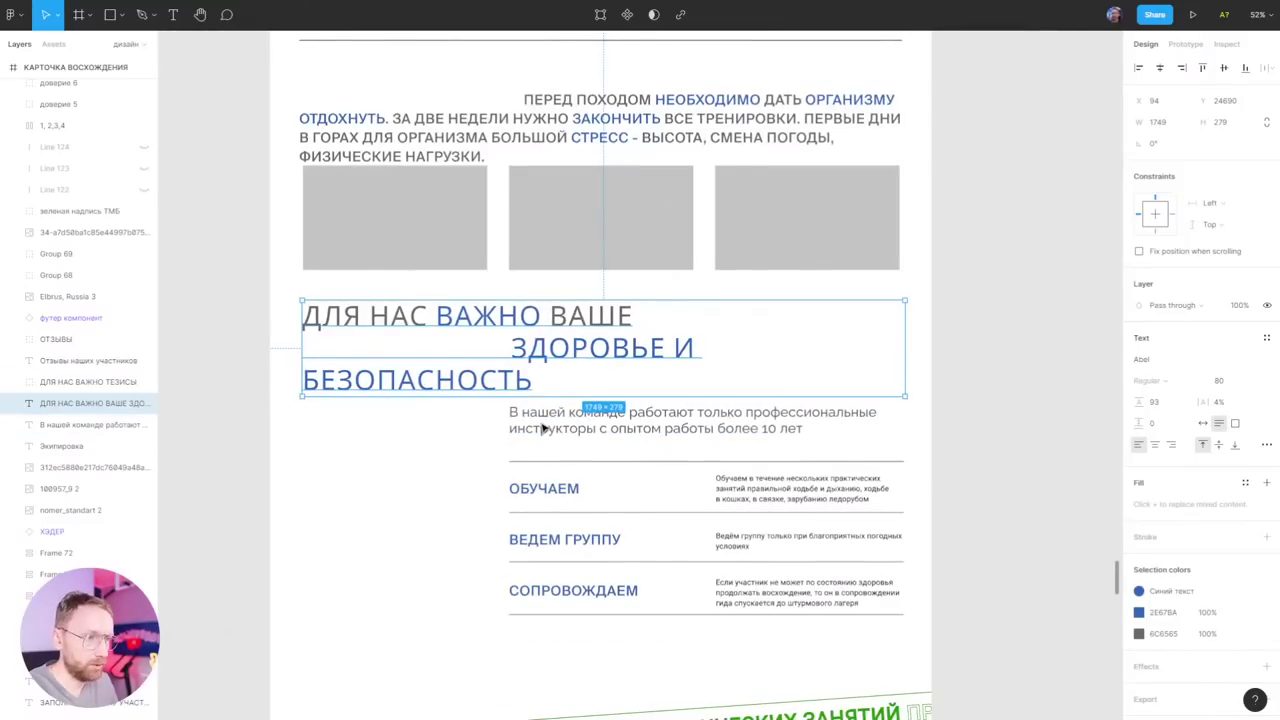
double_click(530, 98)
click(1164, 248)
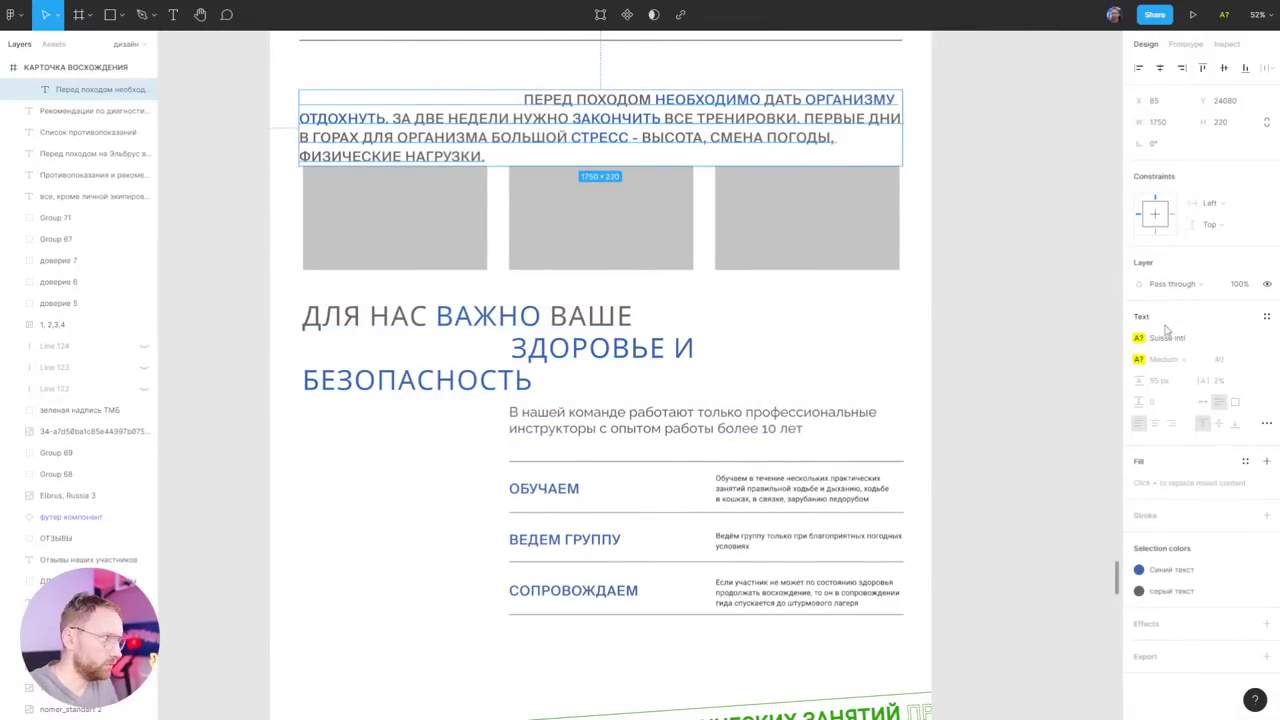
key(Down)
key(Down)
key(Down)
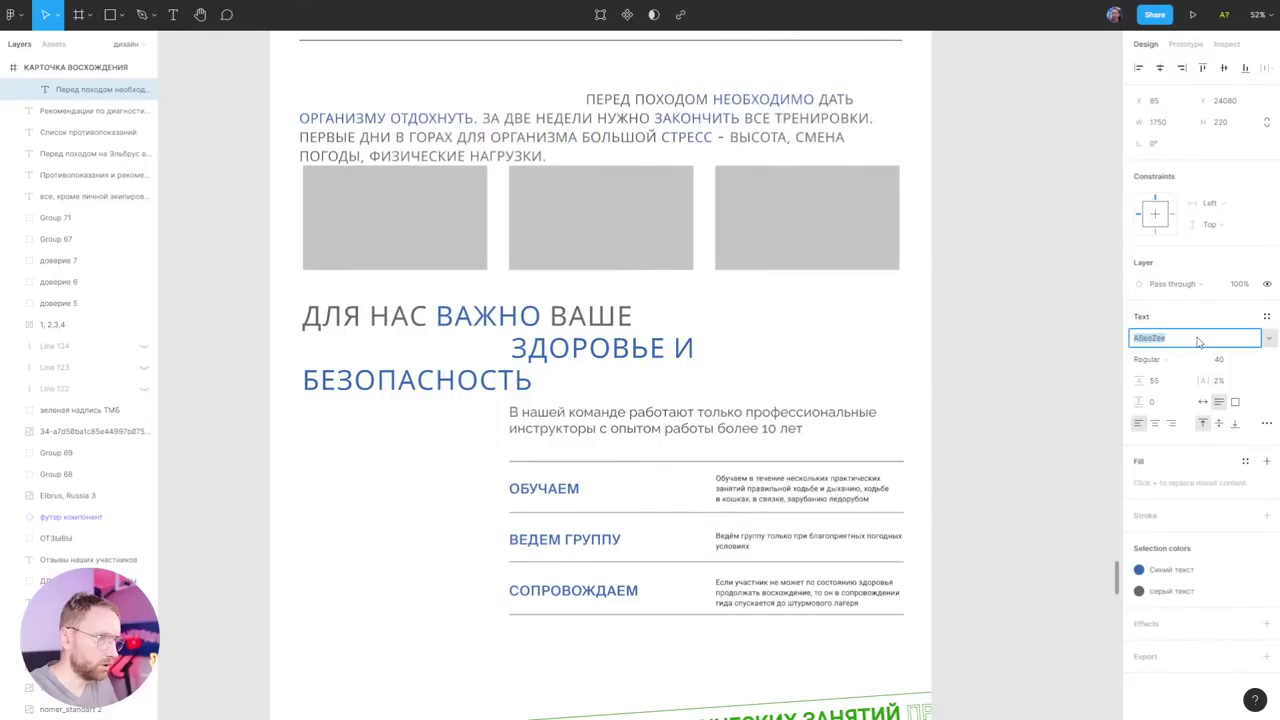
double_click(491, 94)
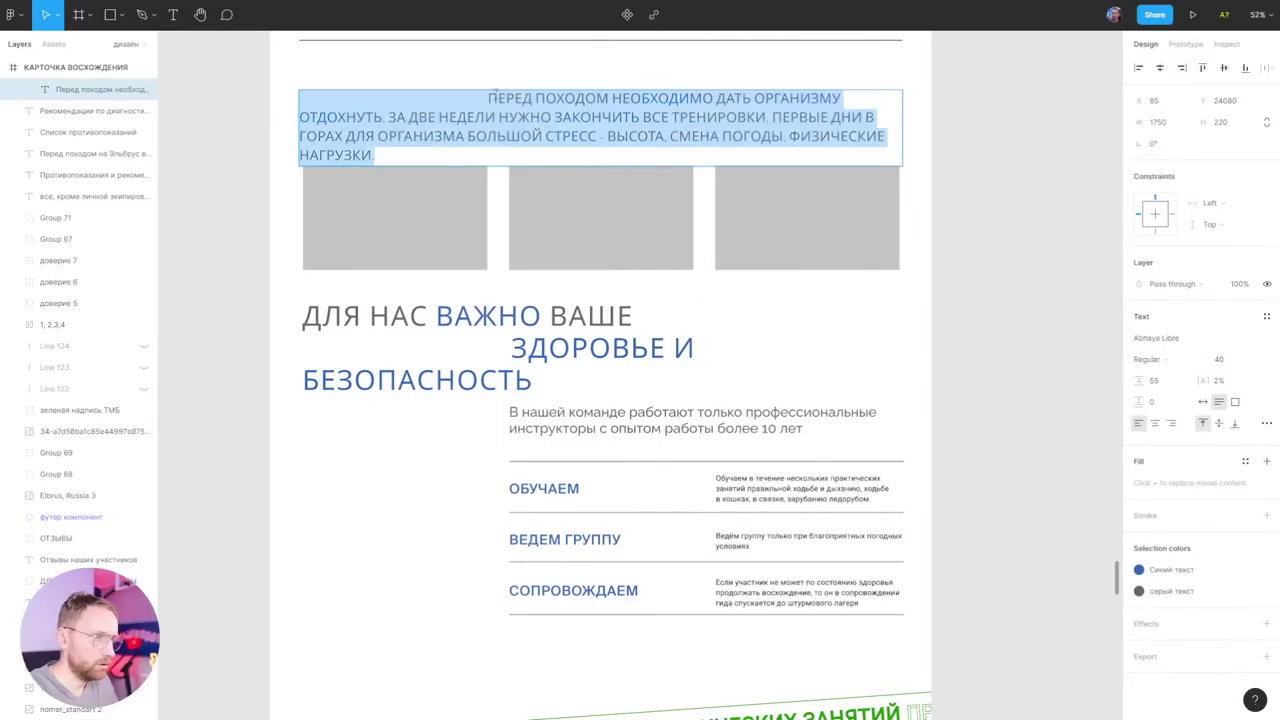
click(491, 94)
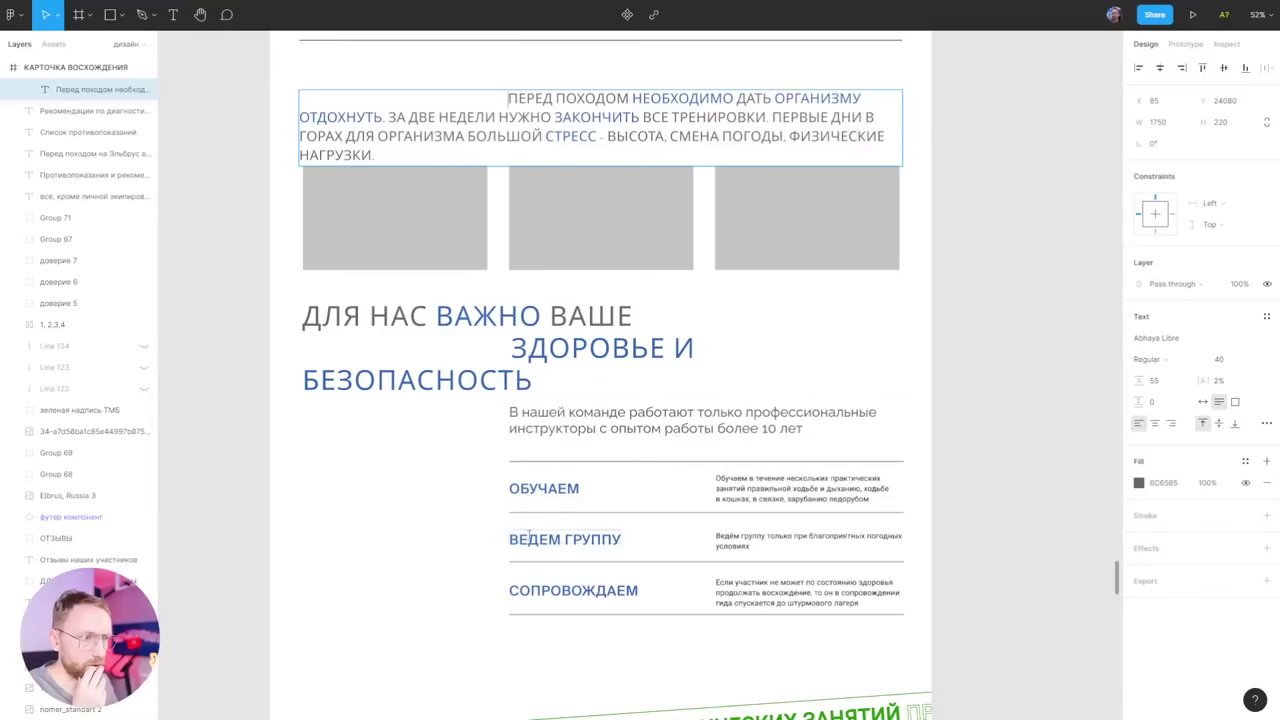
Select the paragraph's leading spaces, then undo back to the original blue-accented layout
drag(463, 96, 268, 95)
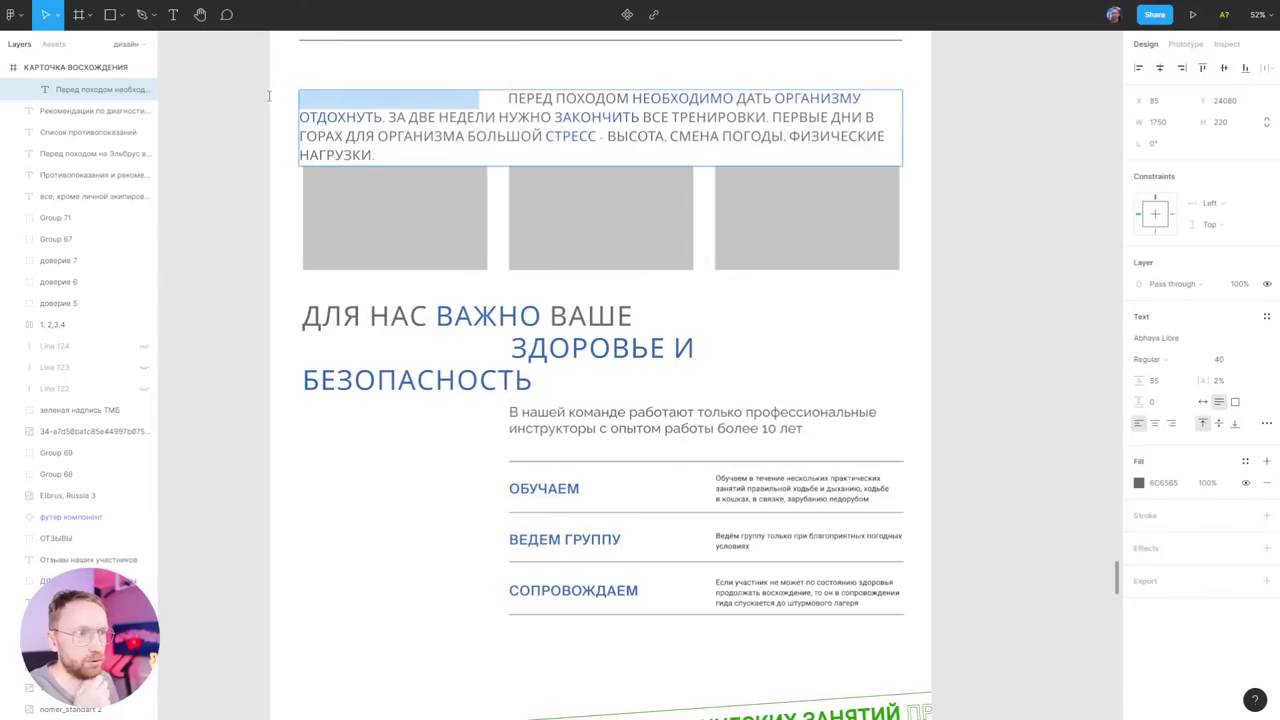
key(Escape)
key(Escape)
key(ctrl+z)
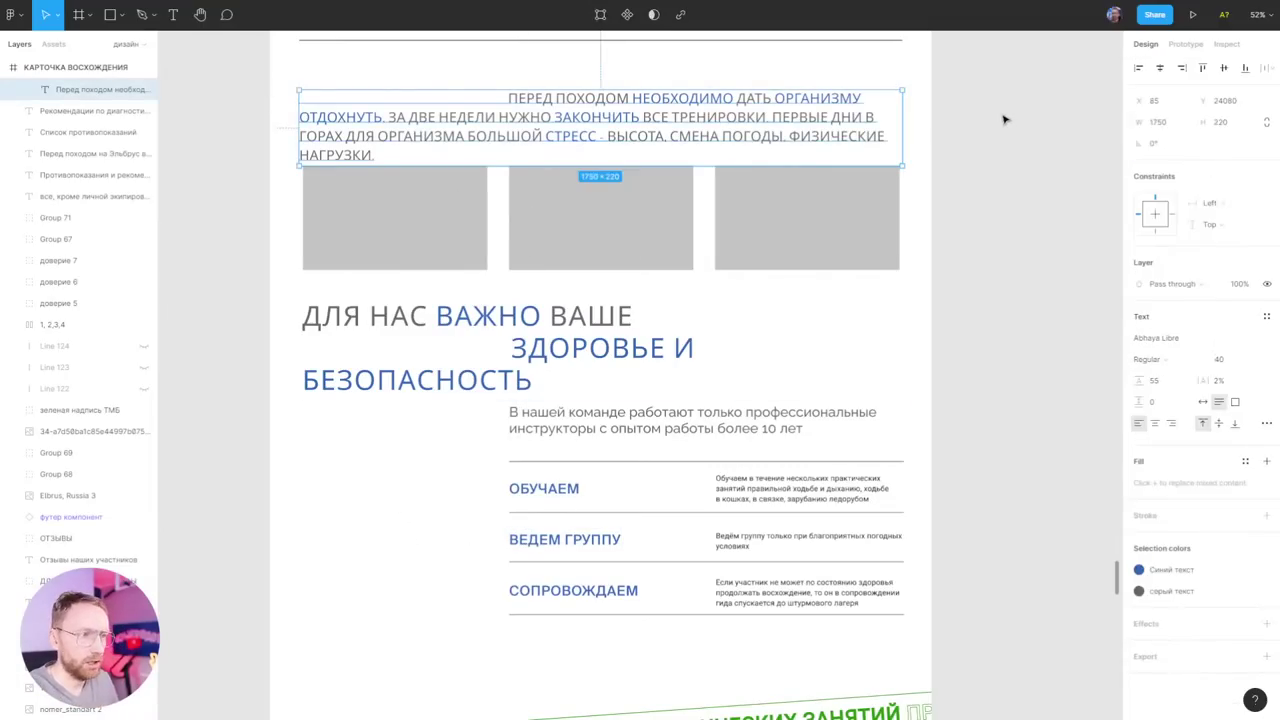
key(ctrl+z)
key(ctrl+shift+z)
key(ctrl+shift+z)
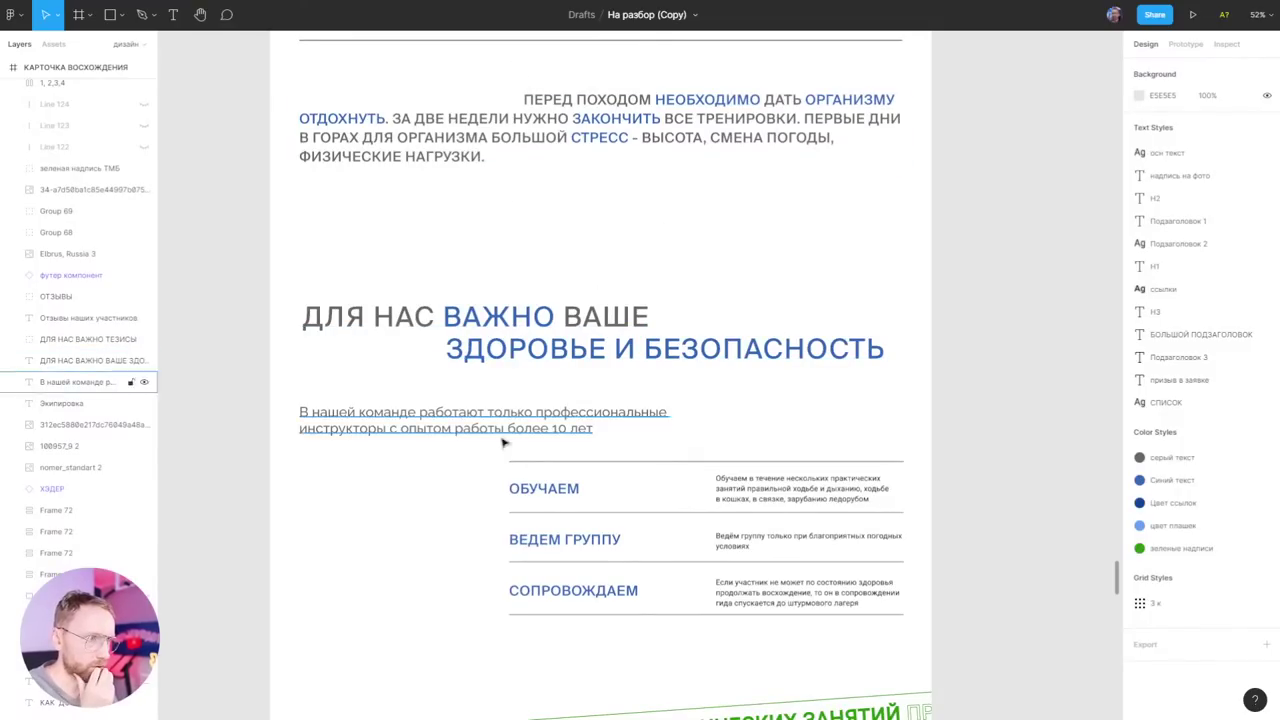
scroll(511, 83, up, 5)
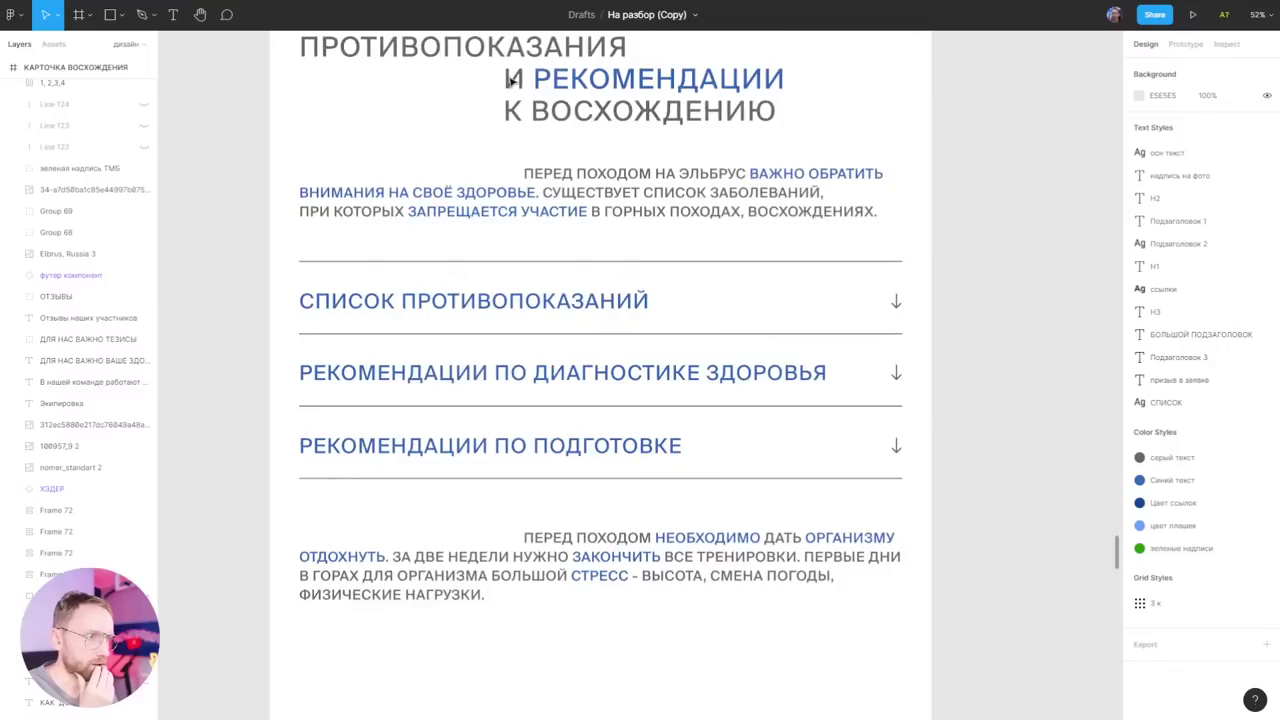
double_click(517, 386)
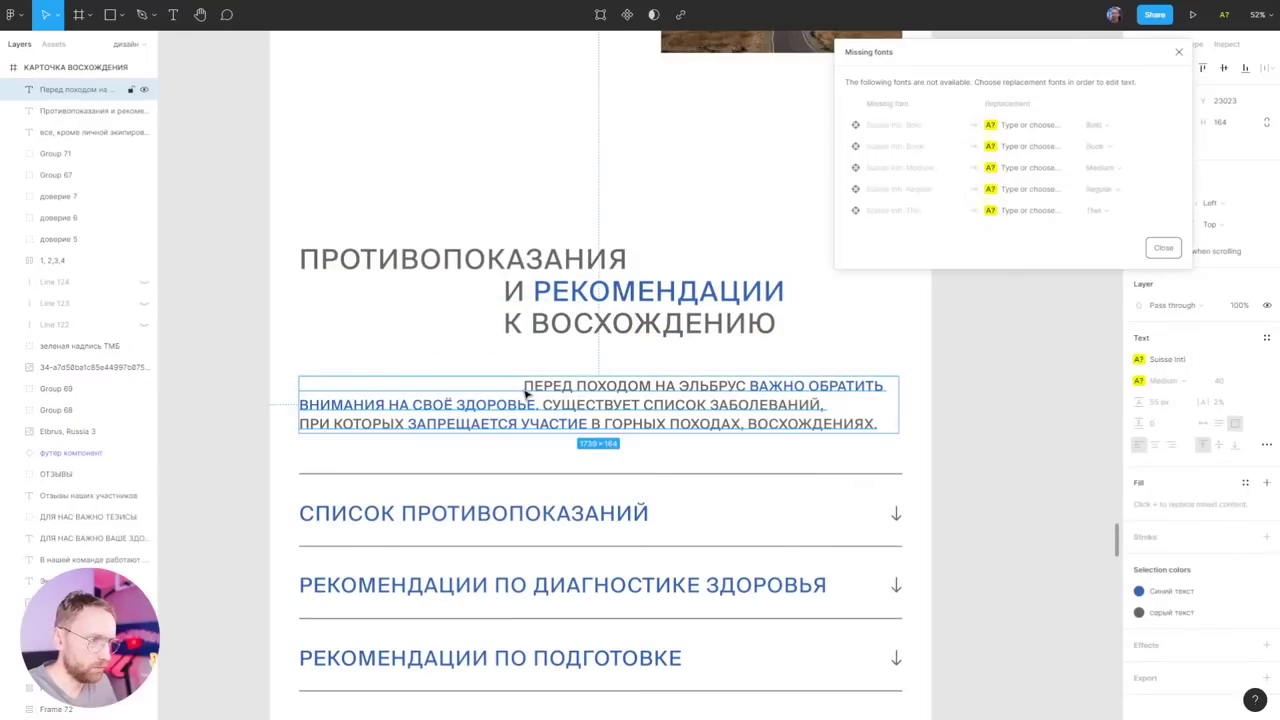
click(540, 118)
scroll(540, 118, up, 2)
key(r)
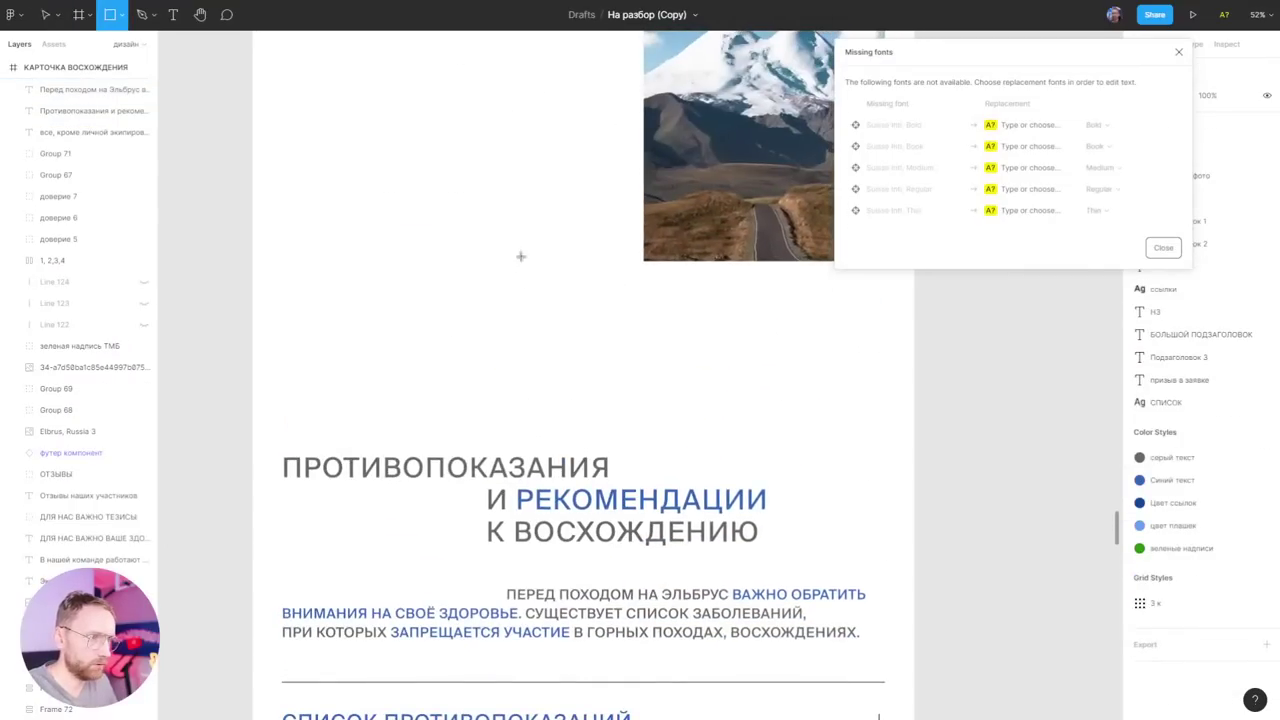
drag(517, 254, 760, 426)
drag(660, 337, 637, 363)
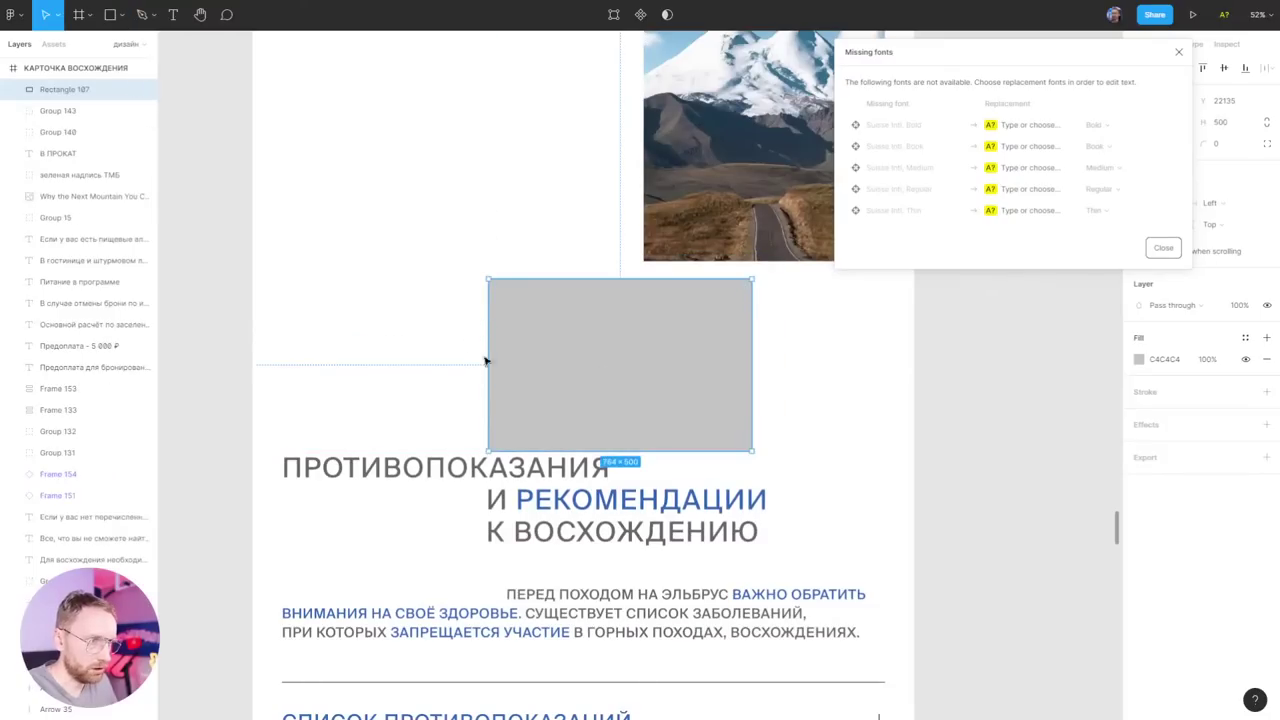
scroll(492, 376, down, 3)
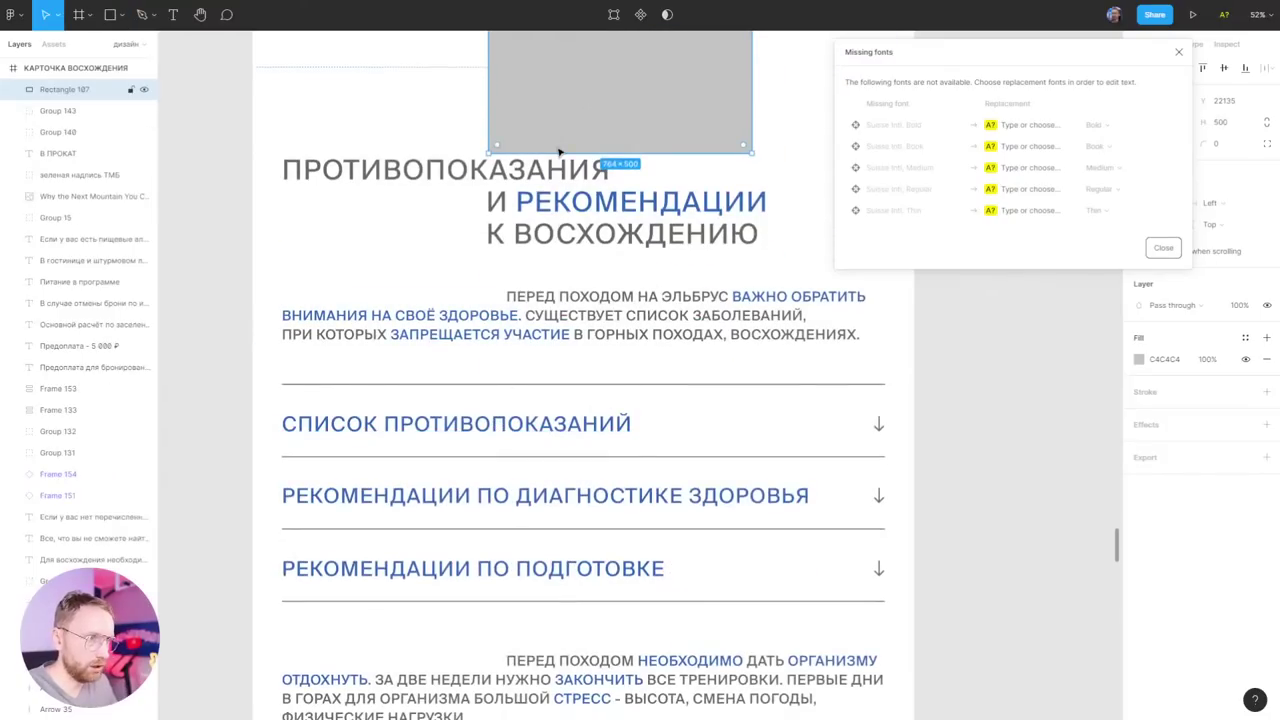
key(Delete)
scroll(537, 320, down, 5)
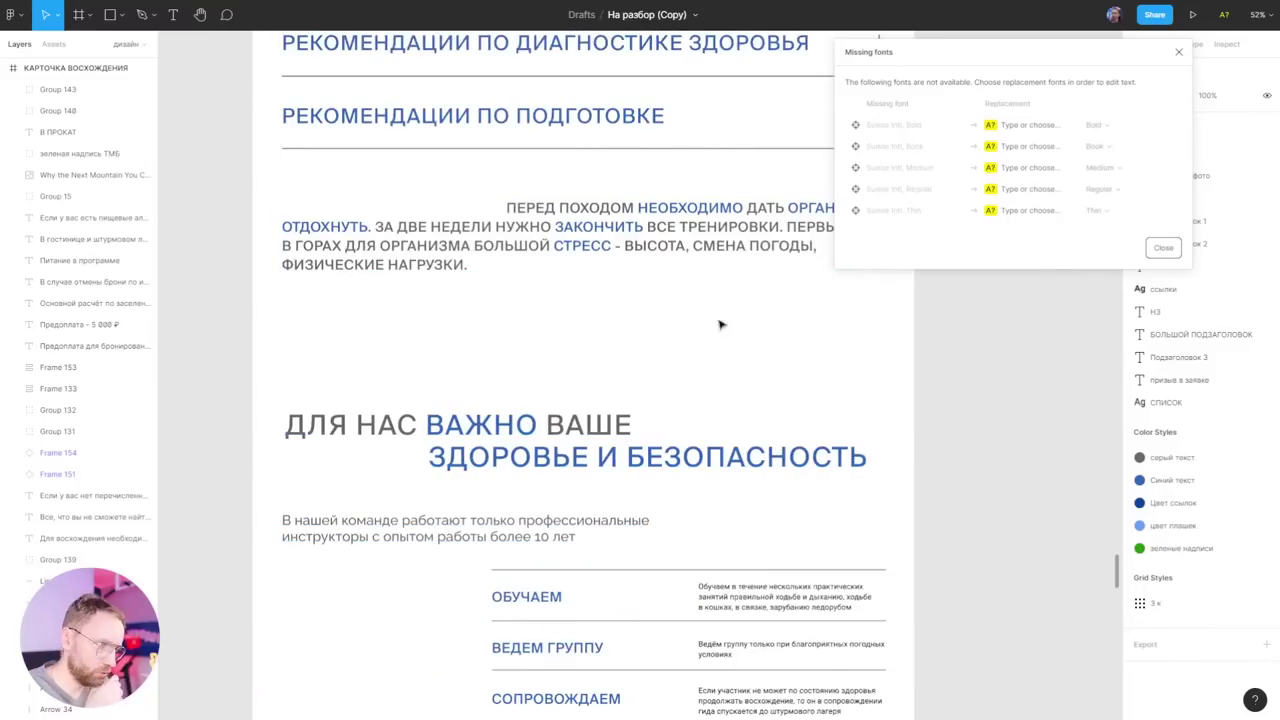
click(1160, 249)
scroll(571, 345, down, 2)
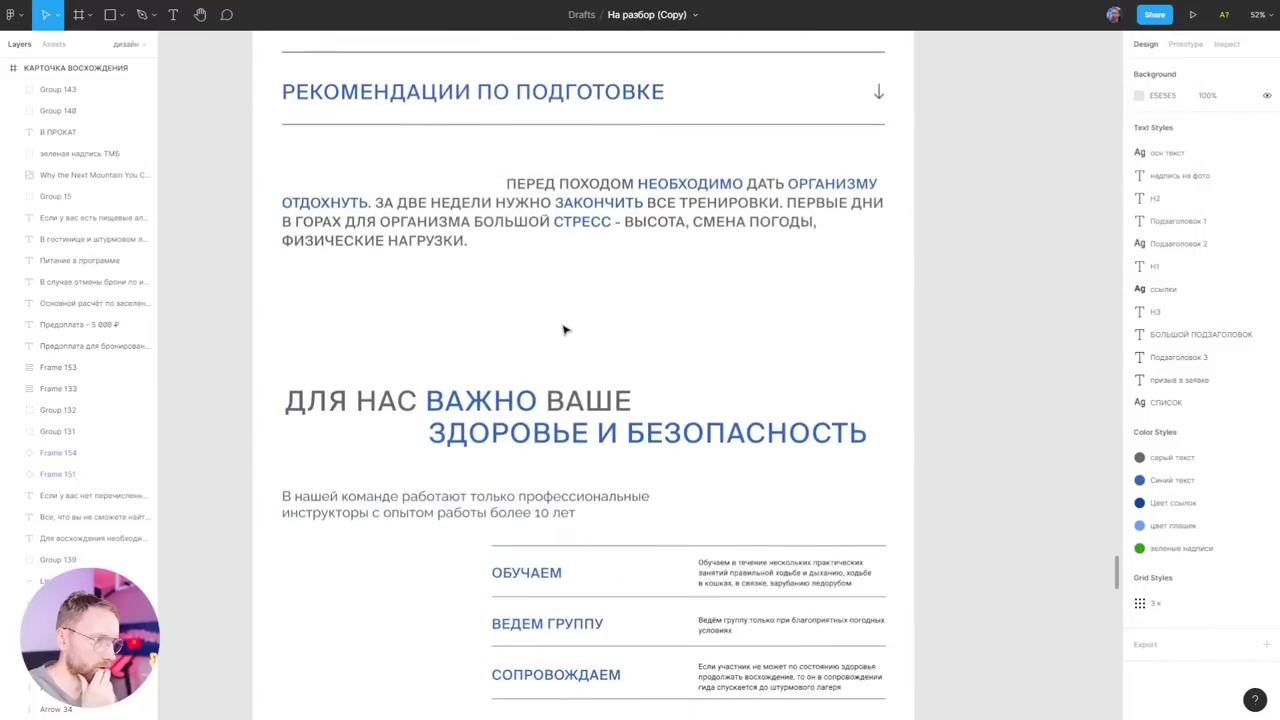
scroll(563, 330, down, 3)
scroll(563, 330, down, 2)
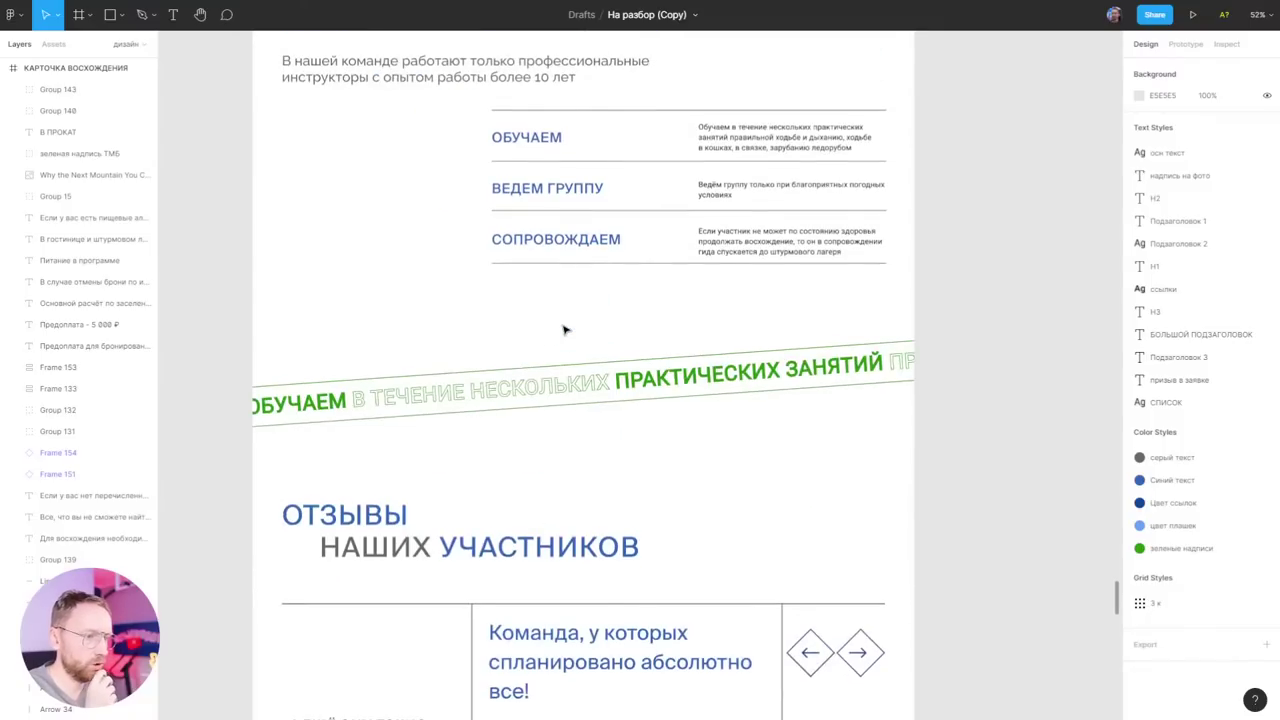
click(325, 543)
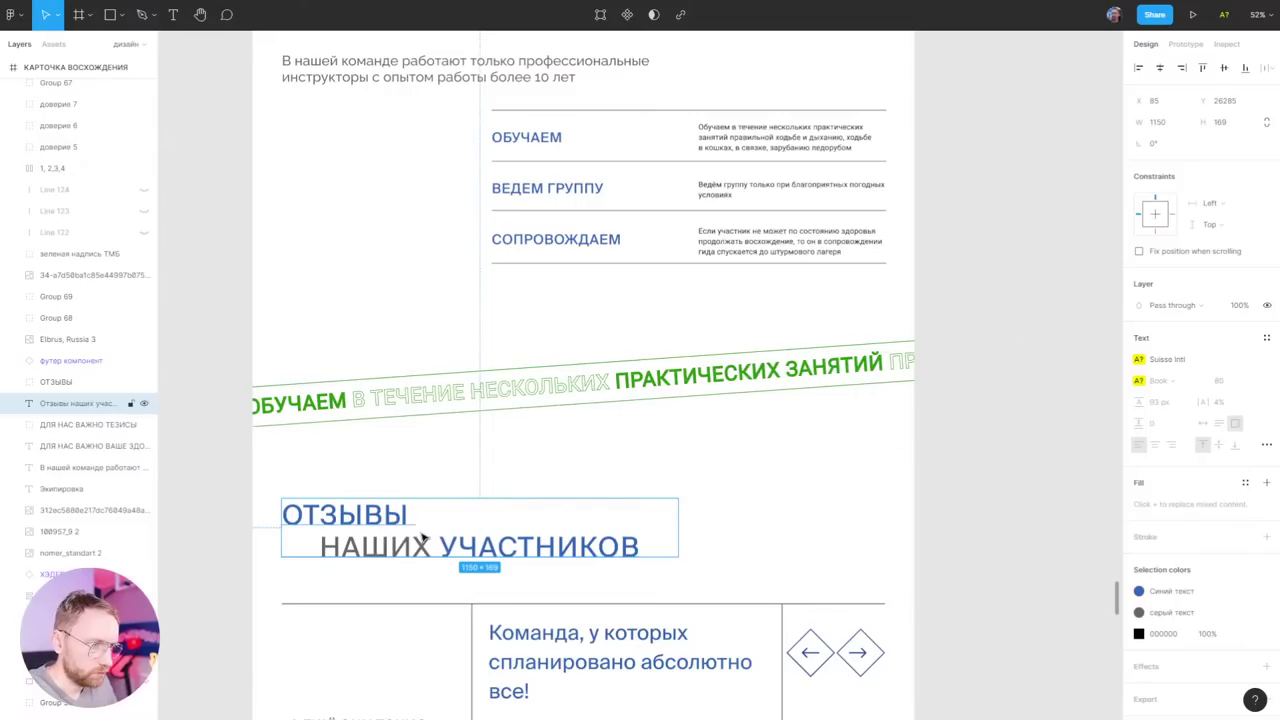
Drag the ОТЗЫВЫ НАШИХ УЧАСТНИКОВ heading to X 581, then scroll through the page
drag(420, 537, 593, 538)
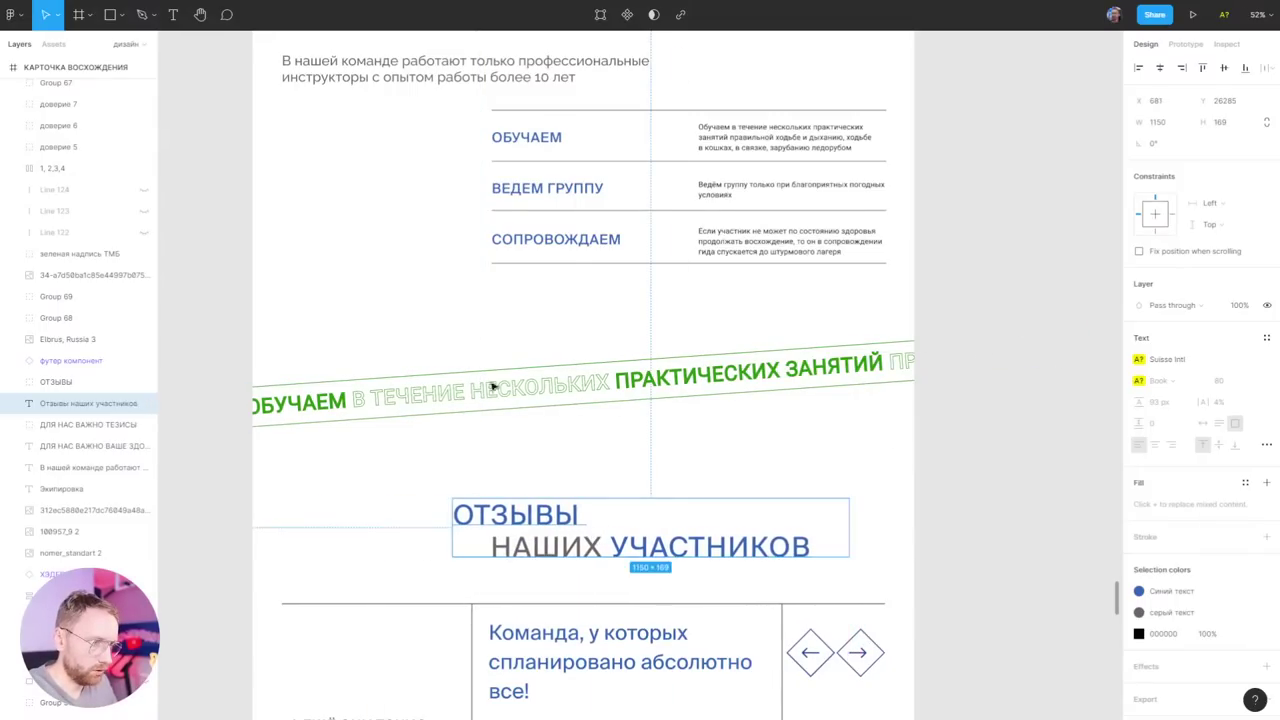
scroll(512, 383, down, 1)
scroll(513, 383, down, 5)
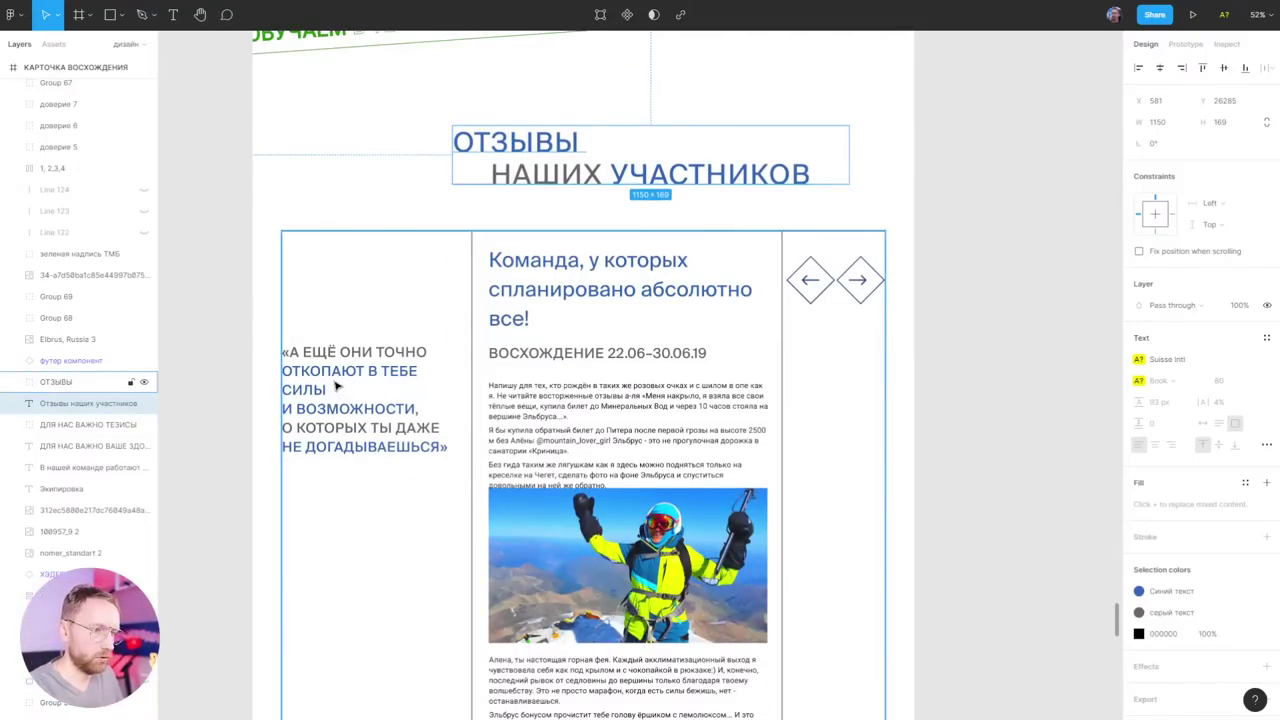
scroll(338, 383, up, 3)
scroll(338, 381, down, 4)
scroll(338, 381, up, 5)
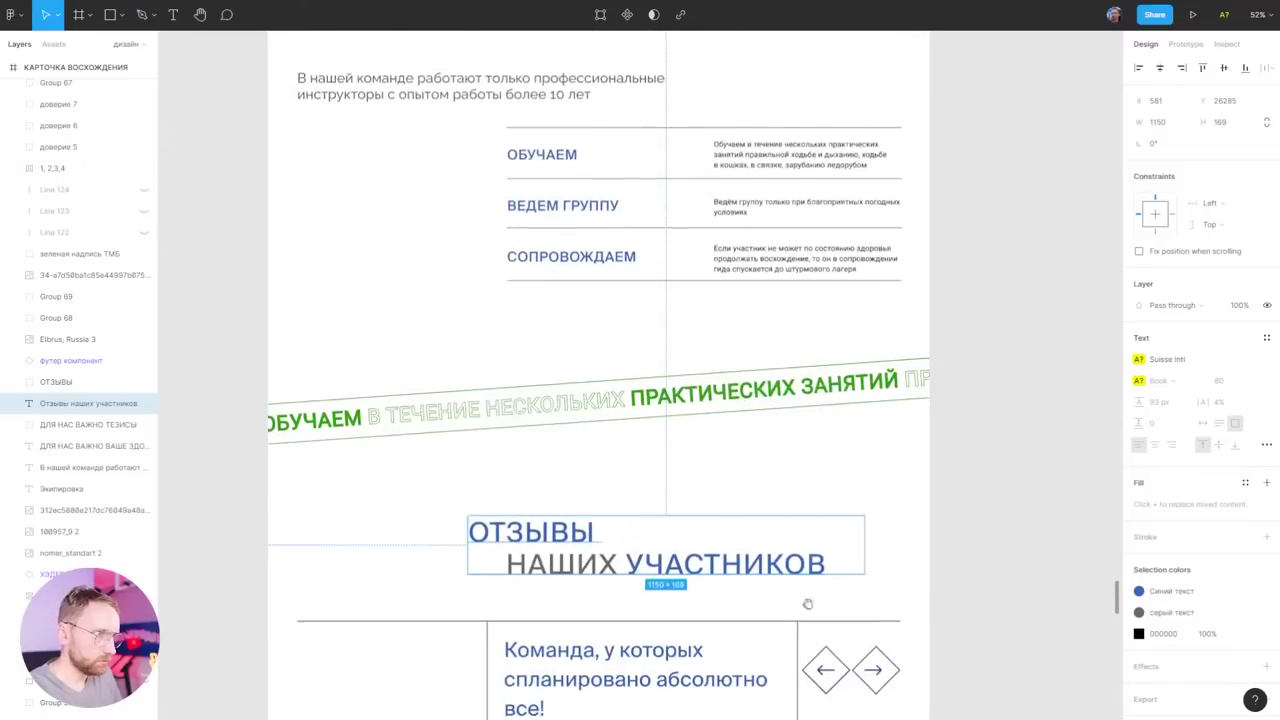
scroll(734, 194, down, 6)
scroll(671, 365, up, 5)
scroll(671, 365, up, 15)
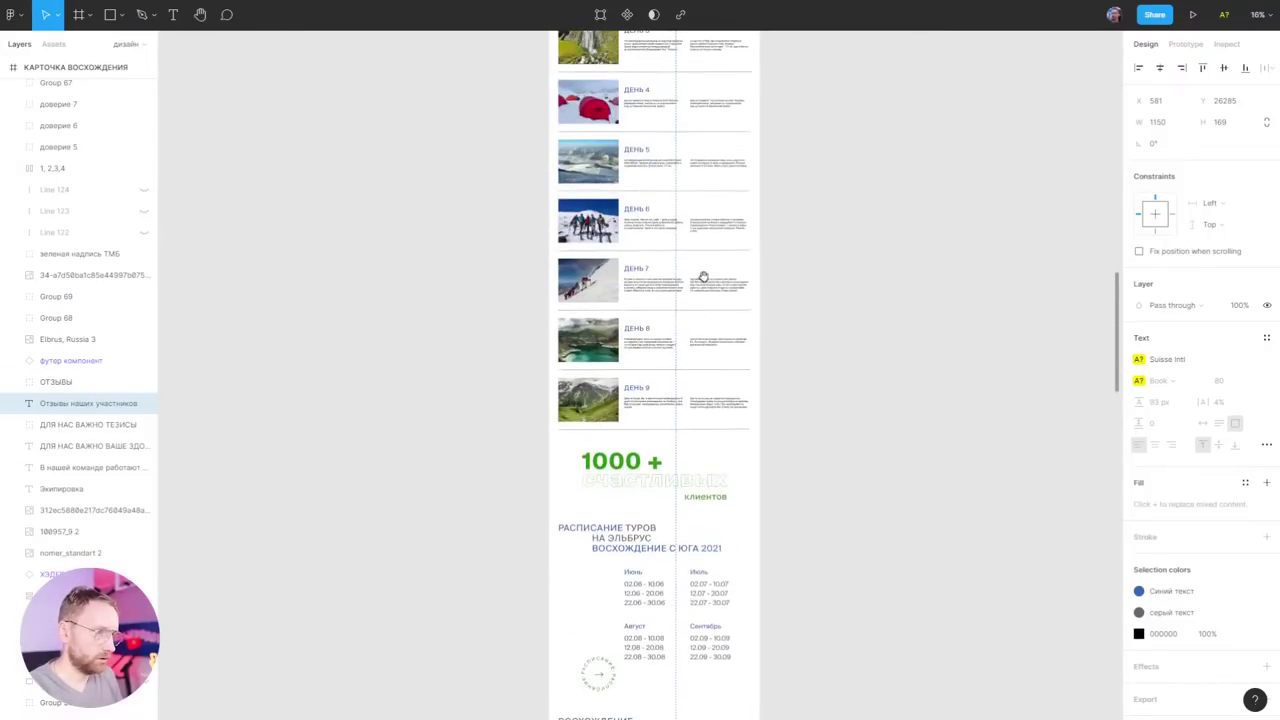
scroll(673, 529, up, 1)
ctrl+scroll(683, 437, up, 4)
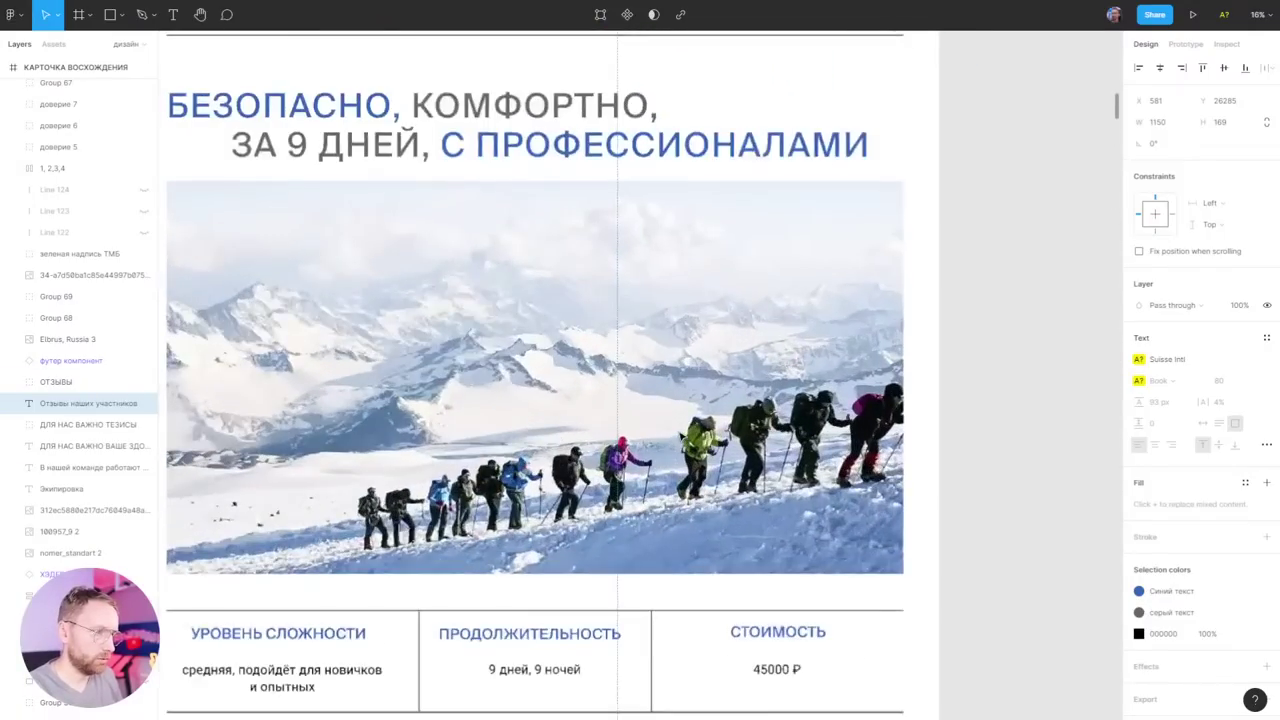
ctrl+scroll(683, 437, down, 4)
scroll(684, 118, down, 10)
scroll(626, 574, down, 15)
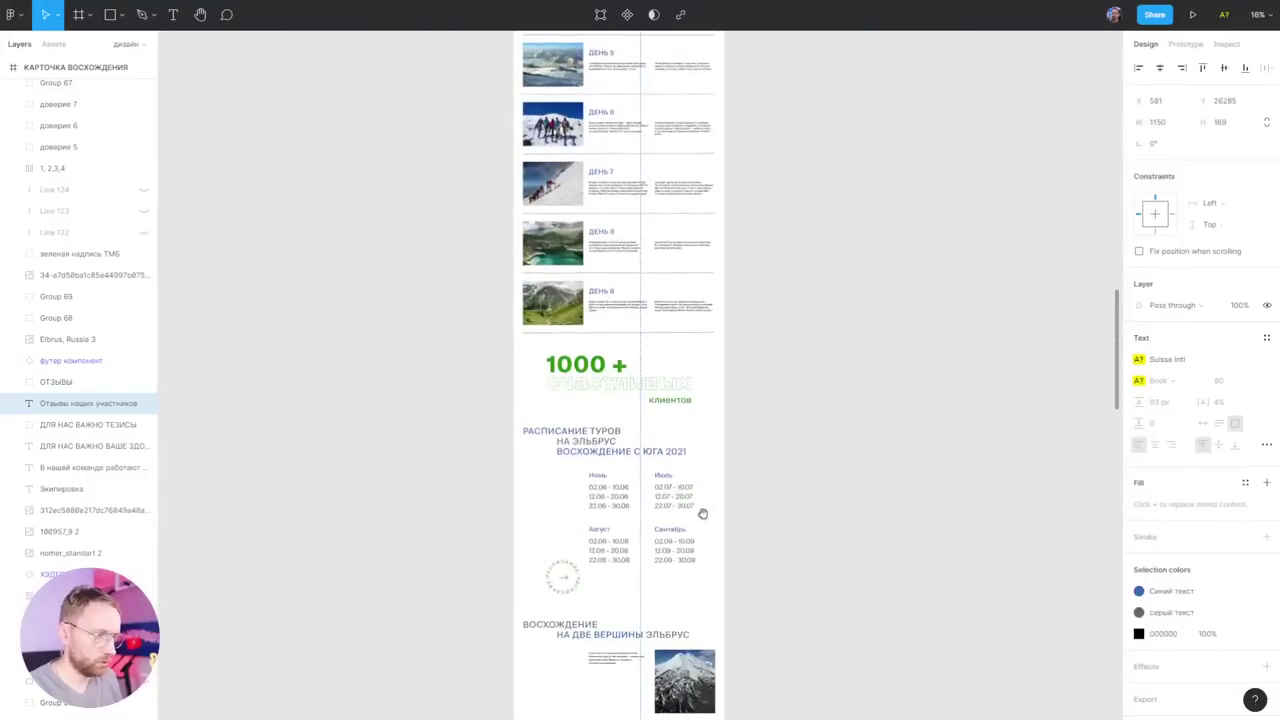
ctrl+scroll(630, 592, up, 4)
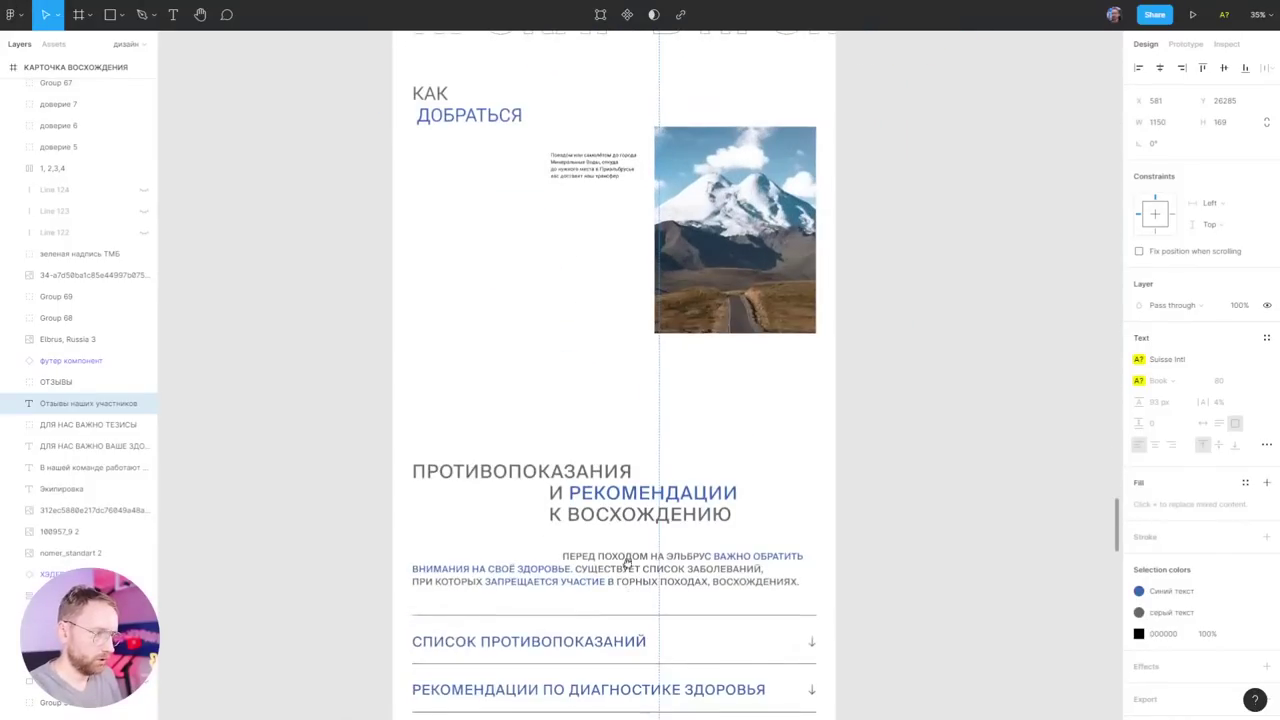
scroll(630, 592, down, 5)
scroll(630, 592, down, 5)
Paste a copy of the accordion's Arrow 36 into the left review diamond, rotated 180°
drag(632, 45, 612, 428)
click(762, 114)
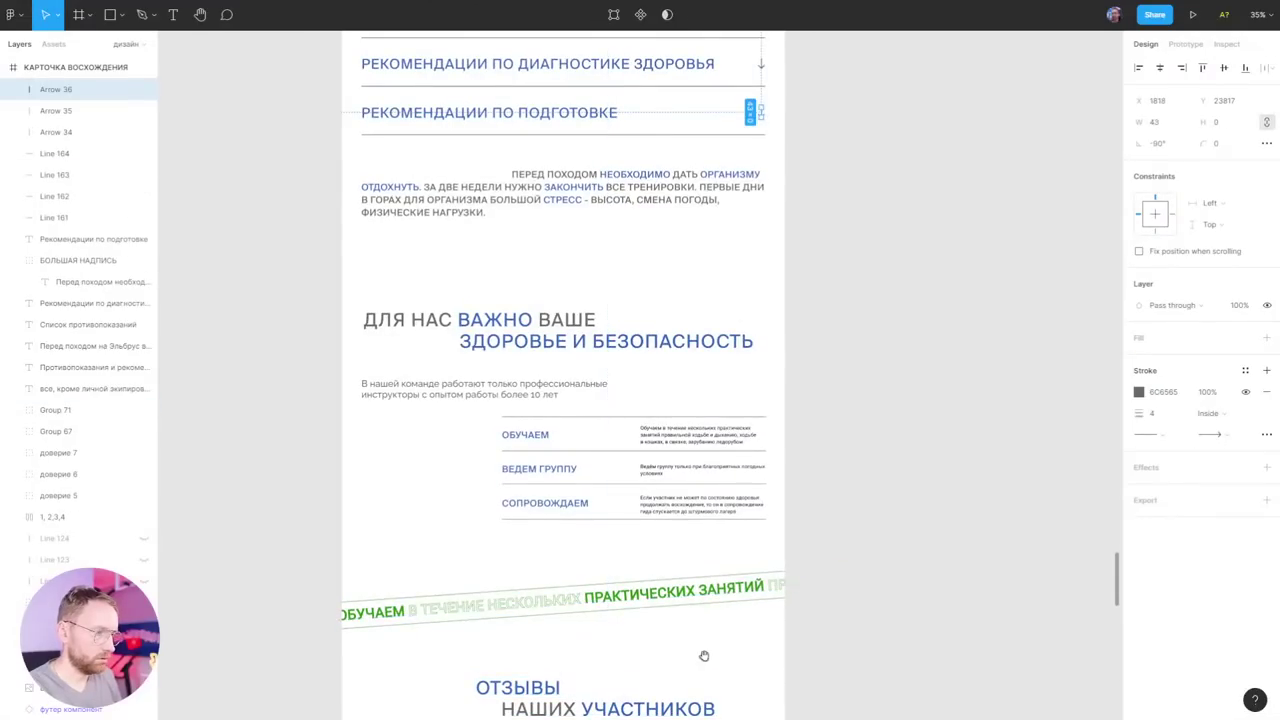
drag(704, 655, 751, 180)
ctrl+scroll(751, 180, up, 10)
key(ctrl+v)
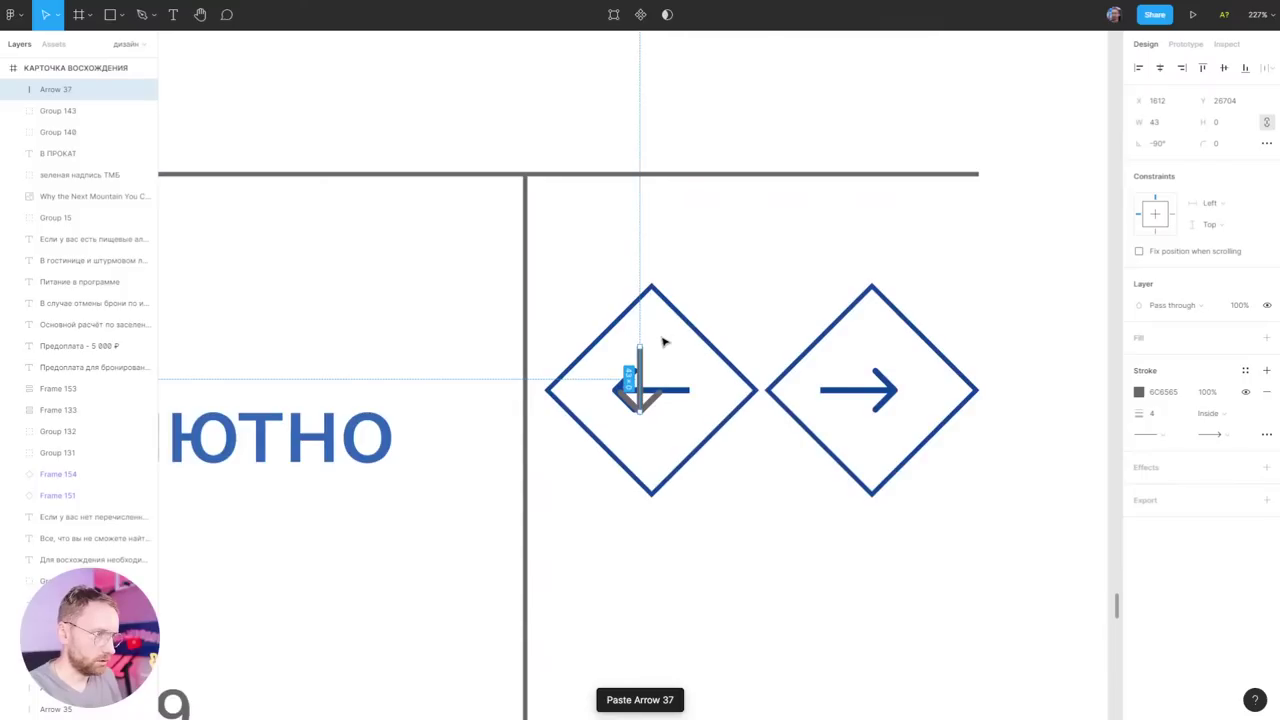
mouse_move(650, 343)
mouse_down()
mouse_move(676, 382)
mouse_move(651, 362)
mouse_up()
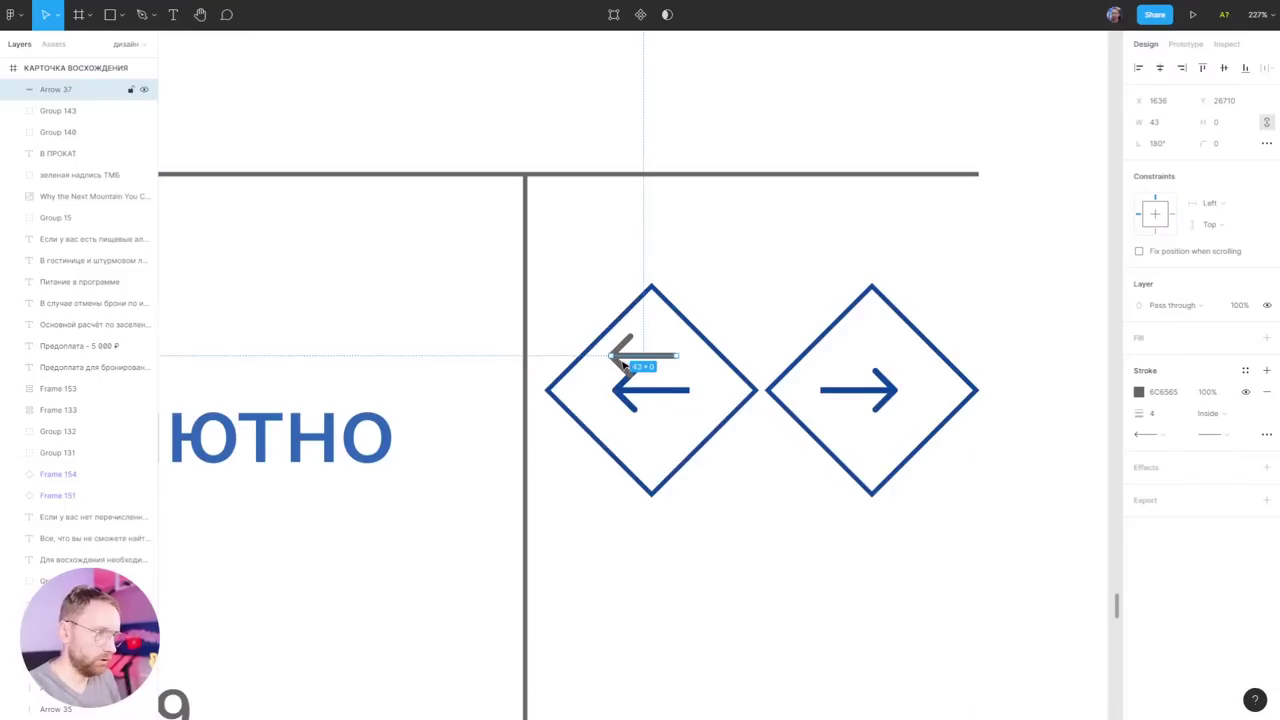
scroll(668, 353, down, 10)
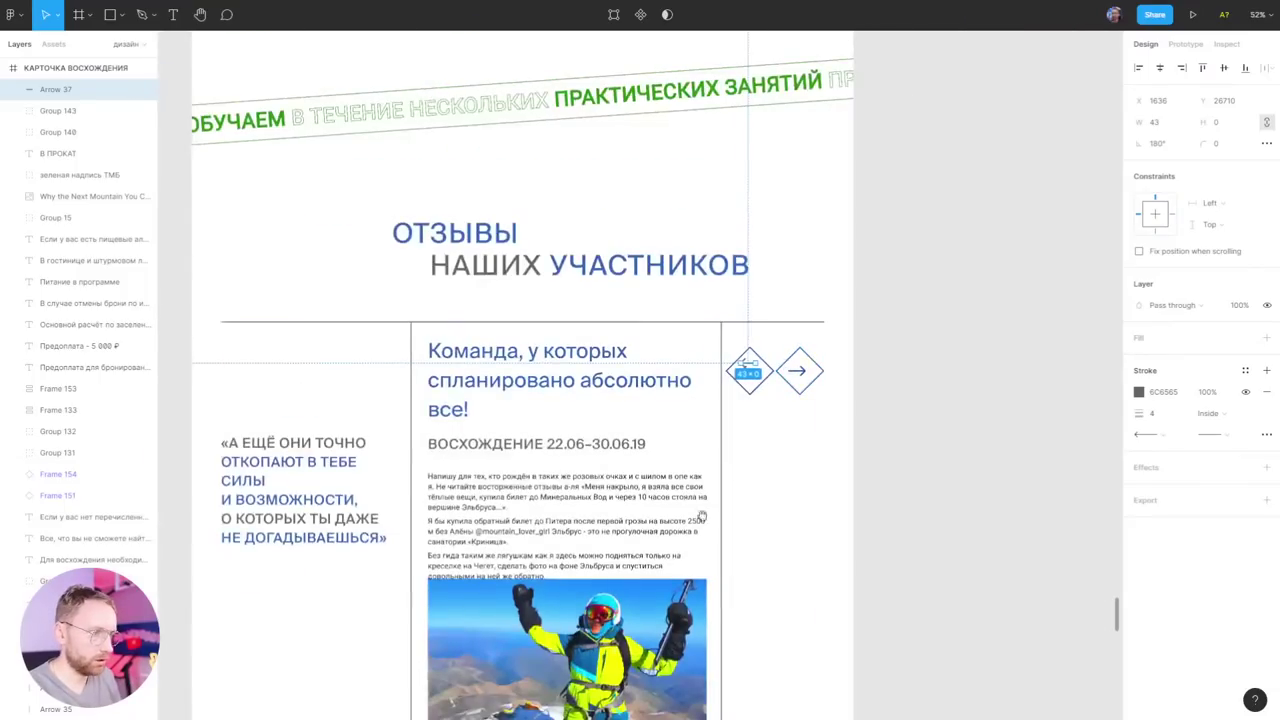
Select the item 17 number, its underline and the radio-and-GPS description
scroll(767, 203, down, 4)
scroll(767, 203, up, 3)
scroll(740, 238, down, 6)
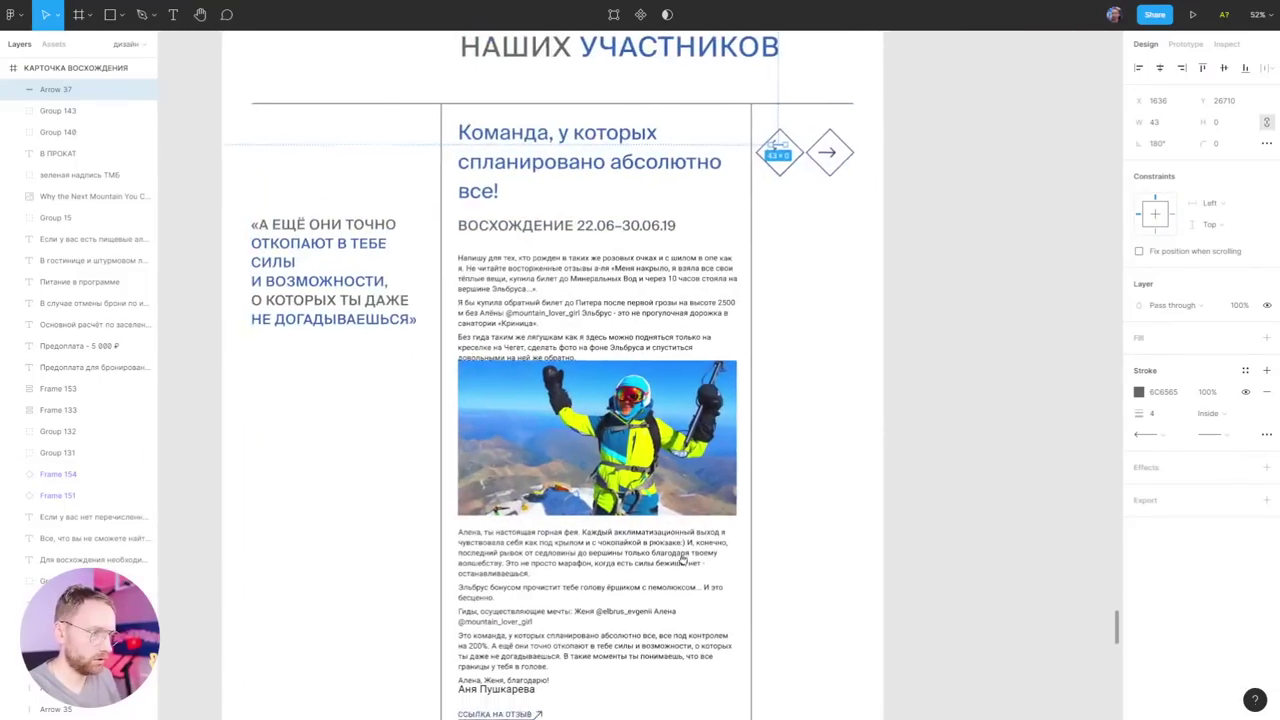
scroll(684, 220, down, 5)
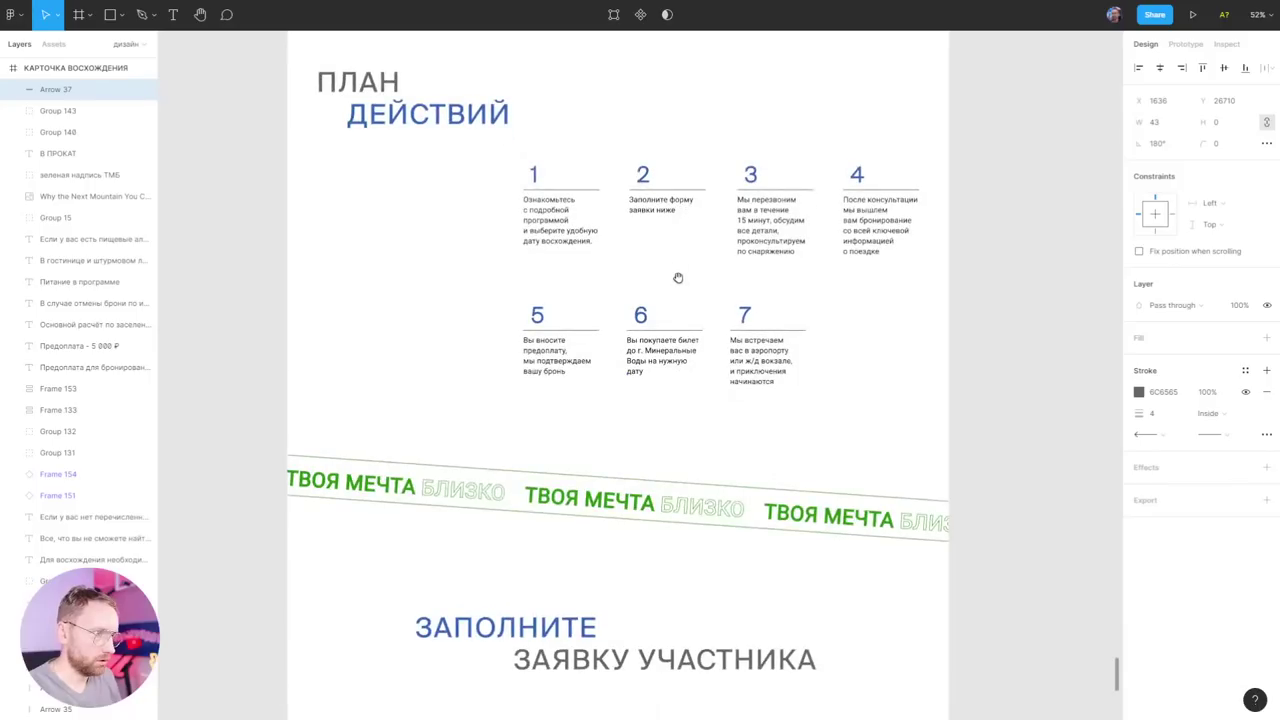
scroll(678, 277, down, 5)
scroll(600, 450, up, 15)
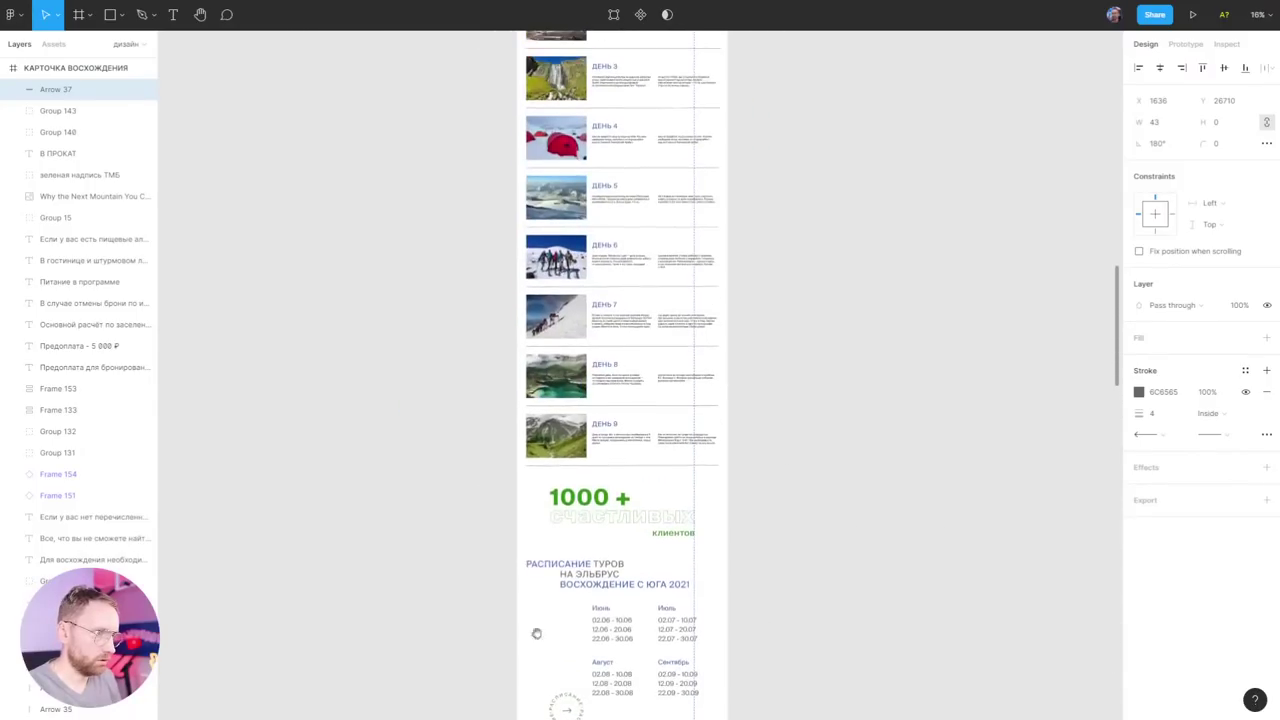
scroll(591, 340, up, 10)
scroll(594, 434, up, 5)
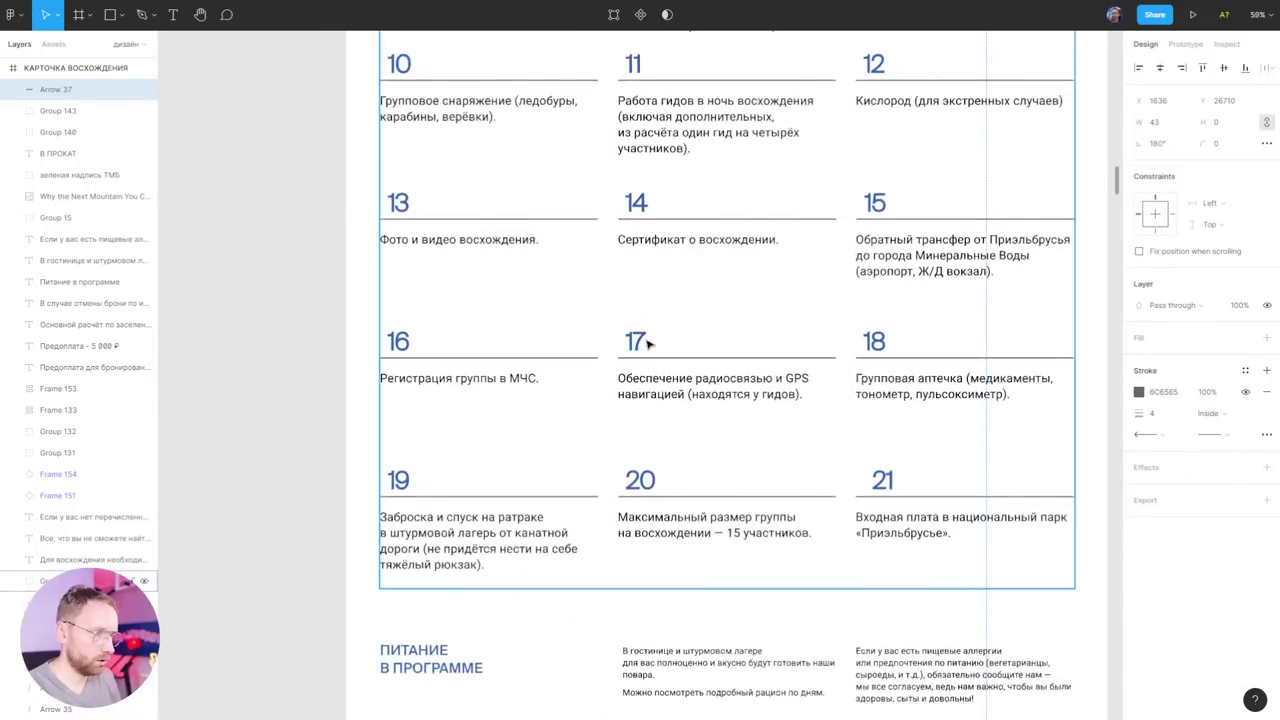
click(647, 344)
shift+click(650, 350)
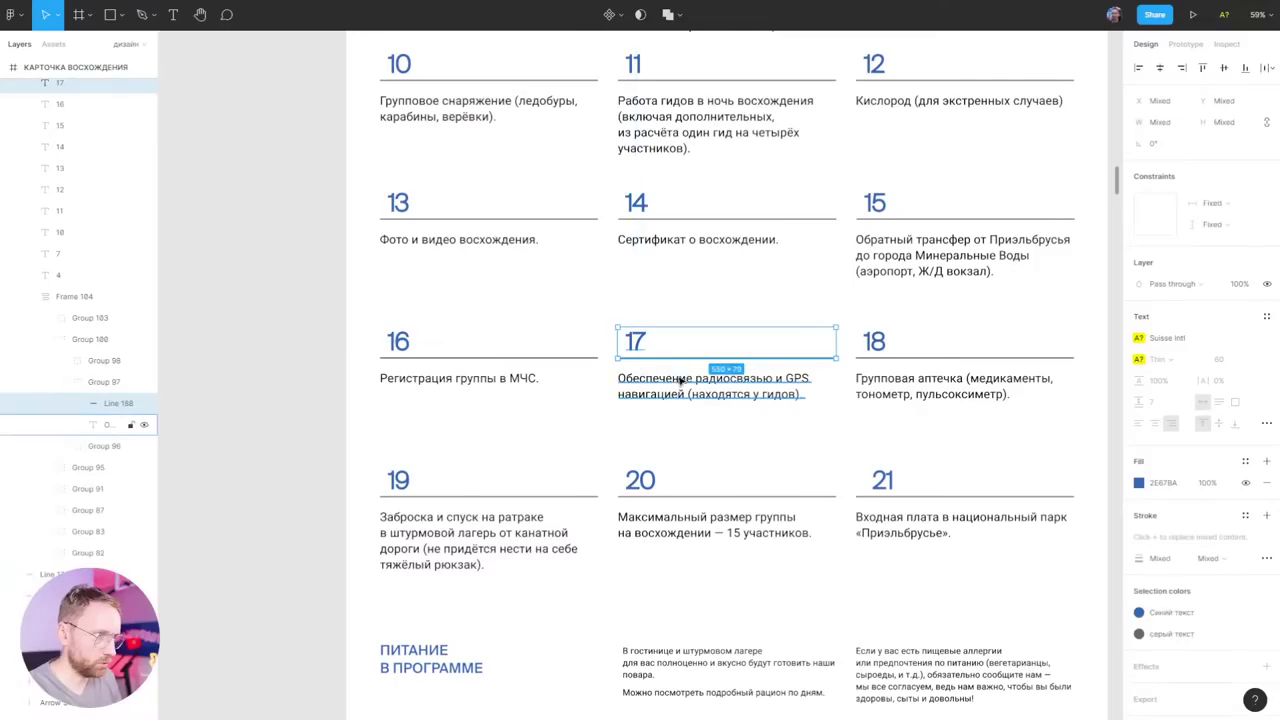
shift+click(680, 381)
Paste the item 17 block into ПЛАН ДЕЙСТВИЙ just above step 1
scroll(680, 381, down, 5)
scroll(705, 421, down, 10)
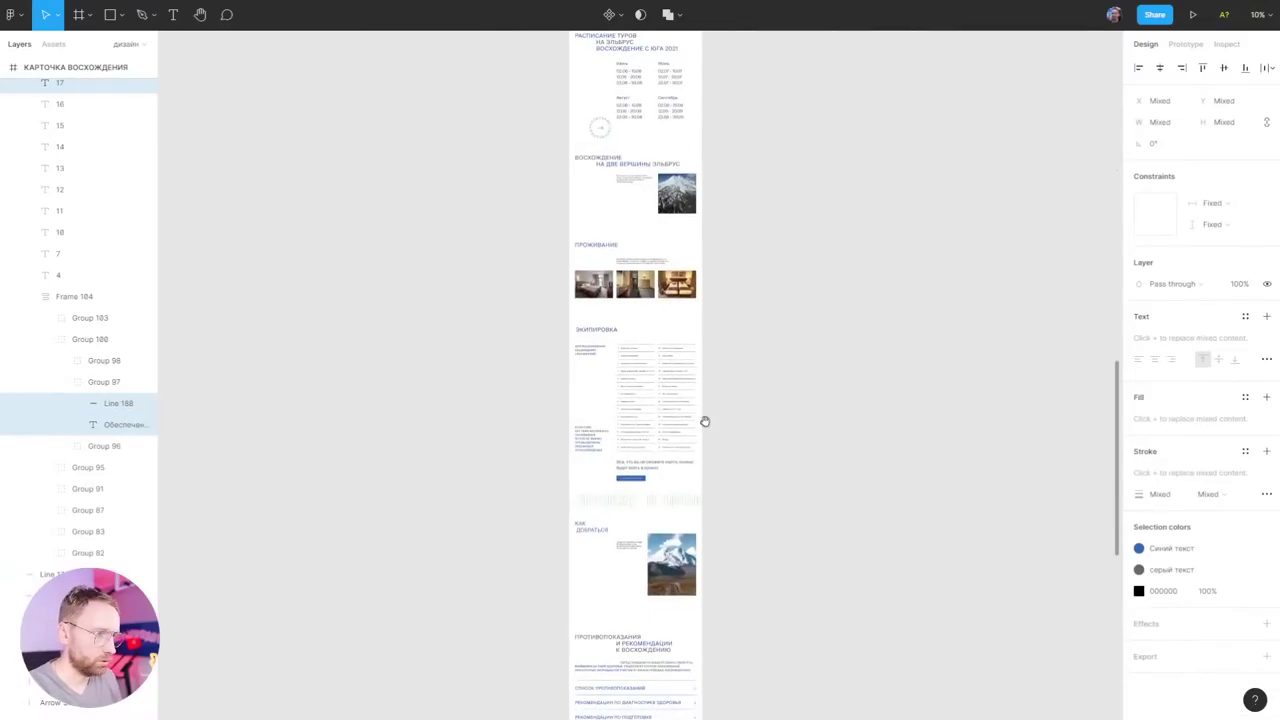
scroll(705, 421, down, 15)
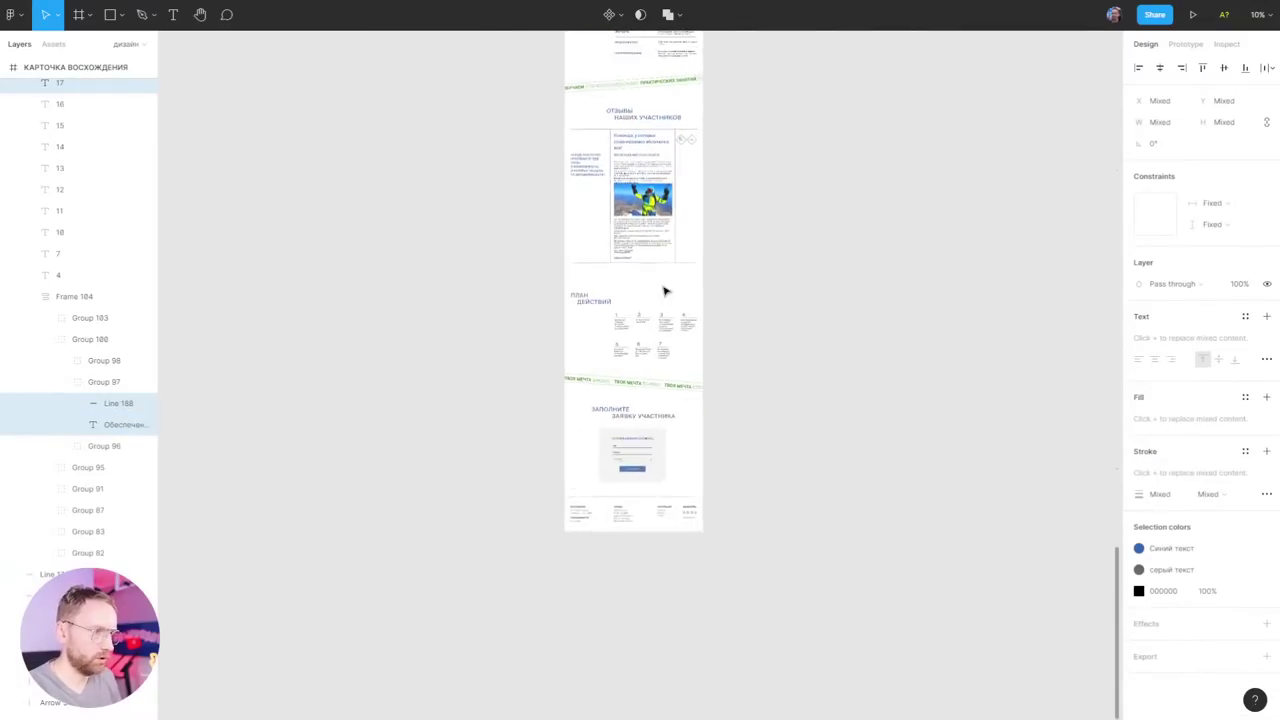
scroll(664, 291, up, 10)
key(ctrl+v)
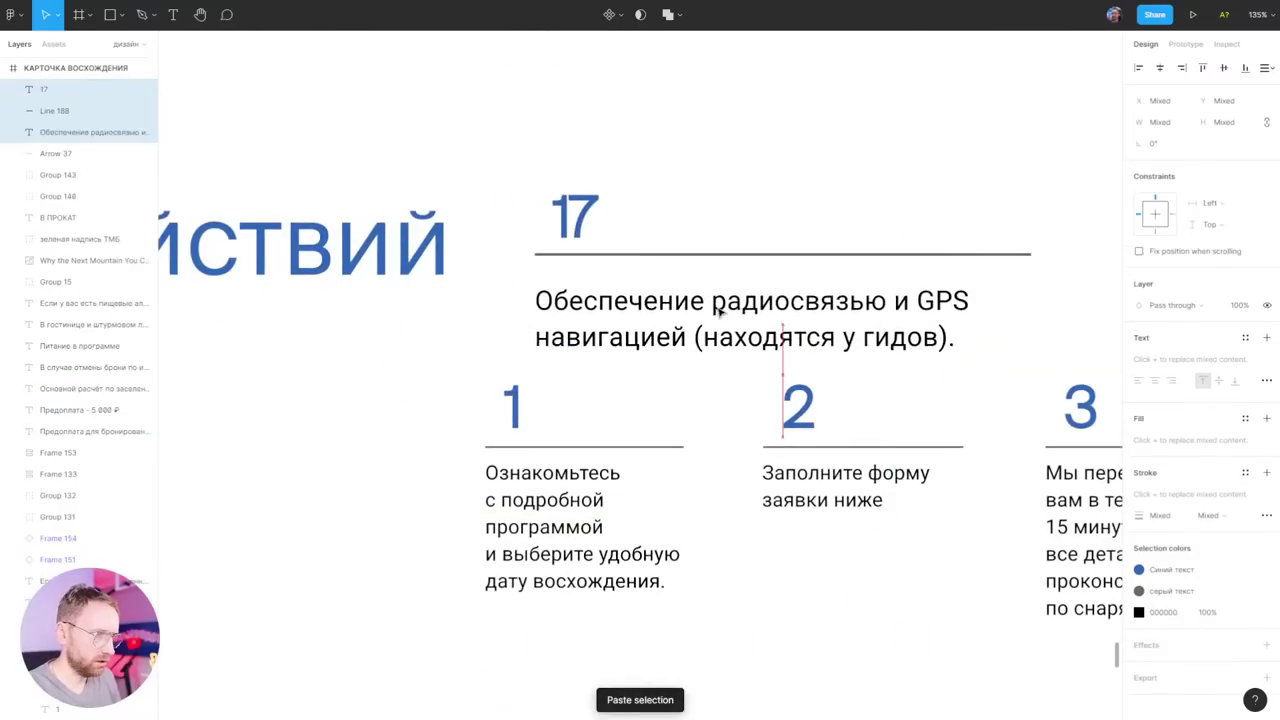
drag(716, 312, 684, 232)
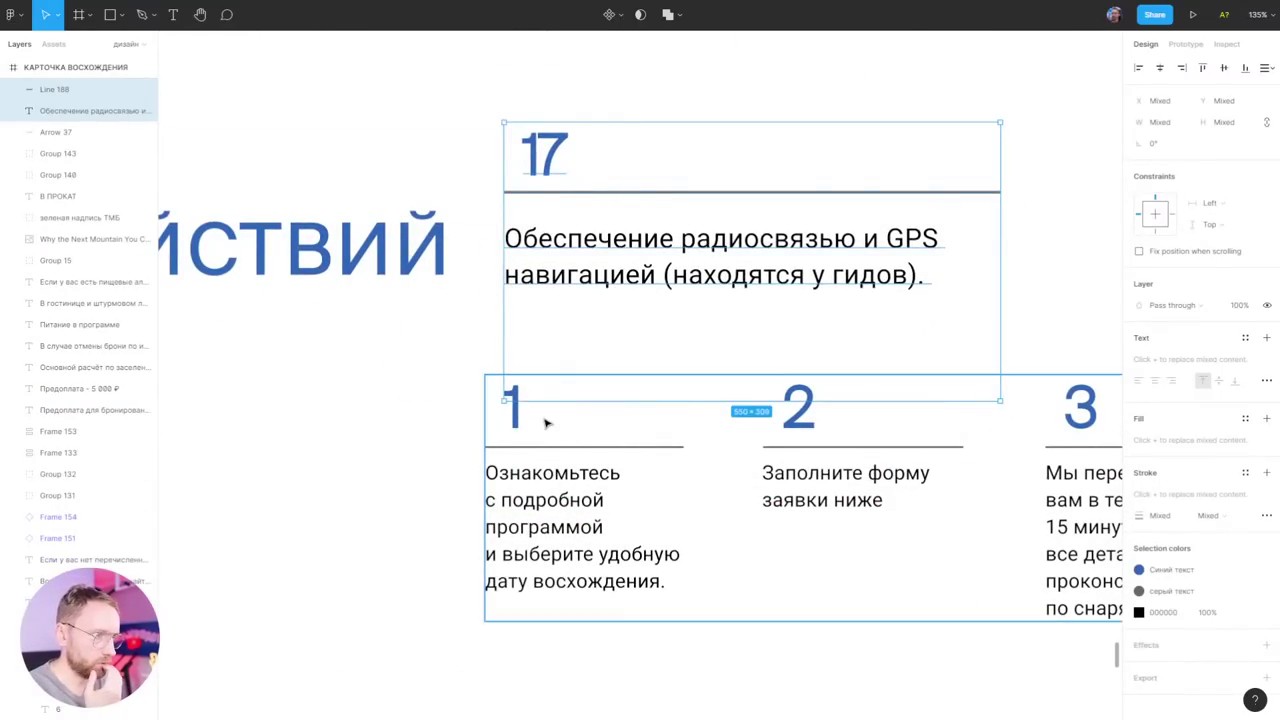
Compare the step 1 number's text settings with the pasted 17 number
click(512, 405)
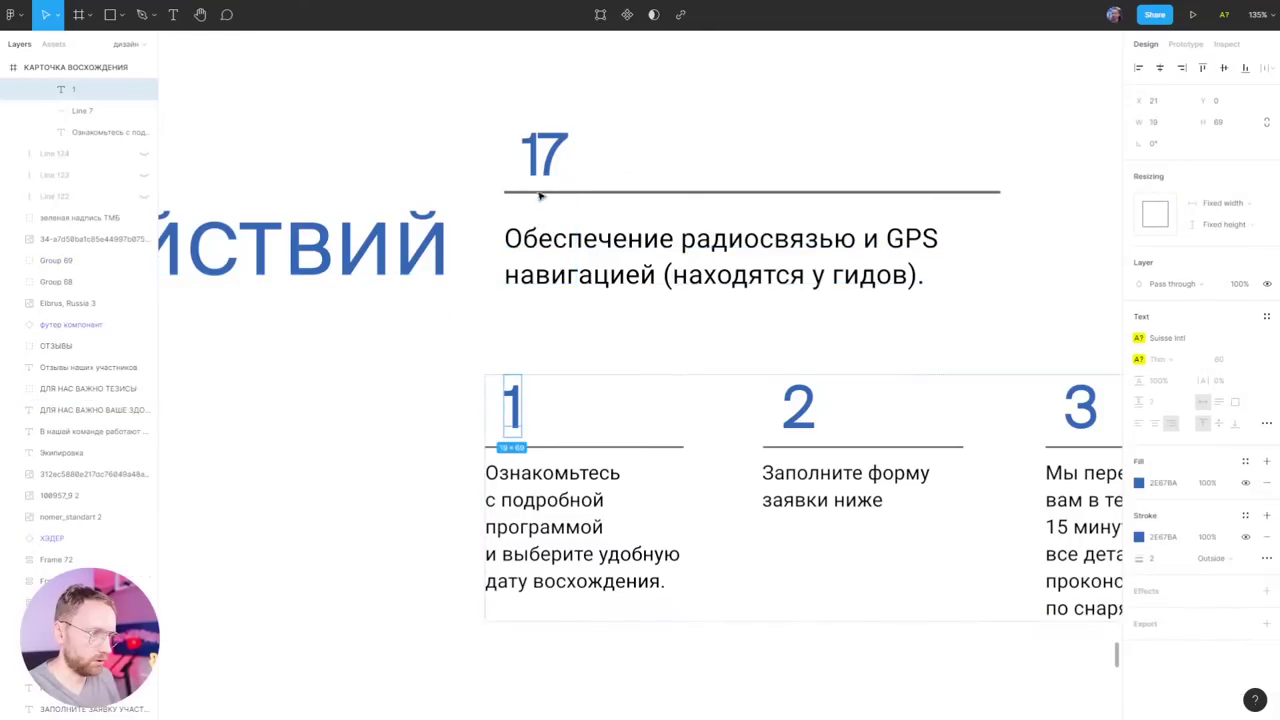
click(547, 157)
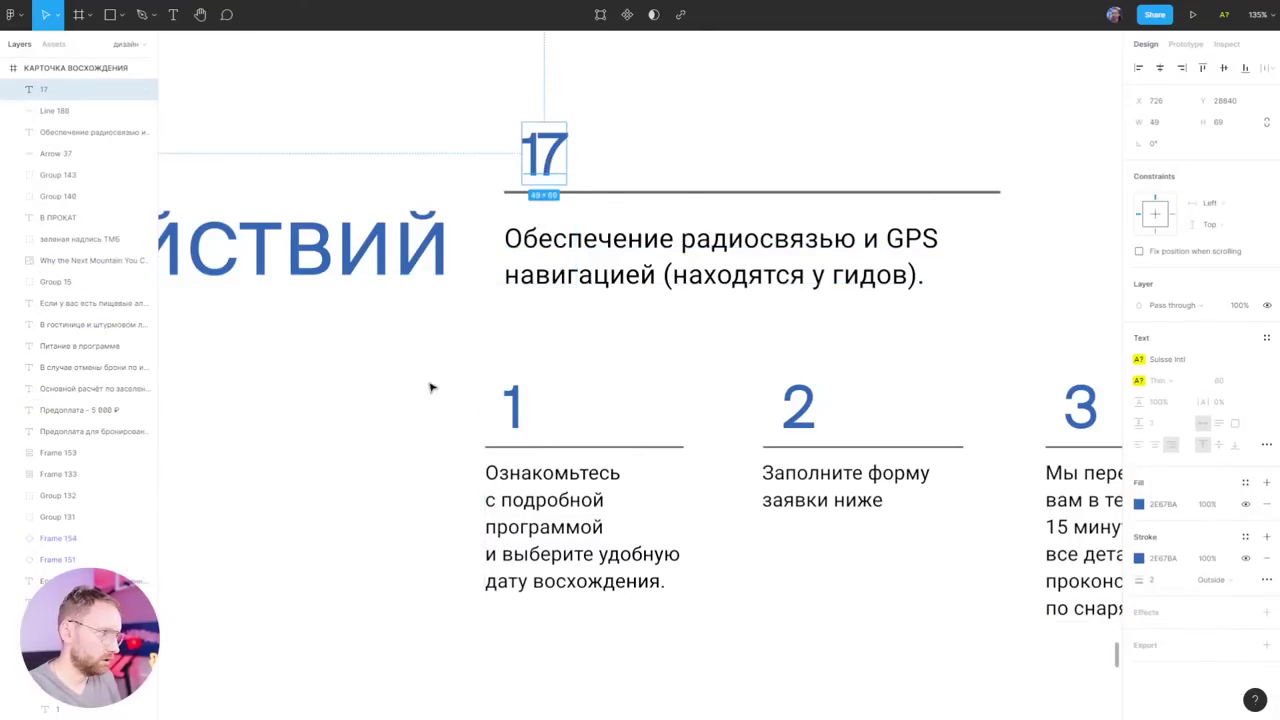
scroll(418, 404, down, 5)
scroll(366, 457, down, 3)
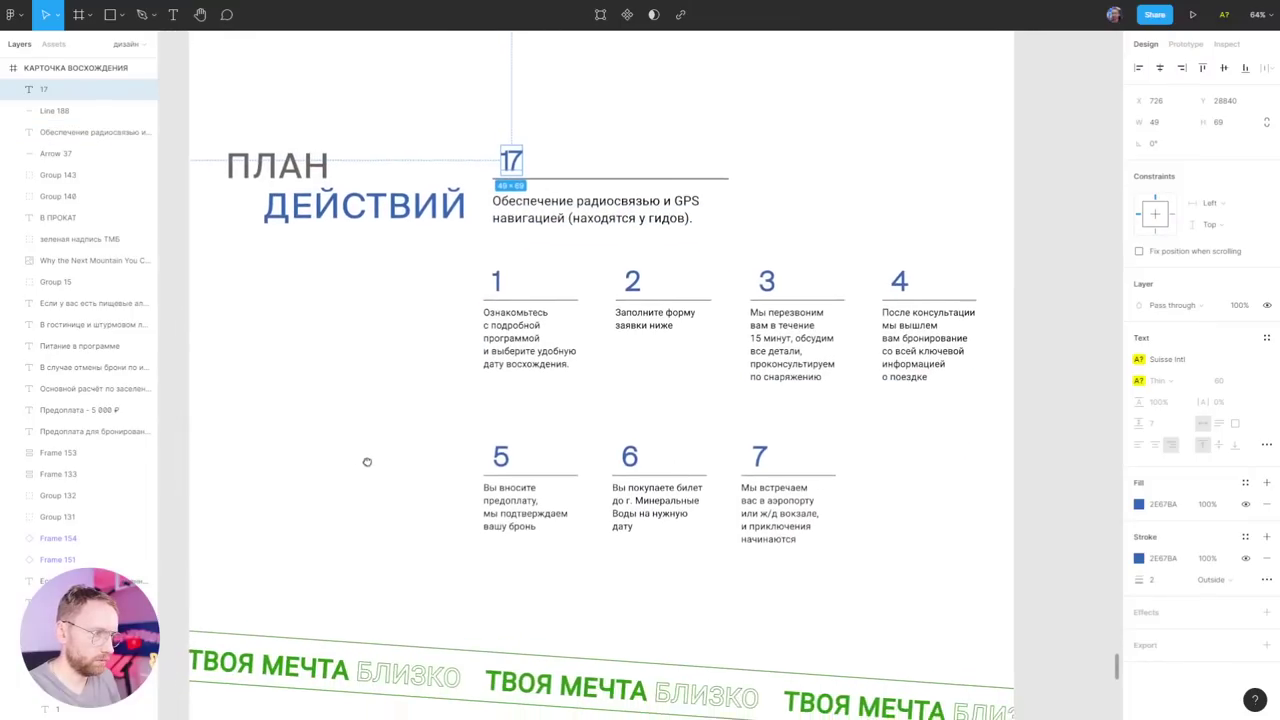
scroll(760, 254, up, 2)
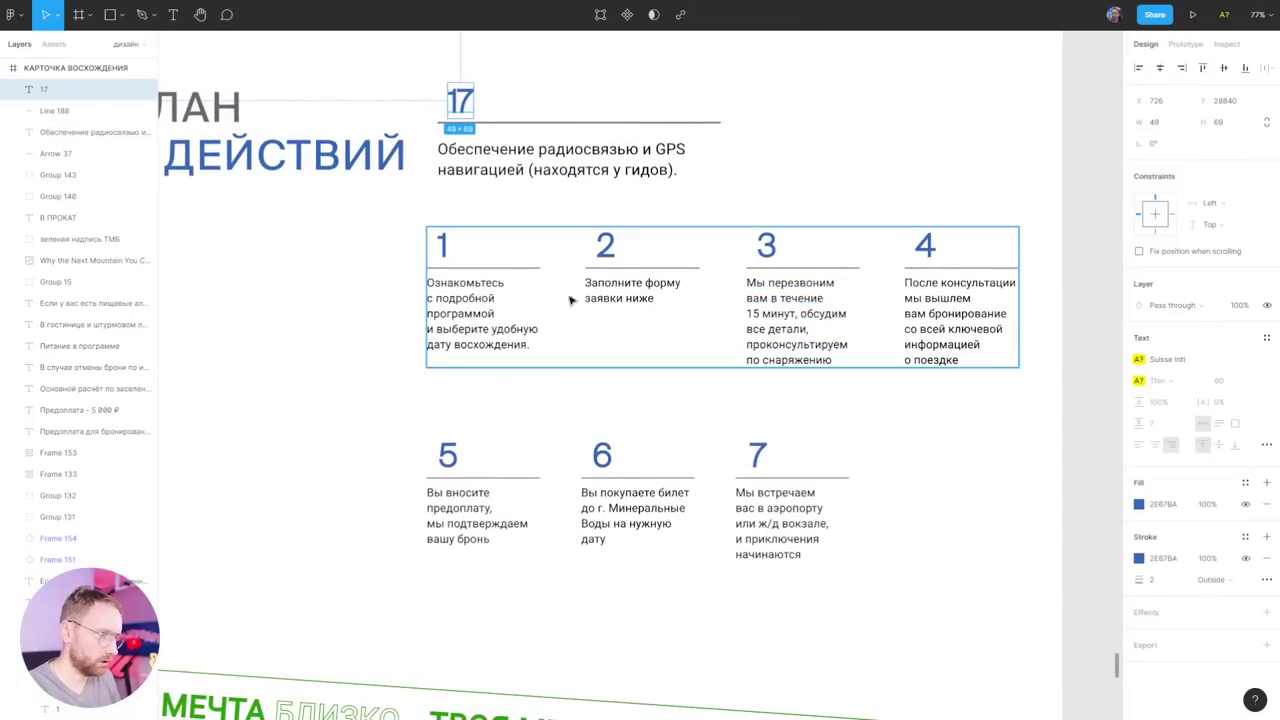
scroll(812, 527, down, 10)
drag(684, 622, 528, 618)
scroll(565, 395, up, 15)
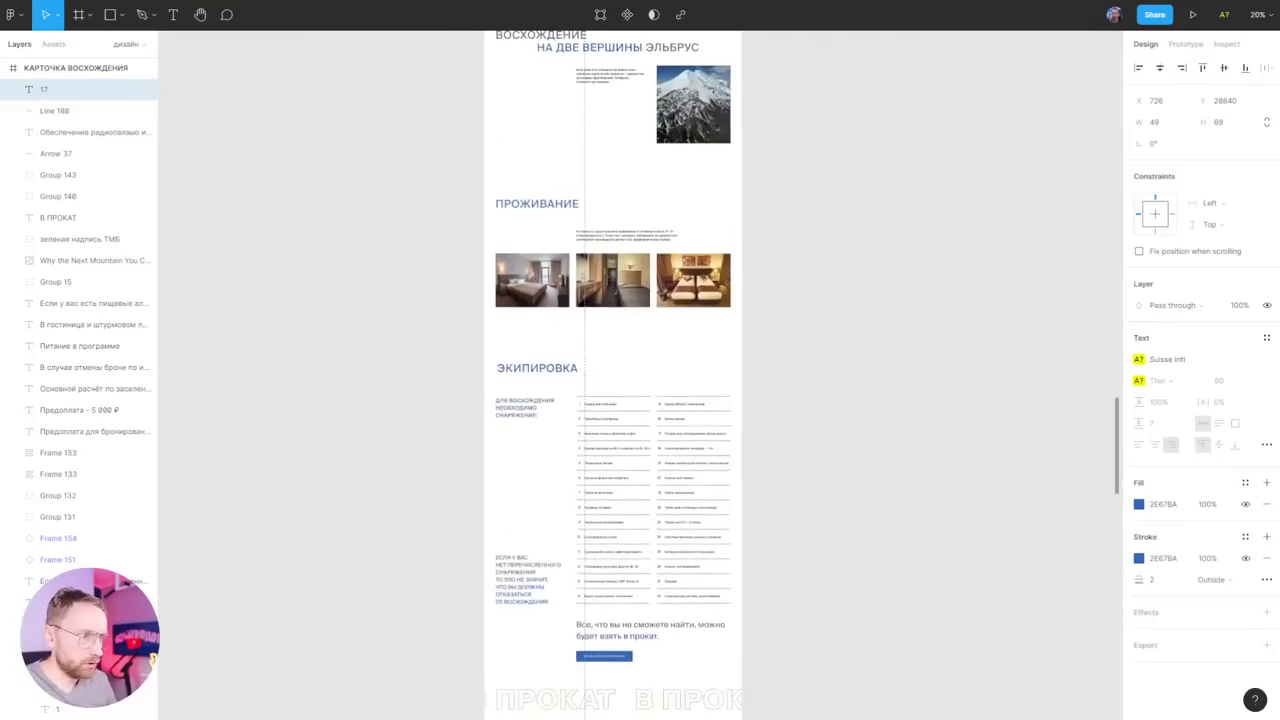
scroll(666, 265, up, 20)
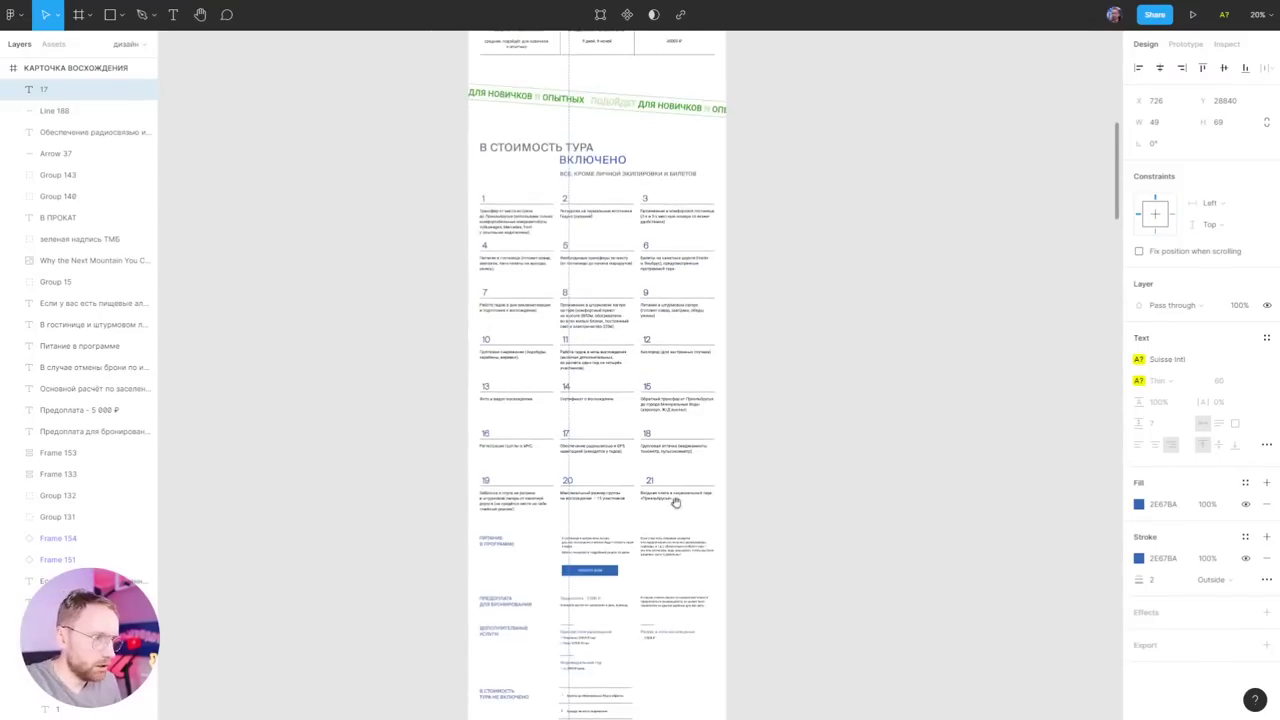
Draw a trial grey block over the page top, then delete it
key(r)
mouse_move(434, 103)
mouse_down()
mouse_move(660, 434)
mouse_move(763, 423)
mouse_up()
key(Delete)
scroll(800, 445, down, 5)
scroll(754, 240, down, 10)
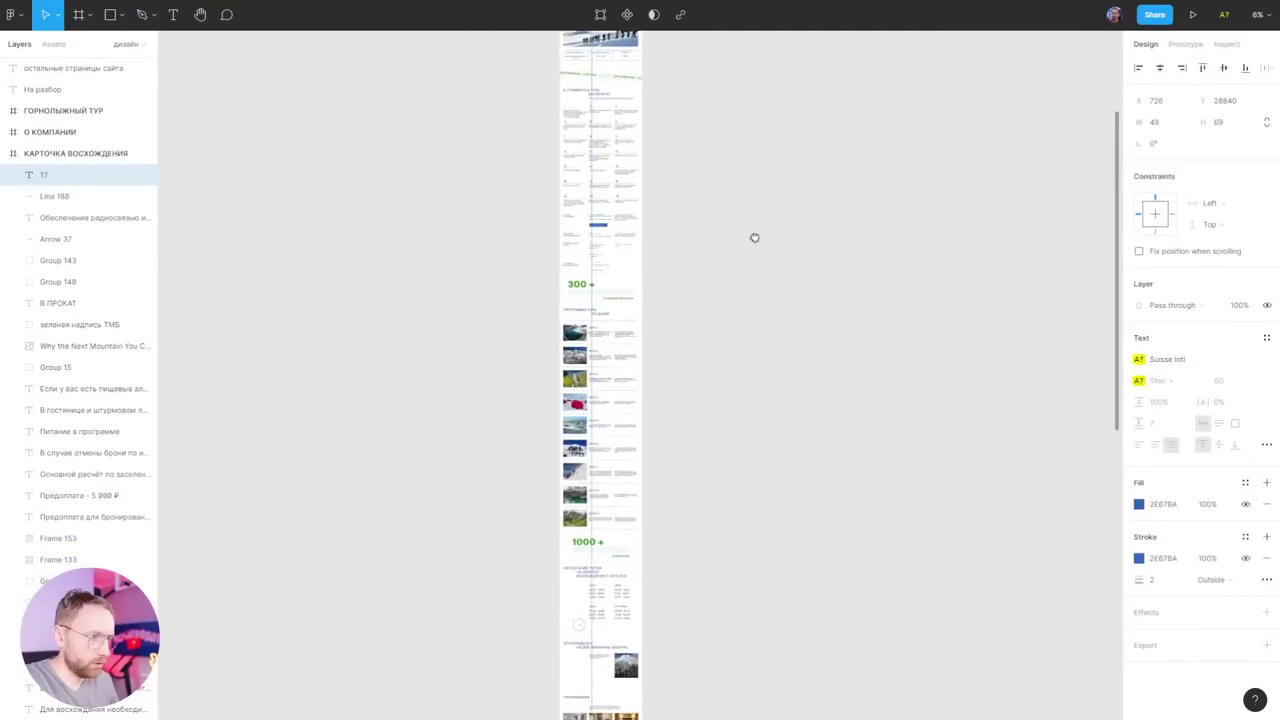
scroll(684, 205, up, 8)
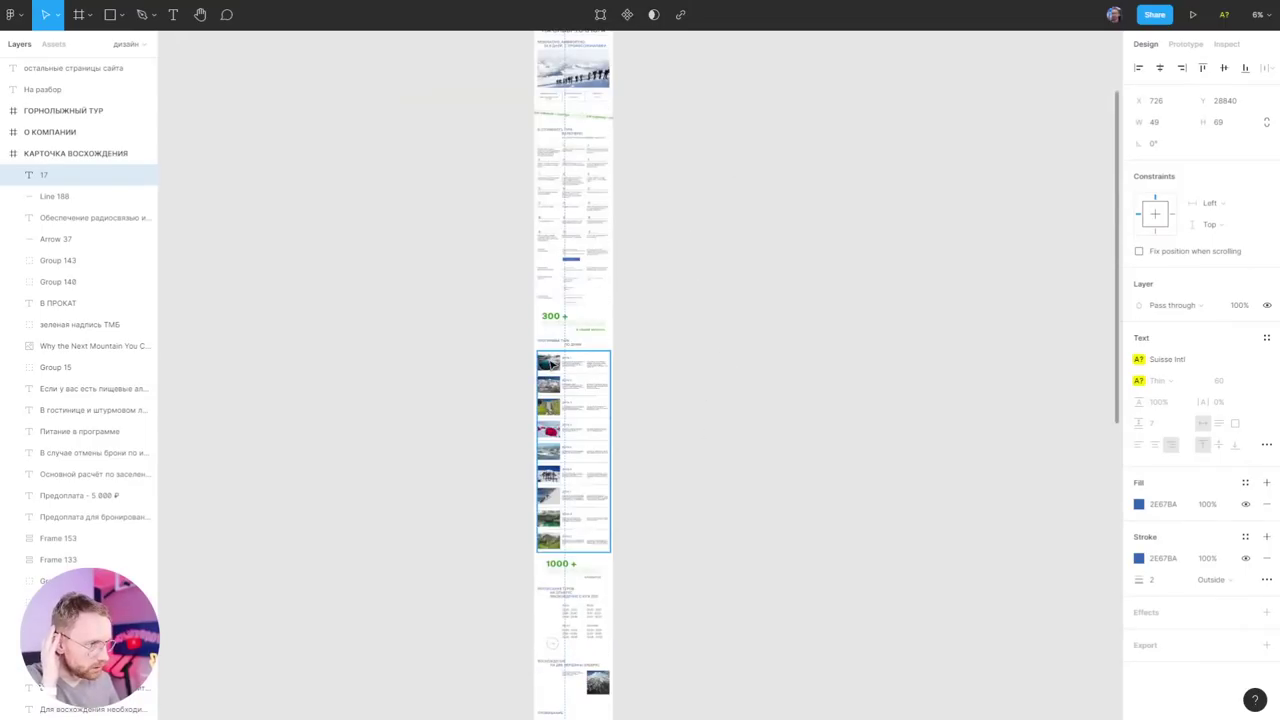
scroll(560, 367, up, 6)
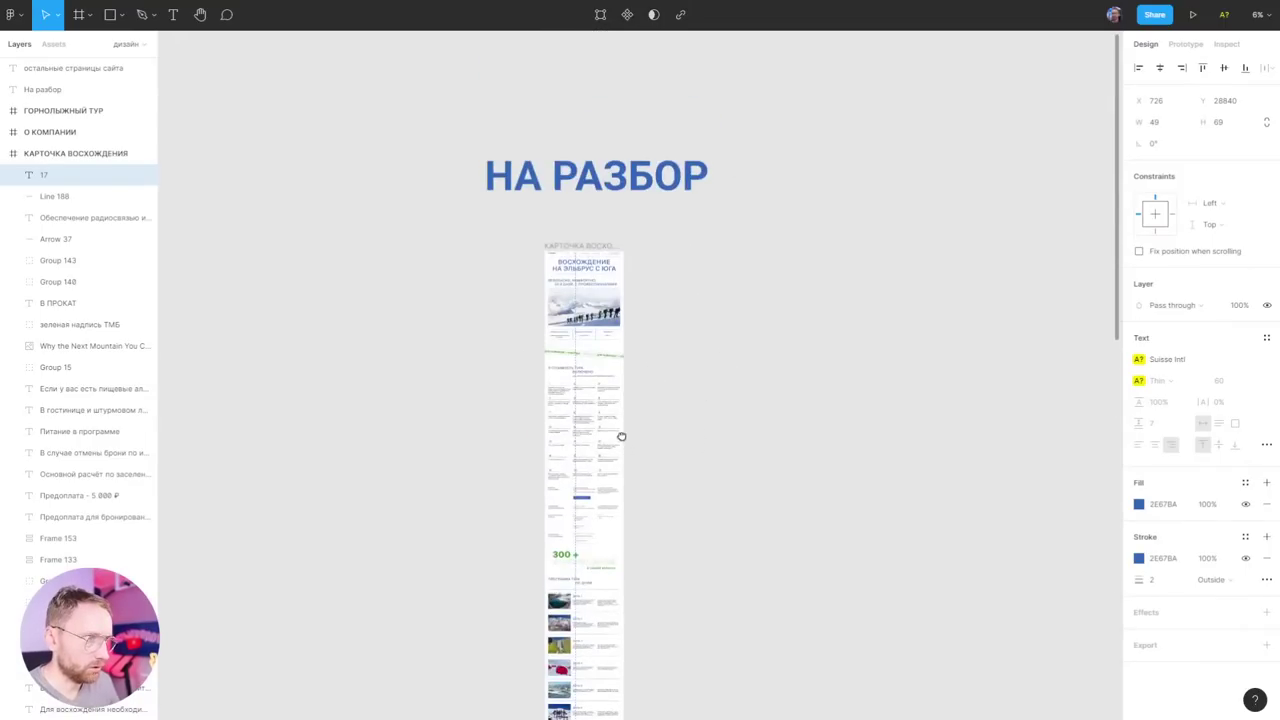
scroll(560, 367, down, 1)
Draw grey rectangles near the schedule heading and undo the misplaced one
key(r)
drag(540, 236, 615, 283)
scroll(671, 491, down, 5)
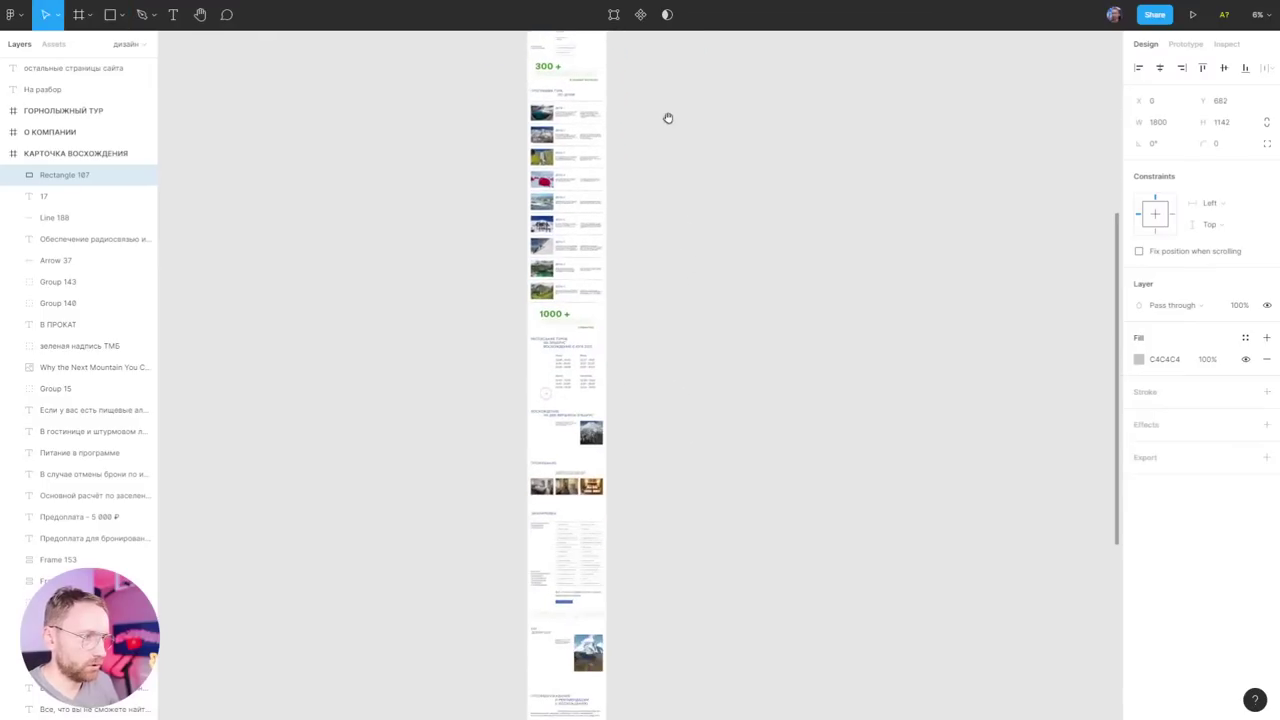
ctrl+scroll(551, 351, up, 3)
key(r)
drag(445, 254, 600, 288)
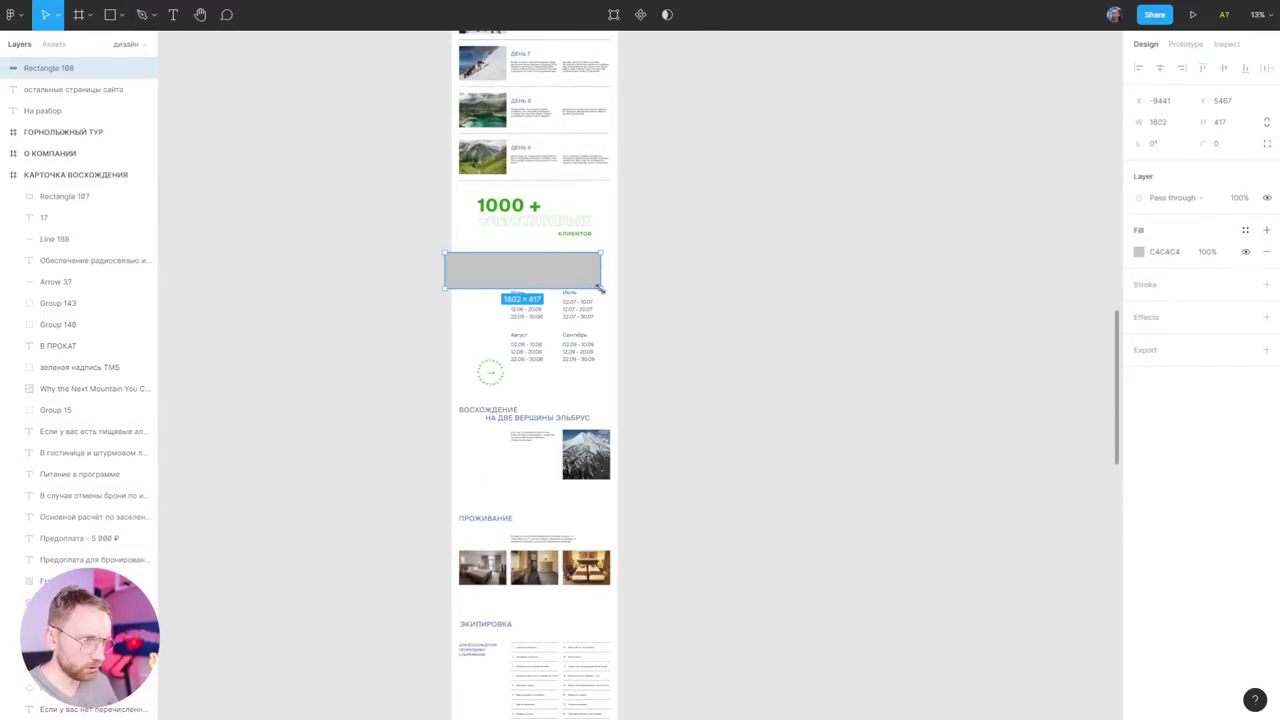
key(ctrl+z)
Draw a grey placeholder in the two-summits section and adjust its size and position
ctrl+scroll(517, 482, up, 5)
key(r)
mouse_move(351, 393)
mouse_down()
mouse_move(632, 549)
mouse_move(680, 557)
mouse_move(636, 563)
mouse_up()
drag(551, 500, 551, 532)
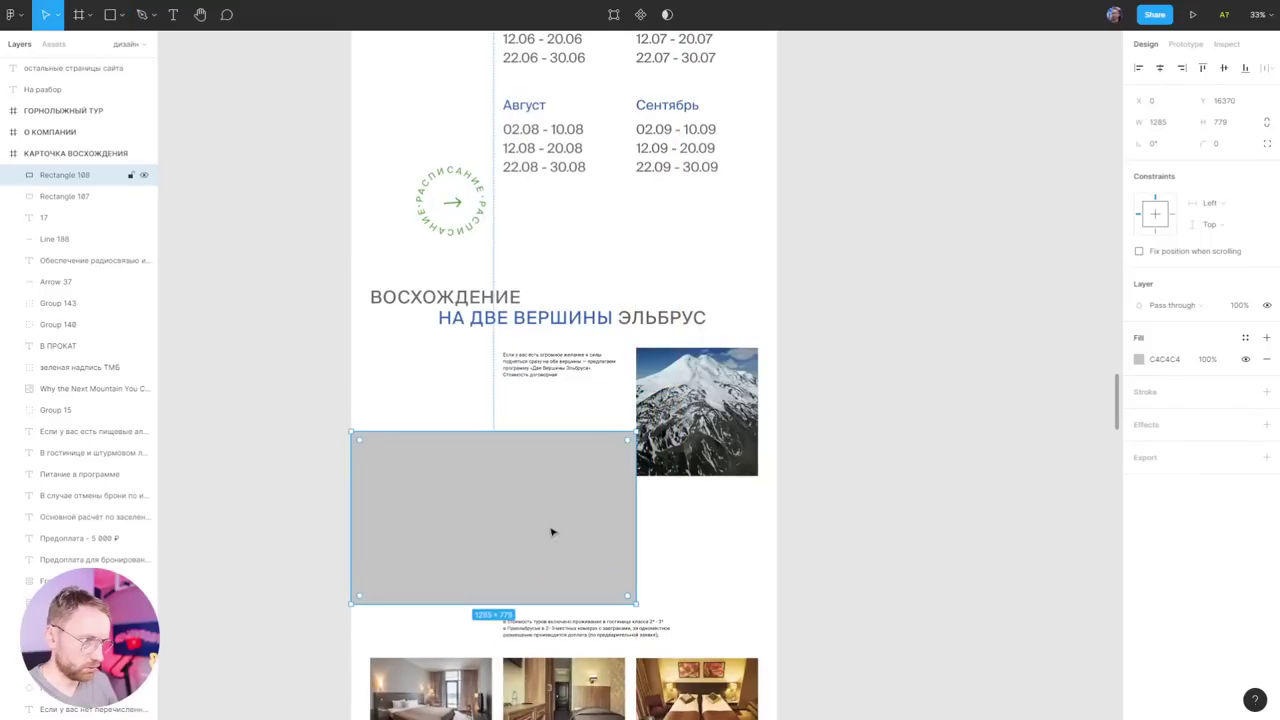
drag(634, 506, 625, 490)
drag(566, 518, 563, 481)
Delete the two-summits photo and realign the description text beside the placeholder
click(686, 405)
key(Delete)
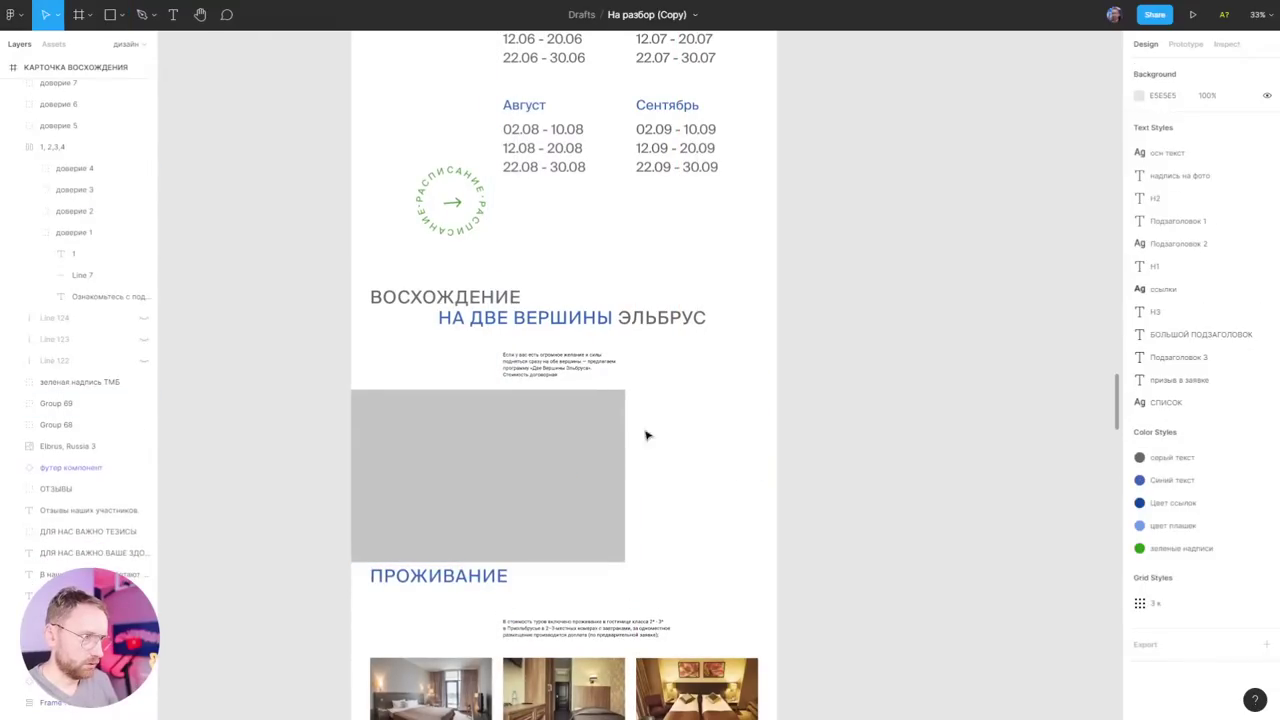
click(547, 366)
drag(543, 363, 678, 402)
drag(755, 417, 731, 423)
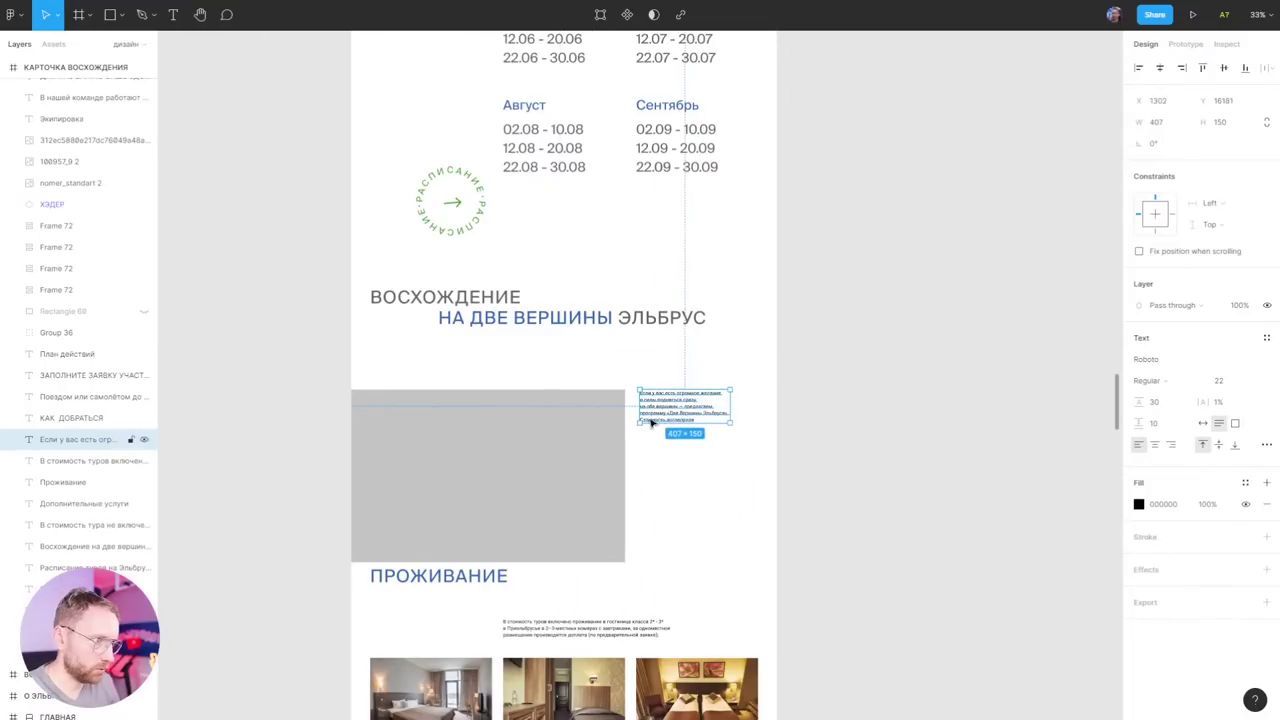
shift+click(583, 446)
drag(583, 446, 549, 417)
click(854, 623)
Delete the mountain photo in the how-to-get-there section
drag(854, 623, 875, 237)
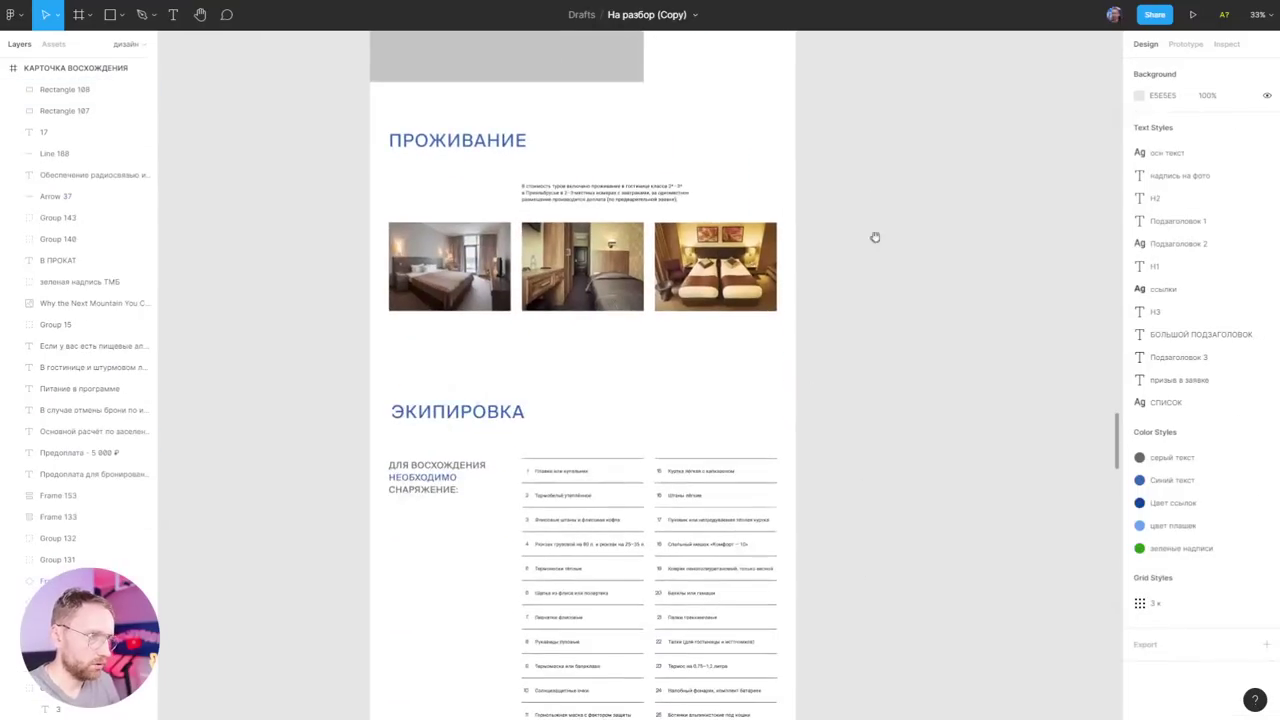
scroll(875, 237, down, 10)
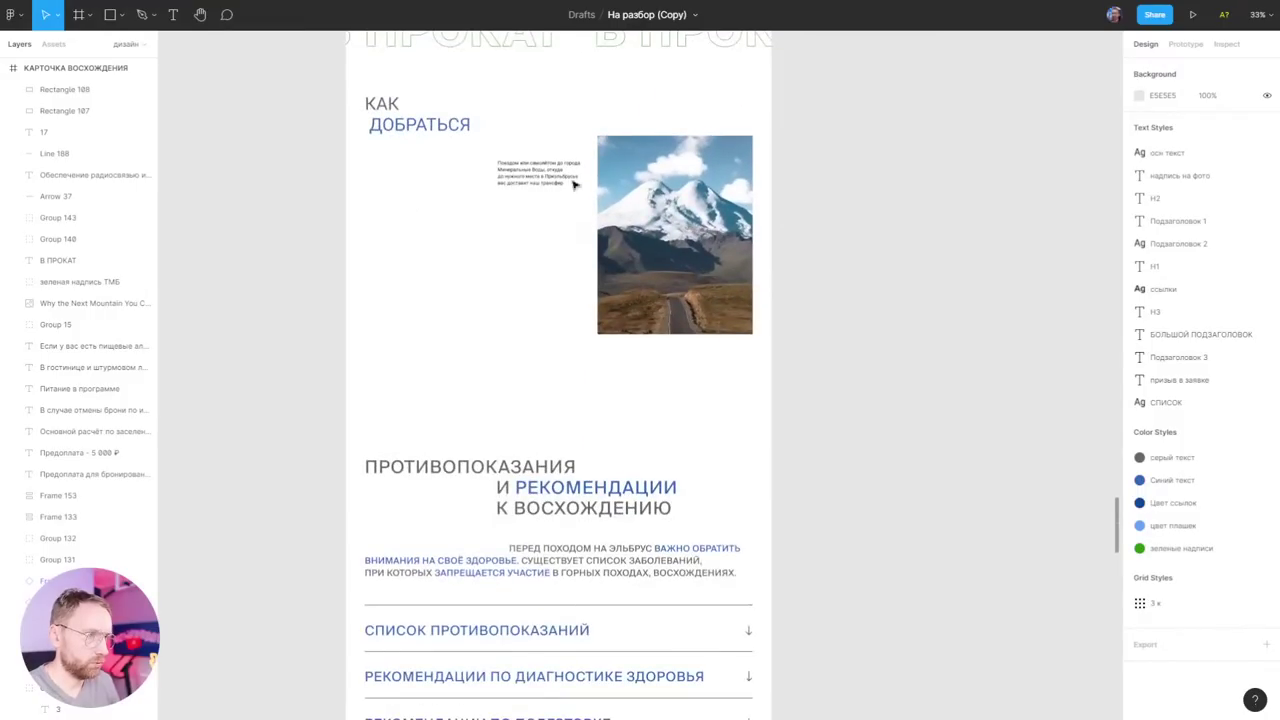
scroll(515, 276, up, 3)
scroll(608, 150, down, 1)
click(600, 316)
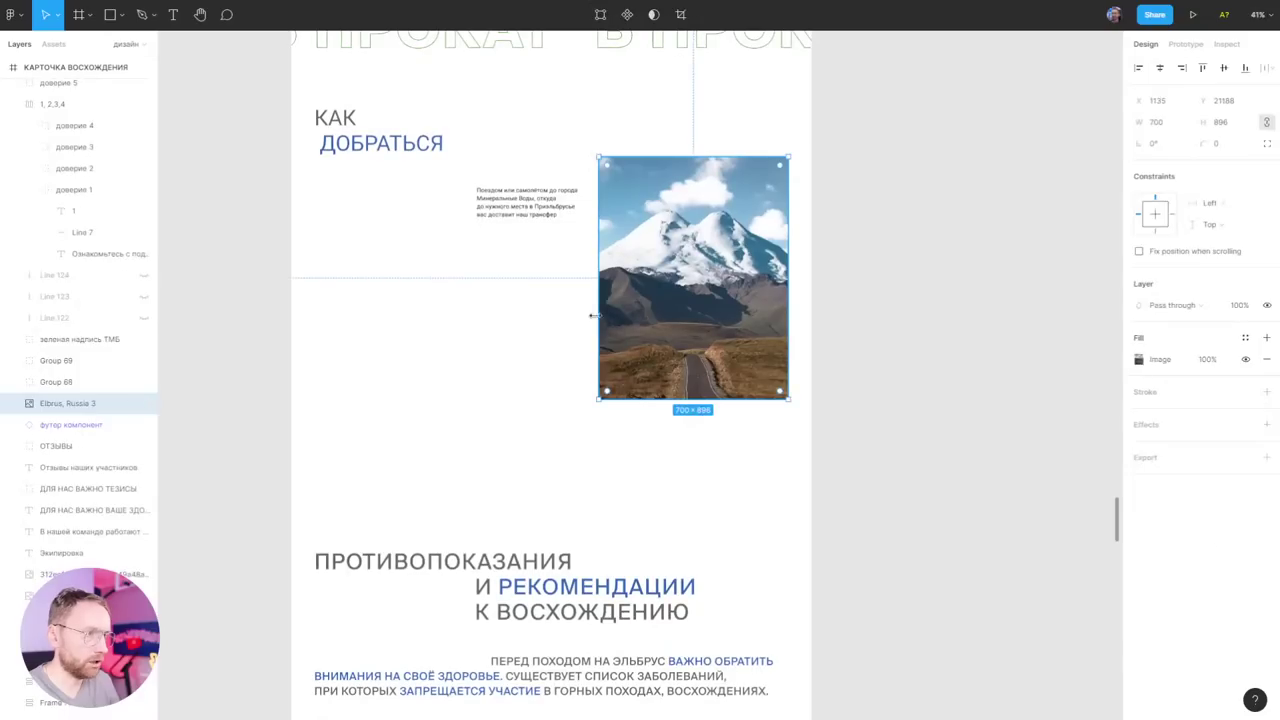
drag(395, 299, 304, 287)
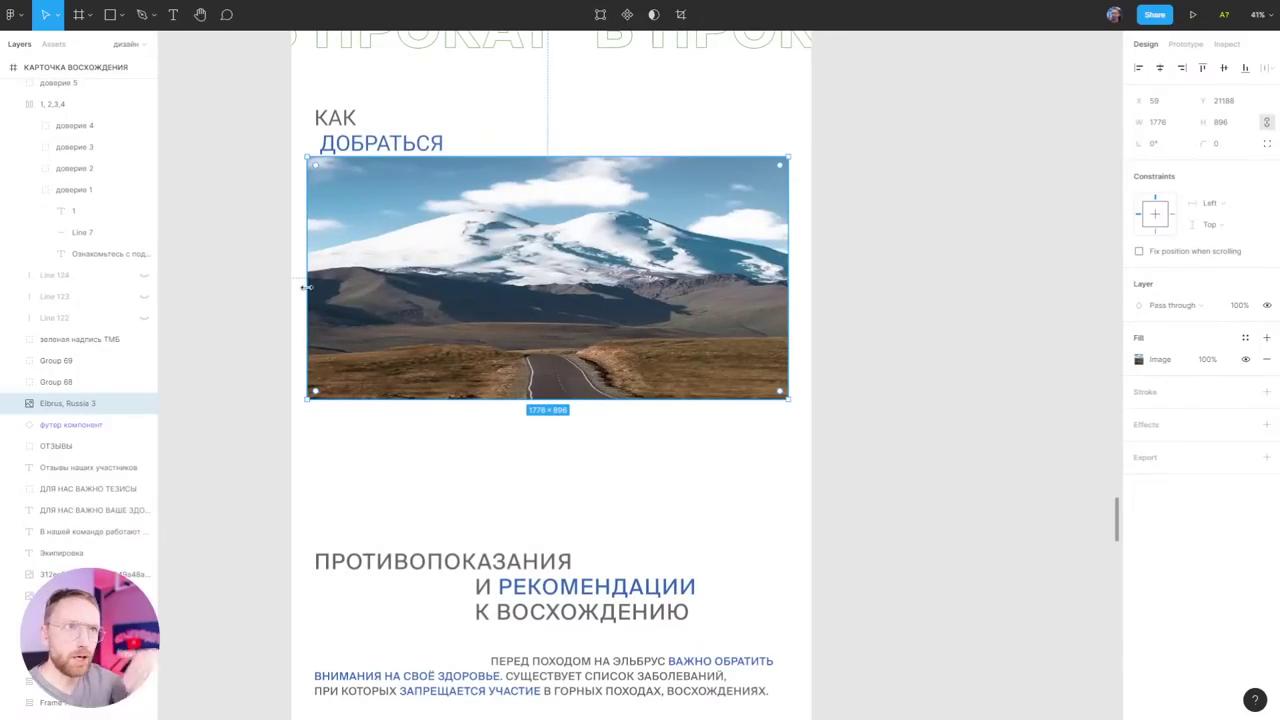
key(Delete)
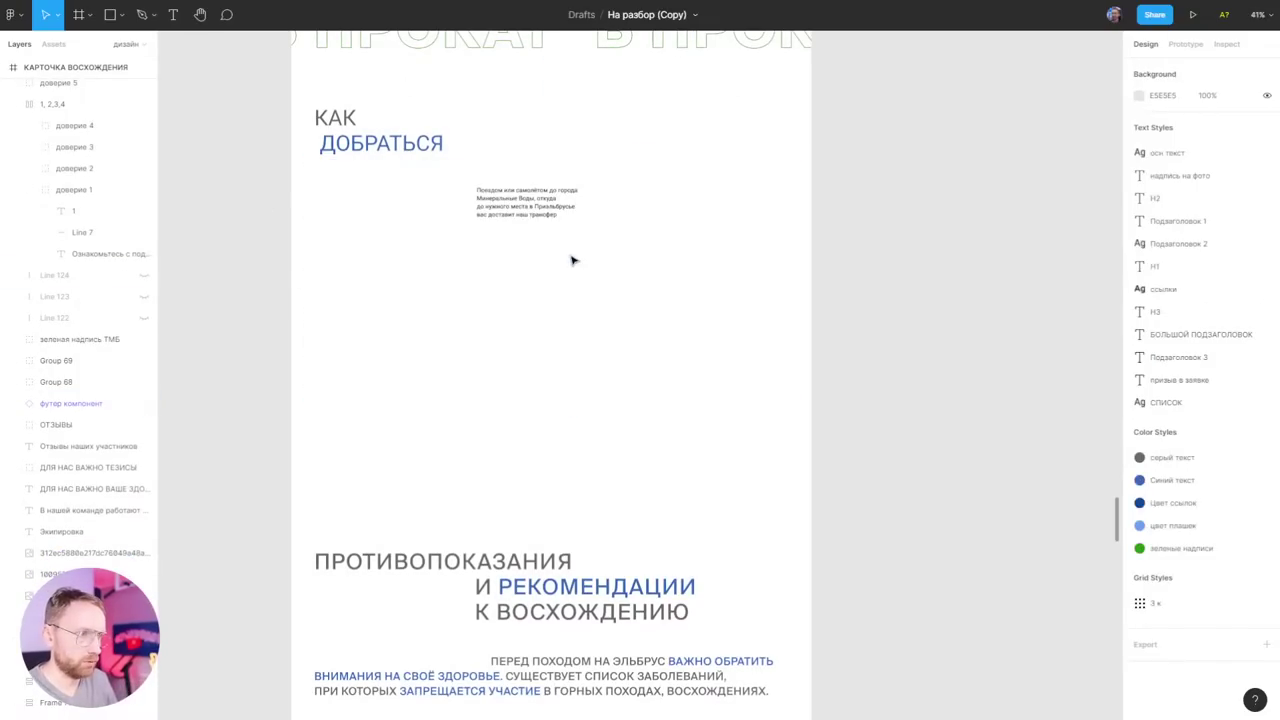
Draw a thin tall vertical bar and nudge it 10 px right
scroll(571, 260, down, 10)
scroll(571, 288, down, 2)
scroll(560, 326, down, 3)
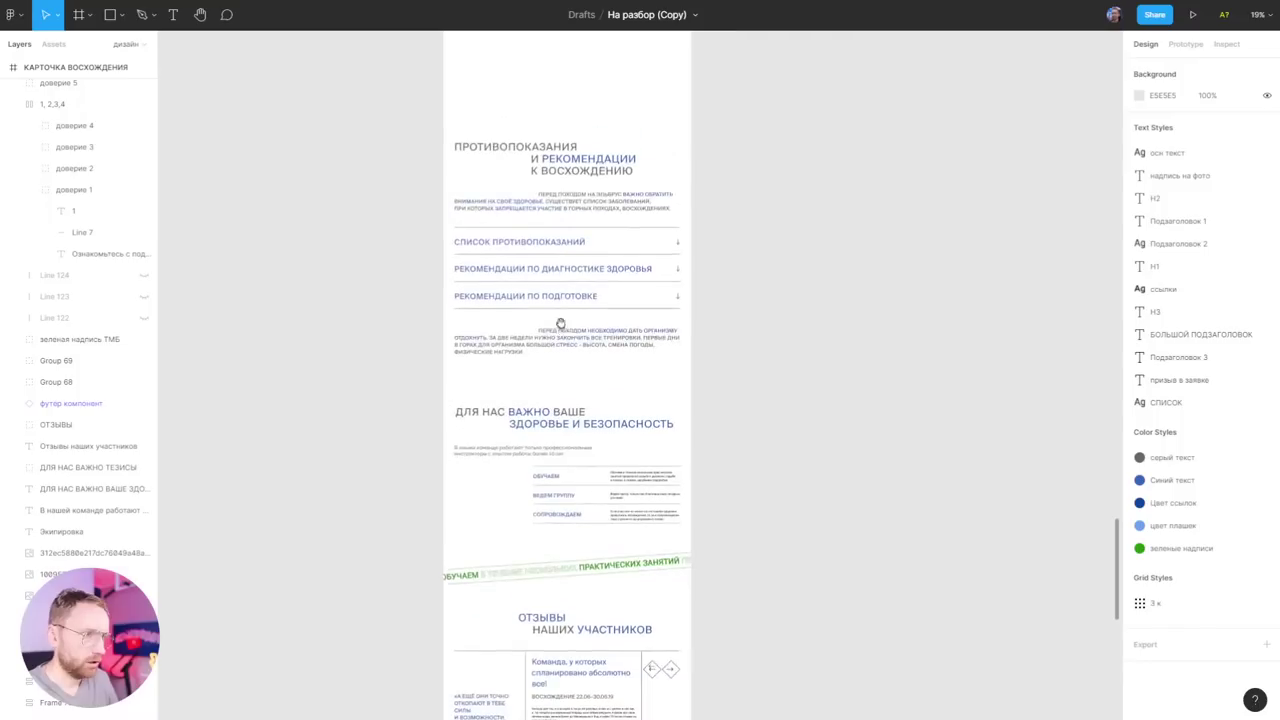
key(r)
drag(519, 76, 523, 549)
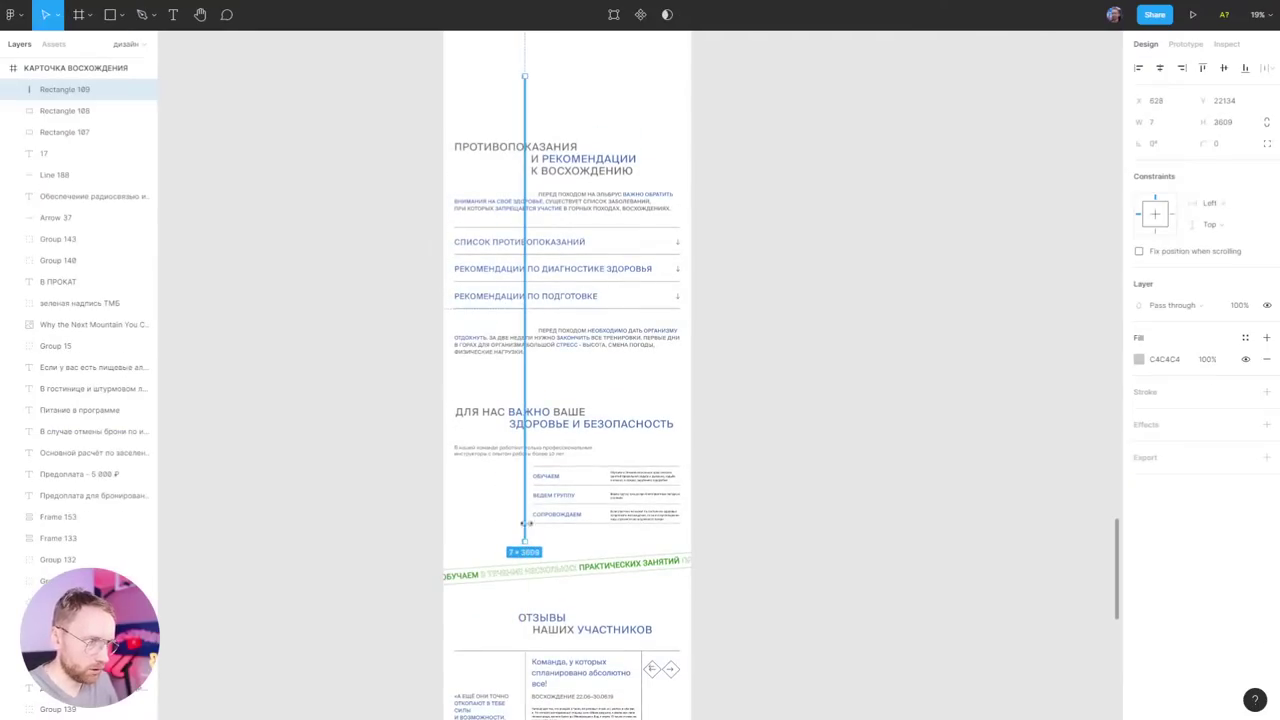
key(shift+Right)
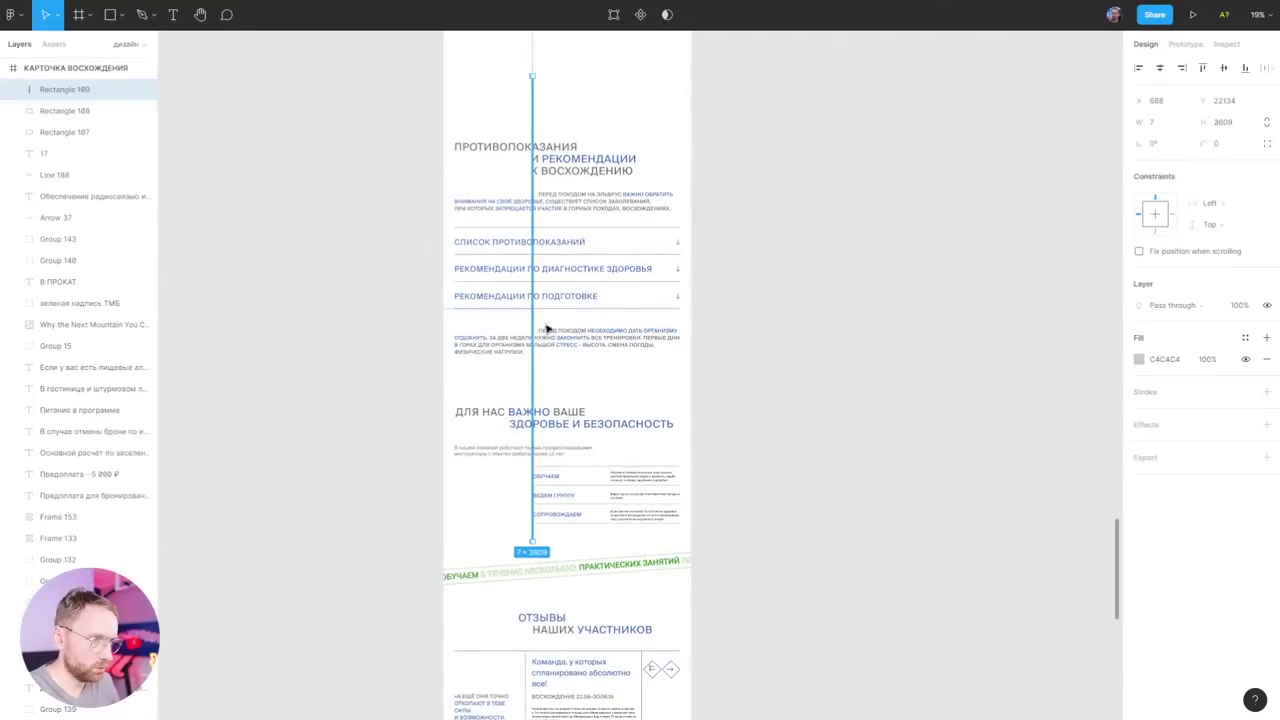
key(Escape)
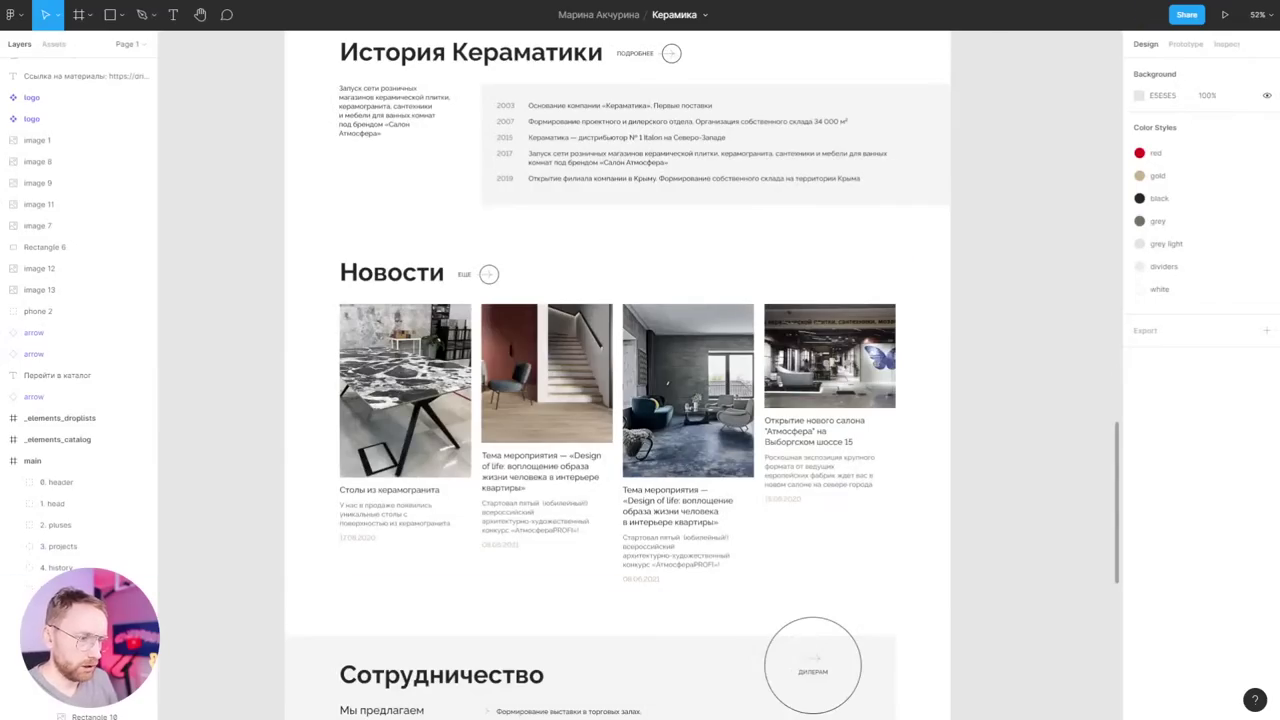
Open the лендинг Figma link posted in Discord's критика_работ channel
click(480, 716)
scroll(602, 330, down, 5)
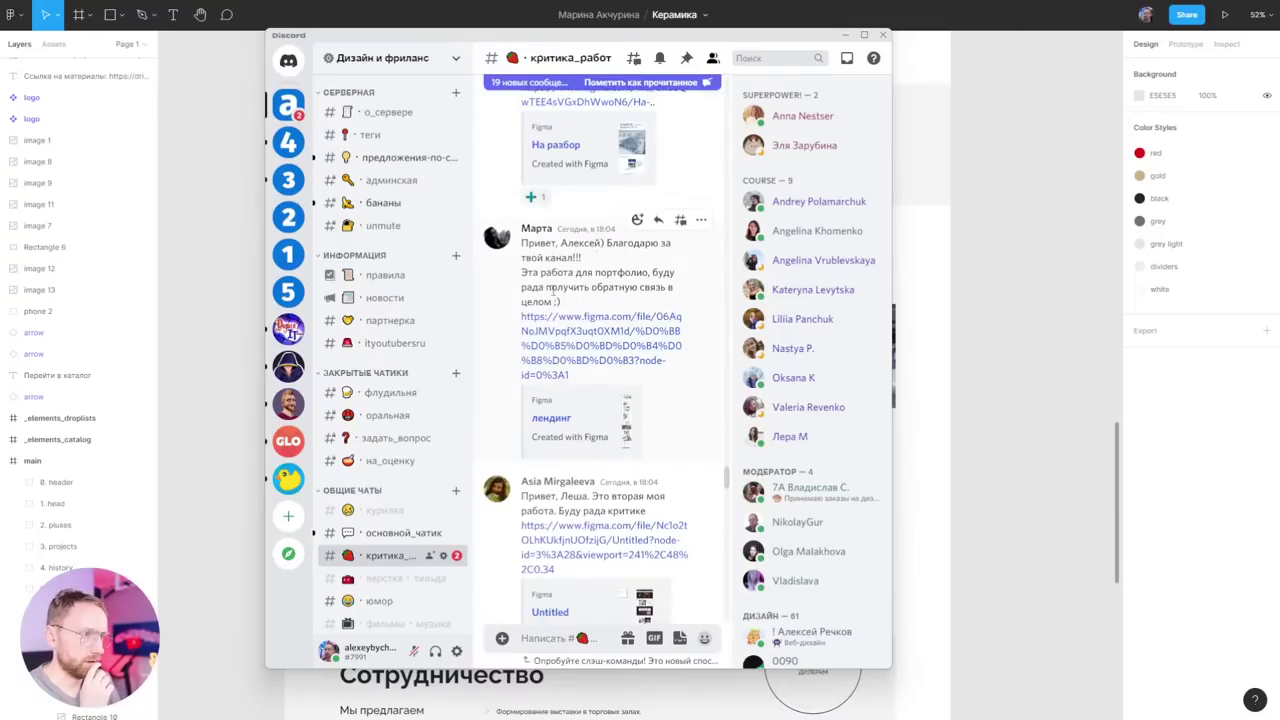
click(588, 342)
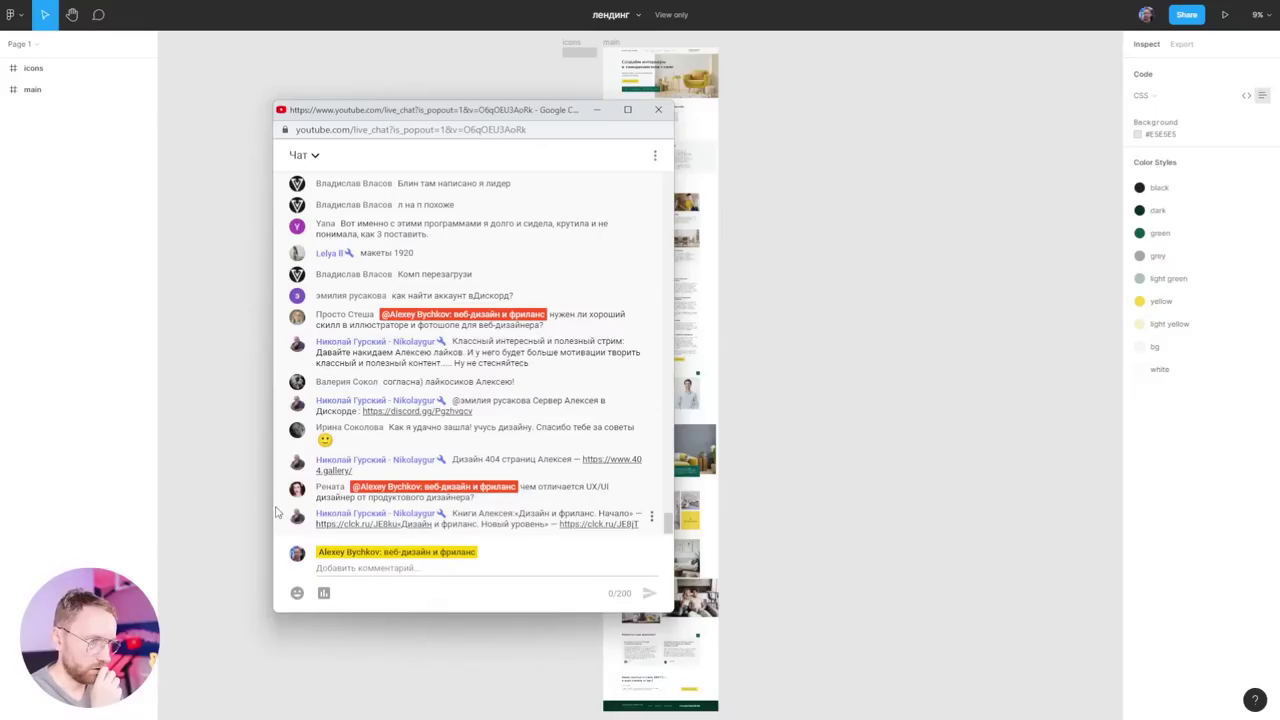
Read a viewer's chat question, then drag the YouTube live chat off the left screen edge
drag(382, 497, 480, 502)
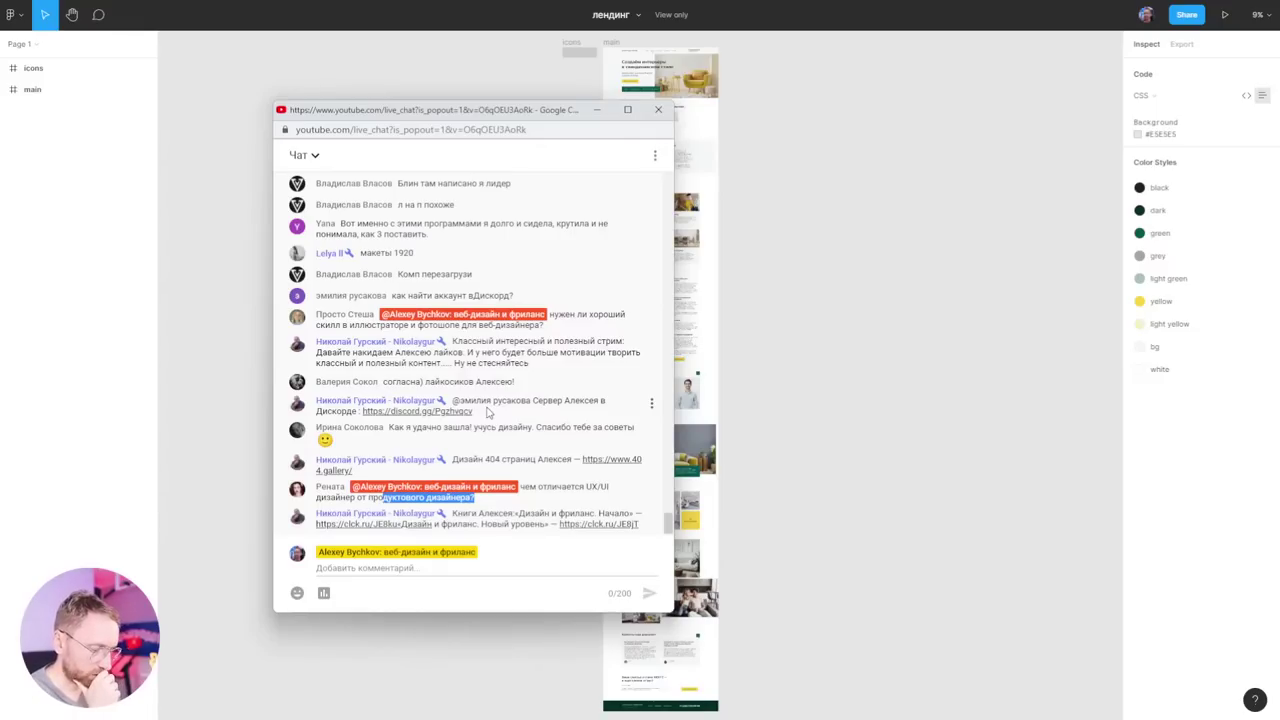
drag(527, 112, 0, 112)
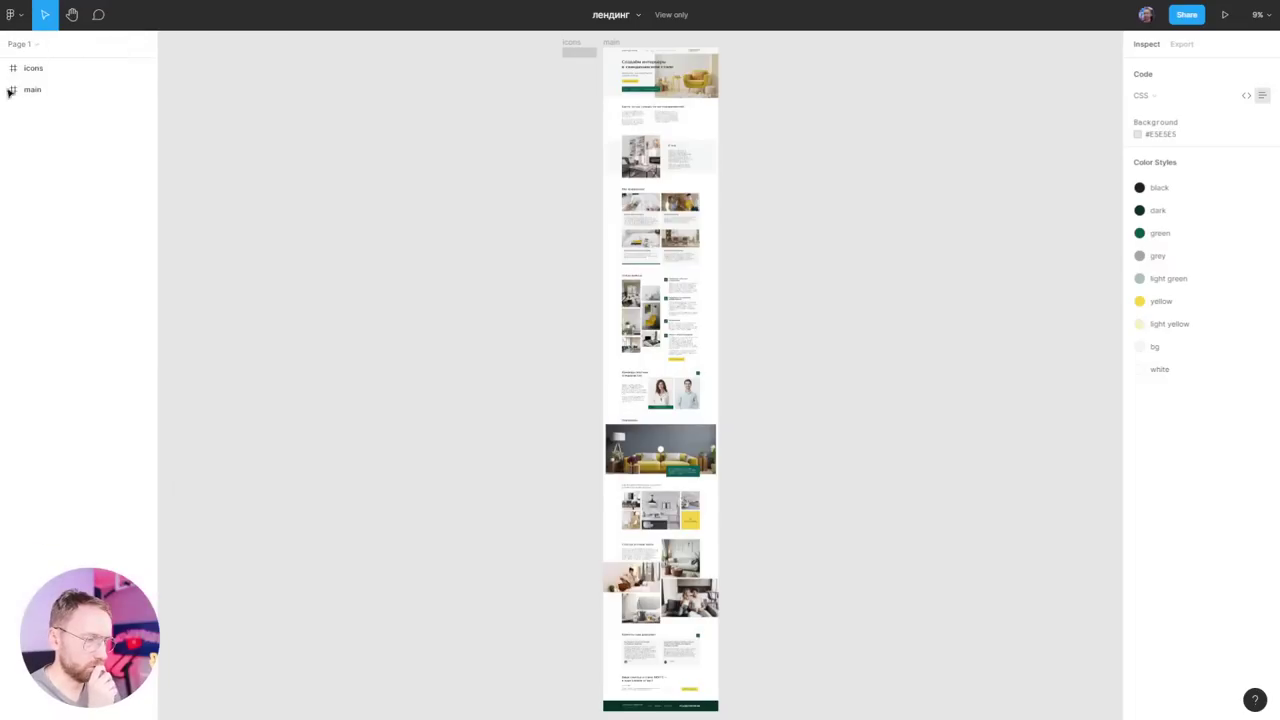
Zoom into the main frame and scroll through the landing page sections
scroll(646, 69, up, 10)
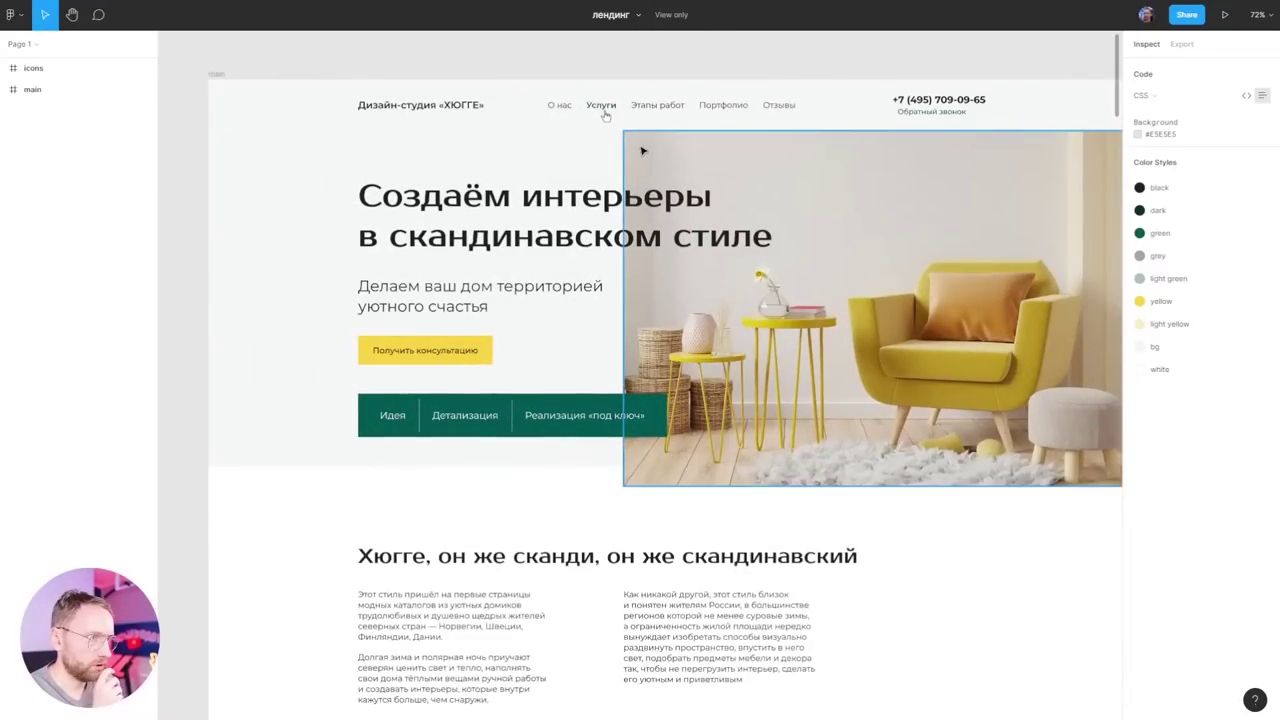
scroll(642, 150, down, 10)
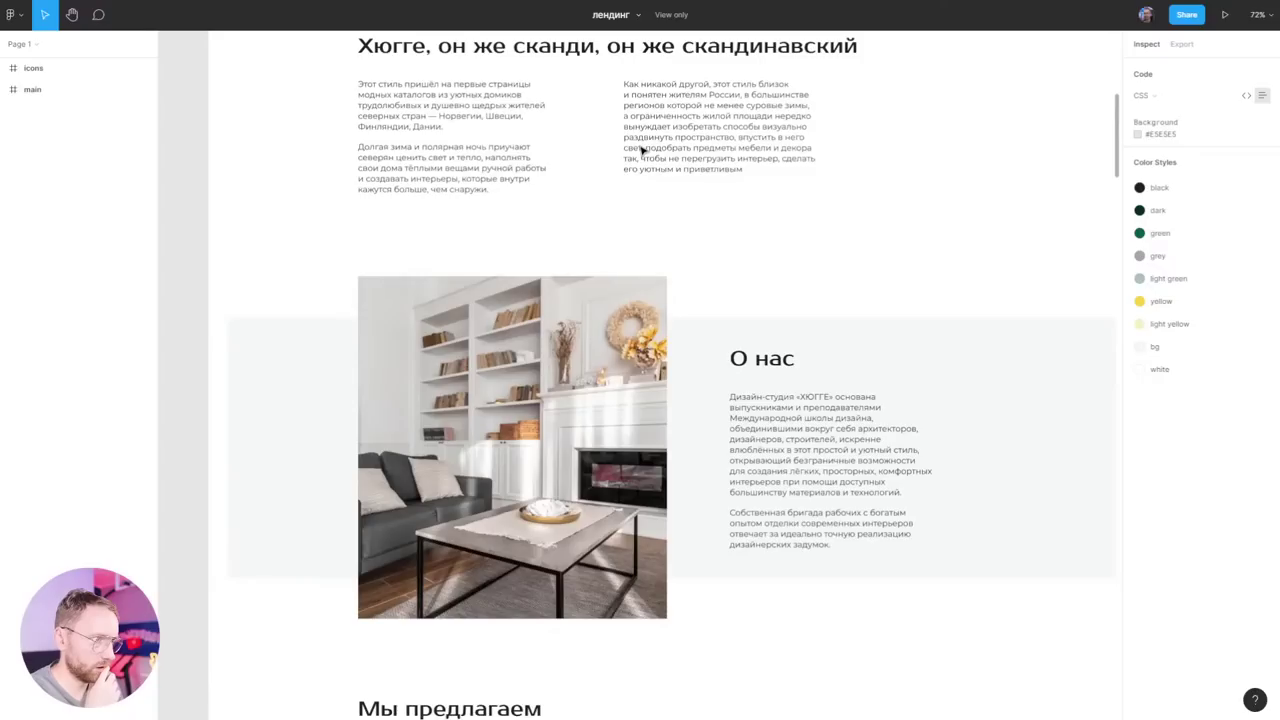
scroll(660, 204, up, 6)
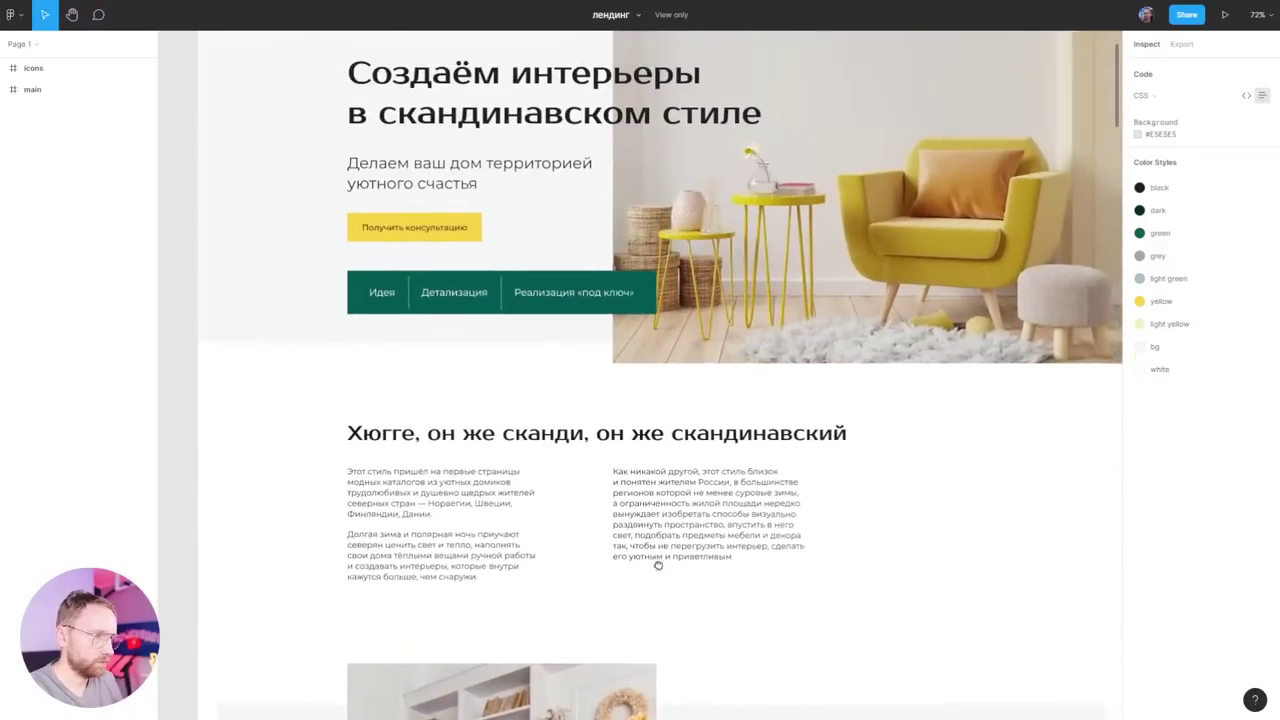
scroll(668, 338, down, 4)
scroll(668, 338, up, 5)
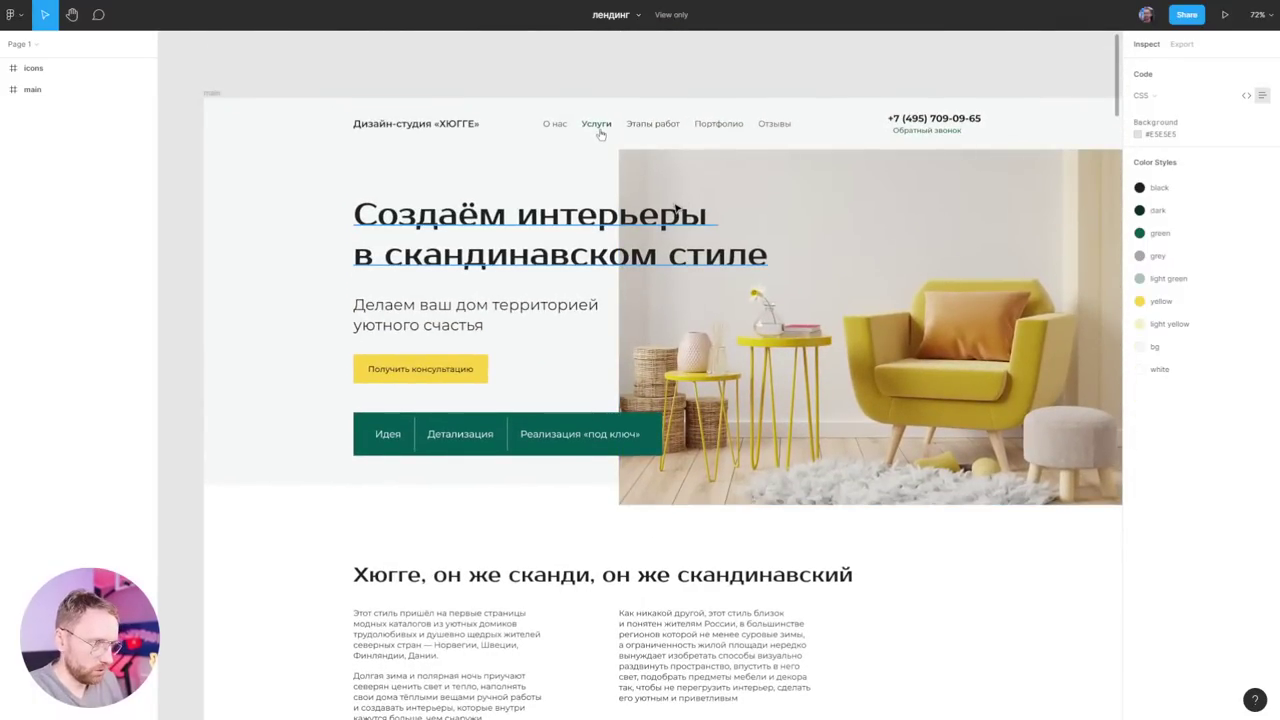
scroll(676, 210, down, 2)
scroll(714, 407, down, 8)
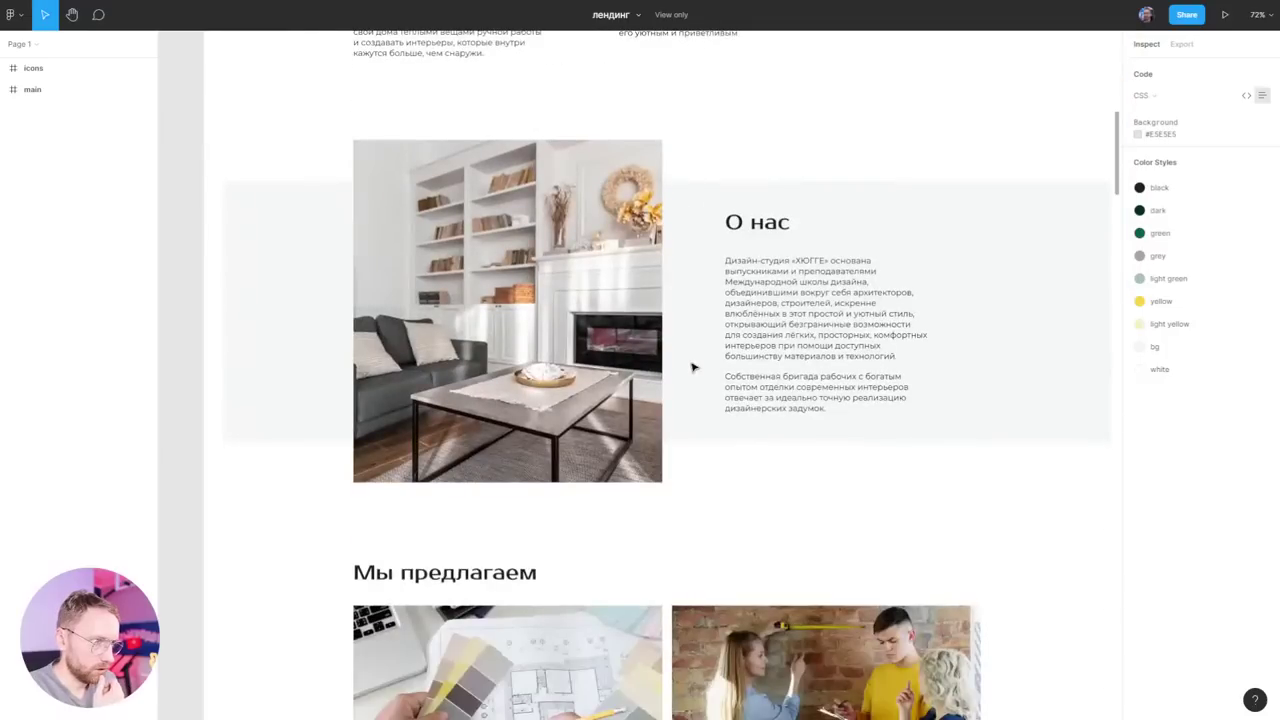
scroll(692, 367, down, 15)
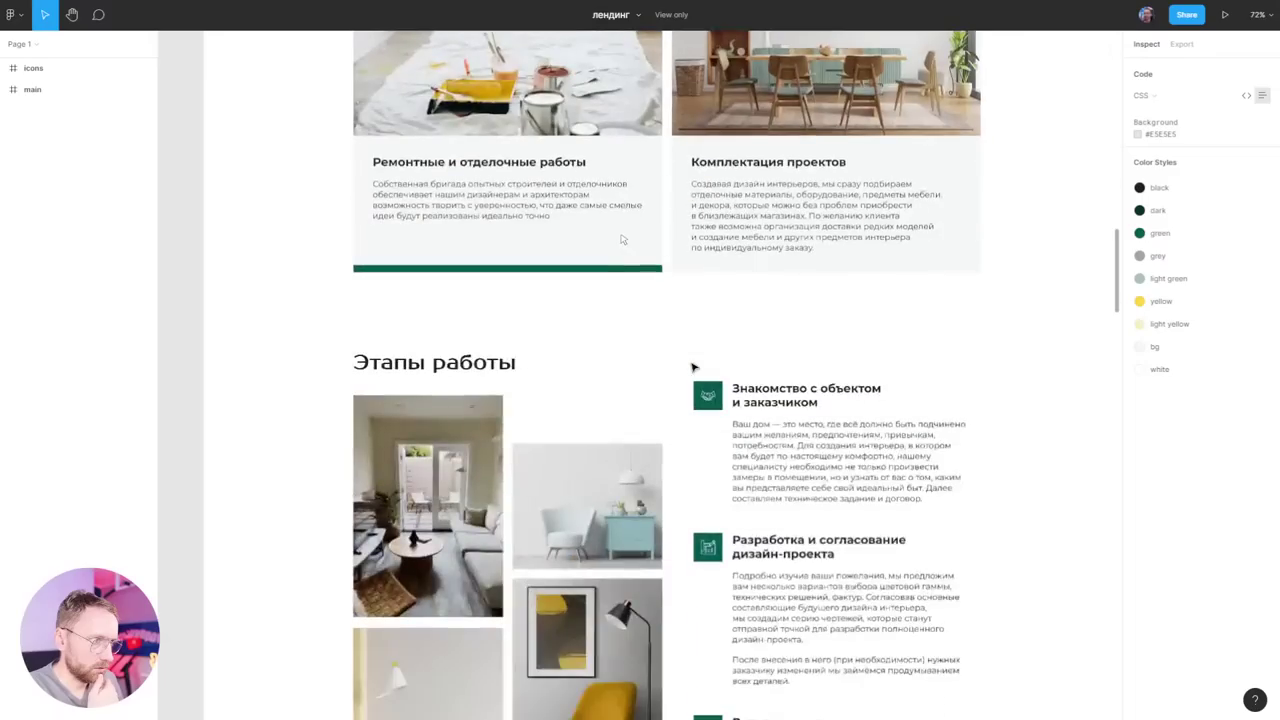
scroll(692, 367, up, 7)
scroll(692, 367, down, 18)
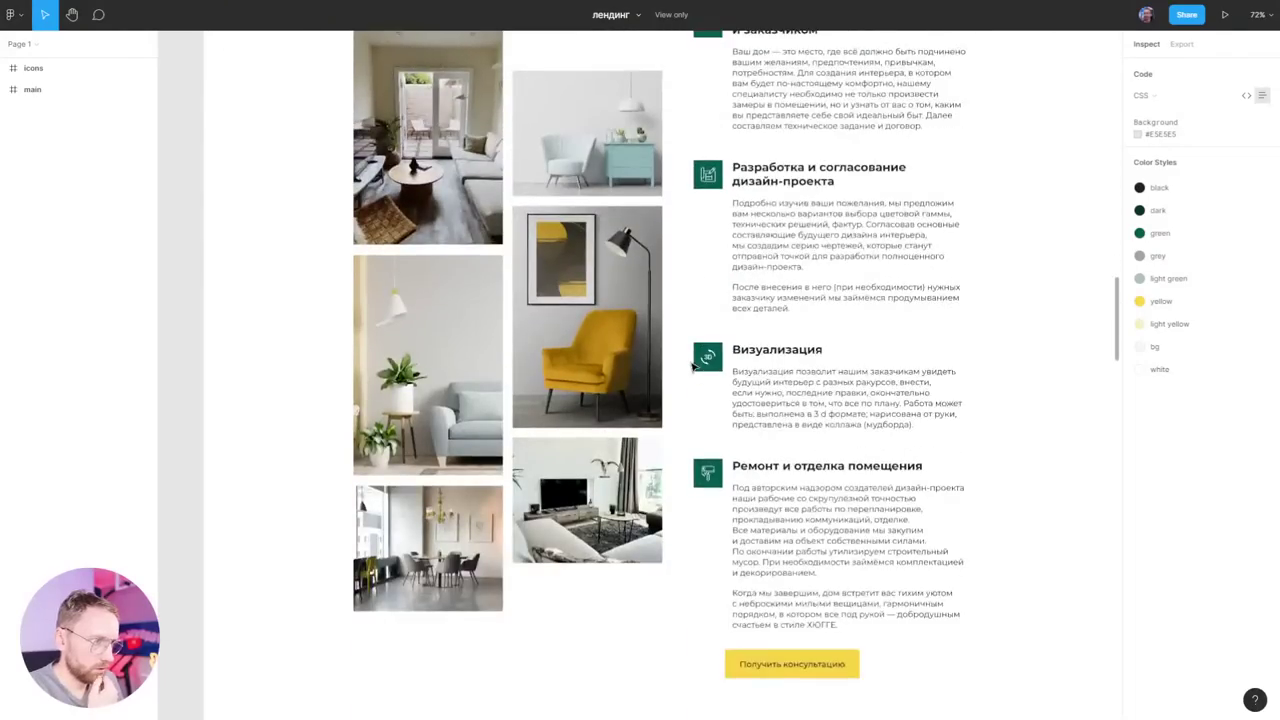
scroll(692, 367, down, 12)
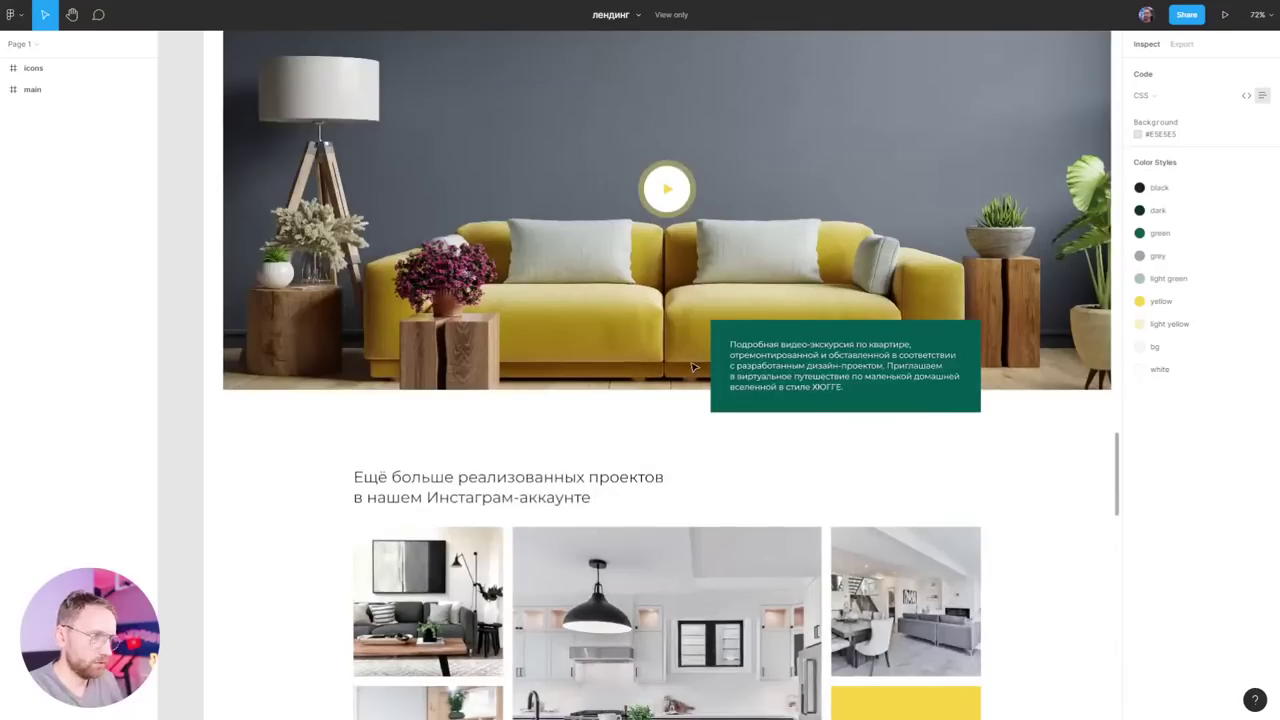
scroll(632, 442, up, 4)
scroll(632, 442, right, 2)
scroll(632, 442, left, 2)
scroll(632, 442, down, 1)
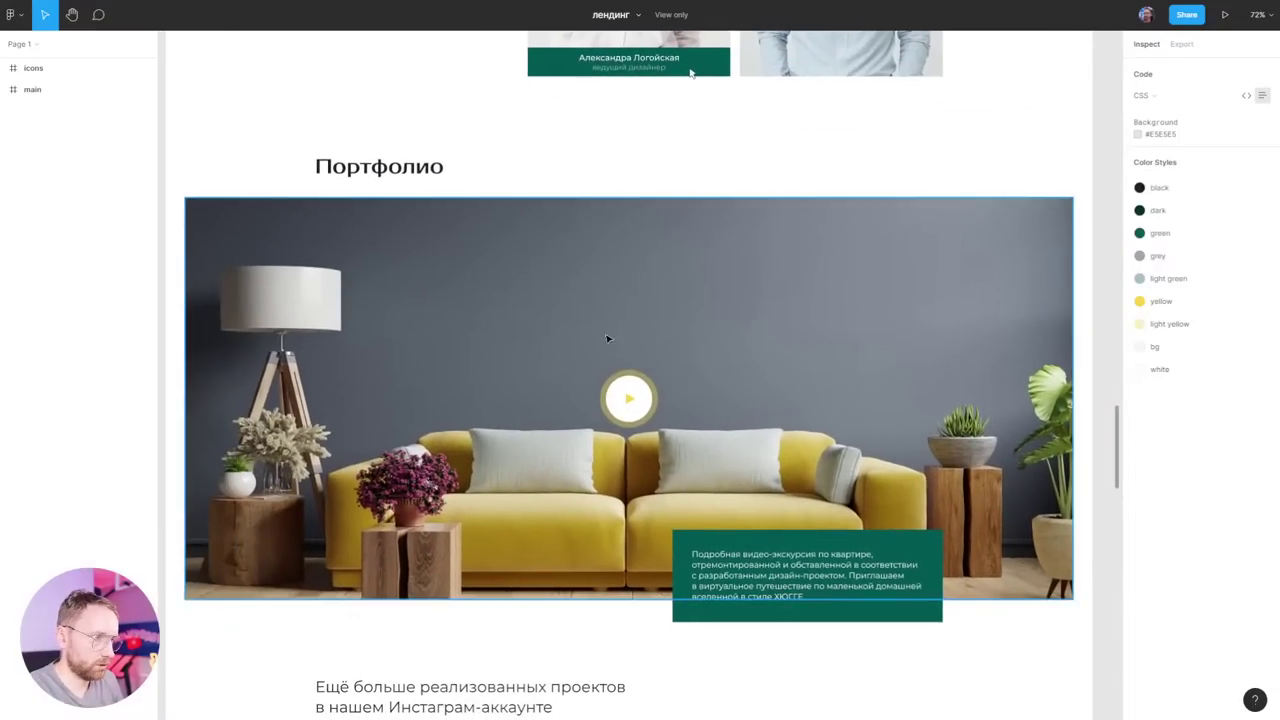
Inspect the Portfolio block's play group, sofa photo Rectangle 28 and the caption text's typography
click(631, 400)
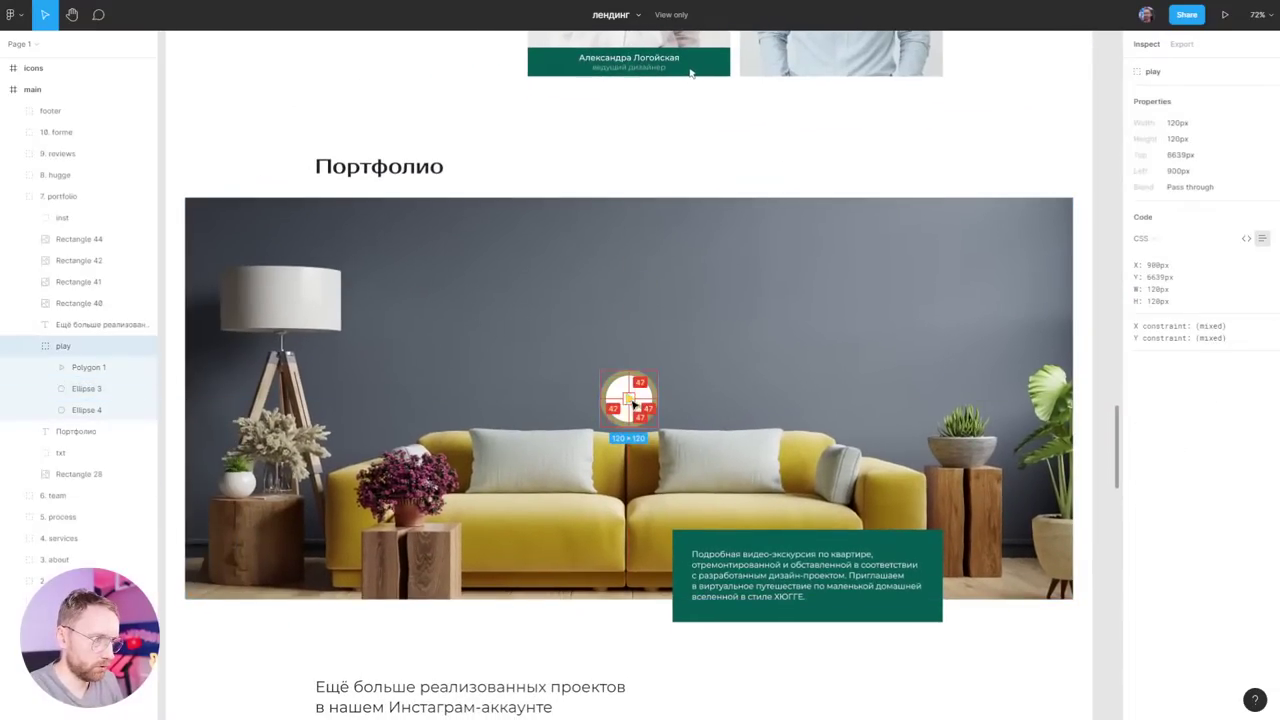
click(517, 323)
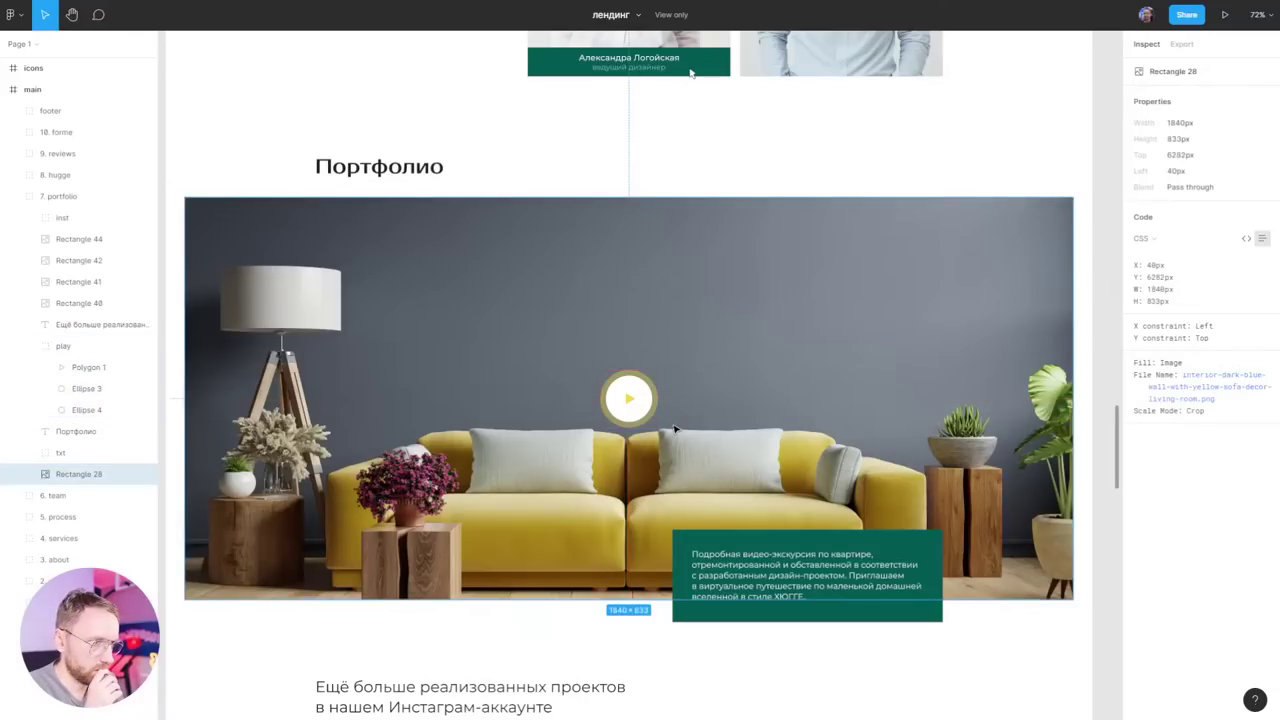
click(740, 572)
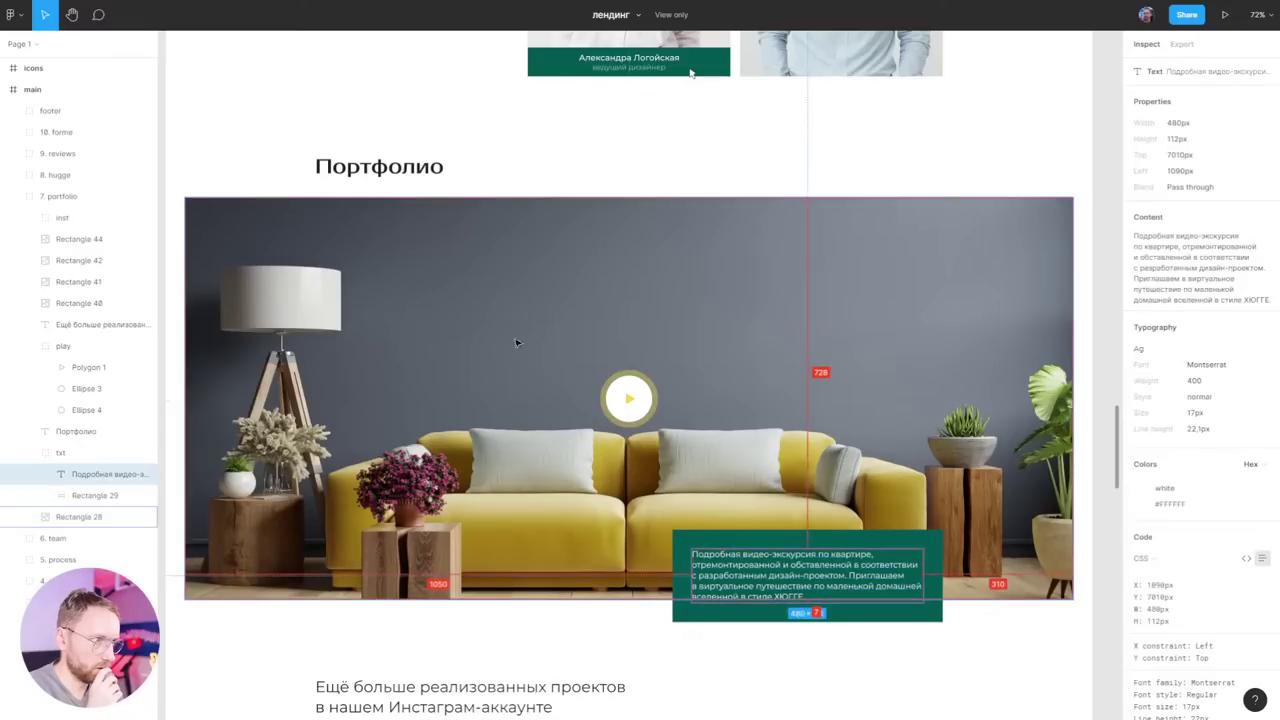
Scroll up and down through the landing page sections once more
scroll(585, 288, down, 4)
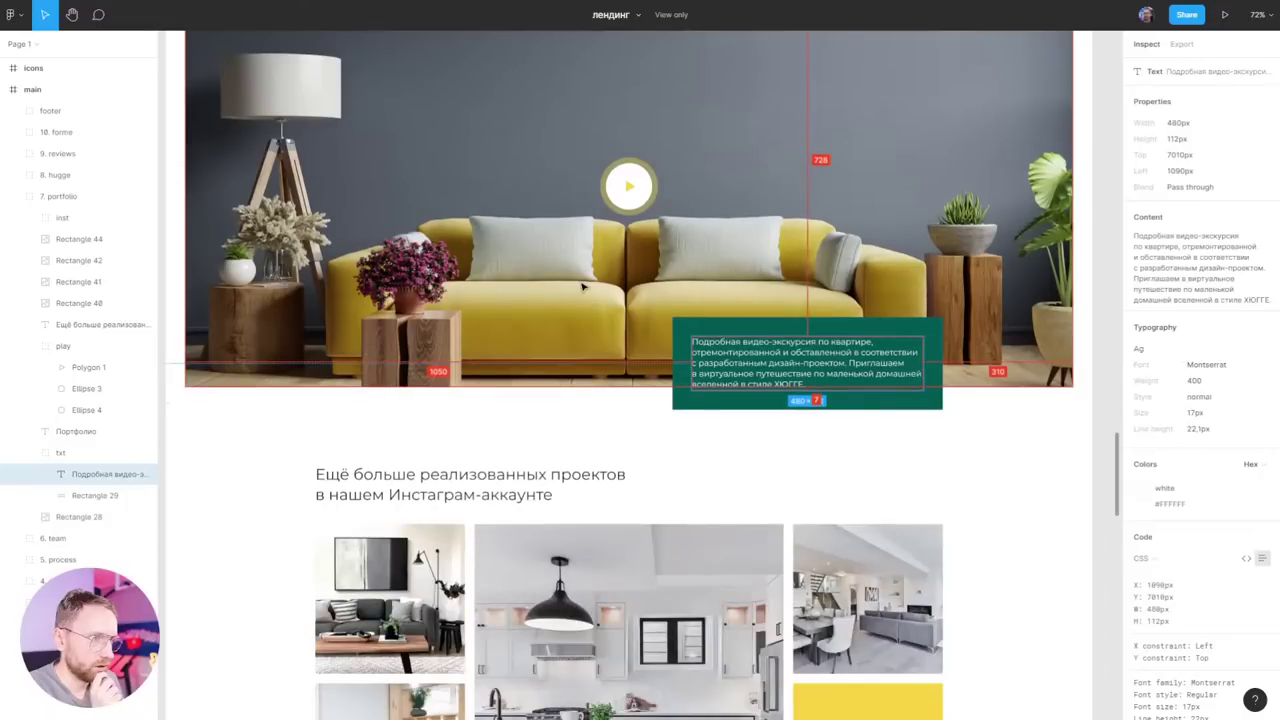
scroll(586, 283, up, 4)
scroll(707, 289, down, 1)
scroll(707, 289, down, 6)
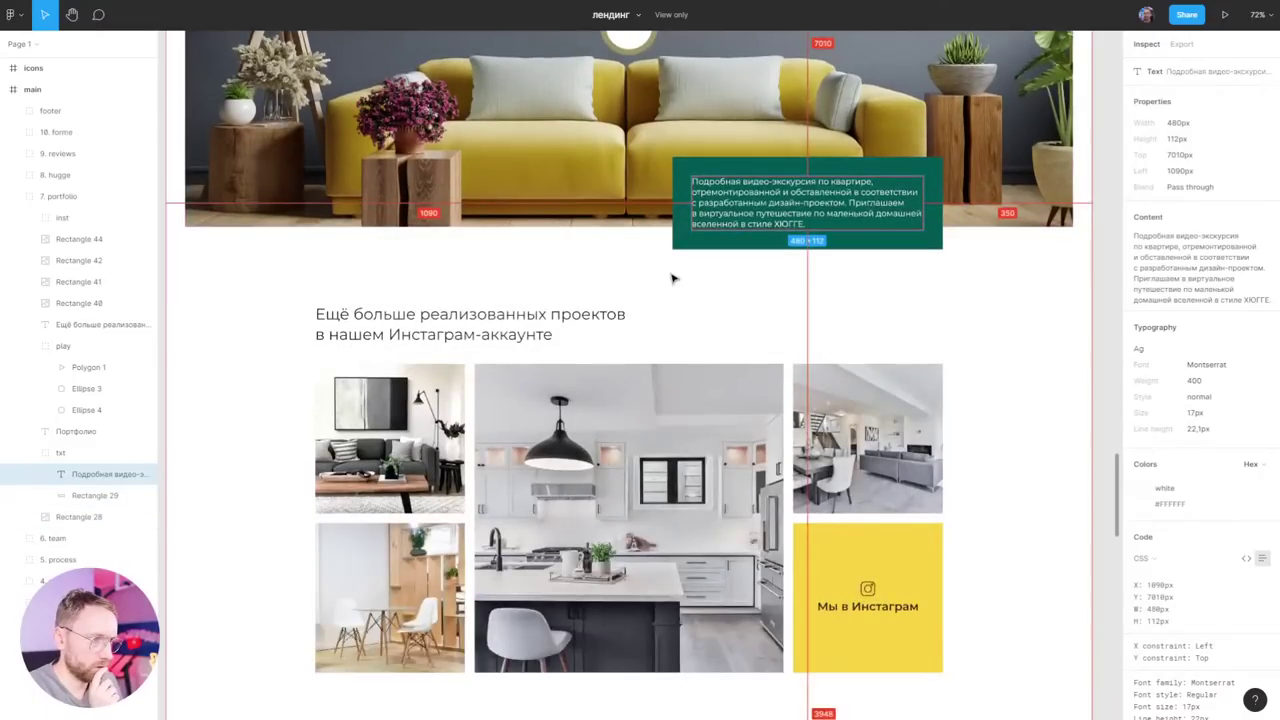
scroll(670, 276, down, 20)
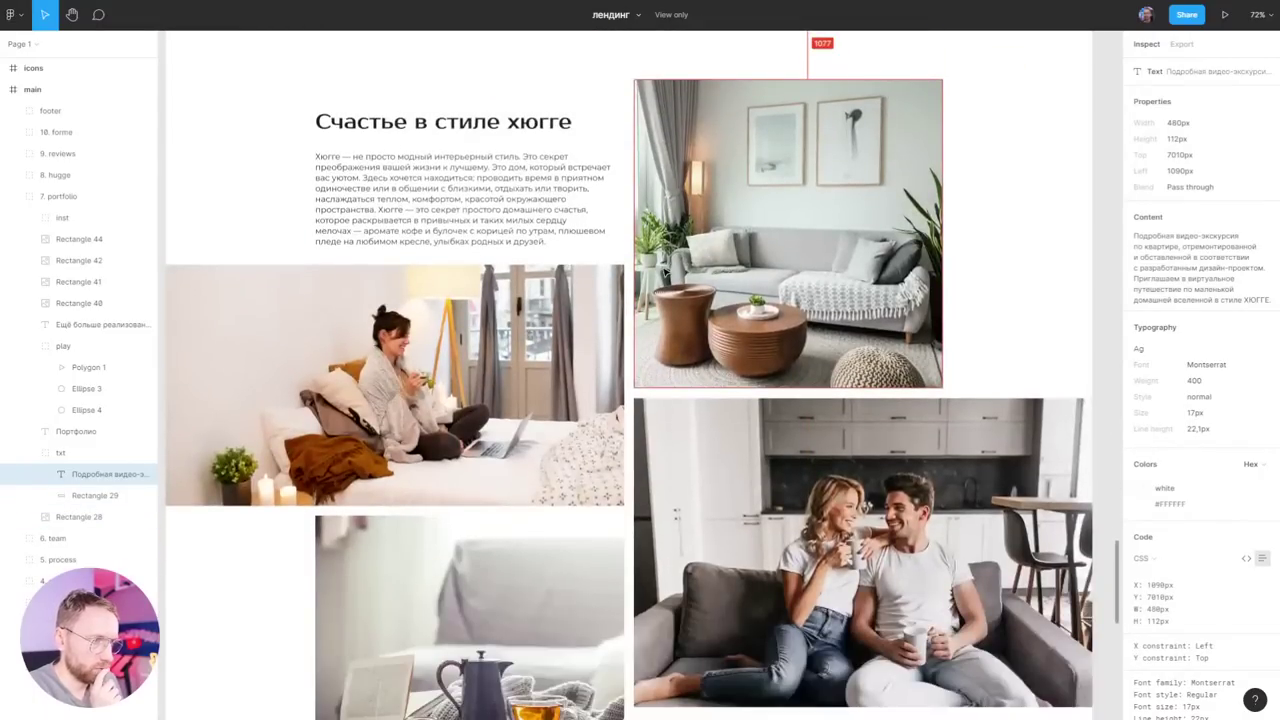
scroll(665, 272, up, 7)
scroll(665, 272, up, 4)
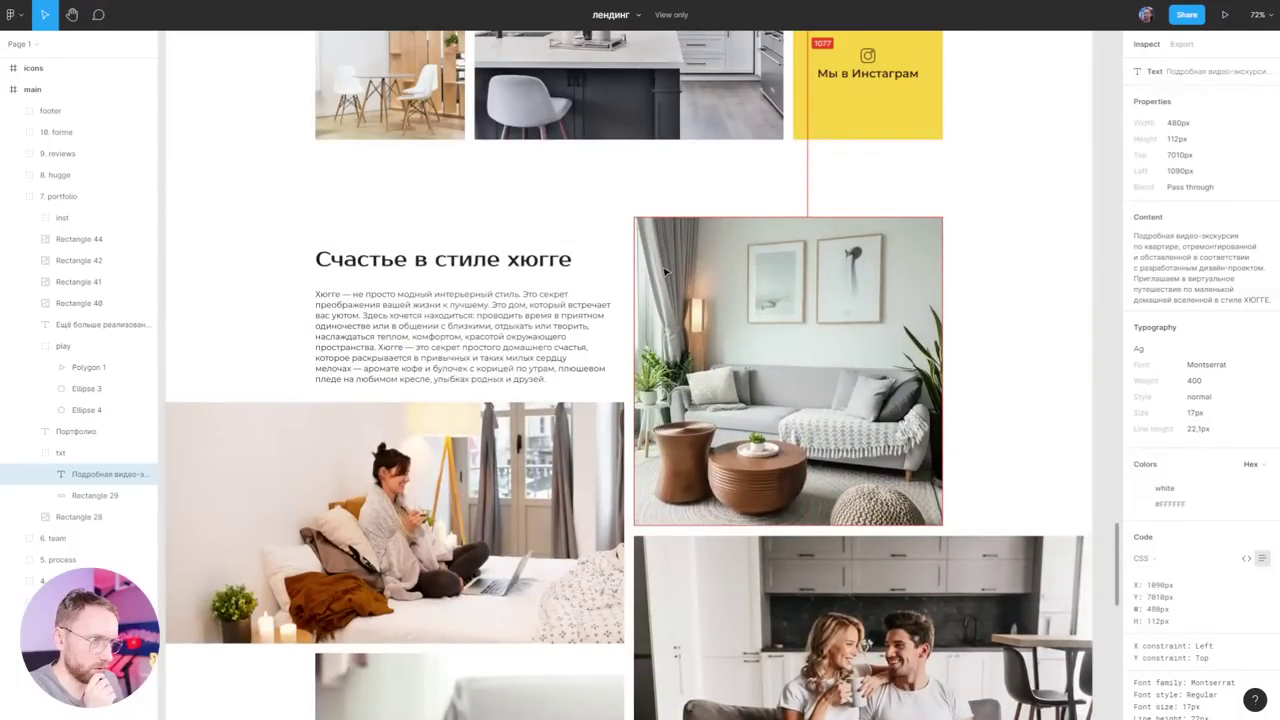
scroll(665, 272, down, 10)
scroll(740, 253, down, 12)
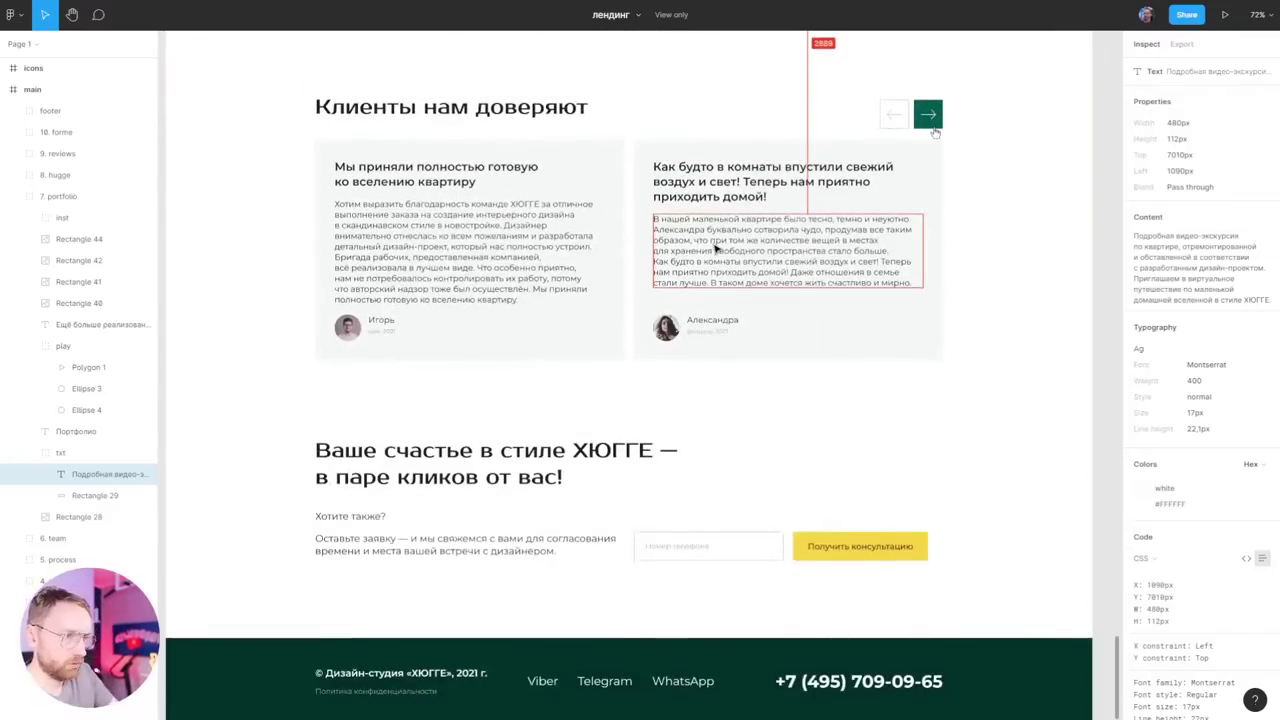
scroll(709, 265, up, 20)
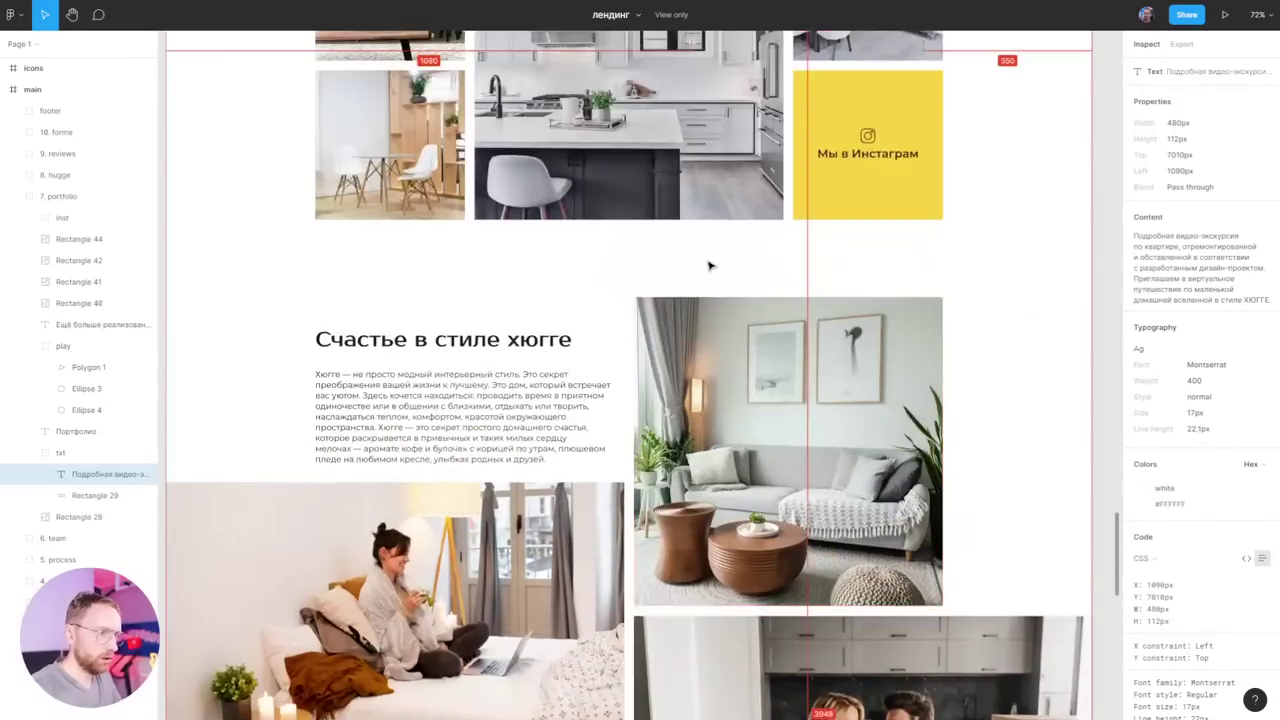
scroll(690, 268, up, 12)
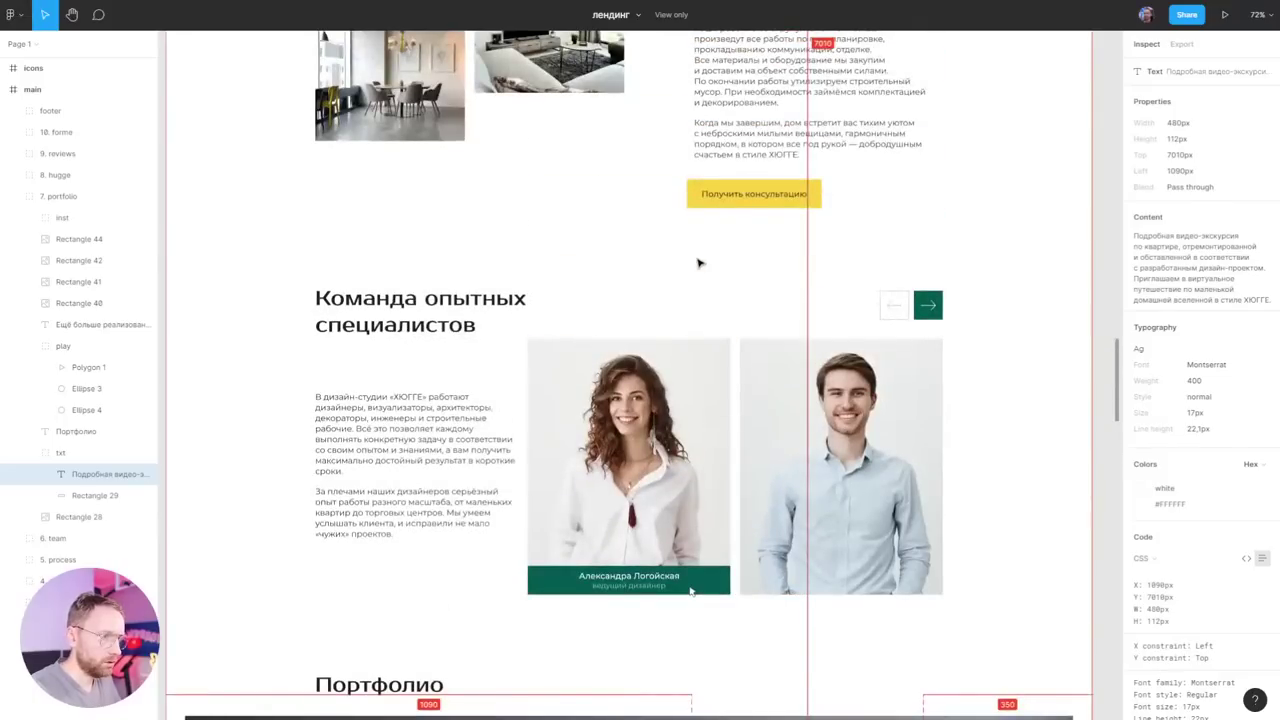
scroll(699, 263, up, 20)
scroll(698, 263, down, 4)
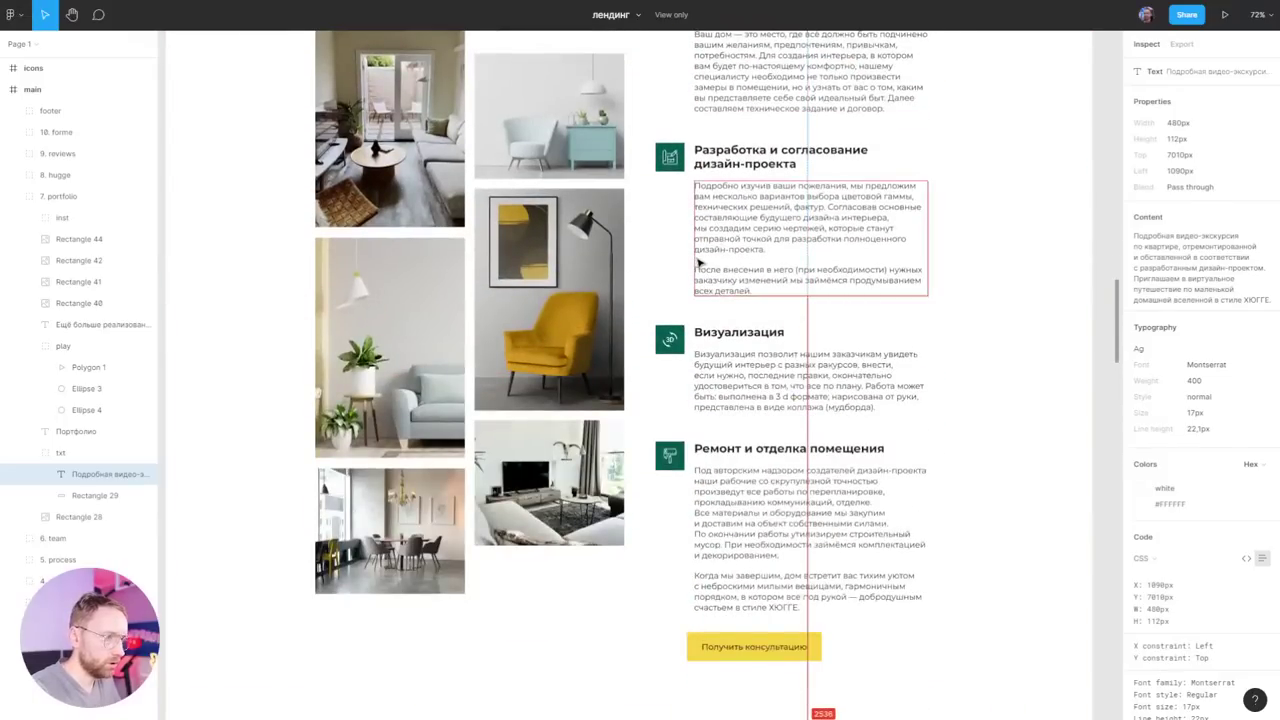
scroll(698, 263, up, 8)
scroll(698, 262, up, 1)
Open the Микроанимации CSS blog page (alexeybychkov.com/css) from the 'css' omnibox suggestion
click(997, 197)
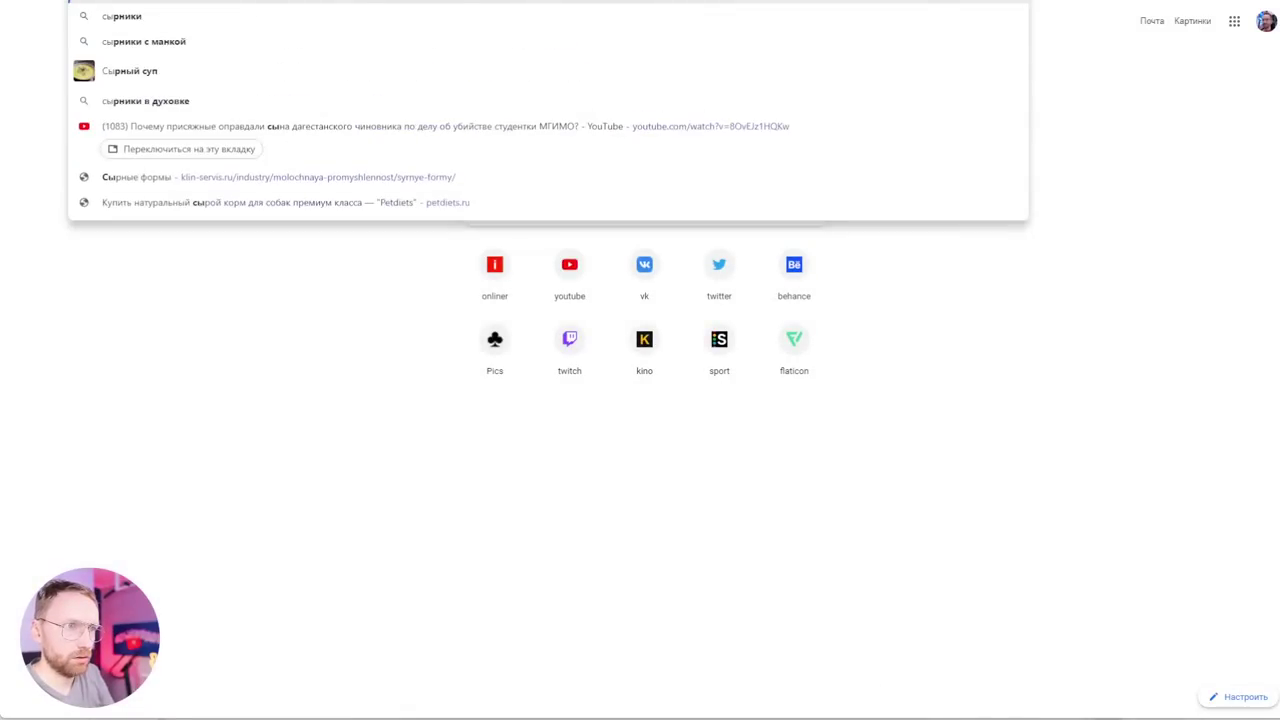
text(css)
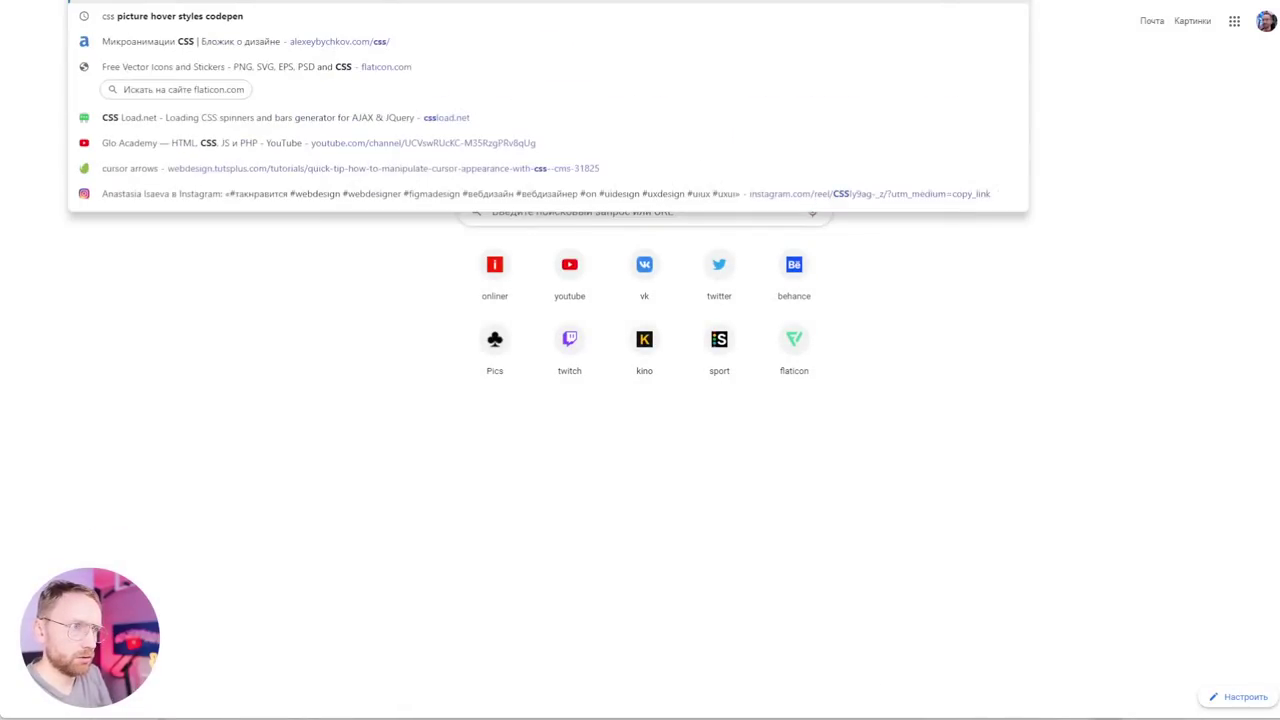
key(Down)
key(Return)
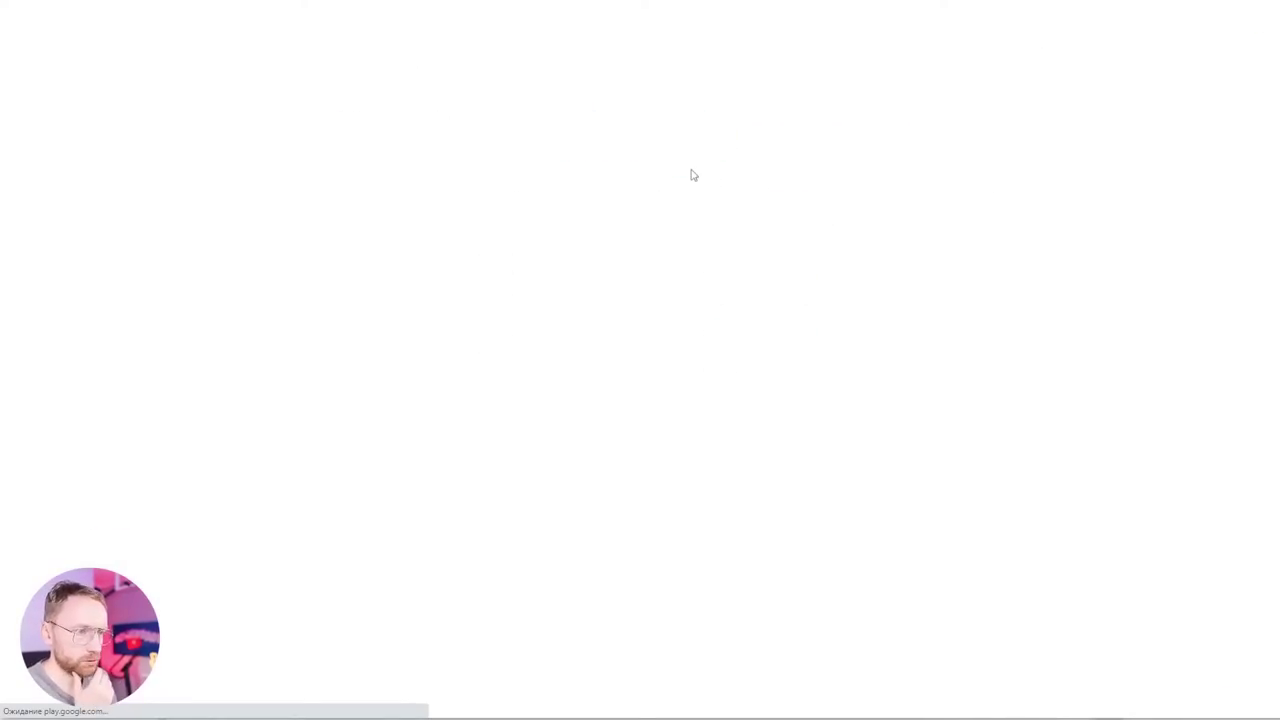
scroll(330, 562, down, 15)
scroll(330, 562, up, 10)
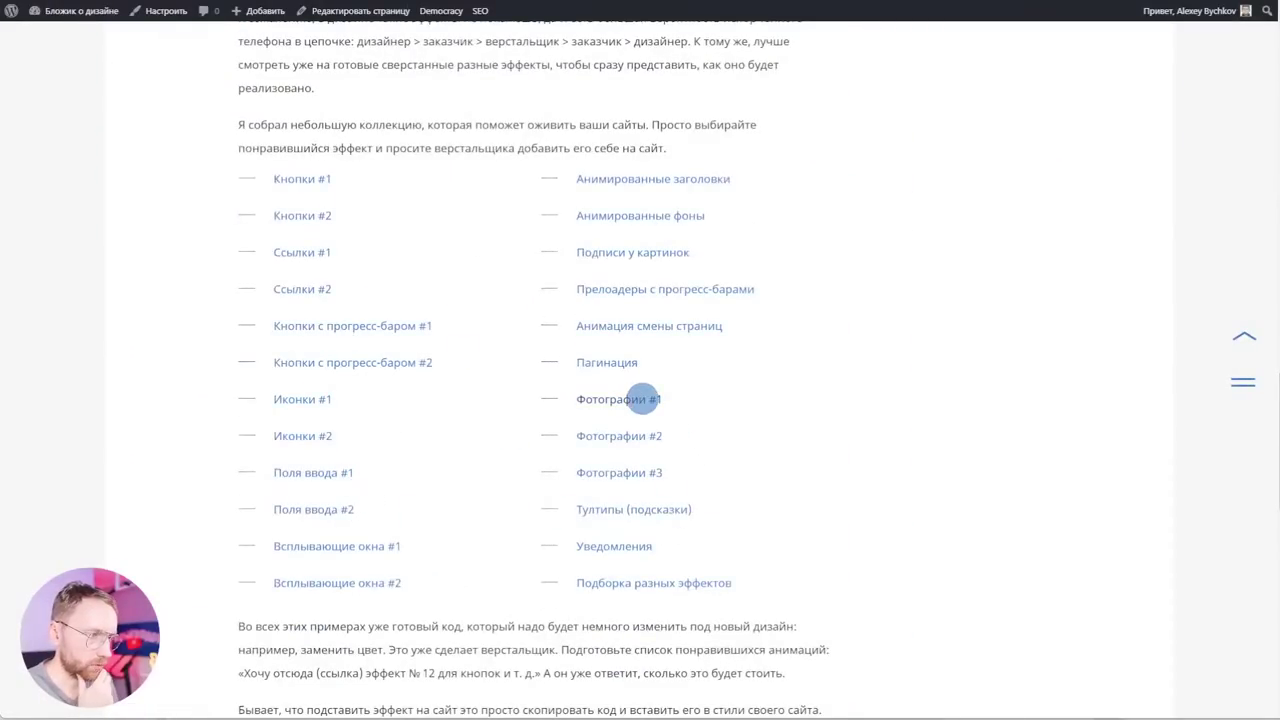
Open Фотографии #1 and scroll the image hover demo through Zoom Out, Slide, Rotate and Blur
click(643, 400)
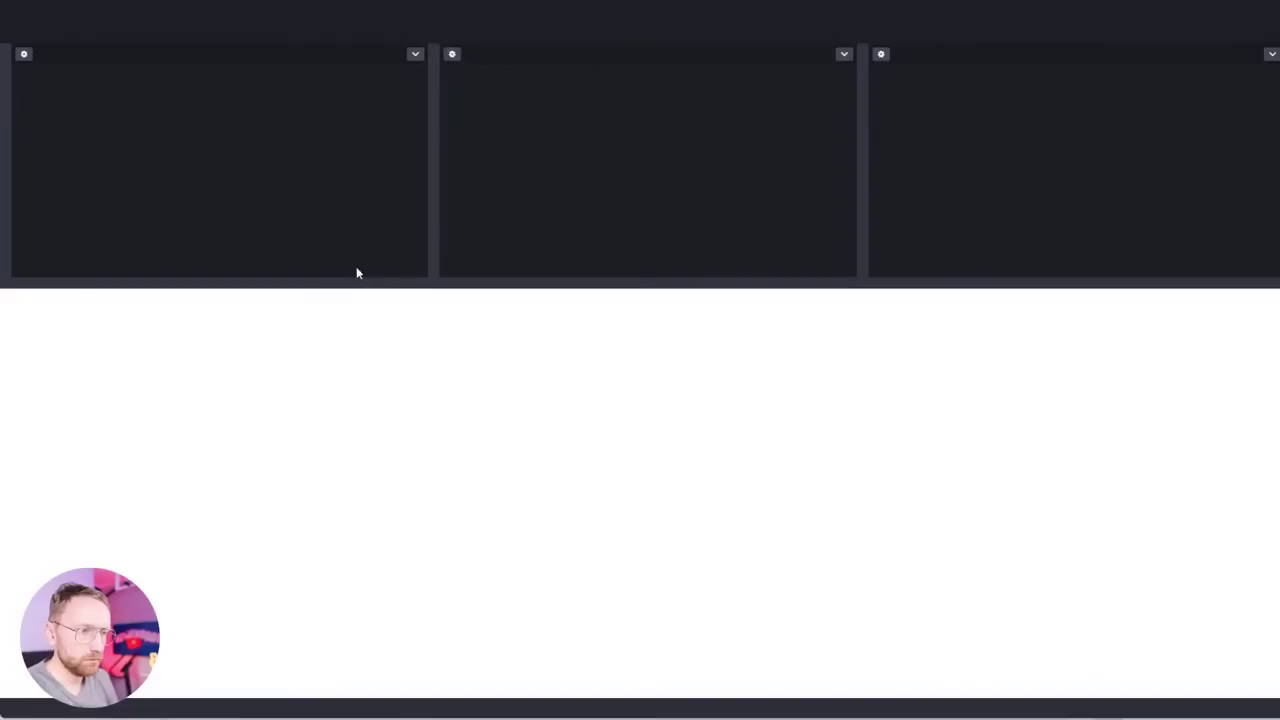
scroll(554, 394, down, 4)
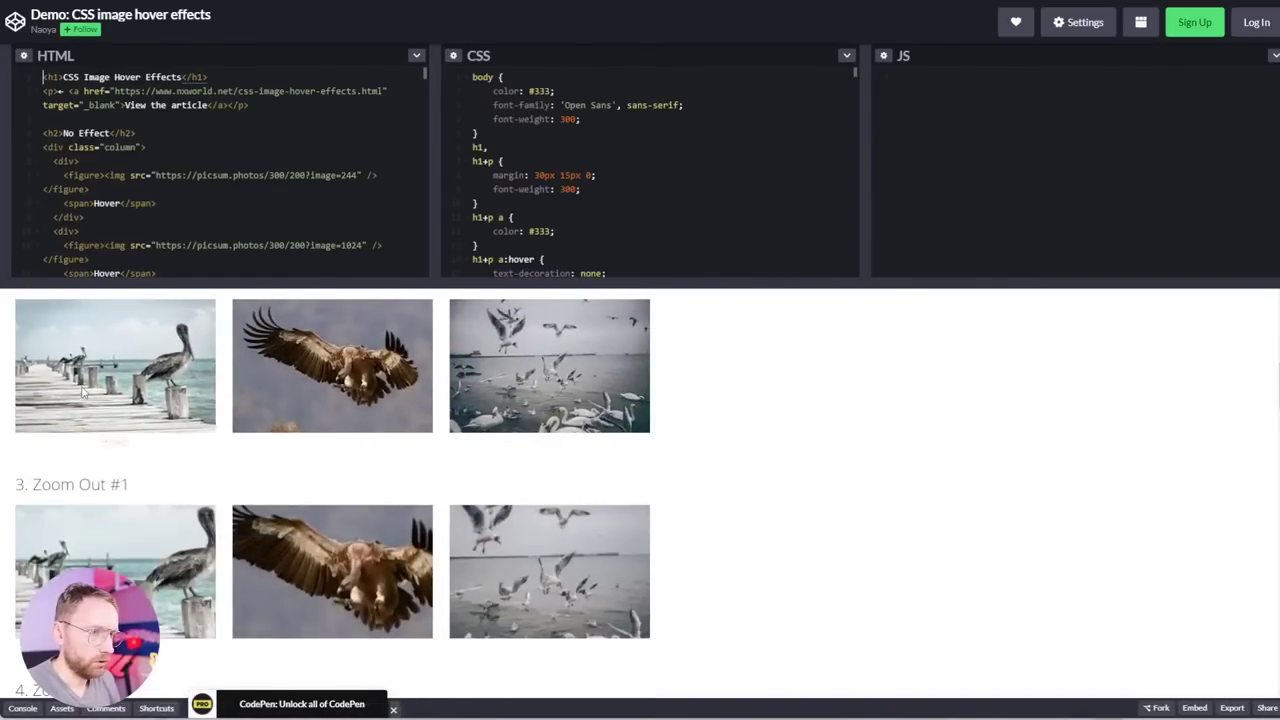
scroll(337, 437, down, 5)
scroll(337, 437, down, 3)
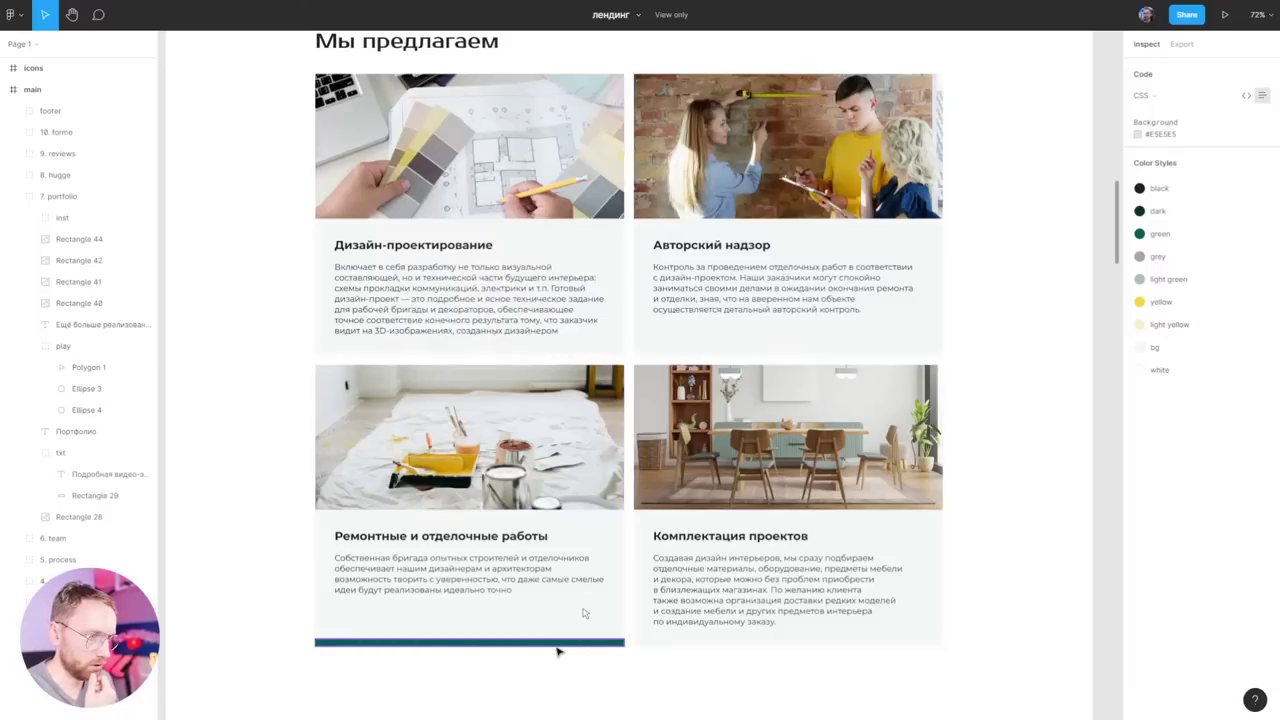
Look over the Мы предлагаем service cards, then open a new Chrome tab with Ctrl+T
scroll(280, 243, up, 2)
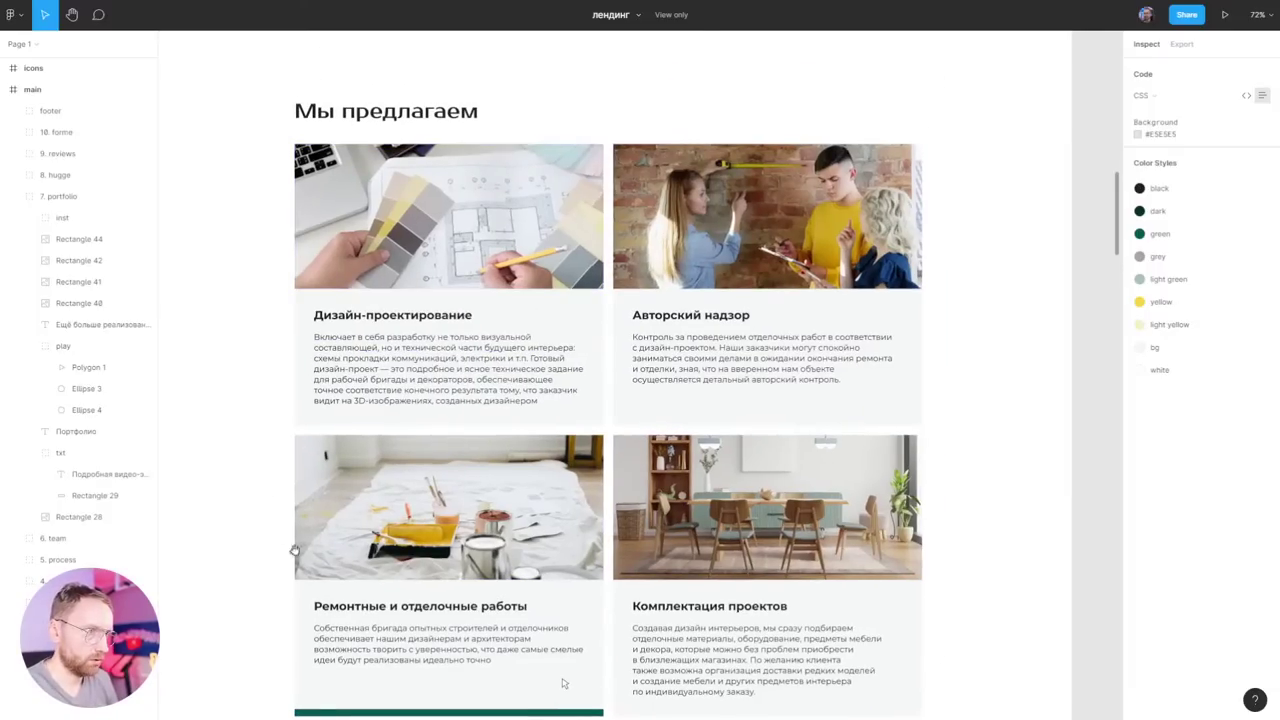
scroll(294, 551, down, 5)
scroll(306, 311, up, 4)
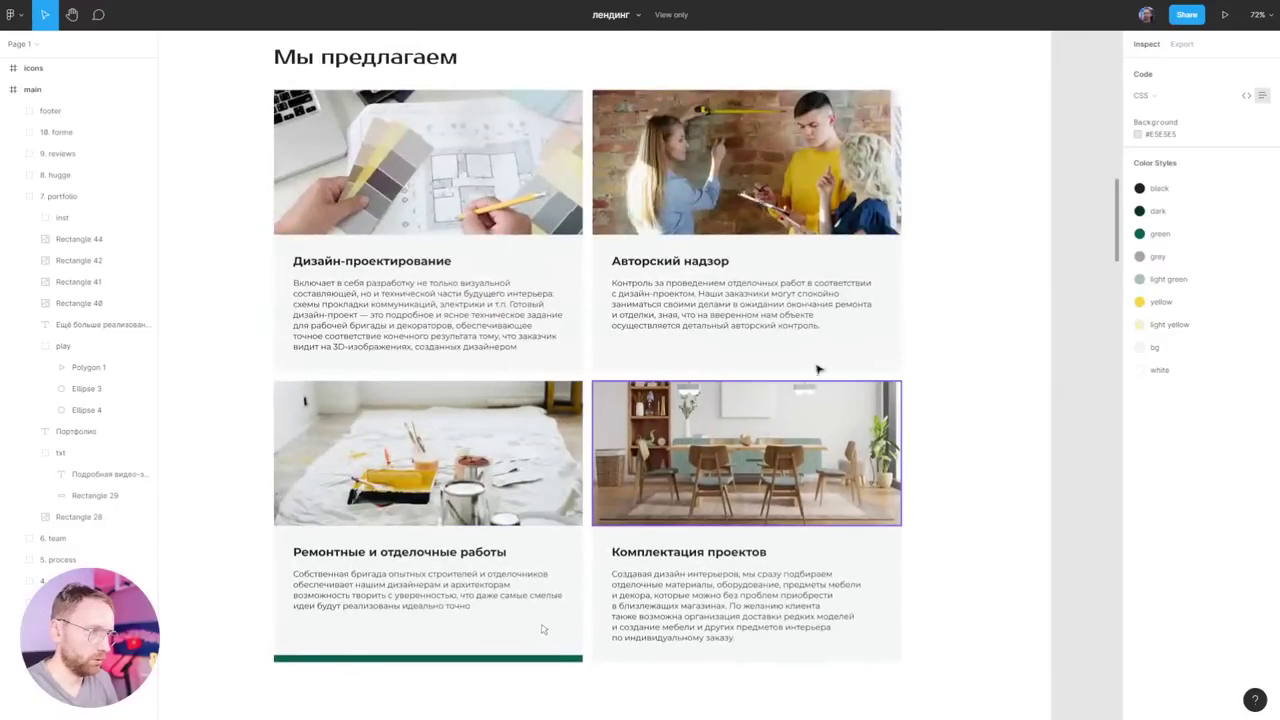
scroll(543, 629, down, 5)
scroll(553, 441, up, 2)
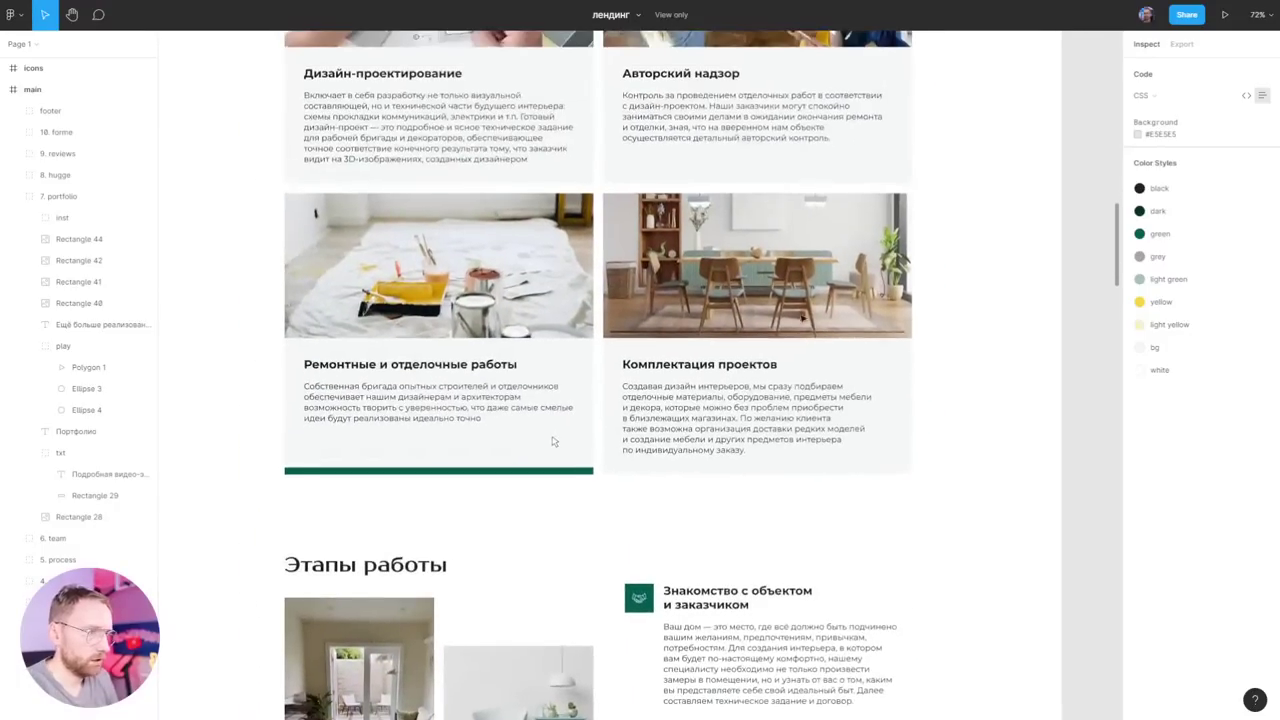
key(ctrl+t)
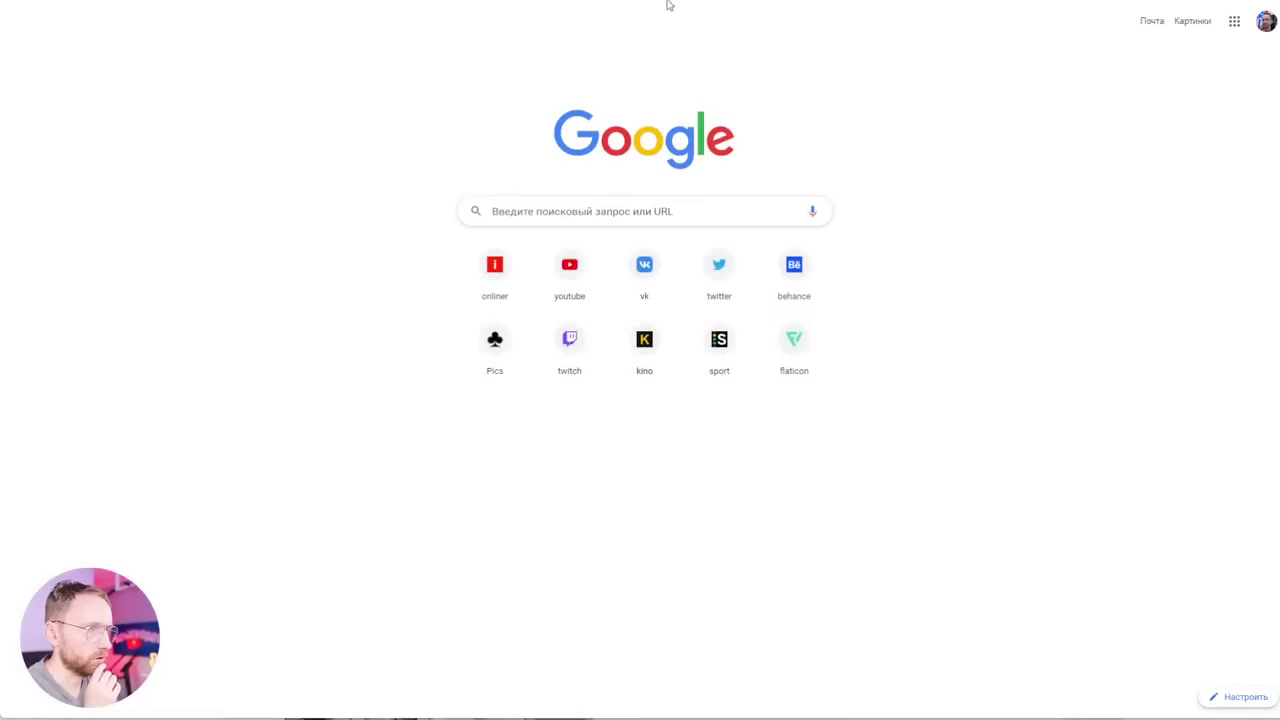
Open Typograf, accept the cookie notice with «Прекрасно», and select then deselect the heading line showing its dash
key(Return)
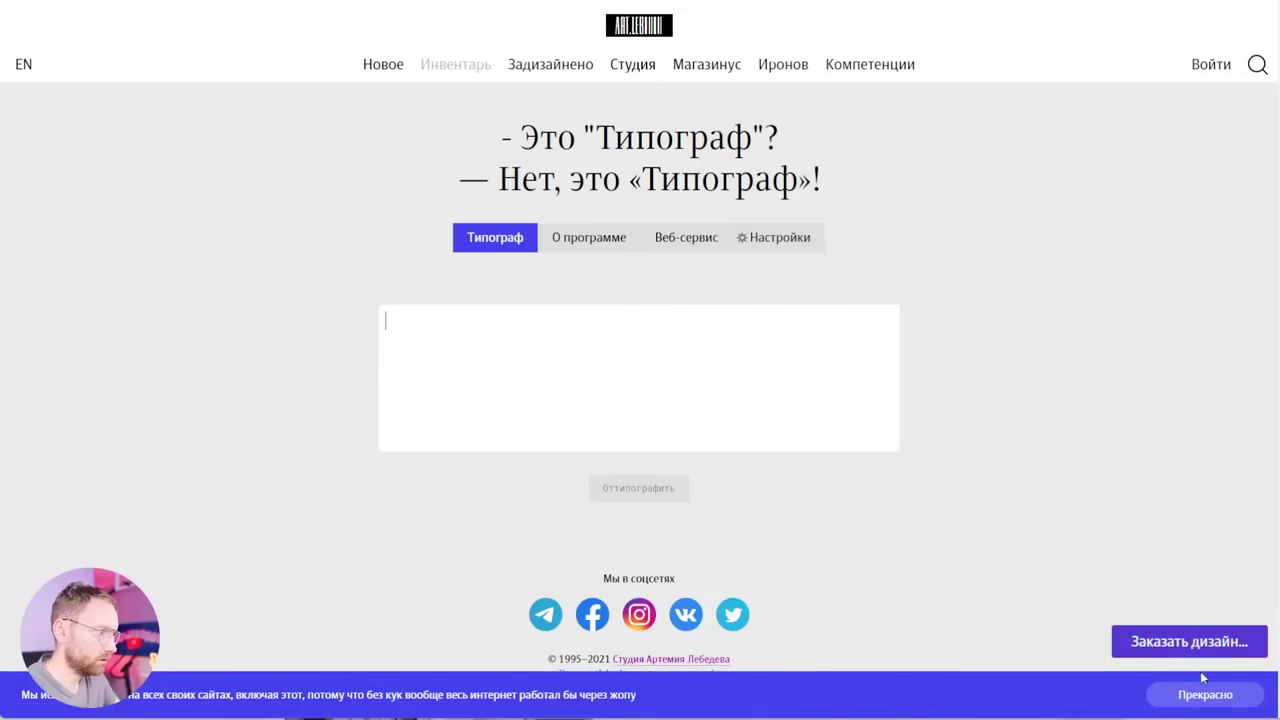
click(1205, 695)
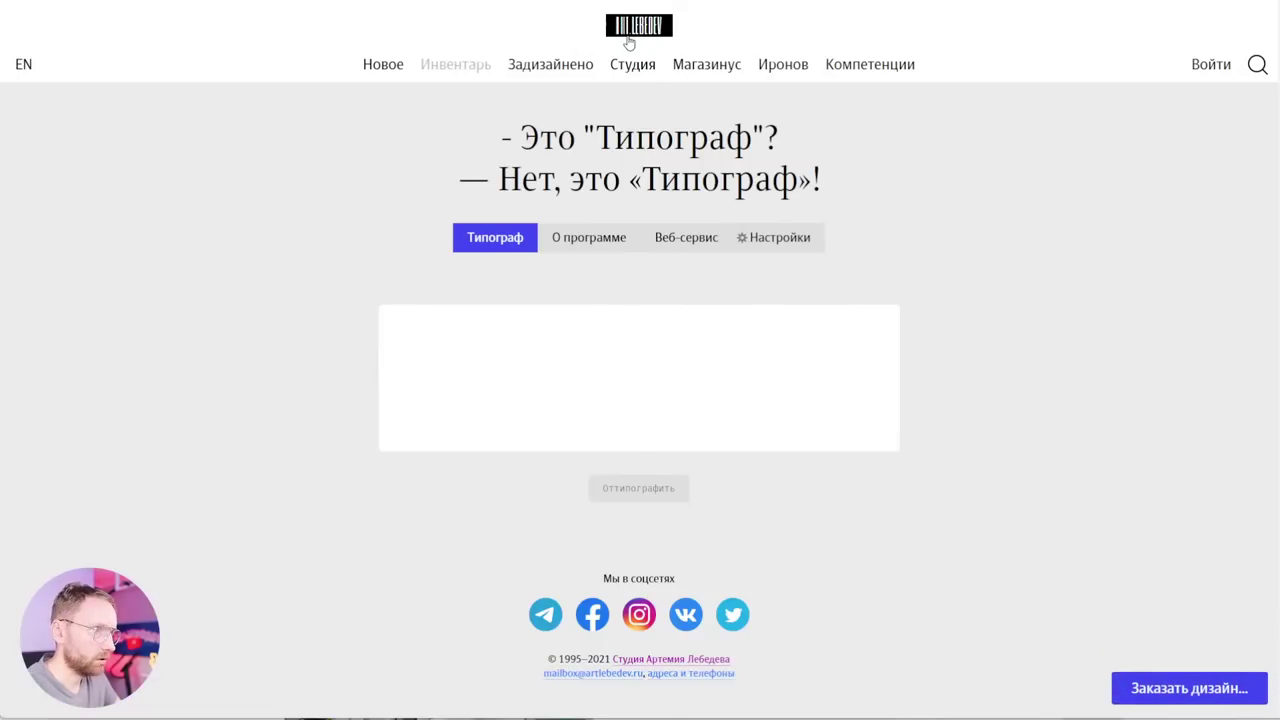
drag(953, 180, 880, 135)
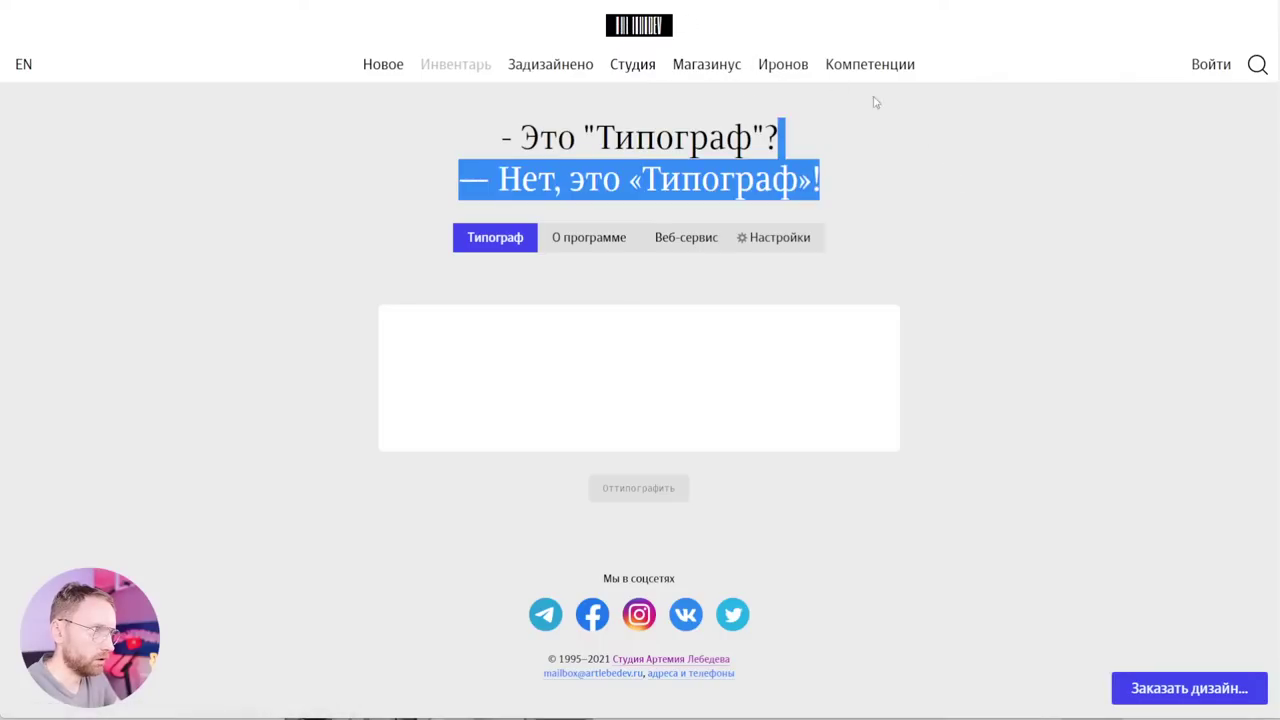
click(743, 35)
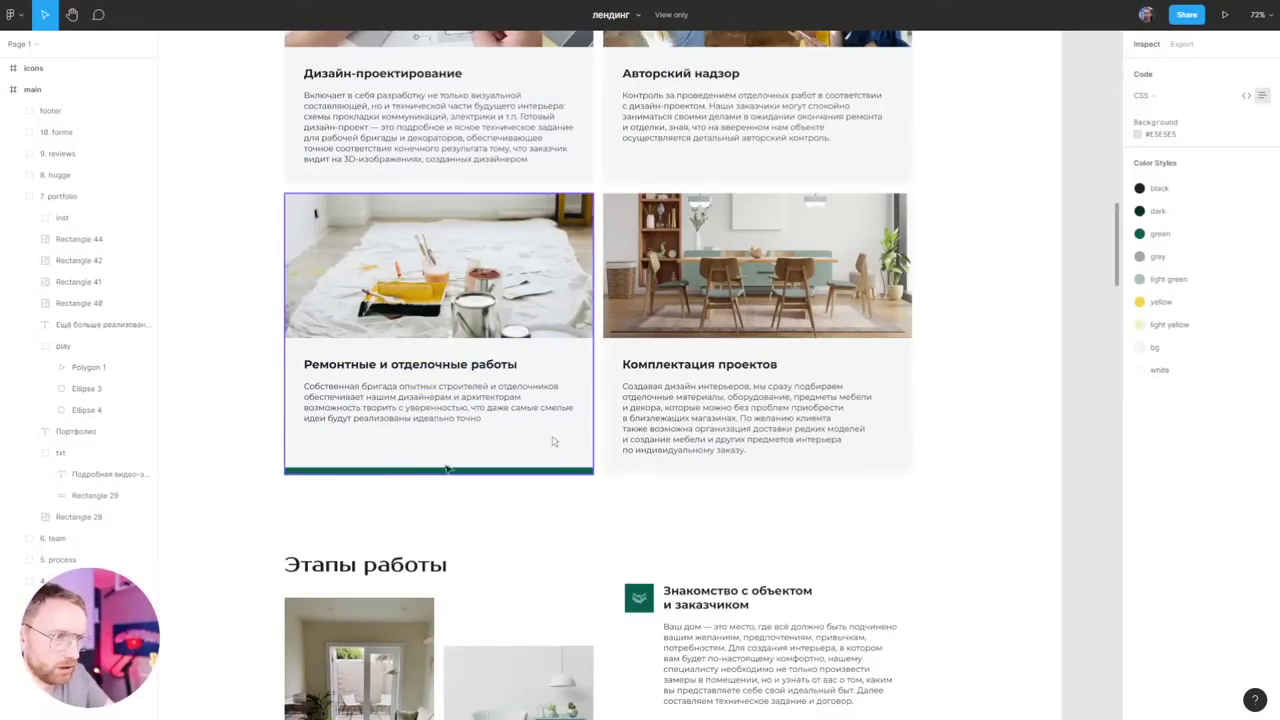
View the landing page layout at 100% actual size with Shift+0
scroll(553, 441, down, 5)
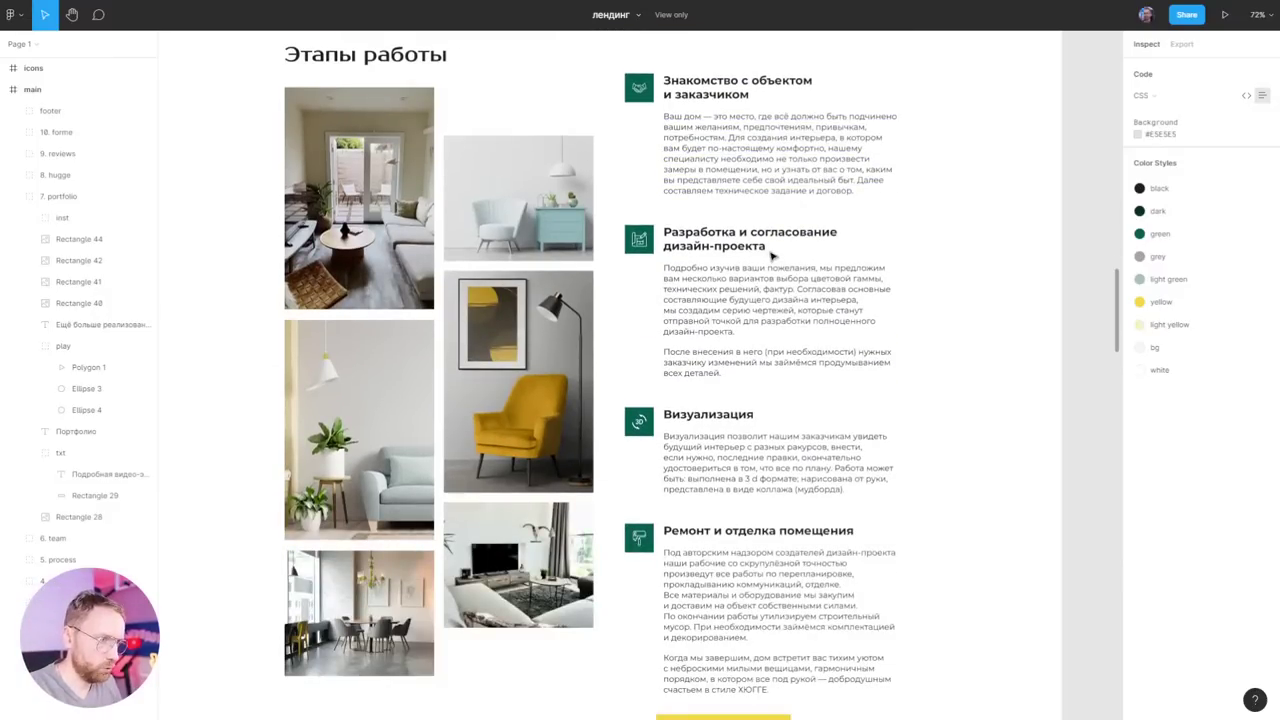
scroll(772, 257, down, 1)
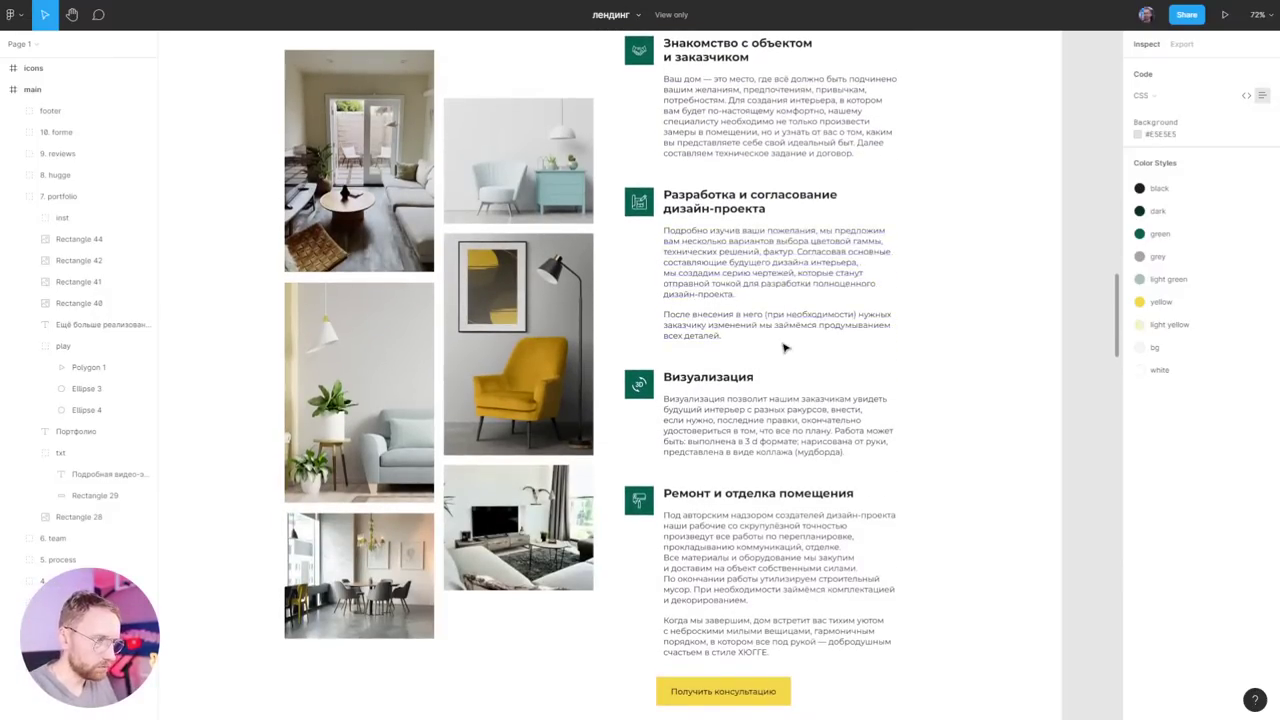
scroll(737, 349, up, 2)
scroll(726, 409, down, 3)
scroll(462, 390, up, 3)
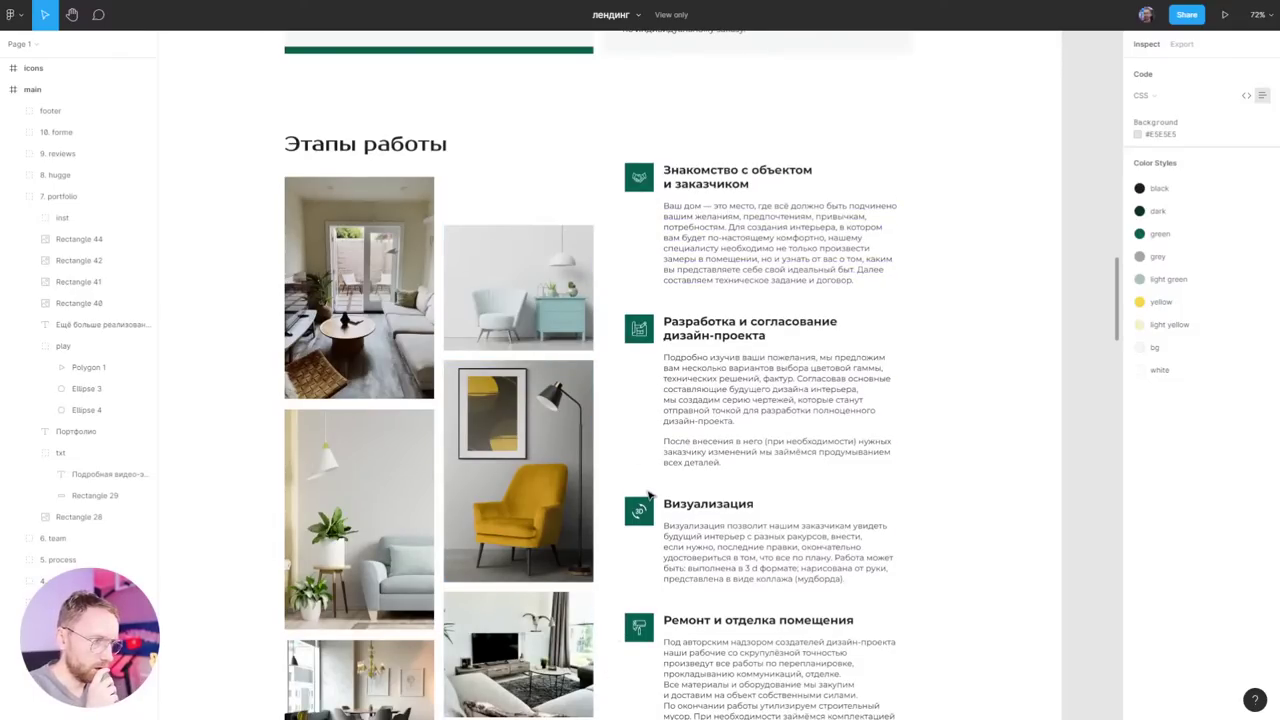
key(shift+0)
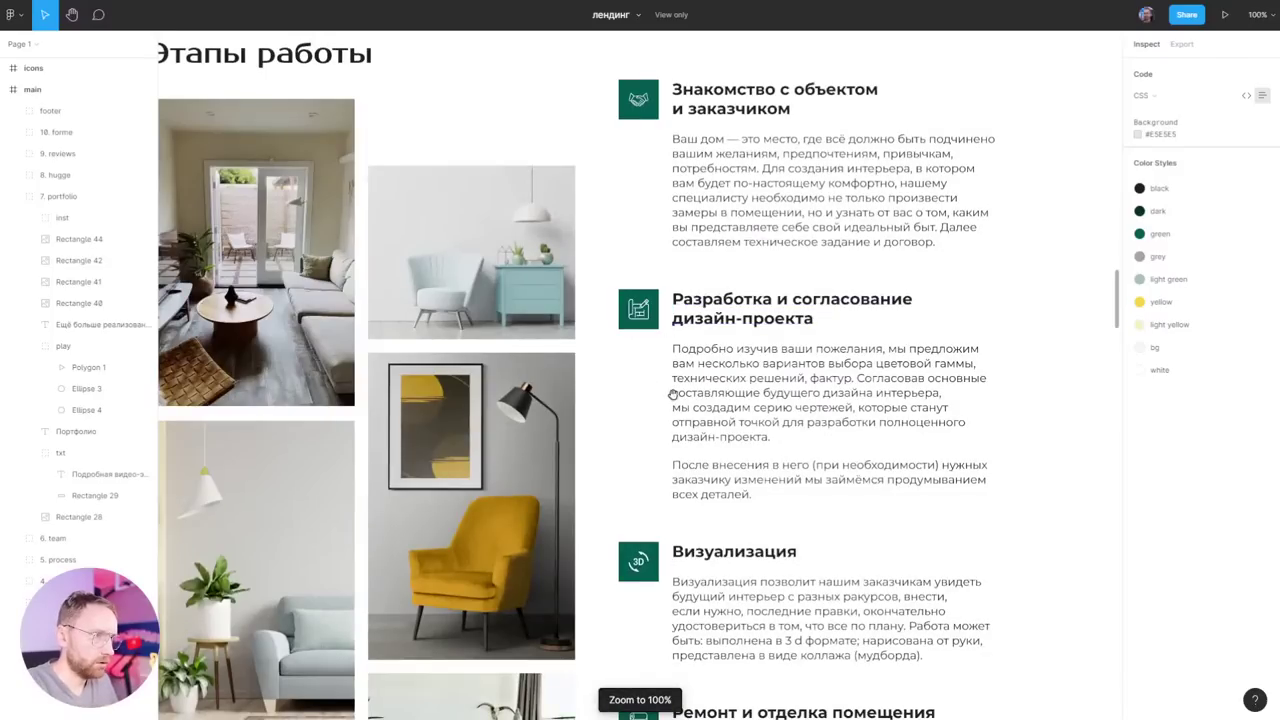
Scroll through Этапы работы and the team cards down to the Портфолио video block
scroll(645, 390, down, 3)
scroll(668, 352, up, 3)
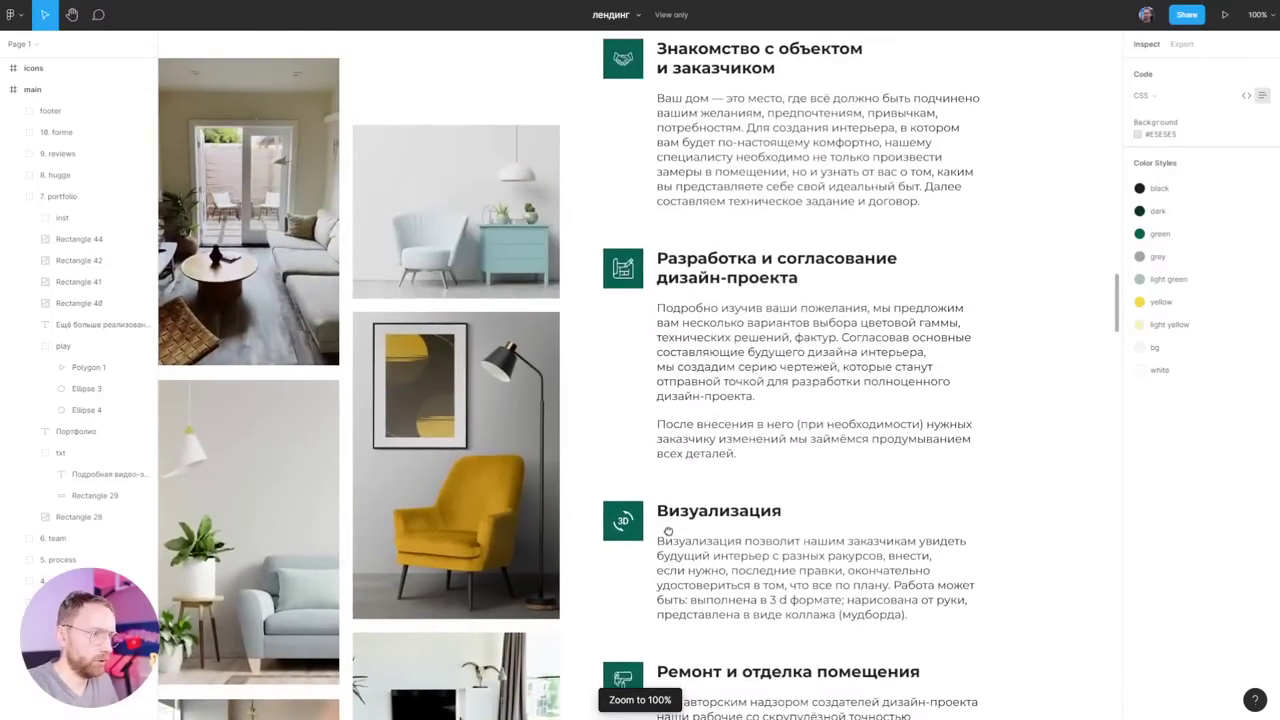
scroll(668, 531, up, 2)
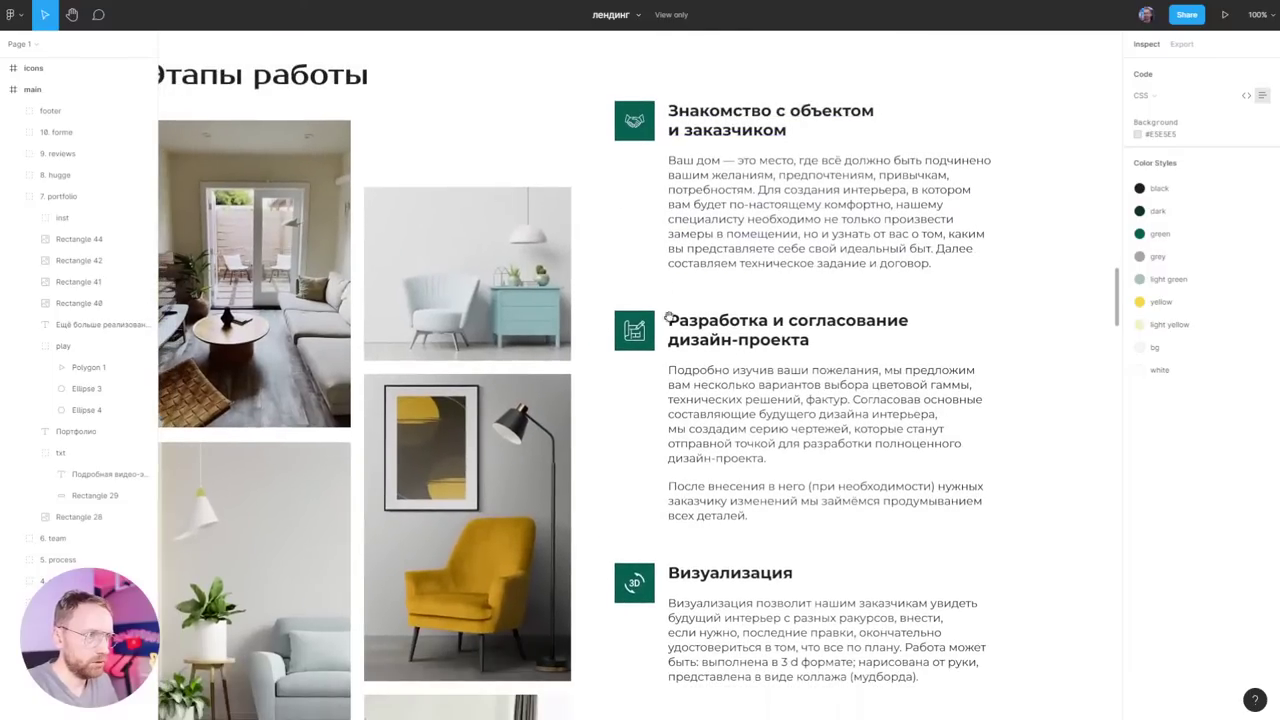
scroll(668, 316, down, 1)
scroll(762, 260, down, 2)
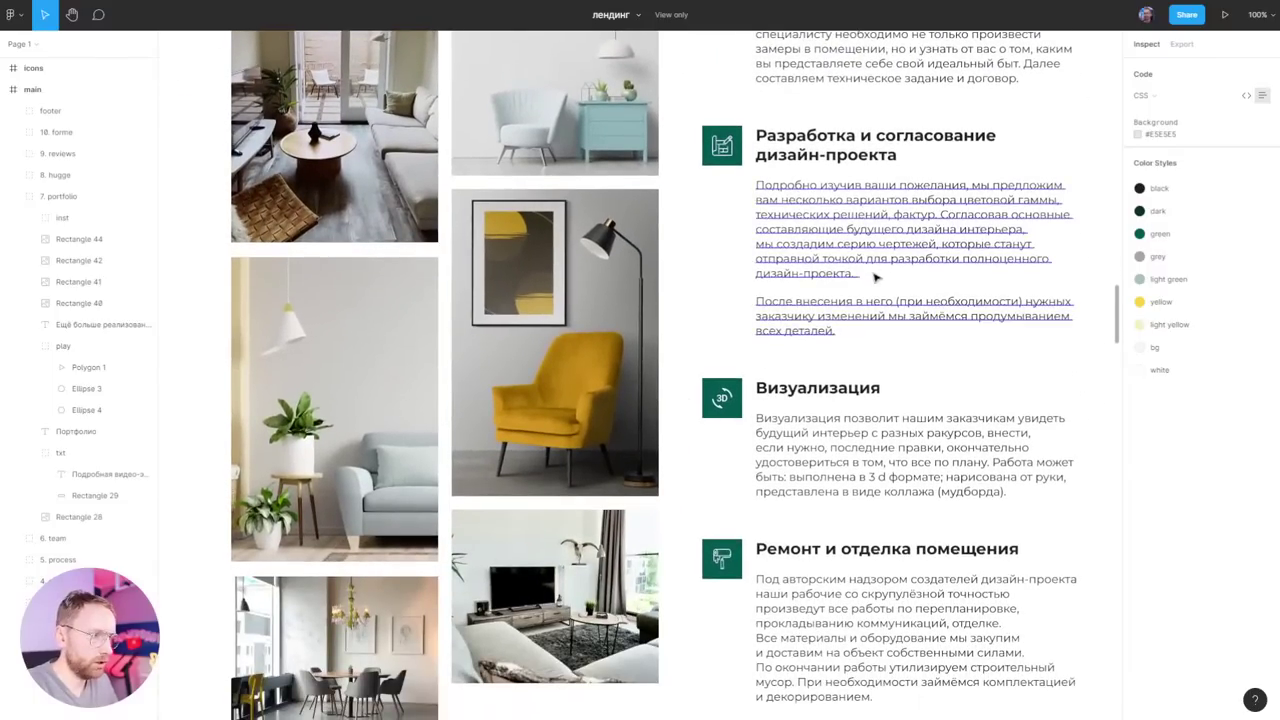
scroll(760, 198, up, 3)
scroll(750, 531, down, 7)
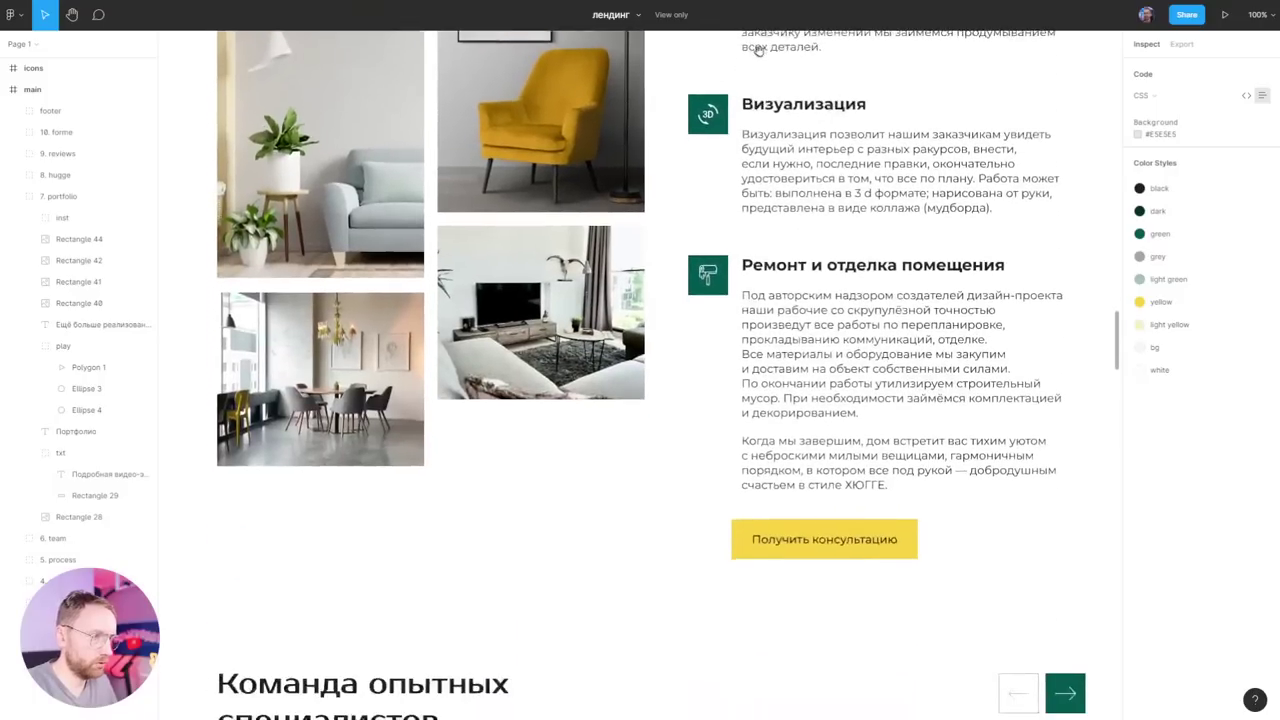
scroll(714, 136, up, 5)
scroll(765, 200, down, 5)
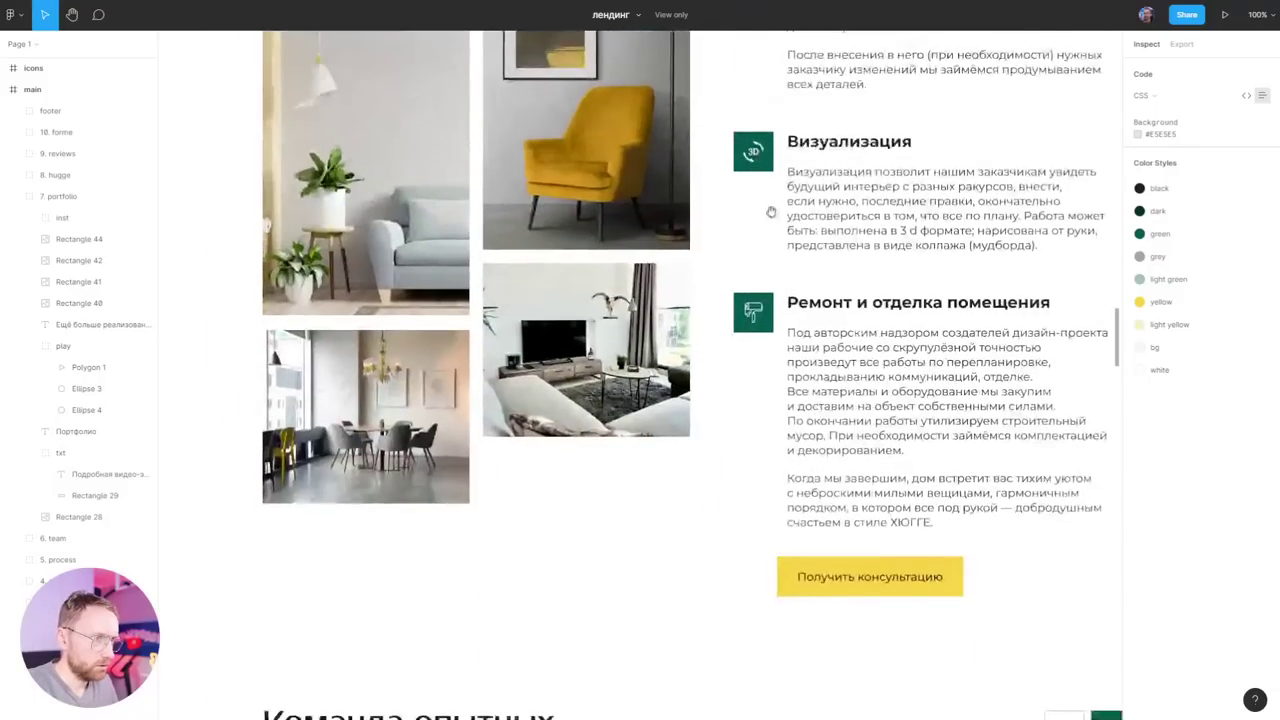
scroll(771, 212, up, 4)
scroll(697, 391, down, 5)
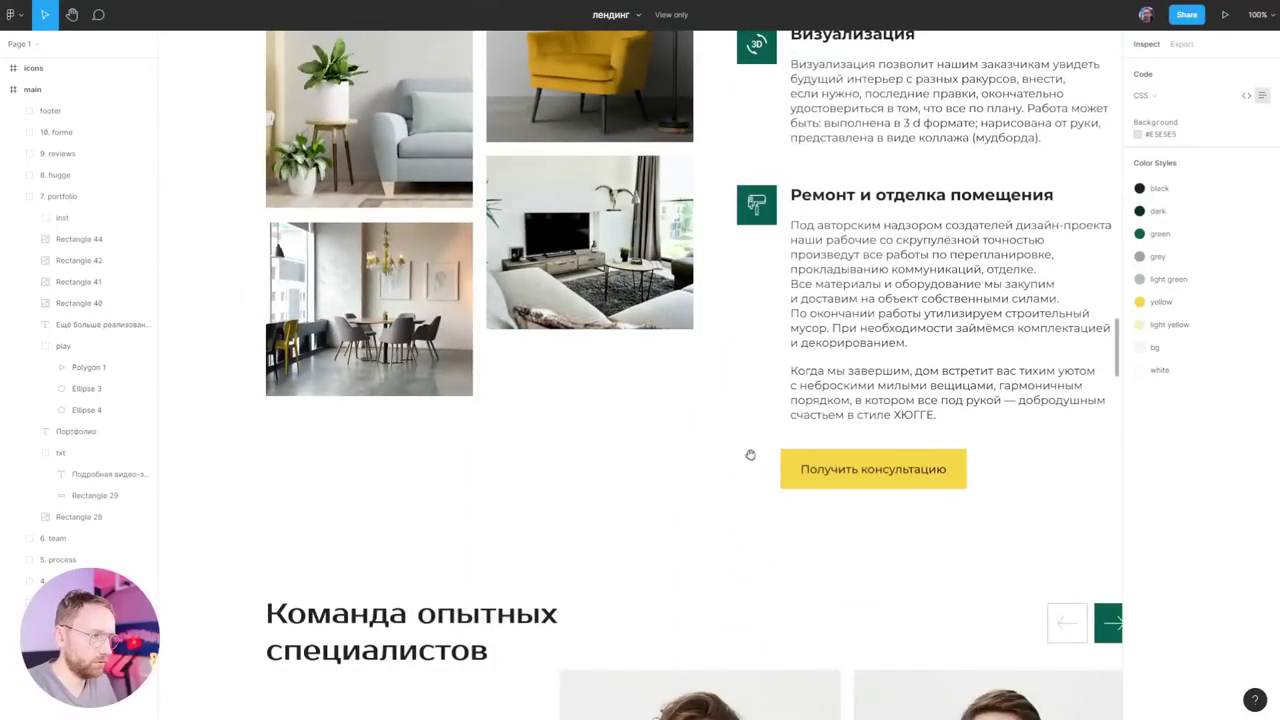
scroll(750, 455, down, 3)
scroll(600, 522, down, 4)
scroll(700, 400, left, 1)
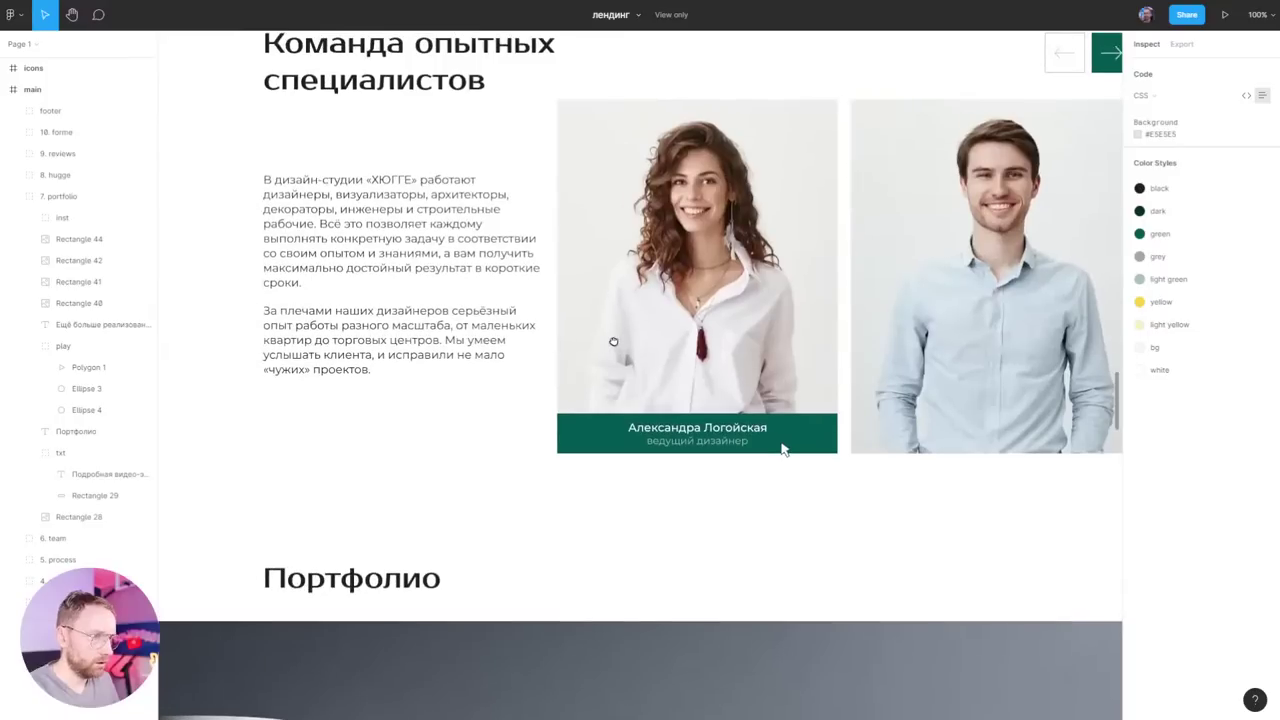
drag(783, 449, 754, 543)
Select the review card's date and reviewer name together to check their spacing, then deselect
scroll(740, 300, down, 6)
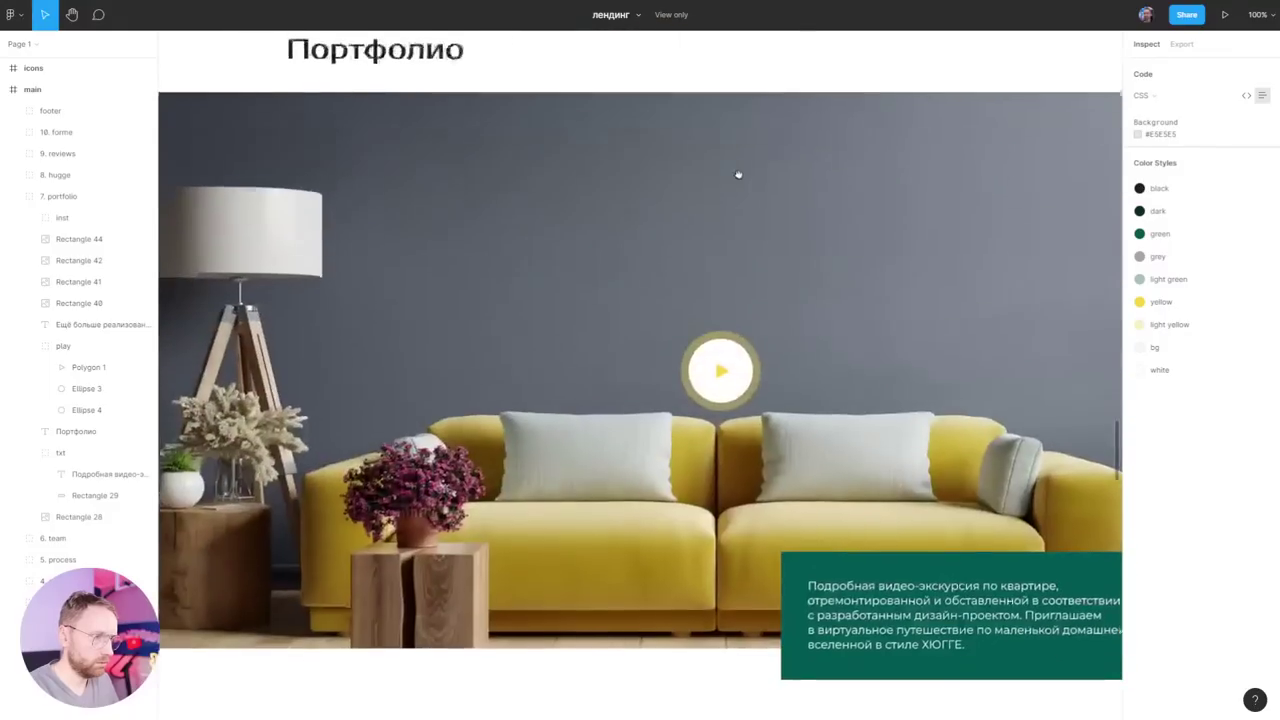
scroll(694, 437, down, 6)
scroll(694, 437, up, 3)
scroll(660, 310, up, 15)
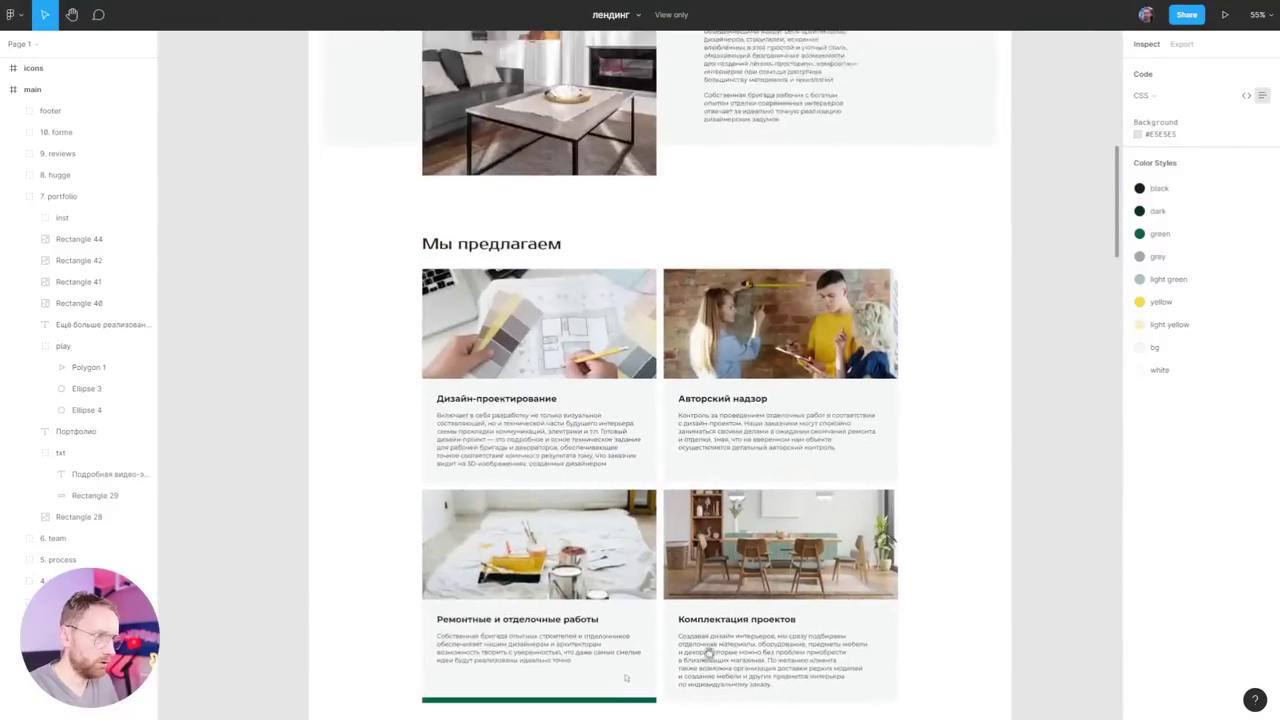
scroll(658, 303, down, 15)
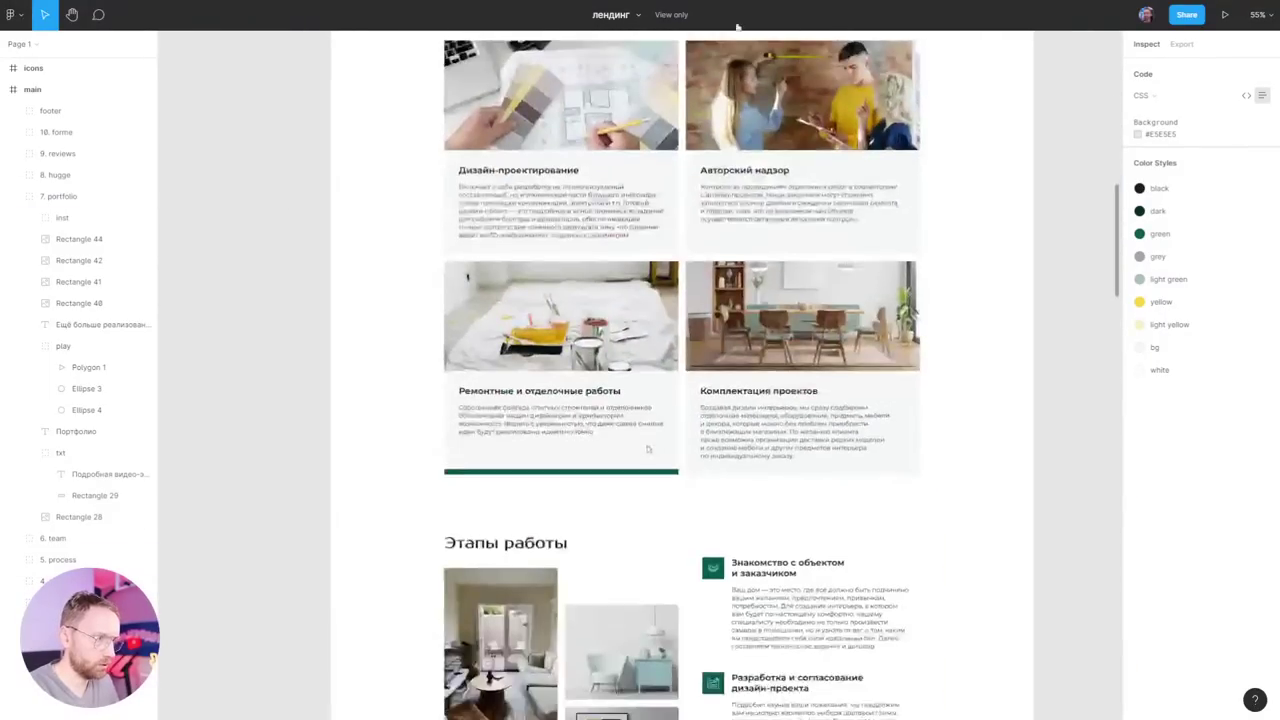
scroll(706, 599, down, 15)
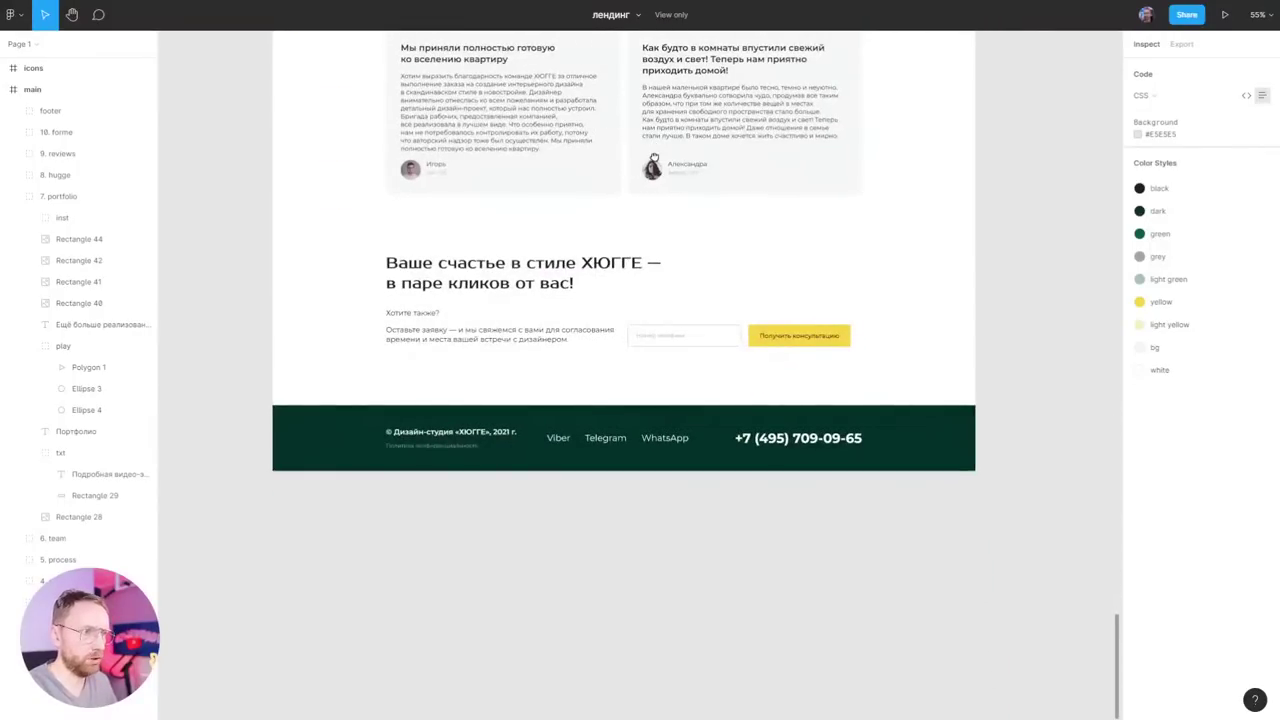
scroll(846, 300, up, 5)
ctrl+scroll(623, 460, up, 10)
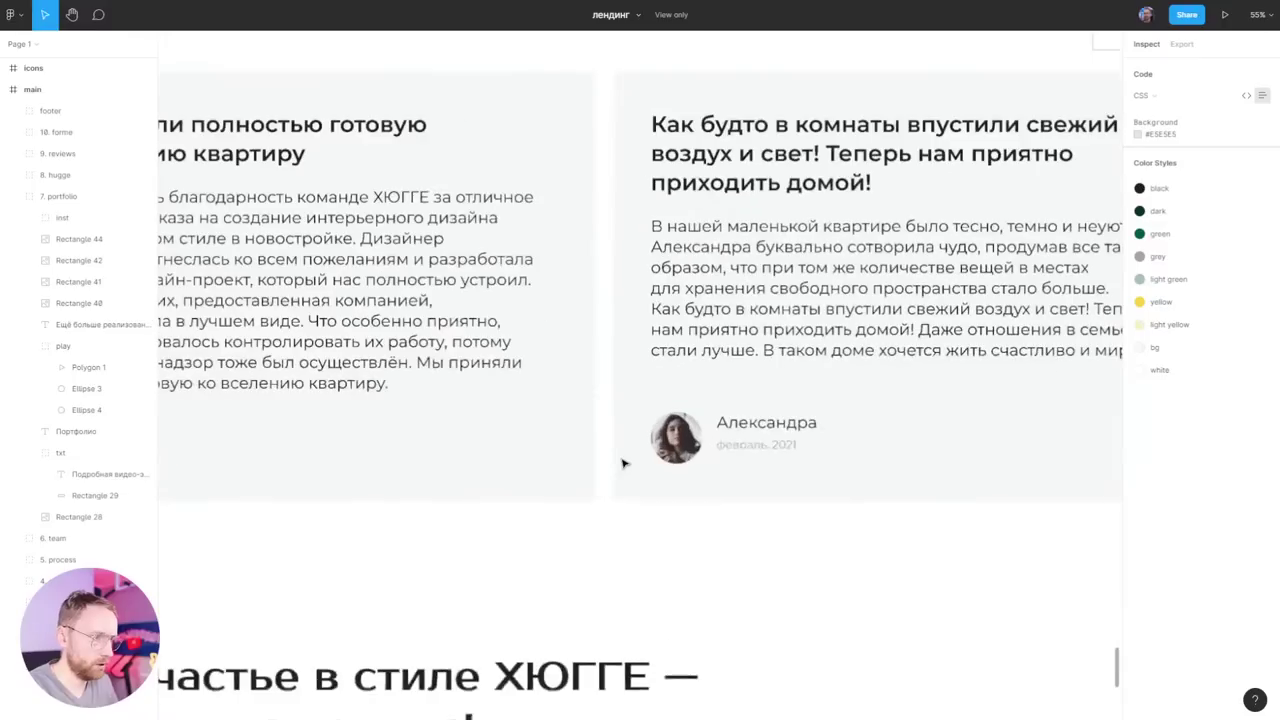
click(749, 484)
shift+click(757, 440)
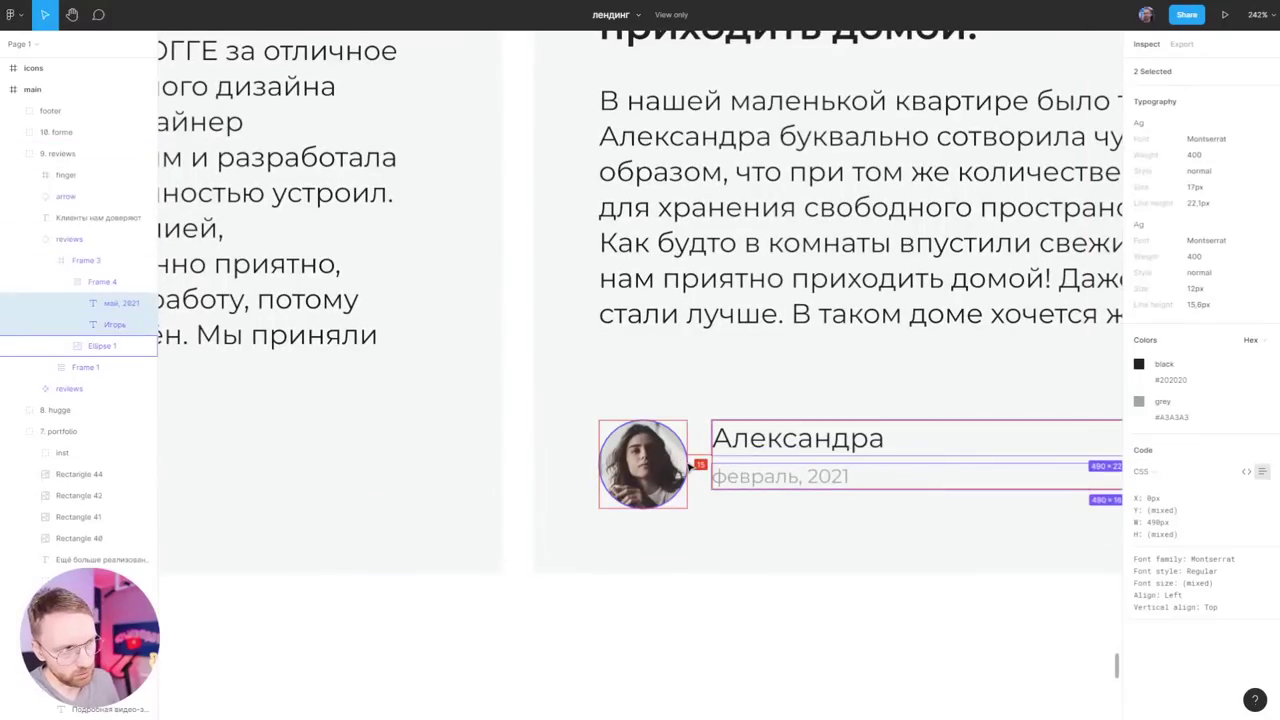
ctrl+scroll(660, 460, down, 6)
key(Escape)
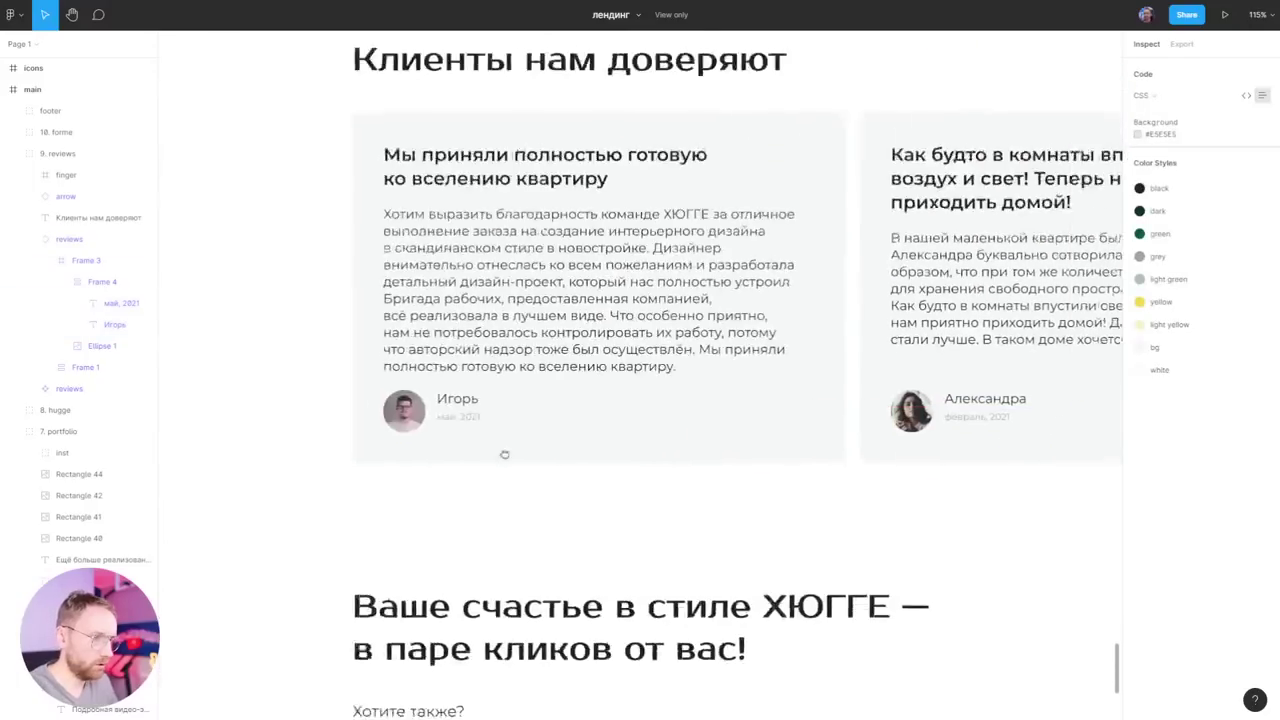
Inspect the Instagram projects heading, showing Montserrat 400 at 32px
scroll(716, 480, up, 2)
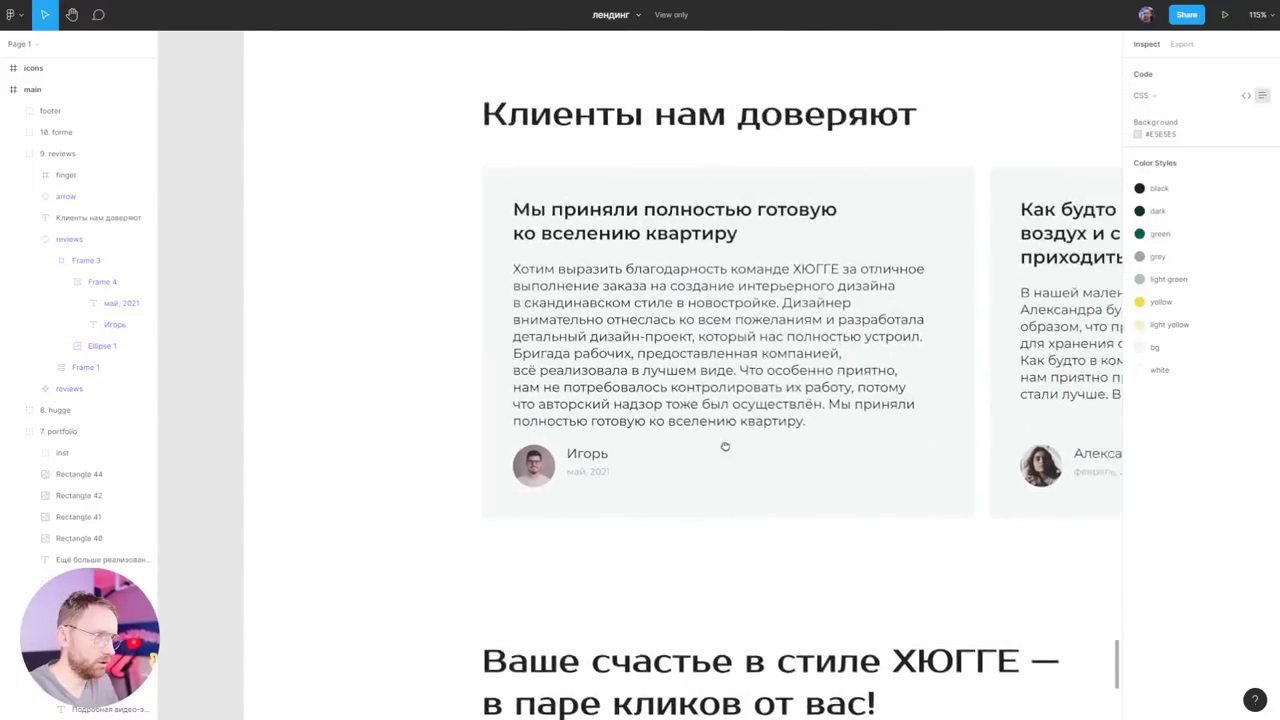
scroll(723, 449, right, 6)
ctrl+scroll(913, 200, down, 5)
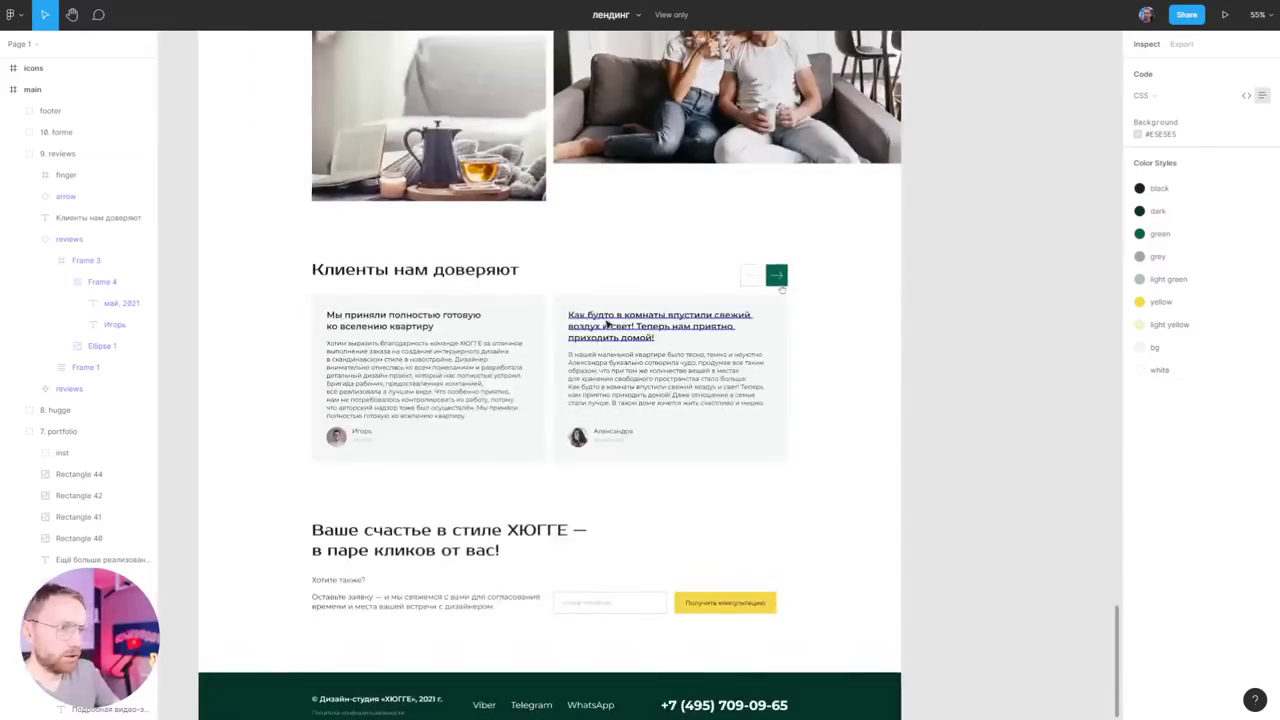
scroll(659, 243, up, 10)
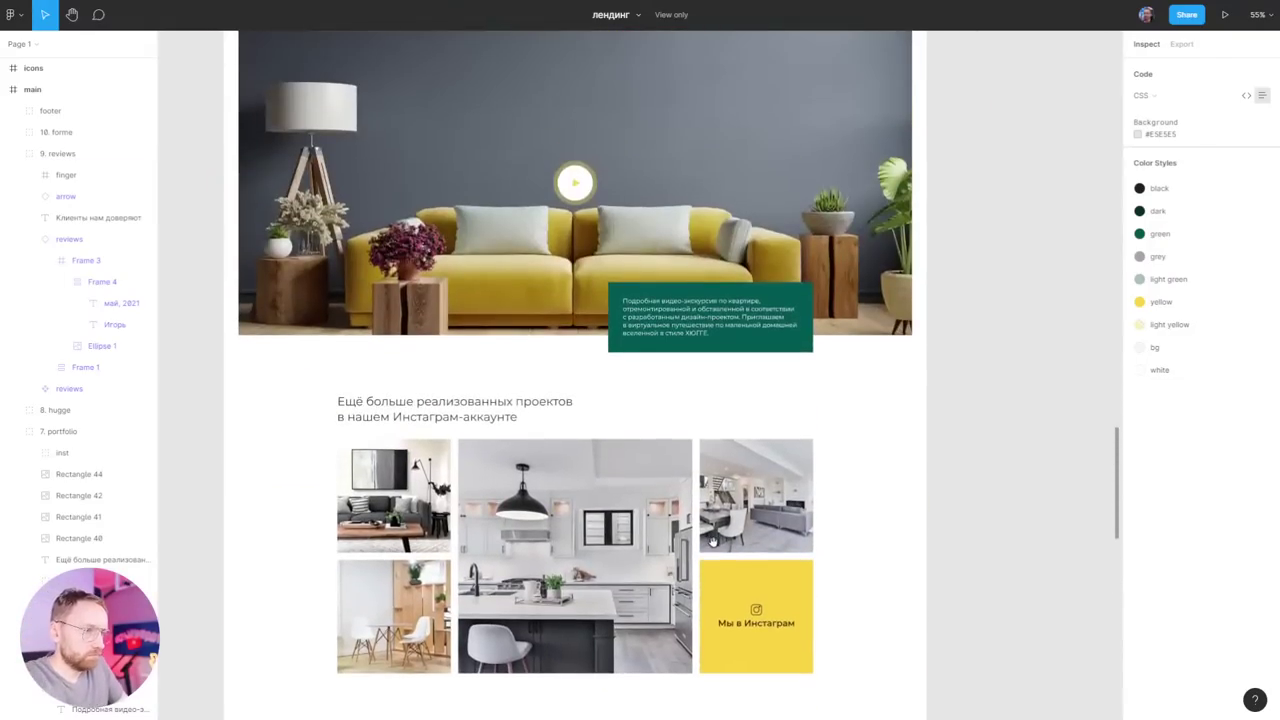
ctrl+scroll(632, 326, up, 3)
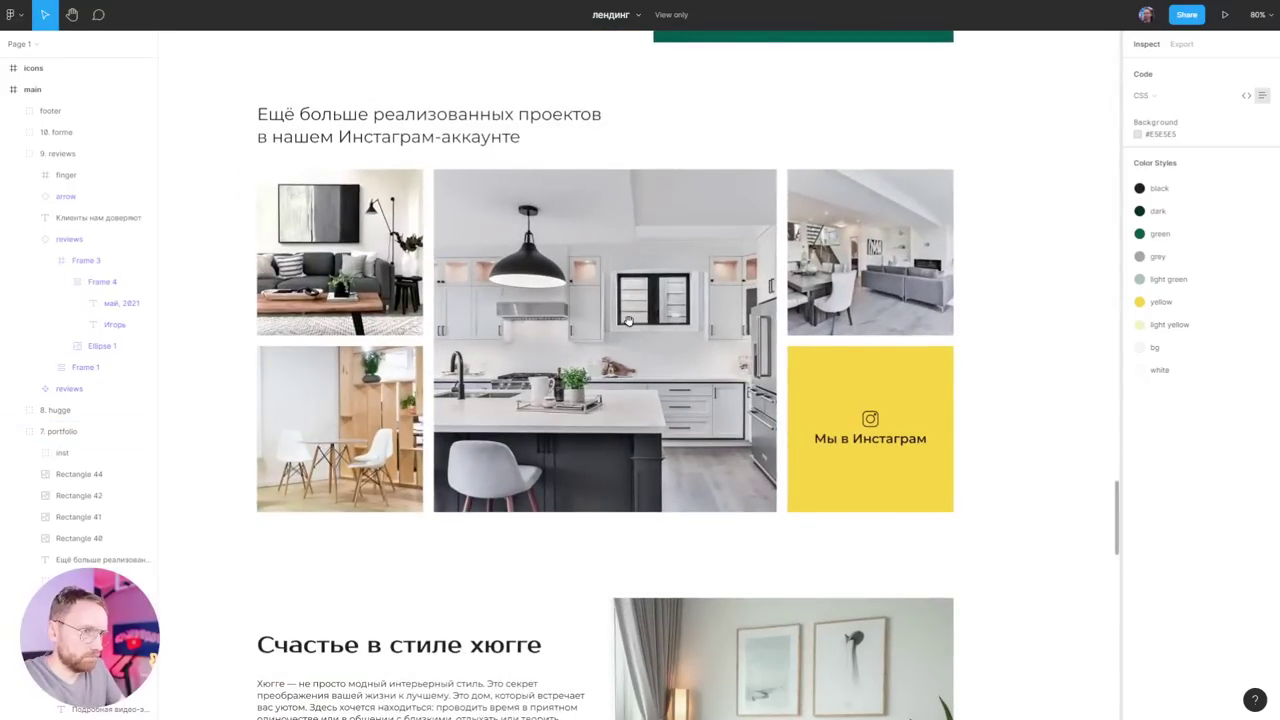
scroll(630, 493, up, 1)
scroll(637, 569, down, 2)
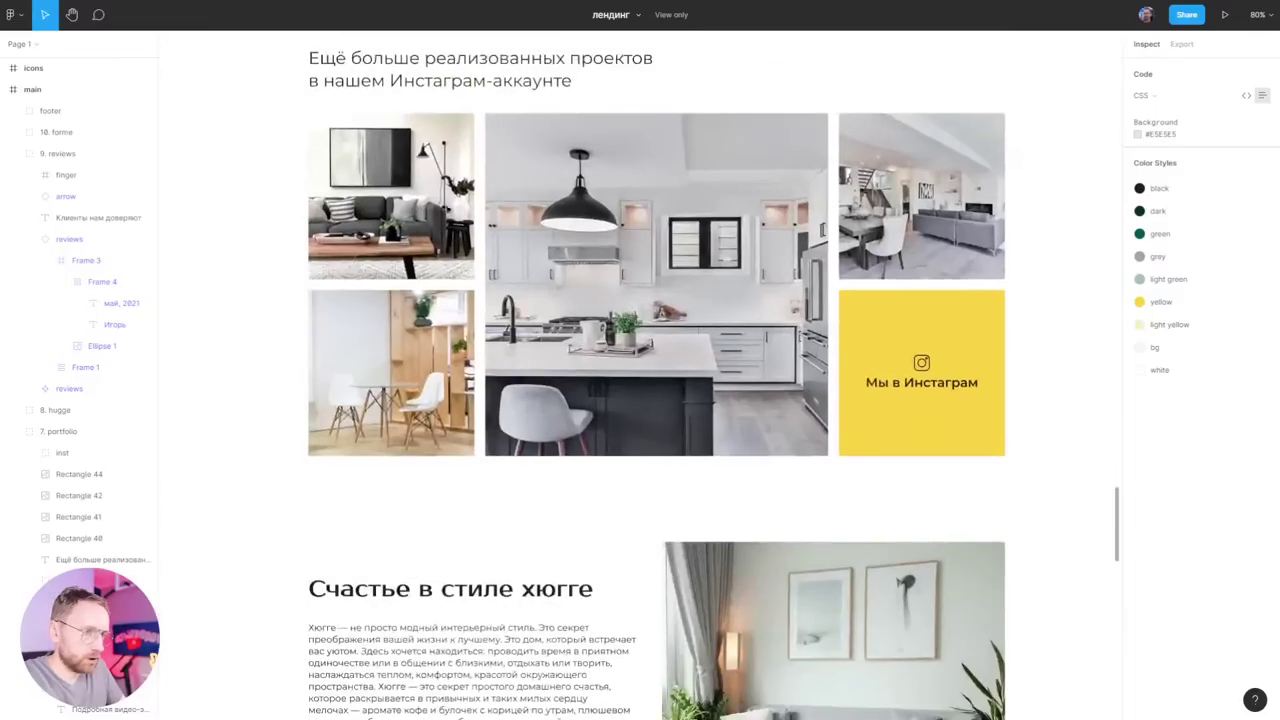
click(457, 87)
scroll(478, 480, up, 2)
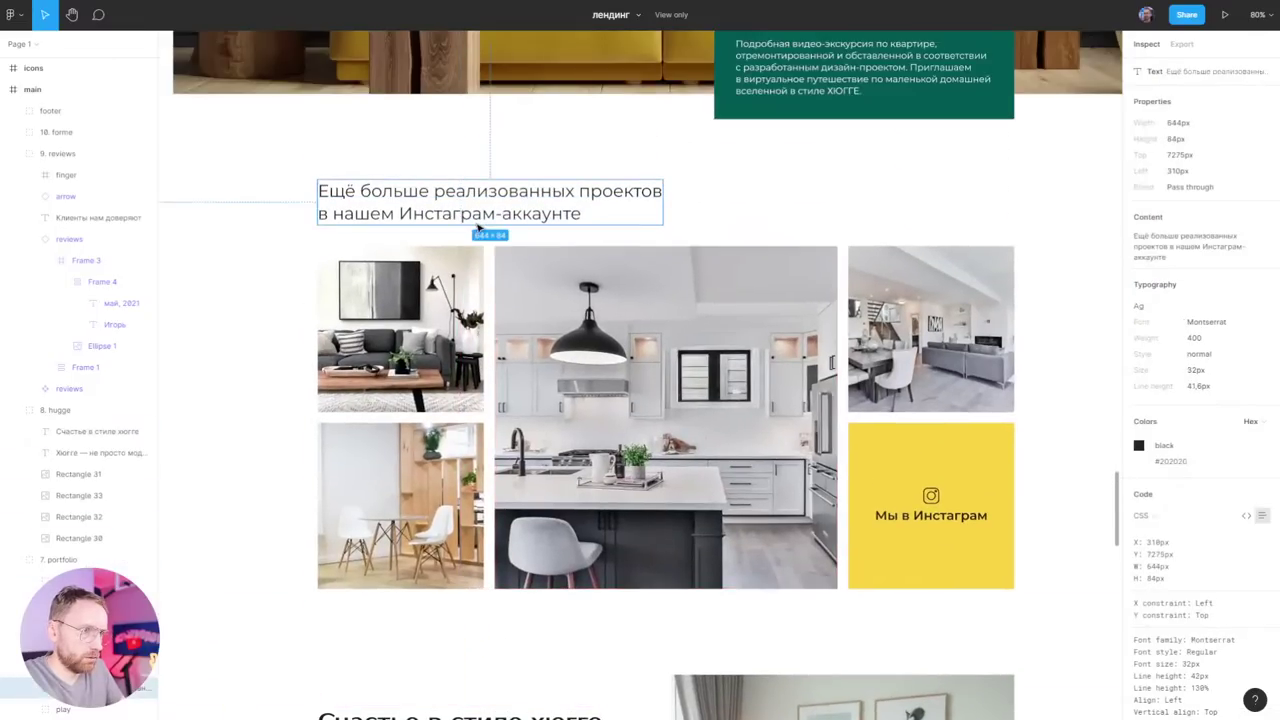
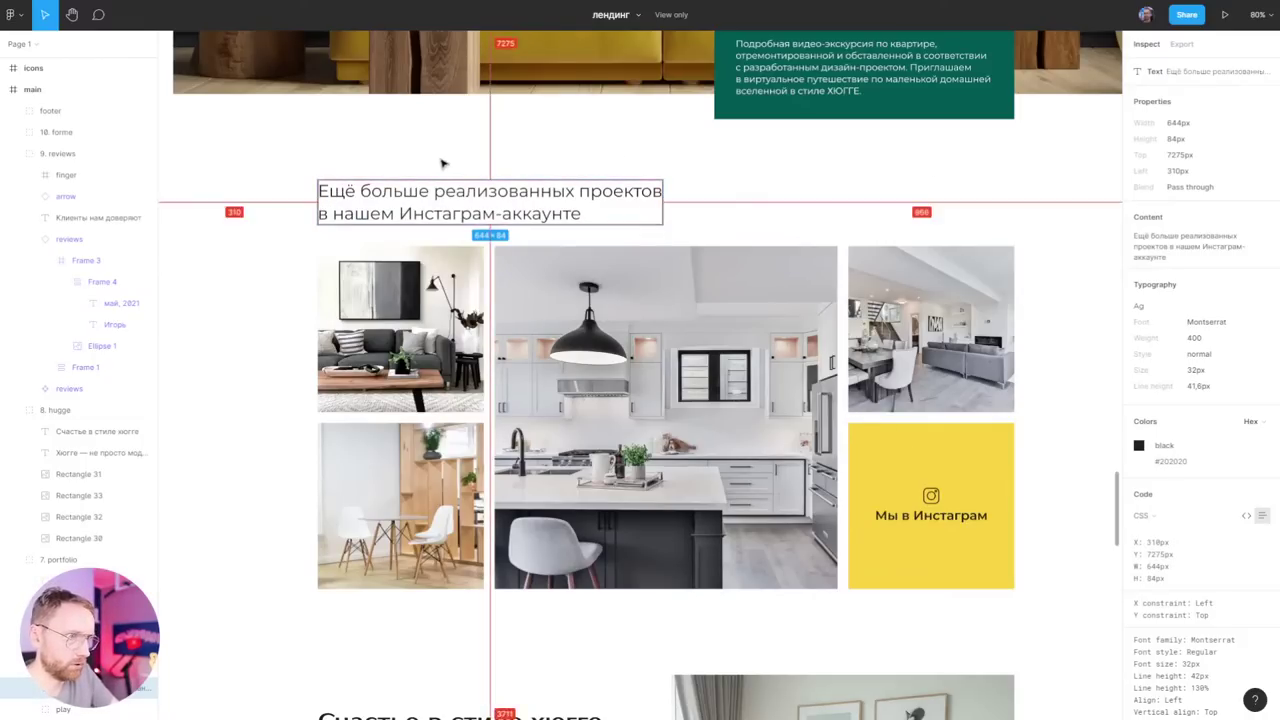
Scroll through the view-only landing page, inspecting the Портфолио heading, services block and header
scroll(443, 163, down, 15)
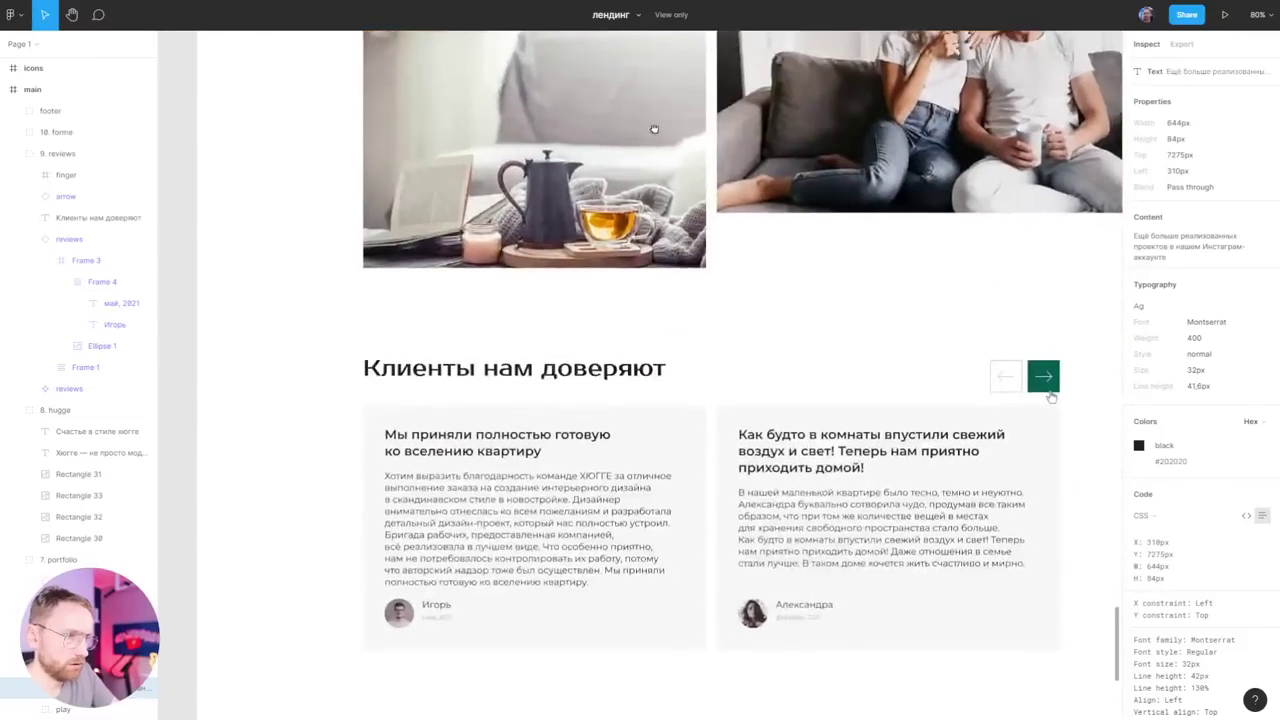
scroll(654, 129, up, 20)
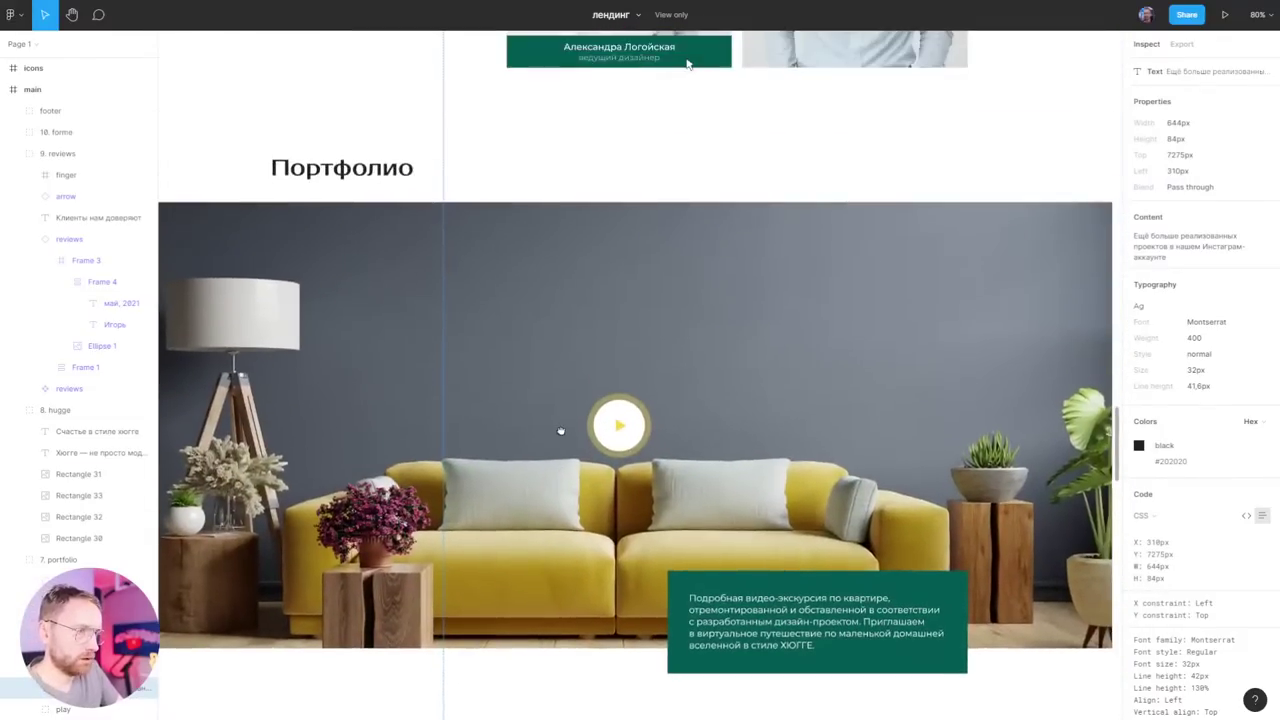
scroll(560, 431, down, 5)
scroll(514, 434, up, 6)
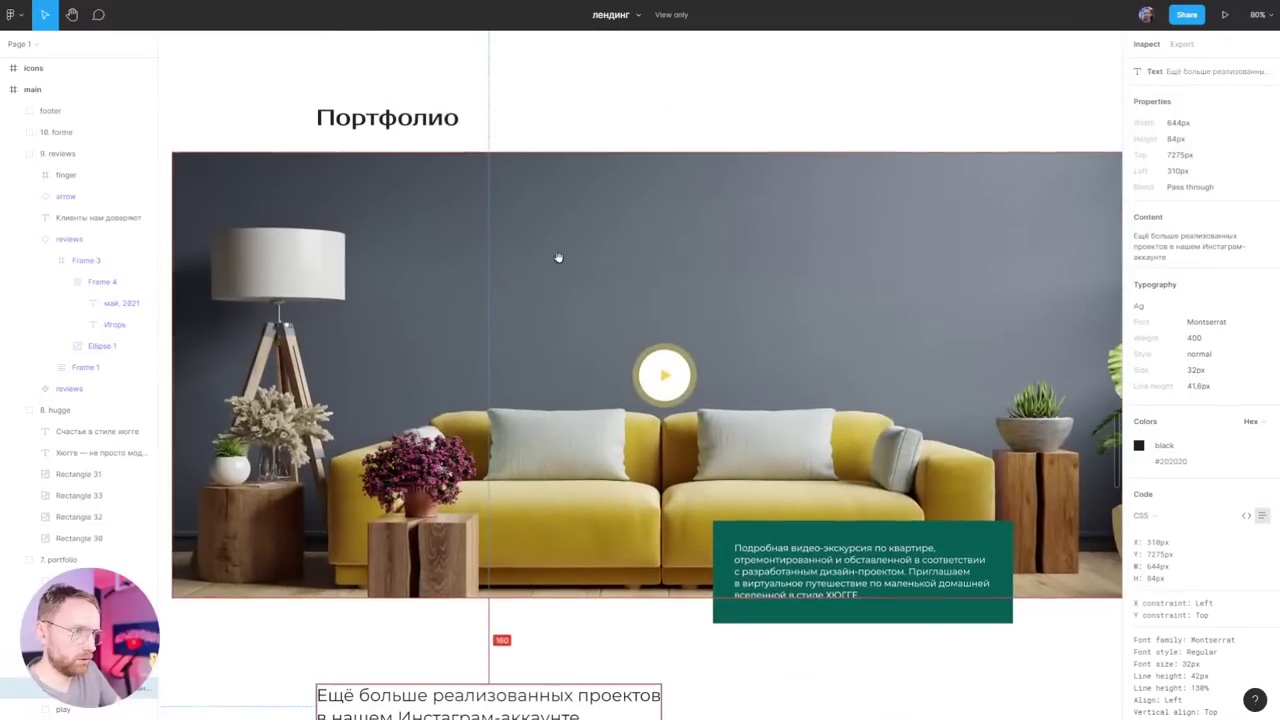
click(388, 117)
scroll(585, 430, down, 4)
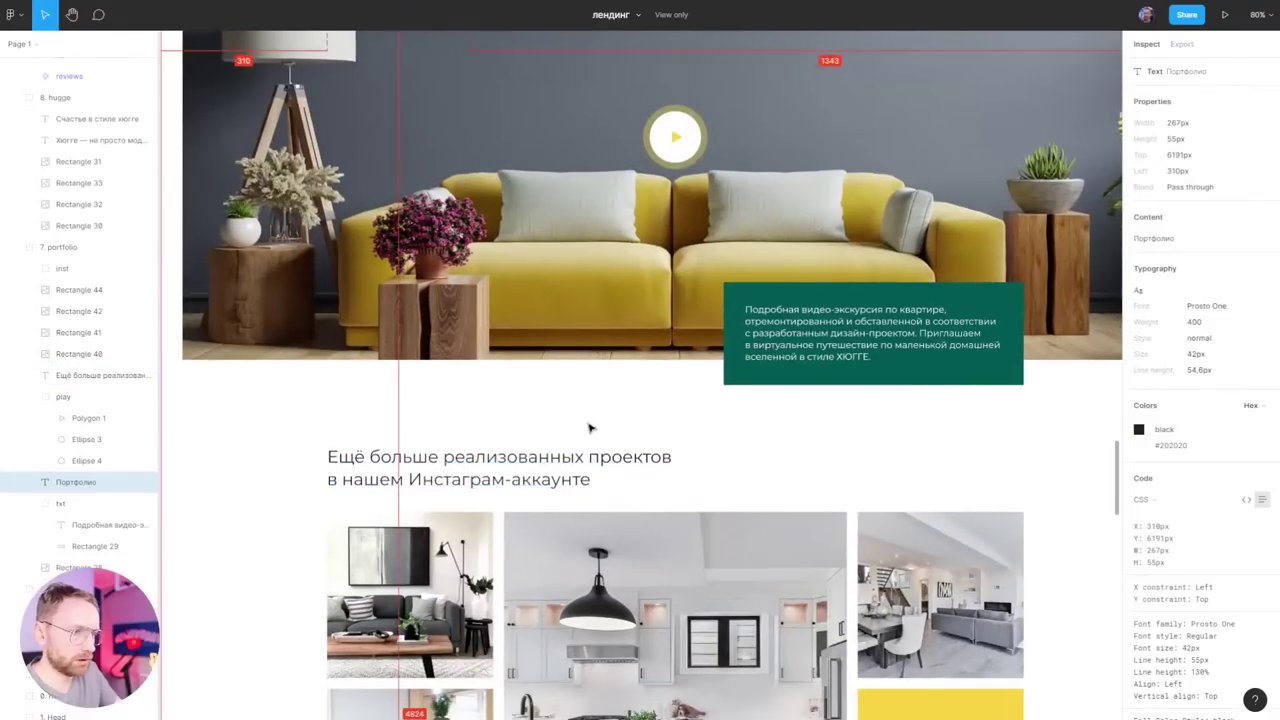
key(Escape)
scroll(753, 260, up, 5)
scroll(753, 260, down, 6)
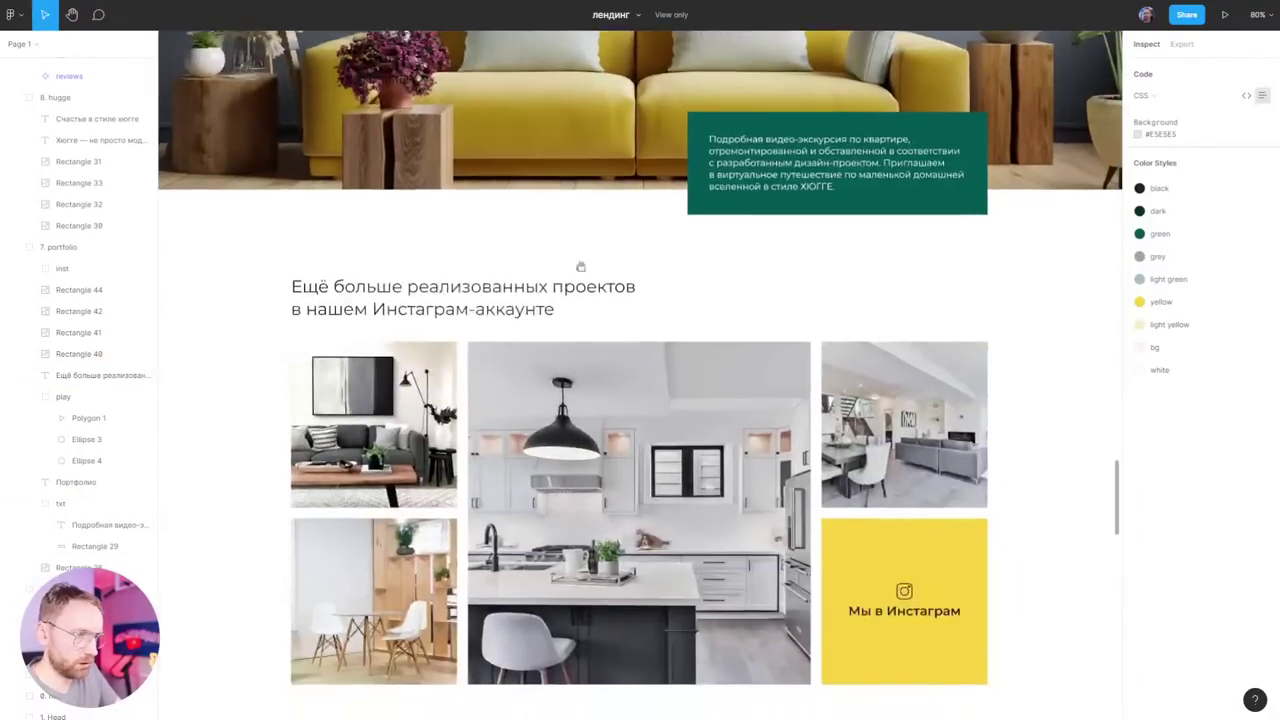
scroll(632, 500, up, 3)
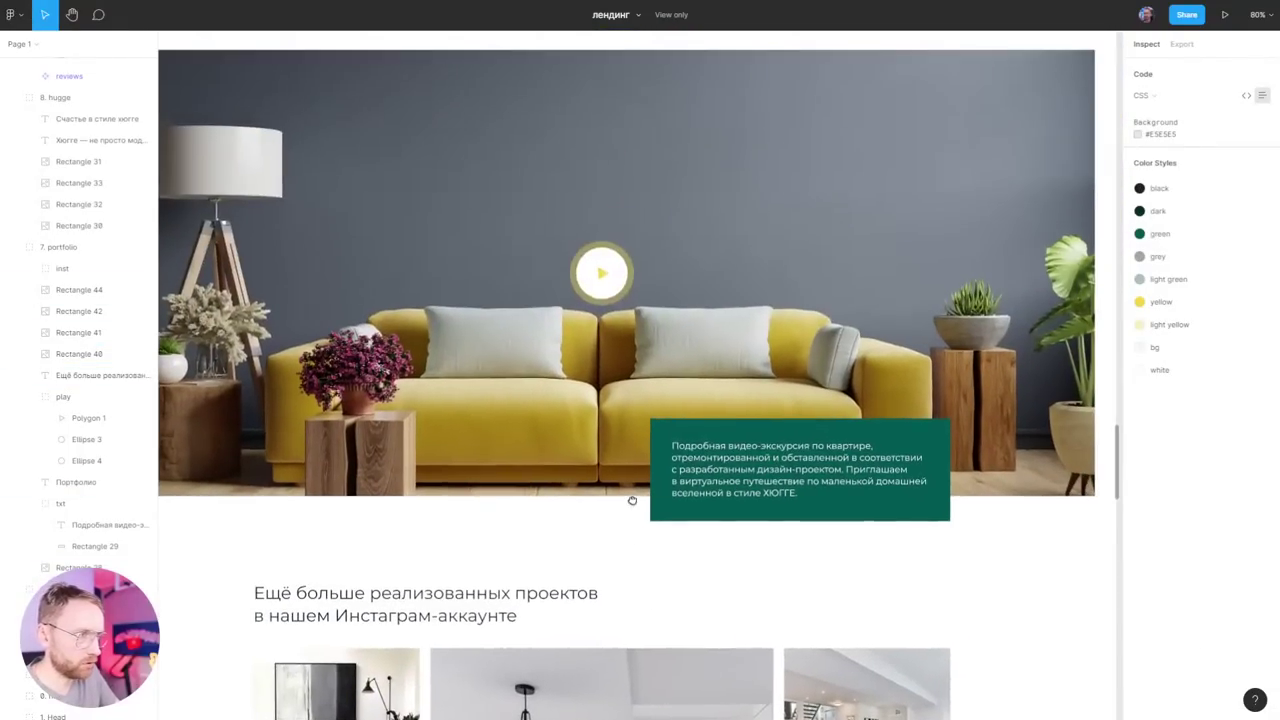
scroll(586, 410, up, 4)
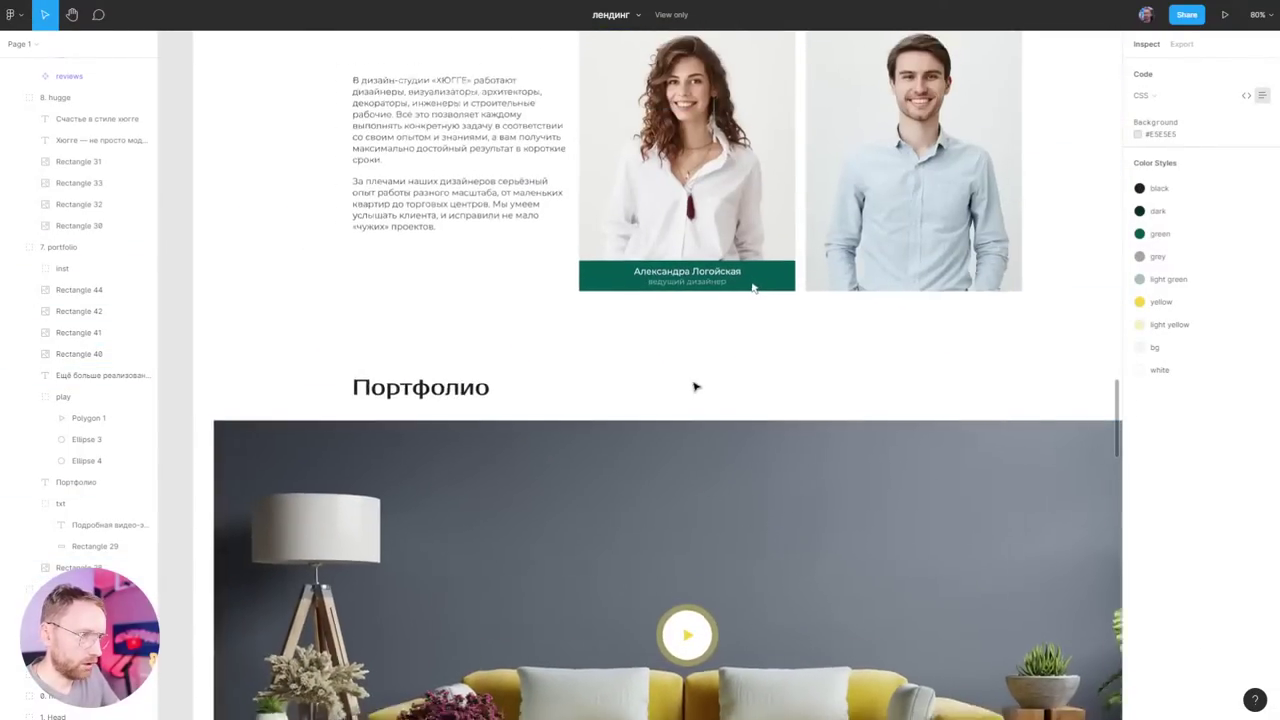
scroll(694, 386, down, 5)
scroll(552, 412, up, 3)
scroll(544, 299, up, 2)
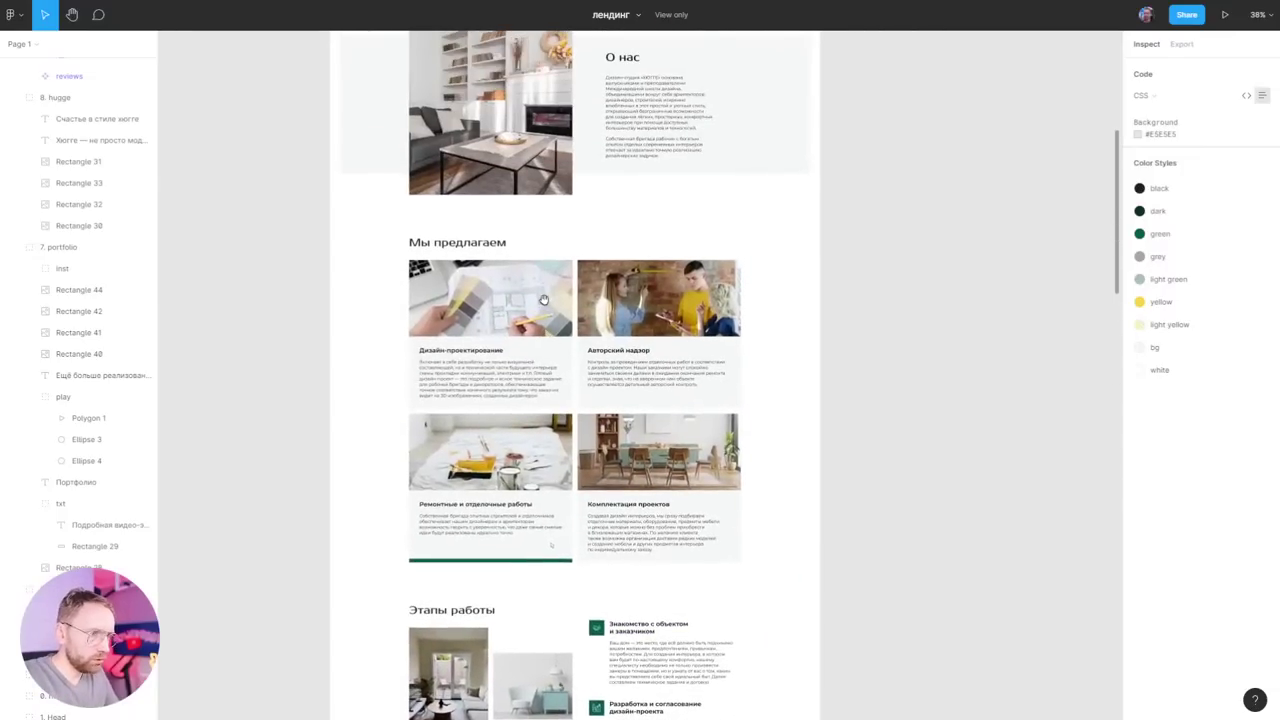
scroll(548, 560, up, 3)
scroll(531, 403, down, 4)
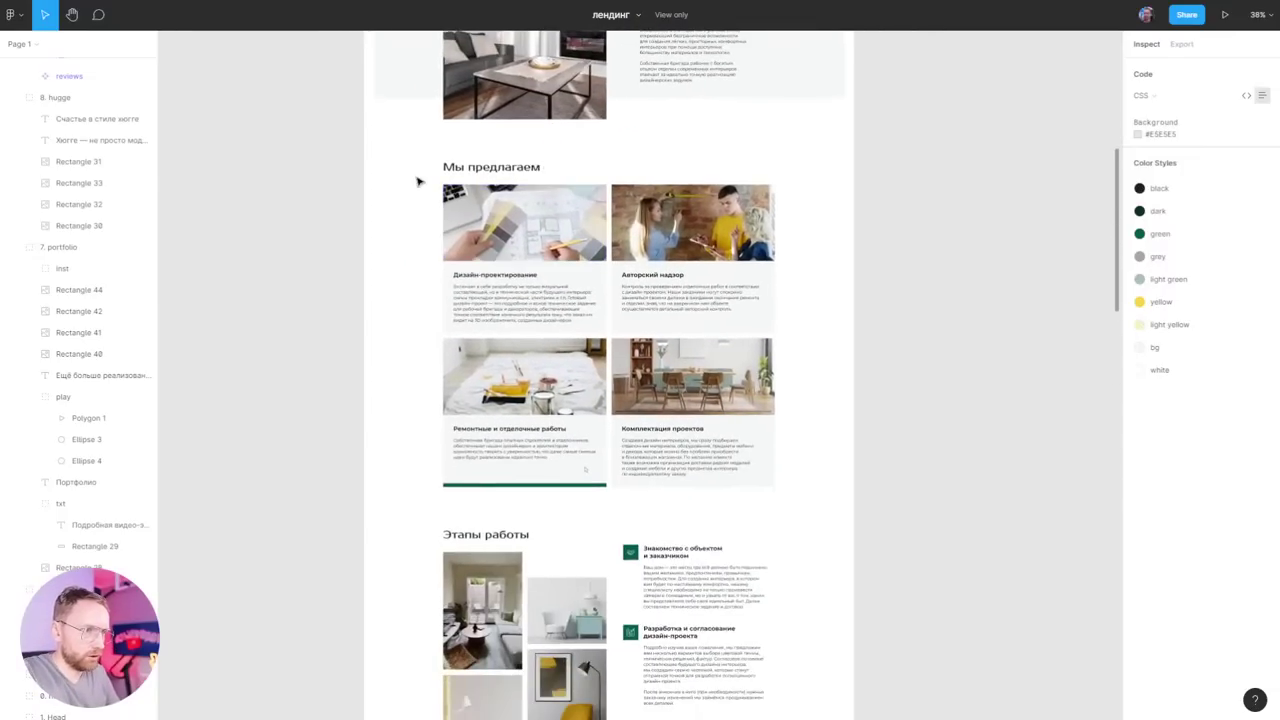
drag(411, 161, 748, 488)
key(Escape)
scroll(686, 360, up, 1)
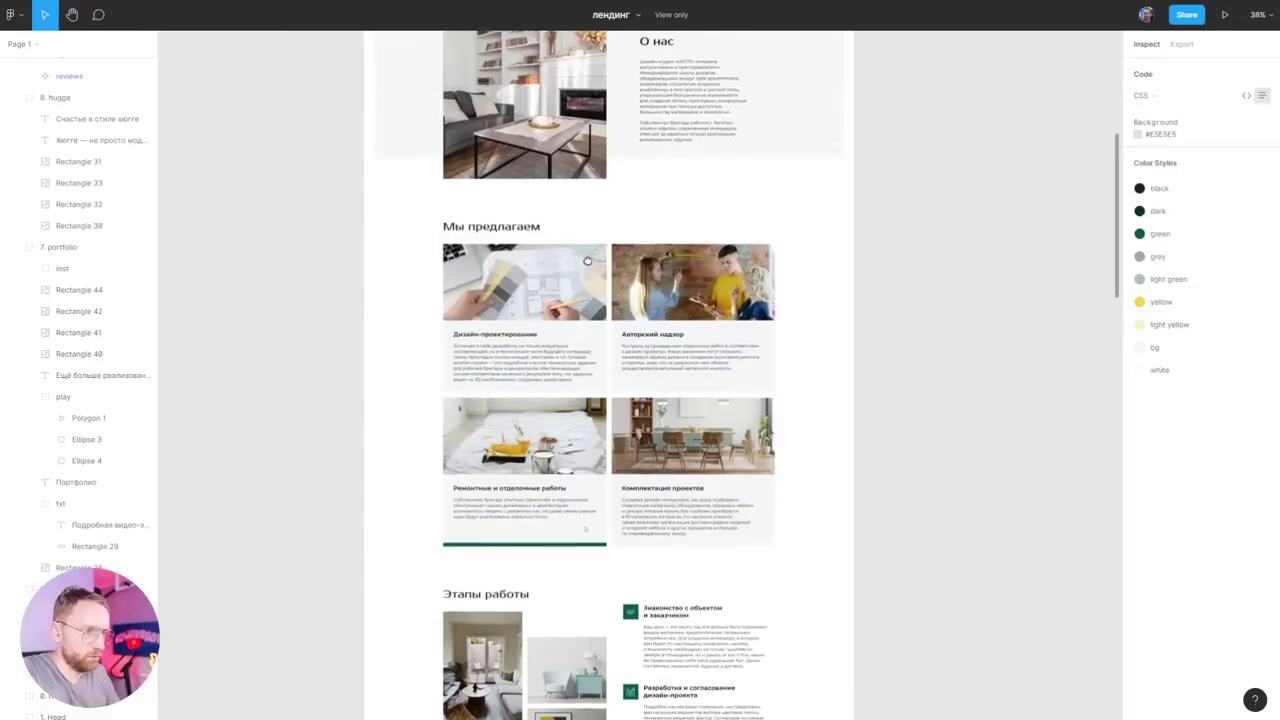
scroll(630, 577, up, 4)
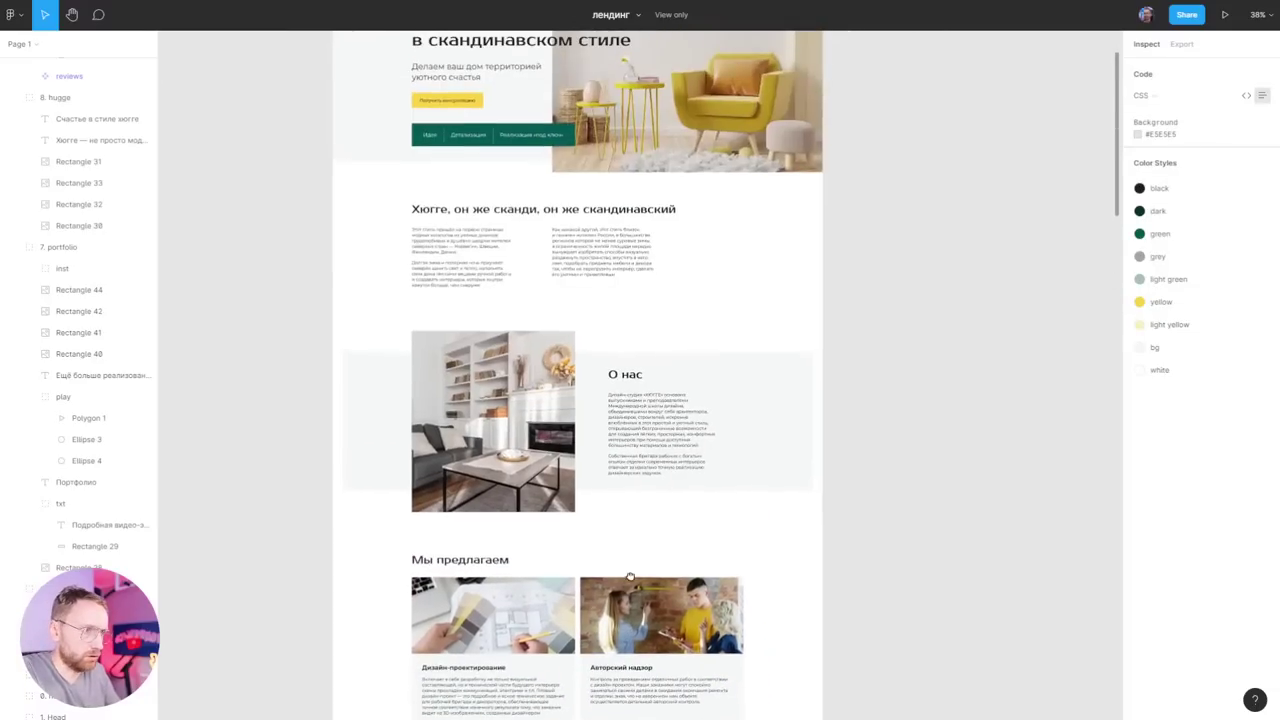
scroll(489, 260, up, 1)
drag(403, 60, 785, 620)
key(Escape)
scroll(657, 249, up, 5)
scroll(600, 150, up, 3)
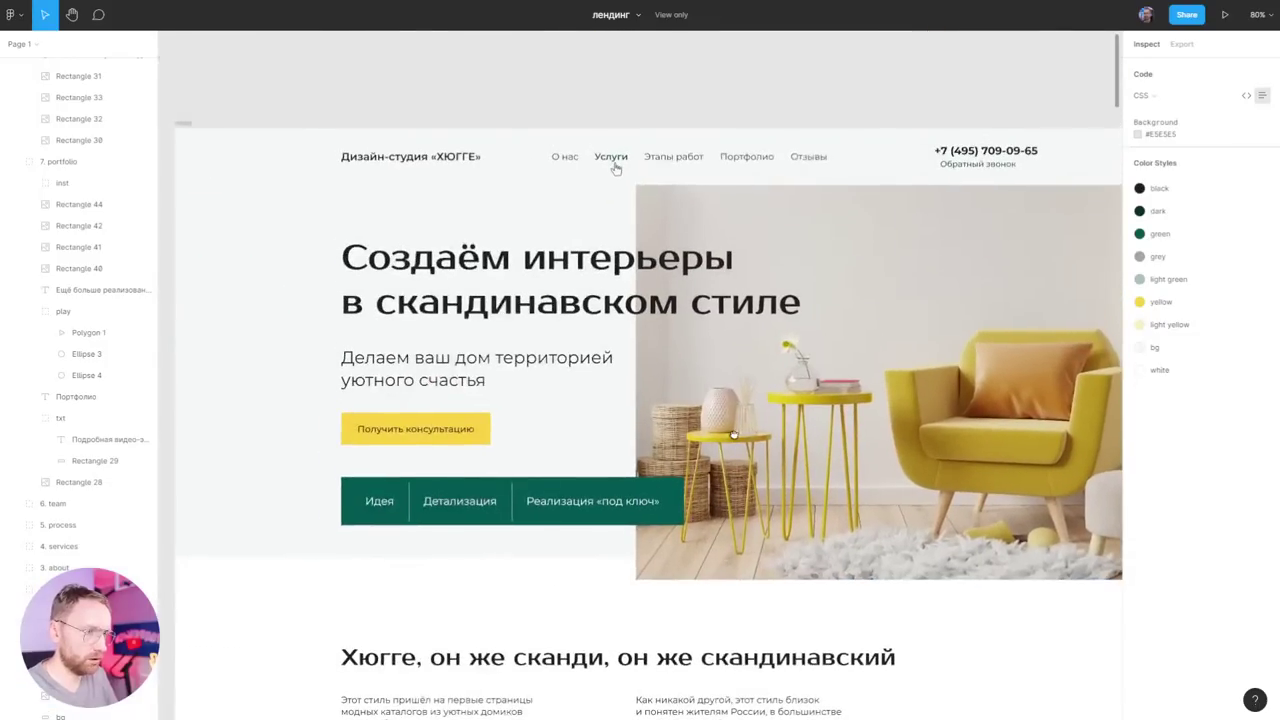
scroll(733, 435, down, 1)
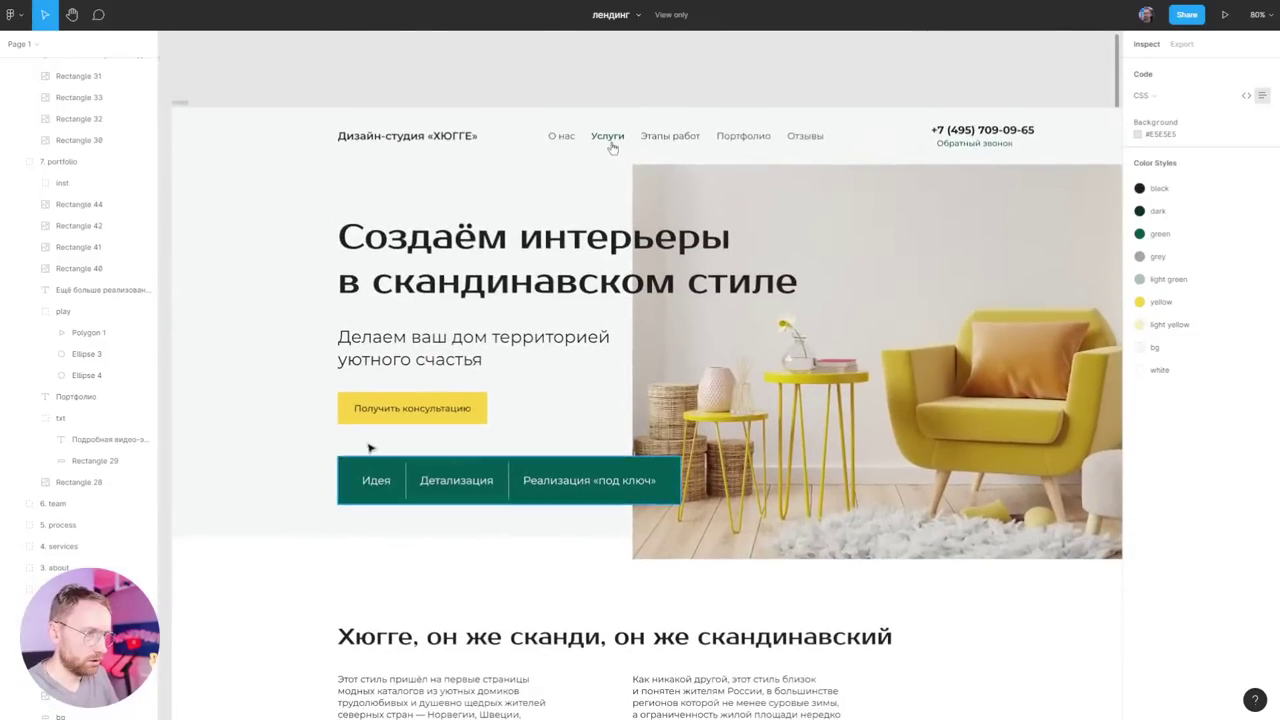
Inspect the hero's Получить консультацию button, green steps bar, Идея label and armchair photo
click(412, 408)
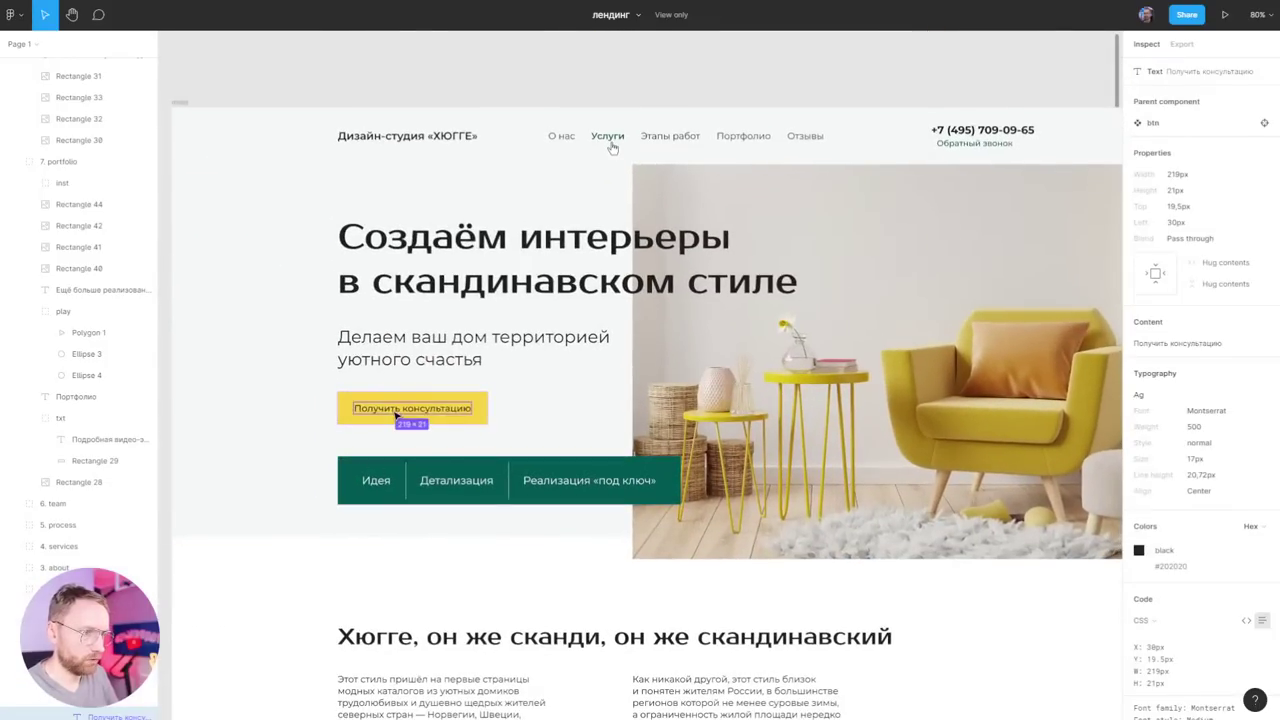
click(480, 486)
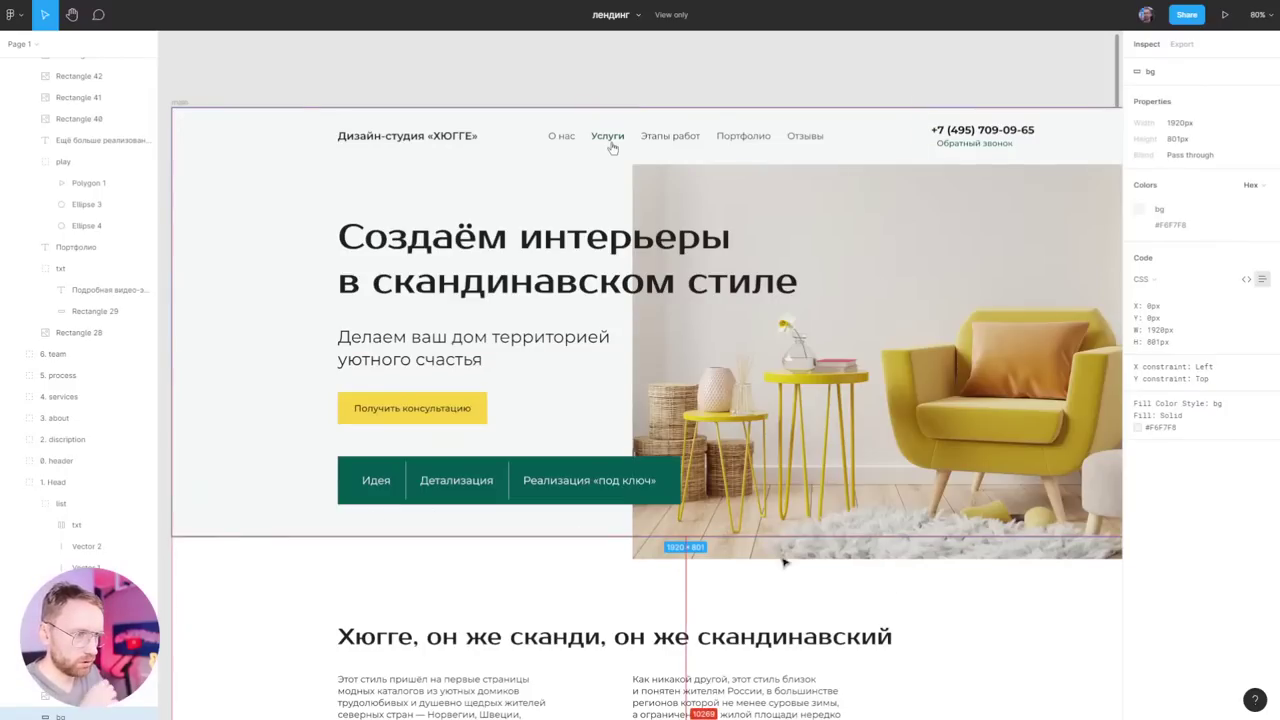
click(502, 479)
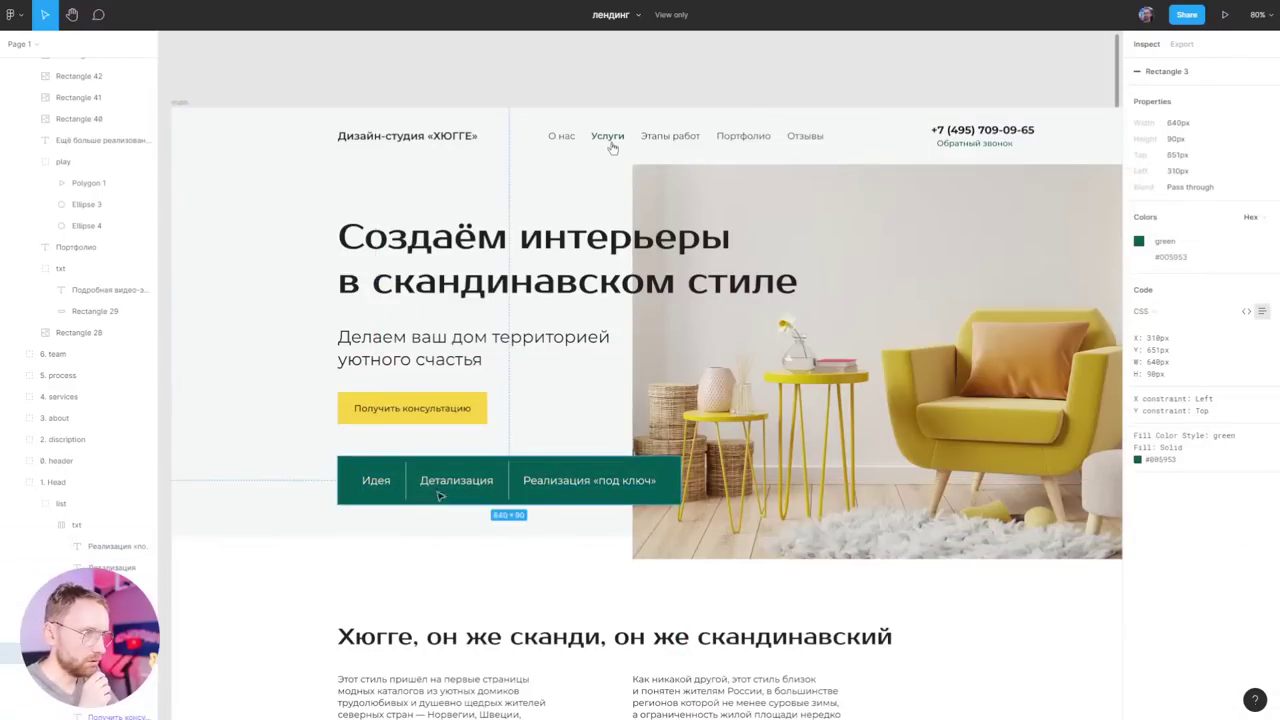
click(403, 488)
click(612, 148)
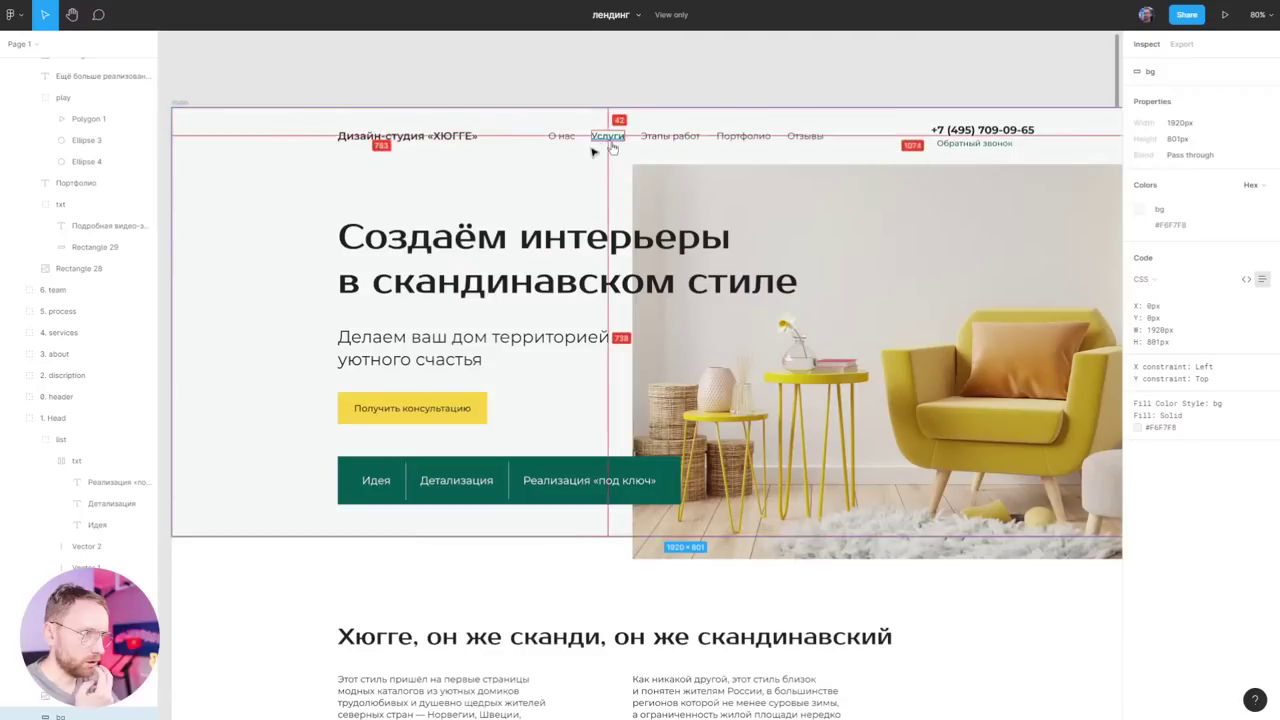
click(369, 490)
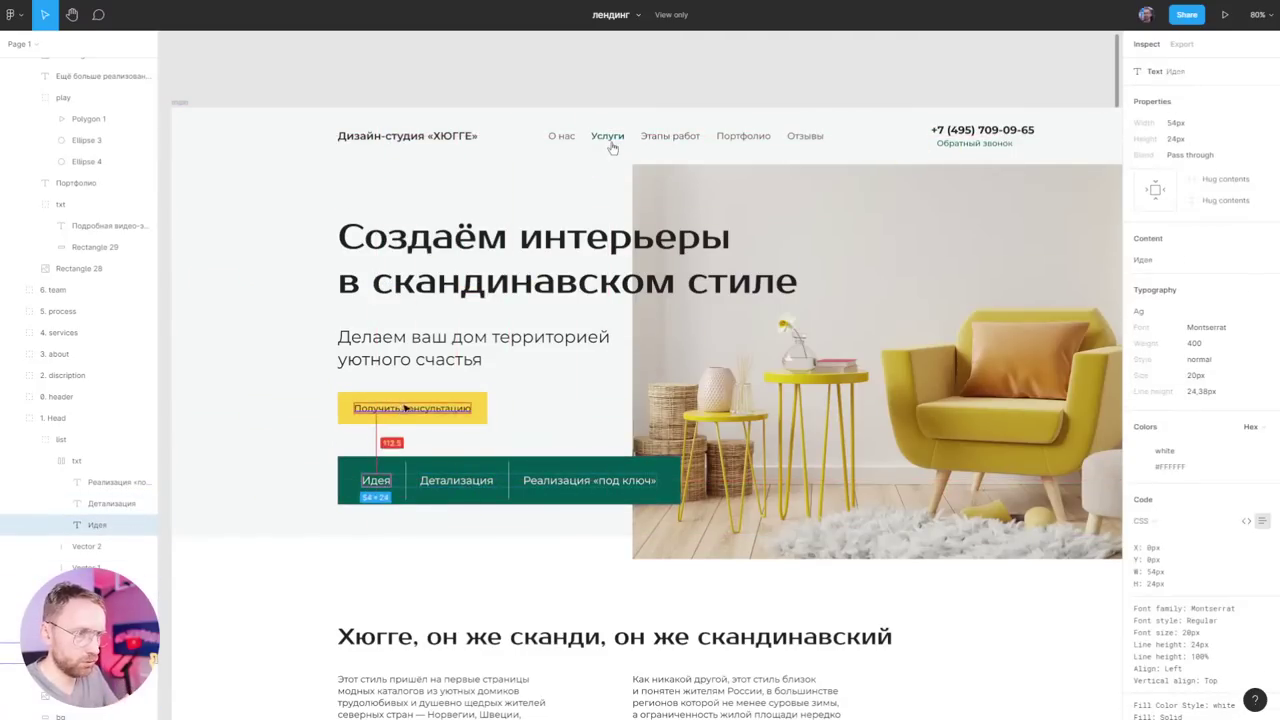
click(608, 408)
scroll(826, 294, down, 1)
scroll(826, 294, right, 1)
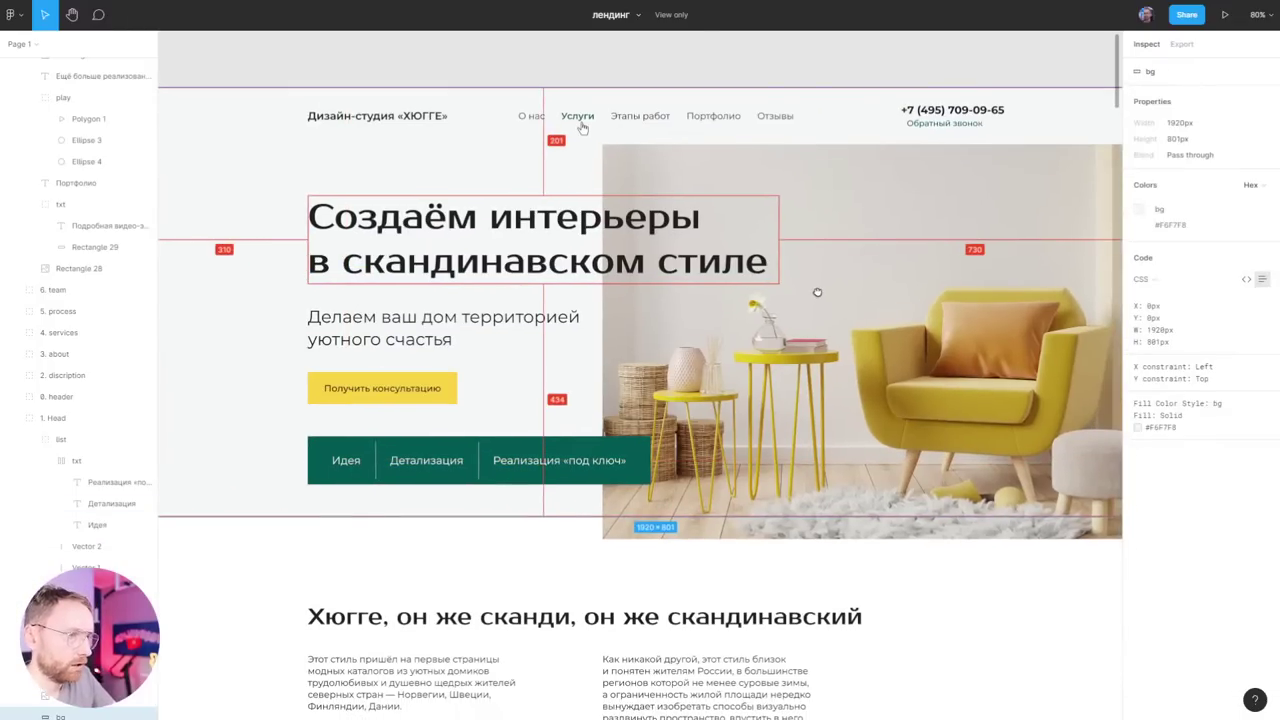
click(817, 292)
scroll(500, 186, down, 2)
scroll(500, 186, right, 1)
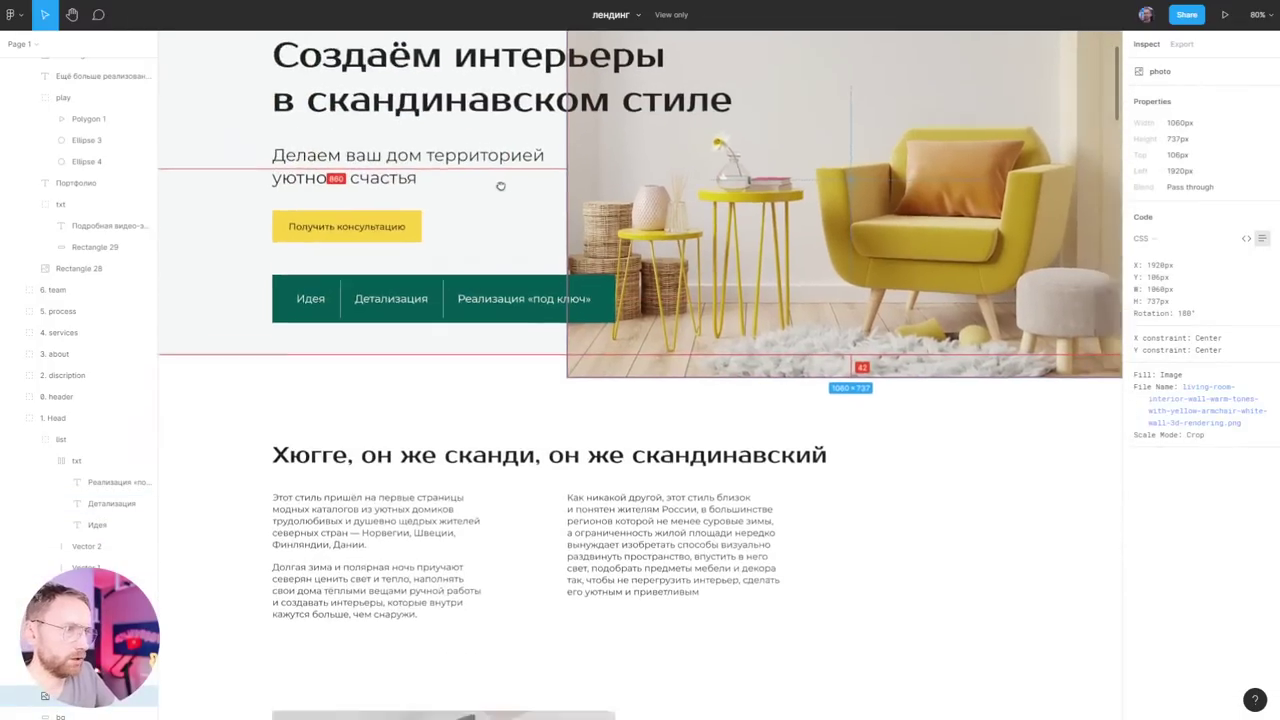
scroll(500, 186, down, 1)
scroll(500, 186, right, 1)
scroll(471, 141, up, 2)
scroll(471, 141, left, 1)
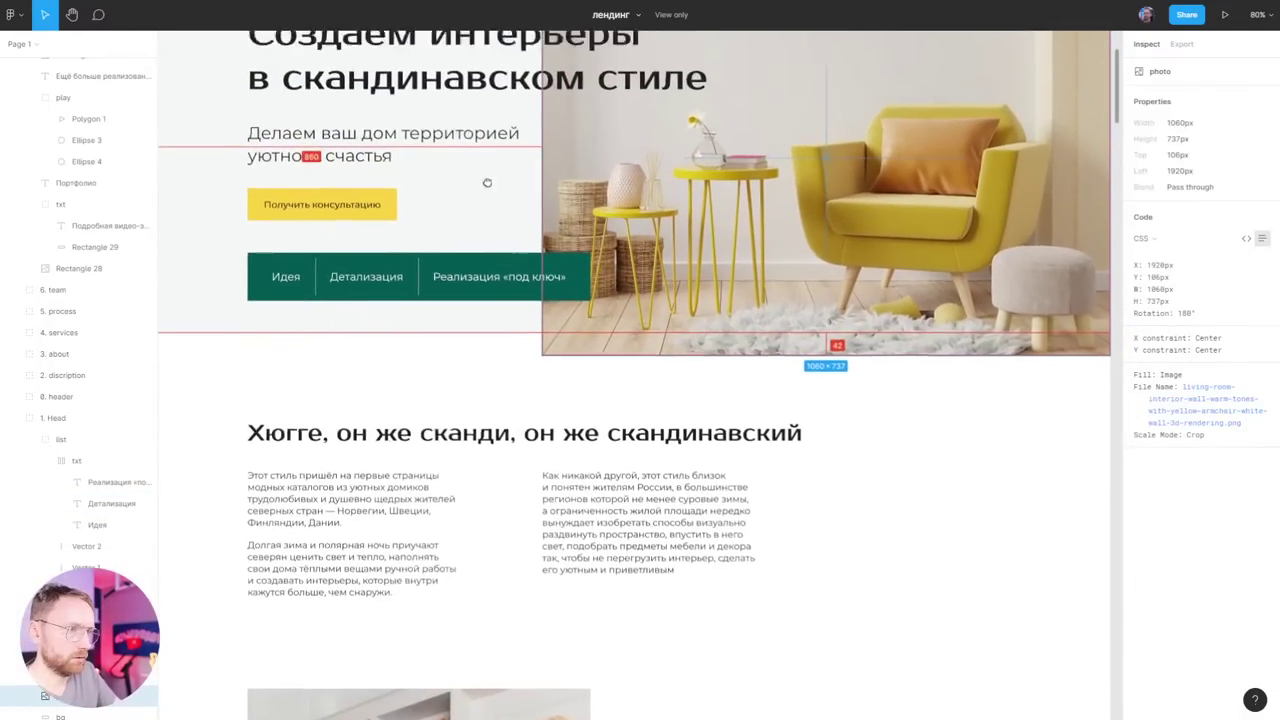
scroll(477, 246, up, 3)
scroll(477, 246, left, 3)
click(434, 97)
Duplicate the landing page file to Drafts and open the editable 'лендинг (Copy)'
click(640, 15)
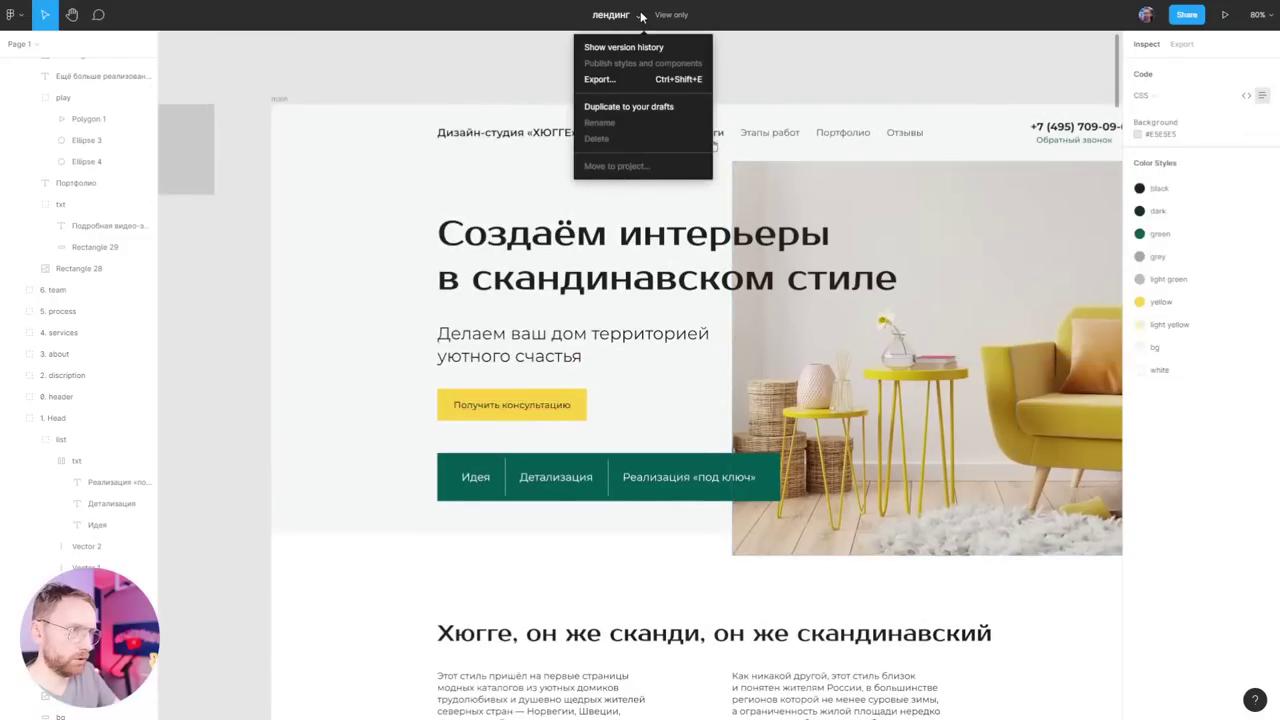
click(655, 113)
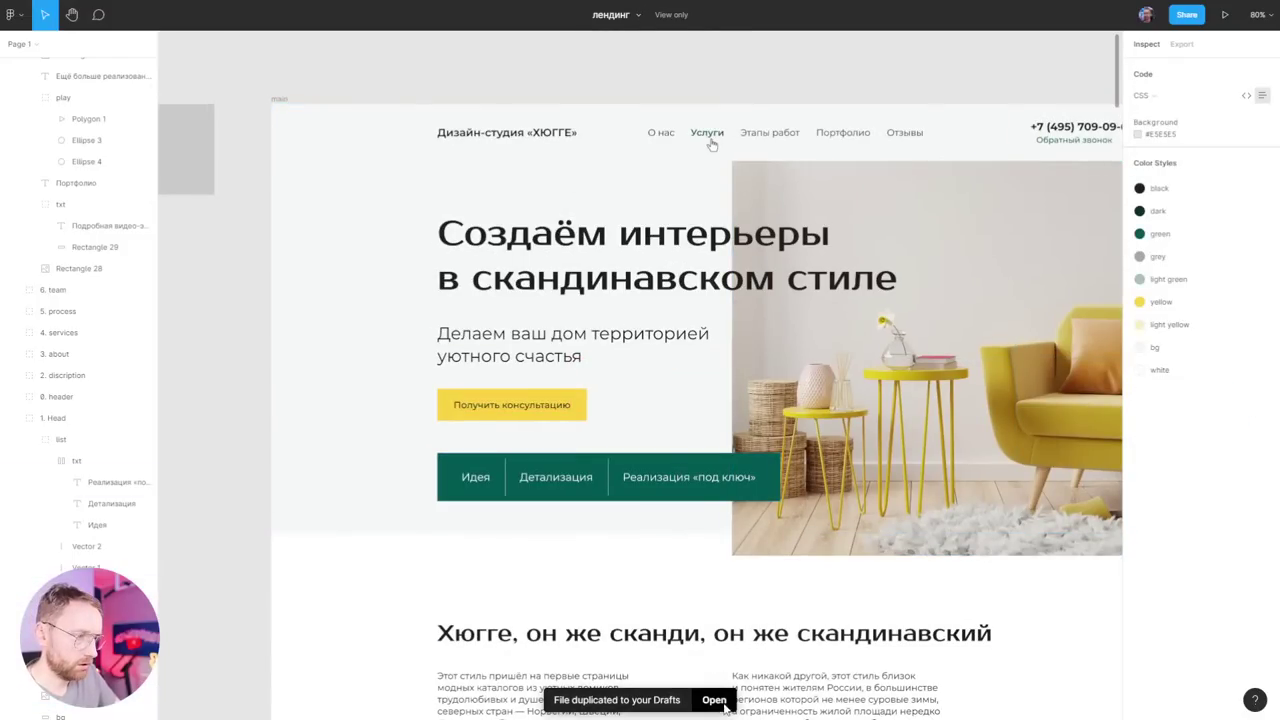
click(710, 694)
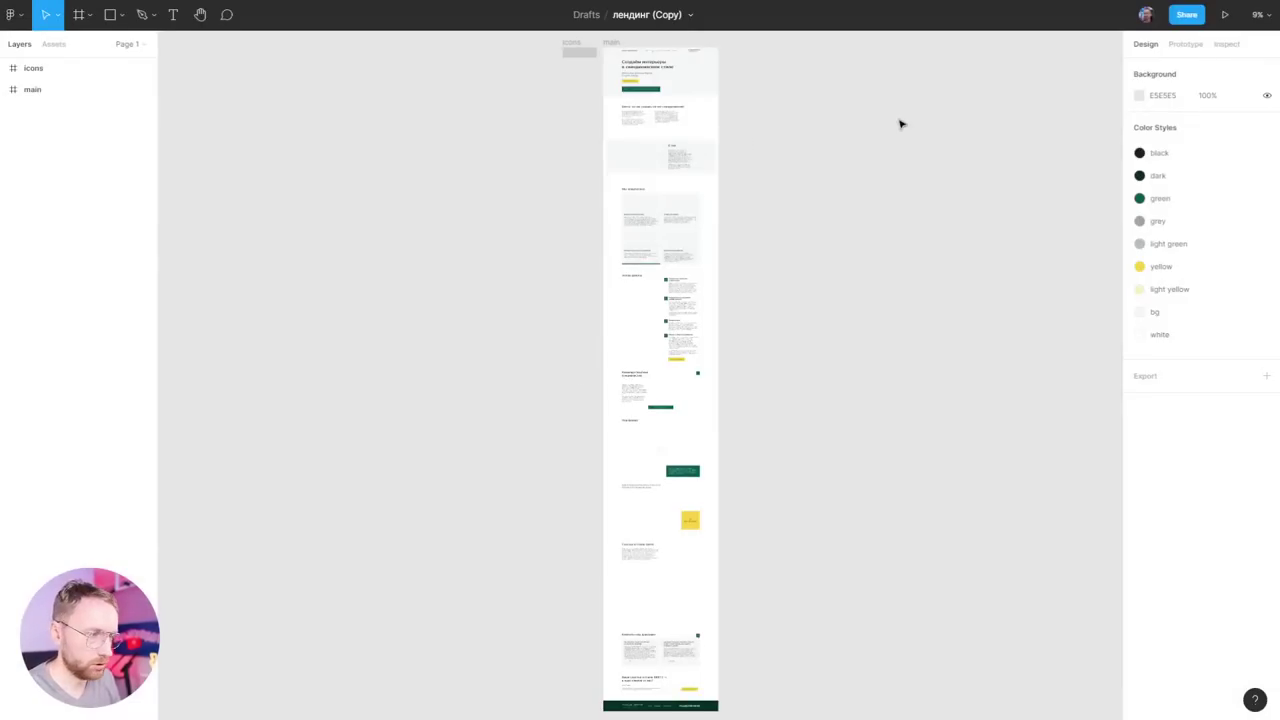
scroll(820, 360, up, 10)
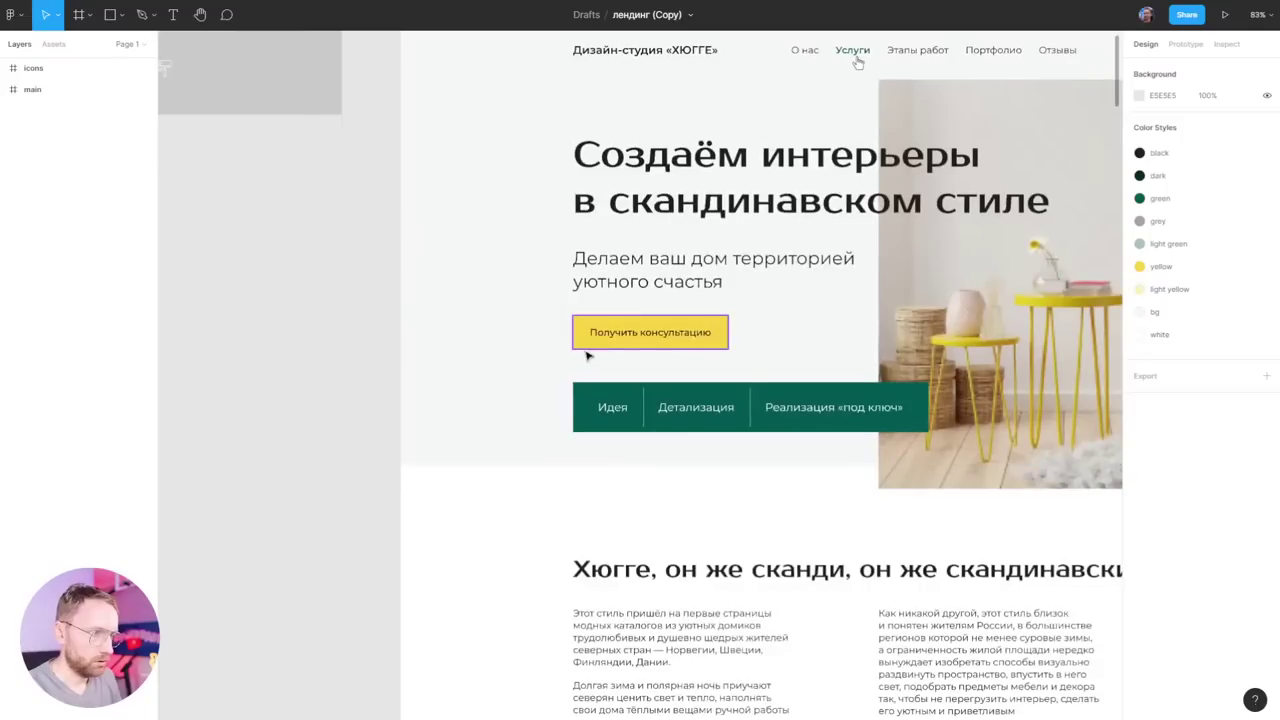
Paste a spare consultation button and try copying the green bar's fill onto it, then undo
ctrl+click(587, 346)
key(ctrl+c)
key(ctrl+v)
ctrl+click(585, 398)
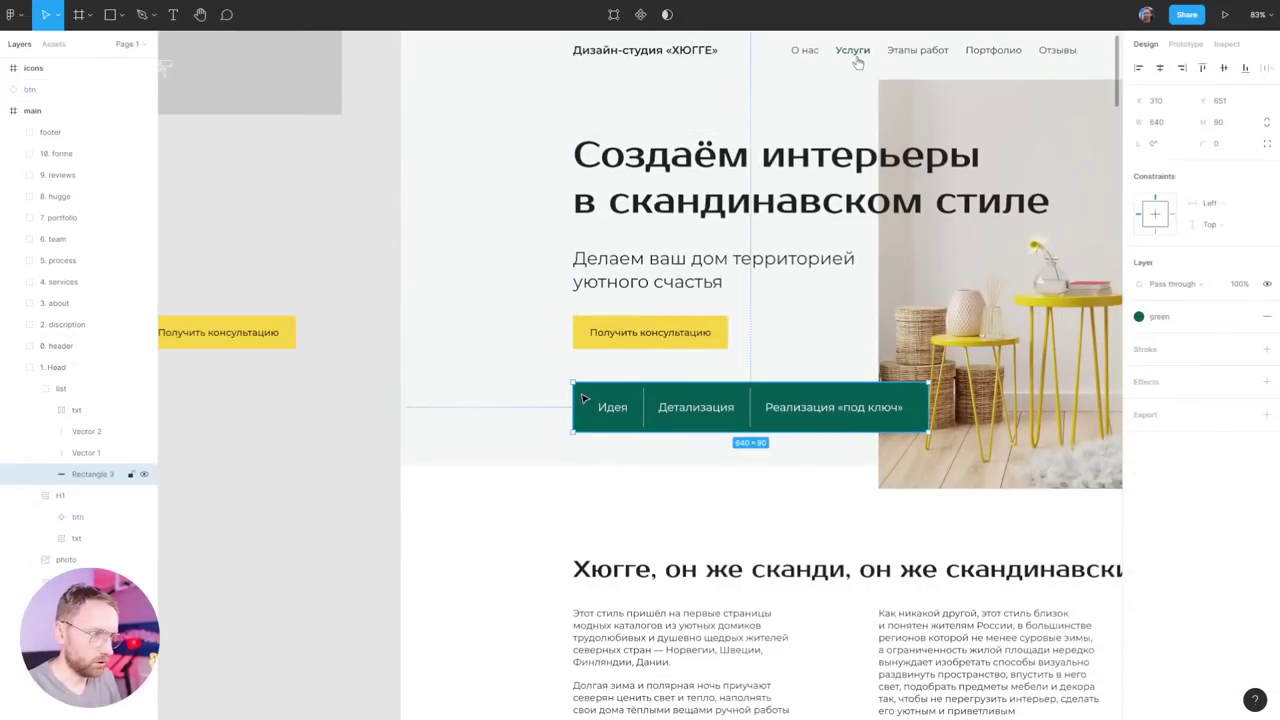
key(ctrl+alt+c)
ctrl+click(583, 330)
key(ctrl+alt+v)
key(ctrl+z)
key(ctrl+z)
key(ctrl+z)
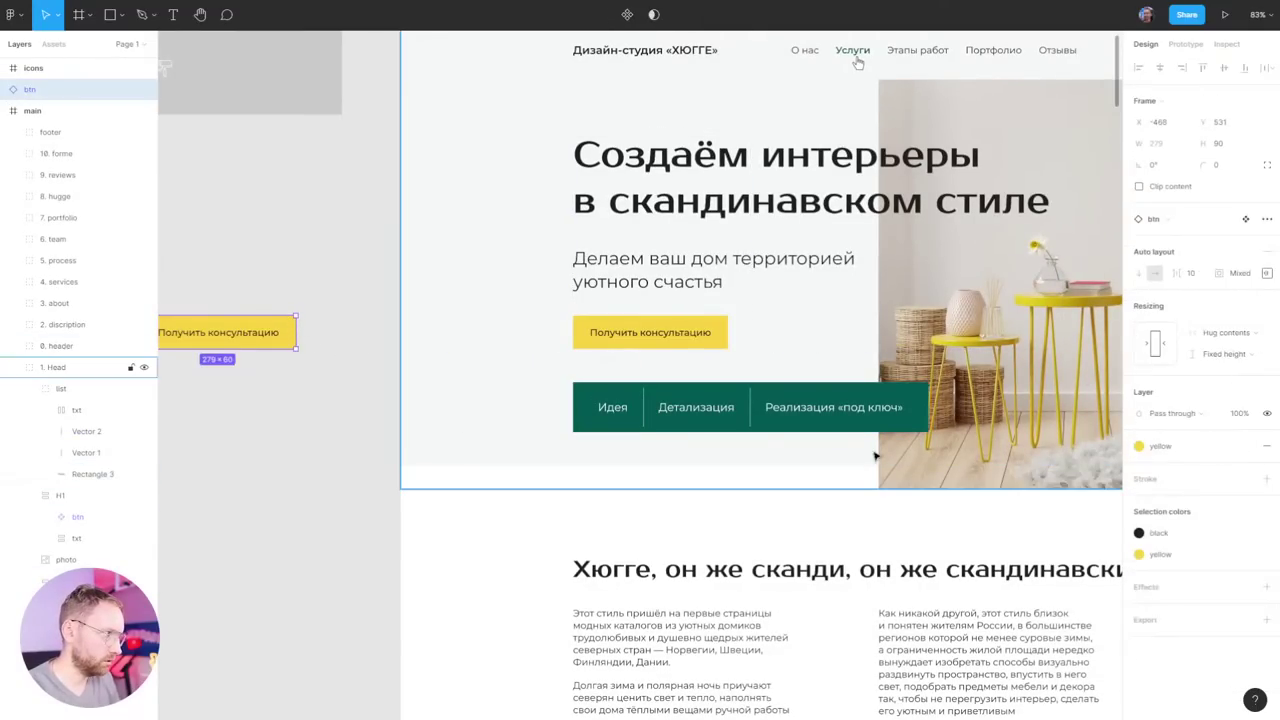
key(ctrl+shift+z)
Make the steps bar yellow and the consultation button dark green with white text
click(1191, 318)
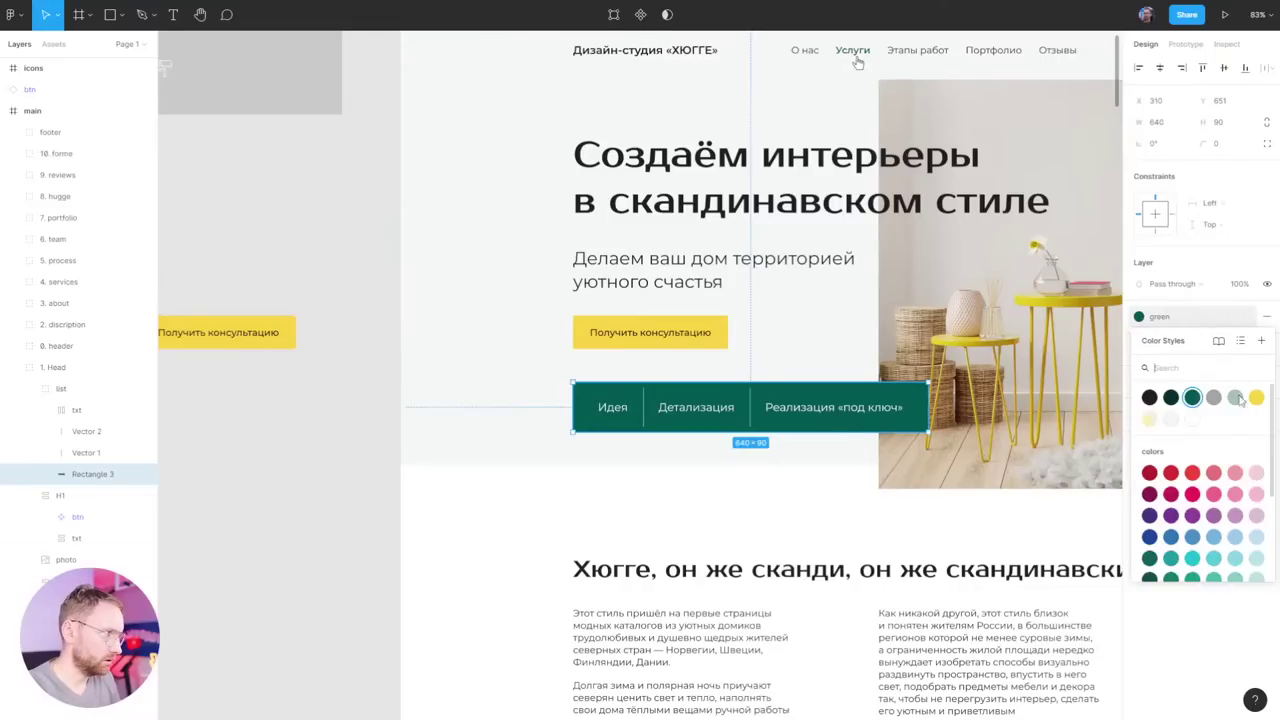
click(1266, 404)
click(725, 342)
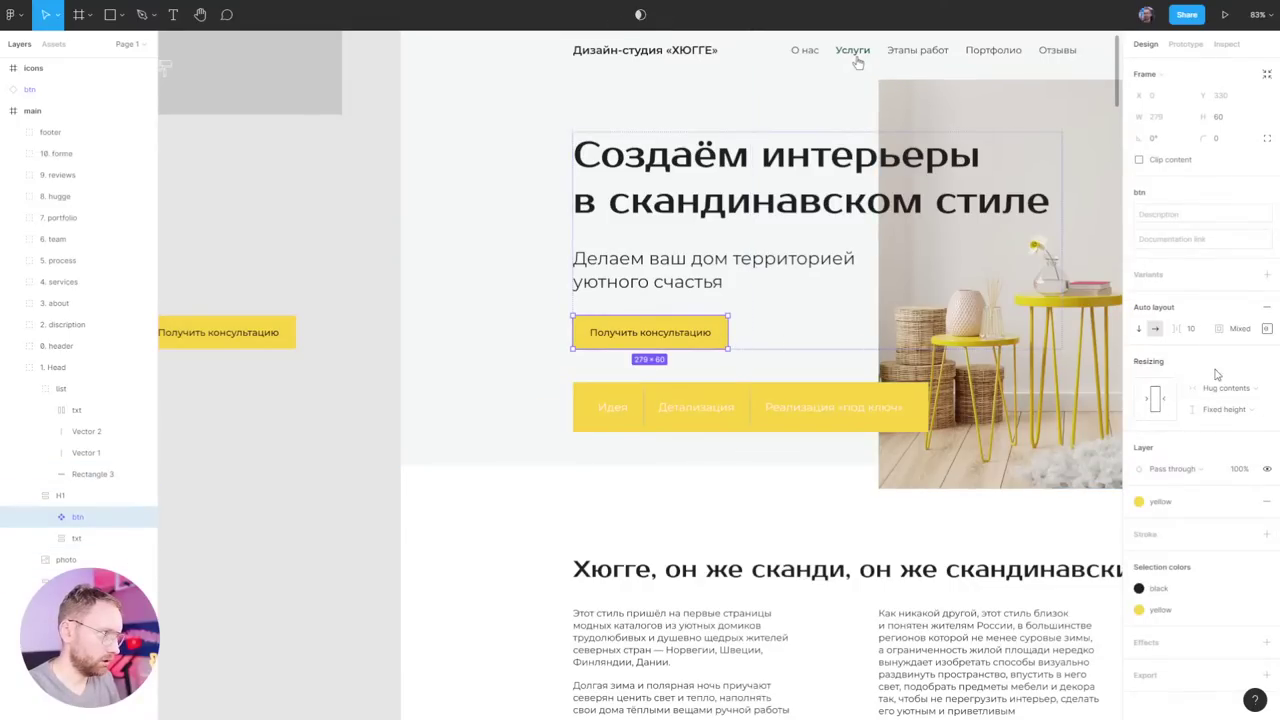
click(1183, 502)
click(1192, 540)
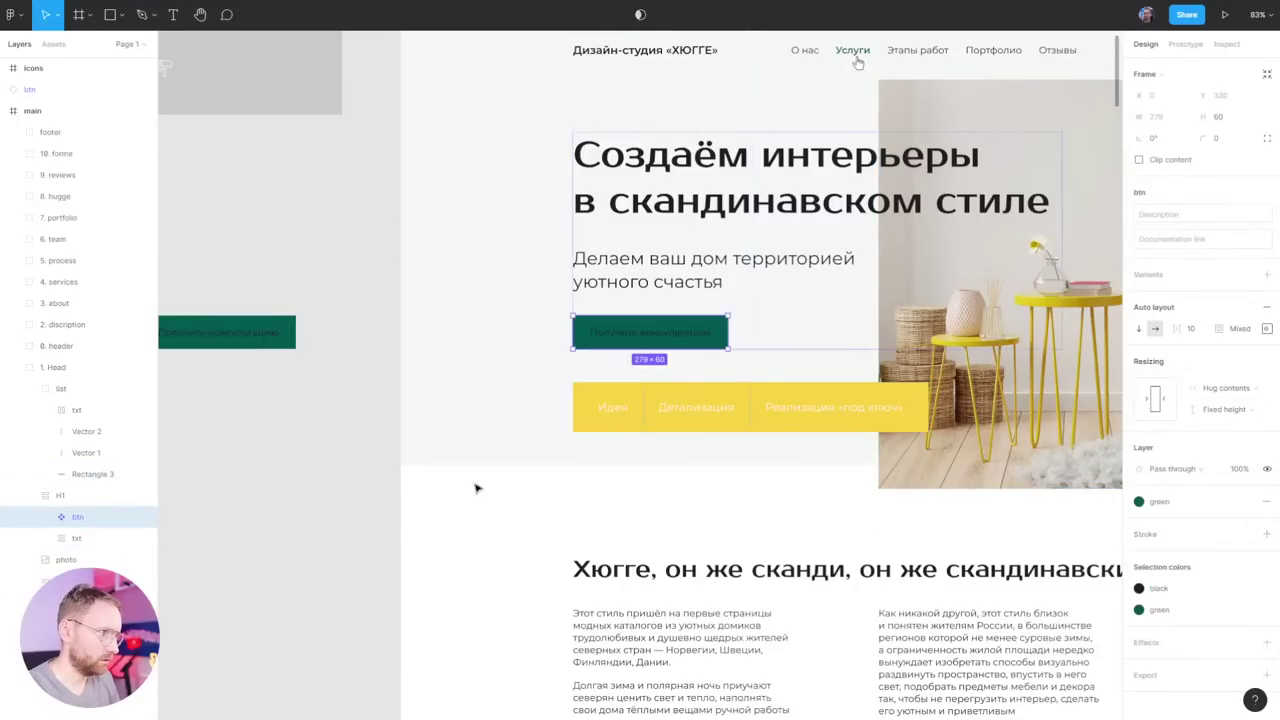
key(Escape)
scroll(640, 300, left, 3)
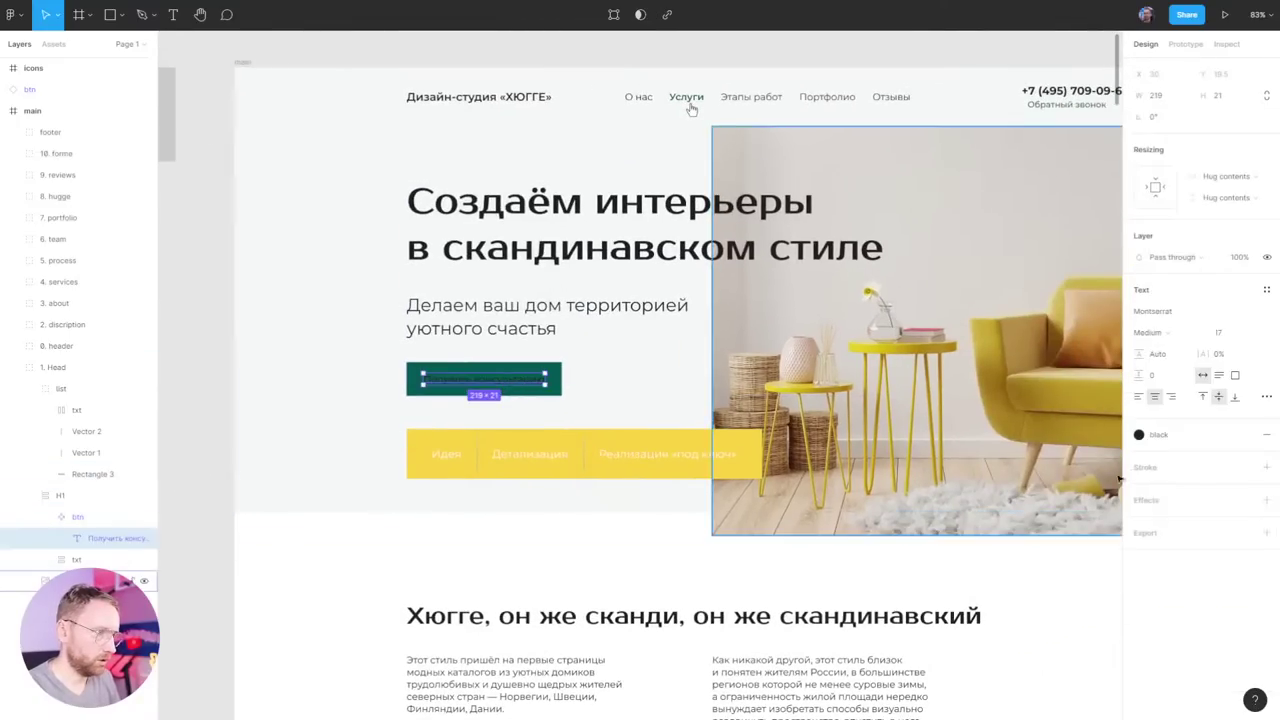
click(1145, 434)
click(1203, 537)
Make the Идея, Детализация and Реализация bar labels black
ctrl+click(446, 454)
ctrl+shift+click(530, 454)
ctrl+shift+click(650, 454)
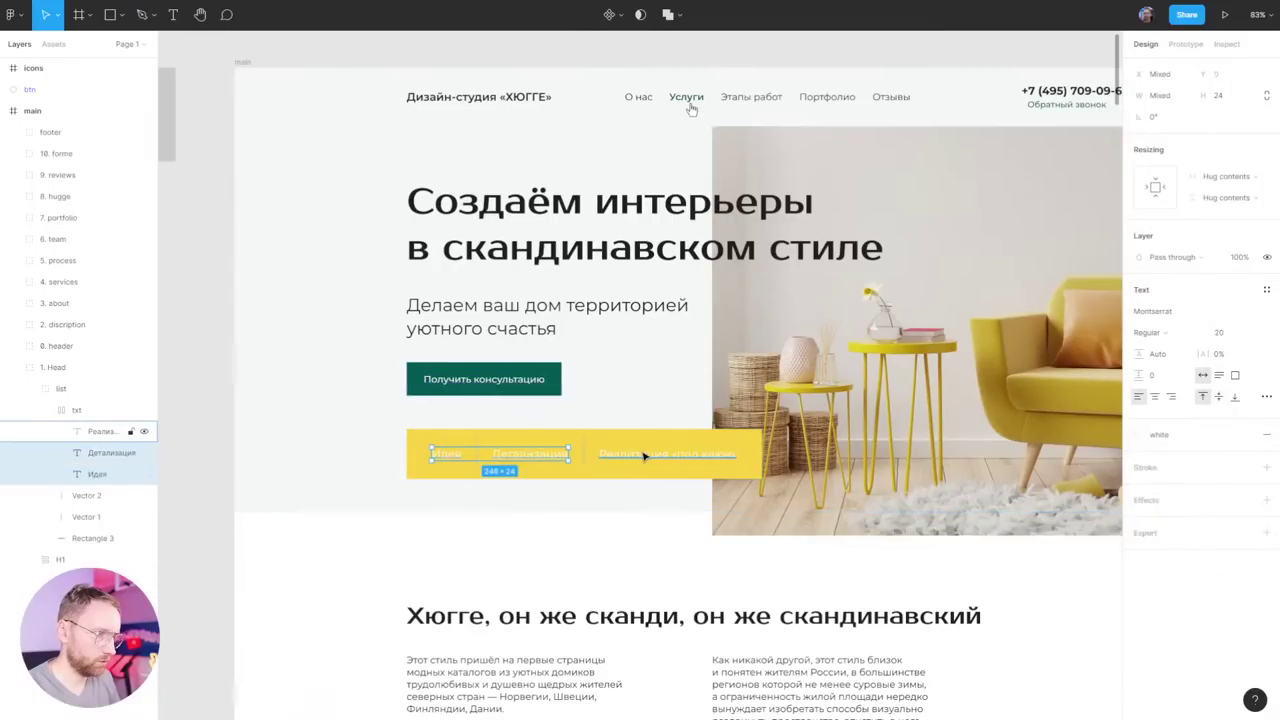
click(1202, 437)
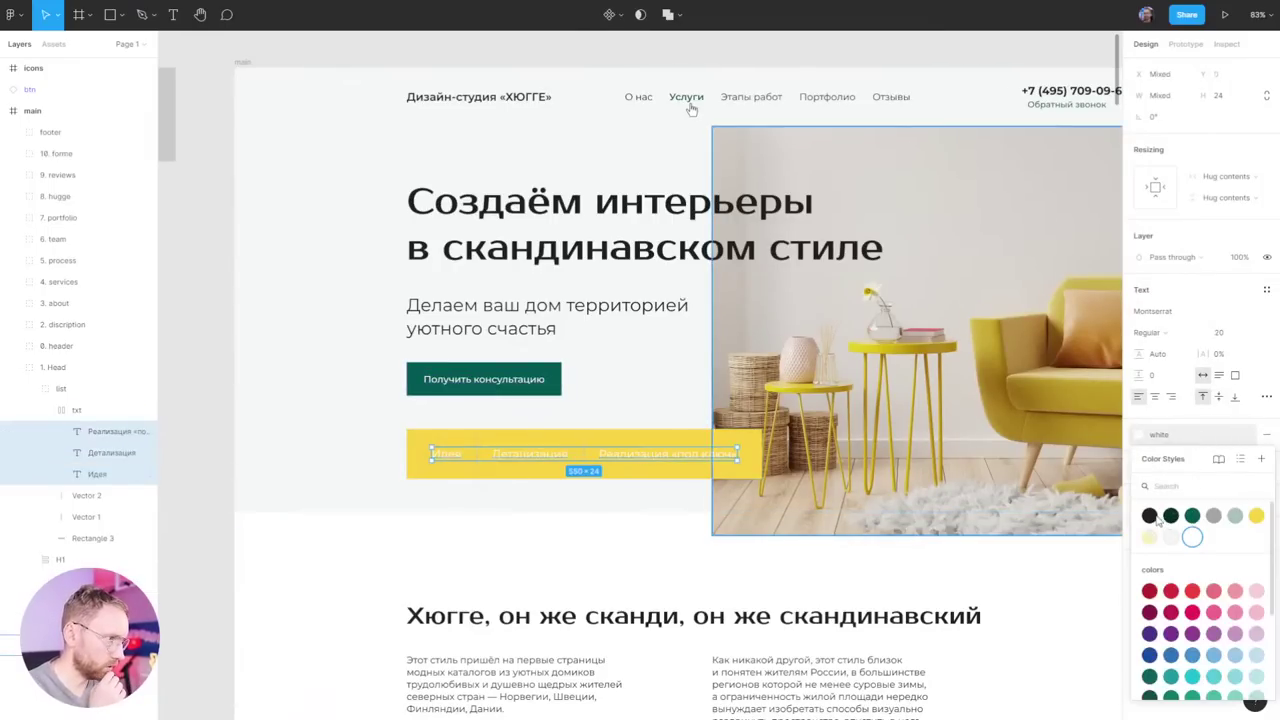
click(1149, 515)
click(600, 549)
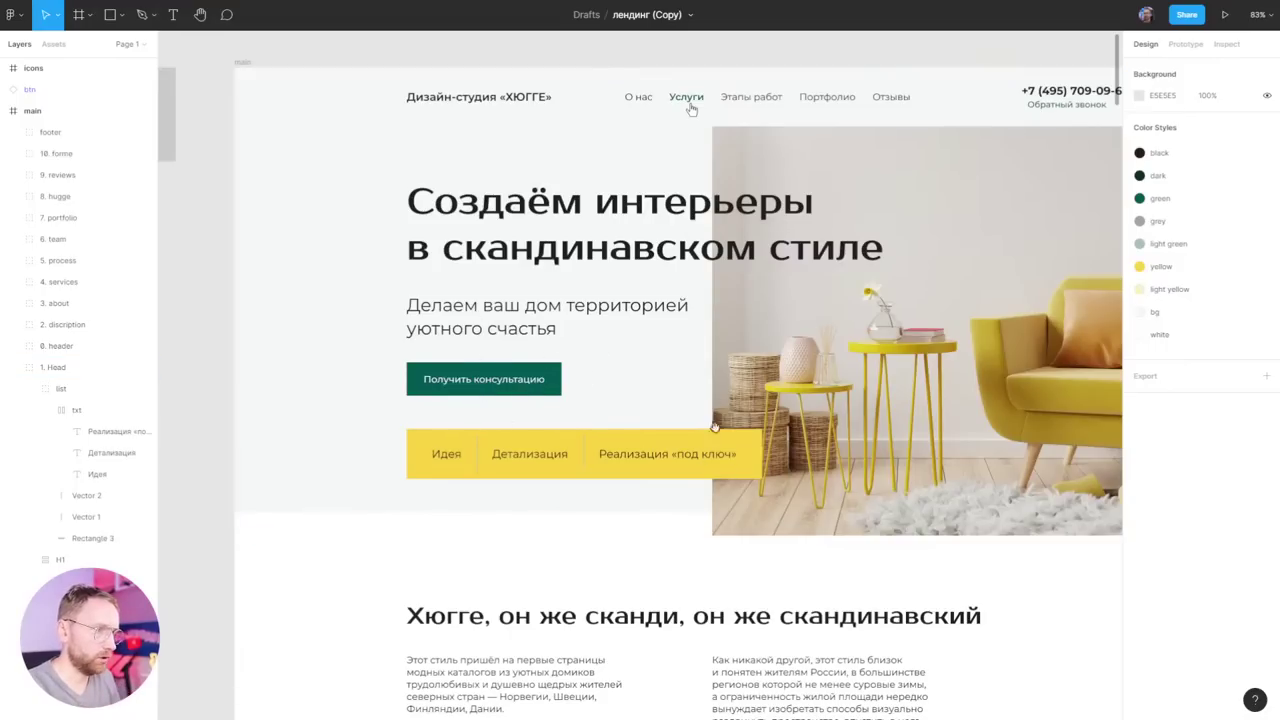
Give the steps bar a white fill and turn the consultation button yellow
scroll(528, 390, up, 2)
scroll(528, 390, right, 2)
click(440, 499)
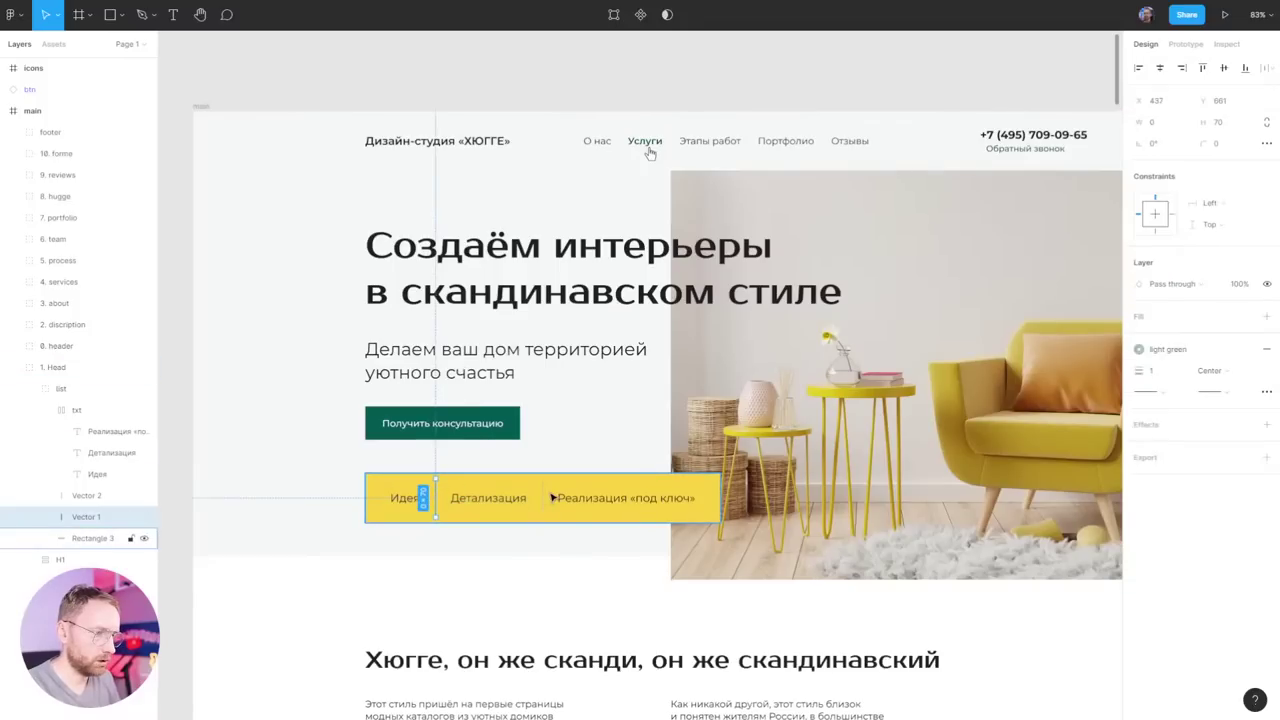
click(1139, 316)
click(1195, 438)
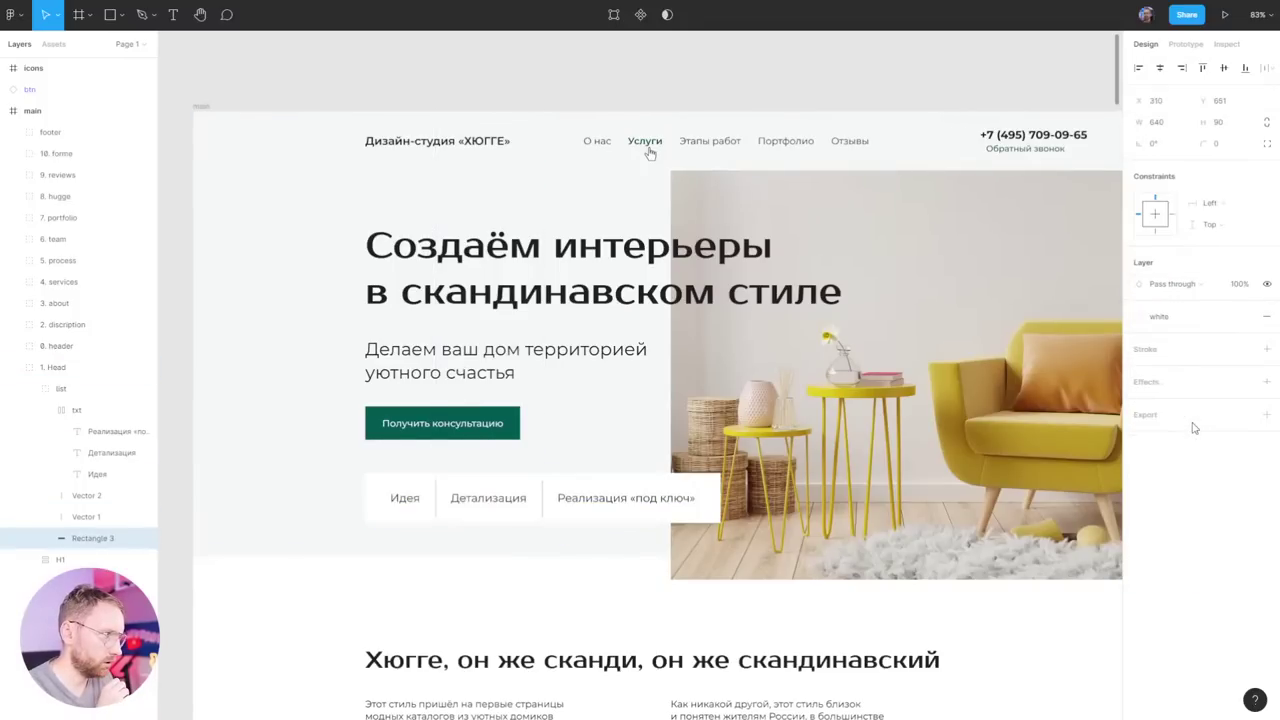
click(768, 248)
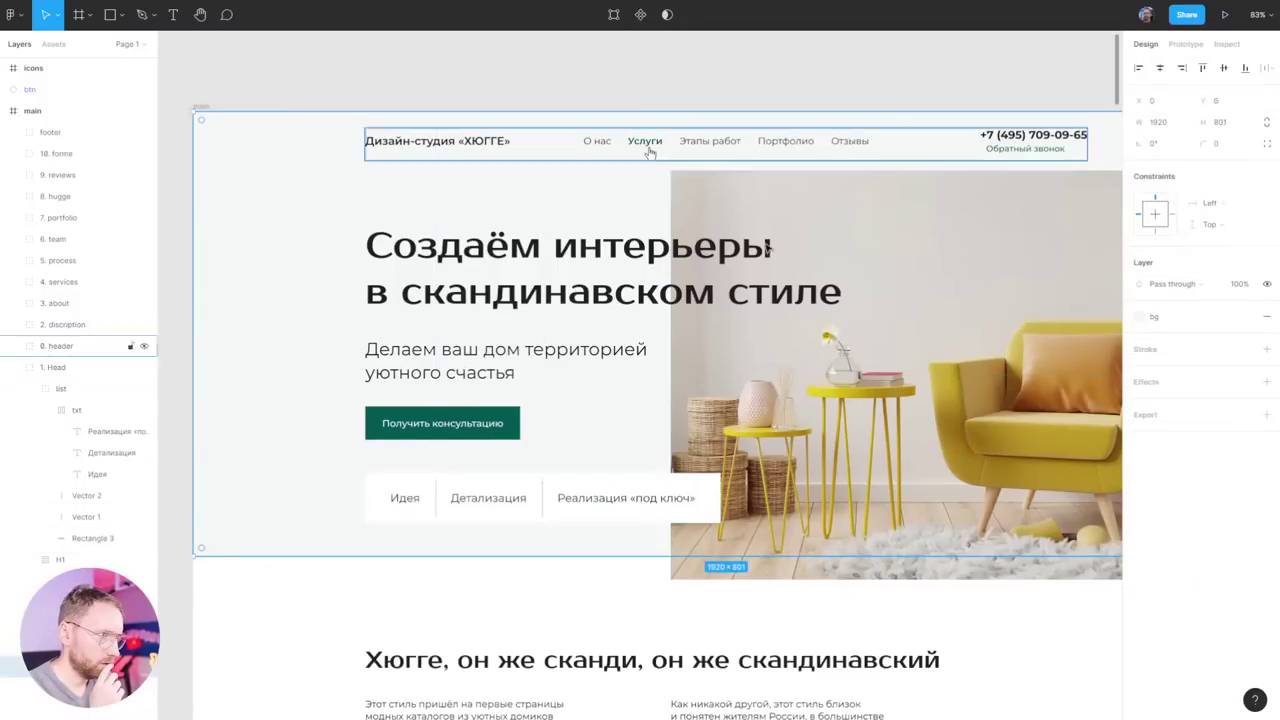
click(512, 418)
click(1188, 509)
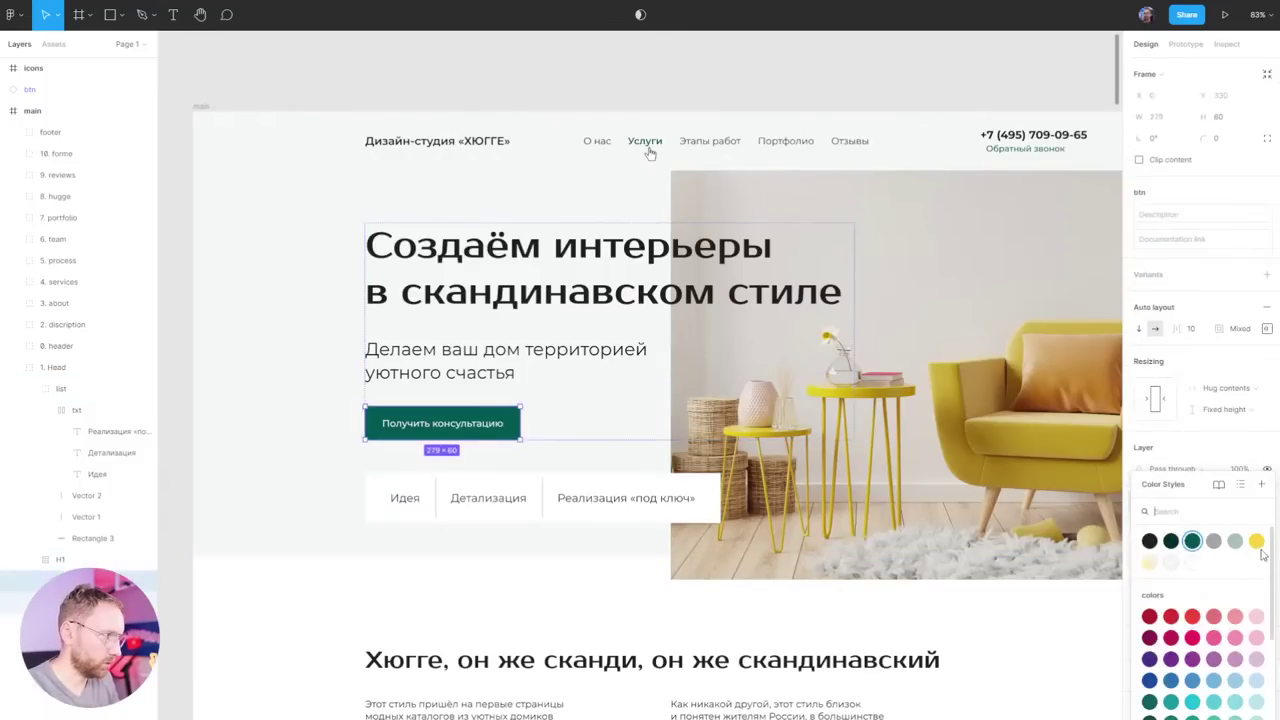
click(1249, 537)
key(Escape)
Inspect the yellow button frame at the end of the Этапы работы section
scroll(318, 300, down, 1)
scroll(318, 300, right, 1)
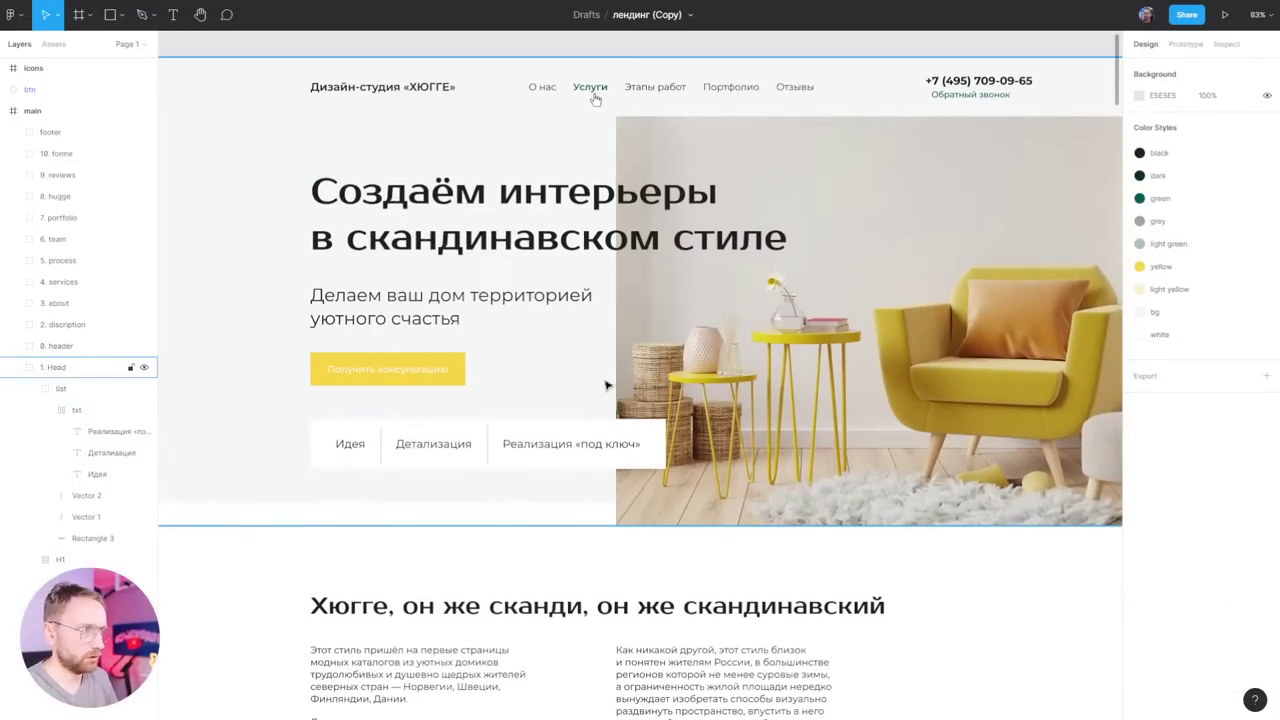
scroll(605, 385, down, 15)
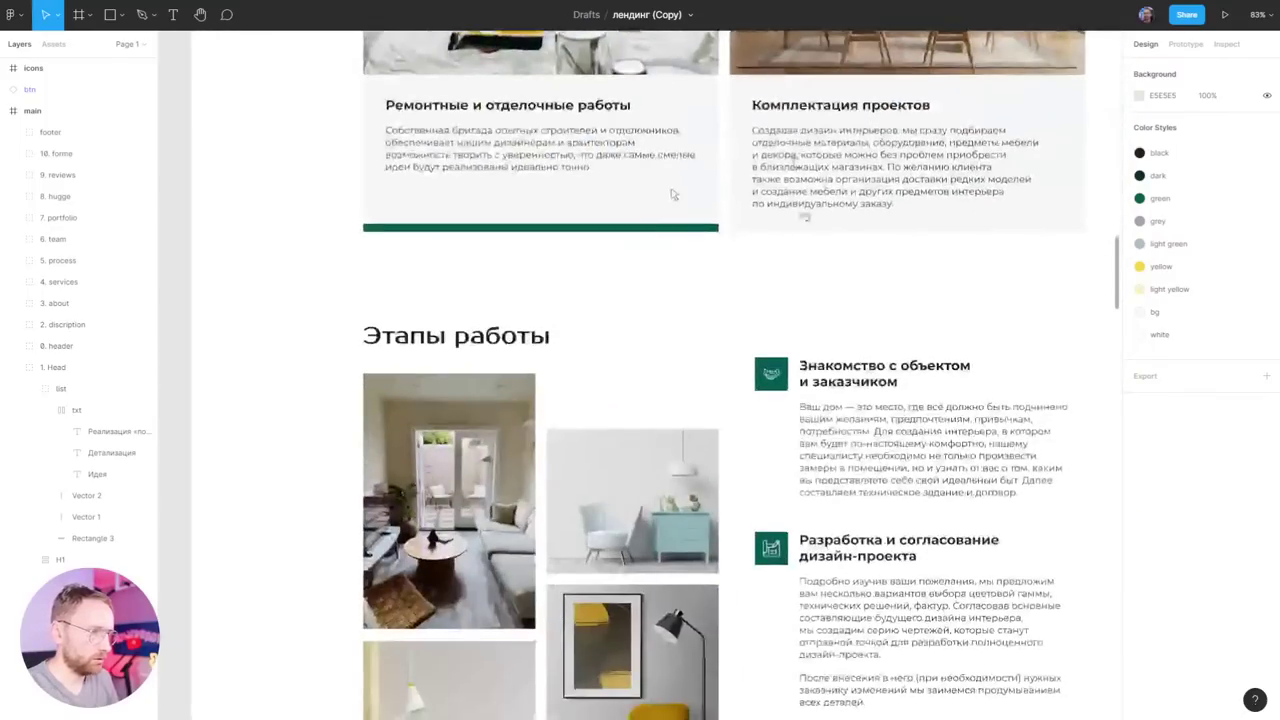
scroll(705, 450, down, 10)
scroll(705, 300, up, 8)
ctrl+scroll(703, 551, down, 5)
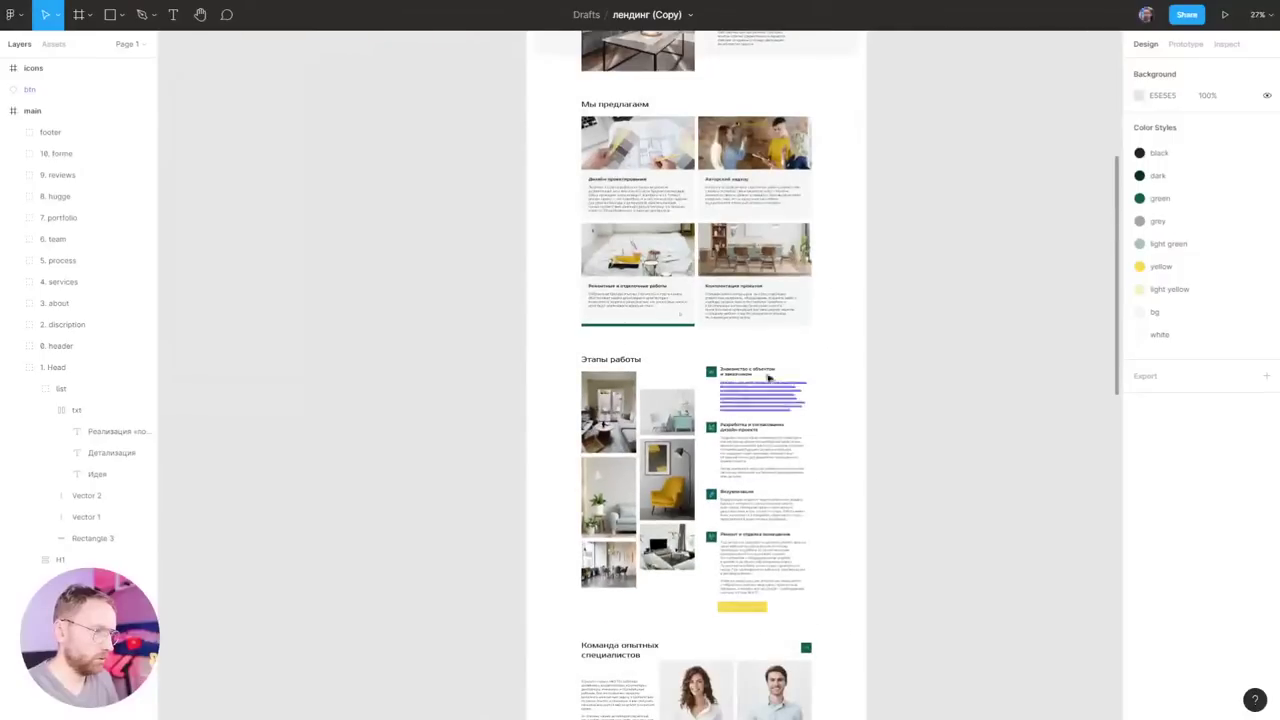
ctrl+scroll(770, 428, down, 3)
click(768, 541)
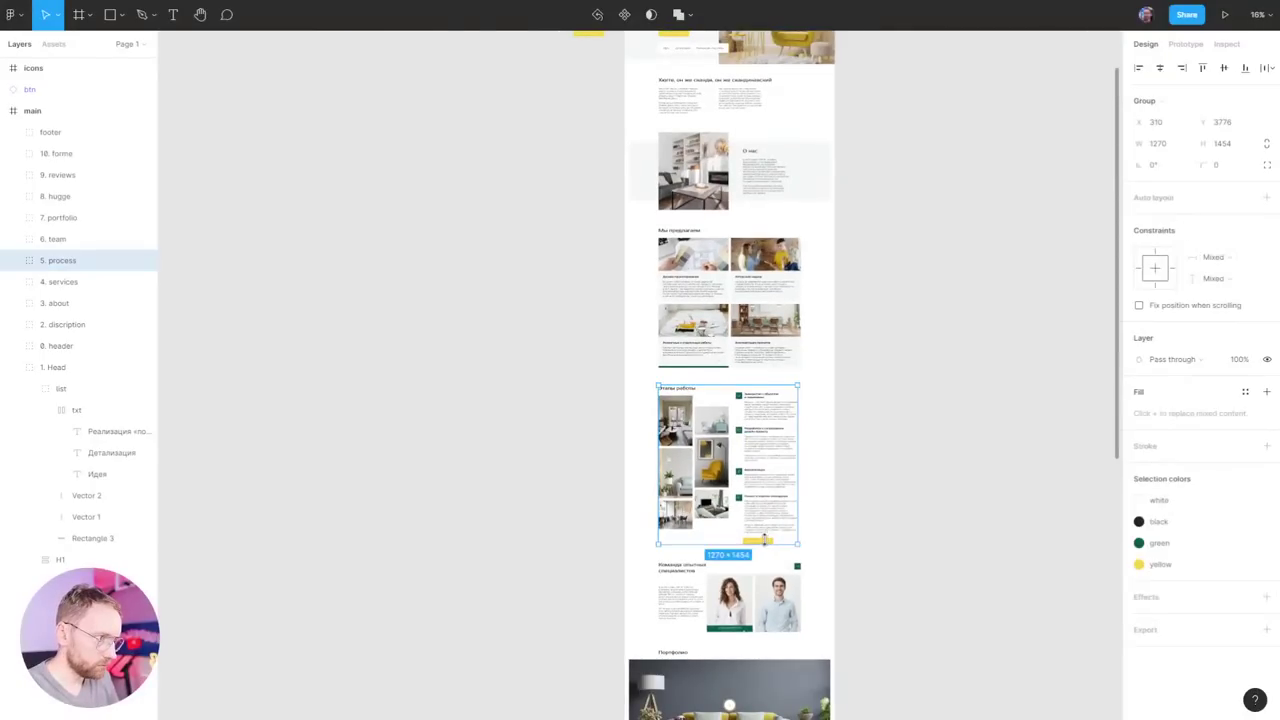
ctrl+click(765, 540)
key(Escape)
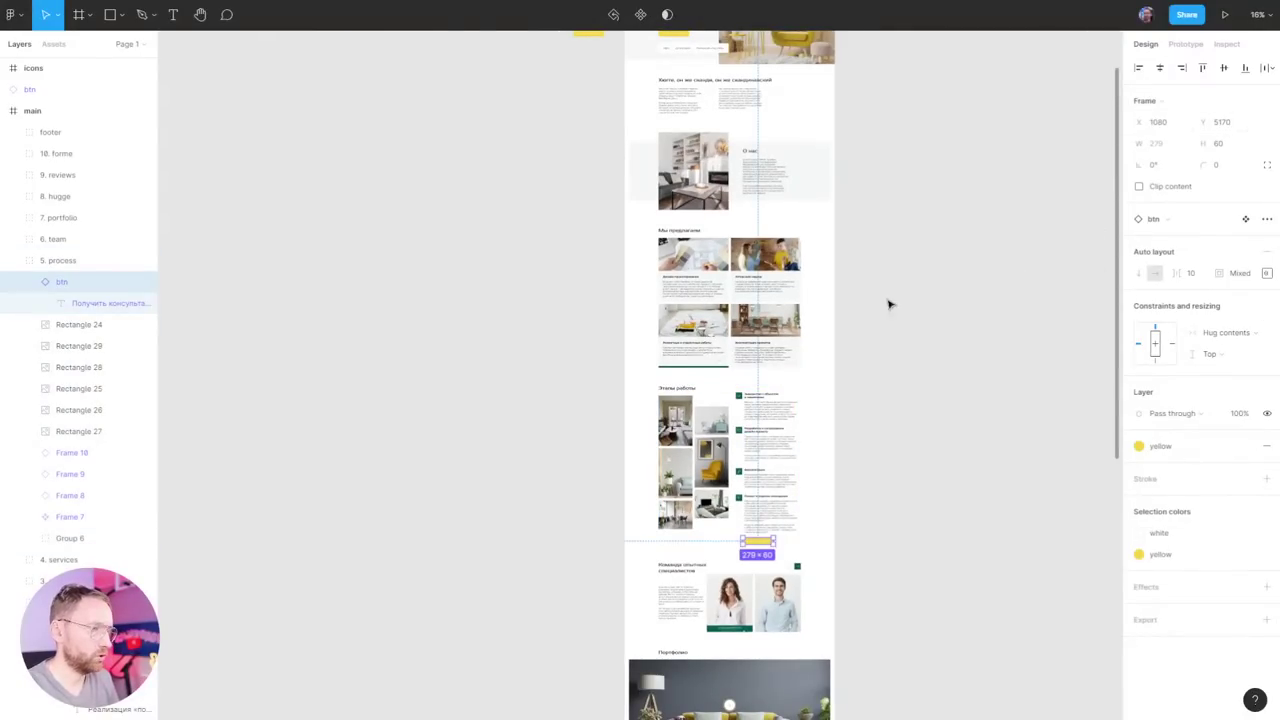
scroll(889, 305, up, 5)
scroll(786, 440, down, 6)
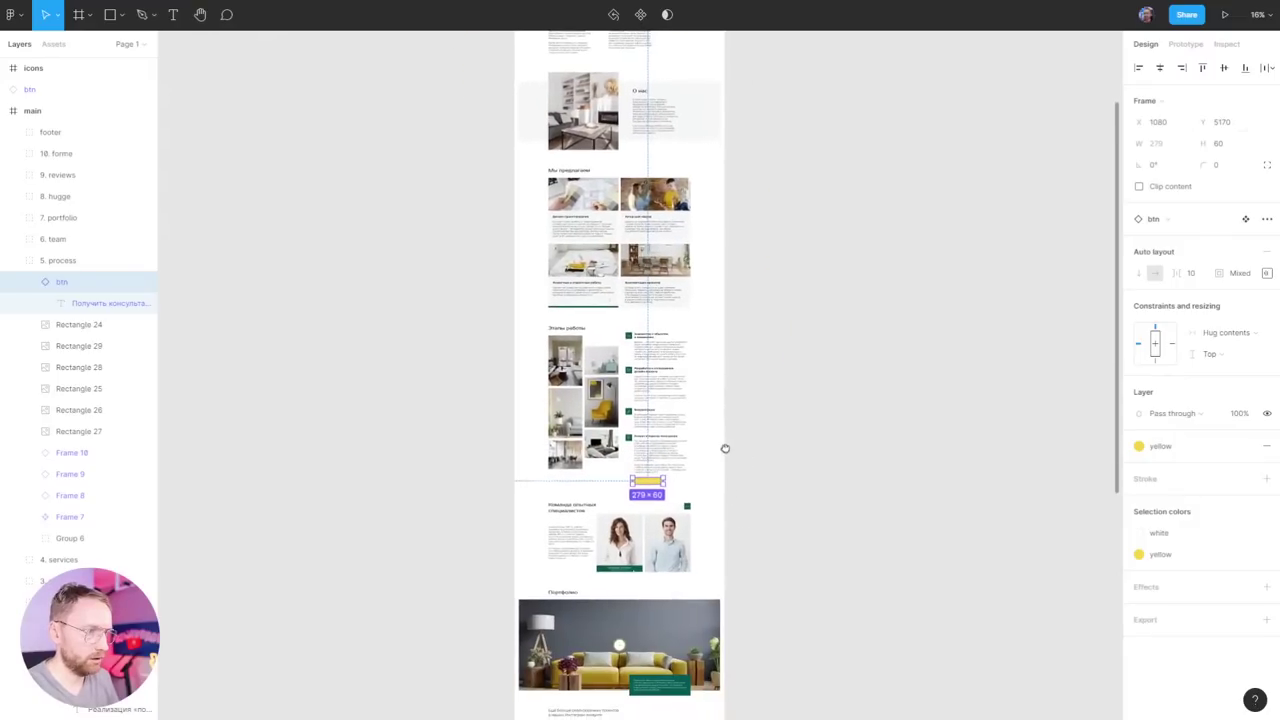
scroll(633, 546, down, 6)
scroll(646, 87, up, 2)
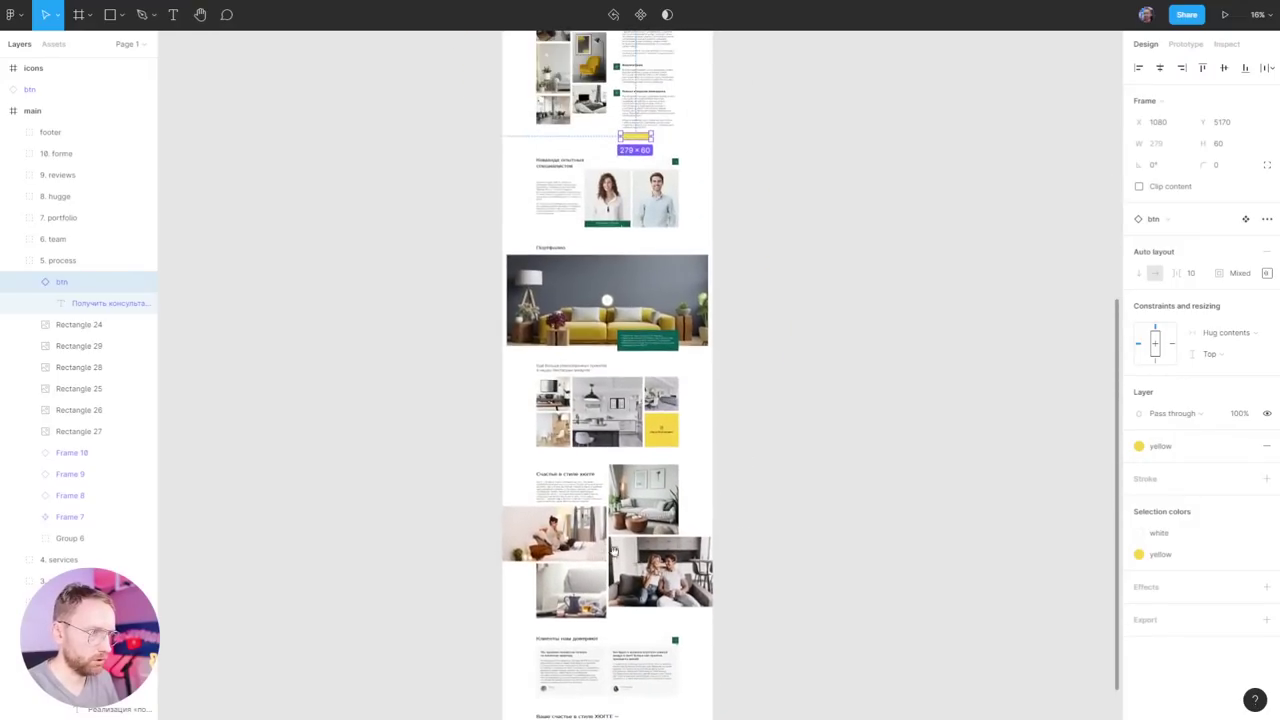
scroll(646, 87, up, 5)
scroll(625, 228, down, 8)
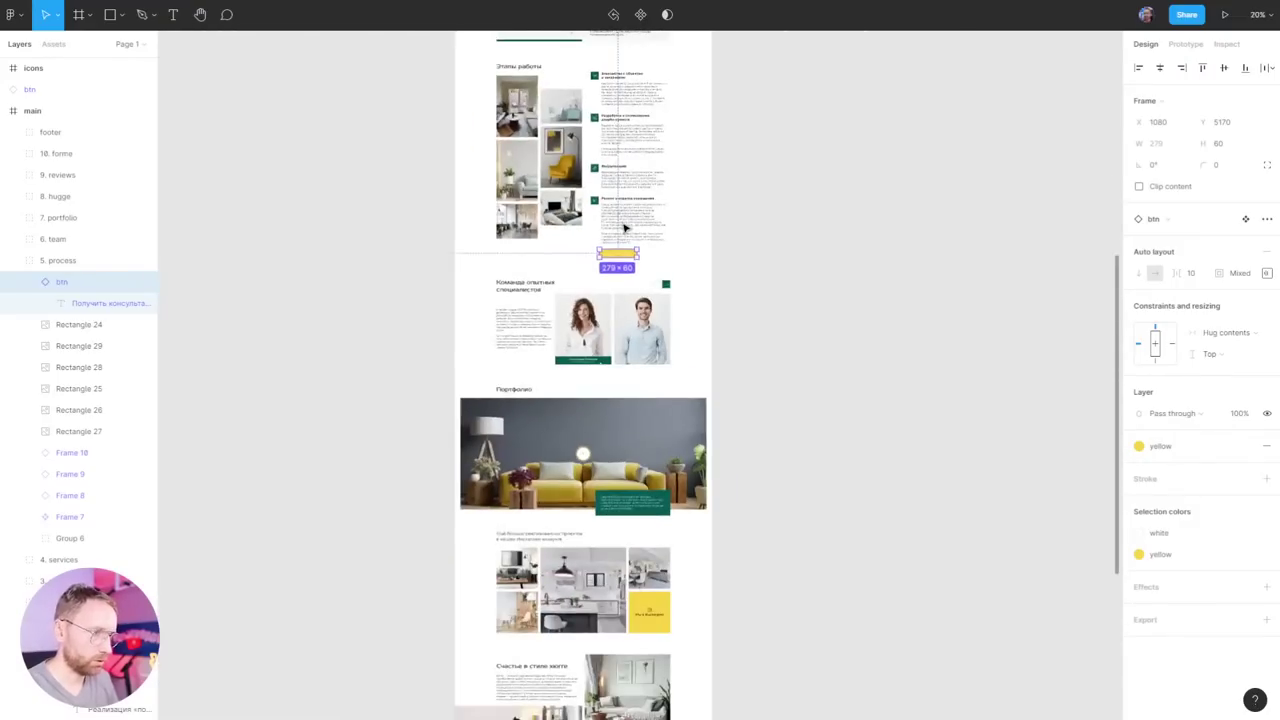
scroll(658, 543, down, 8)
scroll(642, 142, down, 1)
scroll(737, 360, up, 2)
scroll(737, 360, up, 2)
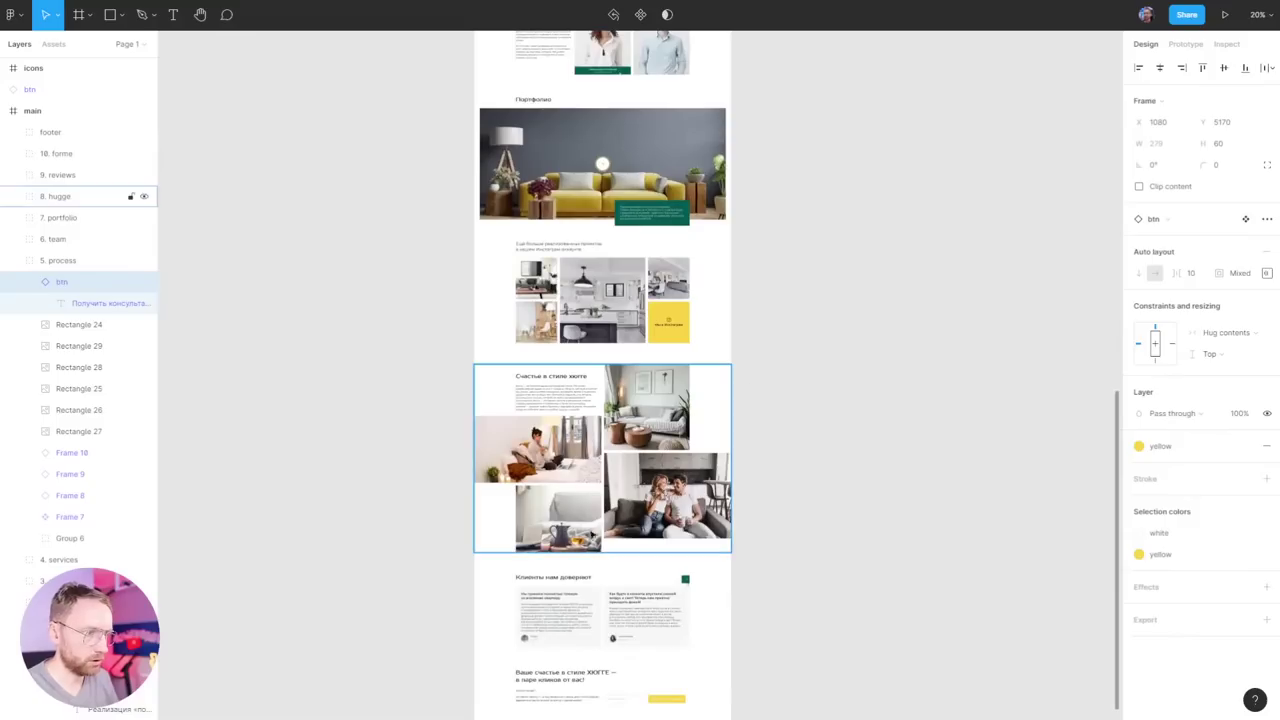
key(r)
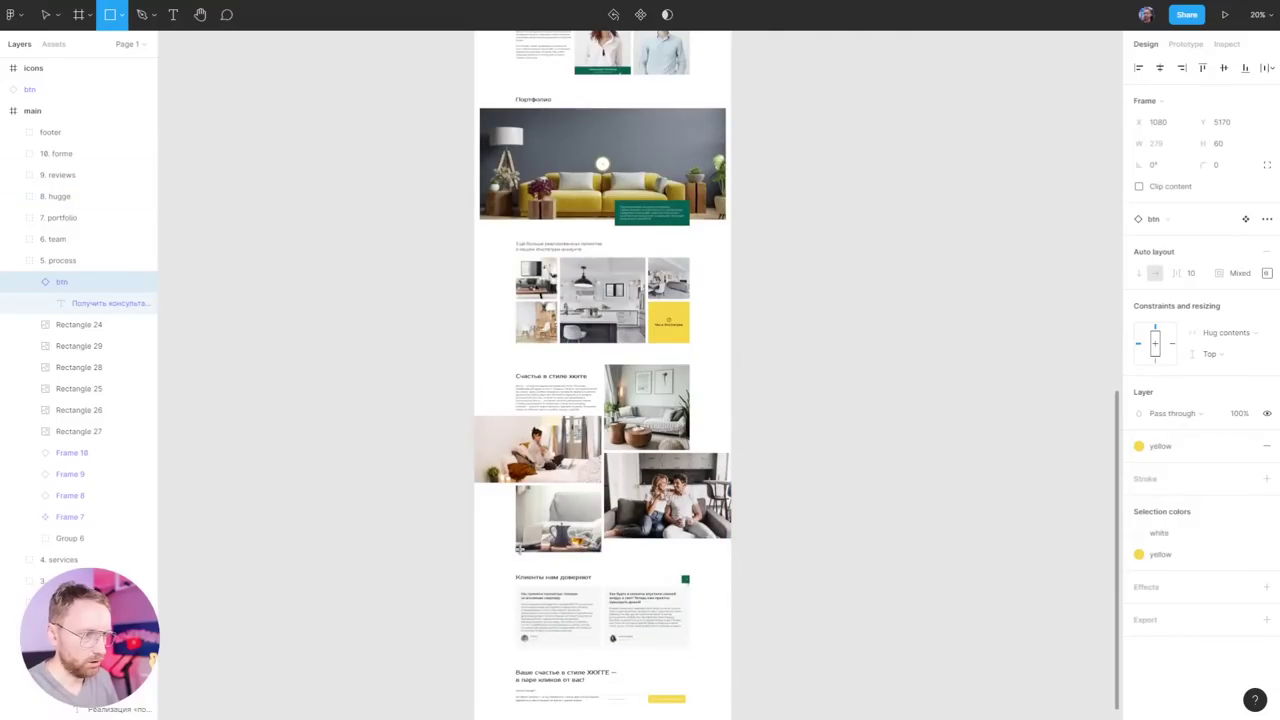
Draw a small placeholder rectangle in the Мы предлагаем section
drag(518, 378, 531, 433)
scroll(616, 281, up, 10)
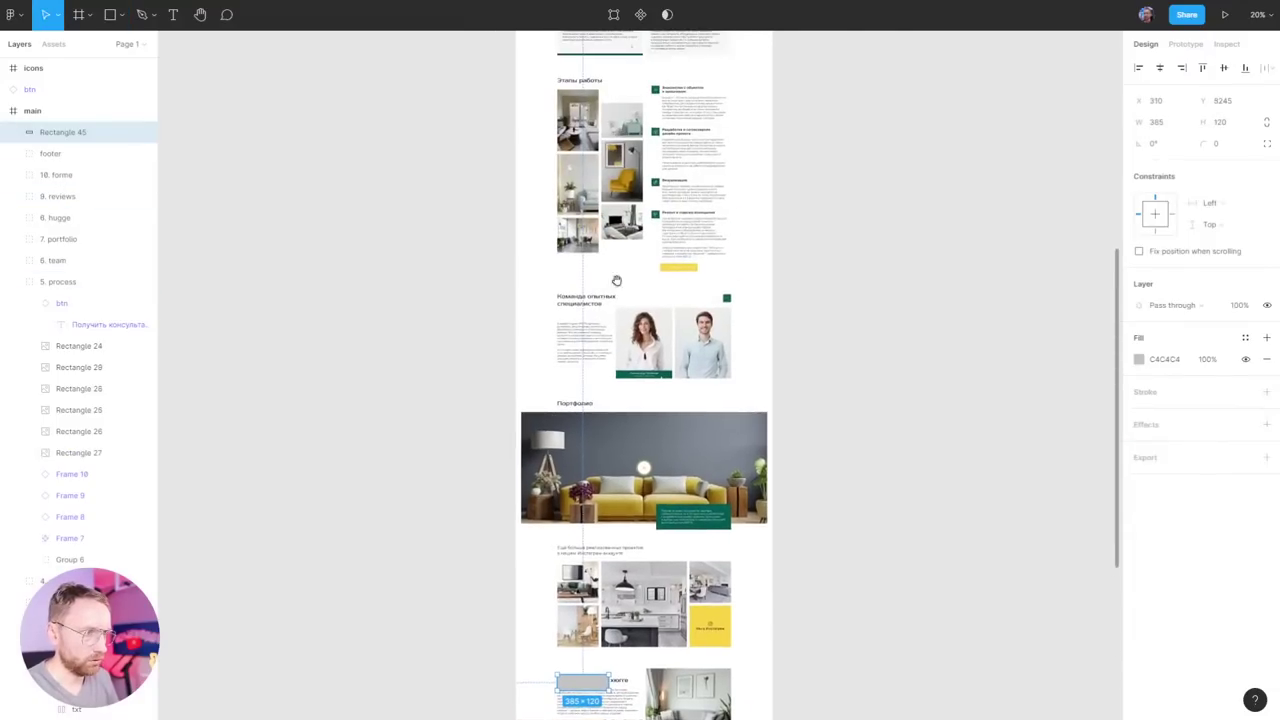
scroll(658, 512, up, 1)
key(r)
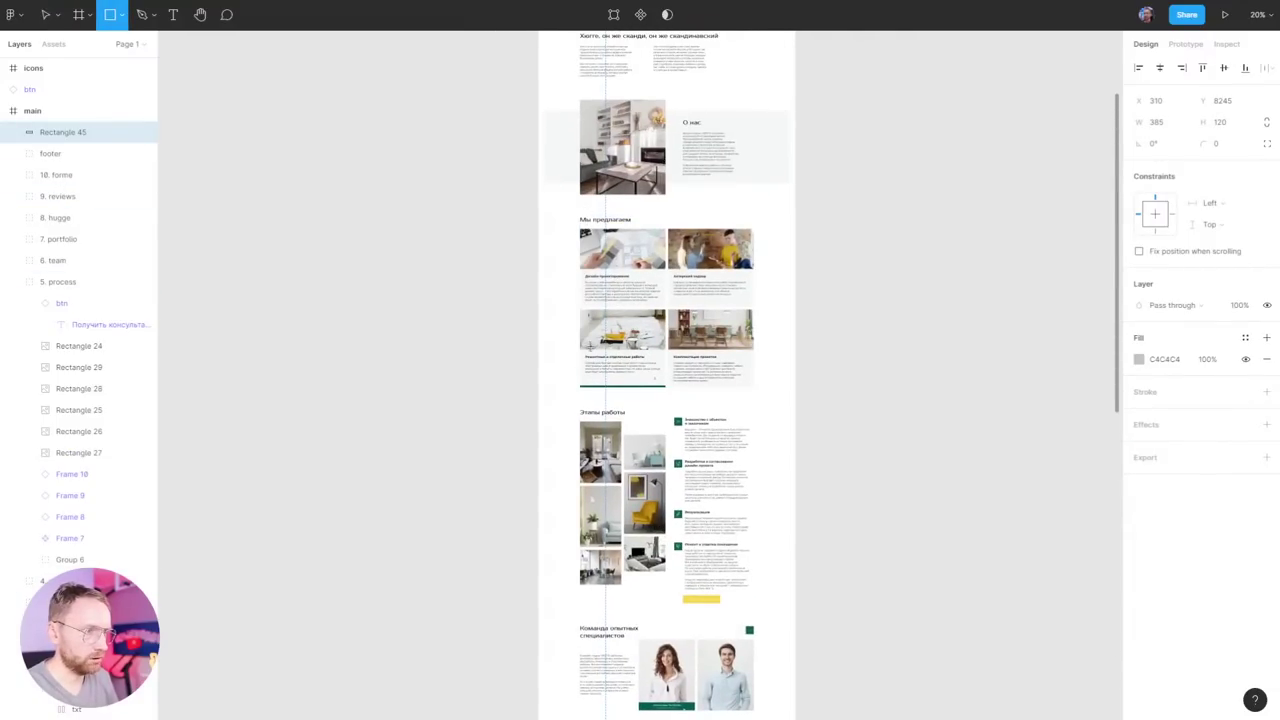
scroll(584, 298, up, 5)
key(v)
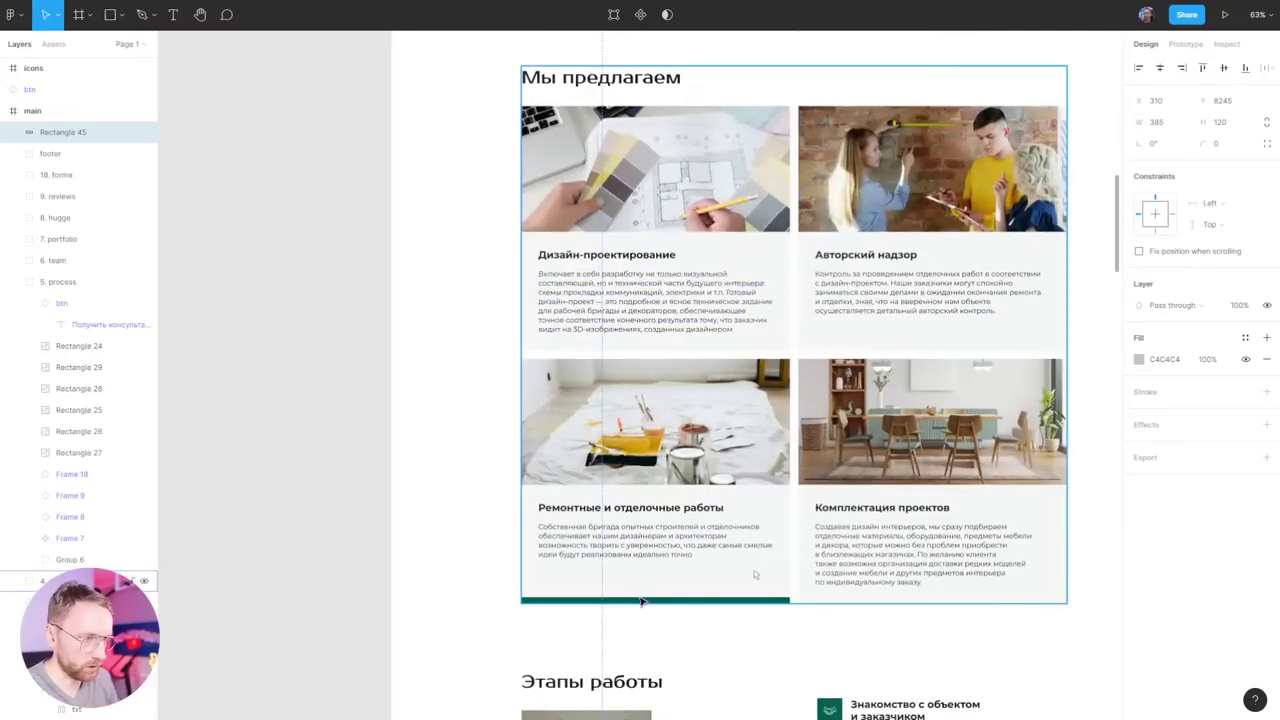
key(r)
Draw a wide grey rectangle along the cards' bottom and move it under the card group
drag(524, 571, 795, 603)
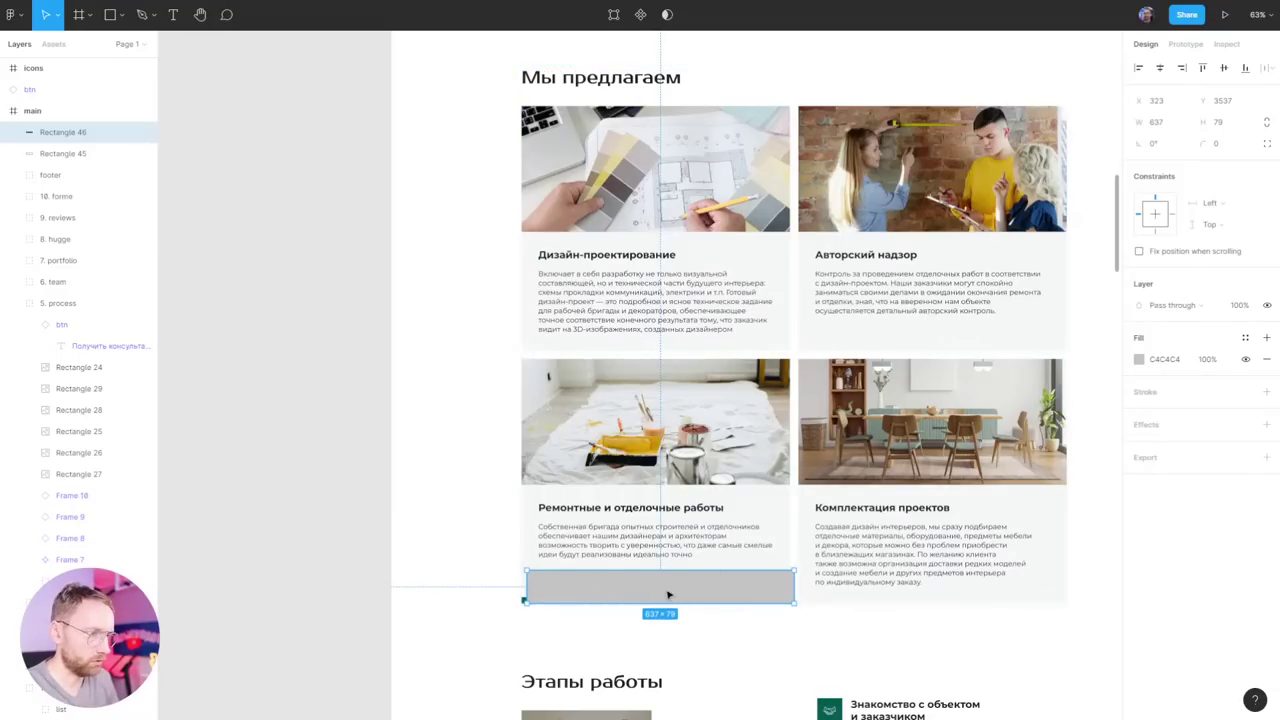
drag(663, 598, 591, 609)
scroll(591, 609, up, 5)
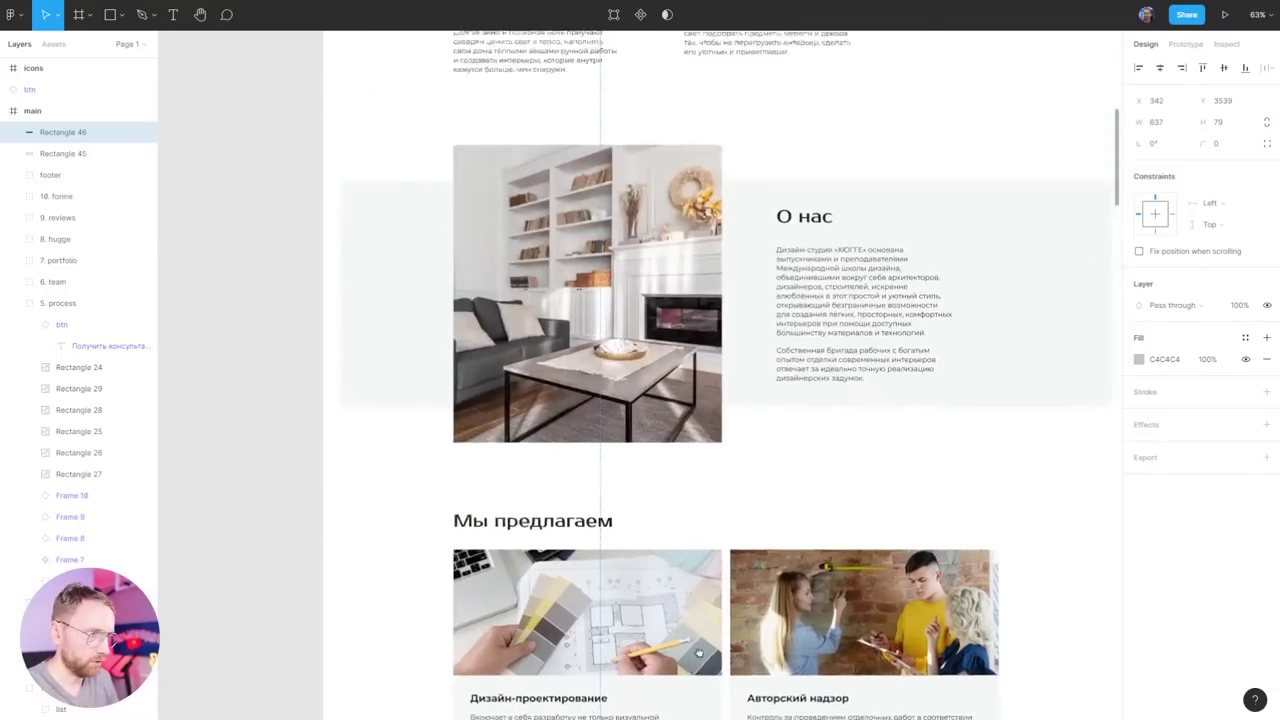
scroll(670, 573, down, 3)
scroll(670, 573, down, 10)
scroll(670, 573, right, 3)
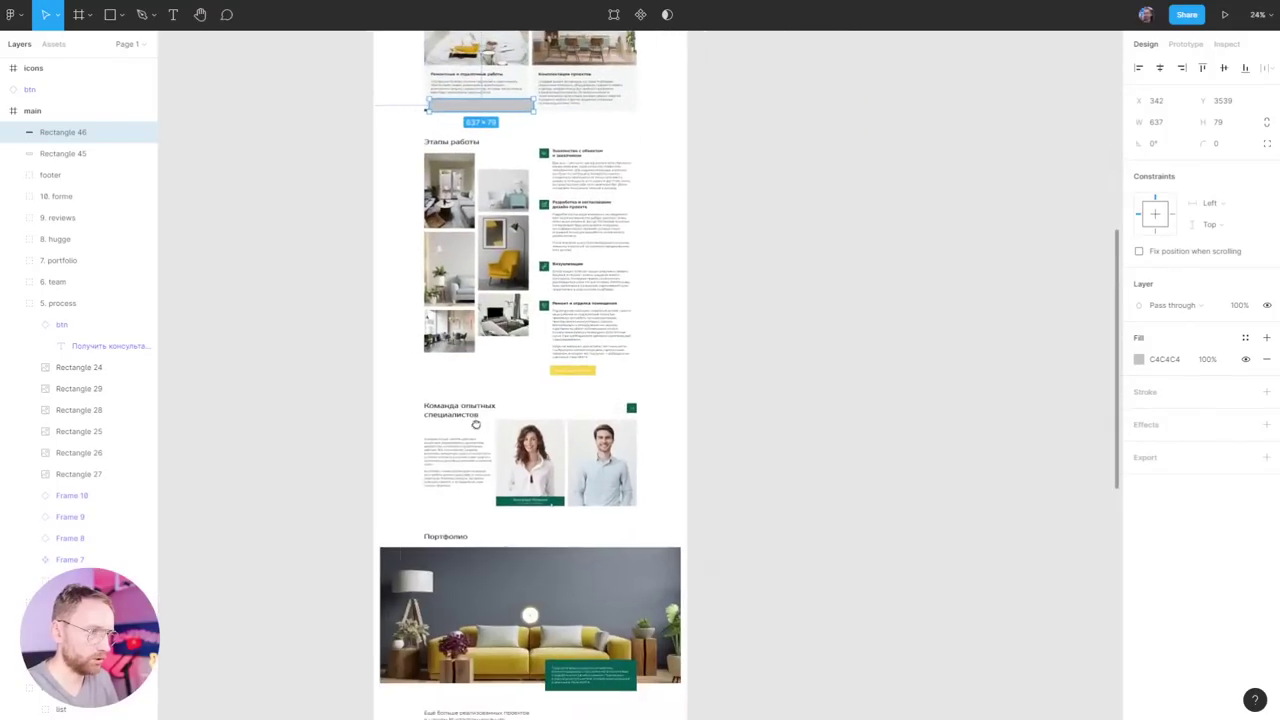
click(802, 267)
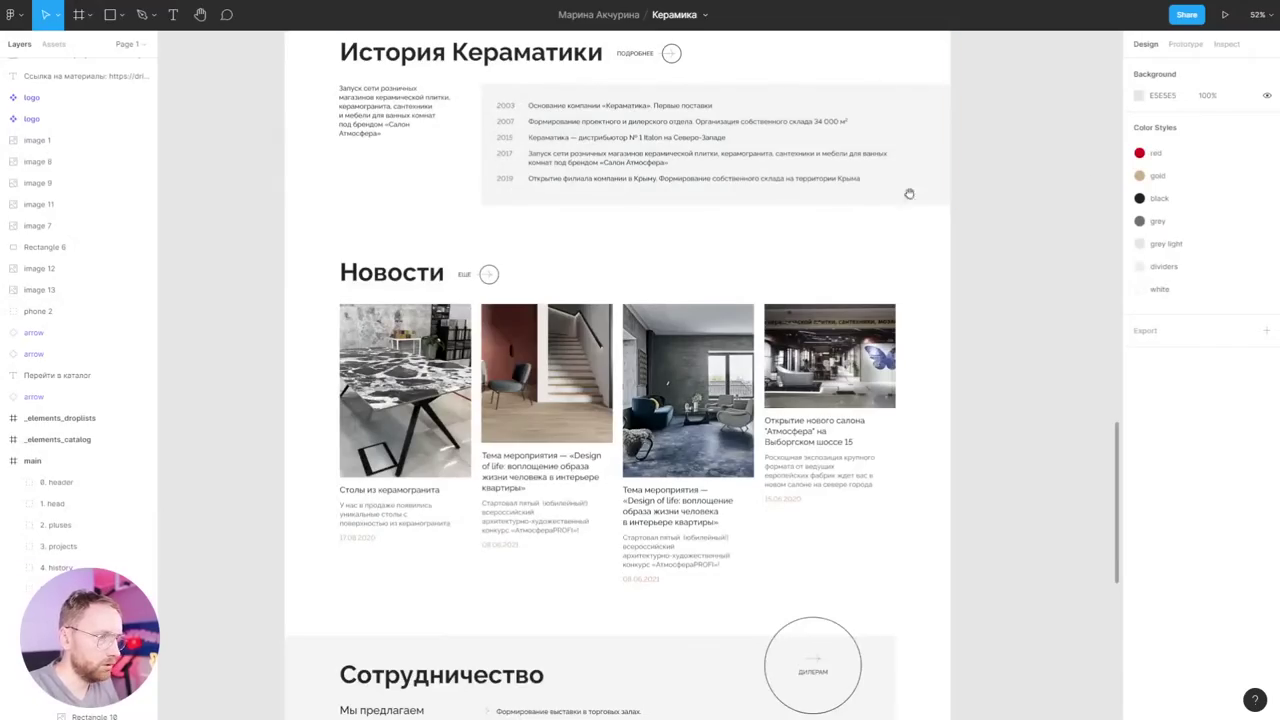
scroll(909, 193, up, 15)
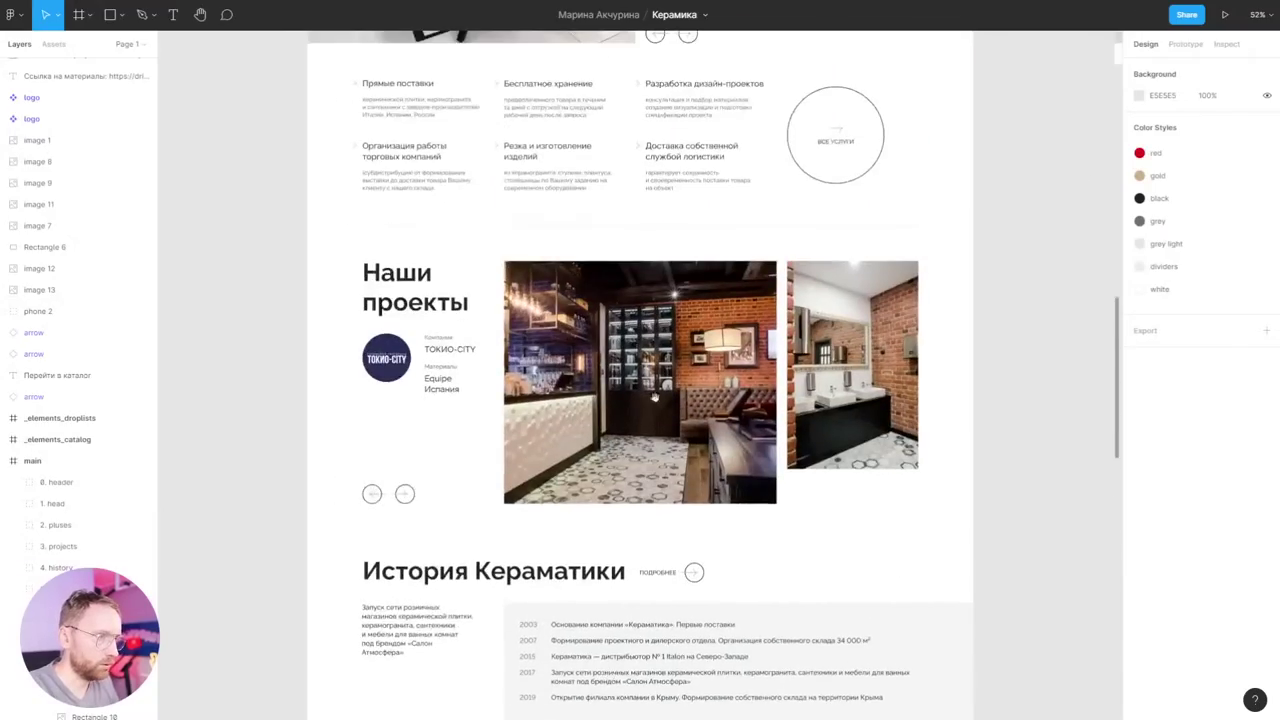
scroll(660, 380, down, 20)
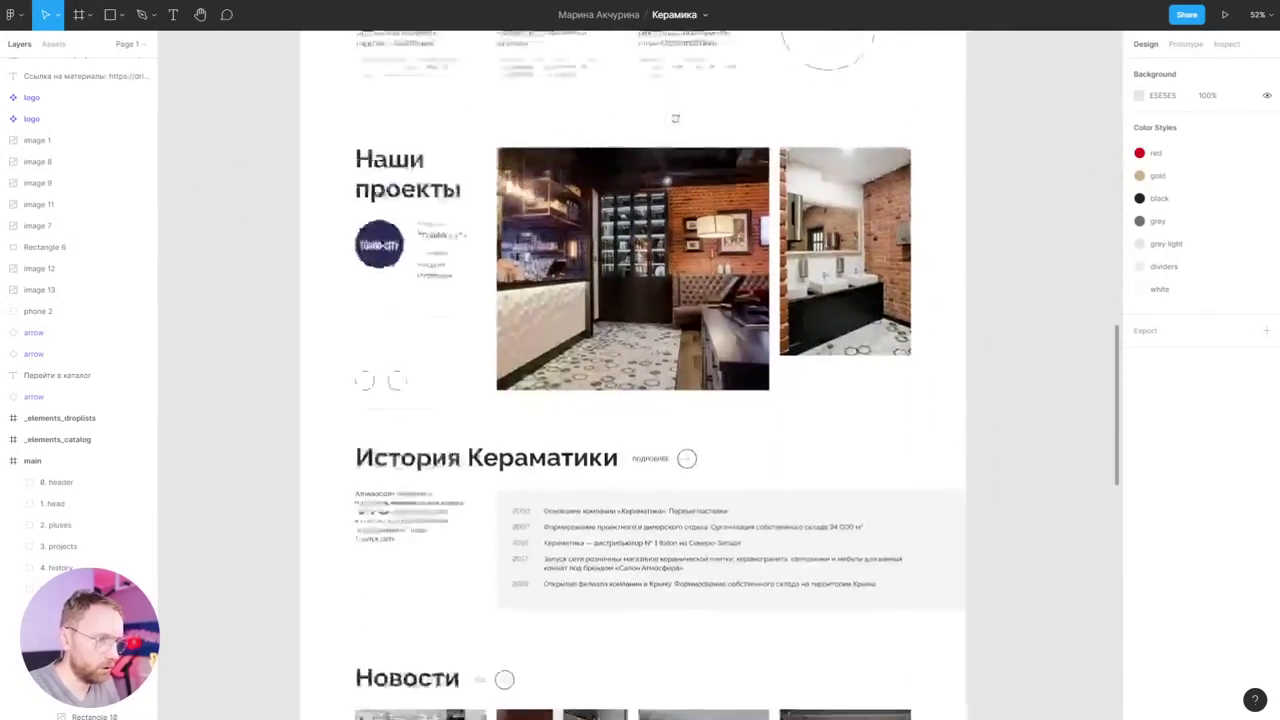
scroll(652, 377, down, 5)
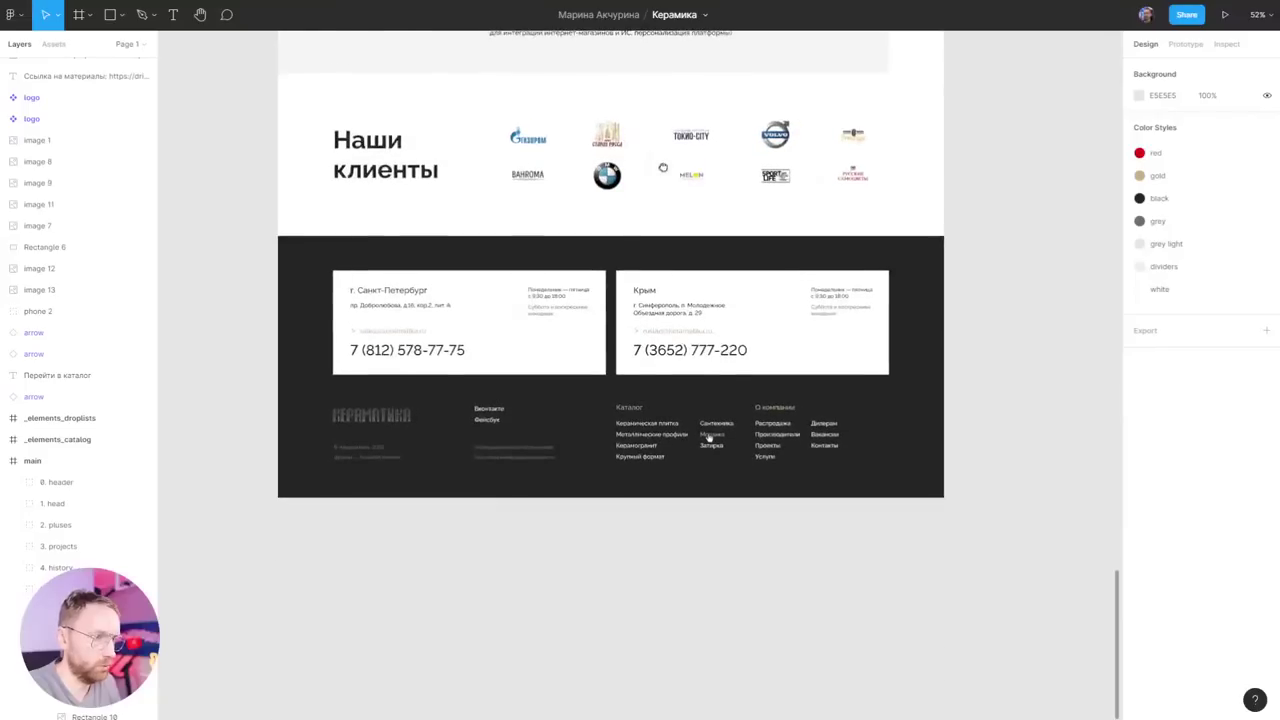
scroll(709, 436, up, 20)
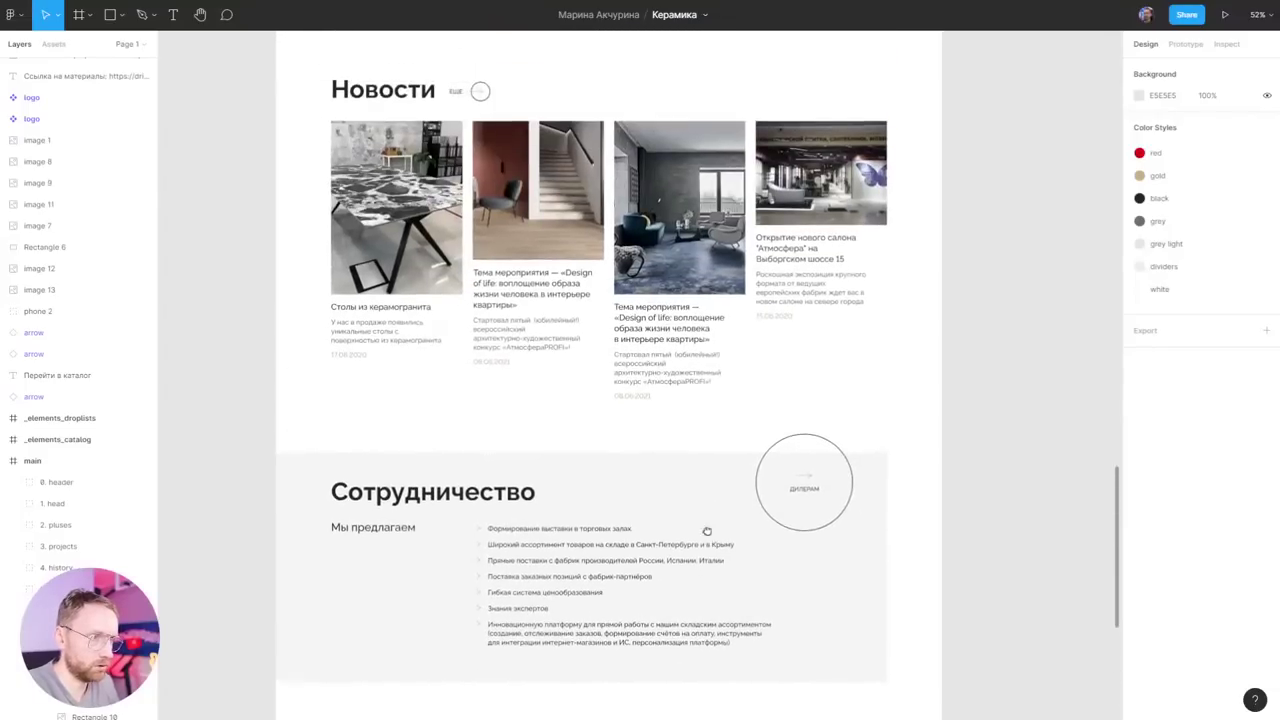
scroll(691, 289, up, 7)
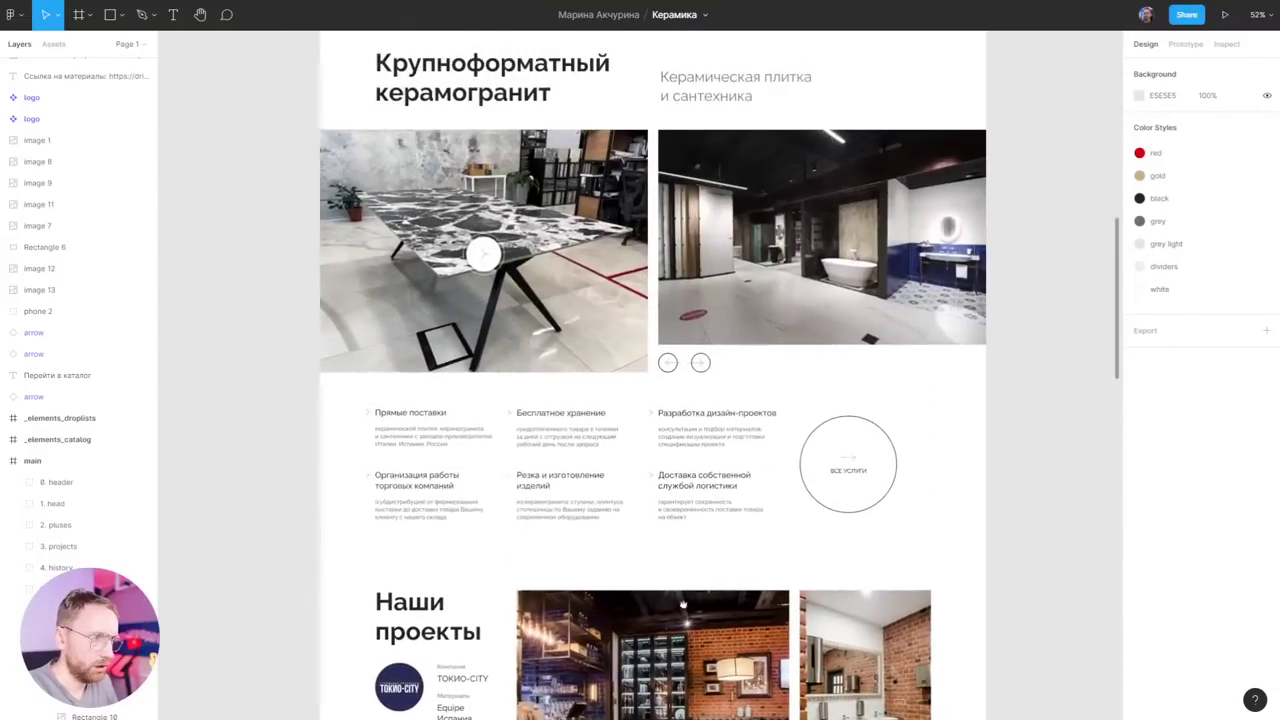
scroll(704, 245, down, 4)
scroll(694, 403, down, 3)
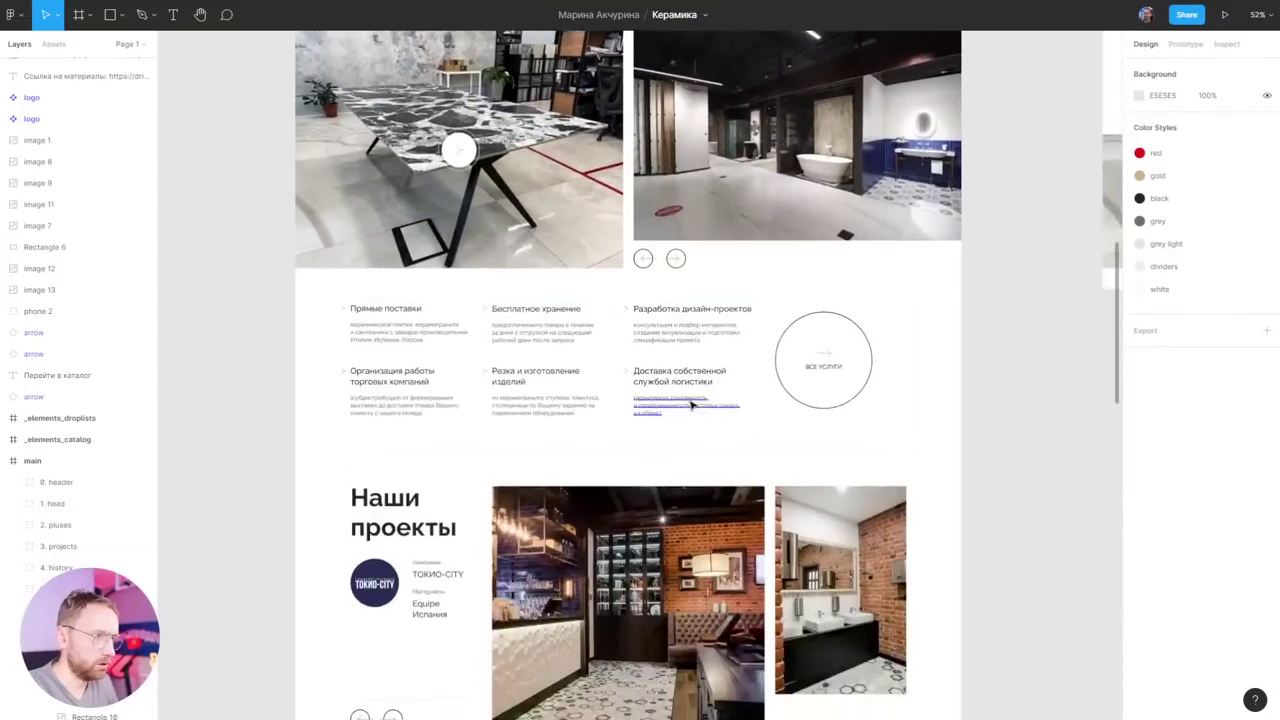
ctrl+scroll(694, 403, down, 8)
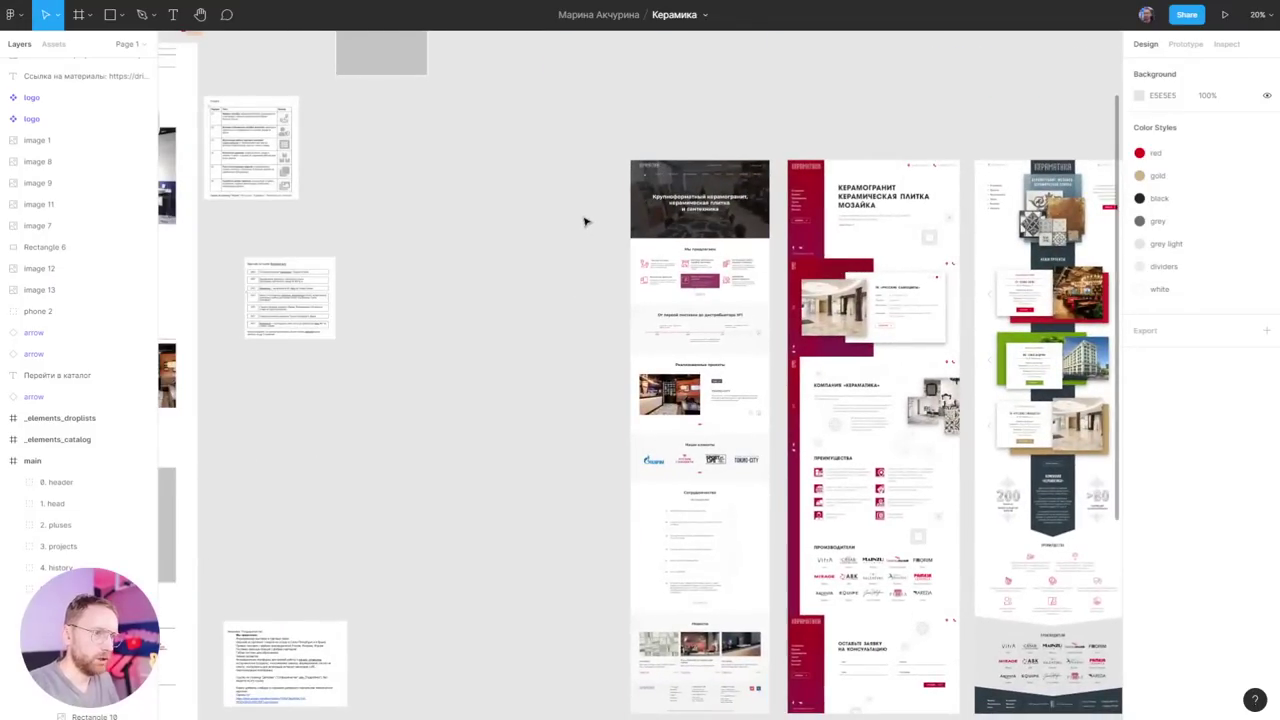
ctrl+scroll(671, 251, down, 2)
scroll(671, 251, left, 10)
scroll(925, 266, left, 5)
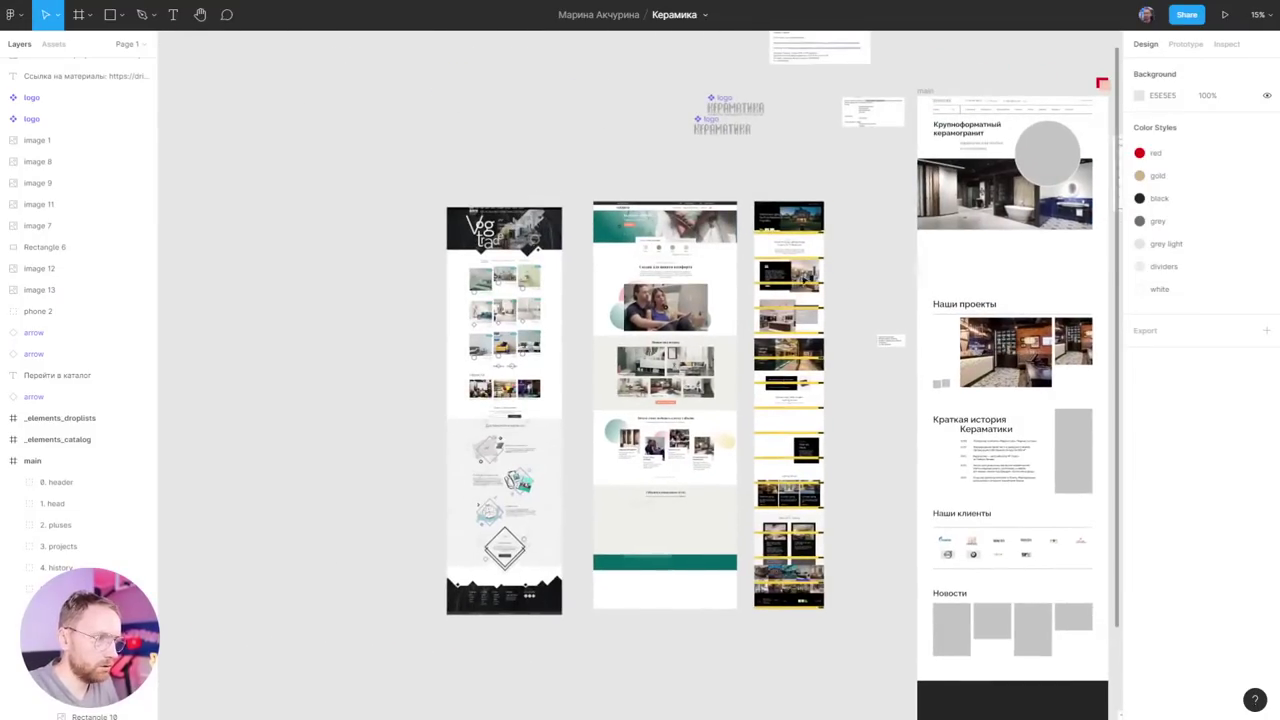
ctrl+scroll(758, 262, up, 5)
drag(589, 271, 607, 212)
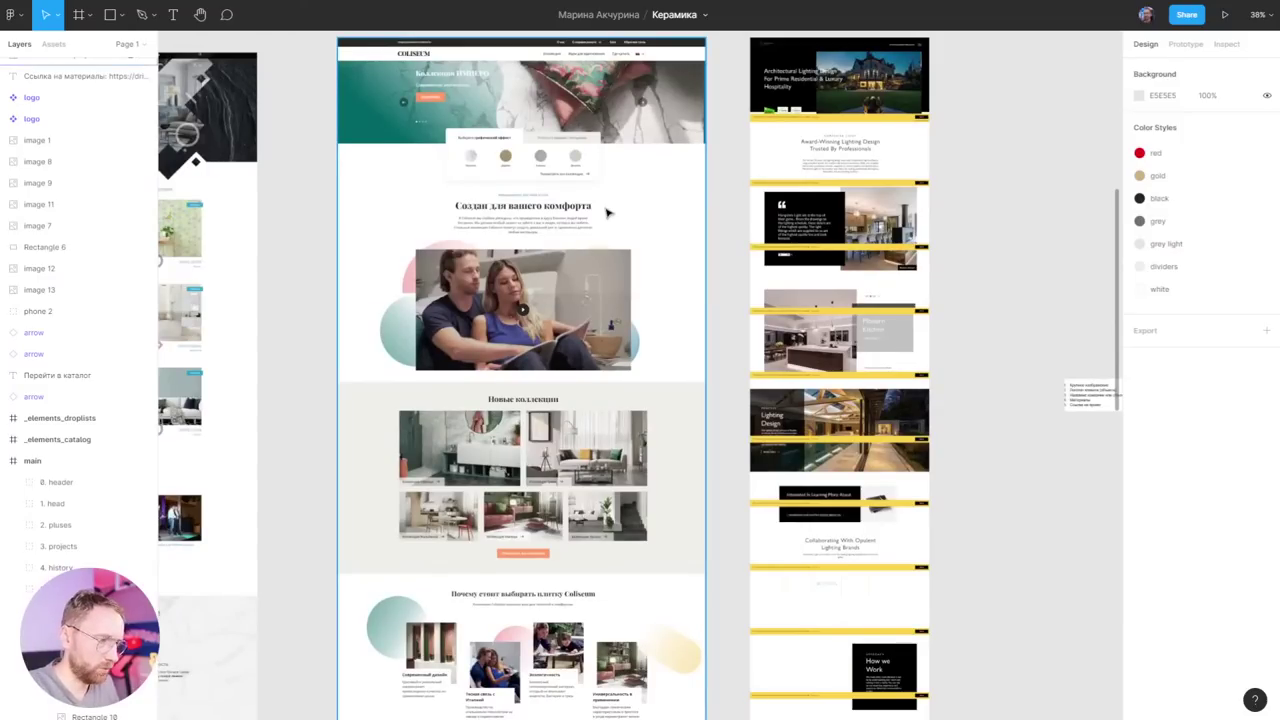
scroll(607, 212, left, 4)
scroll(660, 240, down, 1)
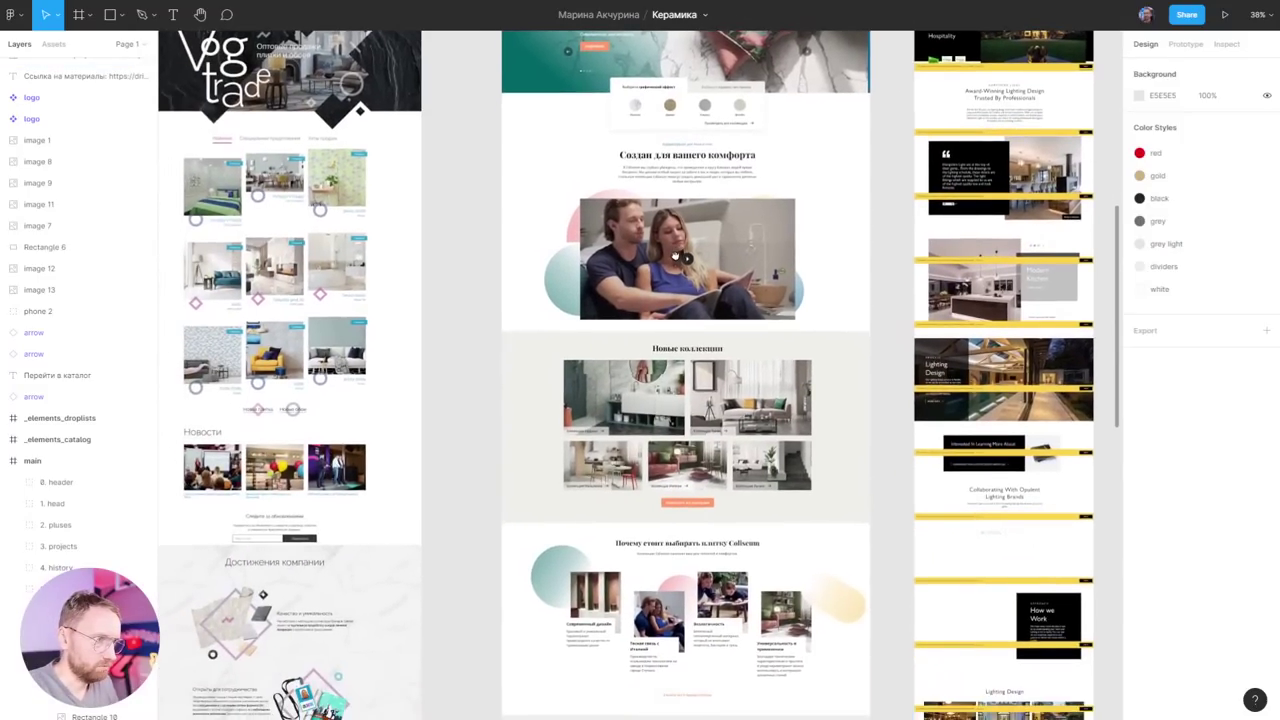
scroll(676, 257, up, 3)
scroll(676, 257, left, 1)
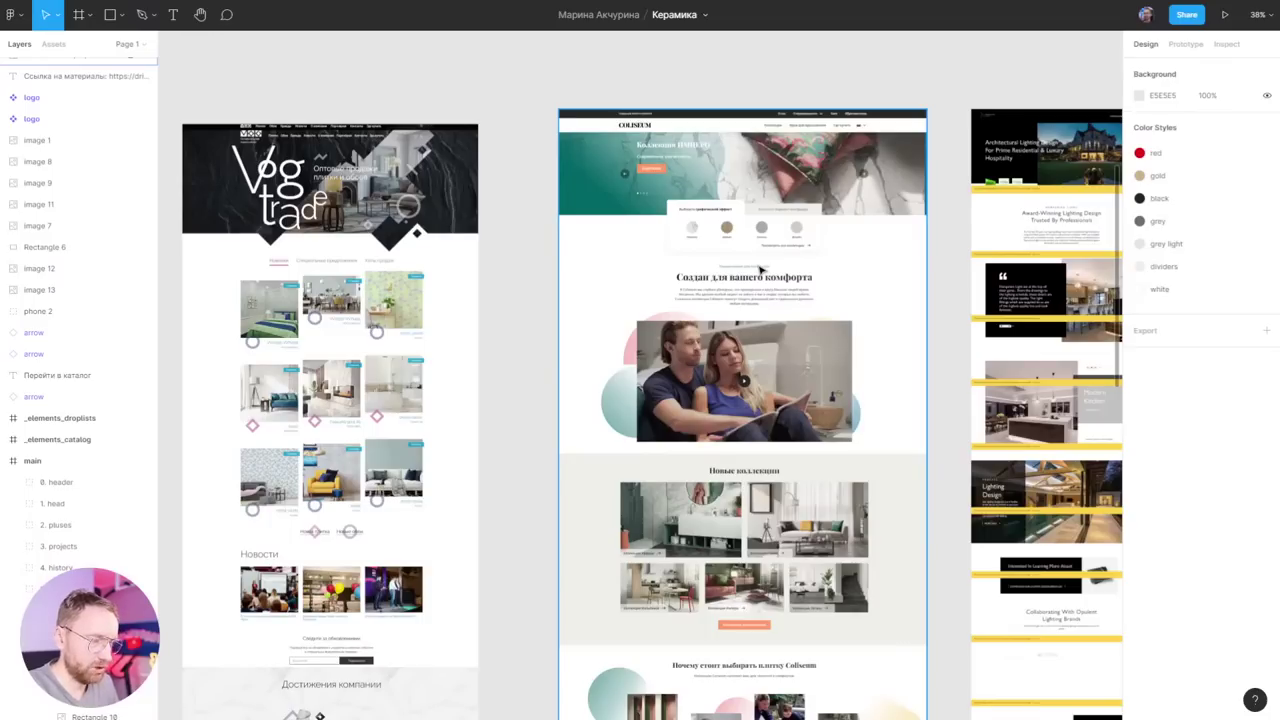
scroll(695, 215, down, 3)
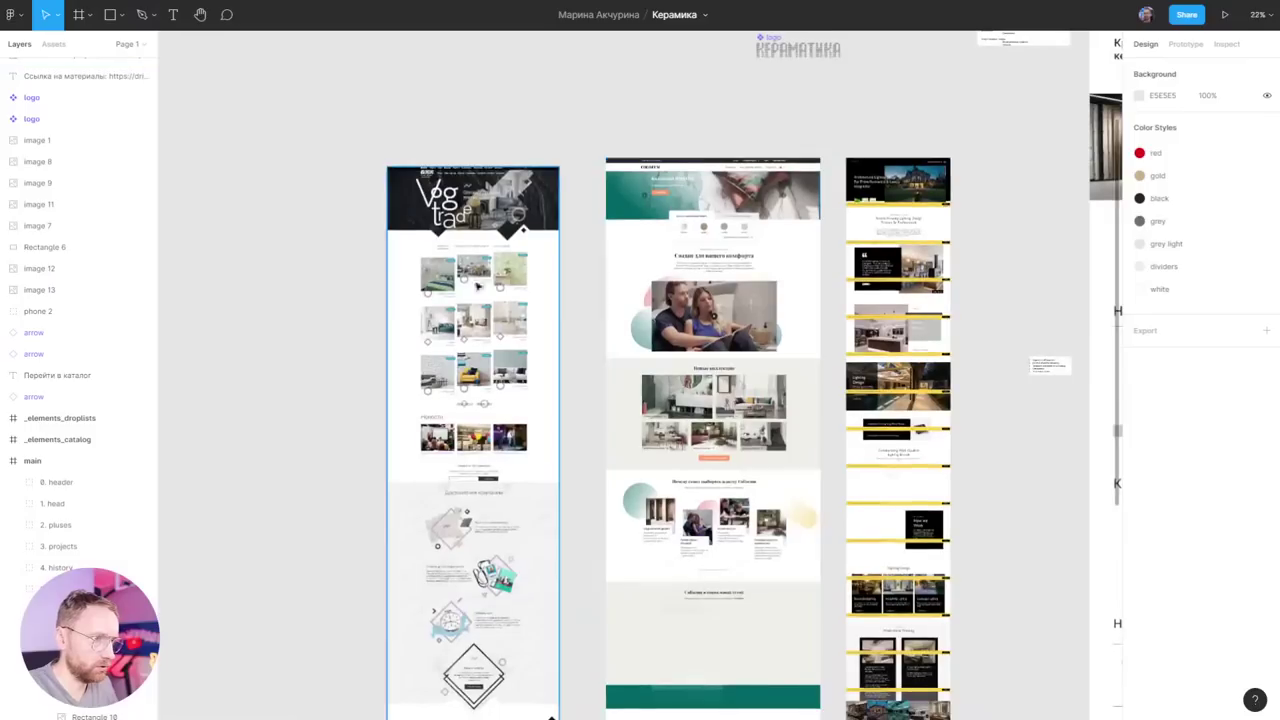
drag(1029, 246, 590, 333)
scroll(590, 333, down, 3)
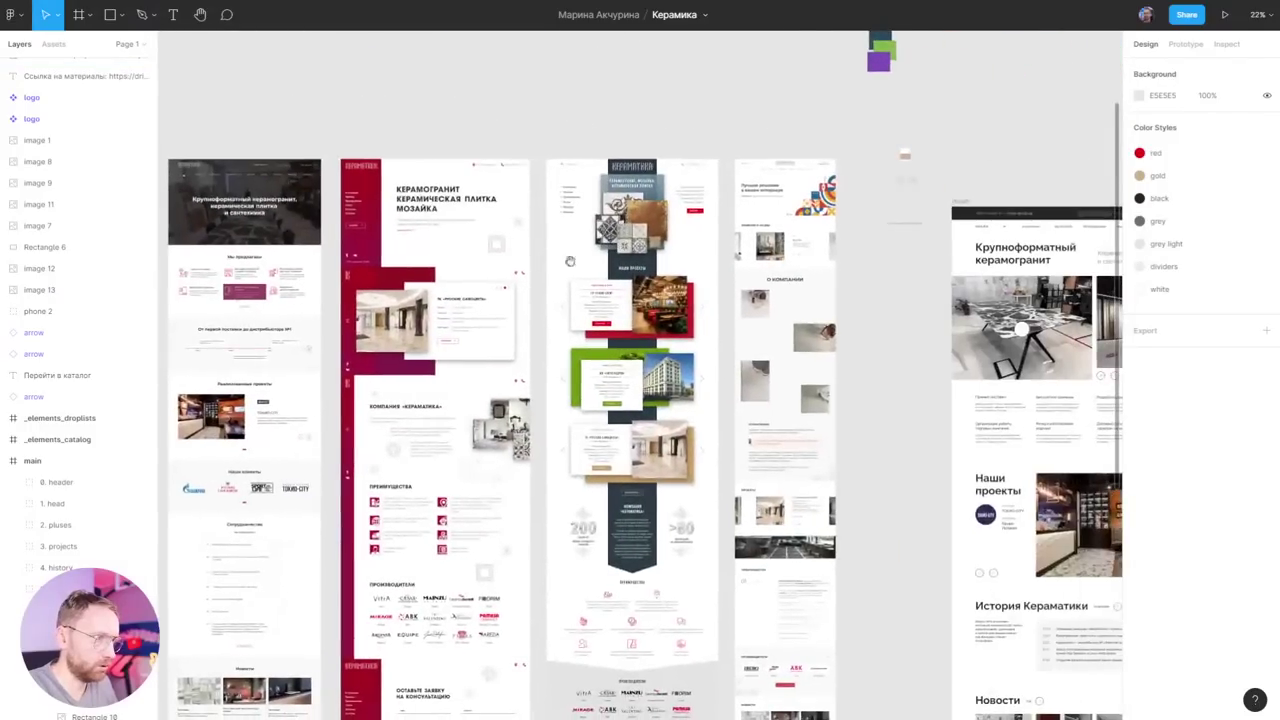
scroll(341, 168, up, 3)
scroll(341, 168, up, 5)
scroll(341, 168, right, 10)
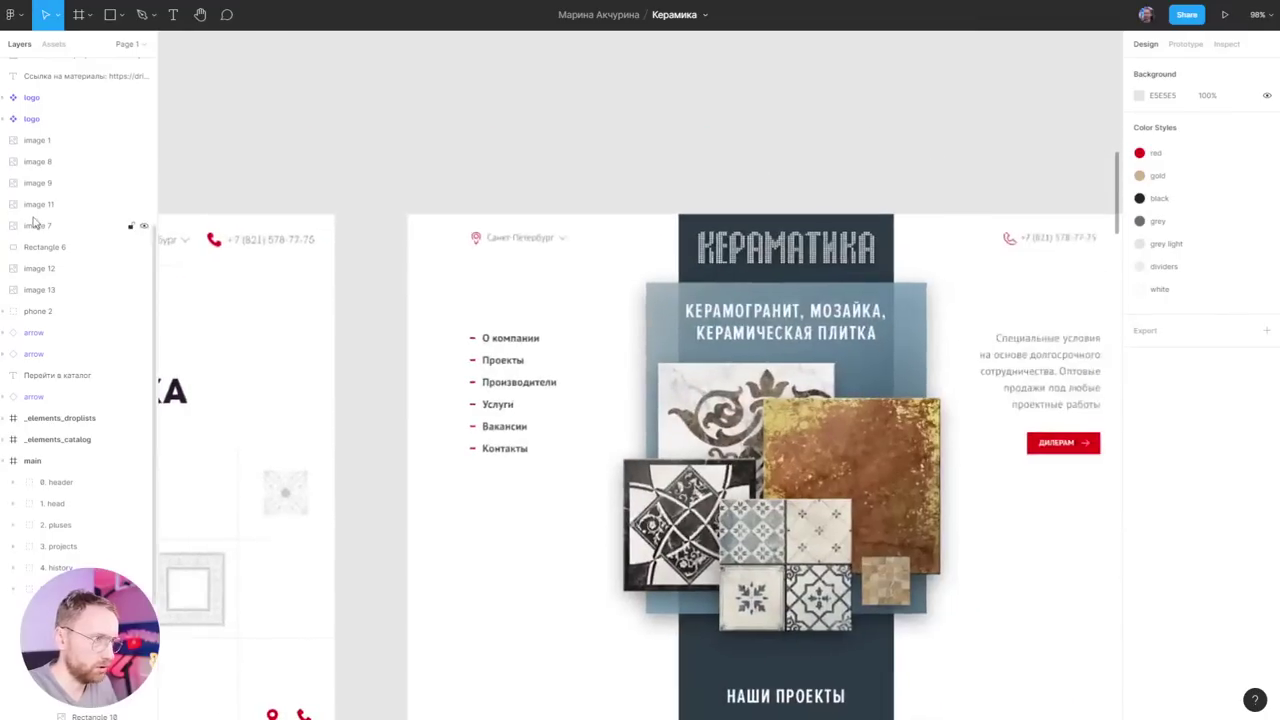
scroll(906, 237, left, 10)
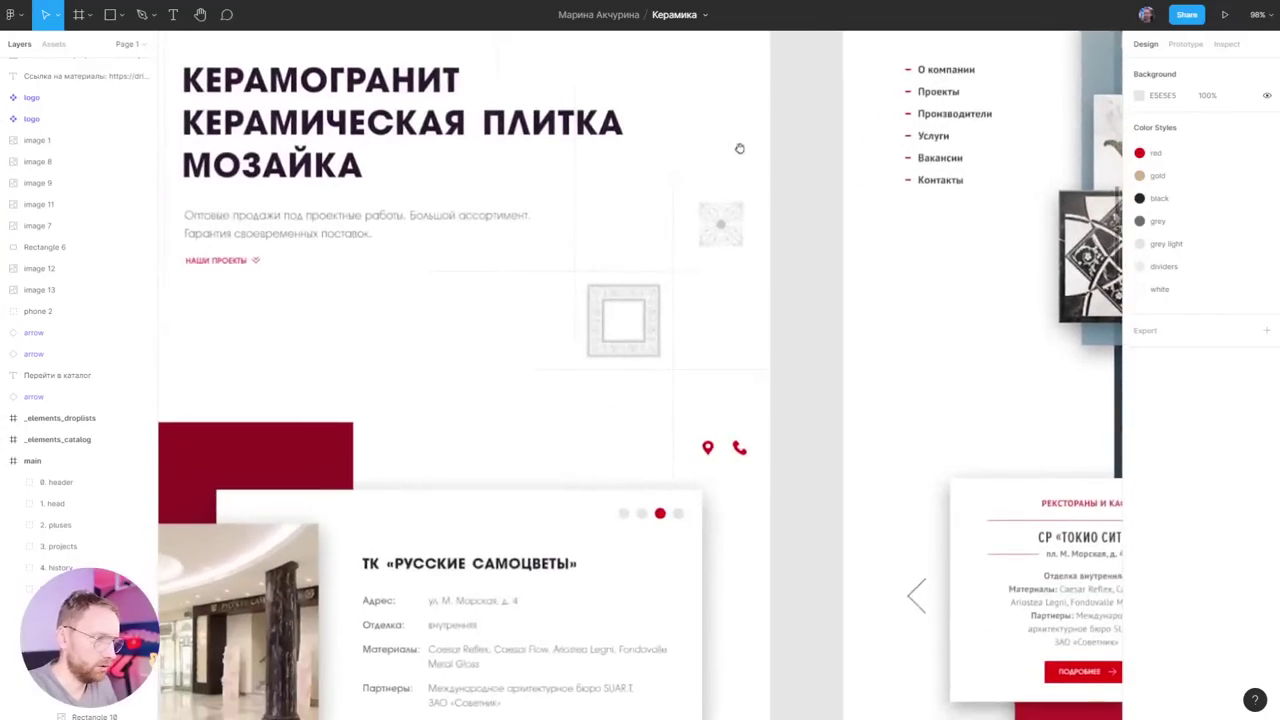
scroll(815, 182, down, 5)
scroll(815, 182, down, 3)
Draw a large grey rectangle over the frames and undo an extra second rectangle
key(r)
mouse_move(576, 88)
mouse_down()
mouse_move(851, 286)
mouse_move(954, 311)
mouse_up()
drag(975, 105, 1071, 306)
key(ctrl+z)
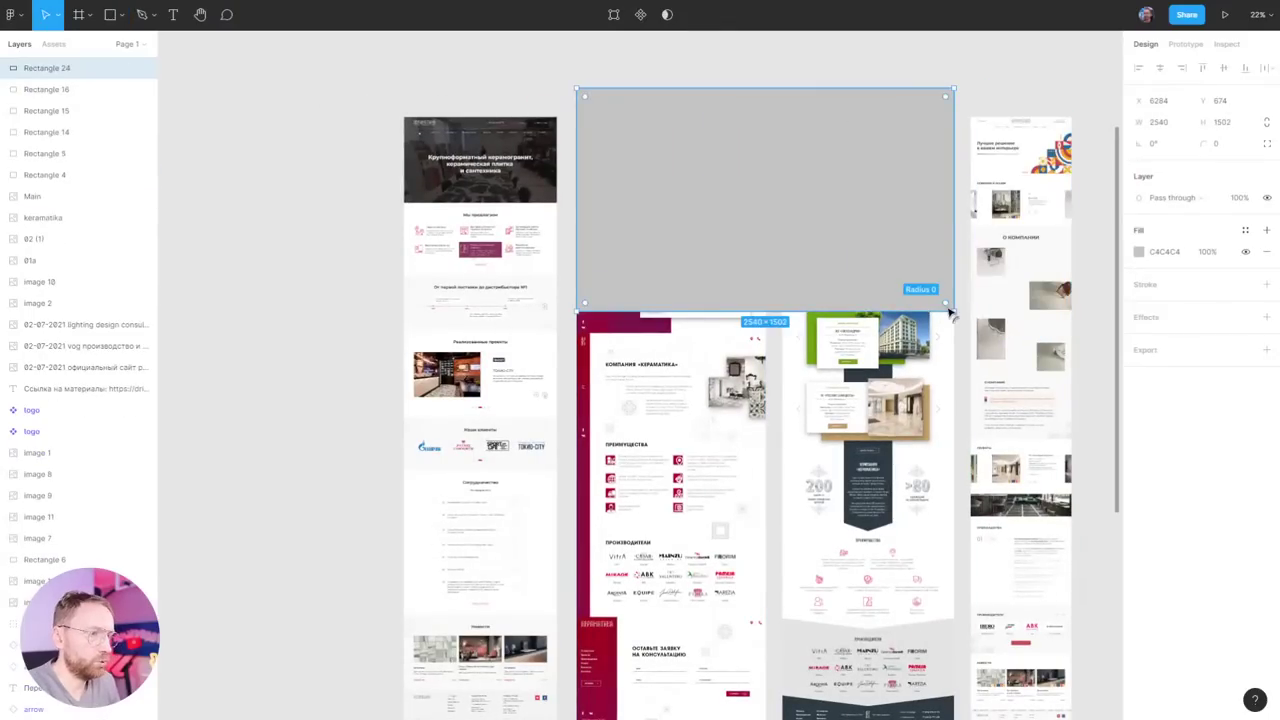
scroll(946, 306, down, 3)
scroll(877, 292, up, 2)
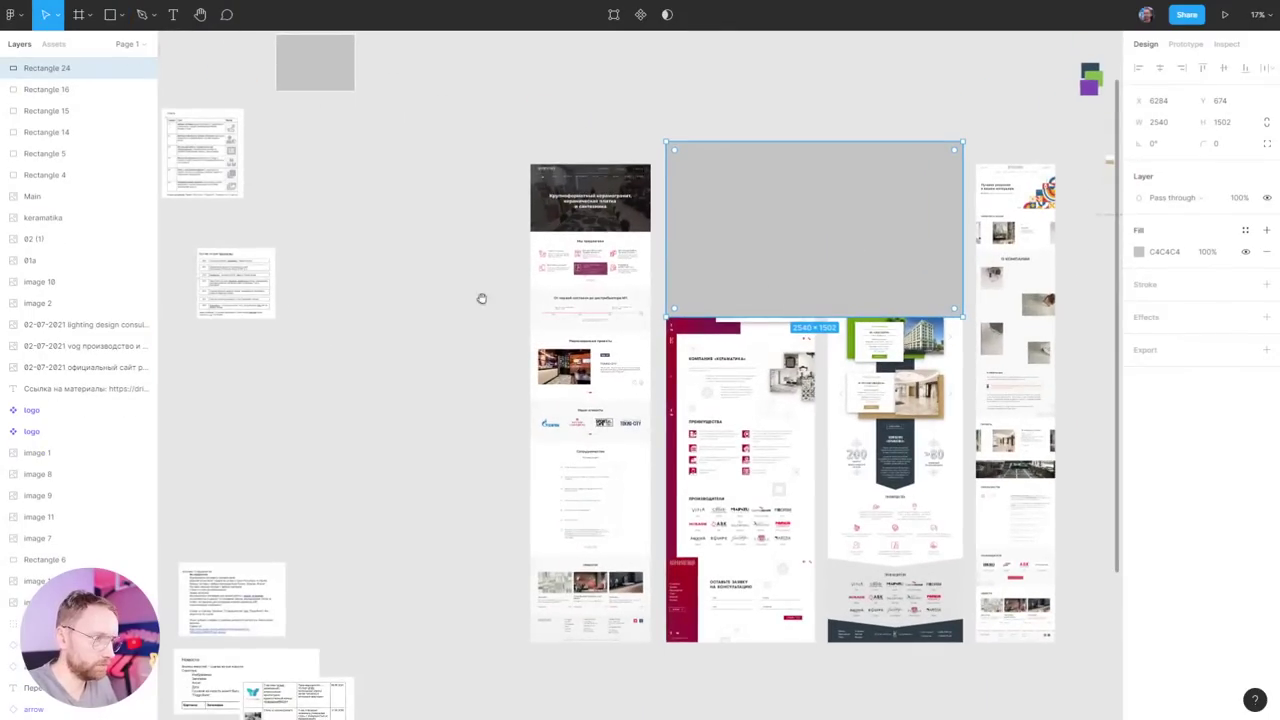
drag(480, 297, 720, 349)
Reselect the grey placeholder rectangle (Rectangle 24) and delete it
click(737, 271)
scroll(737, 271, down, 5)
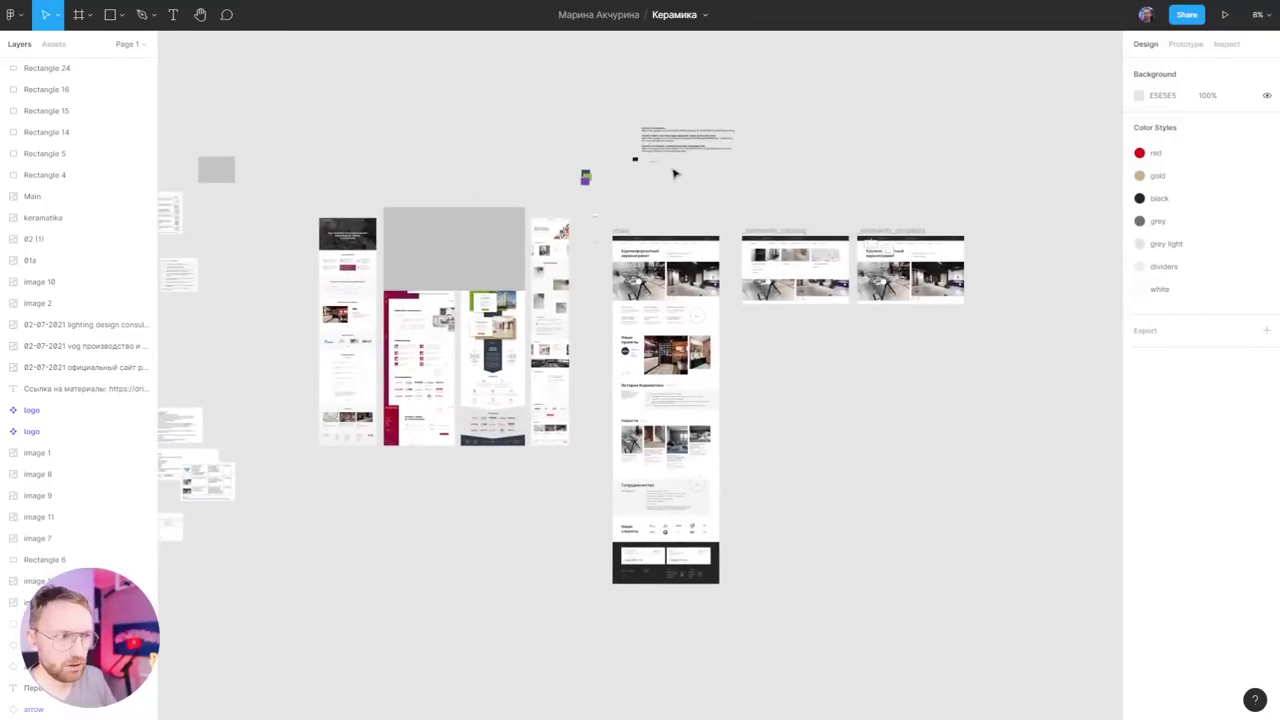
click(431, 250)
scroll(431, 250, up, 5)
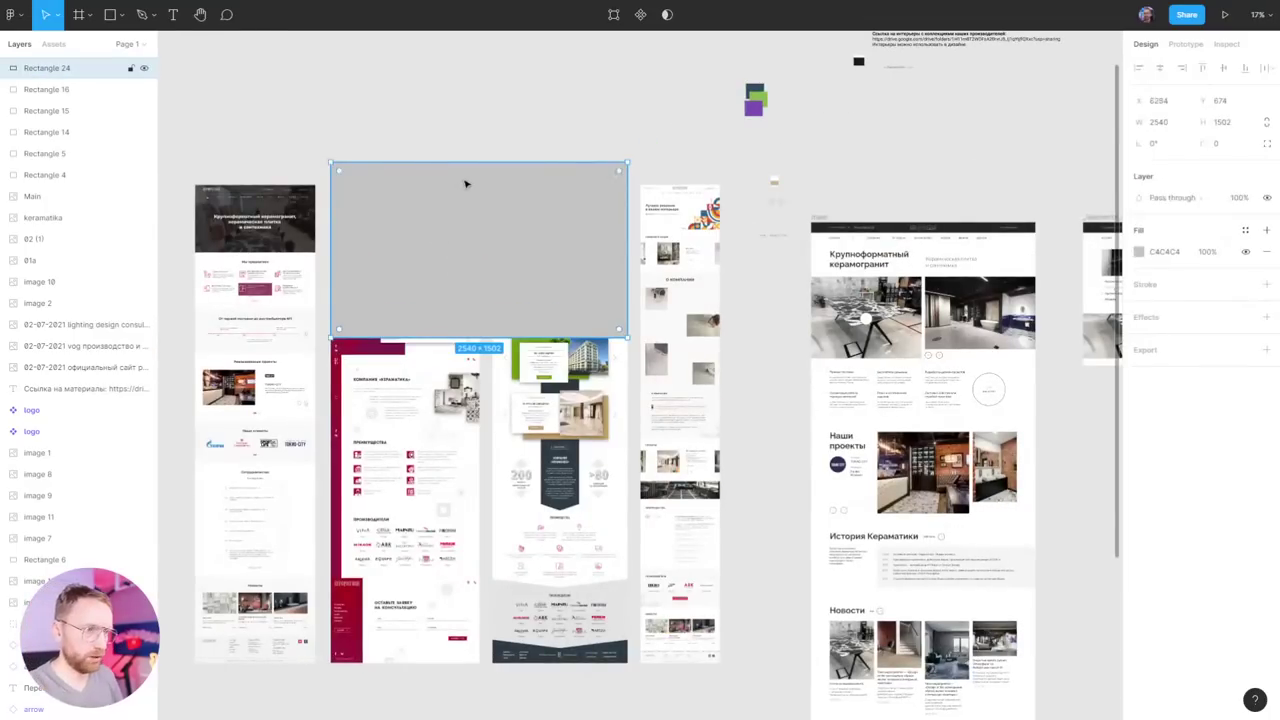
key(Delete)
Review the layouts at actual size up to the services and dealer menu frames, then bring up the live chat
scroll(470, 190, up, 5)
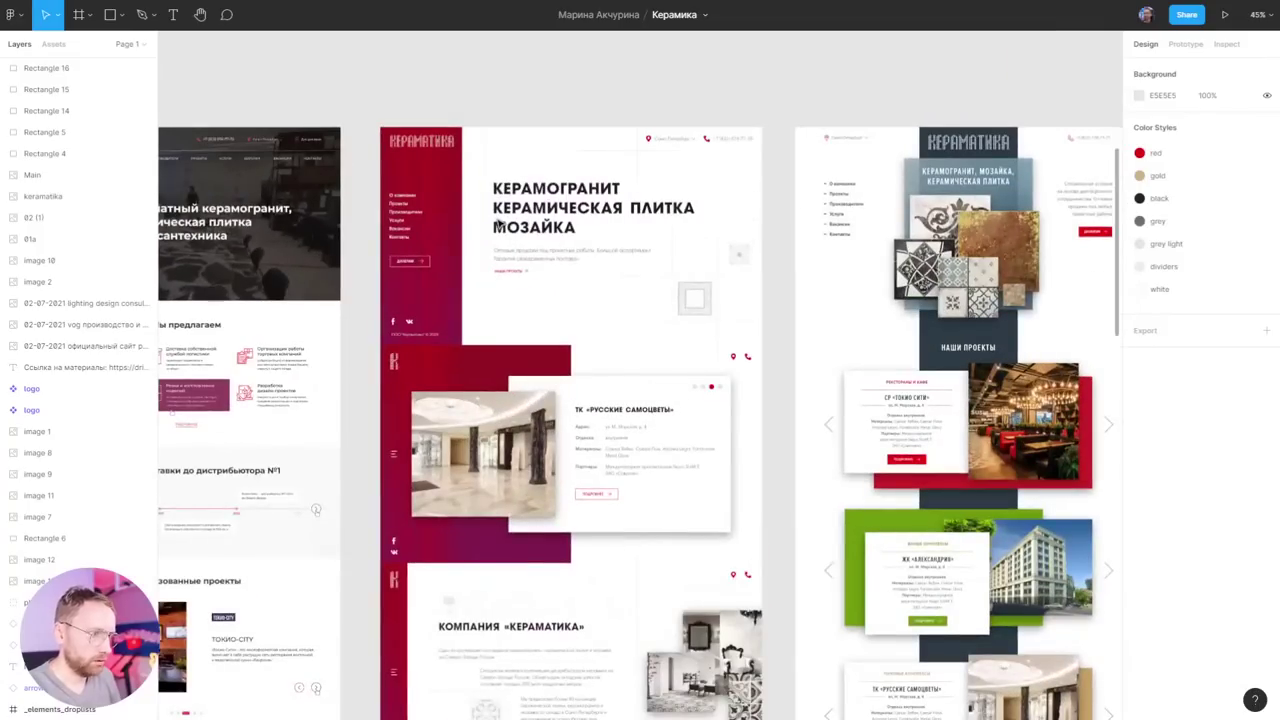
scroll(498, 223, up, 1)
scroll(426, 457, down, 6)
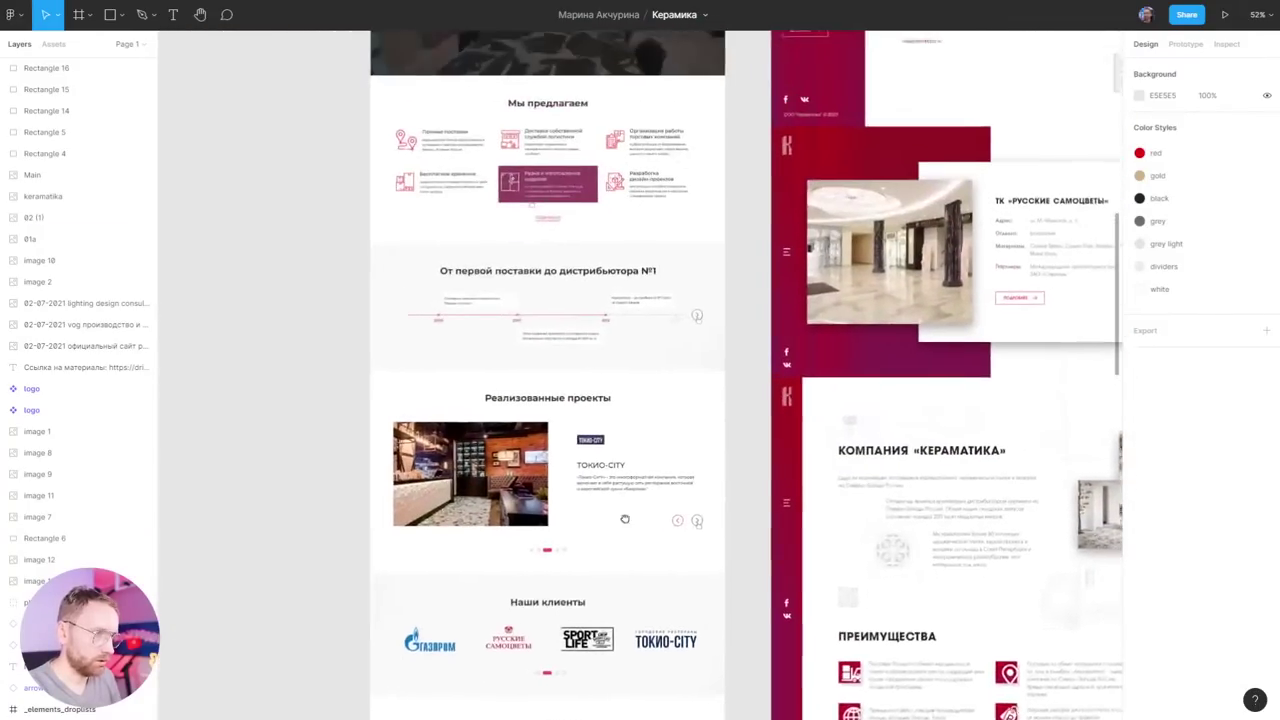
scroll(481, 260, up, 3)
key(shift+0)
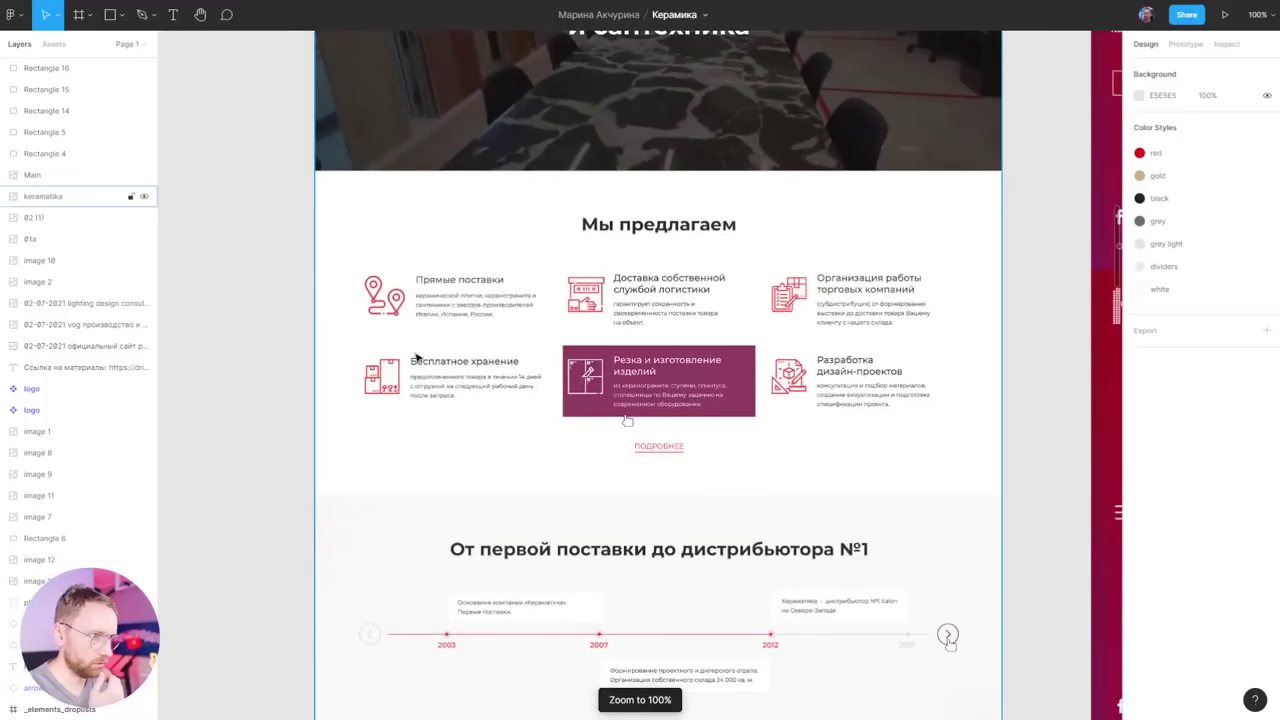
scroll(917, 338, up, 10)
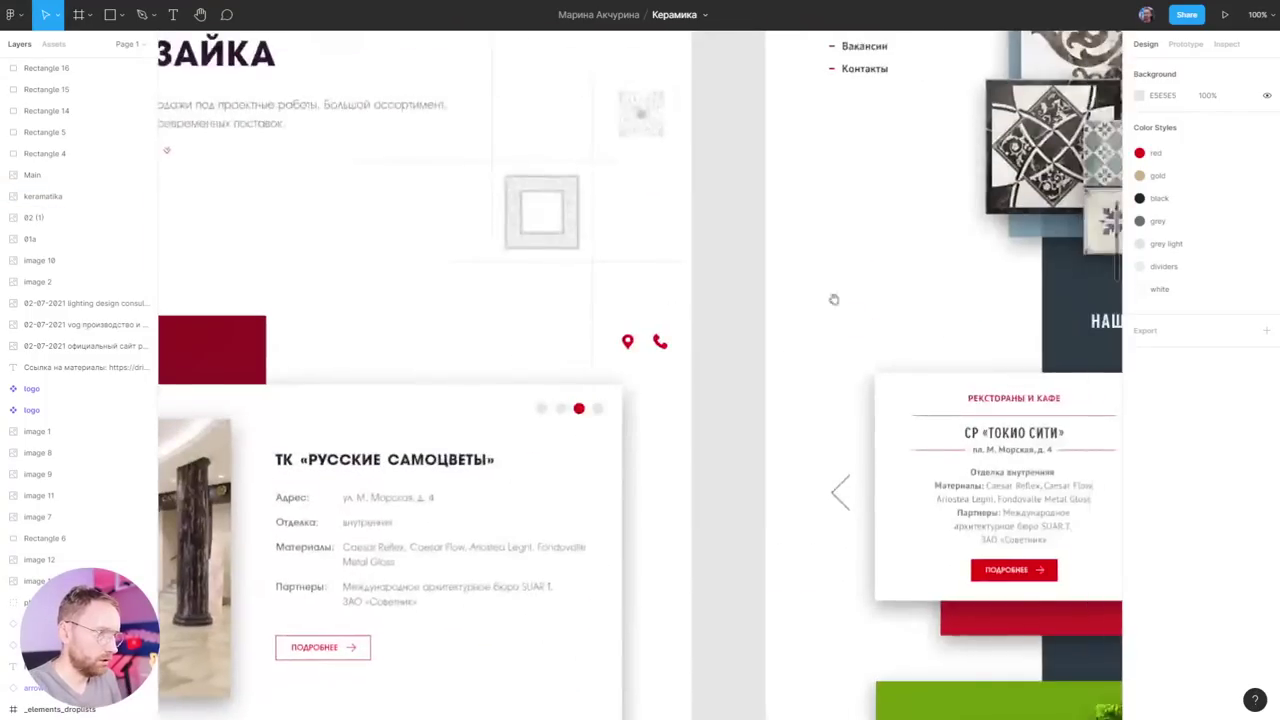
scroll(753, 345, down, 10)
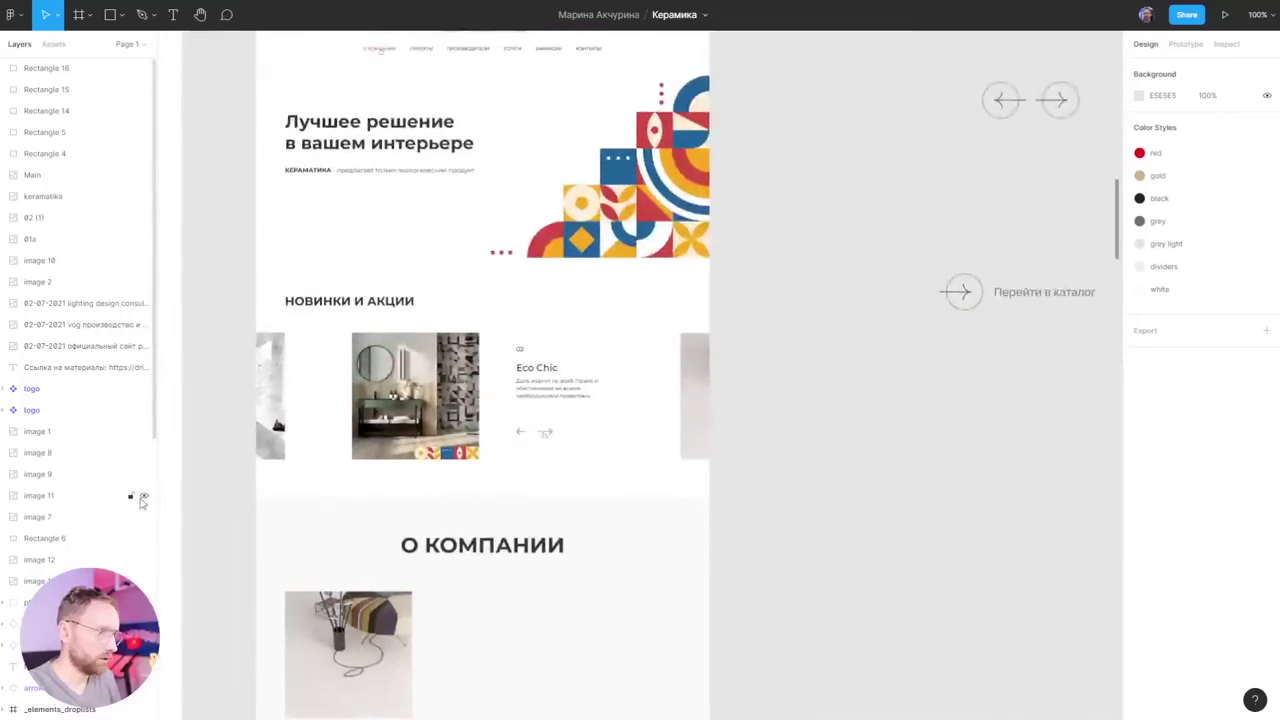
scroll(641, 325, down, 10)
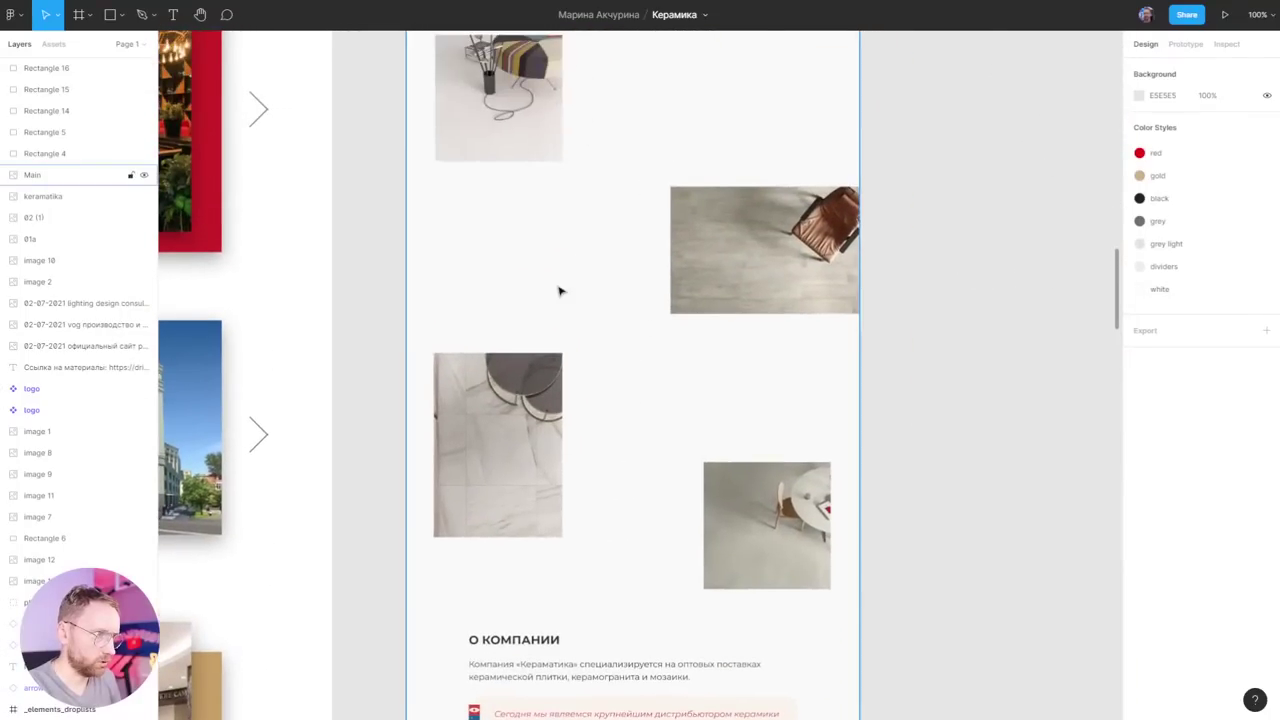
scroll(746, 155, down, 15)
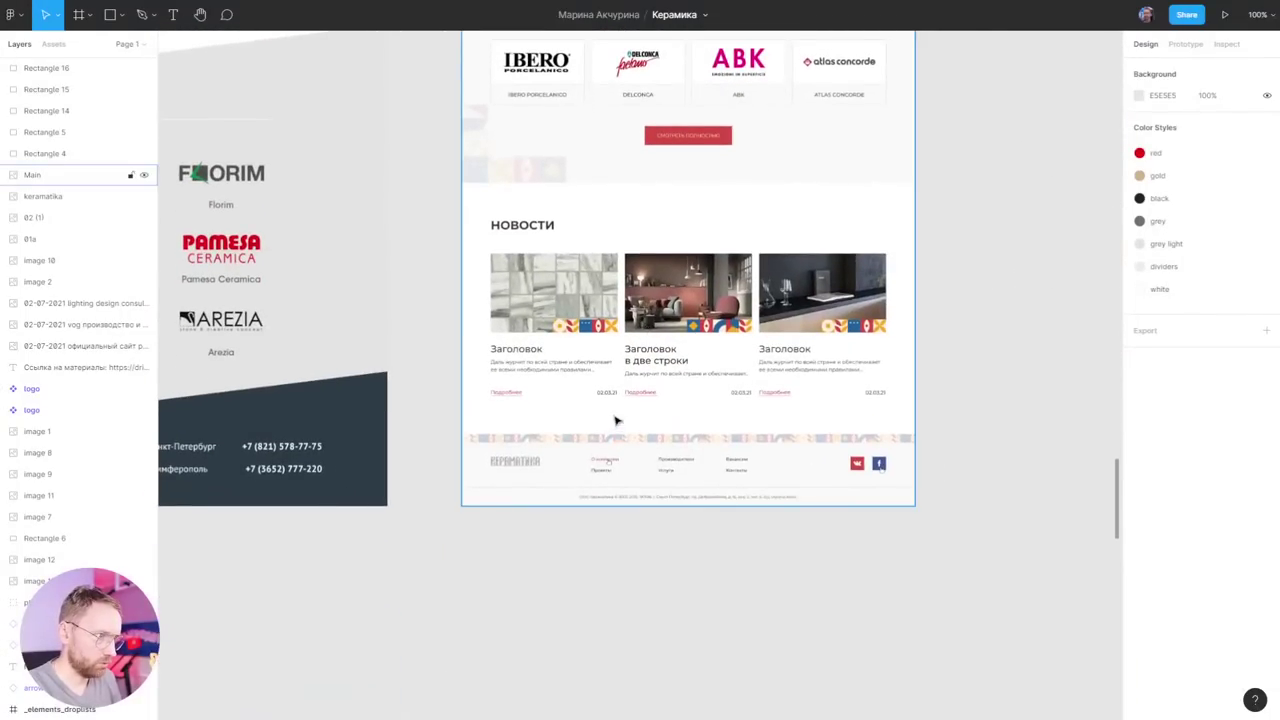
scroll(614, 423, up, 5)
scroll(750, 497, down, 5)
scroll(700, 413, up, 3)
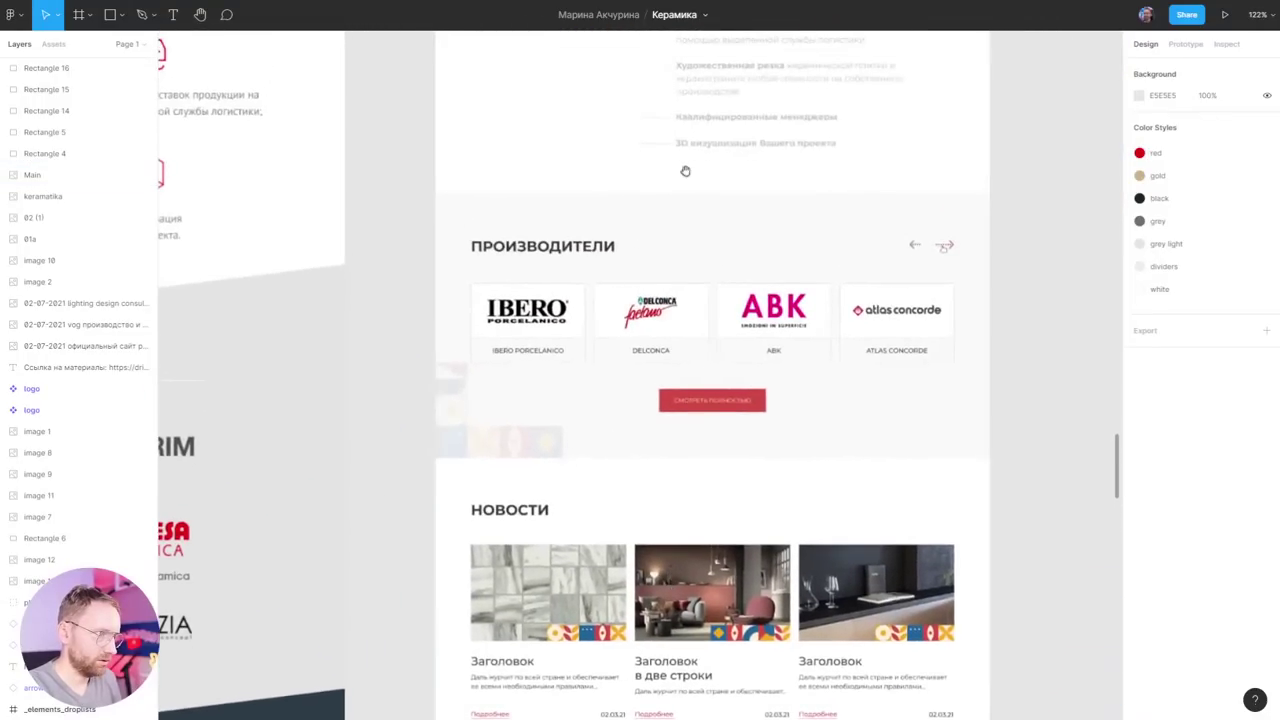
scroll(683, 169, up, 10)
scroll(777, 356, up, 12)
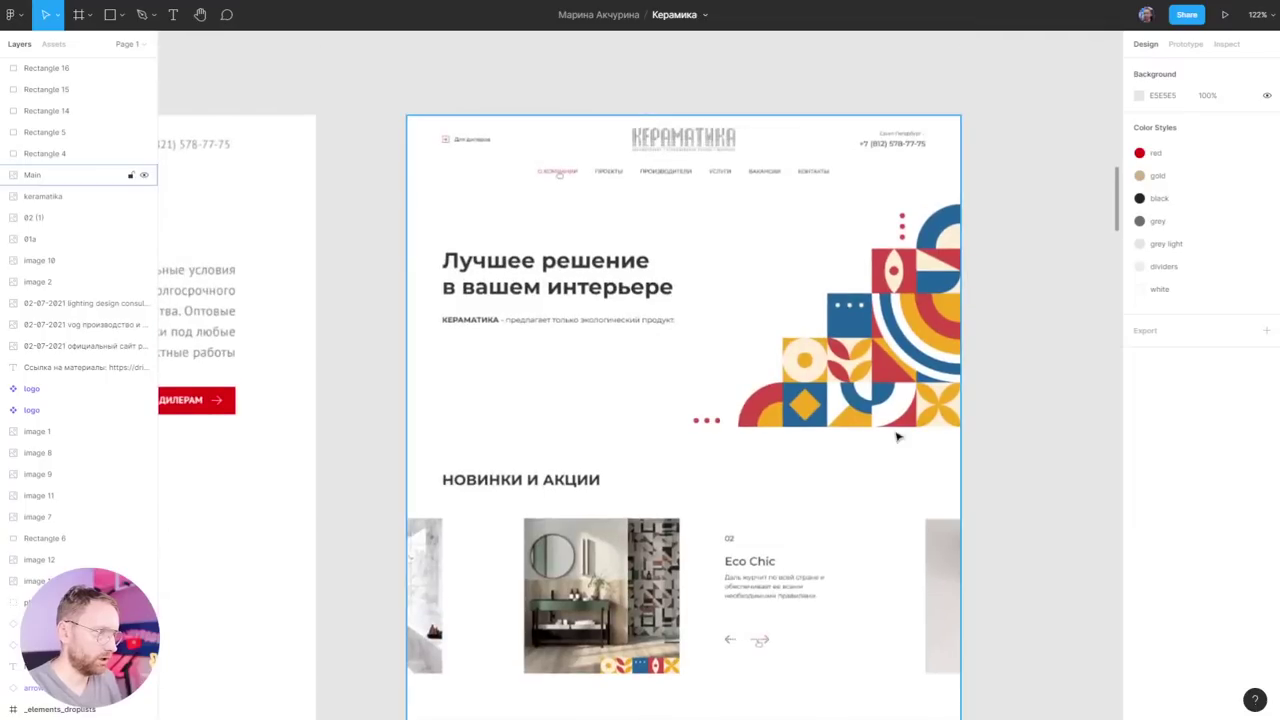
scroll(400, 500, left, 10)
scroll(857, 508, up, 5)
scroll(758, 454, down, 5)
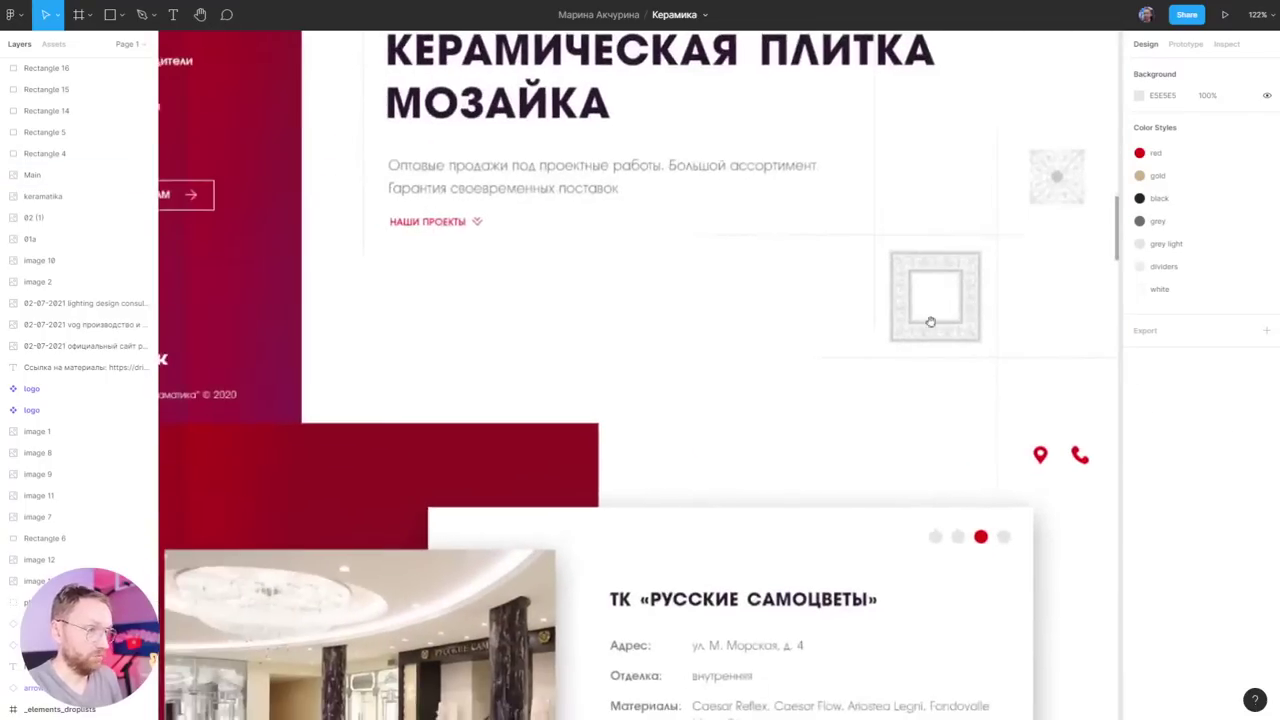
drag(409, 290, 975, 228)
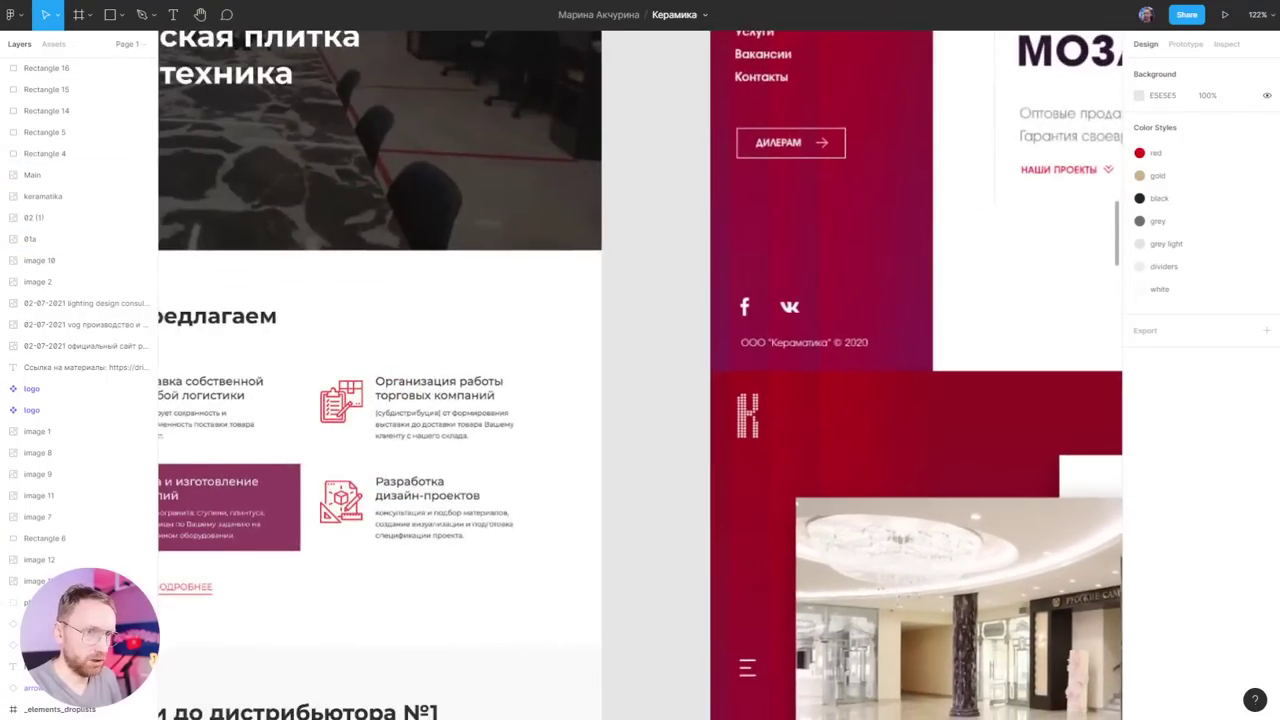
key(alt+Tab)
Create and post the poll 'Вам больше нравится дизайн' with answers 'с иконками' and 'без иконок'
click(668, 536)
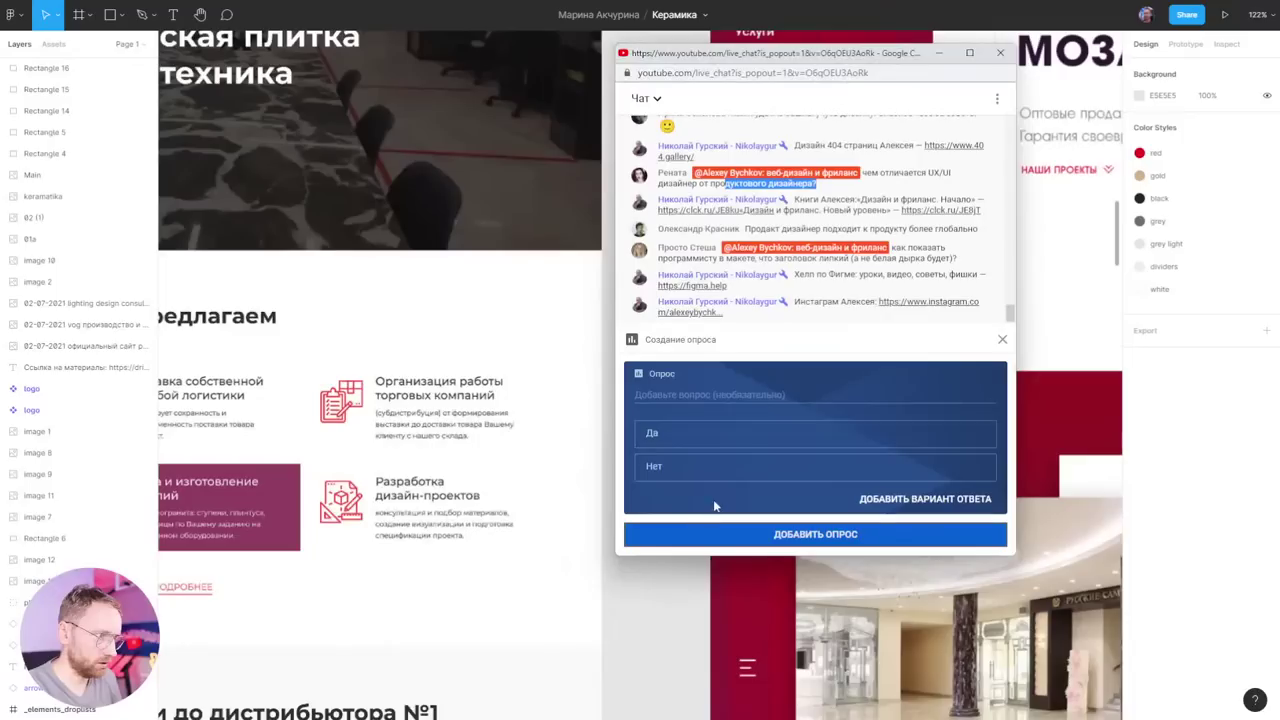
click(721, 395)
text(Вам с)
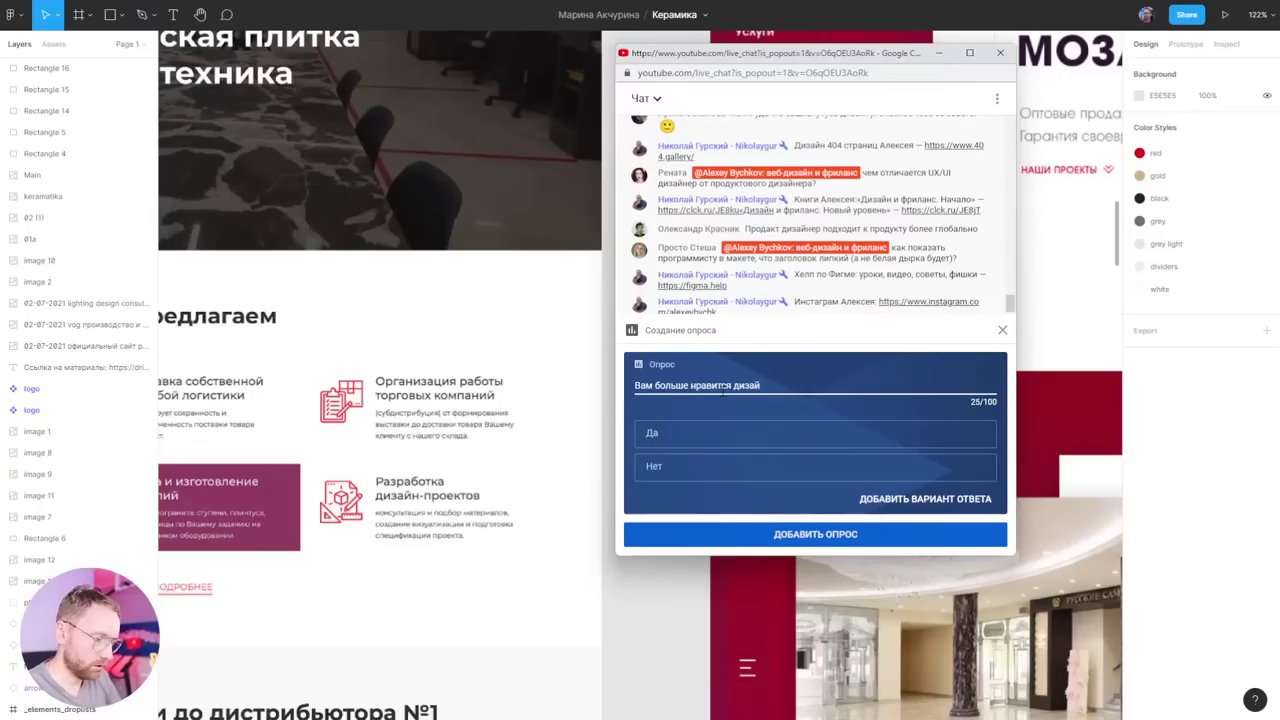
text(н)
key(Tab)
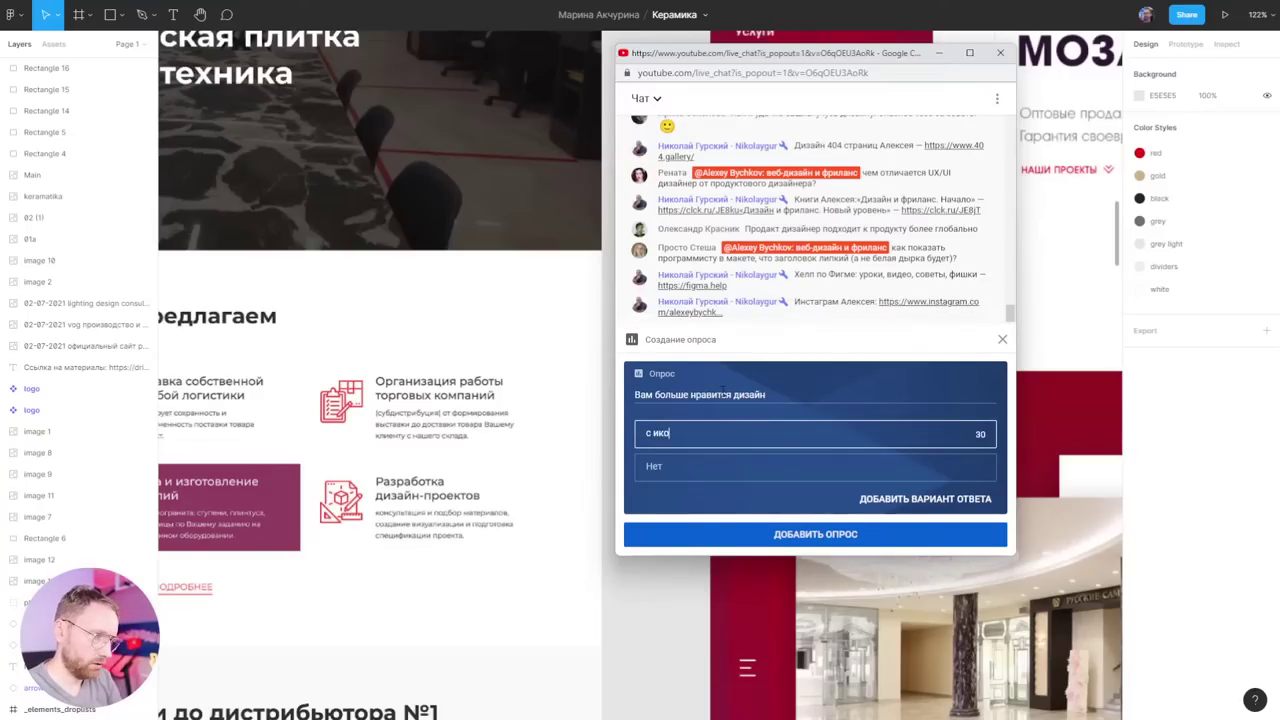
text(с иконками)
key(Tab)
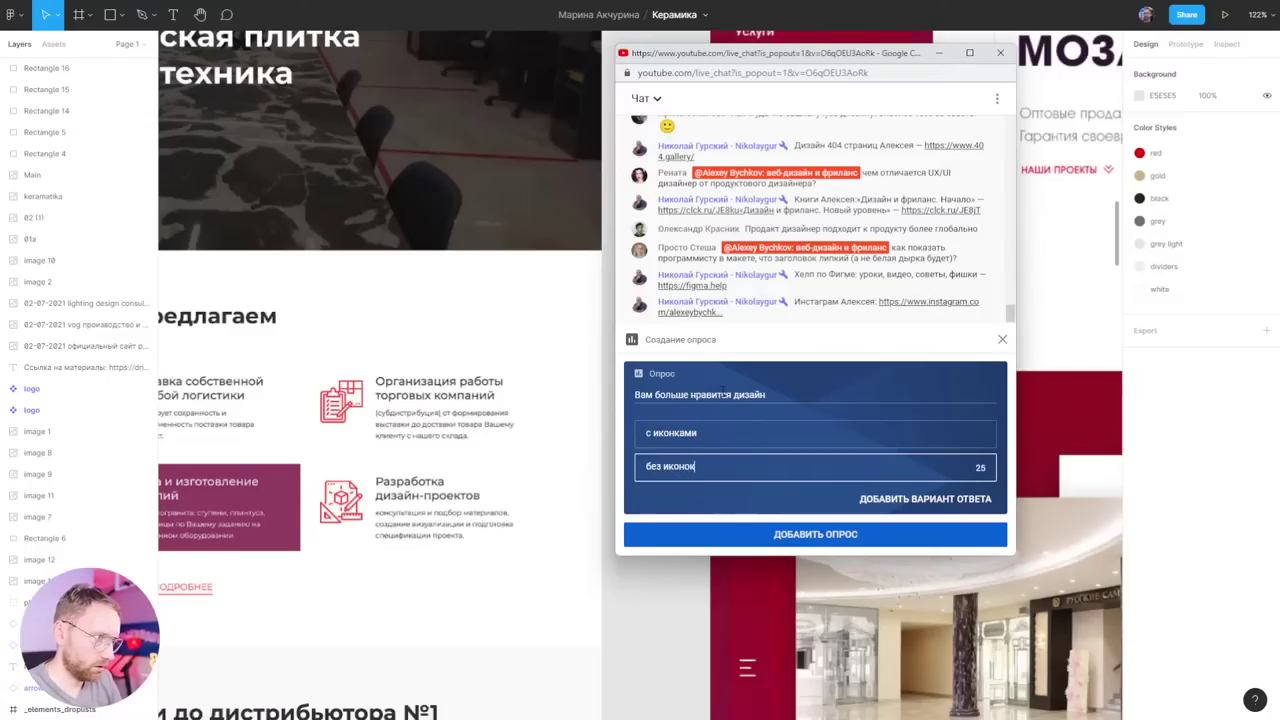
click(827, 540)
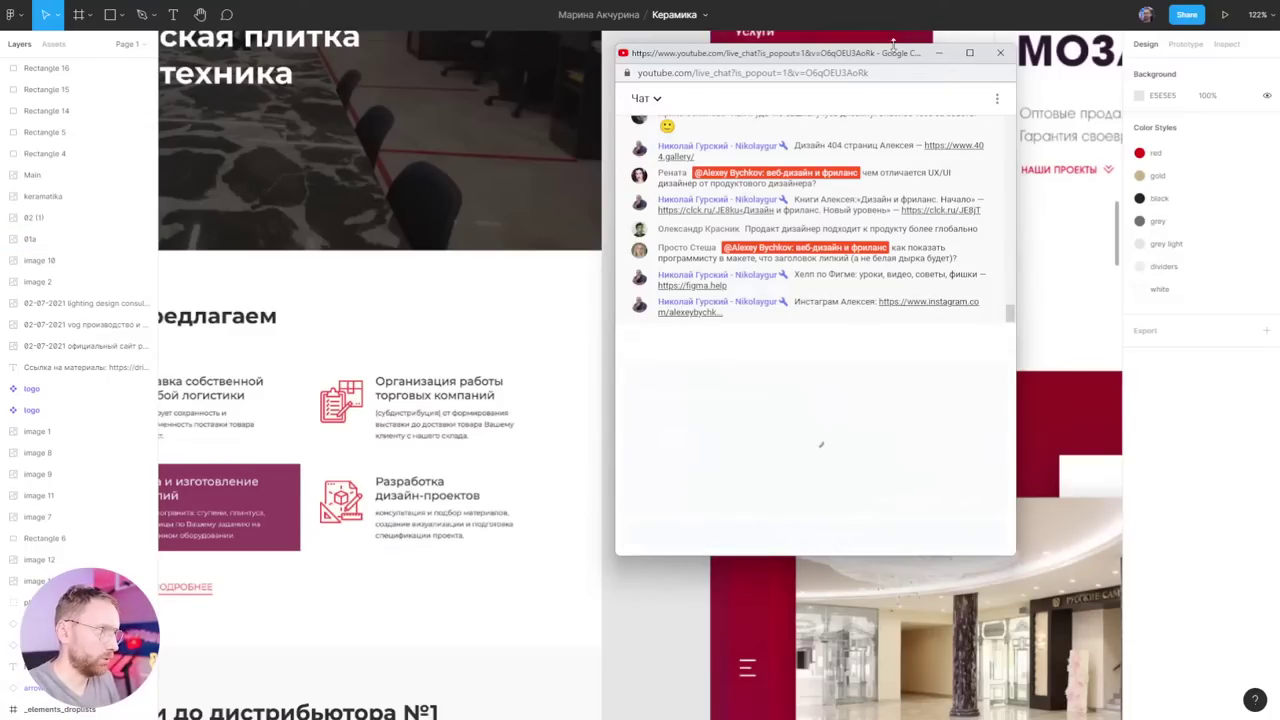
Minimize the live chat and select the keramatika reference image on the canvas
click(938, 52)
click(590, 280)
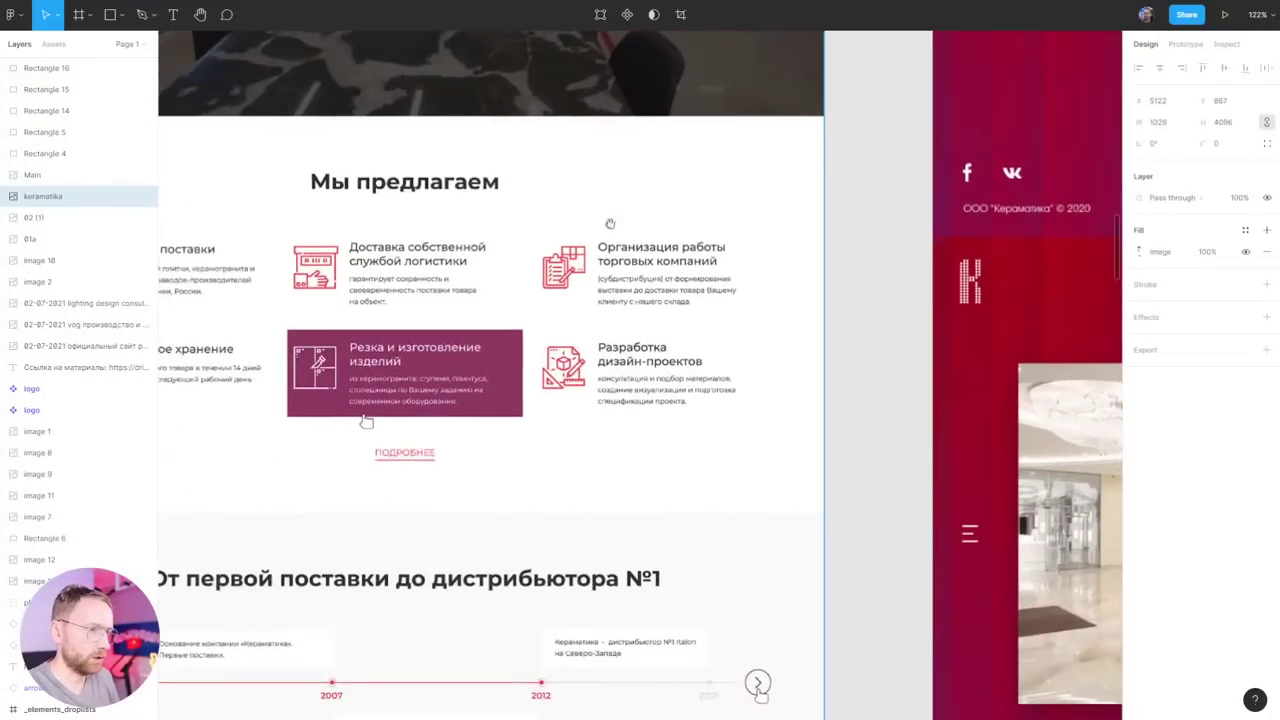
scroll(606, 223, left, 5)
scroll(548, 290, left, 3)
scroll(548, 290, down, 1)
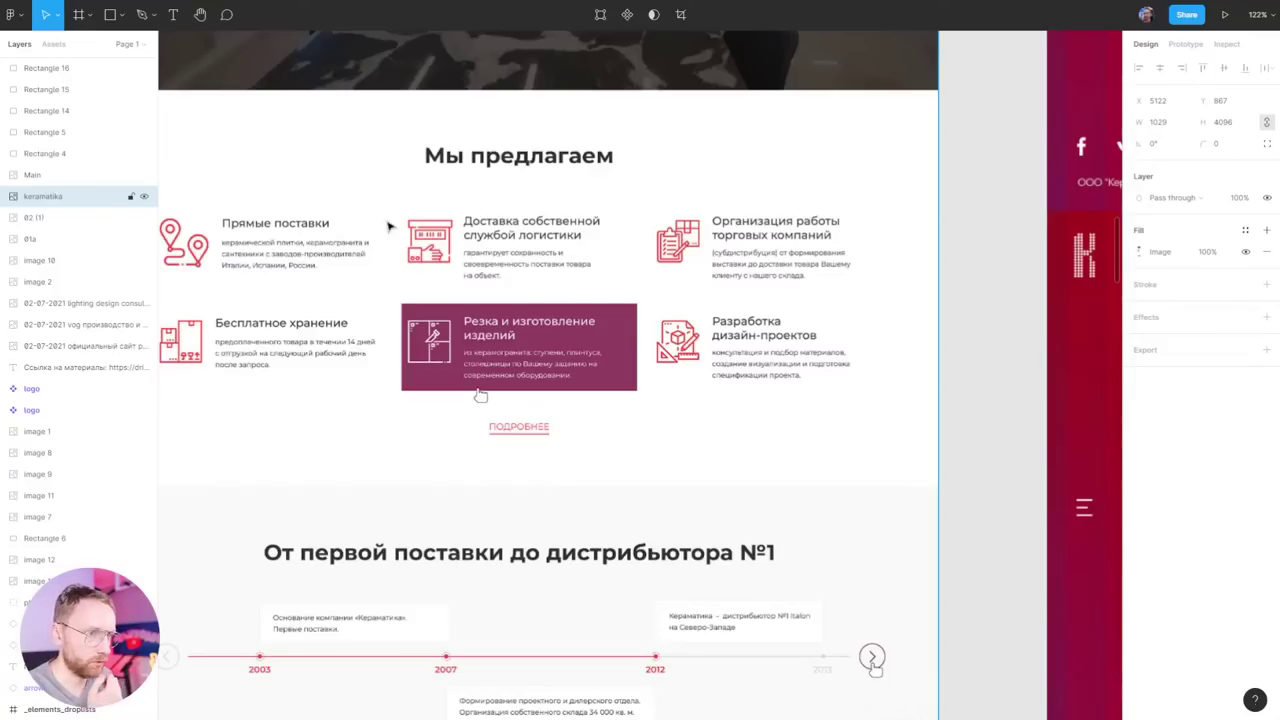
Scroll through the keramatika page's product cards and achievements down to its dark footer
scroll(361, 174, left, 5)
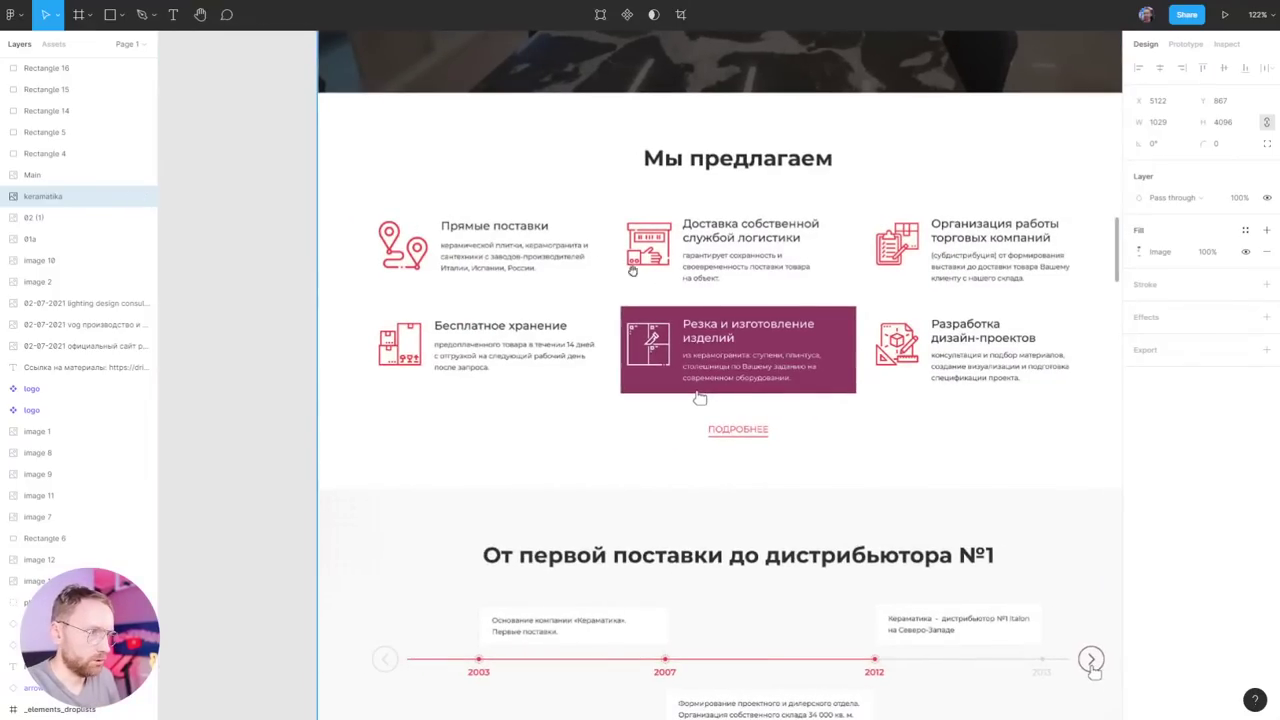
scroll(700, 398, right, 3)
scroll(700, 398, down, 15)
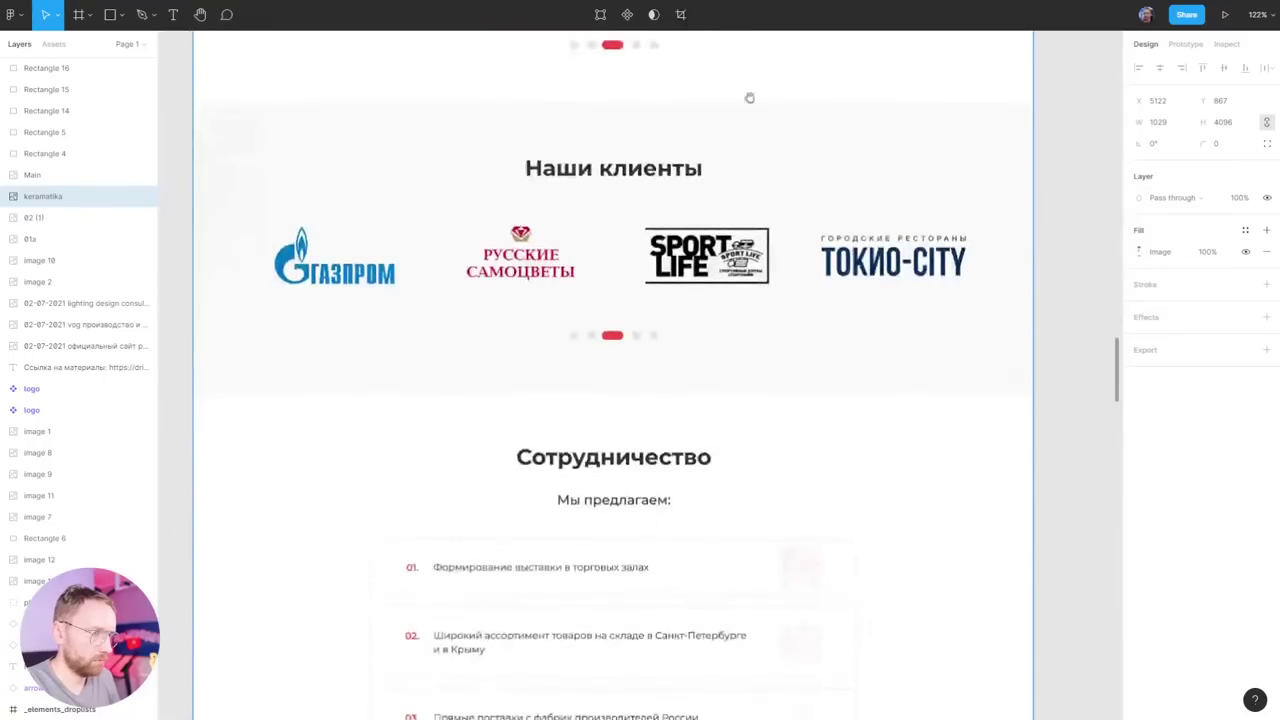
scroll(749, 97, down, 8)
scroll(696, 313, up, 2)
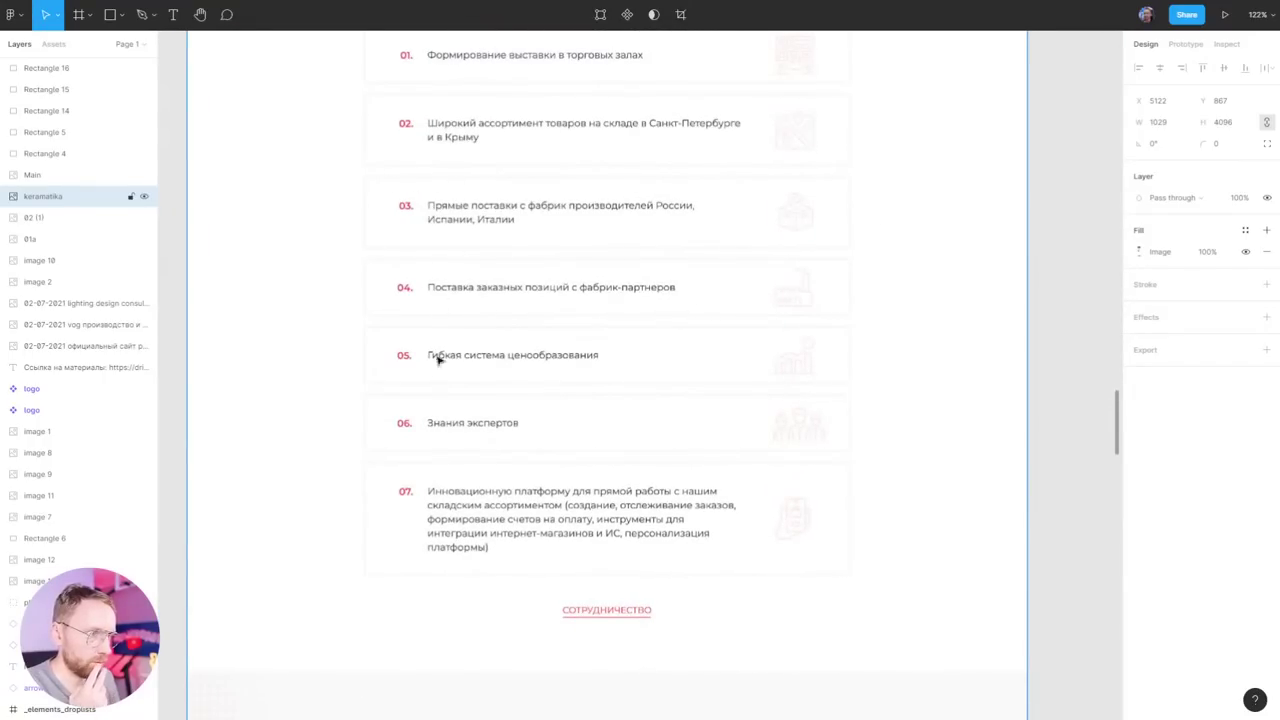
scroll(673, 425, up, 3)
scroll(700, 370, right, 1)
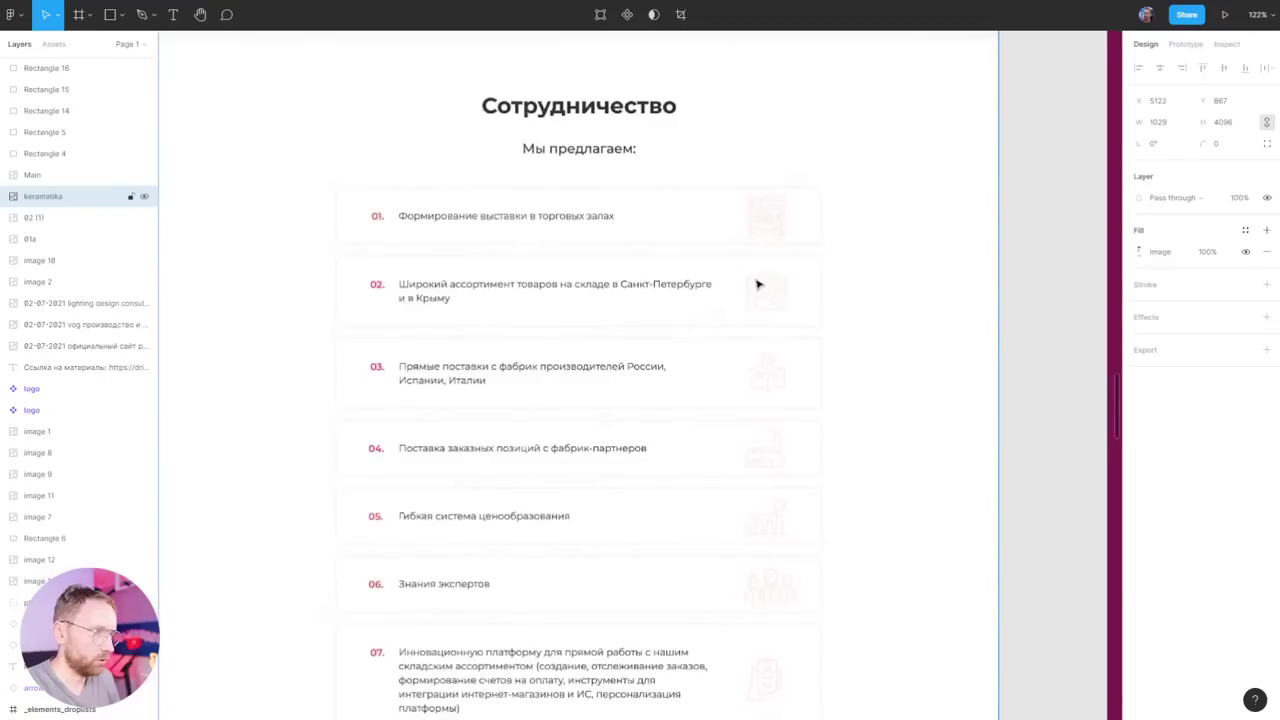
scroll(740, 617, down, 2)
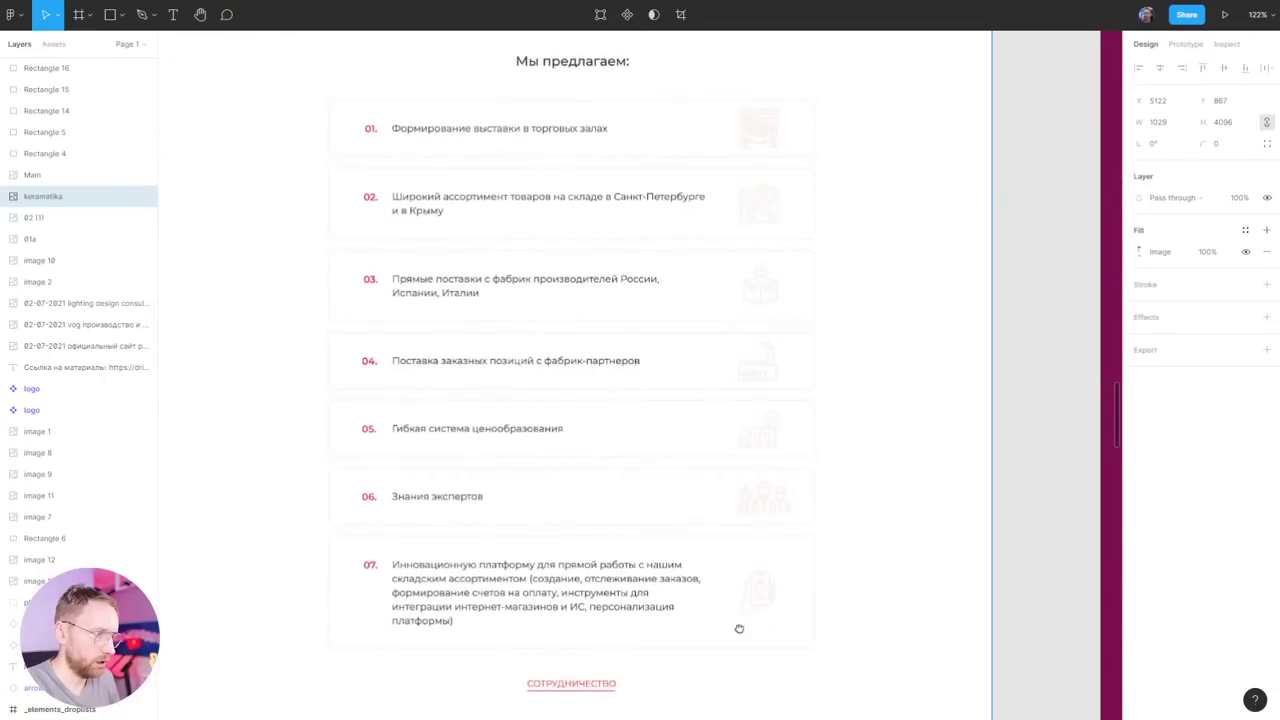
scroll(739, 628, down, 1)
scroll(760, 610, left, 1)
scroll(526, 199, down, 10)
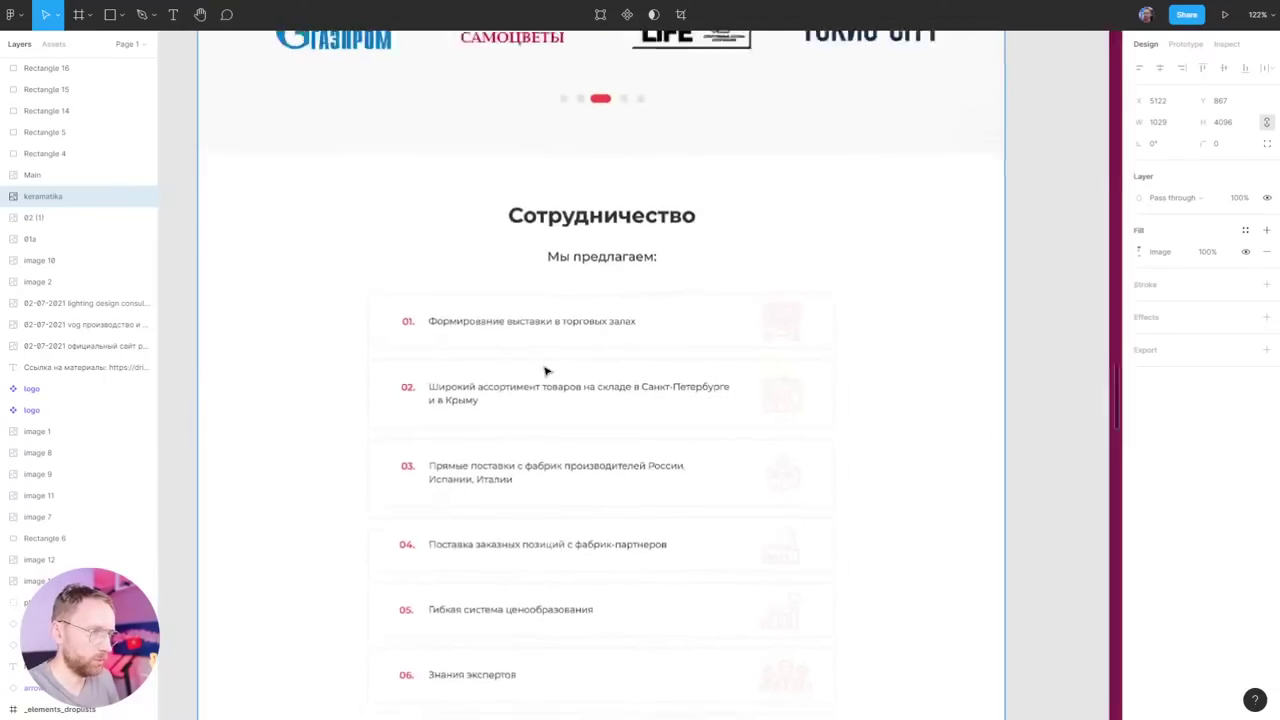
scroll(558, 230, up, 10)
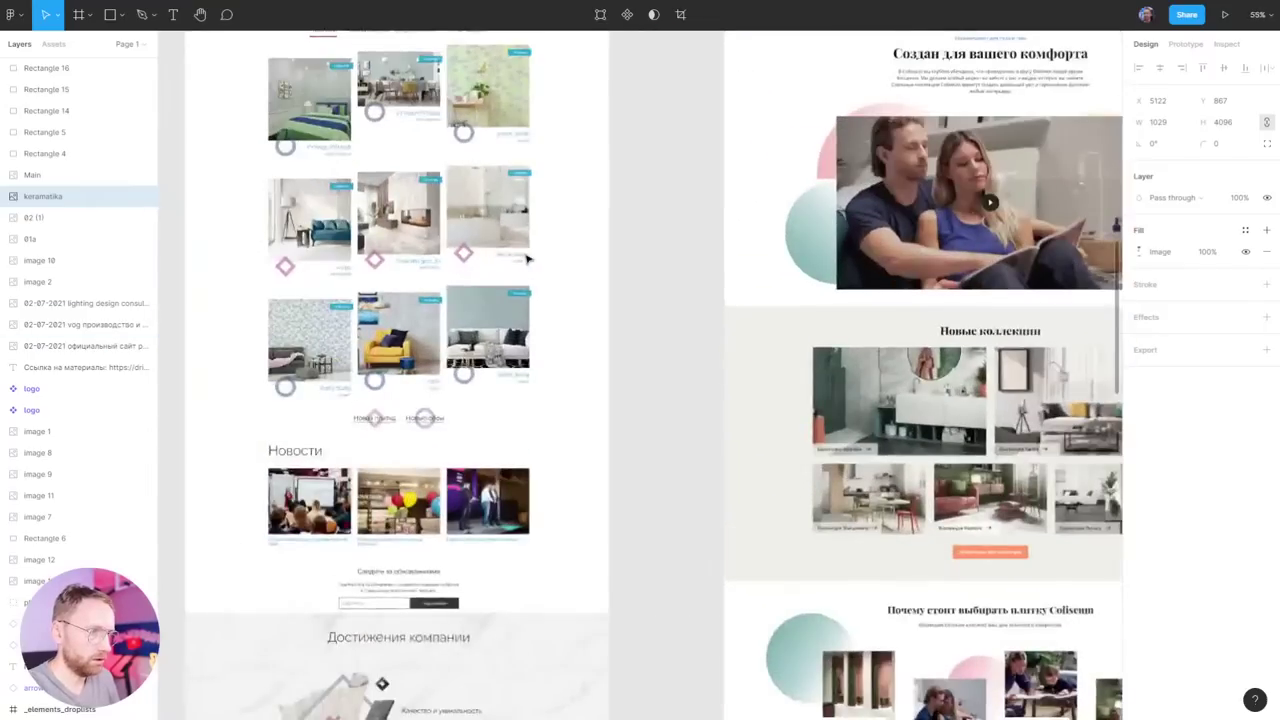
scroll(350, 340, up, 5)
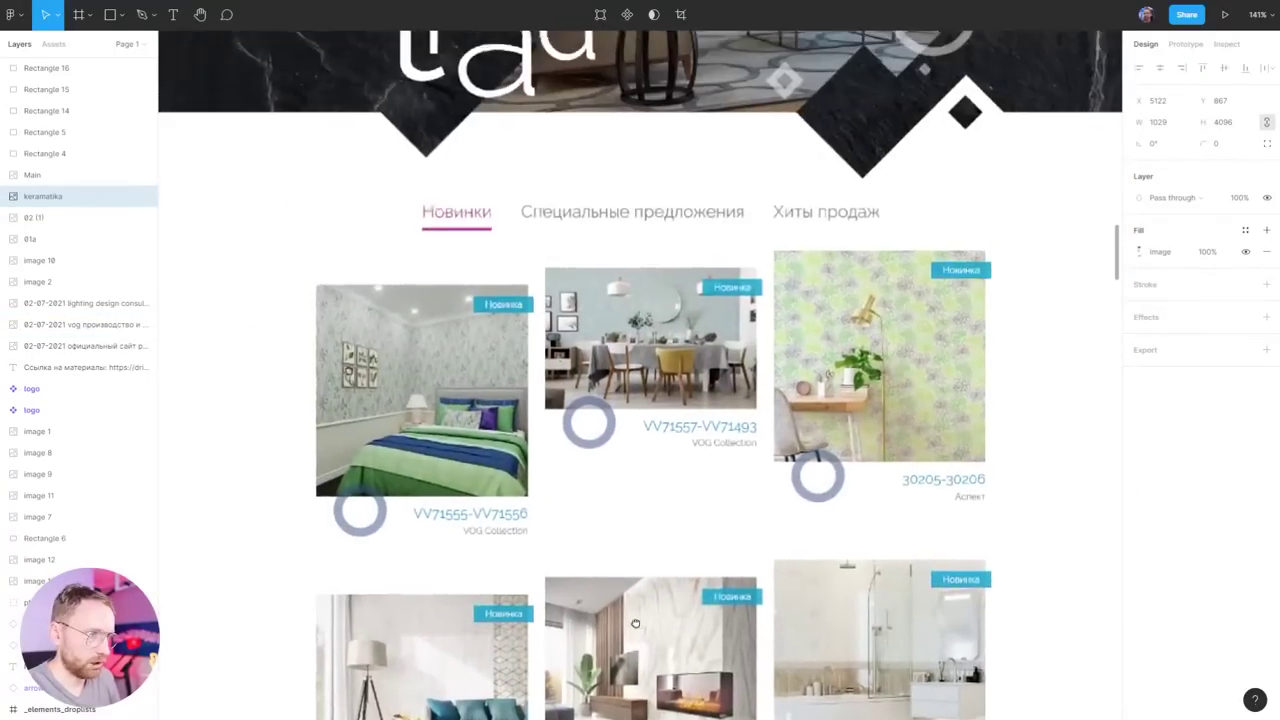
scroll(659, 444, down, 3)
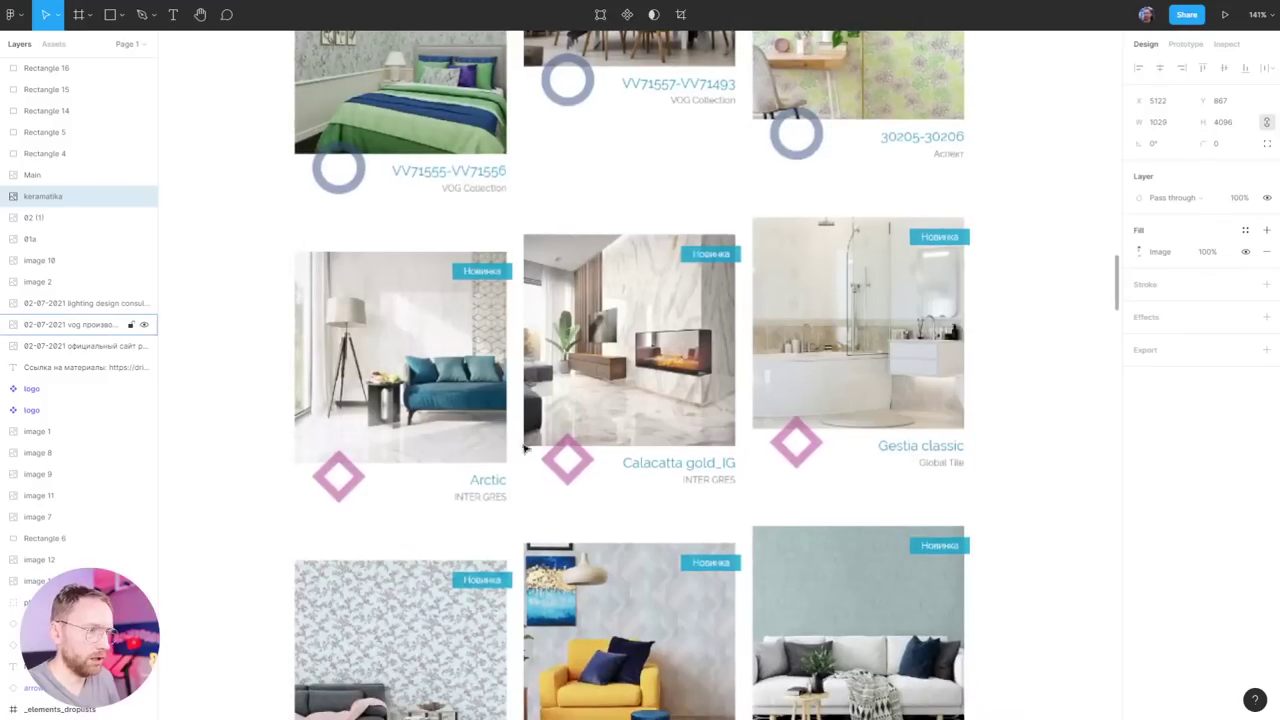
scroll(497, 366, up, 3)
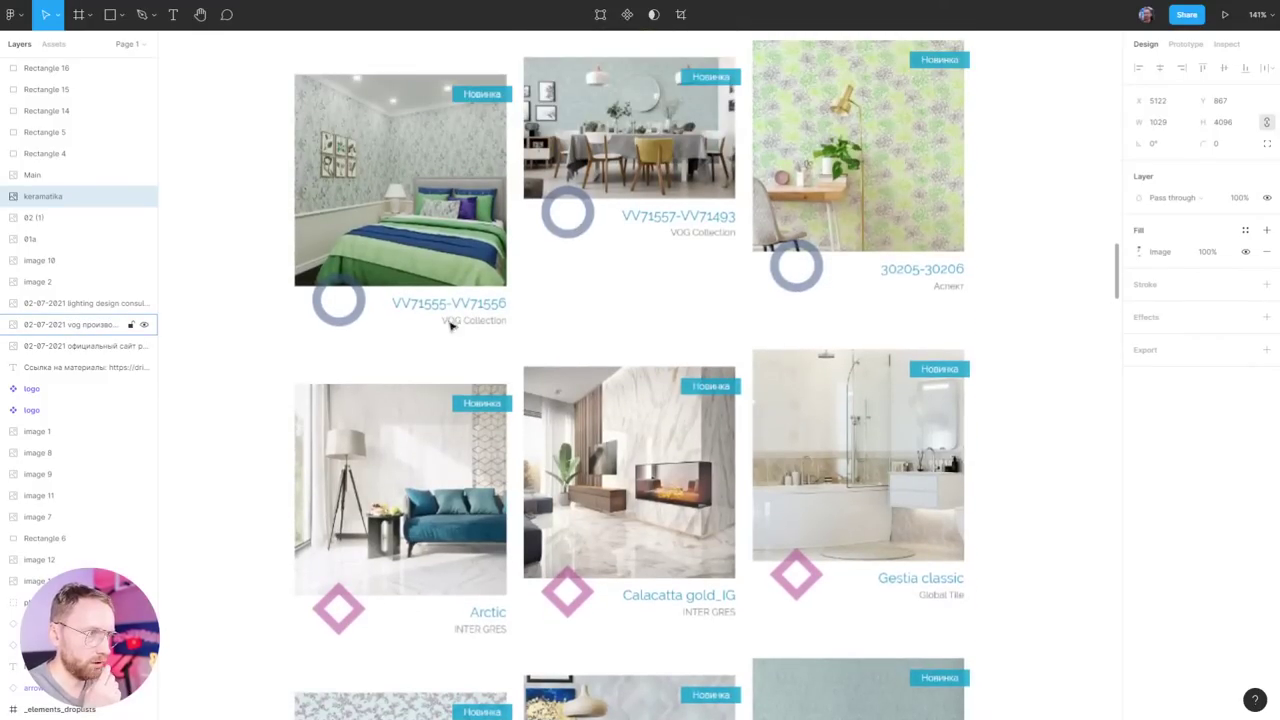
scroll(629, 509, down, 10)
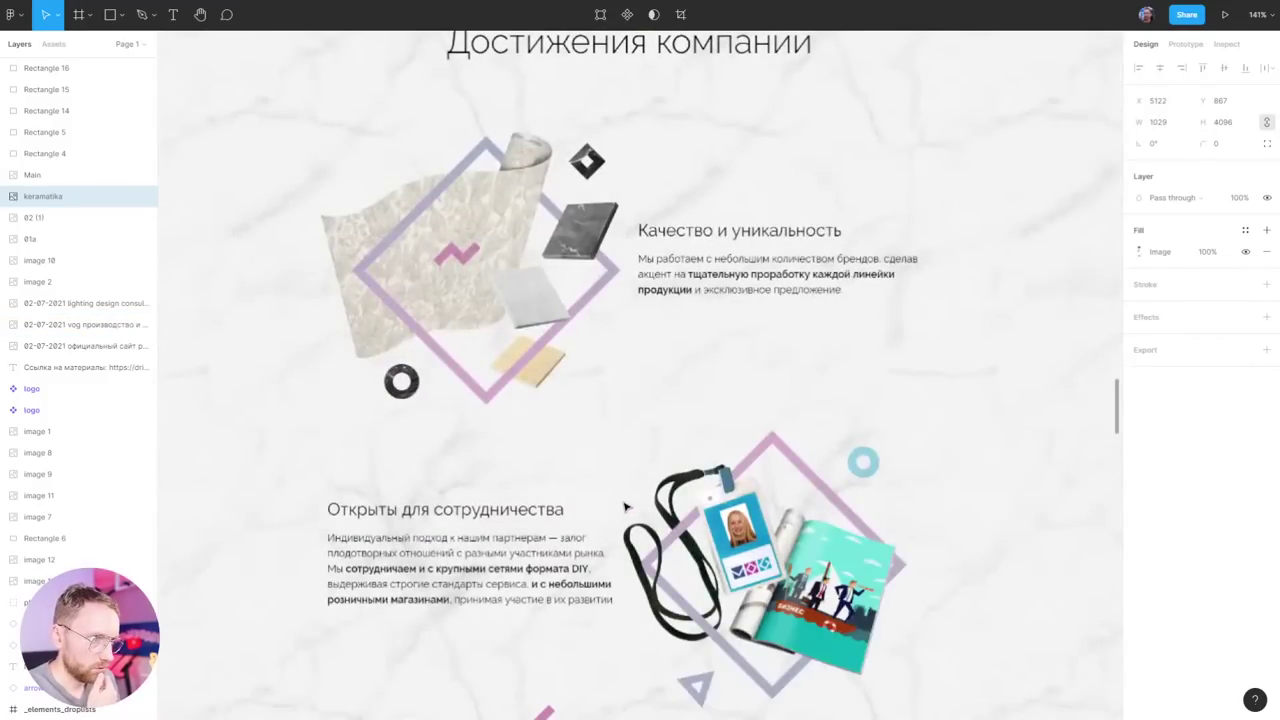
scroll(624, 507, down, 10)
scroll(624, 507, down, 3)
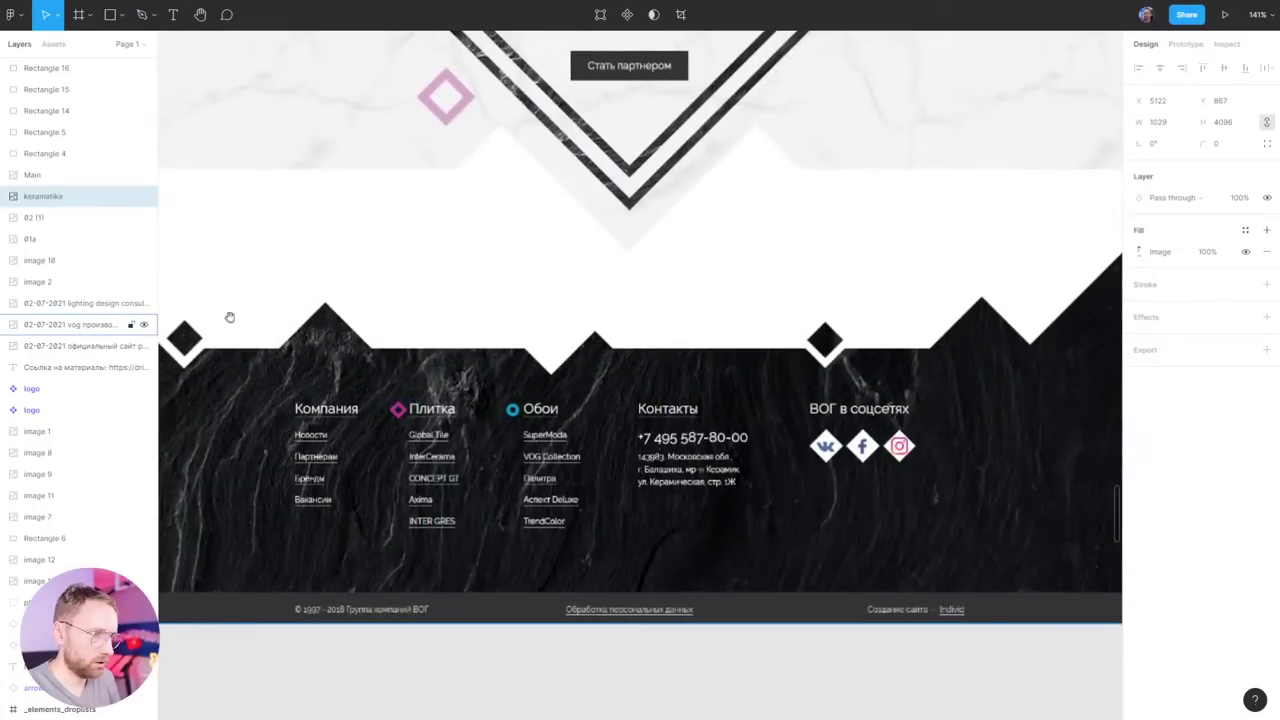
scroll(240, 325, left, 3)
key(r)
drag(219, 356, 1018, 372)
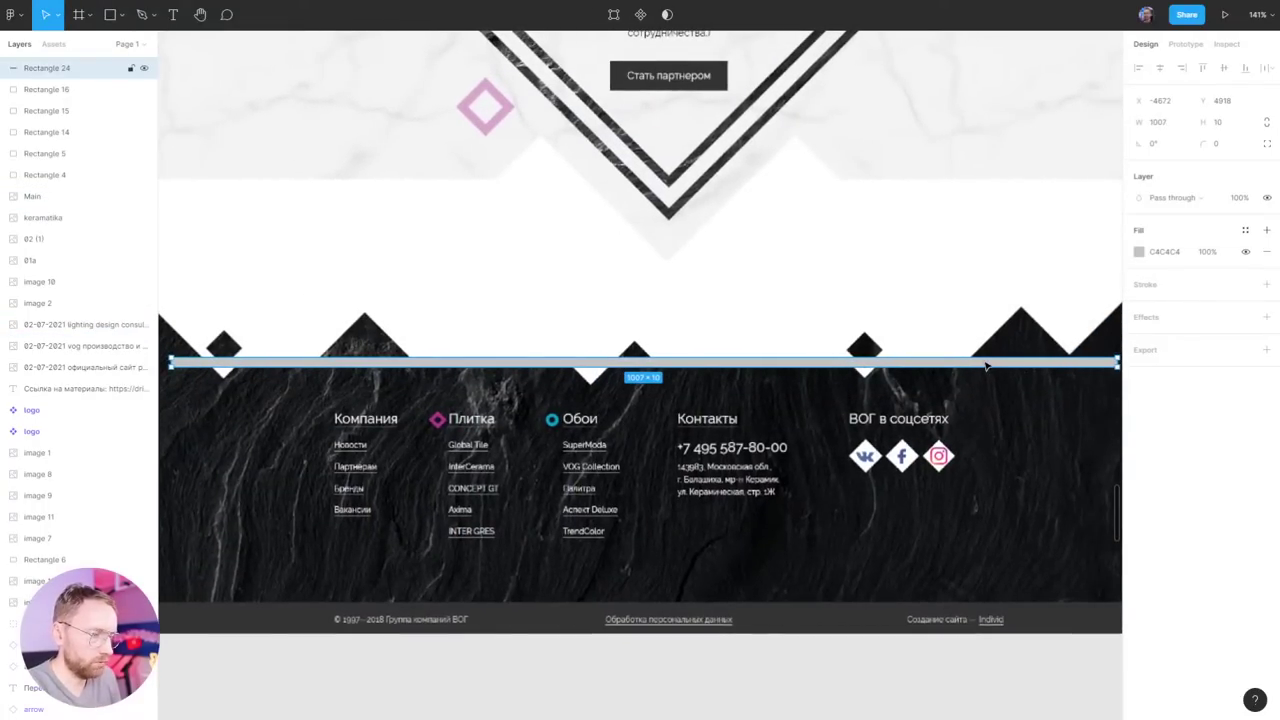
key(r)
drag(231, 367, 877, 569)
key(r)
mouse_move(303, 206)
mouse_down()
mouse_move(940, 326)
mouse_move(982, 358)
mouse_up()
key(ctrl+z)
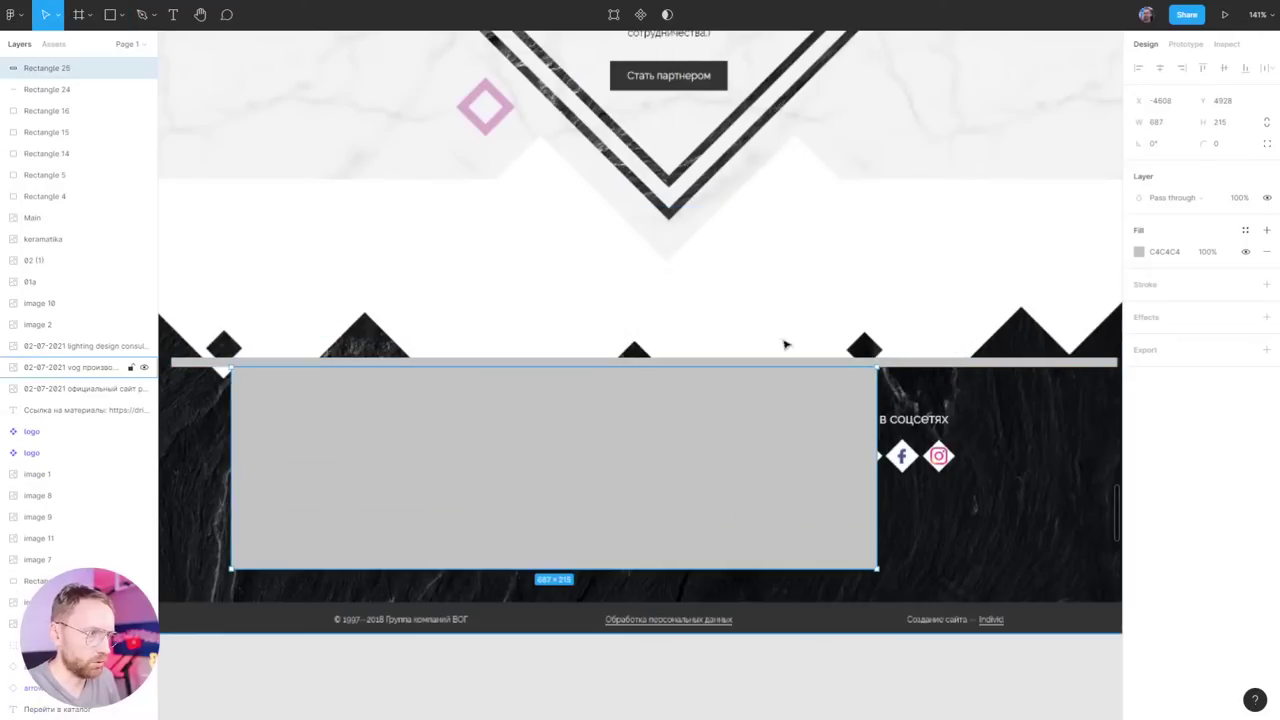
key(ctrl+z)
key(ctrl+z)
scroll(606, 351, down, 5)
scroll(641, 385, up, 3)
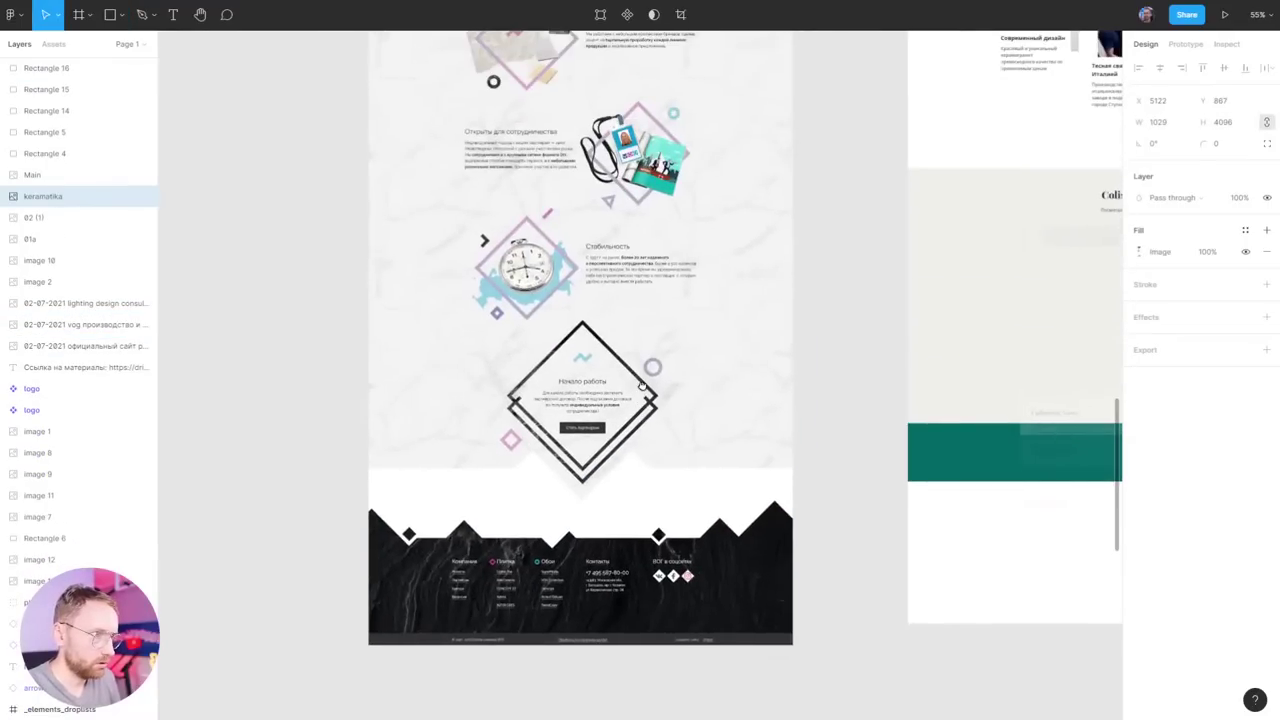
scroll(641, 385, up, 1)
scroll(523, 277, up, 5)
scroll(720, 557, up, 5)
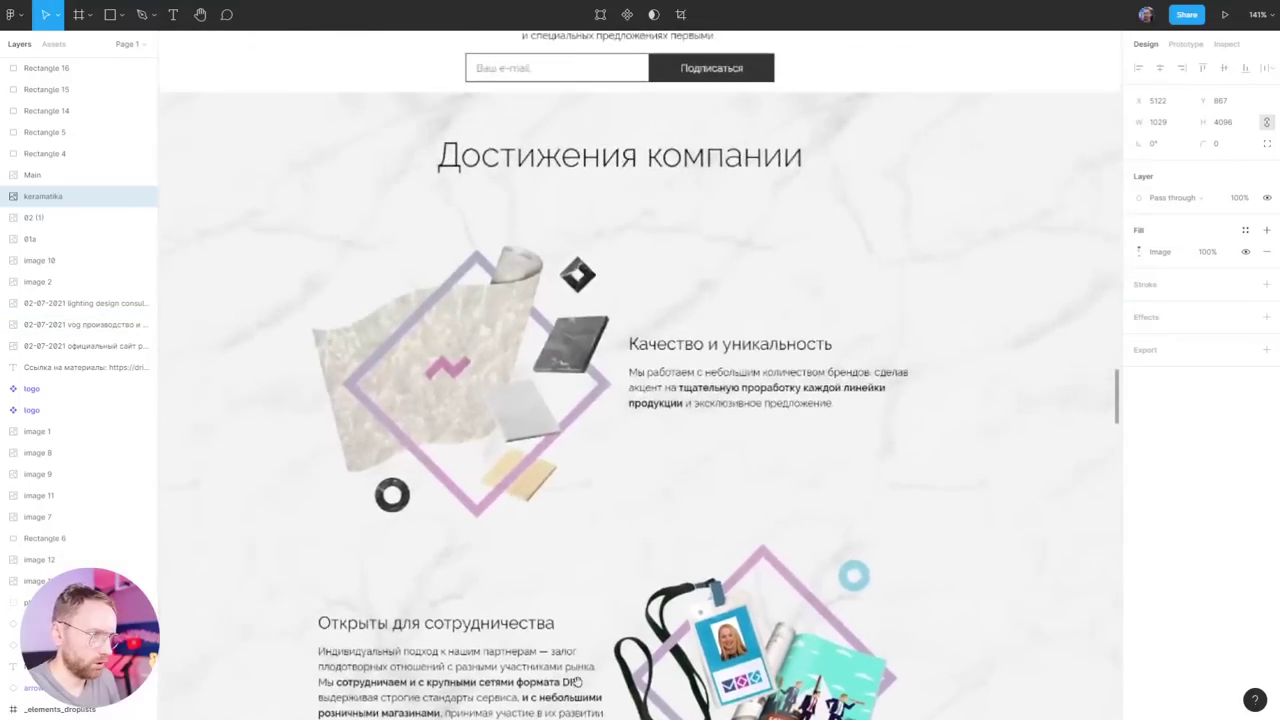
scroll(480, 500, down, 7)
drag(580, 143, 643, 52)
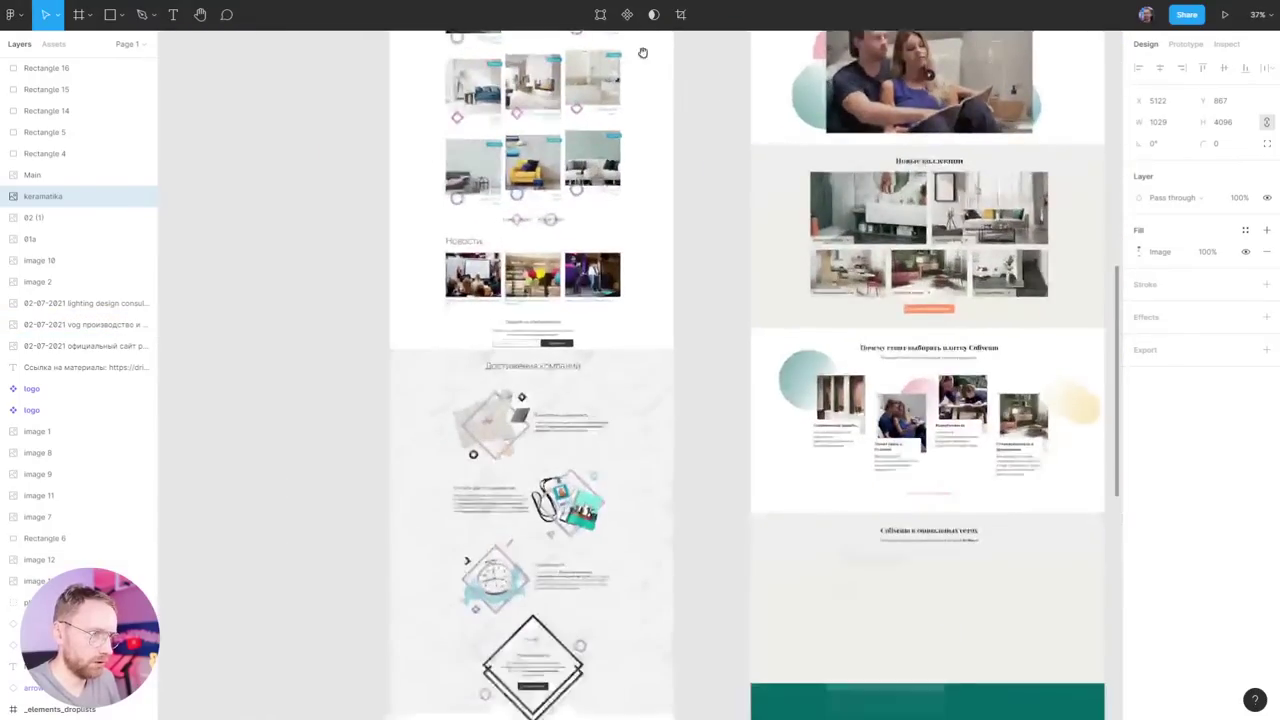
scroll(643, 52, down, 3)
scroll(498, 234, up, 5)
key(r)
mouse_move(306, 150)
mouse_down()
mouse_move(636, 314)
mouse_move(653, 310)
mouse_up()
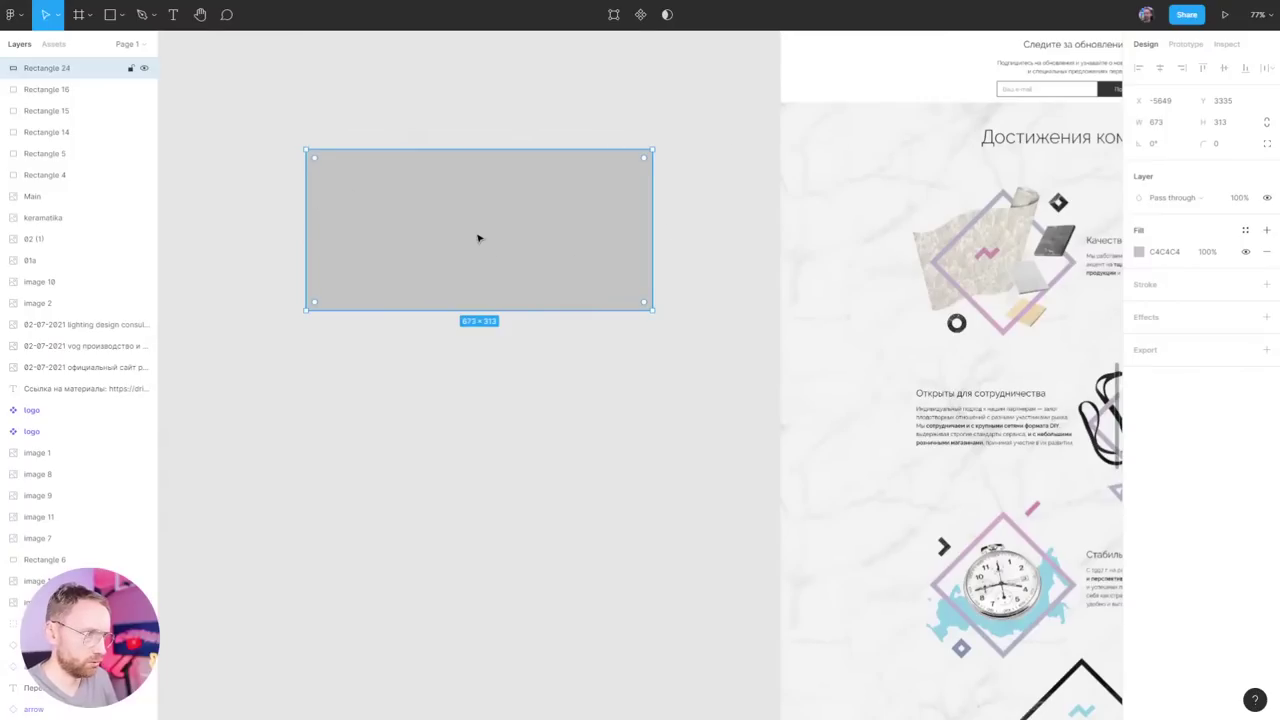
key(Delete)
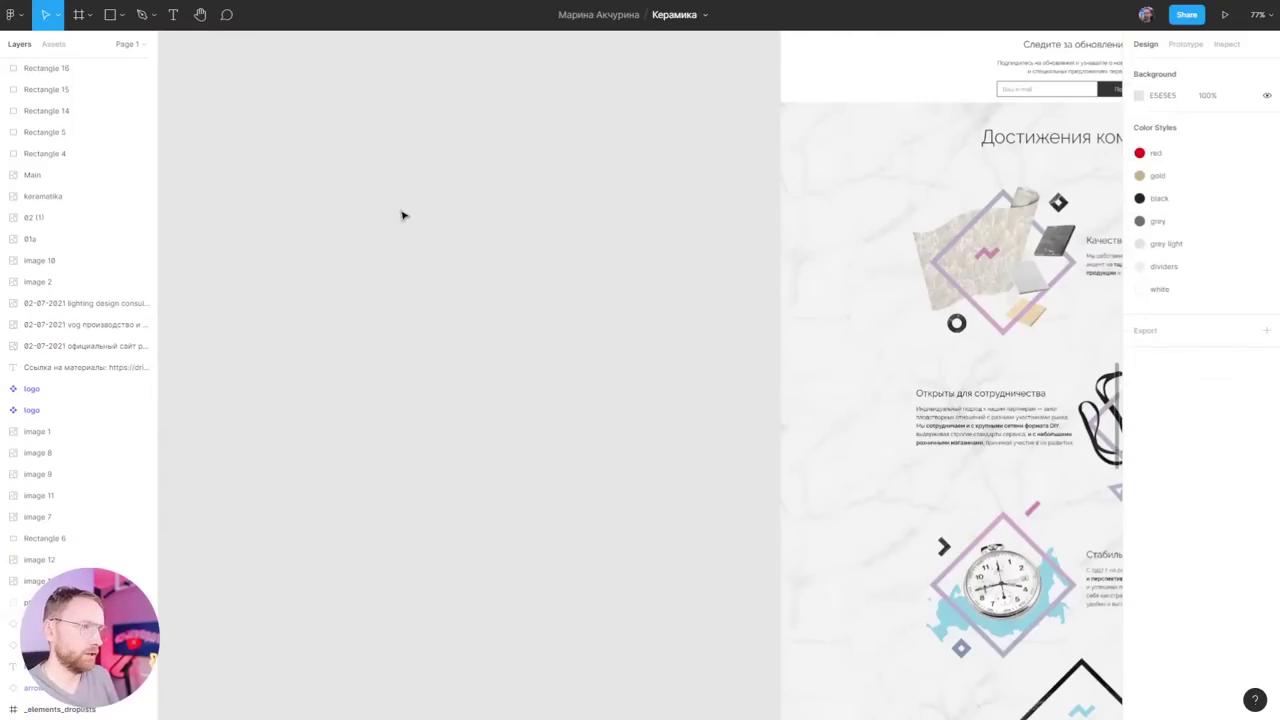
scroll(405, 215, right, 5)
scroll(440, 210, down, 3)
Pan the first page layout to show the Наши проекты and Достижения компании sections
scroll(468, 201, up, 5)
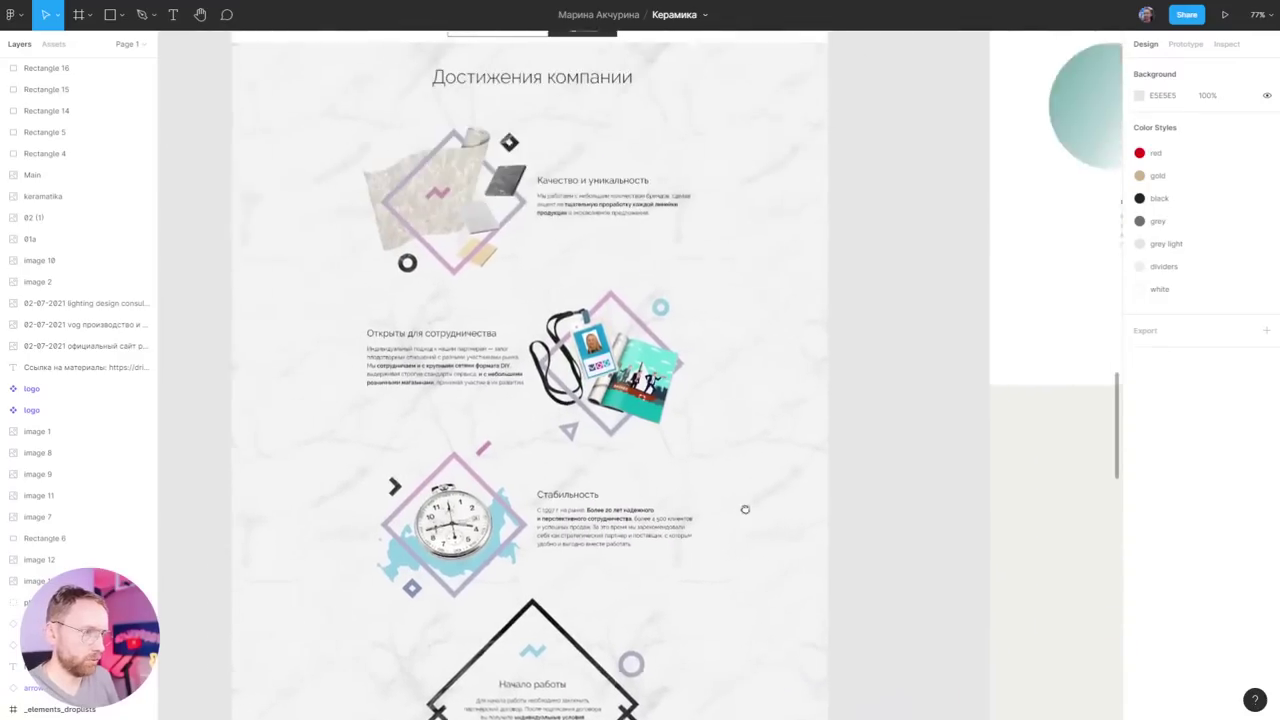
scroll(809, 163, up, 5)
drag(779, 409, 785, 36)
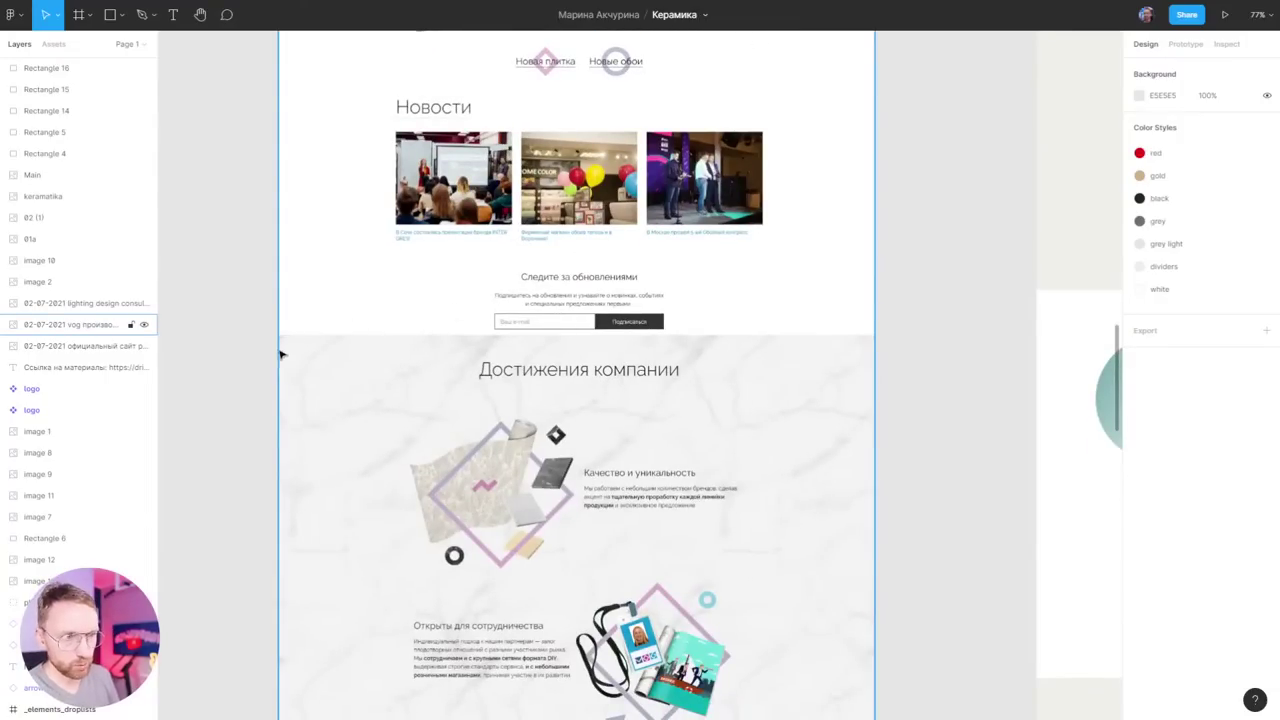
scroll(608, 363, down, 10)
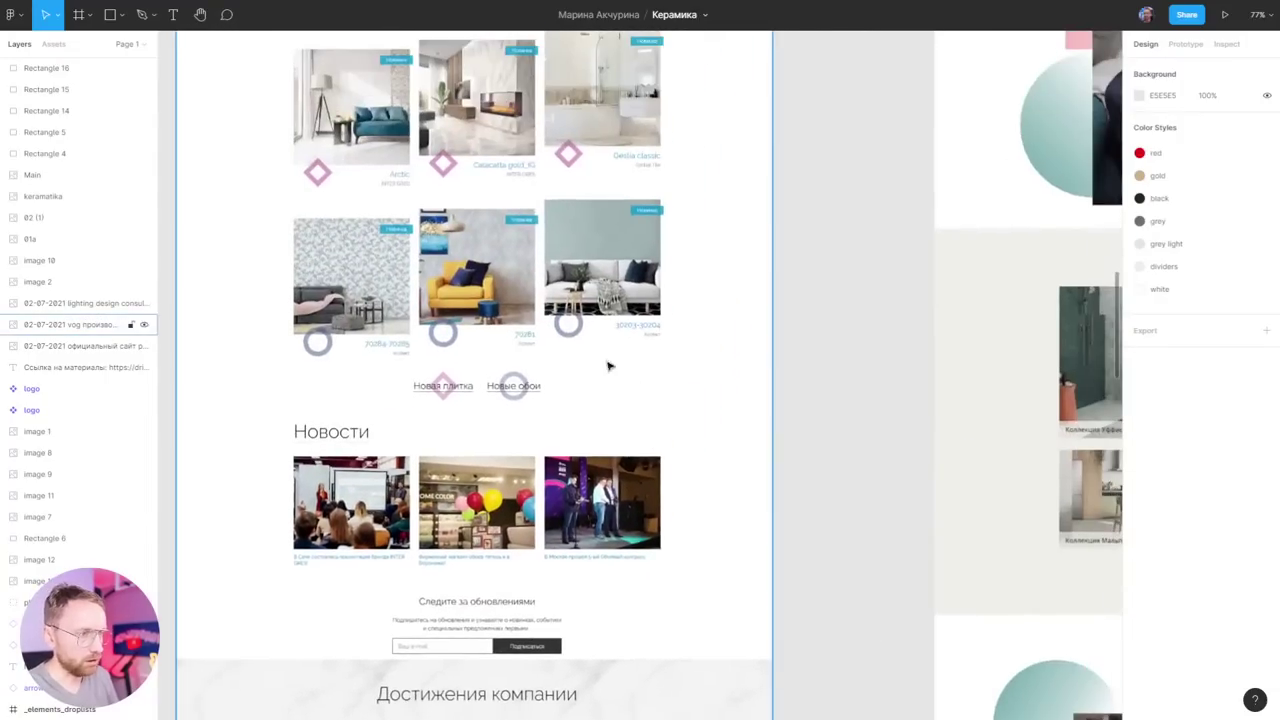
scroll(669, 434, right, 10)
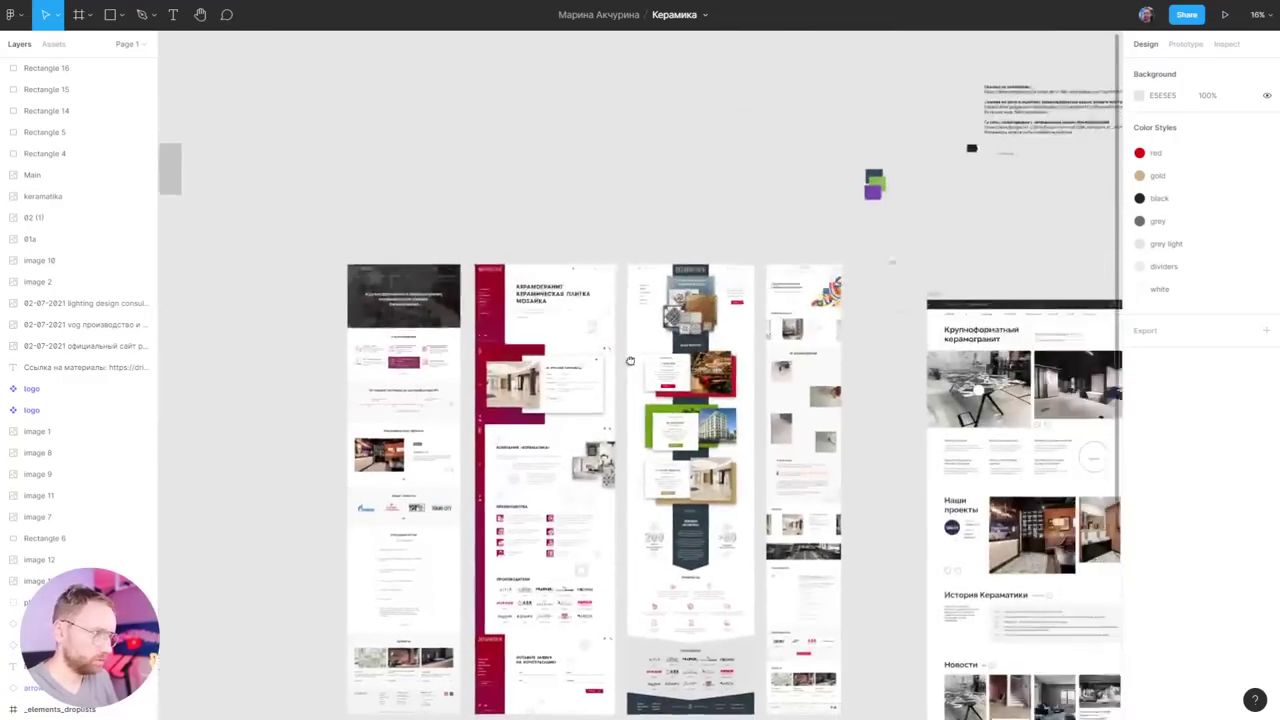
scroll(417, 500, up, 10)
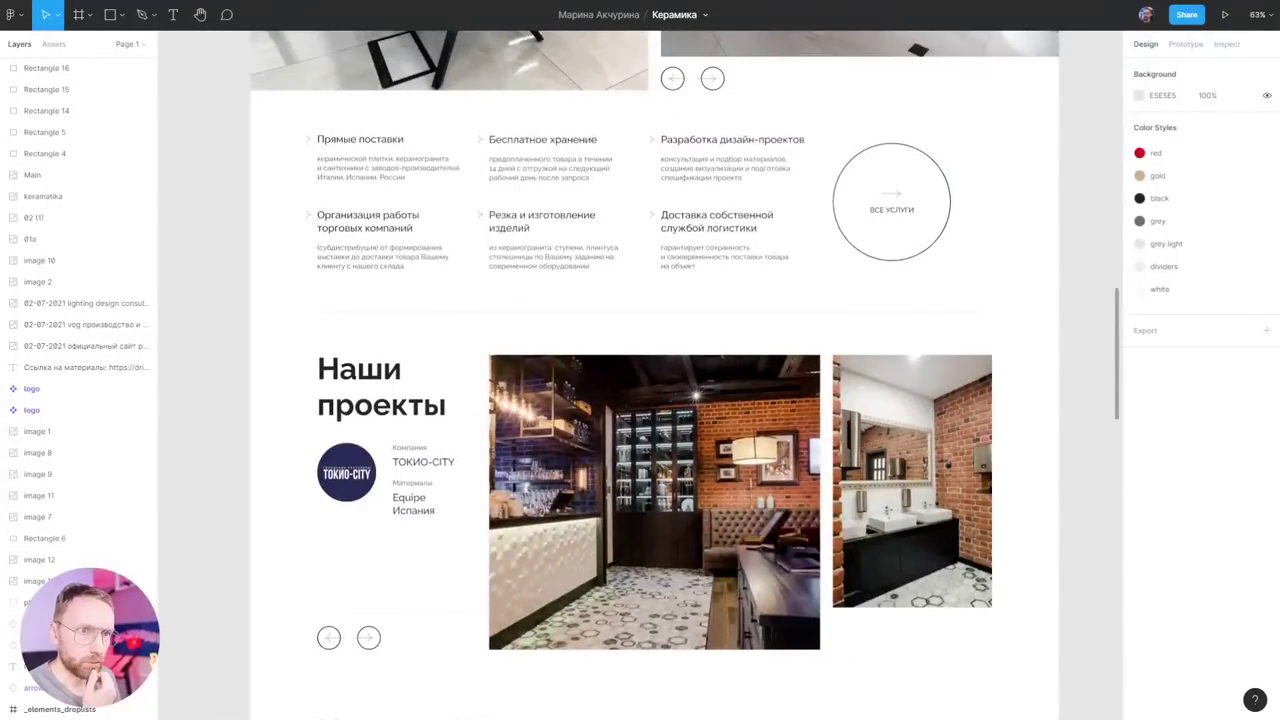
Expand the poll results in the live chat, then switch to the WordPress blog page
key(alt+Tab)
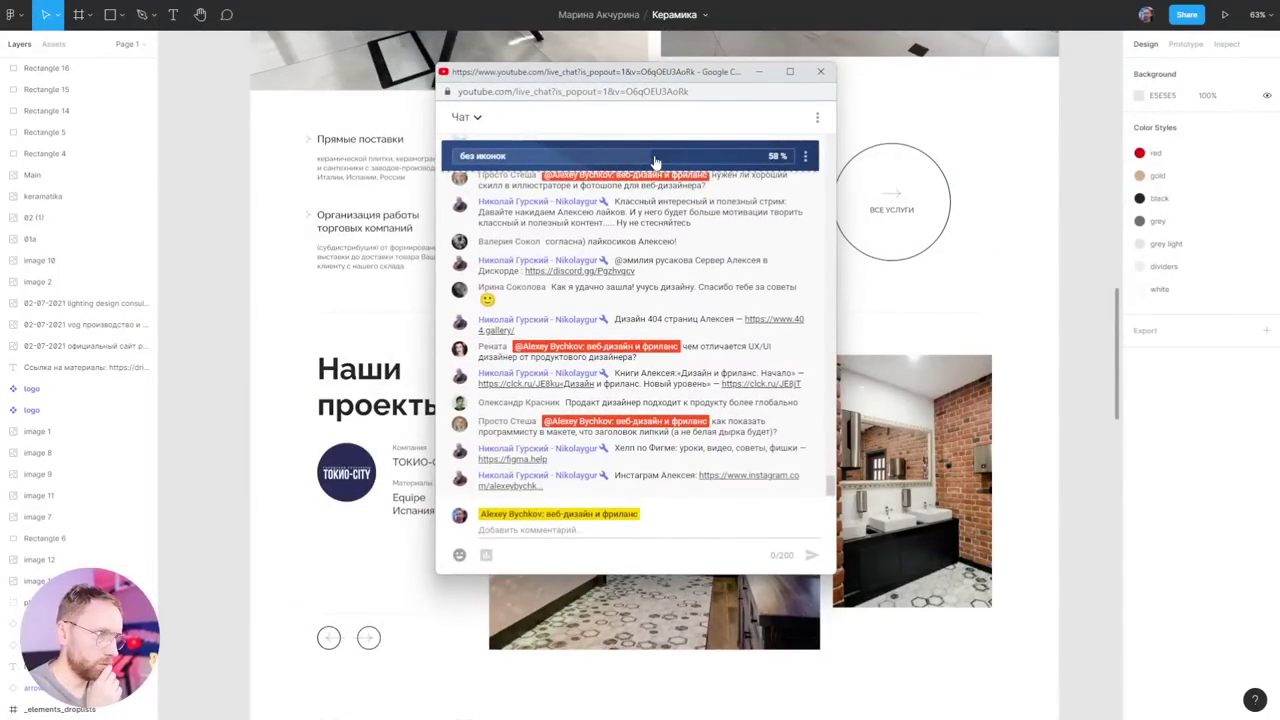
click(655, 162)
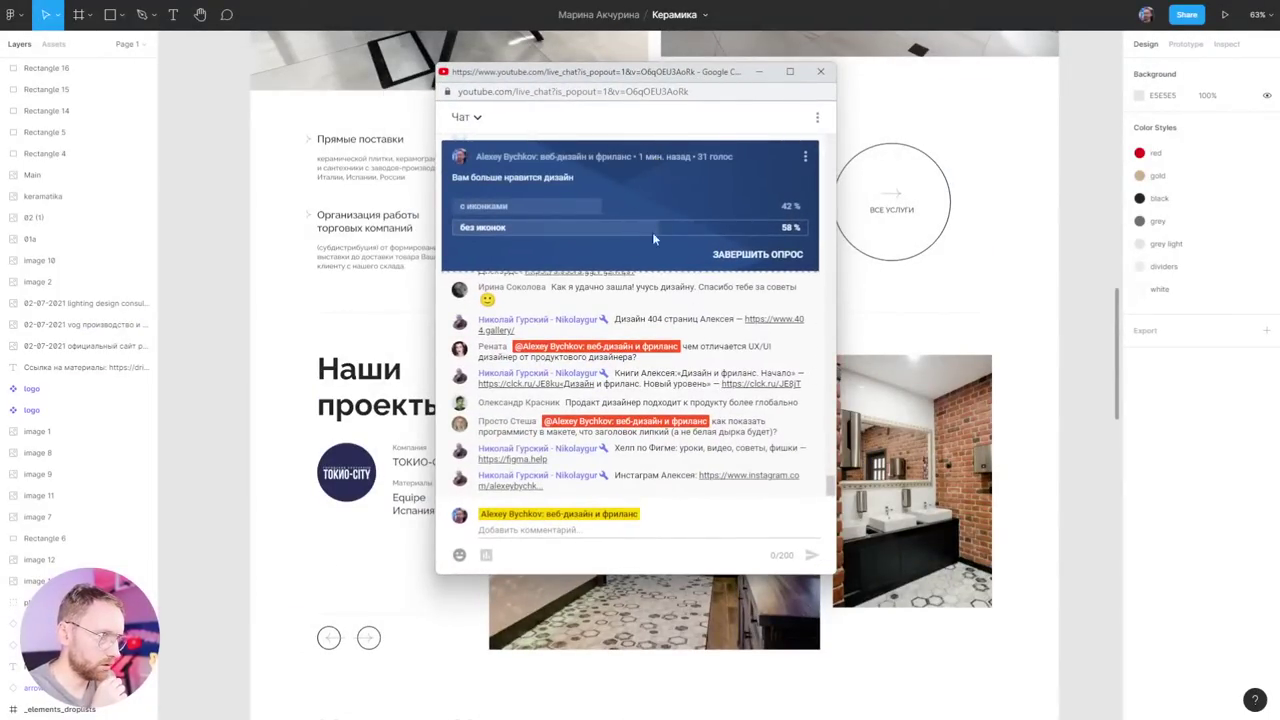
key(alt+Tab)
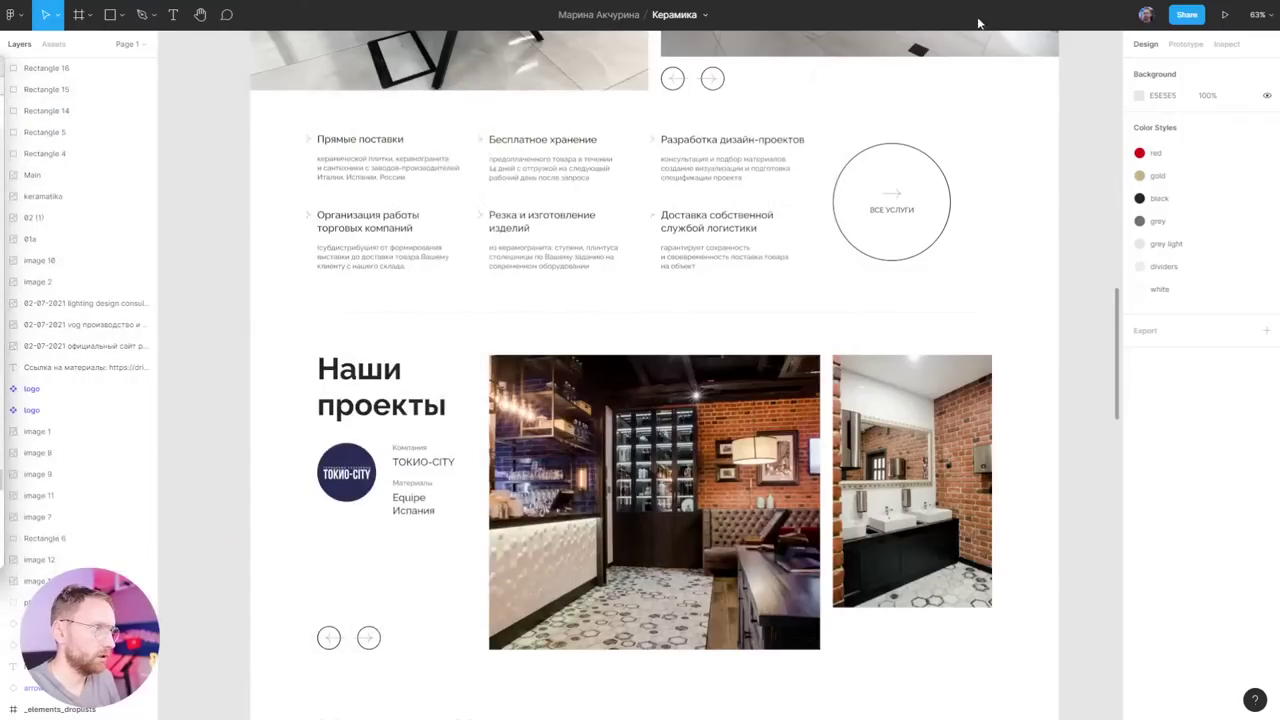
key(alt+Tab)
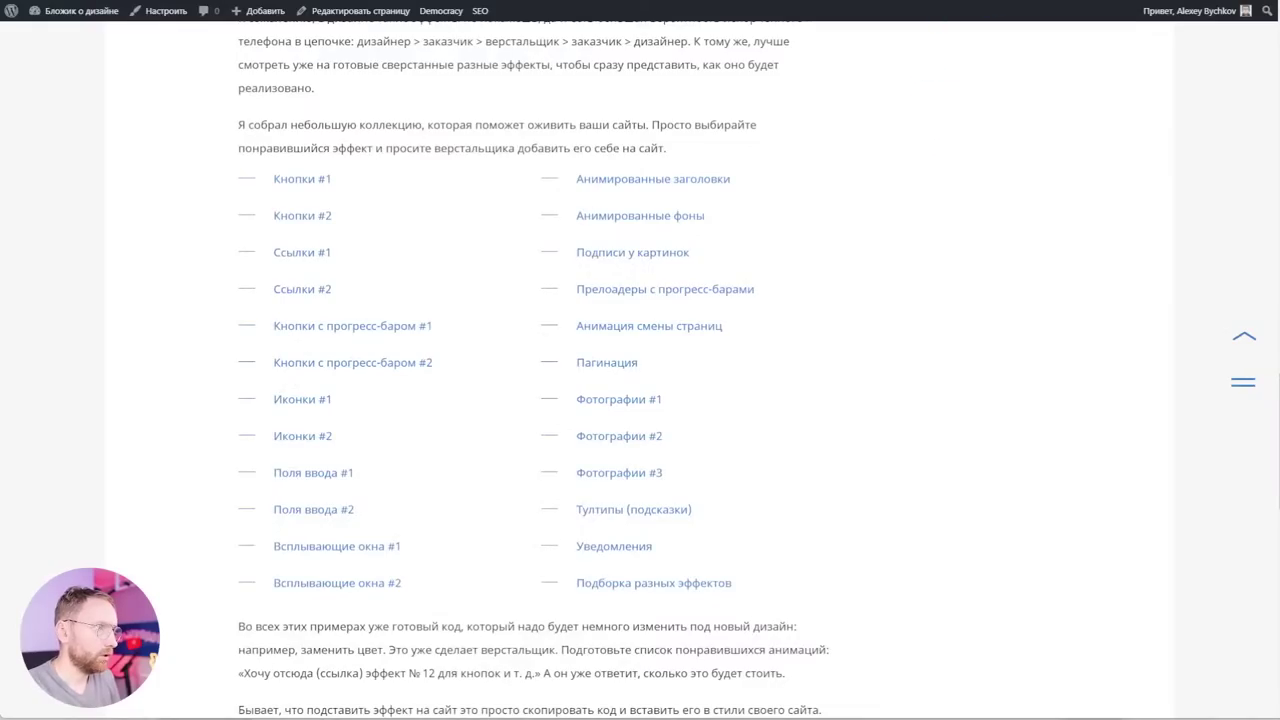
Scroll down the animation-effects blog post toward its footer
scroll(730, 302, down, 15)
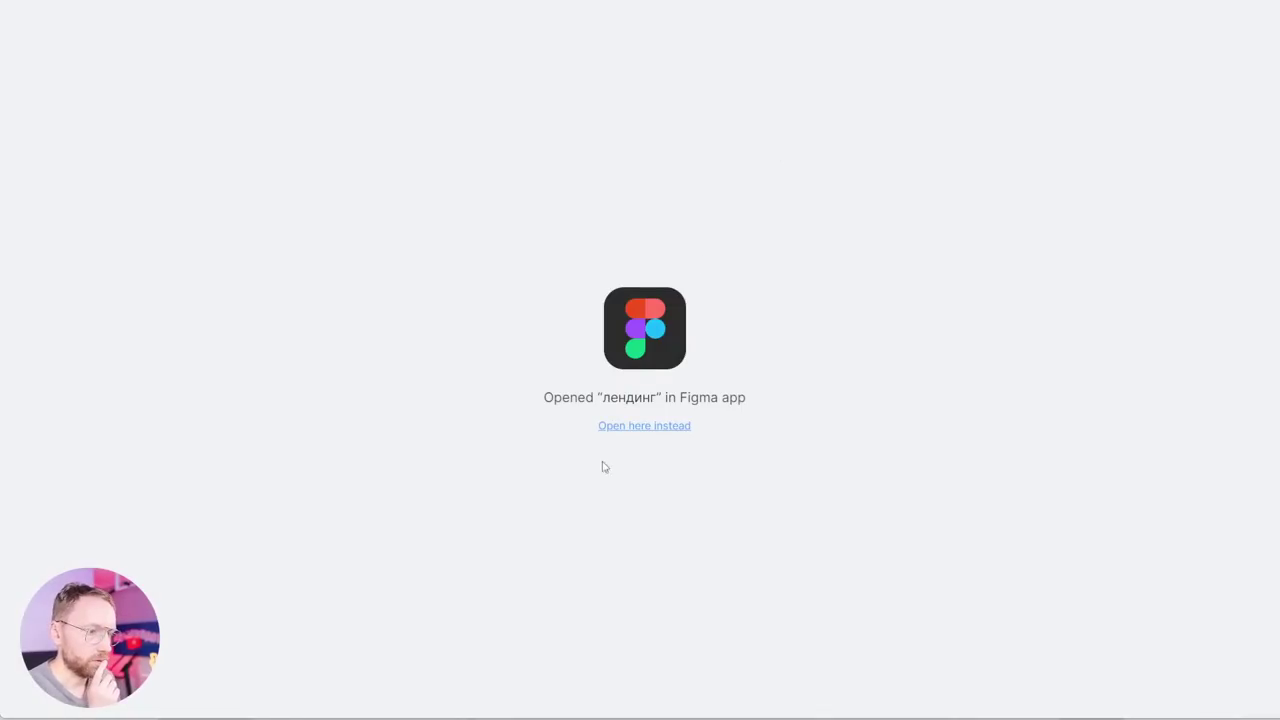
In Discord's критика_работ channel, enlarge a shared Figma mockup's preview image
key(alt+Tab)
scroll(645, 405, down, 3)
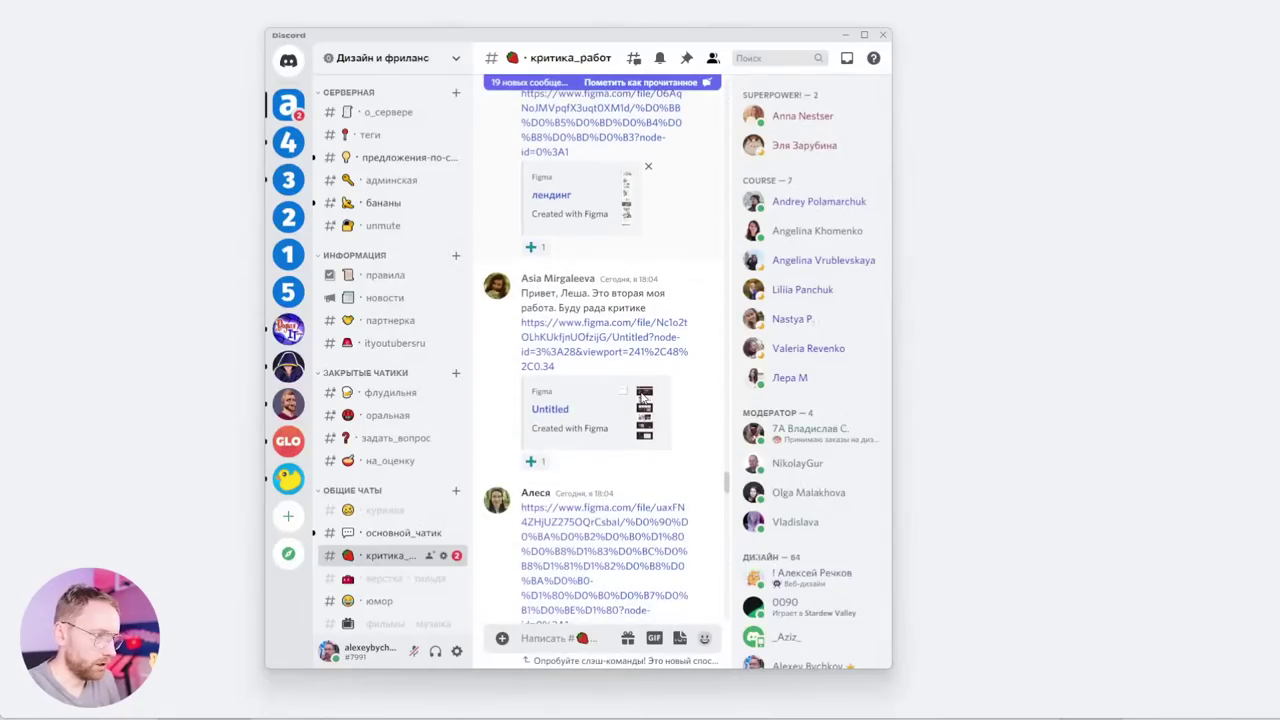
click(645, 405)
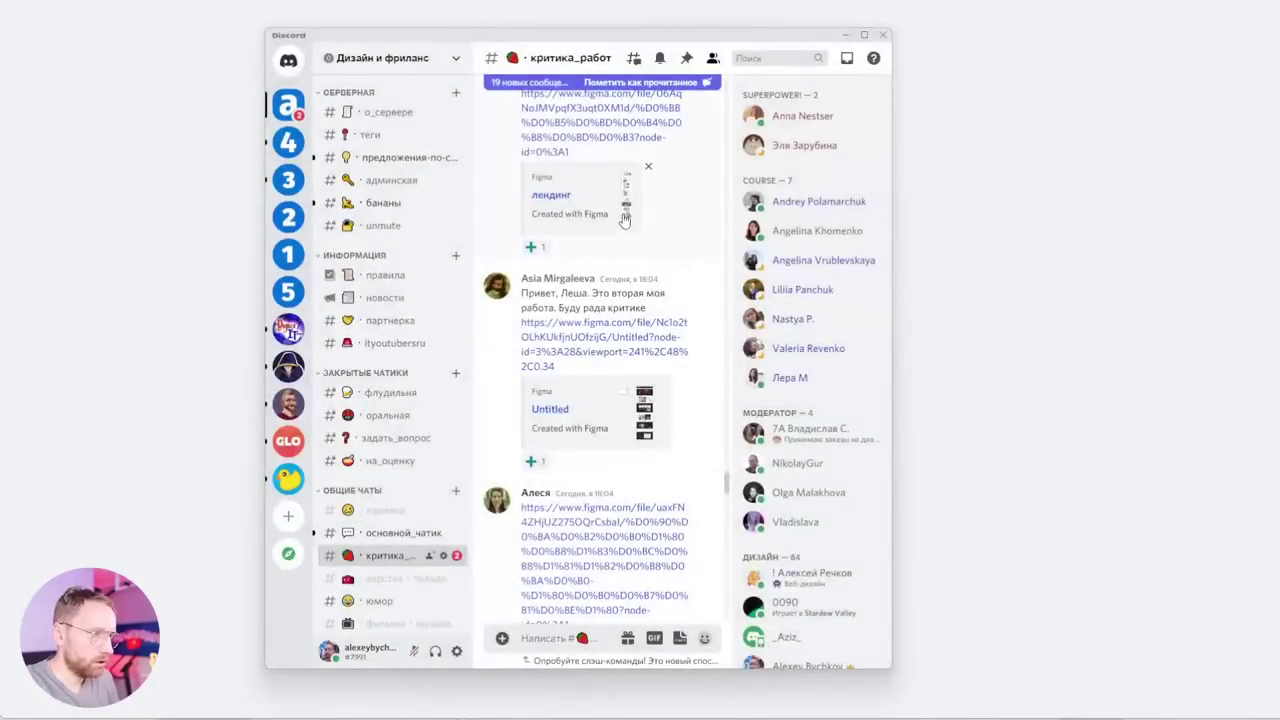
click(625, 205)
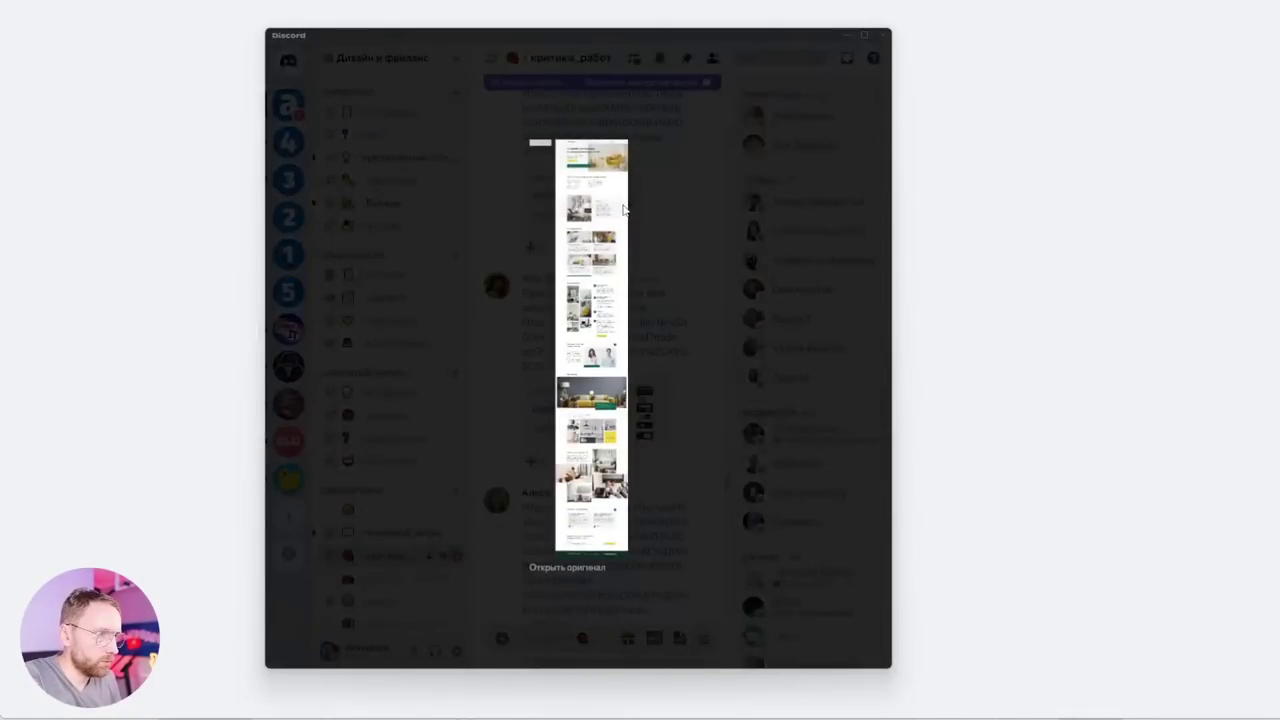
key(Escape)
Preview the Untitled landing-page mockup at full size, browsing the channel between views
scroll(641, 374, down, 2)
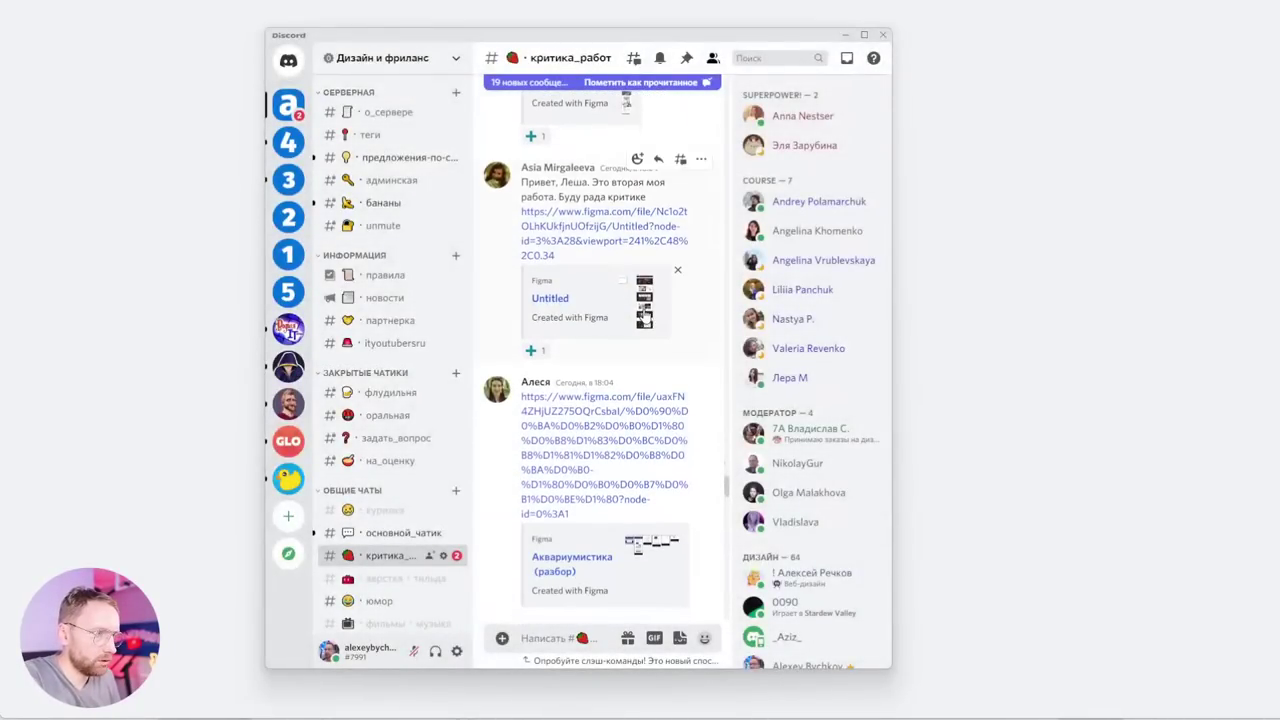
click(645, 313)
key(Escape)
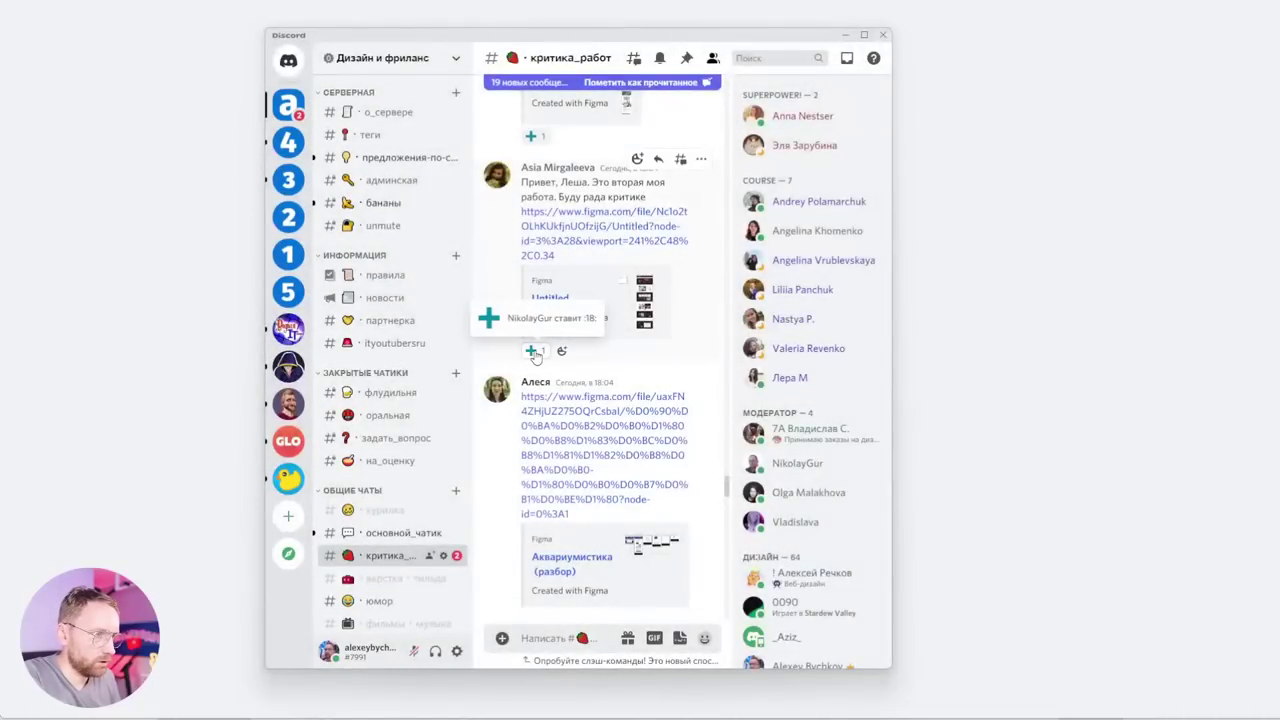
scroll(645, 307, down, 10)
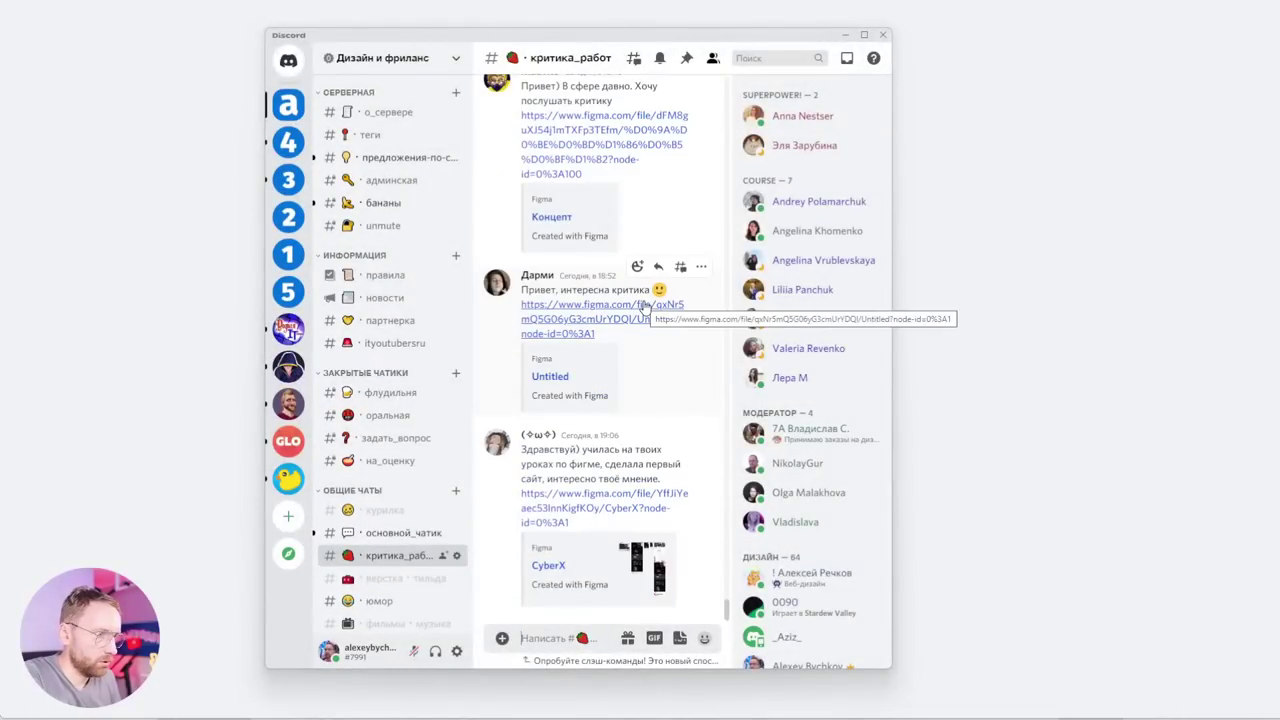
scroll(645, 307, up, 10)
scroll(645, 307, up, 15)
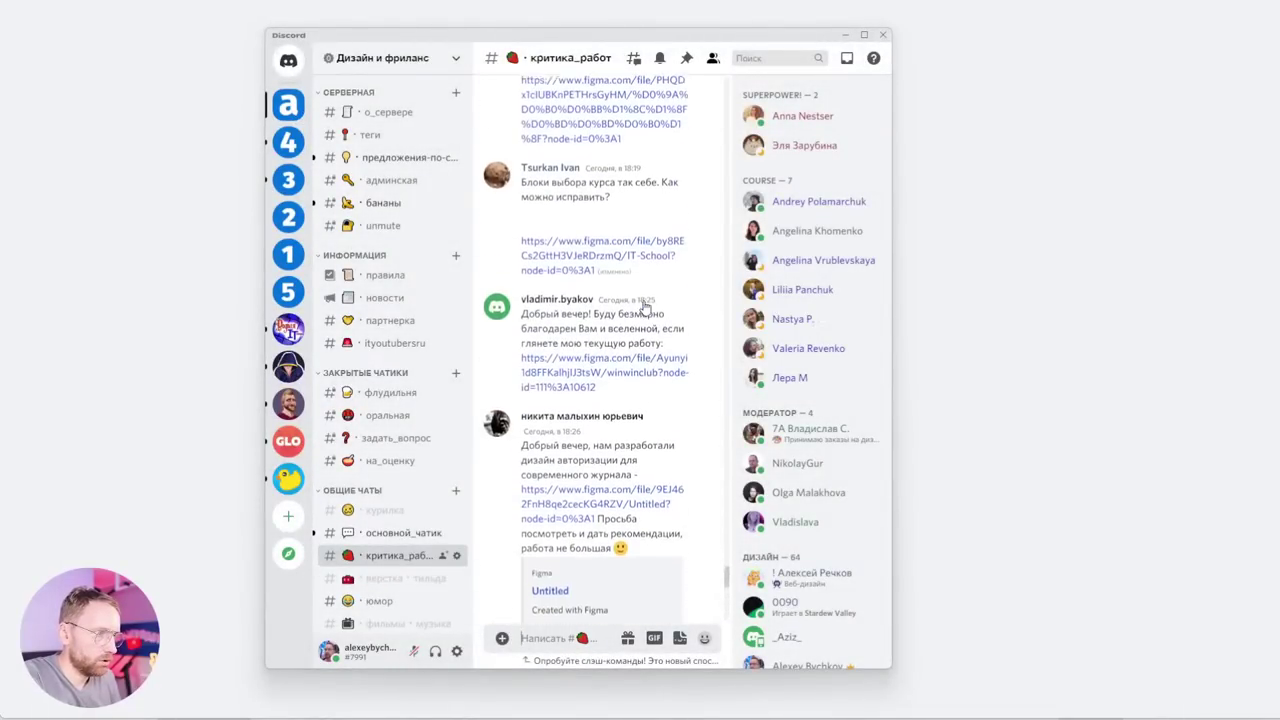
scroll(645, 307, down, 10)
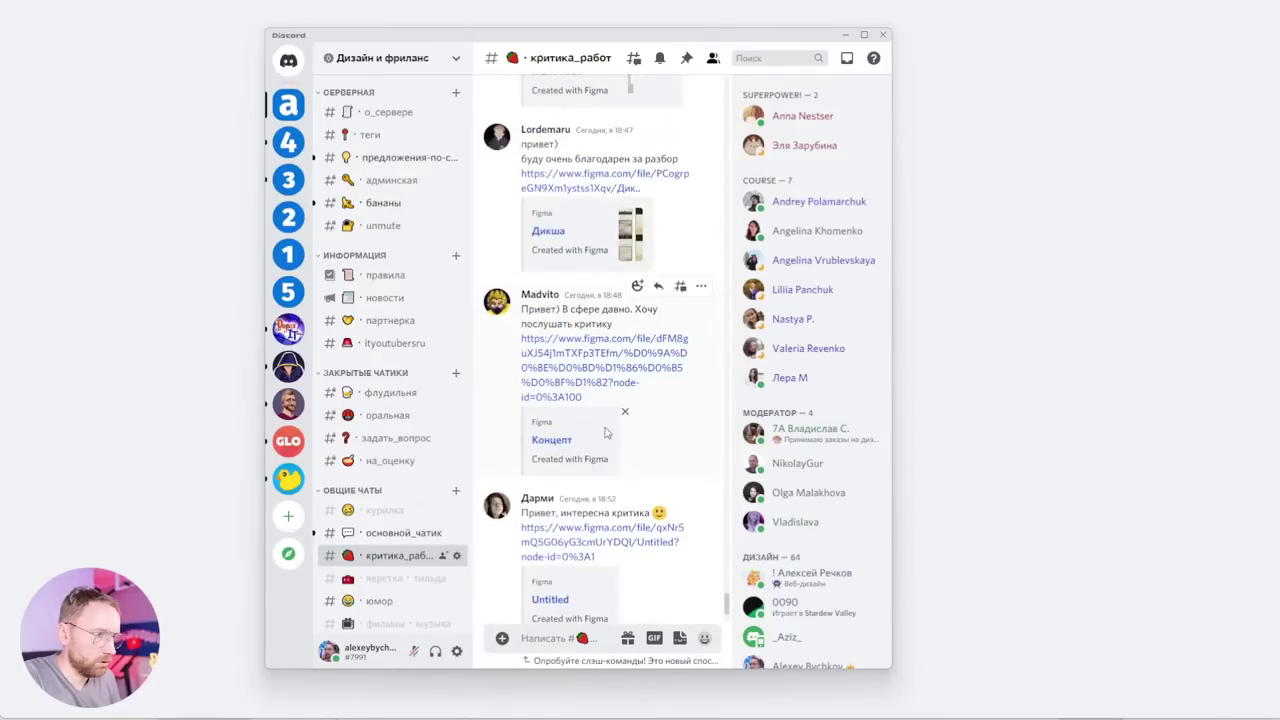
scroll(607, 425, down, 8)
scroll(607, 420, up, 6)
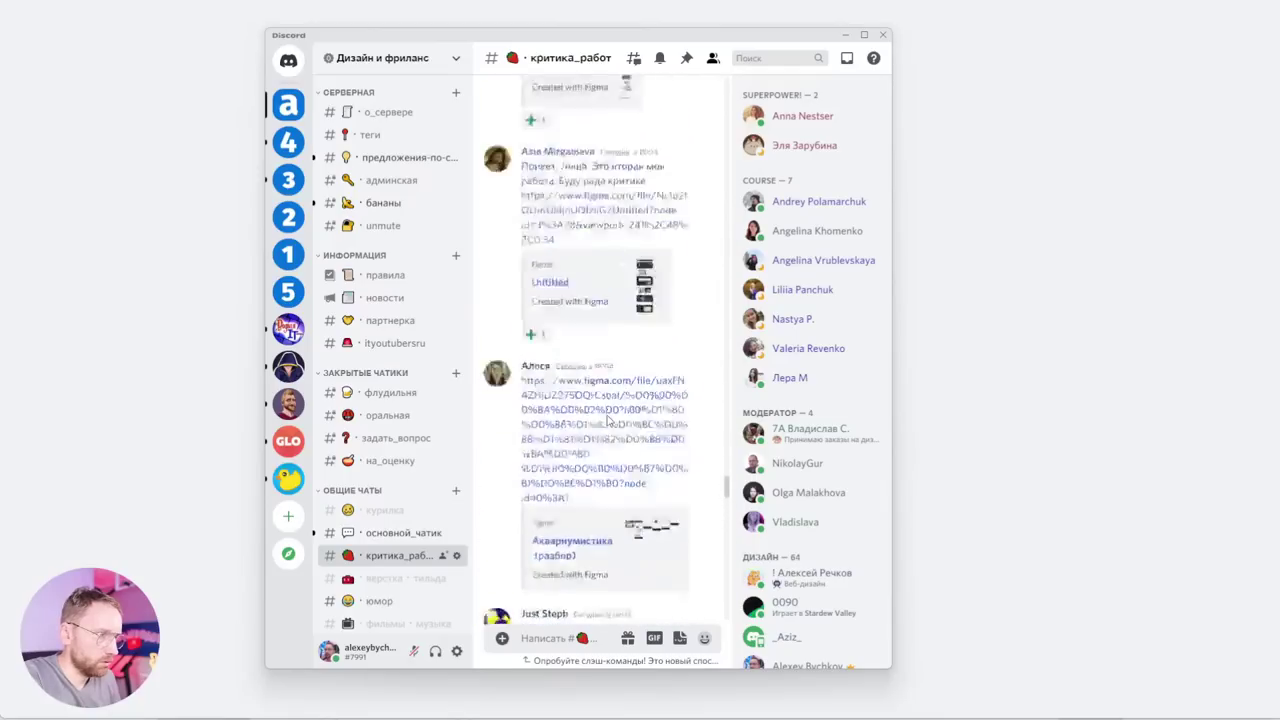
scroll(600, 395, down, 6)
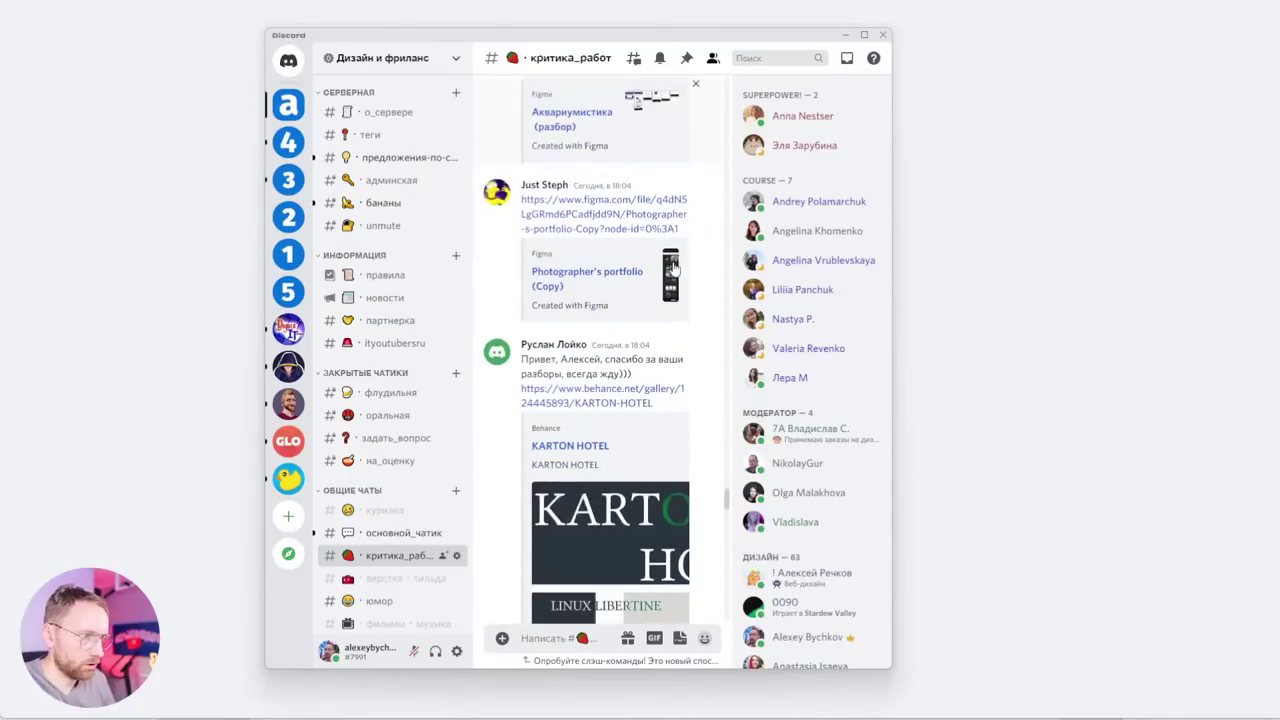
scroll(675, 268, up, 6)
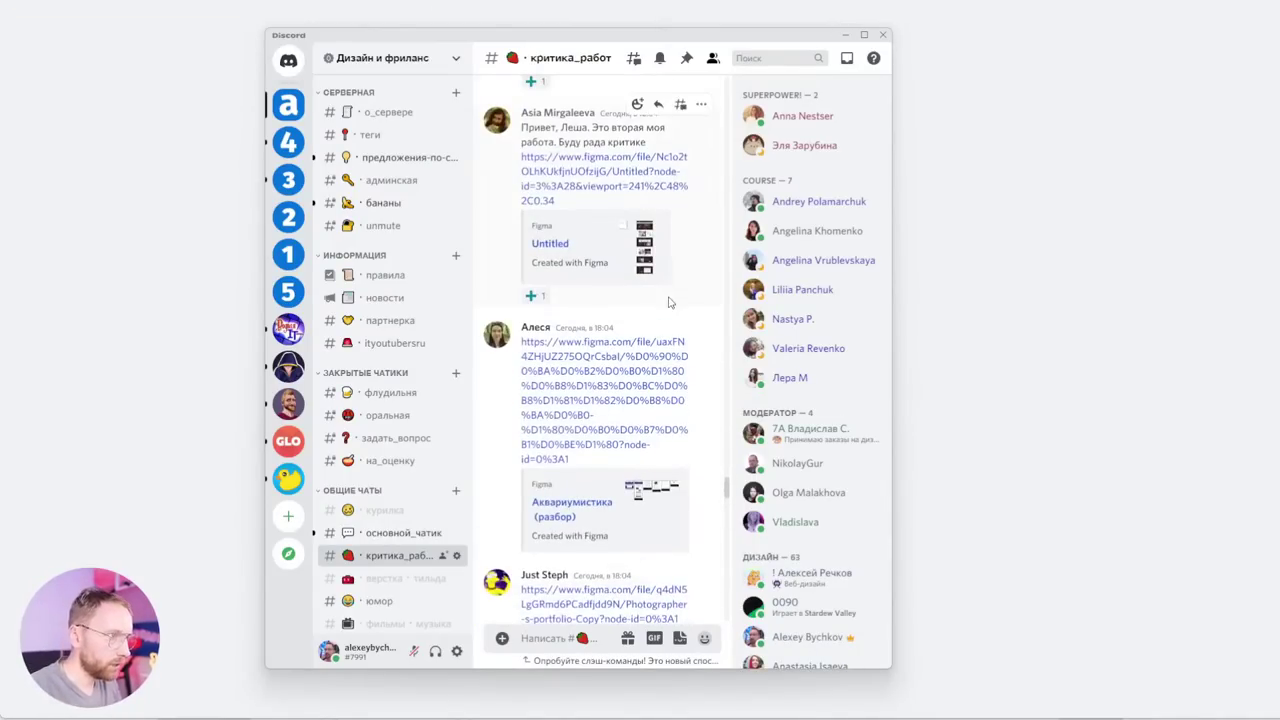
click(645, 250)
key(Escape)
scroll(645, 260, up, 3)
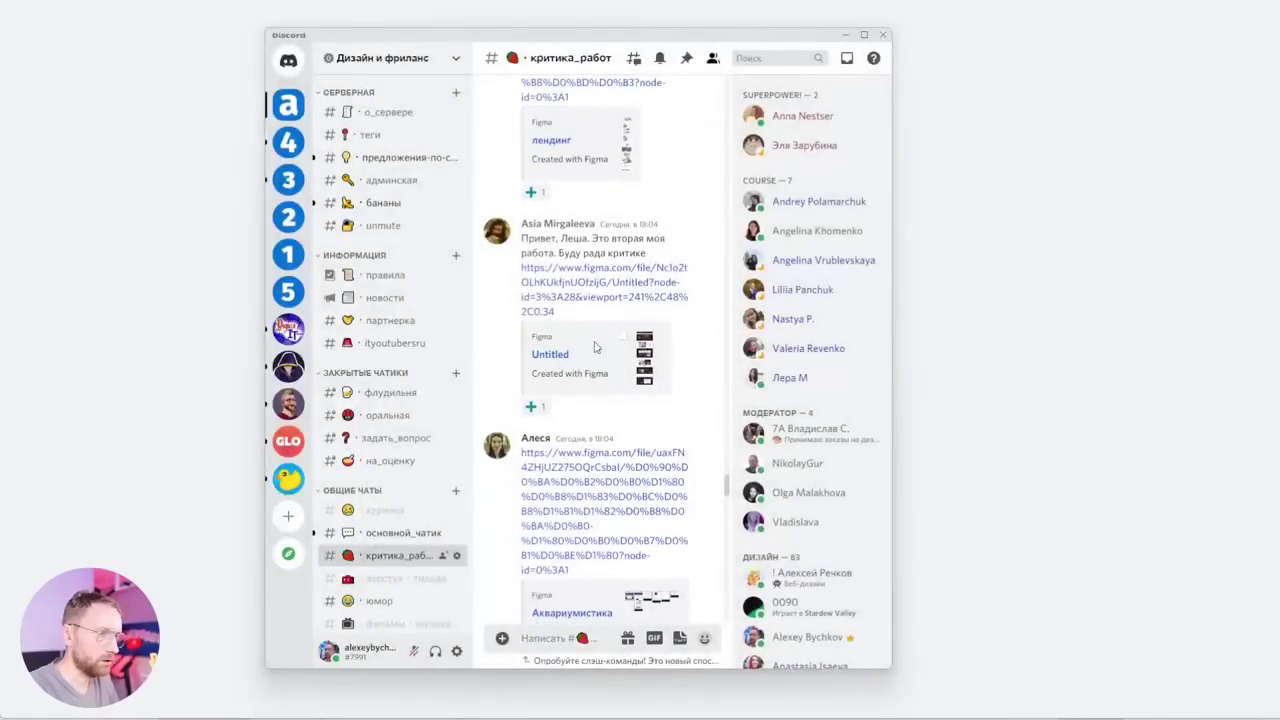
Open the Untitled mockup's Figma link, then bring the YouTube live-chat window forward
click(630, 296)
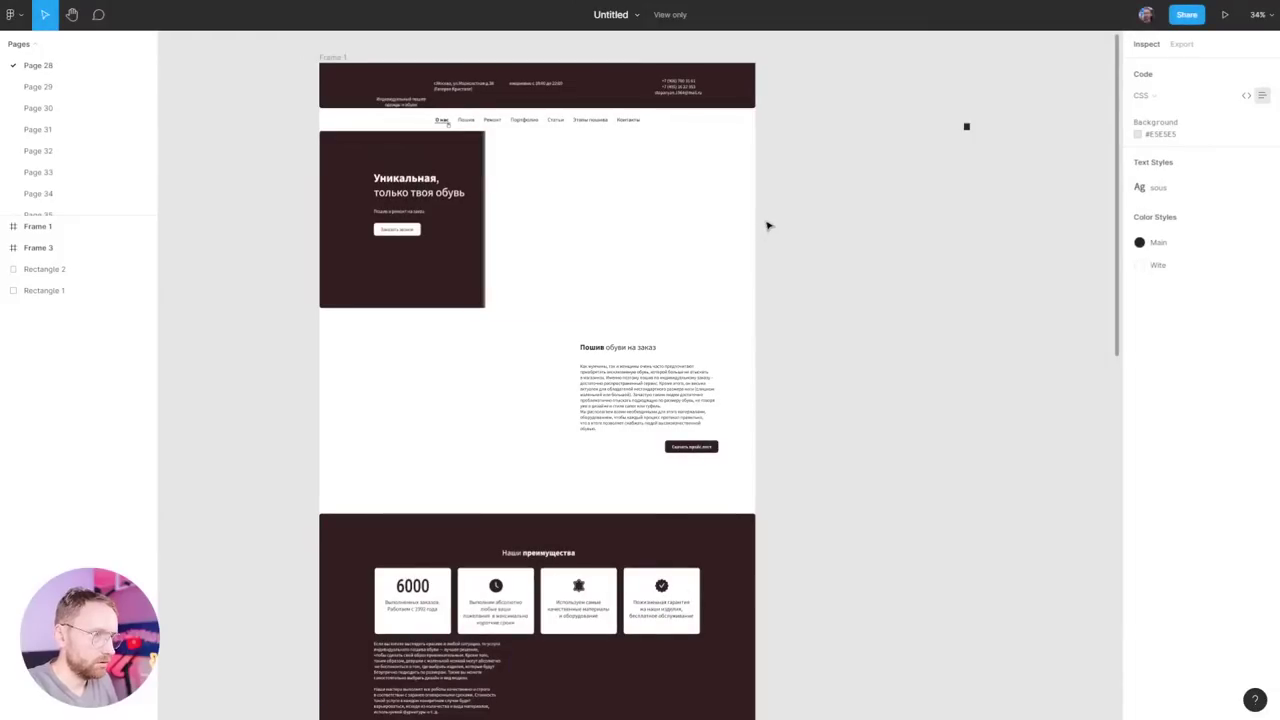
key(alt+Tab)
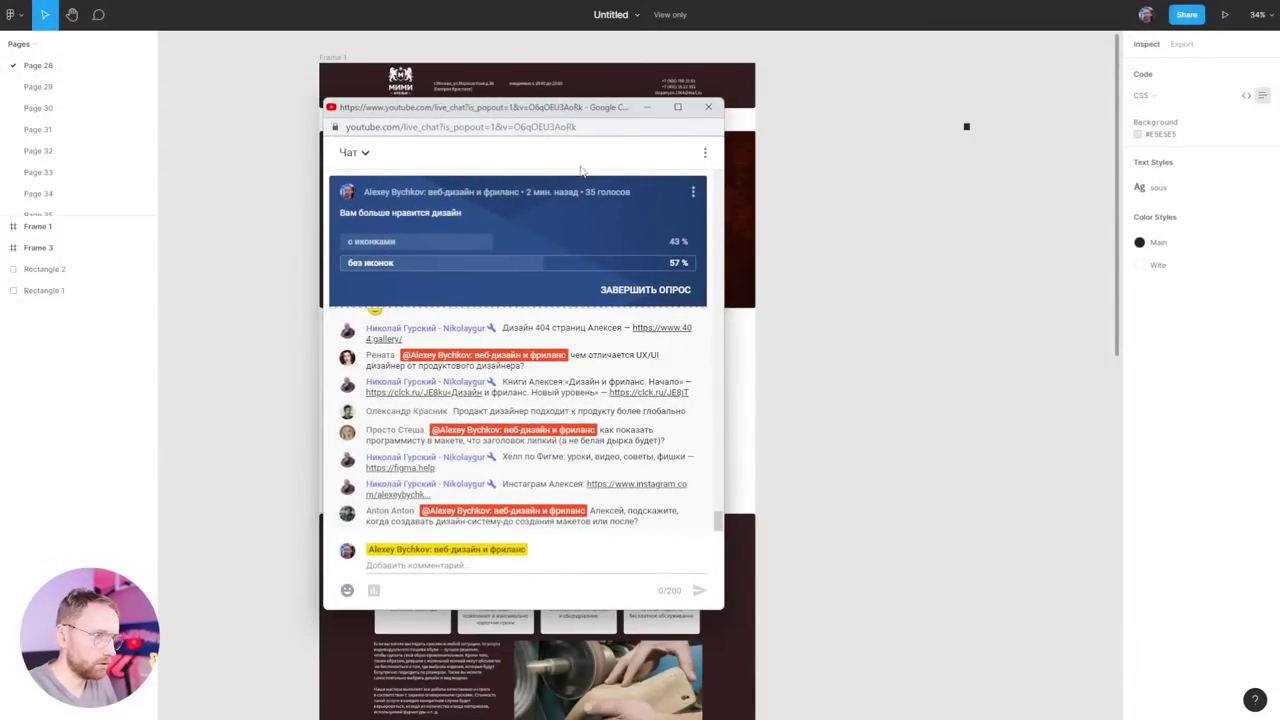
Browse viewers' chat questions, then drag the live-chat window left off the Figma landing page
click(360, 153)
click(699, 252)
click(665, 254)
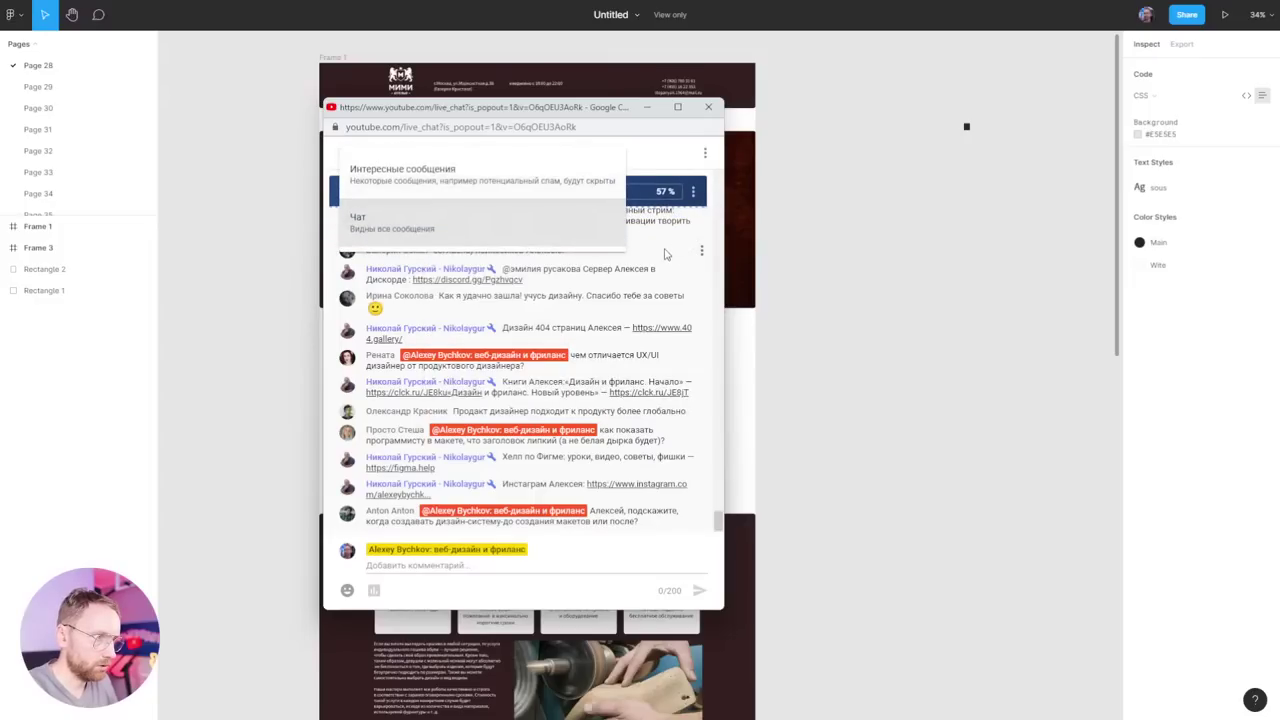
scroll(425, 355, up, 5)
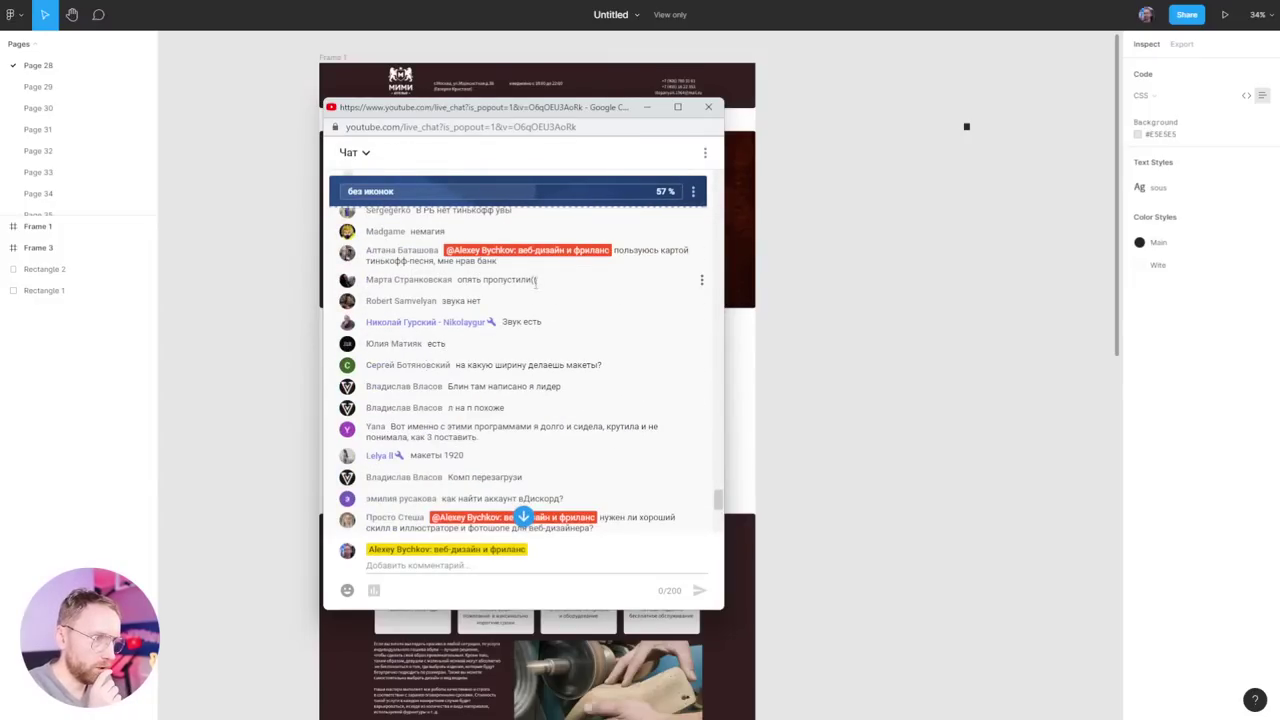
scroll(557, 300, up, 5)
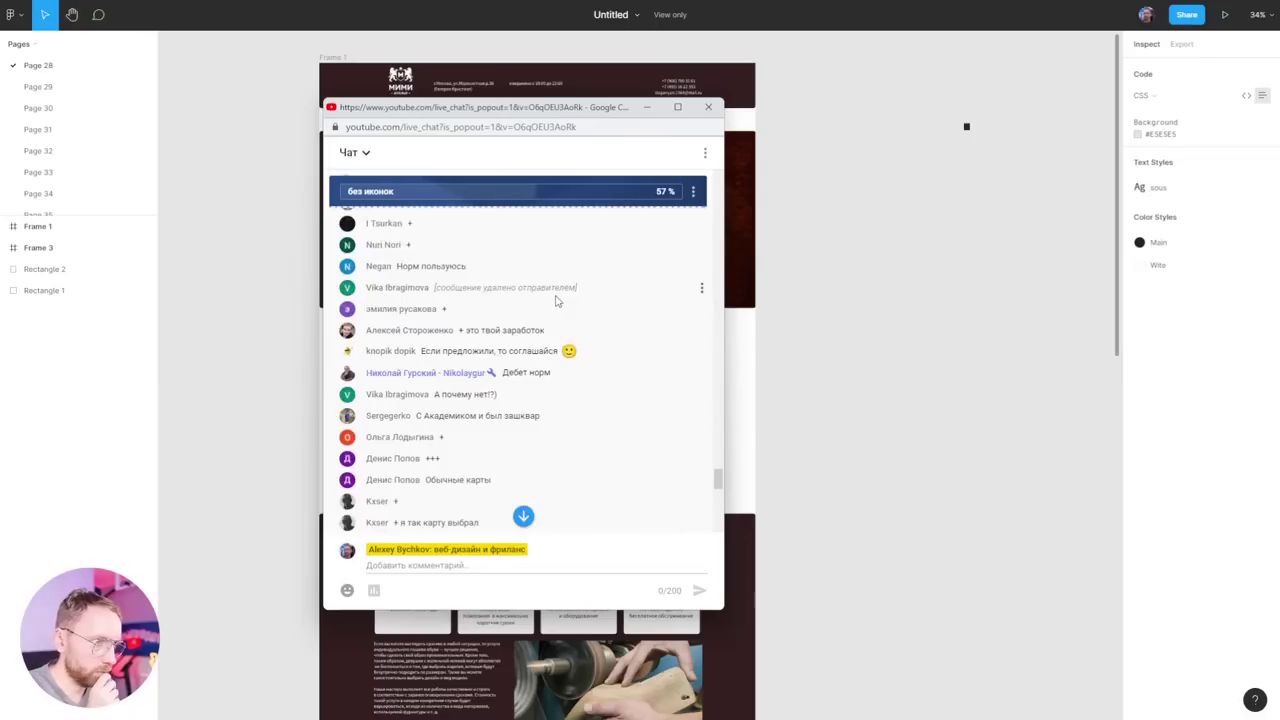
scroll(562, 325, up, 3)
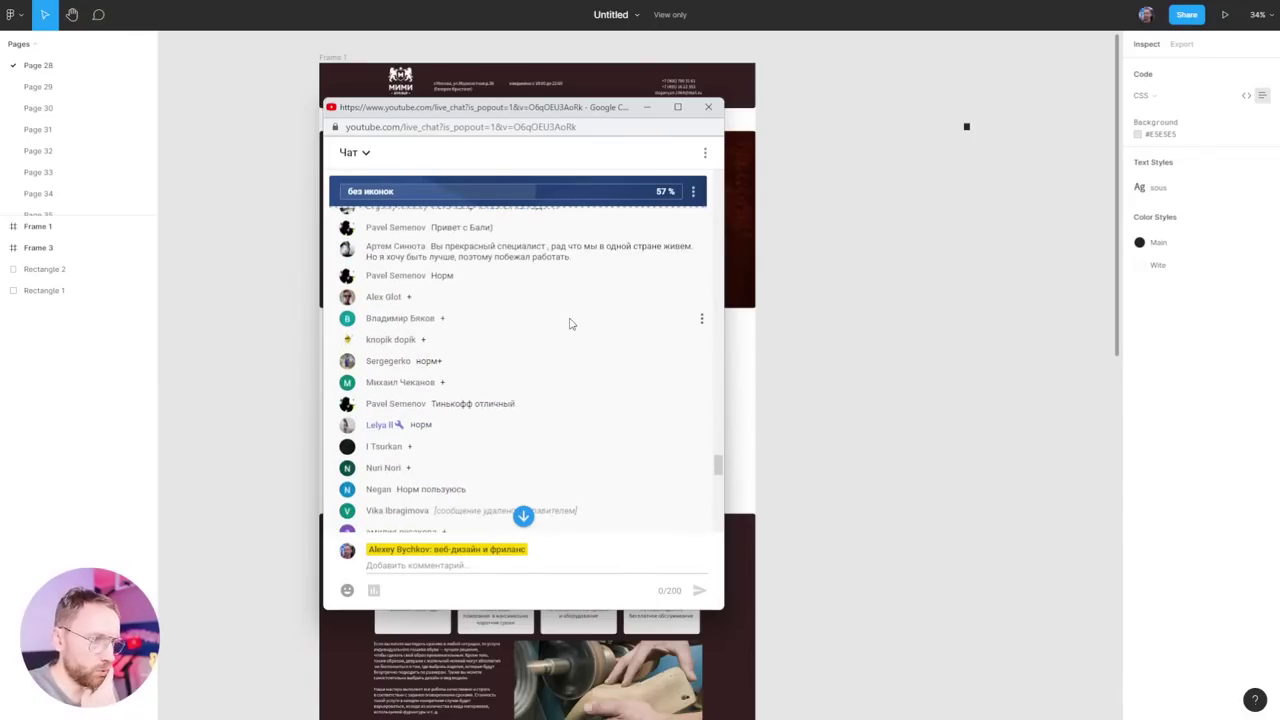
scroll(571, 323, up, 5)
scroll(571, 323, down, 8)
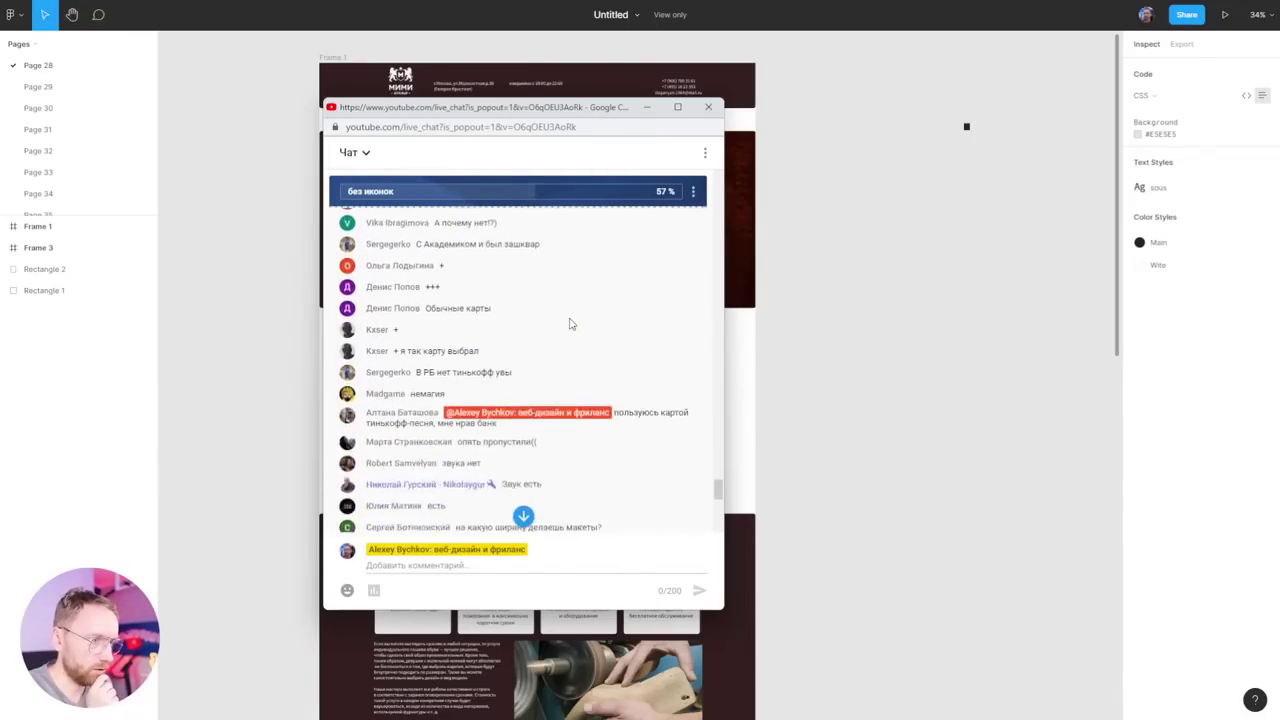
scroll(571, 323, down, 4)
scroll(570, 318, down, 4)
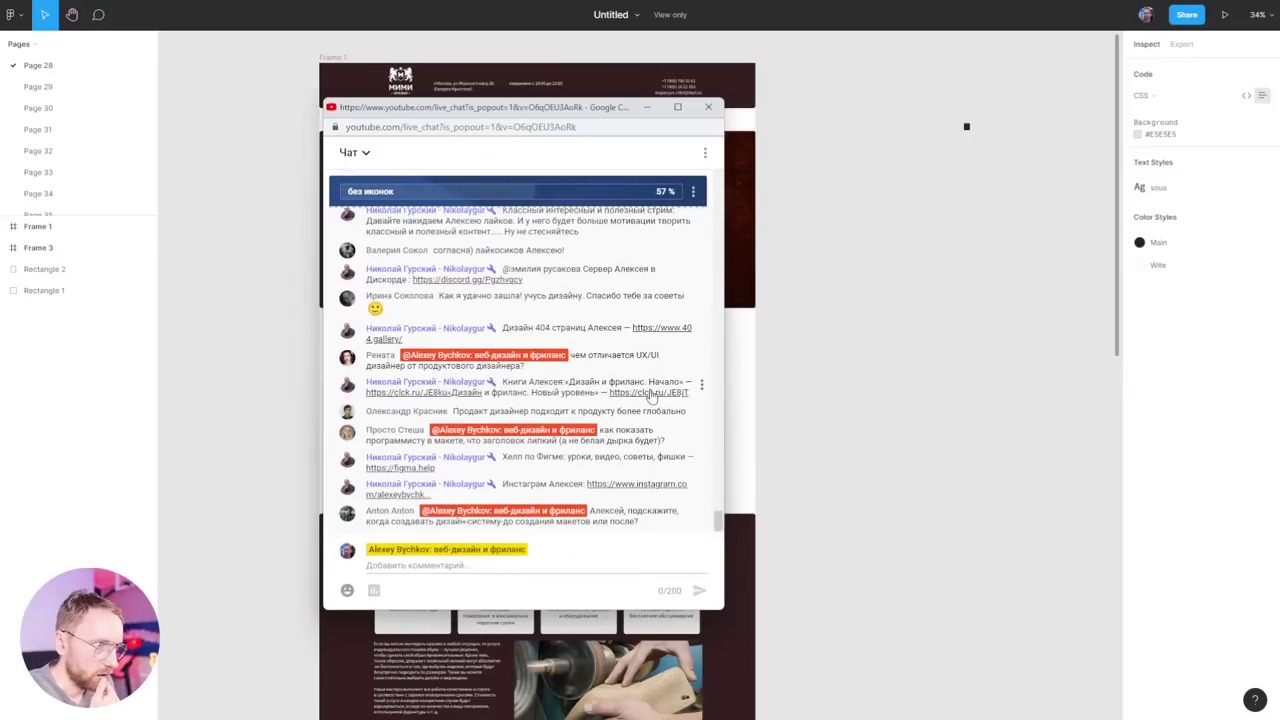
drag(407, 441, 533, 444)
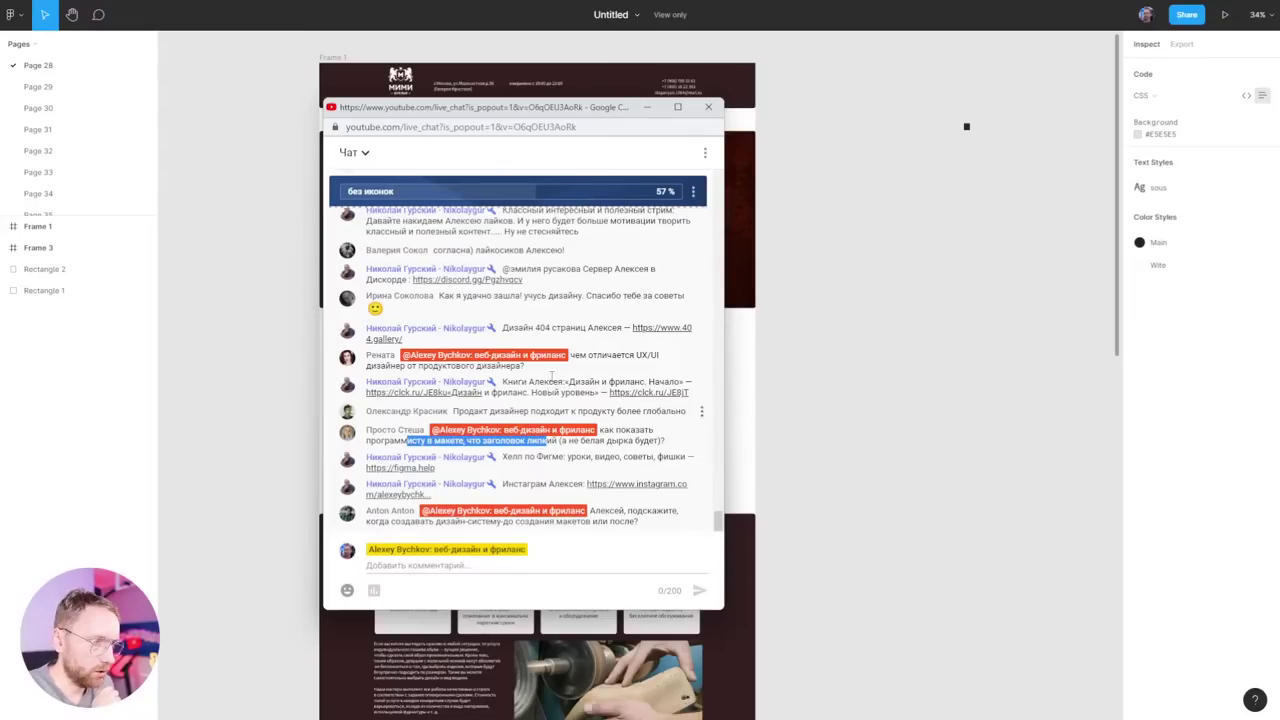
drag(580, 113, 0, 115)
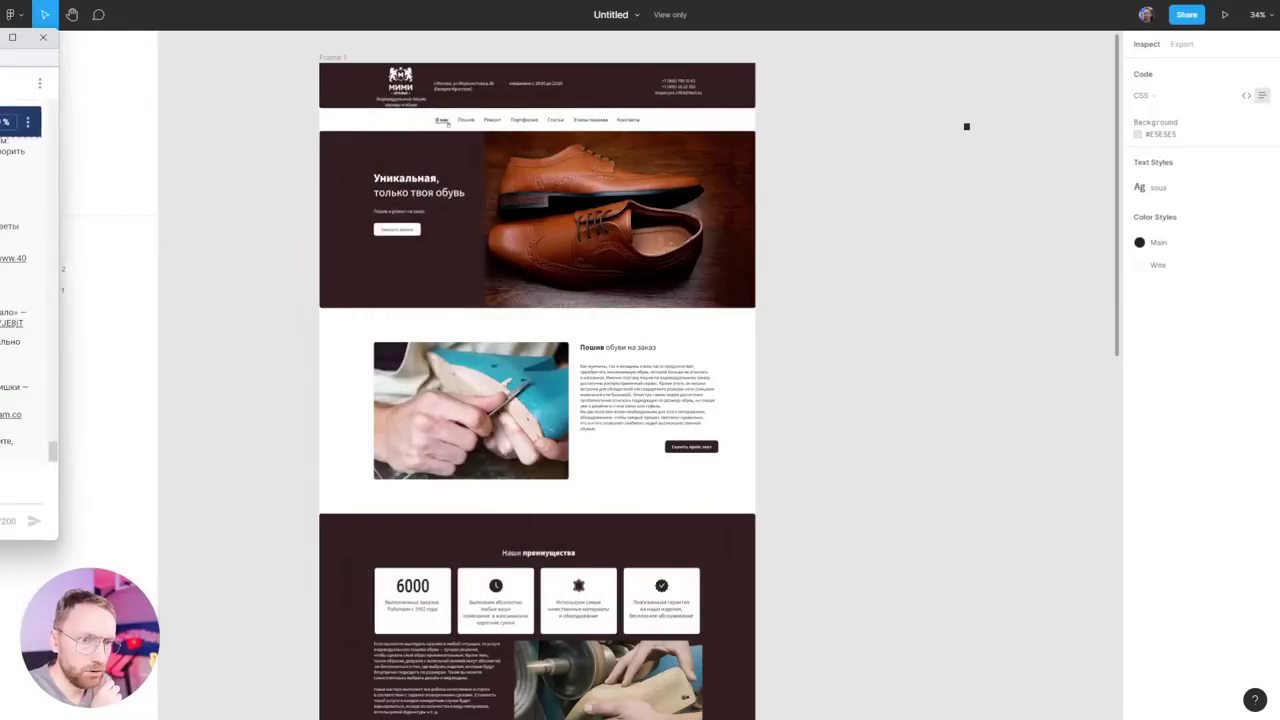
Duplicate the view-only Untitled landing page to drafts via the file-name menu
scroll(893, 312, down, 10)
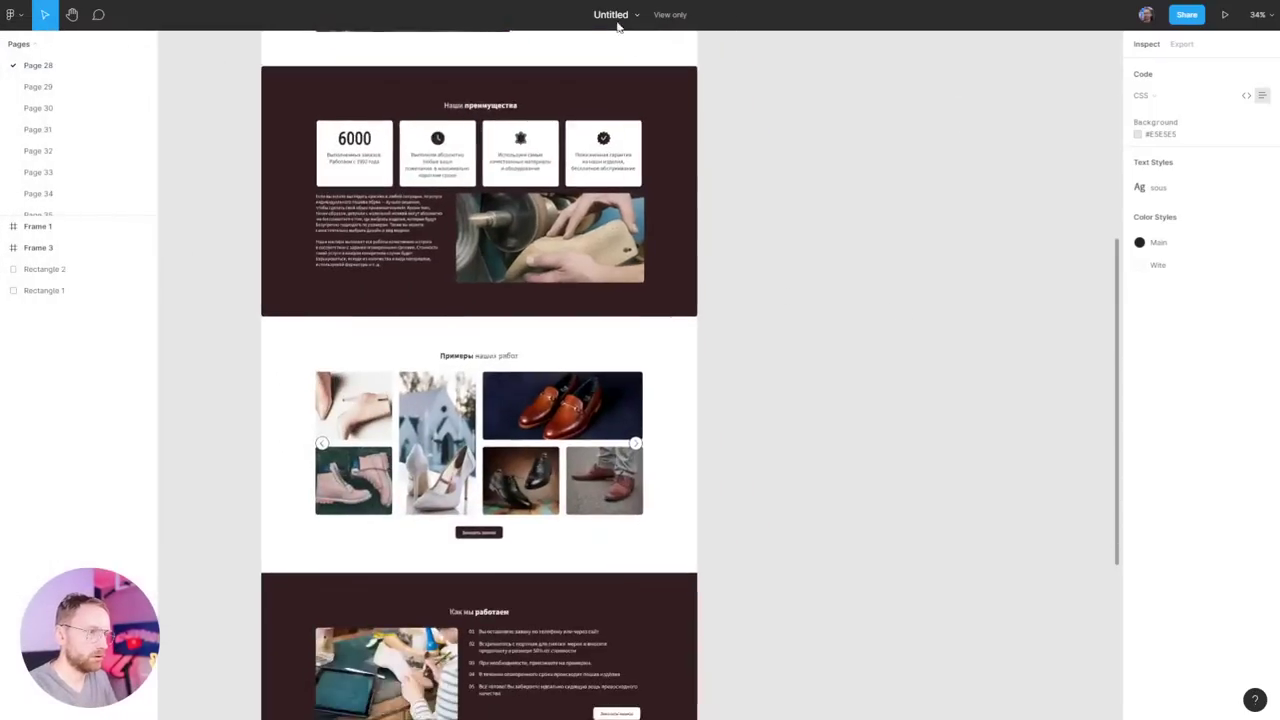
scroll(614, 453, up, 8)
scroll(884, 300, up, 5)
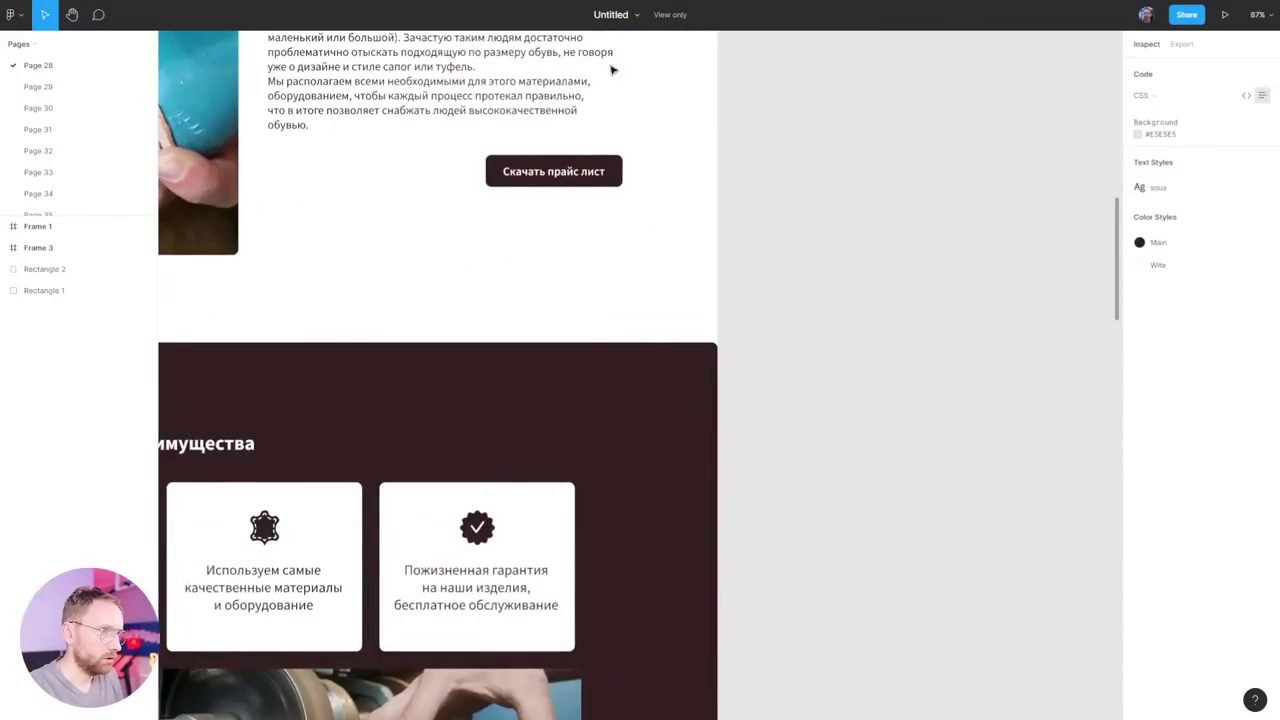
click(643, 16)
click(781, 120)
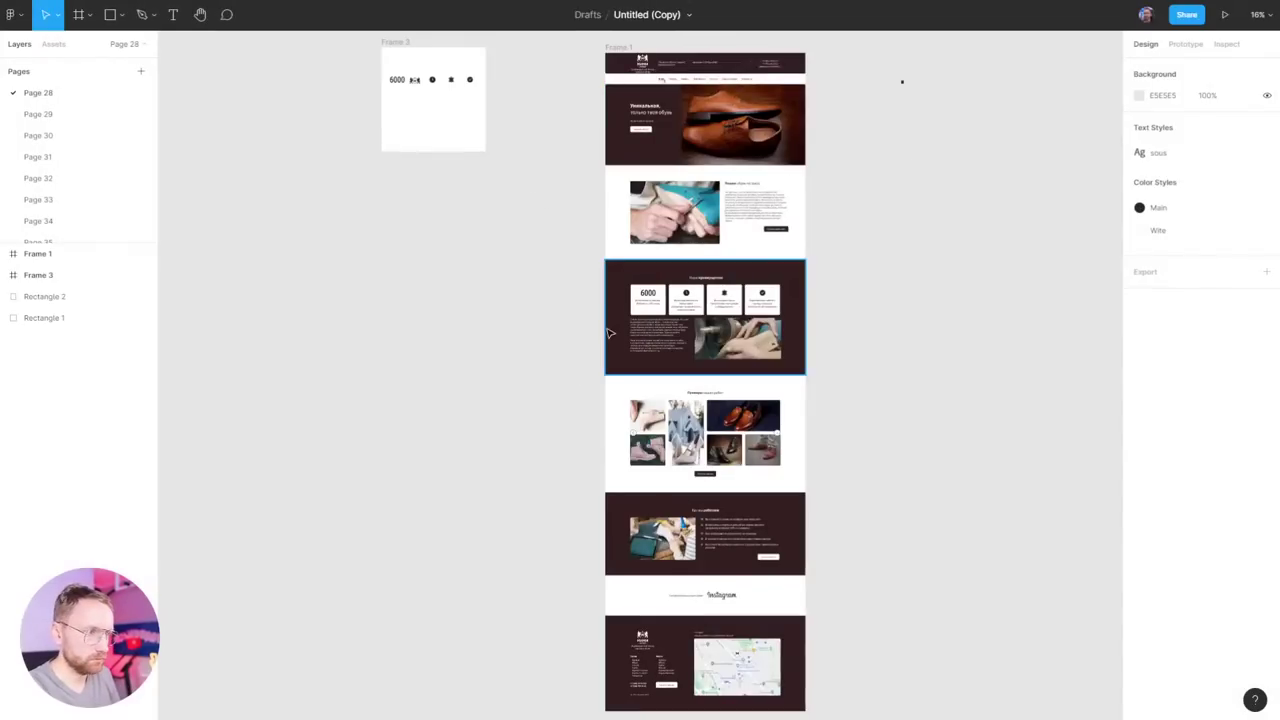
Draw a grey placeholder rectangle beside the page with the text 'фывфыв' below it
click(607, 340)
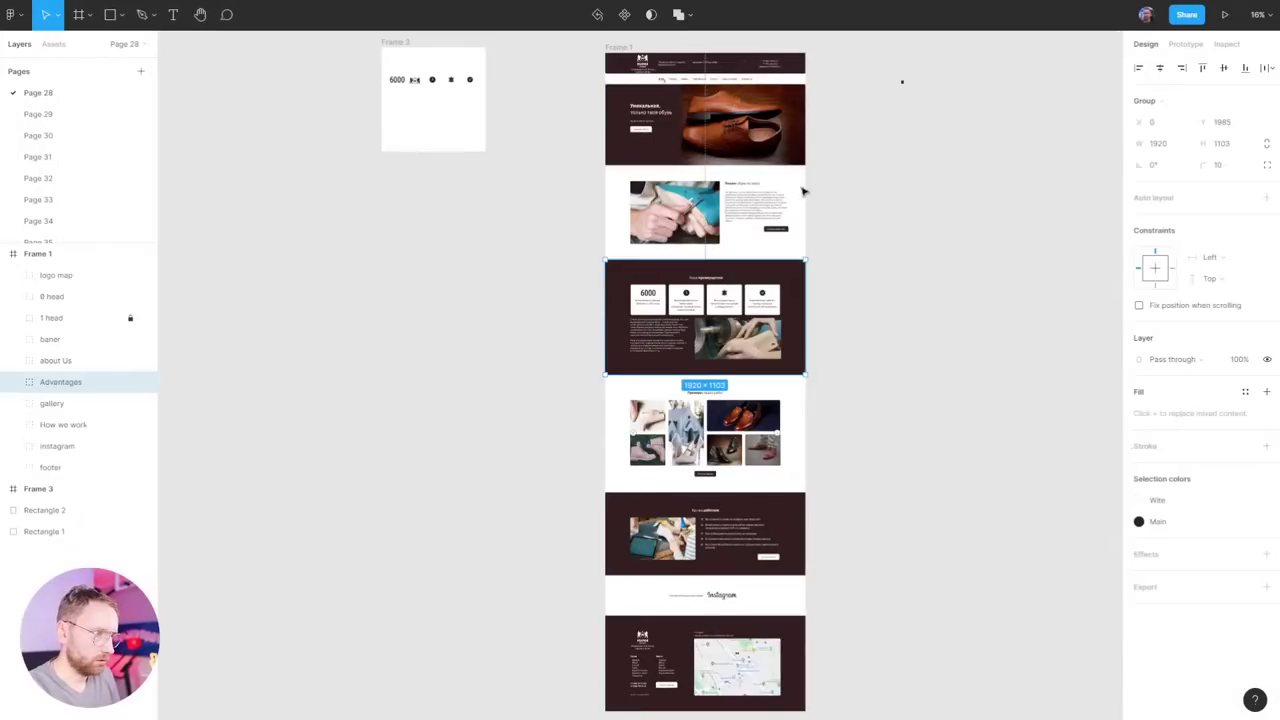
ctrl+scroll(823, 186, up, 6)
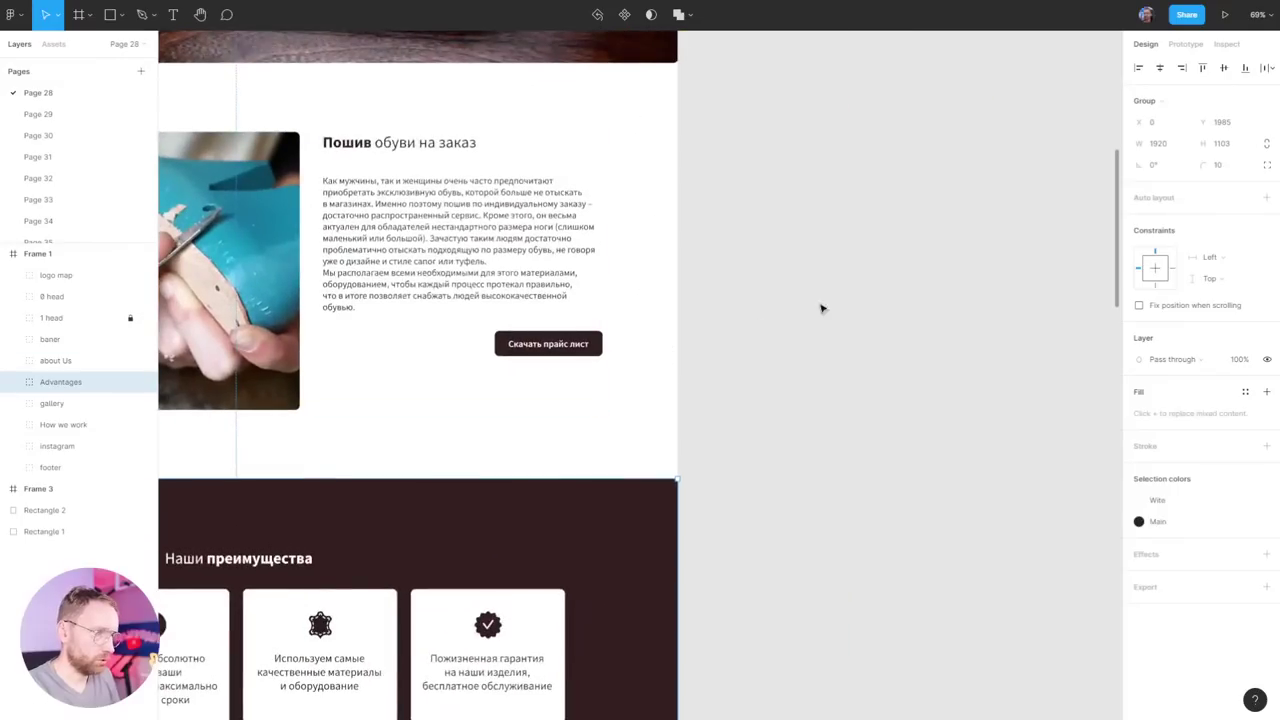
key(r)
drag(770, 272, 908, 354)
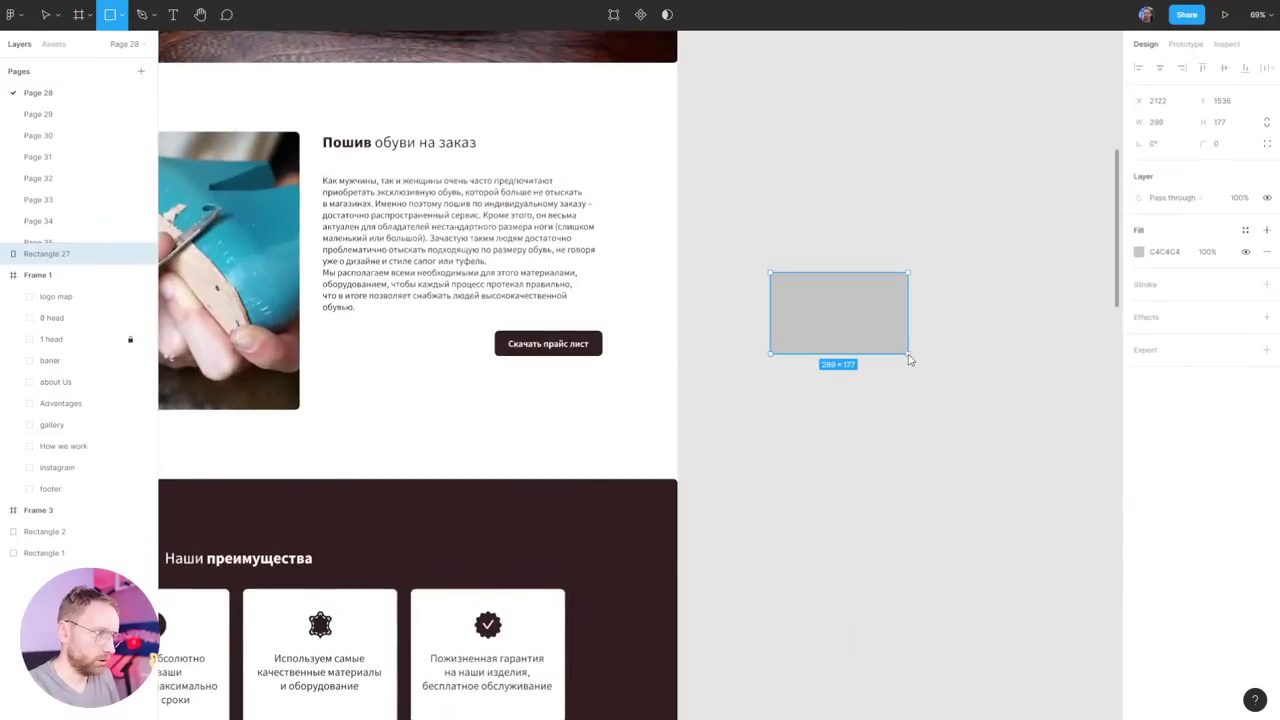
key(t)
click(778, 372)
text(фывфыв)
key(Escape)
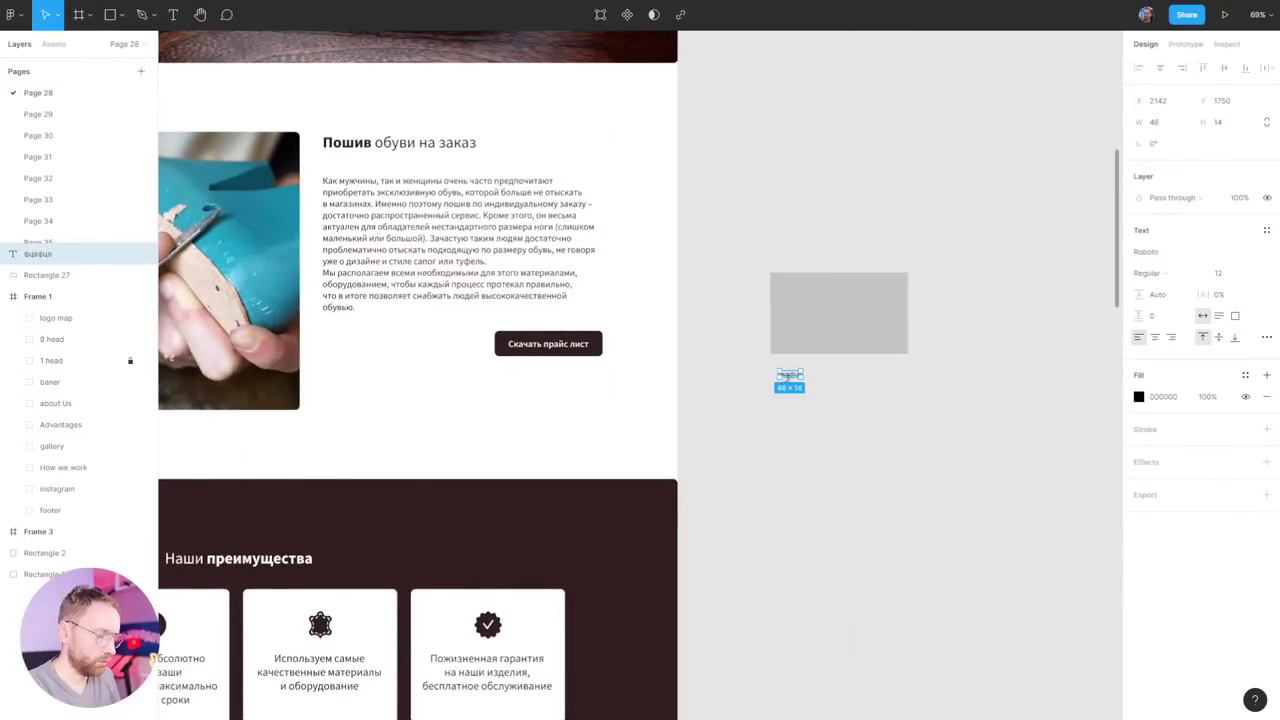
ctrl+scroll(734, 431, up, 3)
Draw a curved pen path from below the placeholder toward the page
key(p)
click(857, 430)
drag(543, 416, 434, 365)
key(Escape)
click(543, 417)
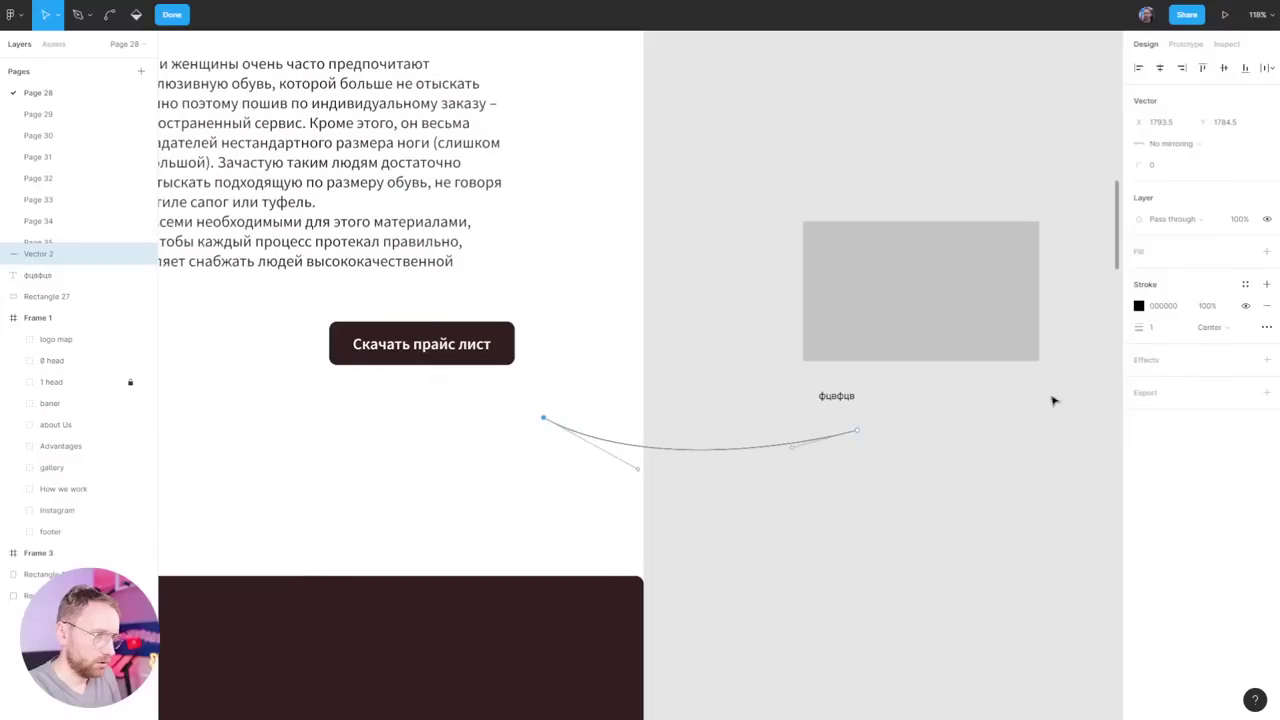
Set the curve's End point to Line arrow in the advanced stroke settings
click(1235, 331)
click(1220, 289)
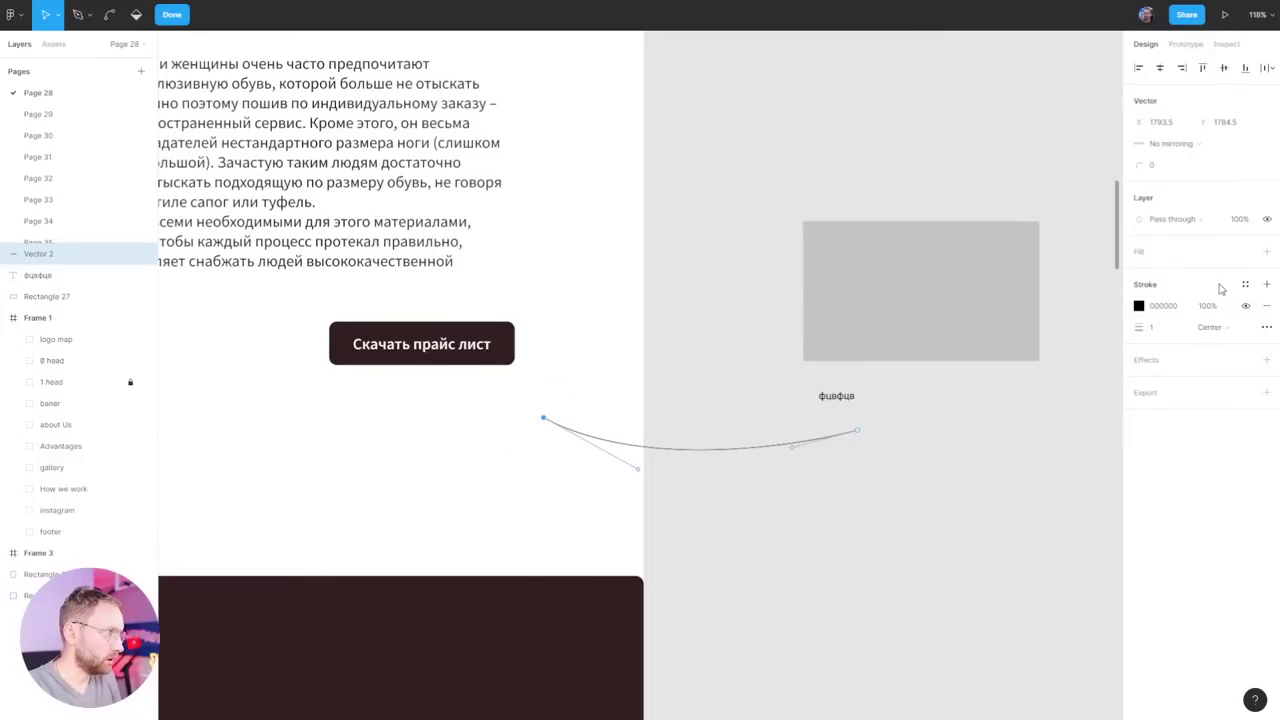
click(1266, 327)
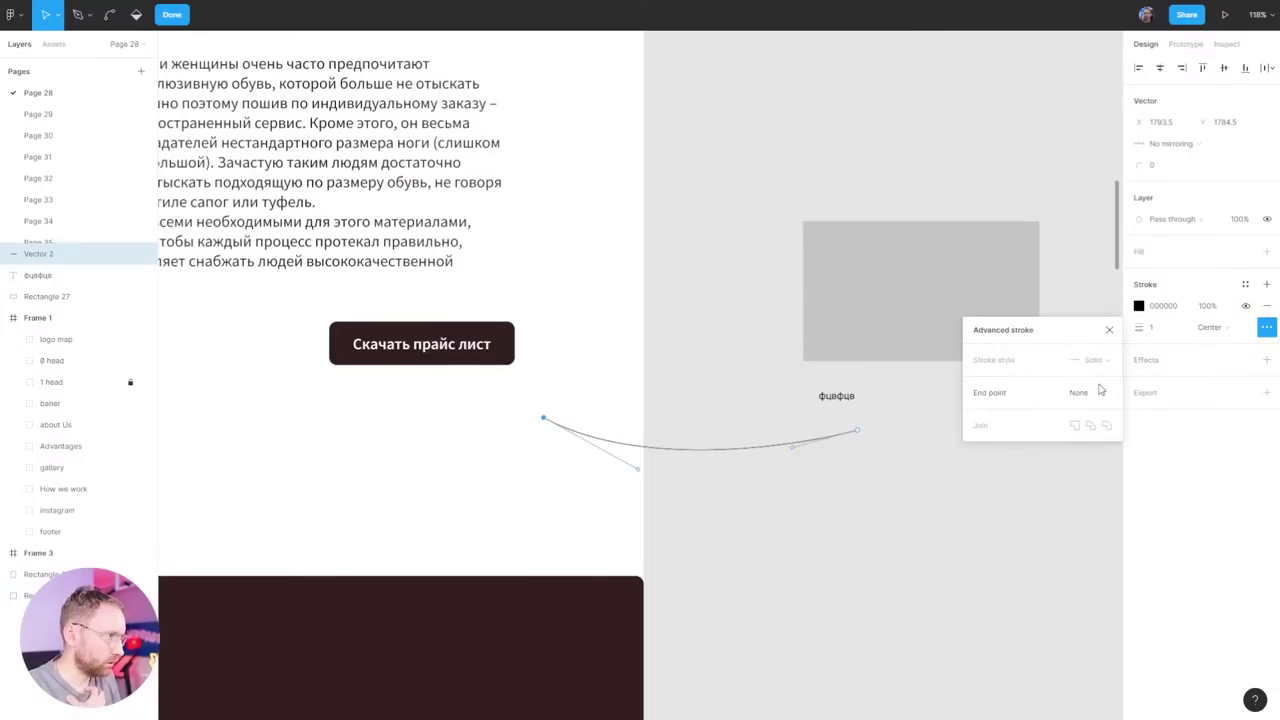
click(1222, 338)
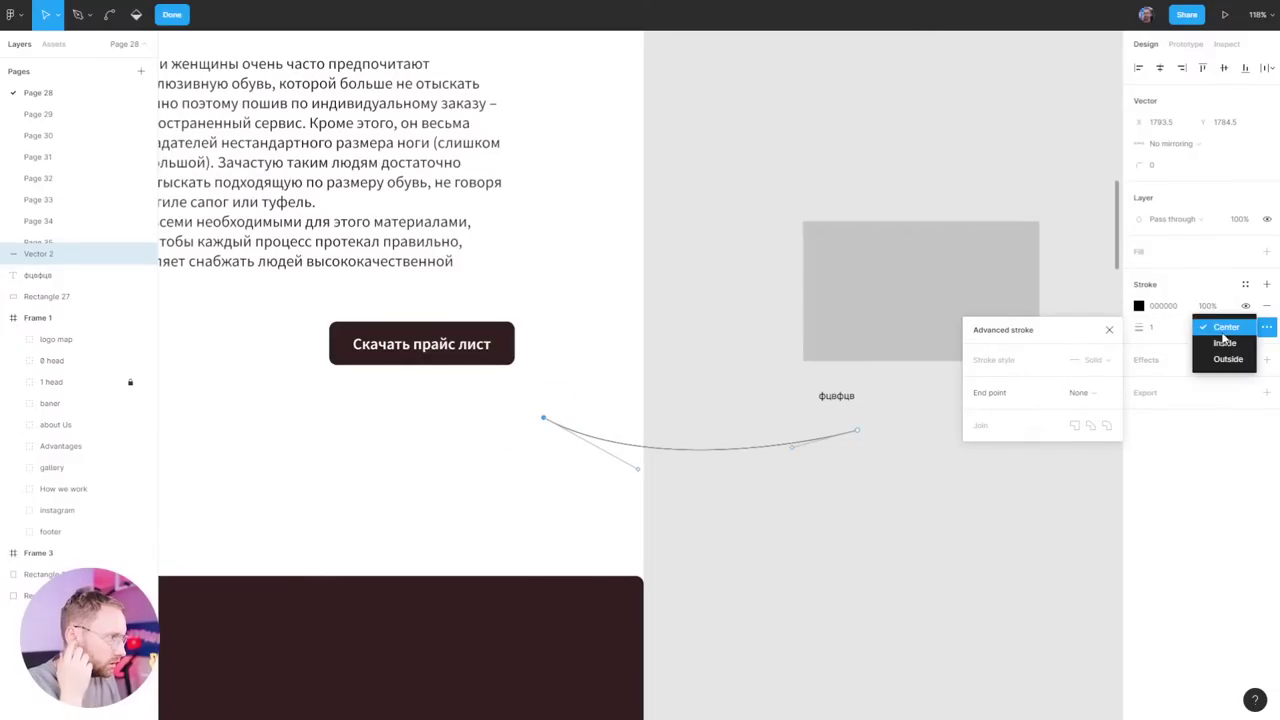
click(1091, 402)
click(1092, 393)
click(1093, 408)
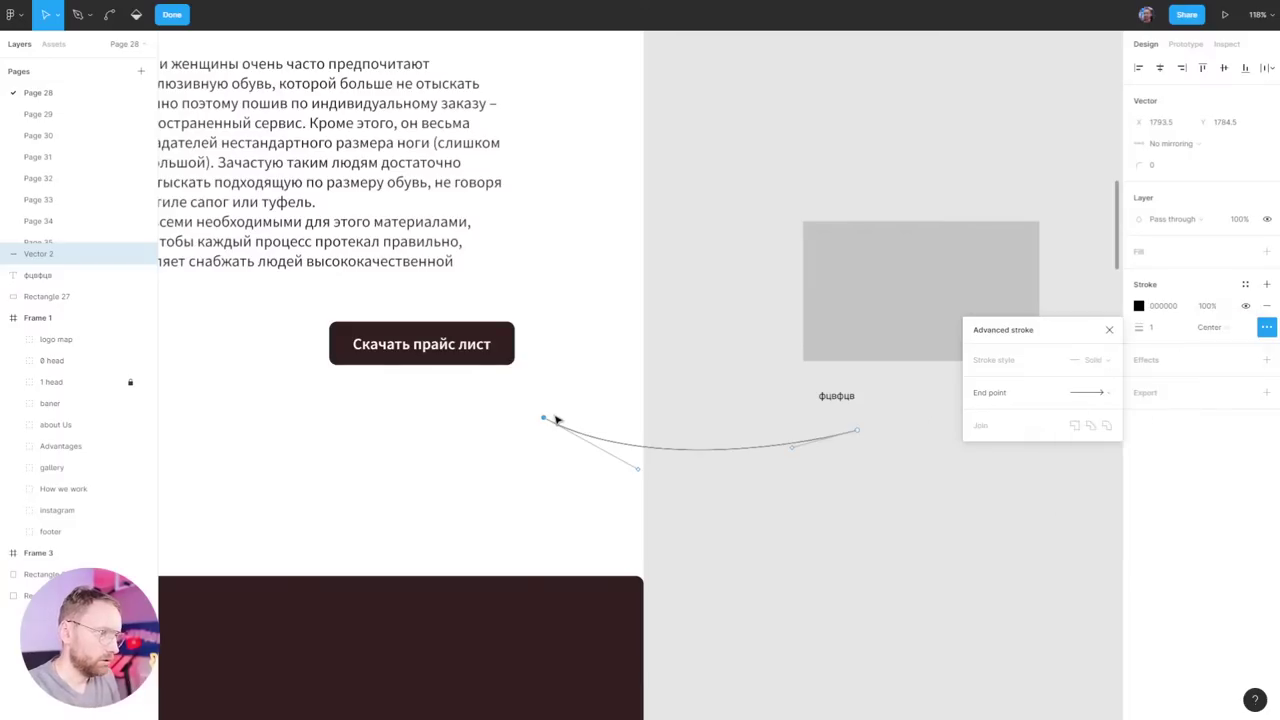
key(Escape)
Raise the arrow's stroke weight to 3 and review the arrow beside the text
click(1150, 305)
text(3)
key(Return)
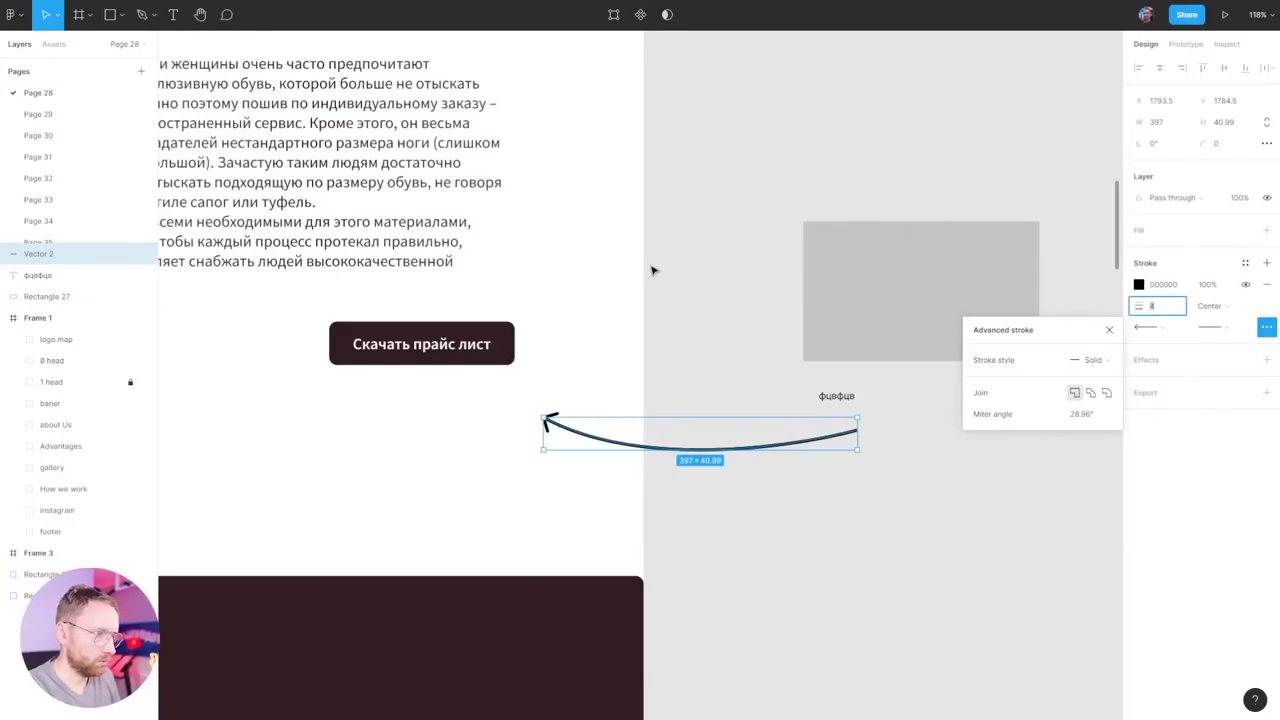
click(711, 249)
drag(632, 287, 751, 337)
click(741, 497)
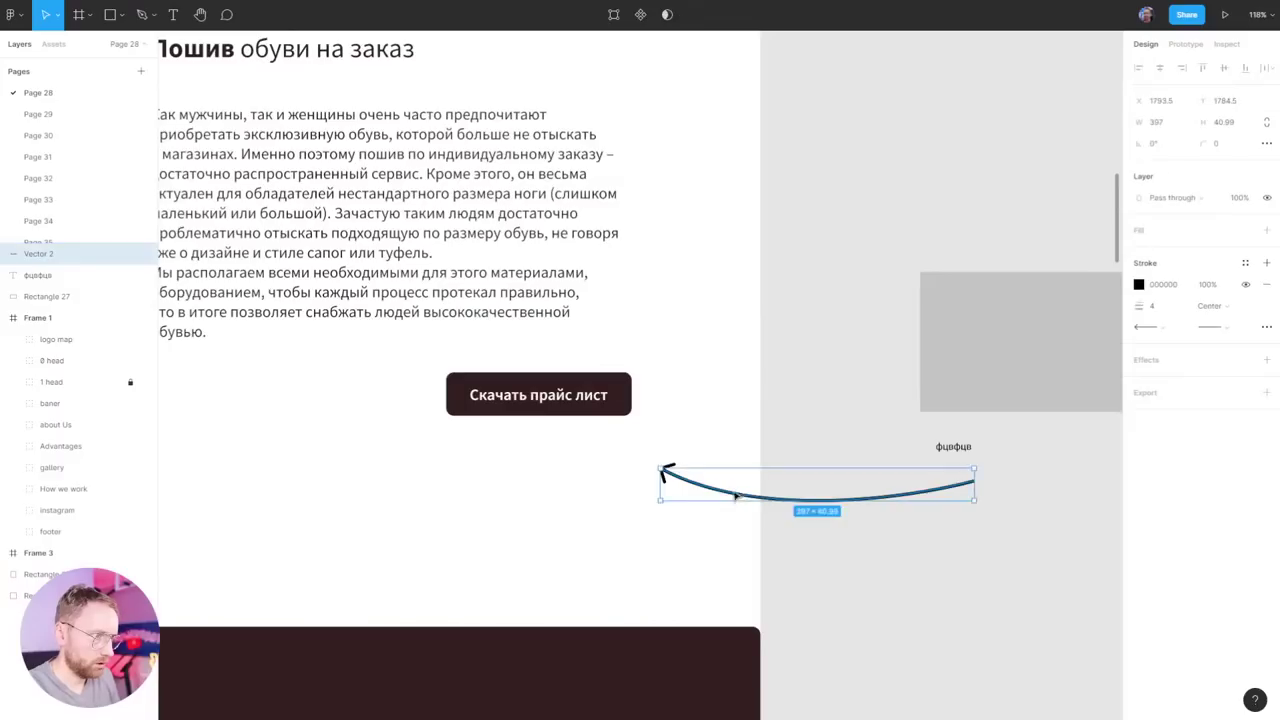
scroll(650, 363, down, 5)
click(744, 271)
scroll(660, 368, up, 4)
key(c)
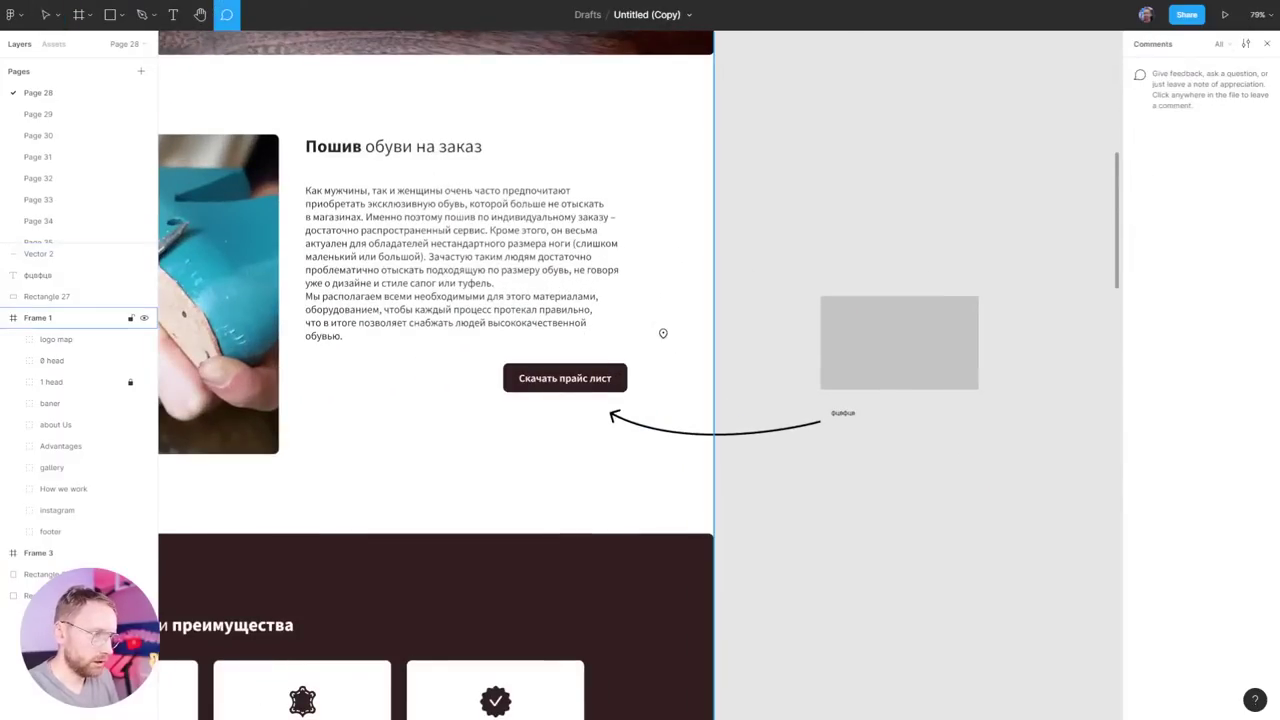
click(646, 356)
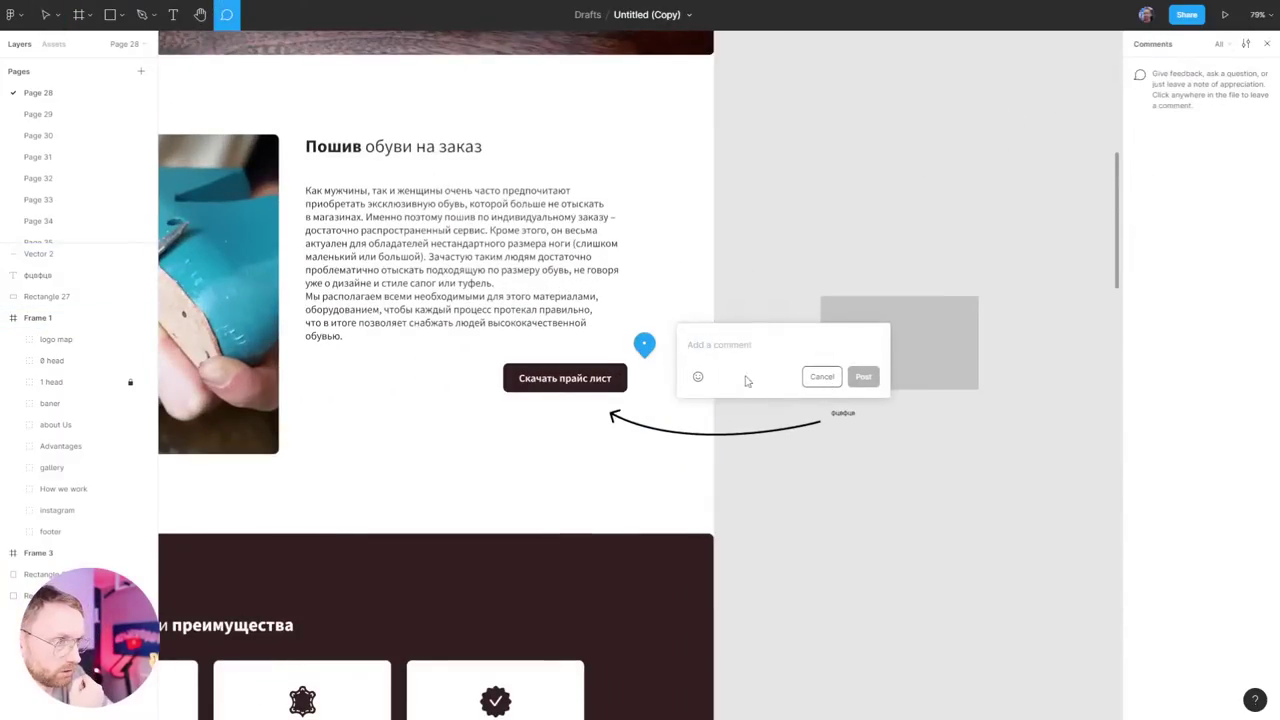
click(828, 386)
key(v)
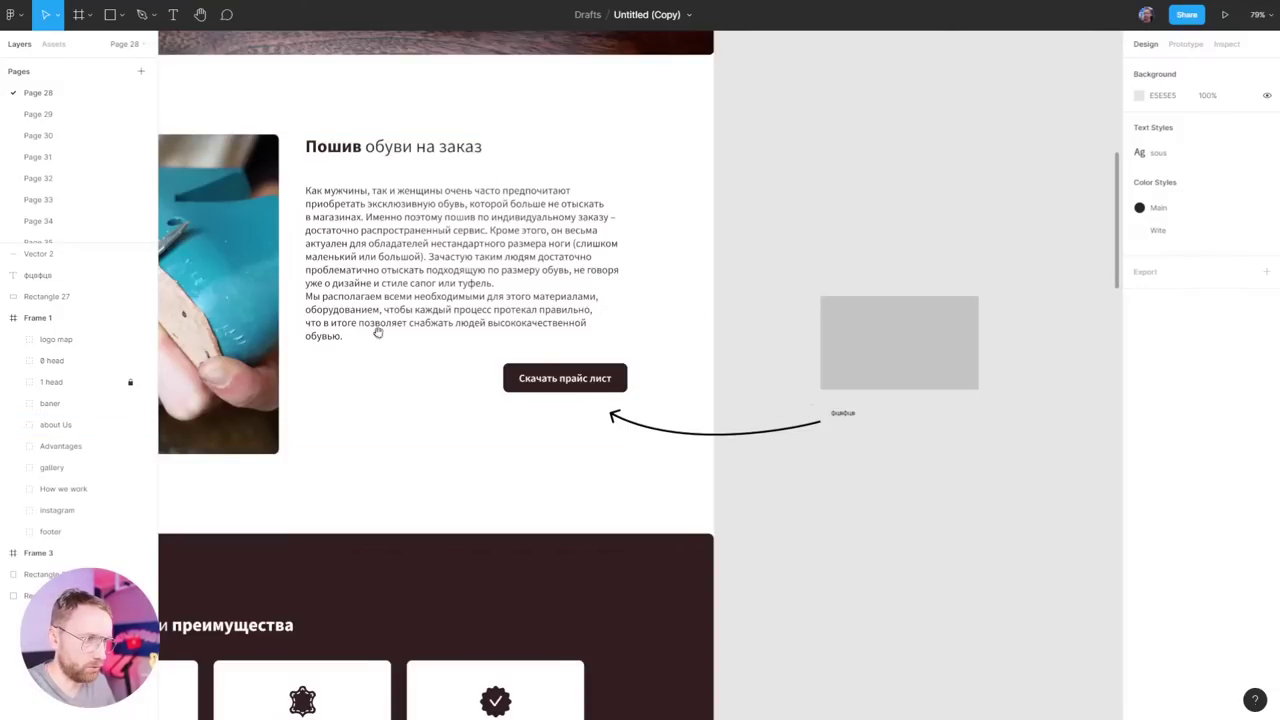
scroll(378, 332, left, 4)
scroll(714, 214, down, 5)
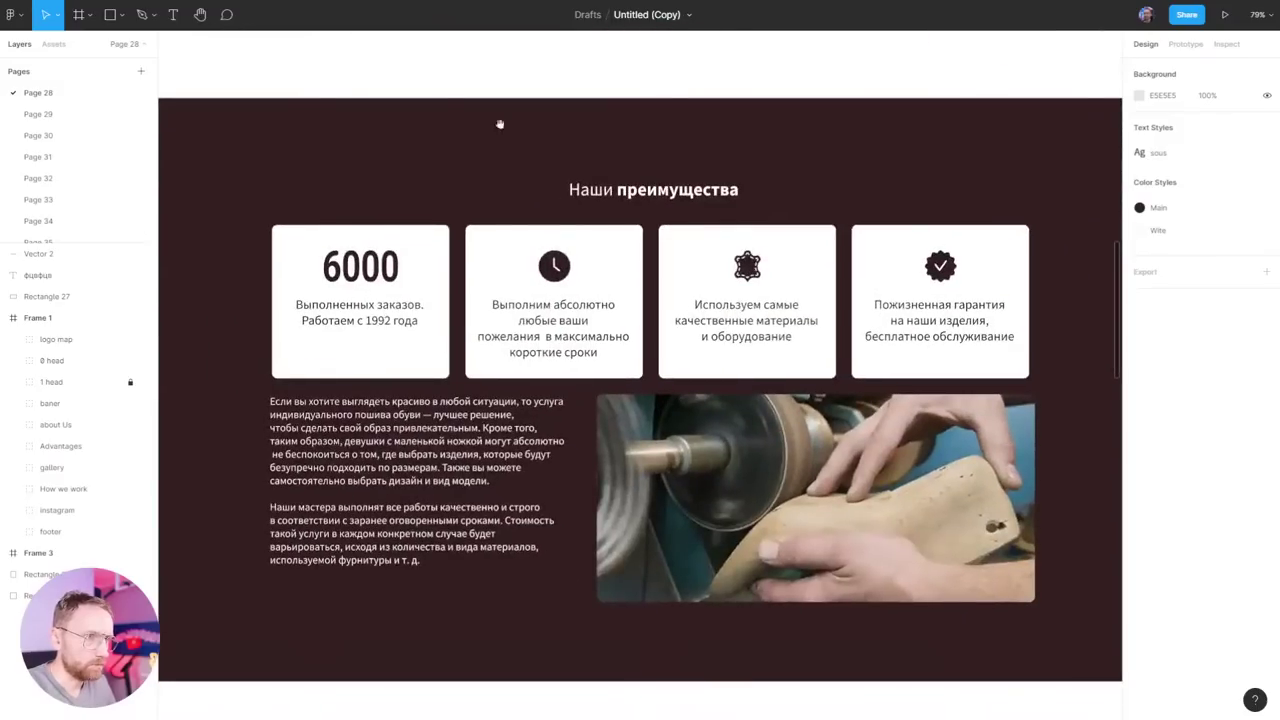
click(227, 14)
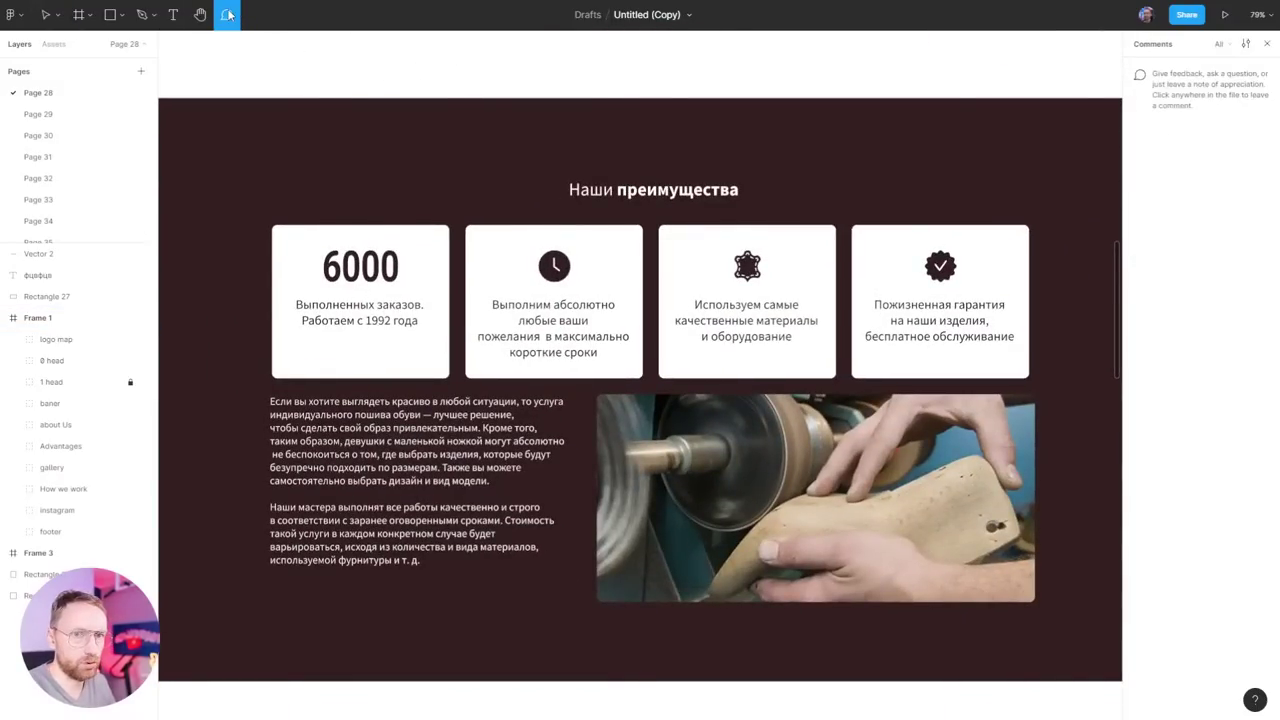
click(437, 94)
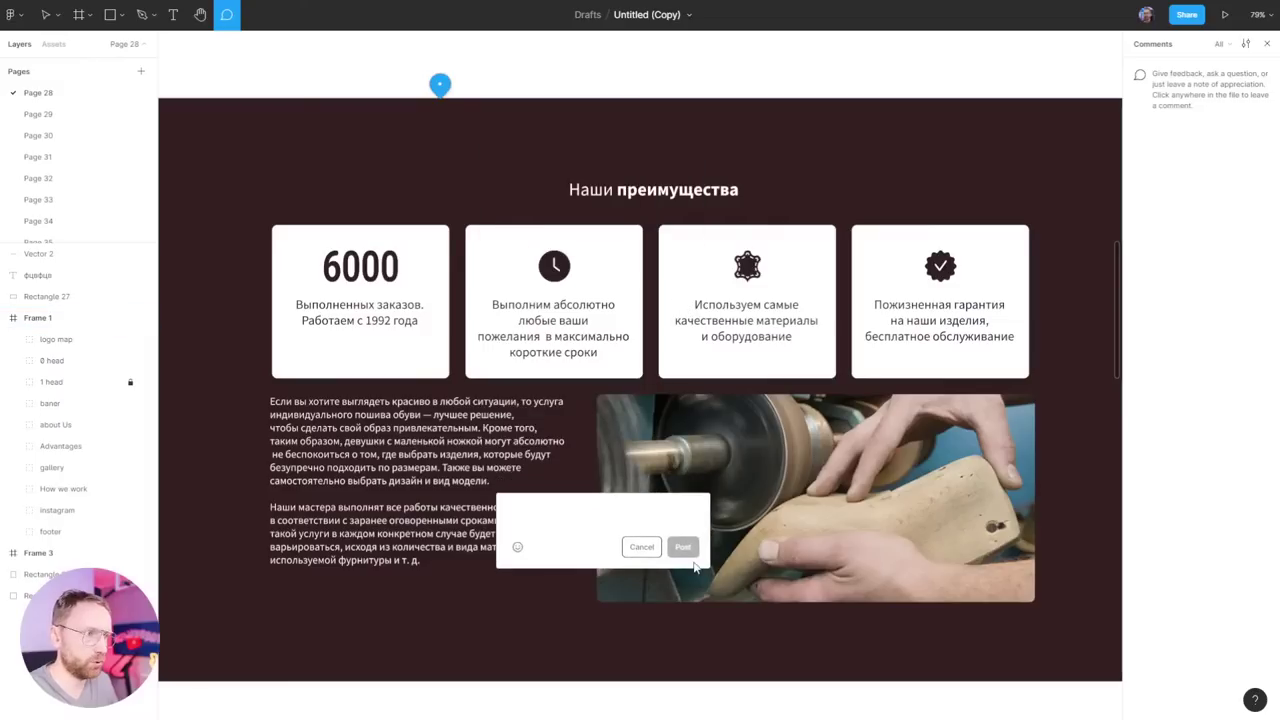
click(641, 546)
scroll(491, 108, up, 10)
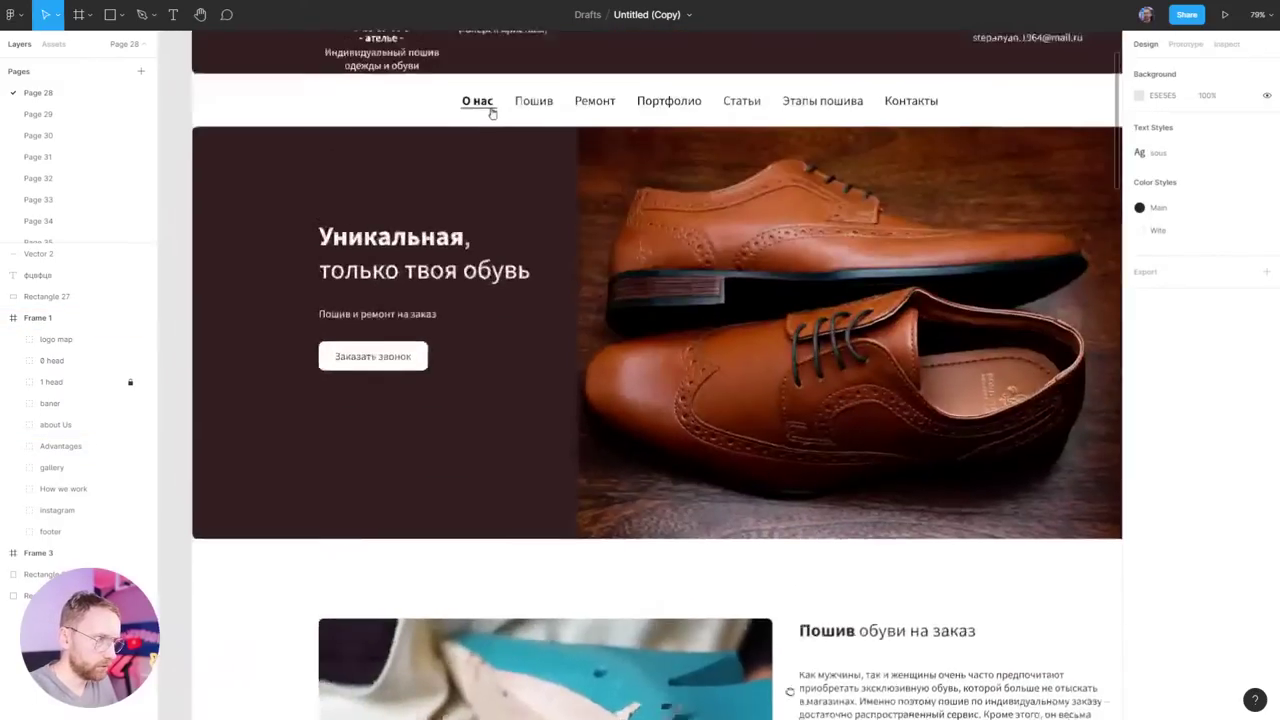
scroll(637, 170, down, 6)
scroll(637, 170, up, 10)
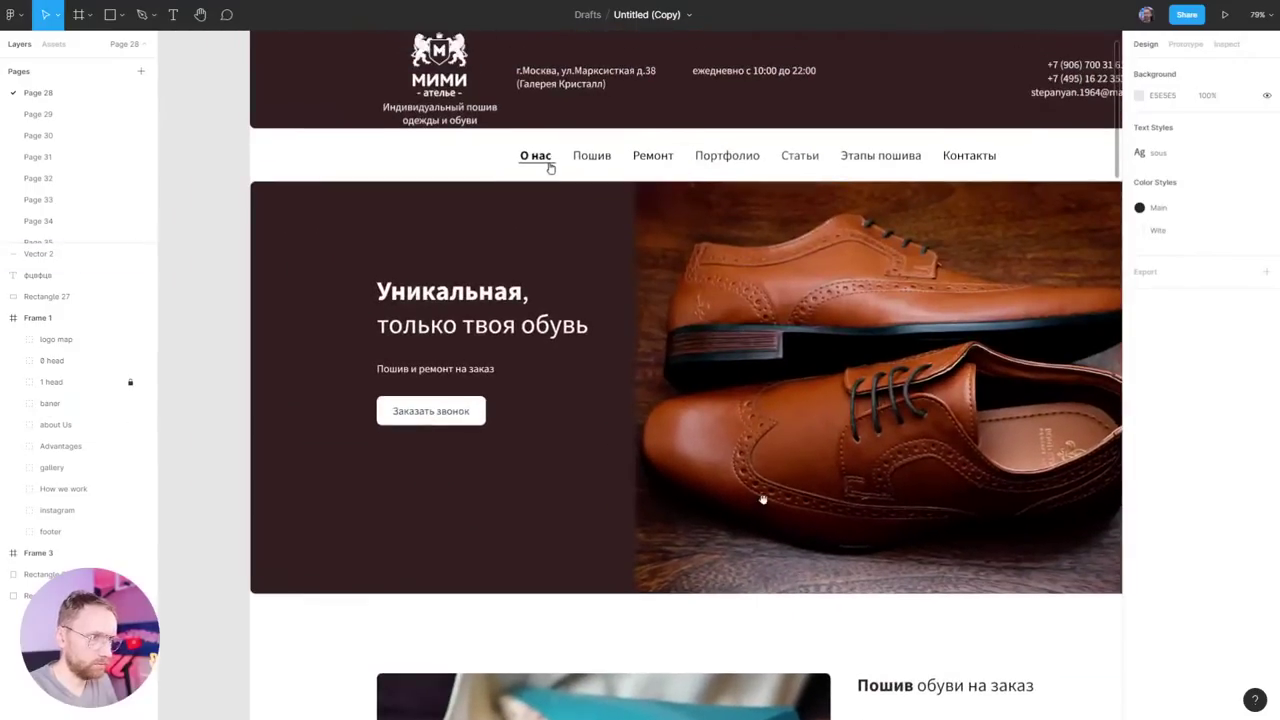
scroll(639, 418, left, 3)
scroll(620, 400, right, 5)
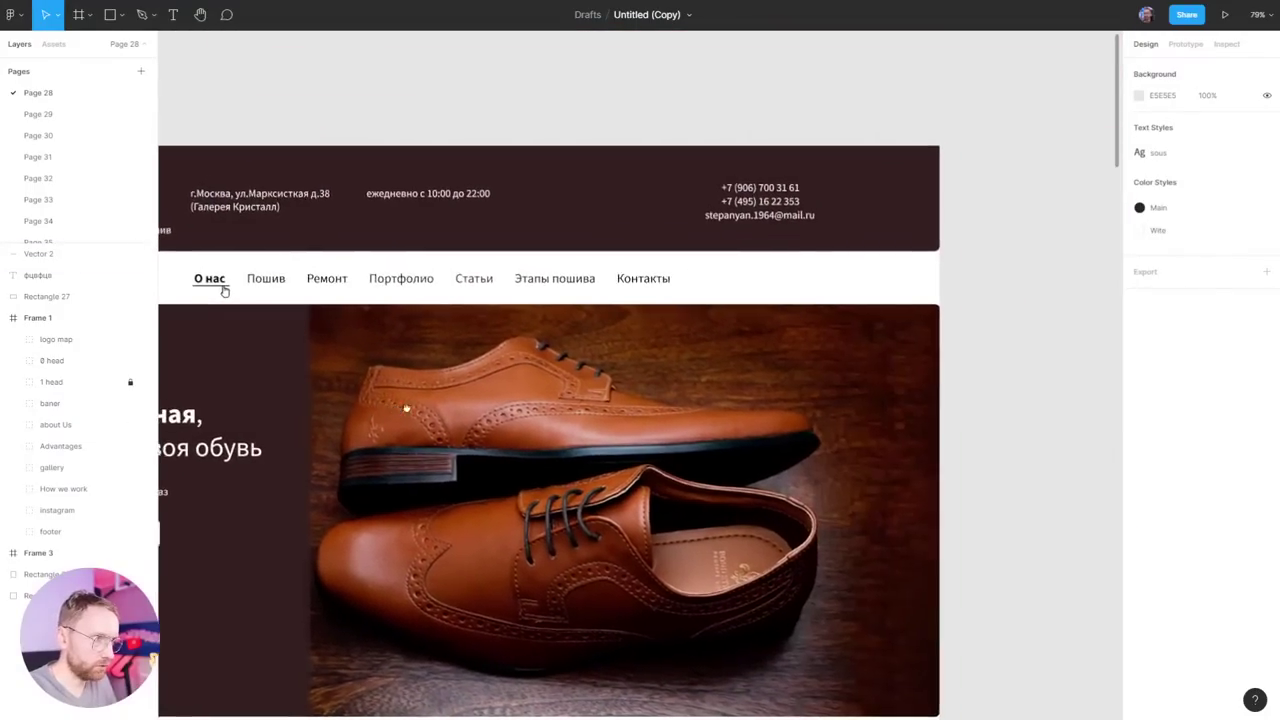
scroll(600, 380, left, 4)
scroll(577, 358, down, 1)
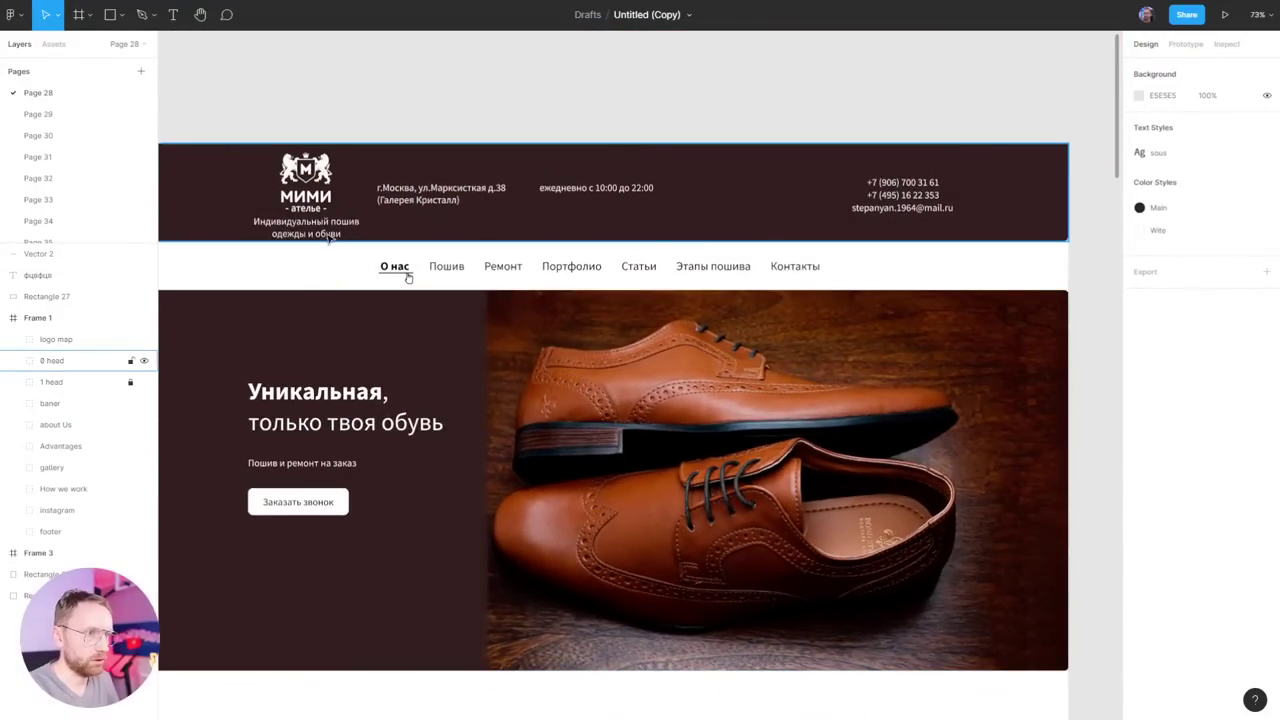
key(r)
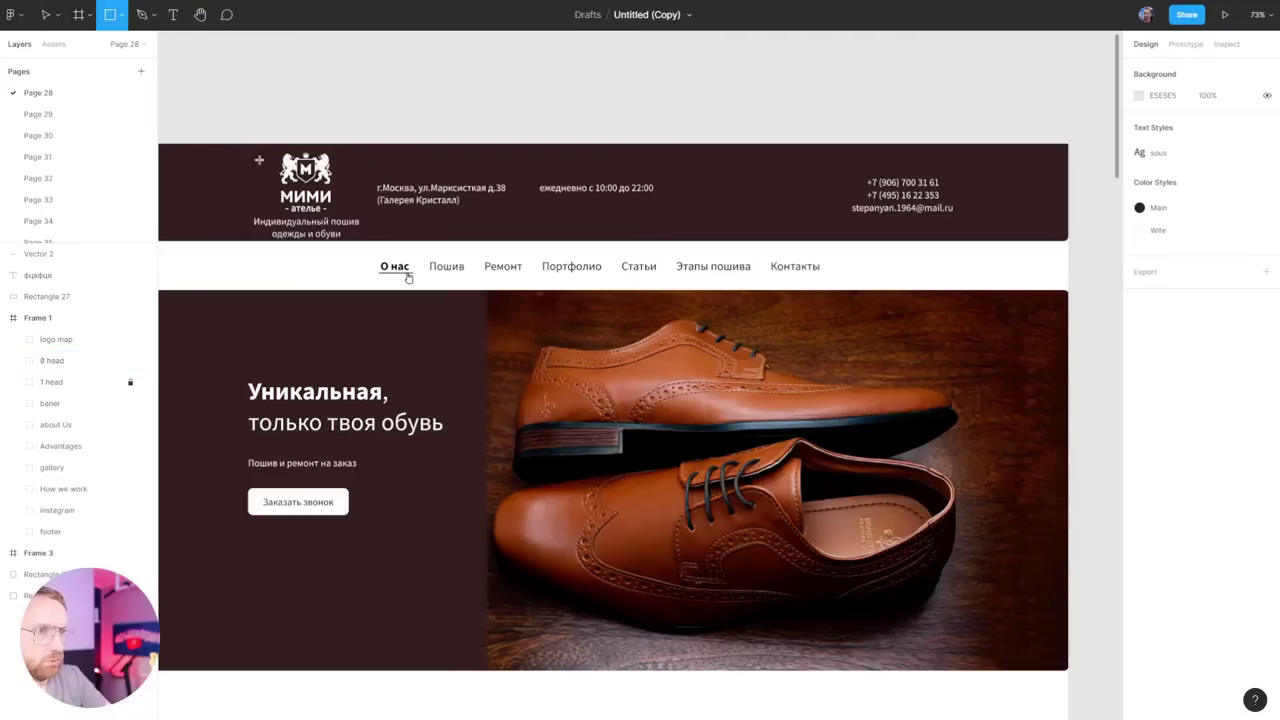
drag(230, 143, 1015, 241)
key(ctrl+z)
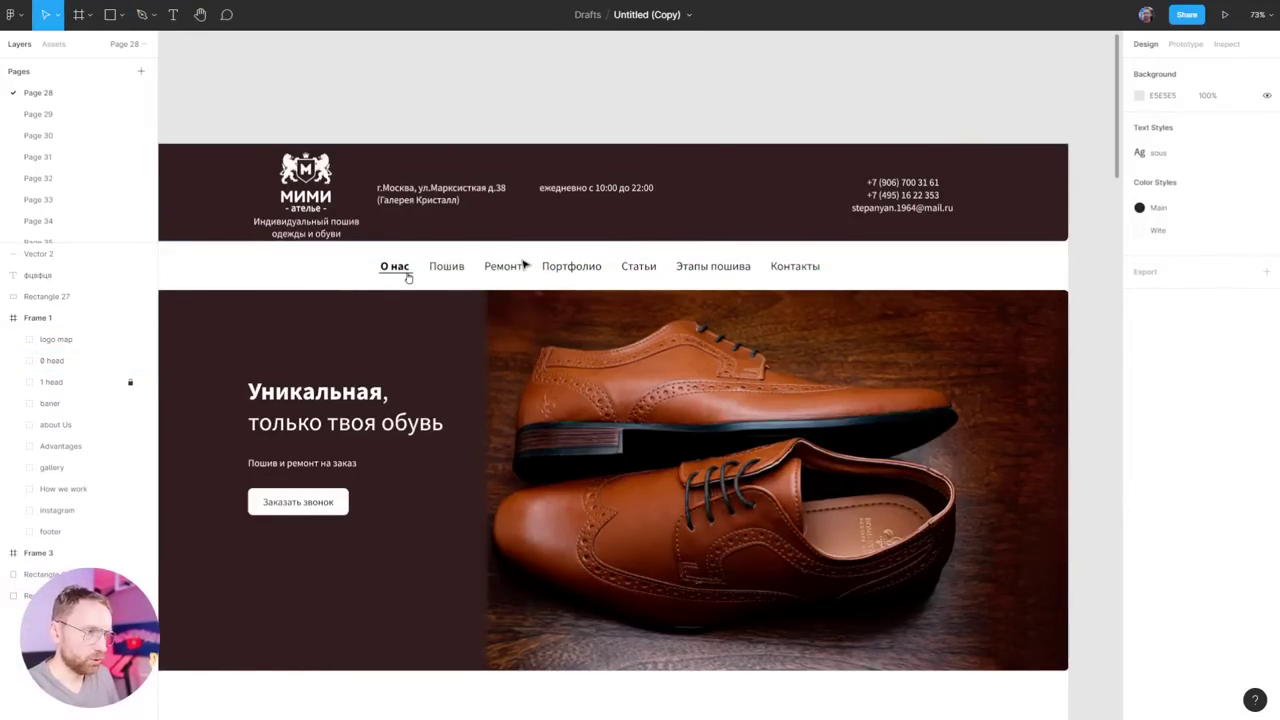
Stretch the shoe photo panel up to 1220×1080
double_click(309, 297)
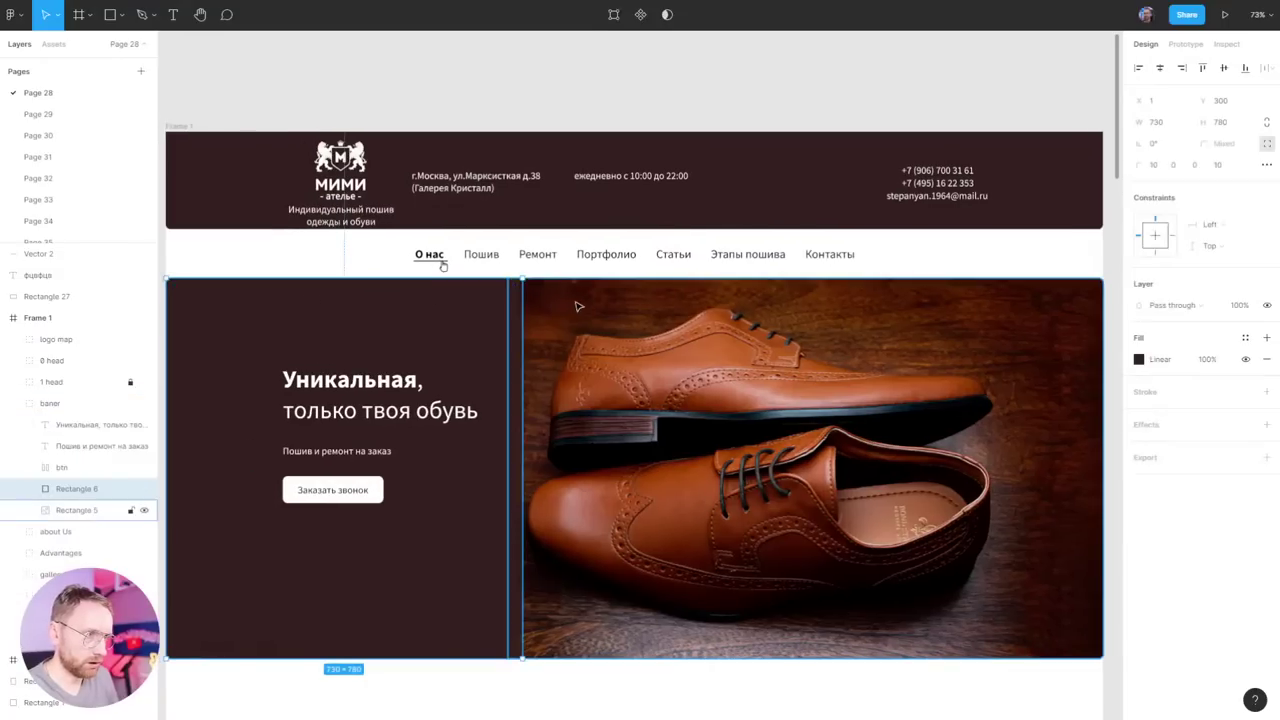
shift+click(556, 280)
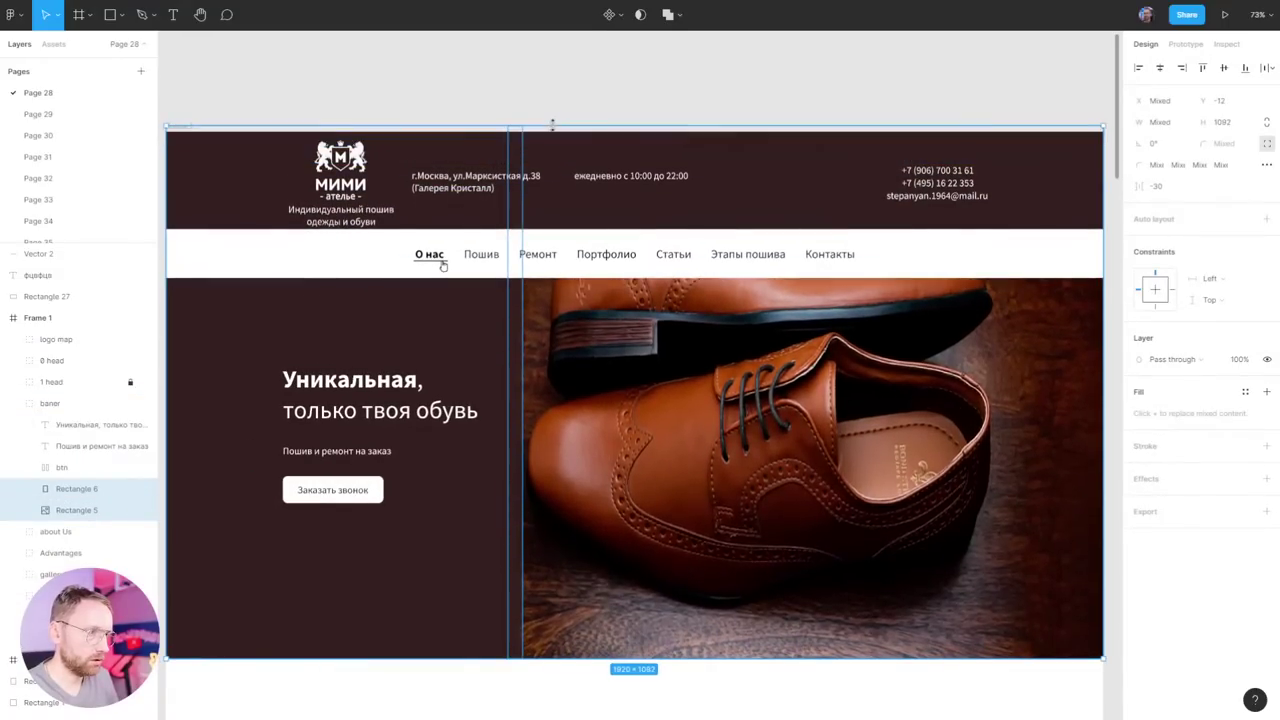
click(762, 118)
ctrl+click(530, 290)
drag(521, 278, 508, 138)
Keep the shoe photo's image fill in Fill scaling mode
click(1139, 359)
click(1022, 391)
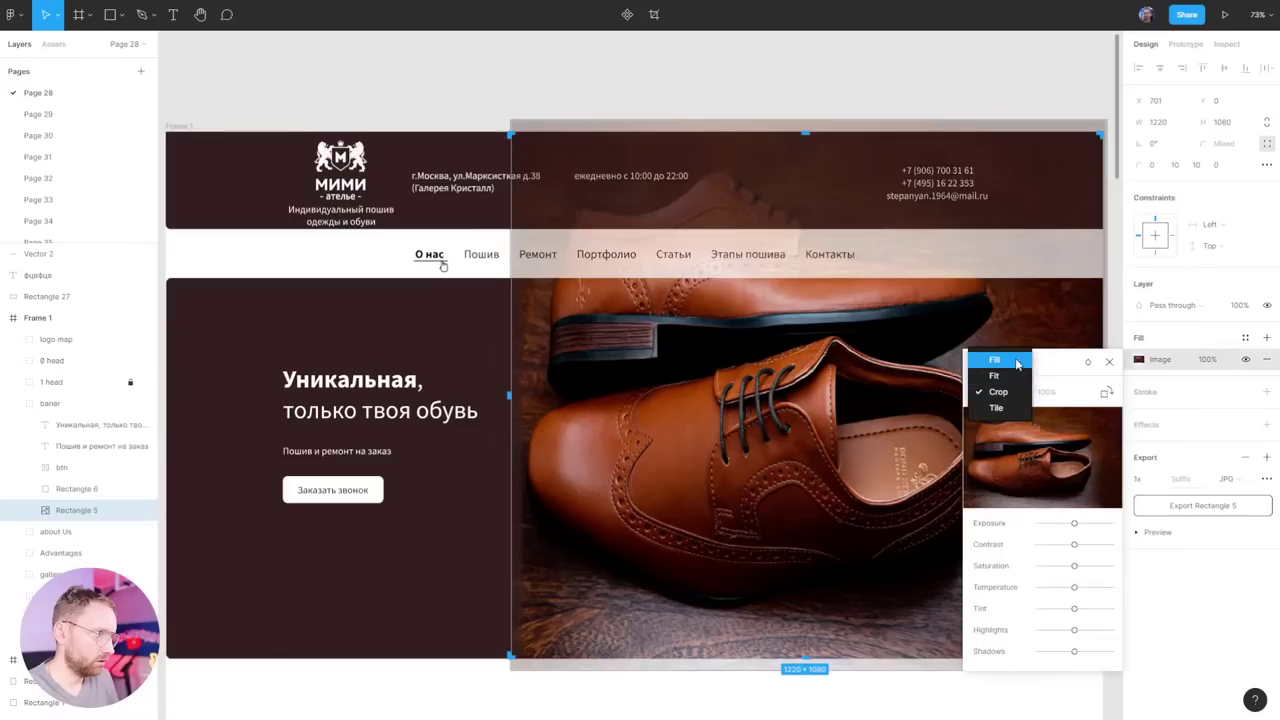
click(1019, 361)
key(Escape)
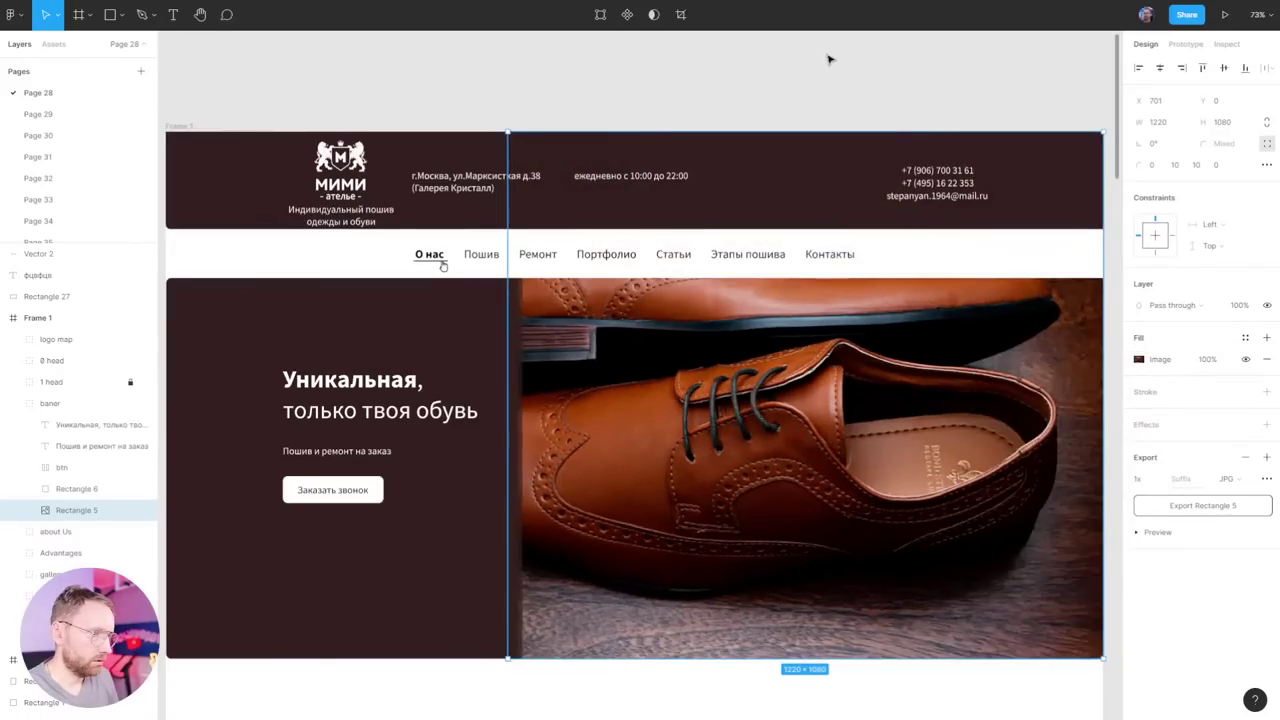
scroll(830, 60, down, 1)
key(Escape)
ctrl+click(558, 320)
key(Return)
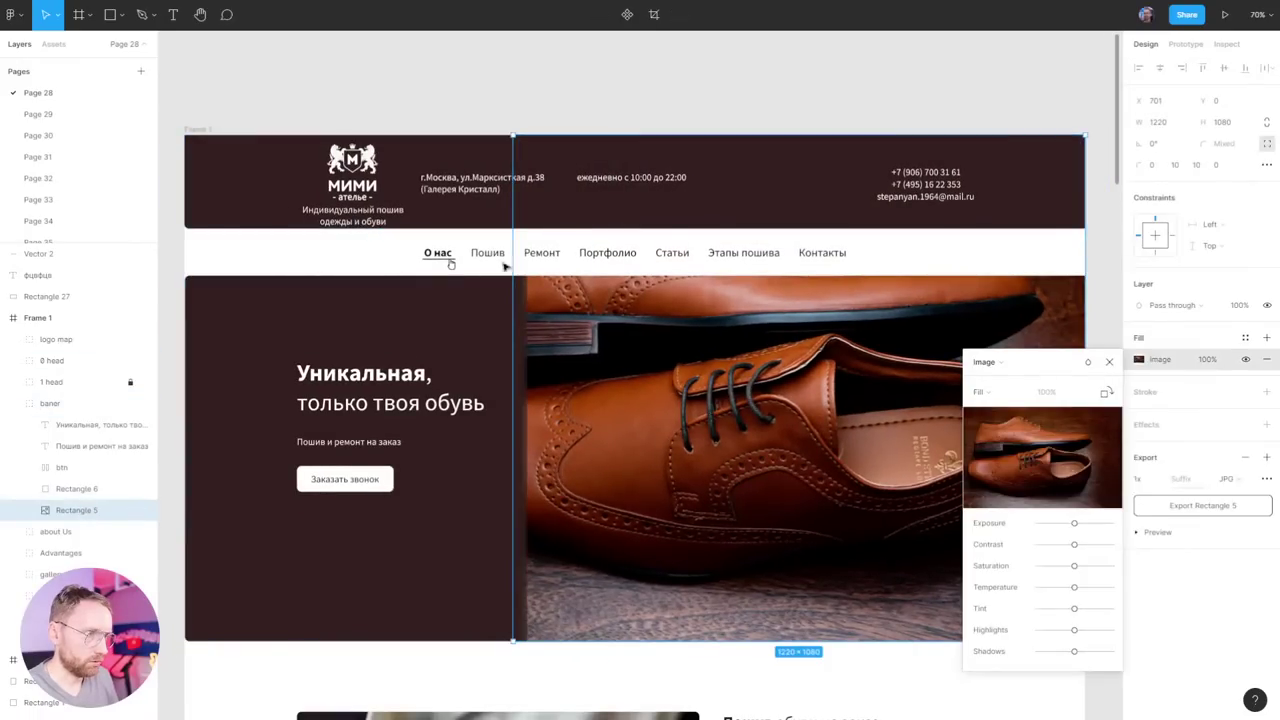
Draw a grey strip across the banner's bottom, unlock all layers, and move the menu there
key(r)
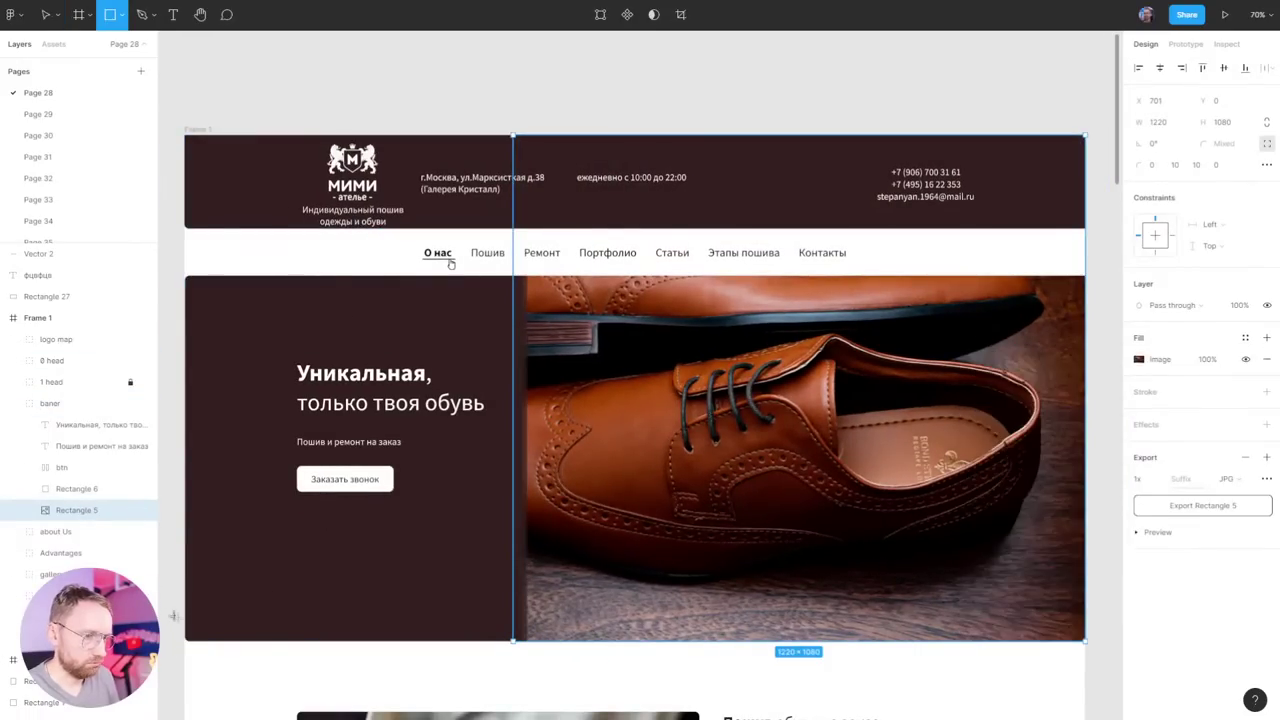
drag(185, 640, 1084, 600)
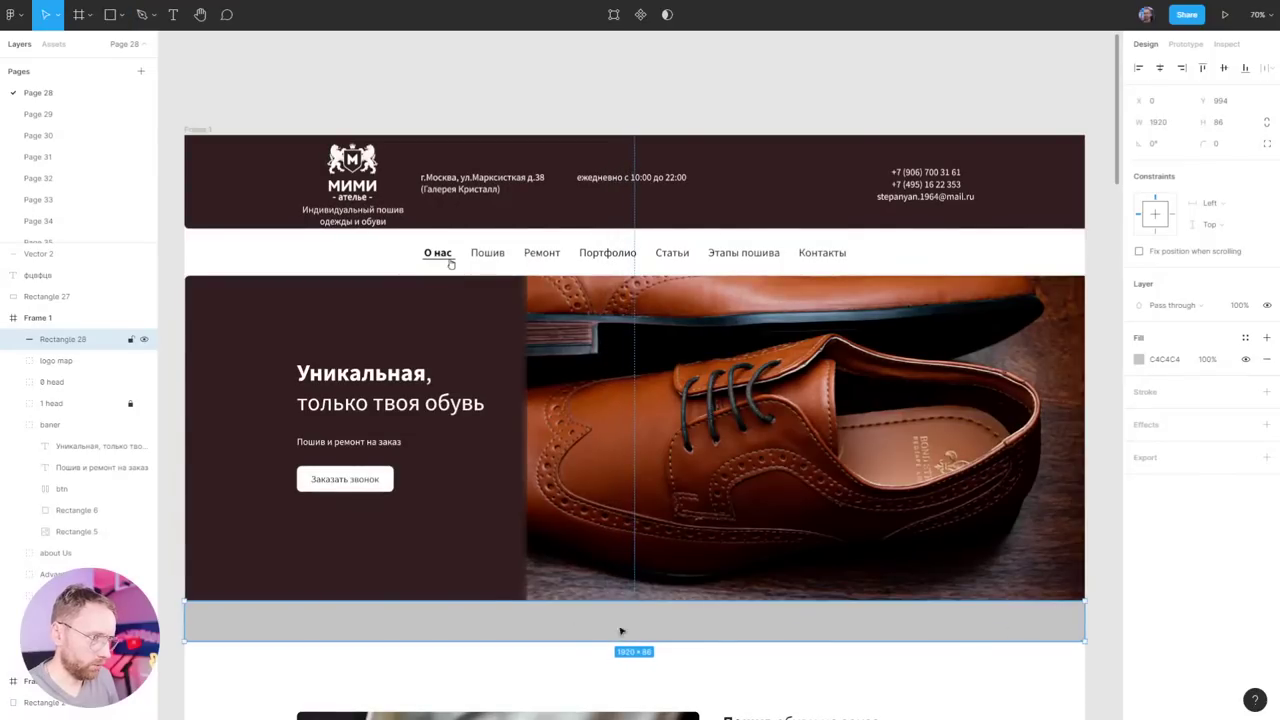
key(Escape)
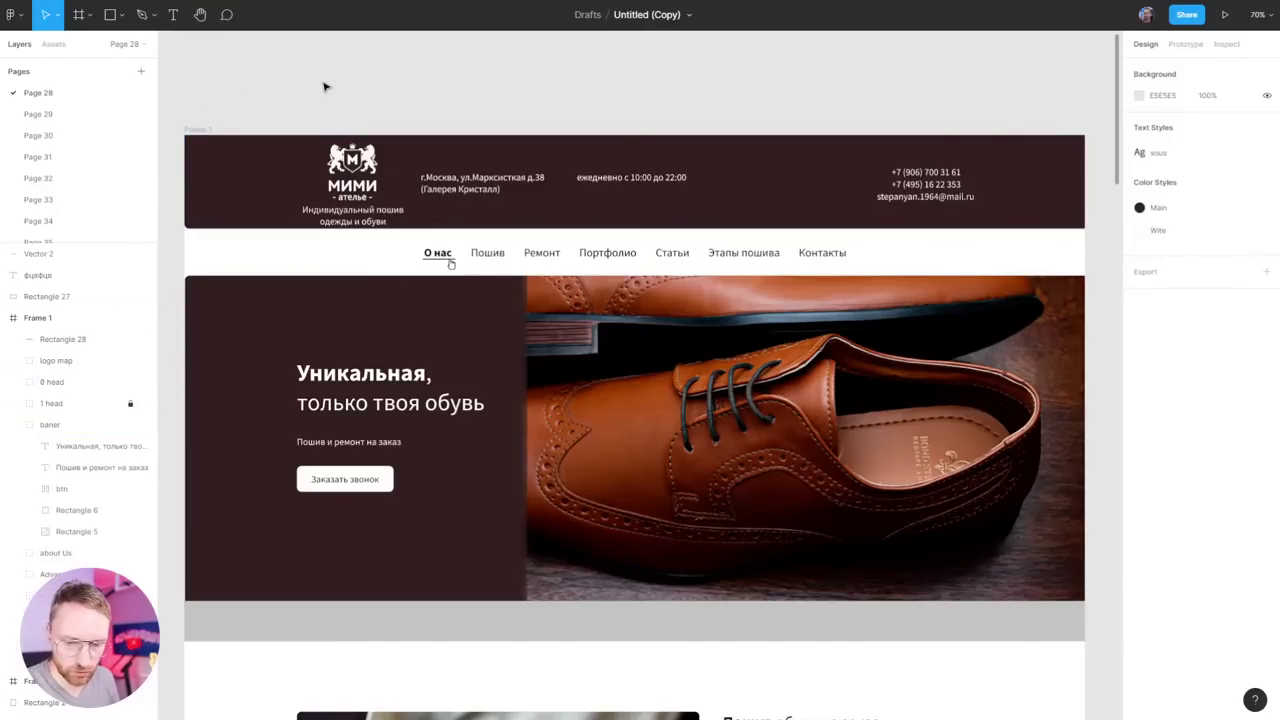
key(ctrl+shift+l)
click(437, 254)
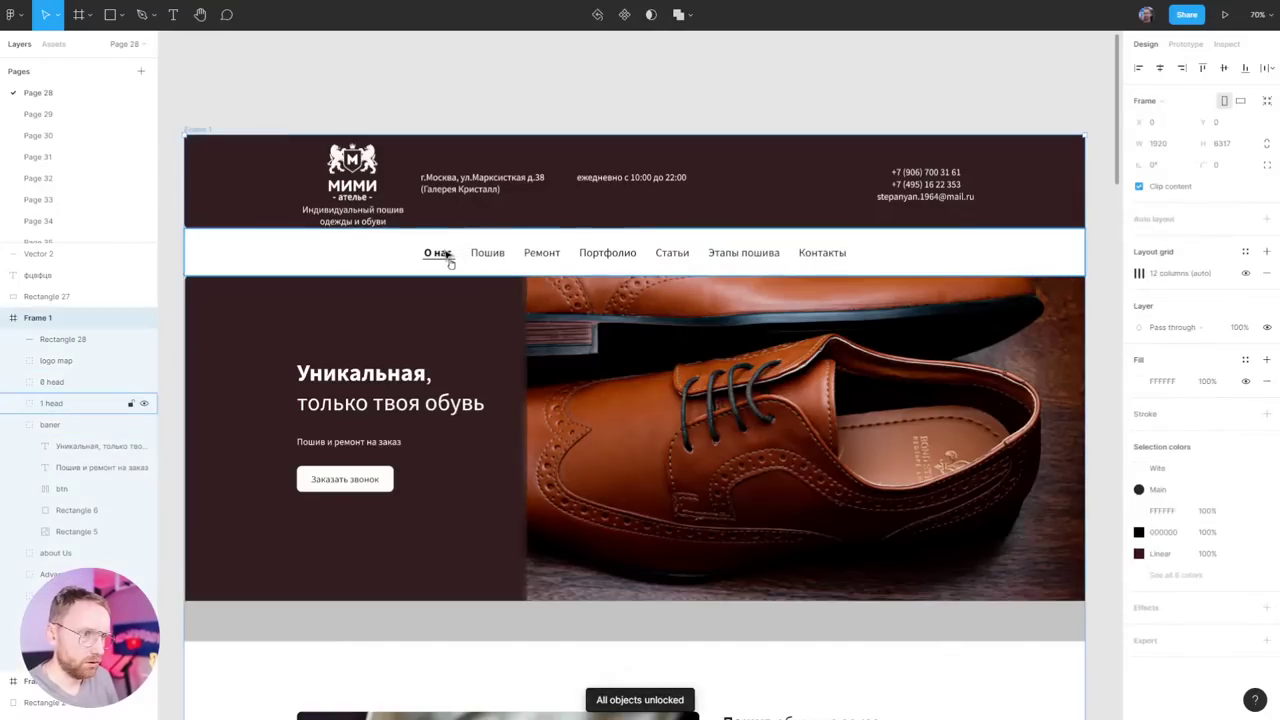
click(505, 253)
drag(545, 253, 678, 628)
Extend the dark left panel to the top, narrow it to width 332, and show the photo's fill
click(480, 300)
drag(475, 276, 507, 128)
click(629, 211)
click(532, 267)
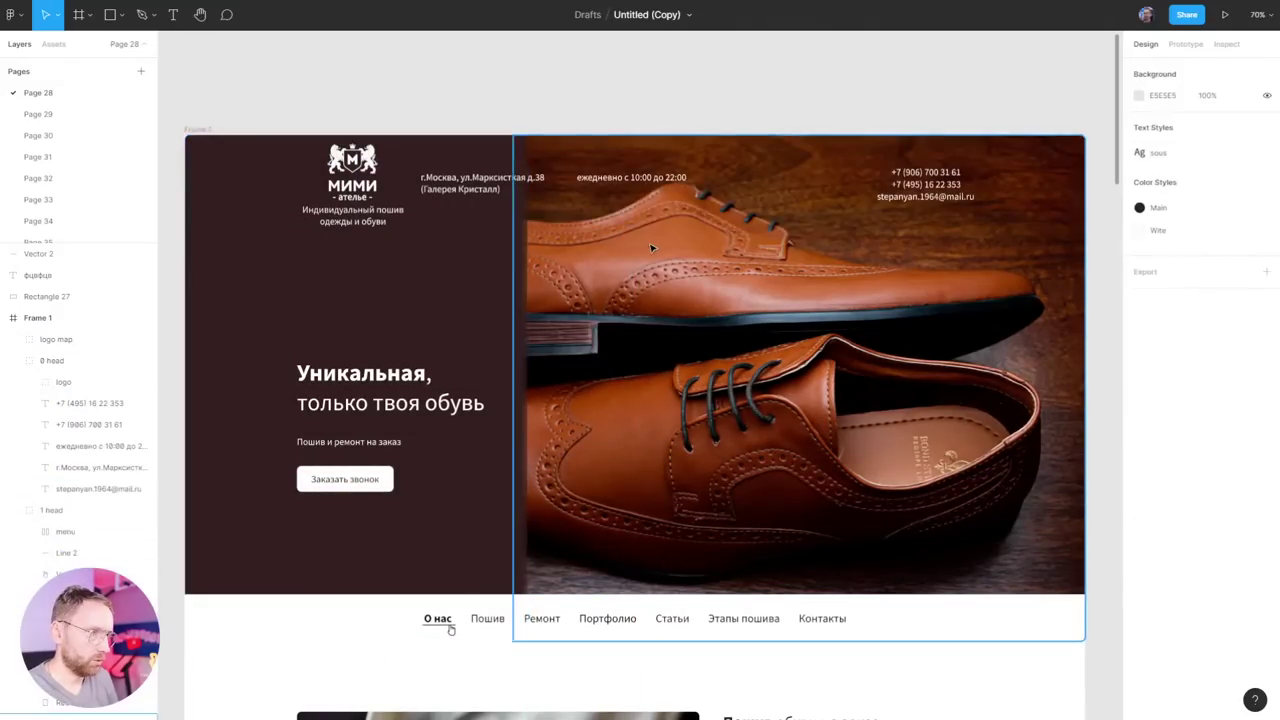
click(485, 269)
scroll(515, 271, up, 10)
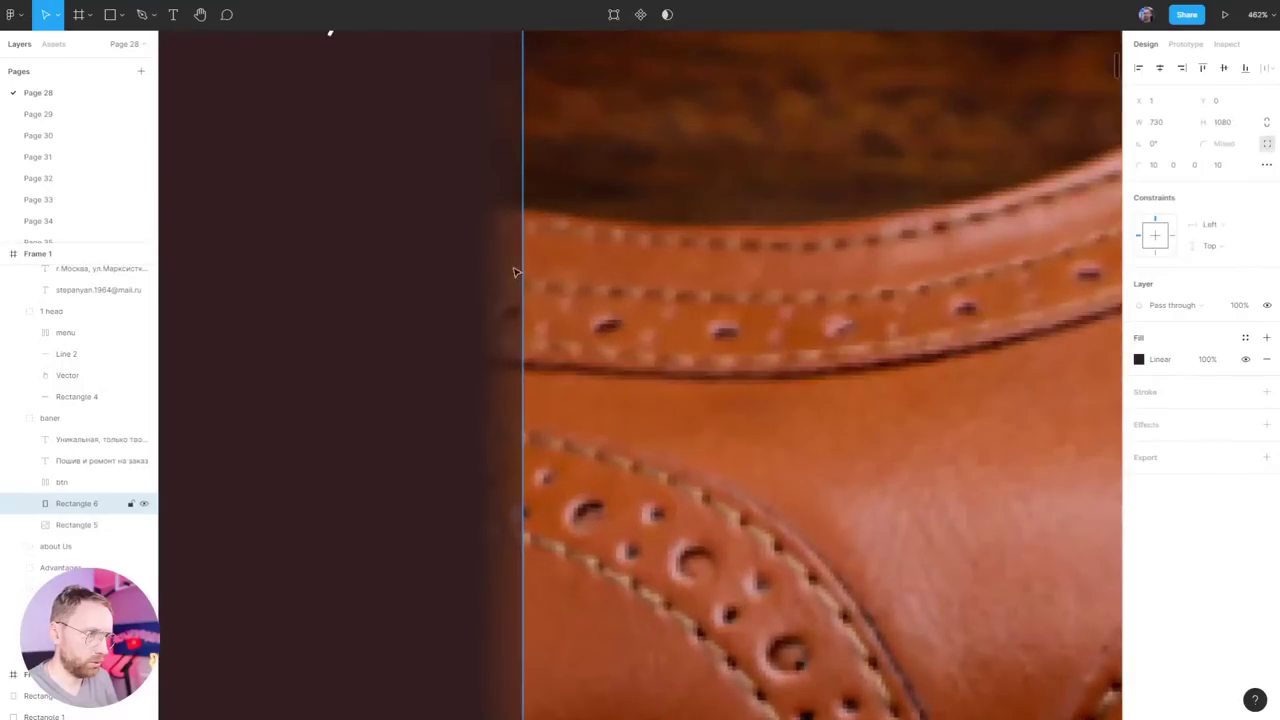
scroll(523, 290, down, 10)
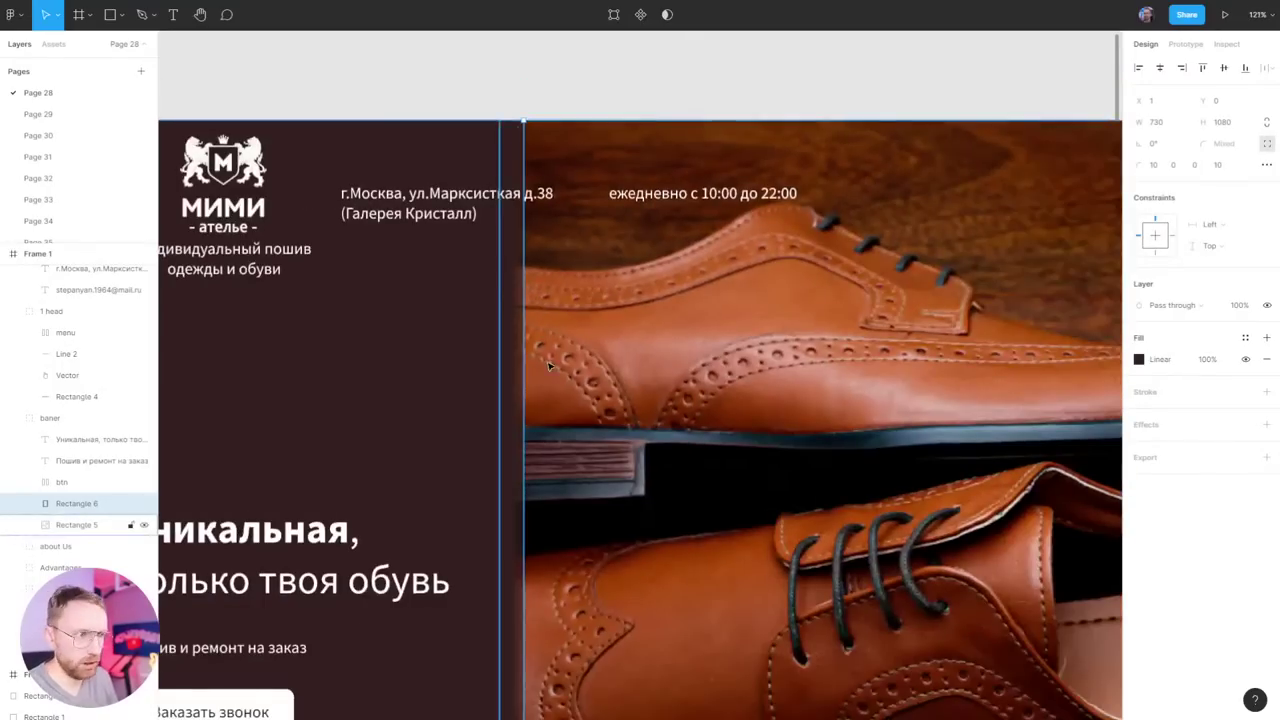
drag(449, 362, 320, 352)
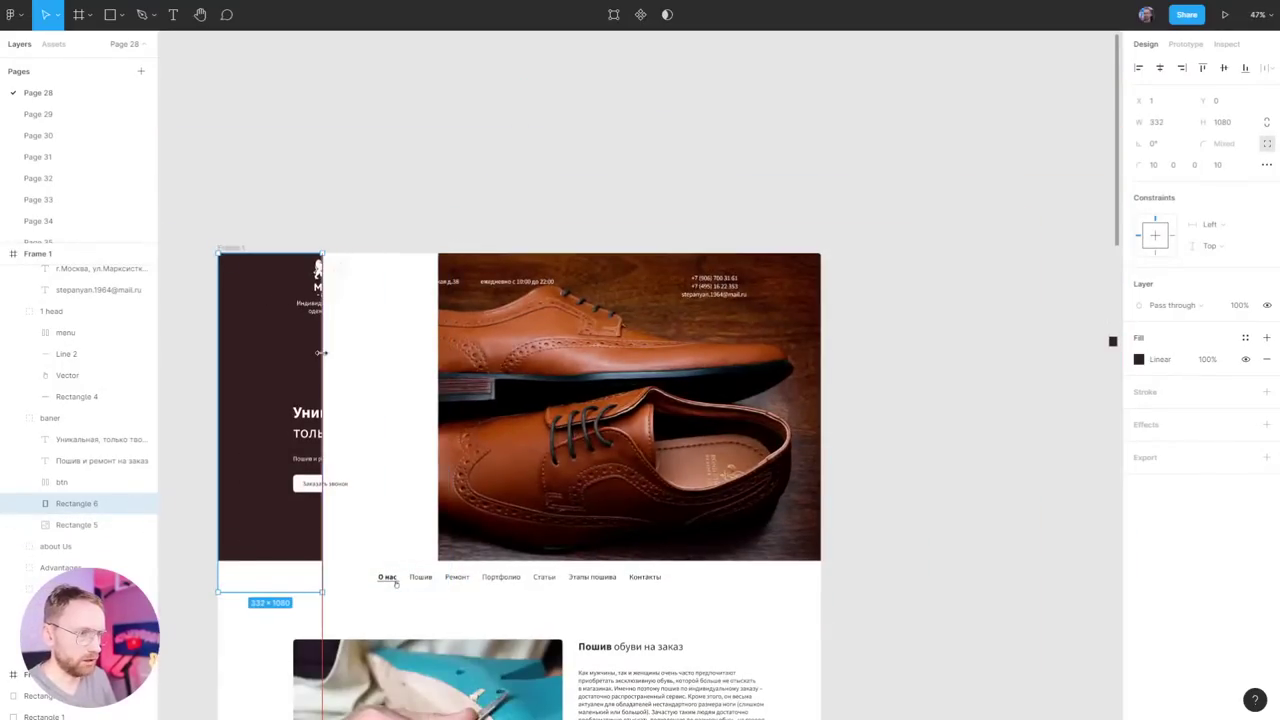
click(557, 394)
click(1139, 360)
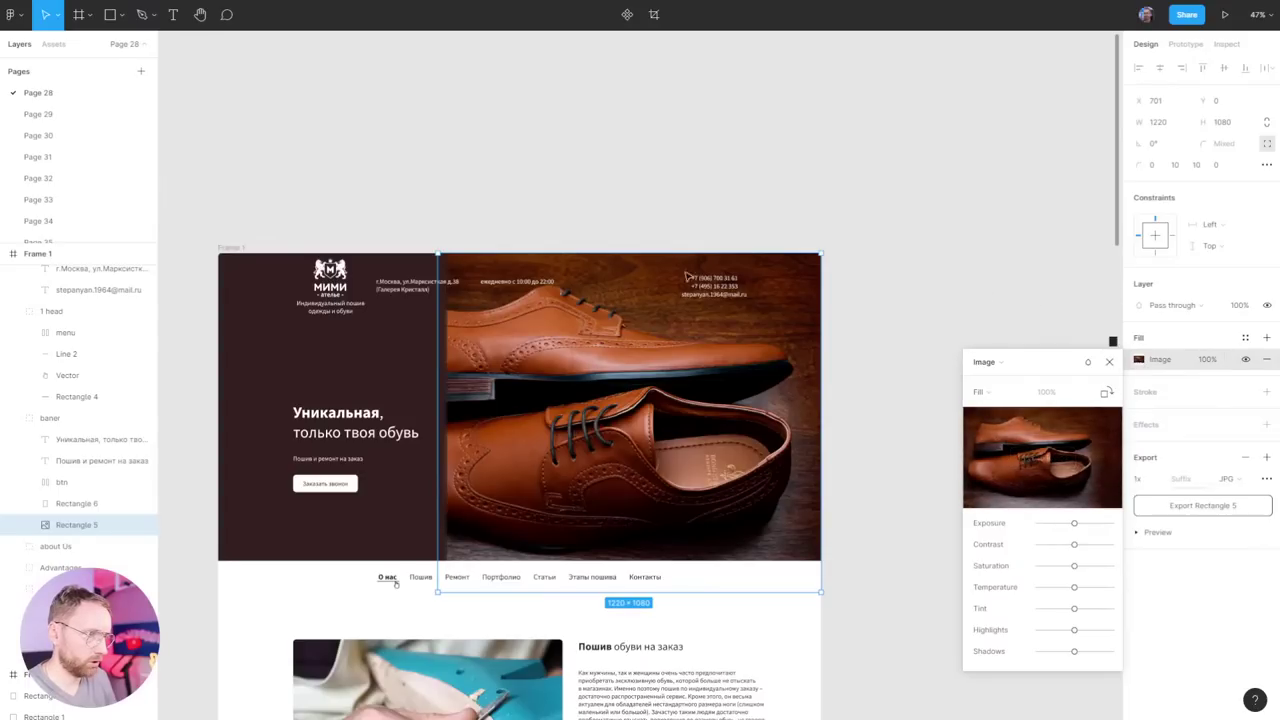
Move the menu bar from the top to below the banner
key(Escape)
scroll(692, 235, up, 5)
key(Escape)
scroll(630, 200, down, 3)
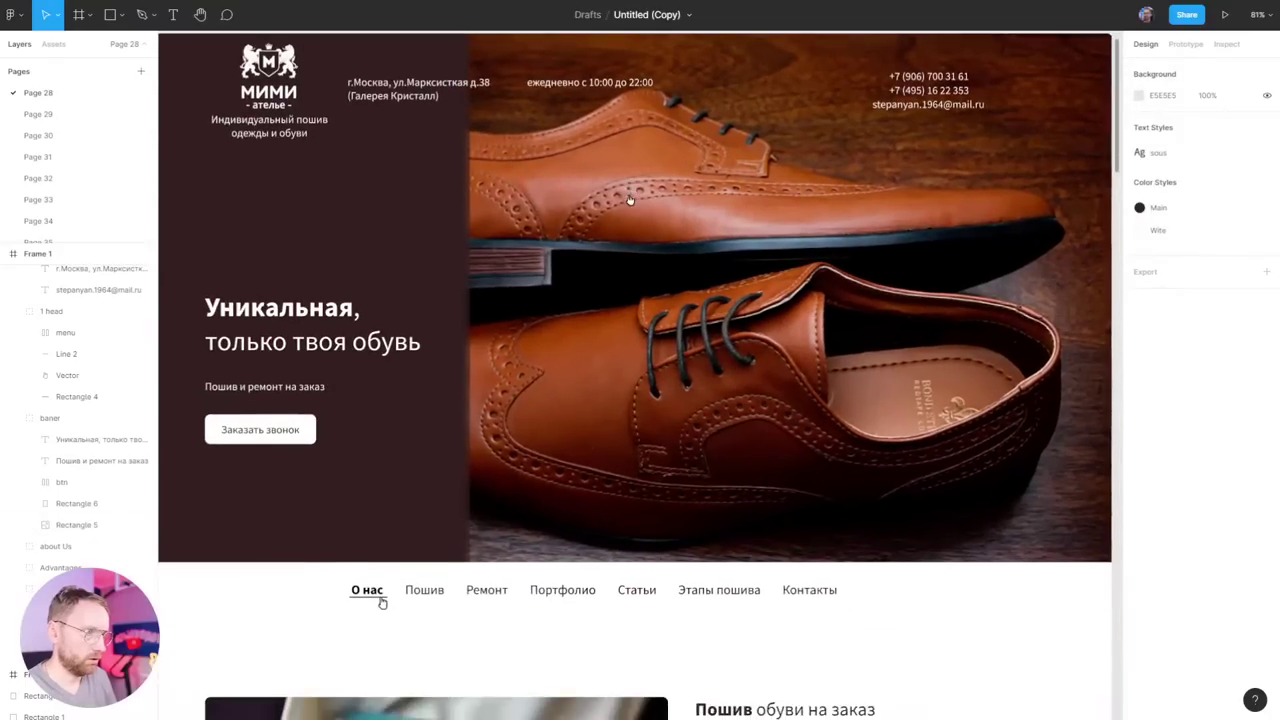
scroll(630, 200, up, 2)
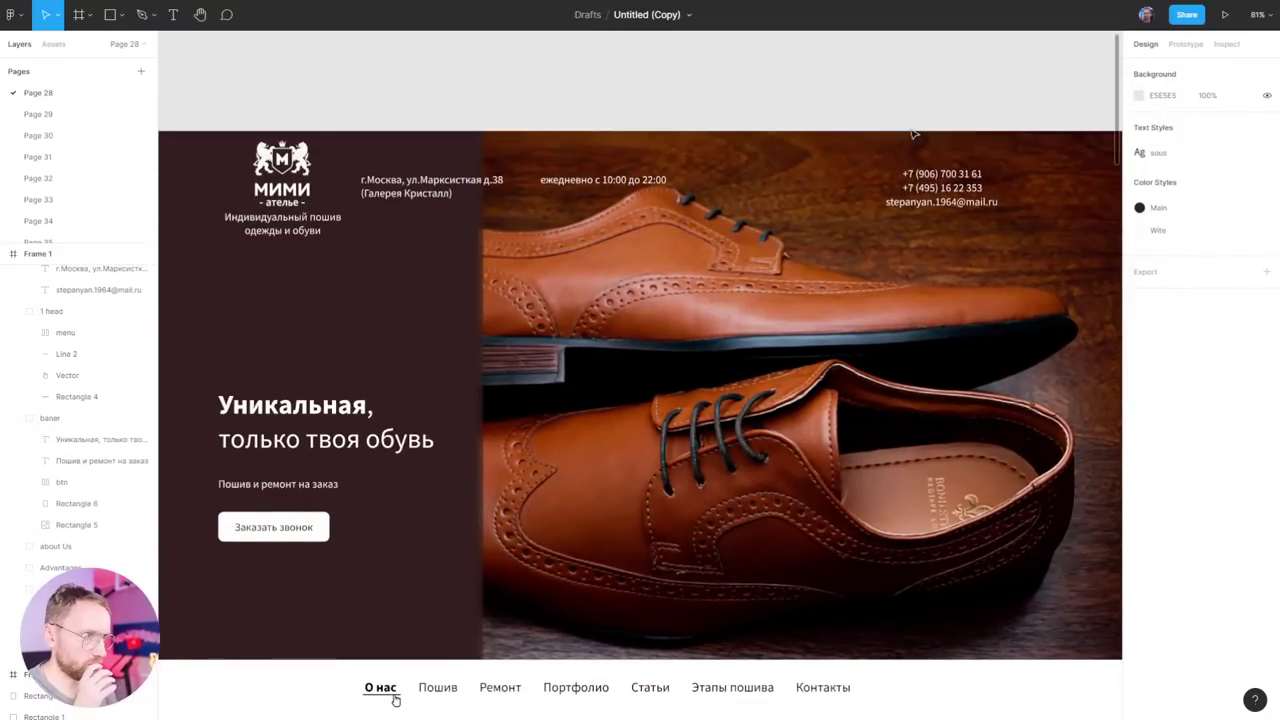
scroll(598, 330, down, 1)
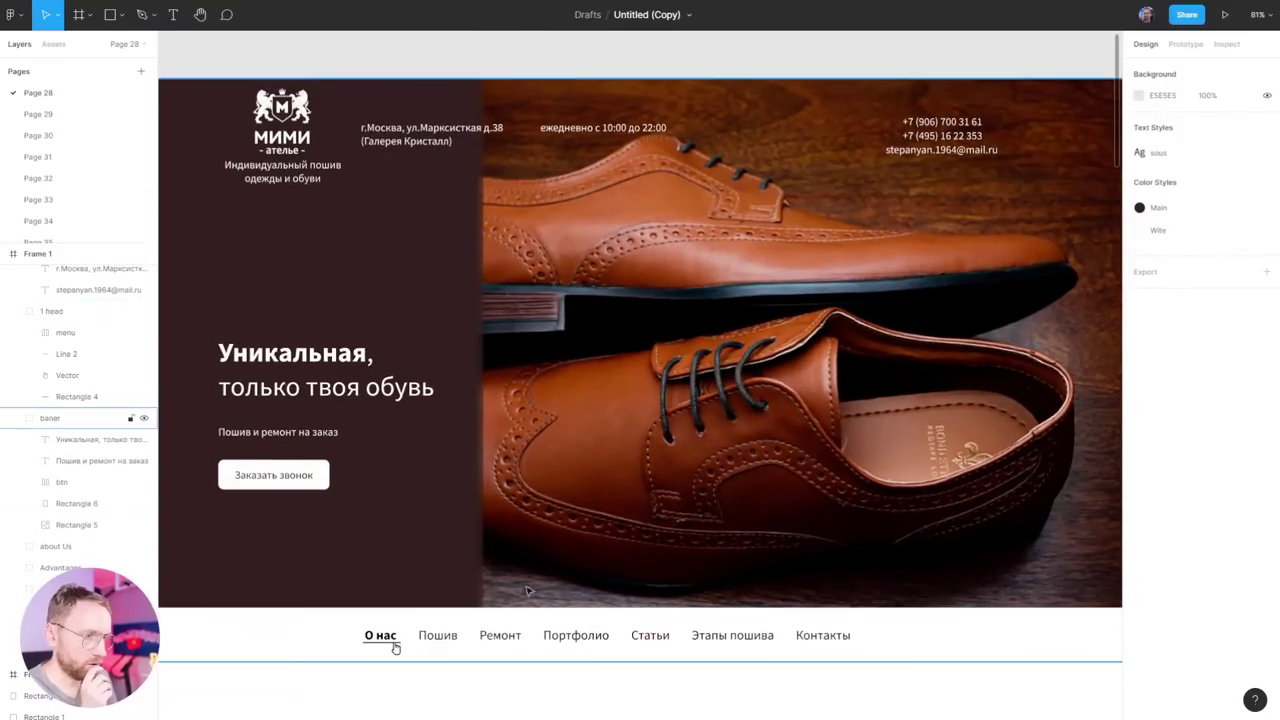
scroll(619, 318, up, 2)
scroll(629, 374, down, 1)
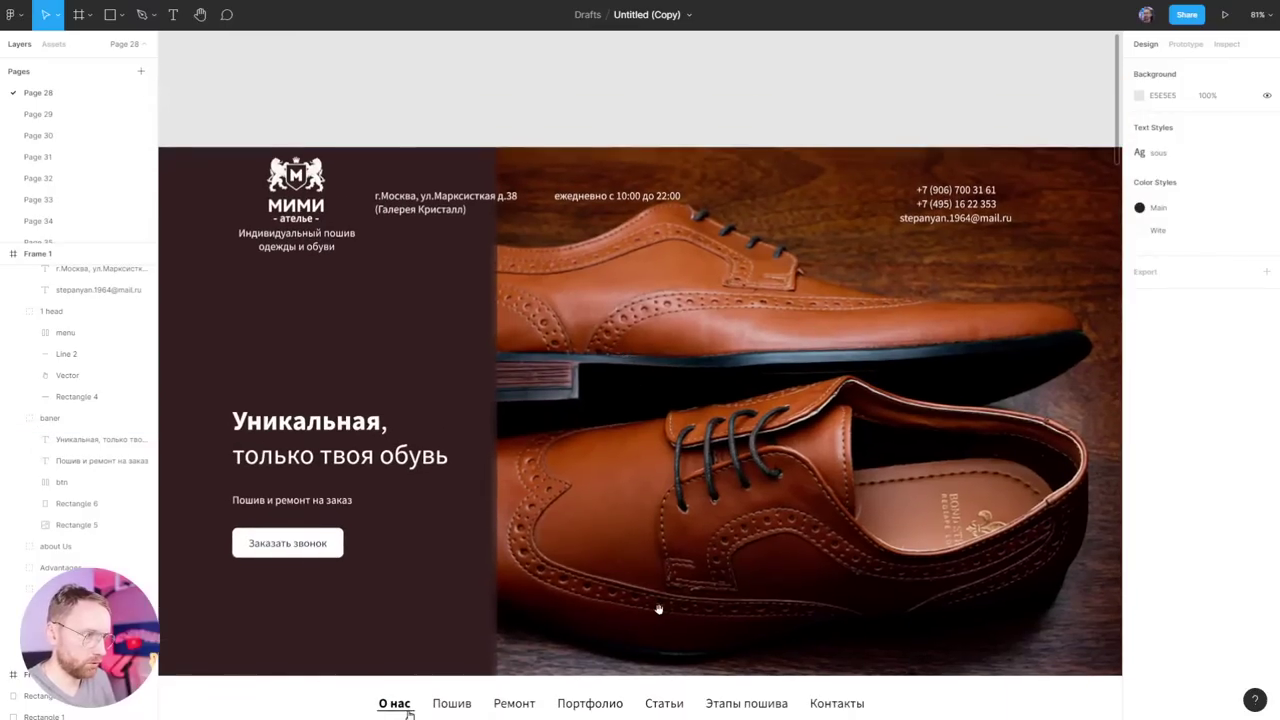
scroll(670, 450, down, 3)
scroll(675, 460, down, 10)
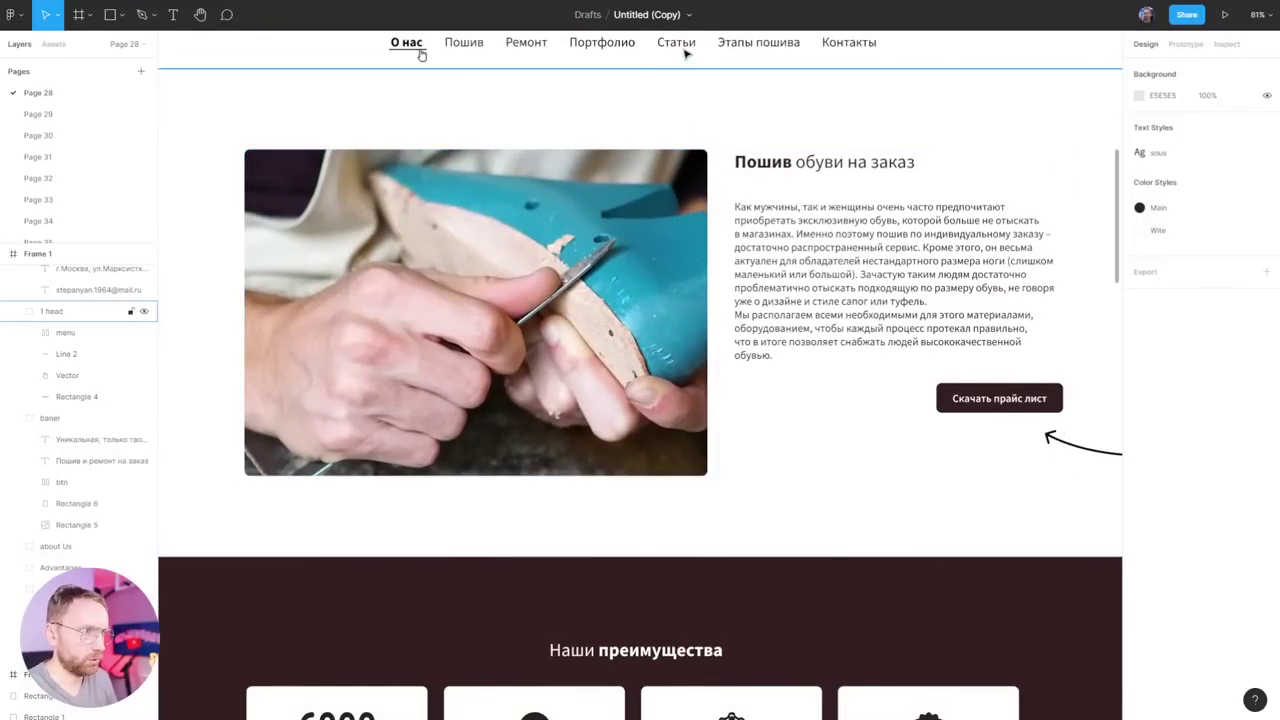
drag(421, 55, 409, 563)
Move the address and ежедневно hours texts up and to the right in the header
scroll(420, 450, up, 3)
click(440, 262)
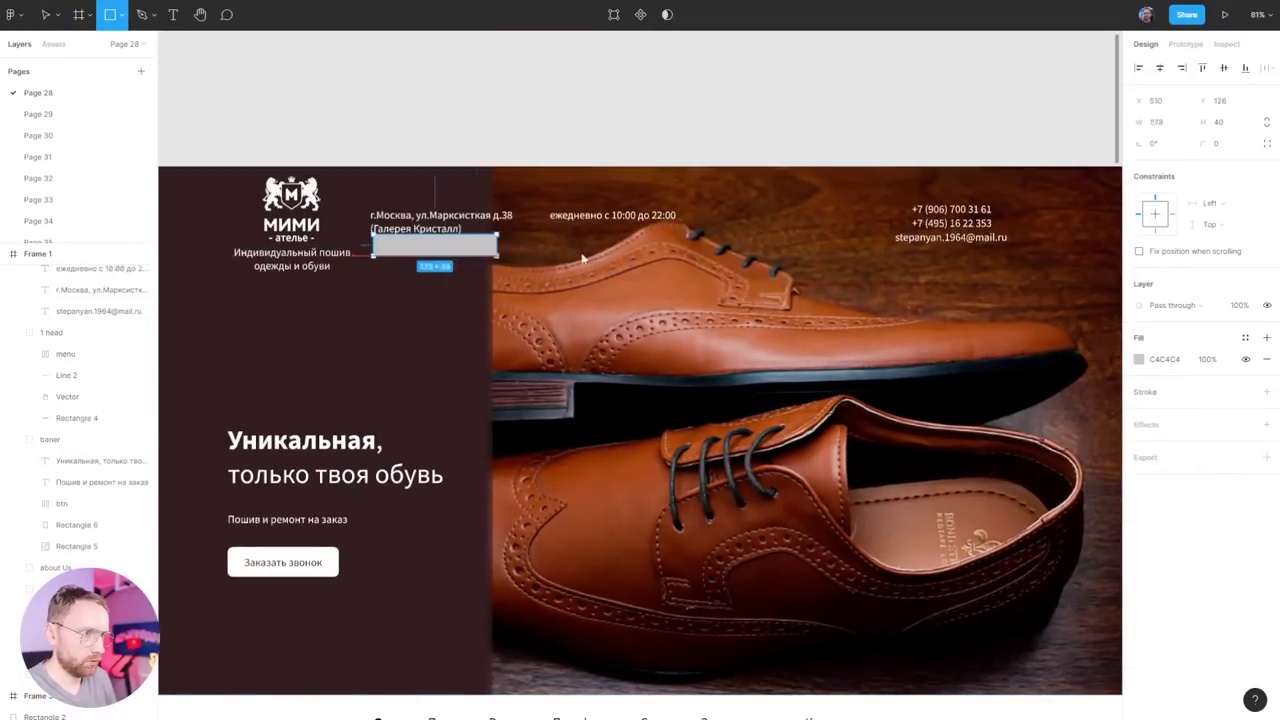
click(640, 252)
click(450, 225)
double_click(445, 222)
shift+click(600, 222)
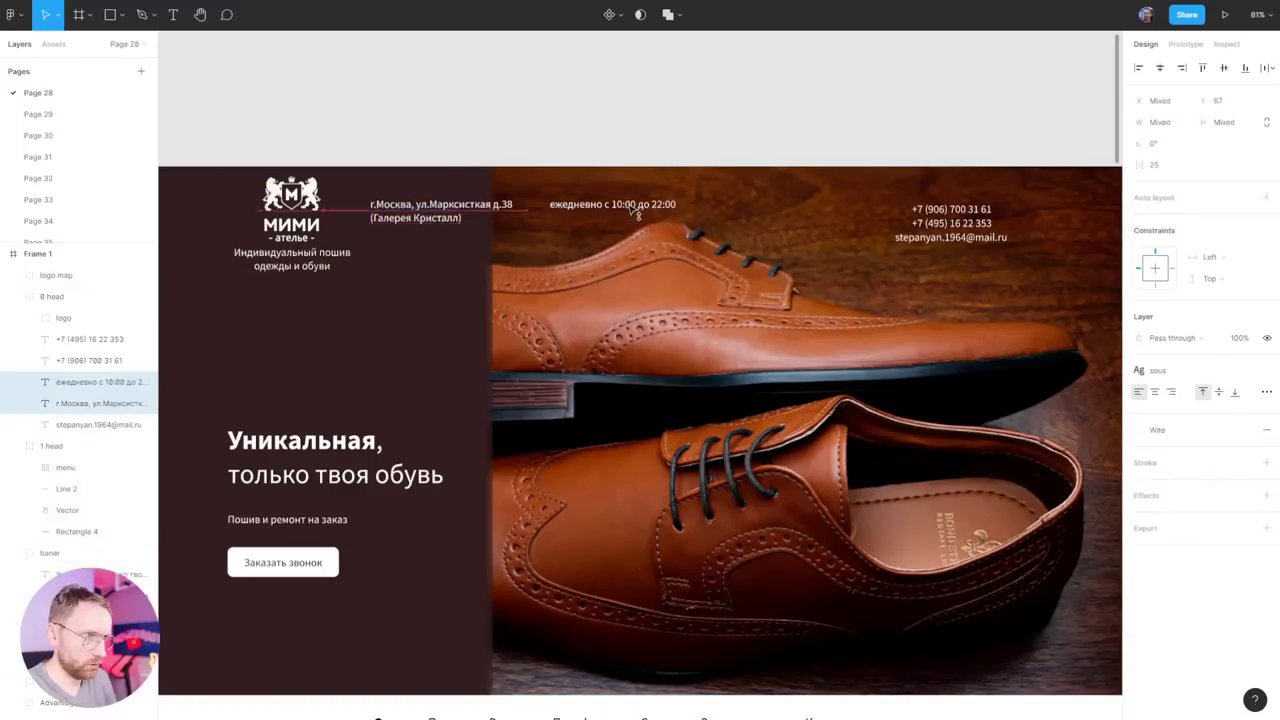
drag(597, 220, 745, 203)
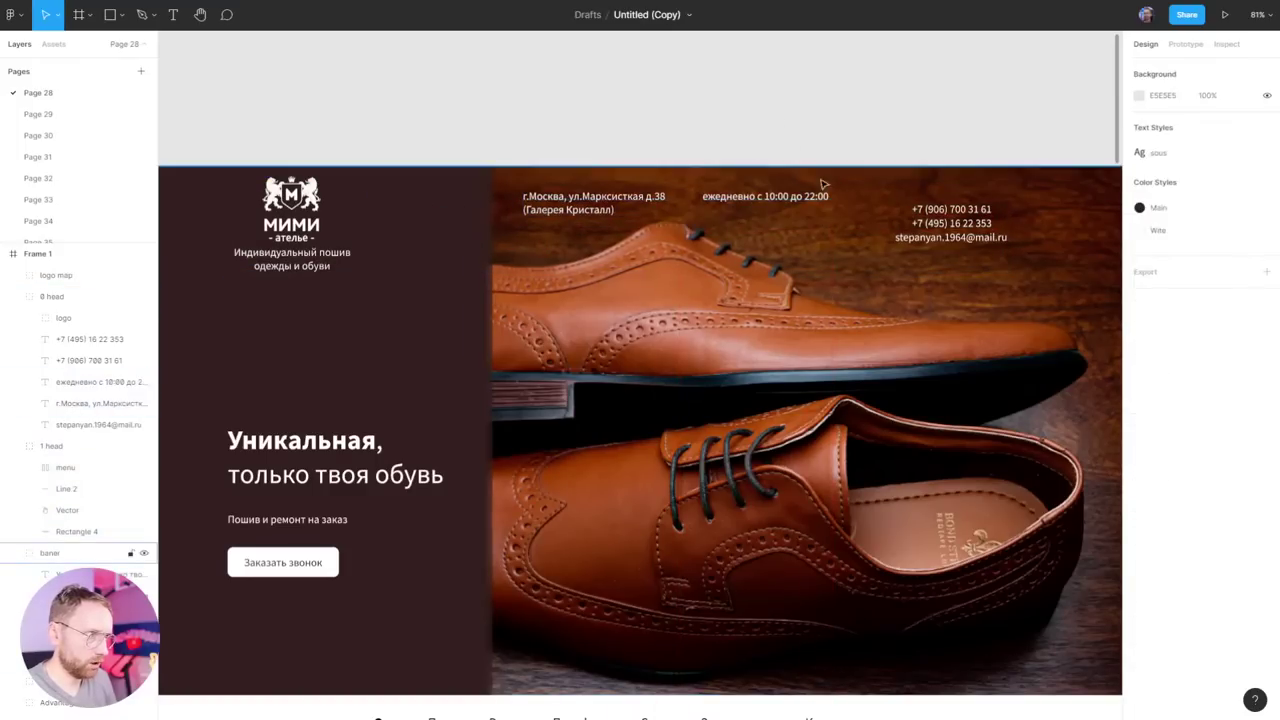
click(950, 223)
key(r)
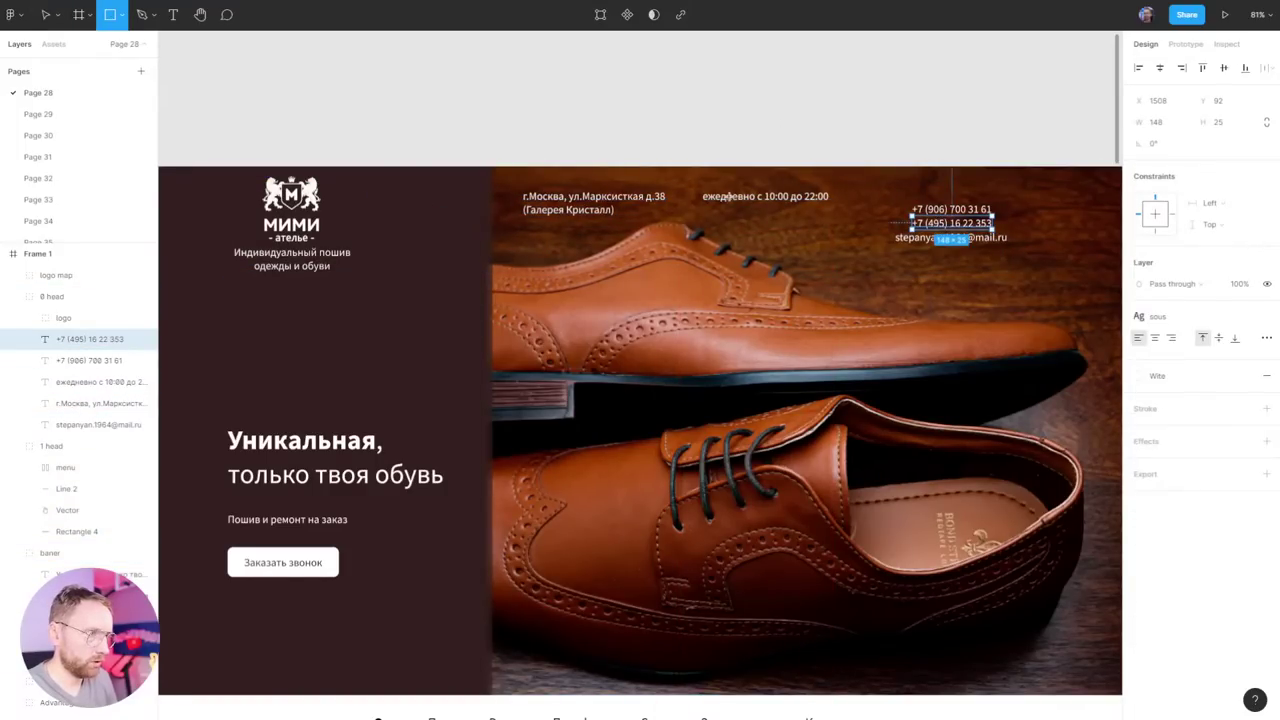
key(v)
scroll(782, 184, up, 3)
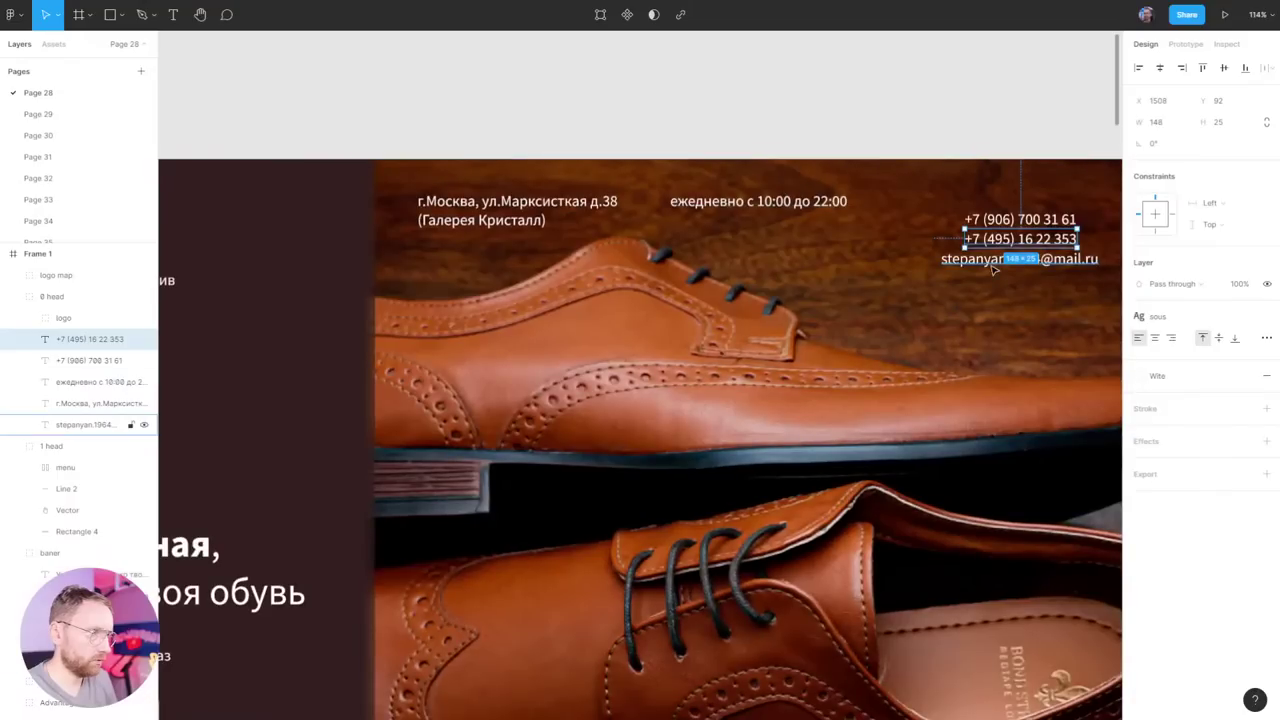
Place the email under the hours text and both phone numbers beside the hours
click(1020, 258)
drag(978, 264, 703, 223)
click(972, 228)
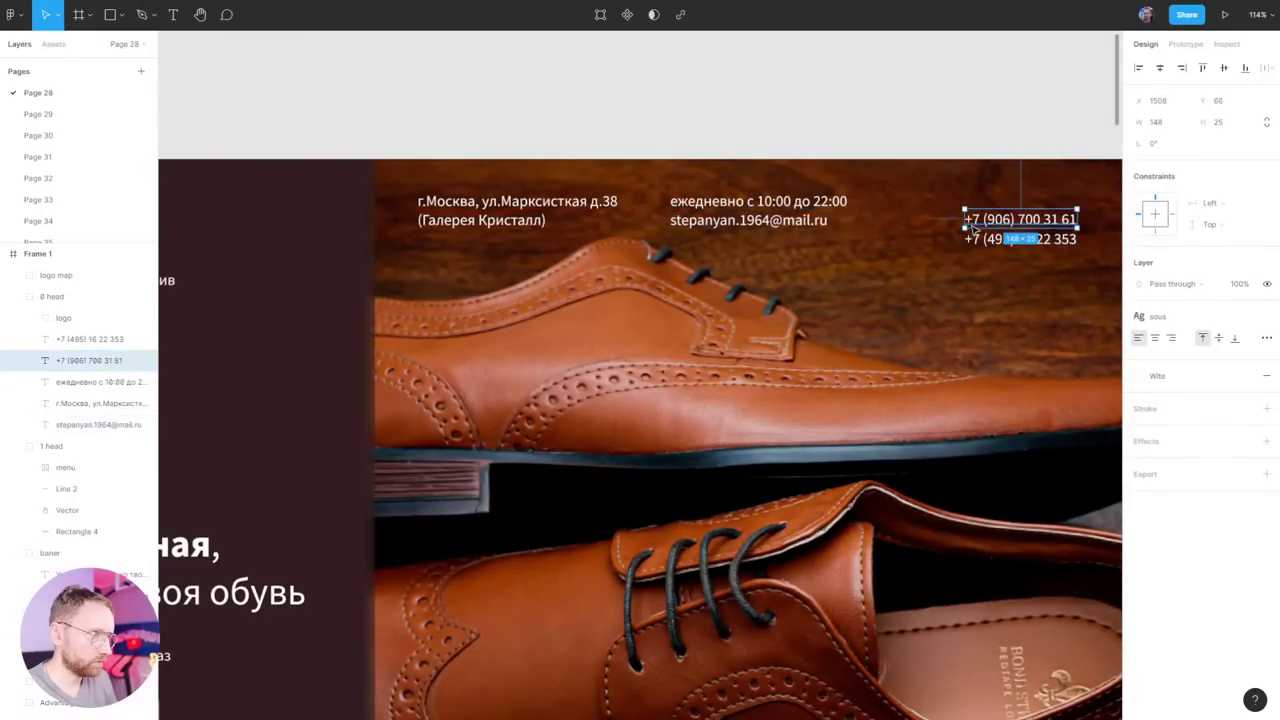
shift+click(1005, 240)
drag(998, 226, 894, 207)
key(Escape)
Nudge the logo down and back, leaving it in its original spot
scroll(920, 195, down, 3)
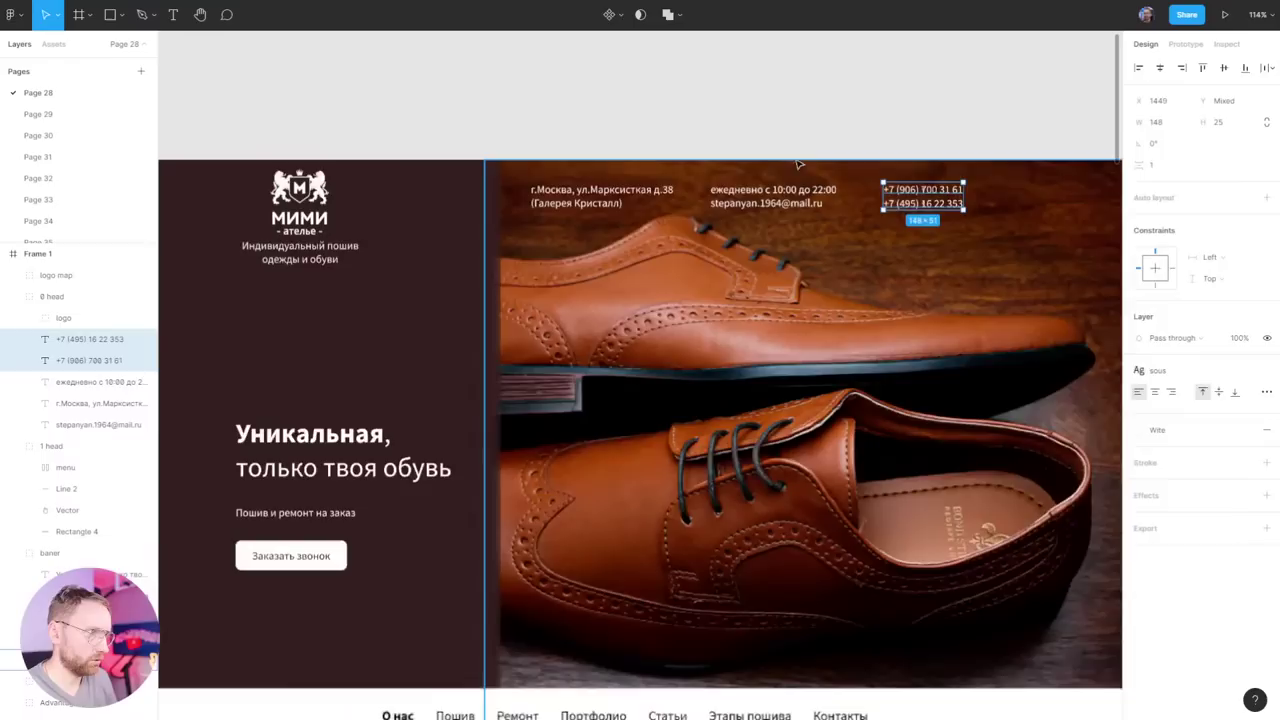
scroll(925, 189, left, 3)
click(523, 205)
click(523, 205)
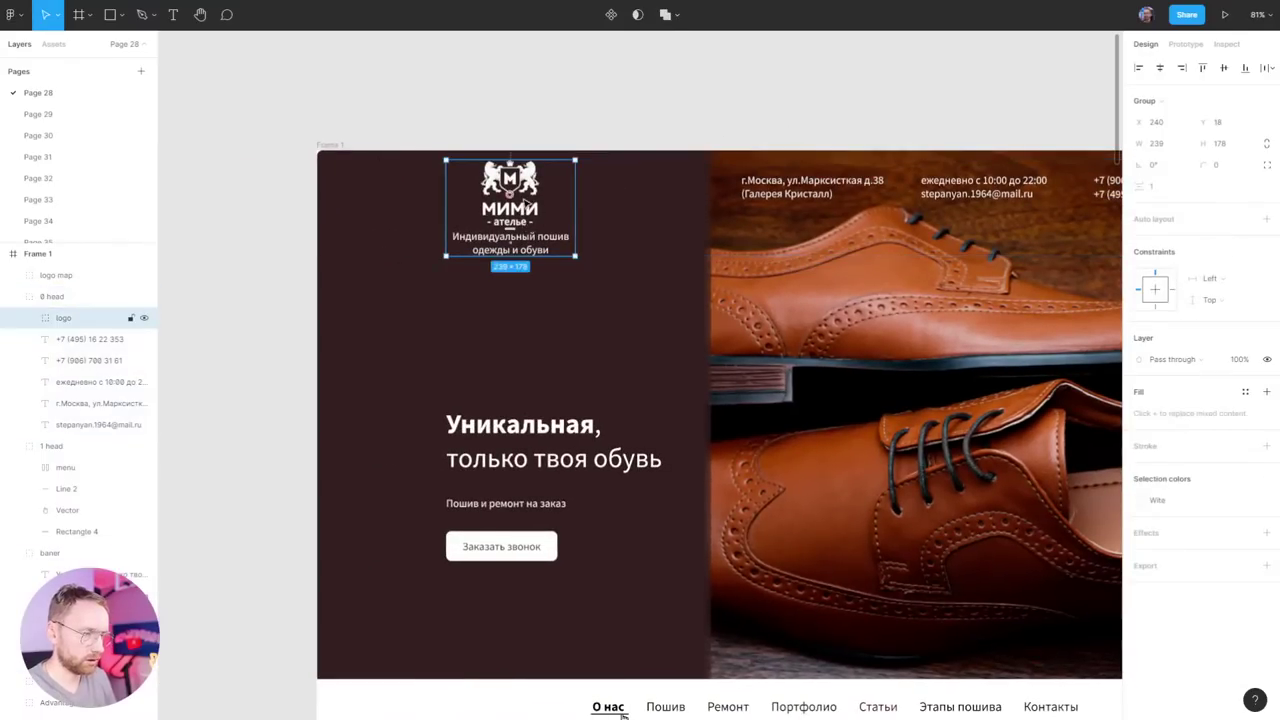
mouse_move(525, 200)
mouse_down()
mouse_move(527, 232)
mouse_move(529, 210)
mouse_up()
key(Escape)
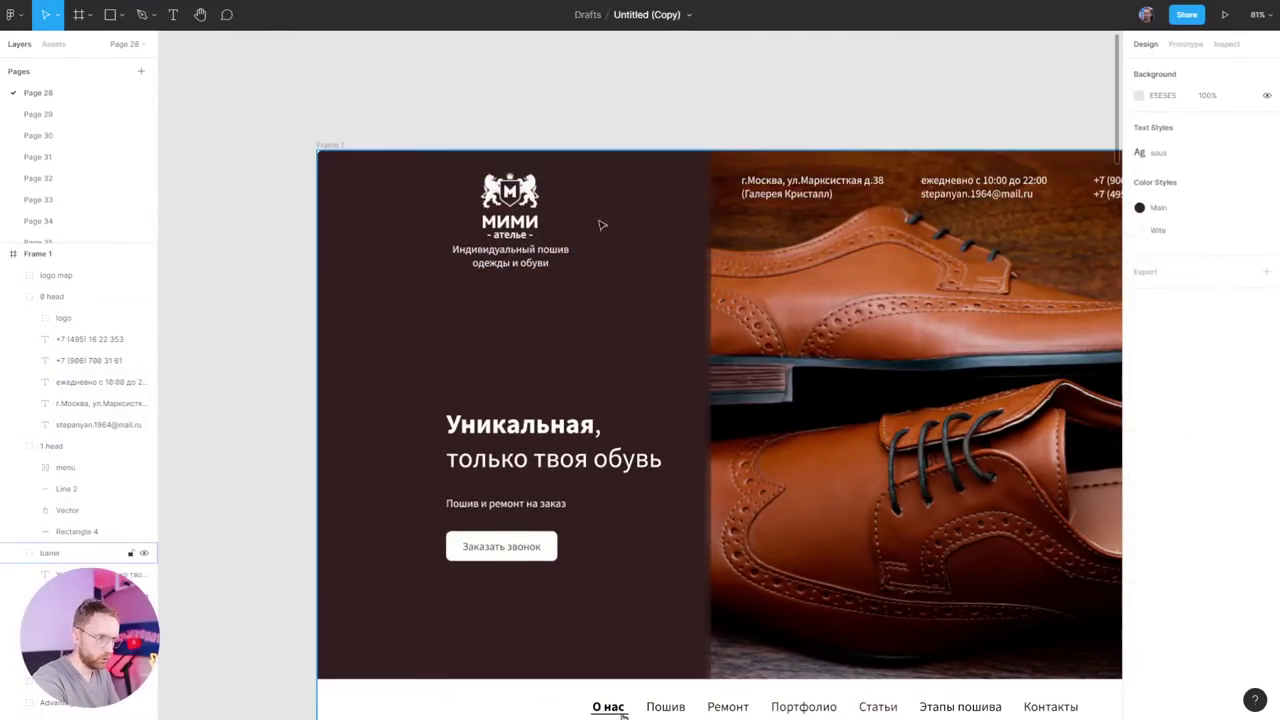
Raise the headline, subtitle and call-back button together within the banner
click(550, 438)
double_click(550, 438)
shift+click(510, 504)
shift+click(505, 546)
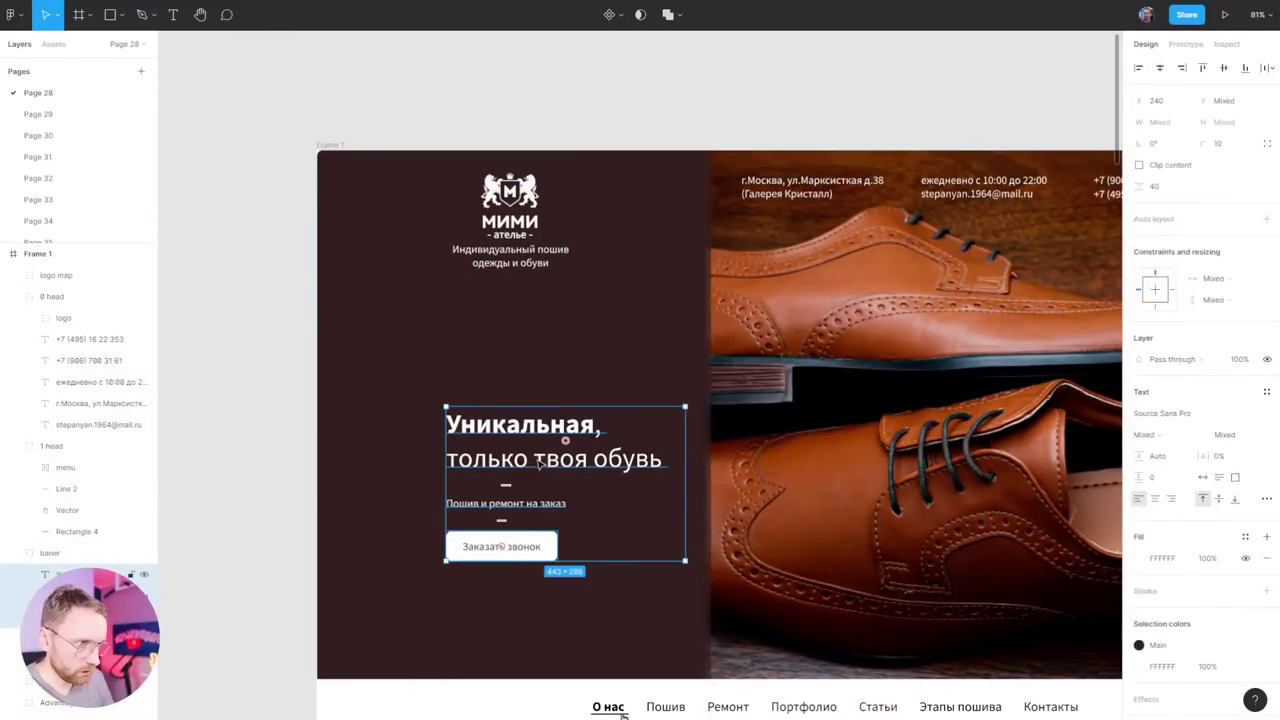
drag(542, 465, 554, 362)
scroll(519, 438, right, 3)
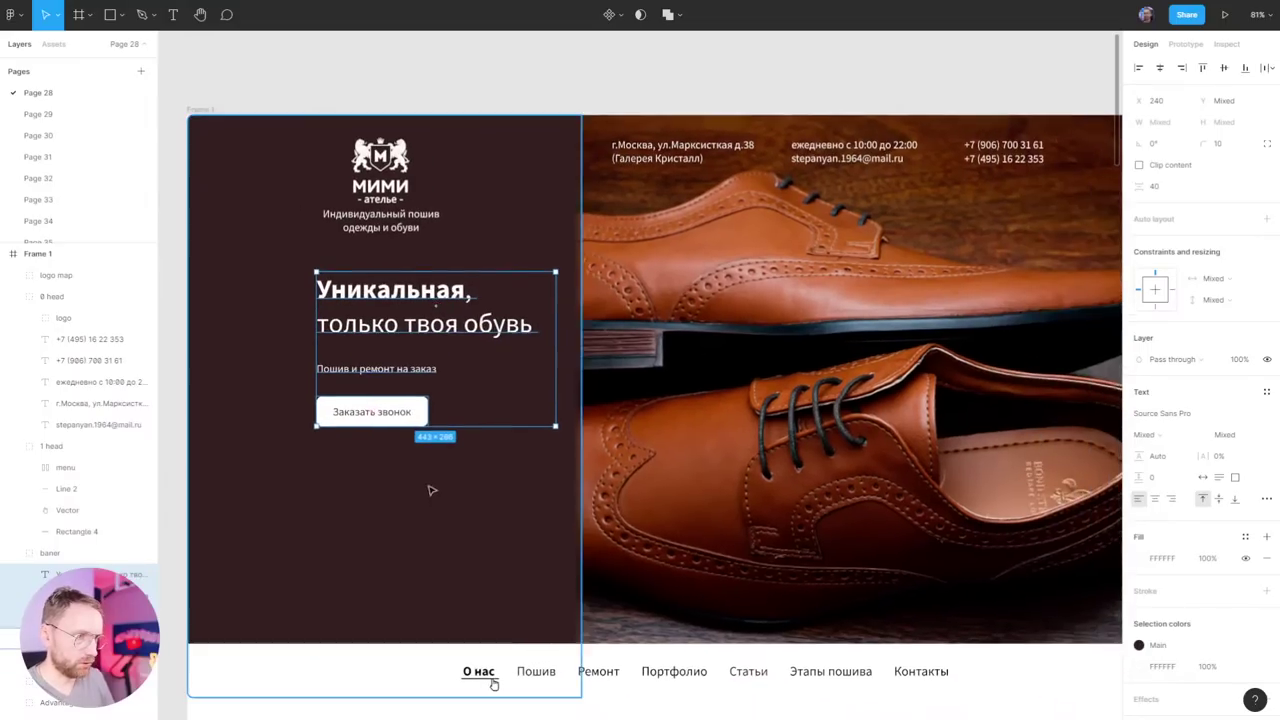
mouse_move(425, 299)
mouse_down()
mouse_move(425, 395)
mouse_move(426, 292)
mouse_up()
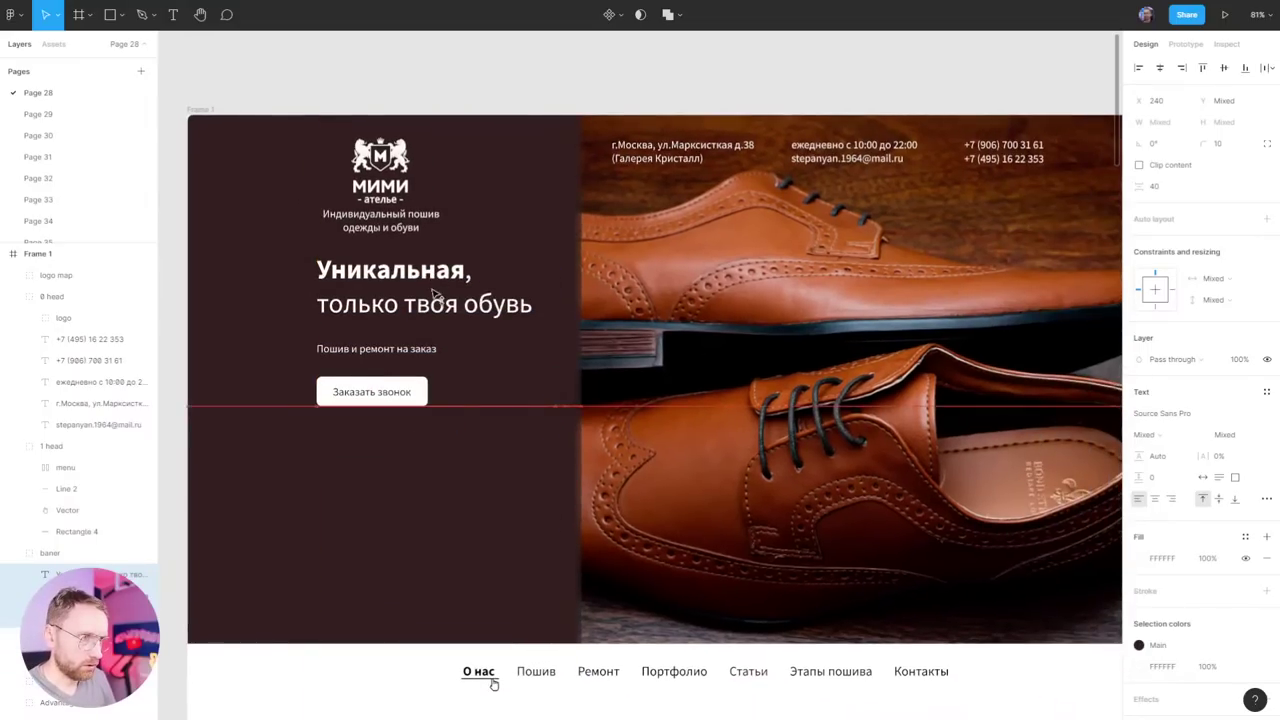
key(Escape)
Pan to the about section and select the workshop photo
scroll(491, 420, down, 5)
scroll(542, 275, down, 4)
scroll(590, 283, down, 15)
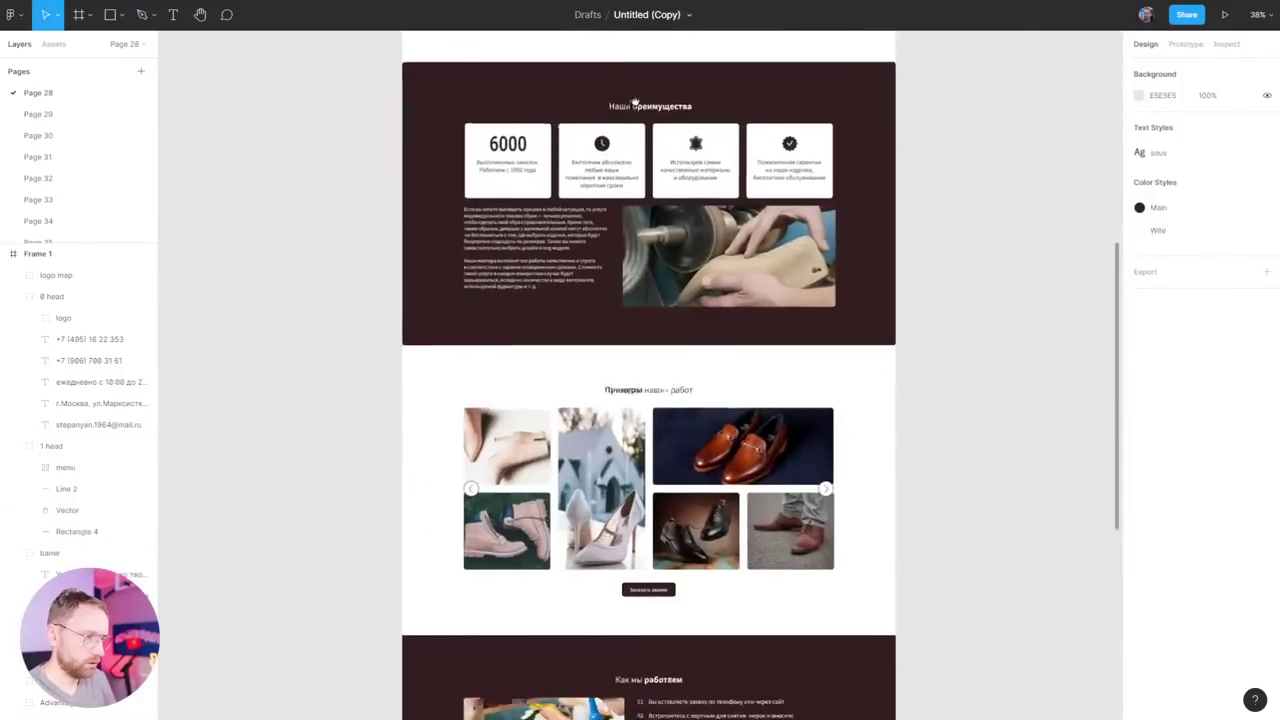
scroll(678, 140, up, 15)
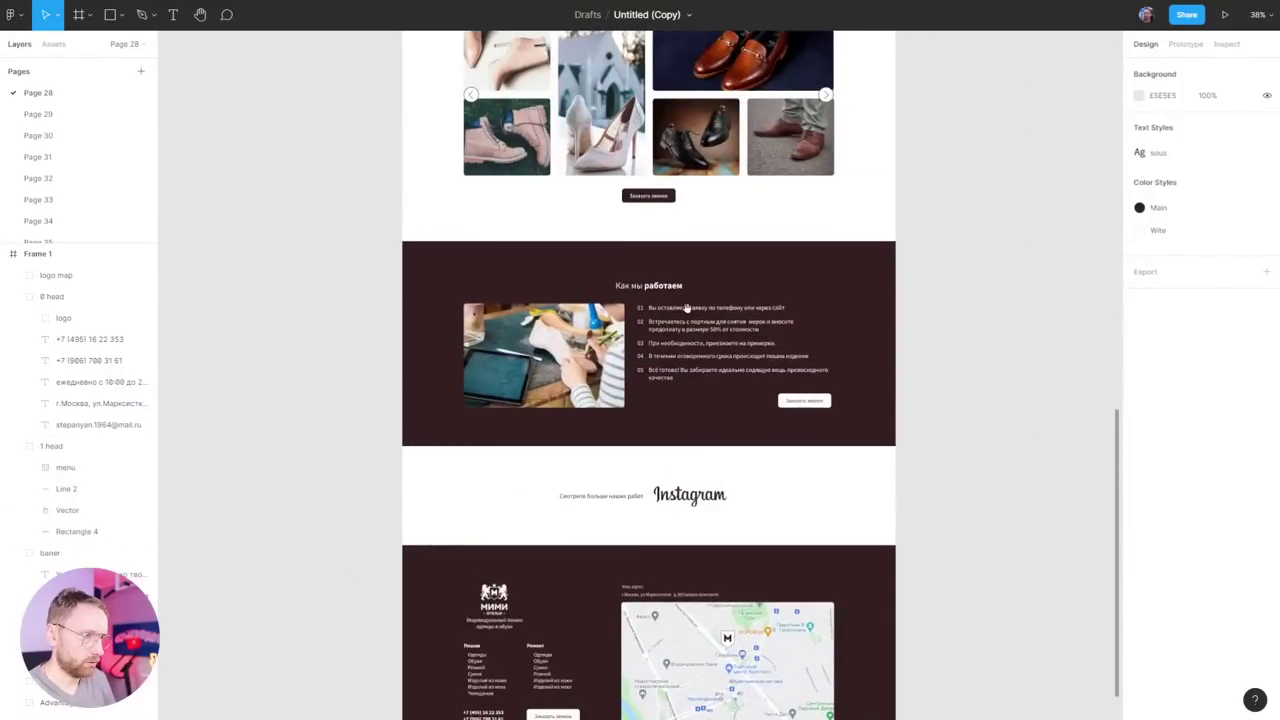
ctrl+scroll(668, 425, up, 4)
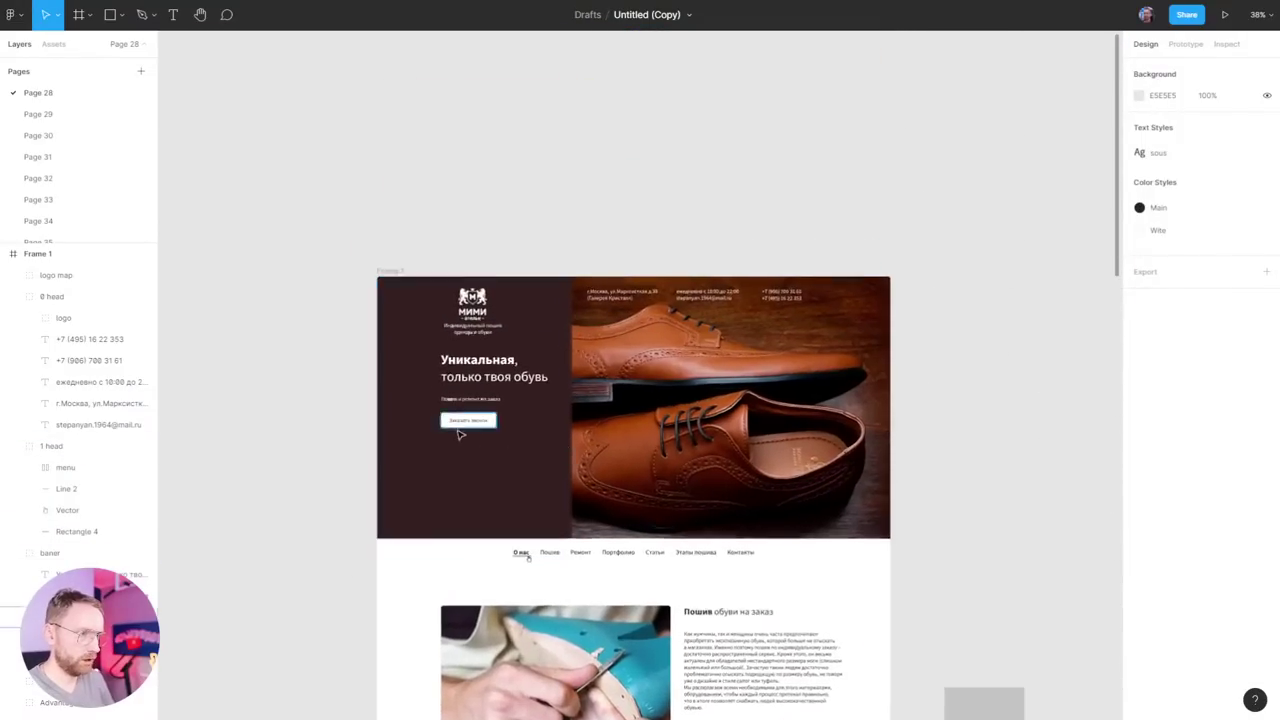
scroll(540, 108, down, 5)
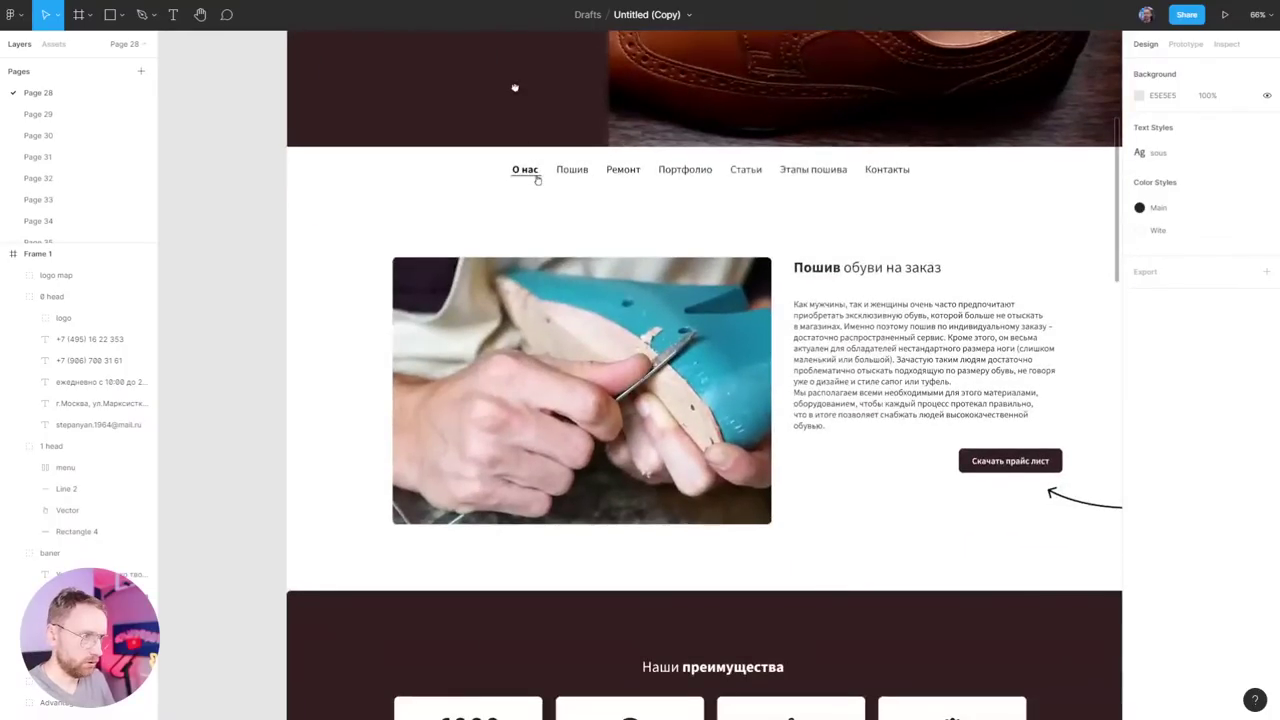
drag(515, 88, 526, 159)
click(762, 438)
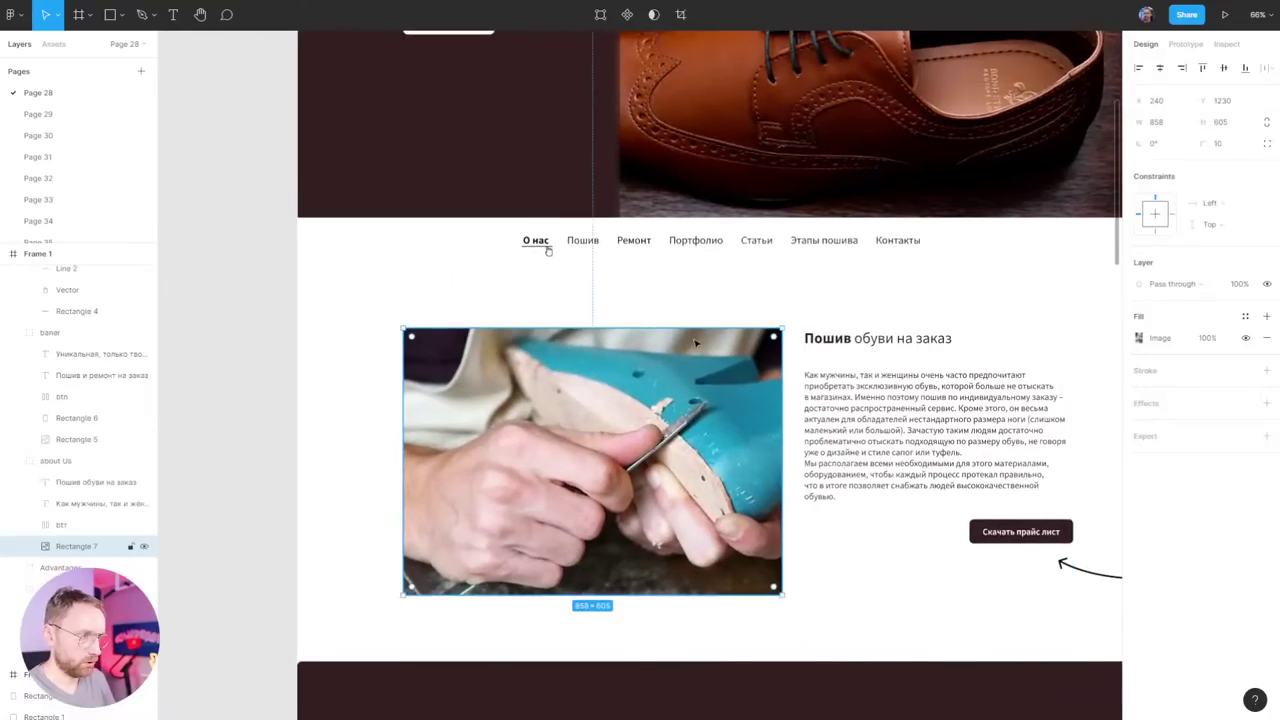
scroll(762, 438, up, 8)
Draw a square left of the page frame filled with the banner's dark brown
click(277, 354)
key(r)
drag(238, 268, 306, 350)
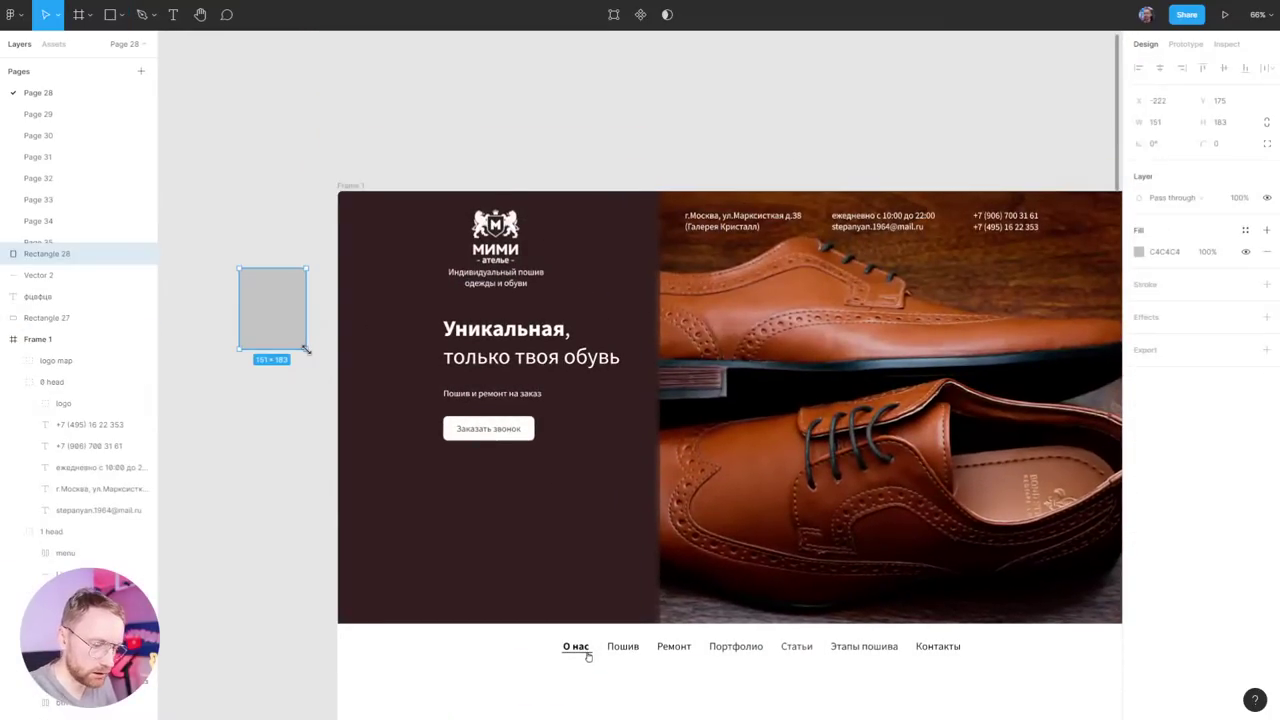
key(i)
click(388, 327)
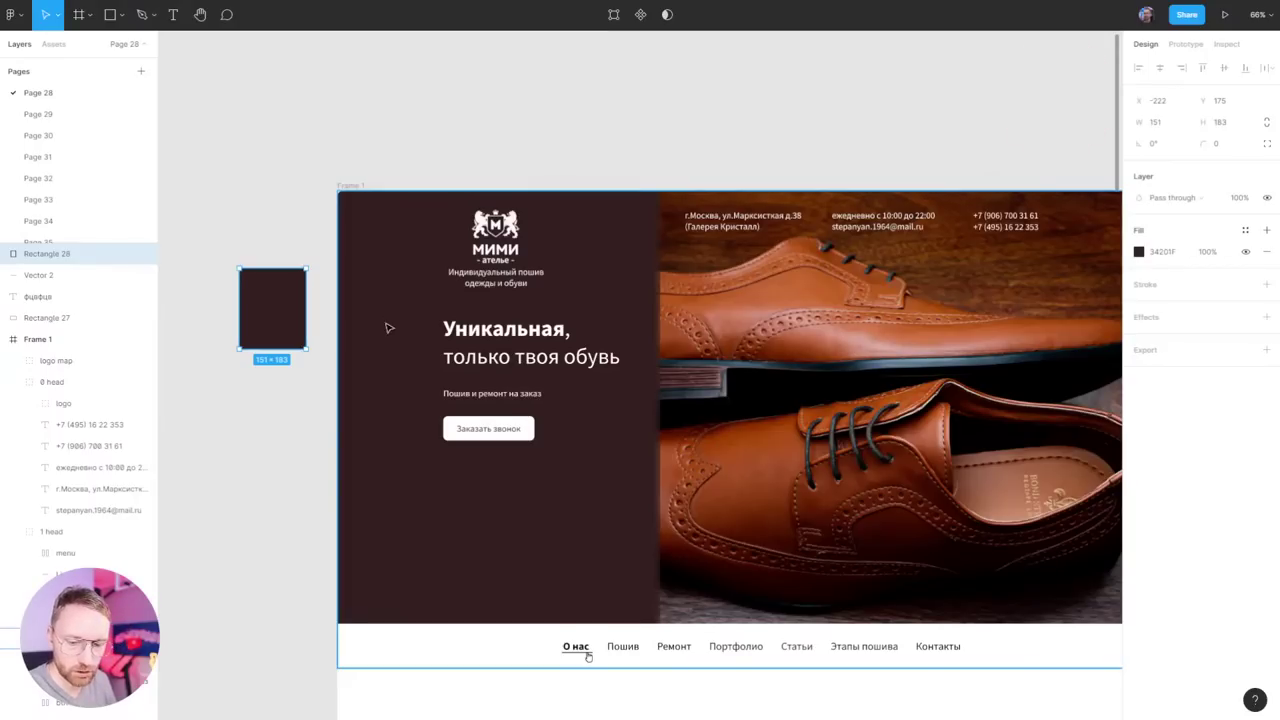
Launch the Color Compass plugin and make a green swatch the active colour
key(ctrl+slash)
text(color co)
key(Return)
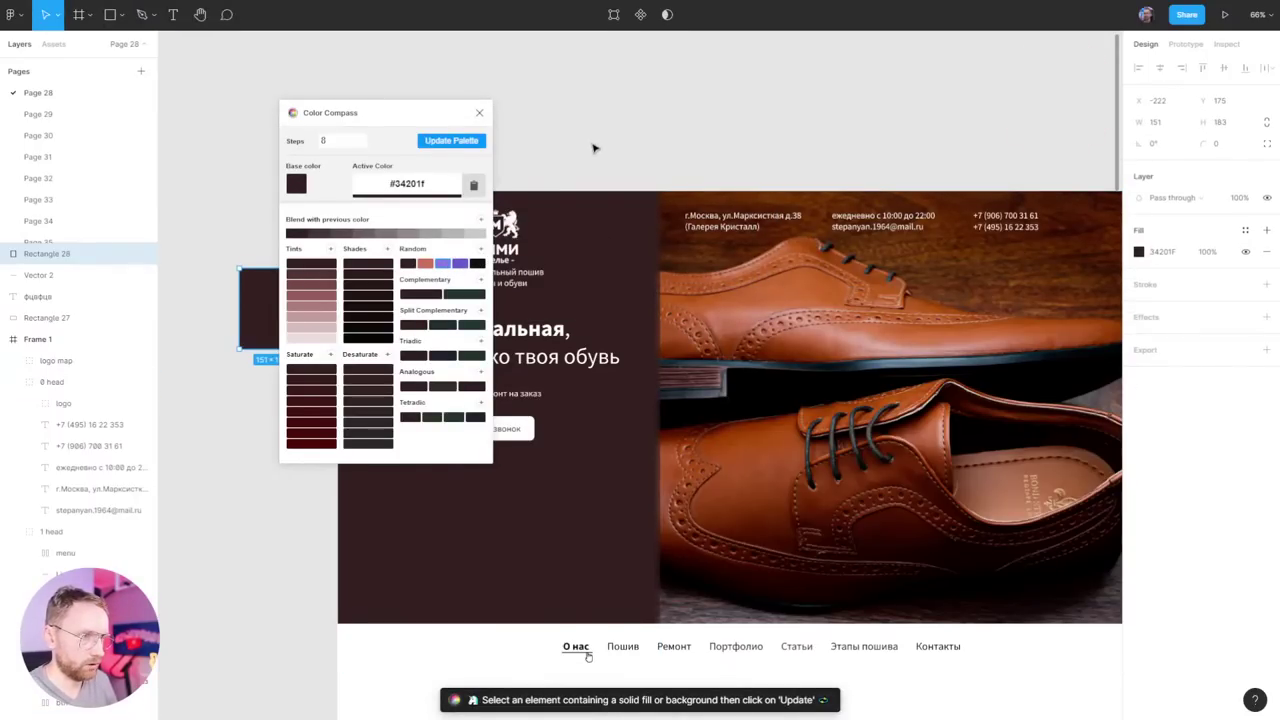
click(456, 142)
click(586, 109)
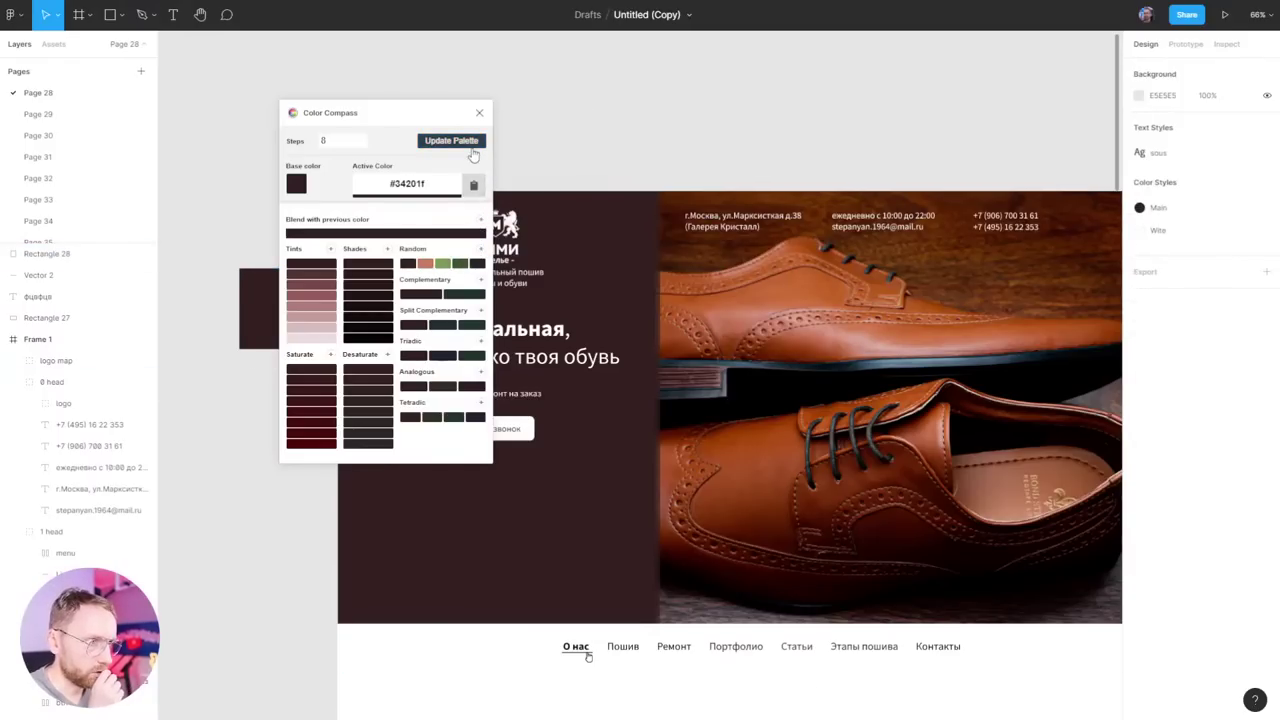
click(443, 264)
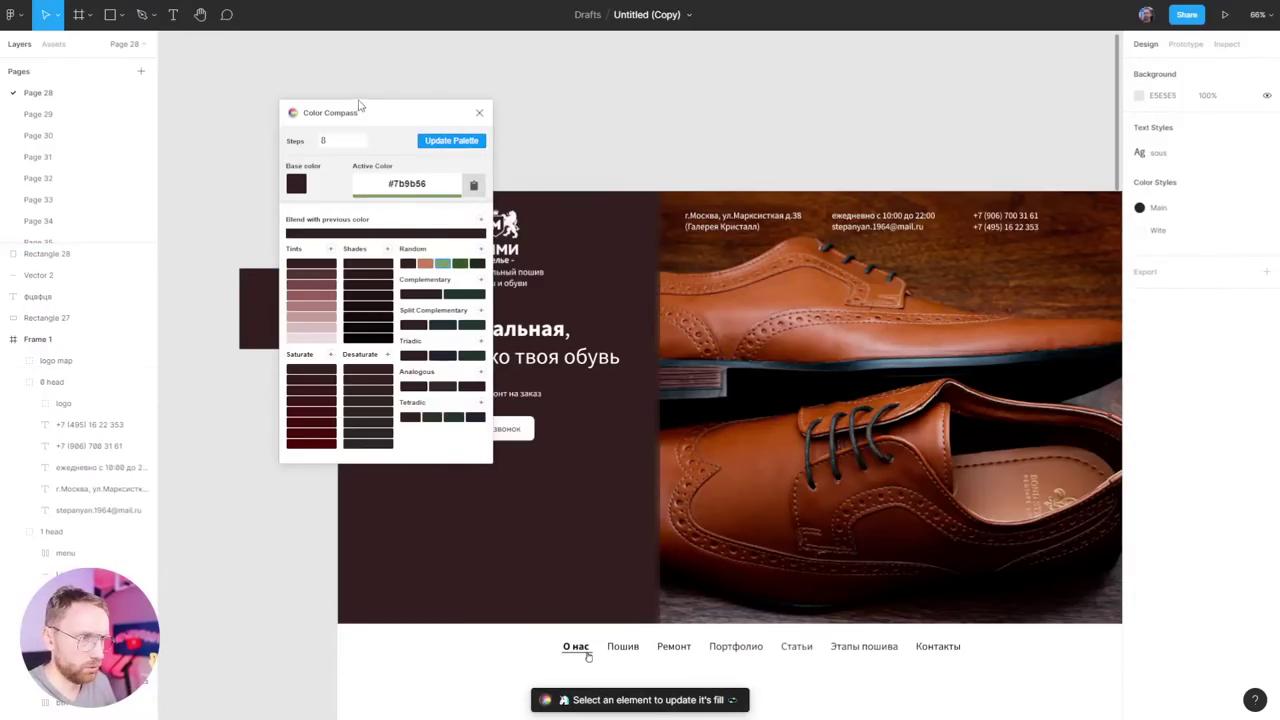
drag(360, 105, 936, 103)
Fill the square muted green, then duplicate it and give the copy terracotta #c77f5d
click(298, 292)
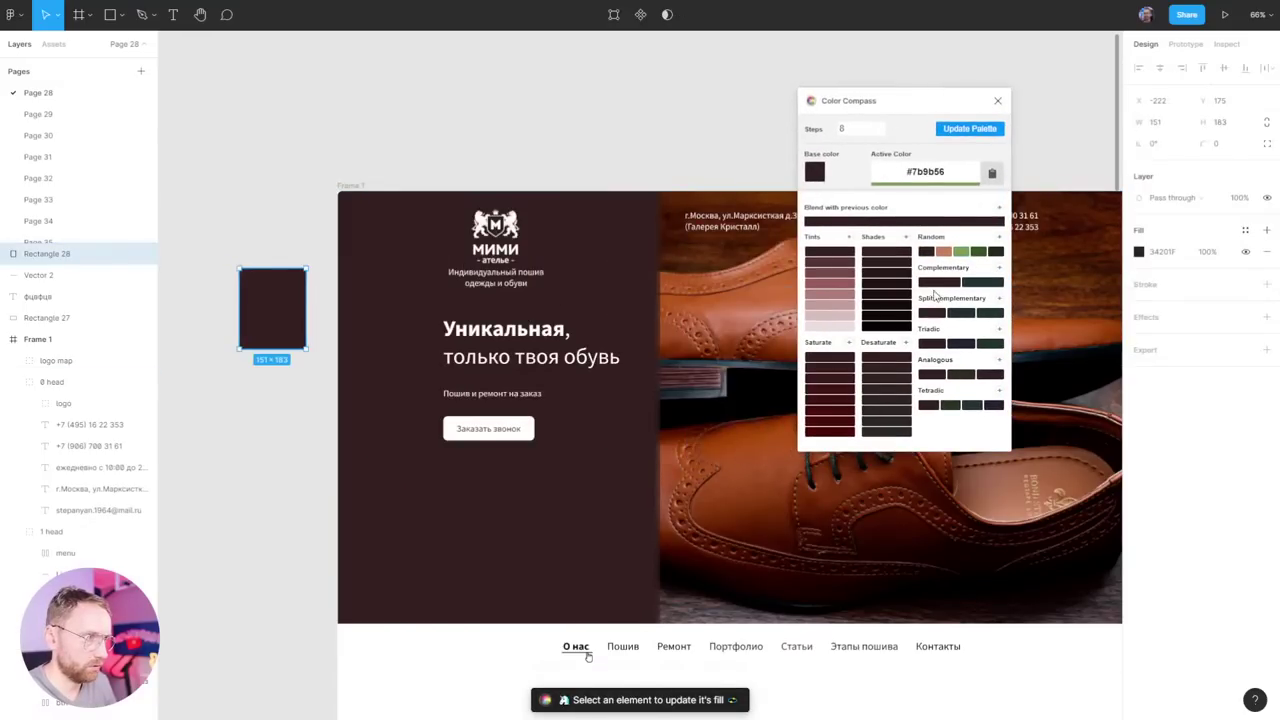
click(960, 252)
drag(270, 312, 282, 407)
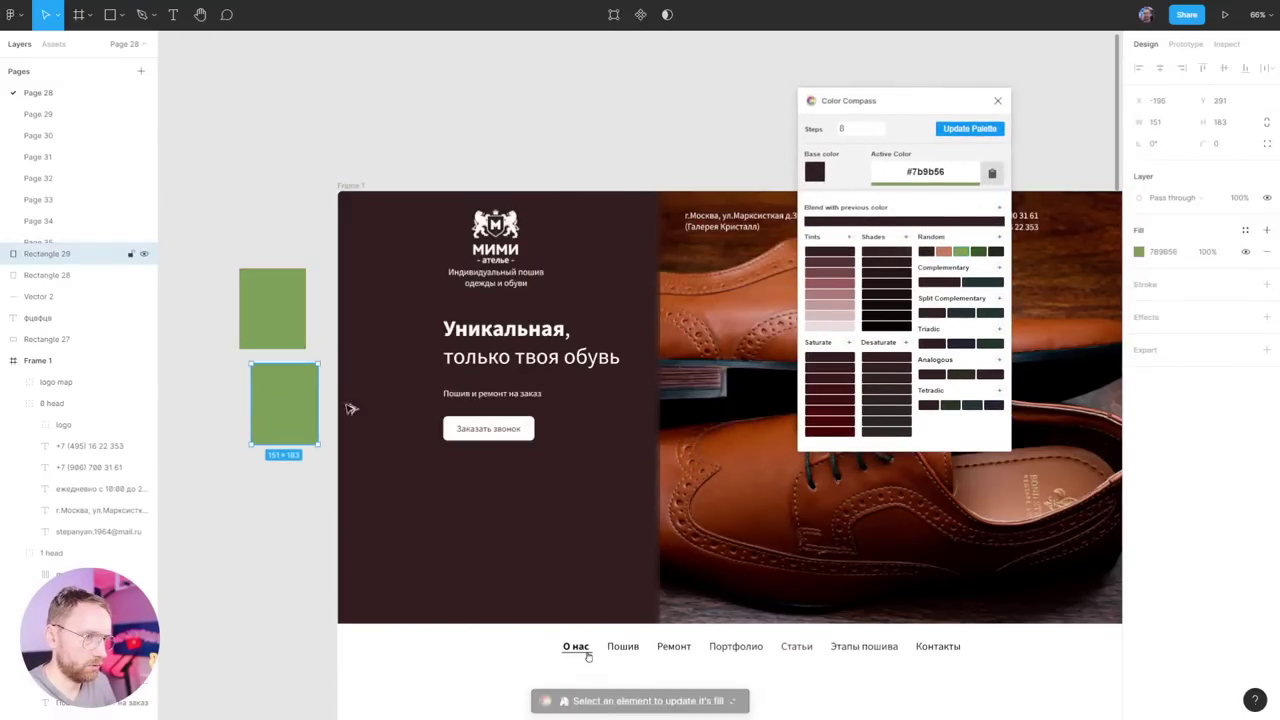
click(943, 251)
Close the colour palette plugin, try sampling terracotta onto the Заказать звонок button, then undo it
click(998, 102)
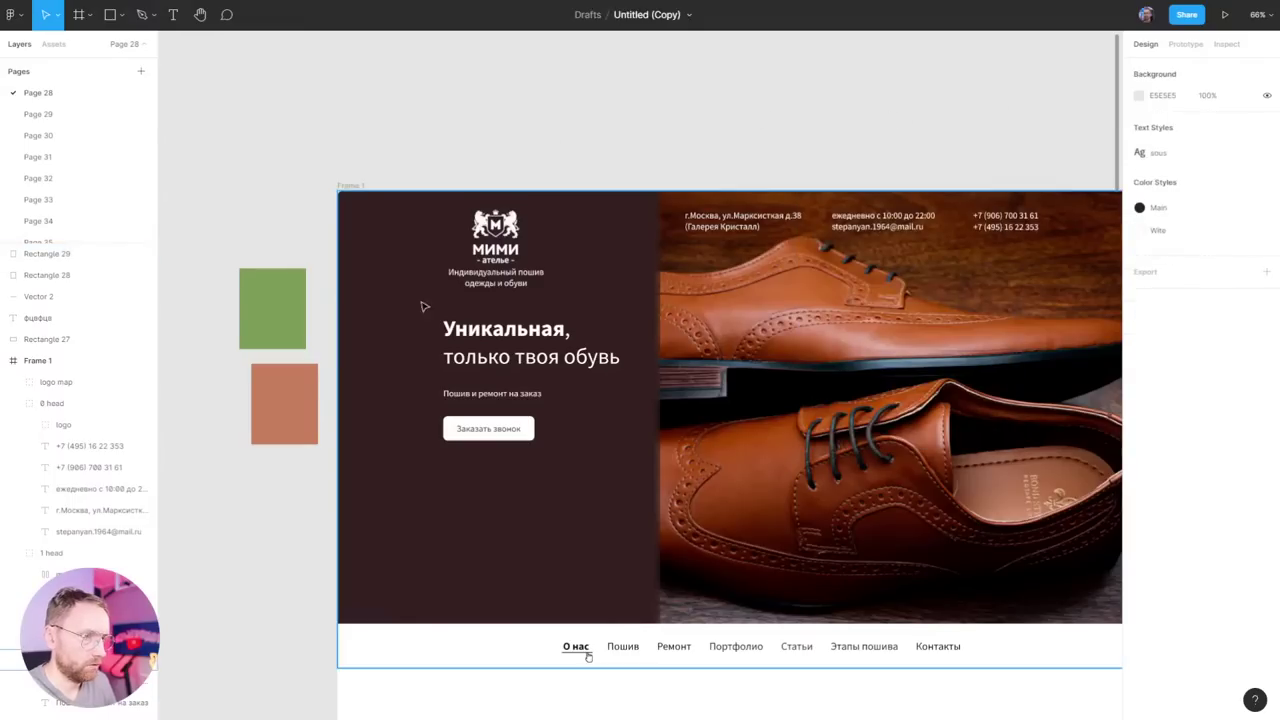
ctrl+click(445, 430)
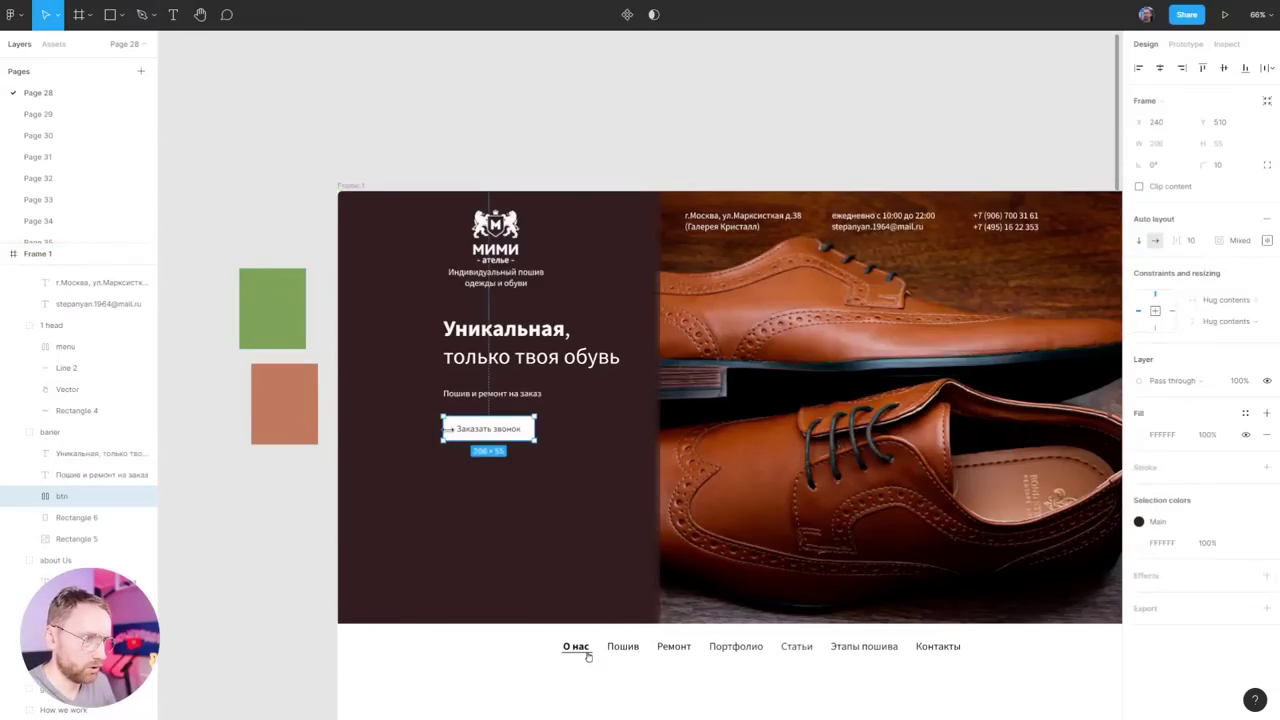
key(i)
click(301, 406)
click(588, 656)
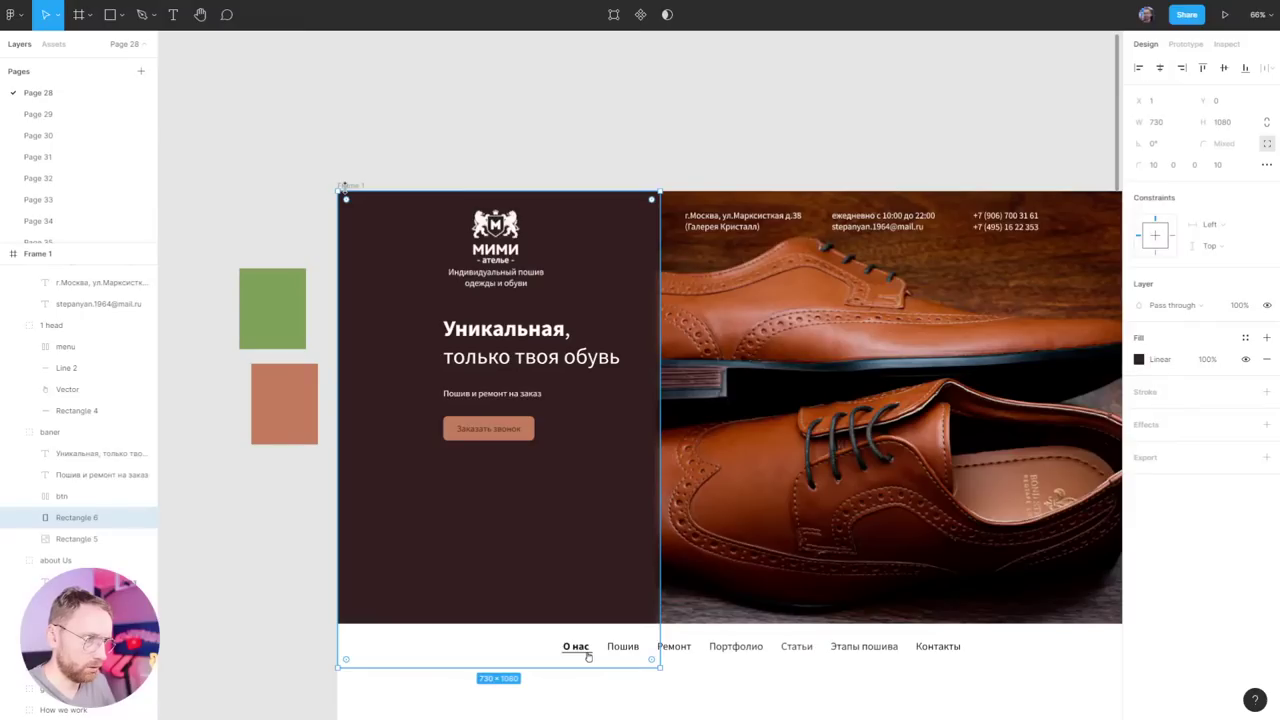
key(shift+Tab)
key(ctrl+z)
click(296, 172)
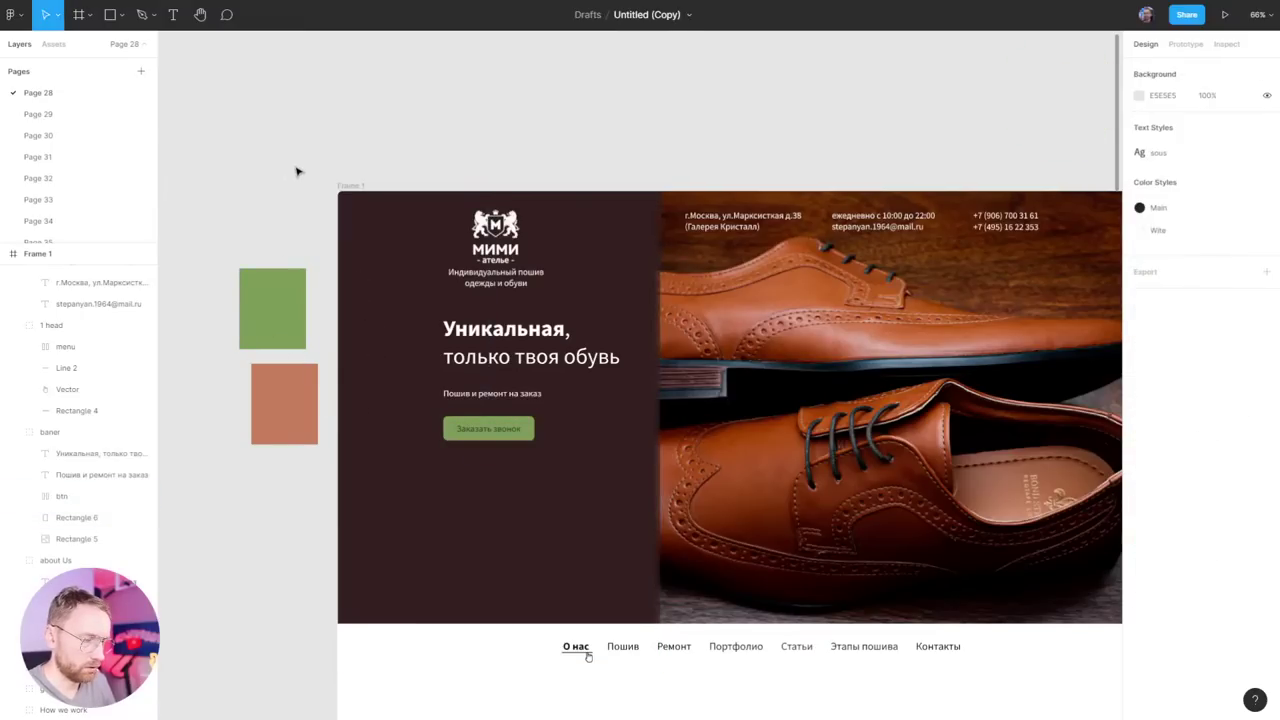
key(ctrl+z)
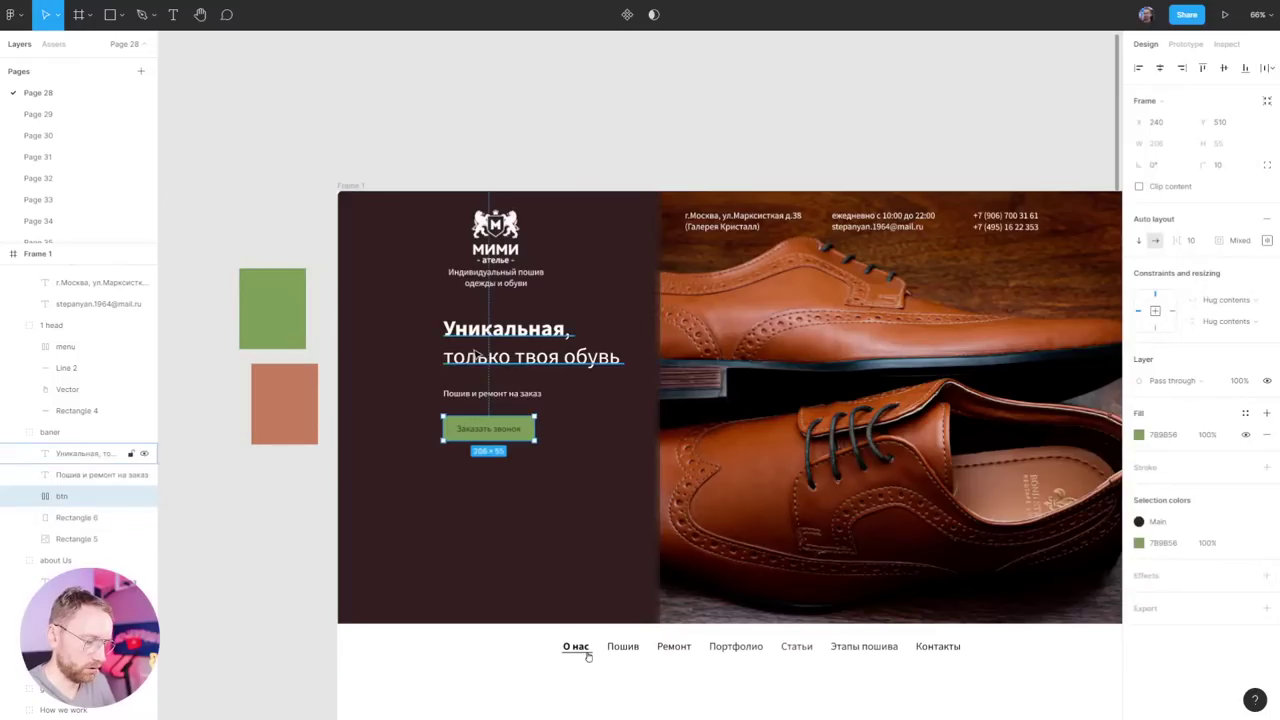
Fill the Заказать звонок button with terracotta C77F5D from the swatch and check its label colour
key(i)
click(308, 408)
key(Return)
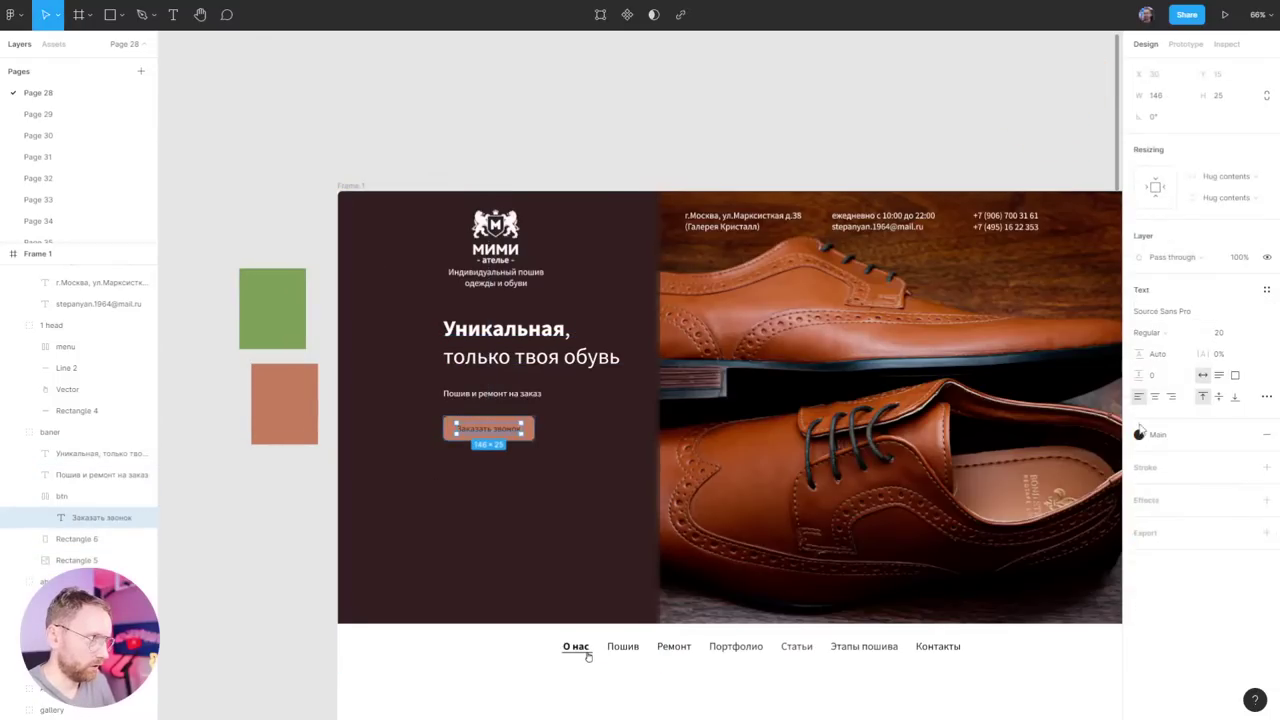
click(1140, 434)
click(1170, 518)
key(Escape)
Pan around the canvas to review the recoloured hero button
scroll(506, 394, up, 5)
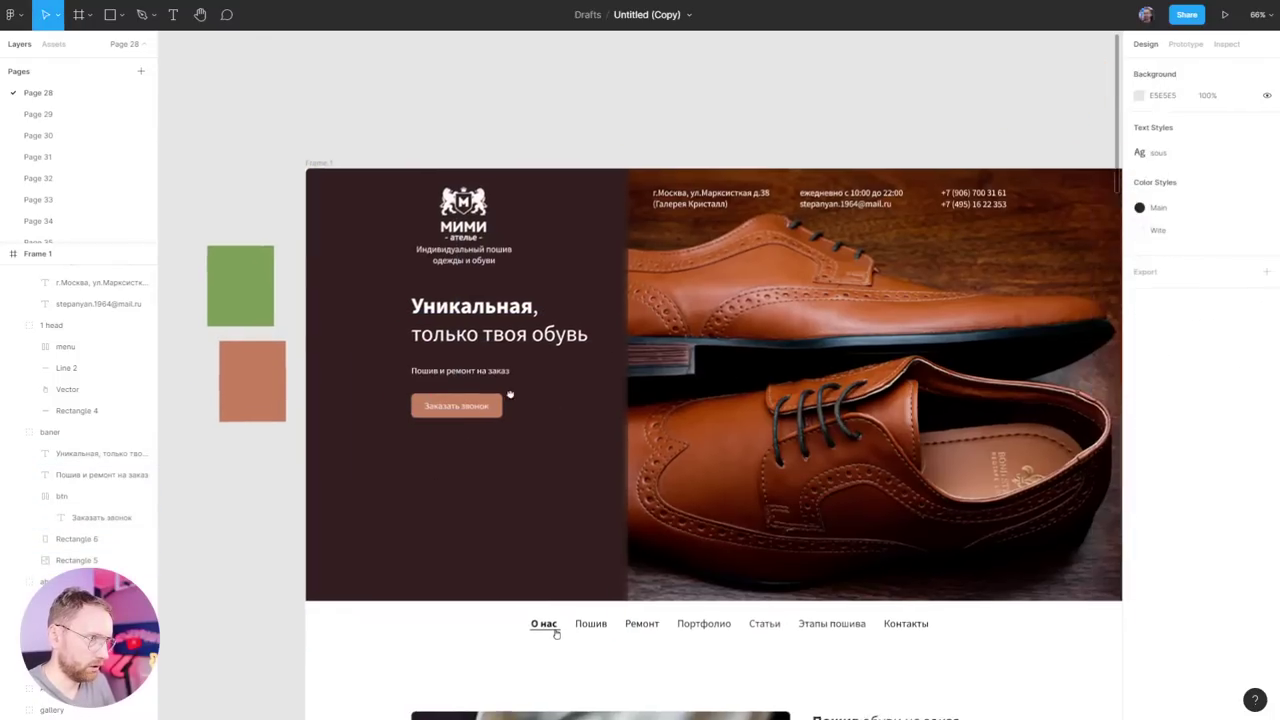
scroll(416, 254, left, 2)
scroll(416, 254, down, 1)
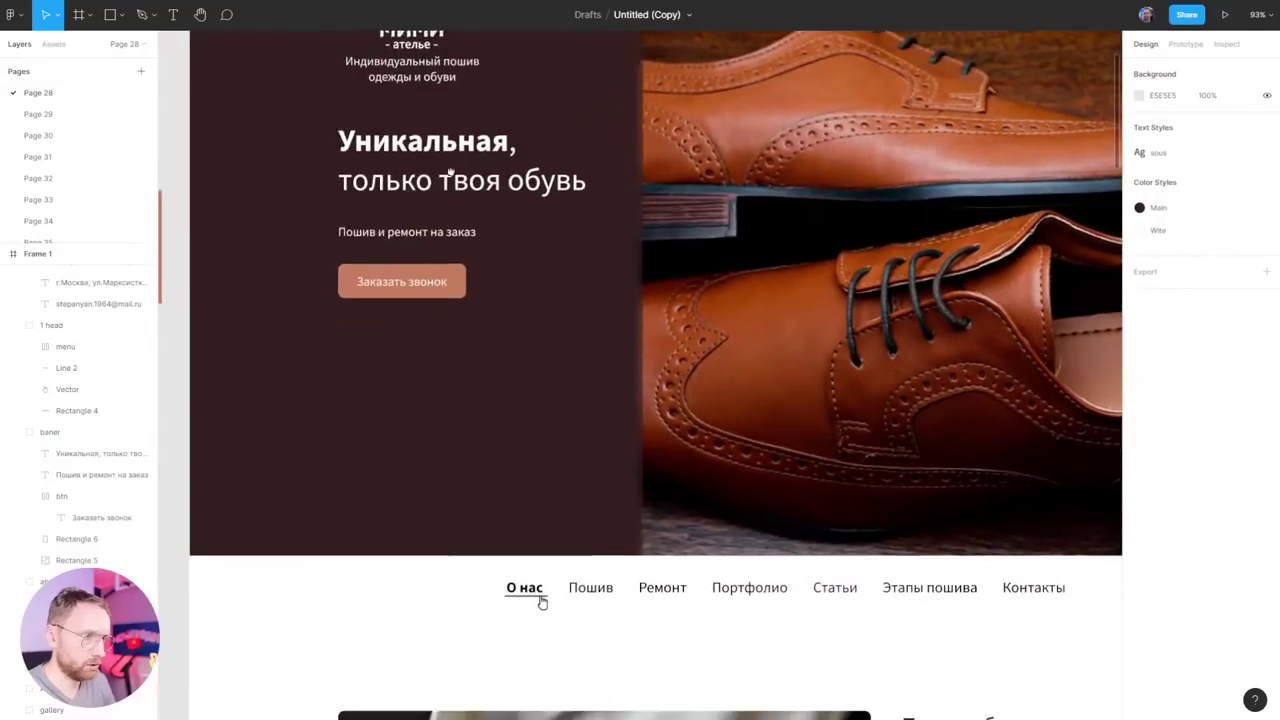
scroll(783, 218, up, 5)
scroll(783, 218, left, 5)
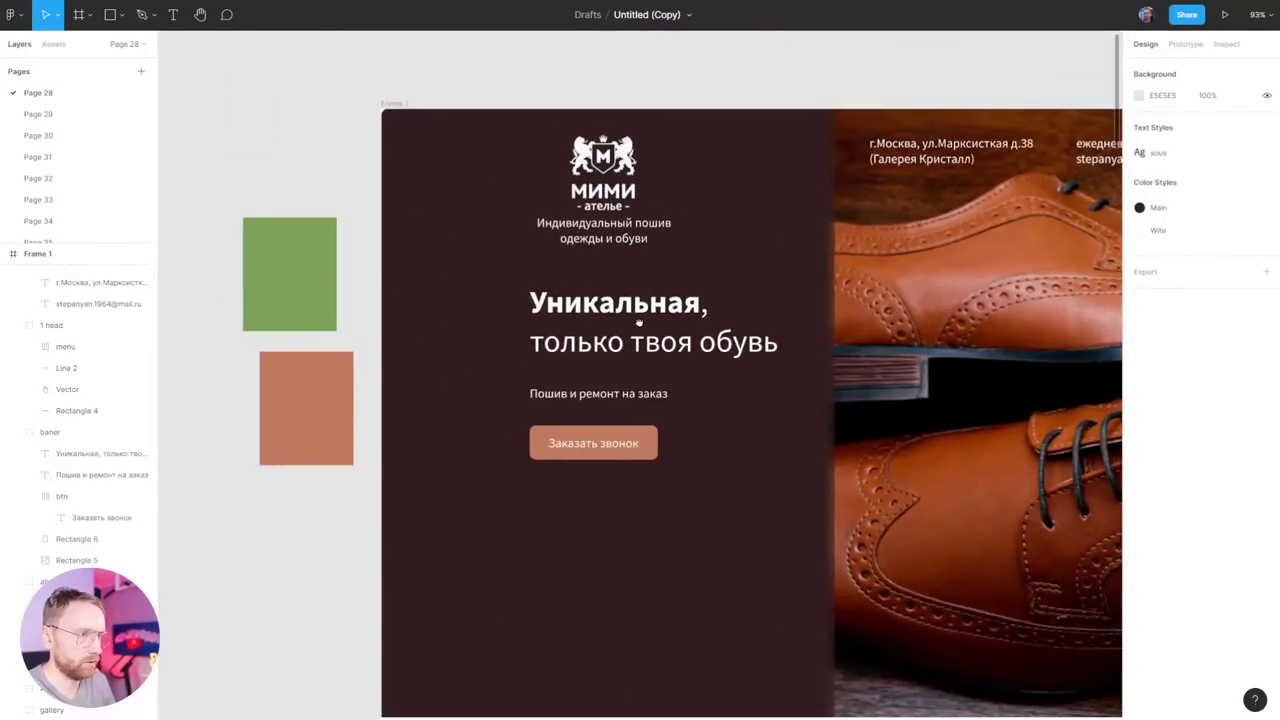
scroll(571, 219, down, 18)
scroll(571, 219, right, 4)
scroll(571, 219, down, 7)
scroll(500, 400, down, 3)
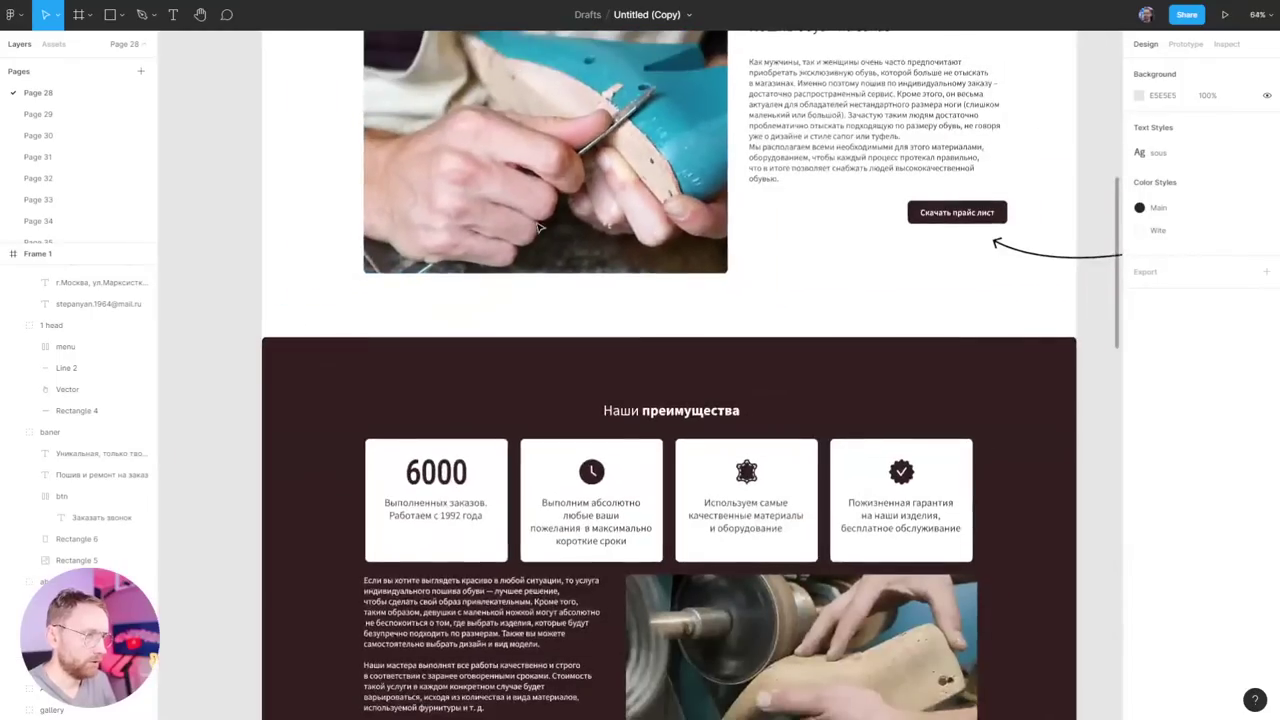
scroll(424, 488, up, 1)
scroll(424, 488, up, 2)
Drill into the advantages card to select the 6000 figure's shape
click(424, 488)
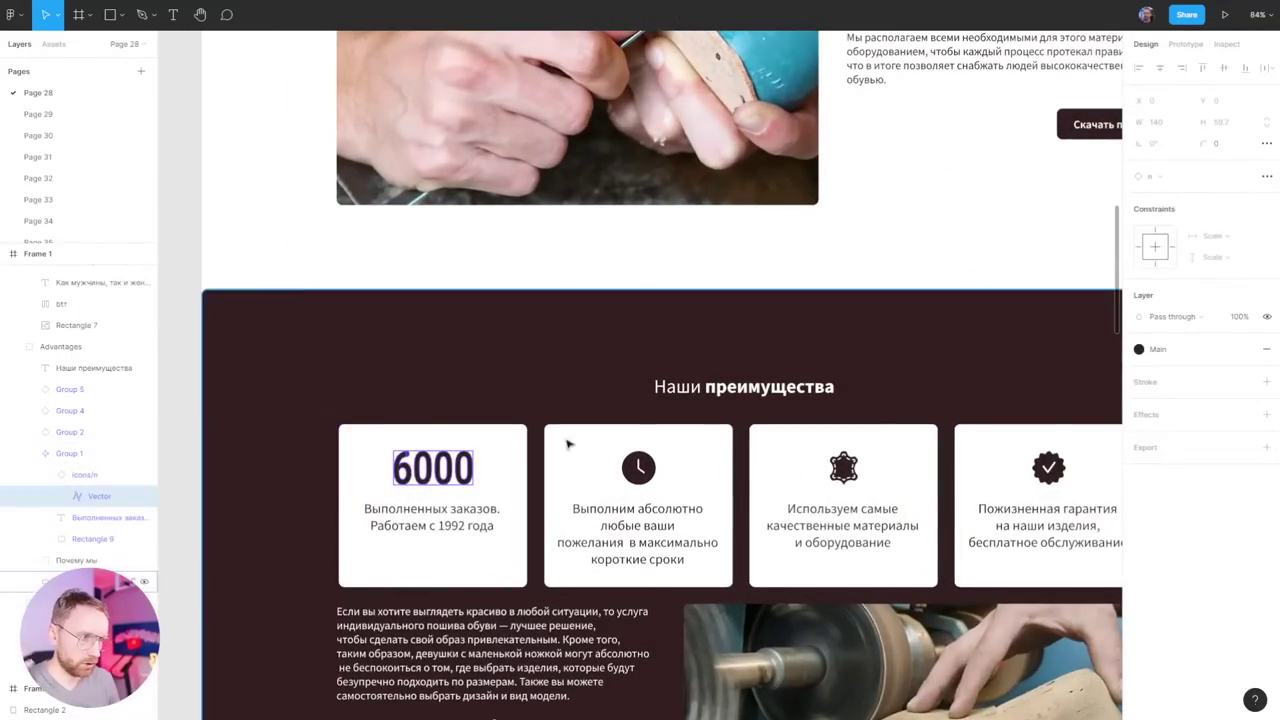
double_click(648, 468)
click(650, 468)
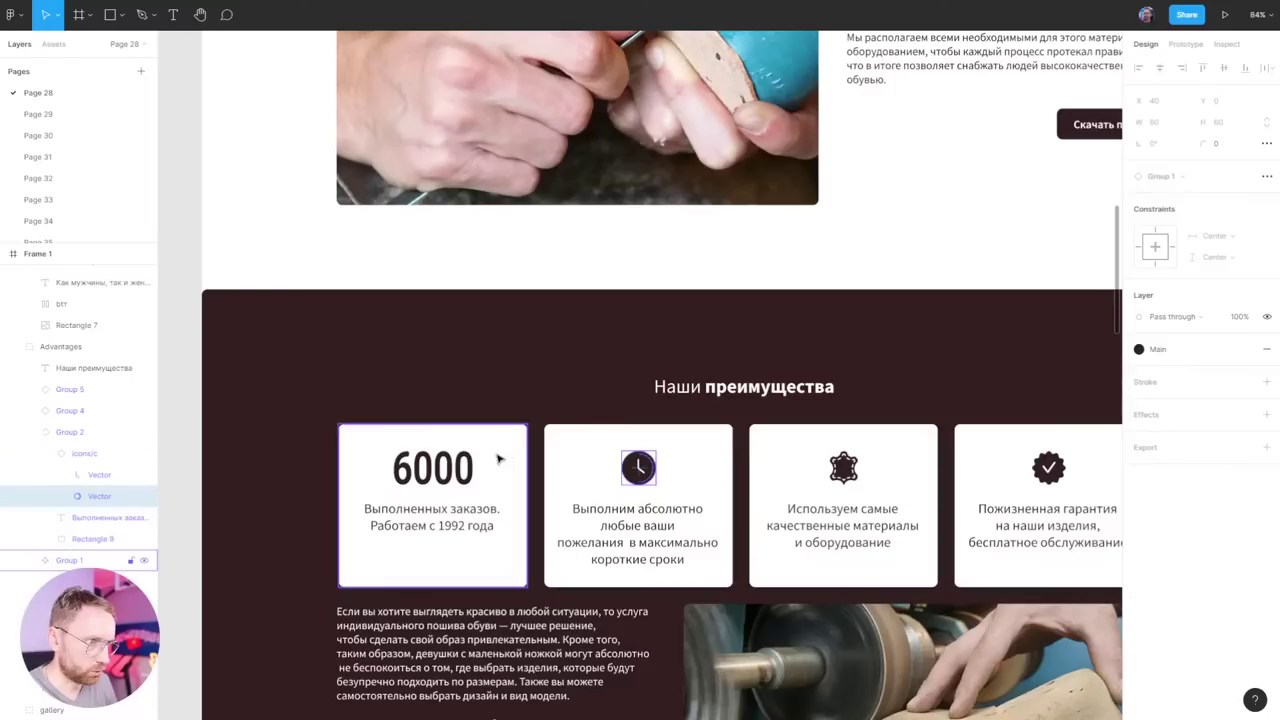
double_click(450, 468)
click(1178, 352)
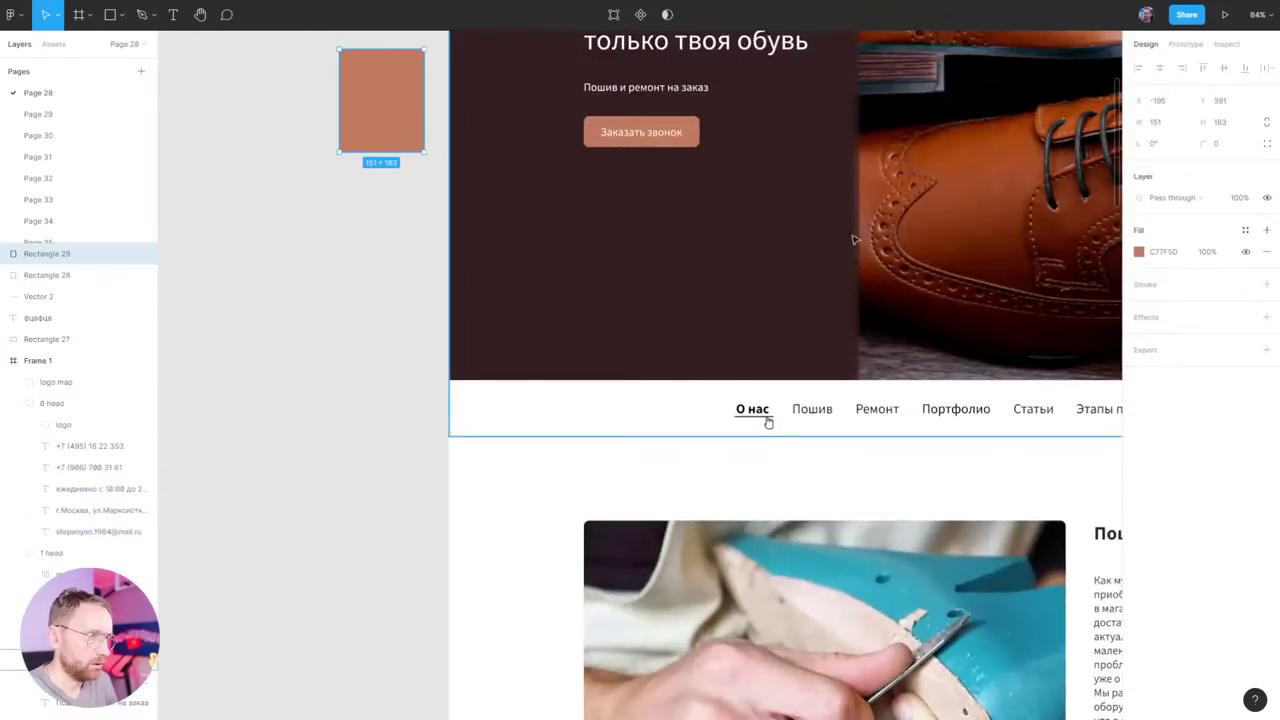
Create a colour style named 1 from the terracotta swatch fill
click(1245, 230)
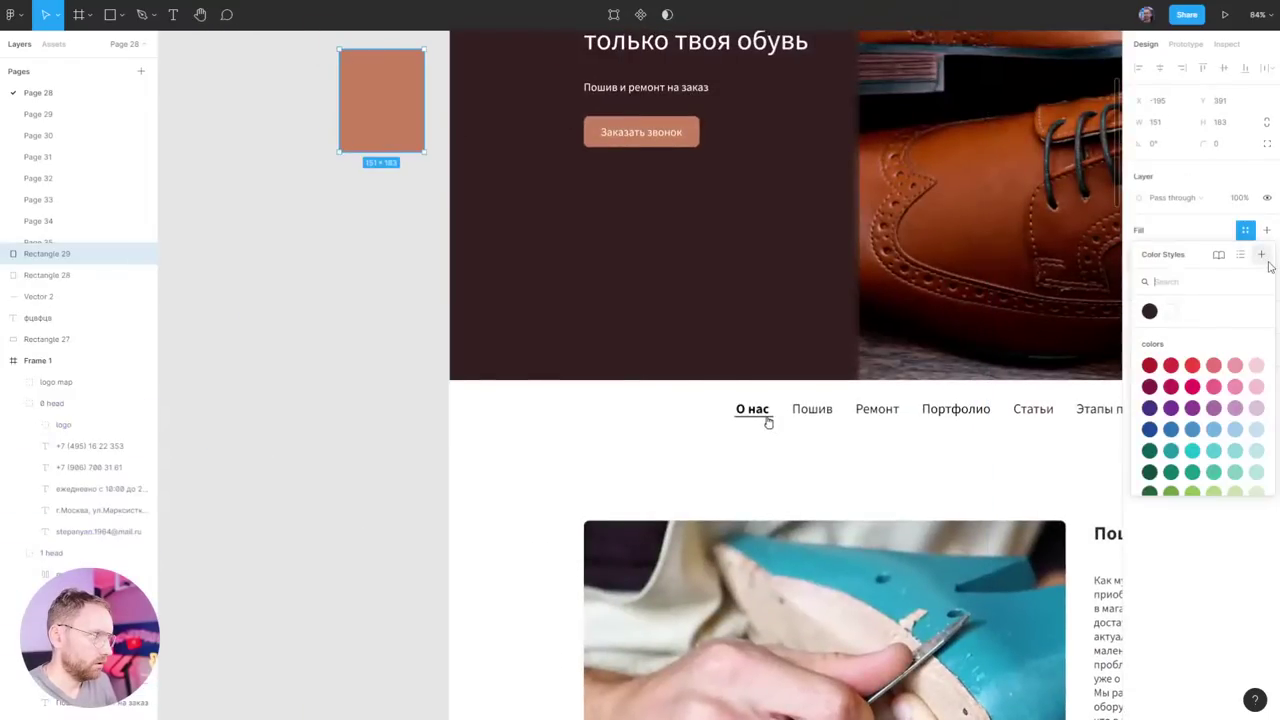
click(1261, 255)
click(374, 388)
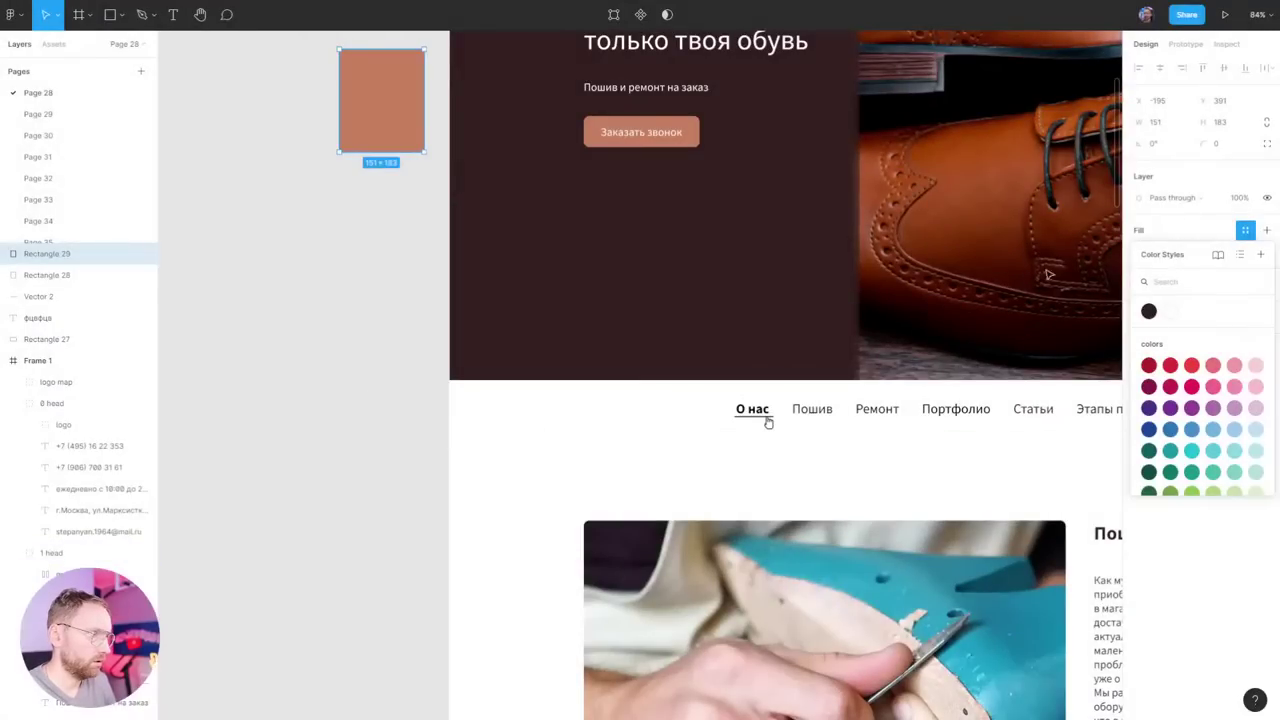
click(1261, 255)
text(1)
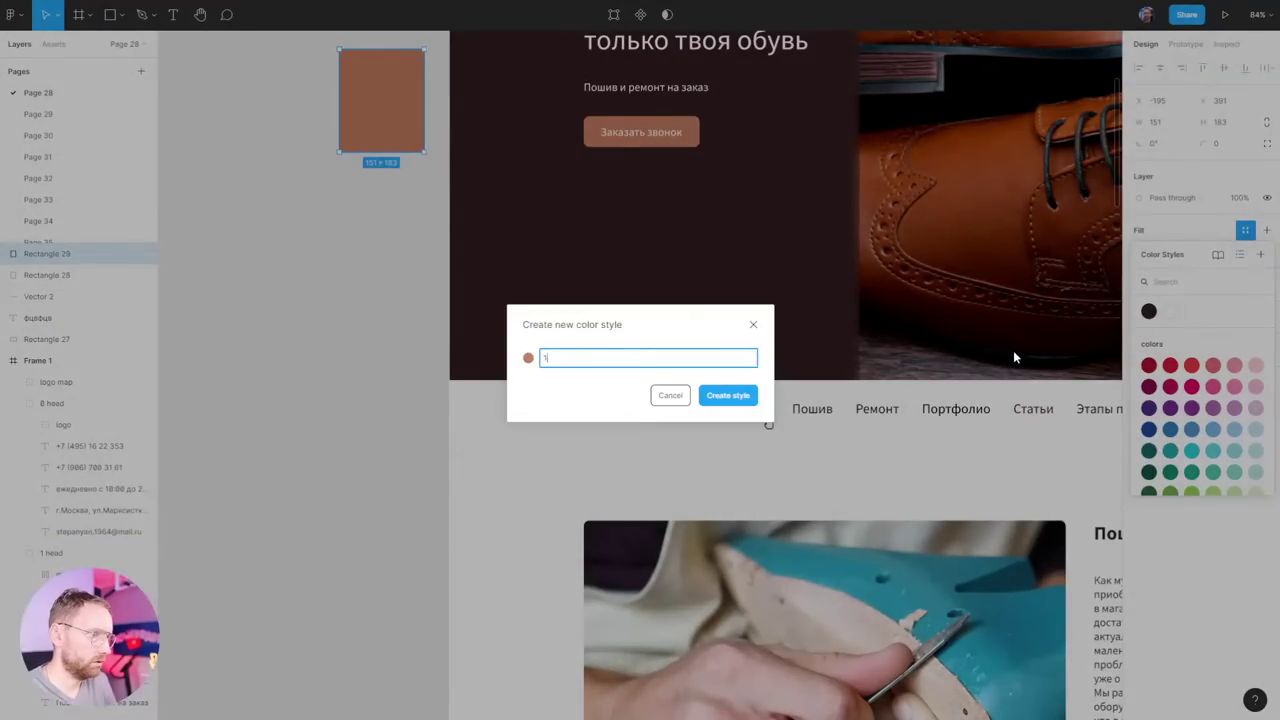
key(Return)
click(474, 471)
Apply colour style 1 to the 6000 figure in the advantages card
scroll(474, 300, down, 6)
scroll(474, 52, down, 5)
scroll(474, 52, right, 3)
double_click(471, 281)
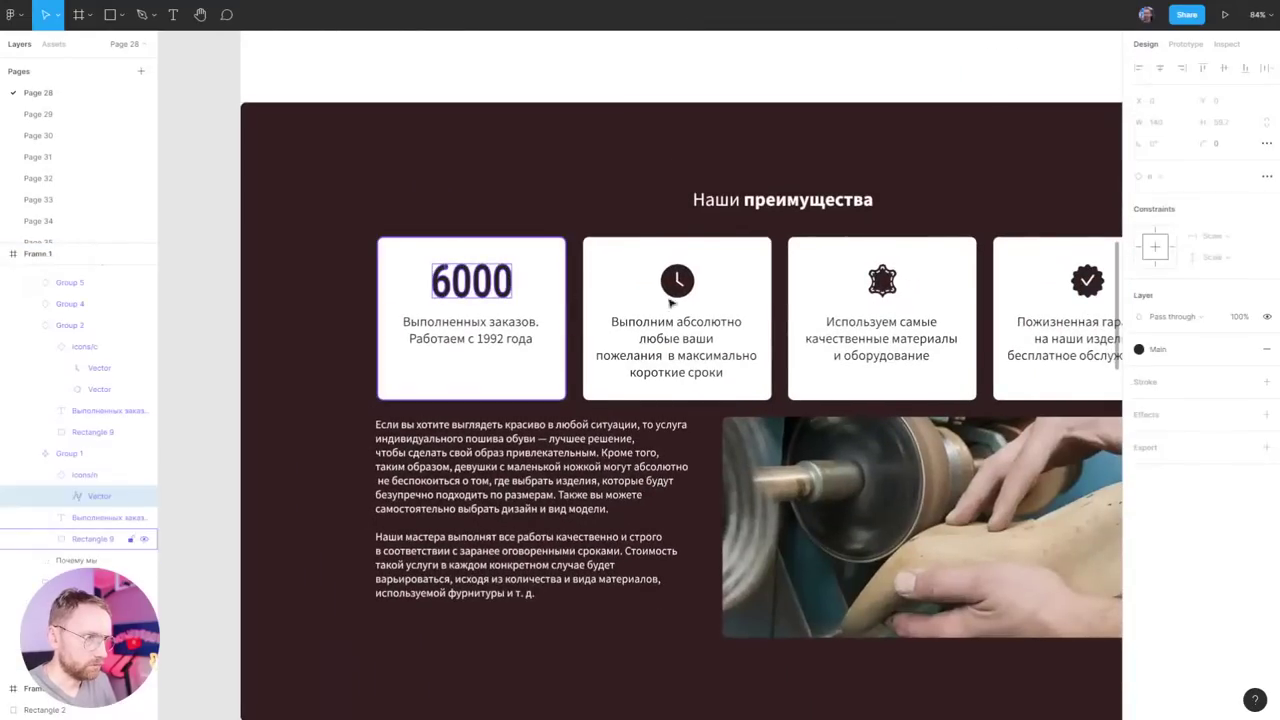
click(1195, 350)
click(1193, 430)
click(719, 100)
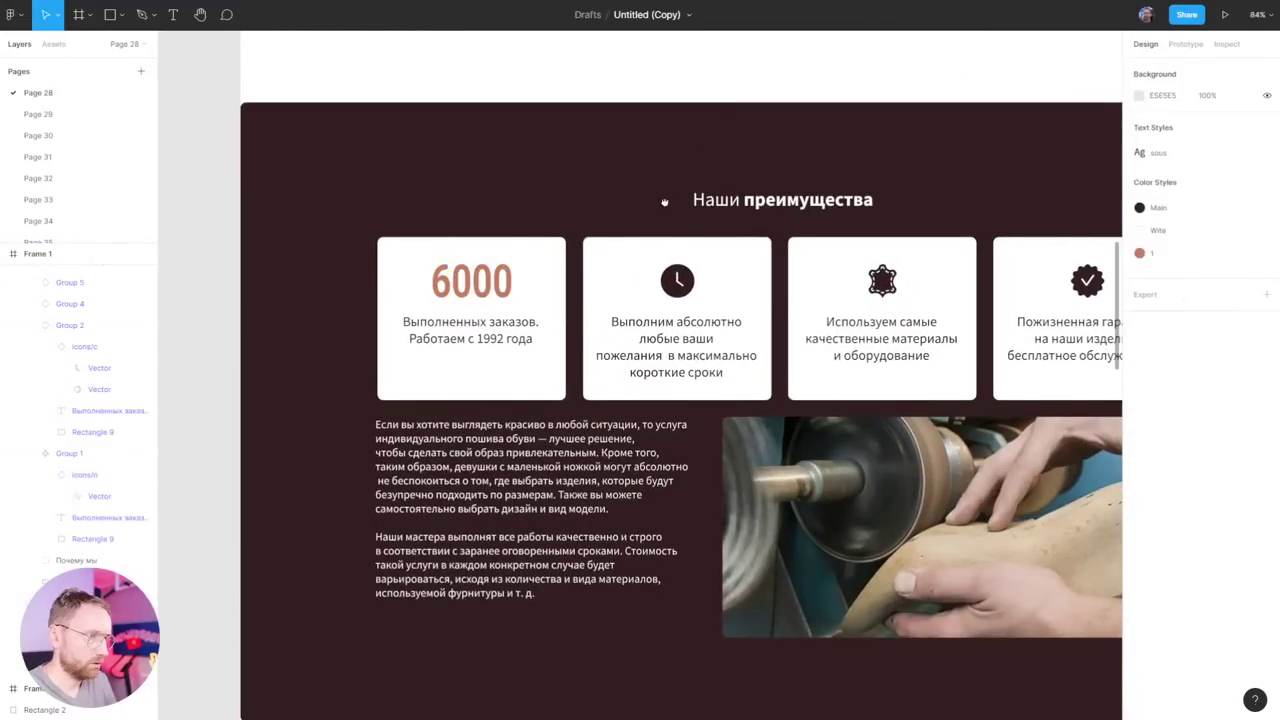
Move the terracotta swatch square so it sits directly under the green swatch
scroll(521, 406, up, 3)
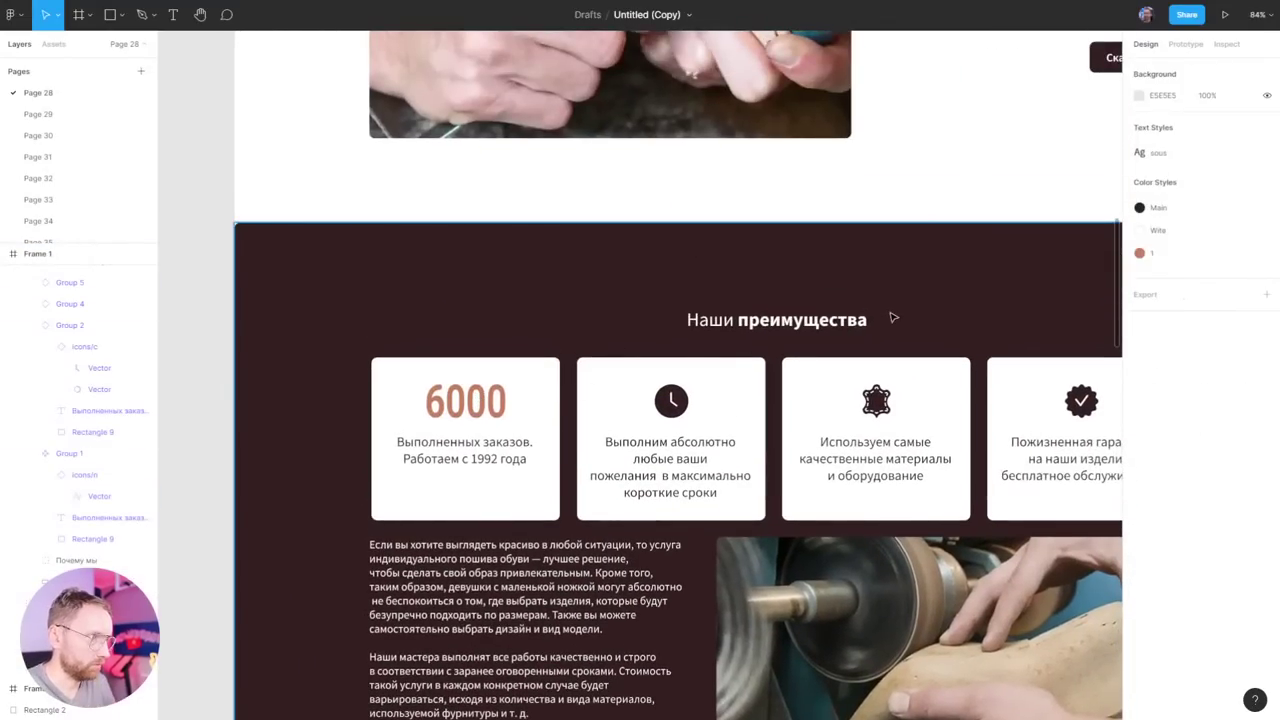
scroll(800, 365, down, 1)
scroll(800, 365, right, 2)
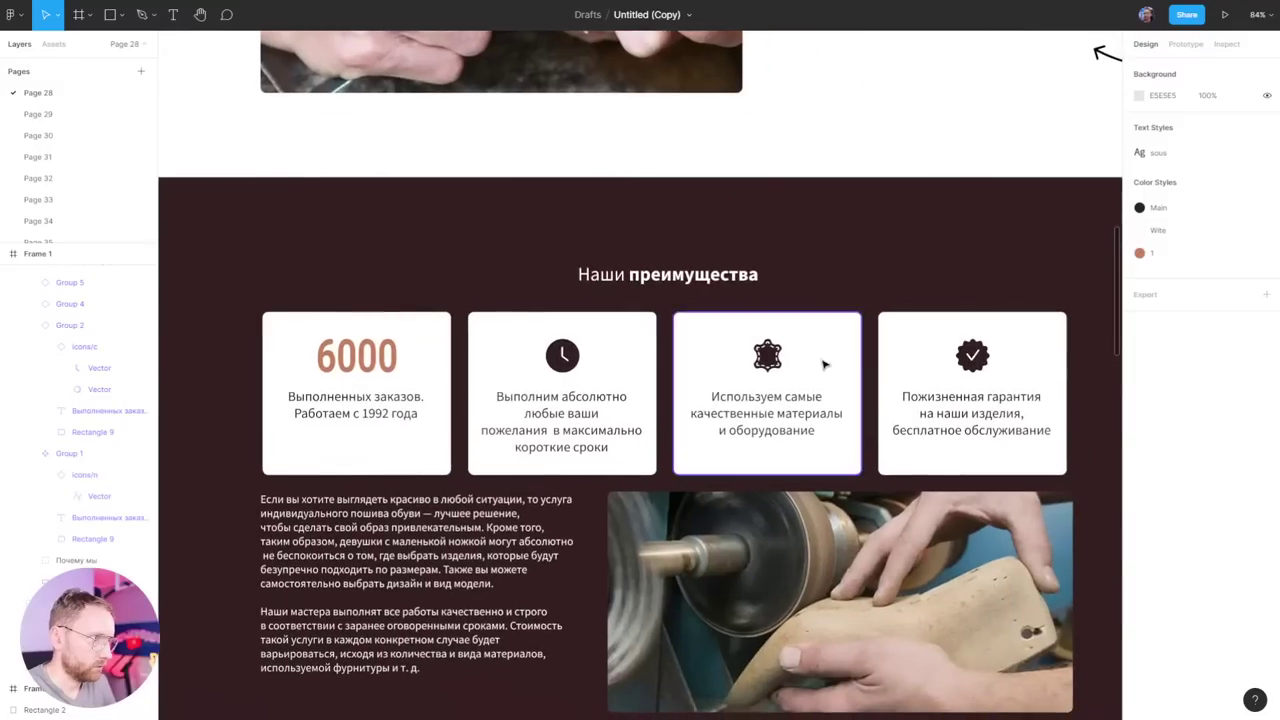
scroll(598, 200, down, 10)
scroll(598, 200, up, 3)
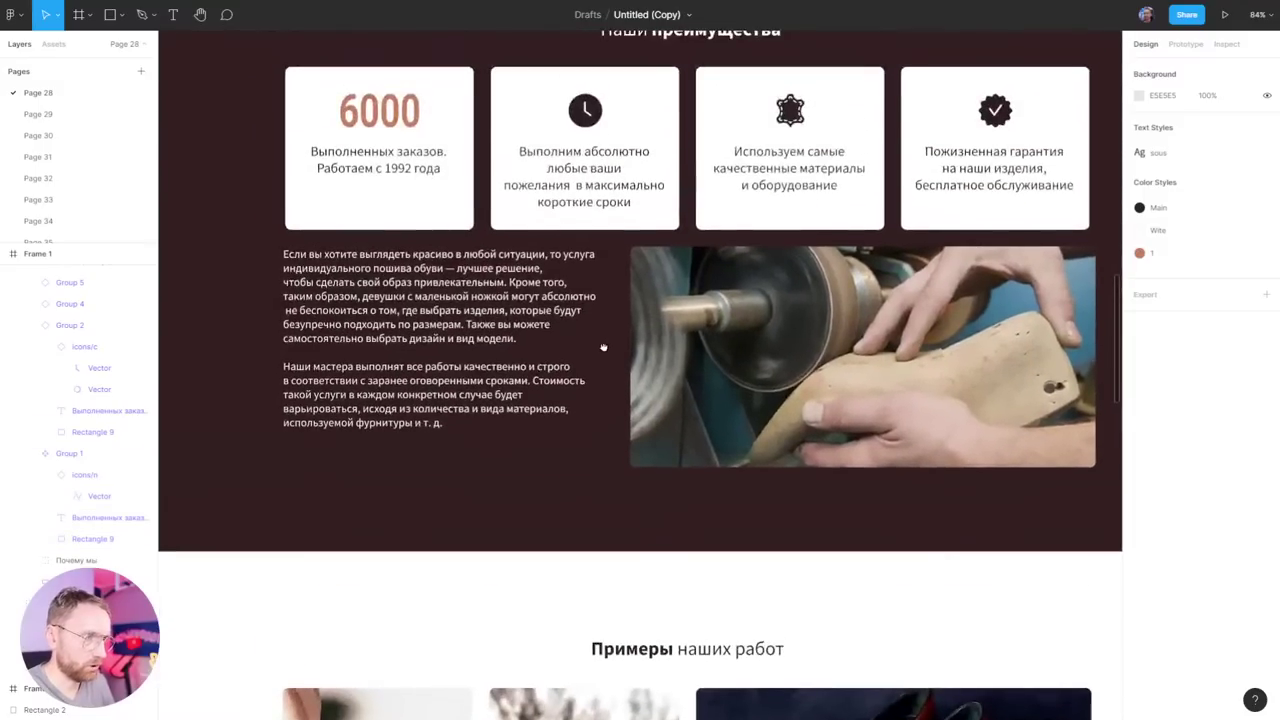
scroll(650, 128, down, 9)
scroll(650, 128, right, 1)
scroll(684, 490, down, 4)
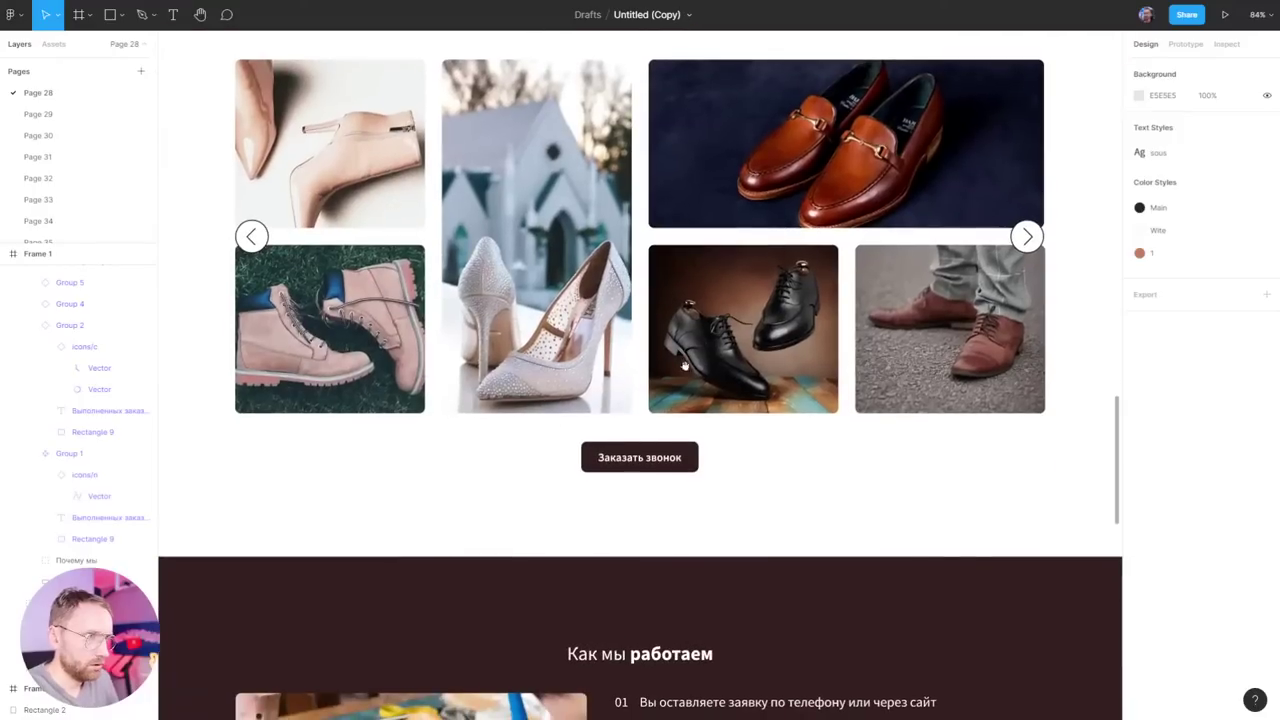
scroll(731, 457, up, 3)
scroll(731, 457, right, 1)
scroll(731, 530, down, 14)
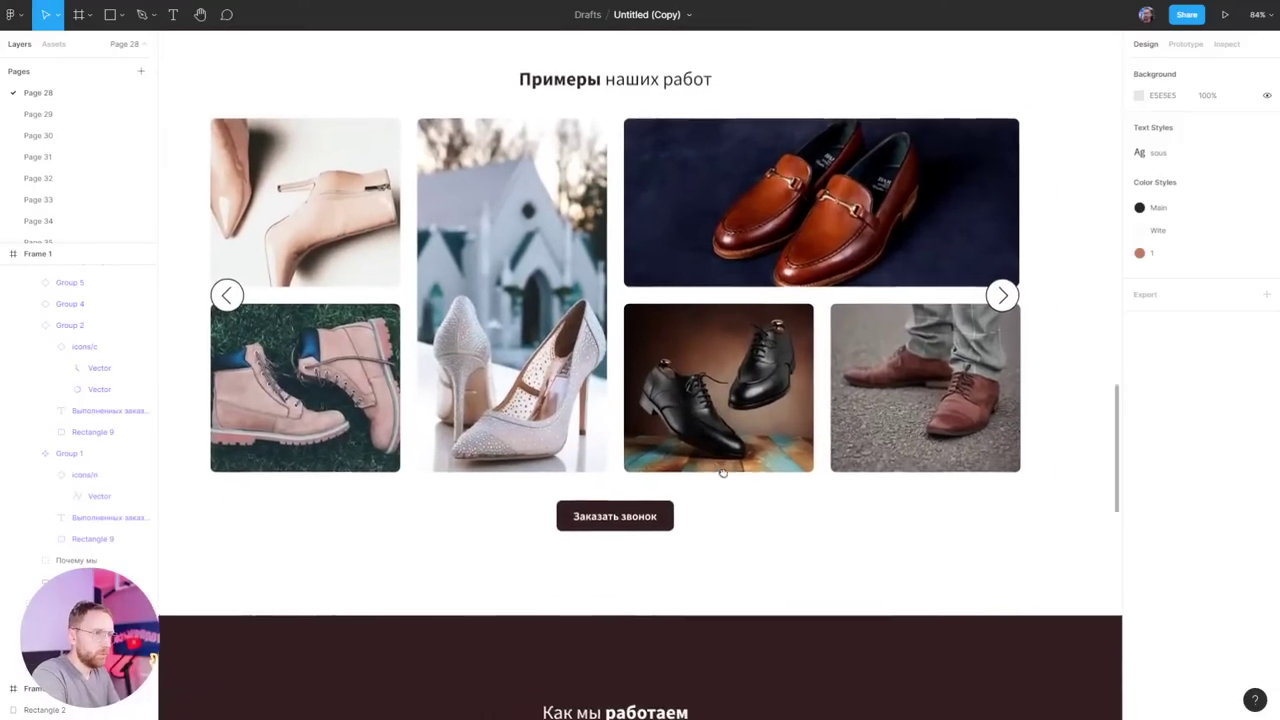
scroll(726, 333, down, 18)
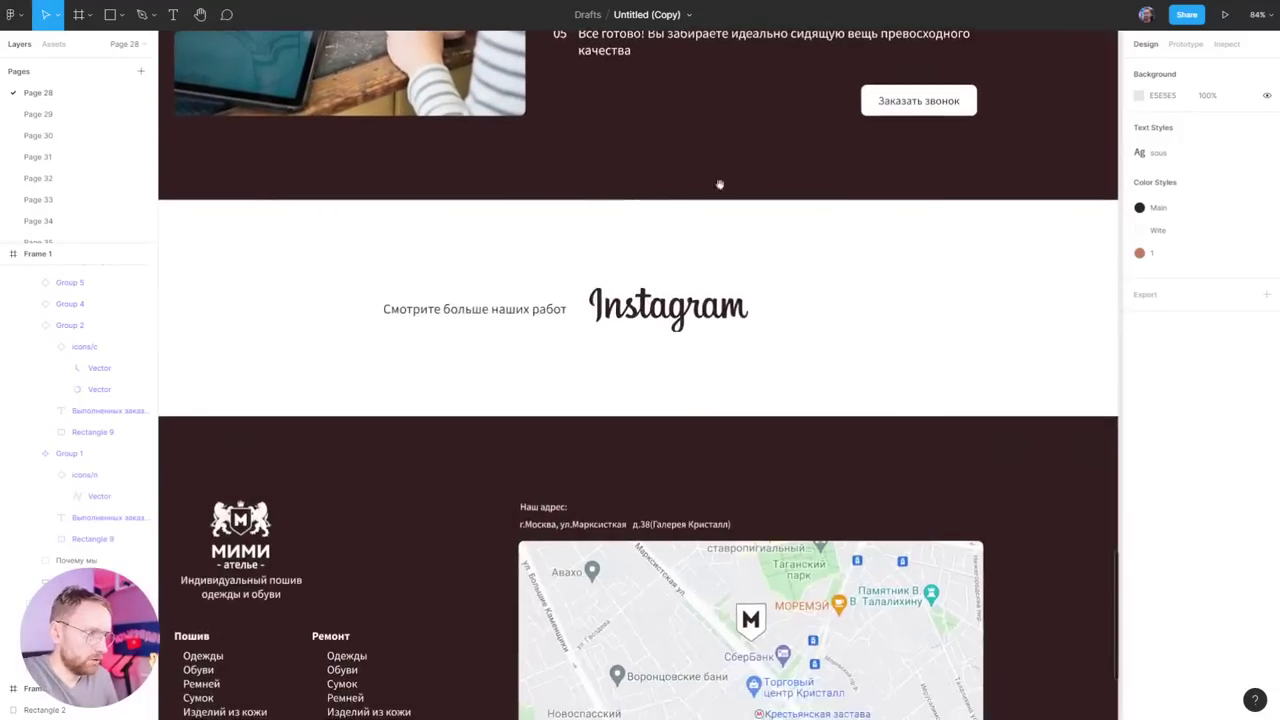
scroll(717, 183, up, 20)
scroll(713, 668, up, 20)
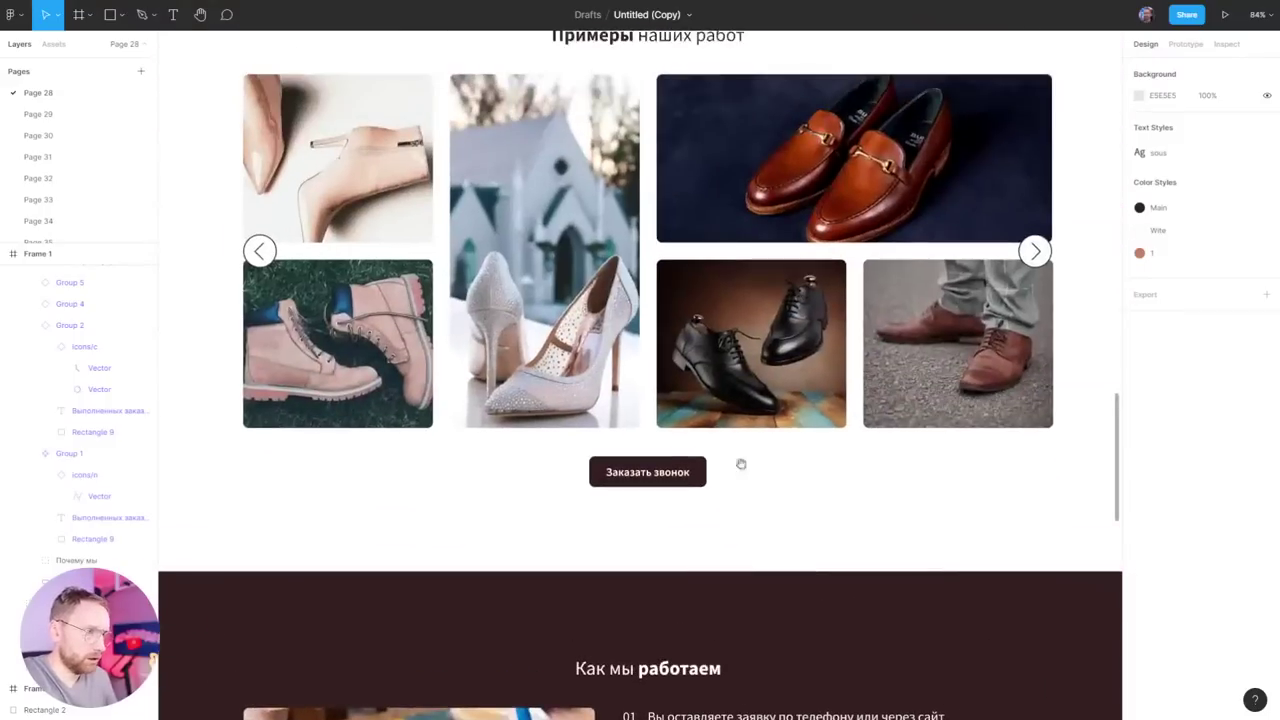
scroll(649, 261, up, 14)
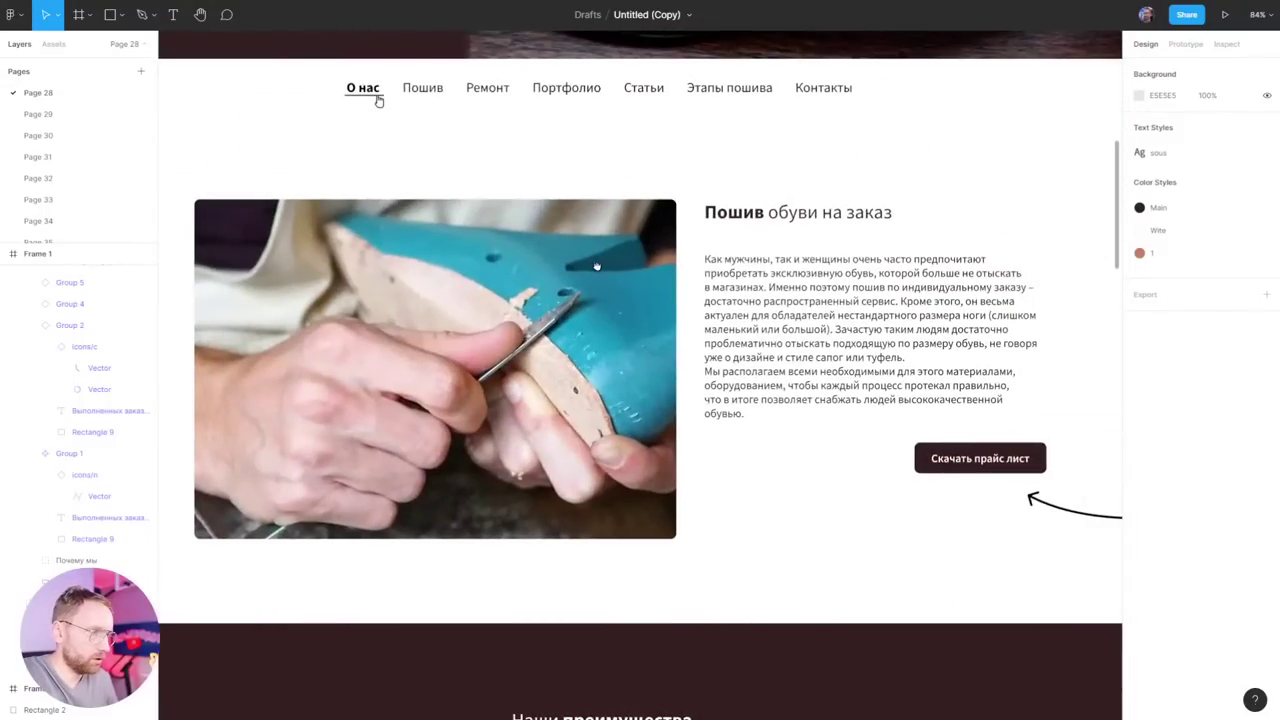
scroll(683, 334, up, 4)
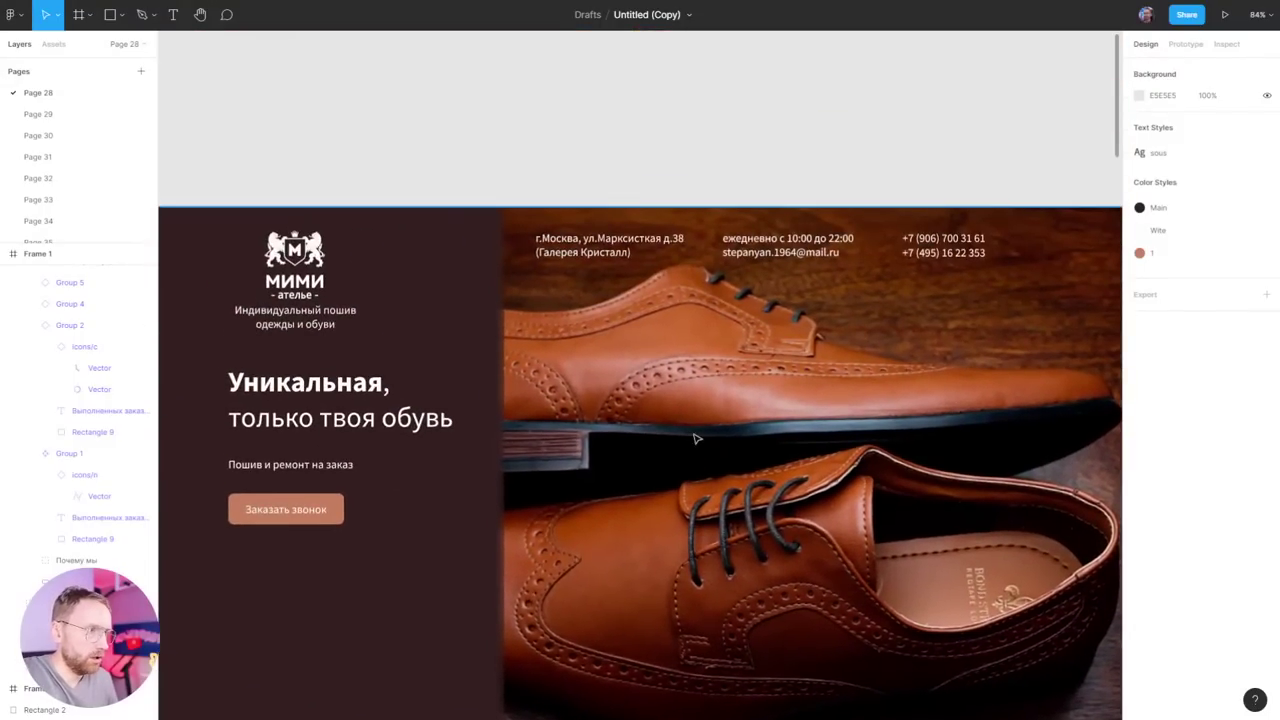
scroll(720, 290, down, 5)
scroll(428, 347, up, 3)
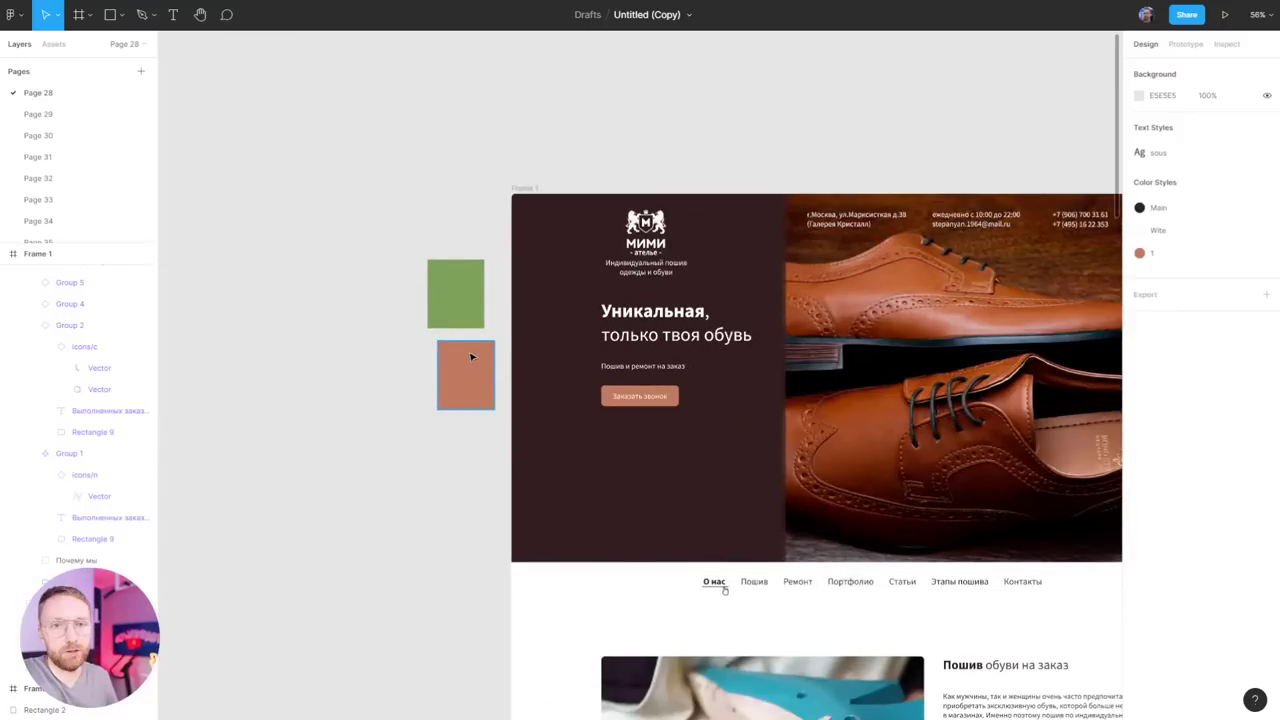
click(471, 357)
drag(471, 357, 461, 351)
click(429, 466)
Pan back to the hero block with the terracotta Заказать звонок button
scroll(592, 466, down, 1)
scroll(592, 466, right, 1)
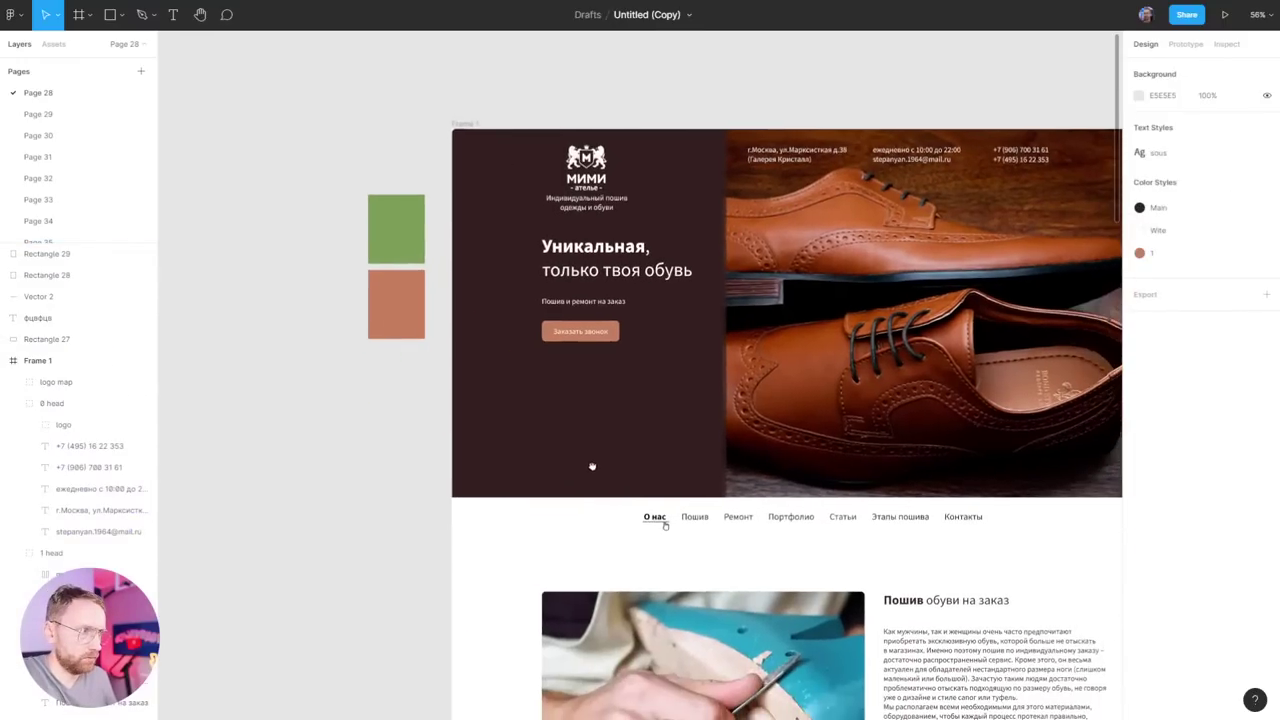
scroll(592, 466, down, 1)
scroll(566, 425, right, 1)
scroll(760, 385, down, 5)
scroll(760, 385, right, 2)
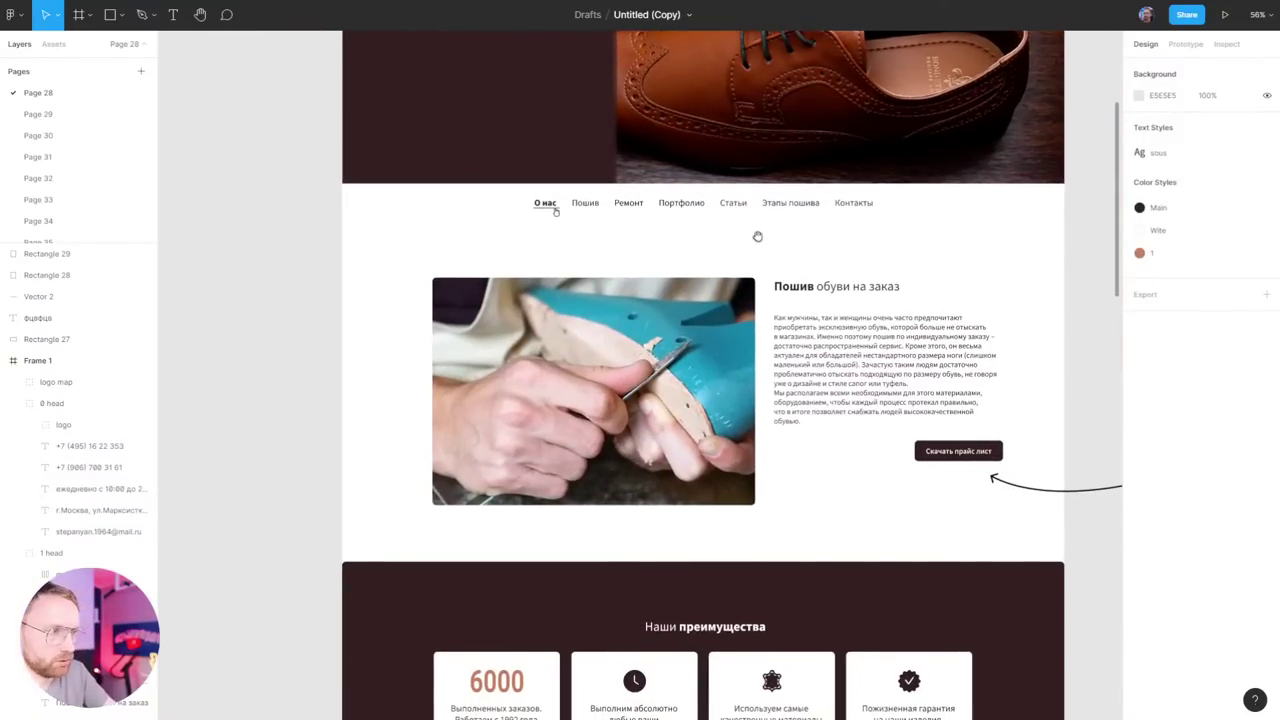
drag(757, 236, 748, 498)
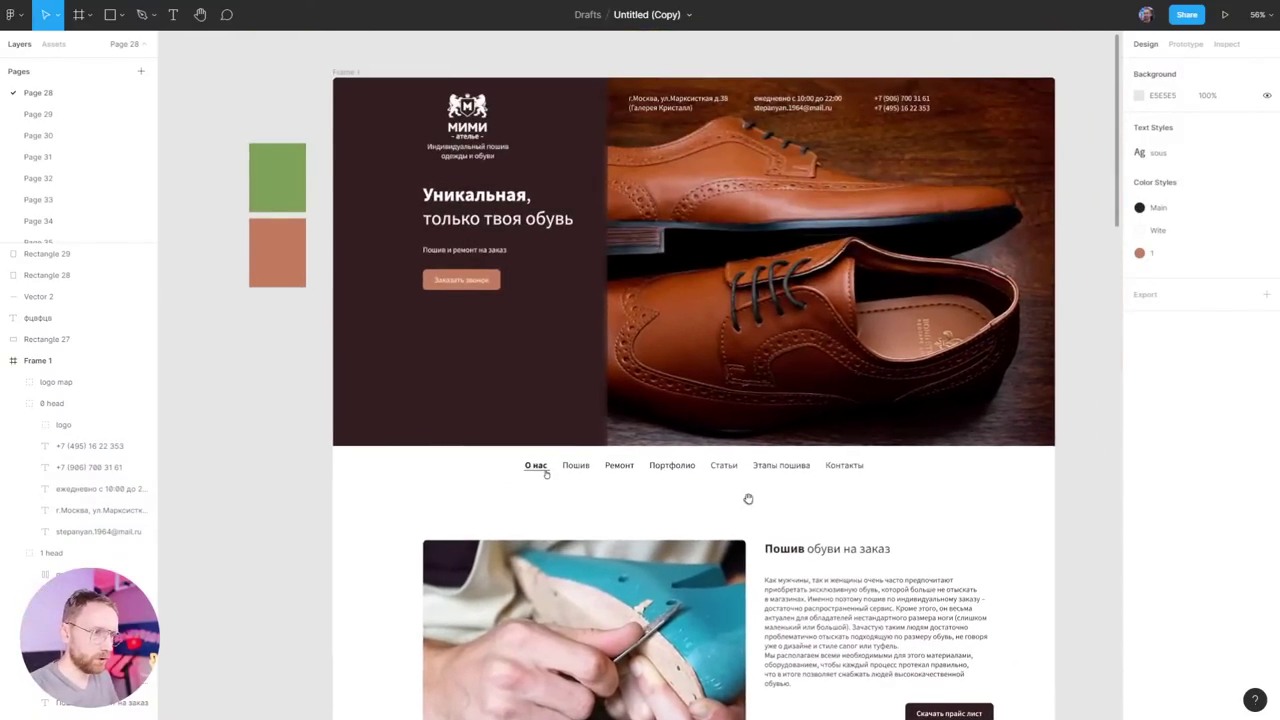
scroll(714, 268, up, 5)
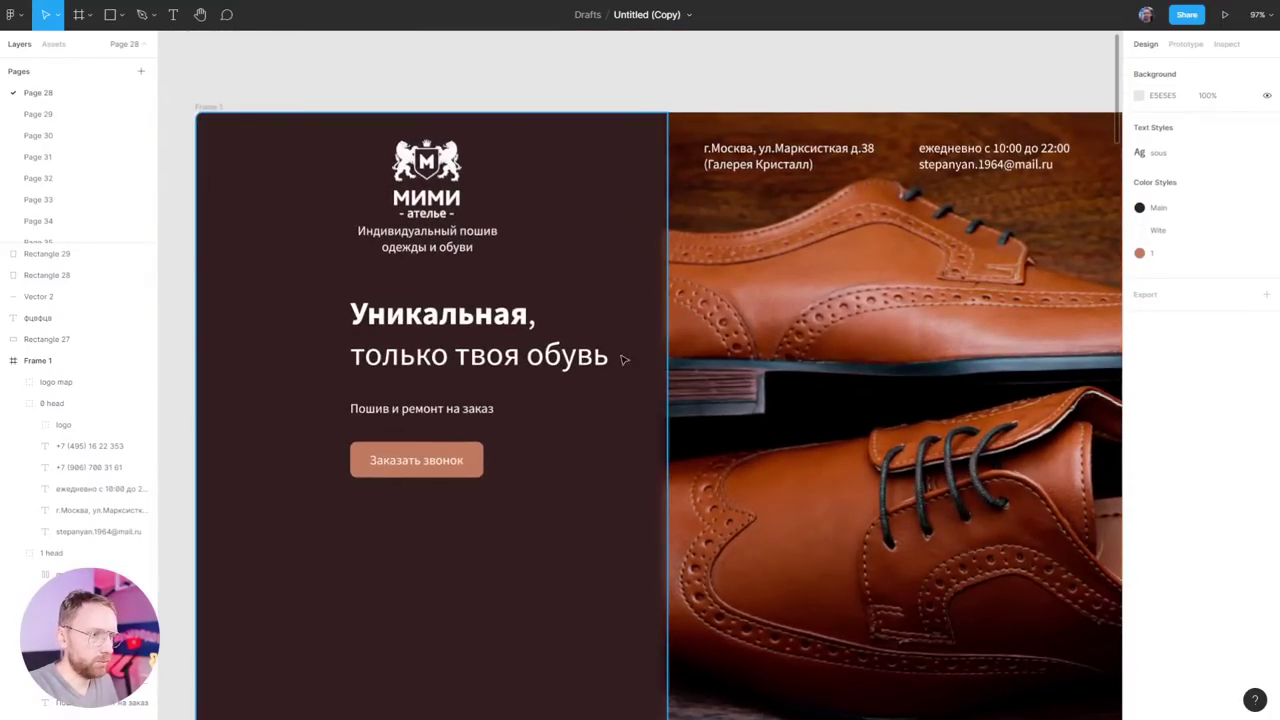
Relabel the gallery button 'Оставить заявку'
double_click(457, 459)
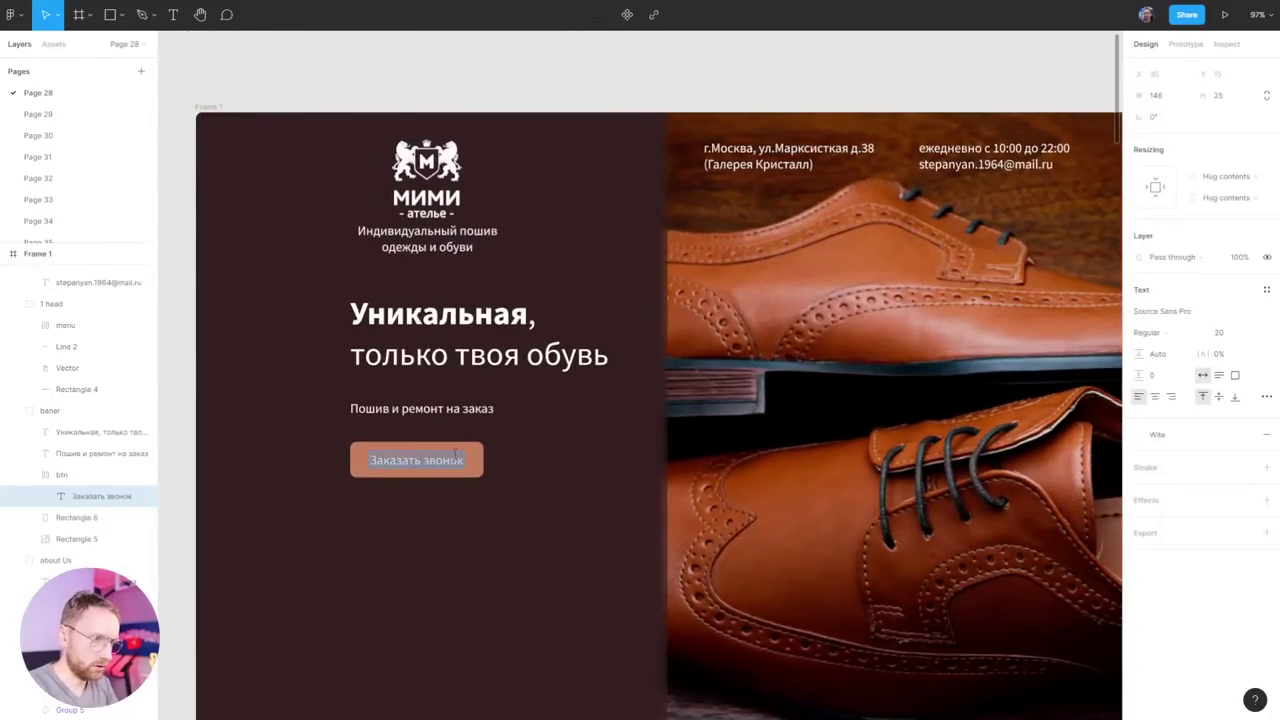
scroll(557, 166, down, 5)
scroll(534, 297, down, 10)
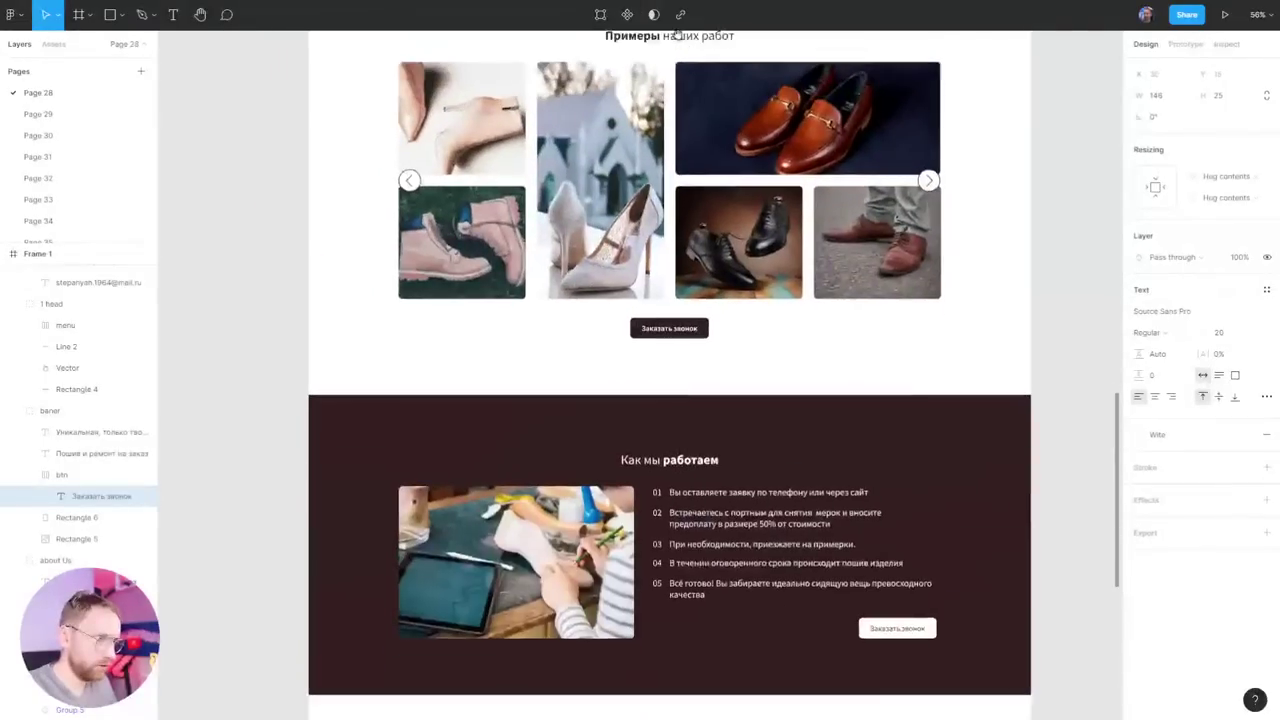
scroll(665, 300, up, 3)
double_click(693, 357)
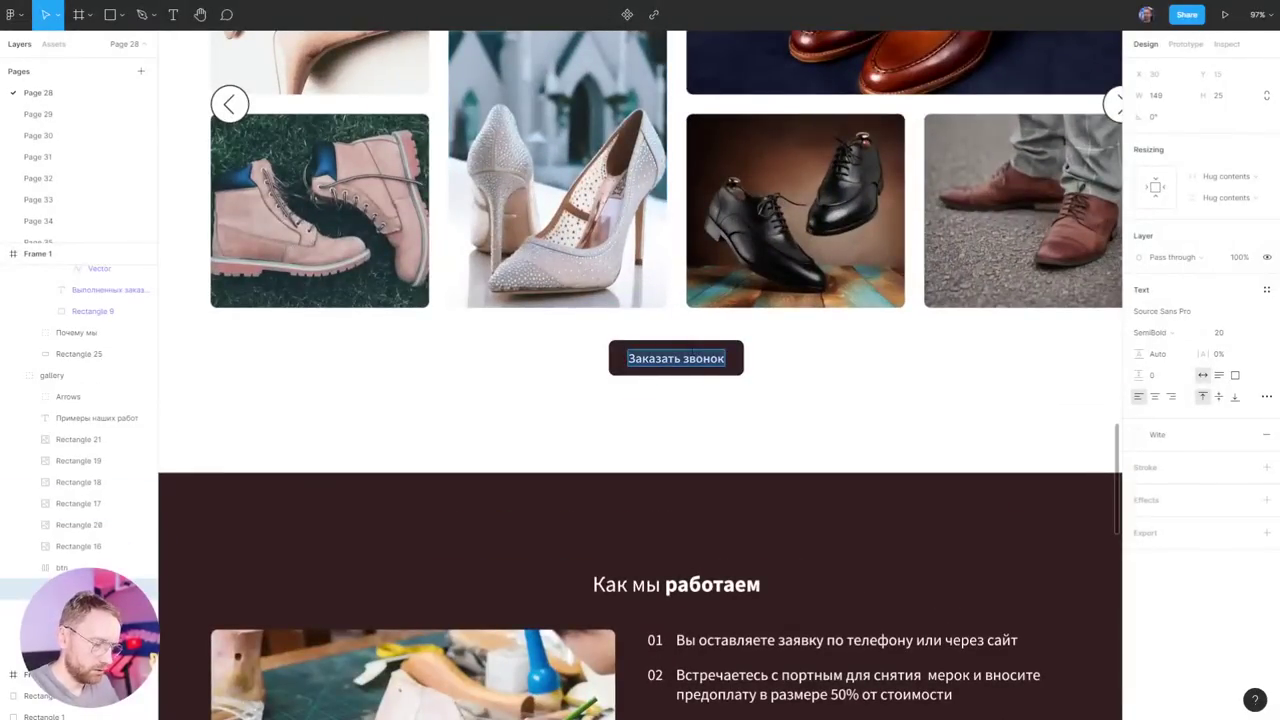
text(Оставит)
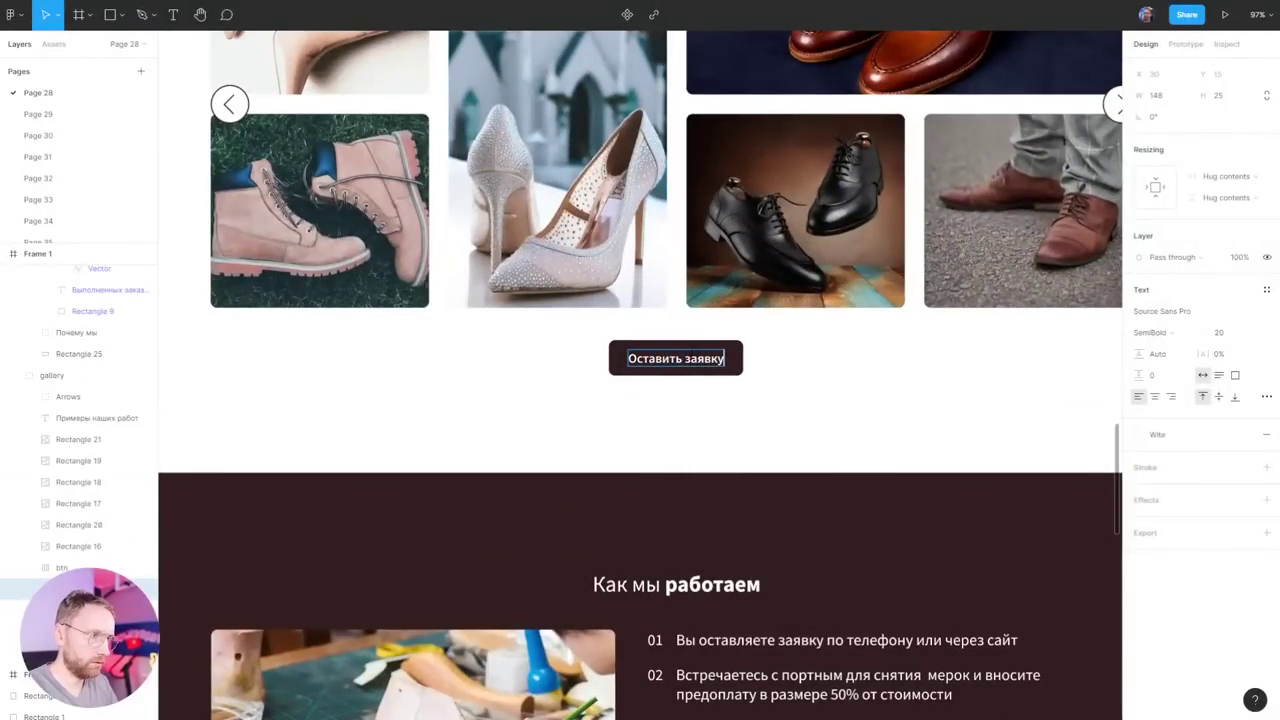
text(ь заявку)
click(923, 337)
Move the steps button left under the list and relabel it 'Вызвать специалиста'
scroll(923, 337, down, 7)
scroll(701, 542, up, 3)
scroll(701, 542, right, 2)
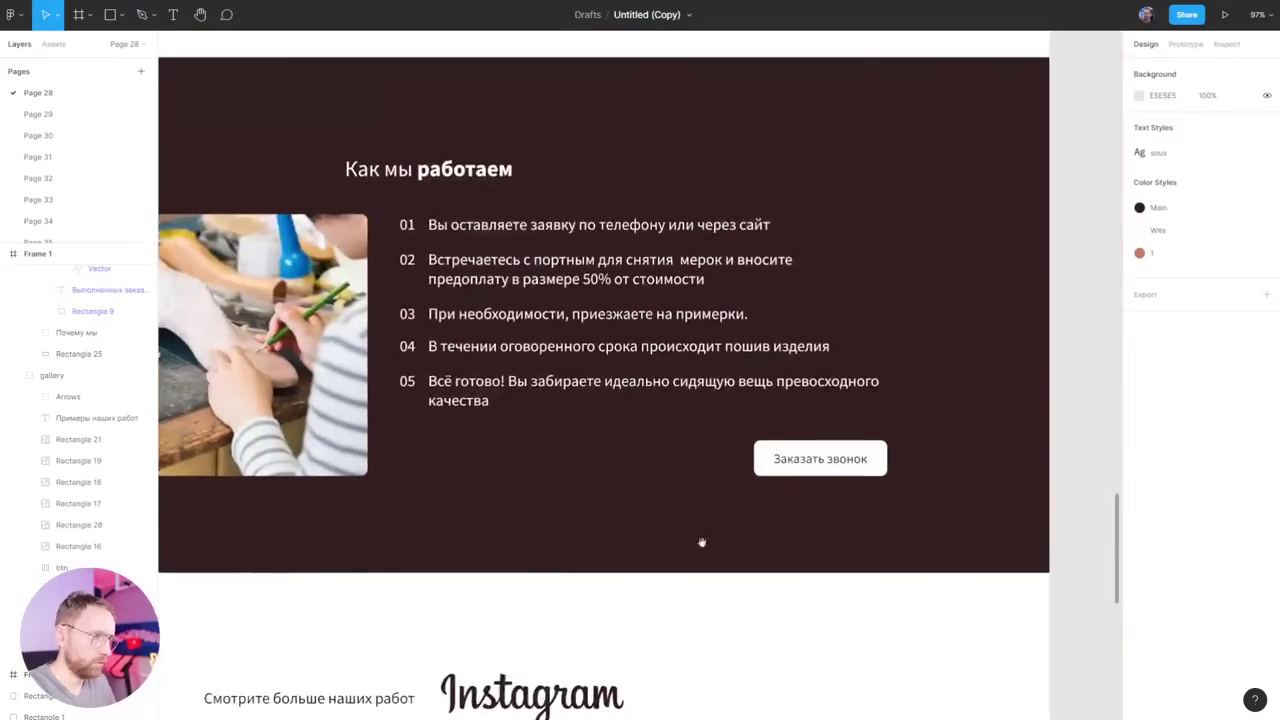
drag(701, 542, 874, 491)
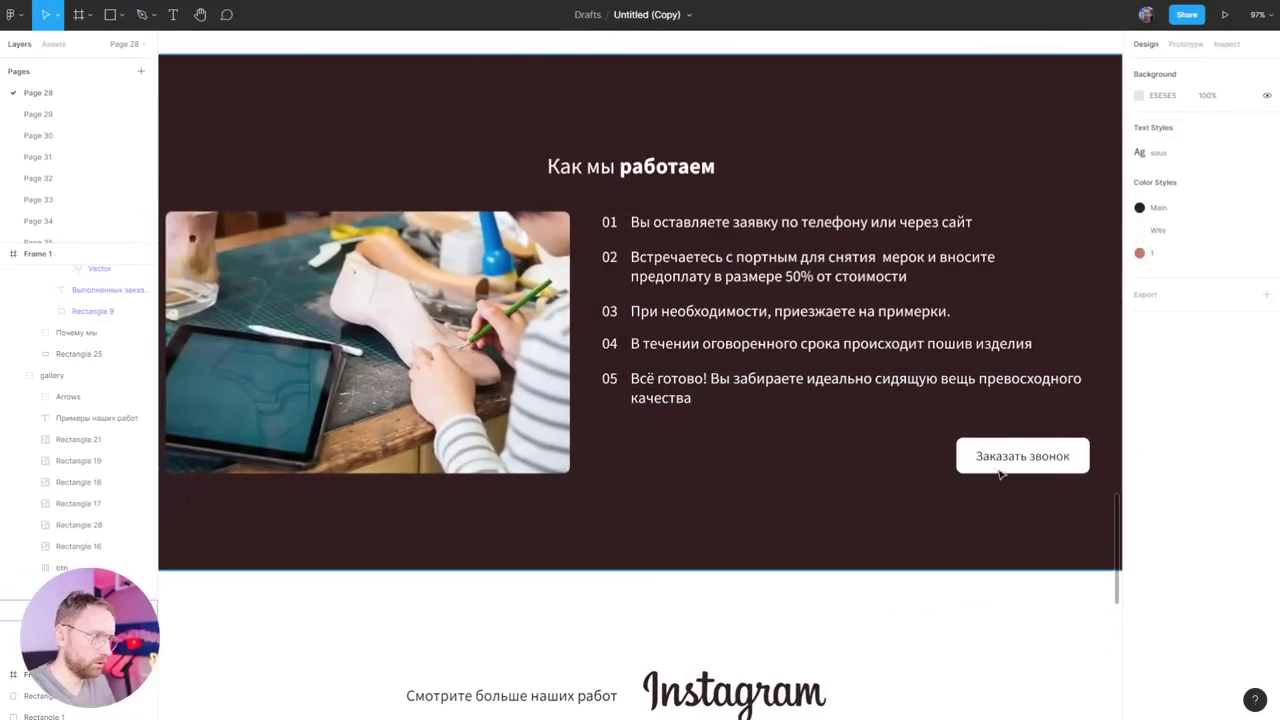
drag(1001, 474, 647, 464)
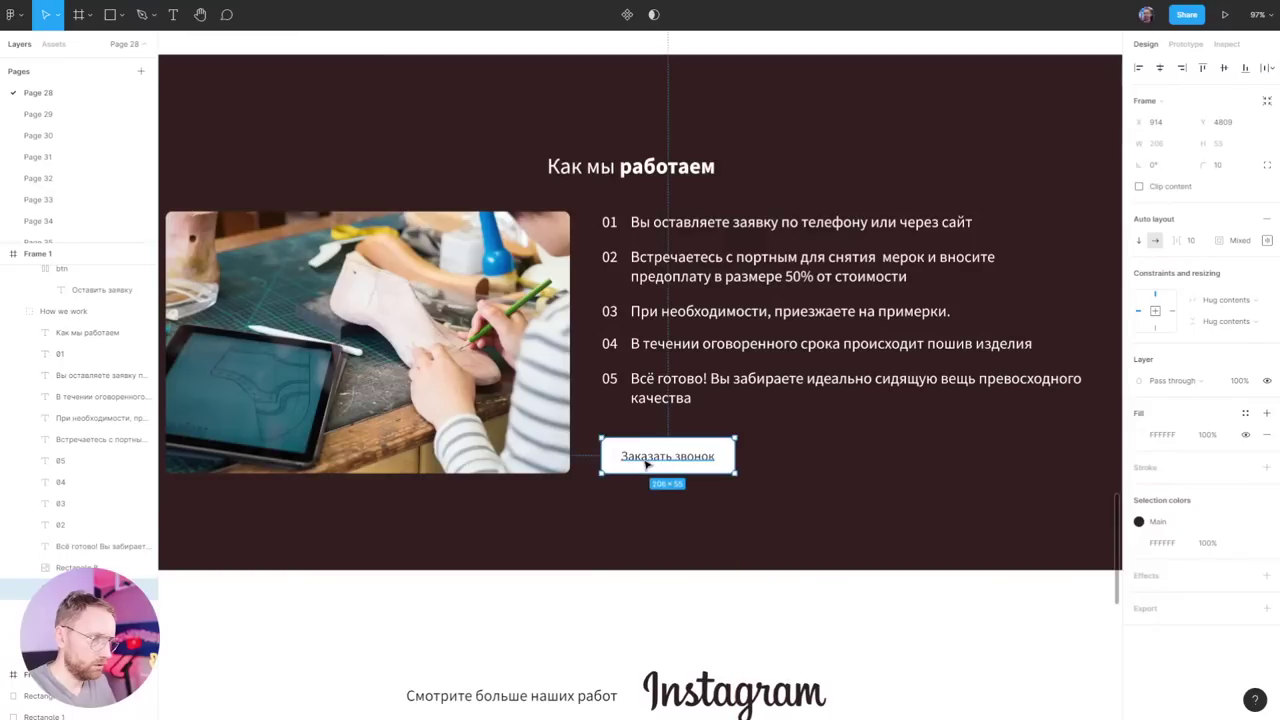
double_click(647, 458)
text(Вызвать специалиста)
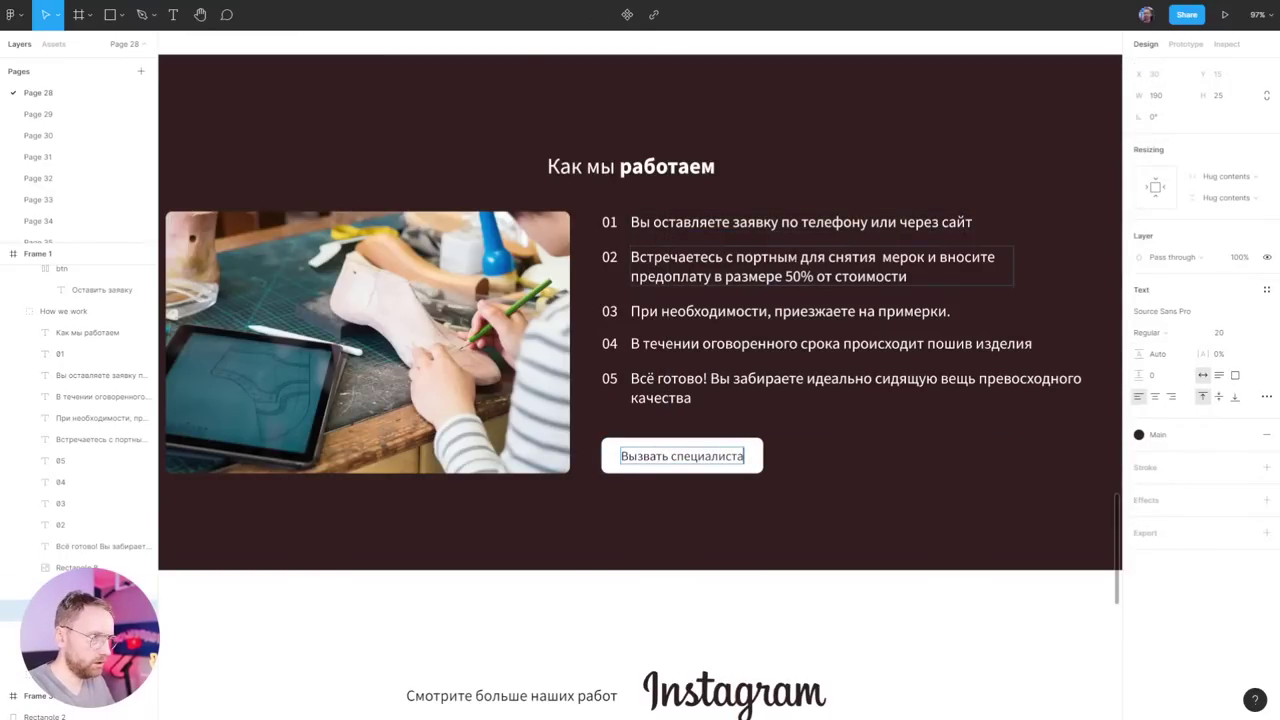
click(797, 257)
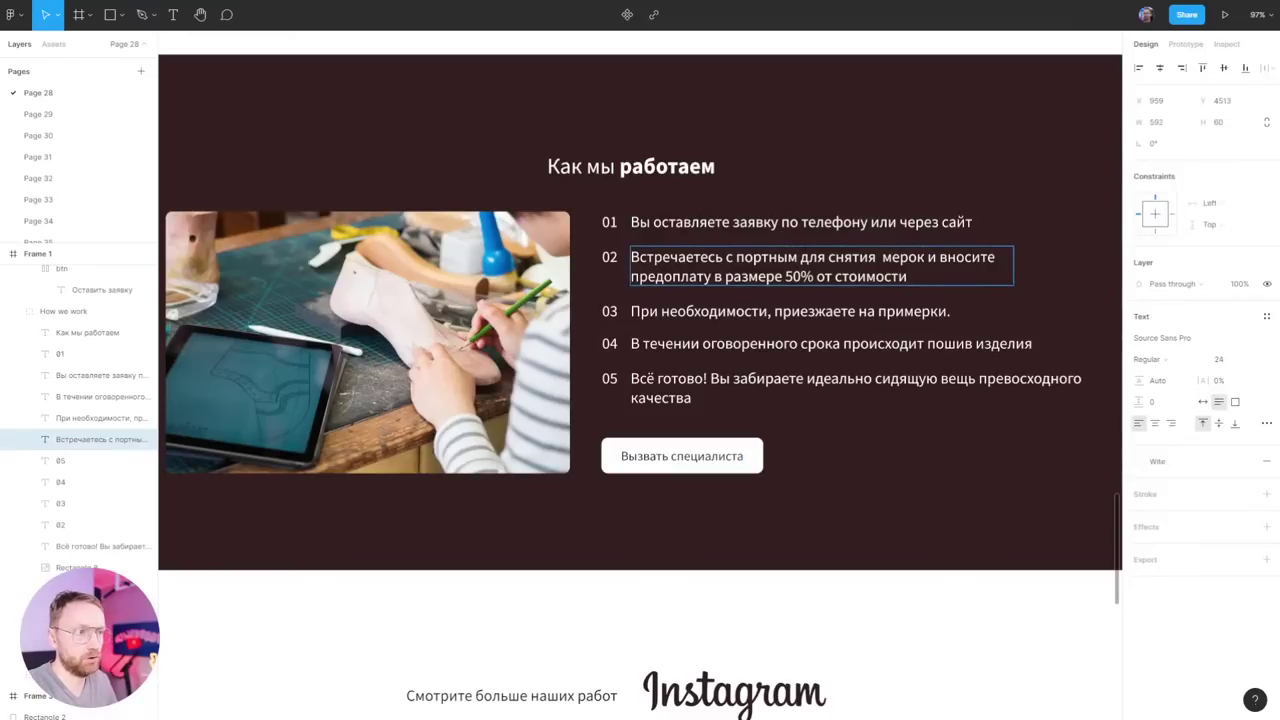
Correct 'течении' to 'течение' in the step 04 sentence
key(Escape)
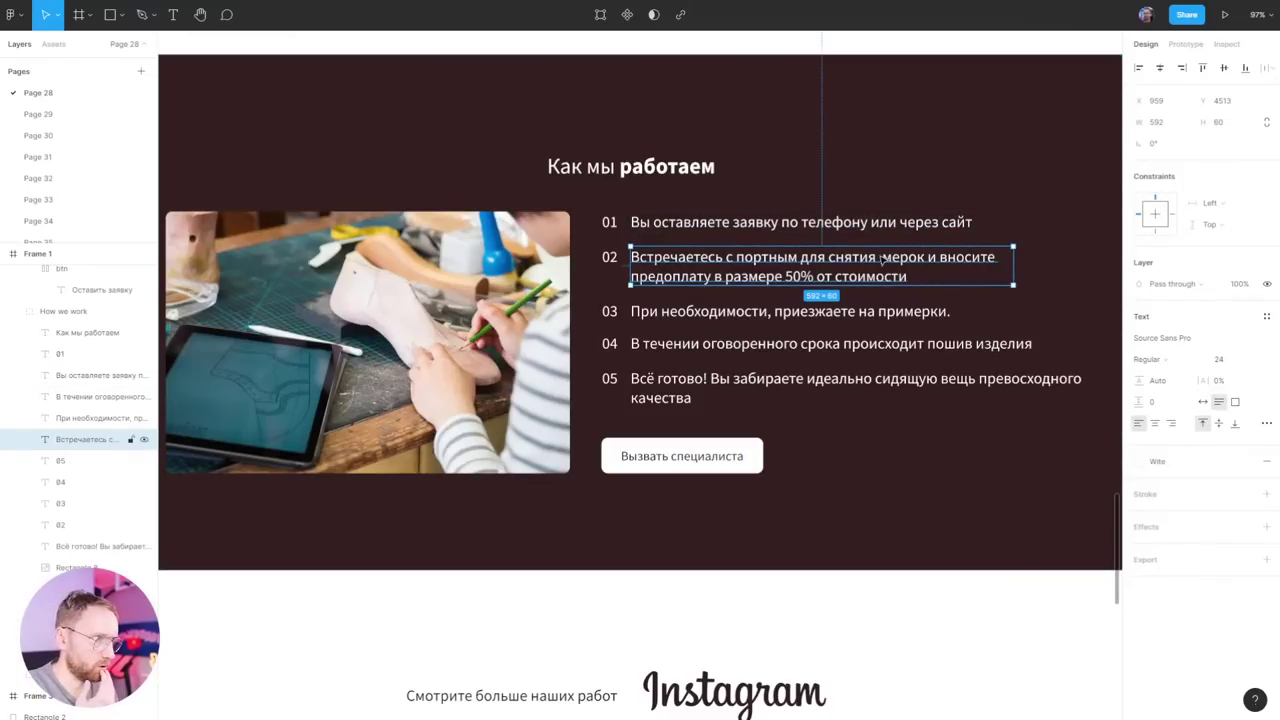
click(777, 312)
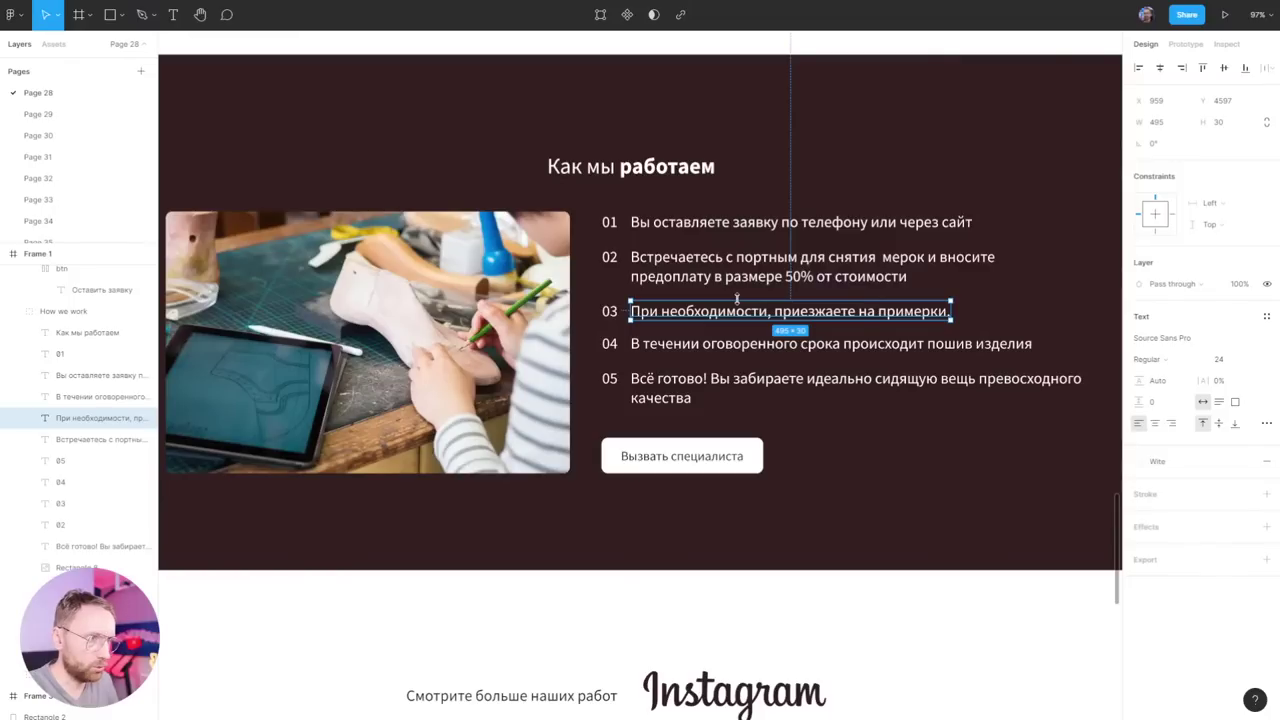
click(720, 344)
double_click(720, 344)
click(698, 344)
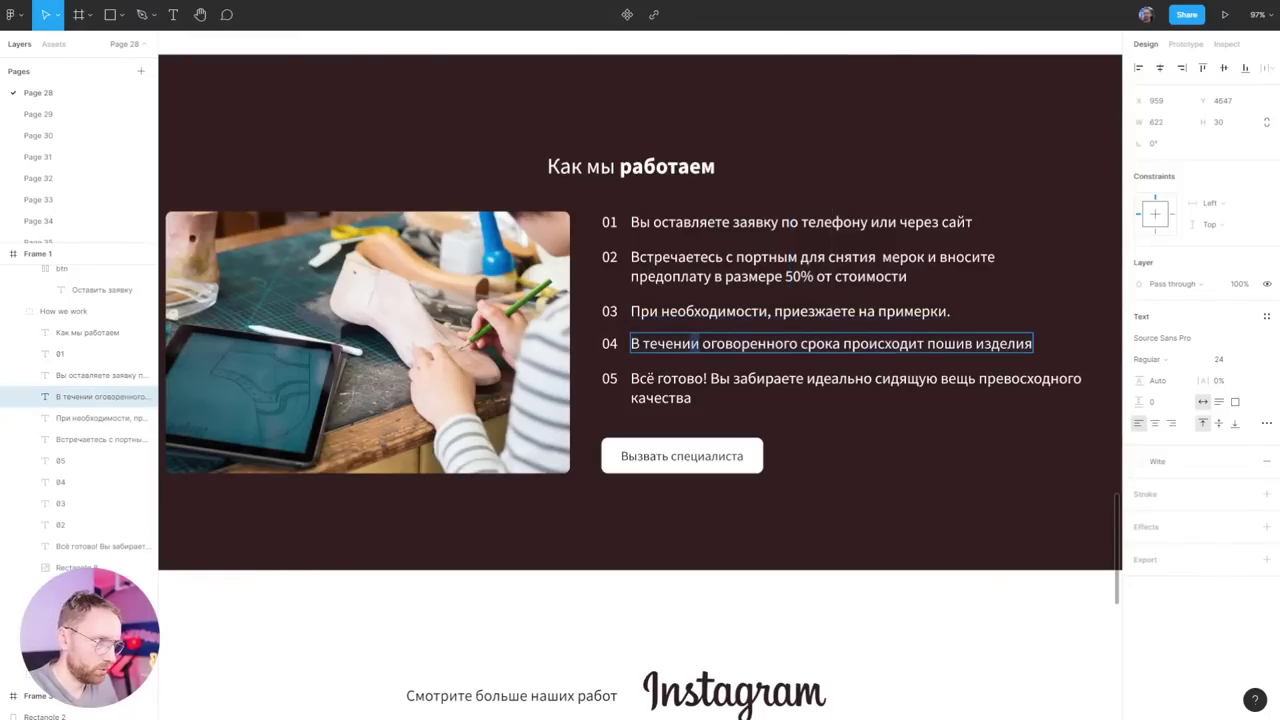
key(BackSpace)
text(е)
key(Escape)
click(868, 473)
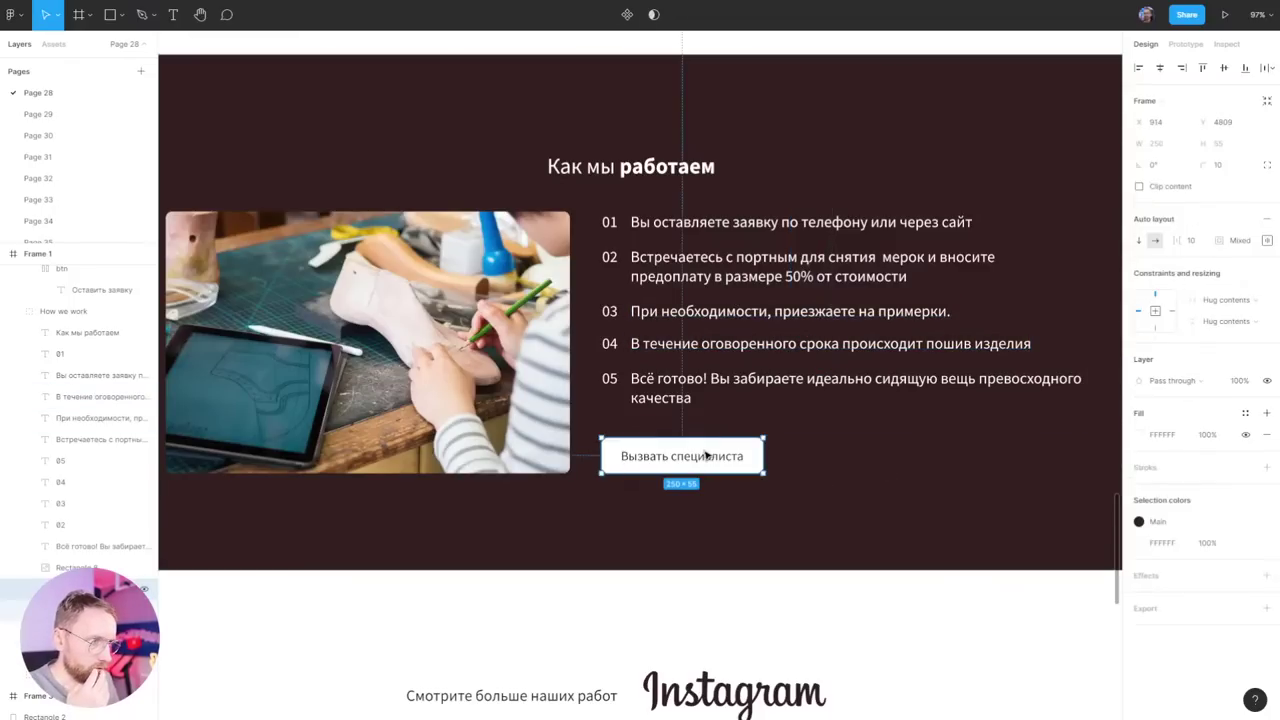
scroll(857, 431, down, 10)
scroll(600, 290, up, 2)
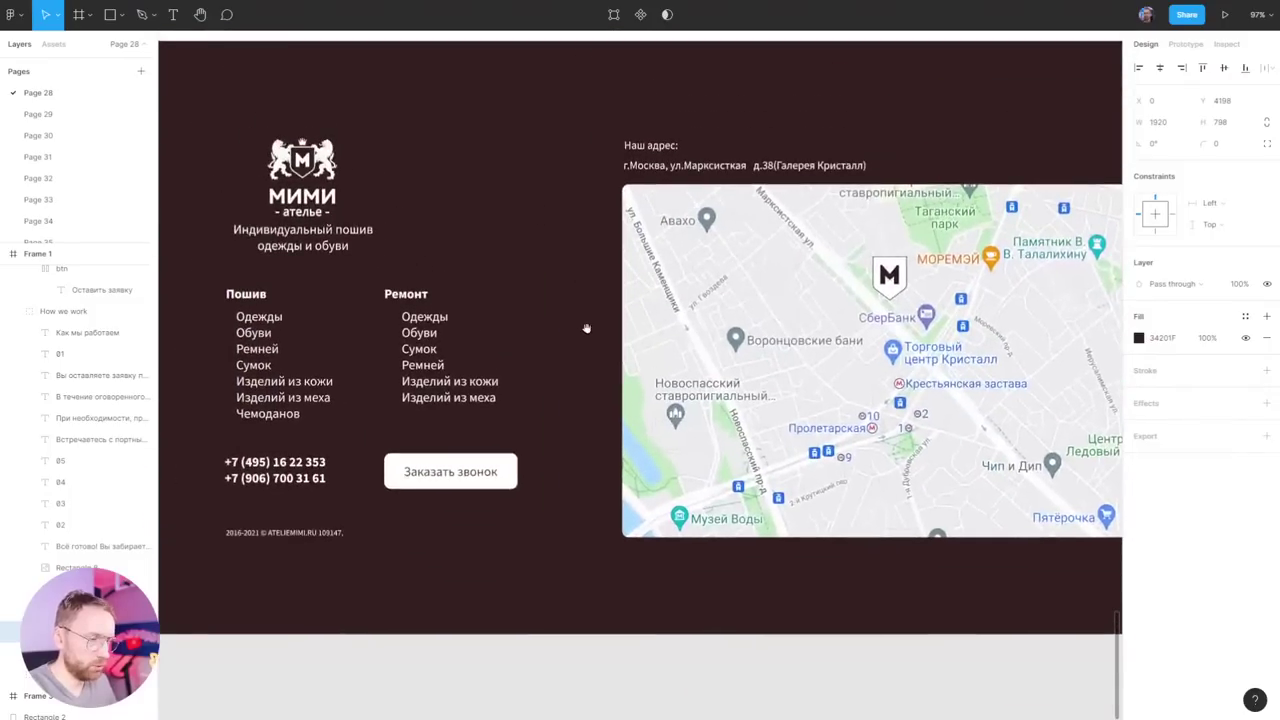
Apply the terracotta colour style to both the footer and steps-section call buttons
click(510, 469)
scroll(595, 365, down, 3)
scroll(800, 150, up, 3)
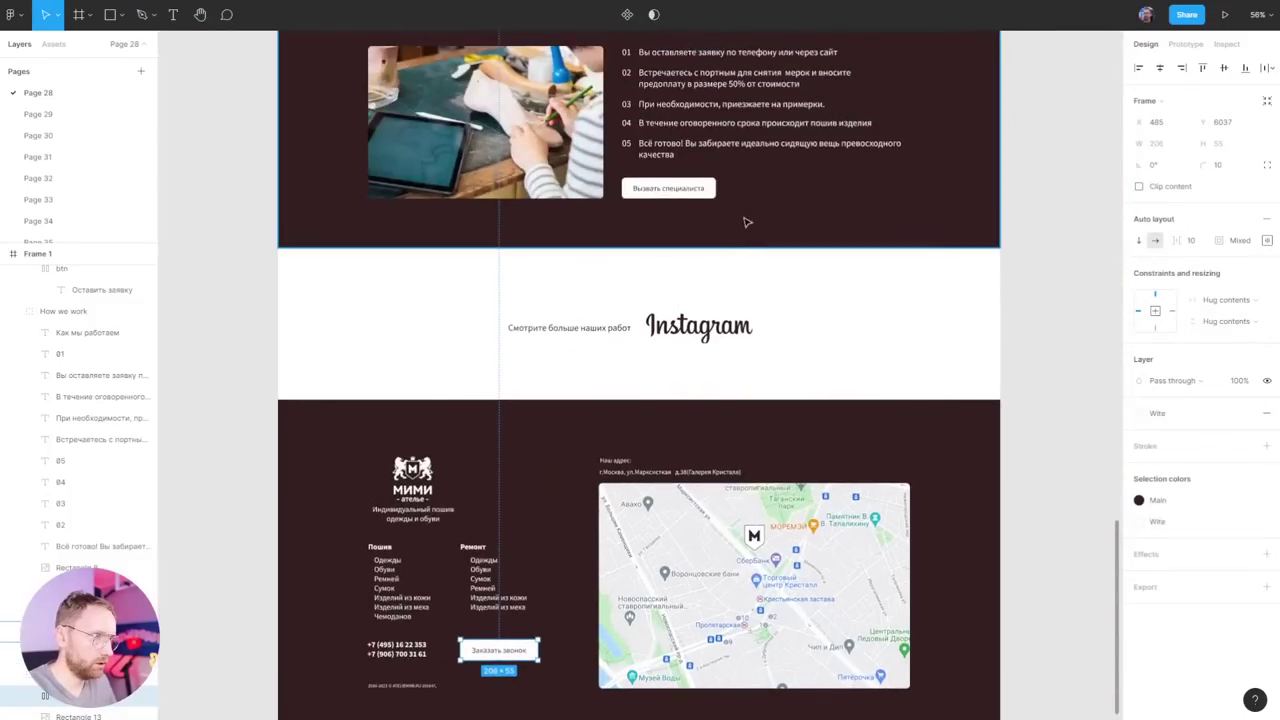
shift+click(712, 190)
click(1186, 413)
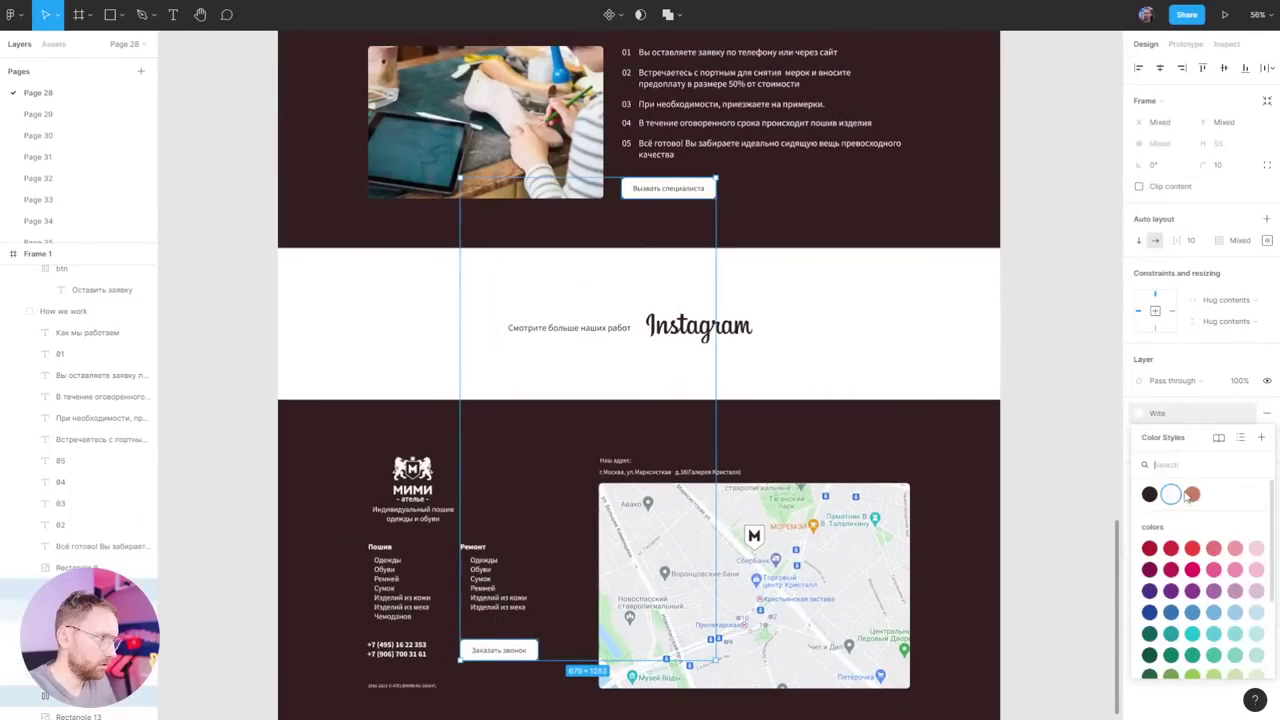
click(1187, 499)
key(Escape)
scroll(806, 259, up, 3)
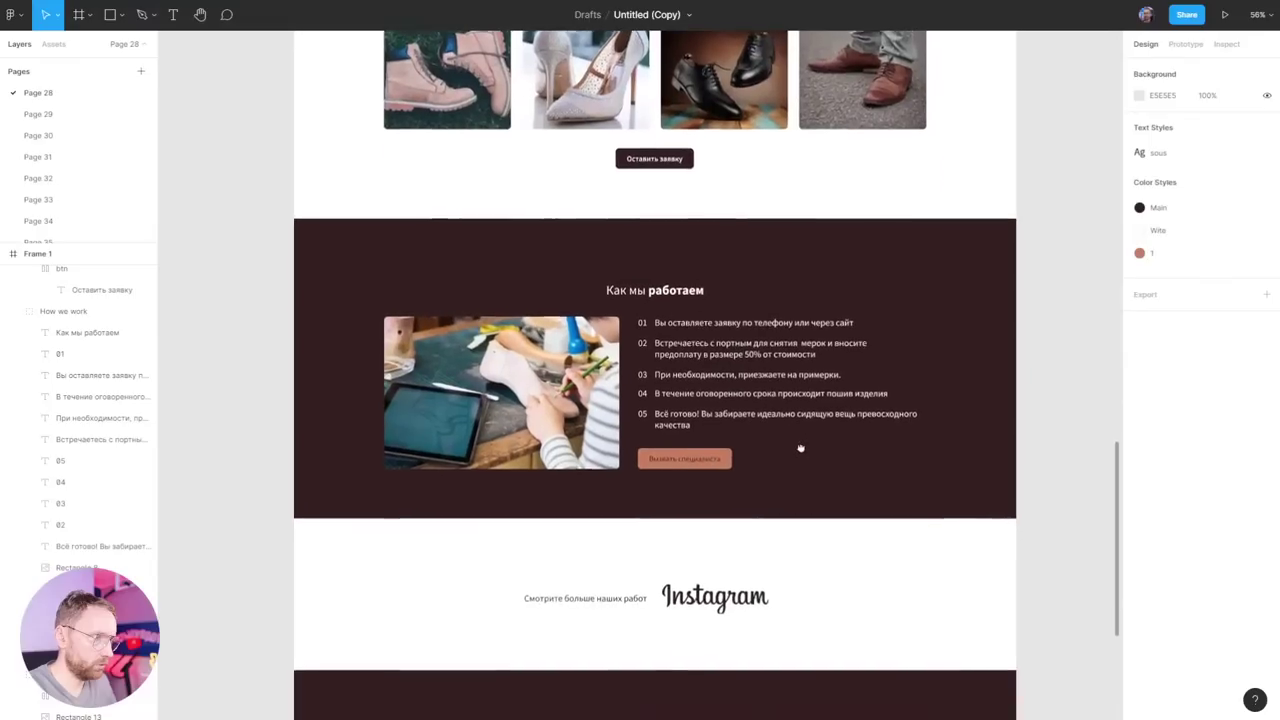
scroll(677, 348, up, 3)
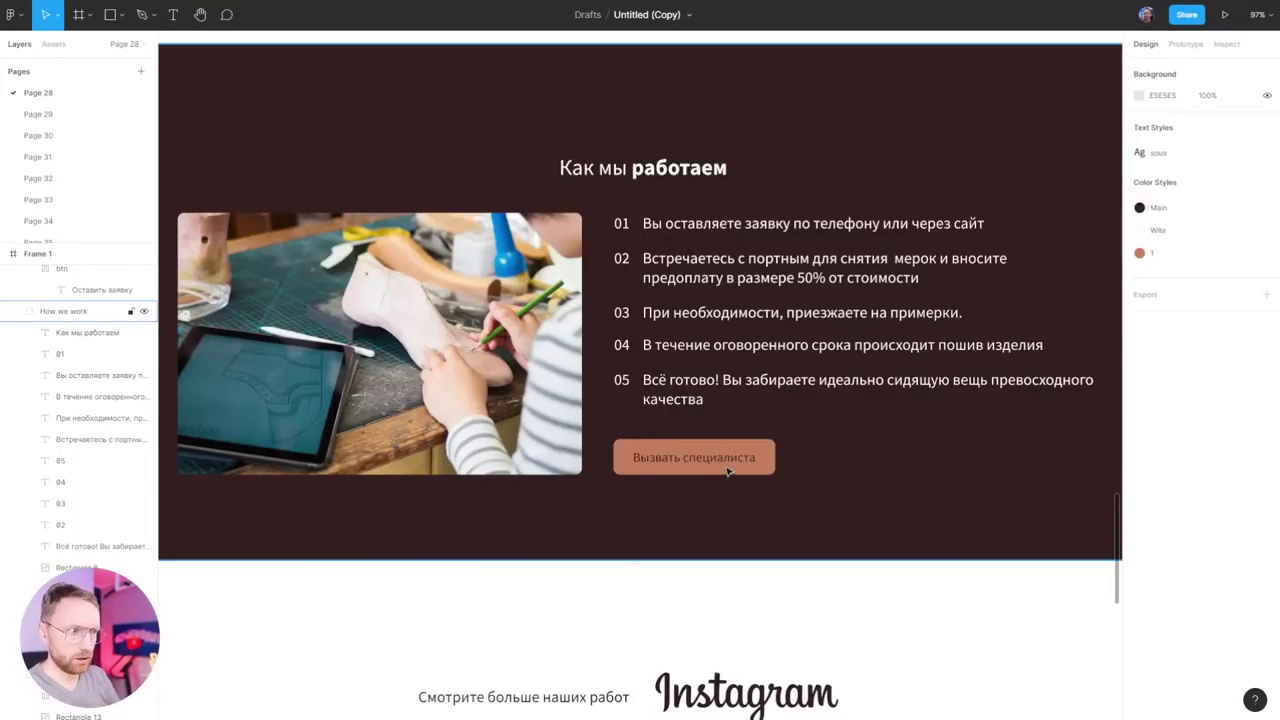
scroll(728, 470, up, 10)
scroll(767, 572, down, 15)
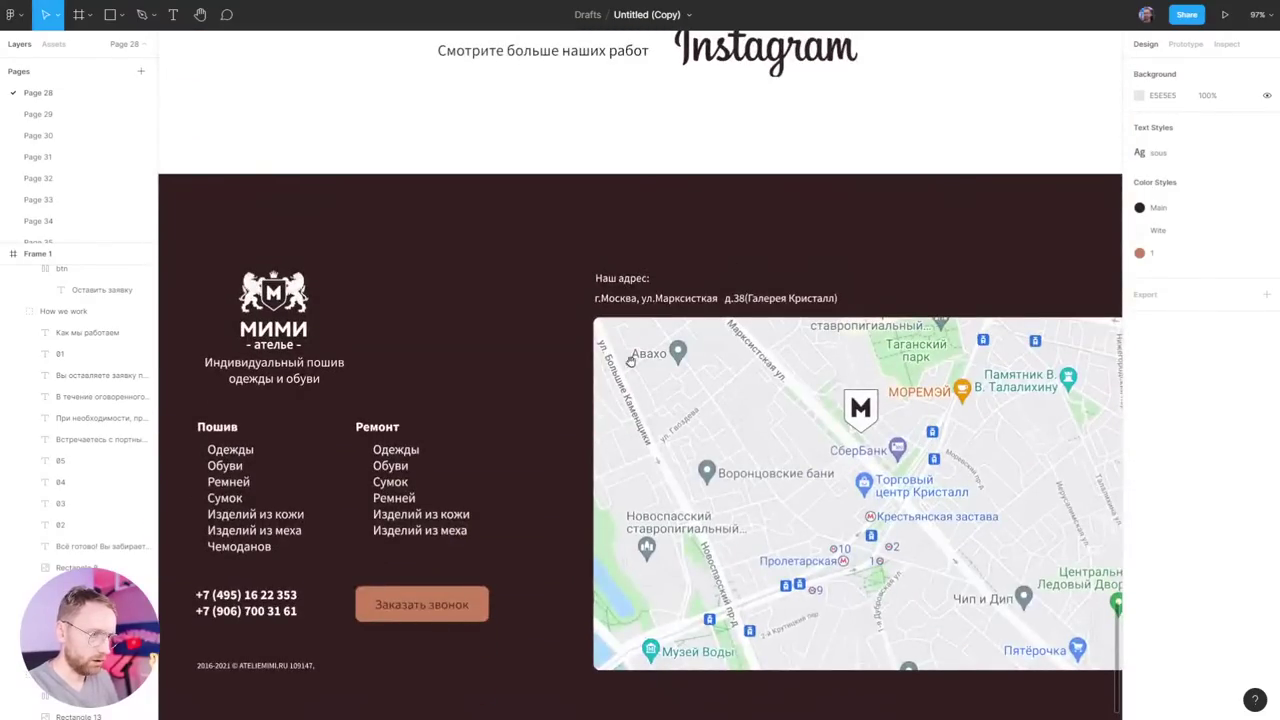
Line up the footer call button with the Ремонт list and view the footer at actual size
scroll(544, 507, down, 4)
click(471, 423)
double_click(471, 423)
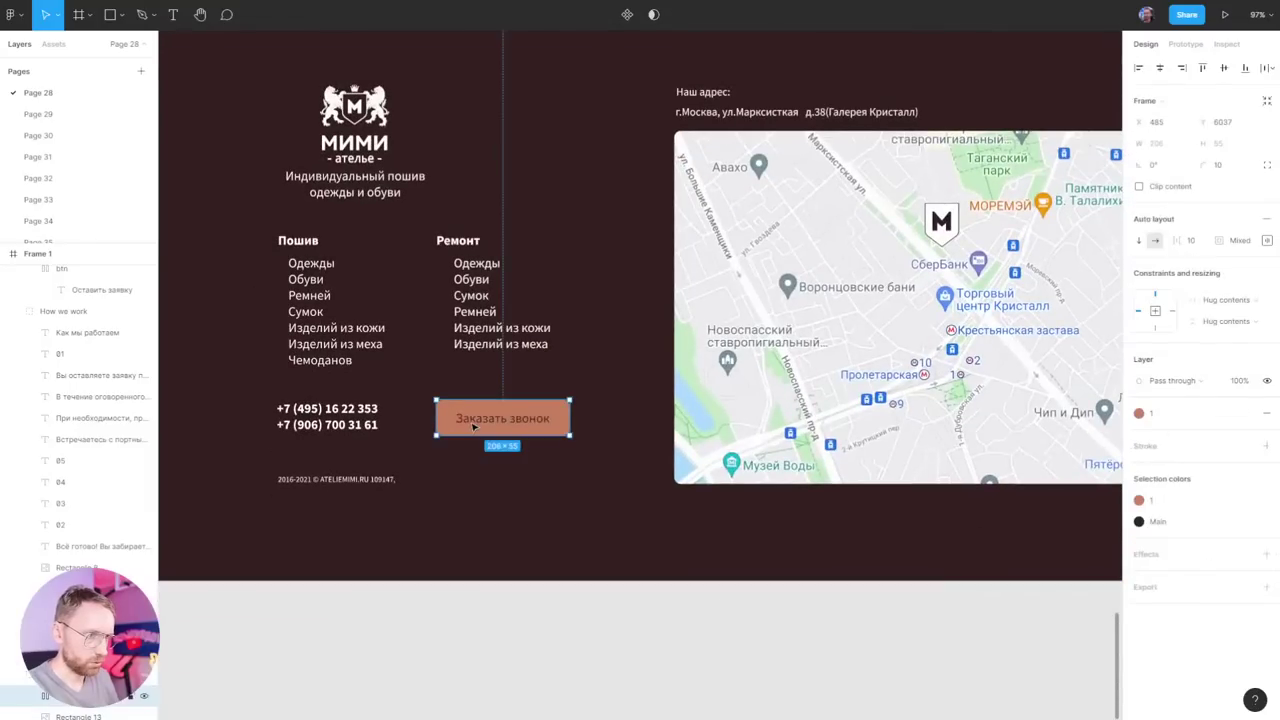
key(Return)
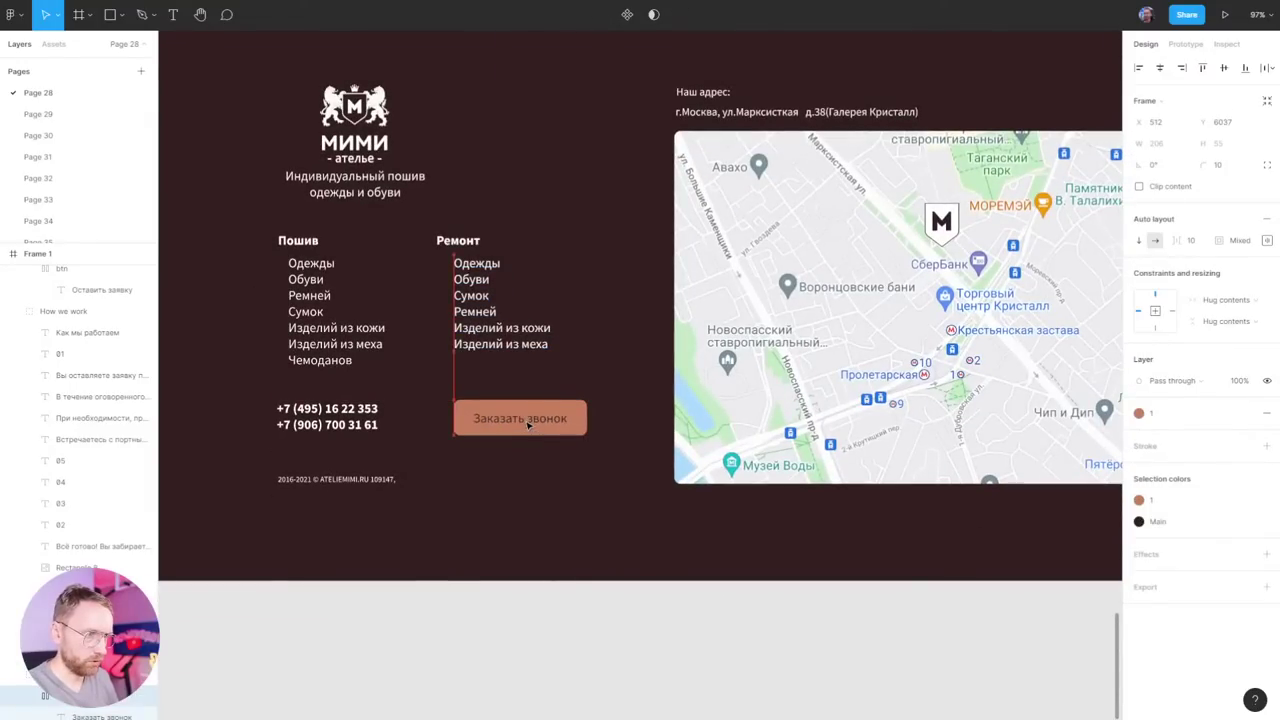
key(ctrl+y)
key(ctrl+y)
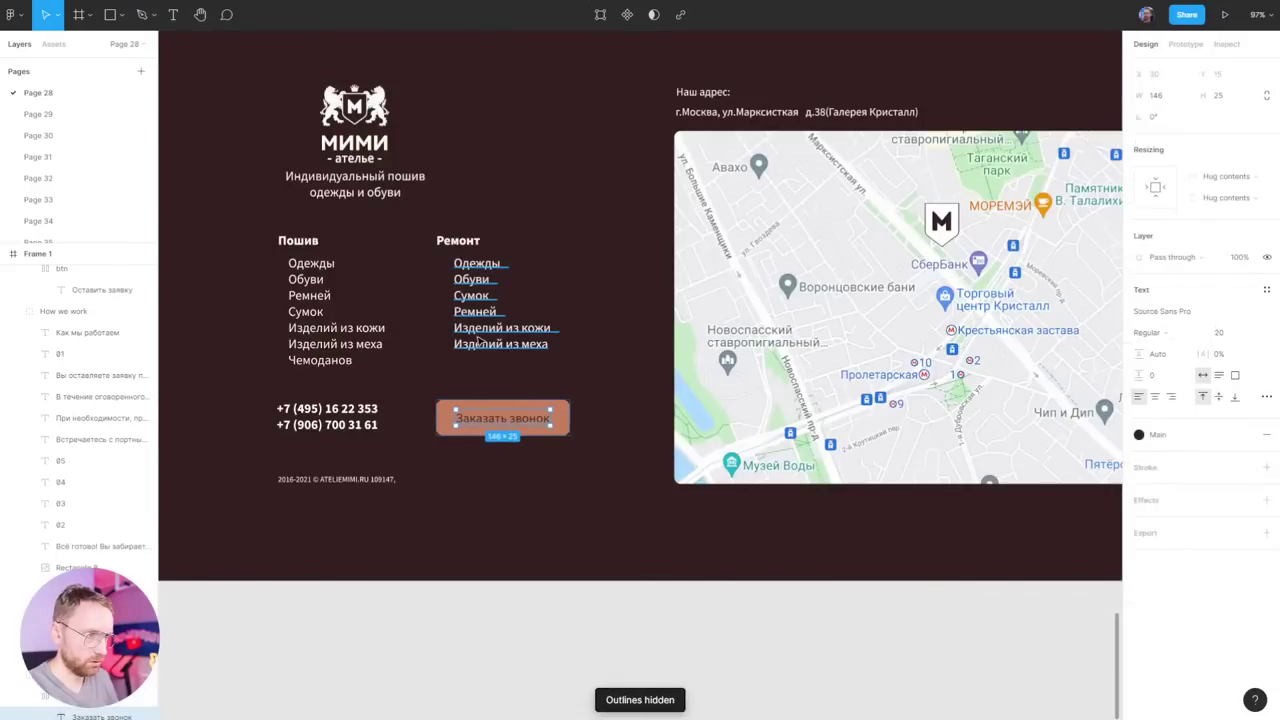
shift+click(481, 342)
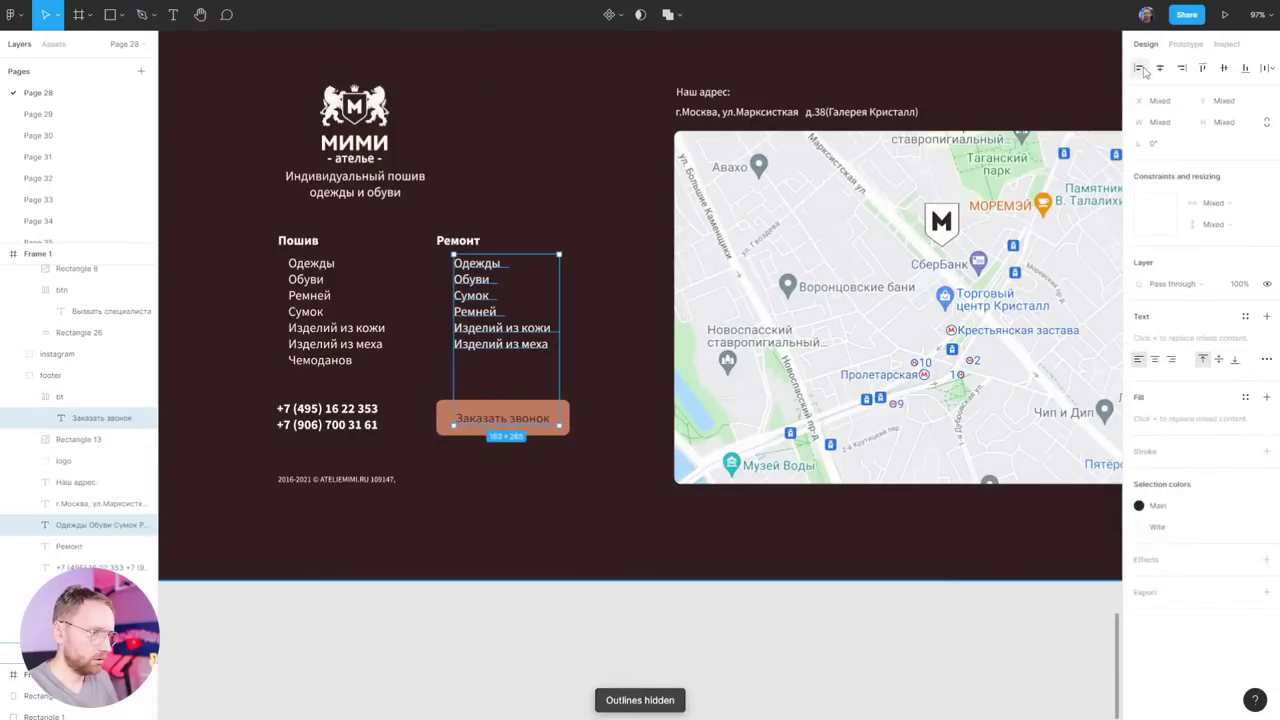
ctrl+scroll(551, 251, down, 3)
key(Escape)
scroll(663, 300, up, 5)
key(shift+0)
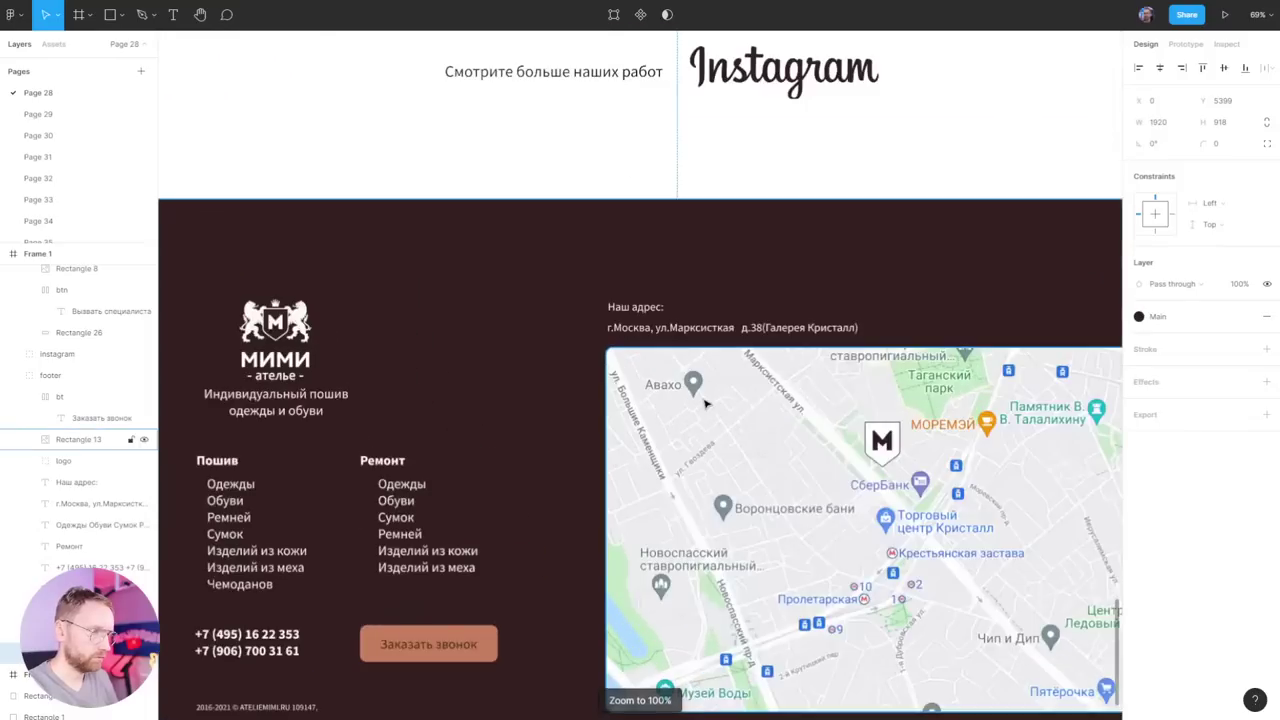
Scale the footer address line proportionally up to roughly 31 px text
click(470, 256)
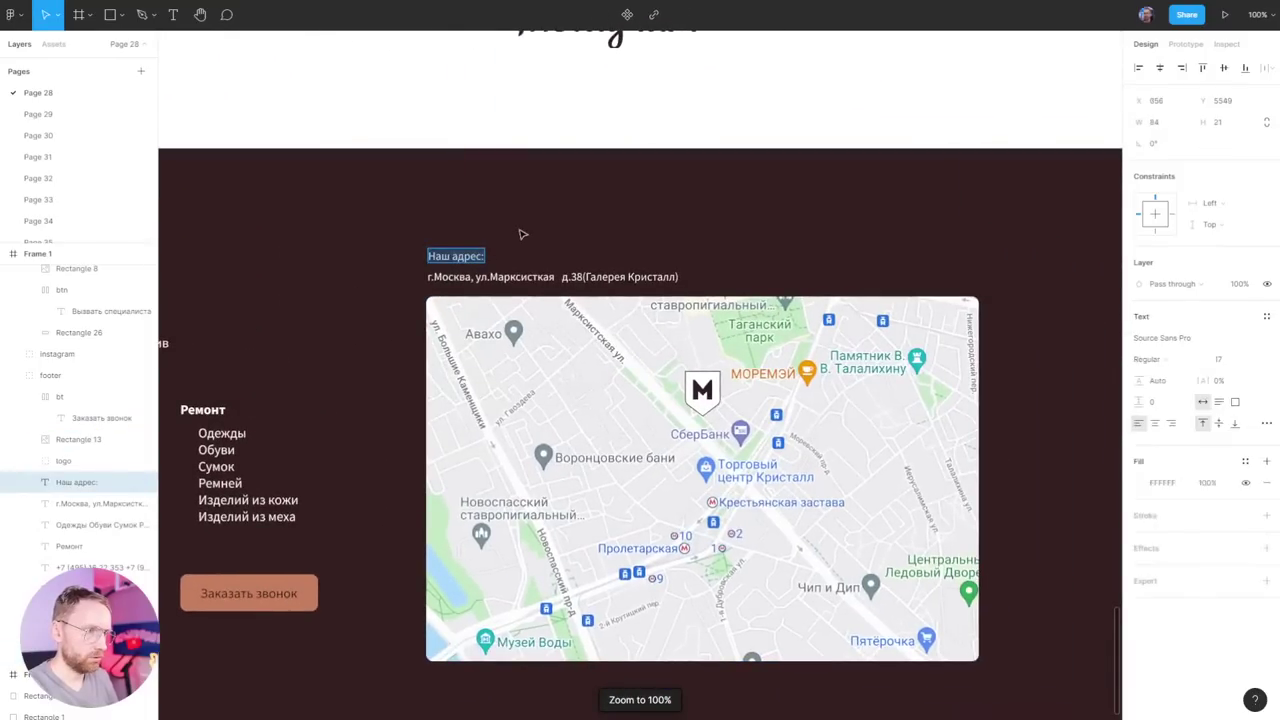
click(530, 278)
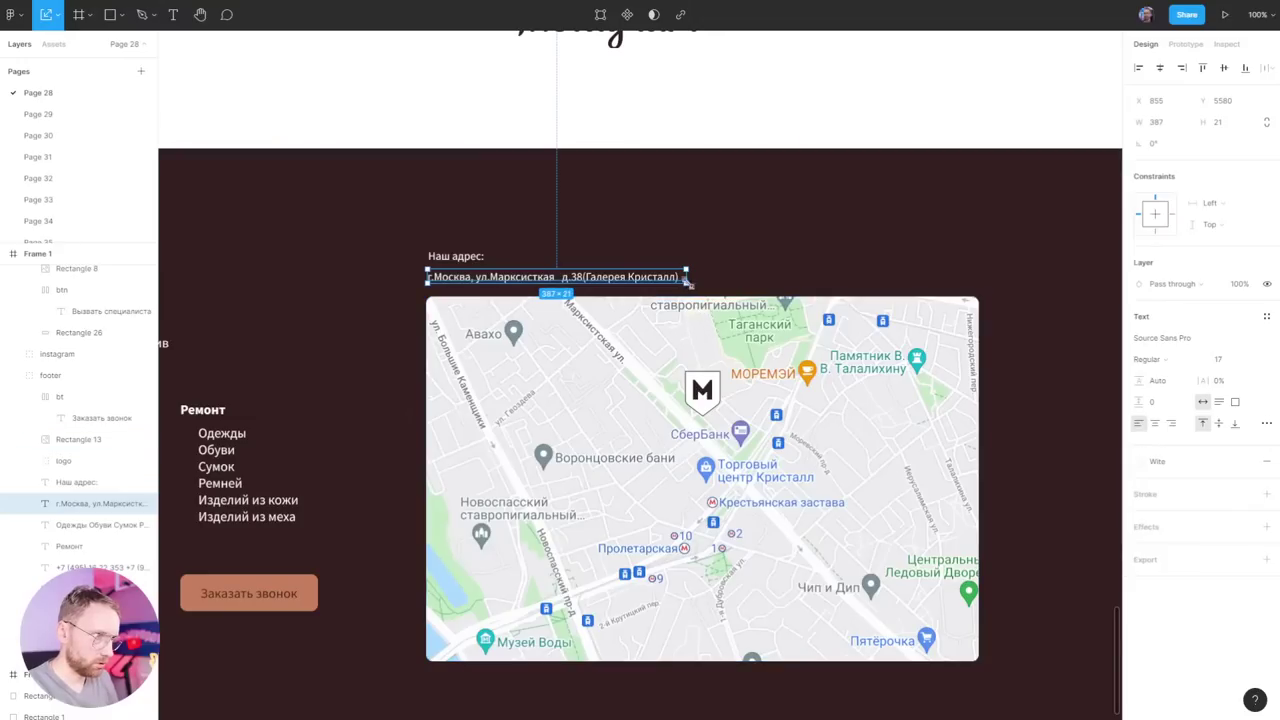
key(k)
drag(687, 271, 901, 238)
click(901, 238)
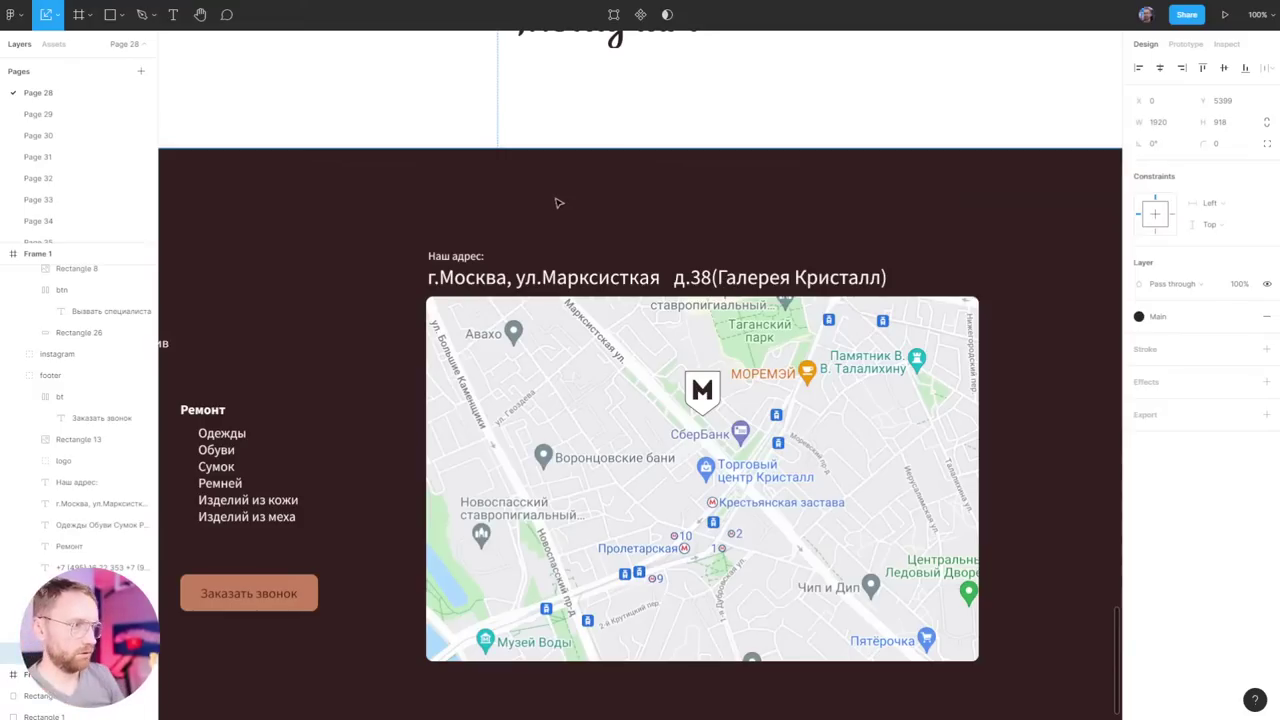
Draw a grey 337×37 rectangle just below the Instagram logo in the Instagram block
scroll(556, 361, down, 4)
scroll(556, 361, left, 5)
scroll(706, 476, down, 5)
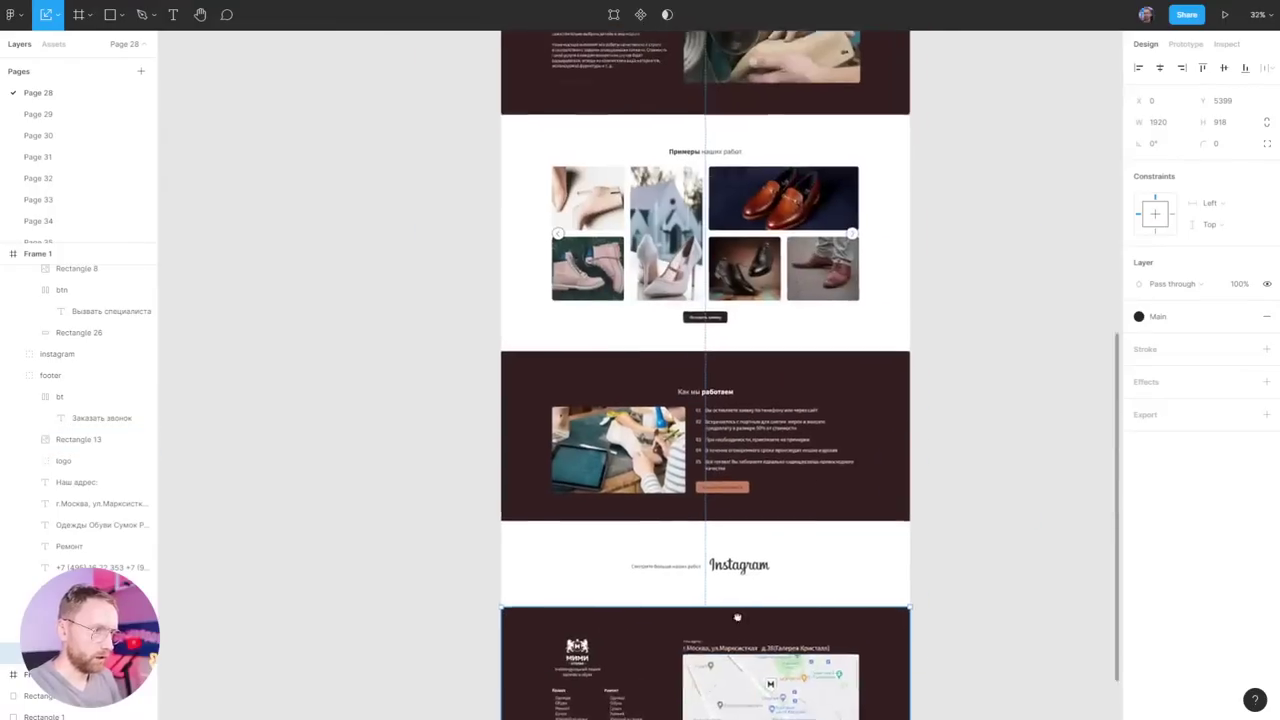
scroll(720, 330, up, 10)
scroll(608, 304, down, 3)
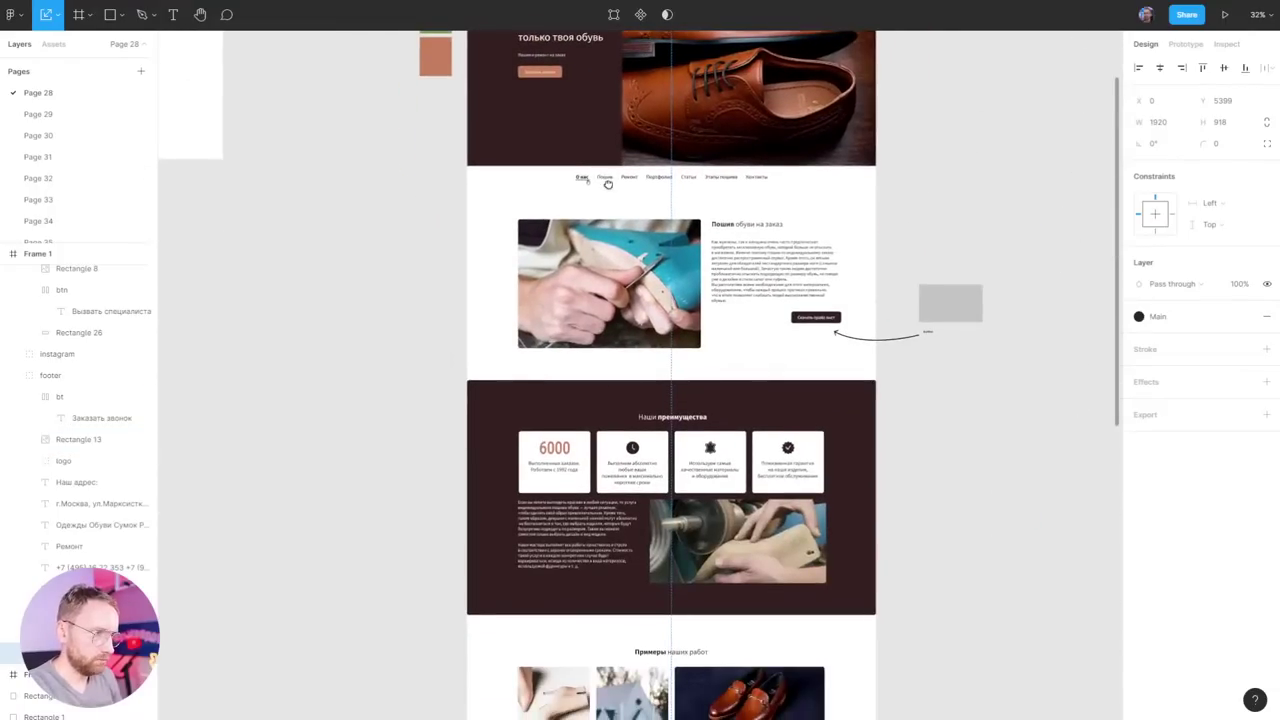
scroll(606, 182, down, 12)
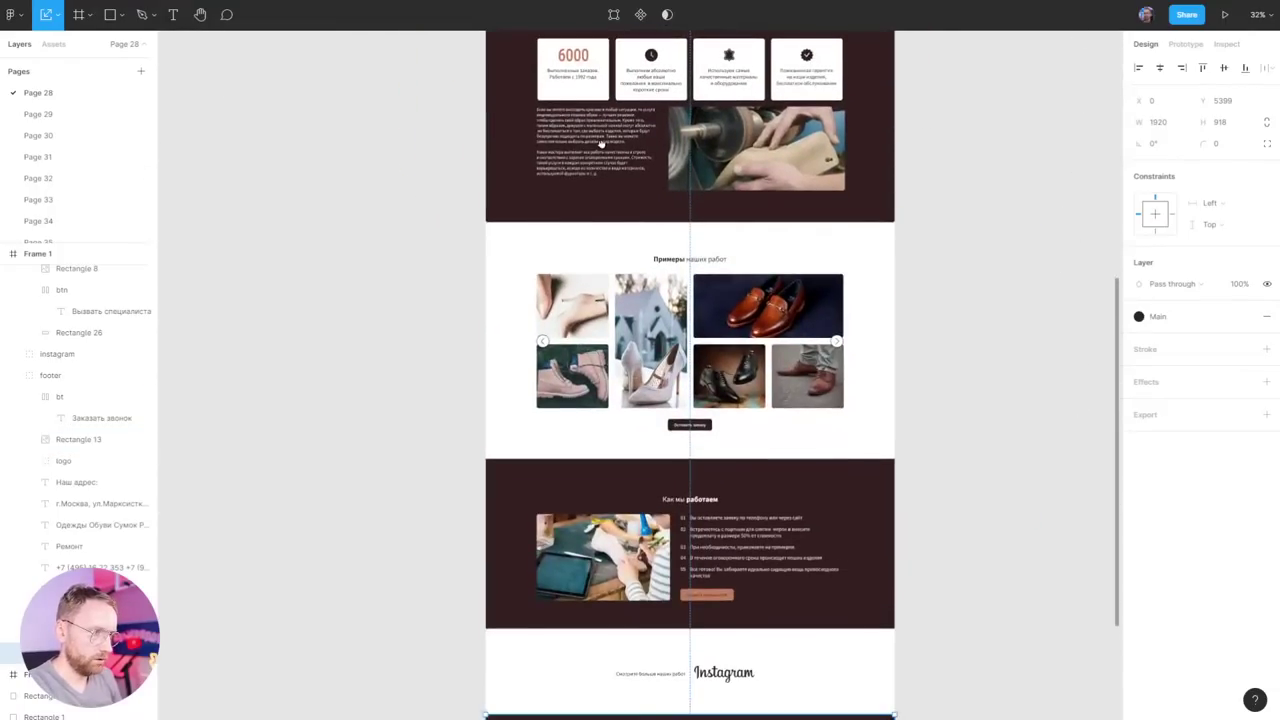
scroll(592, 408, up, 5)
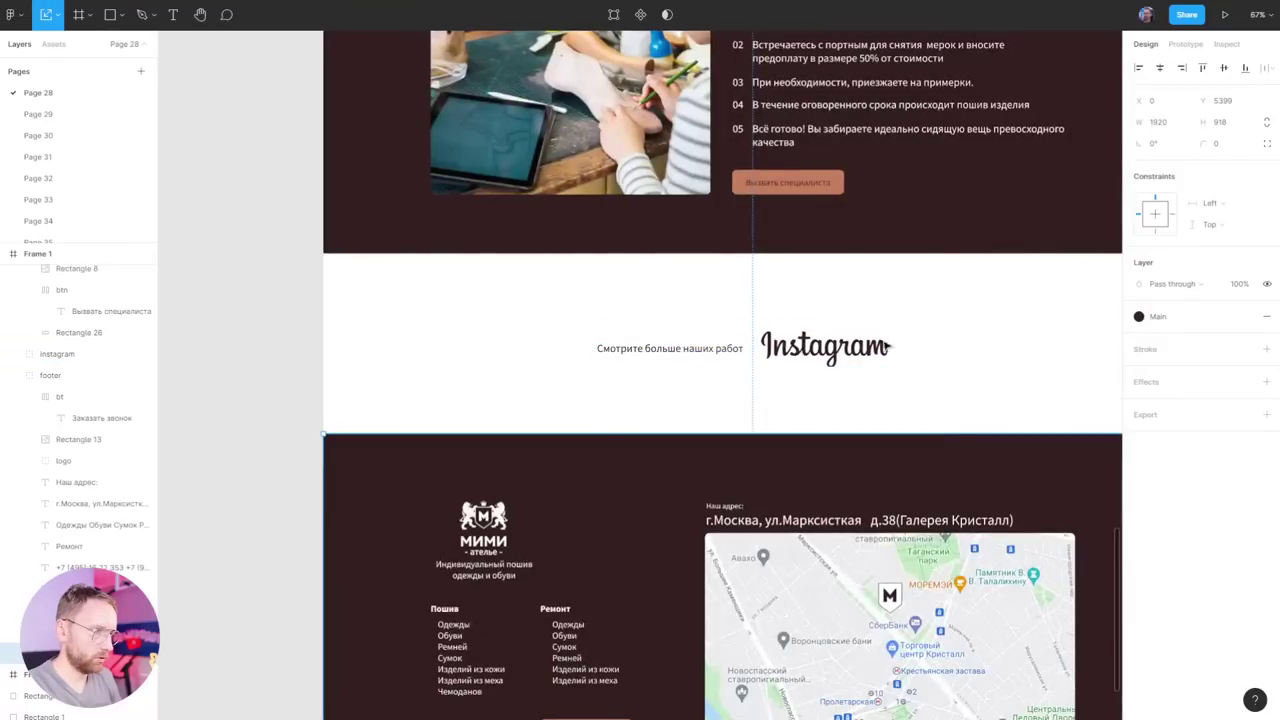
key(r)
drag(680, 389, 830, 374)
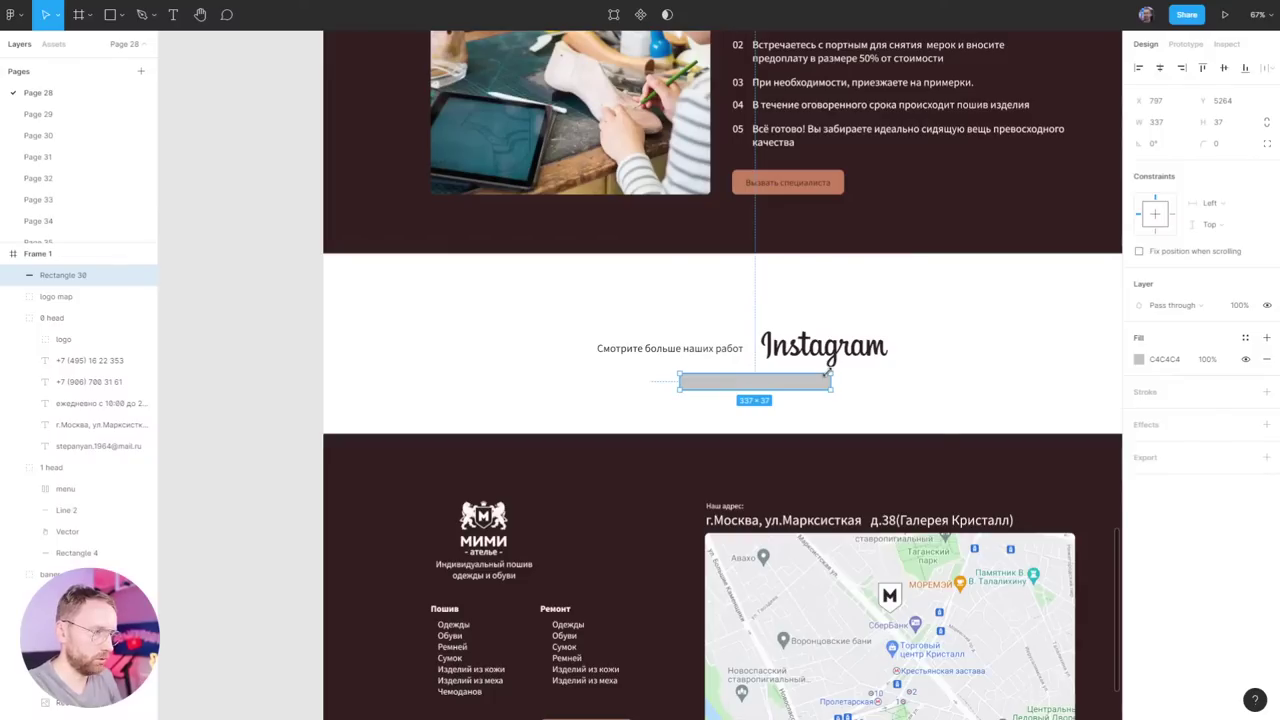
Review the Instagram block by selecting and then deselecting the Instagram logo image
double_click(820, 350)
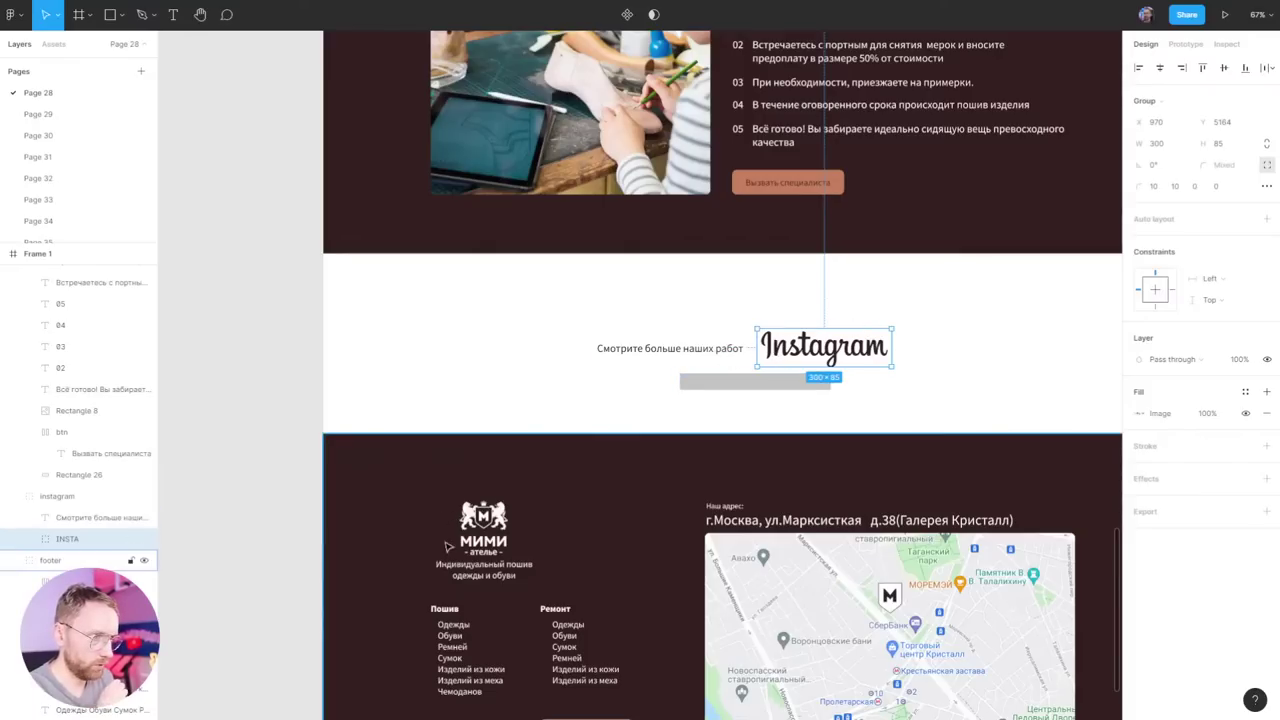
scroll(735, 315, up, 4)
scroll(735, 315, up, 15)
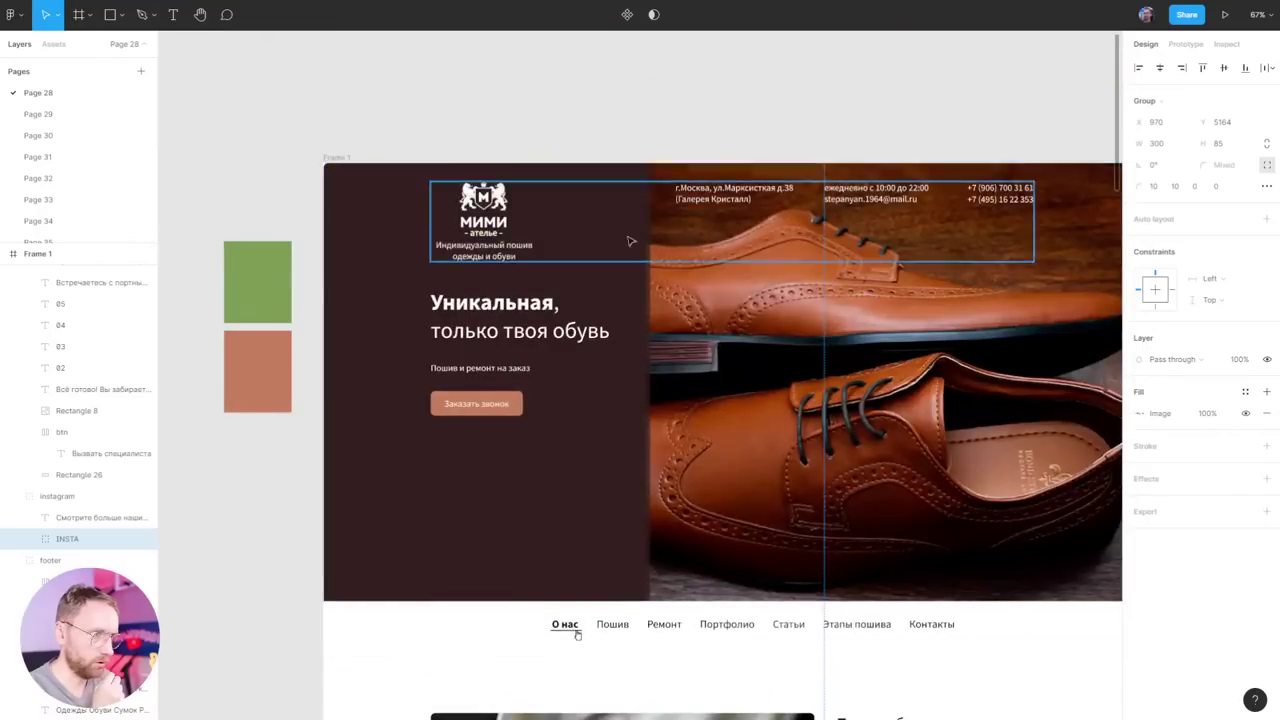
click(586, 129)
scroll(586, 129, down, 15)
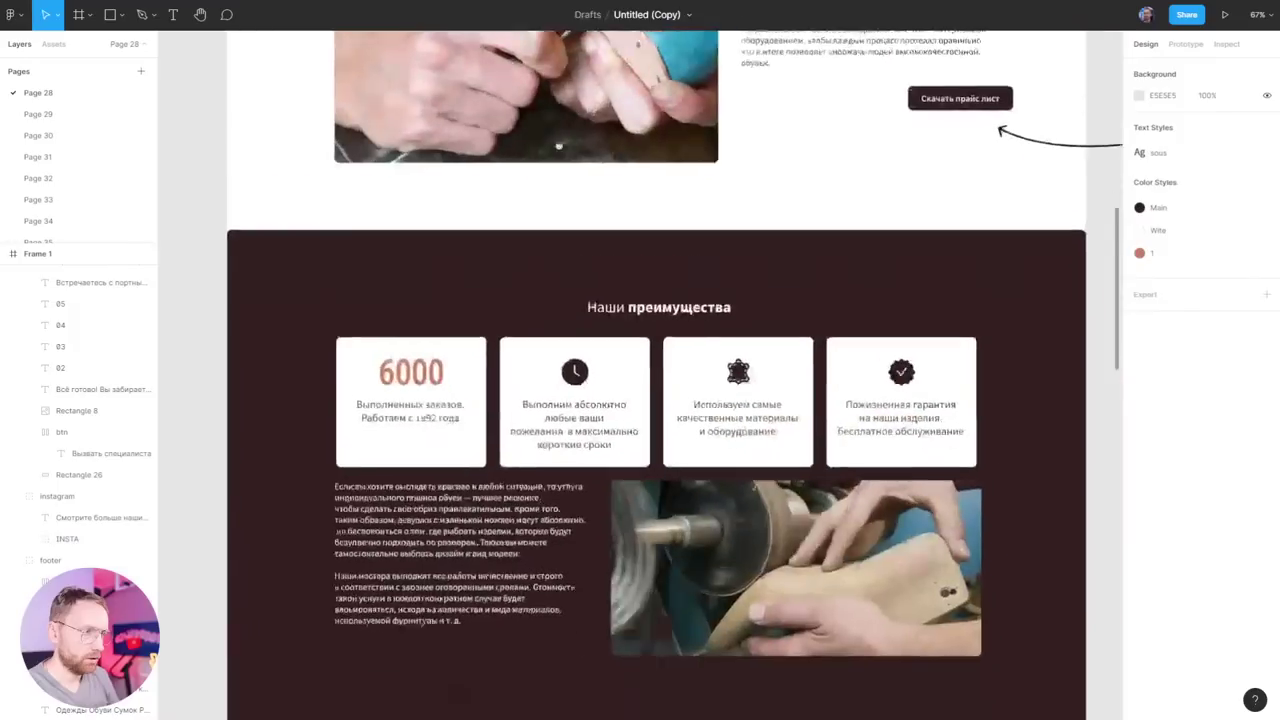
scroll(786, 372, down, 8)
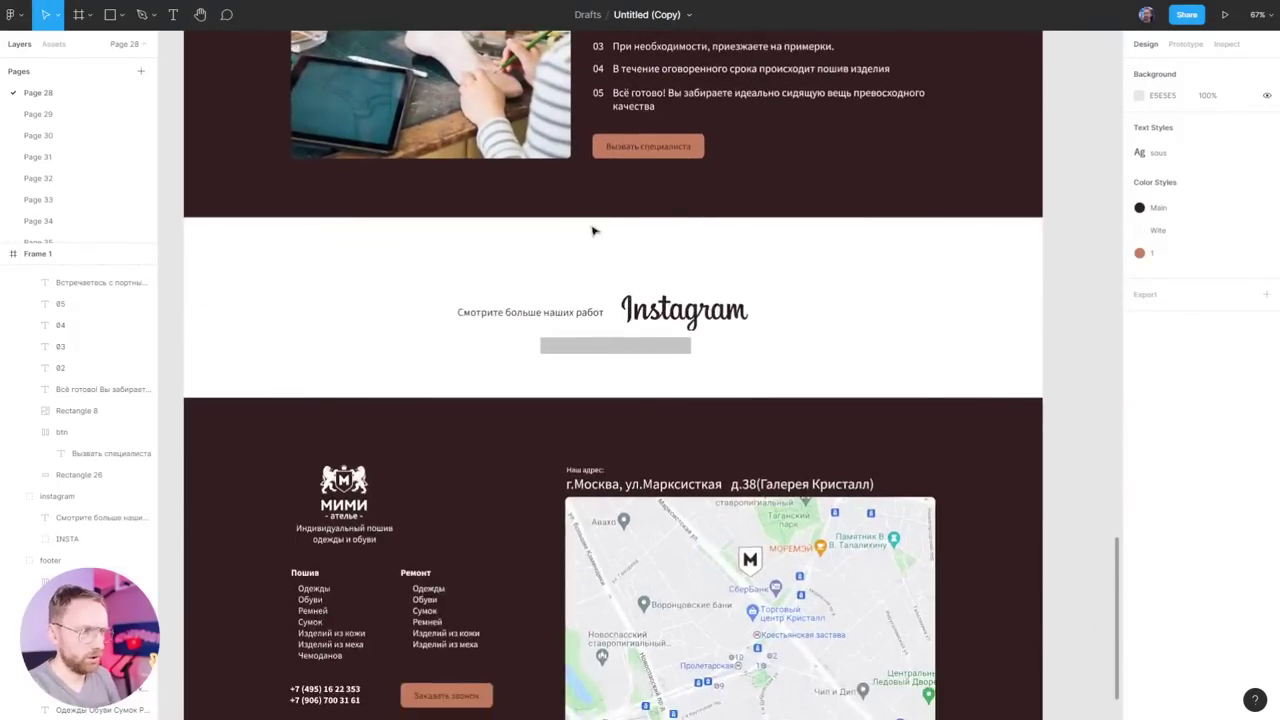
scroll(668, 302, up, 3)
click(668, 302)
scroll(700, 310, down, 5)
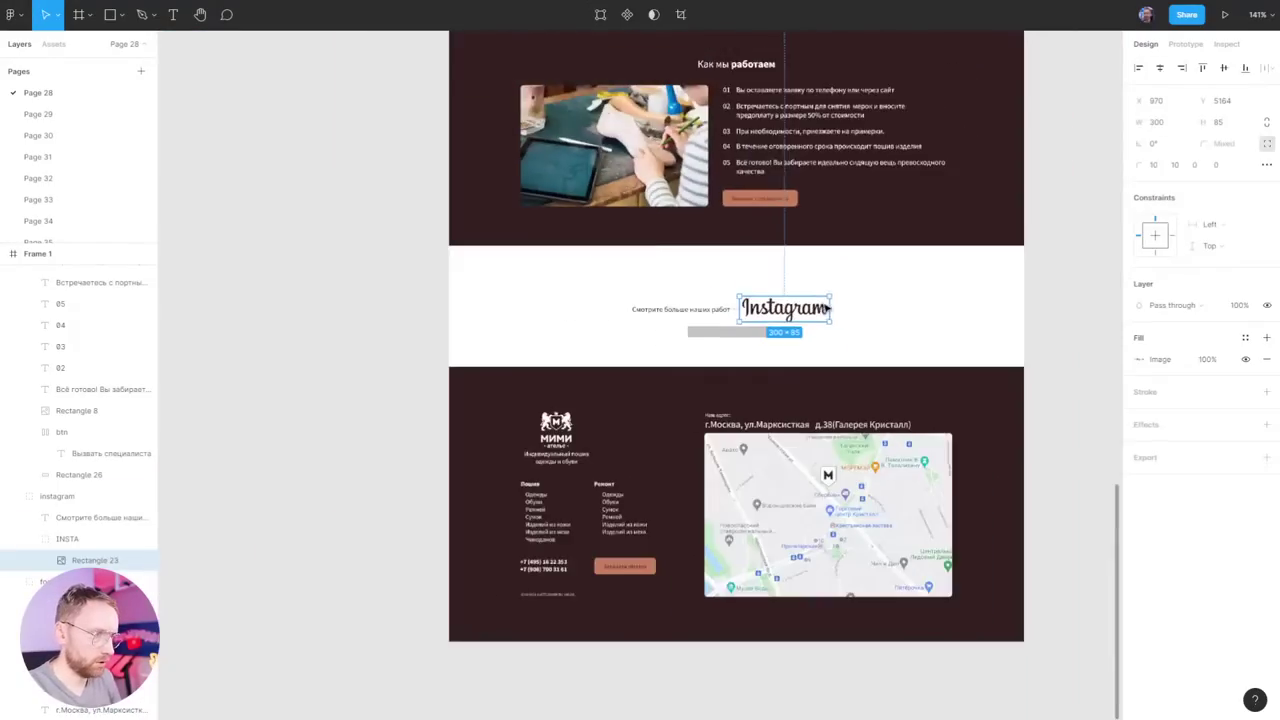
key(Escape)
scroll(760, 320, up, 13)
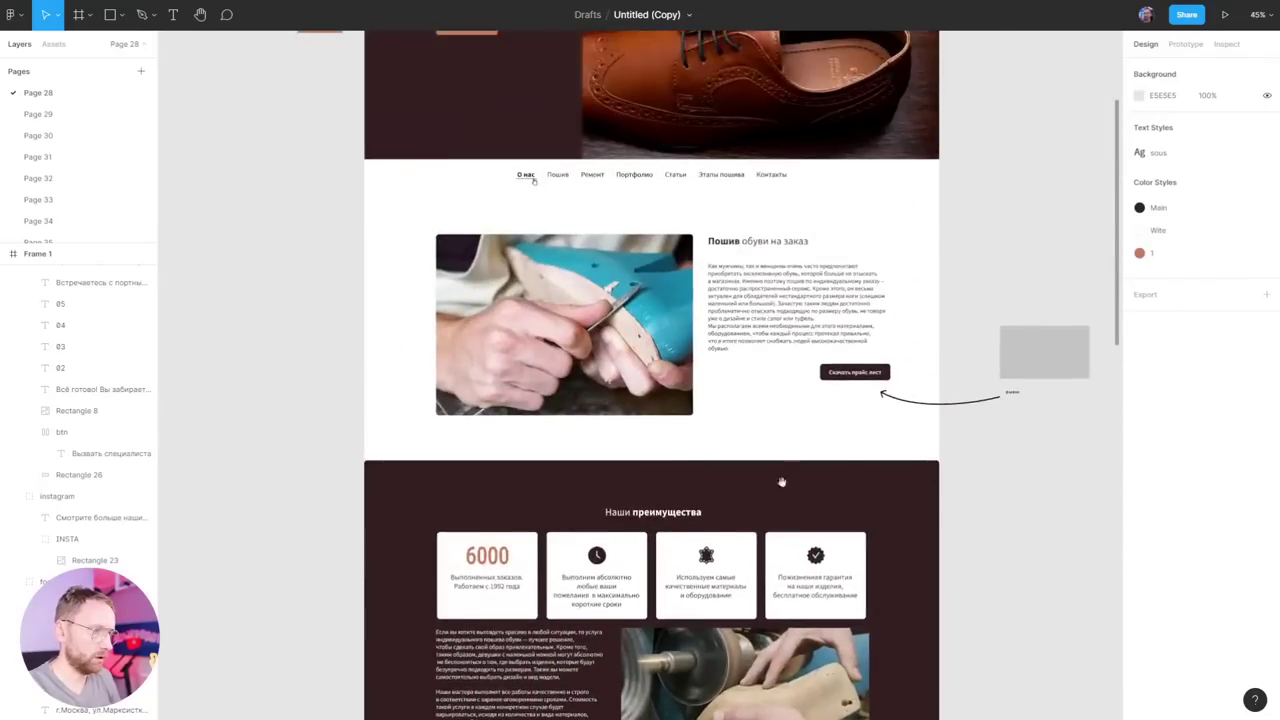
scroll(840, 213, up, 5)
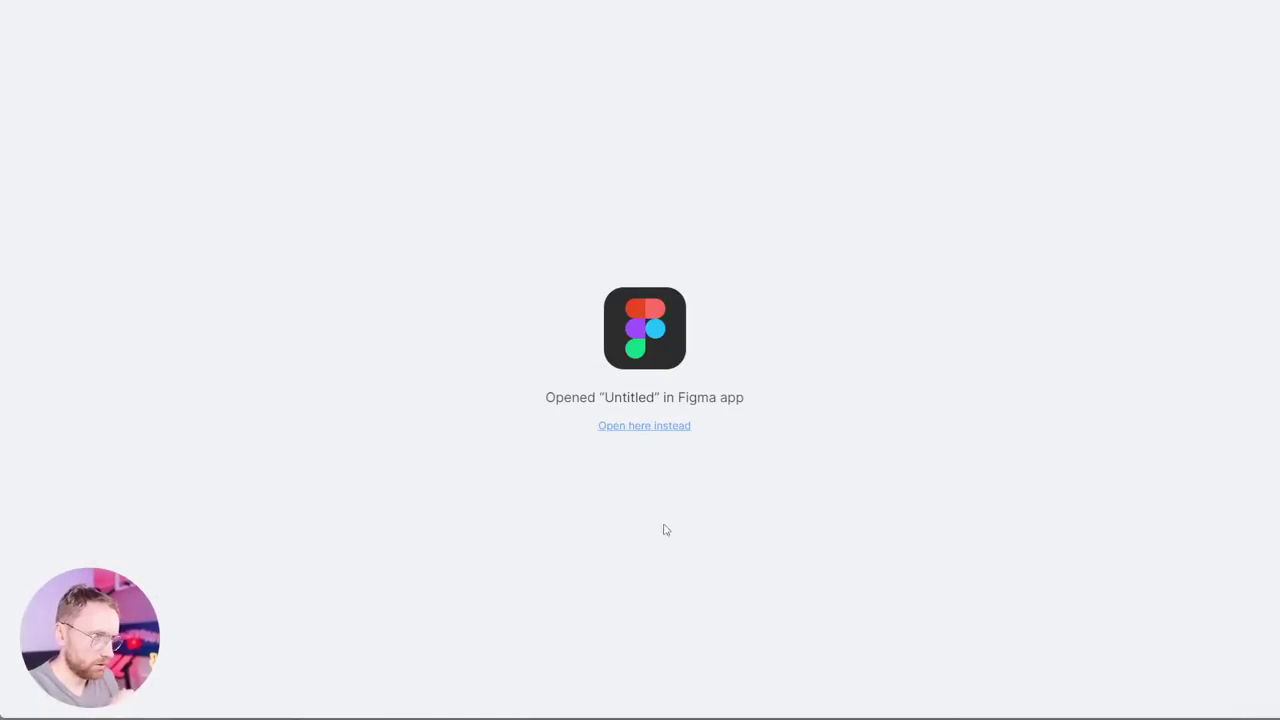
Switch to Discord and briefly enlarge the Untitled Figma design preview
key(ctrl+w)
key(alt+Tab)
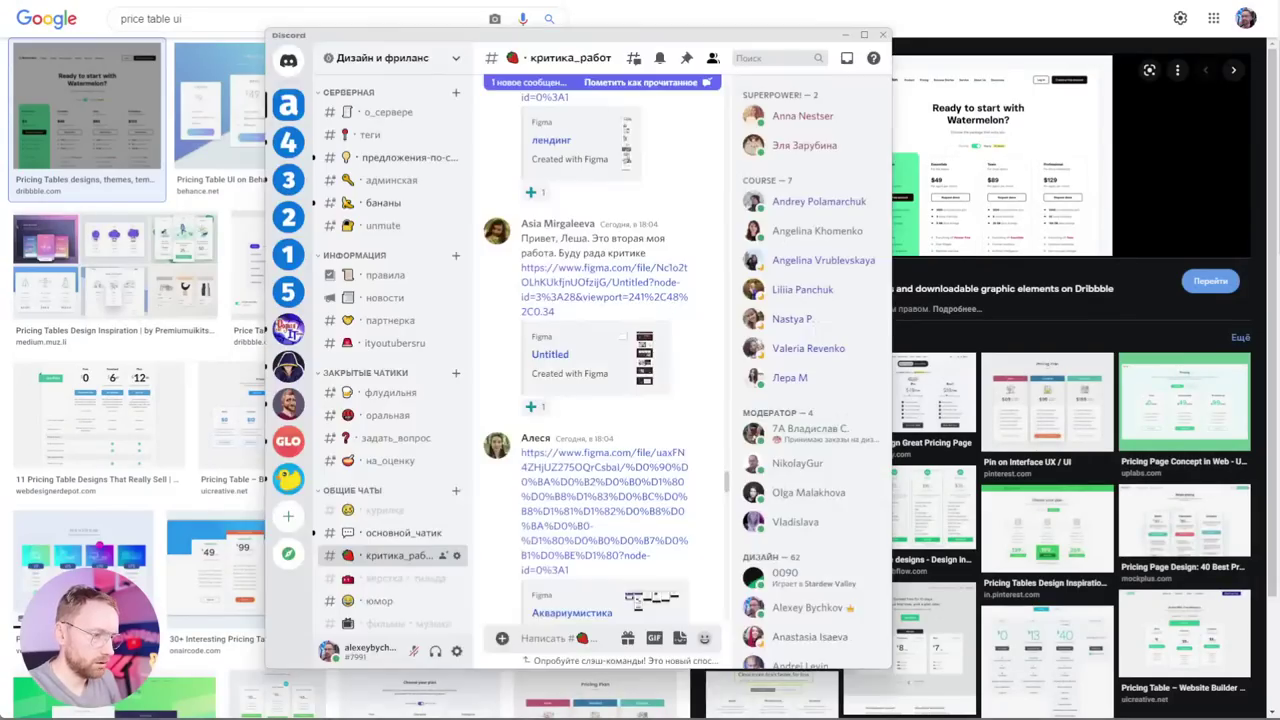
click(645, 362)
key(Escape)
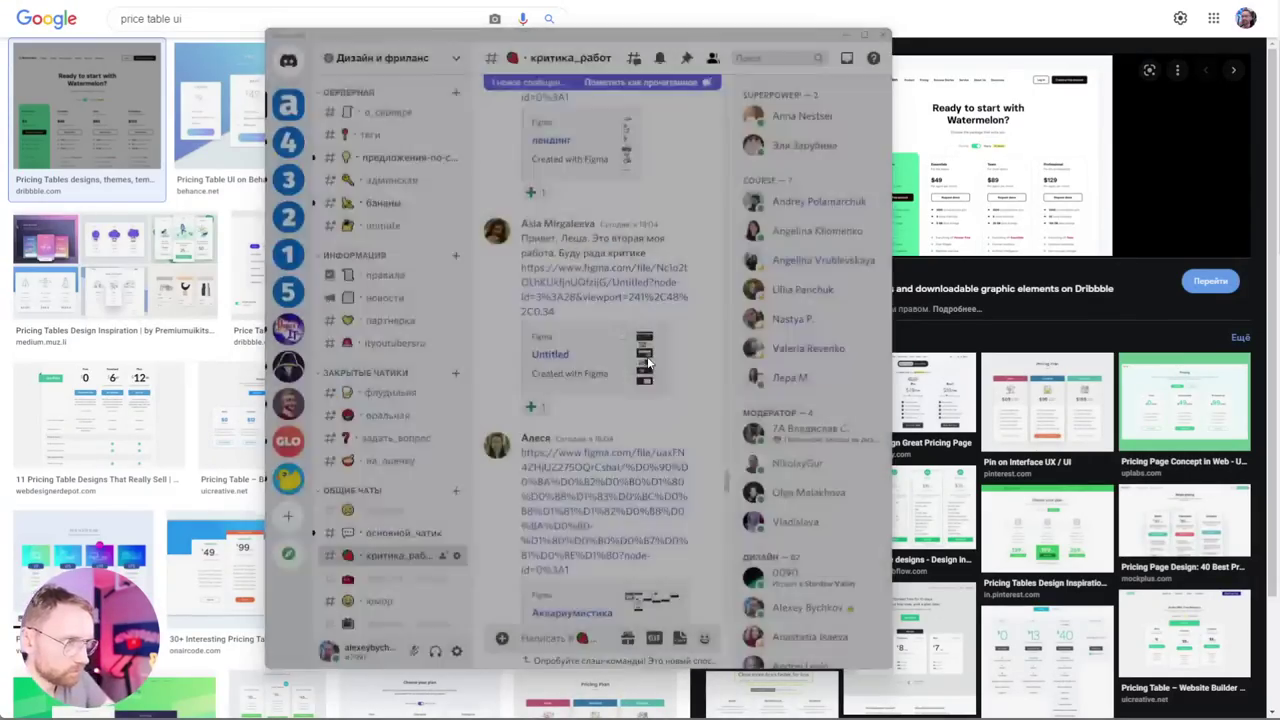
Preview the Аквариумистика design, then open the shared Figma link in the browser
scroll(648, 366, down, 2)
scroll(648, 366, down, 1)
click(651, 371)
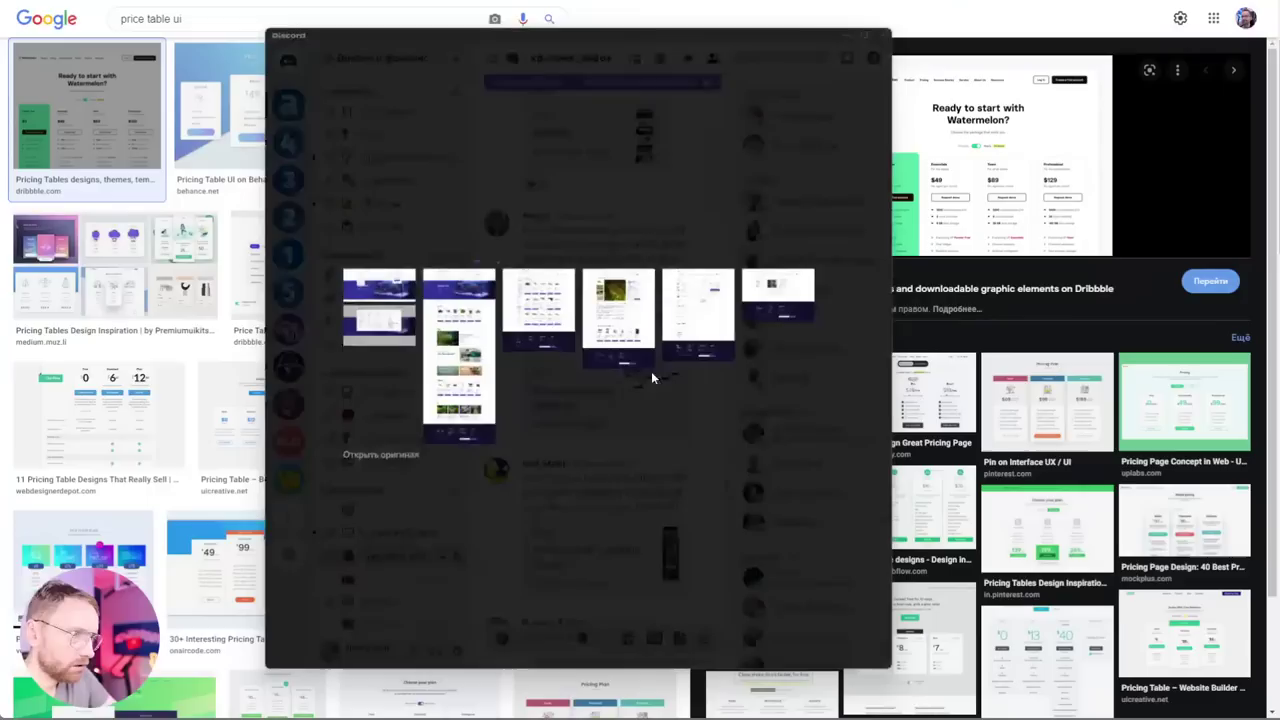
click(626, 231)
click(603, 275)
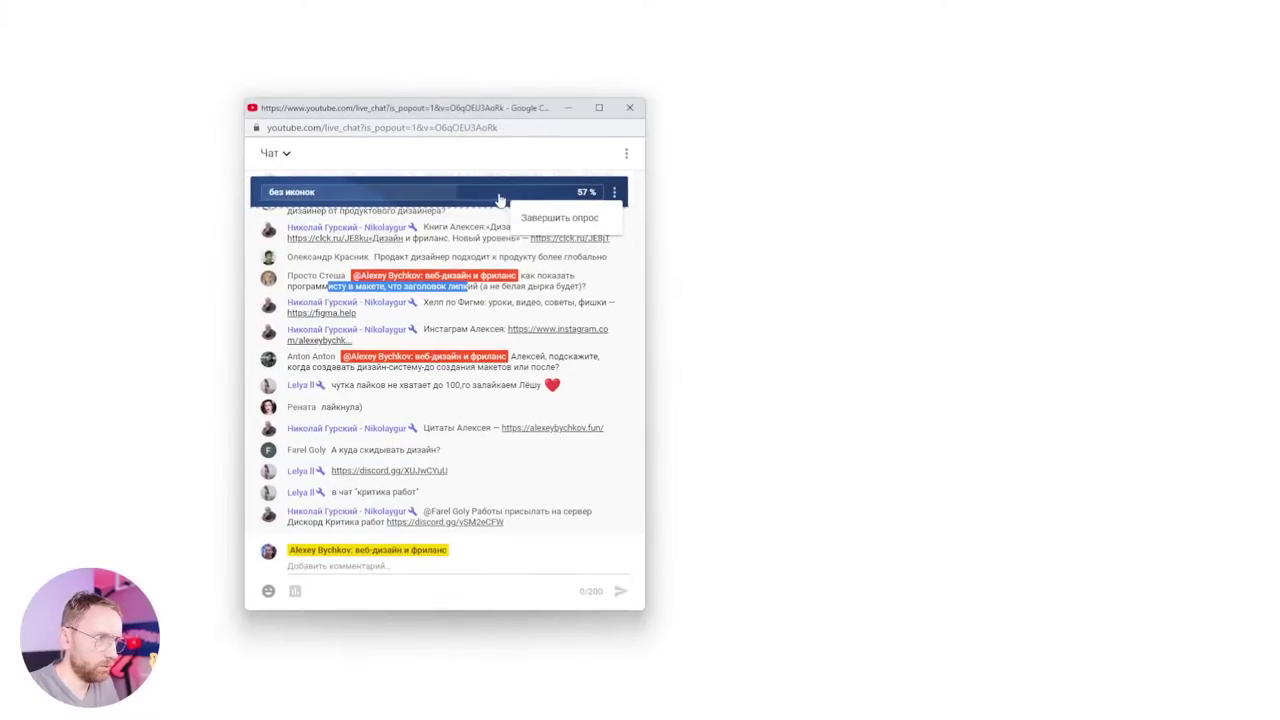
End the live-chat poll, publishing 57% без иконок versus 42% с иконками
click(494, 198)
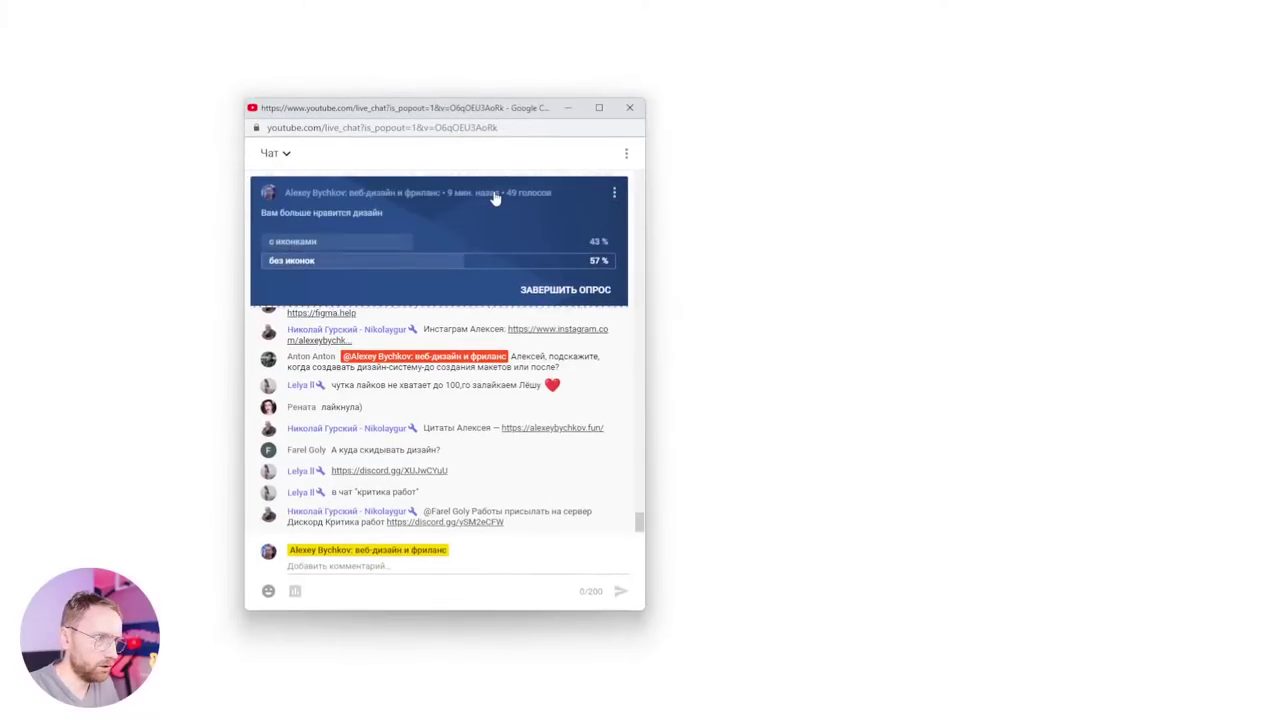
click(563, 291)
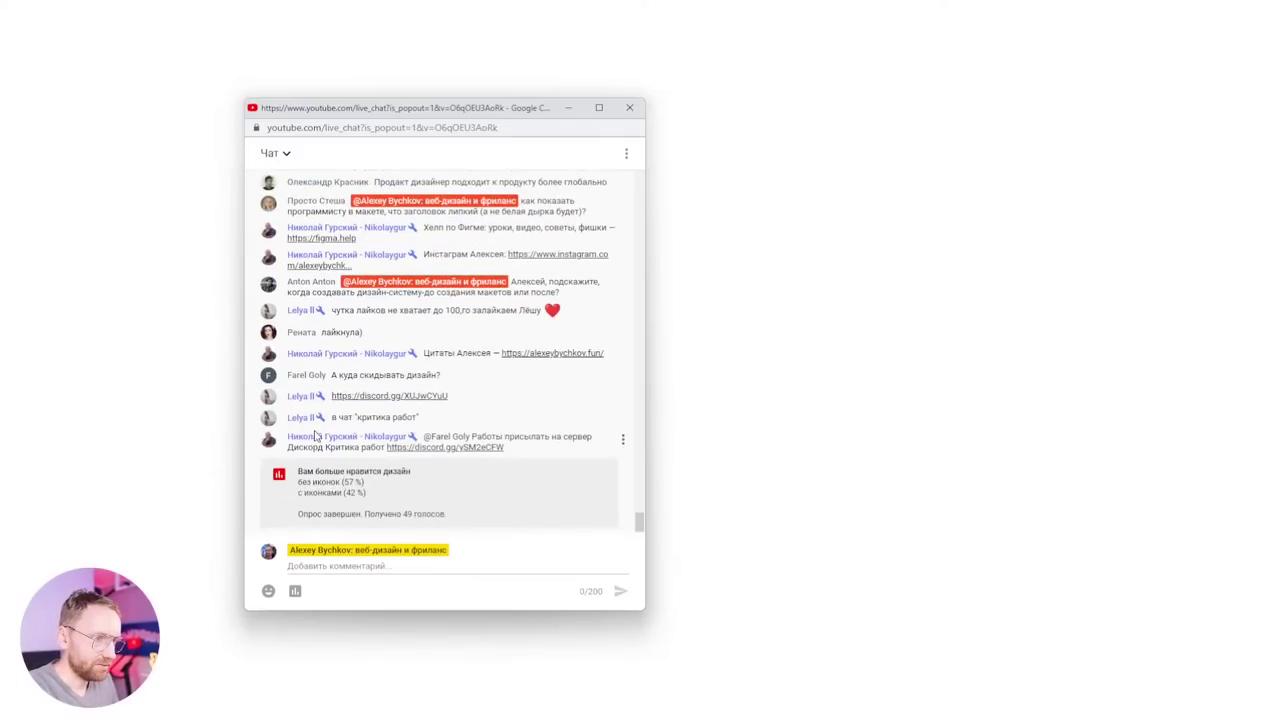
scroll(417, 403, up, 2)
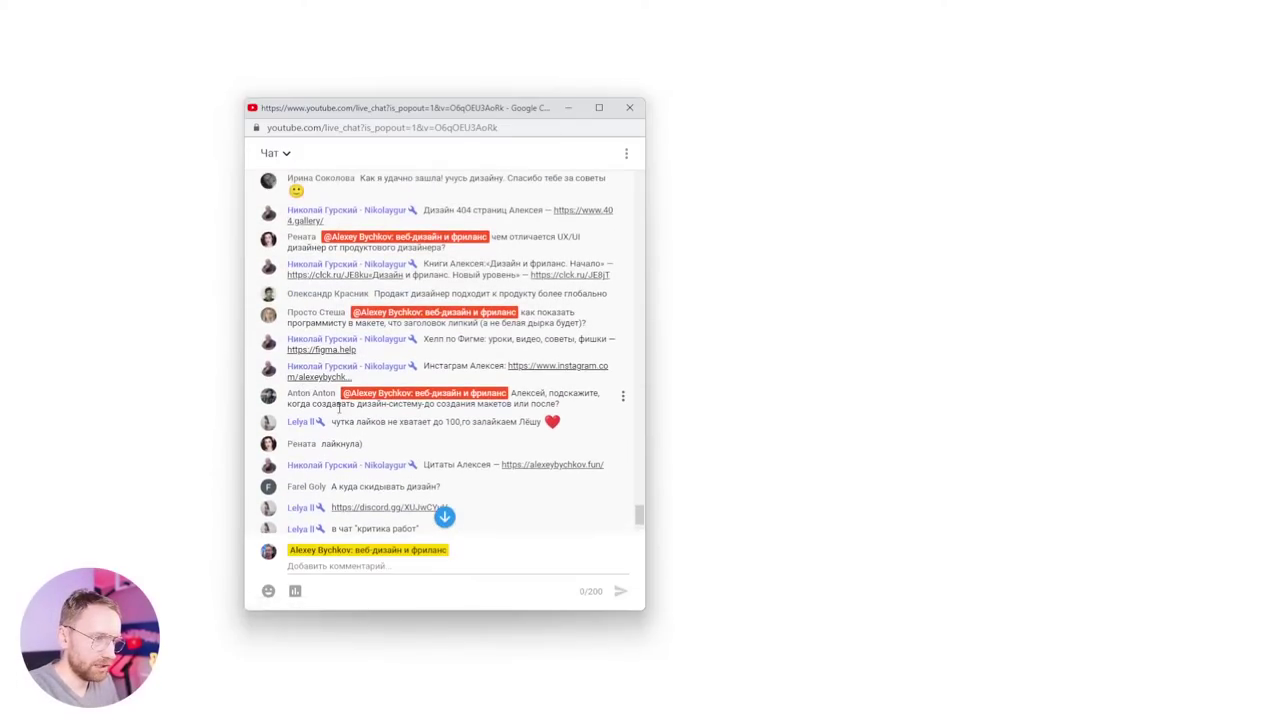
Highlight part of a viewer's design-systems question, clear it, and move the chat window up
drag(336, 404, 571, 406)
click(547, 373)
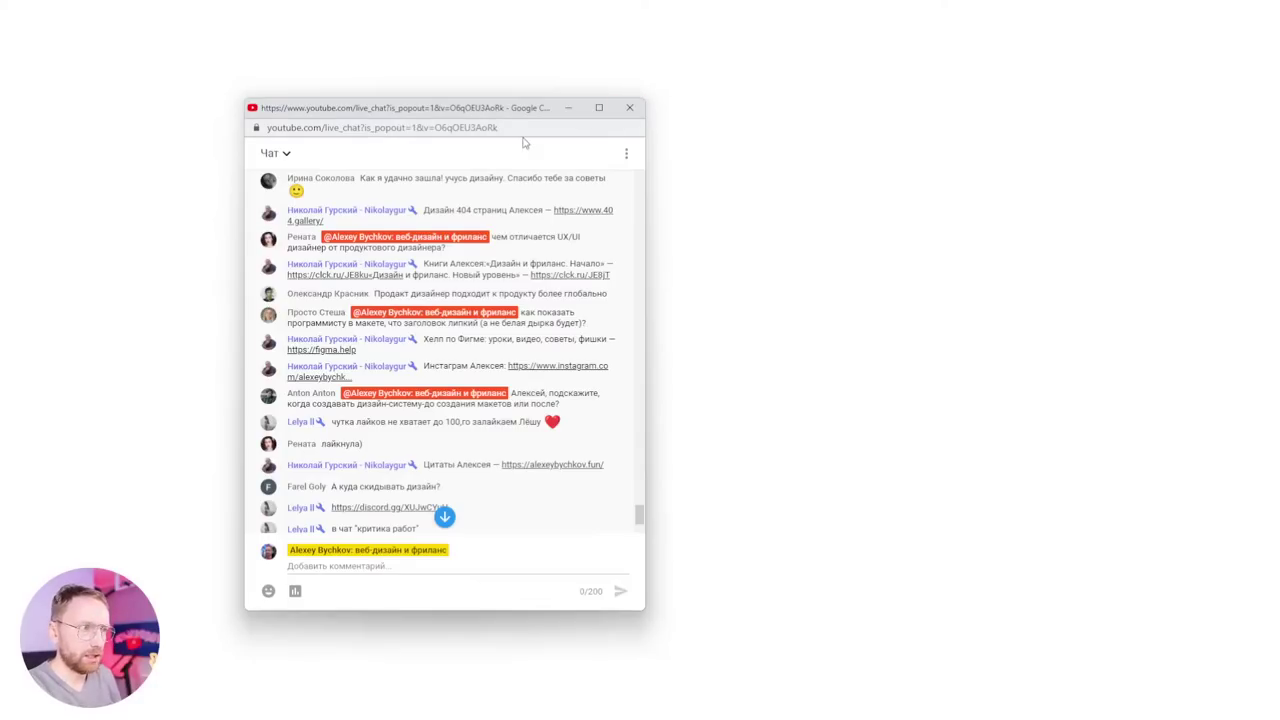
drag(510, 116, 518, 80)
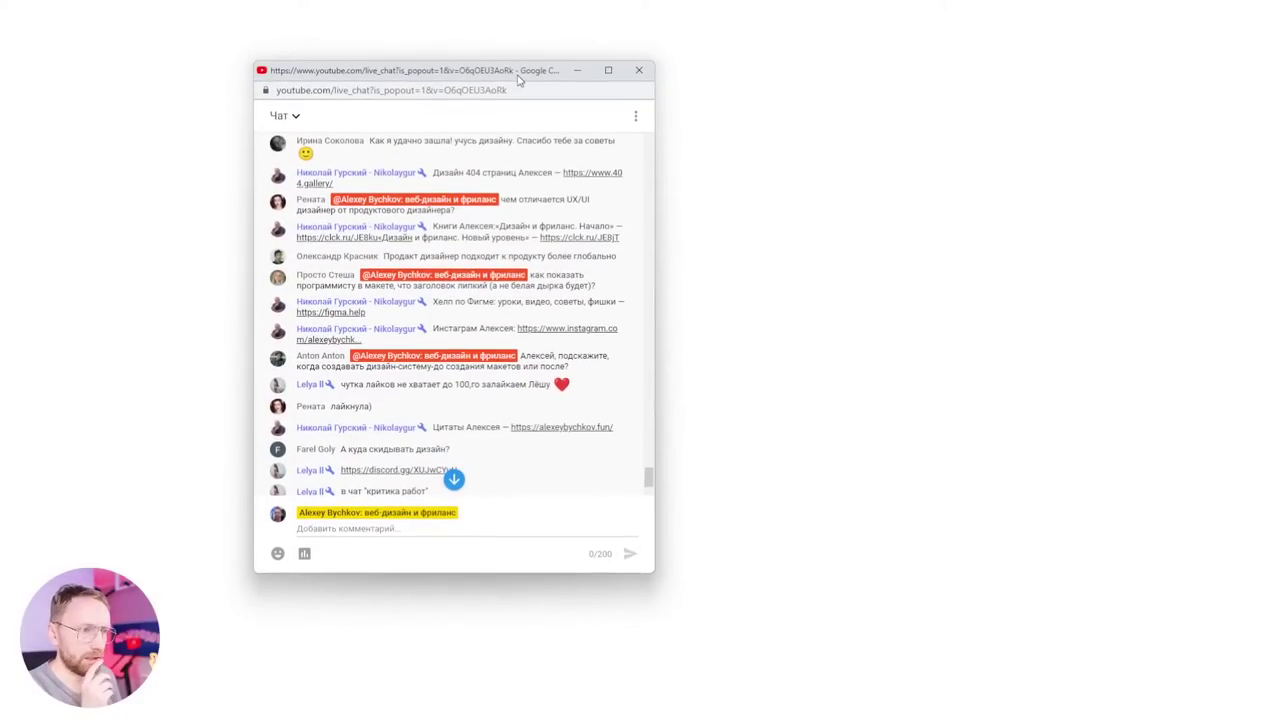
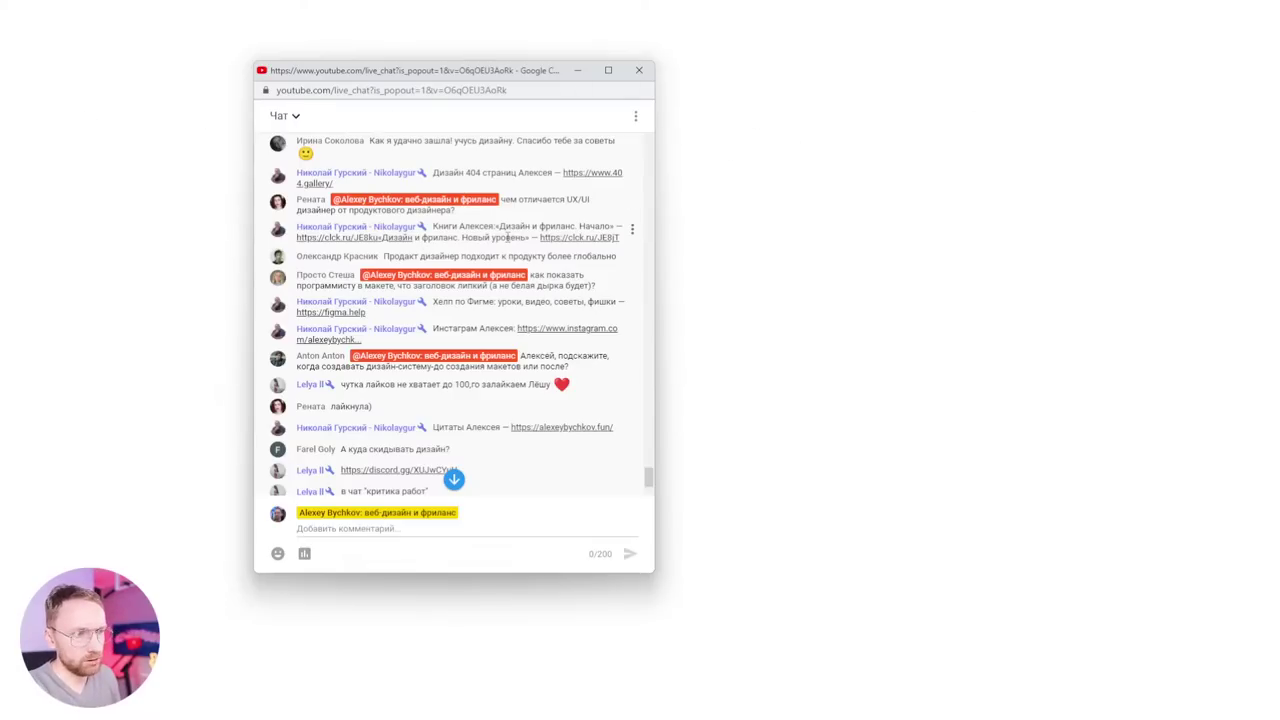
Highlight viewers' messages about illustrator skills, bank cards and free photos while reading back
scroll(508, 237, down, 2)
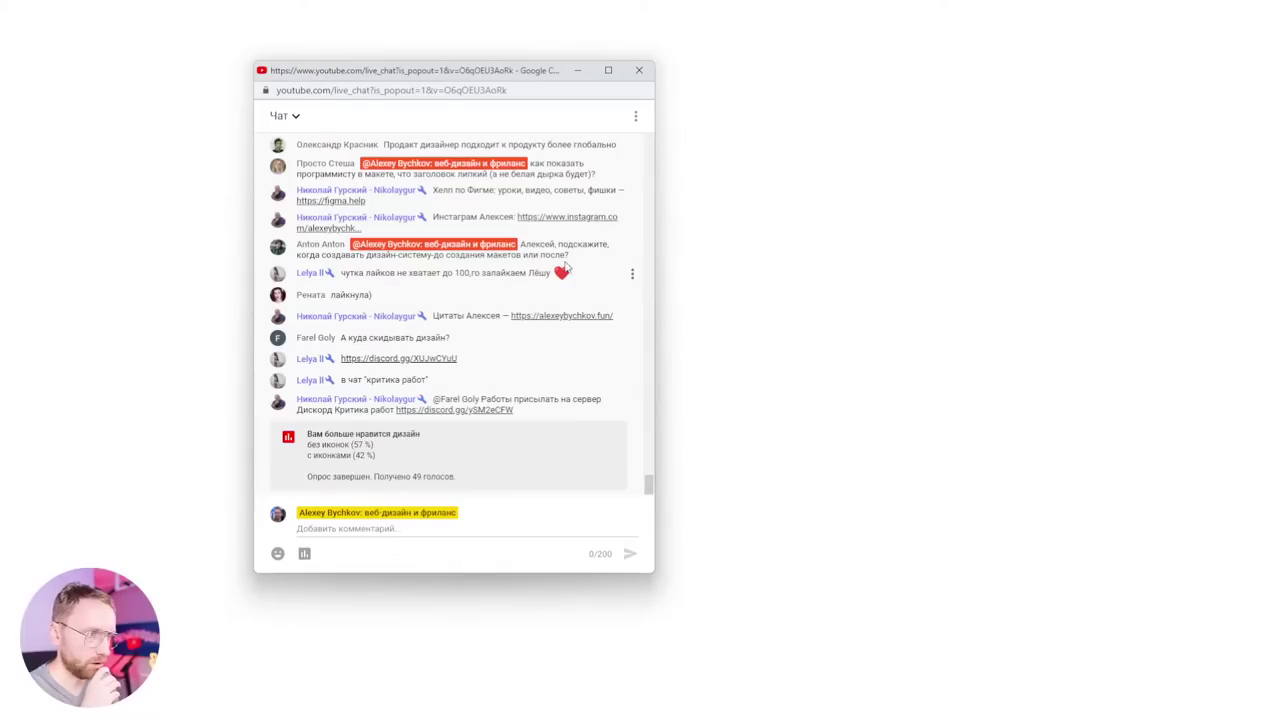
scroll(536, 268, up, 1)
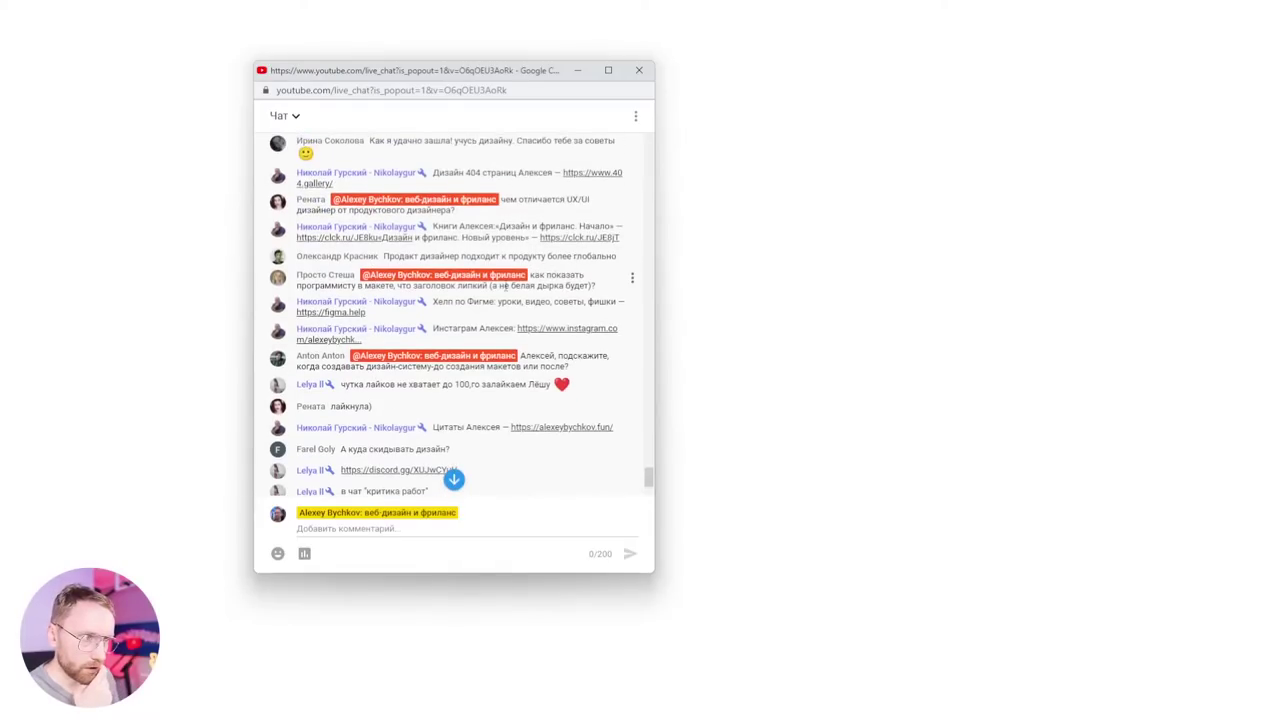
drag(326, 287, 618, 285)
scroll(628, 285, up, 2)
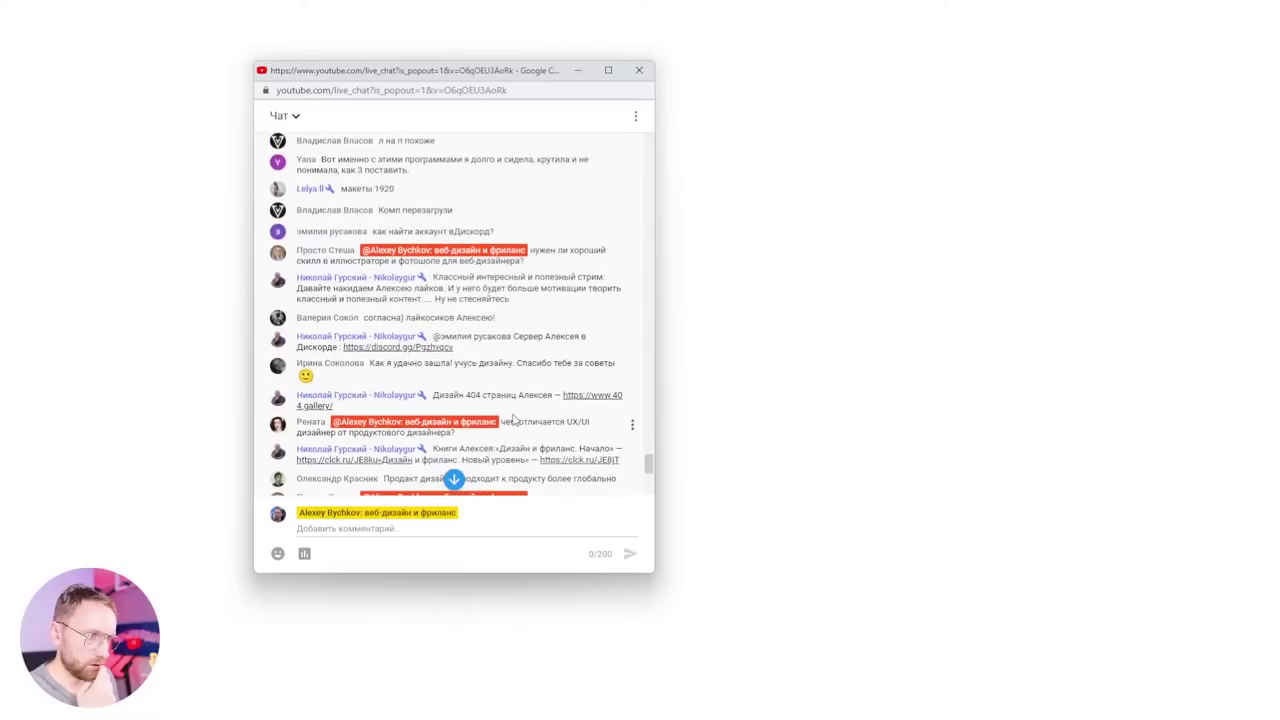
drag(328, 261, 372, 261)
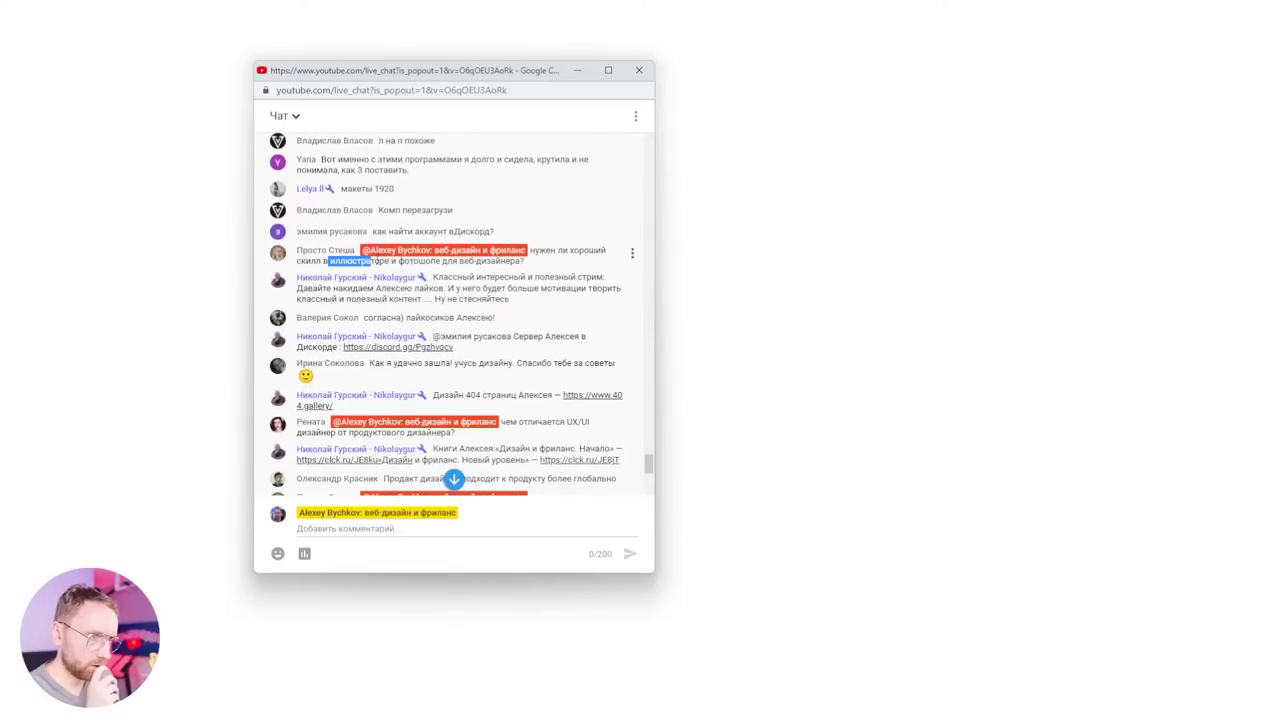
scroll(527, 273, up, 3)
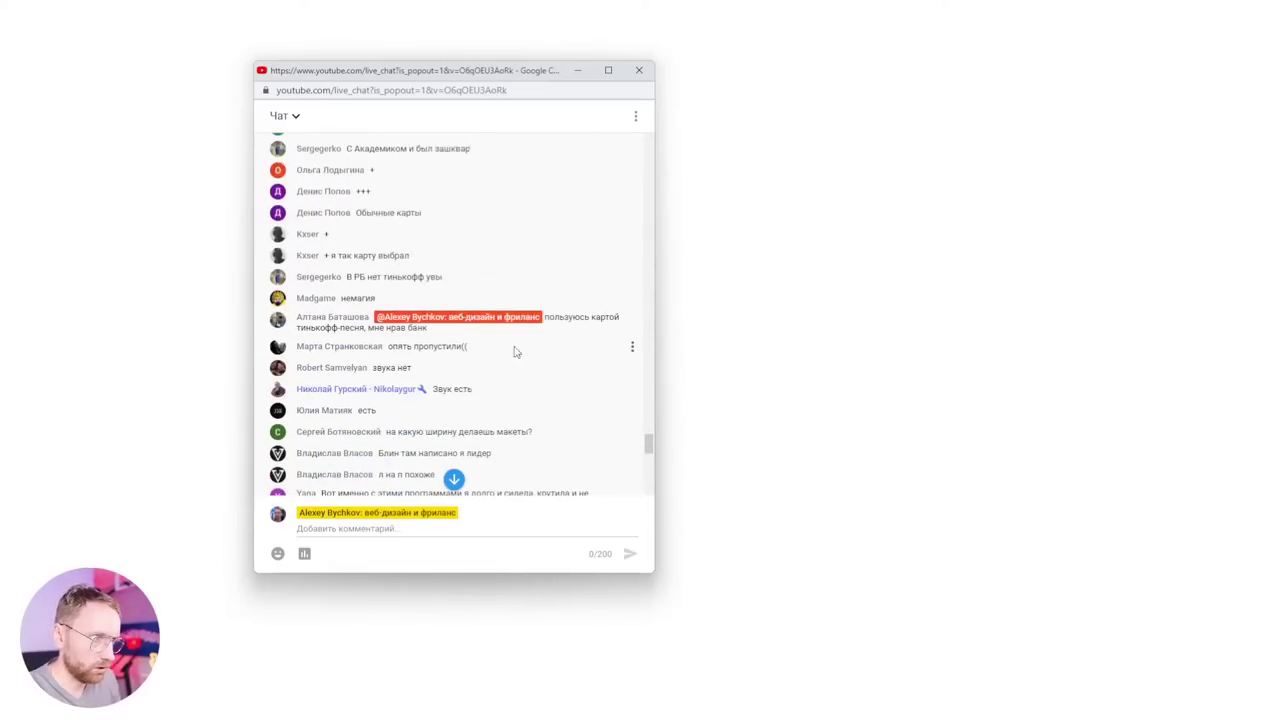
triple_click(311, 326)
scroll(532, 335, up, 3)
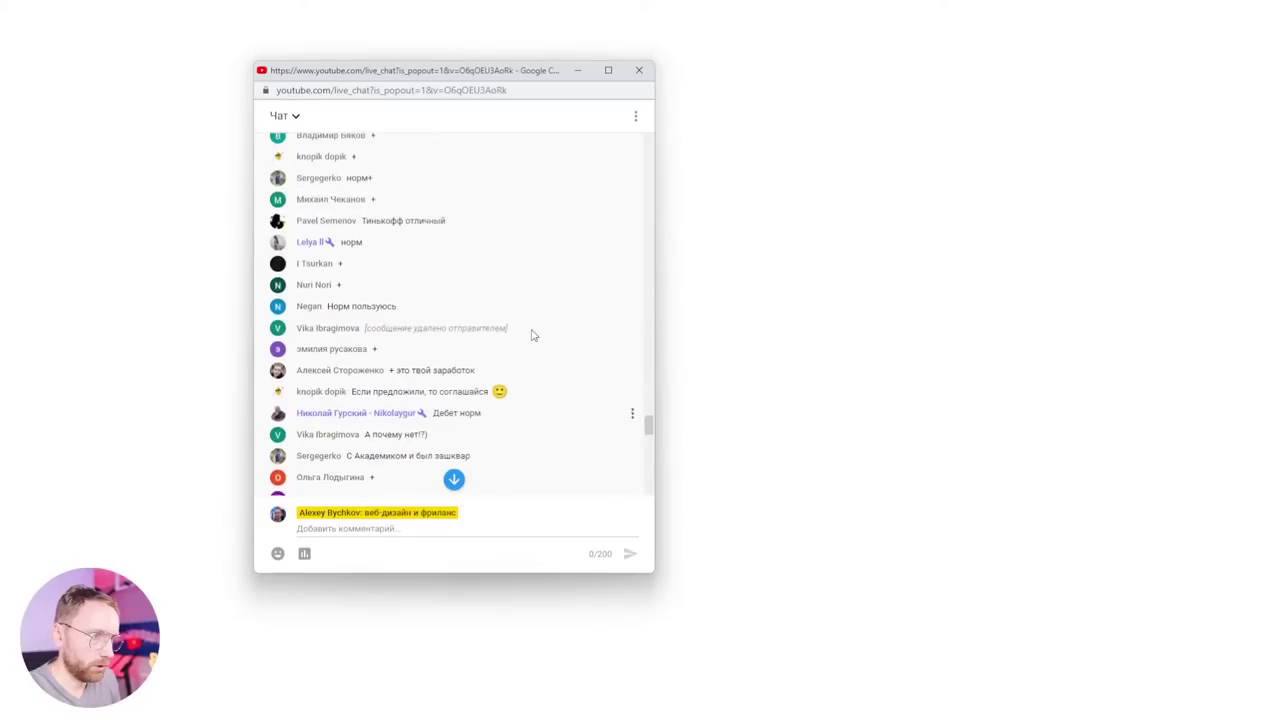
scroll(532, 335, up, 4)
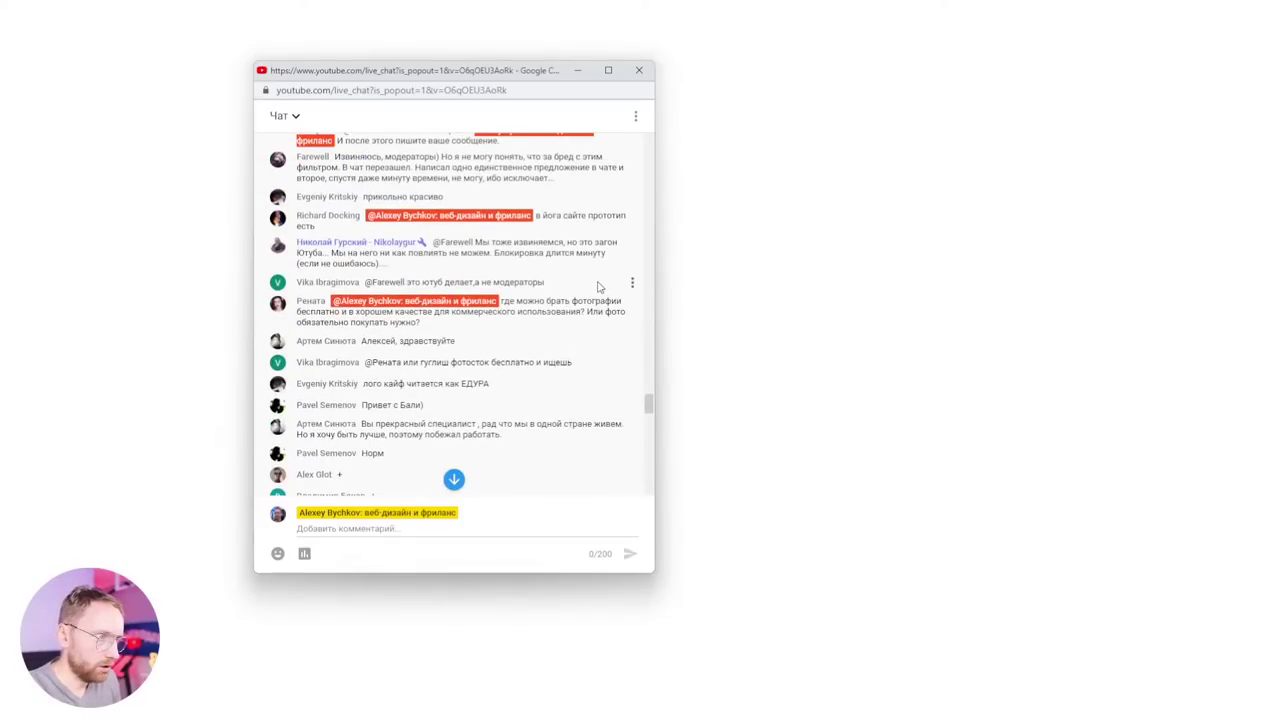
drag(328, 312, 424, 312)
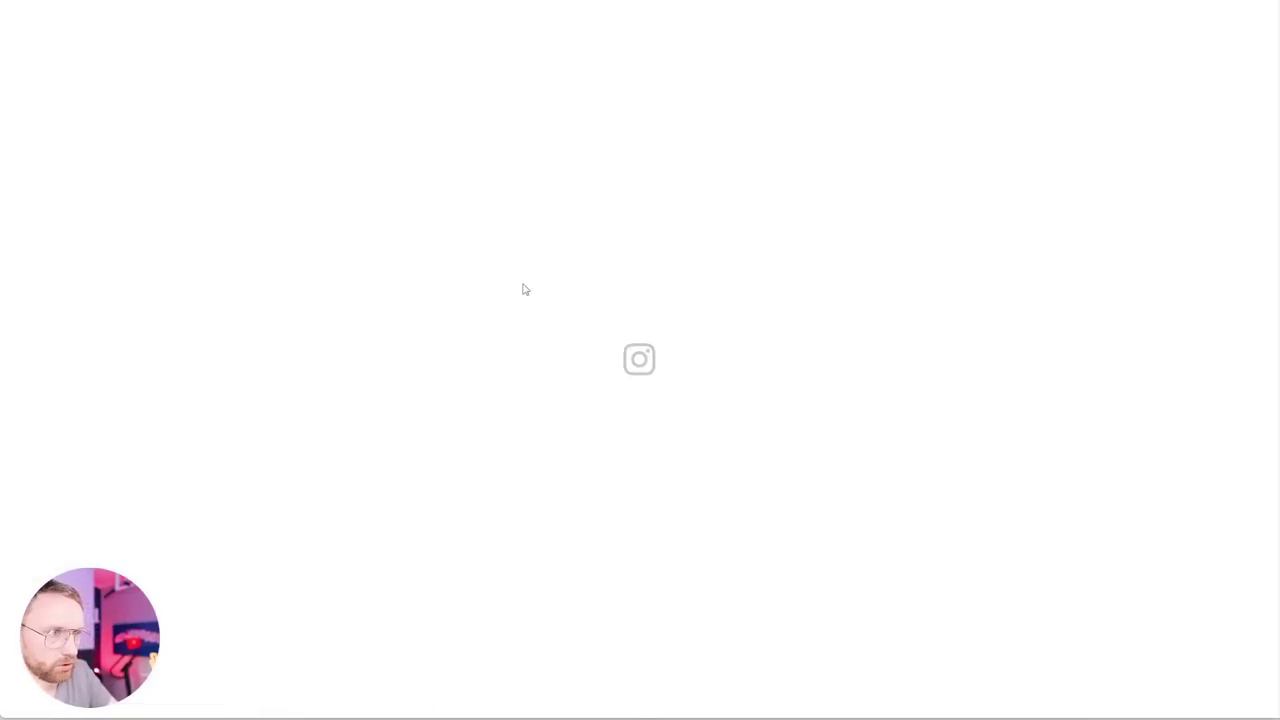
Scroll the Instagram profile grid and open the Лучшие бесплатные стоки post
scroll(672, 357, down, 10)
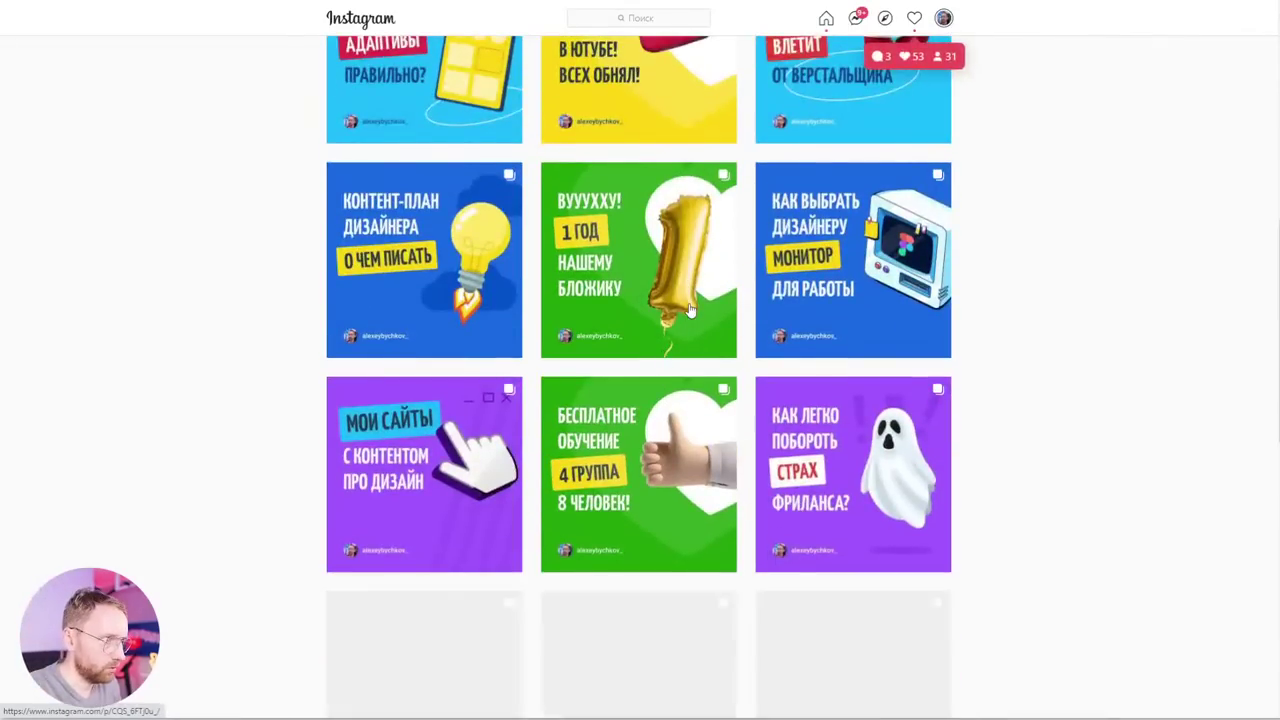
scroll(672, 357, down, 8)
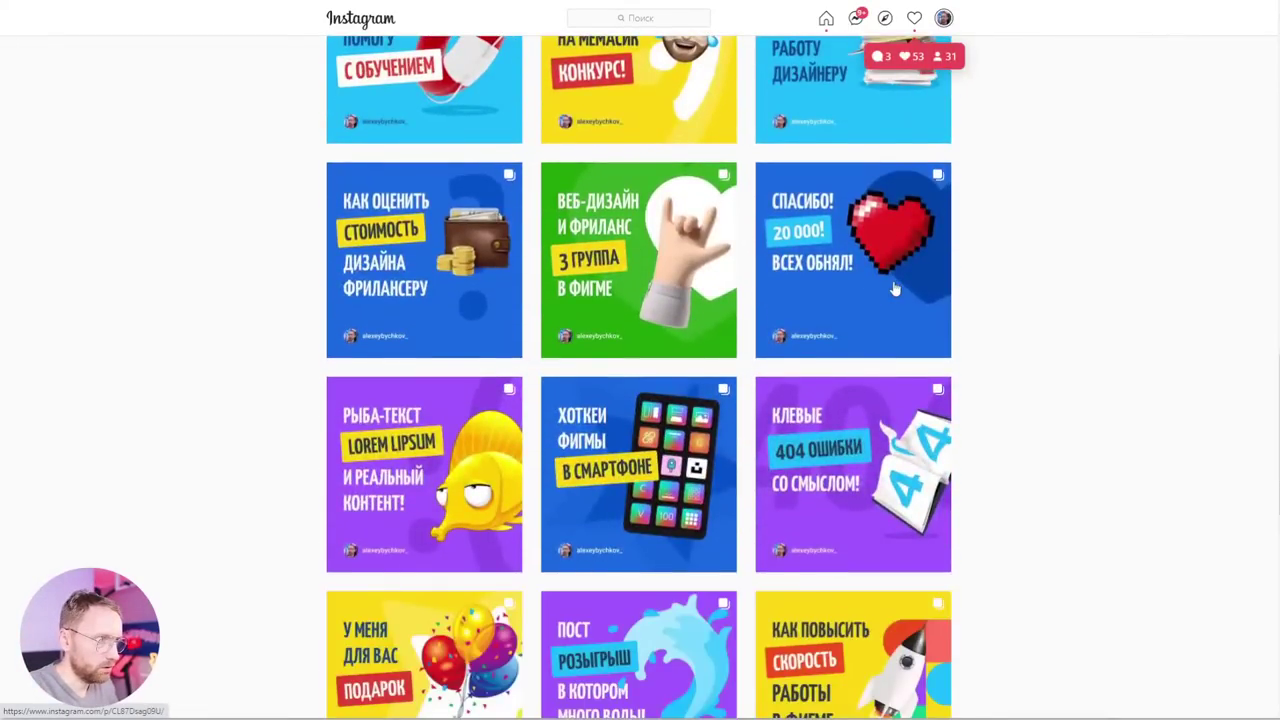
scroll(689, 312, down, 6)
scroll(908, 312, down, 10)
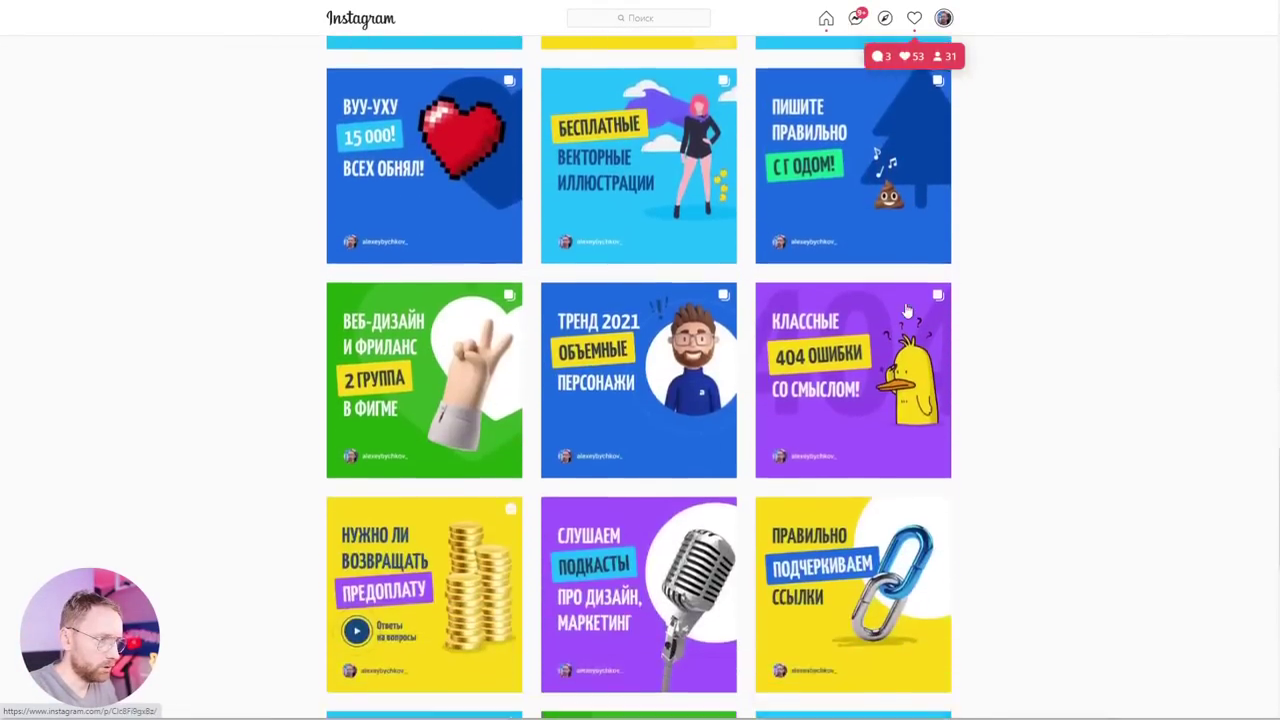
scroll(906, 311, down, 8)
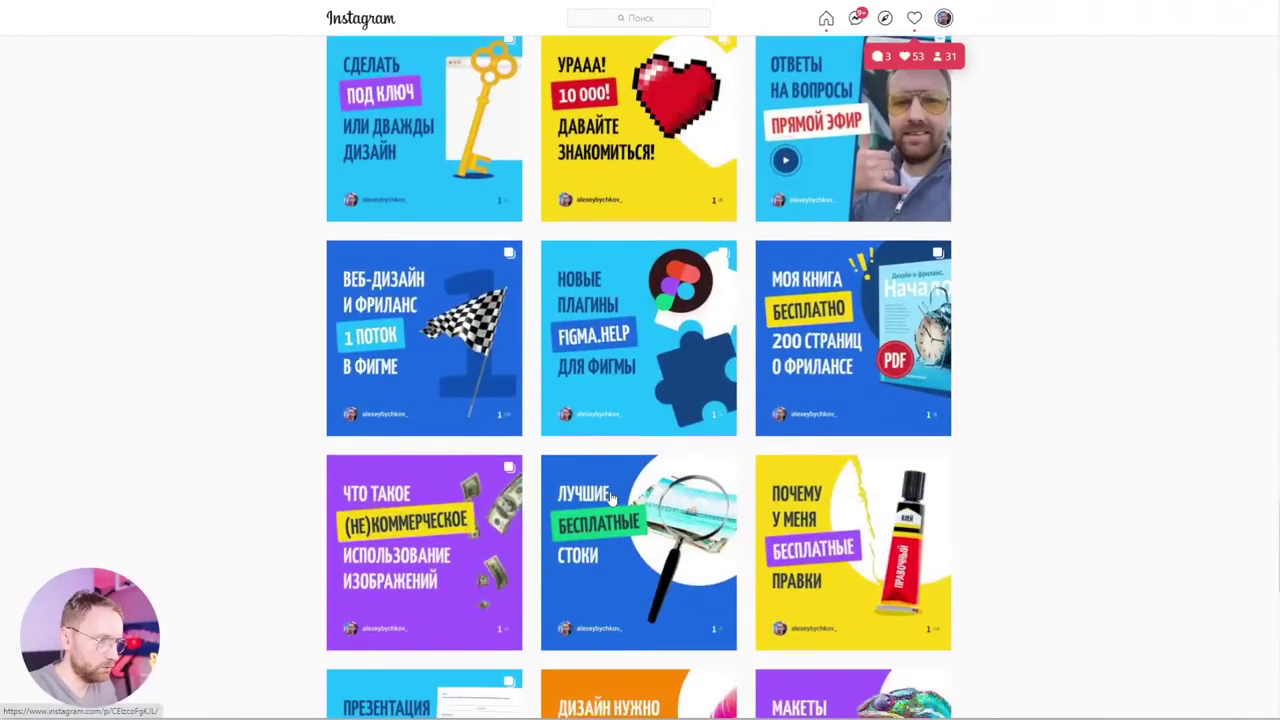
click(680, 515)
Flip to the pexels.com and unsplash.com slides, then close and reopen the post at slide one
click(716, 357)
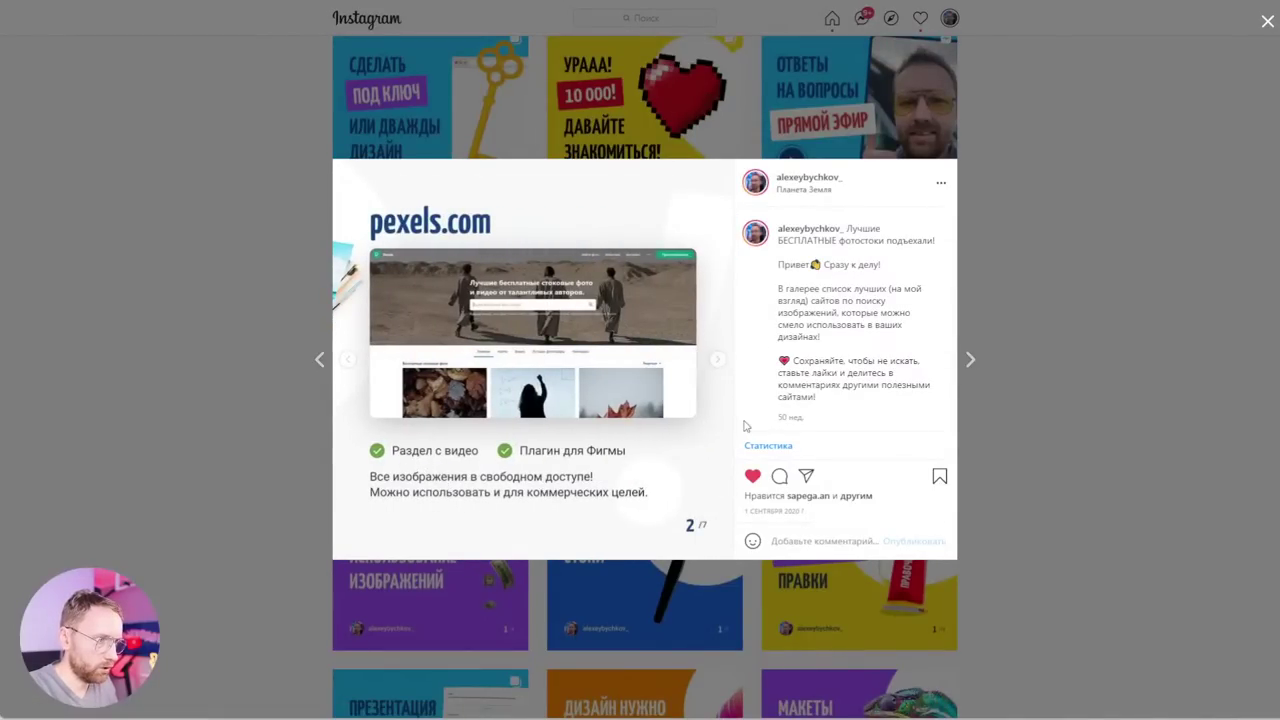
click(716, 358)
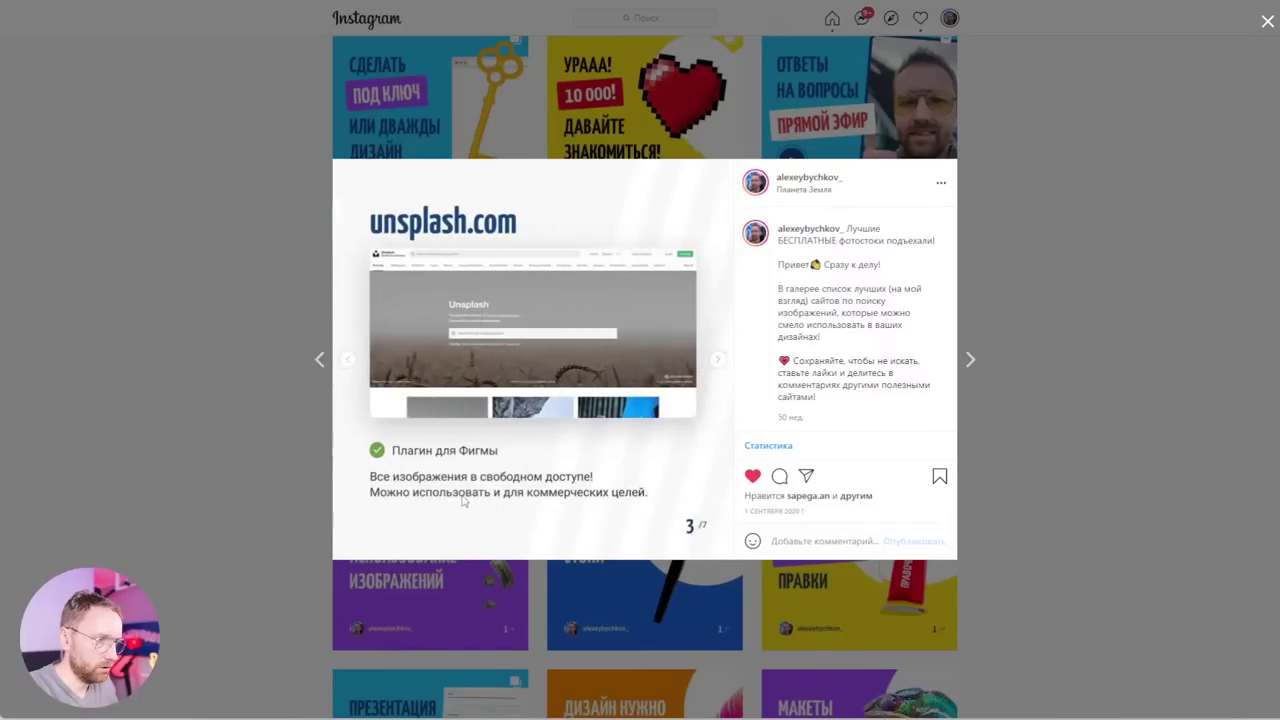
click(556, 141)
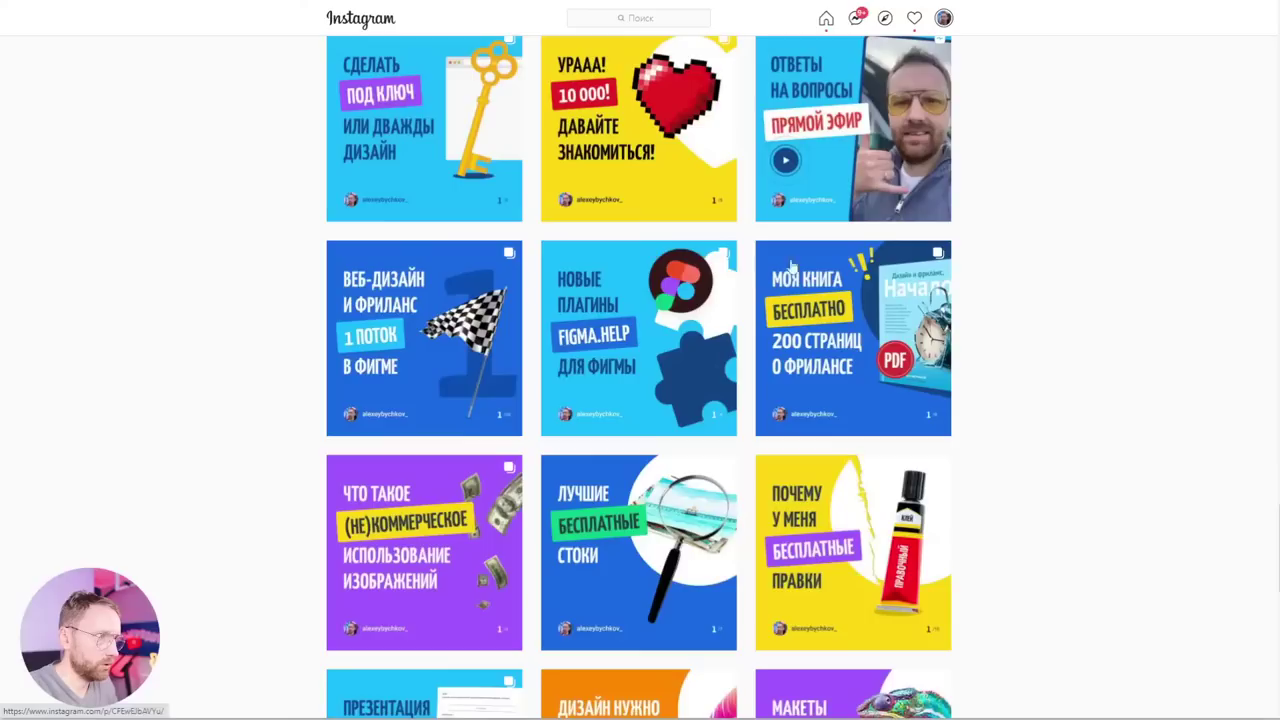
click(643, 533)
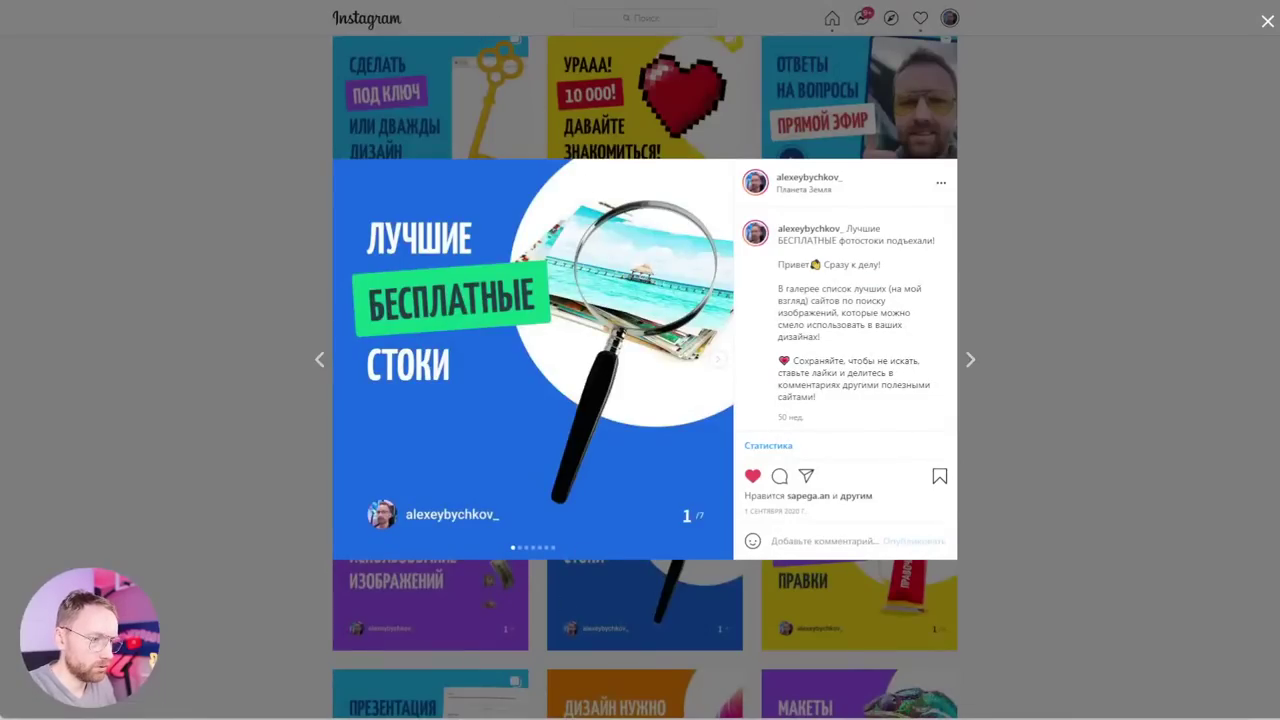
Paste the Instagram post link into the YouTube live chat and send it
key(alt+Tab)
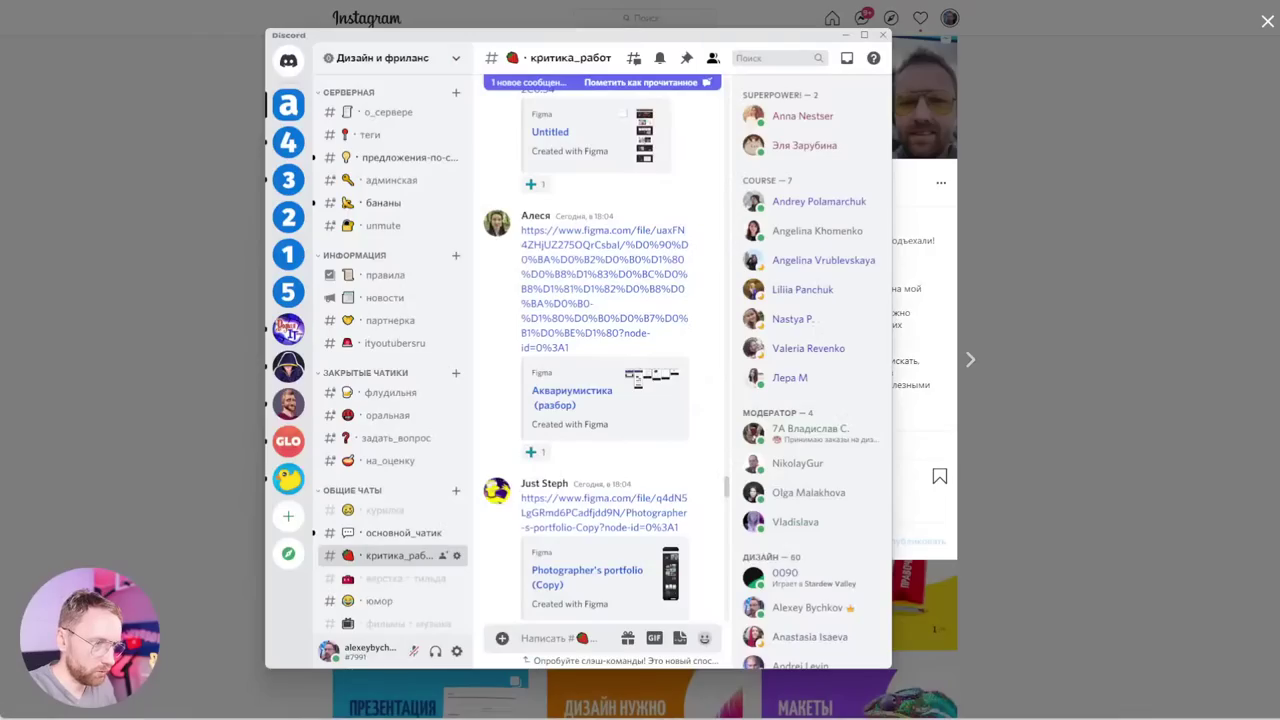
key(alt+Tab)
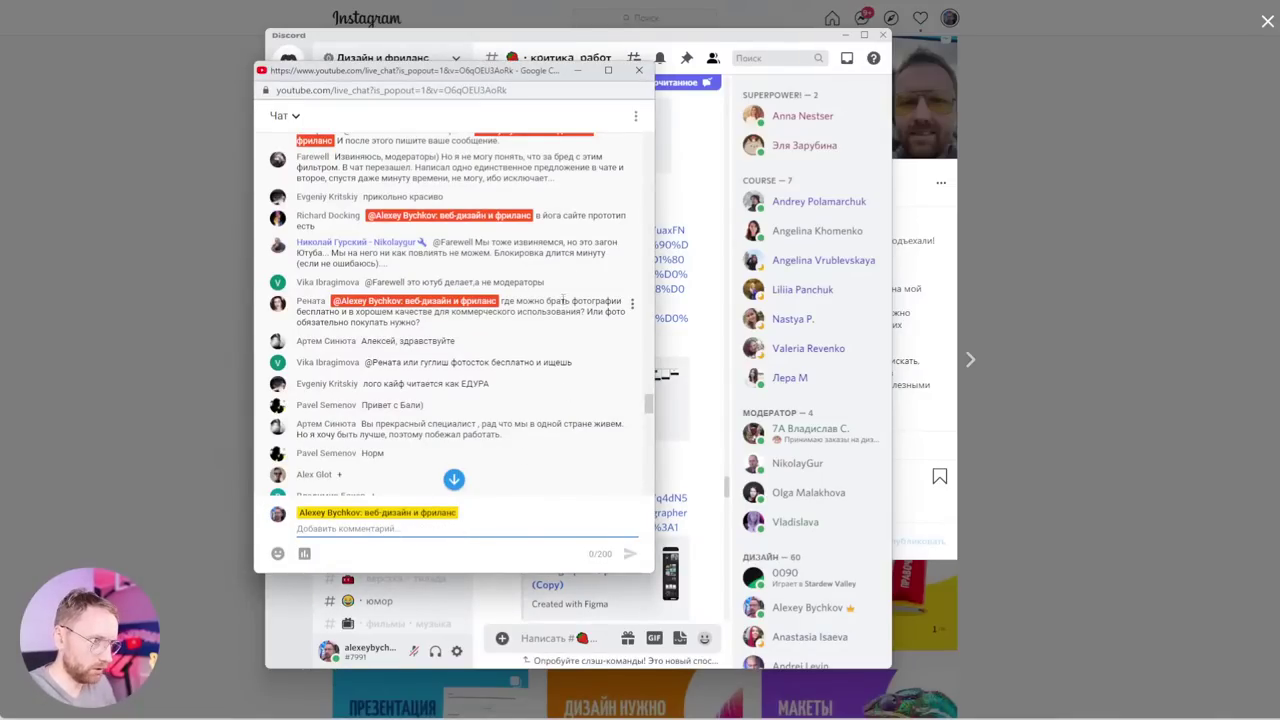
text(https://www.instagram.com/p/CElzcoFgKJL/)
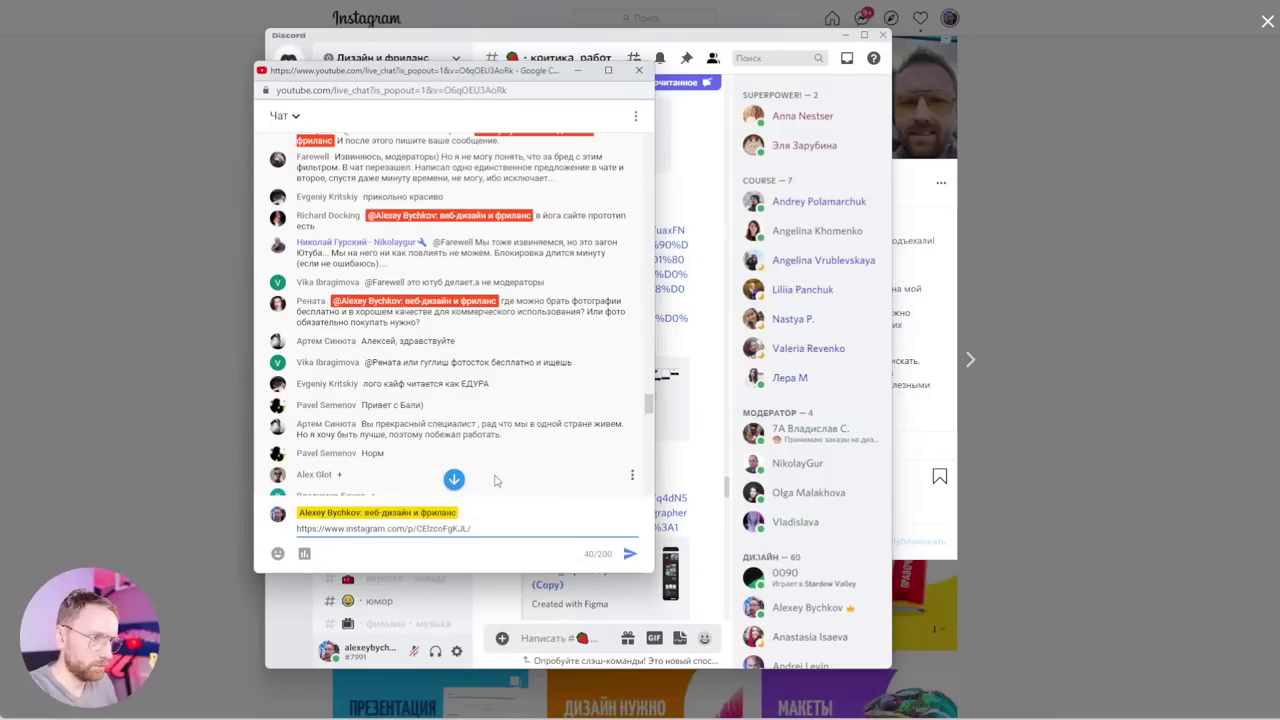
key(Return)
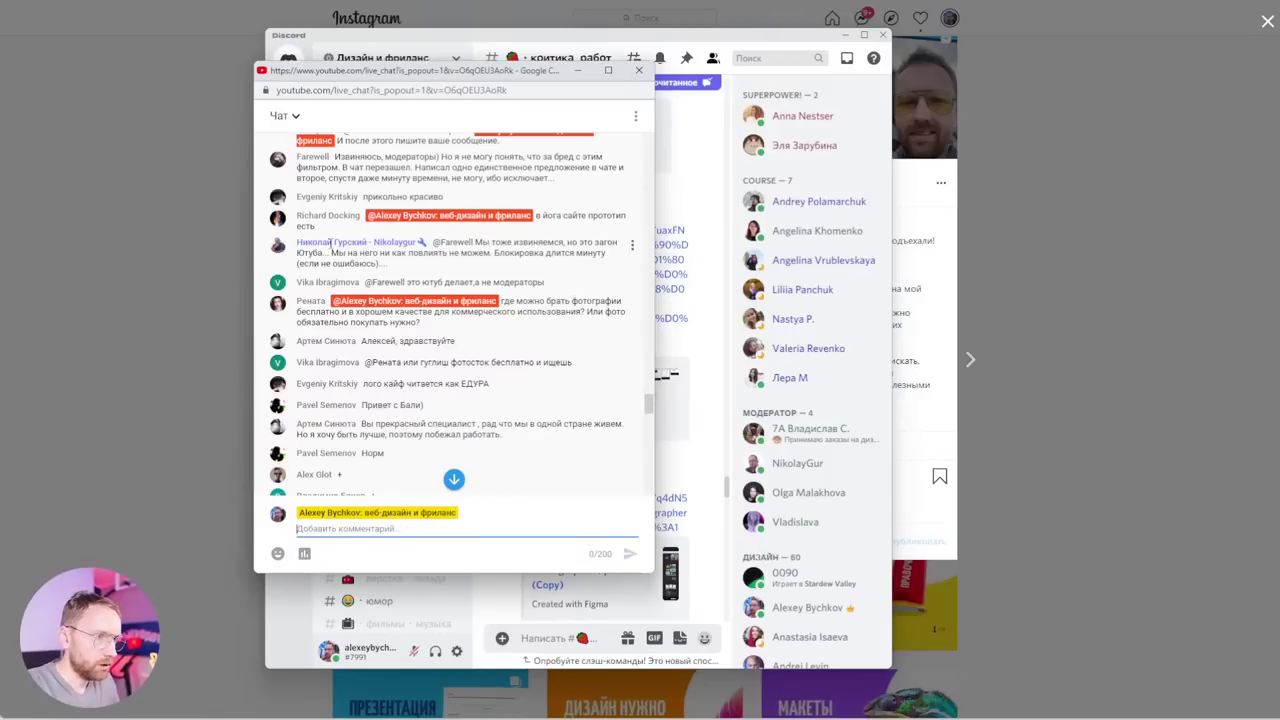
Read back through the chat, highlighting a viewer's Windows 11 question, then close the chat window
scroll(575, 222, up, 2)
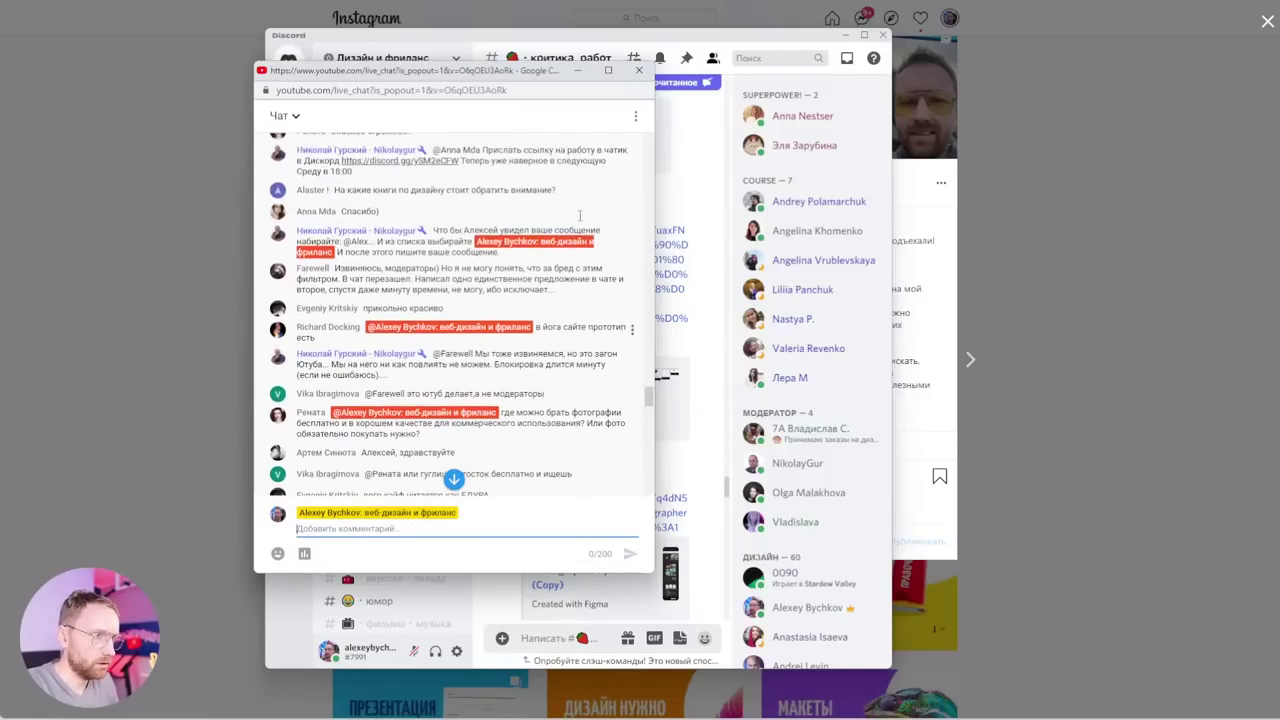
scroll(577, 218, up, 2)
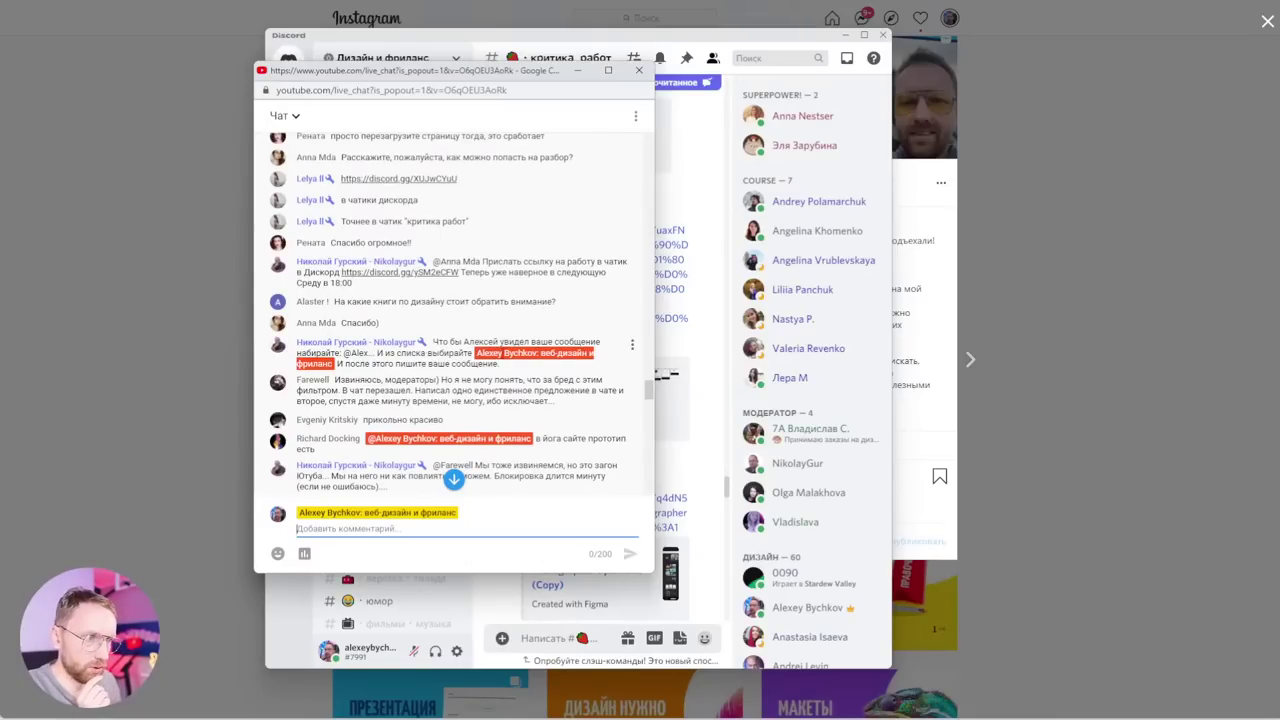
scroll(585, 341, up, 6)
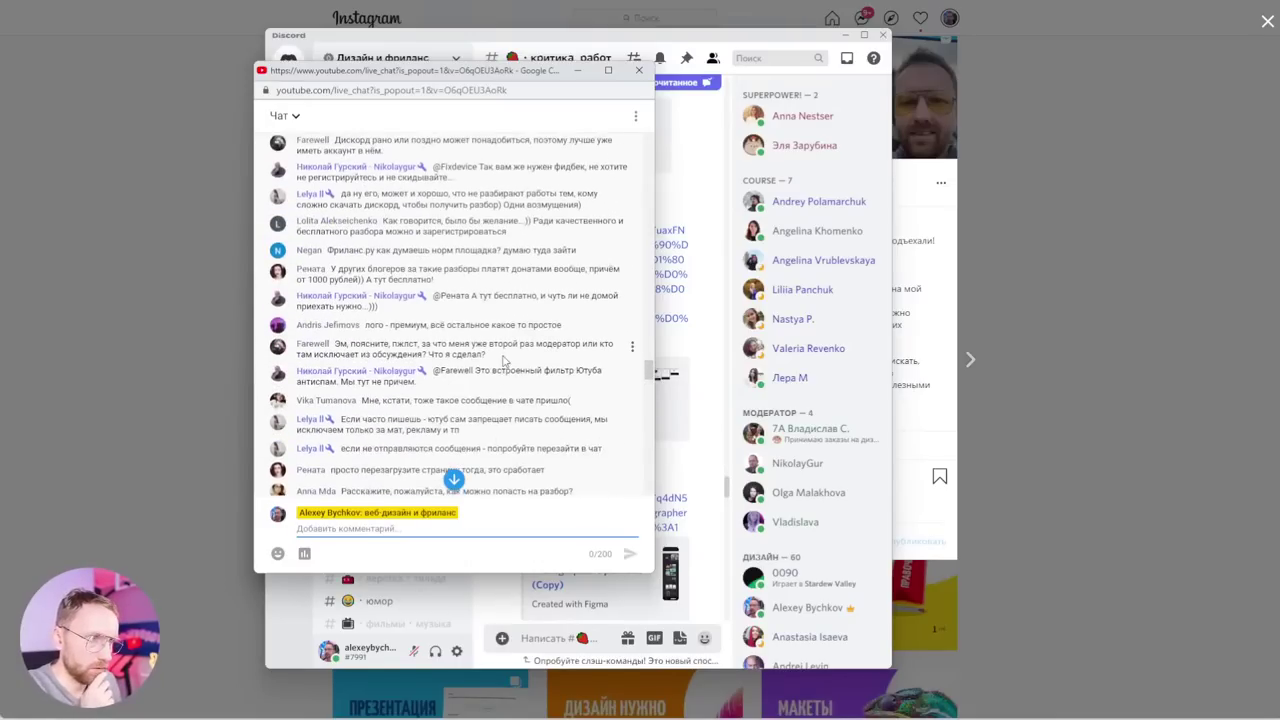
scroll(505, 362, up, 4)
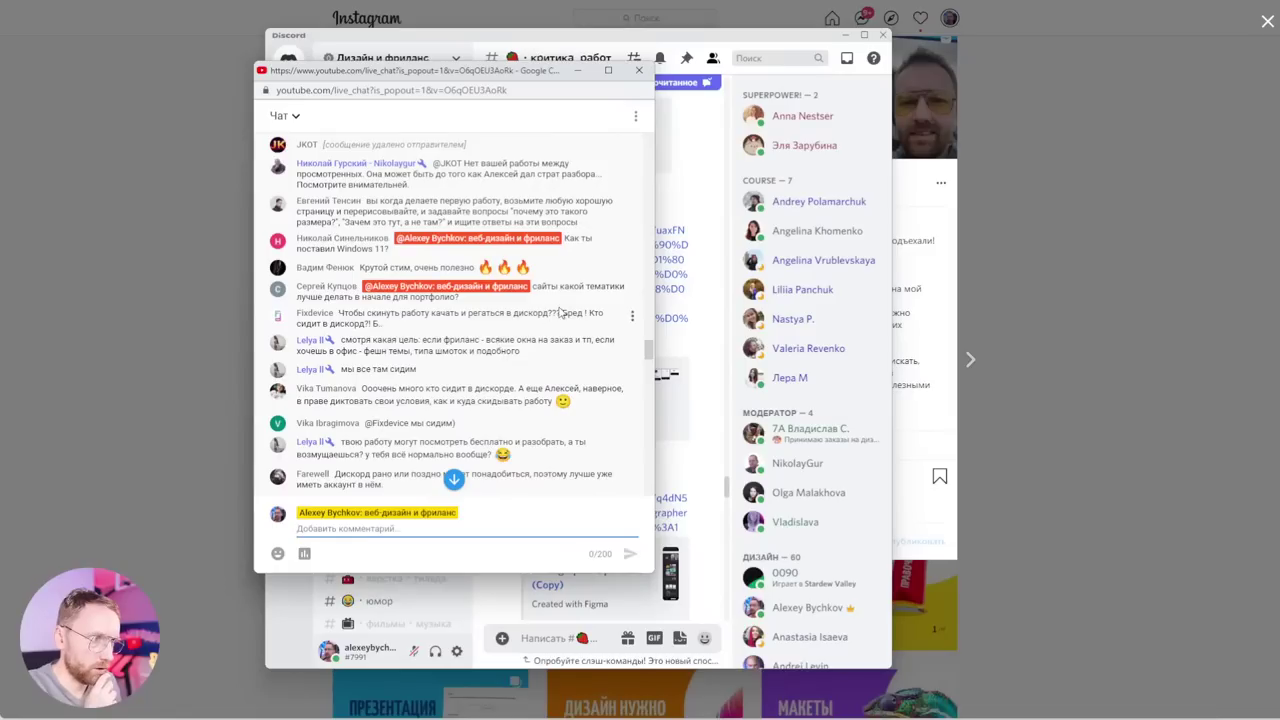
drag(325, 298, 456, 298)
scroll(553, 270, up, 2)
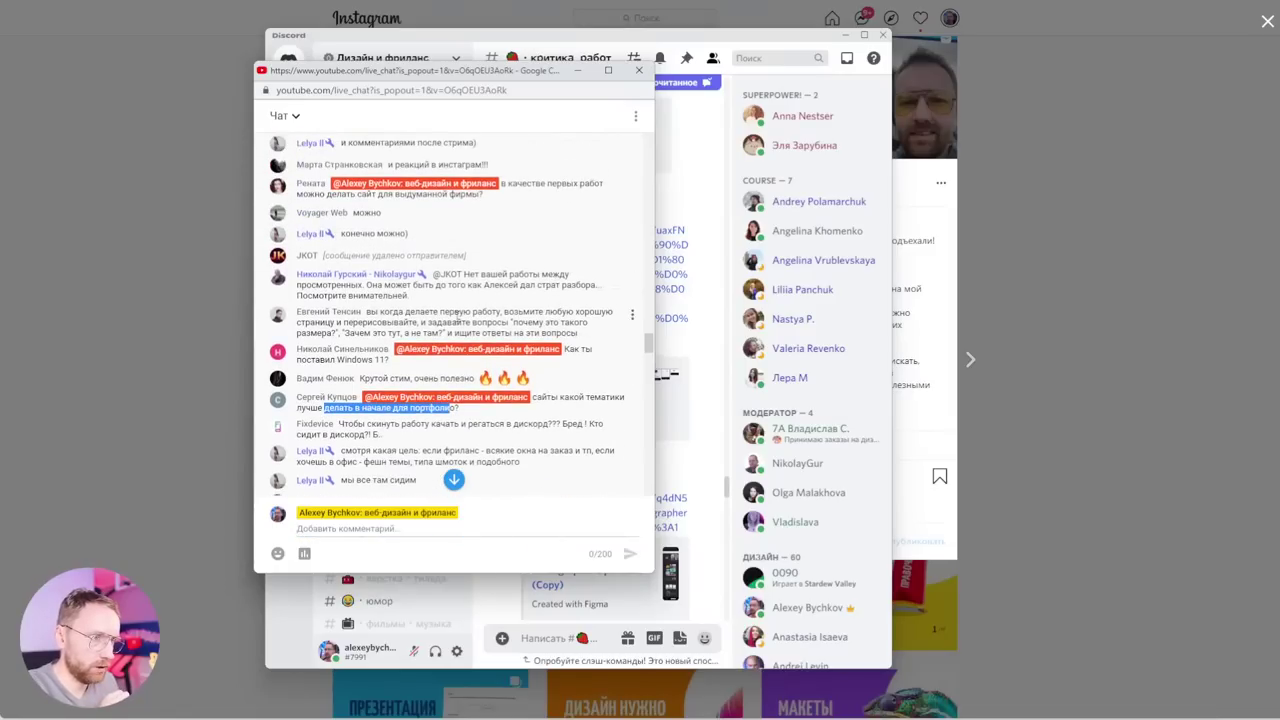
drag(392, 361, 320, 359)
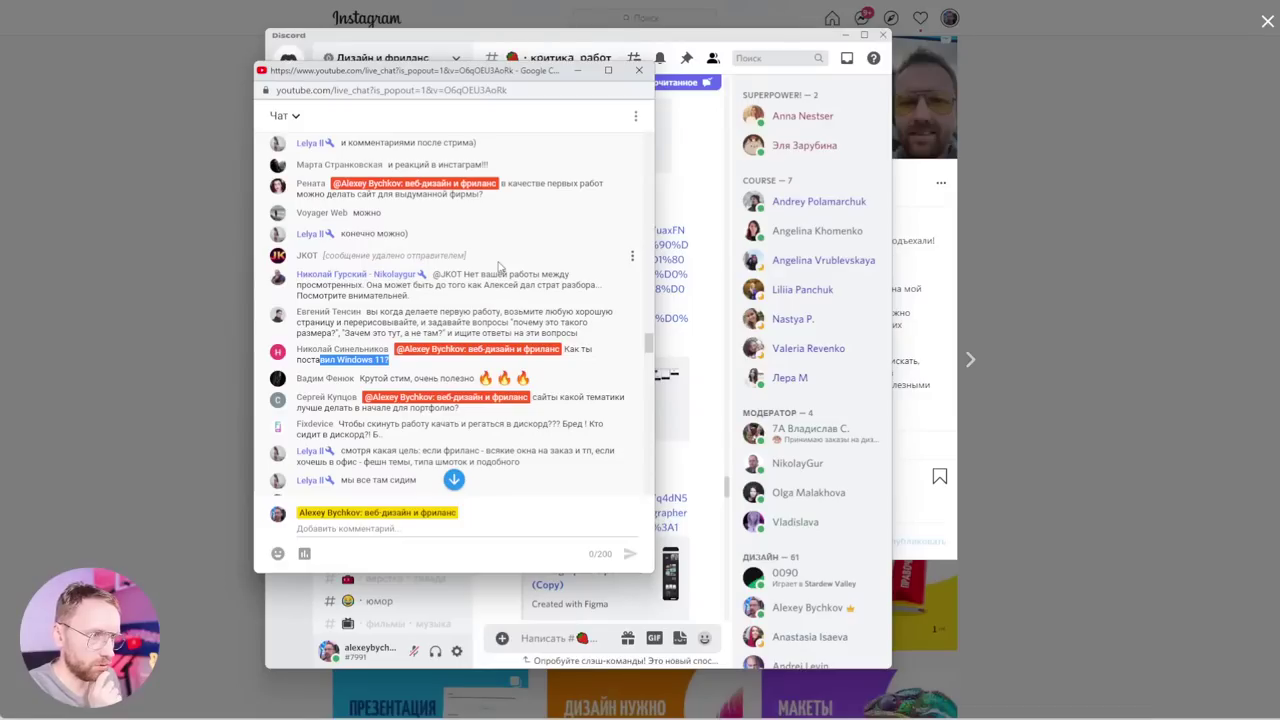
scroll(499, 266, up, 3)
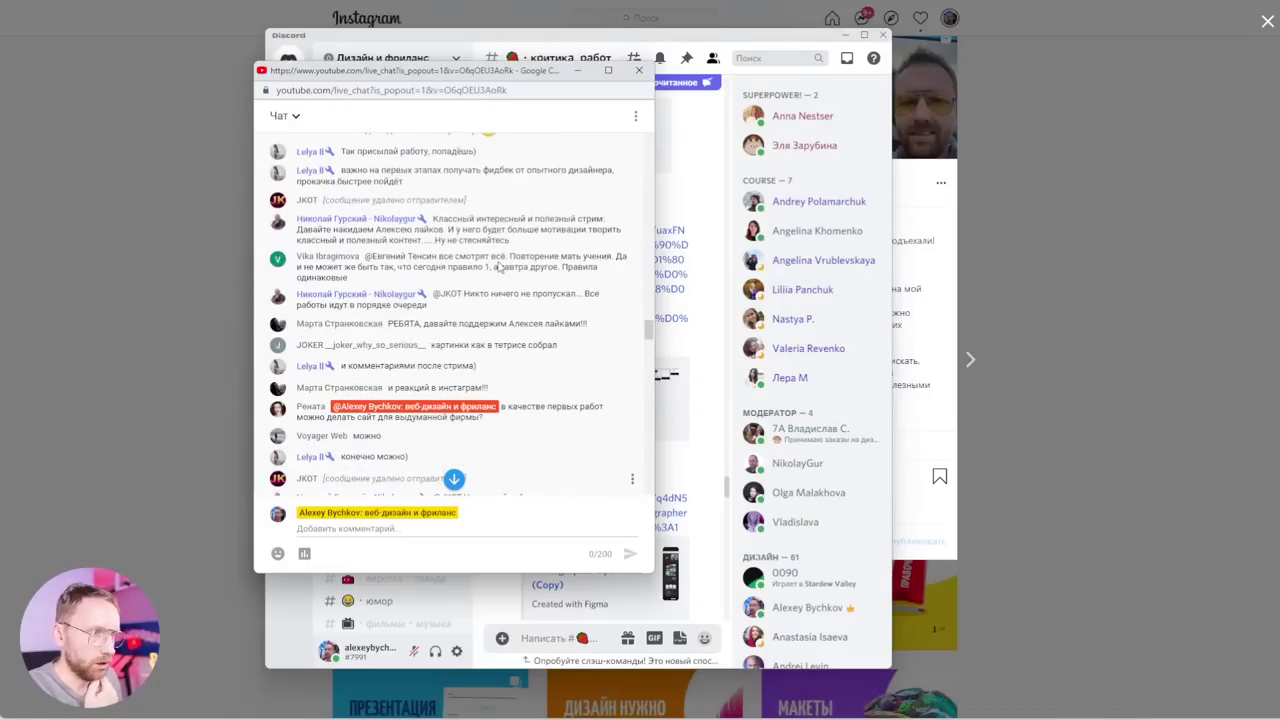
scroll(499, 266, down, 5)
scroll(500, 266, up, 3)
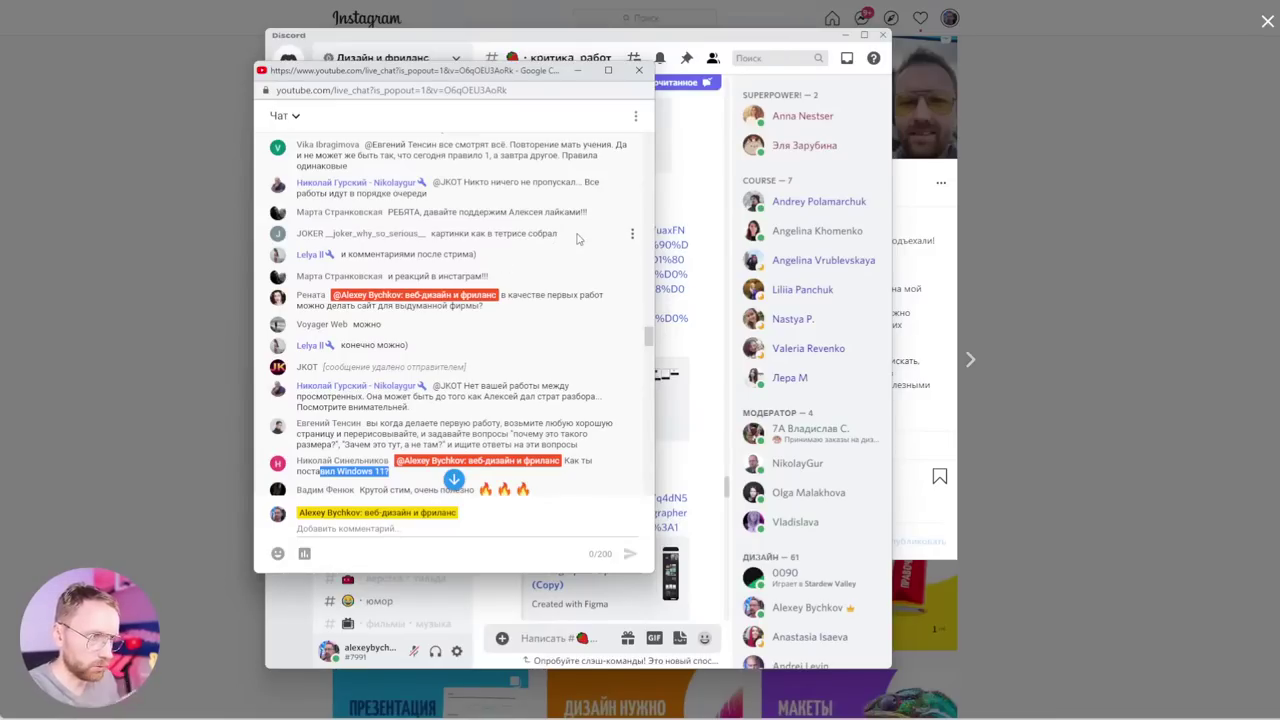
click(576, 70)
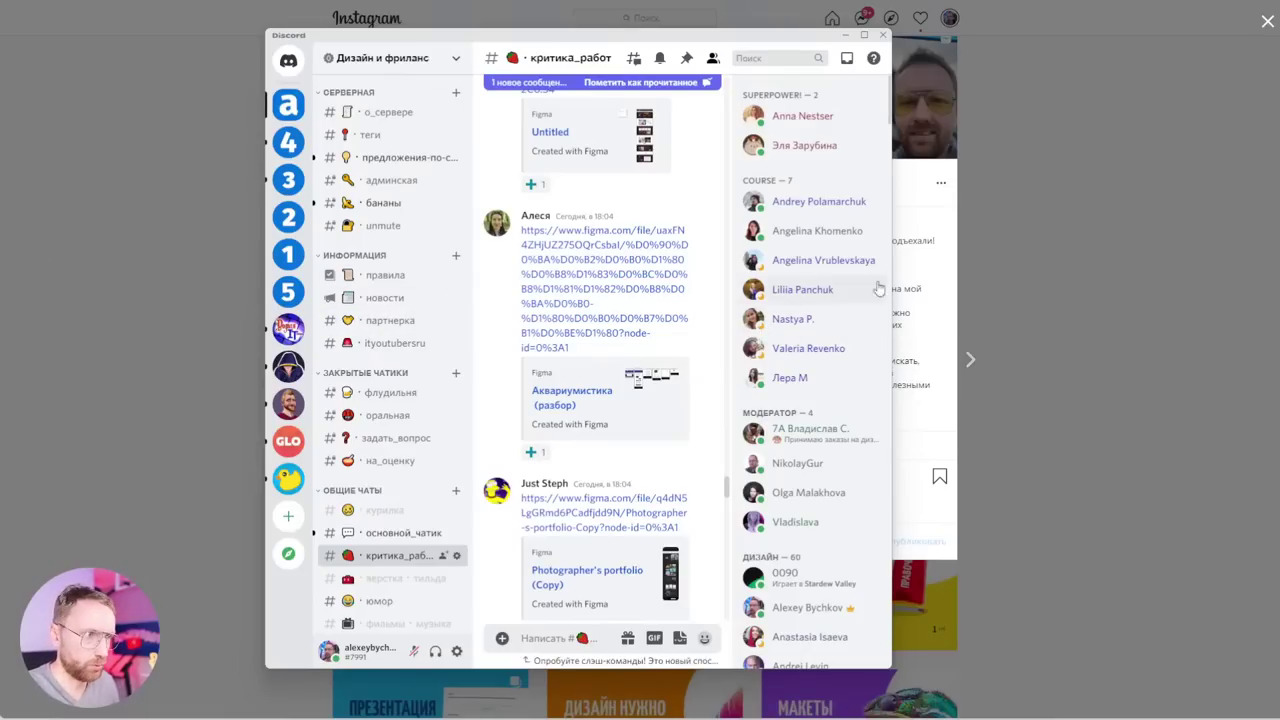
Dismiss Discord to get back to the Instagram profile and scroll down the grid
click(1027, 298)
scroll(802, 112, down, 5)
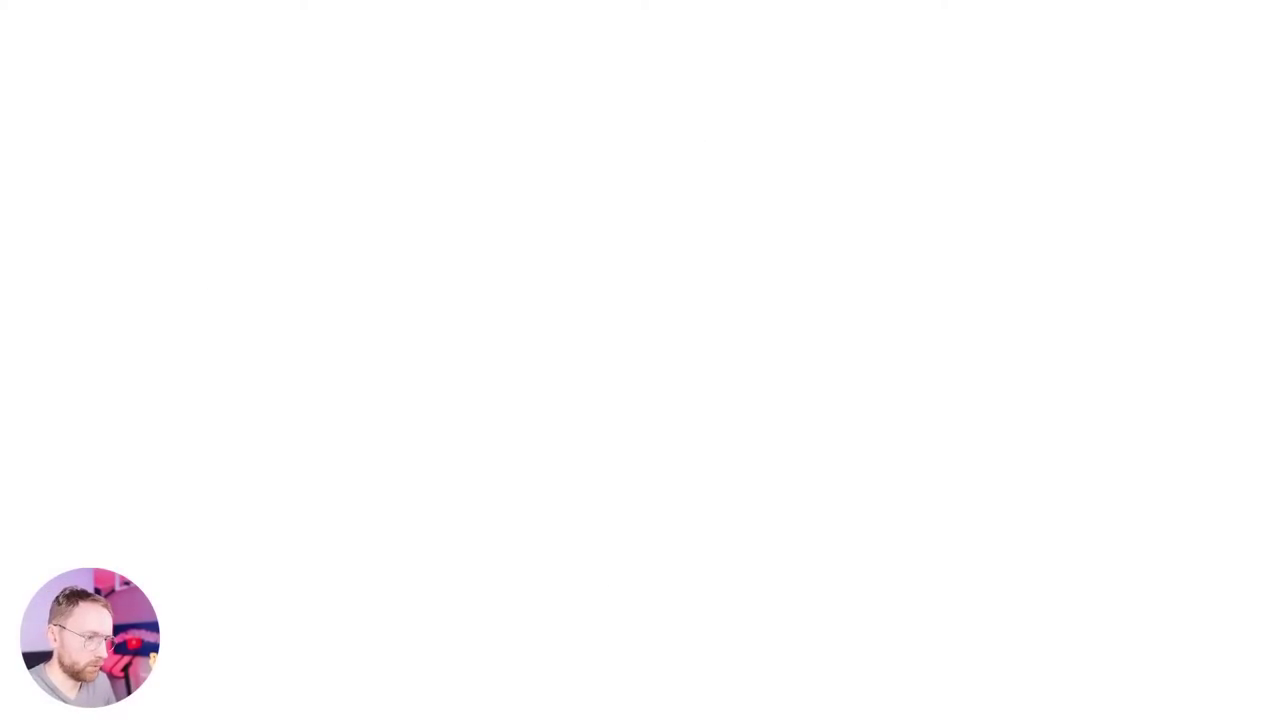
Glance over the Start menu's pinned apps, then drag a capture region over the blank screen
key(super)
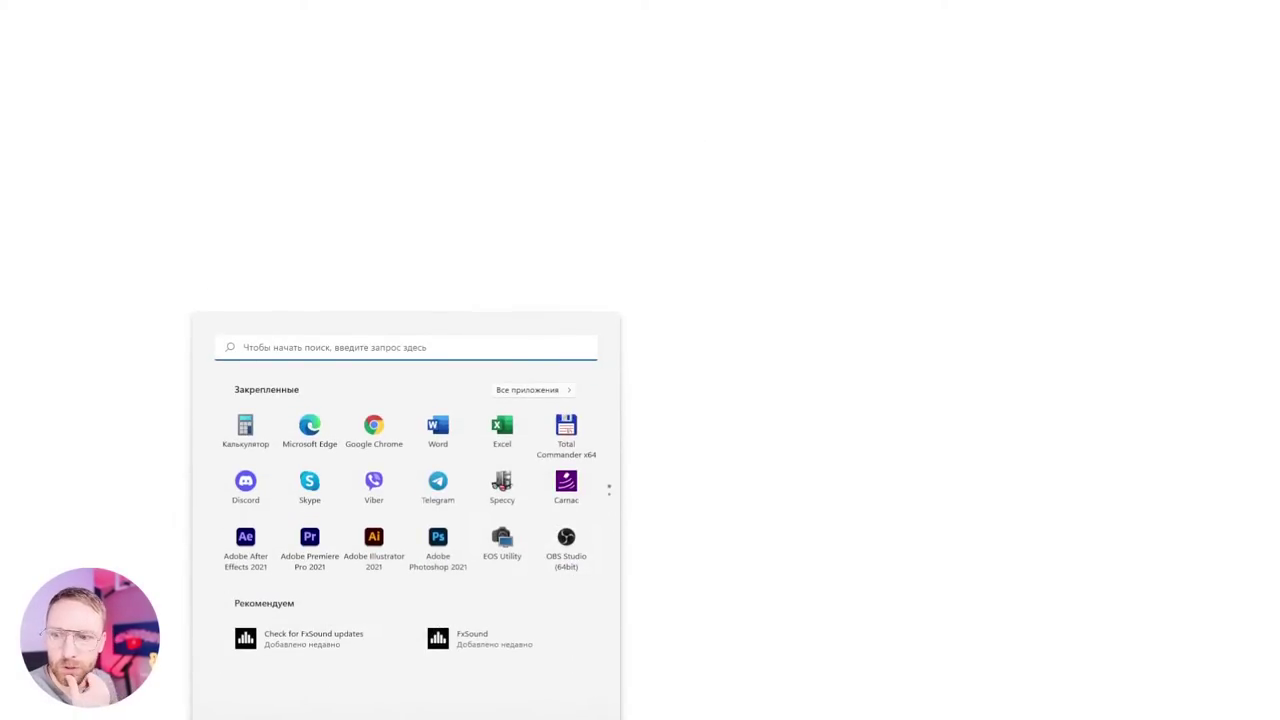
key(super)
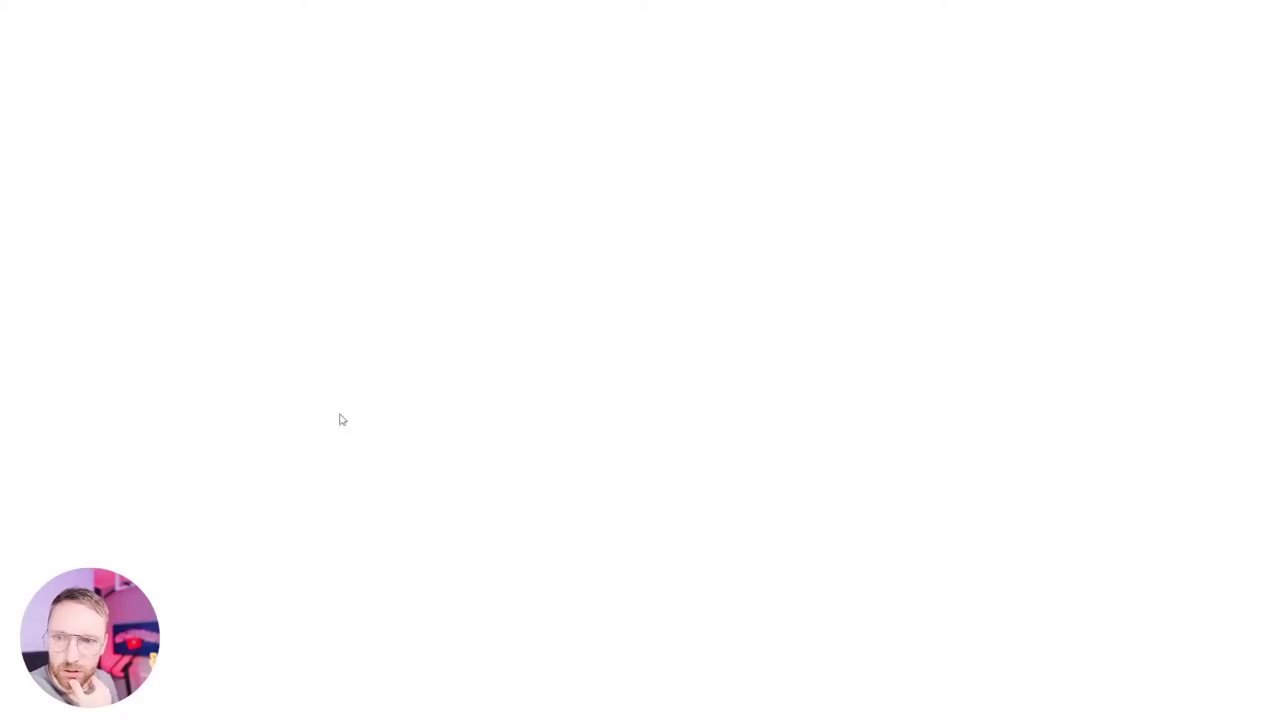
key(super)
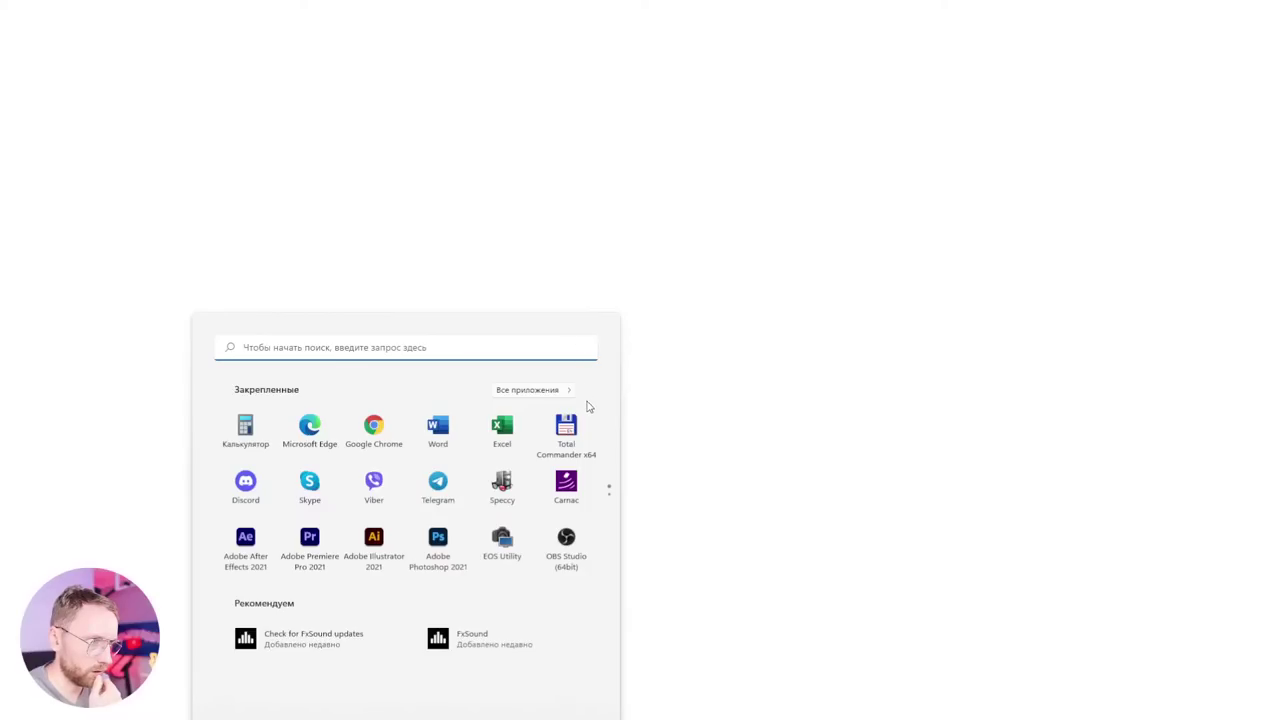
click(640, 293)
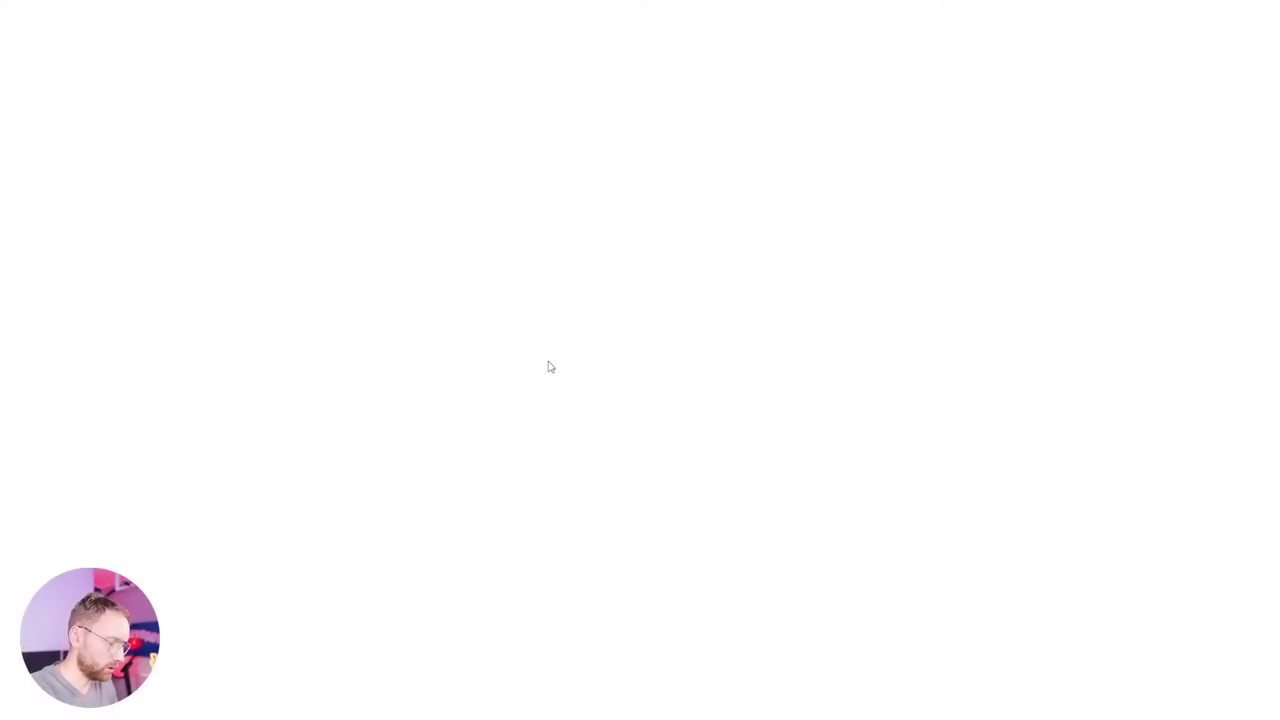
drag(390, 145, 810, 546)
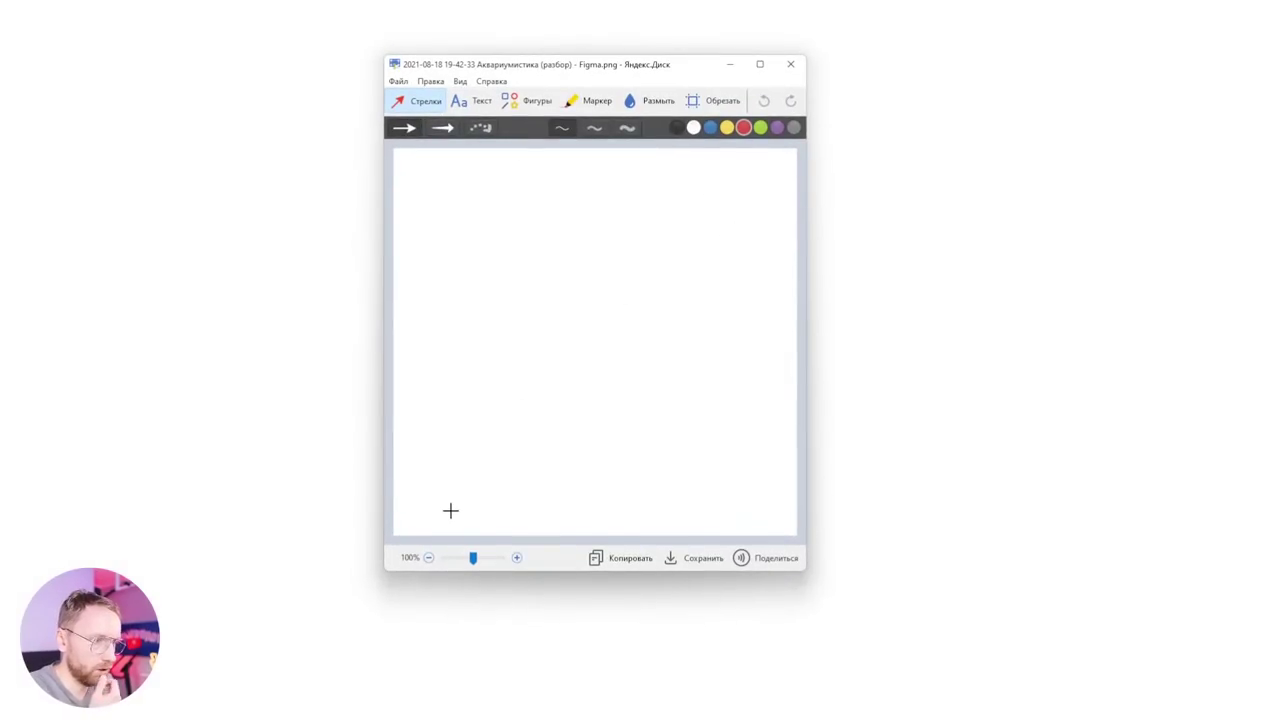
Copy the captured screenshot to the clipboard and save it with Сохранить
click(630, 558)
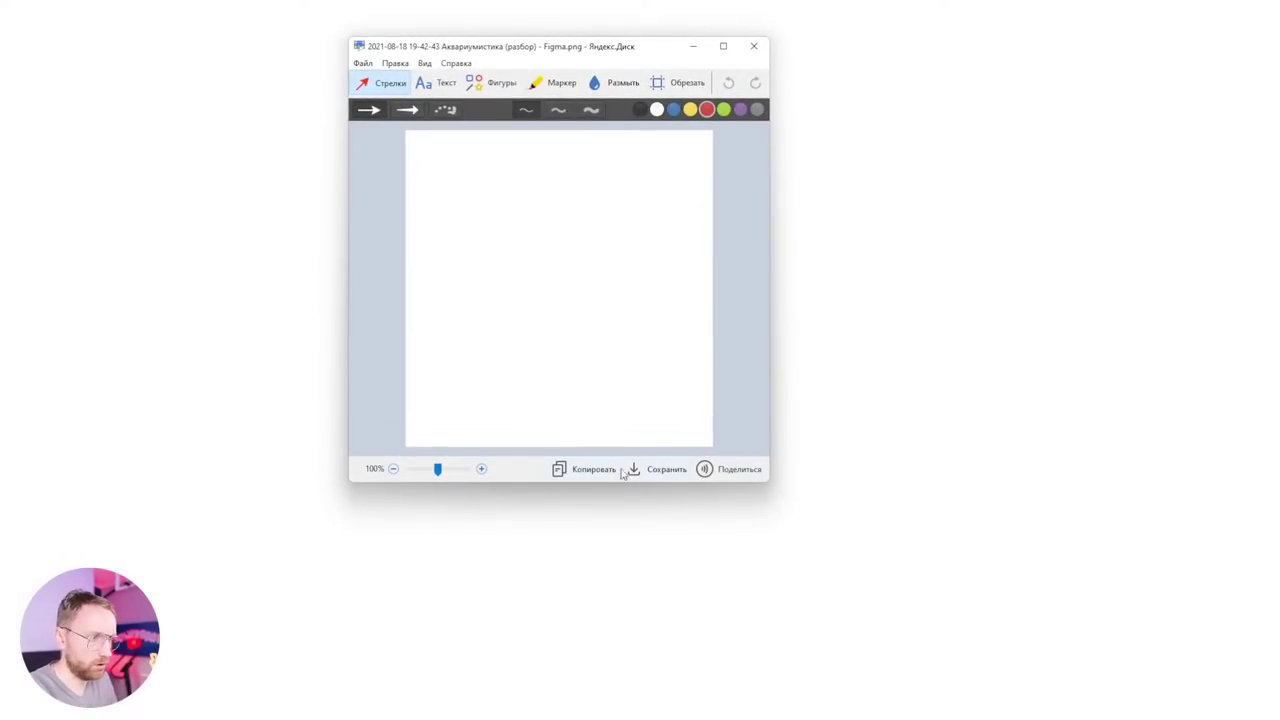
click(663, 469)
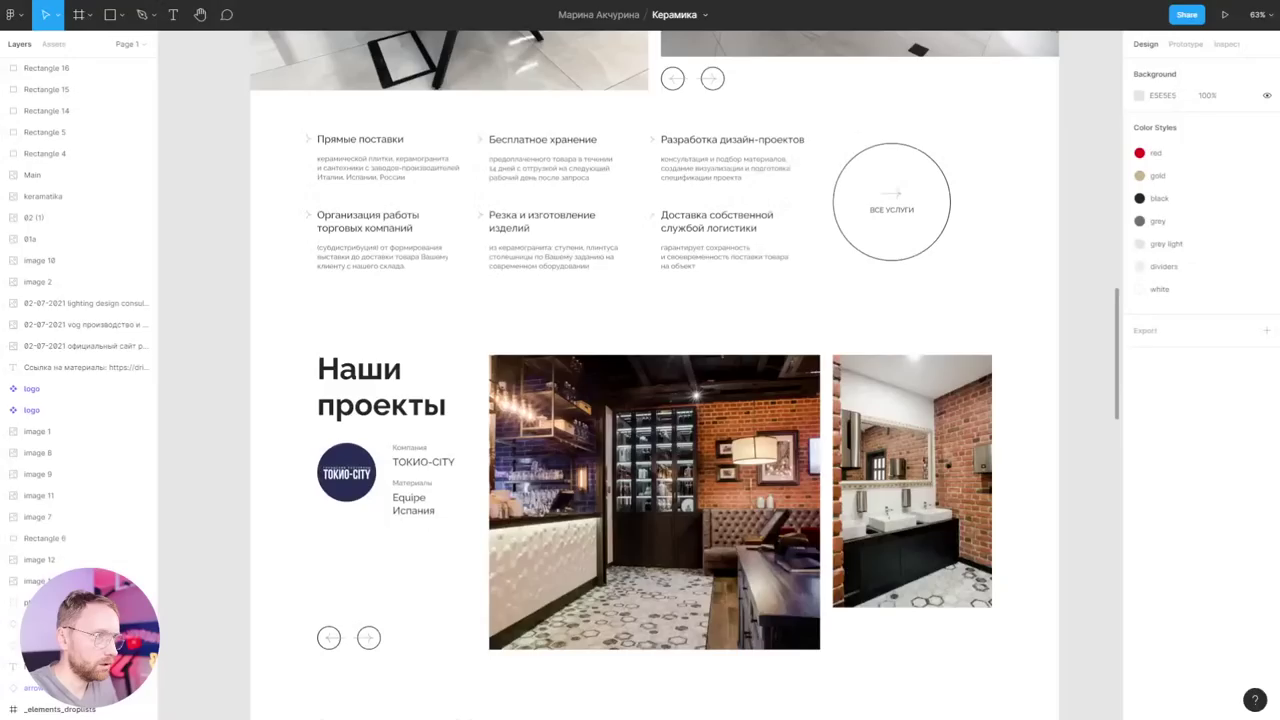
Preview the Untitled design thumbnail in Discord and close the preview
key(alt+Tab)
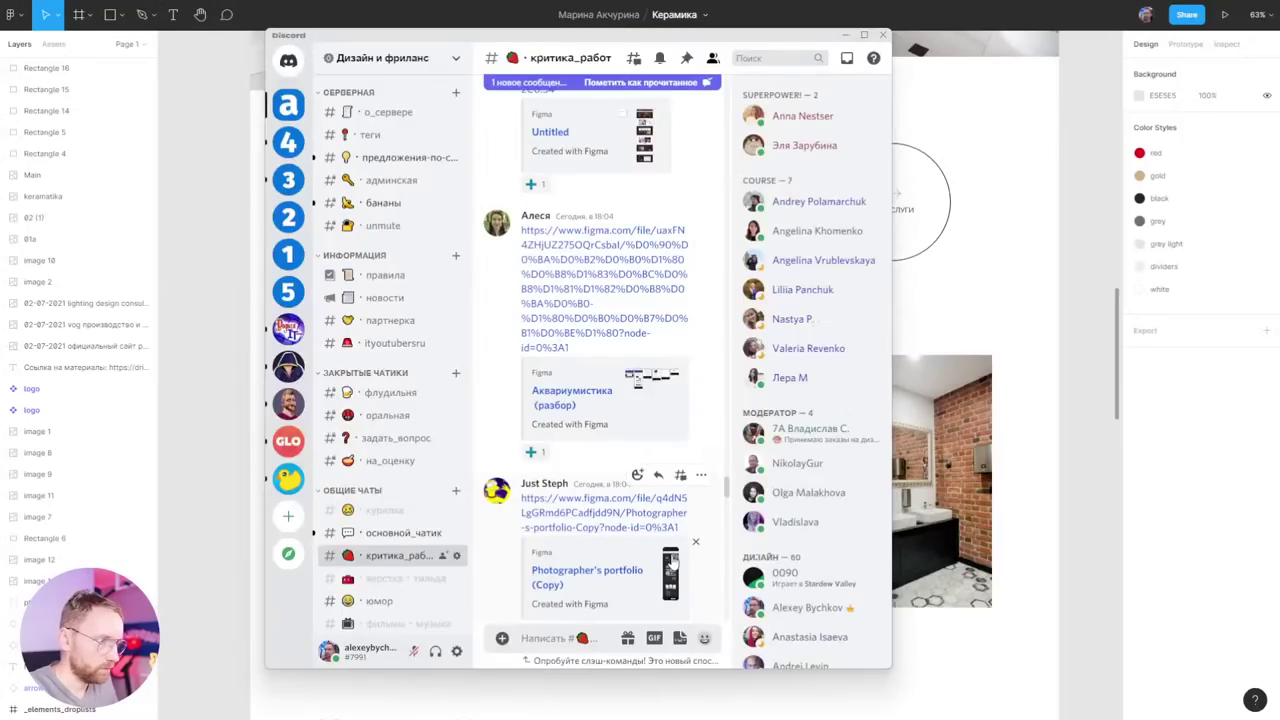
click(645, 142)
key(Escape)
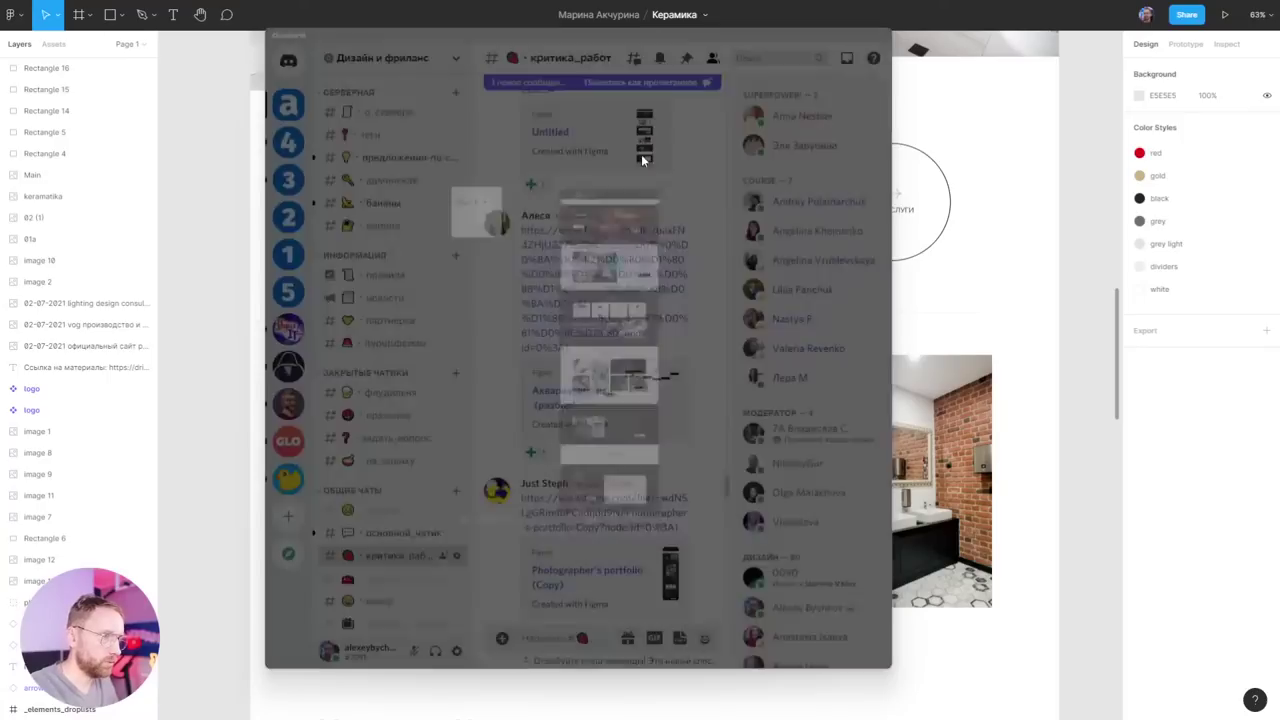
Copy the shared Figma link from the Discord message and load it in the browser
drag(590, 348, 520, 228)
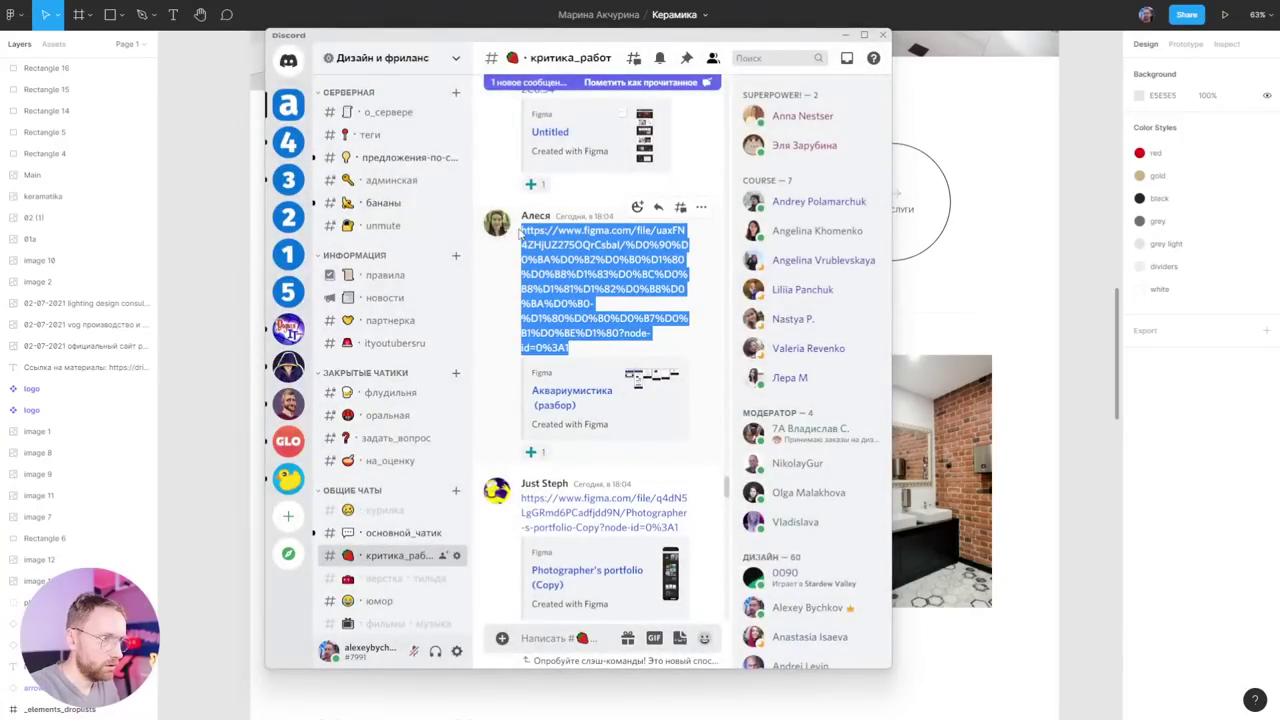
key(ctrl+c)
key(alt+Tab)
key(ctrl+l)
key(ctrl+v)
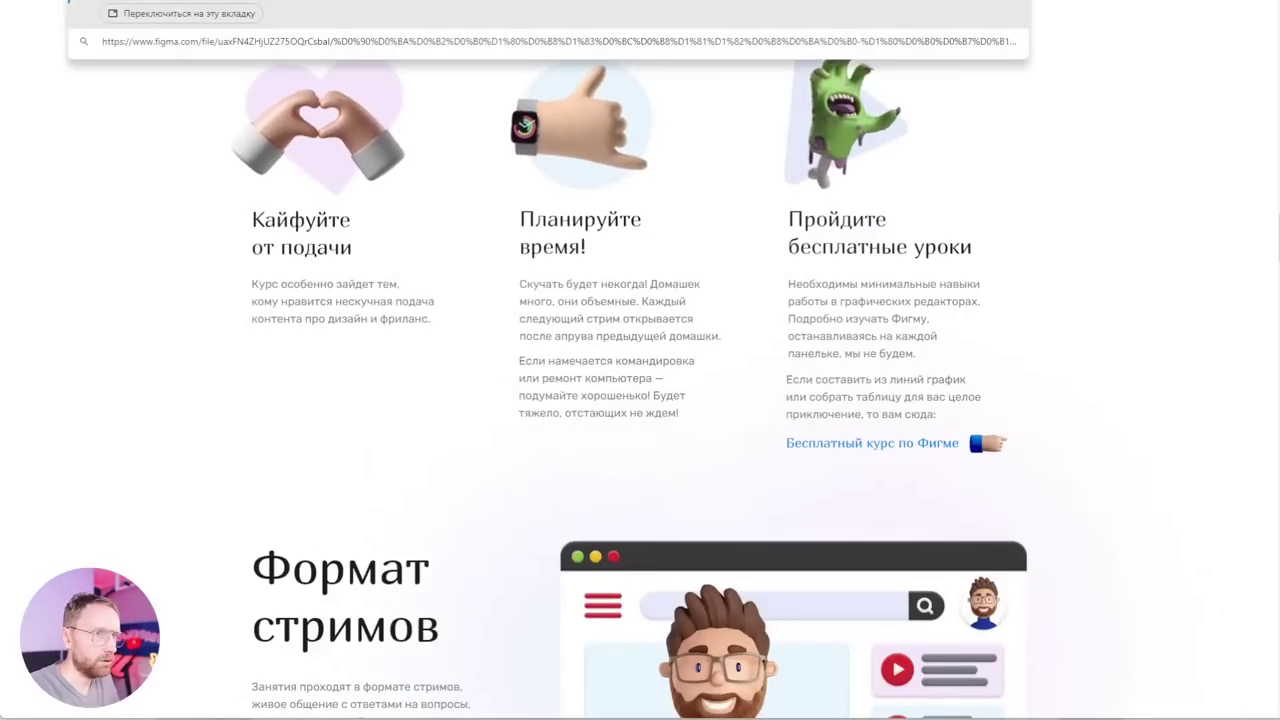
key(Return)
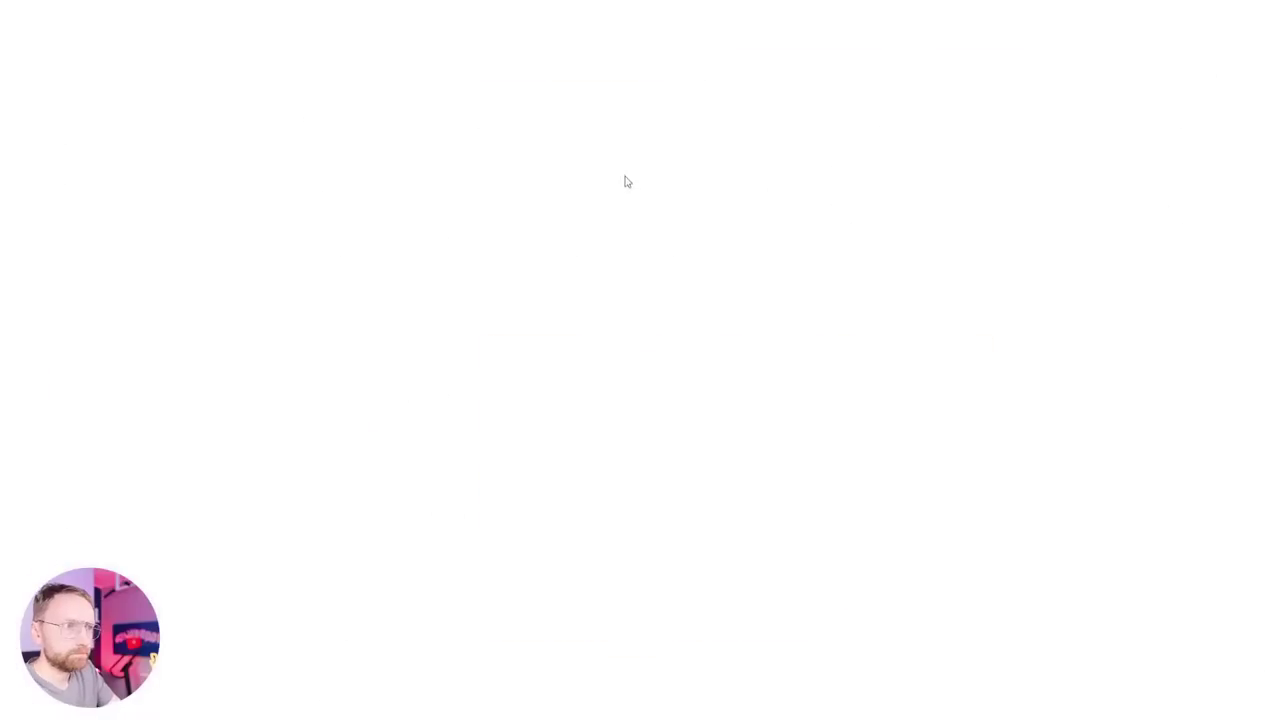
key(alt+Tab)
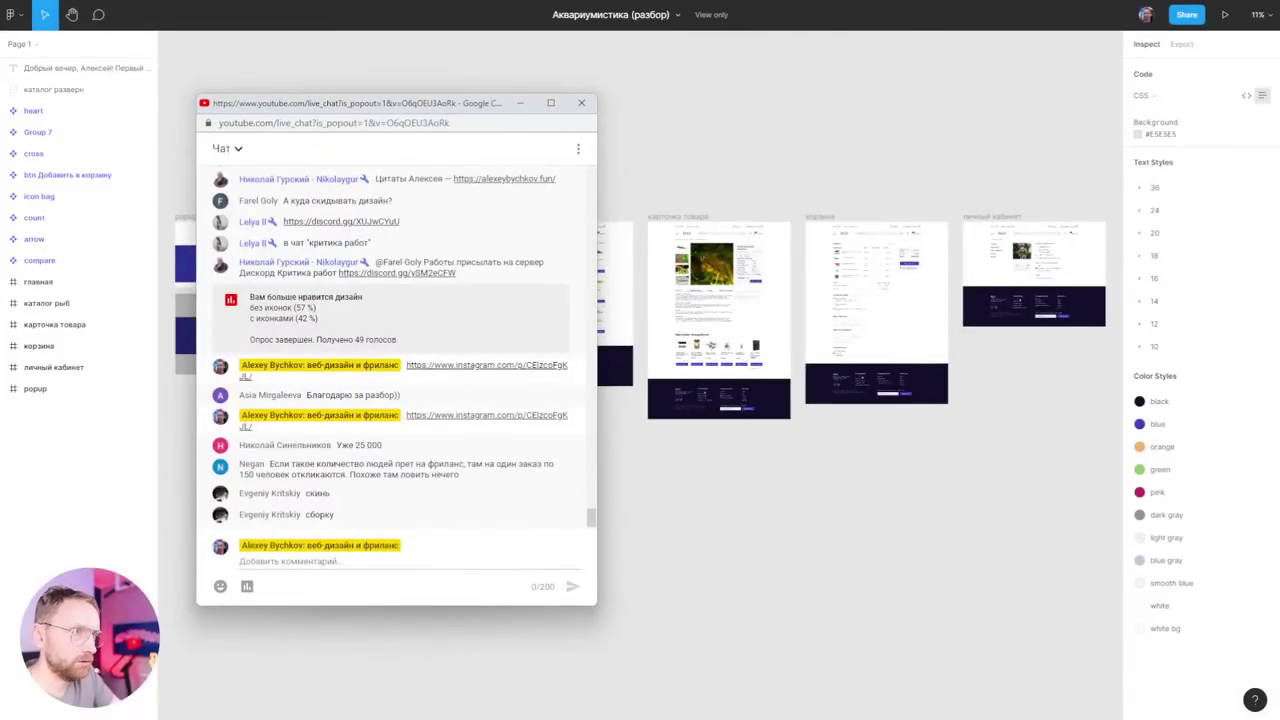
Inspect the главная main page frame and popup frame of the Аквариумистика (разбор) file
key(alt+Tab)
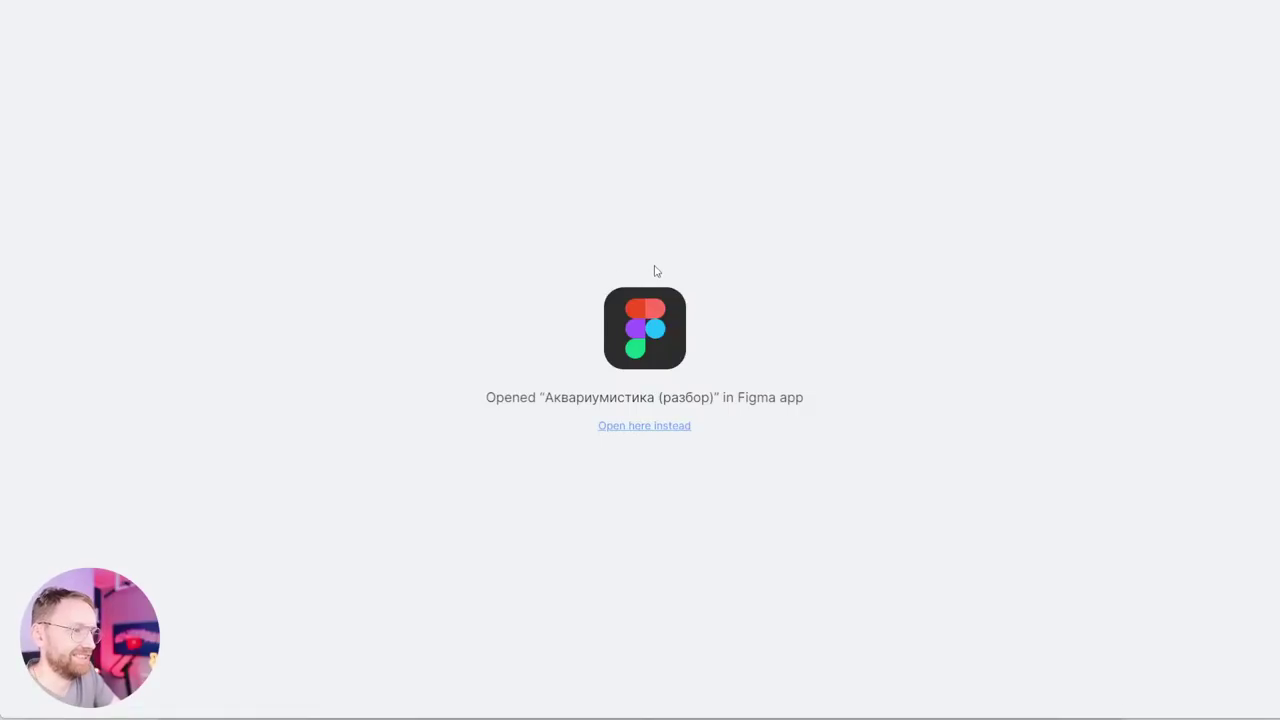
key(ctrl+Tab)
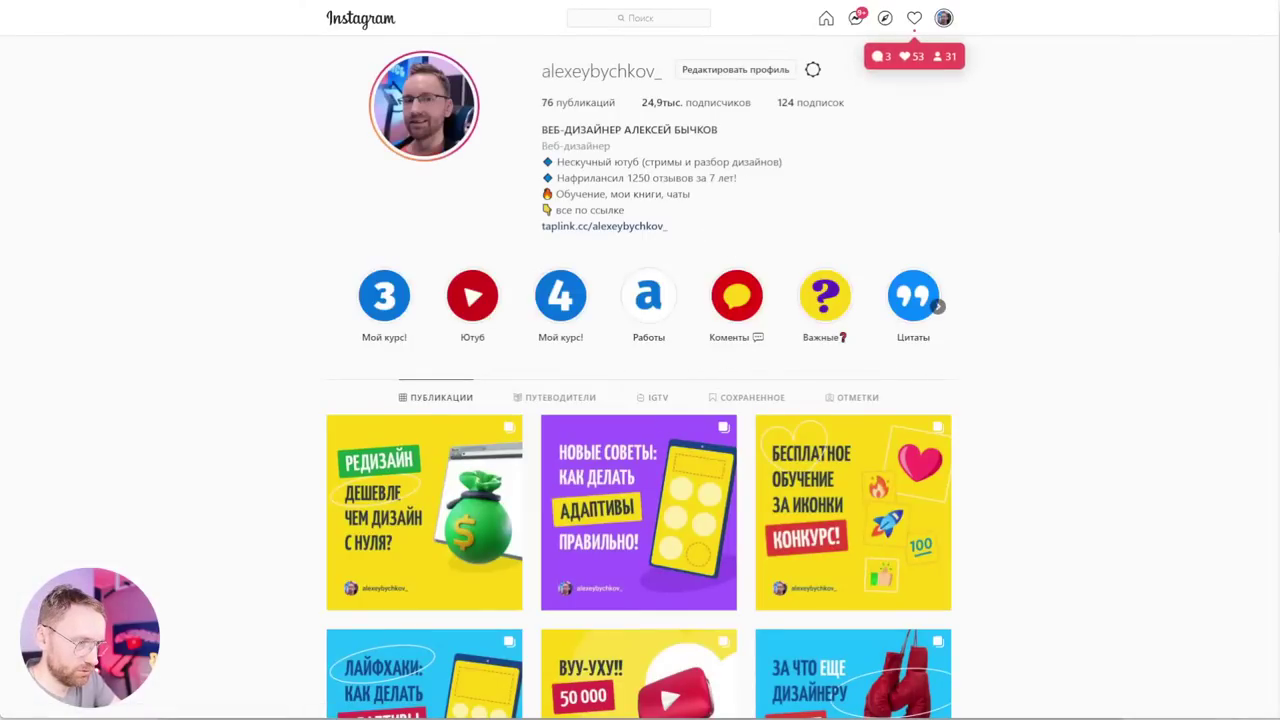
key(alt+Tab)
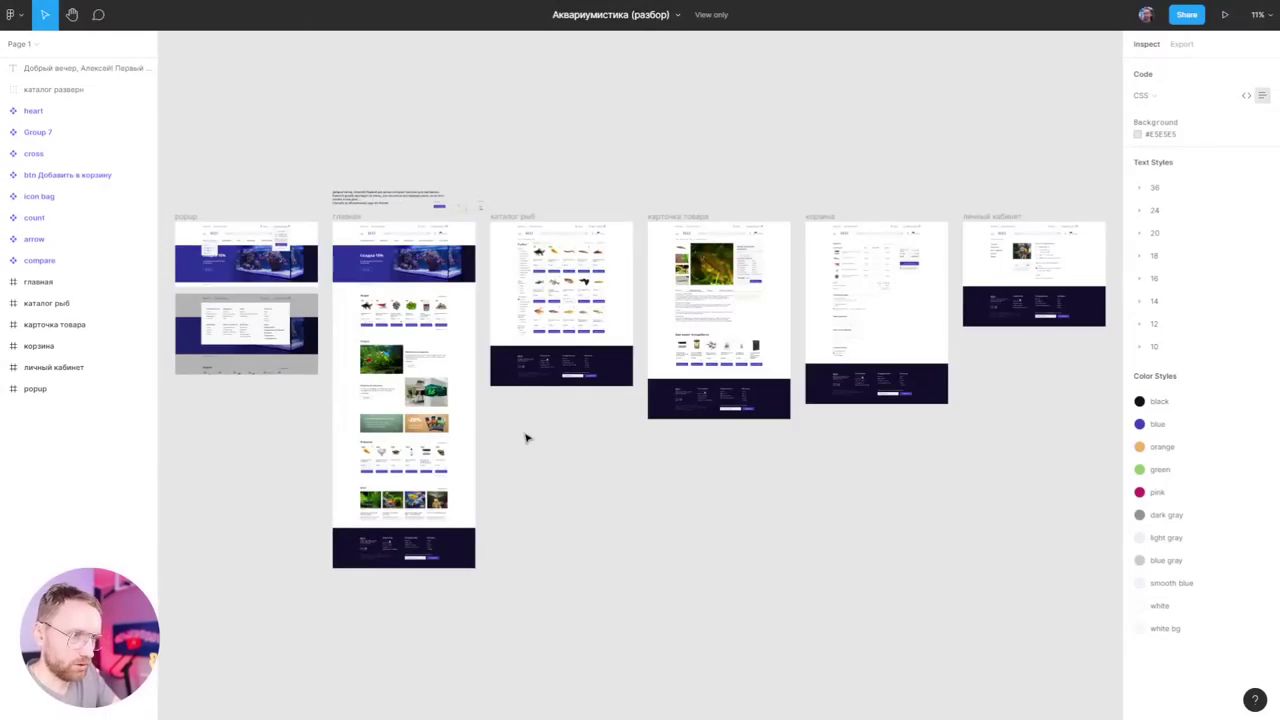
scroll(429, 171, up, 10)
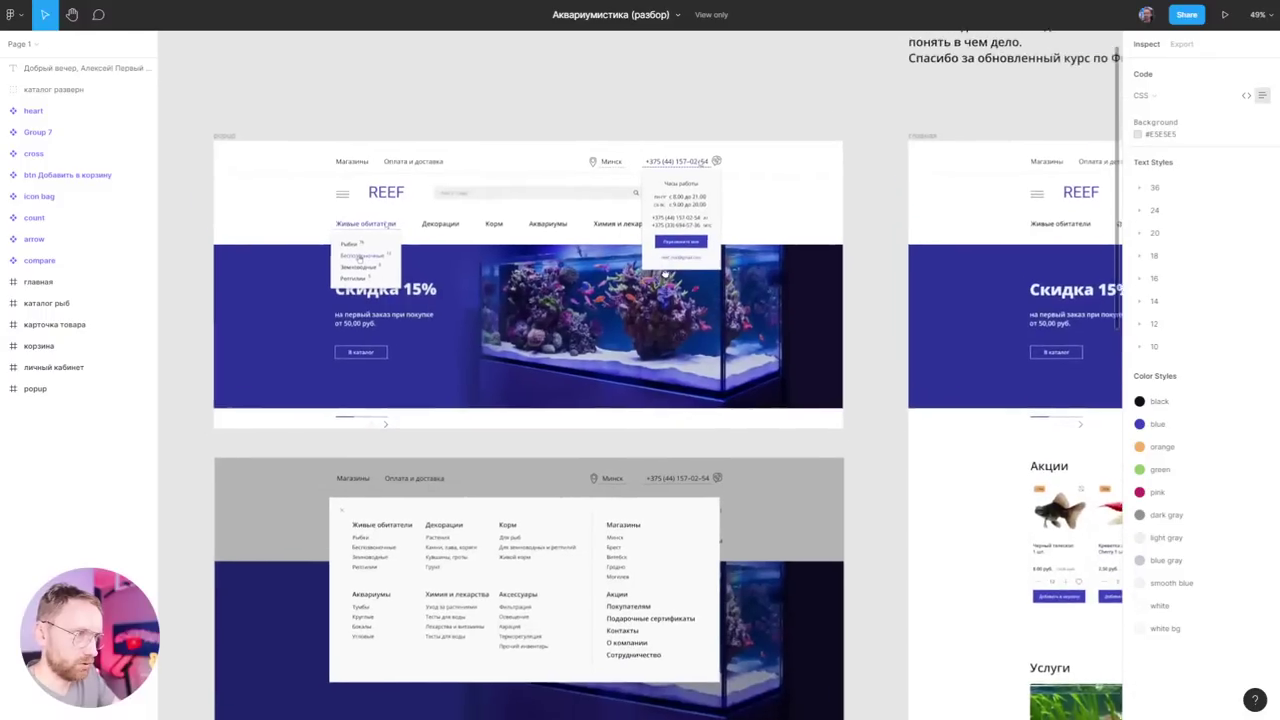
scroll(372, 130, up, 5)
click(429, 149)
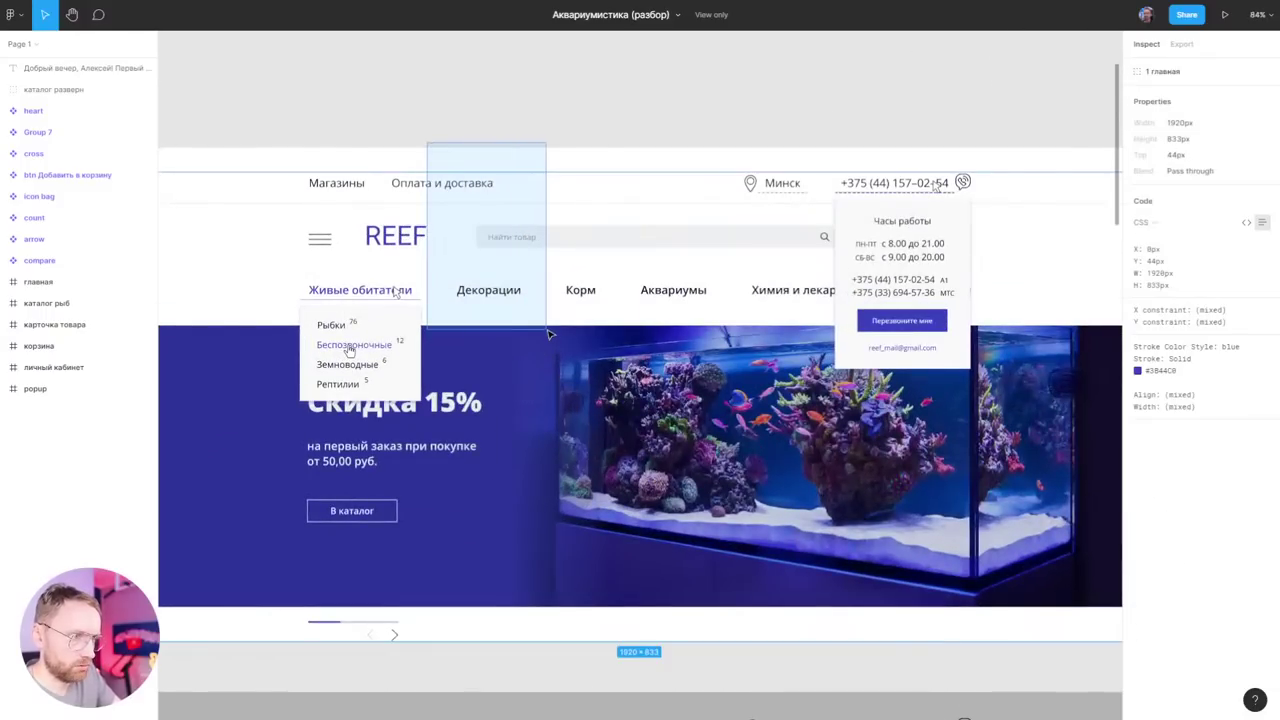
click(606, 109)
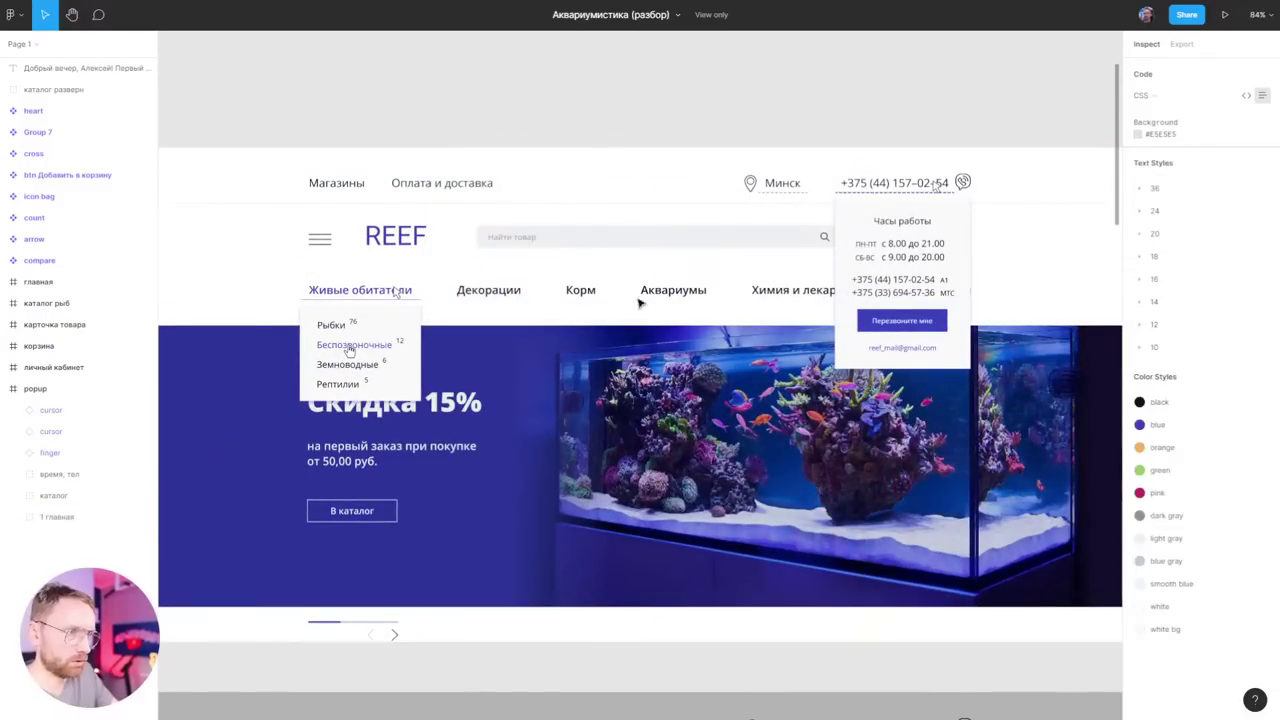
scroll(691, 323, up, 2)
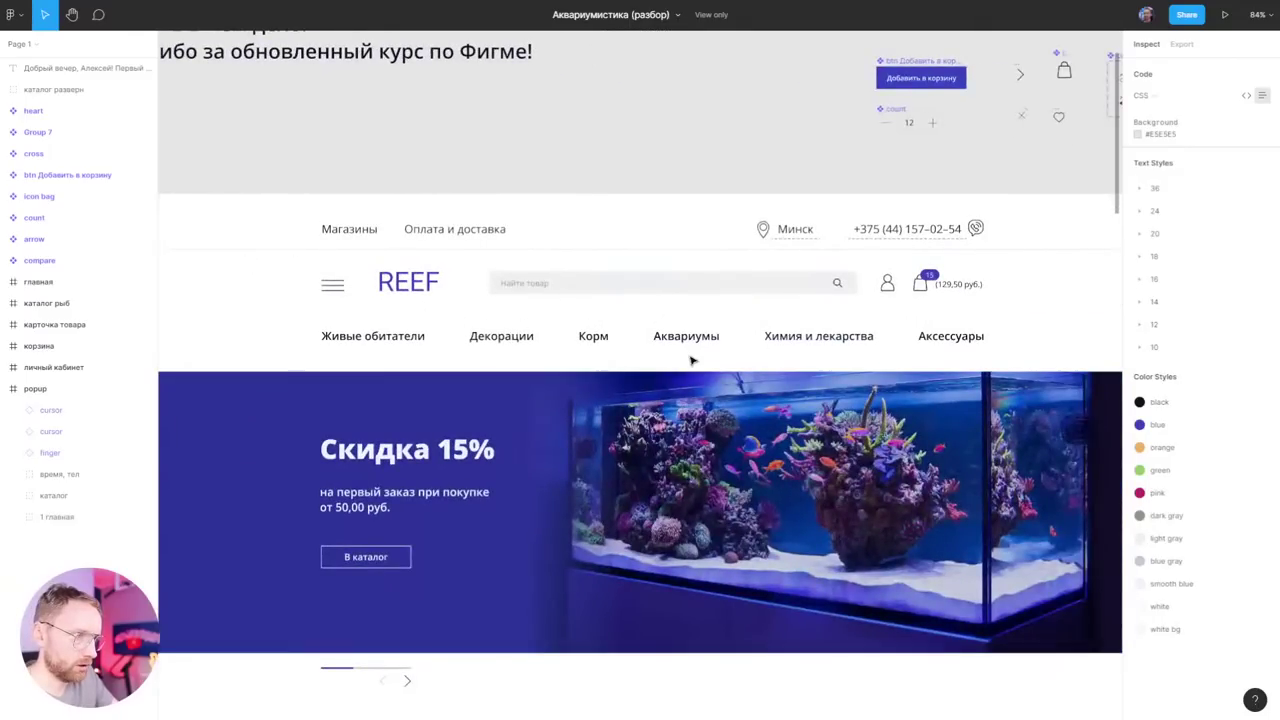
click(667, 349)
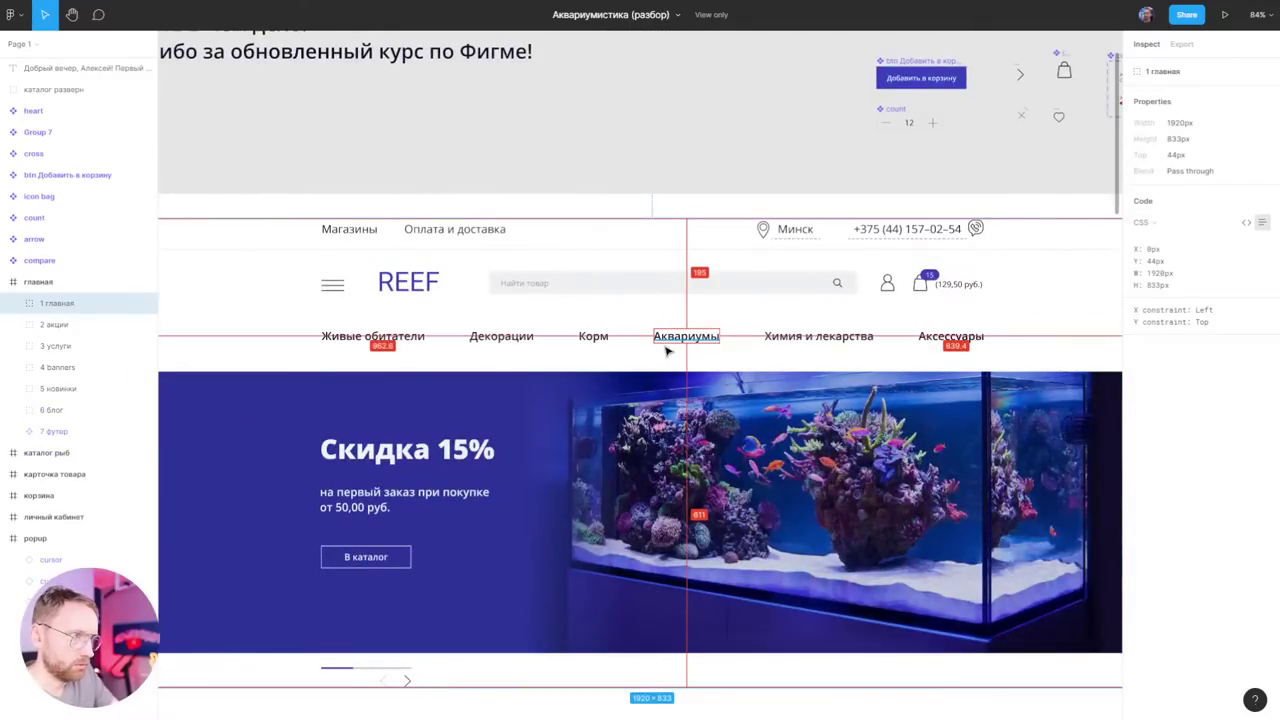
click(703, 135)
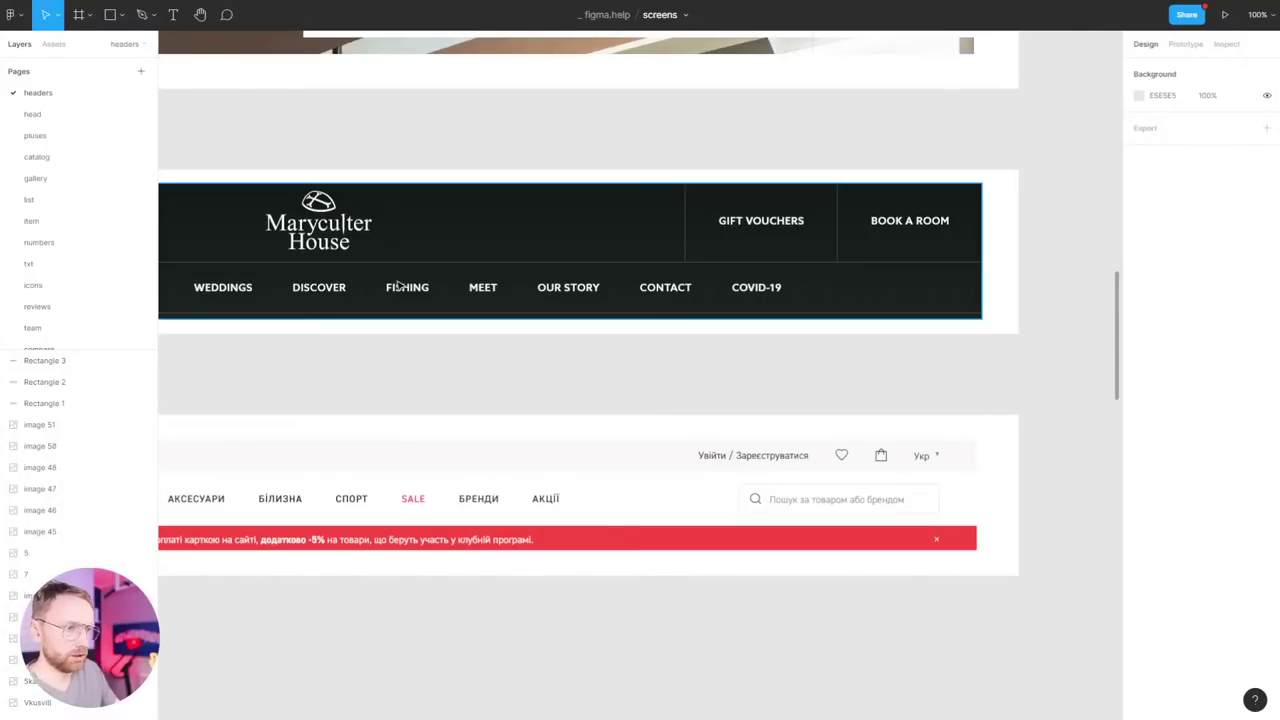
Browse the website header examples on the headers page and select one header screenshot
scroll(403, 286, left, 5)
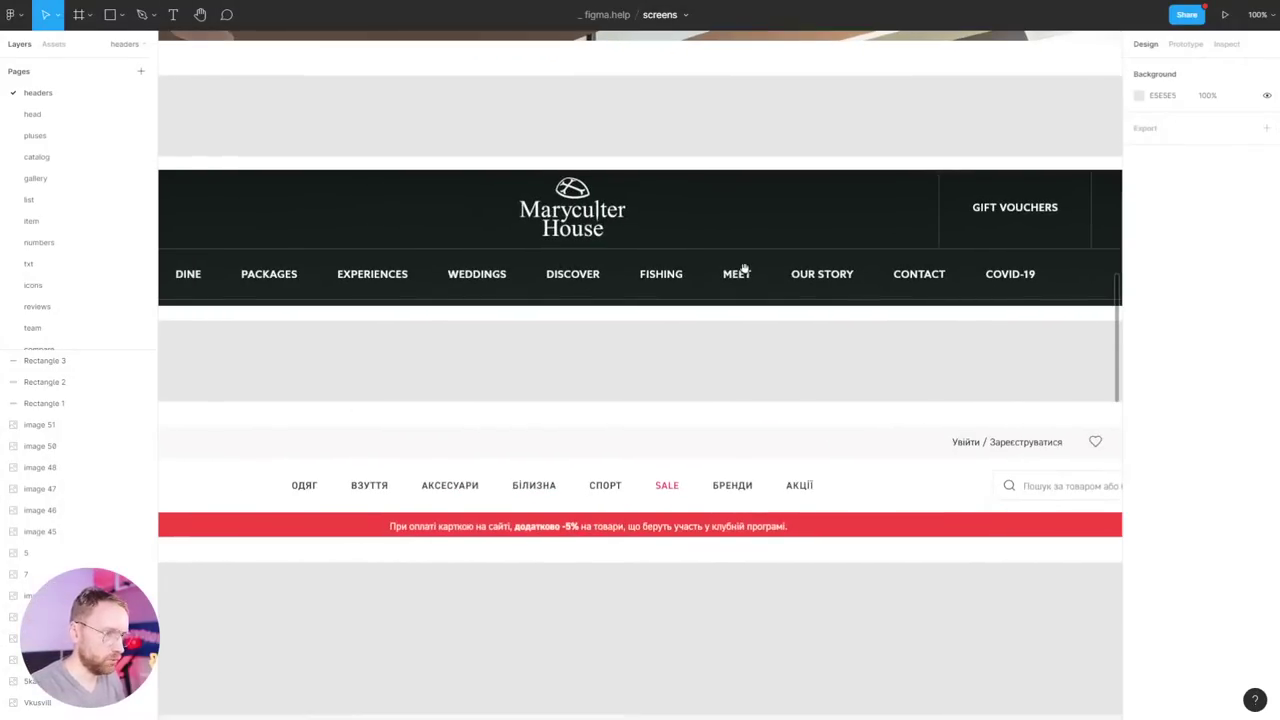
scroll(826, 437, right, 4)
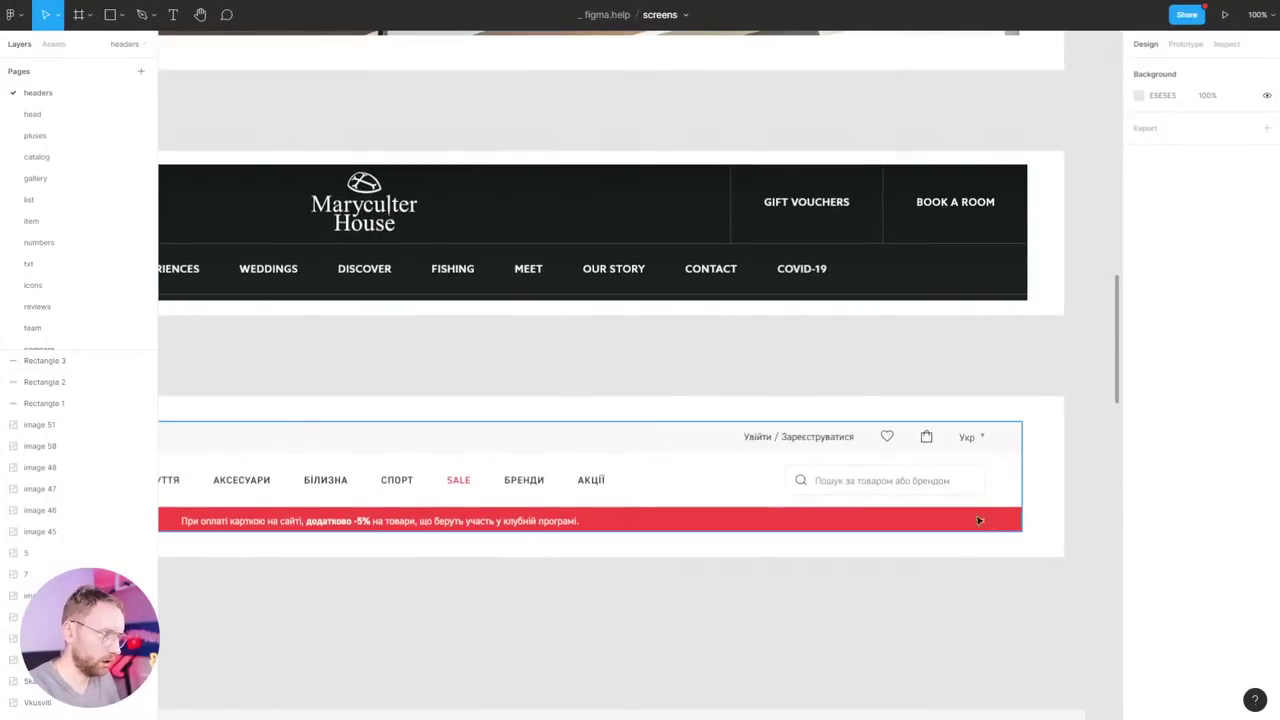
scroll(860, 410, down, 5)
scroll(854, 397, right, 3)
scroll(600, 420, down, 5)
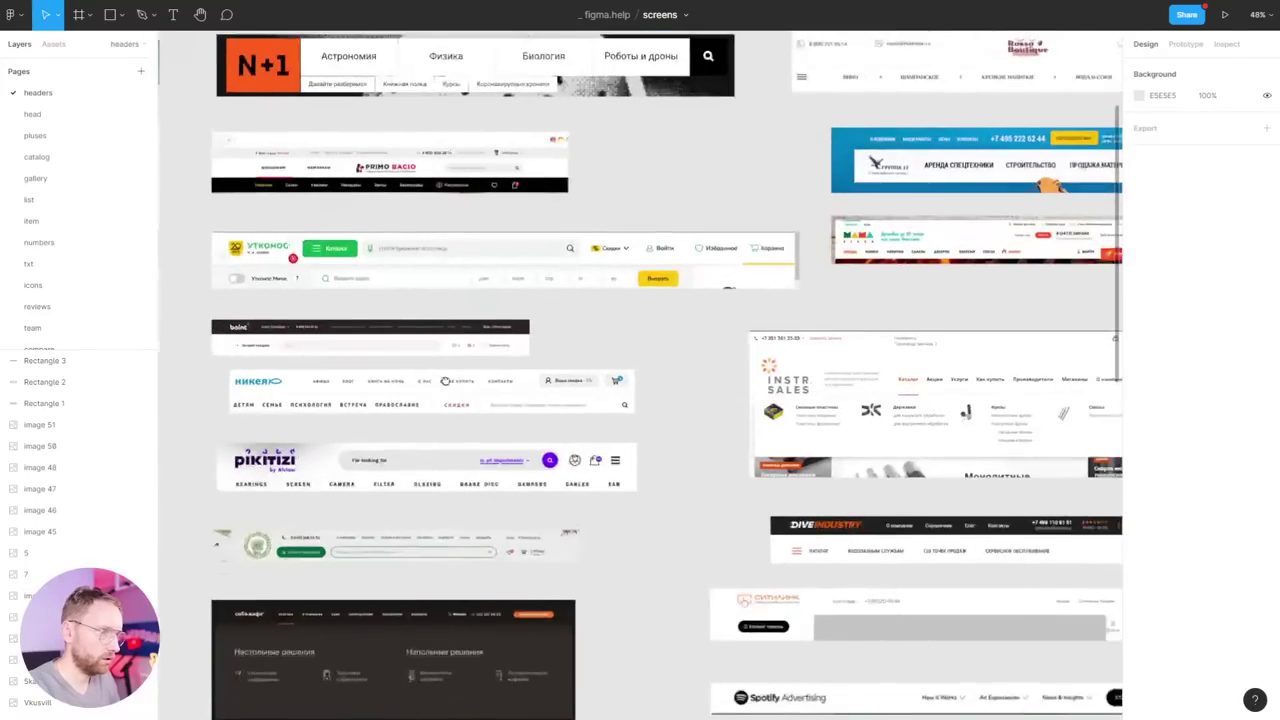
scroll(275, 547, down, 5)
scroll(275, 547, right, 8)
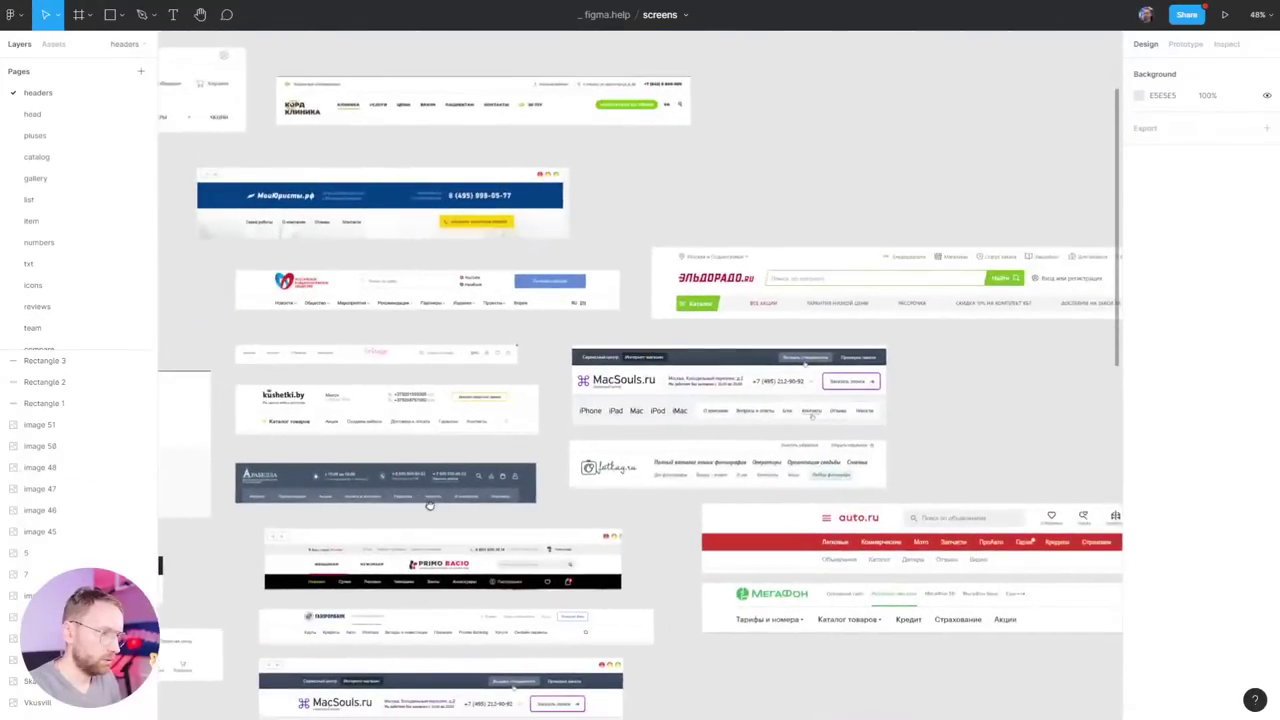
scroll(923, 540, up, 3)
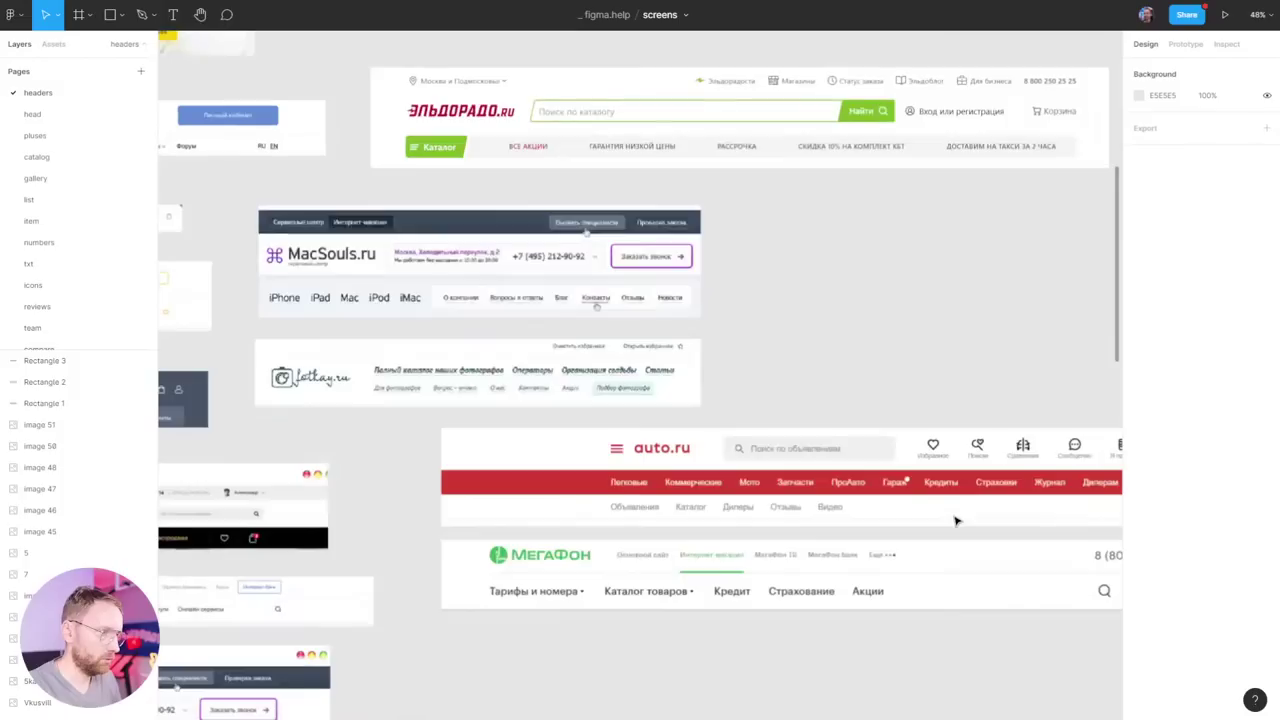
click(757, 277)
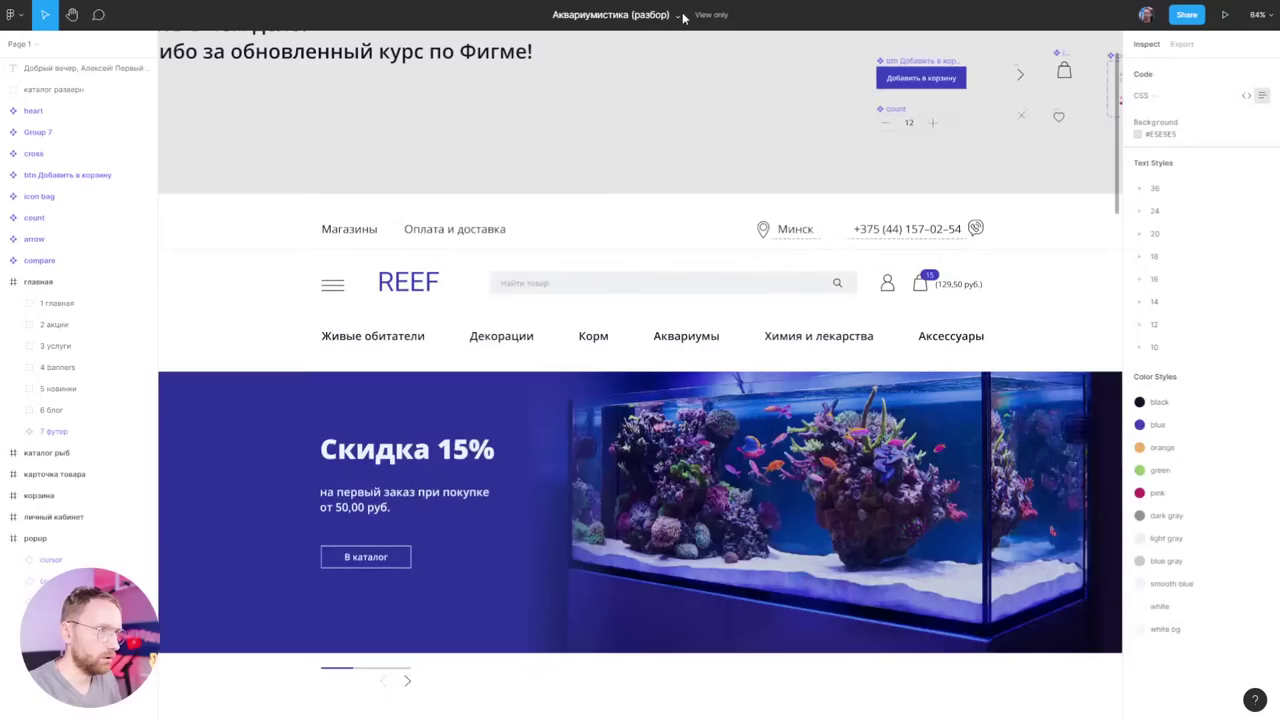
Duplicate the REEF shop file into Drafts and open the copy
click(680, 16)
click(708, 108)
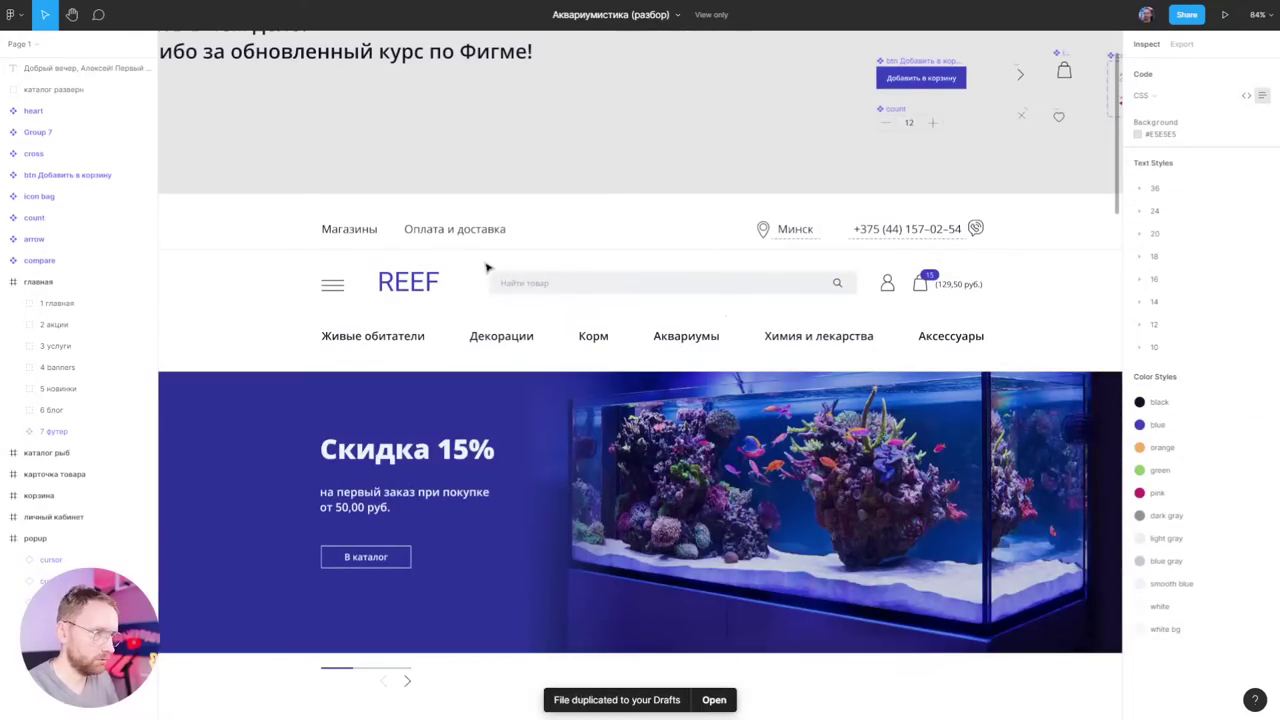
click(714, 700)
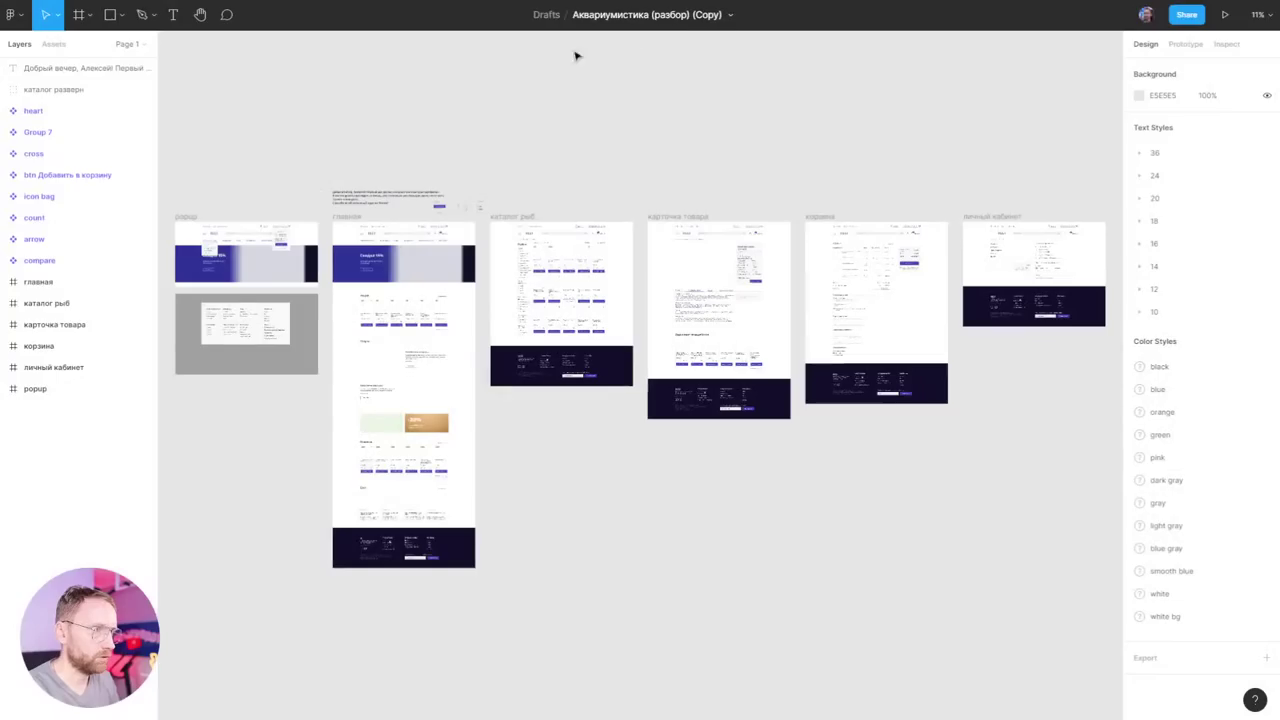
Paste the auto.ru header screenshot beside the popup frame and recentre the REEF frames
scroll(640, 223, up, 10)
key(ctrl+v)
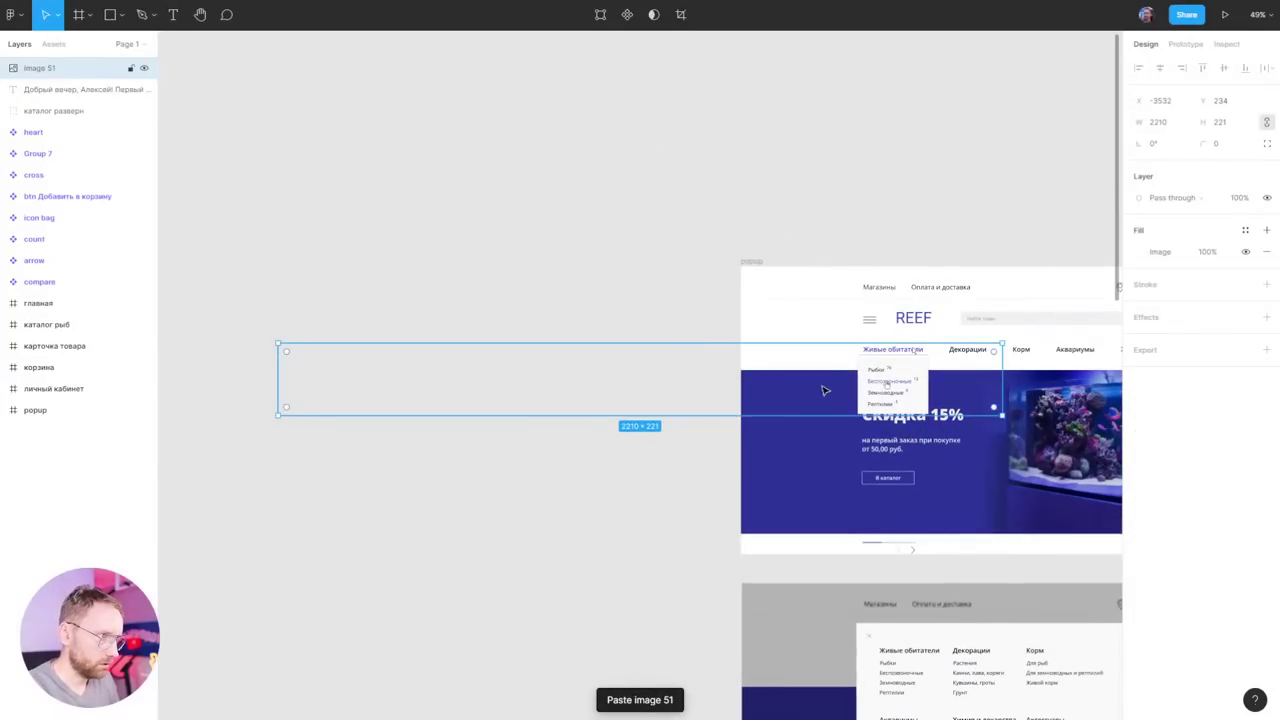
drag(824, 390, 697, 298)
scroll(708, 302, up, 5)
scroll(716, 298, down, 5)
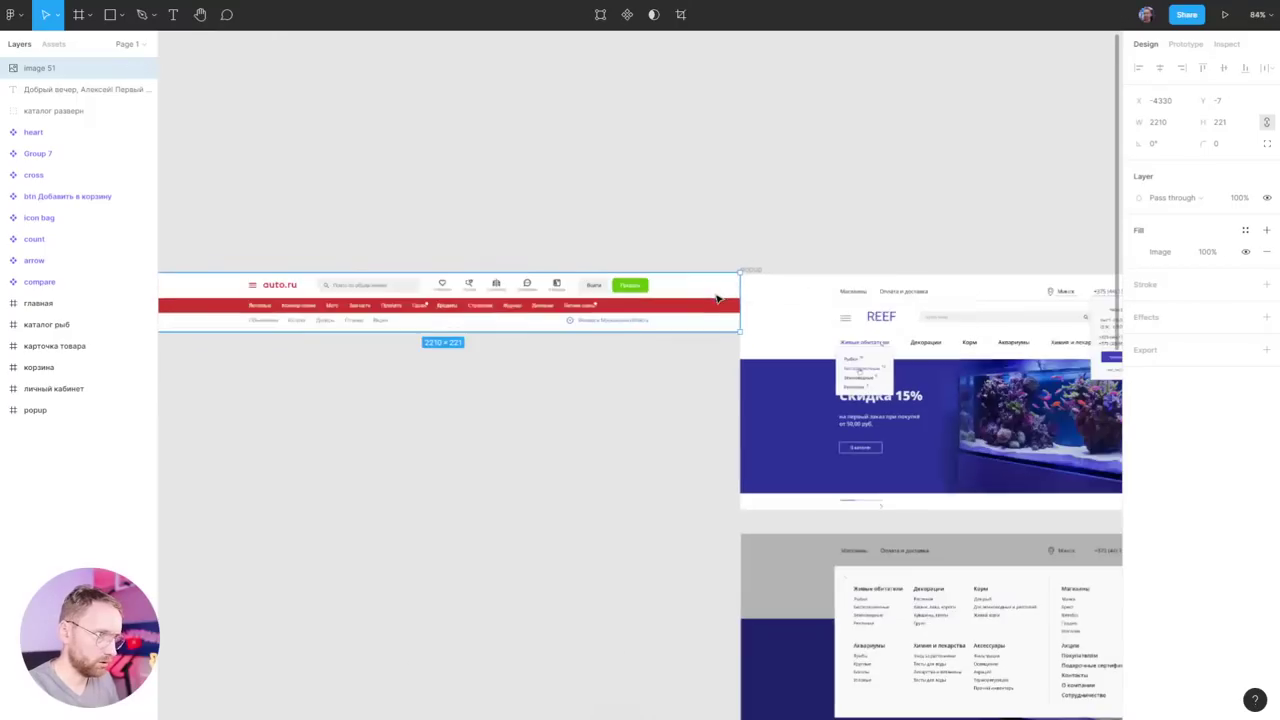
click(937, 206)
drag(937, 206, 562, 167)
Search Google for «вид из танка» and scroll through the Картинки results
key(alt+Tab)
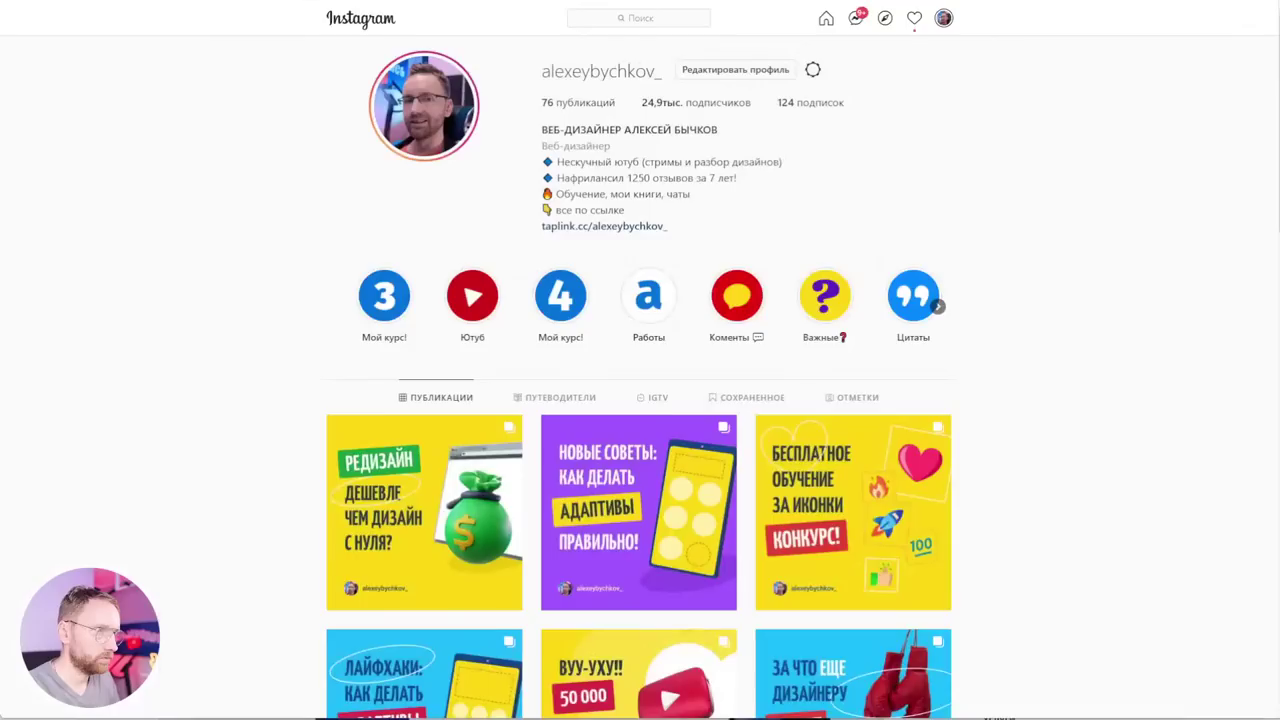
key(ctrl+l)
text(вид из окна)
key(BackSpace)
key(BackSpace)
key(BackSpace)
key(BackSpace)
text(танка)
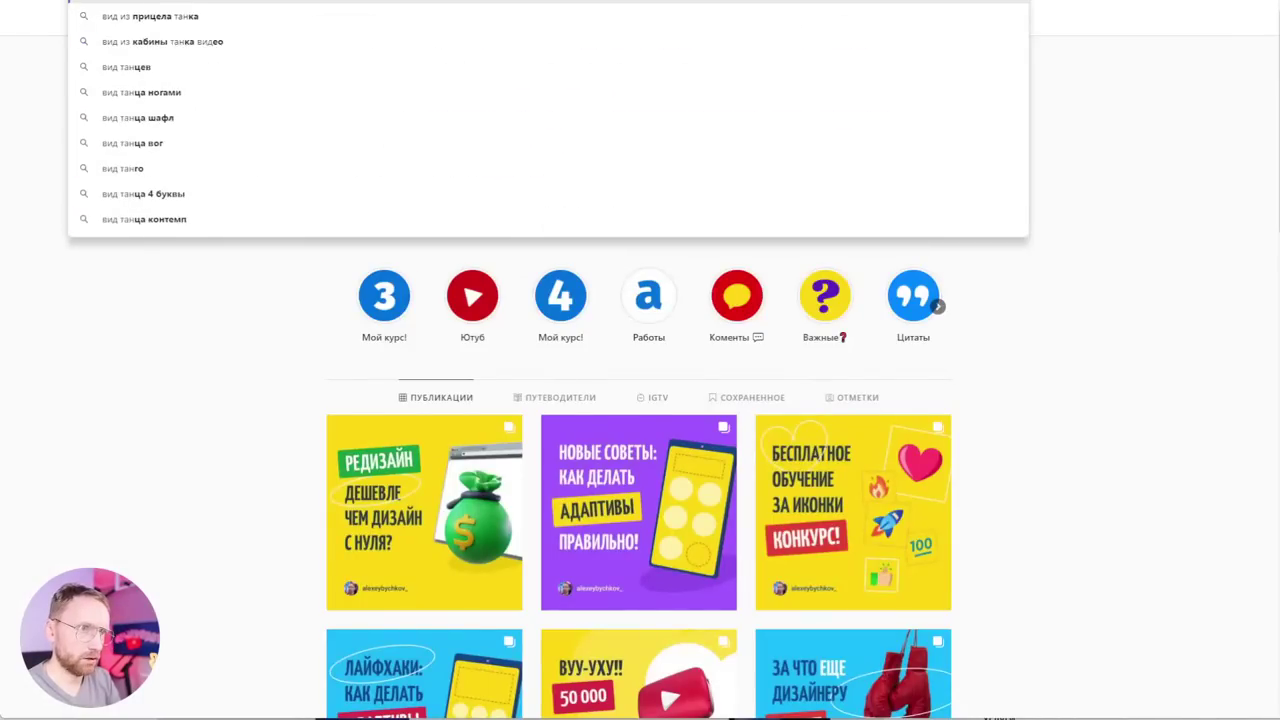
key(Return)
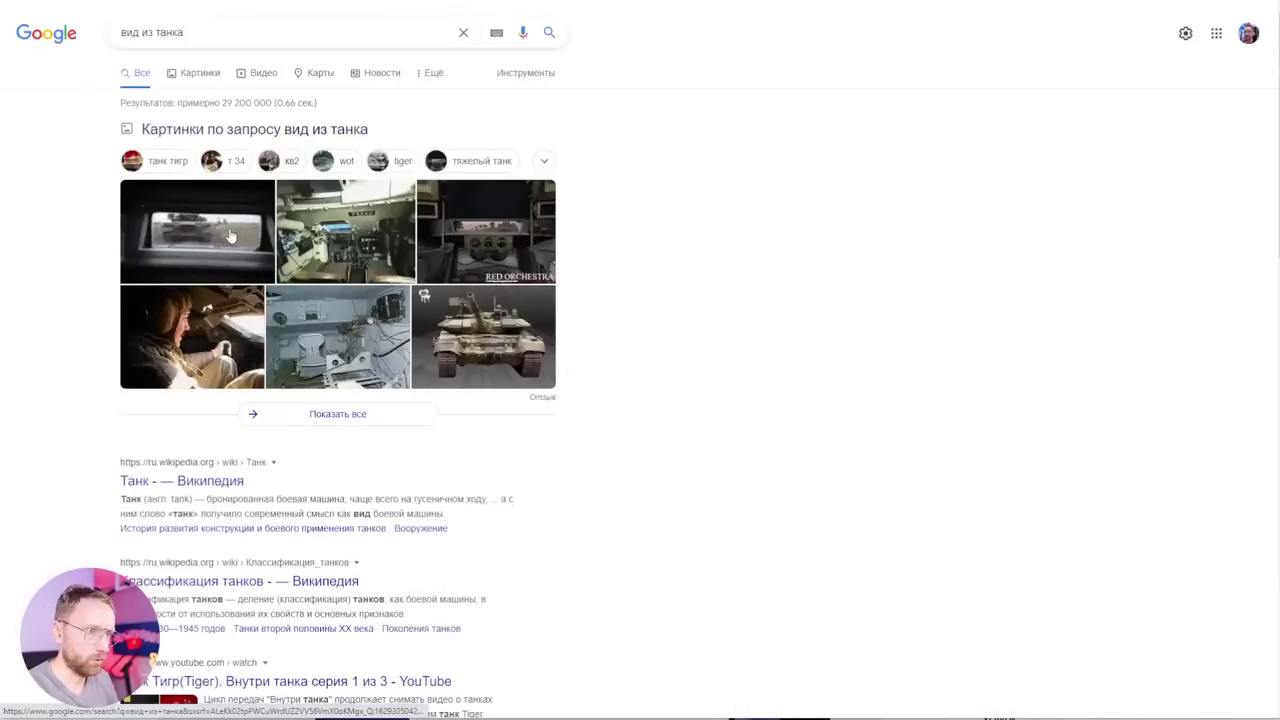
click(195, 73)
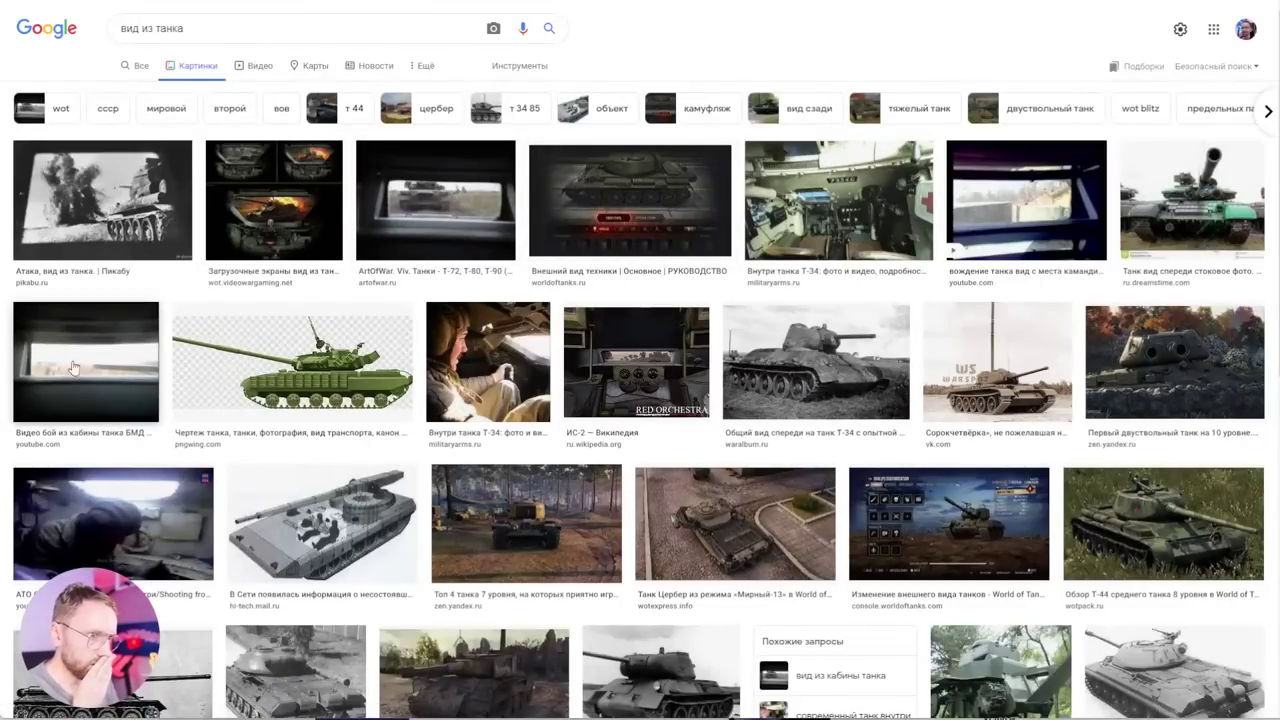
scroll(700, 300, down, 7)
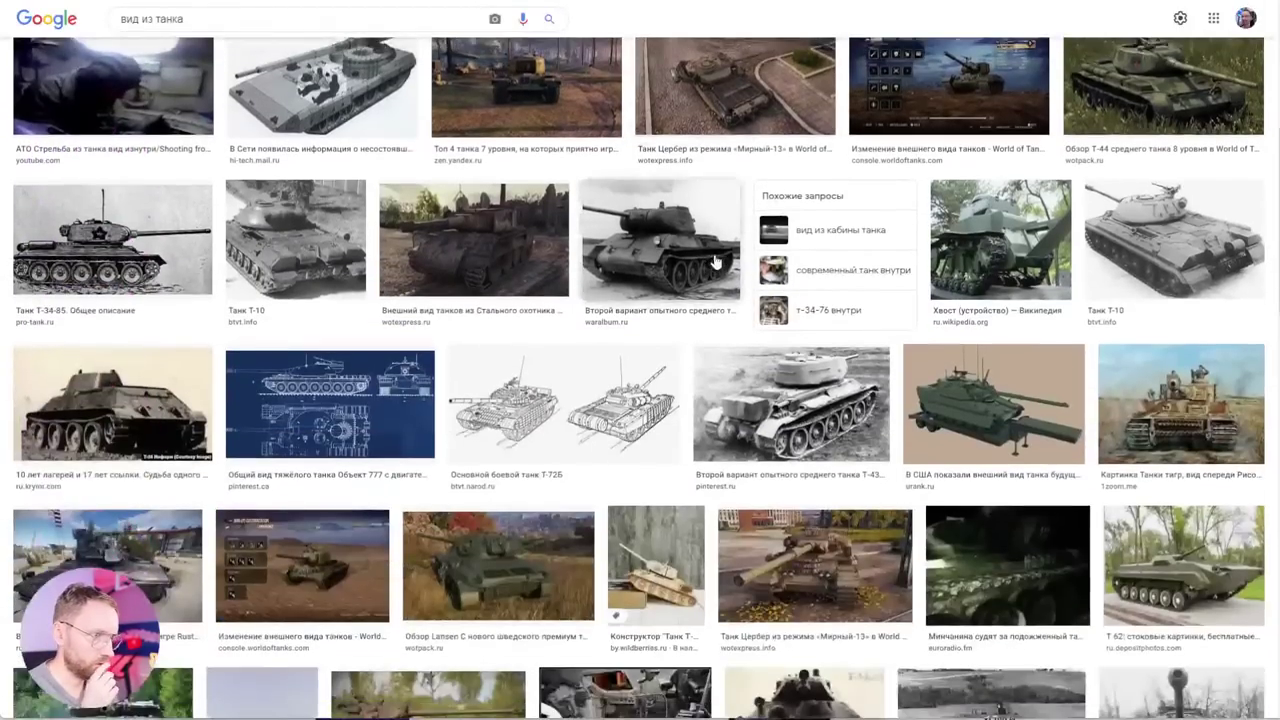
scroll(680, 313, down, 2)
scroll(760, 295, down, 3)
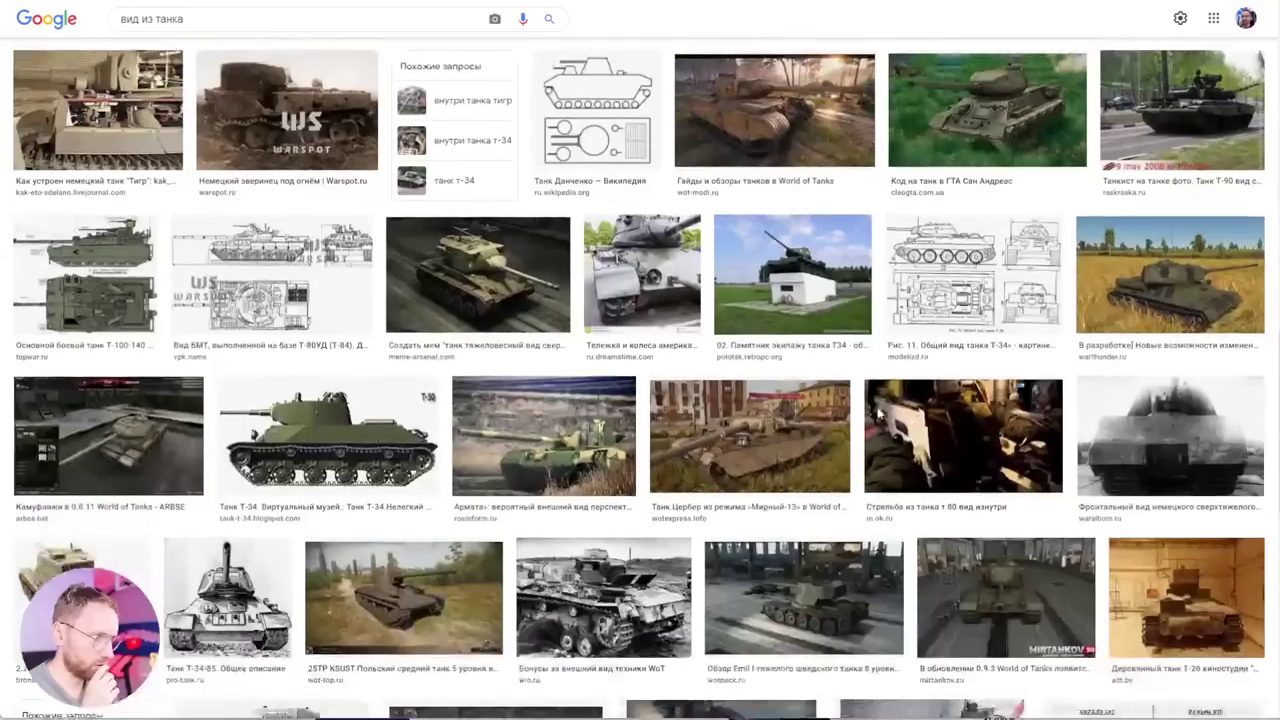
scroll(330, 440, down, 2)
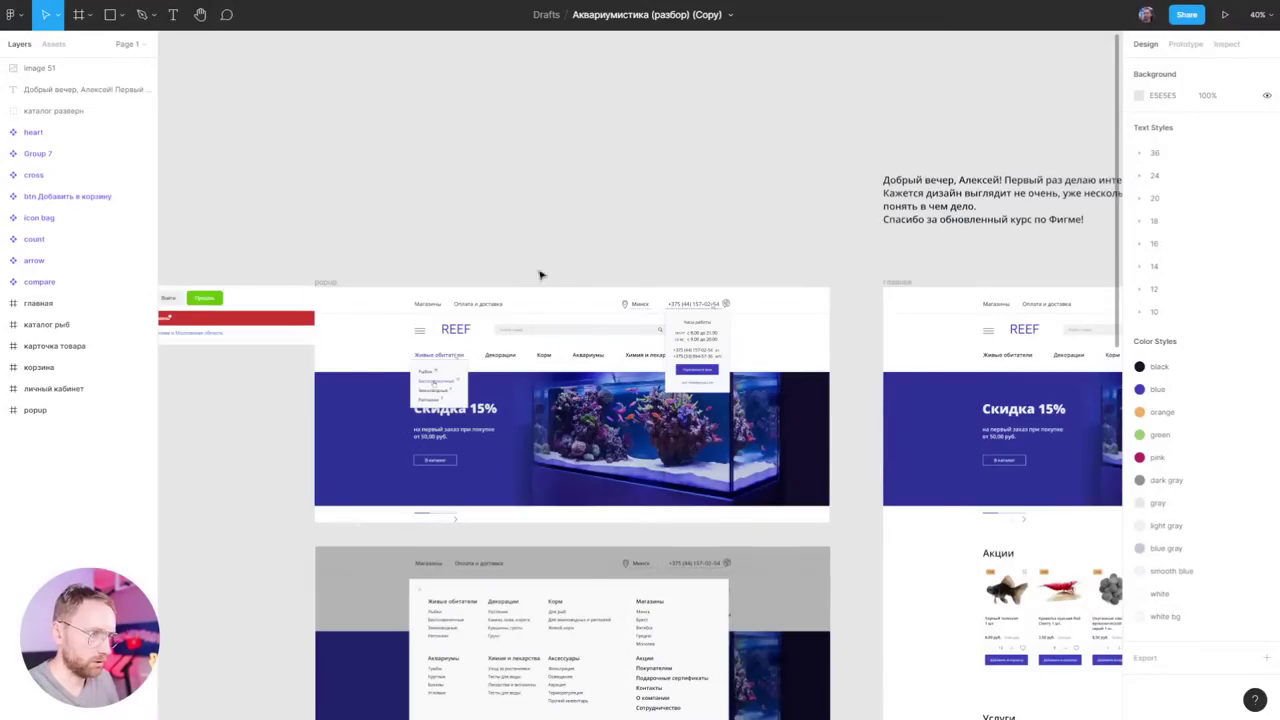
Stretch the banner's dark overlay Rectangle 27 upward over the category navigation row
scroll(540, 275, up, 5)
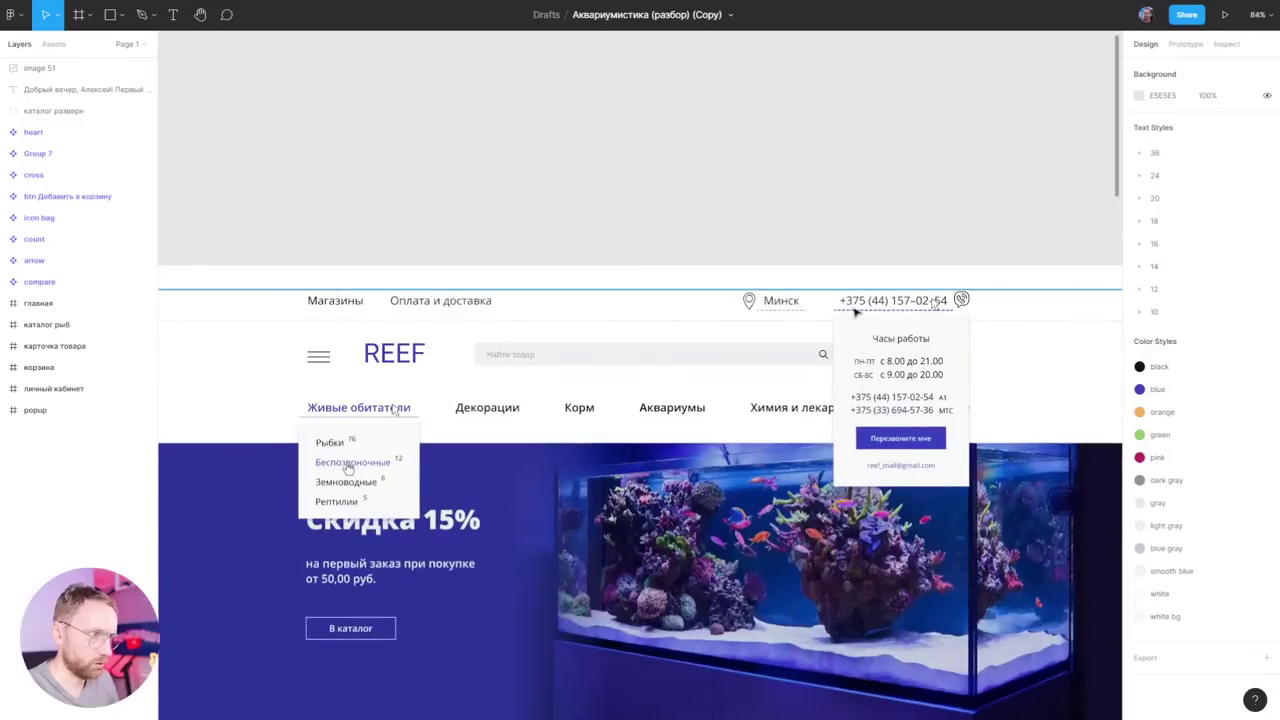
scroll(805, 240, right, 10)
drag(805, 240, 459, 151)
drag(517, 566, 540, 398)
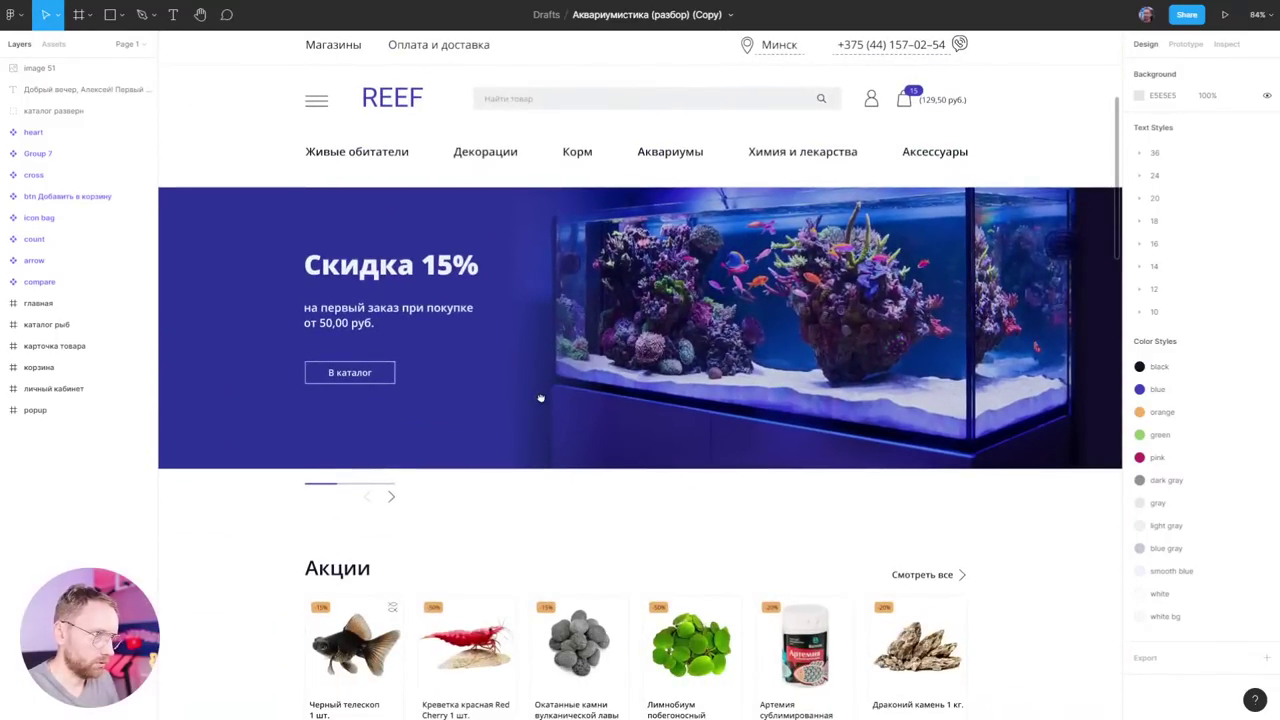
scroll(536, 380, up, 3)
click(532, 356)
drag(519, 334, 520, 285)
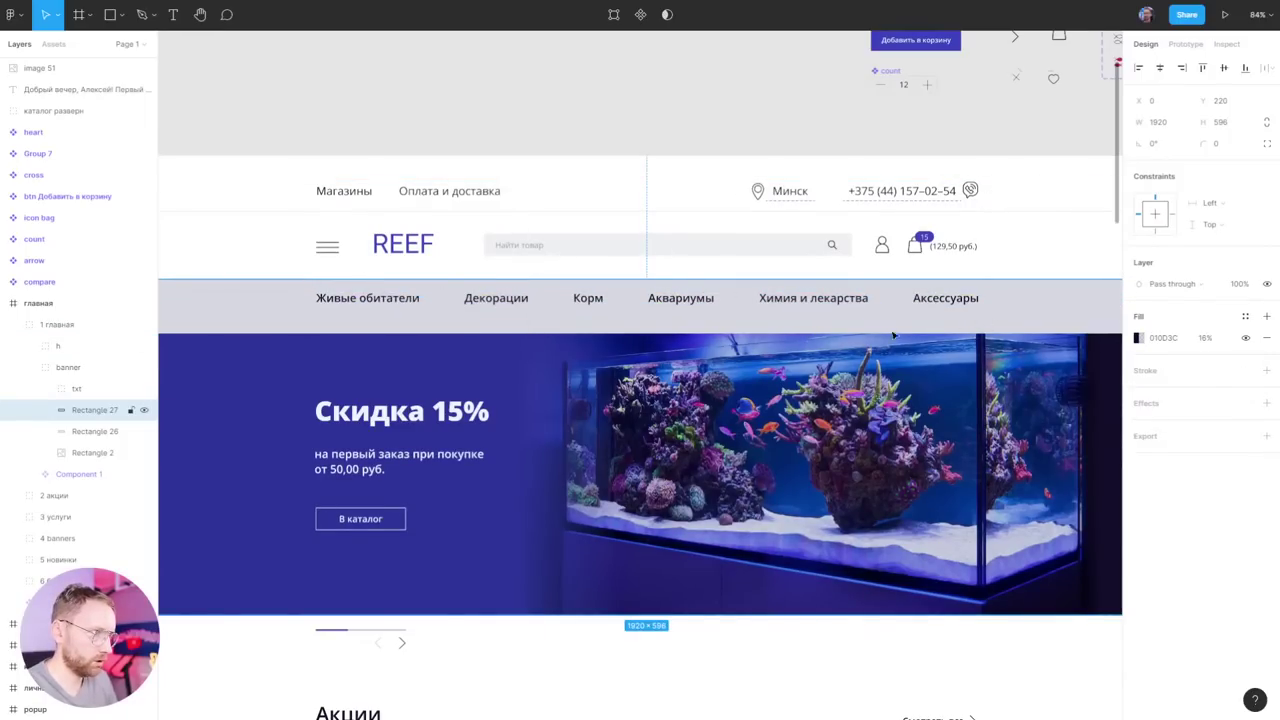
click(729, 128)
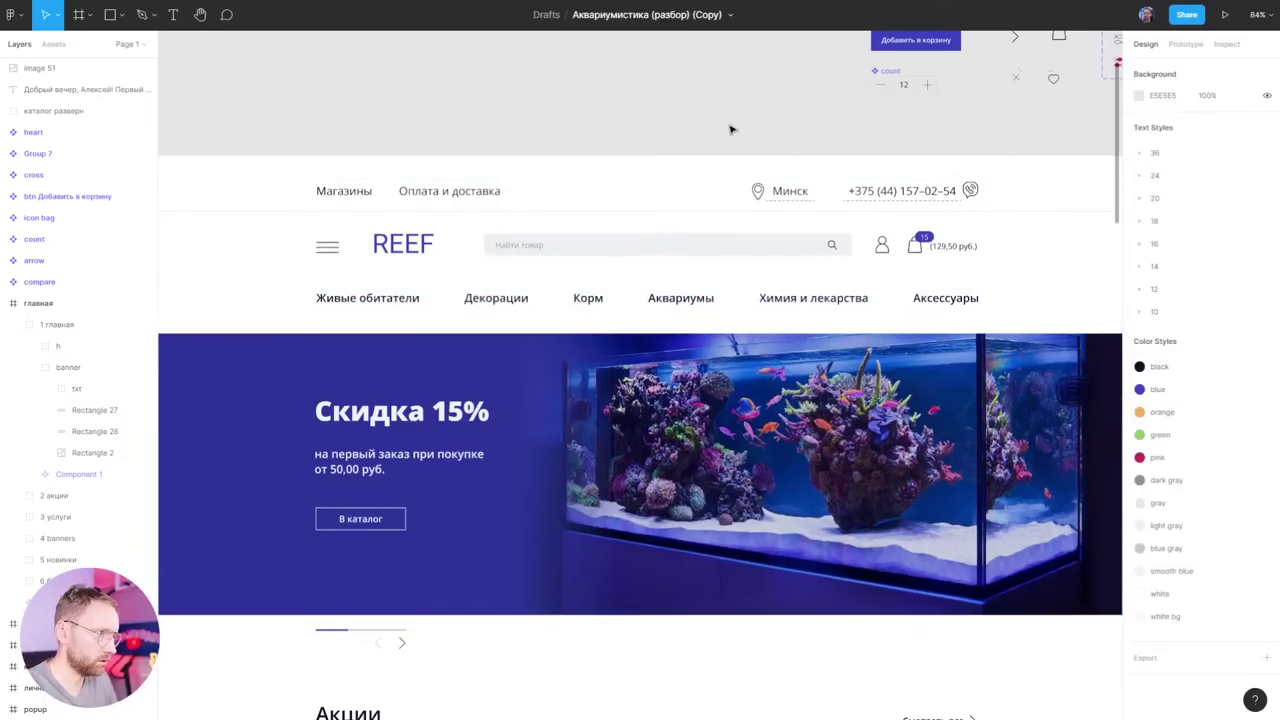
Zoom in on the header, select a line of its menu icon, and open a new browser tab
scroll(565, 378, down, 3)
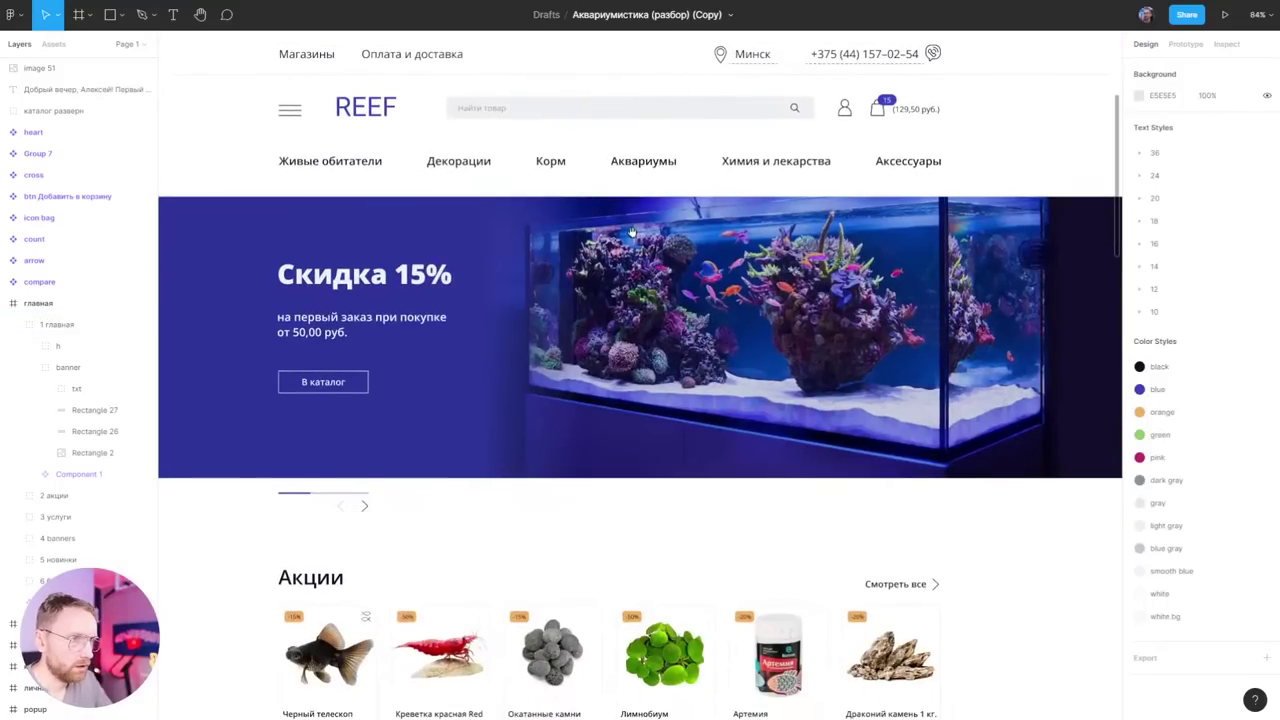
scroll(565, 378, up, 3)
scroll(657, 324, down, 1)
scroll(656, 323, left, 2)
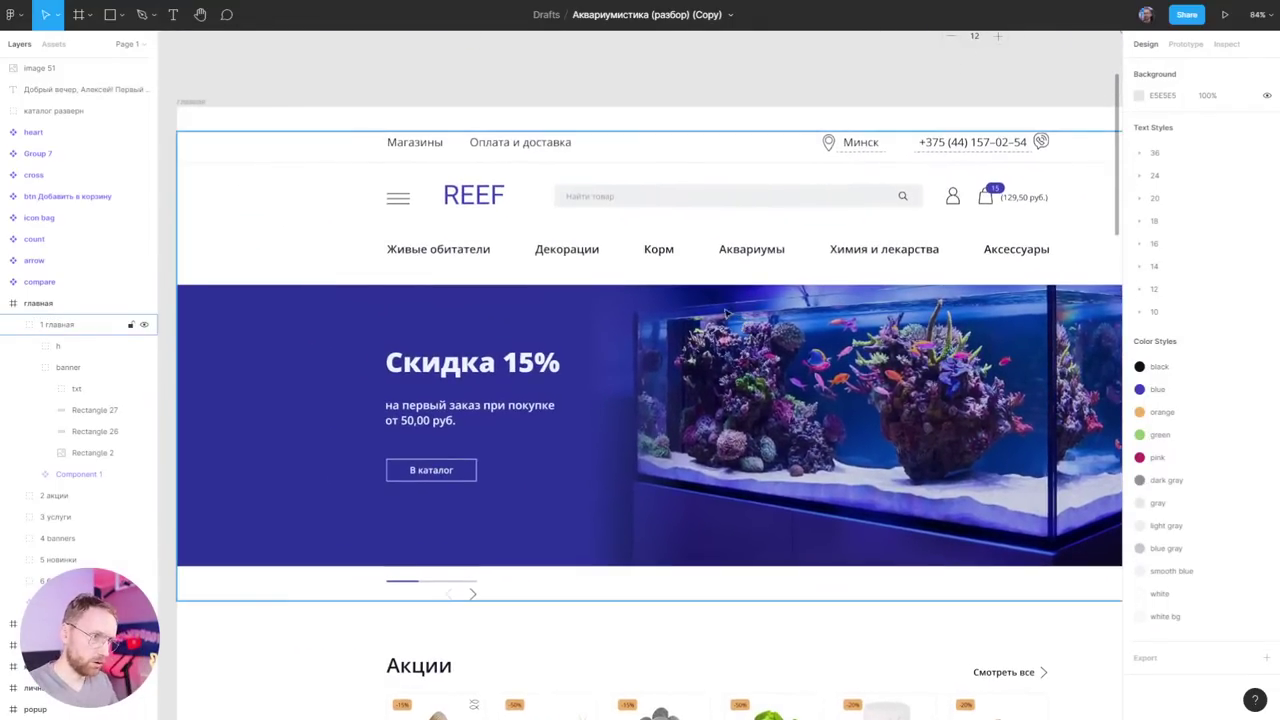
scroll(365, 158, up, 5)
ctrl+click(440, 245)
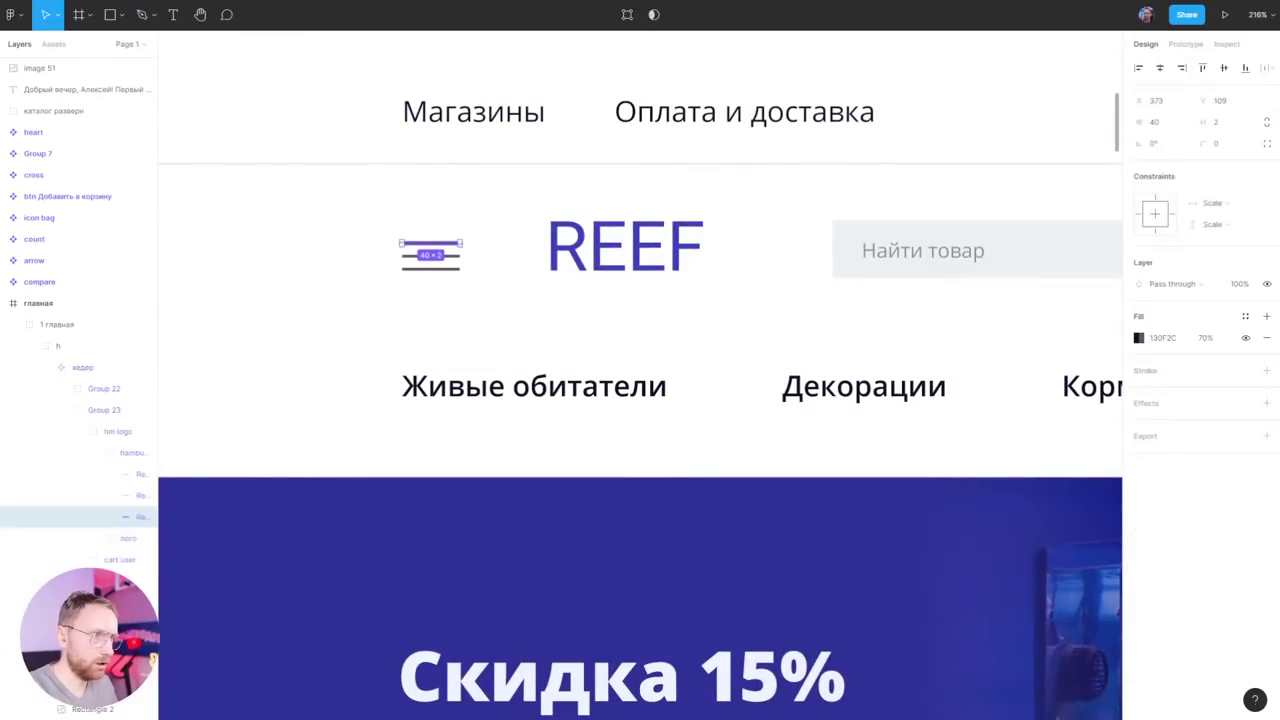
key(ctrl+t)
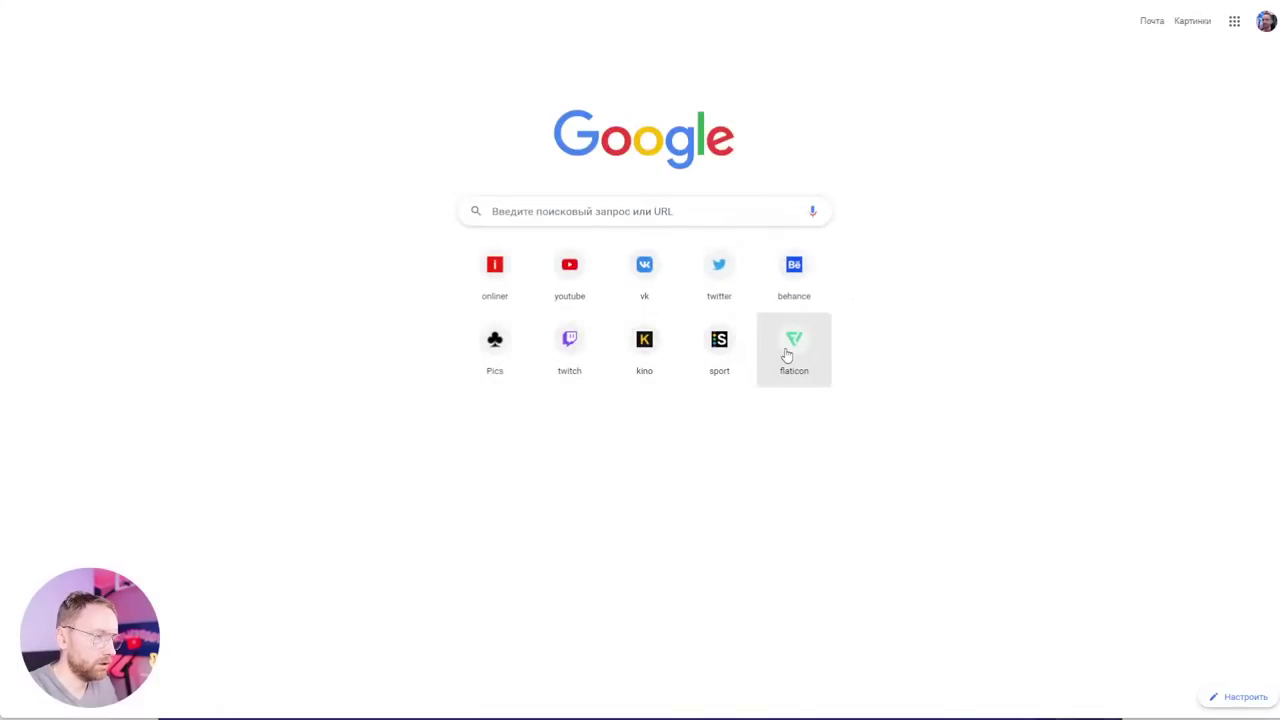
Search Flaticon for 'wind' icons
click(791, 357)
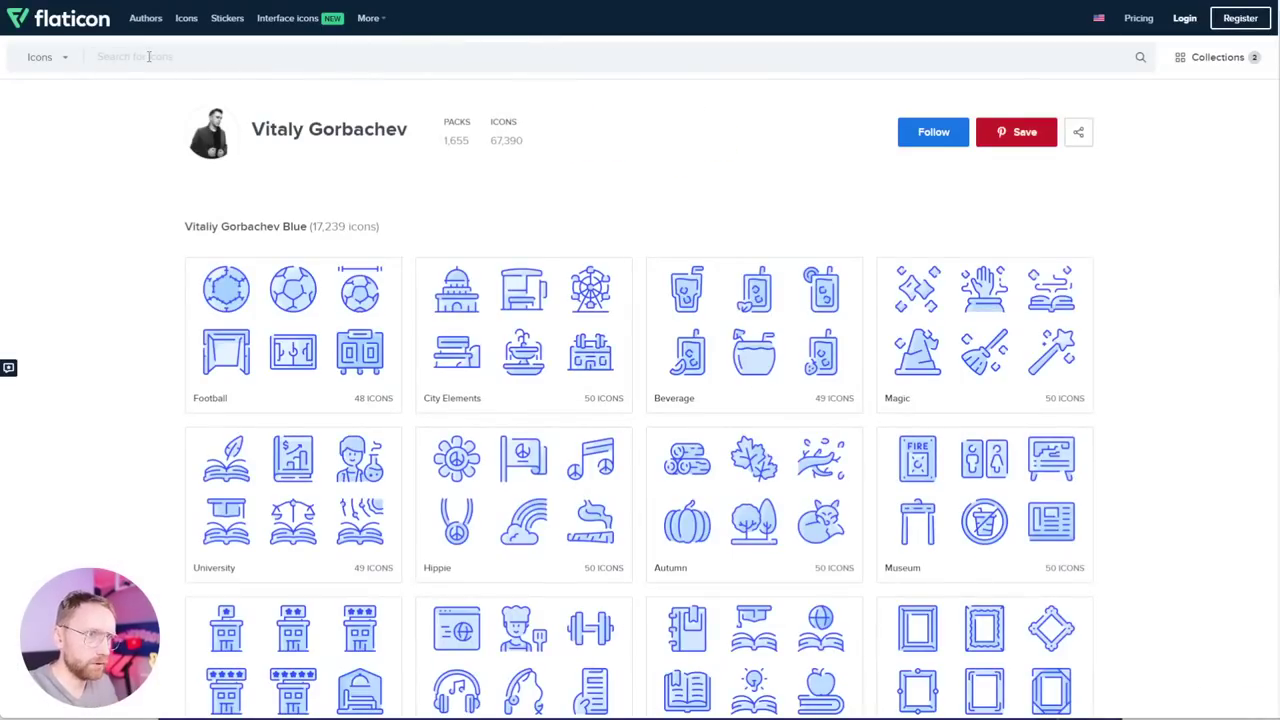
click(157, 59)
text(ц)
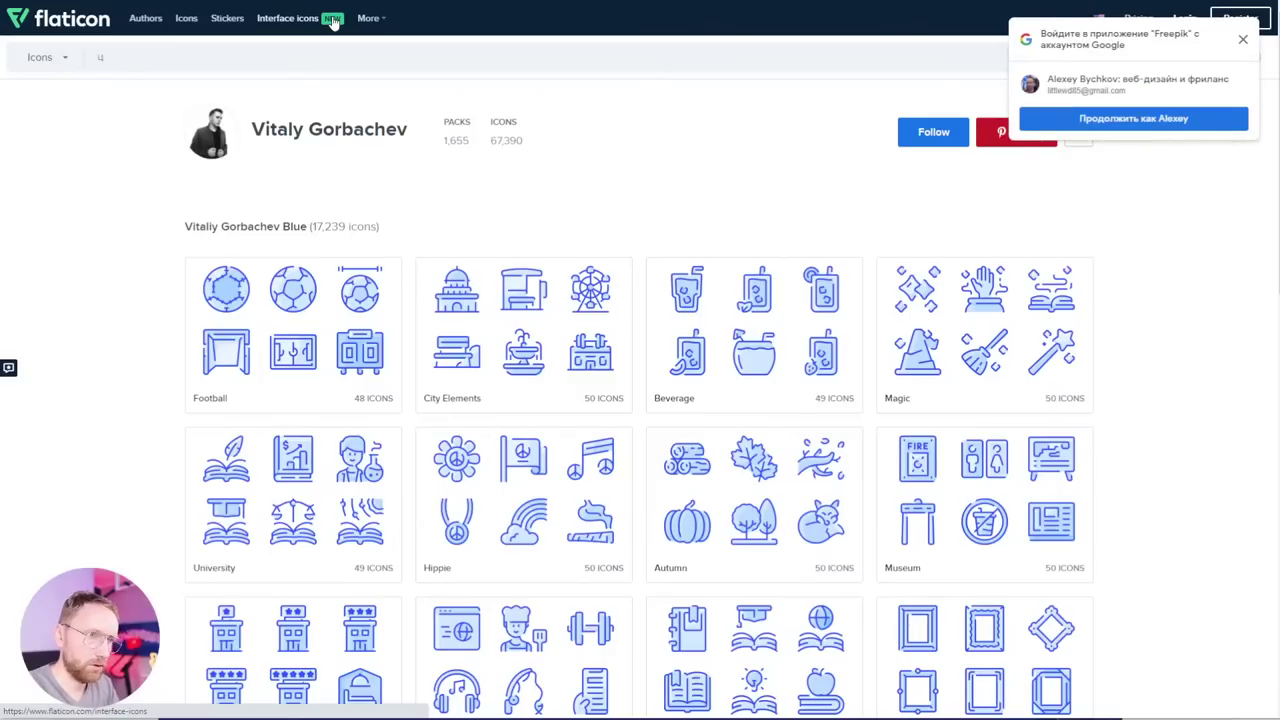
click(960, 47)
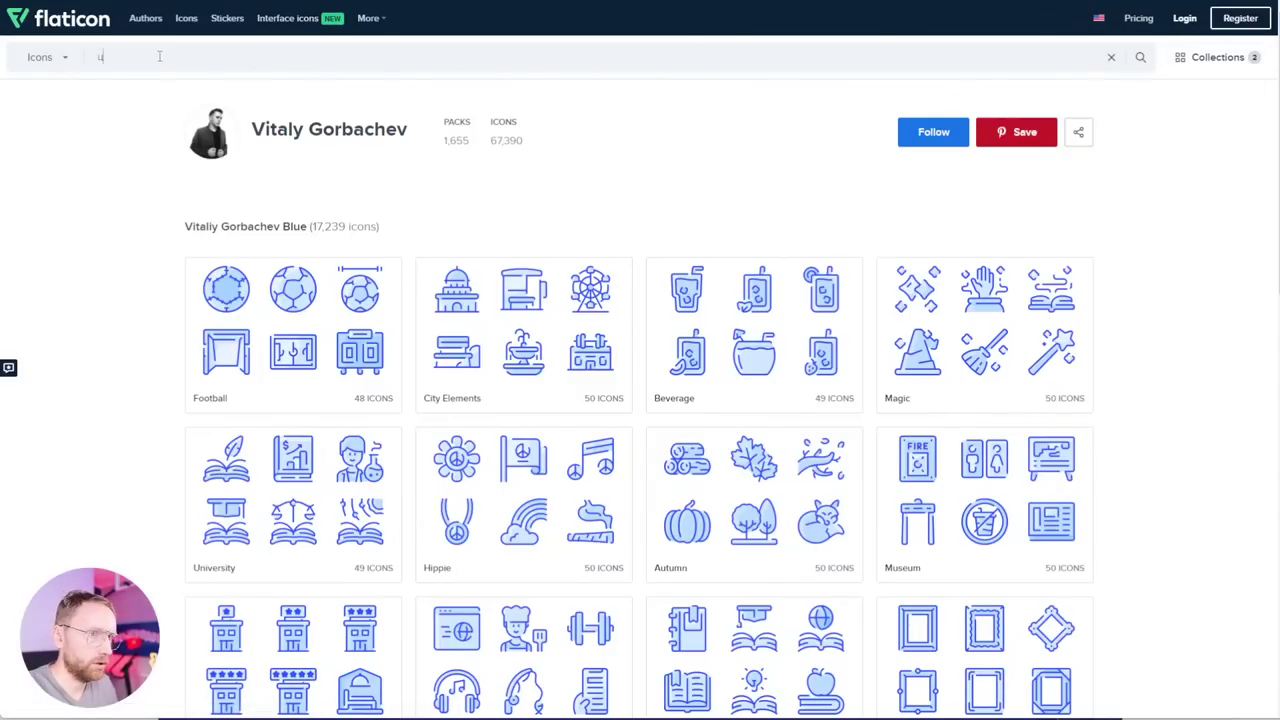
key(BackSpace)
text(wind)
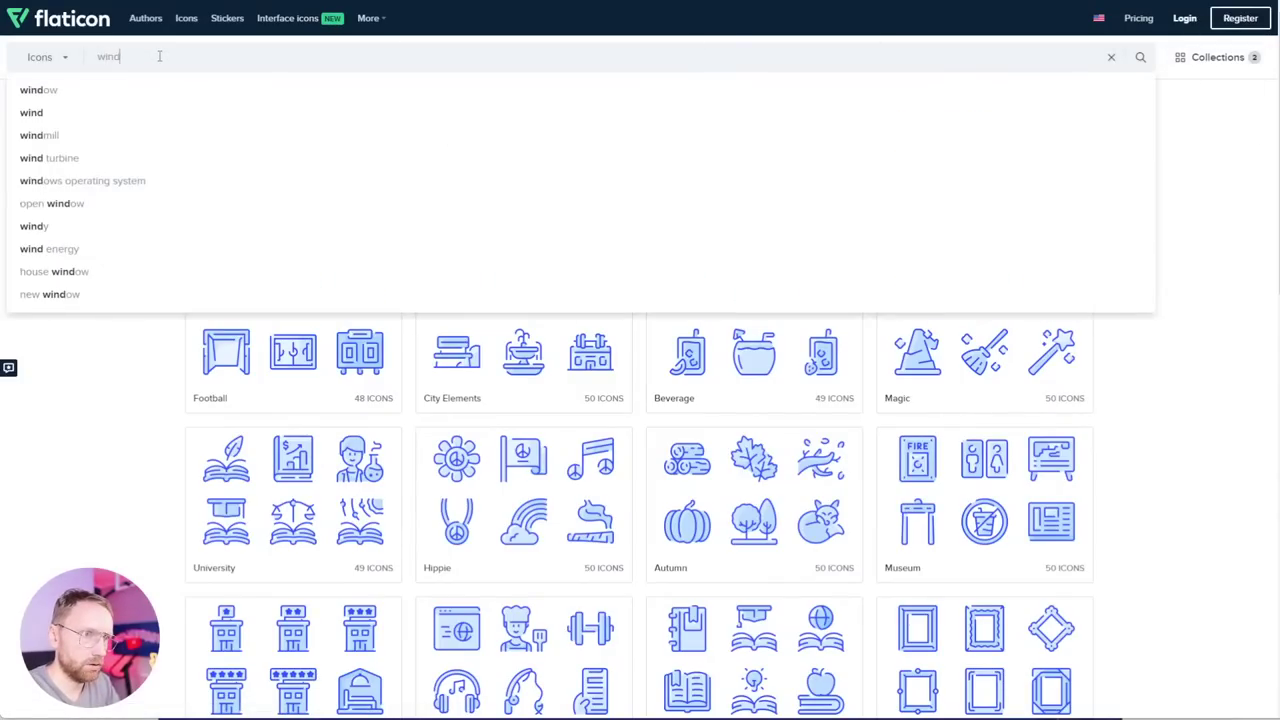
key(Return)
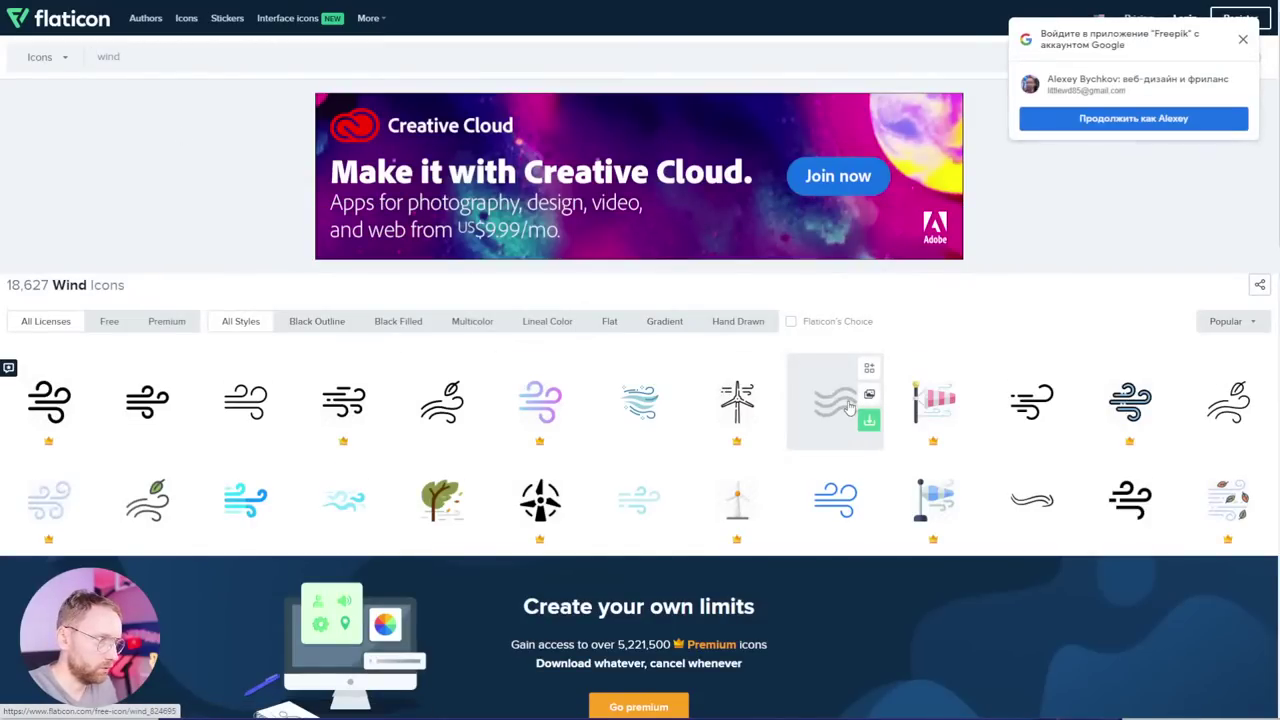
Open the three-wave Wind icon and inspect its image in developer tools
click(850, 412)
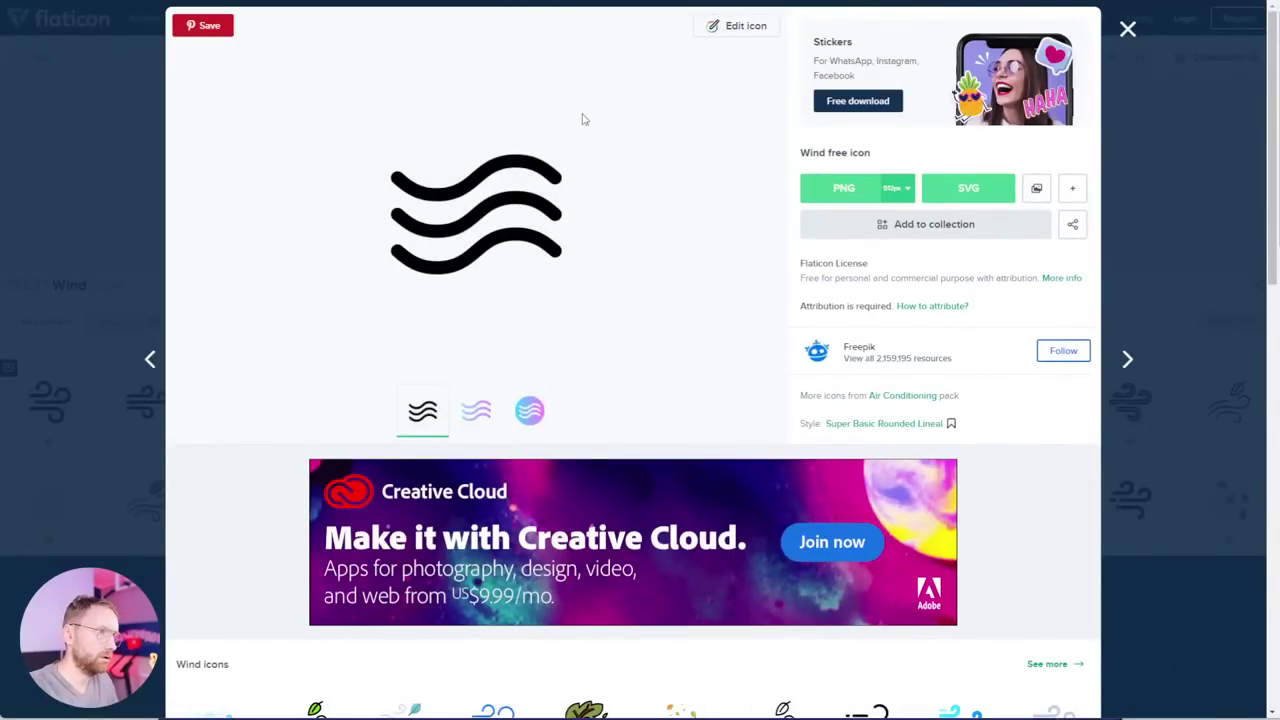
right_click(490, 212)
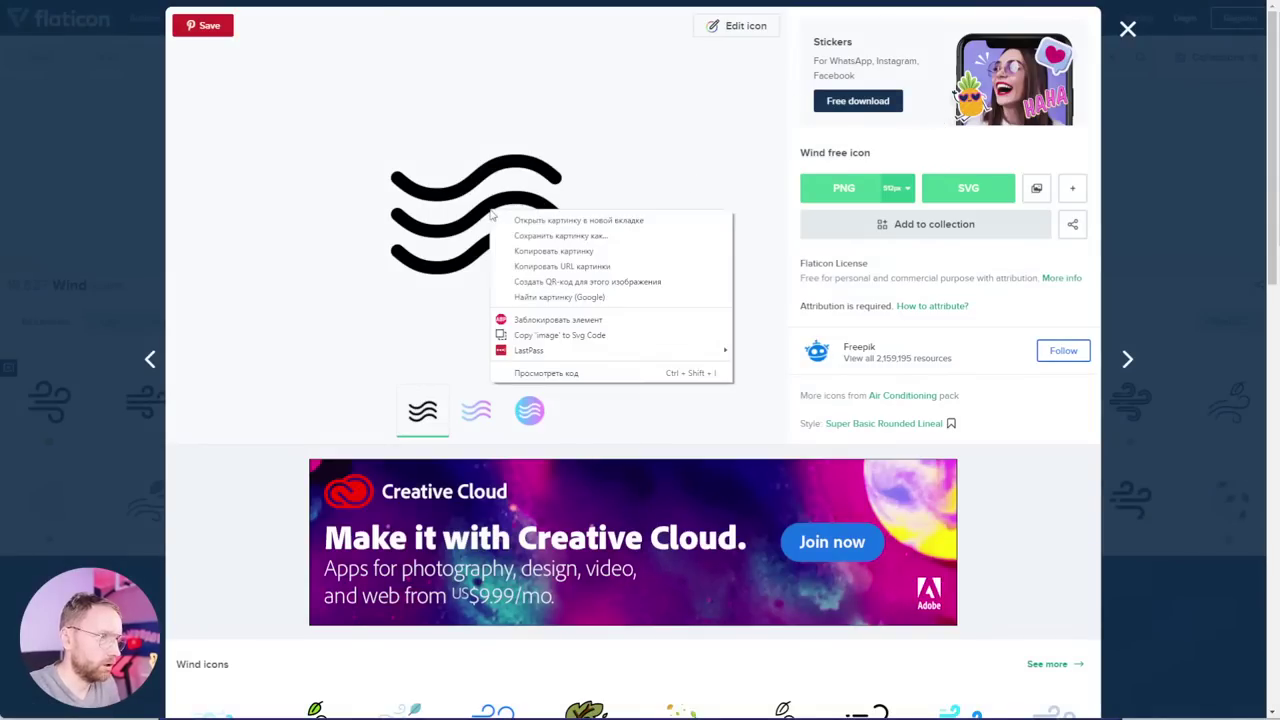
click(606, 378)
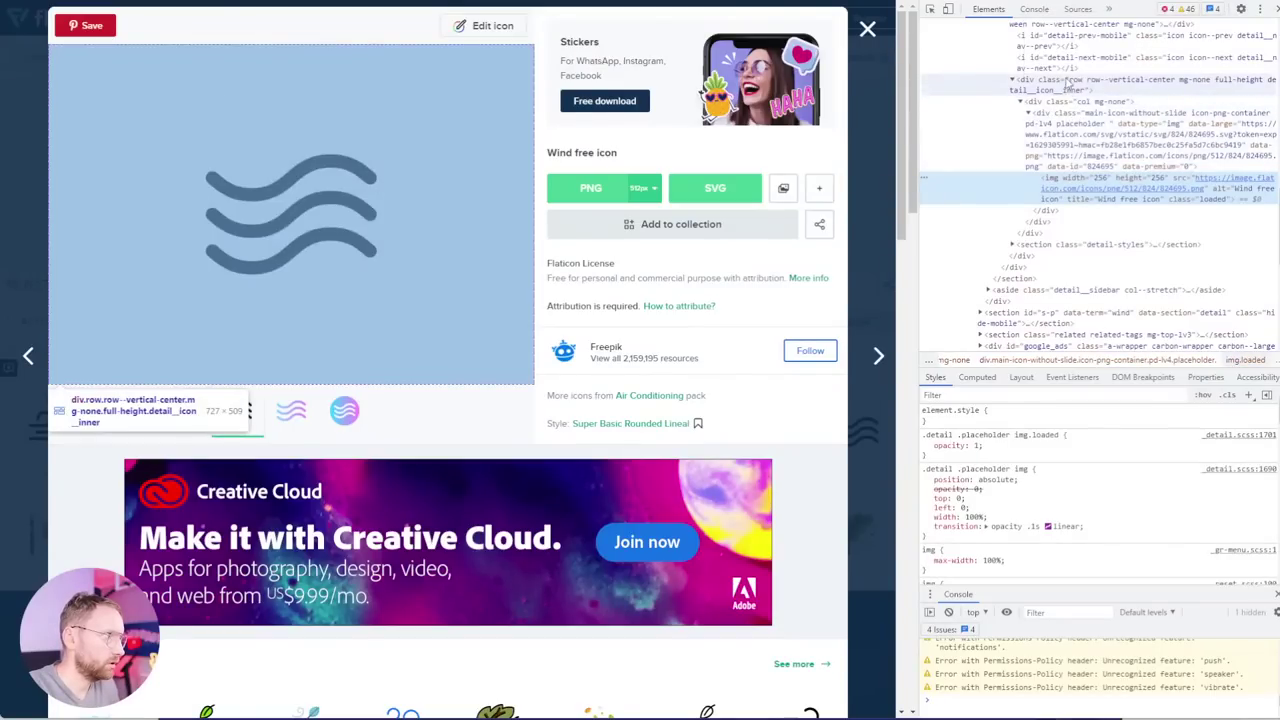
mouse_move(1085, 195)
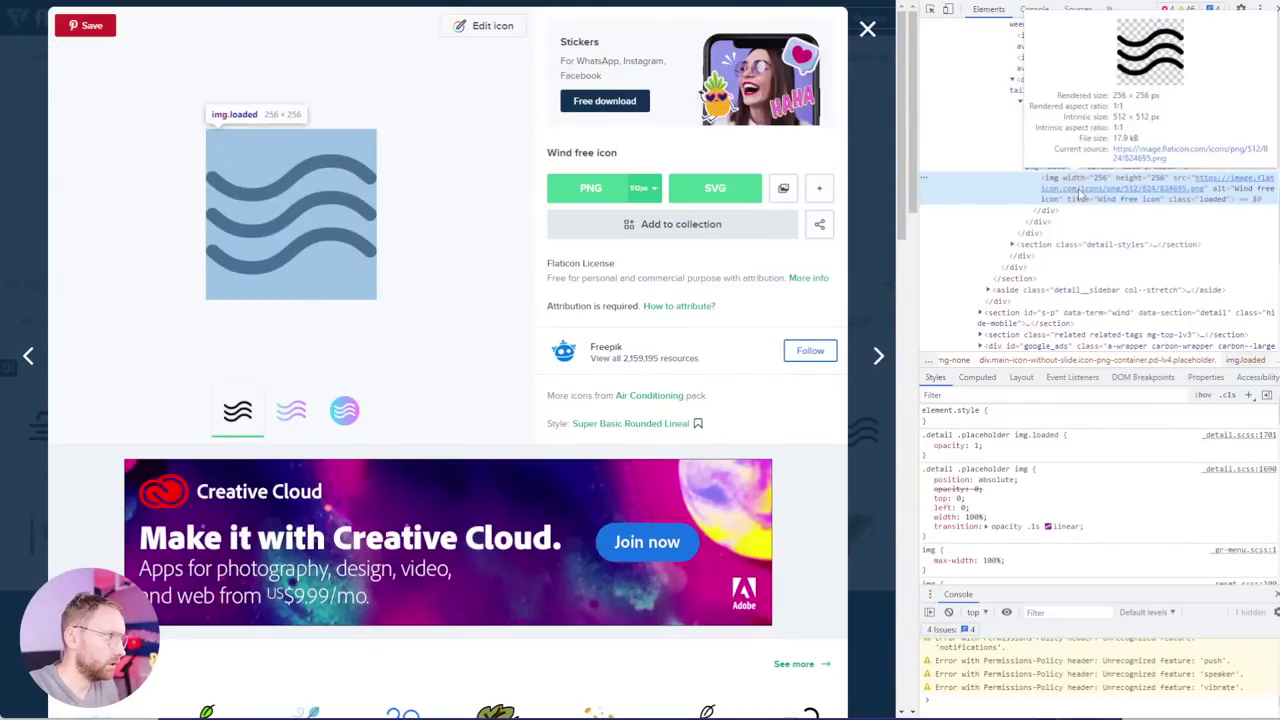
Try the Wind icon's SVG download, close it, and check the image's right-click options
click(737, 188)
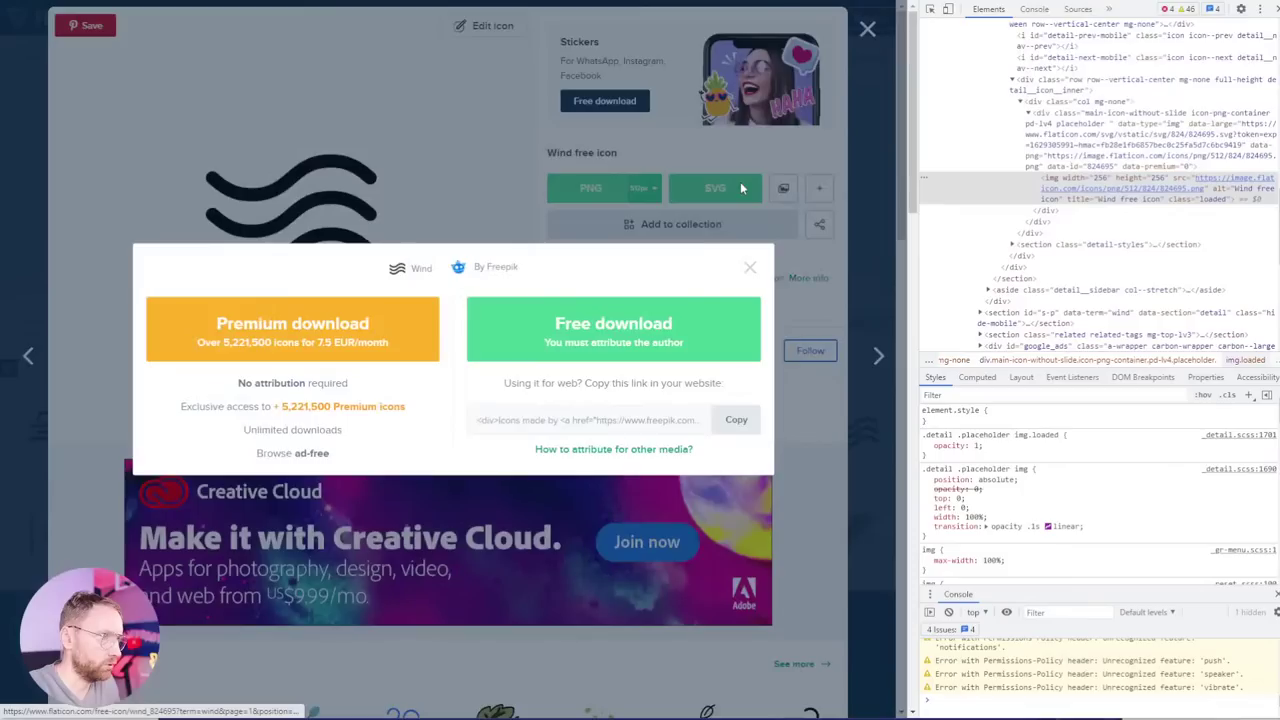
click(751, 270)
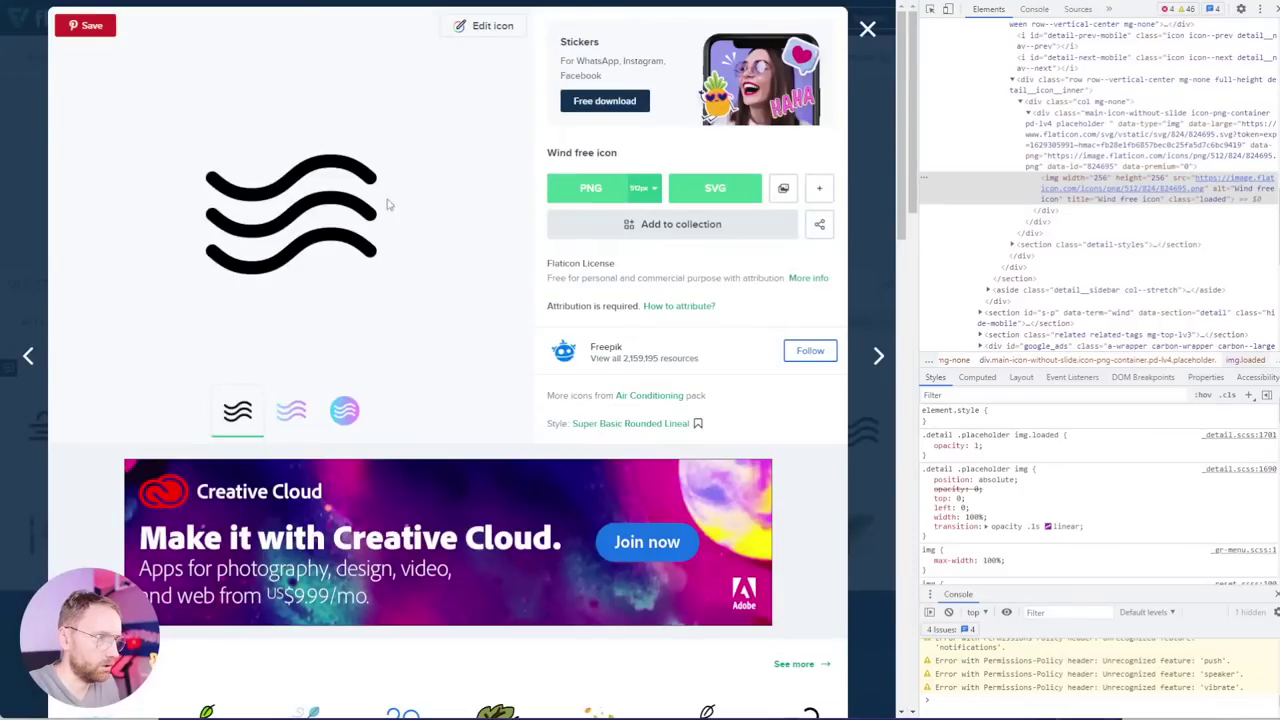
right_click(301, 218)
click(268, 280)
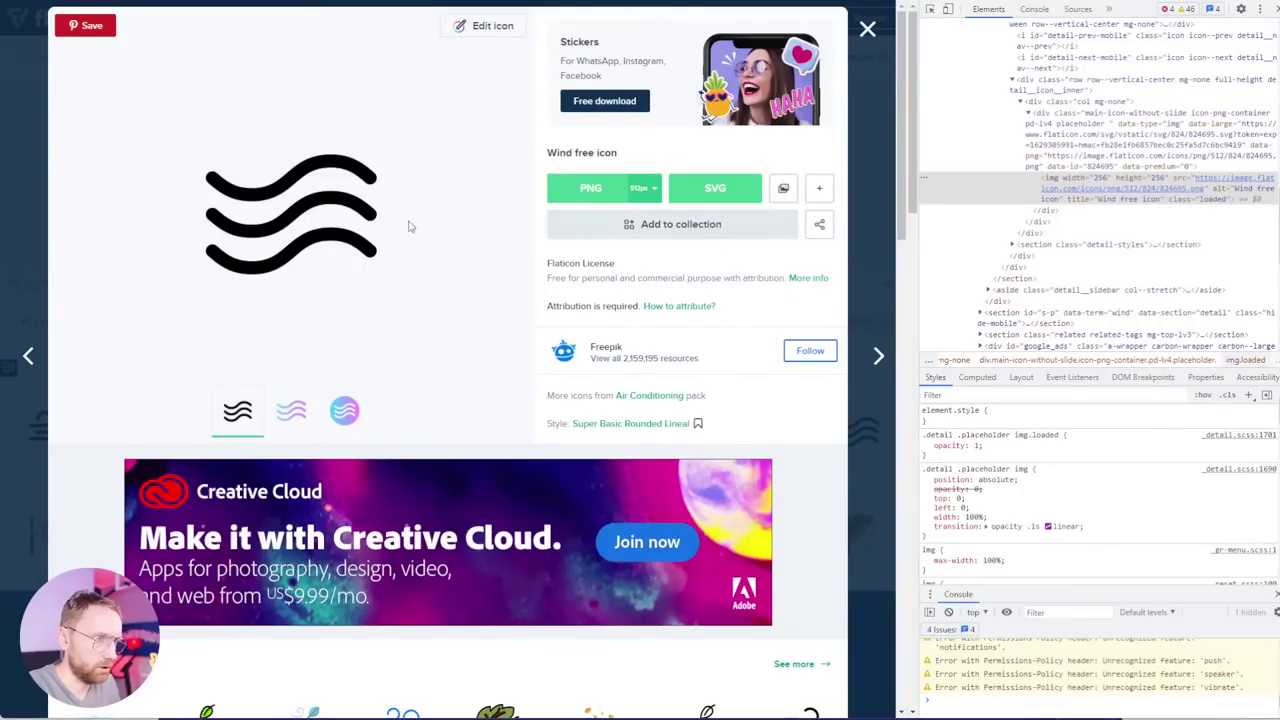
right_click(253, 192)
click(340, 237)
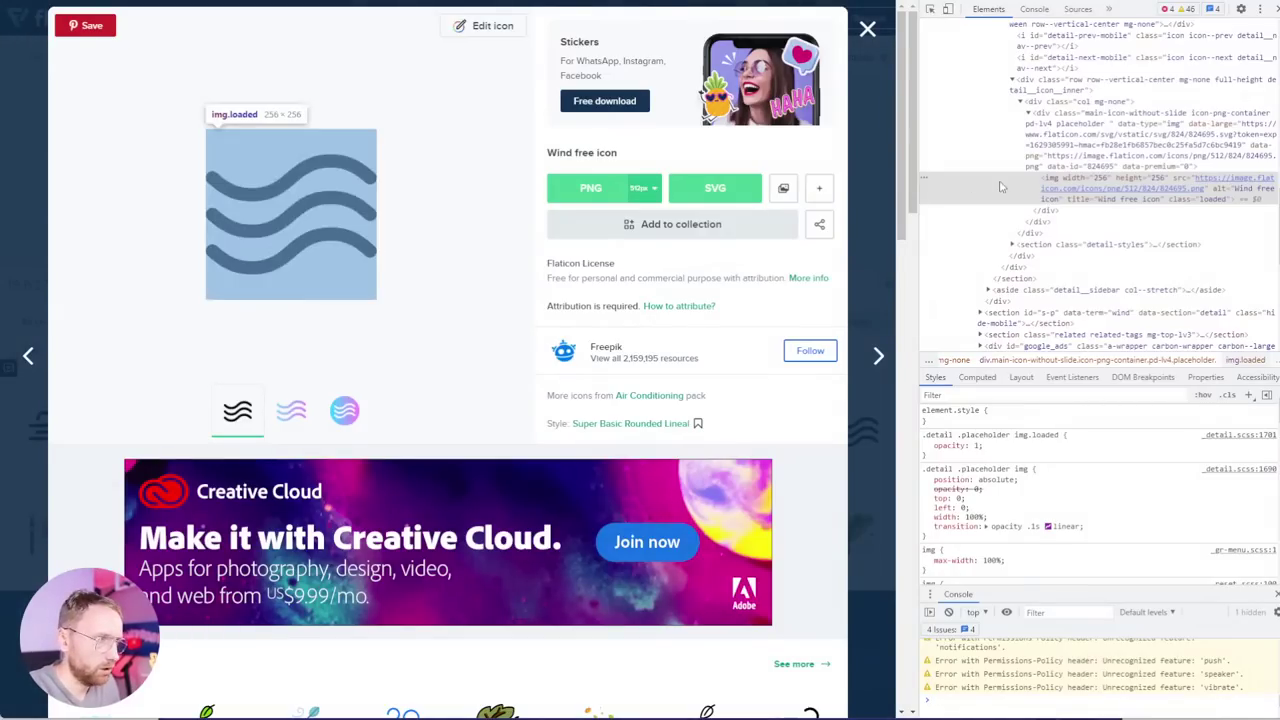
mouse_move(1045, 190)
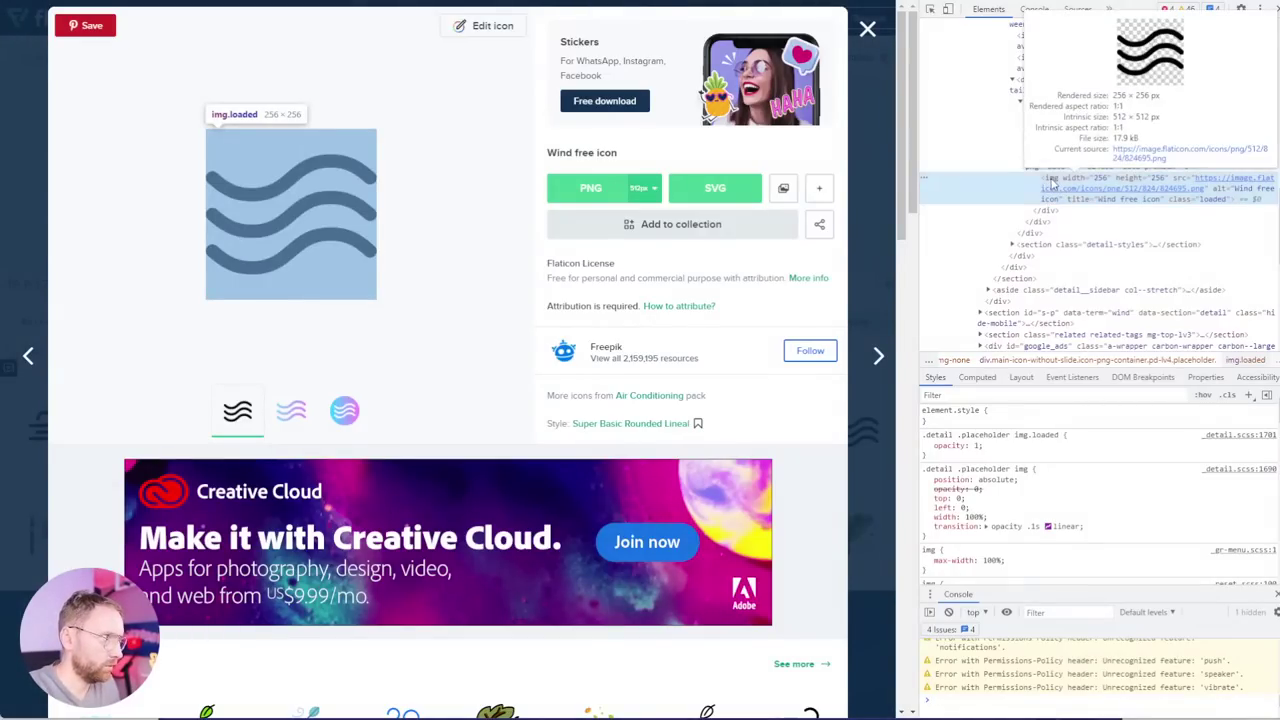
key(alt+Tab)
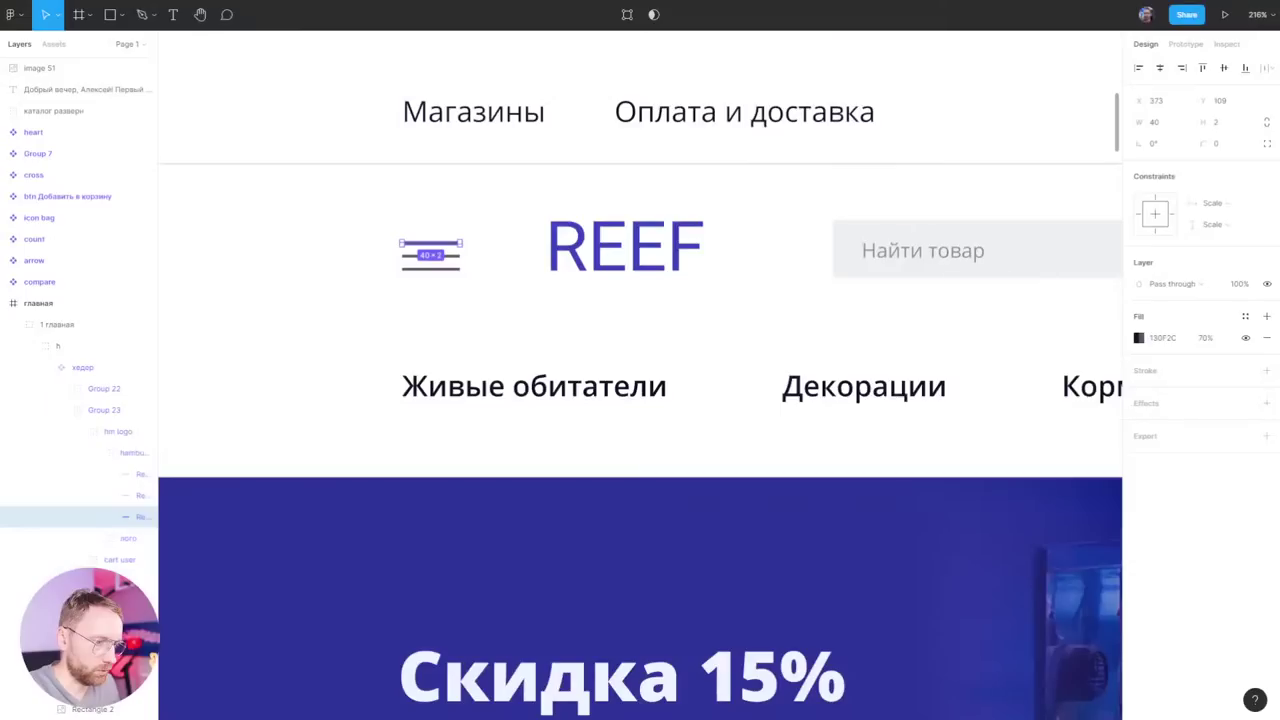
key(ctrl+v)
key(ctrl+z)
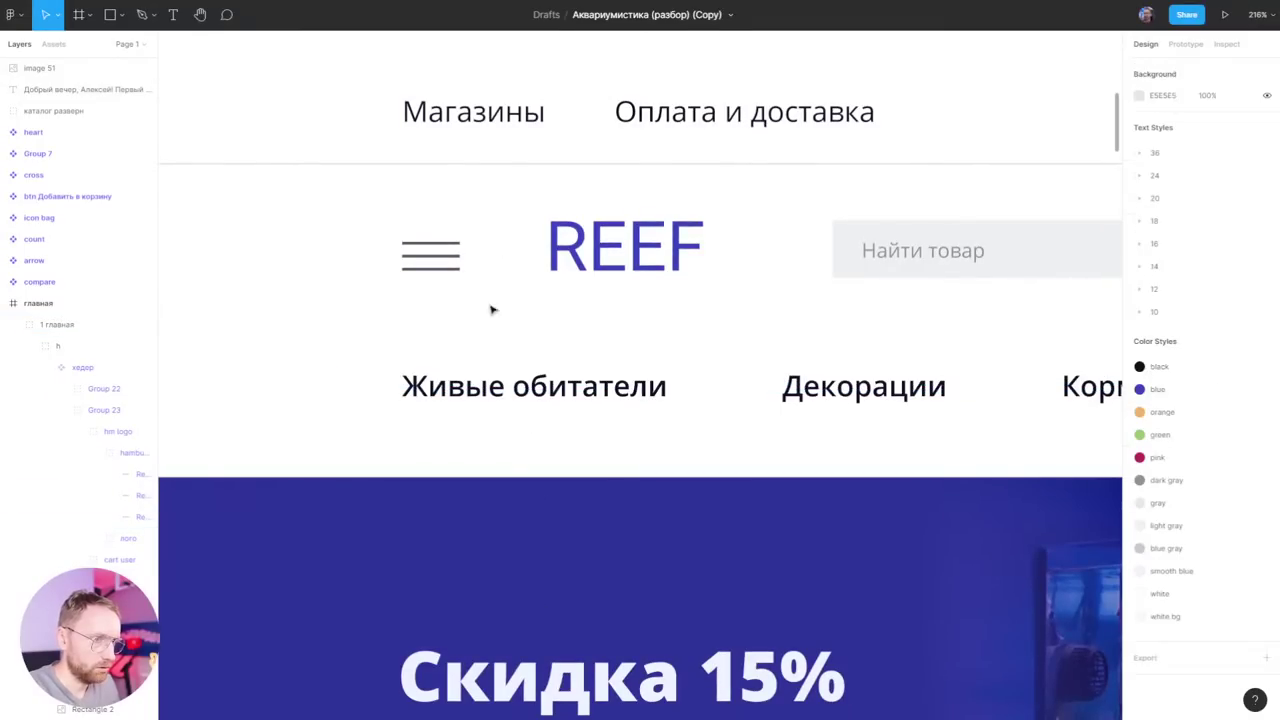
scroll(435, 230, up, 5)
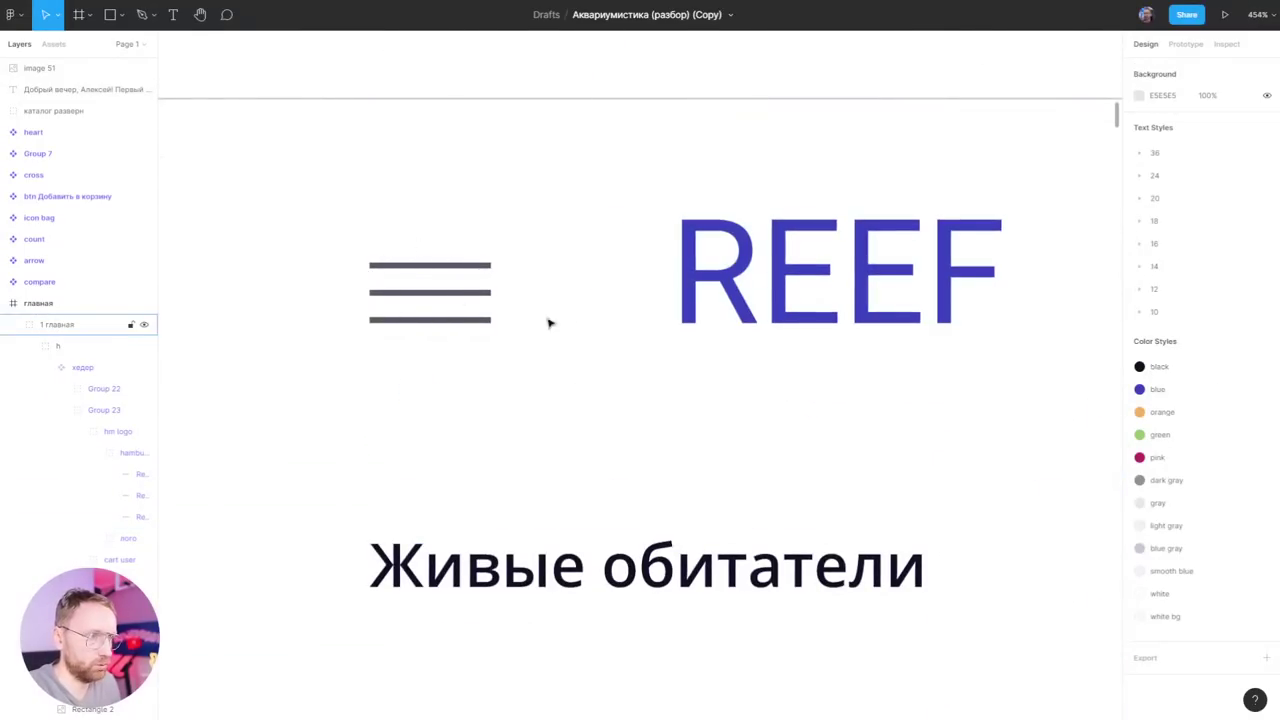
scroll(548, 323, down, 4)
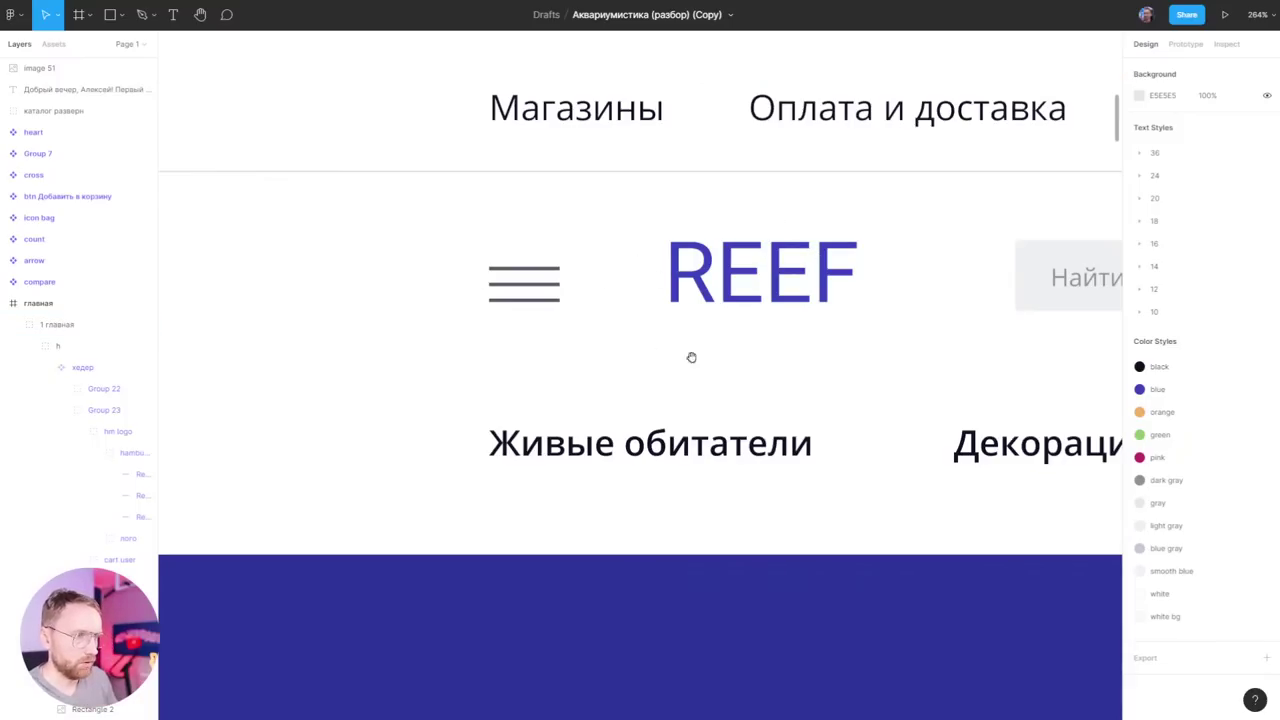
scroll(511, 316, down, 2)
scroll(586, 237, down, 5)
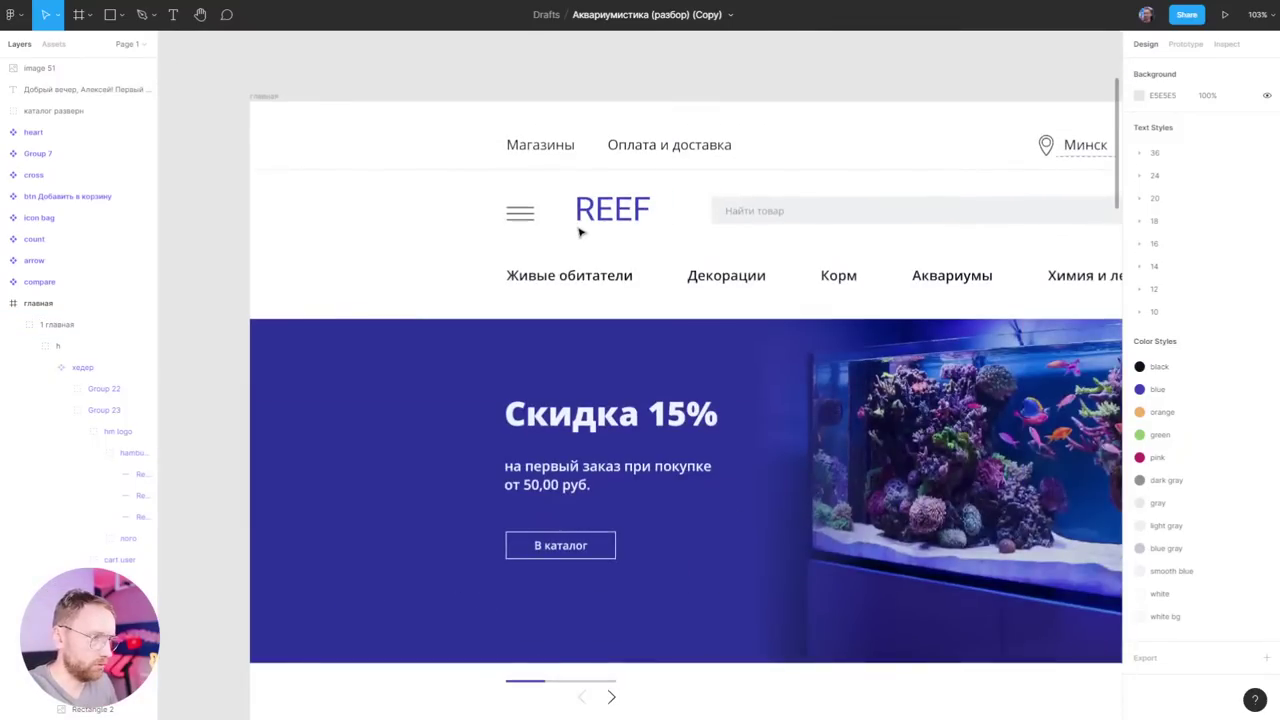
scroll(590, 270, down, 2)
key(alt+Tab)
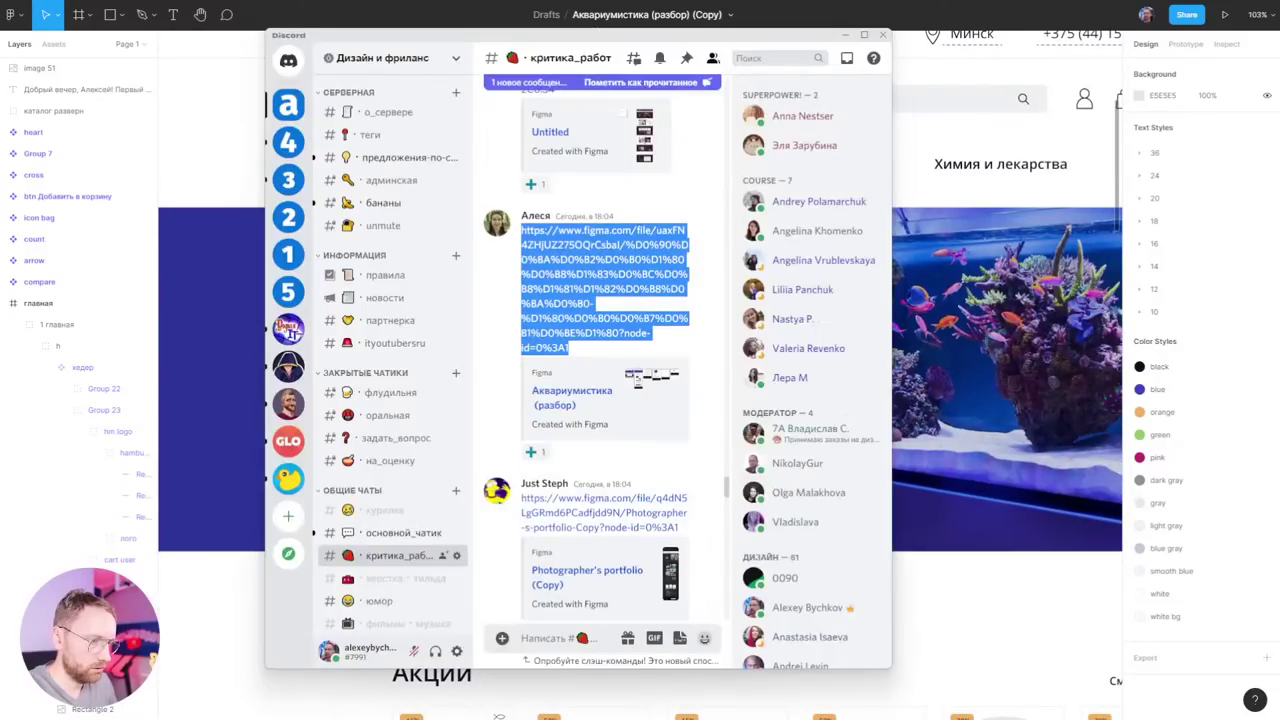
Copy the captured Wind icon from the Yandex screenshot editor and return to the Figma frame
key(alt+Tab)
key(alt+Tab)
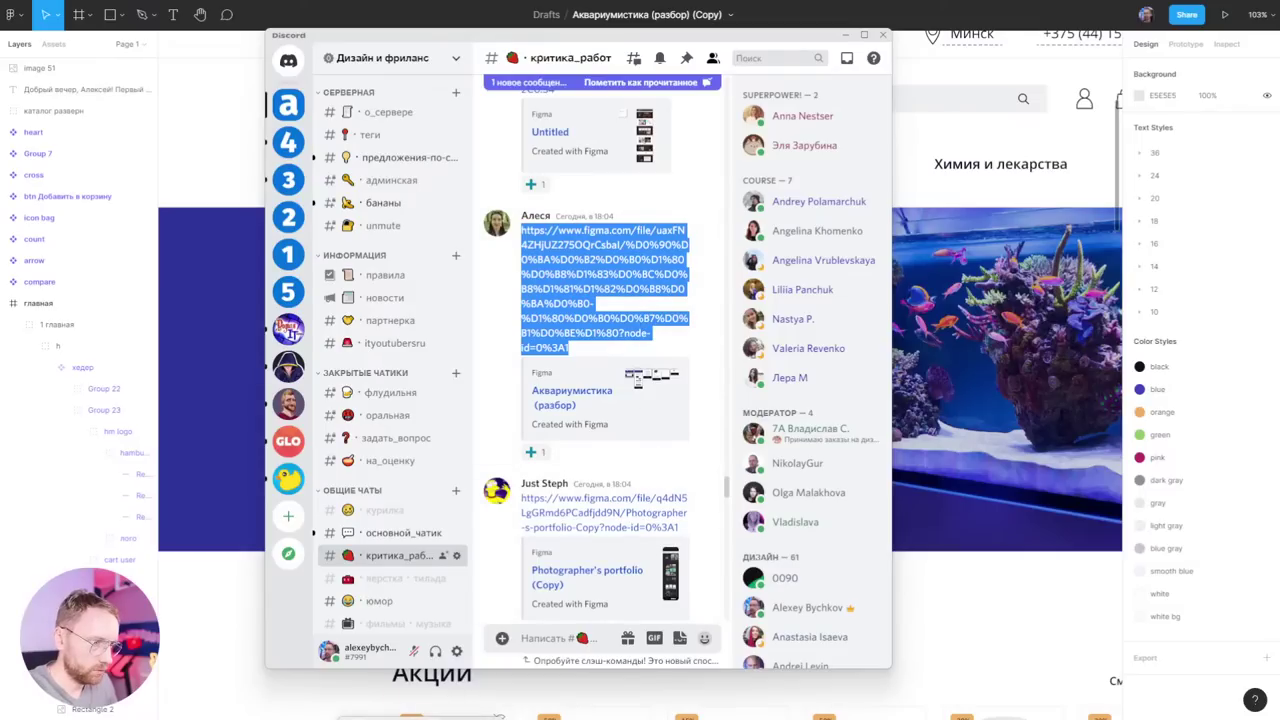
key(alt+Tab)
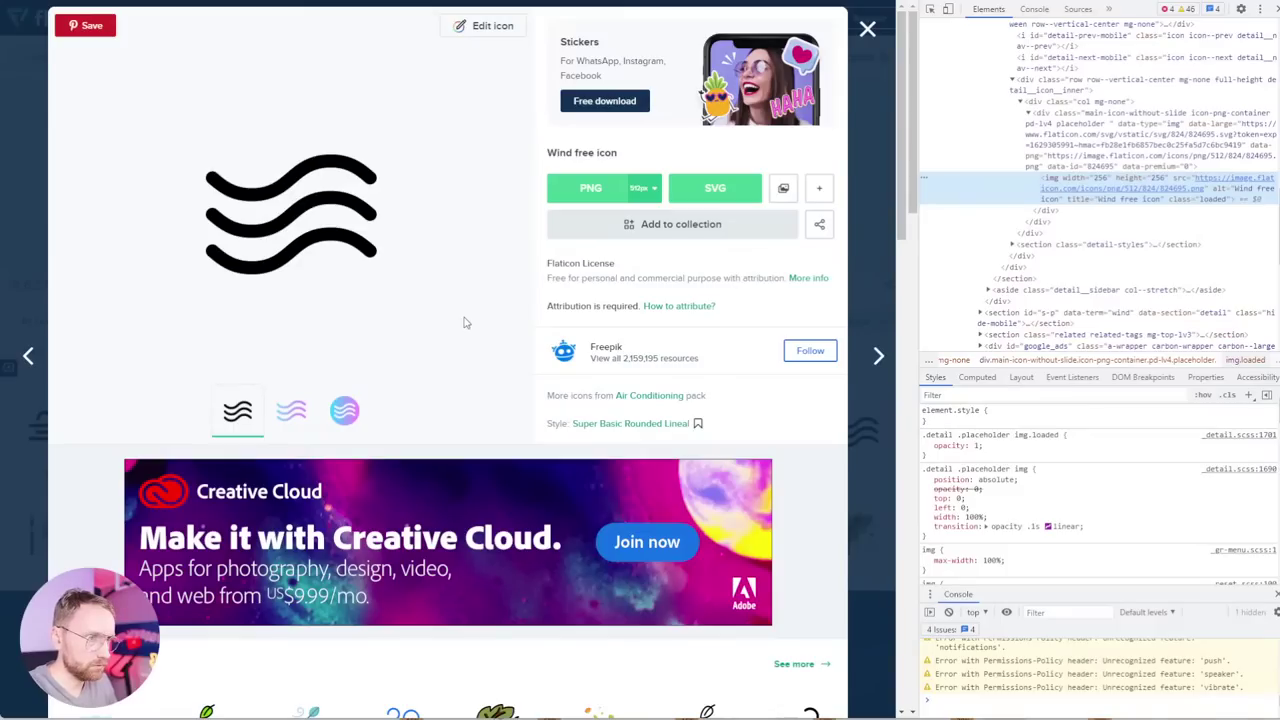
click(314, 306)
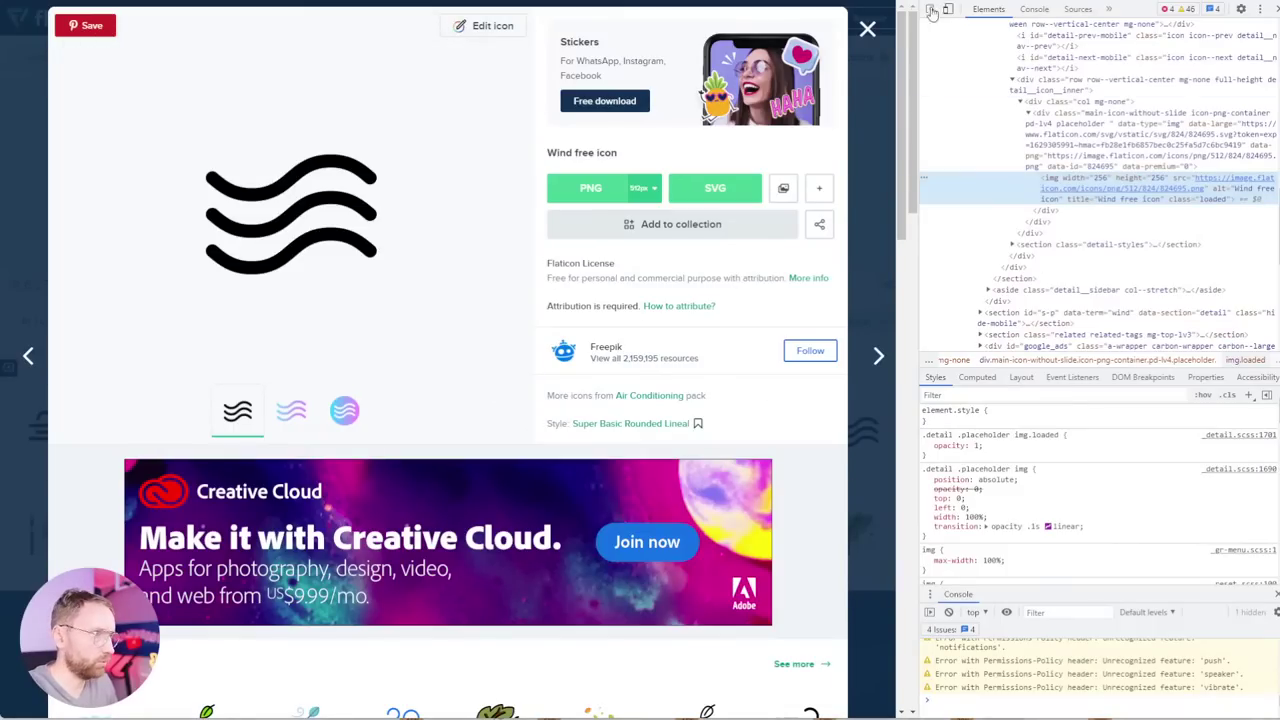
click(867, 31)
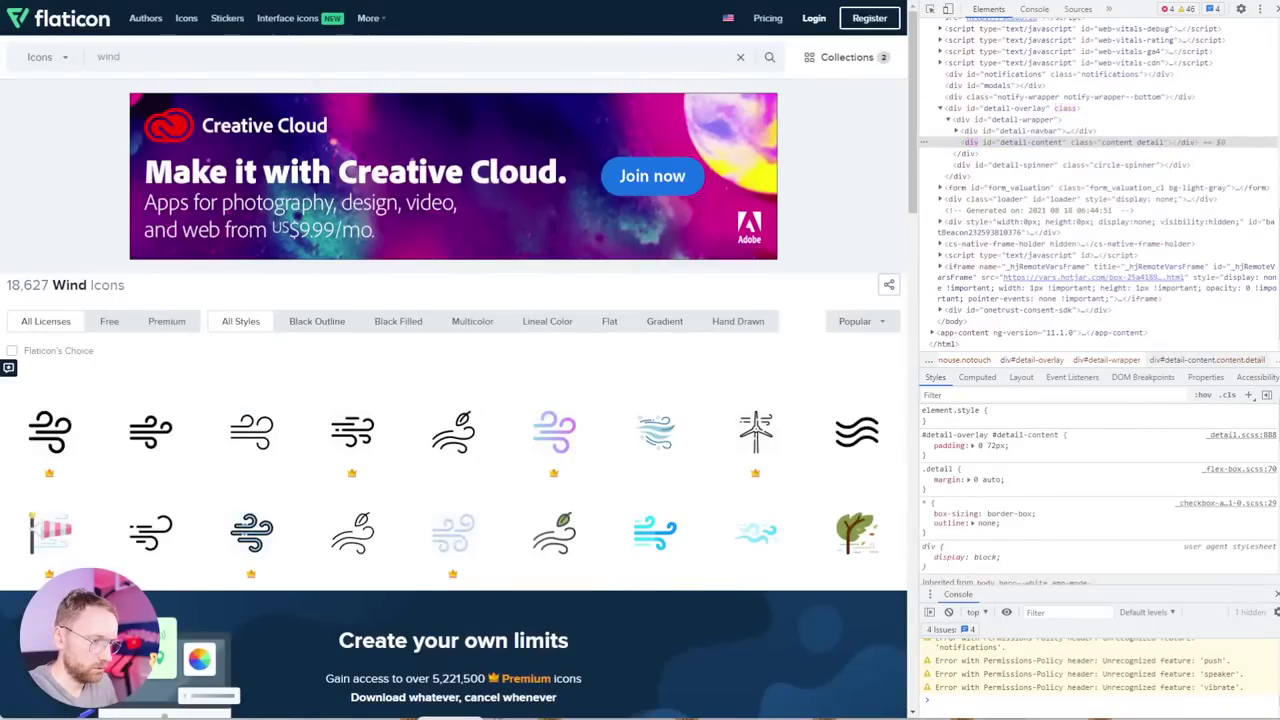
key(alt+Tab)
click(574, 677)
Paste the wind icon image and move it beside the REEF wordmark
key(ctrl+v)
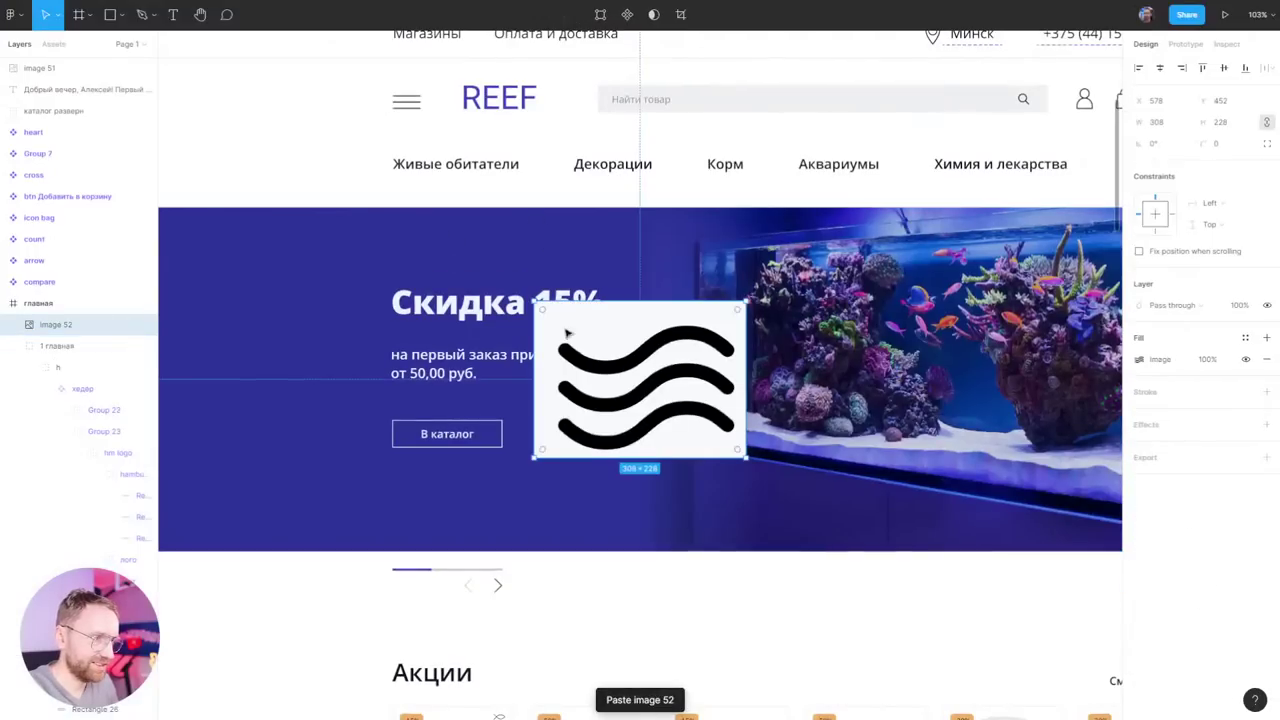
drag(566, 334, 408, 110)
key(Escape)
Shrink the wave logo to 59×44 and look over the header and Акции row
scroll(408, 200, up, 4)
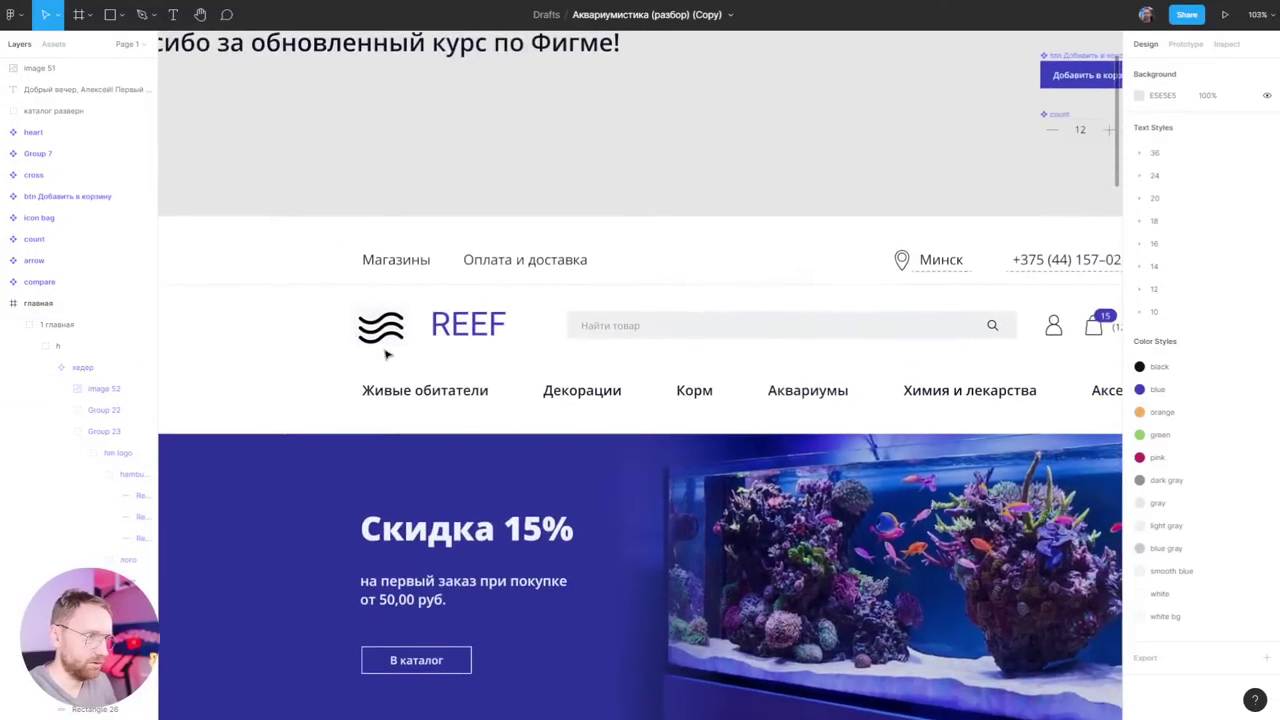
click(400, 315)
mouse_move(408, 308)
mouse_down()
mouse_move(396, 322)
mouse_move(398, 306)
mouse_up()
click(563, 163)
scroll(563, 163, right, 5)
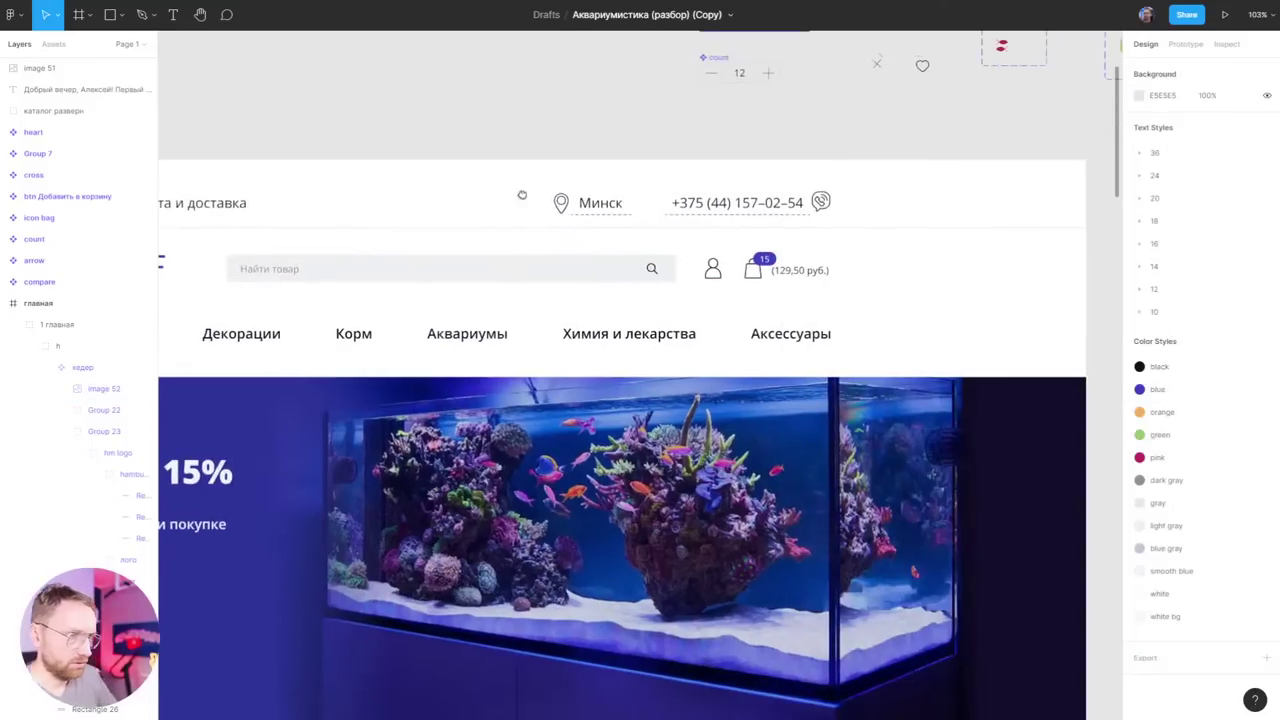
scroll(600, 180, left, 5)
scroll(637, 203, right, 3)
scroll(637, 203, down, 3)
scroll(736, 374, left, 3)
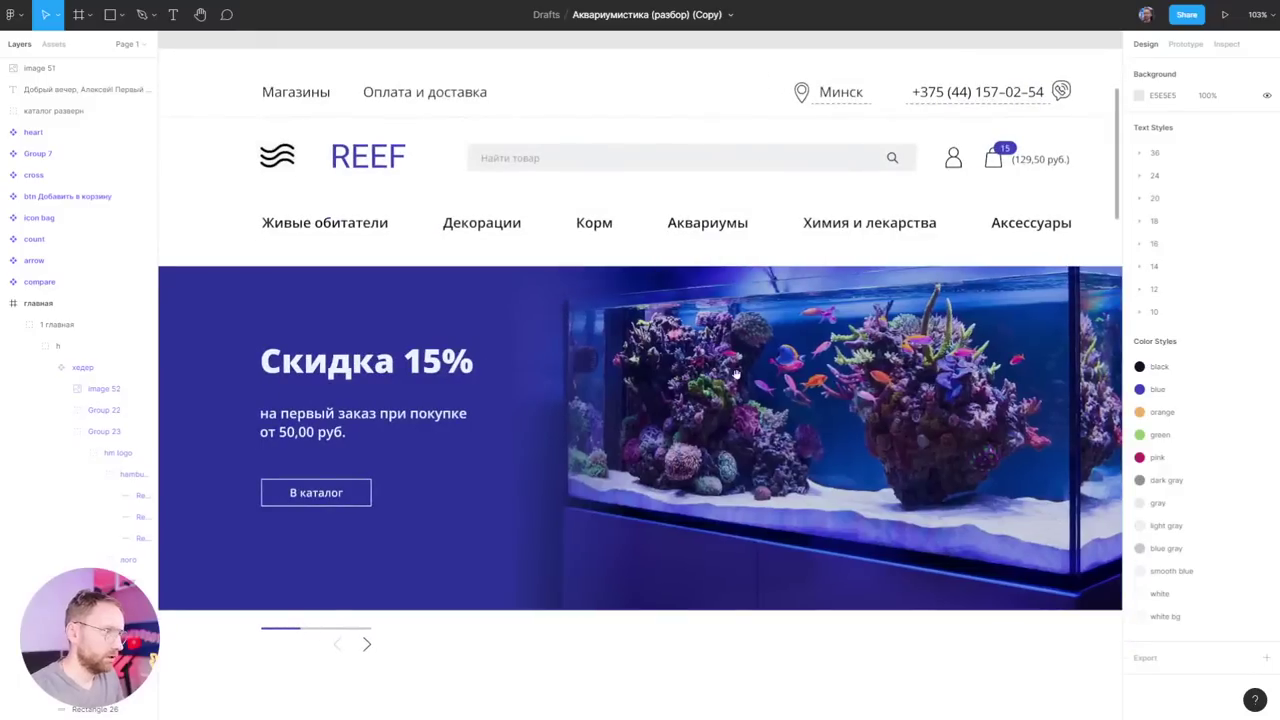
scroll(736, 375, down, 5)
scroll(750, 300, left, 1)
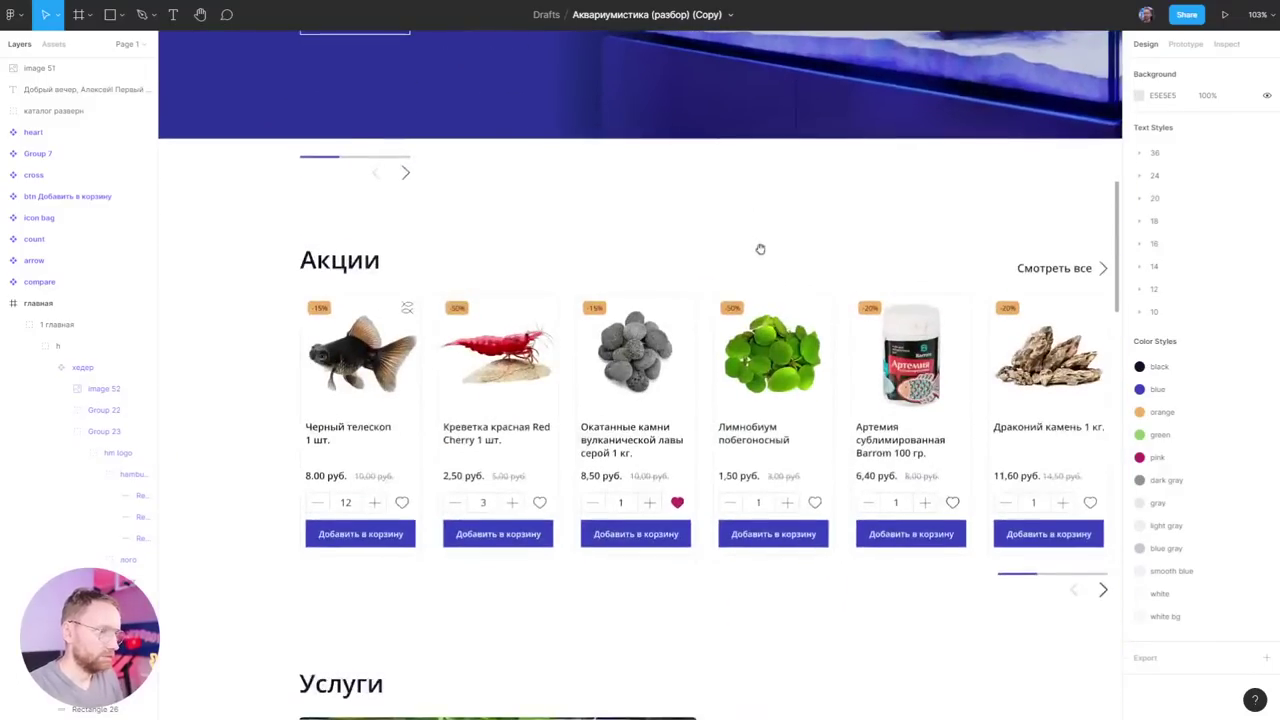
scroll(751, 260, down, 2)
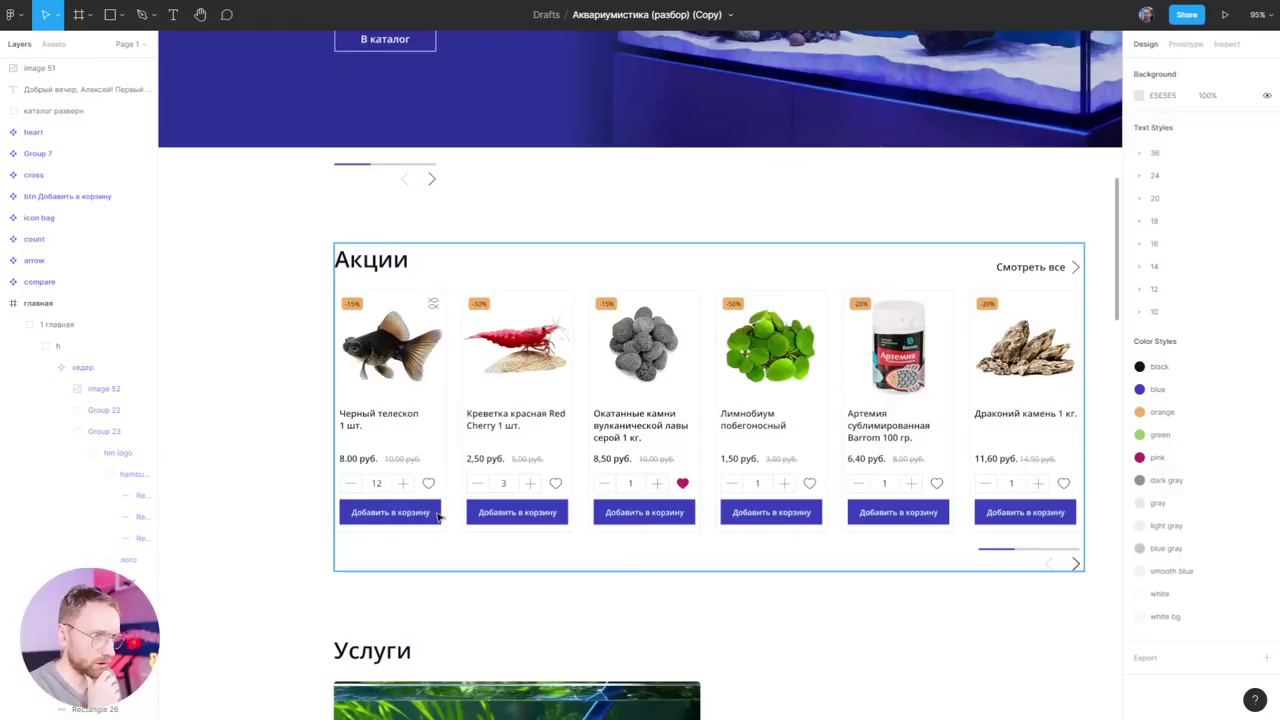
double_click(437, 307)
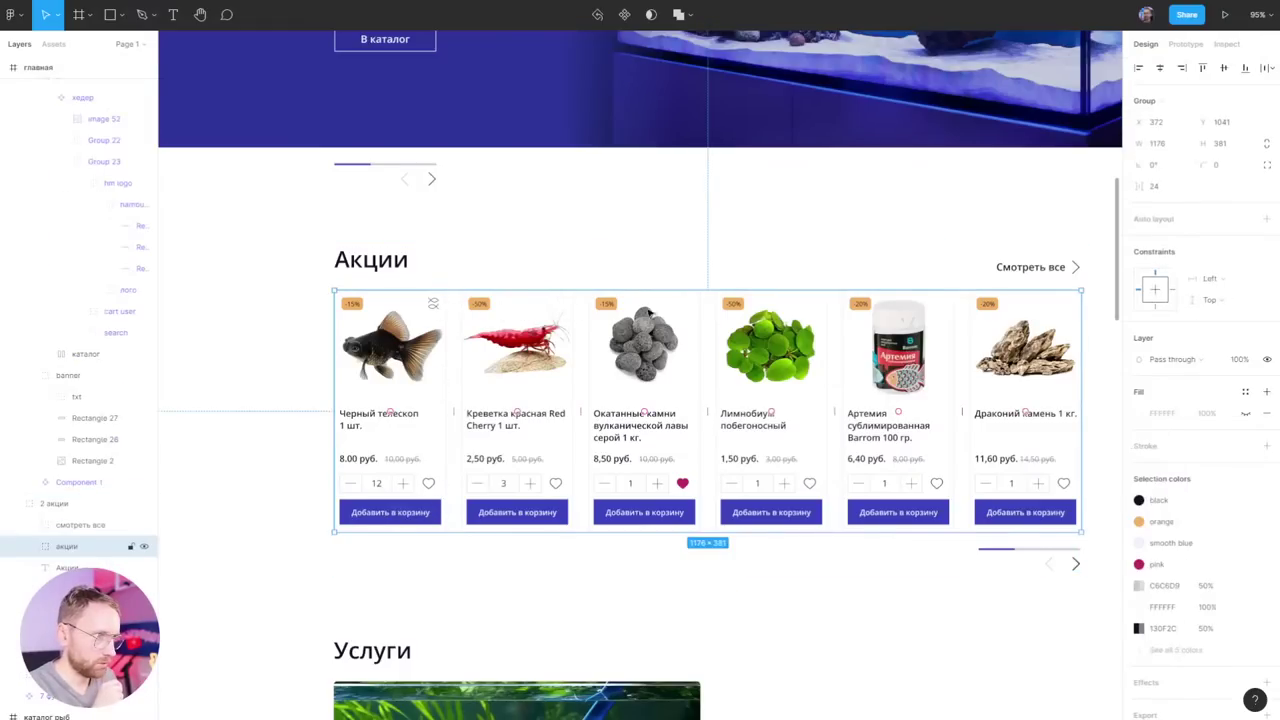
double_click(435, 306)
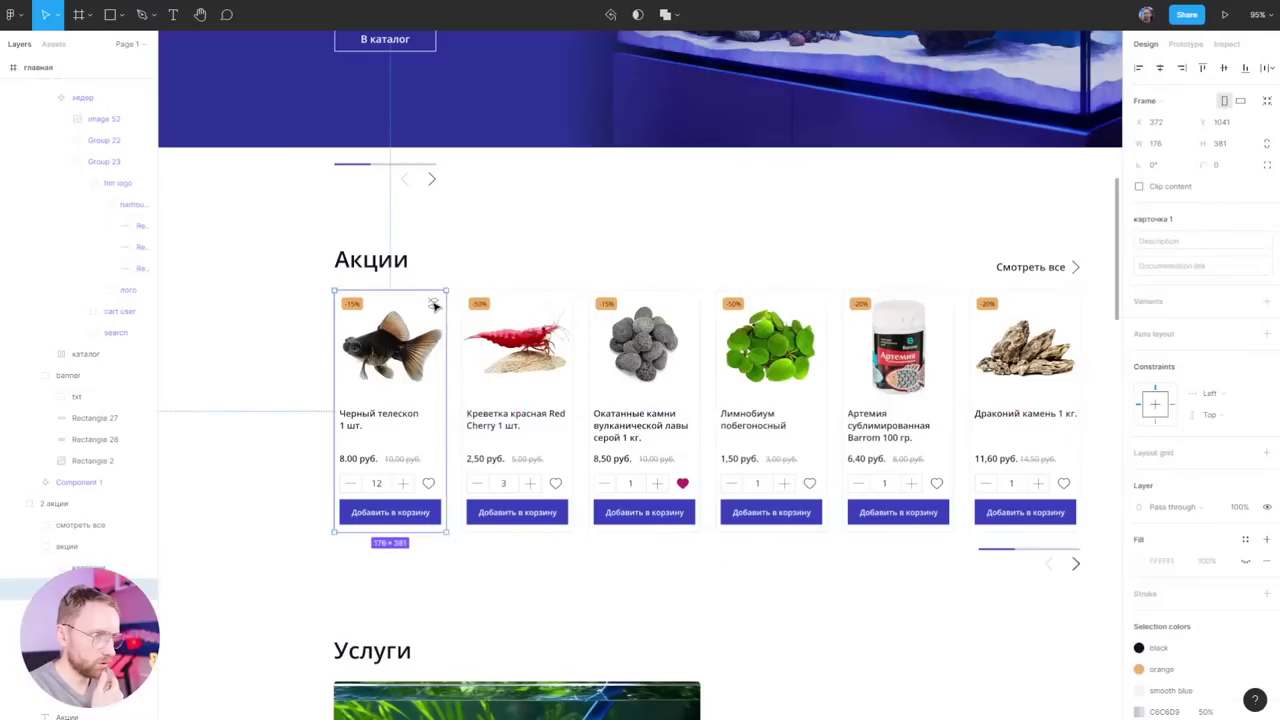
key(Escape)
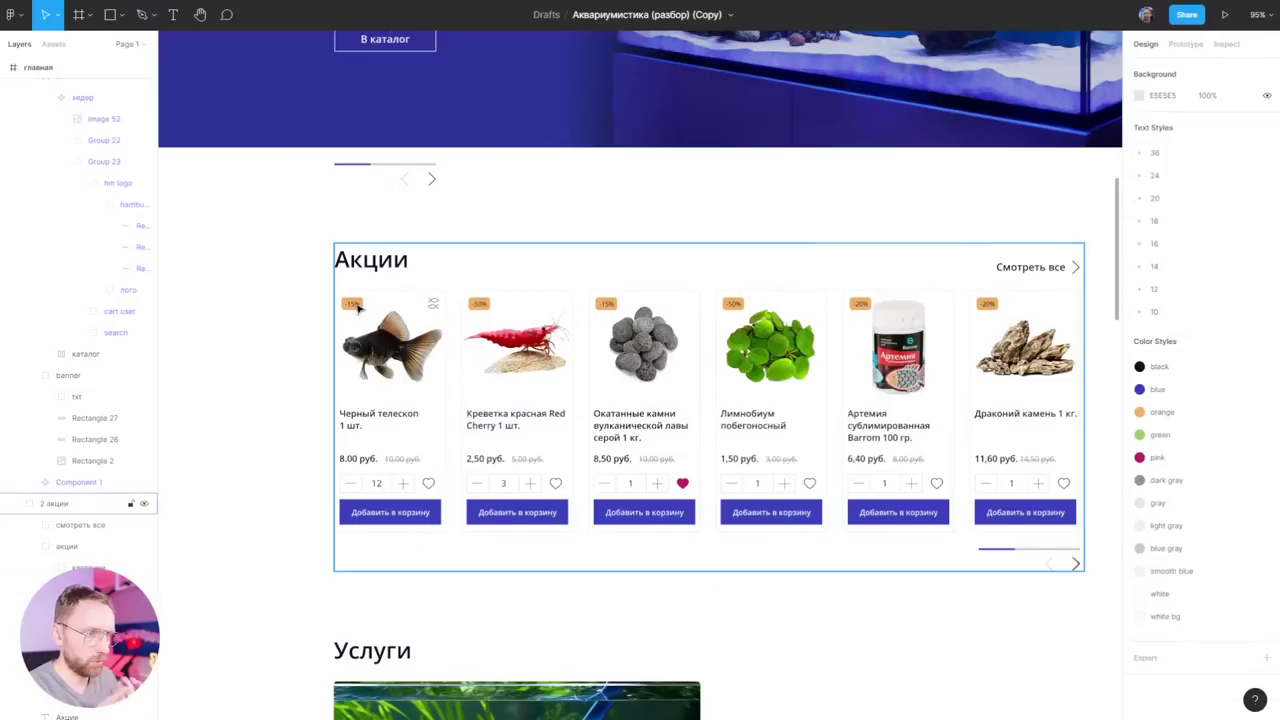
click(437, 300)
click(507, 249)
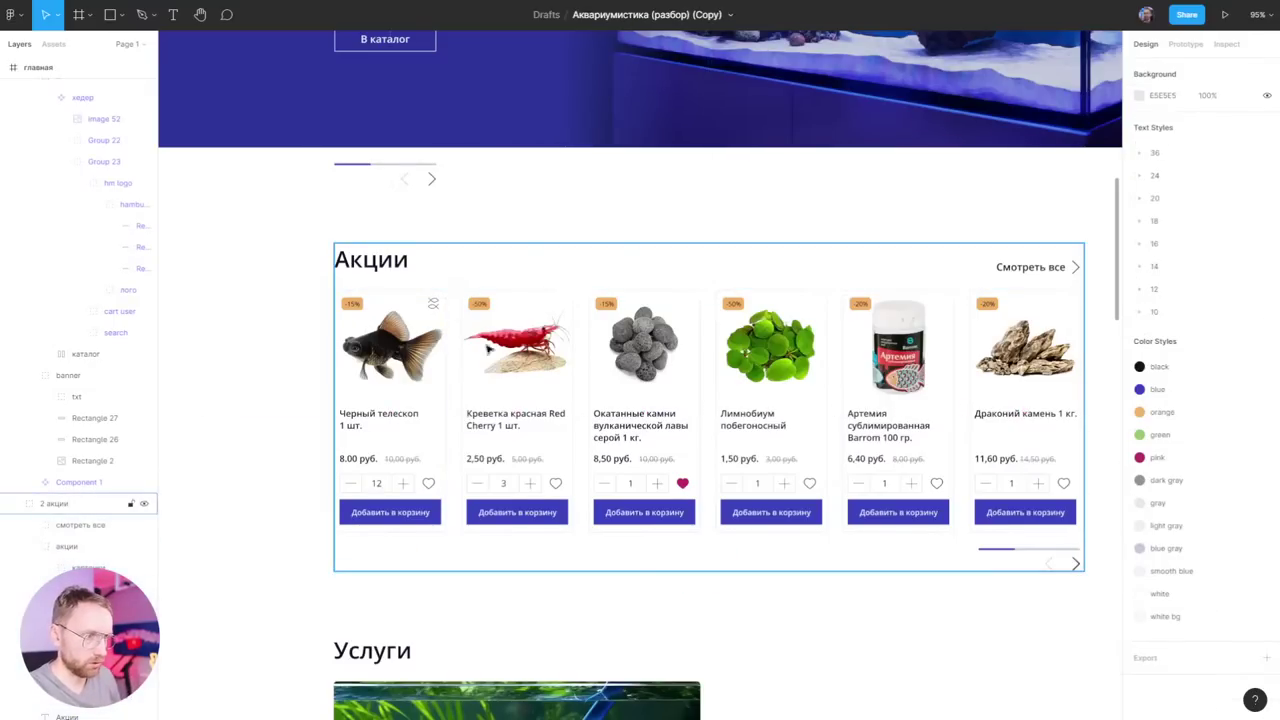
scroll(533, 500, down, 3)
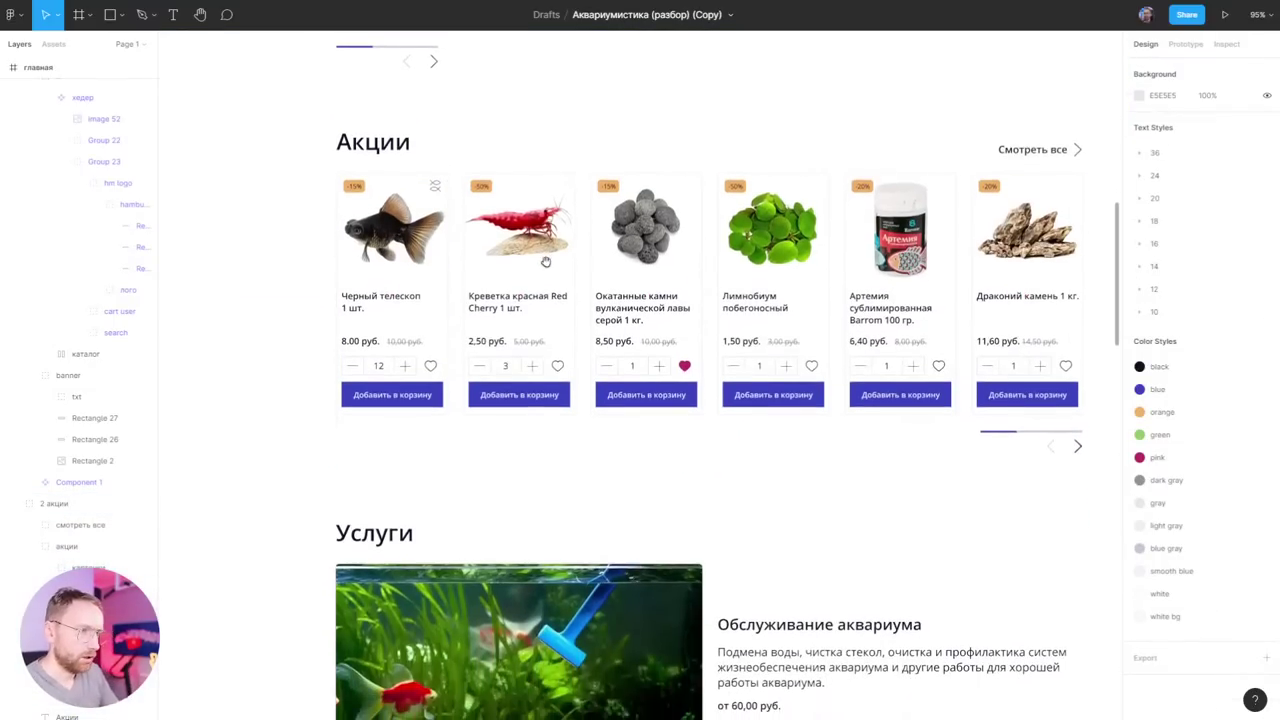
click(431, 366)
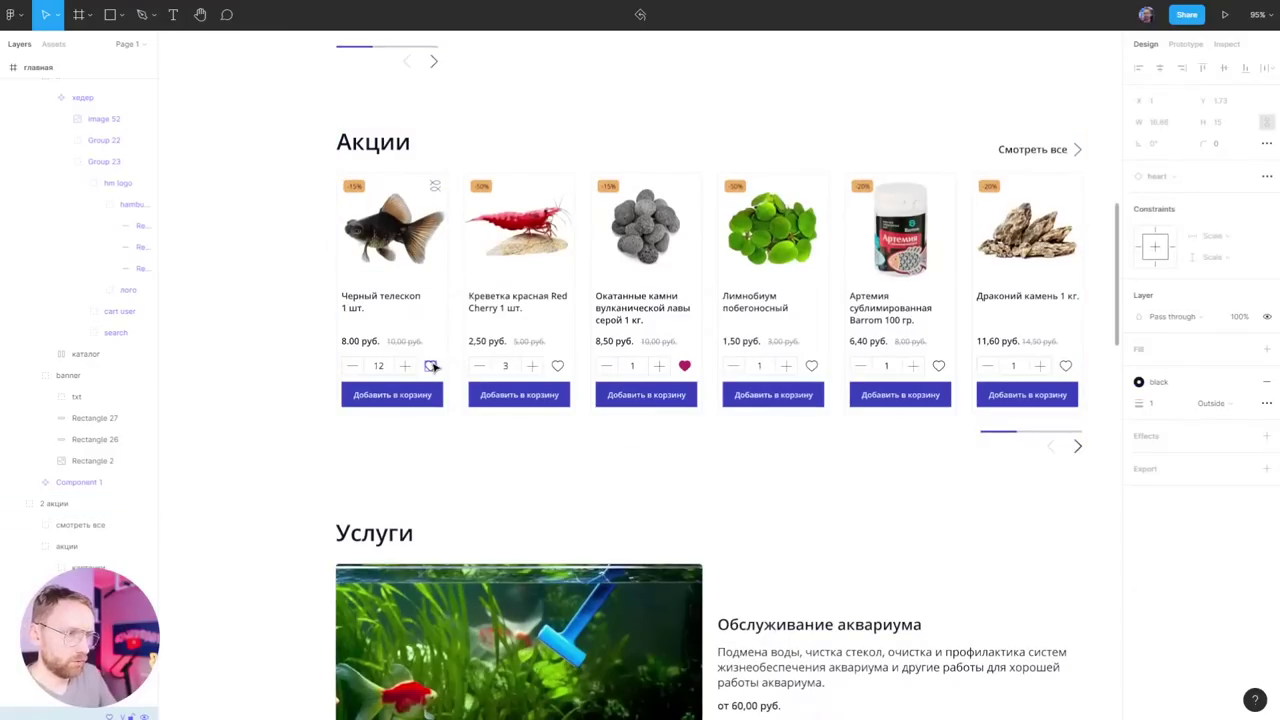
click(371, 366)
scroll(376, 368, up, 5)
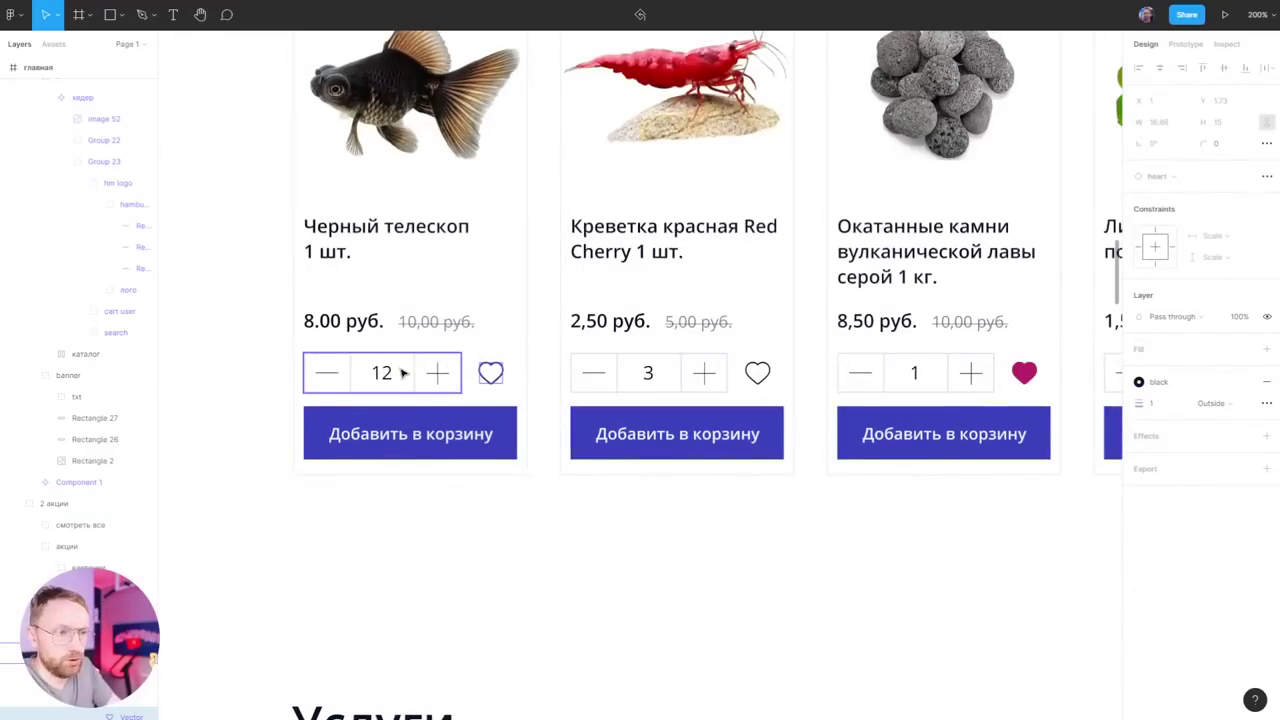
Draw grey placeholder rectangles over the fish card's price and quantity stepper
key(r)
drag(316, 305, 449, 334)
key(r)
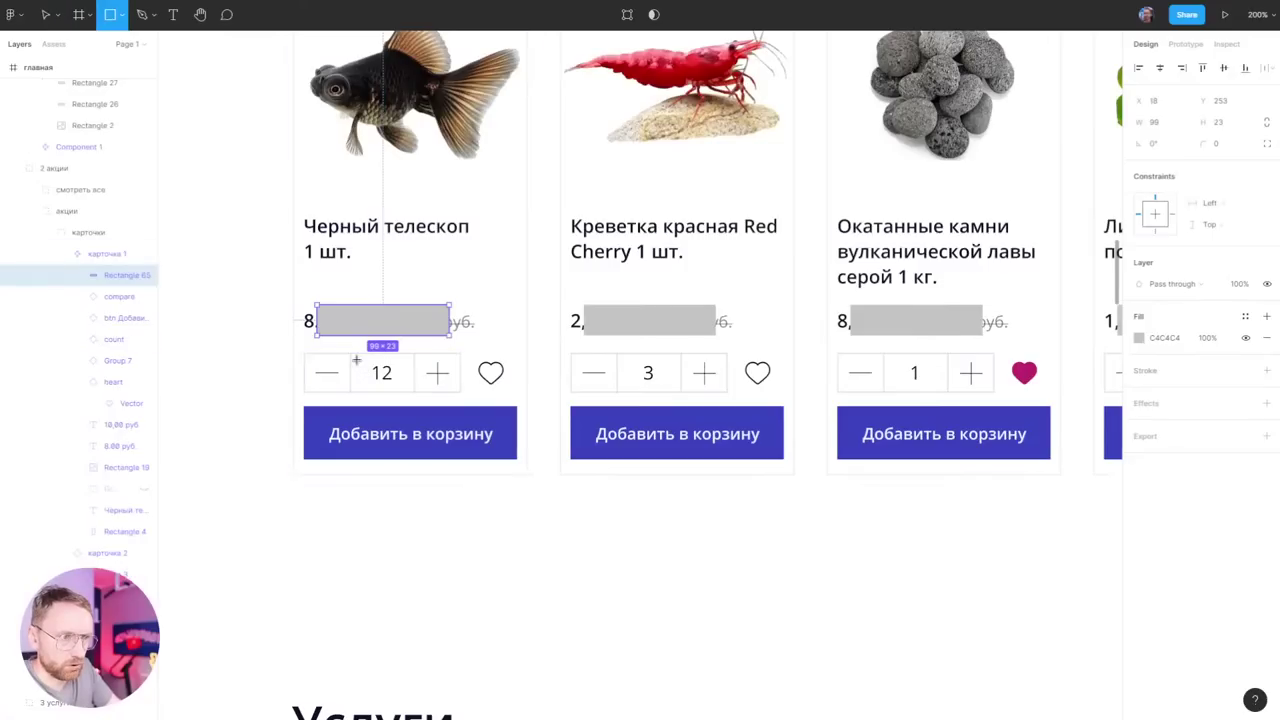
drag(356, 359, 429, 390)
key(ctrl+z)
key(ctrl+z)
key(ctrl+shift+z)
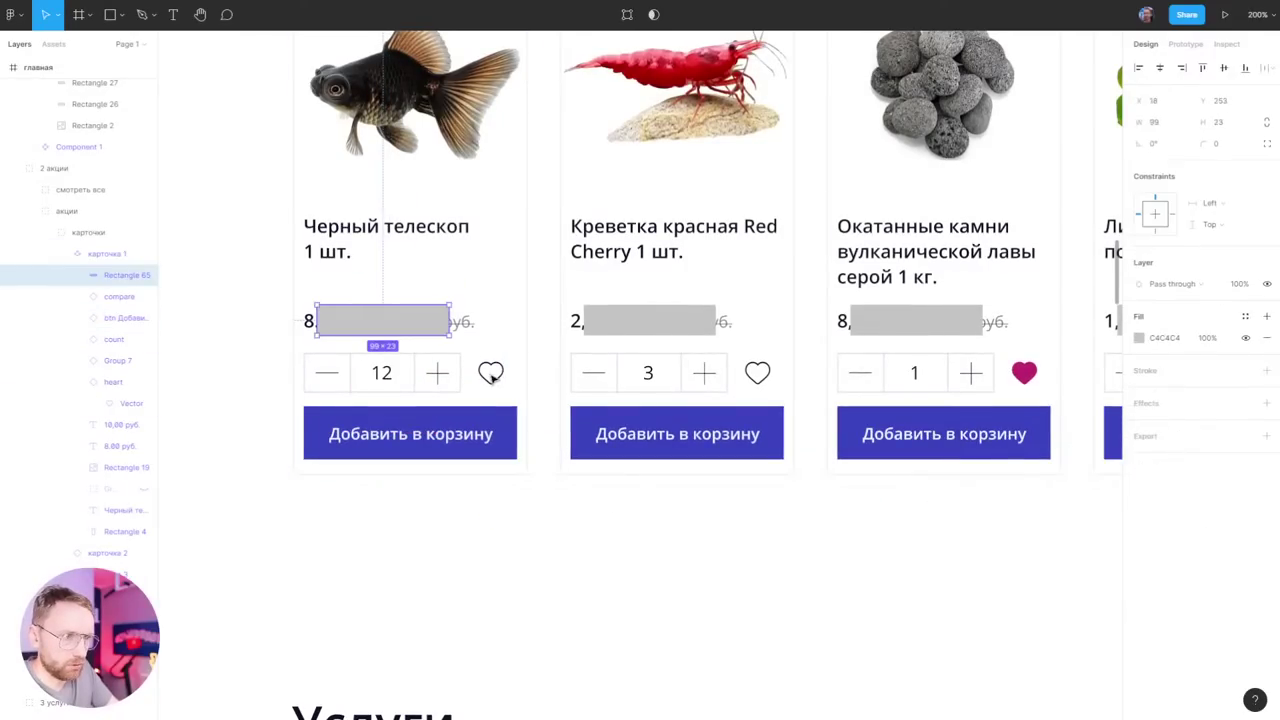
Move the heart and compare icons up to the card's top-right corner
click(501, 370)
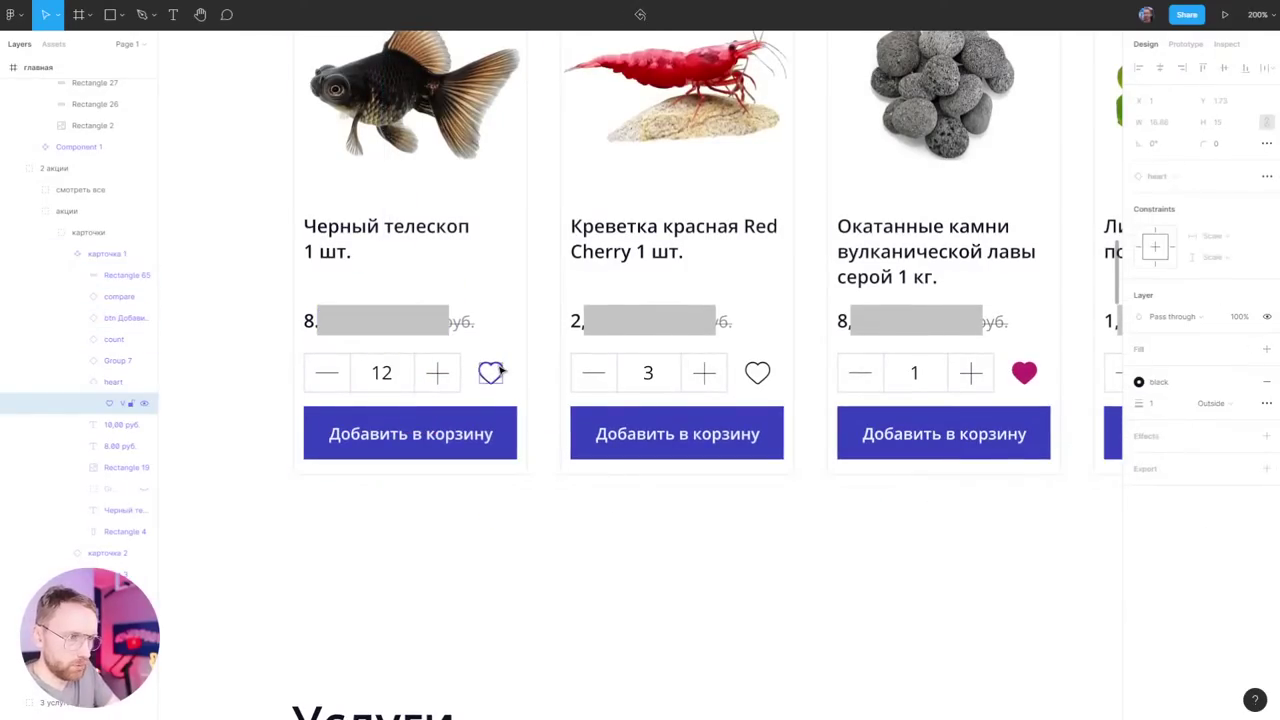
double_click(499, 372)
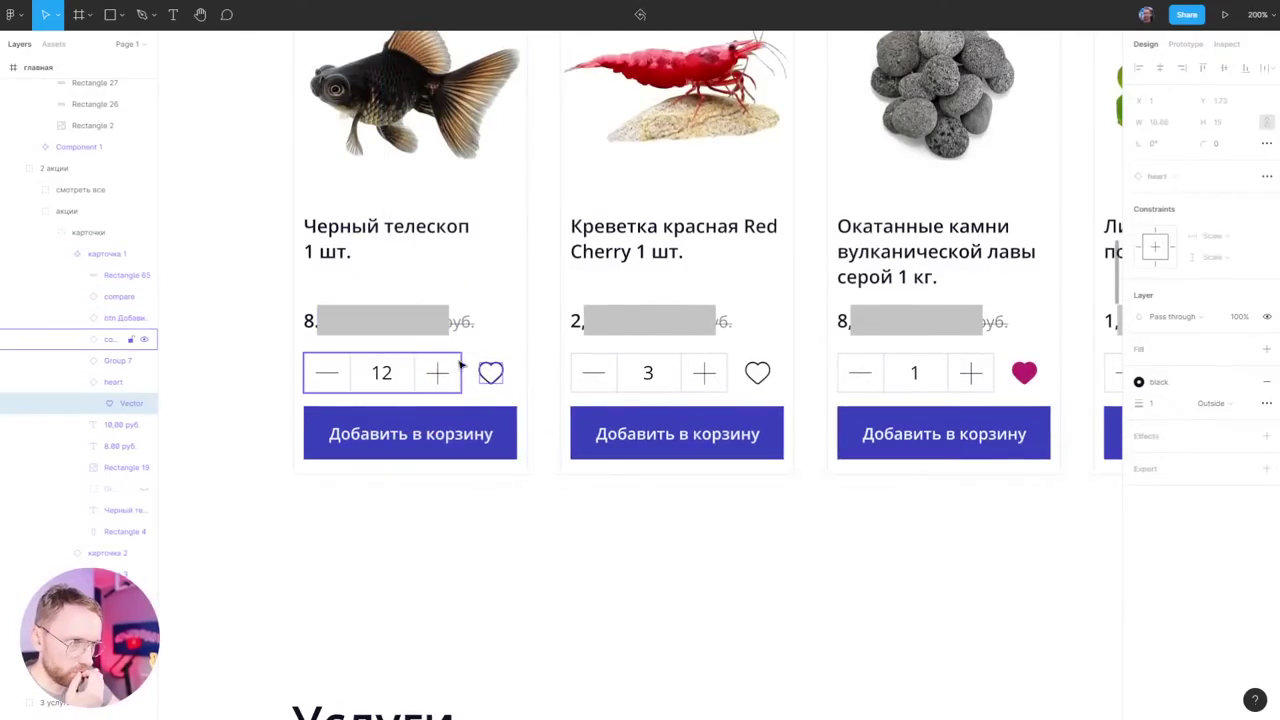
drag(493, 375, 503, 249)
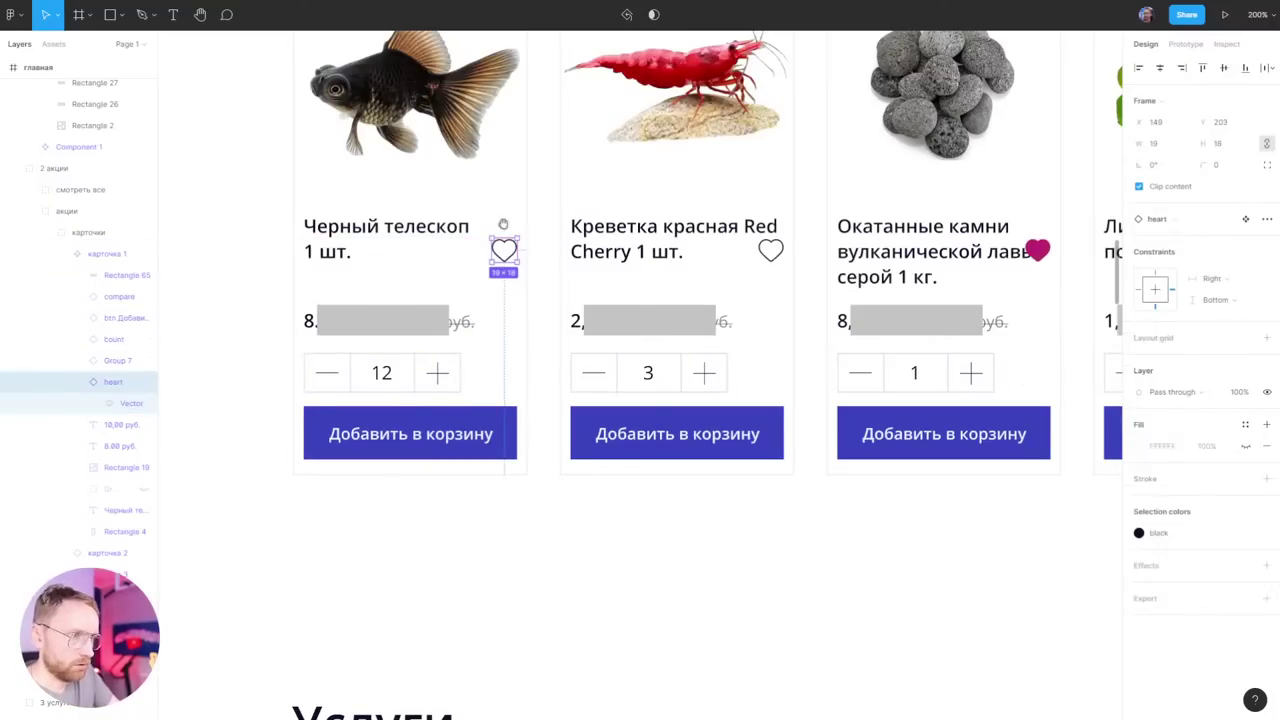
scroll(503, 249, up, 5)
drag(512, 490, 466, 242)
shift+click(480, 237)
scroll(486, 409, down, 3)
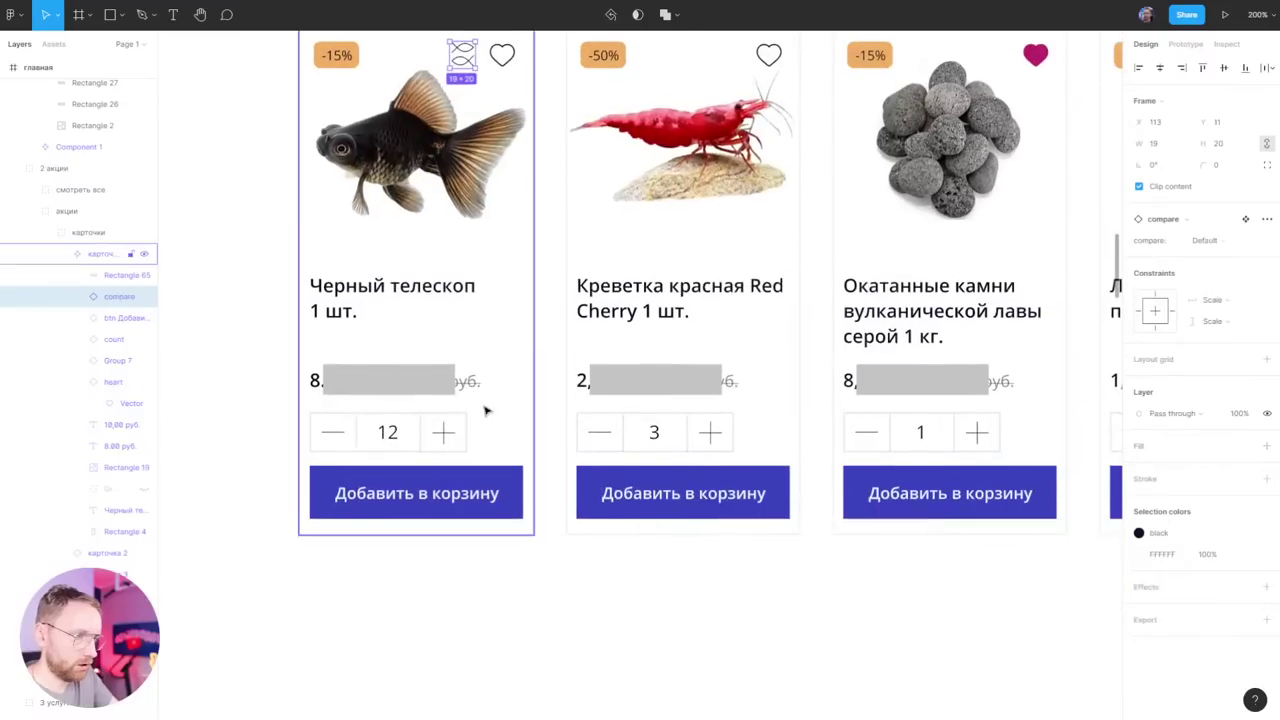
click(429, 377)
key(Escape)
Draw a 31×30 square beside the counter, delete the cart button, and apply the blue style
key(r)
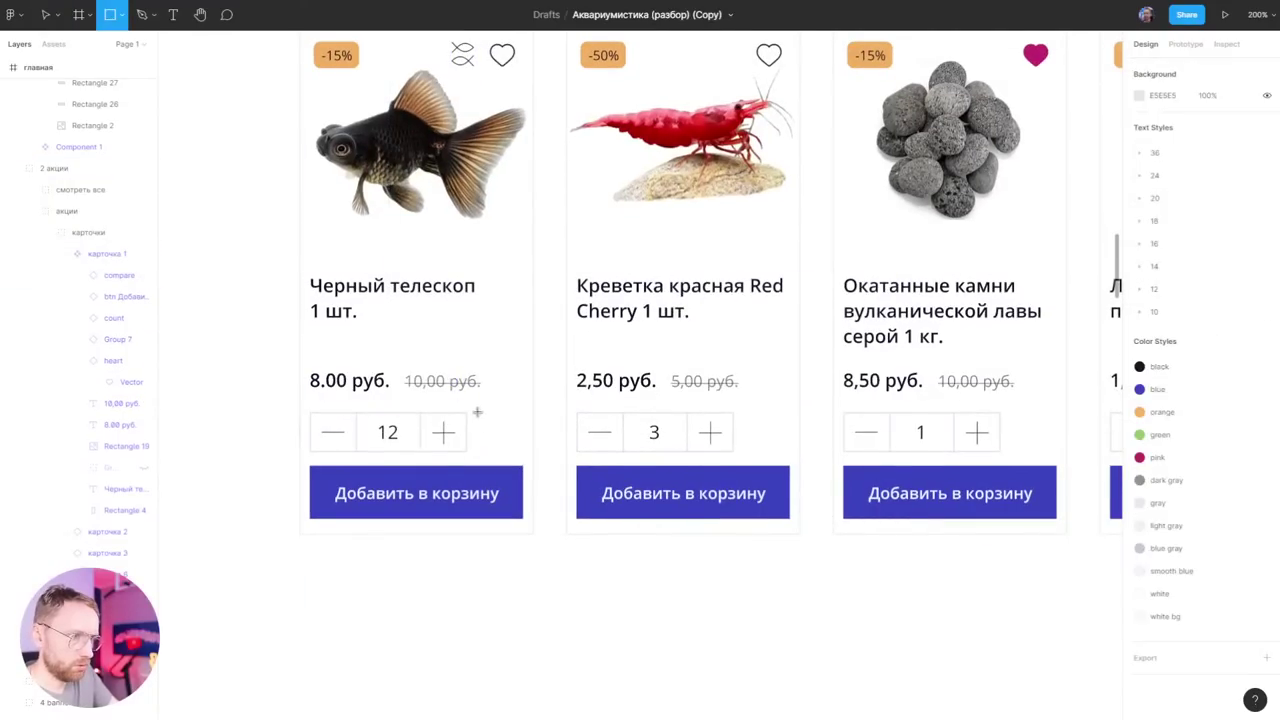
drag(477, 412, 520, 452)
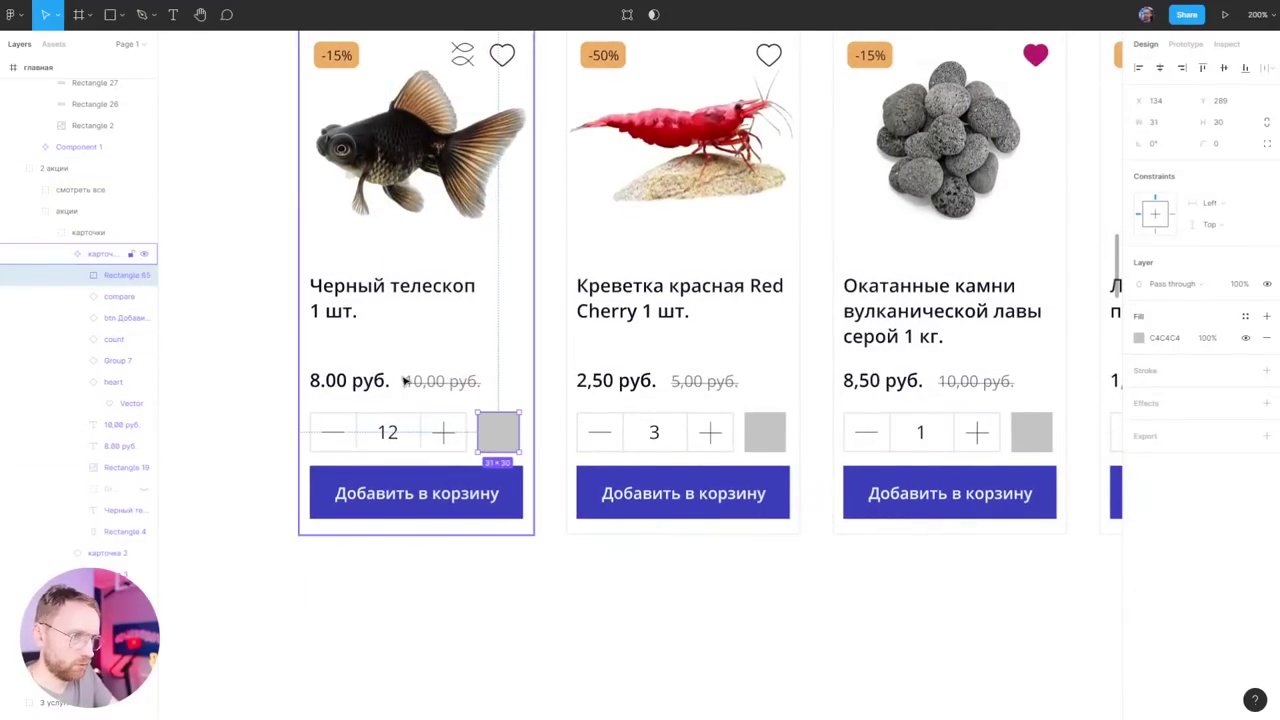
click(514, 484)
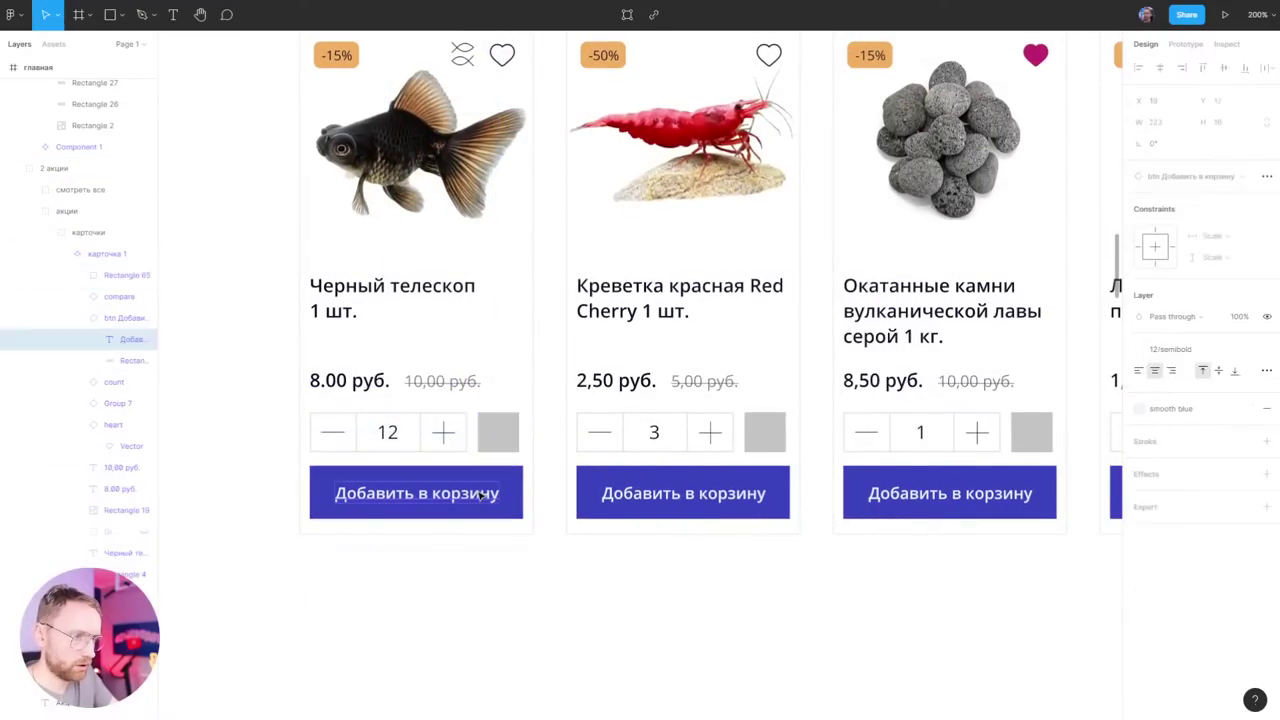
key(Return)
key(Delete)
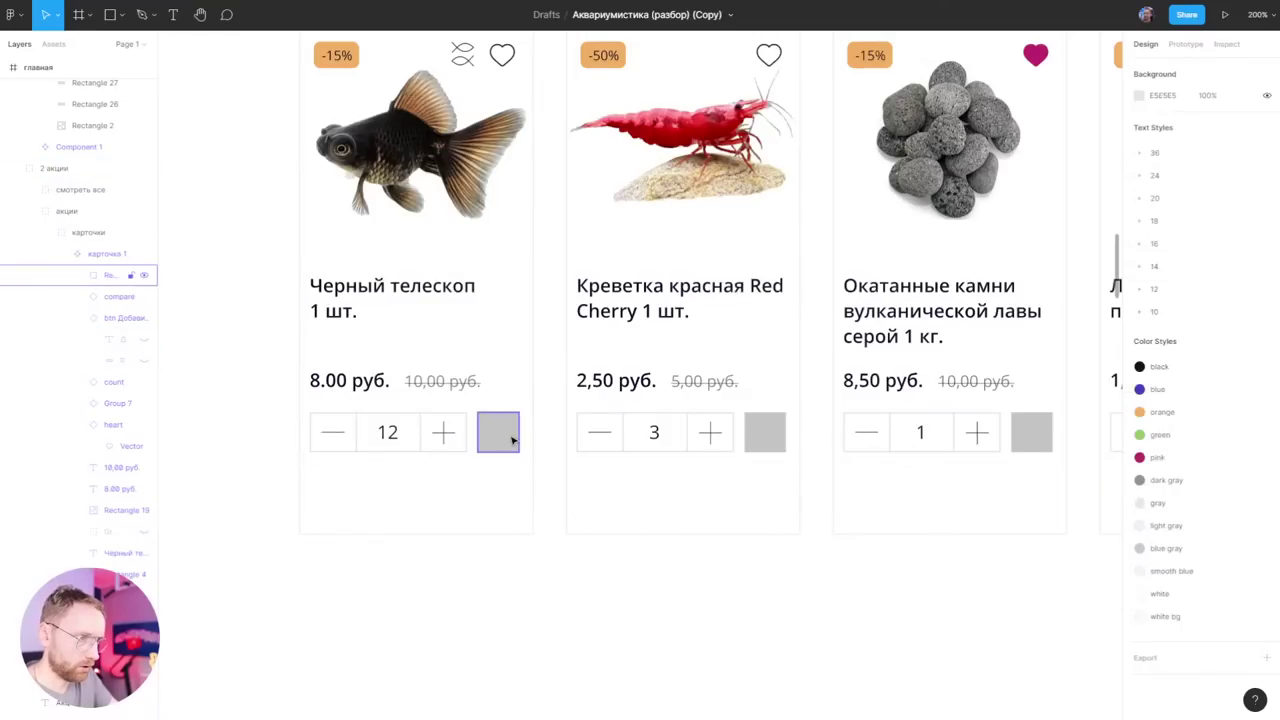
click(512, 436)
click(1244, 318)
click(1167, 405)
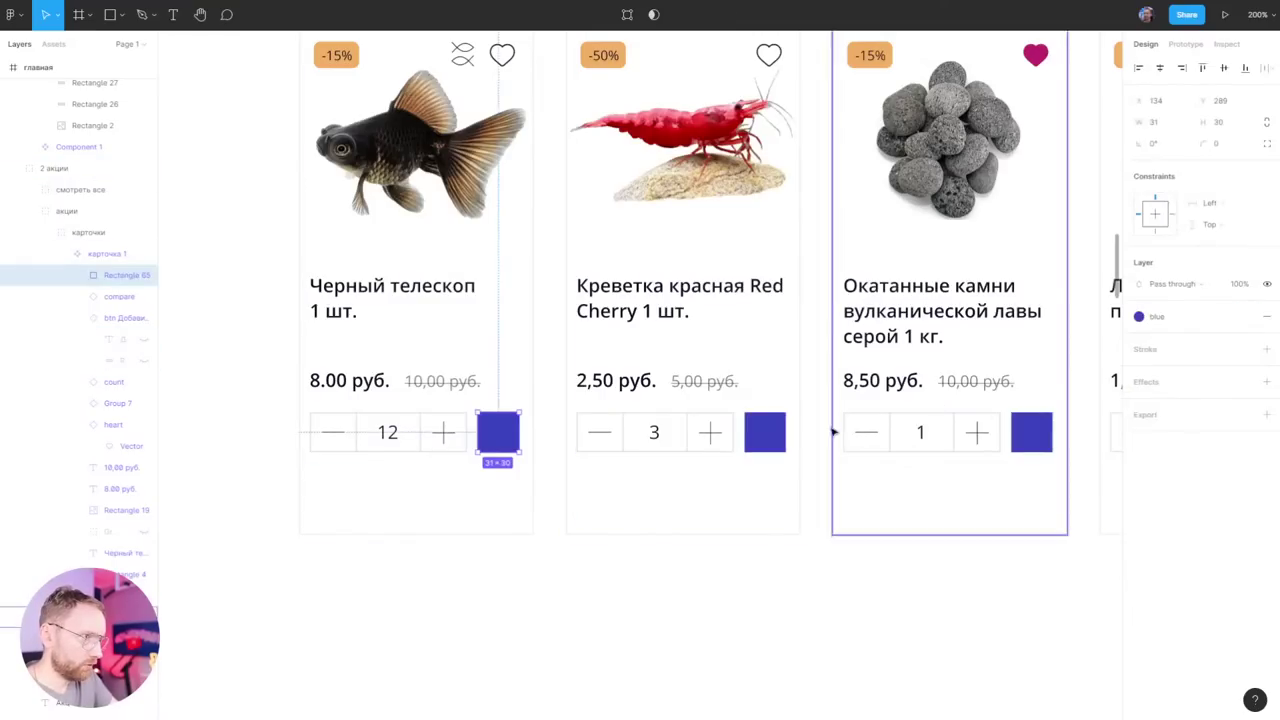
Check the first card's empty cart frame, heart icon and blue square
click(515, 511)
click(505, 500)
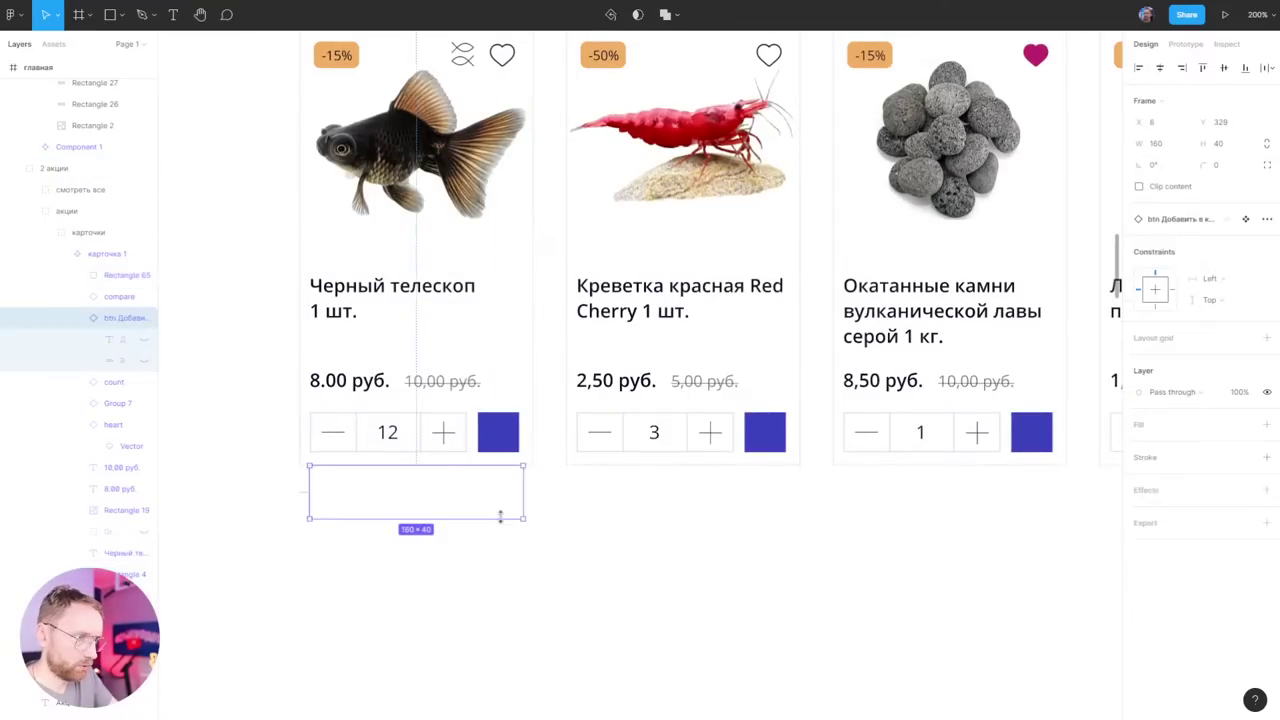
scroll(500, 517, down, 5)
click(809, 197)
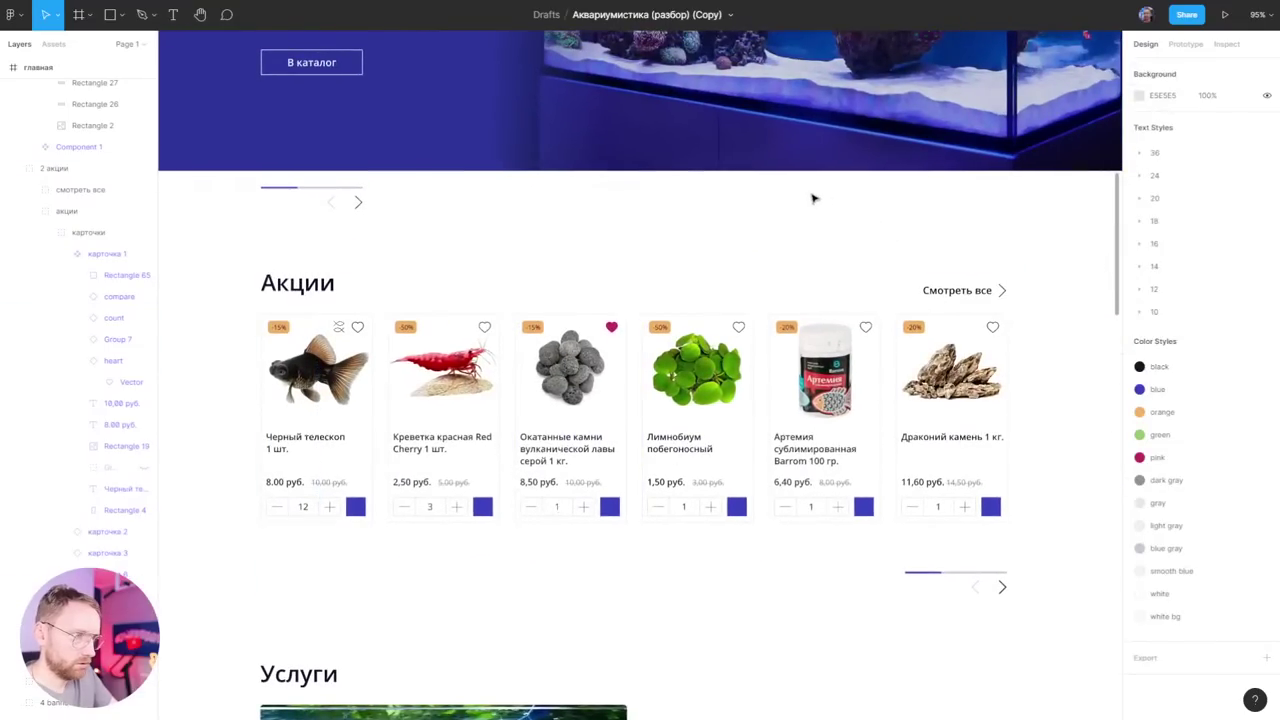
scroll(577, 180, down, 1)
scroll(577, 180, left, 1)
click(432, 254)
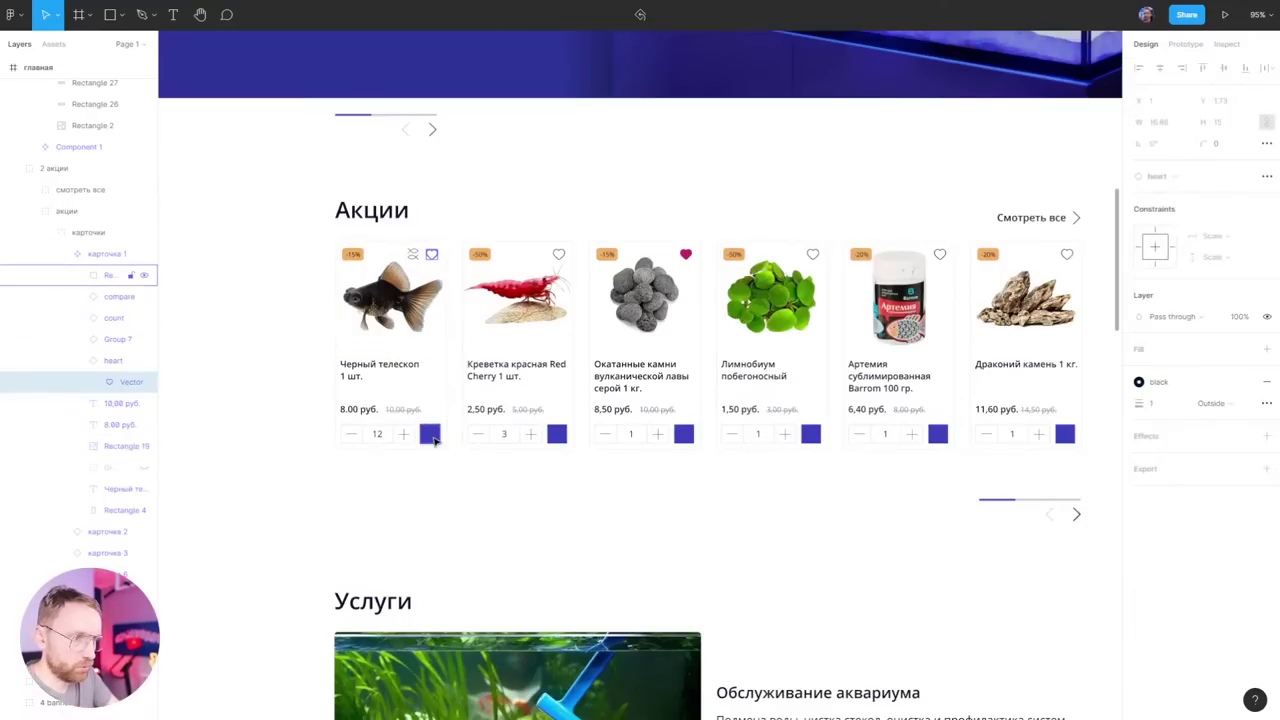
click(429, 433)
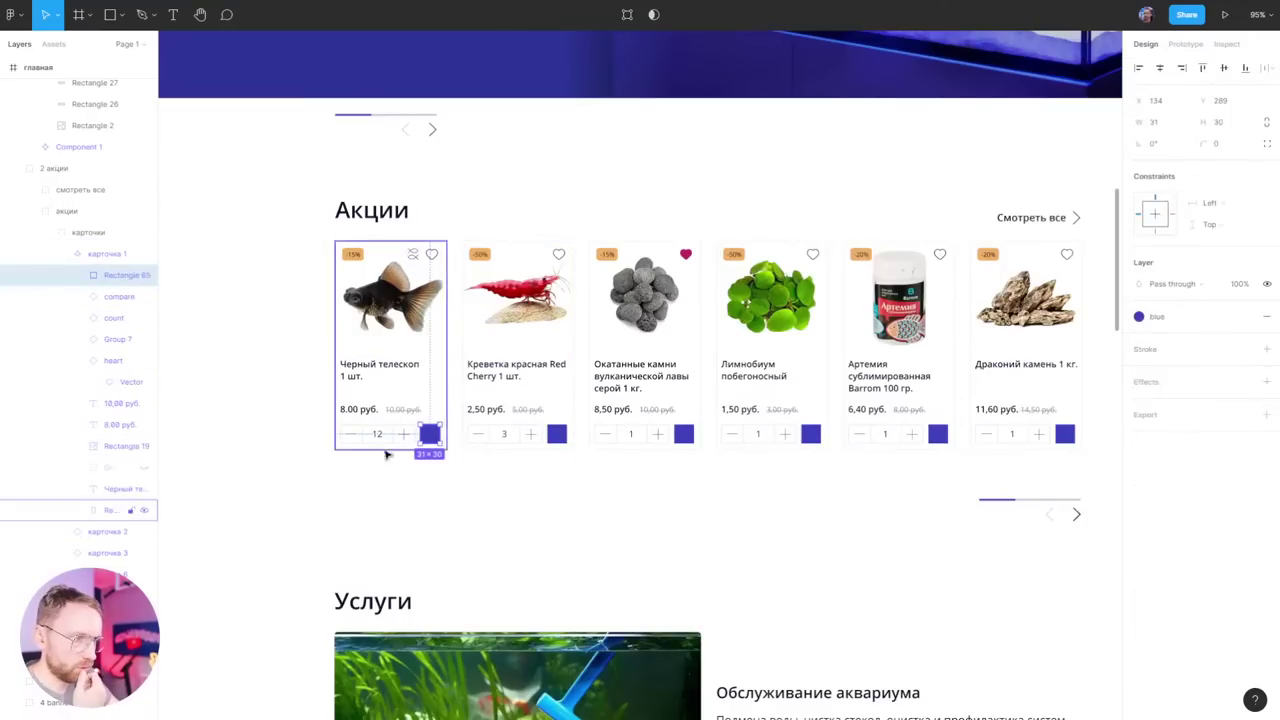
Pan the home page down past the Услуги section to the footer
scroll(600, 480, down, 4)
scroll(600, 480, right, 1)
scroll(552, 447, up, 4)
scroll(552, 447, left, 1)
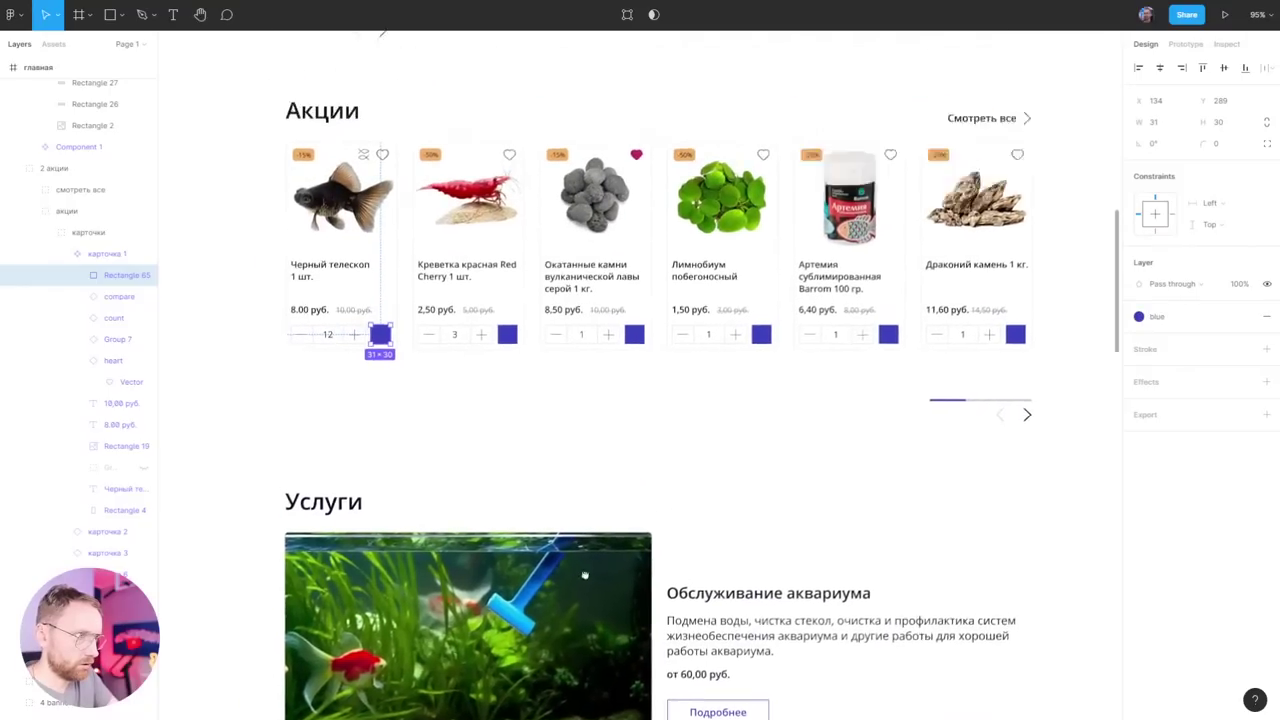
click(441, 242)
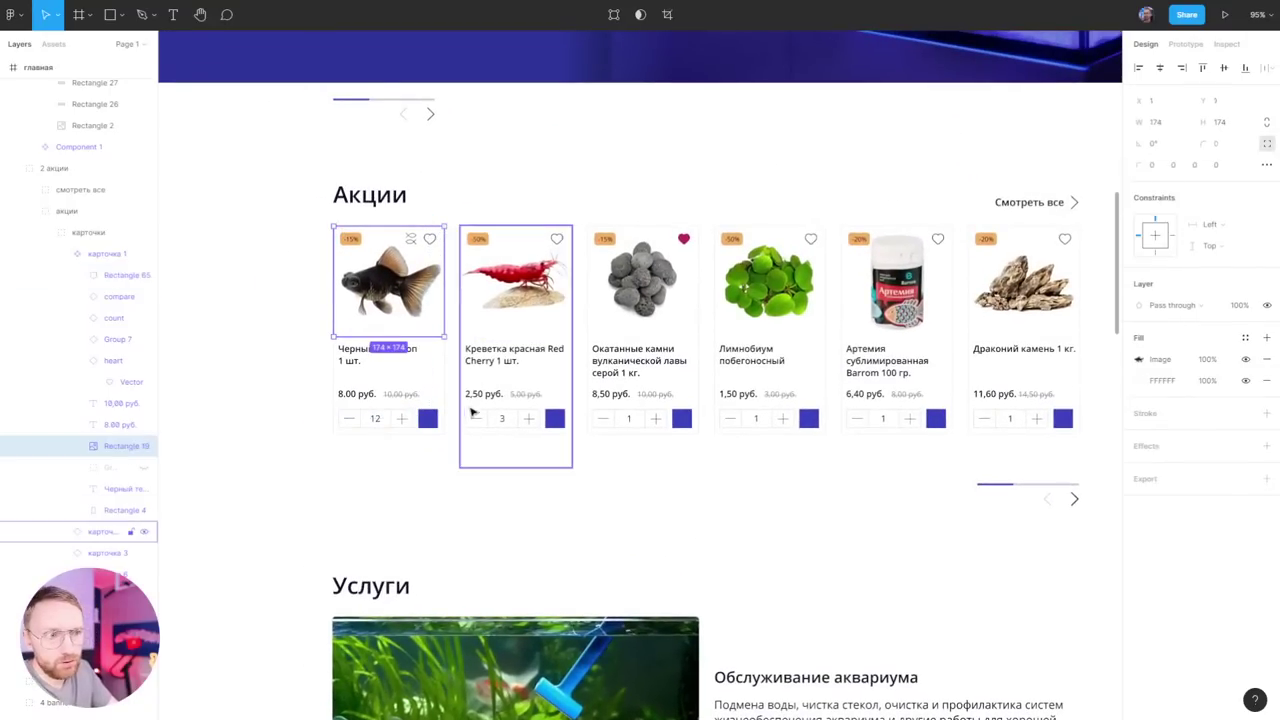
drag(534, 502, 374, 117)
scroll(379, 120, down, 2)
scroll(654, 169, down, 10)
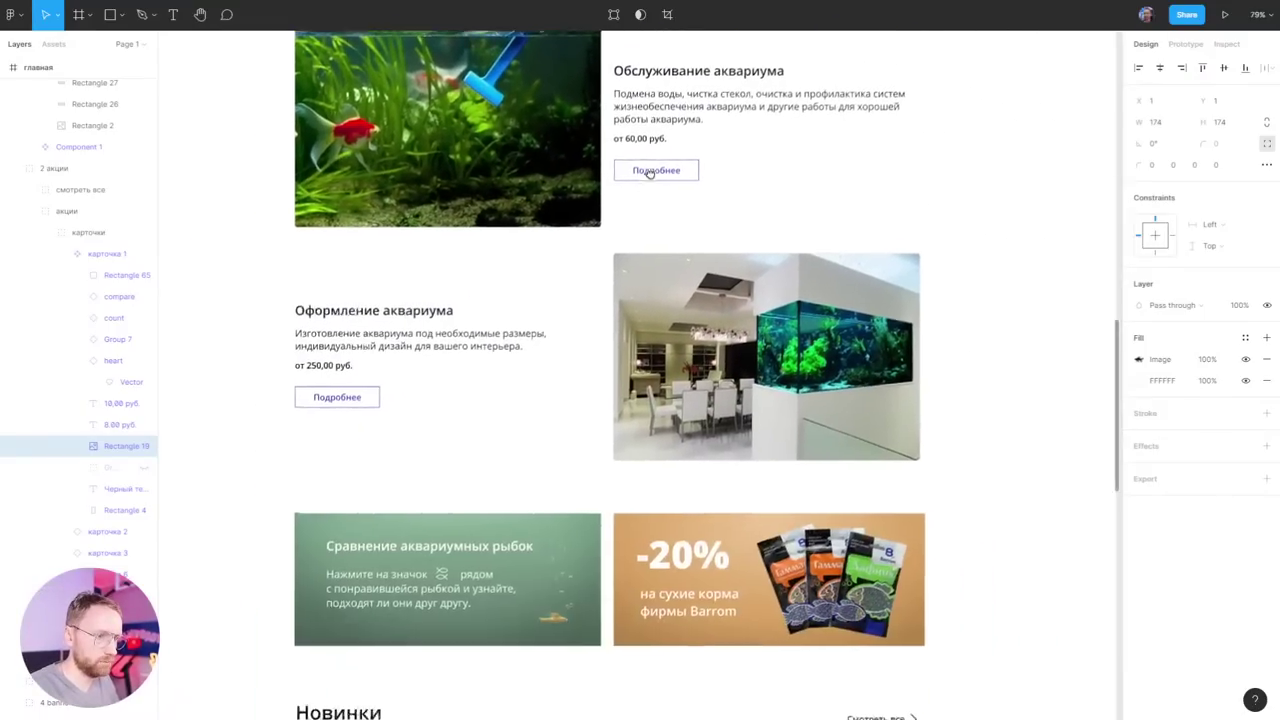
scroll(634, 536, down, 5)
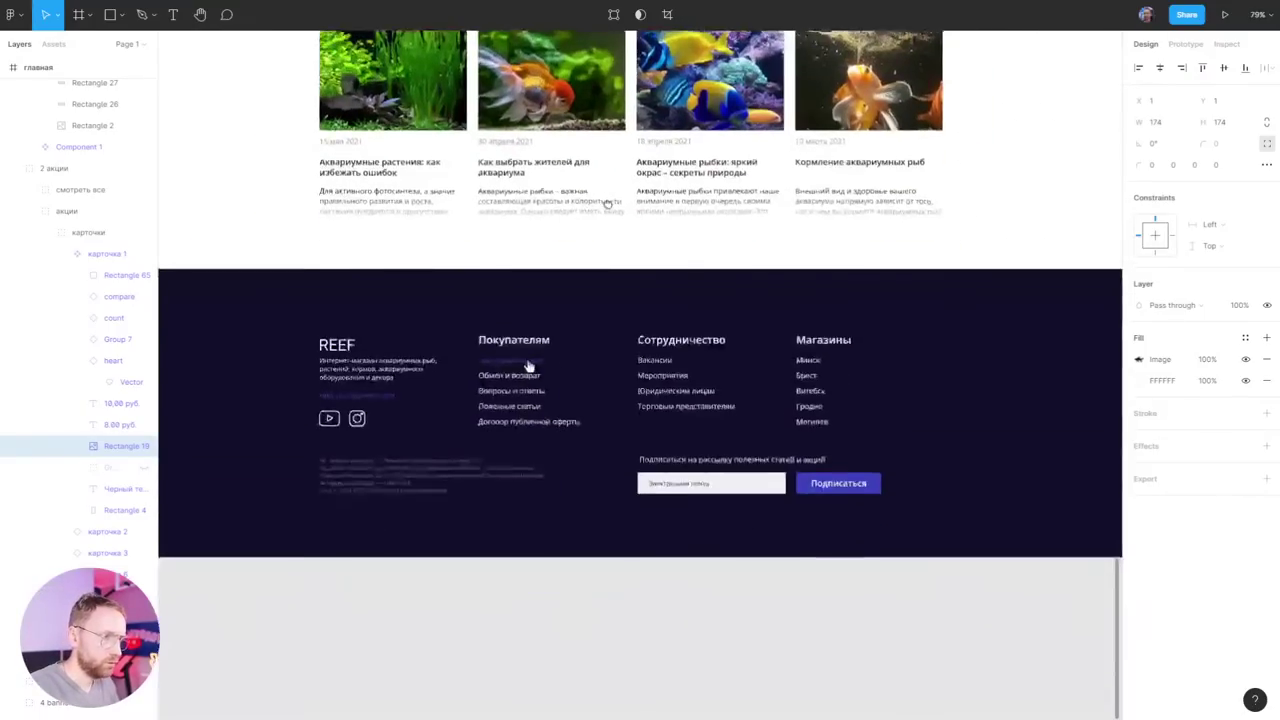
scroll(600, 520, down, 8)
scroll(487, 527, up, 1)
Draw a grey footer rectangle, duplicate it, and select all four rectangles
key(r)
mouse_move(503, 517)
mouse_down()
mouse_move(550, 600)
mouse_move(590, 551)
mouse_move(540, 330)
mouse_move(553, 313)
mouse_move(546, 191)
mouse_move(546, 203)
mouse_up()
key(ctrl+d)
key(ctrl+d)
shift+click(640, 551)
shift+click(583, 551)
shift+click(529, 557)
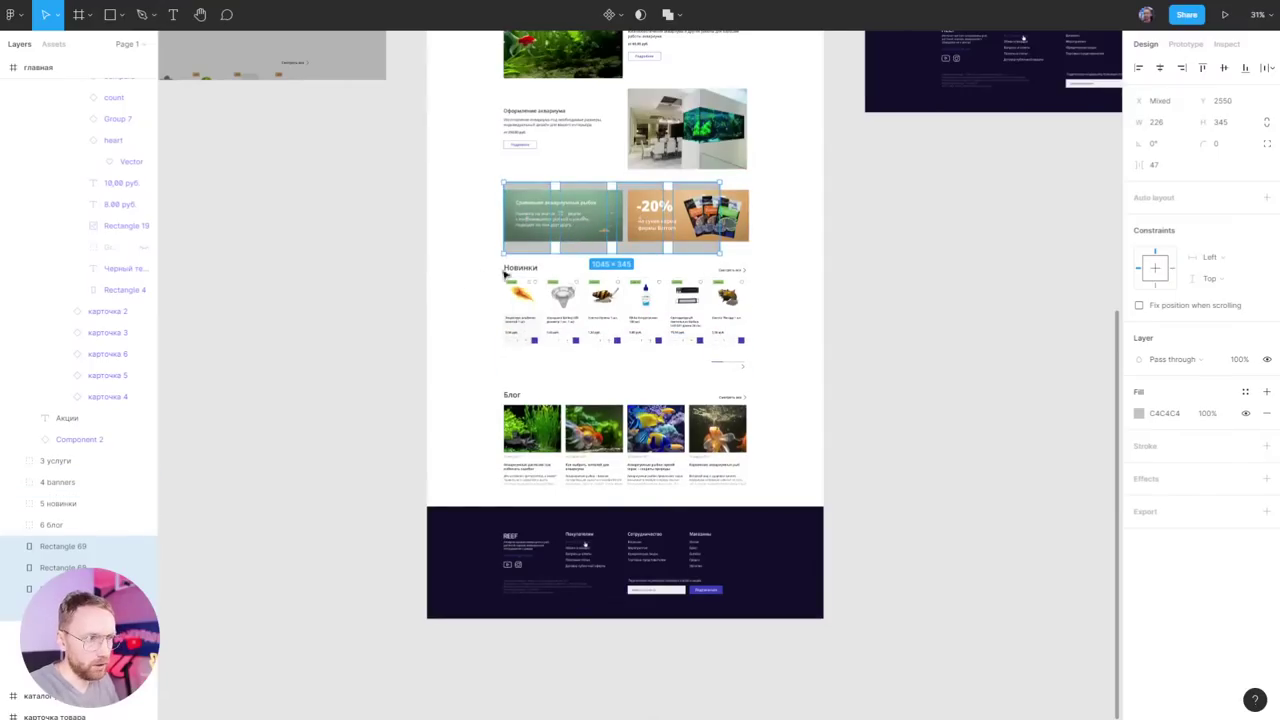
scroll(662, 130, up, 5)
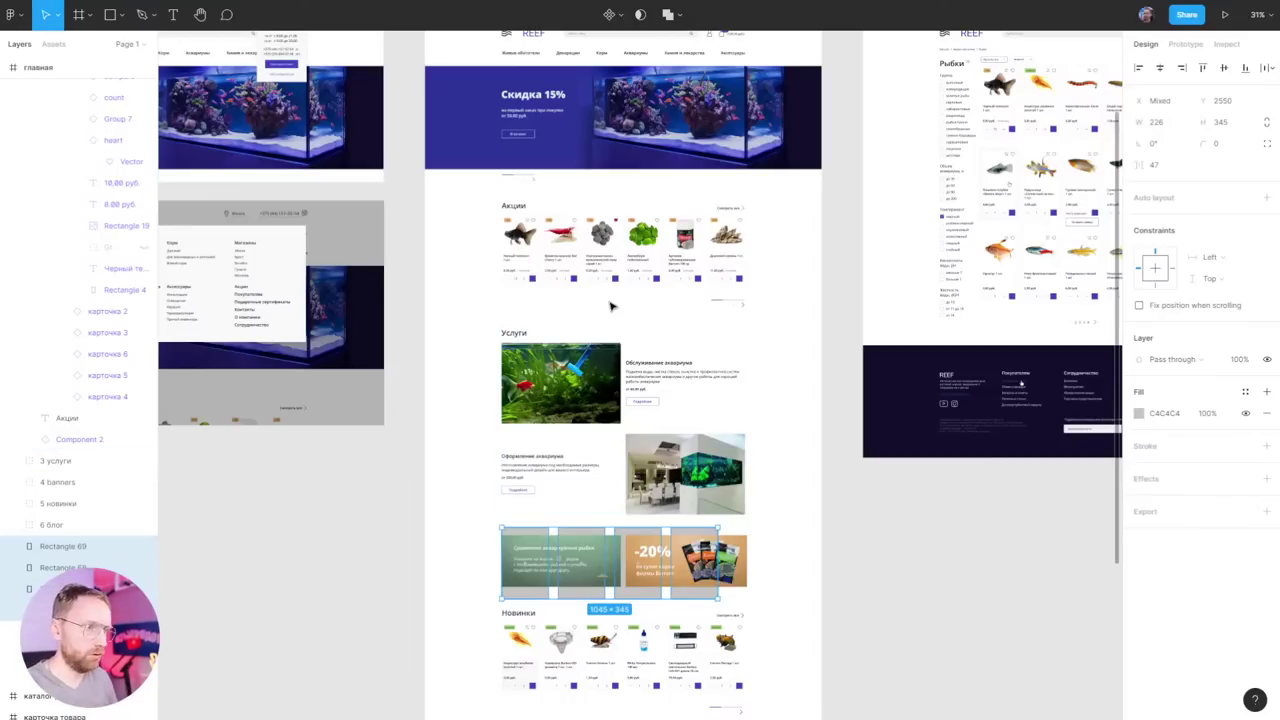
scroll(700, 299, right, 3)
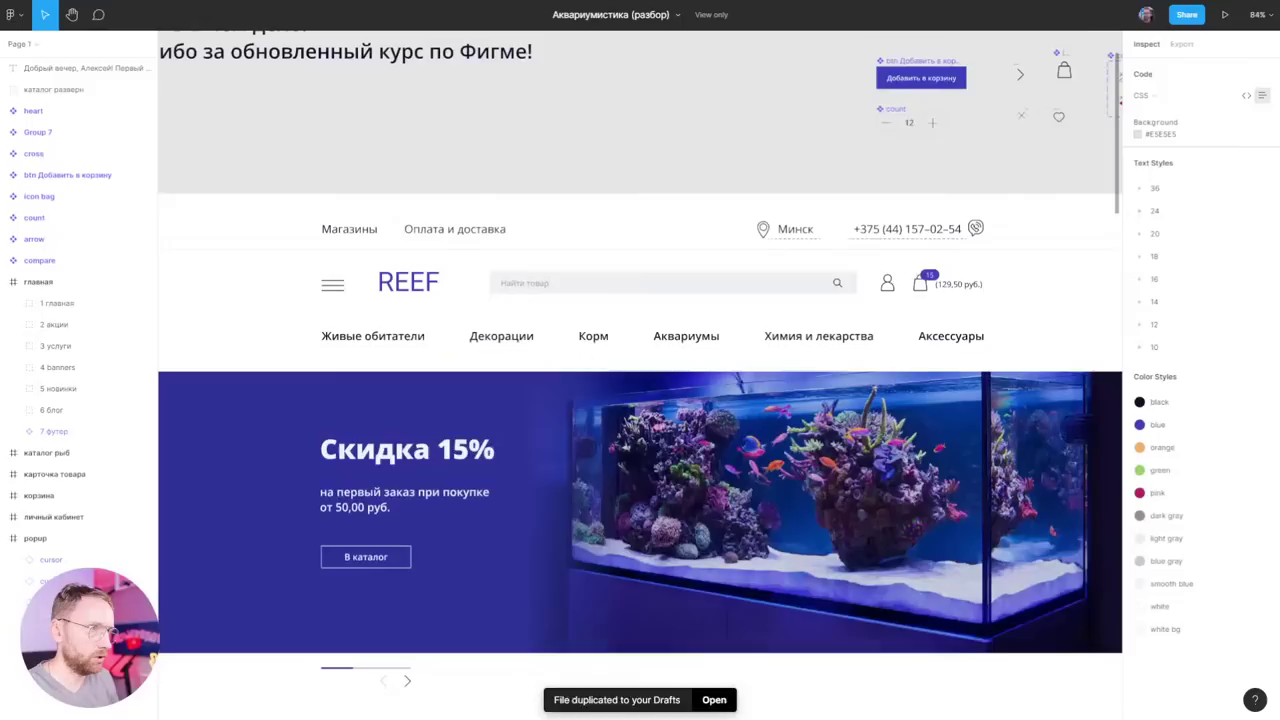
Scroll the Керамика design down to its Новости section and back
scroll(543, 197, down, 5)
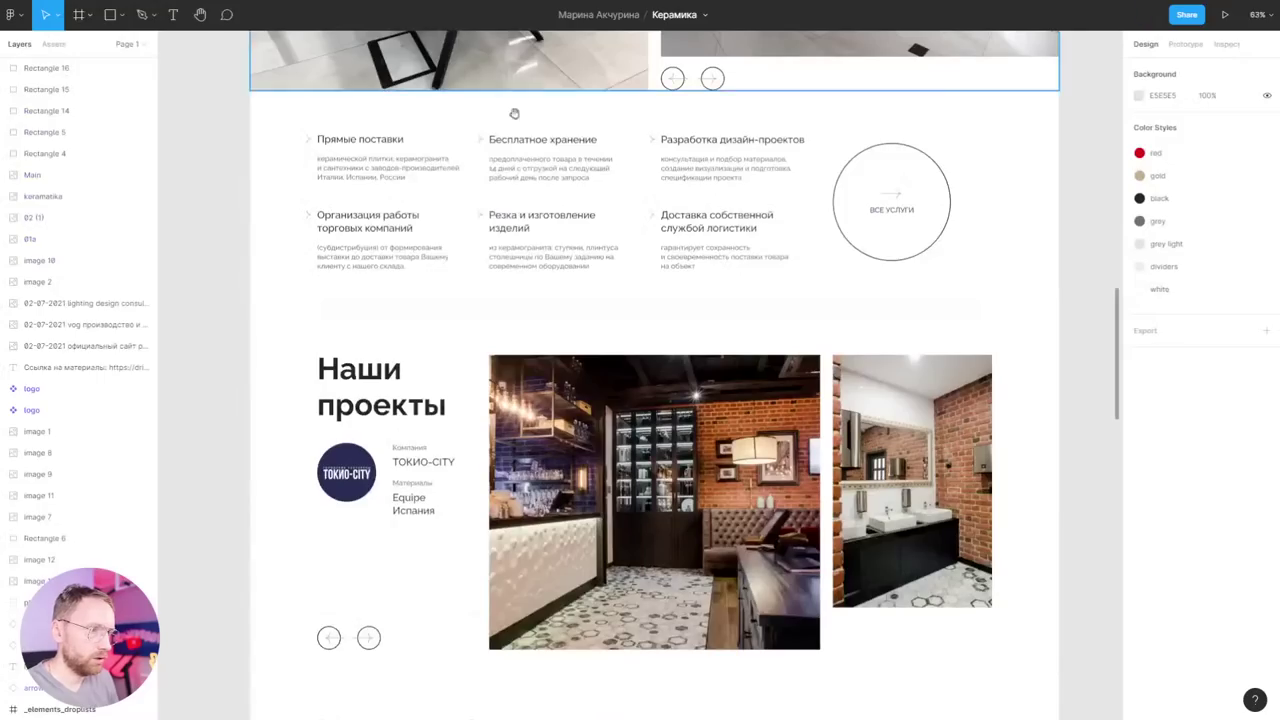
scroll(783, 666, down, 2)
scroll(783, 666, up, 8)
scroll(783, 666, down, 12)
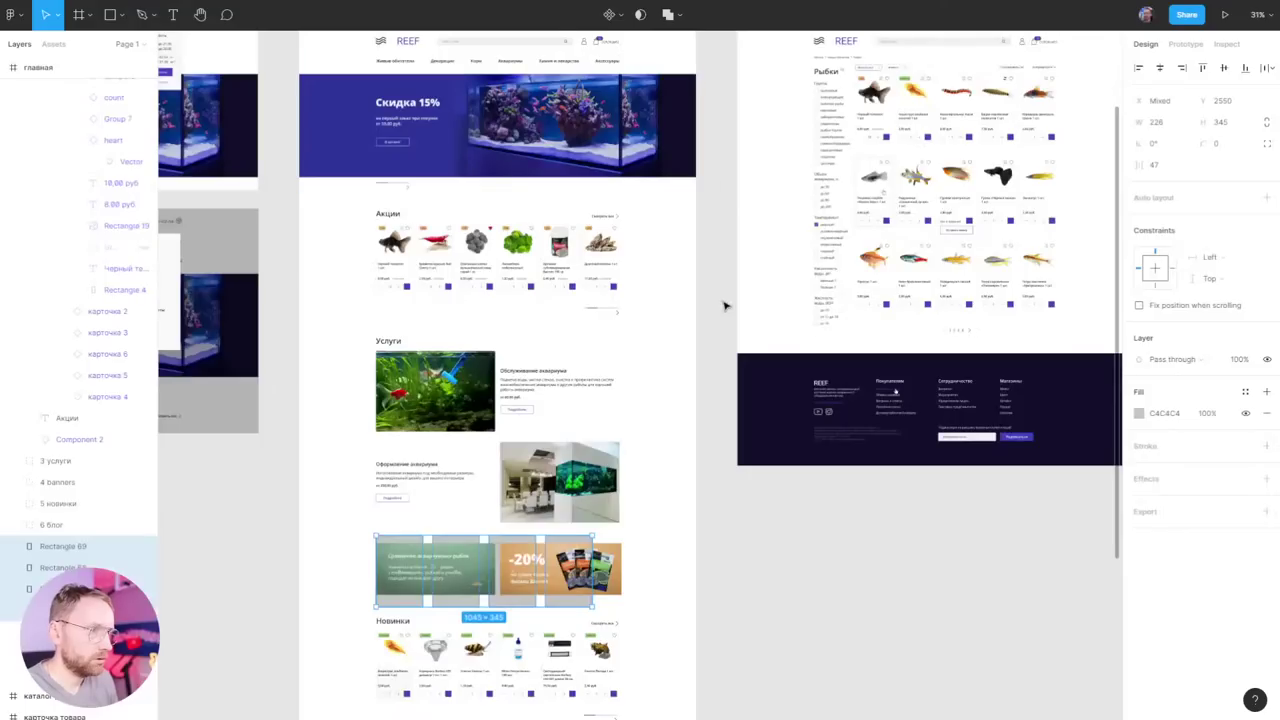
scroll(400, 450, up, 5)
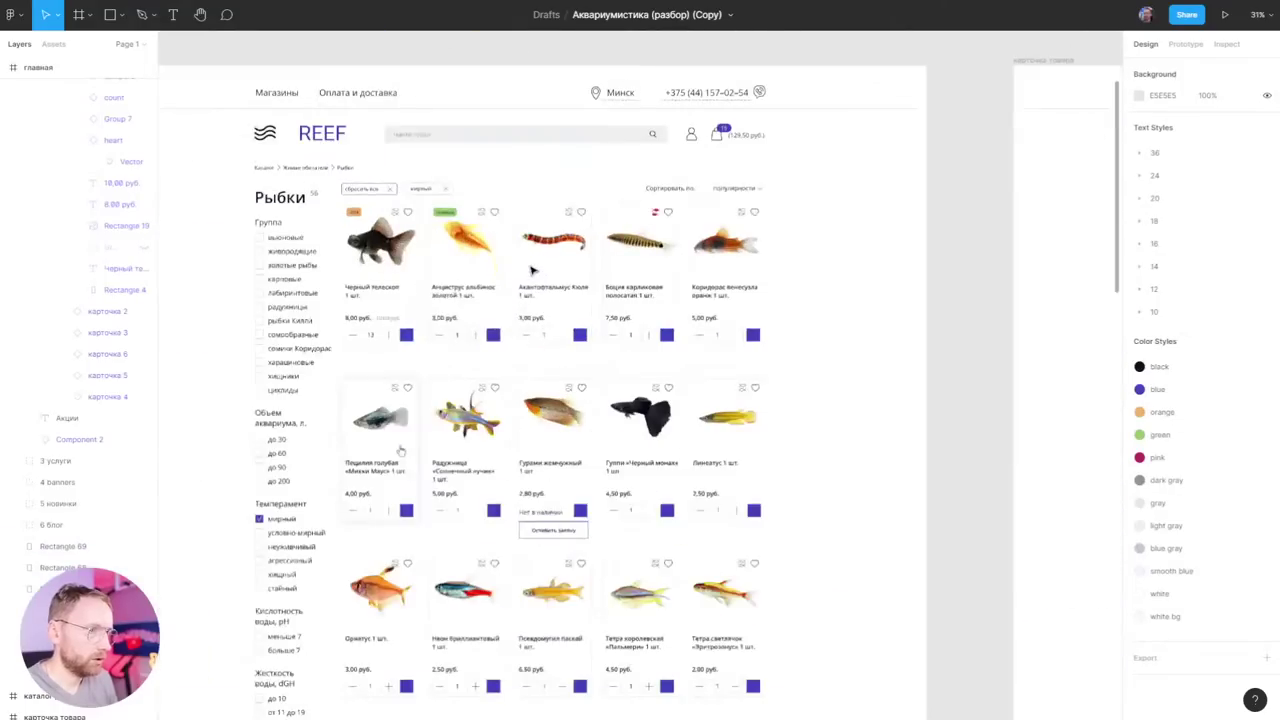
drag(463, 318, 570, 242)
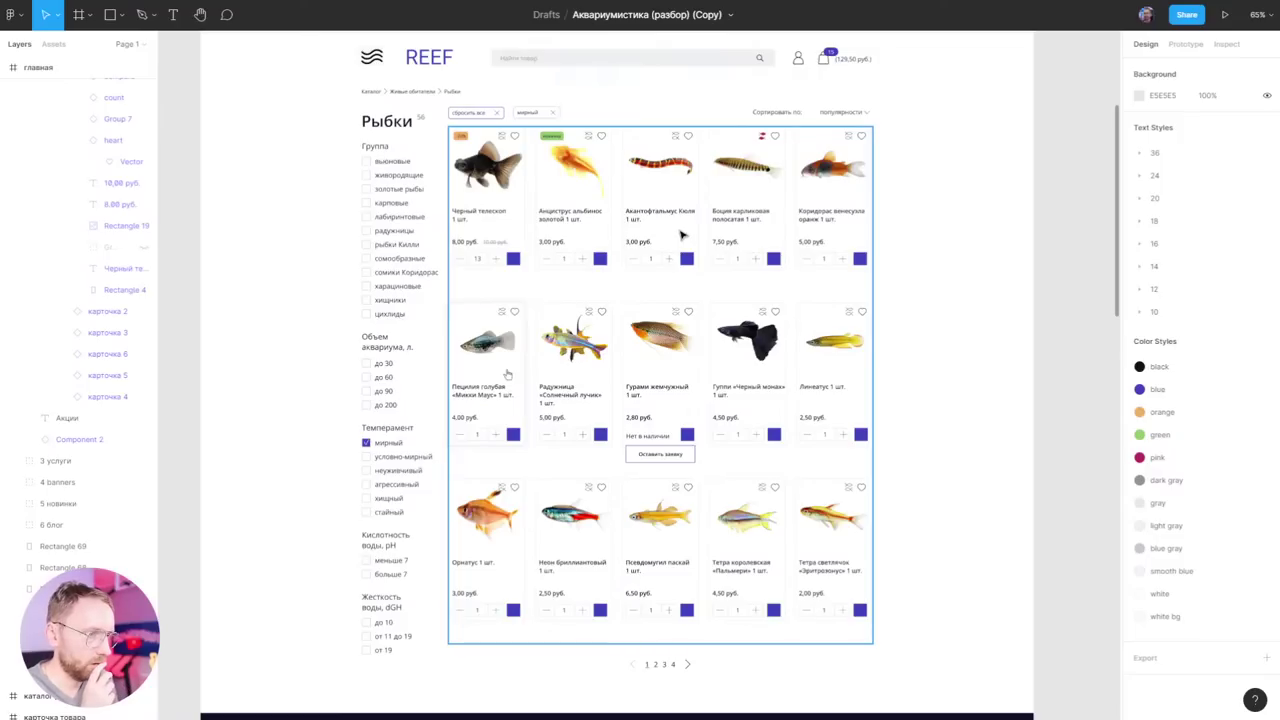
scroll(929, 355, down, 5)
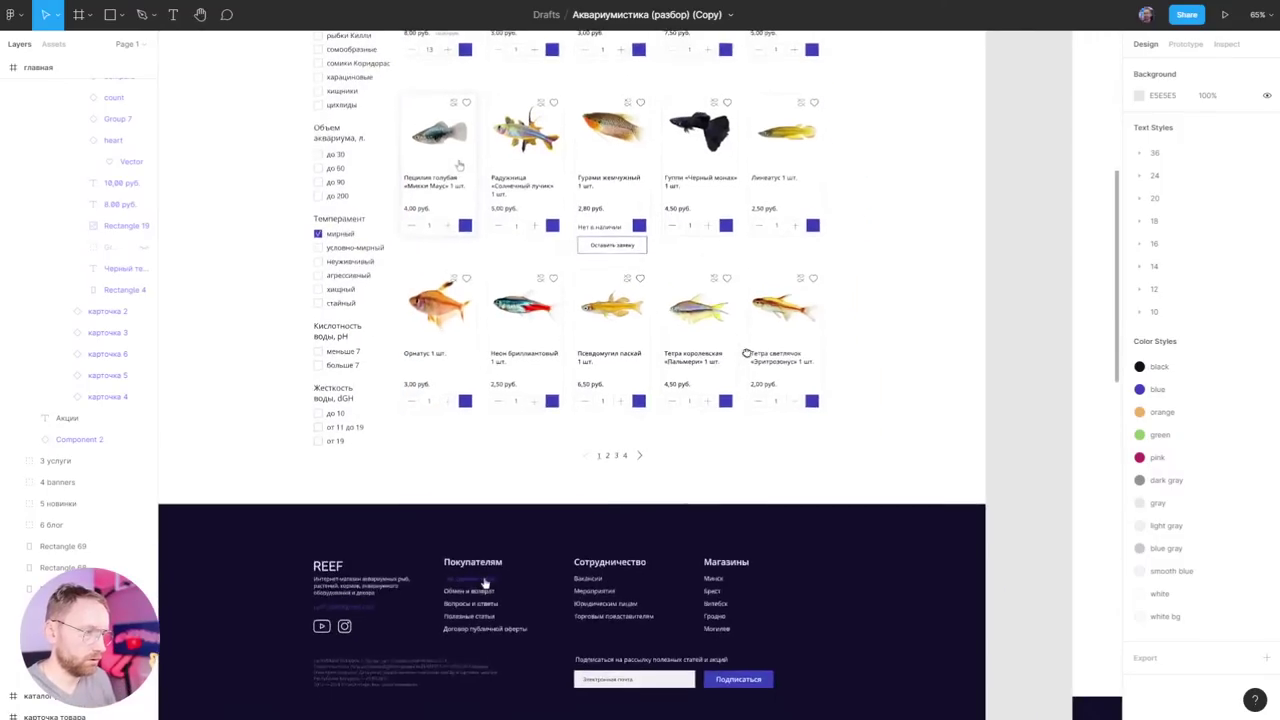
scroll(750, 445, up, 3)
scroll(620, 389, up, 3)
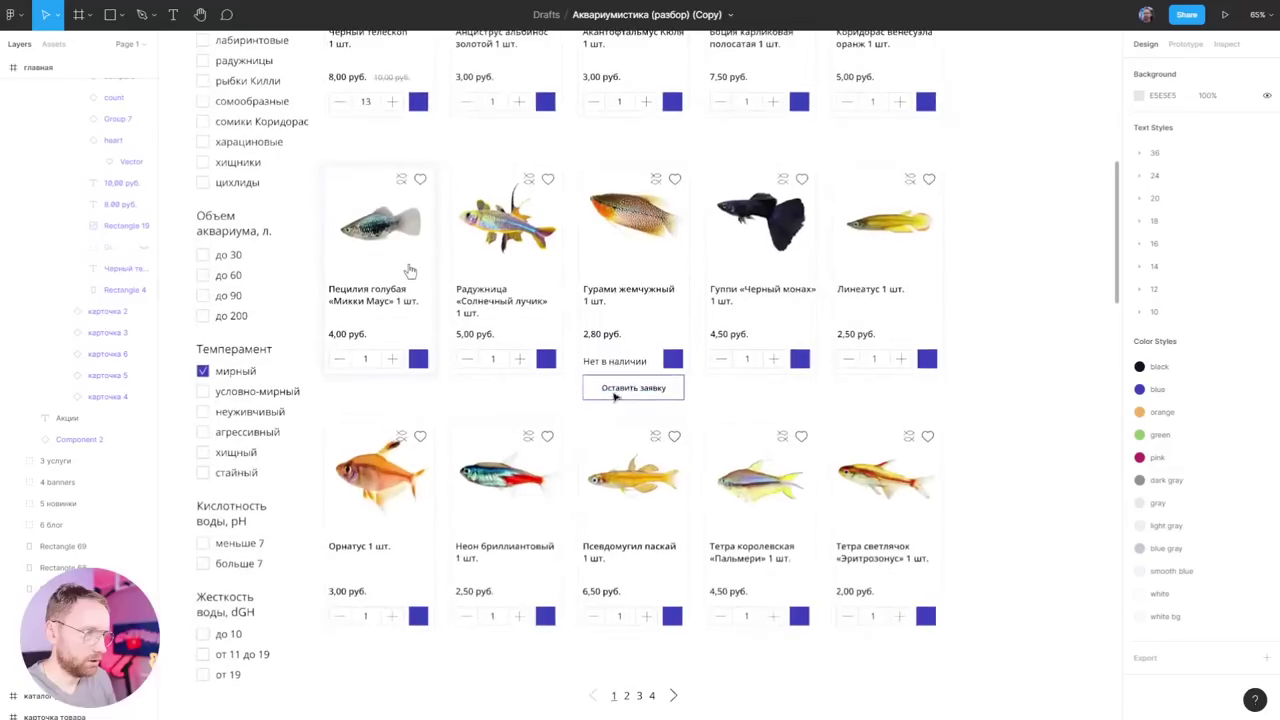
ctrl+click(640, 388)
scroll(640, 388, down, 5)
scroll(635, 397, up, 3)
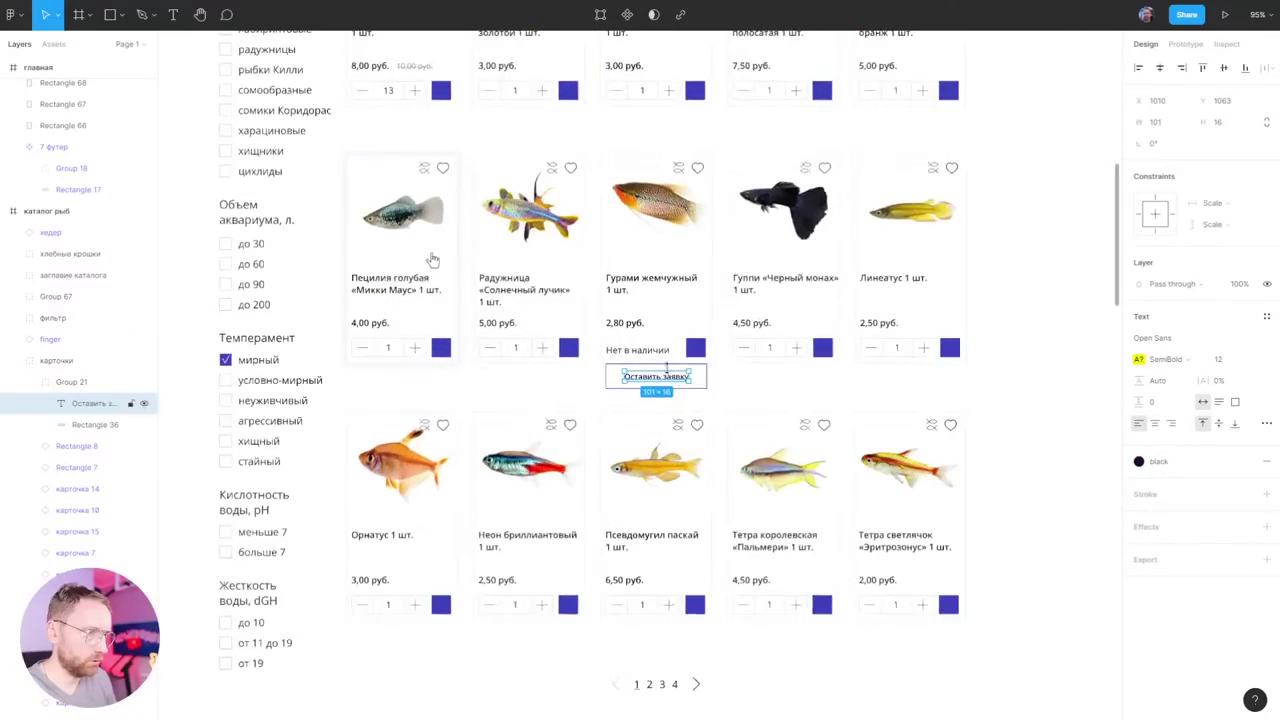
scroll(1014, 417, down, 4)
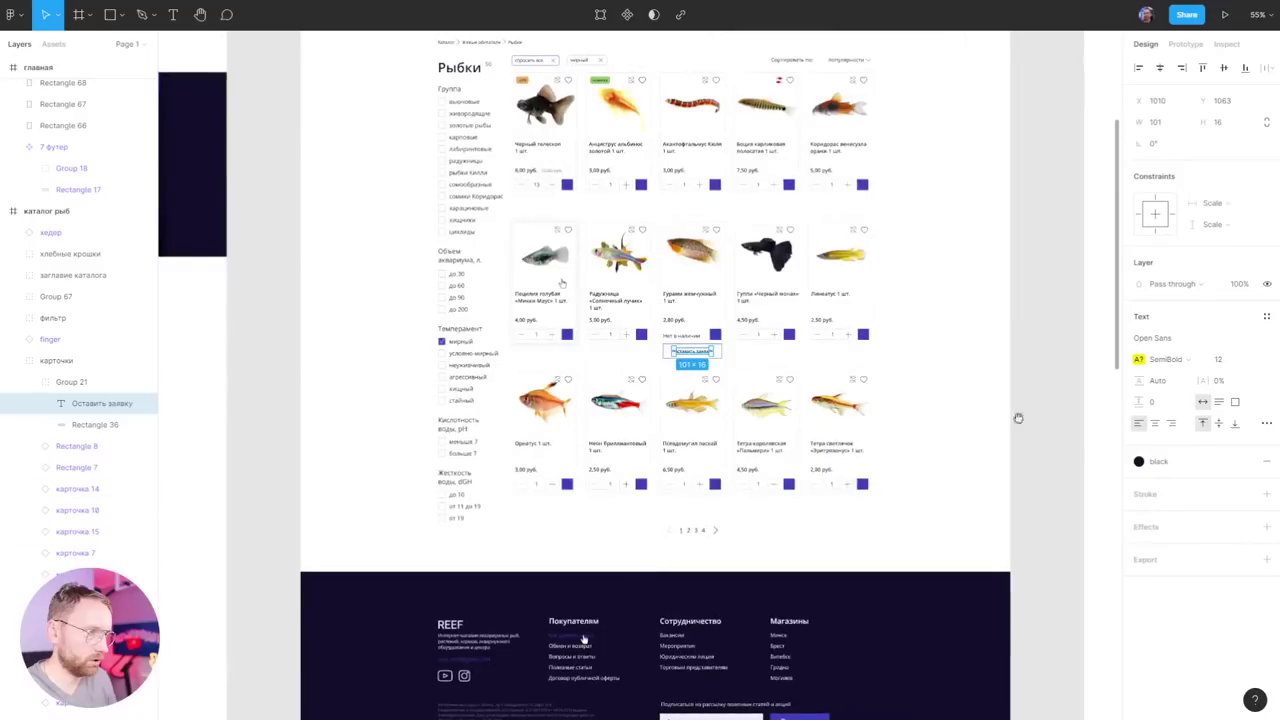
scroll(640, 423, right, 5)
scroll(600, 407, up, 3)
scroll(700, 340, up, 5)
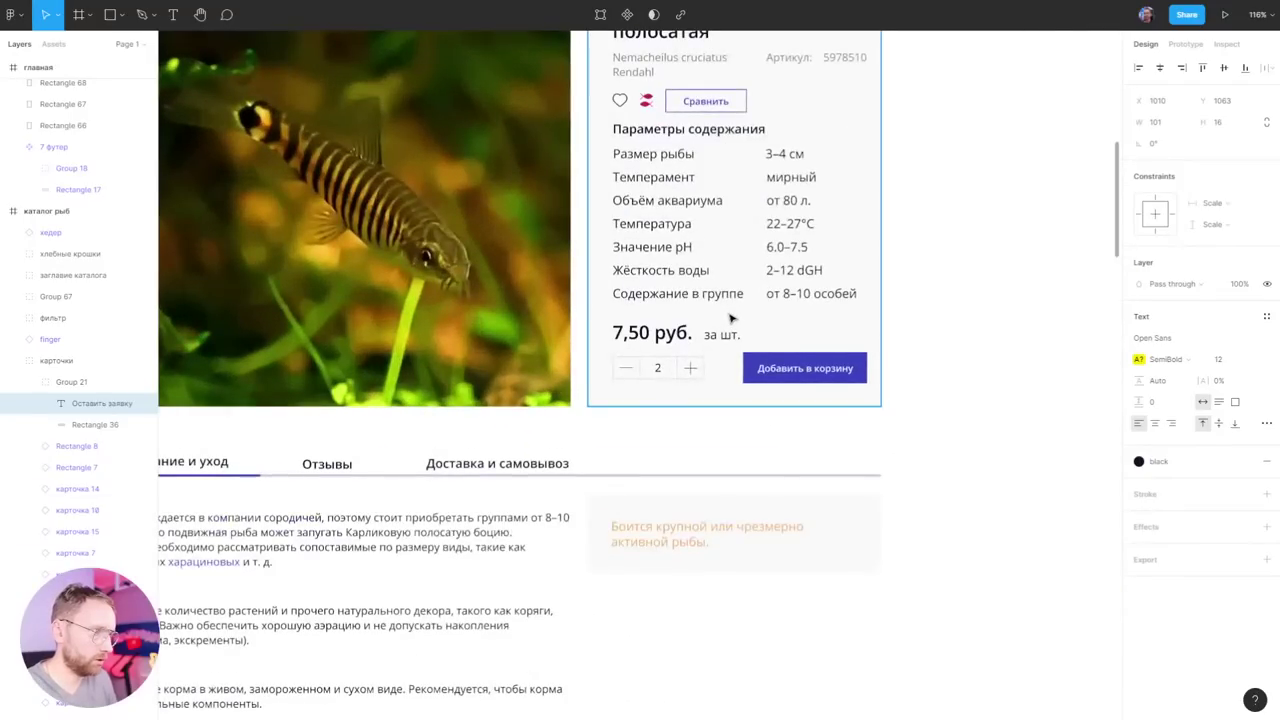
scroll(694, 323, down, 3)
scroll(622, 362, left, 2)
scroll(622, 362, down, 8)
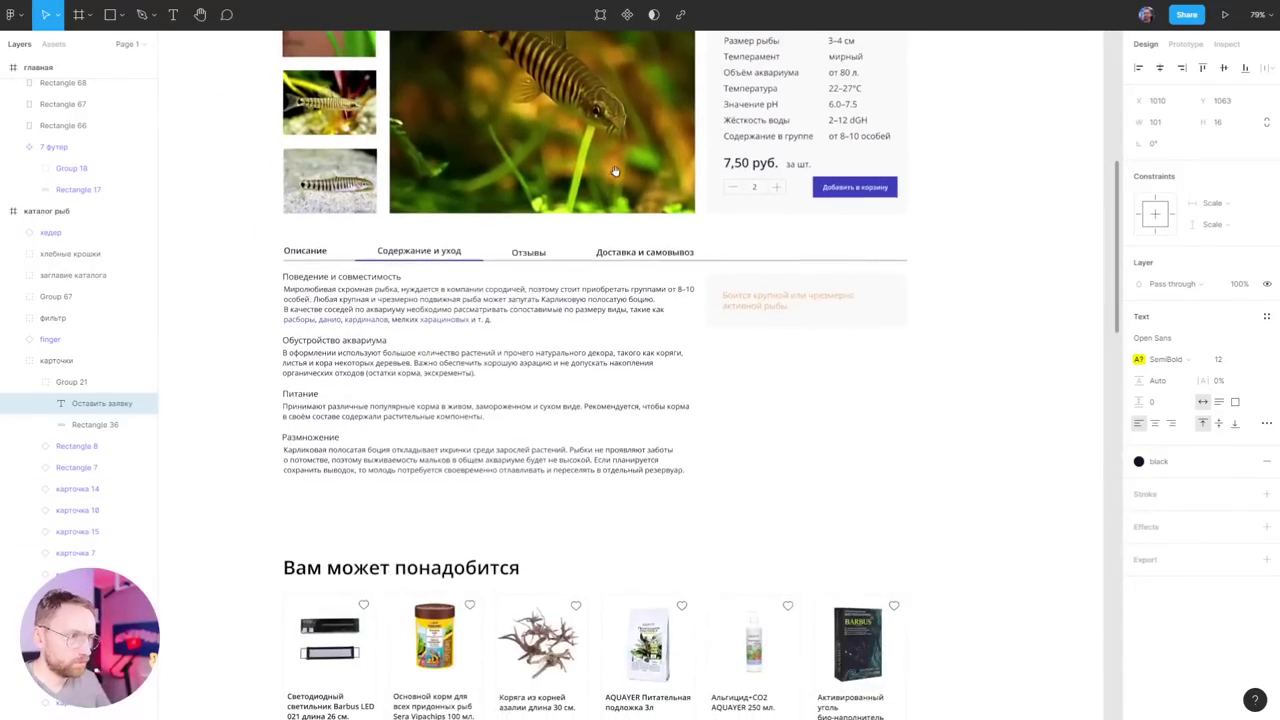
scroll(467, 557, up, 5)
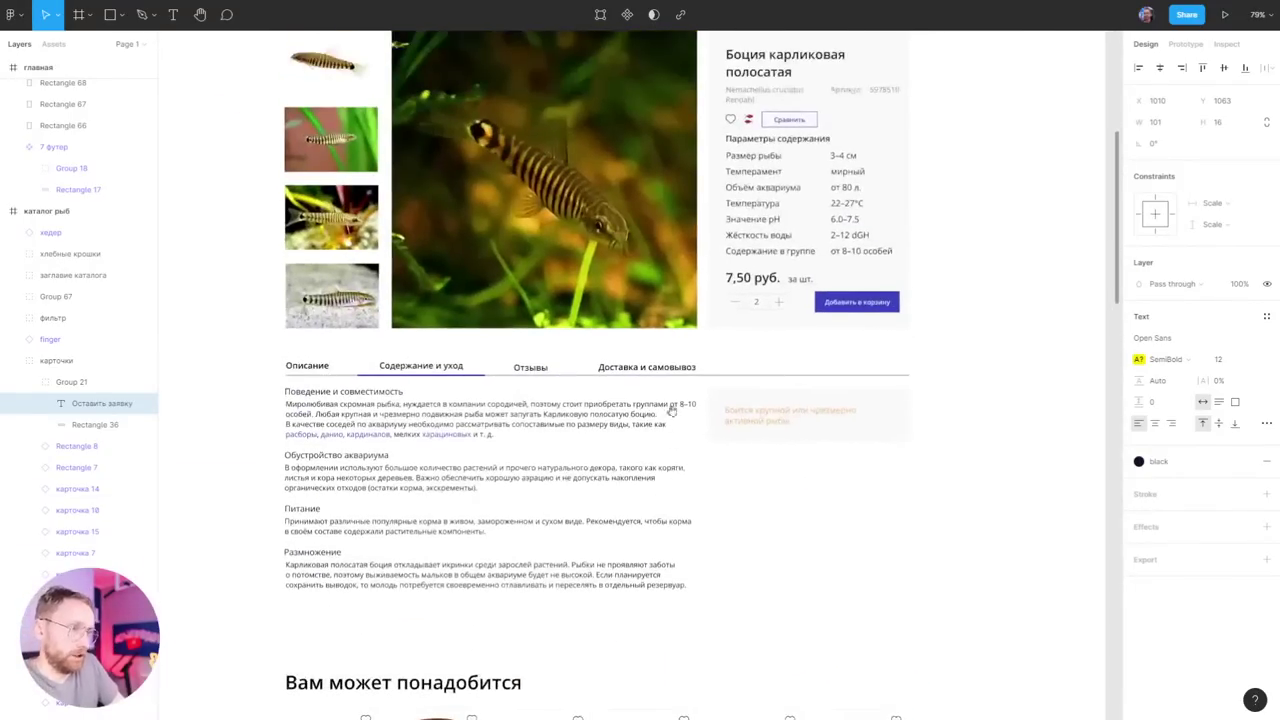
scroll(467, 557, down, 3)
scroll(375, 318, right, 5)
scroll(632, 258, up, 6)
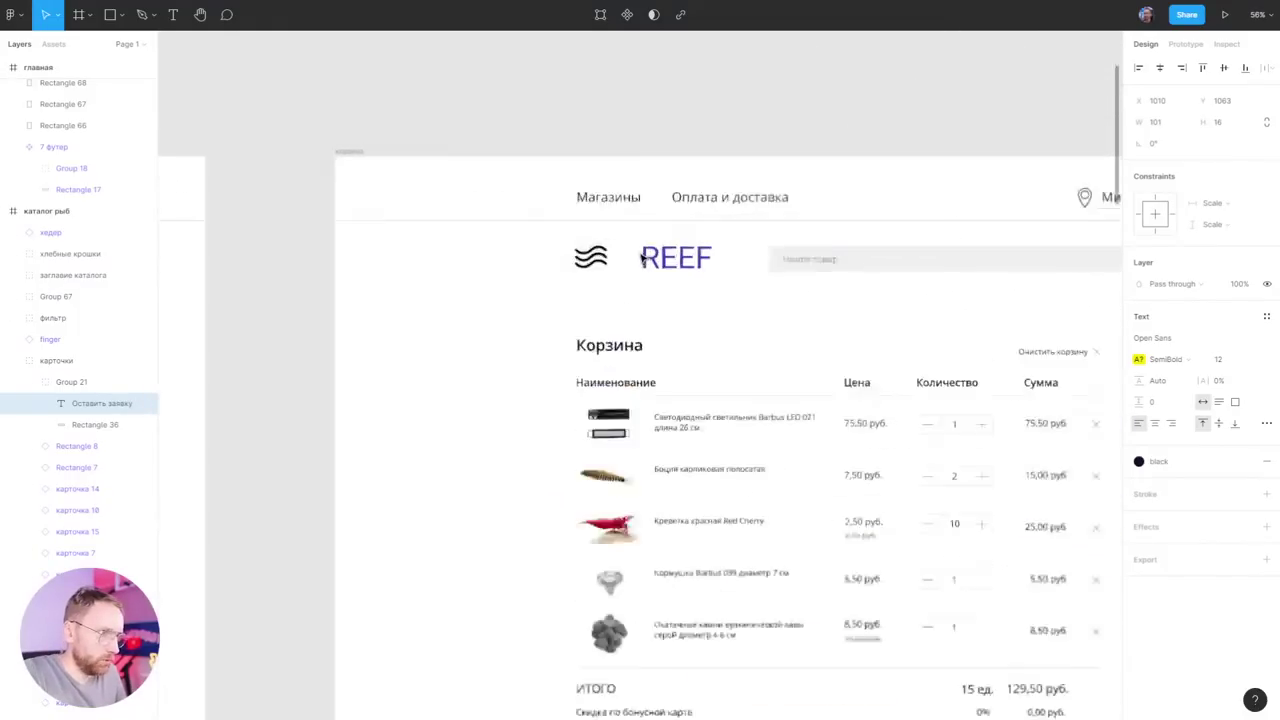
click(566, 256)
scroll(526, 309, down, 5)
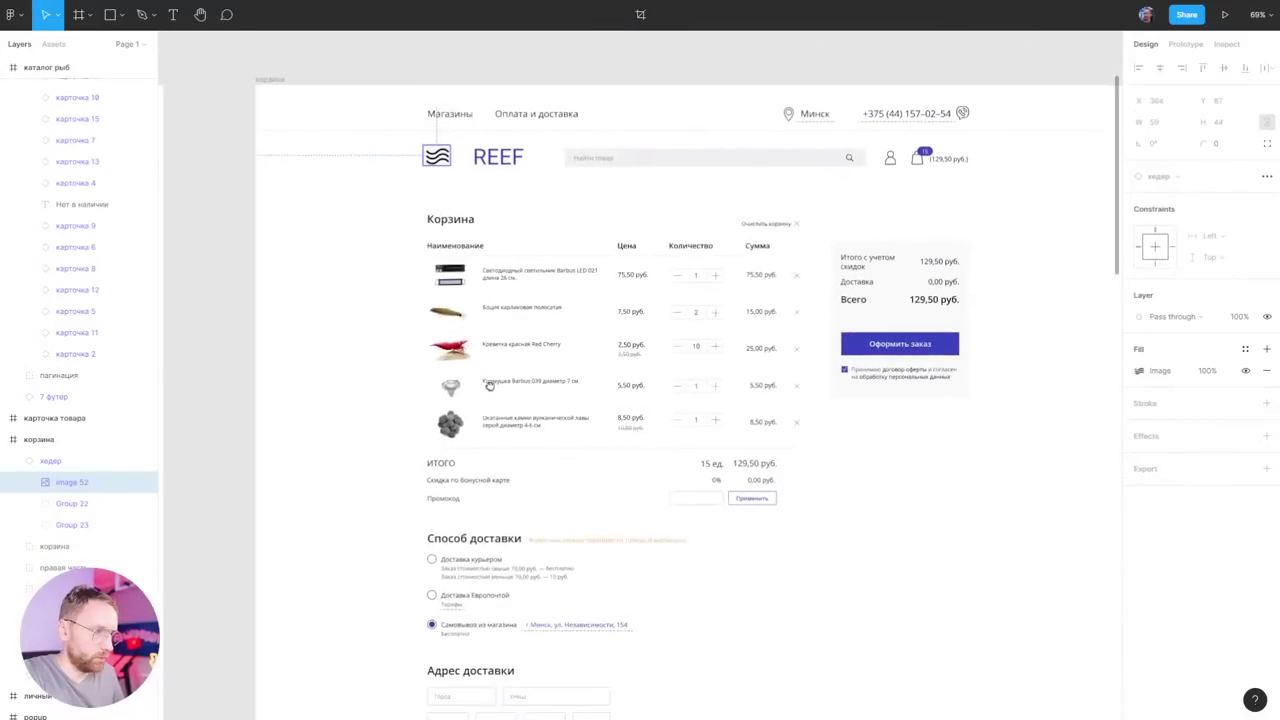
key(shift+0)
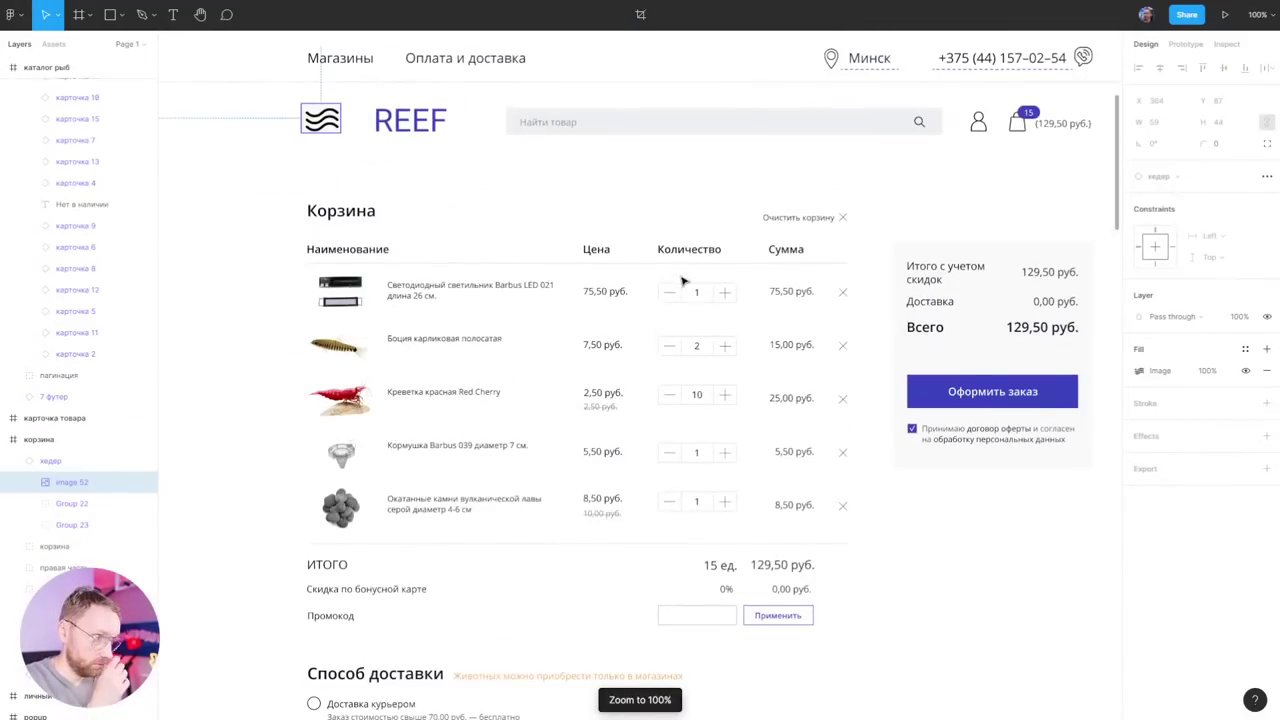
click(948, 139)
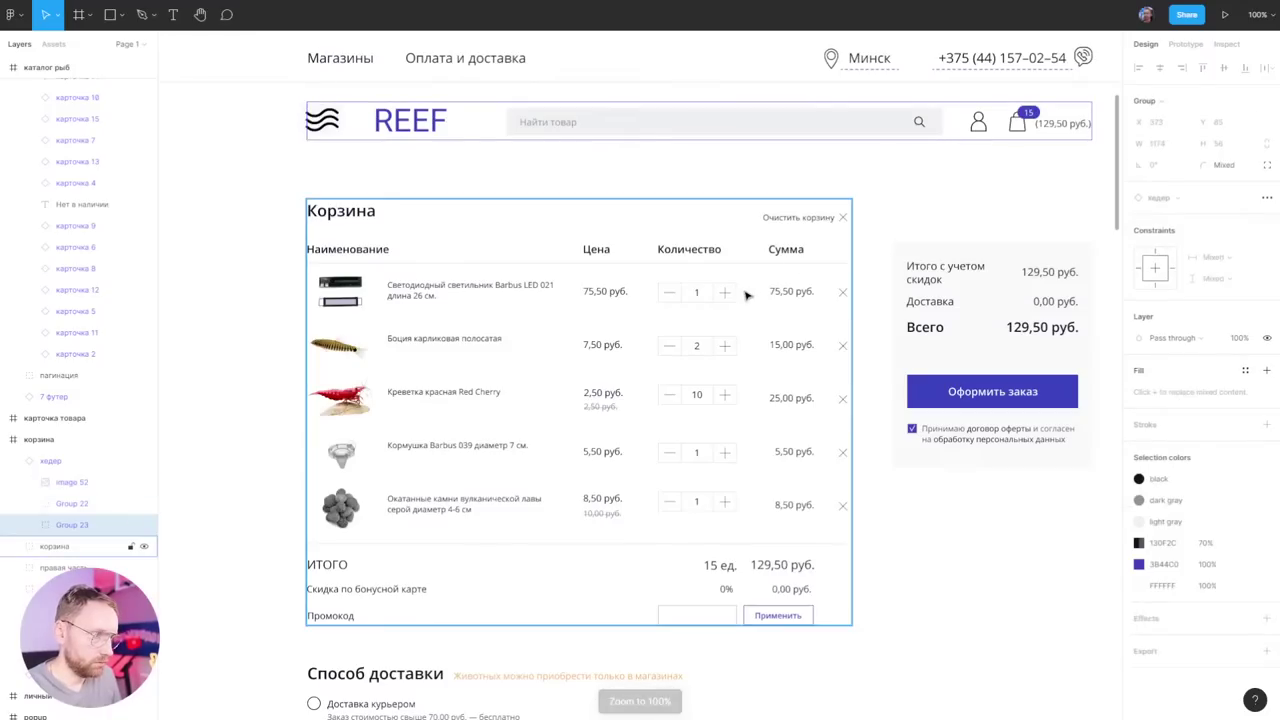
scroll(749, 291, right, 3)
scroll(726, 194, down, 5)
scroll(663, 363, down, 5)
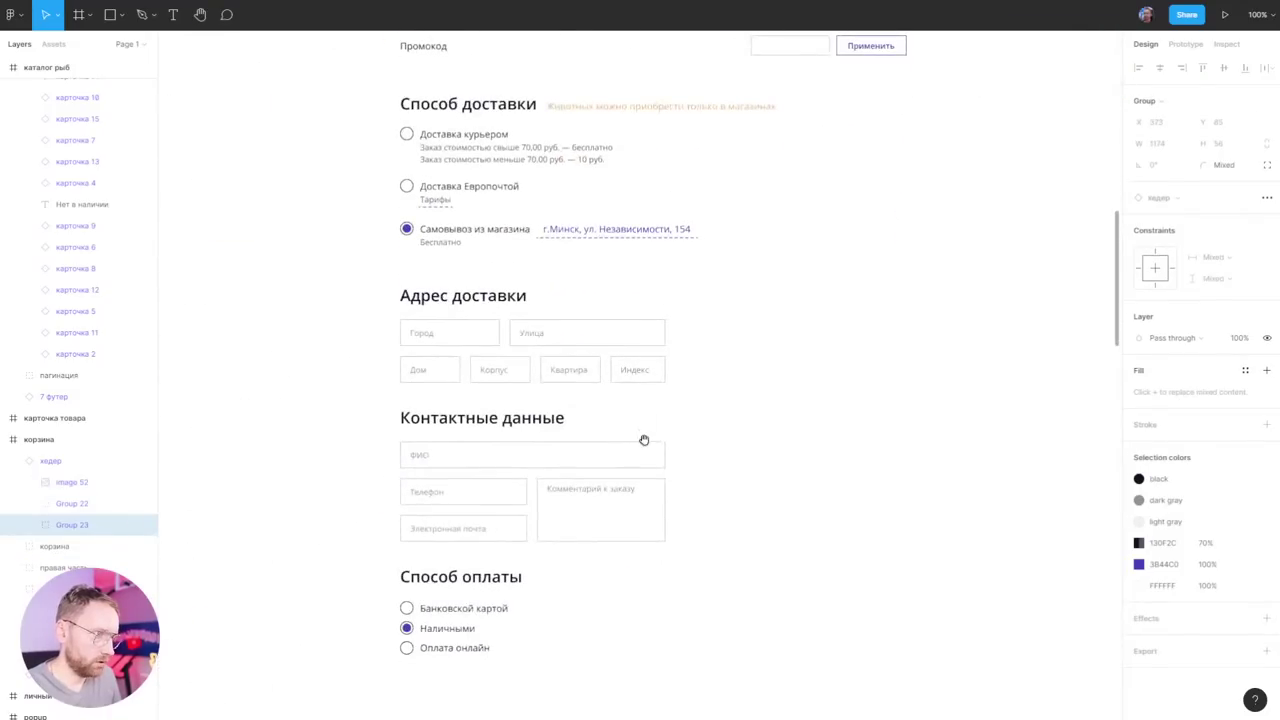
scroll(660, 340, up, 6)
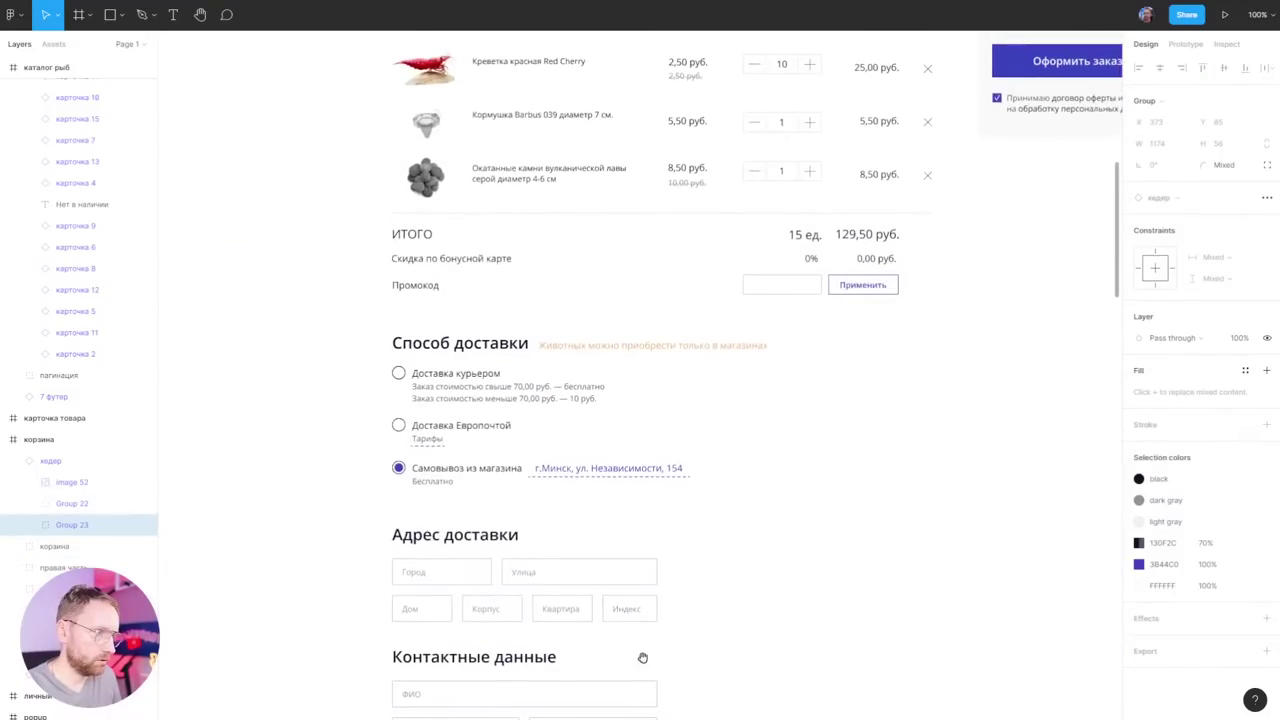
scroll(643, 657, down, 10)
click(806, 254)
scroll(806, 254, right, 6)
scroll(398, 375, up, 10)
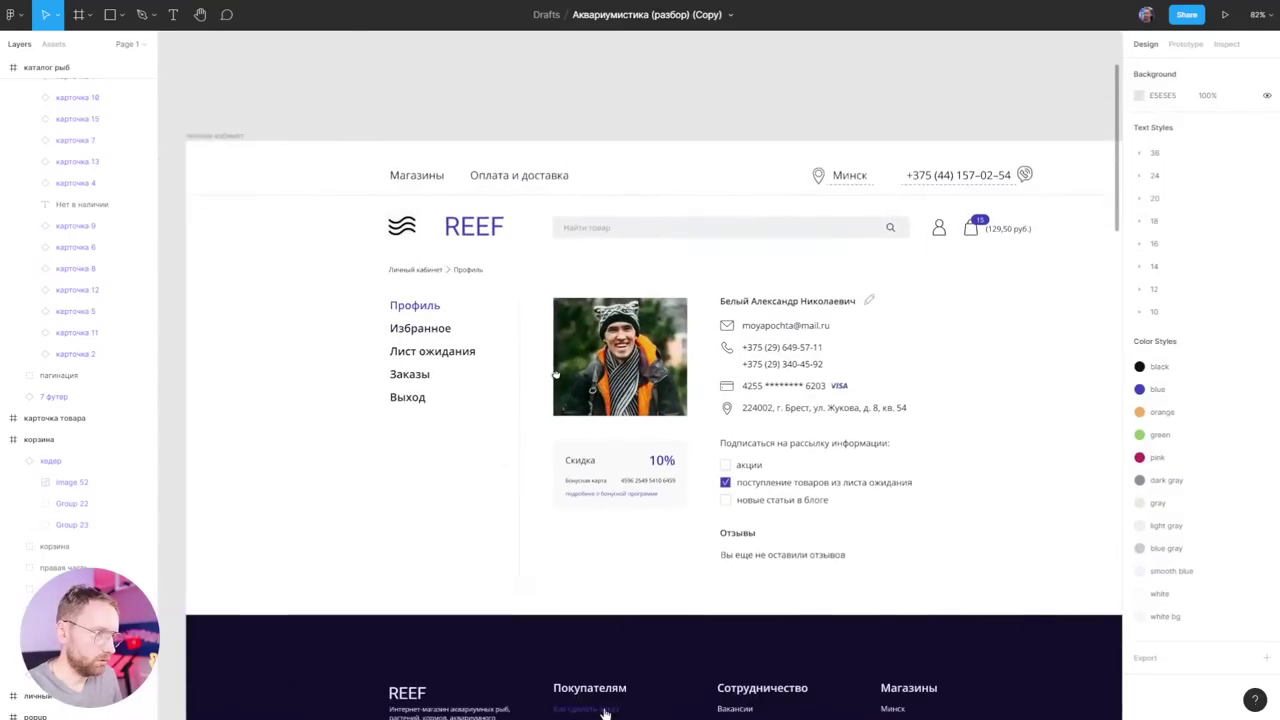
Zoom around the draft's main-page and popup frames
scroll(555, 374, down, 6)
scroll(802, 320, up, 4)
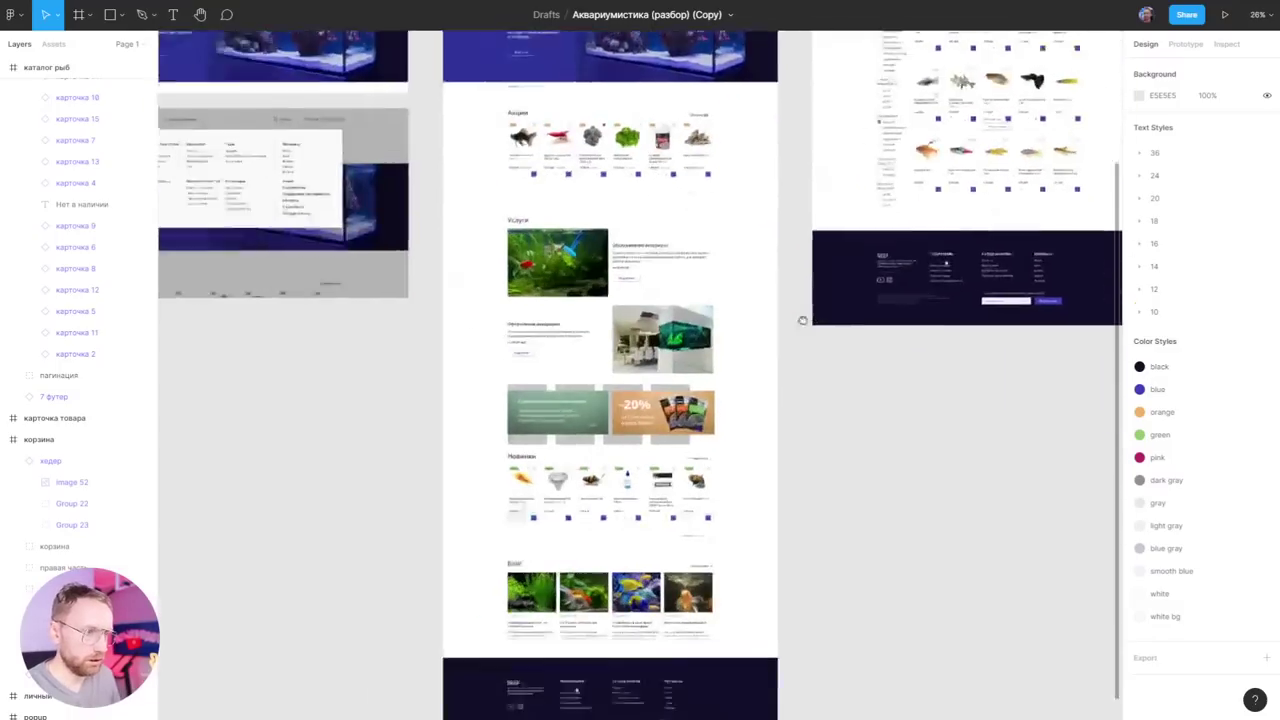
scroll(449, 491, up, 8)
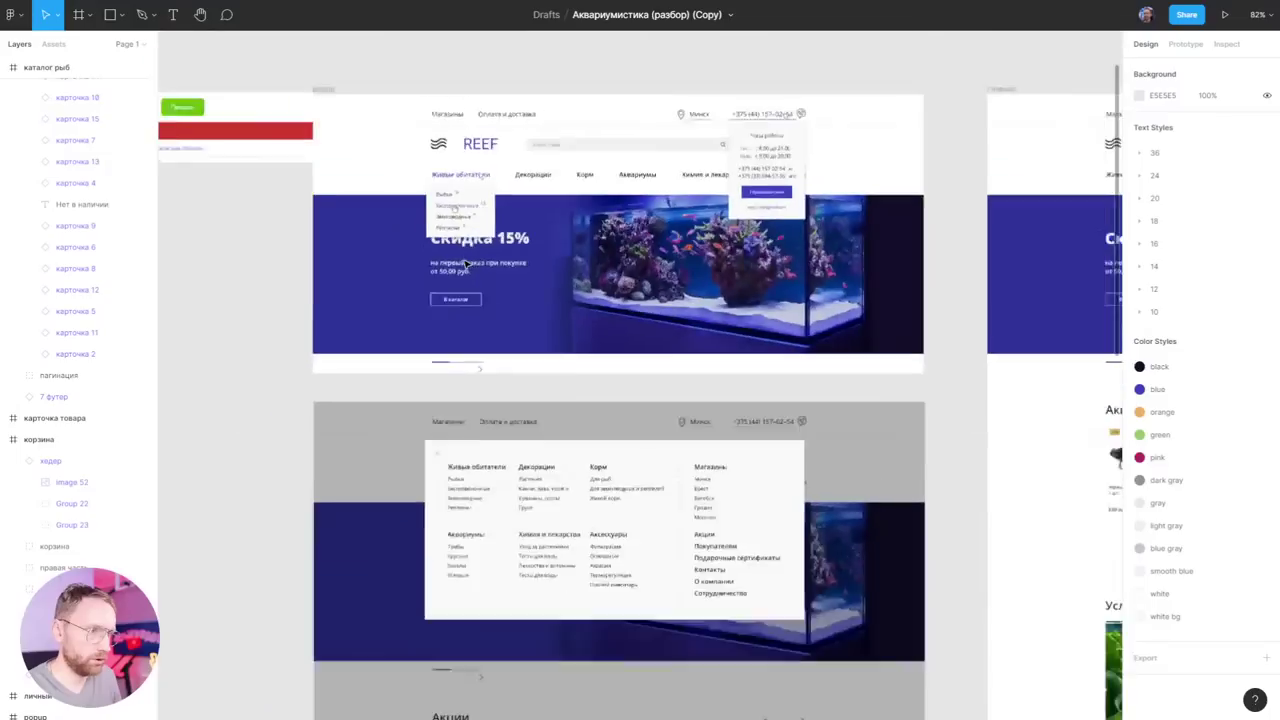
scroll(465, 263, up, 5)
scroll(674, 310, down, 12)
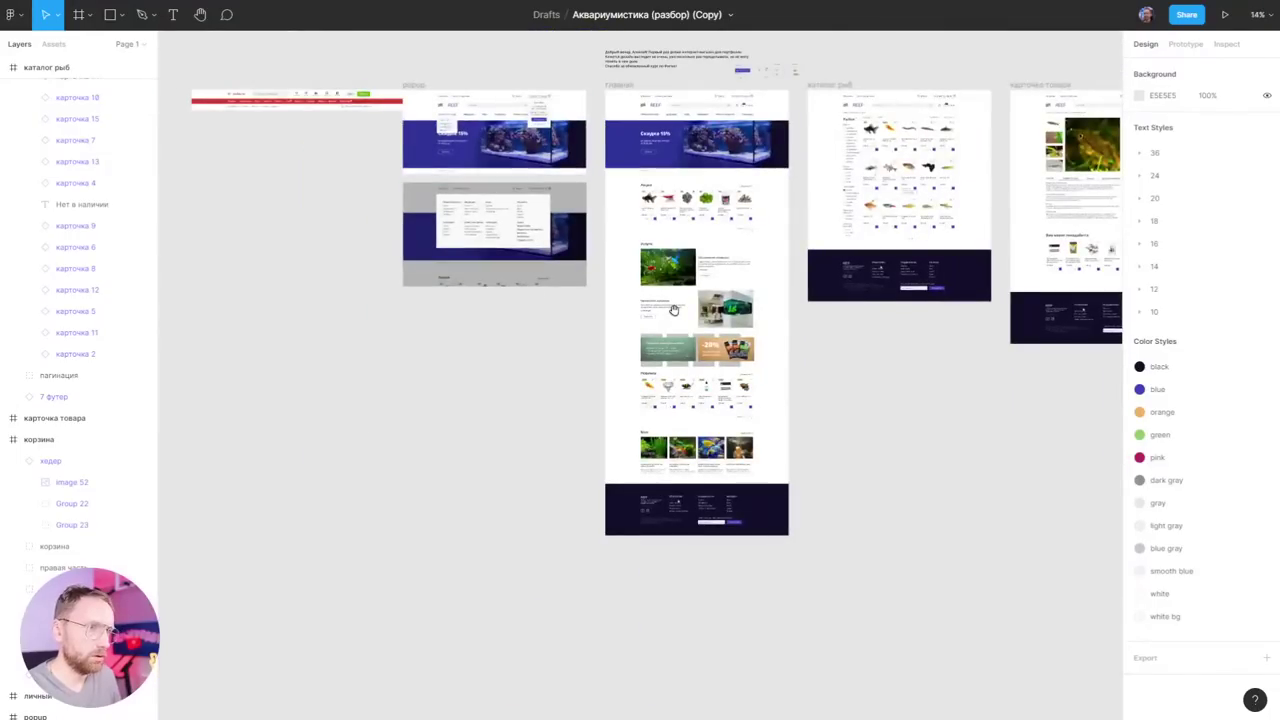
scroll(470, 235, up, 10)
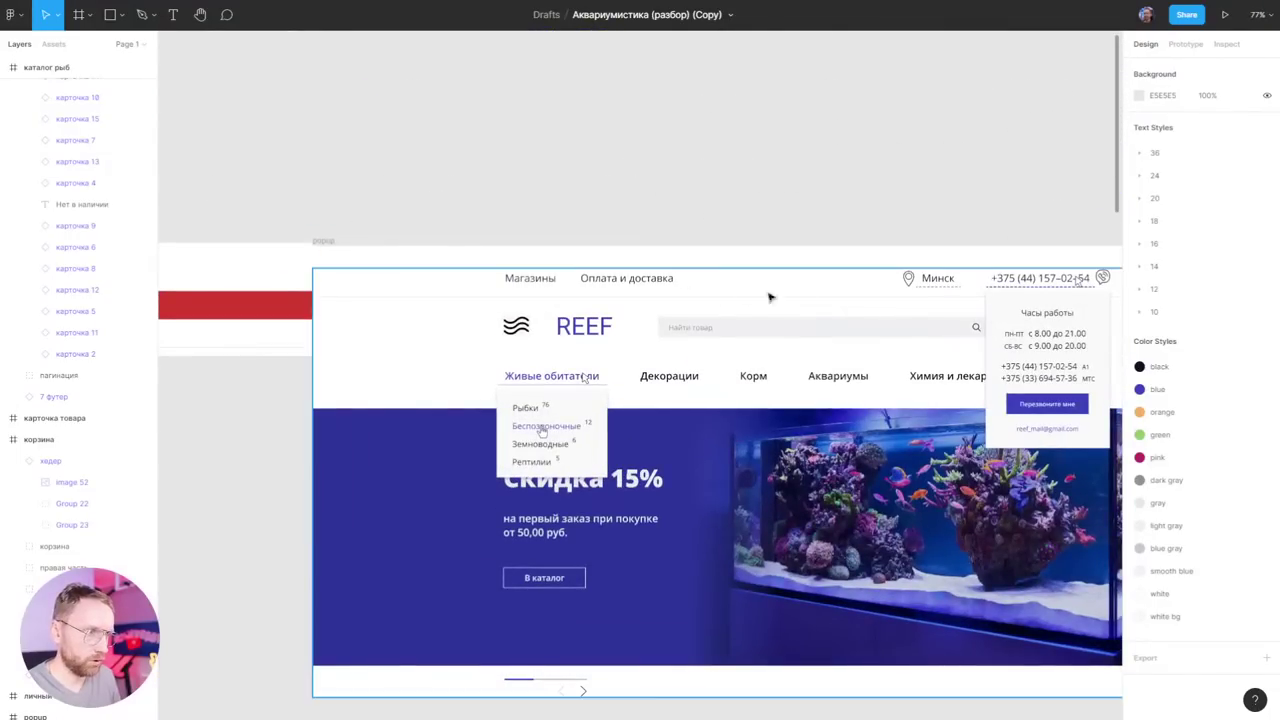
scroll(769, 297, right, 3)
scroll(620, 250, down, 3)
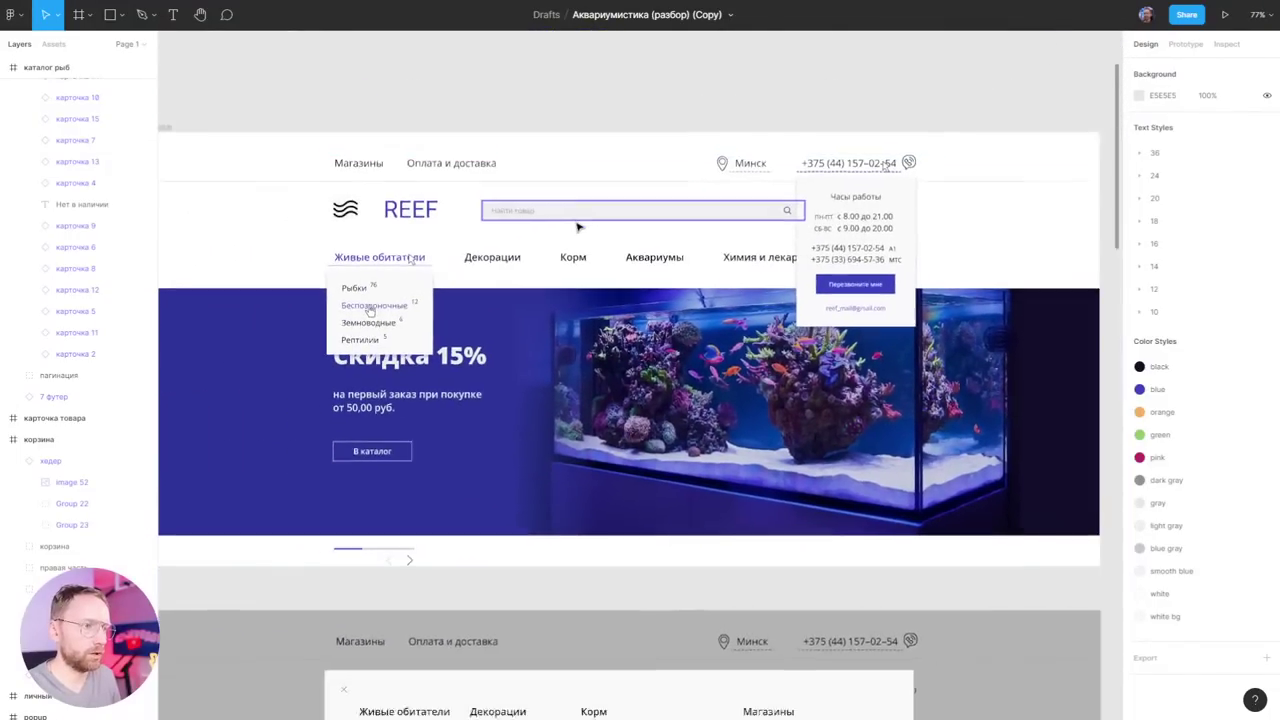
scroll(577, 227, down, 10)
scroll(623, 143, down, 3)
scroll(650, 412, right, 5)
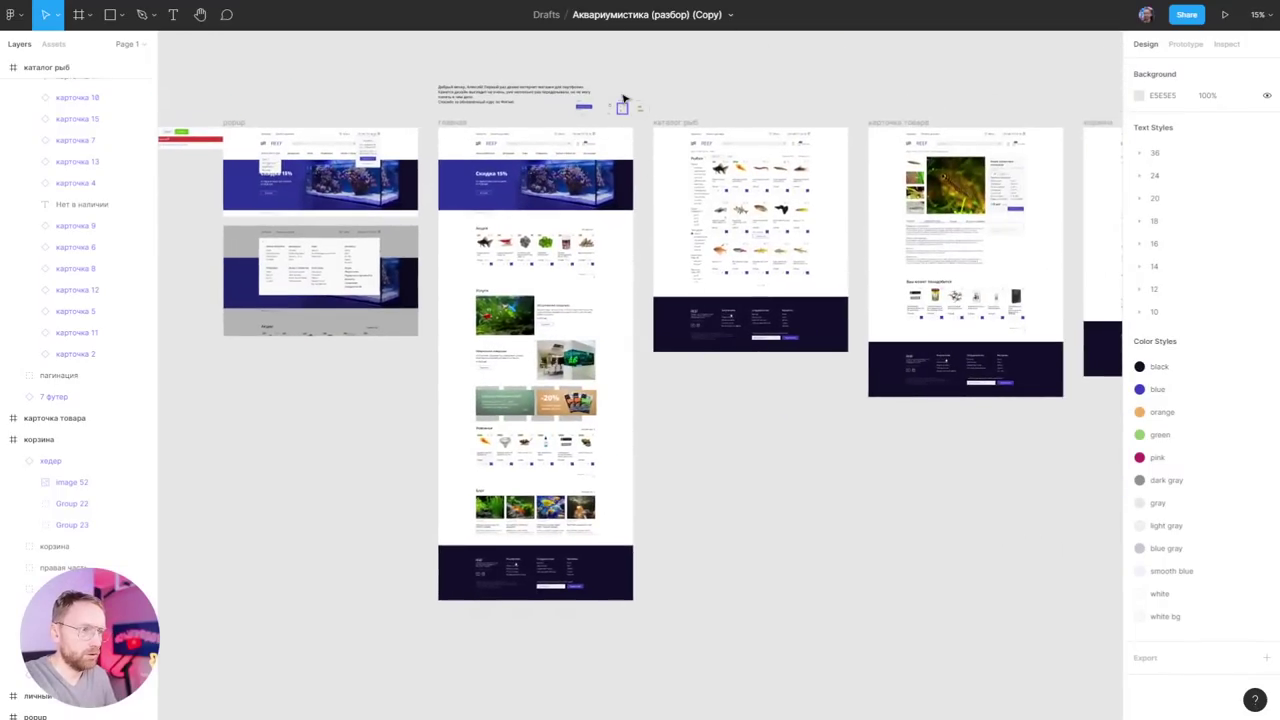
Switch to the view-only Аквариумистика (разбор) file and scroll to the Акции section
key(ctrl+Tab)
scroll(588, 90, up, 5)
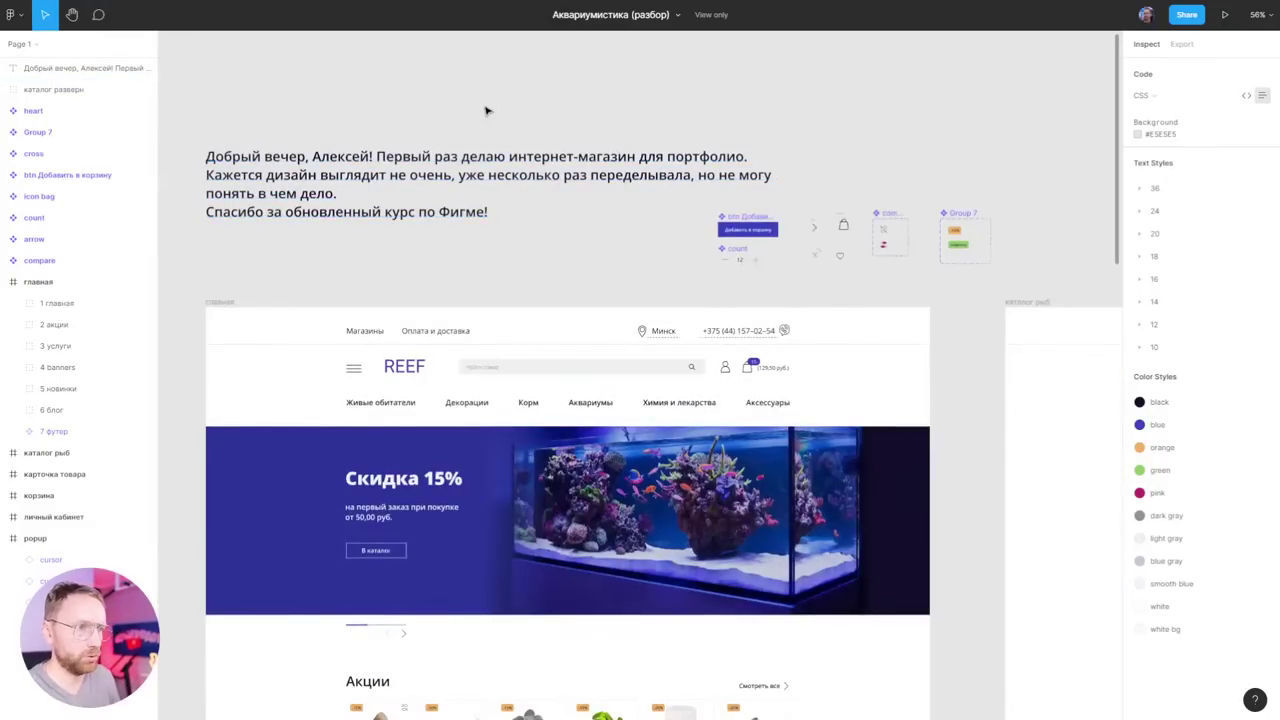
scroll(597, 483, down, 5)
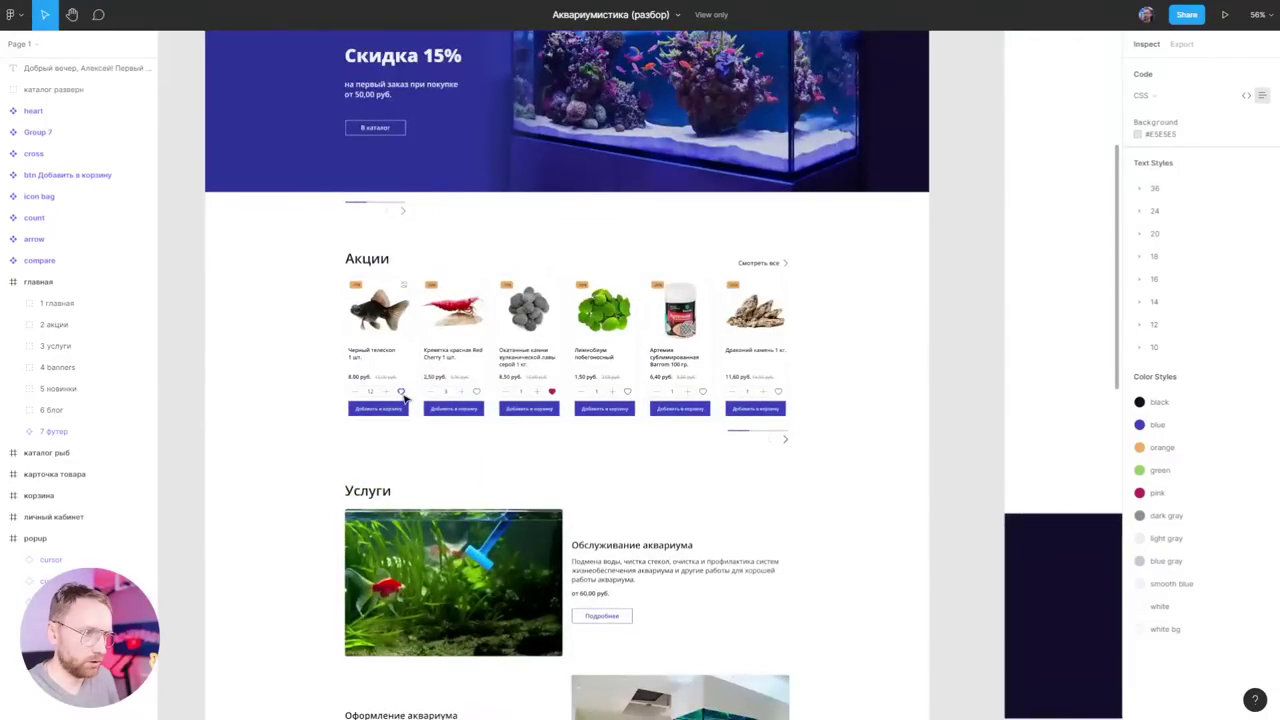
scroll(600, 615, down, 8)
Bring the Услуги block back into view, then type 'wind' in the browser address bar and cancel
drag(669, 171, 645, 409)
key(alt+Tab)
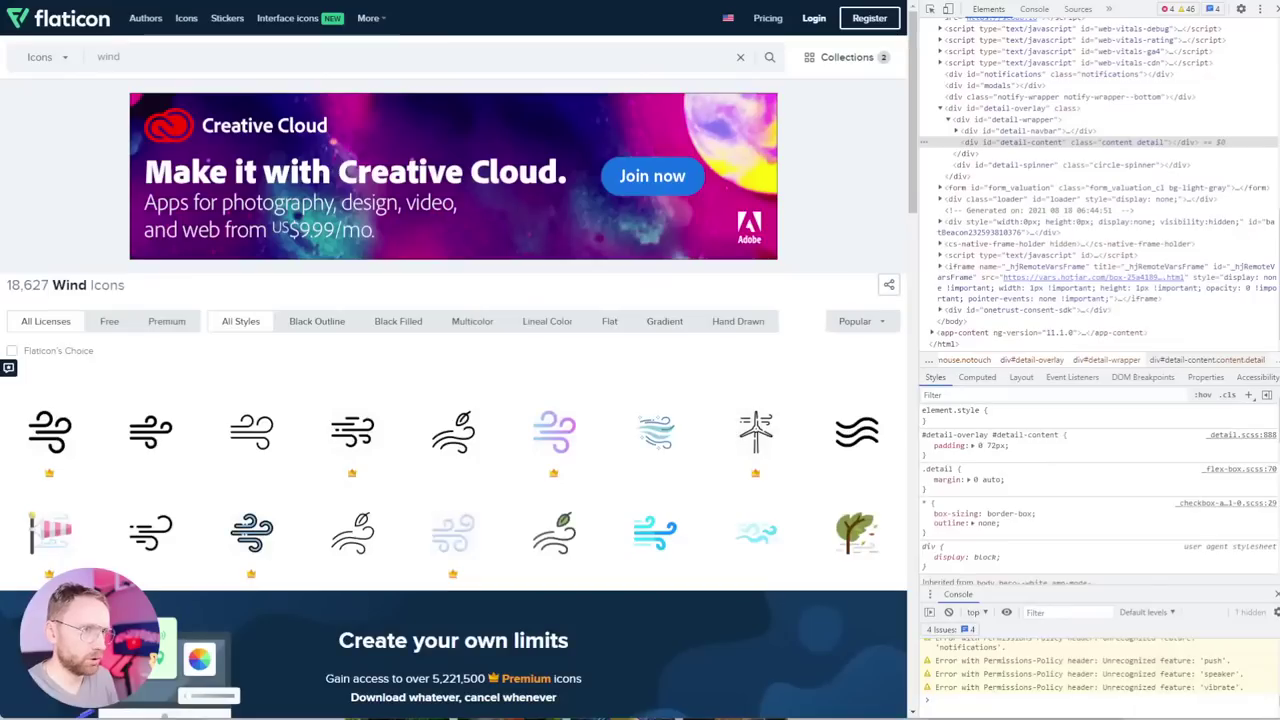
key(ctrl+l)
text(wind)
key(Escape)
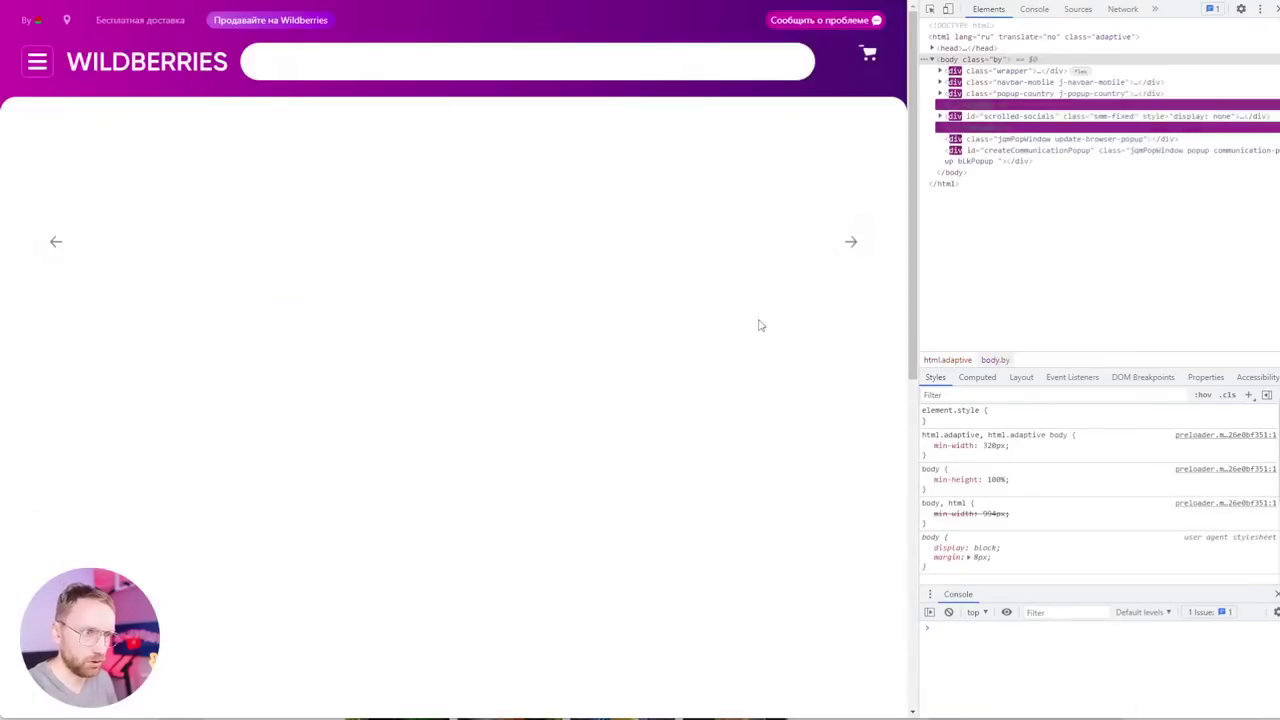
Scroll through the Wildberries home page, then go to the Figma 'Opened in app' tab
key(F12)
scroll(701, 328, down, 20)
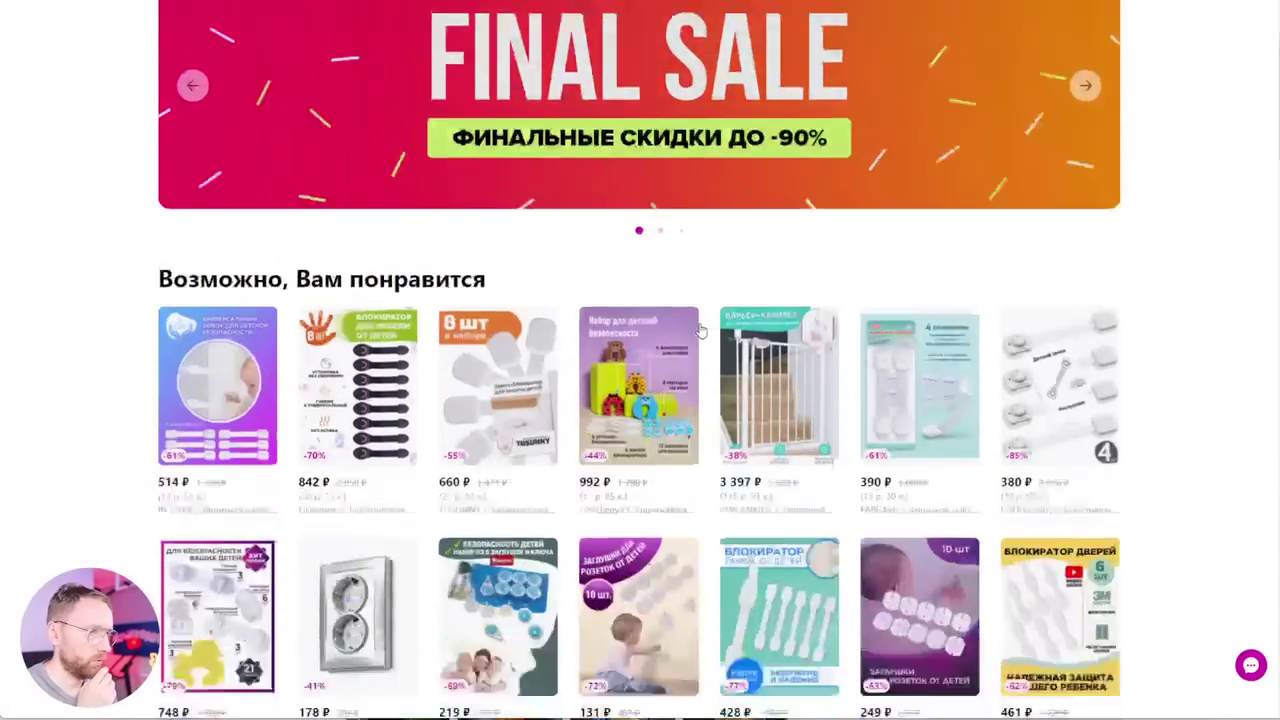
scroll(701, 328, down, 10)
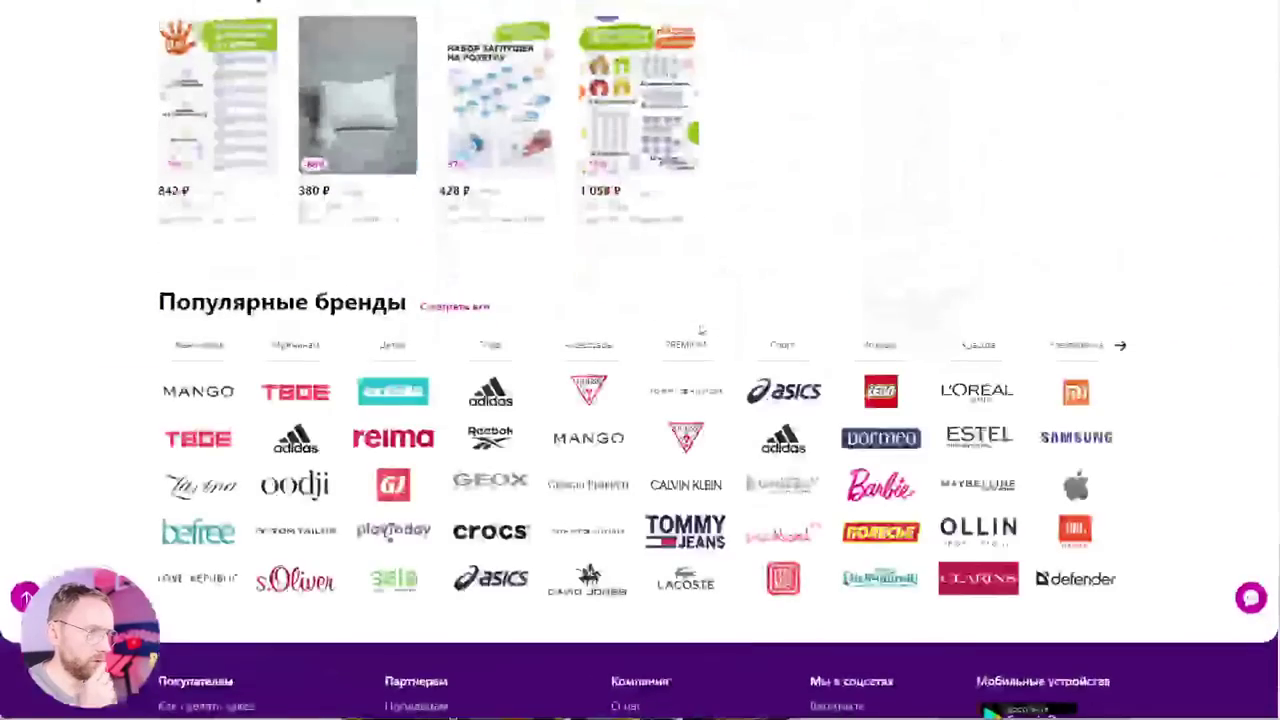
scroll(701, 328, up, 8)
scroll(701, 328, up, 20)
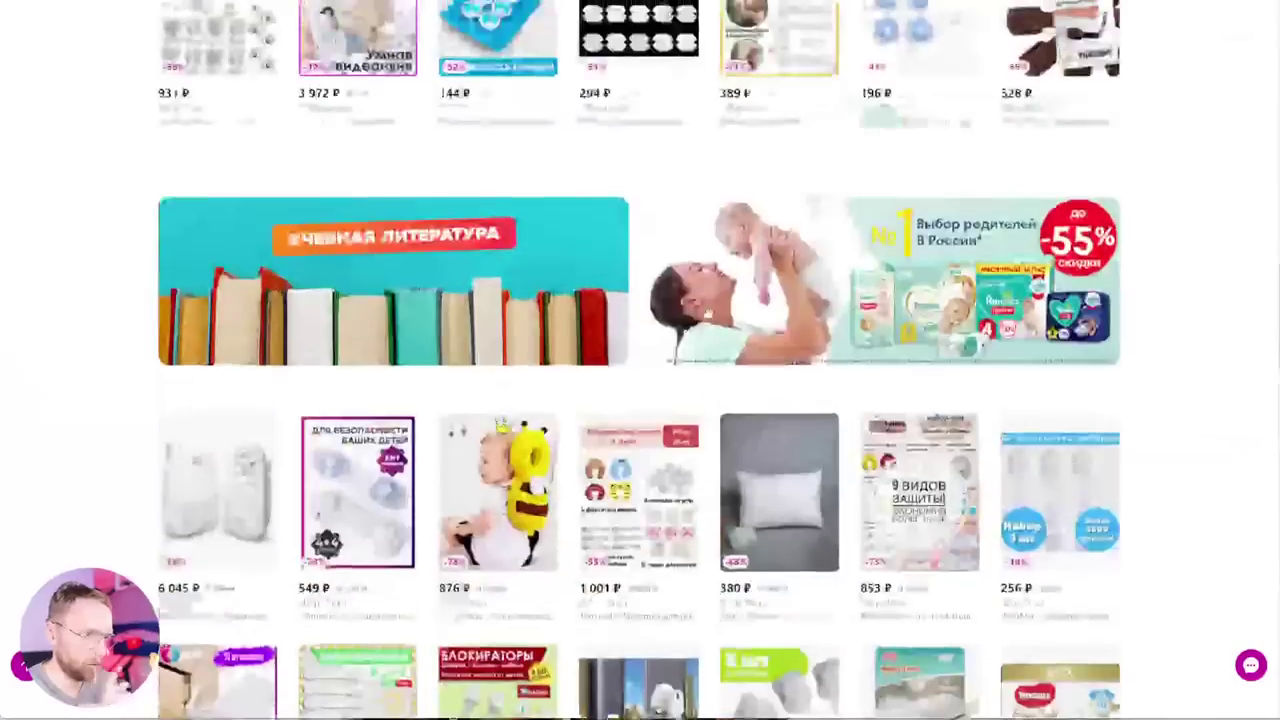
key(ctrl+Tab)
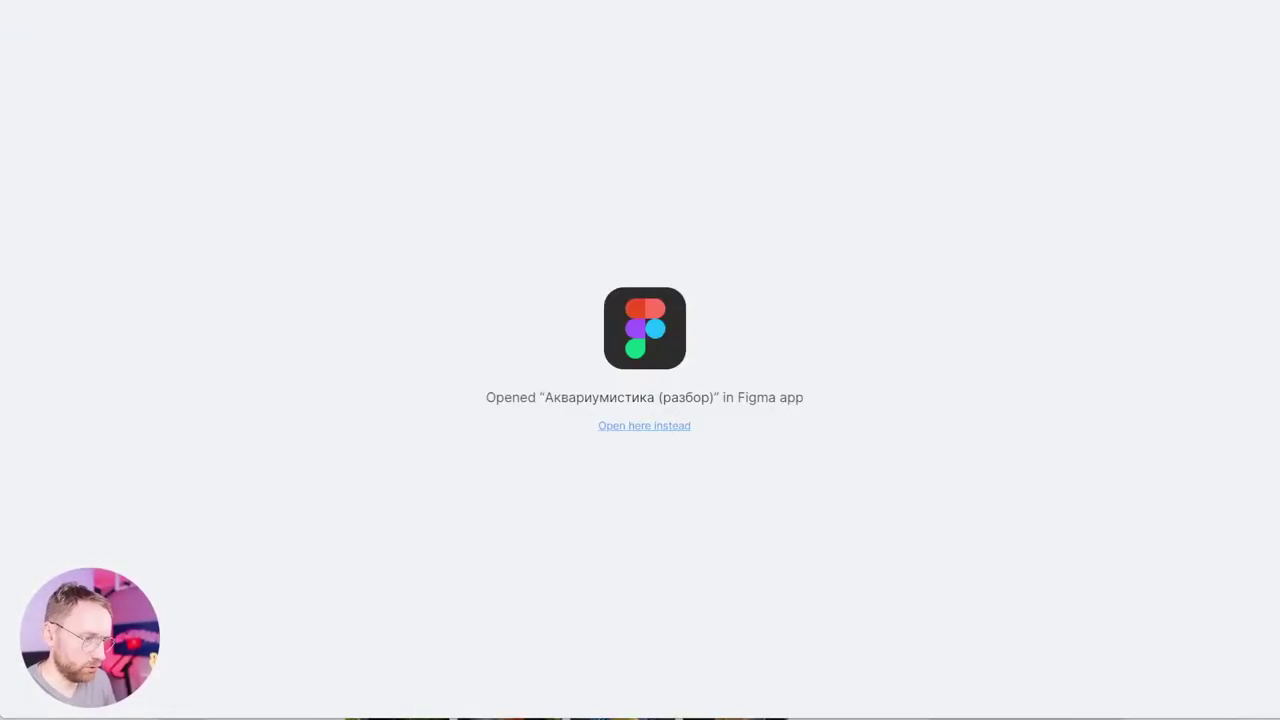
Start a Live Chat poll and enter the question 'Несимметричный дизайн нравится?'
key(alt+Tab)
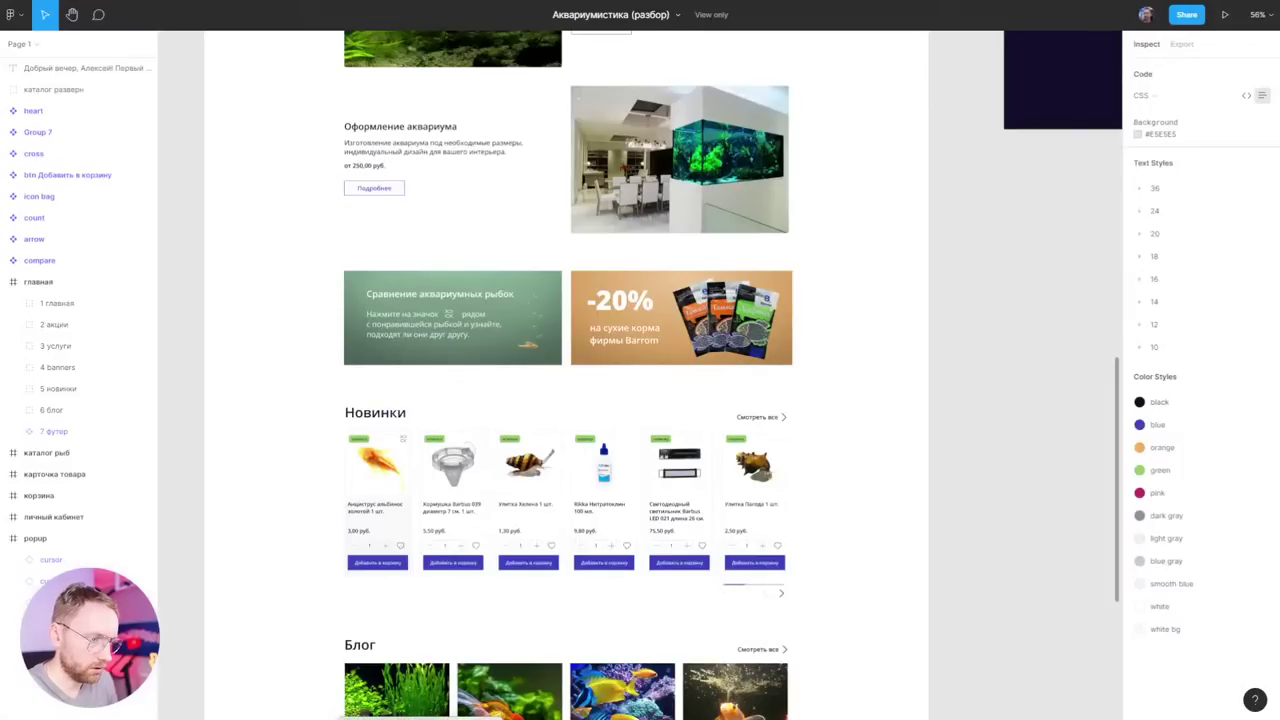
key(alt+Tab)
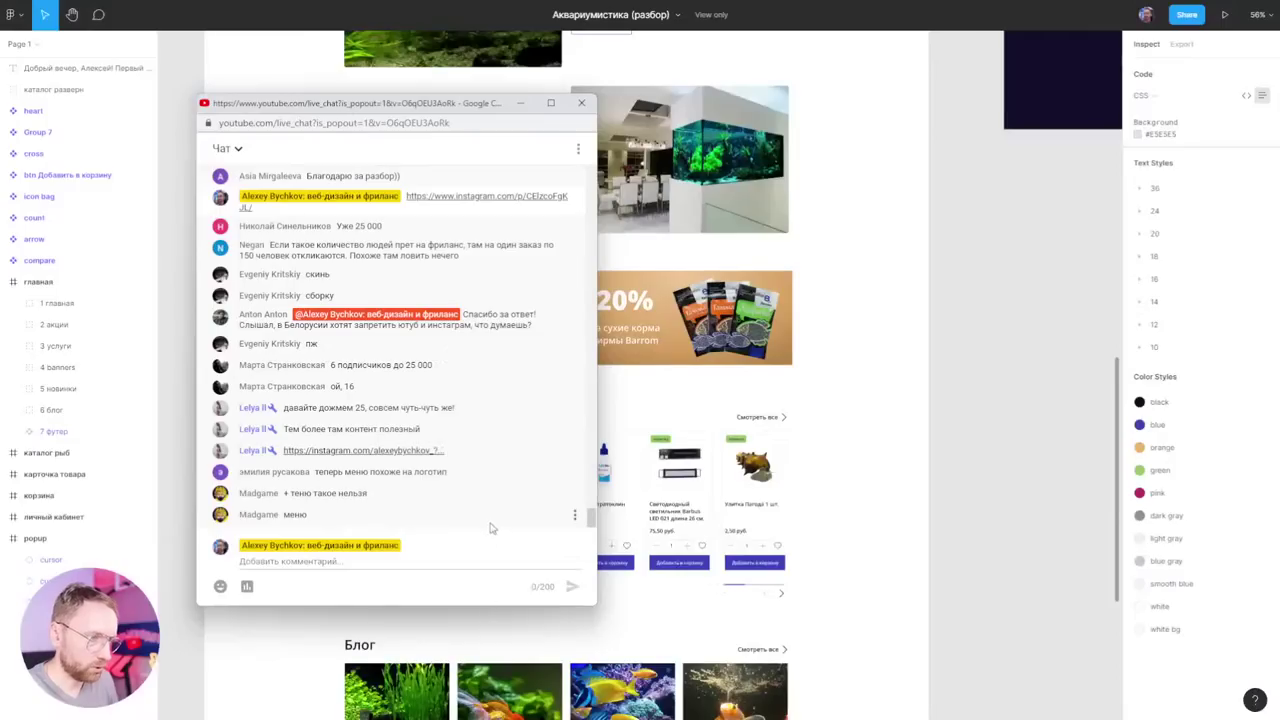
click(246, 587)
click(286, 443)
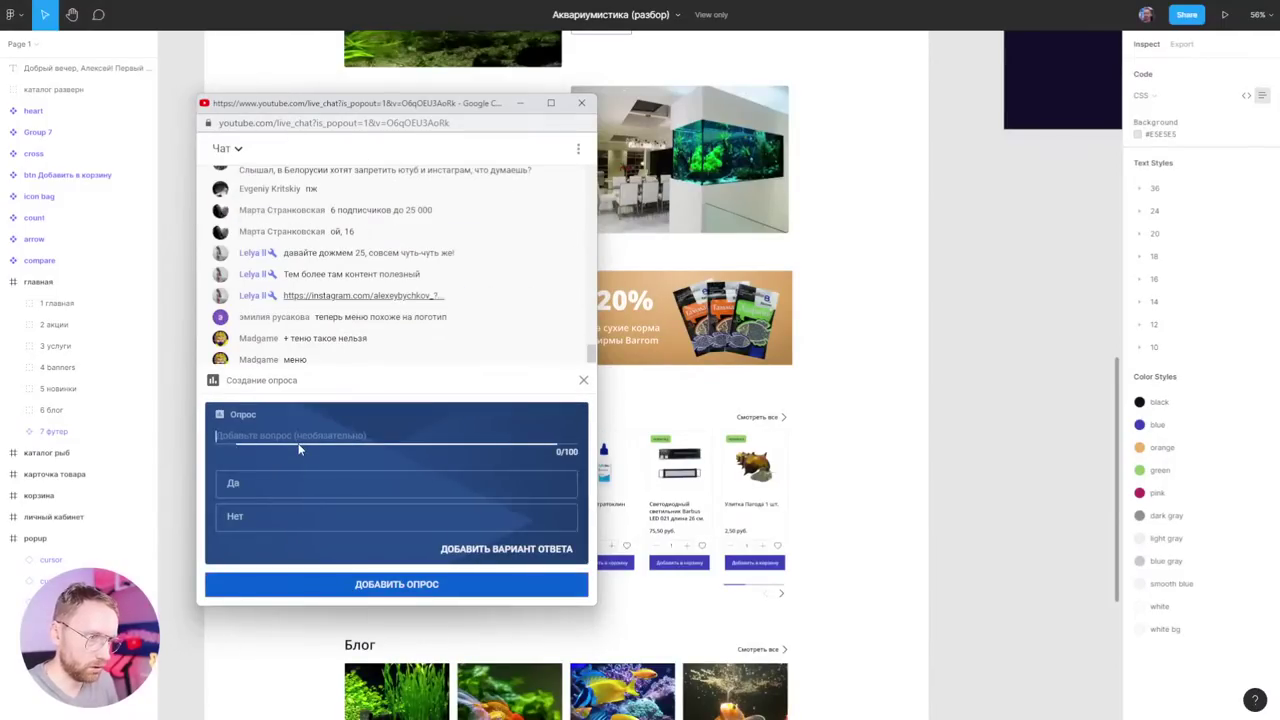
text(Yt)
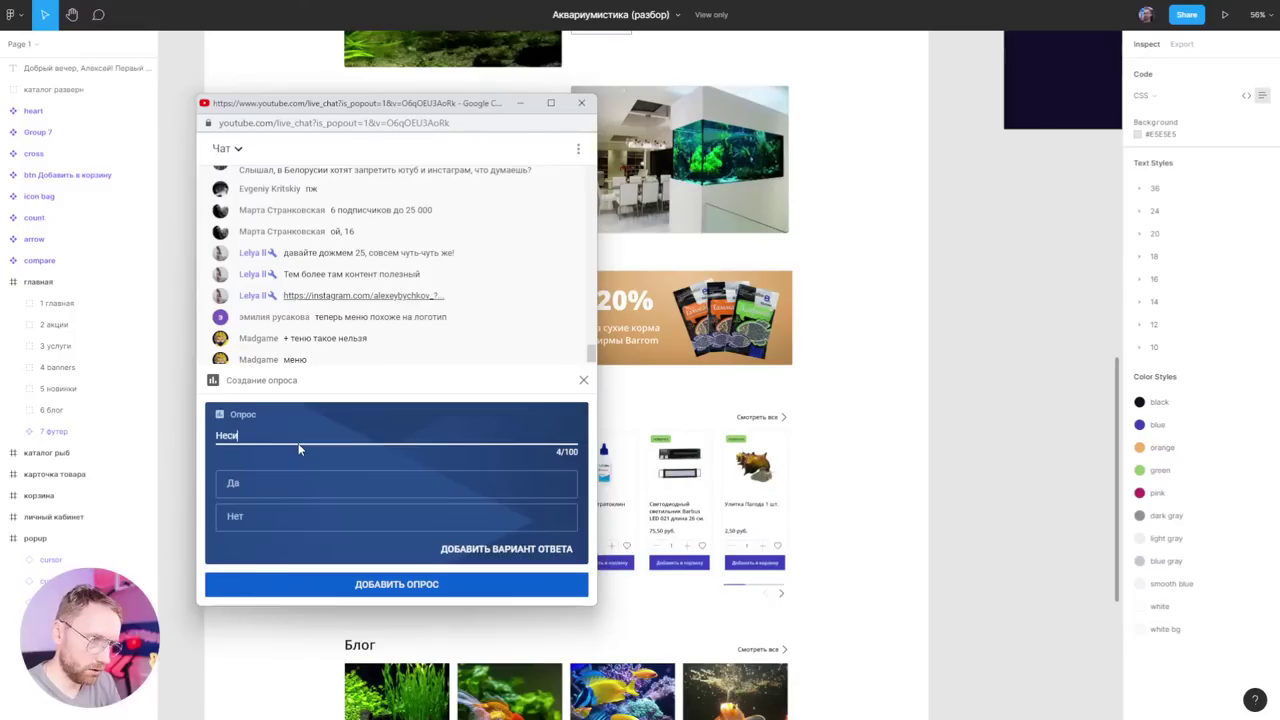
text(дизайн нравится?)
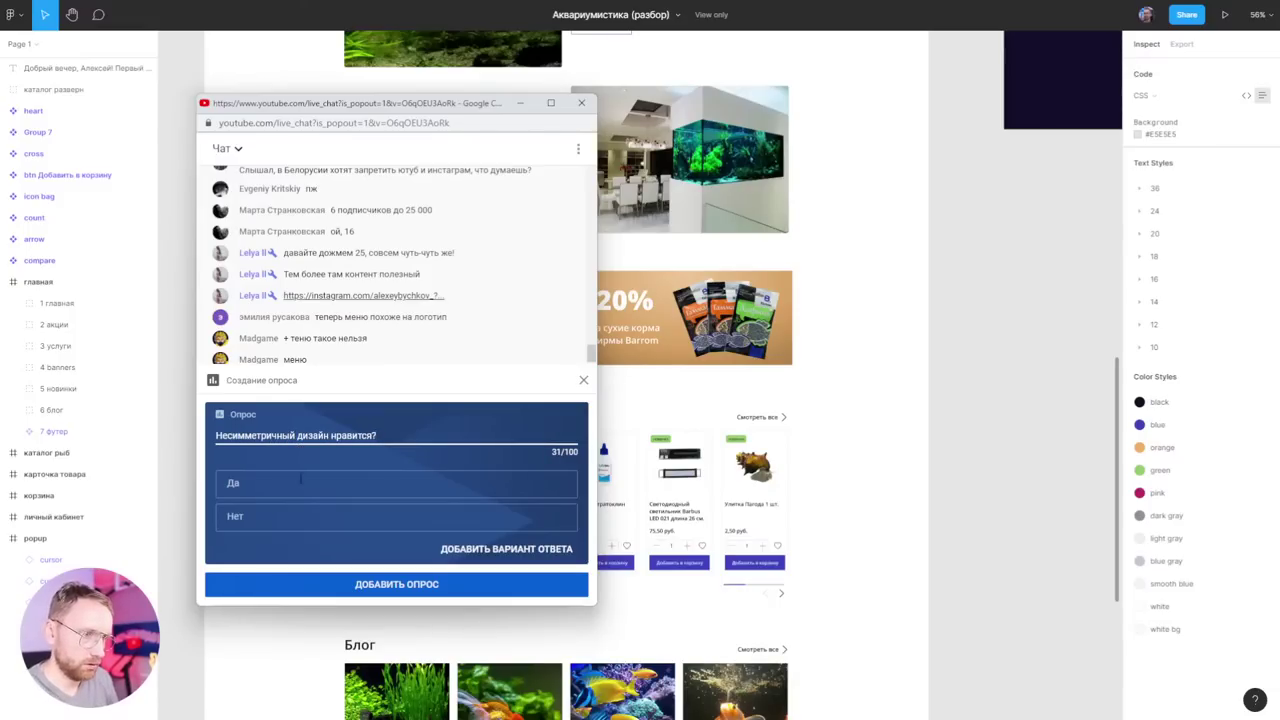
Add the answers Да and Нет, publish the poll, and reposition the chat window over the canvas
click(300, 480)
key(Tab)
text(Нет)
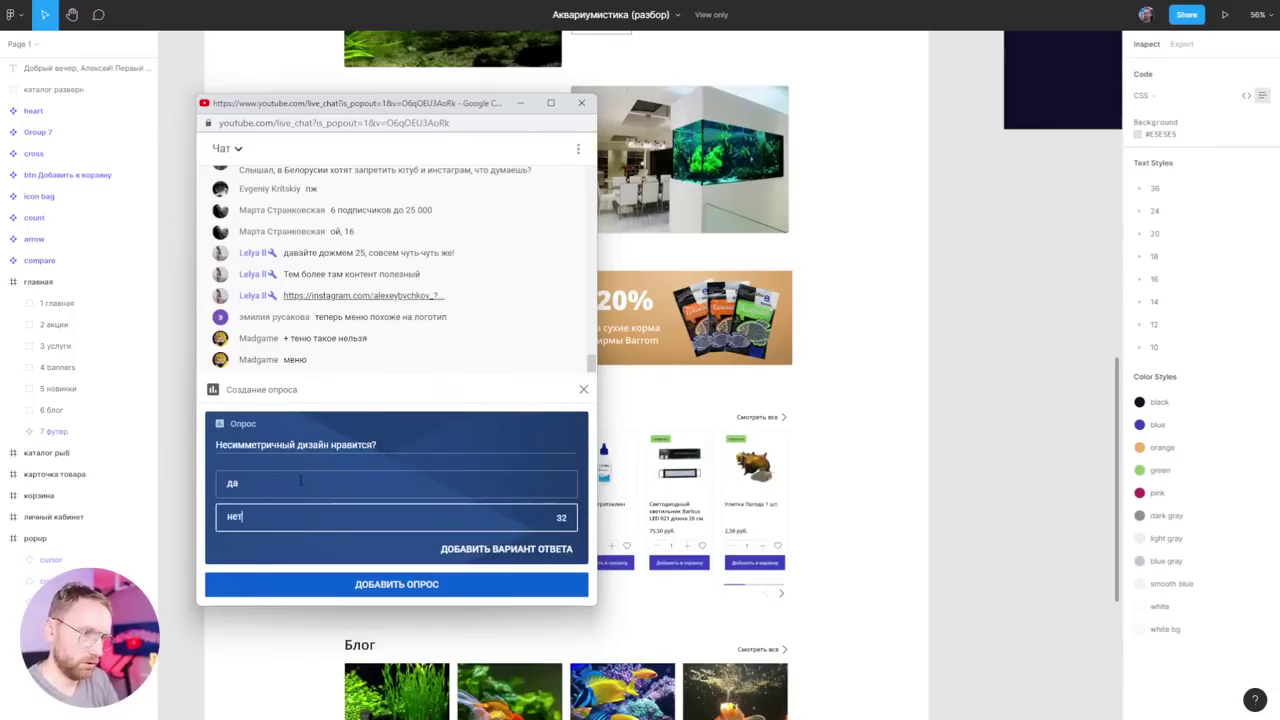
click(408, 583)
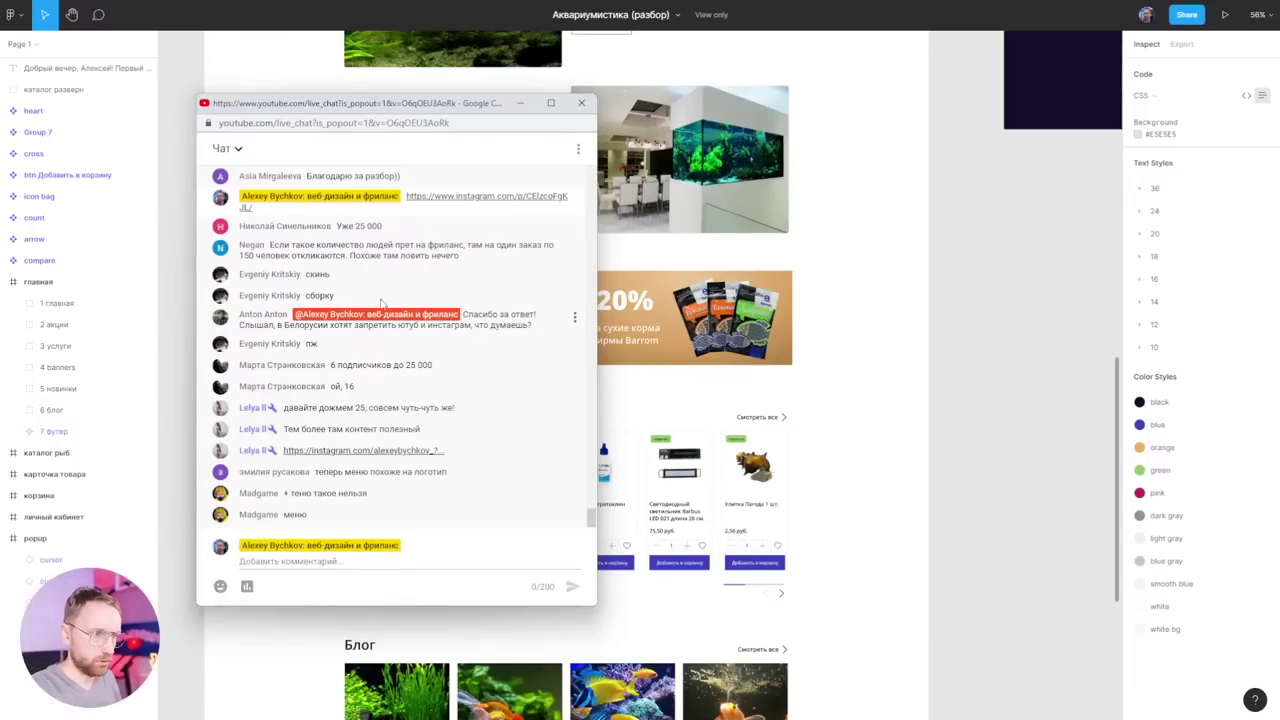
drag(437, 95, 447, 108)
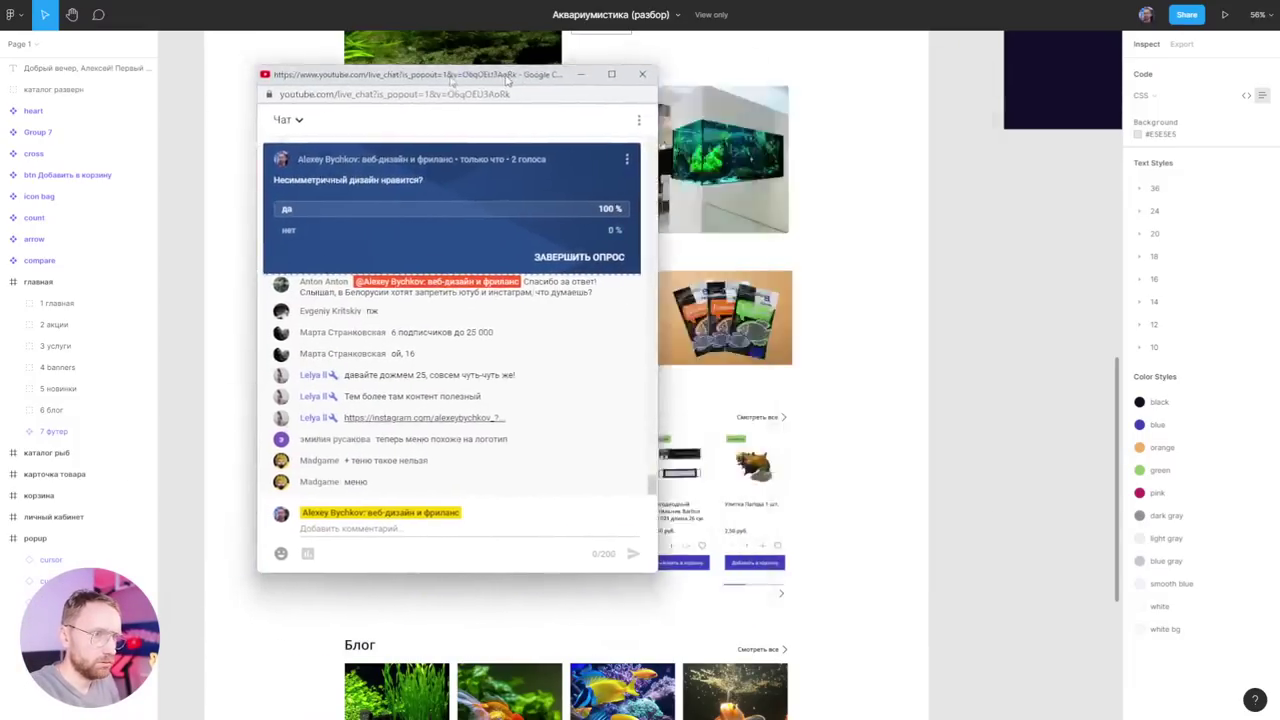
Zoom the aquarium file's canvas, then switch to the Керамика design file
scroll(845, 210, up, 5)
scroll(829, 237, down, 5)
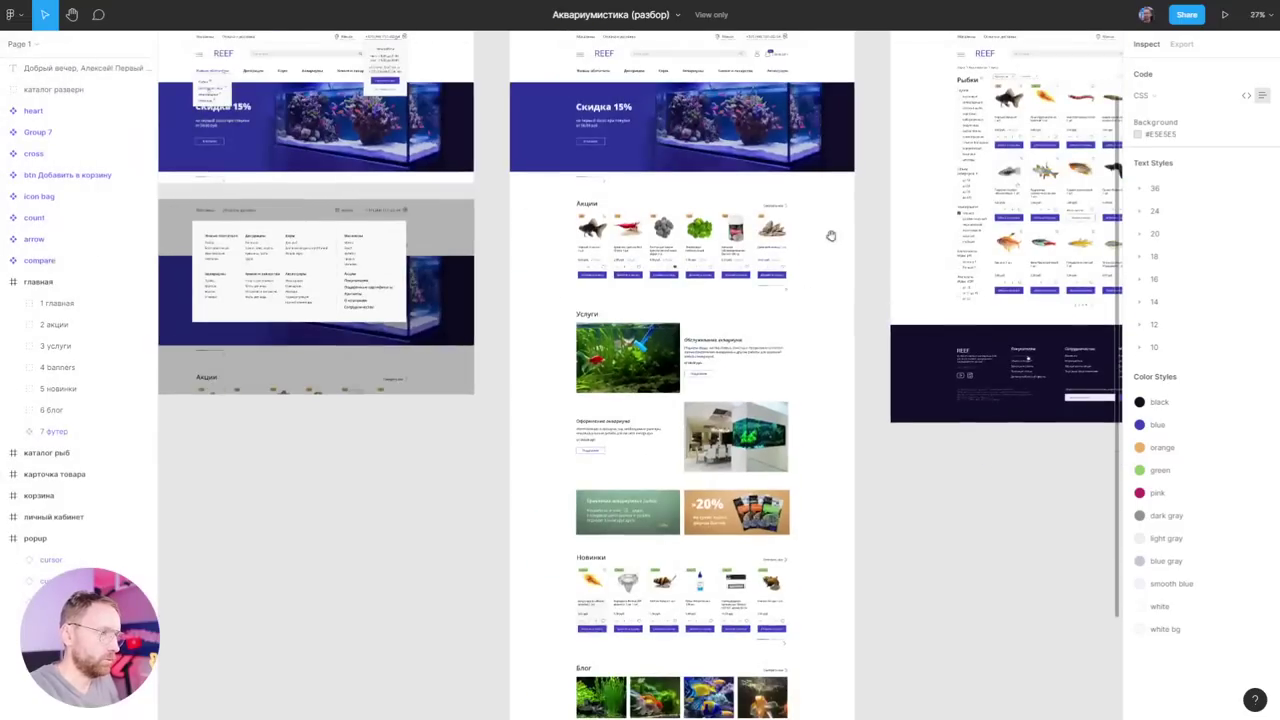
scroll(746, 351, up, 3)
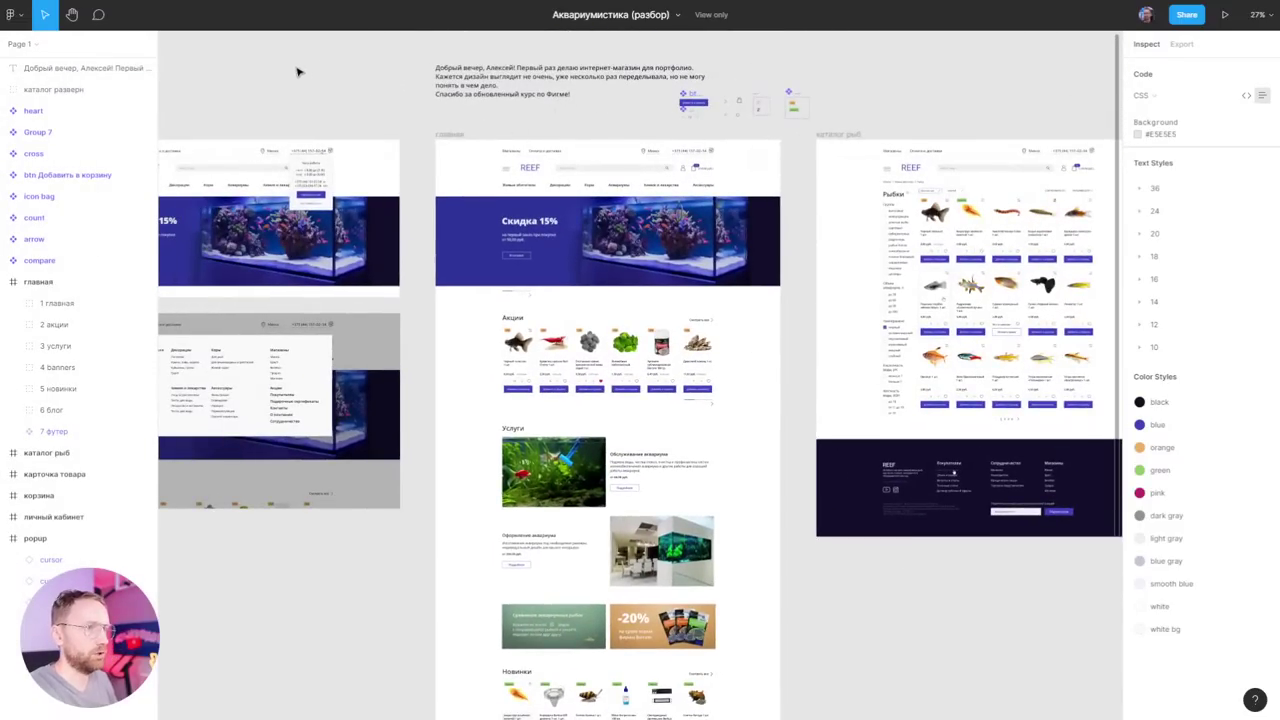
key(ctrl+Tab)
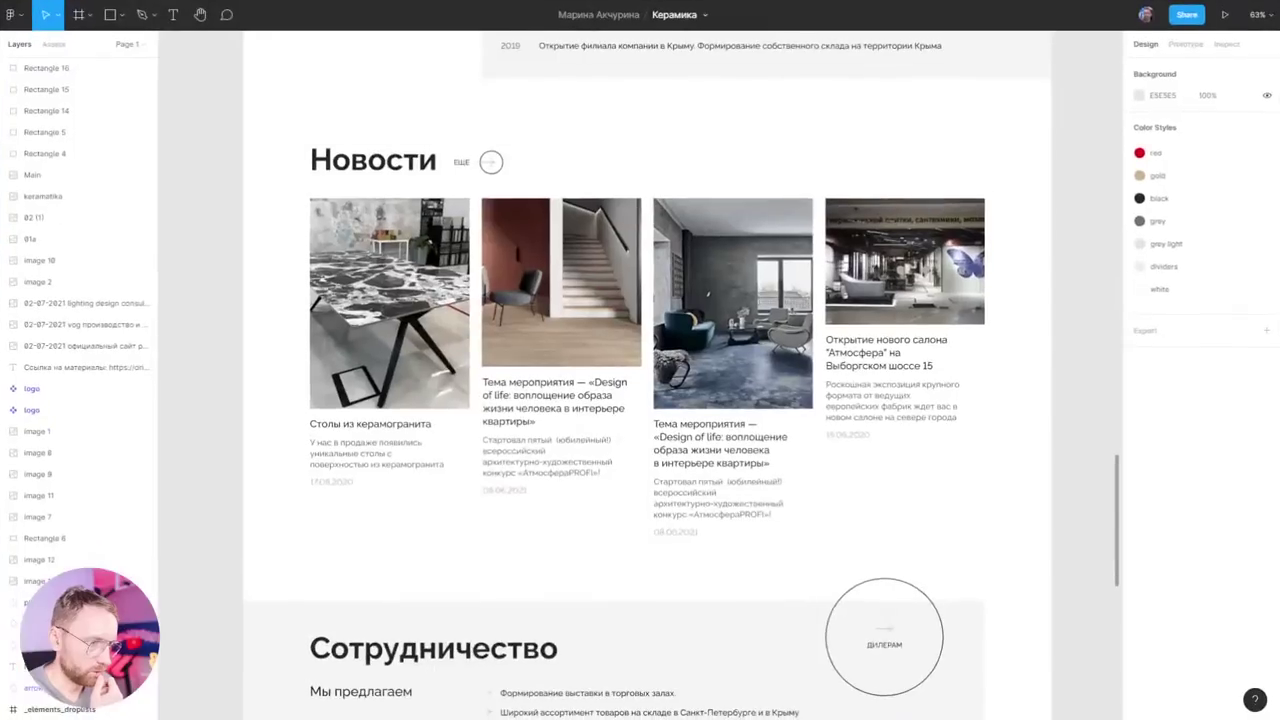
In Discord, enlarge the Photographer's portfolio embed preview, then close it
key(alt+Tab)
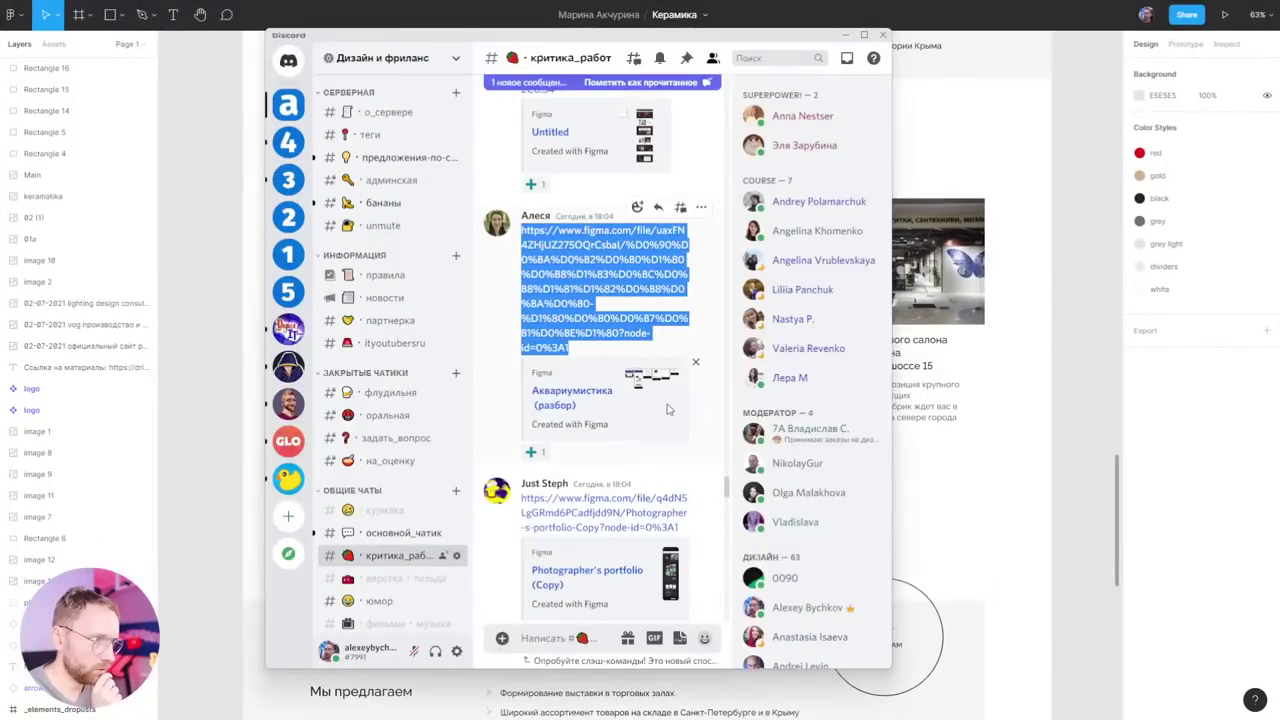
scroll(687, 386, down, 1)
click(669, 463)
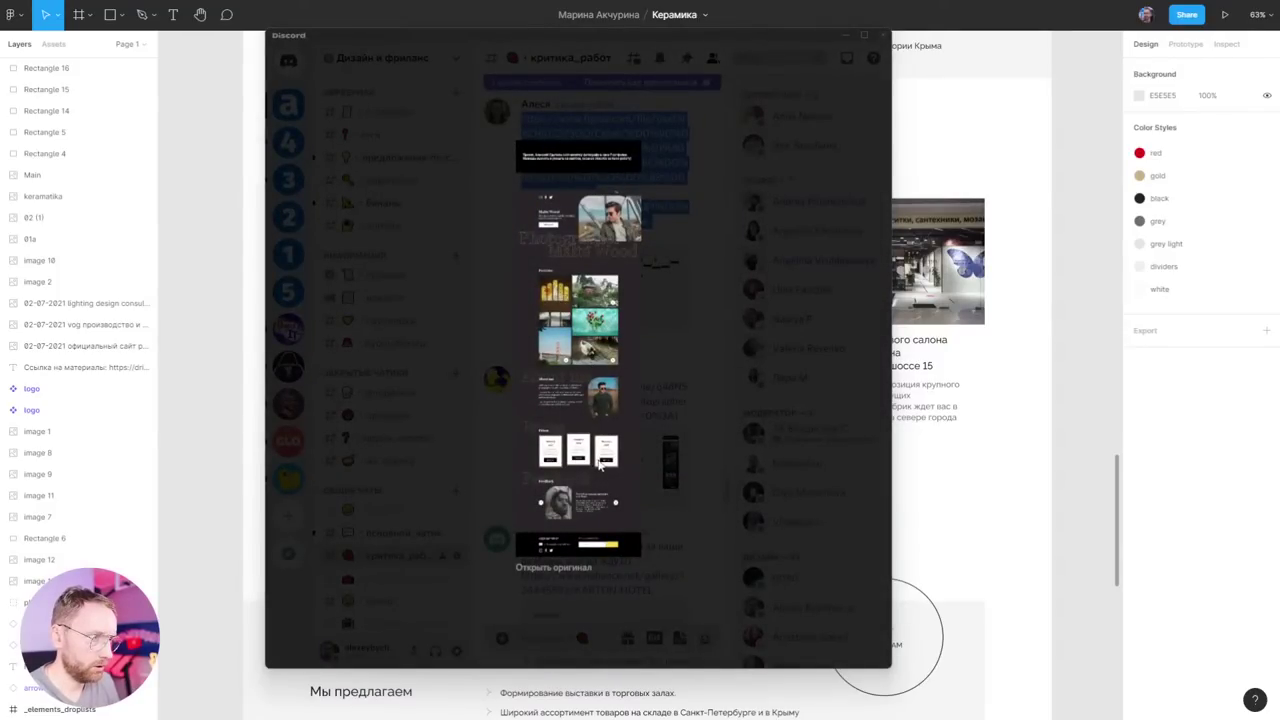
key(Escape)
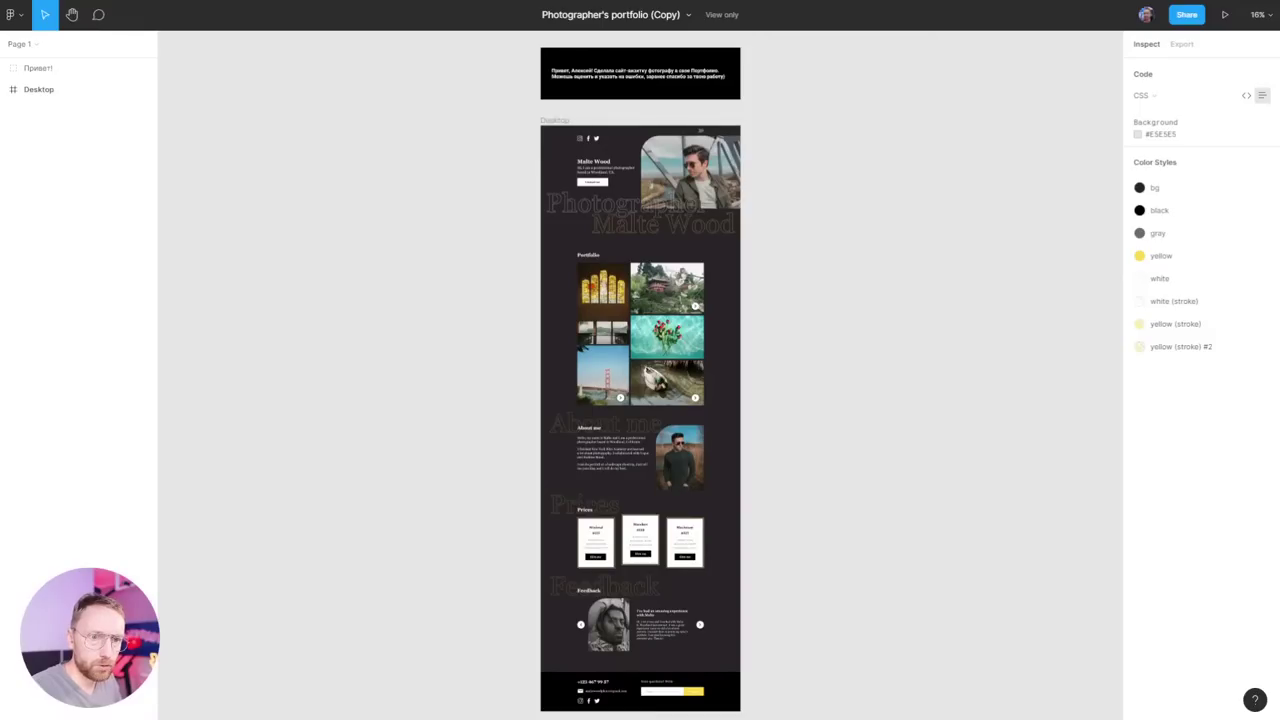
scroll(620, 274, up, 5)
scroll(570, 284, up, 5)
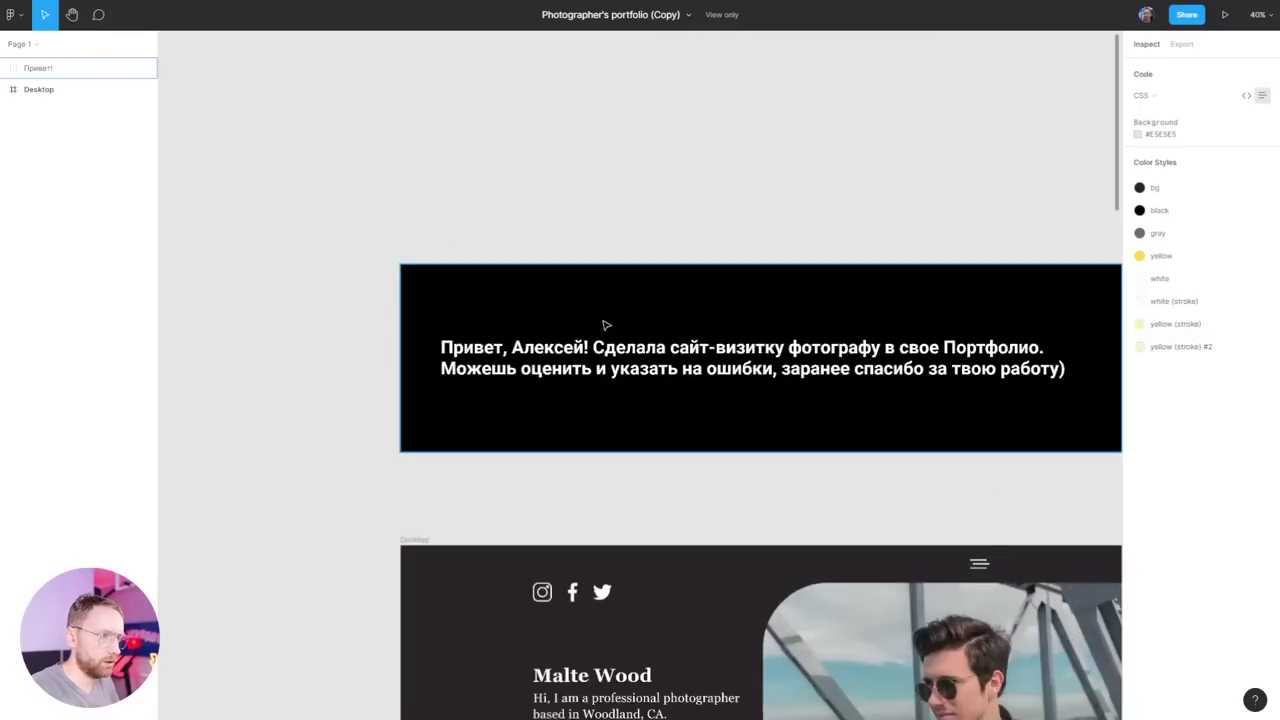
drag(786, 323, 639, 276)
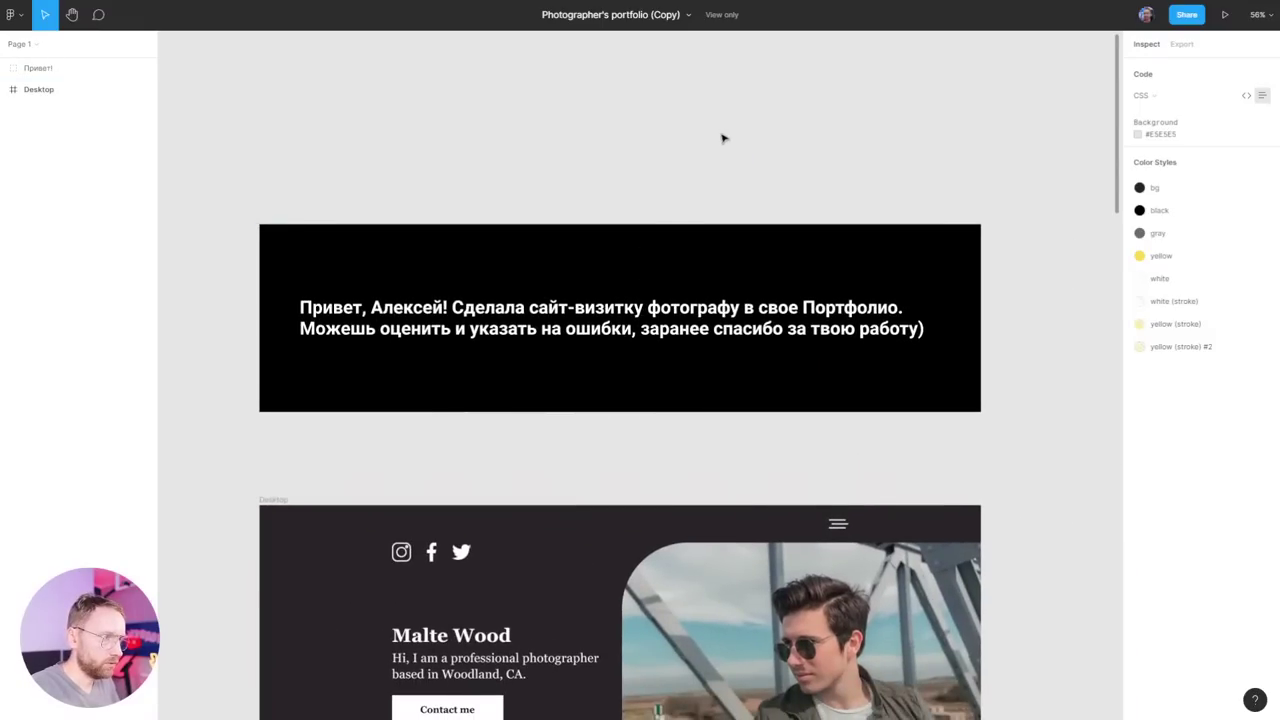
scroll(646, 449, down, 8)
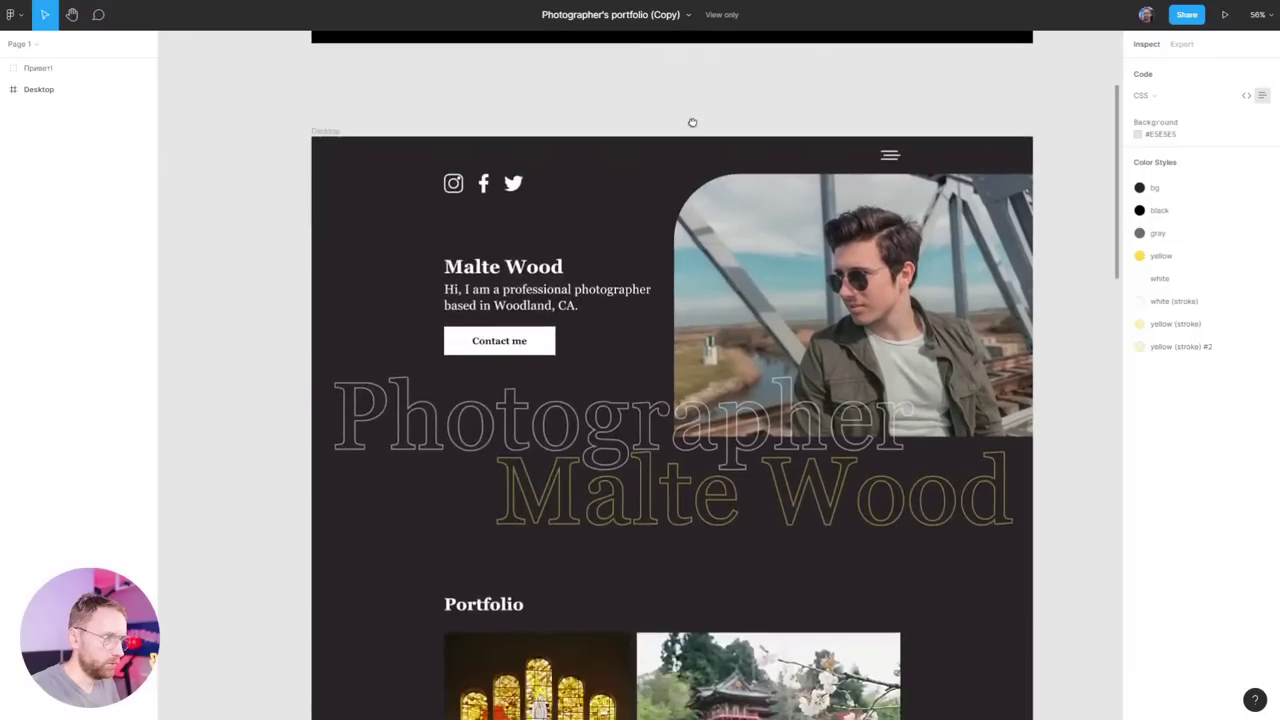
scroll(604, 378, down, 2)
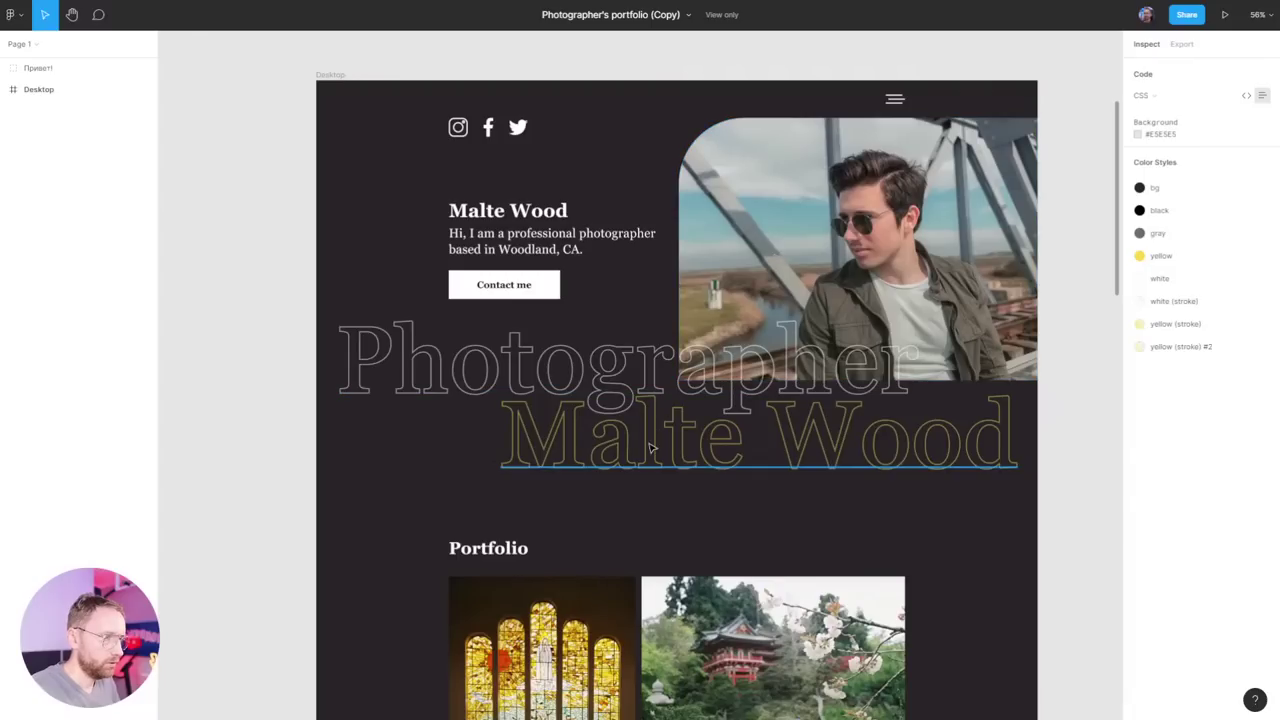
click(560, 425)
click(425, 380)
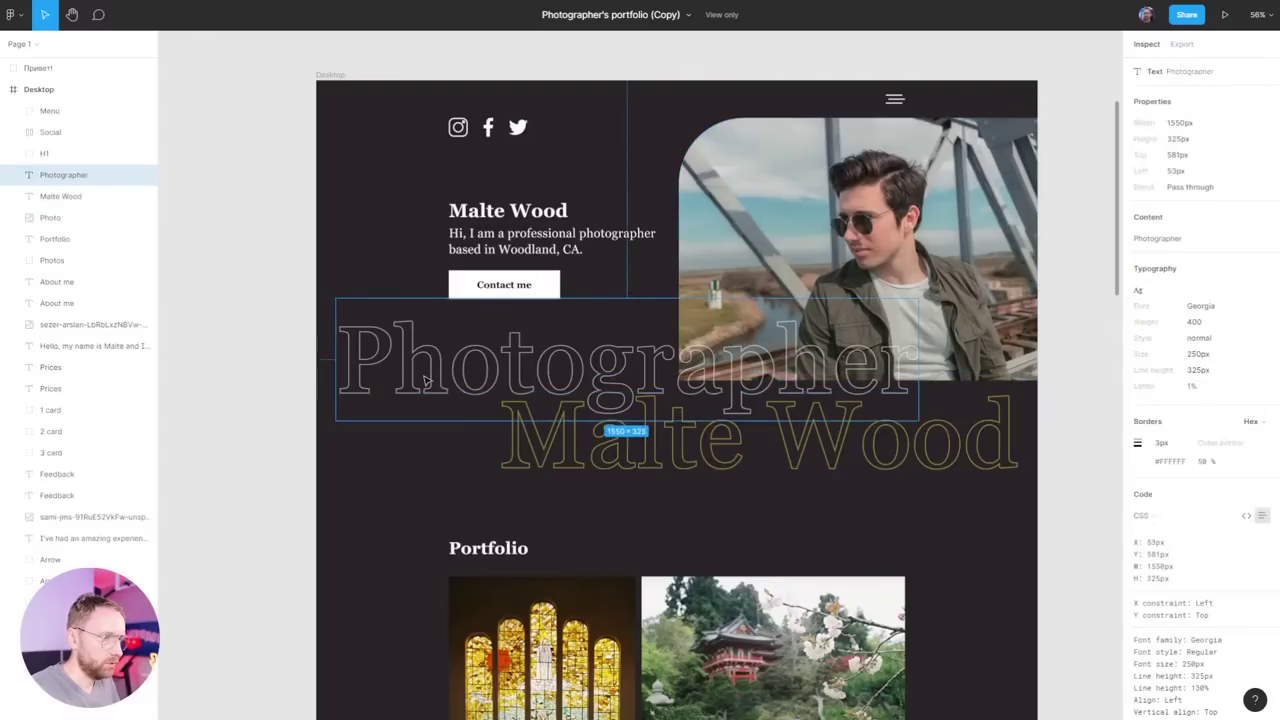
click(667, 451)
click(474, 112)
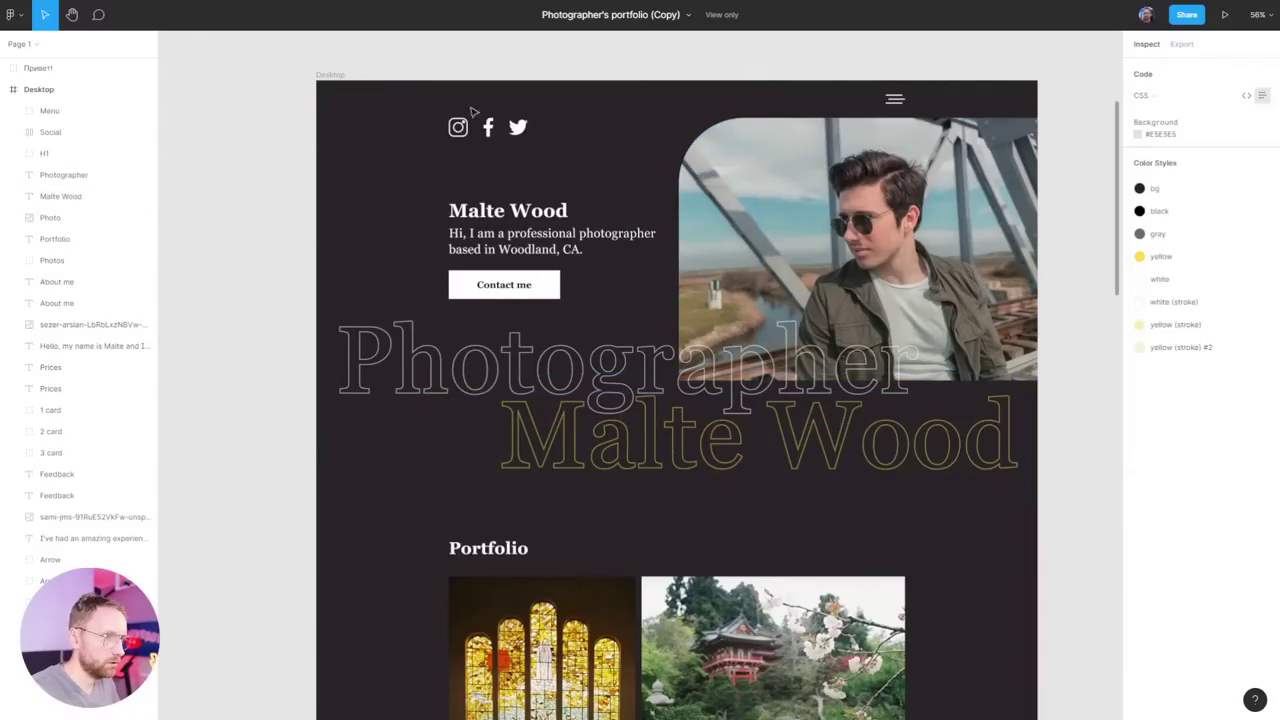
Duplicate the portfolio file to your drafts and open the copy
click(688, 14)
click(690, 105)
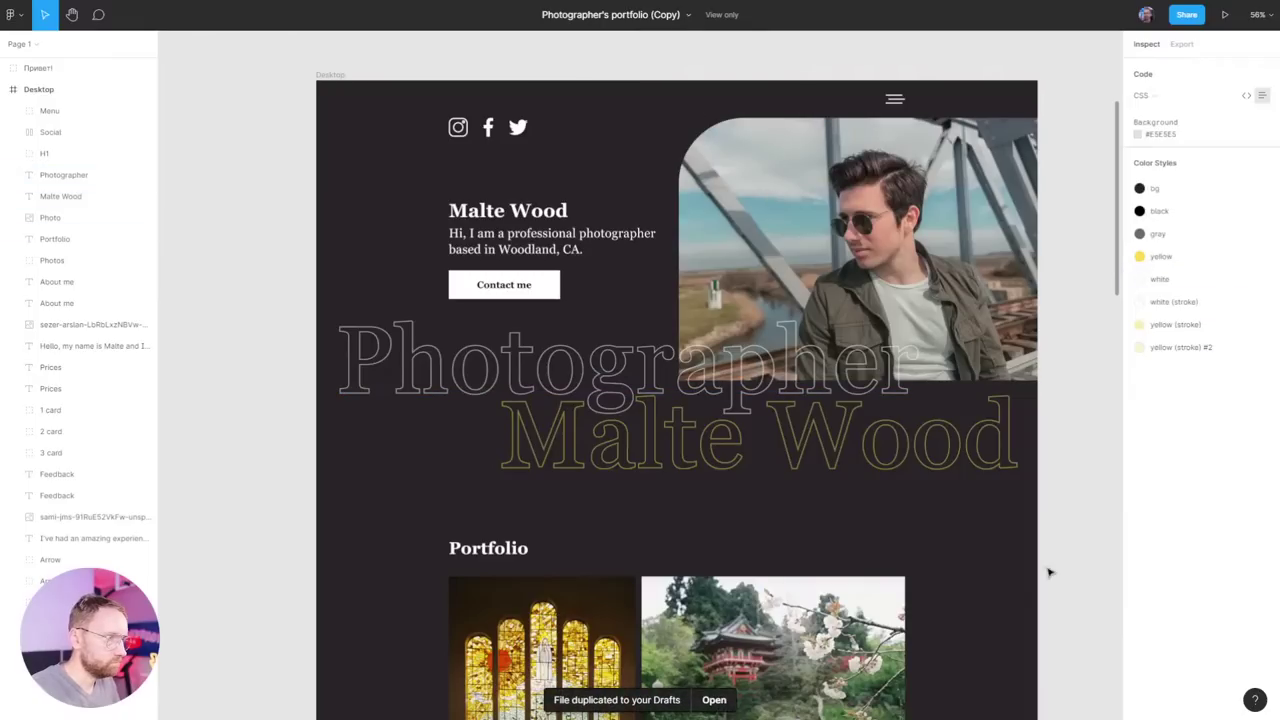
click(714, 700)
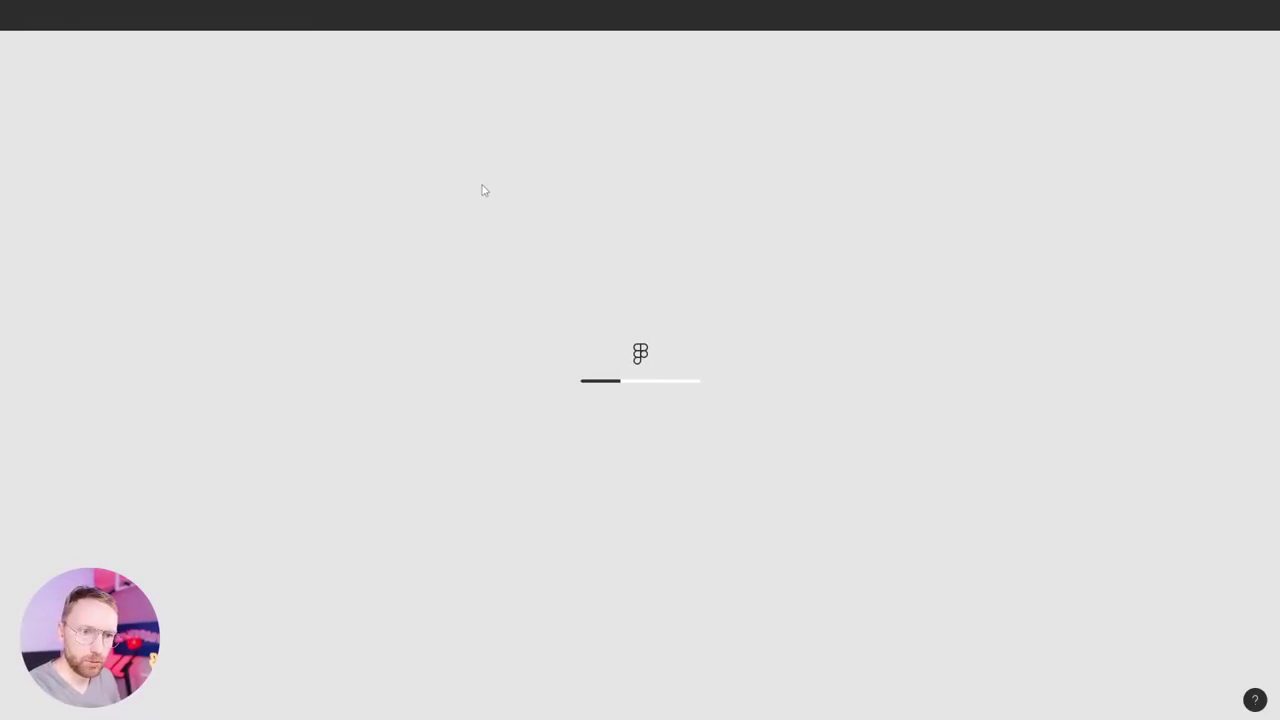
scroll(871, 206, up, 2)
scroll(763, 234, up, 3)
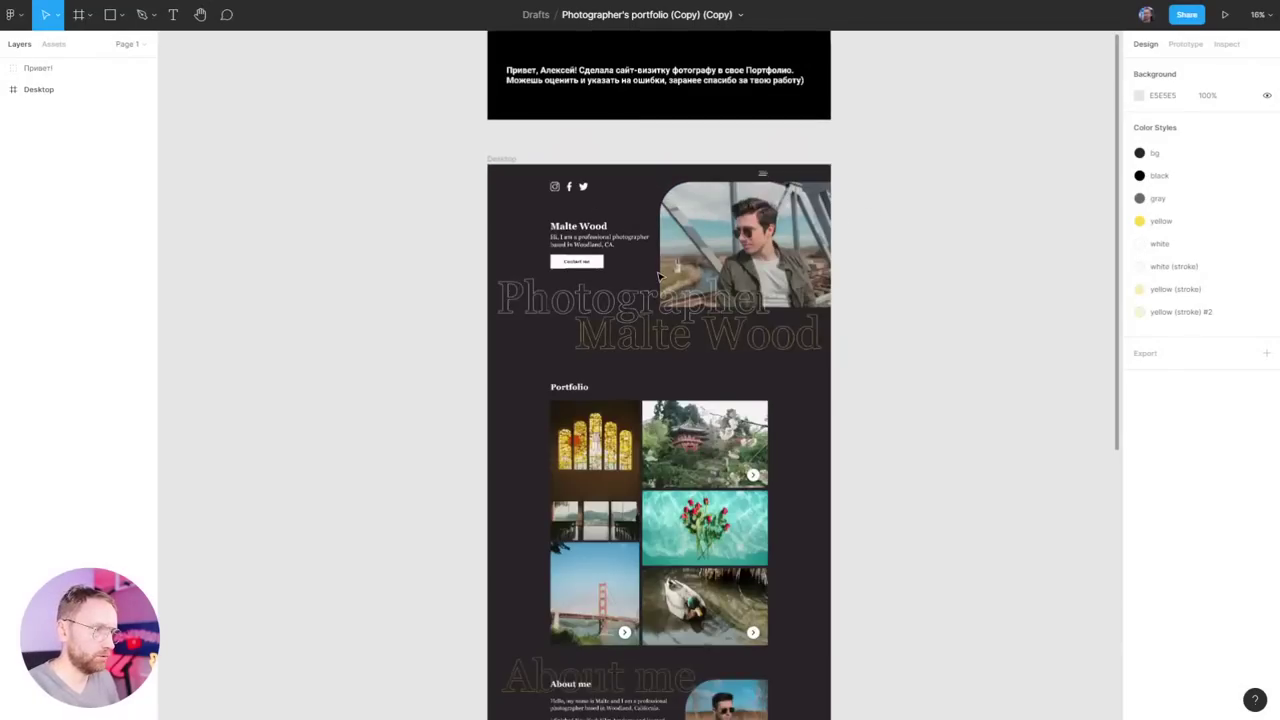
scroll(659, 275, up, 4)
click(593, 375)
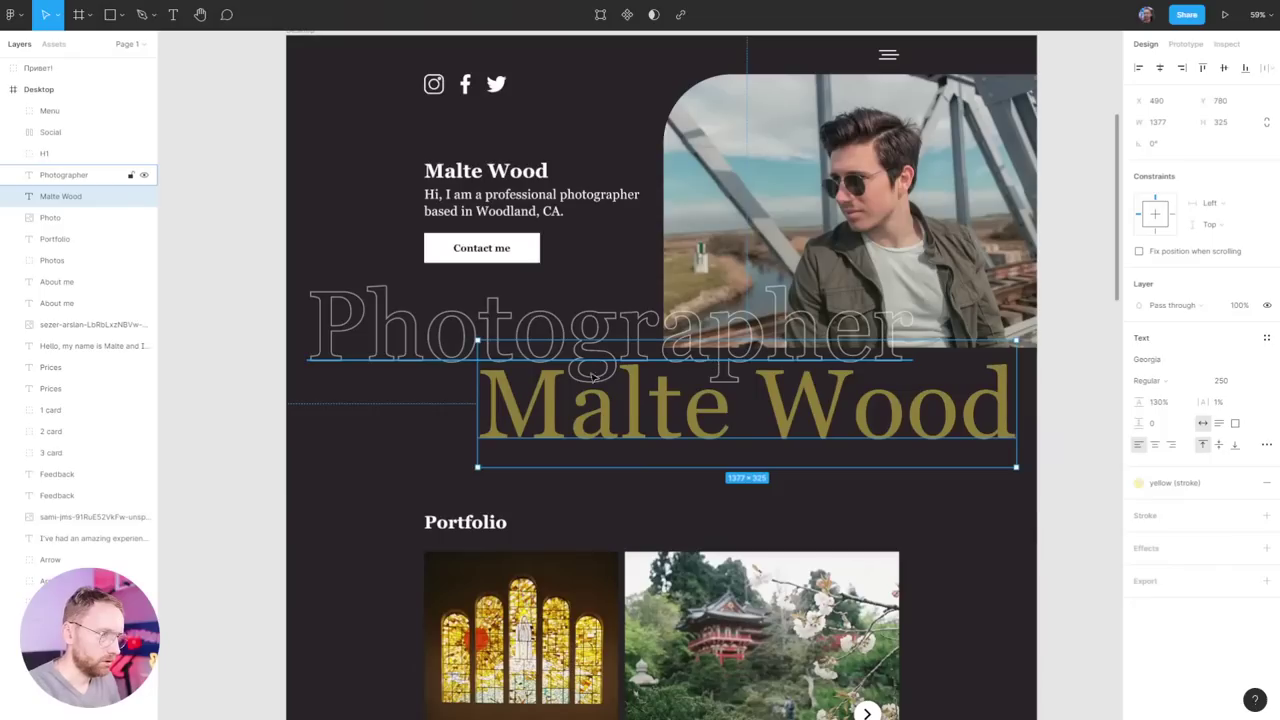
click(220, 354)
scroll(315, 317, up, 1)
key(ctrl+z)
key(ctrl+z)
key(ctrl+z)
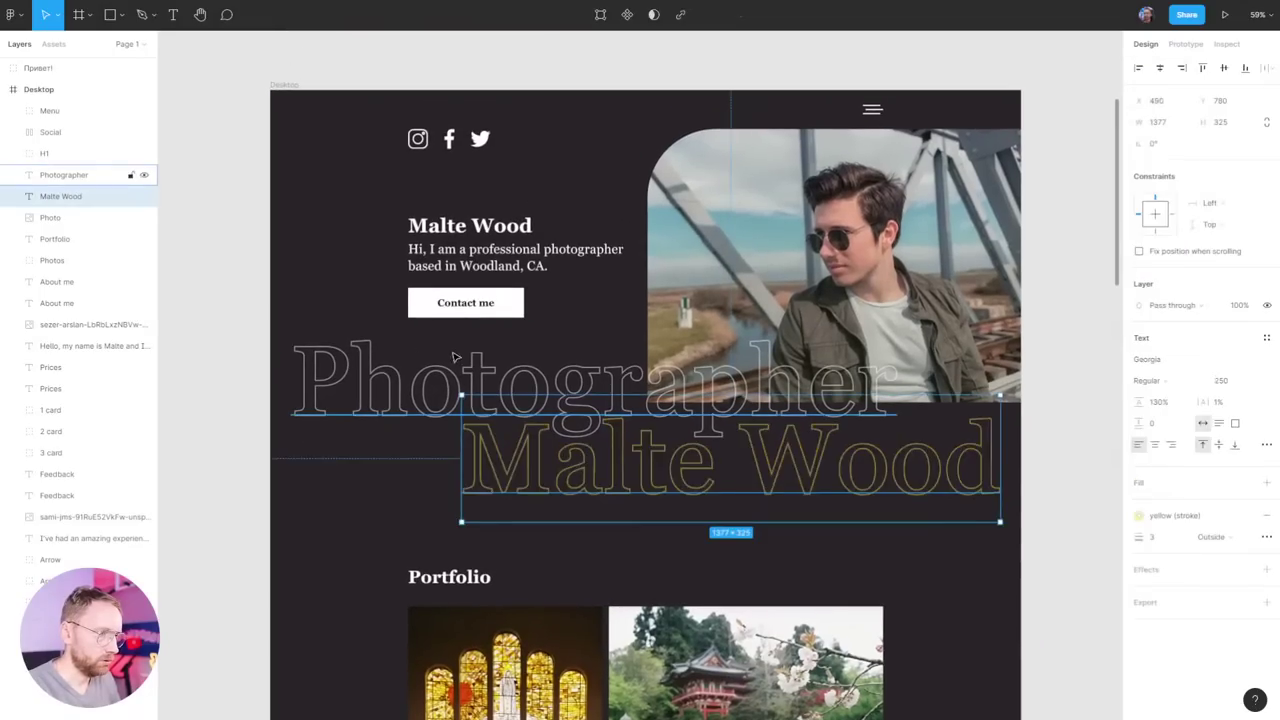
key(ctrl+shift+z)
key(ctrl+shift+z)
key(ctrl+shift+z)
key(ctrl+shift+z)
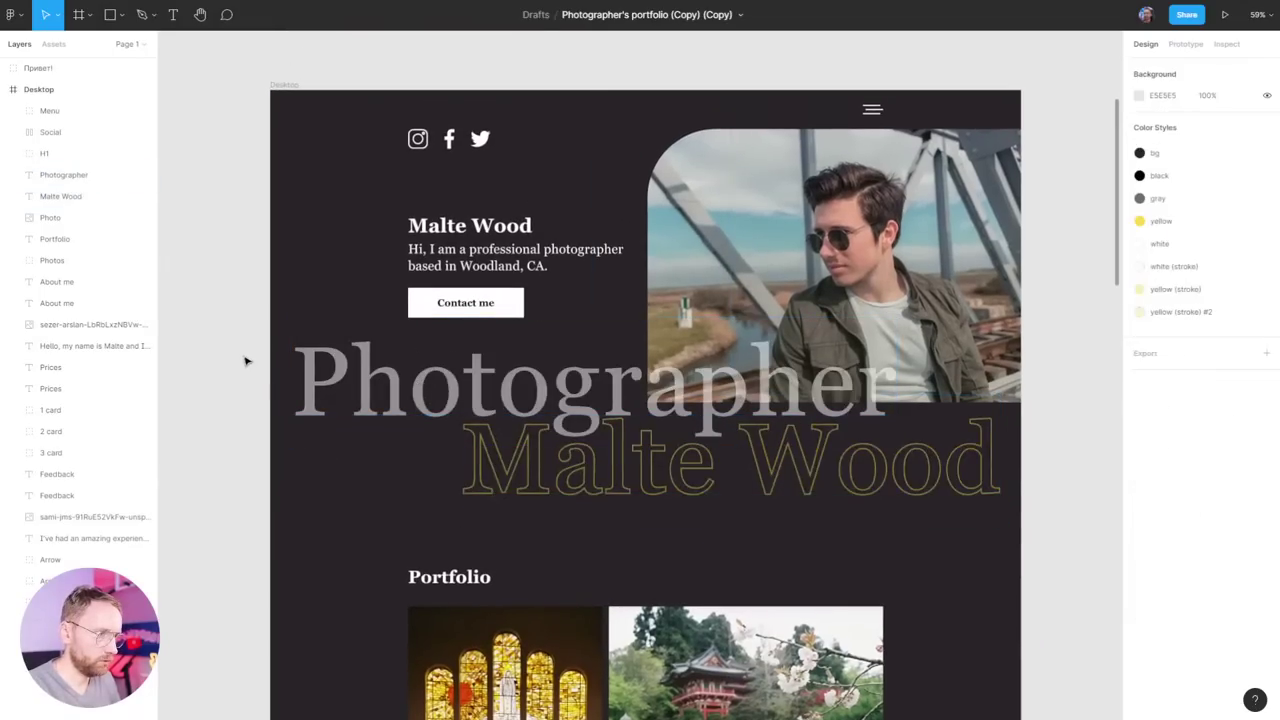
click(230, 383)
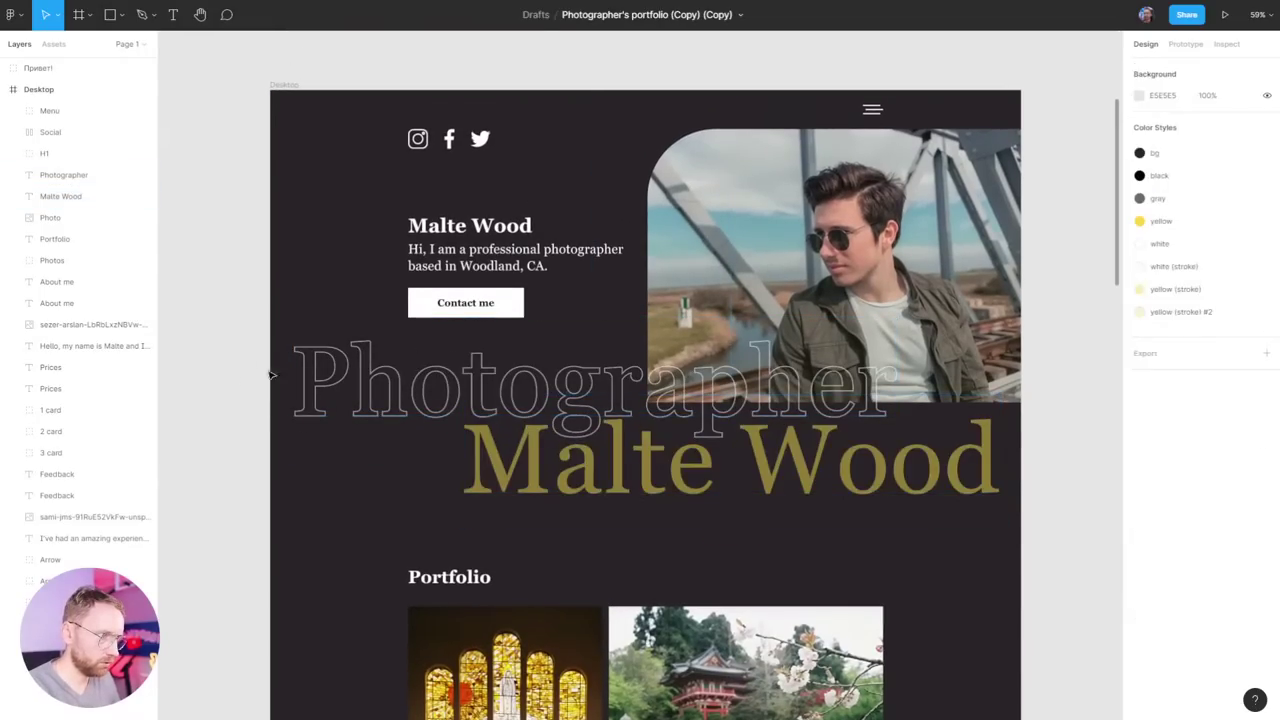
scroll(466, 383, down, 2)
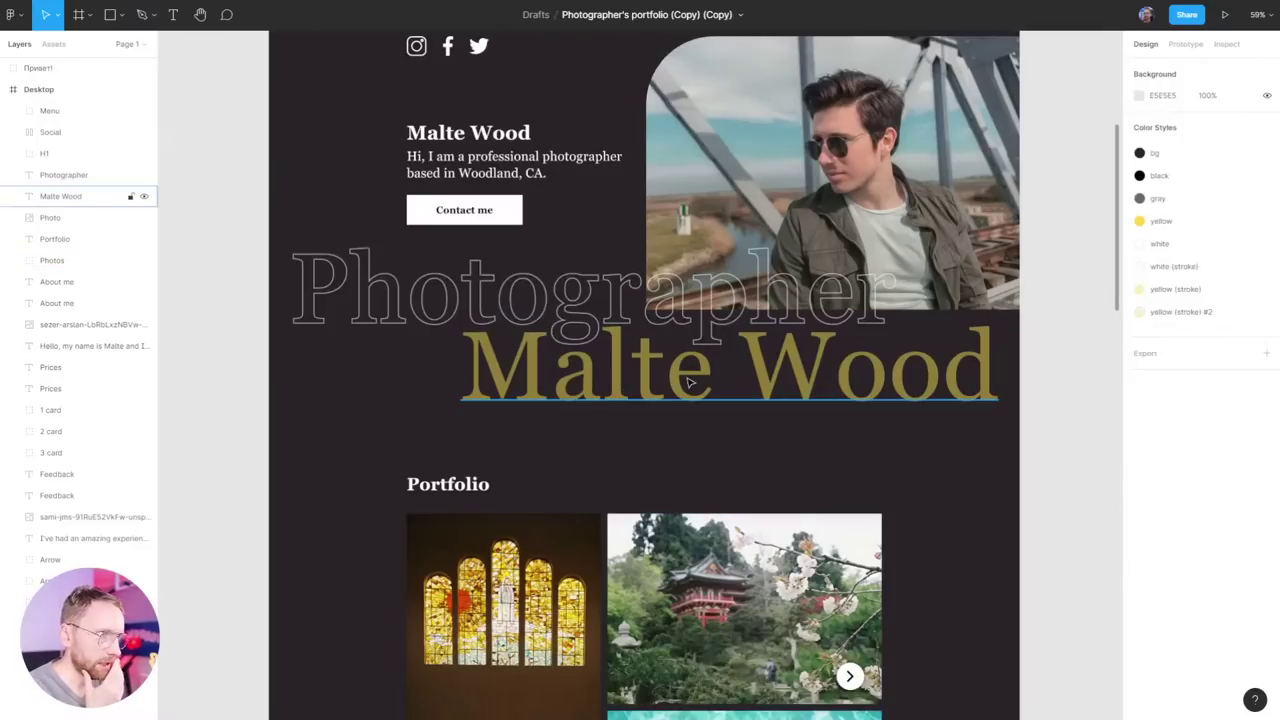
scroll(720, 367, up, 1)
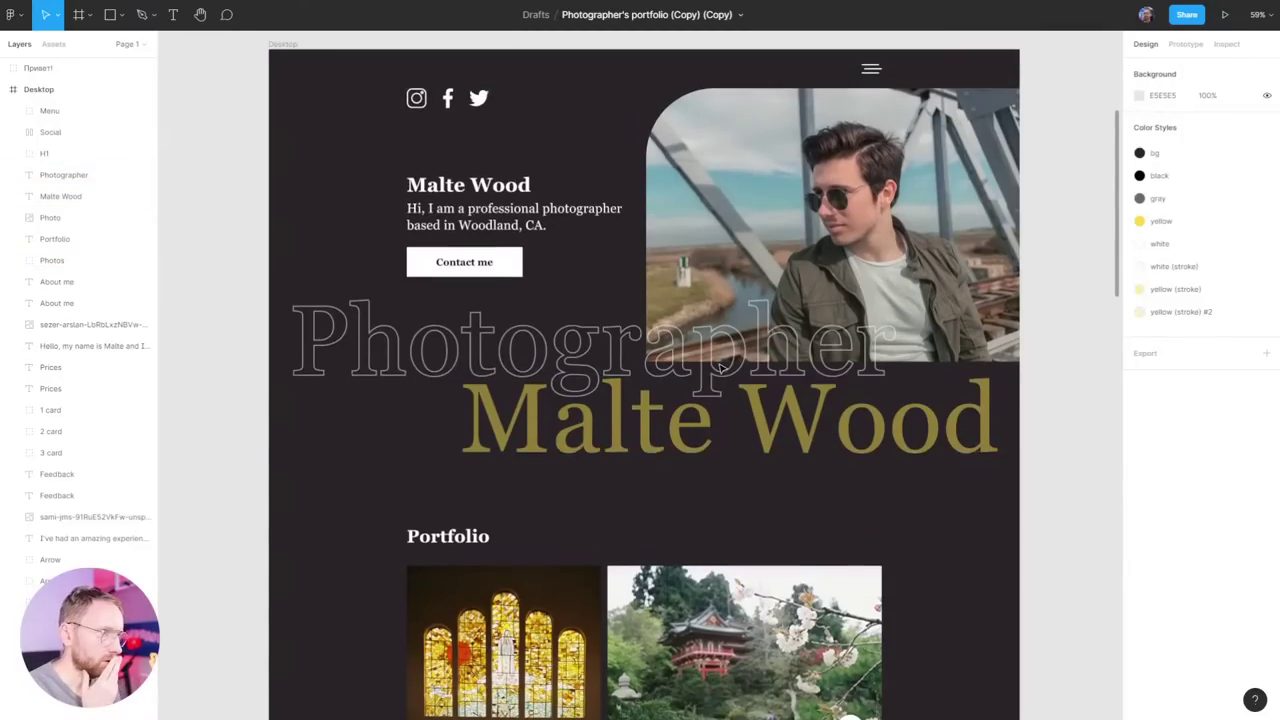
click(558, 192)
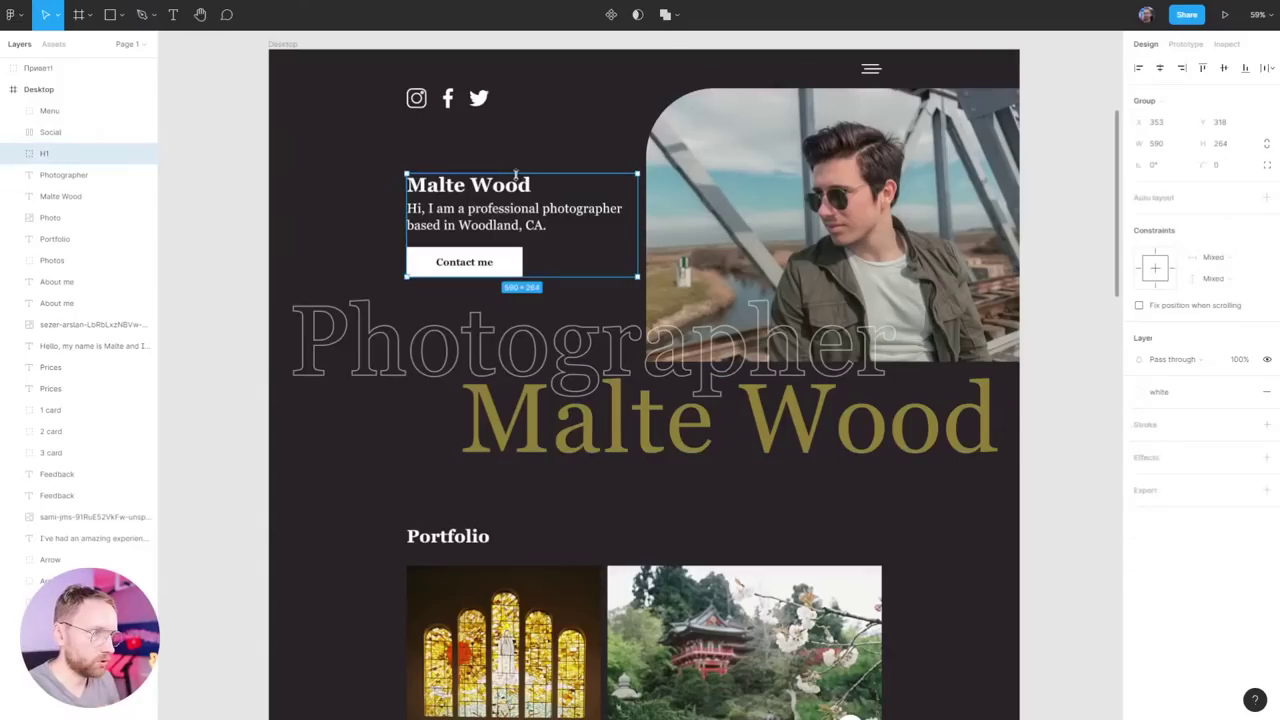
click(620, 453)
key(shift+x)
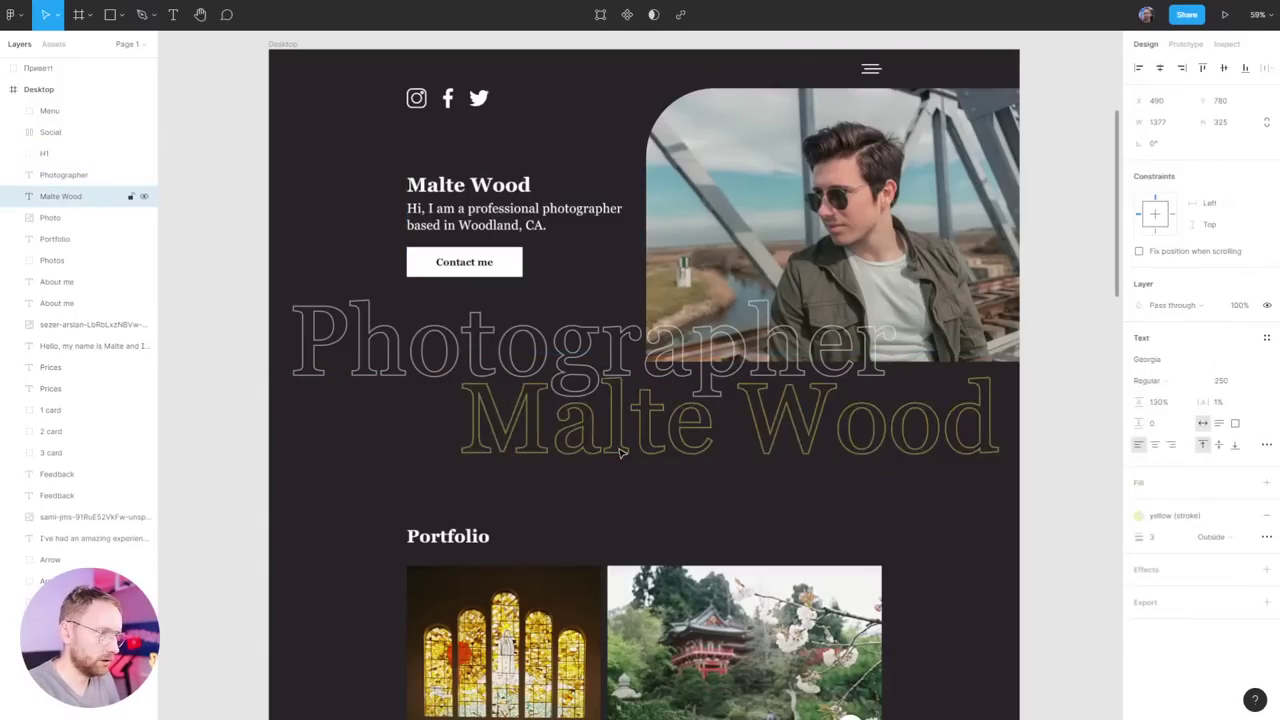
key(Delete)
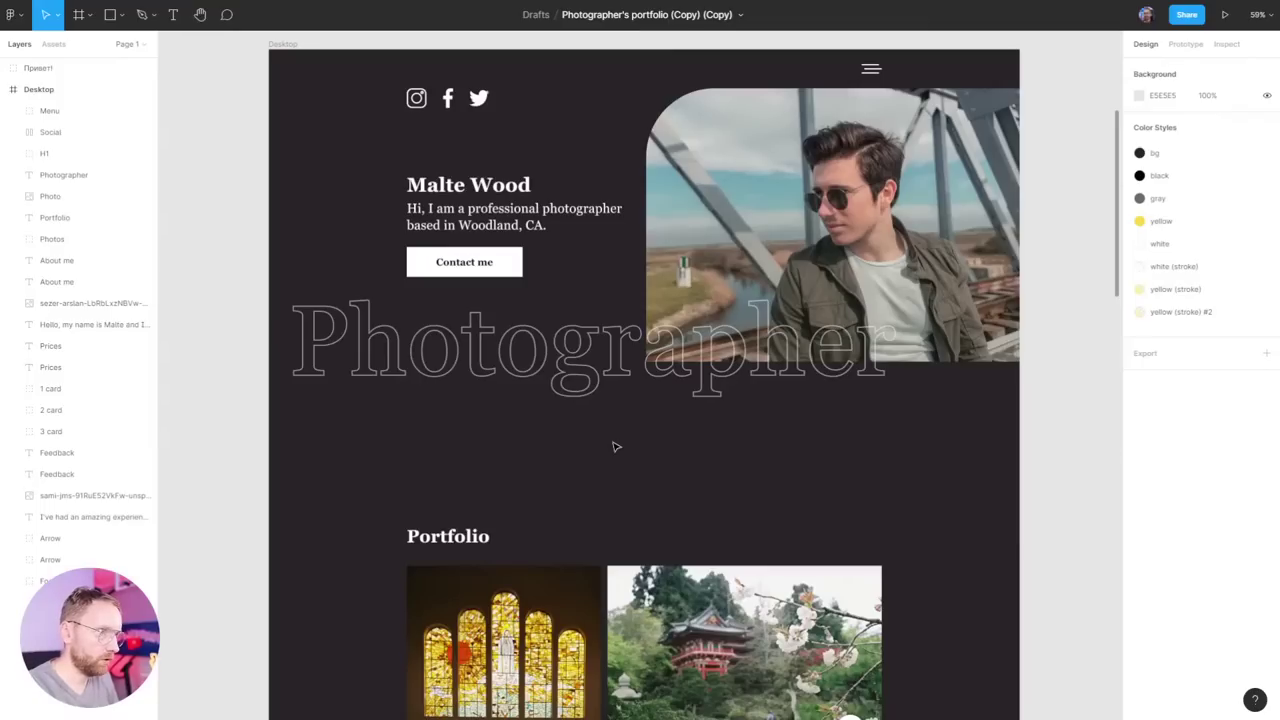
key(ctrl+z)
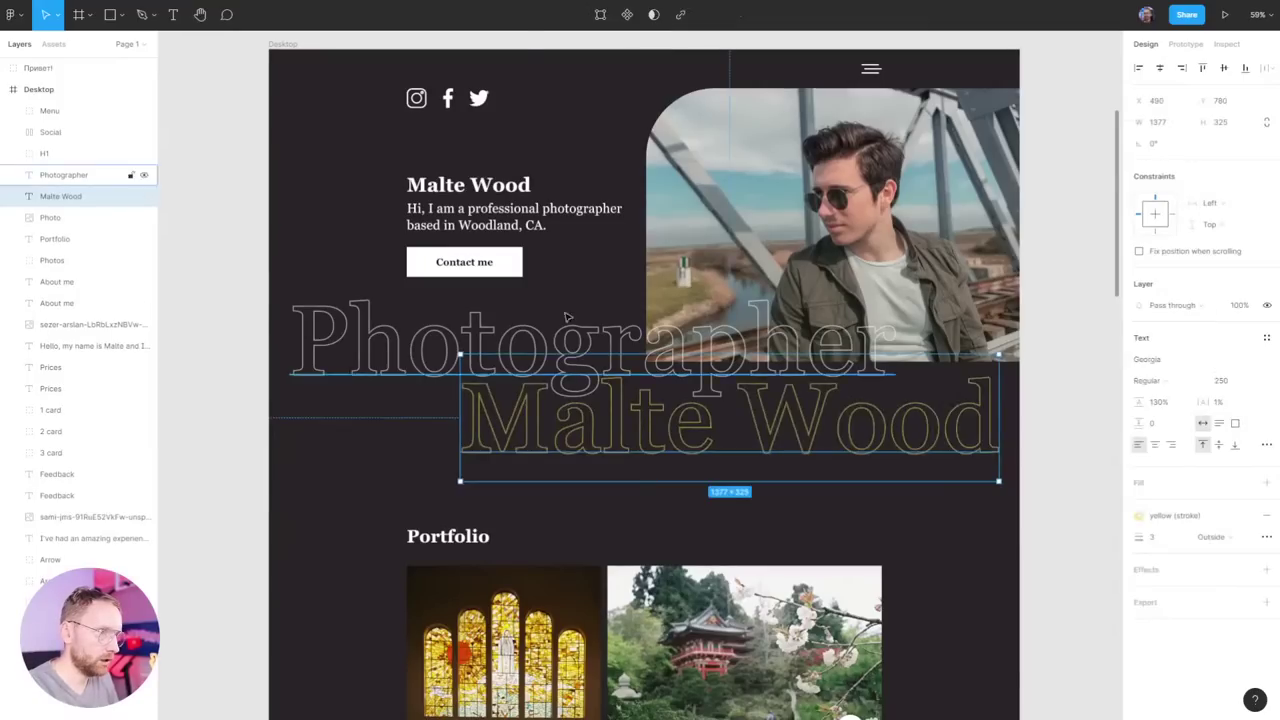
Move the social icons up about 25 px and select the Twitter icon's vector
click(478, 97)
drag(478, 97, 484, 76)
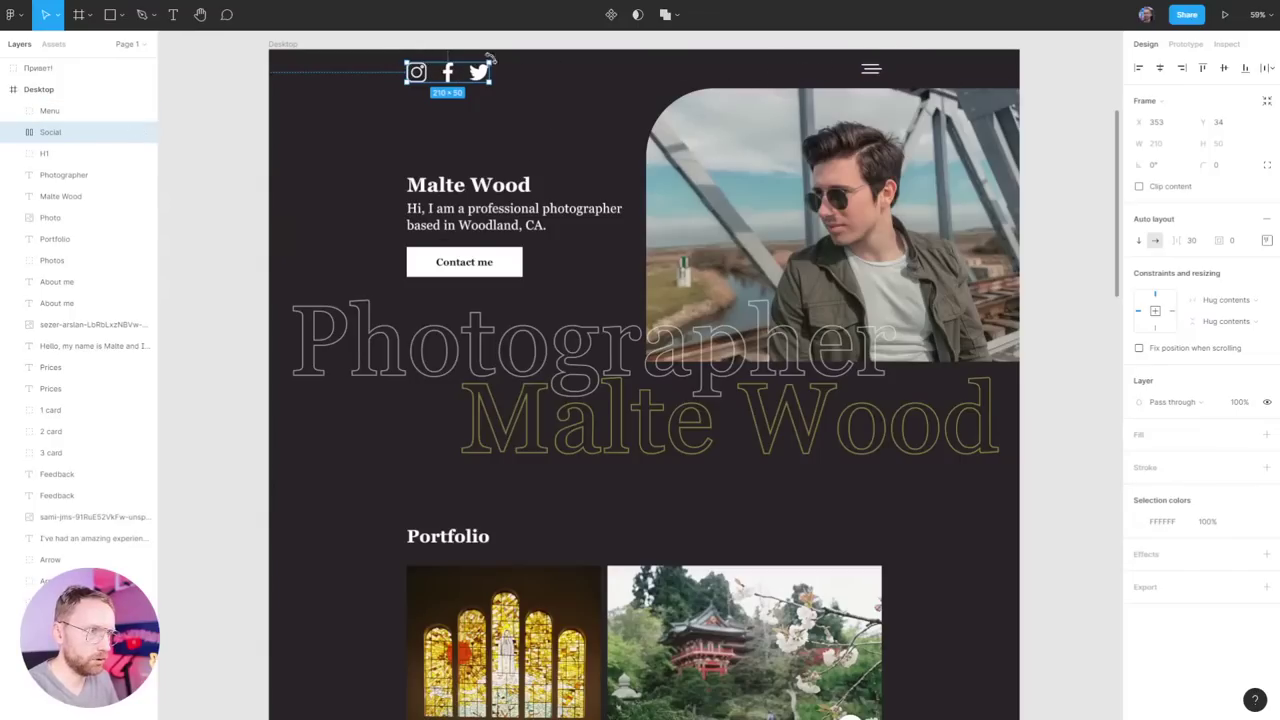
ctrl+click(480, 72)
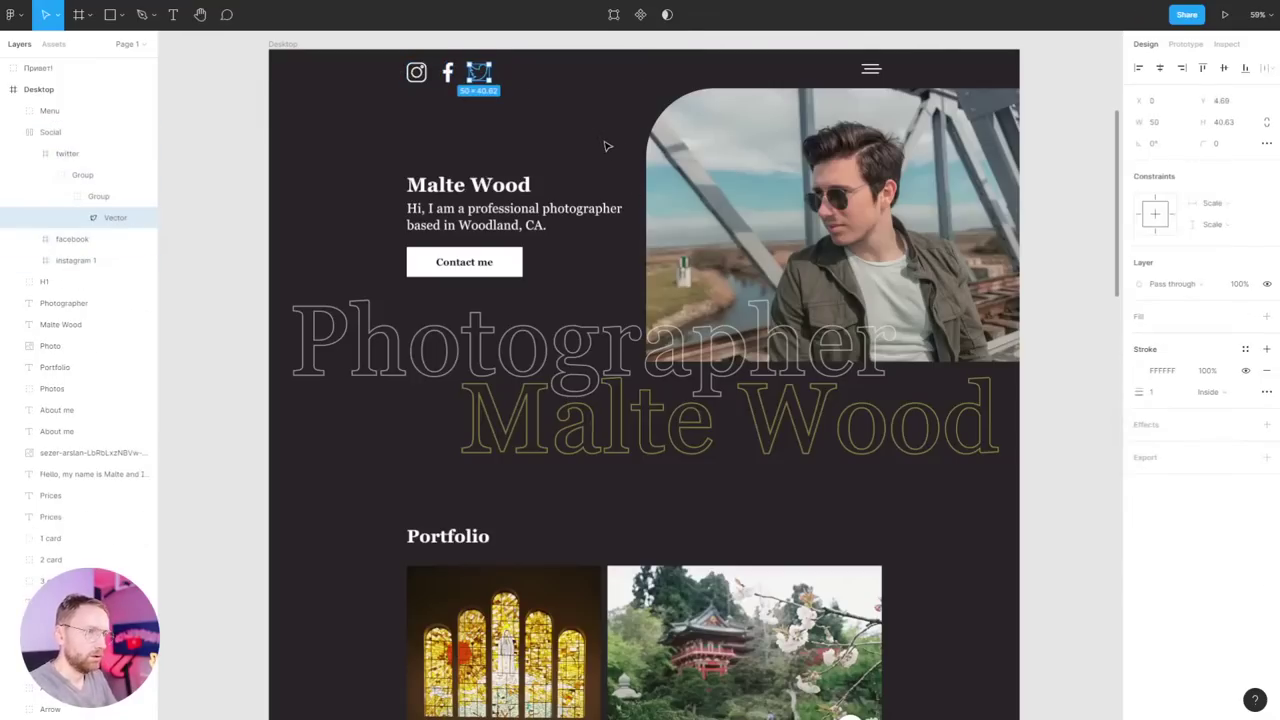
scroll(605, 165, down, 5)
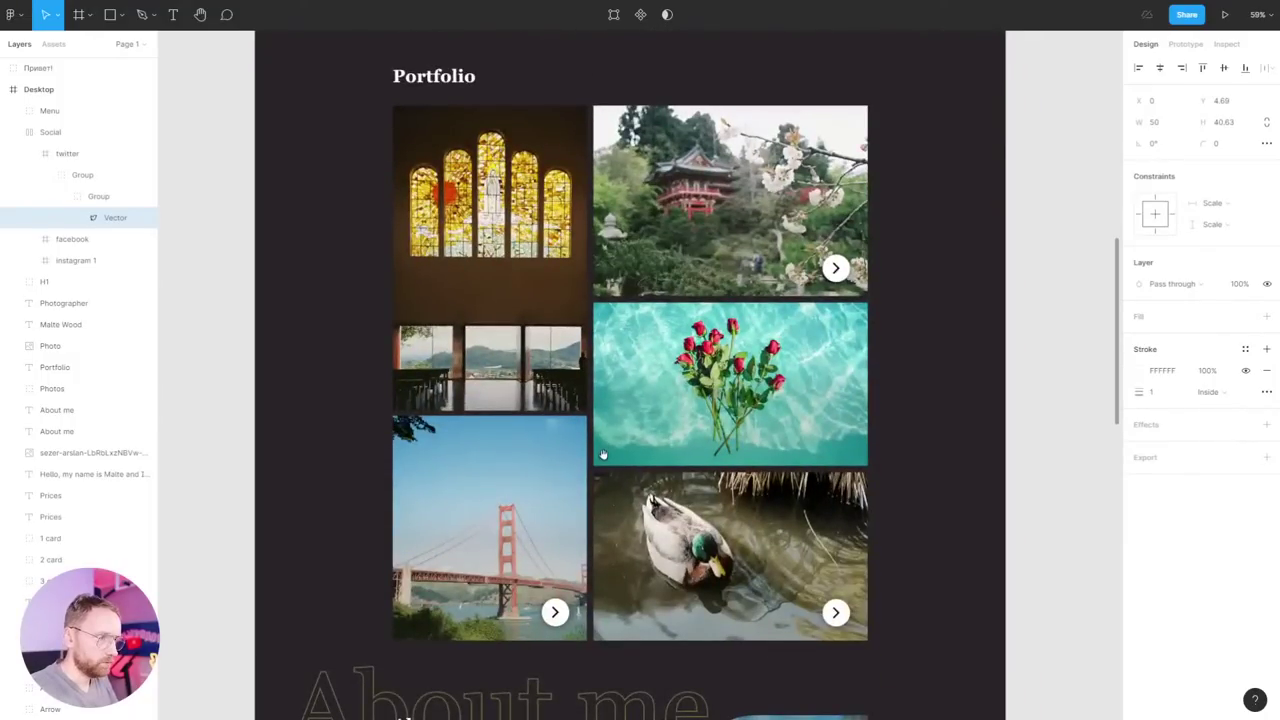
Select the arrow circle on the duck photo and pan around the portfolio grid
scroll(603, 455, down, 3)
scroll(857, 480, up, 1)
ctrl+click(857, 482)
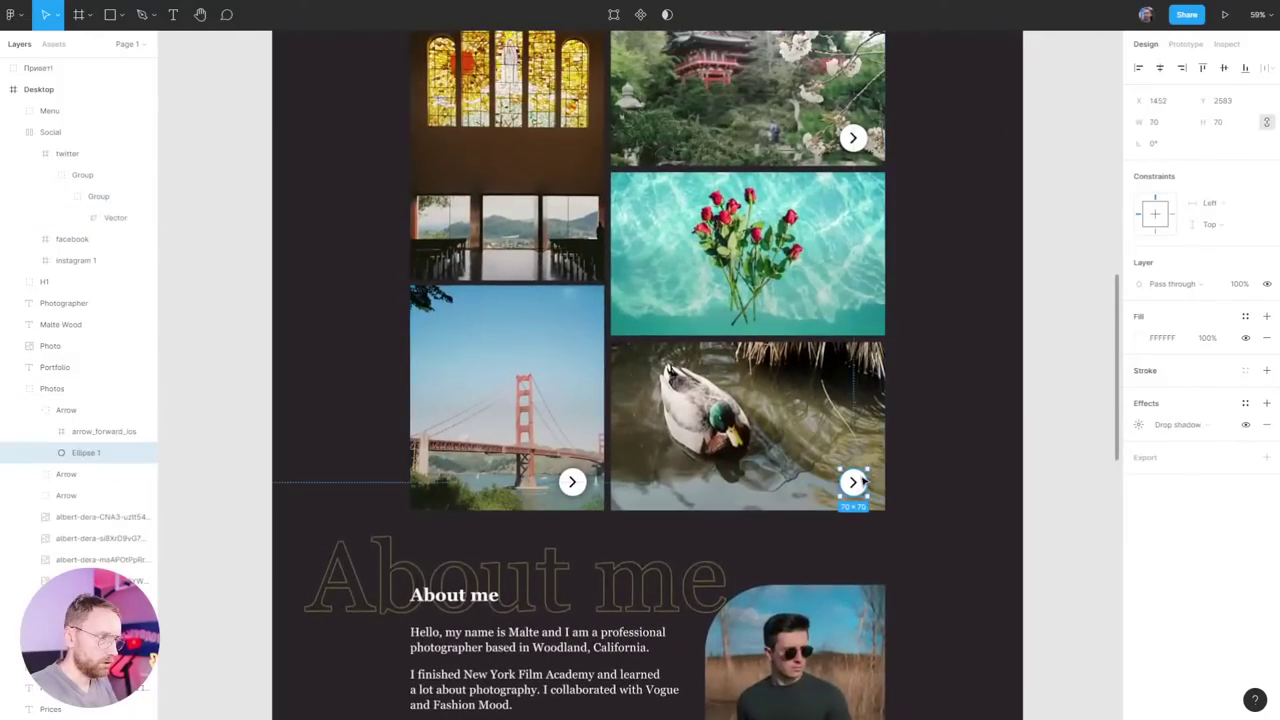
ctrl+scroll(934, 397, up, 3)
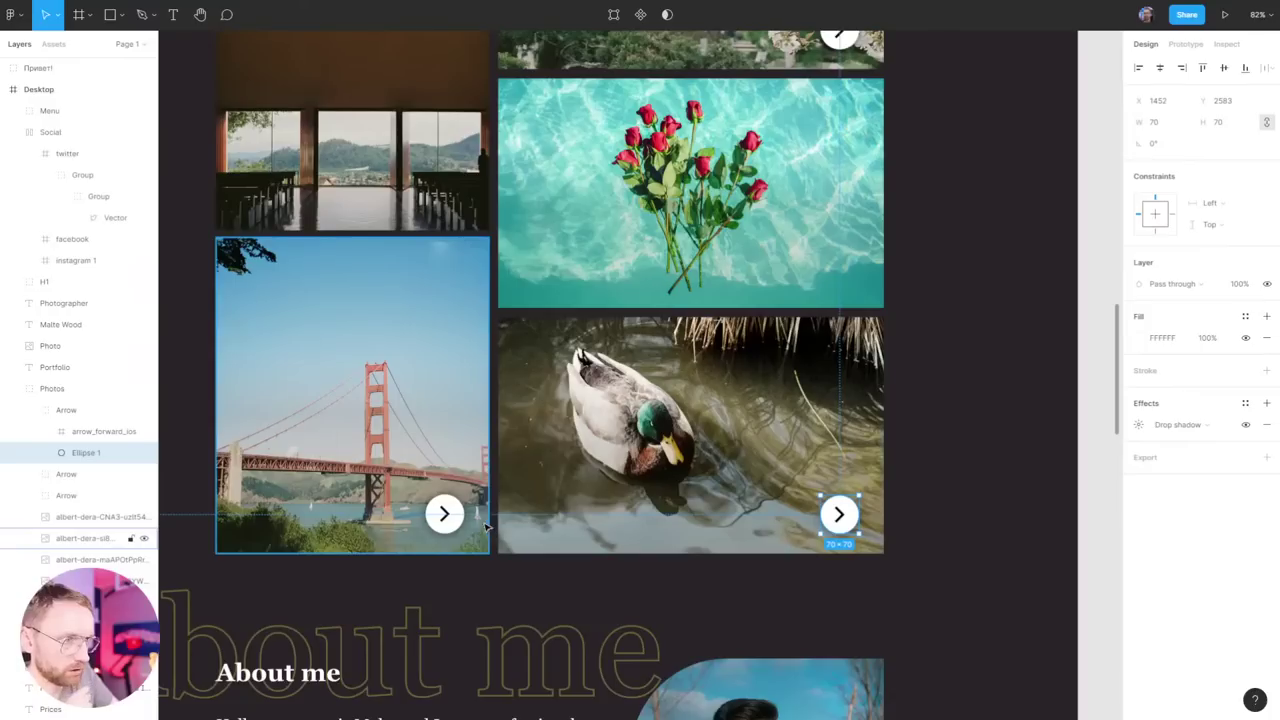
scroll(488, 488, left, 3)
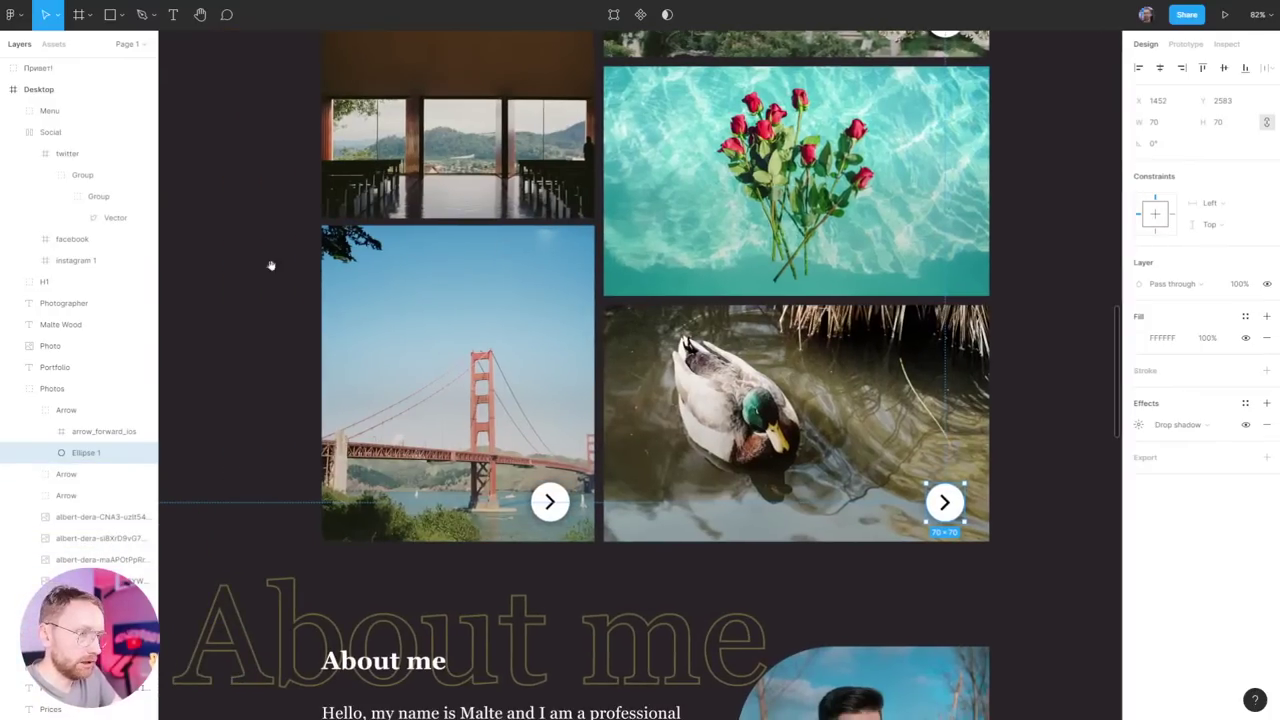
scroll(634, 420, up, 5)
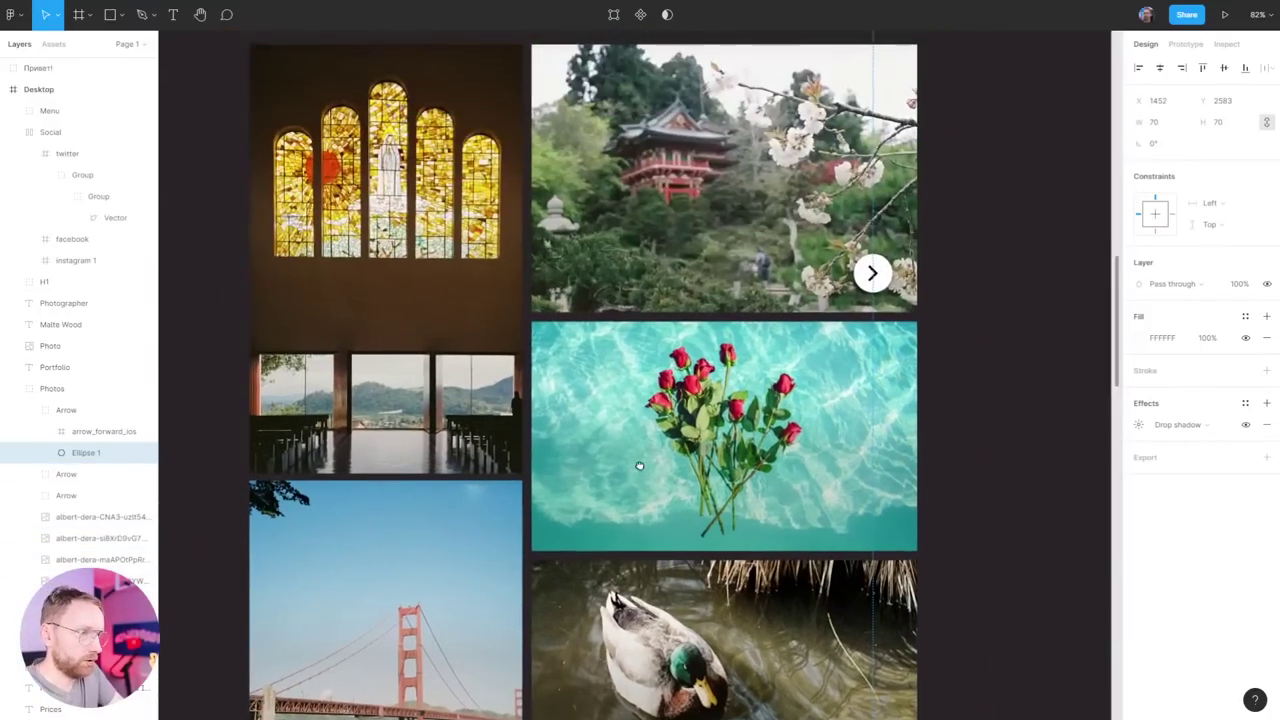
scroll(634, 420, up, 3)
scroll(634, 420, right, 3)
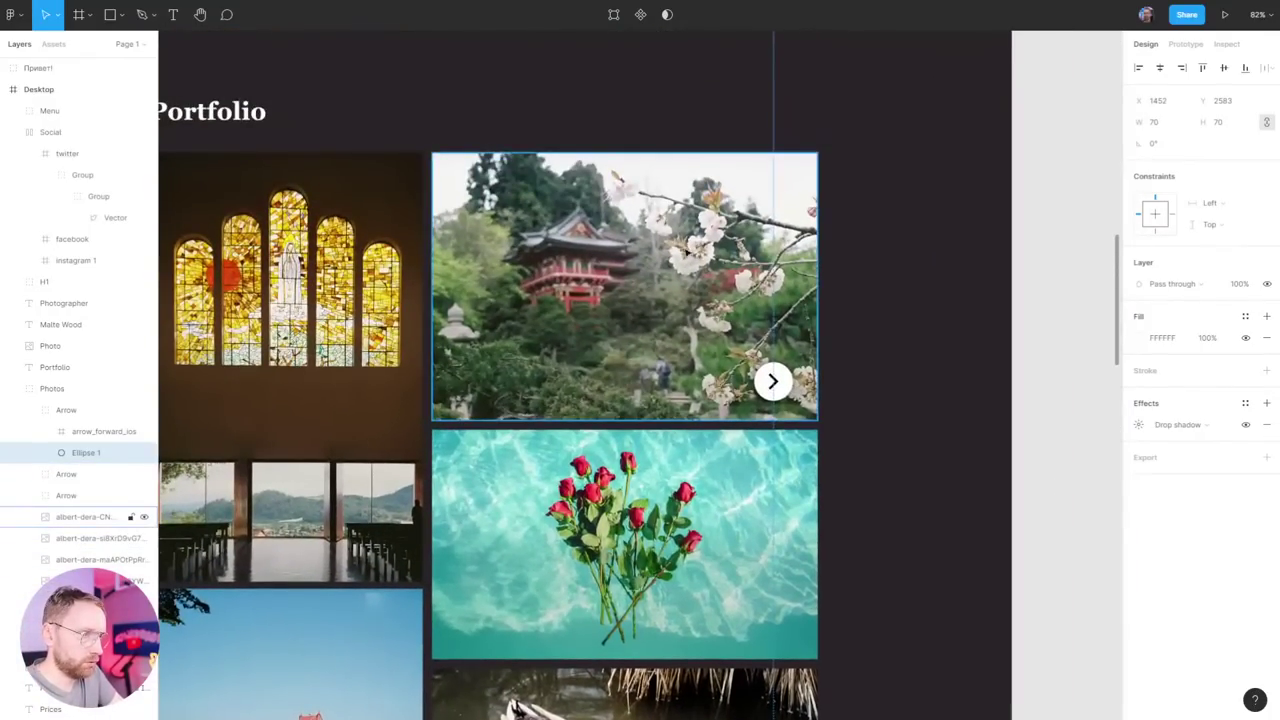
scroll(729, 594, down, 5)
scroll(729, 594, left, 2)
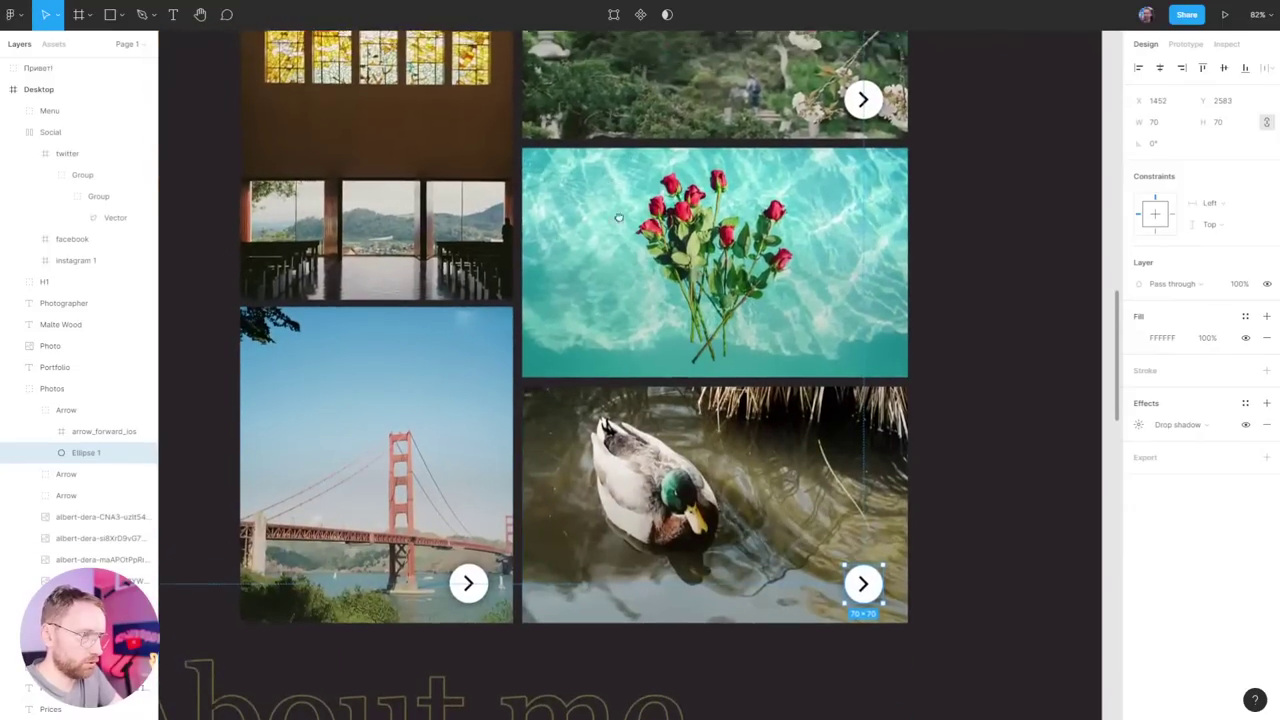
scroll(618, 217, up, 5)
scroll(618, 217, left, 1)
scroll(740, 300, up, 2)
scroll(740, 300, left, 1)
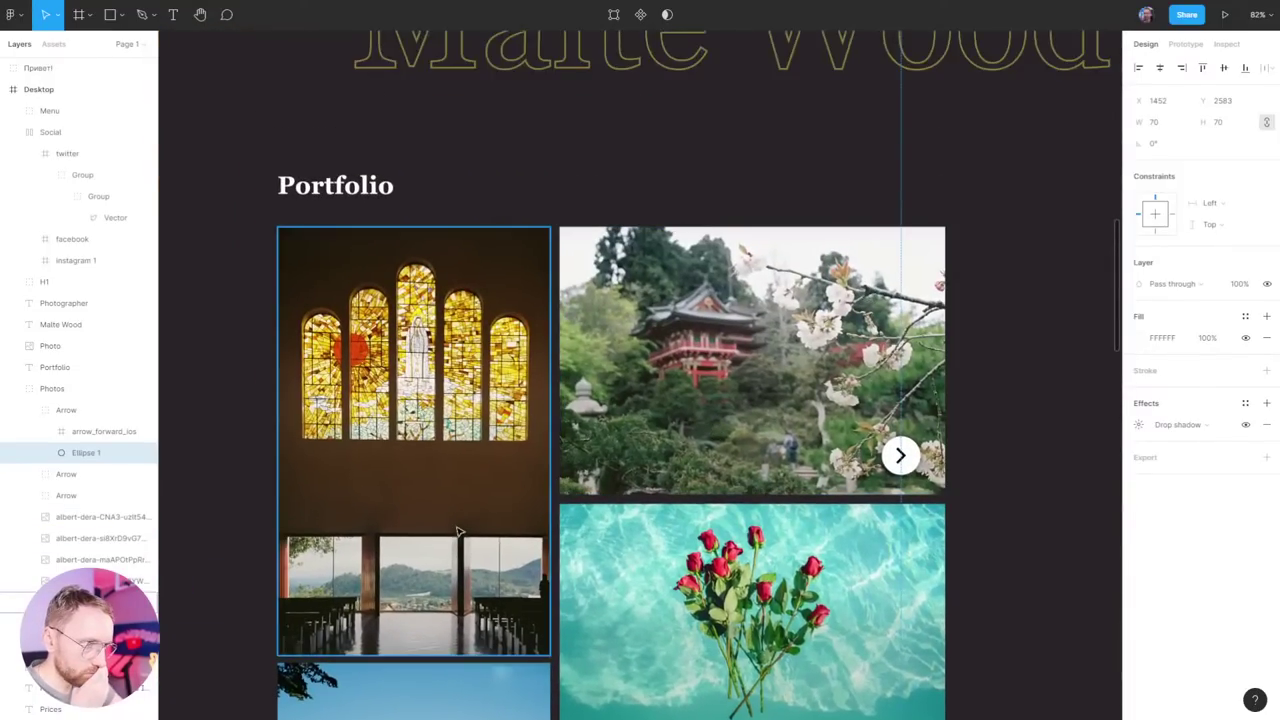
scroll(520, 498, down, 4)
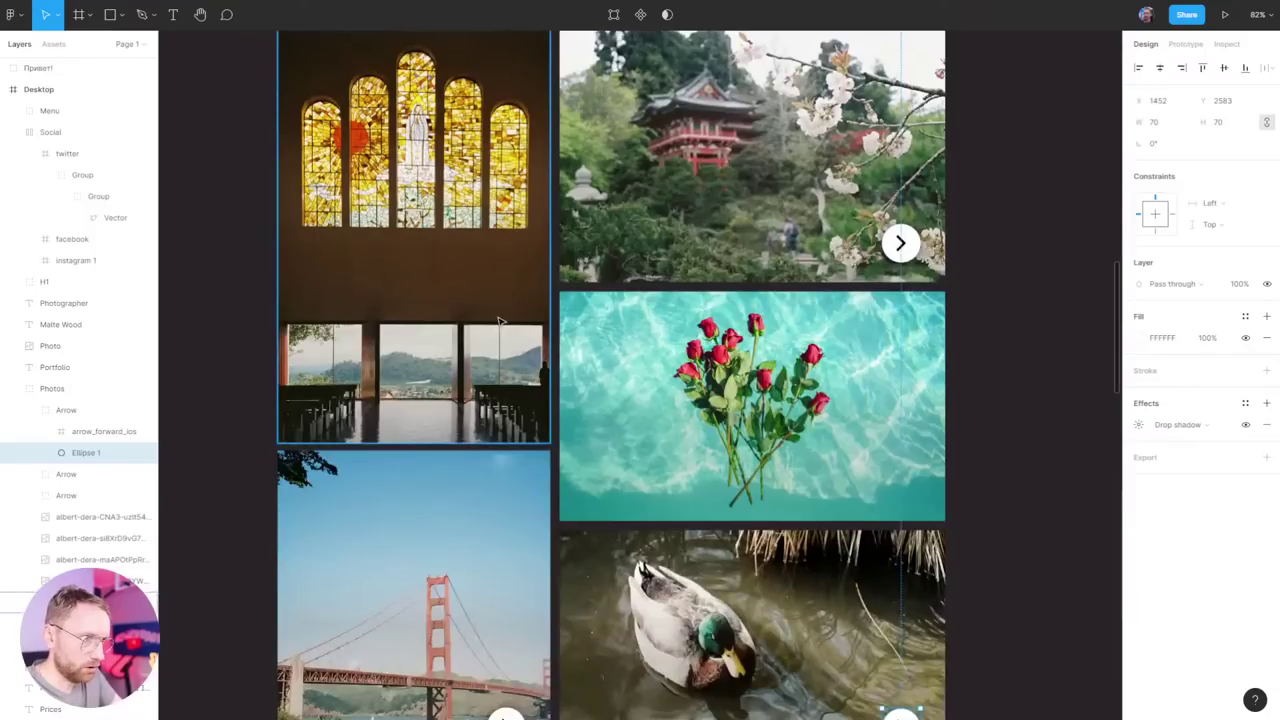
scroll(483, 580, down, 8)
scroll(523, 589, down, 4)
scroll(523, 589, left, 1)
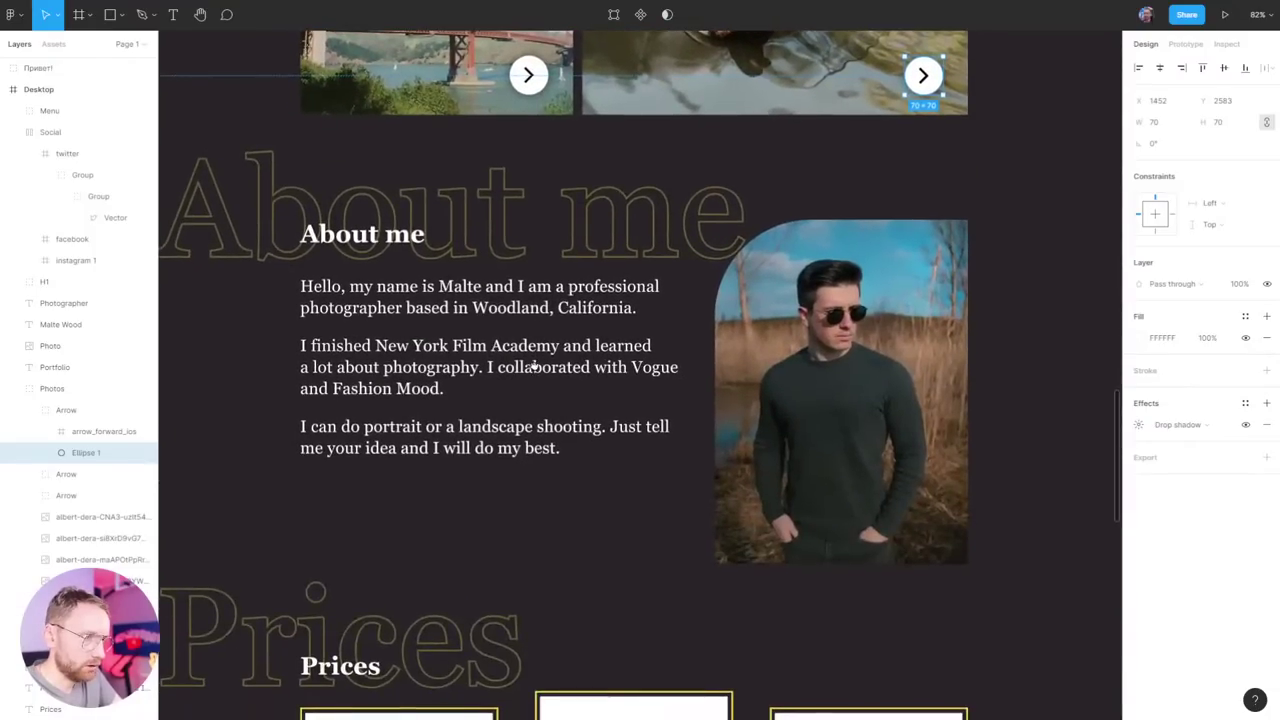
Bring the Prices cards into view, select the outlined Prices word, then switch to Discord
drag(533, 367, 575, 202)
click(512, 503)
scroll(491, 471, down, 2)
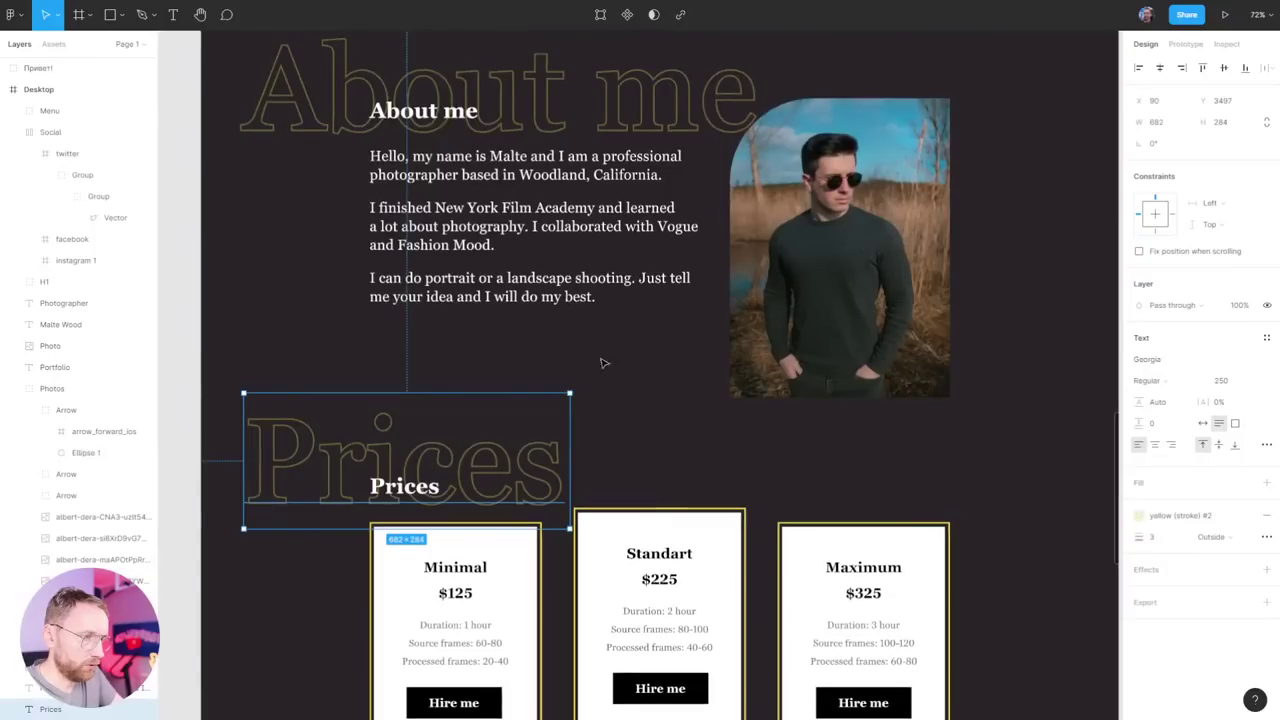
scroll(603, 363, up, 3)
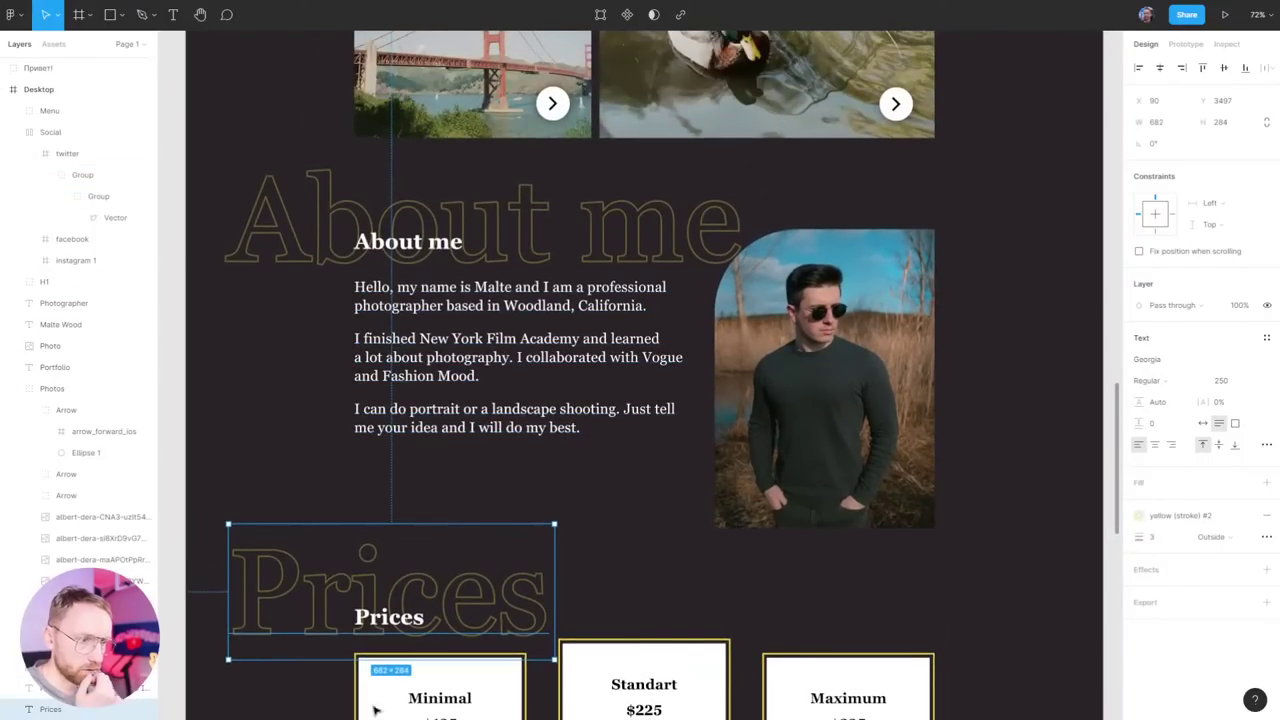
key(alt+Tab)
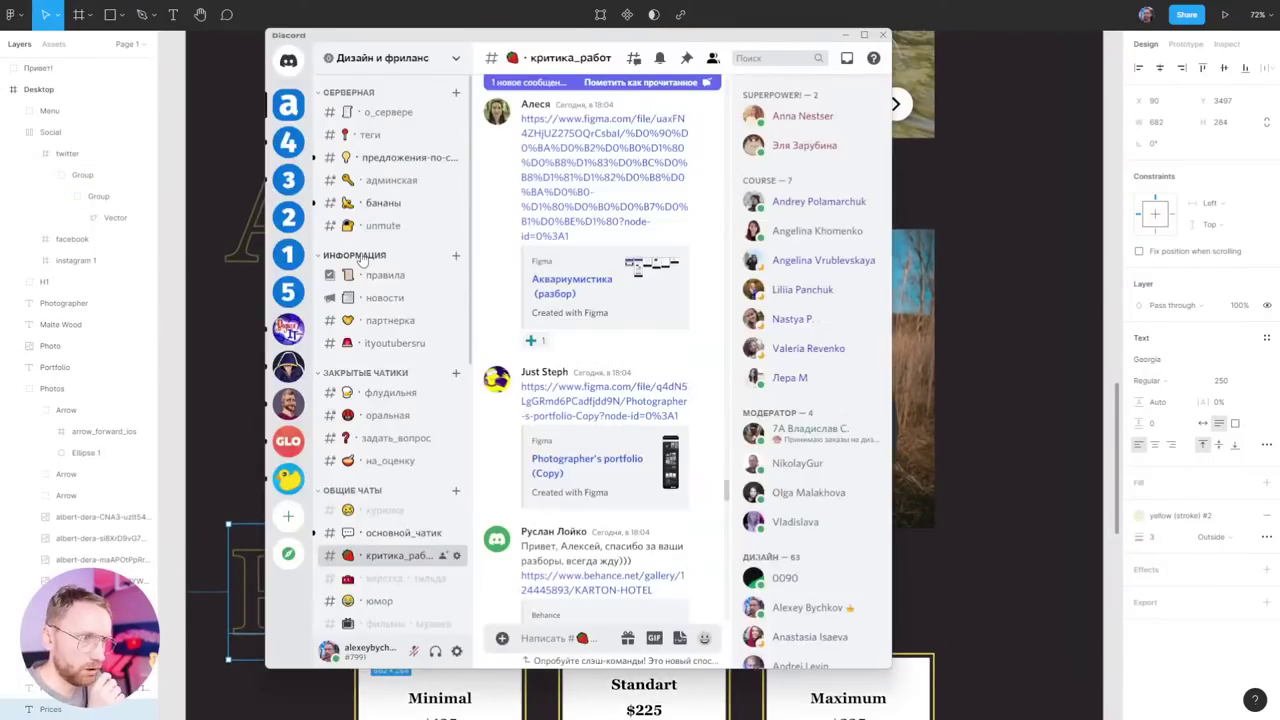
Browse 4 группа's ссылки and опросы channels, return to Дизайн и фриланс, then back to Figma
click(288, 141)
click(389, 221)
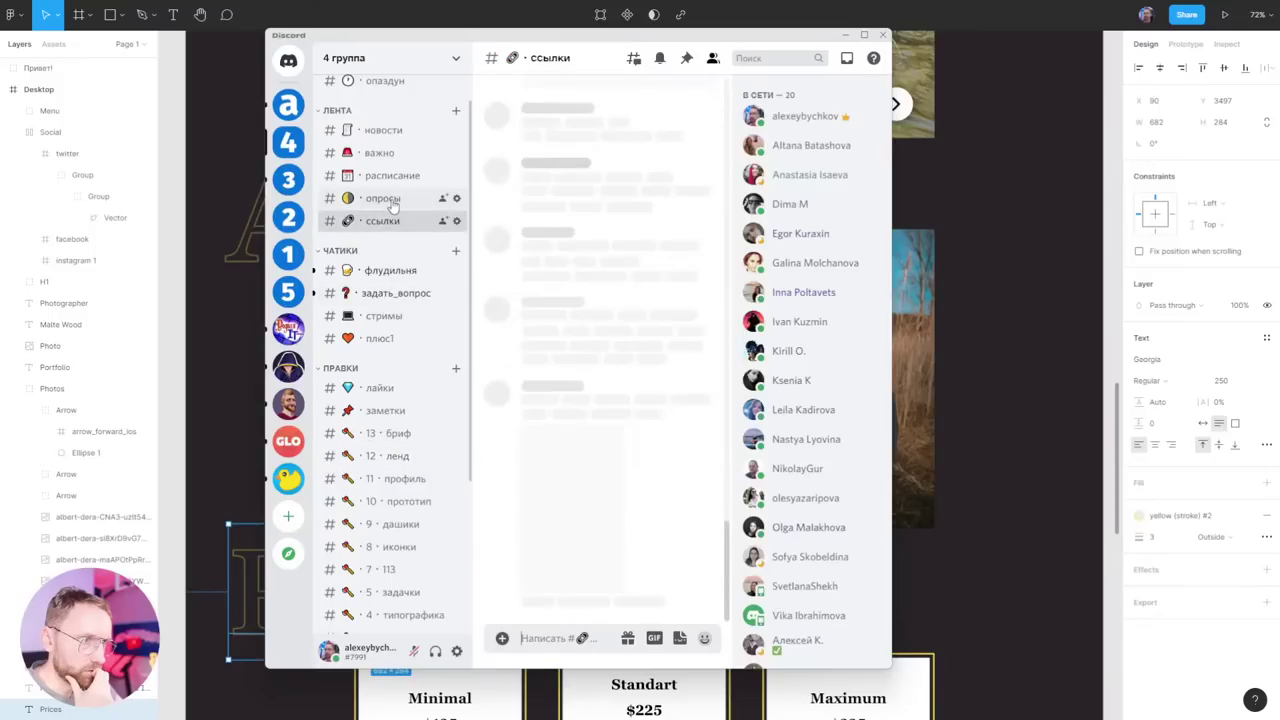
click(382, 198)
scroll(634, 324, up, 5)
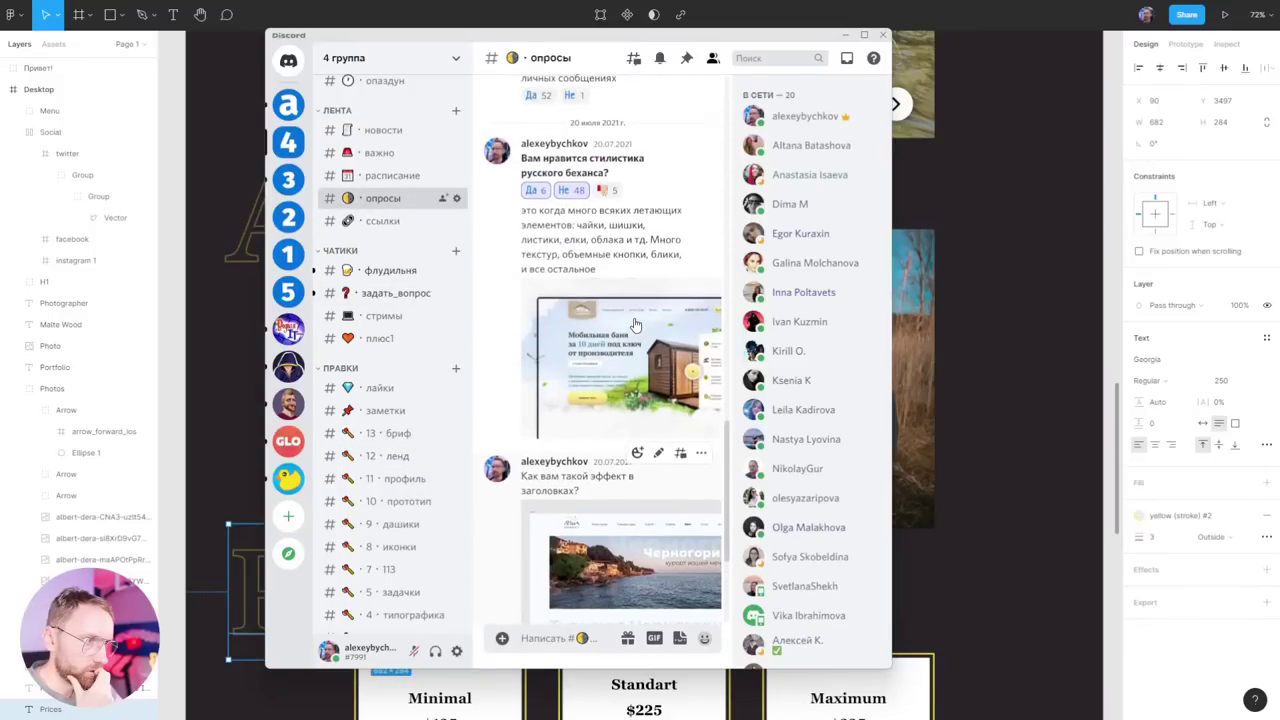
scroll(630, 296, up, 3)
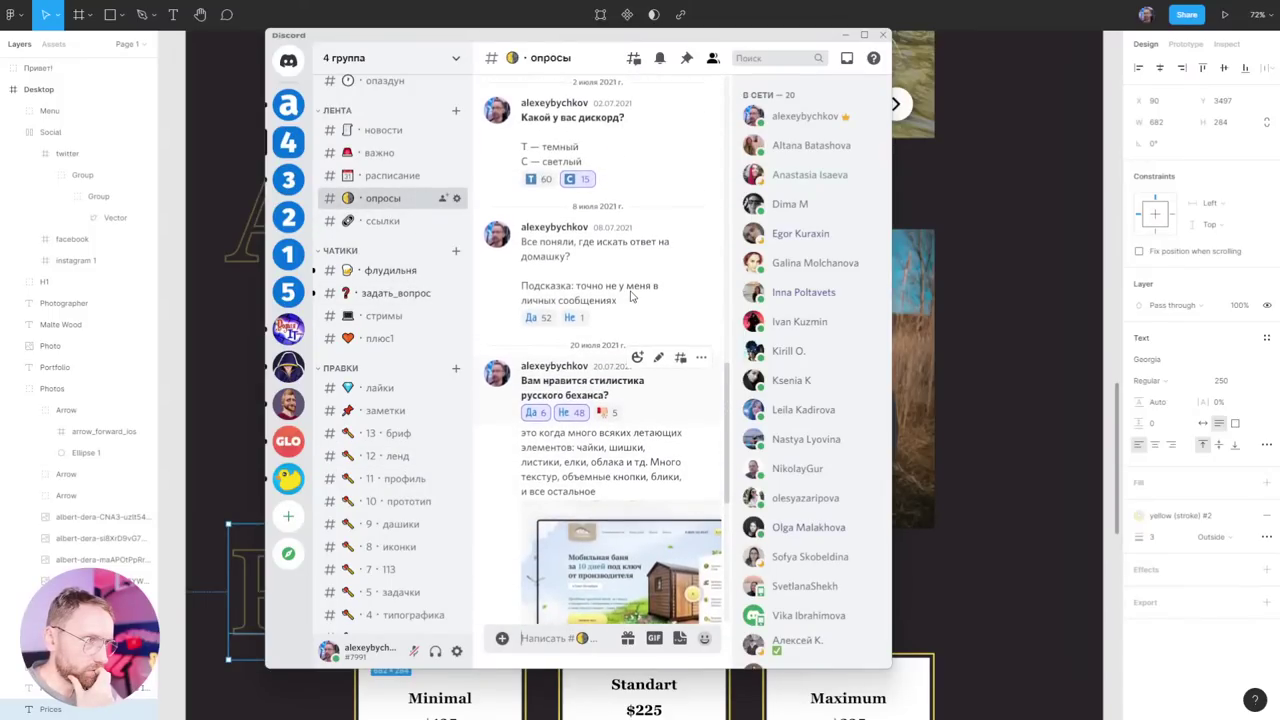
scroll(630, 296, down, 5)
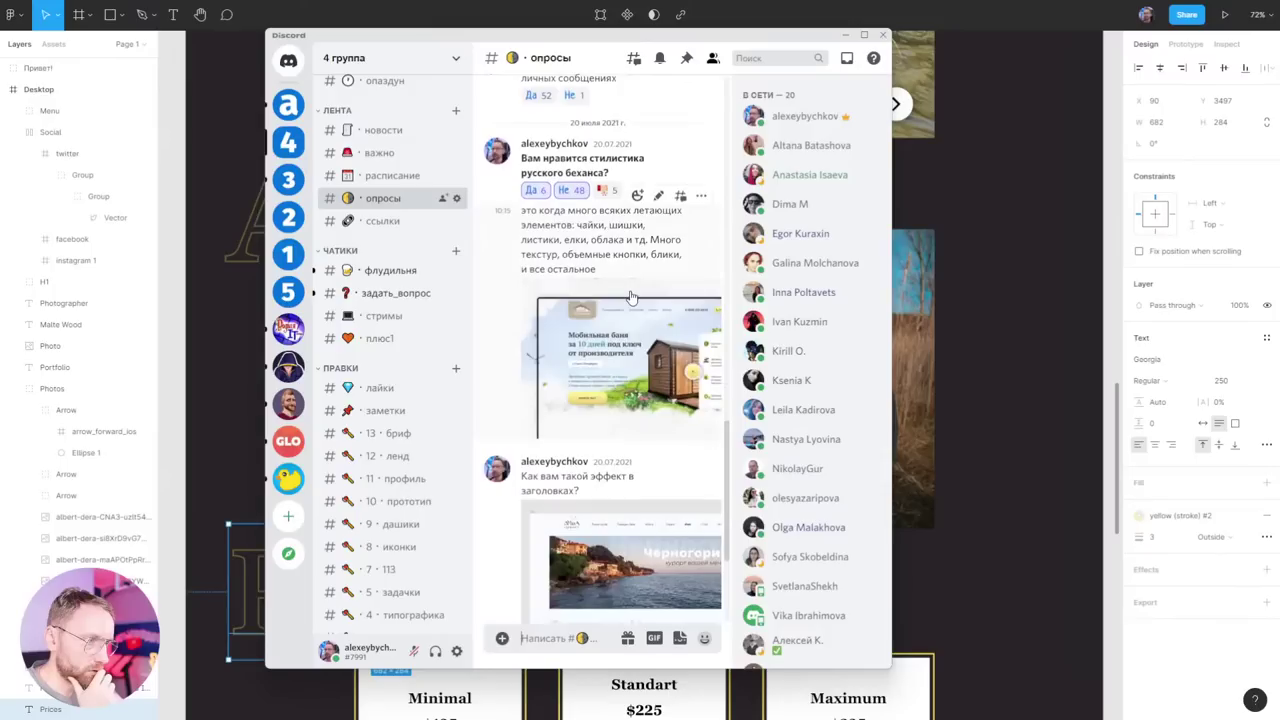
scroll(630, 296, down, 3)
scroll(630, 296, up, 4)
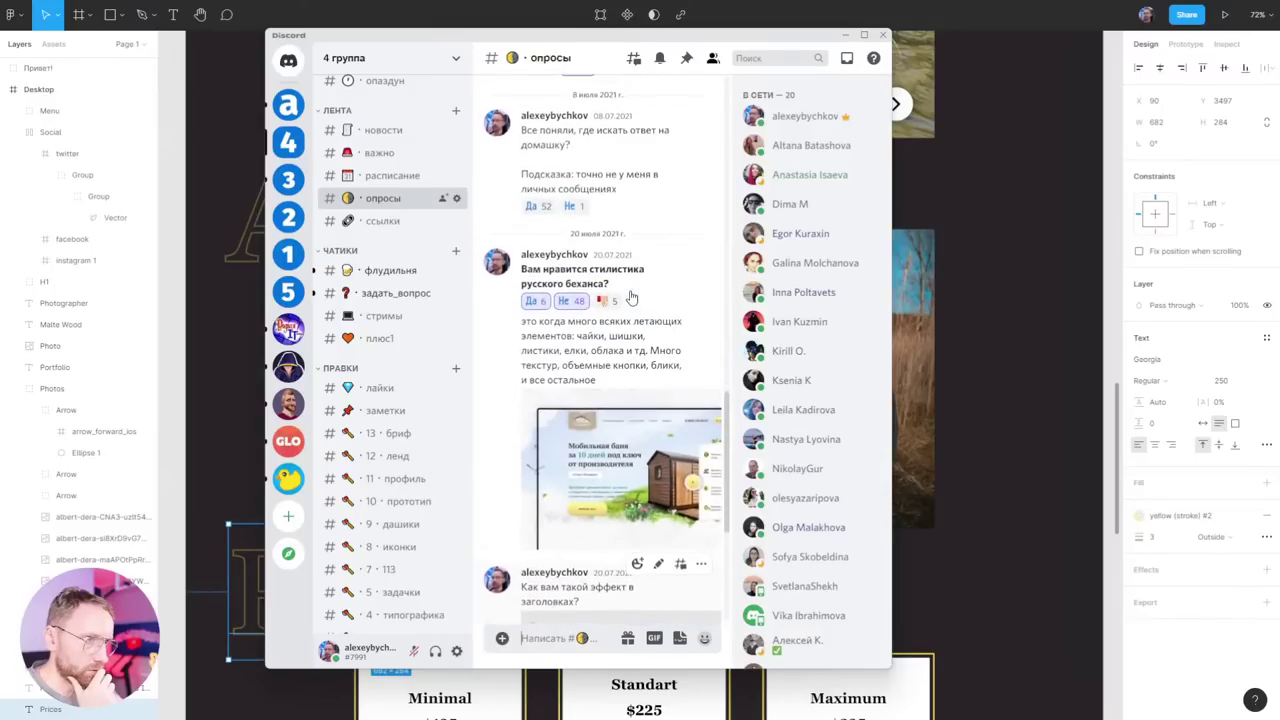
click(288, 105)
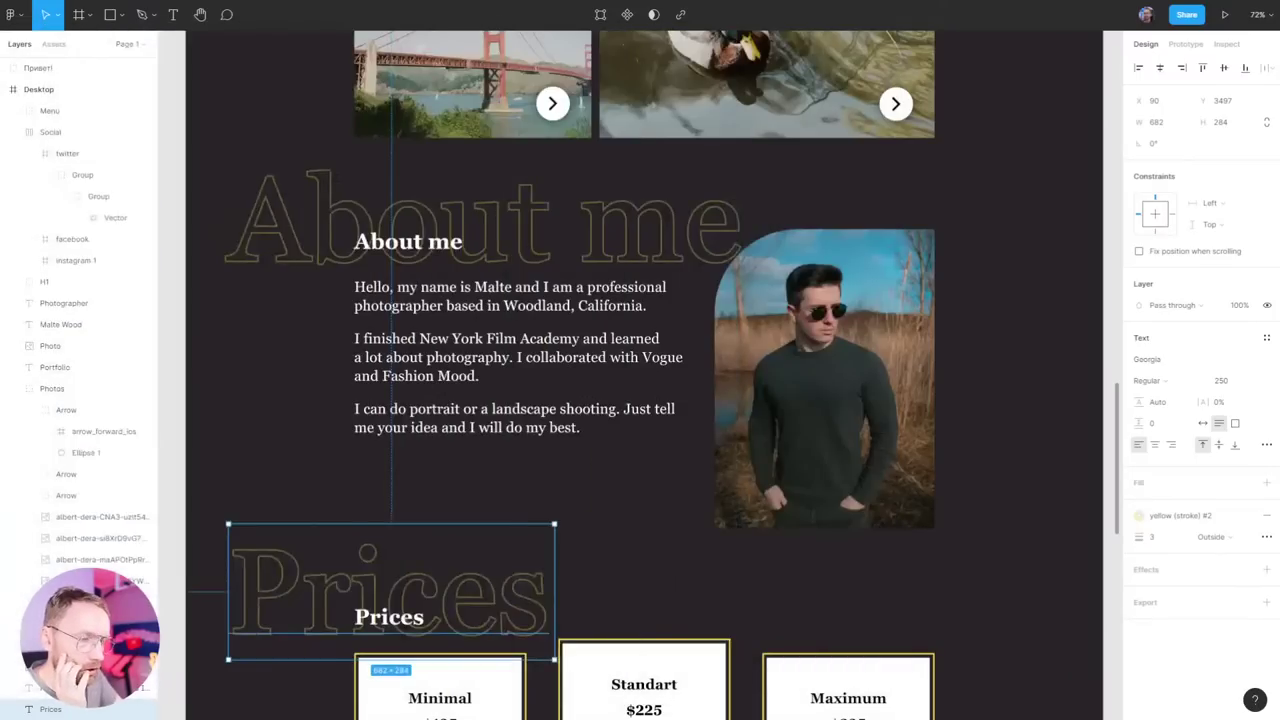
key(alt+Tab)
Delete the large outlined About me and Prices background words
click(583, 493)
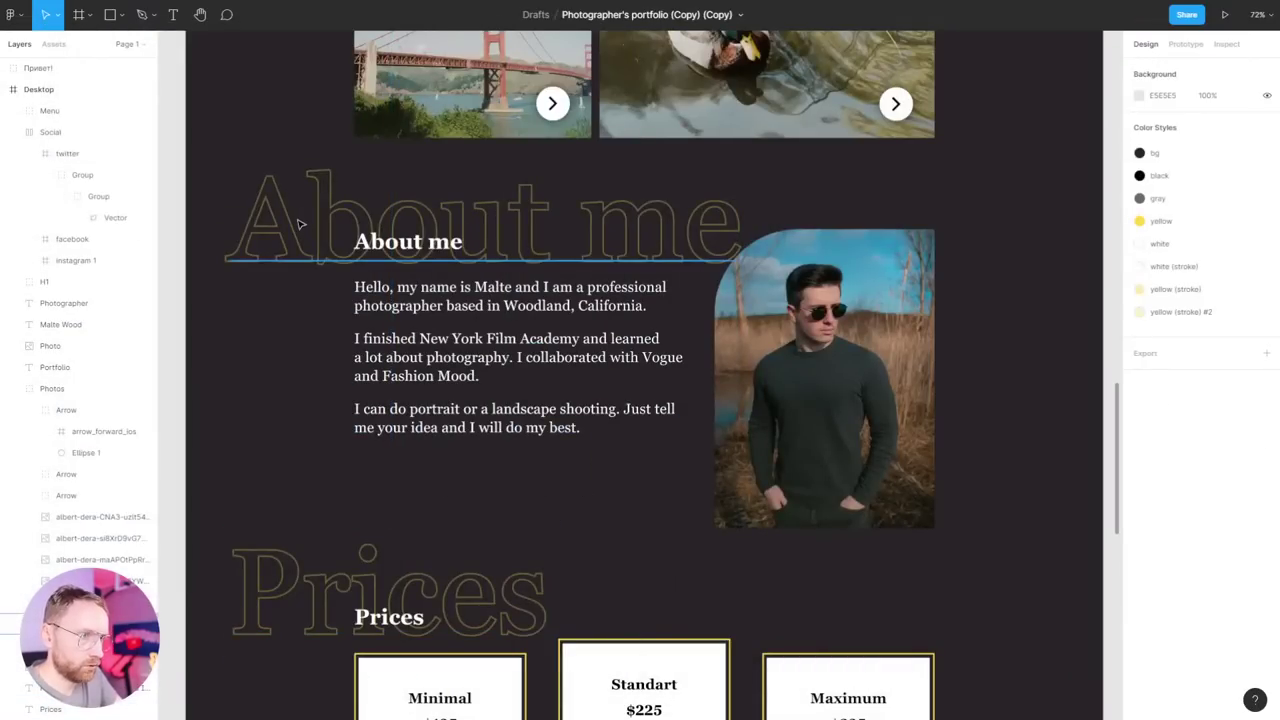
click(489, 218)
shift+click(391, 591)
key(Delete)
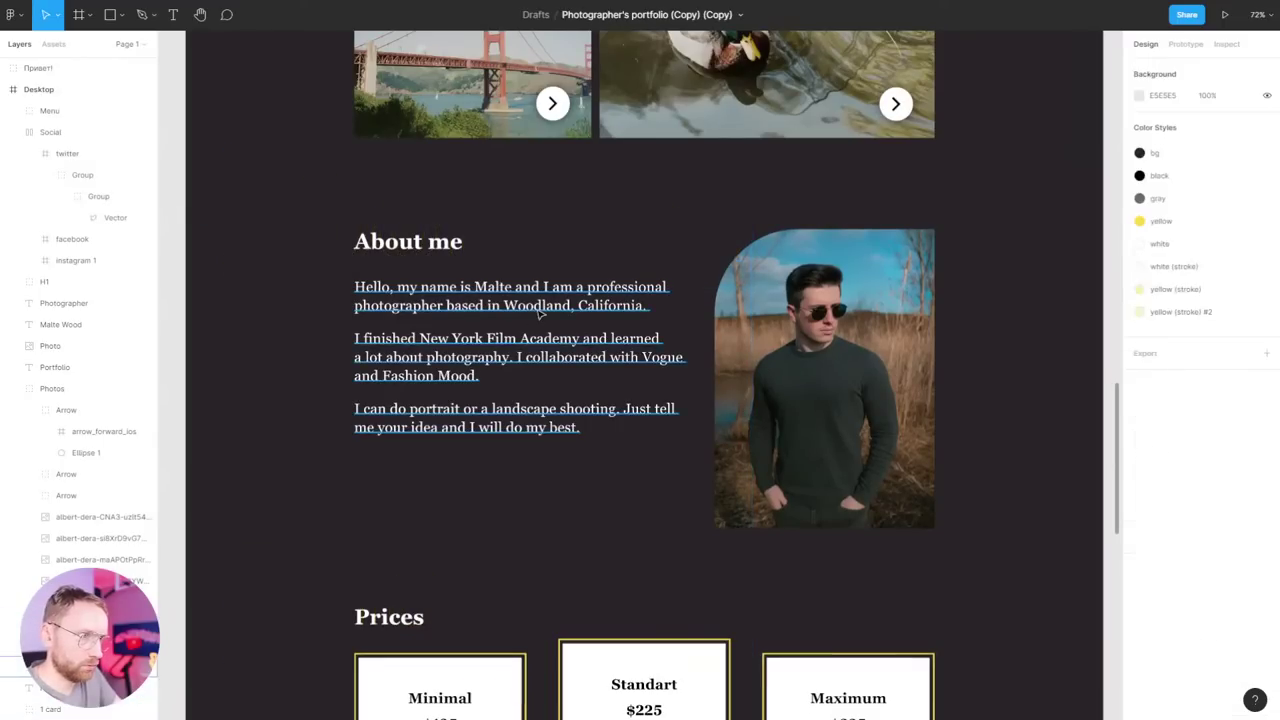
Delete and restore the outlined Feedback word, then move it slightly lower to y 4307
scroll(570, 380, down, 5)
scroll(545, 124, down, 5)
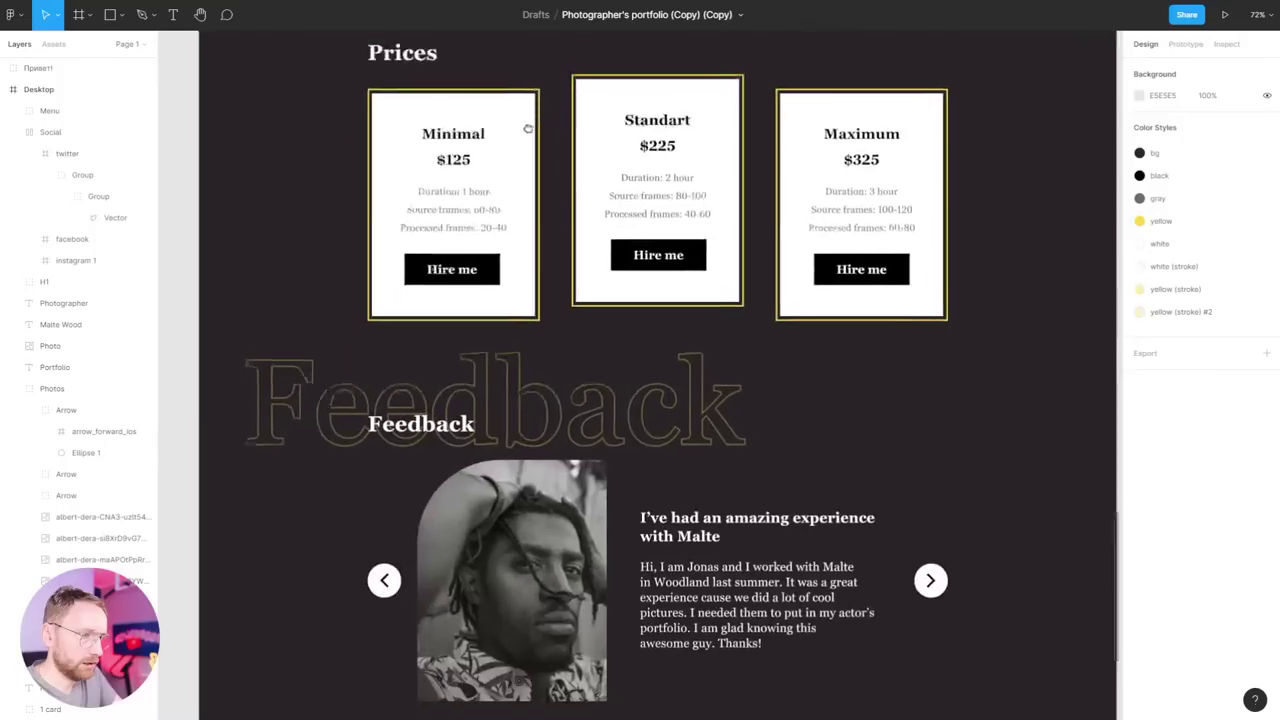
click(265, 338)
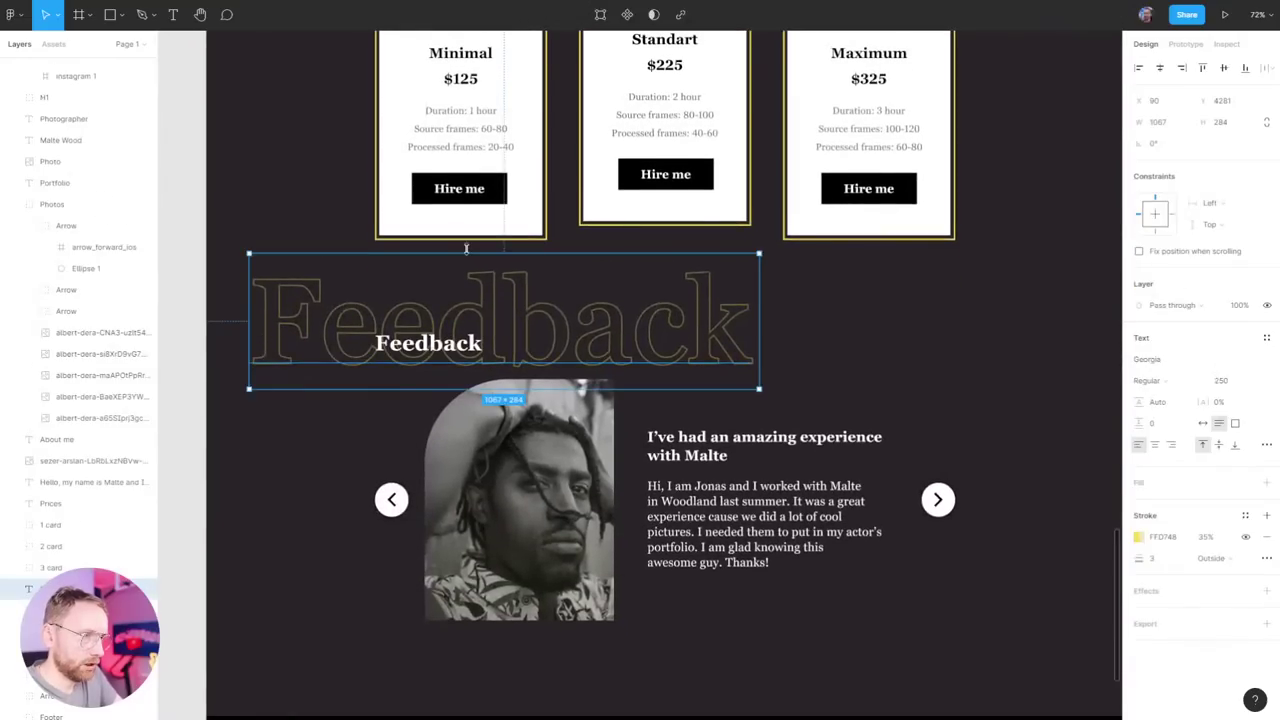
key(Delete)
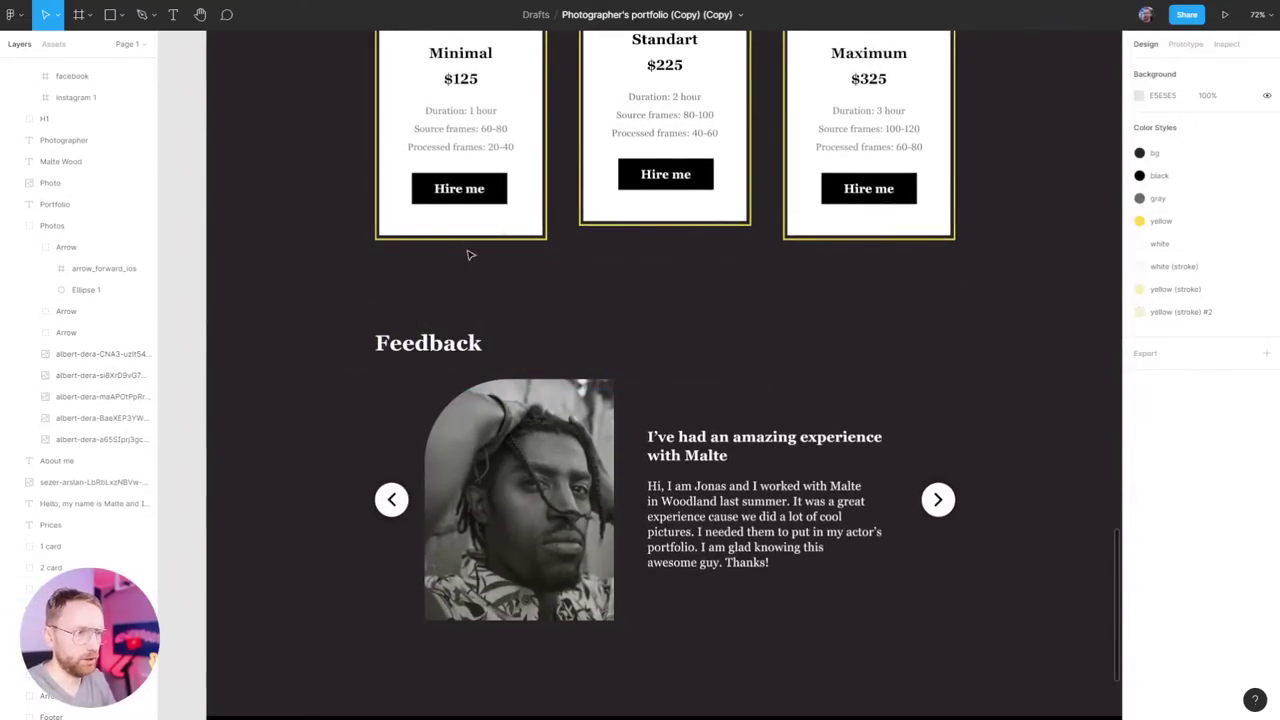
key(ctrl+z)
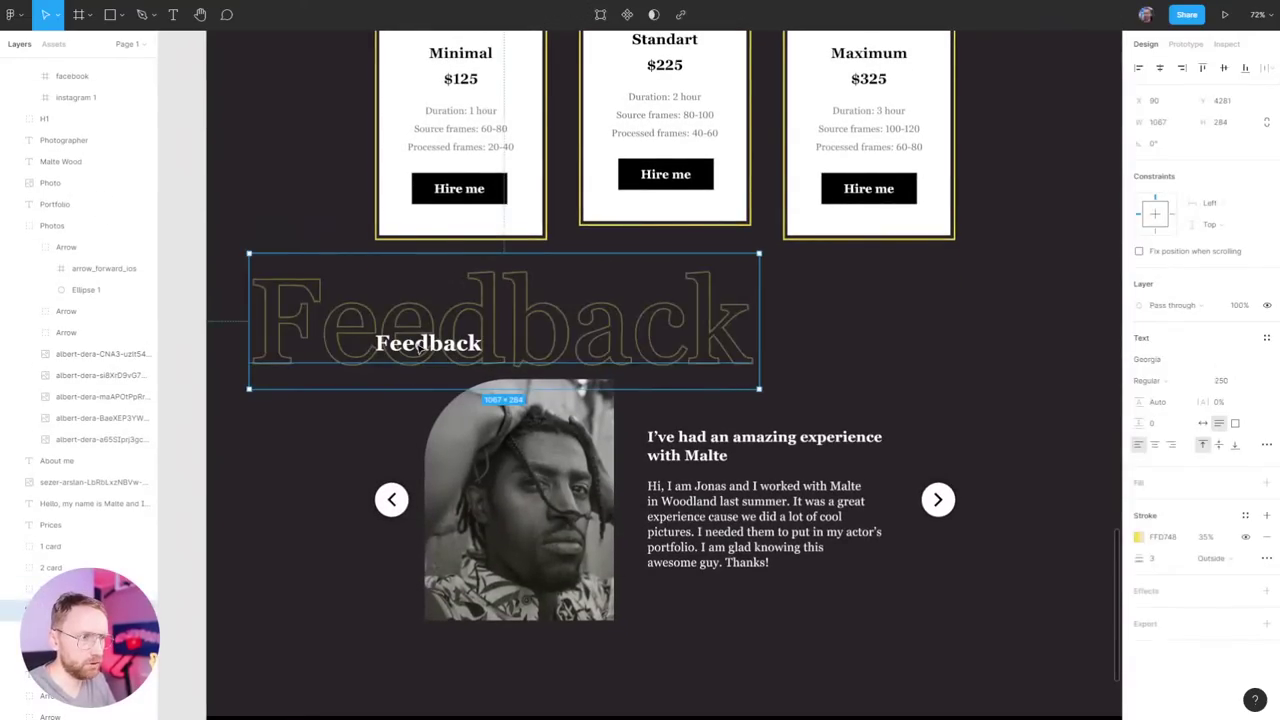
drag(505, 336, 517, 379)
click(313, 246)
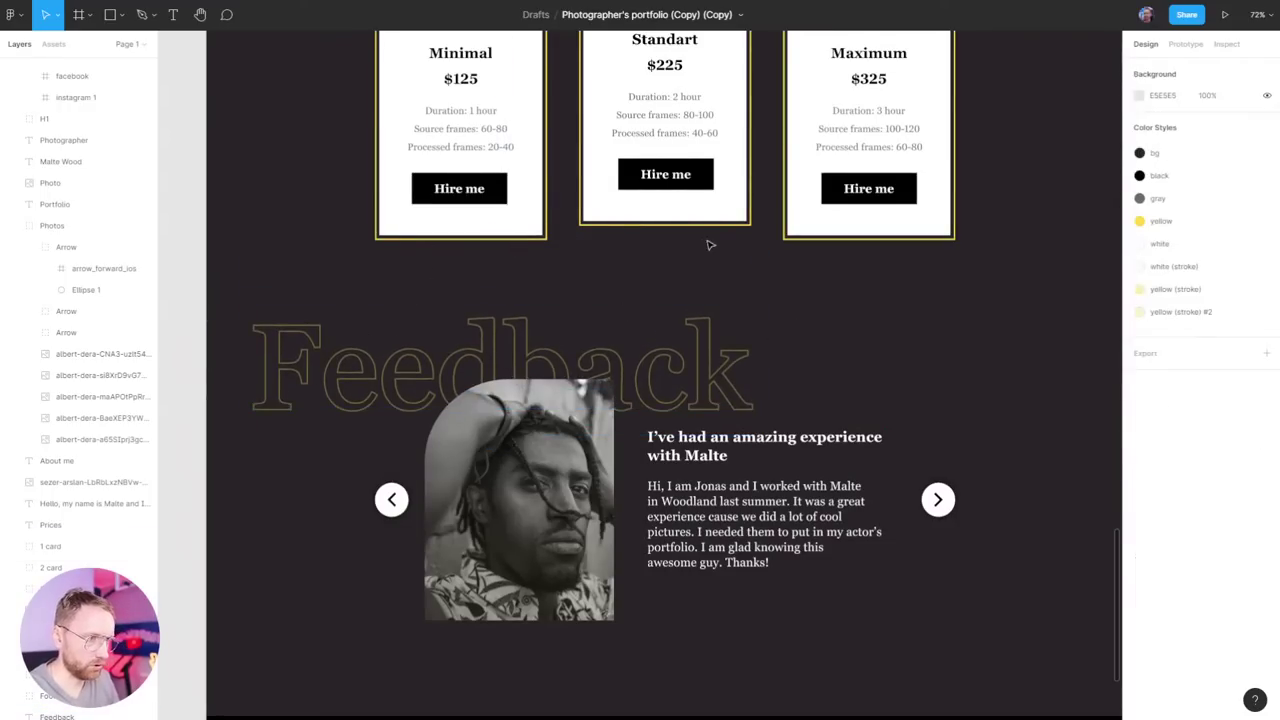
scroll(708, 244, down, 3)
scroll(768, 449, up, 5)
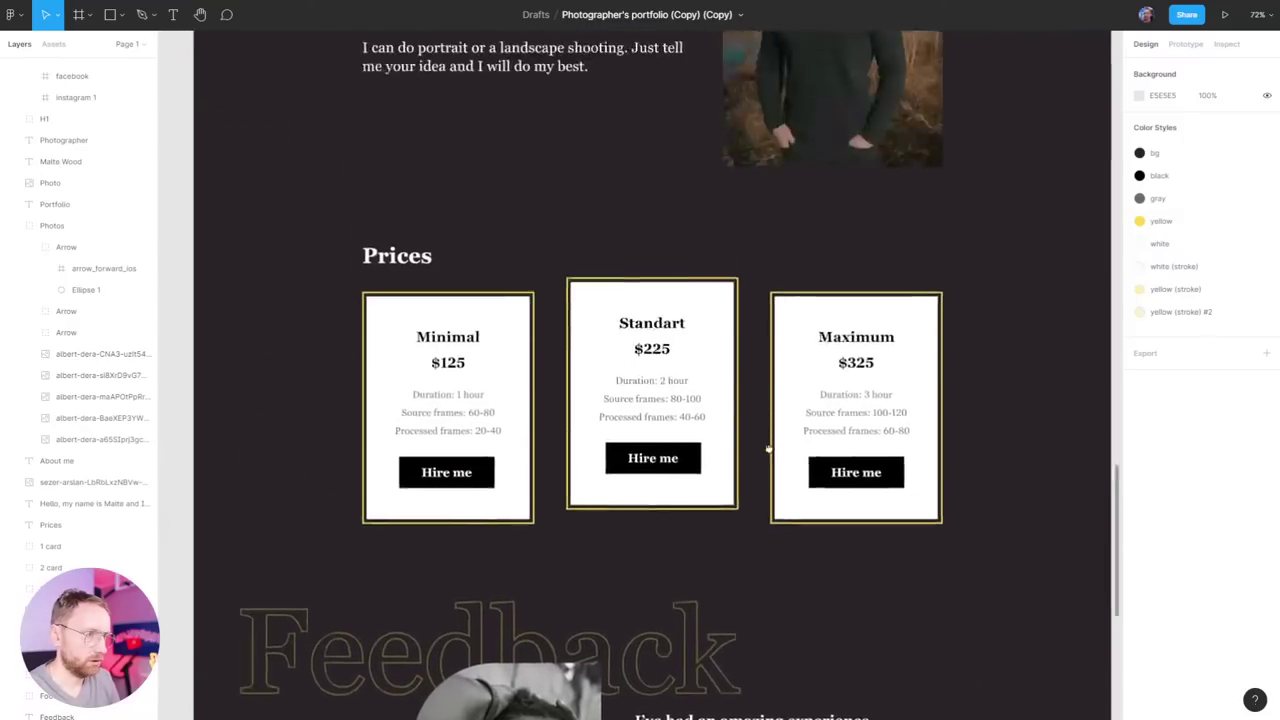
Delete the white circle behind the duck photo's arrow, keeping the chevron
scroll(768, 449, up, 6)
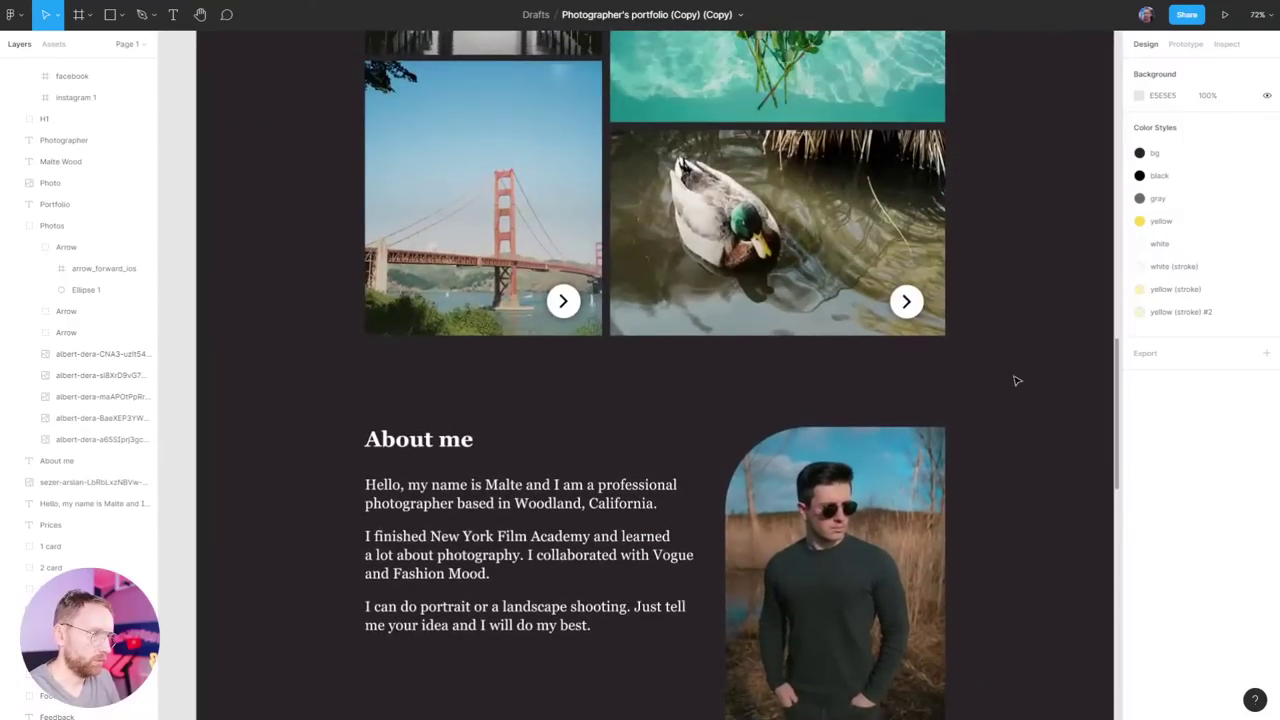
scroll(763, 283, down, 9)
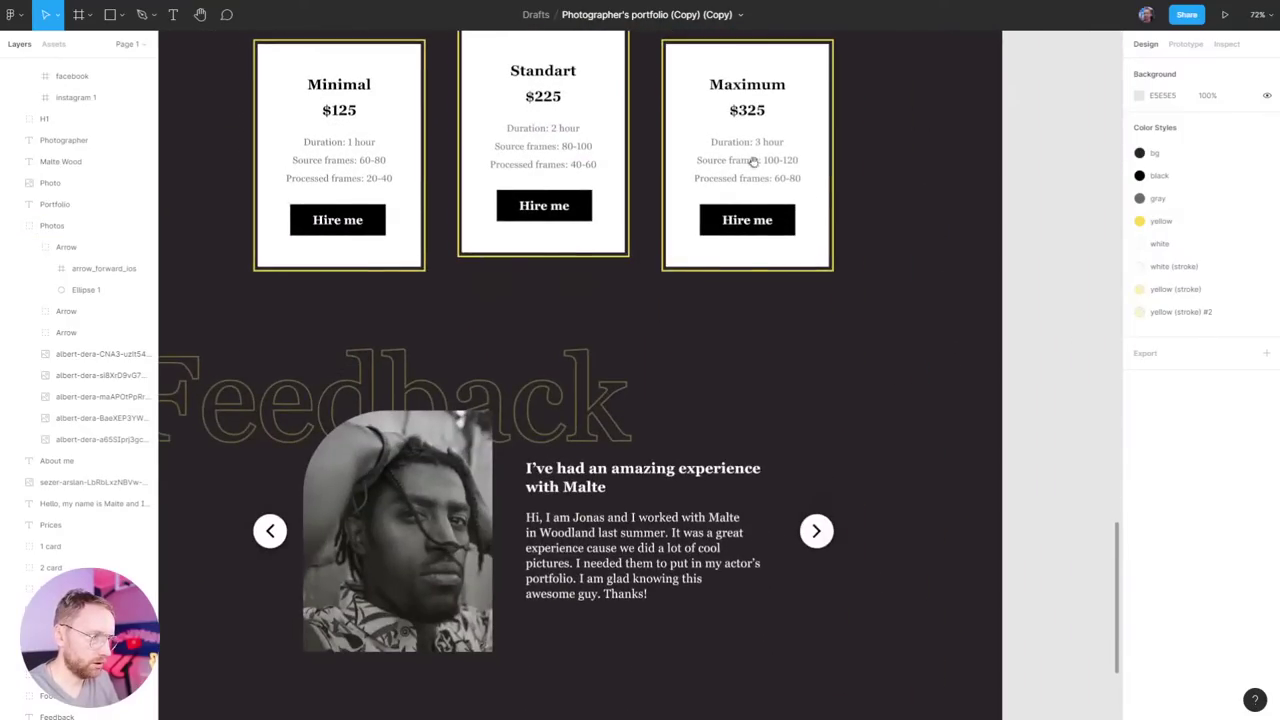
scroll(753, 160, up, 8)
click(845, 347)
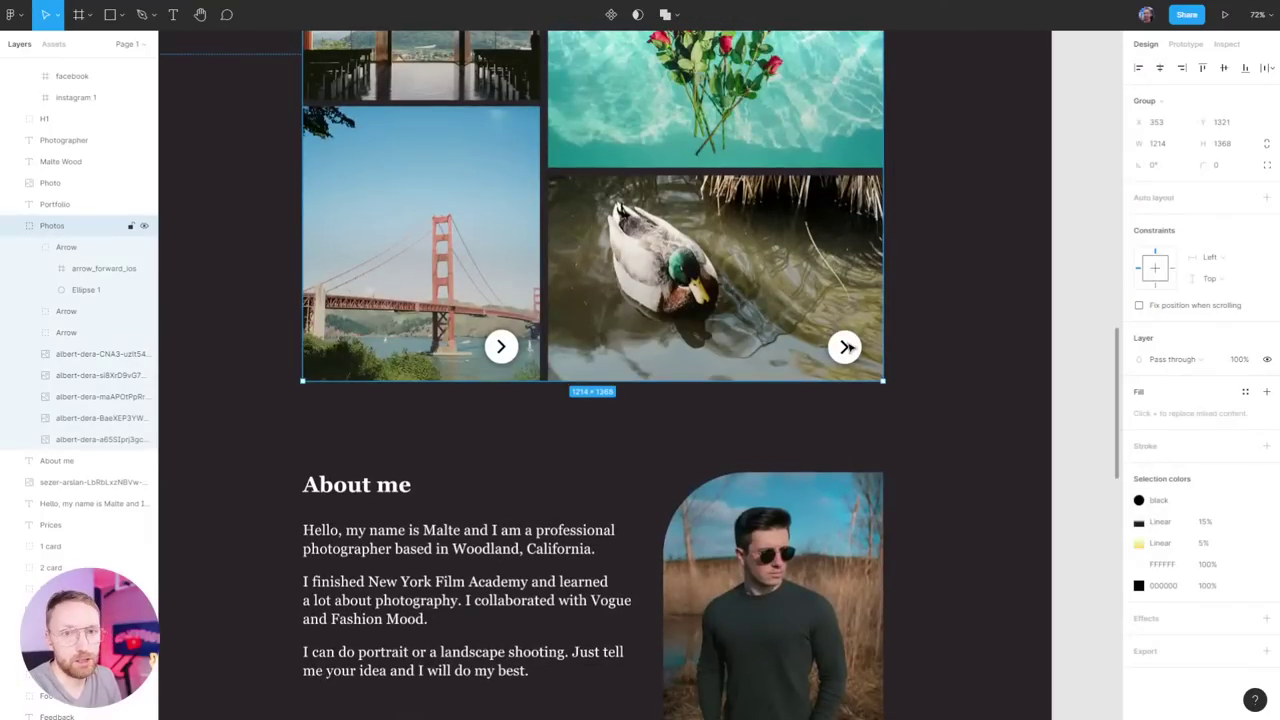
ctrl+click(845, 347)
key(Delete)
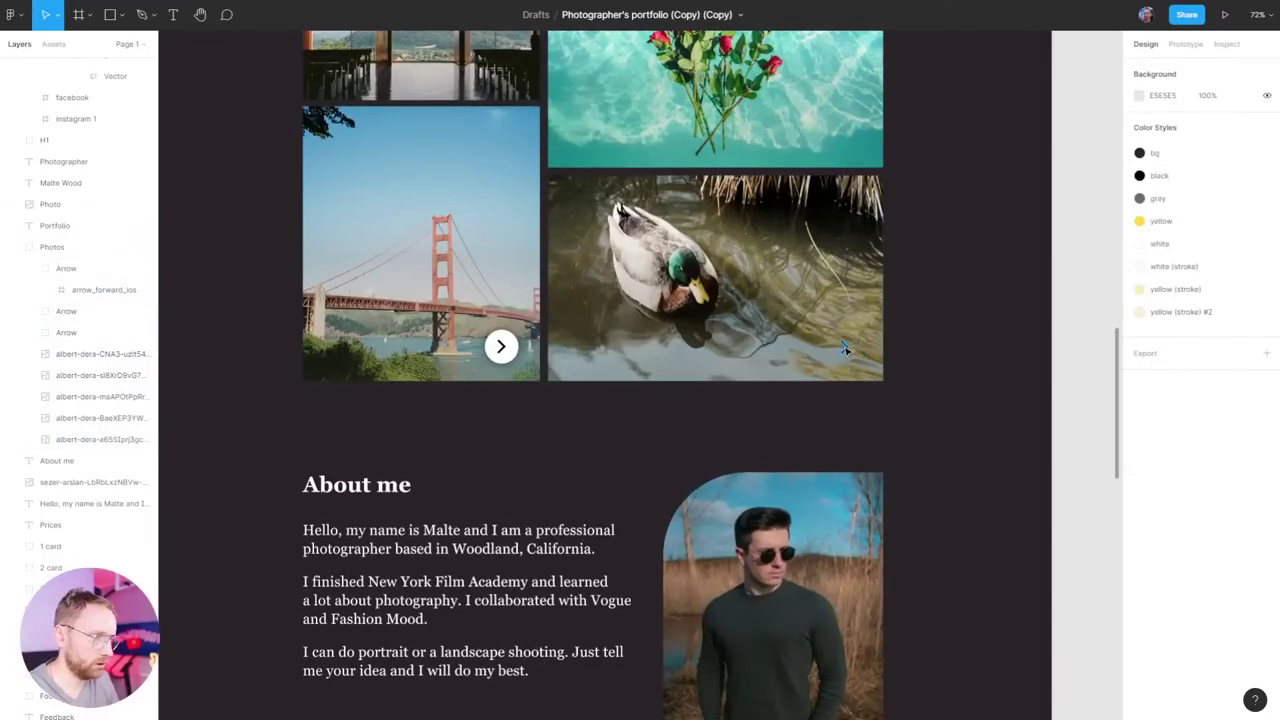
ctrl+click(845, 348)
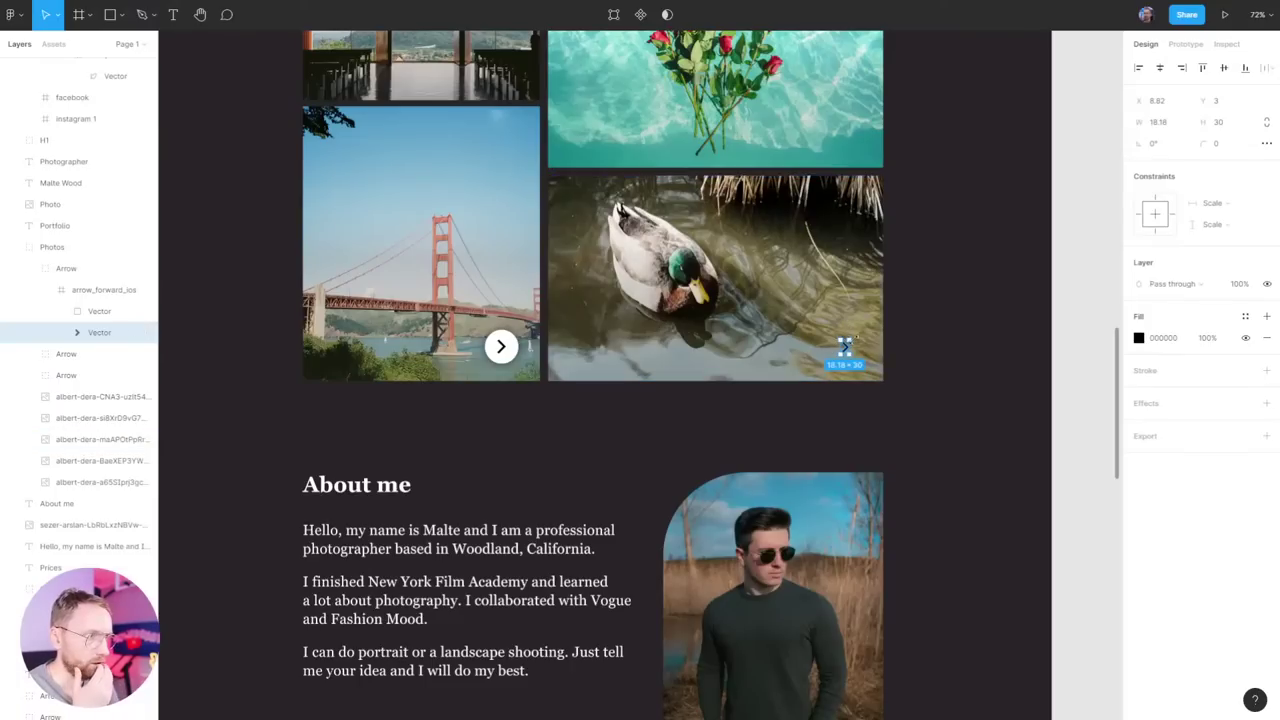
Review the page and inspect the Instagram icon in the header
scroll(897, 400, down, 7)
scroll(808, 456, up, 7)
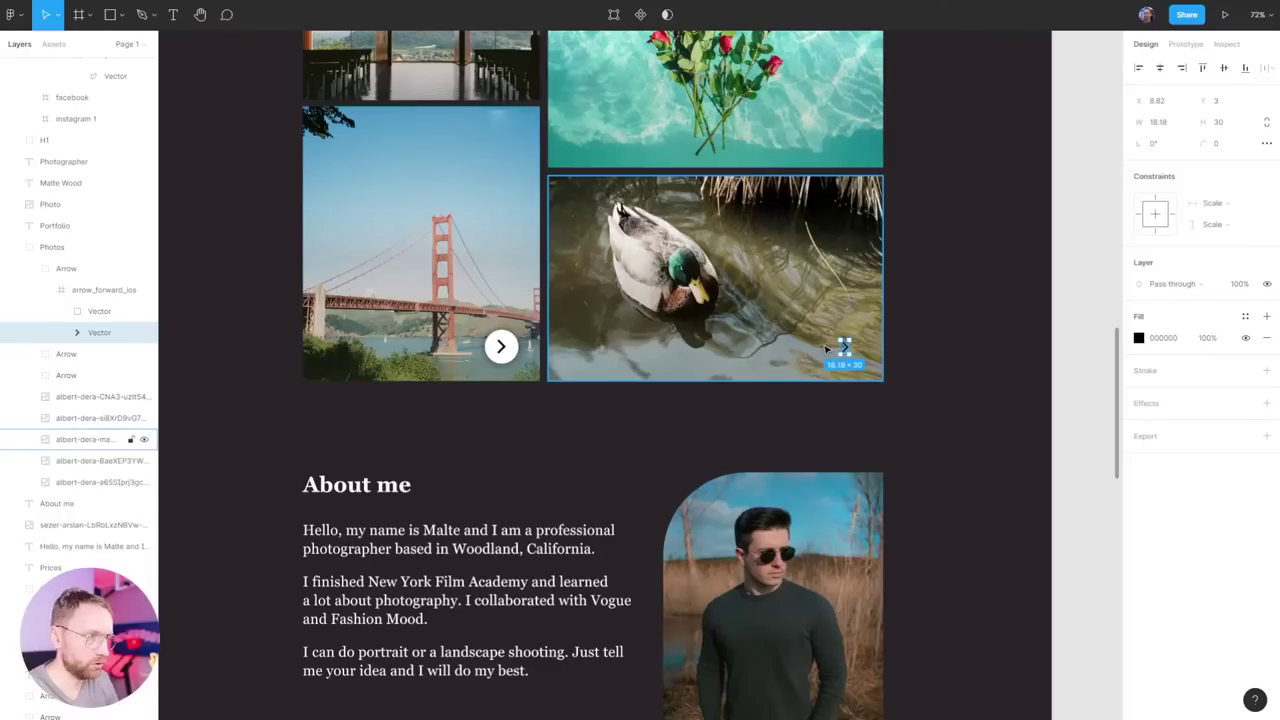
scroll(766, 315, up, 4)
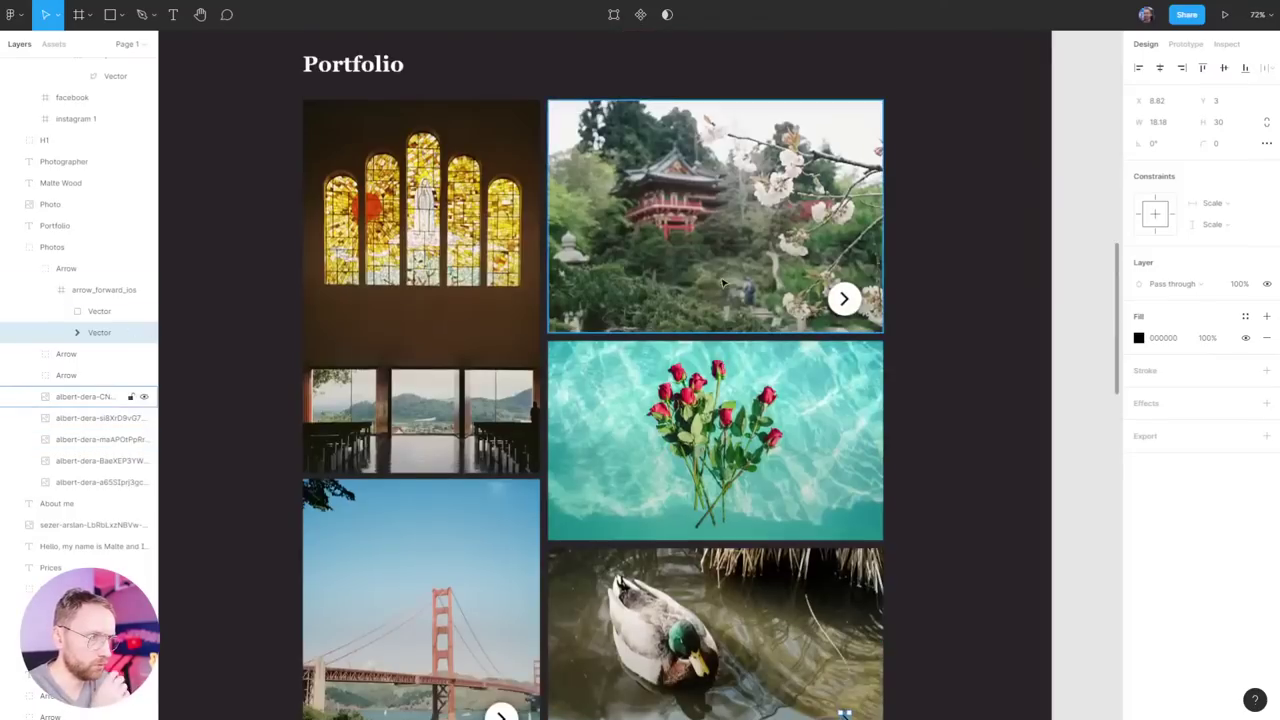
scroll(762, 263, up, 3)
scroll(763, 254, down, 6)
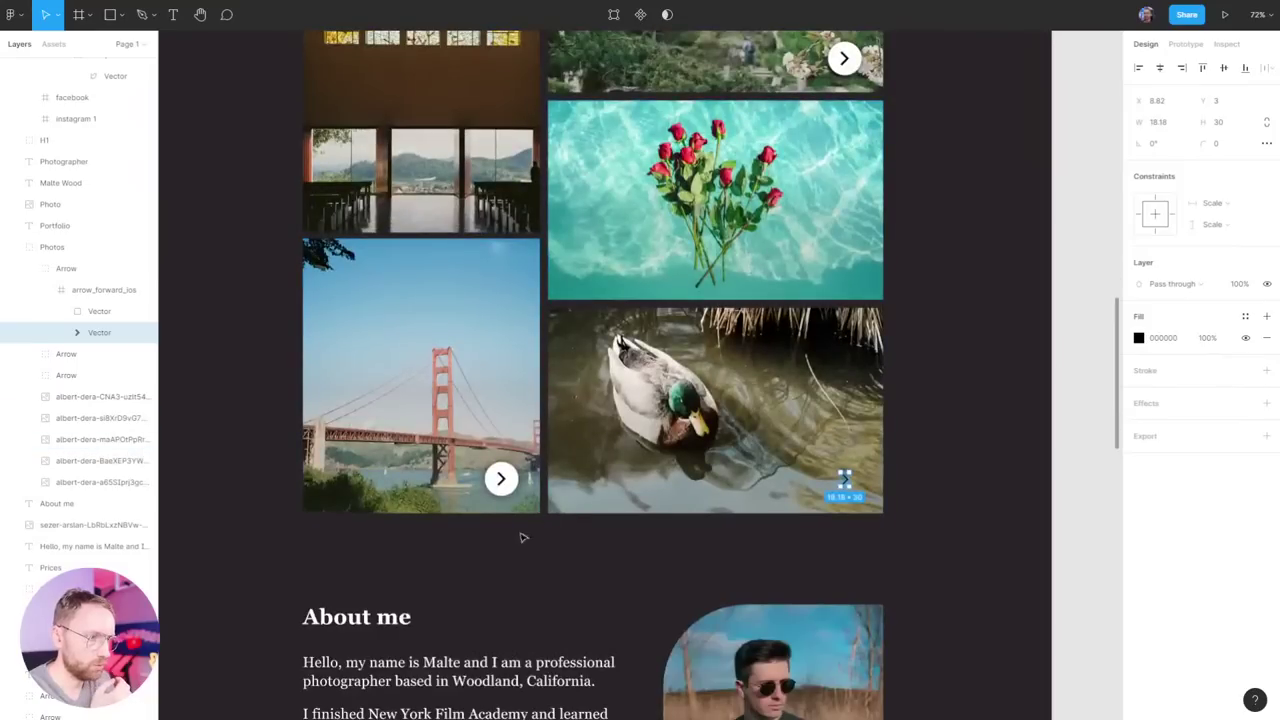
drag(496, 534, 665, 557)
scroll(577, 440, up, 4)
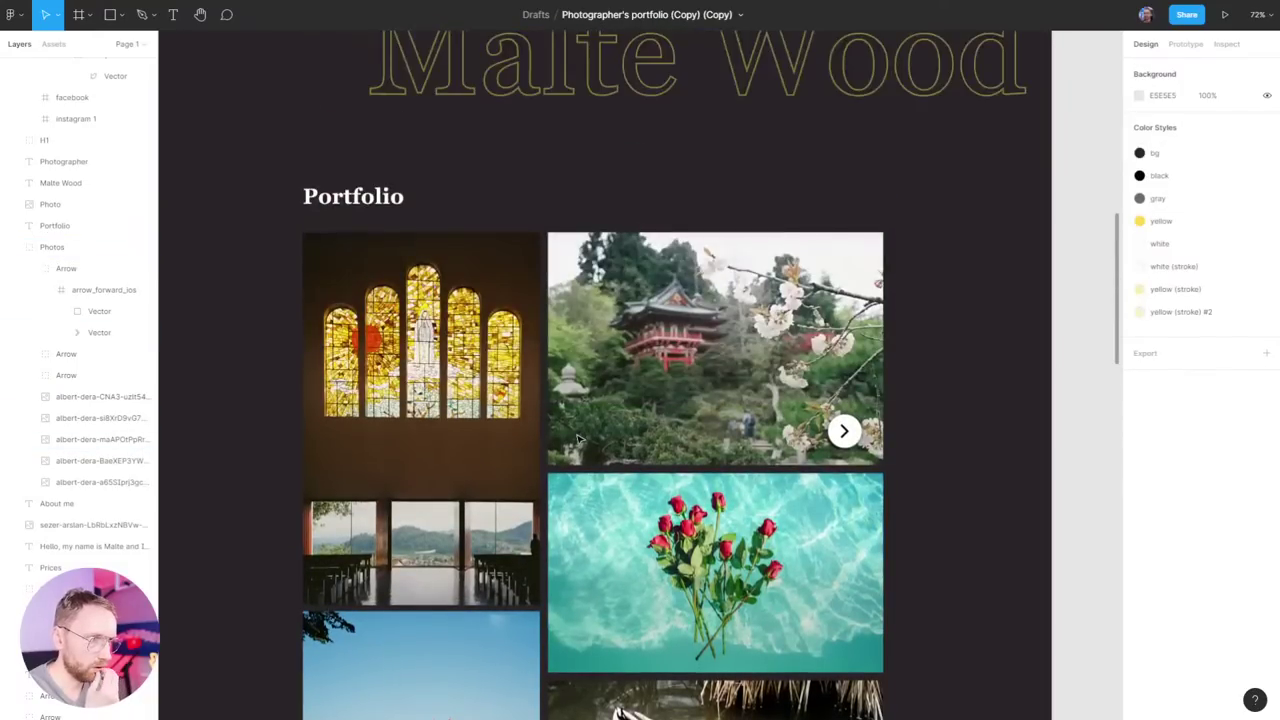
scroll(577, 440, down, 15)
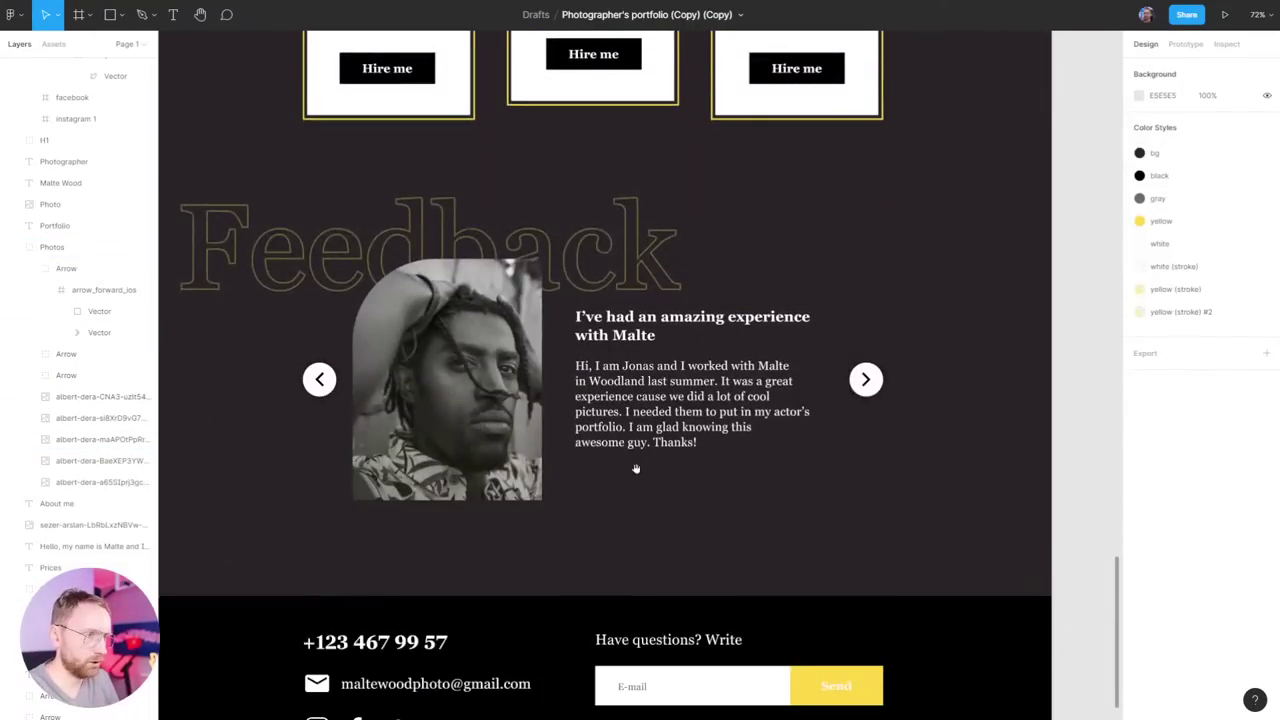
scroll(635, 468, down, 3)
scroll(635, 468, down, 5)
scroll(660, 300, up, 12)
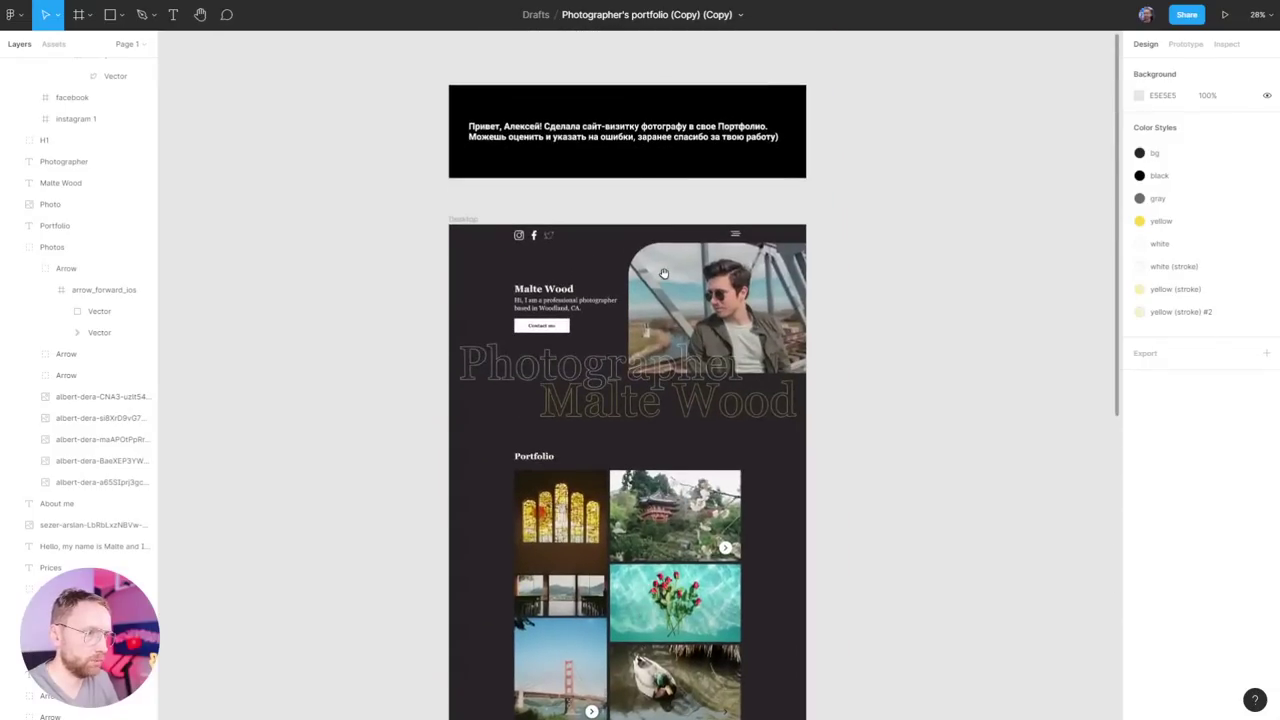
scroll(294, 240, up, 10)
ctrl+click(544, 320)
scroll(546, 313, down, 5)
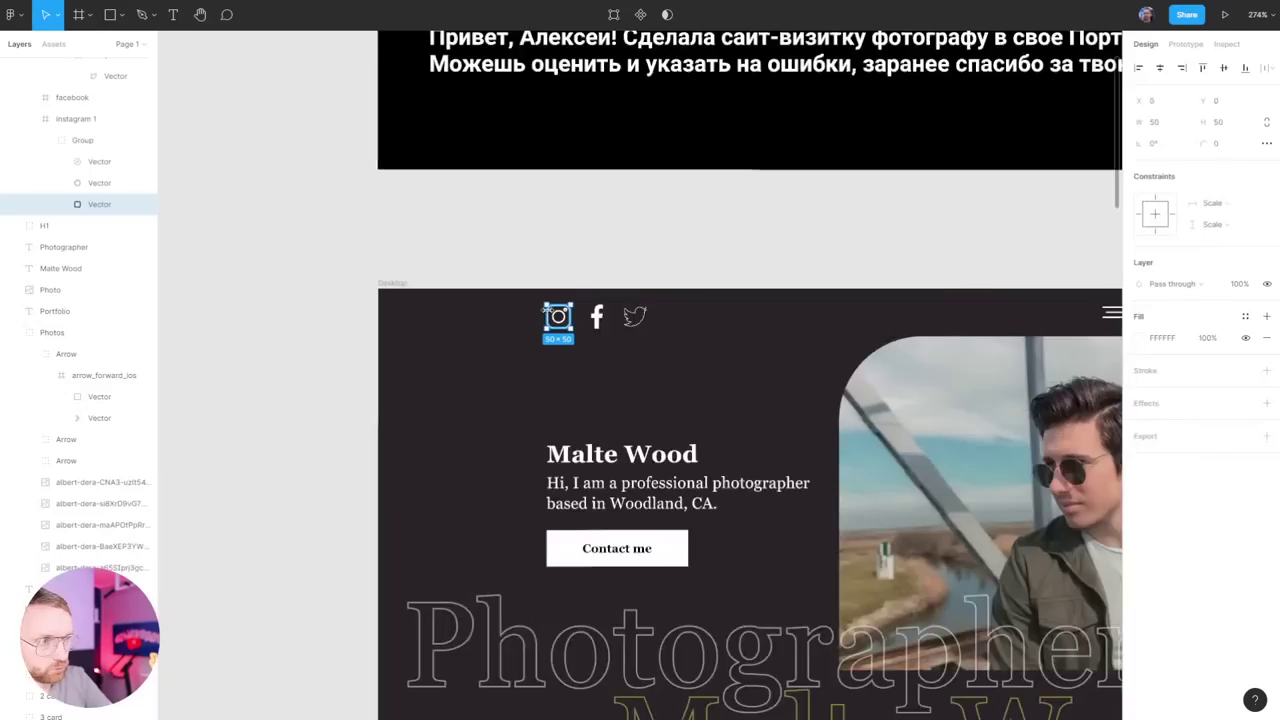
scroll(546, 316, down, 5)
scroll(488, 259, down, 10)
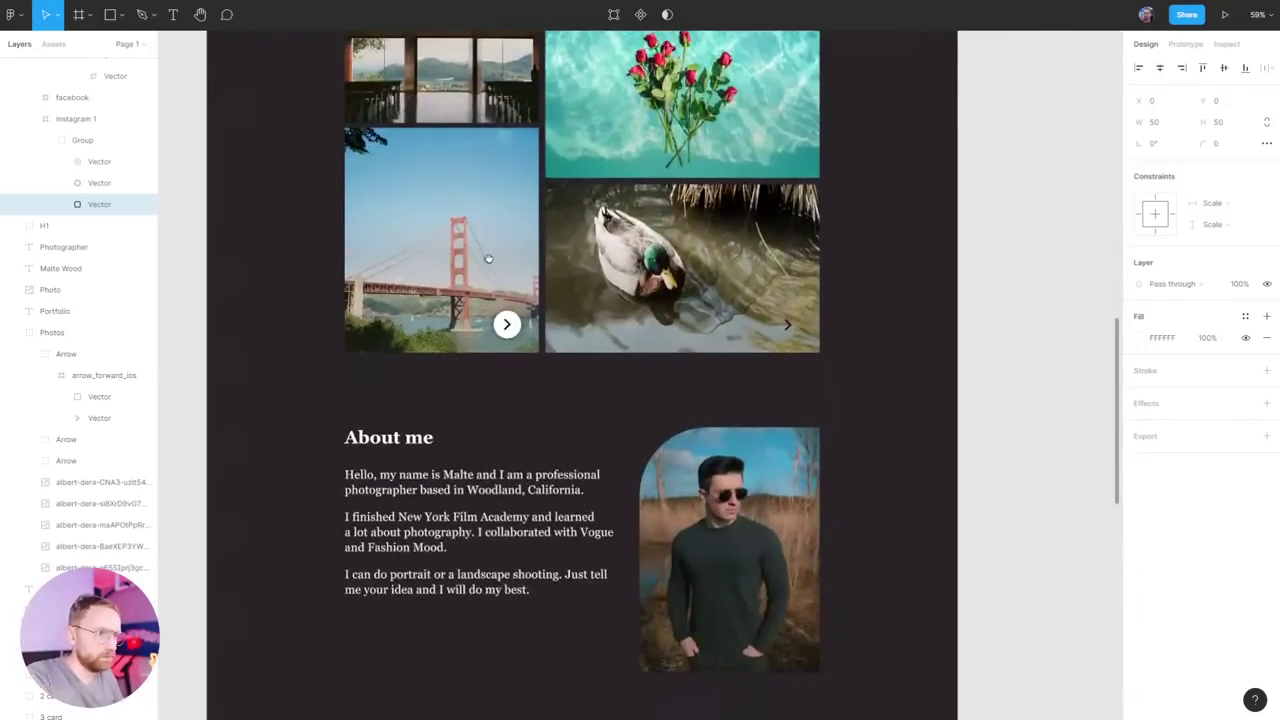
scroll(488, 259, down, 10)
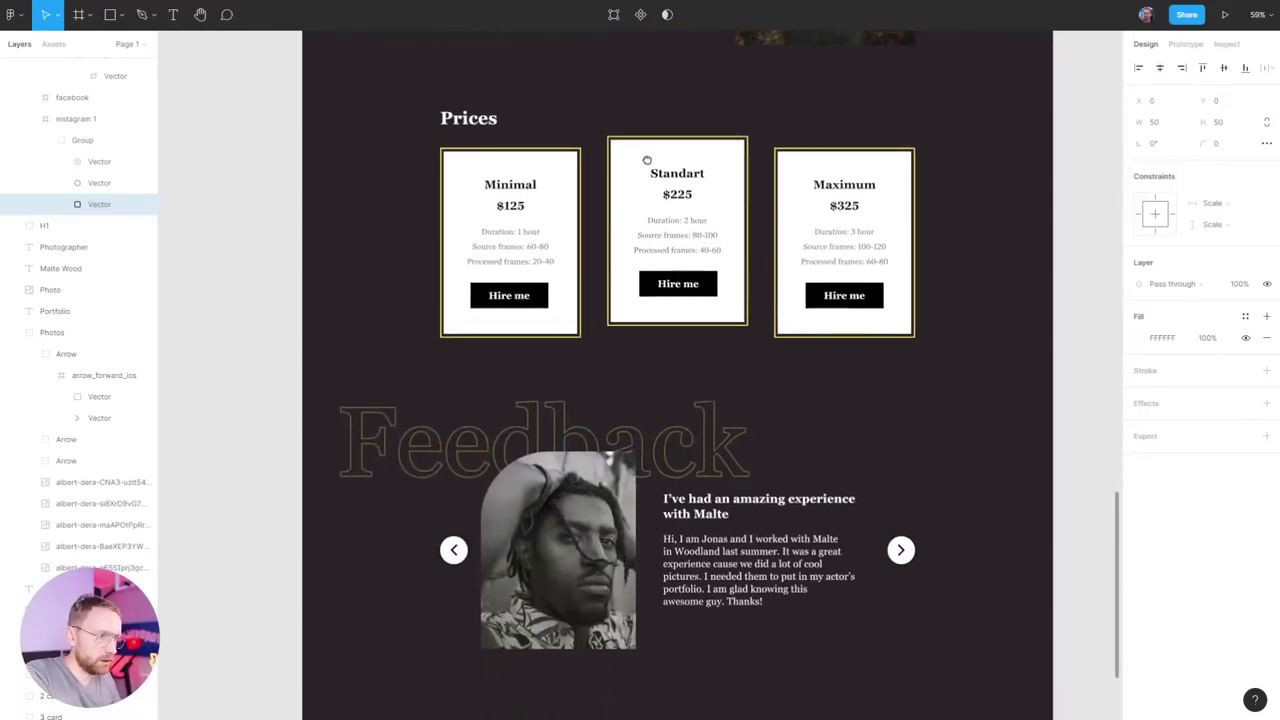
scroll(600, 430, down, 5)
scroll(600, 430, up, 3)
Select the Feedback heading and marquee-select all of the Feedback section
ctrl+click(595, 435)
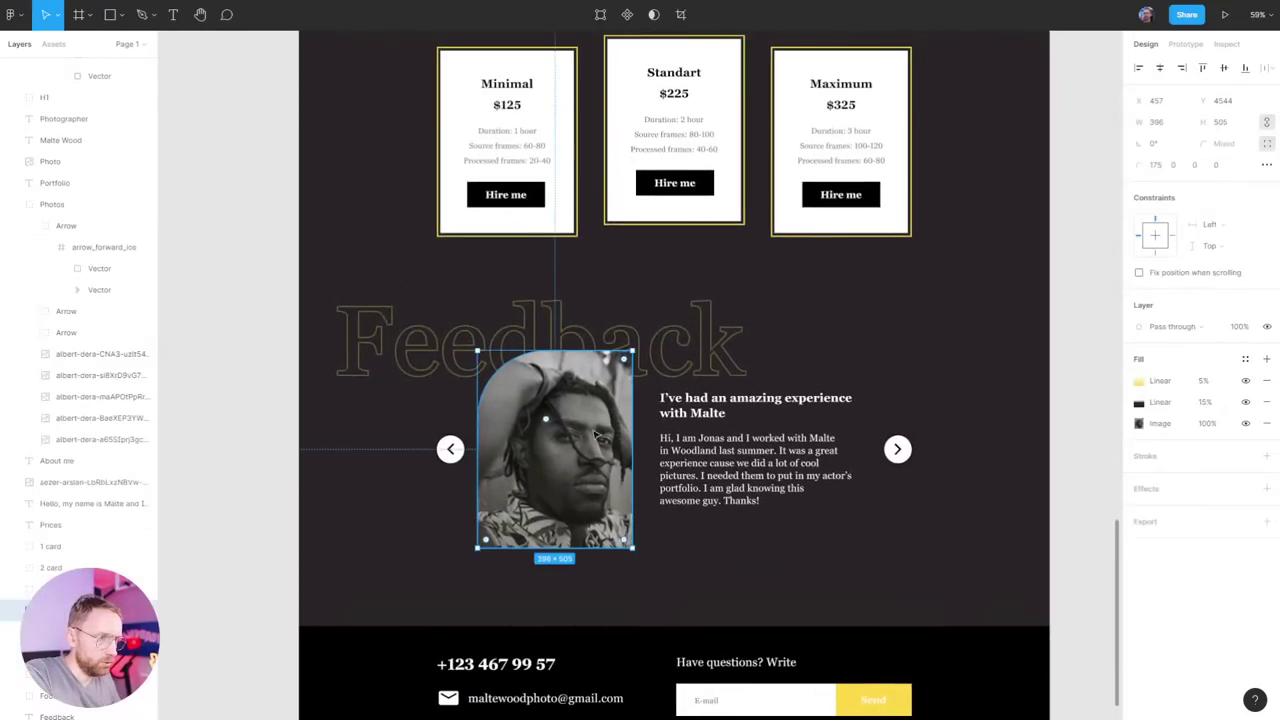
click(435, 292)
key(Escape)
click(486, 320)
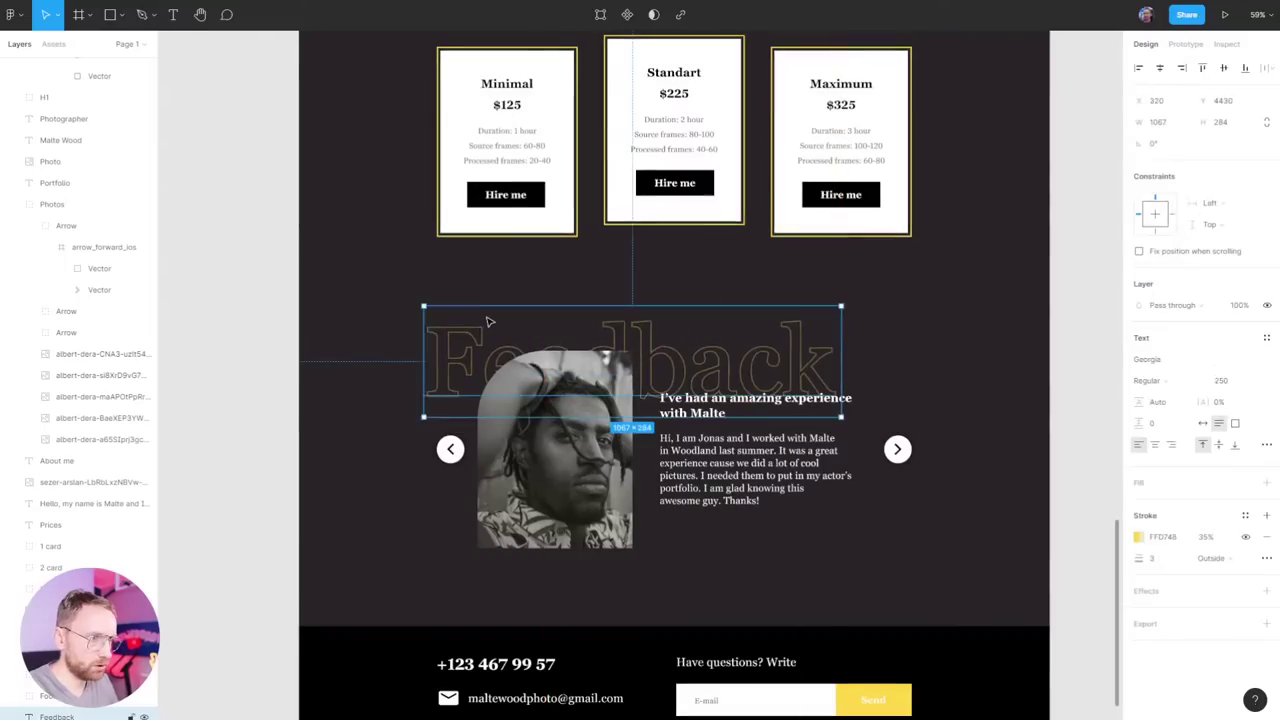
drag(357, 277, 913, 566)
scroll(570, 365, up, 3)
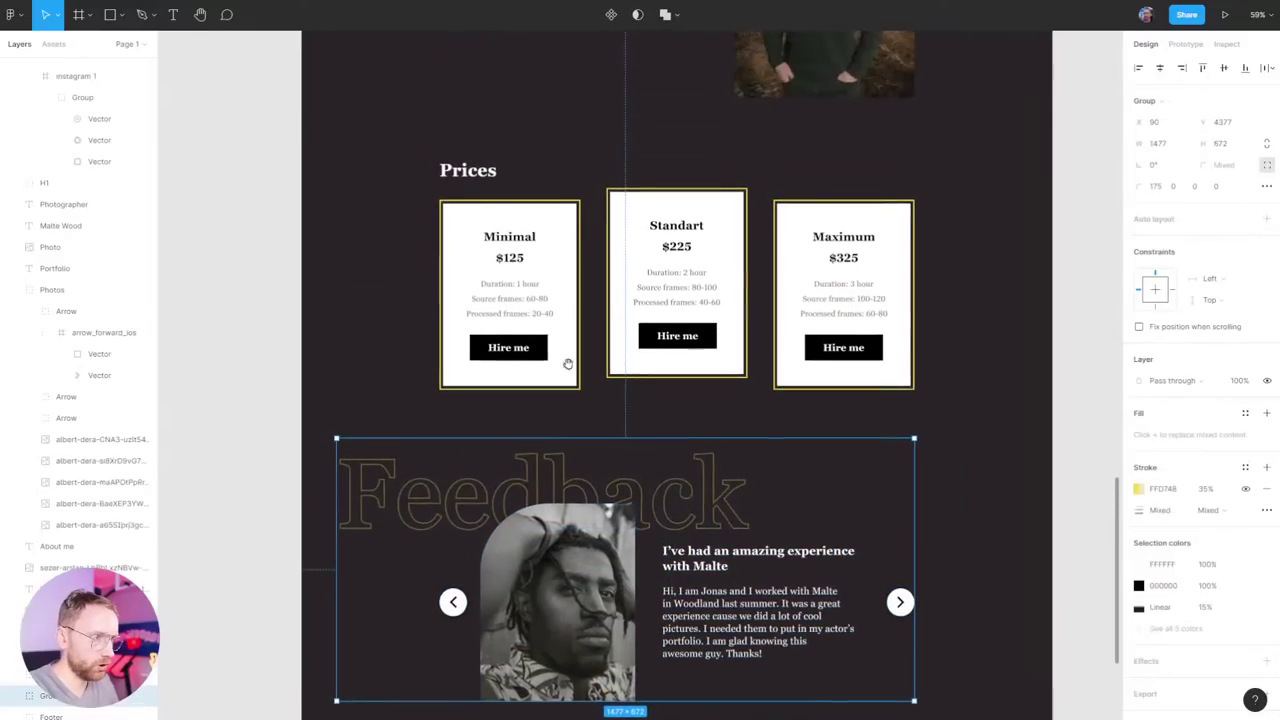
click(408, 174)
Drag the Feedback section group above the Prices cards and deselect it
click(440, 172)
click(640, 476)
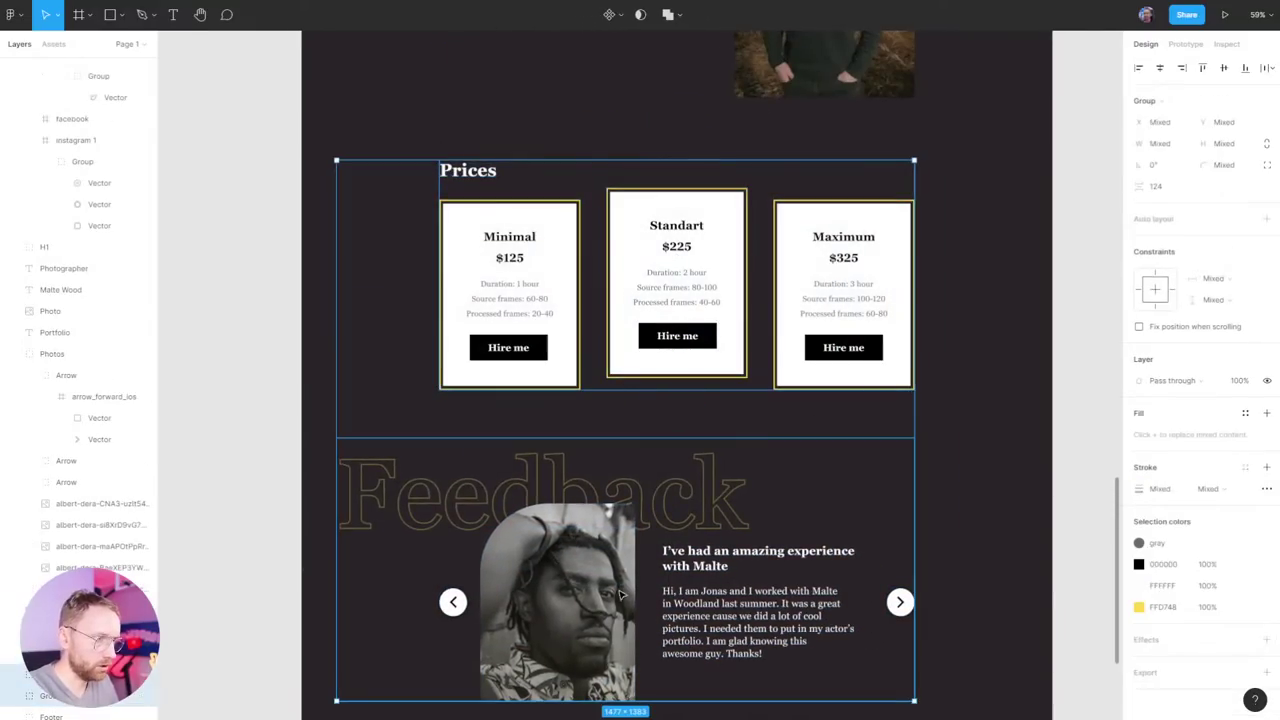
drag(640, 476, 1008, 223)
click(1008, 223)
scroll(517, 289, up, 2)
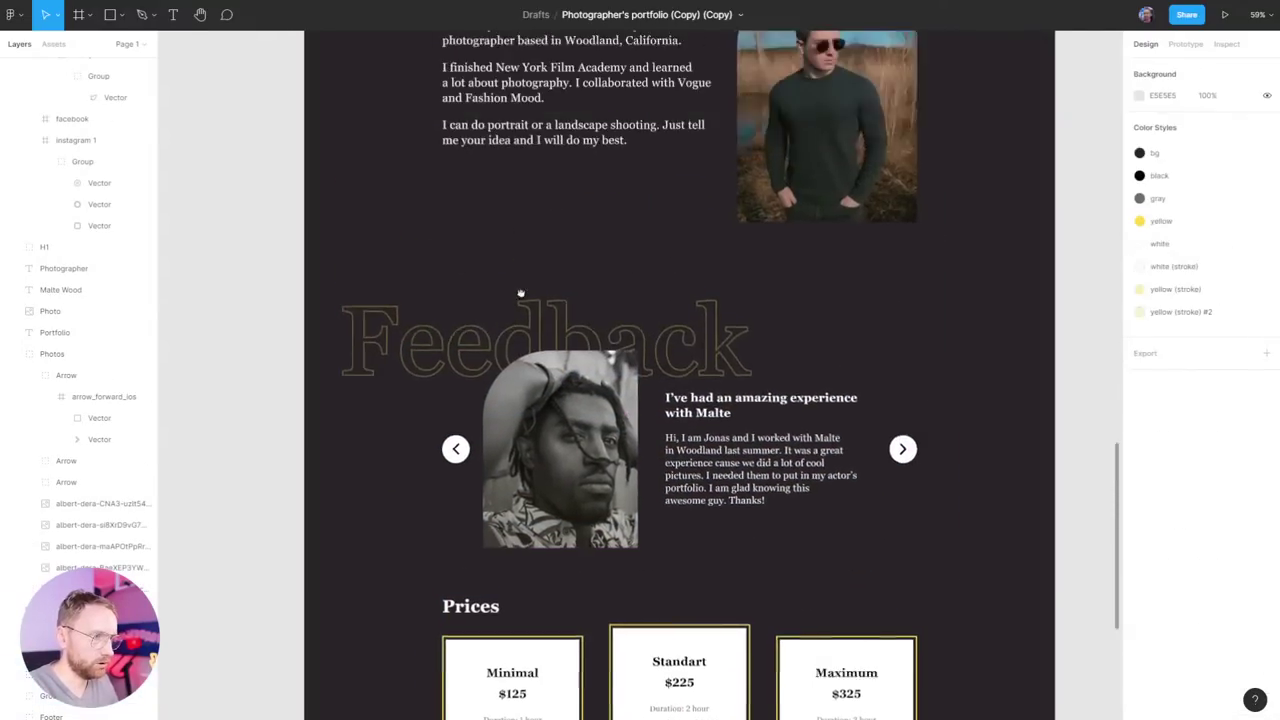
scroll(614, 157, down, 3)
scroll(595, 336, down, 2)
scroll(600, 420, up, 2)
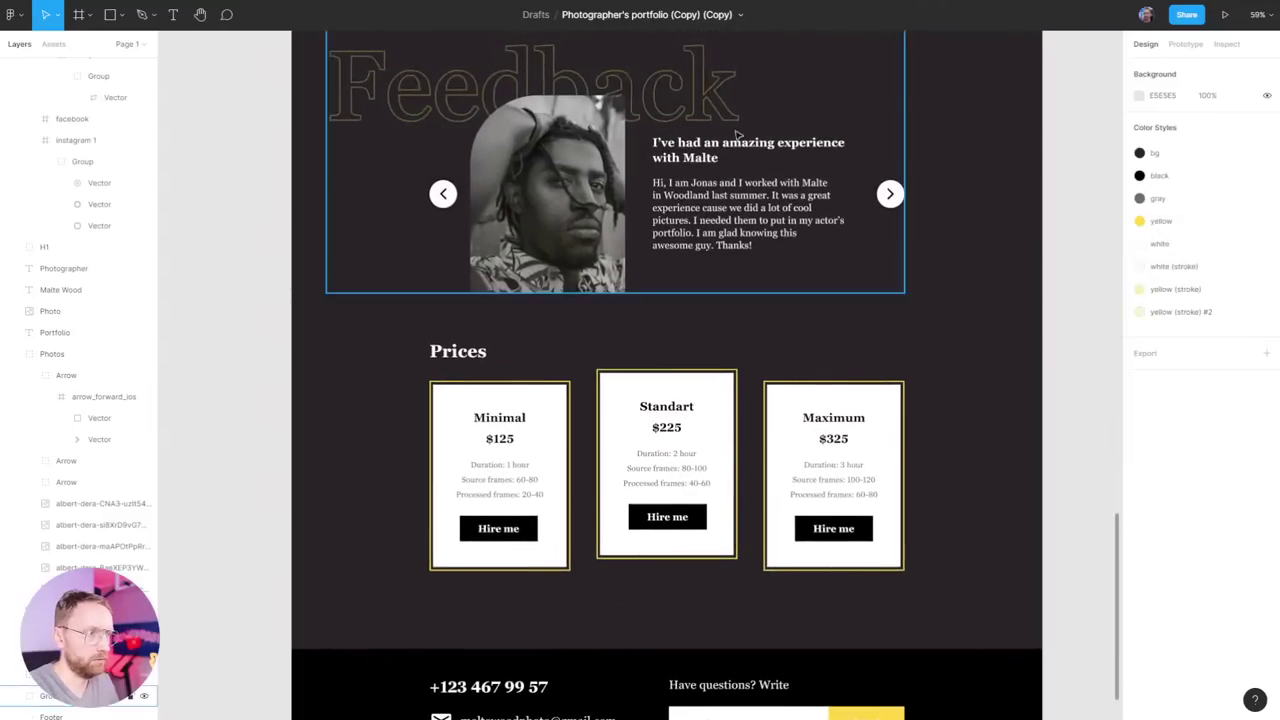
Apply the yellow colour style to the Standart card title instead of black
scroll(574, 277, up, 5)
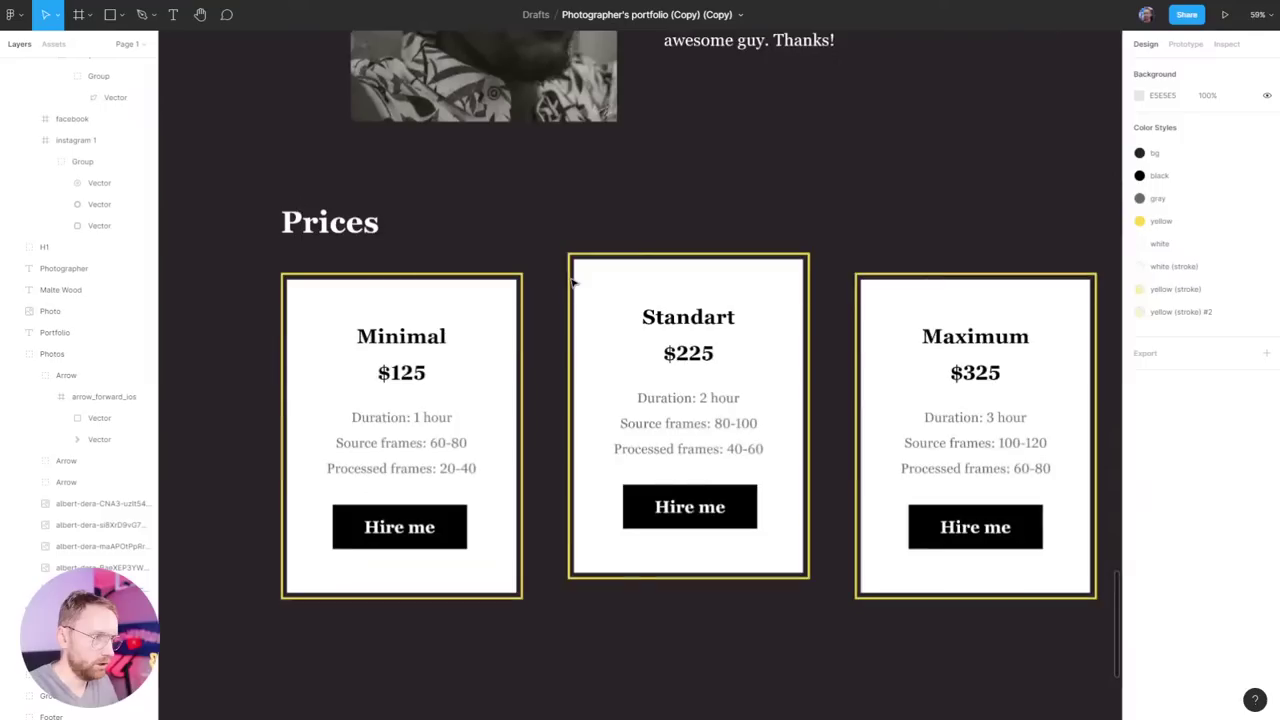
click(688, 322)
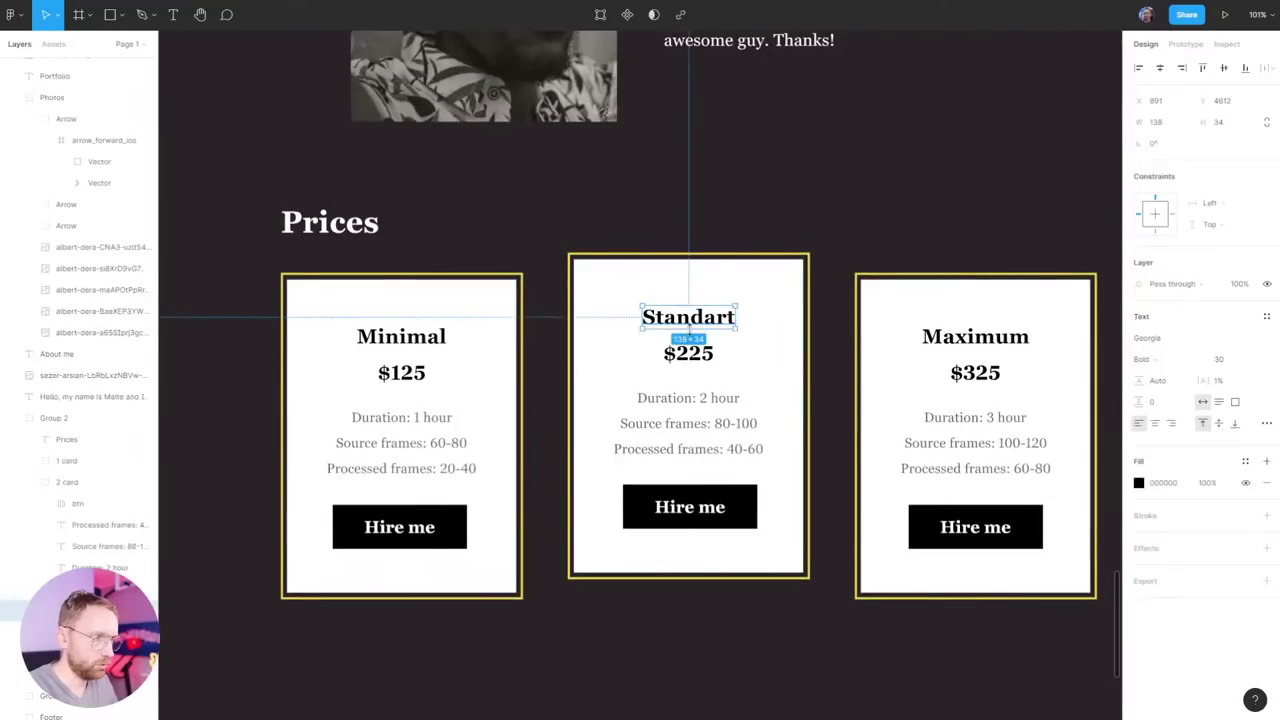
click(1246, 462)
click(1218, 540)
Try enlarging the Standart title with the scale tool, then undo it to keep size 30
key(k)
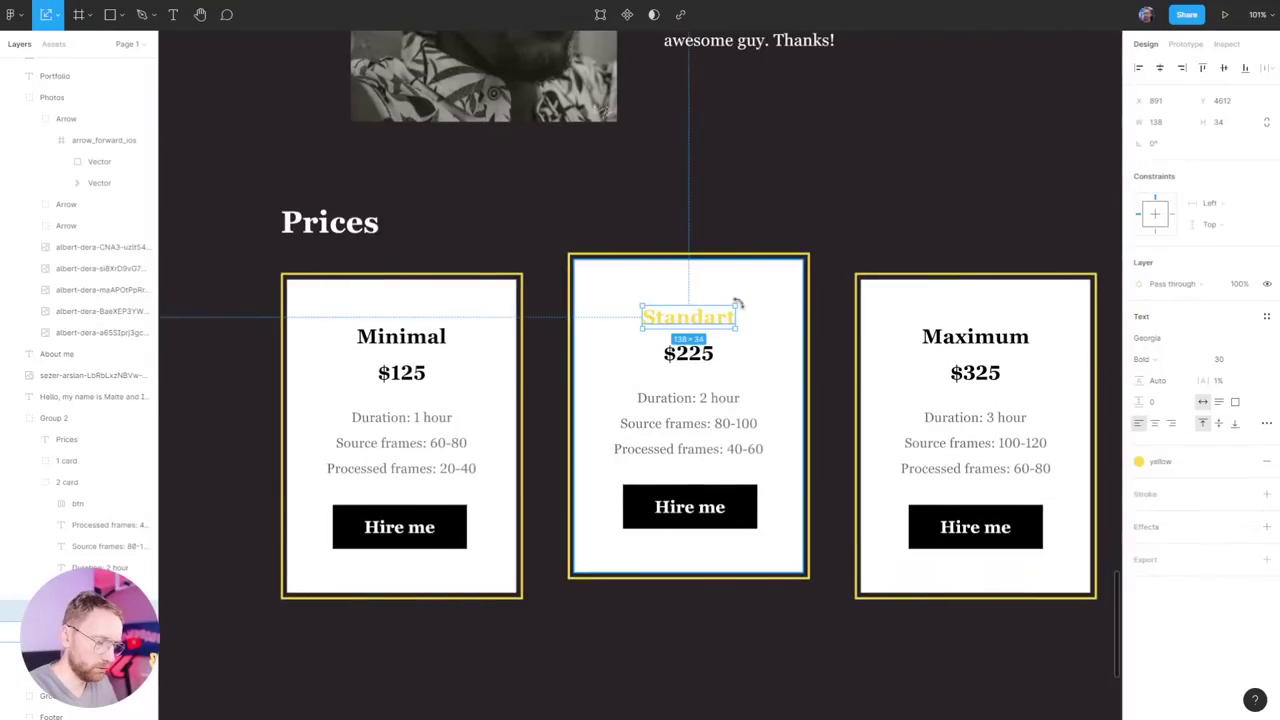
drag(735, 307, 767, 300)
click(829, 211)
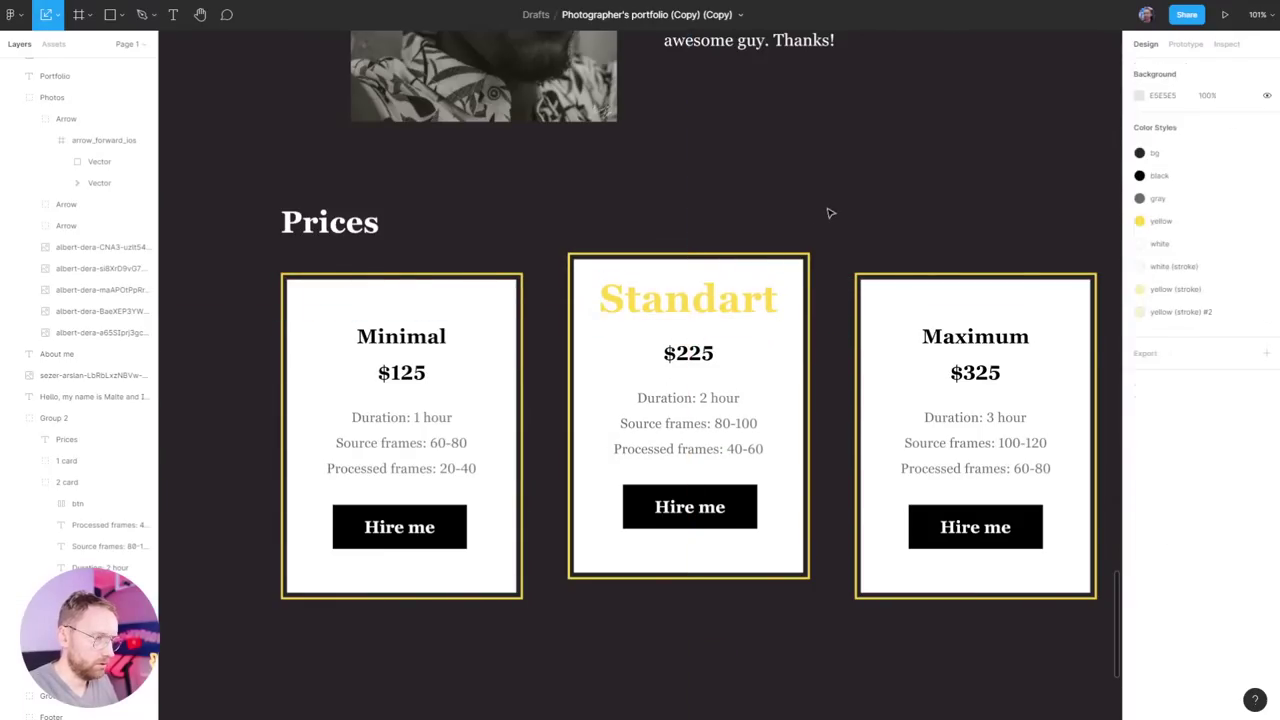
scroll(829, 211, down, 3)
click(768, 262)
key(ctrl+z)
key(ctrl+z)
scroll(768, 262, up, 3)
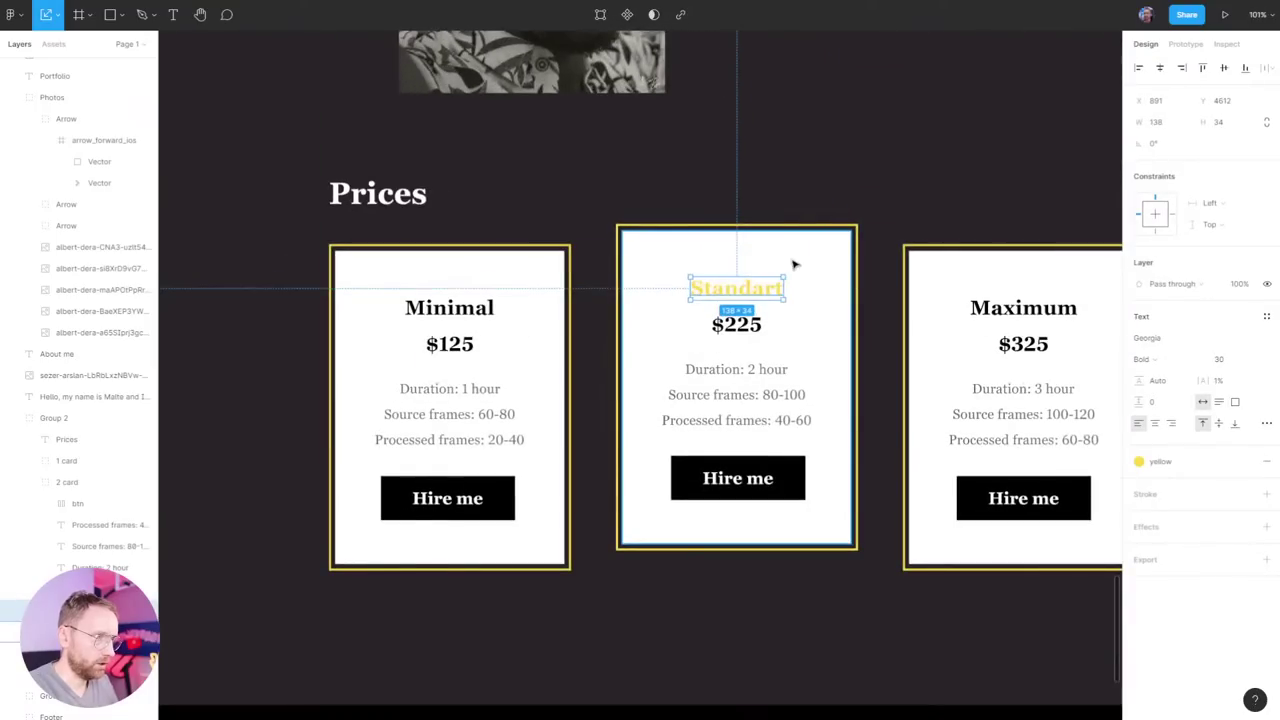
scroll(666, 272, down, 3)
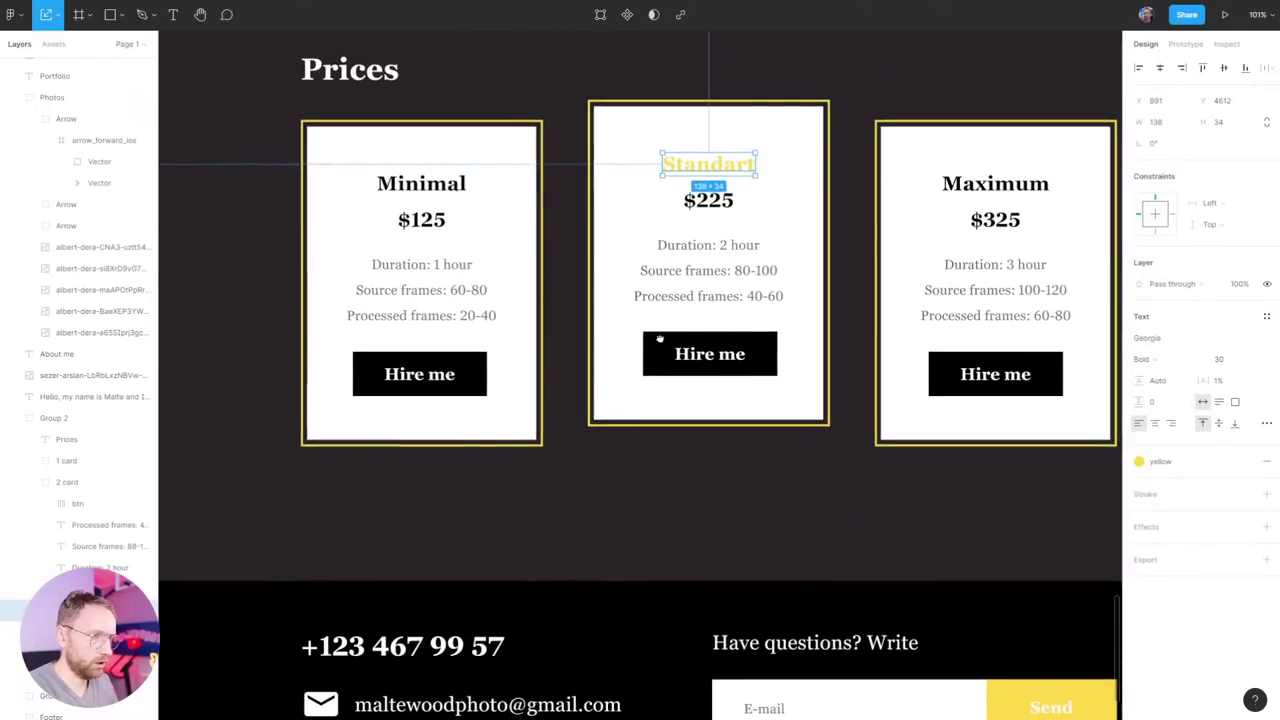
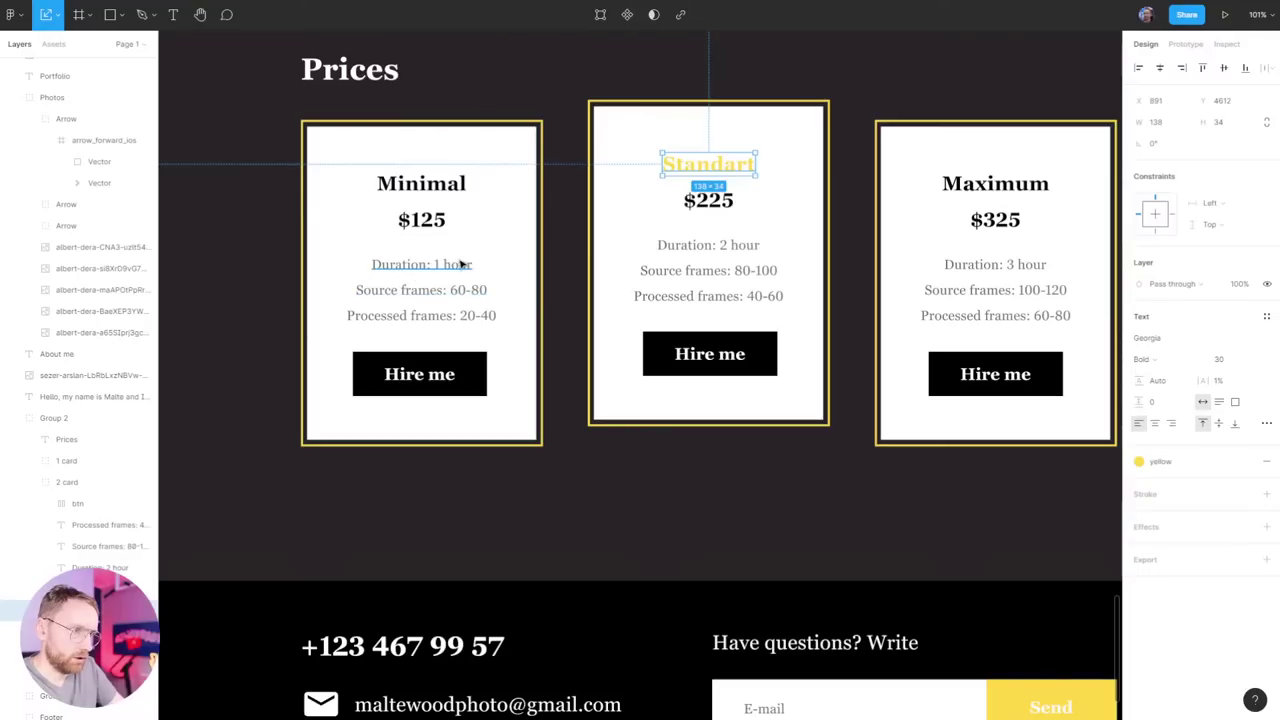
Shorten the Minimal card's 'Source frames: 60-80' line to '60-80' and centre it
click(422, 290)
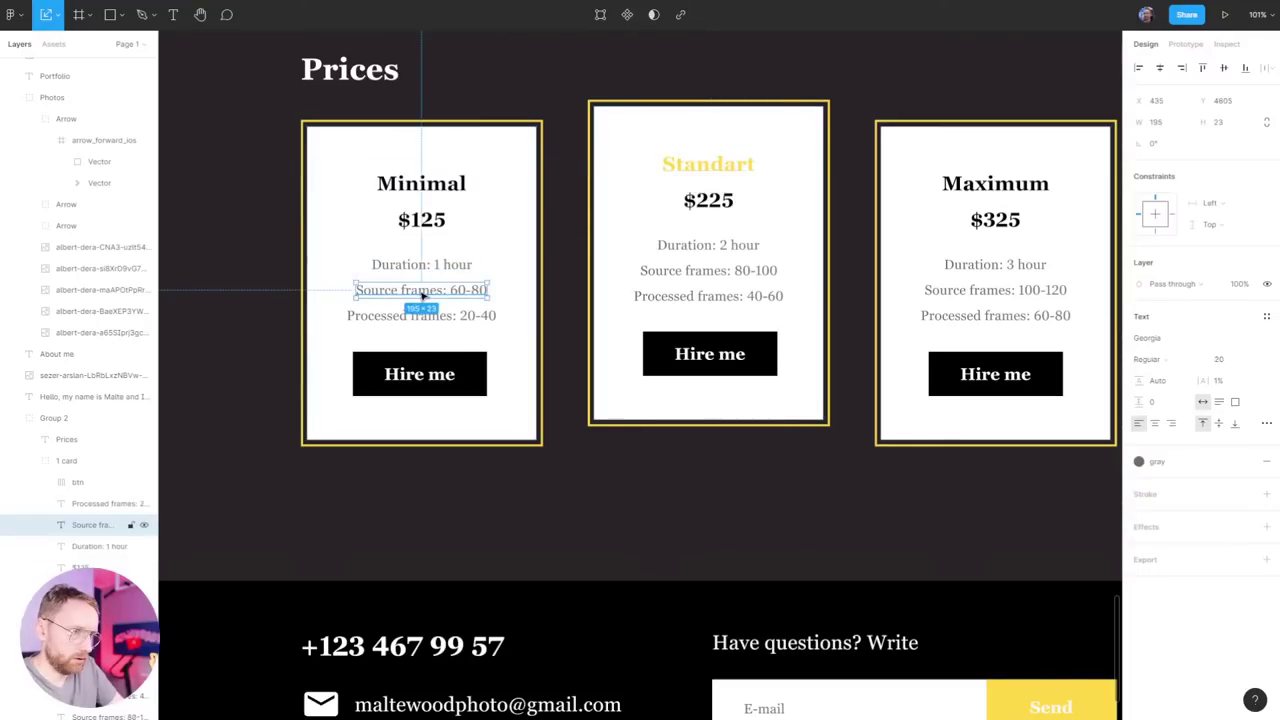
scroll(372, 296, up, 5)
double_click(450, 287)
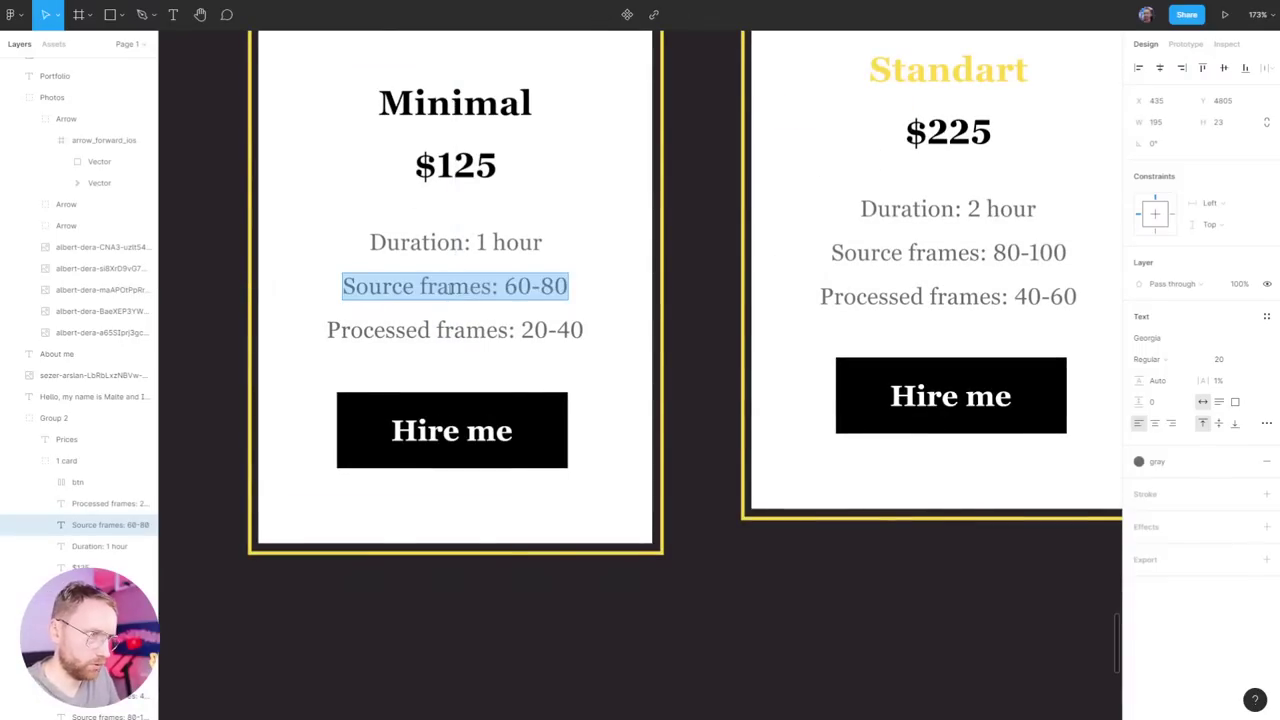
double_click(420, 287)
key(BackSpace)
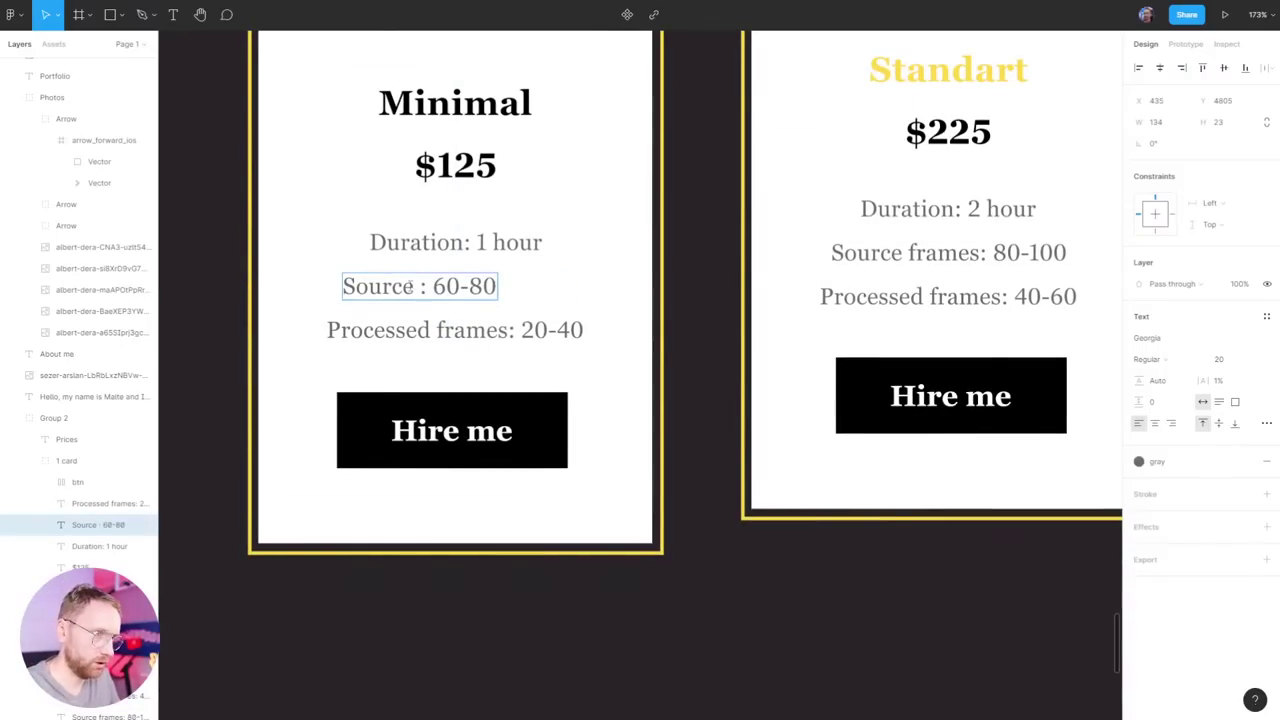
drag(366, 281, 343, 286)
key(BackSpace)
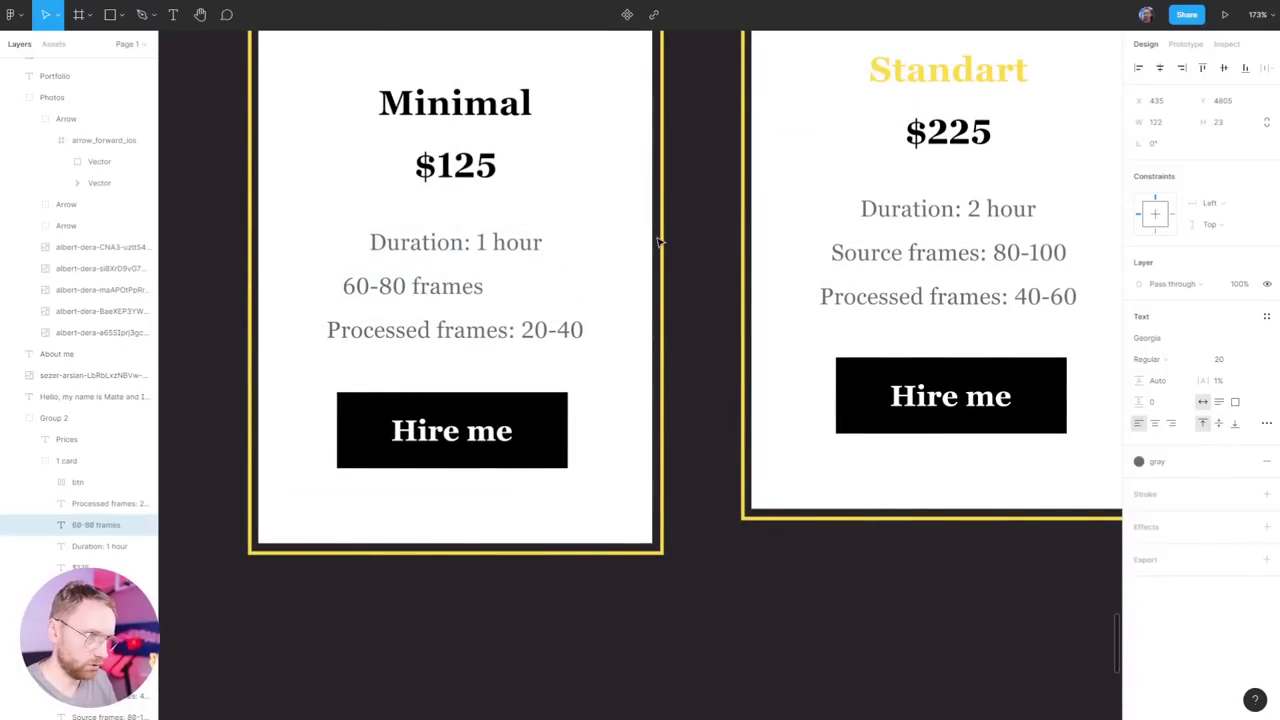
key(Escape)
drag(433, 286, 482, 290)
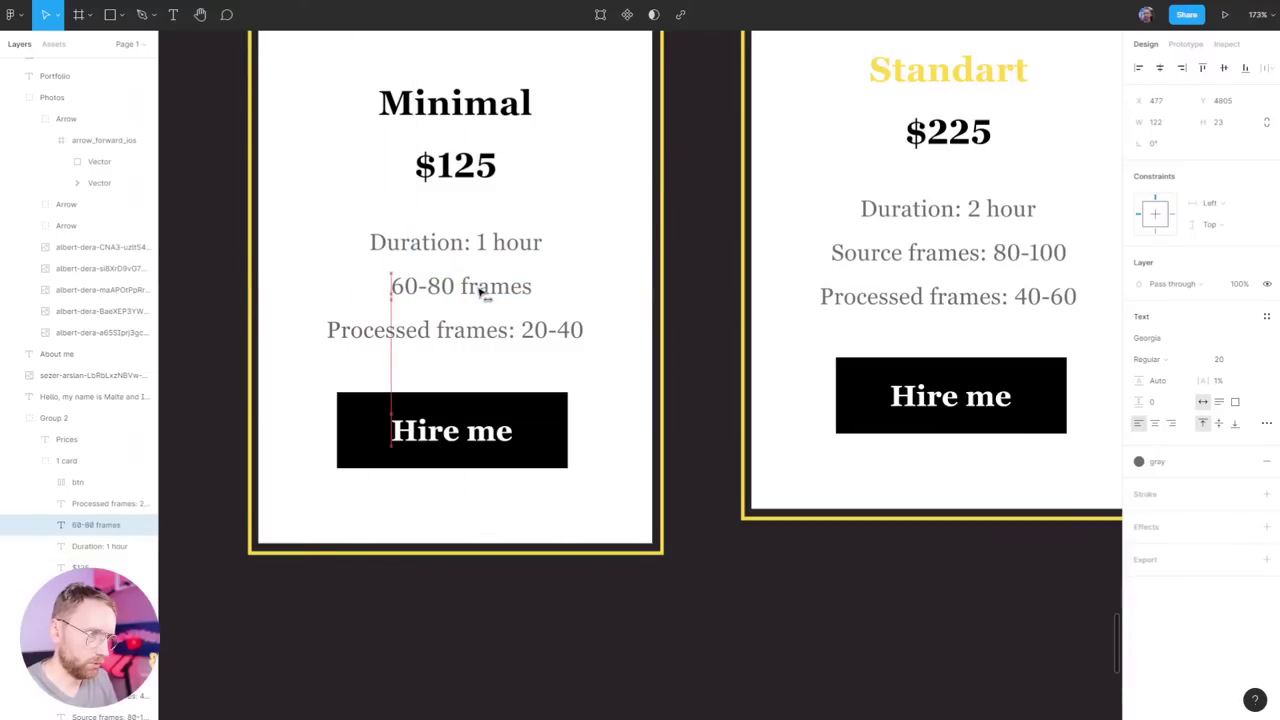
scroll(394, 346, right, 1)
Undo the edits to restore the original wording, then select the Minimal pricing card
key(ctrl+z)
key(ctrl+z)
key(ctrl+z)
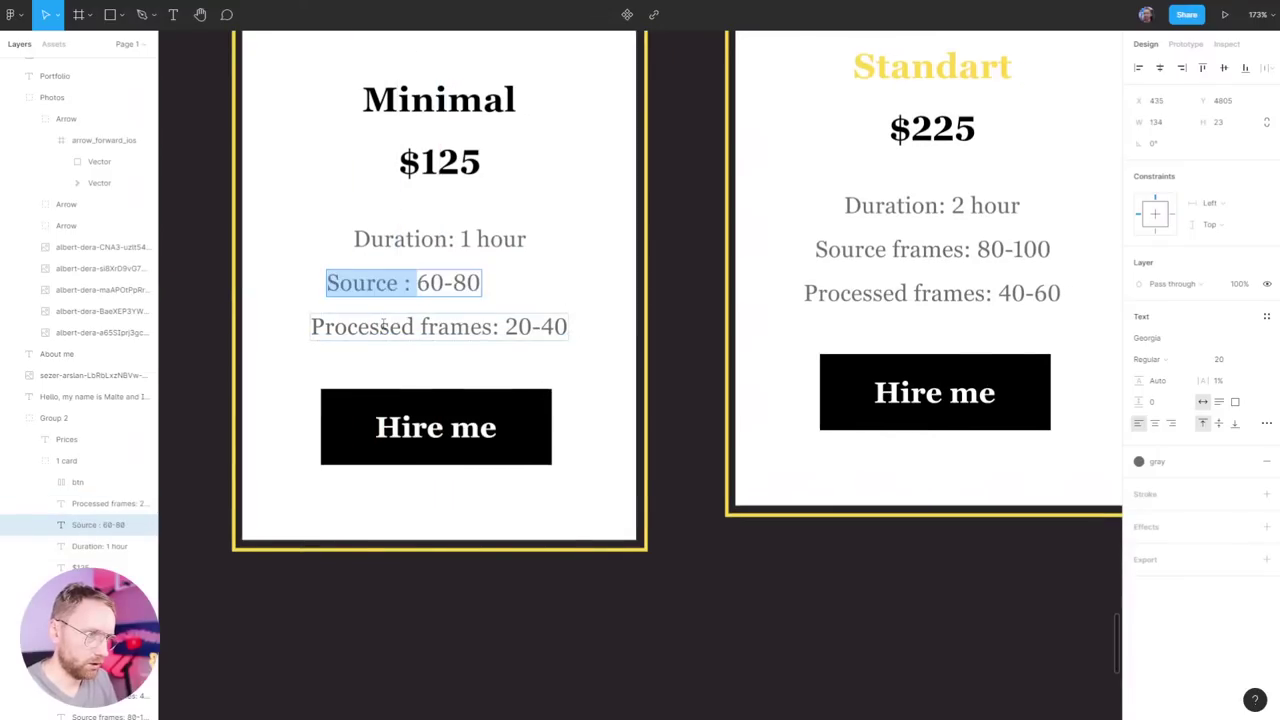
key(ctrl+z)
key(ctrl+z)
key(Escape)
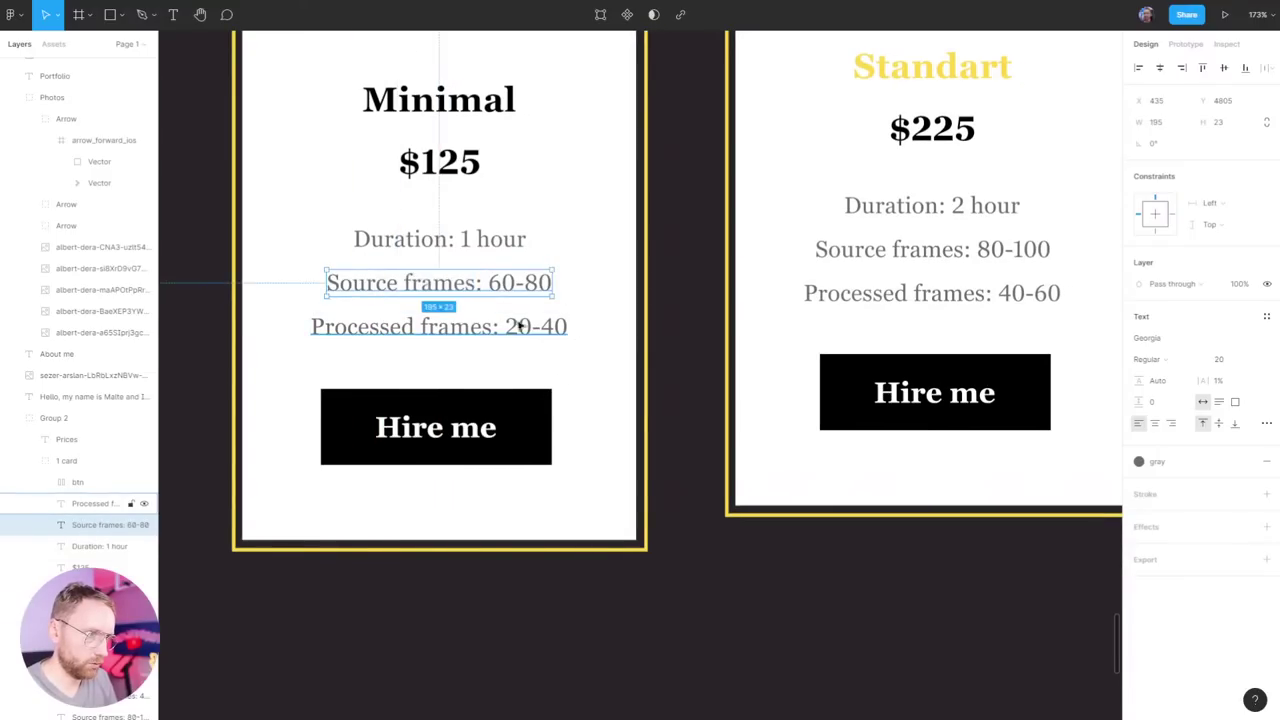
key(Escape)
scroll(500, 360, down, 5)
scroll(626, 413, up, 2)
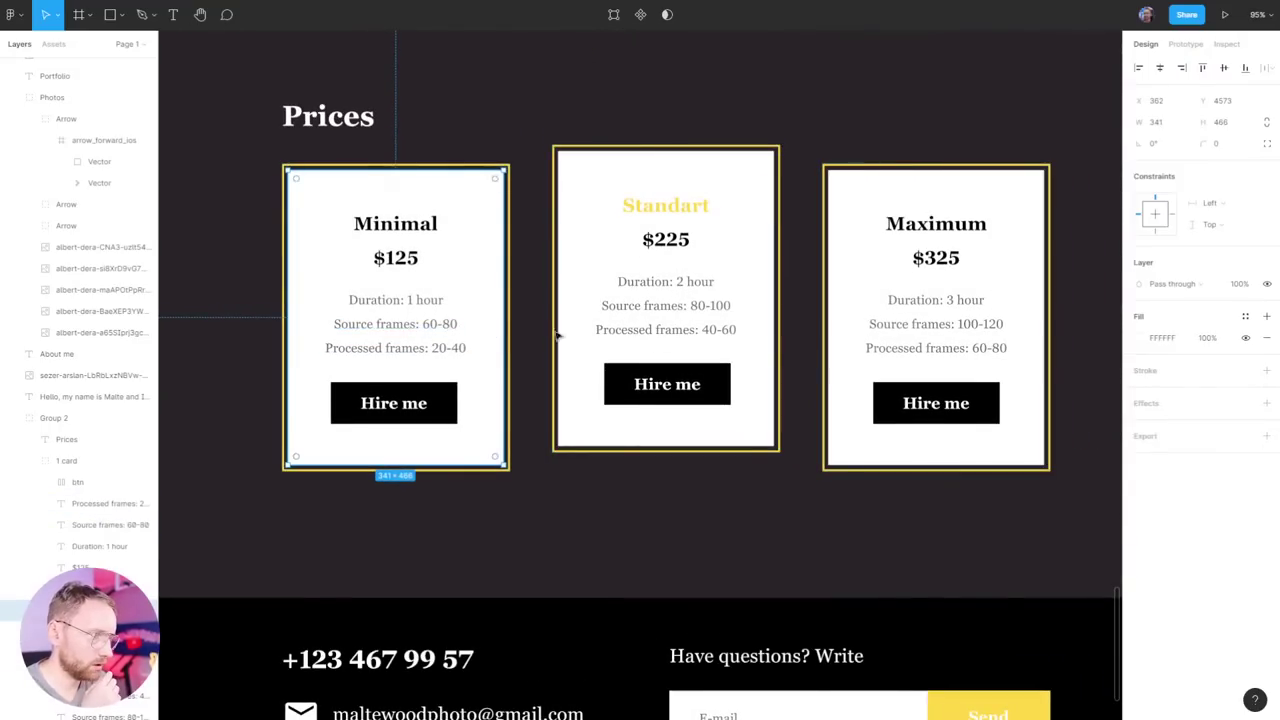
click(370, 403)
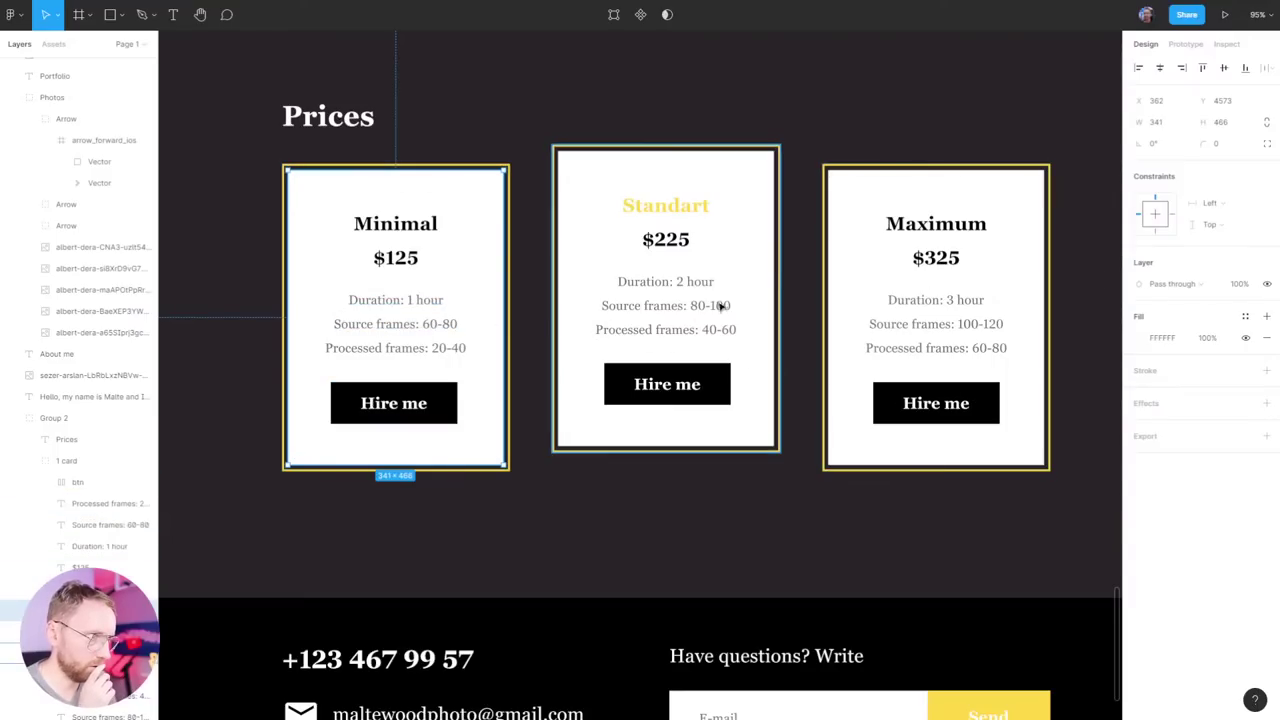
Clear the selection and select the footer's e-mail form
click(608, 566)
scroll(605, 400, down, 5)
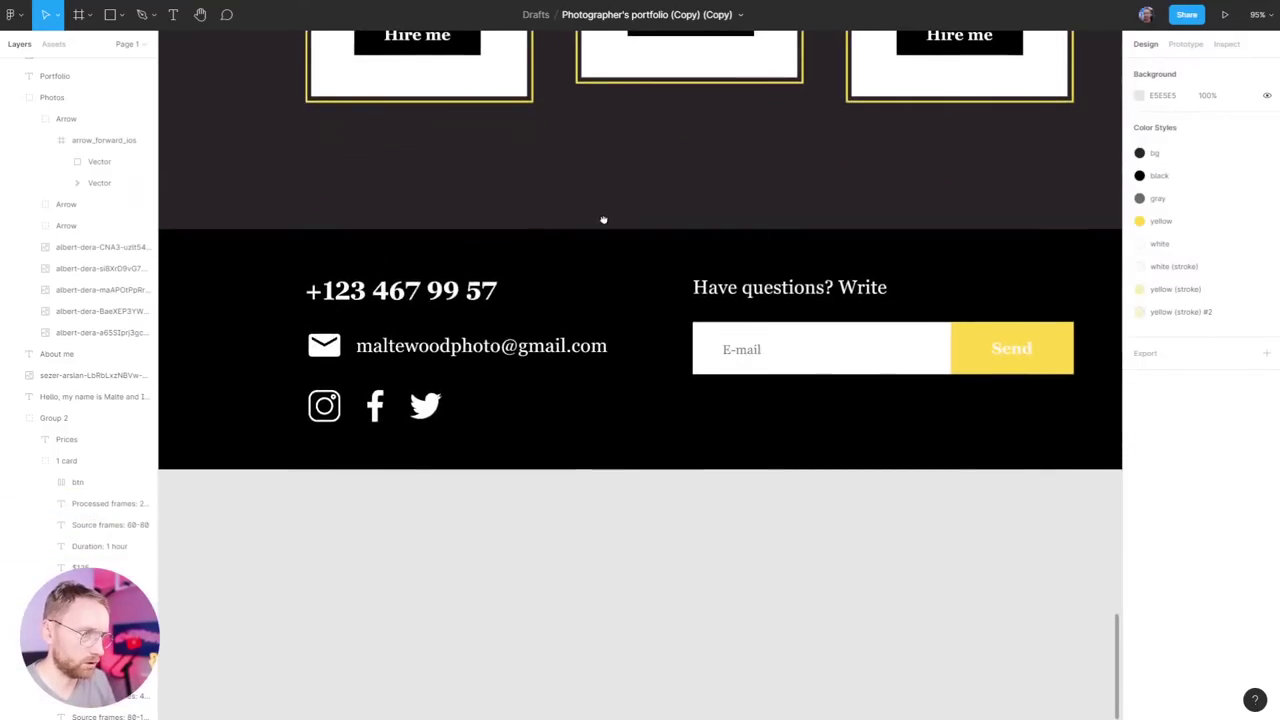
scroll(600, 390, right, 3)
scroll(600, 390, up, 2)
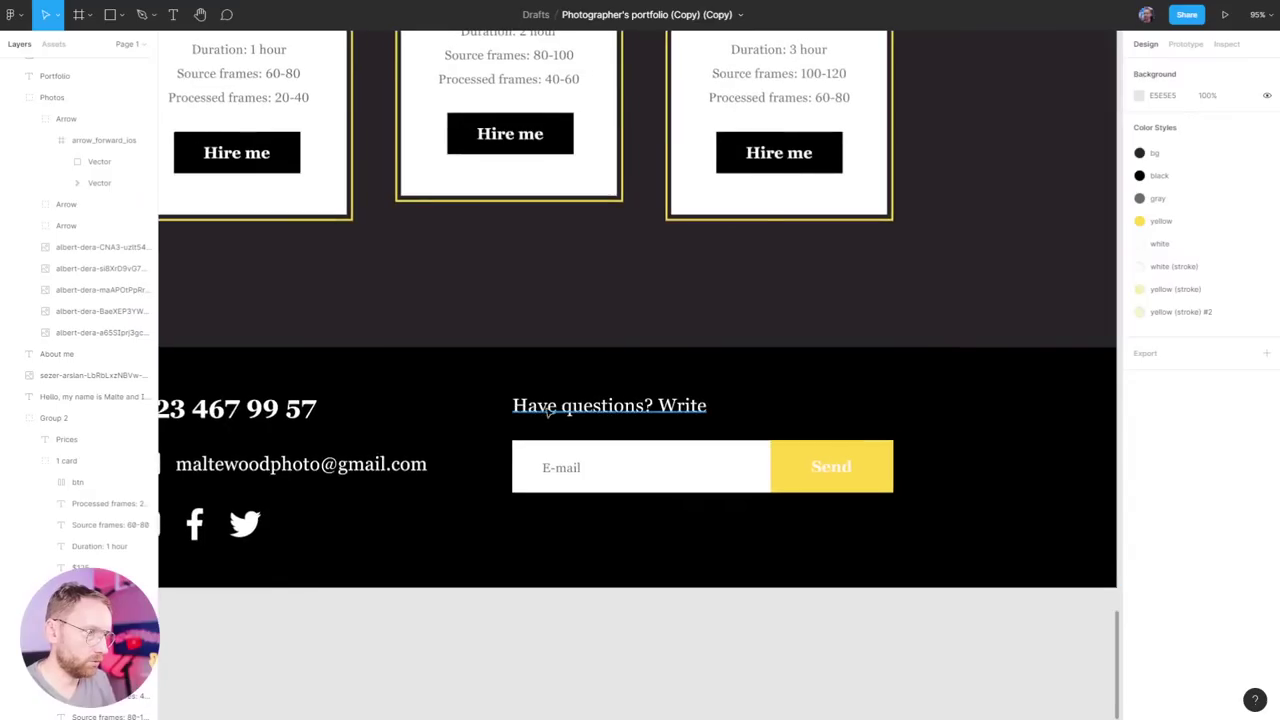
scroll(764, 384, down, 3)
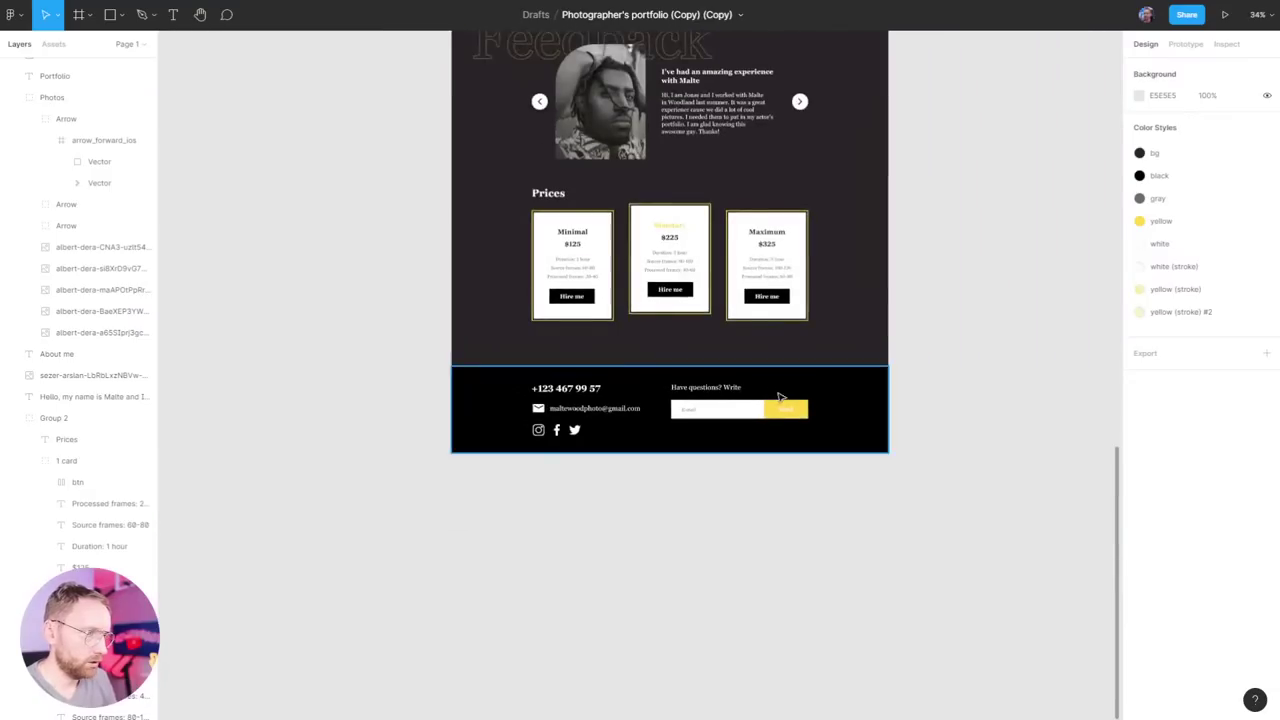
scroll(777, 400, up, 4)
click(609, 425)
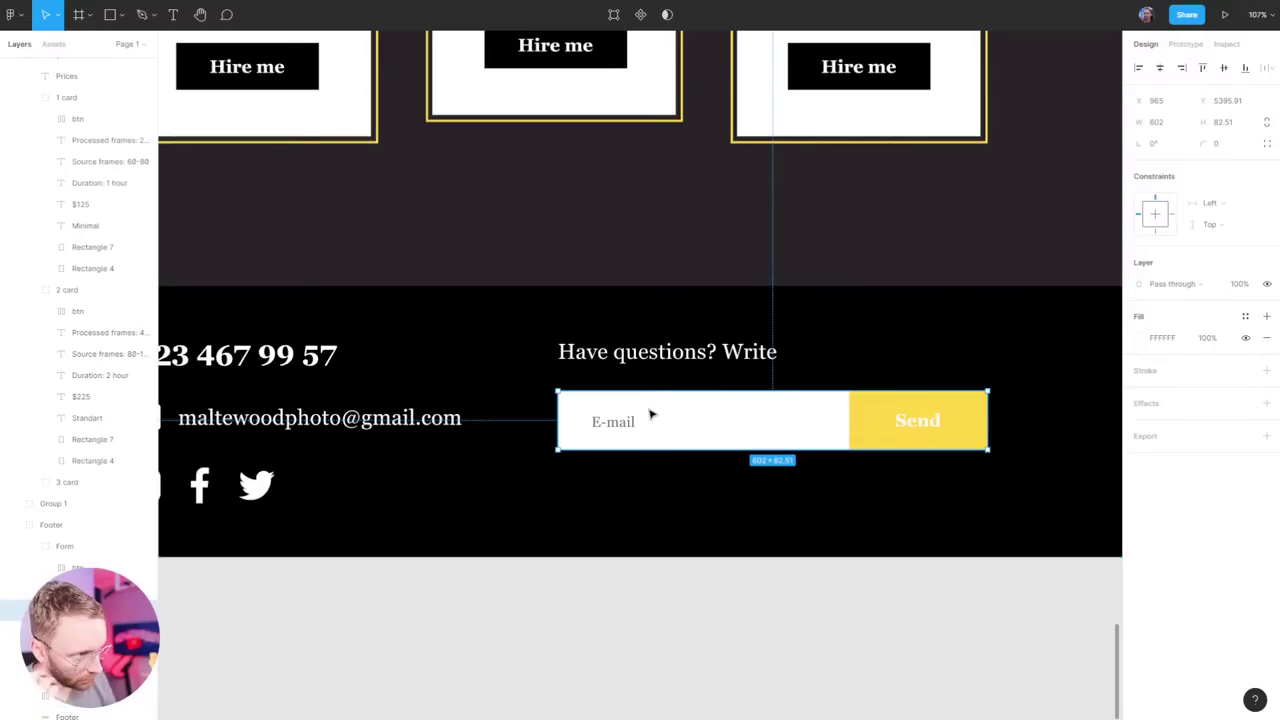
Sketch grey placeholder rectangles above the footer form and on the E-mail field, then undo
key(r)
mouse_move(660, 243)
mouse_down()
mouse_move(843, 264)
mouse_move(806, 300)
mouse_move(860, 340)
mouse_move(958, 377)
mouse_up()
key(r)
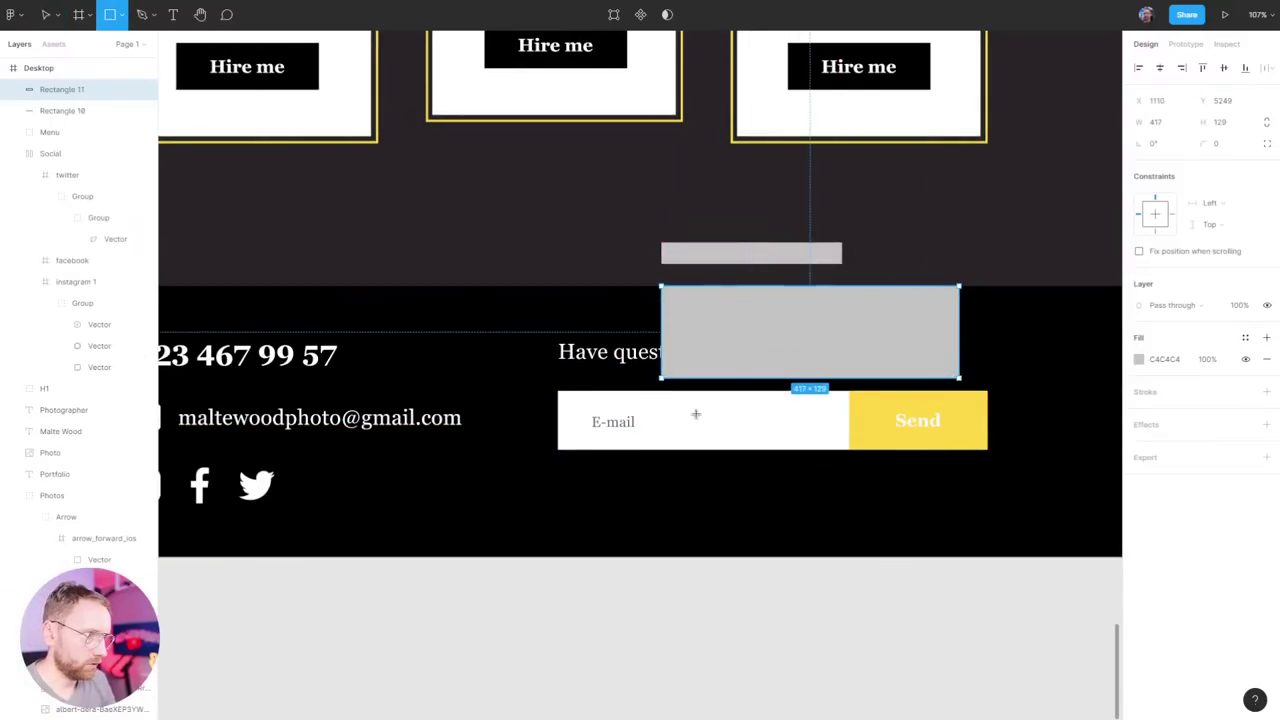
drag(672, 400, 753, 411)
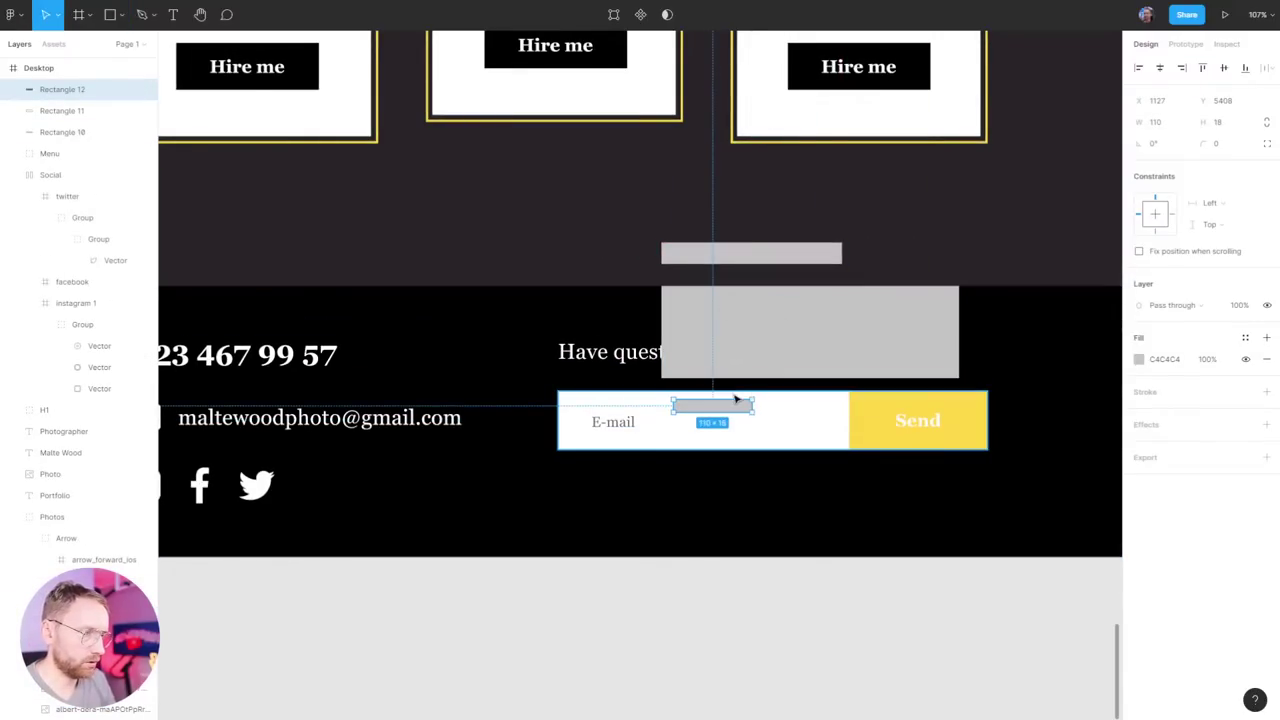
key(ctrl+z)
key(ctrl+z)
key(ctrl+z)
key(ctrl+z)
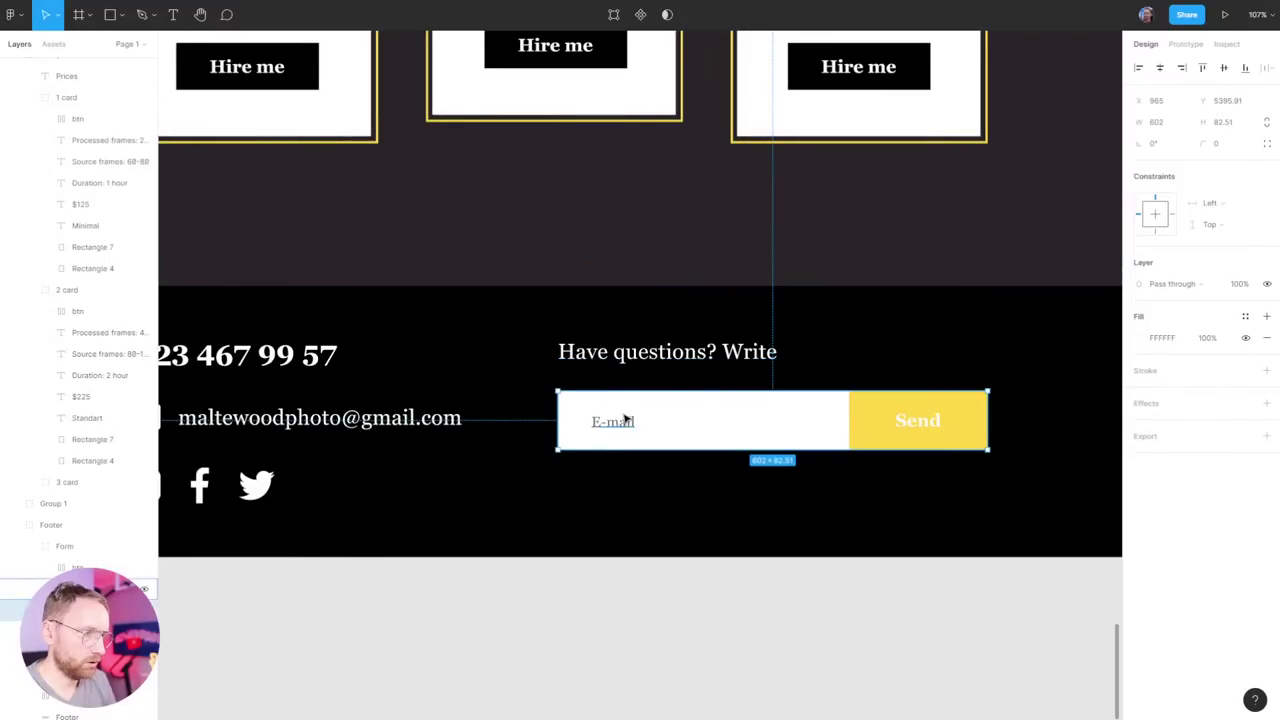
Inspect the E-mail placeholder, yellow Send button and 'Have questions? Write' heading
double_click(624, 419)
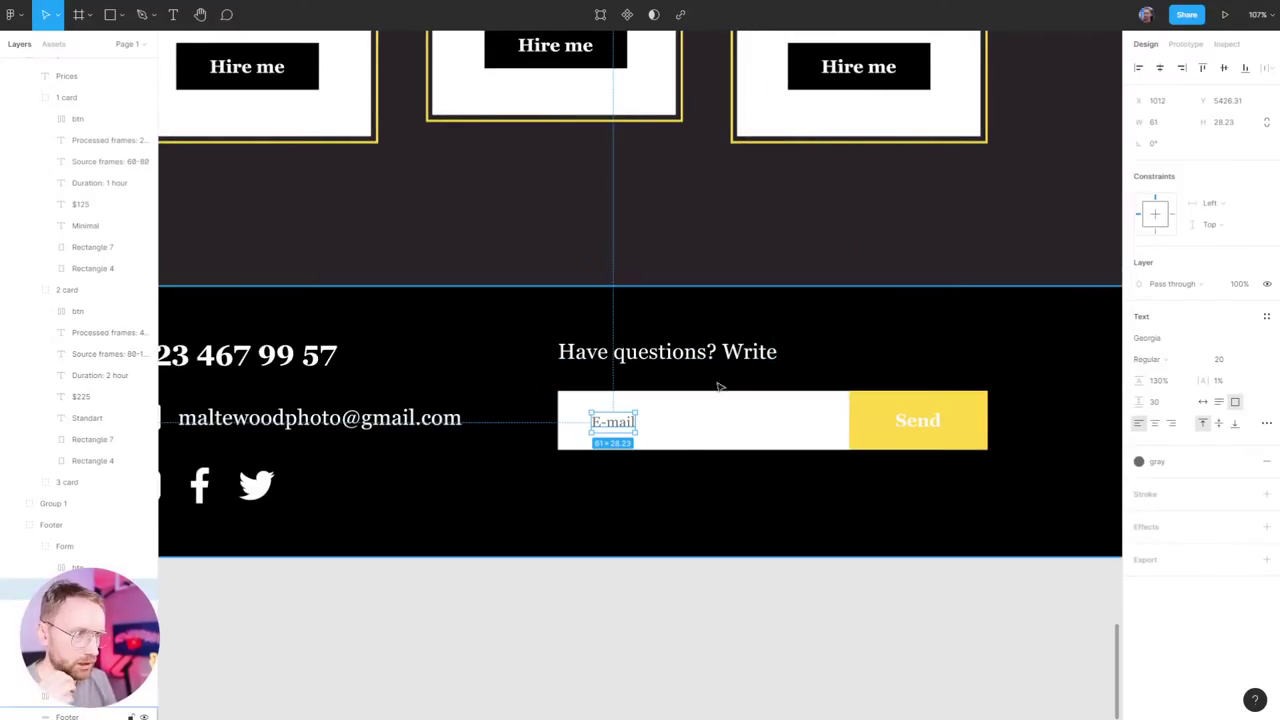
click(937, 403)
click(679, 360)
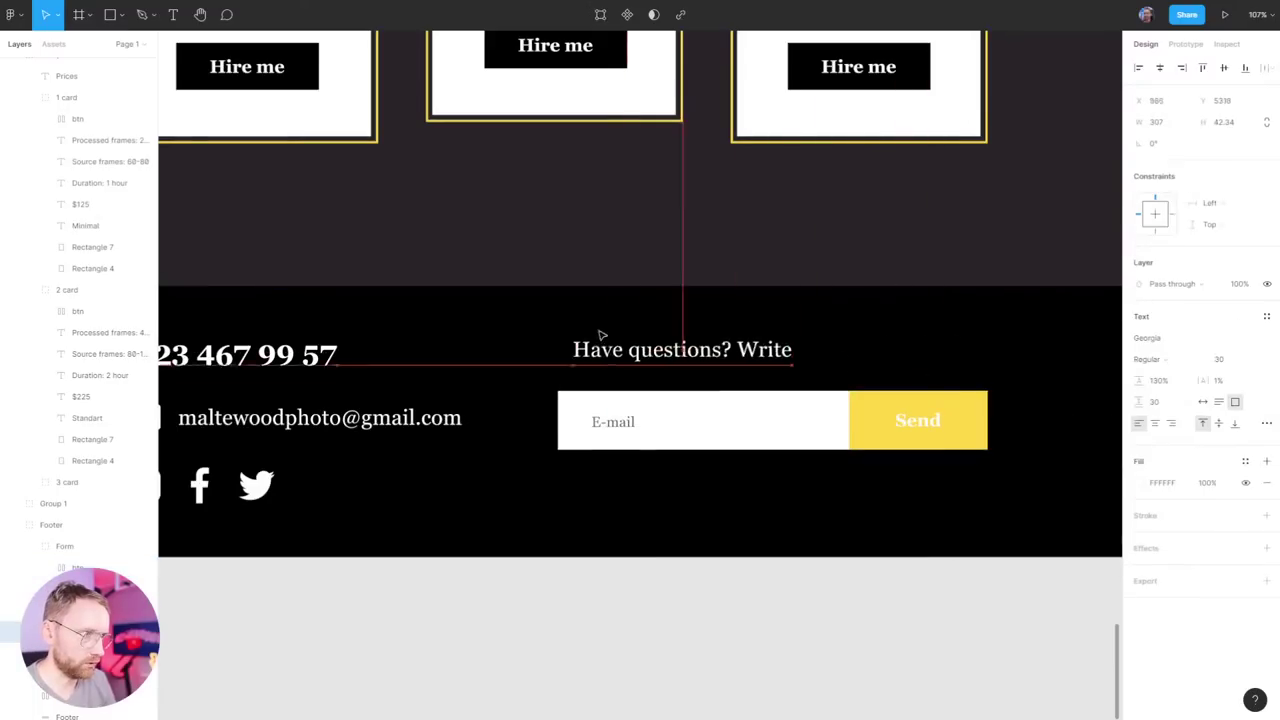
scroll(776, 340, down, 5)
scroll(632, 420, up, 10)
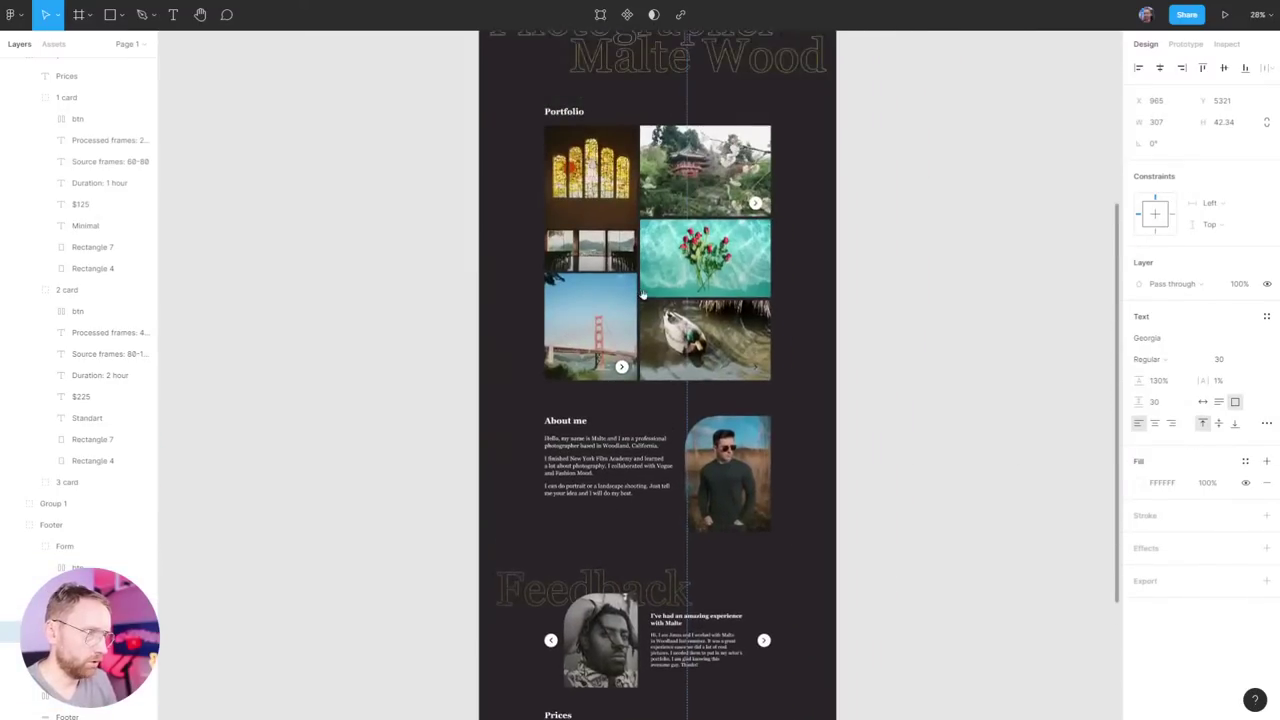
scroll(631, 420, down, 10)
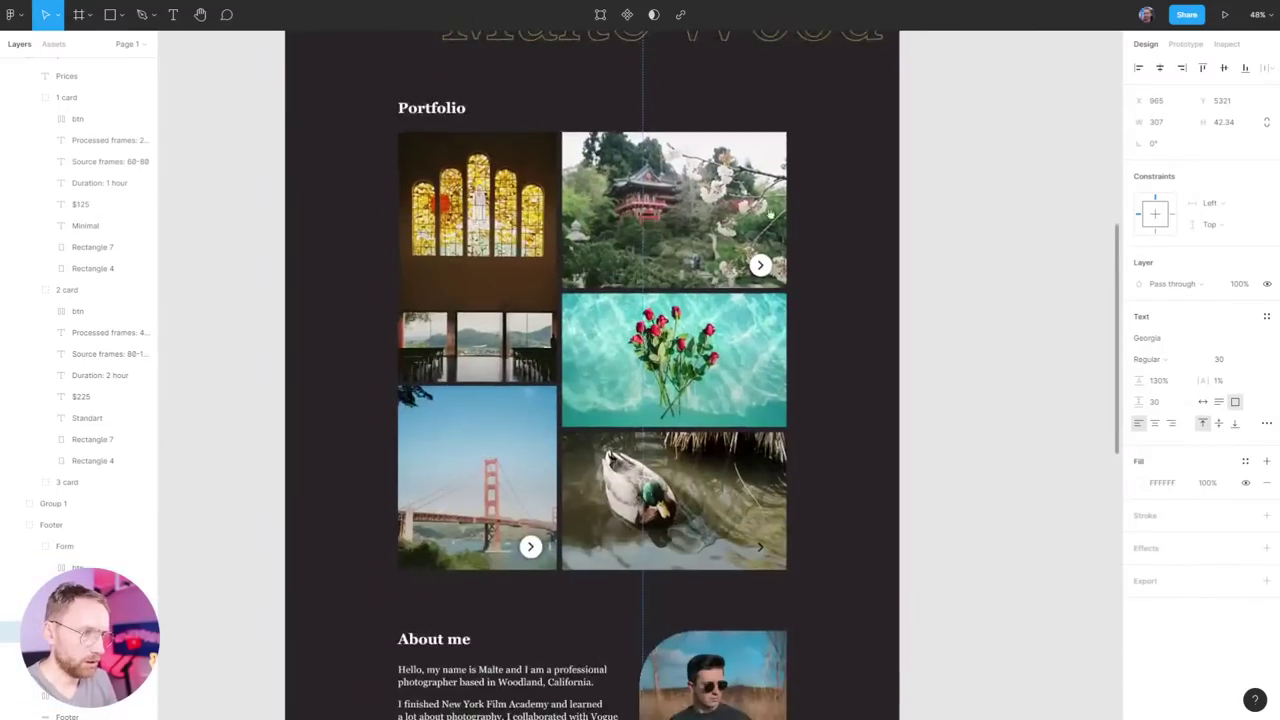
Resize the stained-glass photo in the portfolio grid, then undo the resize
click(515, 190)
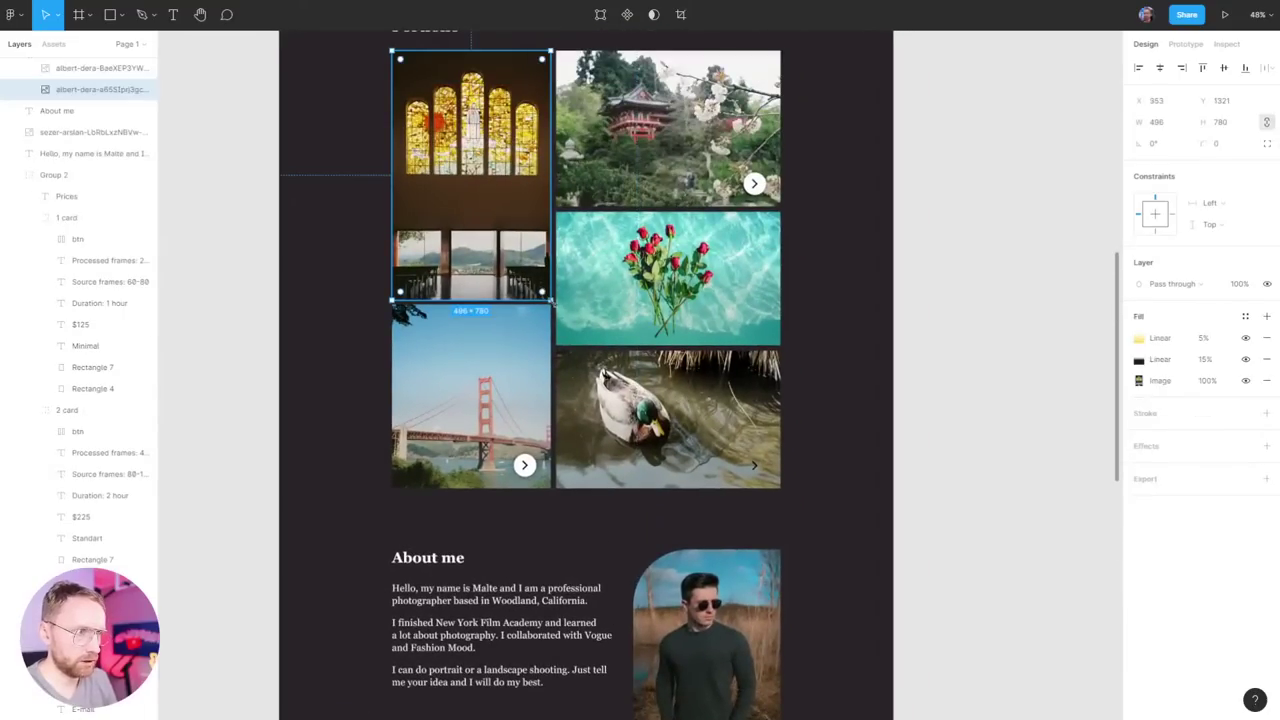
drag(551, 300, 505, 172)
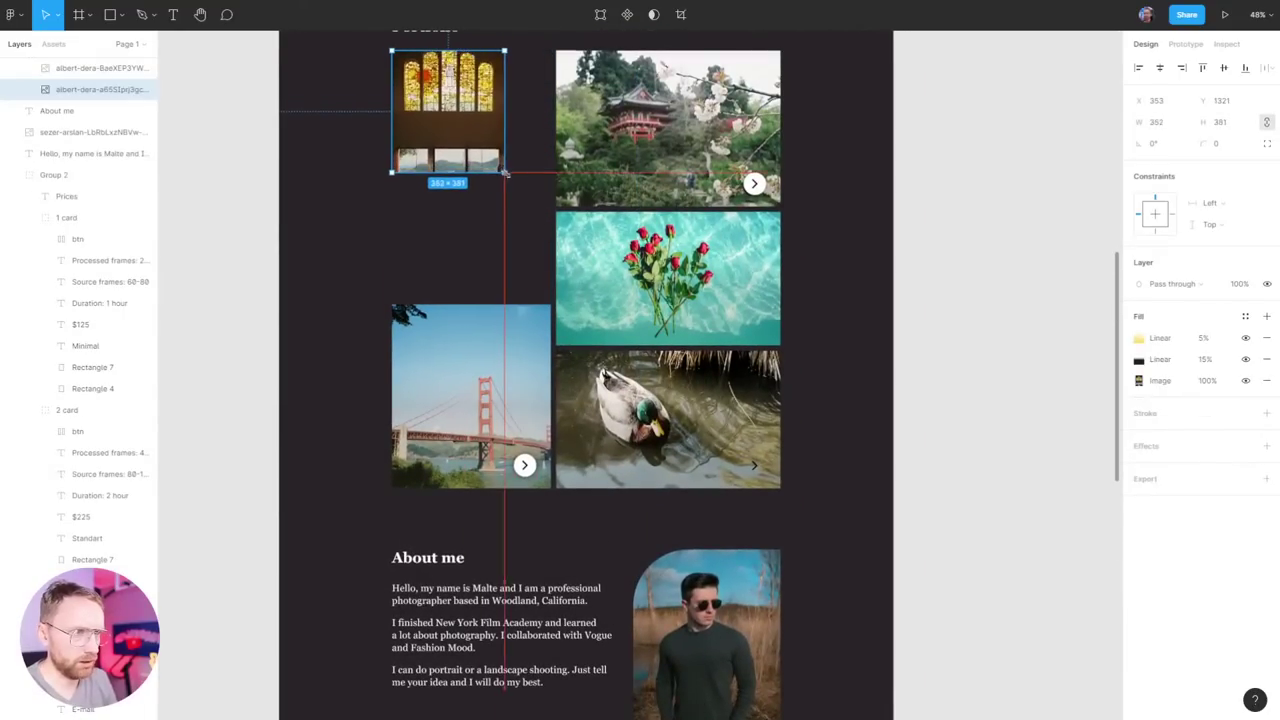
scroll(612, 514, up, 5)
scroll(612, 514, up, 3)
scroll(560, 400, down, 5)
scroll(520, 300, up, 5)
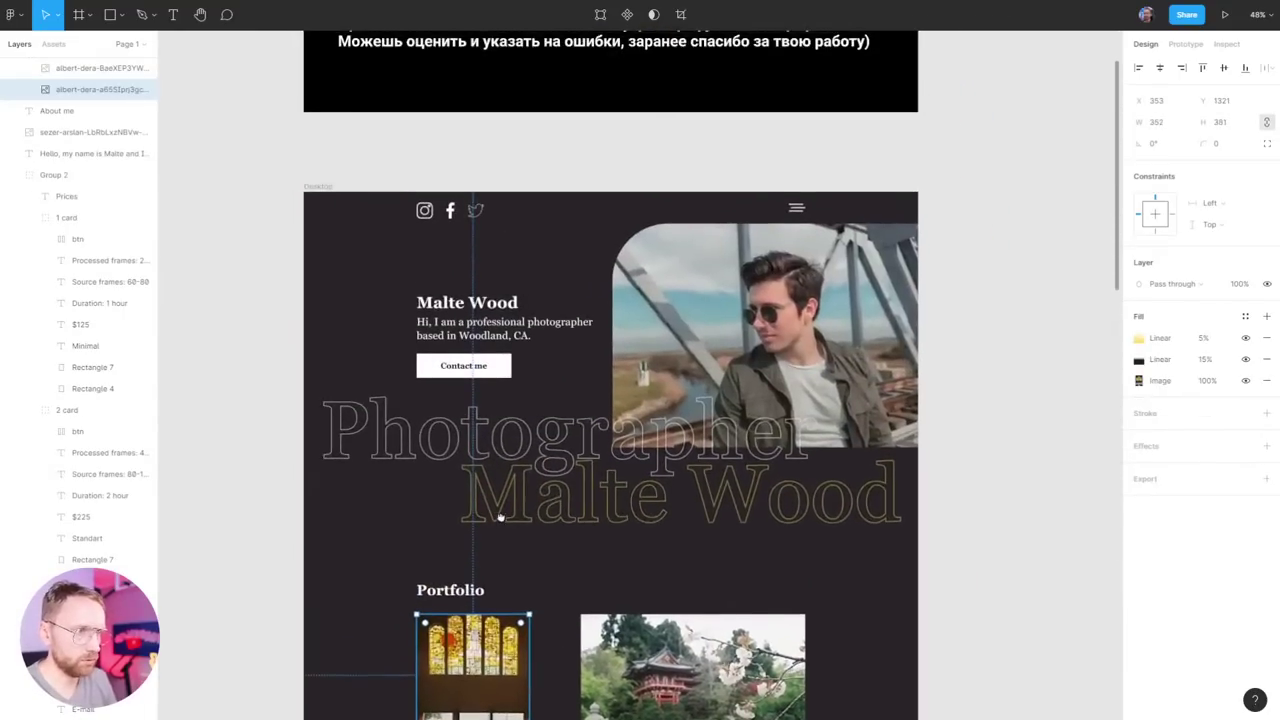
scroll(484, 206, down, 4)
scroll(484, 206, down, 10)
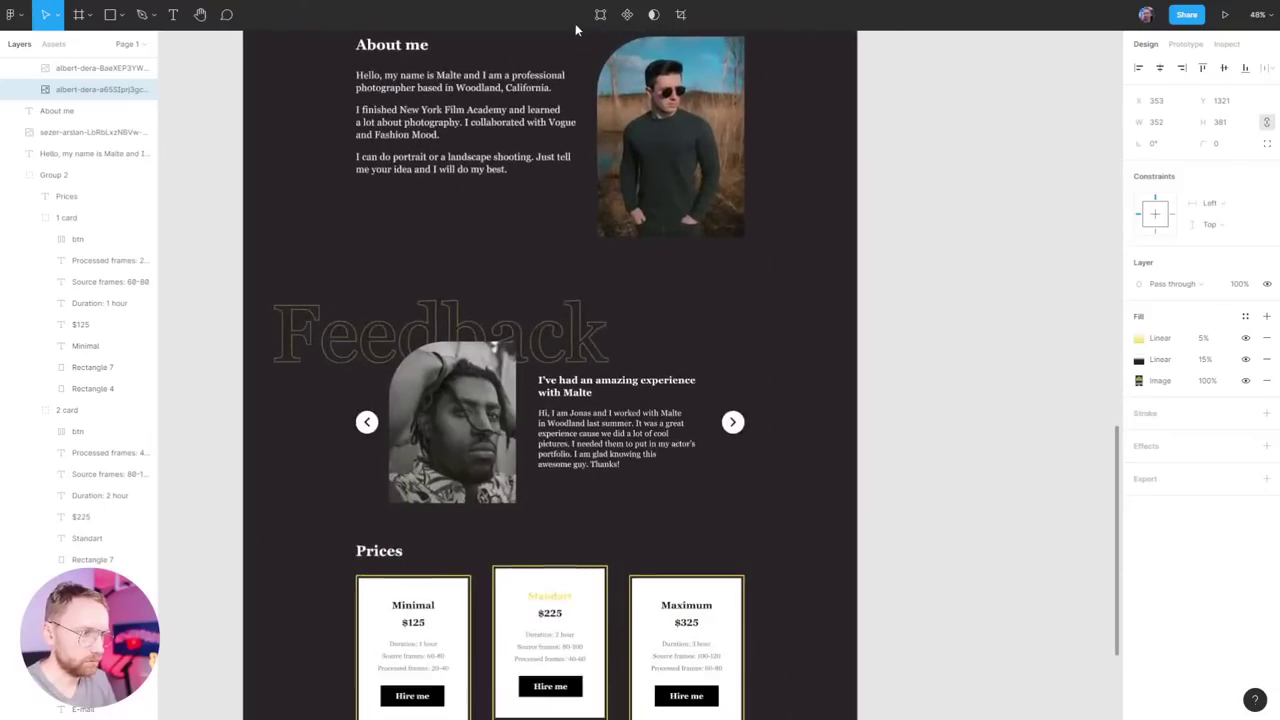
scroll(577, 74, up, 10)
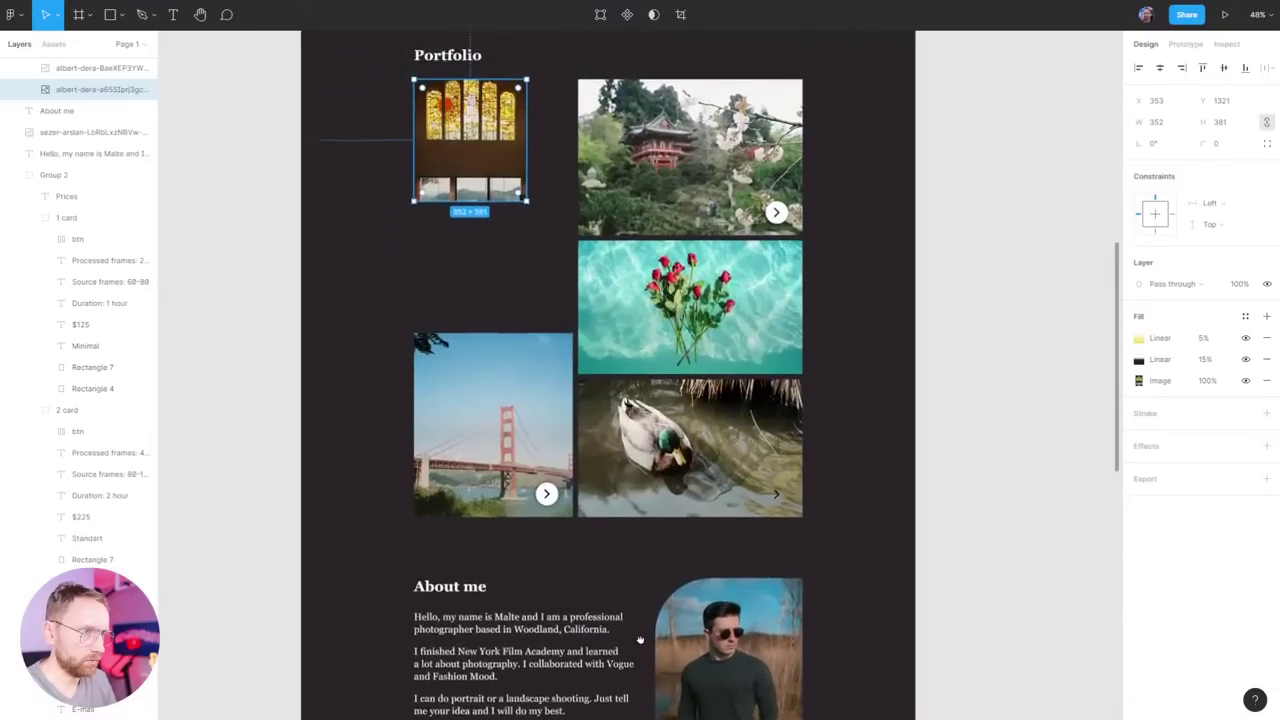
key(ctrl+z)
Select the Feedback section group
scroll(660, 286, down, 5)
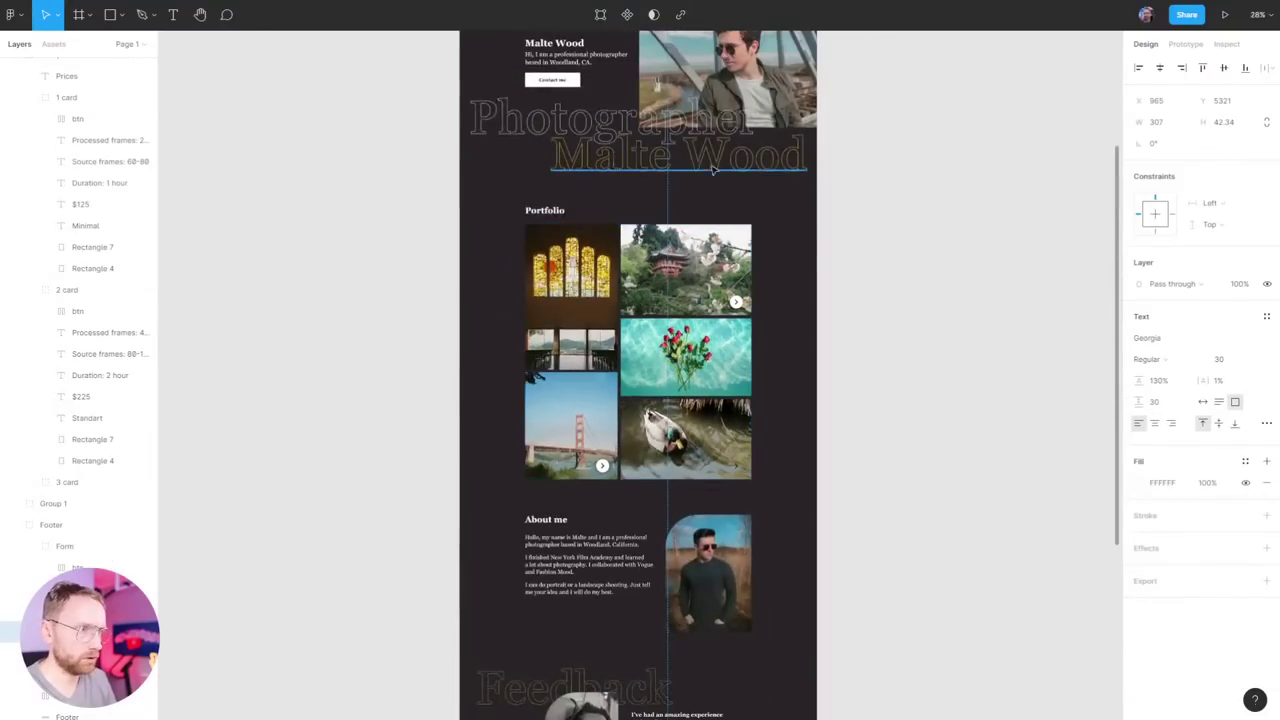
scroll(601, 333, down, 6)
click(601, 333)
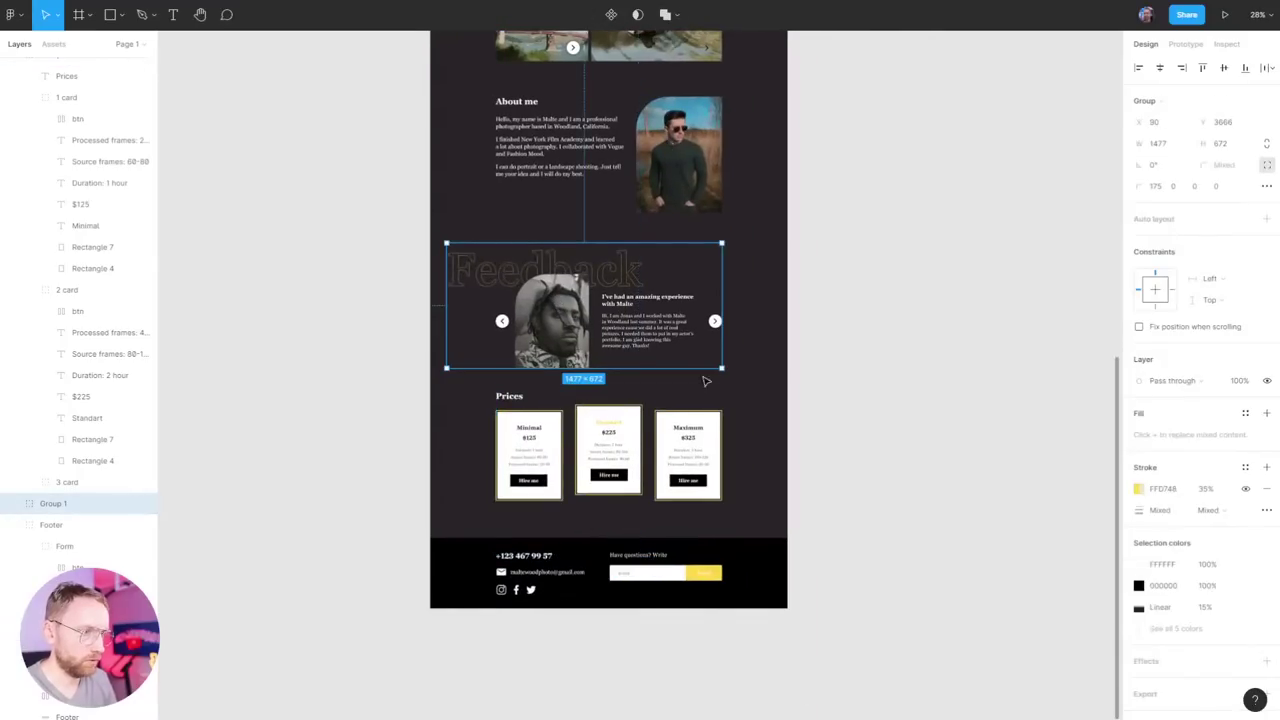
scroll(786, 643, up, 5)
scroll(523, 417, down, 6)
scroll(914, 507, up, 6)
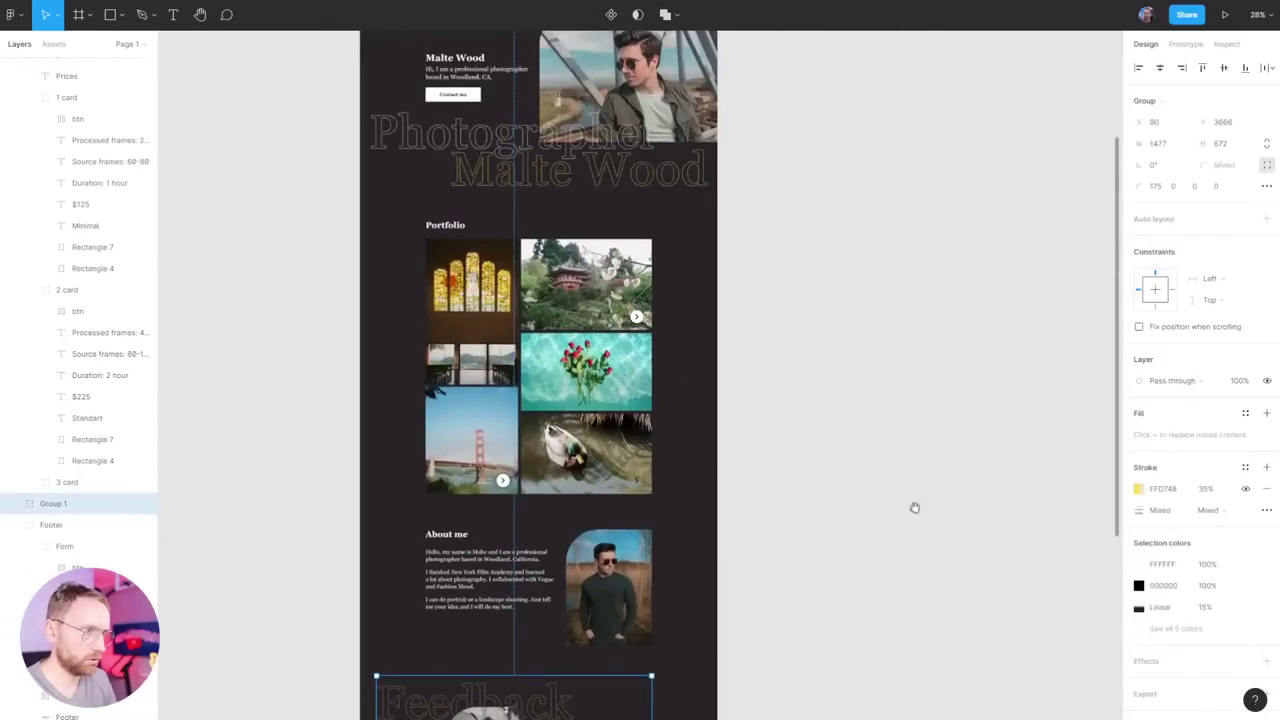
scroll(830, 179, up, 5)
Give the outlined name heading a solid olive fill, then undo back to outline-only
click(519, 519)
scroll(519, 519, up, 3)
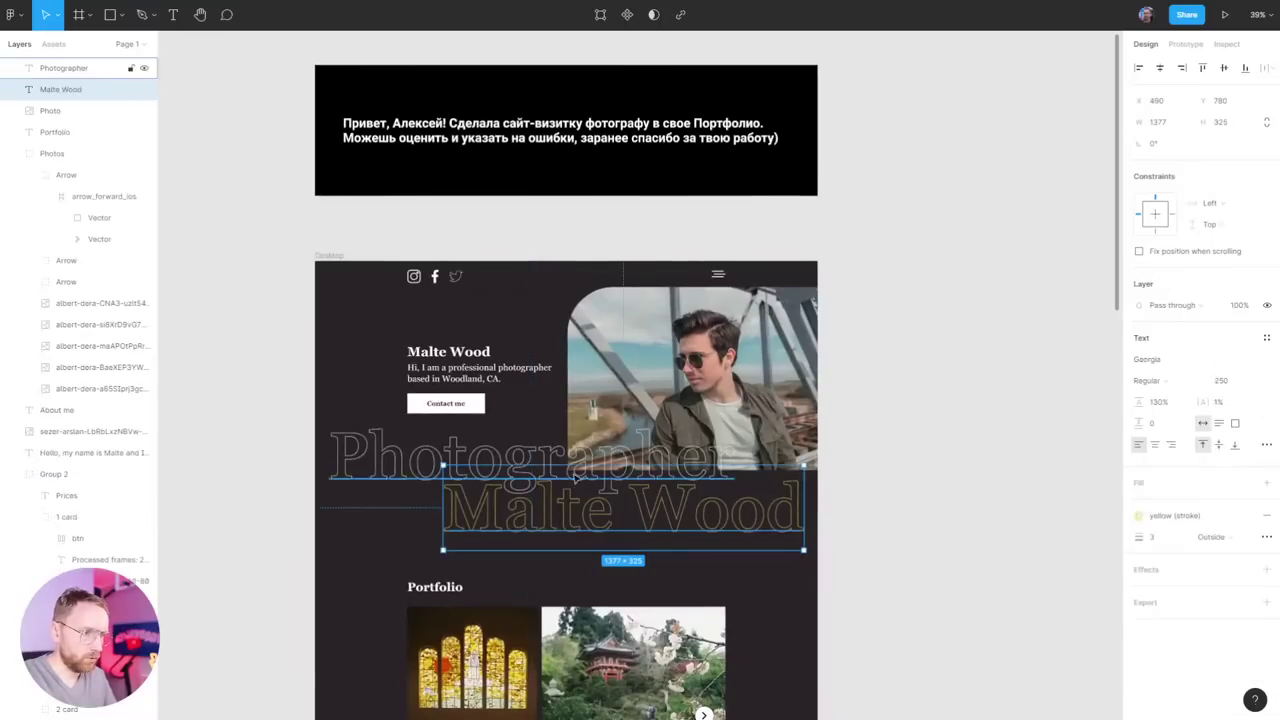
click(966, 222)
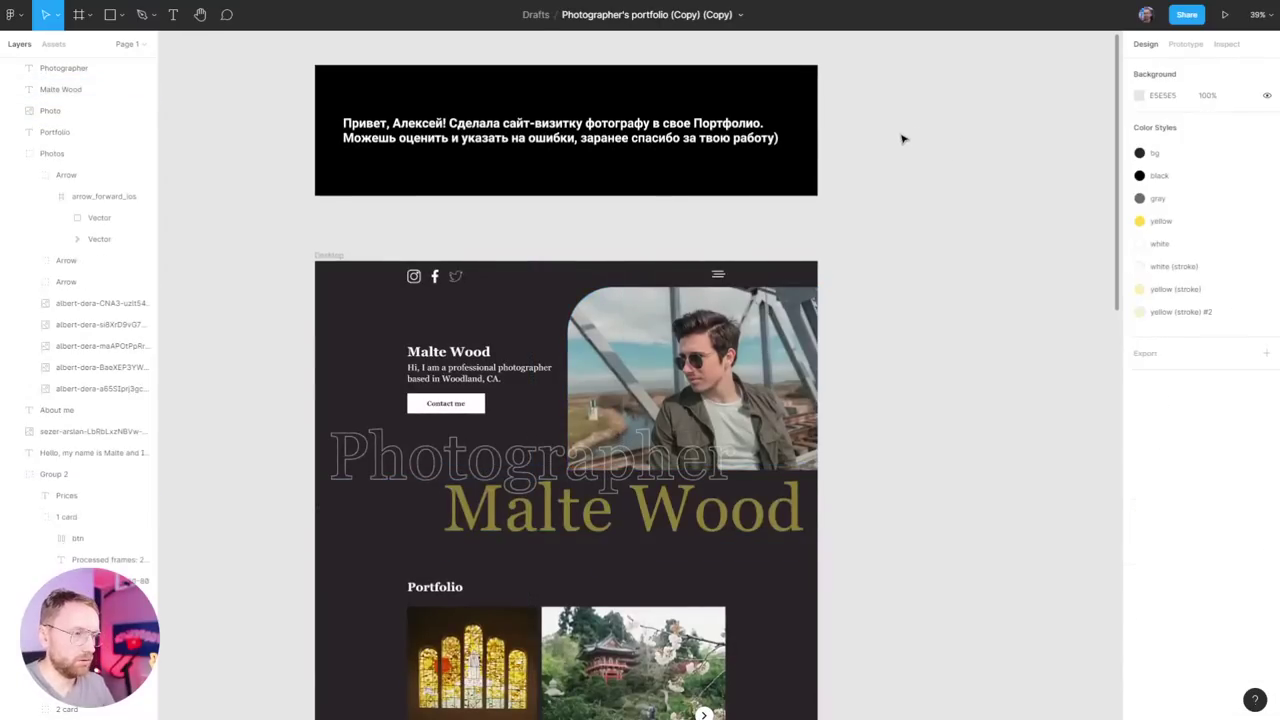
key(ctrl+z)
key(ctrl+z)
key(ctrl+z)
scroll(1008, 174, down, 8)
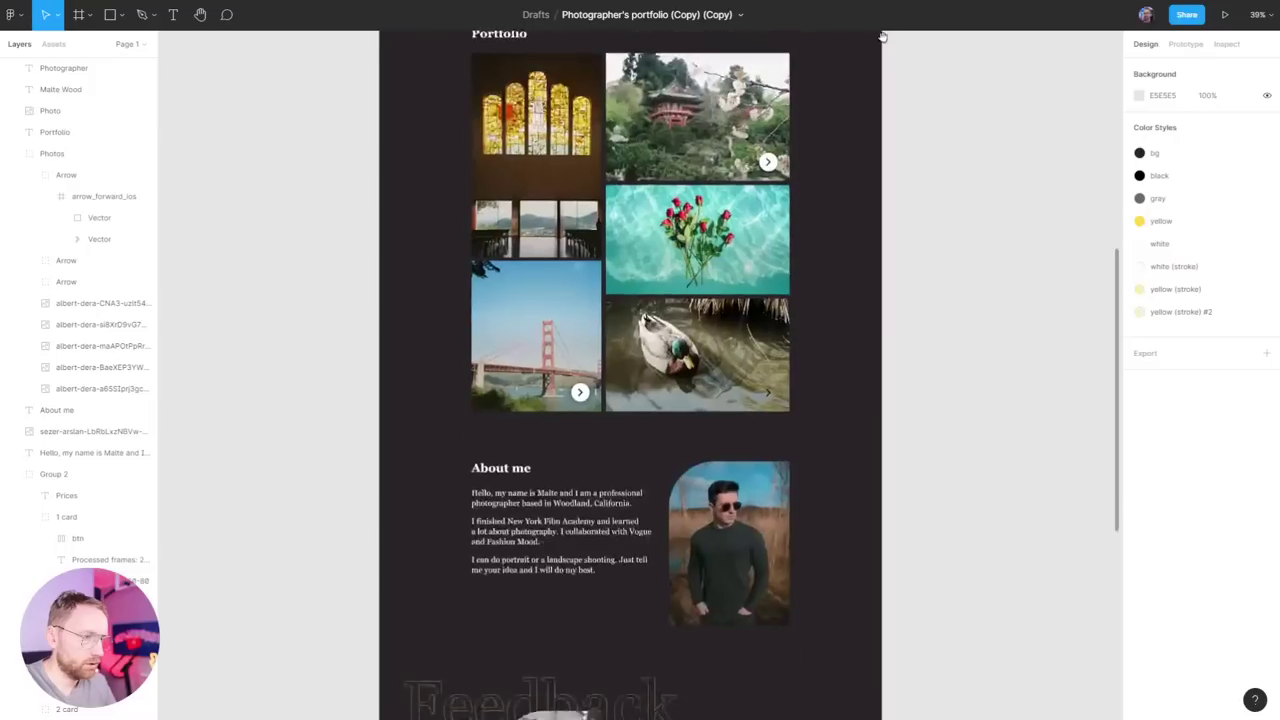
scroll(722, 228, up, 9)
scroll(772, 612, down, 10)
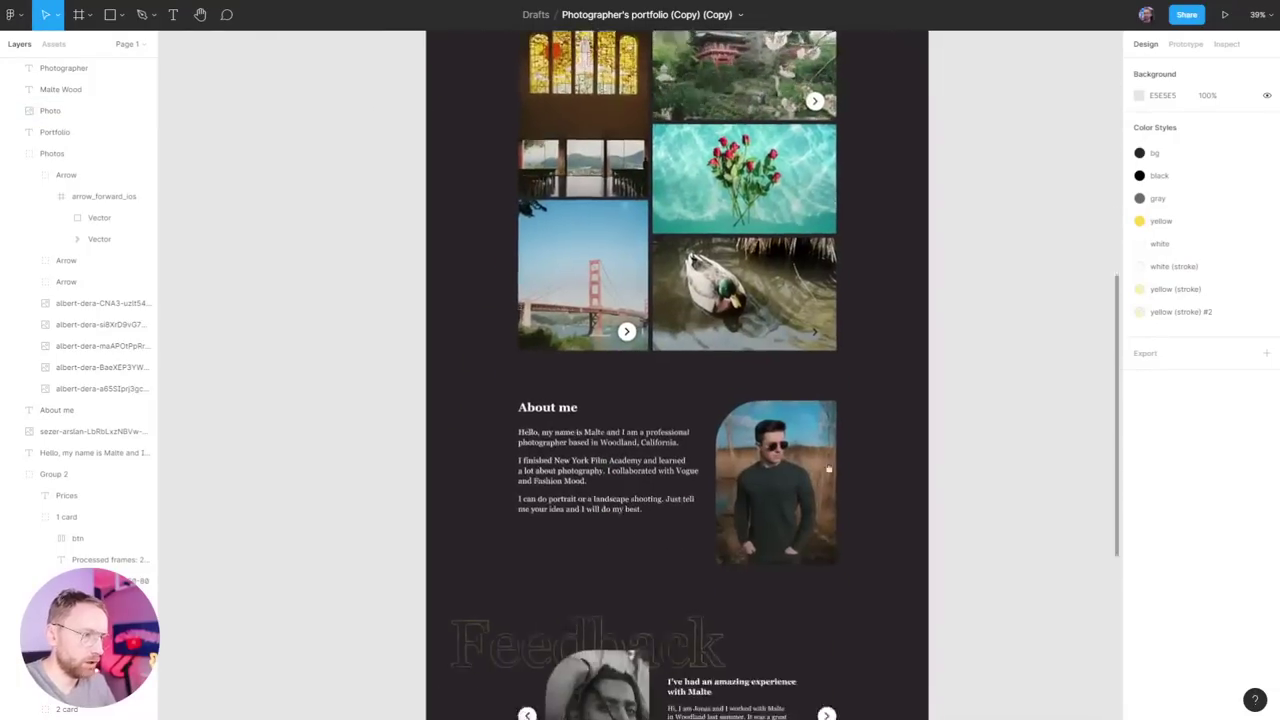
Draw a grey circle over the About me photo
click(630, 465)
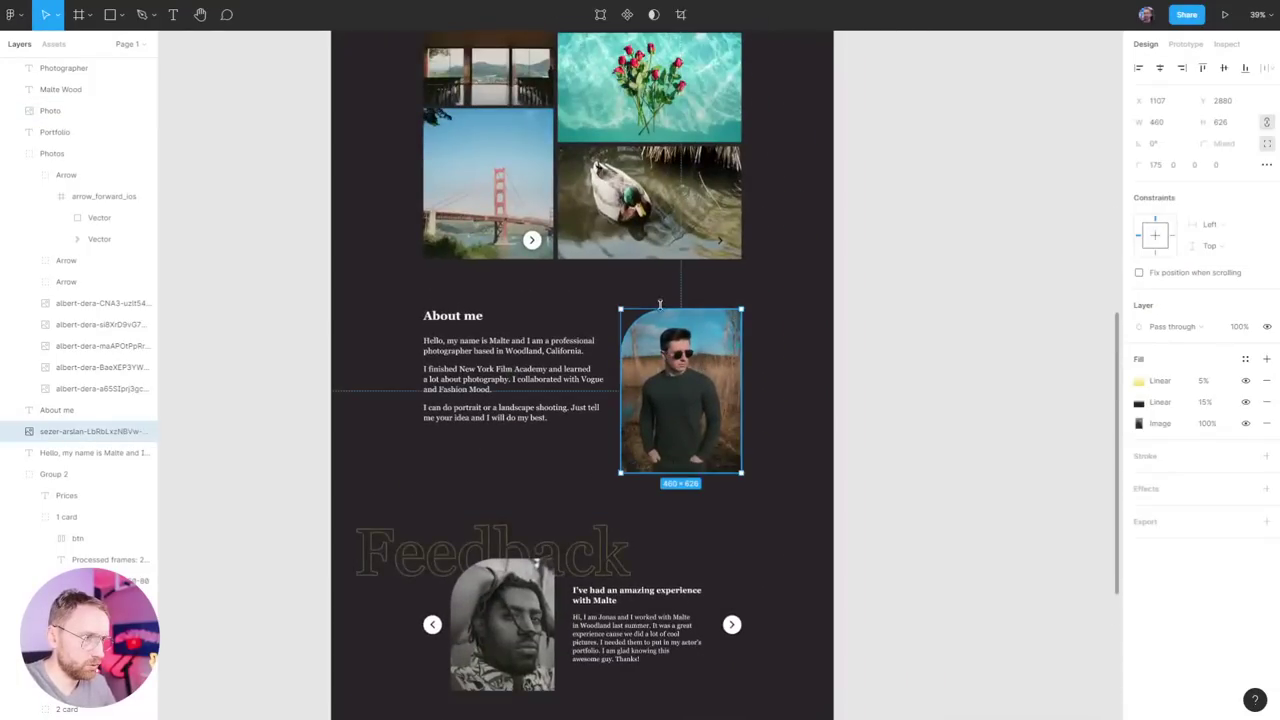
scroll(757, 176, up, 10)
scroll(757, 176, down, 10)
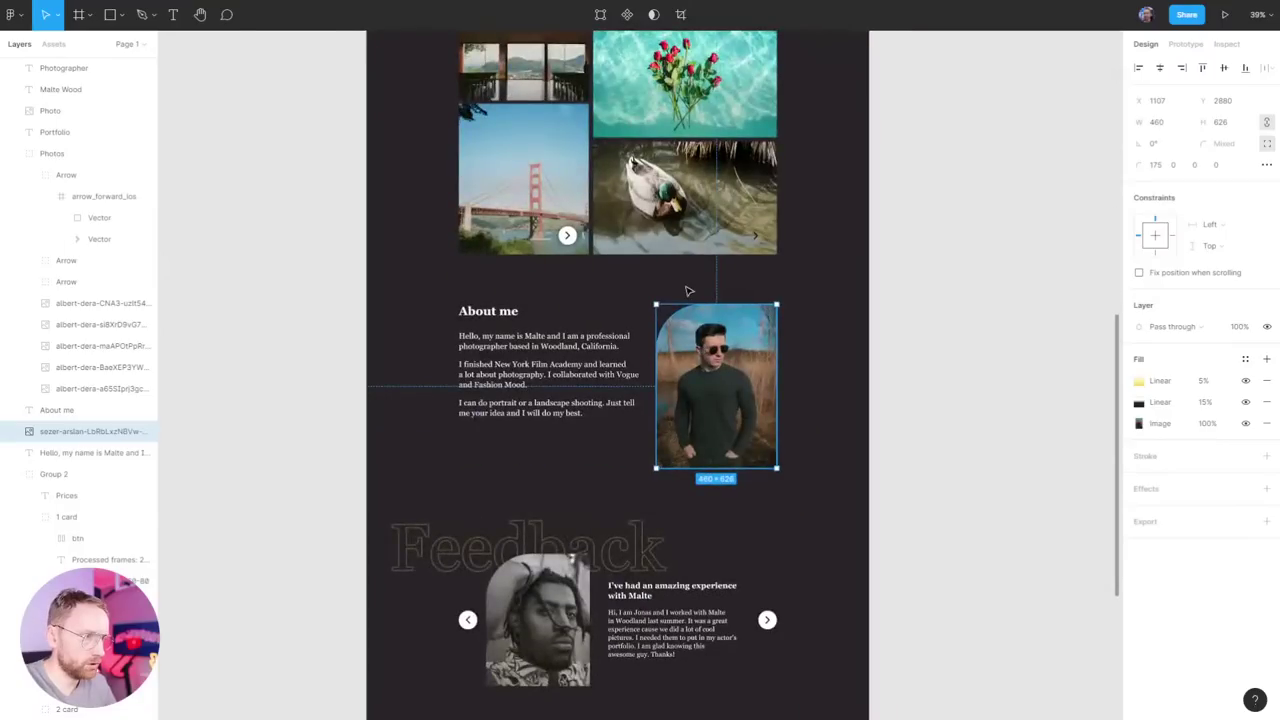
key(o)
mouse_move(650, 288)
mouse_down()
mouse_move(814, 457)
mouse_move(796, 433)
mouse_up()
scroll(855, 332, down, 4)
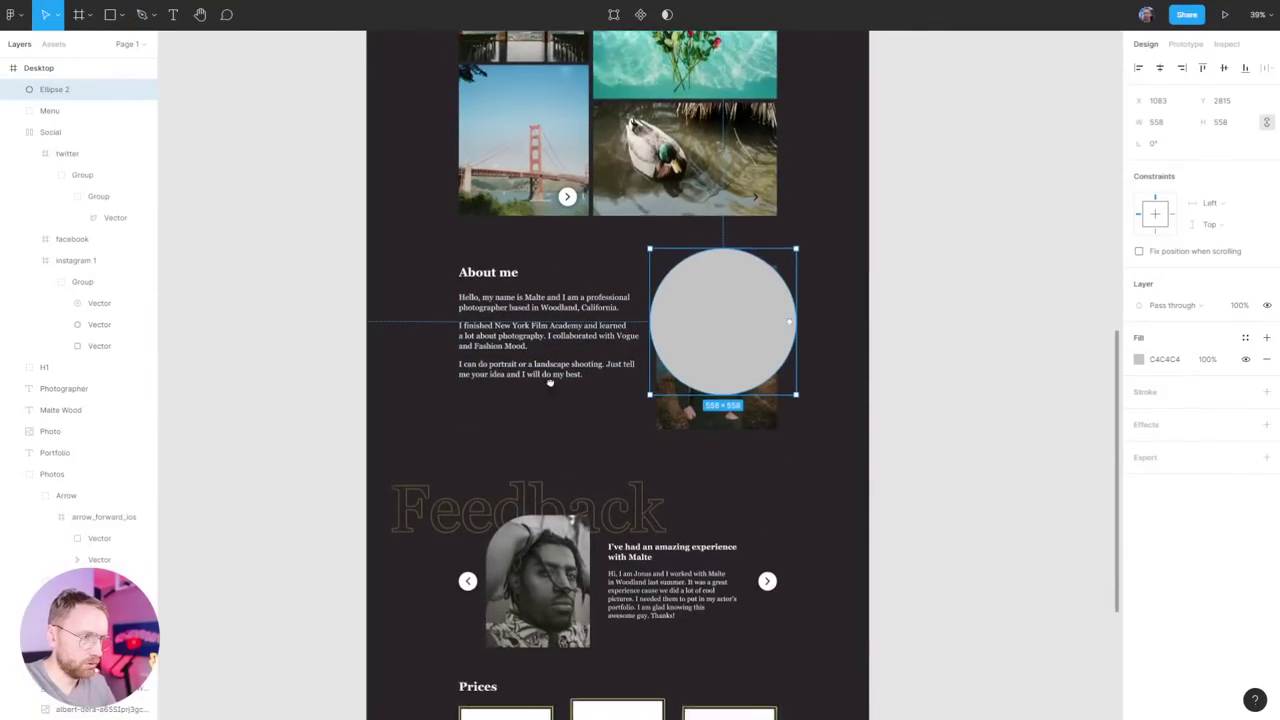
Set the Feedback portrait's corner radius to 0 for square corners
click(505, 482)
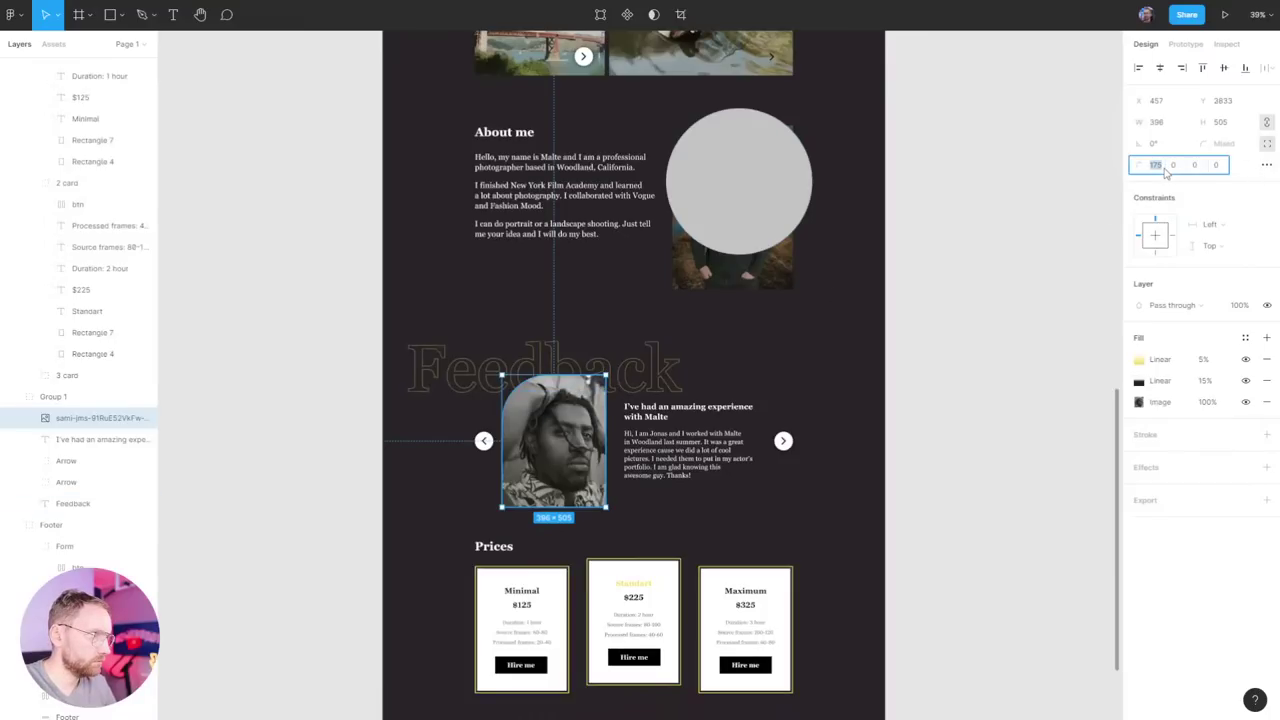
text(0)
key(Tab)
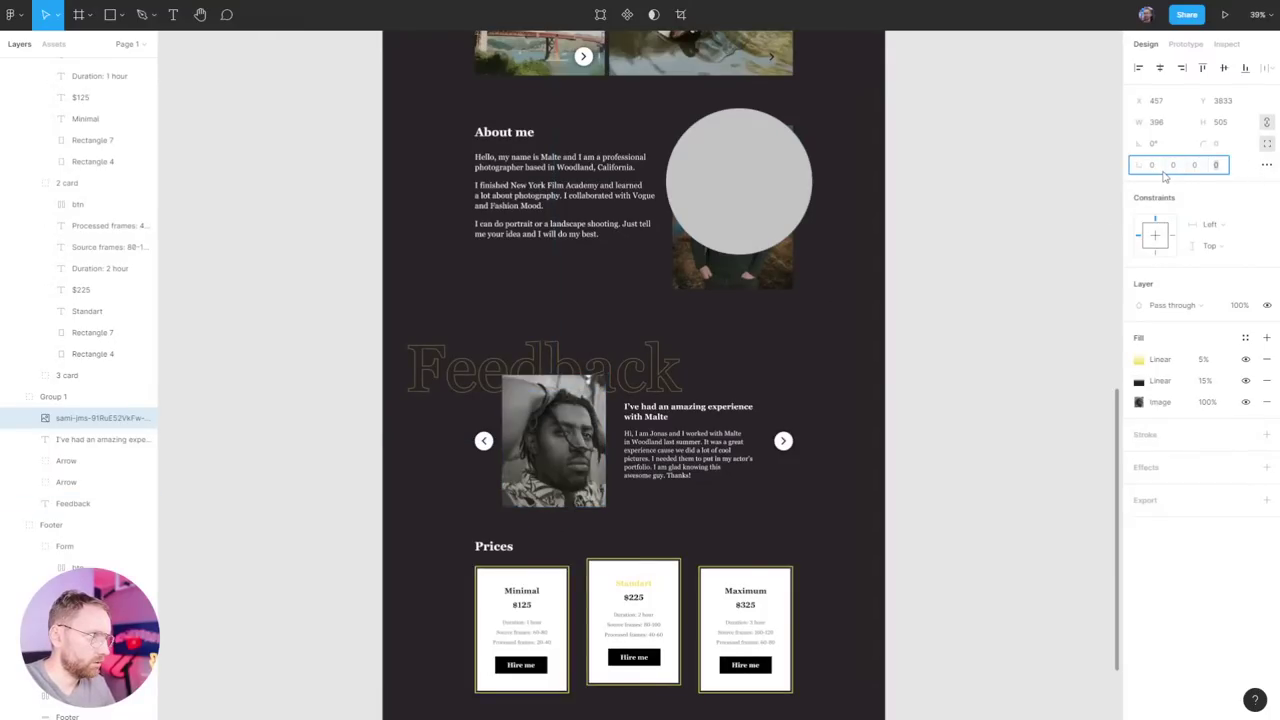
click(735, 307)
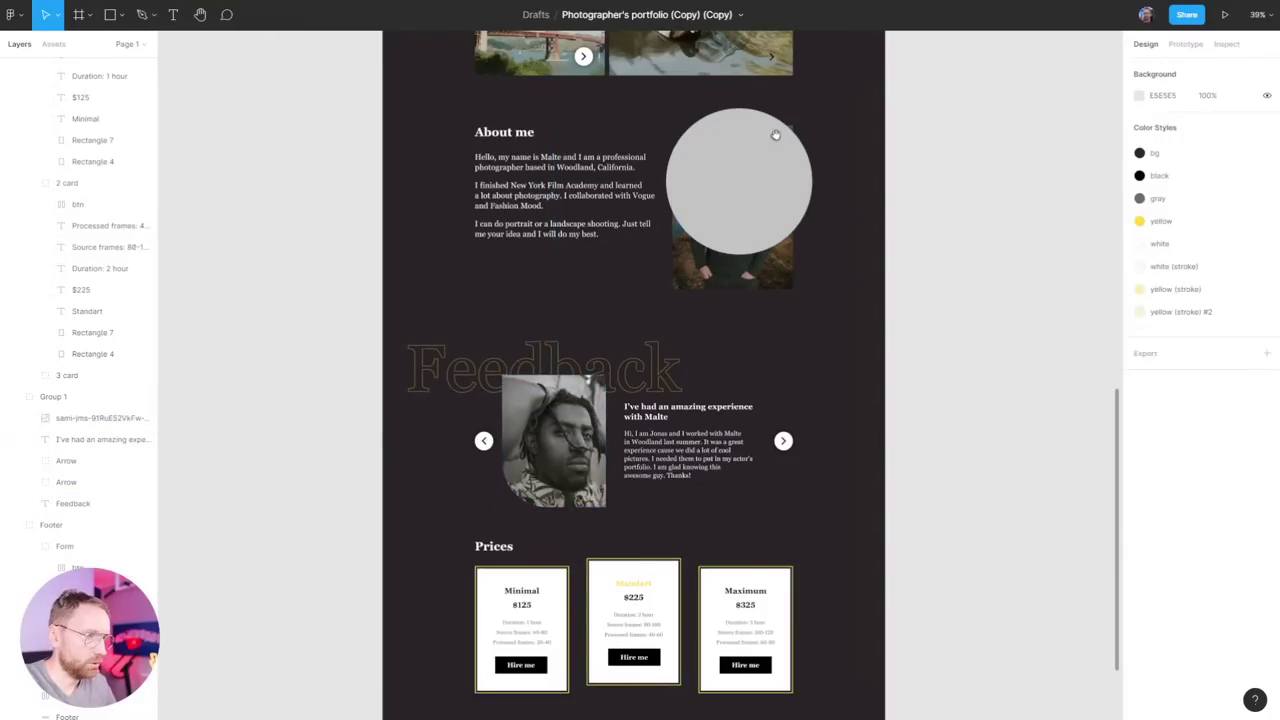
scroll(775, 134, up, 7)
scroll(705, 270, down, 5)
Zoom the design to 100% to inspect the portfolio photos at actual size
scroll(705, 270, up, 1)
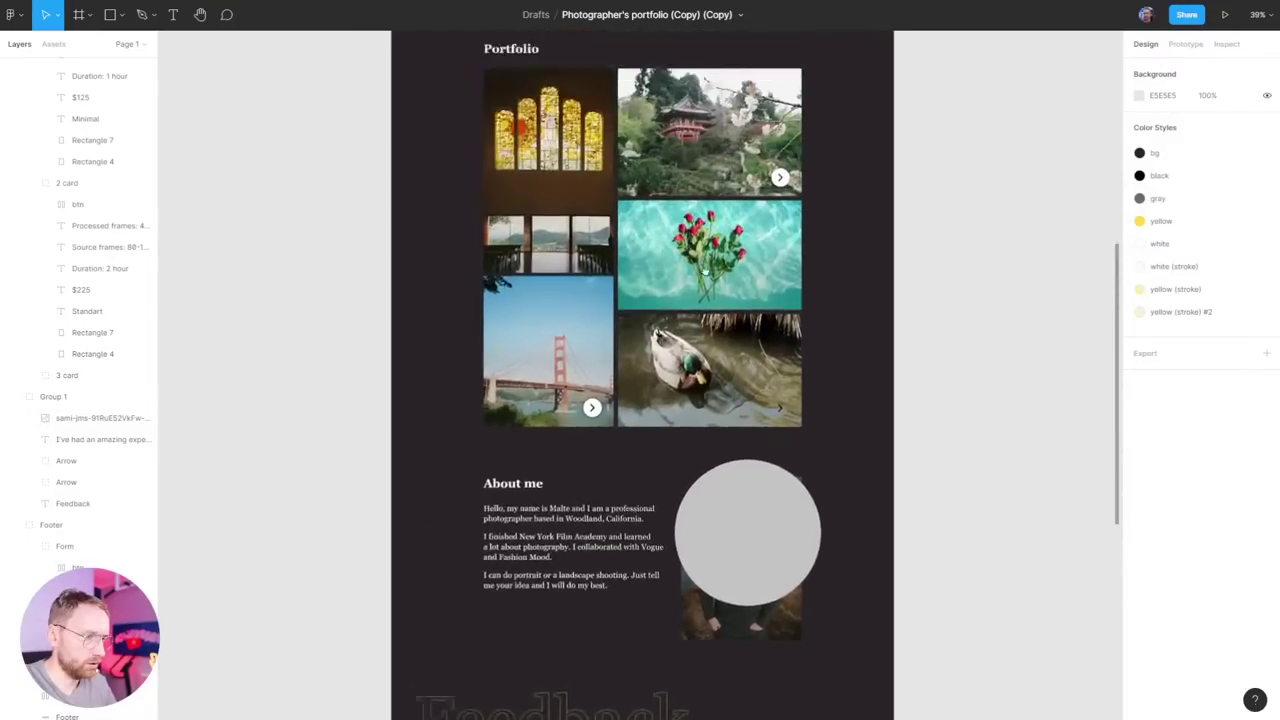
scroll(705, 270, up, 4)
scroll(993, 258, down, 5)
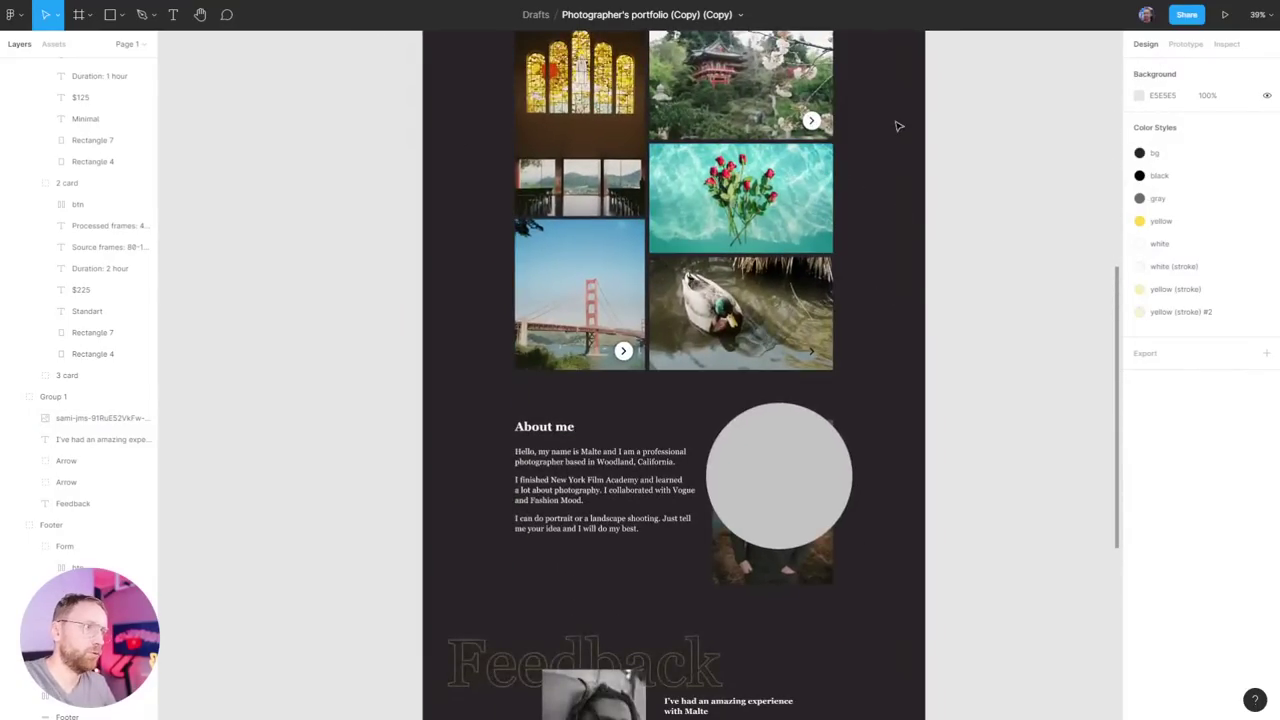
key(shift+0)
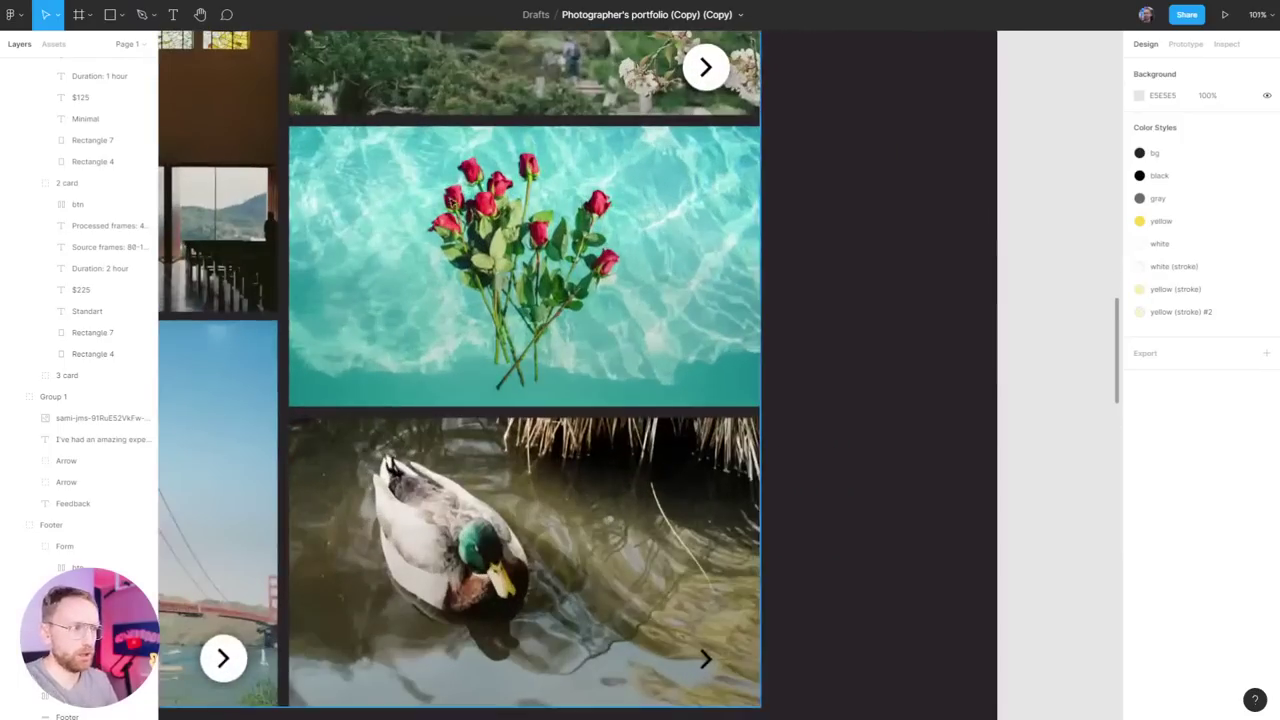
scroll(500, 215, up, 1)
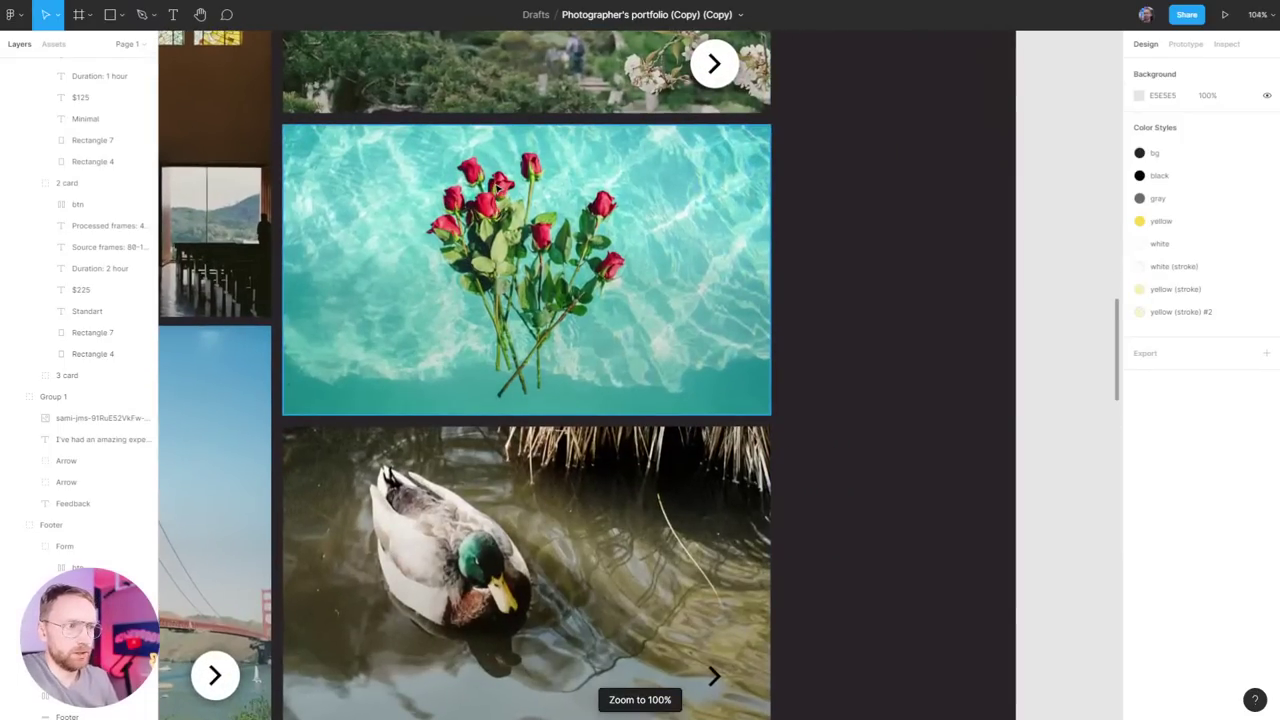
scroll(496, 188, up, 5)
scroll(496, 190, down, 5)
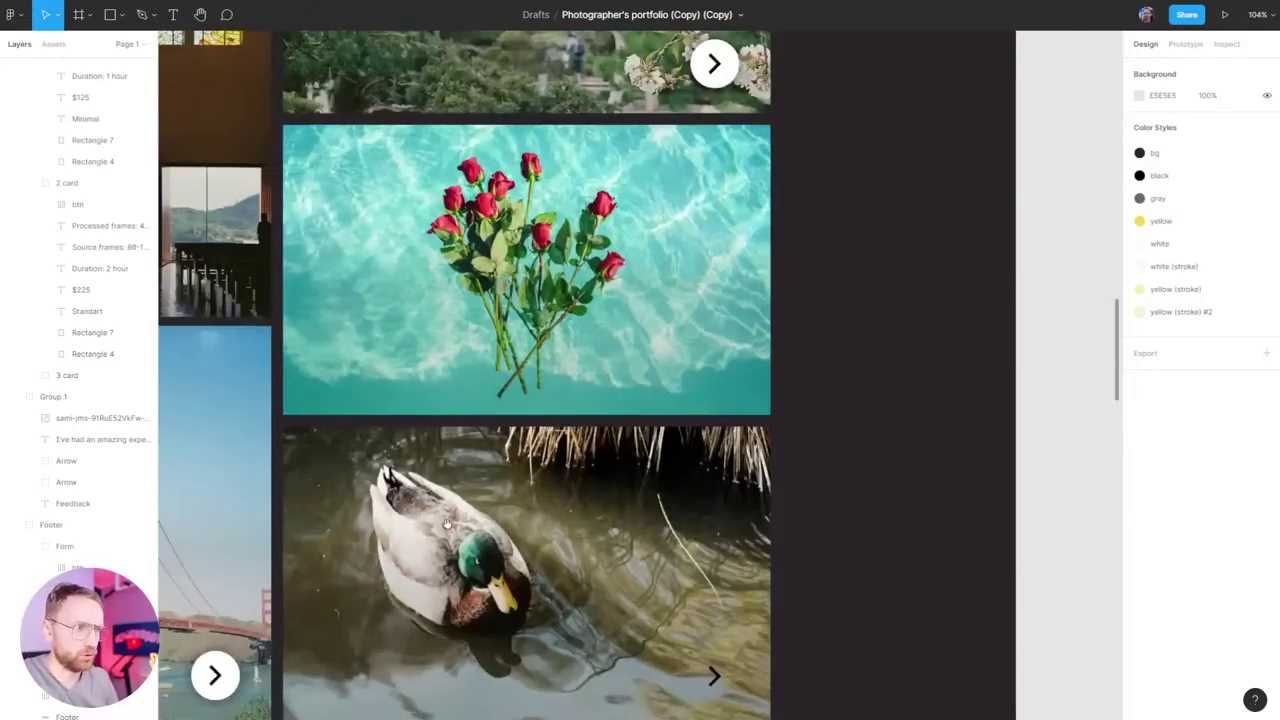
scroll(600, 210, down, 6)
Toggle the outline-only view on and back off
scroll(676, 232, down, 4)
scroll(676, 232, up, 5)
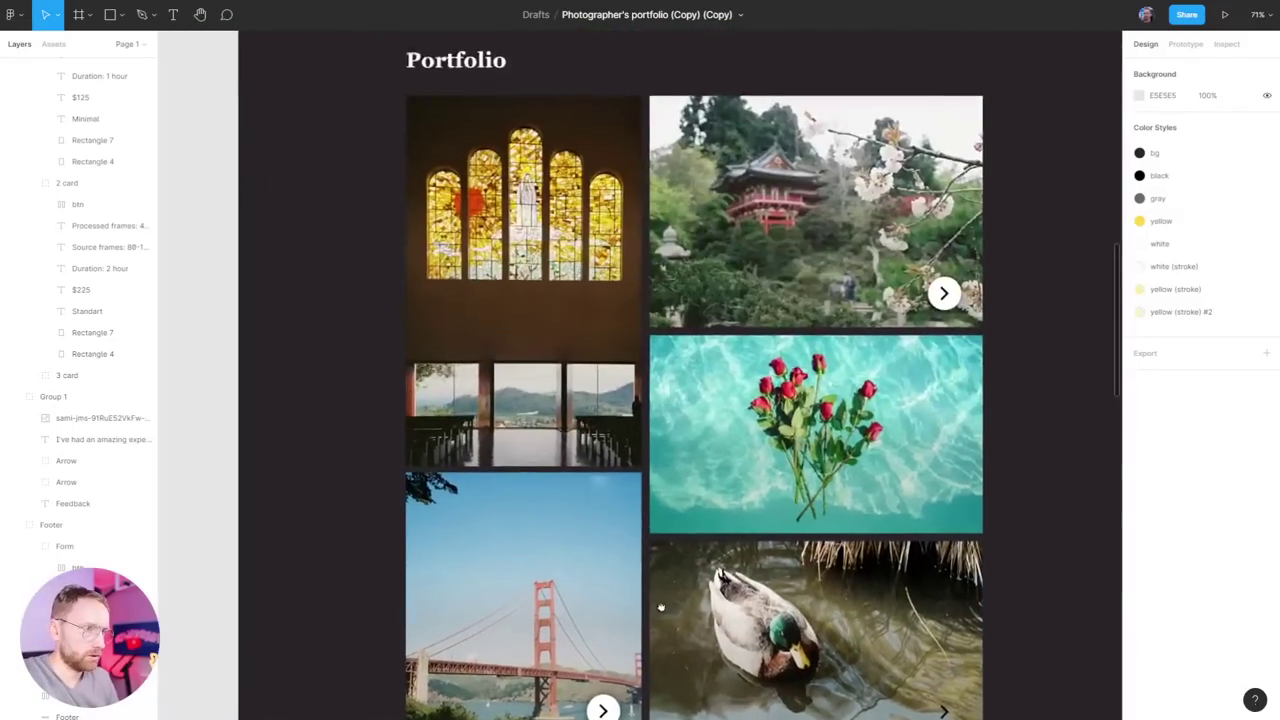
scroll(676, 232, down, 3)
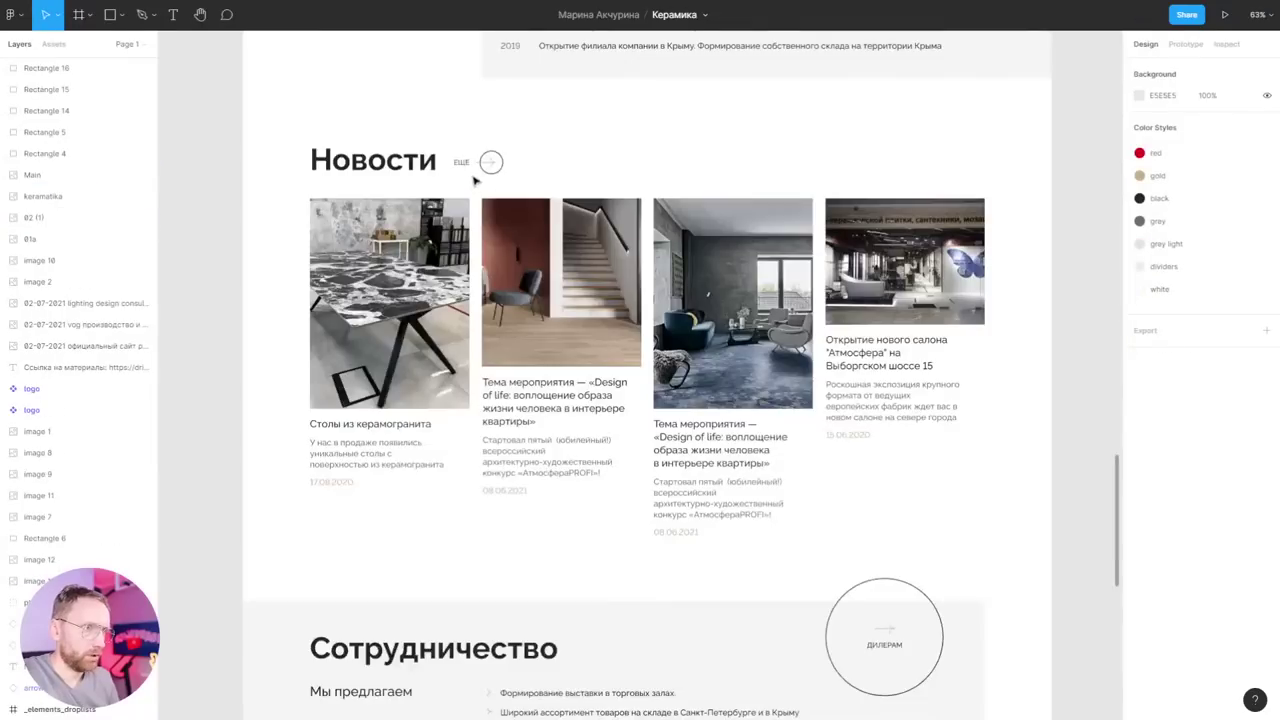
key(ctrl+y)
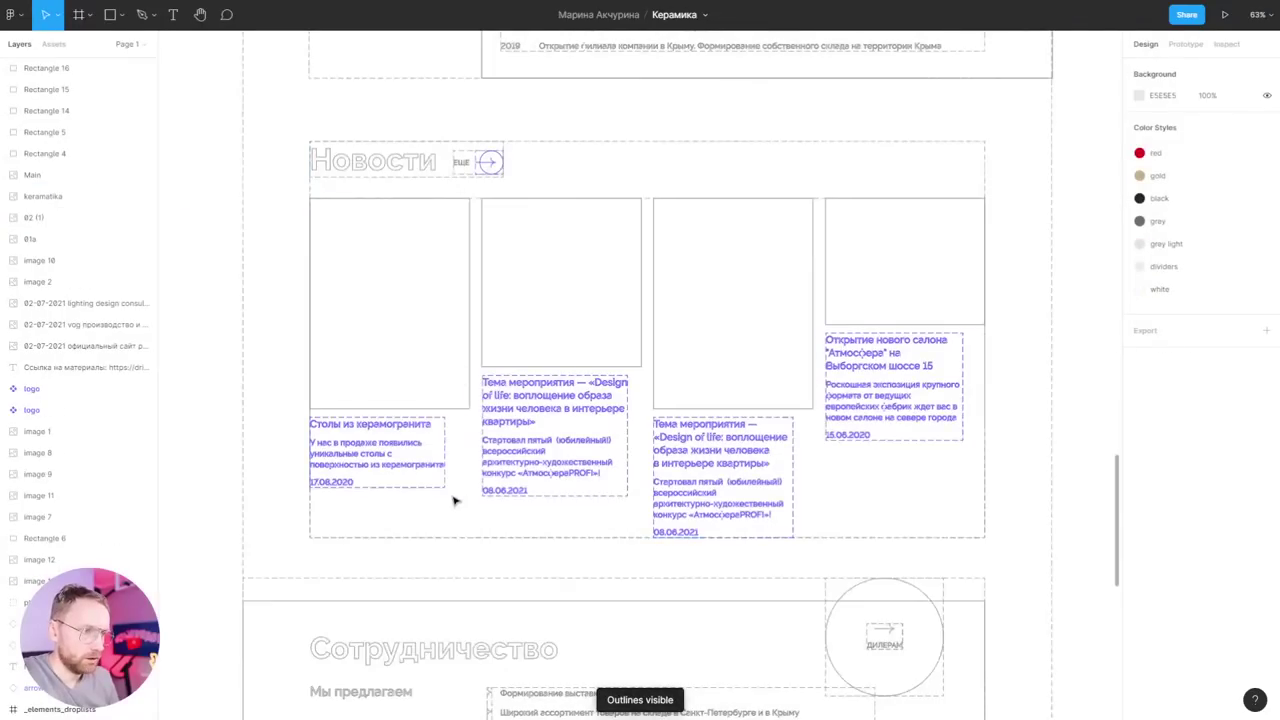
key(ctrl+y)
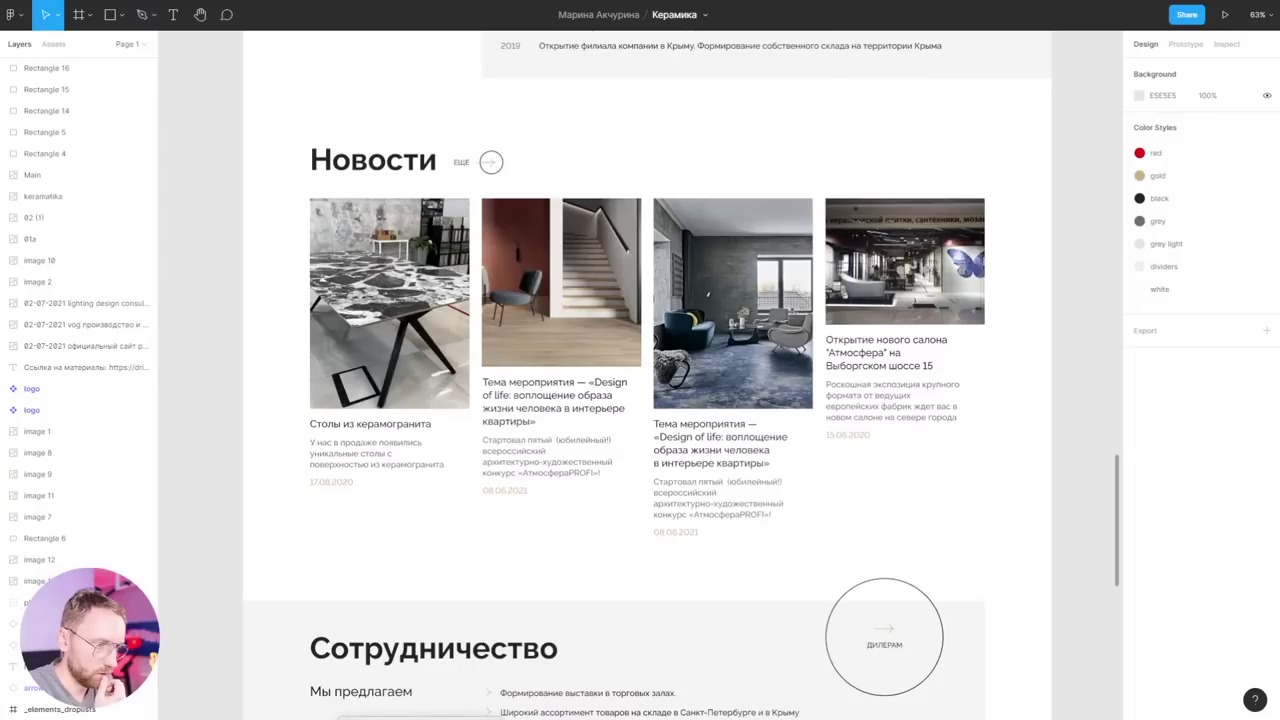
In Discord's critique channel, preview the CyberX design and scroll through the shared posts
key(alt+Tab)
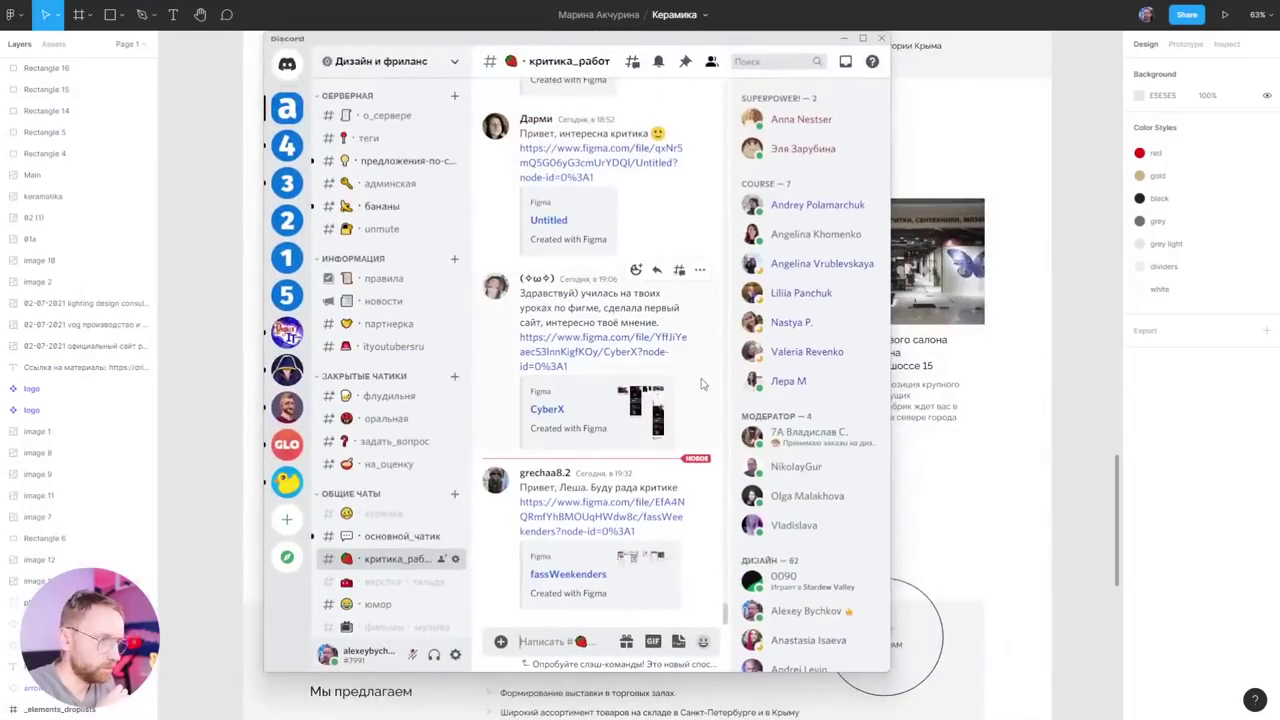
click(641, 401)
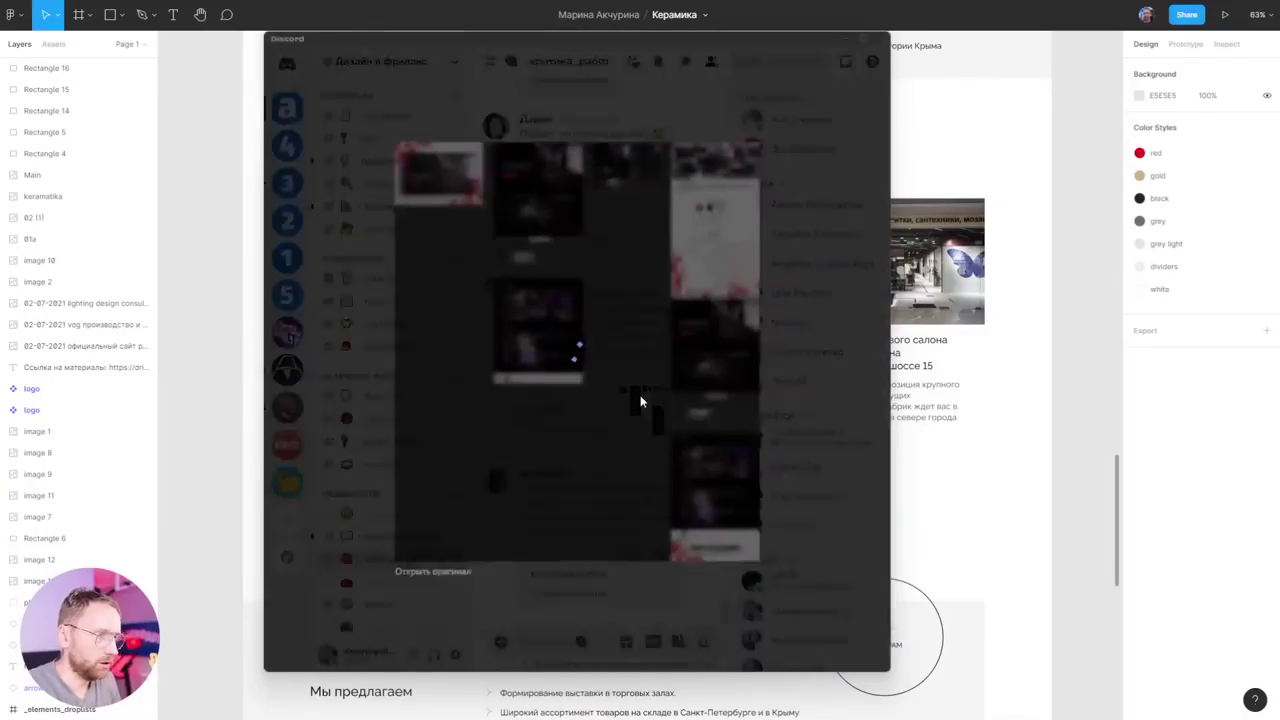
click(640, 400)
scroll(632, 285, up, 5)
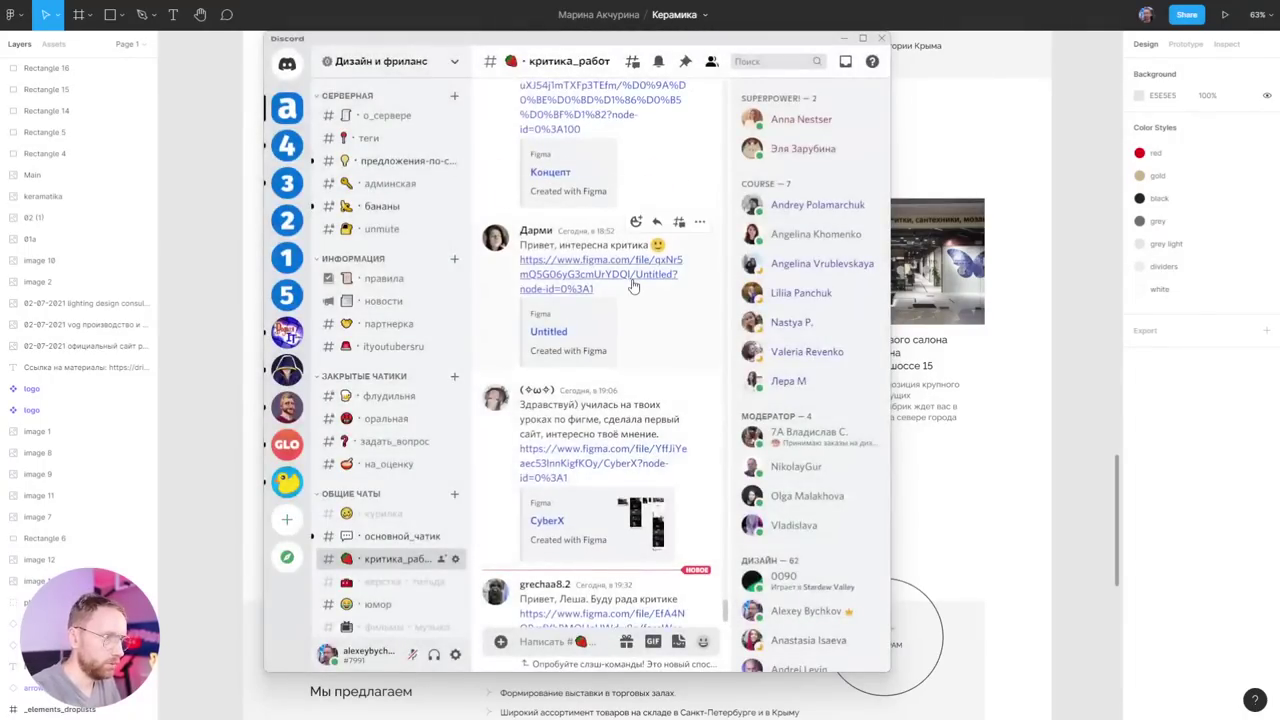
scroll(632, 285, up, 8)
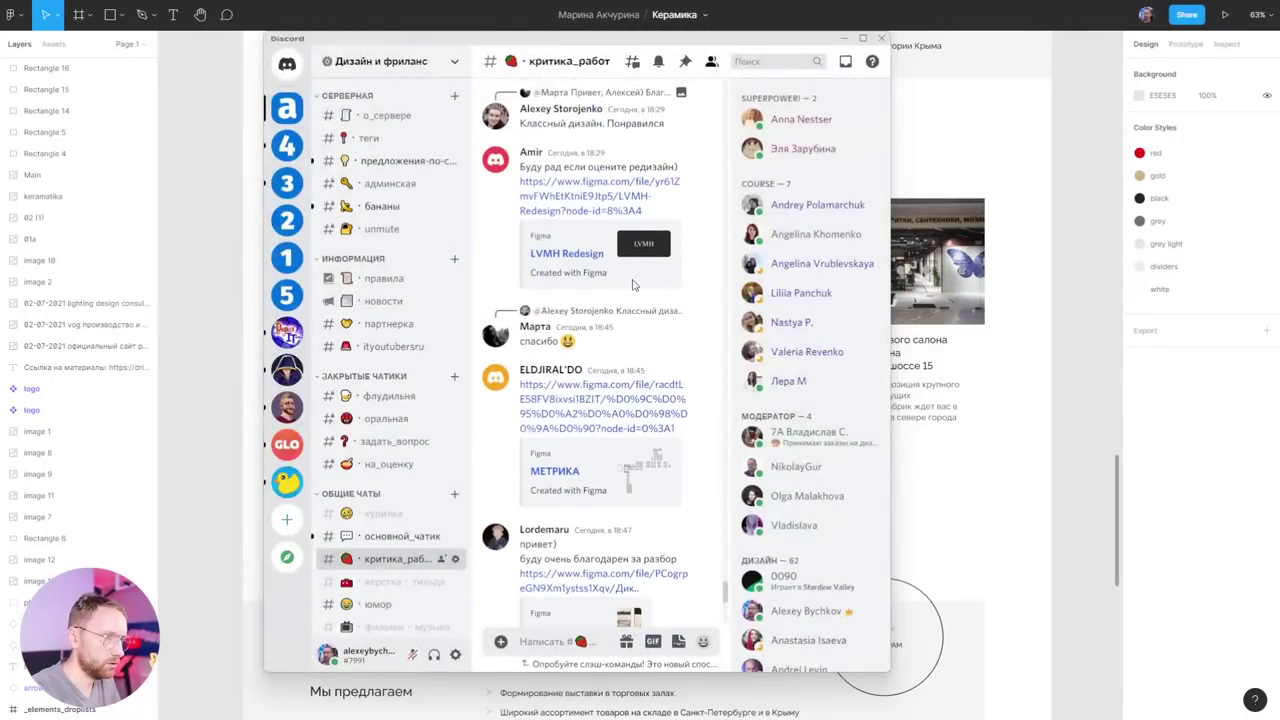
scroll(632, 285, up, 10)
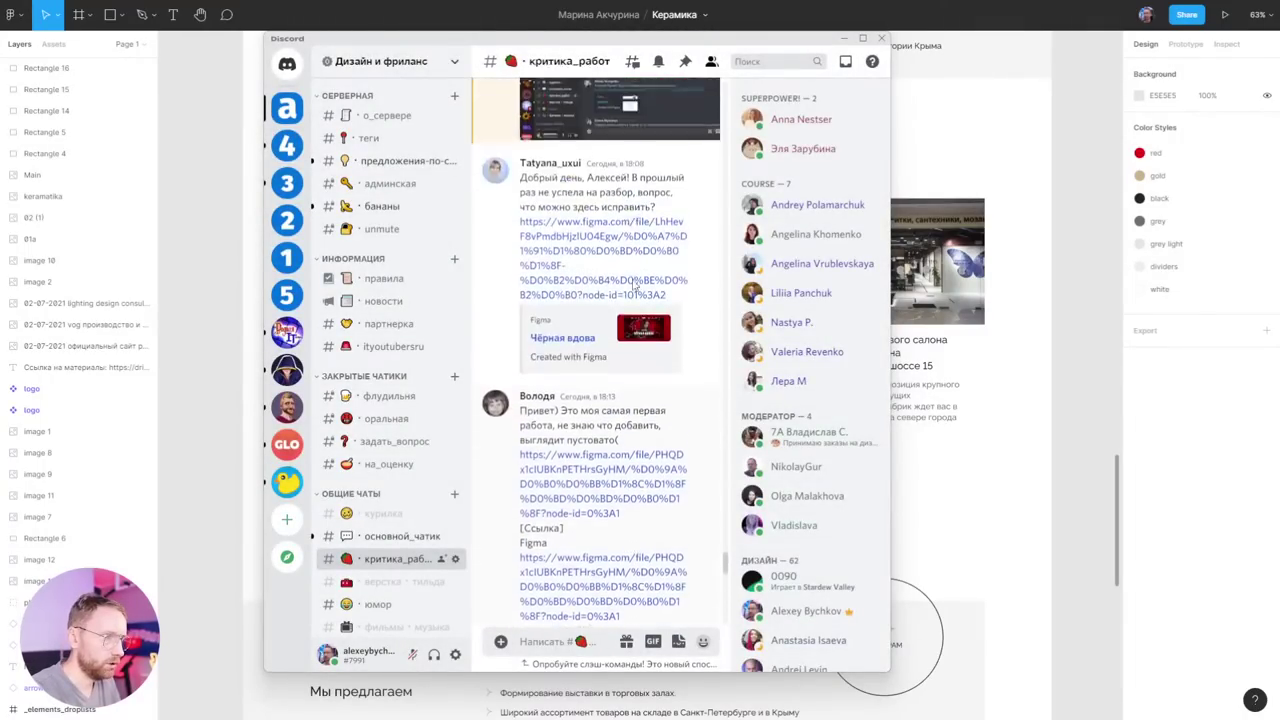
scroll(631, 287, up, 4)
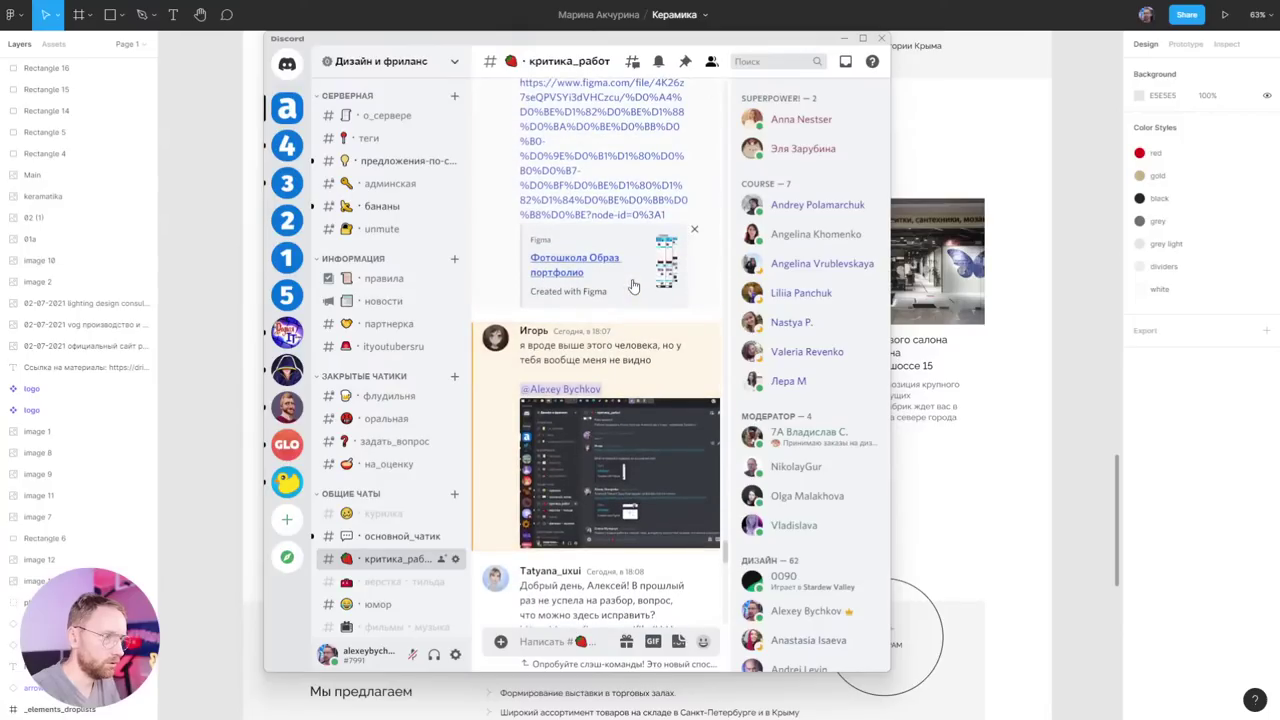
scroll(632, 286, down, 10)
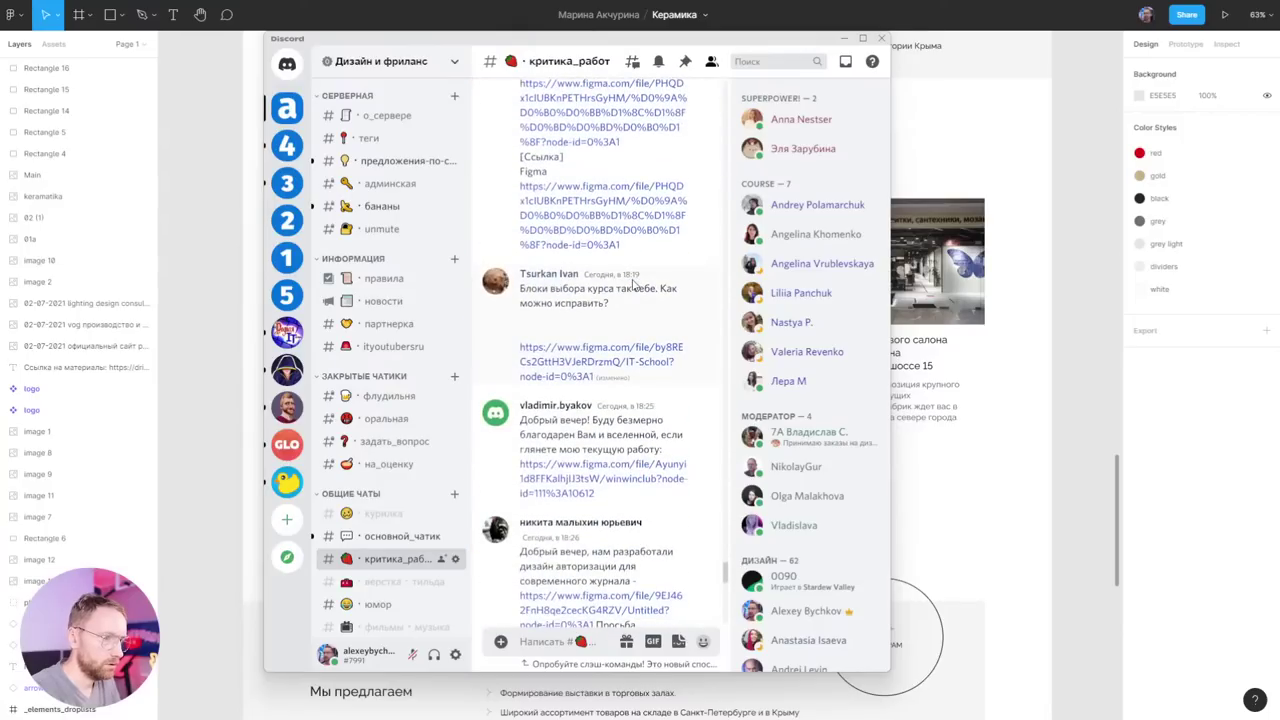
scroll(632, 282, down, 10)
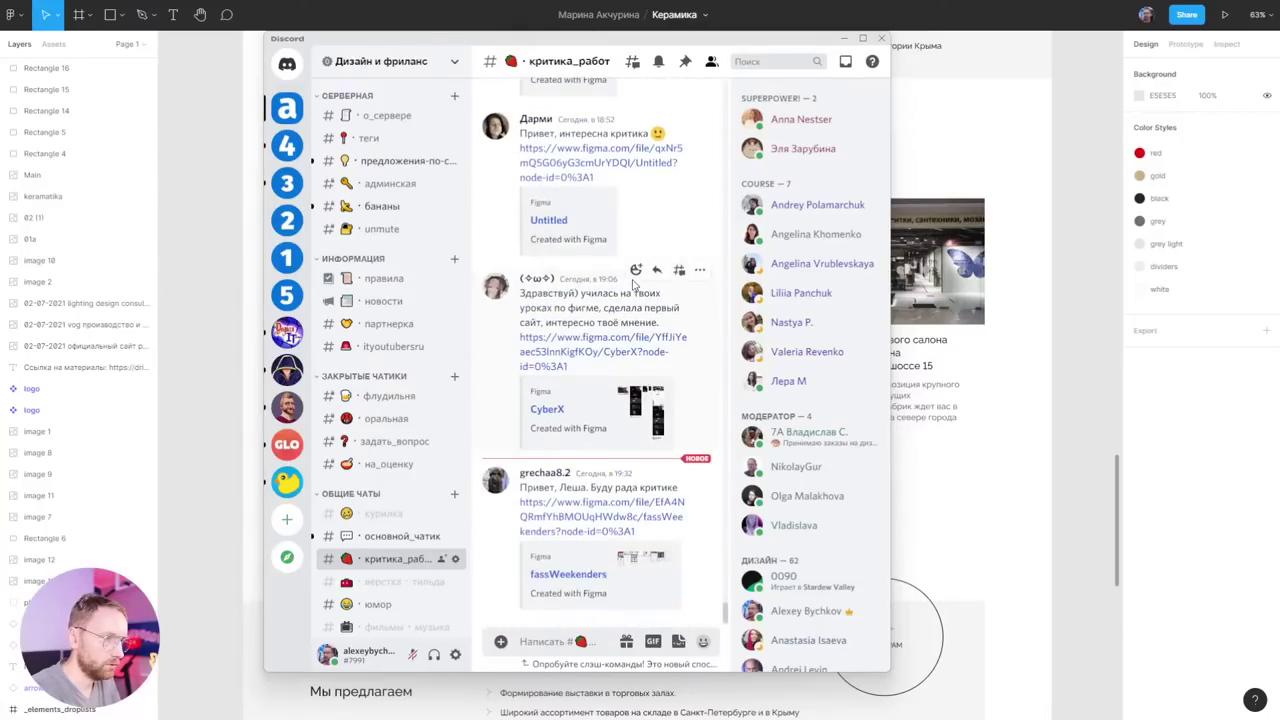
scroll(632, 285, up, 15)
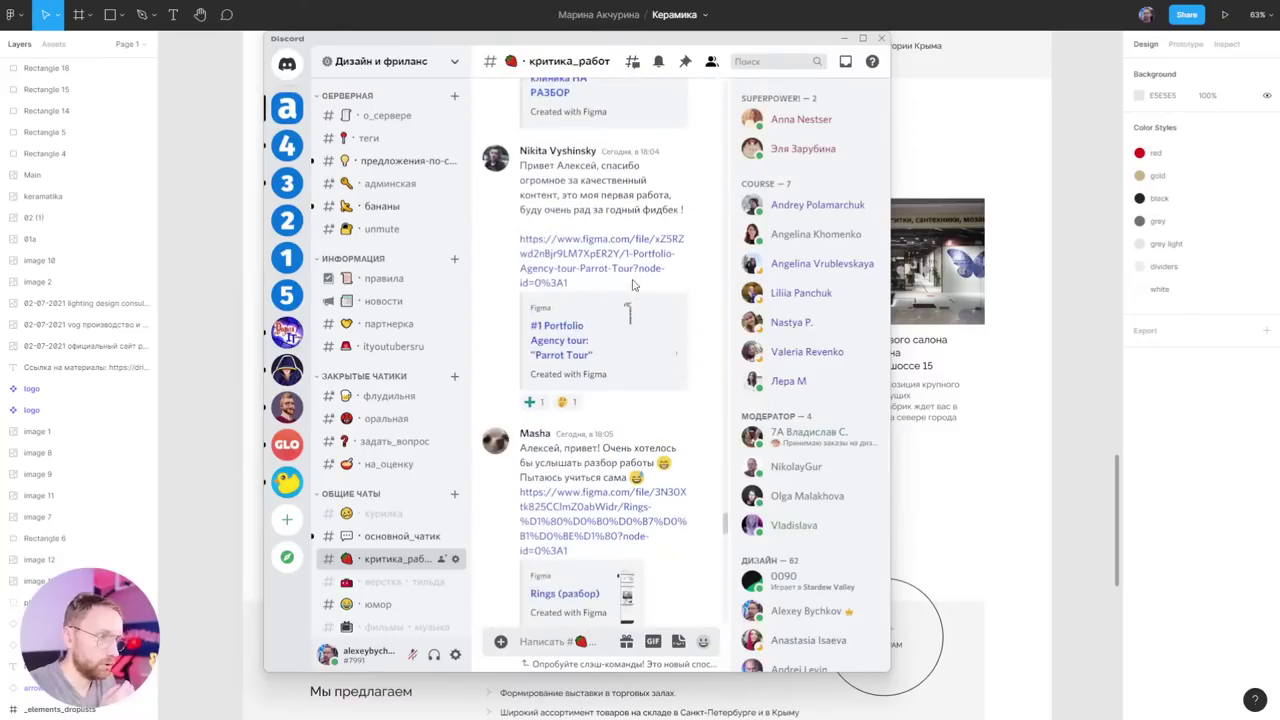
scroll(632, 286, up, 15)
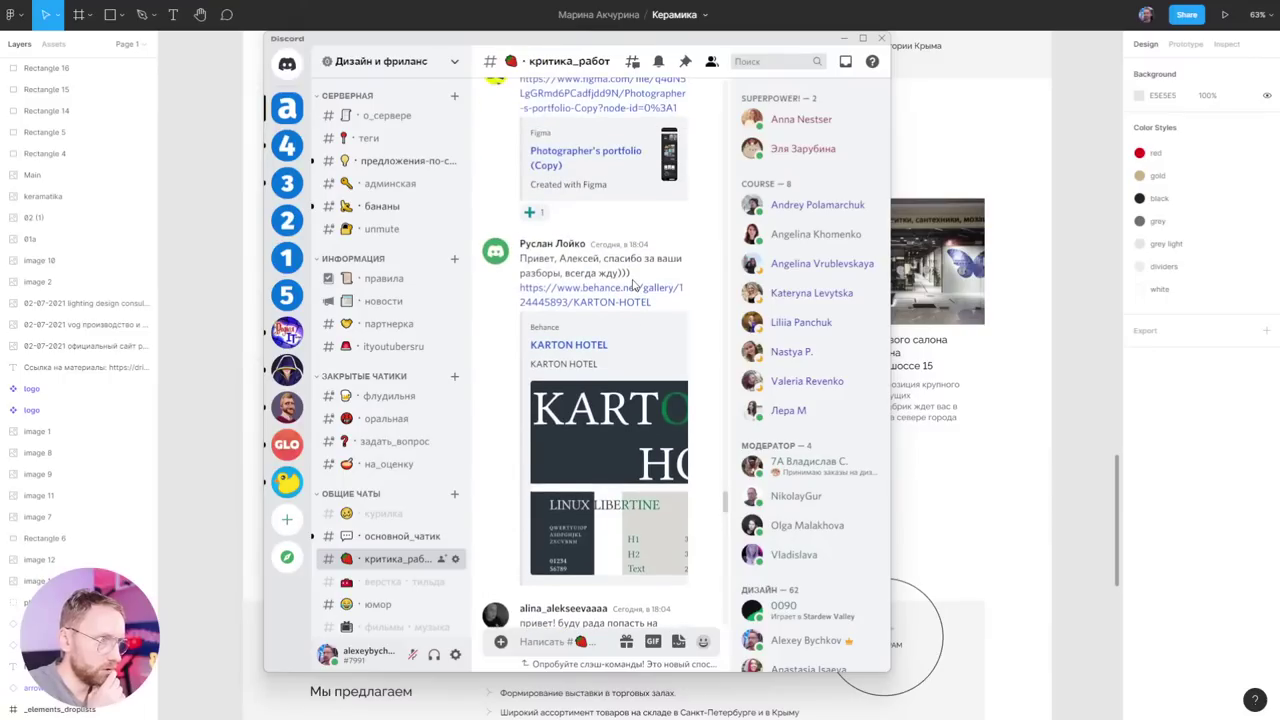
scroll(632, 286, up, 10)
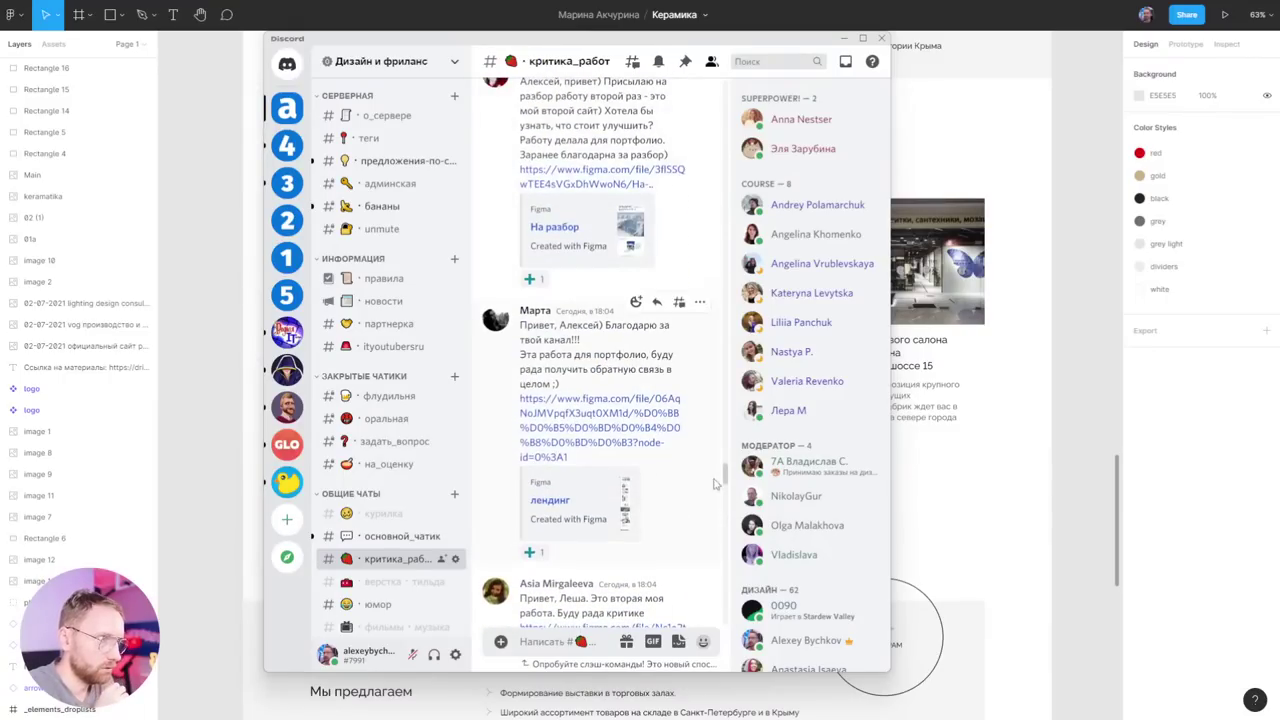
scroll(658, 405, down, 5)
Enlarge and close shared design previews, including the veterinary clinic layout
click(669, 478)
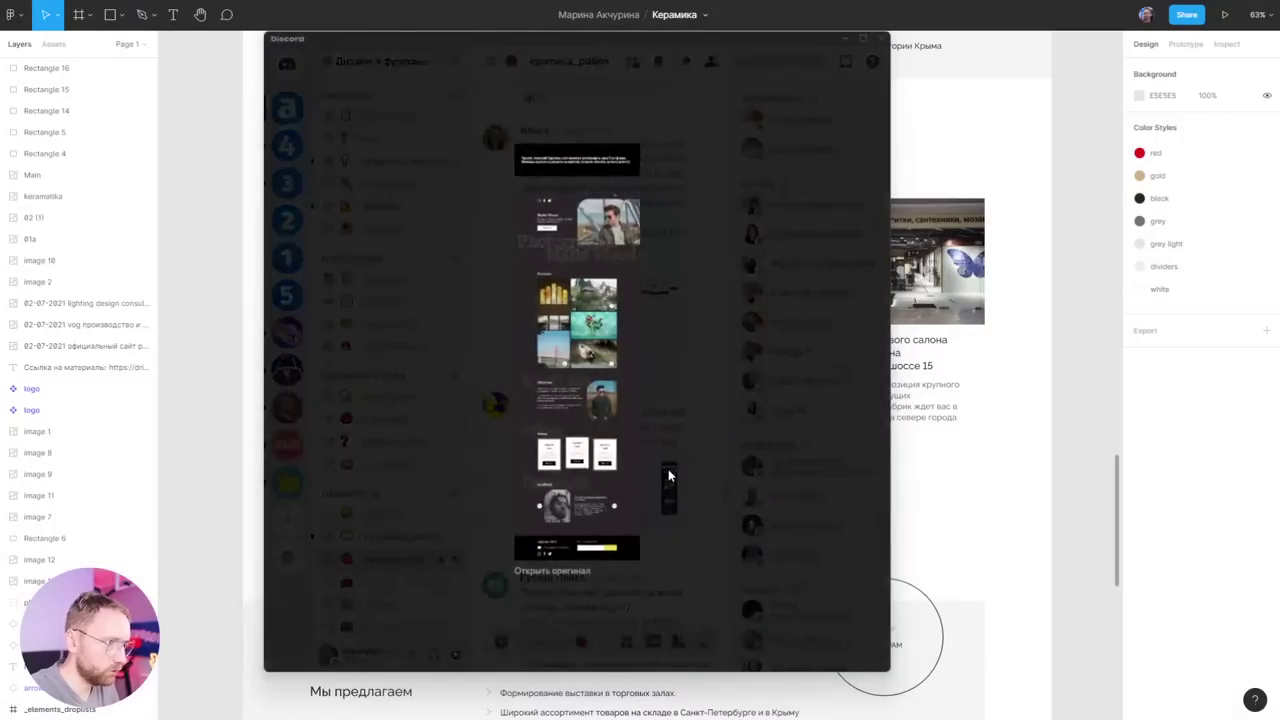
click(666, 466)
scroll(668, 440, down, 5)
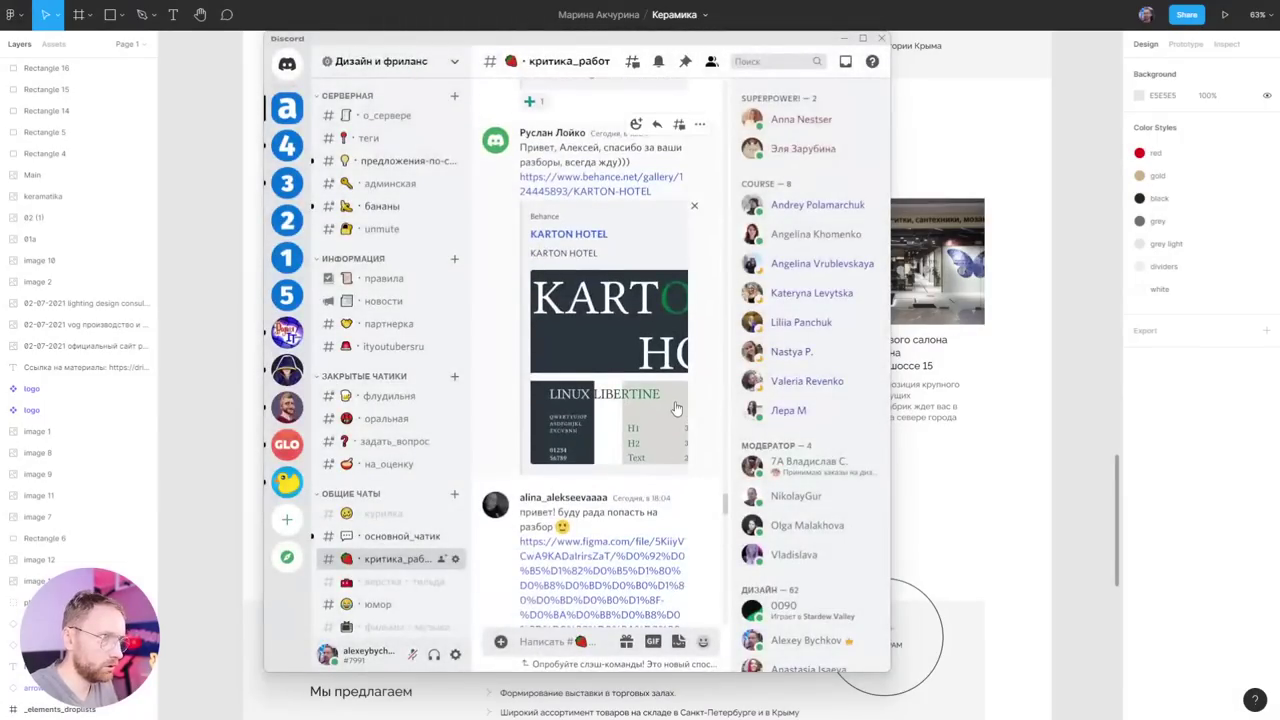
scroll(676, 408, down, 5)
click(662, 505)
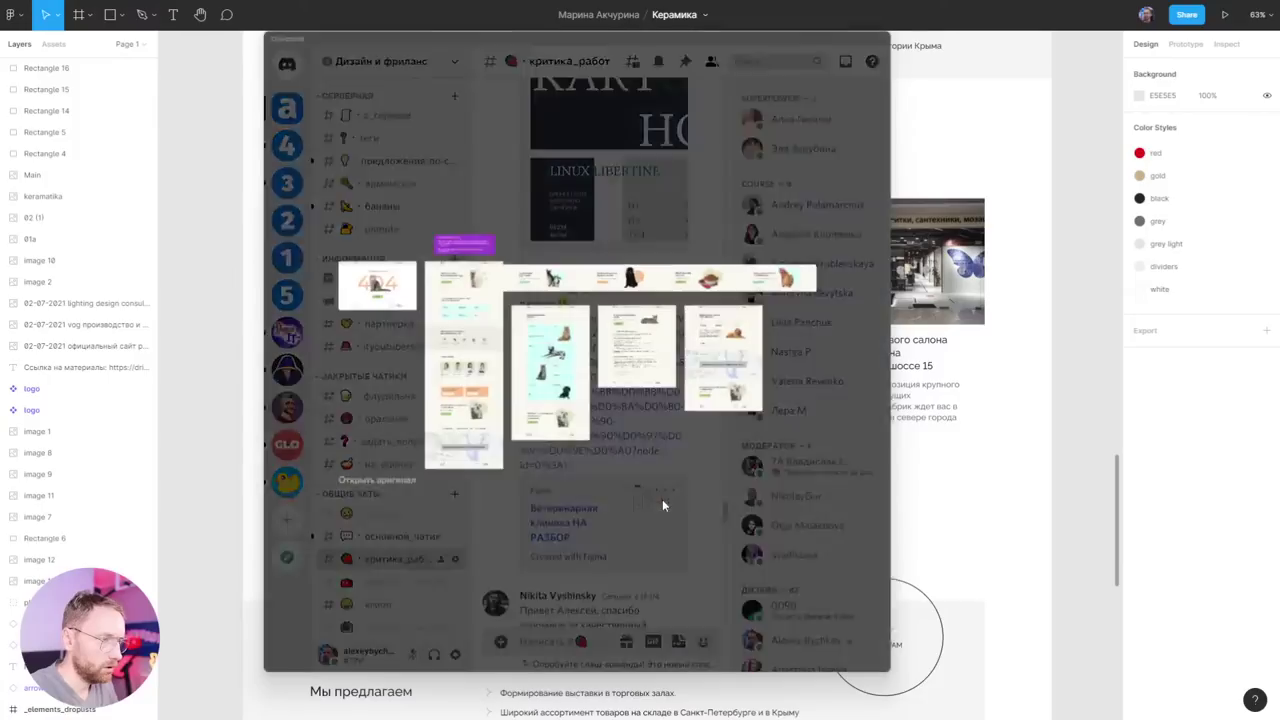
click(662, 501)
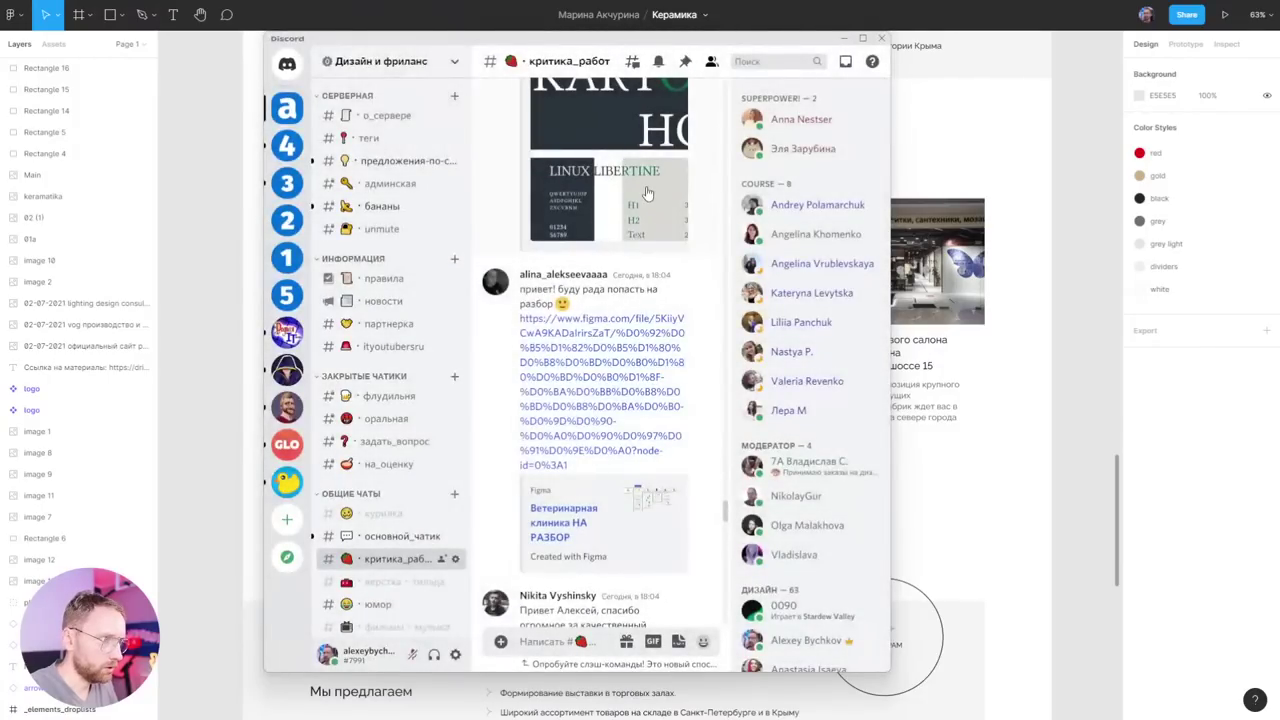
Preview the photographer's portfolio design, then open the KARTON HOTEL Behance link
scroll(647, 193, up, 4)
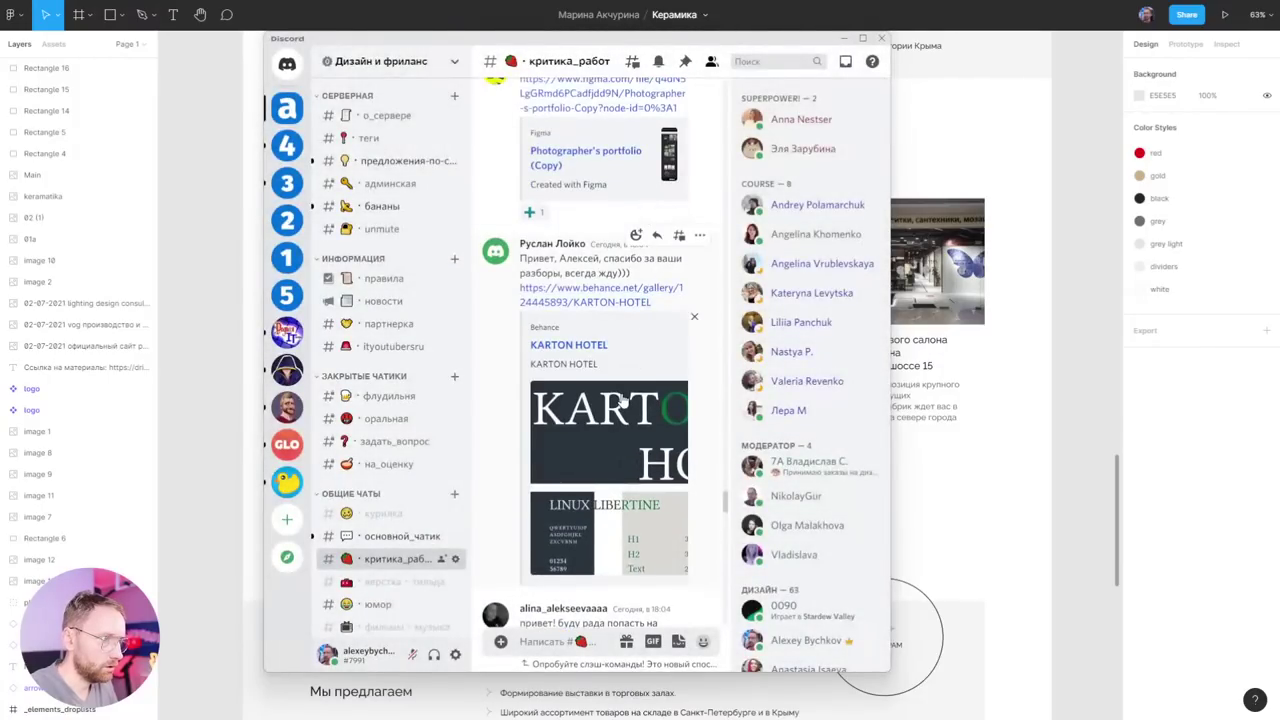
scroll(622, 400, up, 2)
click(664, 251)
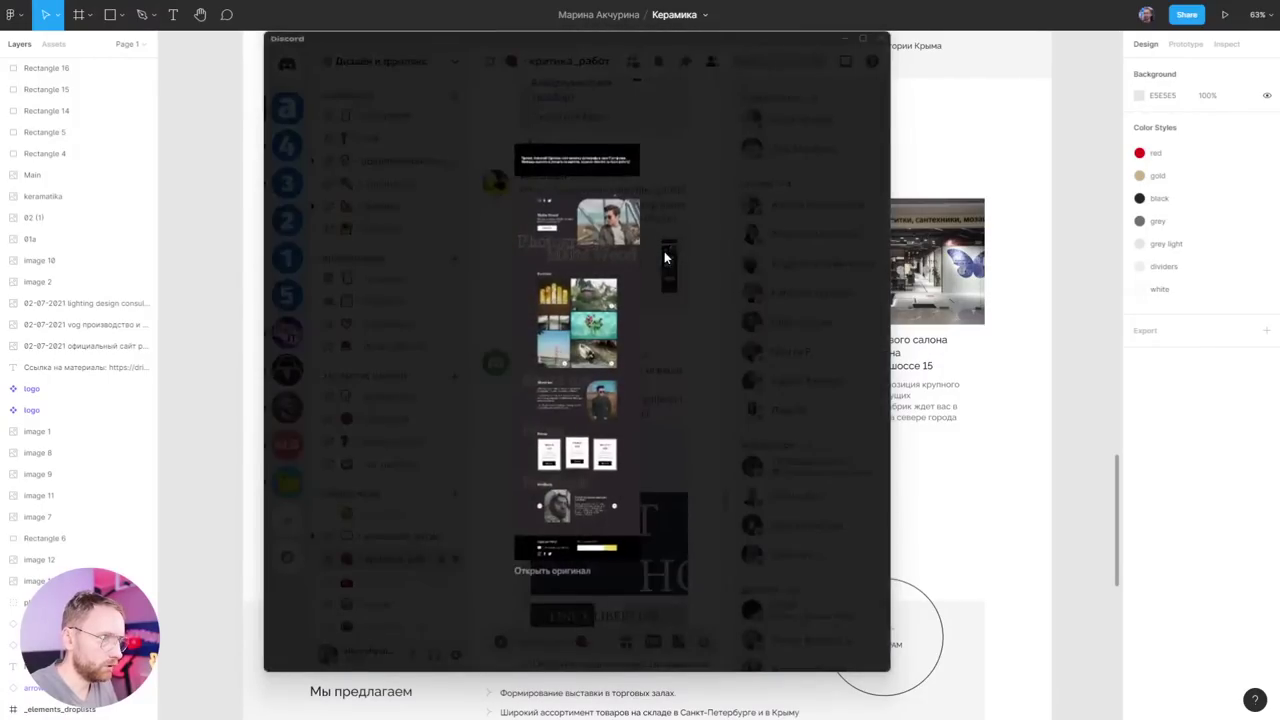
click(664, 251)
click(575, 400)
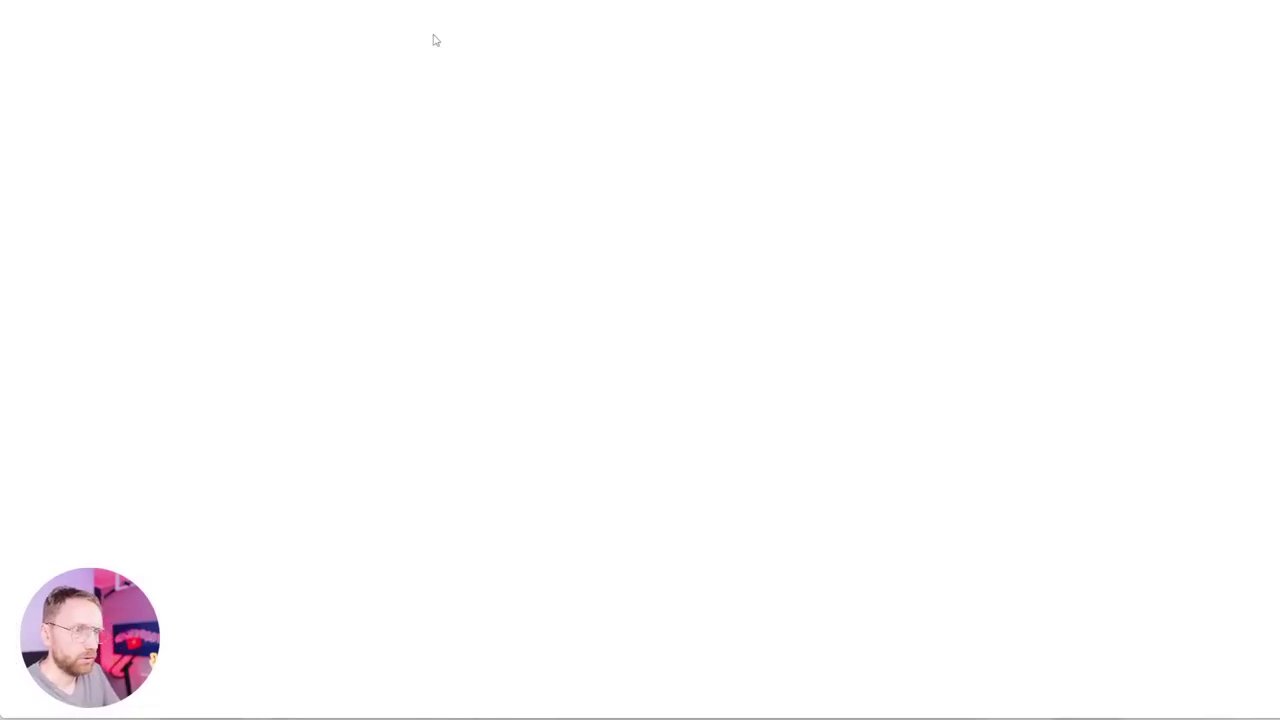
Expand the live-chat poll to read its results, then minimize the chat window
key(alt+Tab)
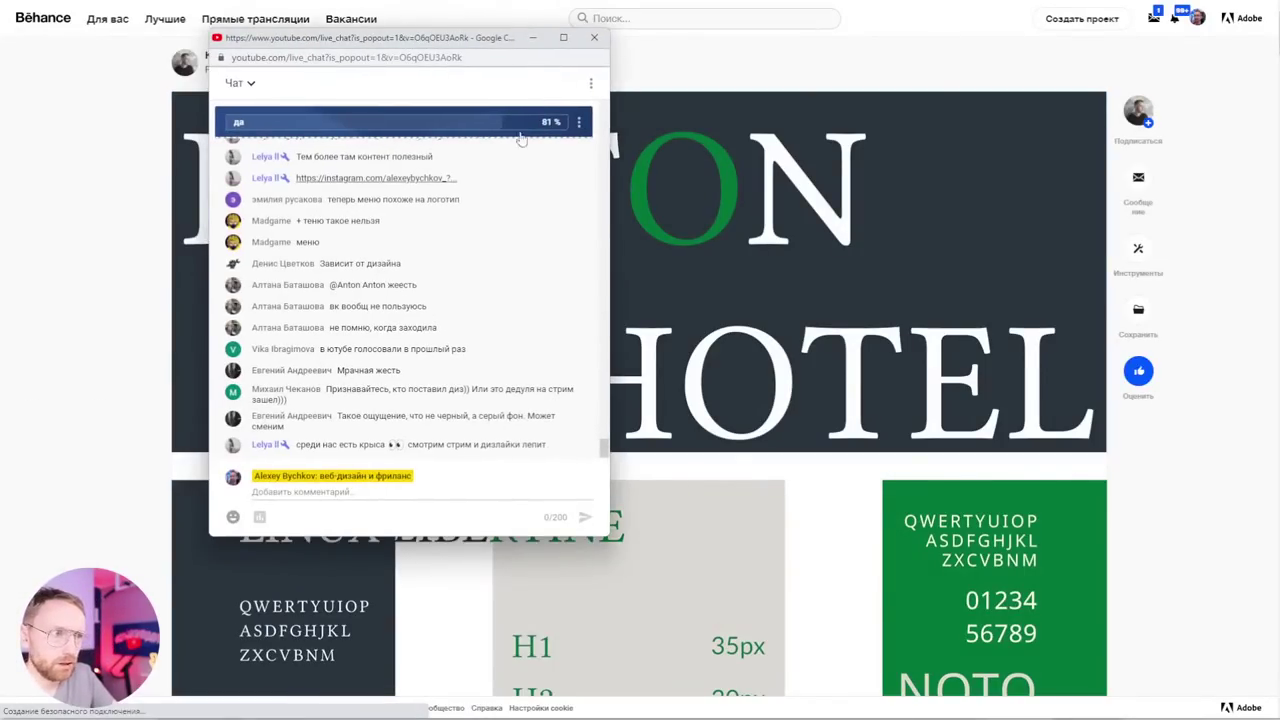
click(480, 122)
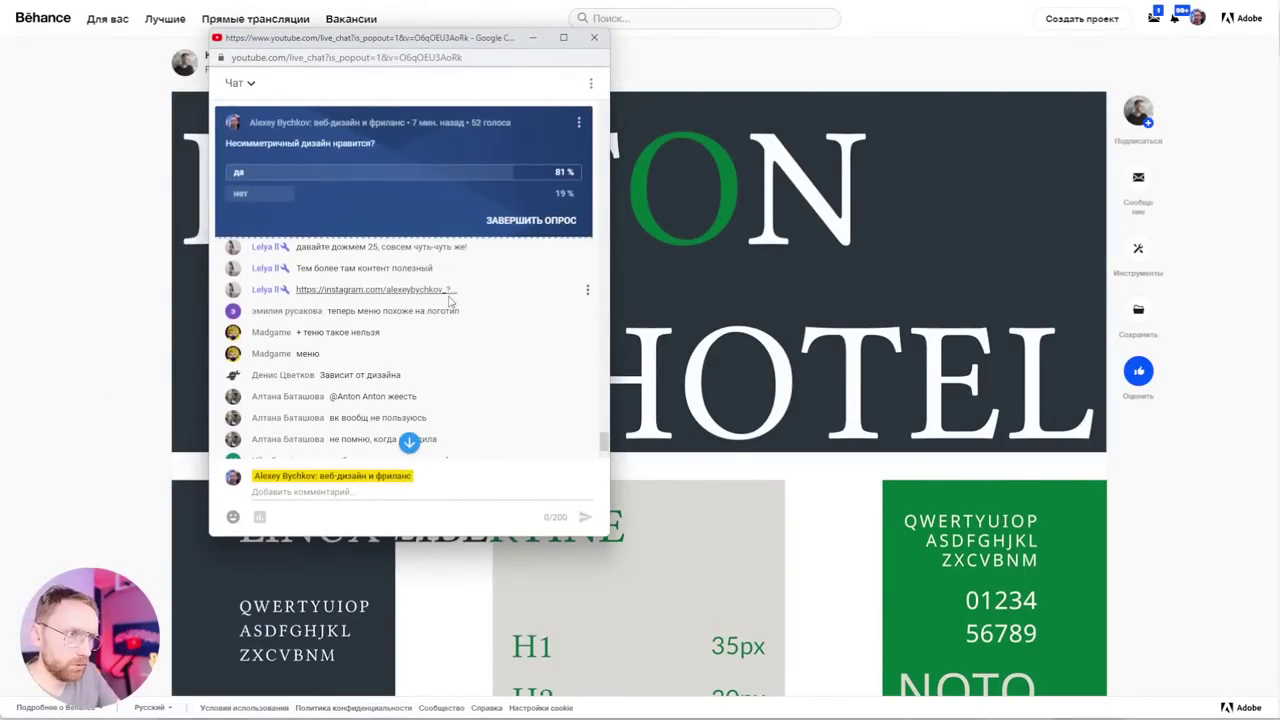
scroll(449, 341, down, 2)
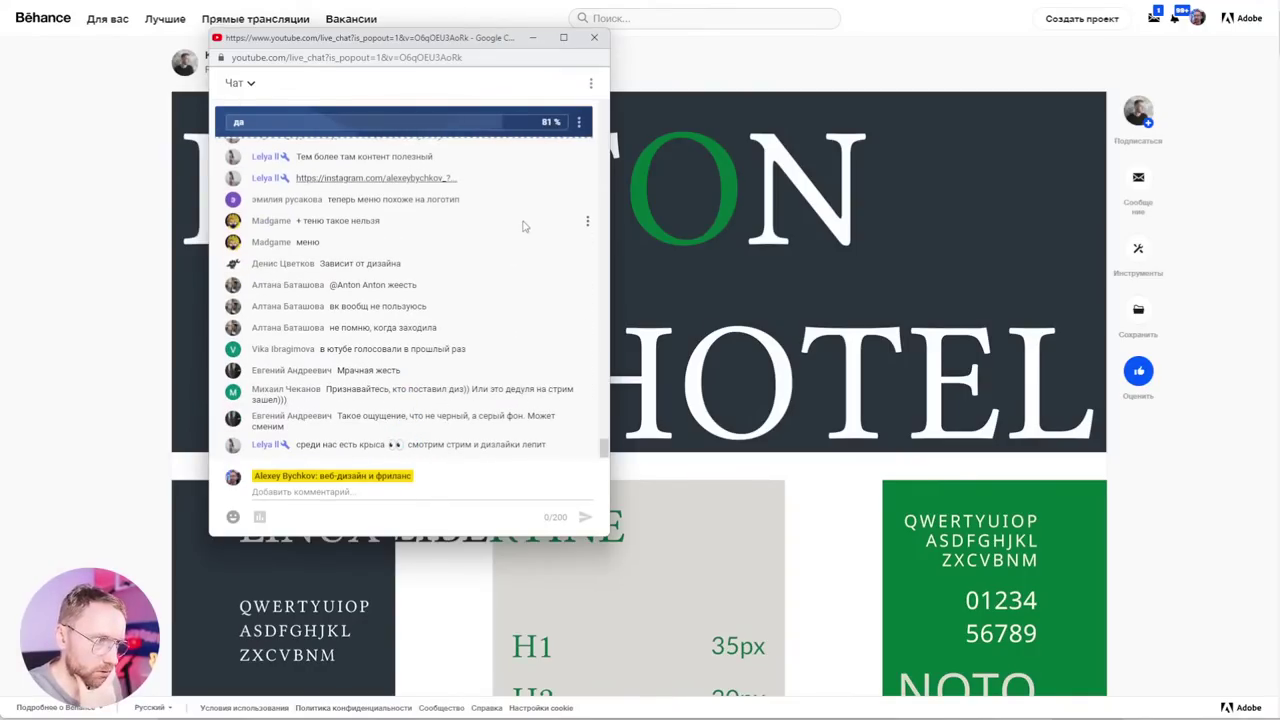
click(532, 37)
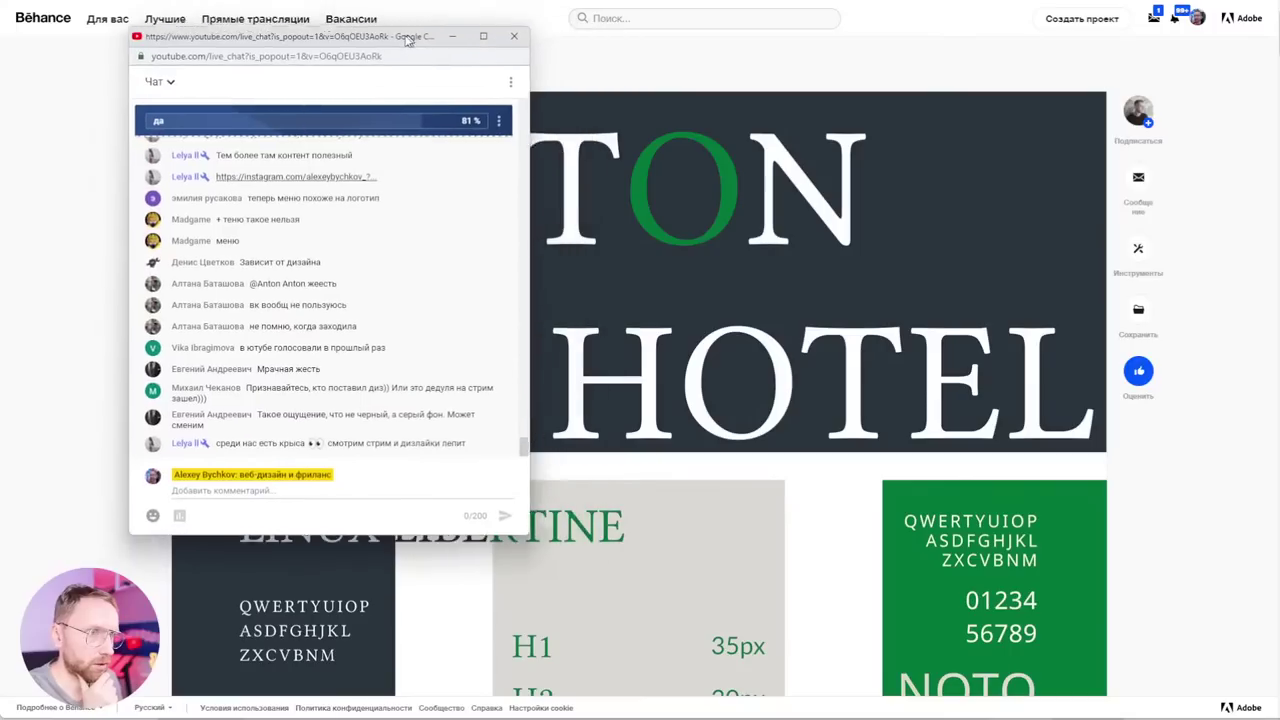
Appreciate the KARTON HOTEL project and scroll down to its 404 SORRY page design
click(1139, 372)
scroll(829, 500, down, 10)
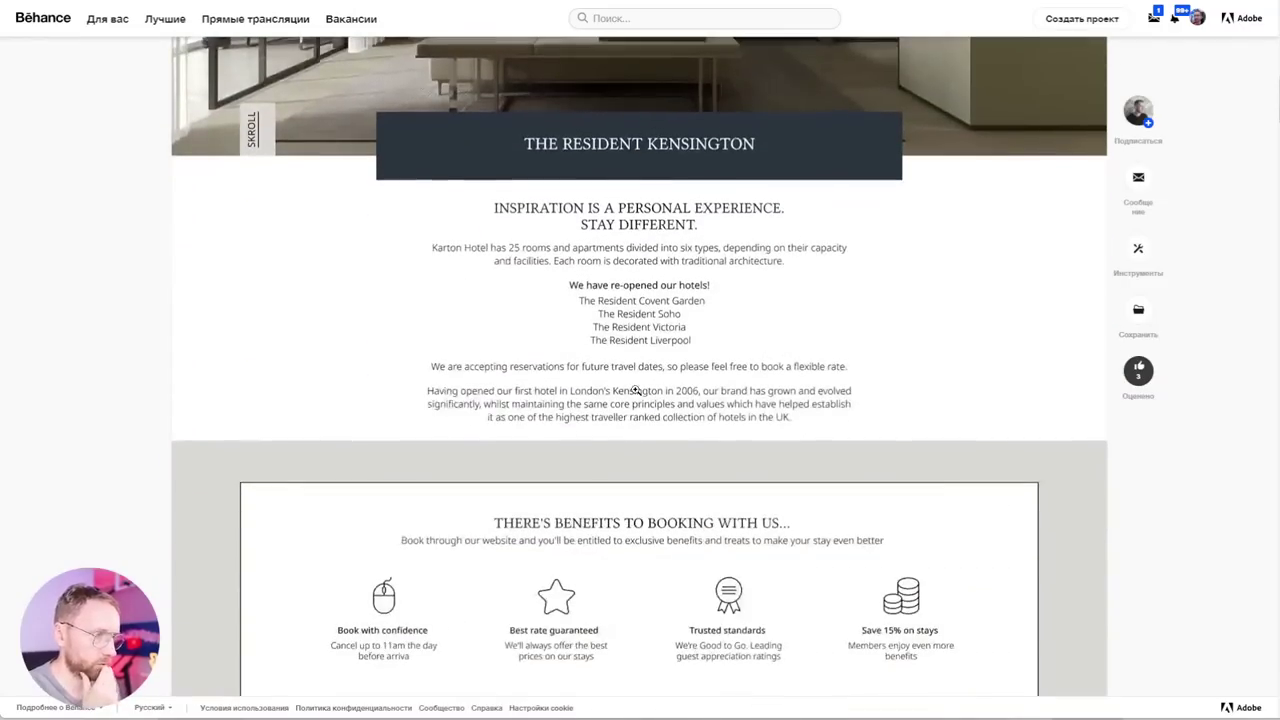
scroll(635, 390, down, 20)
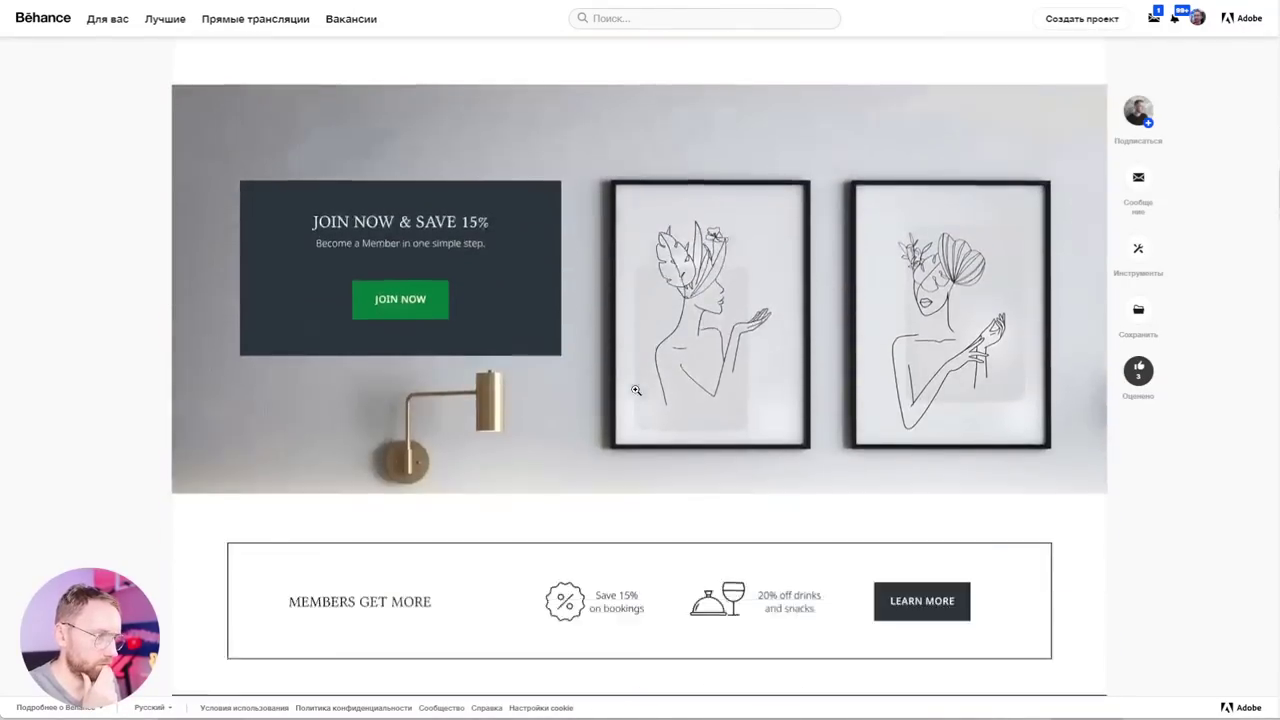
scroll(635, 388, up, 4)
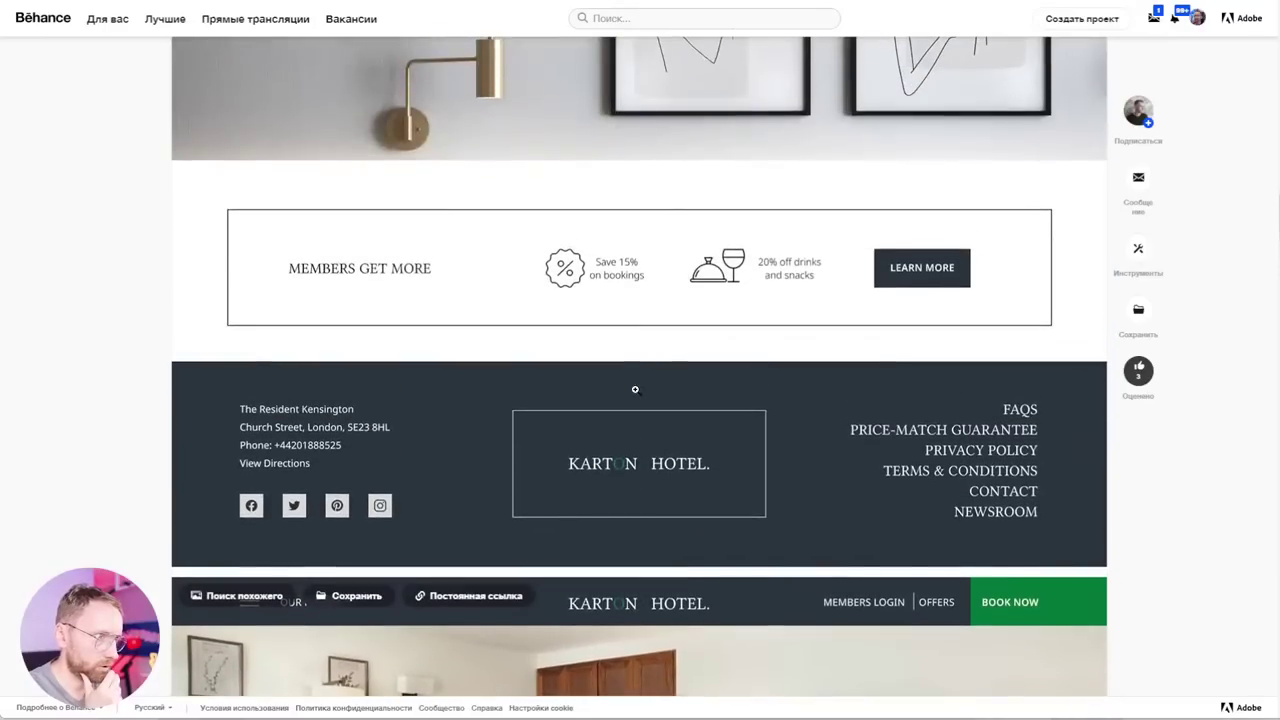
scroll(630, 390, down, 6)
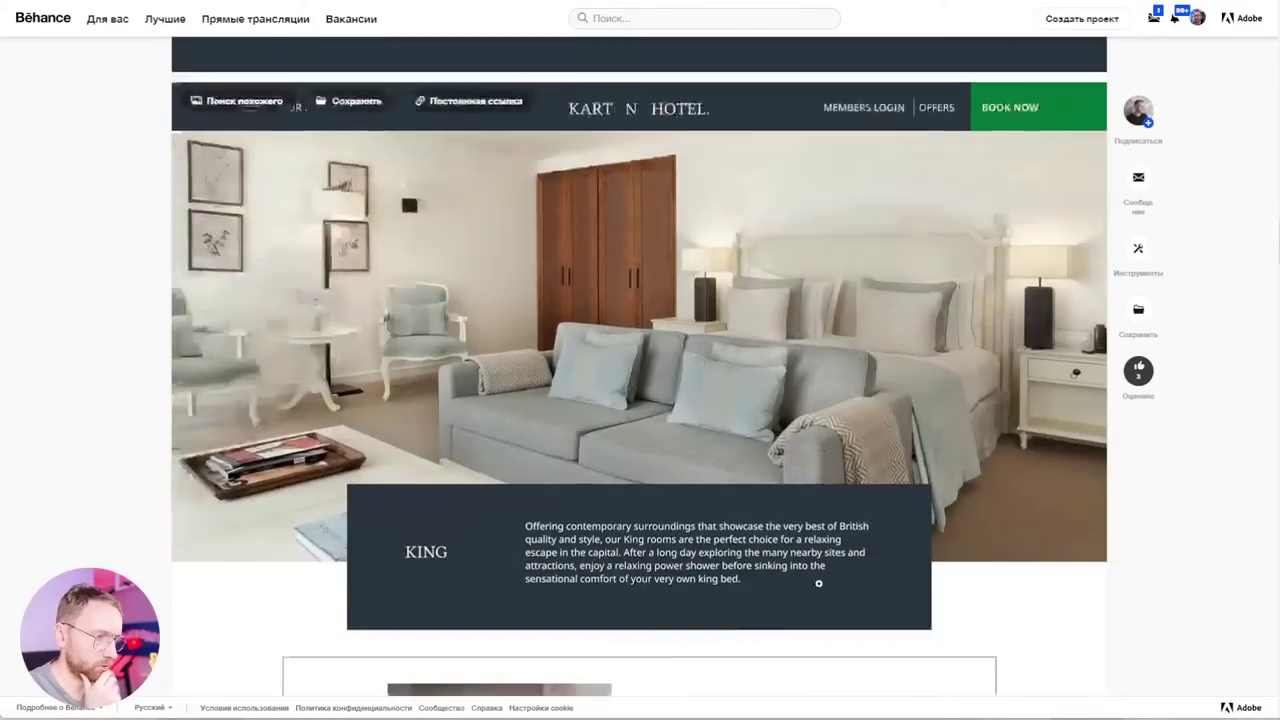
scroll(674, 443, up, 6)
scroll(557, 537, down, 3)
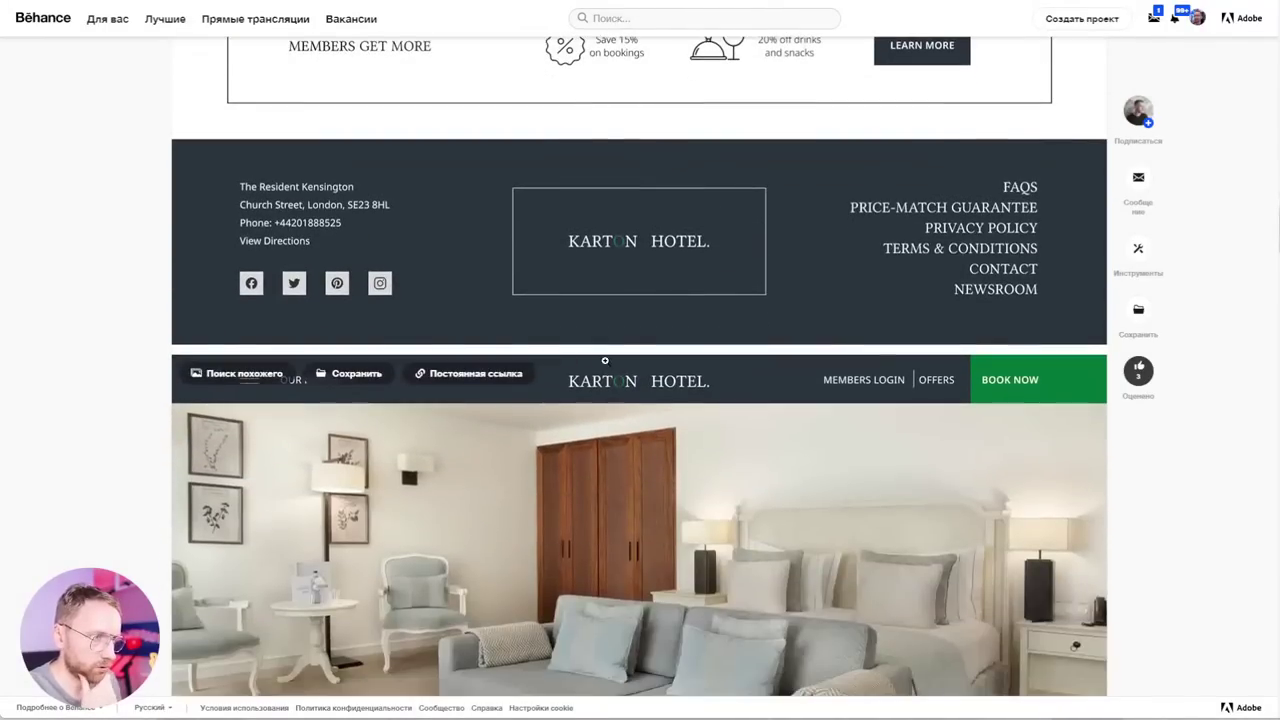
scroll(571, 334, up, 7)
scroll(545, 336, down, 5)
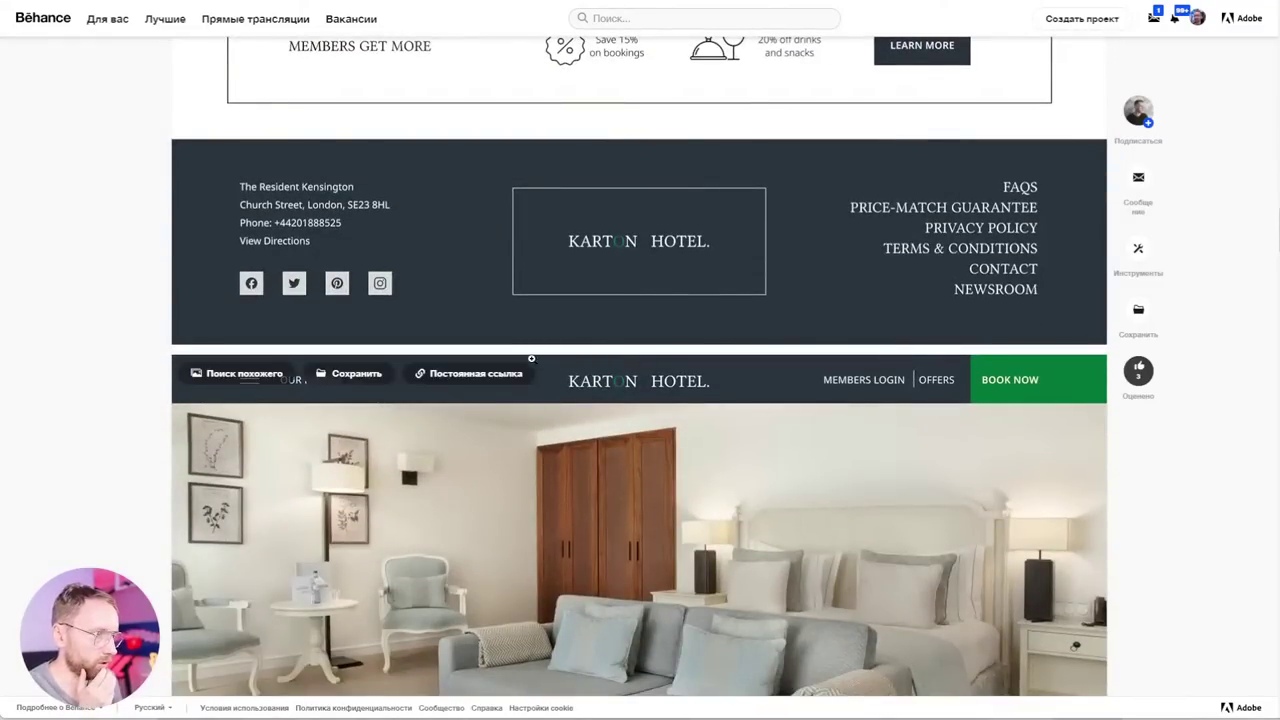
scroll(846, 439, down, 10)
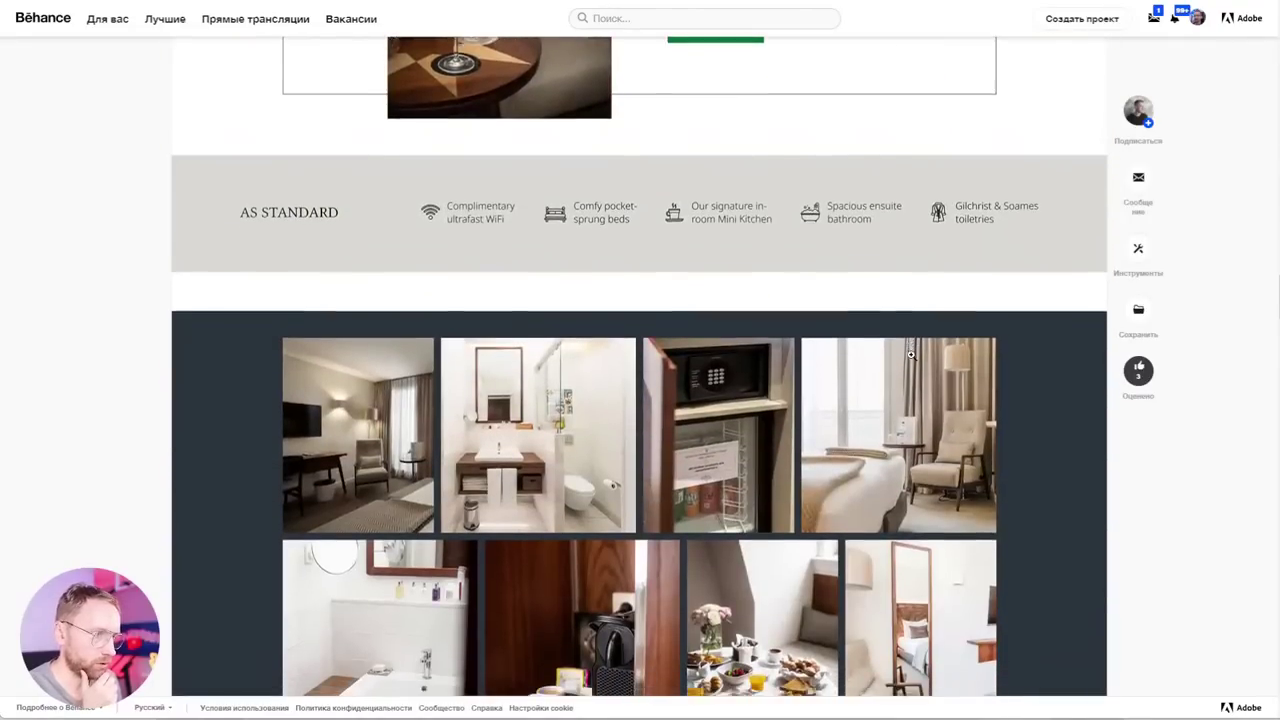
scroll(911, 355, down, 5)
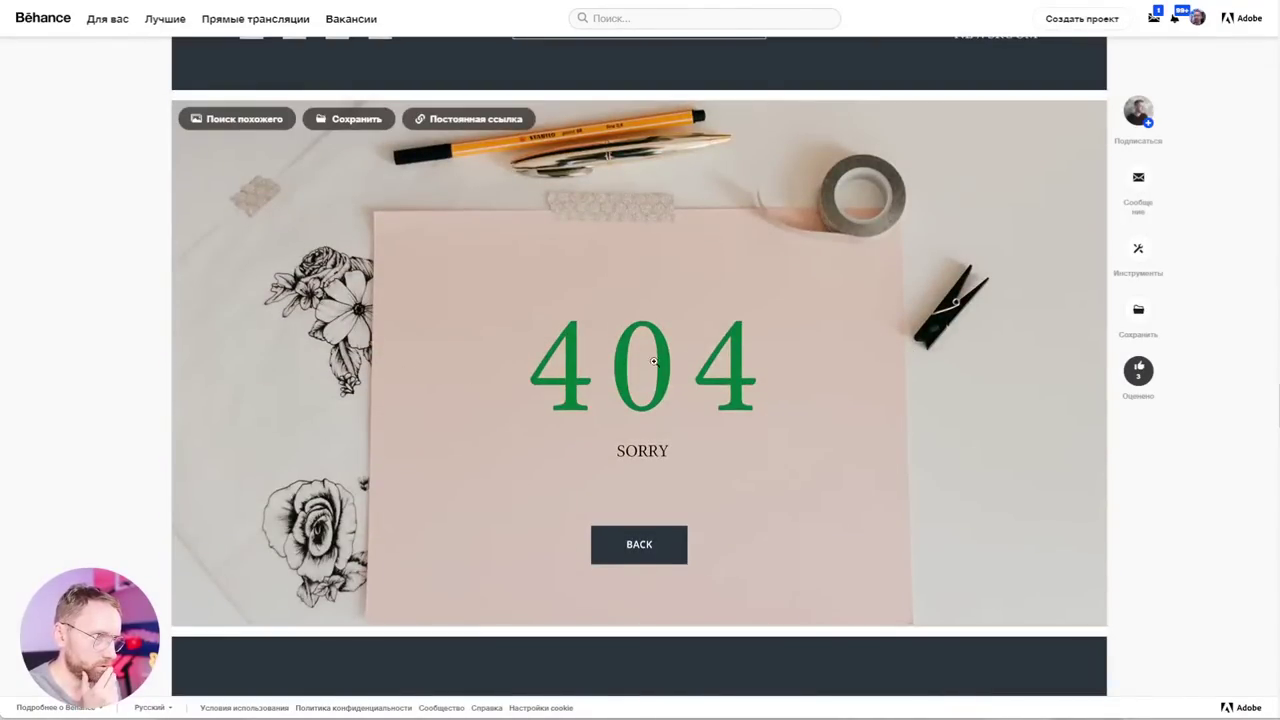
scroll(687, 357, up, 10)
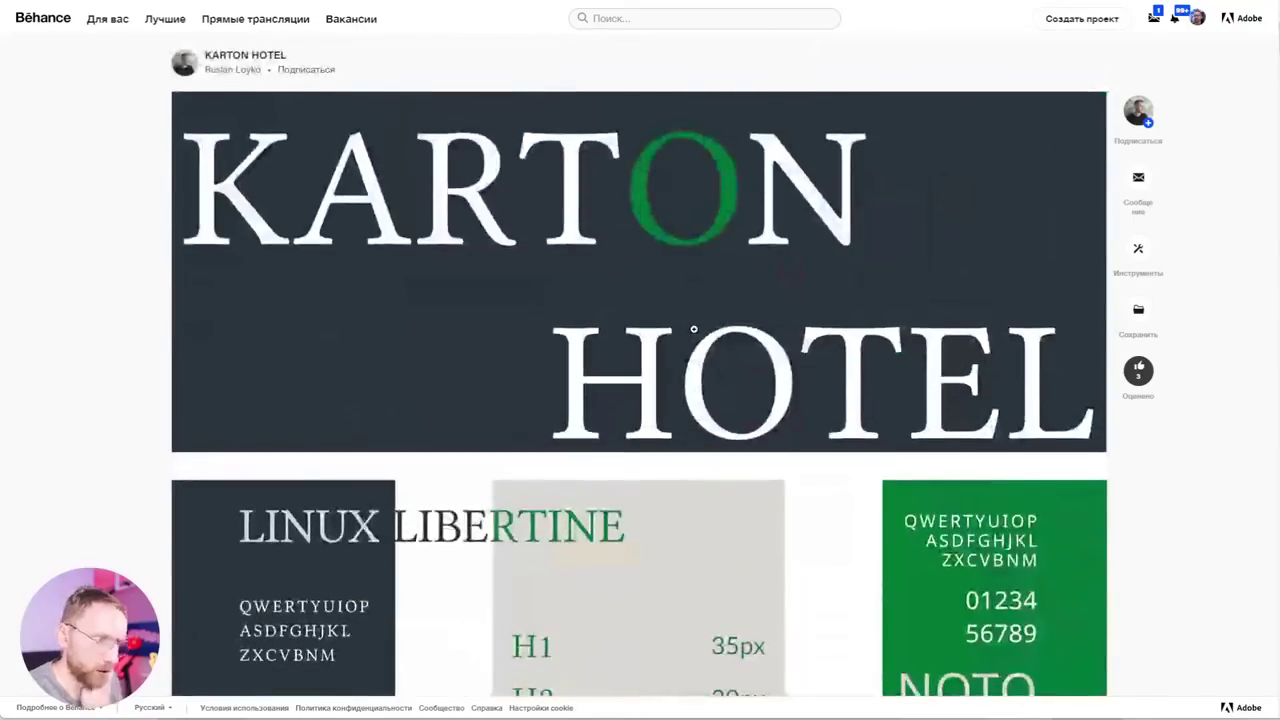
scroll(900, 217, down, 15)
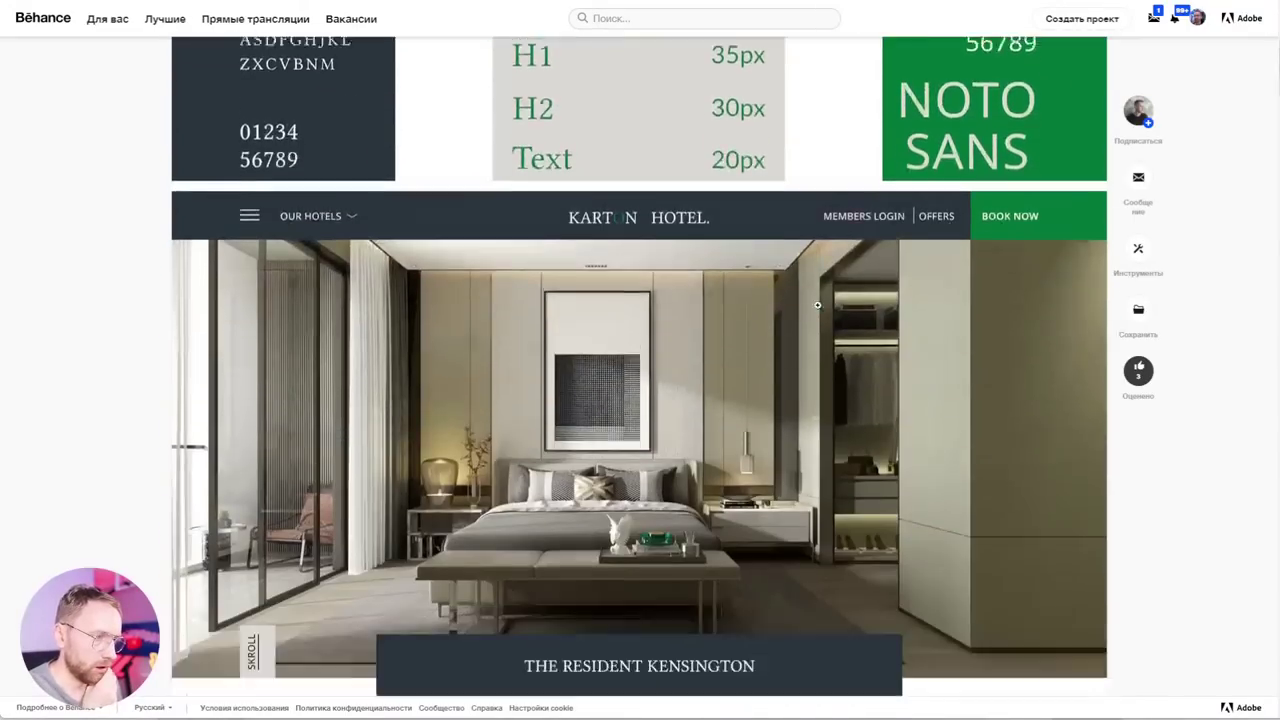
scroll(818, 306, down, 10)
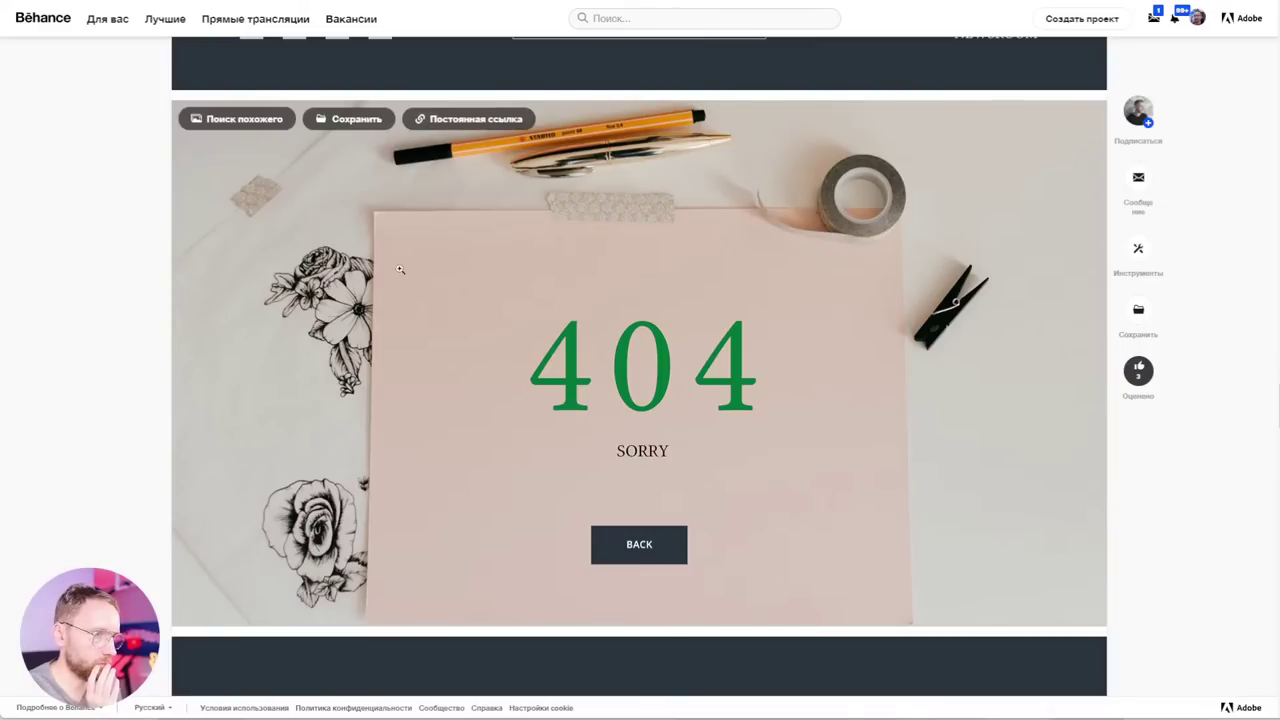
scroll(520, 510, up, 10)
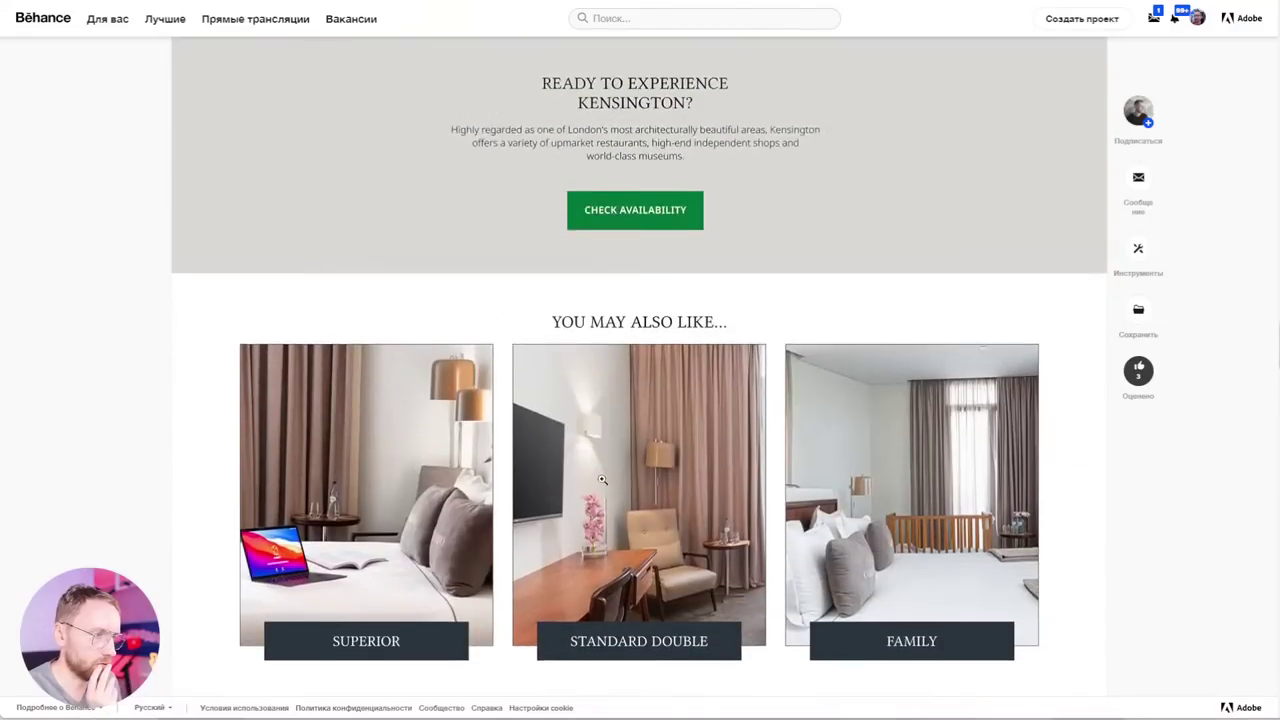
scroll(602, 480, down, 8)
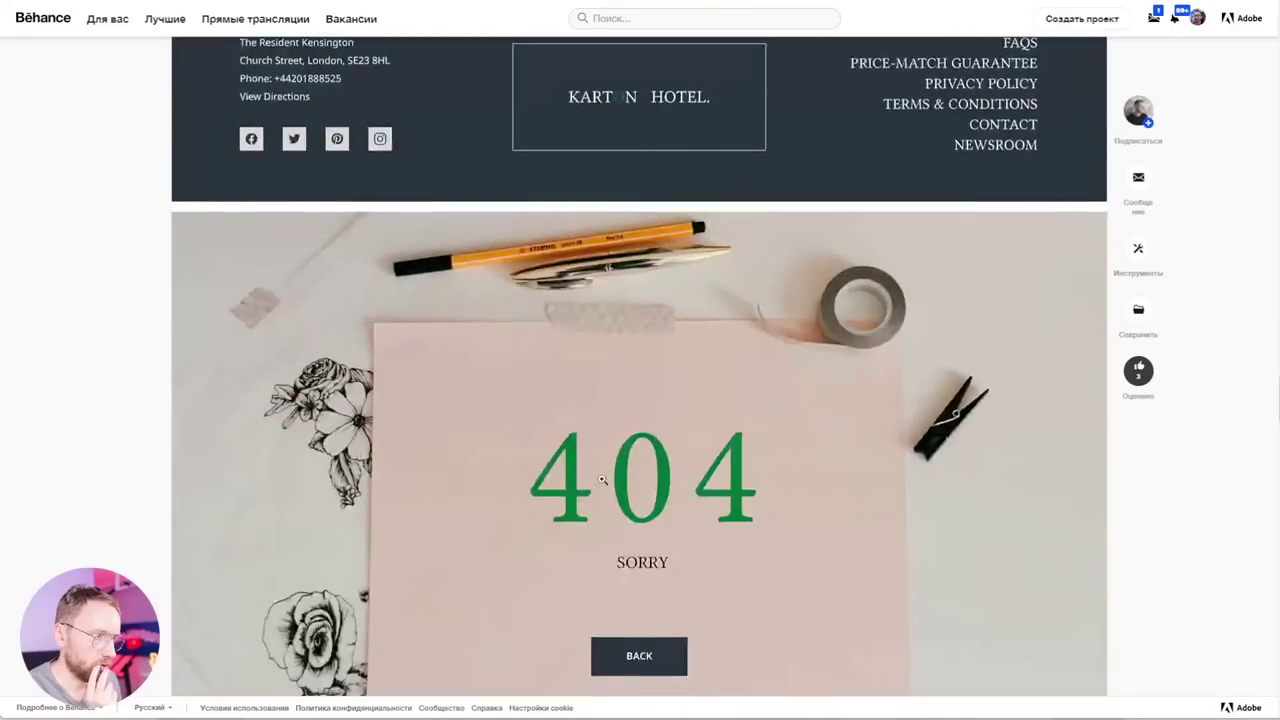
scroll(602, 480, up, 5)
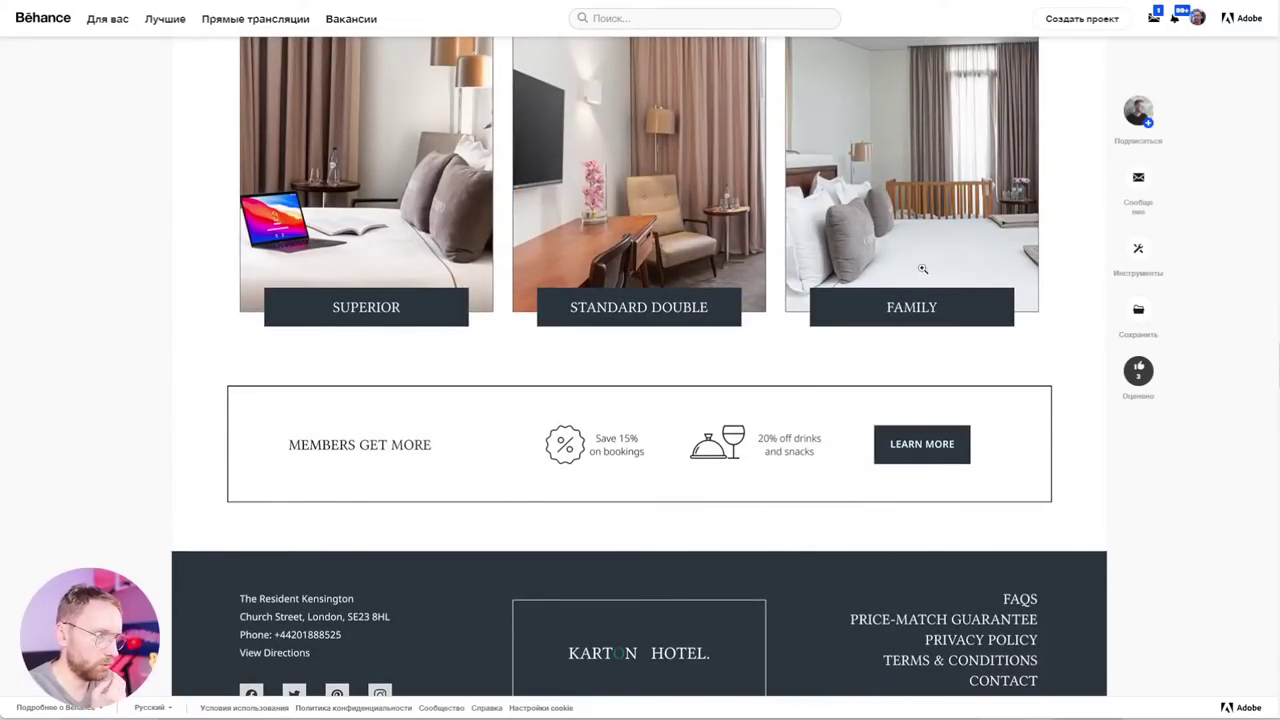
scroll(590, 400, up, 4)
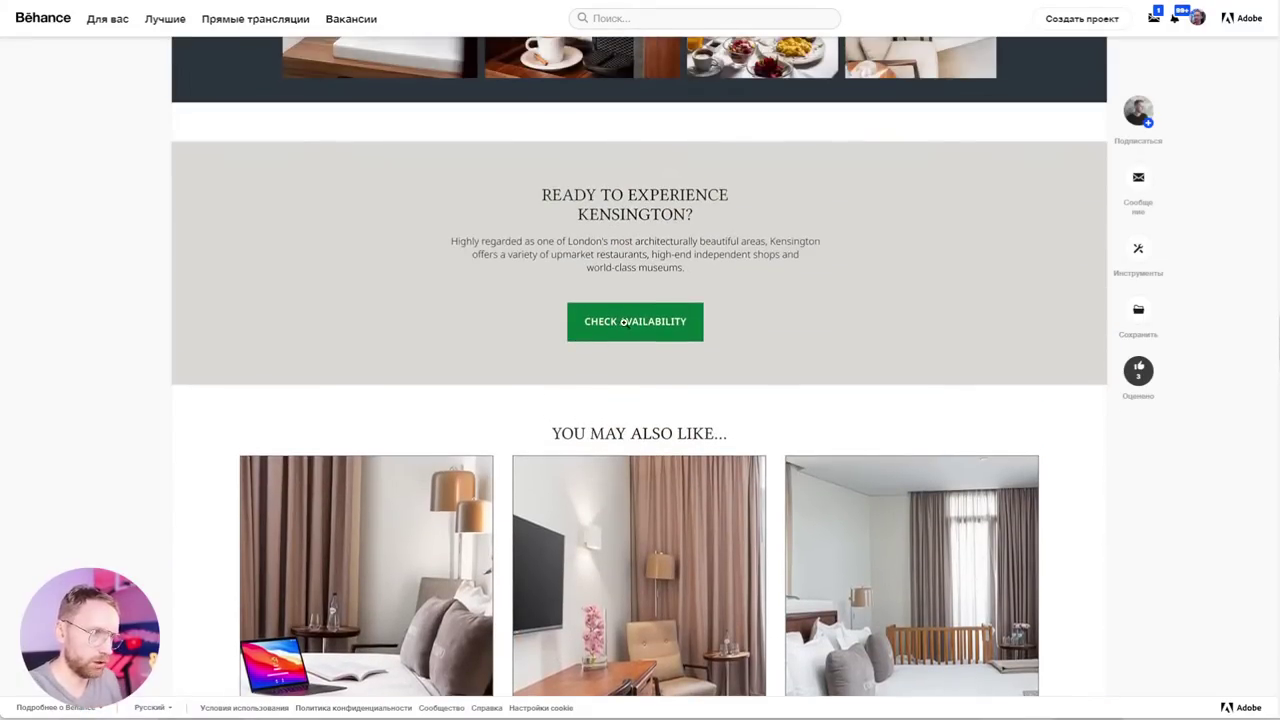
scroll(622, 321, down, 12)
scroll(681, 233, up, 8)
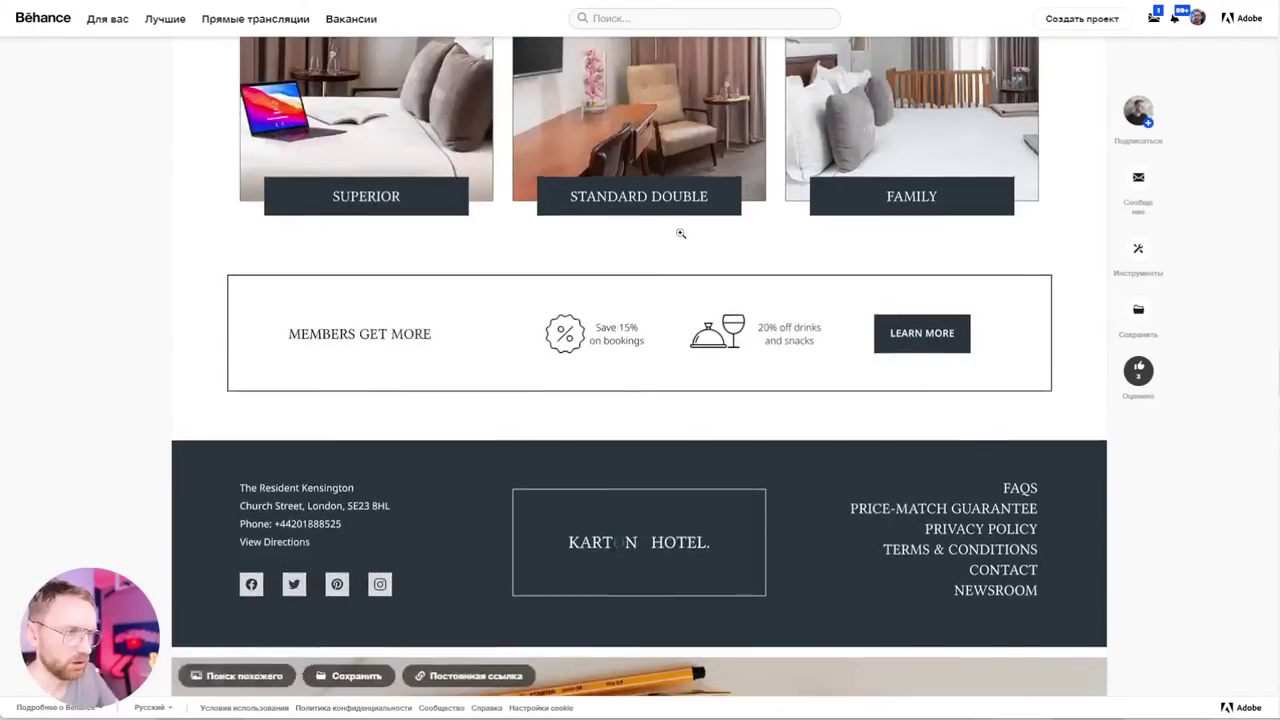
scroll(681, 233, up, 5)
scroll(743, 251, down, 12)
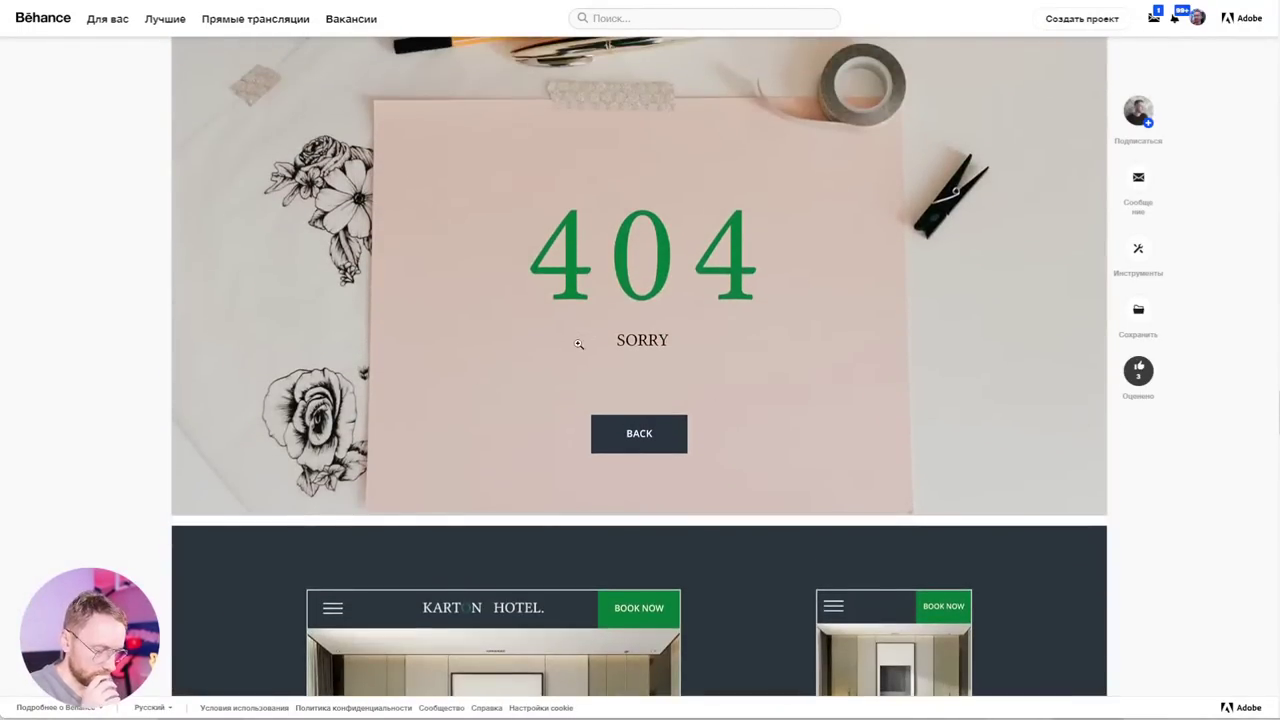
scroll(612, 404, up, 2)
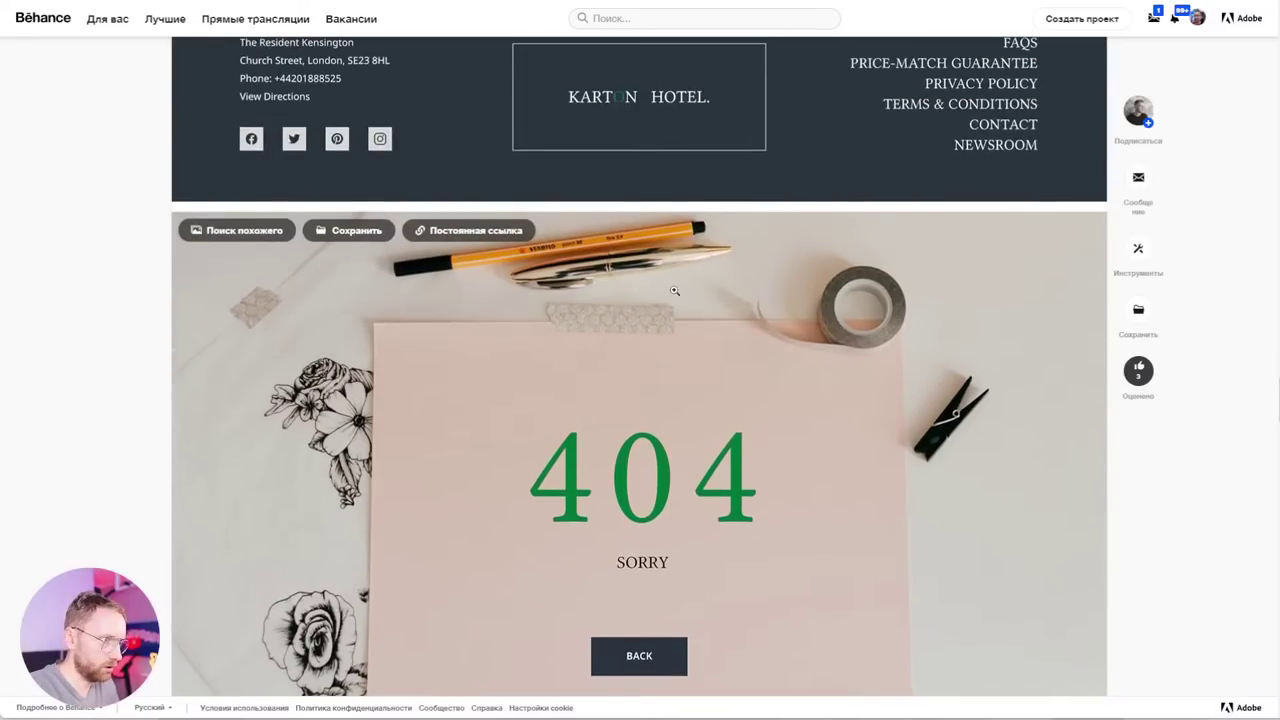
scroll(675, 291, down, 2)
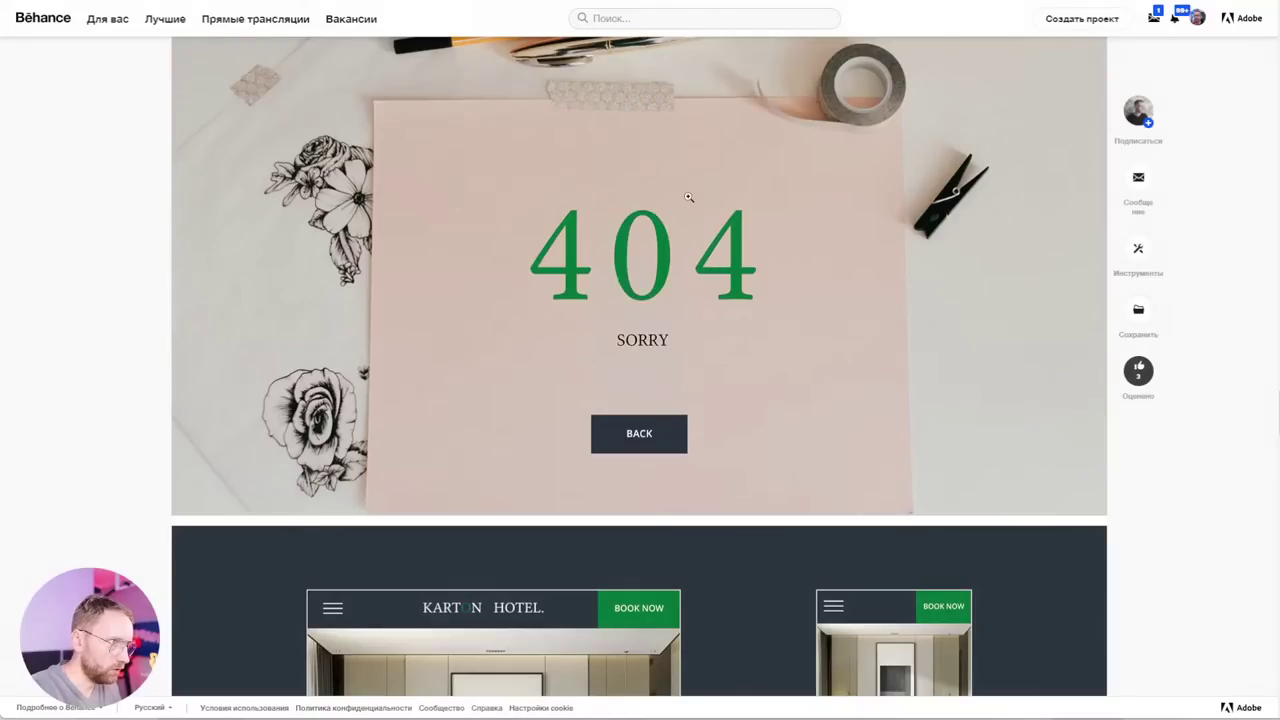
Screenshot the 0, SORRY and BACK 404 strip, then scroll down to the Members Get More section
drag(665, 250, 593, 197)
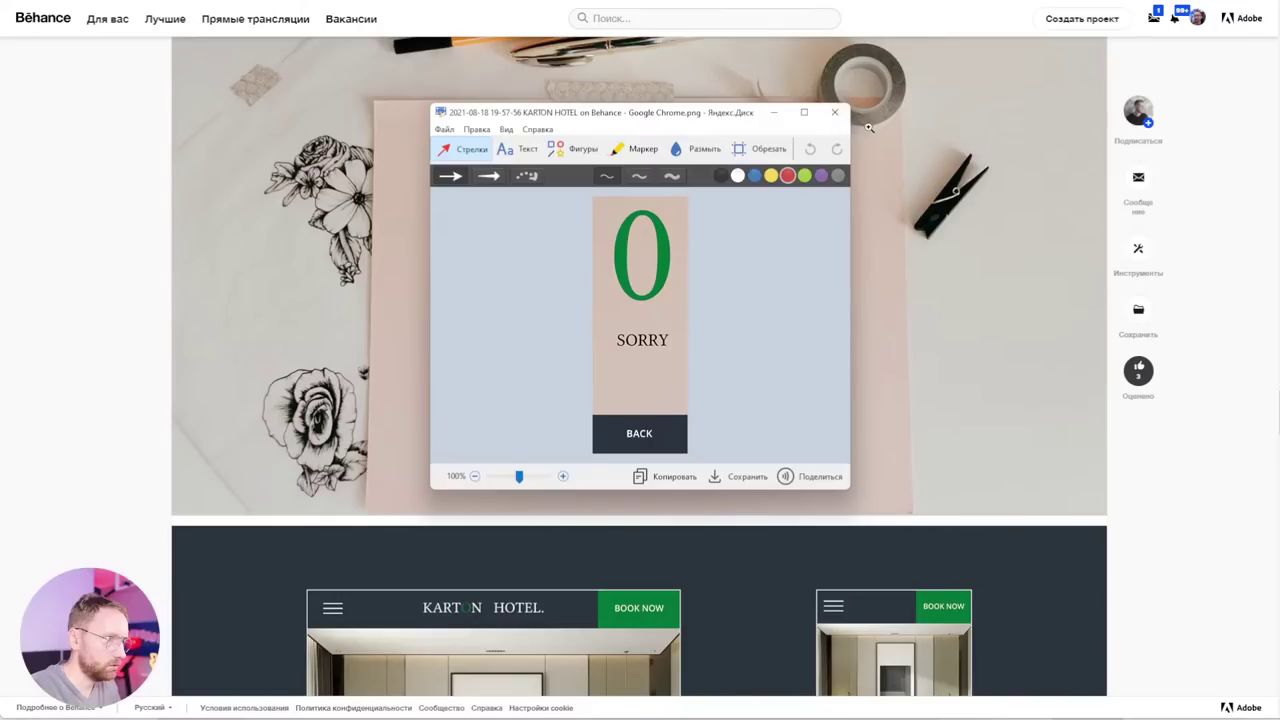
click(835, 112)
scroll(741, 416, down, 1)
scroll(741, 416, down, 10)
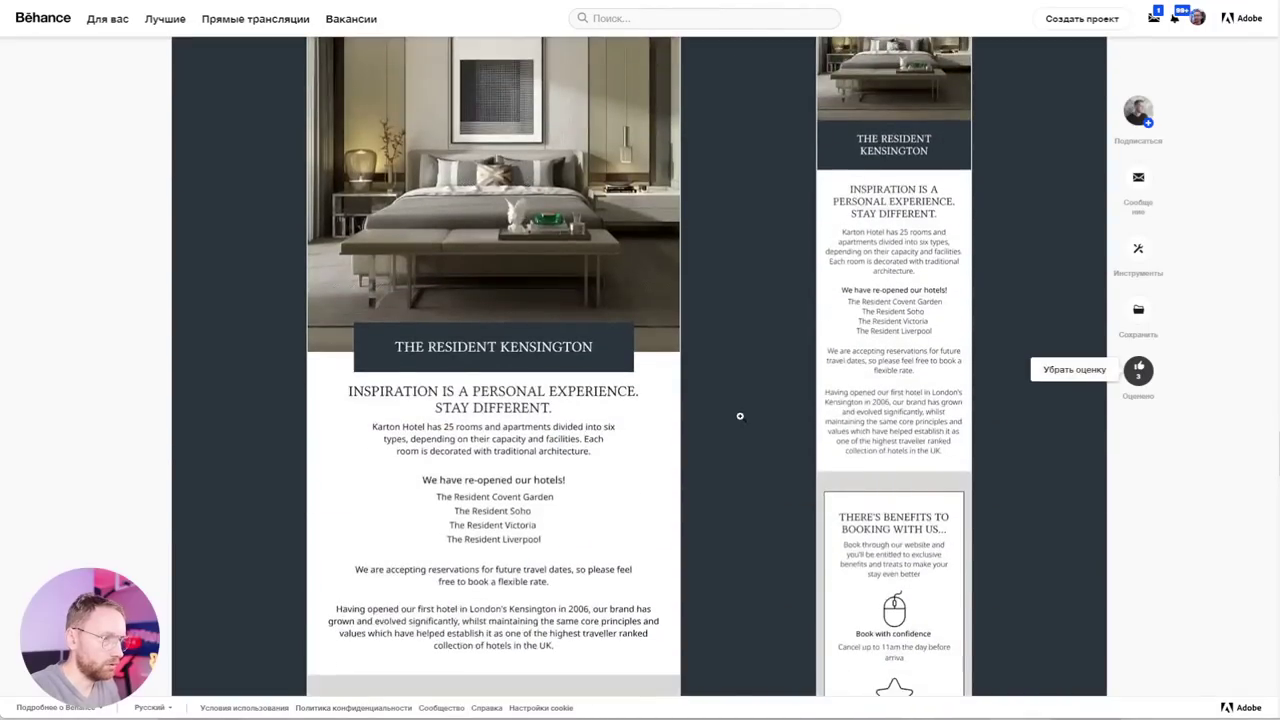
scroll(740, 416, down, 5)
scroll(740, 416, down, 5)
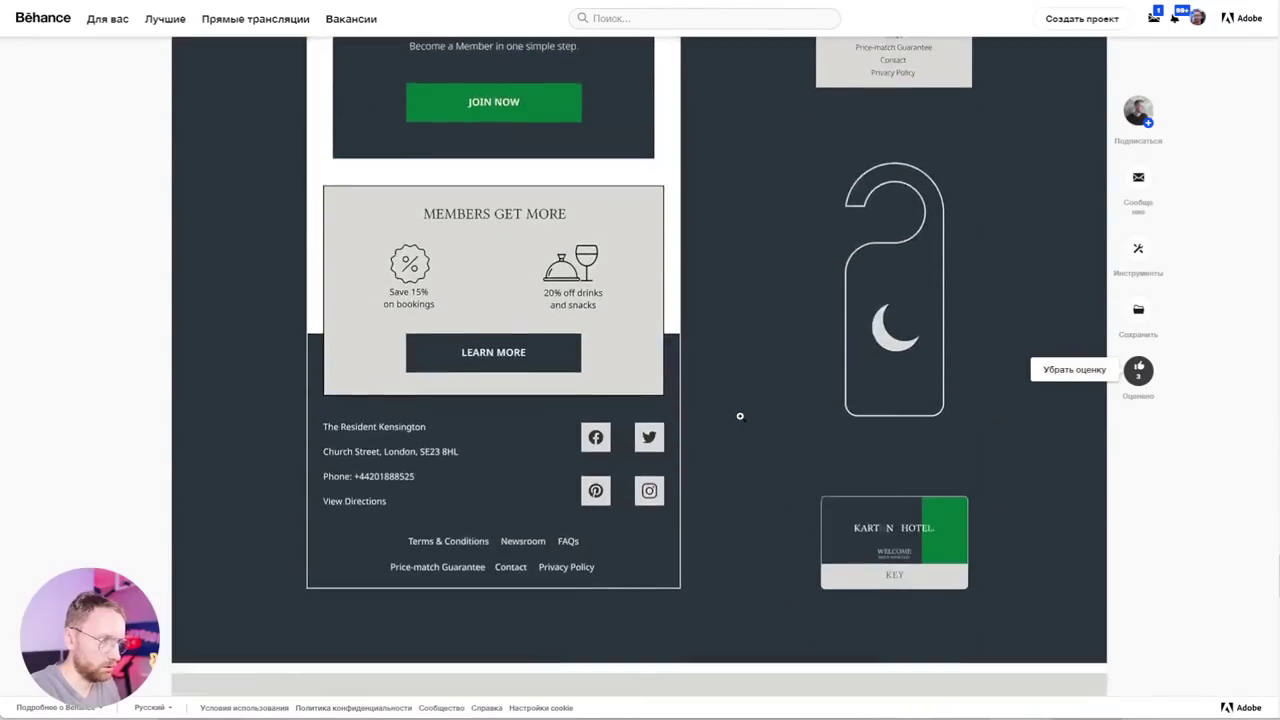
scroll(740, 416, up, 5)
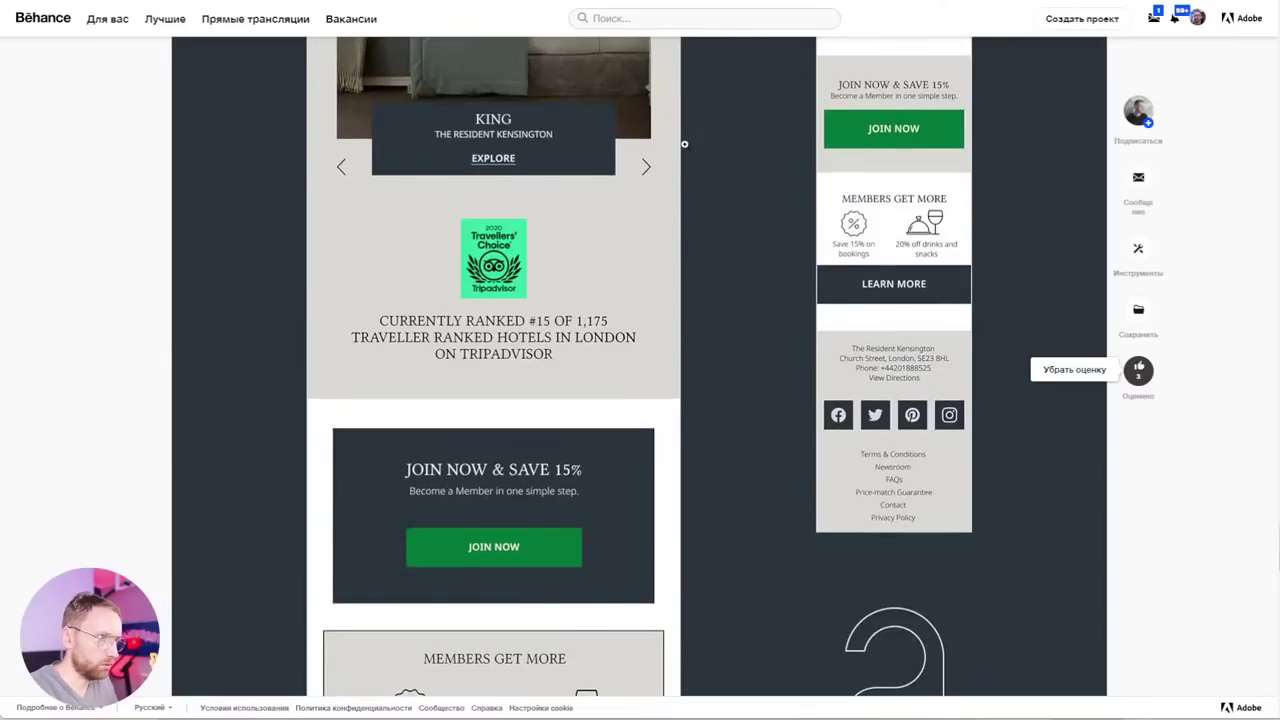
scroll(700, 550, down, 4)
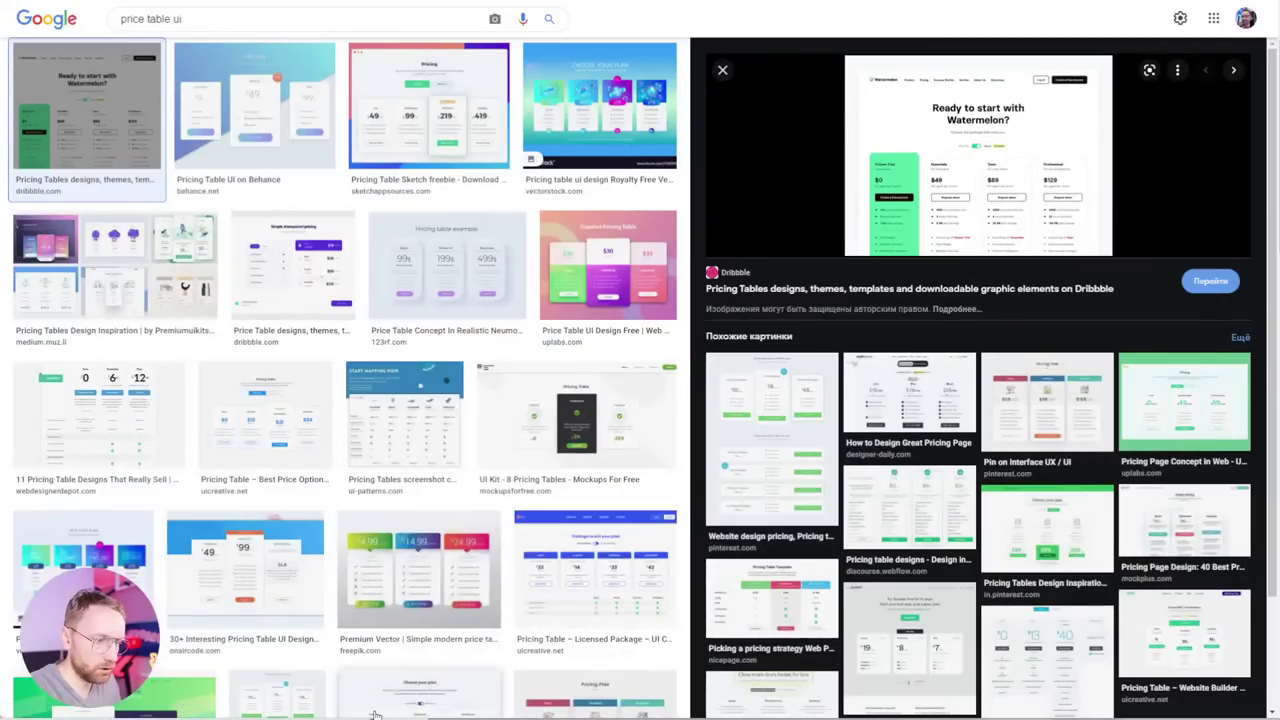
In Discord's критика_работ channel, preview the veterinary clinic design image and open its Figma link
key(alt+Tab)
scroll(627, 358, down, 5)
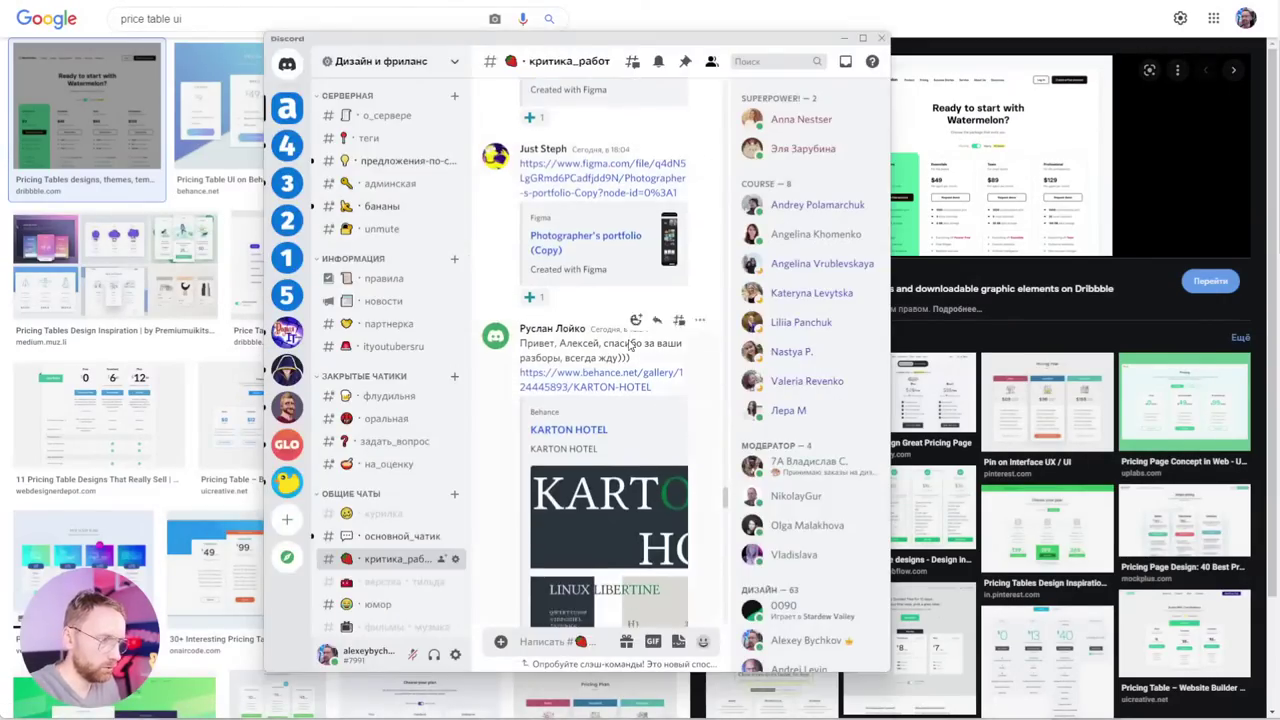
scroll(627, 358, down, 3)
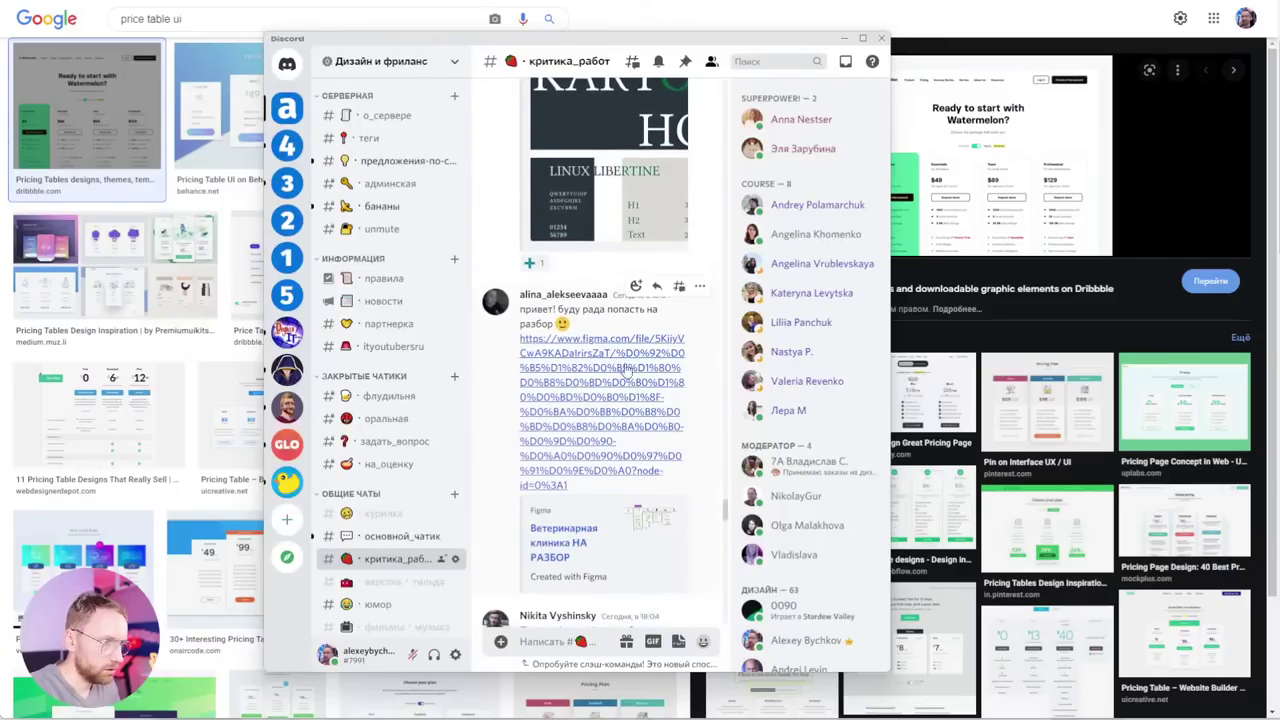
click(650, 521)
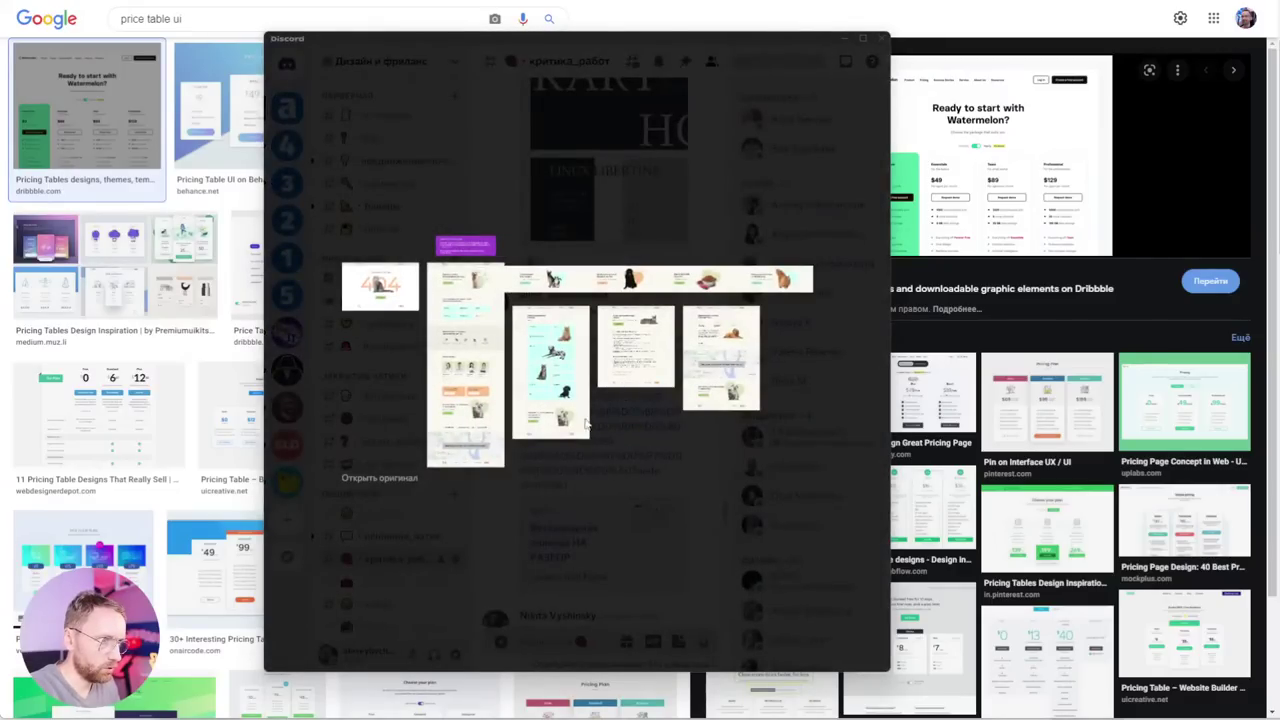
click(697, 525)
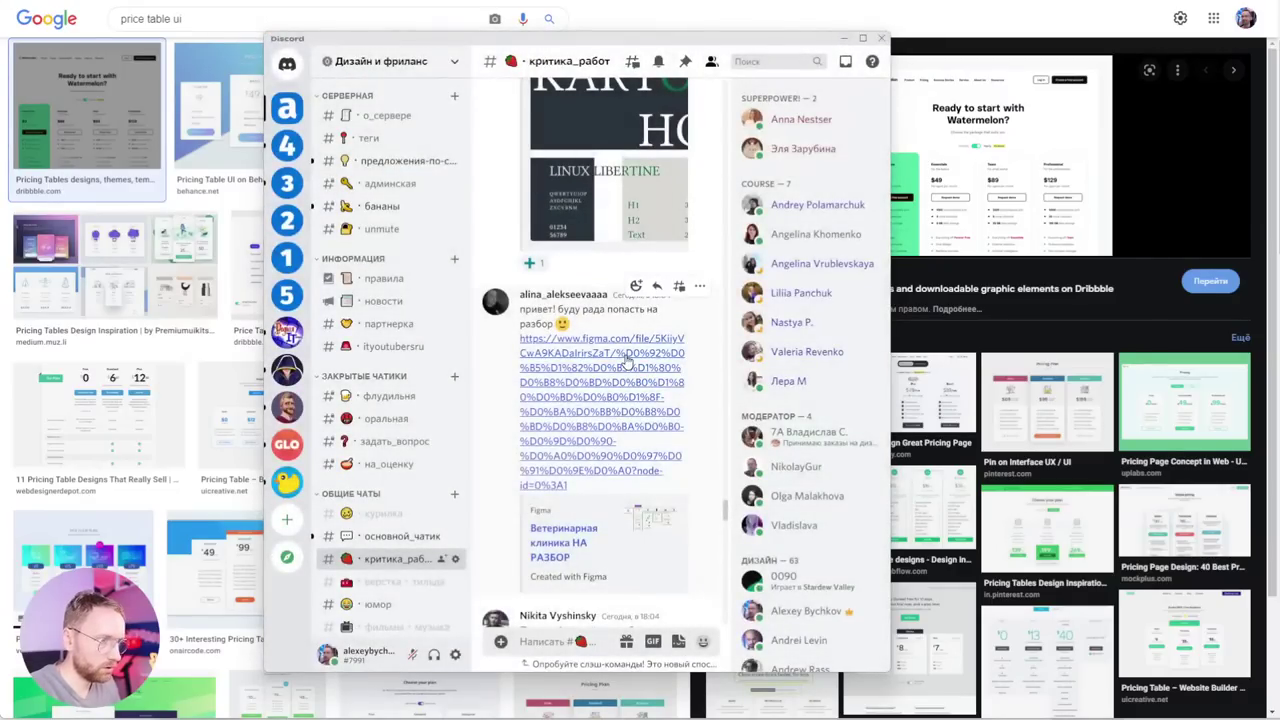
click(627, 358)
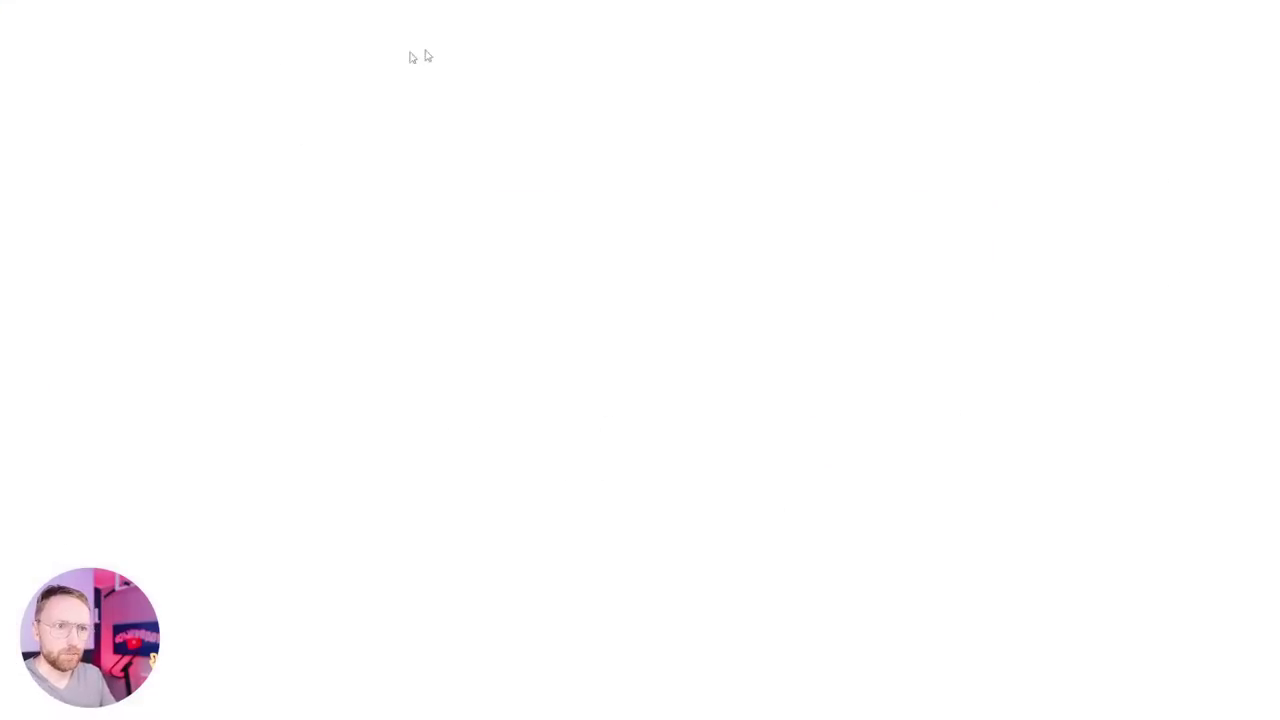
End the asymmetric design poll in live chat to show its 80% yes result, then select a viewer's message
click(654, 88)
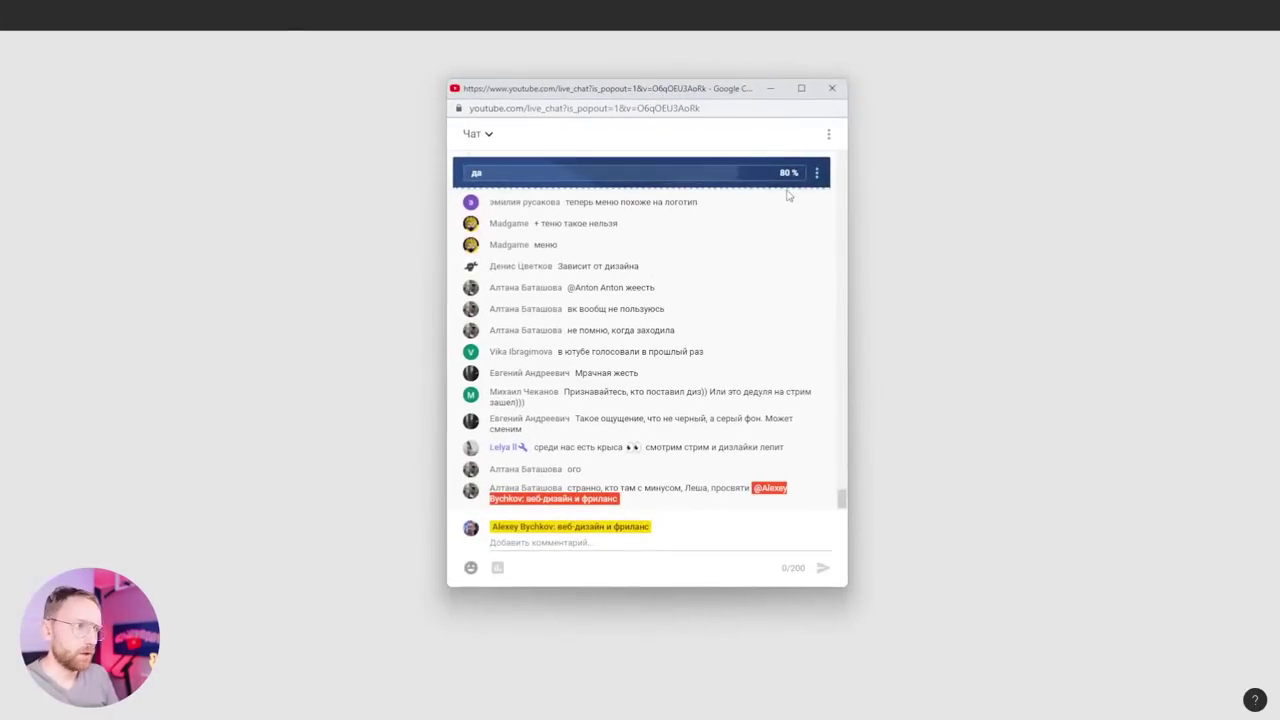
click(817, 172)
click(793, 206)
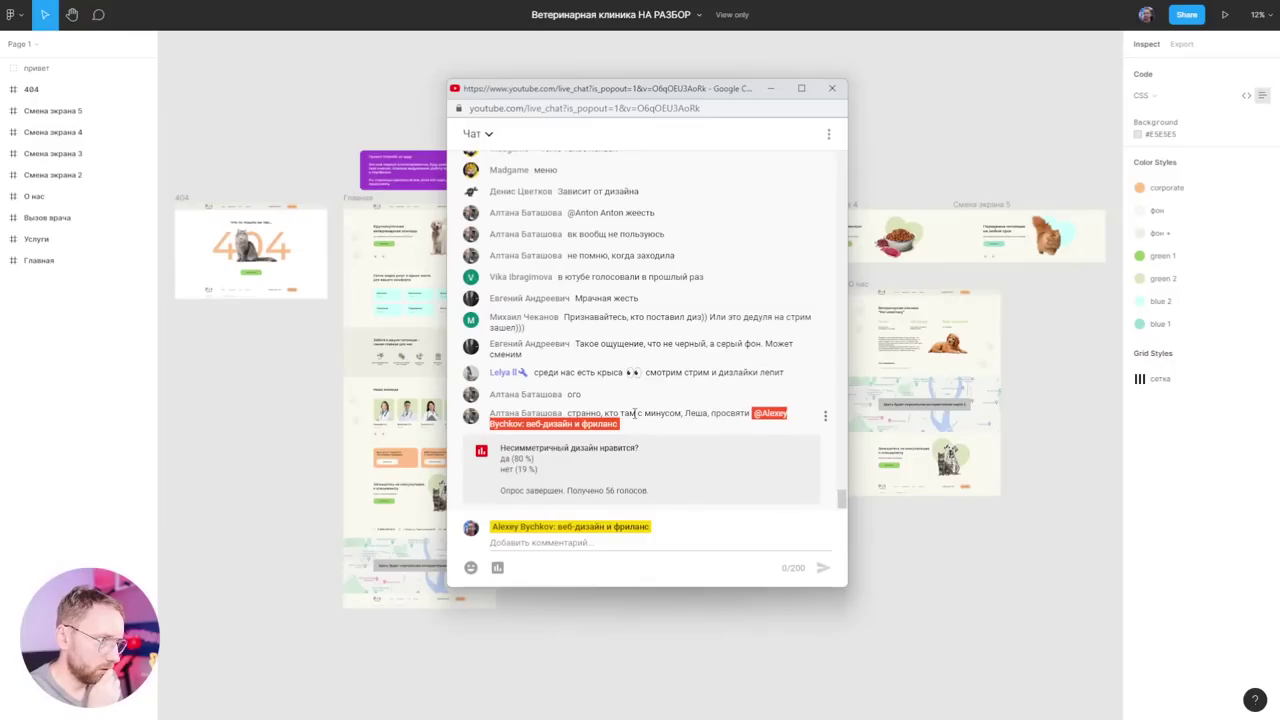
drag(719, 417, 695, 414)
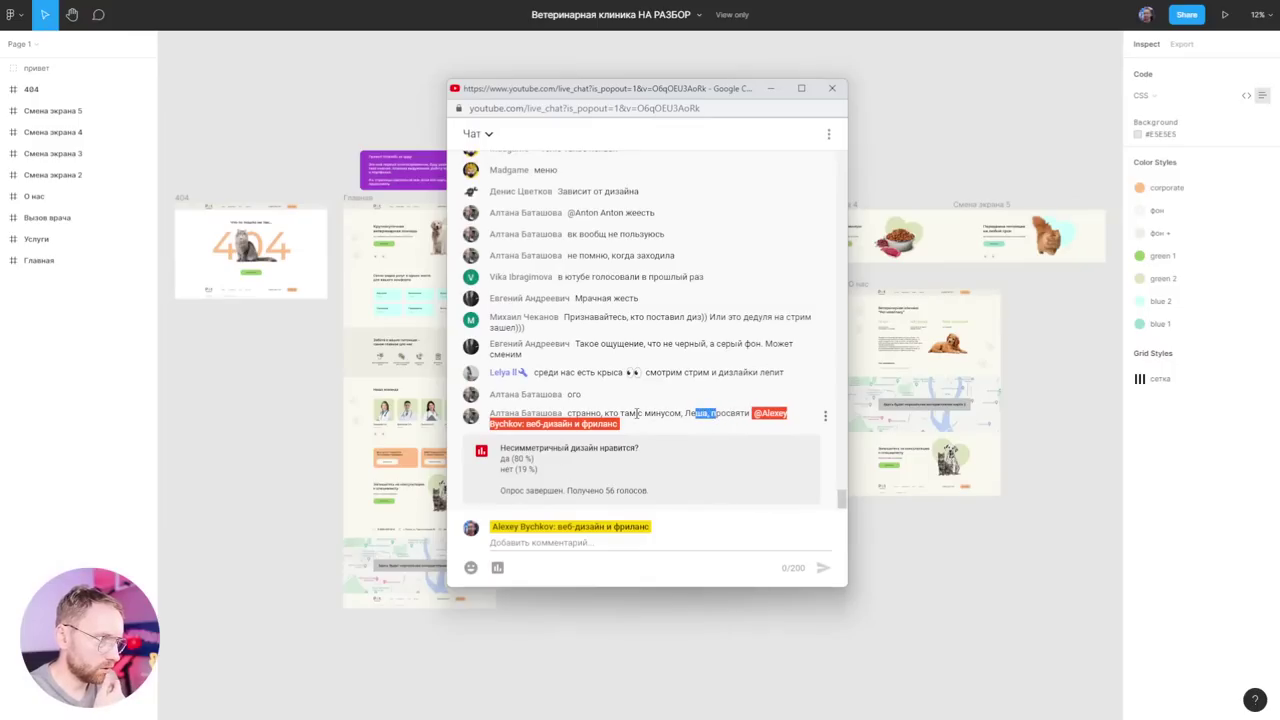
drag(466, 413, 666, 414)
Back in Figma, view the Услуги services cards at 100% zoom
click(771, 88)
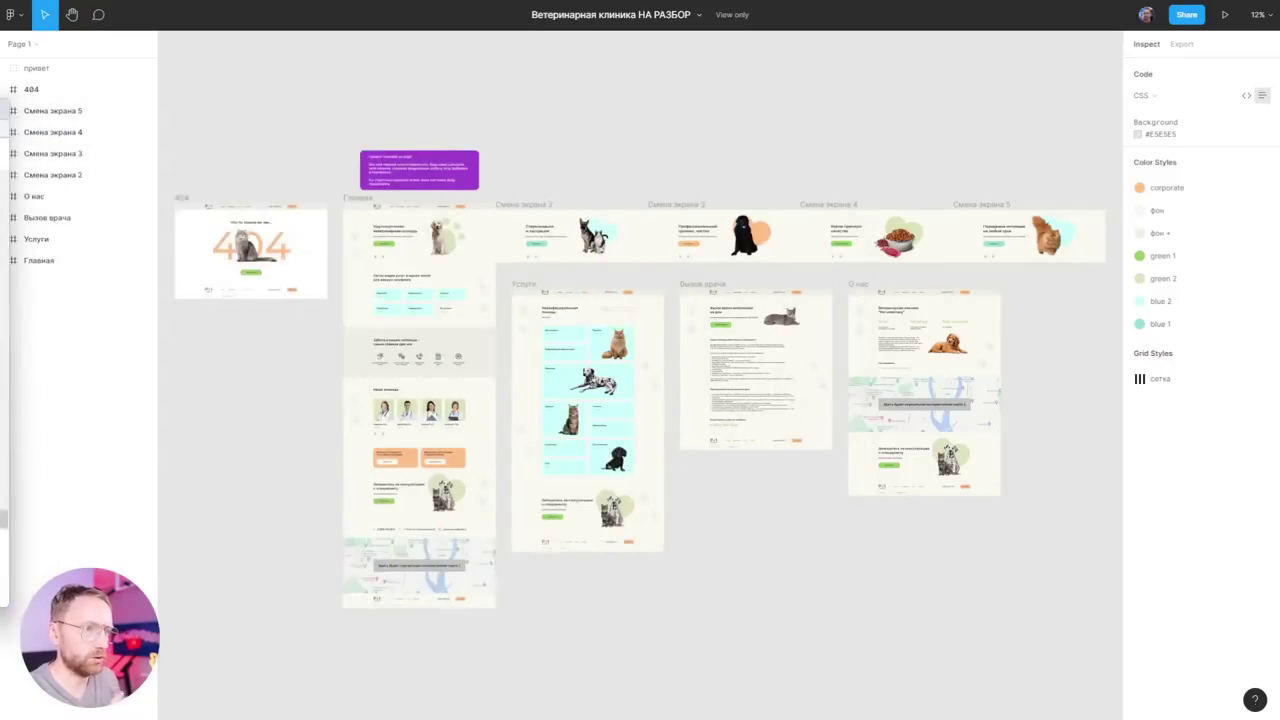
scroll(533, 212, up, 5)
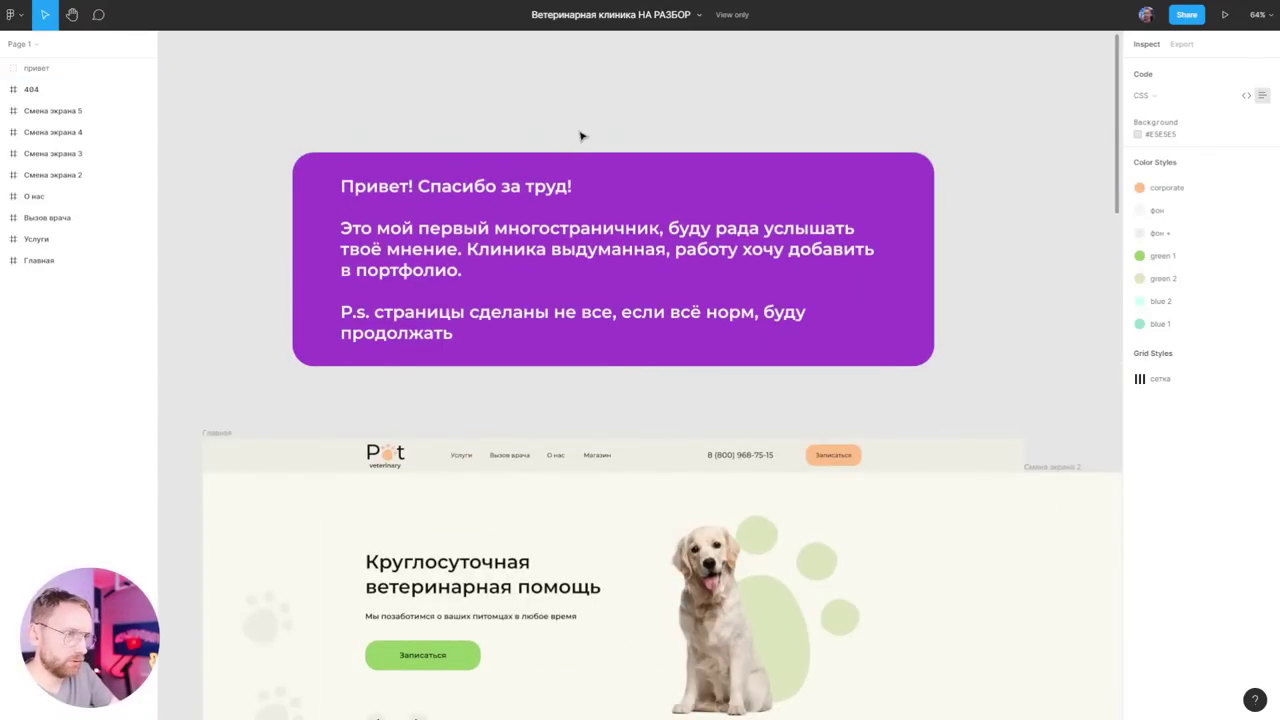
scroll(580, 135, down, 5)
scroll(489, 351, right, 3)
scroll(520, 350, up, 4)
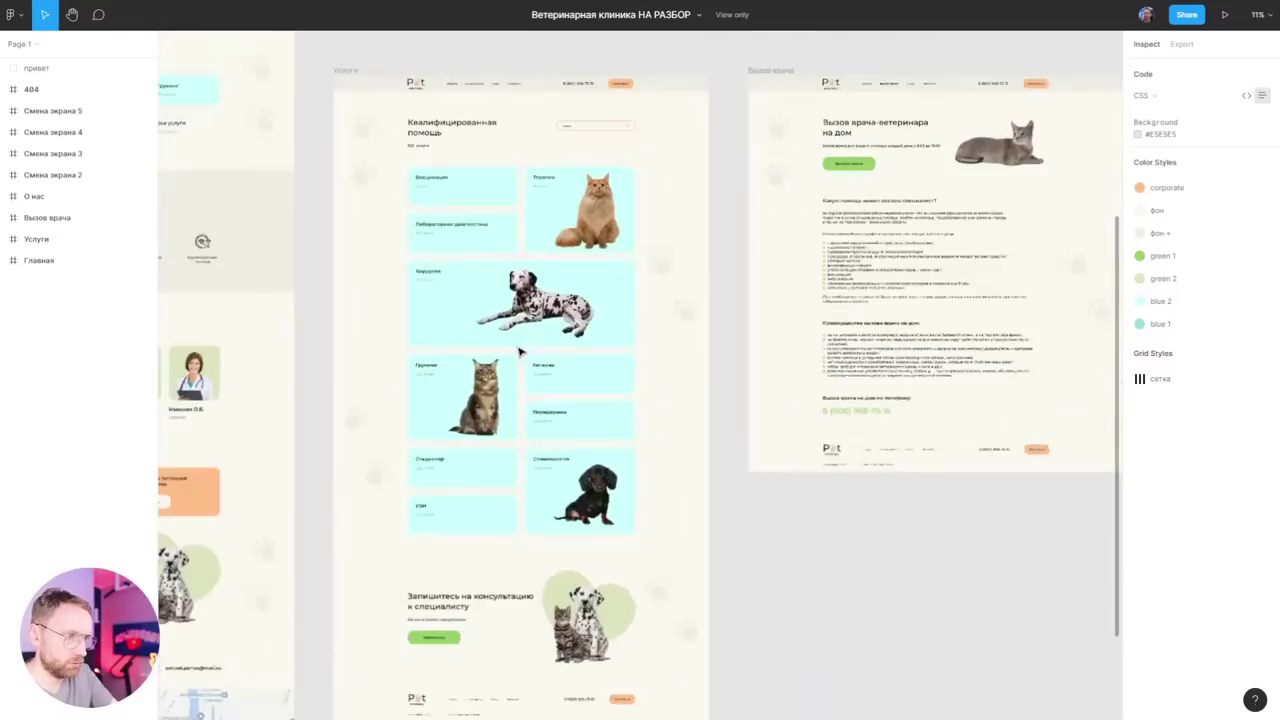
key(shift+0)
drag(607, 208, 795, 462)
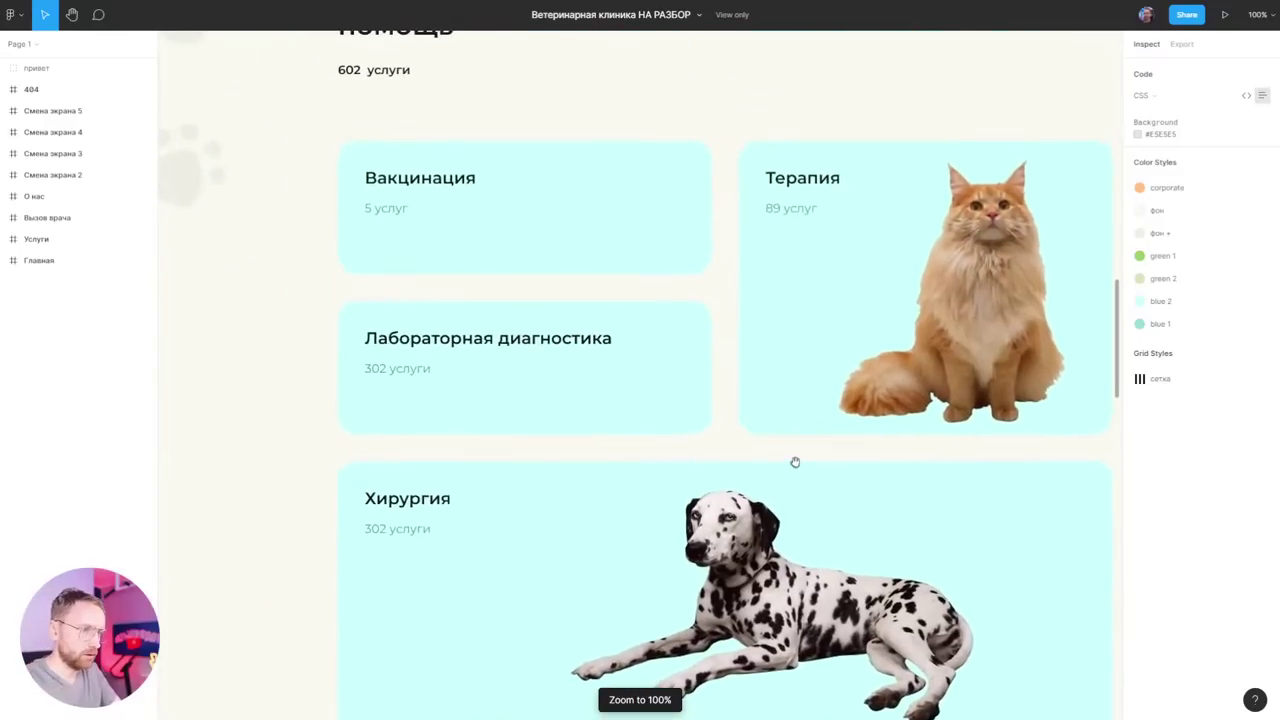
scroll(700, 290, down, 3)
Copy the Хирургия card's blue 2 fill colour value from Inspect
click(560, 340)
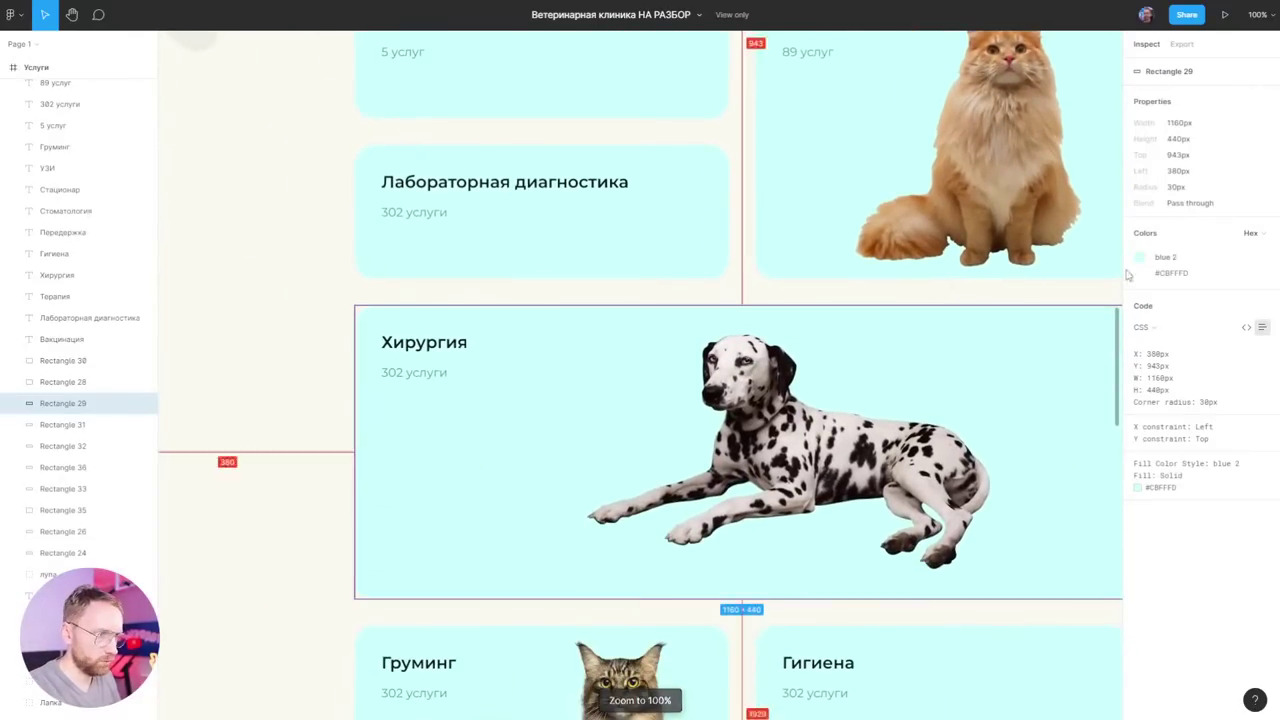
click(1160, 262)
click(323, 417)
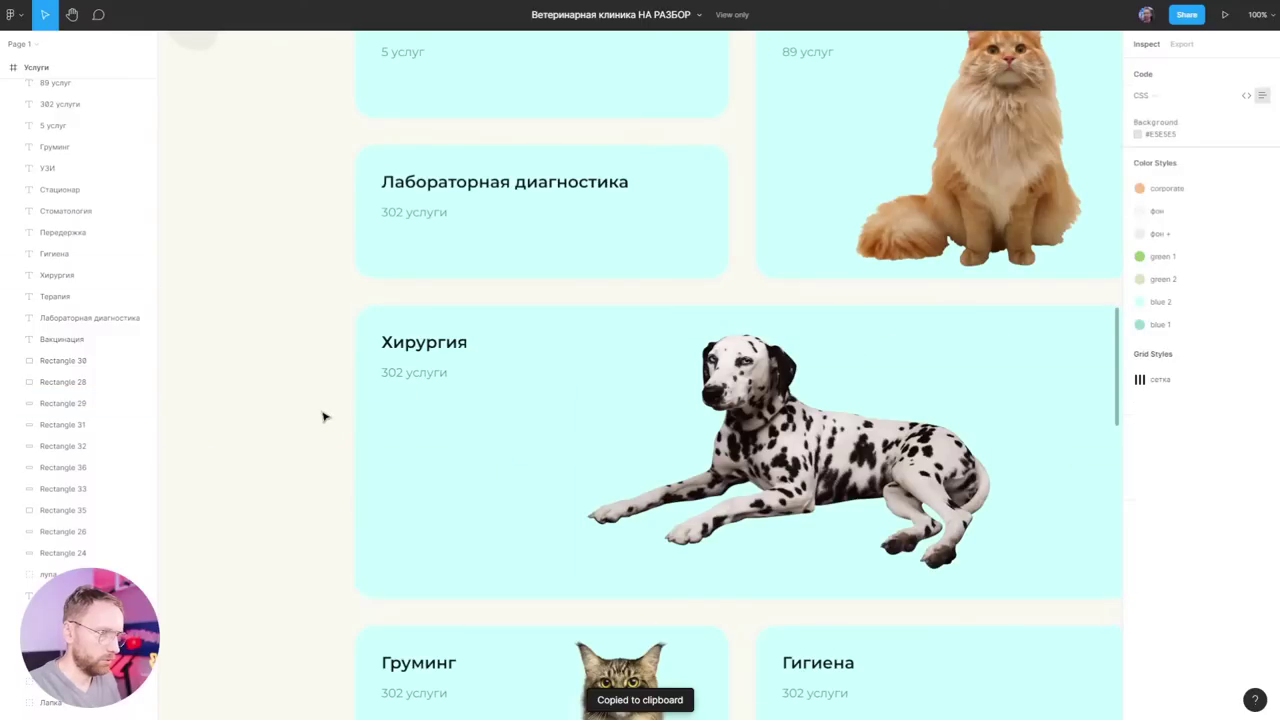
scroll(508, 526, up, 5)
scroll(508, 526, up, 2)
Inspect the rotated paw decoration, then pan over to the Вызов врача-ветеринара на дом page
click(234, 391)
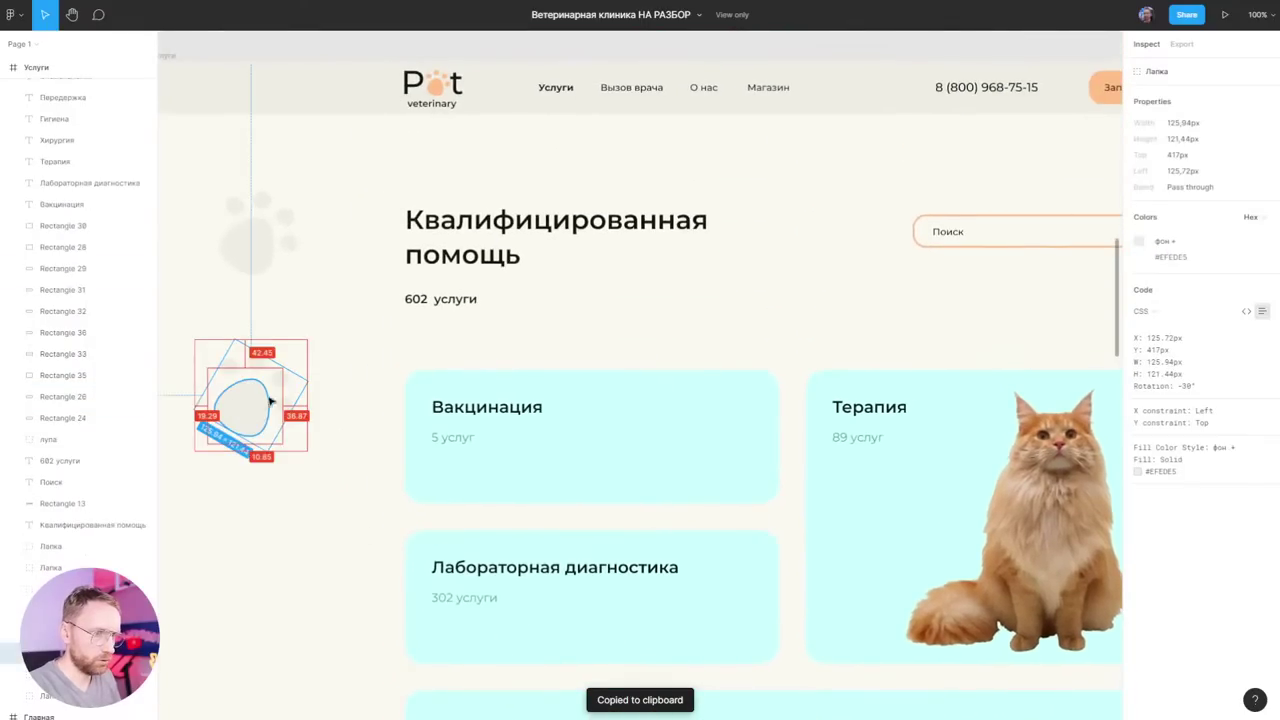
key(Escape)
scroll(714, 423, down, 5)
scroll(714, 423, right, 2)
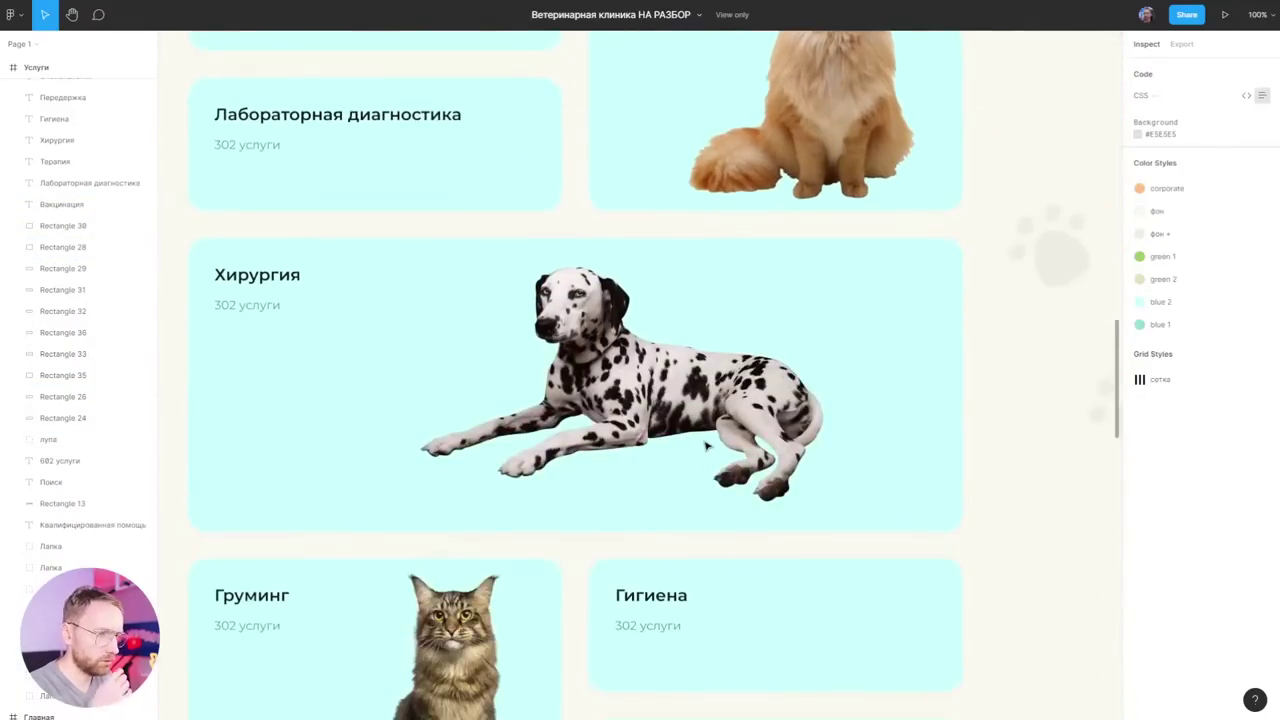
scroll(706, 445, down, 6)
scroll(706, 445, up, 2)
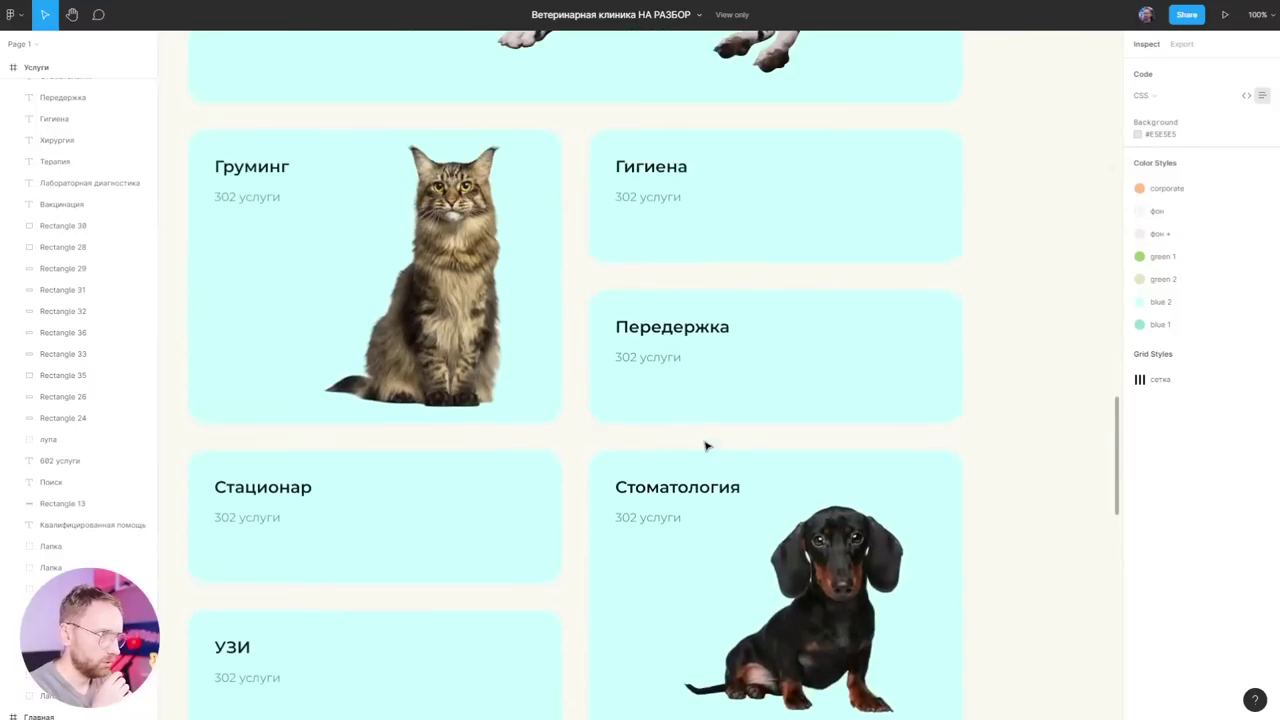
scroll(870, 396, down, 3)
scroll(870, 396, left, 3)
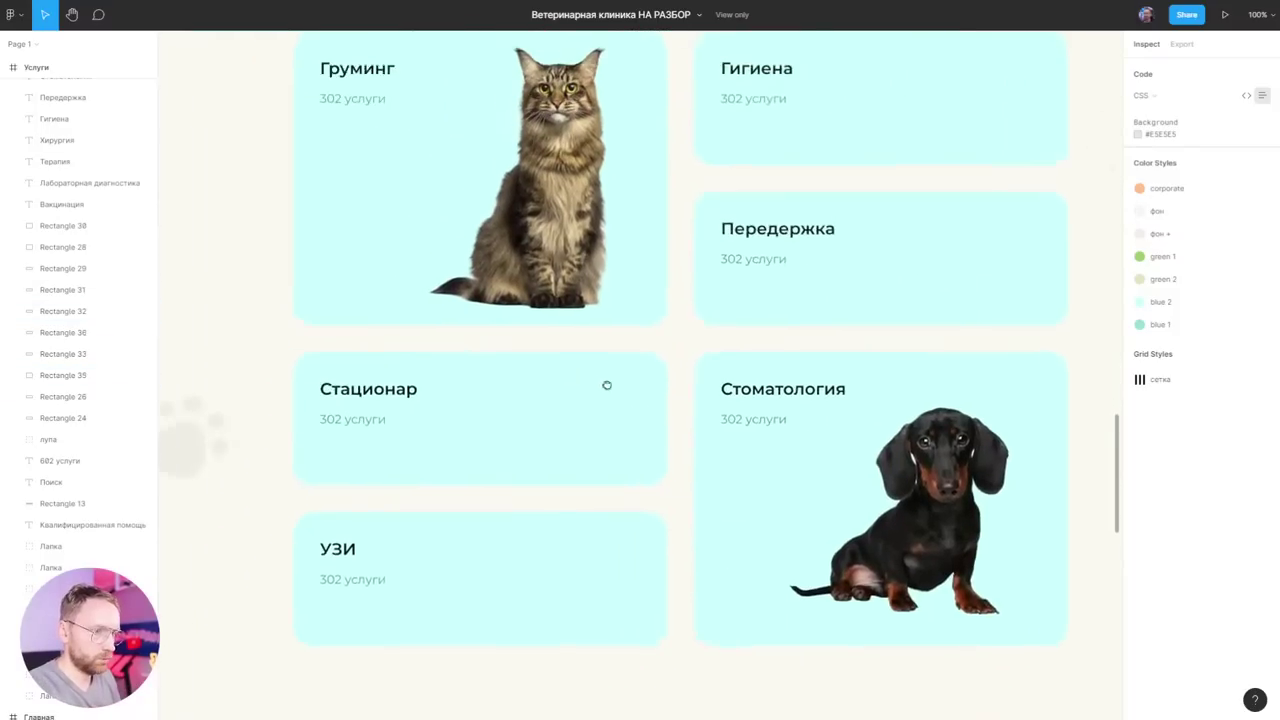
scroll(577, 590, up, 5)
scroll(577, 590, right, 4)
scroll(577, 590, up, 3)
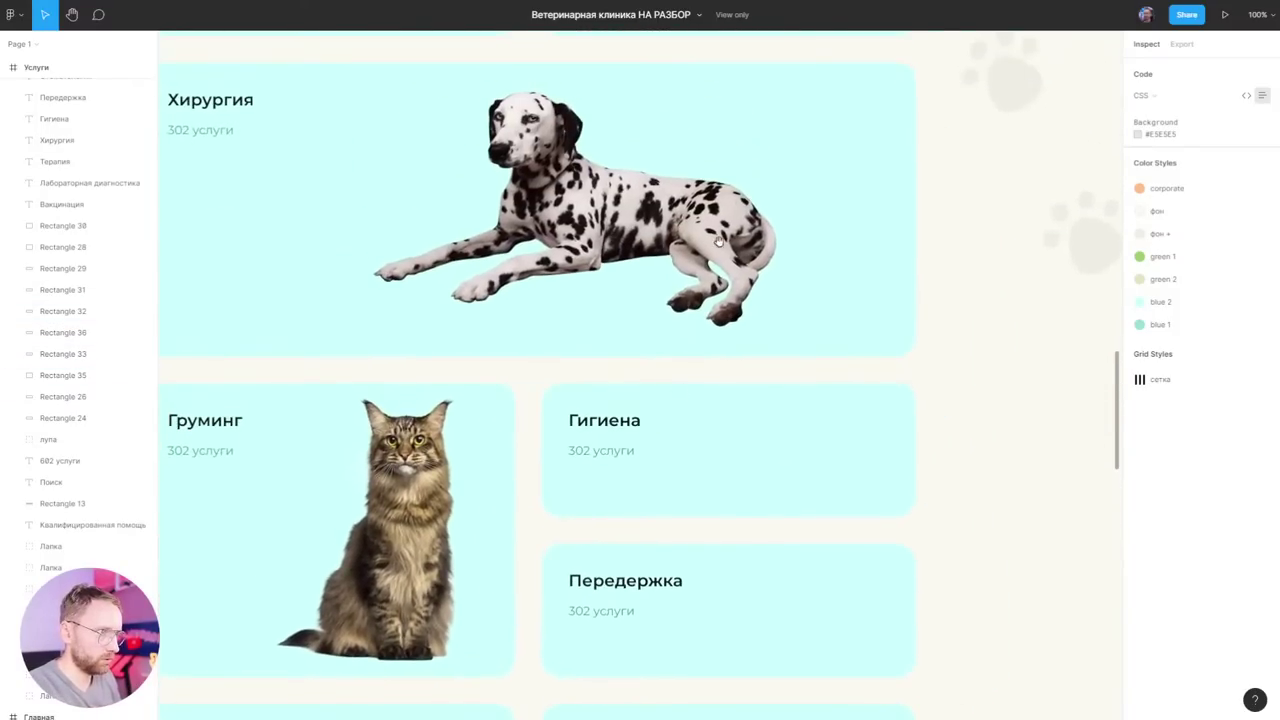
scroll(429, 394, right, 10)
scroll(413, 353, down, 5)
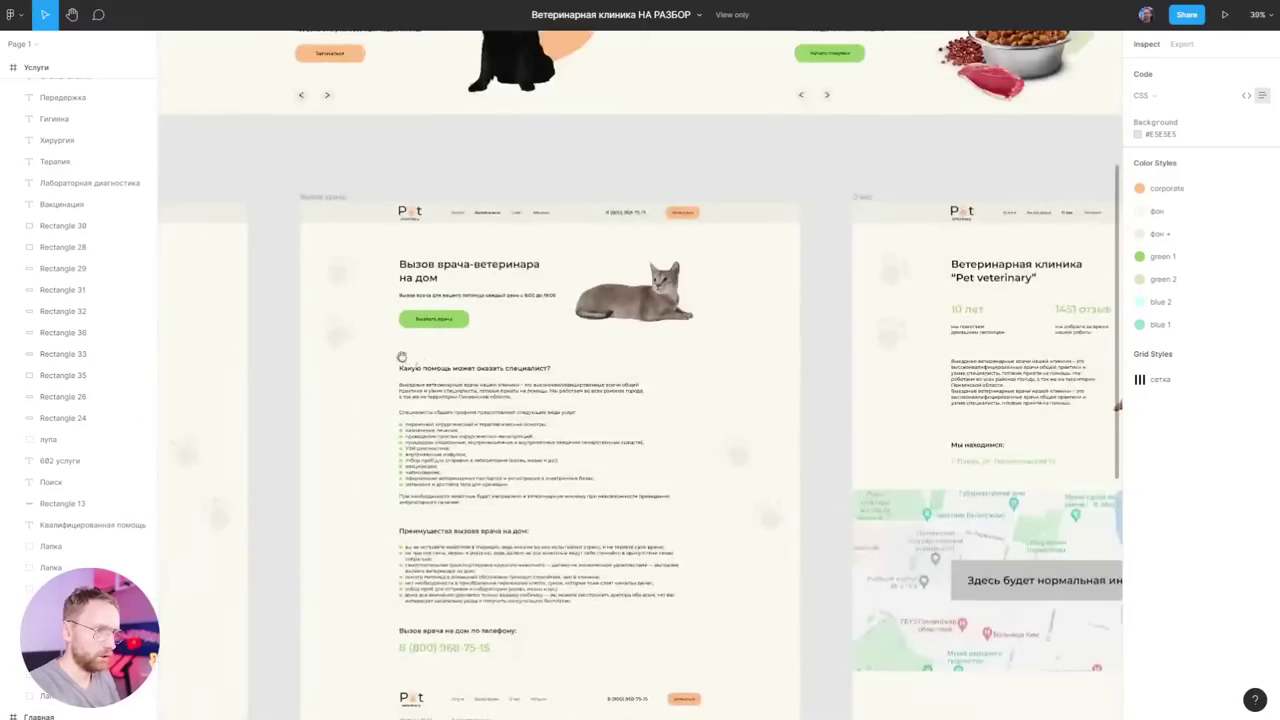
scroll(480, 357, left, 6)
scroll(927, 251, down, 2)
drag(927, 251, 932, 120)
scroll(818, 356, down, 5)
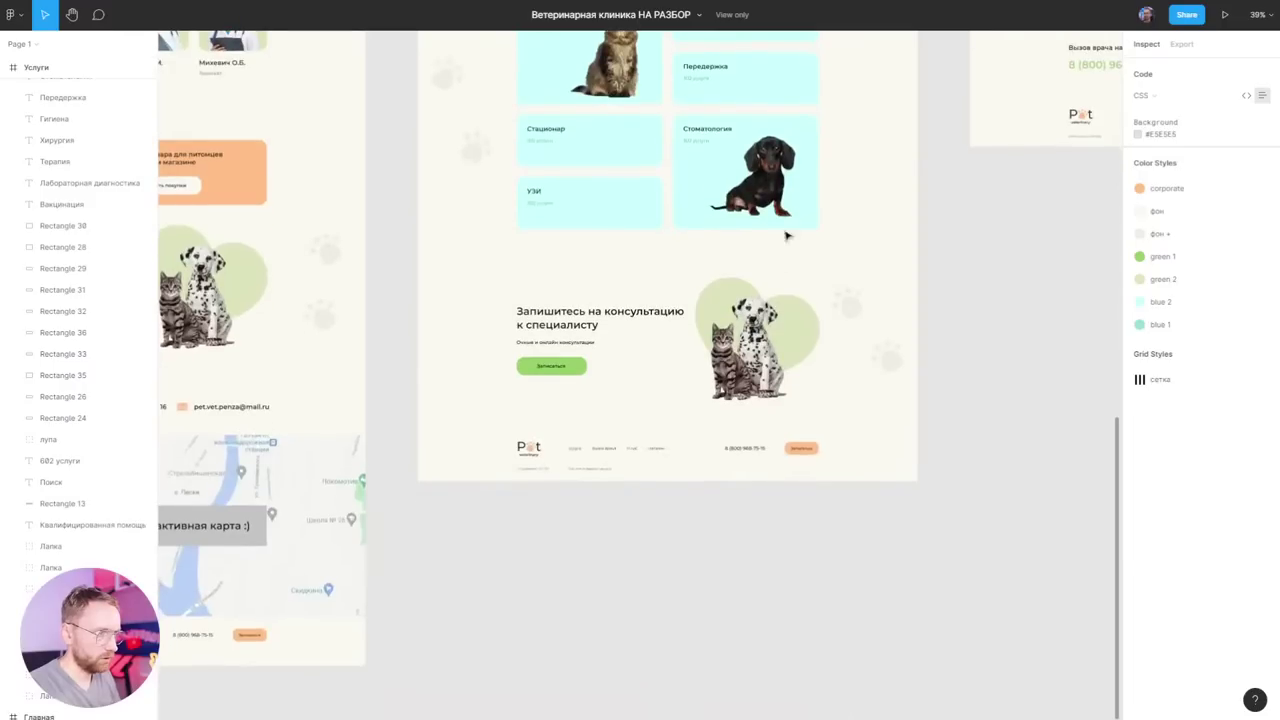
scroll(786, 236, up, 5)
scroll(860, 320, left, 6)
scroll(765, 333, down, 5)
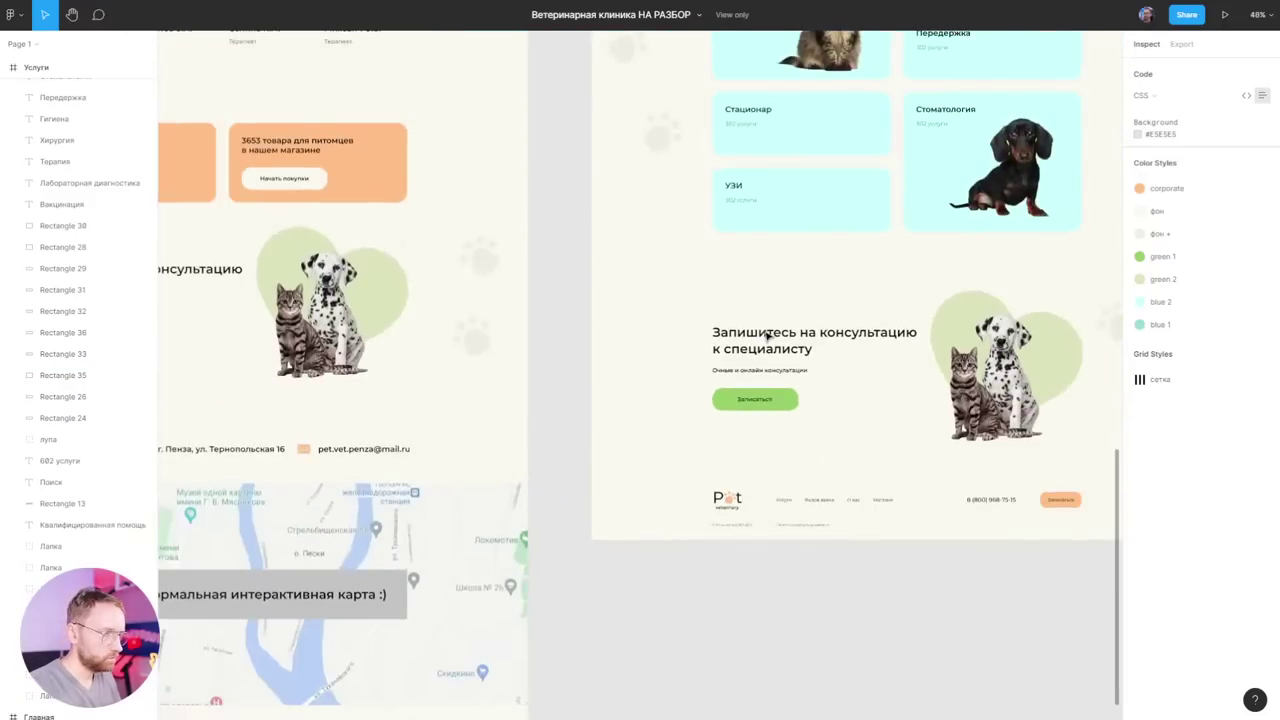
scroll(767, 333, up, 15)
scroll(810, 356, up, 3)
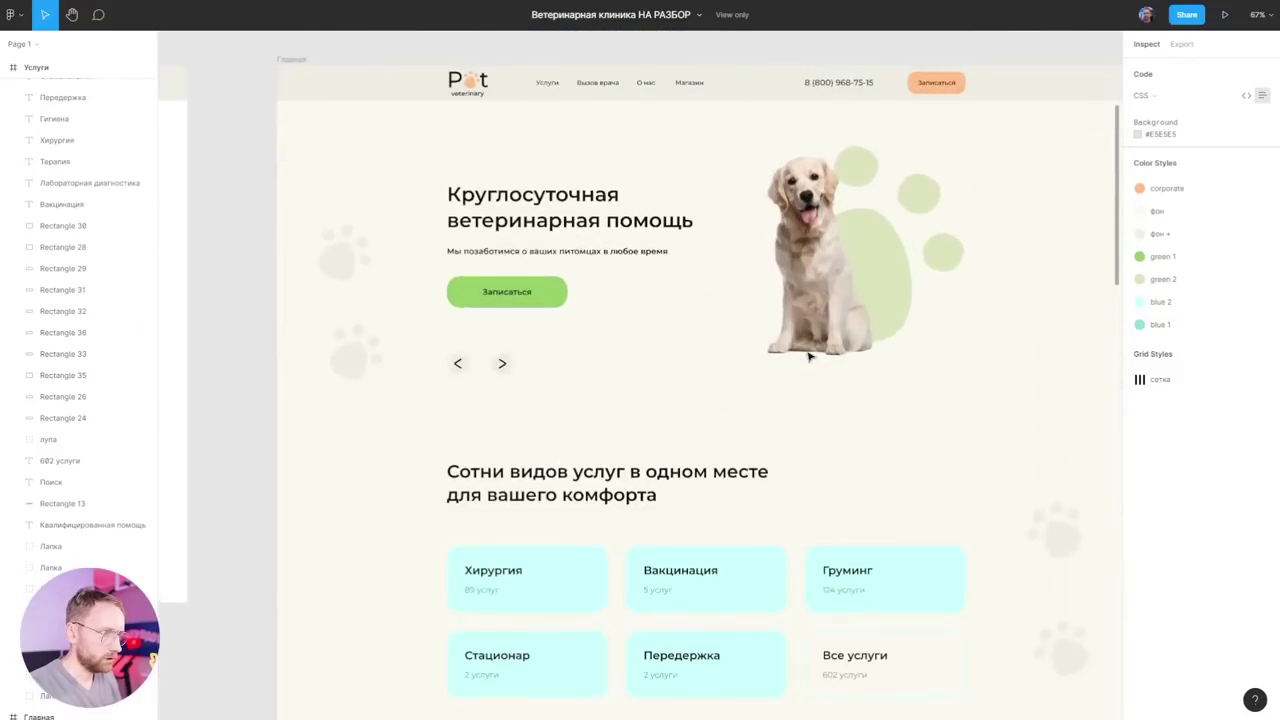
scroll(810, 356, down, 3)
scroll(640, 363, up, 5)
scroll(640, 363, right, 1)
scroll(597, 188, down, 5)
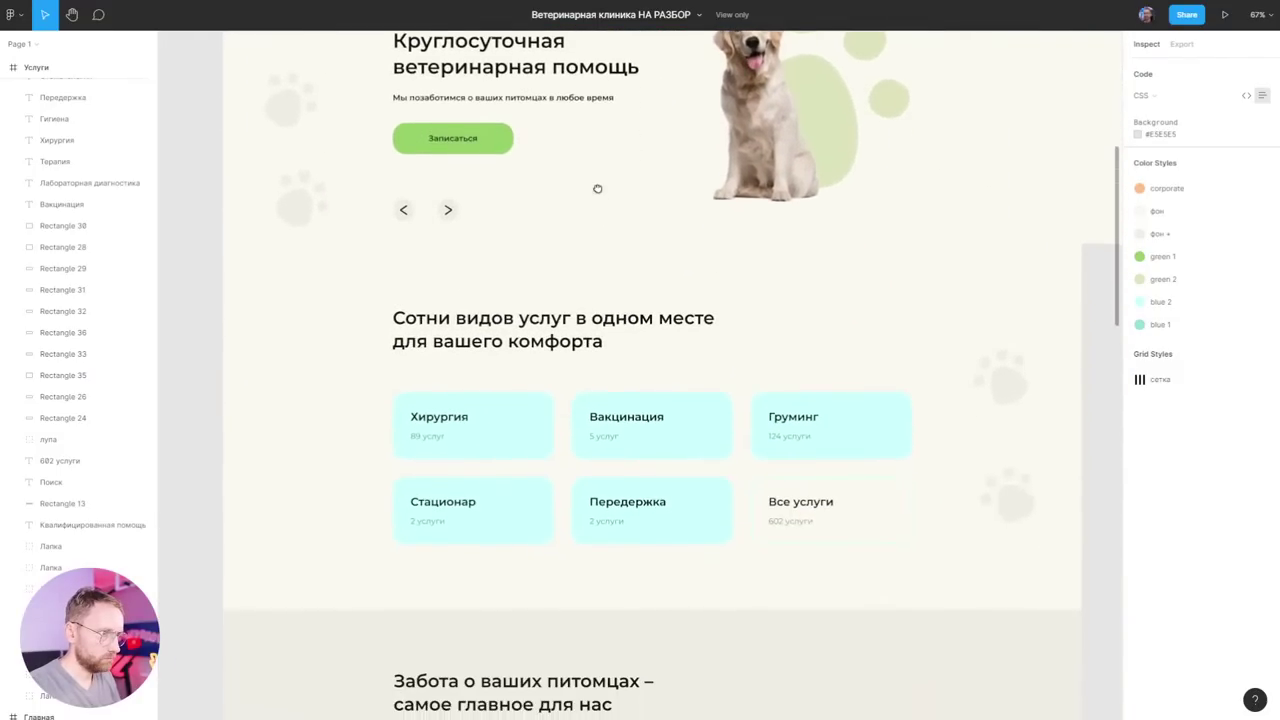
click(509, 415)
scroll(543, 368, up, 3)
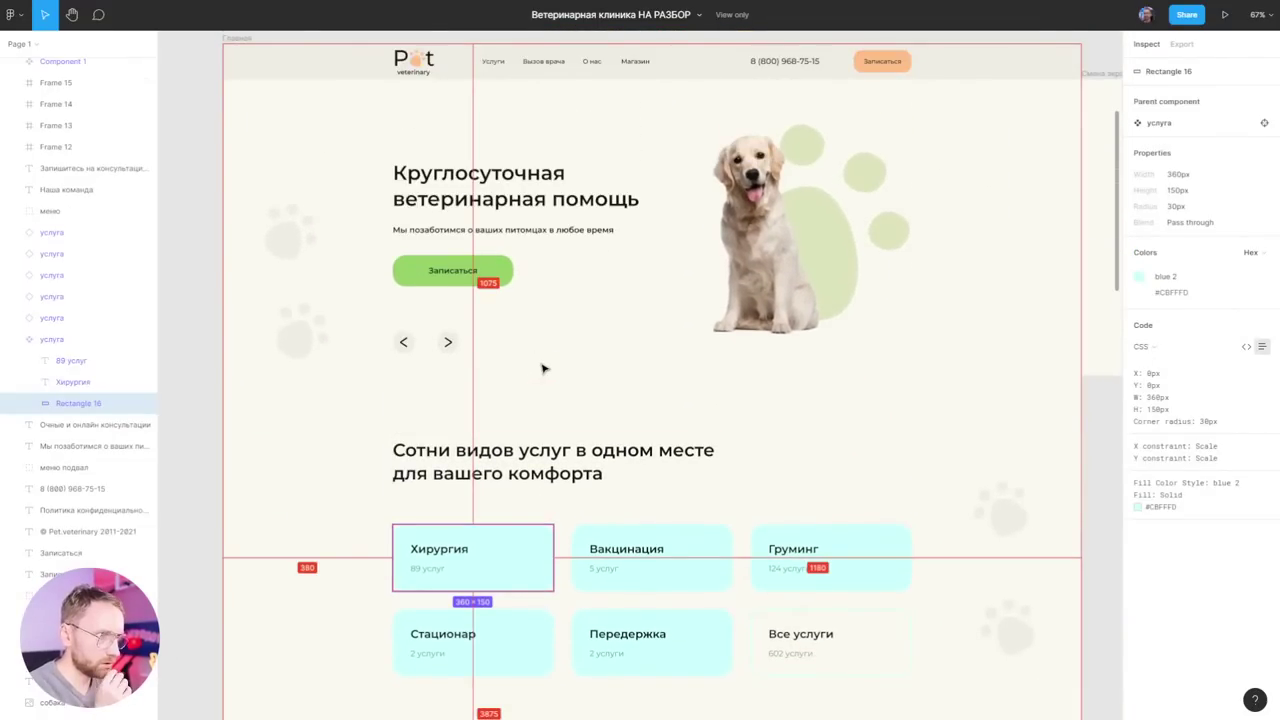
ctrl+click(422, 62)
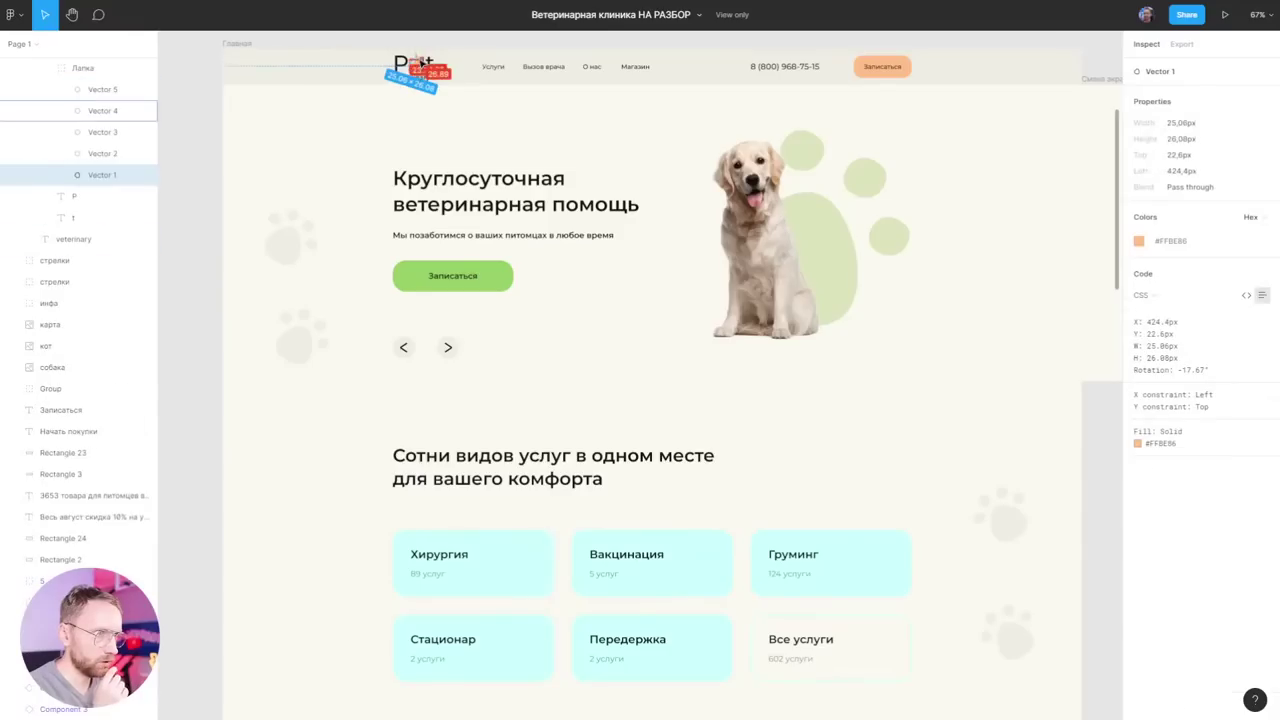
key(Escape)
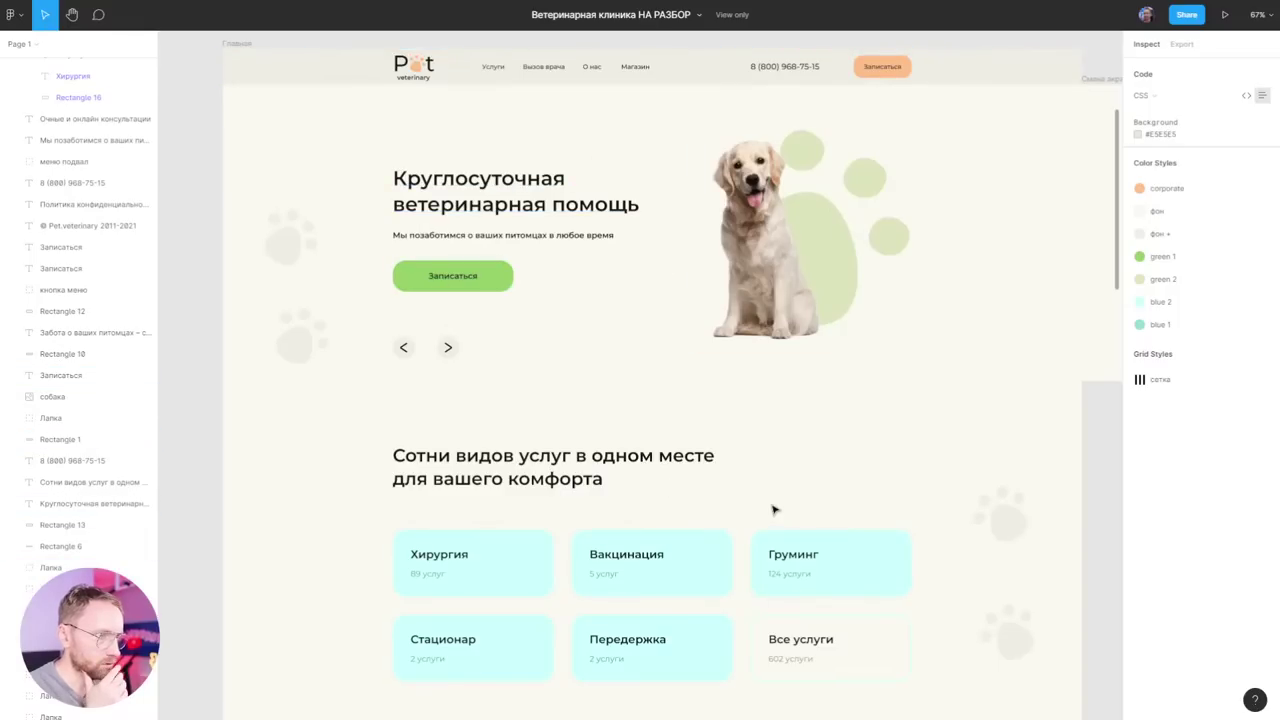
Scroll to the home page footer and inspect the 70%-opacity placeholder map and the address and contact row
scroll(773, 510, down, 10)
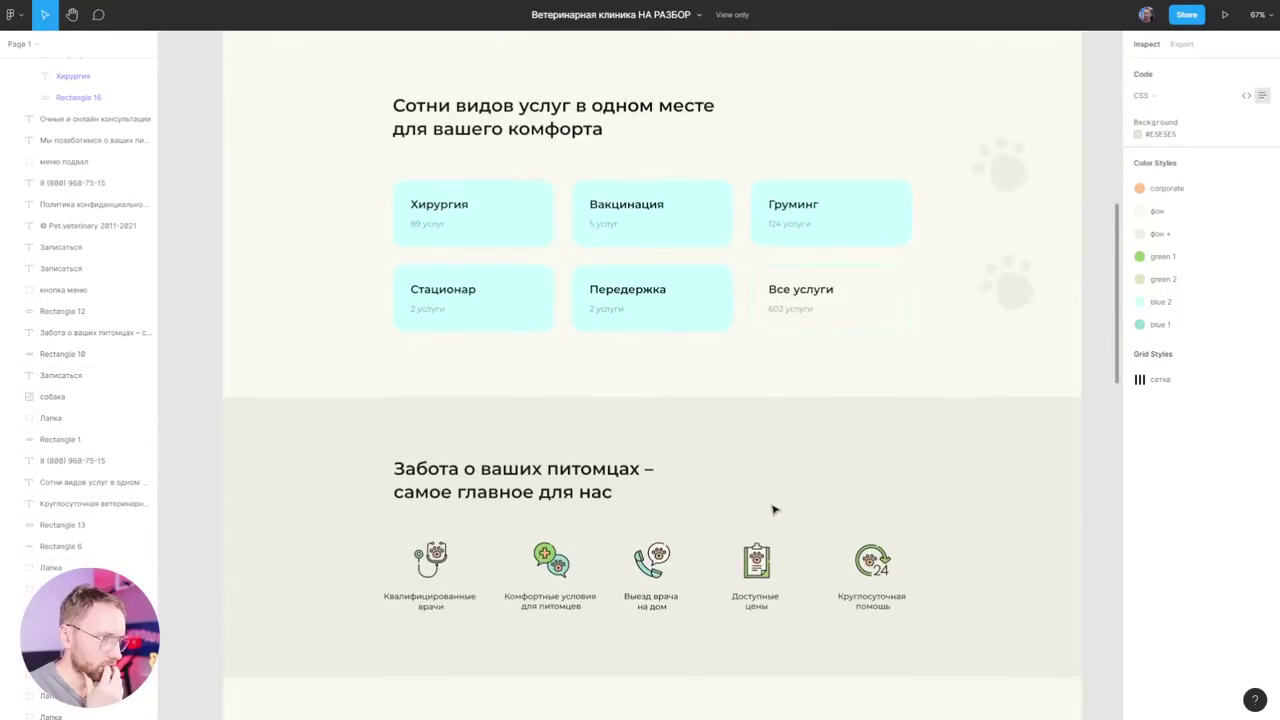
scroll(773, 510, down, 5)
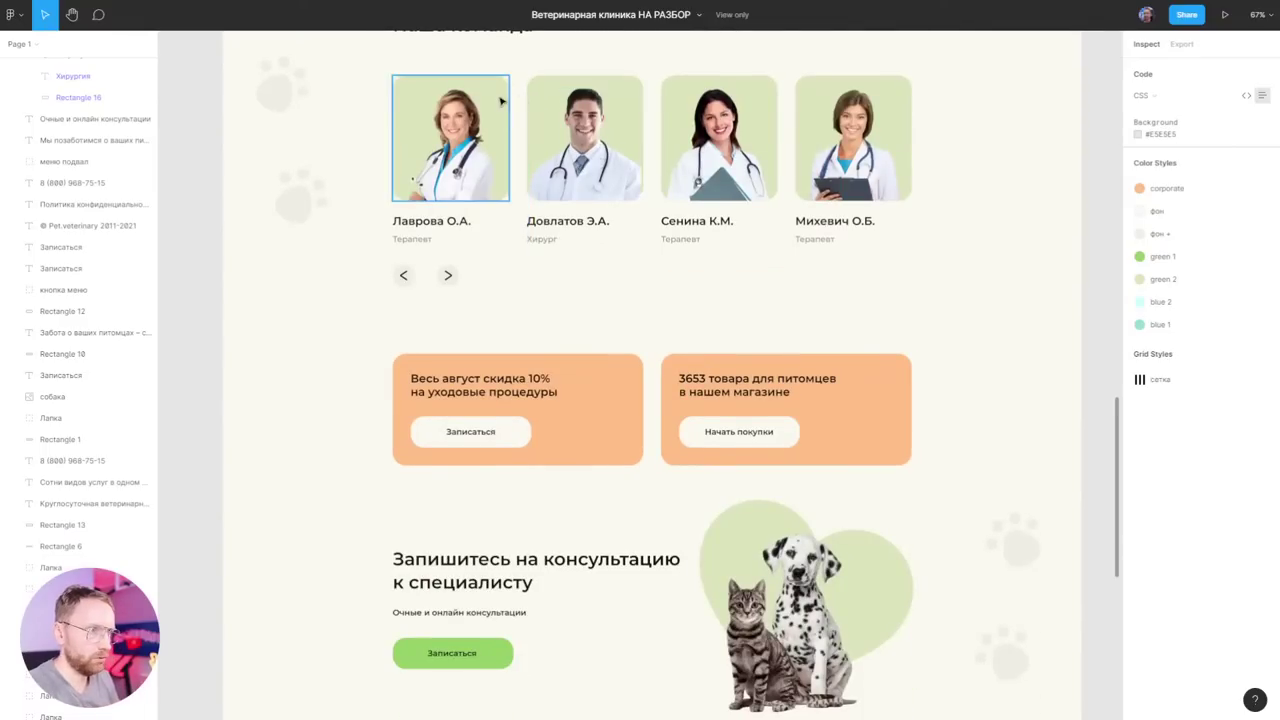
scroll(566, 405, down, 8)
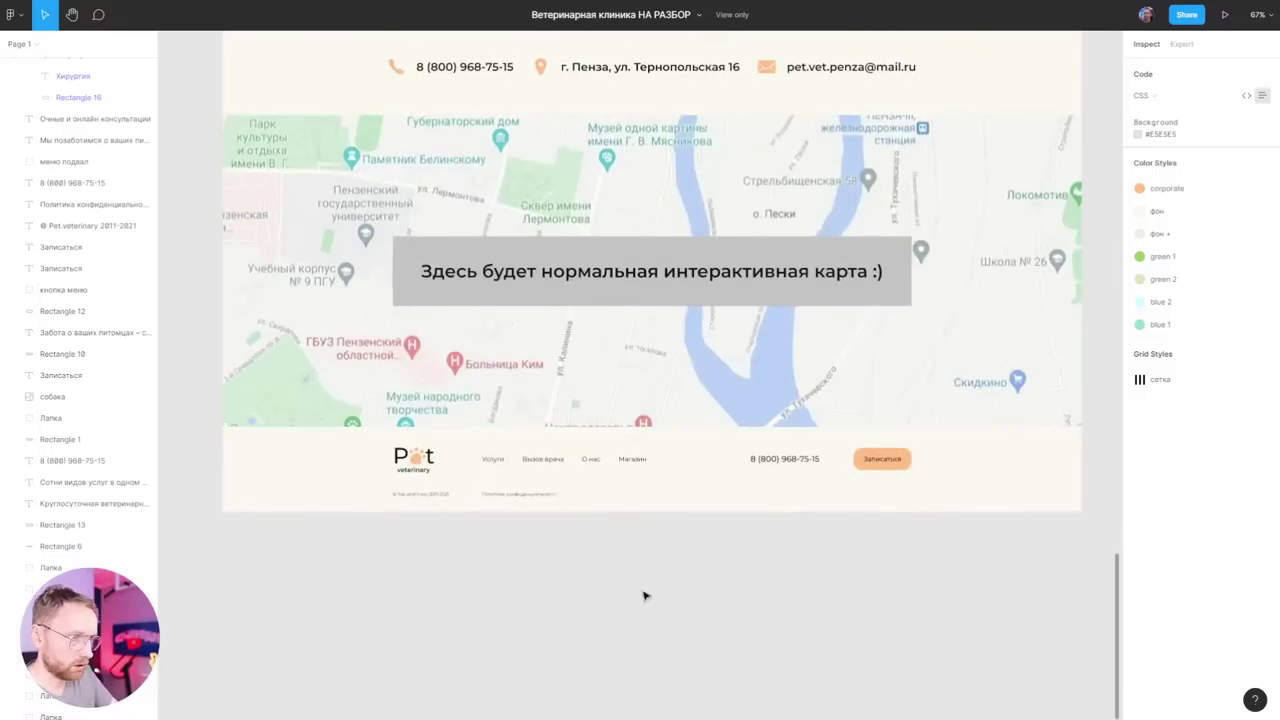
scroll(563, 324, up, 5)
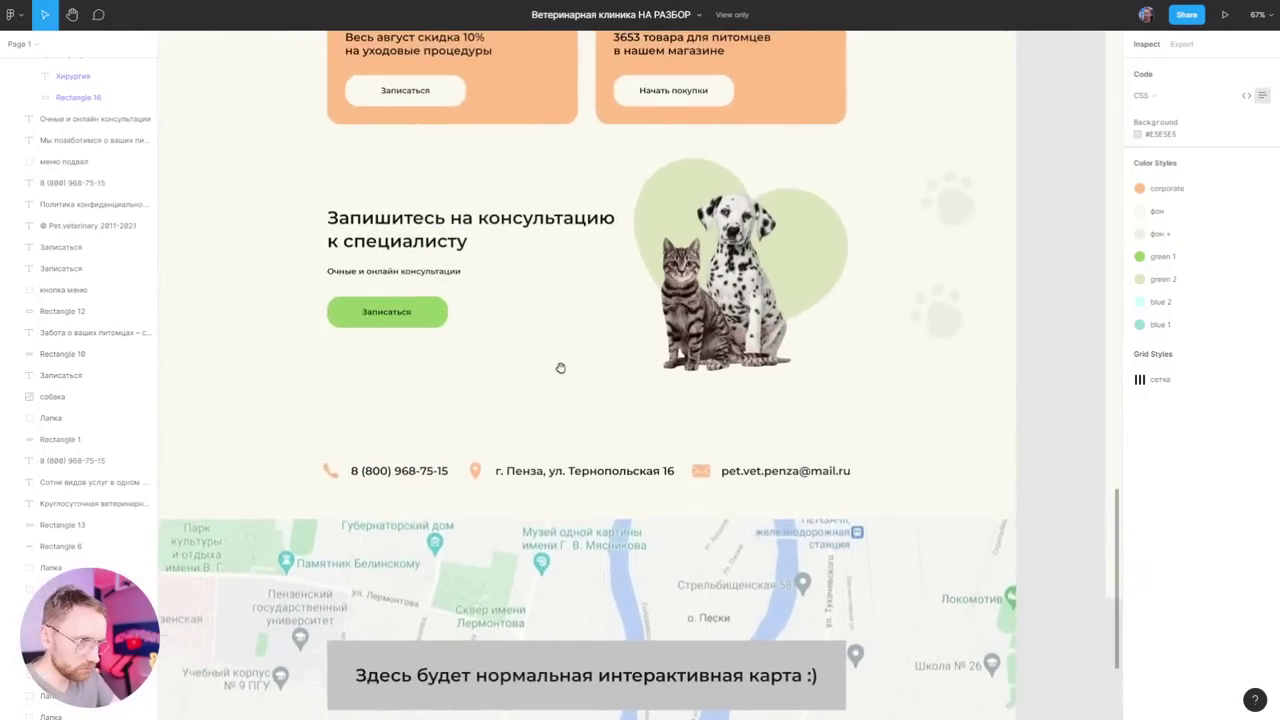
scroll(663, 328, down, 4)
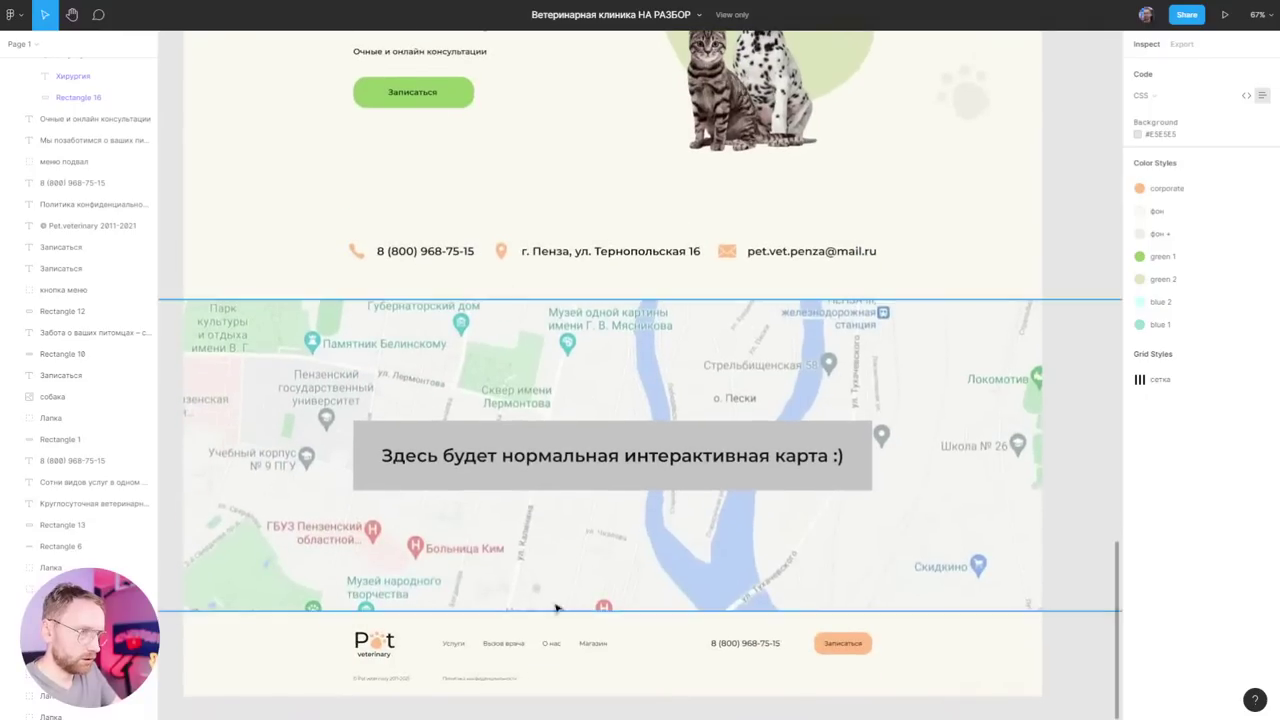
scroll(735, 440, up, 5)
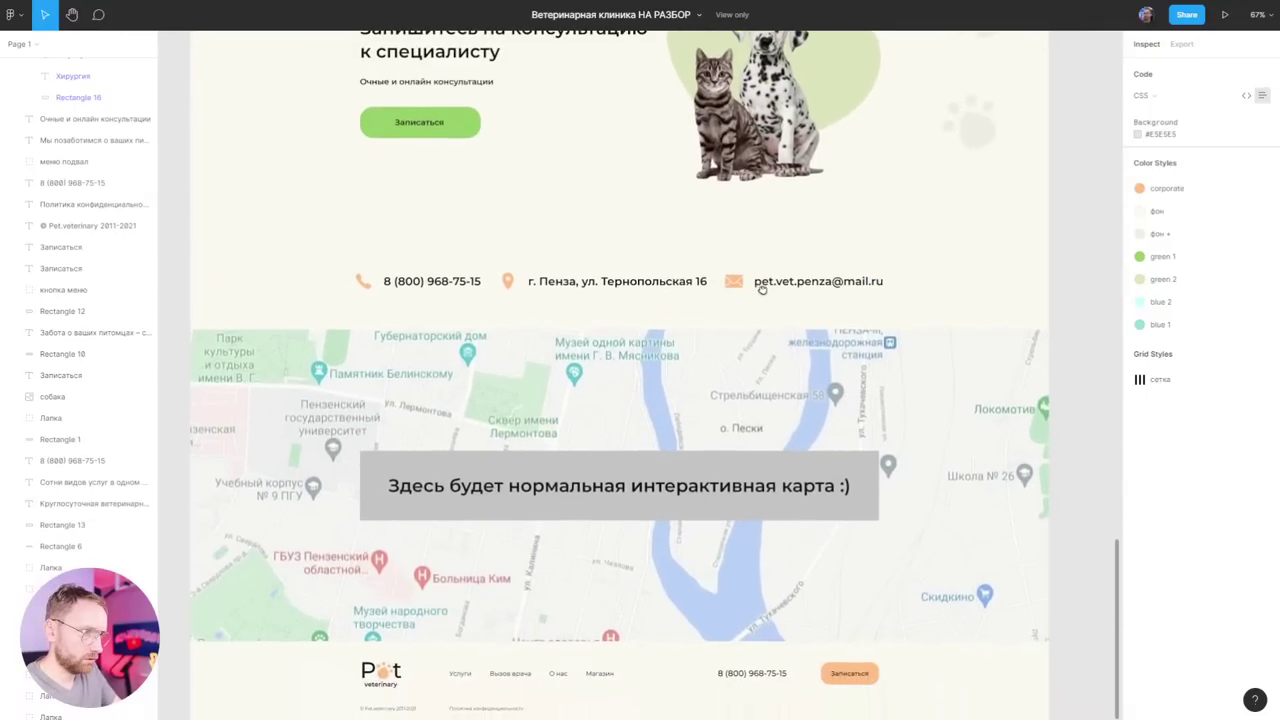
scroll(756, 581, down, 5)
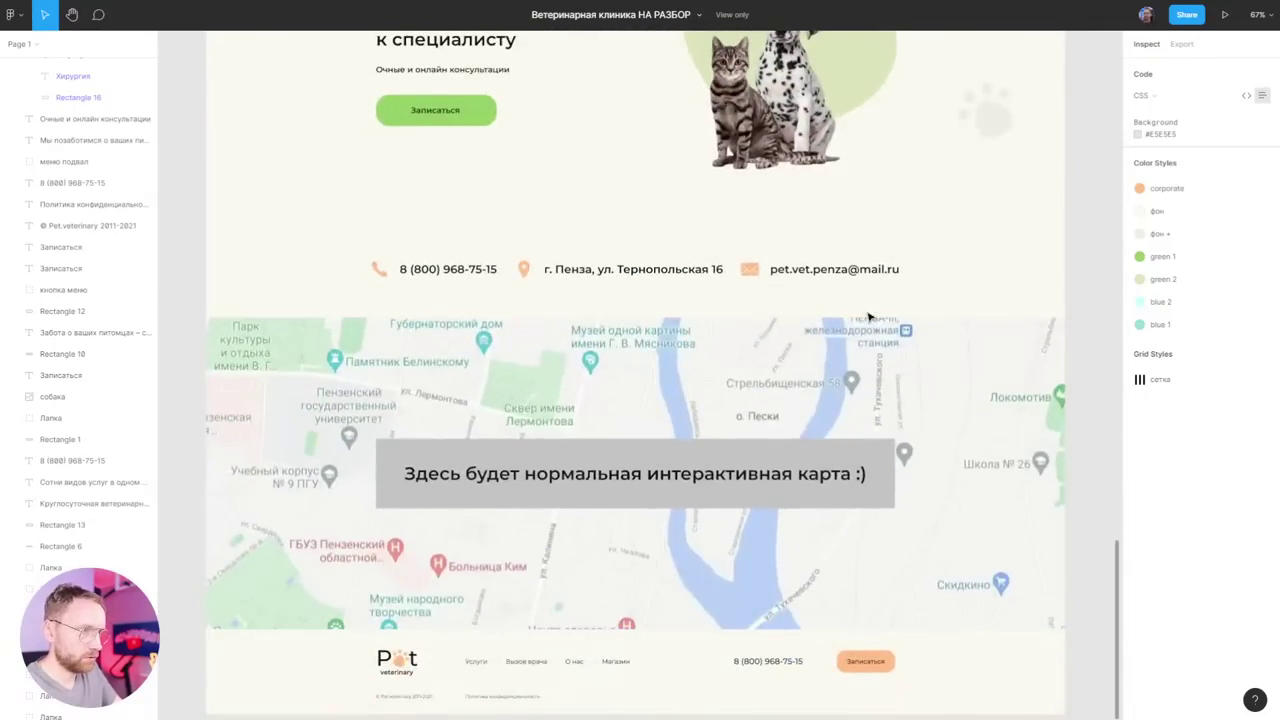
click(478, 380)
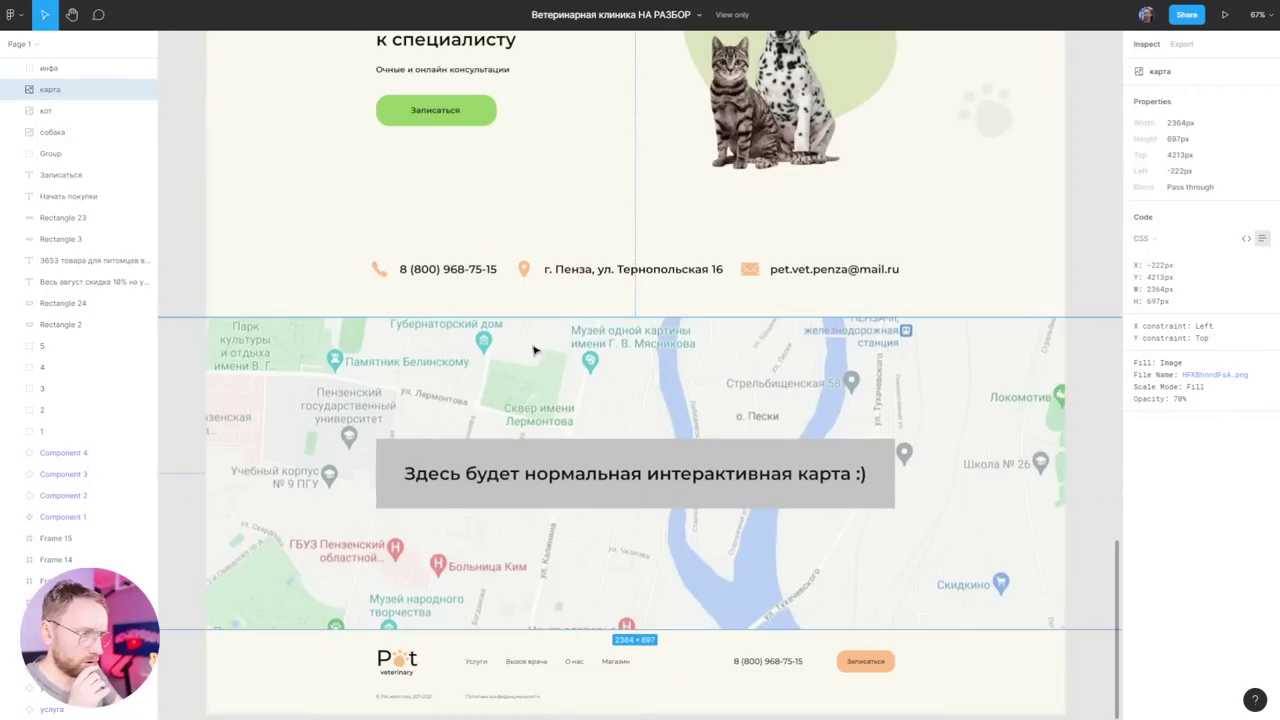
scroll(612, 285, down, 5)
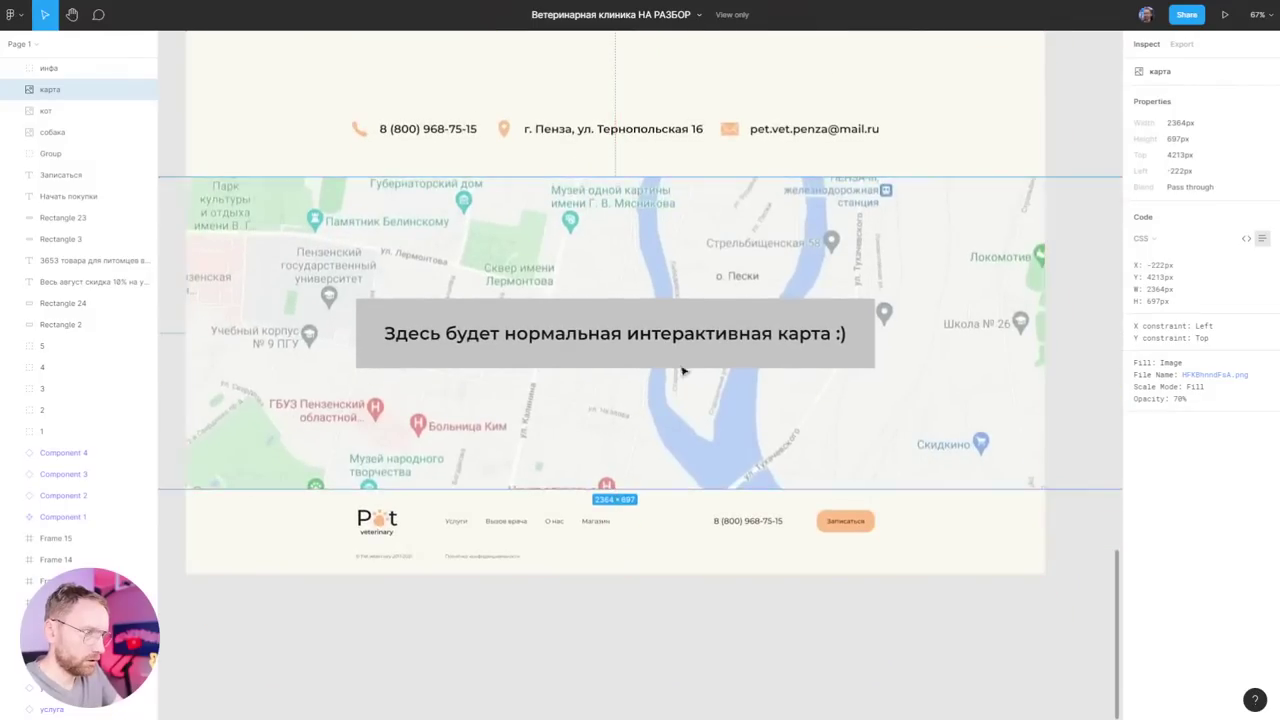
click(740, 129)
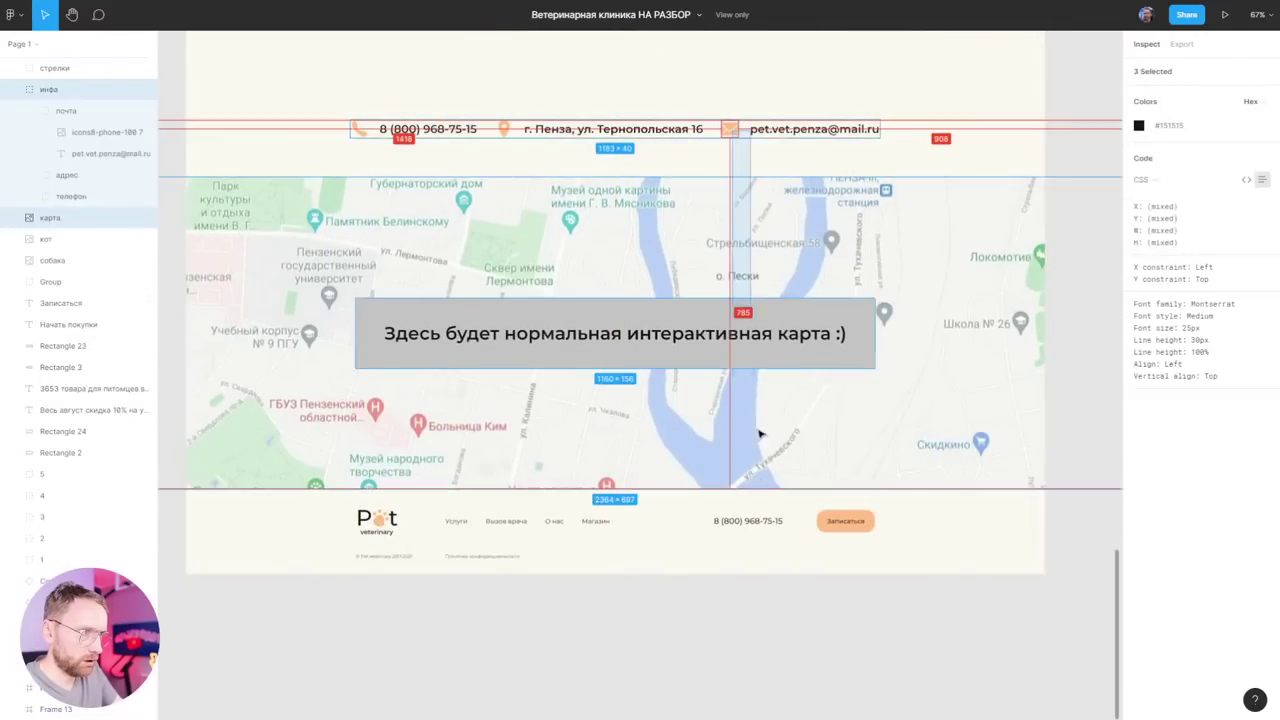
Inspect the spacing of the footer phone number and the Записаться button text
click(748, 521)
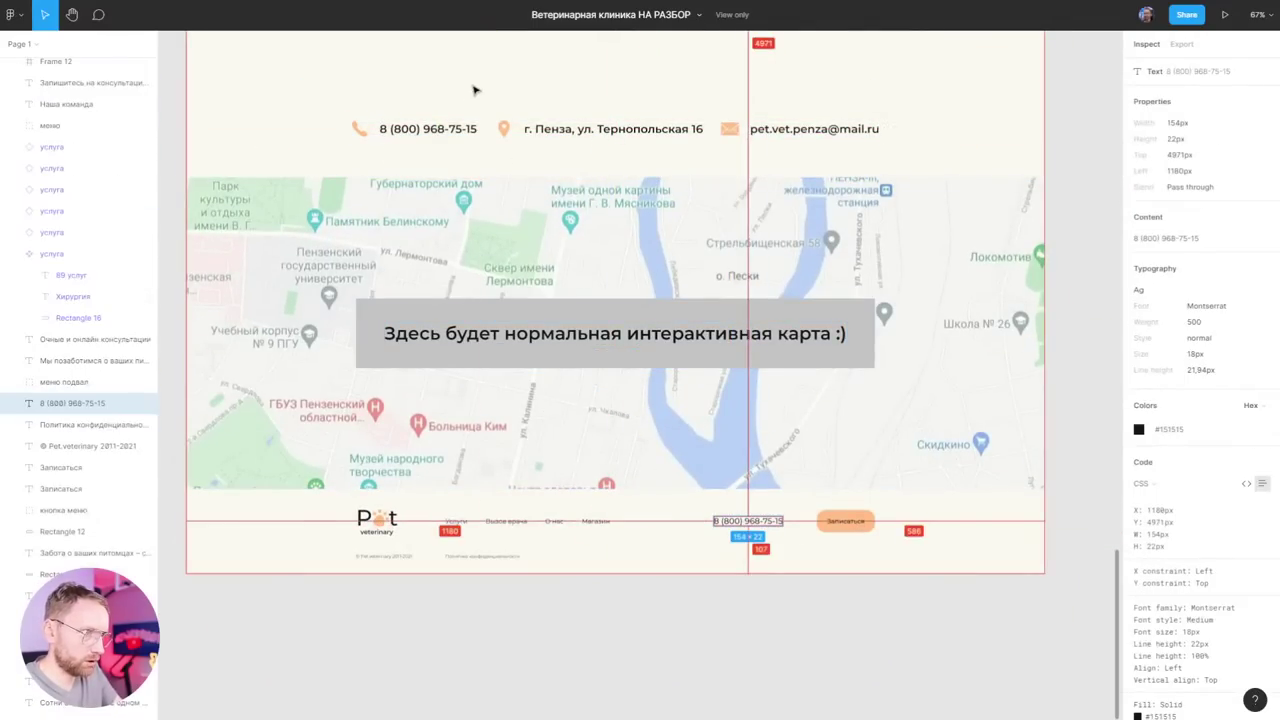
scroll(634, 346, up, 8)
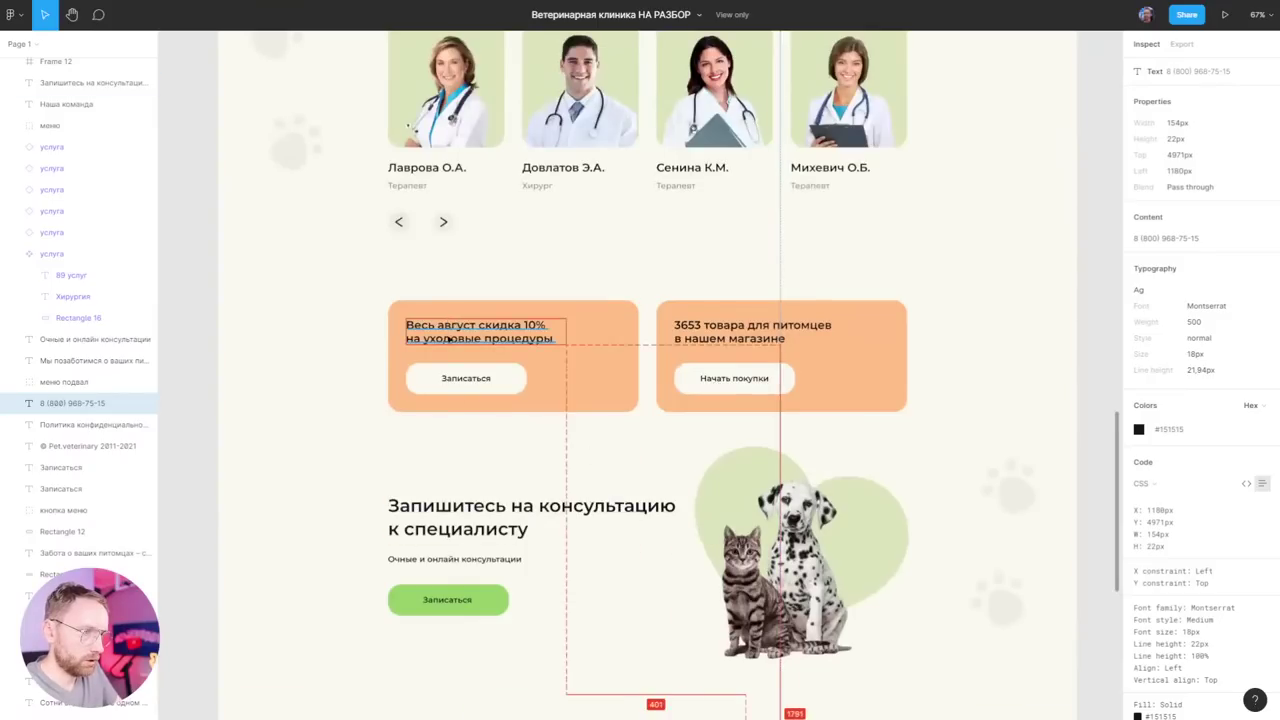
scroll(740, 380, down, 2)
click(441, 522)
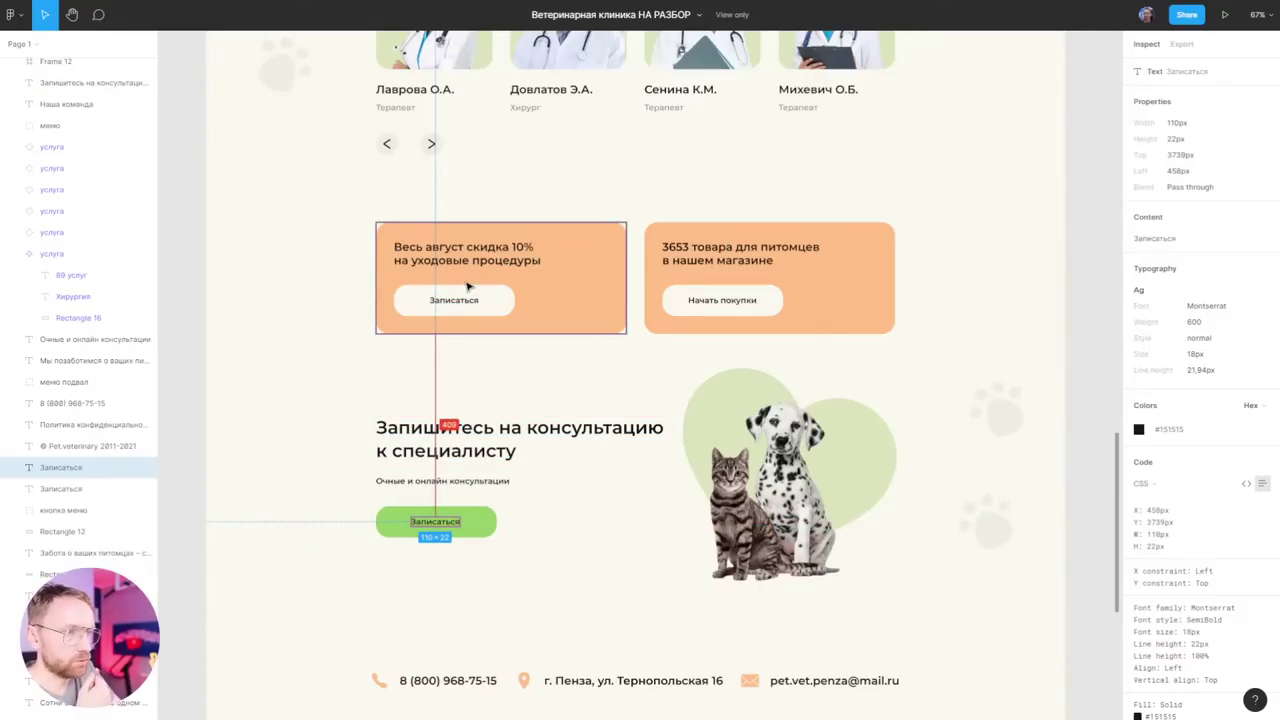
View the design at 100%, pan up to the purple note above the hero, then over to the 404 page
key(shift+0)
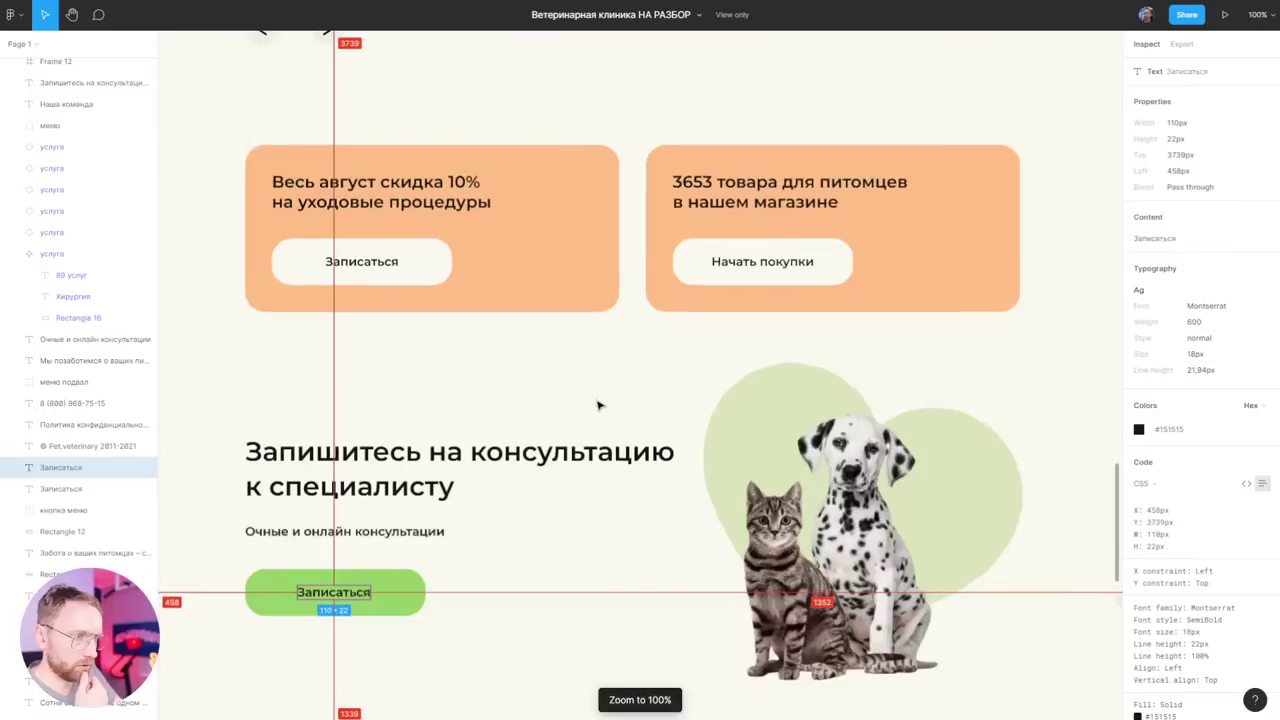
drag(397, 470, 418, 331)
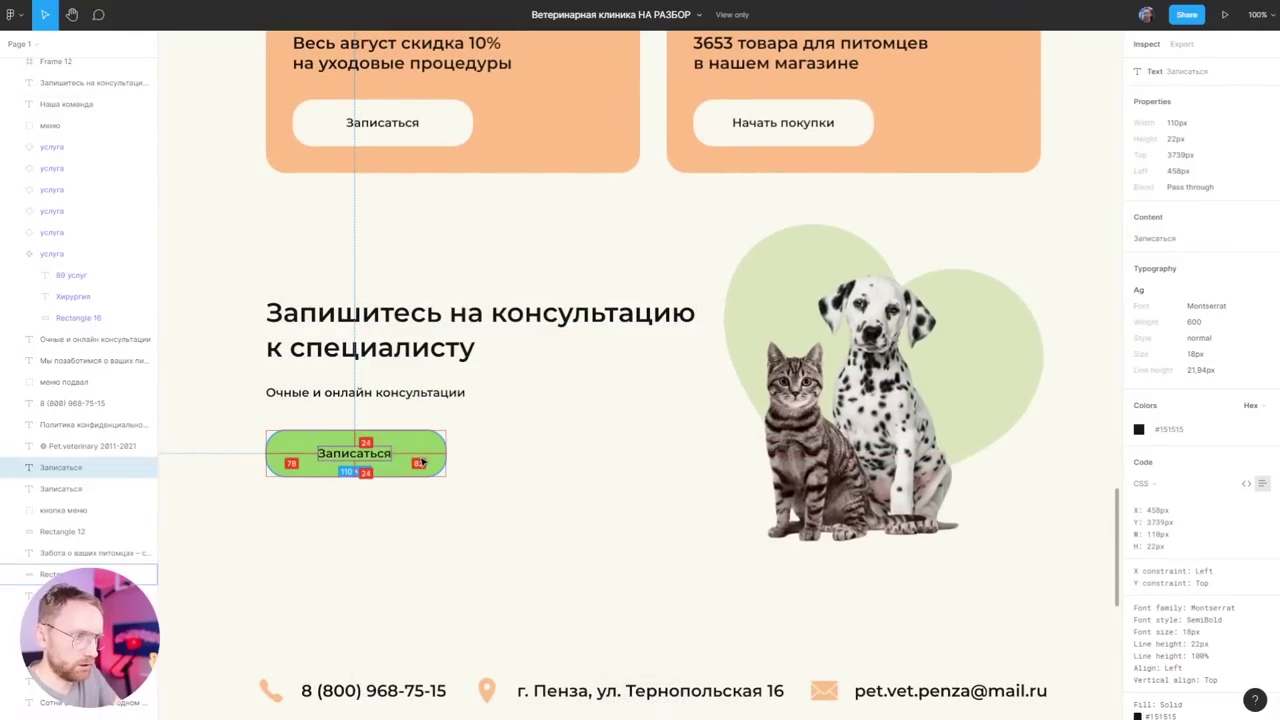
scroll(348, 174, up, 3)
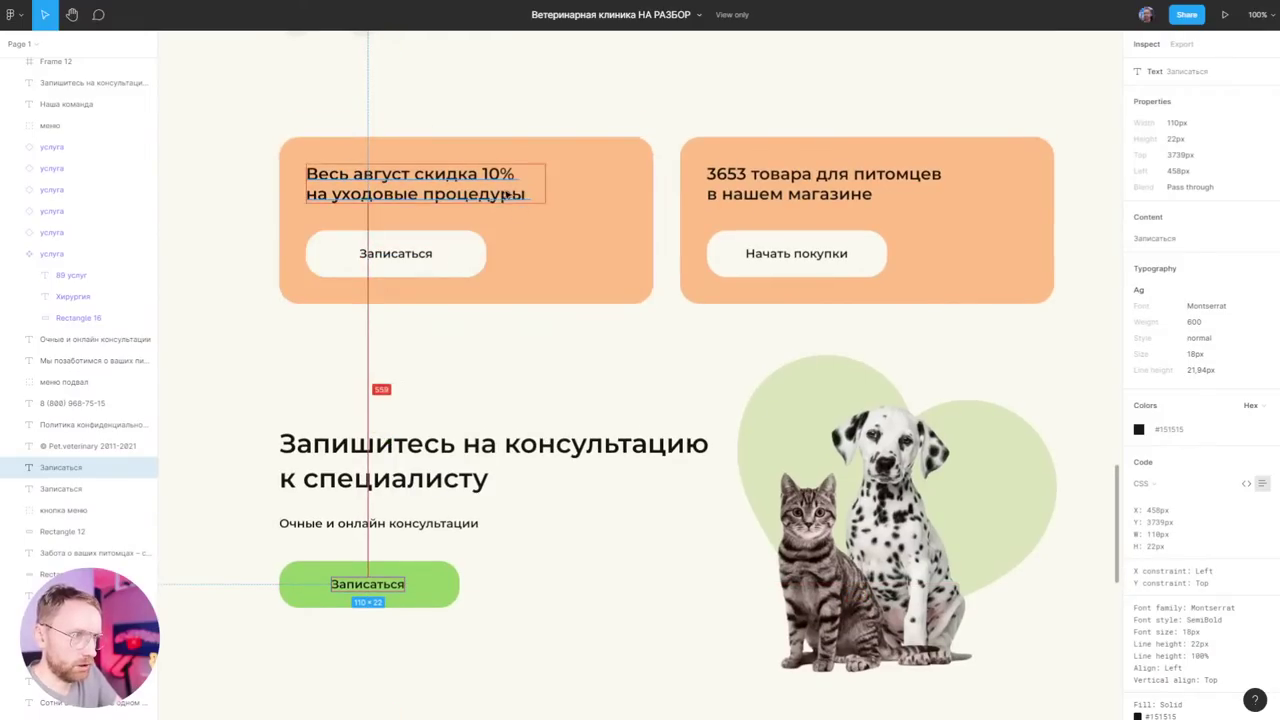
scroll(677, 371, up, 2)
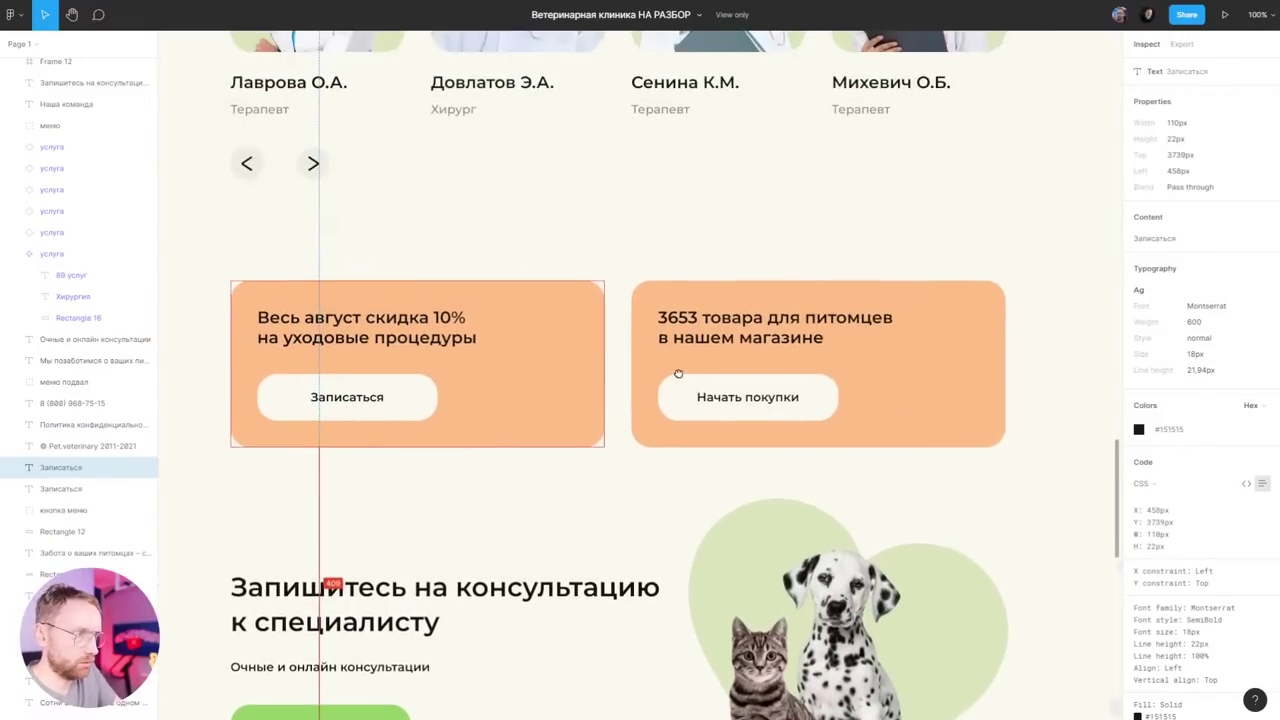
scroll(757, 237, up, 4)
scroll(602, 238, up, 6)
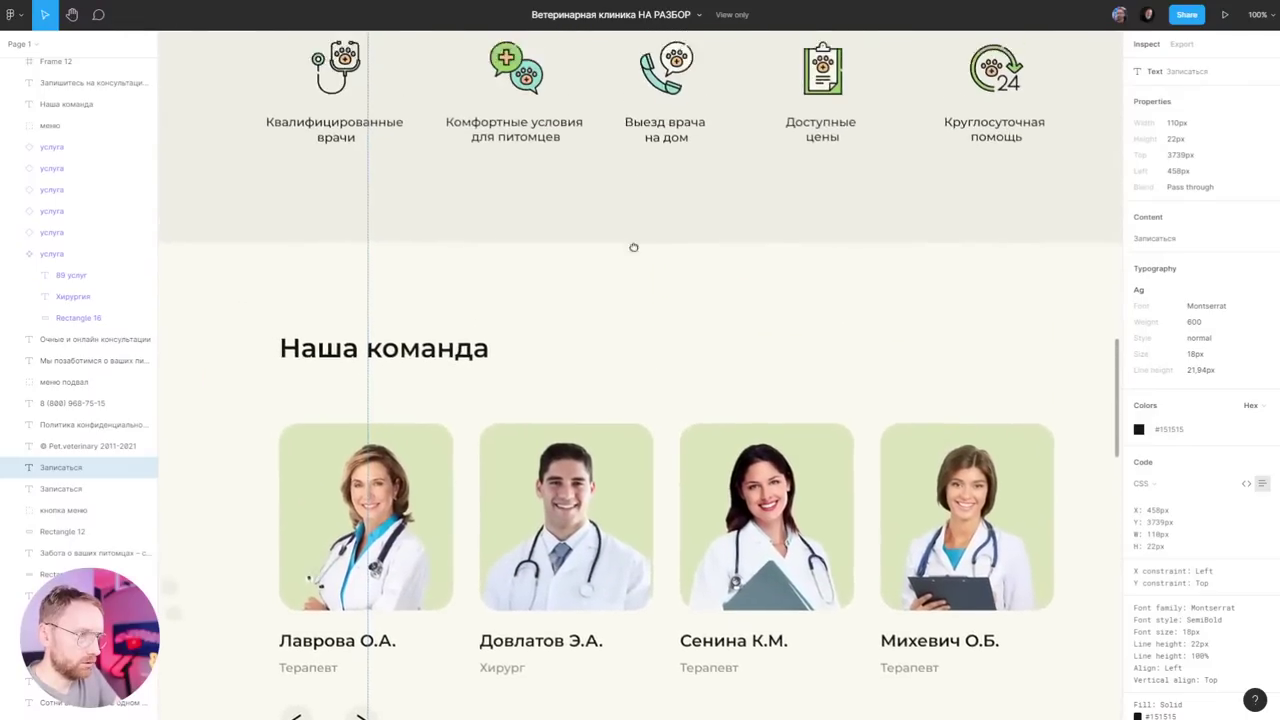
scroll(477, 334, up, 4)
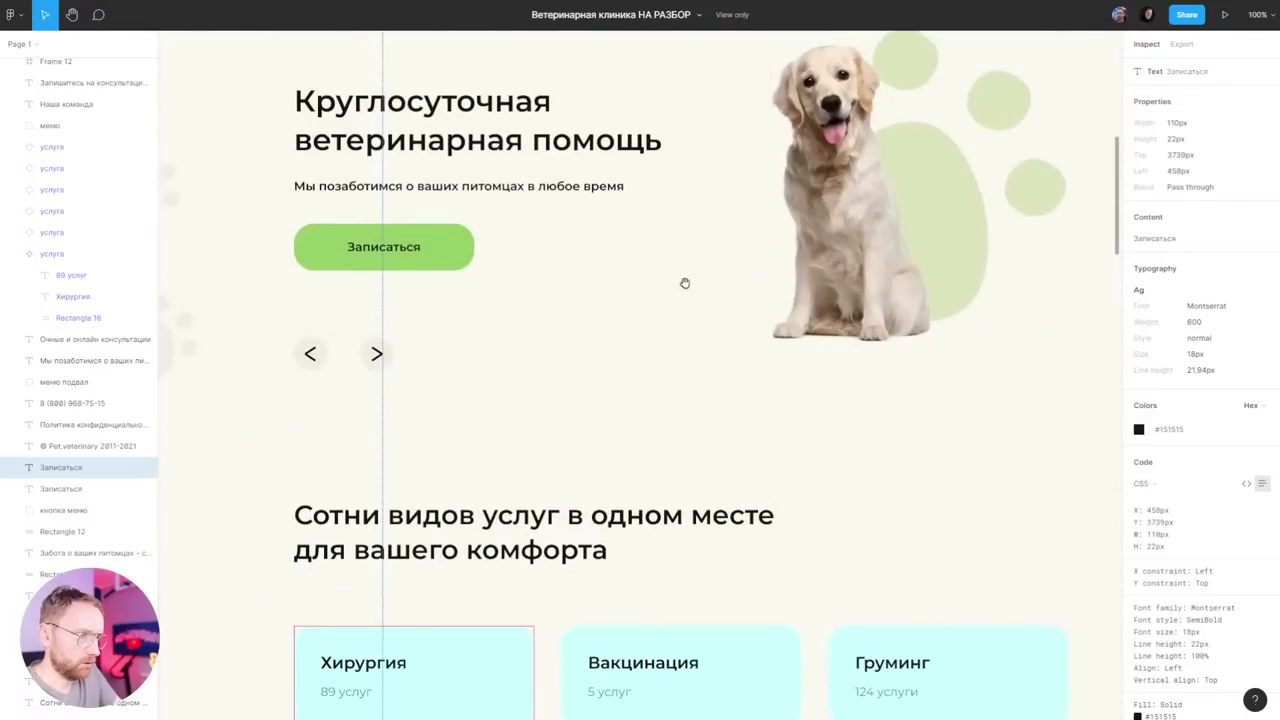
scroll(685, 283, up, 3)
drag(585, 420, 591, 289)
scroll(591, 289, down, 5)
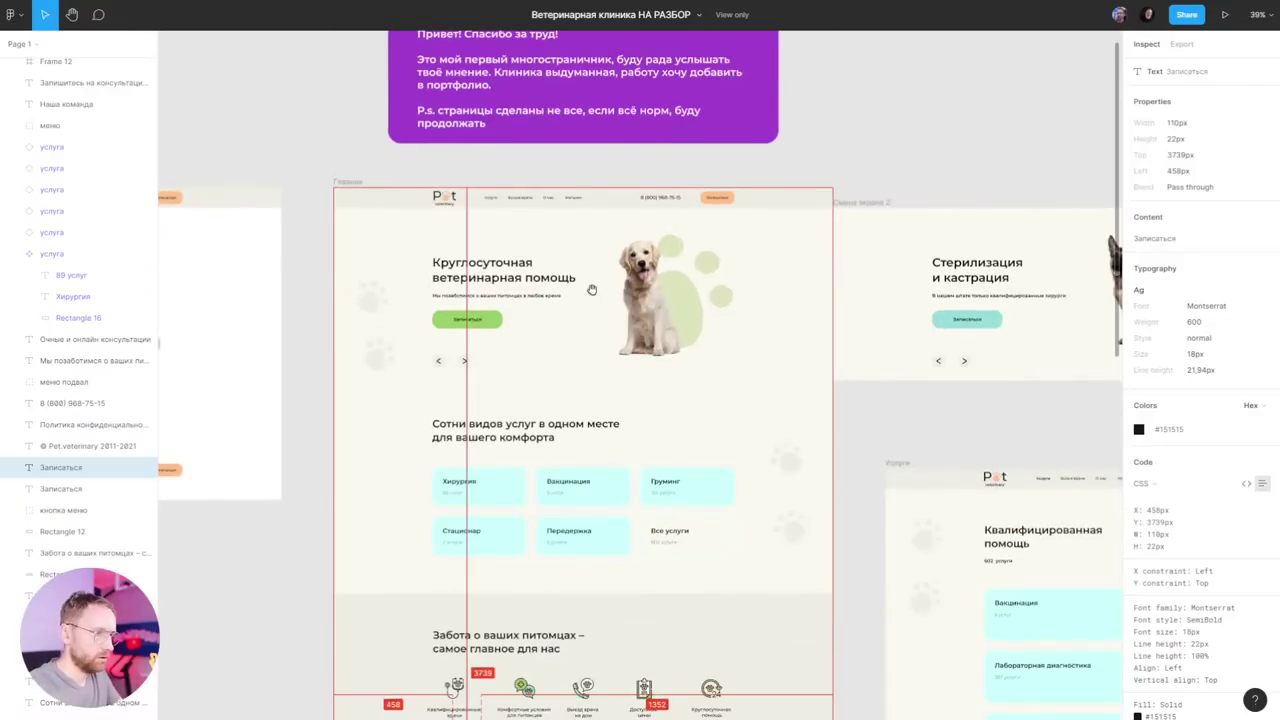
scroll(591, 289, left, 5)
Zoom out to about 74% so the whole 404 frame with the cat shows, and clear the selection
scroll(277, 406, up, 5)
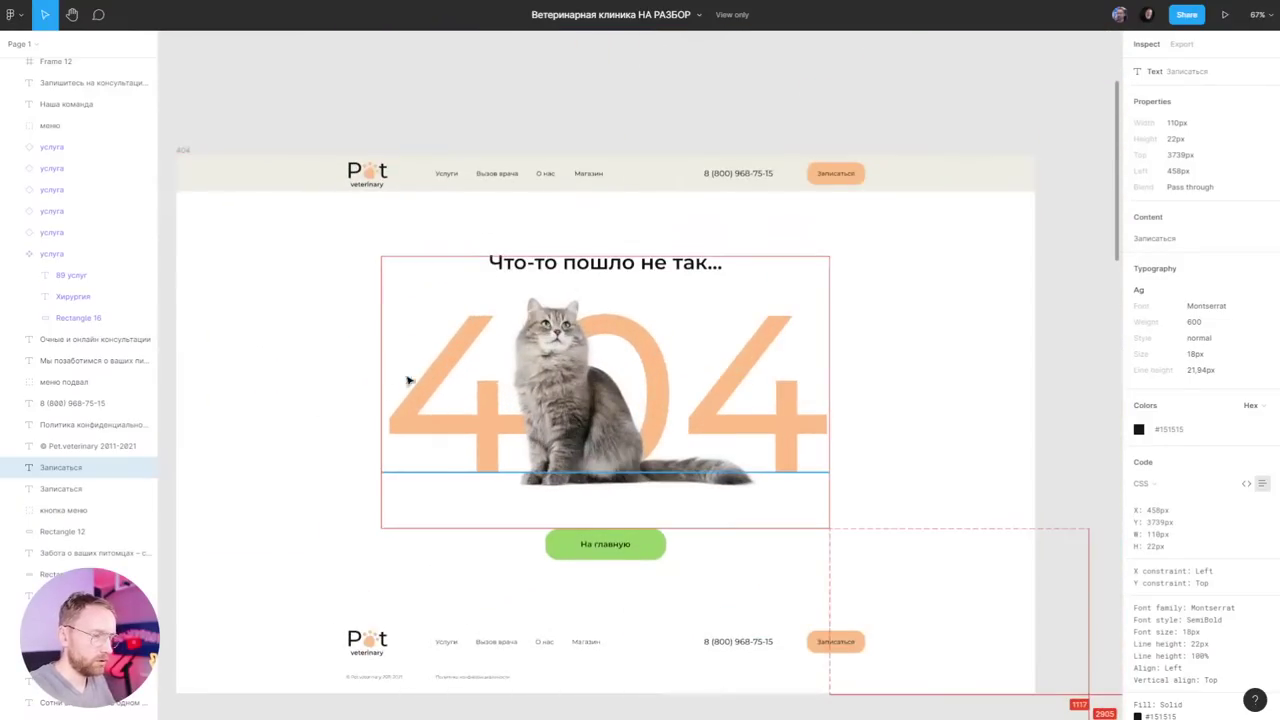
scroll(544, 316, up, 5)
scroll(544, 316, down, 3)
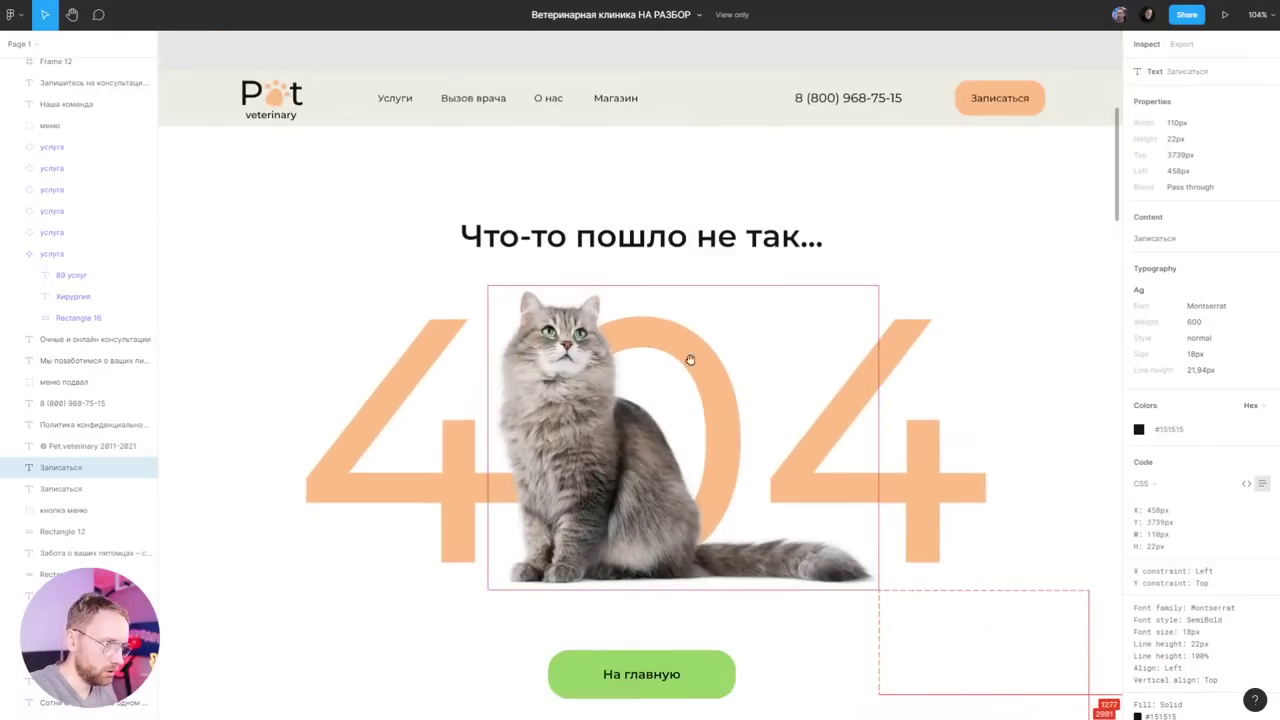
scroll(691, 360, down, 1)
scroll(560, 350, up, 5)
drag(566, 191, 578, 335)
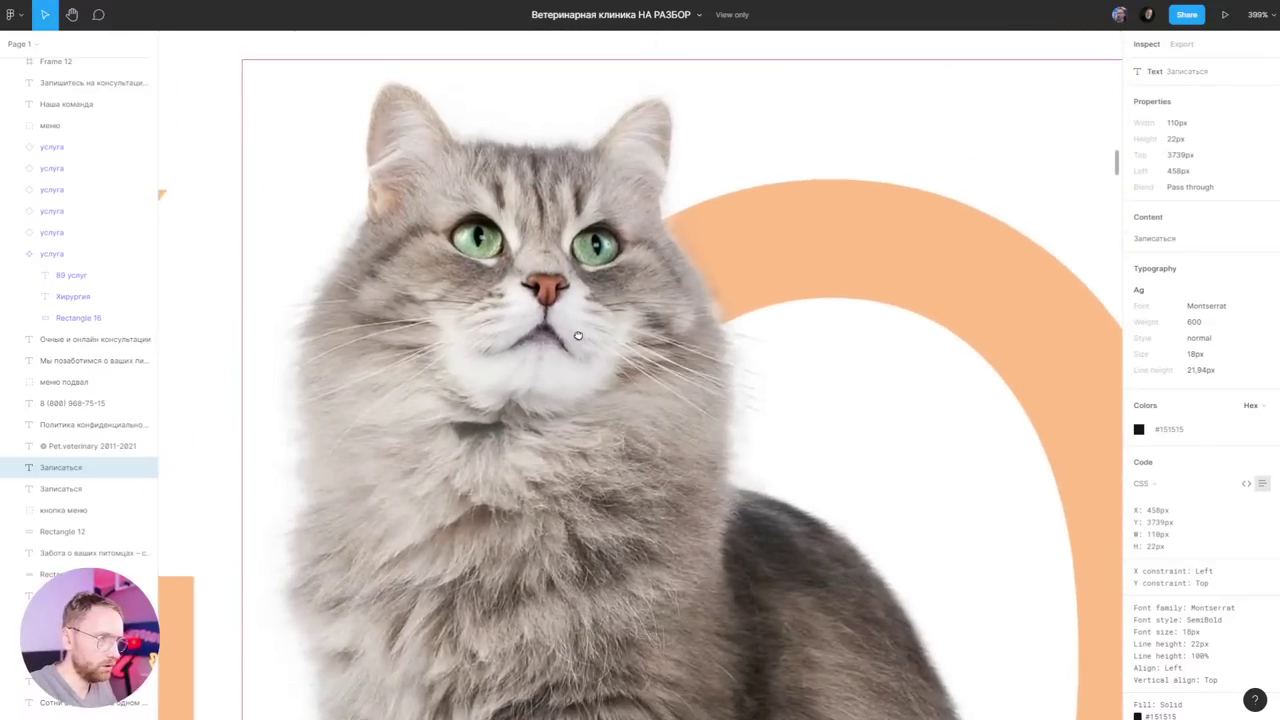
scroll(603, 512, down, 10)
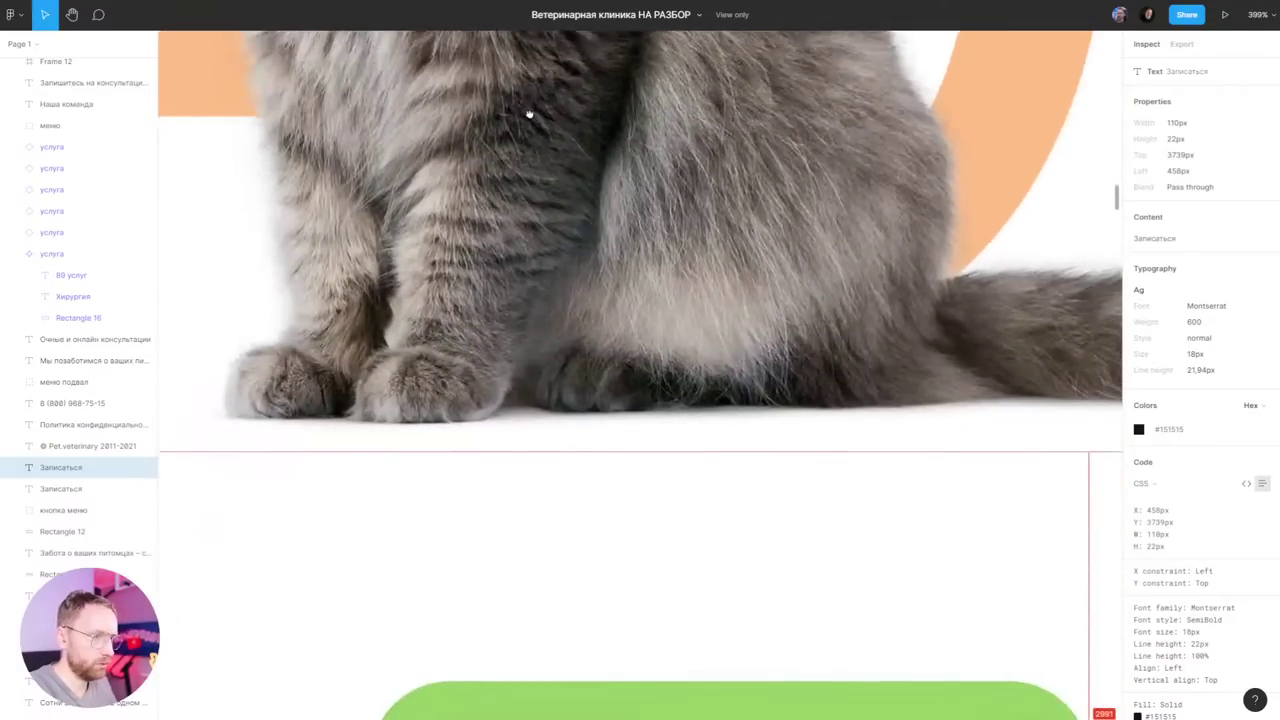
drag(529, 114, 463, 383)
scroll(463, 383, down, 5)
scroll(603, 263, up, 2)
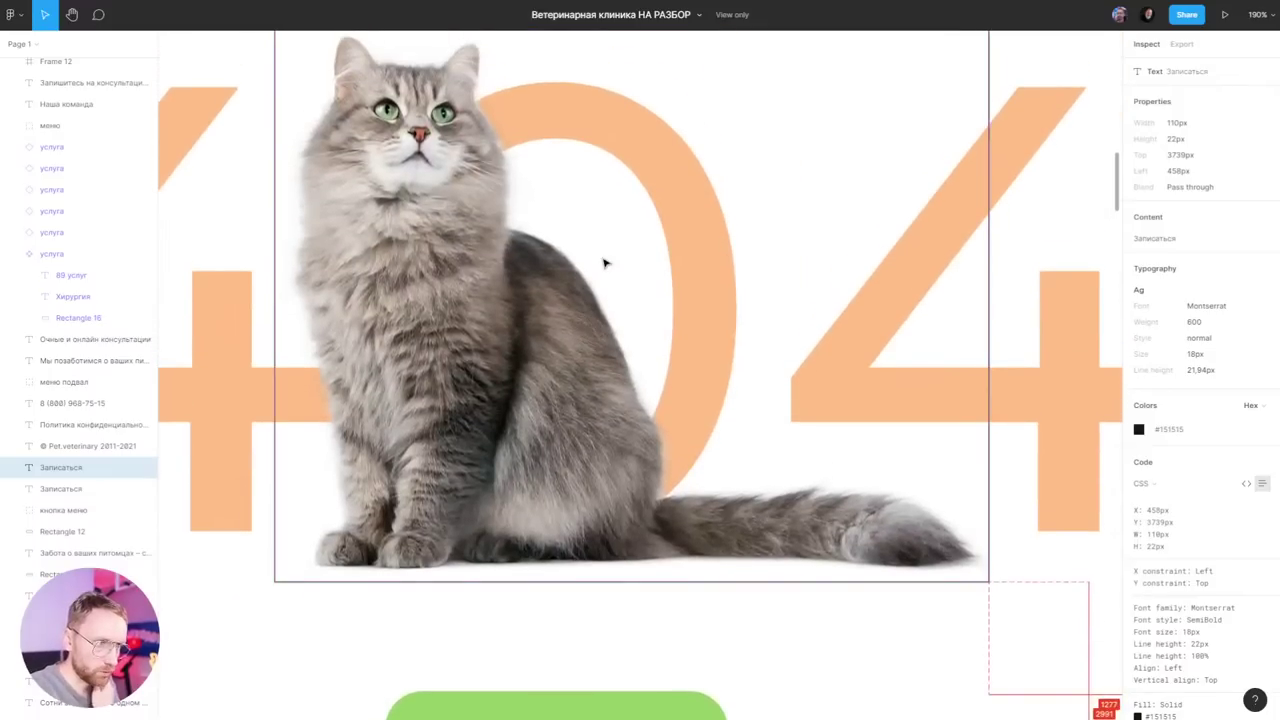
scroll(610, 274, down, 3)
scroll(610, 274, down, 5)
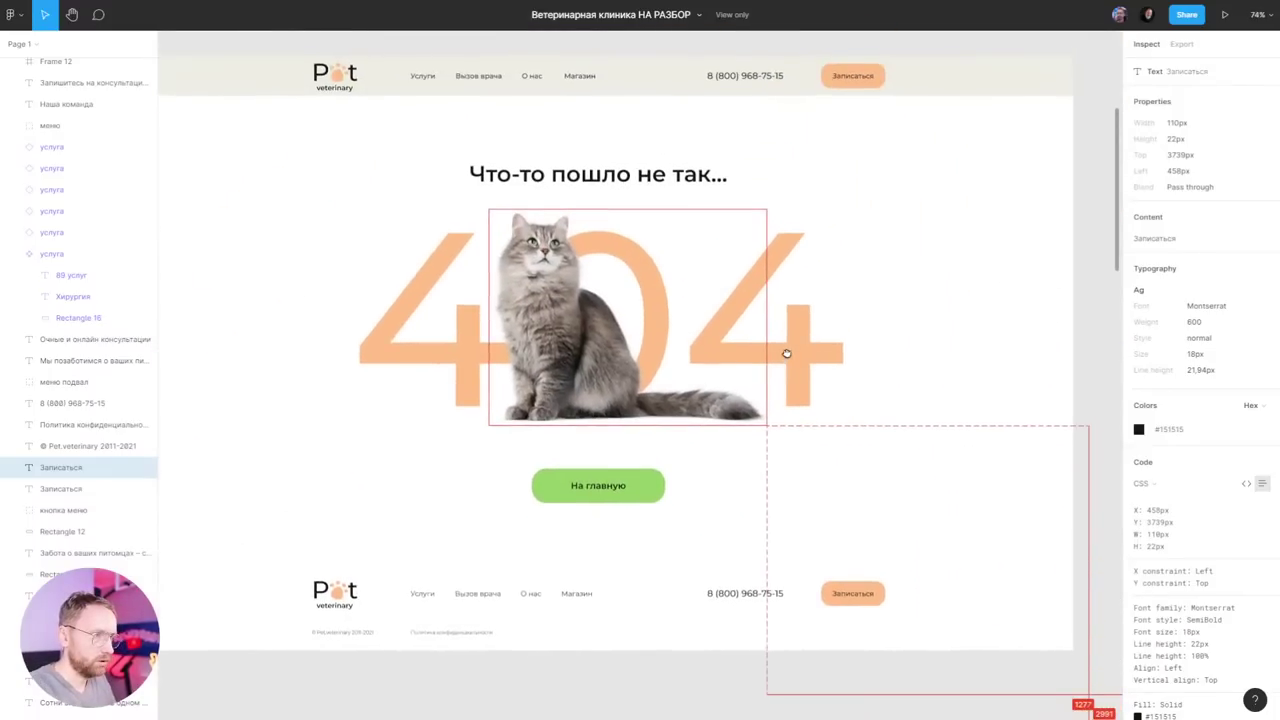
scroll(757, 277, up, 2)
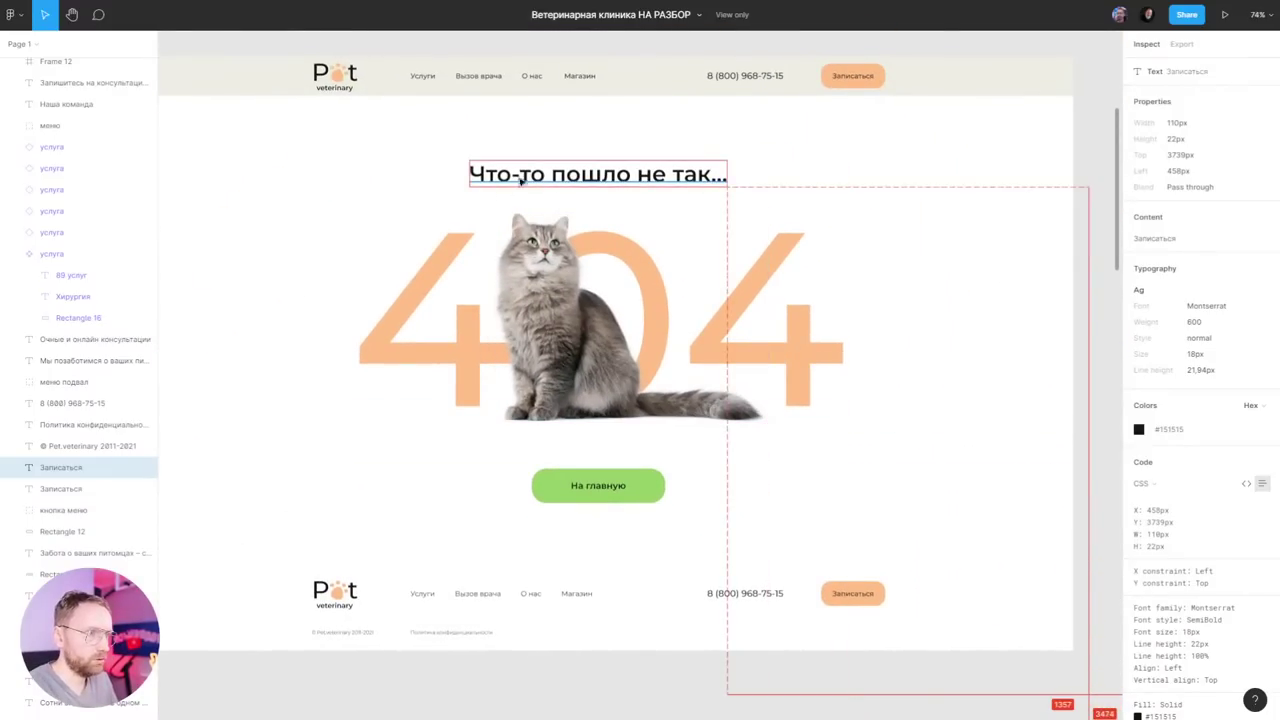
click(480, 200)
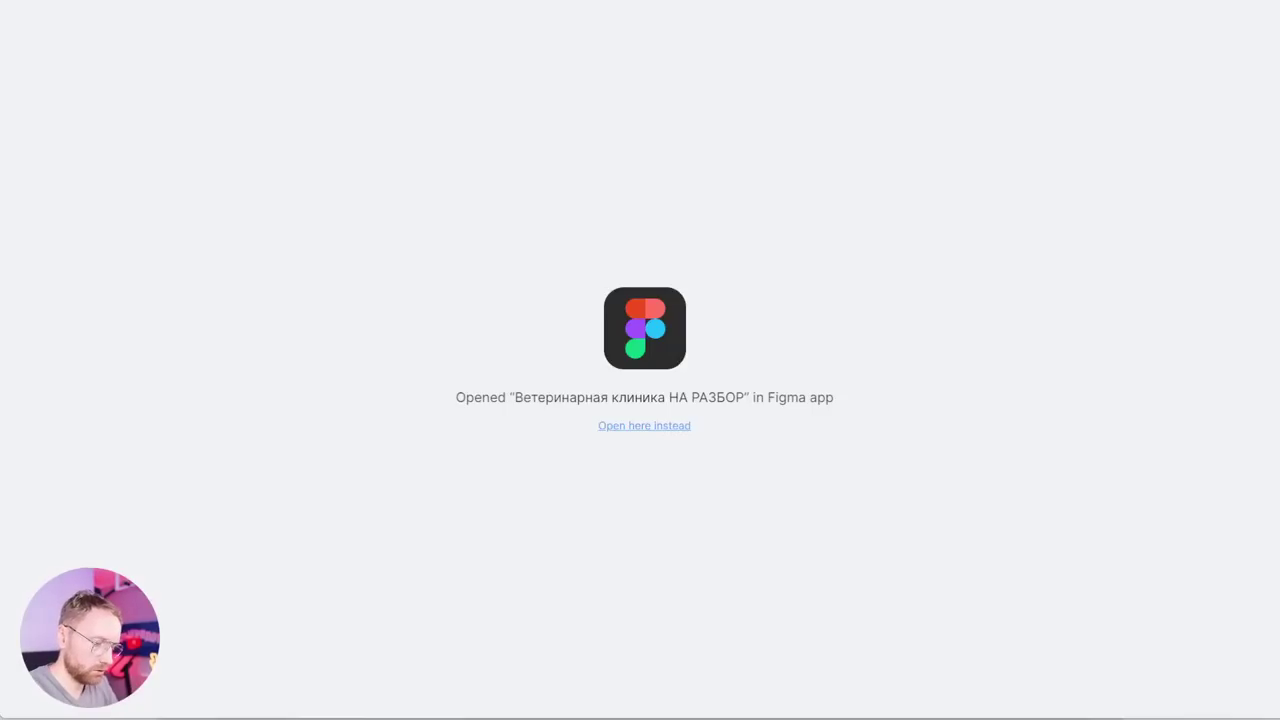
Search '404 yandex' and open Yandex's help article on designing 404 pages
key(ctrl+l)
text(40)
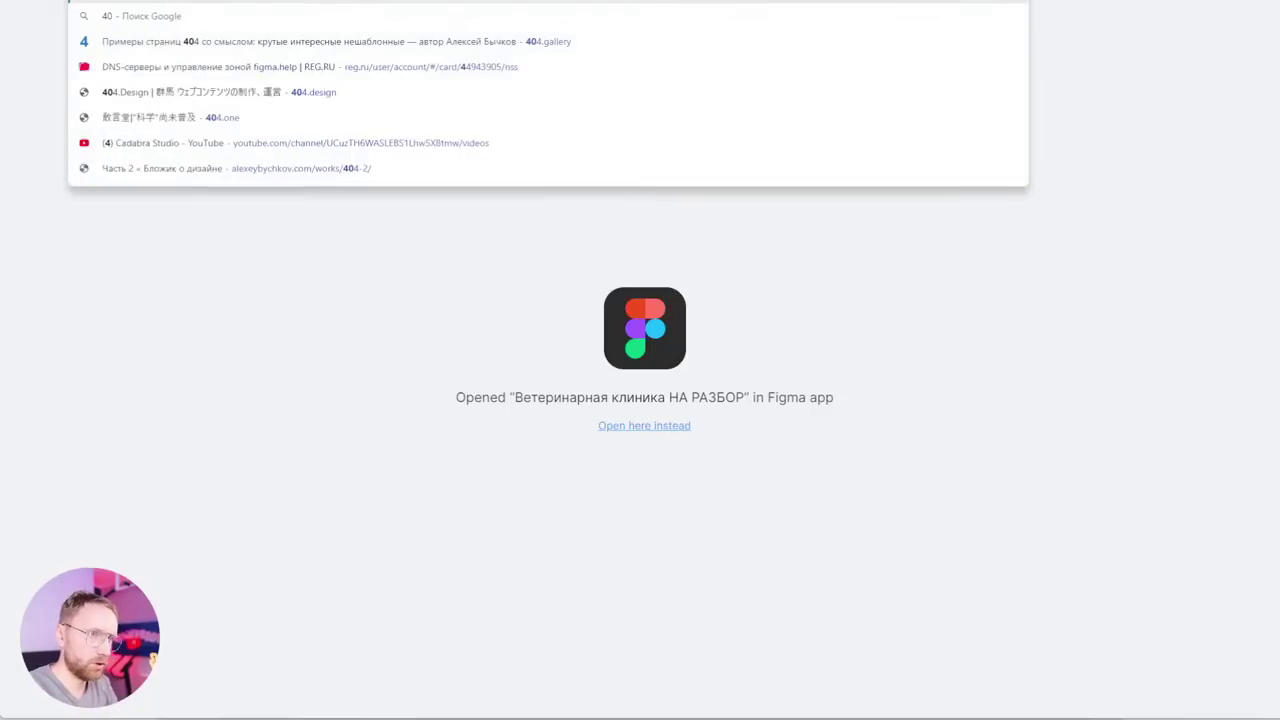
text(4 ya)
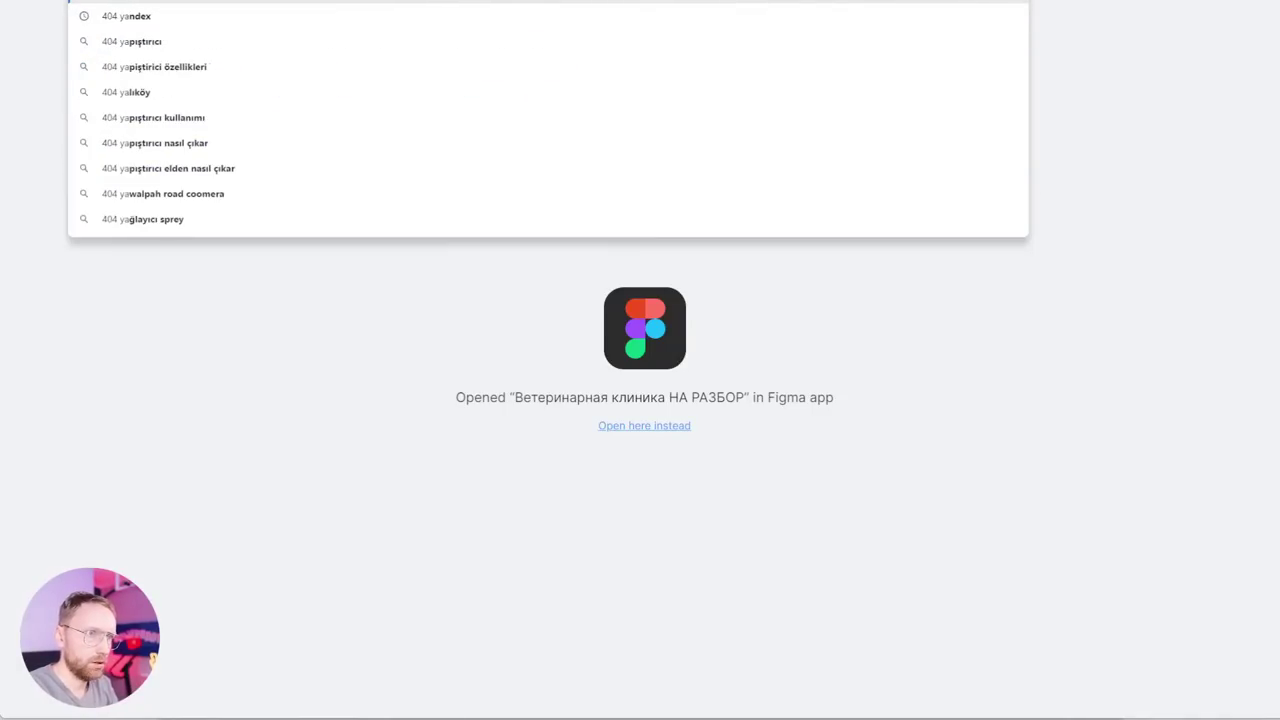
key(Down)
key(Return)
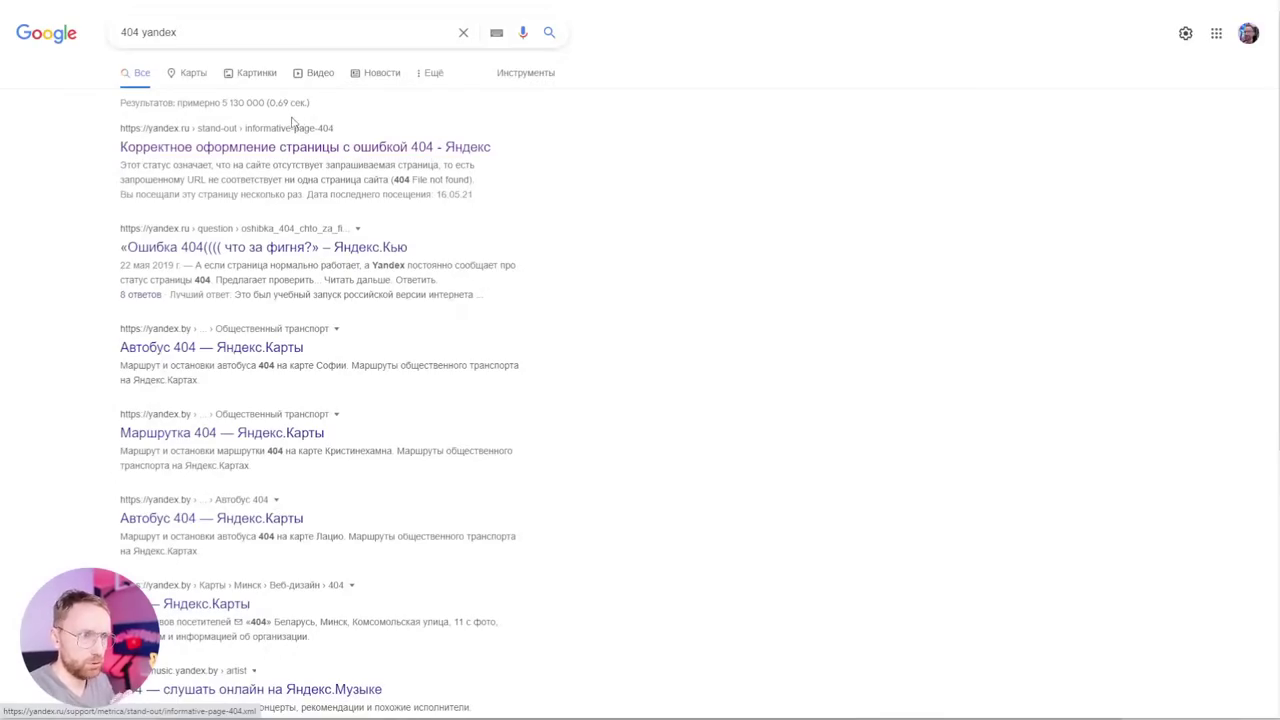
click(271, 155)
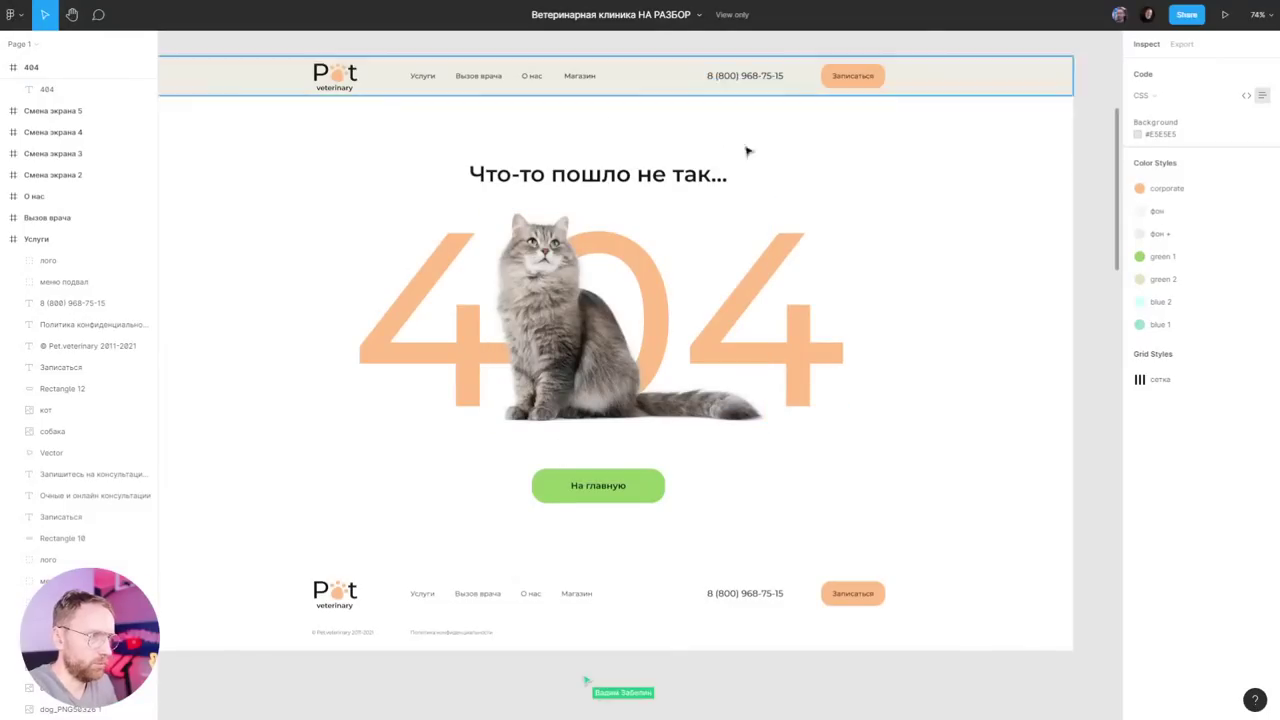
Inspect the На главную button (270 × 70 px, 30px radius, #95CE67 fill), then zoom out to 35%
click(608, 480)
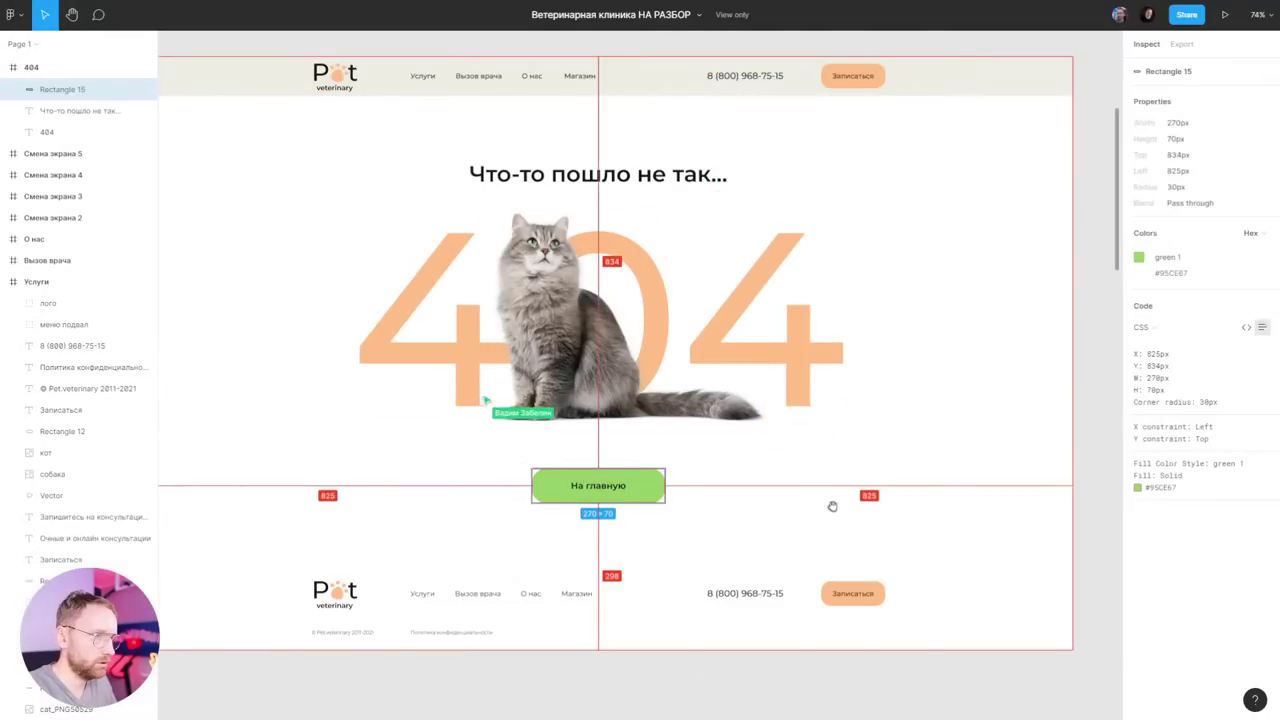
scroll(872, 484, up, 1)
scroll(872, 484, up, 1)
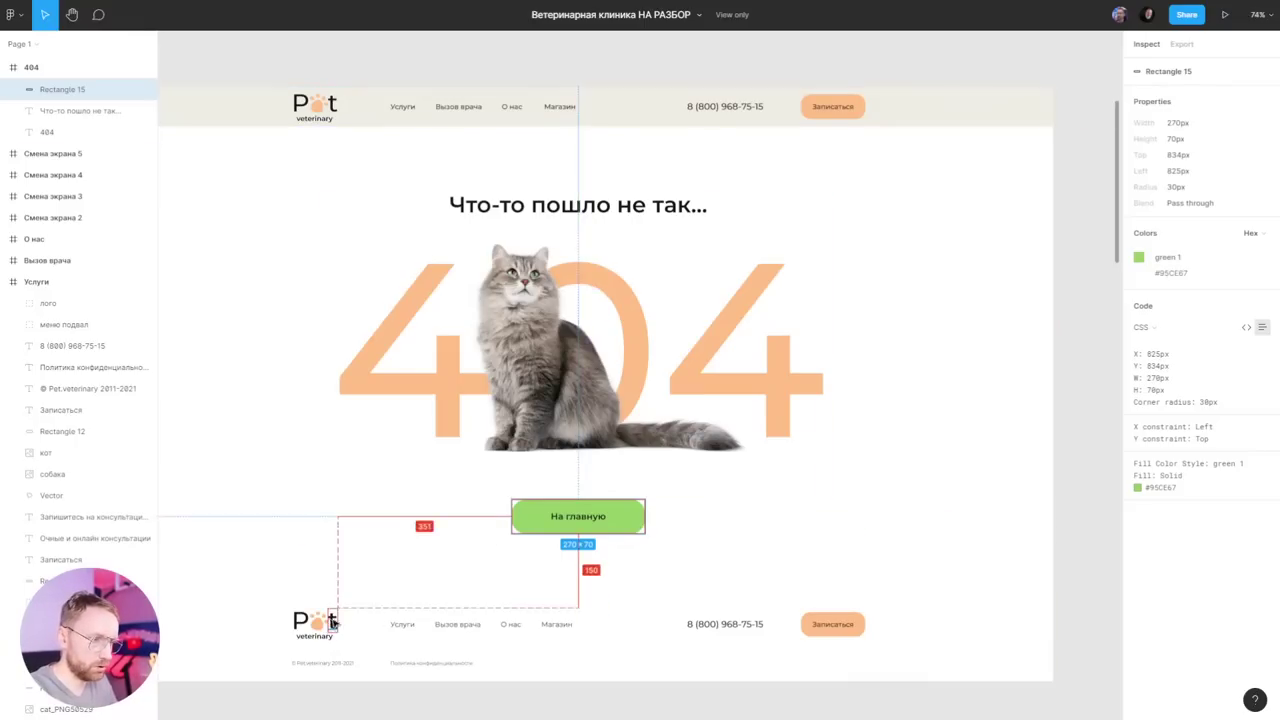
scroll(886, 349, up, 2)
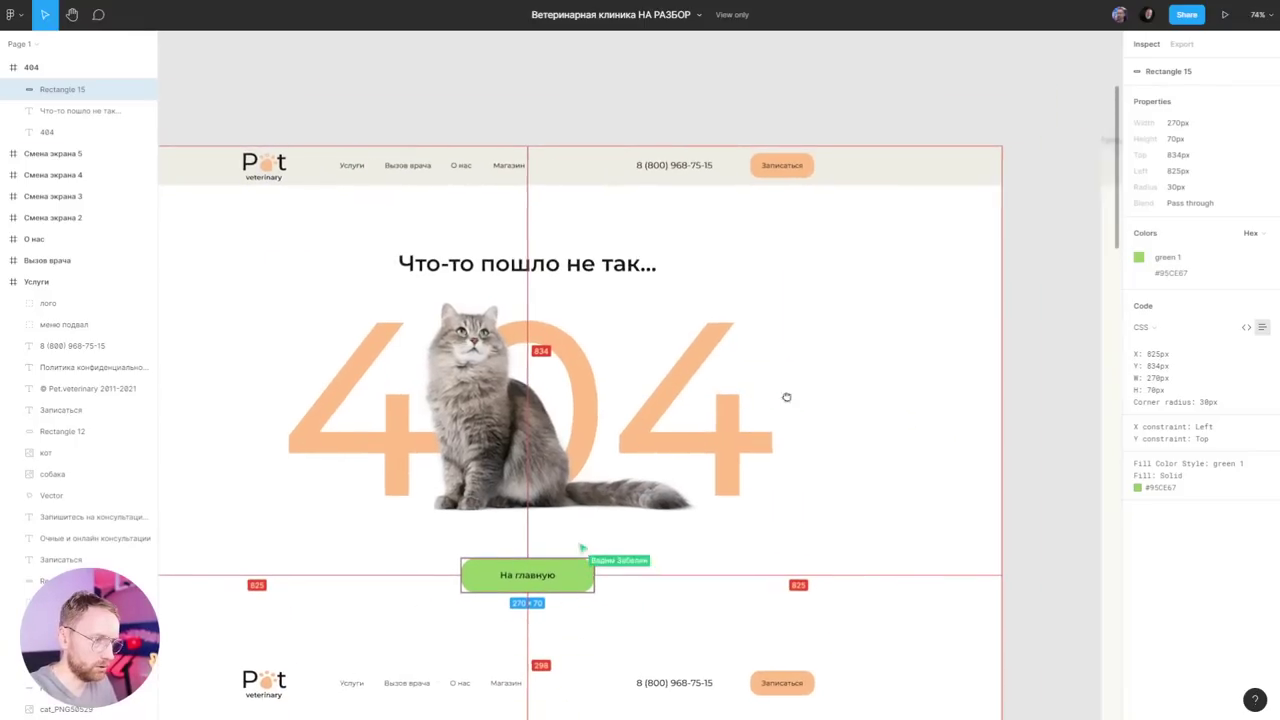
scroll(443, 337, up, 5)
scroll(602, 486, down, 4)
Pan to the house-call page and inspect the typography of the Преимущества вызова врача на дом bullet list
scroll(602, 486, down, 10)
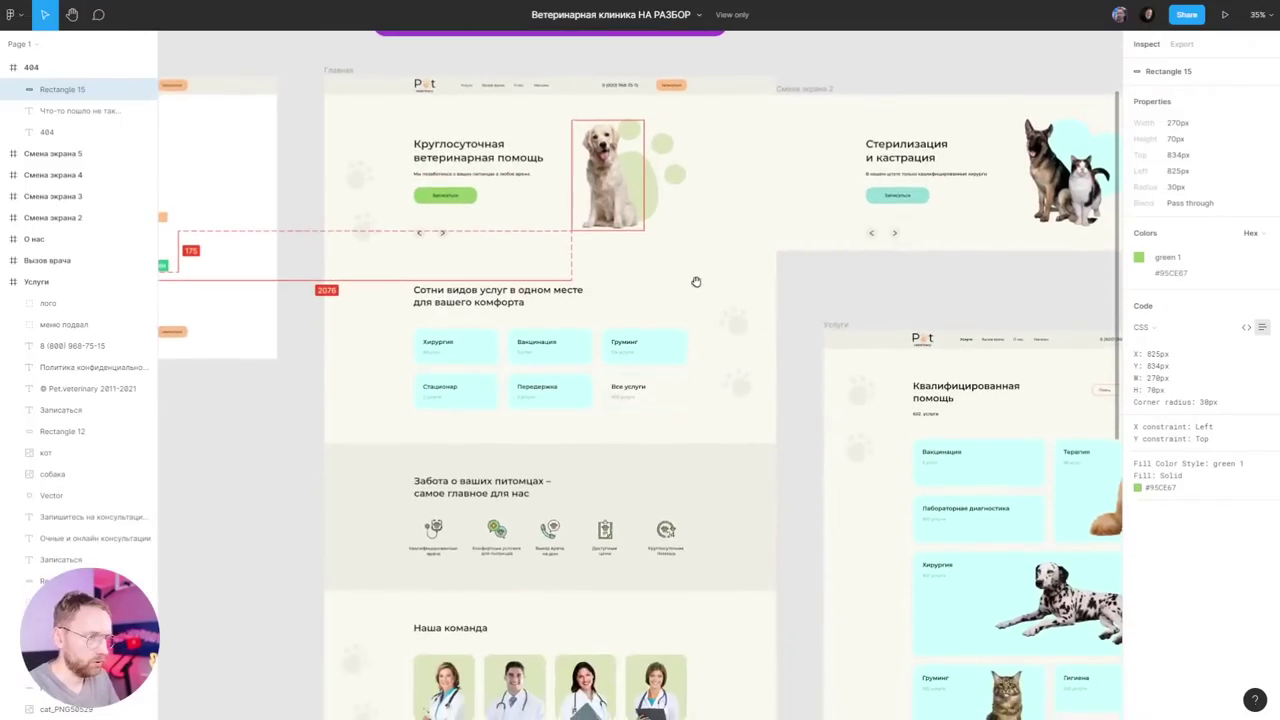
scroll(672, 293, right, 5)
scroll(672, 293, right, 5)
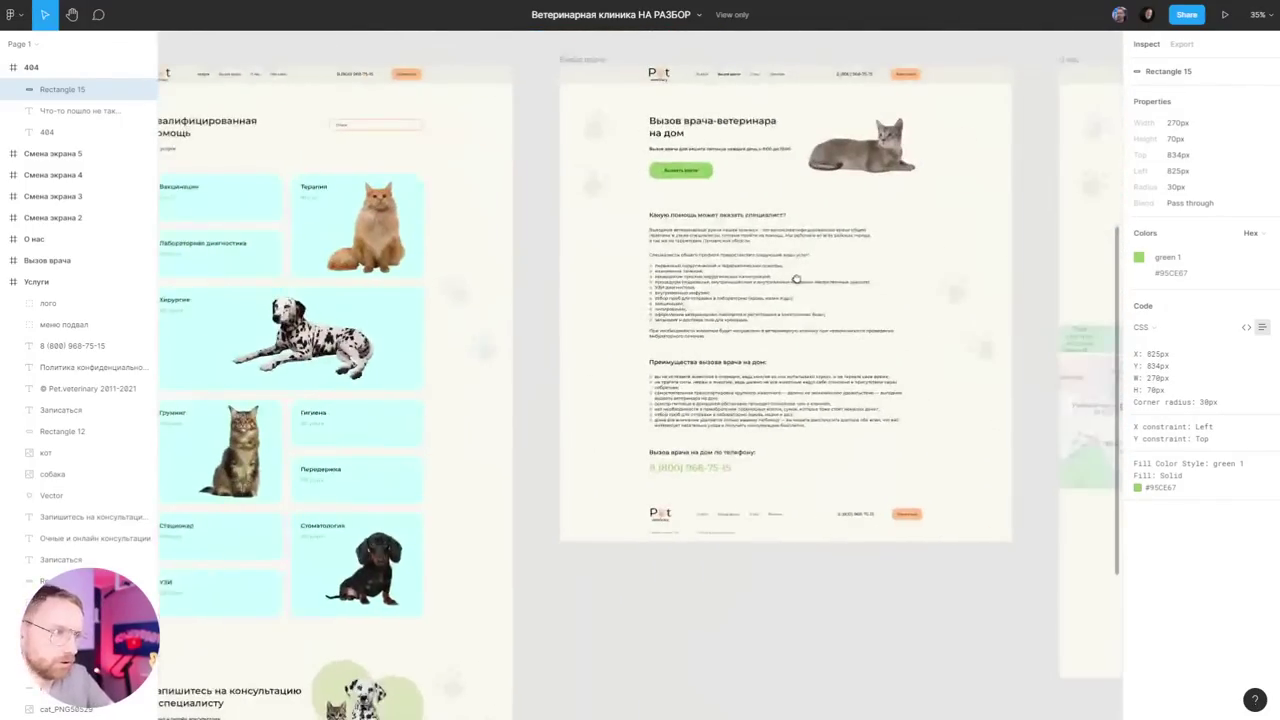
scroll(586, 357, up, 5)
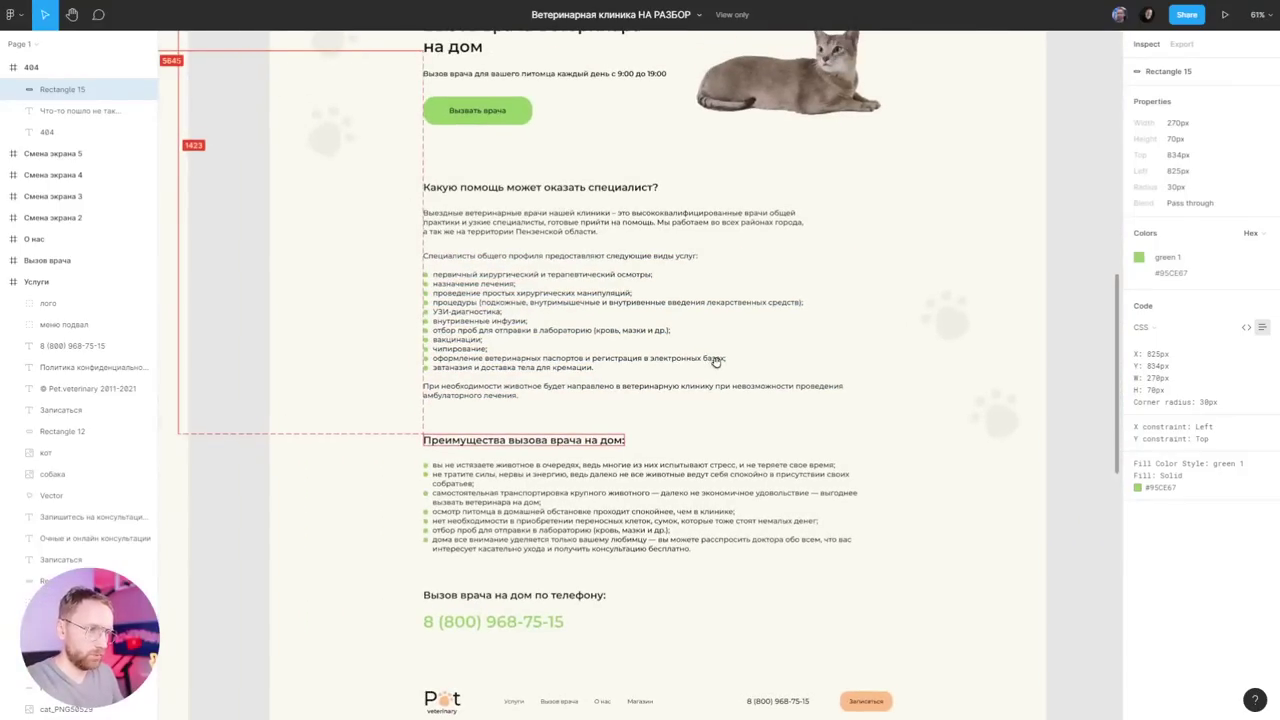
scroll(714, 360, up, 5)
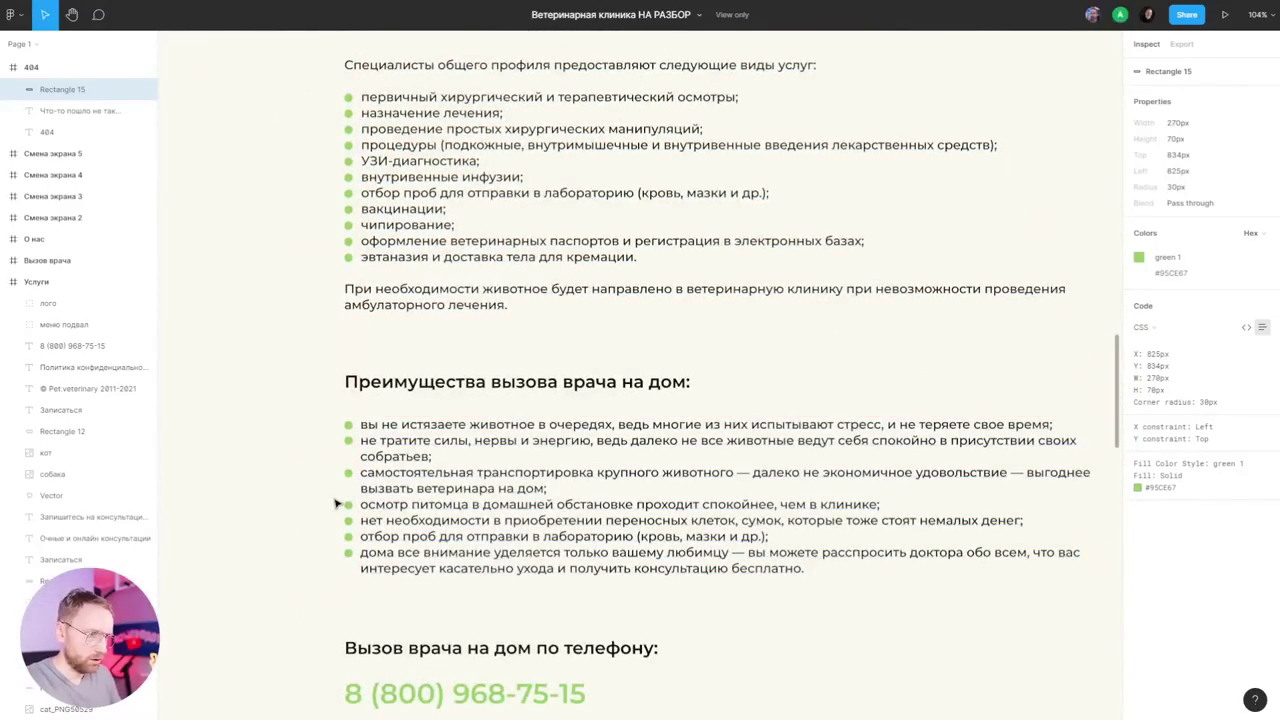
scroll(380, 500, up, 5)
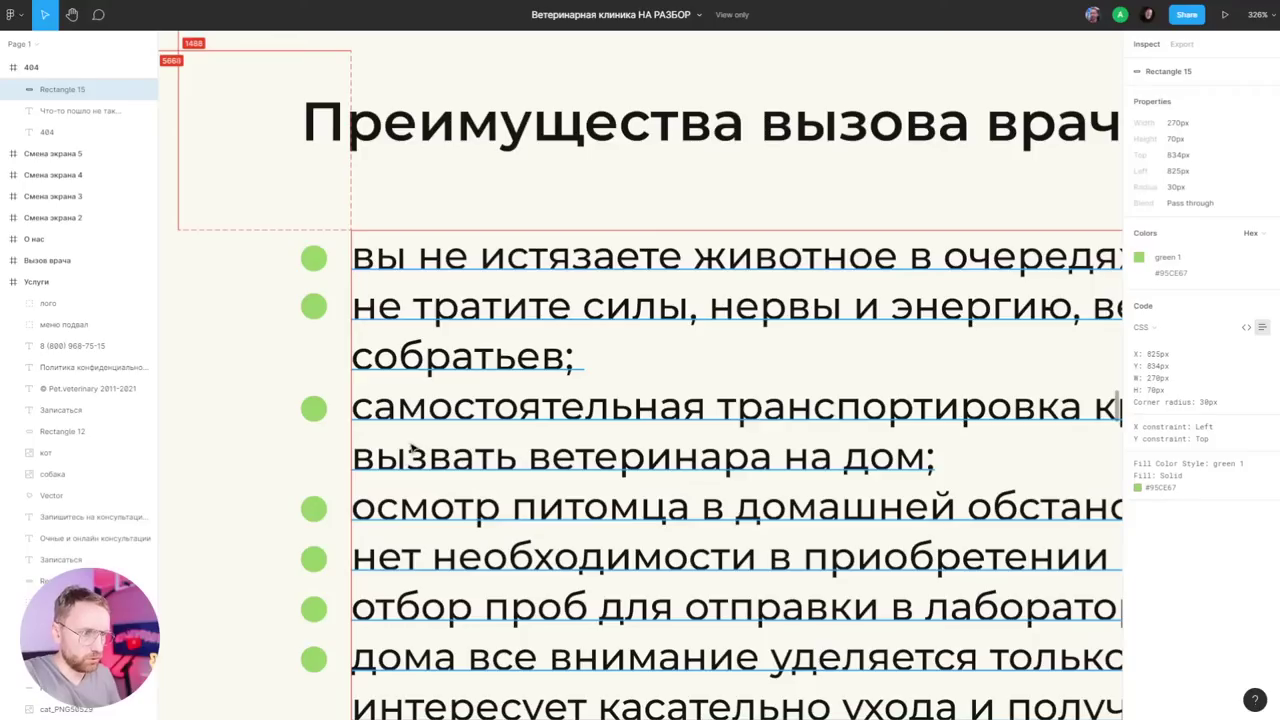
click(777, 418)
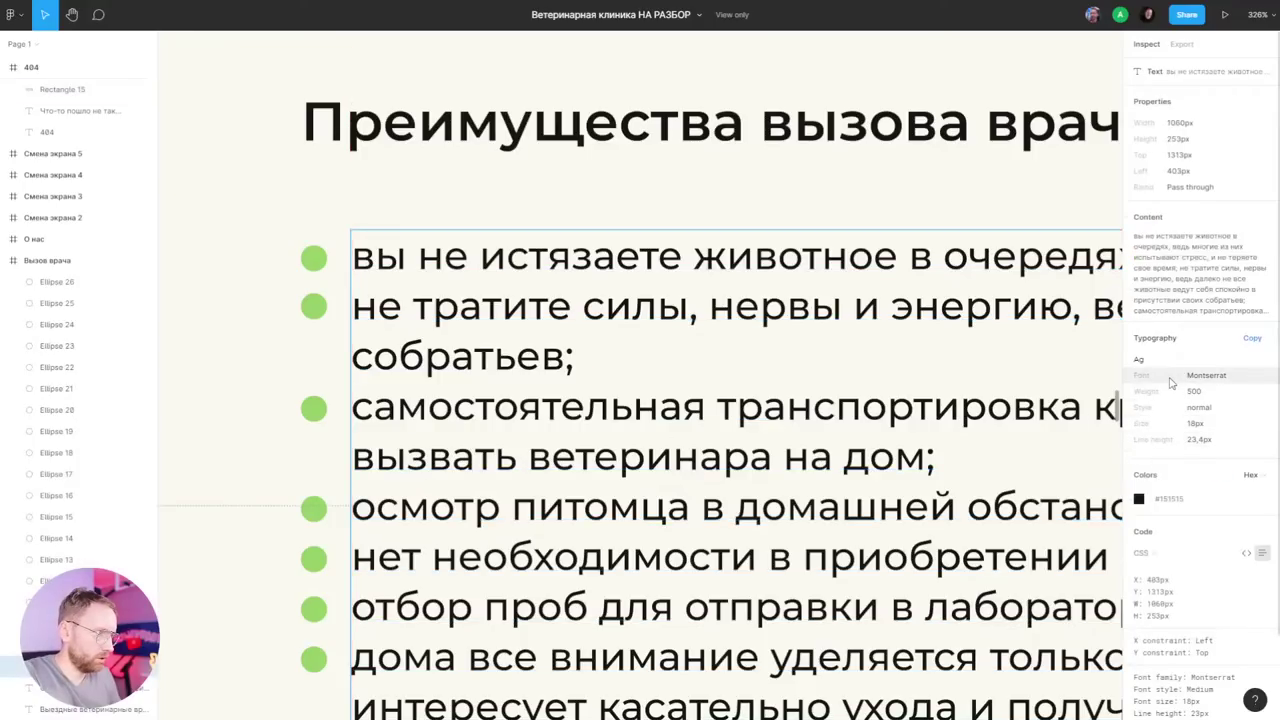
scroll(300, 263, down, 10)
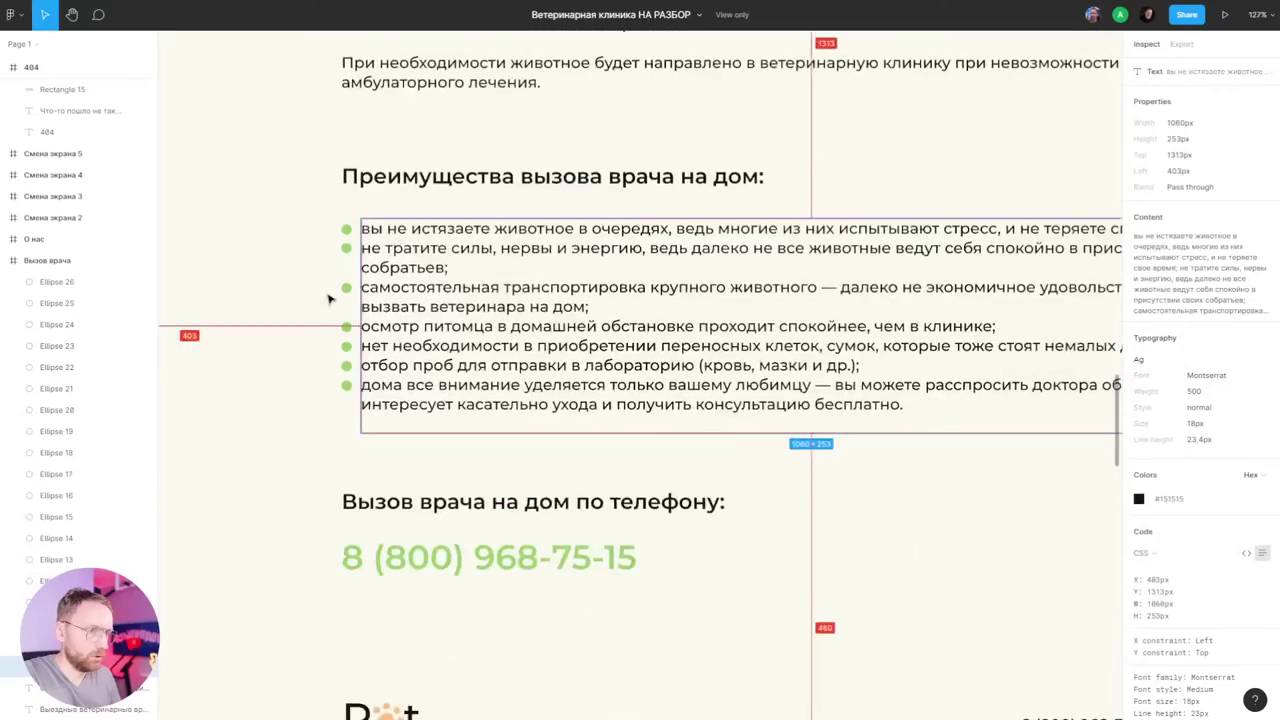
click(245, 158)
Duplicate the clinic review file to your drafts and open the draft copy
click(700, 15)
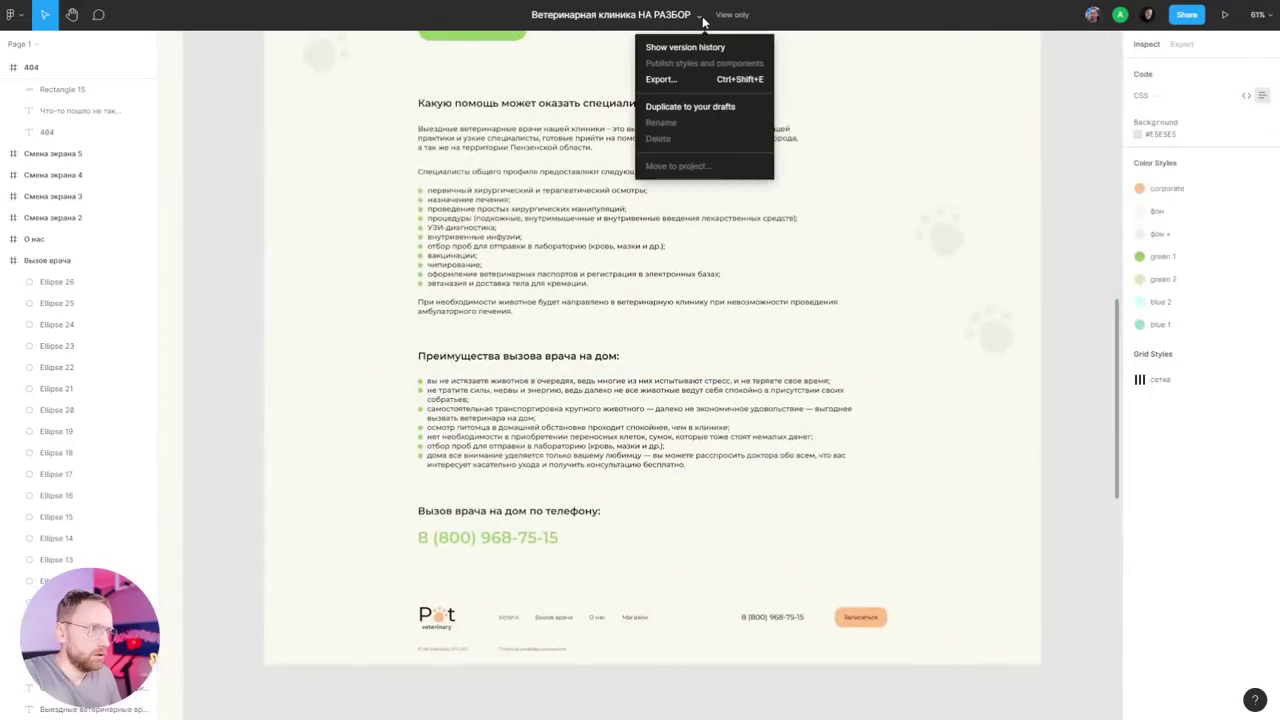
click(697, 108)
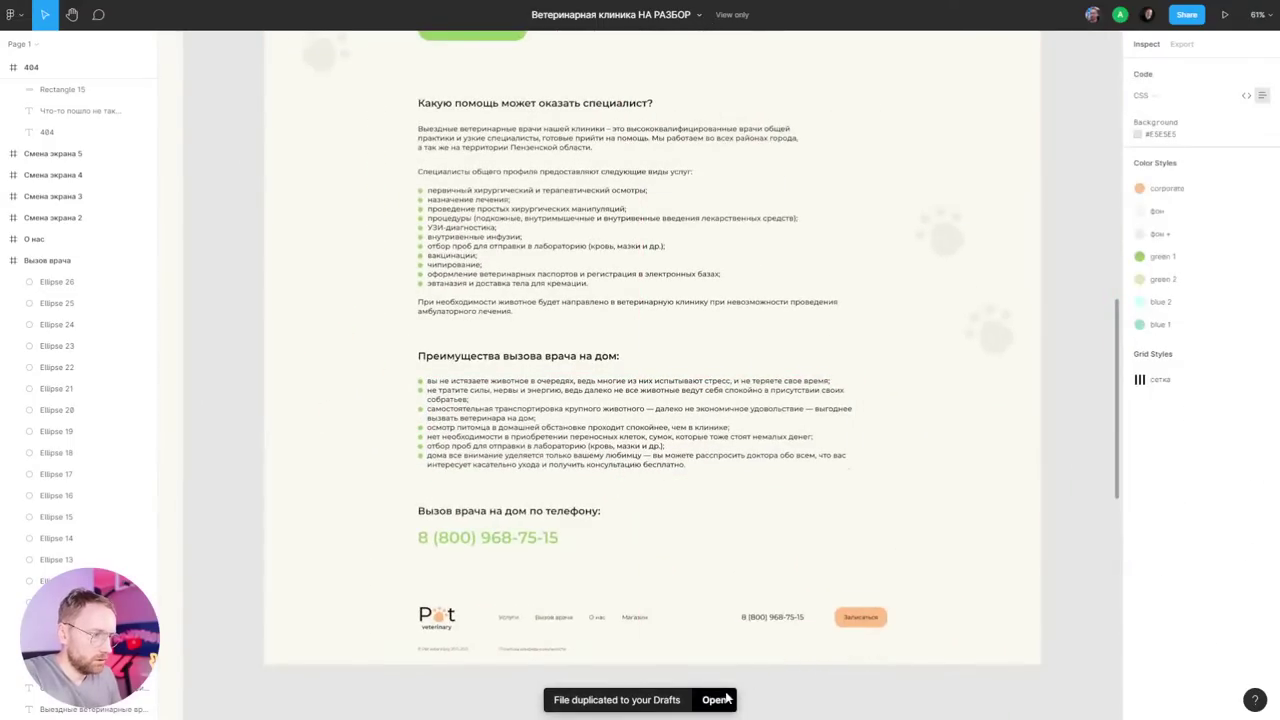
click(720, 696)
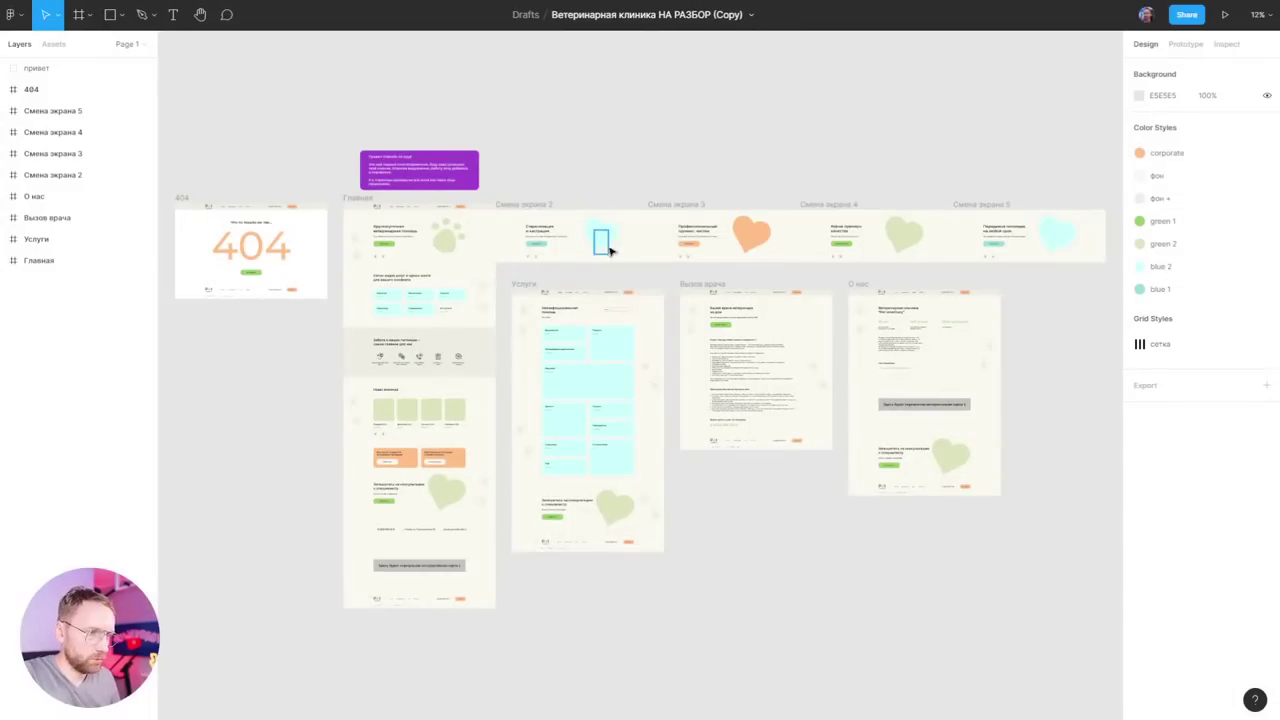
Give the house-call benefits list a paragraph spacing of 10, shrinking its box to 323 px
scroll(418, 417, up, 5)
scroll(418, 417, up, 3)
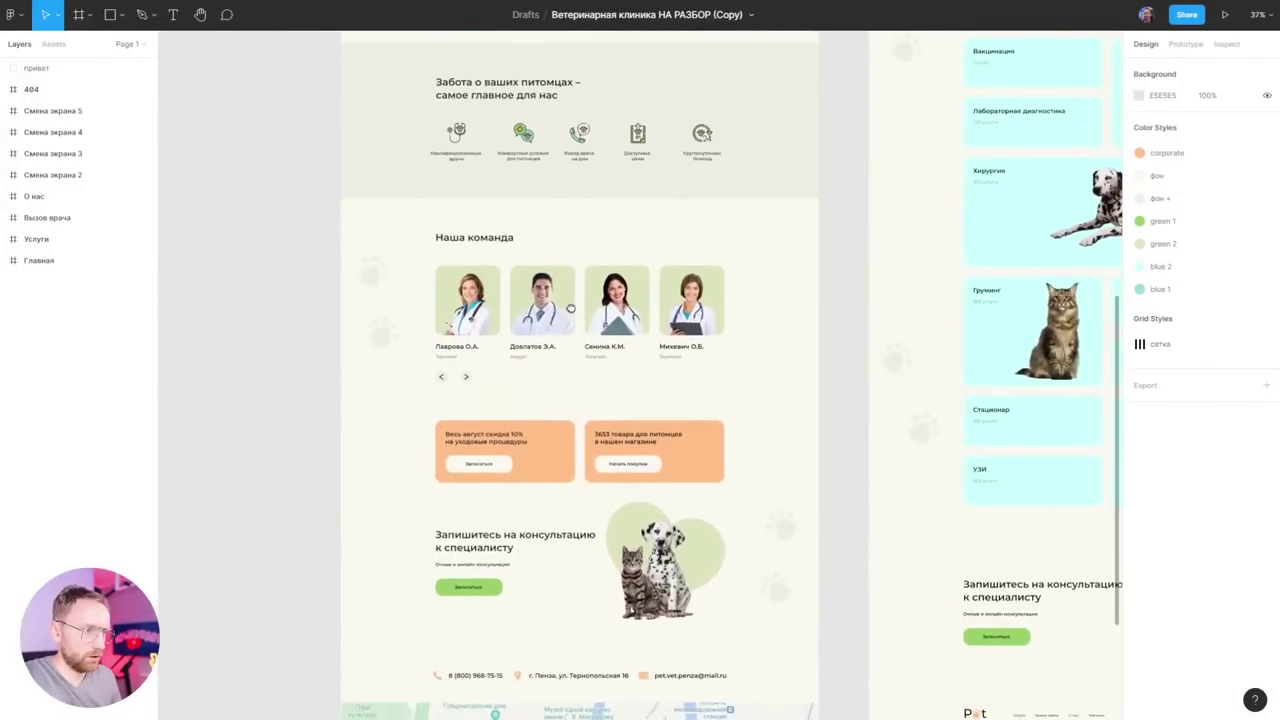
scroll(600, 400, right, 3)
scroll(191, 306, down, 5)
scroll(443, 323, right, 3)
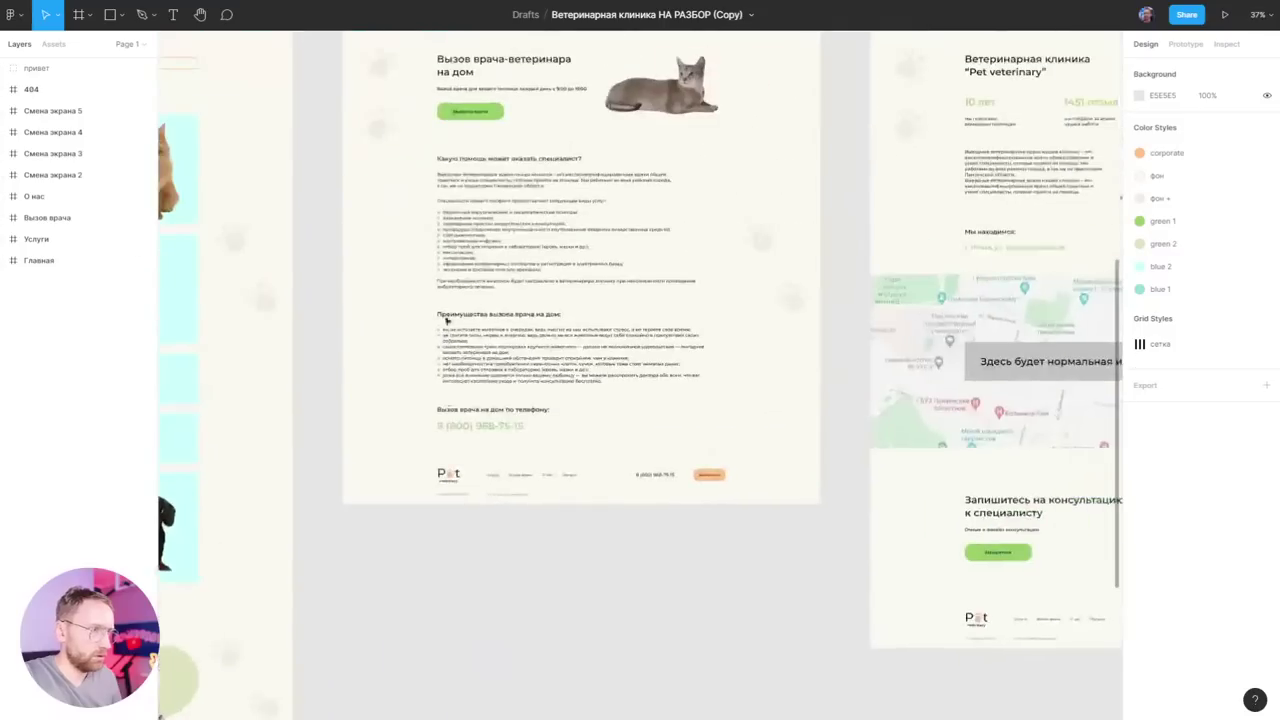
scroll(471, 318, up, 5)
scroll(506, 489, down, 3)
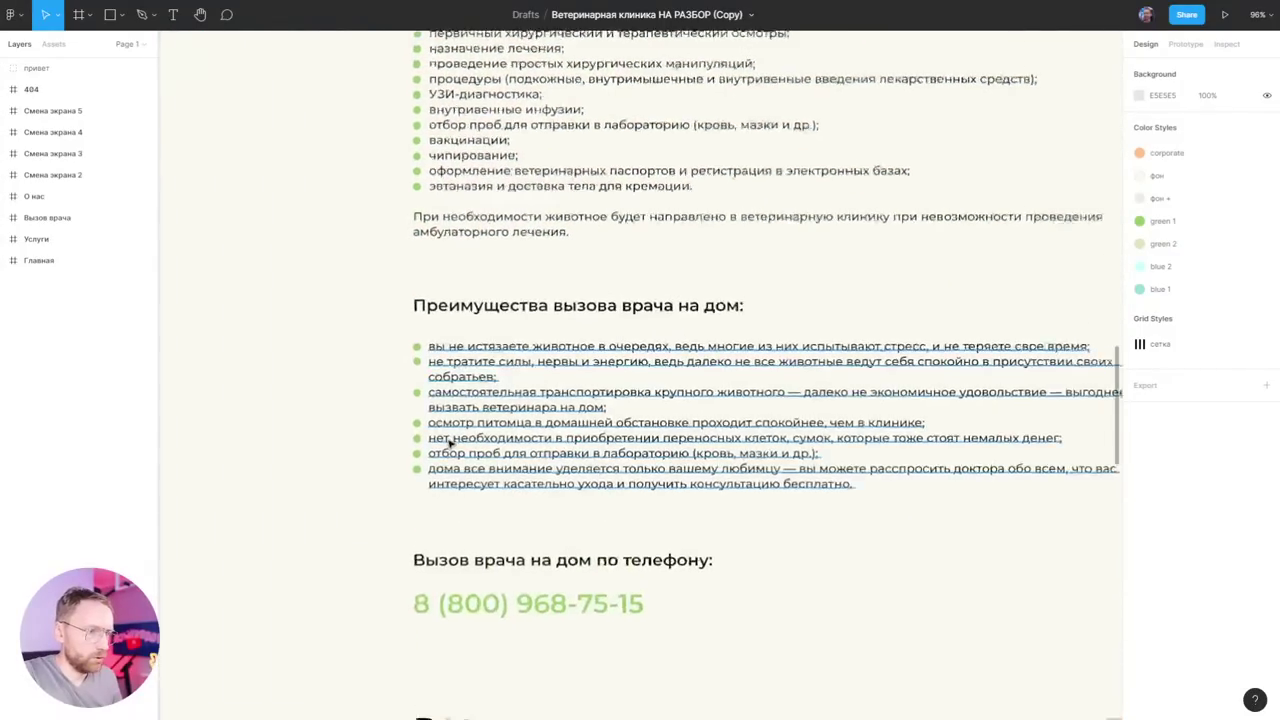
click(470, 430)
scroll(459, 425, up, 4)
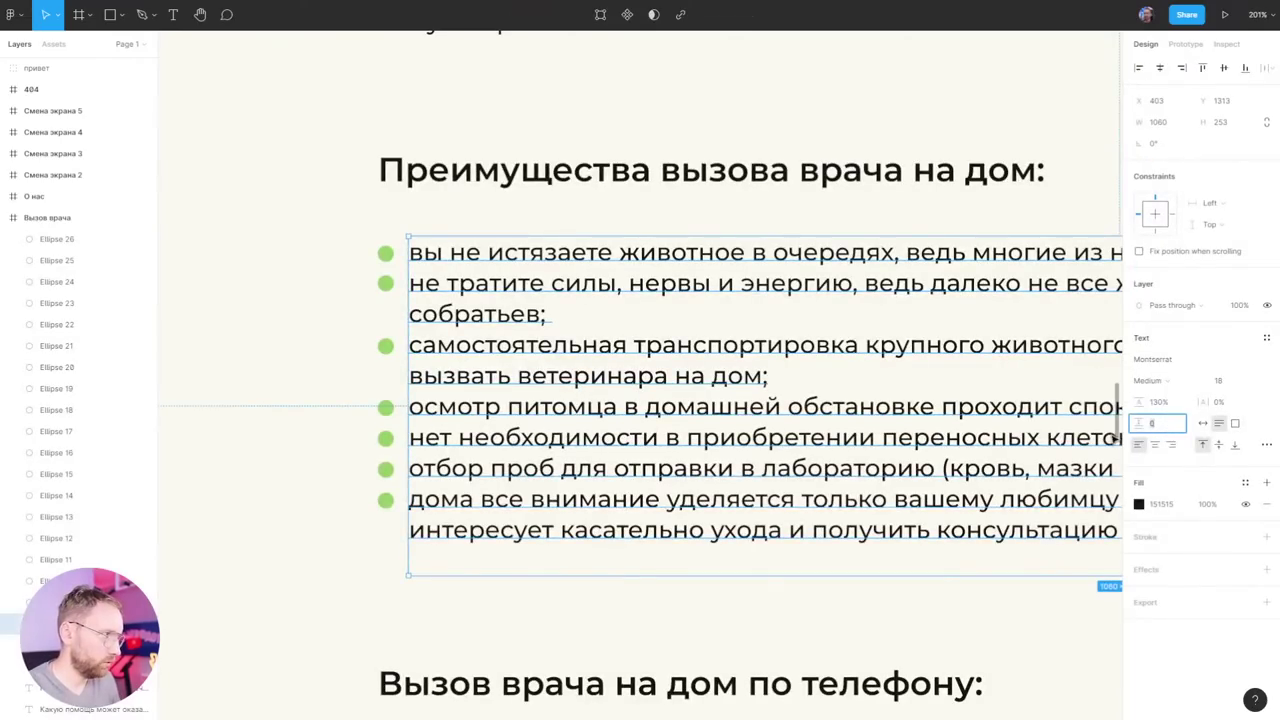
key(shift+Up)
key(shift+Up)
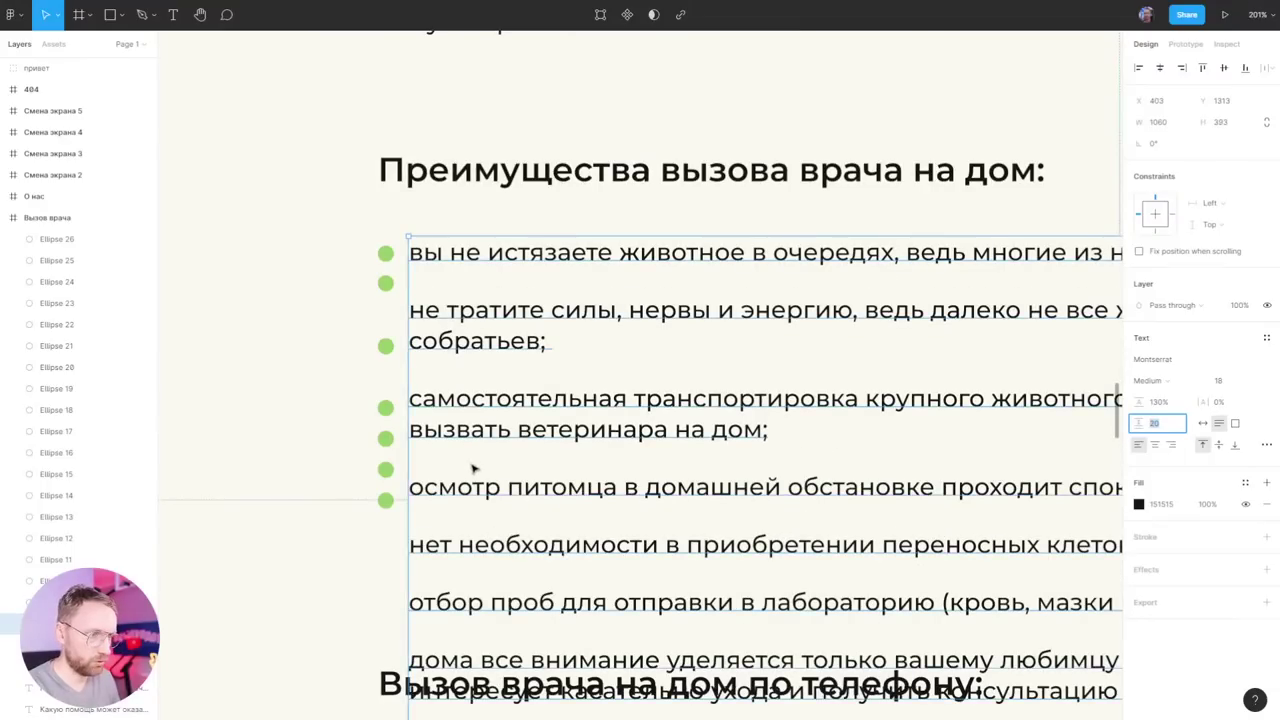
key(shift+Down)
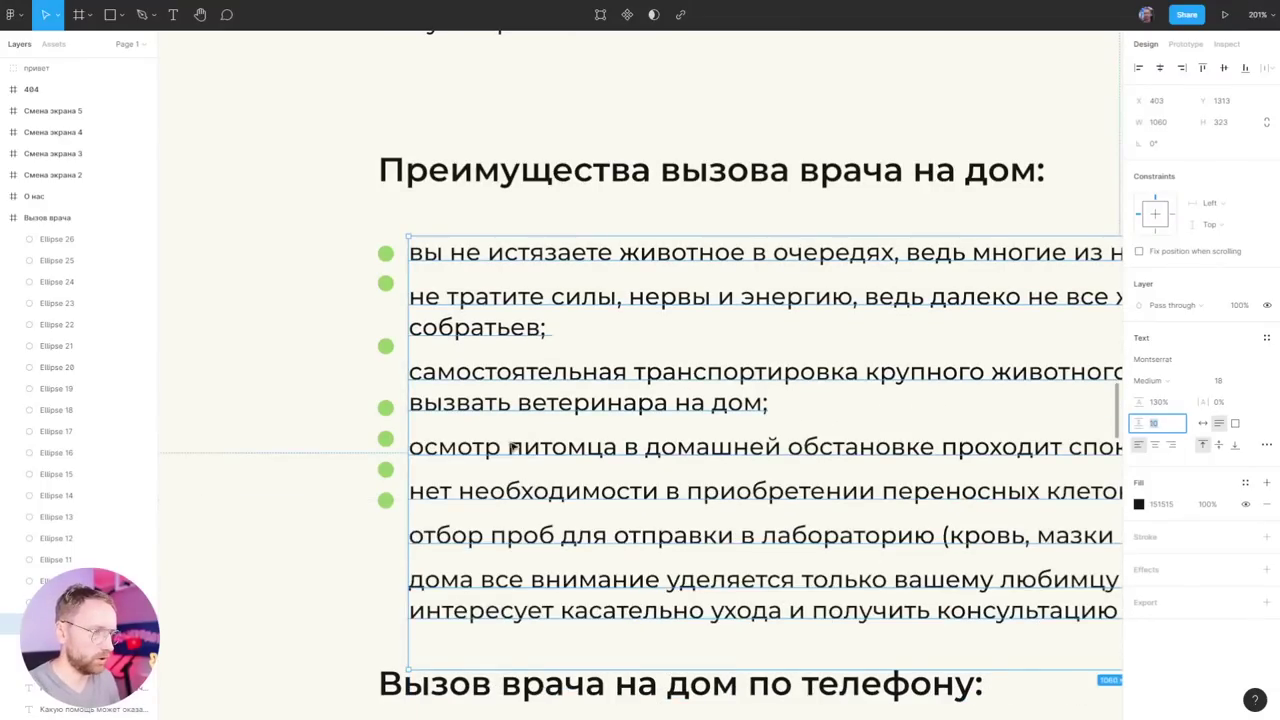
key(Escape)
scroll(309, 349, down, 5)
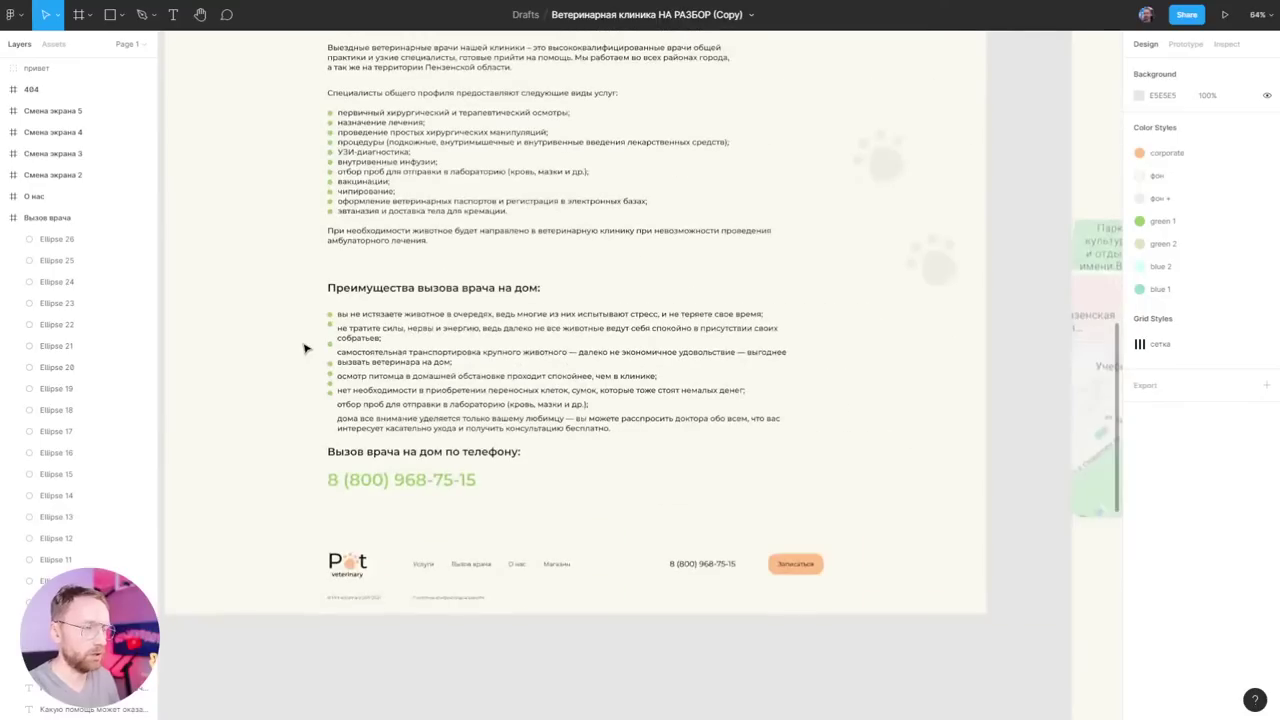
scroll(839, 470, up, 3)
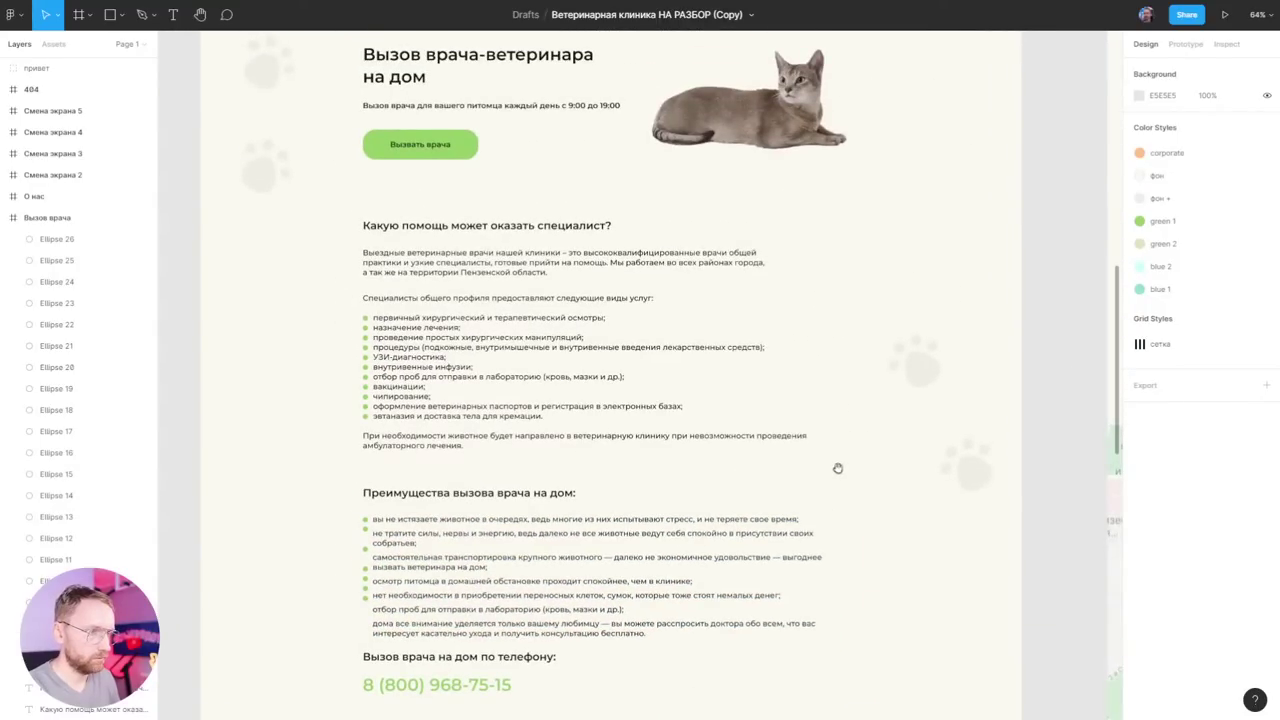
scroll(838, 468, up, 5)
scroll(457, 320, down, 3)
Try paragraph spacings of 10, 20 and 0 and narrower widths on the services list
click(328, 365)
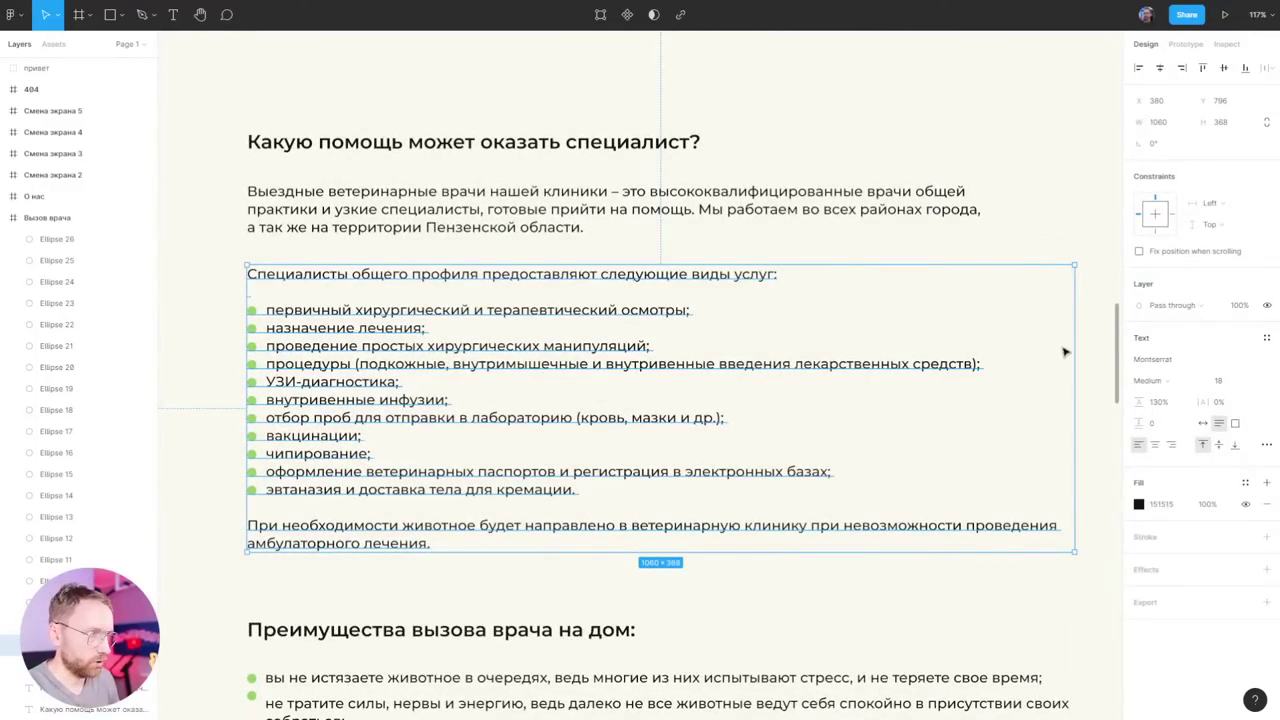
drag(1079, 346, 896, 345)
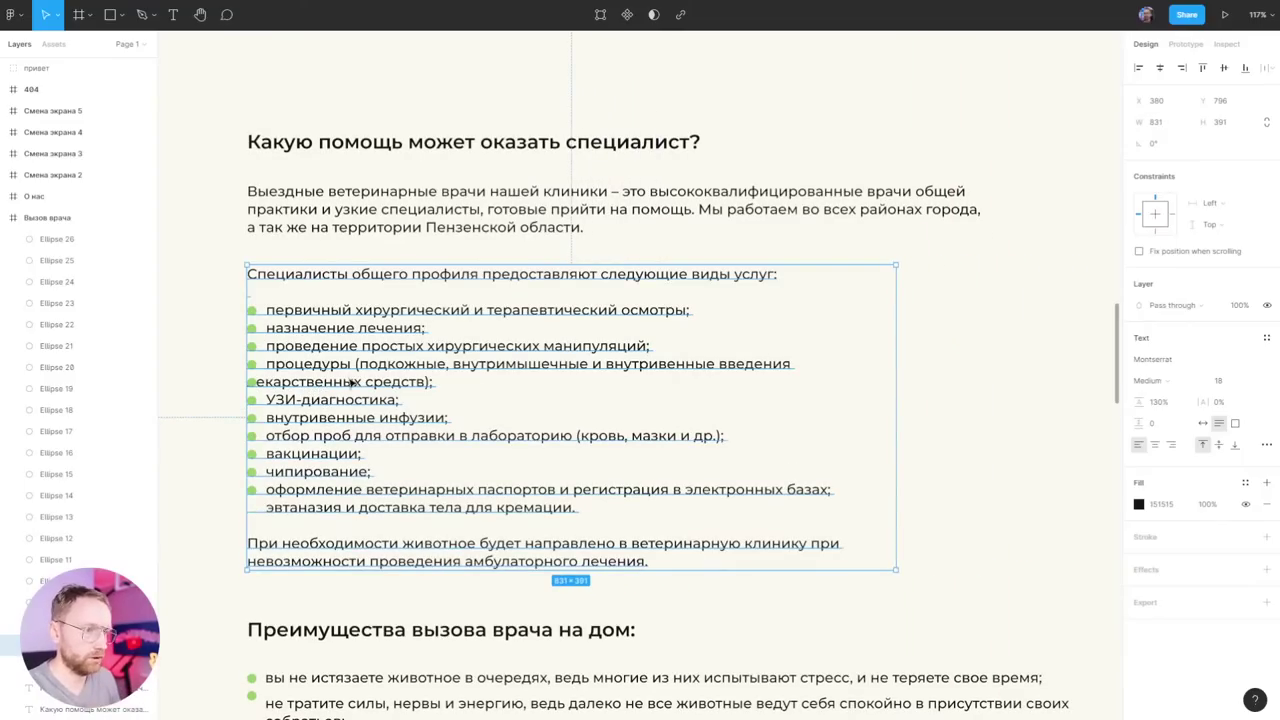
key(ctrl+z)
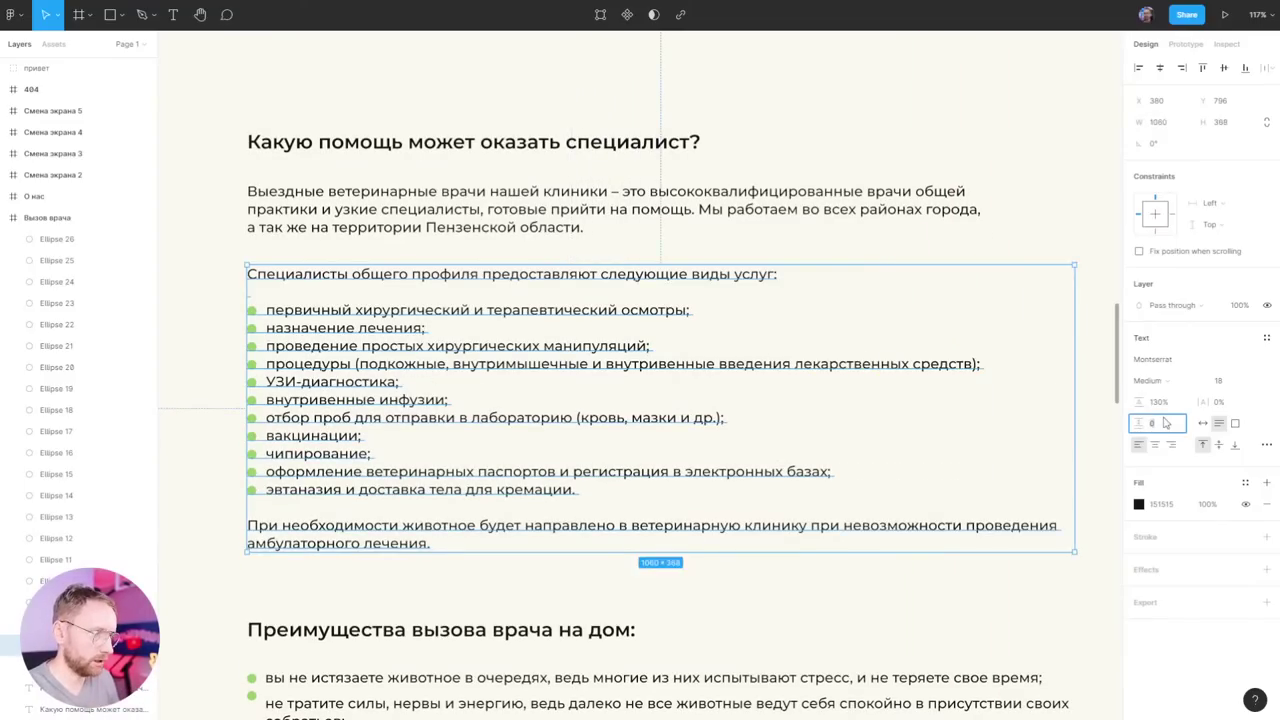
text(10)
key(Return)
text(20)
key(Return)
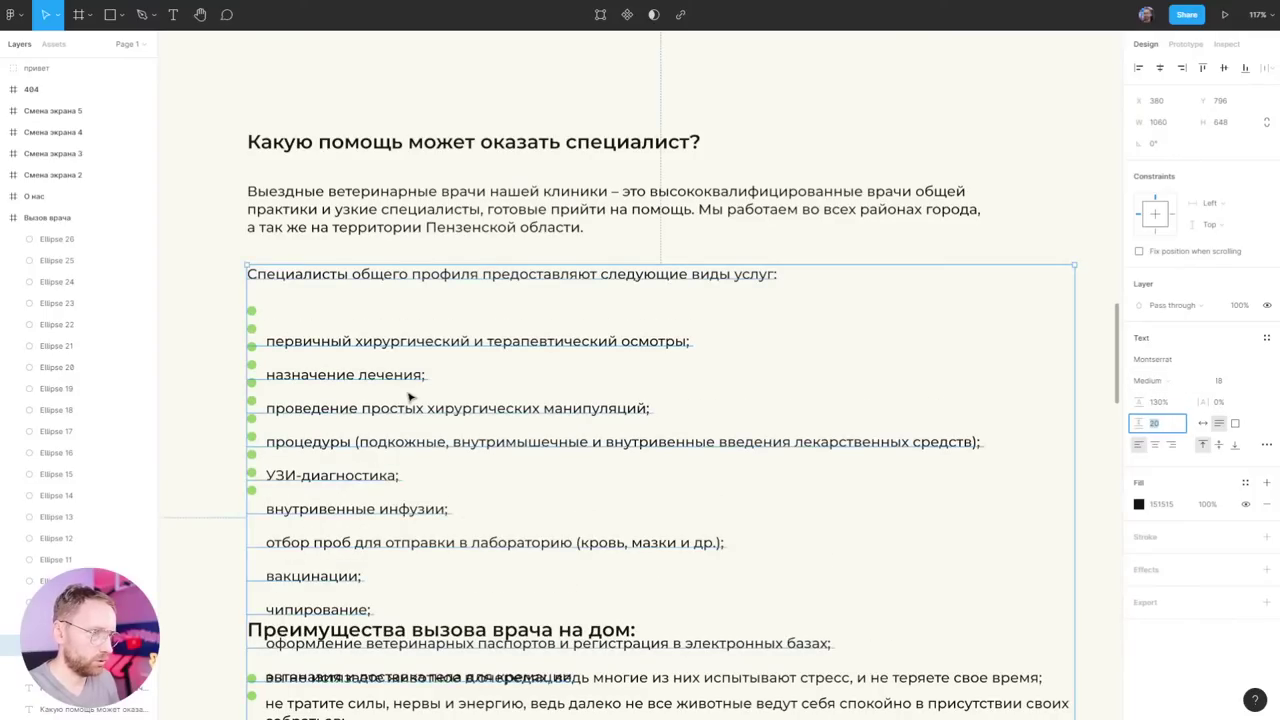
drag(1076, 375, 532, 357)
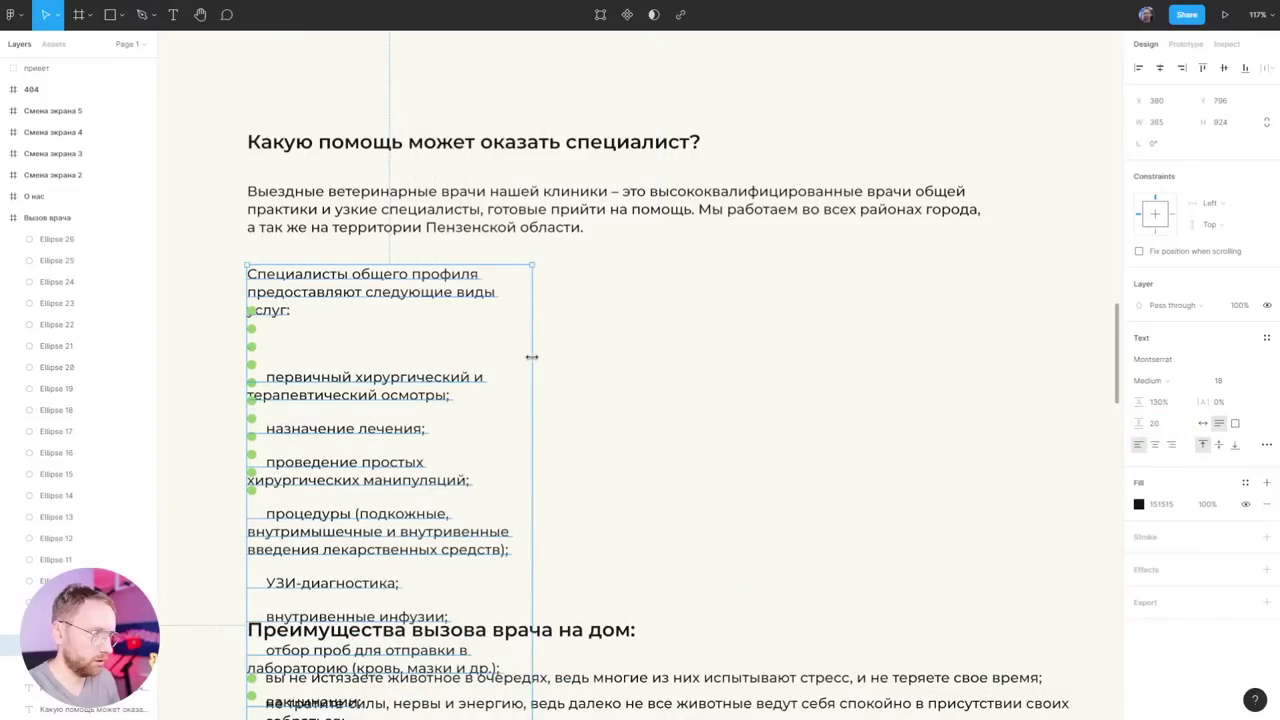
text(0)
key(Return)
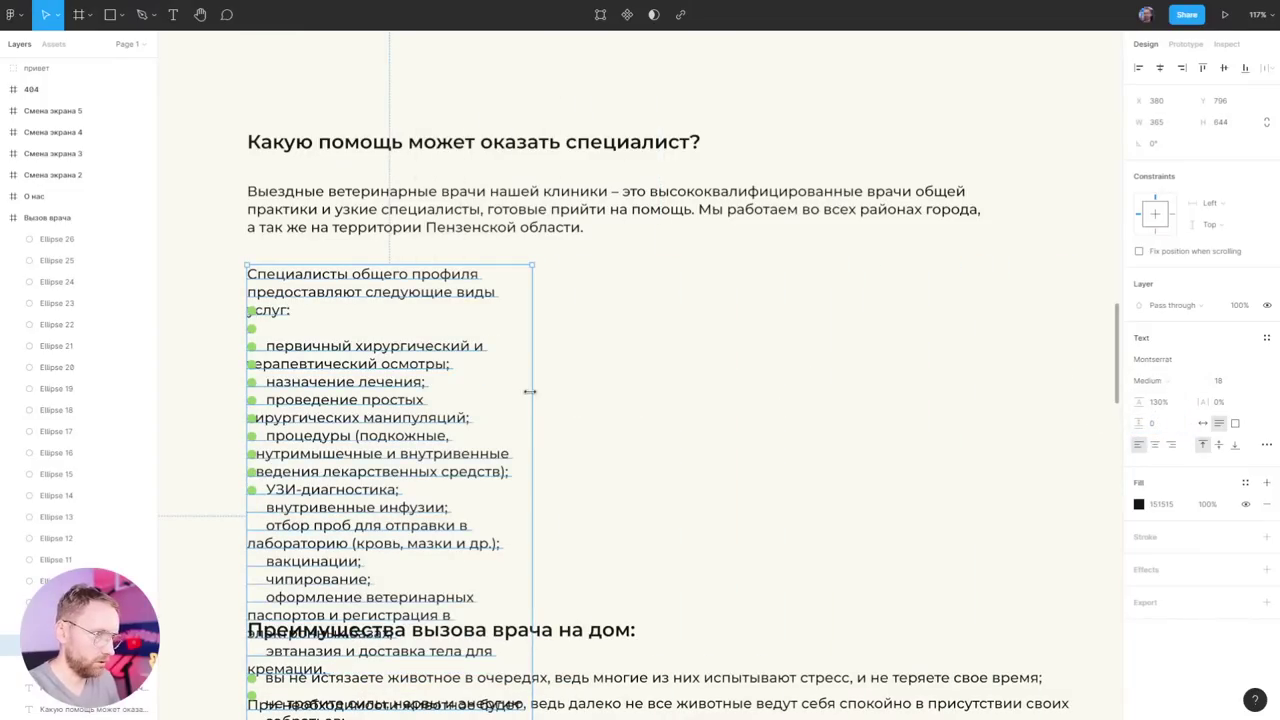
Set the services list to 10 paragraph spacing and auto width, about 508 px wide
drag(582, 389, 643, 345)
click(1175, 428)
text(10)
key(Return)
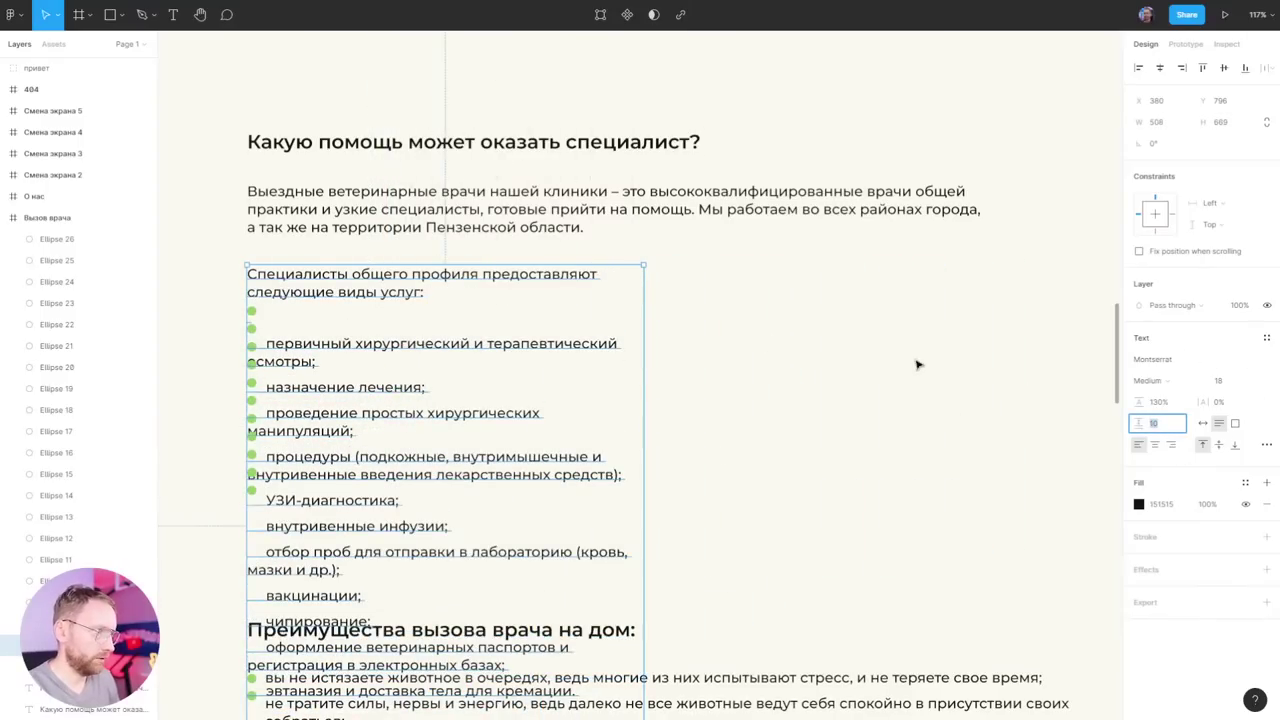
double_click(644, 372)
Deselect and scroll around to review the whole page layout
key(Escape)
key(Escape)
scroll(800, 220, down, 4)
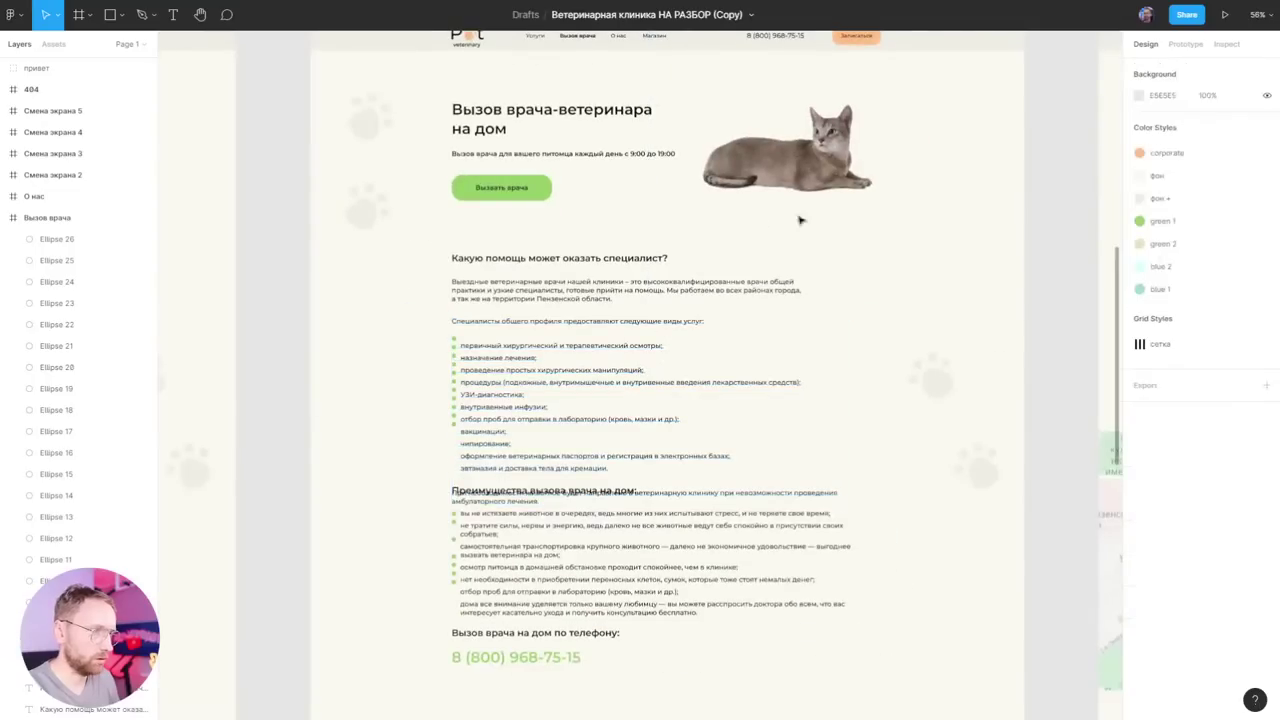
scroll(800, 220, down, 10)
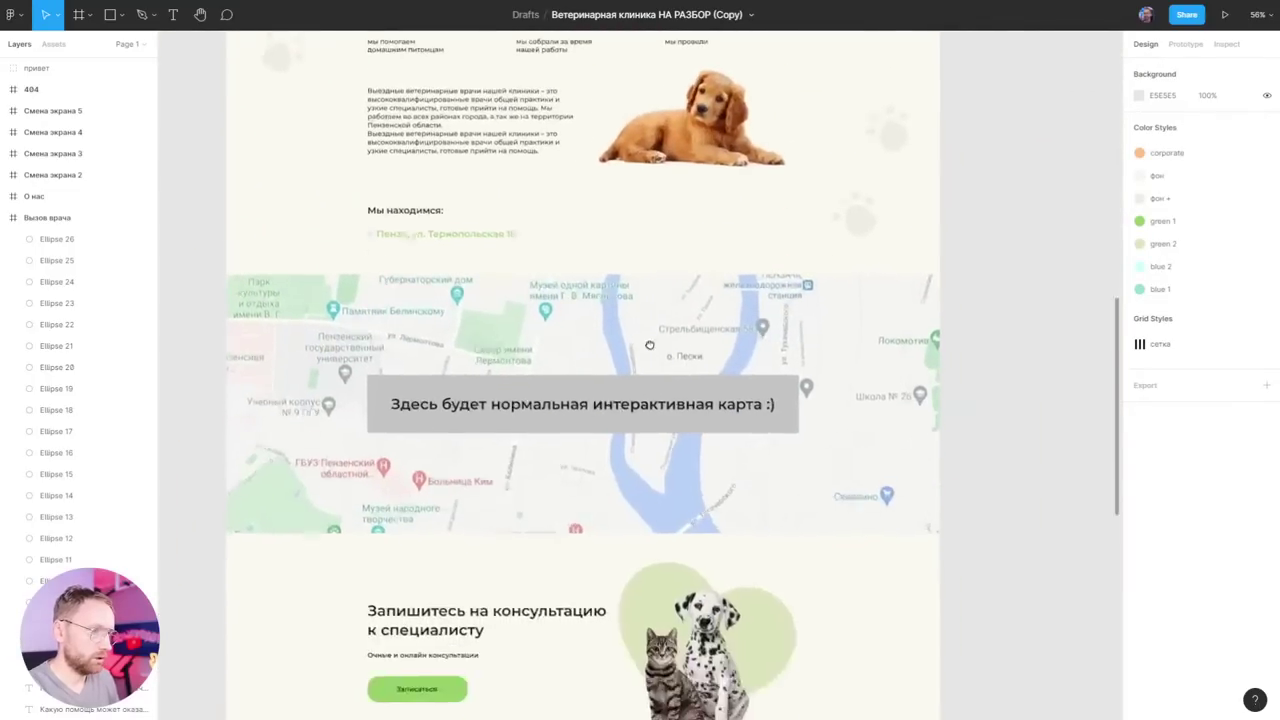
scroll(649, 345, down, 3)
scroll(649, 345, up, 4)
scroll(800, 360, right, 1)
scroll(938, 375, left, 2)
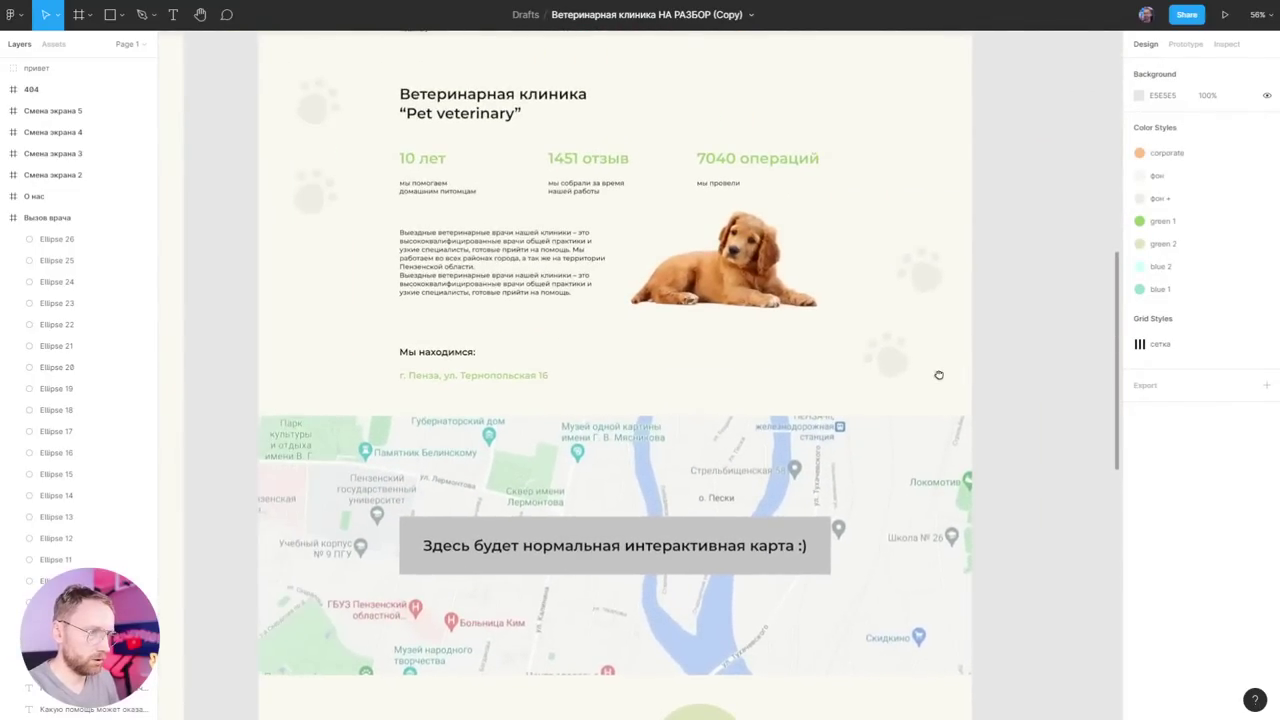
scroll(643, 502, down, 3)
scroll(643, 502, left, 1)
scroll(465, 287, down, 1)
scroll(600, 240, left, 2)
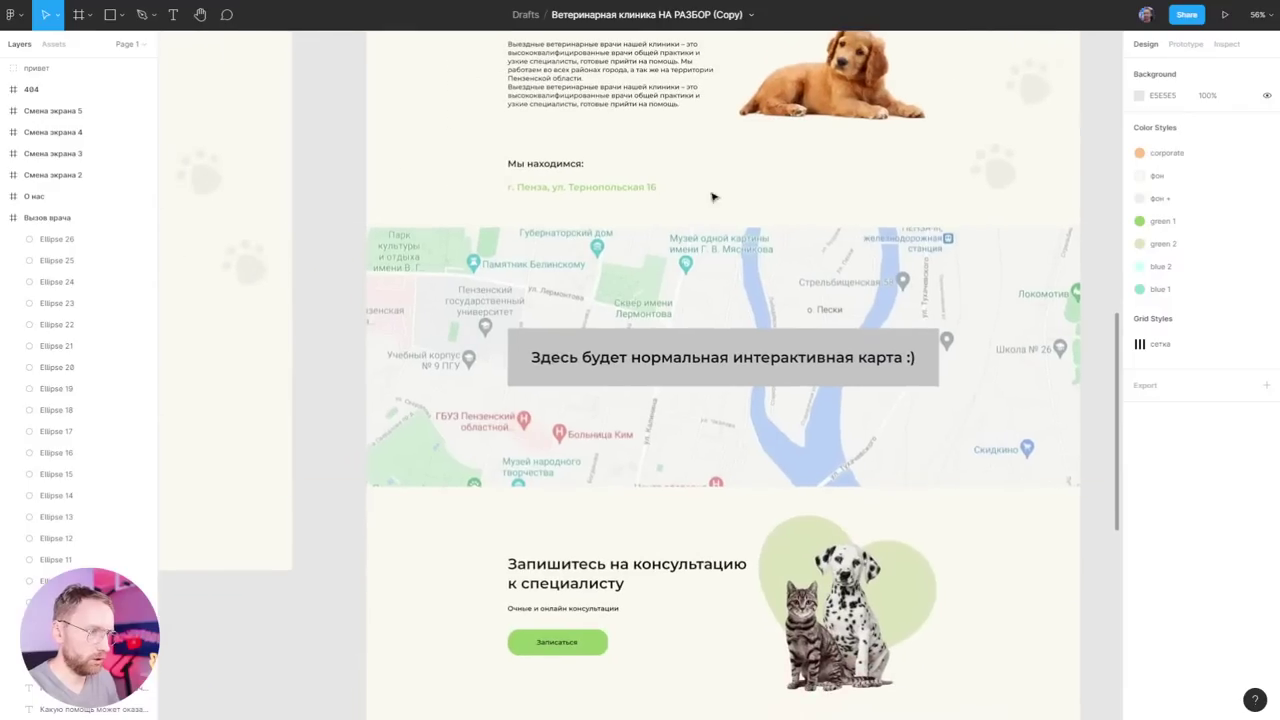
Draw a grey rectangle covering the map area on the main page
scroll(641, 185, down, 5)
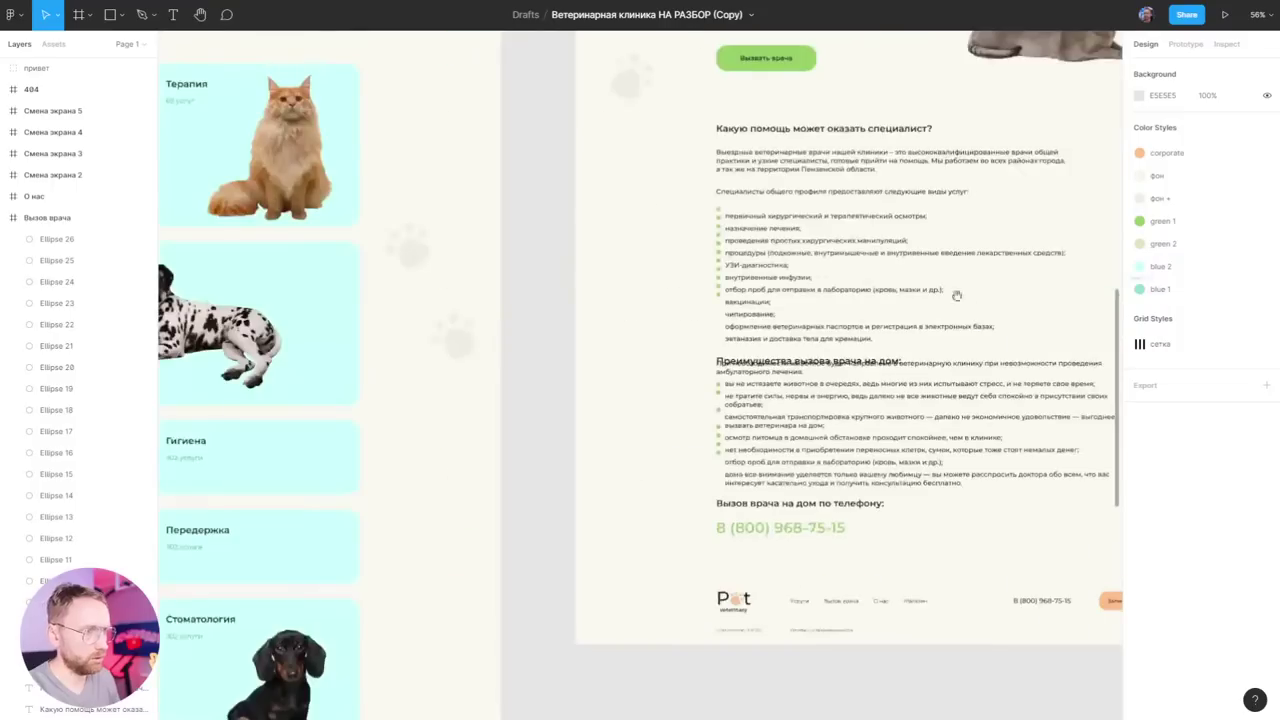
scroll(641, 185, left, 5)
scroll(641, 185, left, 3)
scroll(454, 310, down, 3)
key(r)
mouse_move(457, 263)
mouse_down()
mouse_move(891, 337)
mouse_move(951, 323)
mouse_up()
scroll(951, 323, down, 2)
key(ctrl+z)
key(r)
mouse_move(440, 264)
mouse_down()
mouse_move(941, 622)
mouse_move(1001, 629)
mouse_up()
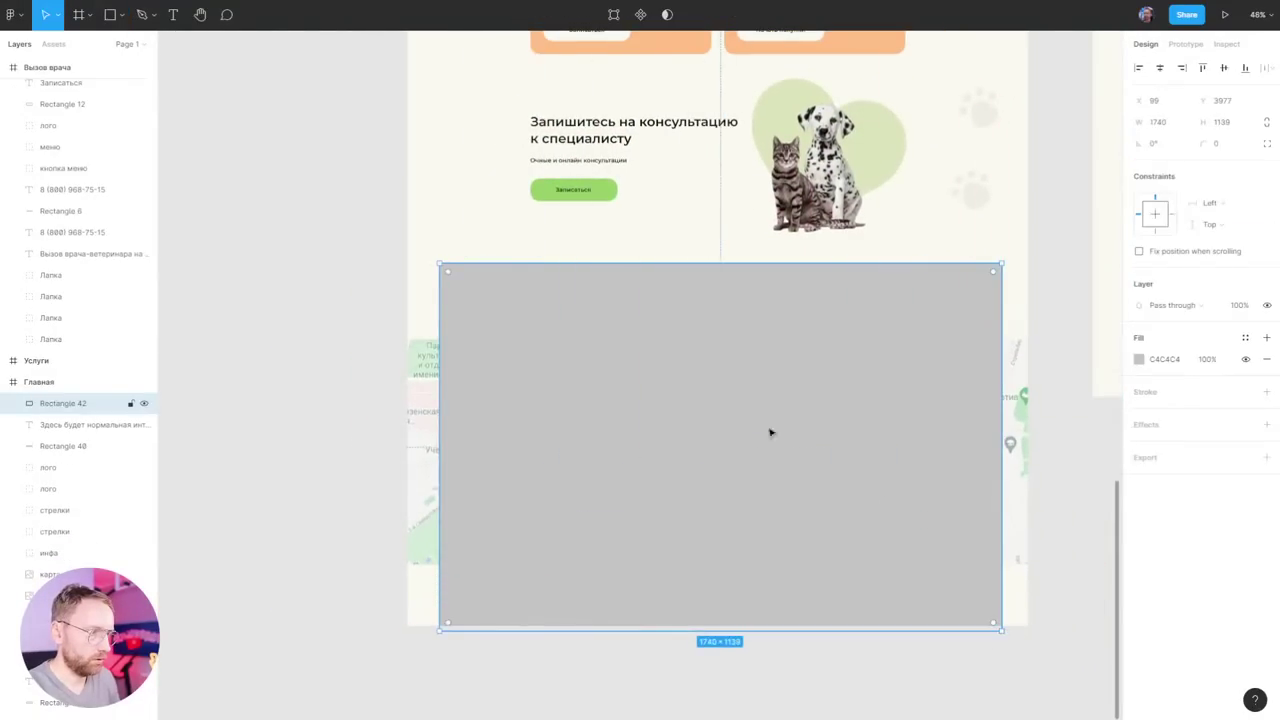
scroll(874, 286, up, 5)
scroll(837, 243, right, 5)
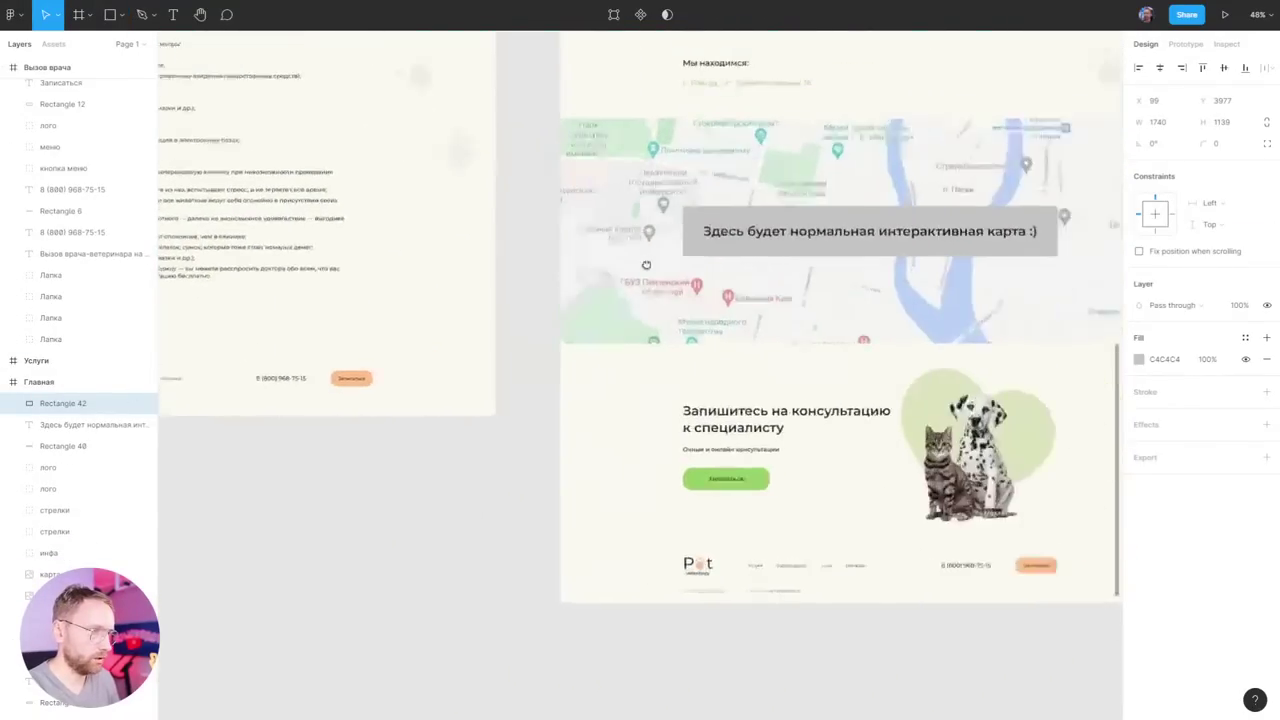
scroll(628, 312, up, 3)
scroll(628, 312, left, 3)
key(r)
mouse_move(416, 124)
mouse_down()
mouse_move(949, 429)
mouse_move(956, 447)
mouse_up()
Move the consultation block to the rectangle's top and push the map group below it
drag(460, 477, 860, 611)
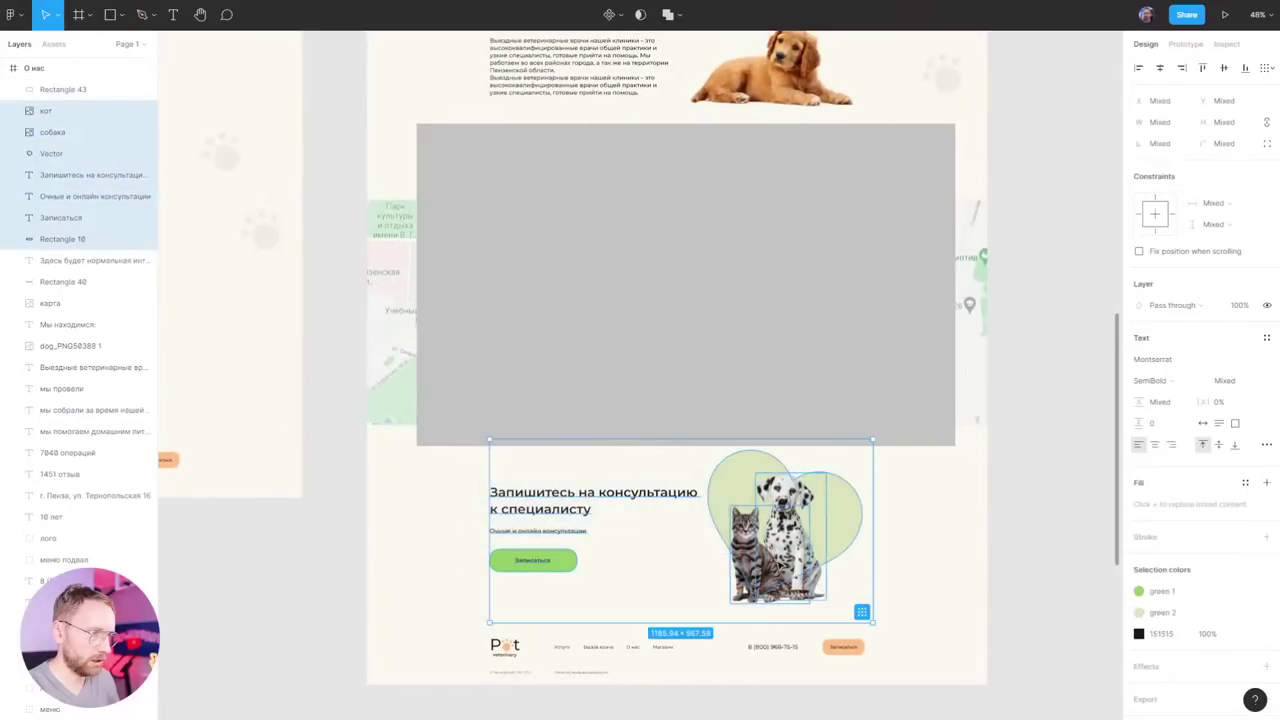
drag(772, 569, 772, 147)
drag(423, 517, 960, 236)
drag(900, 276, 900, 502)
drag(480, 236, 876, 34)
drag(780, 120, 780, 255)
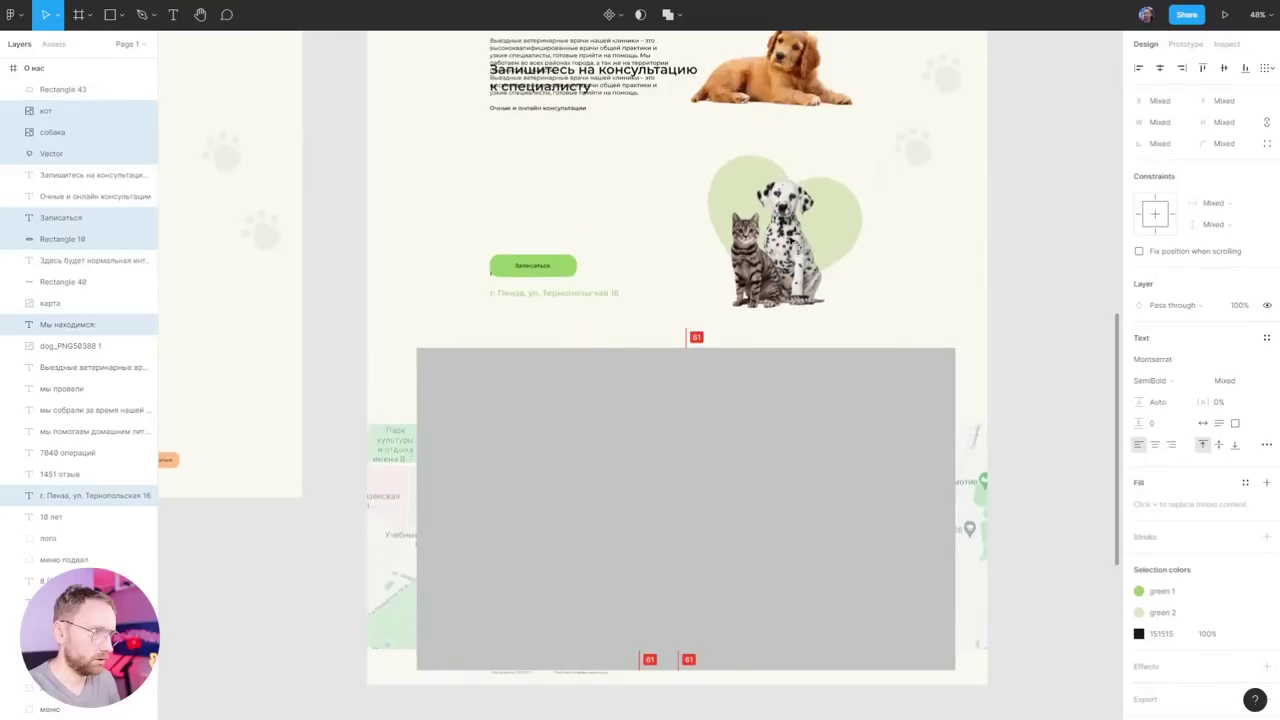
click(933, 203)
Arrange the cat-and-dalmatian image, Записаться button and address, and move the consultation heading beside them
scroll(933, 203, up, 3)
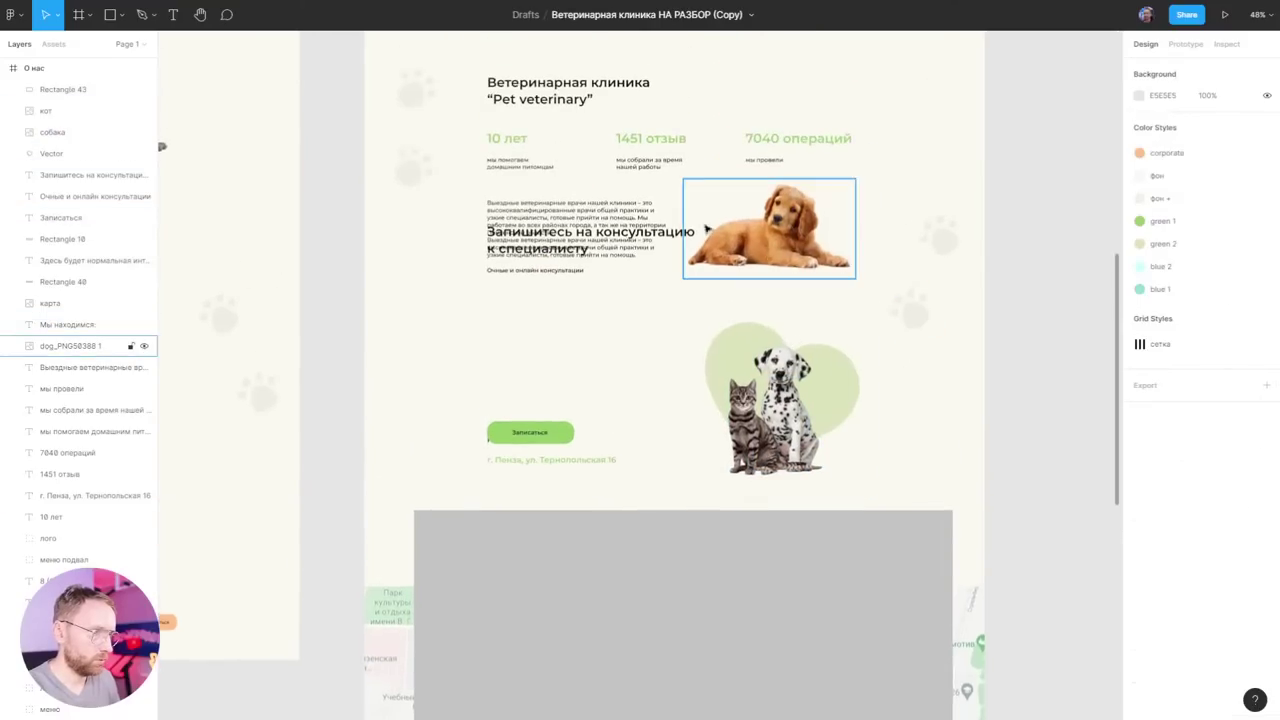
click(770, 400)
drag(770, 400, 390, 400)
click(521, 421)
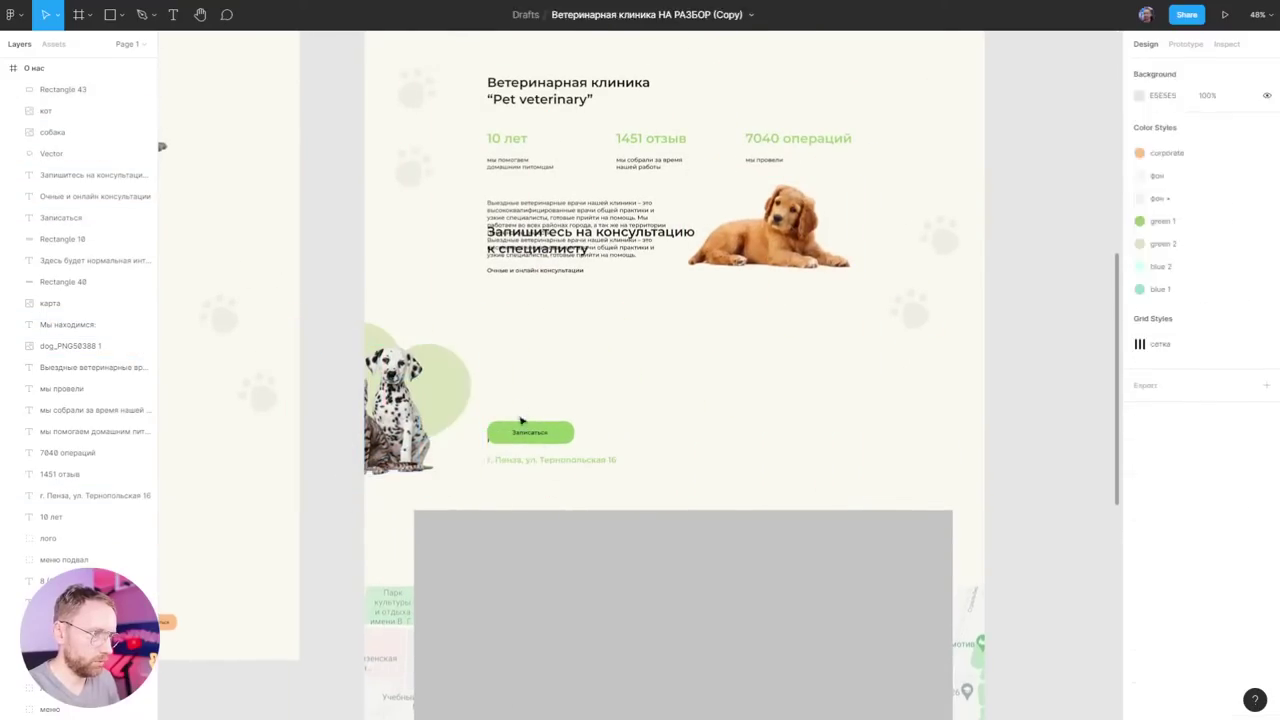
shift+click(400, 400)
drag(414, 491, 614, 491)
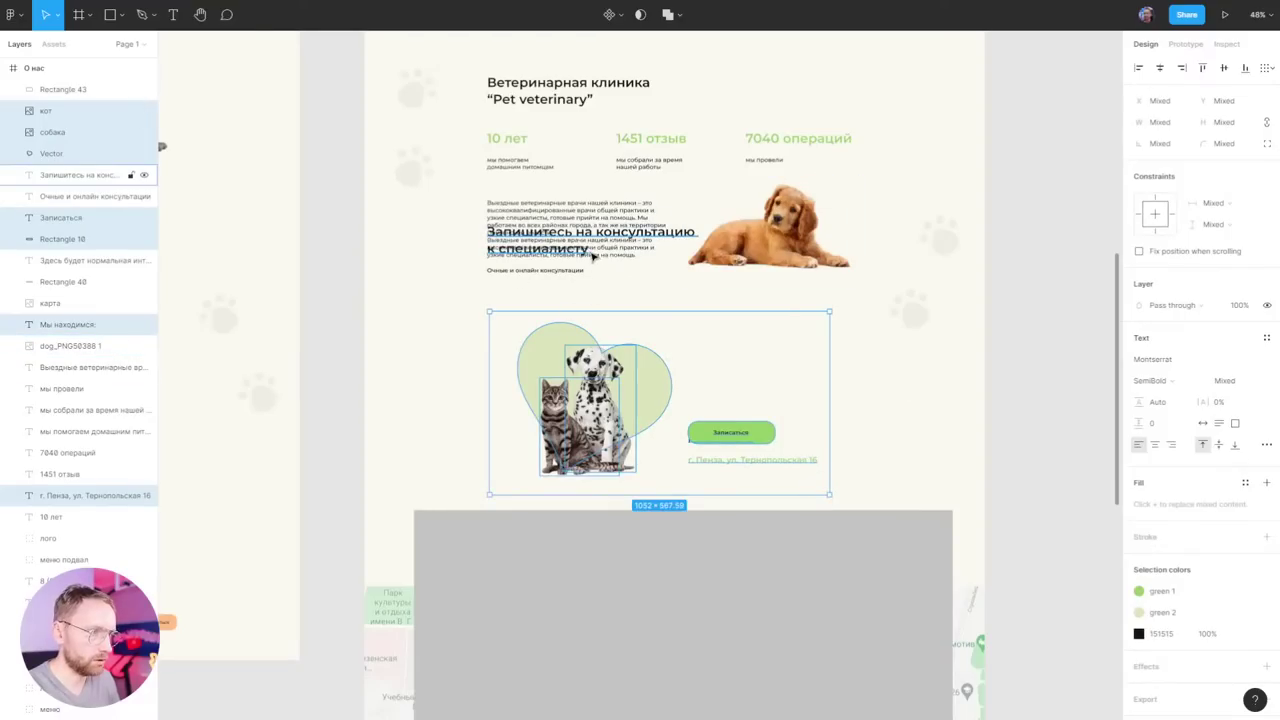
click(694, 256)
drag(694, 256, 877, 395)
scroll(837, 403, up, 5)
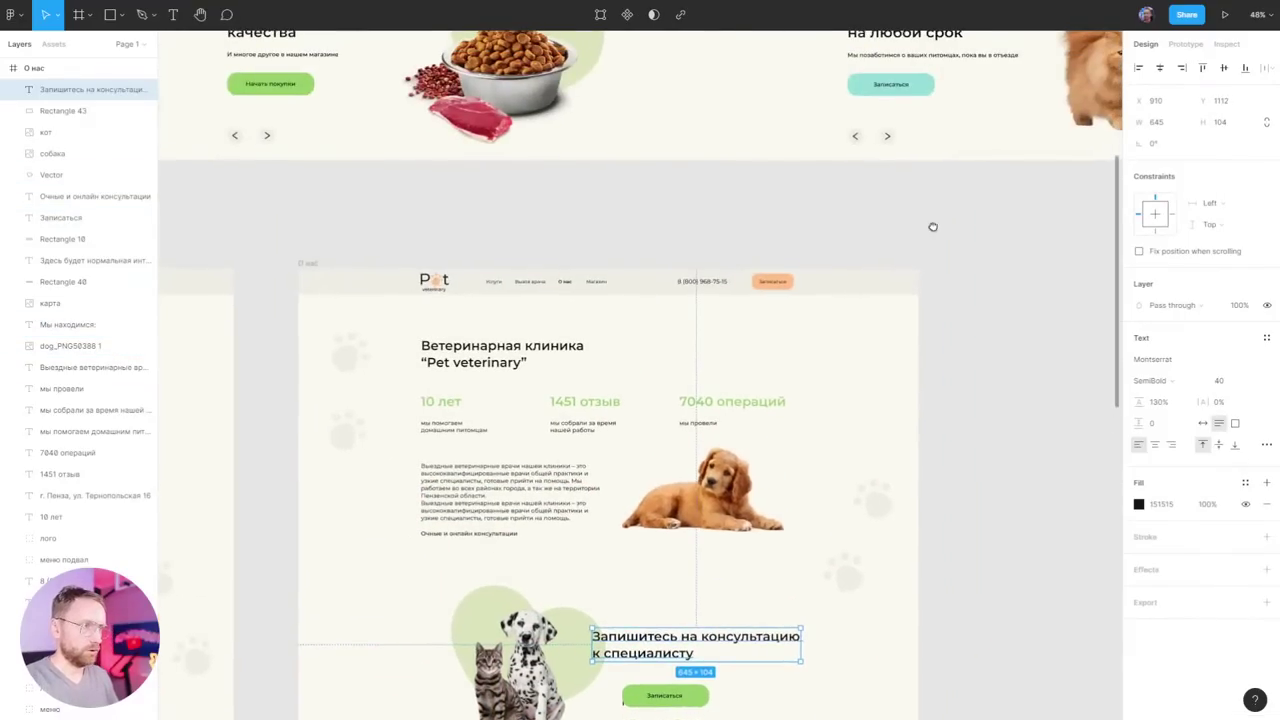
scroll(882, 238, down, 5)
click(497, 323)
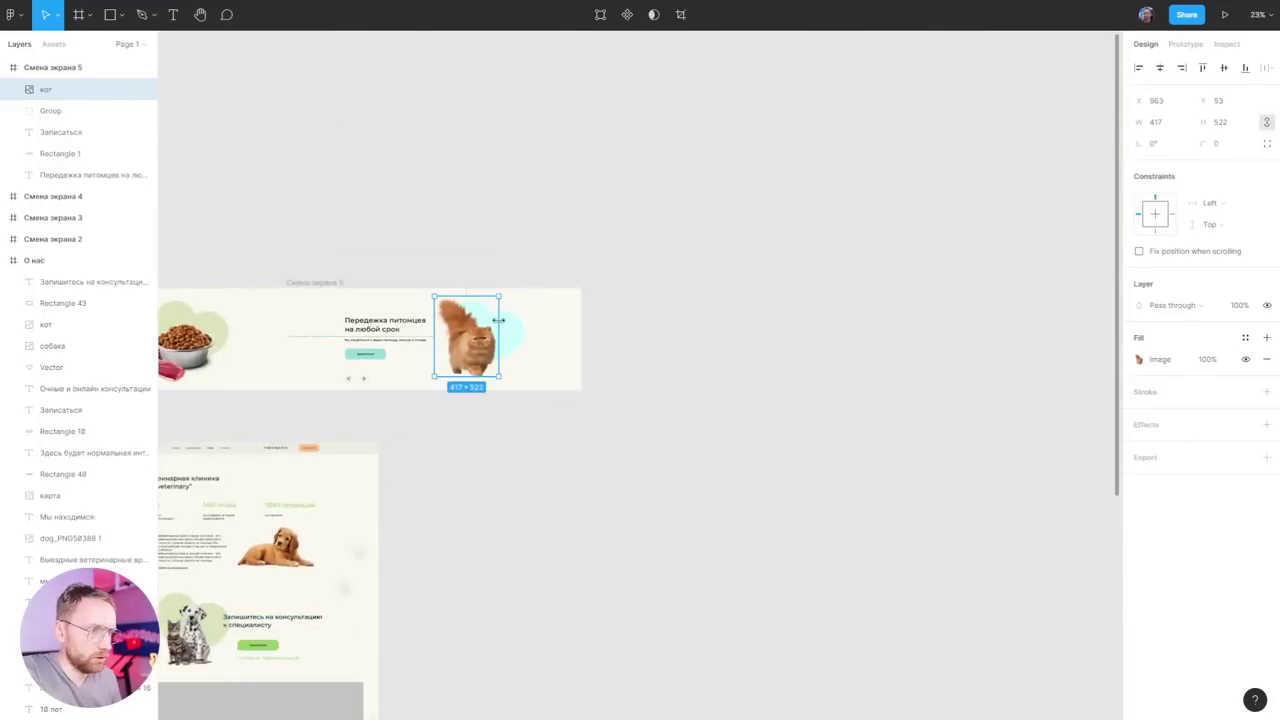
double_click(515, 330)
scroll(449, 322, up, 10)
scroll(557, 377, down, 3)
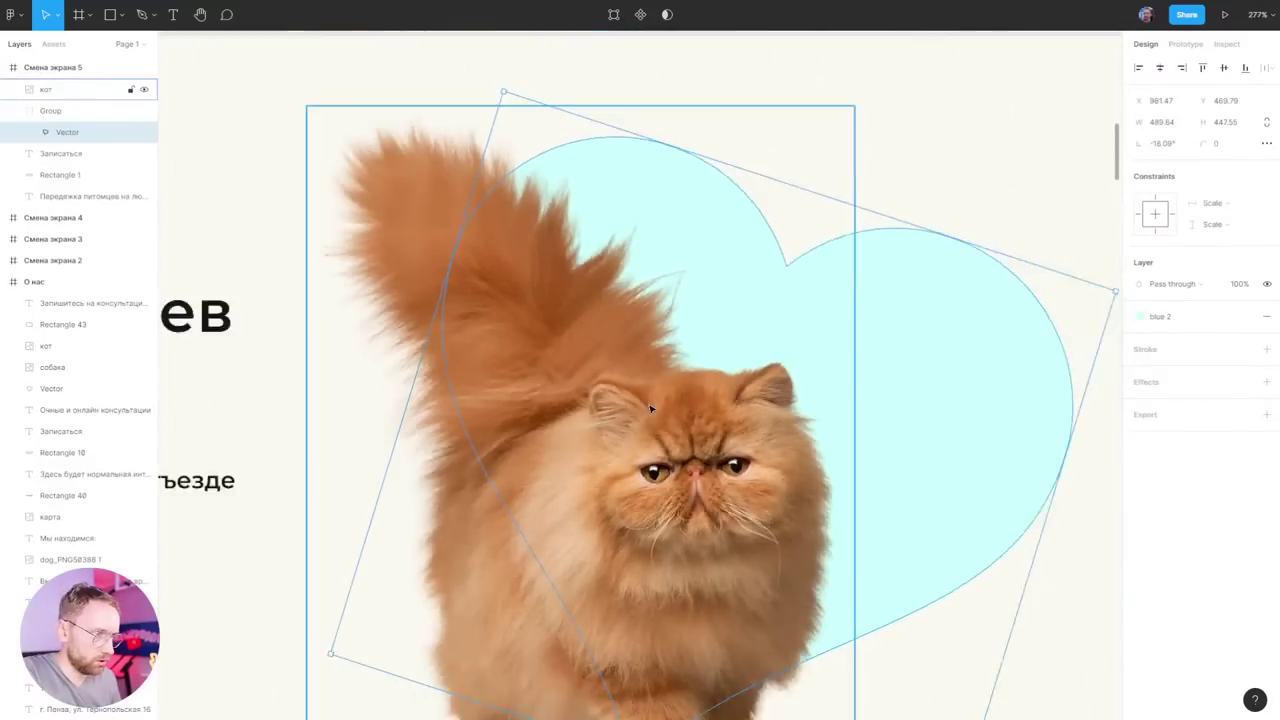
scroll(566, 543, down, 1)
scroll(568, 521, up, 8)
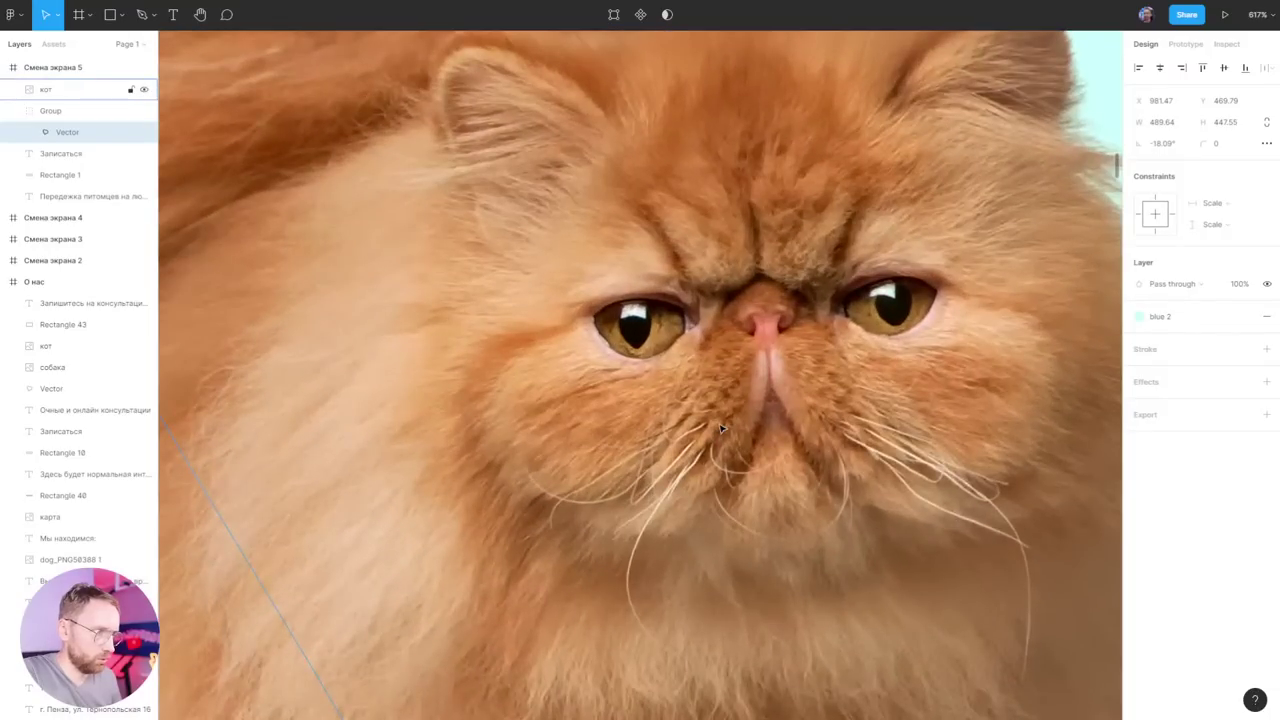
scroll(700, 450, down, 8)
scroll(710, 447, up, 7)
scroll(765, 362, down, 12)
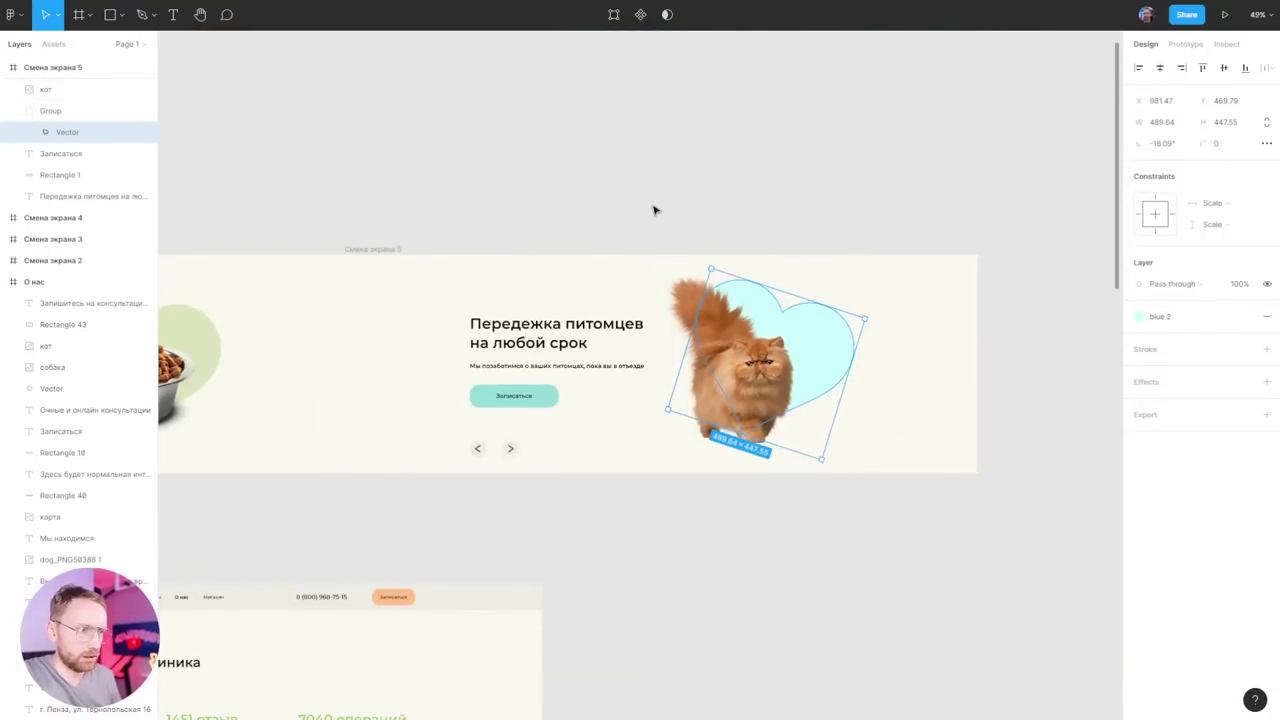
click(654, 209)
drag(605, 358, 1026, 406)
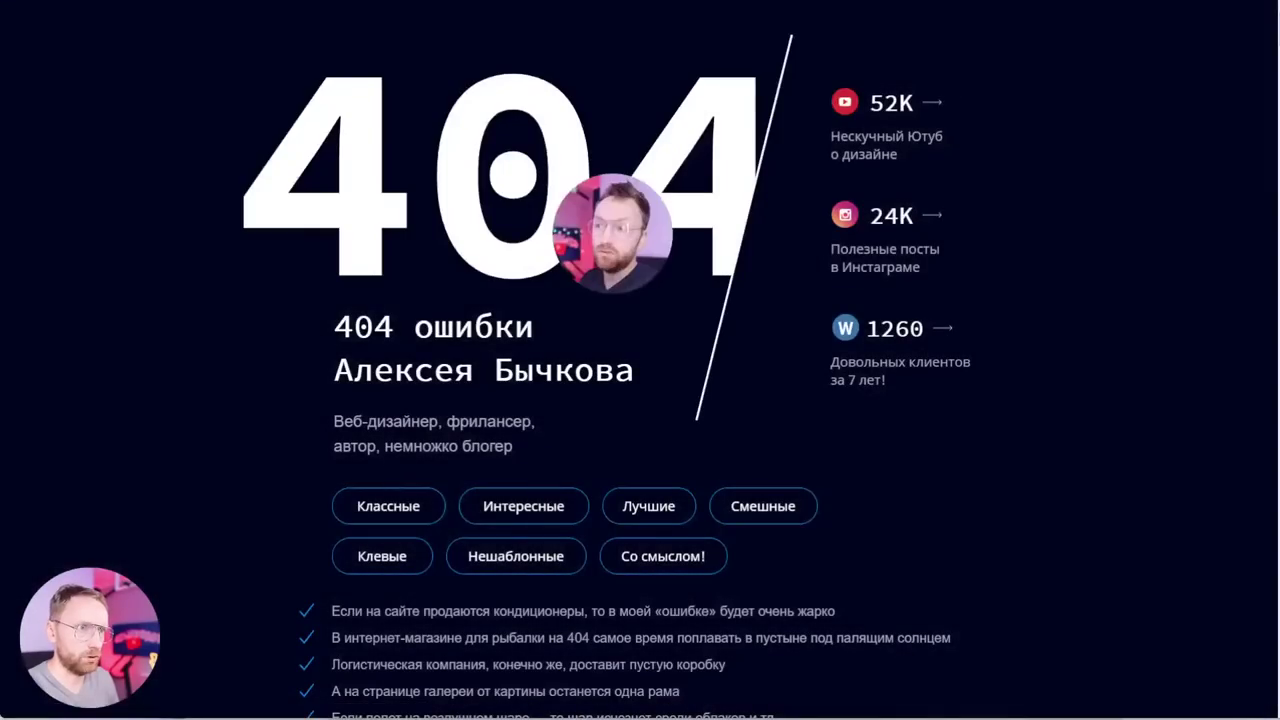
Browse the 404 gallery, enlarge the Petdiets 404 page preview, then close it
key(alt+Tab)
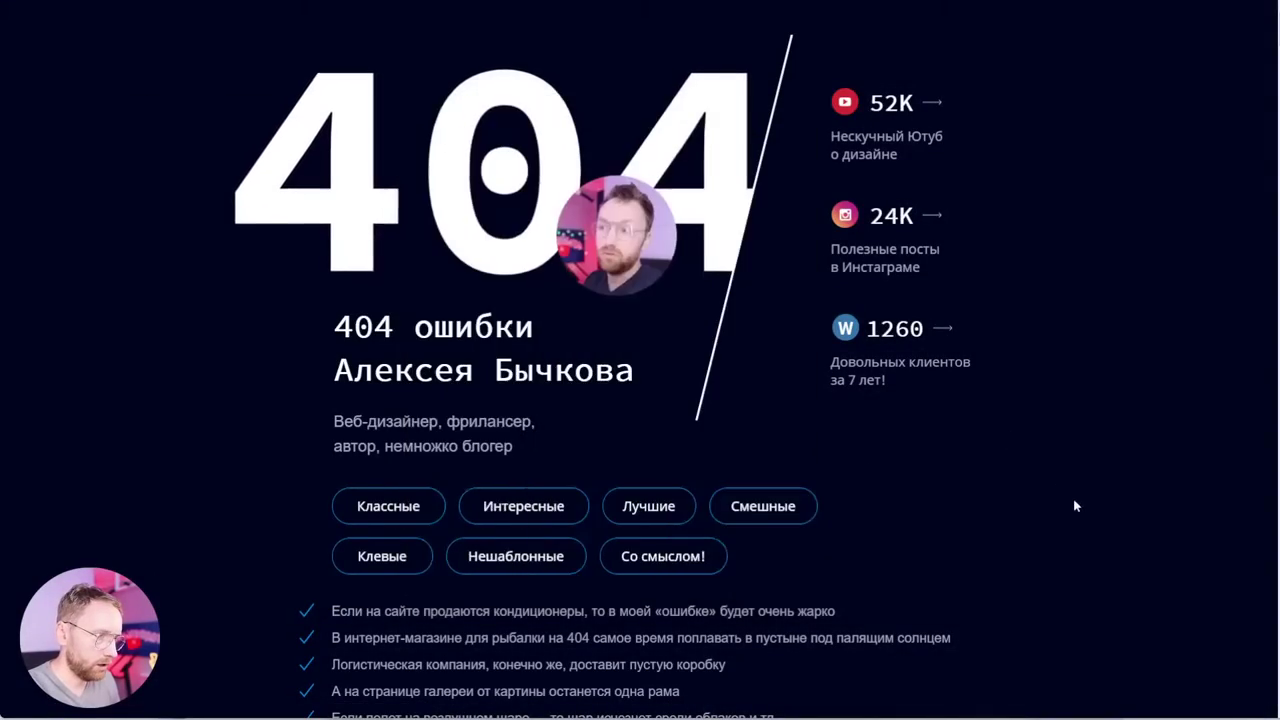
scroll(640, 400, down, 15)
scroll(891, 357, up, 15)
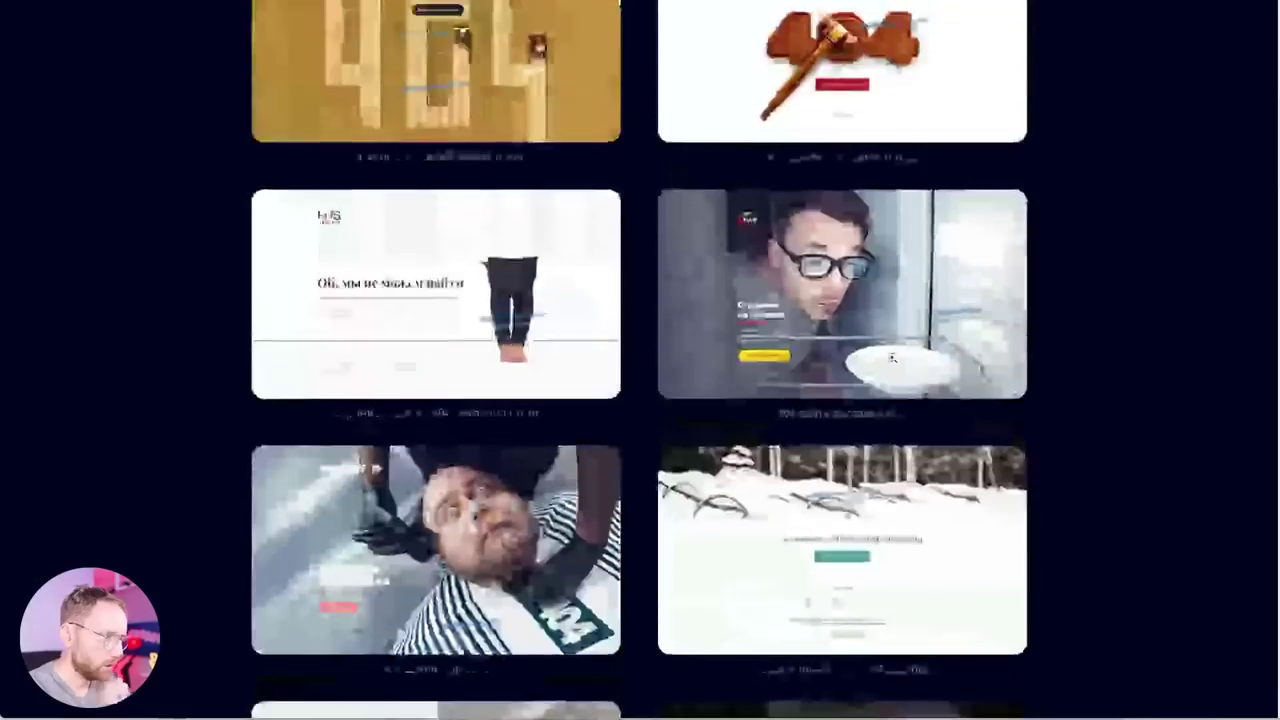
scroll(892, 357, down, 15)
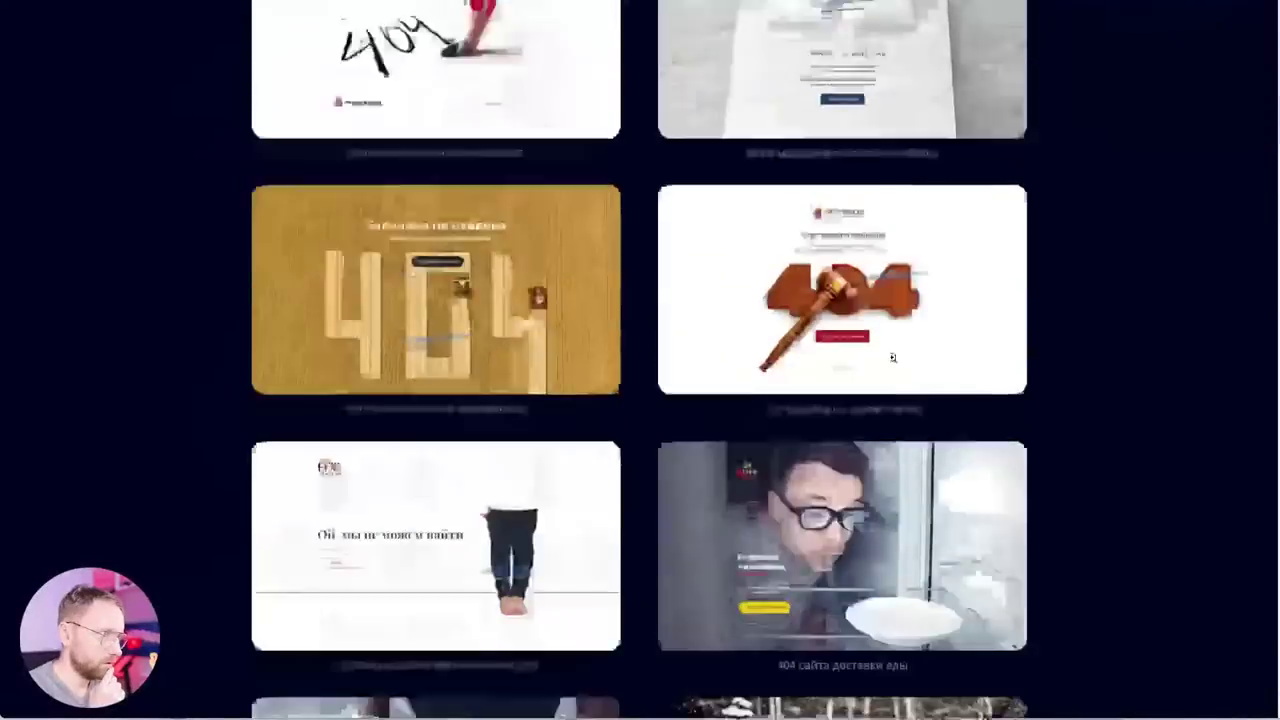
scroll(892, 357, down, 5)
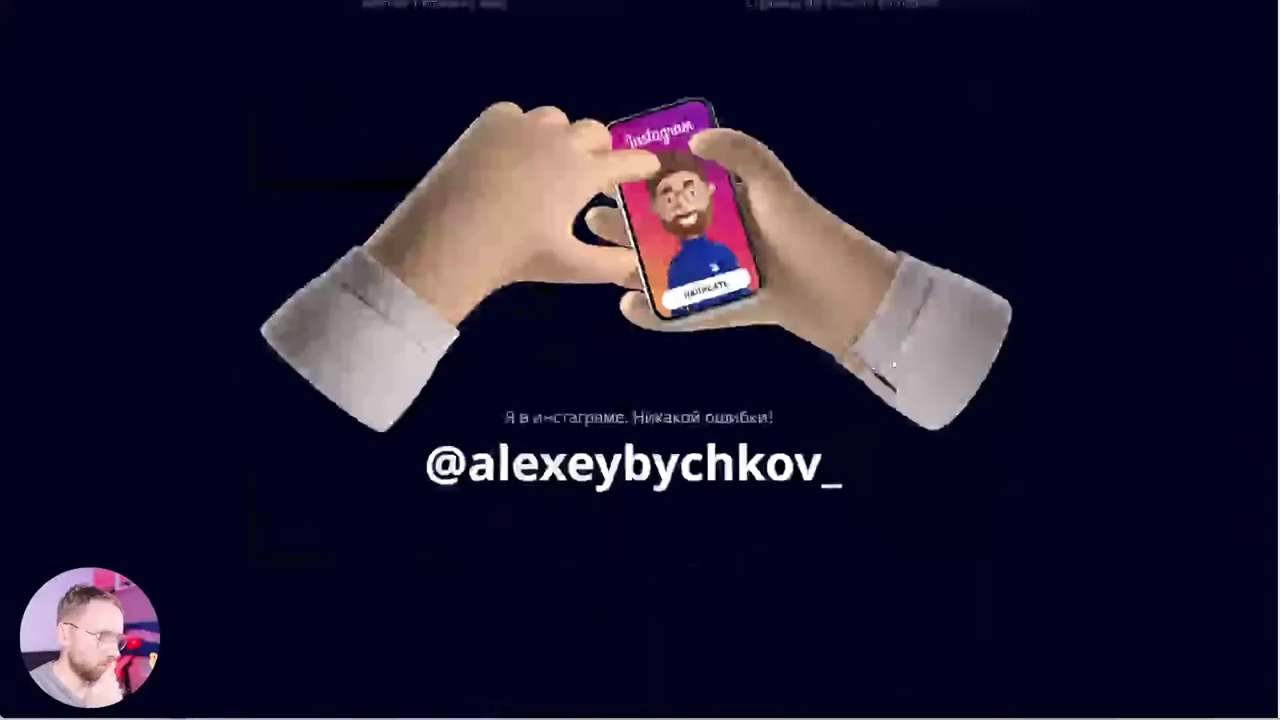
scroll(892, 360, up, 8)
scroll(893, 362, down, 5)
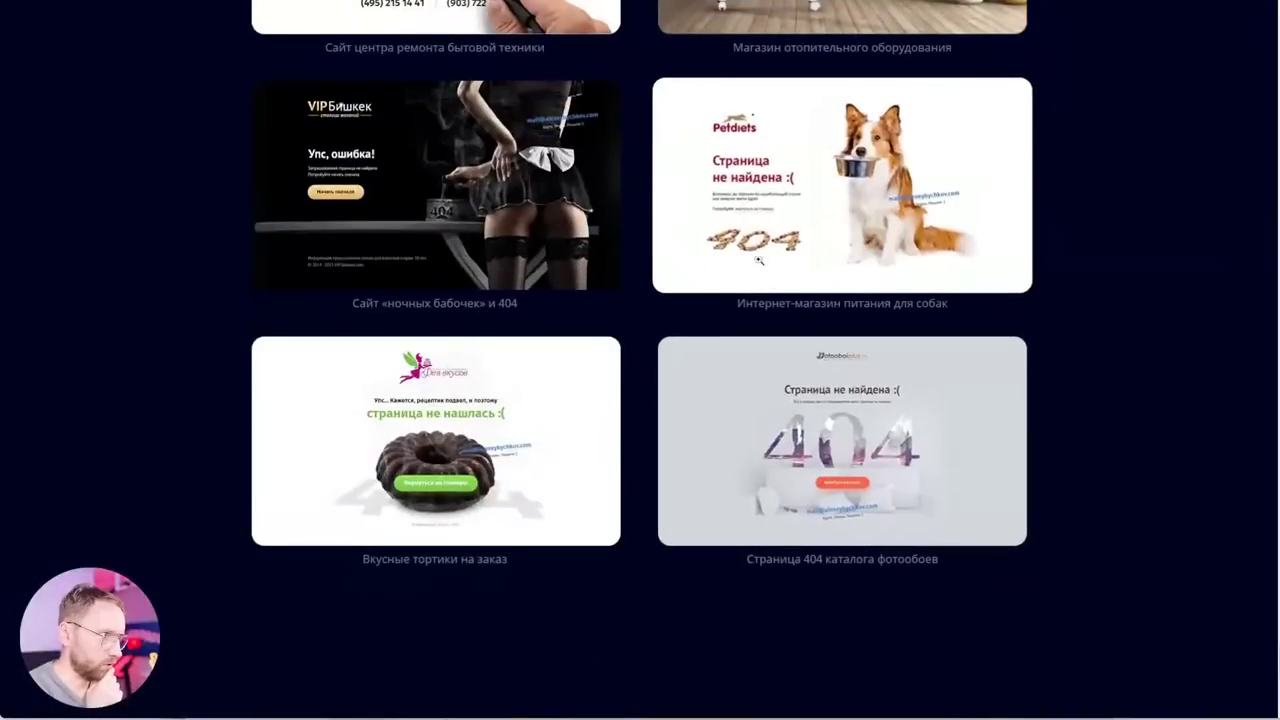
click(742, 232)
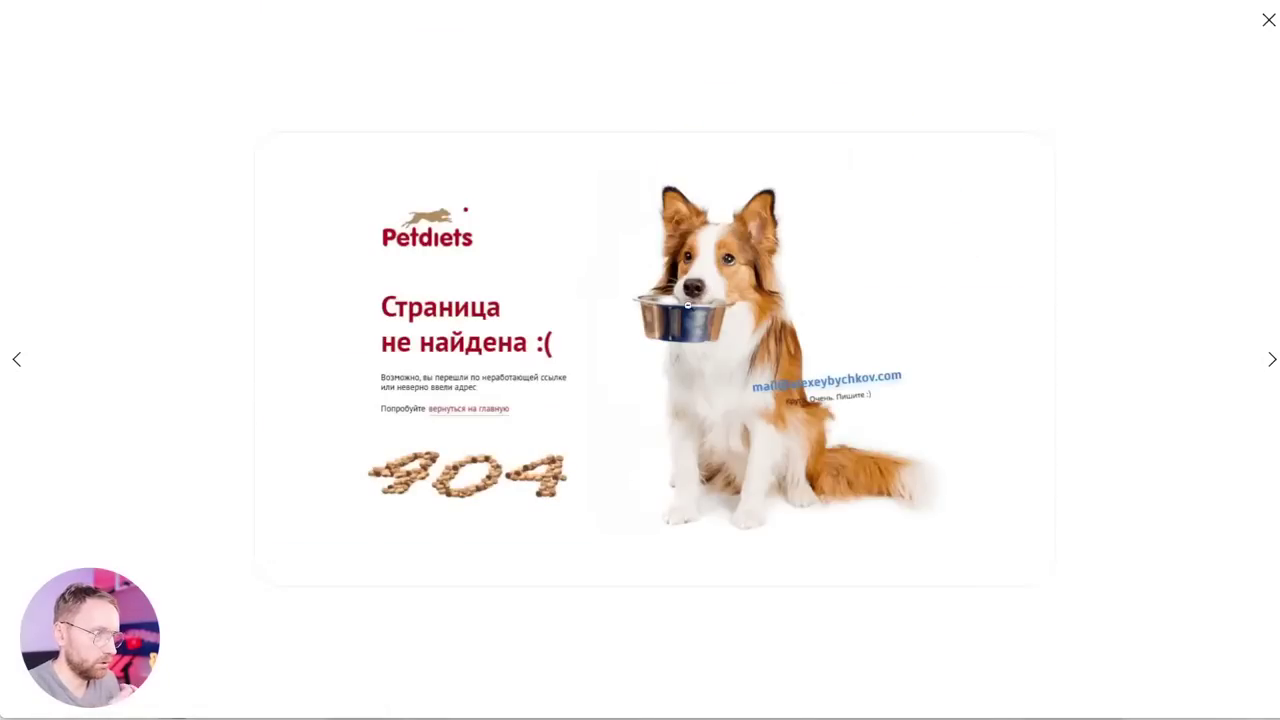
click(1267, 20)
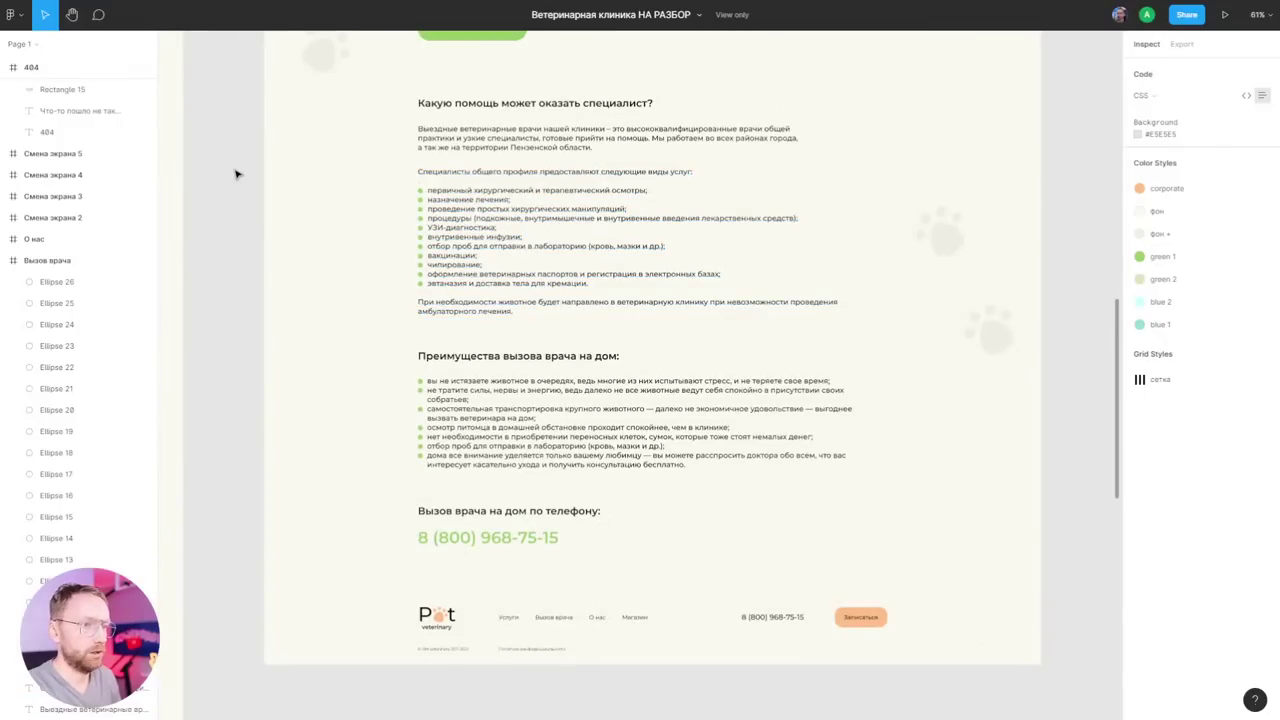
Pan the veterinary clinic page view sideways
drag(234, 174, 326, 193)
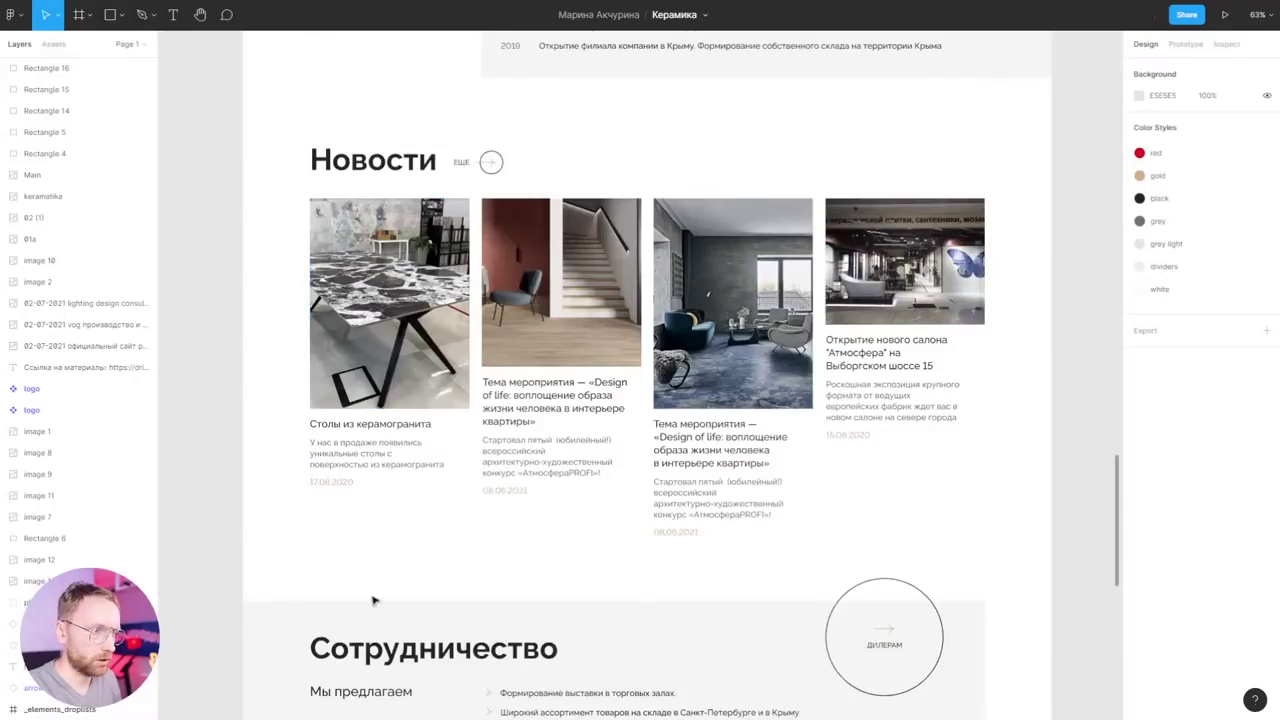
Bring up Discord and the YouTube live chat and highlight a viewer's review request
key(alt+Tab)
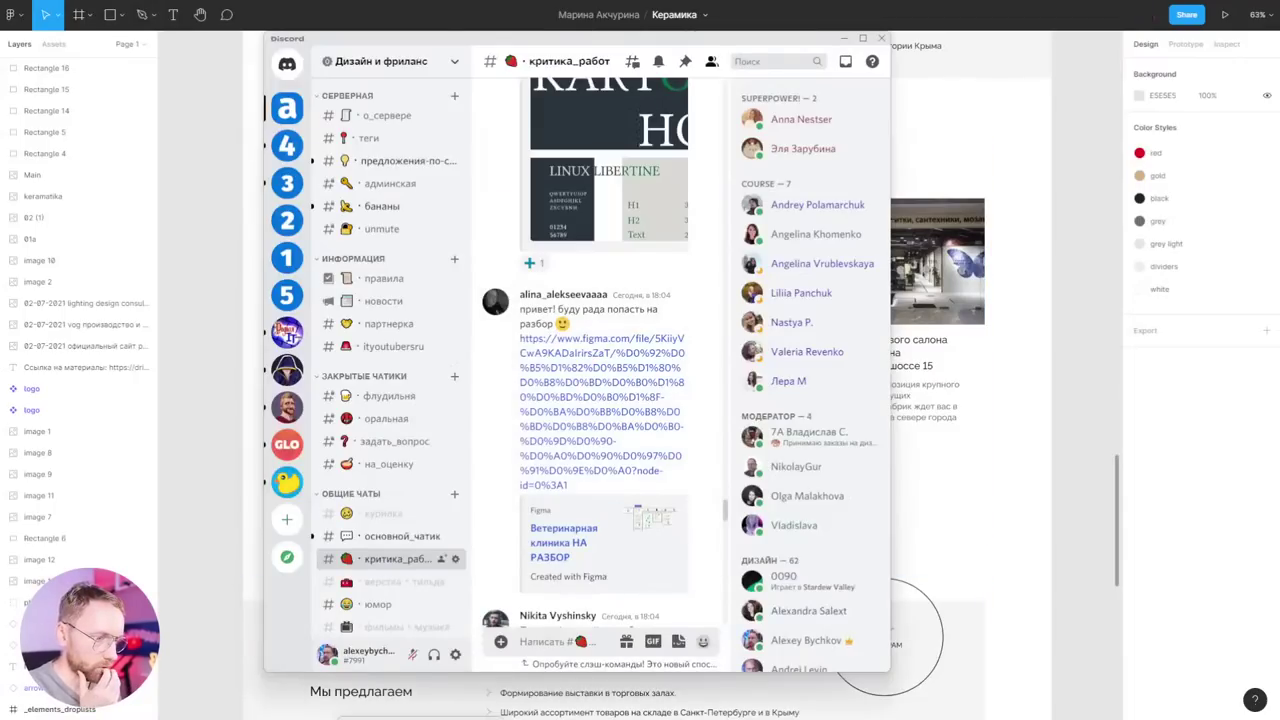
key(alt+Tab)
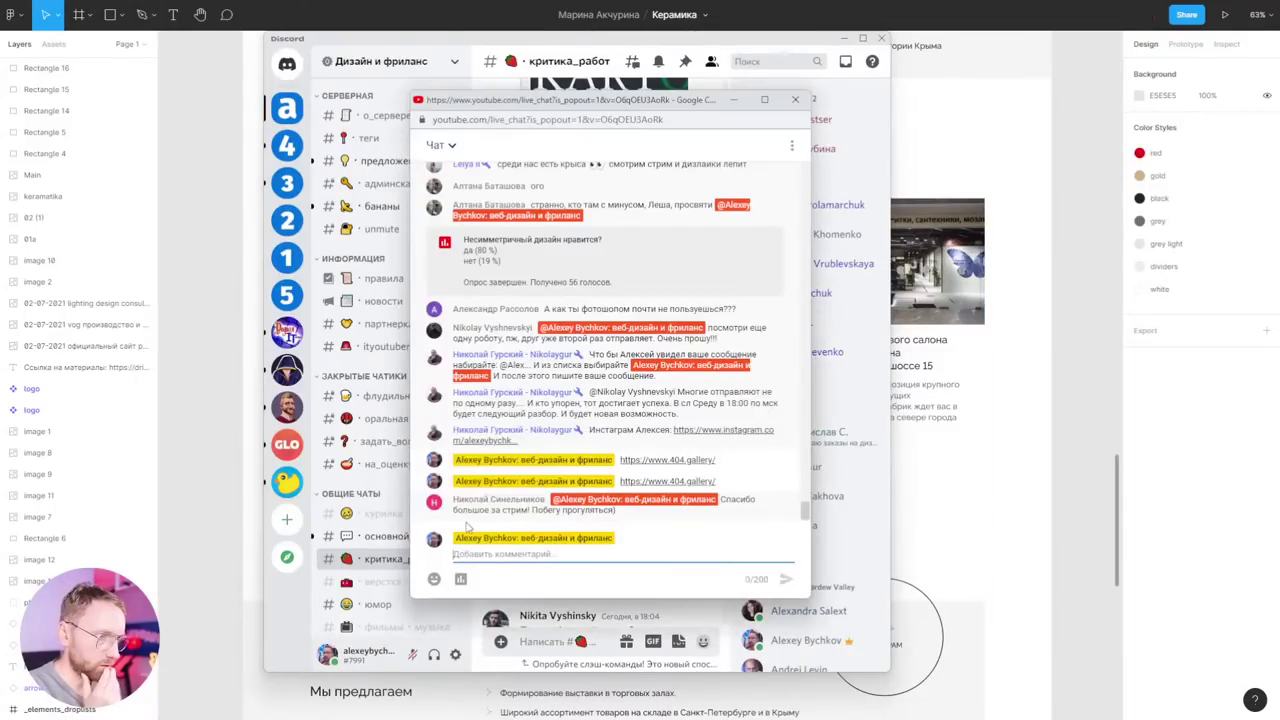
drag(467, 511, 572, 511)
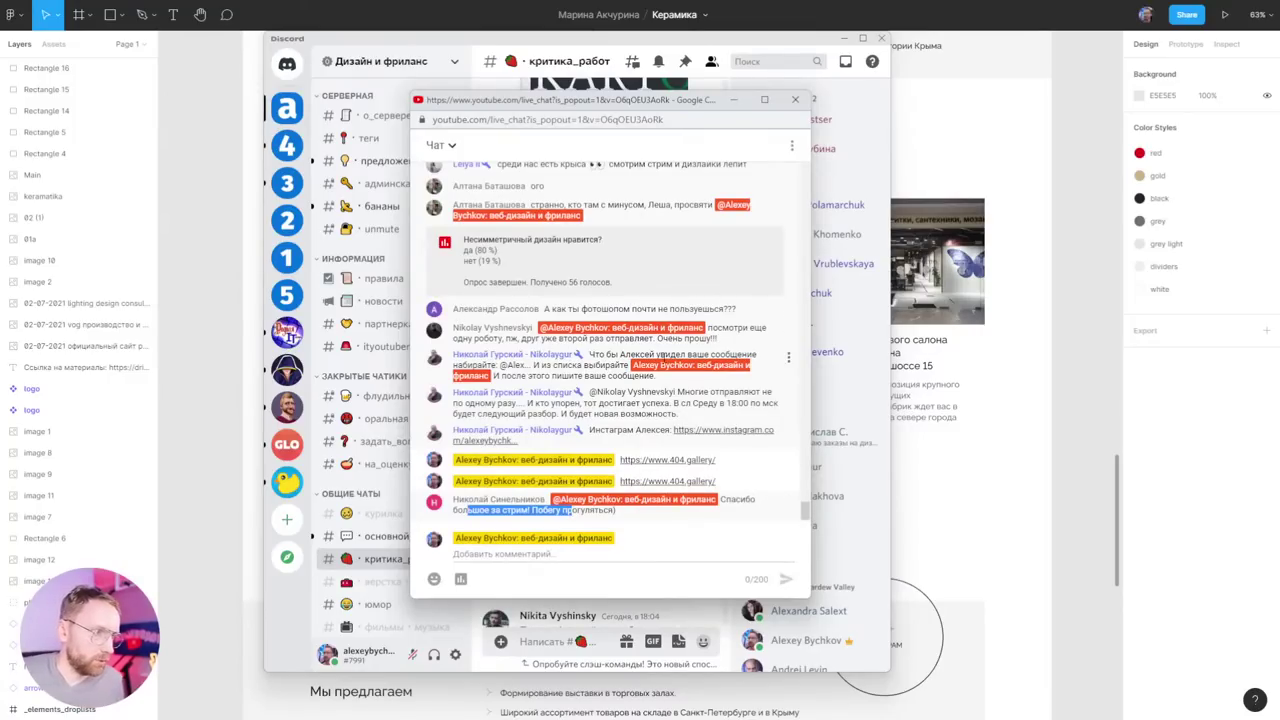
drag(515, 376, 673, 382)
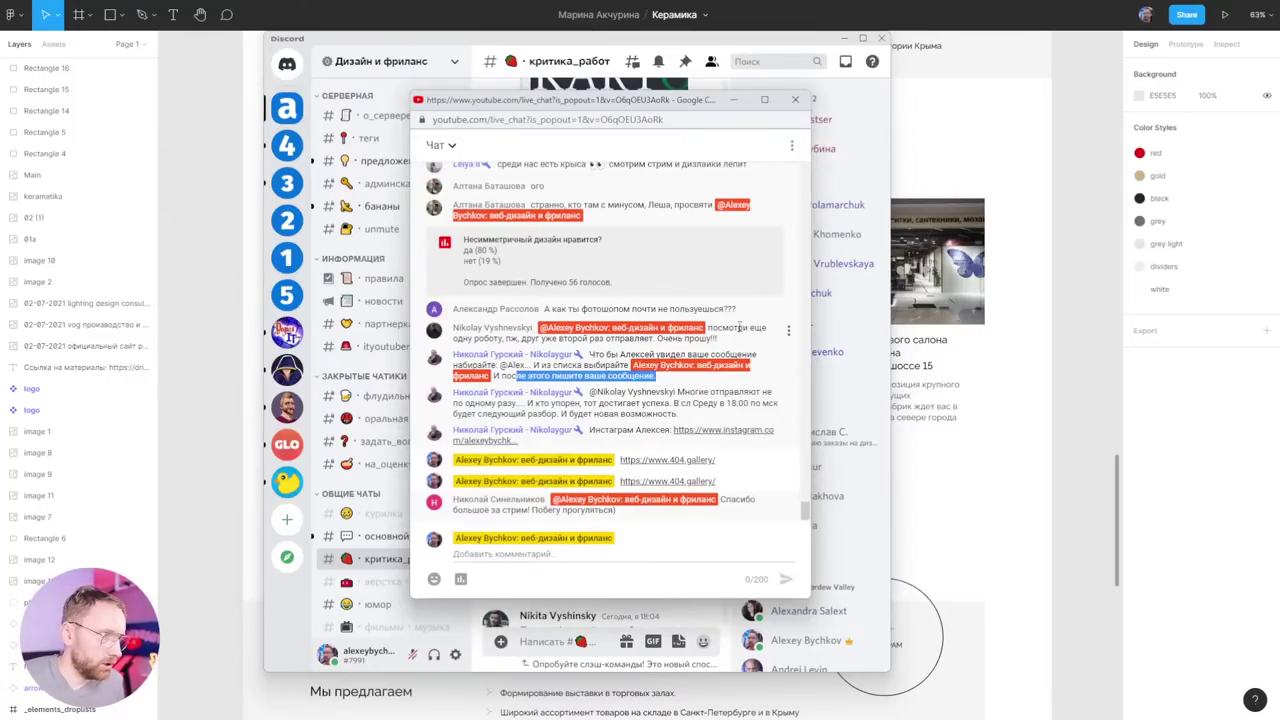
drag(478, 340, 646, 340)
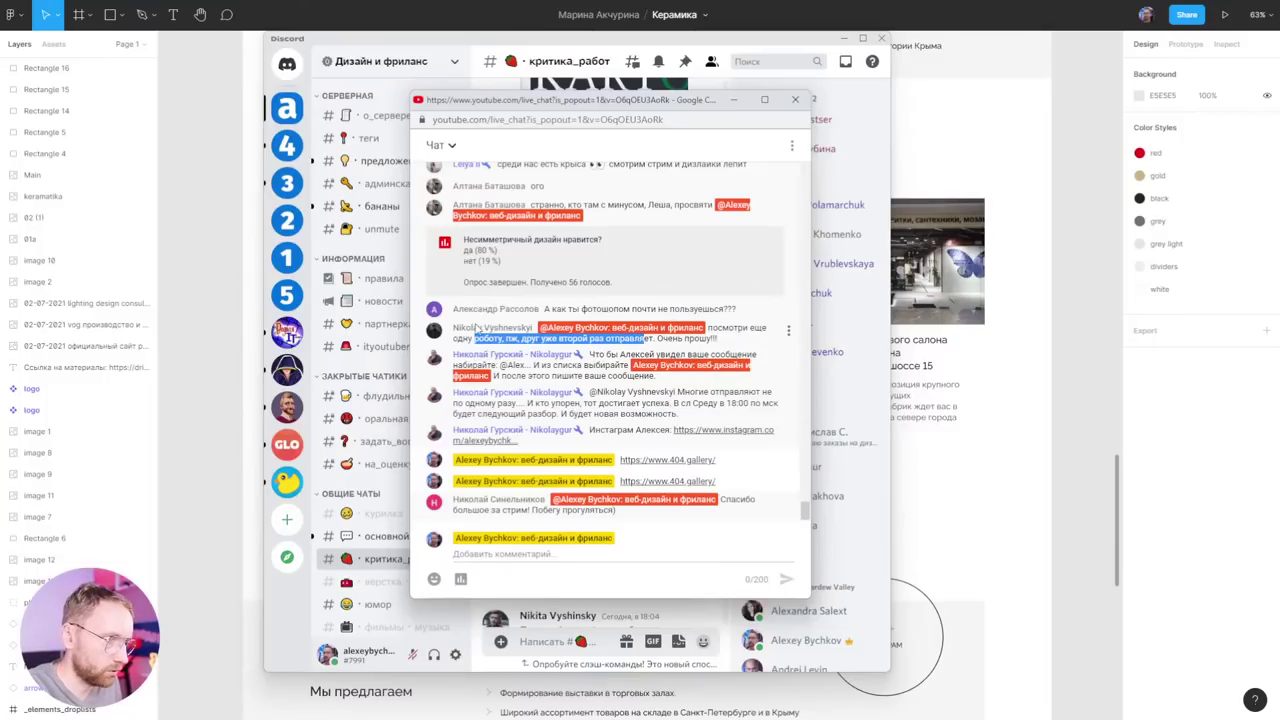
drag(455, 327, 536, 337)
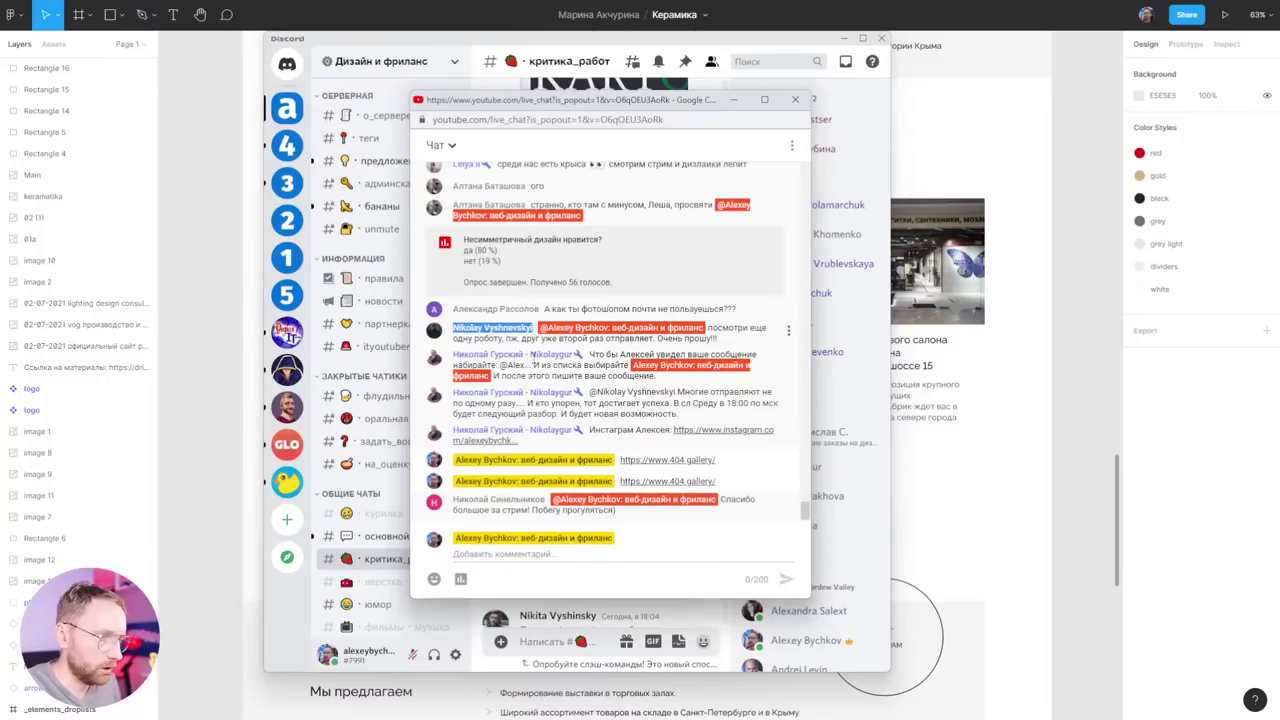
Move the live chat aside and open the Parrot Tour Figma link in #критика_работ
key(alt+Tab)
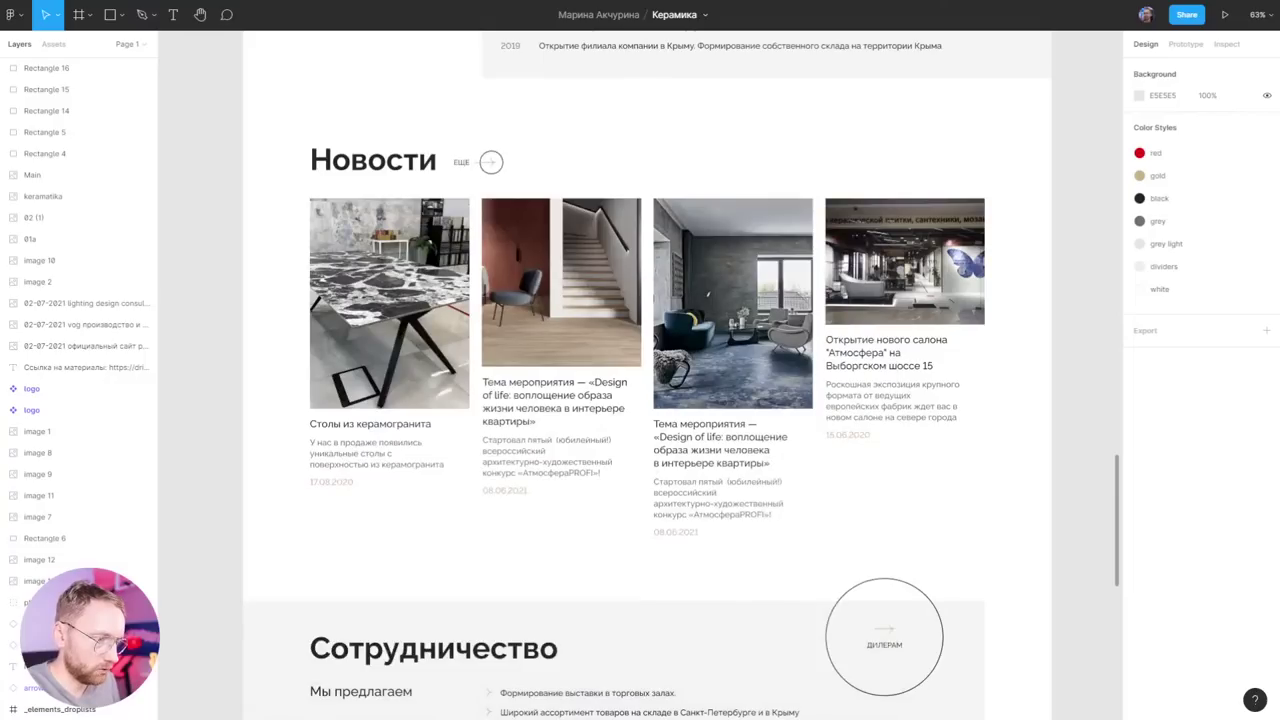
key(alt+Tab)
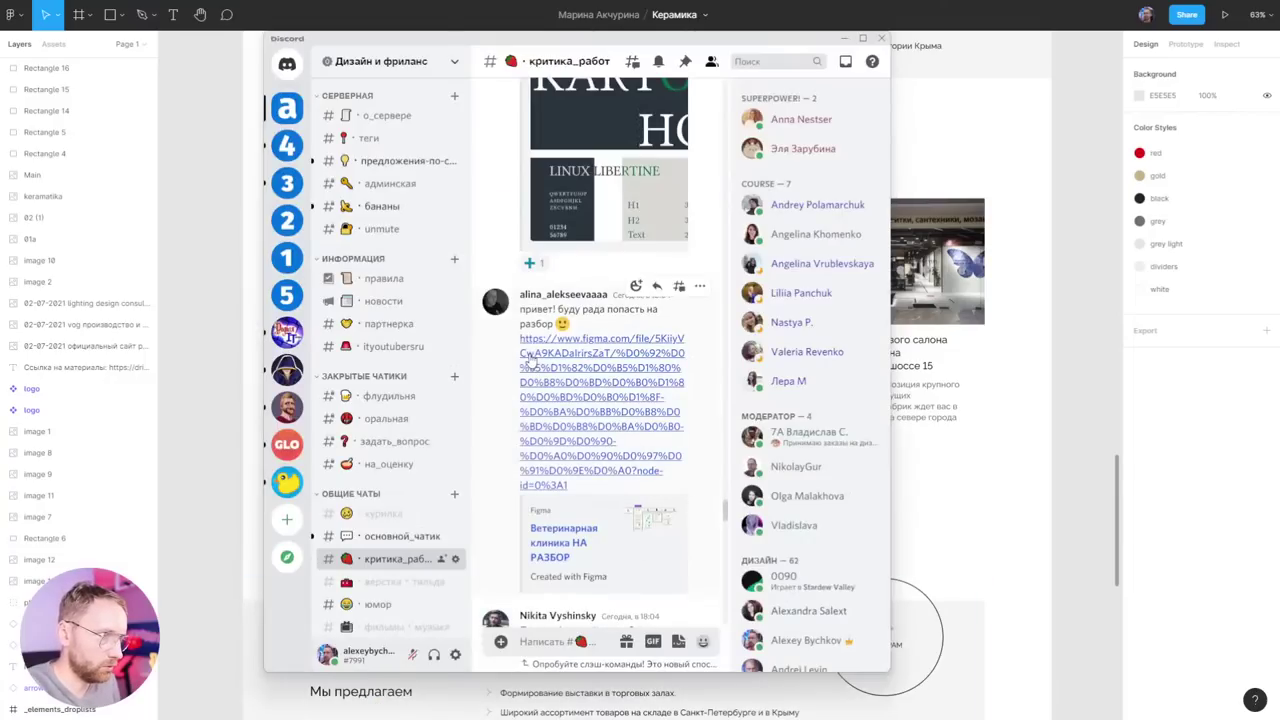
scroll(530, 360, down, 2)
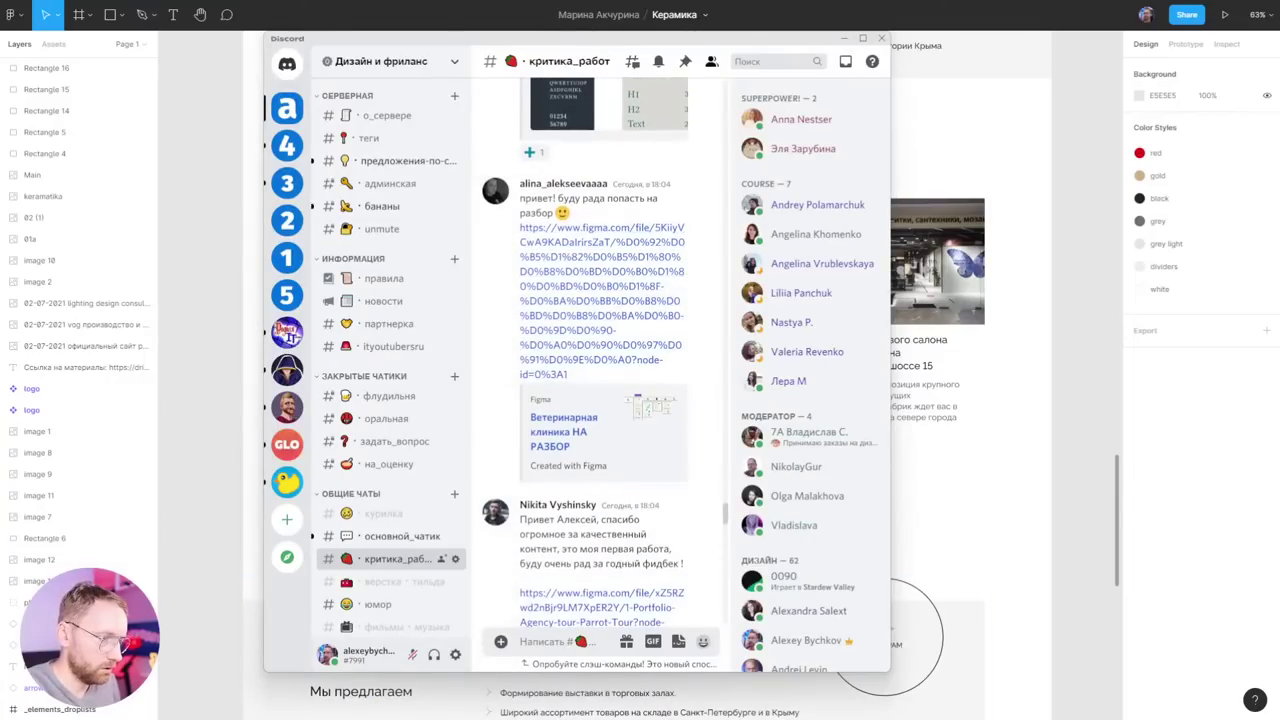
key(alt+Tab)
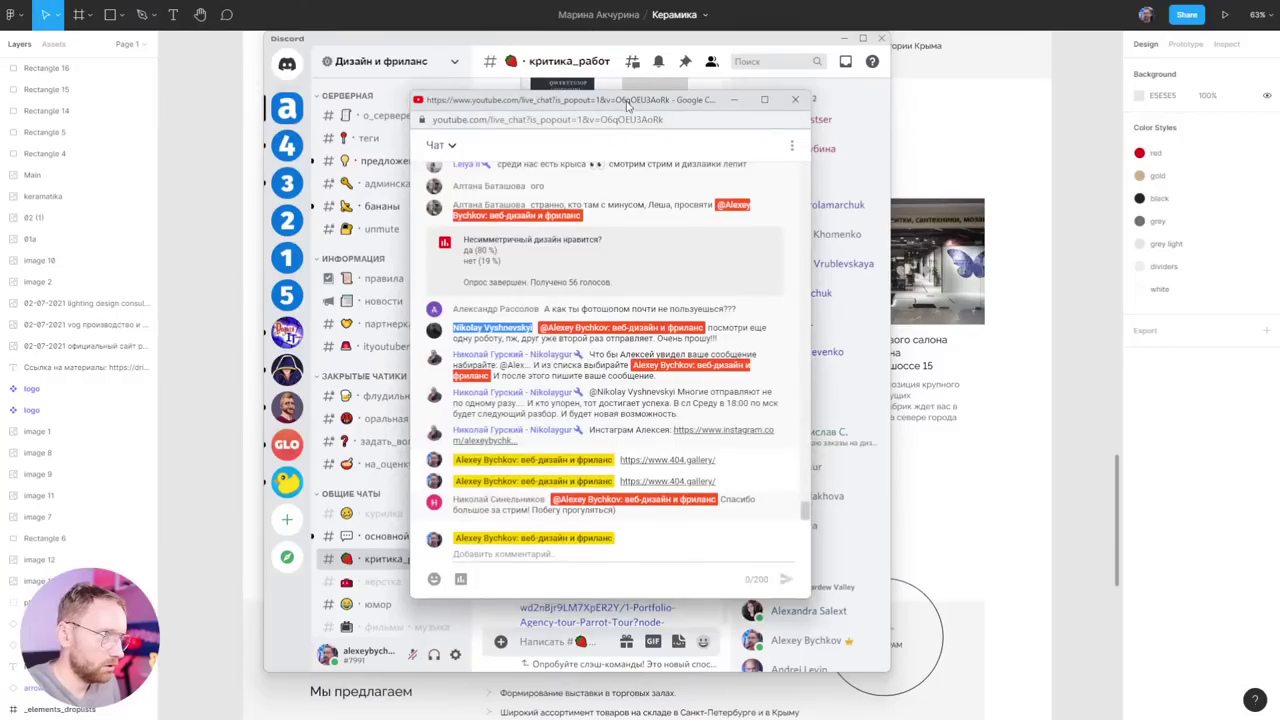
drag(628, 104, 973, 124)
click(612, 507)
scroll(612, 507, down, 3)
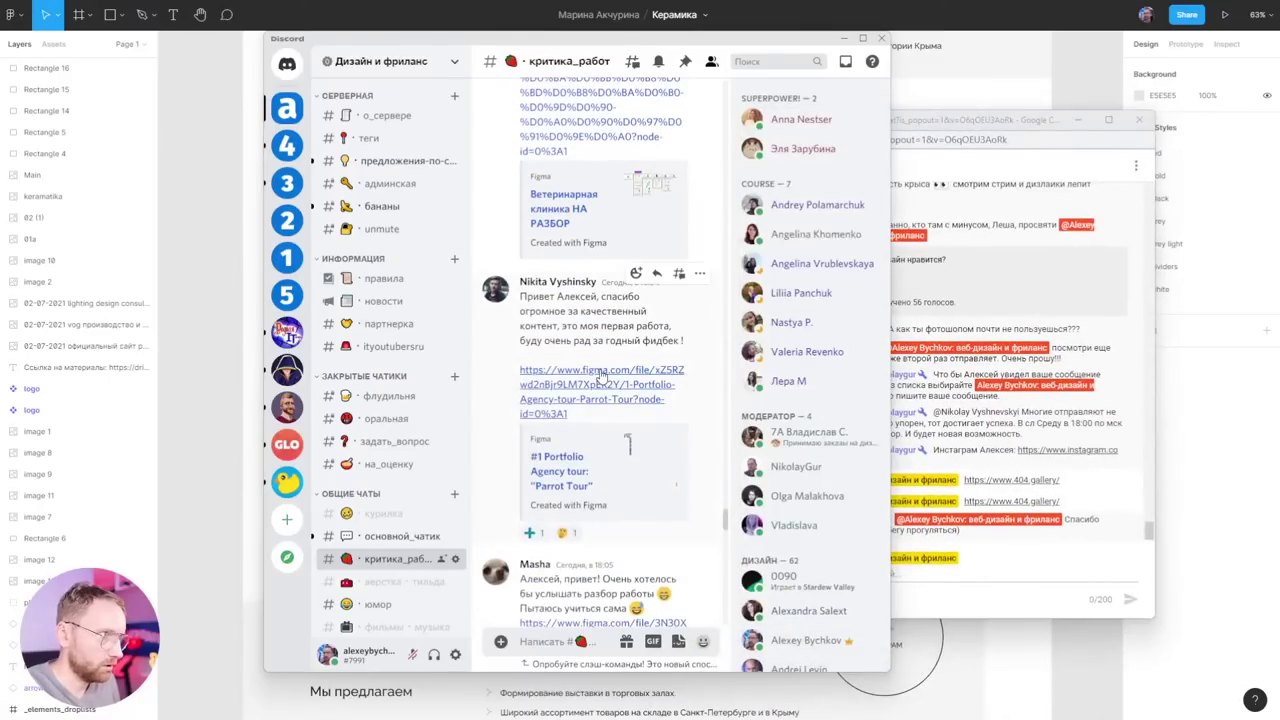
click(602, 375)
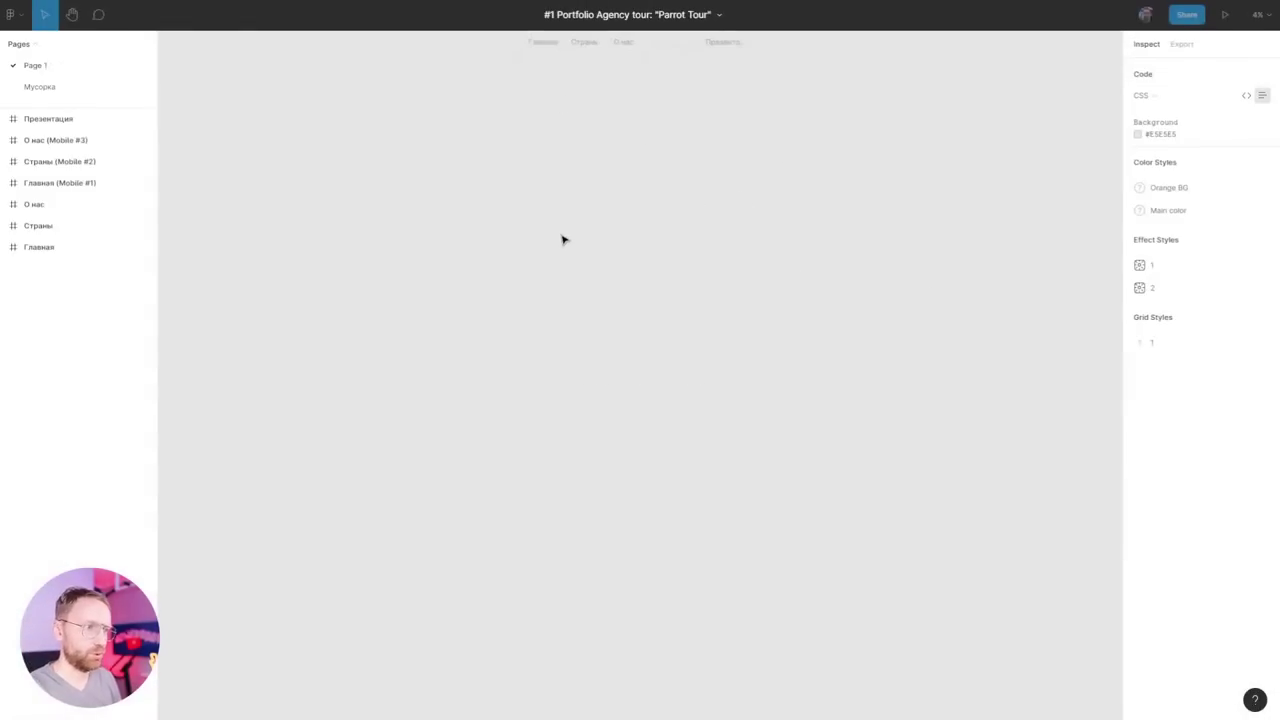
Hide the Figma UI and zoom into the Презентация cover's BALI laptop mockup
scroll(580, 207, up, 3)
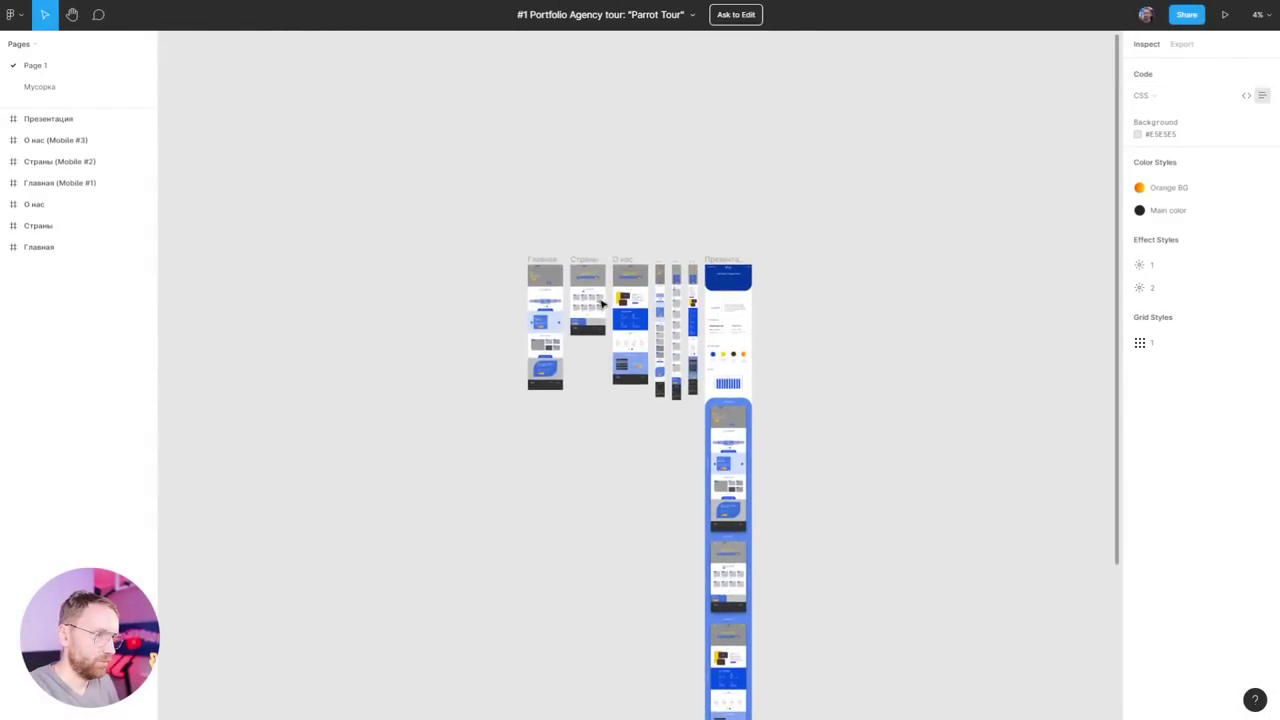
scroll(670, 228, up, 10)
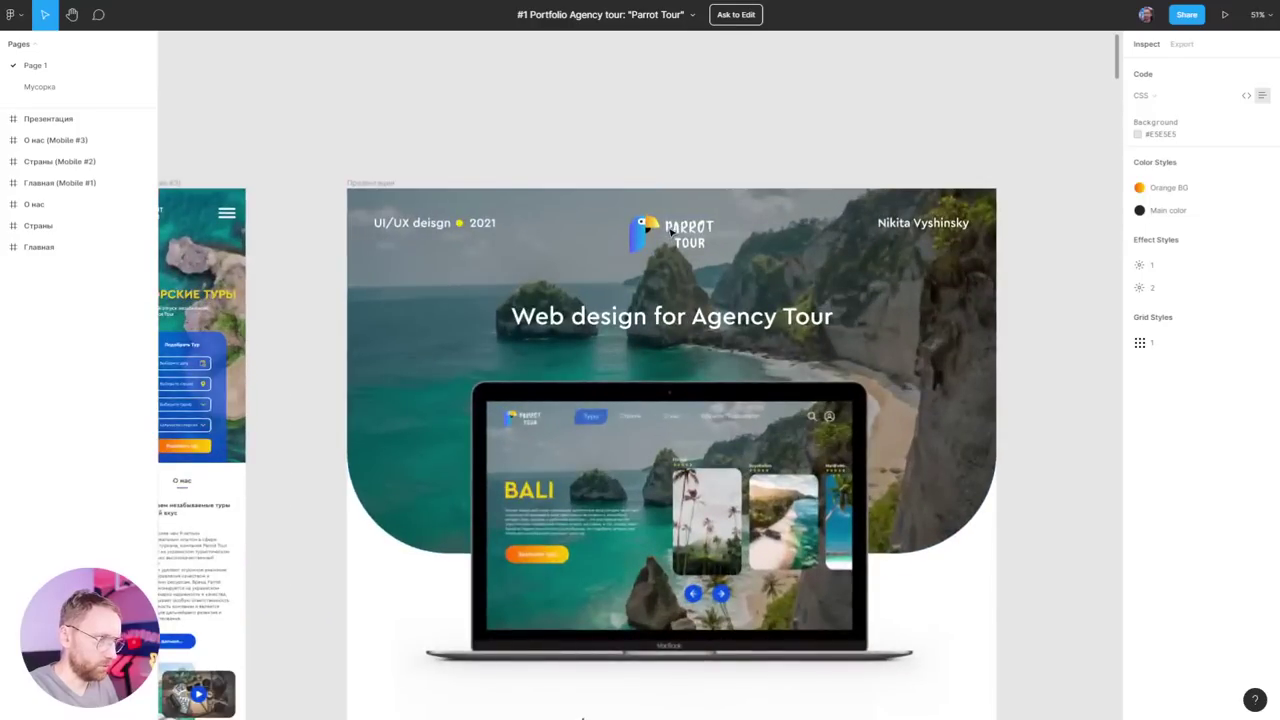
key(ctrl+backslash)
scroll(770, 372, up, 6)
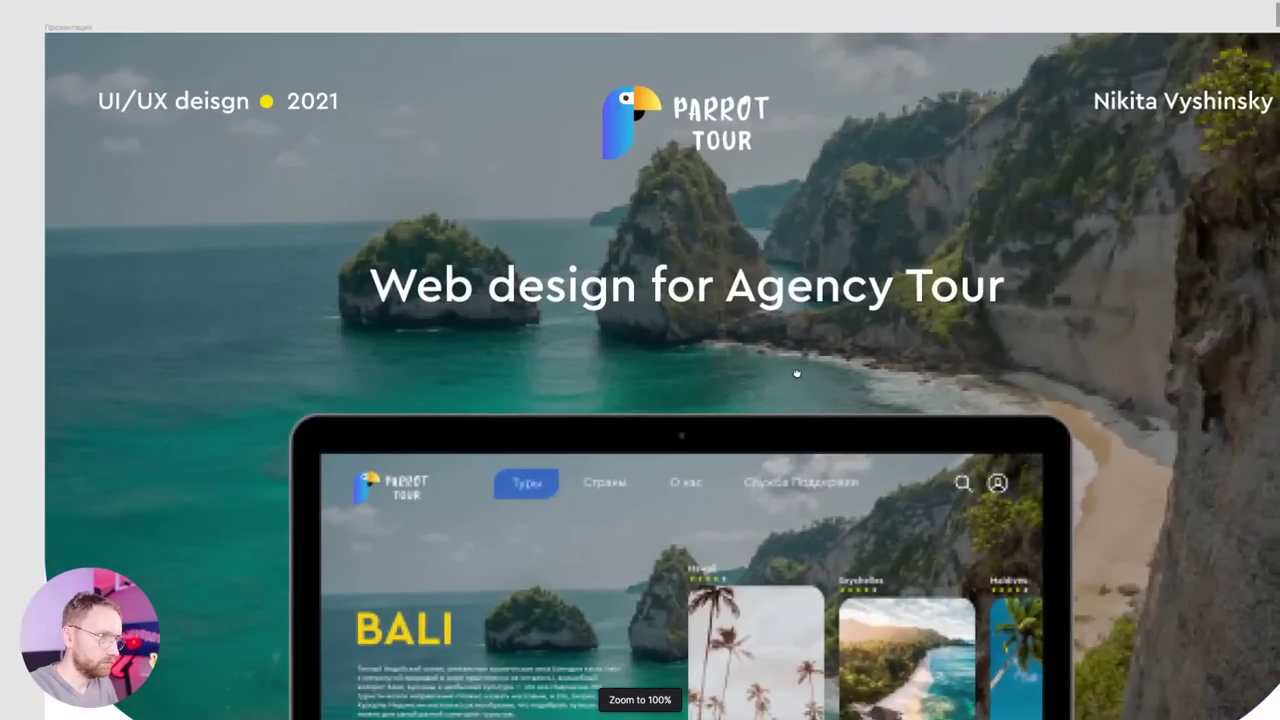
scroll(790, 348, down, 2)
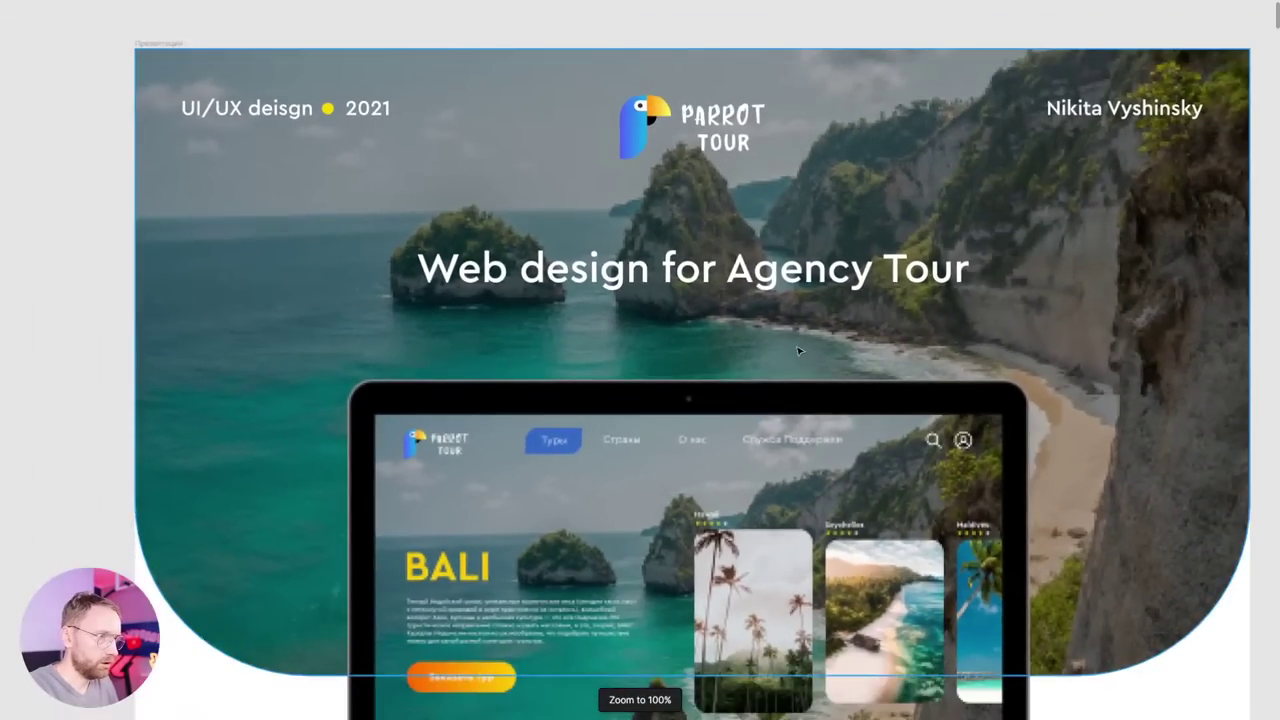
scroll(799, 350, up, 5)
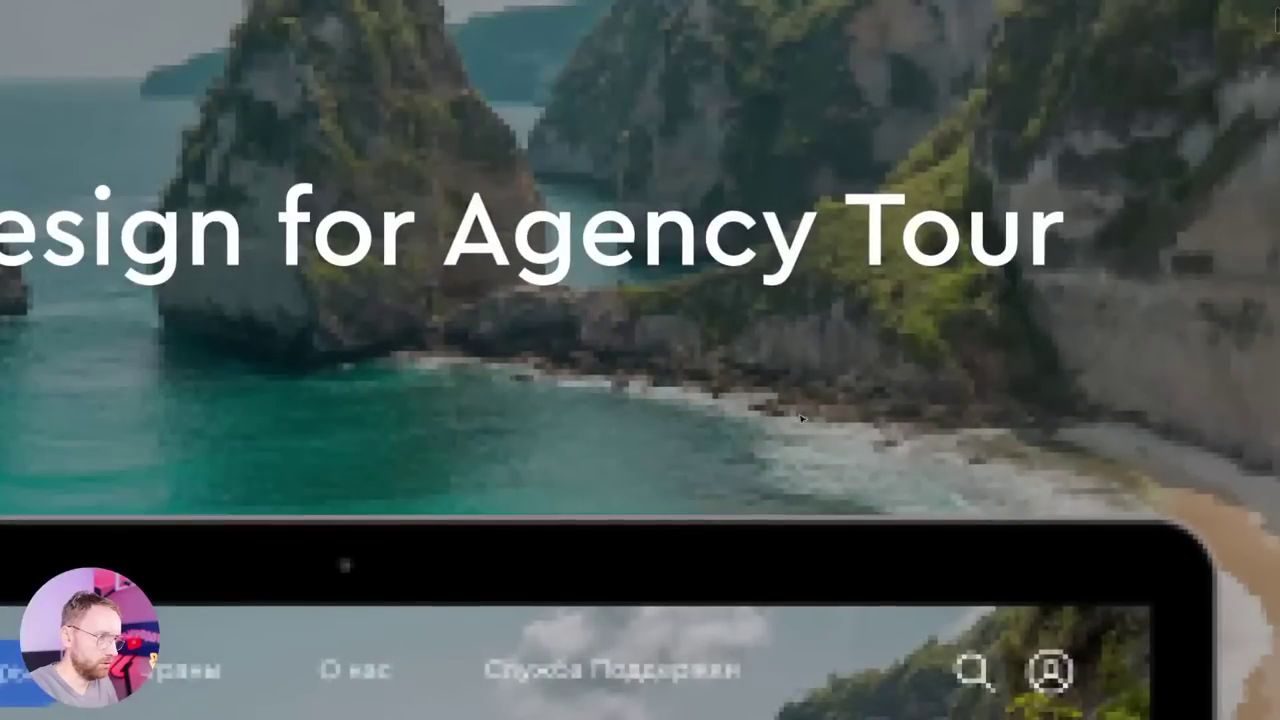
scroll(914, 277, down, 5)
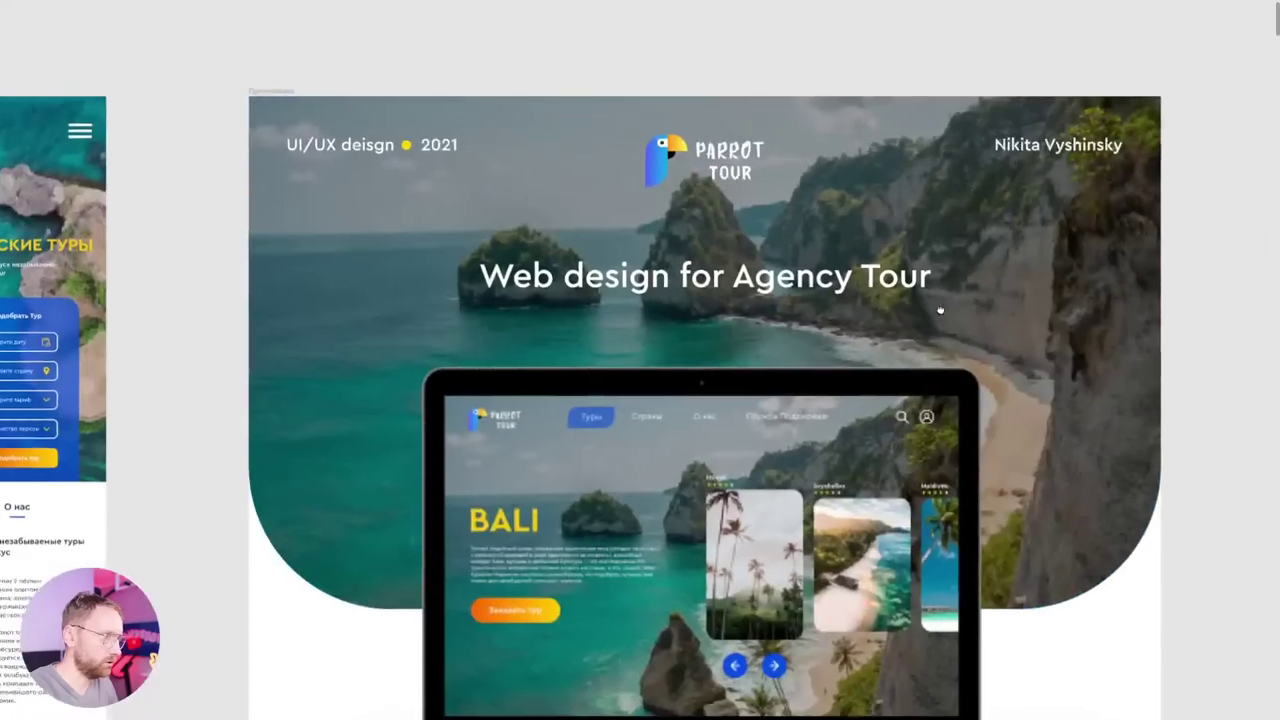
scroll(843, 306, up, 5)
scroll(547, 314, down, 5)
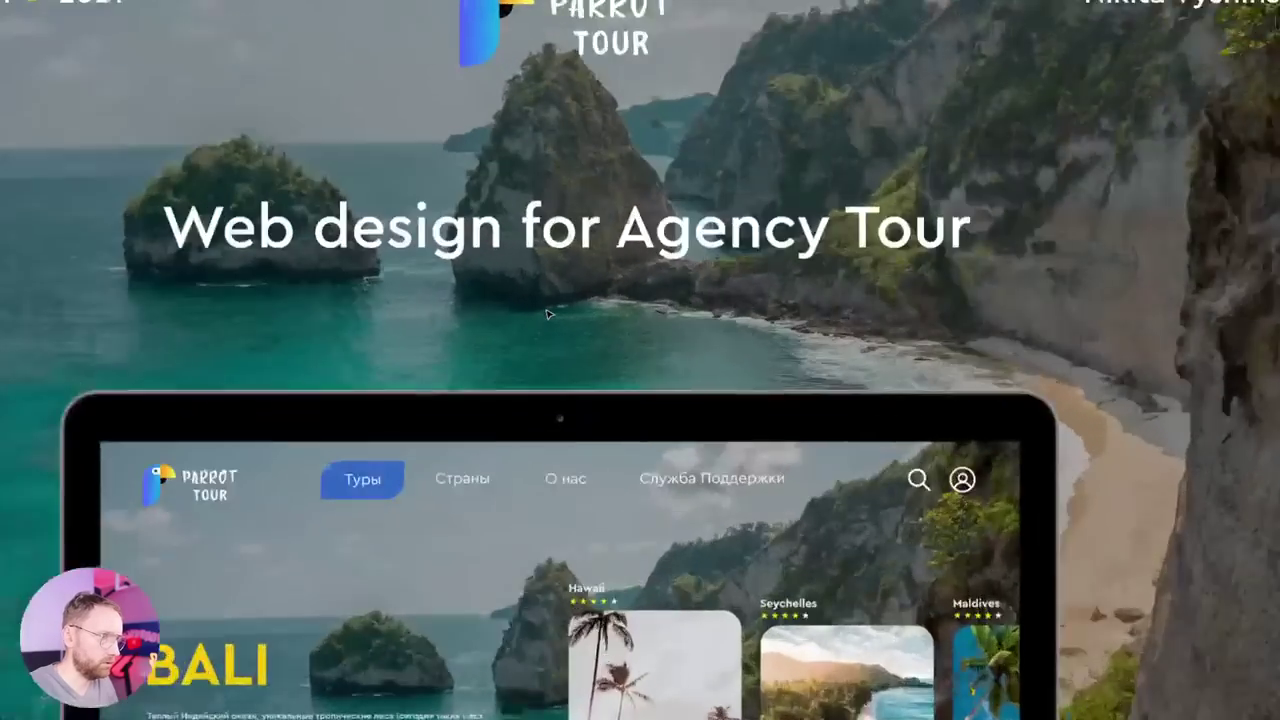
scroll(657, 271, down, 3)
scroll(656, 272, up, 3)
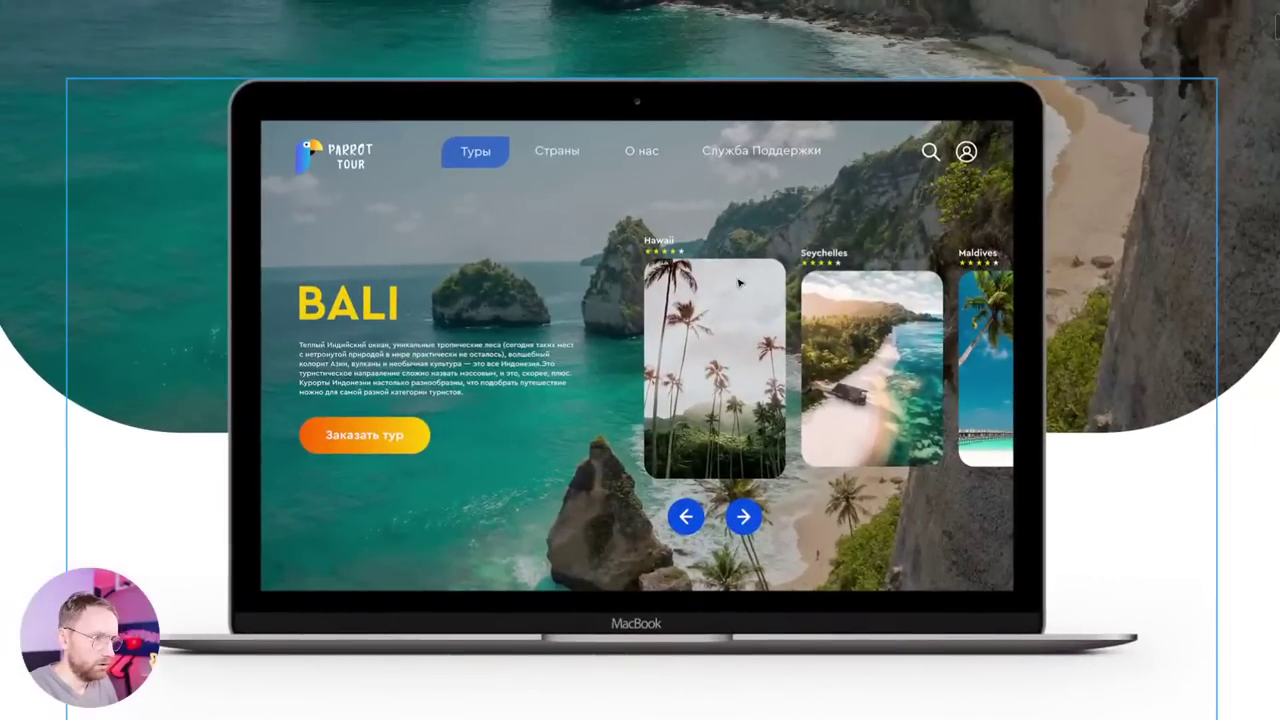
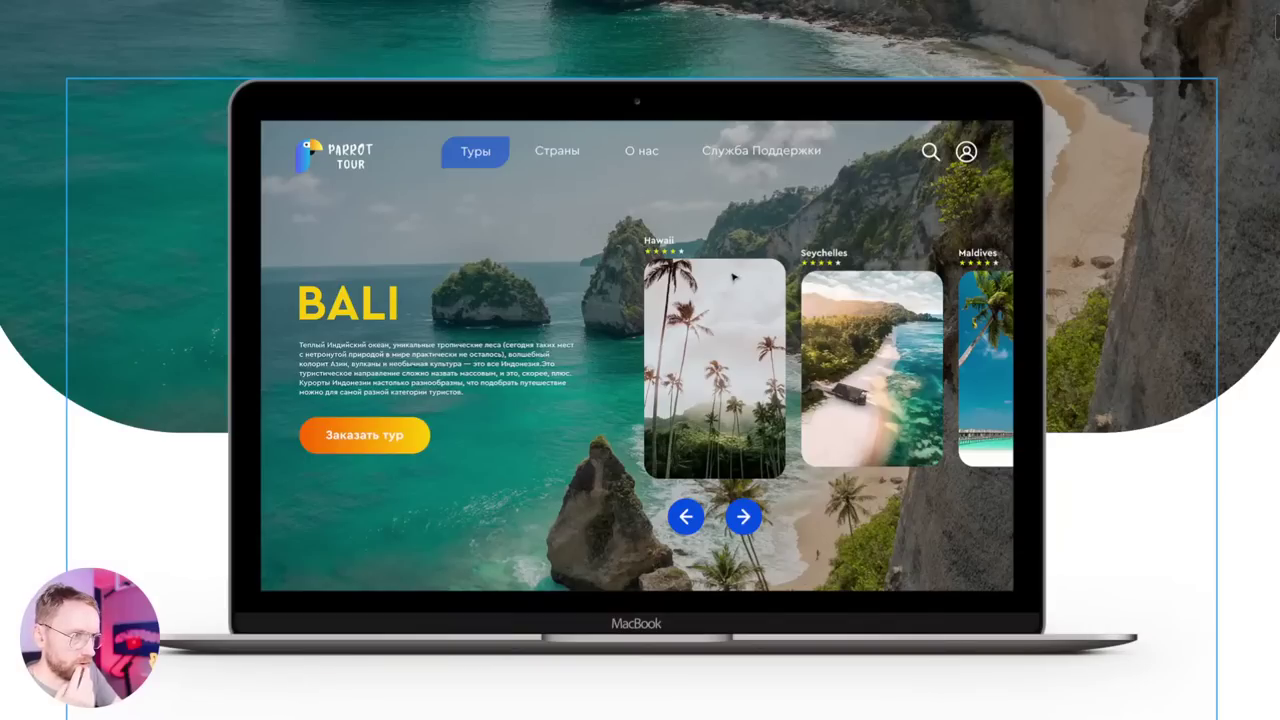
Scroll the Parrot Tour case study down to the promo card carousel at 100% zoom
scroll(900, 445, down, 1)
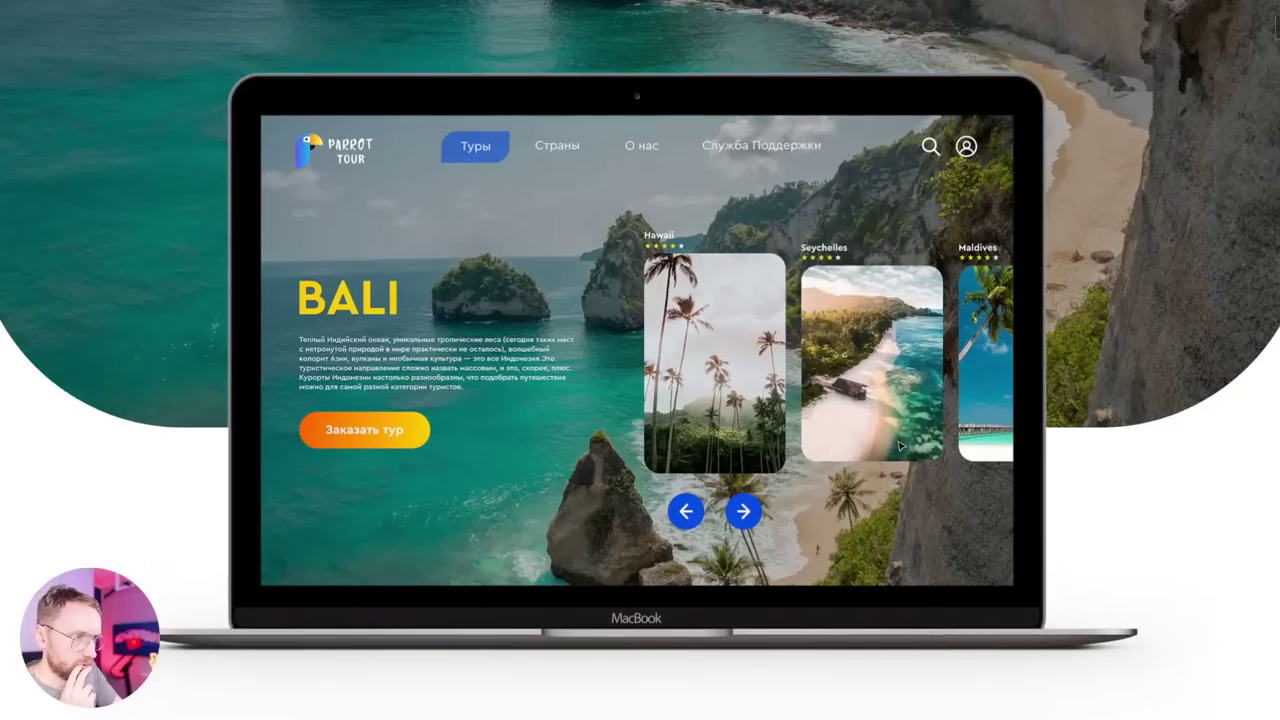
scroll(614, 423, down, 10)
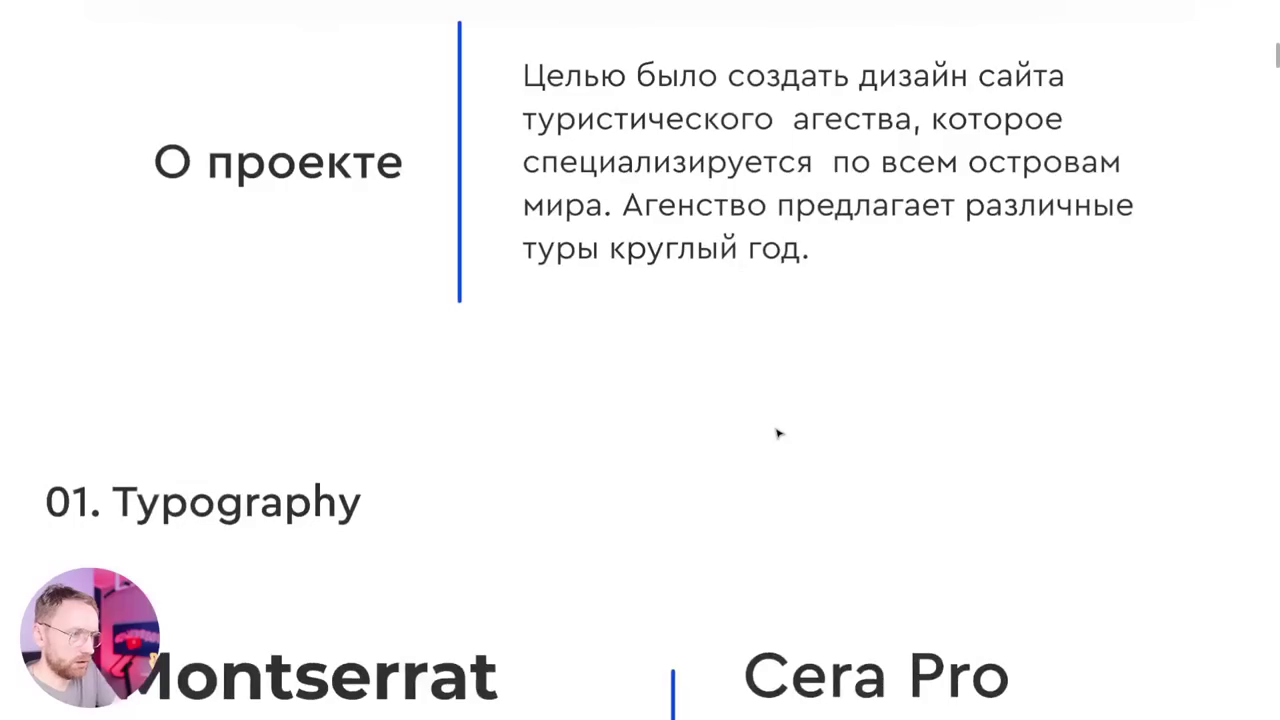
scroll(778, 433, down, 8)
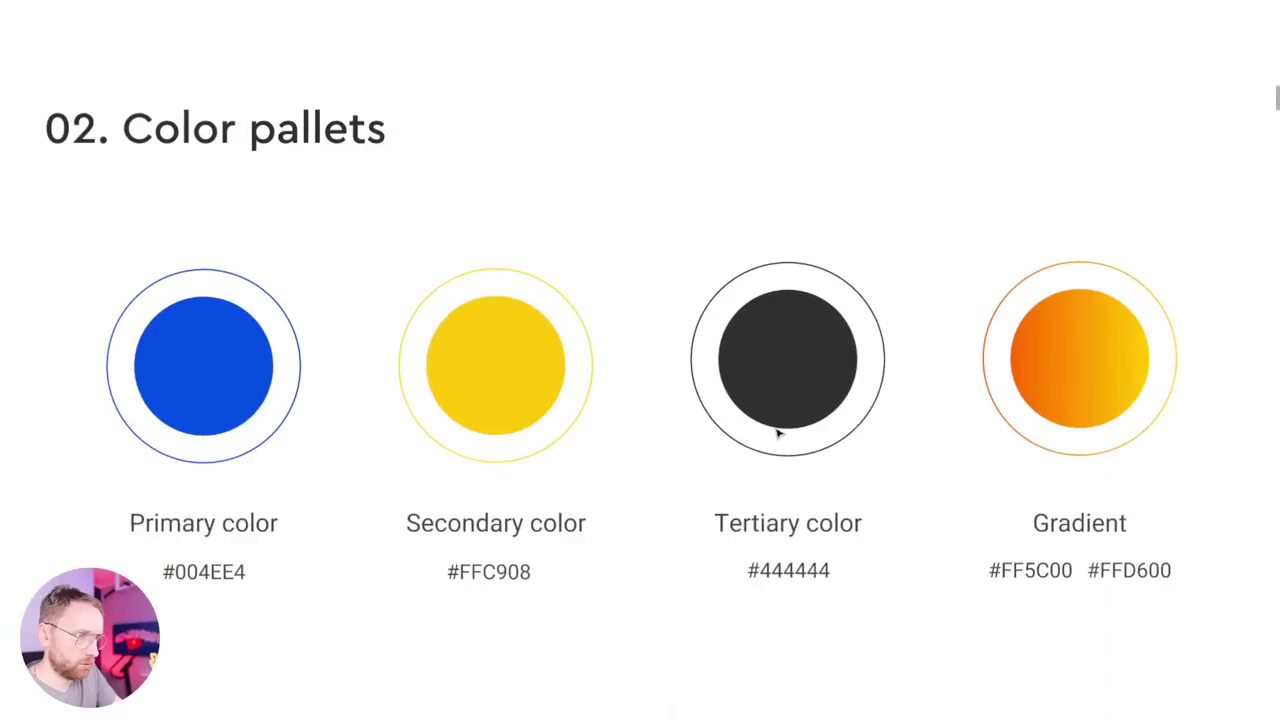
scroll(778, 433, down, 2)
scroll(778, 433, up, 1)
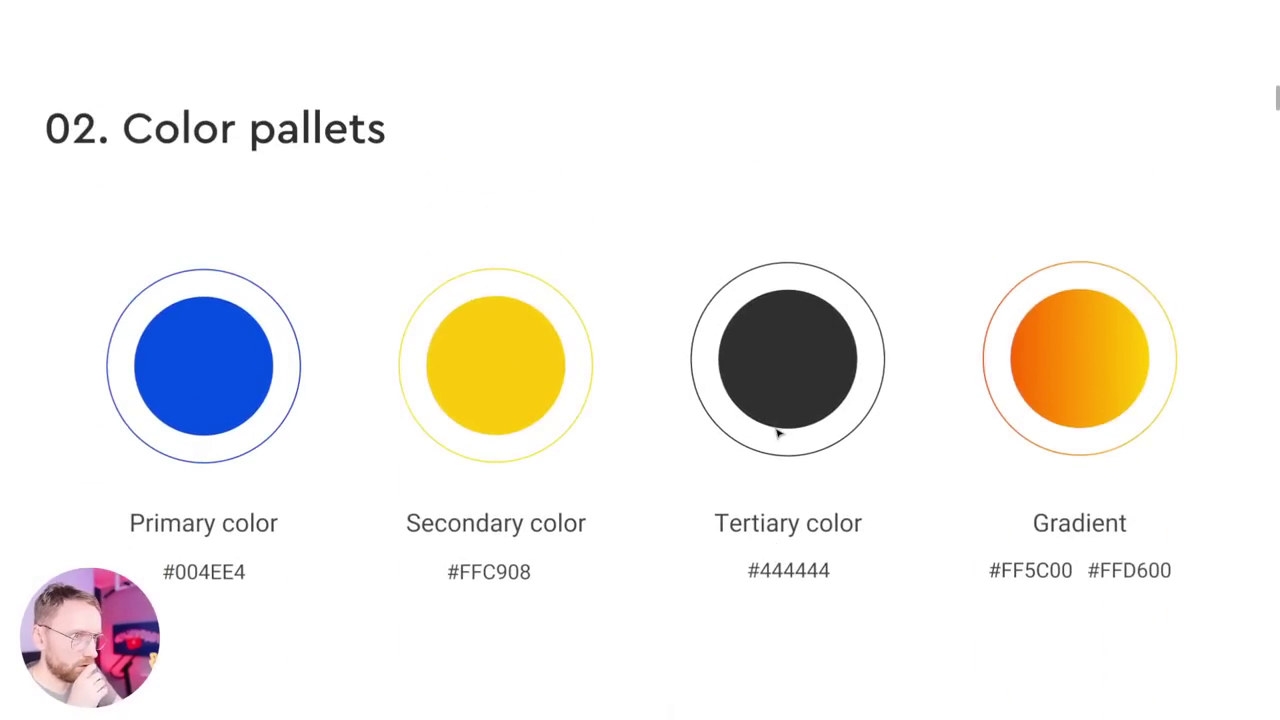
scroll(730, 318, down, 5)
key(shift+0)
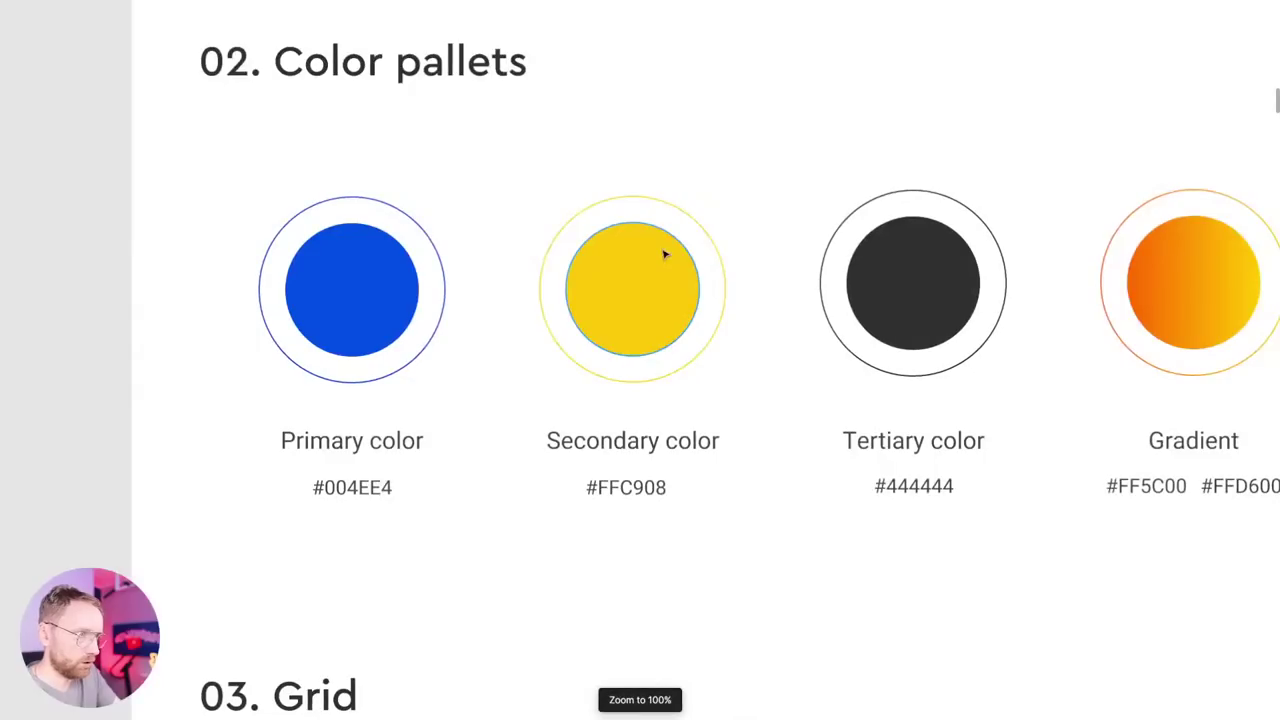
scroll(690, 280, up, 1)
scroll(690, 280, right, 1)
drag(712, 299, 691, 257)
scroll(695, 261, down, 15)
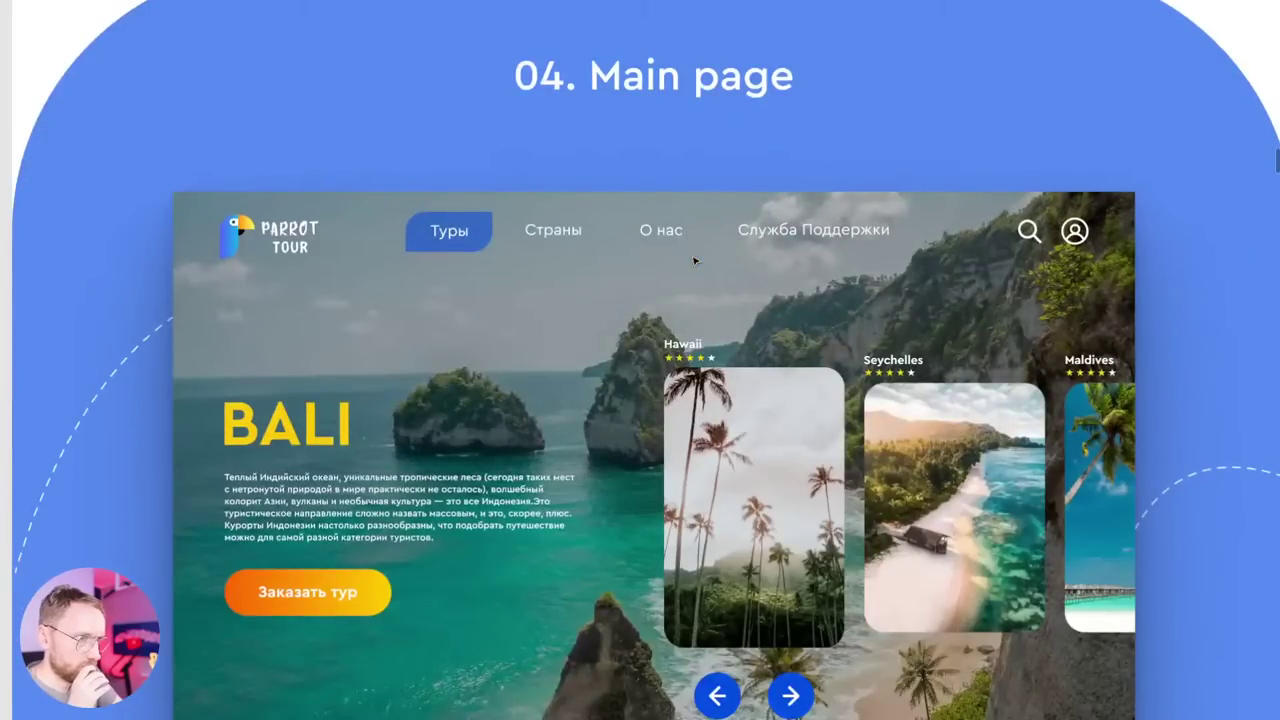
scroll(695, 261, down, 5)
scroll(695, 261, down, 4)
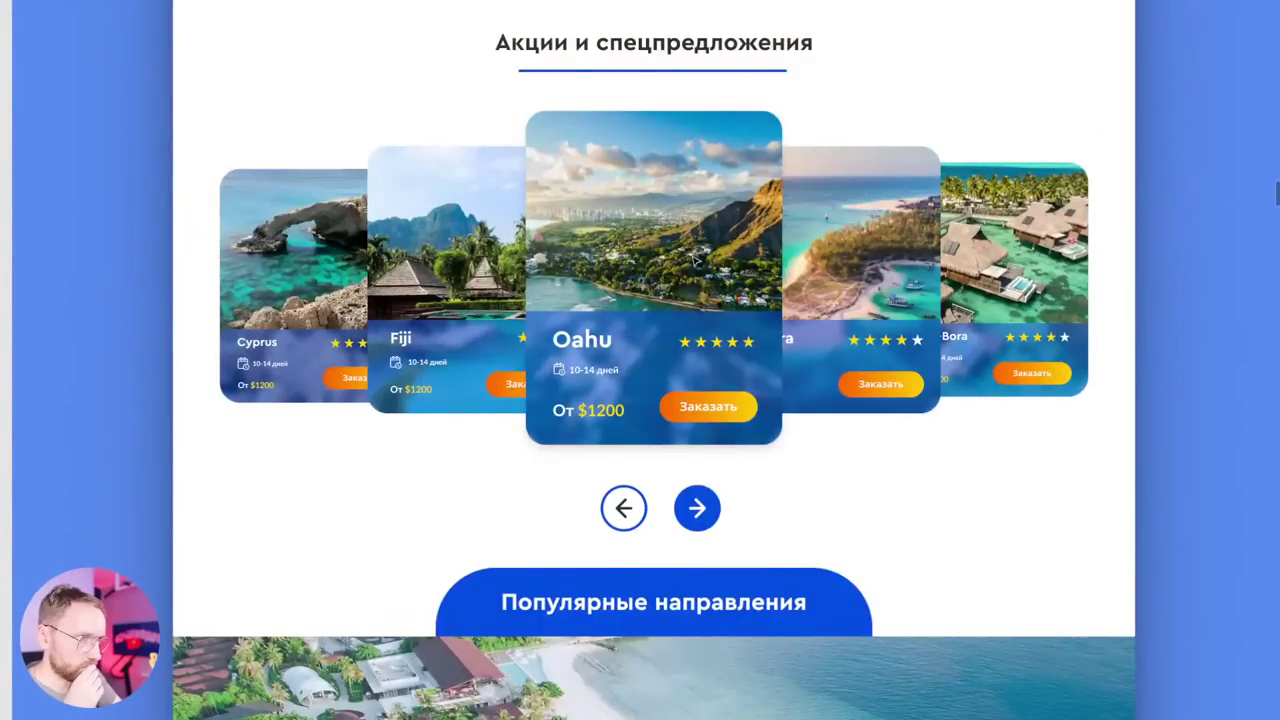
scroll(695, 261, down, 1)
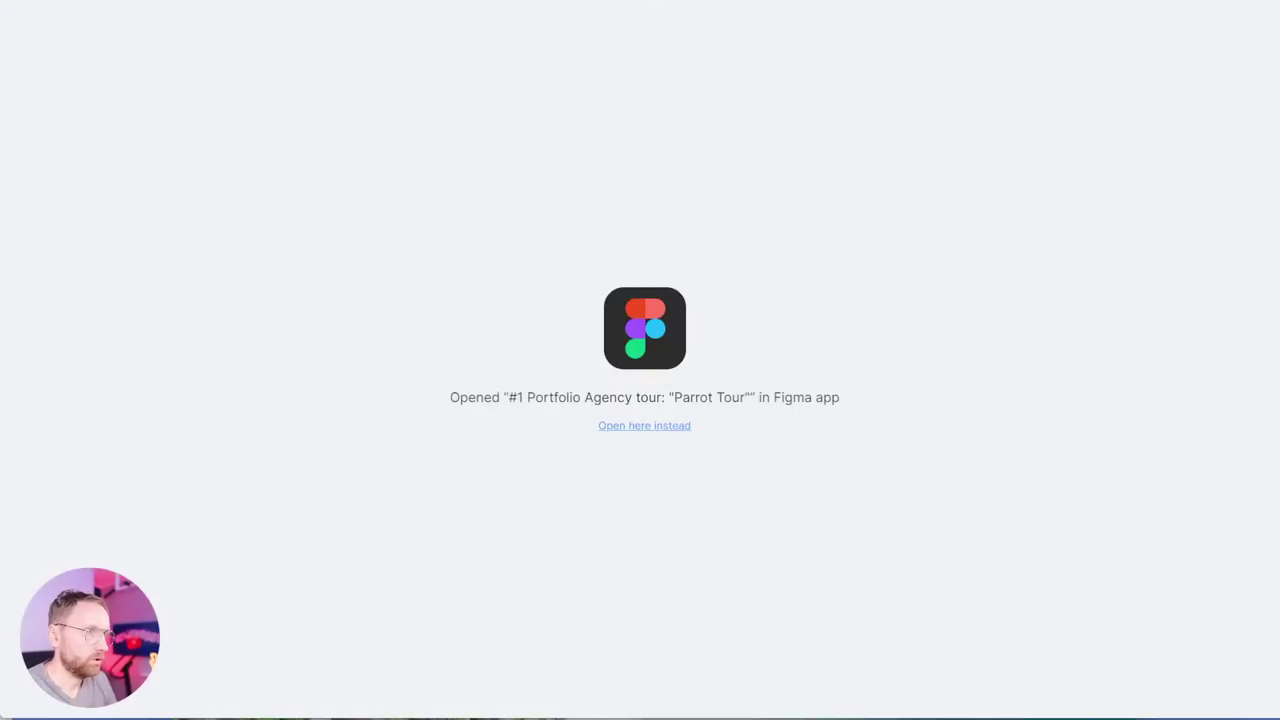
Search Google for 'landbook' and open the Land-book site from the results
key(ctrl+l)
text(land)
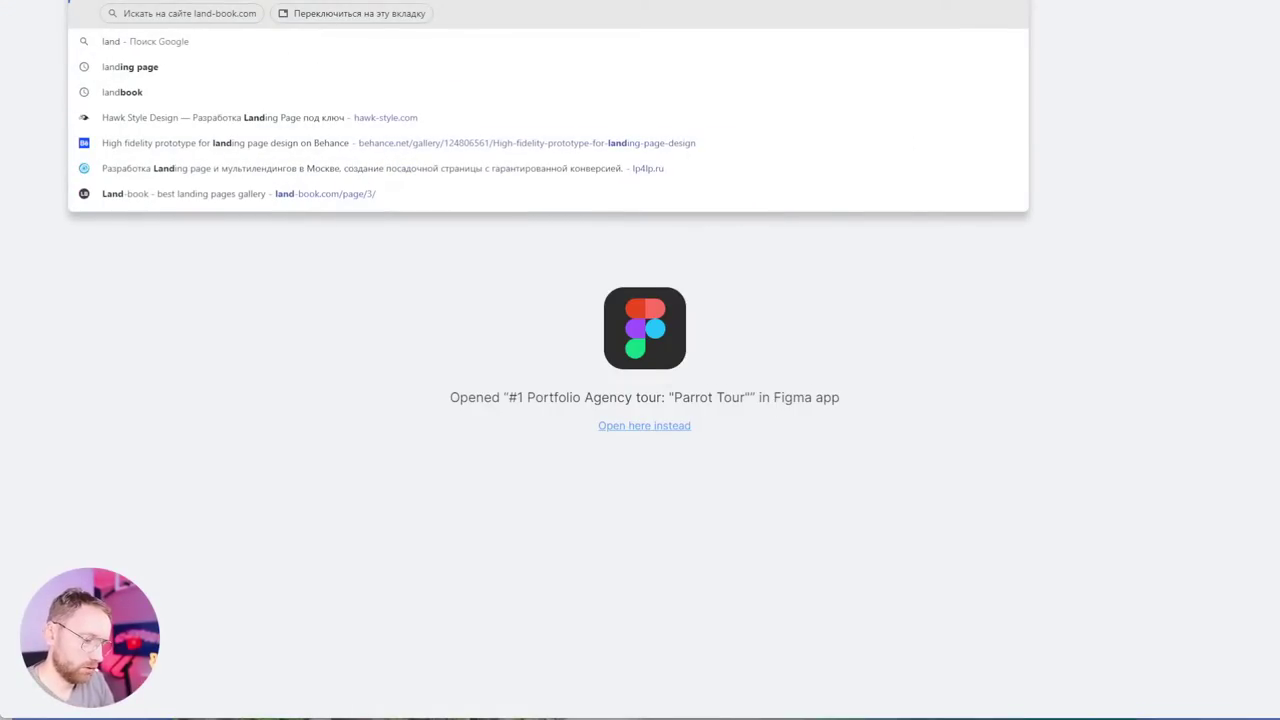
text(book)
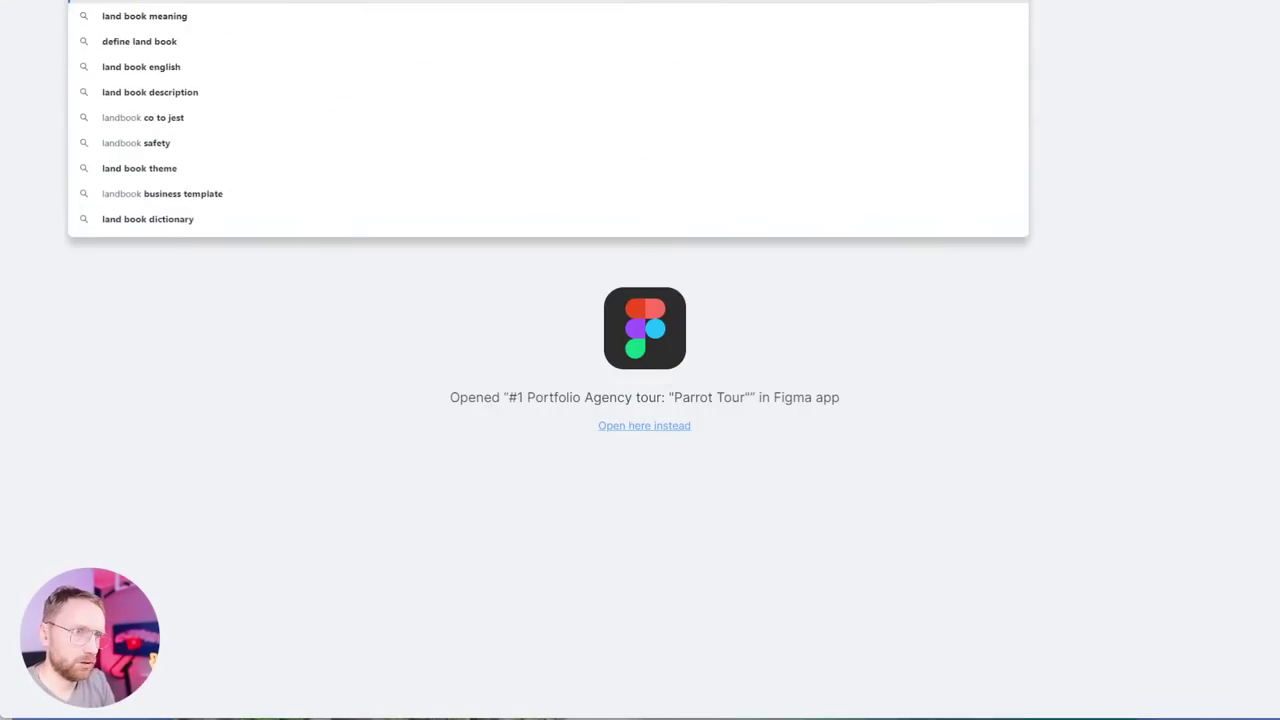
key(Return)
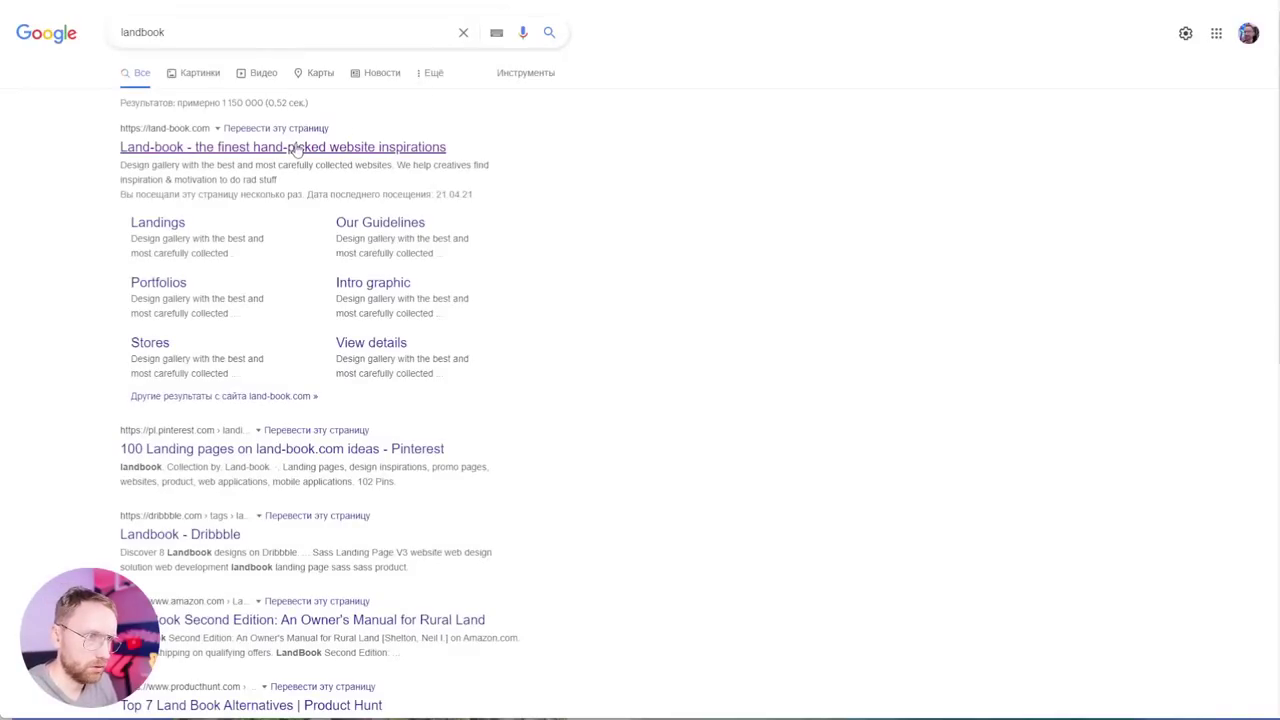
click(337, 145)
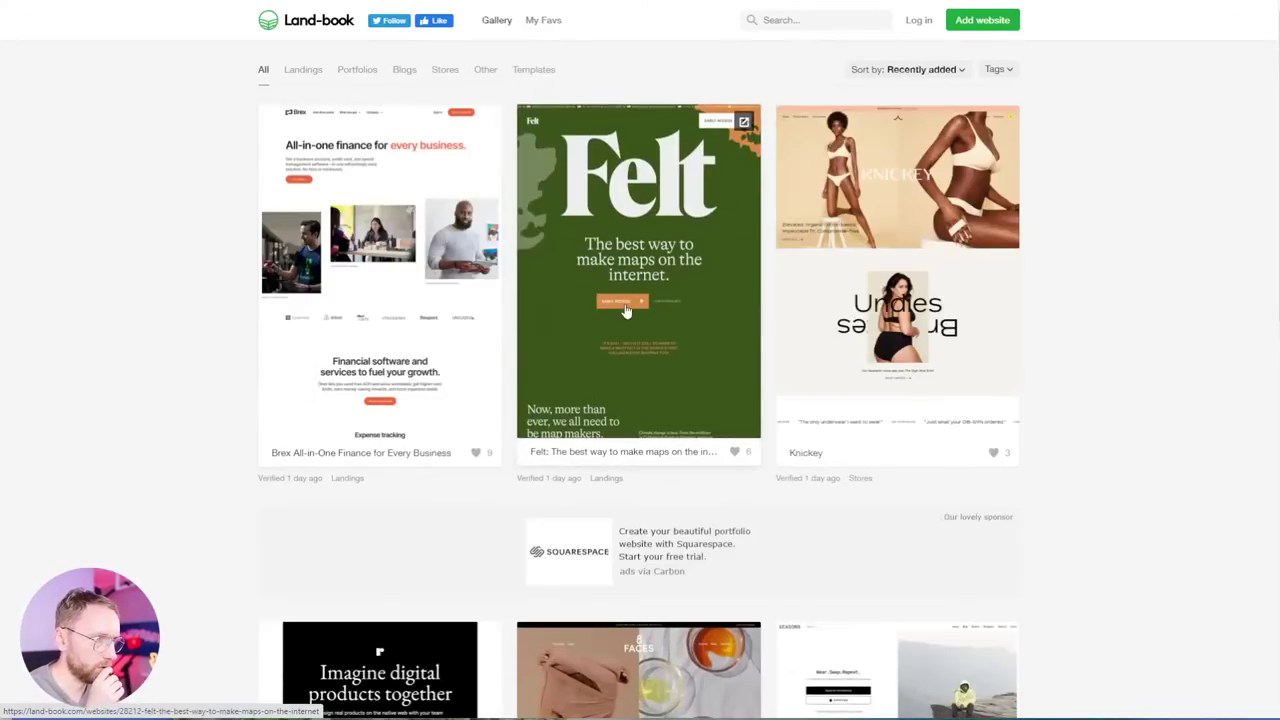
Scroll the Land-book gallery and load more website cards
scroll(625, 312, down, 9)
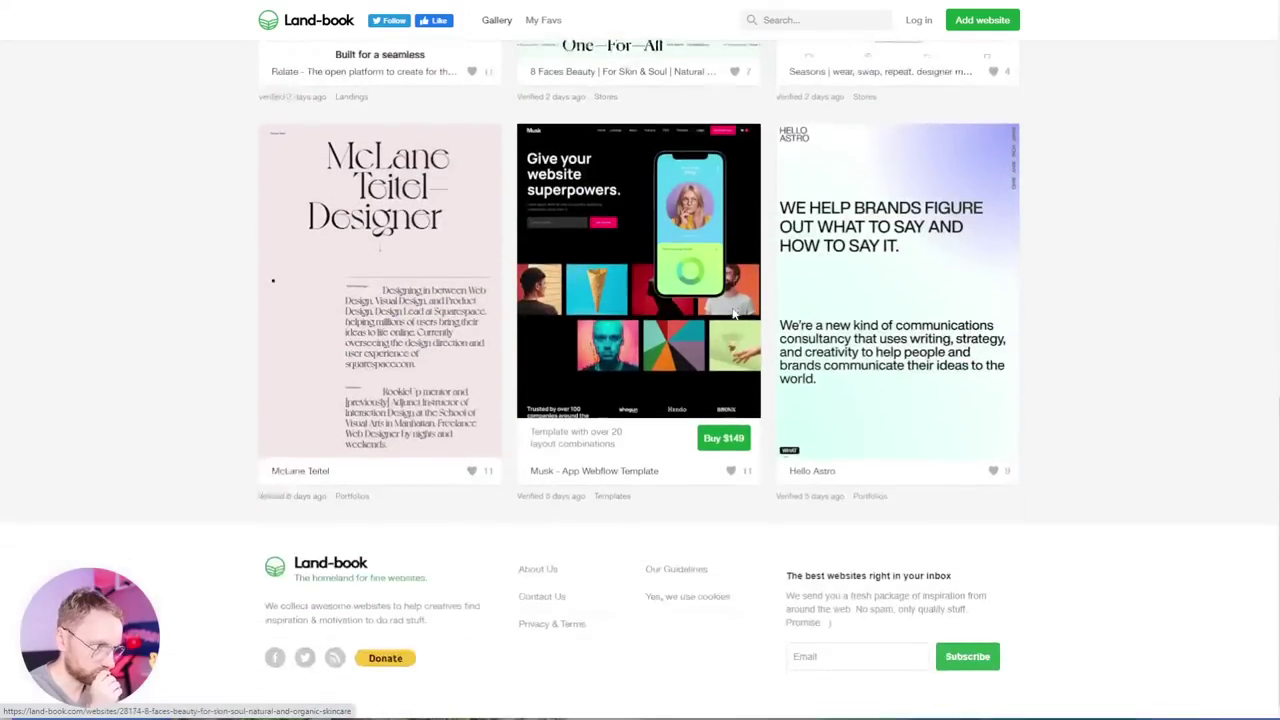
scroll(737, 530, down, 13)
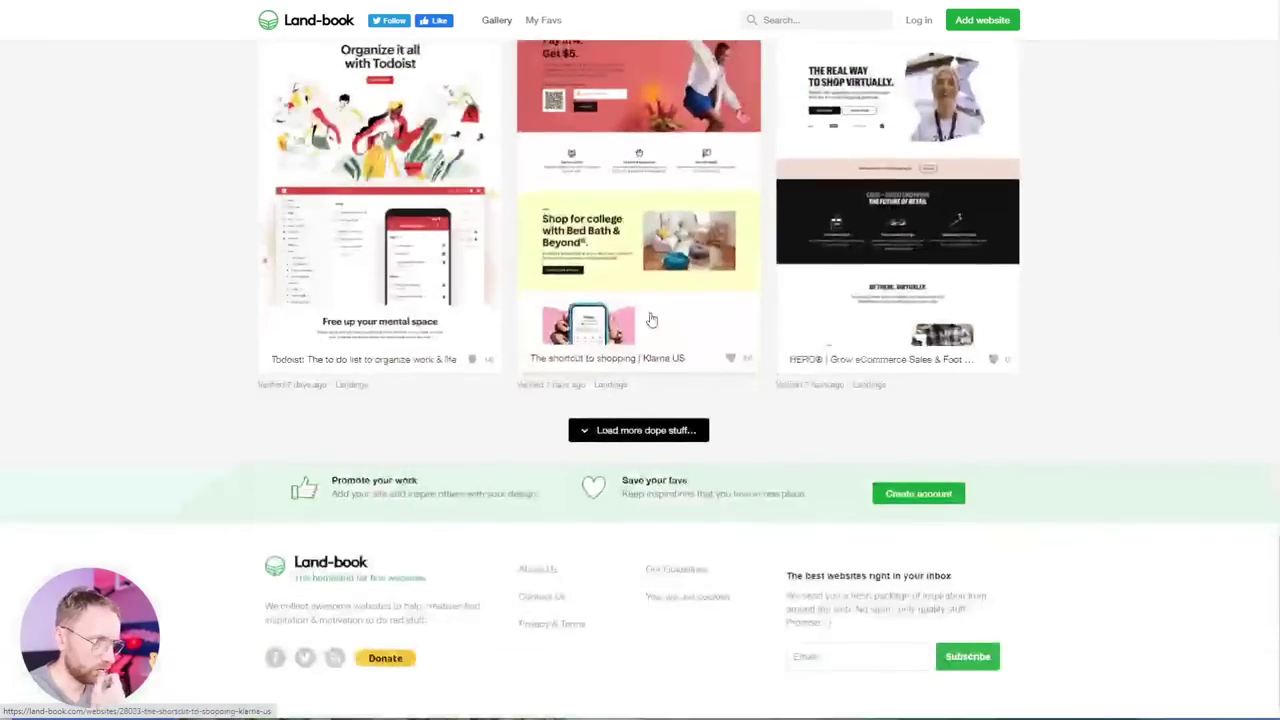
click(657, 429)
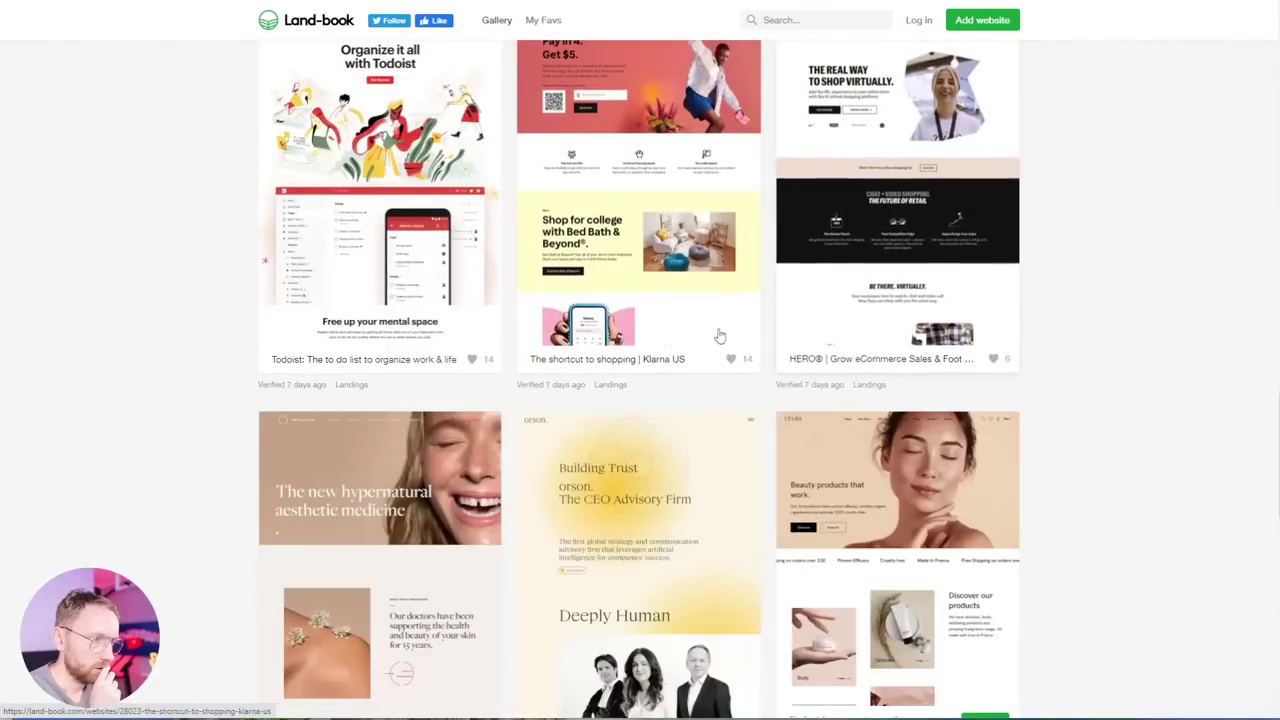
scroll(700, 335, down, 4)
scroll(674, 330, down, 4)
scroll(410, 340, up, 5)
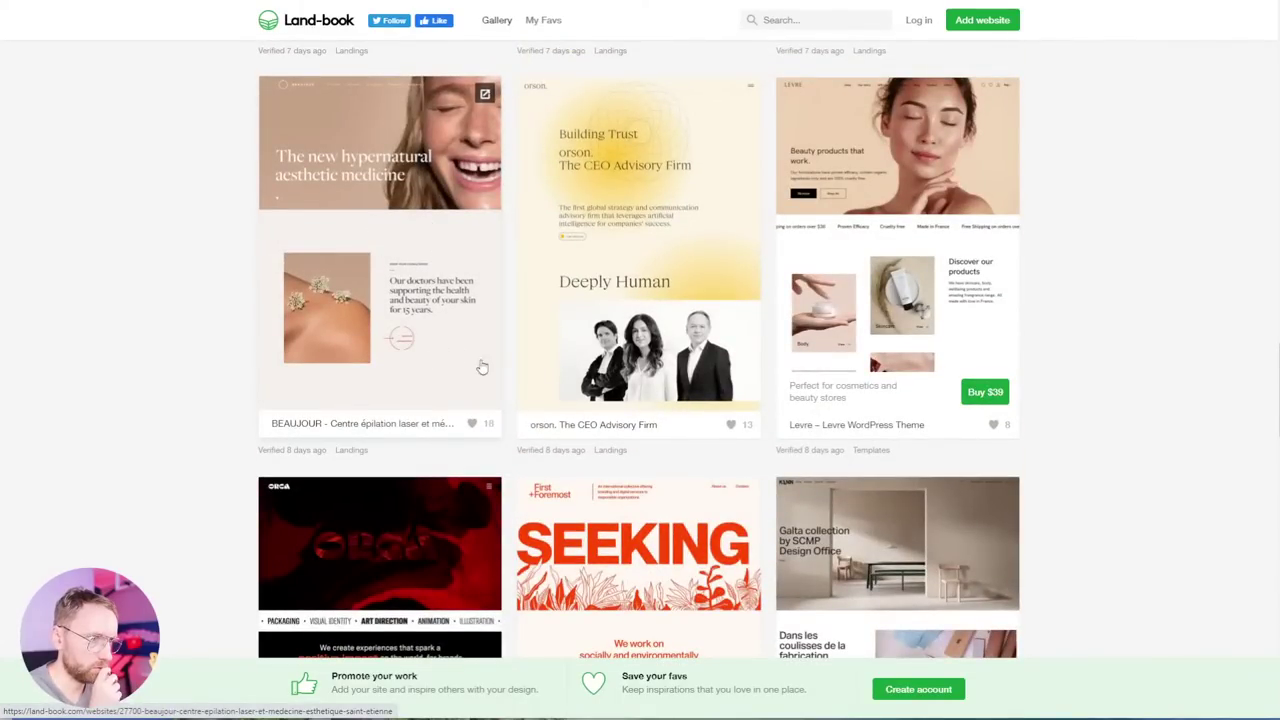
Browse further down and open the 'No-Code Conference 2021 | Webflow' entry
scroll(630, 365, down, 5)
scroll(632, 355, down, 6)
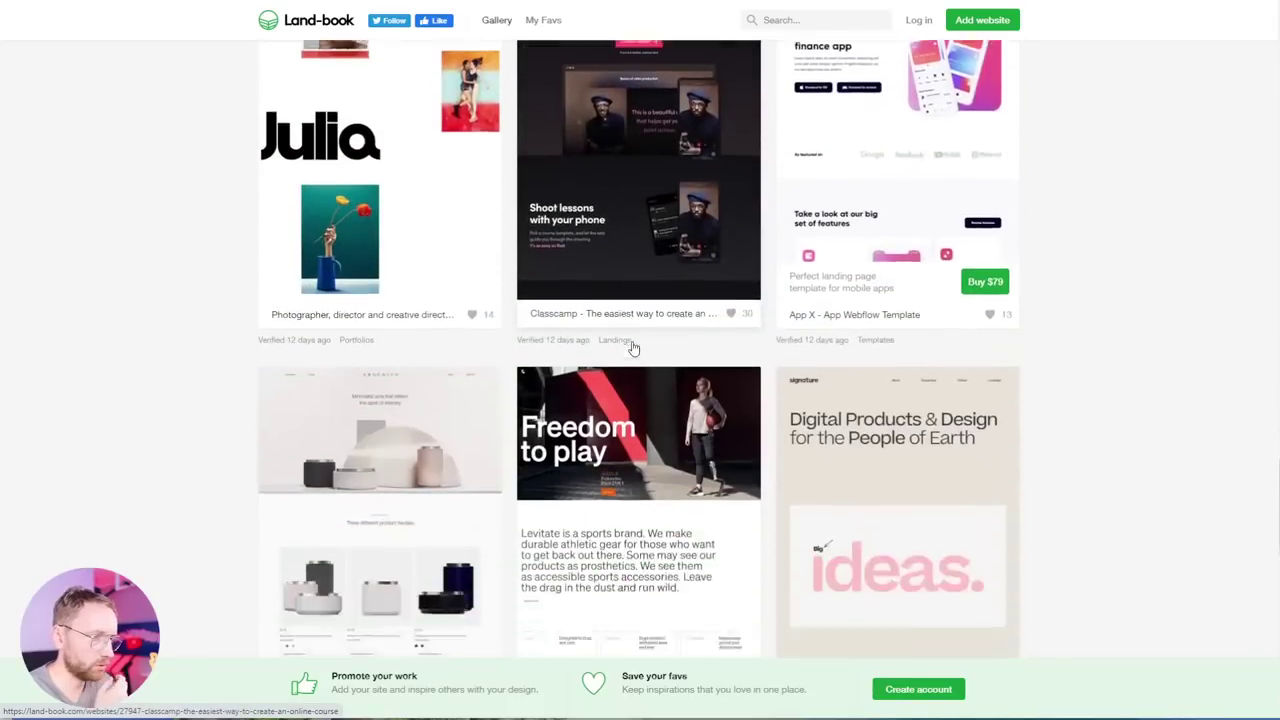
scroll(471, 437, down, 5)
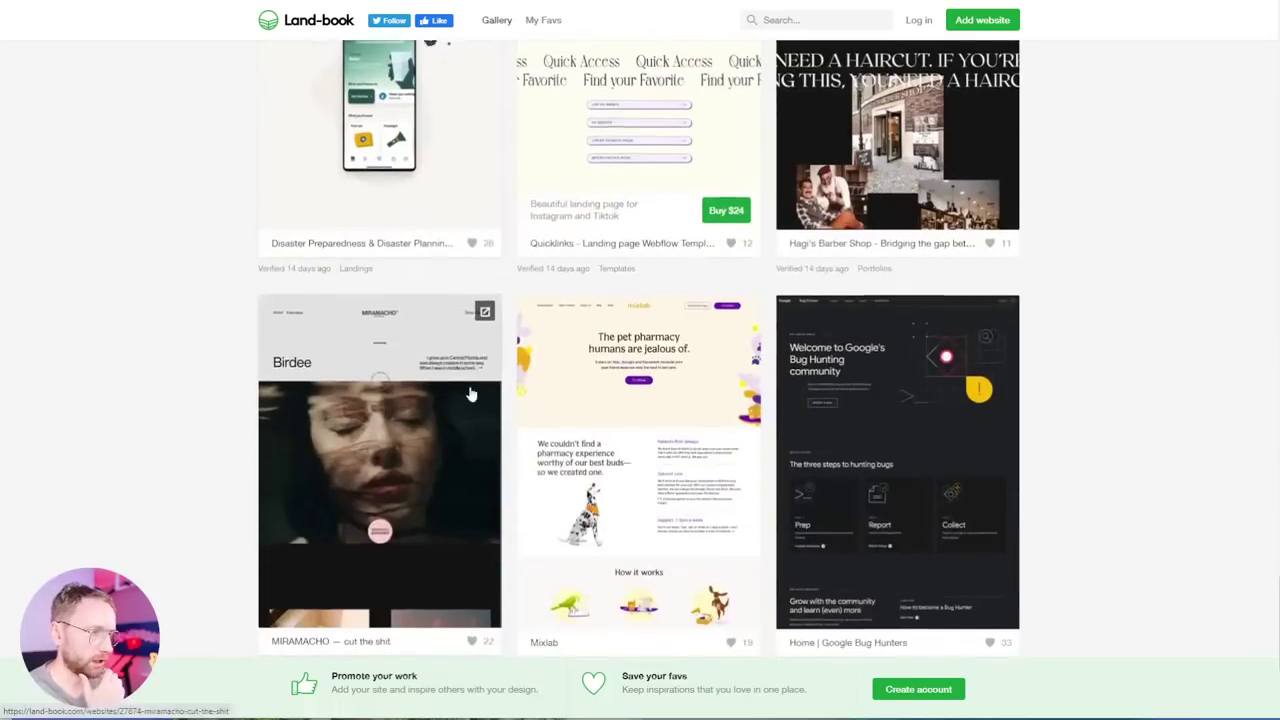
scroll(475, 390, up, 5)
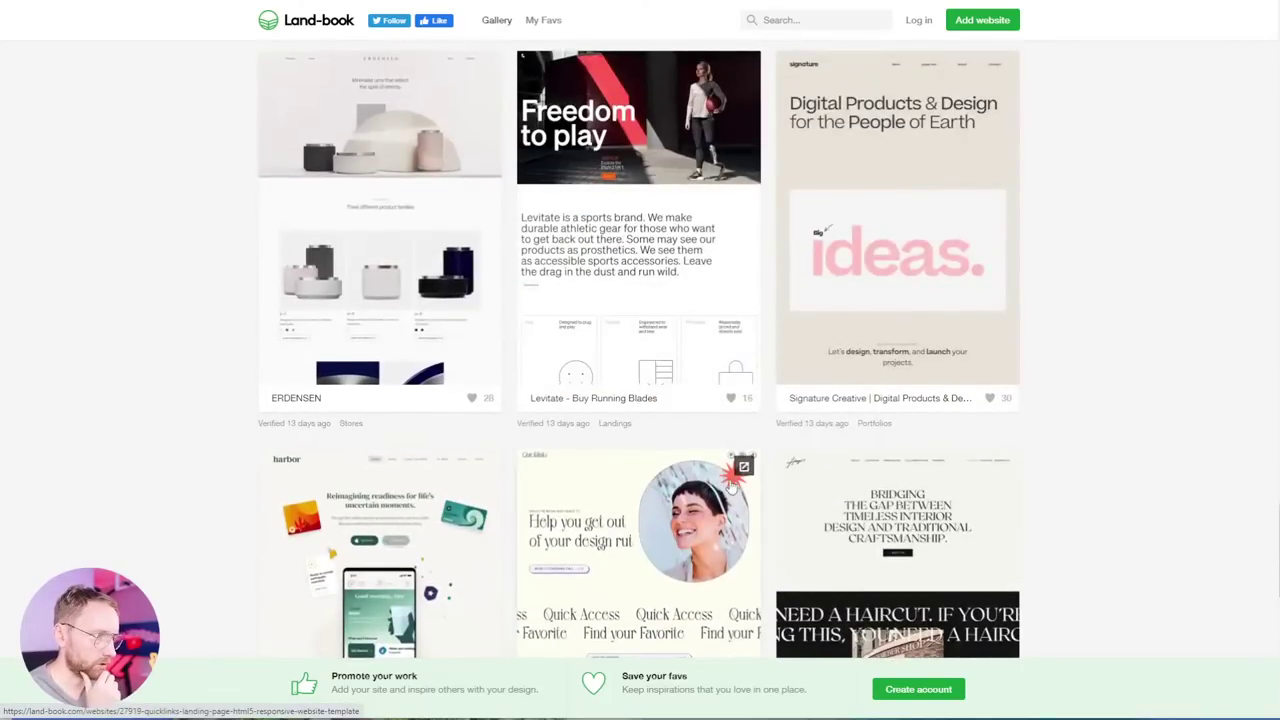
scroll(745, 480, down, 5)
scroll(1000, 370, down, 3)
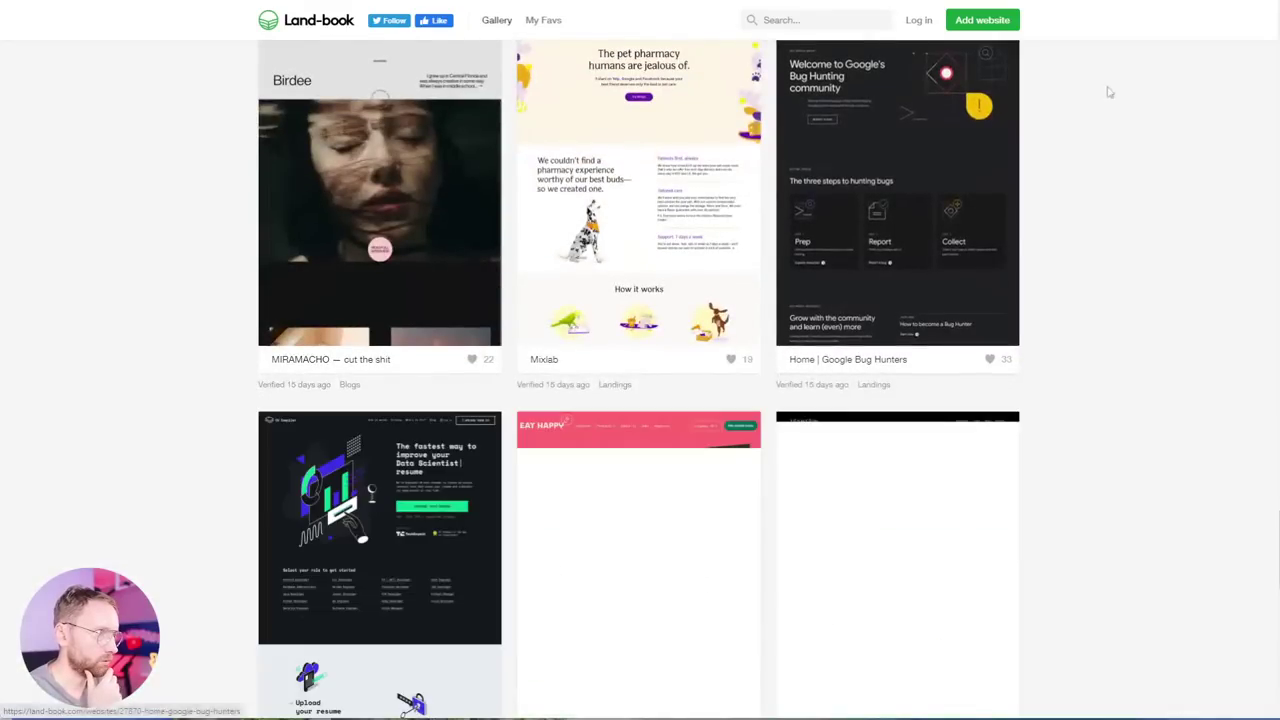
scroll(988, 156, up, 1)
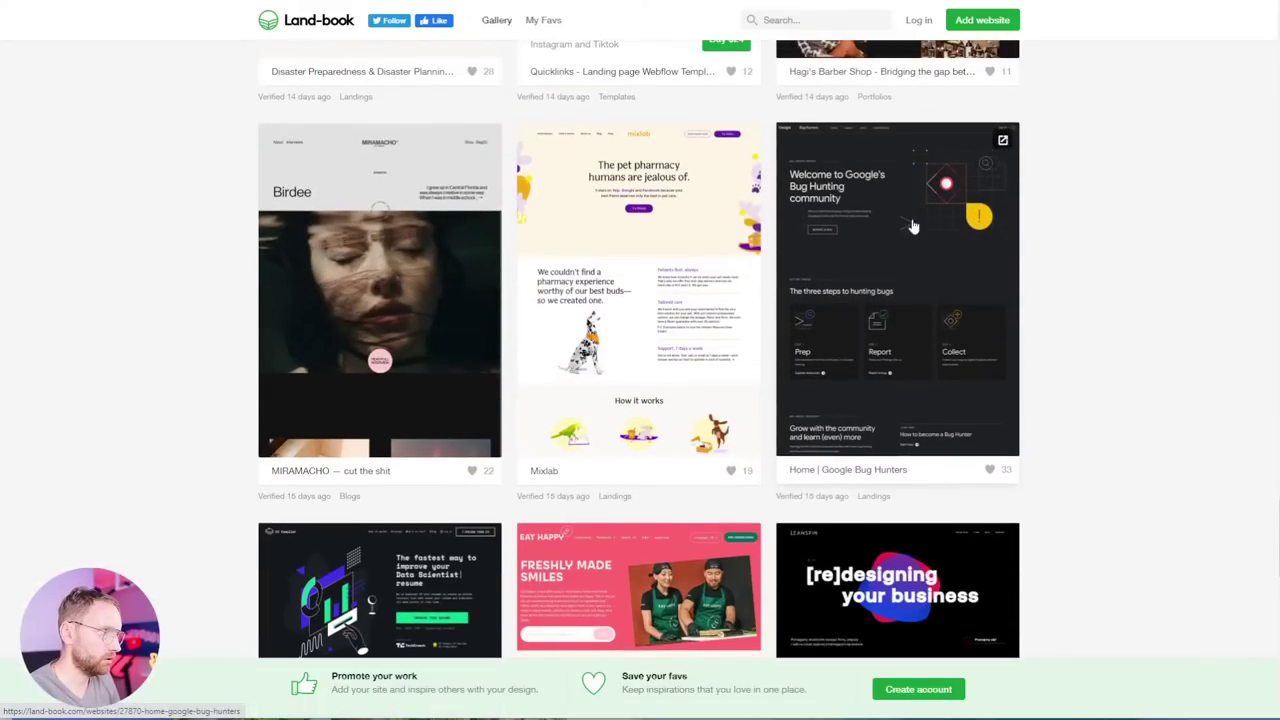
scroll(843, 268, down, 7)
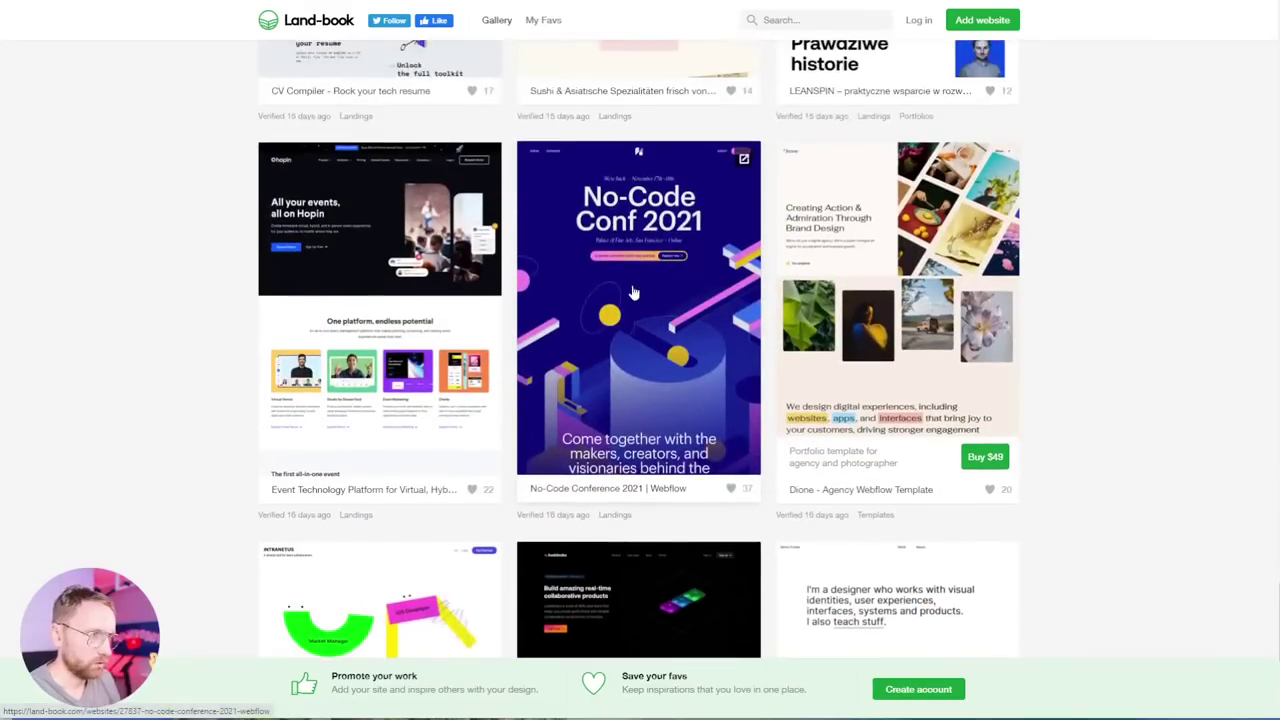
click(633, 292)
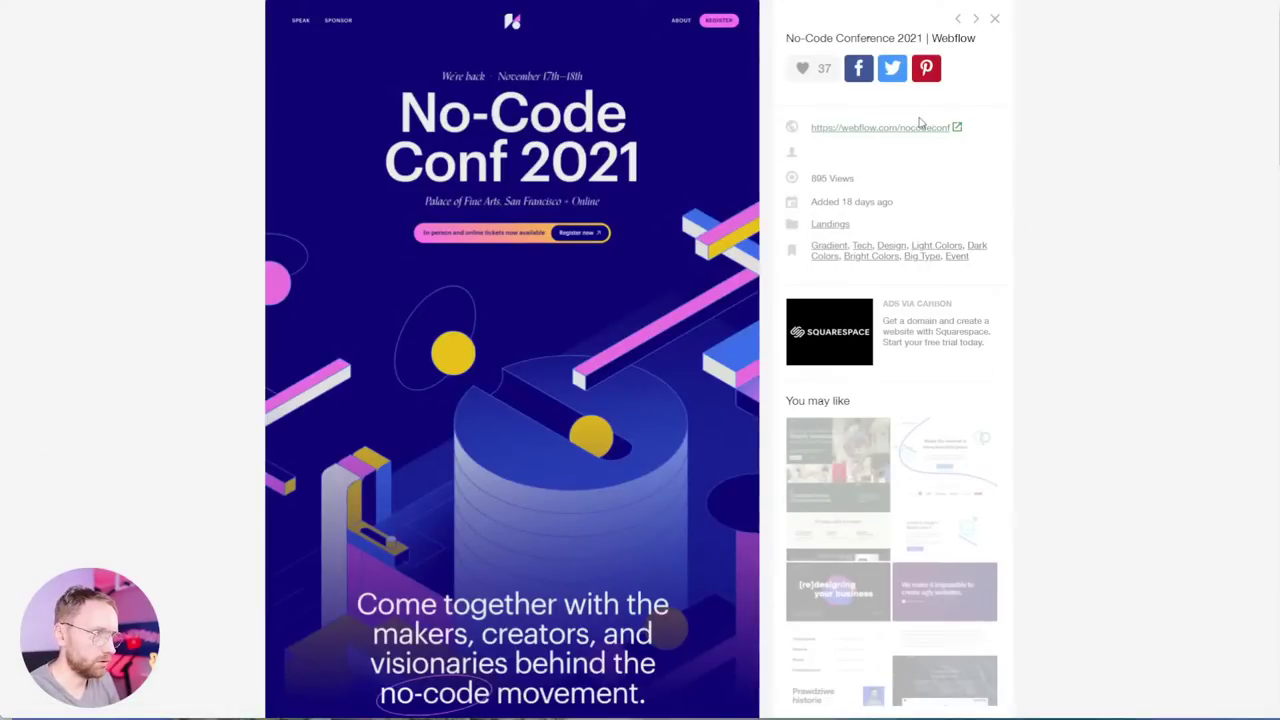
Visit the live No-Code Conf 2021 website and scroll it down to the footer and back
click(921, 127)
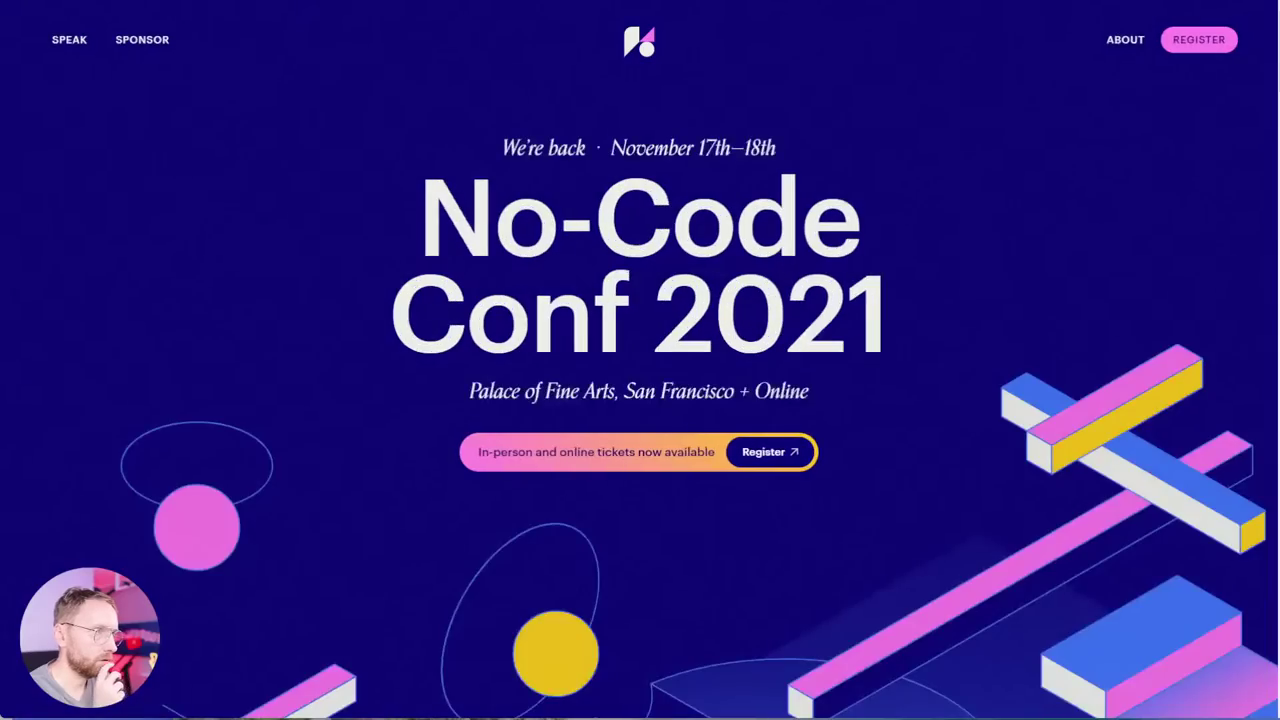
scroll(699, 445, down, 15)
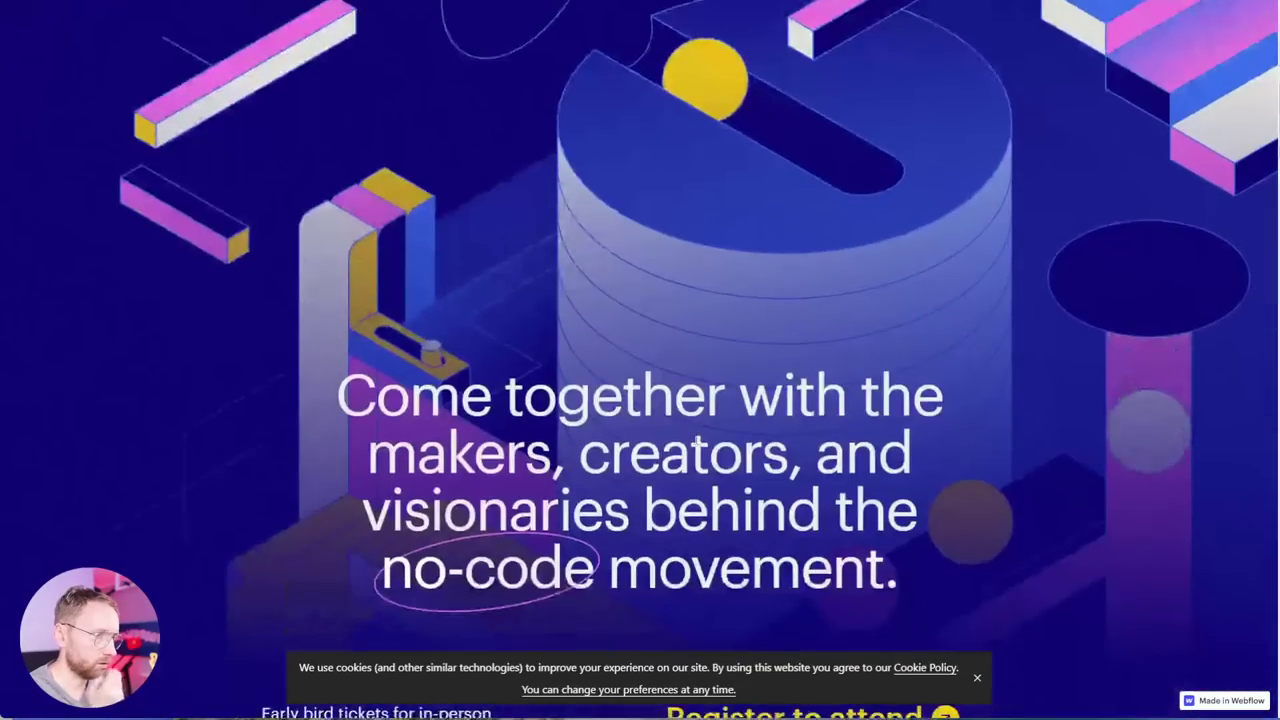
scroll(370, 254, up, 10)
scroll(729, 424, down, 10)
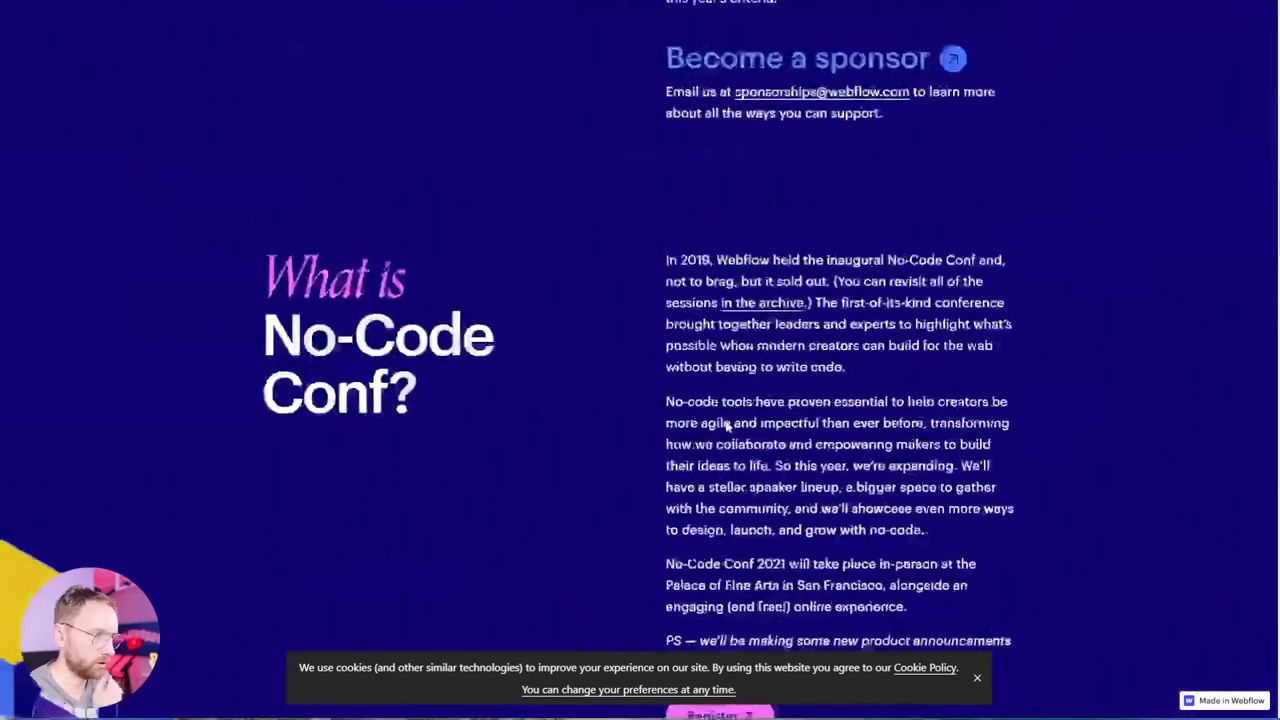
scroll(727, 425, up, 5)
scroll(727, 425, down, 20)
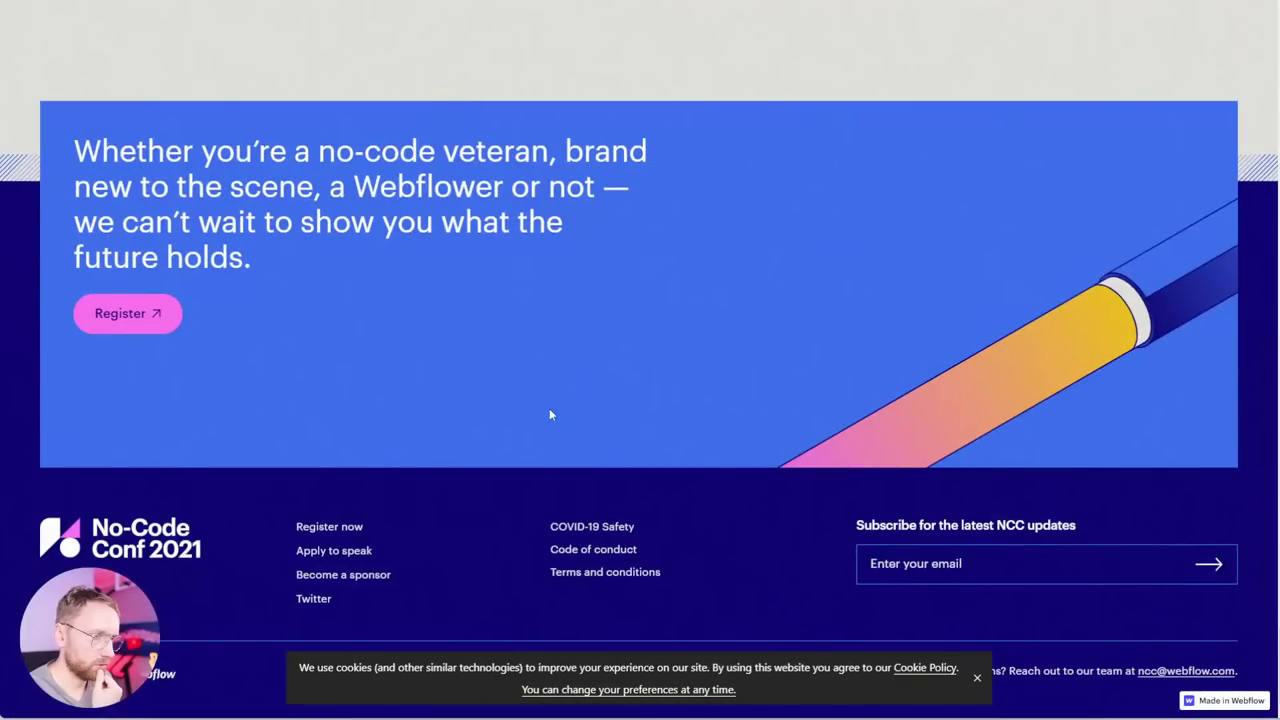
scroll(494, 384, up, 15)
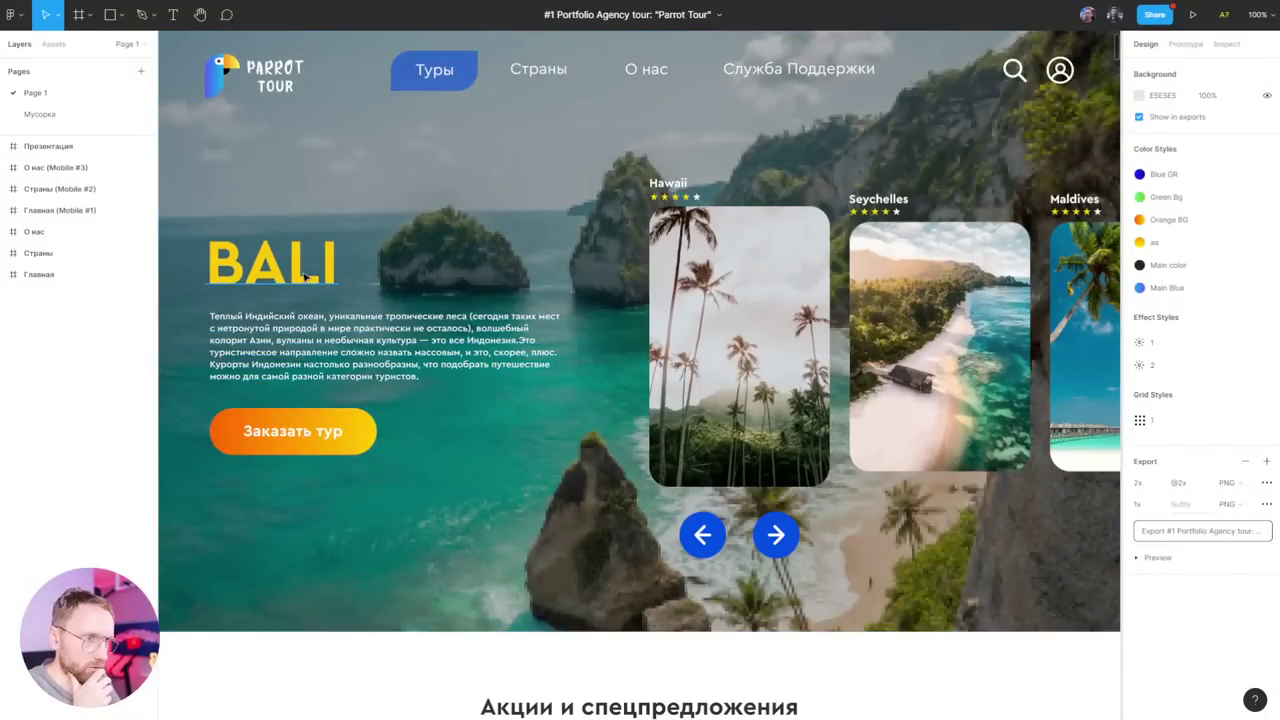
Select the logo, the Заказать тур button and the main page frame, and check the file menu
click(230, 65)
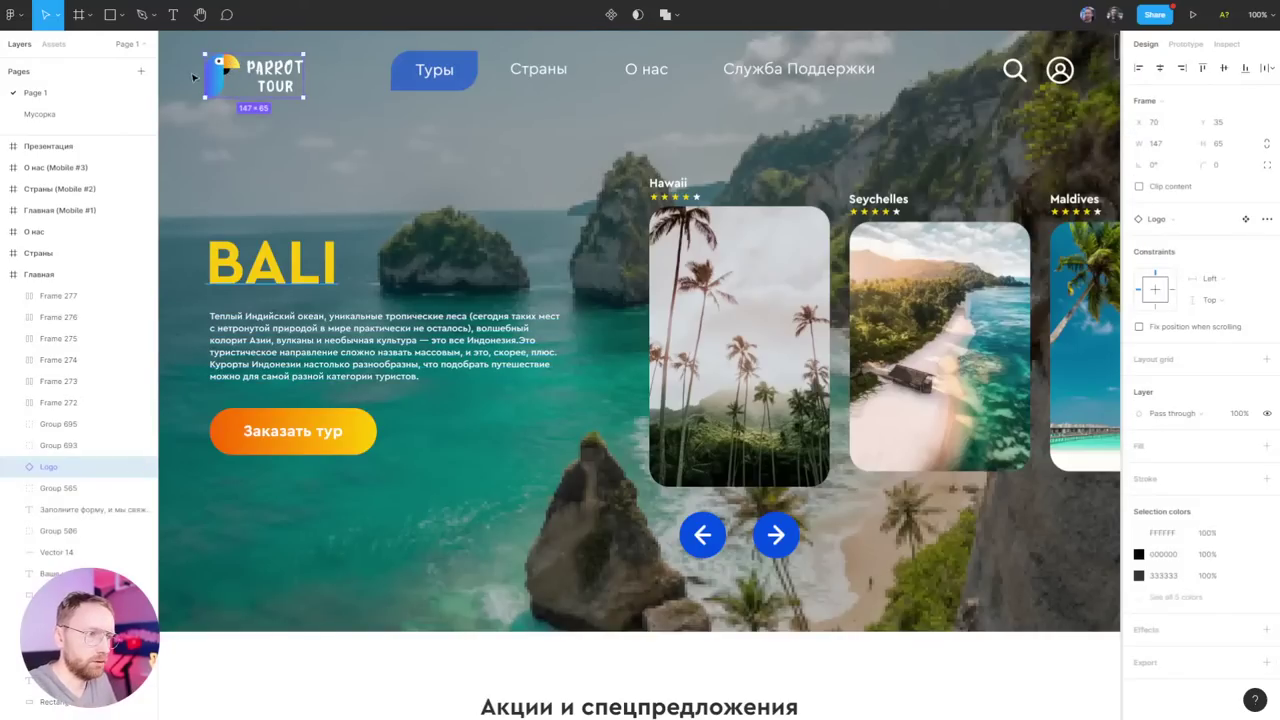
click(358, 436)
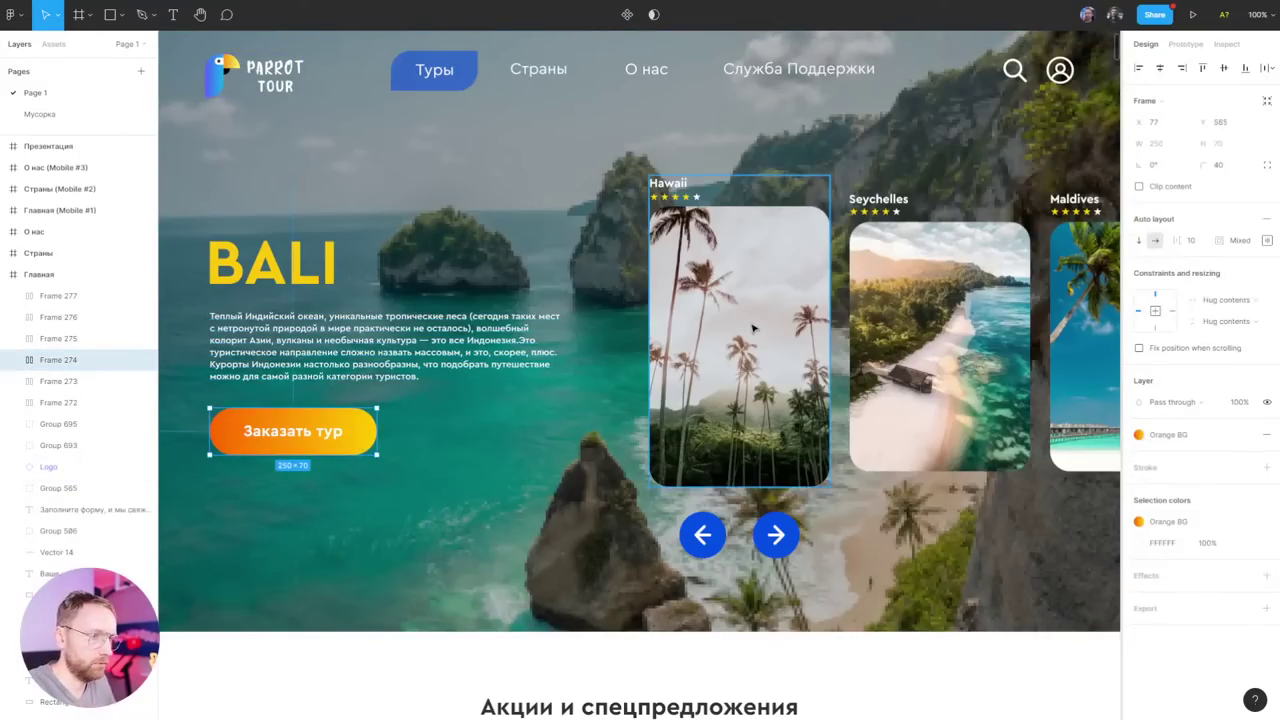
scroll(631, 194, left, 5)
click(365, 136)
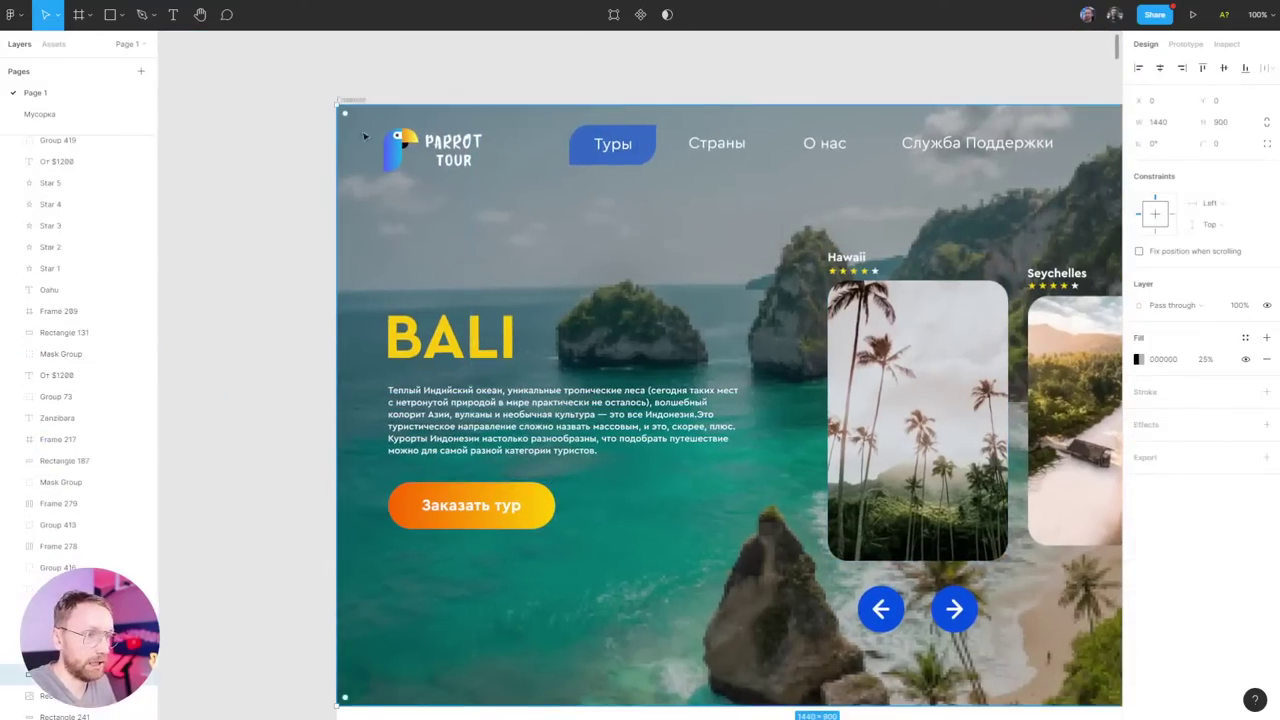
click(720, 15)
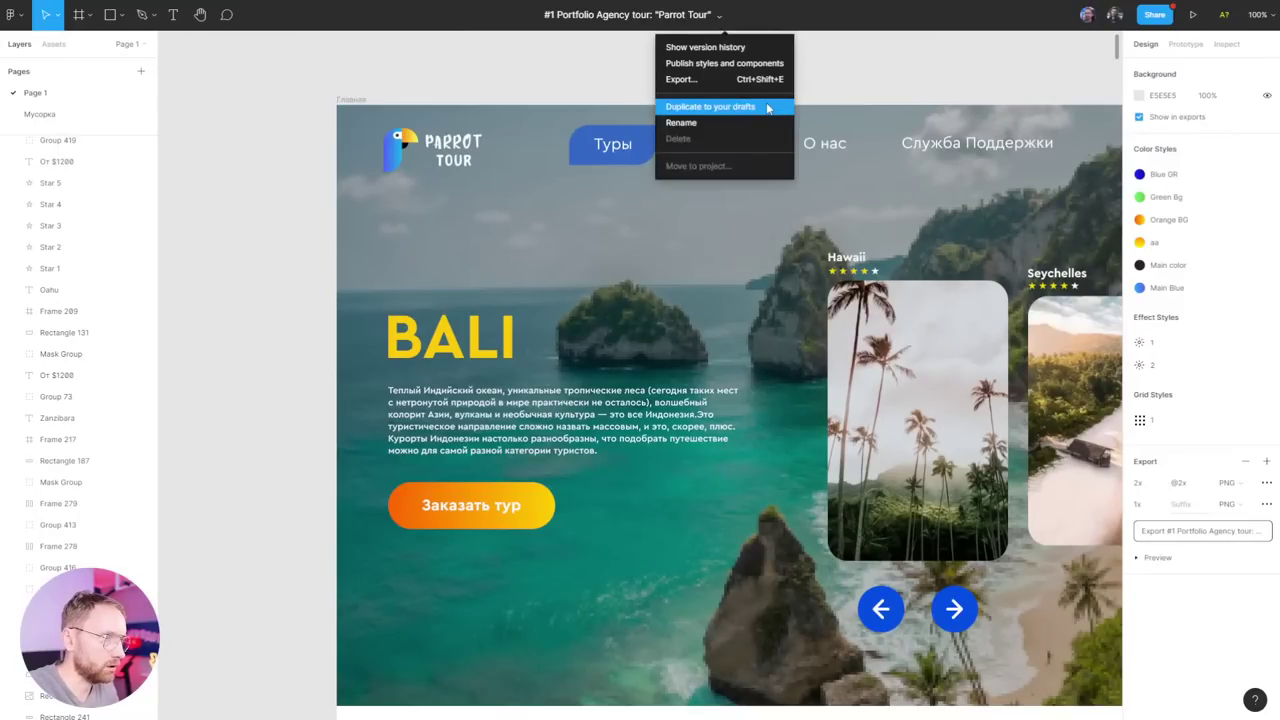
key(Escape)
Re-angle the button's linear gradient, moving the yellow end up-right and the orange end left
click(471, 505)
drag(471, 505, 551, 510)
key(Escape)
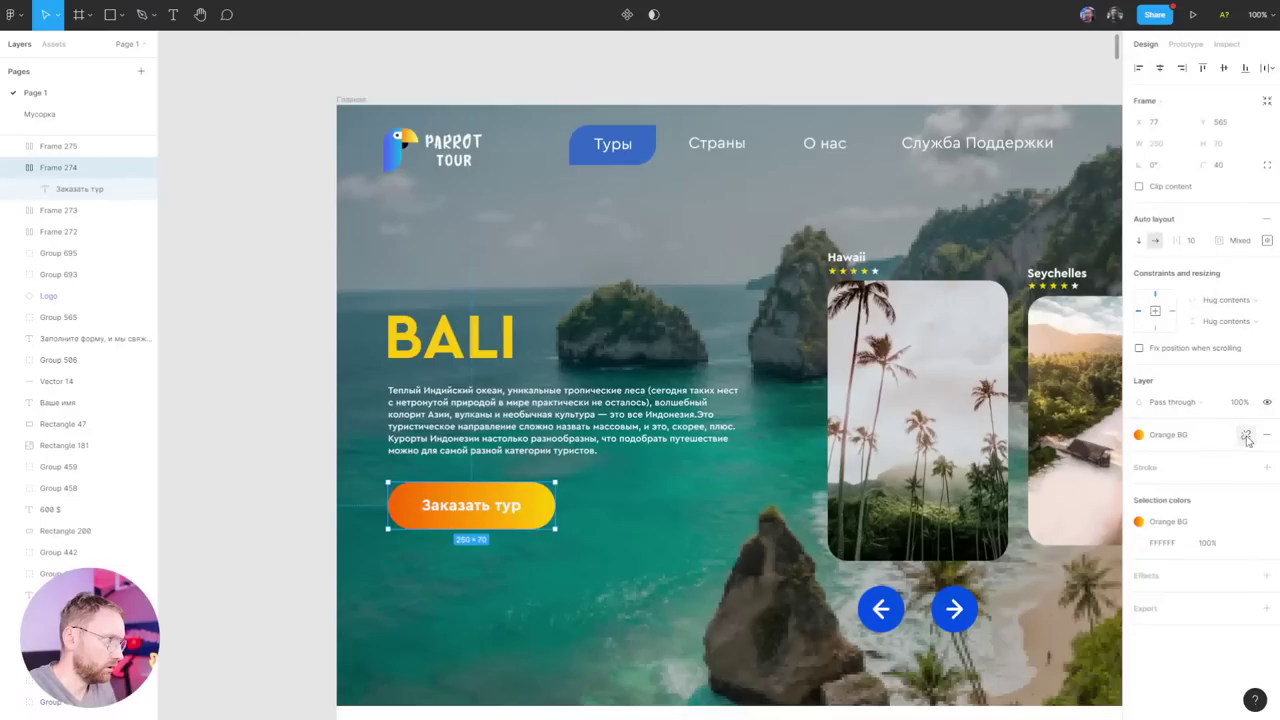
click(1140, 456)
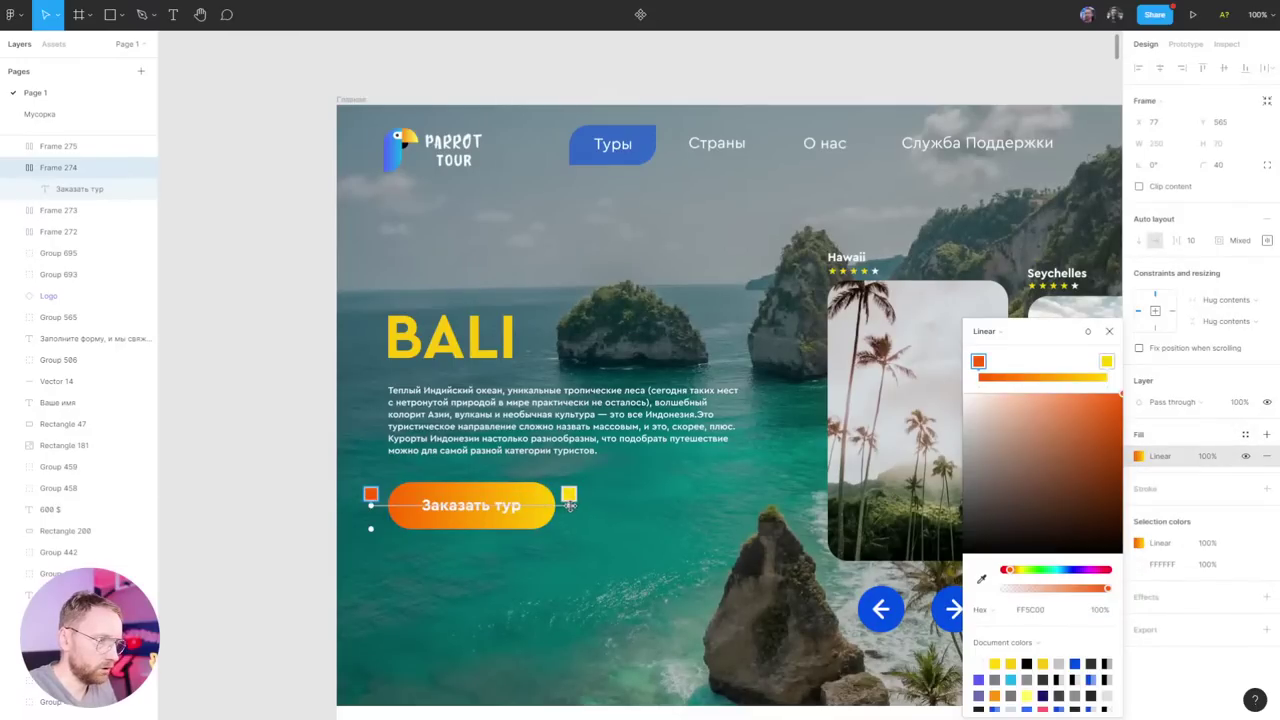
drag(569, 505, 652, 469)
drag(369, 505, 200, 543)
key(Escape)
key(Escape)
scroll(371, 337, down, 5)
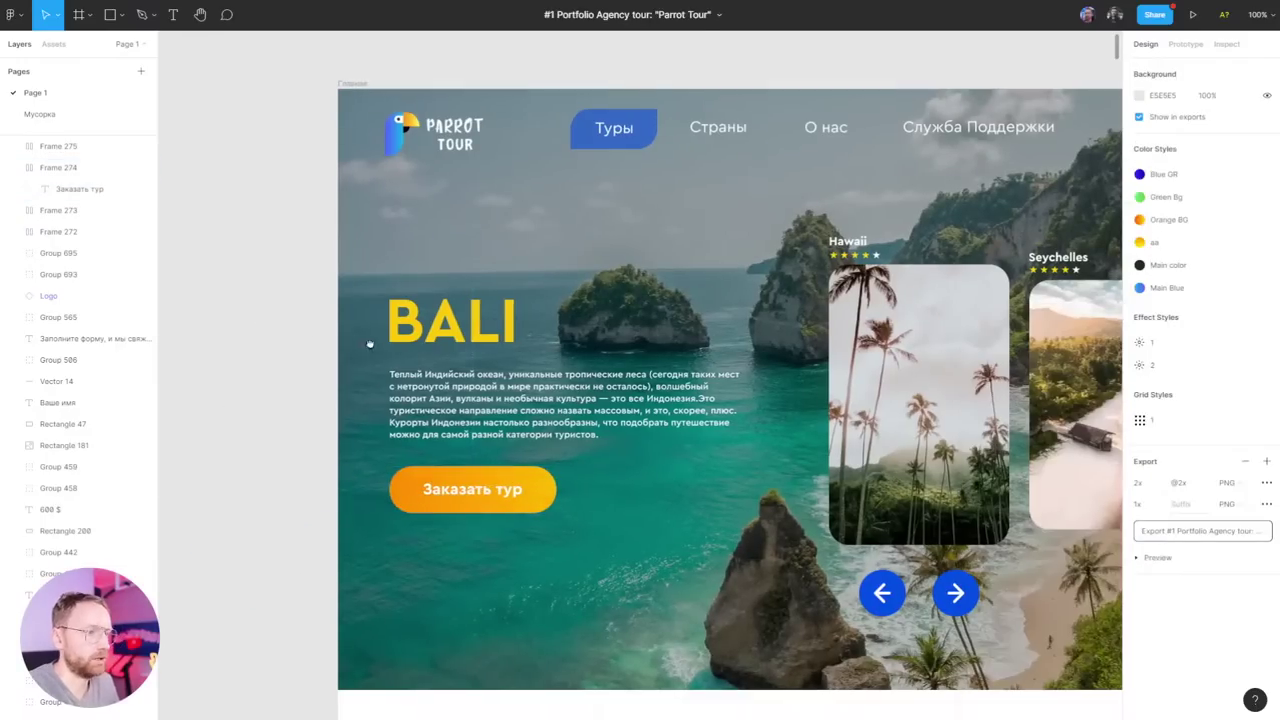
key(ctrl+z)
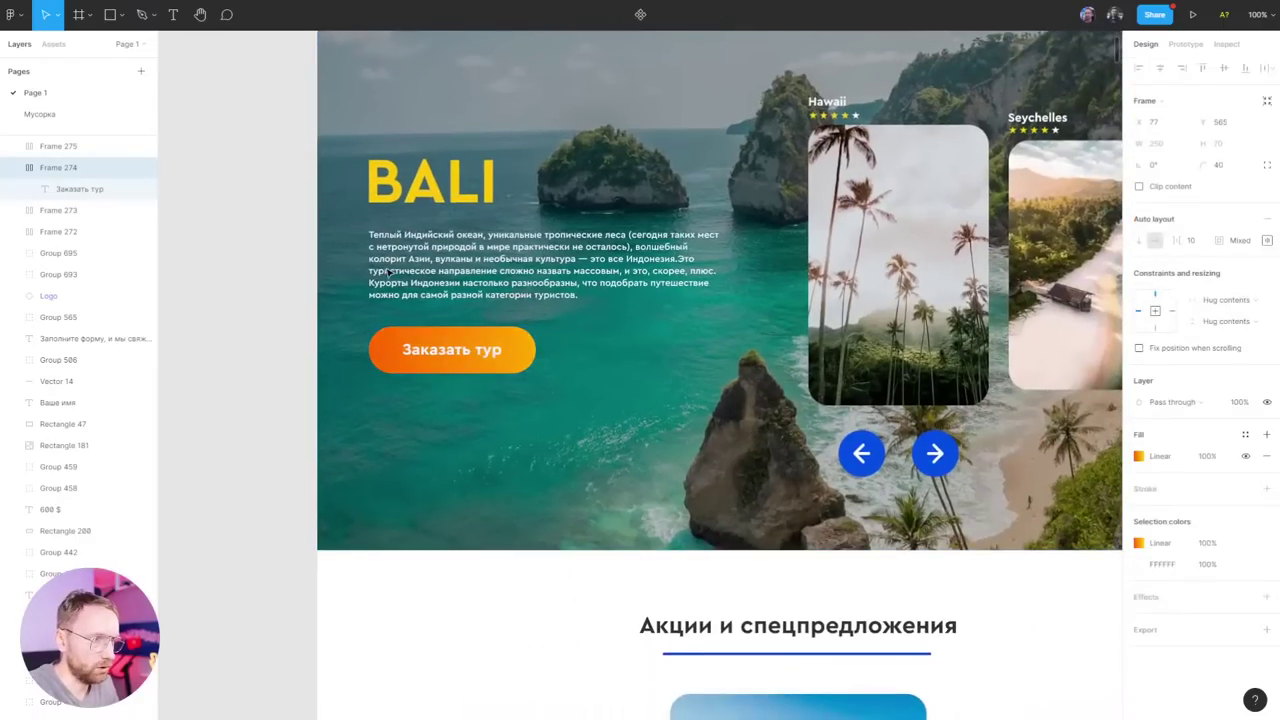
key(ctrl+z)
Duplicate the Заказать тур button below the original and tilt its gradient diagonally up-right
drag(507, 372, 507, 443)
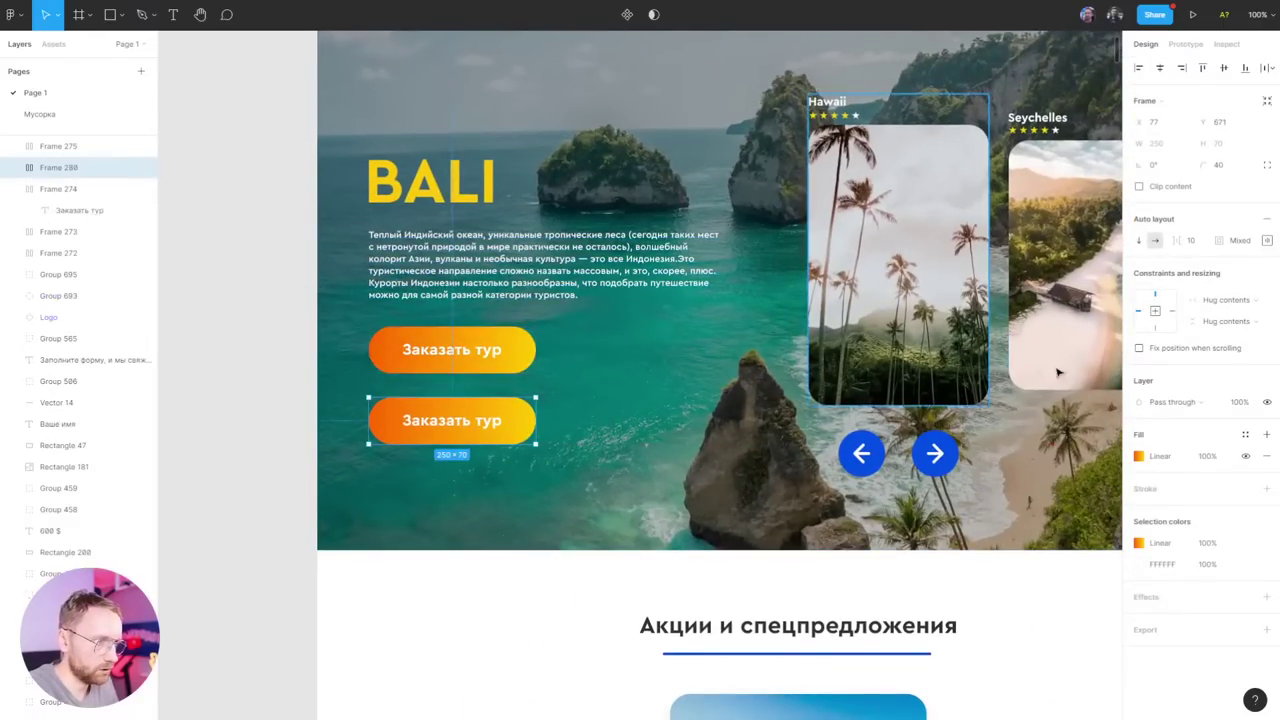
click(1137, 456)
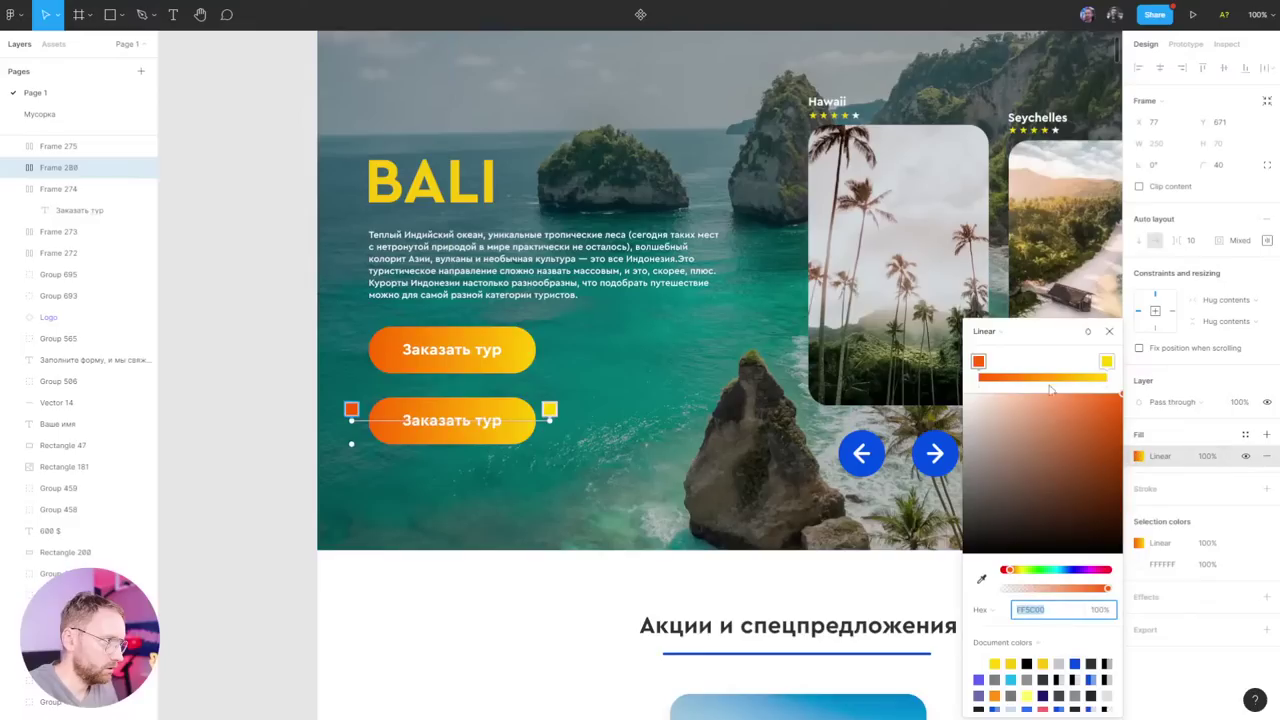
drag(549, 412, 598, 378)
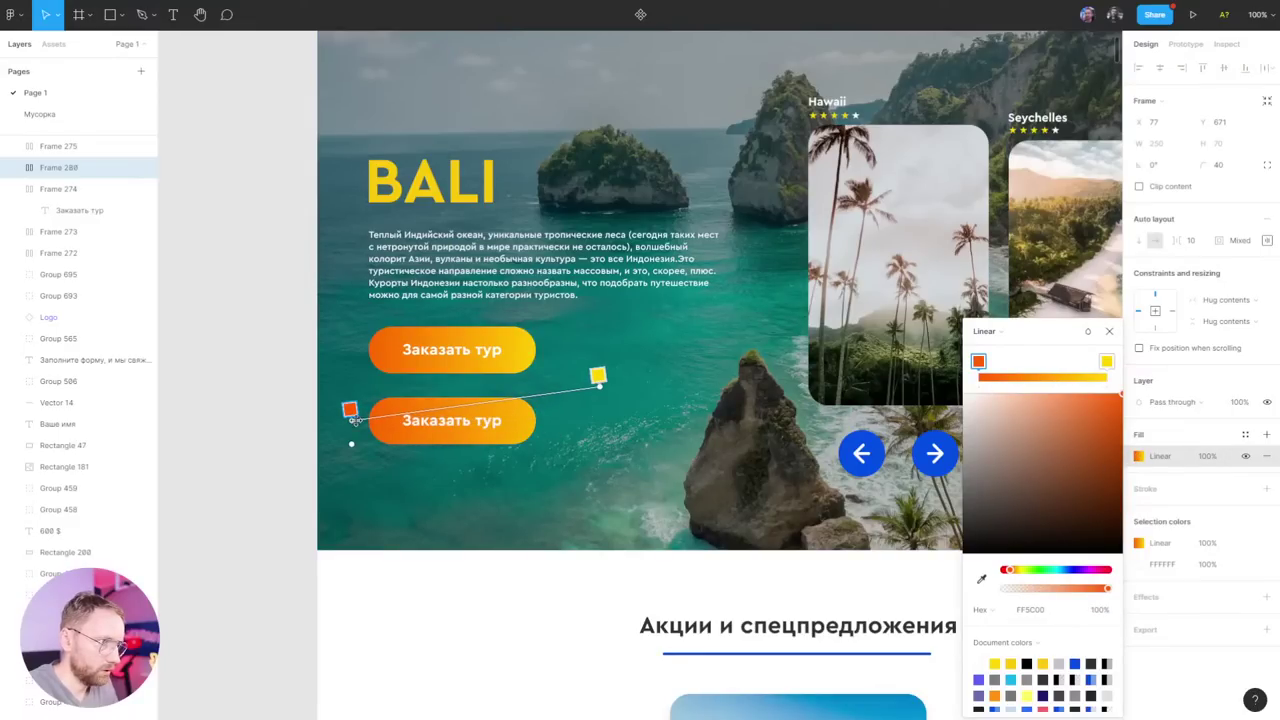
drag(352, 419, 289, 446)
click(243, 354)
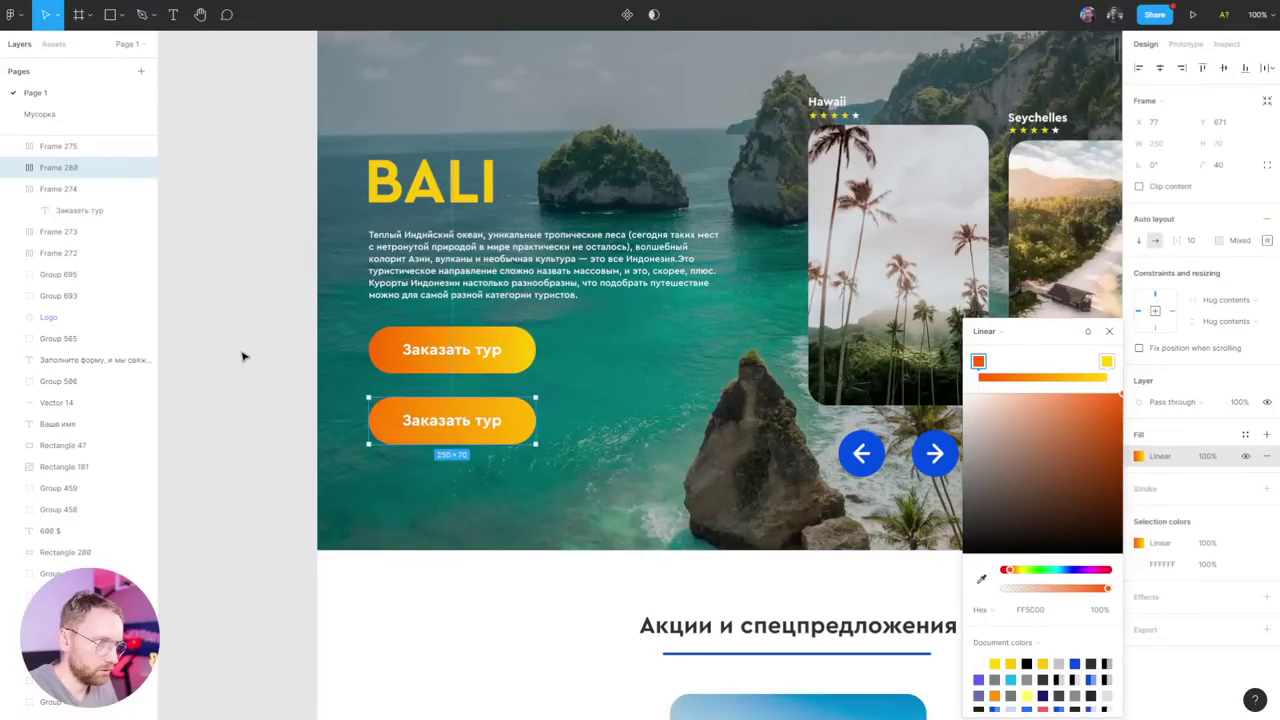
Select the second Заказать тур button and look over the hero section
drag(229, 300, 205, 358)
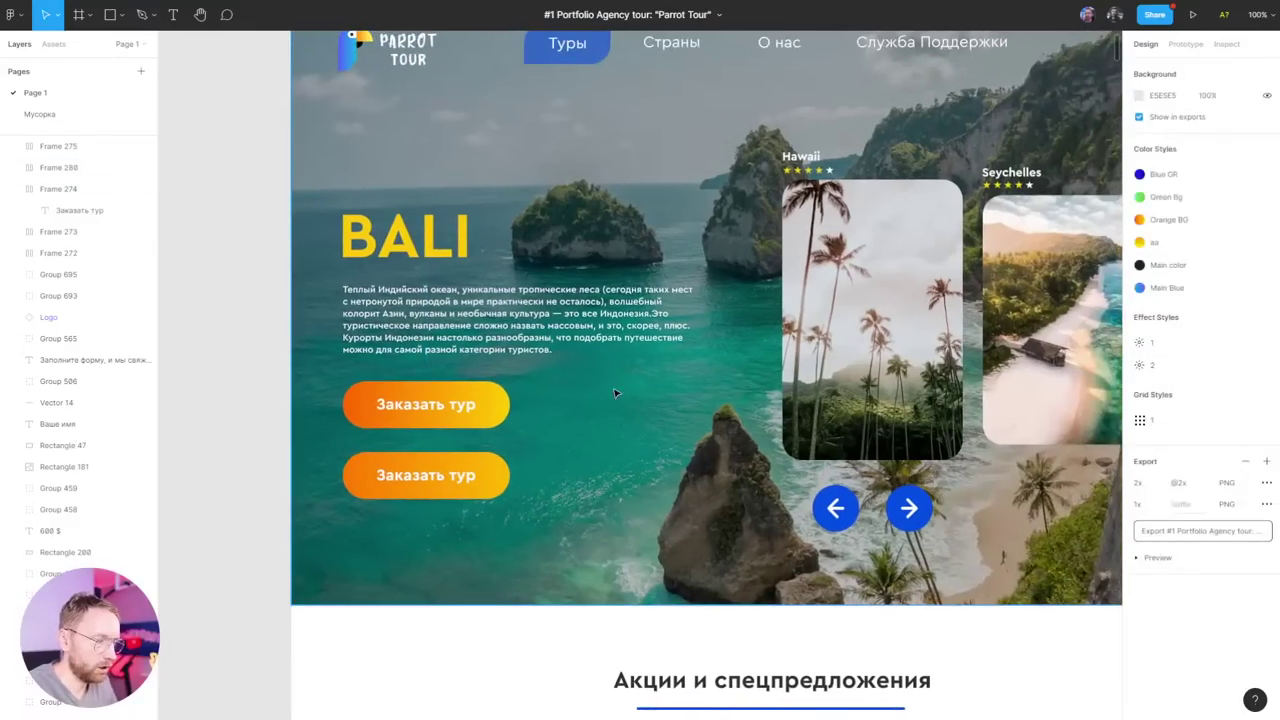
scroll(530, 430, right, 2)
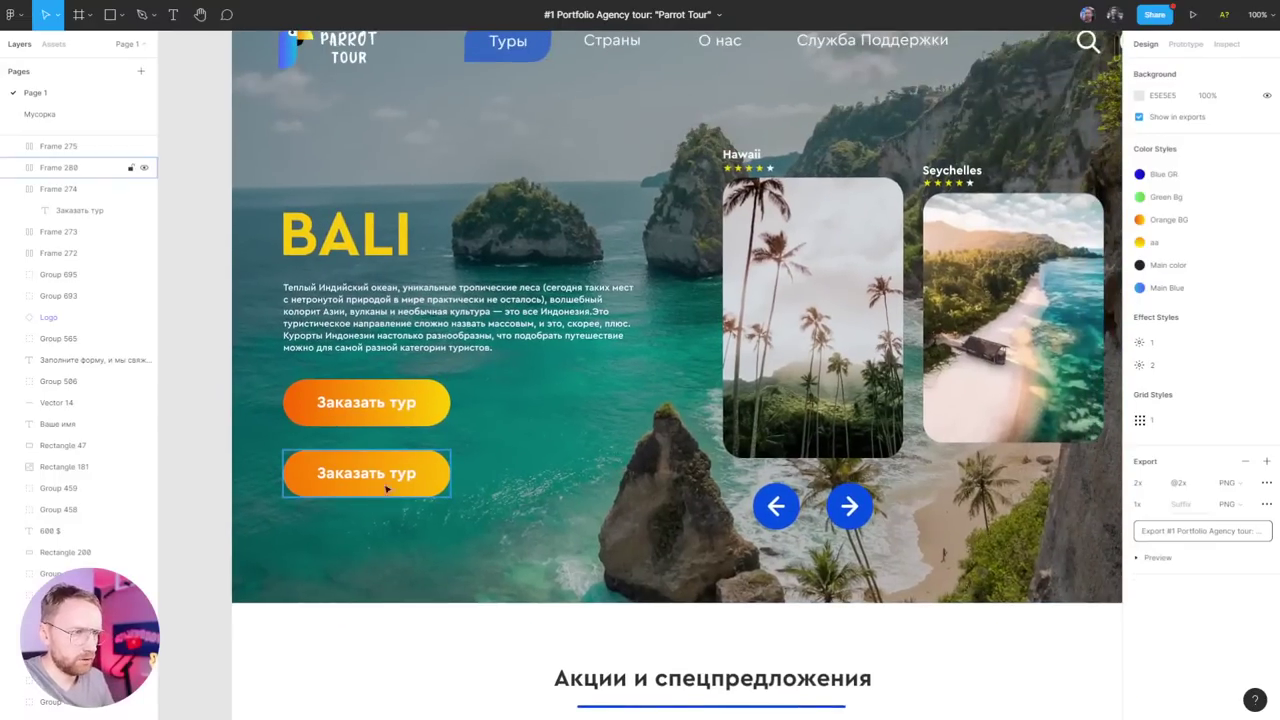
click(446, 470)
scroll(499, 467, up, 3)
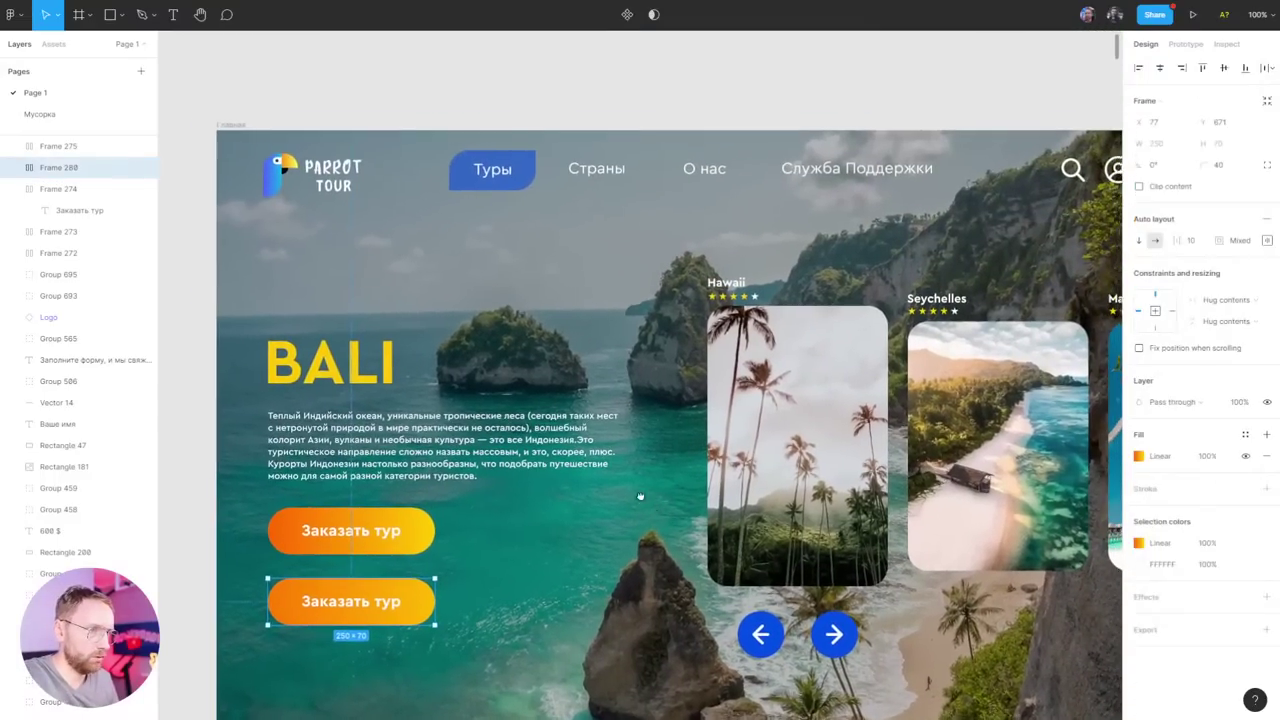
scroll(499, 467, right, 5)
scroll(499, 467, down, 5)
scroll(540, 300, up, 4)
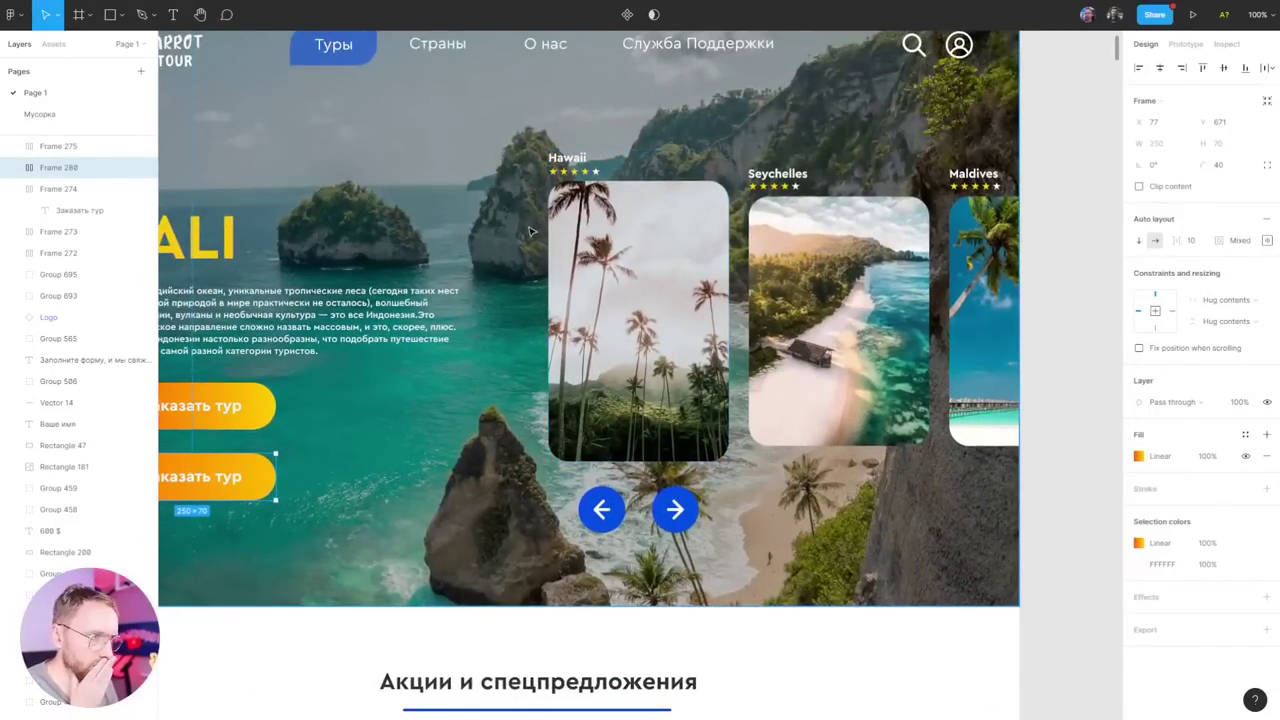
scroll(545, 190, up, 6)
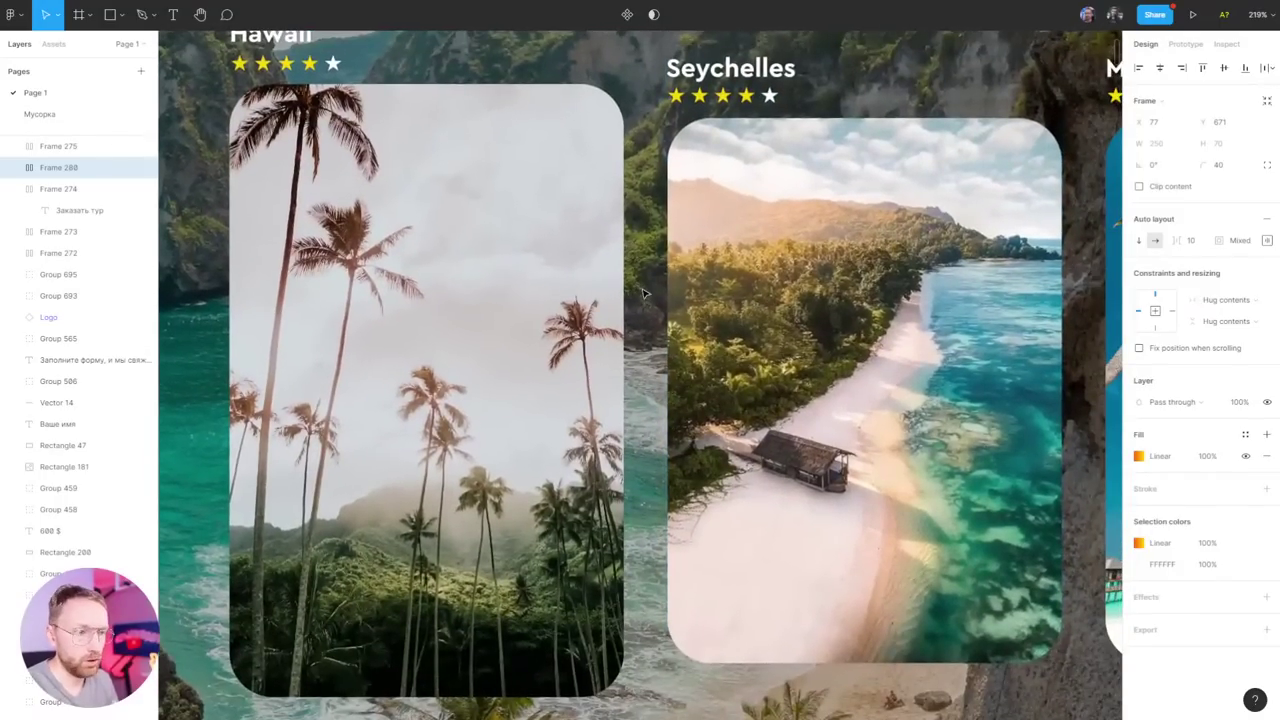
scroll(486, 406, down, 5)
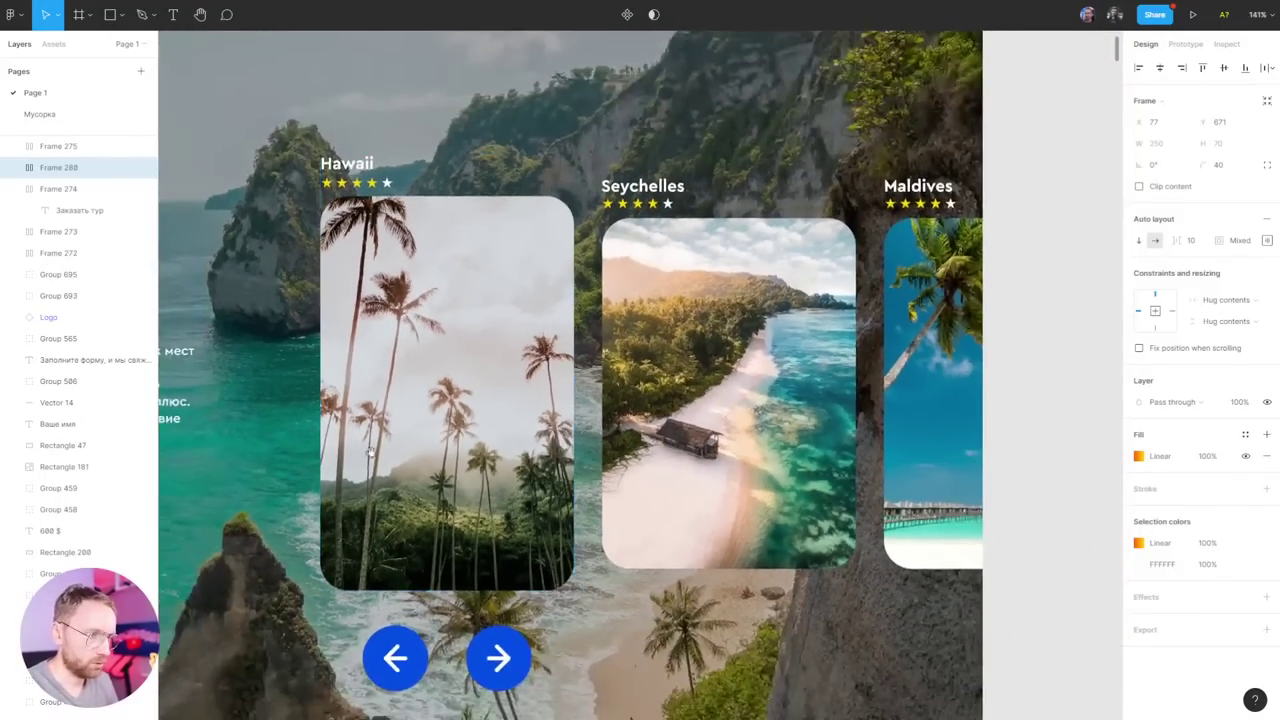
scroll(860, 385, down, 3)
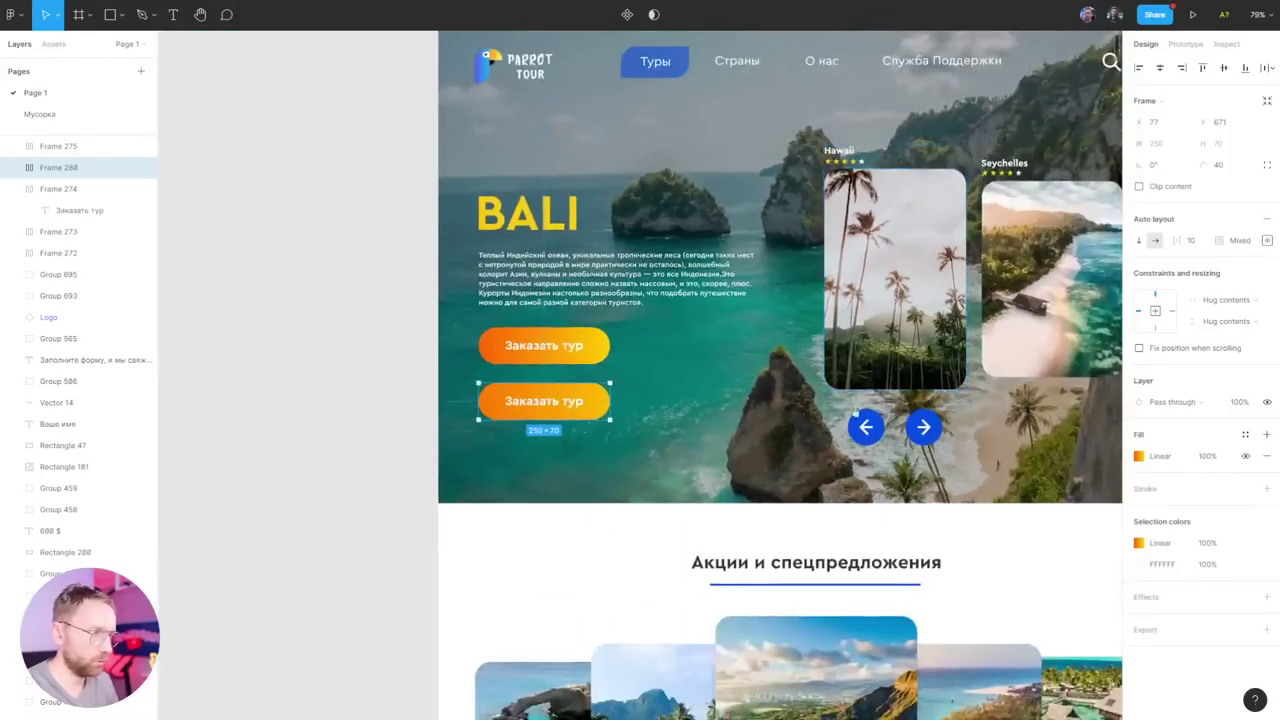
scroll(666, 195, down, 5)
Delete the Fiji card's blurred panel and draw a test rectangle, then undo the changes
ctrl+click(530, 437)
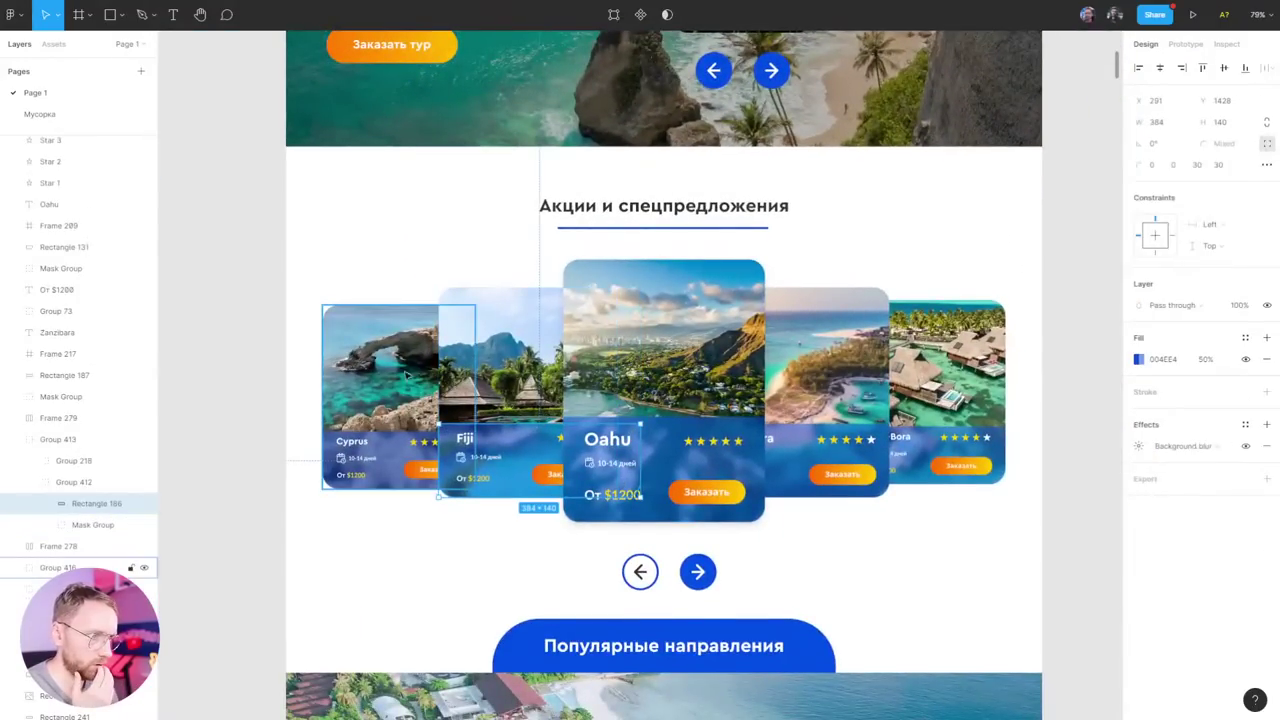
key(Delete)
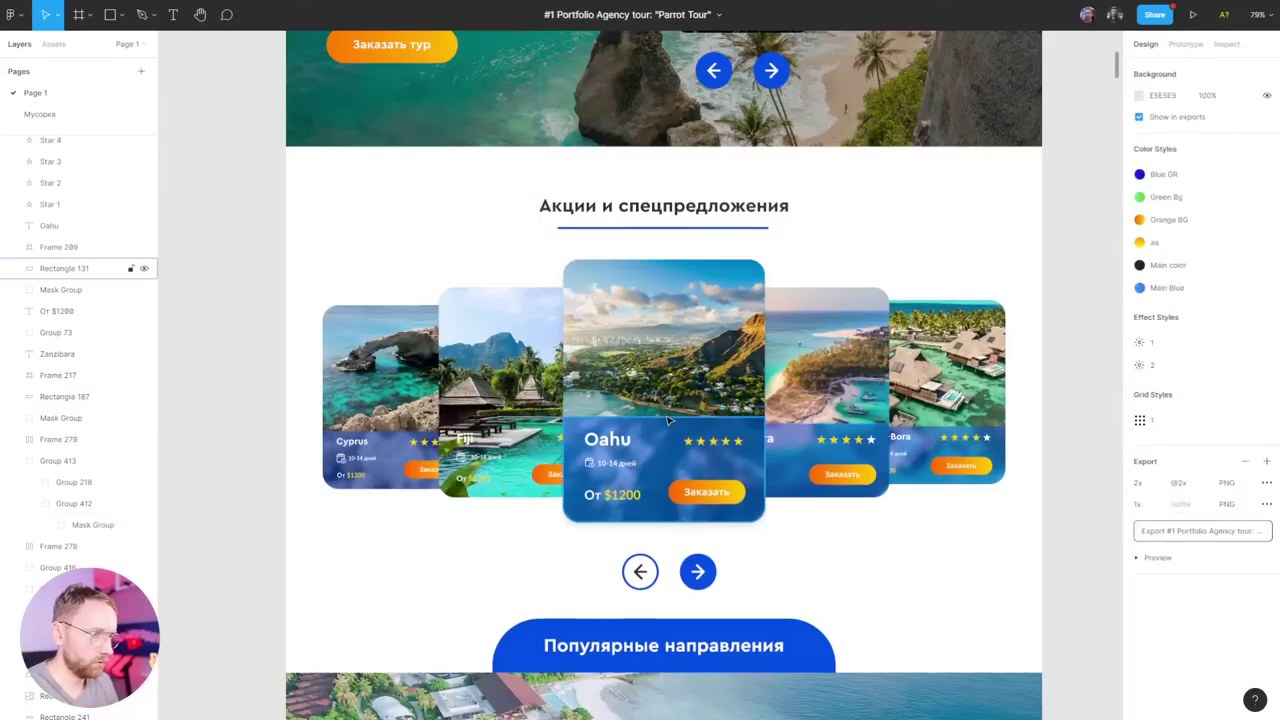
key(r)
drag(446, 503, 566, 562)
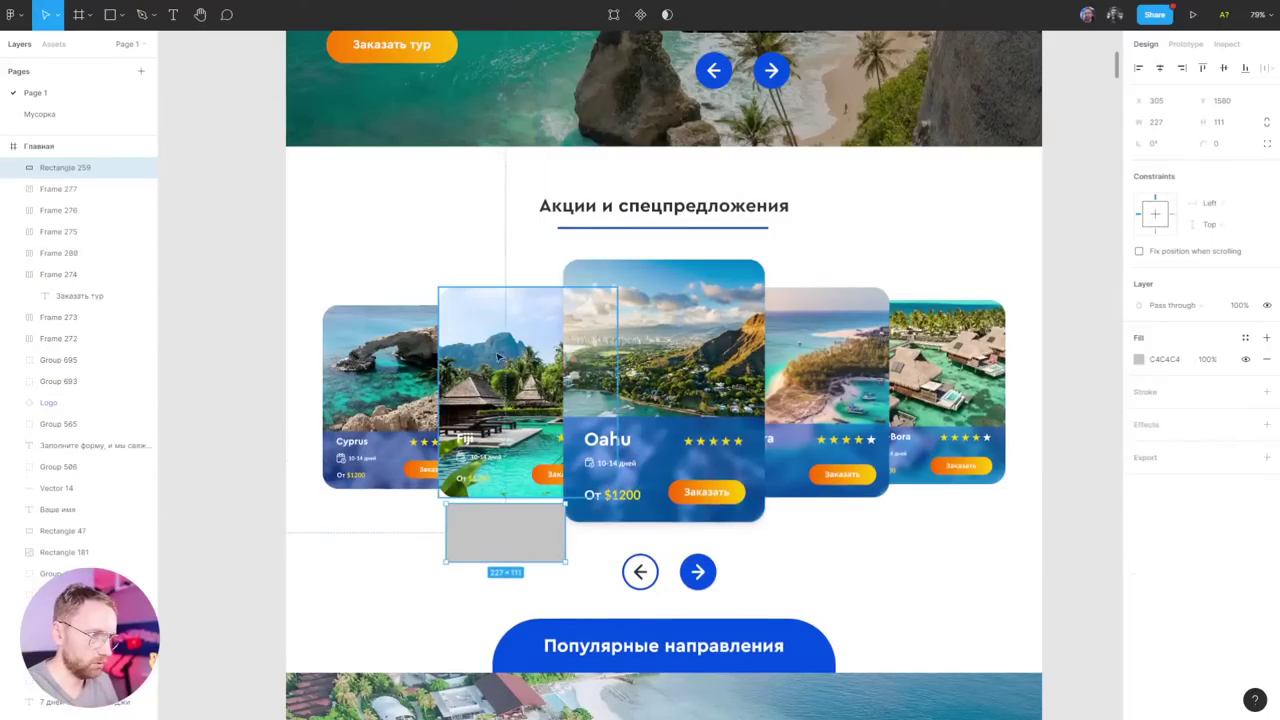
key(ctrl+z)
key(ctrl+z)
Select the Maldives card's Заказать тур label and its background image
scroll(519, 446, up, 5)
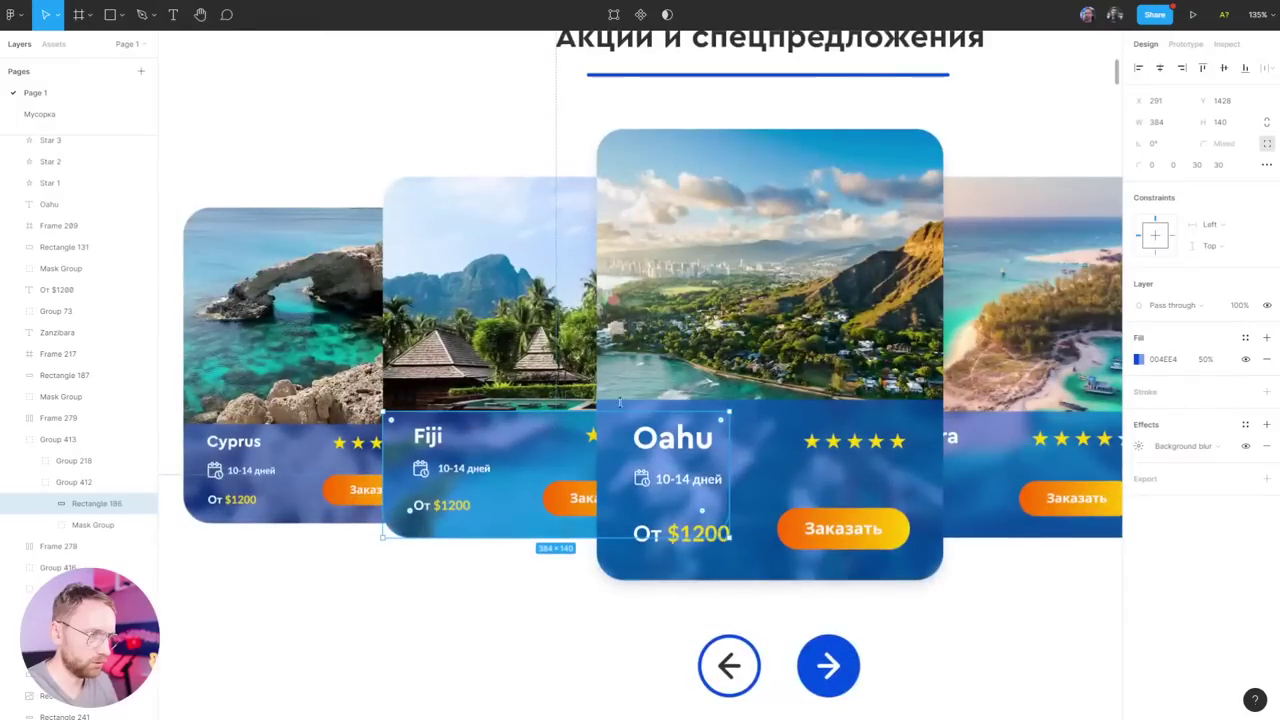
scroll(608, 390, down, 5)
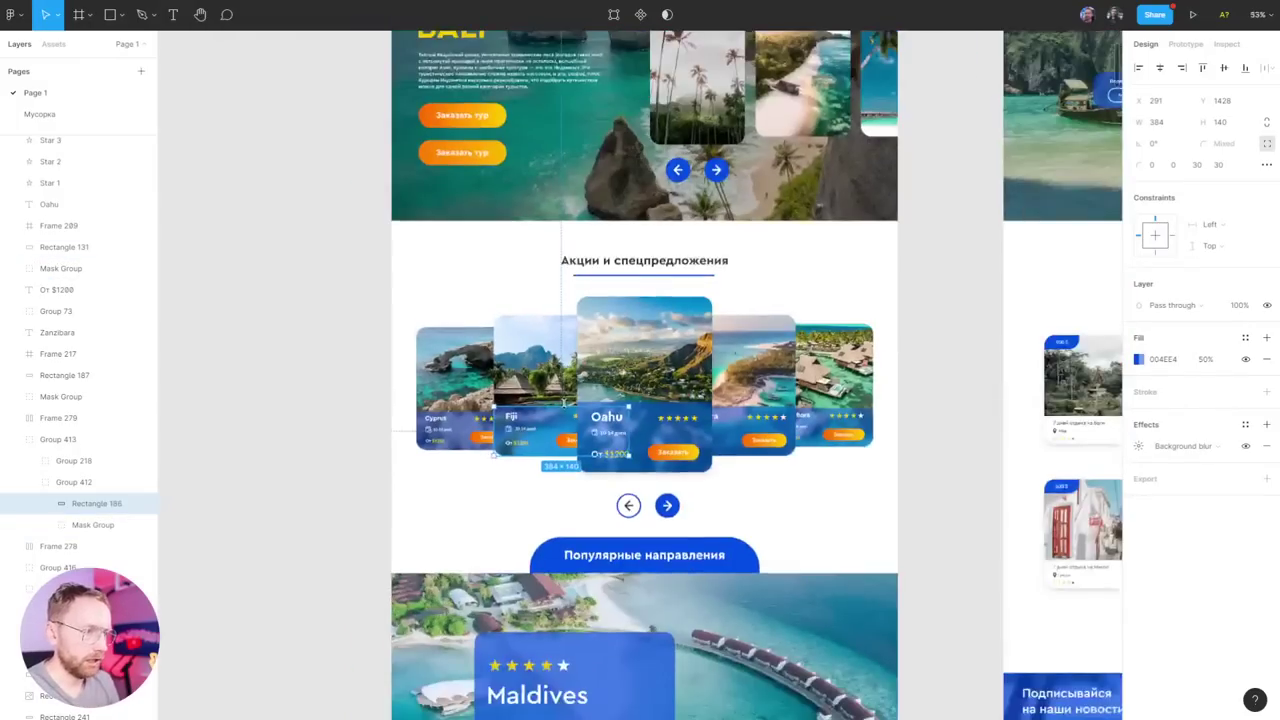
scroll(655, 297, down, 5)
scroll(583, 403, up, 5)
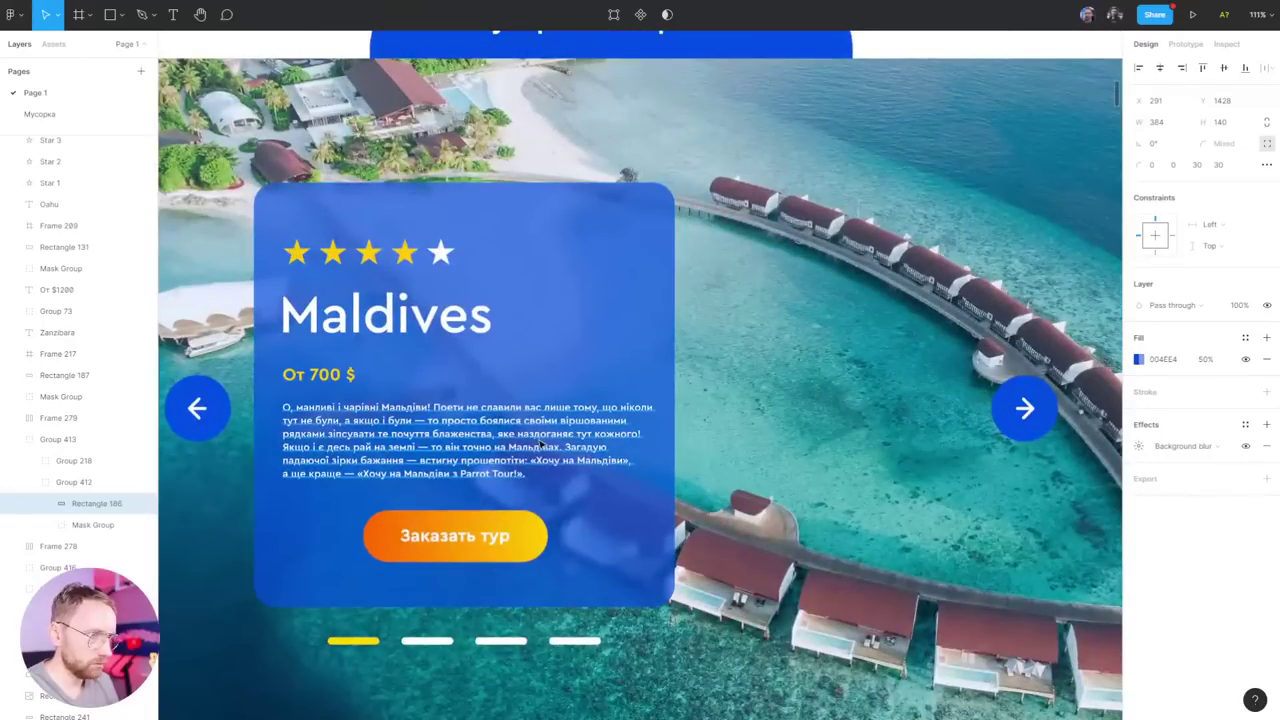
scroll(452, 465, down, 3)
scroll(520, 540, up, 3)
scroll(560, 580, left, 1)
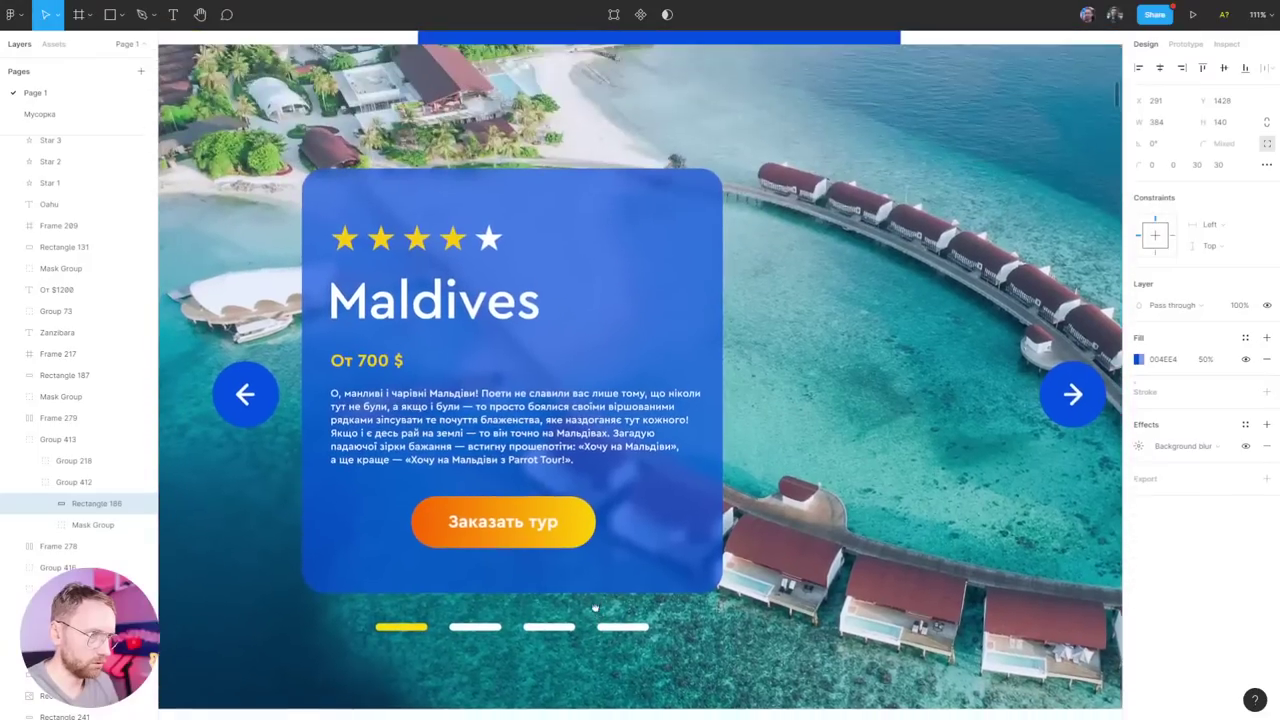
click(533, 545)
click(850, 530)
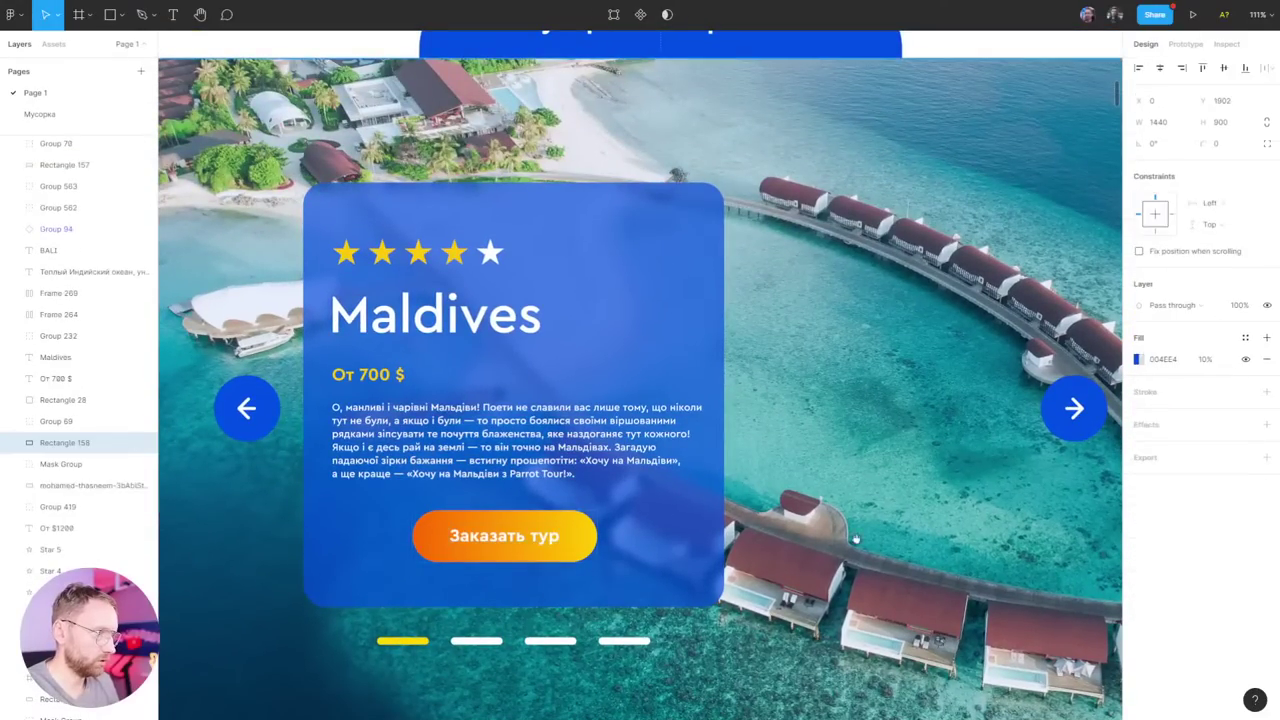
scroll(850, 530, down, 2)
scroll(850, 530, up, 3)
scroll(848, 522, down, 2)
scroll(848, 522, down, 4)
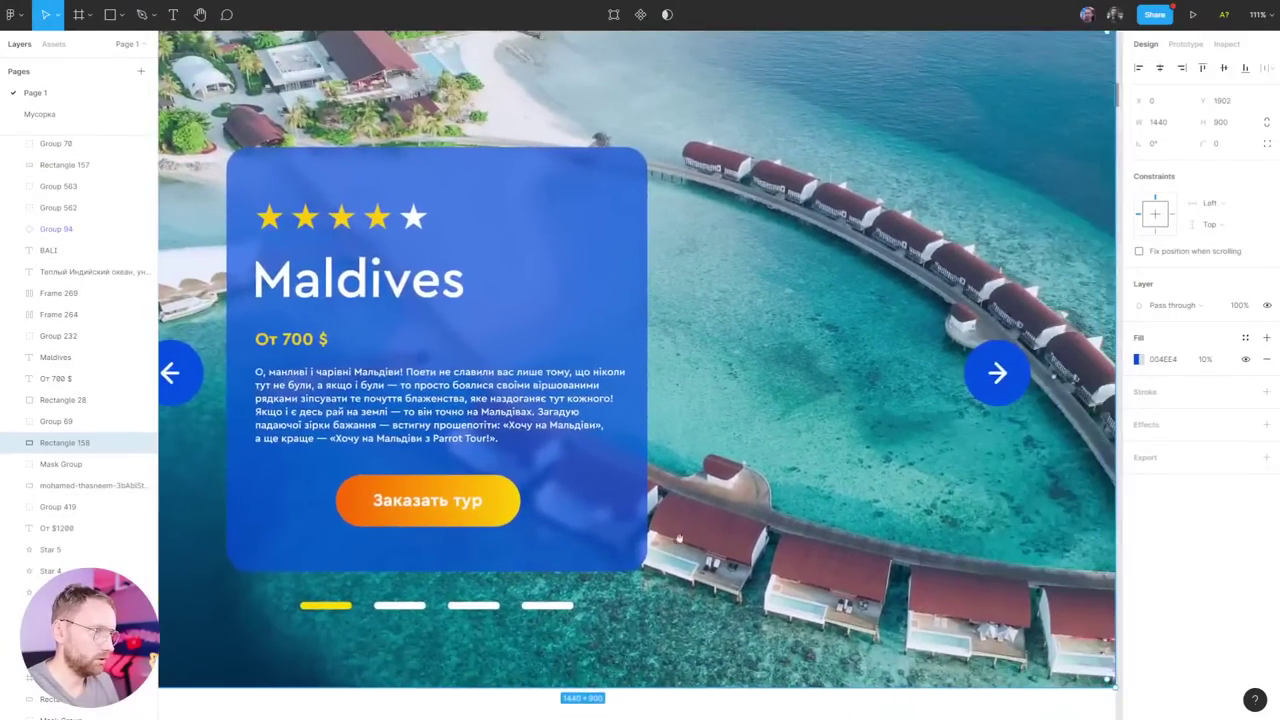
scroll(540, 411, up, 2)
Open the Maldives paragraph text, then draw a grey placeholder rectangle over the blue card
double_click(469, 420)
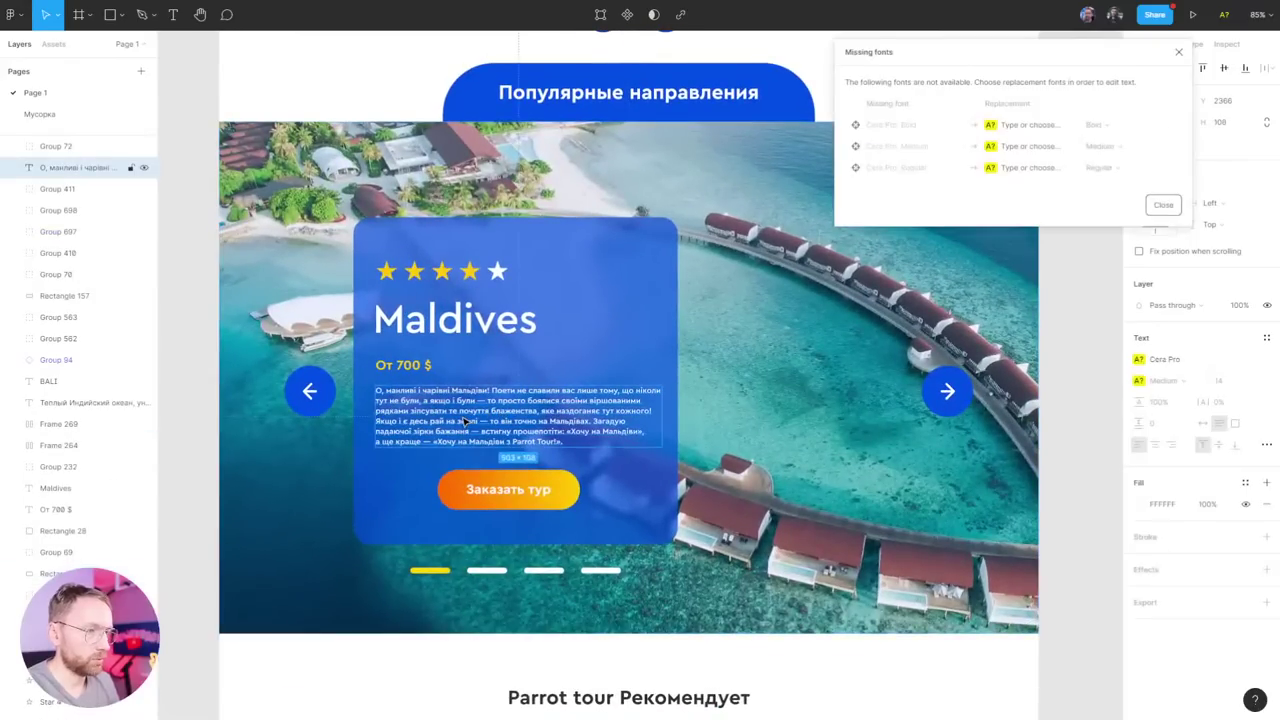
click(641, 145)
key(r)
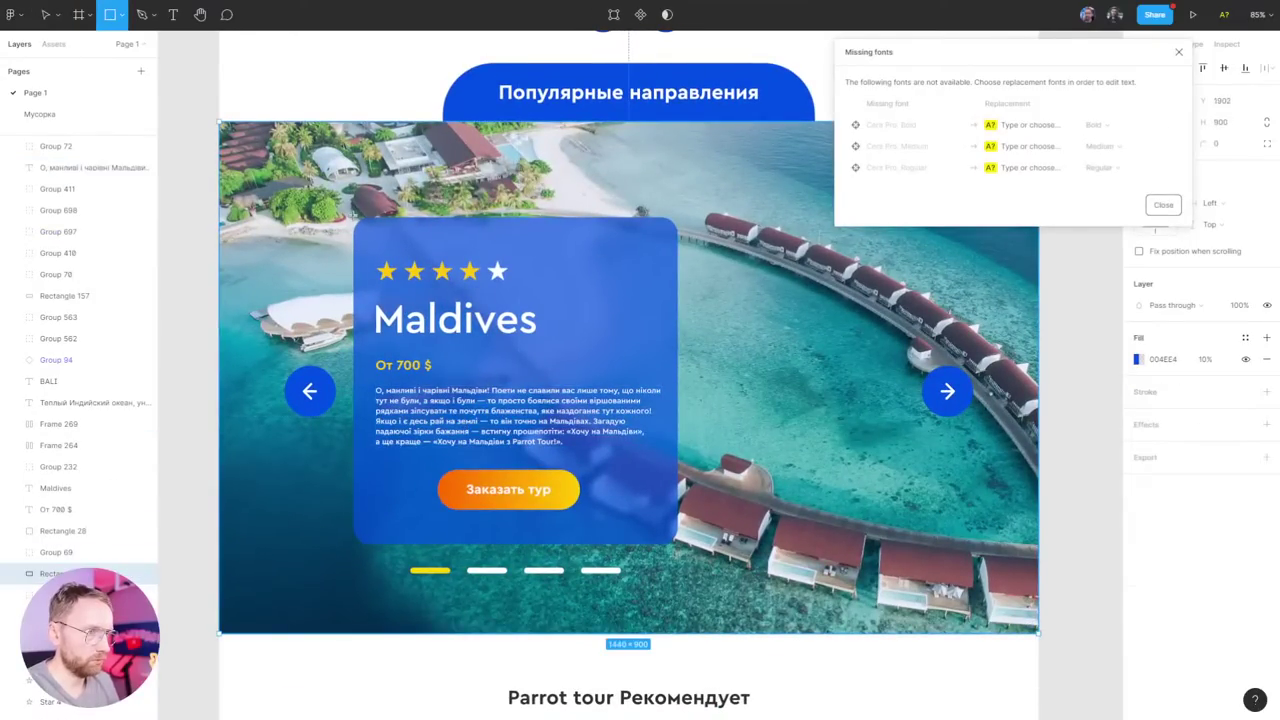
drag(352, 217, 677, 543)
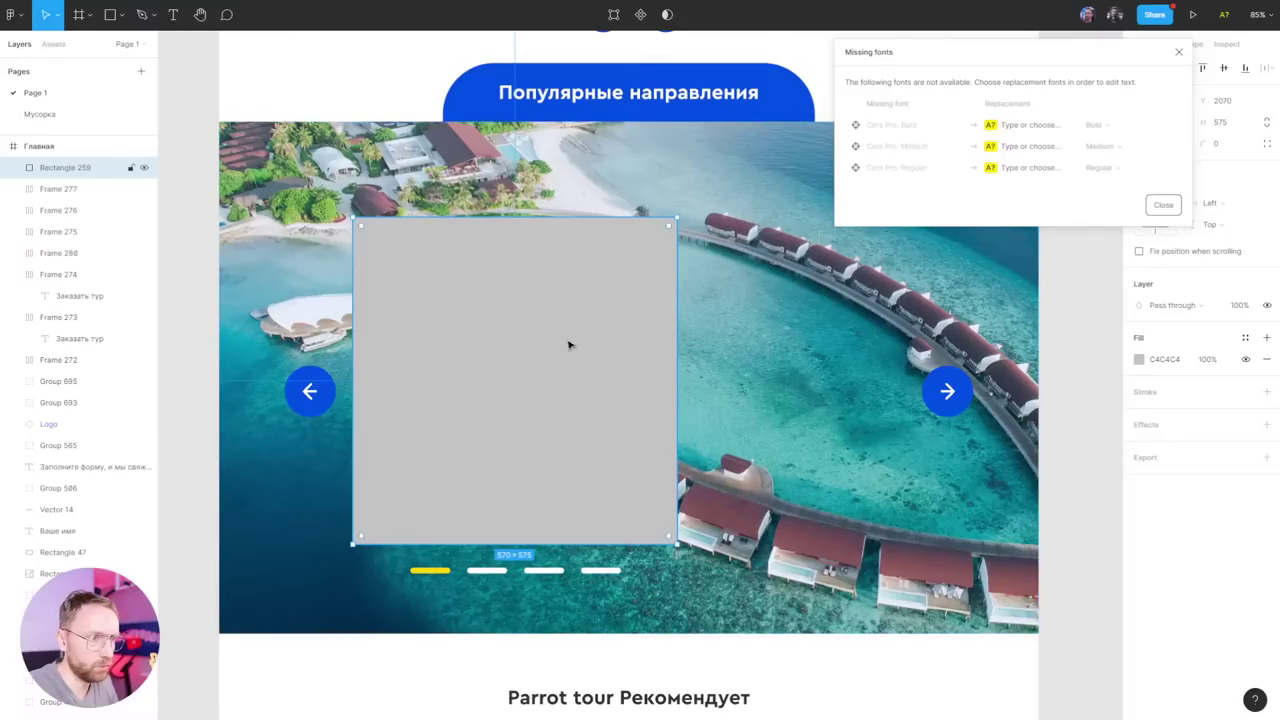
Dismiss the missing fonts notice, slide the placeholder off the card, and delete it
mouse_move(486, 307)
mouse_down()
mouse_move(924, 320)
mouse_move(454, 311)
mouse_move(470, 311)
mouse_up()
click(1163, 205)
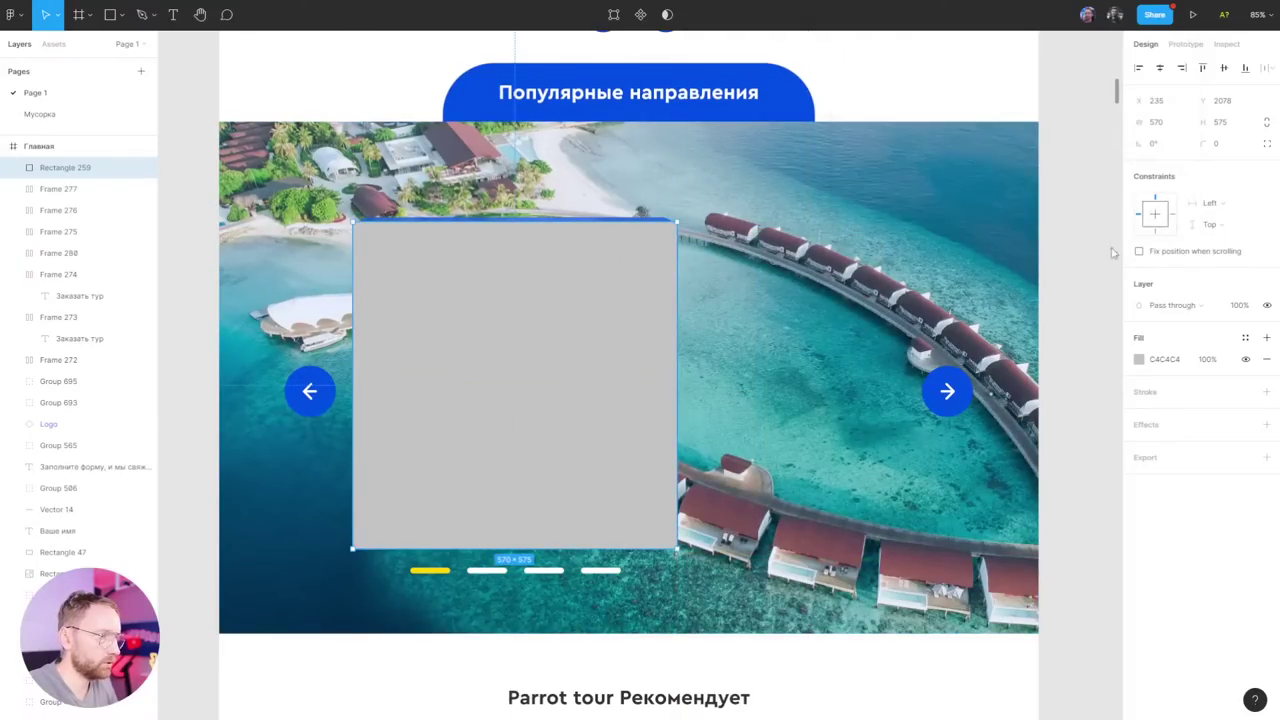
mouse_move(502, 401)
mouse_down()
mouse_move(749, 277)
mouse_move(754, 229)
mouse_move(523, 331)
mouse_move(489, 391)
mouse_up()
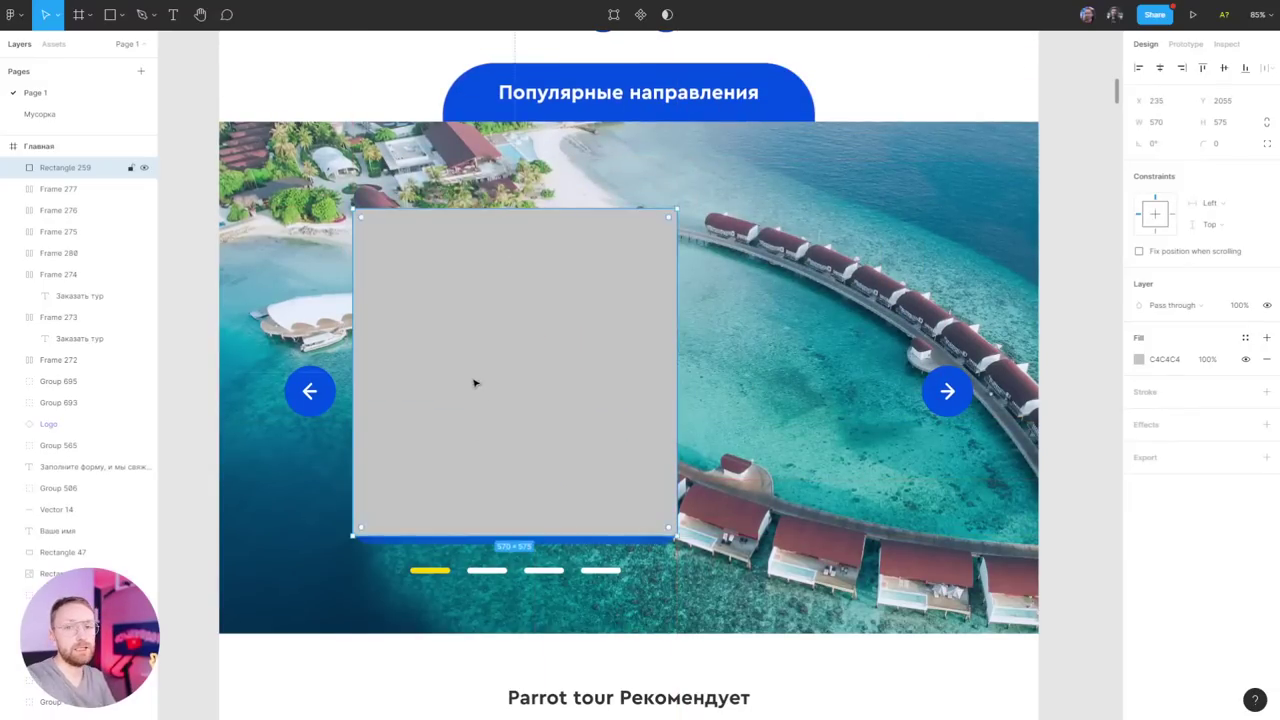
drag(432, 333, 637, 312)
drag(609, 231, 812, 235)
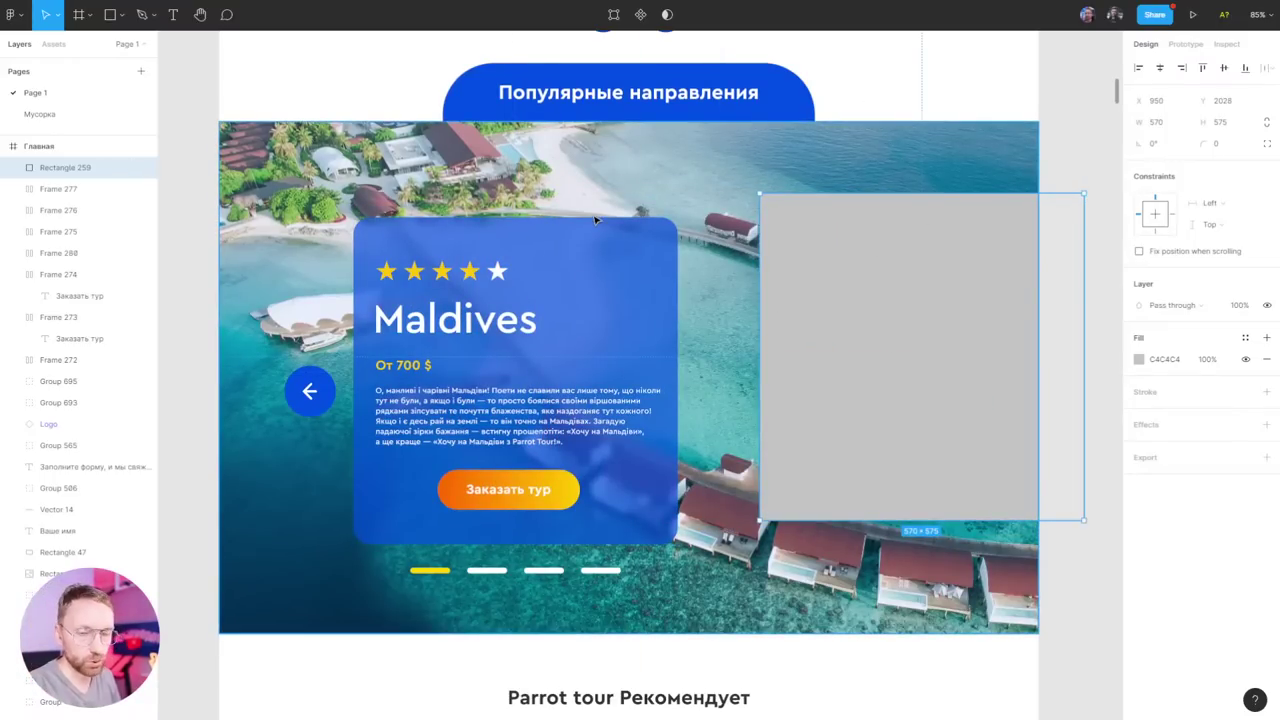
key(Delete)
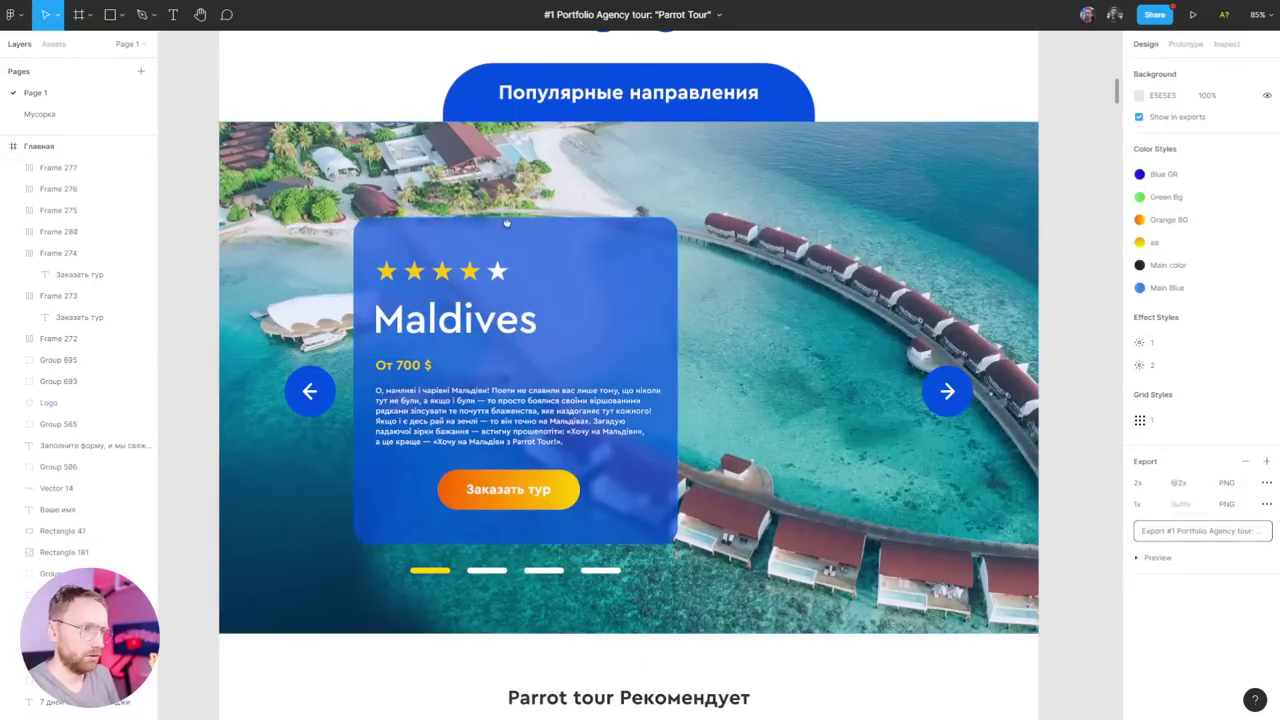
Move the Maldives overlay off the page, then undo the move
scroll(917, 267, down, 5)
click(917, 267)
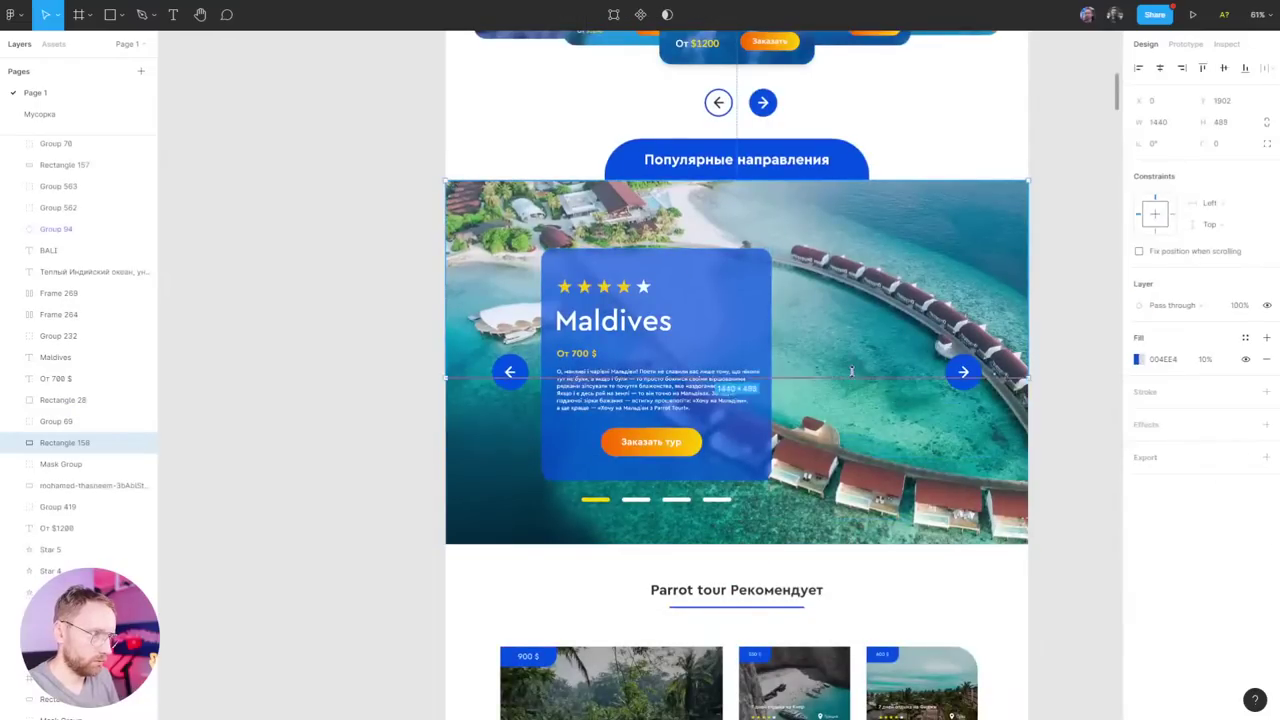
scroll(855, 365, down, 5)
click(583, 334)
drag(890, 320, 493, 338)
key(ctrl+z)
scroll(895, 293, up, 3)
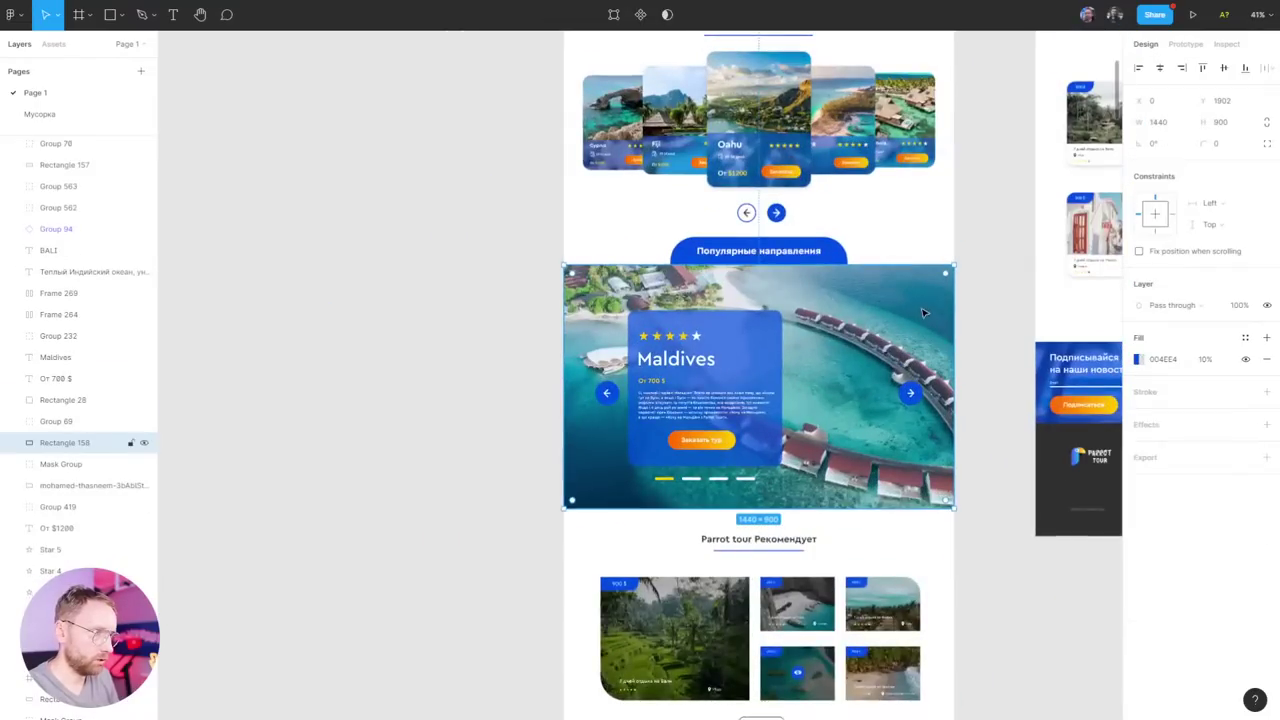
Move the Maldives photo onto empty canvas, wrap it in a new tall frame and crop its top
ctrl+click(903, 297)
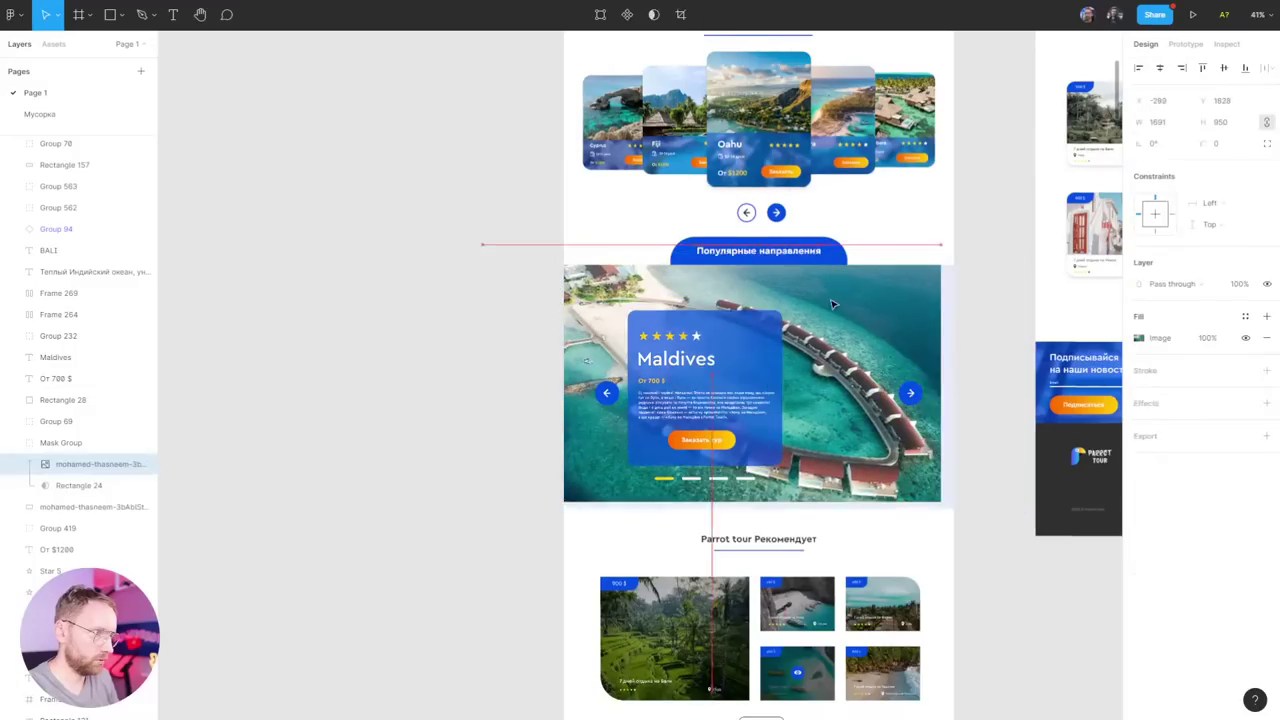
drag(805, 308, 480, 320)
scroll(629, 200, left, 5)
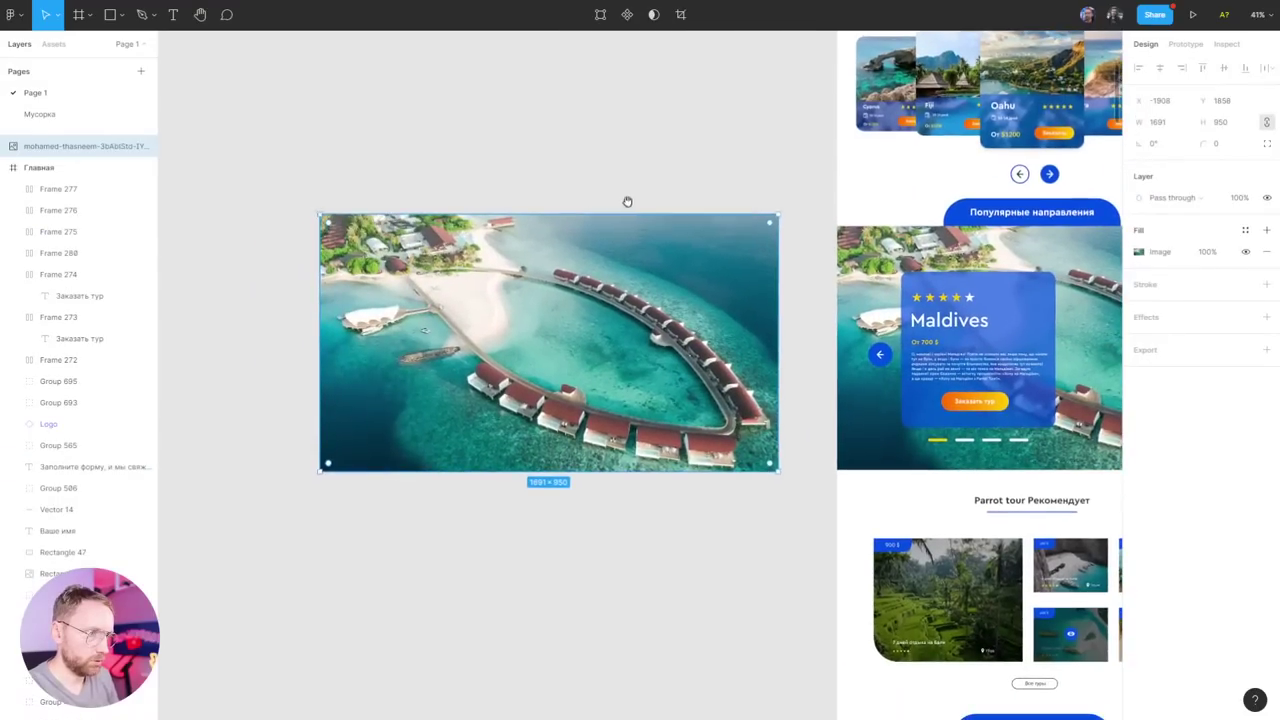
key(f)
mouse_move(320, 60)
mouse_down()
mouse_move(384, 478)
mouse_move(808, 648)
mouse_move(778, 654)
mouse_up()
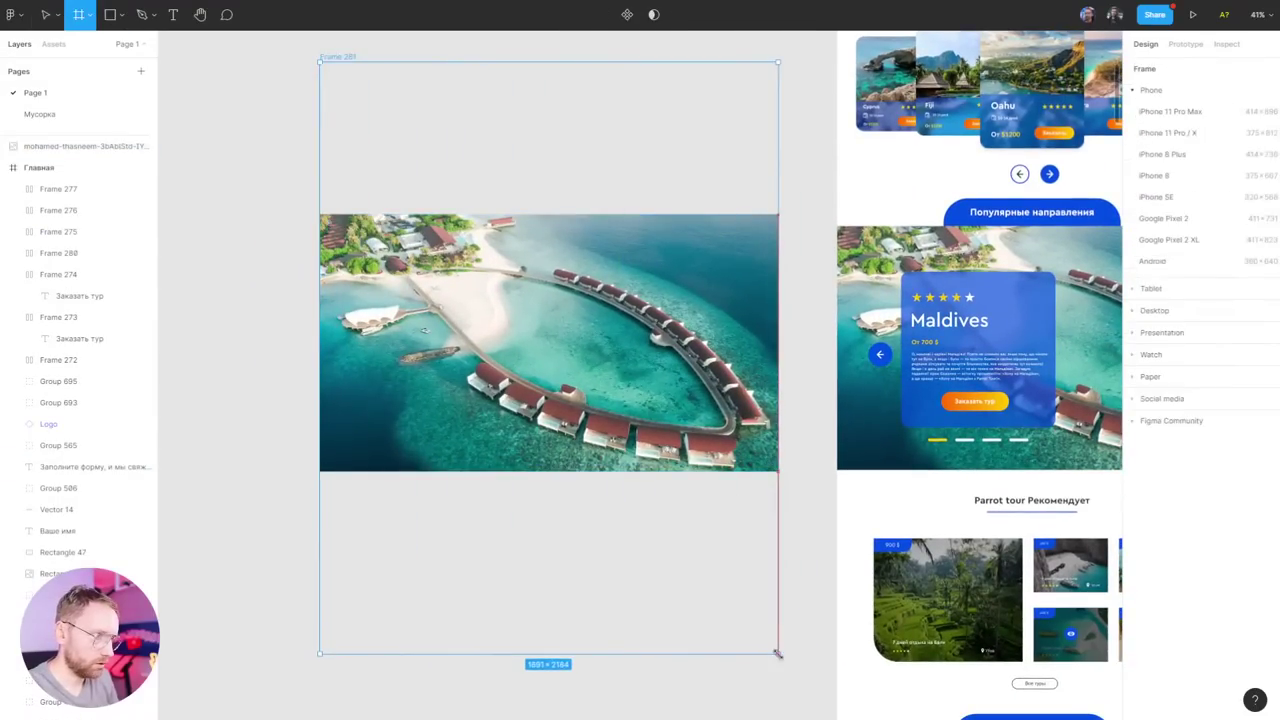
click(599, 318)
drag(600, 214, 598, 242)
Copy the Популярные направления heading above the photo, colour it Main color and size it 48
drag(1035, 217, 471, 223)
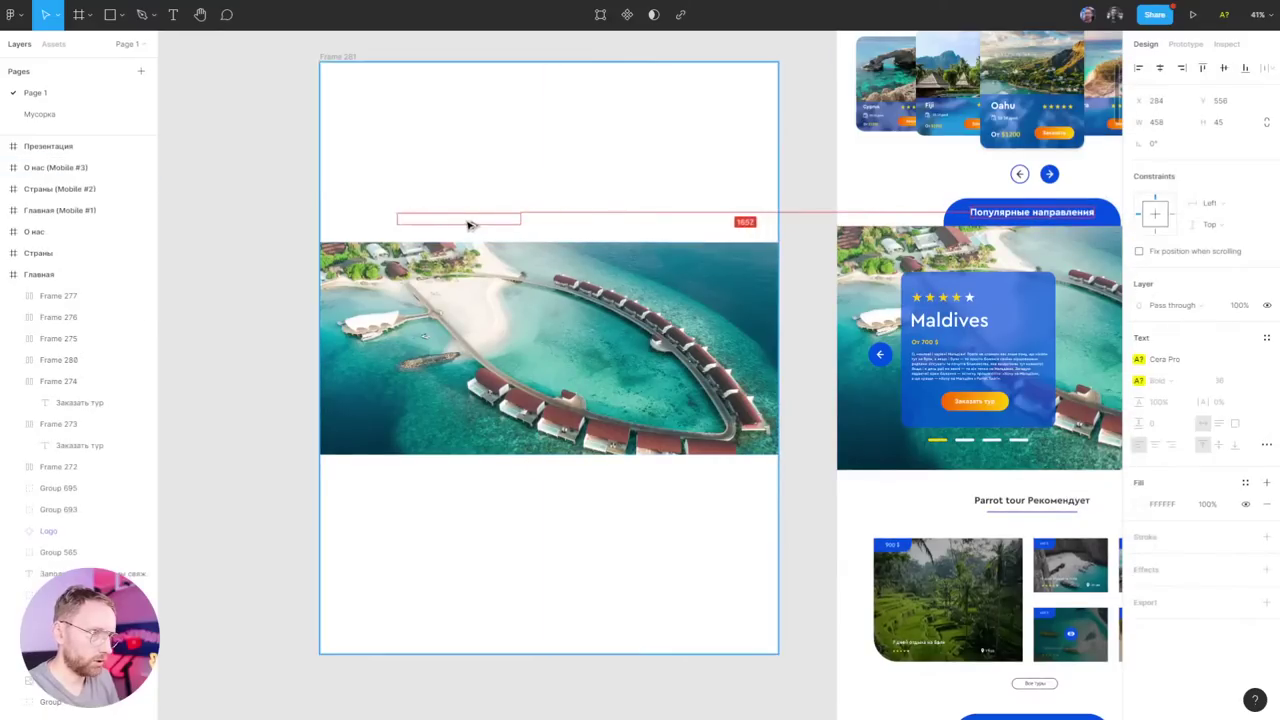
click(1185, 358)
key(Escape)
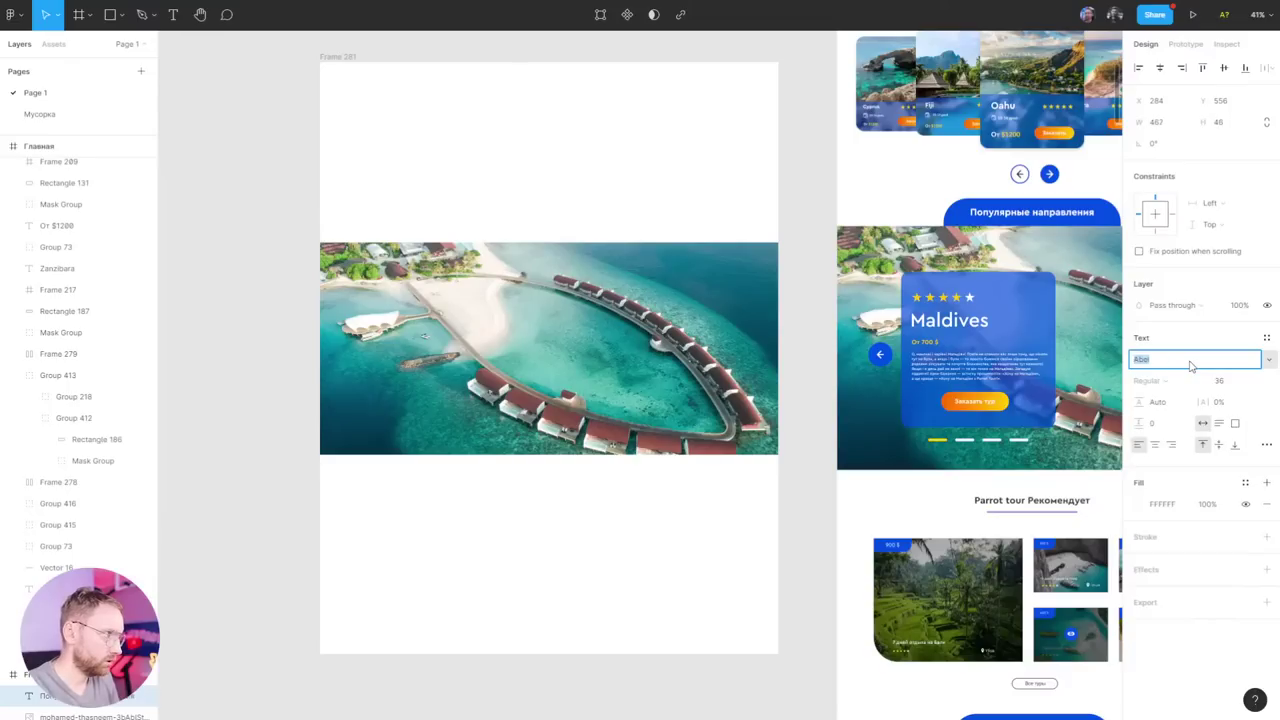
key(Return)
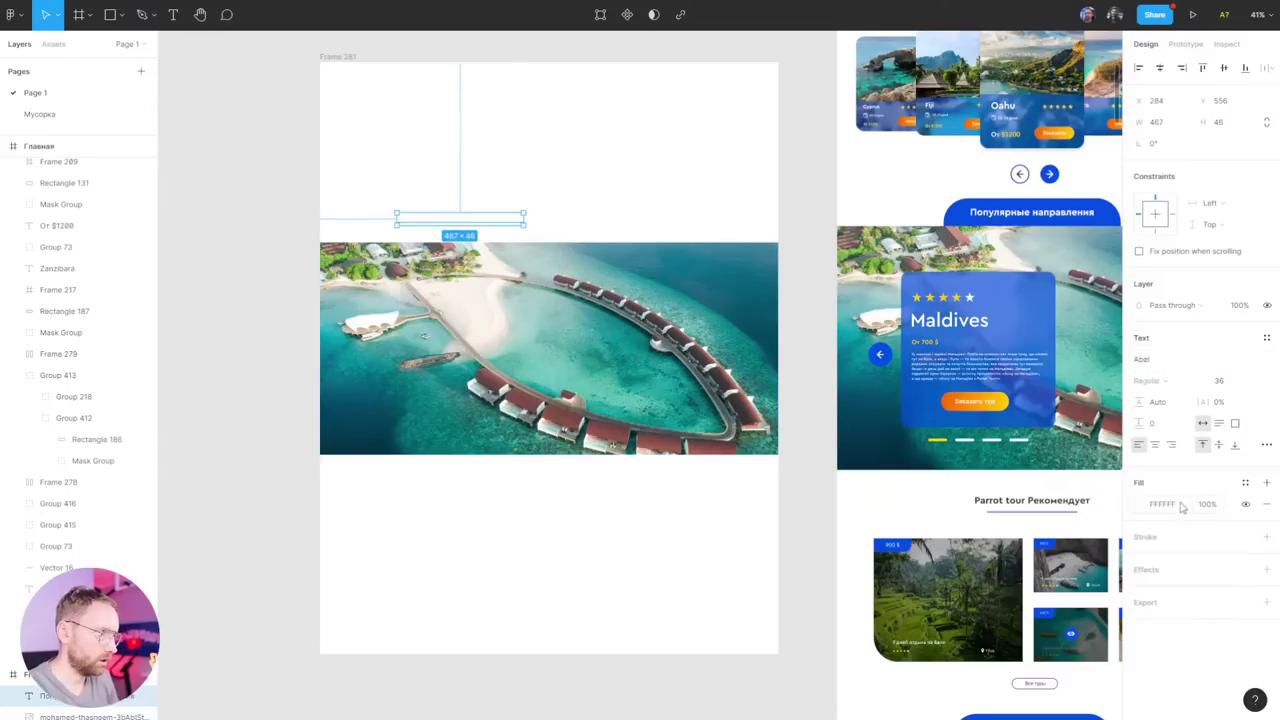
click(1246, 484)
click(1238, 574)
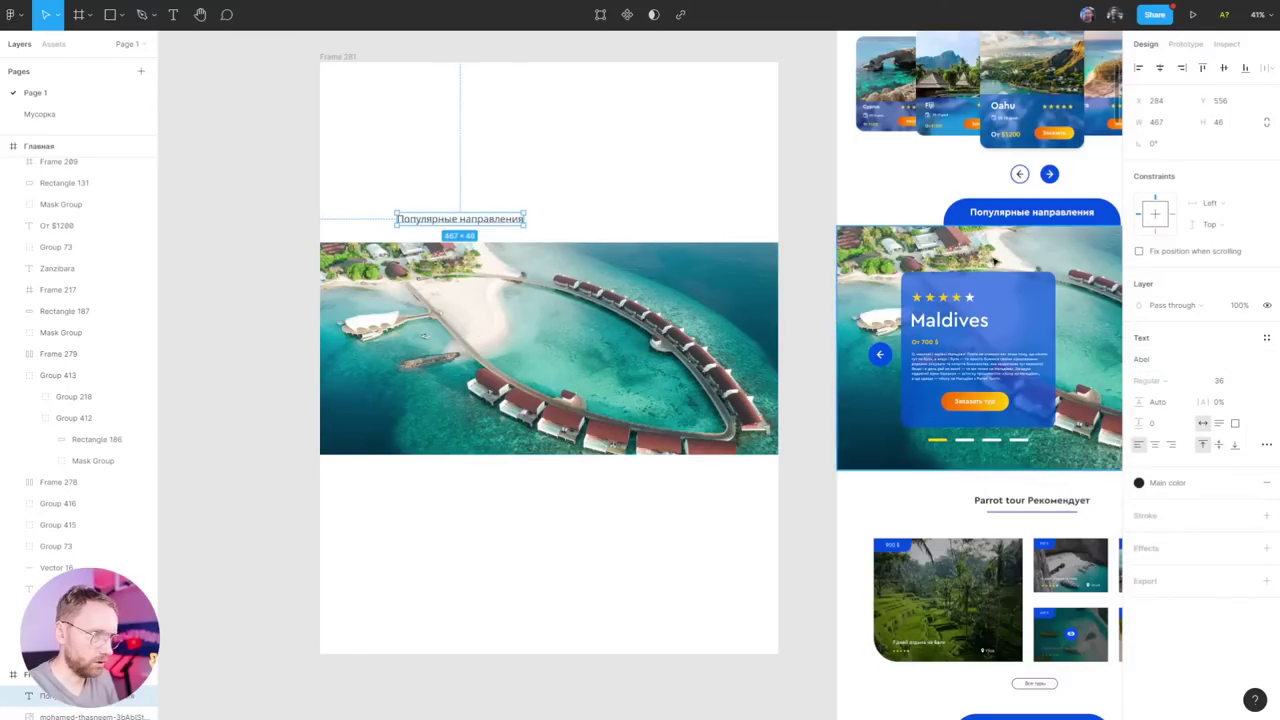
text(48)
key(Return)
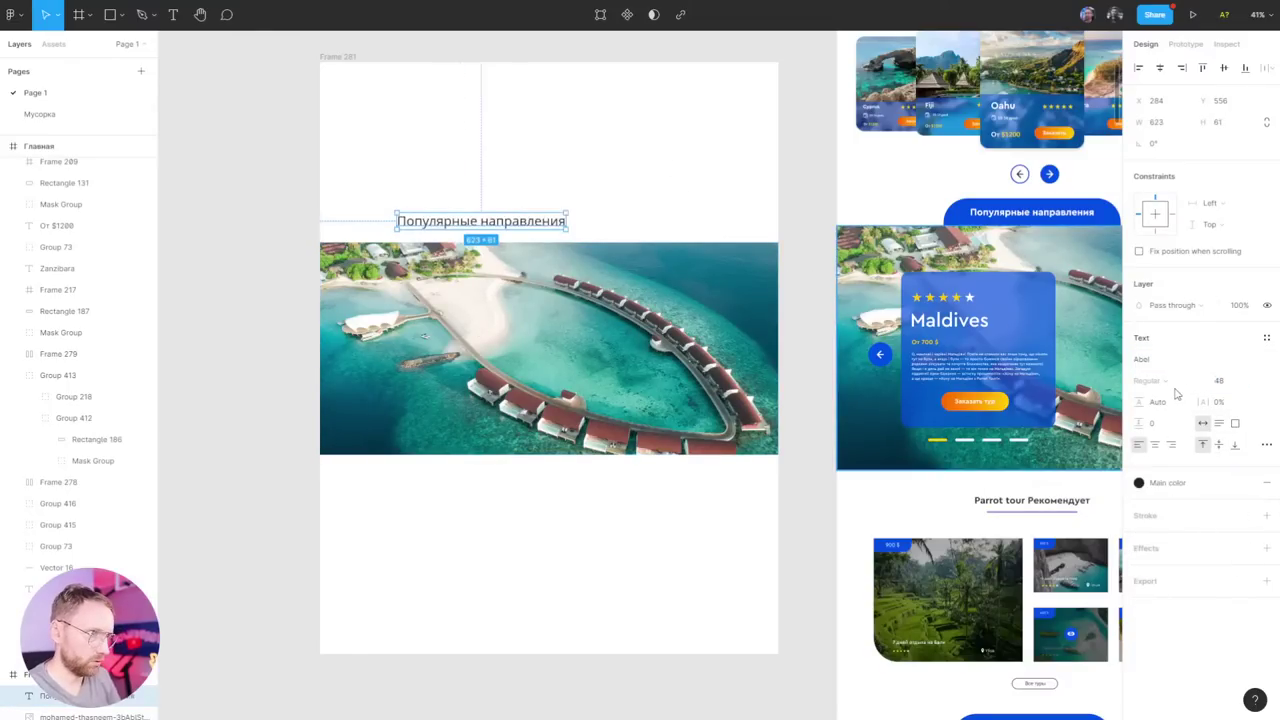
Set the heading in Abhaya Libre bold and move it up above the photo
scroll(640, 265, up, 4)
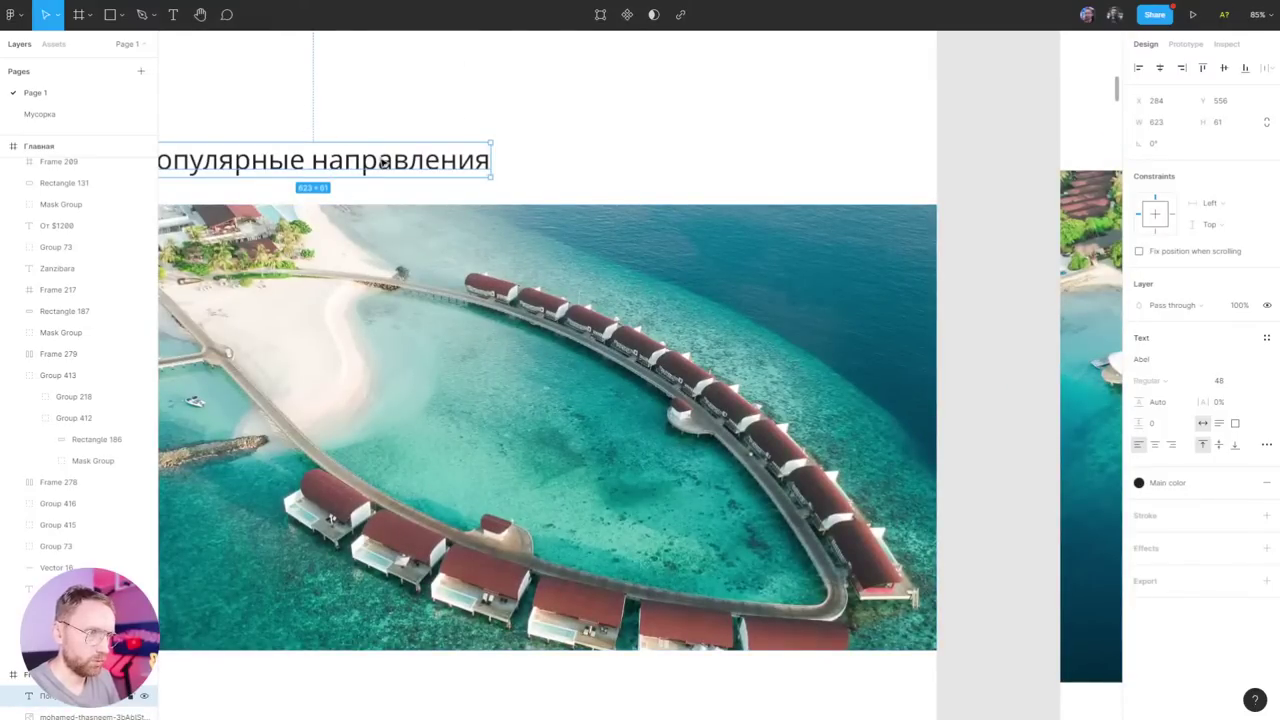
click(1190, 360)
key(Down)
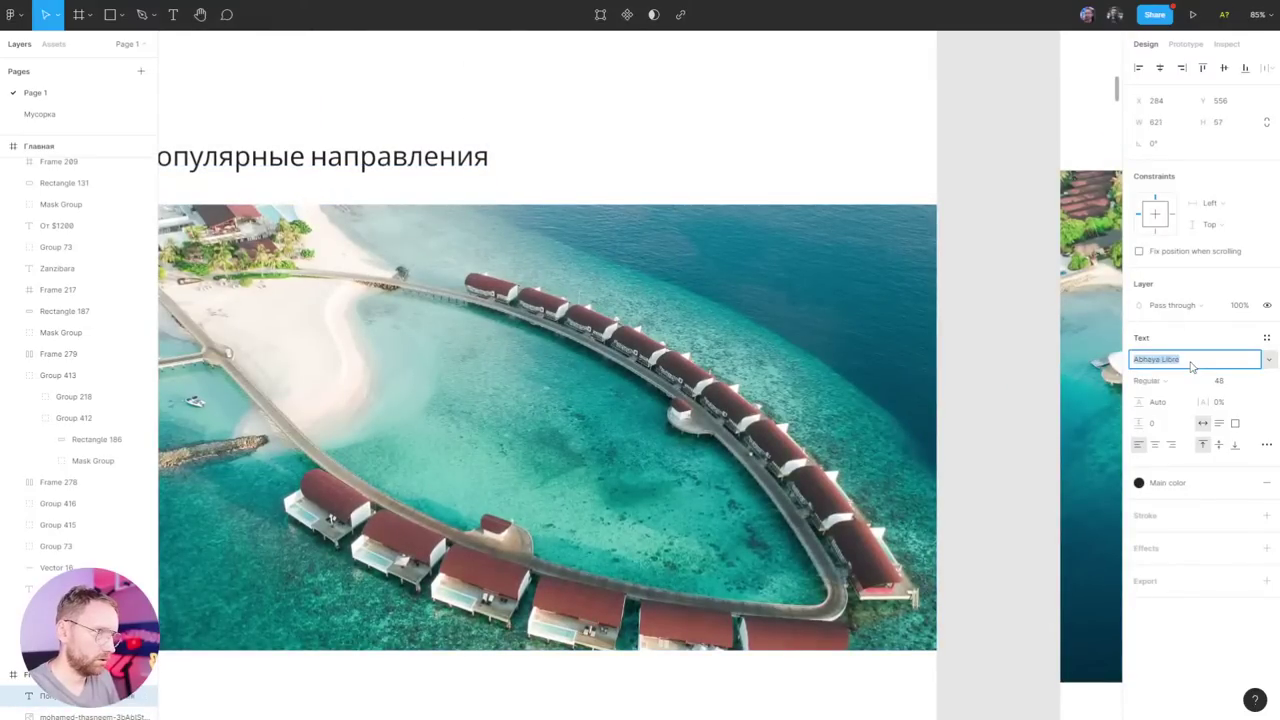
key(ctrl+b)
click(414, 131)
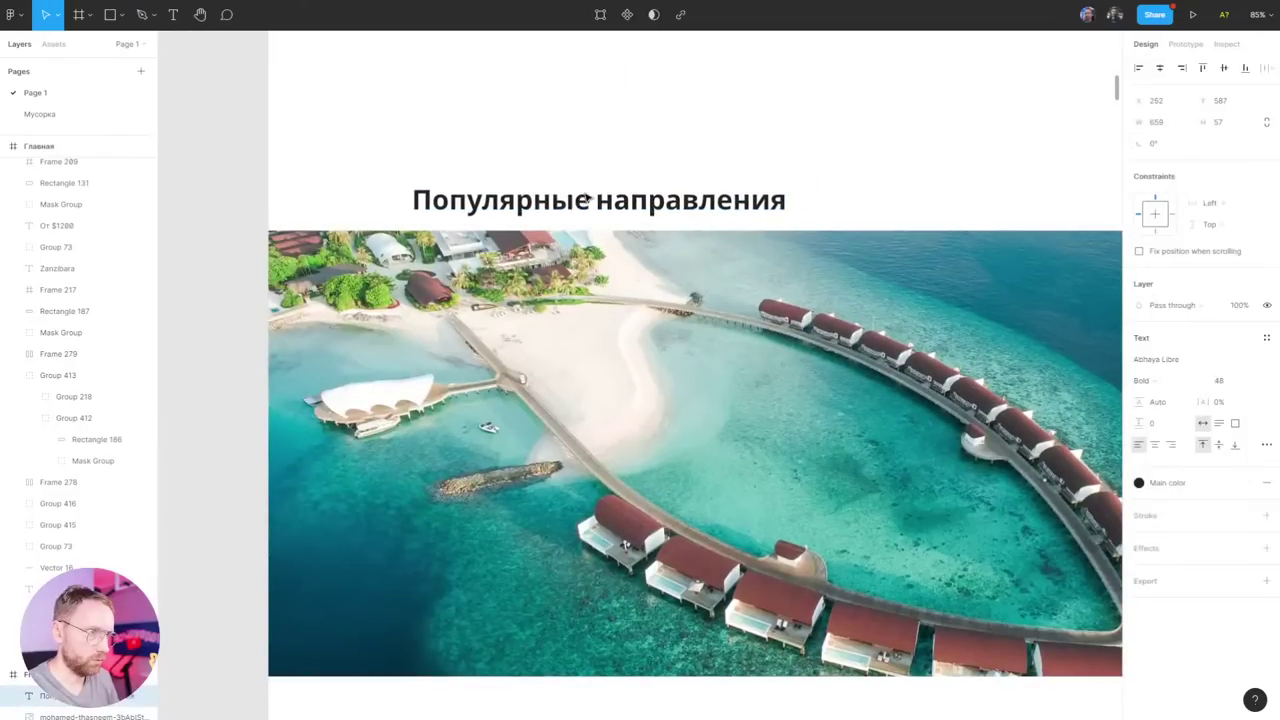
drag(588, 199, 596, 152)
drag(794, 155, 712, 170)
click(545, 177)
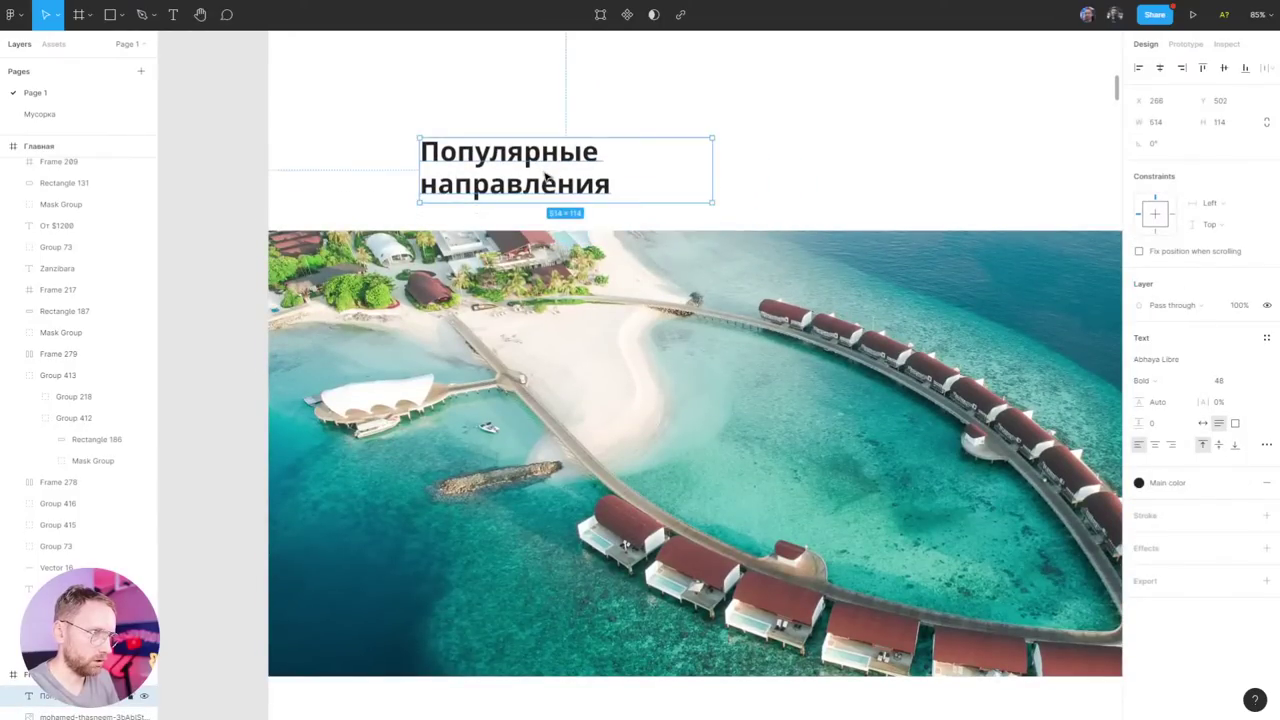
key(ctrl+z)
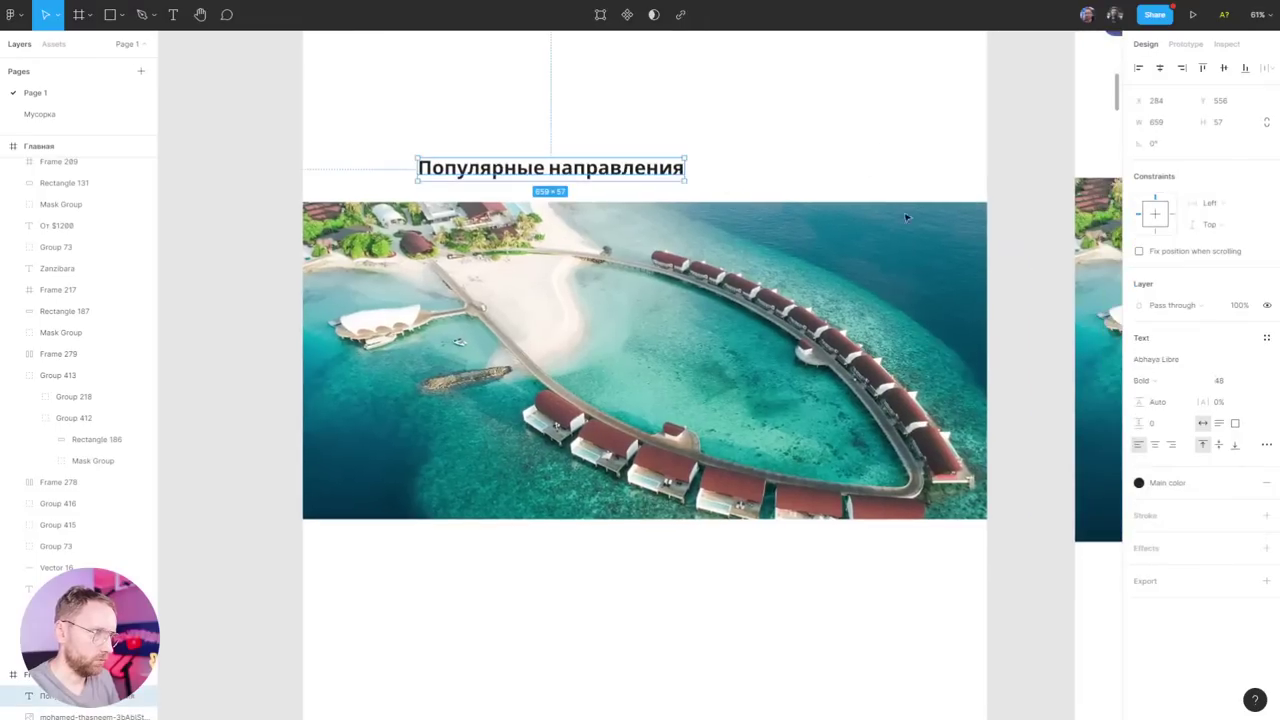
Switch the heading to Abhaya Libre Regular and nudge it slightly lower
click(1160, 381)
click(1163, 364)
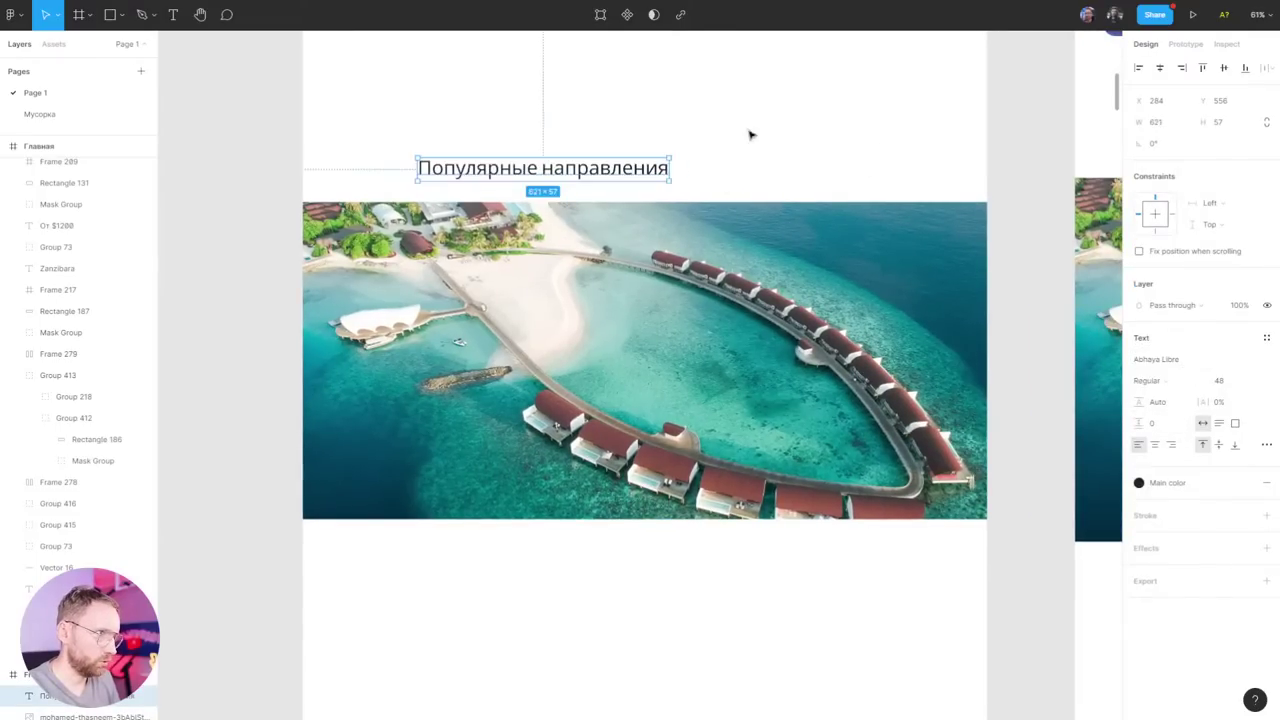
click(749, 131)
click(606, 177)
drag(606, 177, 658, 420)
Draw a grey placeholder box below the photo and duplicate it to its right
scroll(658, 420, down, 3)
key(r)
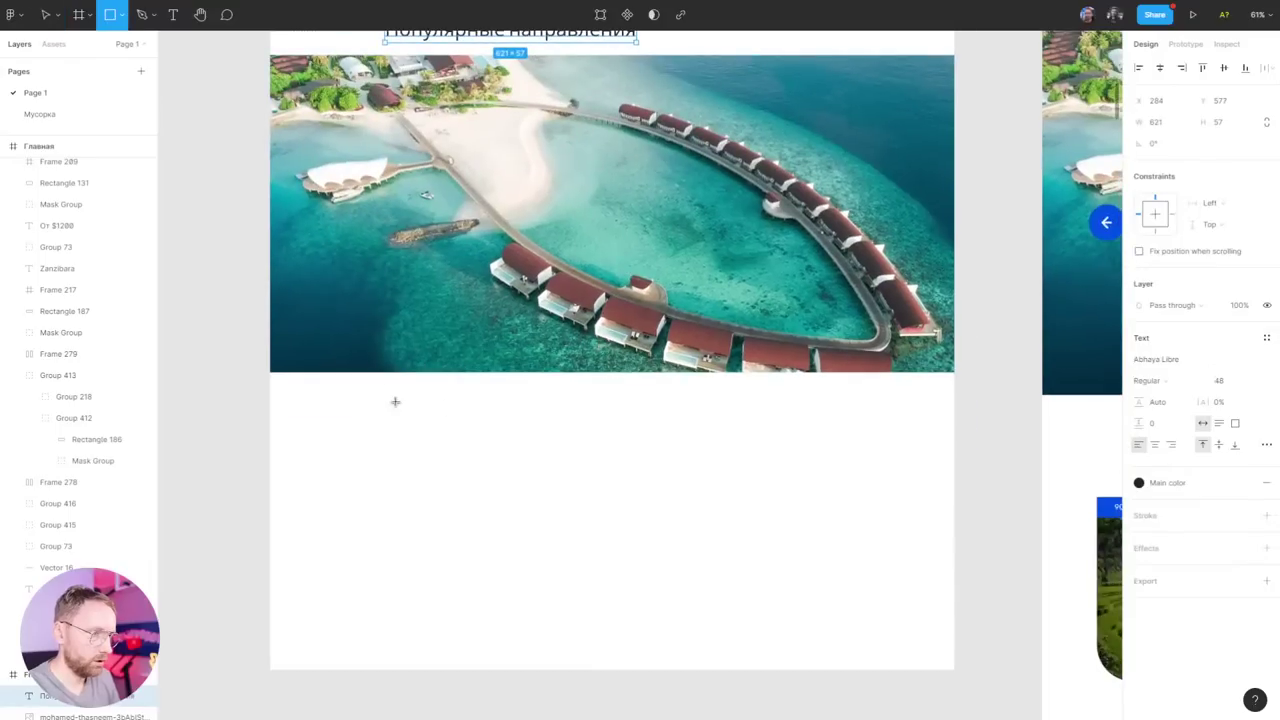
mouse_move(380, 390)
mouse_down()
mouse_move(608, 420)
mouse_move(546, 434)
mouse_move(555, 456)
mouse_up()
alt+drag(466, 422, 709, 516)
key(ctrl+d)
key(ctrl+z)
shift+click(454, 419)
Draw another grey placeholder box over the photo area
scroll(709, 514, up, 3)
drag(561, 375, 494, 322)
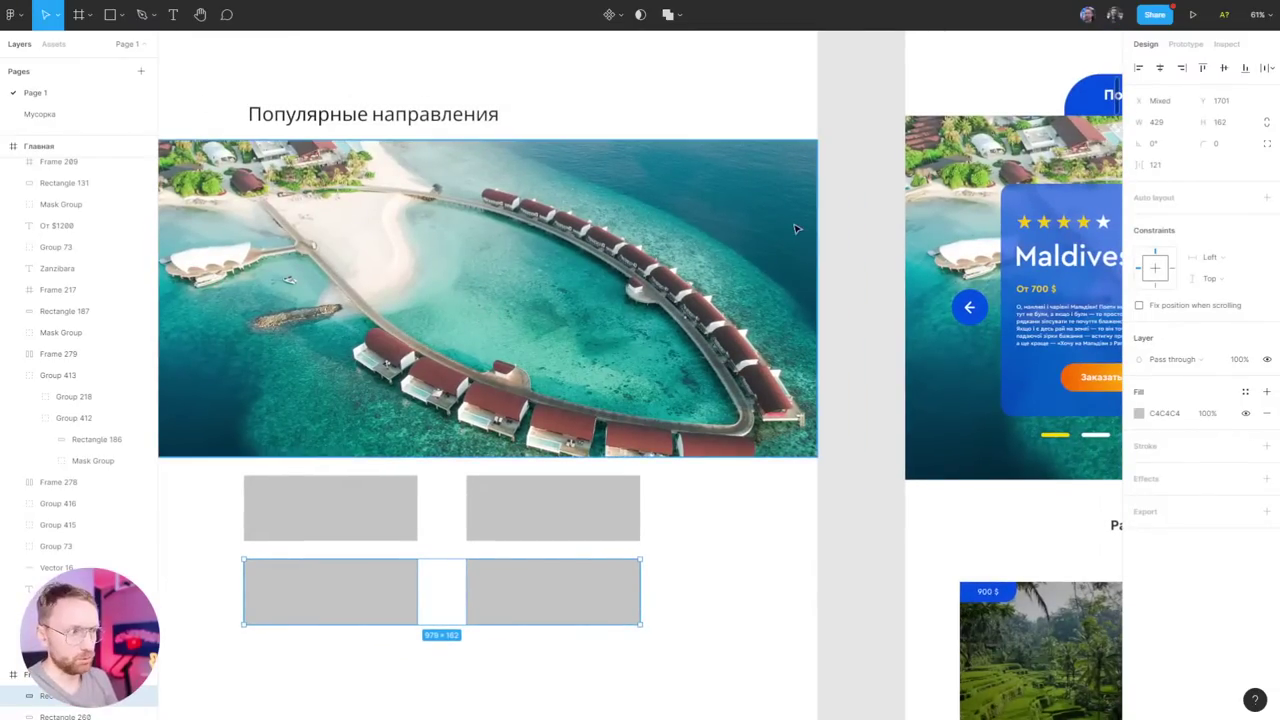
ctrl+scroll(723, 160, up, 10)
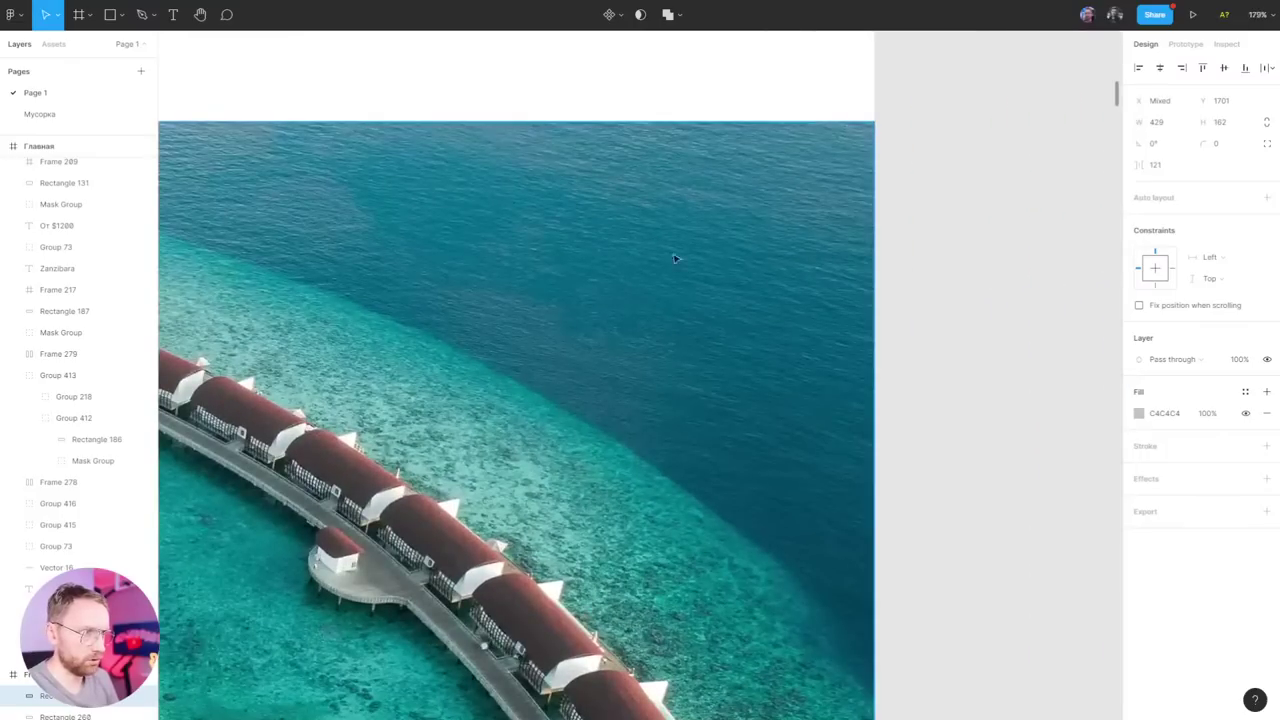
key(r)
drag(447, 178, 771, 480)
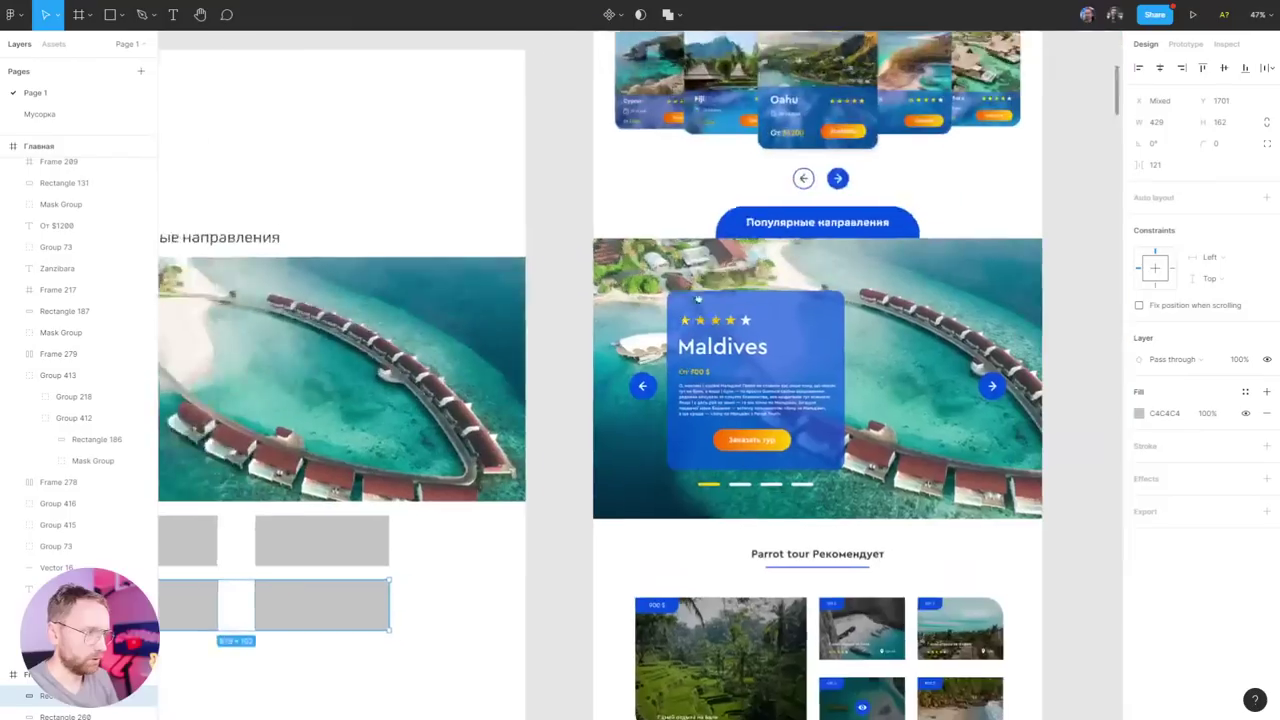
Delete the Maldives card's blue panel and move the description text below the order button
ctrl+scroll(817, 324, up, 5)
click(836, 258)
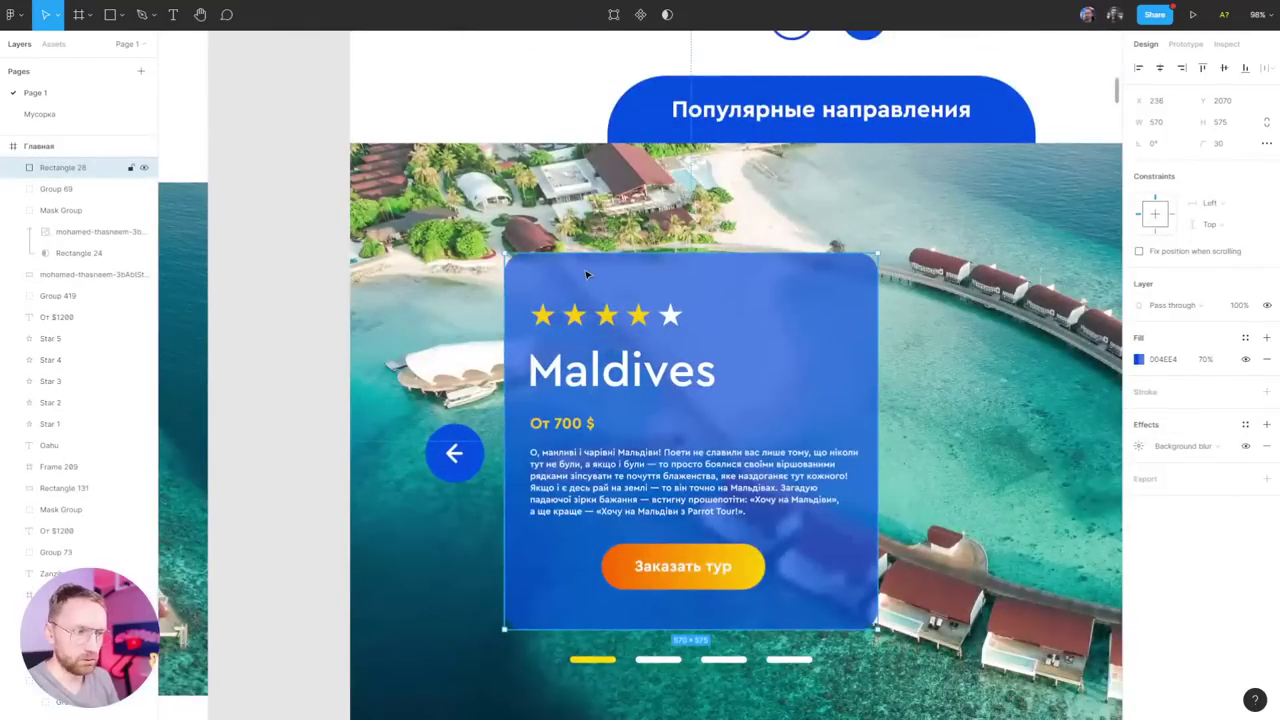
scroll(612, 265, down, 3)
scroll(612, 265, right, 3)
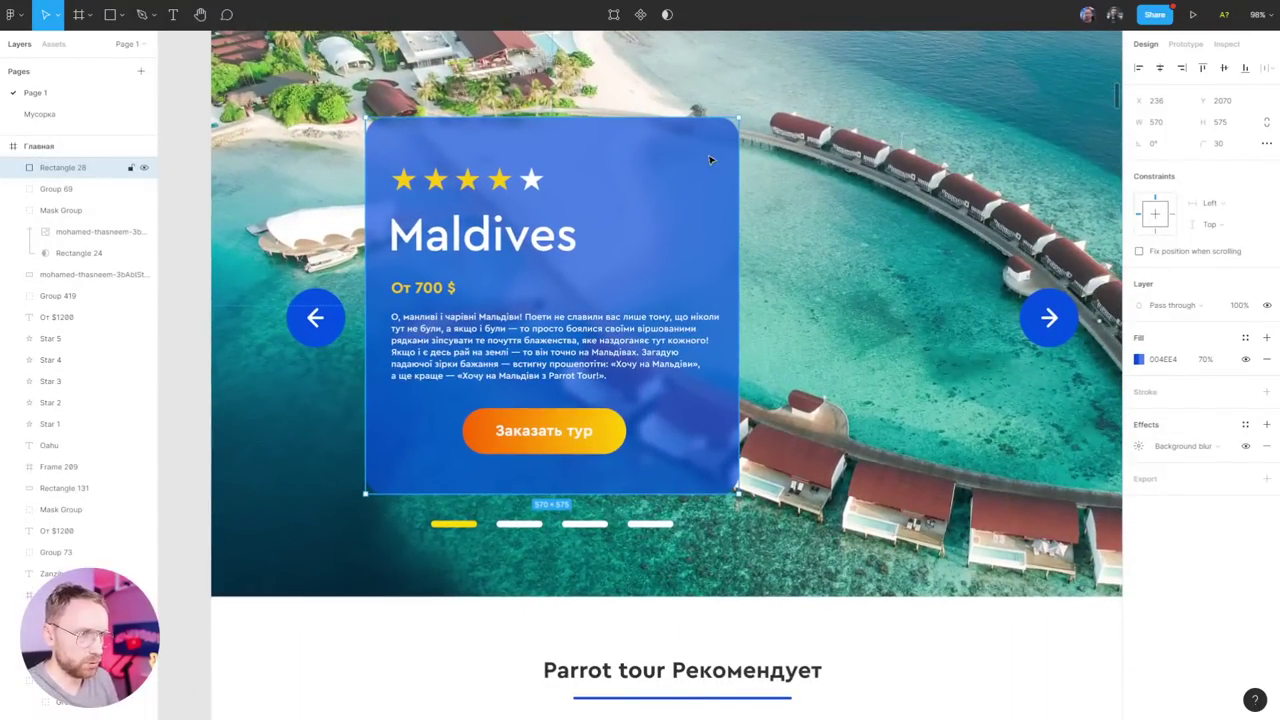
ctrl+scroll(709, 160, down, 3)
drag(690, 170, 865, 170)
key(Delete)
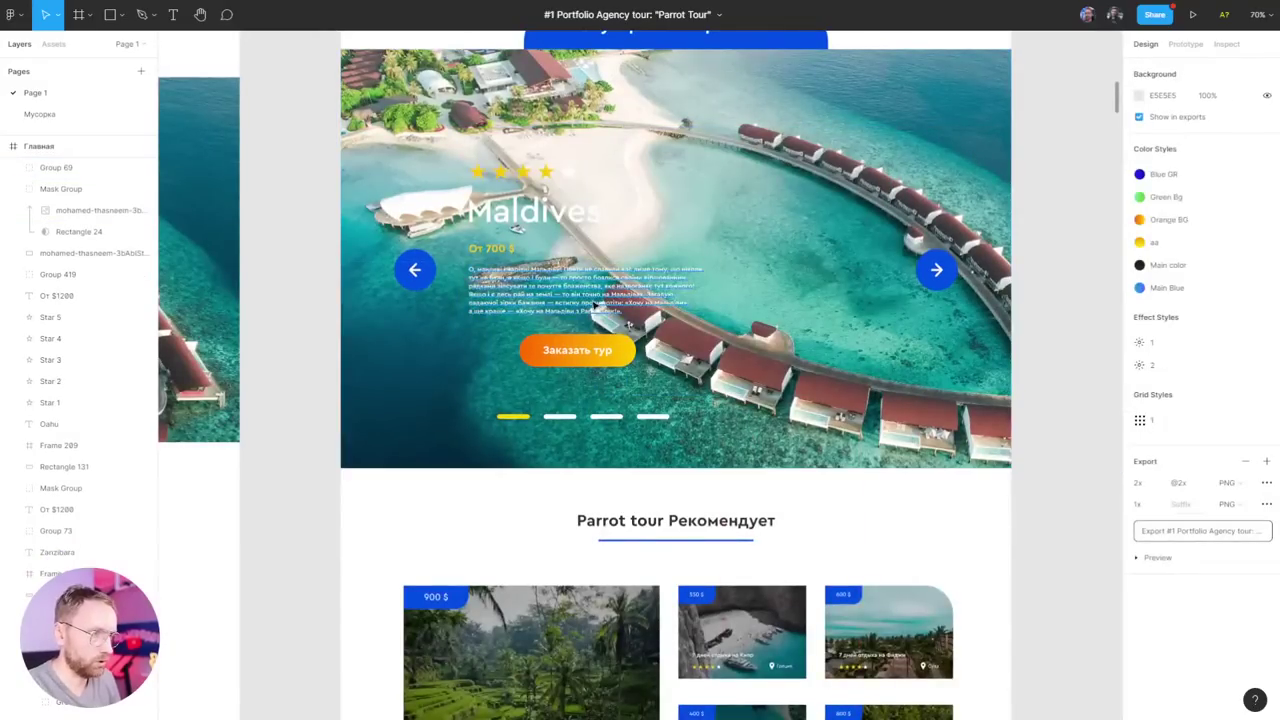
drag(596, 304, 519, 401)
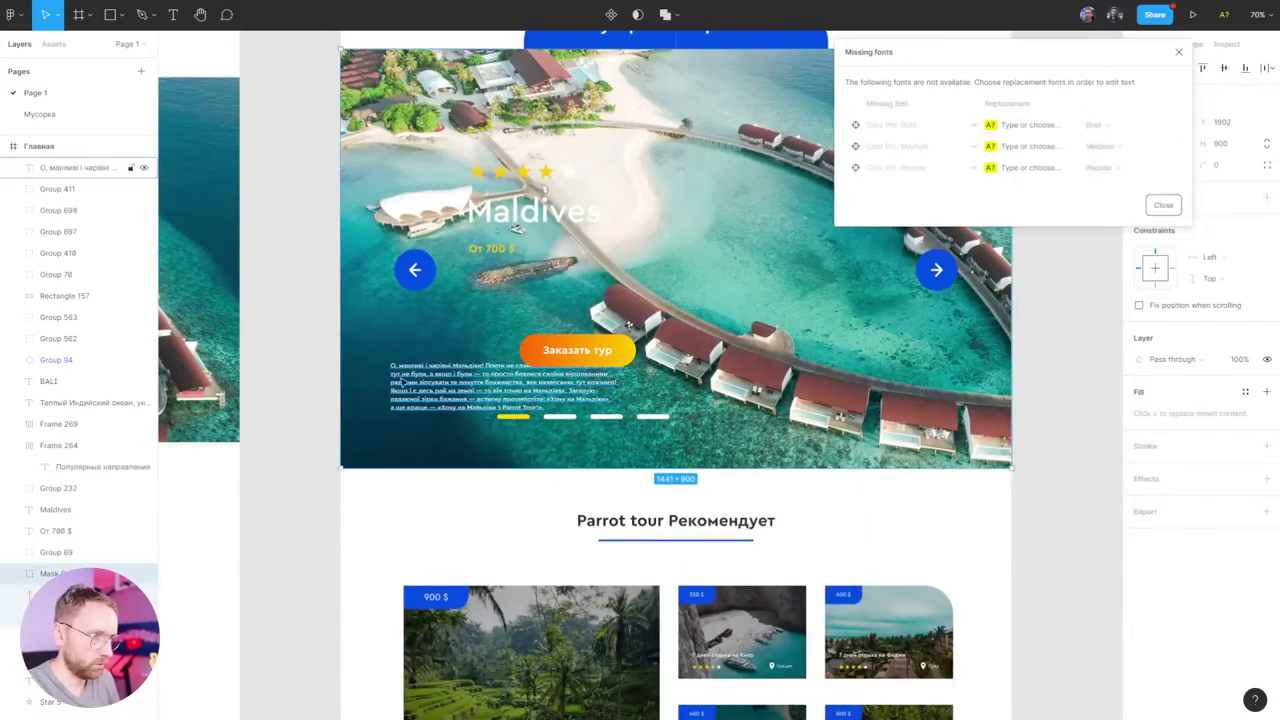
Draw a grey bar over the Bali card's title
key(r)
drag(403, 532, 596, 467)
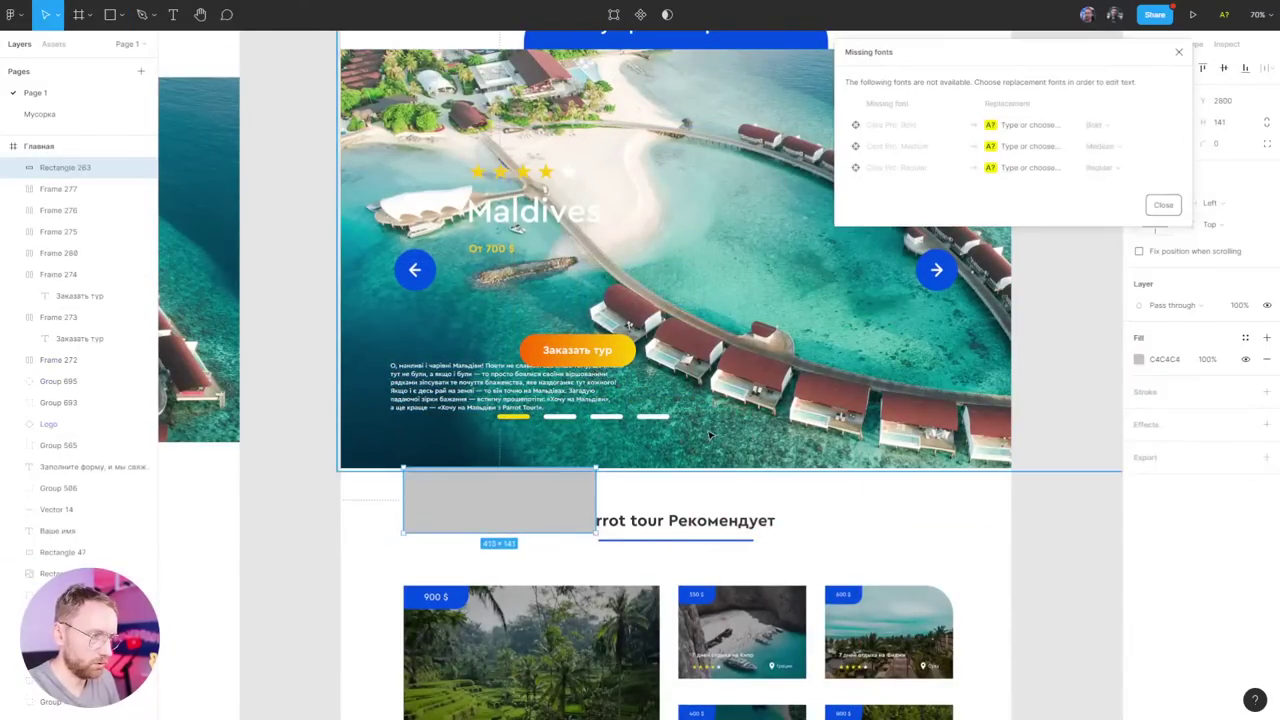
key(ctrl+z)
scroll(540, 300, down, 5)
scroll(340, 392, up, 5)
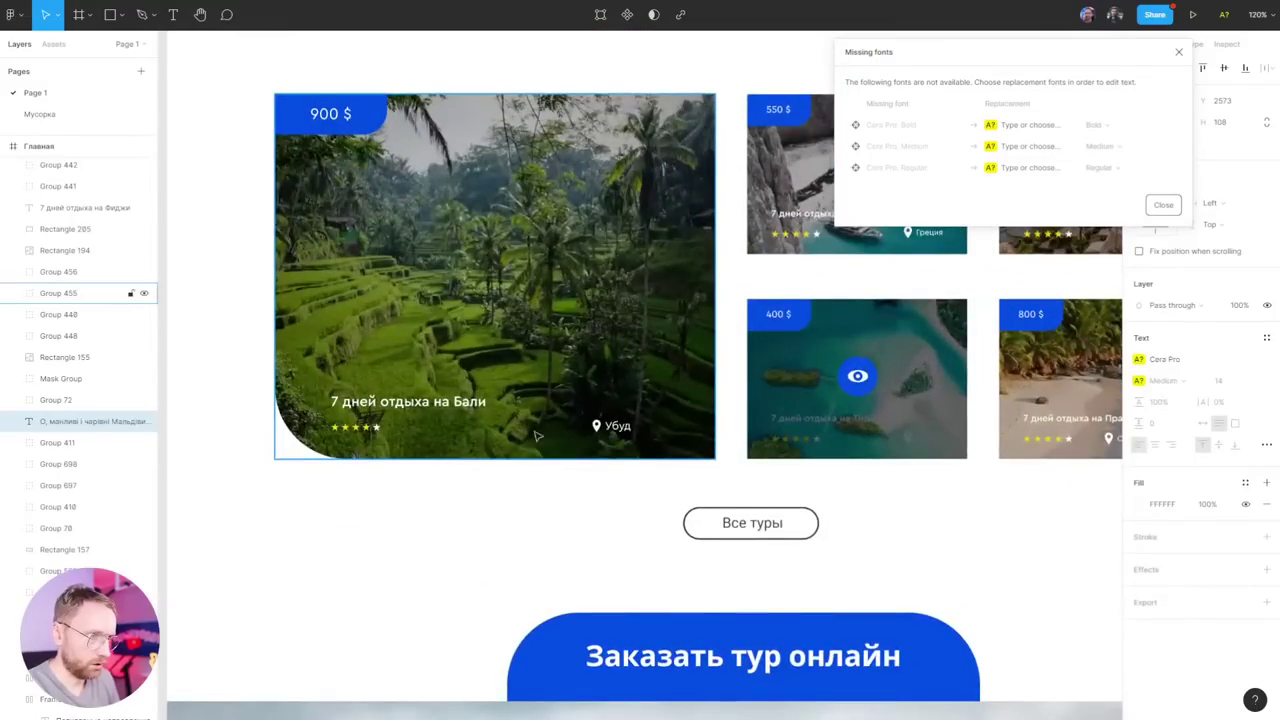
scroll(537, 436, up, 1)
scroll(537, 436, left, 1)
key(r)
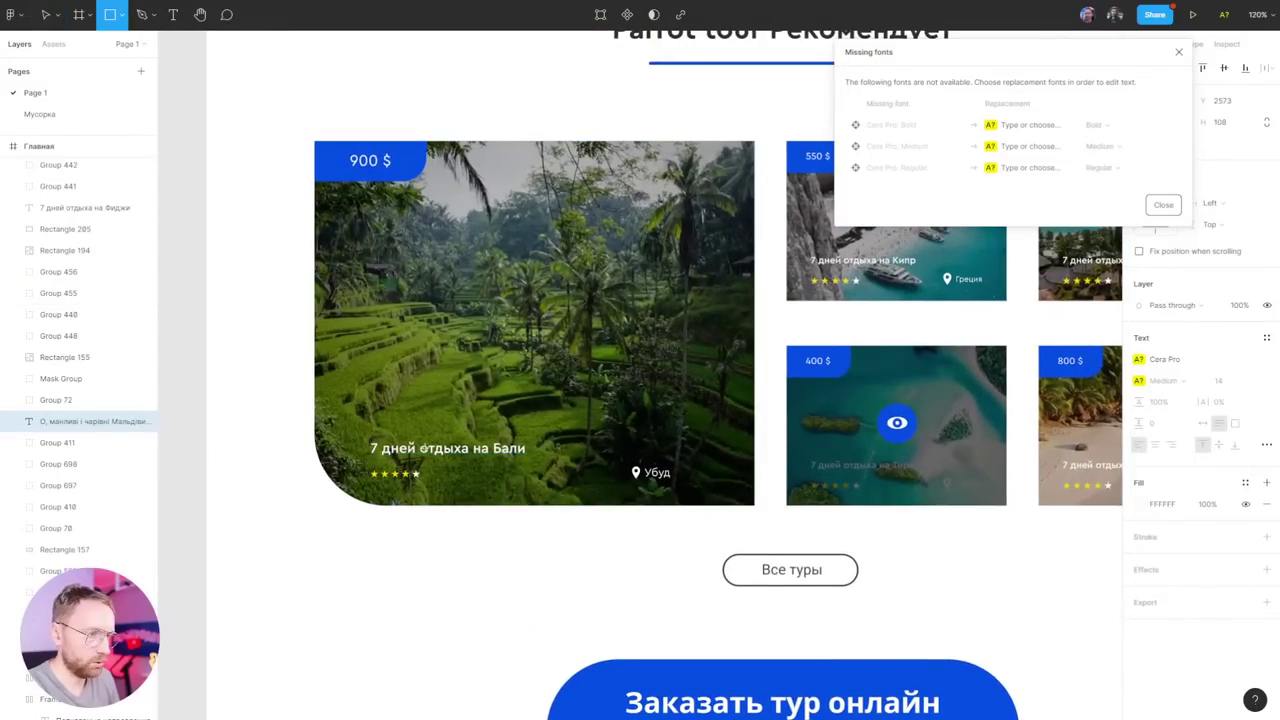
drag(370, 441, 528, 455)
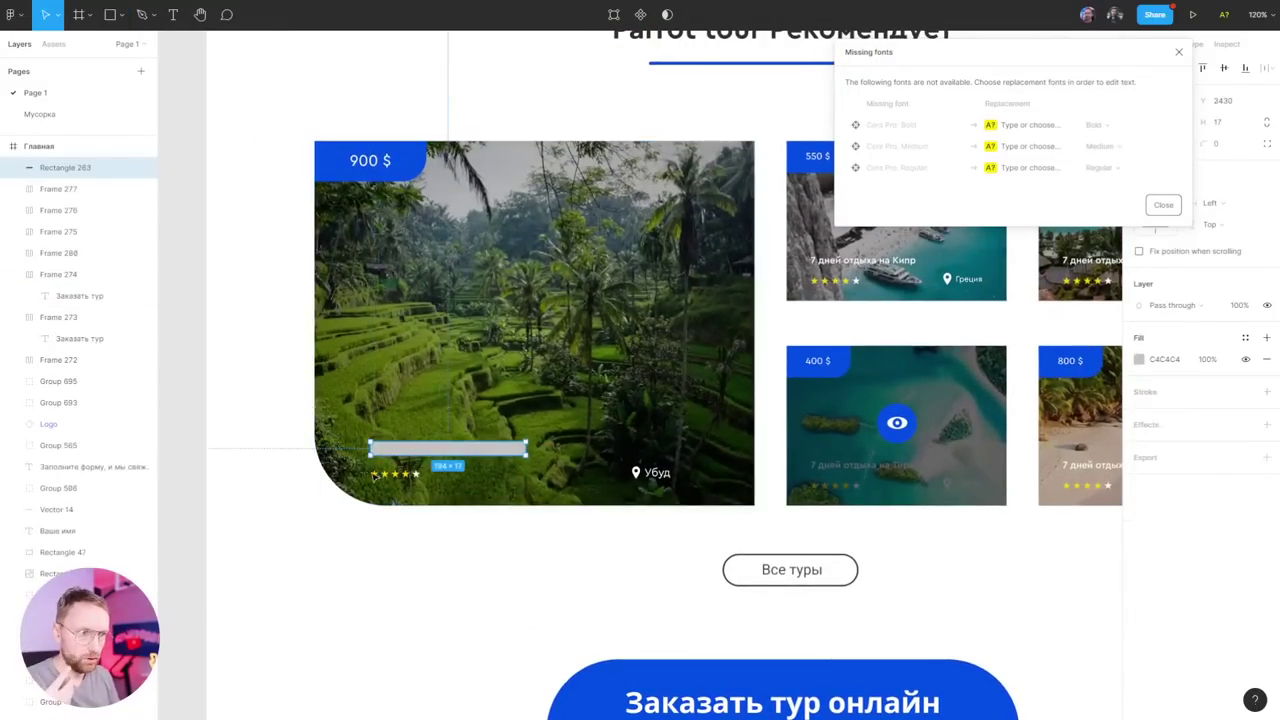
Remove the dark overlay fill from the Bali image, leaving it with no strokes
click(541, 230)
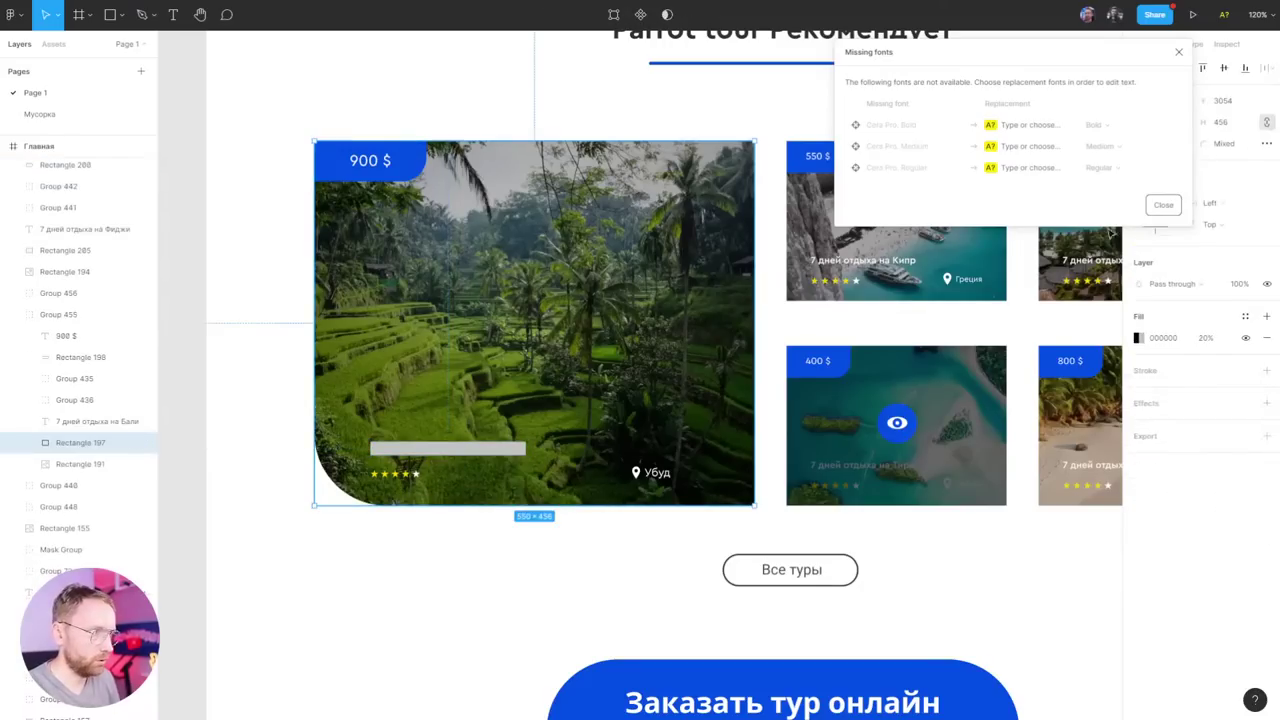
click(1178, 212)
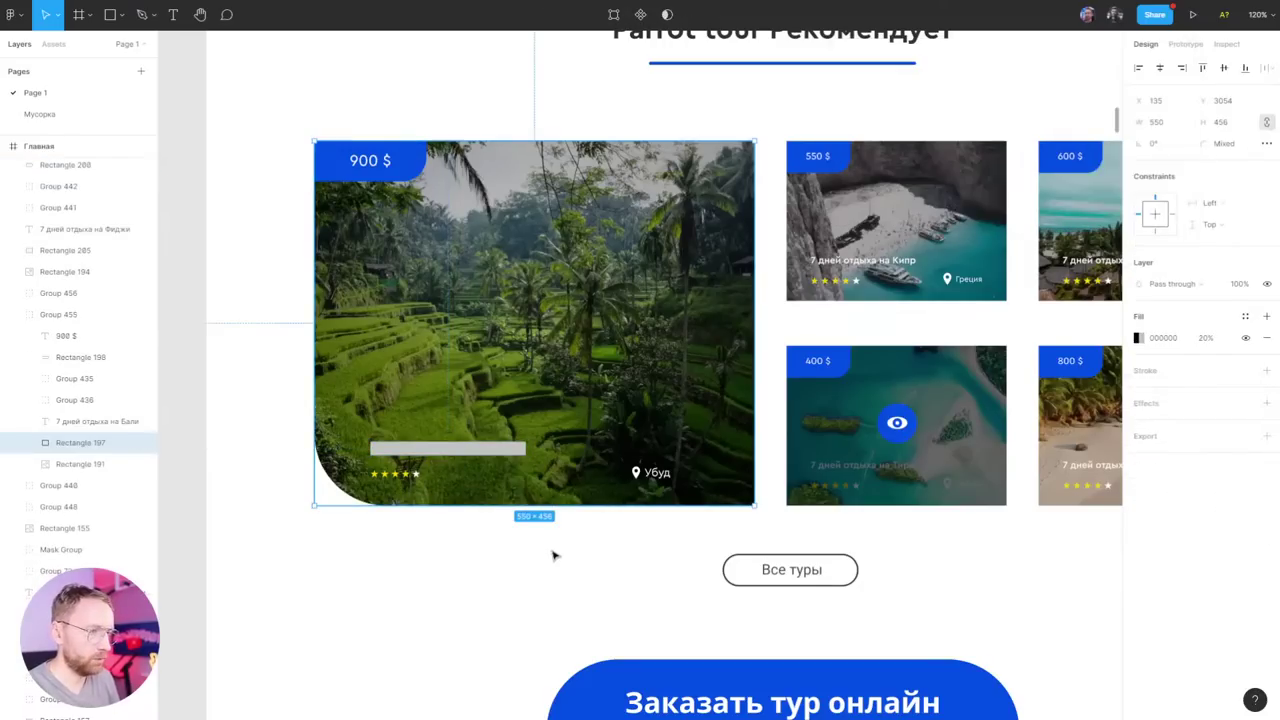
click(1266, 338)
click(1268, 348)
click(1268, 348)
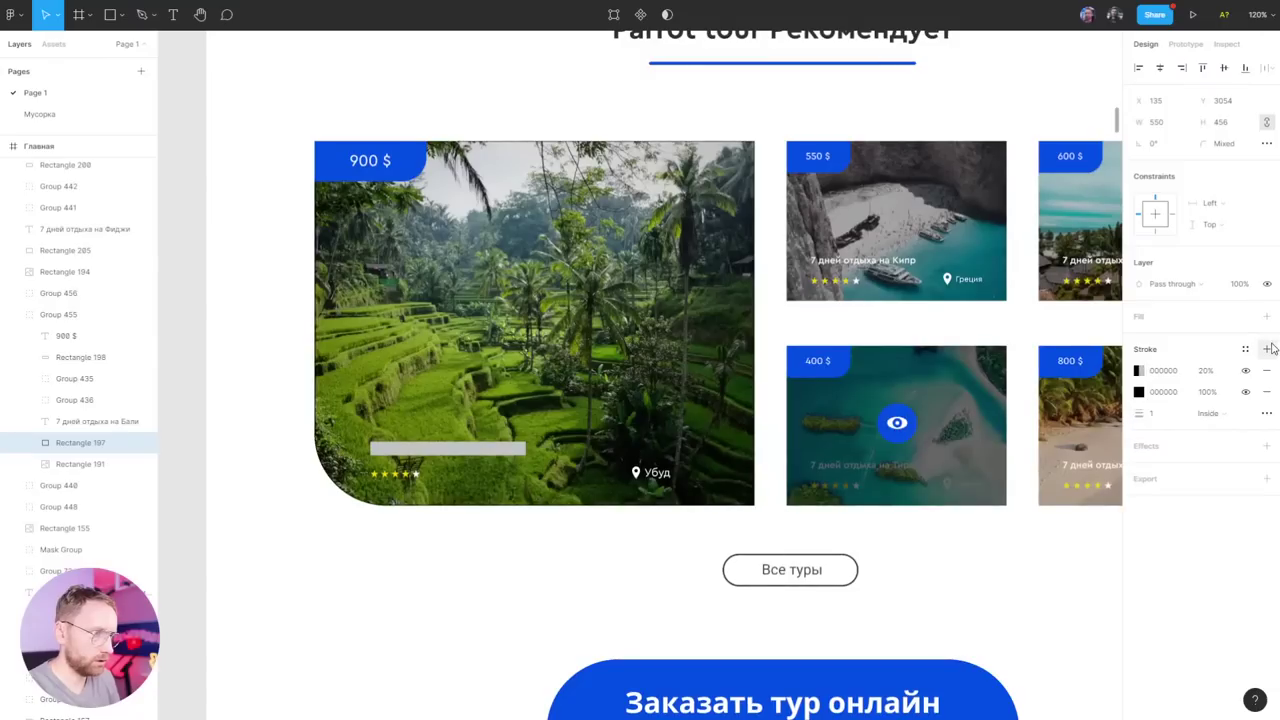
click(1267, 370)
click(1267, 370)
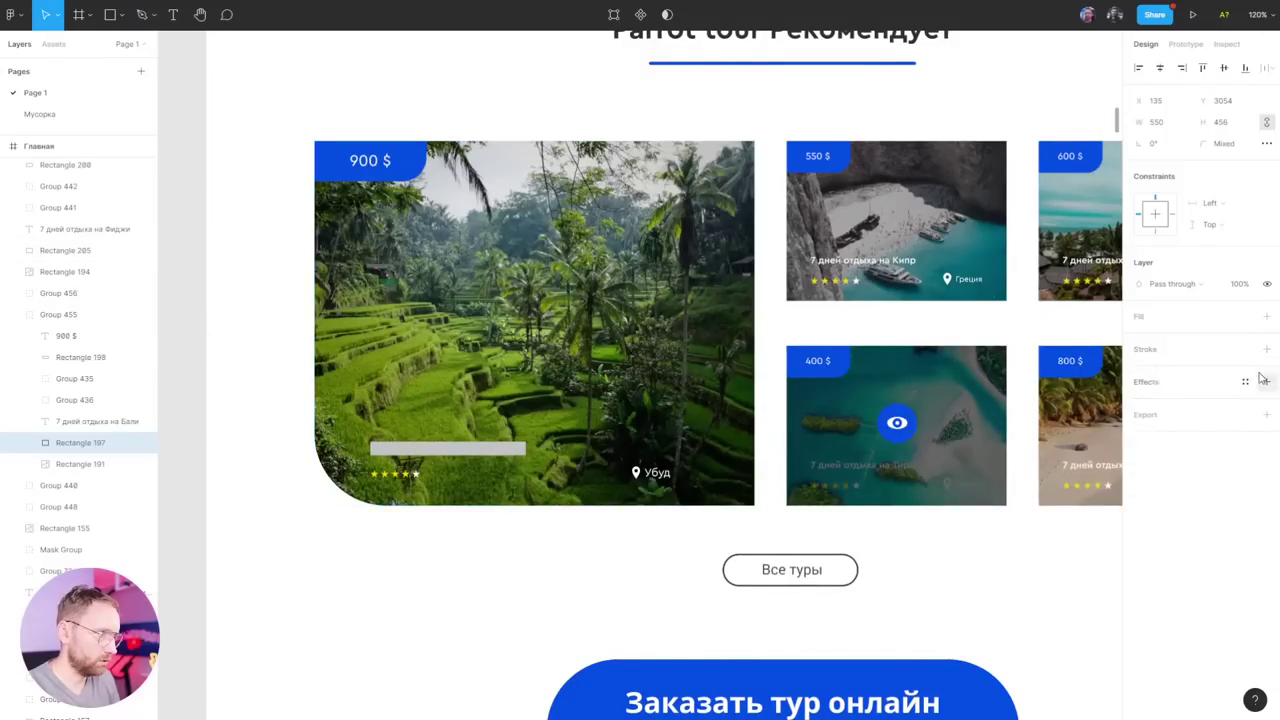
Toggle the Bali photo fill off and on, then delete the grey placeholder bar
click(80, 464)
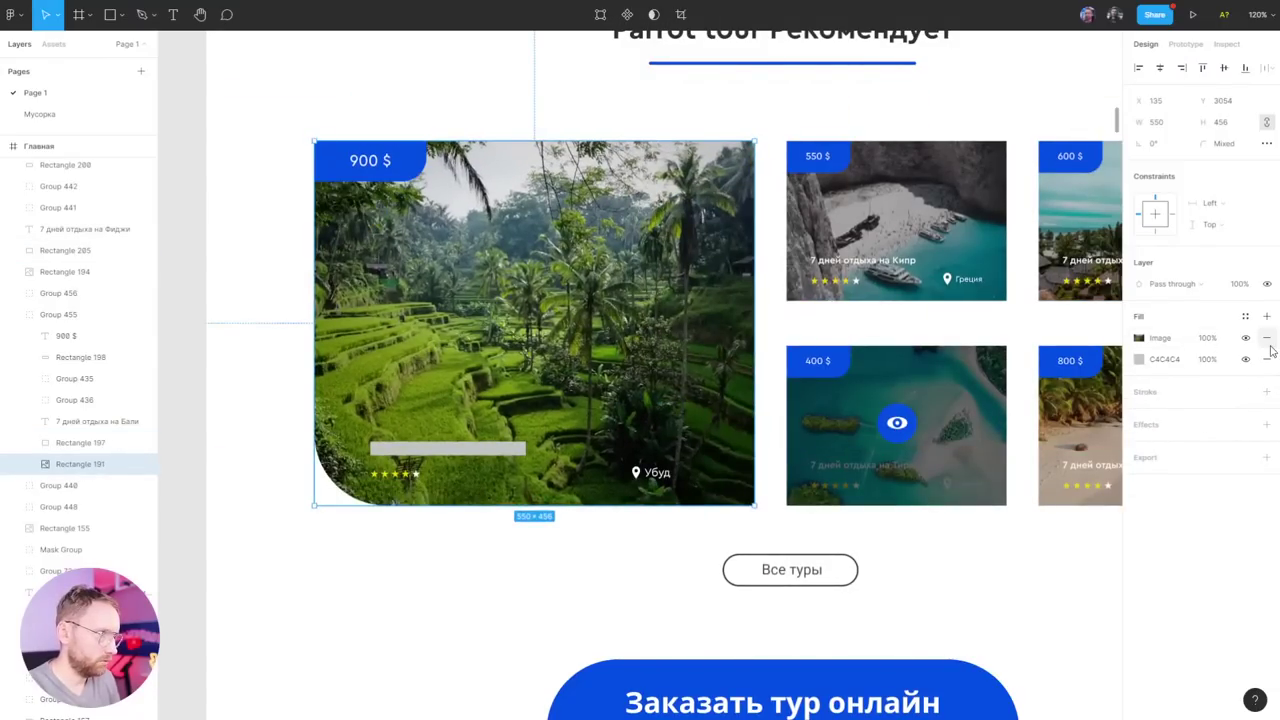
click(1247, 338)
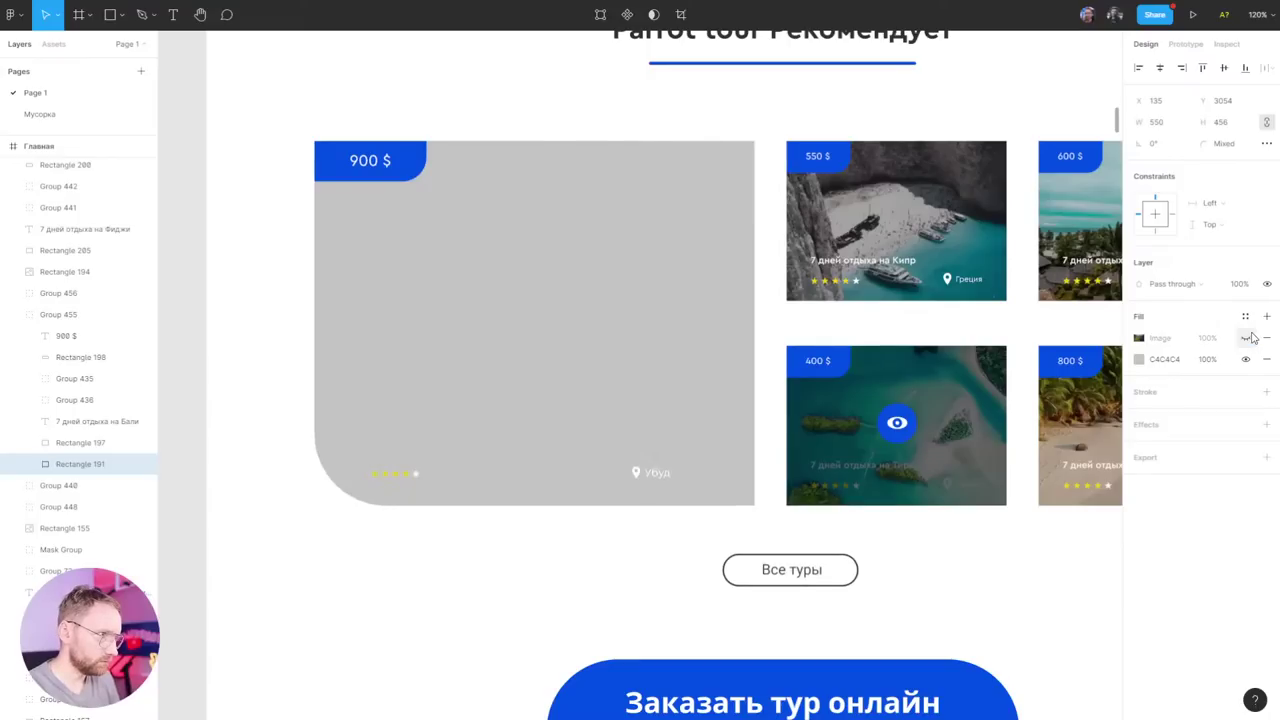
click(1247, 338)
click(503, 451)
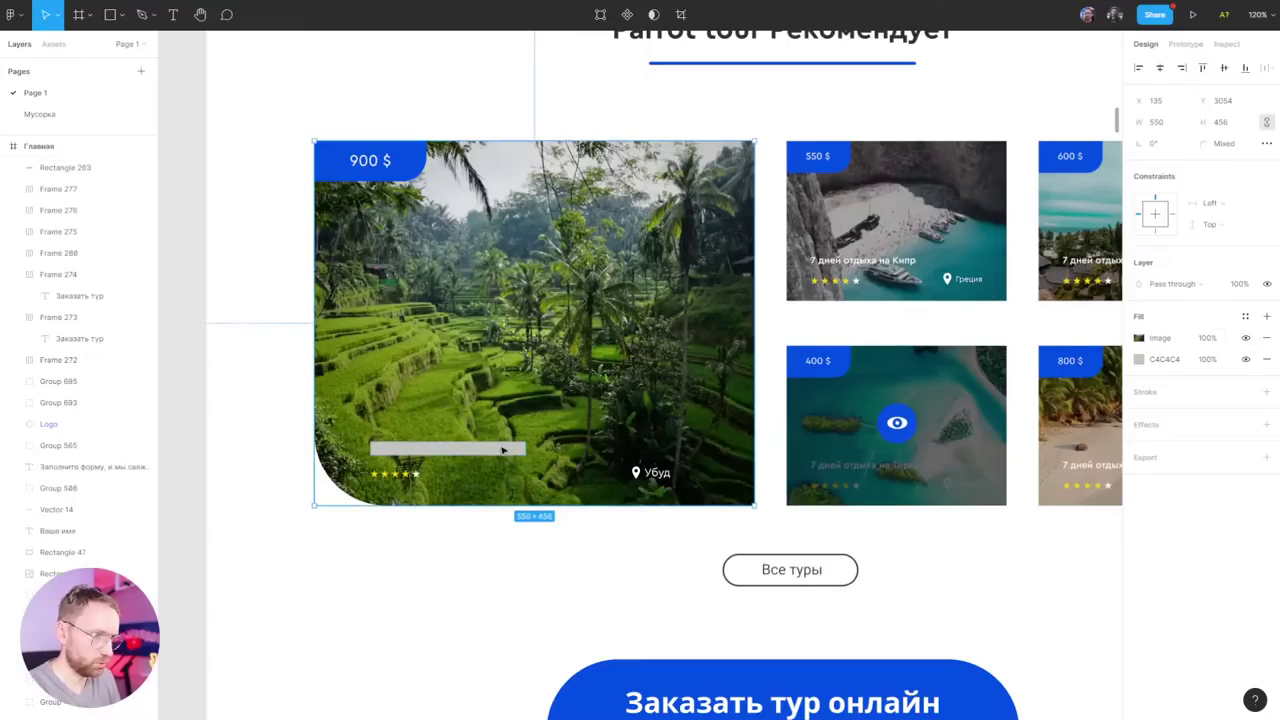
key(Delete)
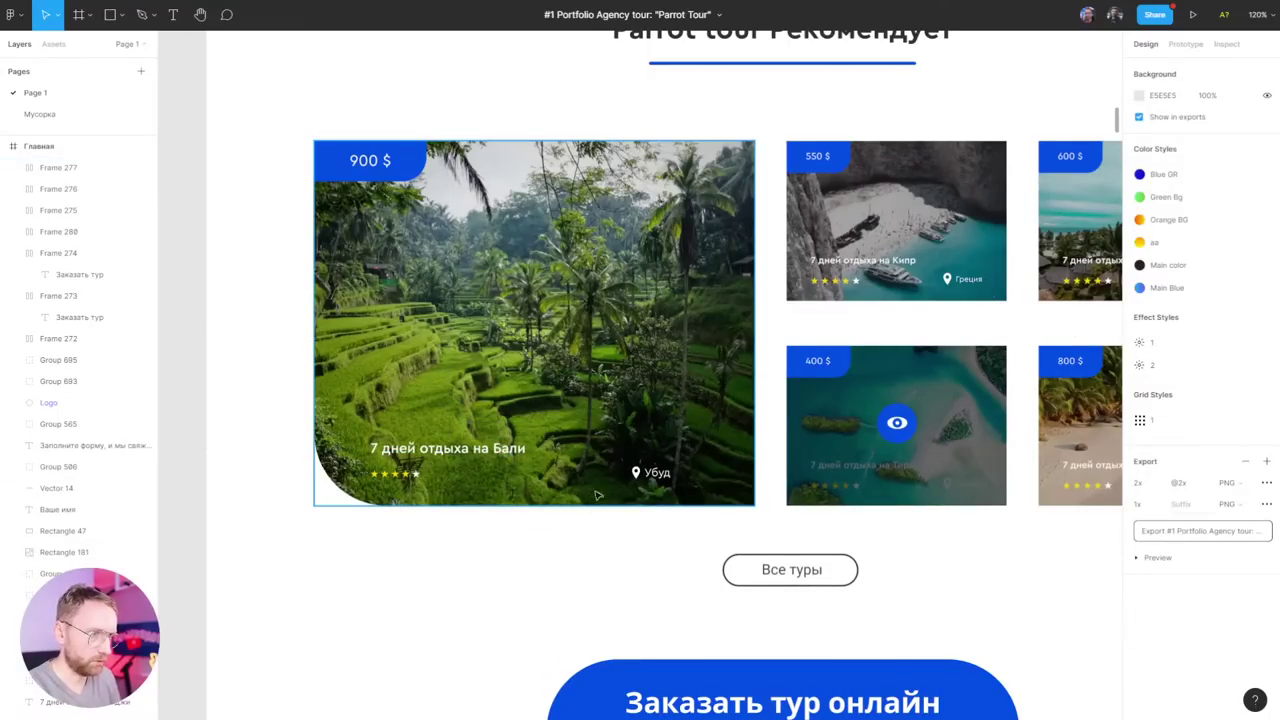
scroll(596, 495, right, 4)
scroll(590, 500, up, 1)
scroll(580, 513, down, 2)
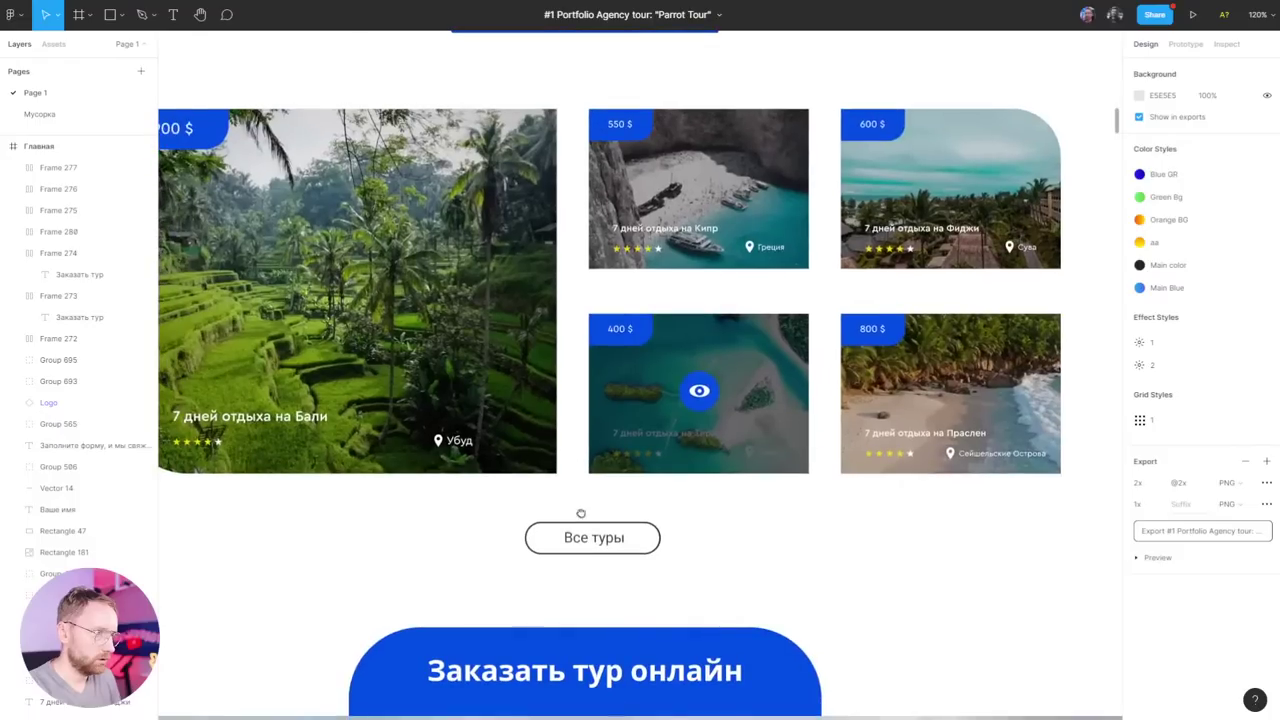
click(880, 333)
click(925, 308)
scroll(791, 154, down, 4)
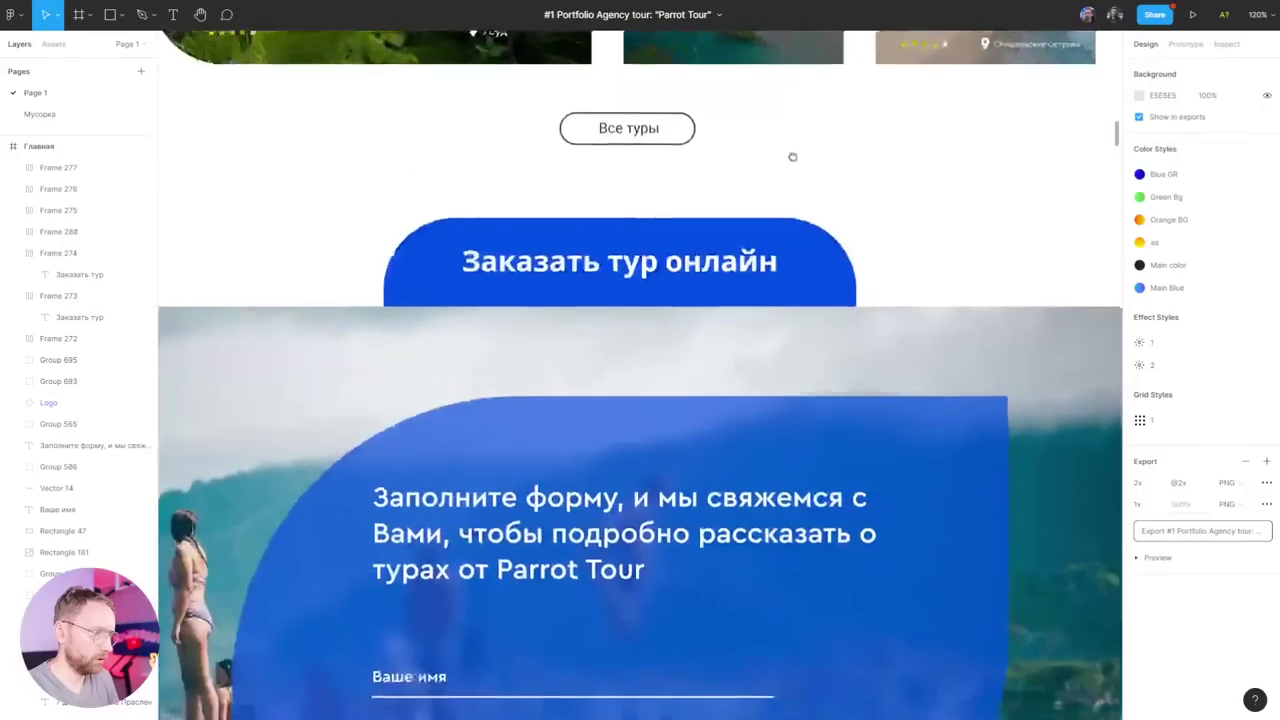
scroll(475, 290, down, 2)
click(474, 291)
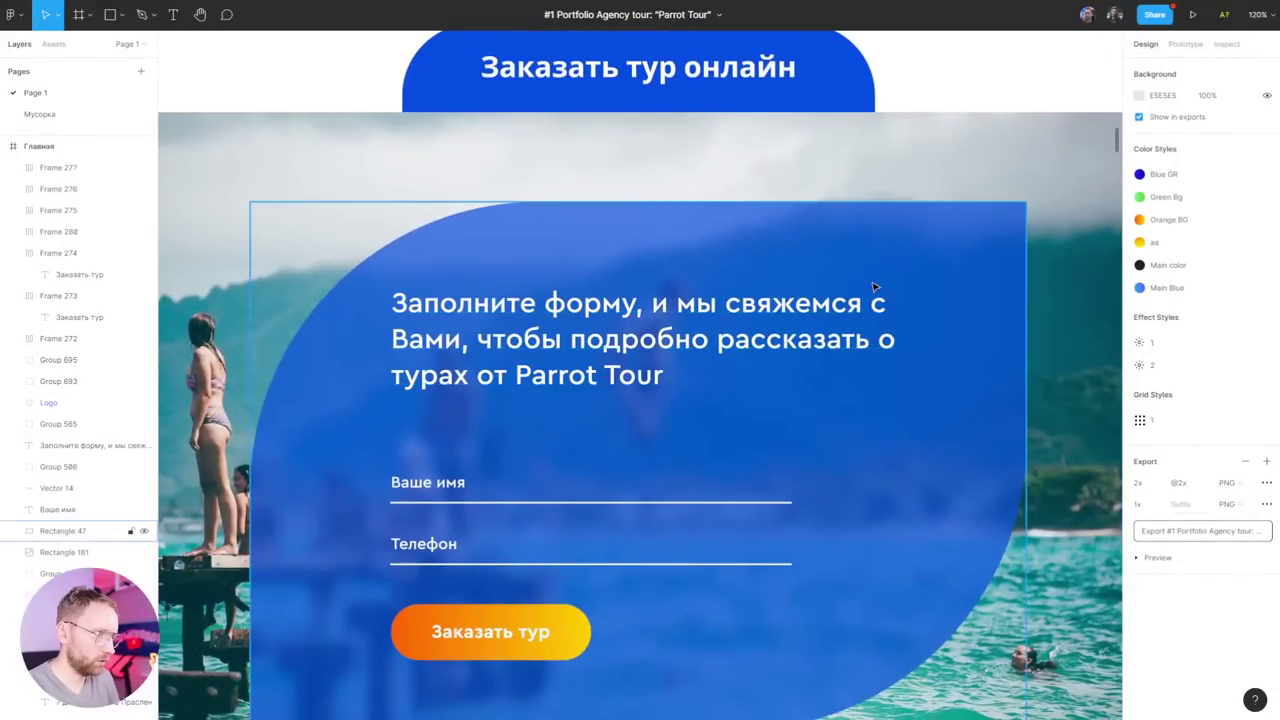
double_click(885, 341)
scroll(722, 307, down, 3)
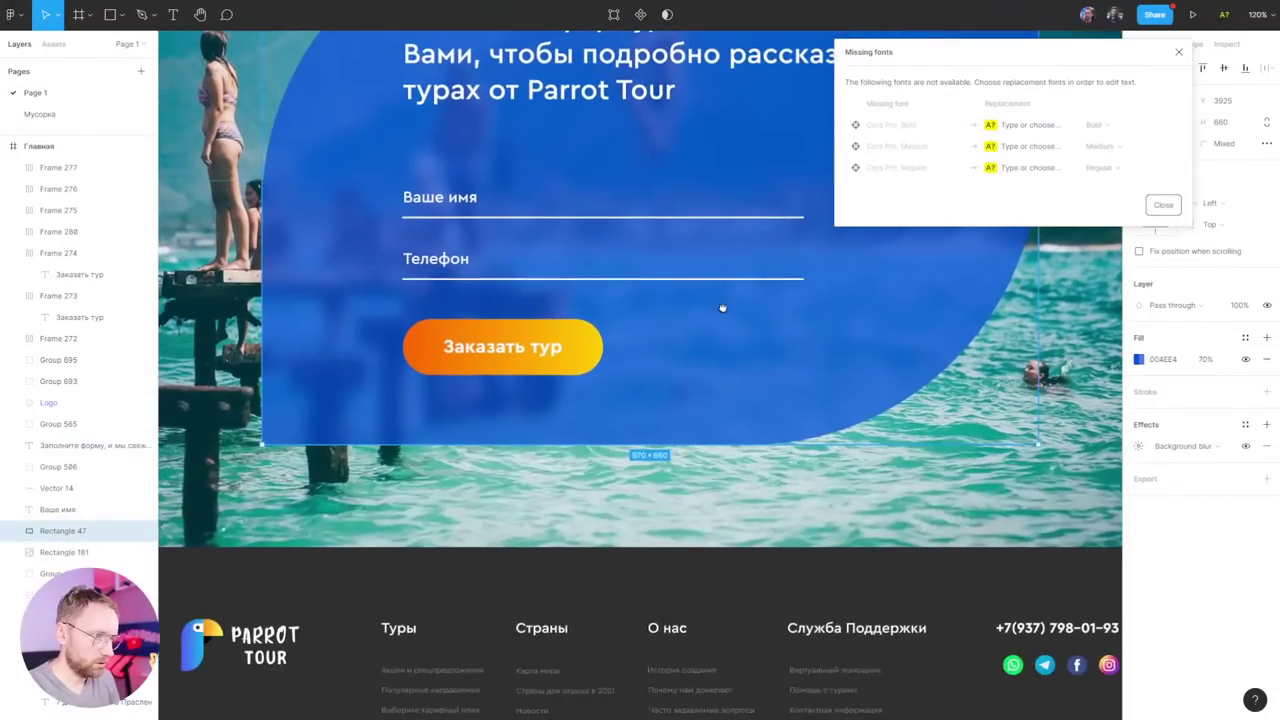
scroll(586, 383, down, 3)
click(440, 399)
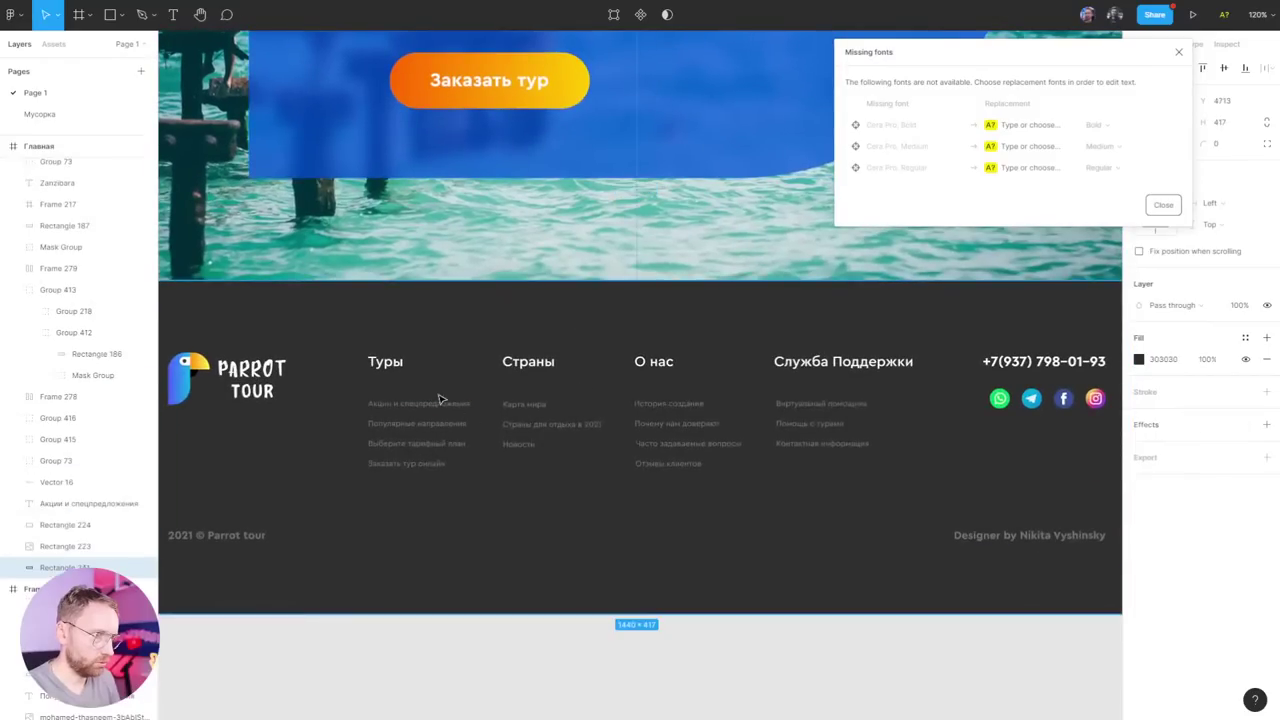
scroll(545, 111, up, 4)
click(1164, 208)
scroll(1164, 216, down, 5)
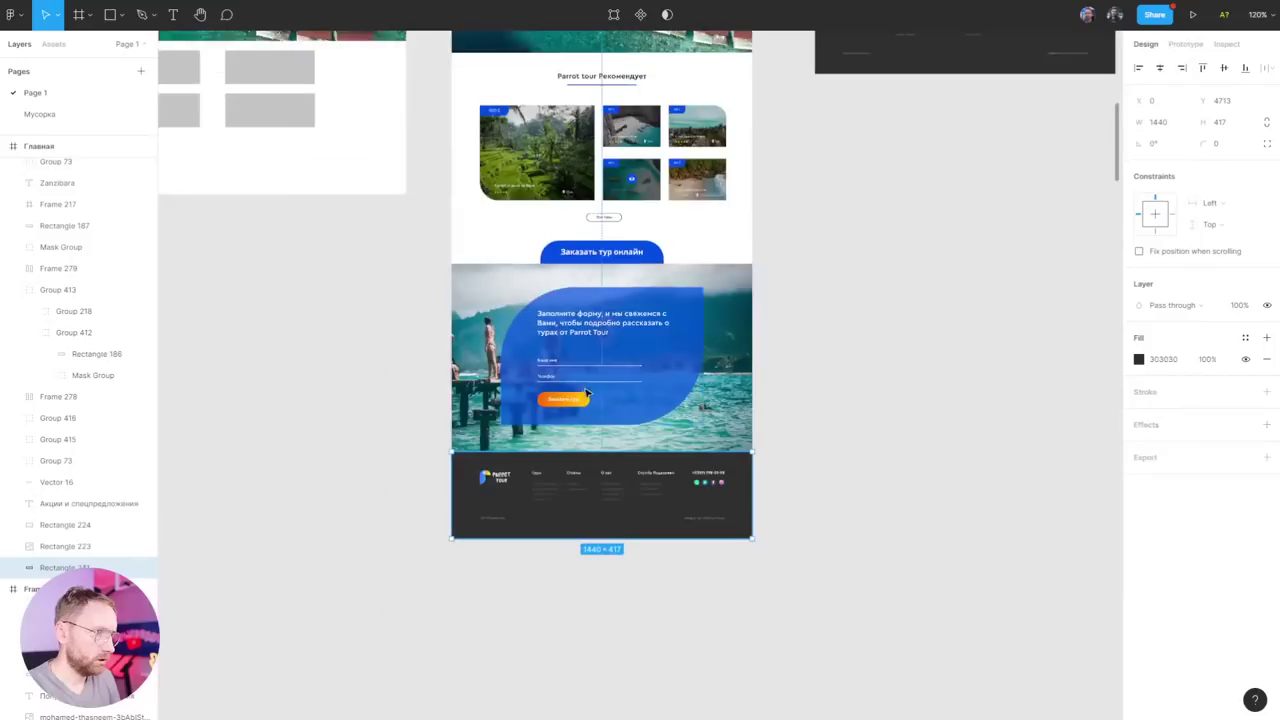
scroll(640, 375, up, 3)
scroll(703, 63, up, 5)
click(663, 126)
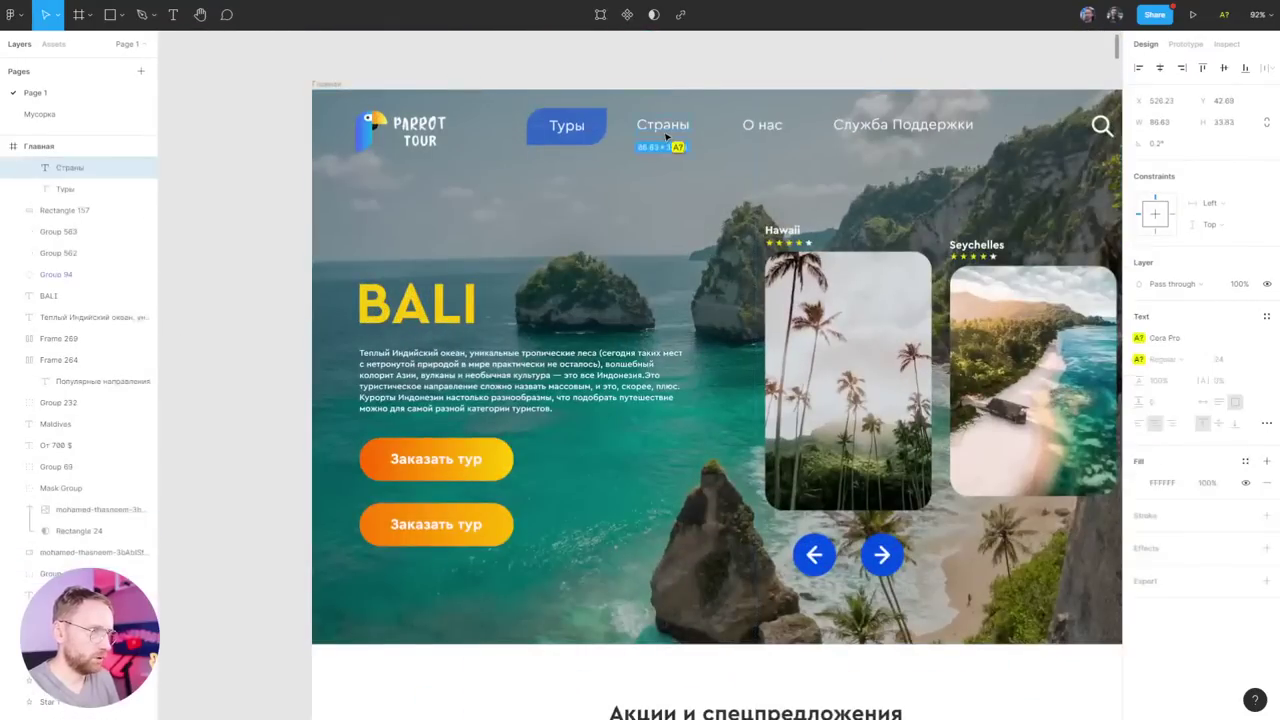
scroll(700, 300, down, 6)
scroll(736, 514, down, 5)
scroll(695, 453, up, 8)
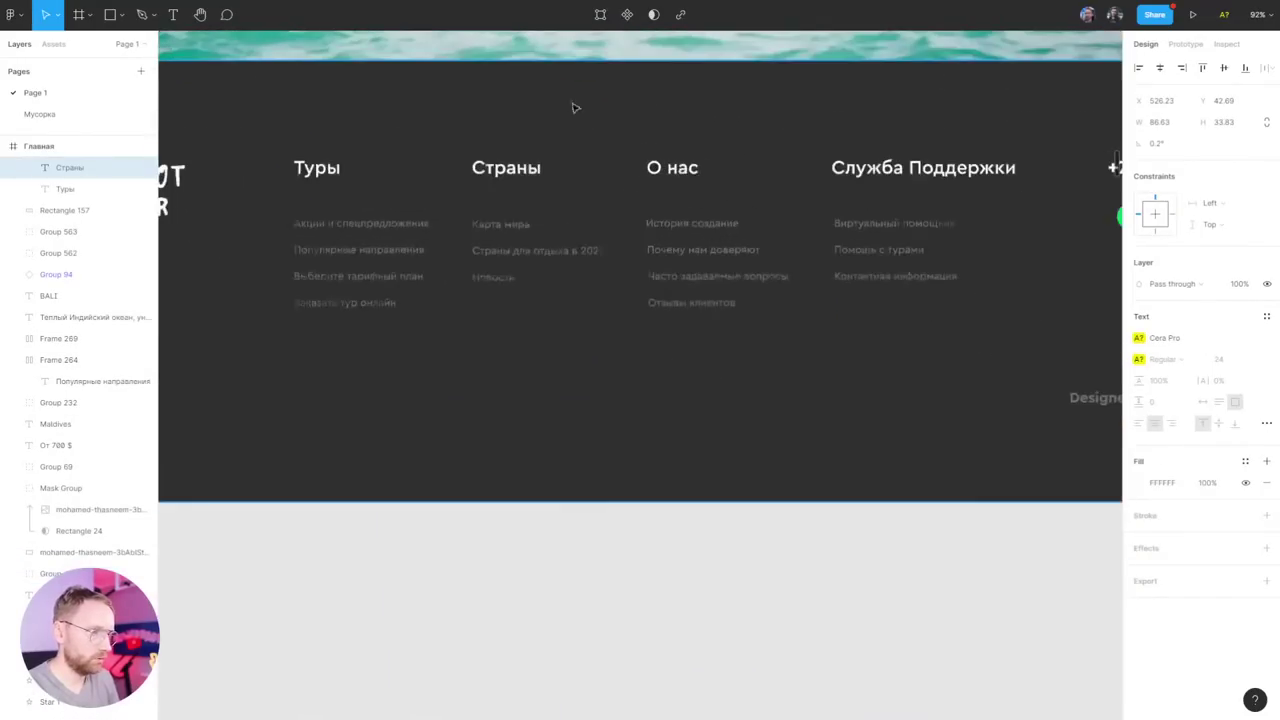
ctrl+click(505, 224)
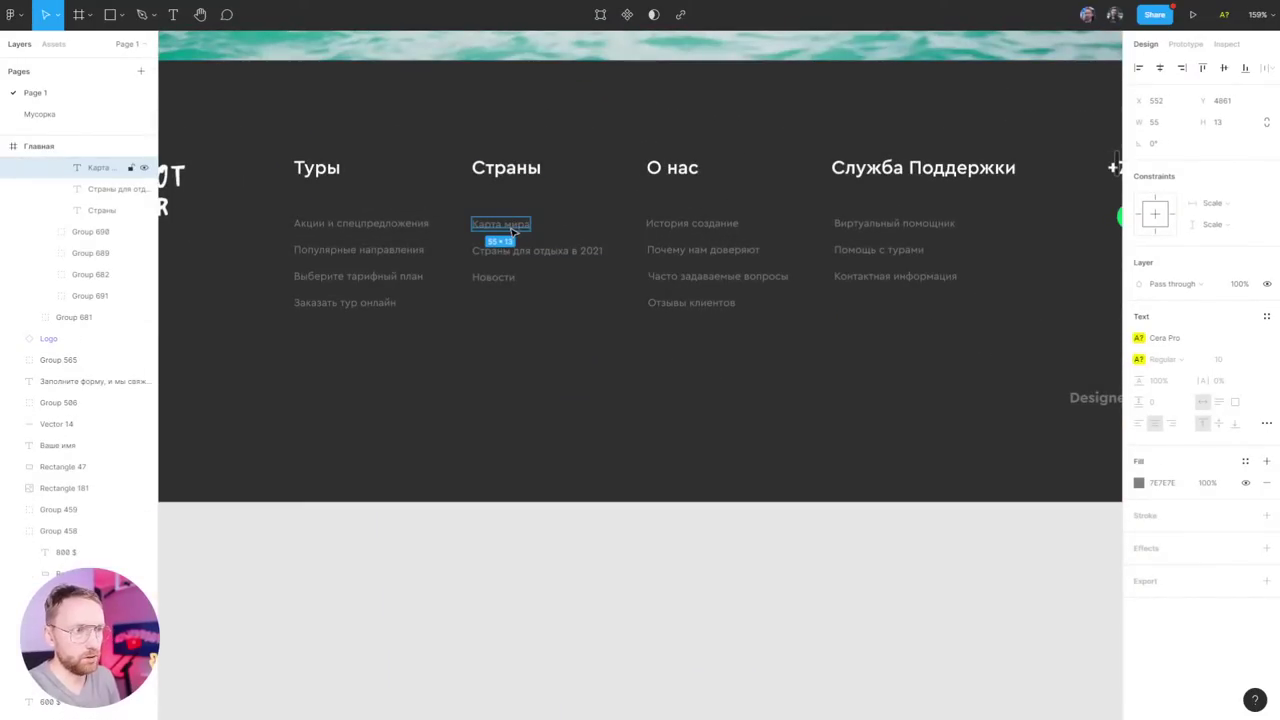
scroll(546, 200, down, 5)
scroll(451, 171, up, 5)
click(655, 300)
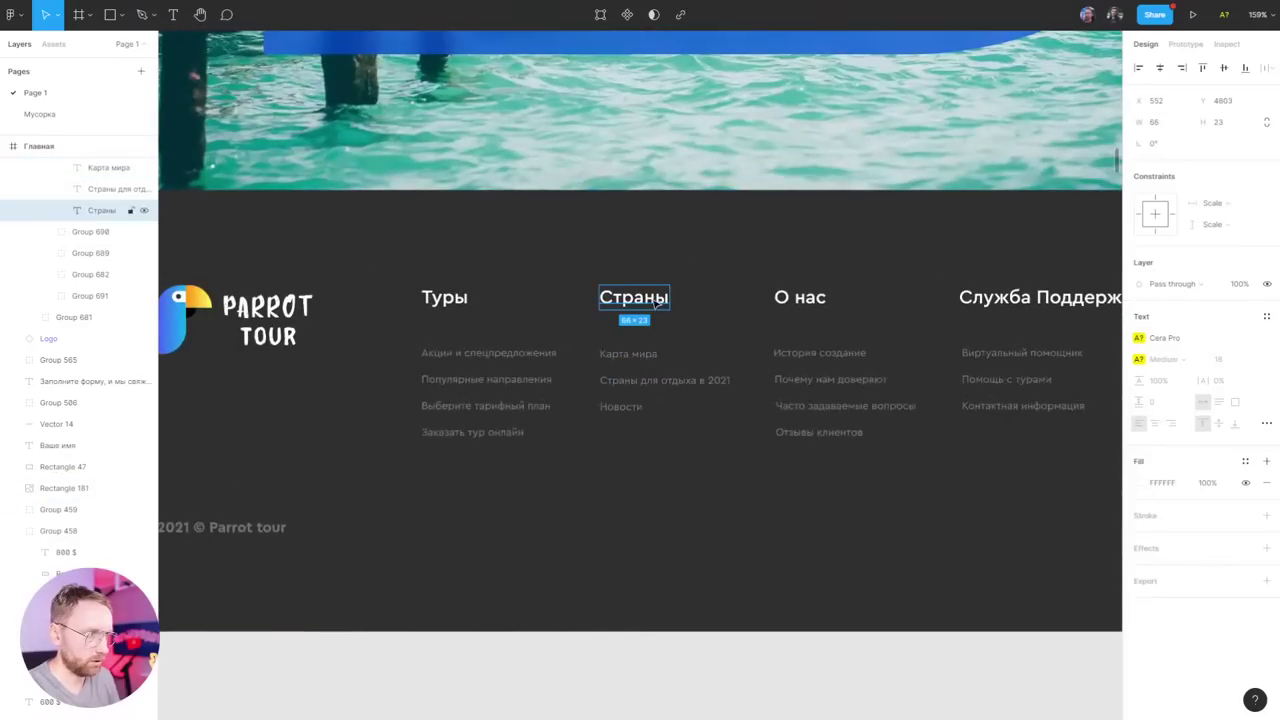
scroll(700, 300, down, 5)
scroll(700, 186, up, 15)
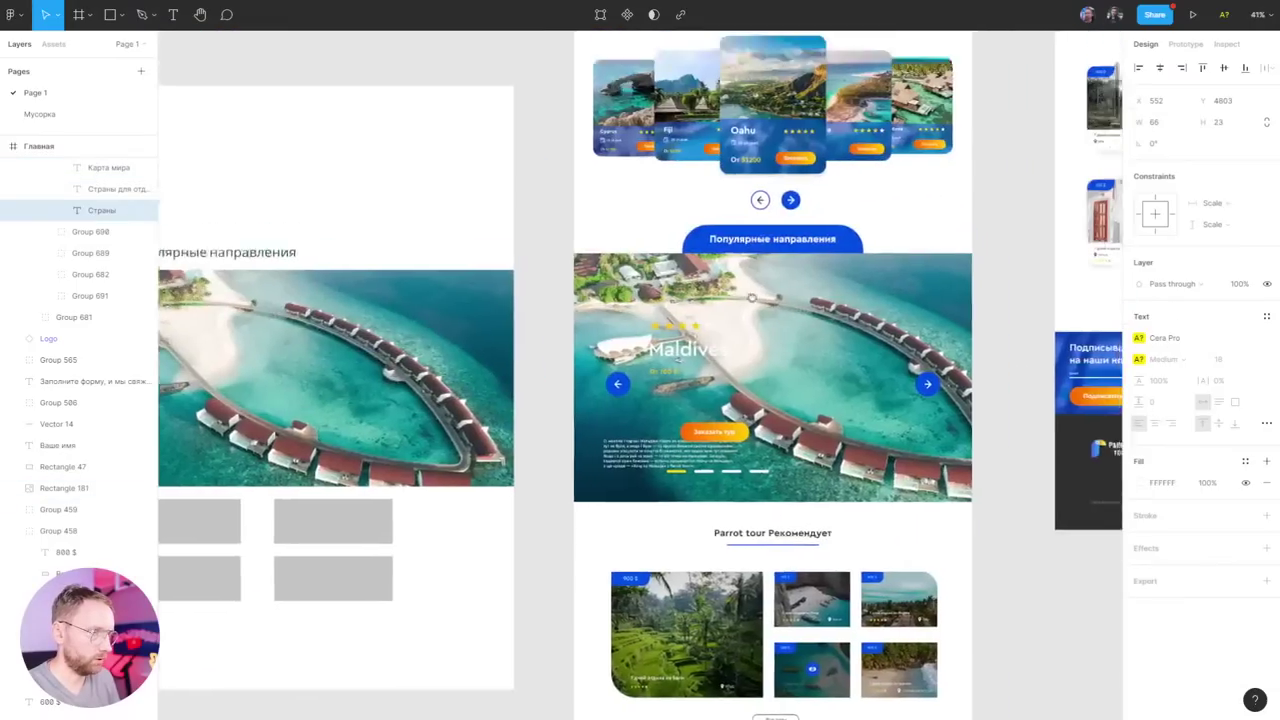
scroll(801, 575, up, 5)
click(802, 540)
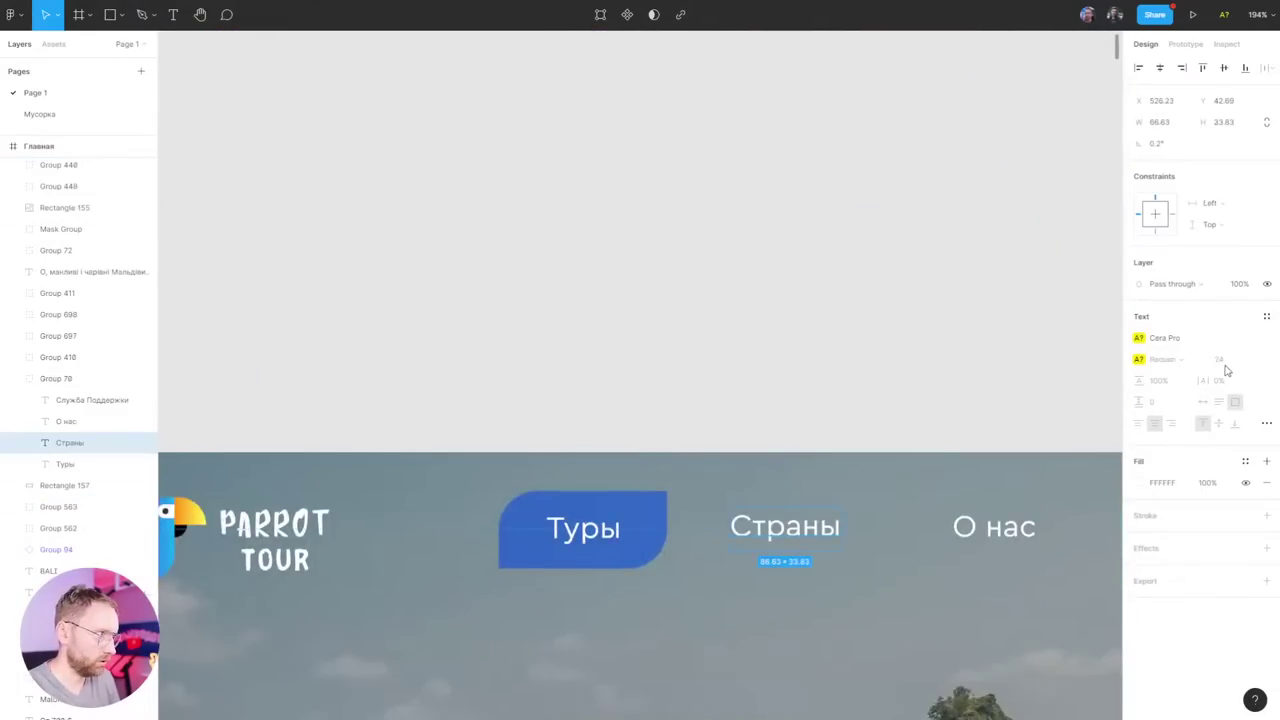
scroll(755, 311, down, 5)
scroll(726, 260, down, 4)
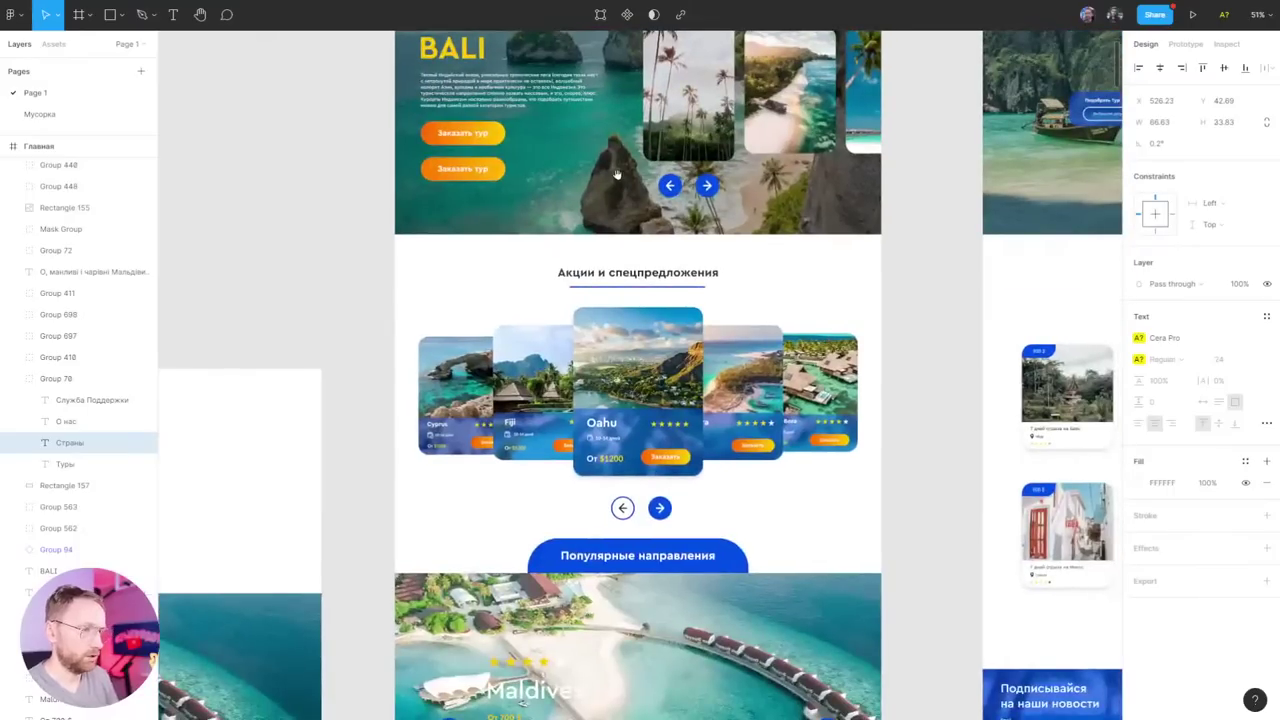
scroll(595, 377, up, 5)
click(597, 470)
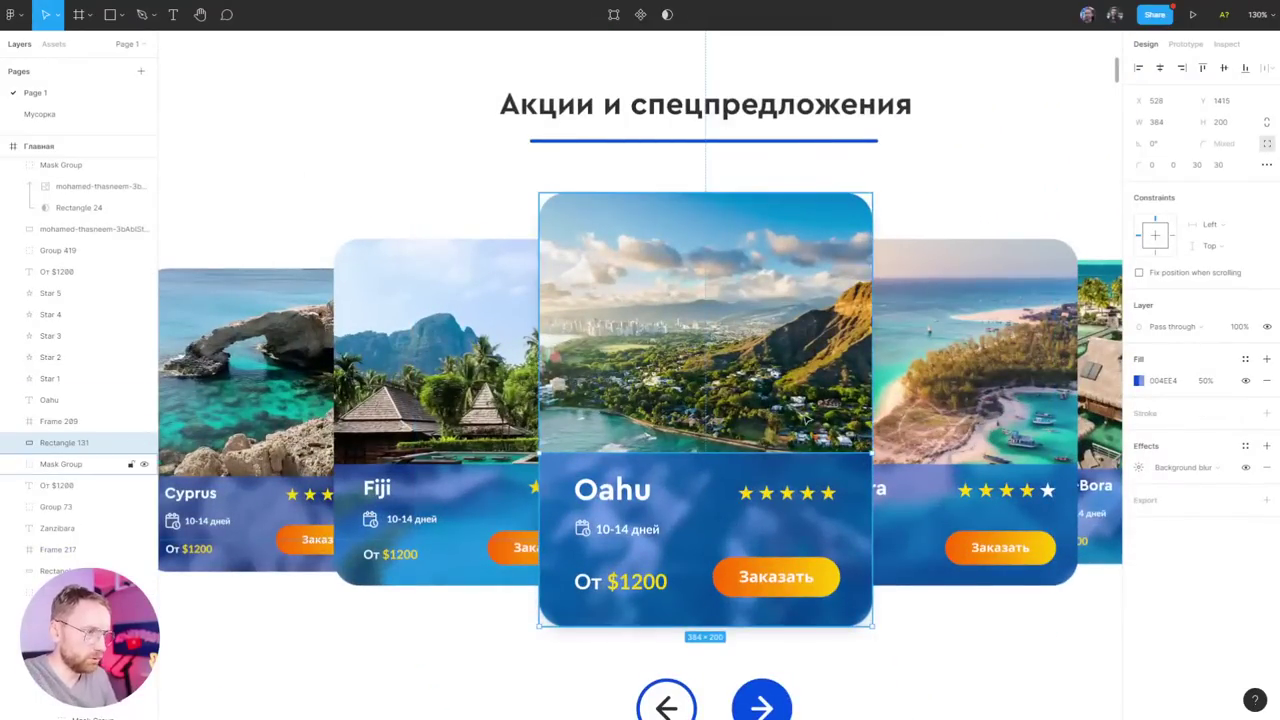
Drag the Hawaii title down into the lower-left corner of its palm-tree card
mouse_move(676, 492)
mouse_down()
mouse_move(690, 420)
mouse_move(662, 491)
mouse_move(673, 491)
mouse_up()
scroll(640, 415, down, 3)
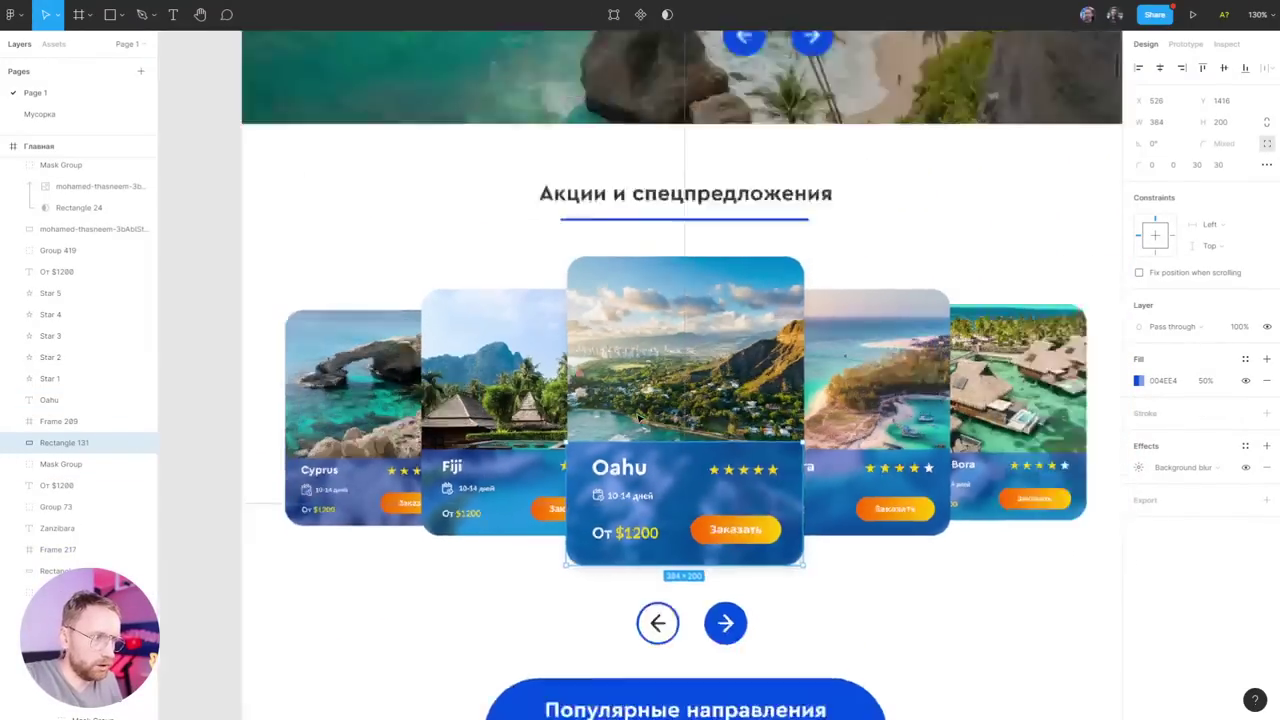
scroll(638, 416, down, 4)
scroll(739, 351, up, 5)
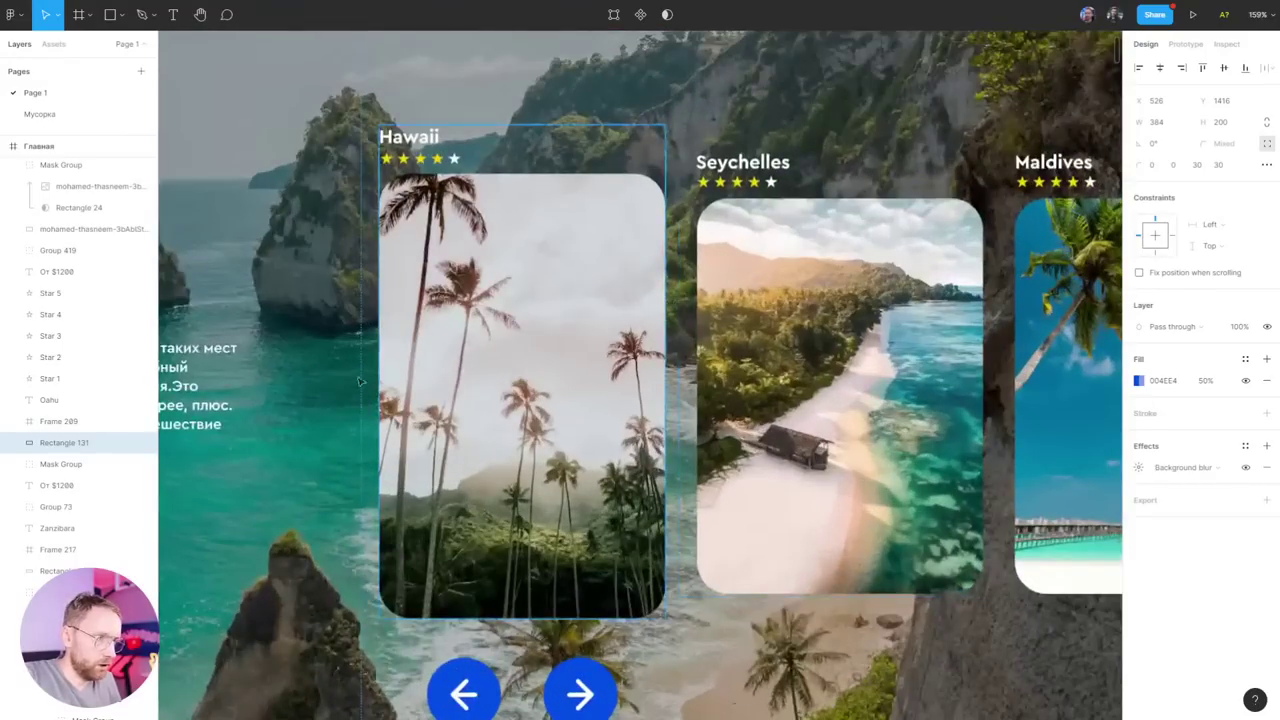
click(418, 143)
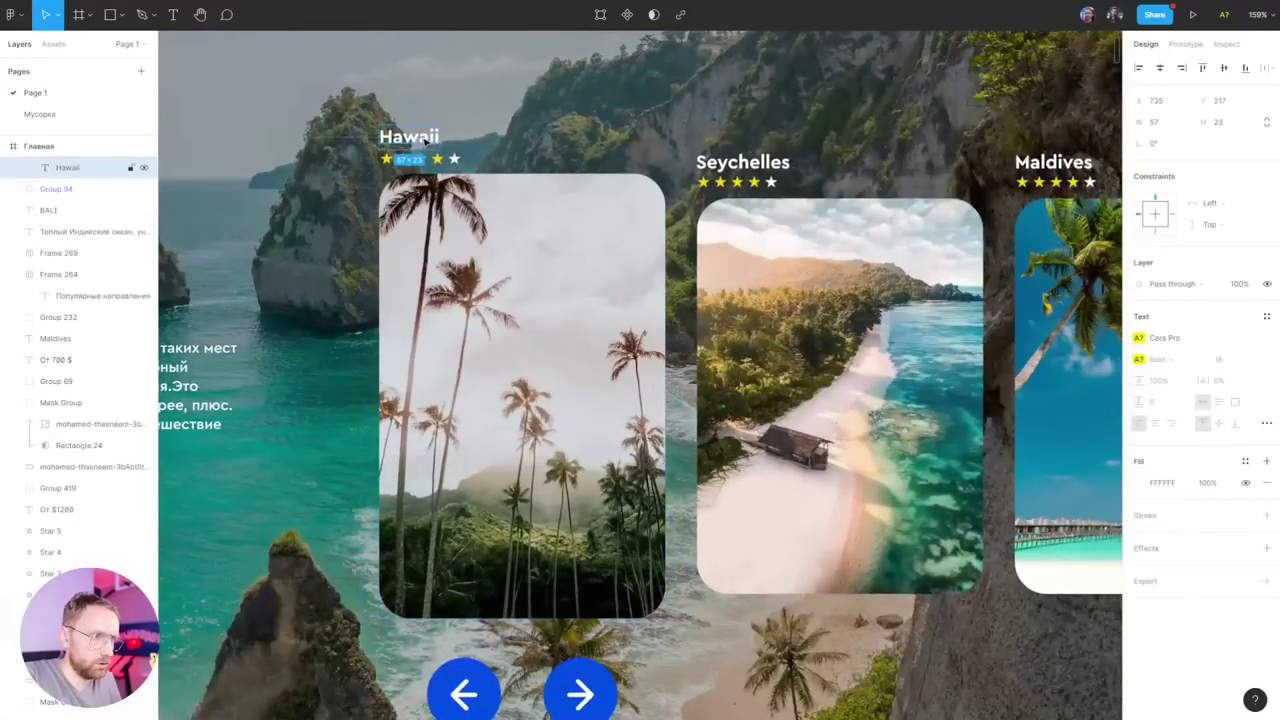
drag(424, 143, 450, 582)
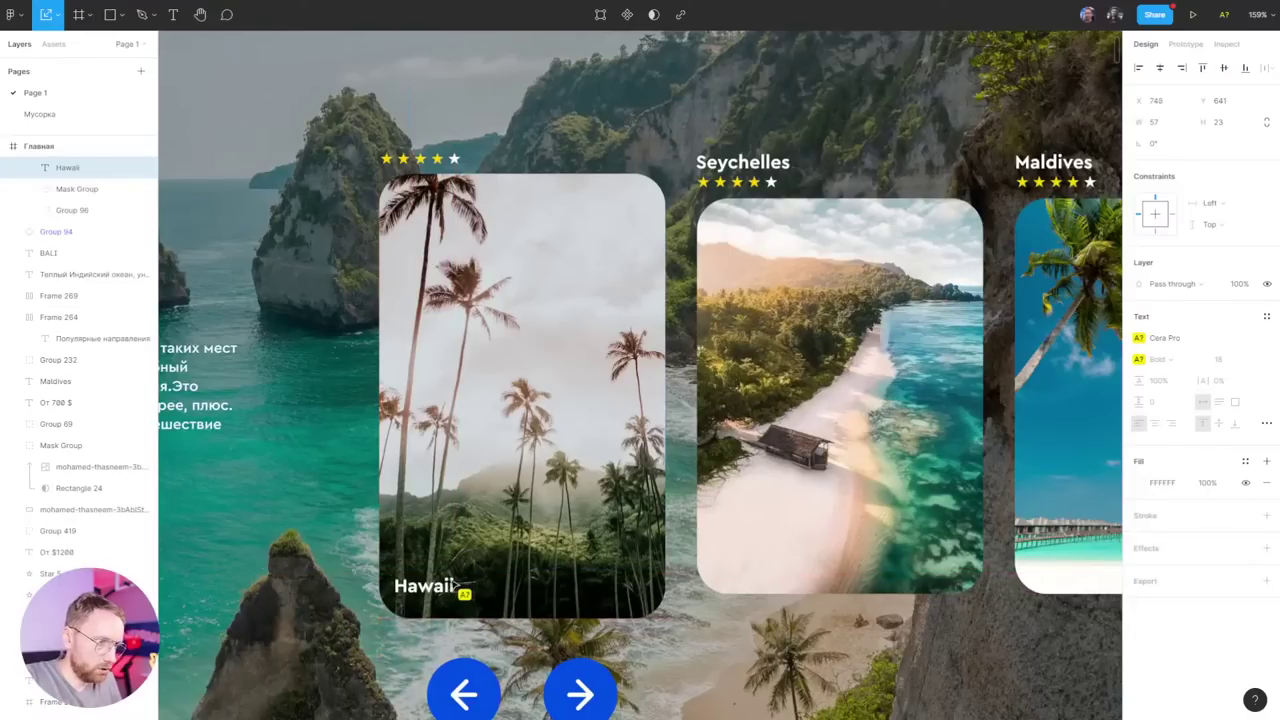
Set the Hawaii title in Abril Fatface and scale it up to about 45 px
click(1191, 340)
key(Down)
key(Down)
key(Down)
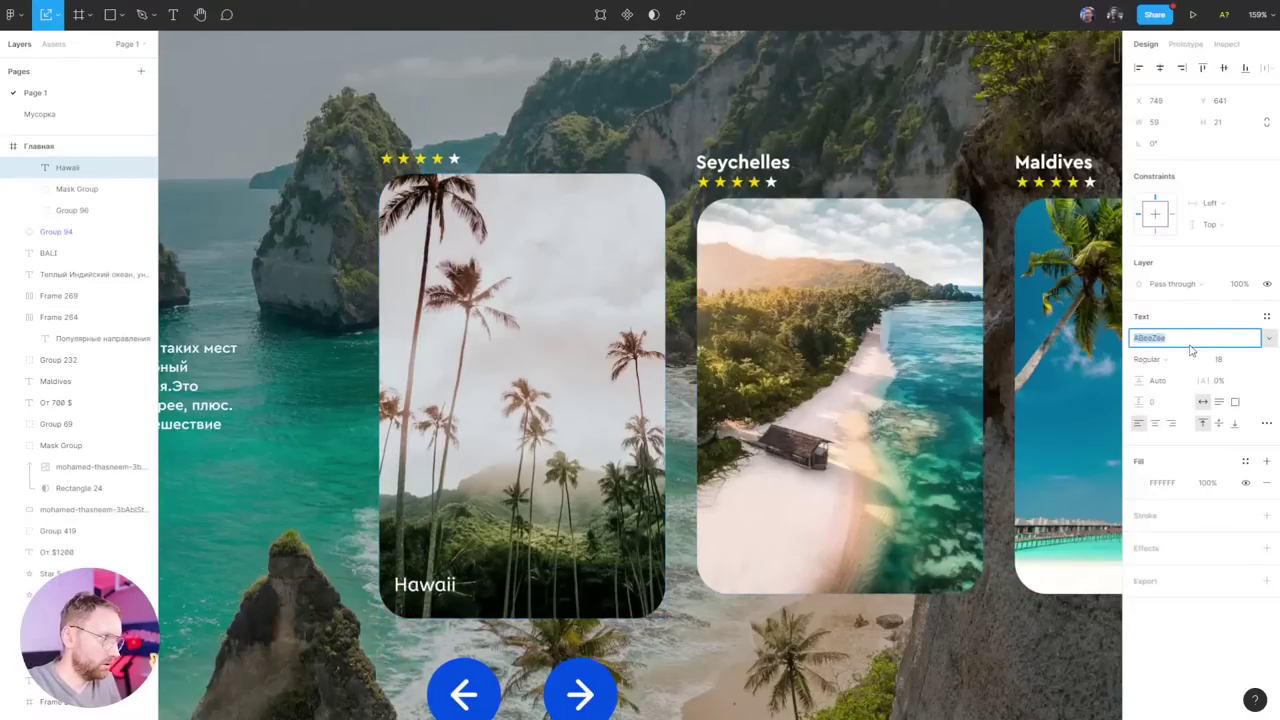
key(Down)
key(Down)
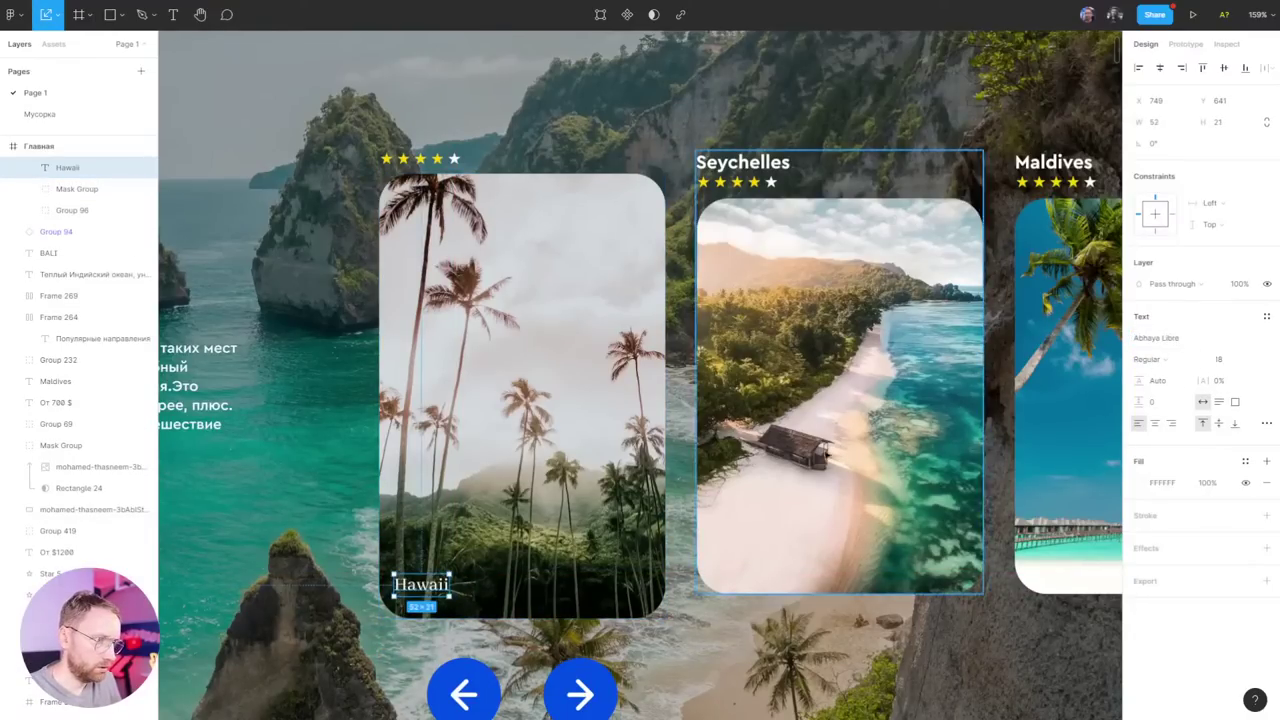
key(Down)
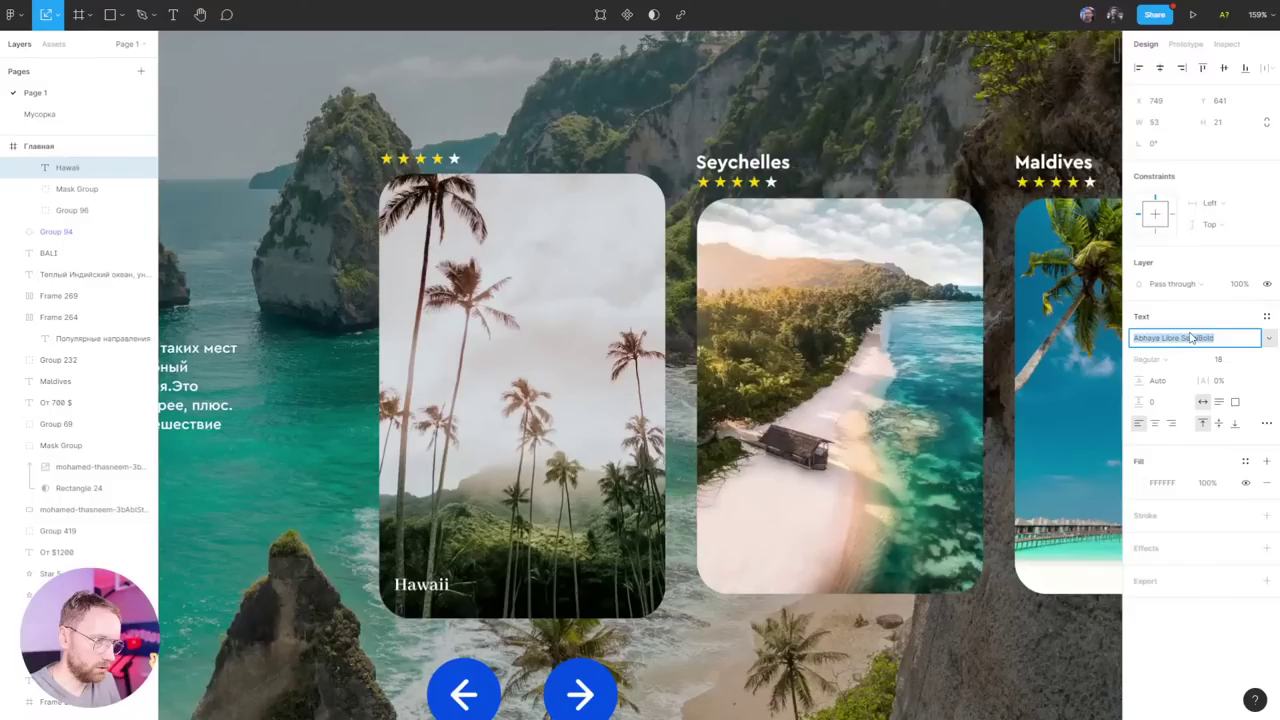
key(Down)
key(Down)
key(Down)
key(Return)
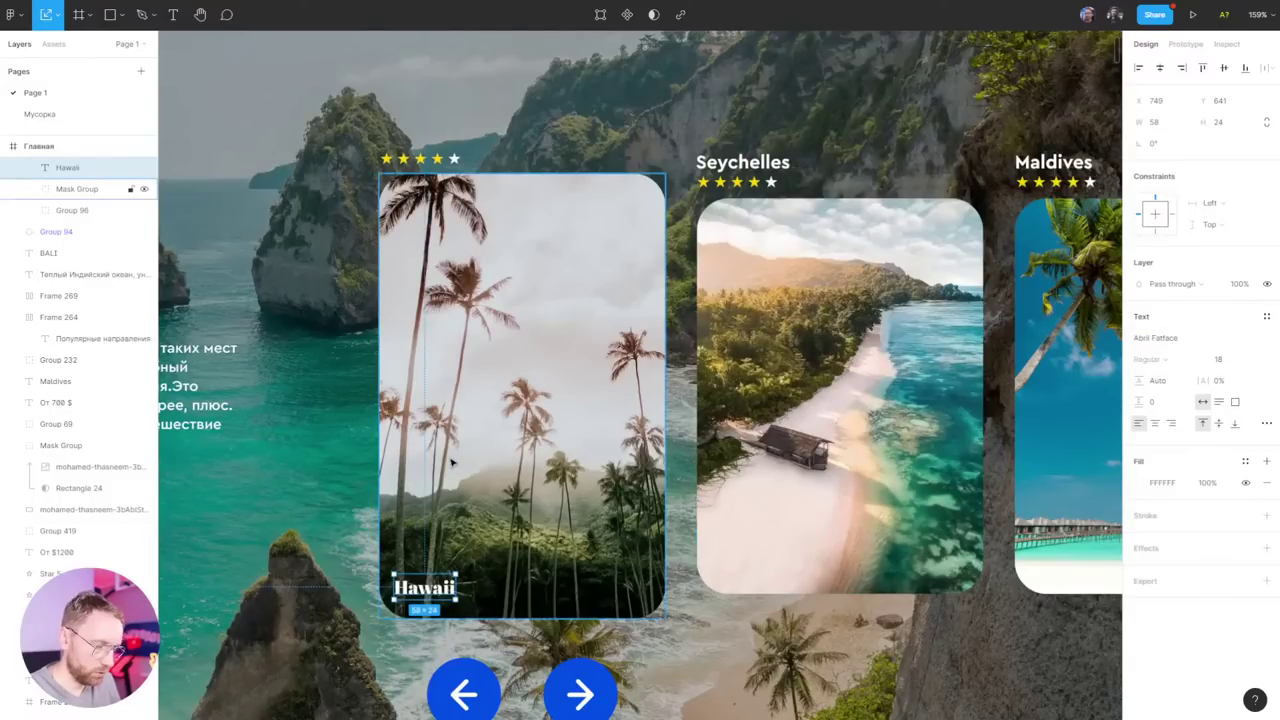
drag(462, 566, 552, 540)
Move the Seychelles title onto its card's lower-left and paste the Hawaii title's styling onto it
scroll(507, 584, right, 3)
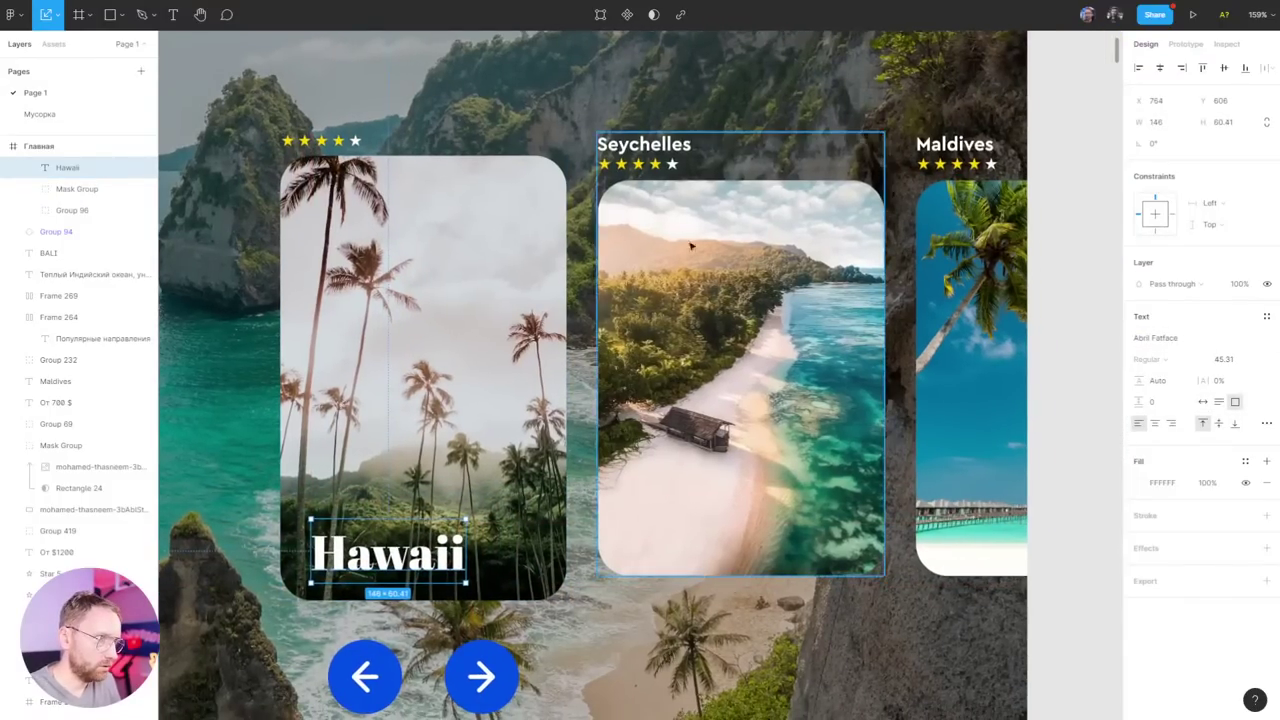
double_click(653, 138)
drag(653, 138, 766, 515)
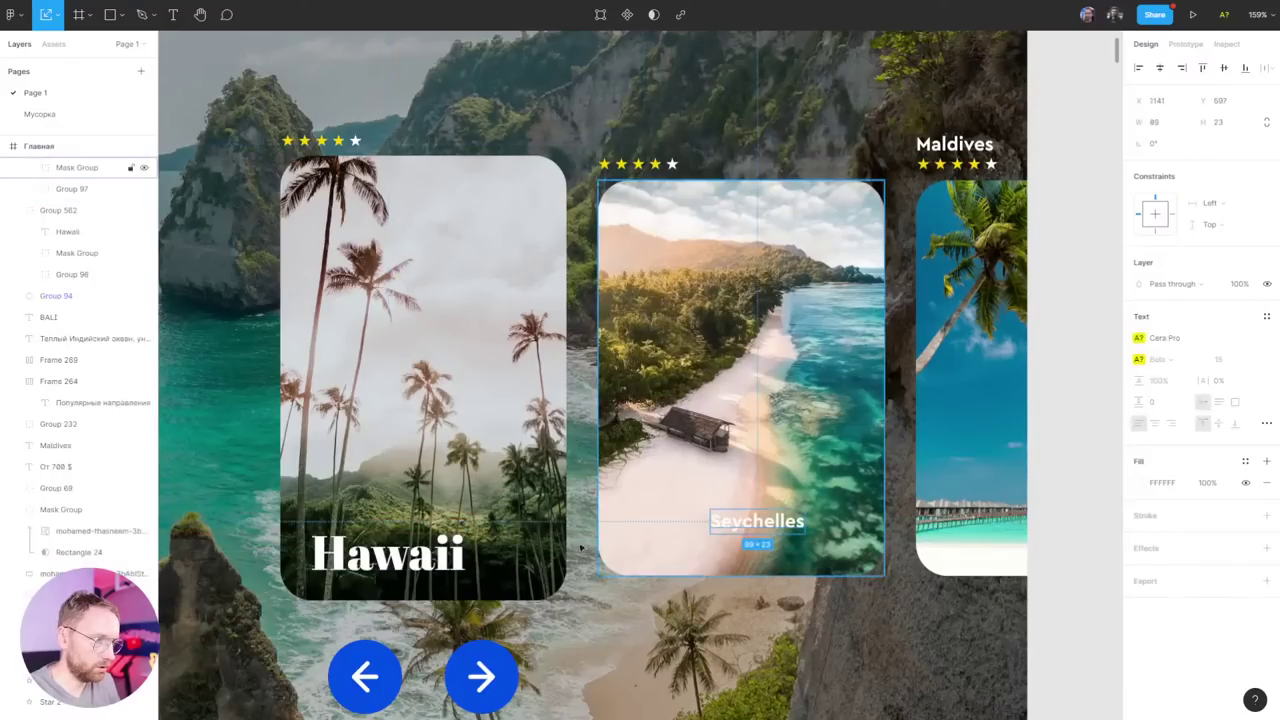
click(390, 560)
key(ctrl+alt+c)
click(720, 523)
key(ctrl+alt+v)
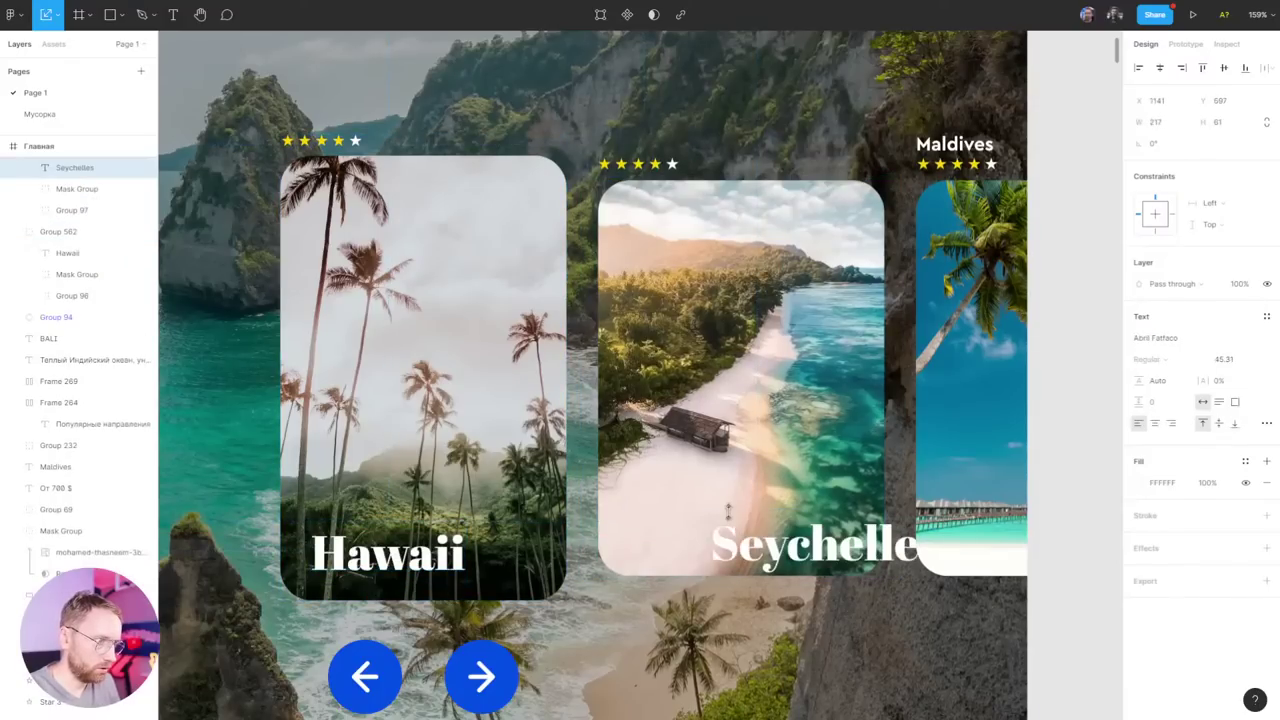
drag(738, 522, 712, 537)
click(720, 557)
Move the Maldives title onto its card's lower part and scale it up to 183×81
scroll(720, 557, down, 2)
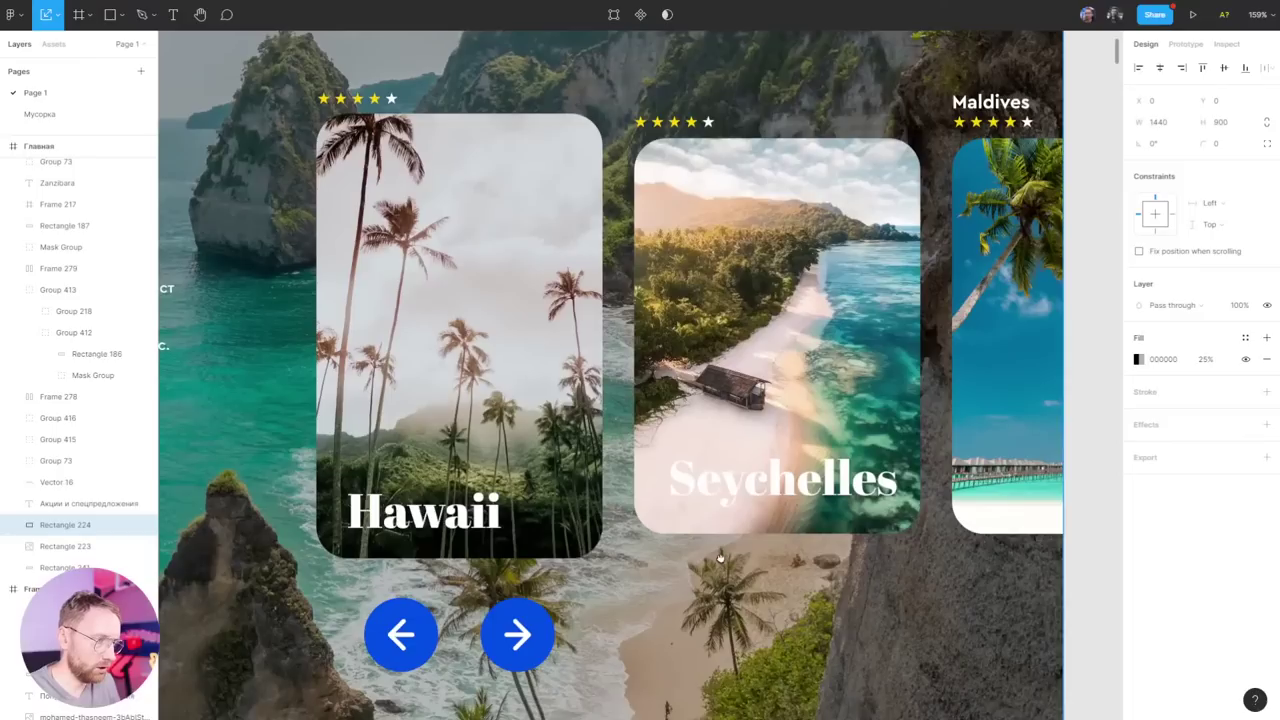
scroll(720, 557, up, 1)
click(813, 337)
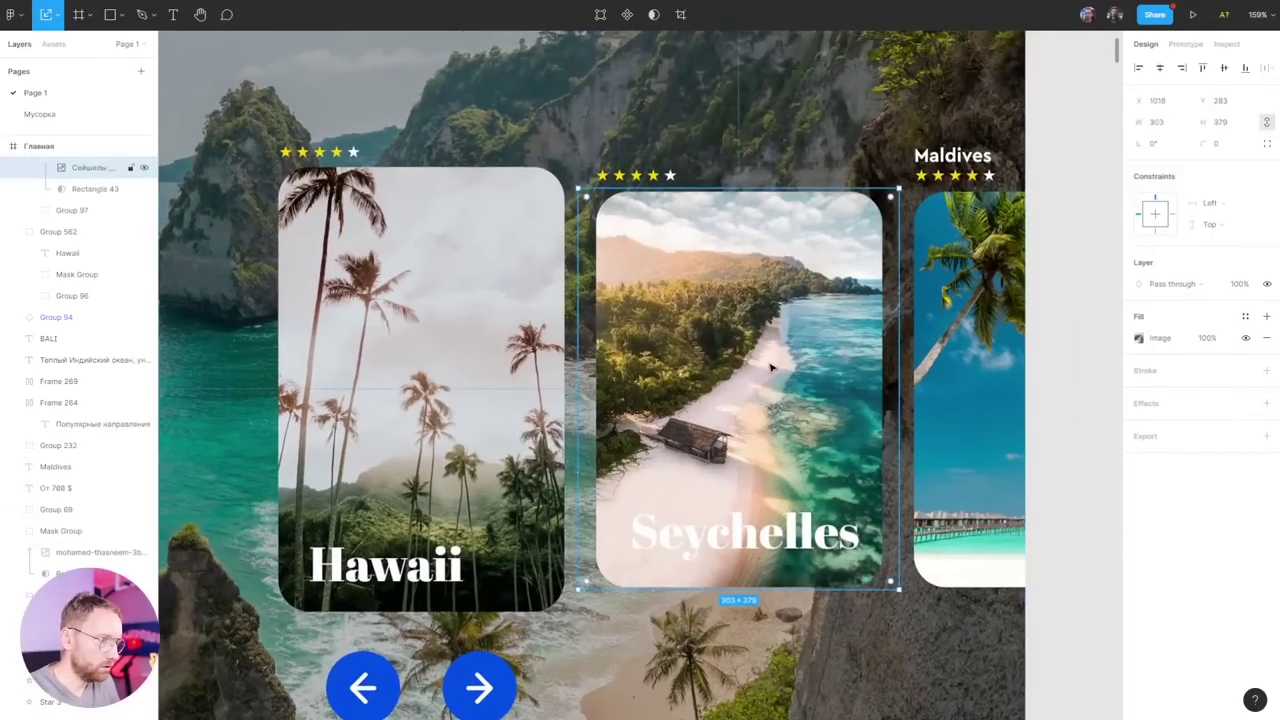
click(952, 155)
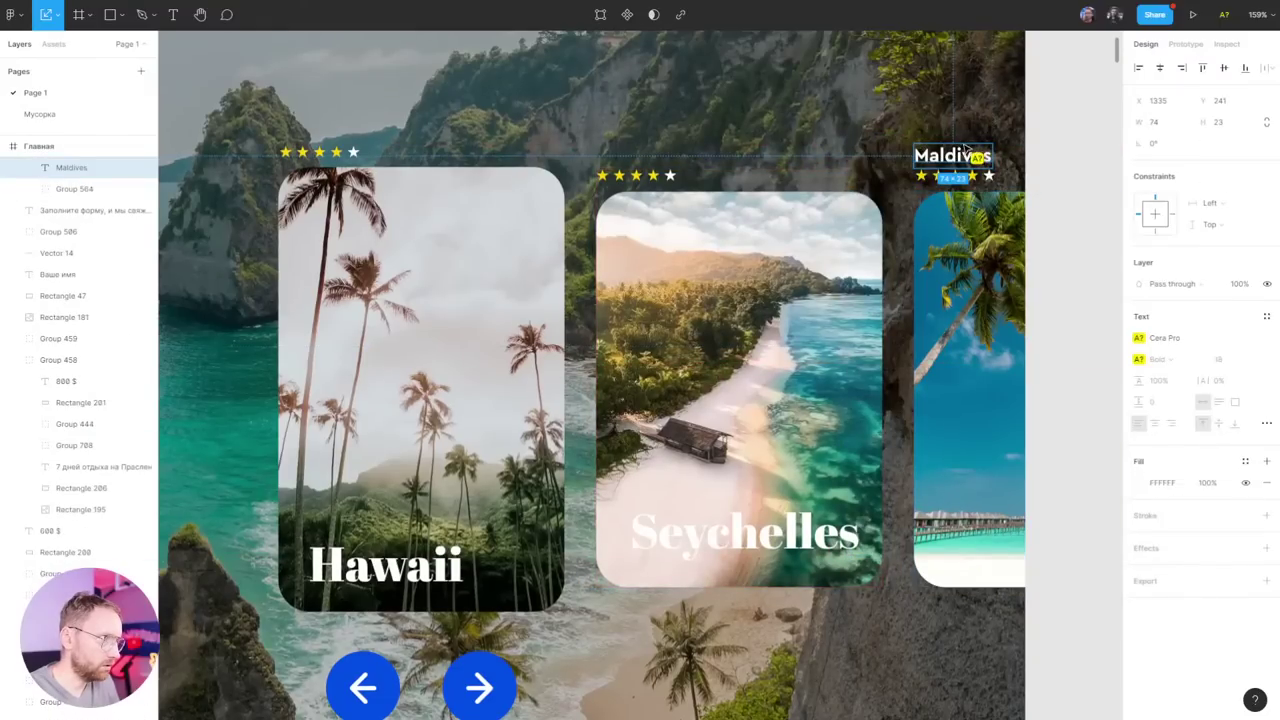
drag(965, 156, 1024, 516)
click(812, 546)
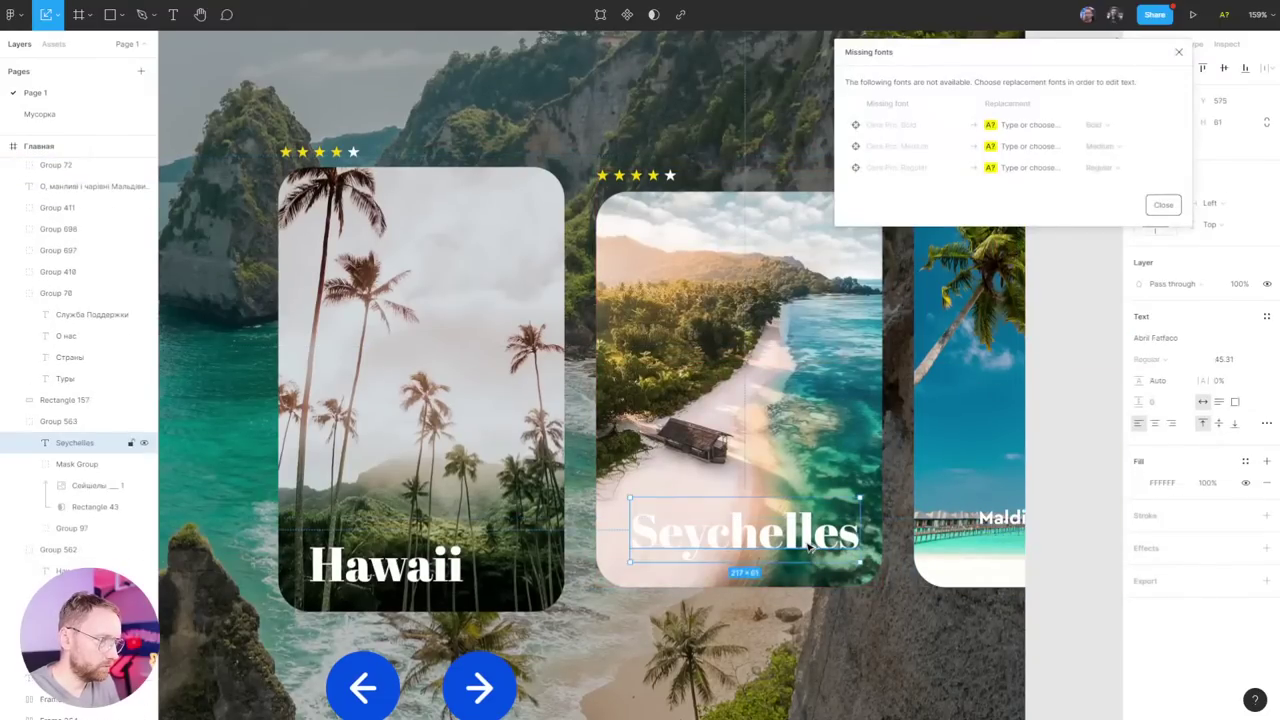
click(1000, 517)
drag(978, 508, 948, 432)
click(855, 565)
scroll(855, 565, down, 5)
scroll(675, 296, up, 5)
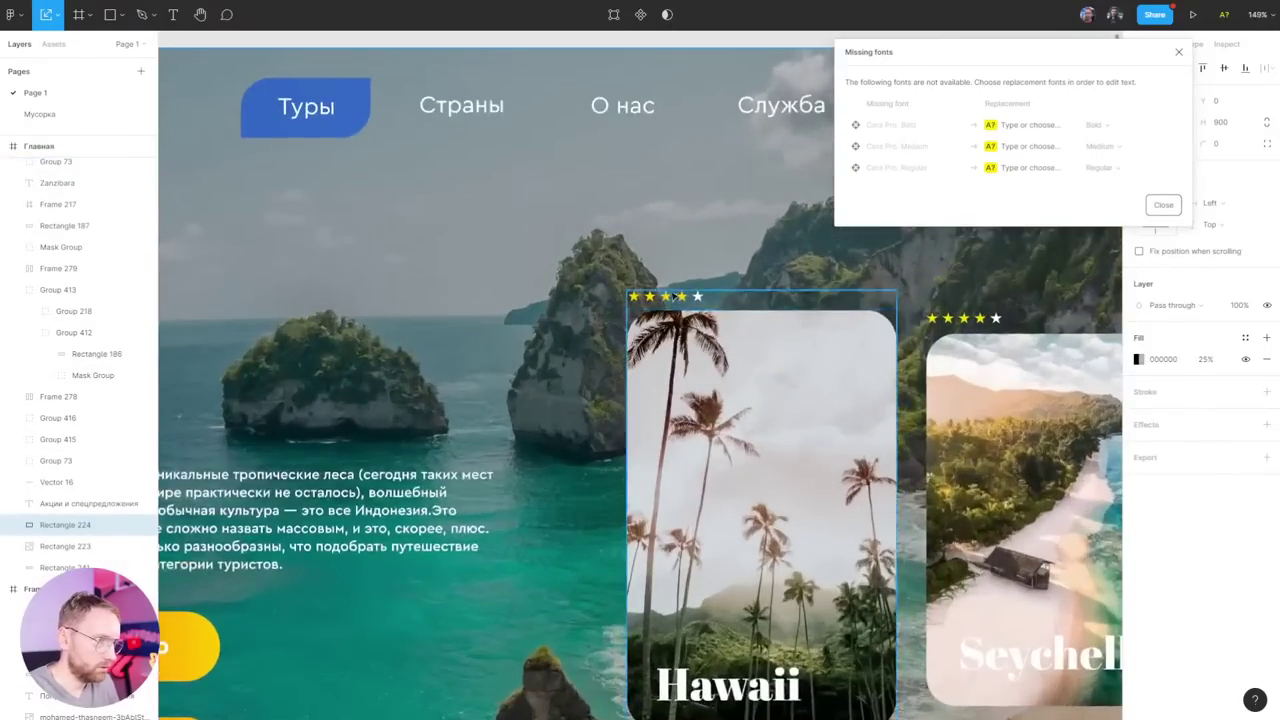
click(675, 297)
Move the Hawaii stars above its title, delete the empty fifth star and enlarge them to about 85×19
double_click(695, 300)
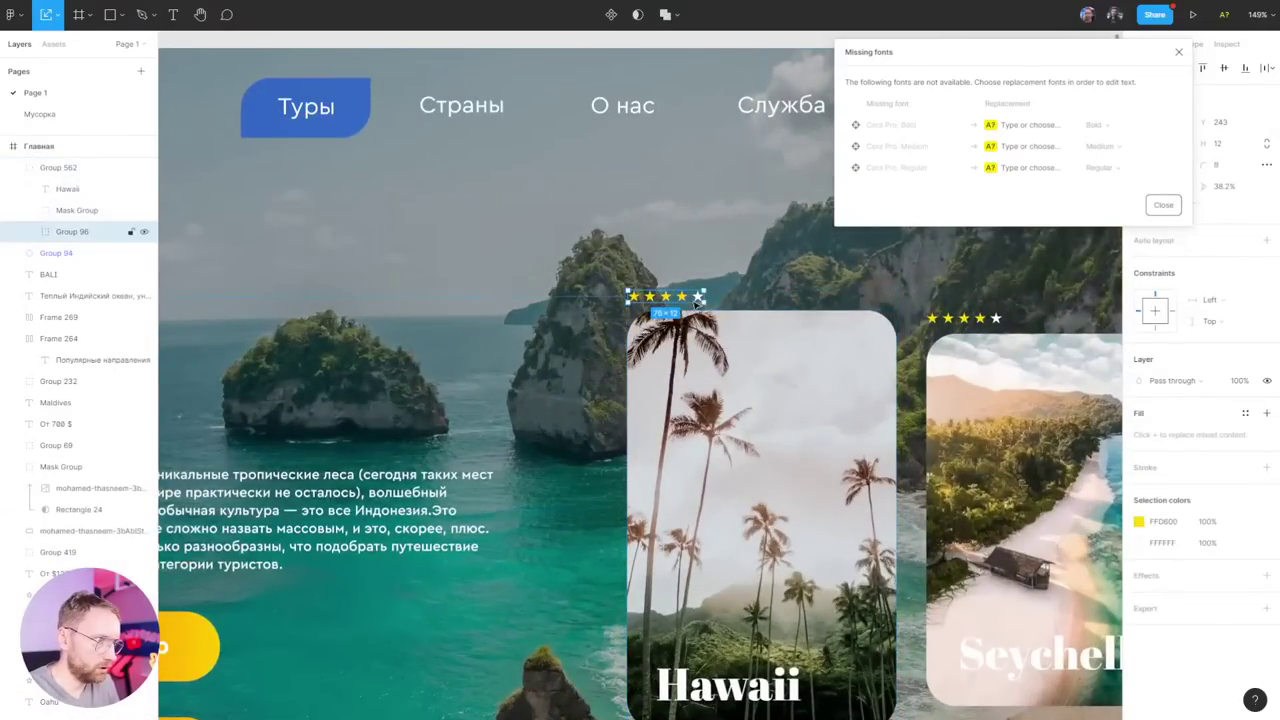
drag(692, 302, 690, 672)
key(bracketright)
scroll(665, 520, down, 2)
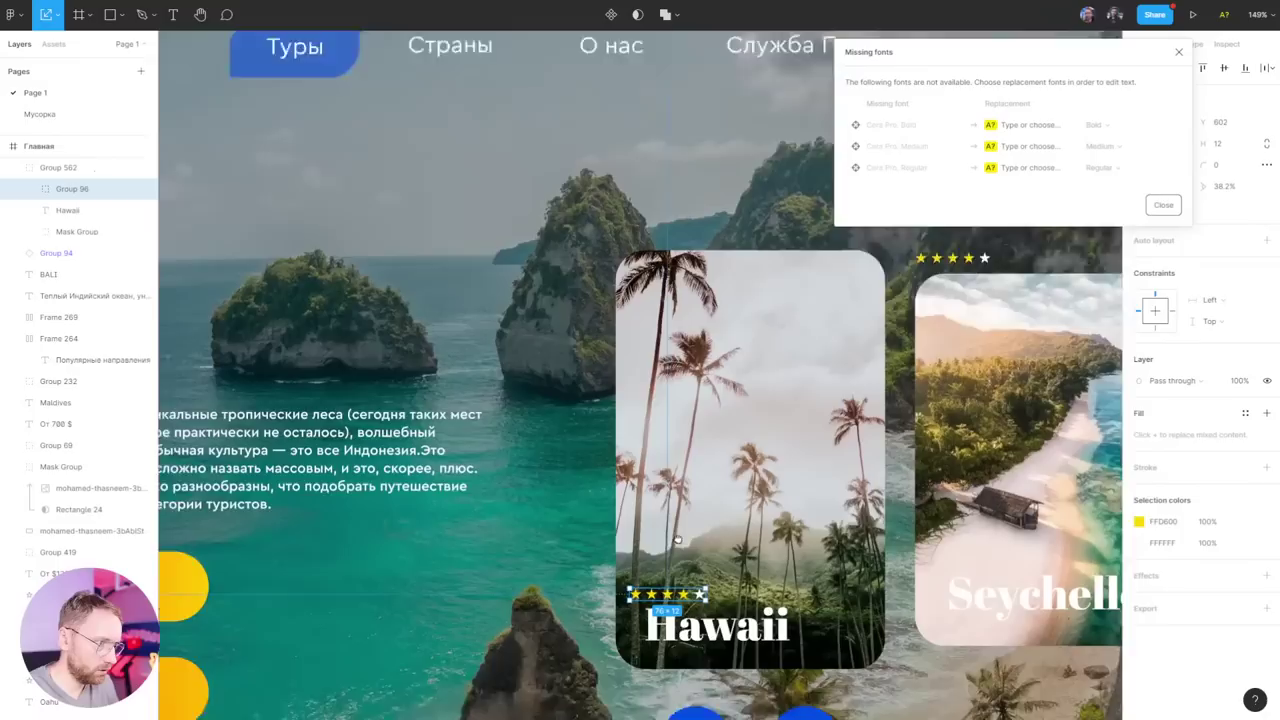
scroll(665, 462, up, 3)
double_click(688, 455)
key(Delete)
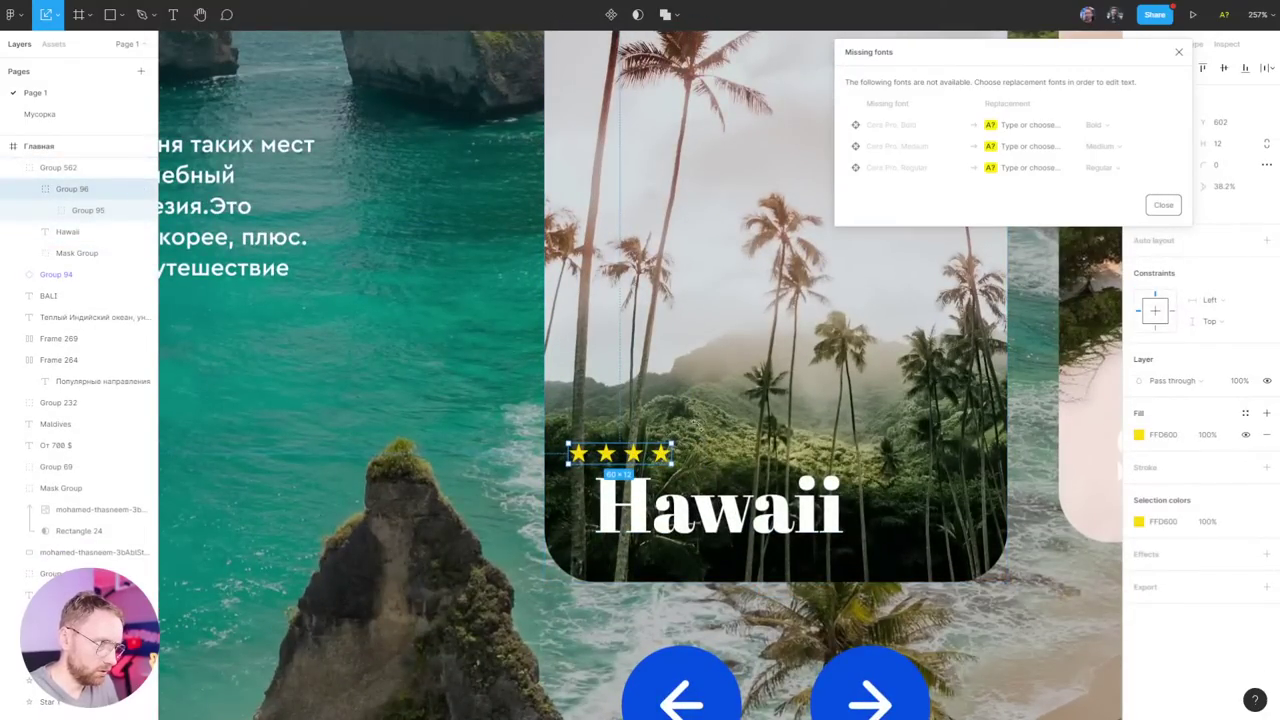
drag(672, 446, 757, 430)
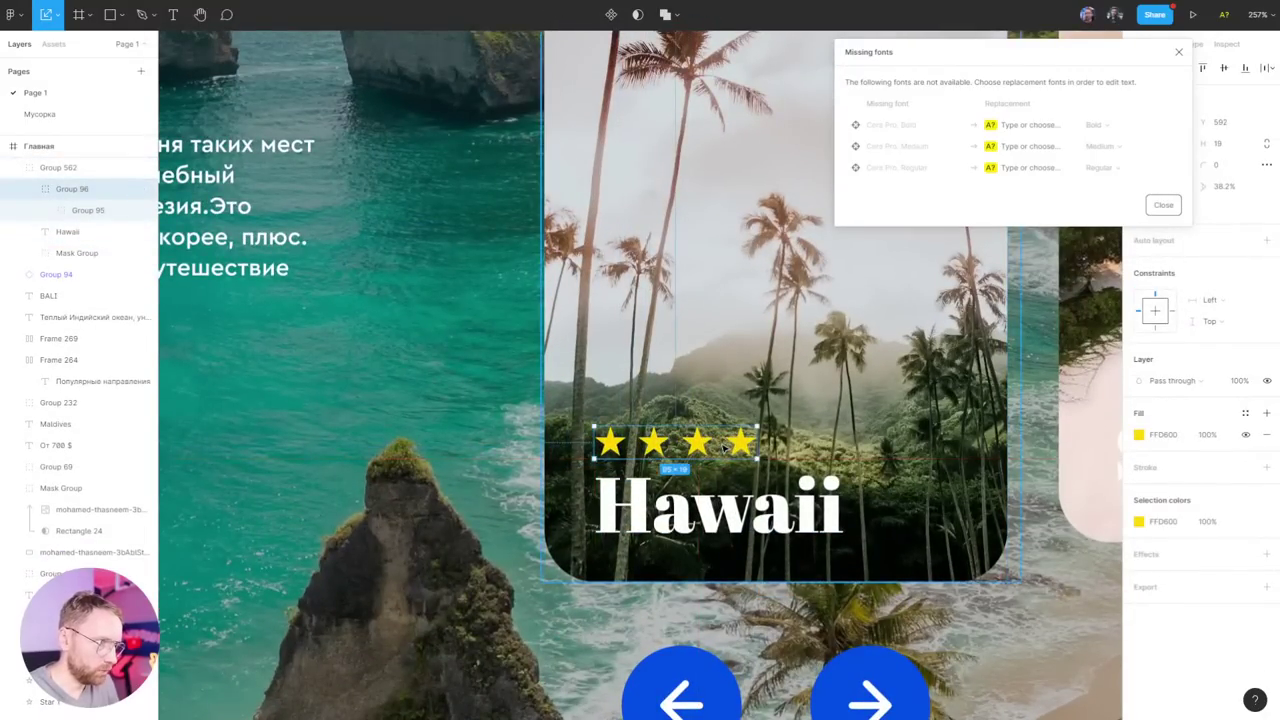
scroll(718, 438, down, 3)
click(975, 582)
Delete both arrows' blue circles, then undo to restore them
scroll(975, 582, right, 5)
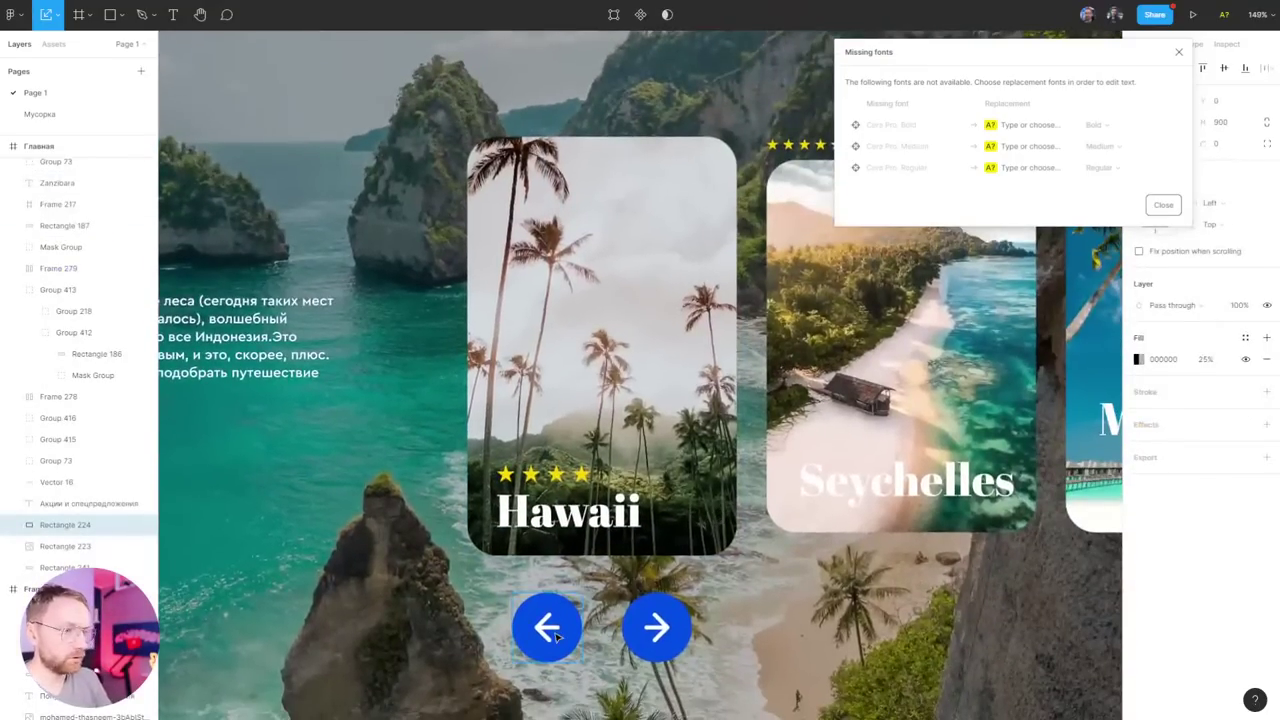
click(550, 627)
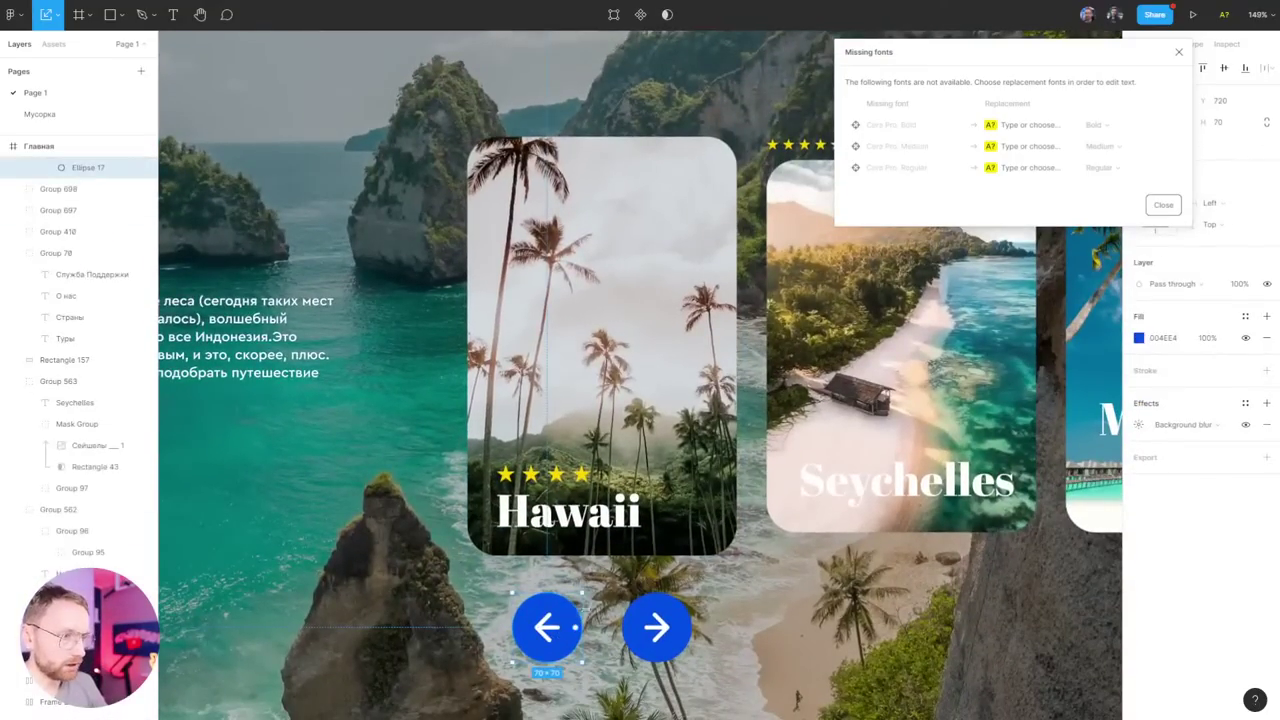
key(Delete)
click(663, 612)
key(Delete)
key(ctrl+z)
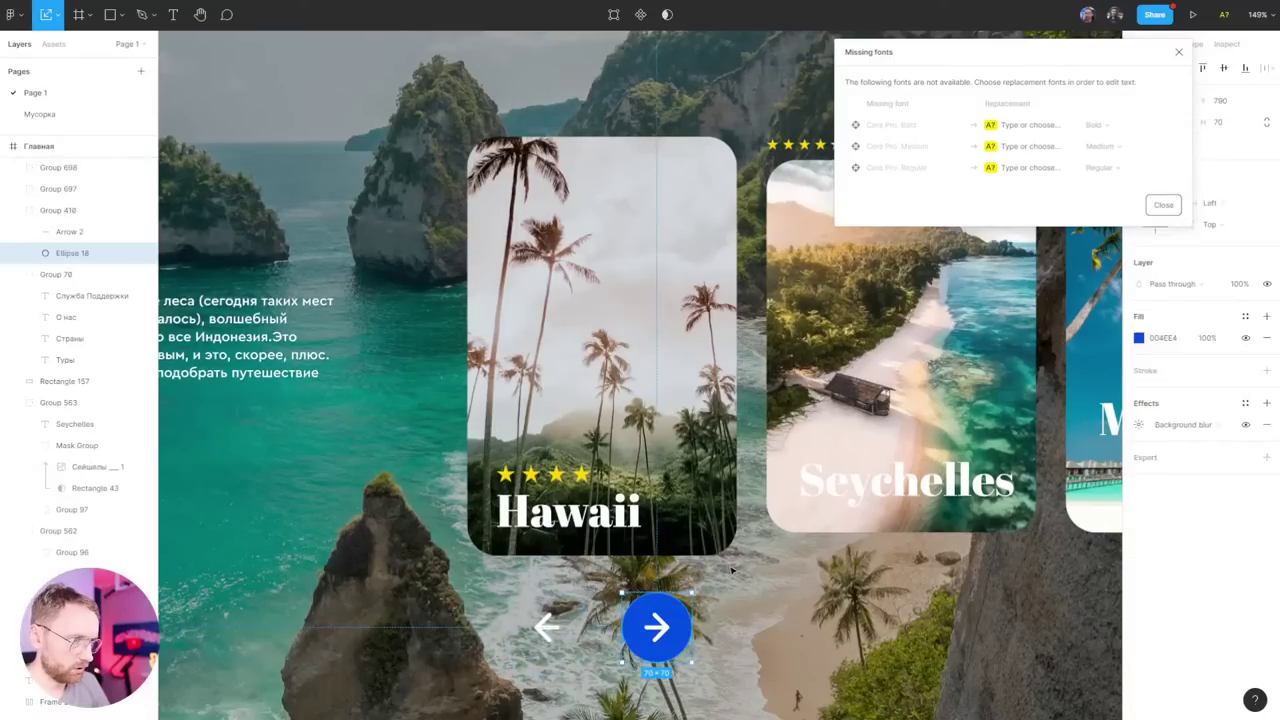
key(ctrl+z)
scroll(612, 381, down, 5)
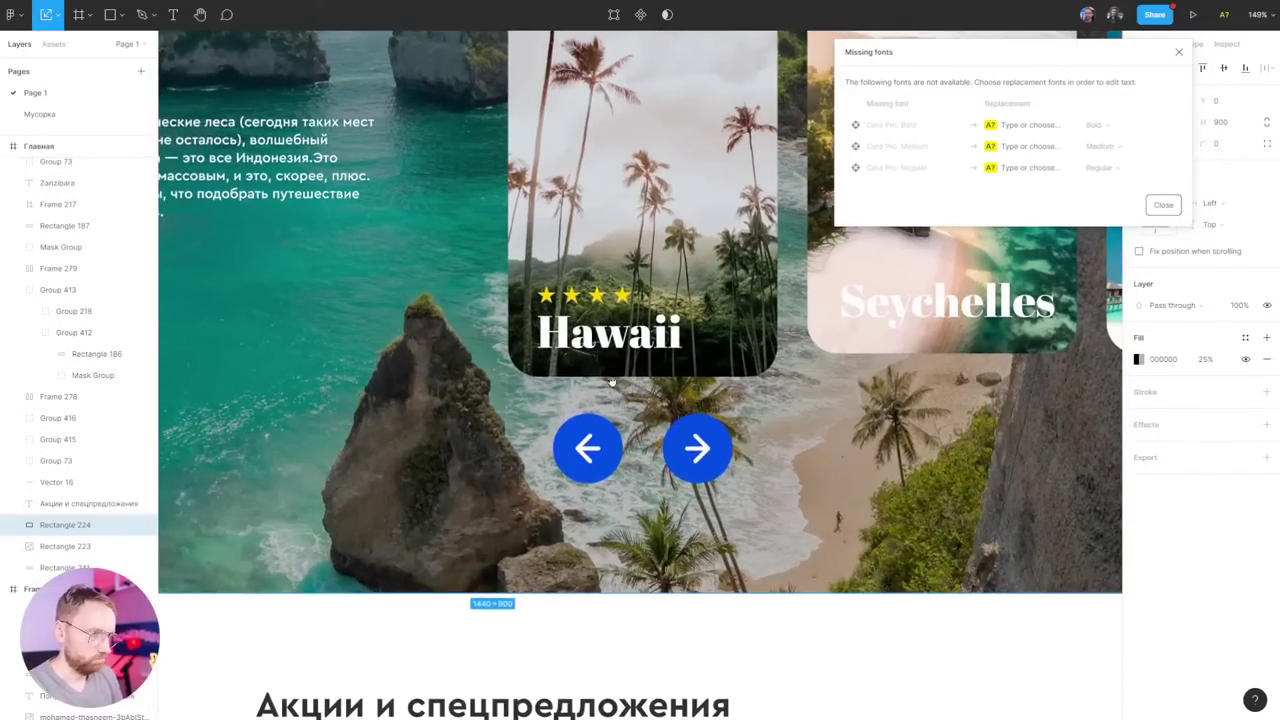
scroll(612, 381, up, 5)
scroll(567, 600, down, 1)
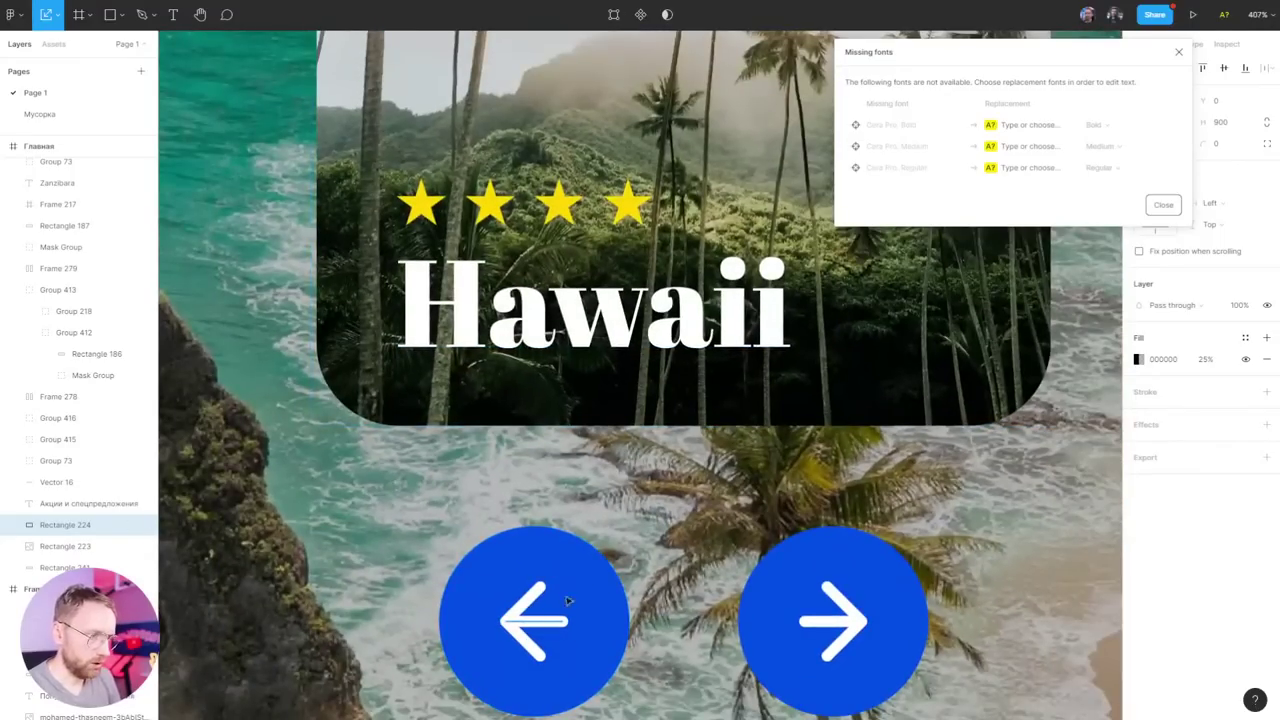
scroll(567, 600, down, 5)
scroll(578, 432, up, 3)
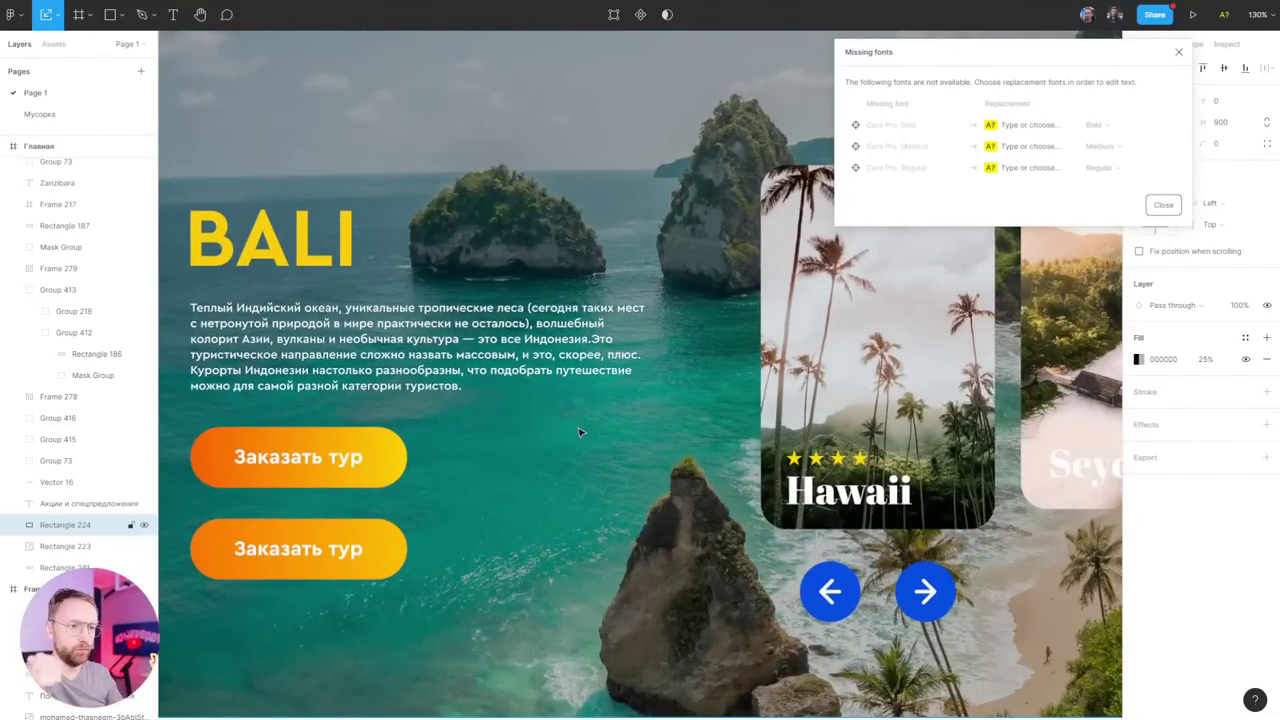
scroll(466, 586, up, 3)
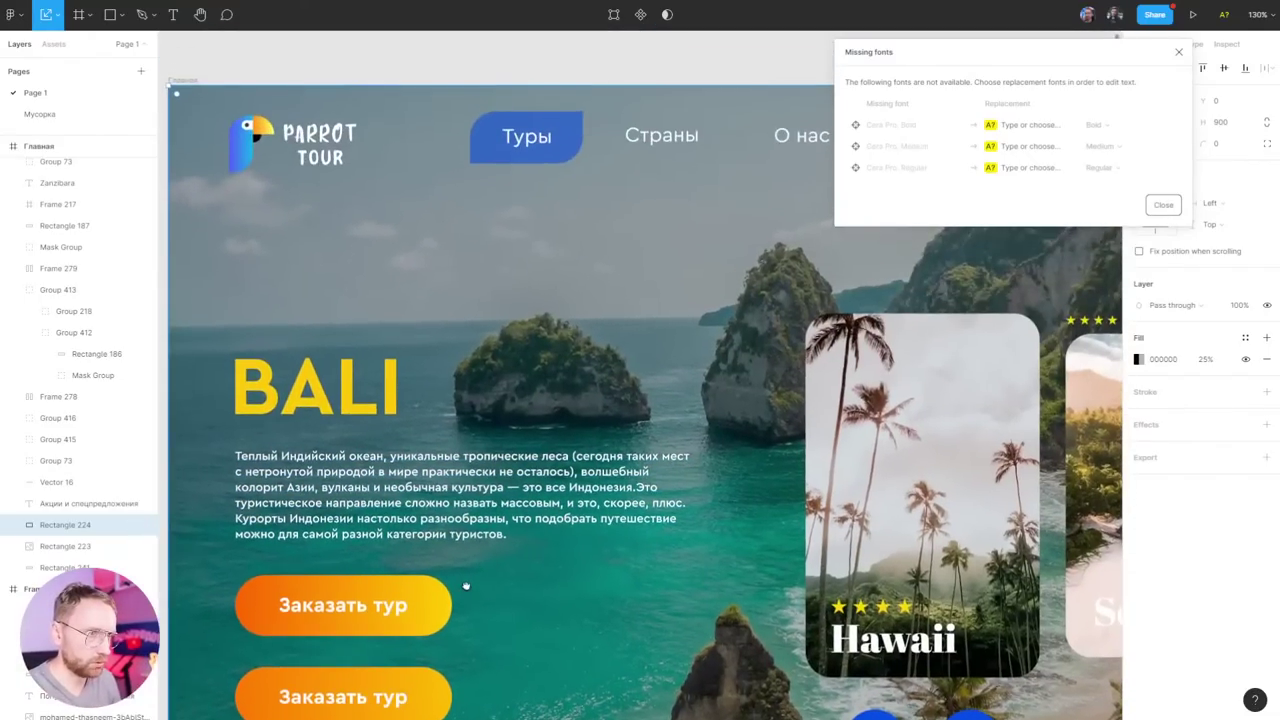
drag(466, 586, 659, 581)
scroll(519, 112, up, 5)
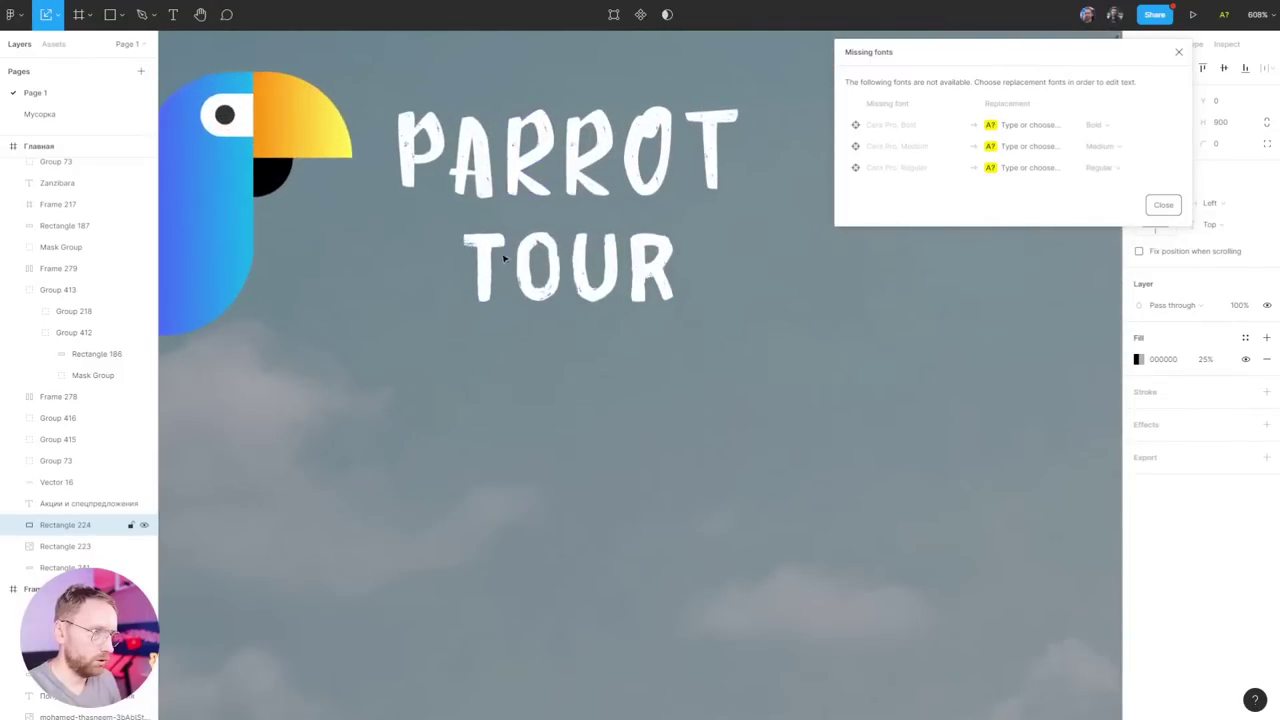
key(shift+2)
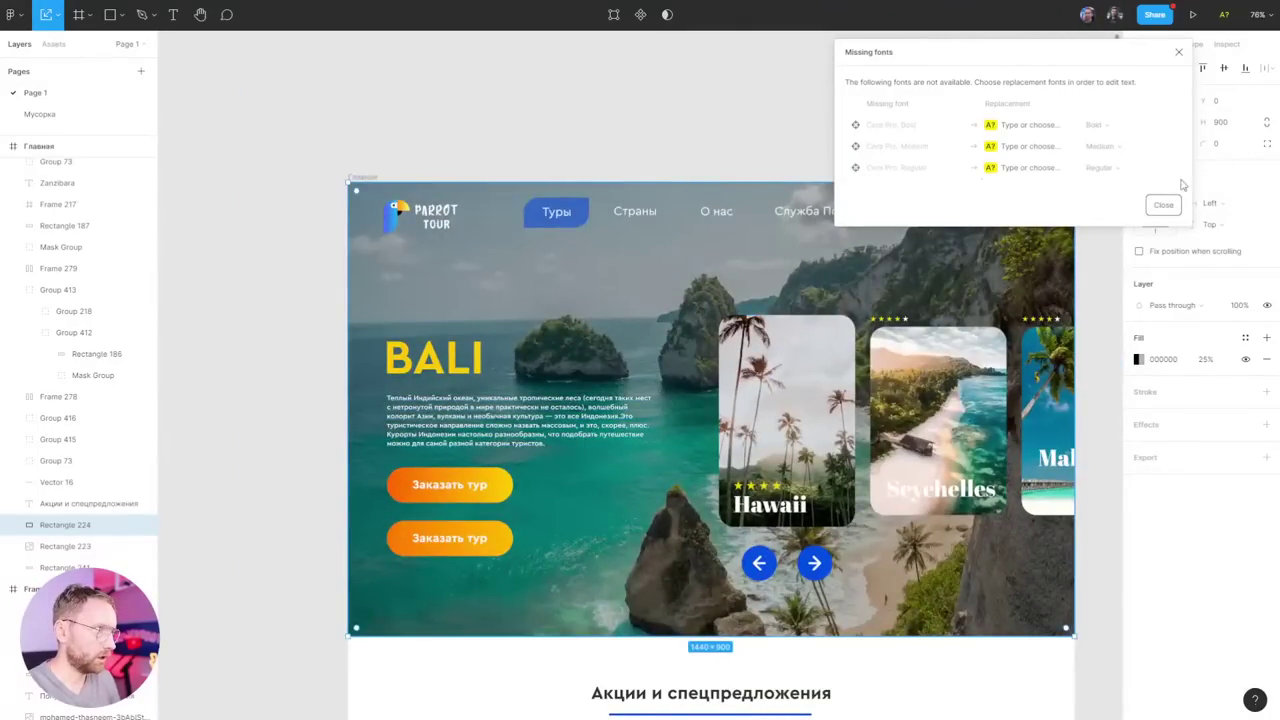
click(1178, 52)
scroll(622, 700, up, 3)
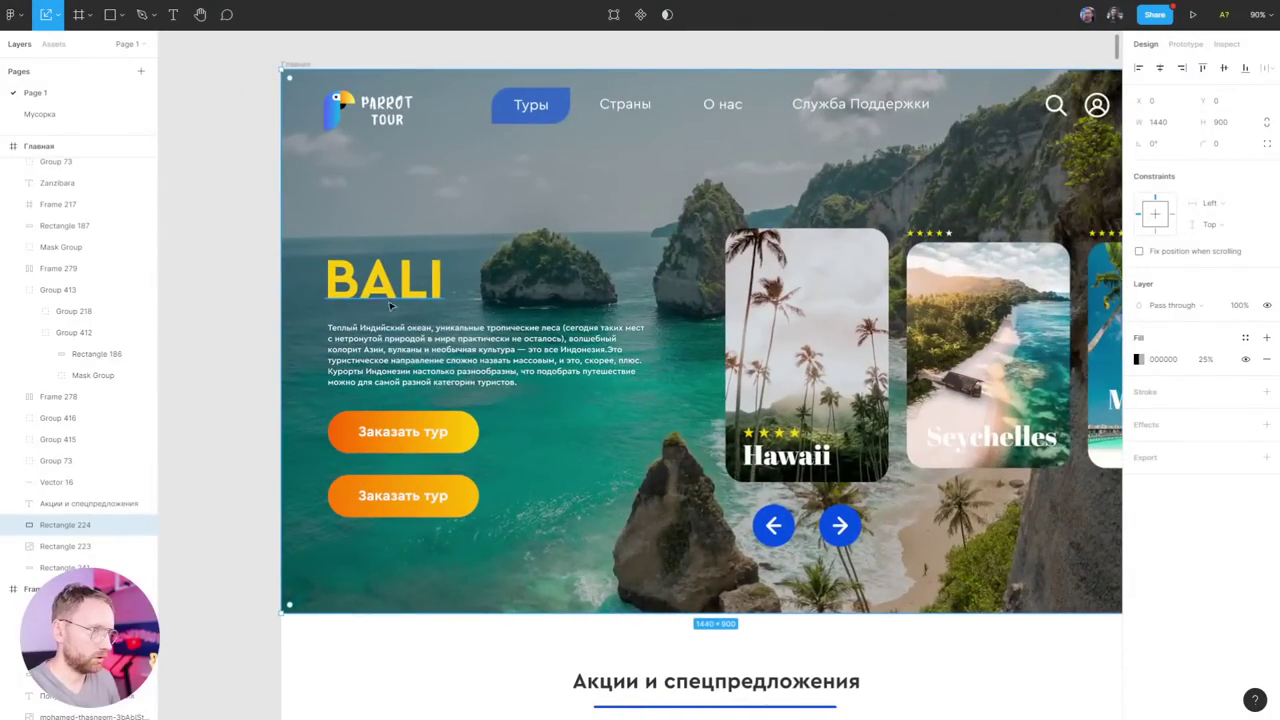
scroll(339, 149, up, 3)
click(530, 425)
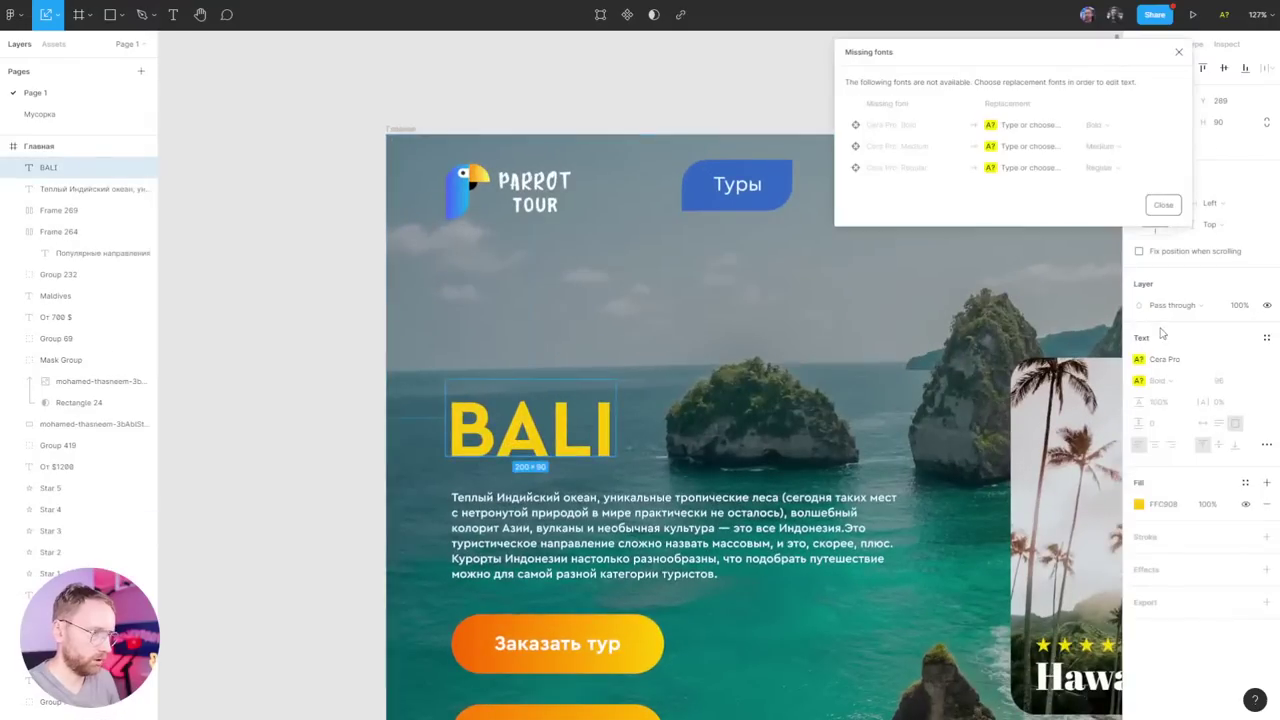
Close the missing-fonts notice and try orange shades on the BALI title's fill
click(1160, 204)
click(1139, 507)
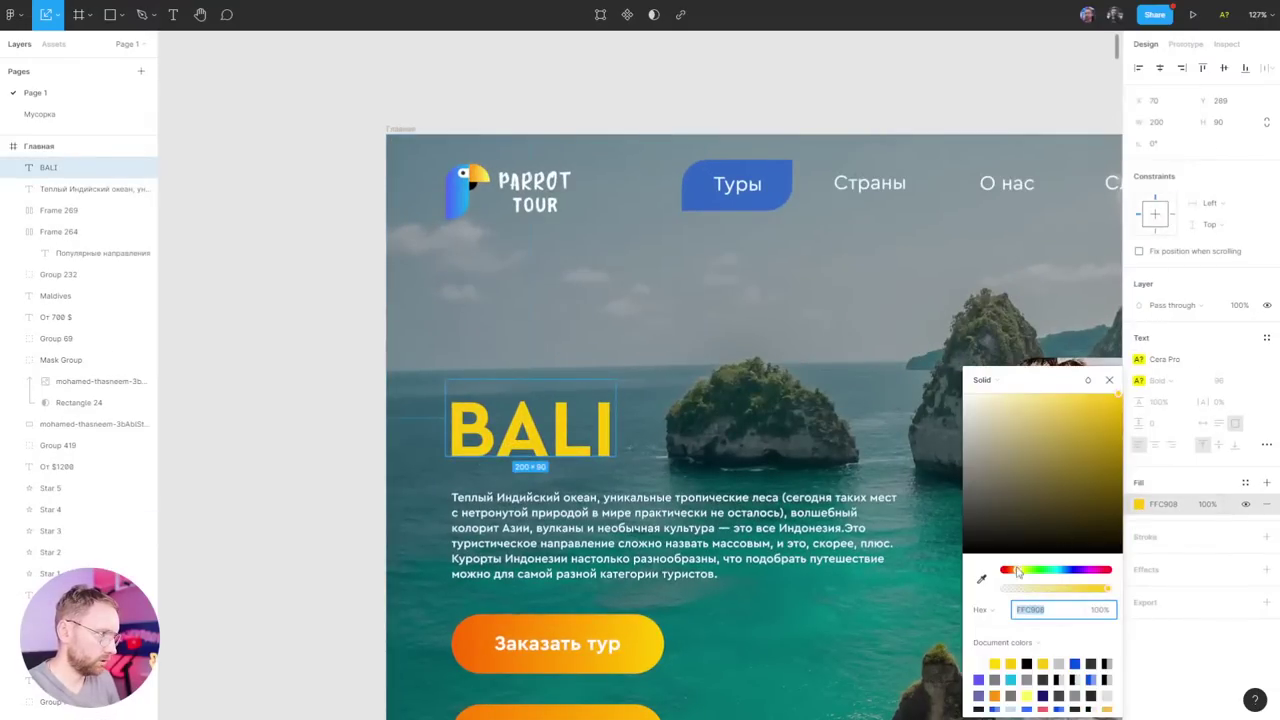
drag(1022, 571, 1015, 573)
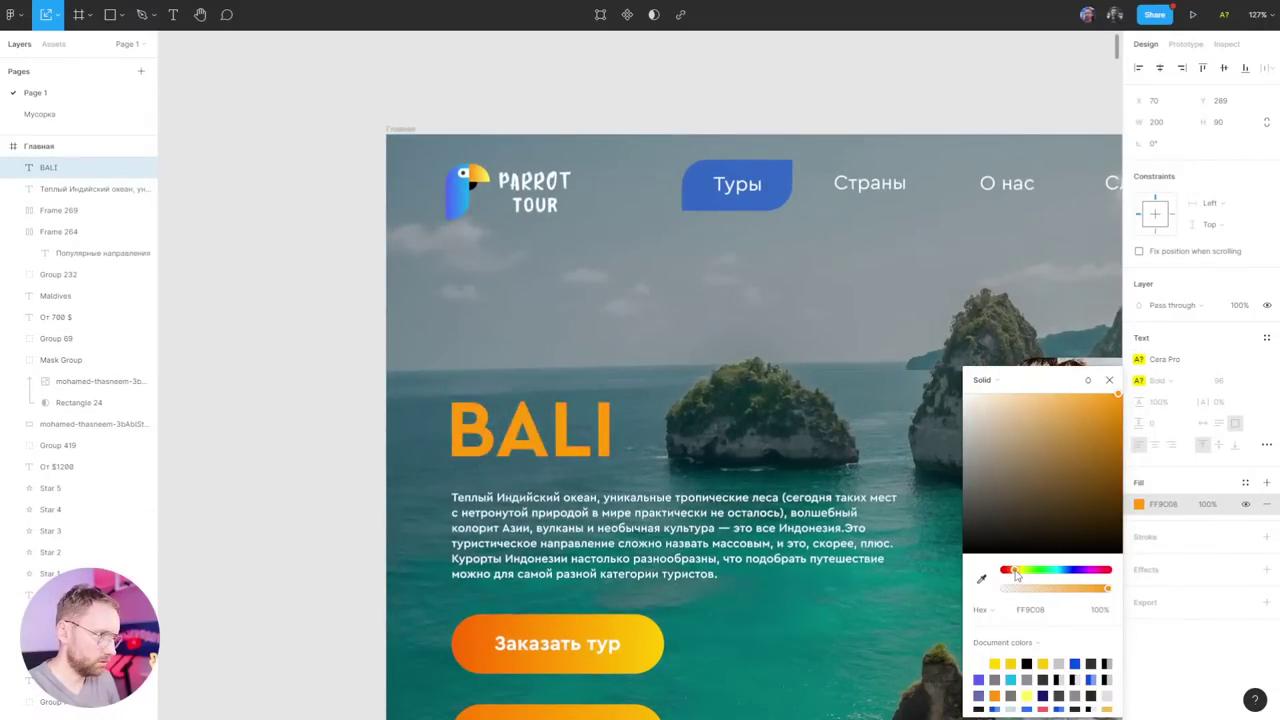
drag(1077, 447, 1091, 384)
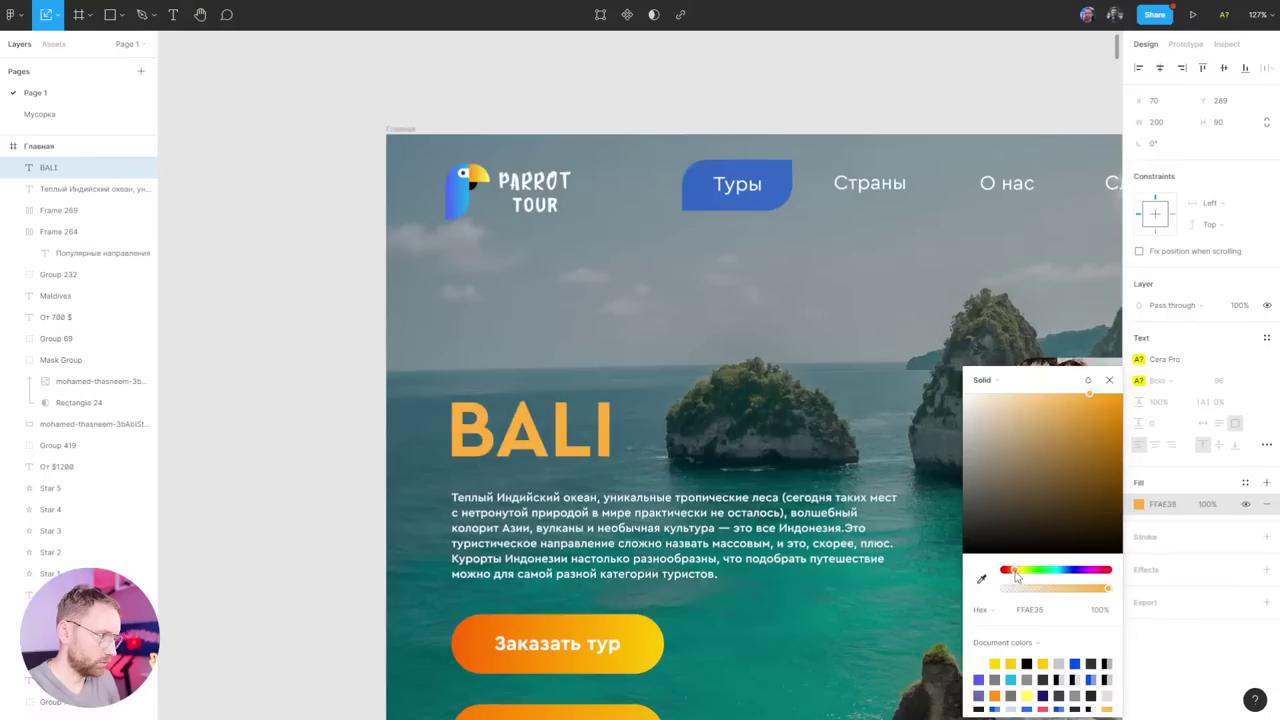
drag(1016, 577, 1012, 572)
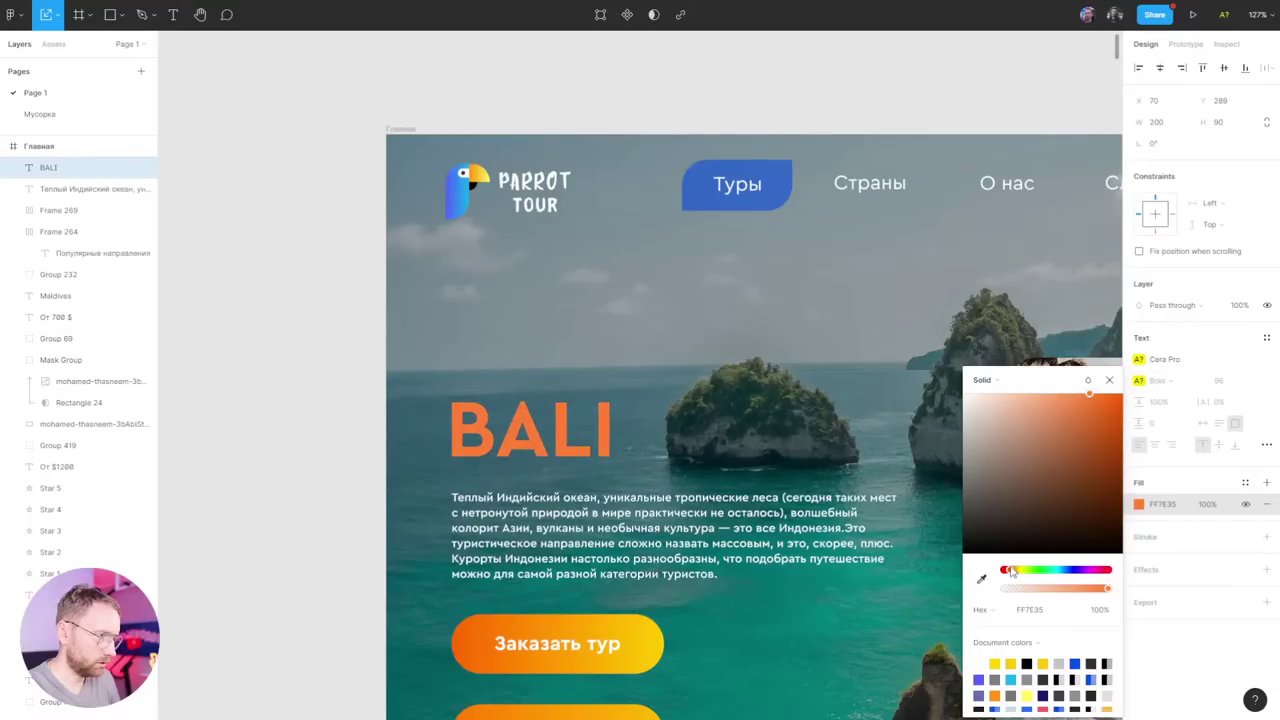
drag(1091, 408, 1093, 392)
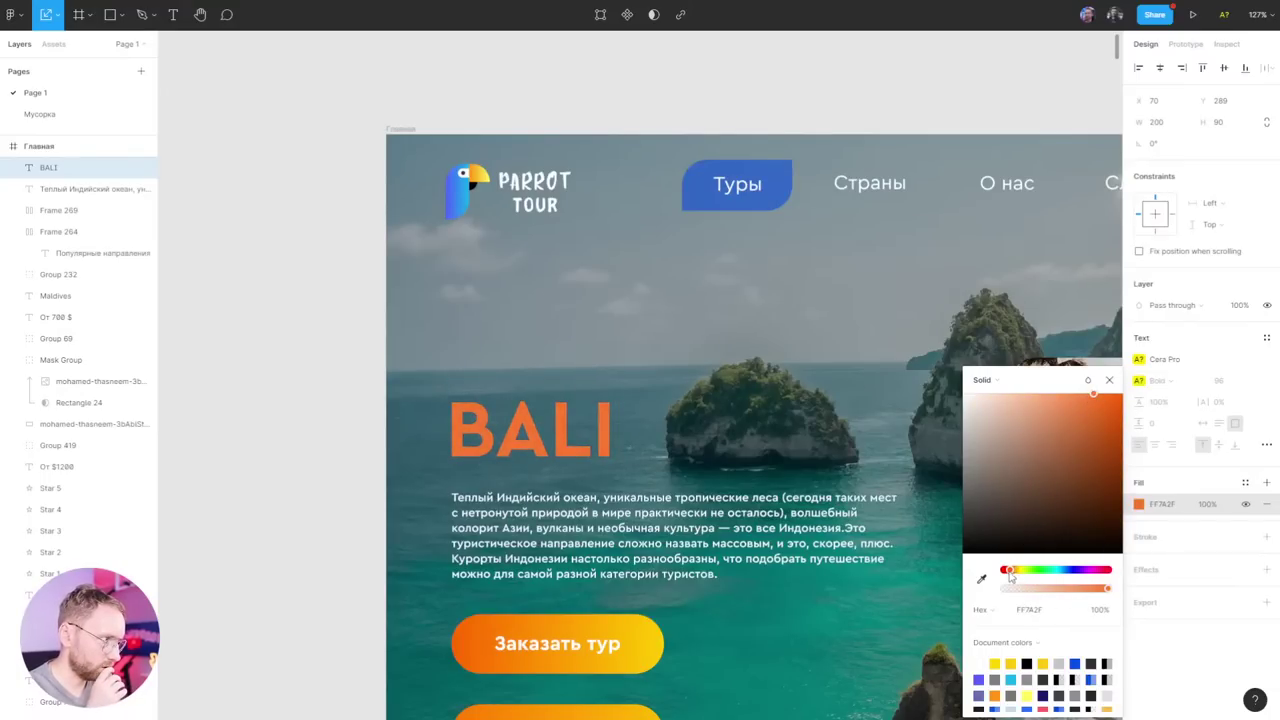
drag(1010, 577, 1014, 572)
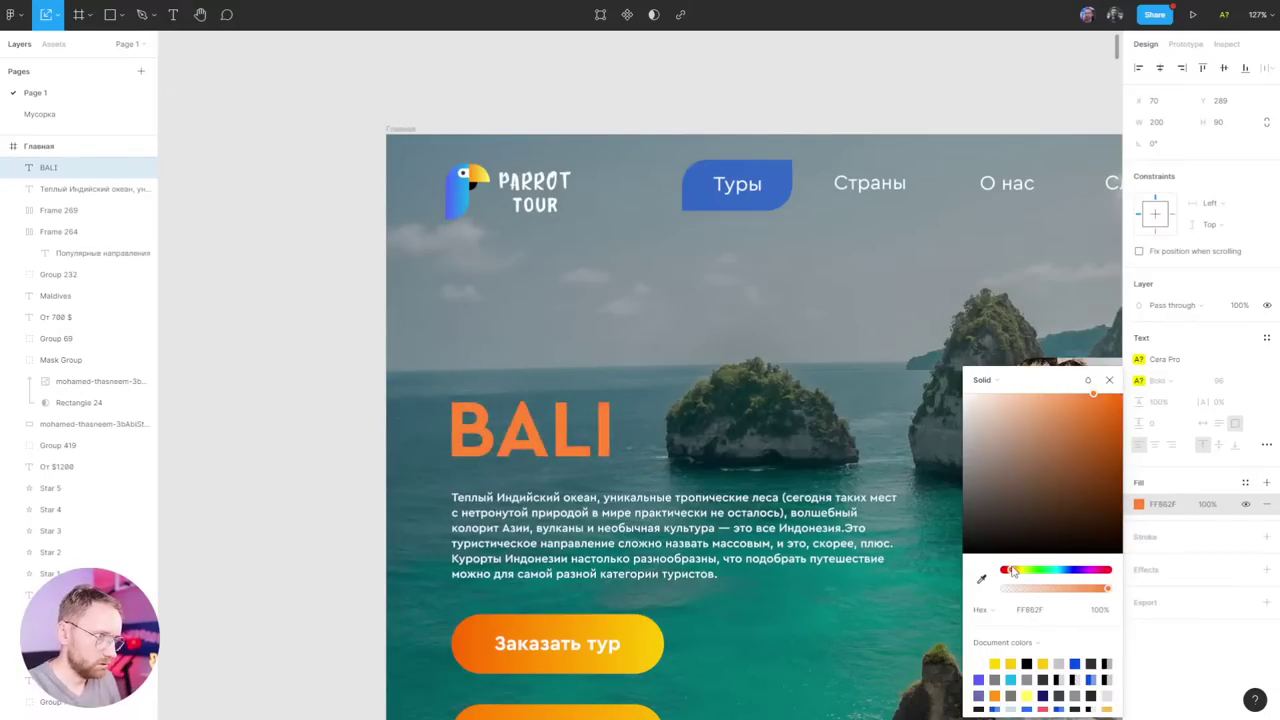
Sample a yellow from the design and keep the BALI title yellow
click(981, 578)
click(1058, 95)
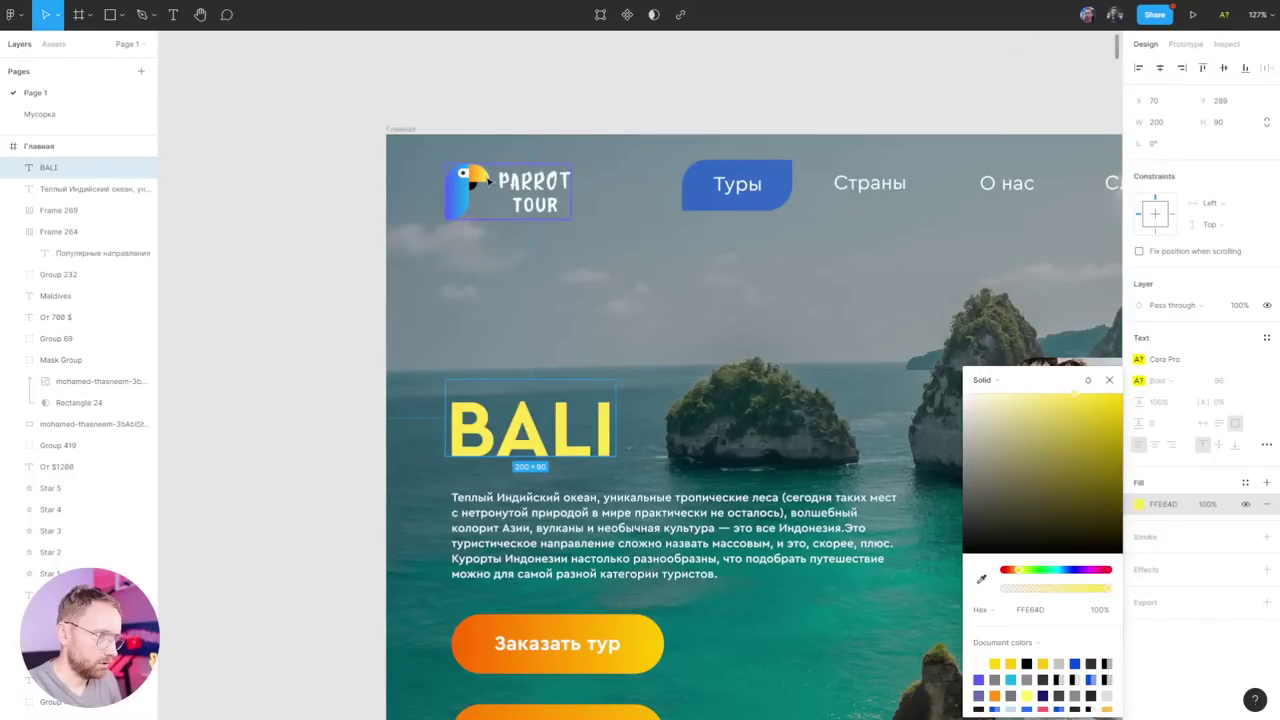
click(720, 97)
key(ctrl+z)
key(ctrl+z)
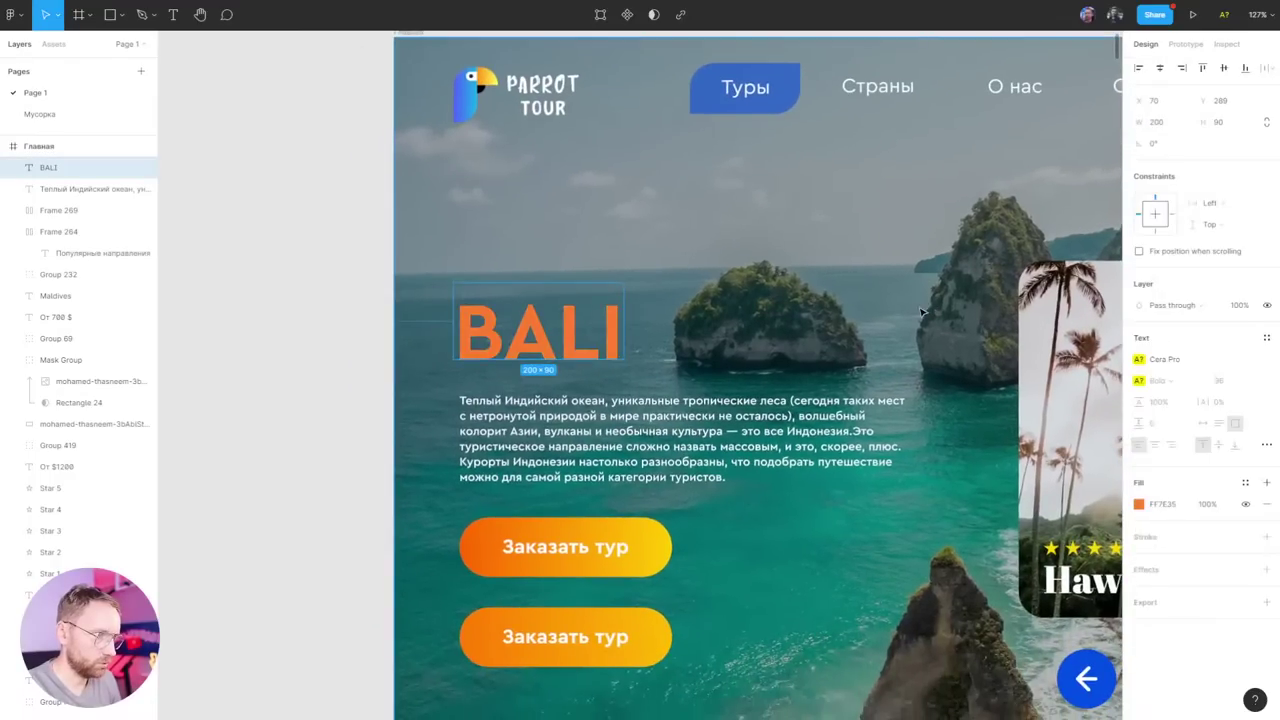
key(ctrl+shift+z)
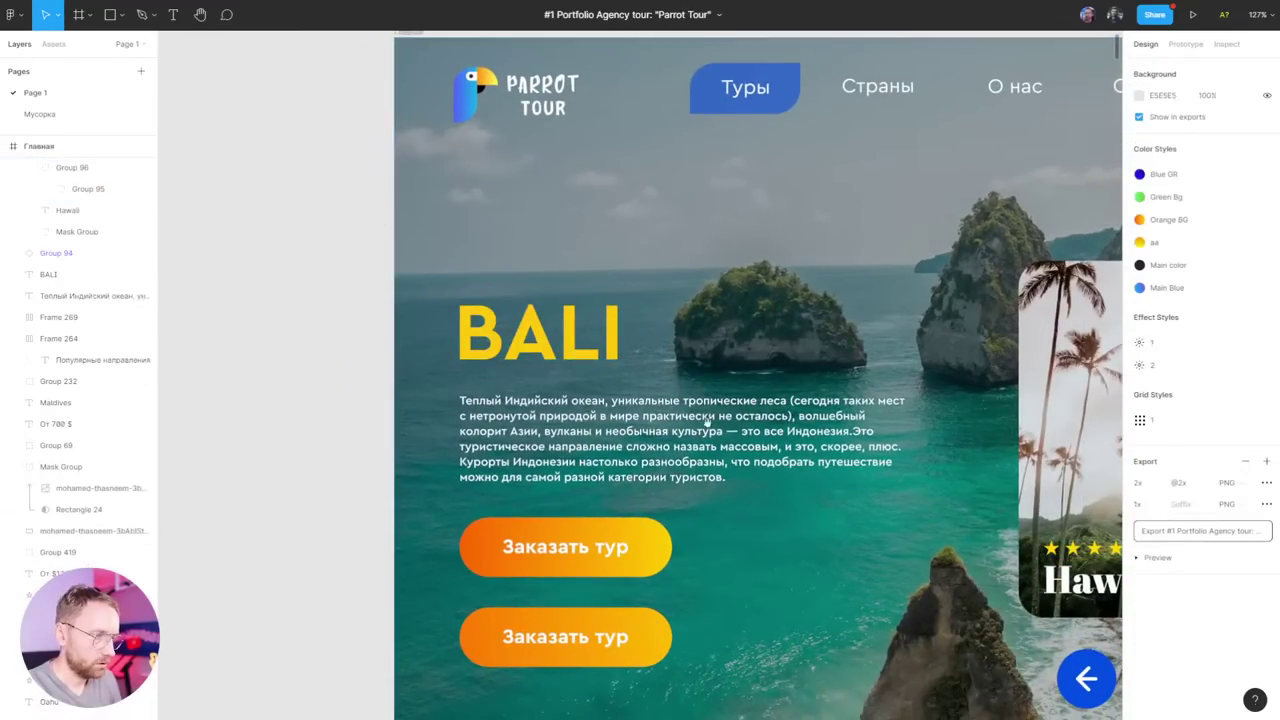
Select the first Заказать тур button and inspect its gradient fill and saved colour styles
scroll(530, 300, down, 3)
scroll(530, 300, down, 3)
scroll(425, 240, down, 5)
scroll(425, 240, up, 5)
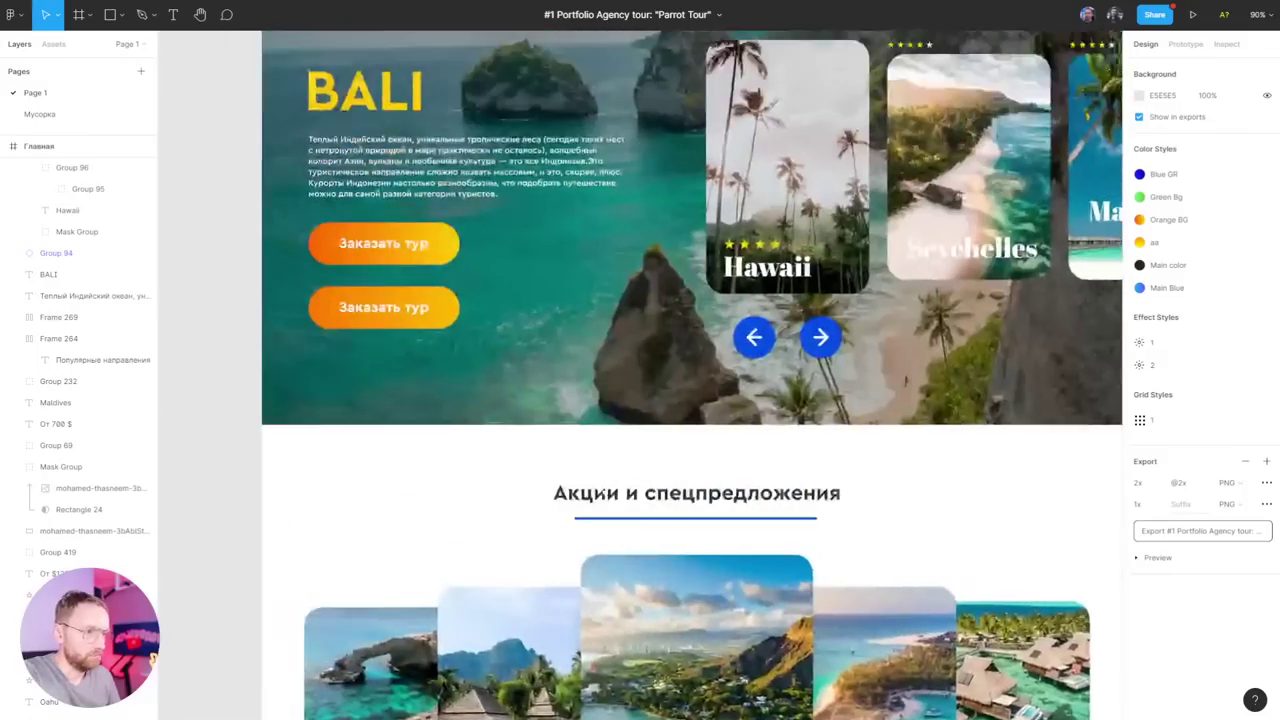
click(425, 240)
click(1139, 457)
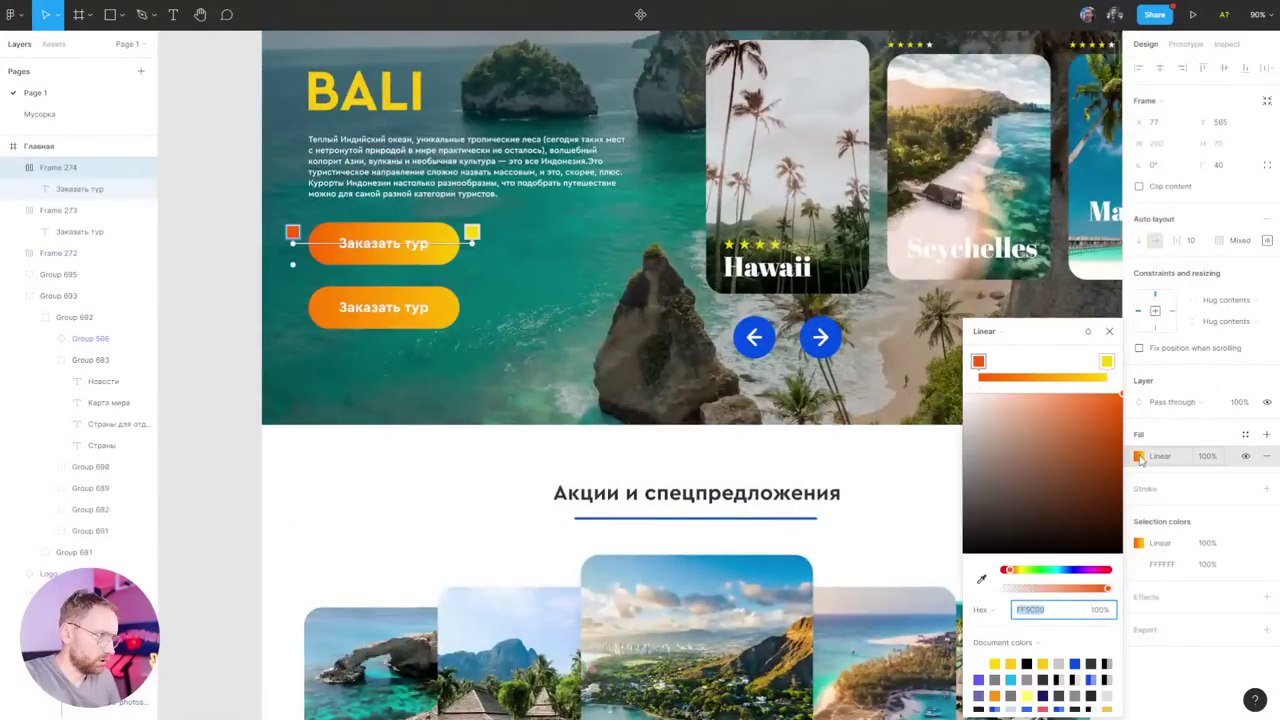
click(1245, 434)
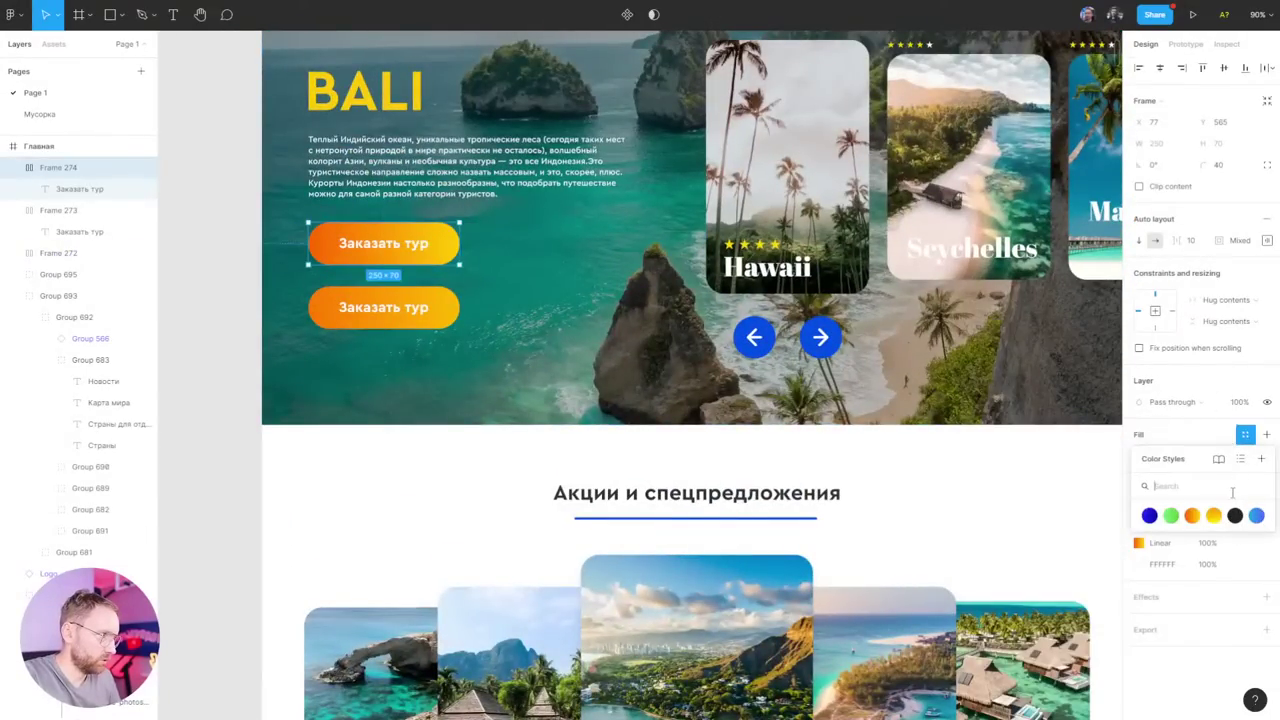
click(1200, 440)
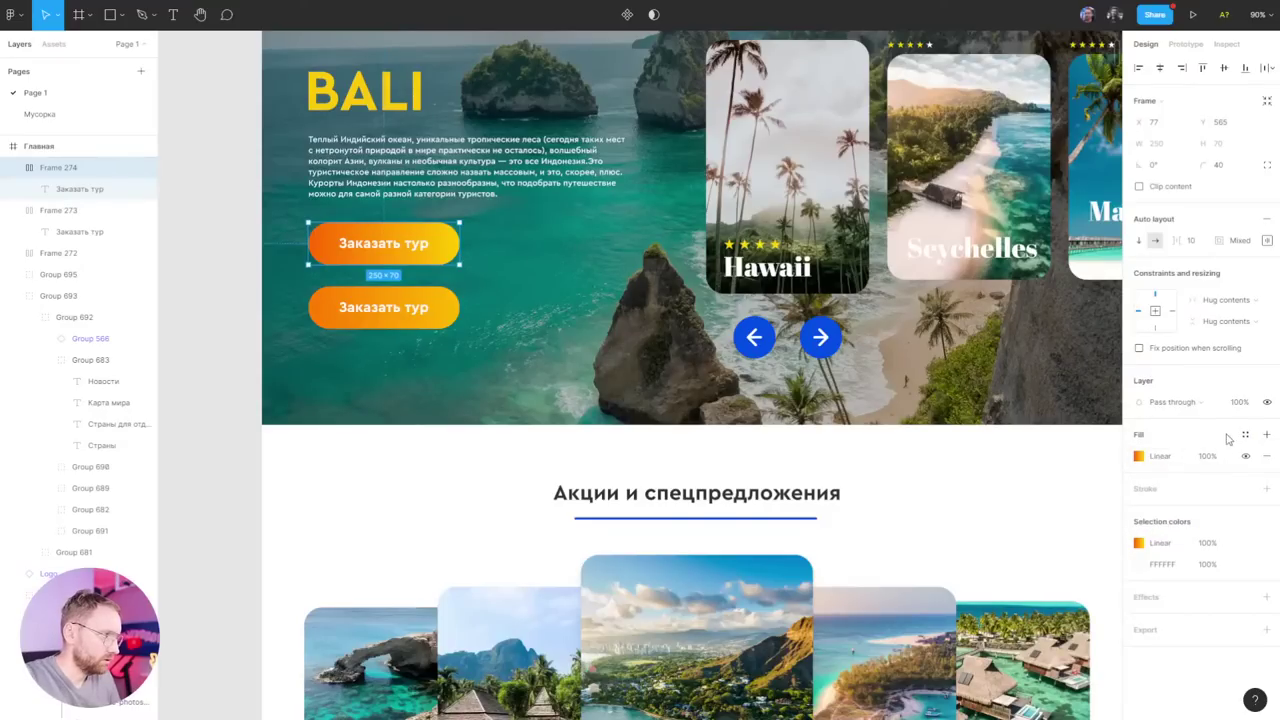
Change the button's gradient fill to a solid white #FFF fill
click(1138, 457)
click(985, 331)
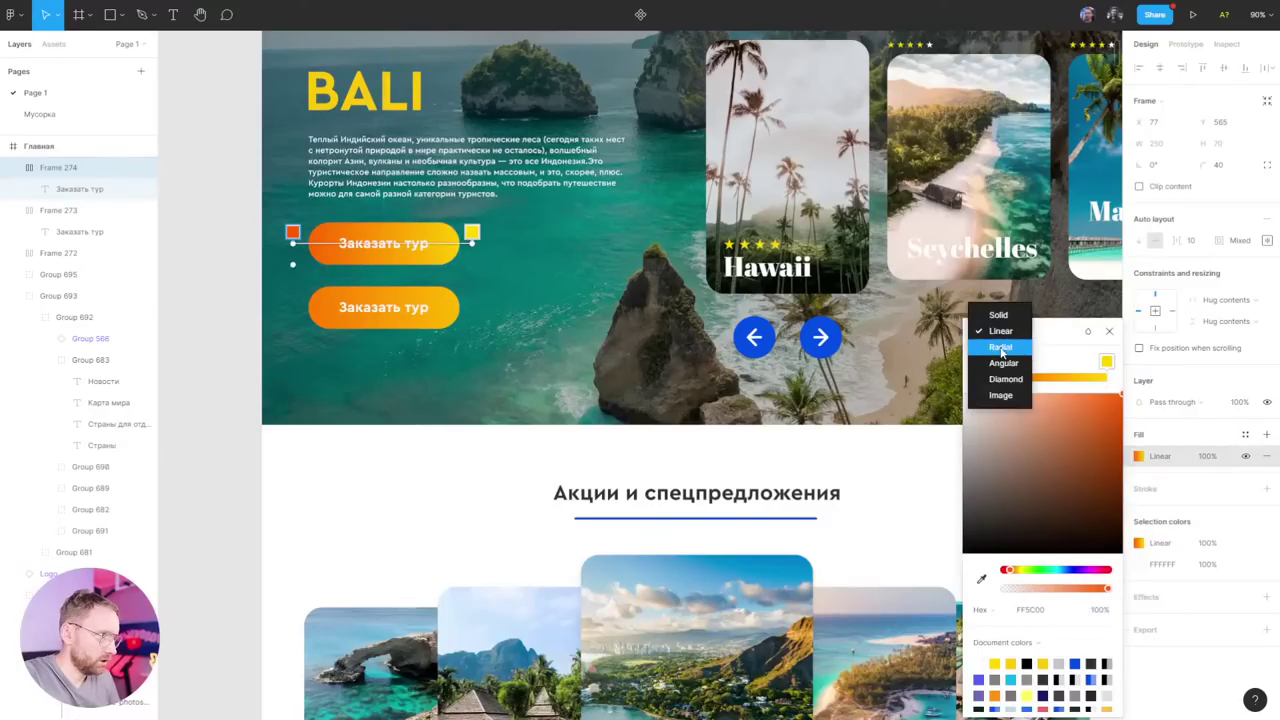
click(982, 313)
text(fff)
key(Return)
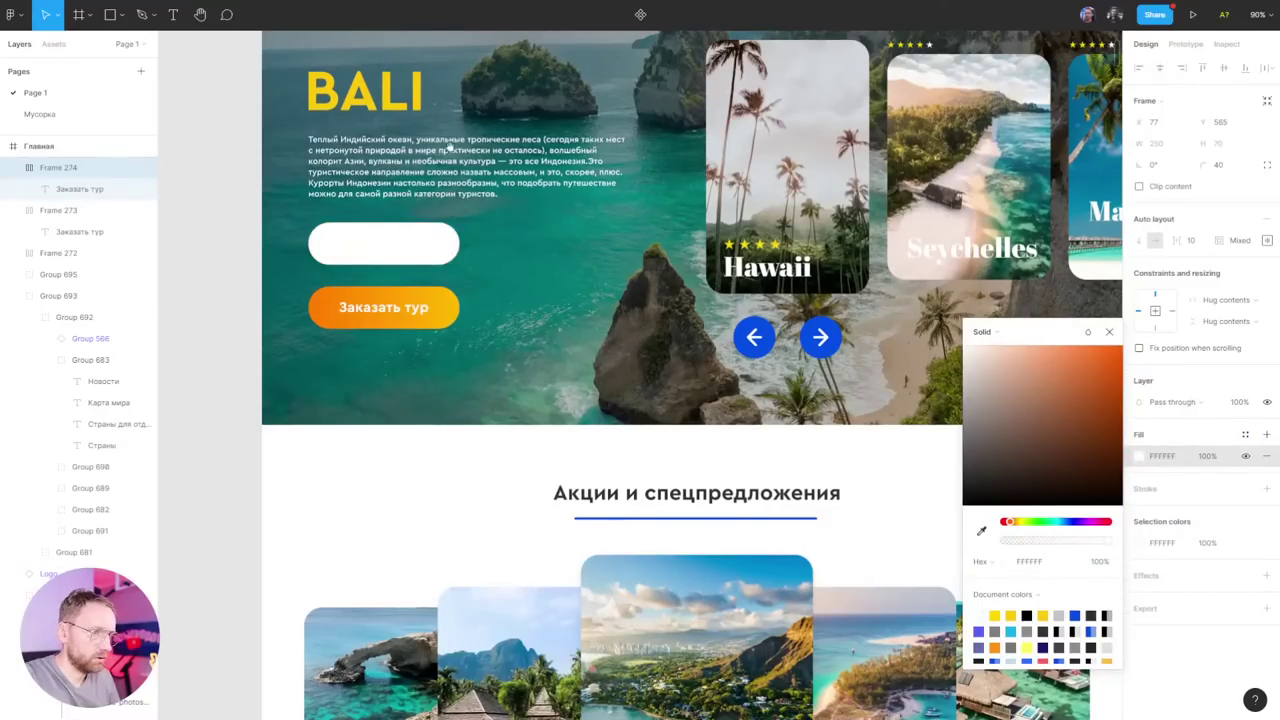
scroll(450, 147, up, 4)
Remove the extra orange button and make the white button's Заказать тур label dark
key(Escape)
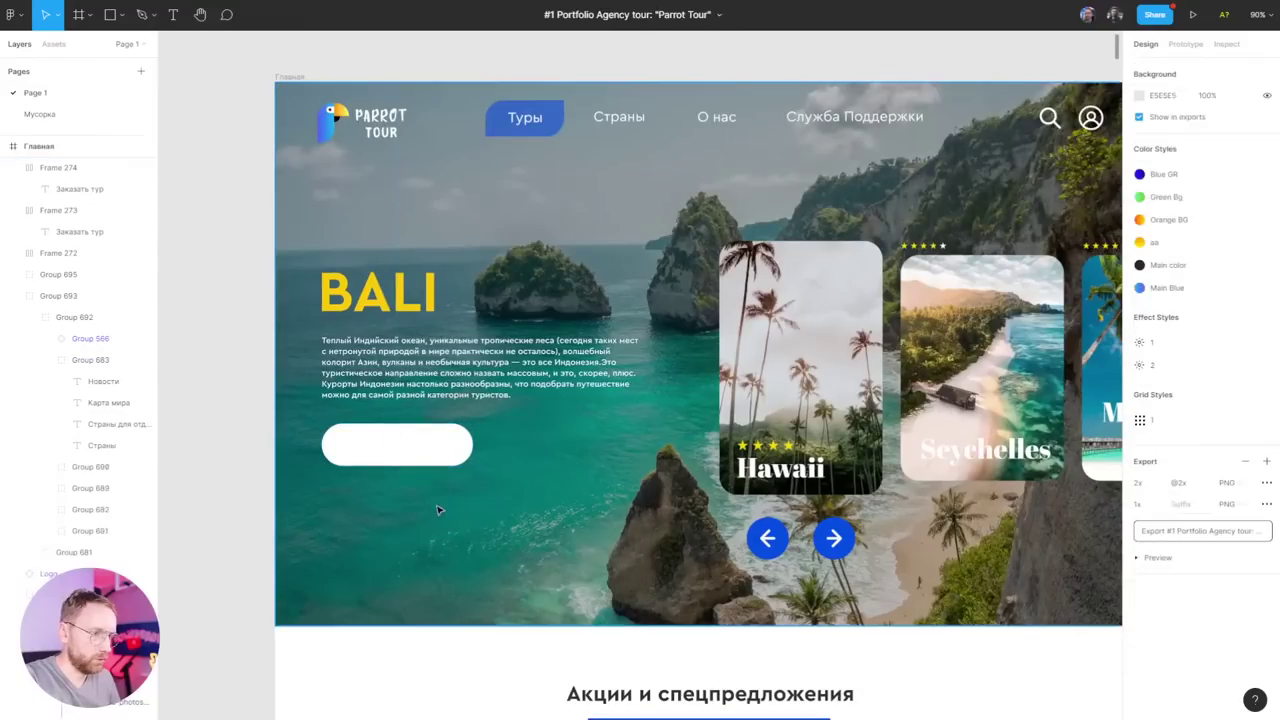
double_click(418, 455)
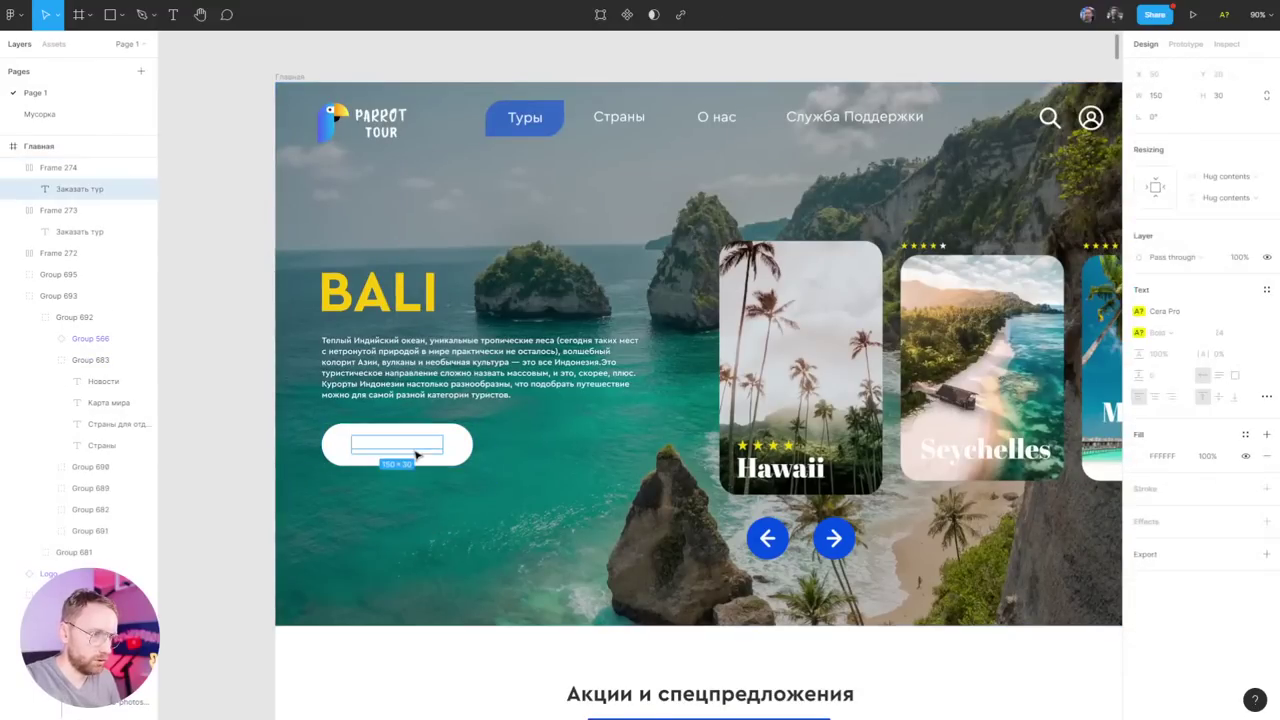
click(1150, 456)
click(1040, 452)
click(459, 616)
click(234, 552)
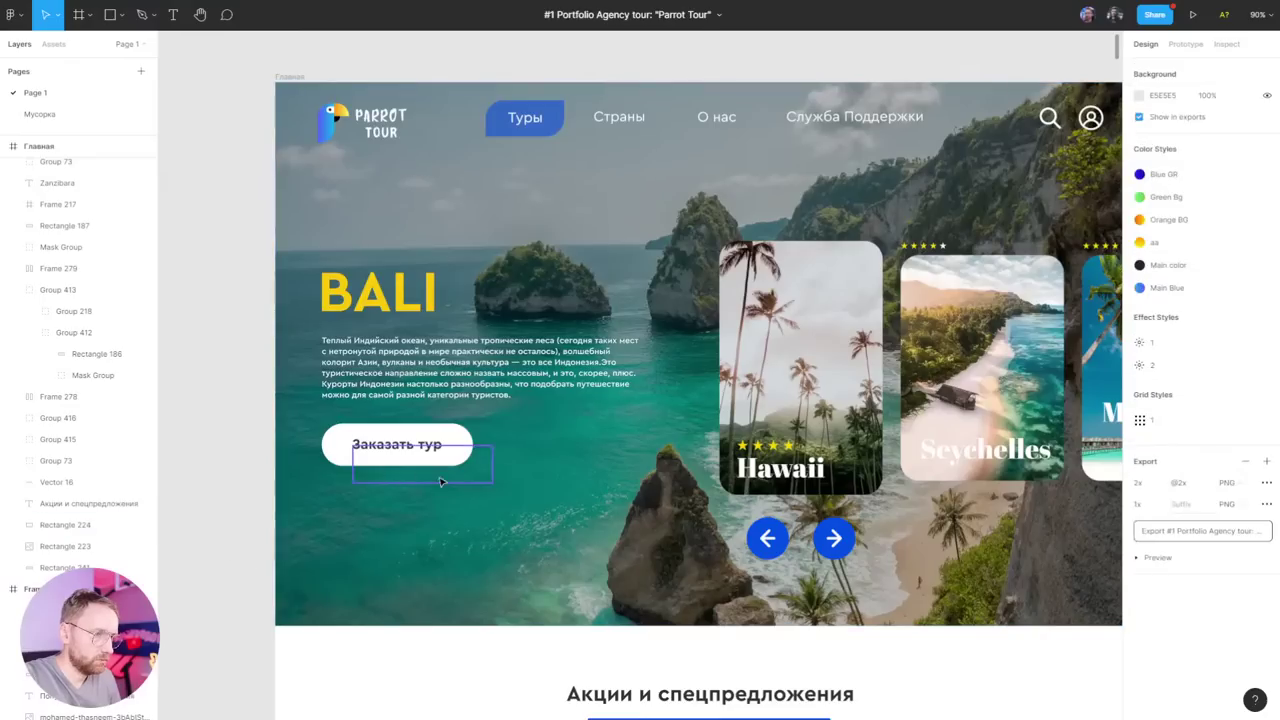
Move both blue arrow buttons beside the Заказать тур button and nudge them into alignment
scroll(443, 470, right, 2)
scroll(443, 470, up, 1)
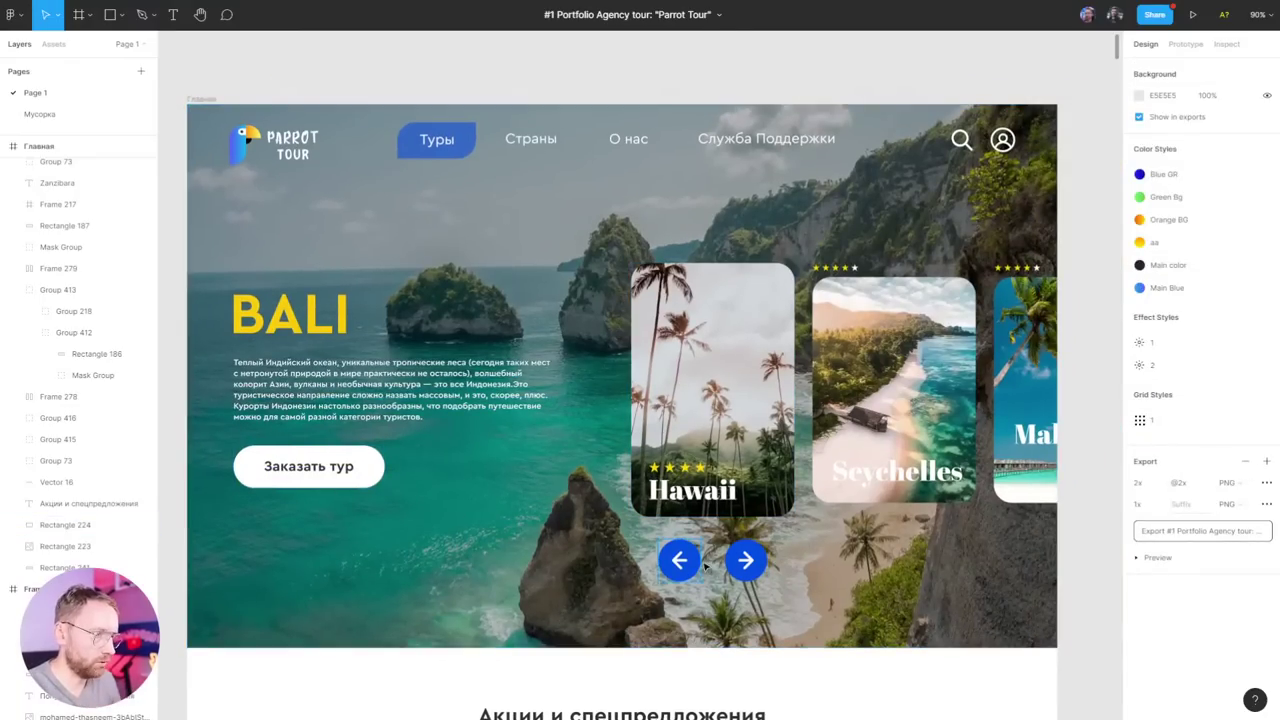
click(745, 560)
shift+click(679, 560)
drag(750, 574, 489, 483)
key(Up)
key(Up)
key(Up)
key(Up)
key(Up)
key(Right)
key(Right)
key(Right)
key(Right)
key(Right)
key(Right)
key(Right)
key(Right)
key(Right)
key(Right)
key(Right)
key(Right)
key(Right)
key(Right)
key(Right)
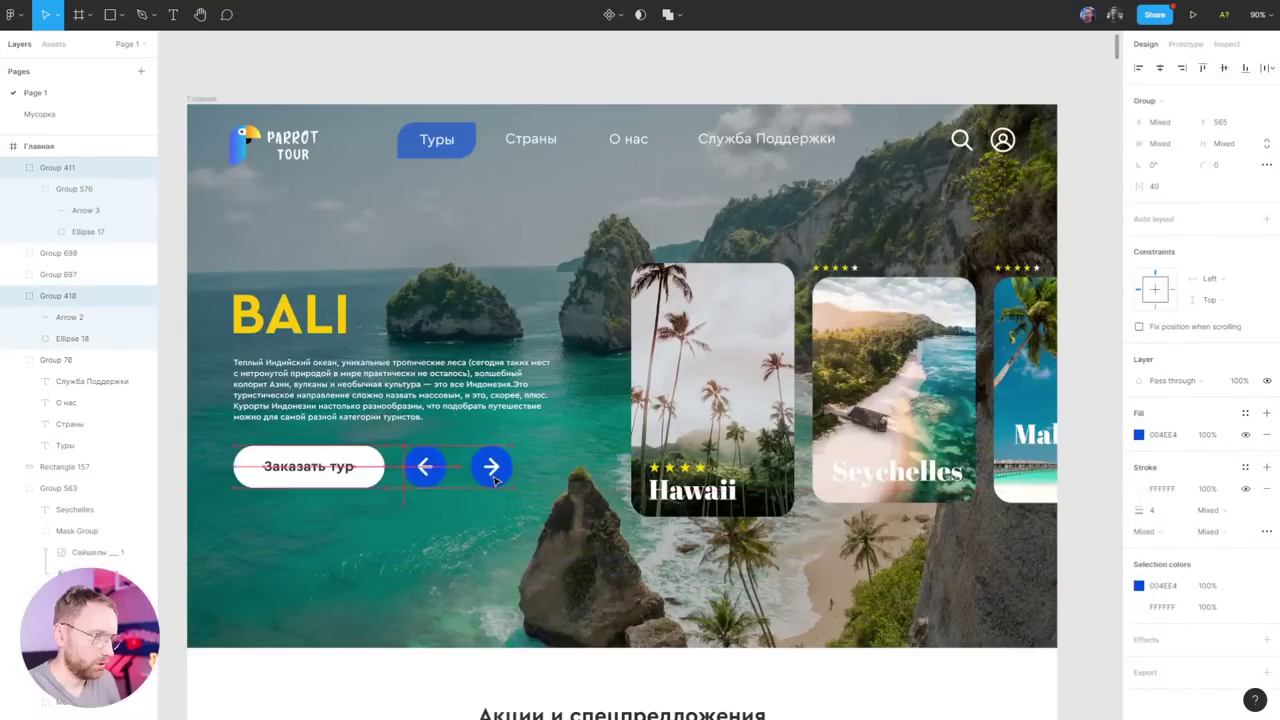
click(475, 538)
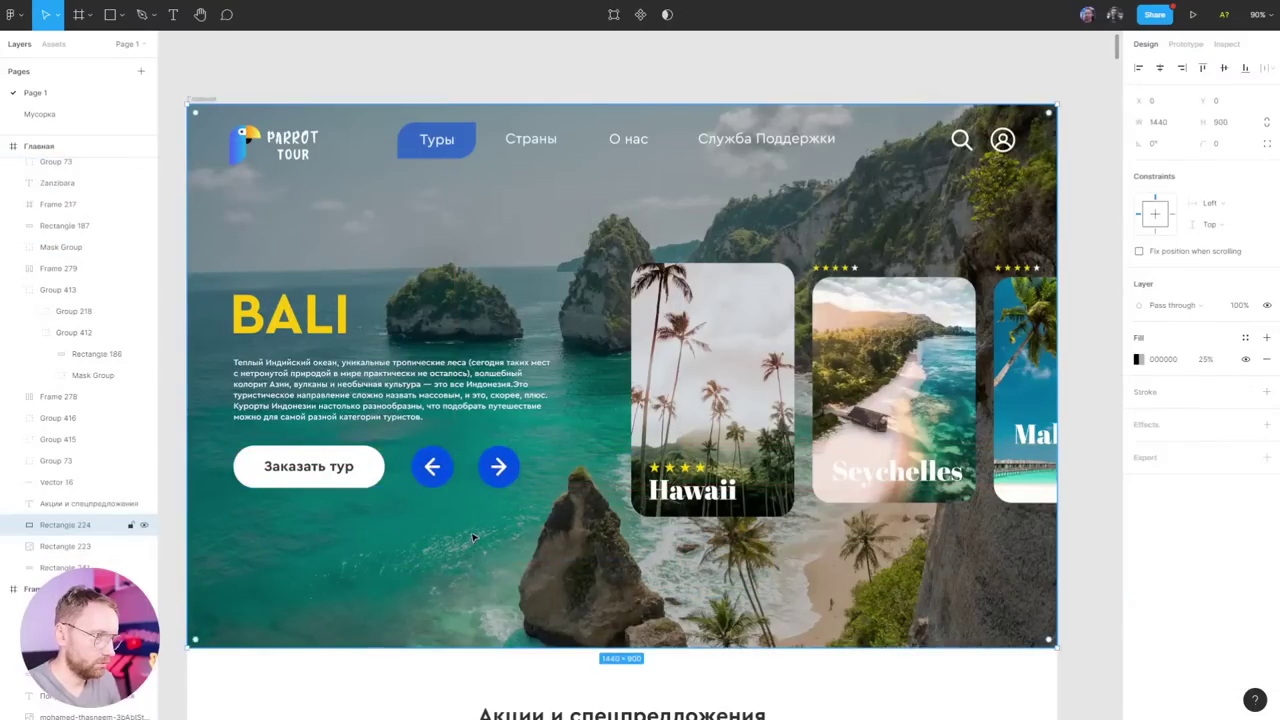
click(498, 466)
scroll(561, 502, down, 5)
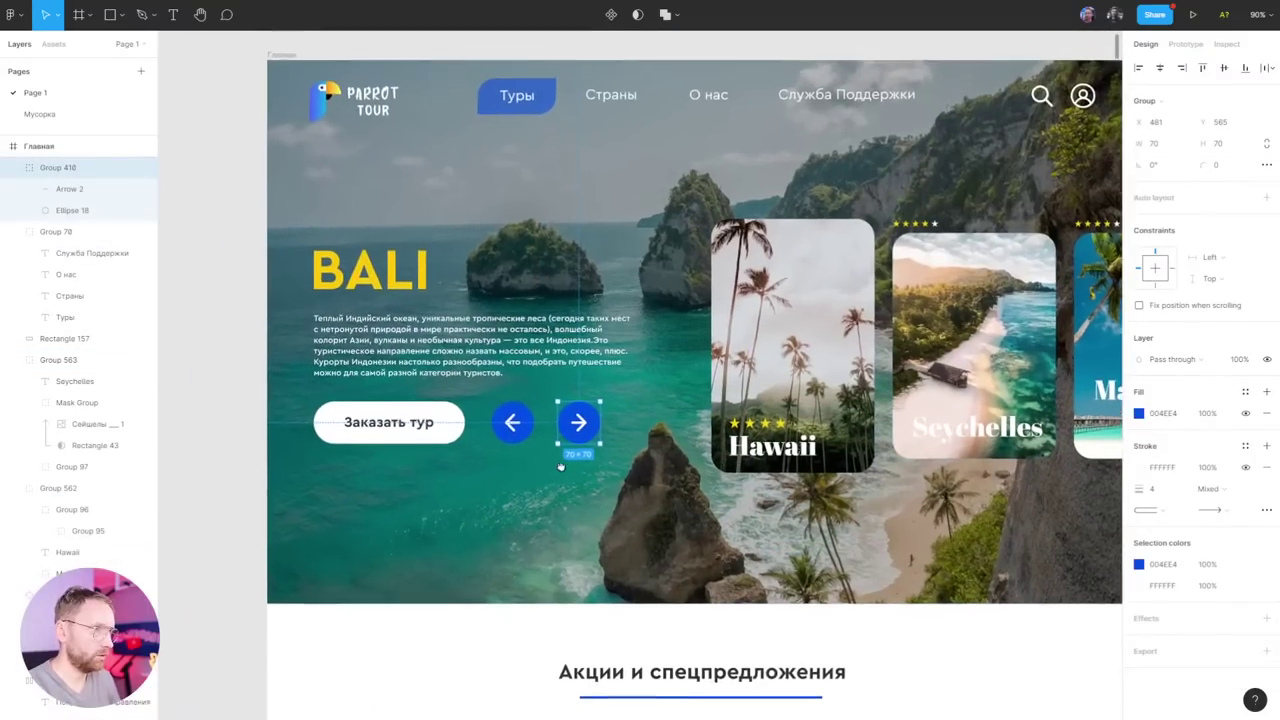
Zoom out to review the page and select the blurred panel on the Oahu card
key(Escape)
scroll(687, 562, down, 4)
scroll(687, 562, down, 3)
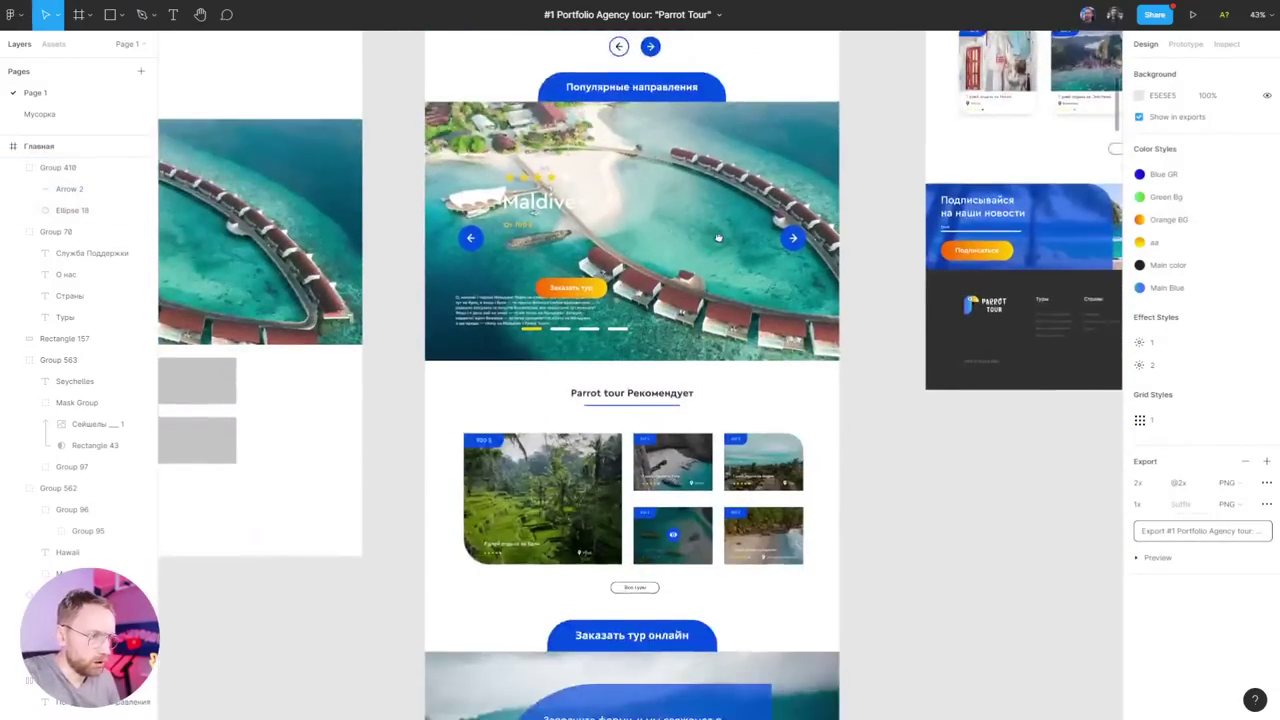
scroll(600, 500, up, 5)
ctrl+scroll(533, 445, up, 5)
click(533, 445)
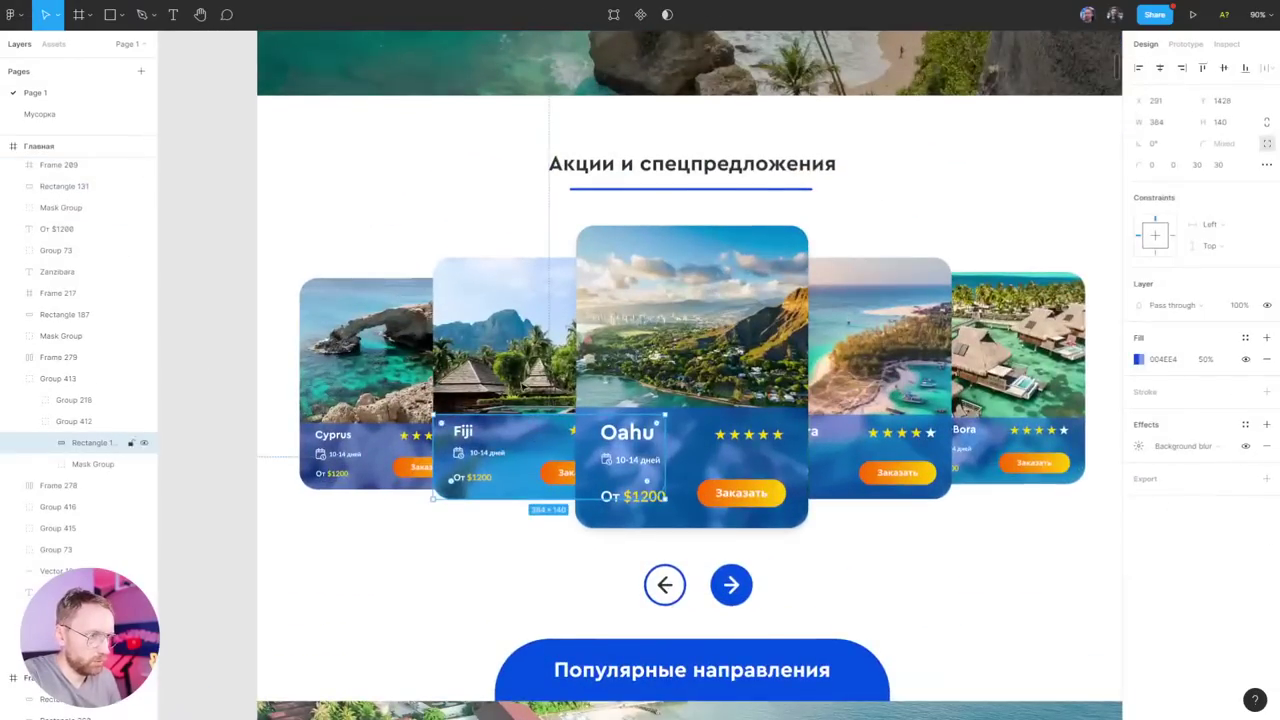
scroll(560, 430, down, 10)
scroll(641, 371, up, 1)
scroll(641, 371, up, 2)
Draw a grey 634×631 placeholder rectangle over the Maldives banner's left part, then deselect it
key(r)
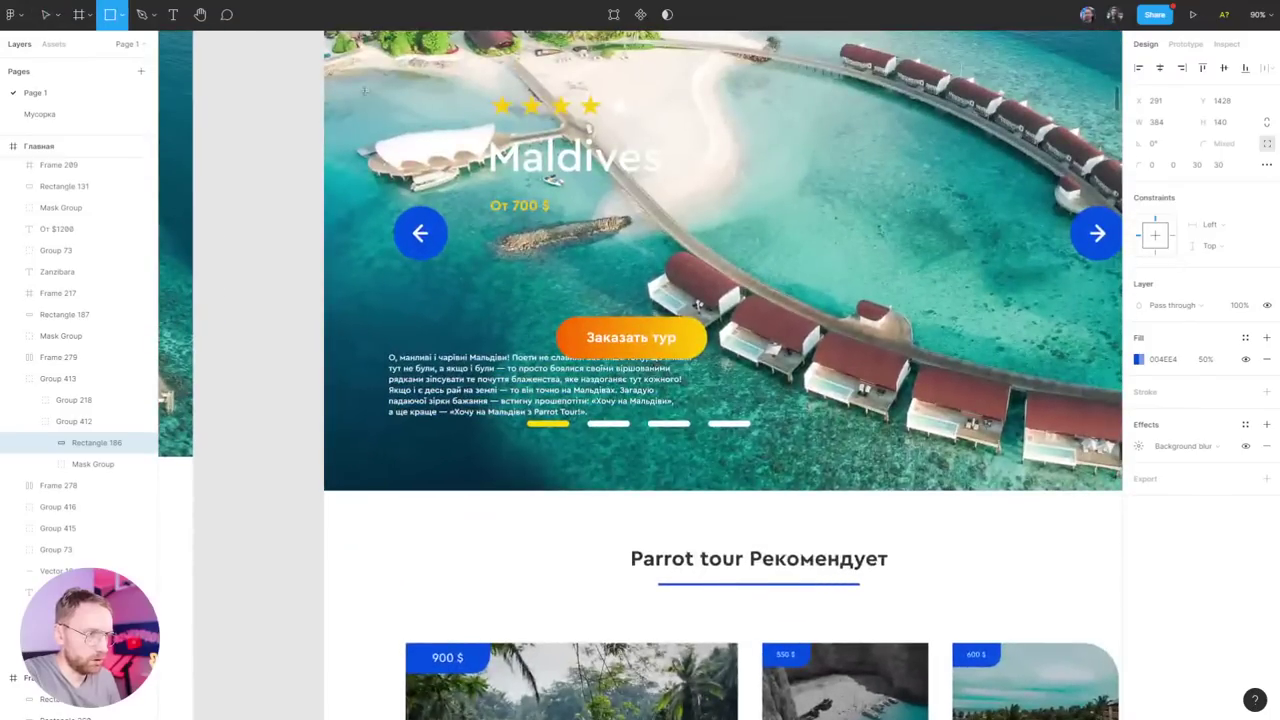
drag(377, 77, 757, 457)
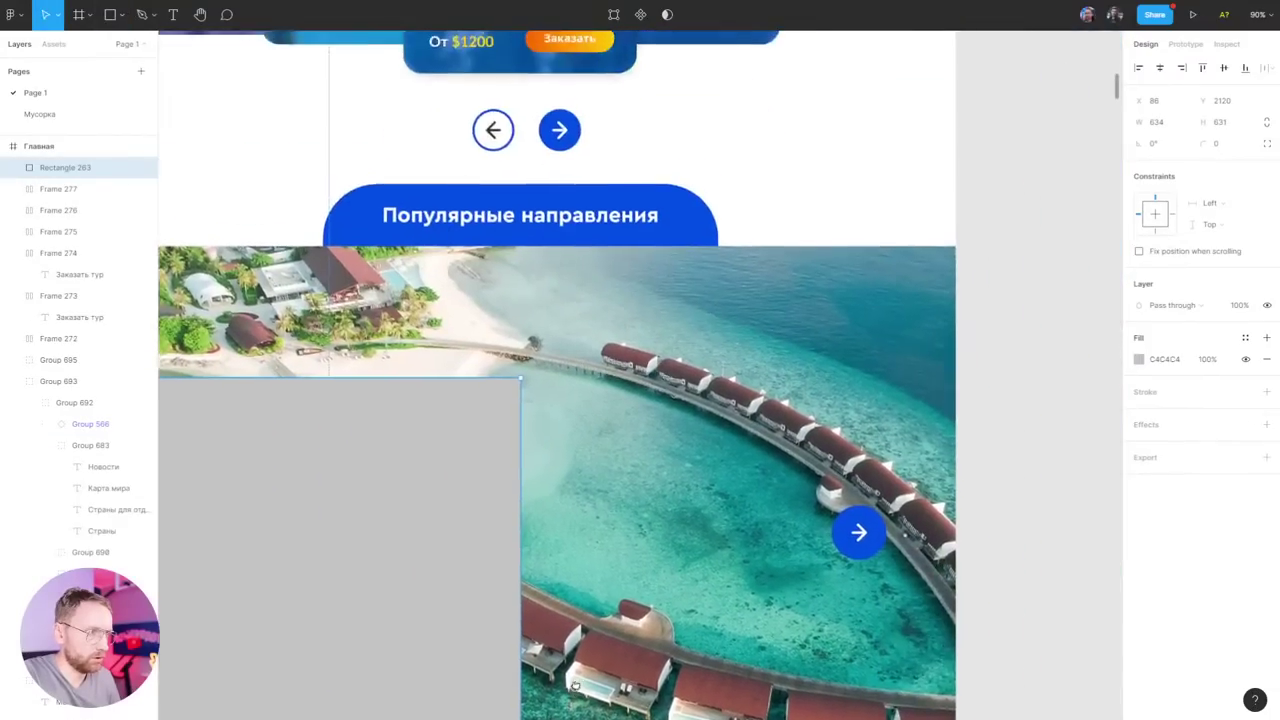
scroll(575, 686, down, 15)
scroll(575, 686, left, 3)
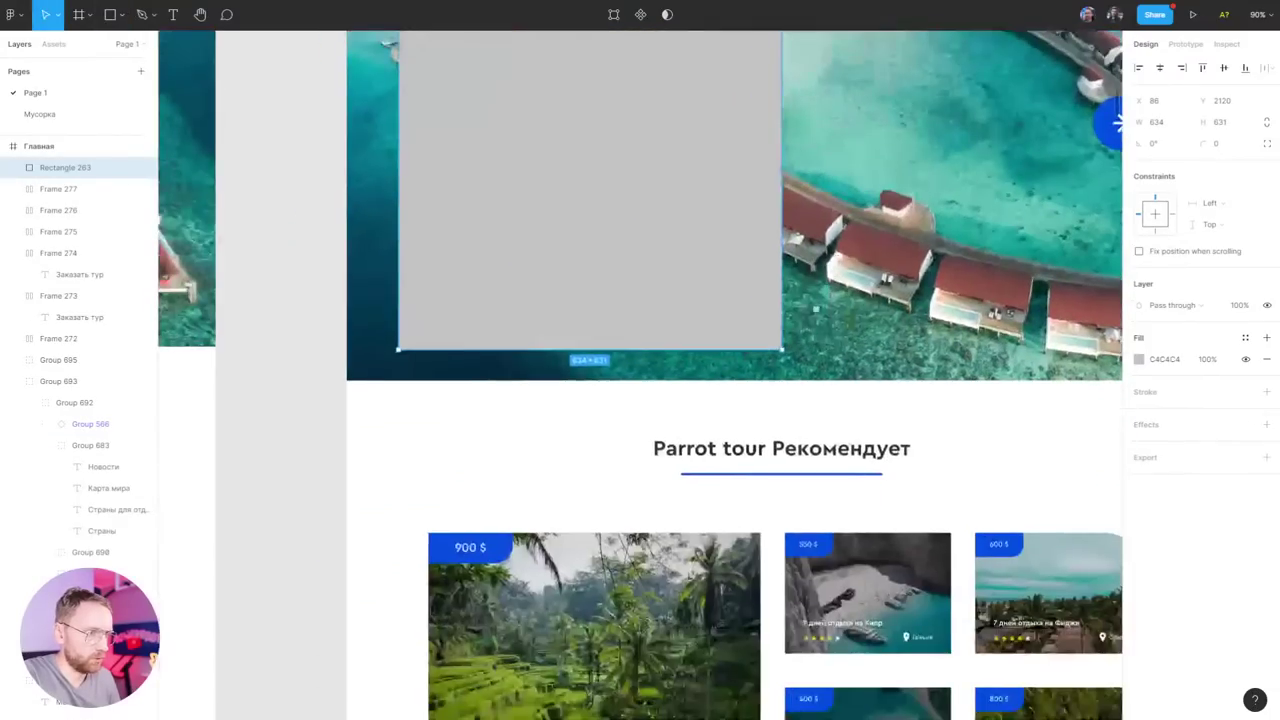
scroll(571, 320, down, 2)
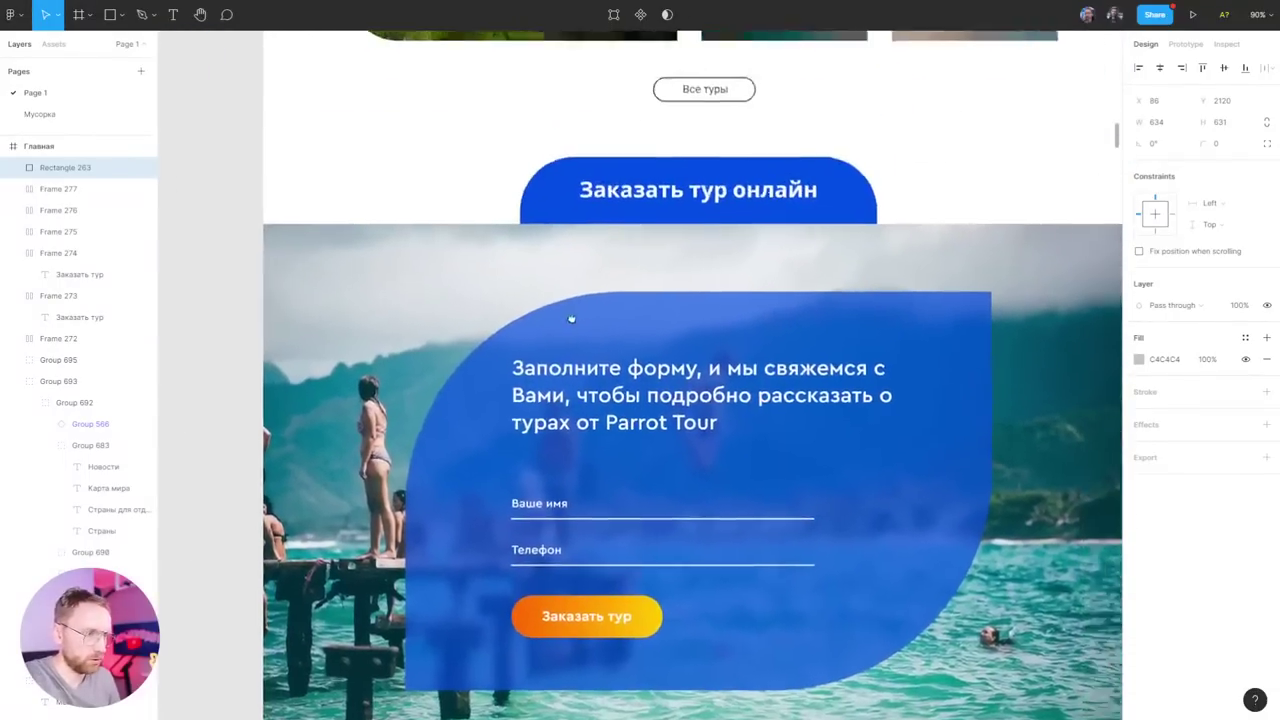
scroll(571, 320, down, 5)
scroll(840, 192, up, 5)
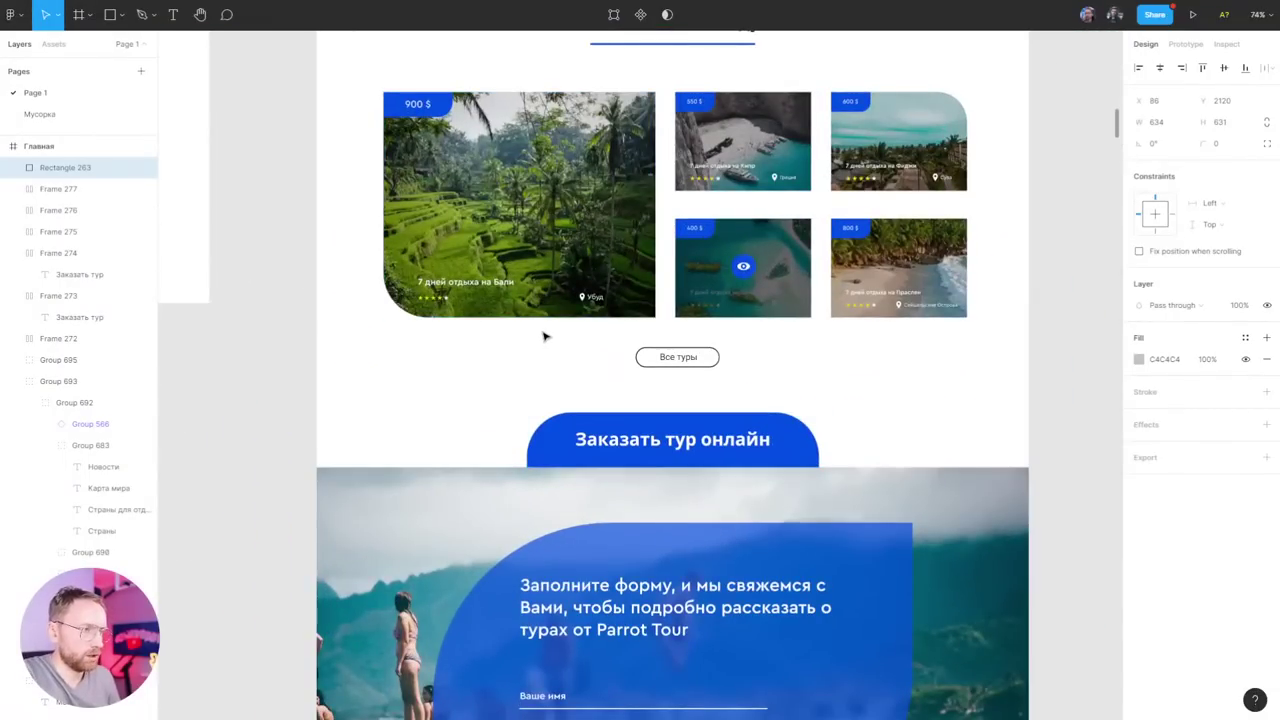
scroll(545, 337, down, 1)
scroll(543, 334, up, 5)
scroll(669, 471, down, 6)
scroll(616, 108, down, 5)
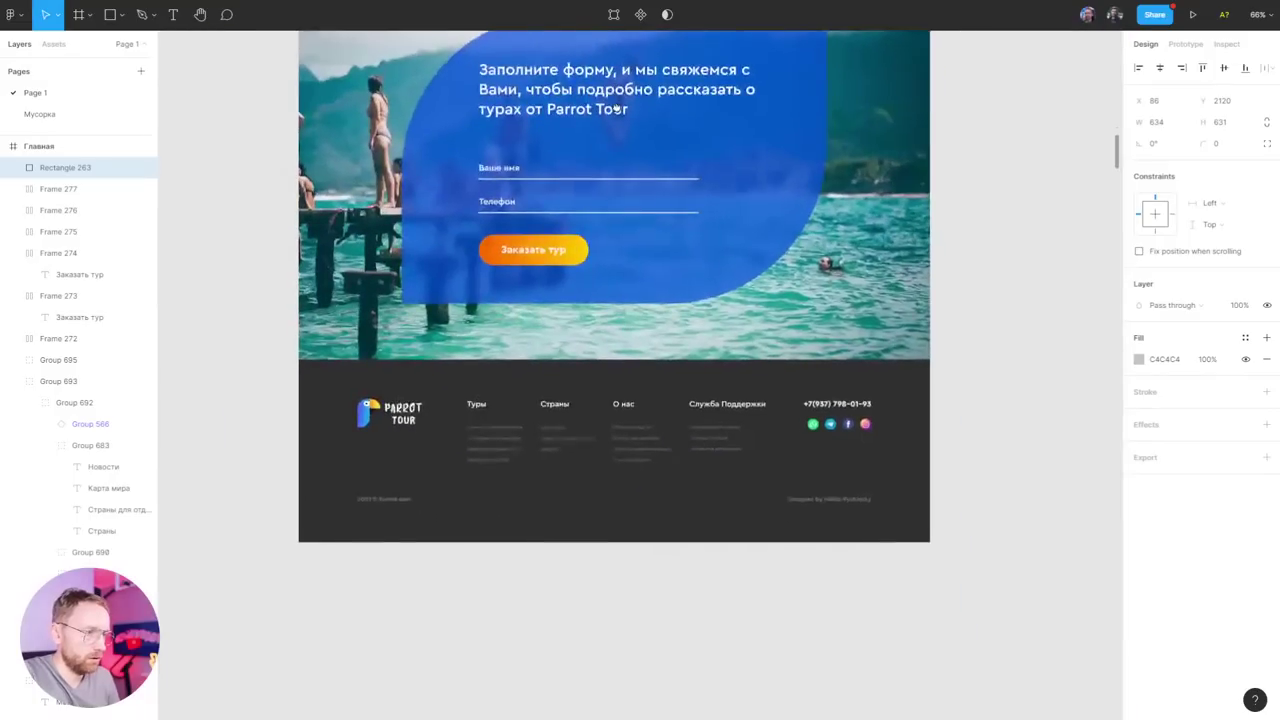
scroll(640, 400, up, 5)
scroll(668, 645, left, 1)
key(Escape)
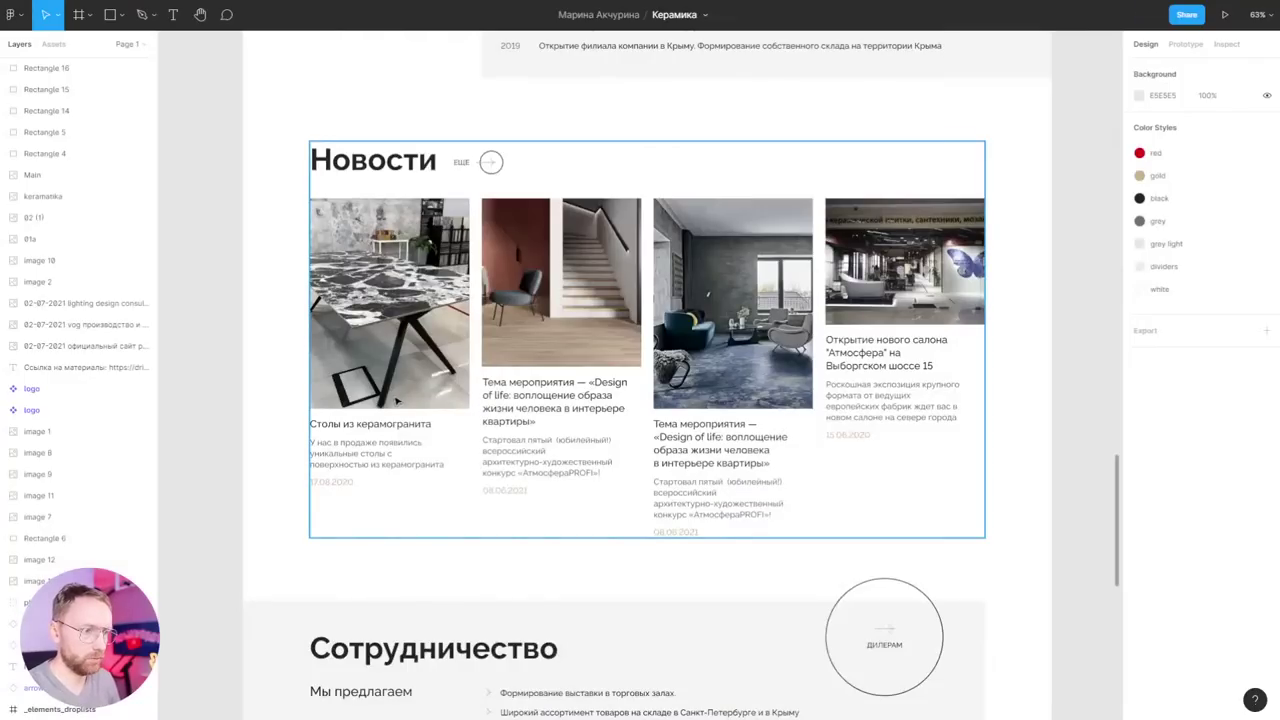
Scroll the Керамика page down to the Наши клиенты logos and footer
scroll(397, 400, down, 2)
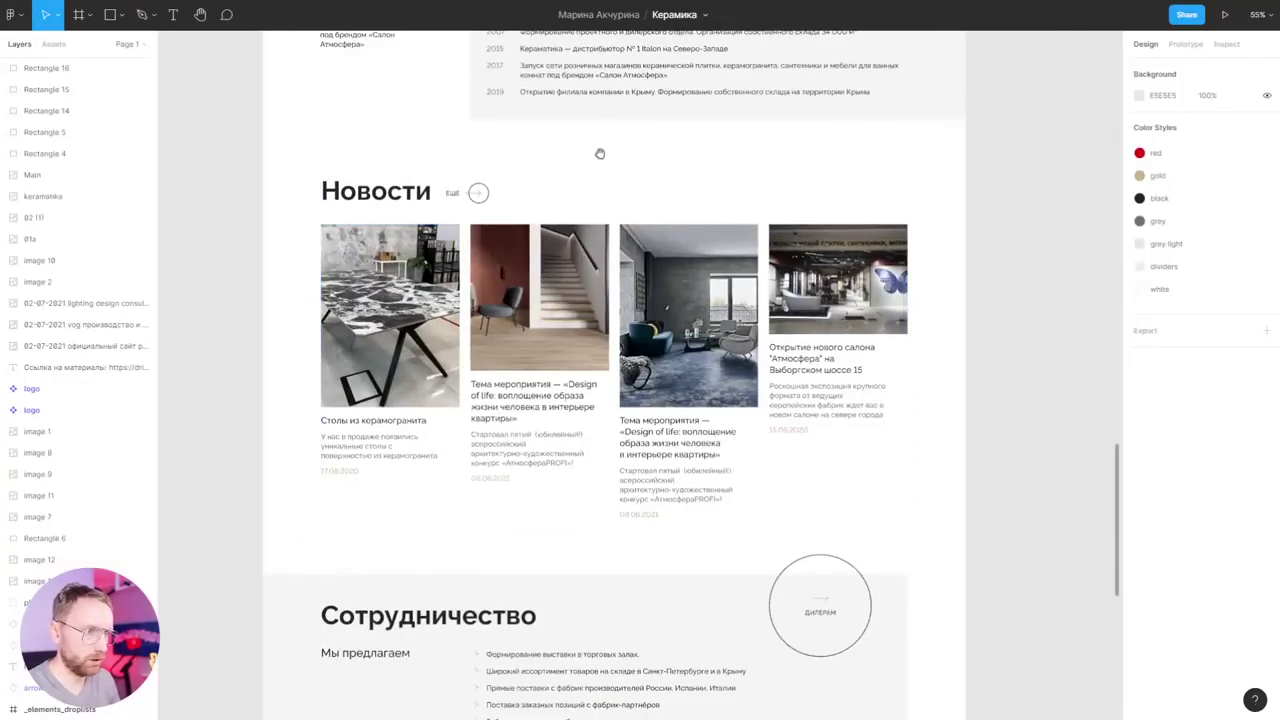
scroll(632, 484, up, 5)
scroll(483, 302, down, 6)
scroll(580, 430, up, 10)
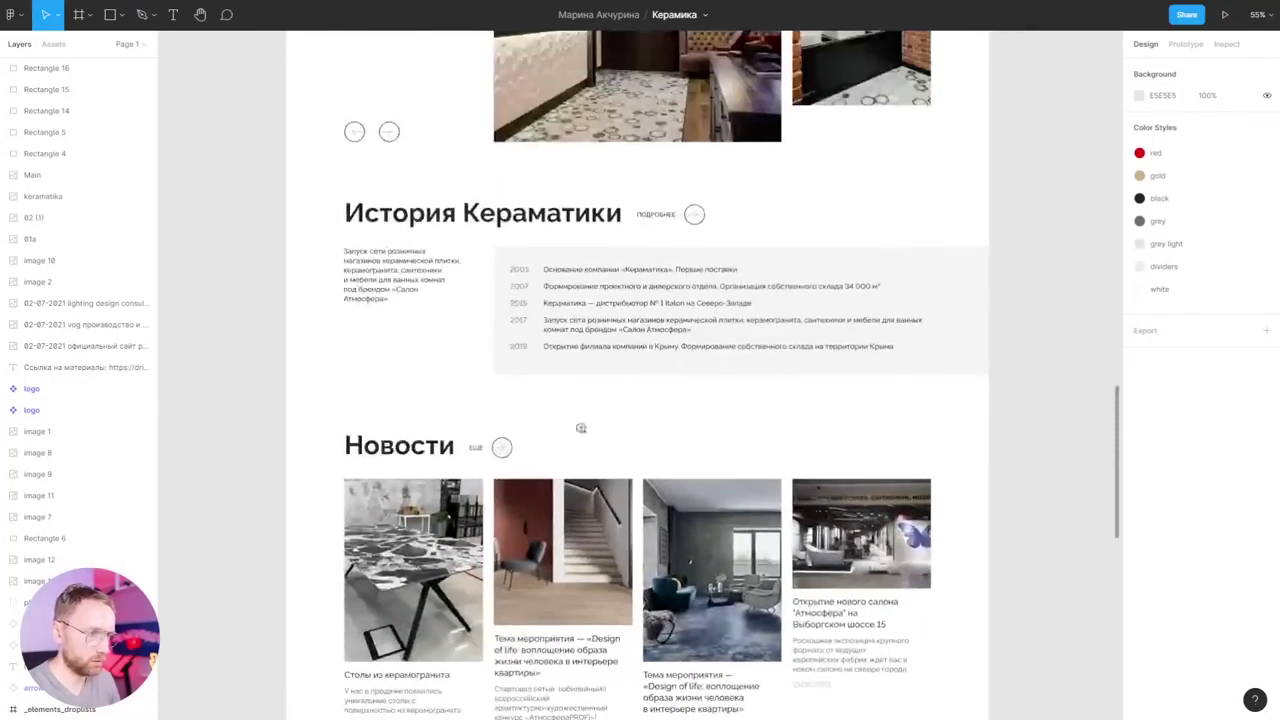
scroll(410, 246, up, 3)
scroll(703, 171, down, 15)
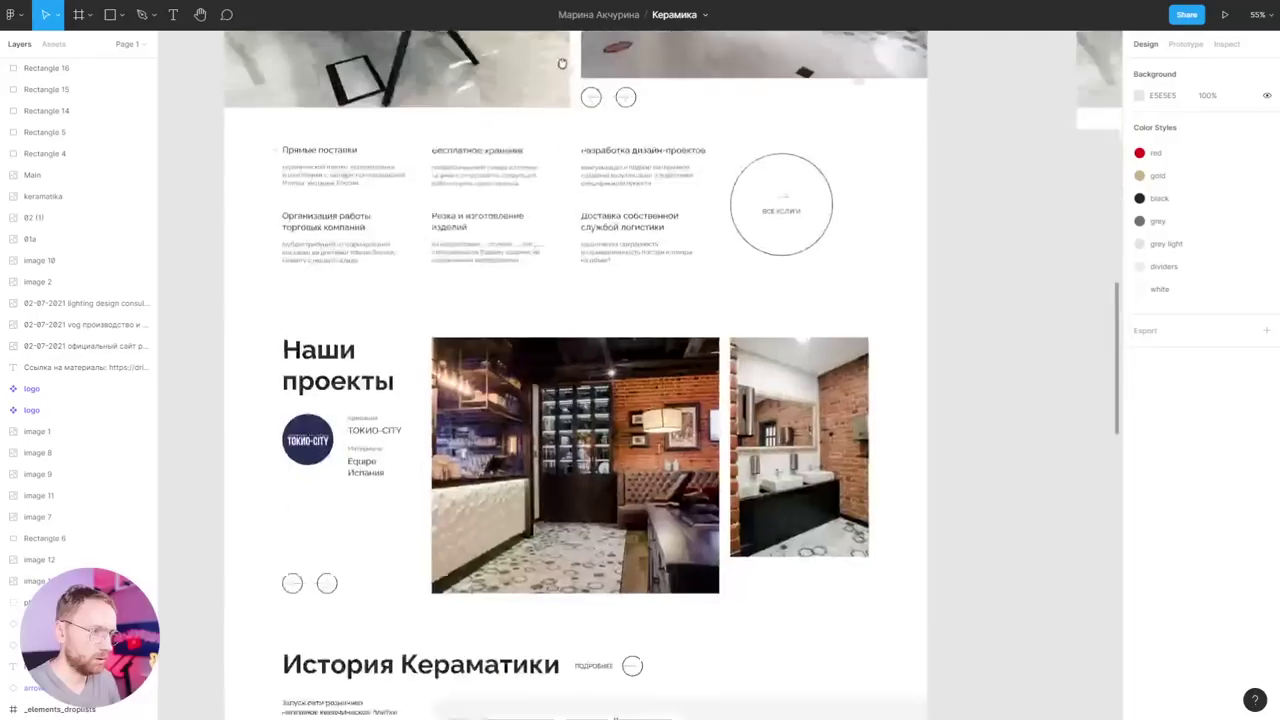
scroll(703, 171, up, 8)
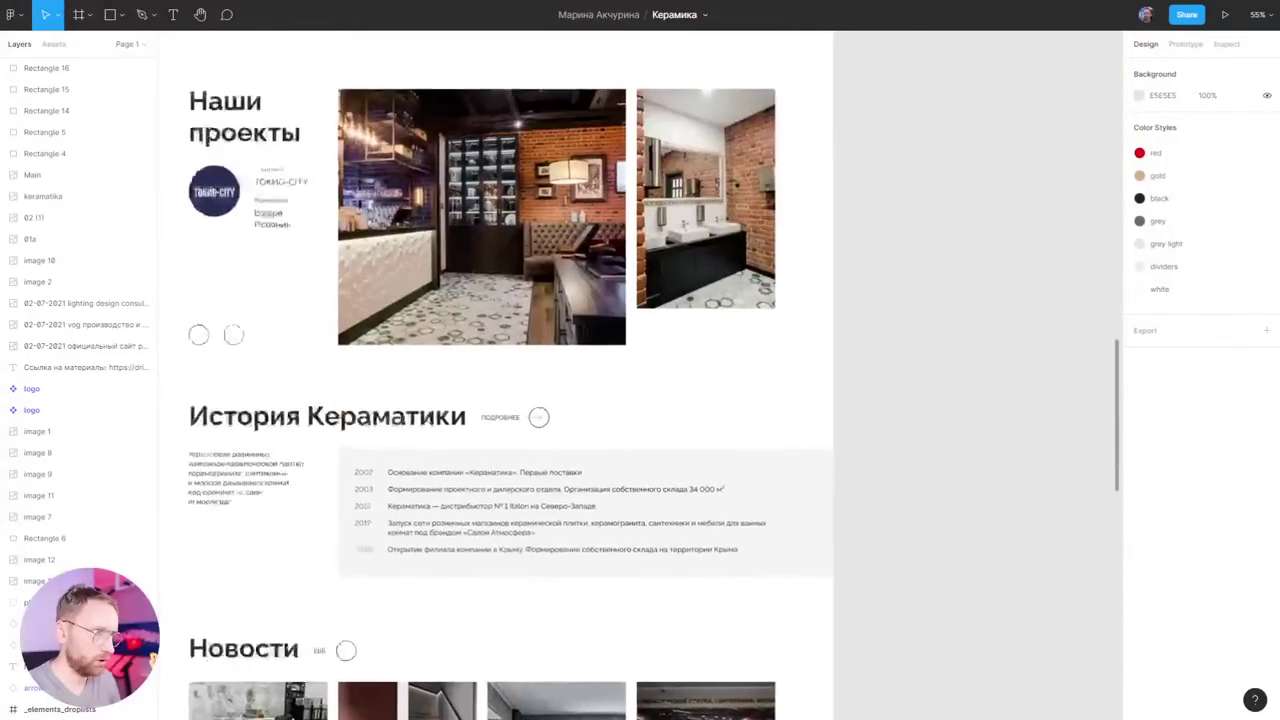
scroll(855, 470, down, 8)
scroll(855, 470, down, 5)
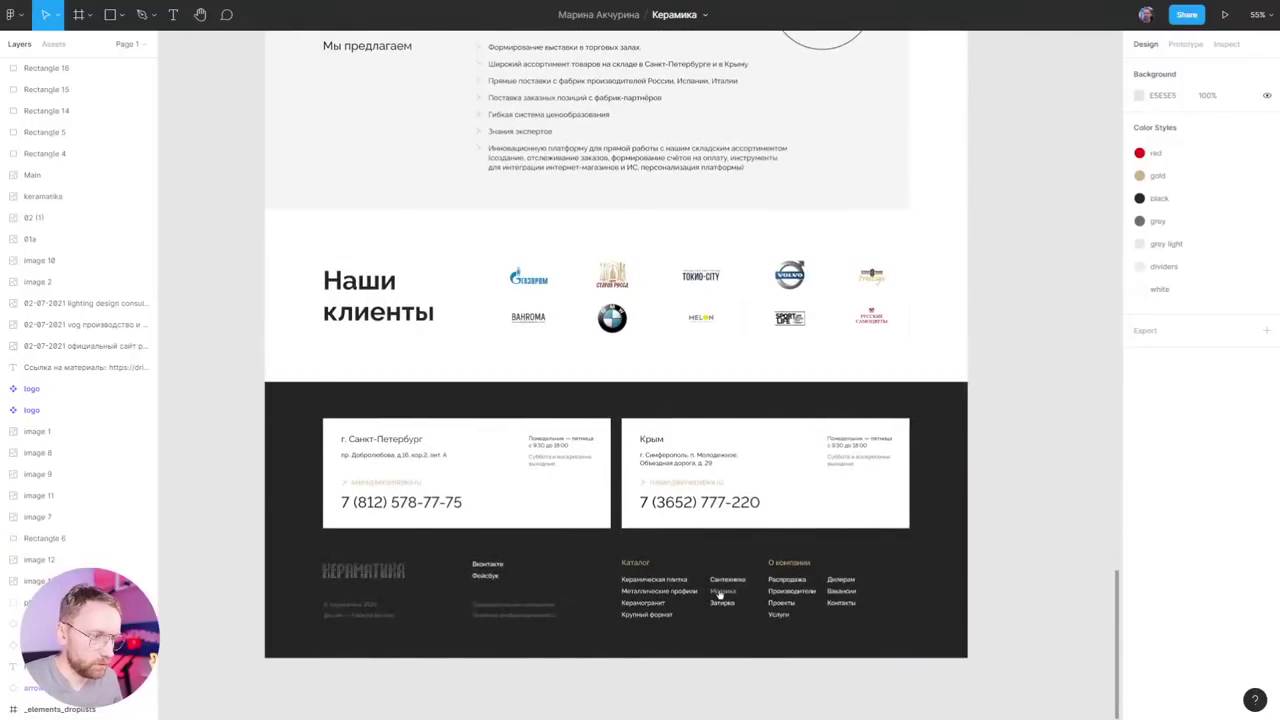
Minimize the Discord window and bring the YouTube live-chat popout forward
key(alt+Tab)
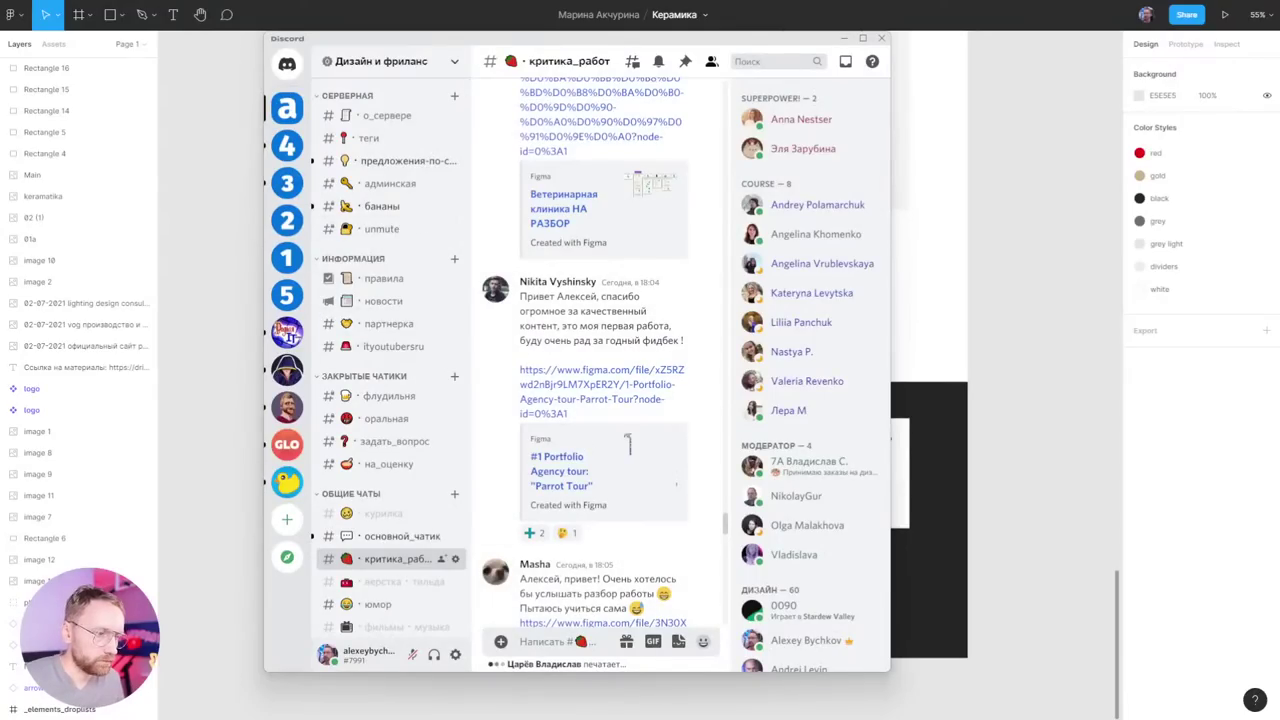
key(super+Down)
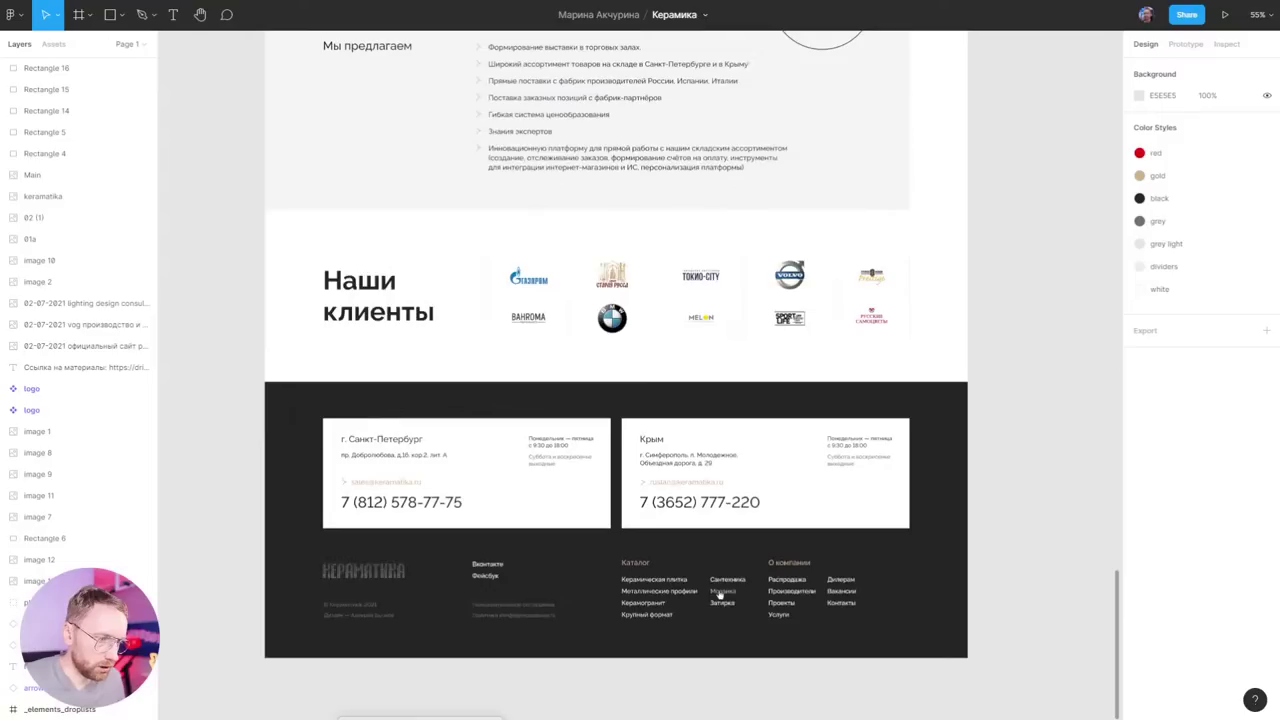
key(alt+Tab)
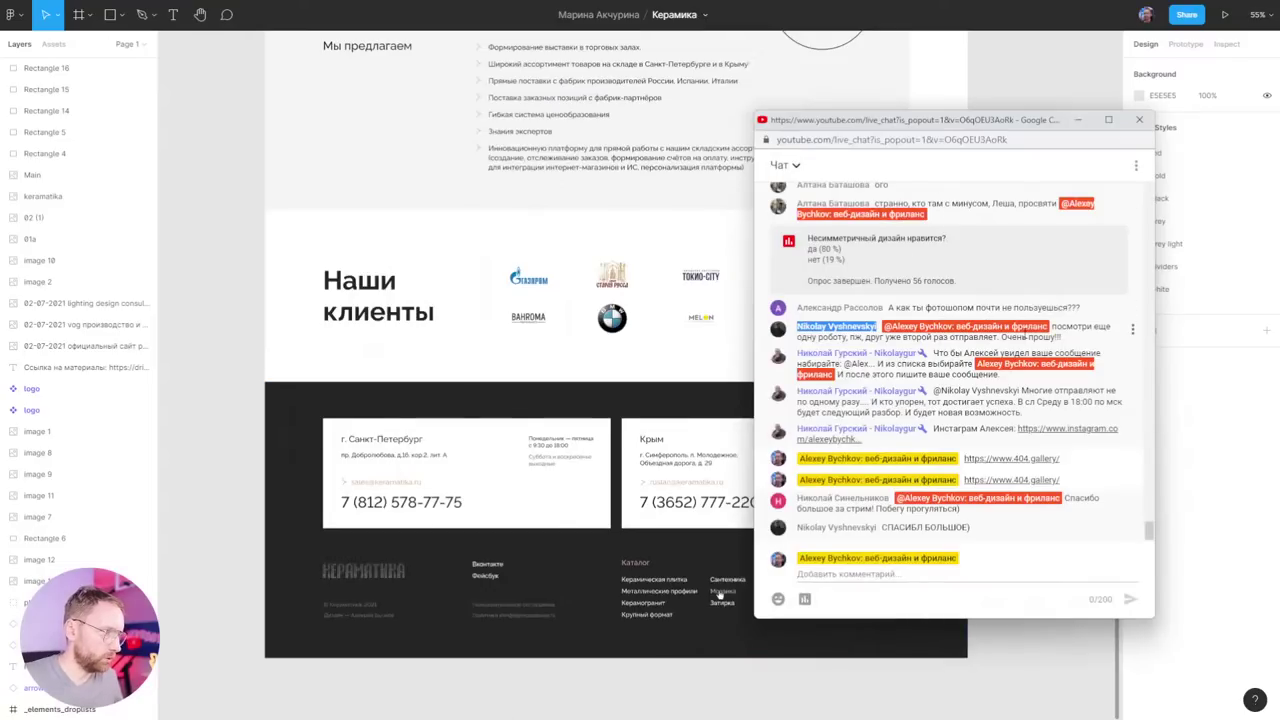
Move the live-chat window toward the screen centre and scroll back through older messages
drag(1047, 139, 612, 80)
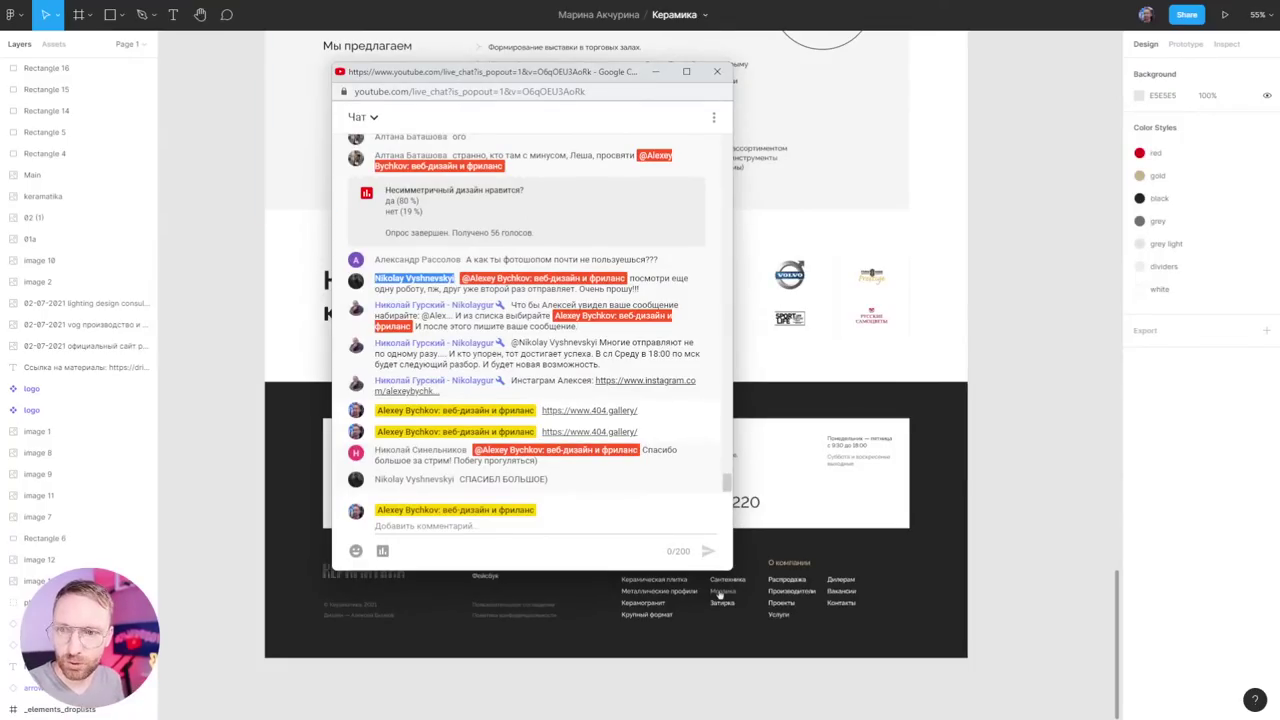
click(721, 594)
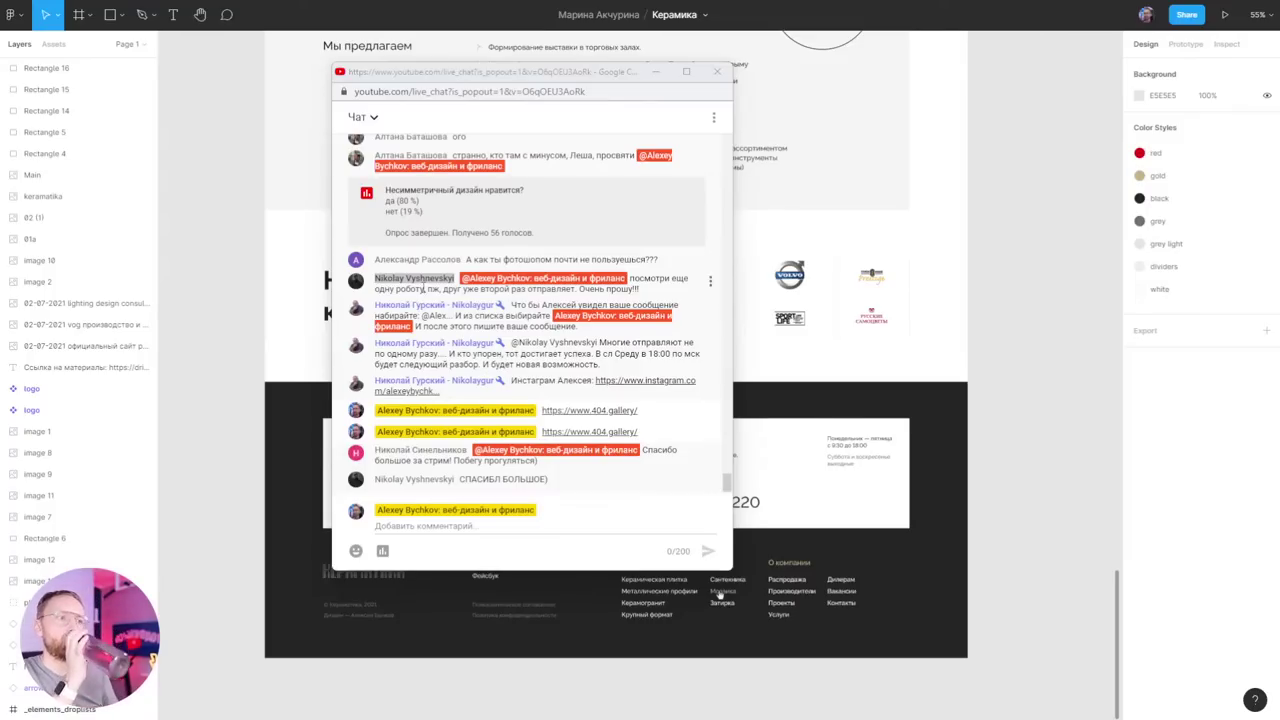
scroll(490, 330, up, 3)
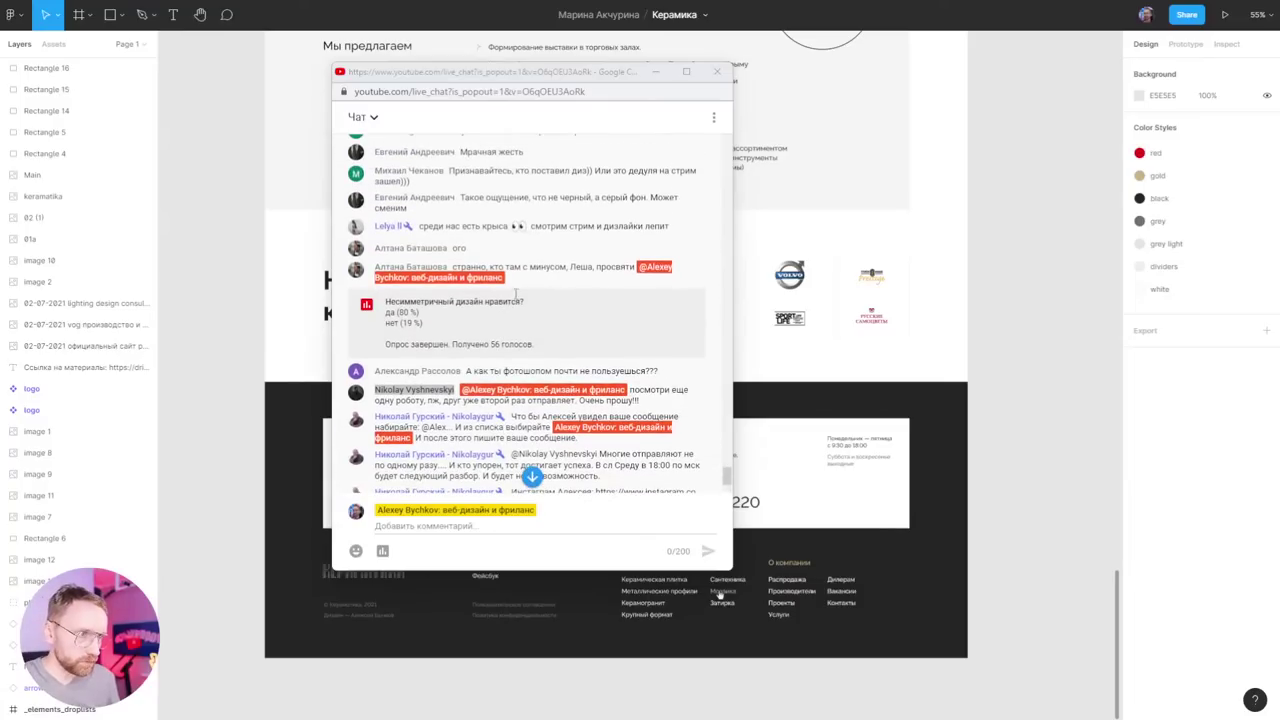
scroll(587, 257, up, 3)
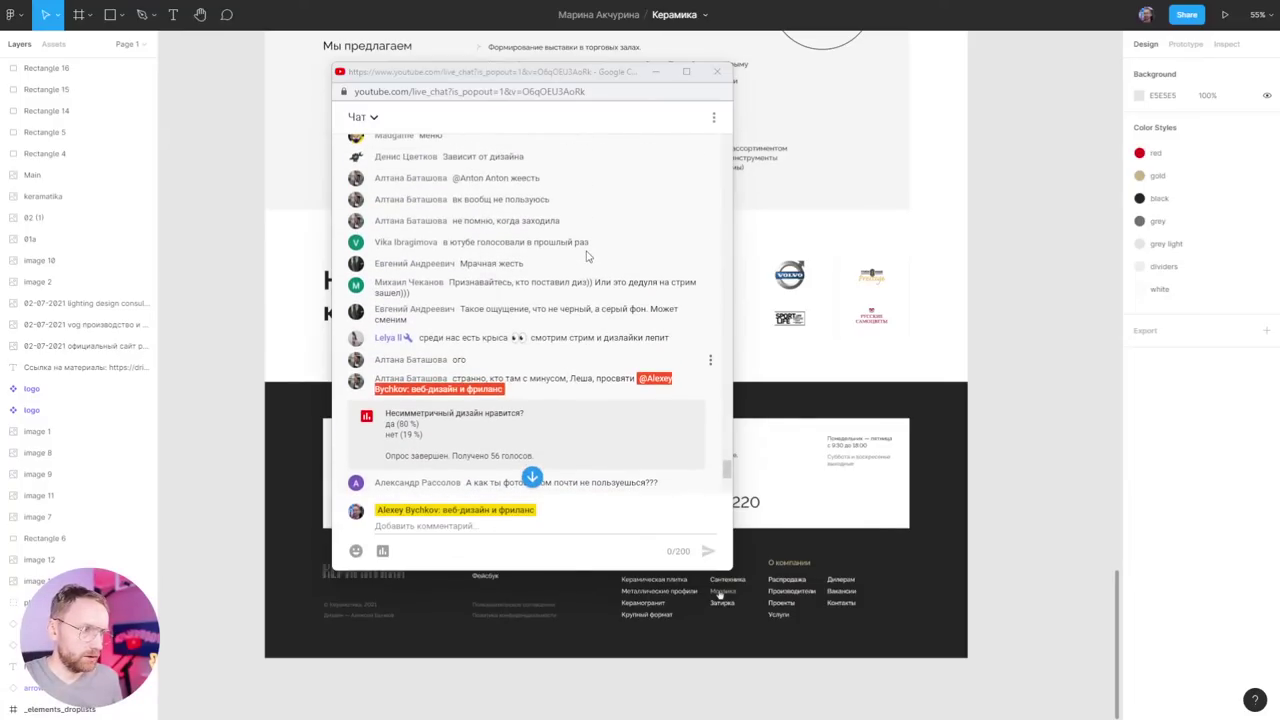
Jump the chat to the newest messages showing the finished poll and thank-you notes
drag(607, 340, 620, 340)
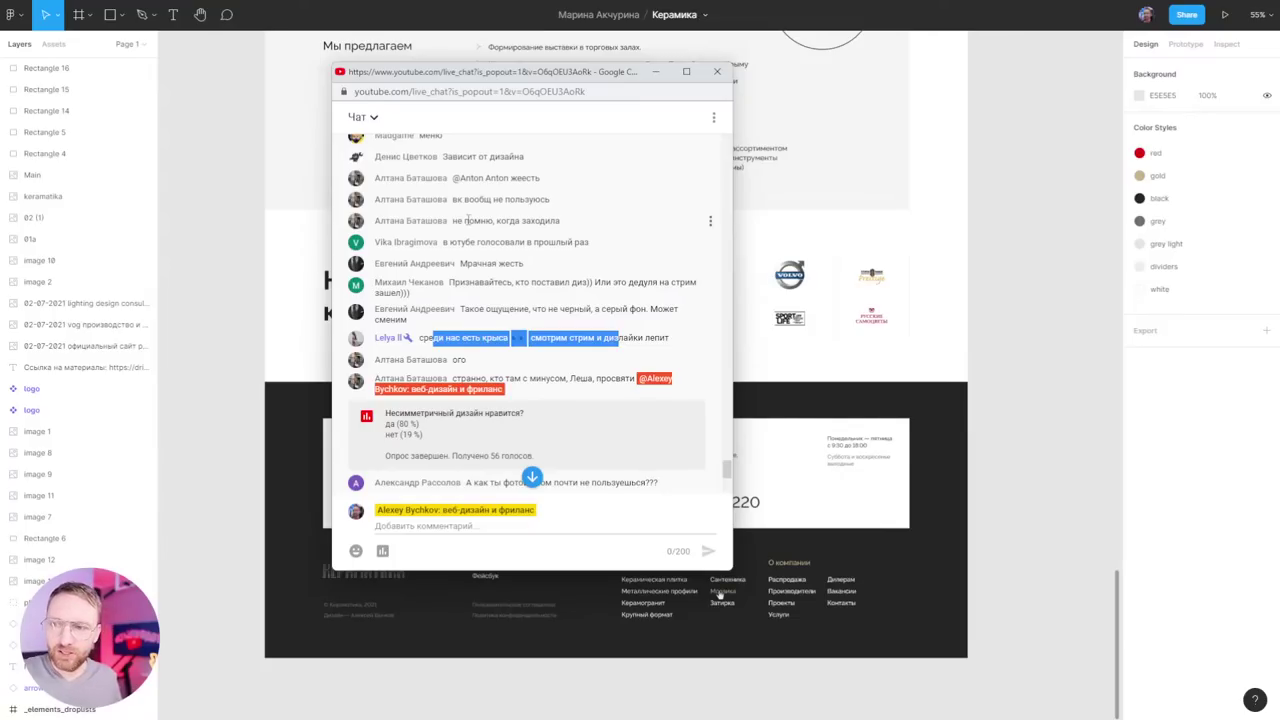
click(467, 218)
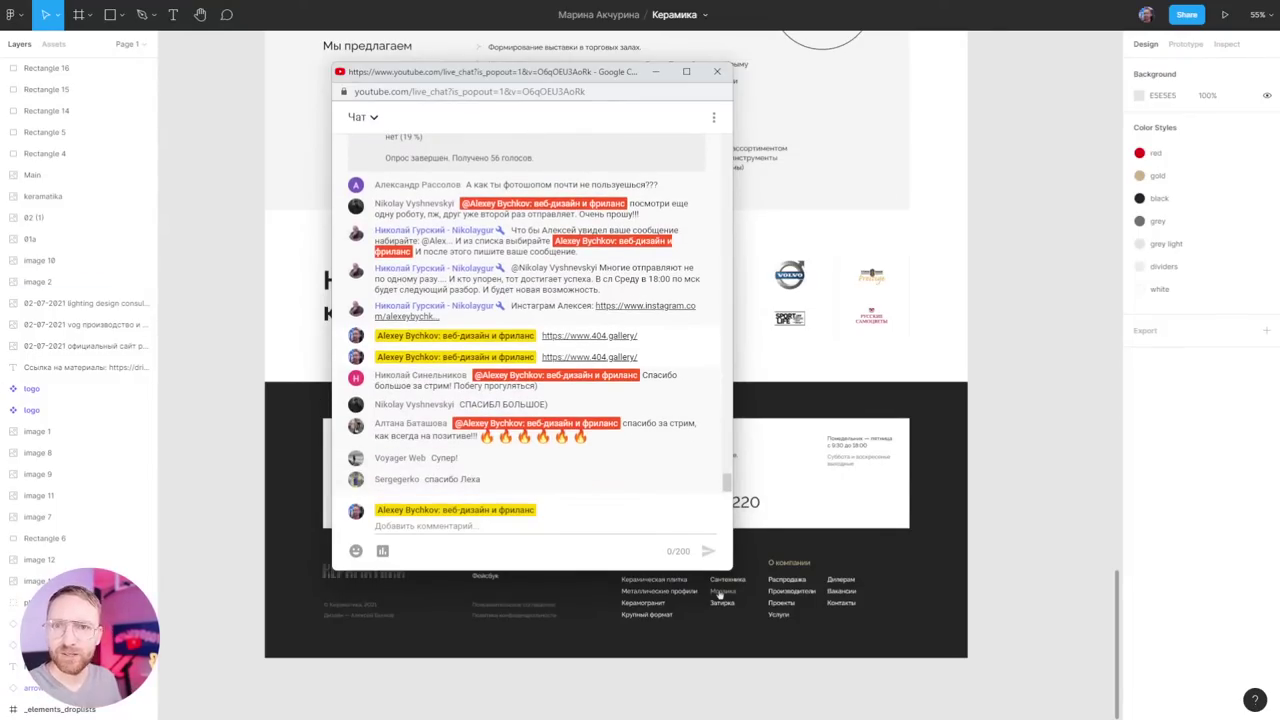
click(721, 594)
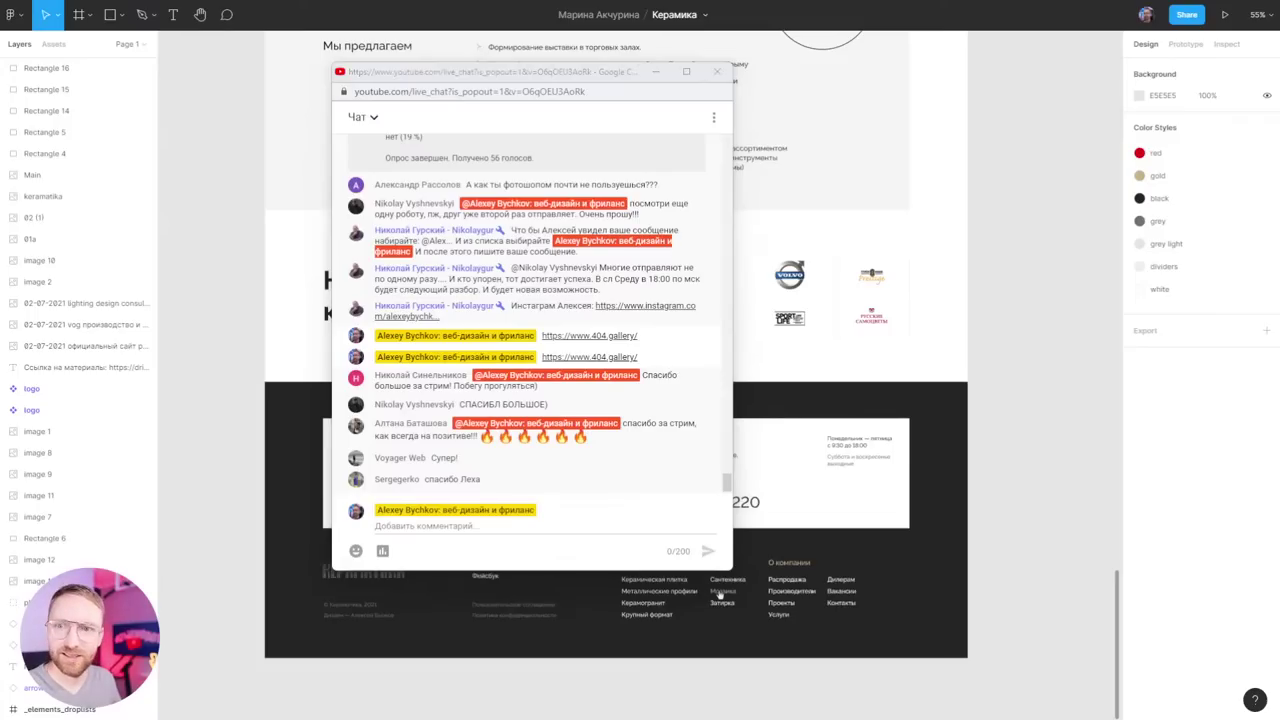